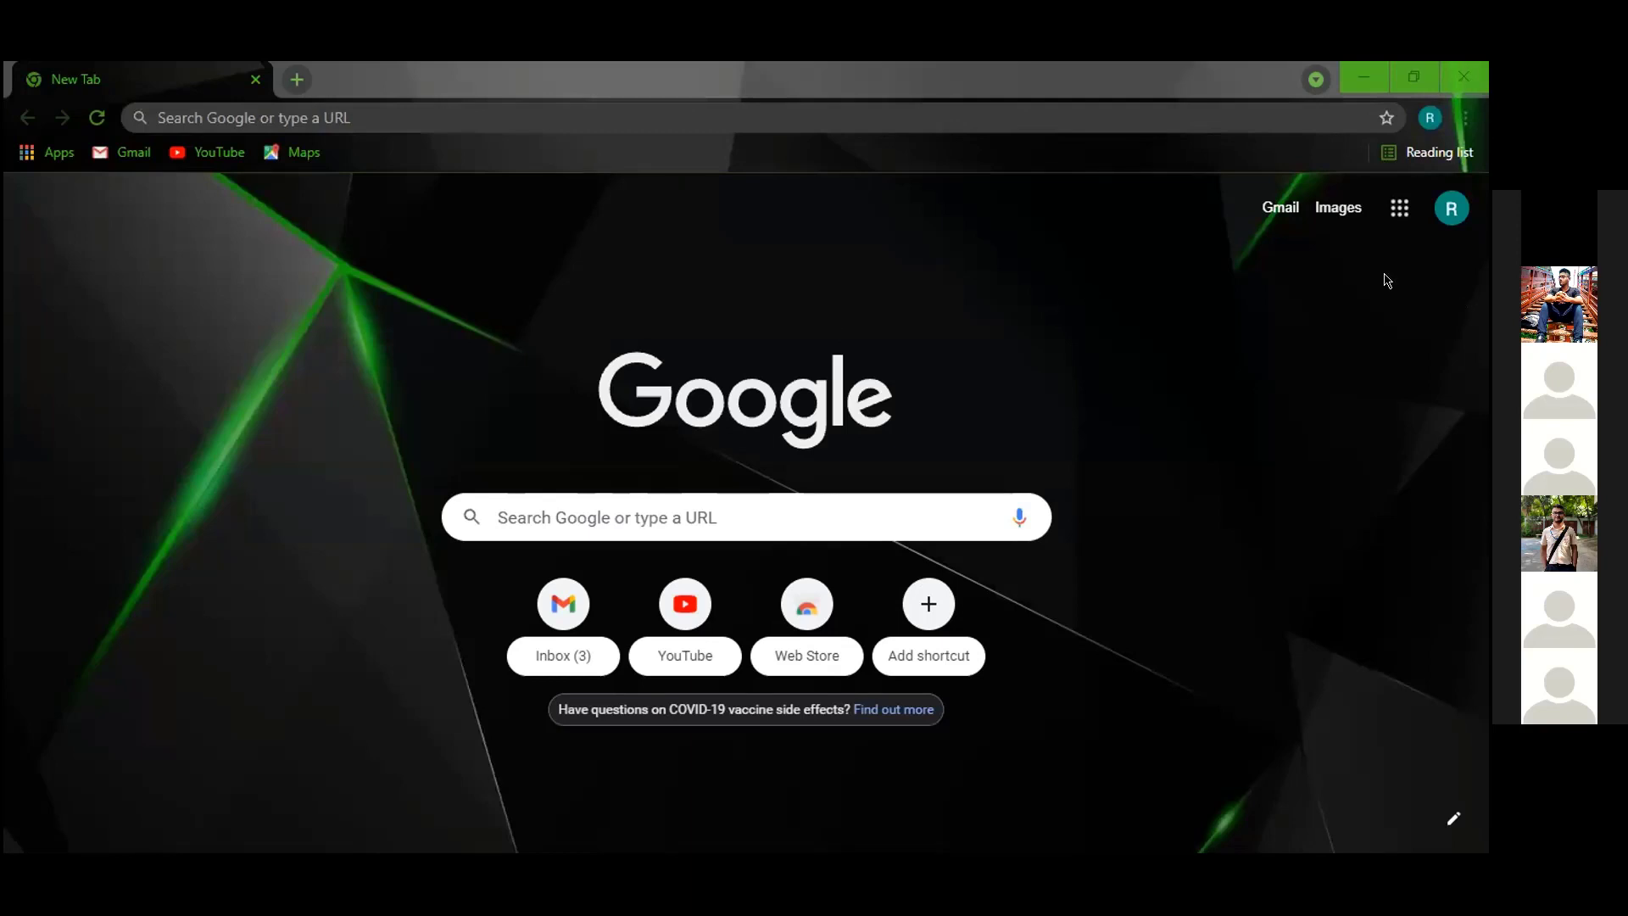
Open Google Forms from the Google apps launcher on Chrome's New Tab page.
left_click(1371, 182)
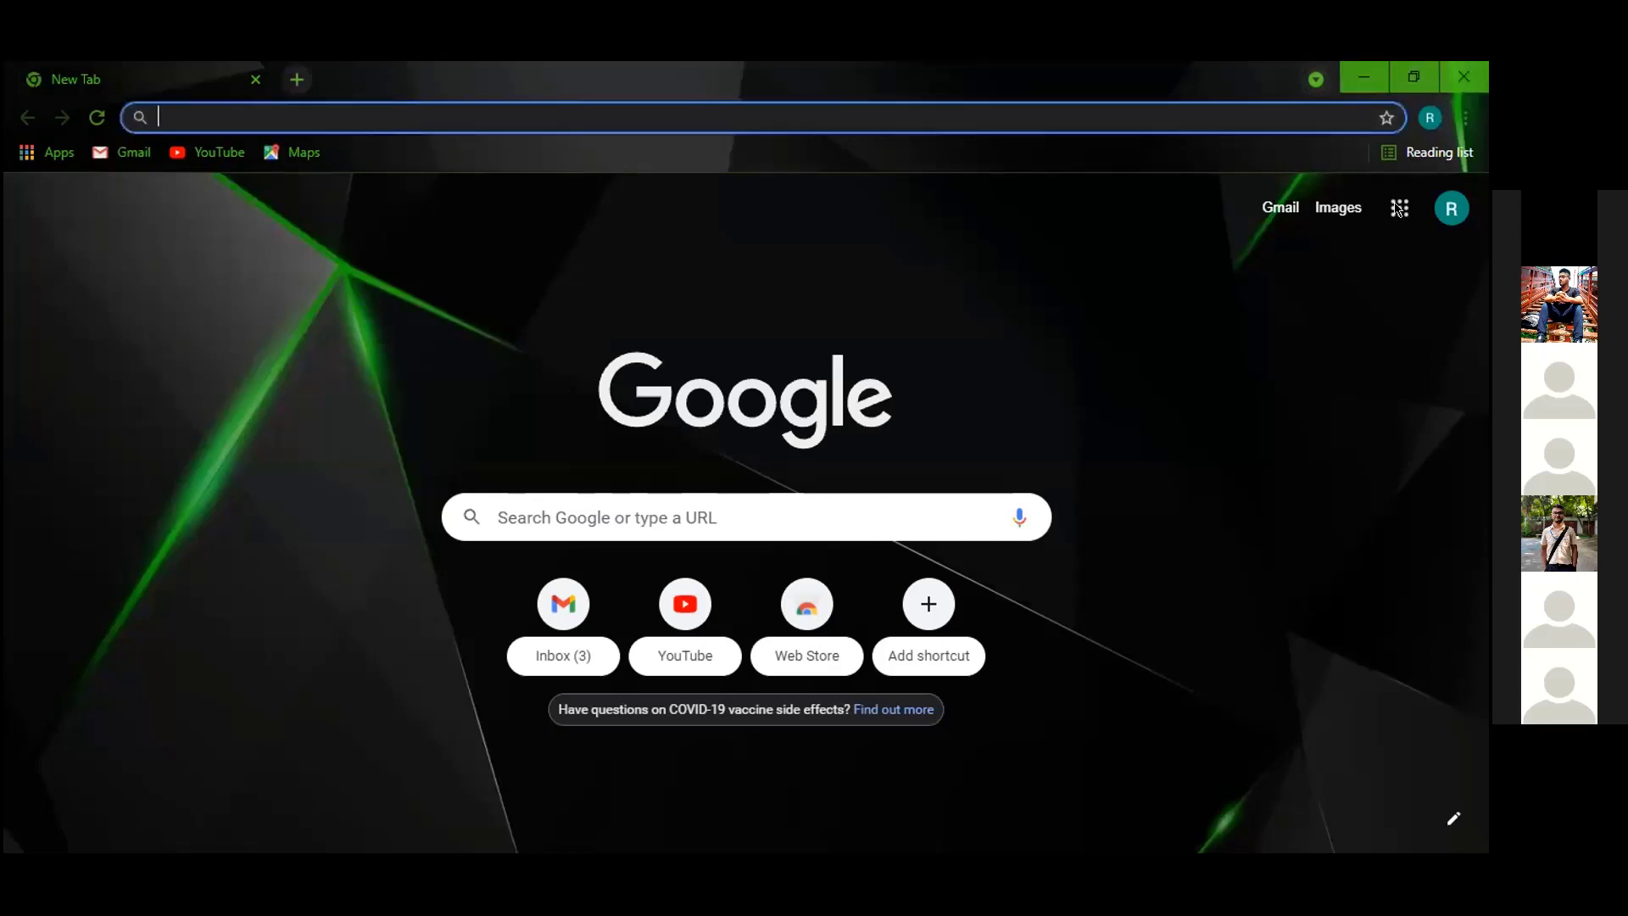
left_click(1398, 217)
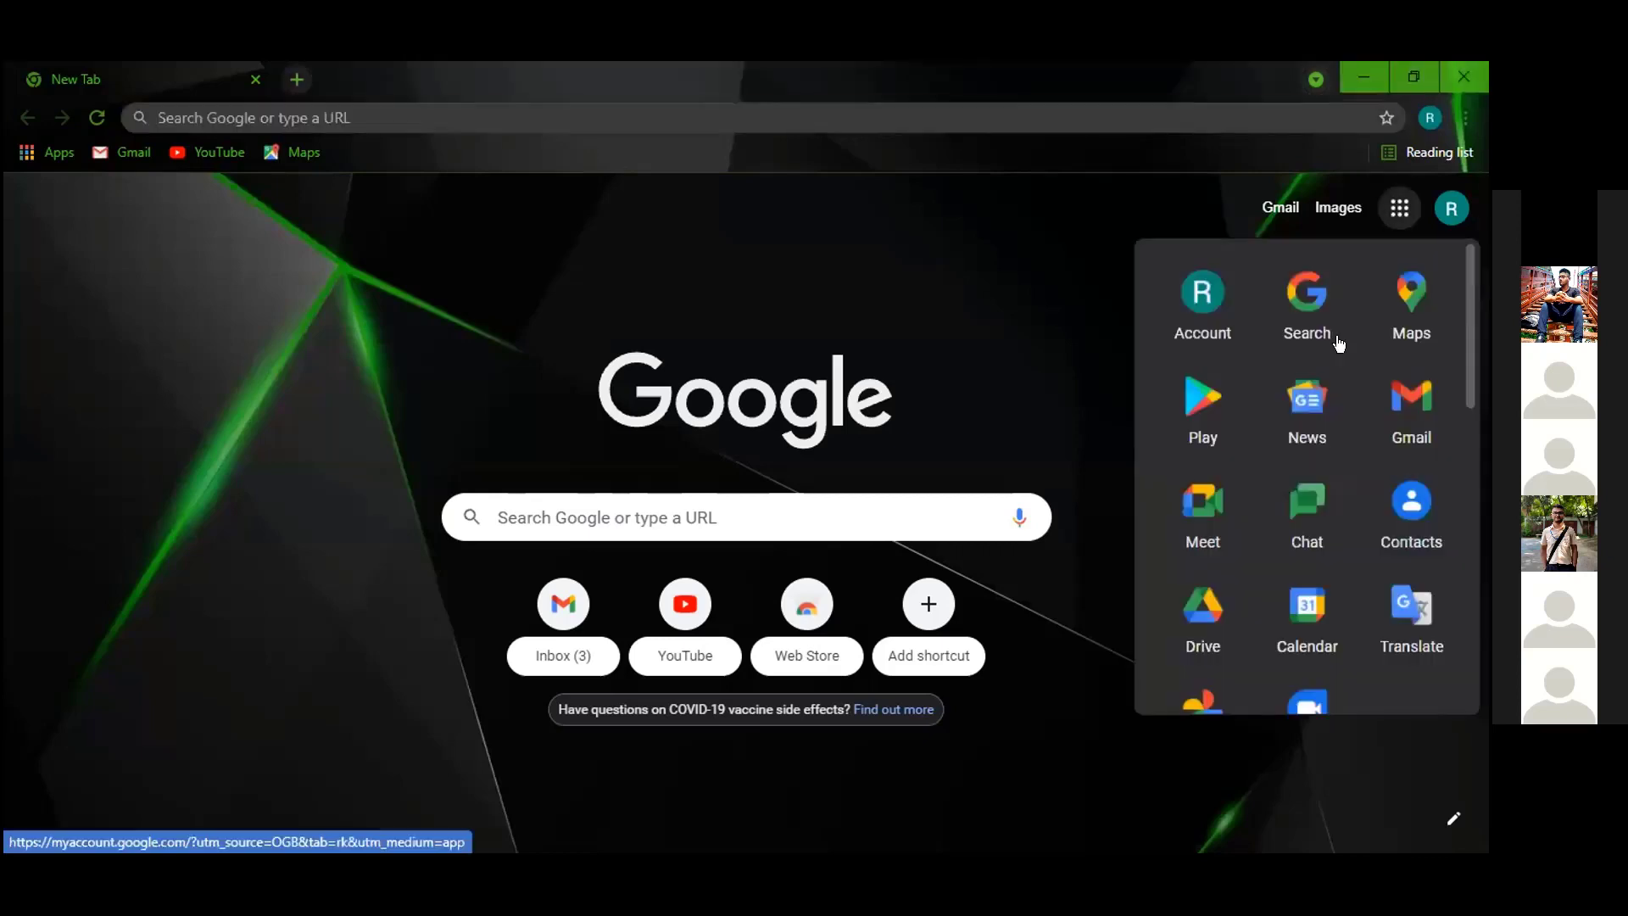
scroll(1338, 342, "down", 5)
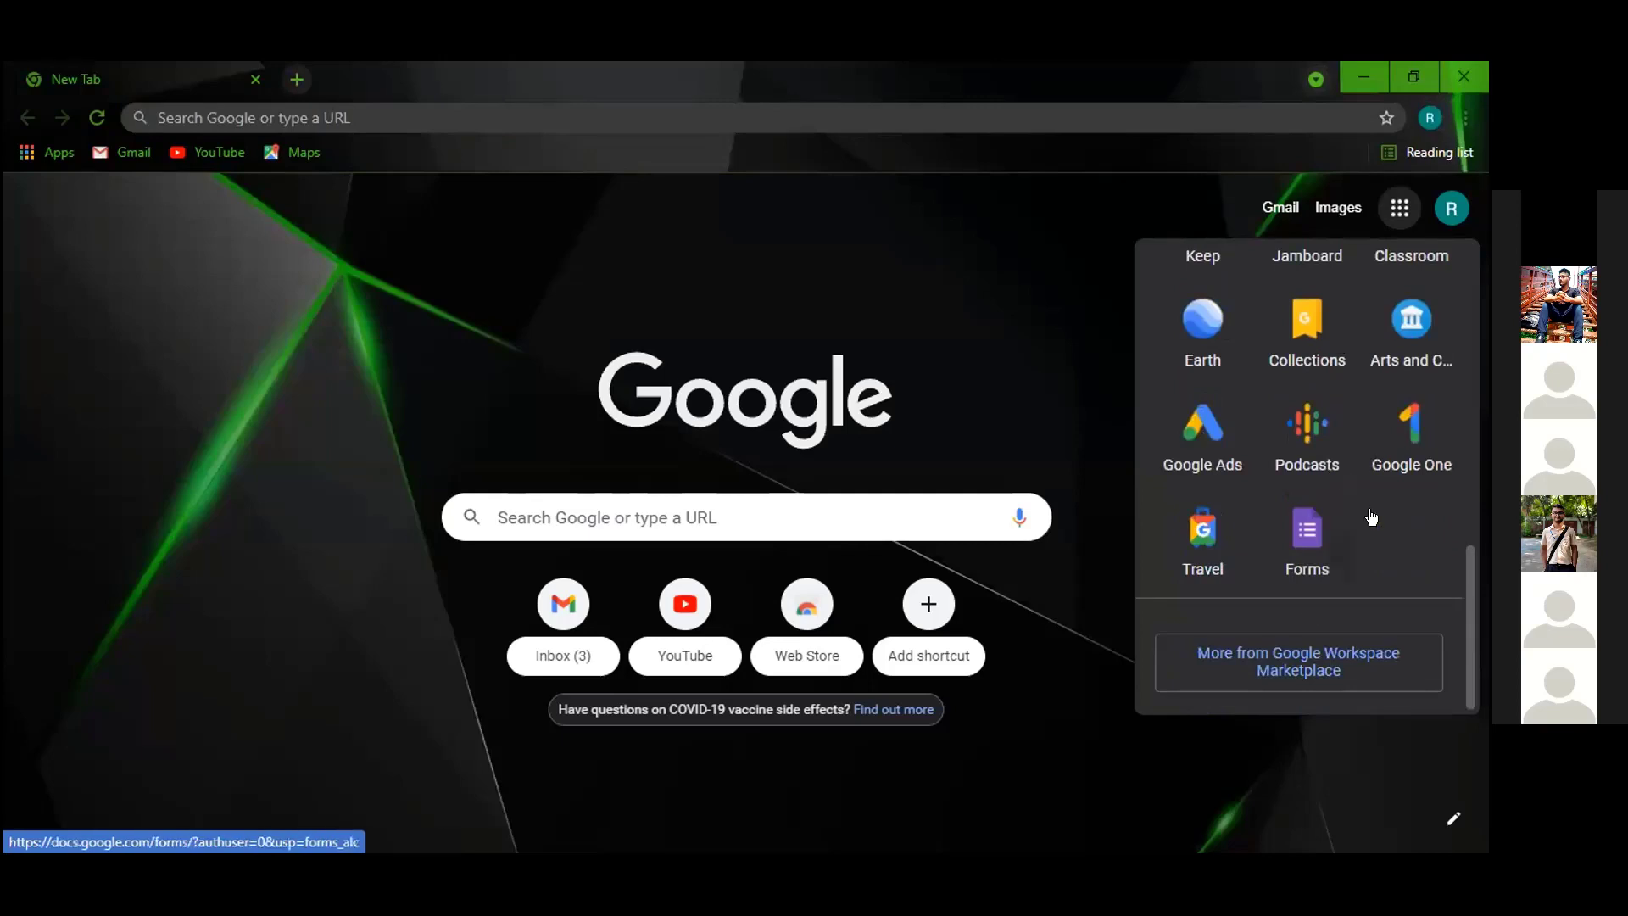
left_click(1310, 534)
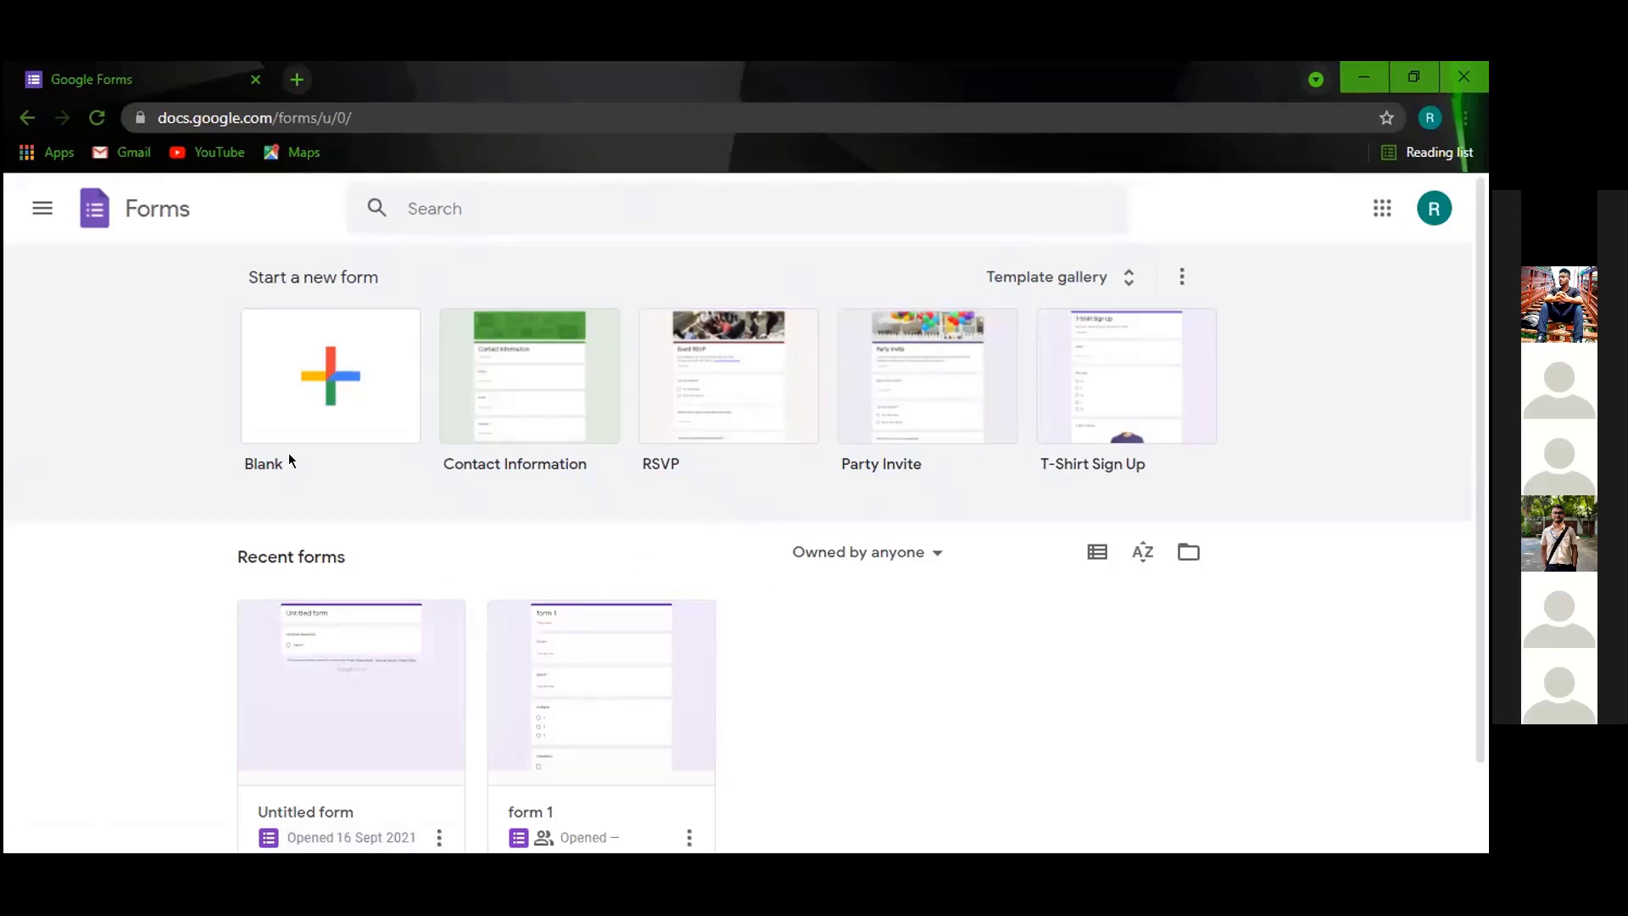
Create a blank form and select its default Untitled Question.
left_click(353, 400)
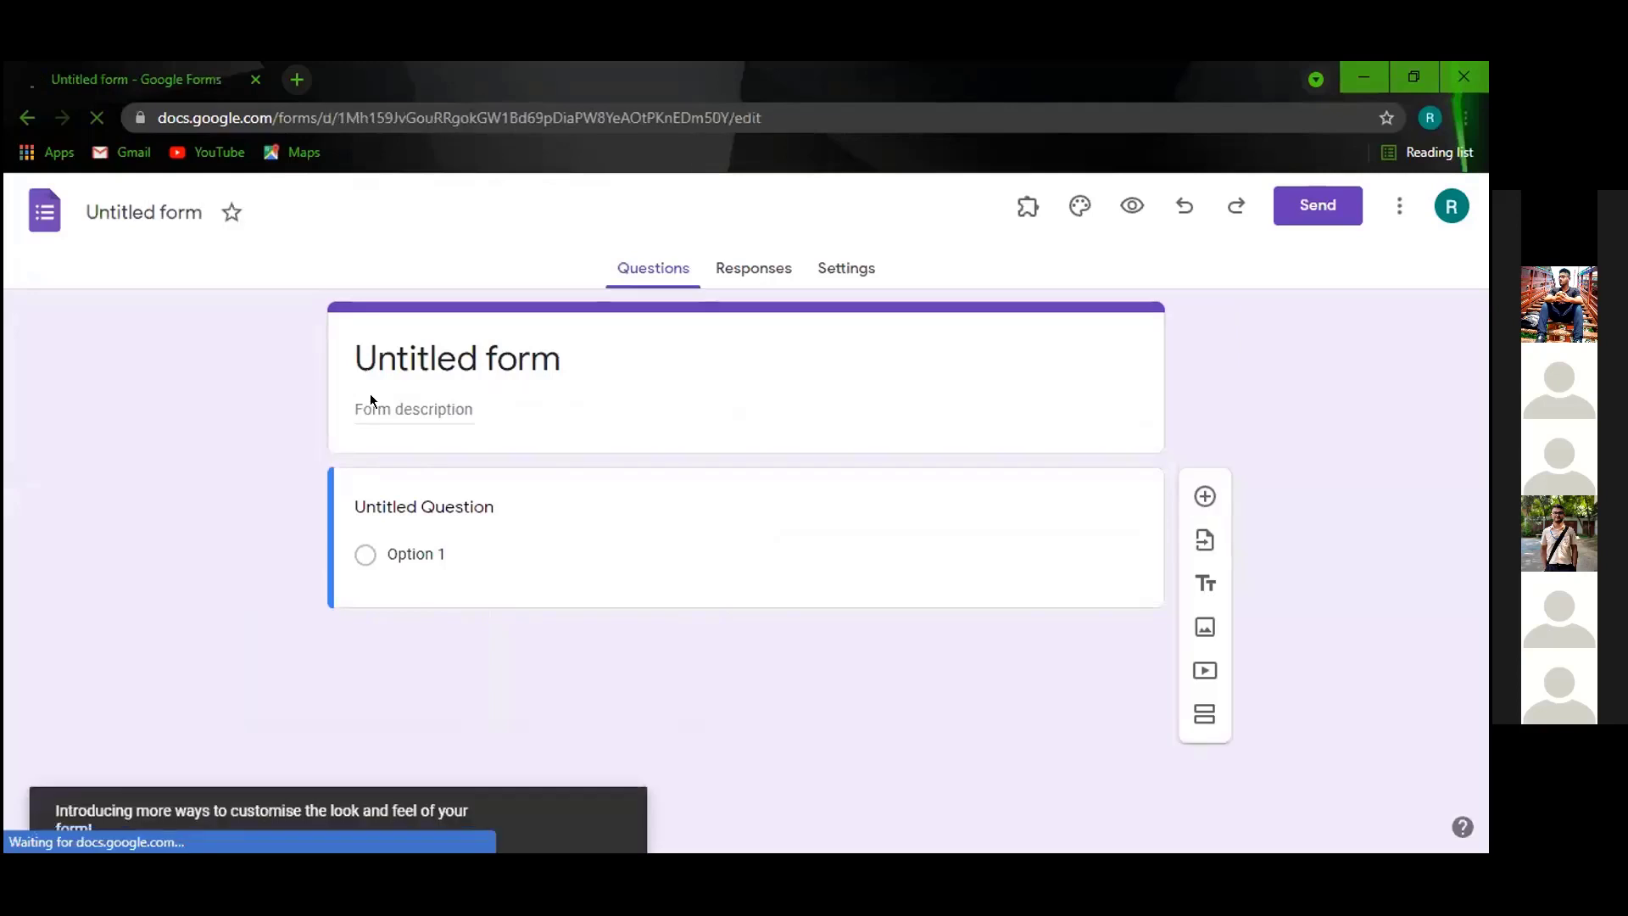
left_click(445, 543)
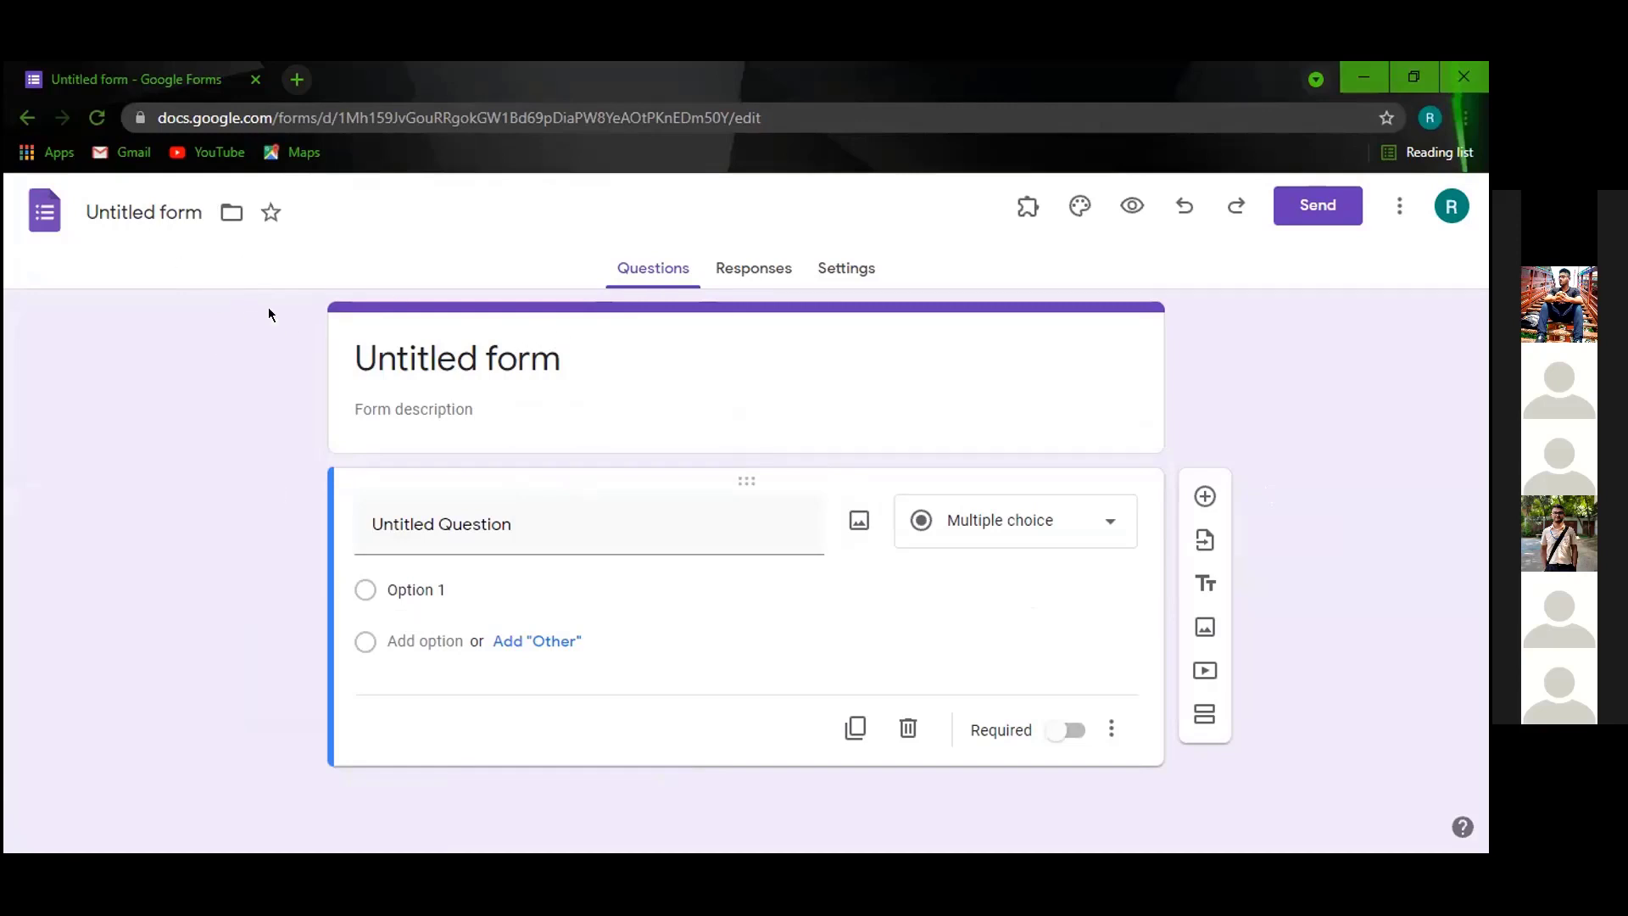
Retitle the form 'Registration for Quiz', correcting quiz to a capital Q.
left_click(191, 204)
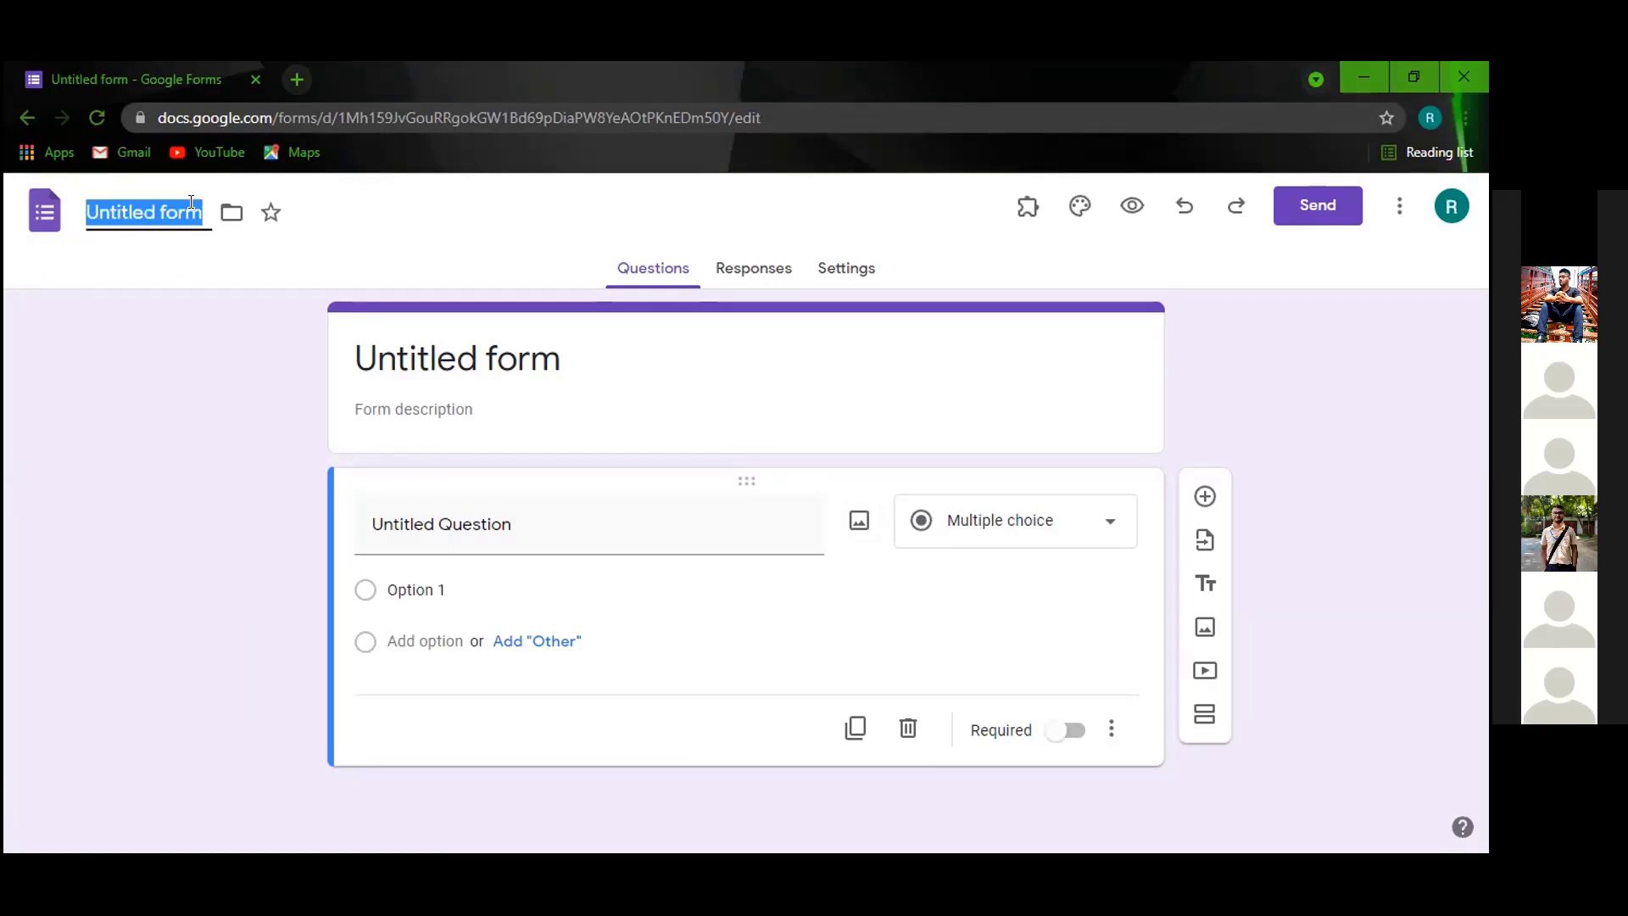
type("Qu")
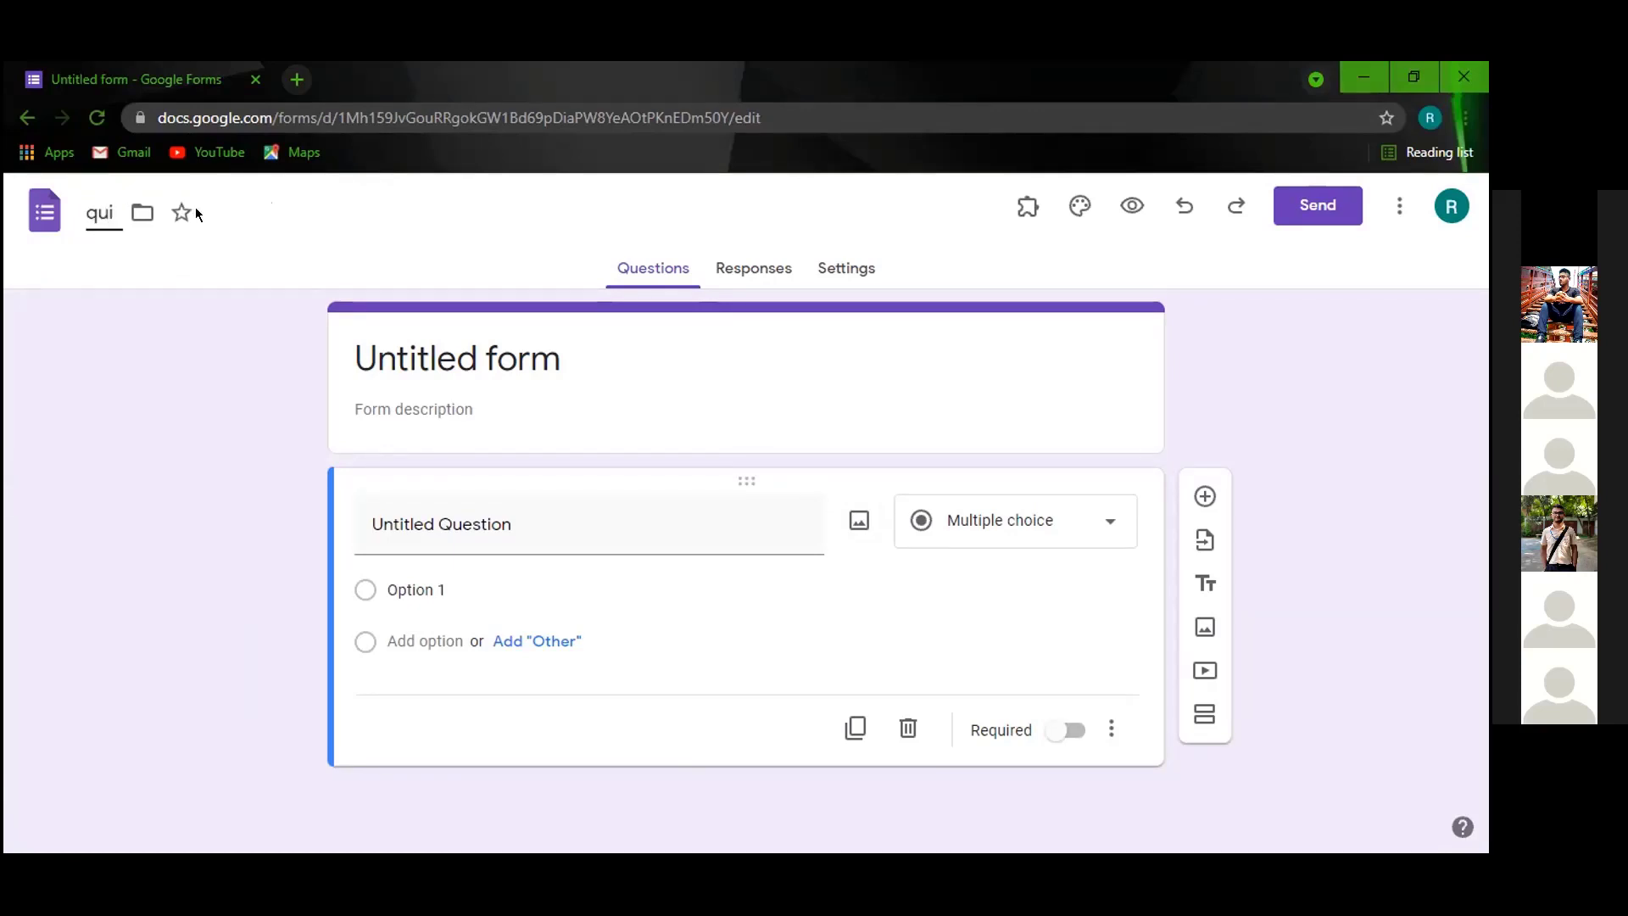
type("Quiz for")
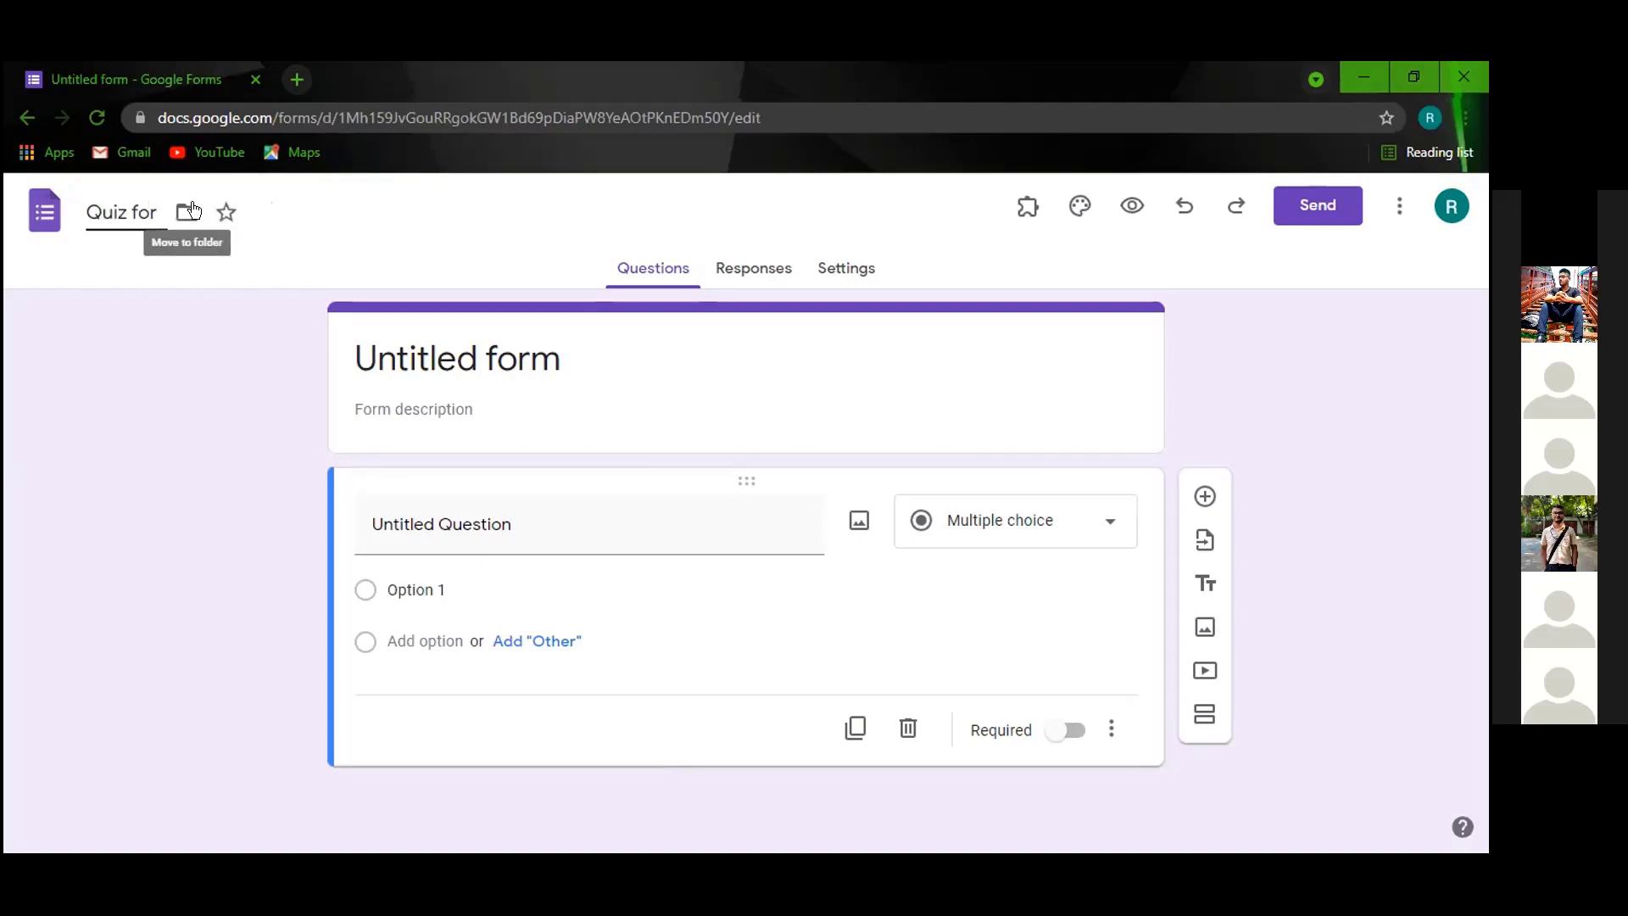
key("ctrl+a")
key("BackSpace")
type("Re")
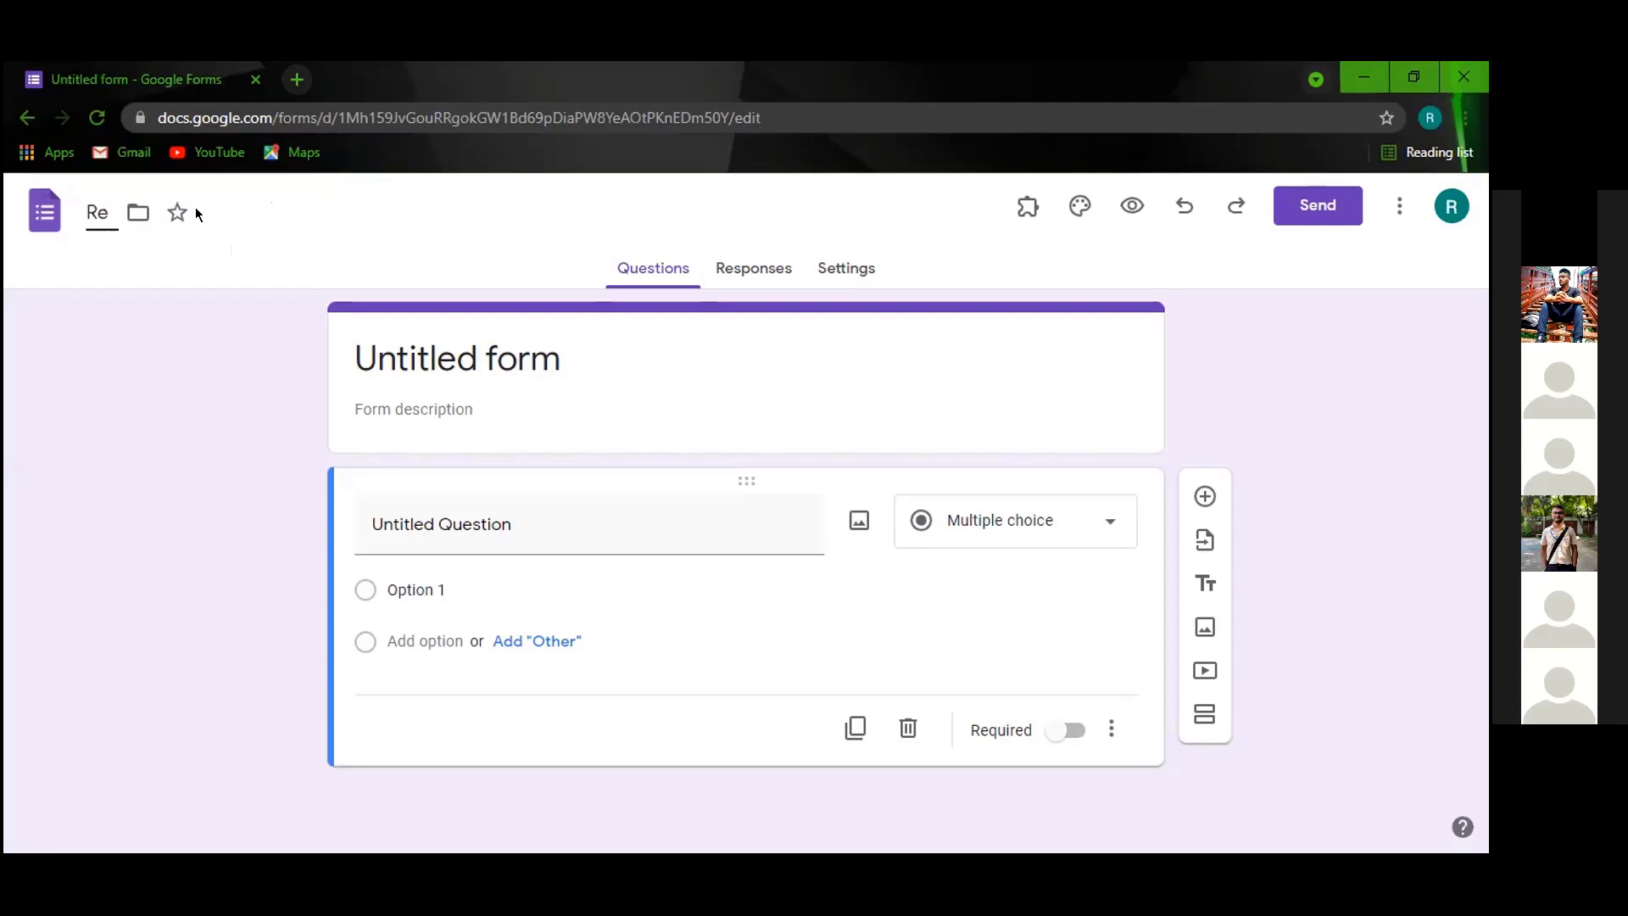
type("gistrat")
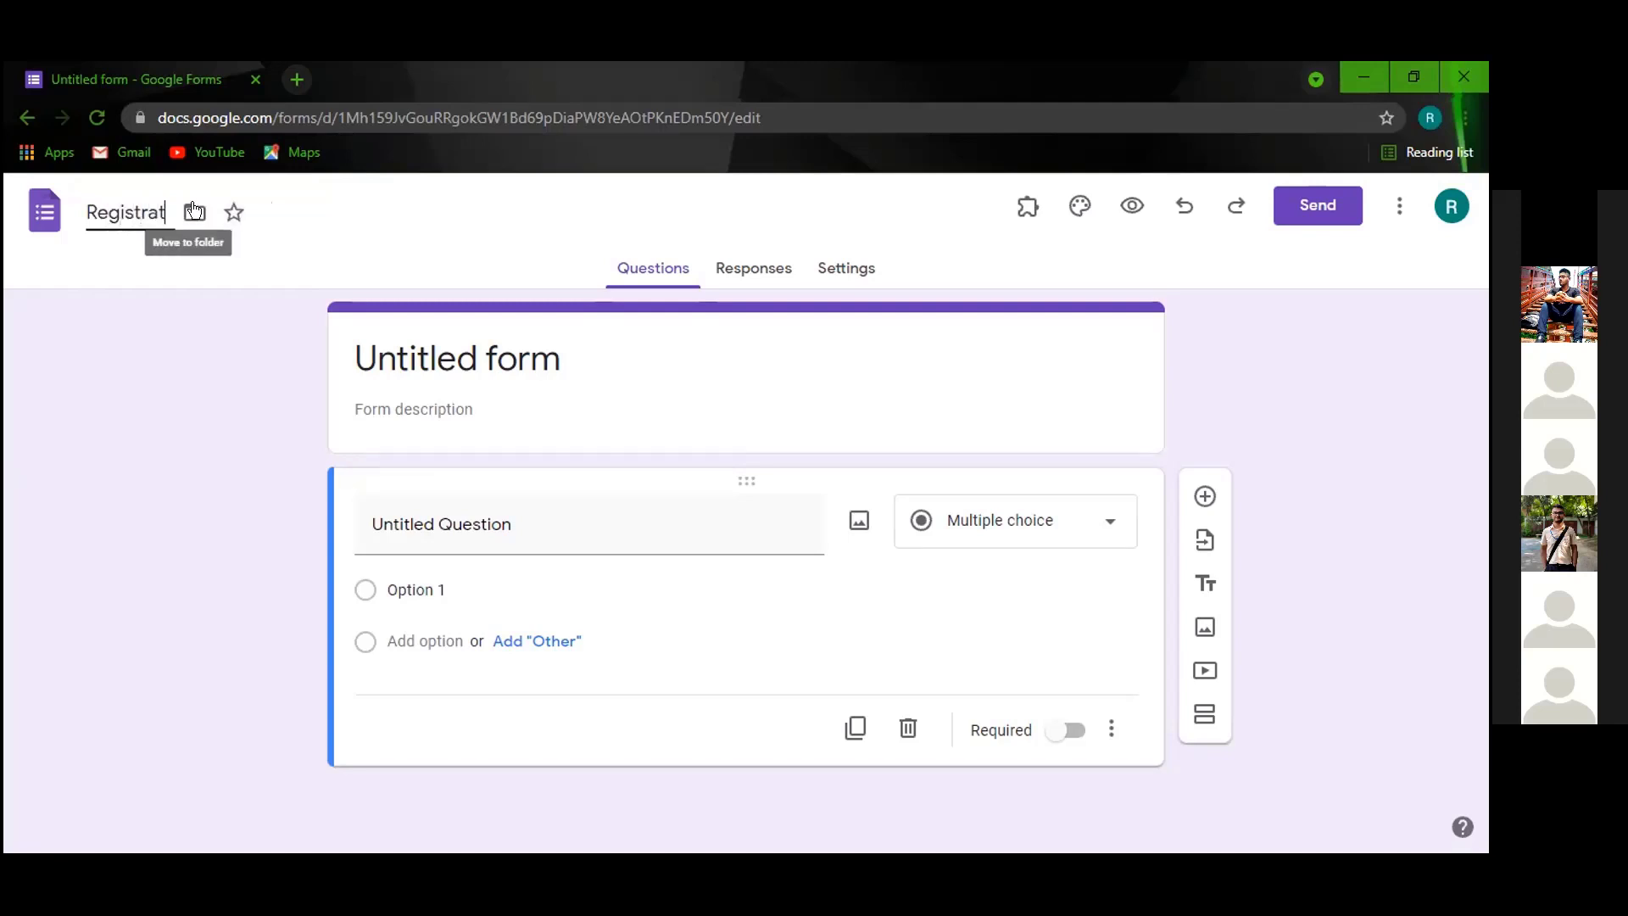
type("ion for ")
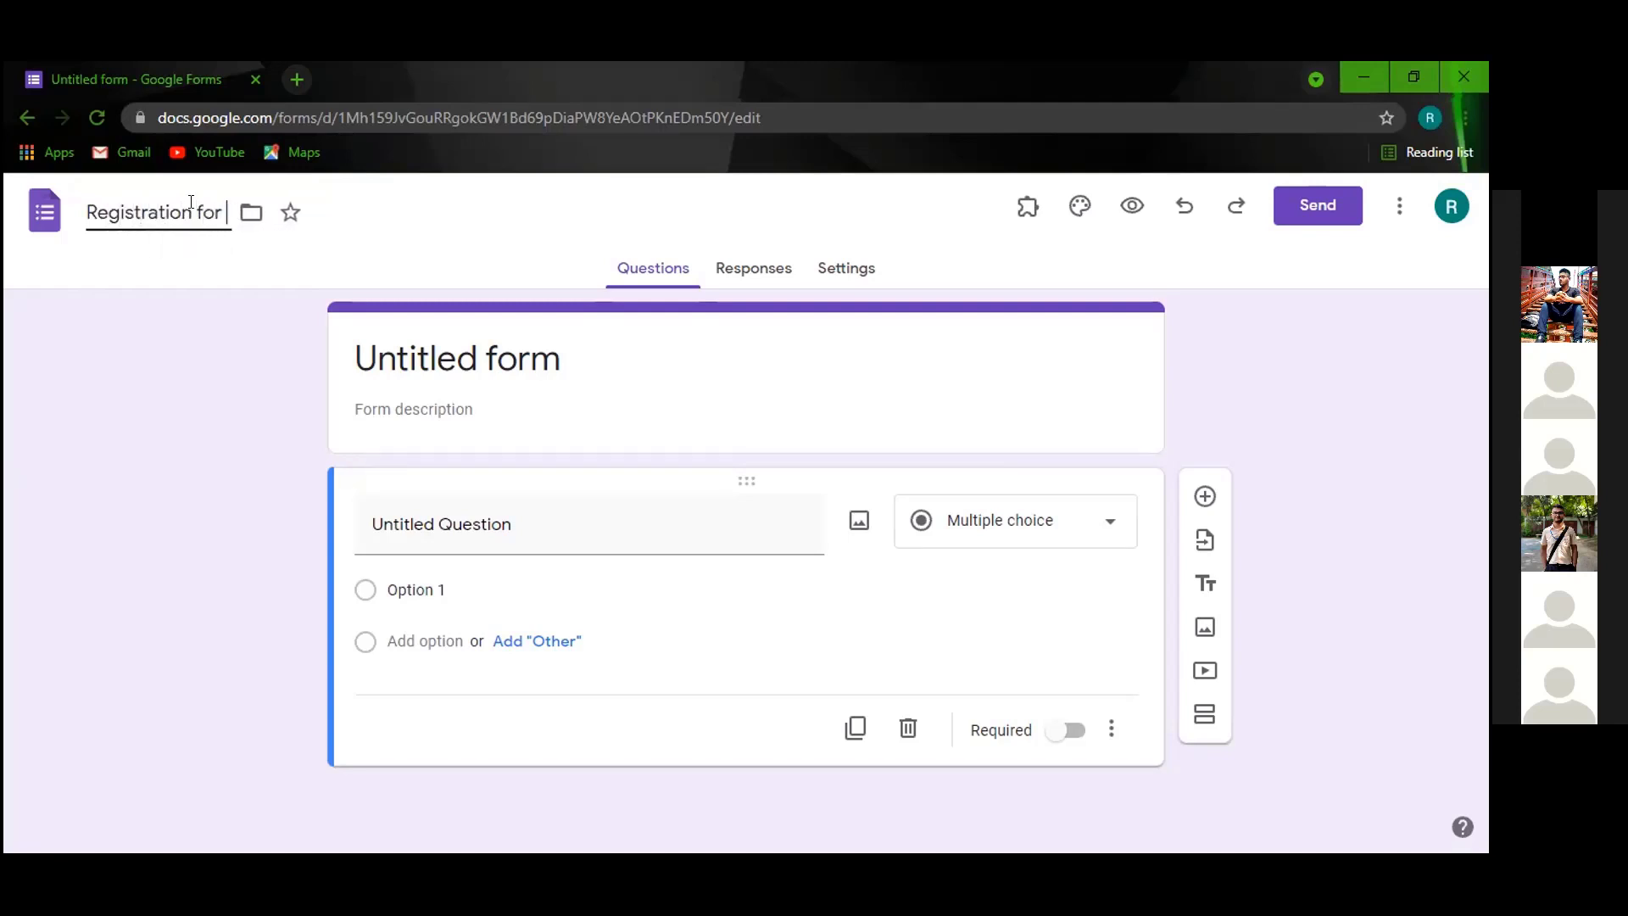
type("quiz")
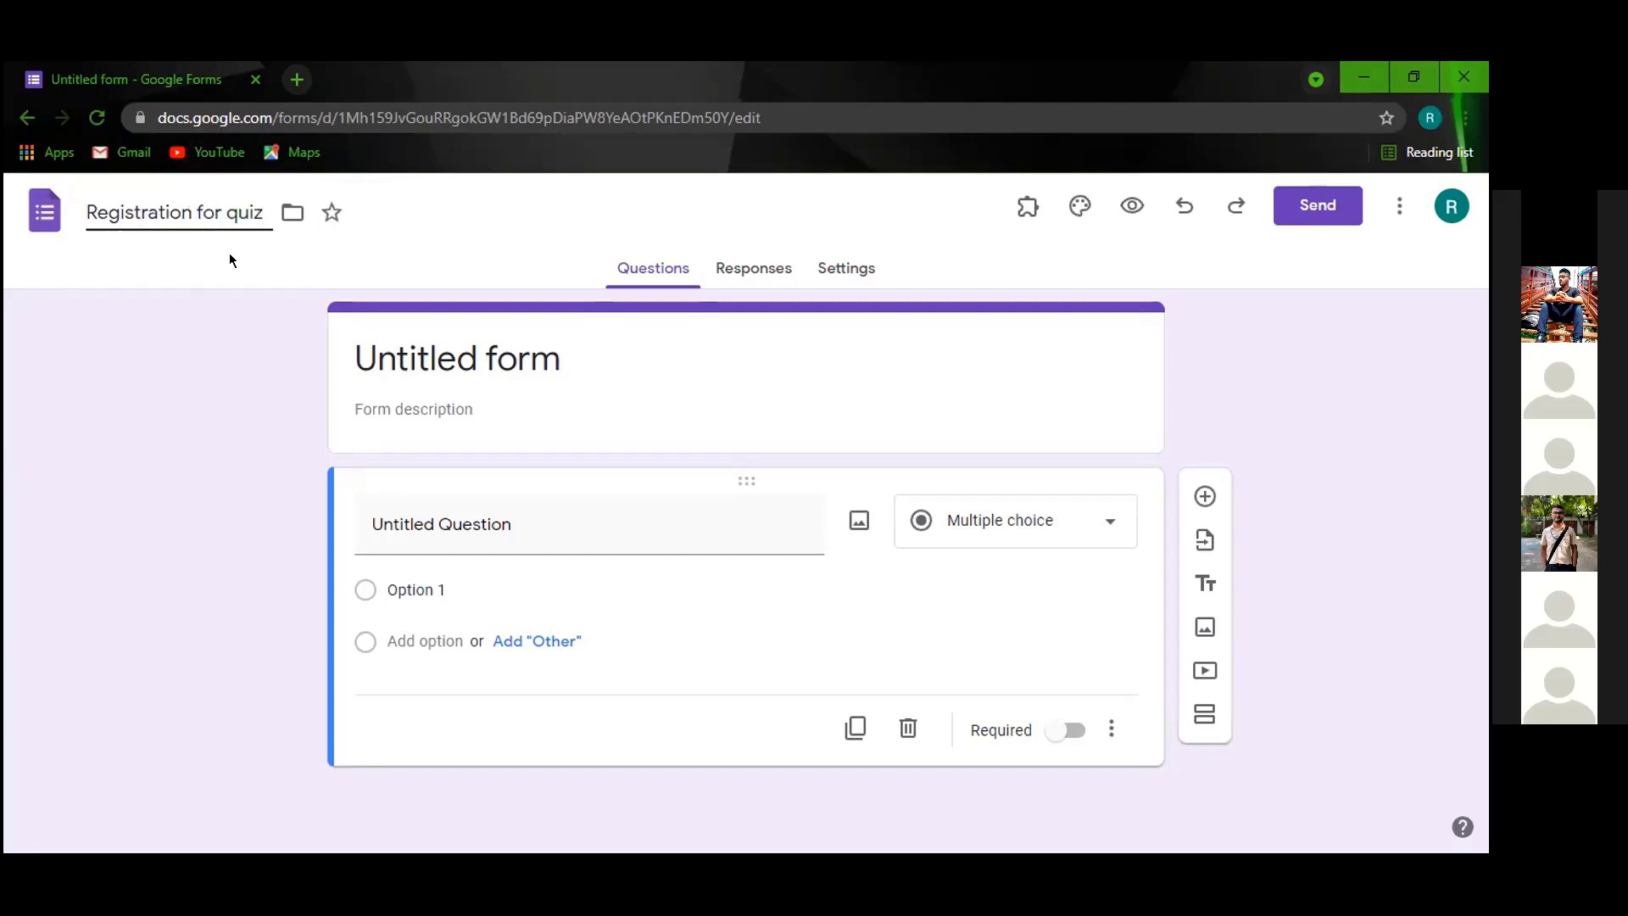
left_click(231, 206)
key("BackSpace")
type("Q")
left_click(214, 401)
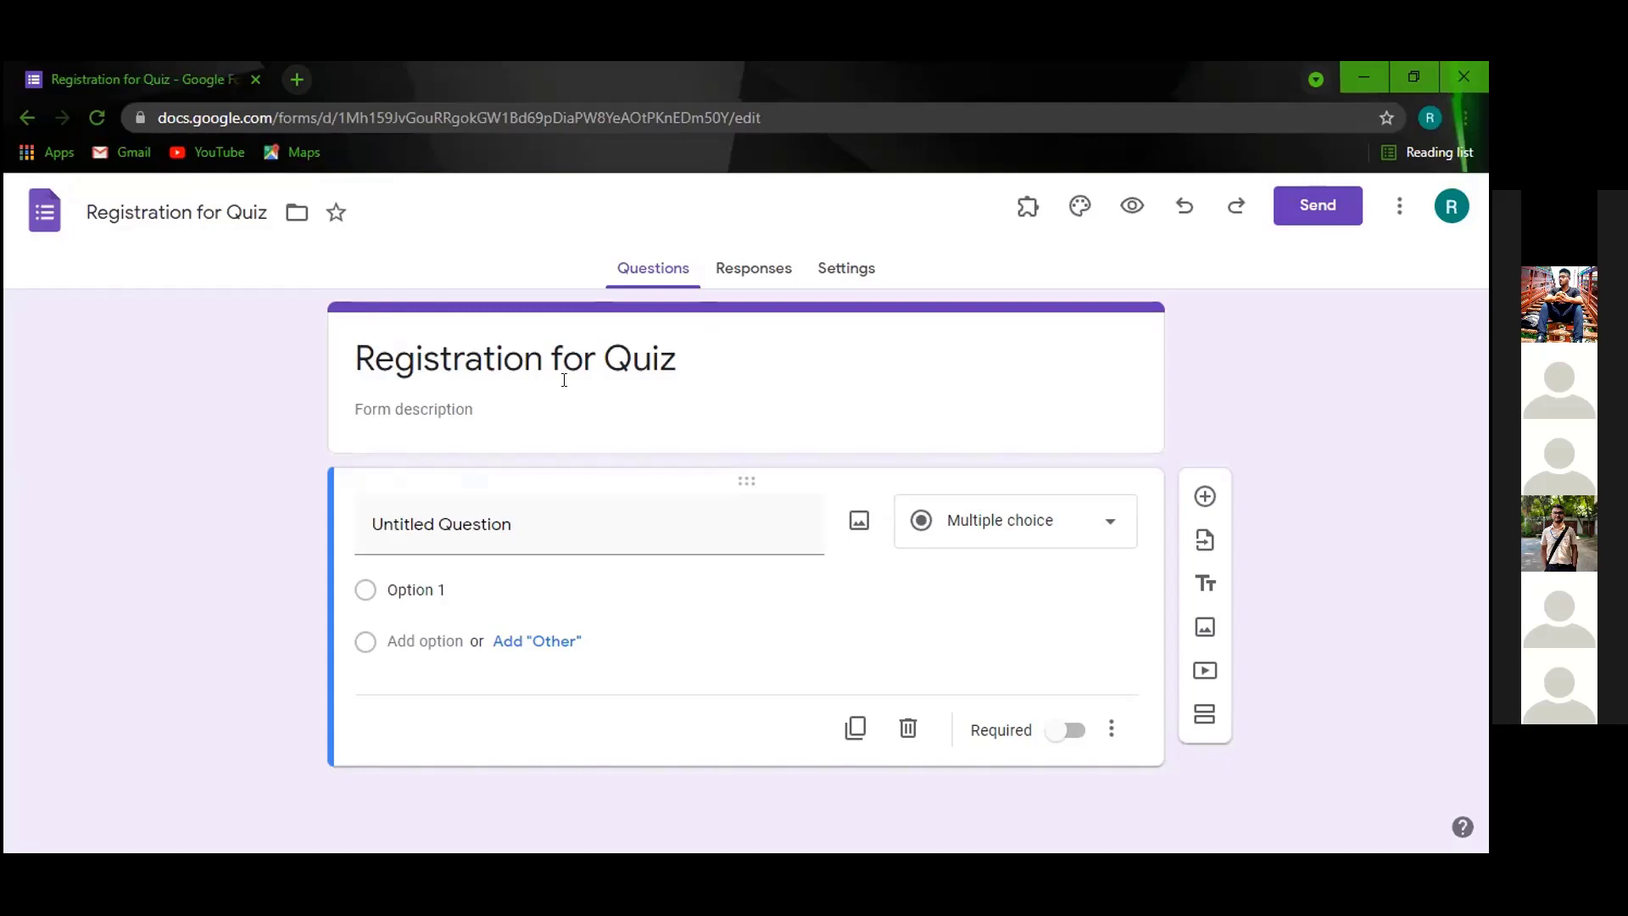
left_click(439, 393)
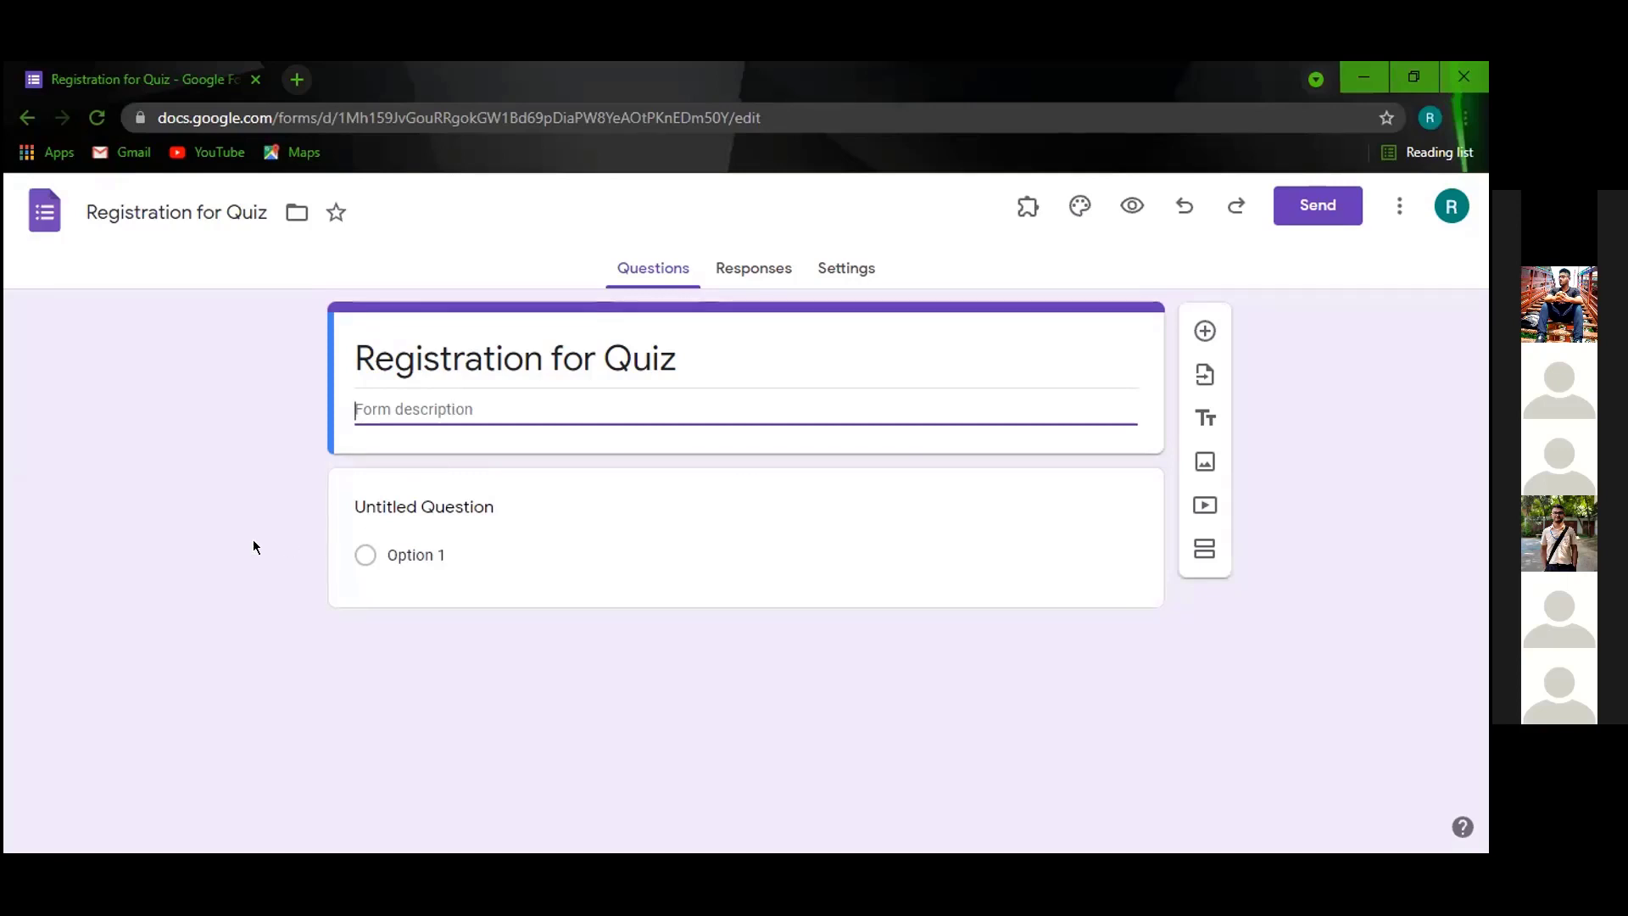
left_click(238, 448)
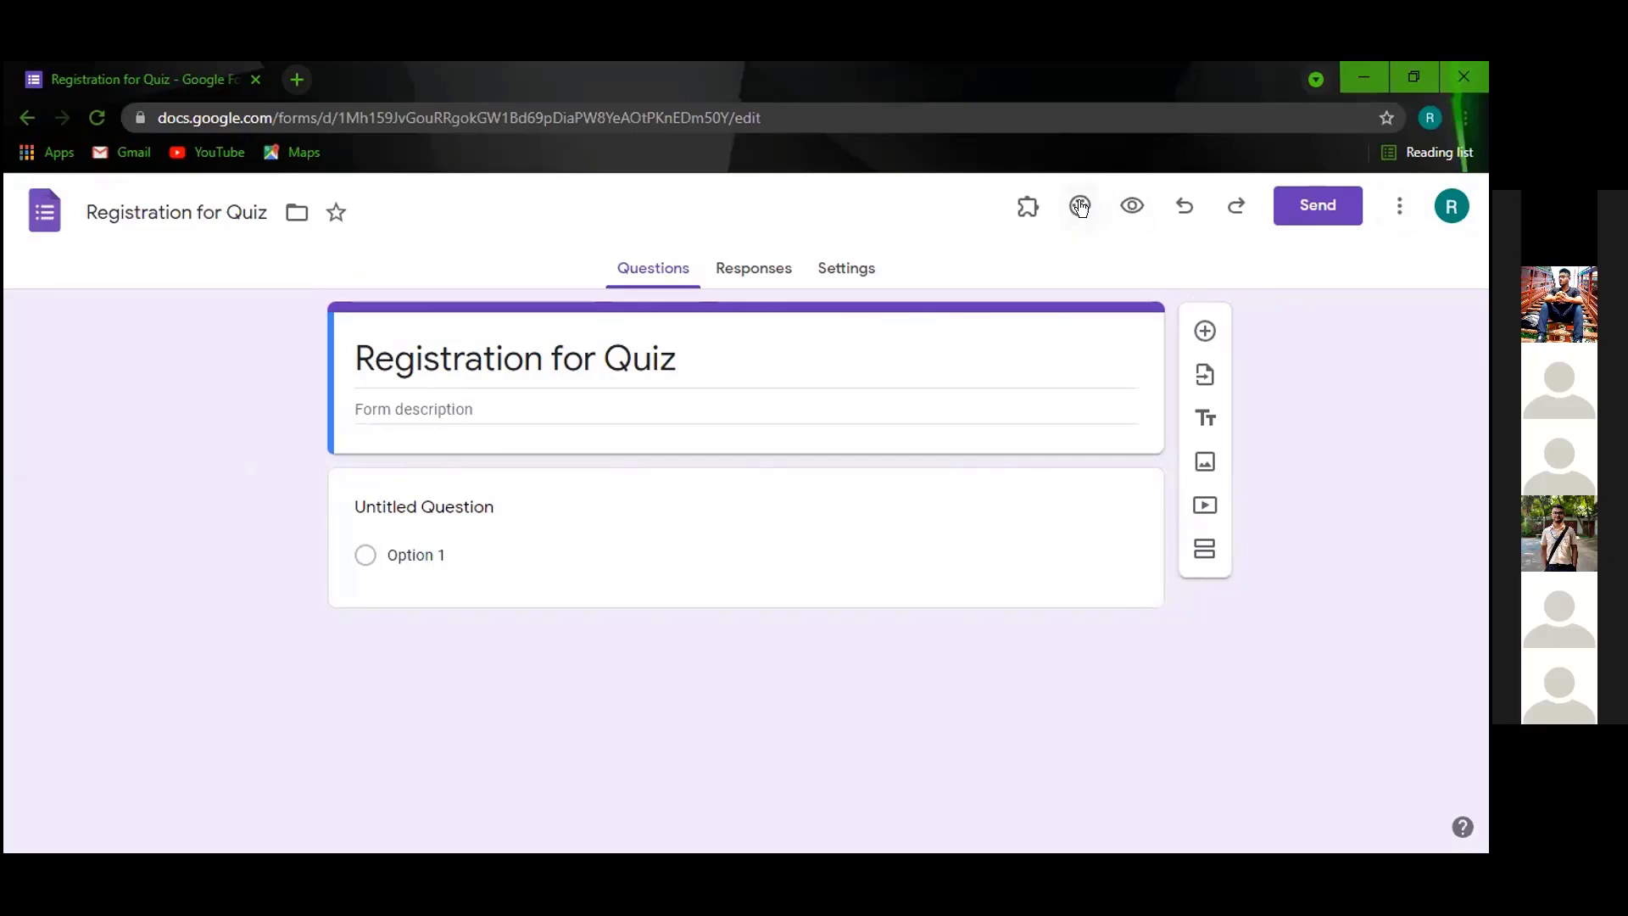
Apply a blue theme colour, darker blue background and the Formal font style.
left_click(1080, 206)
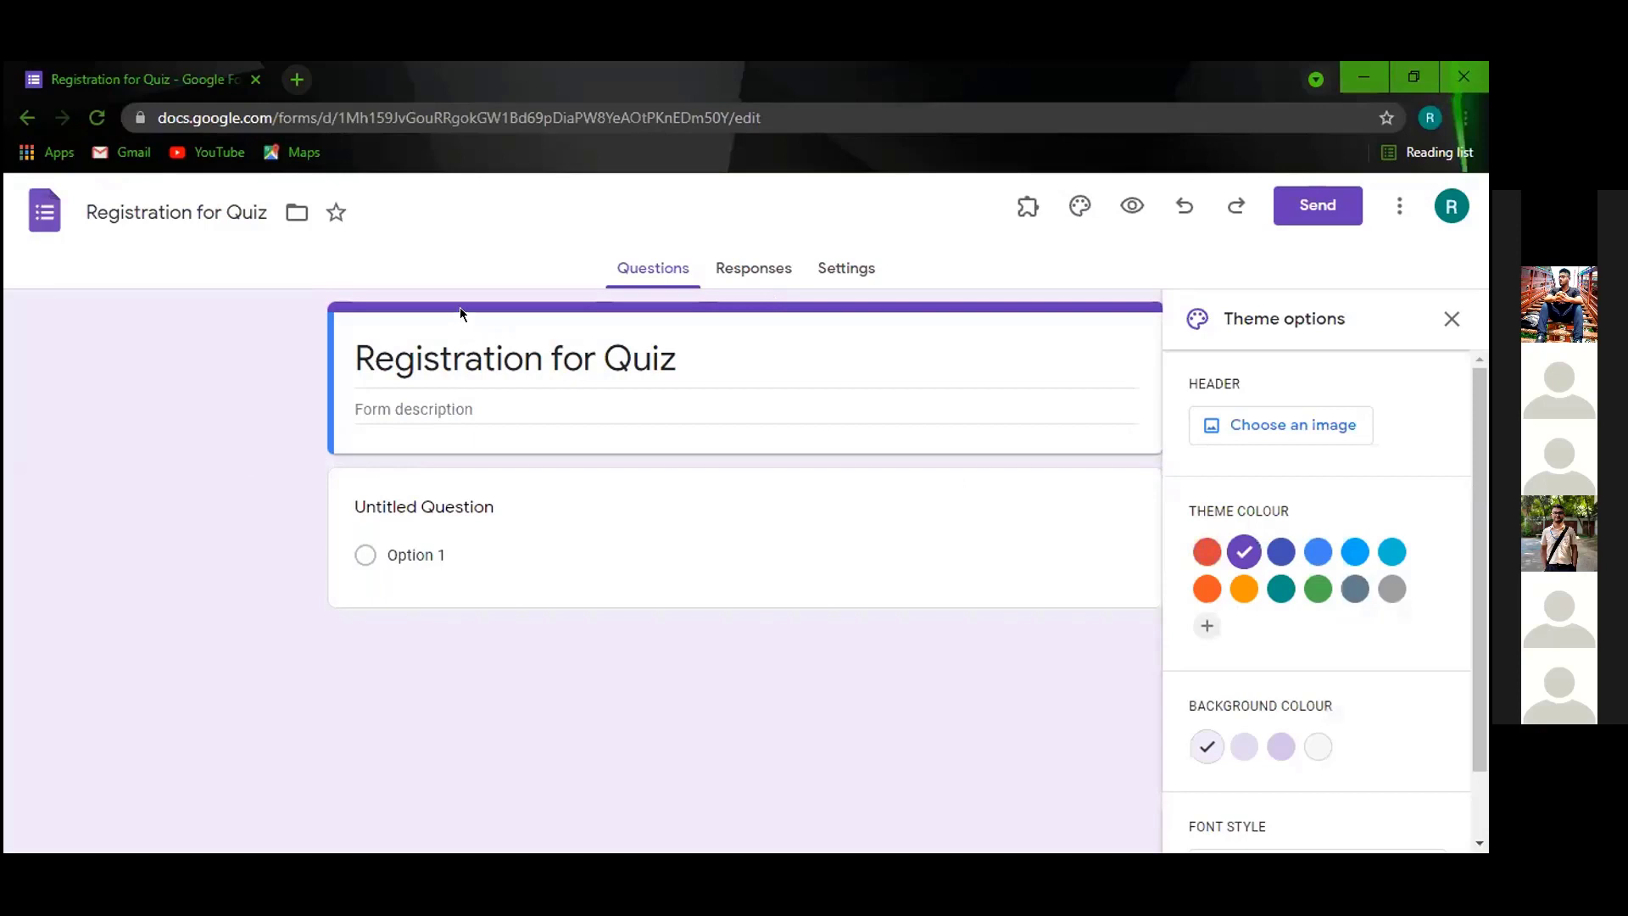
left_click(1318, 553)
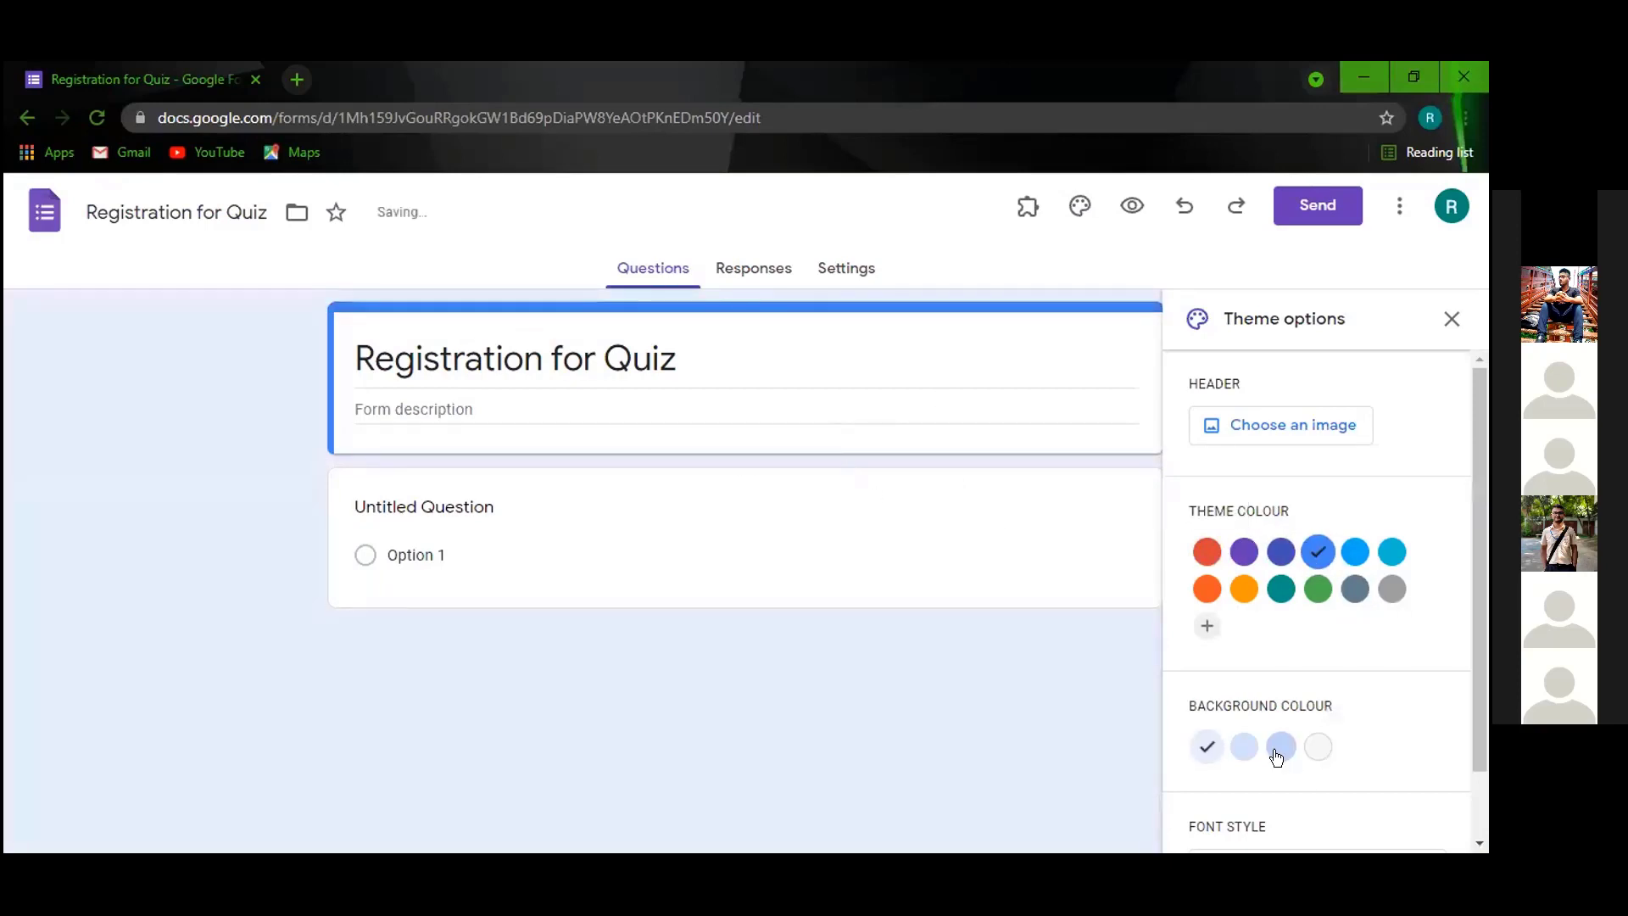
scroll(1277, 757, "down", 1)
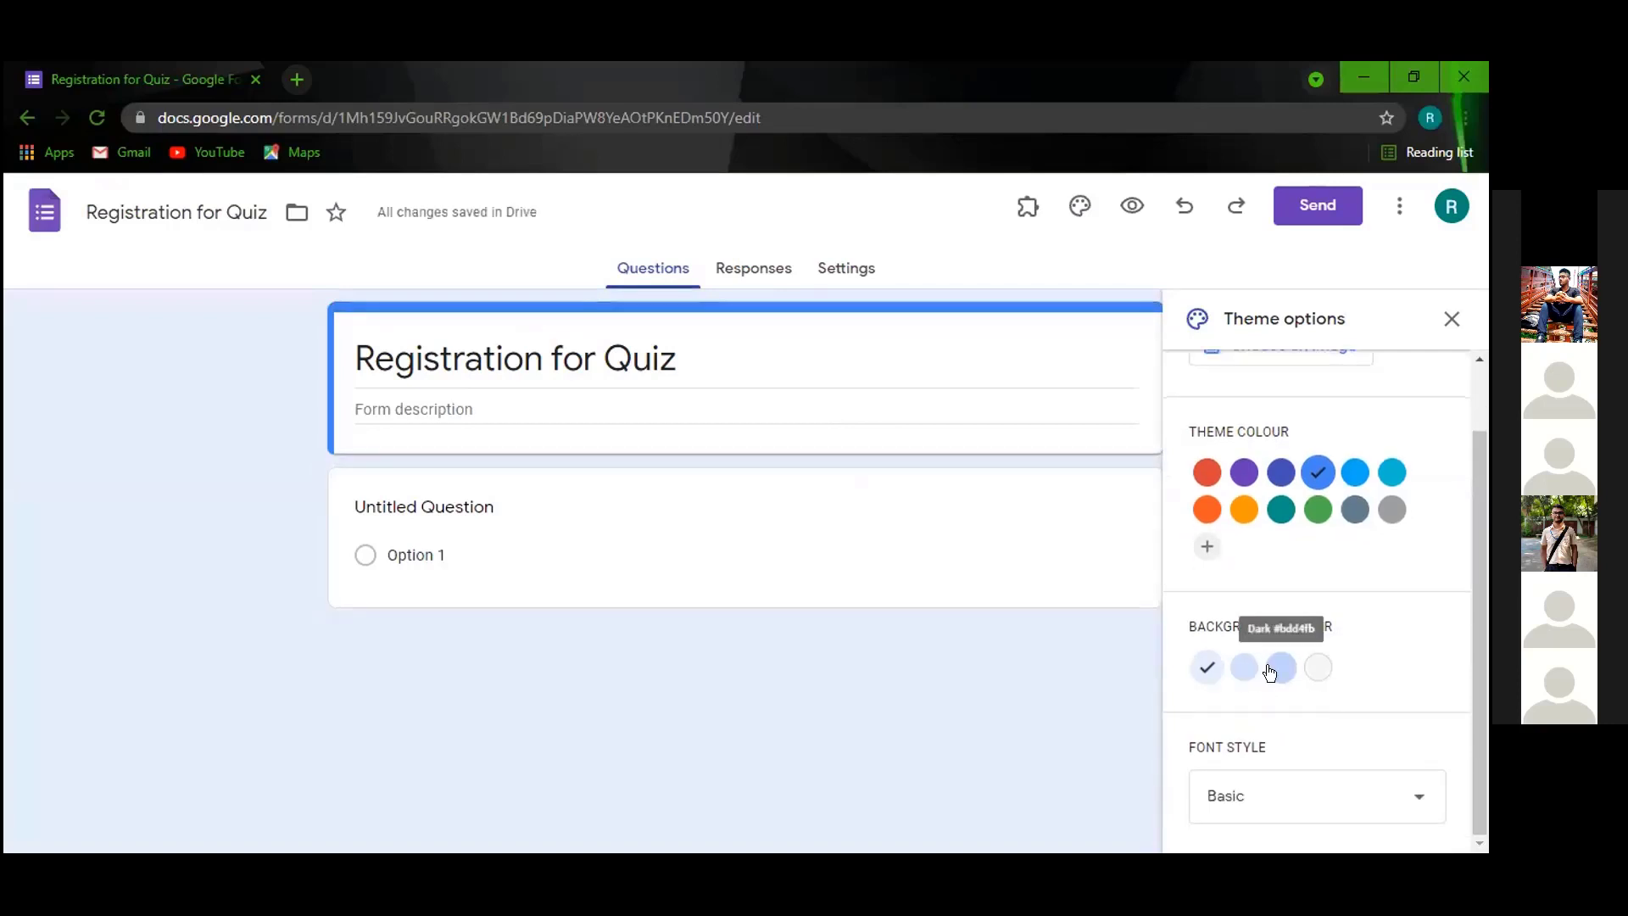
left_click(1281, 668)
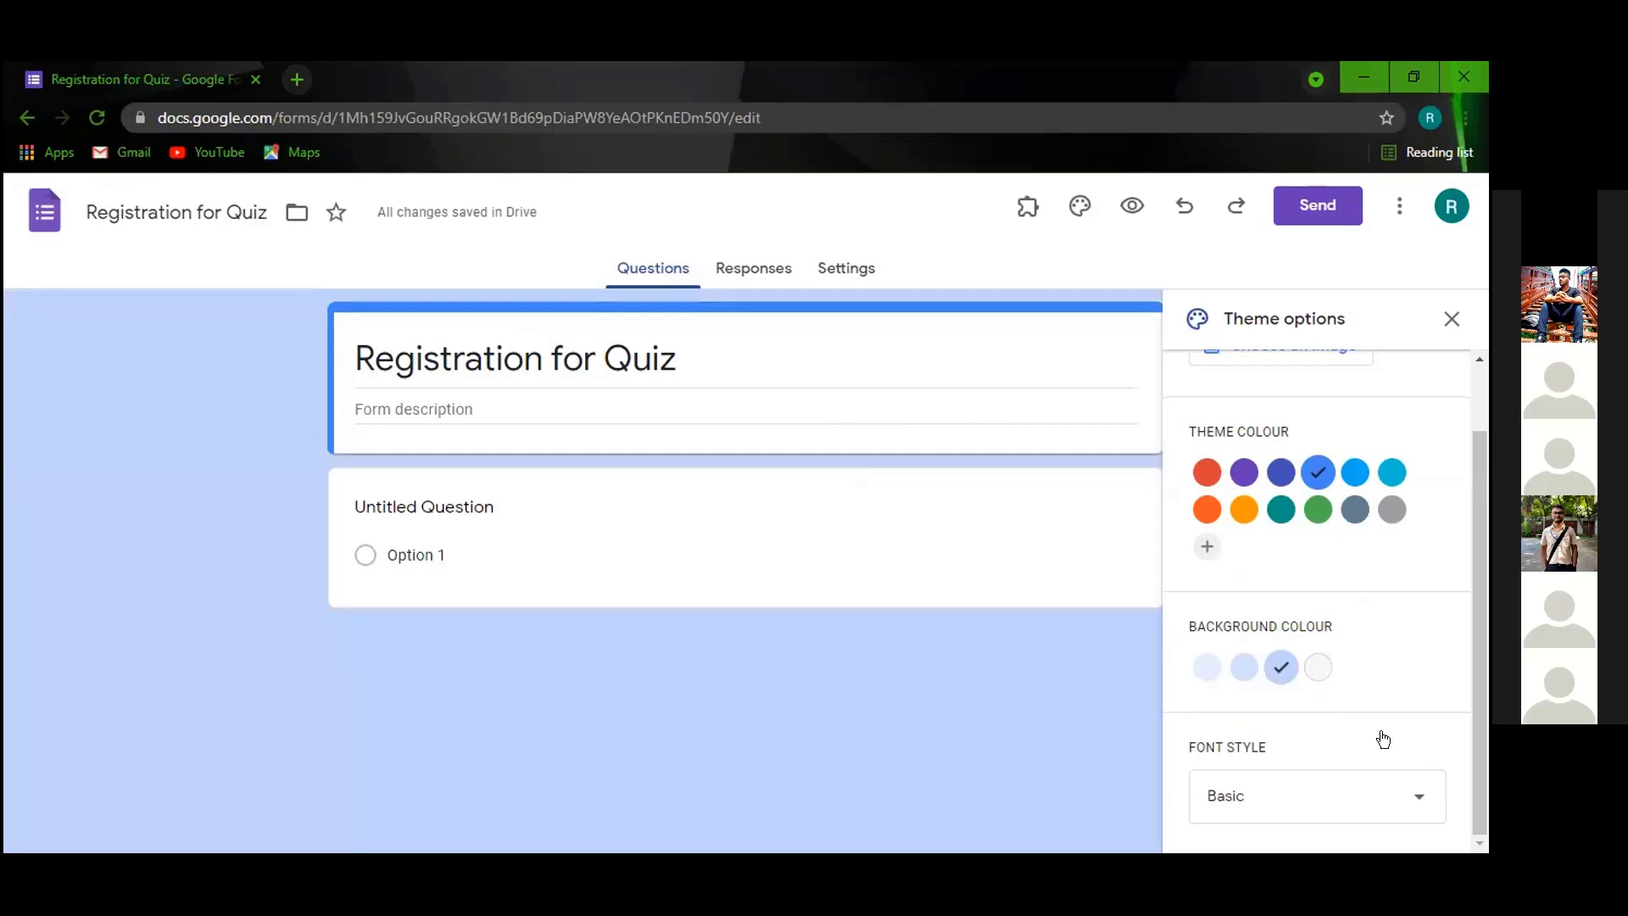
left_click(1416, 796)
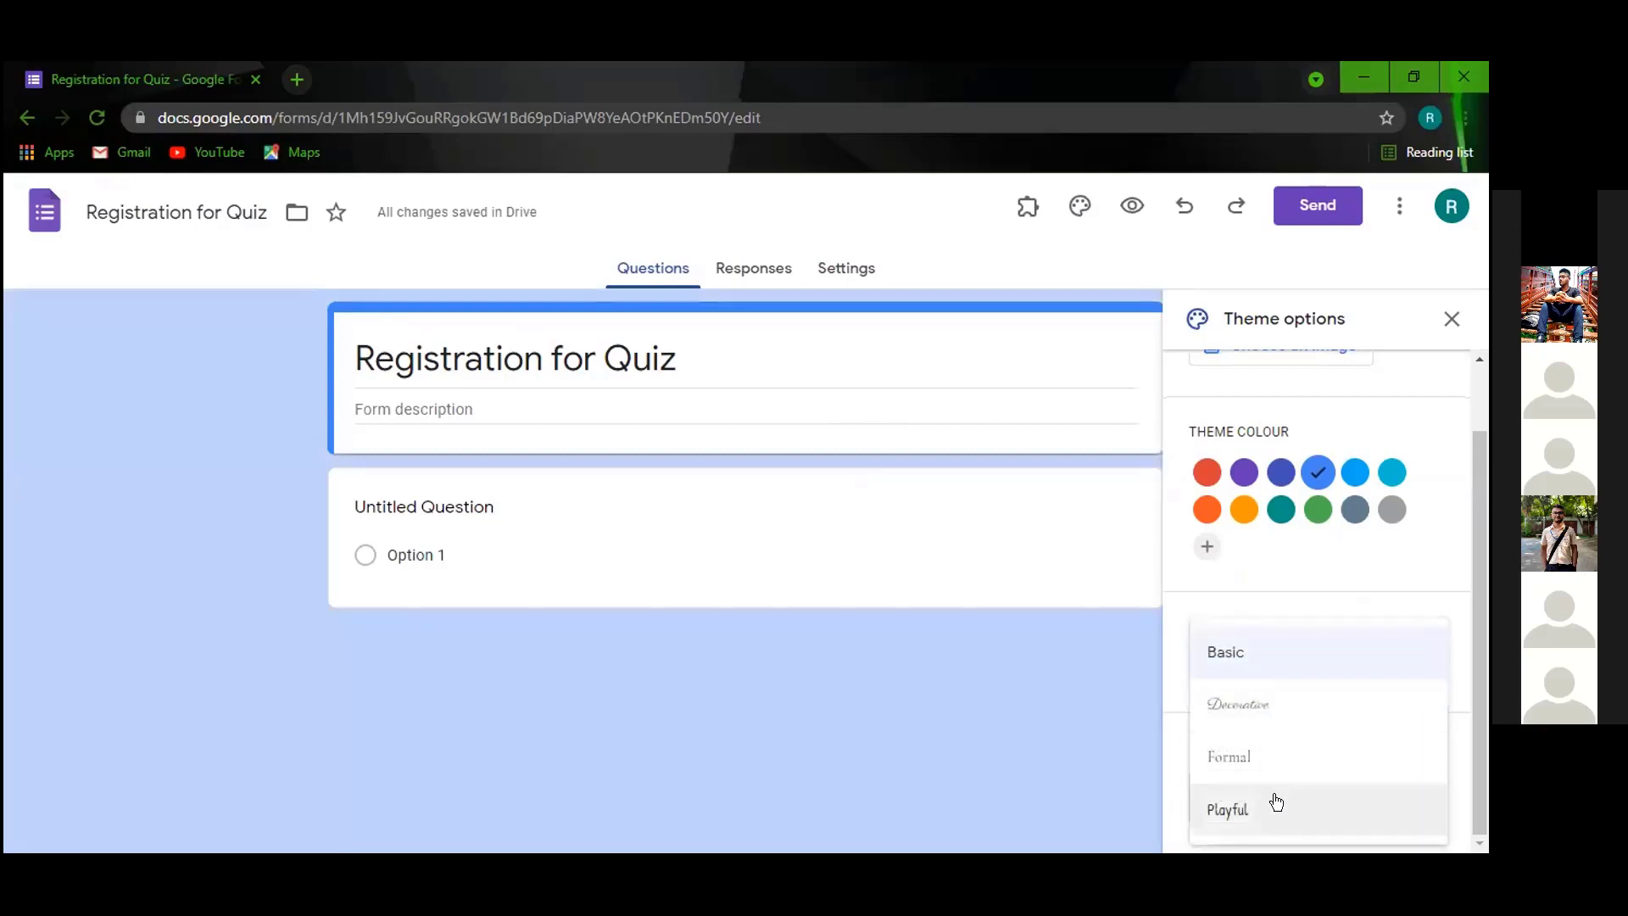
left_click(1246, 757)
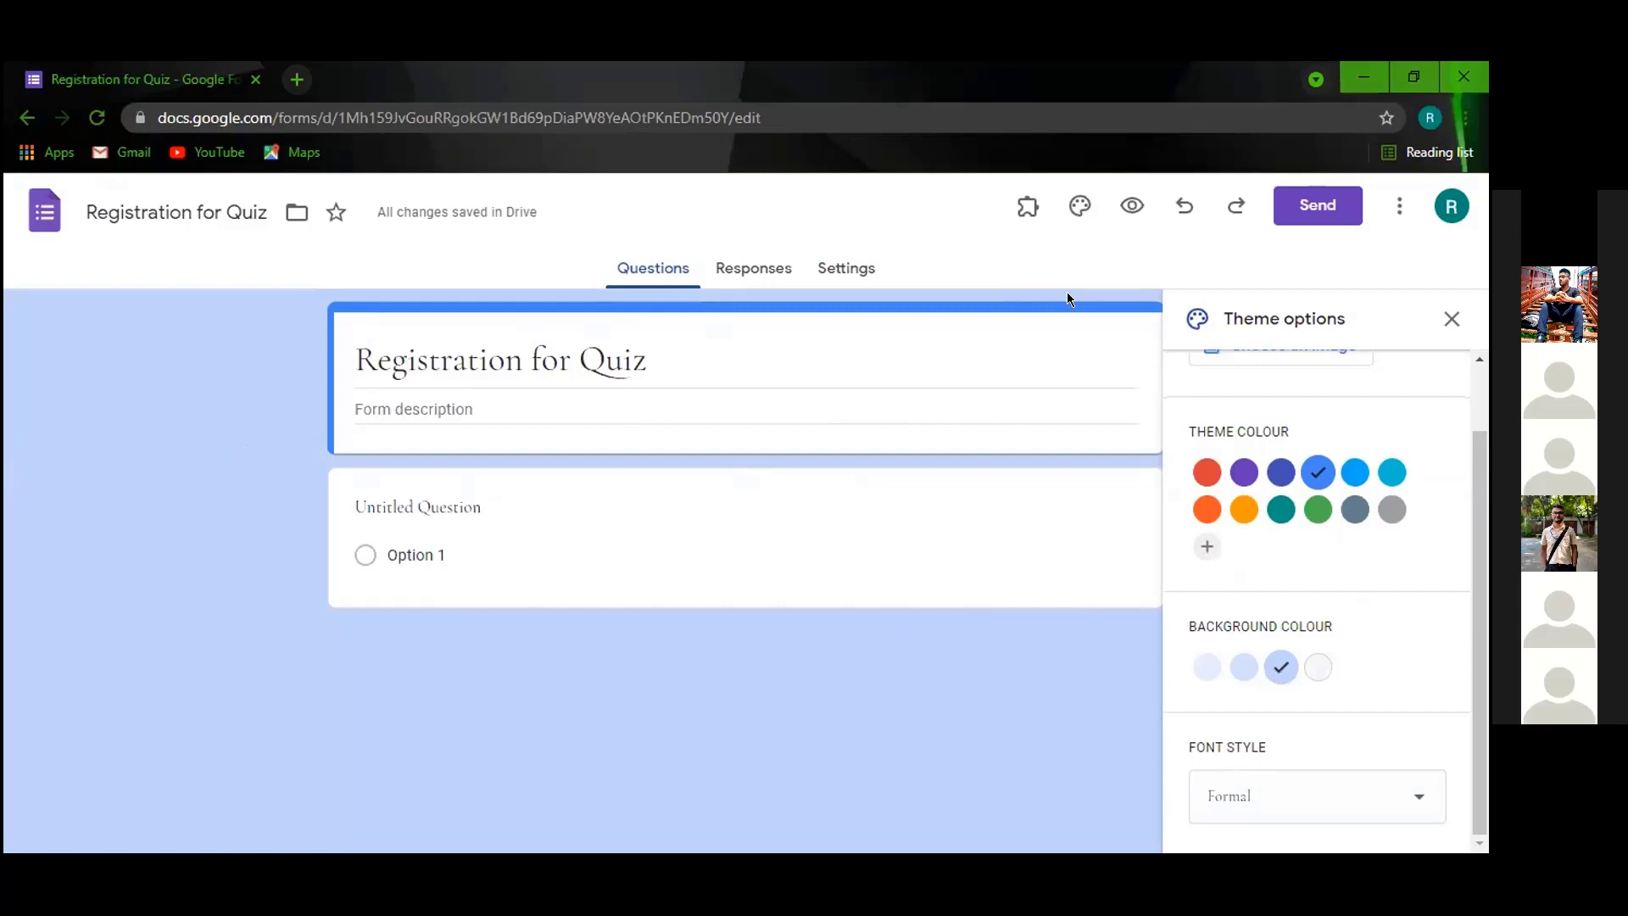
left_click(1448, 320)
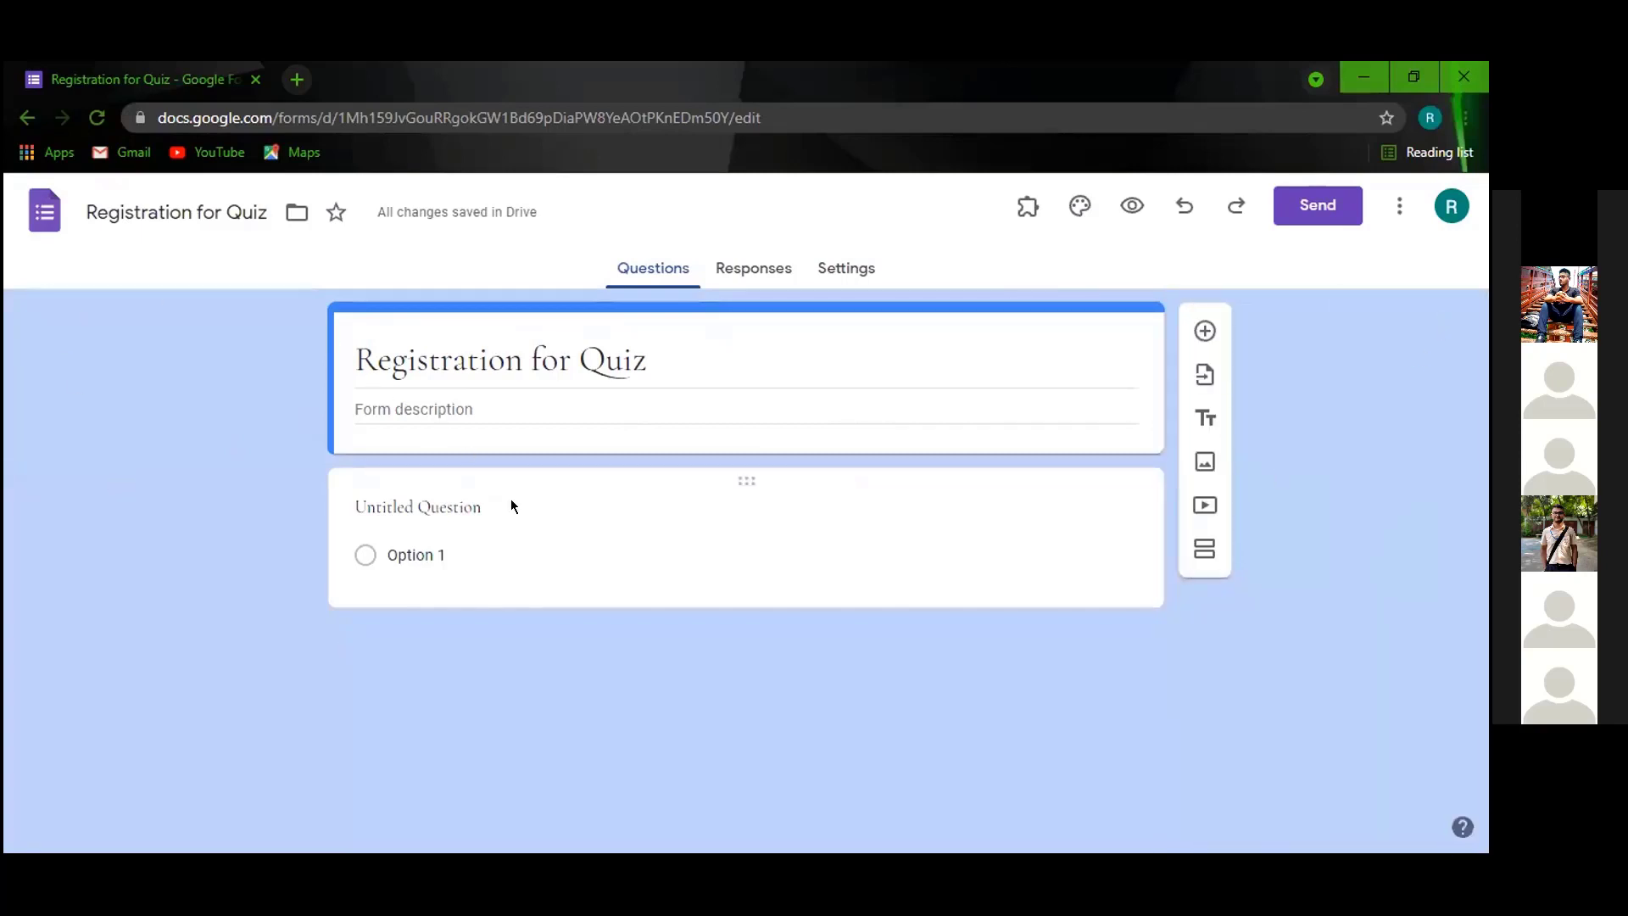
Title the first question 'Name'.
left_click(545, 514)
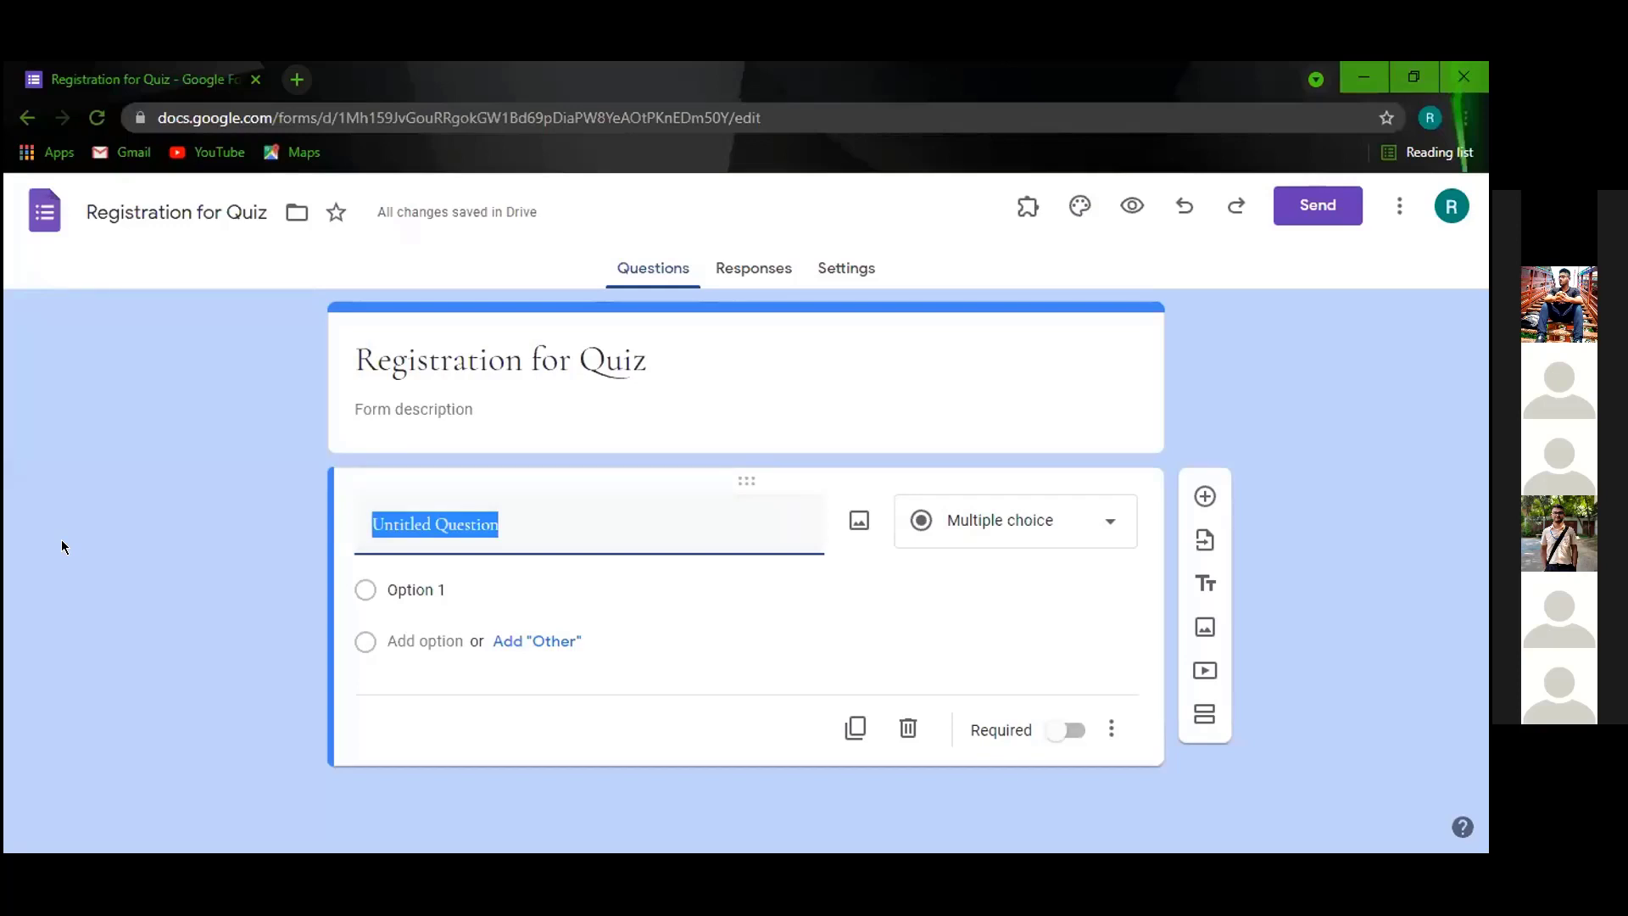
type("nnnnnnnnnnnn")
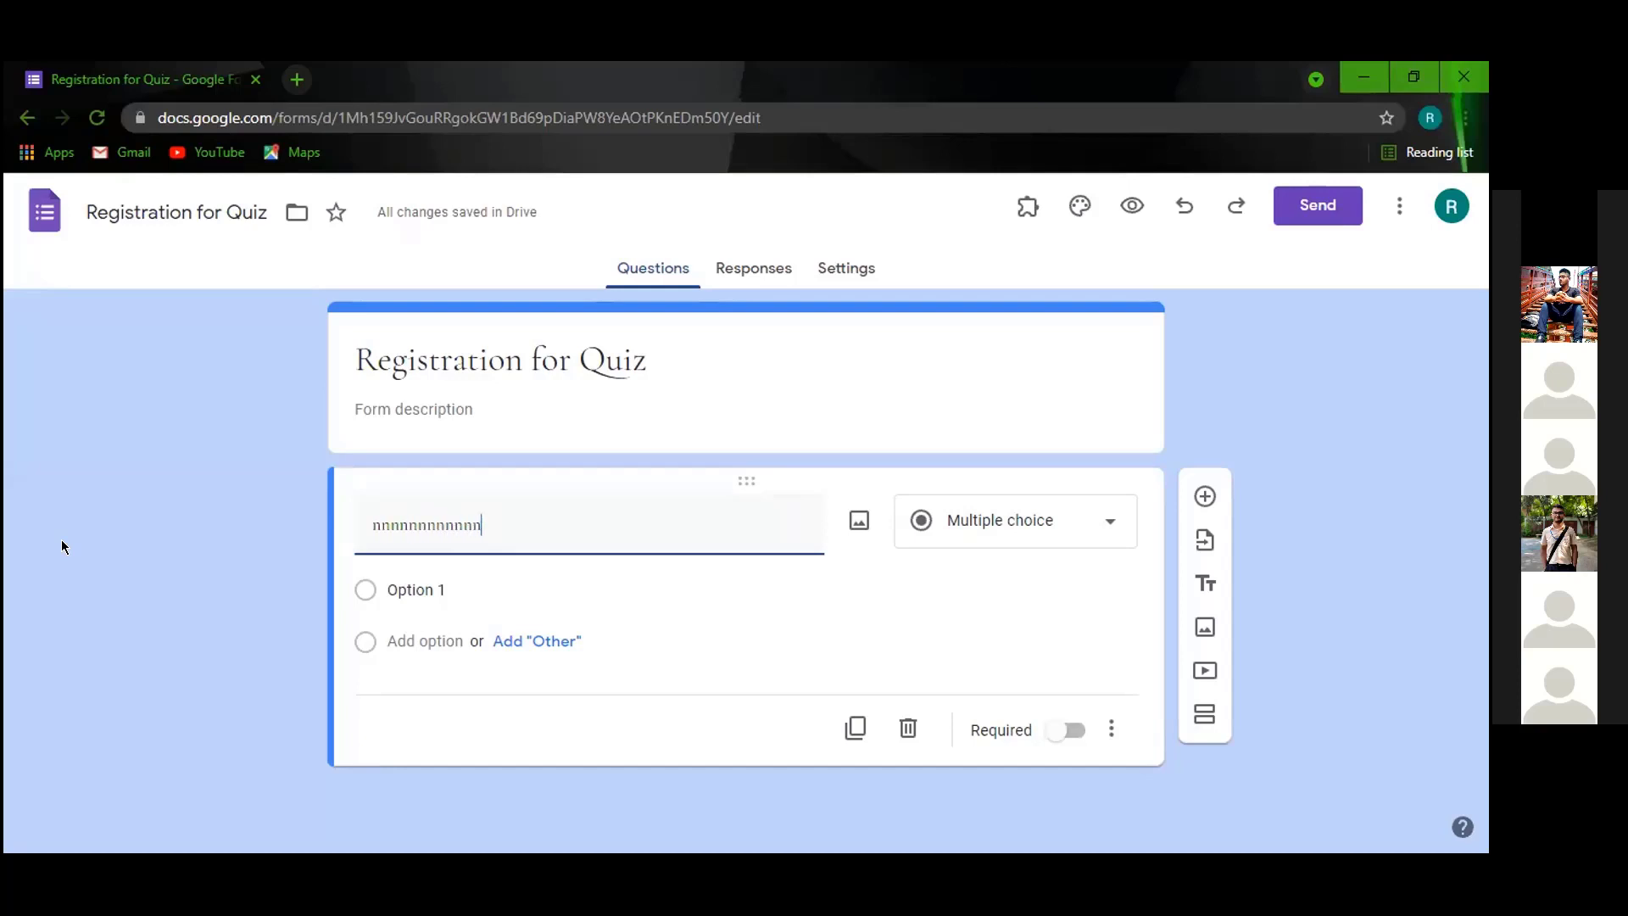
type("nnnnnnnnnnName")
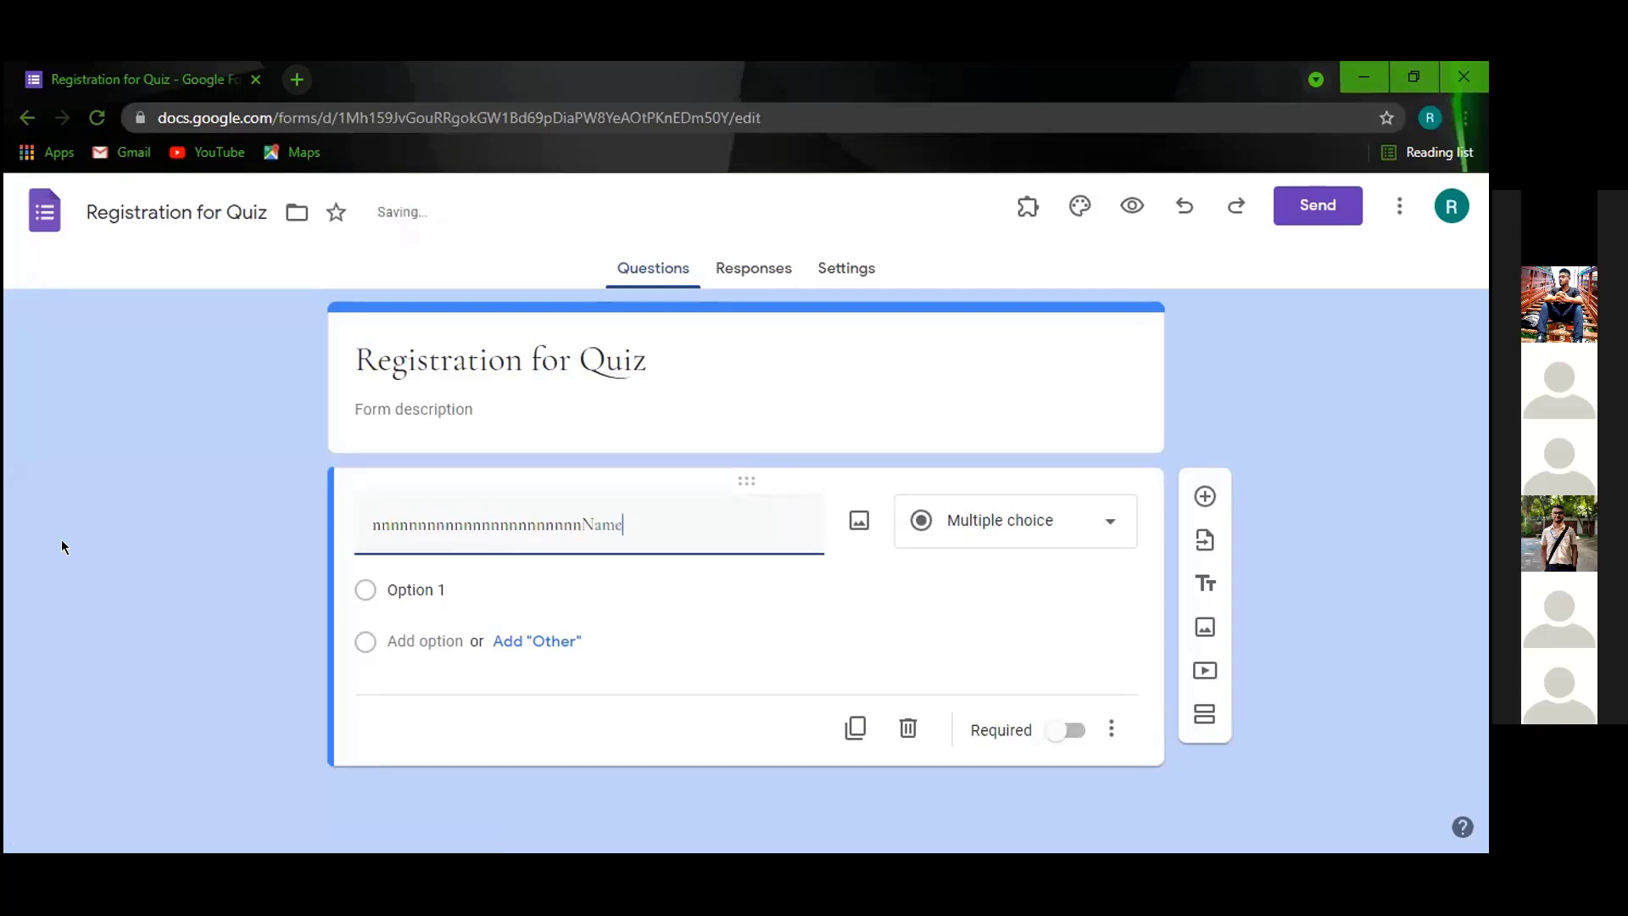
key("BackSpace")
key("BackSpace")
key("BackSpace")
key("BackSpace")
key("BackSpace")
key("BackSpace")
key("BackSpace")
key("BackSpace")
key("BackSpace")
key("BackSpace")
key("BackSpace")
key("BackSpace")
key("BackSpace")
key("BackSpace")
key("BackSpace")
key("BackSpace")
key("BackSpace")
key("BackSpace")
key("BackSpace")
key("BackSpace")
key("BackSpace")
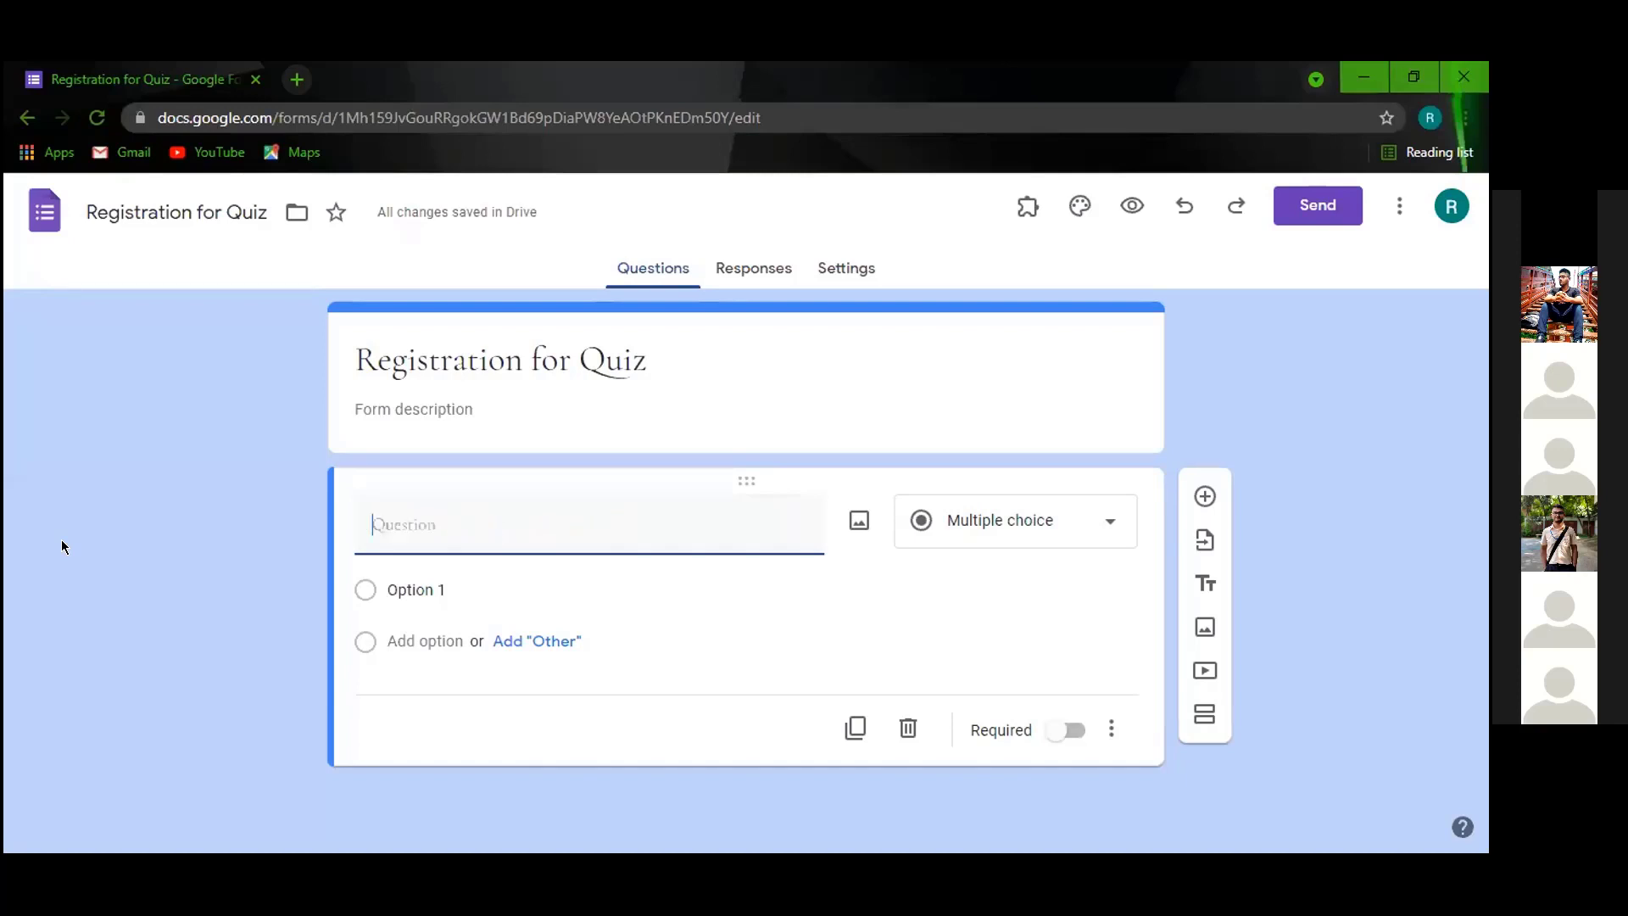
type("Name")
Make the Name question a required Short answer question.
left_click(1099, 520)
left_click(1318, 430)
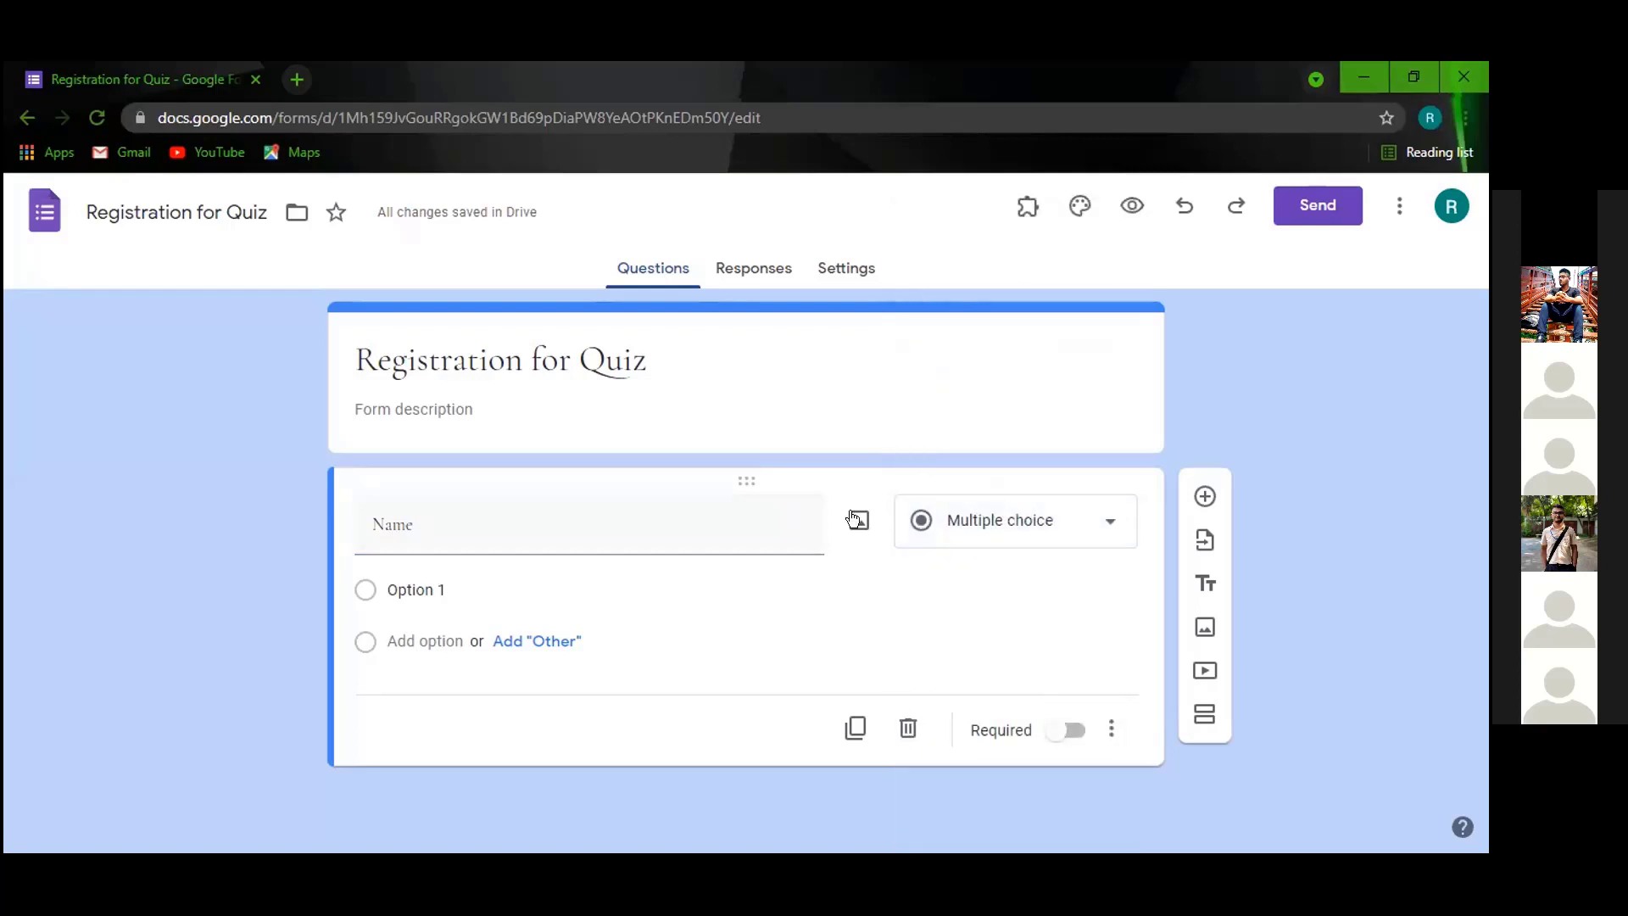
left_click(1094, 519)
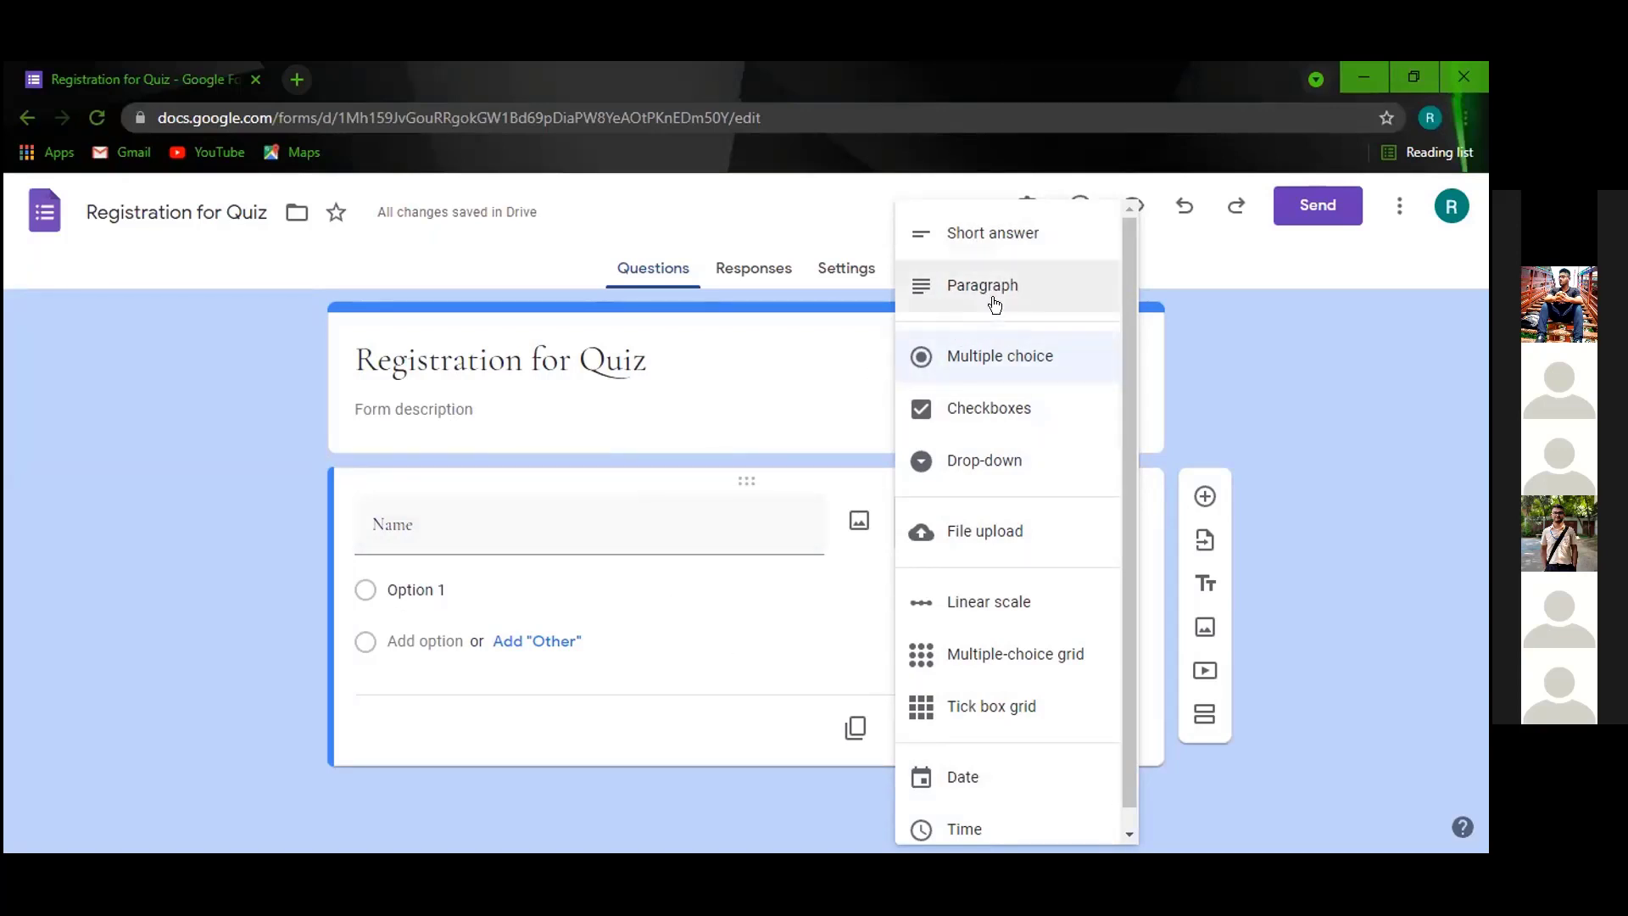
left_click(996, 242)
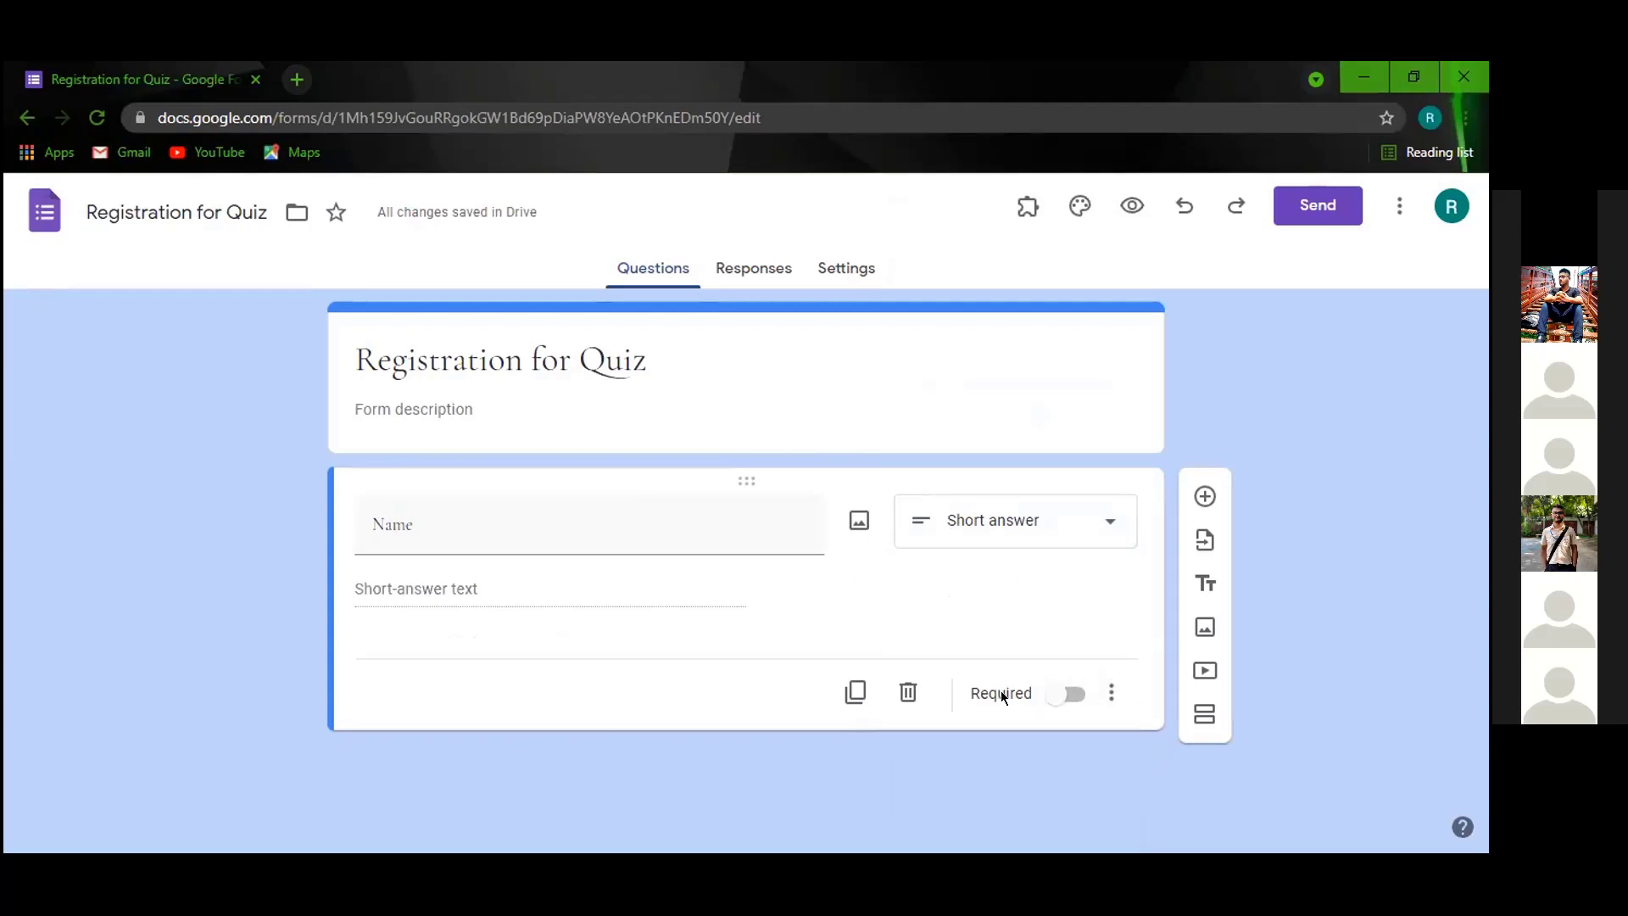
left_click(1059, 695)
Preview the form and submit with Name empty to see the required-question warning.
left_click(1131, 207)
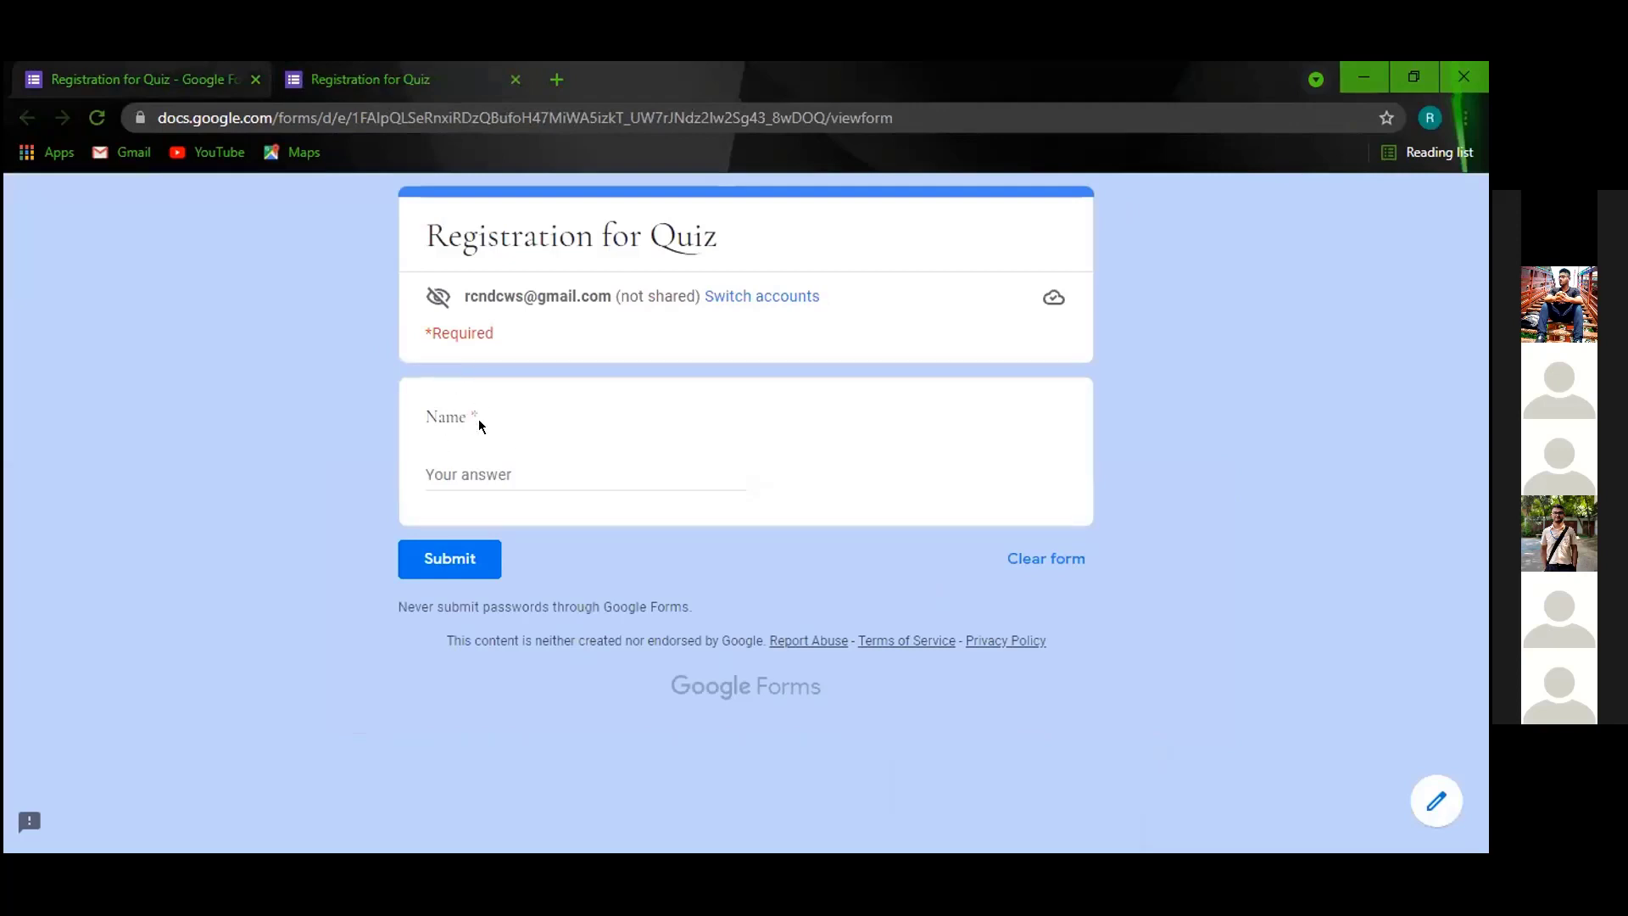
left_click(486, 468)
left_click(458, 567)
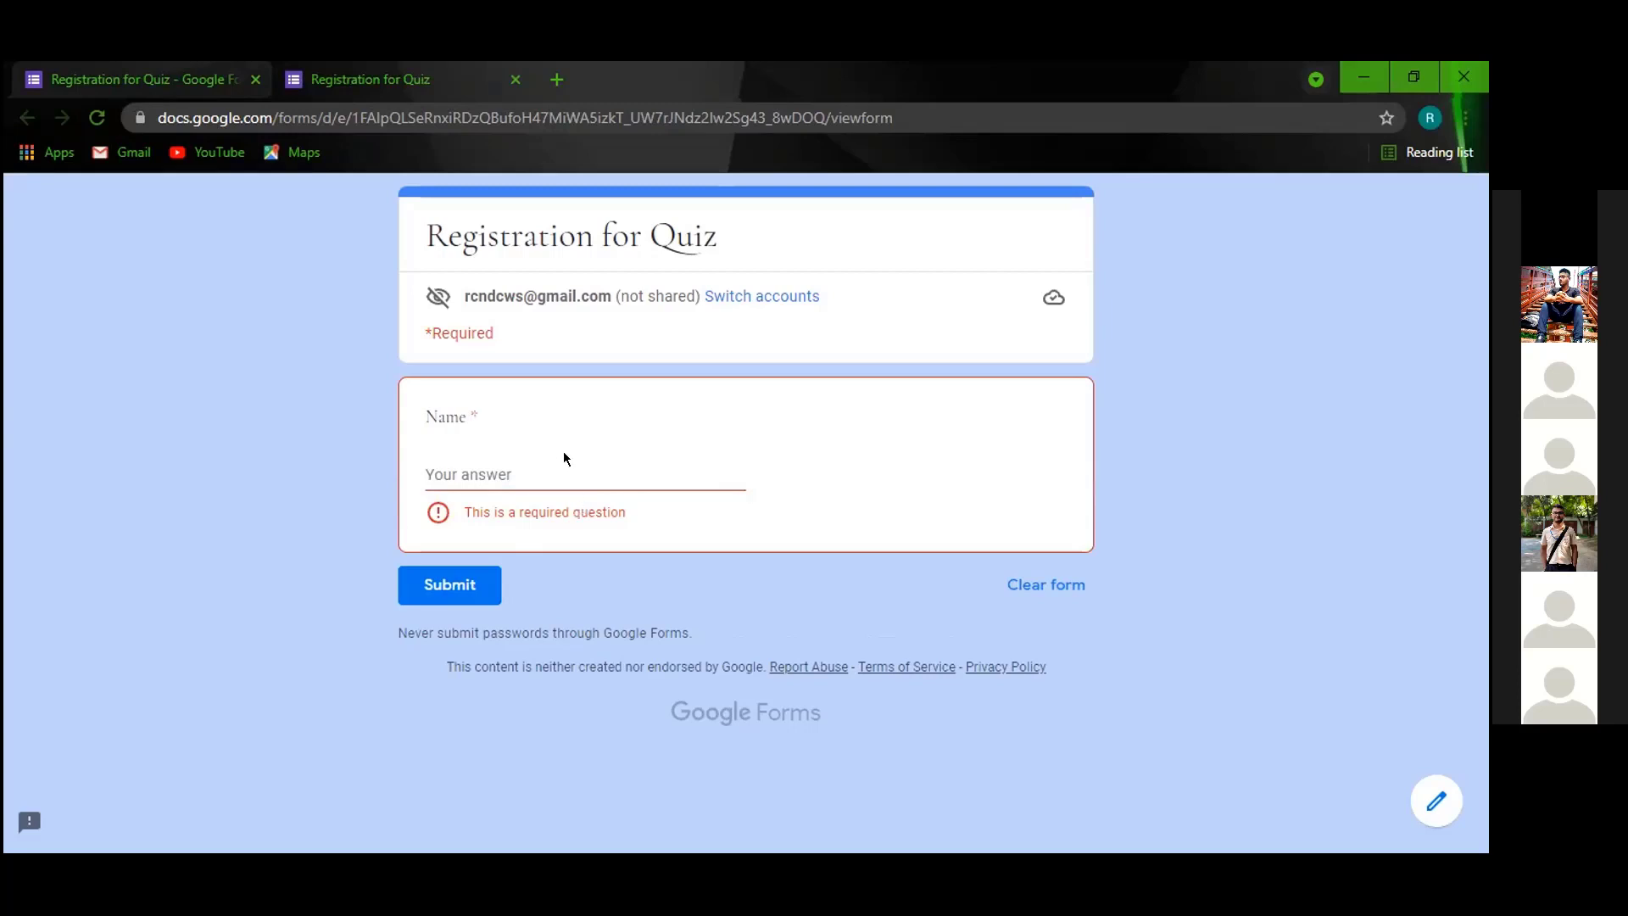
left_click(200, 85)
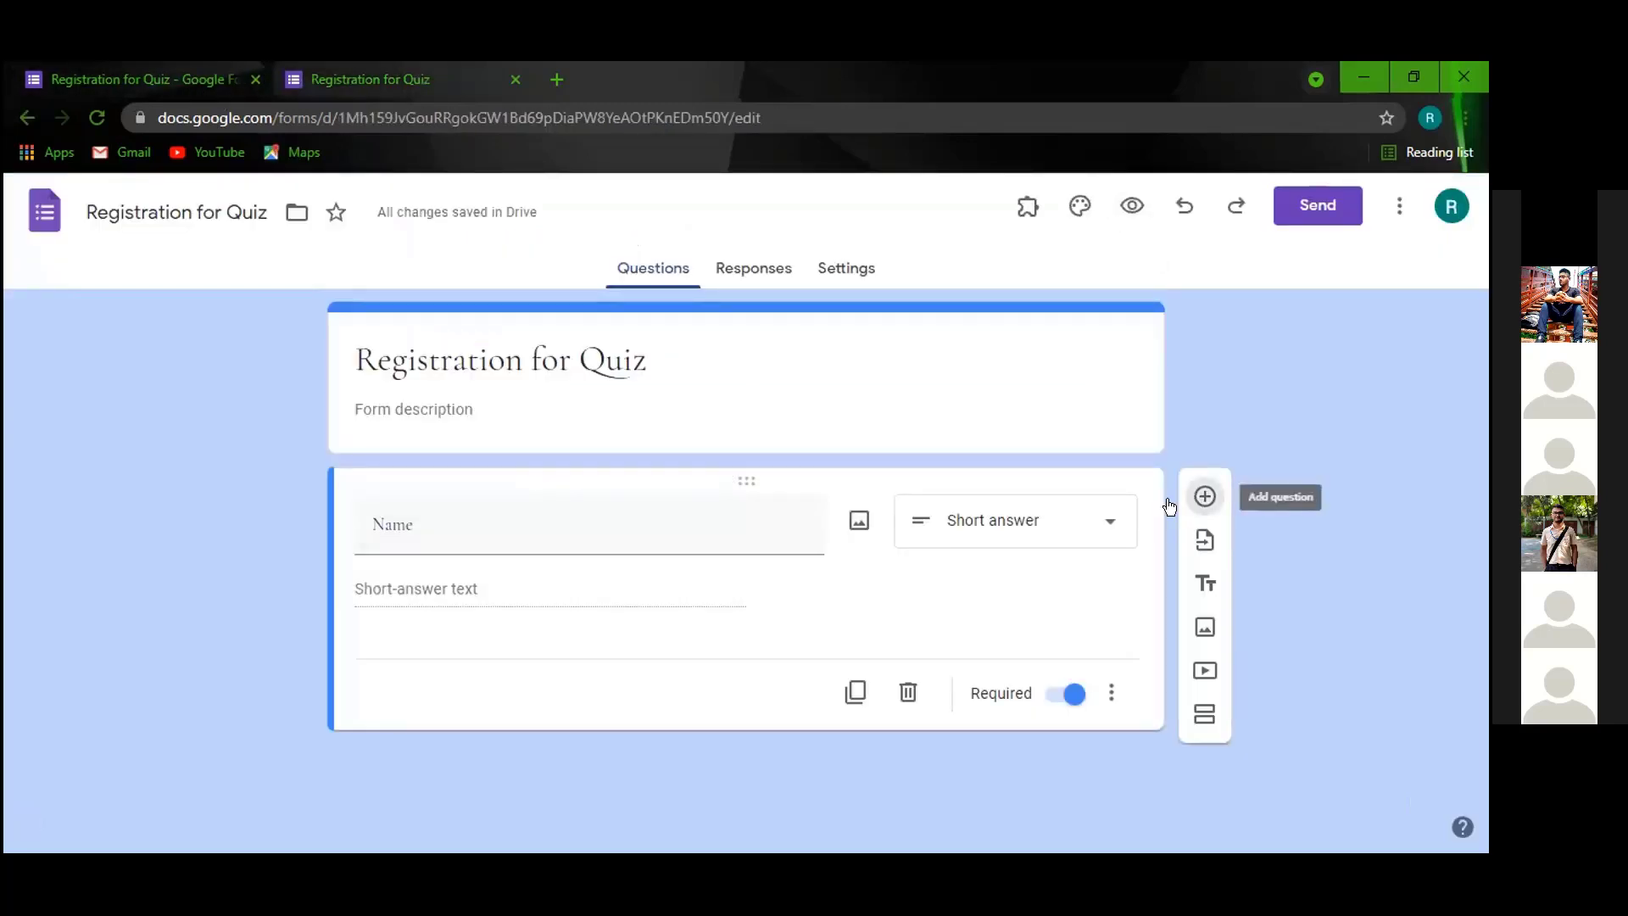
Add a required 'E-Mail Address' question after Name, then a new blank question.
left_click(1203, 497)
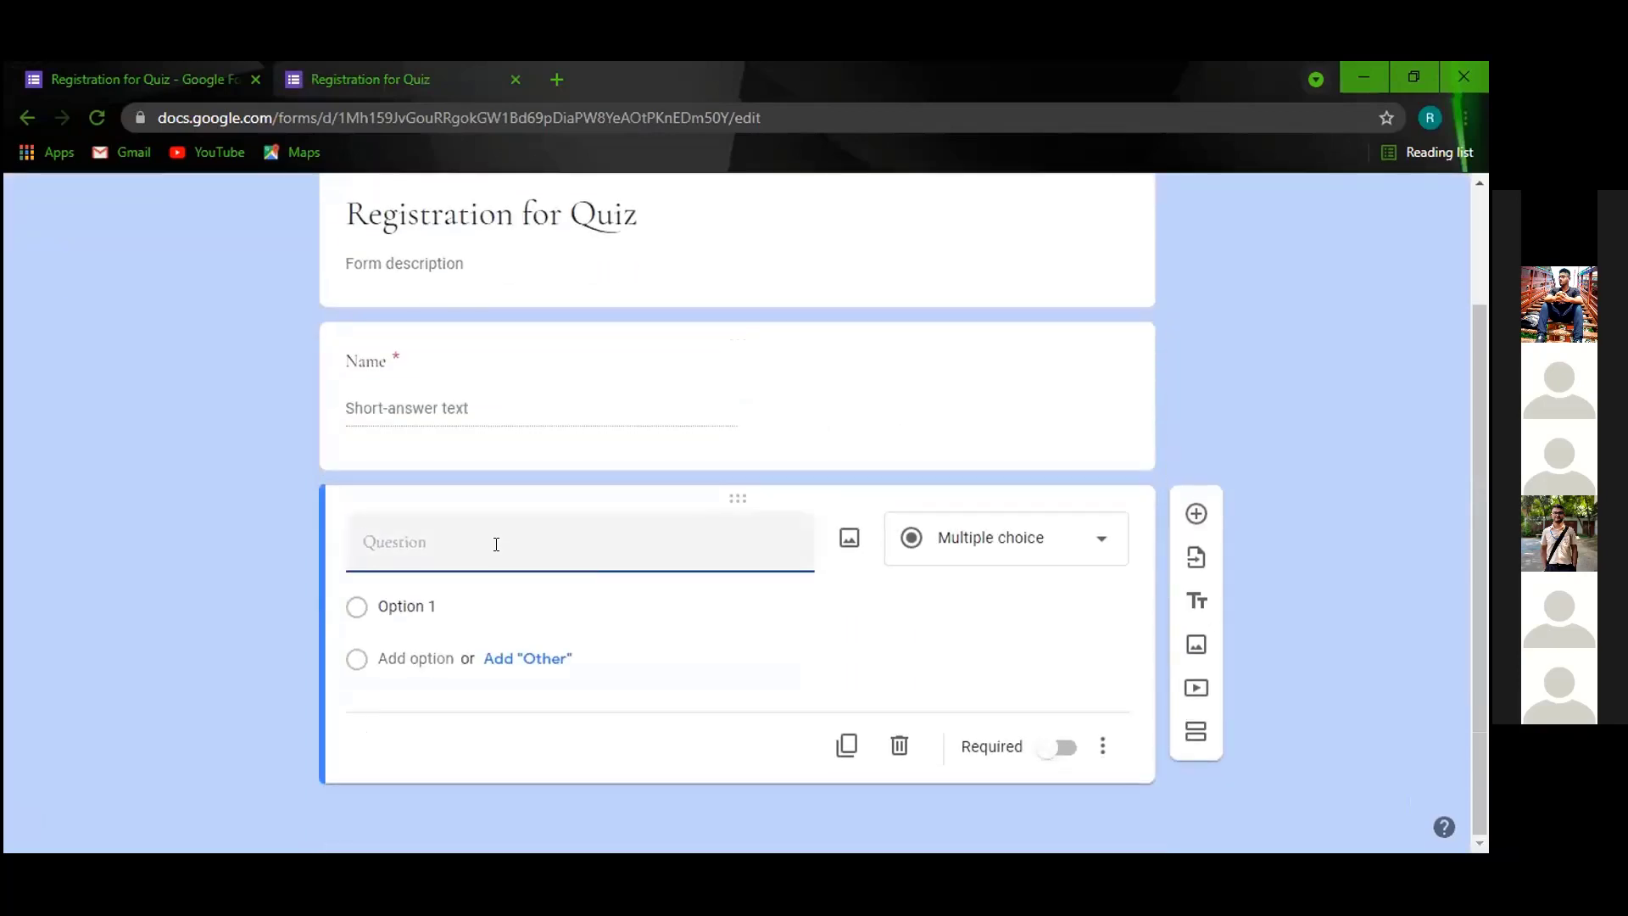
type("E")
type("imail")
key("BackSpace")
key("BackSpace")
key("BackSpace")
key("BackSpace")
type("-Mail Address")
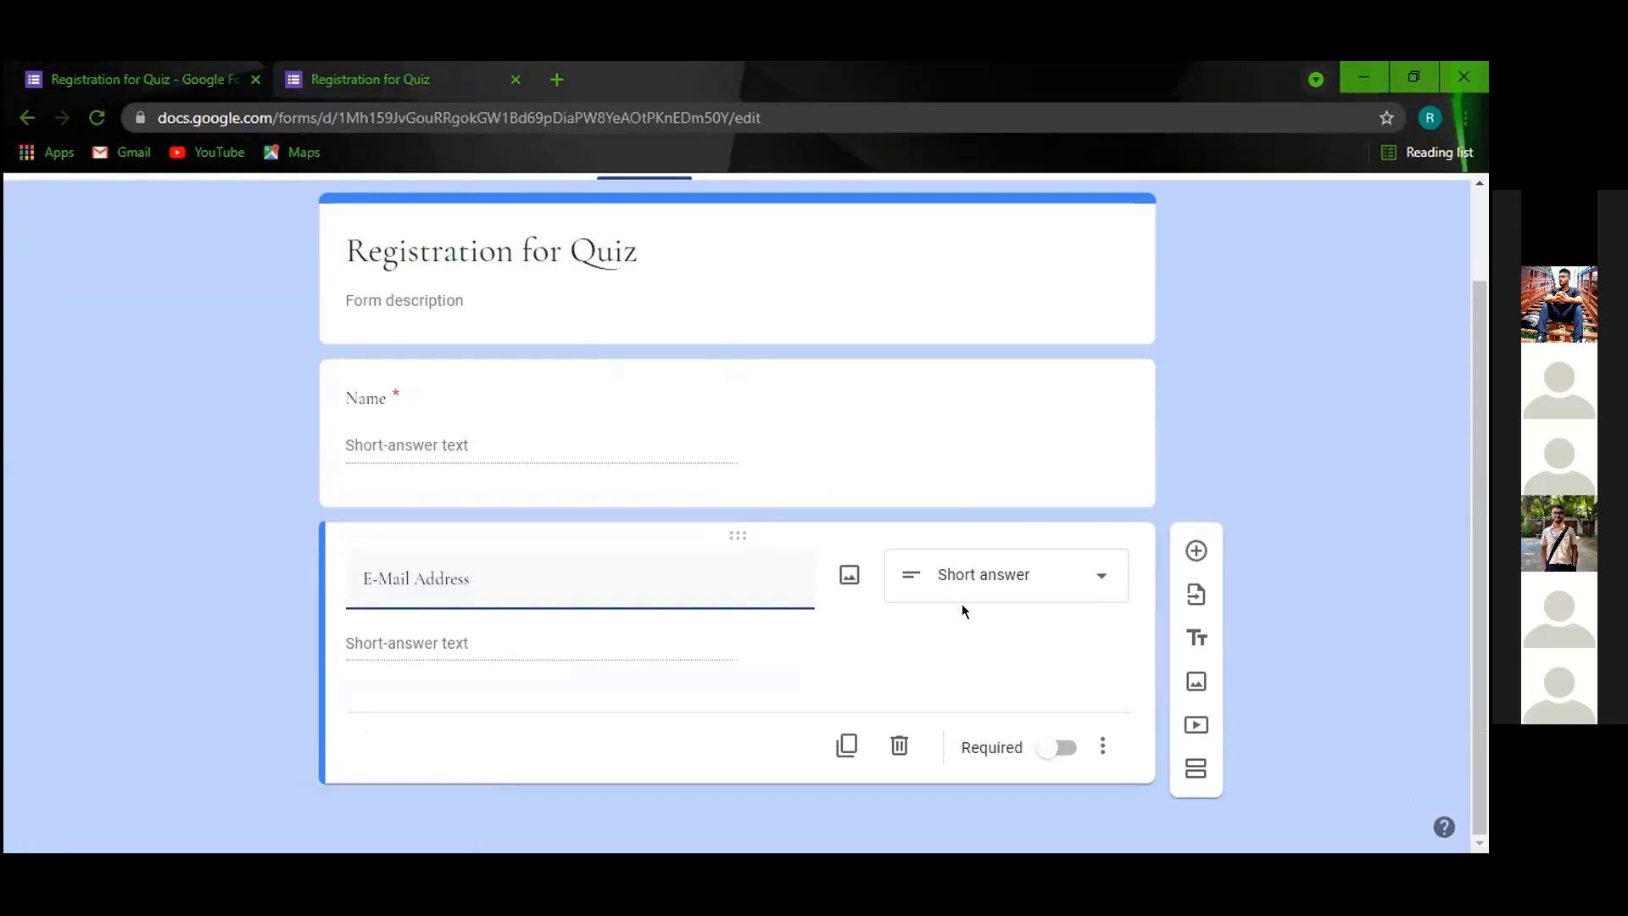
left_click(593, 403)
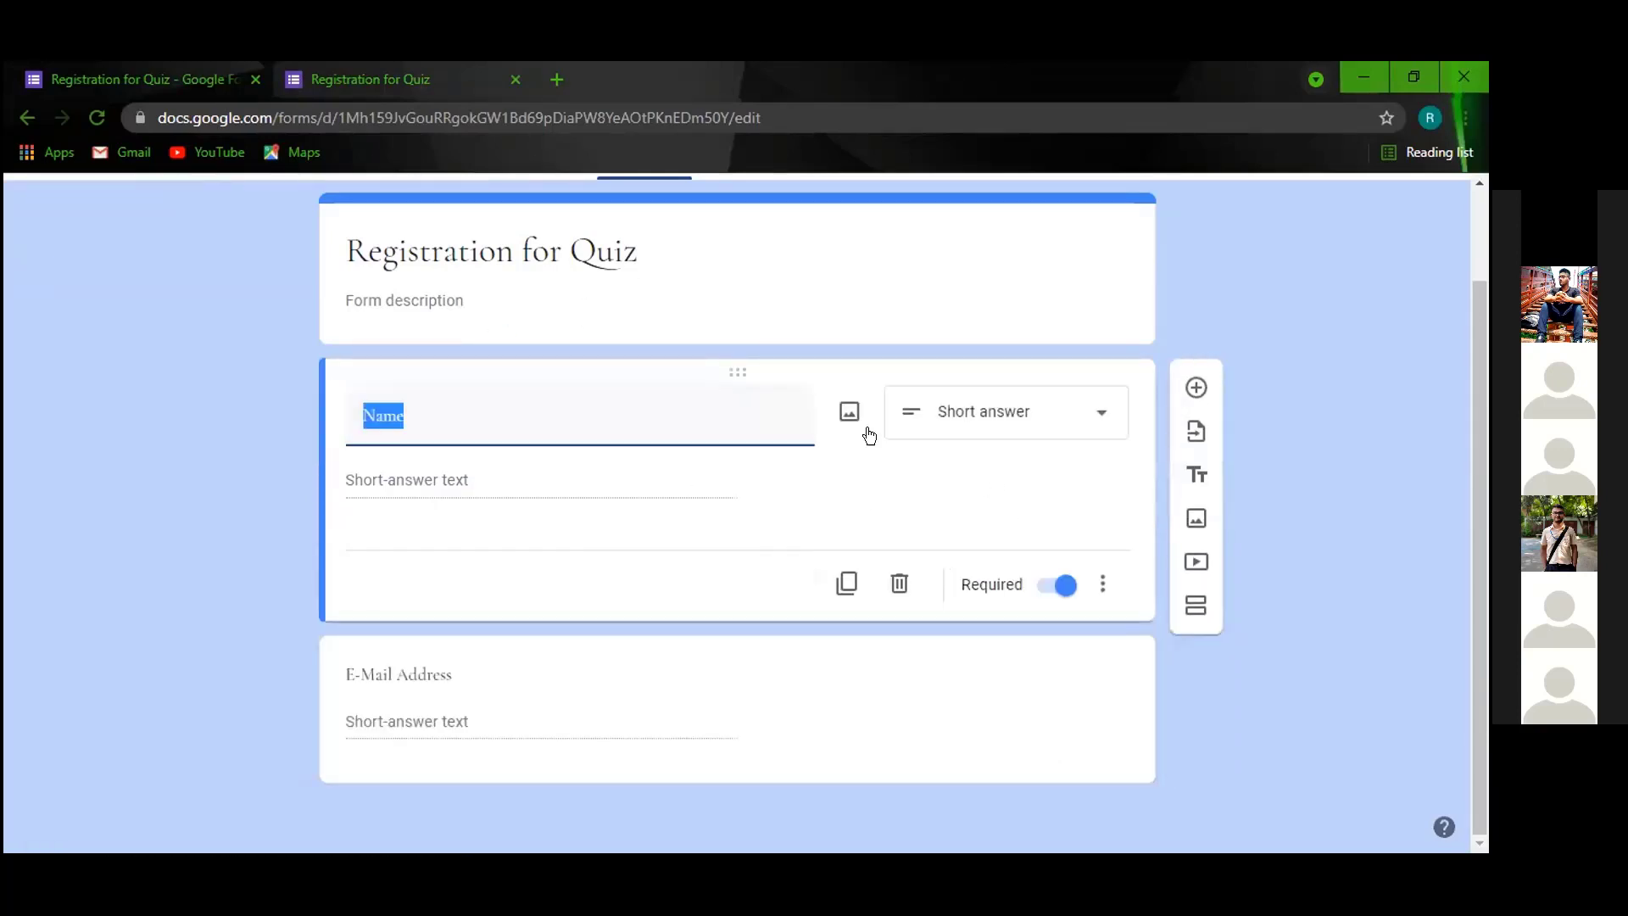
left_click(932, 453)
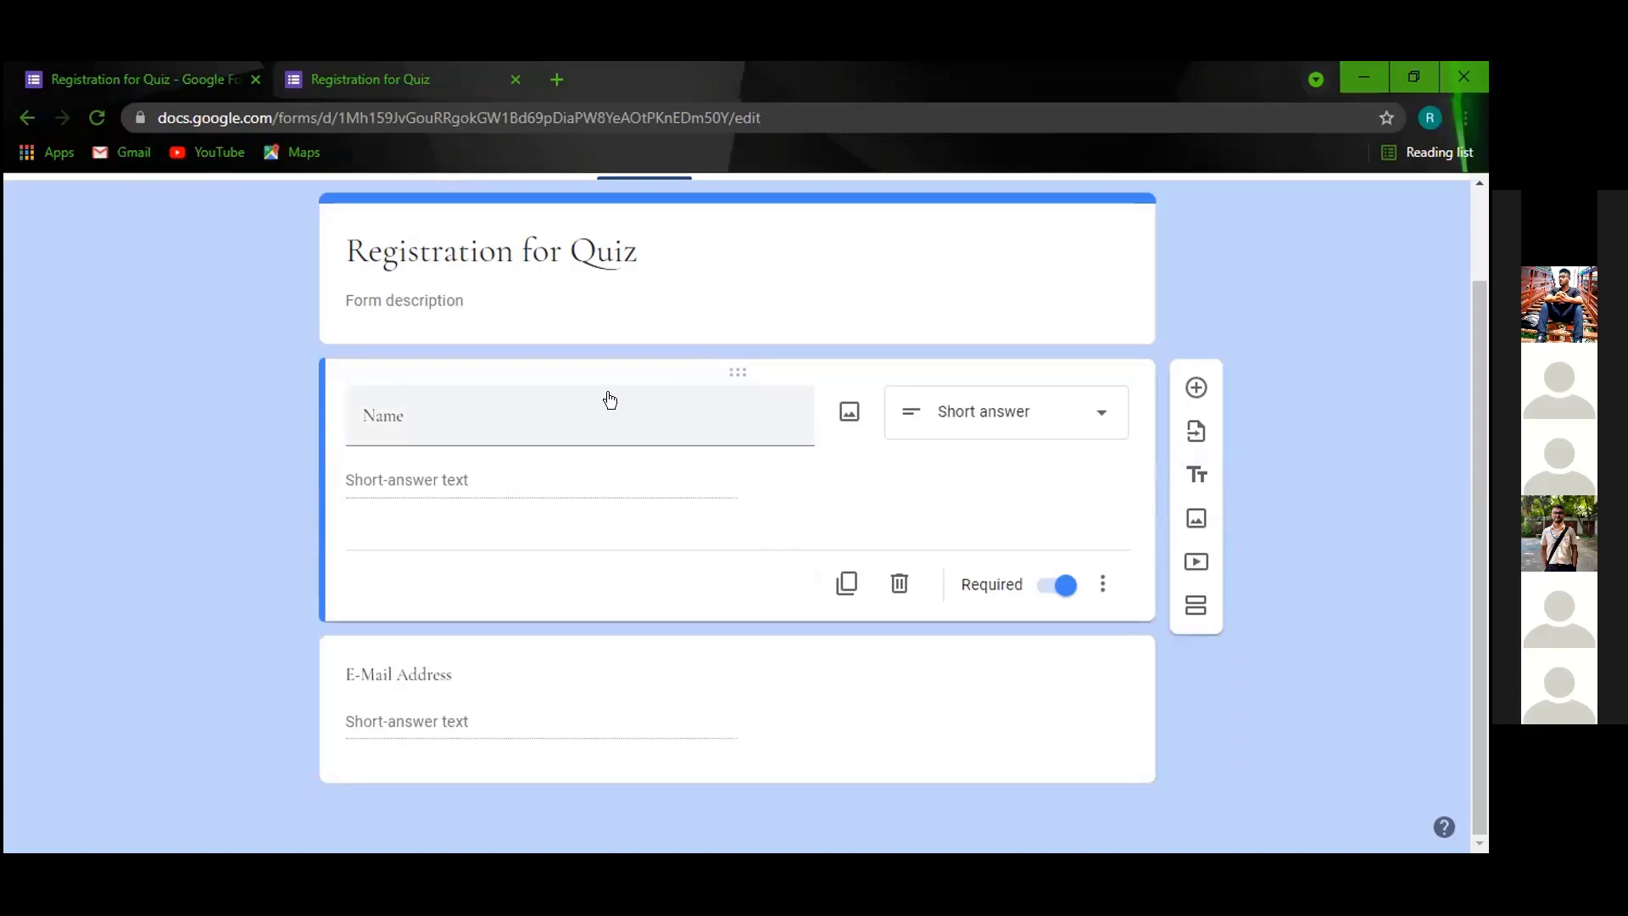
left_click(779, 686)
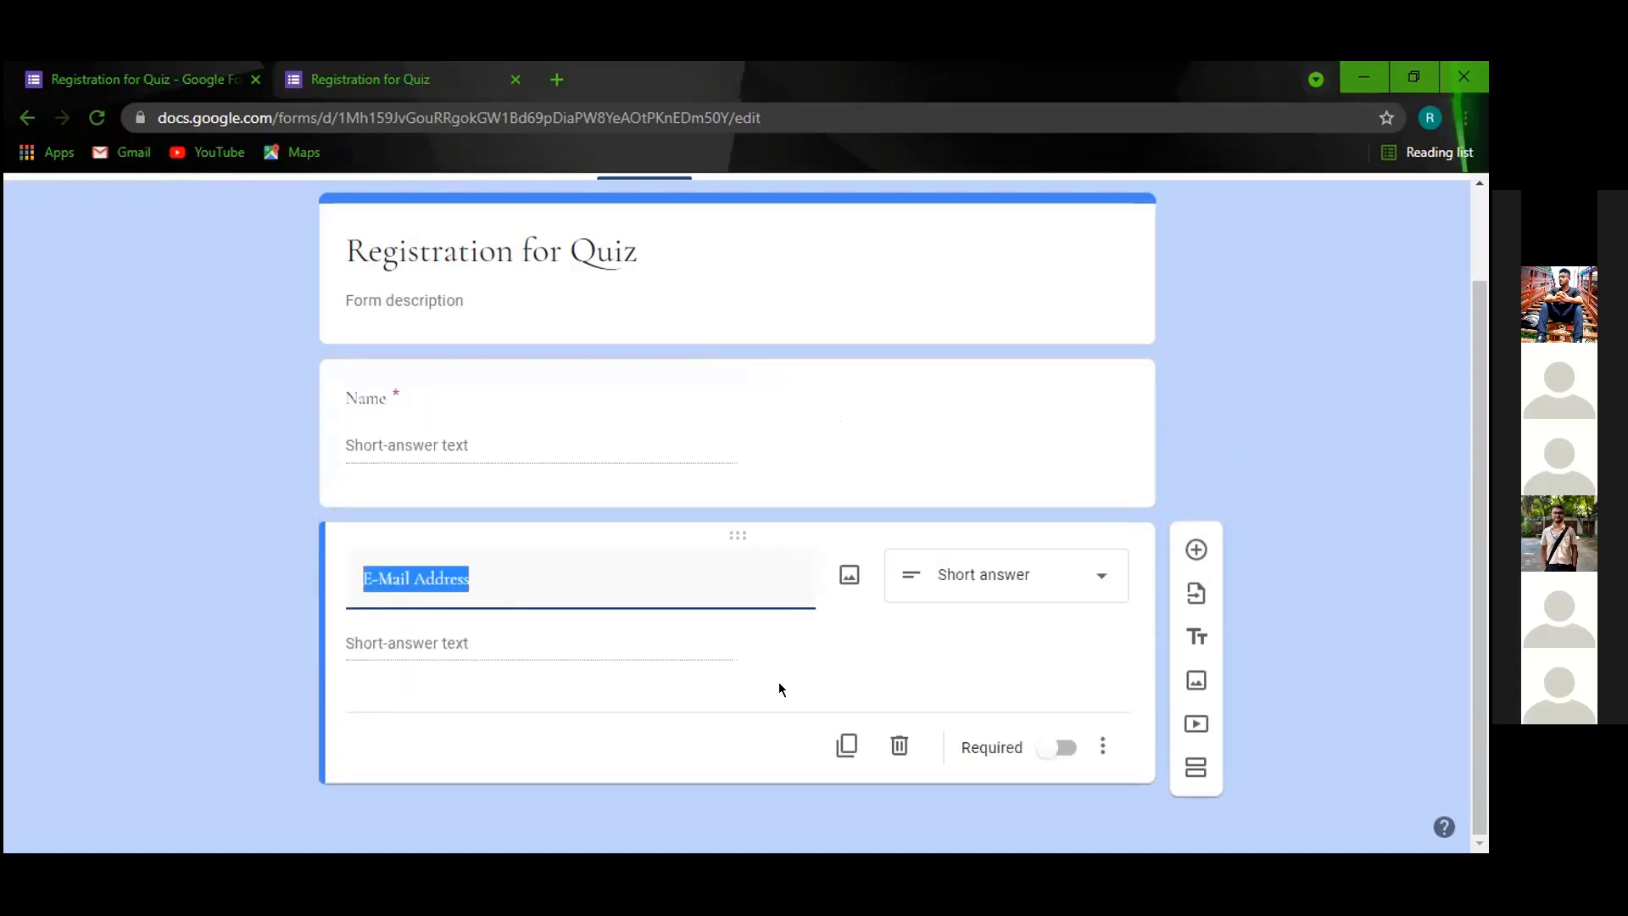
left_click(229, 553)
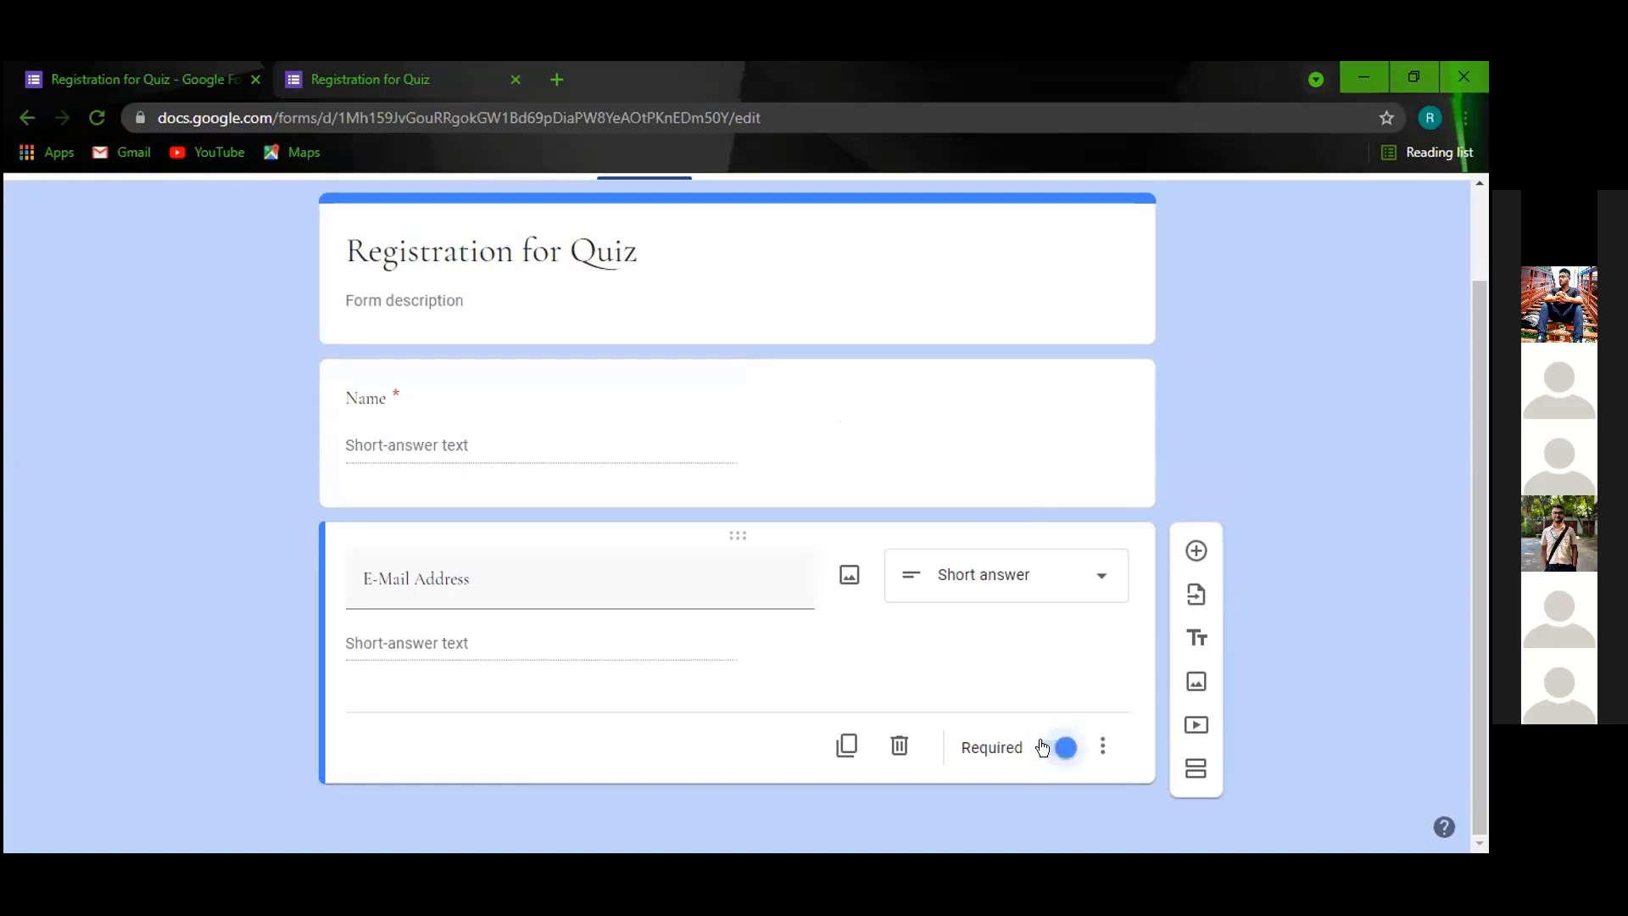
left_click(1196, 551)
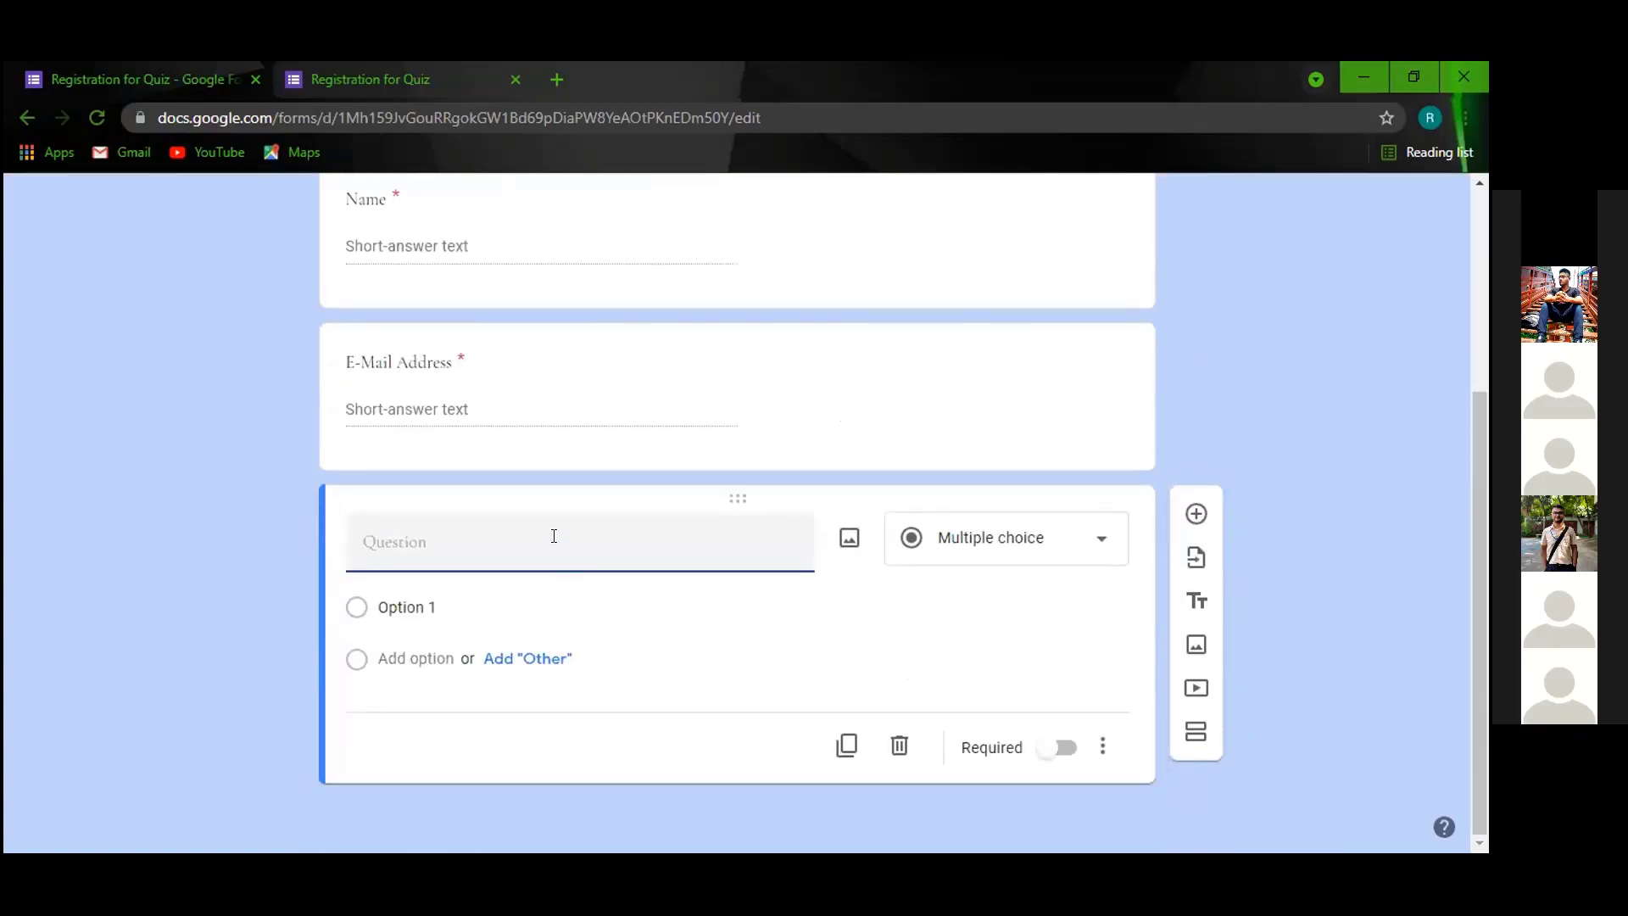
Title the new question 'Institution', make it required, and add another blank question.
type("Institutoni")
left_click(1051, 746)
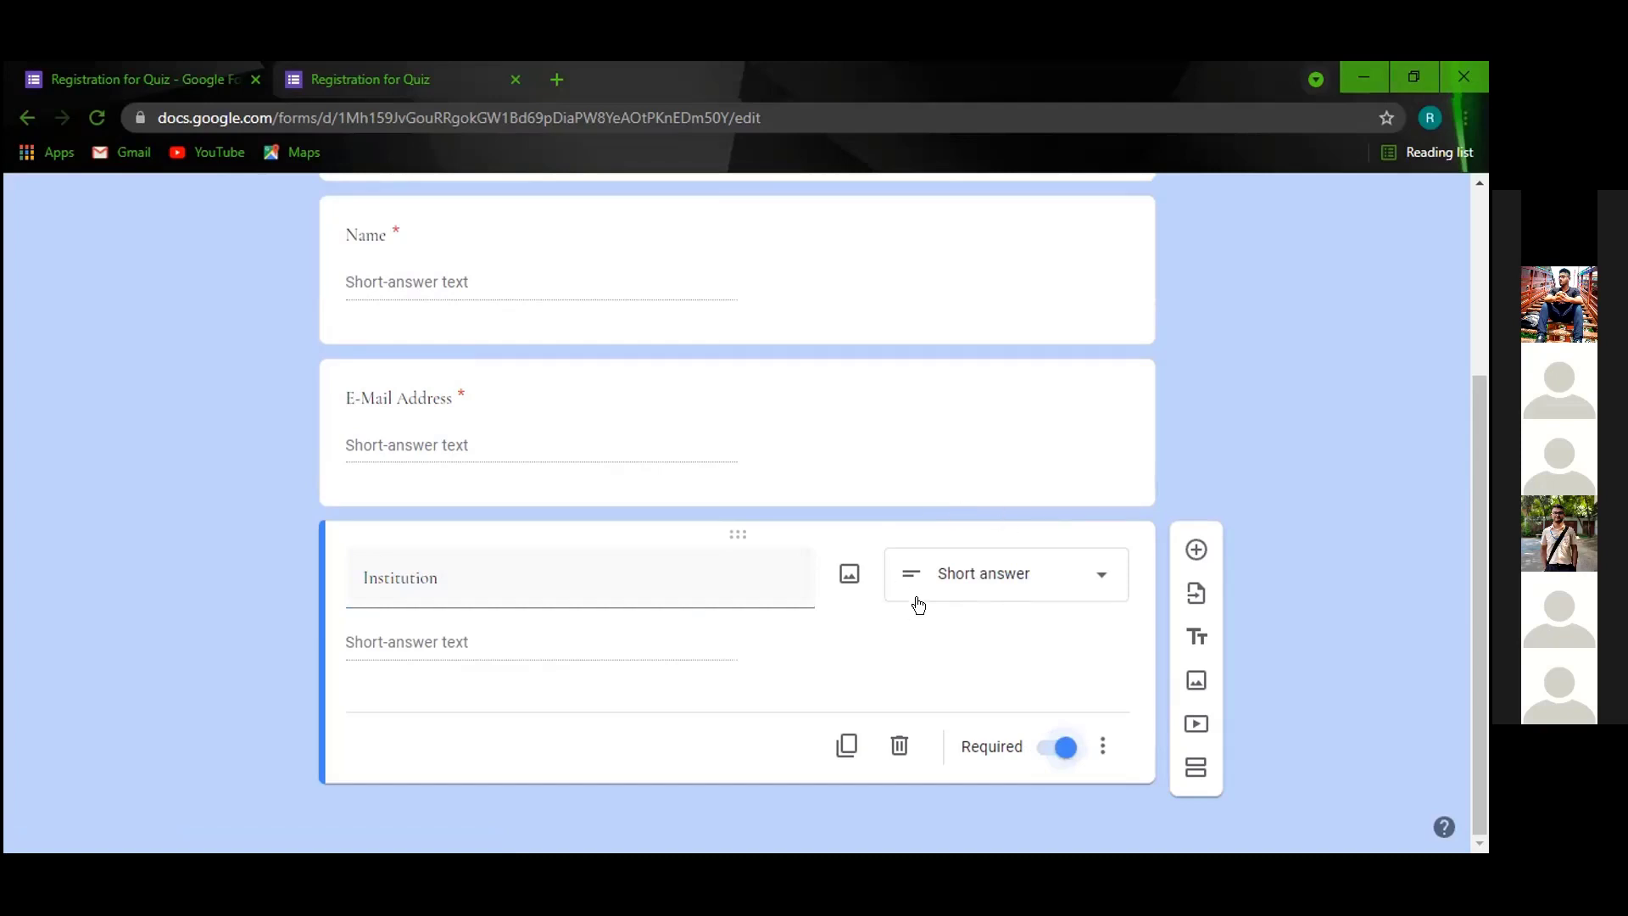
left_click(1197, 549)
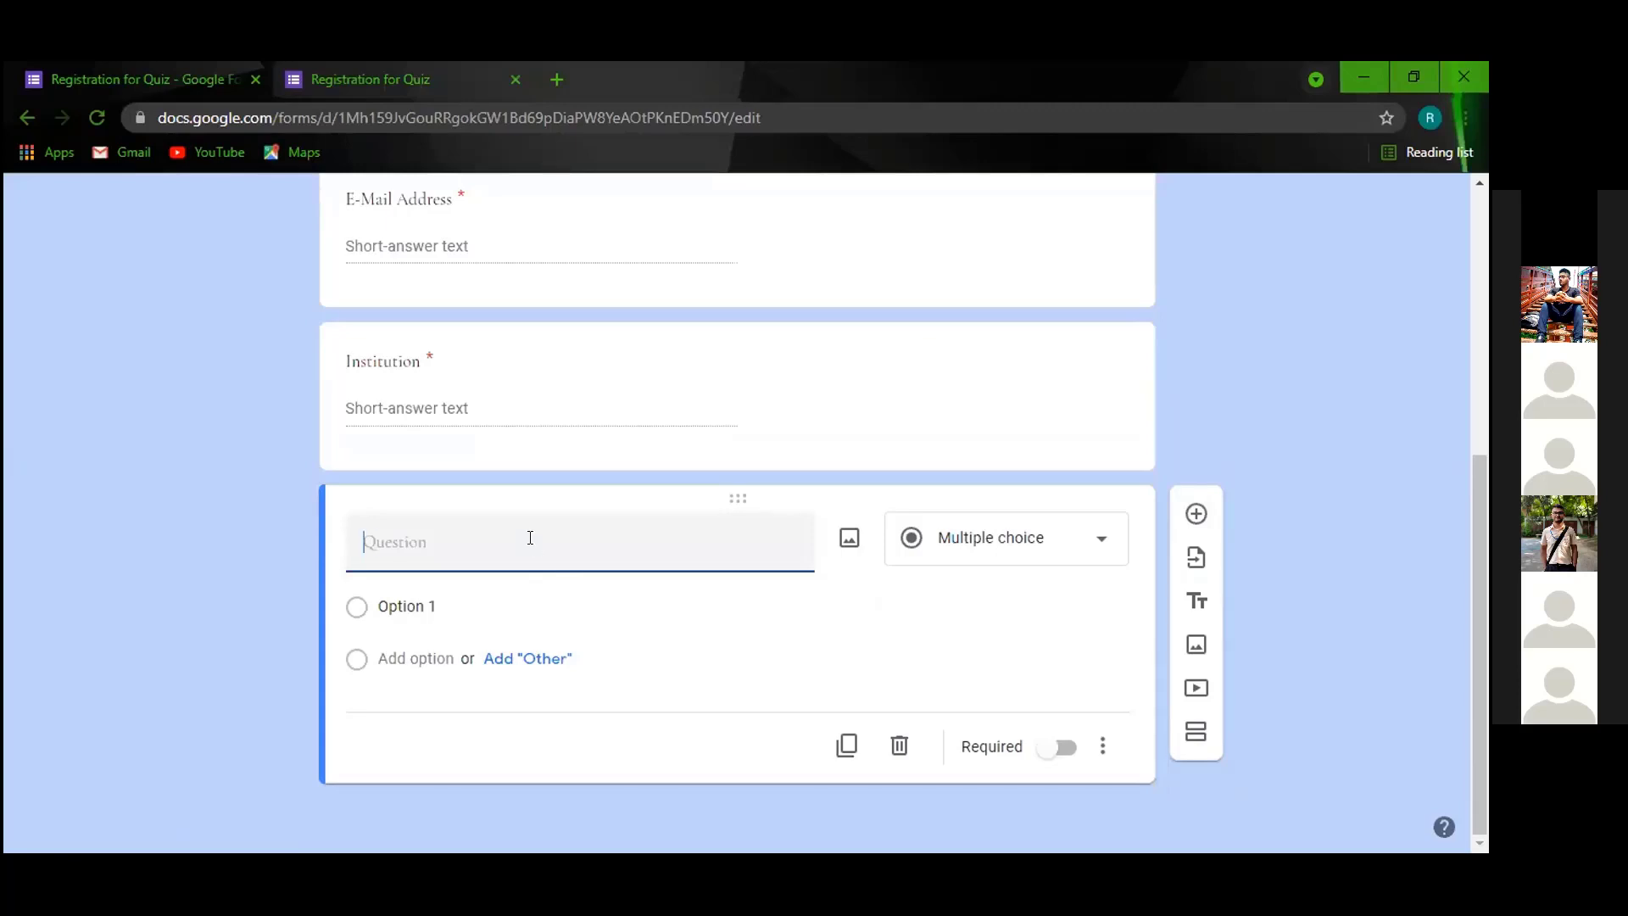
Title the question 'Grade' and change its type to Drop-down.
type("Grade")
left_click(1094, 537)
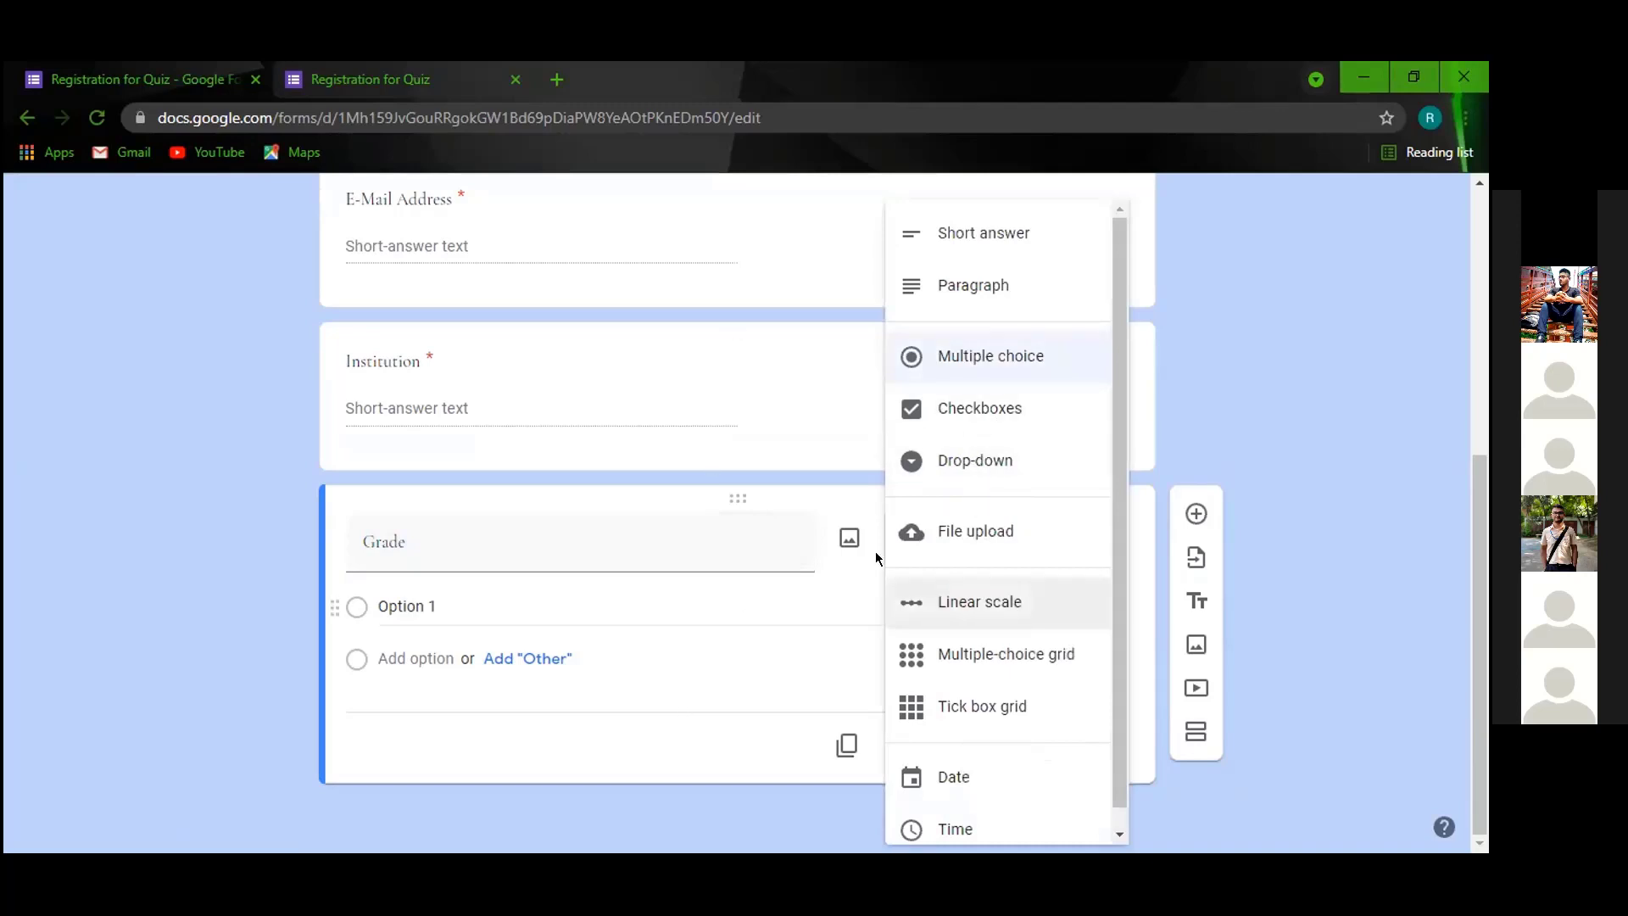
left_click(1022, 351)
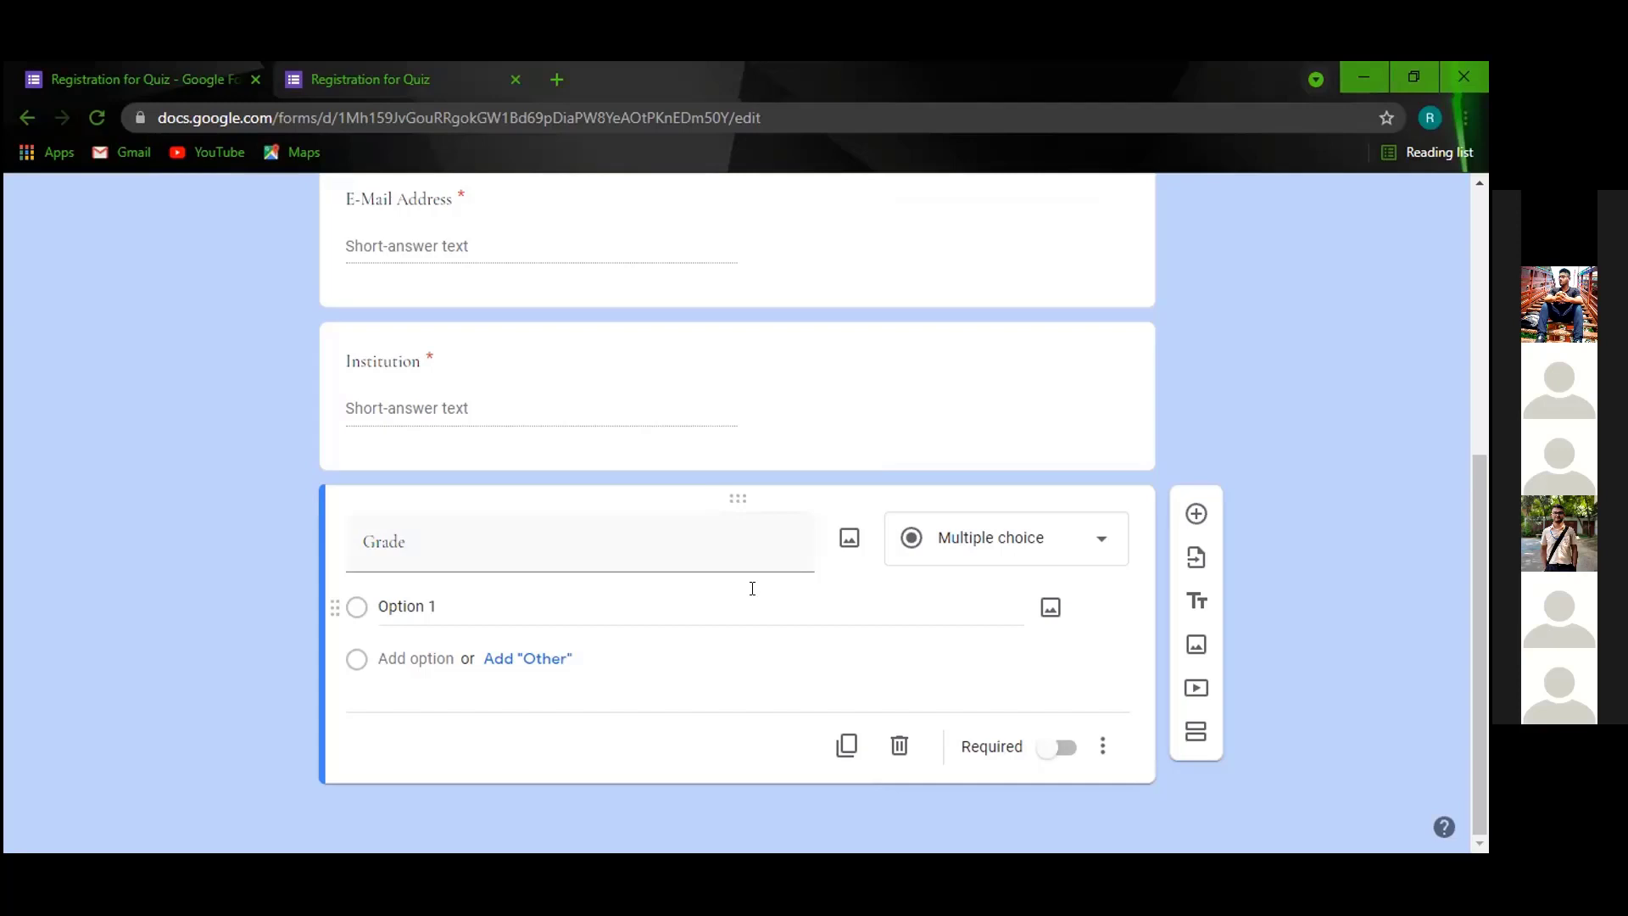
left_click(707, 599)
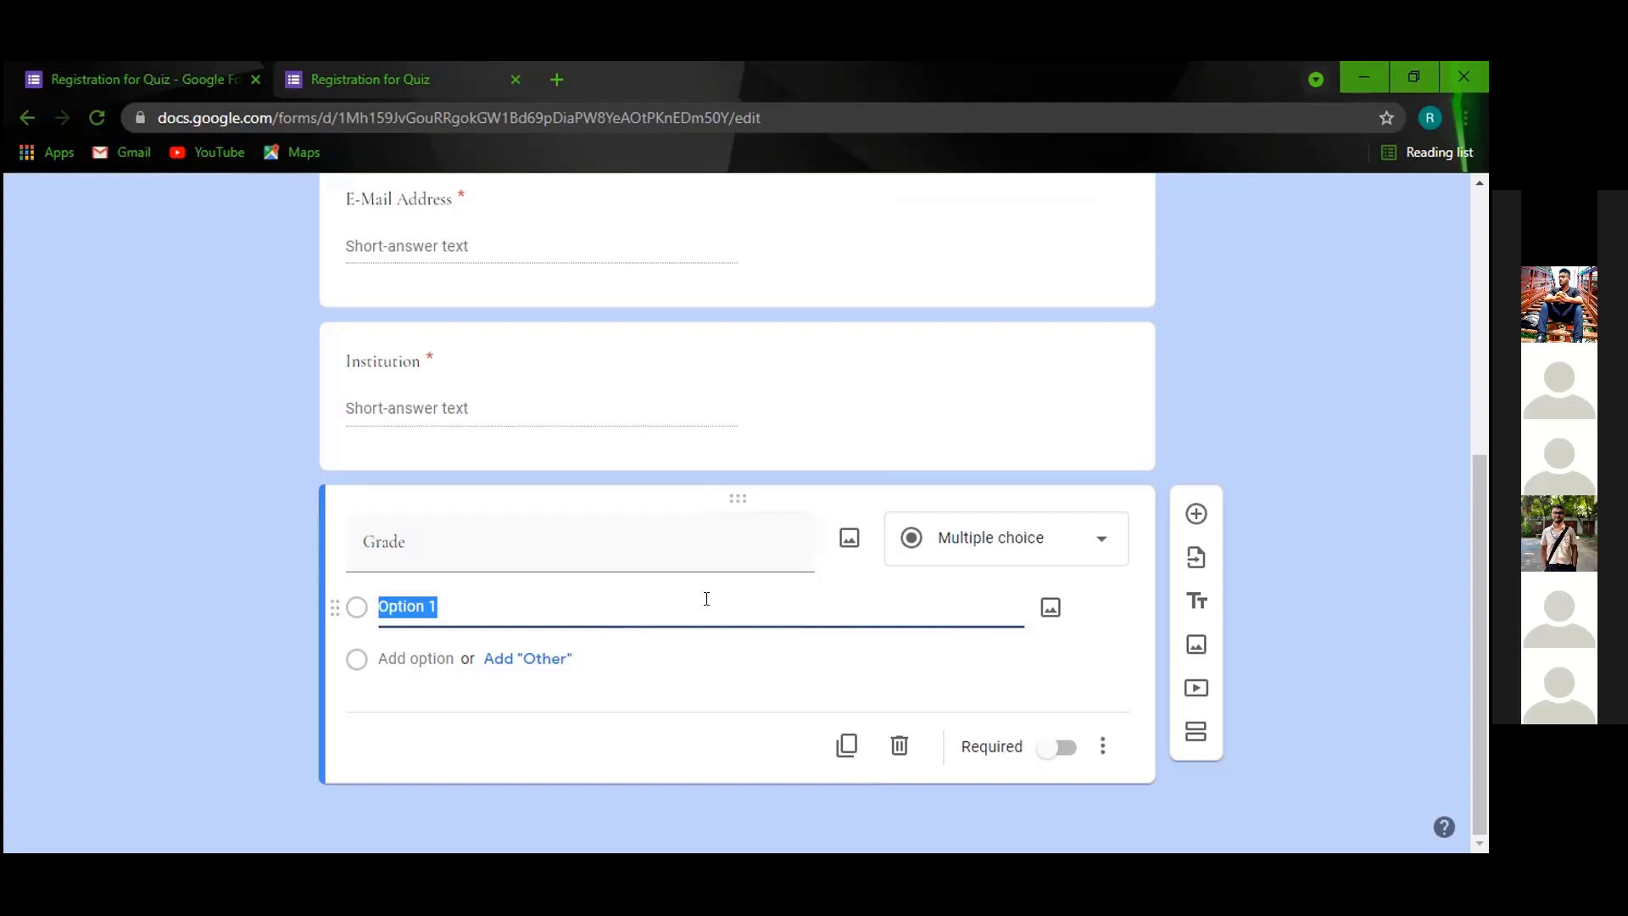
left_click(1083, 540)
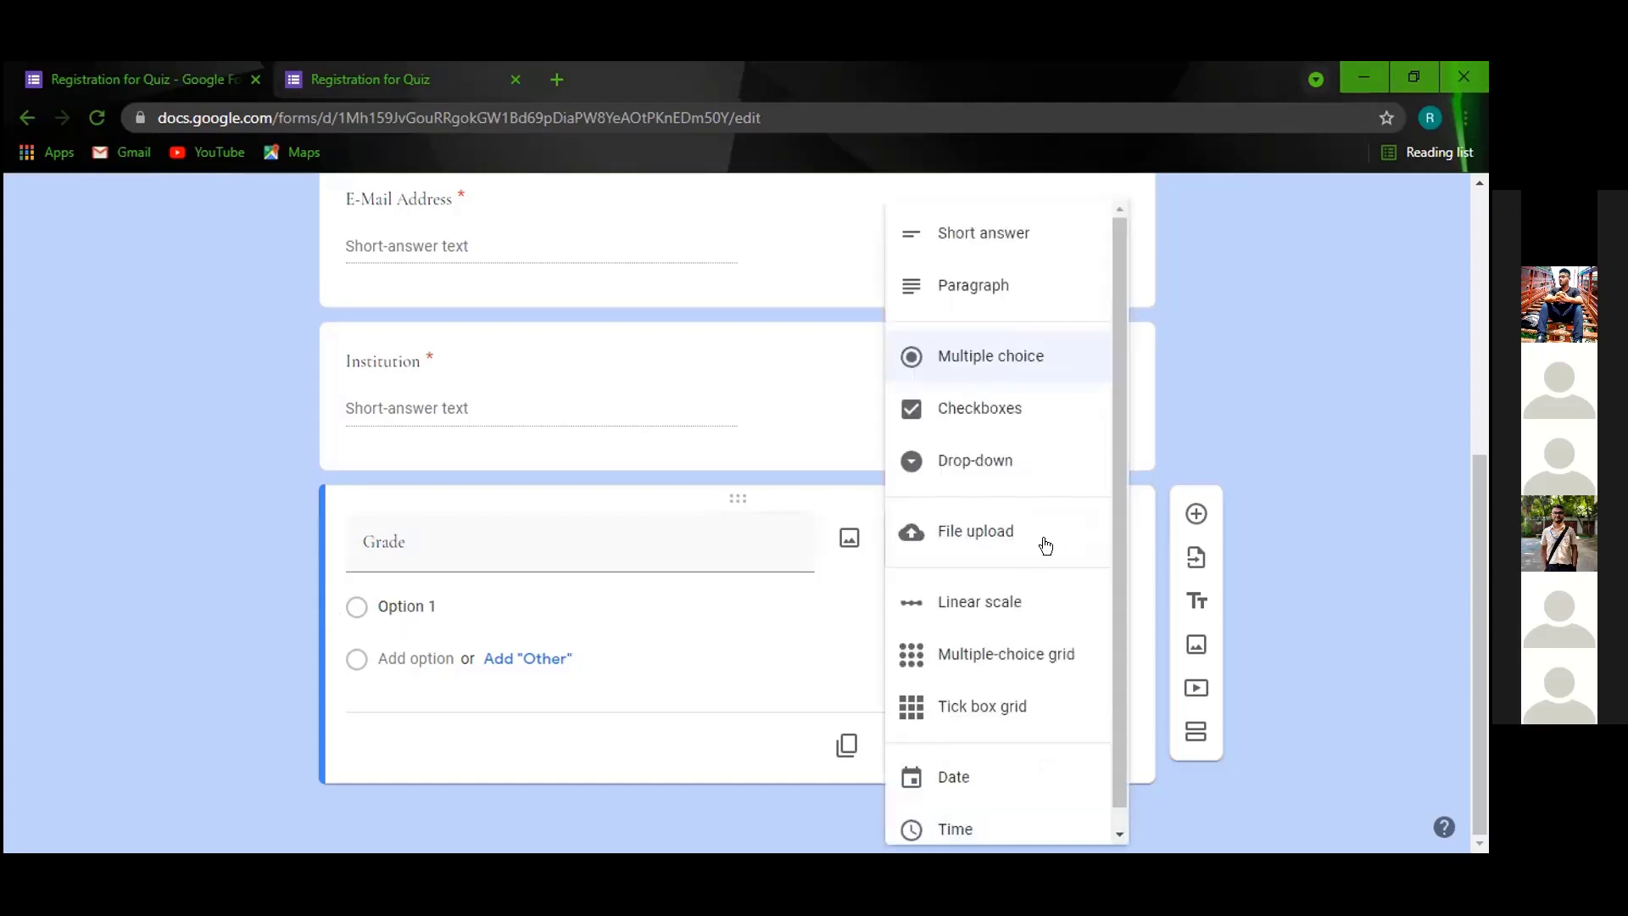
left_click(987, 472)
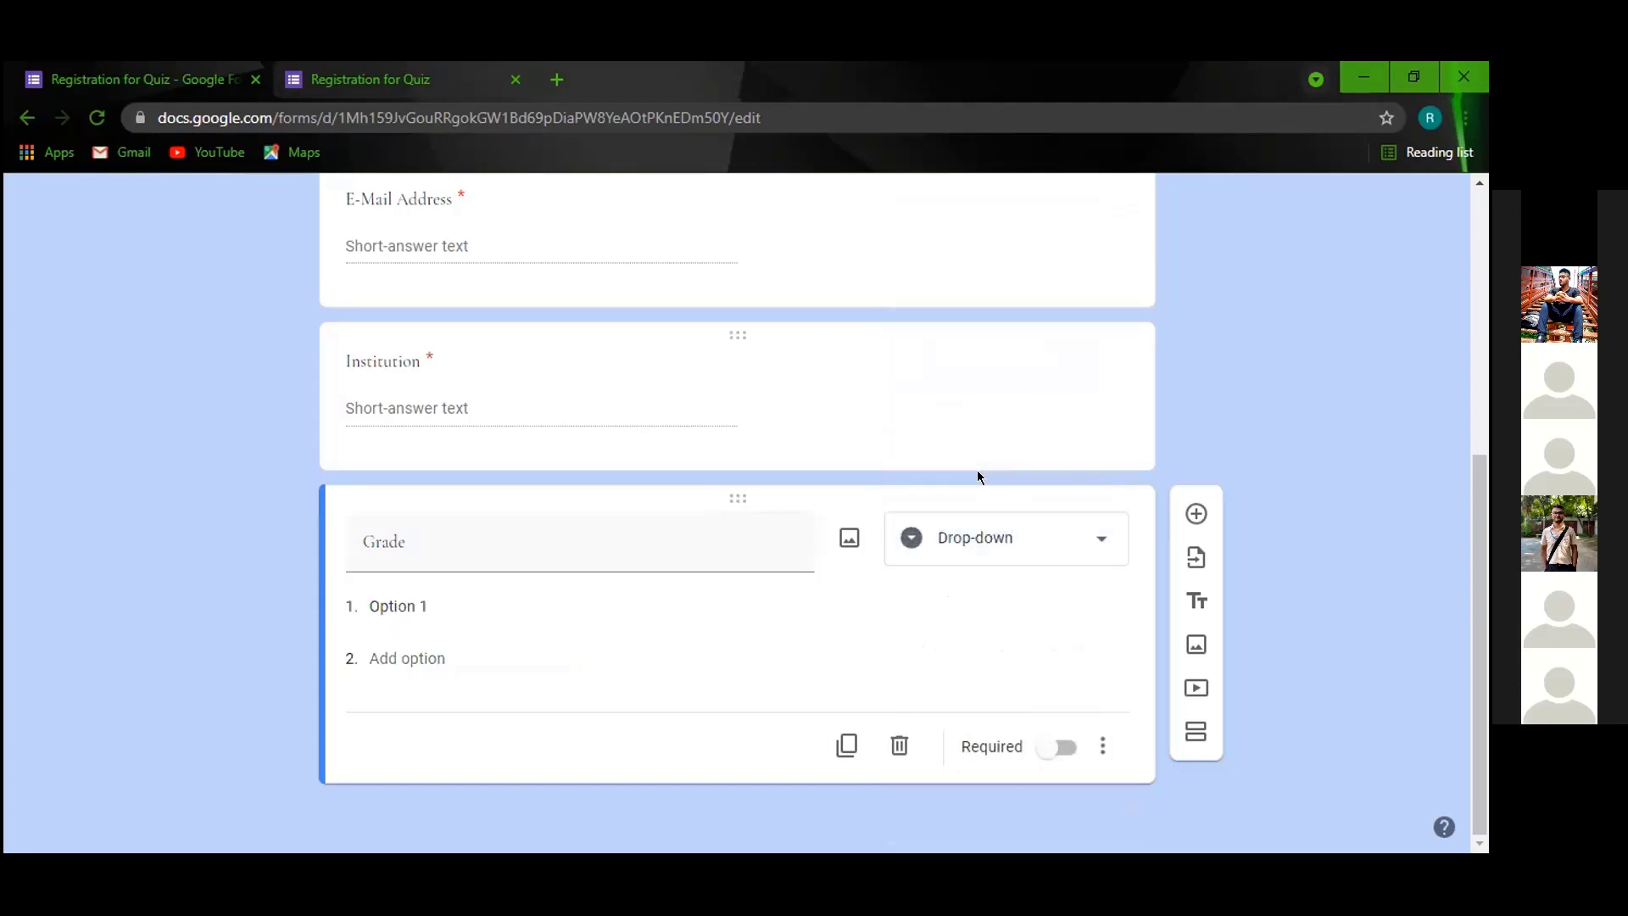
Fill in the Grade drop-down options 1, 2, 3, 4 and 5.
left_click(477, 597)
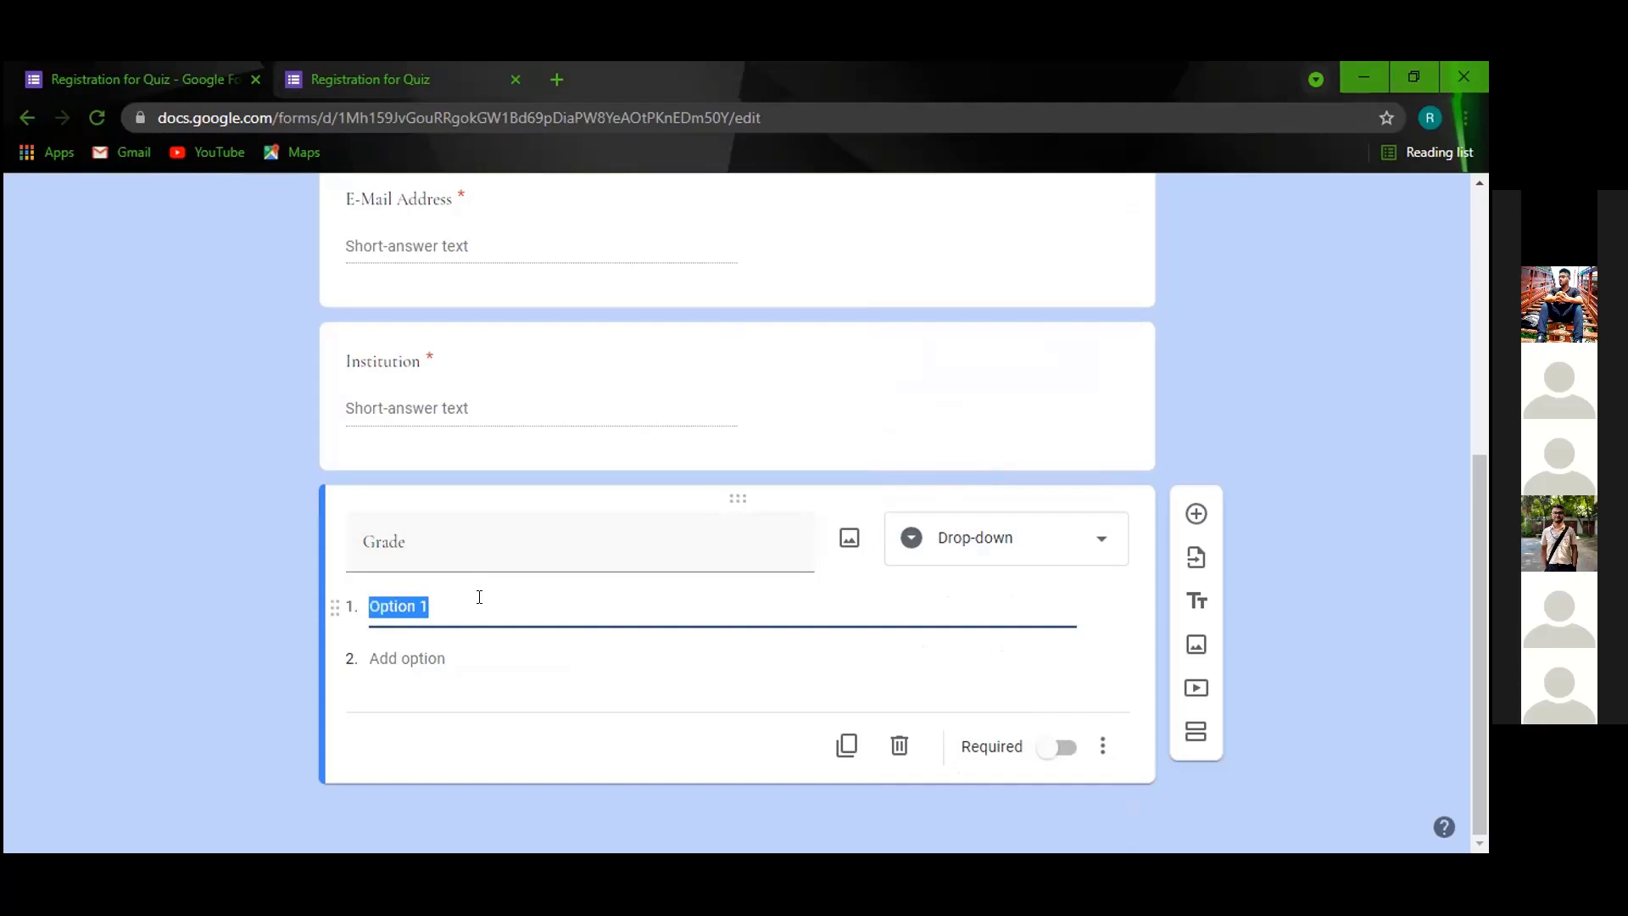
type("1")
left_click(419, 694)
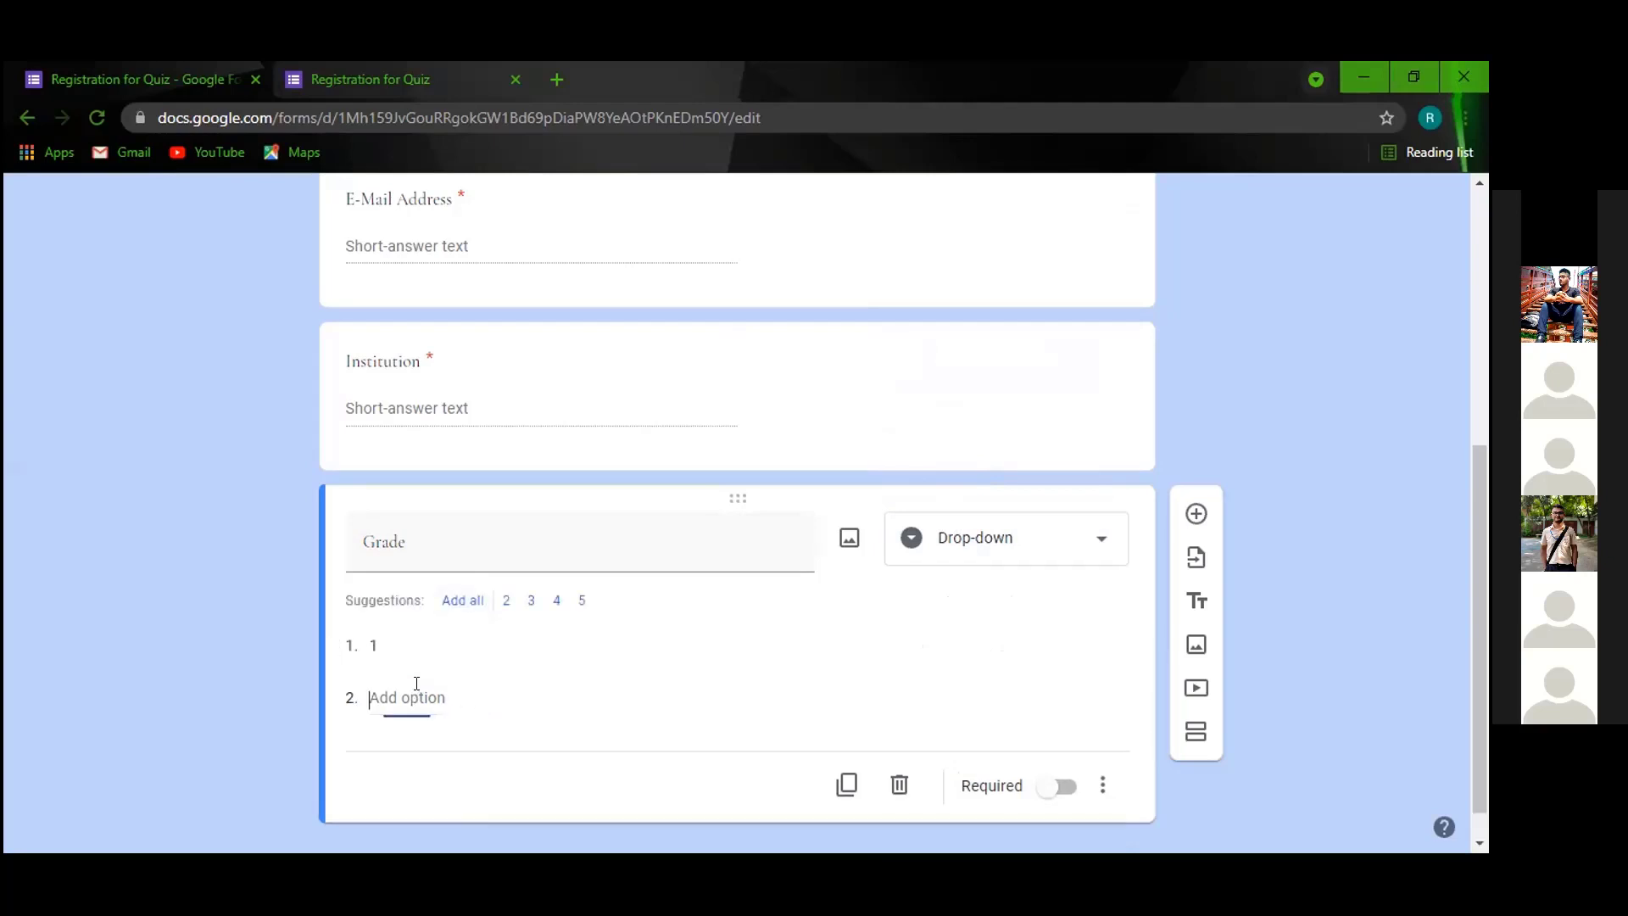
type("2")
left_click(419, 666)
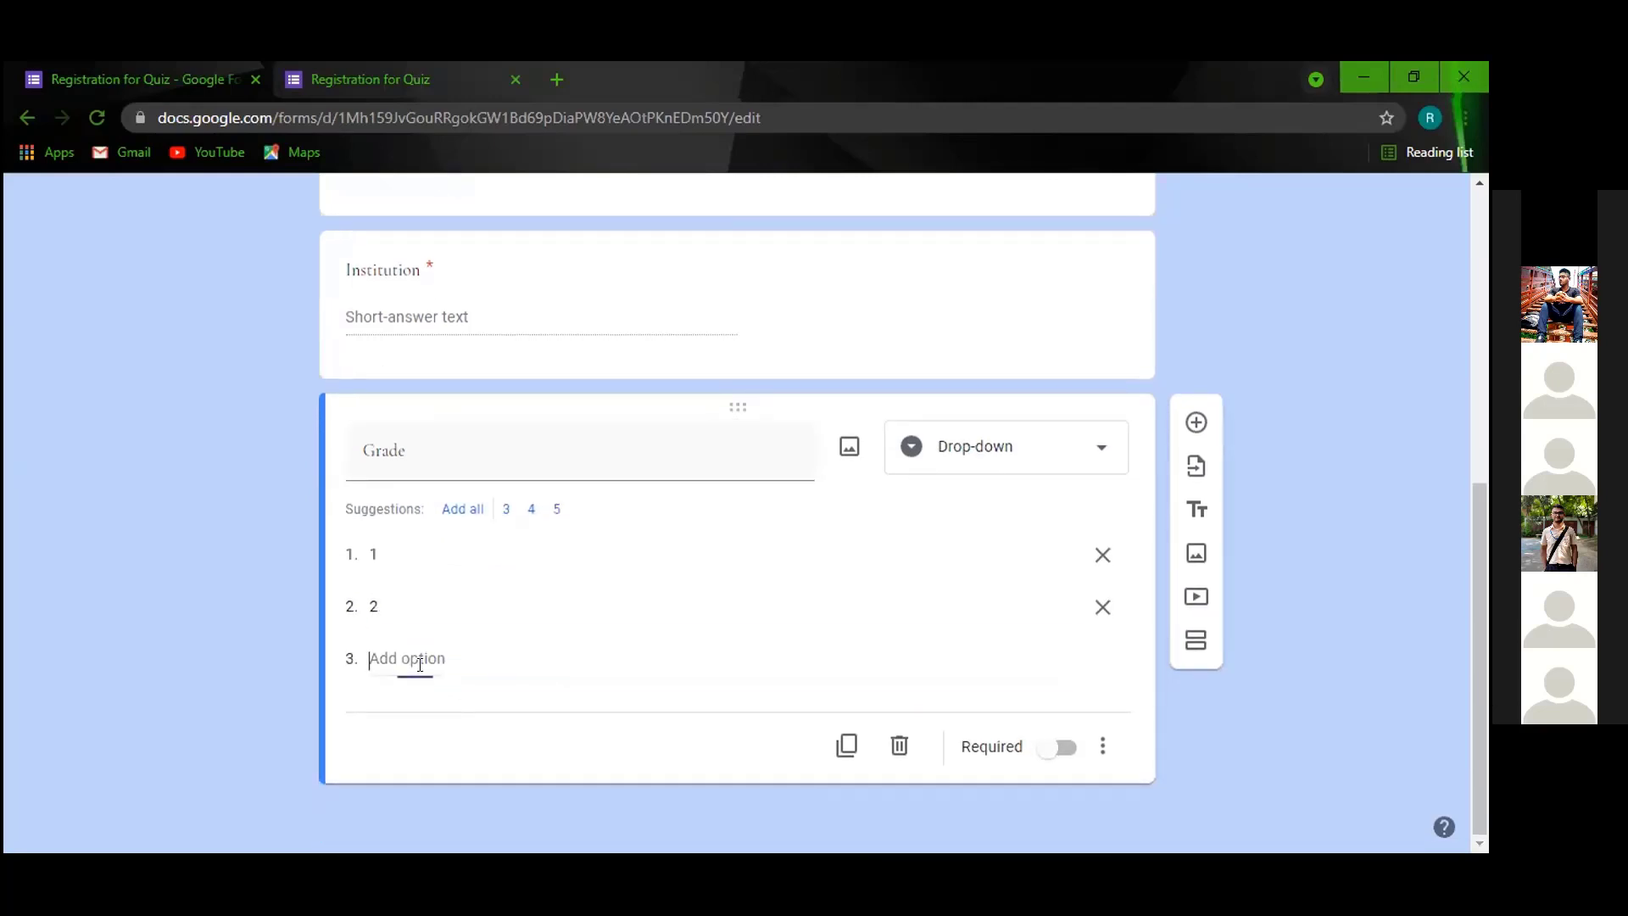
type("3")
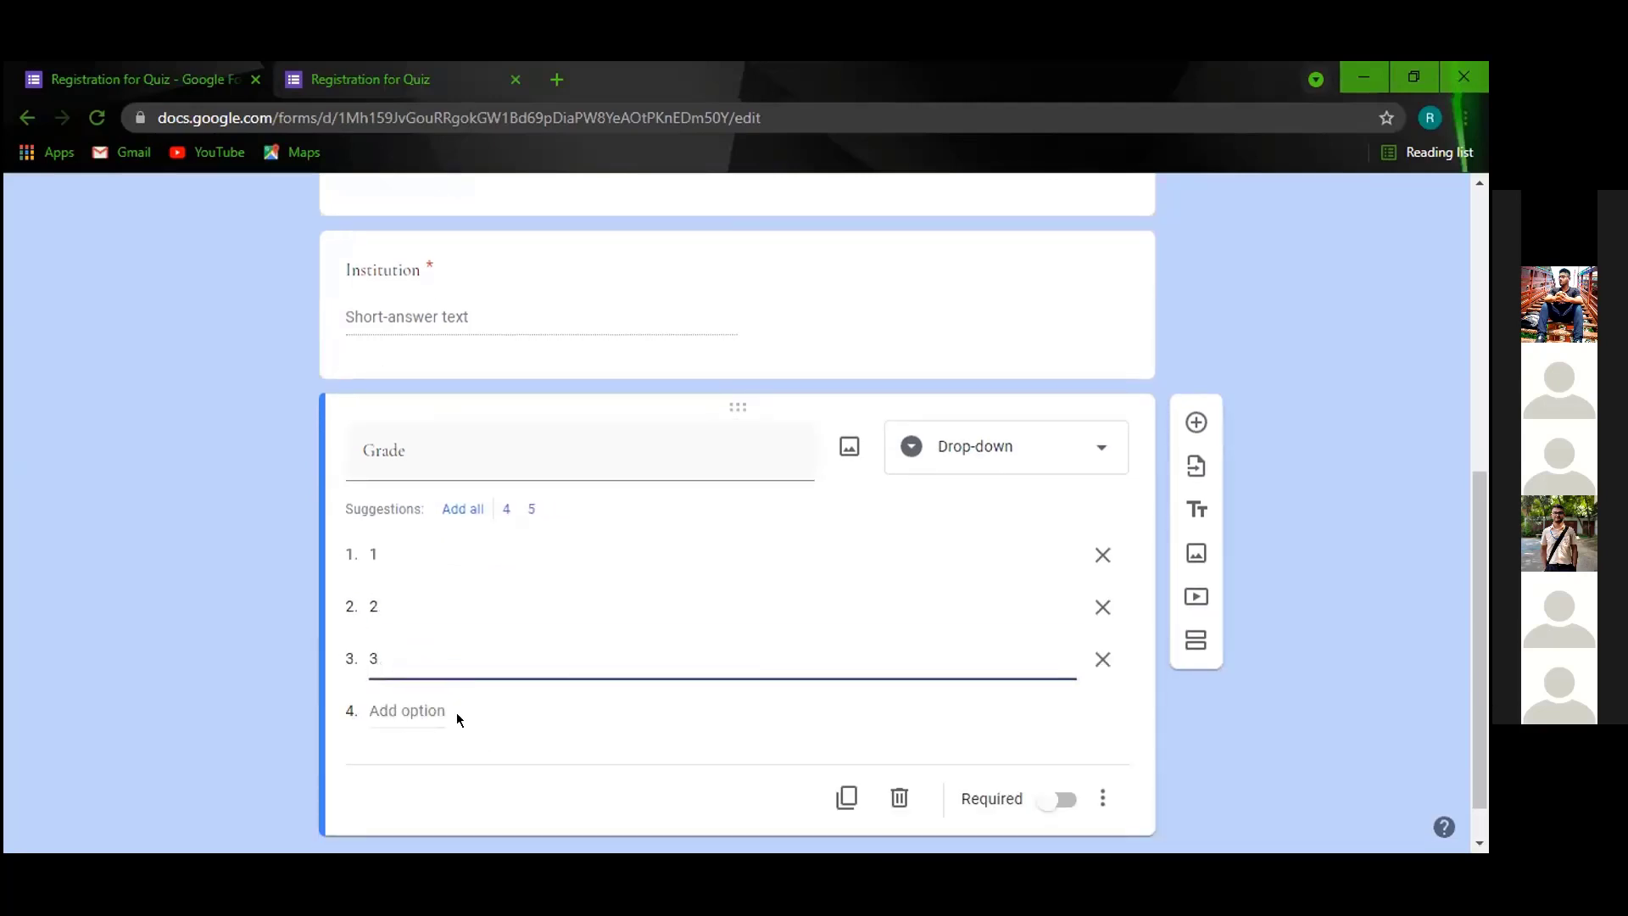
left_click(456, 717)
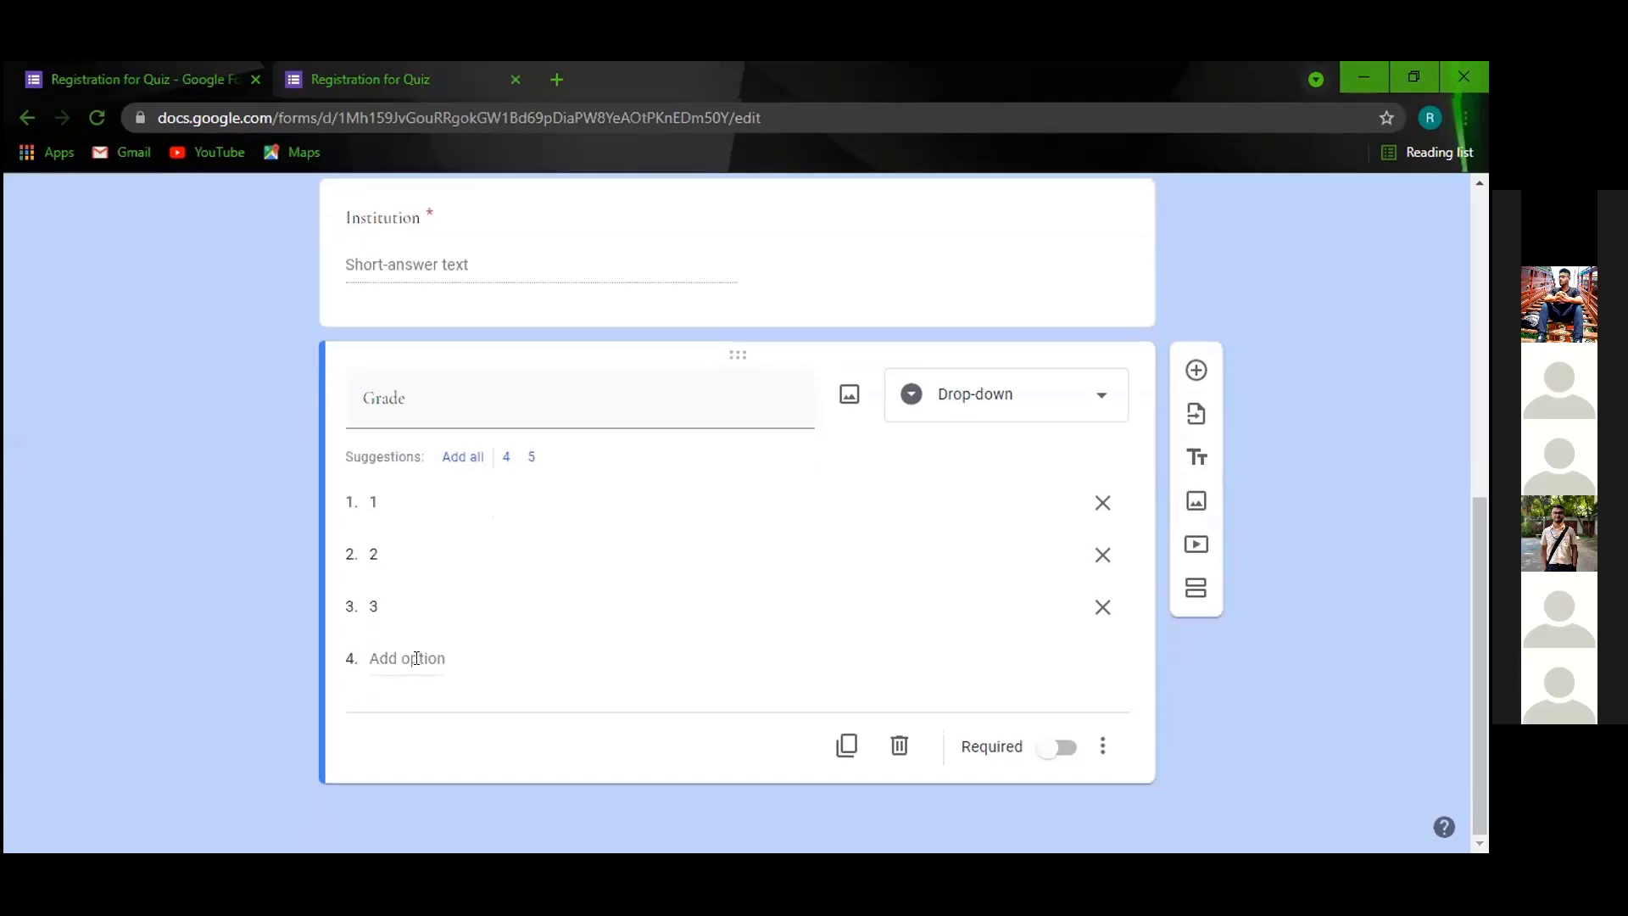
left_click(421, 665)
type("4")
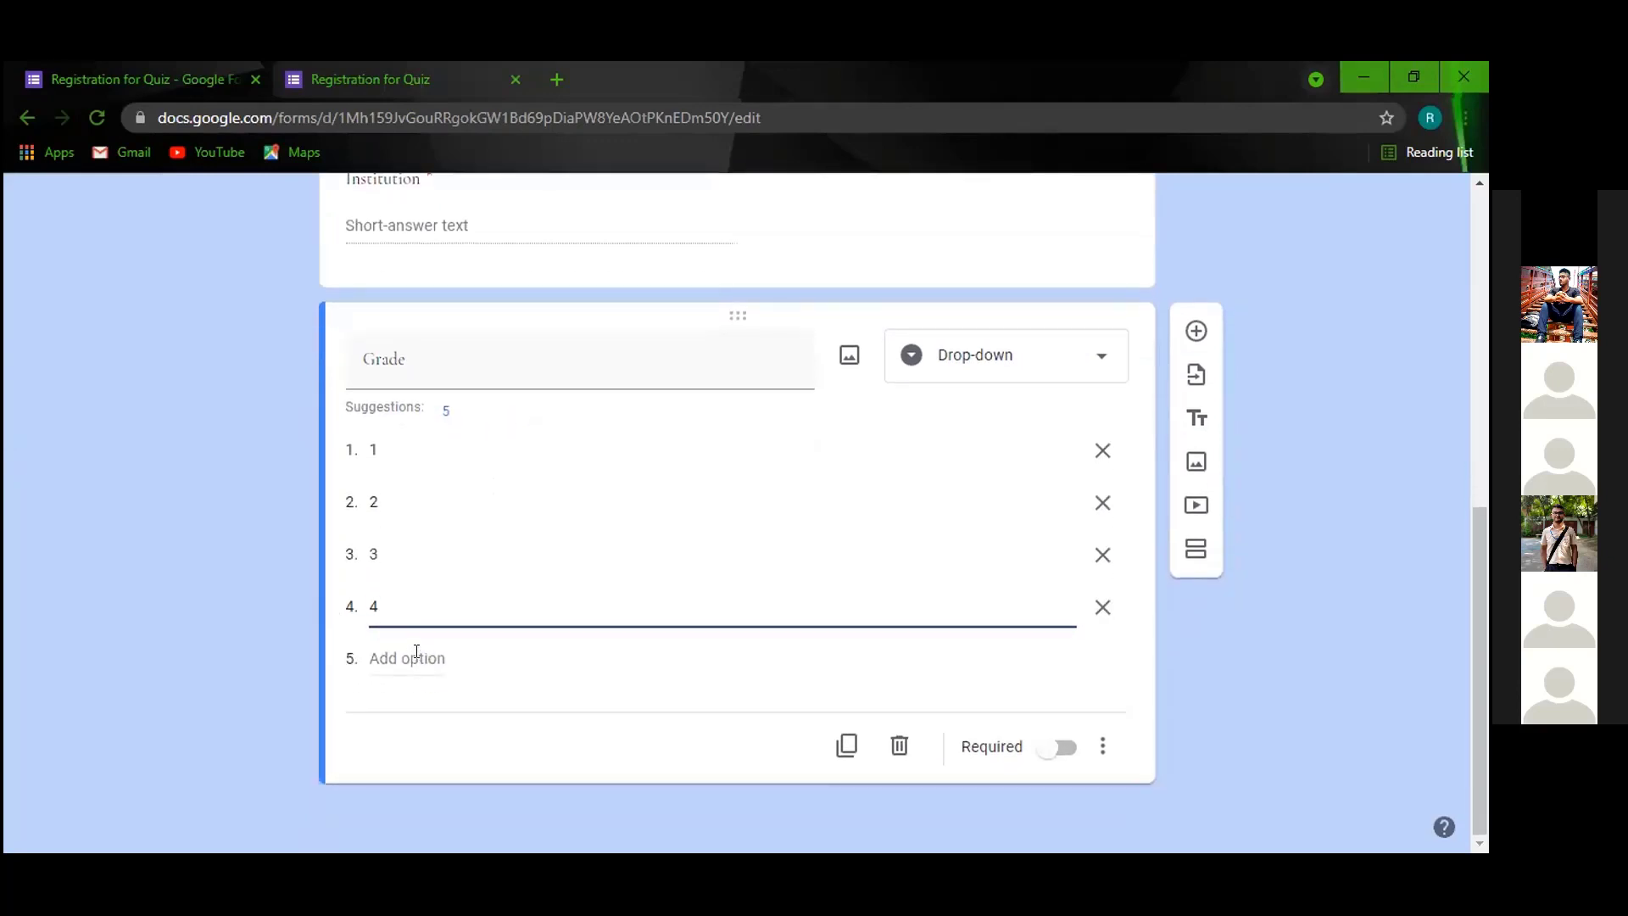
left_click(422, 658)
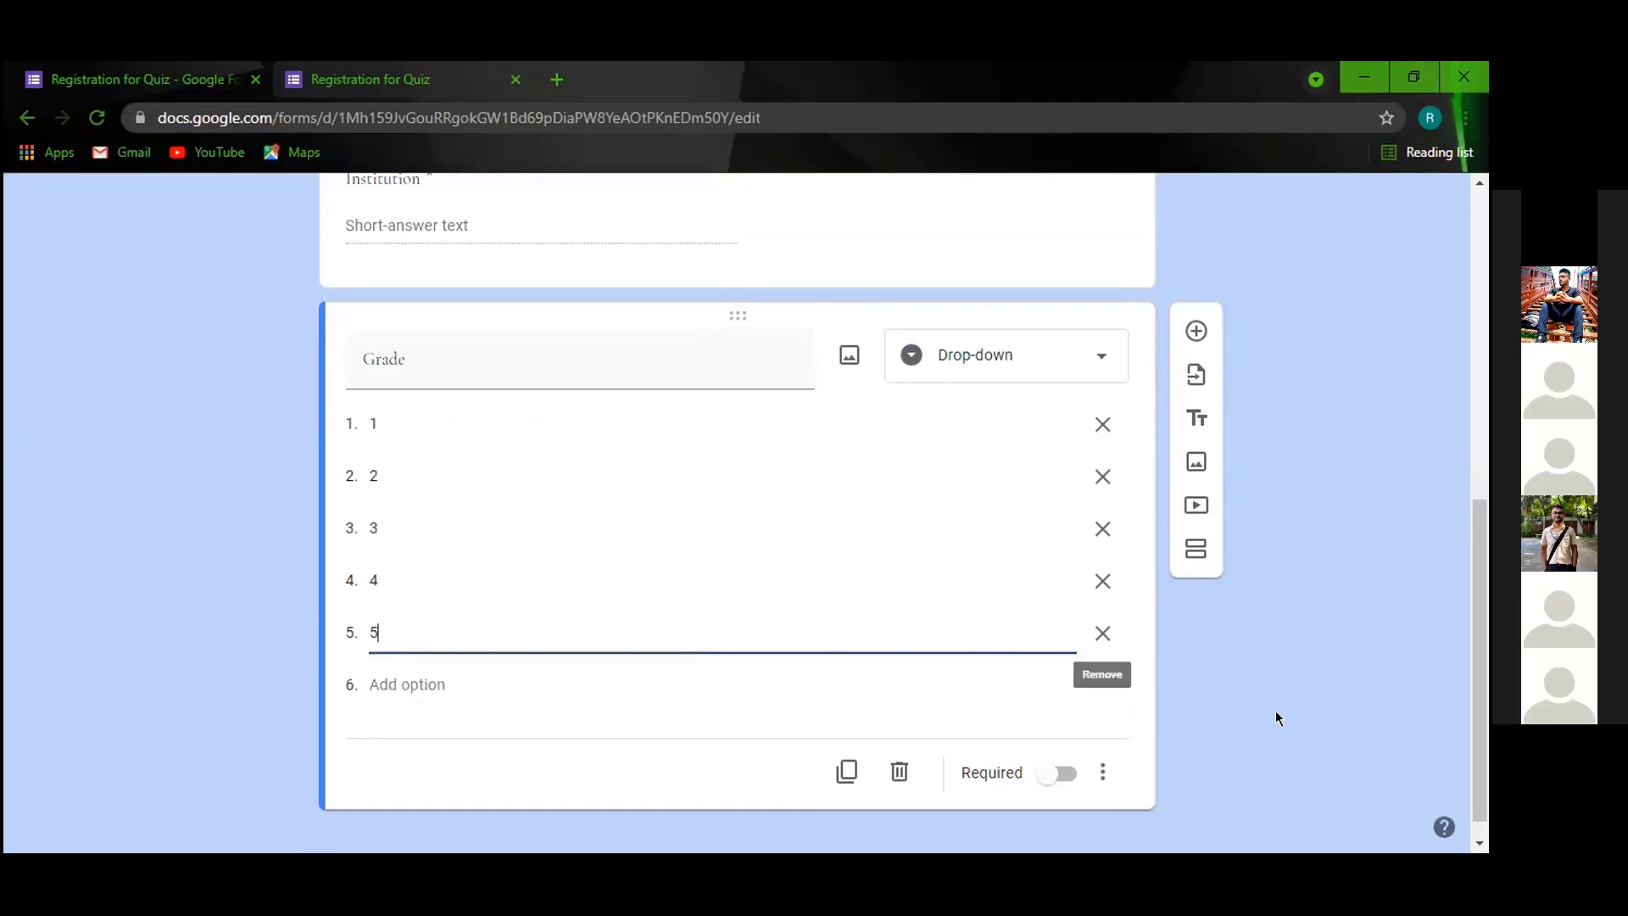
left_click(1040, 658)
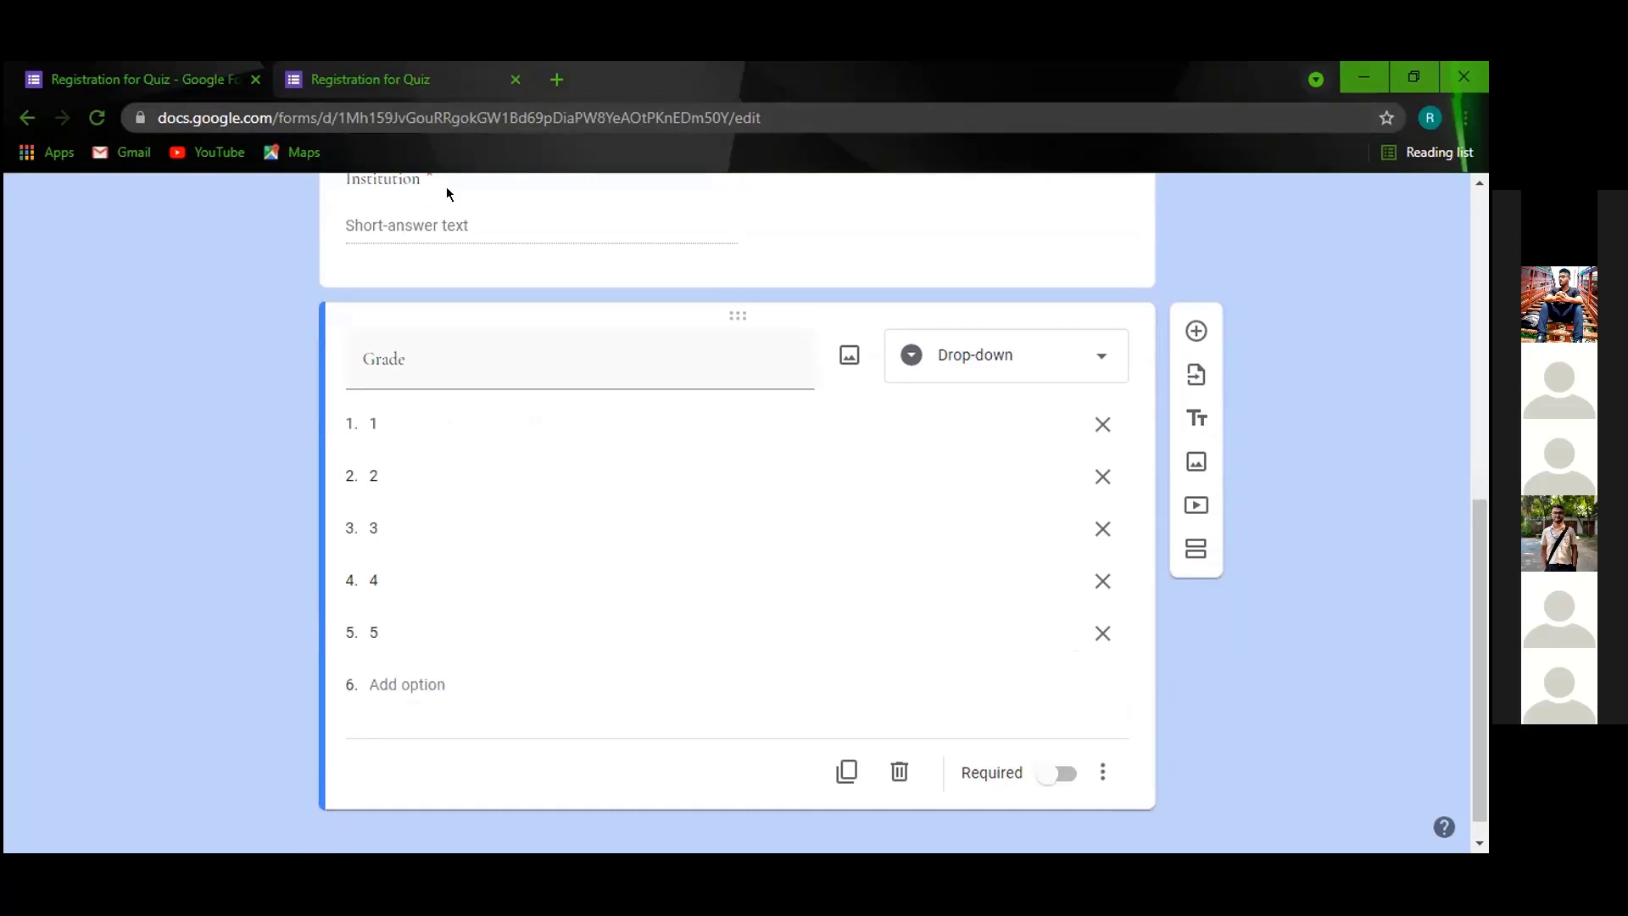
left_click(373, 79)
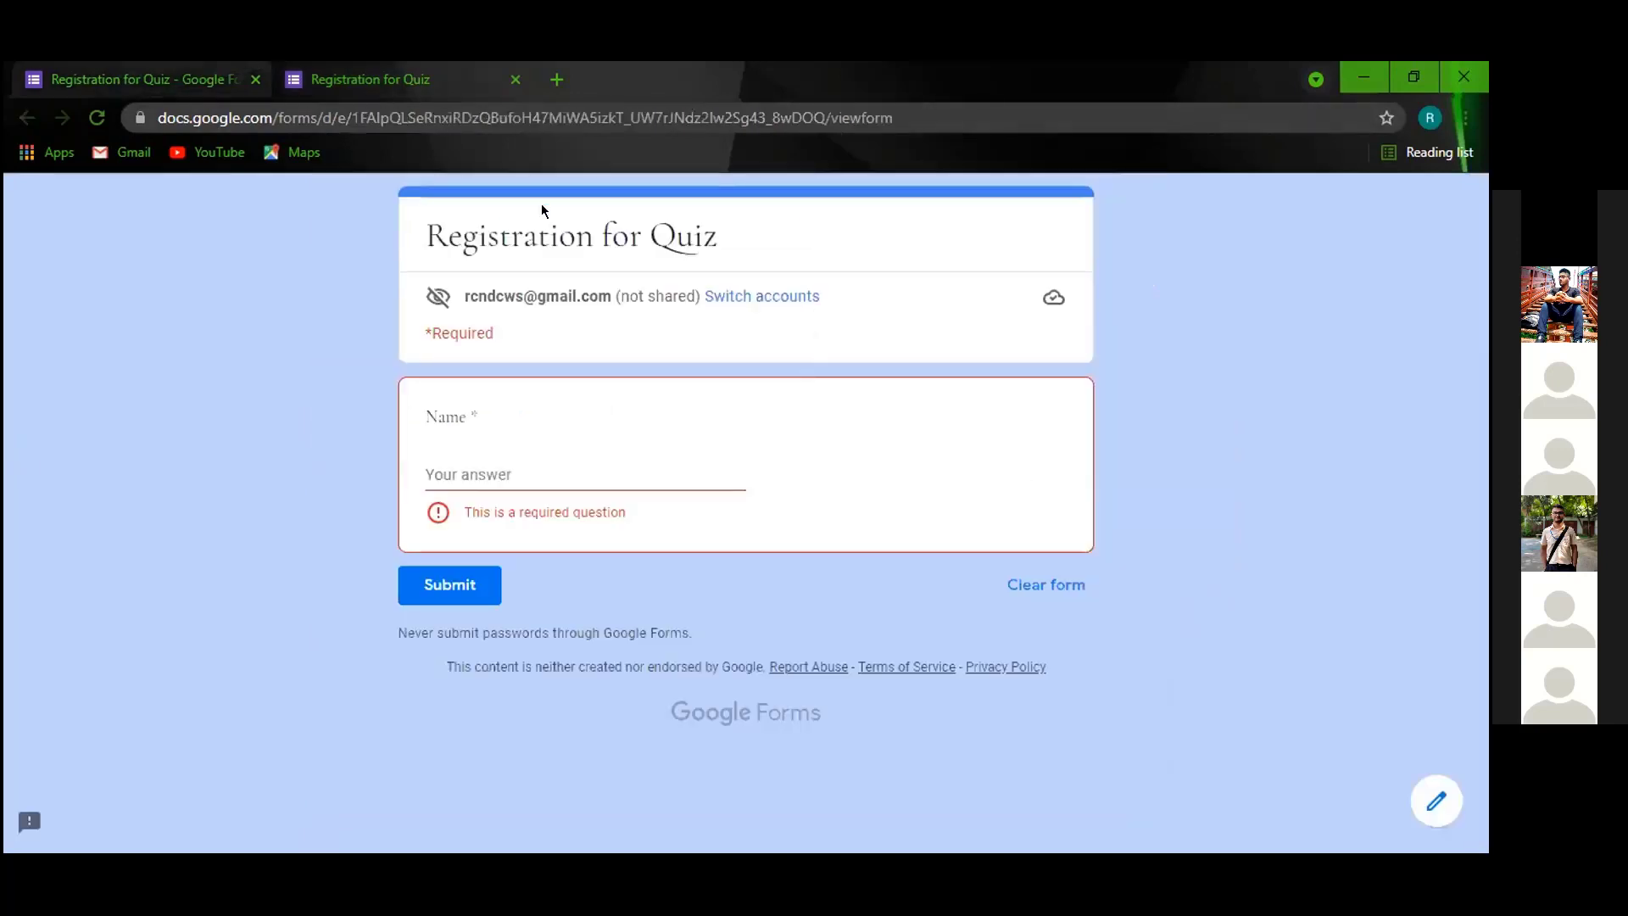
Reload the preview and test the Grade drop-down, choosing 1 and then 2.
left_click(97, 116)
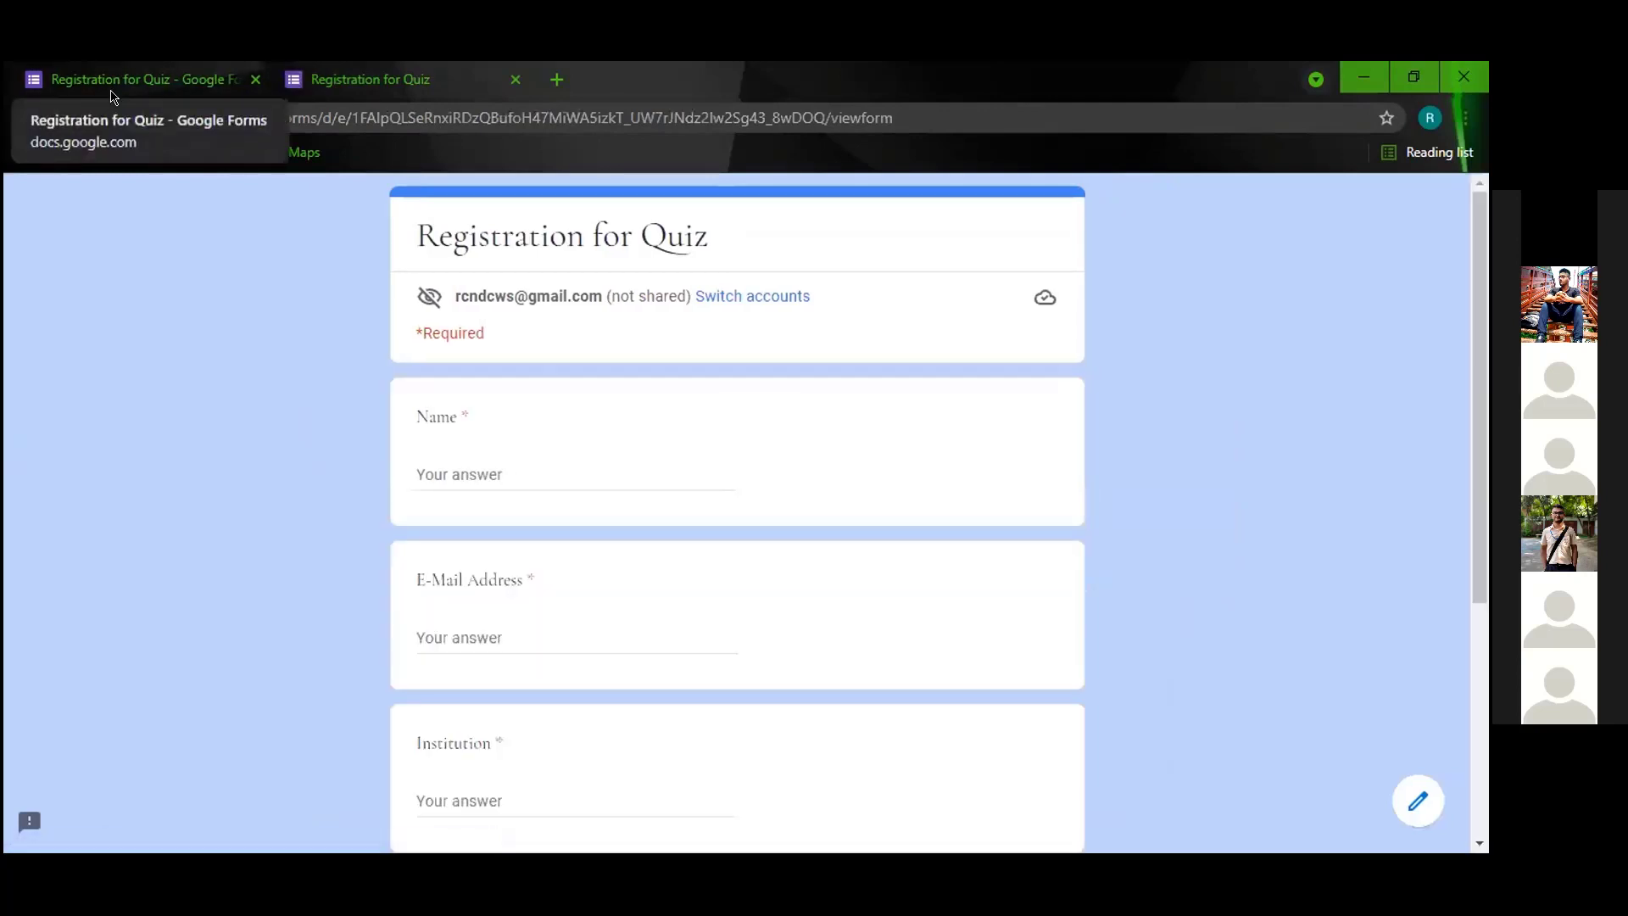
scroll(550, 350, "down", 3)
scroll(549, 350, "up", 3)
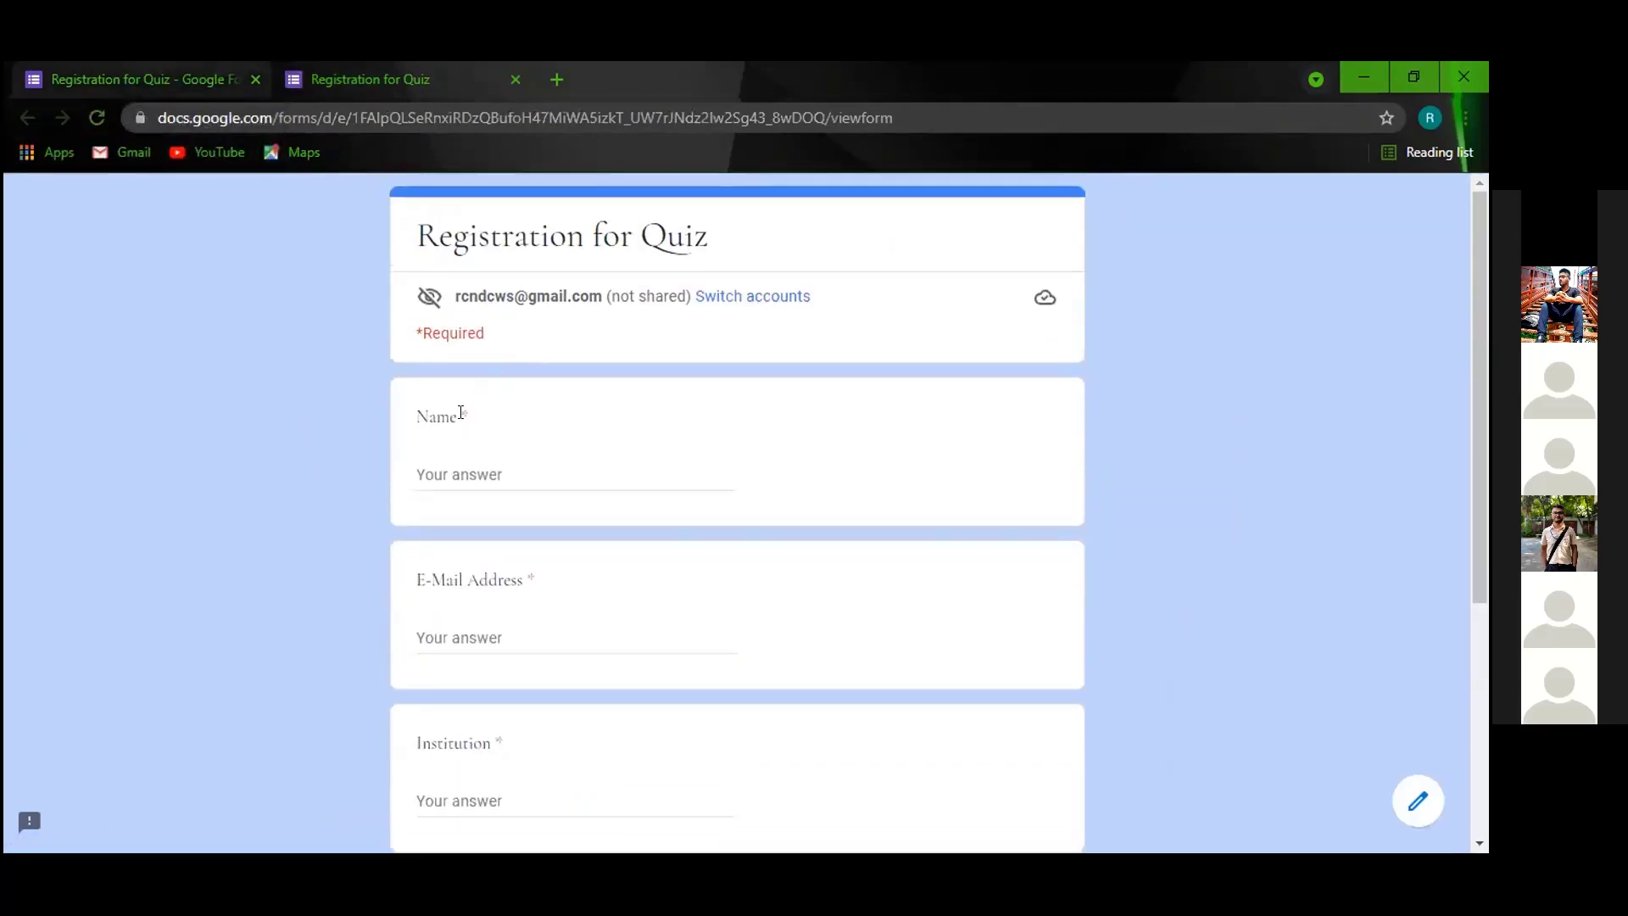
scroll(459, 417, "down", 3)
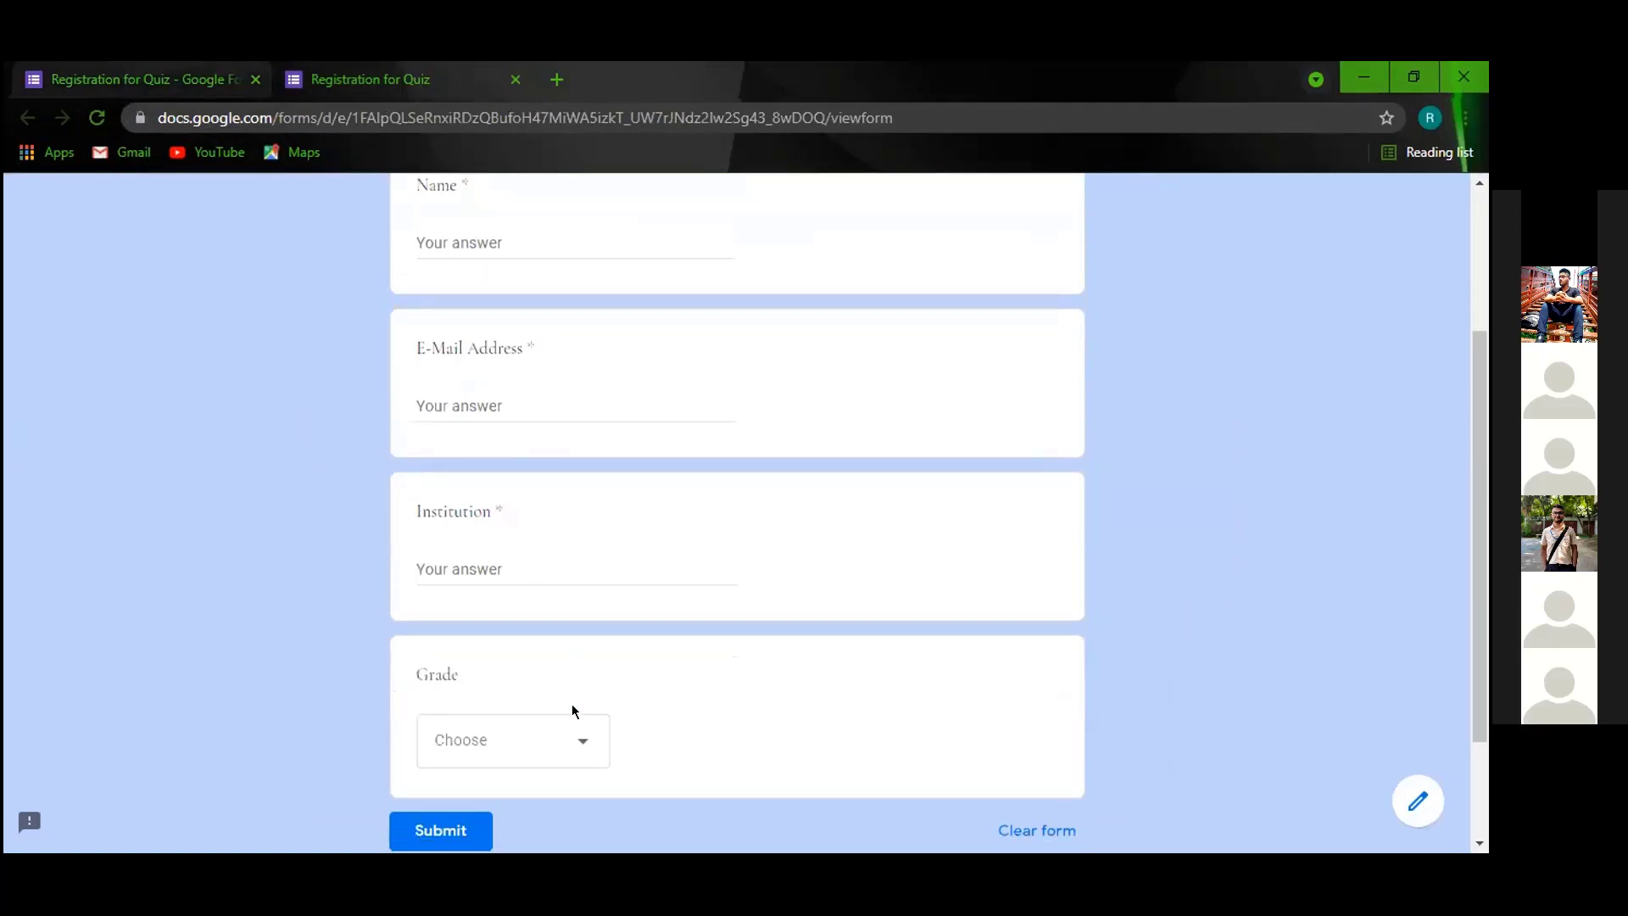
scroll(571, 708, "down", 2)
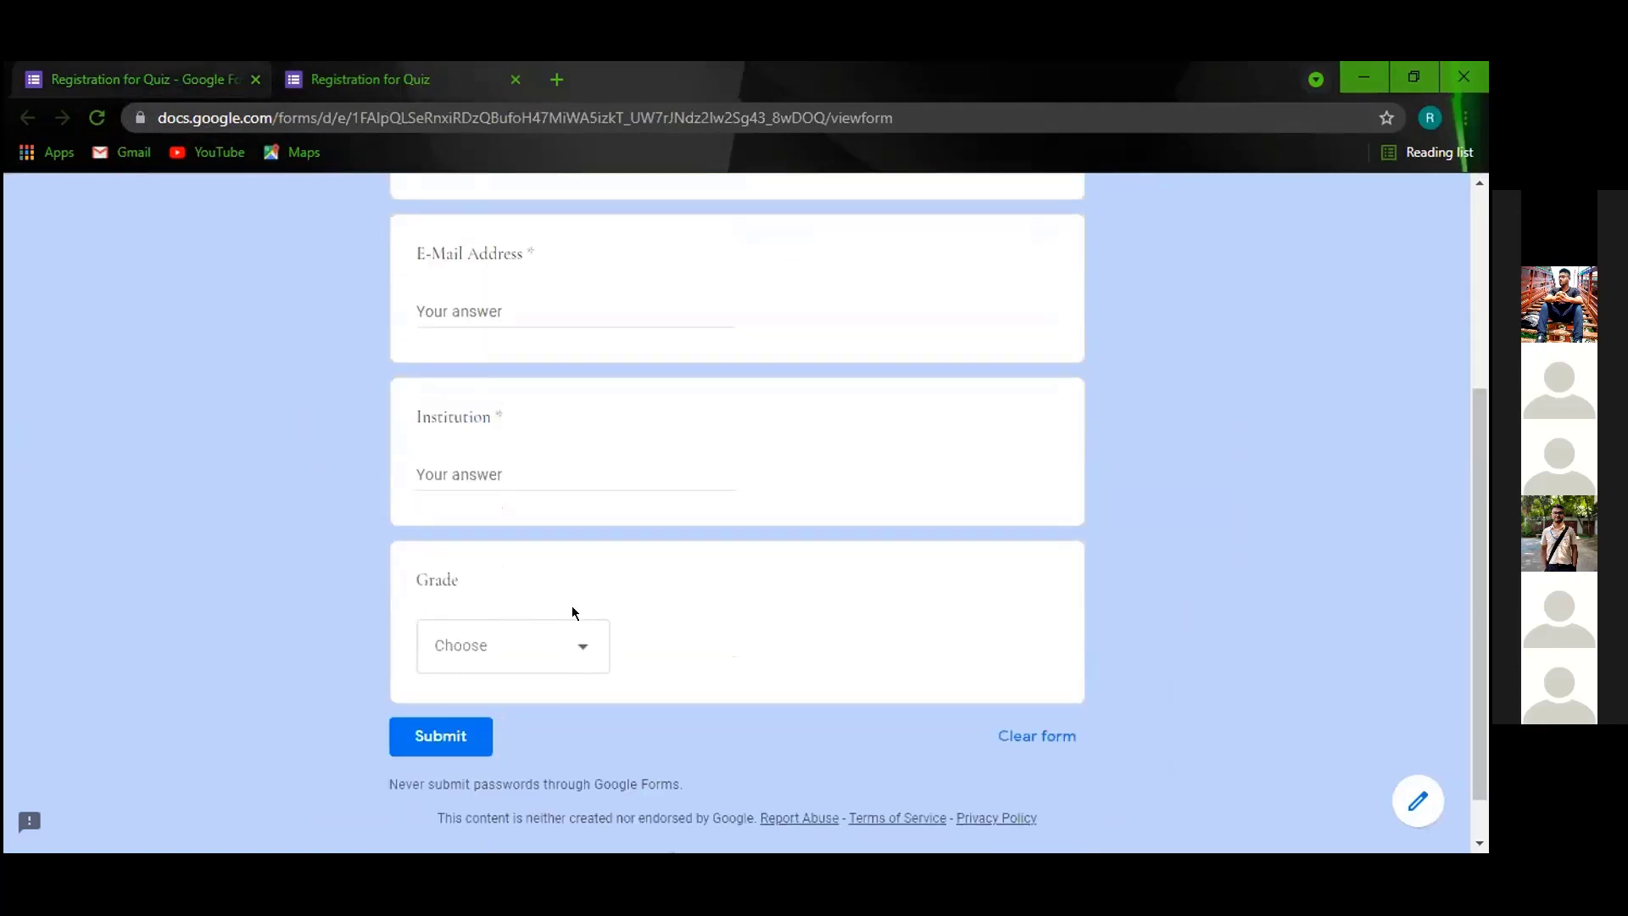
scroll(572, 605, "down", 1)
left_click(575, 593)
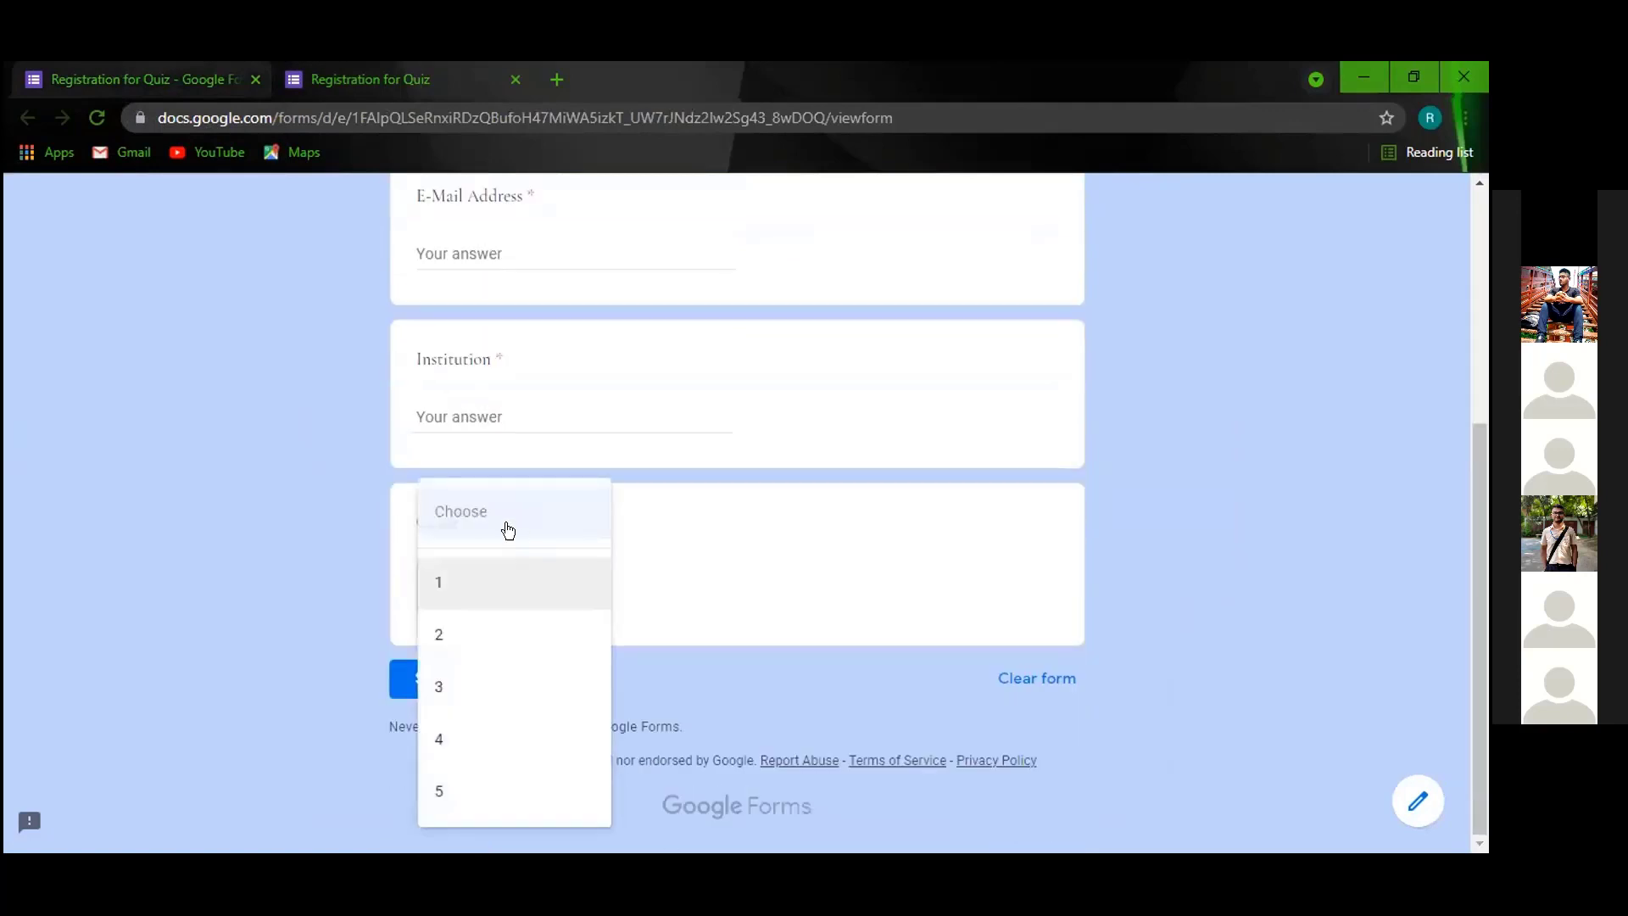
left_click(459, 581)
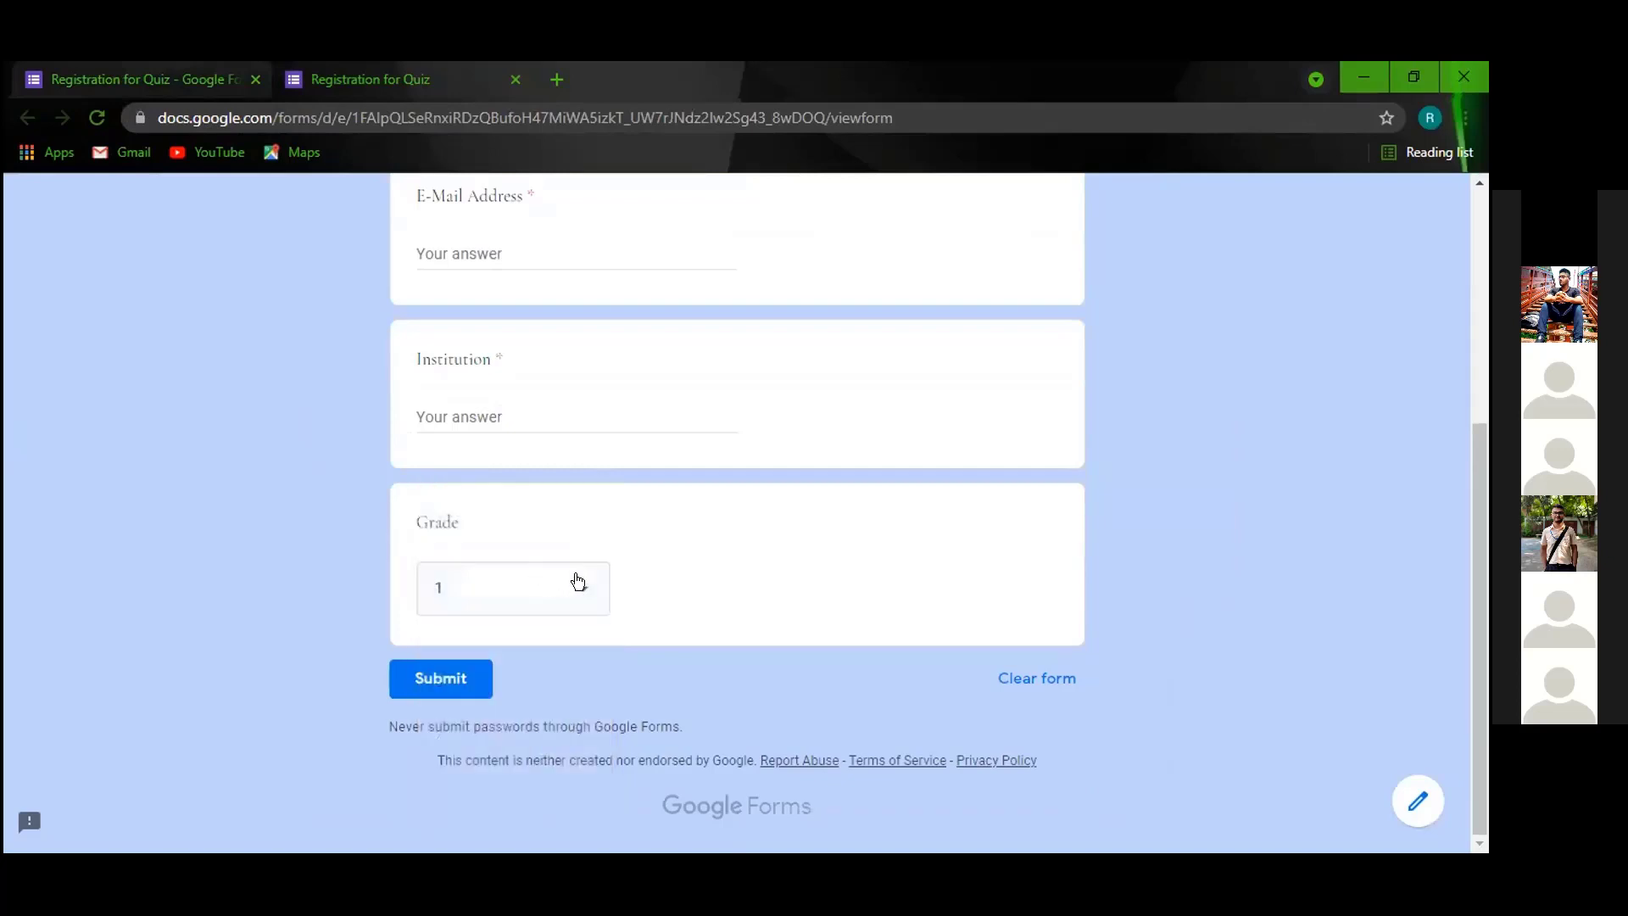
left_click(564, 586)
left_click(469, 639)
left_click(136, 79)
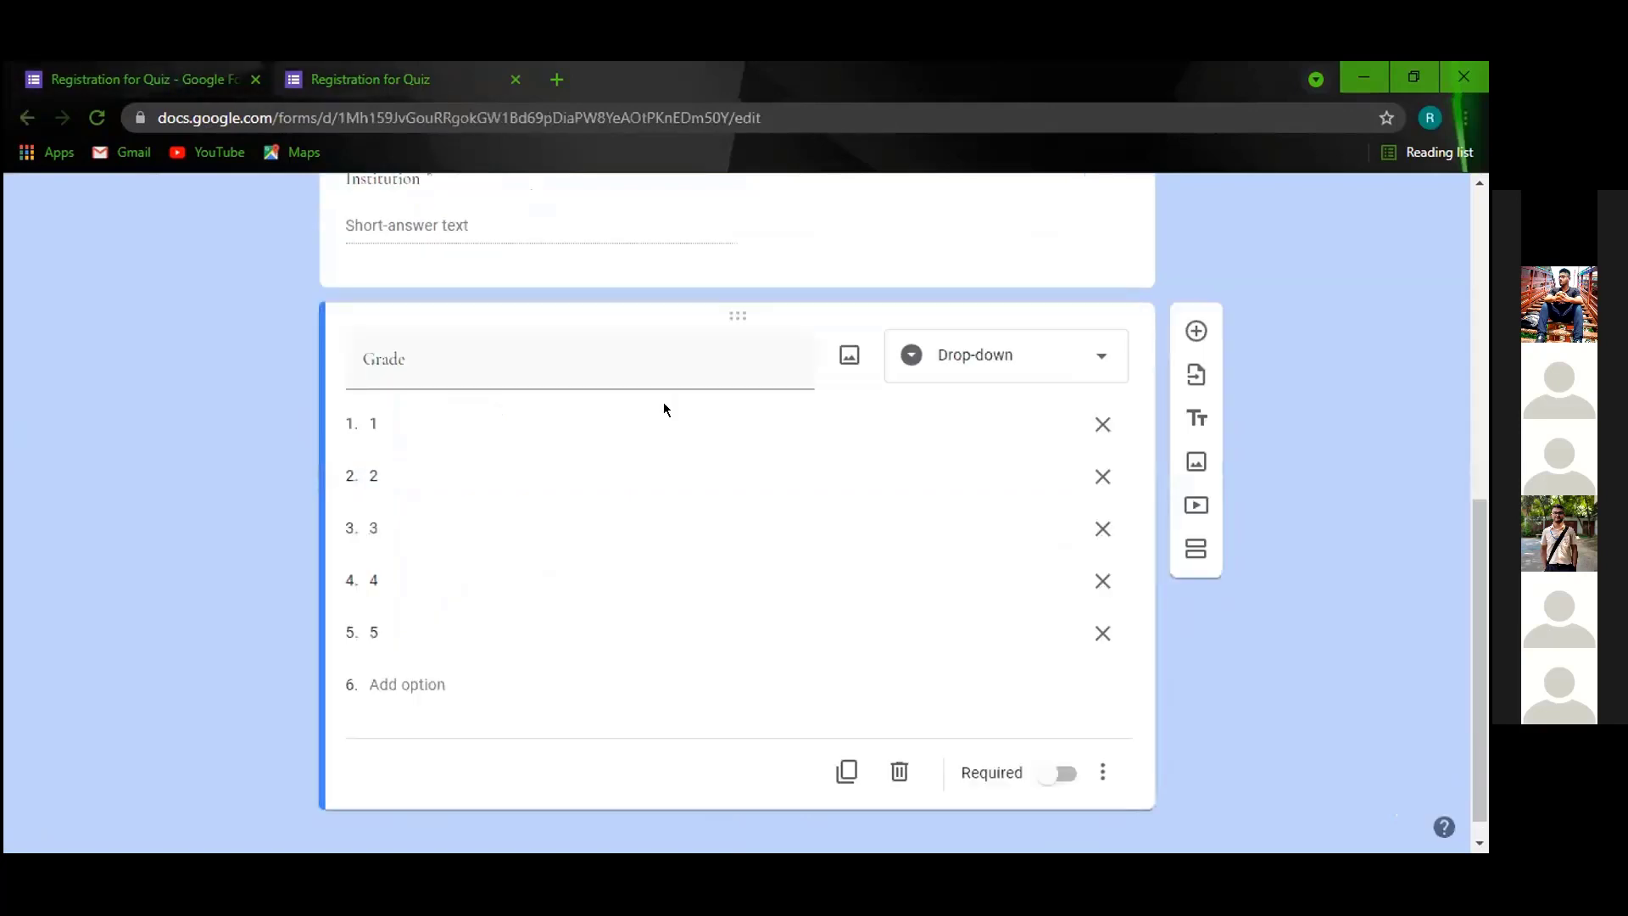
Make Grade a multiple-choice question and reload the preview to check its 1–5 options.
left_click(1069, 365)
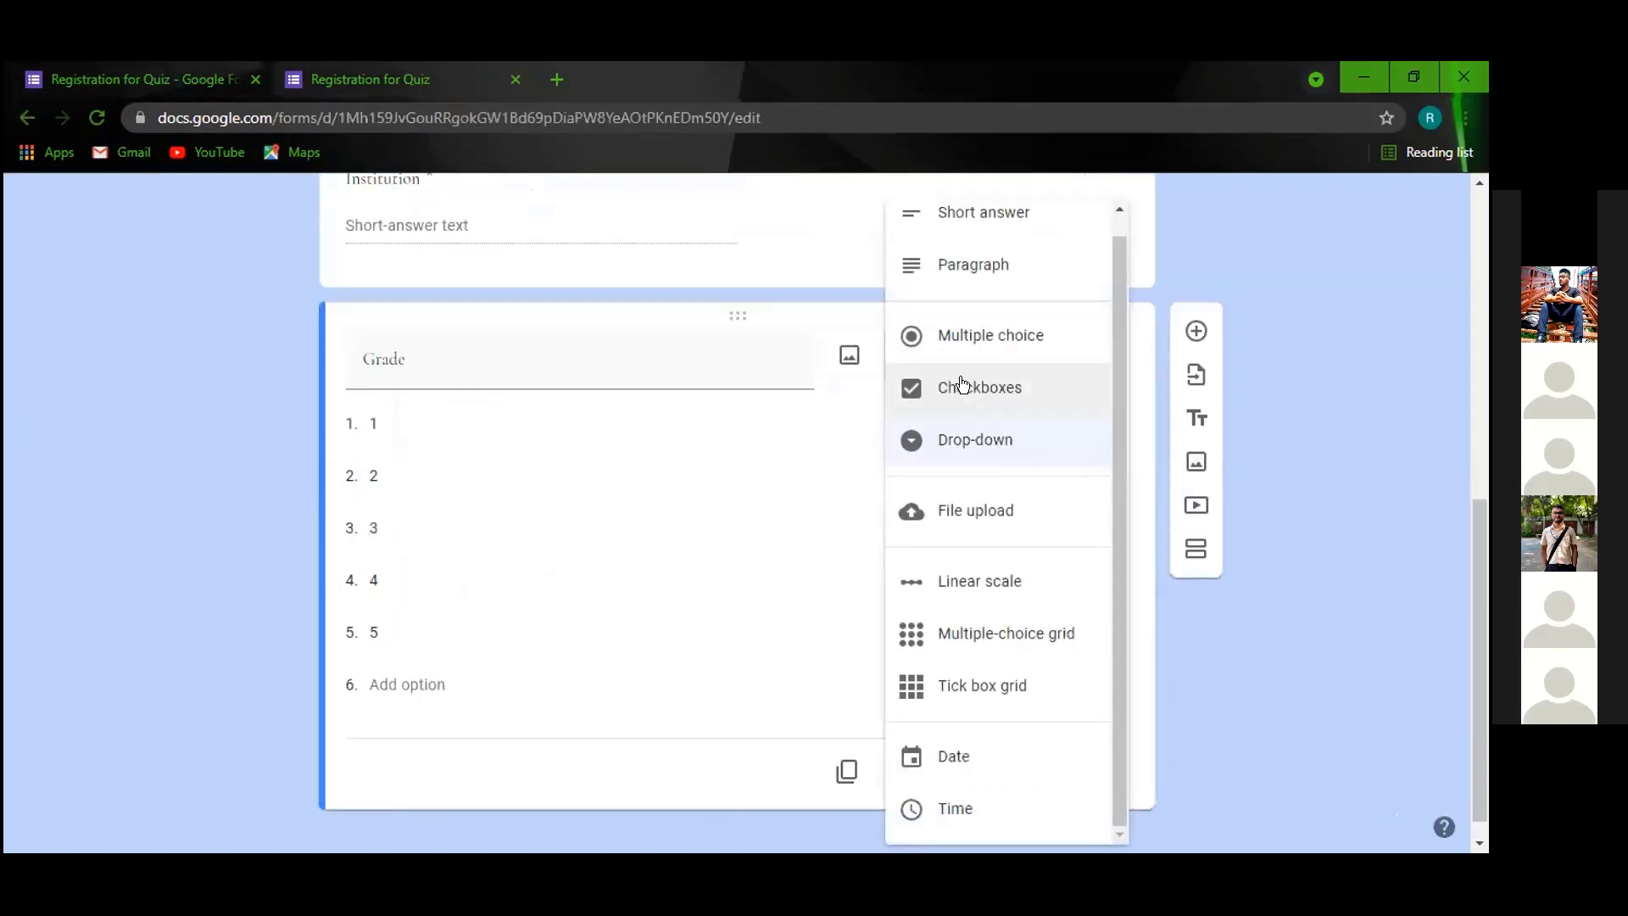
left_click(975, 340)
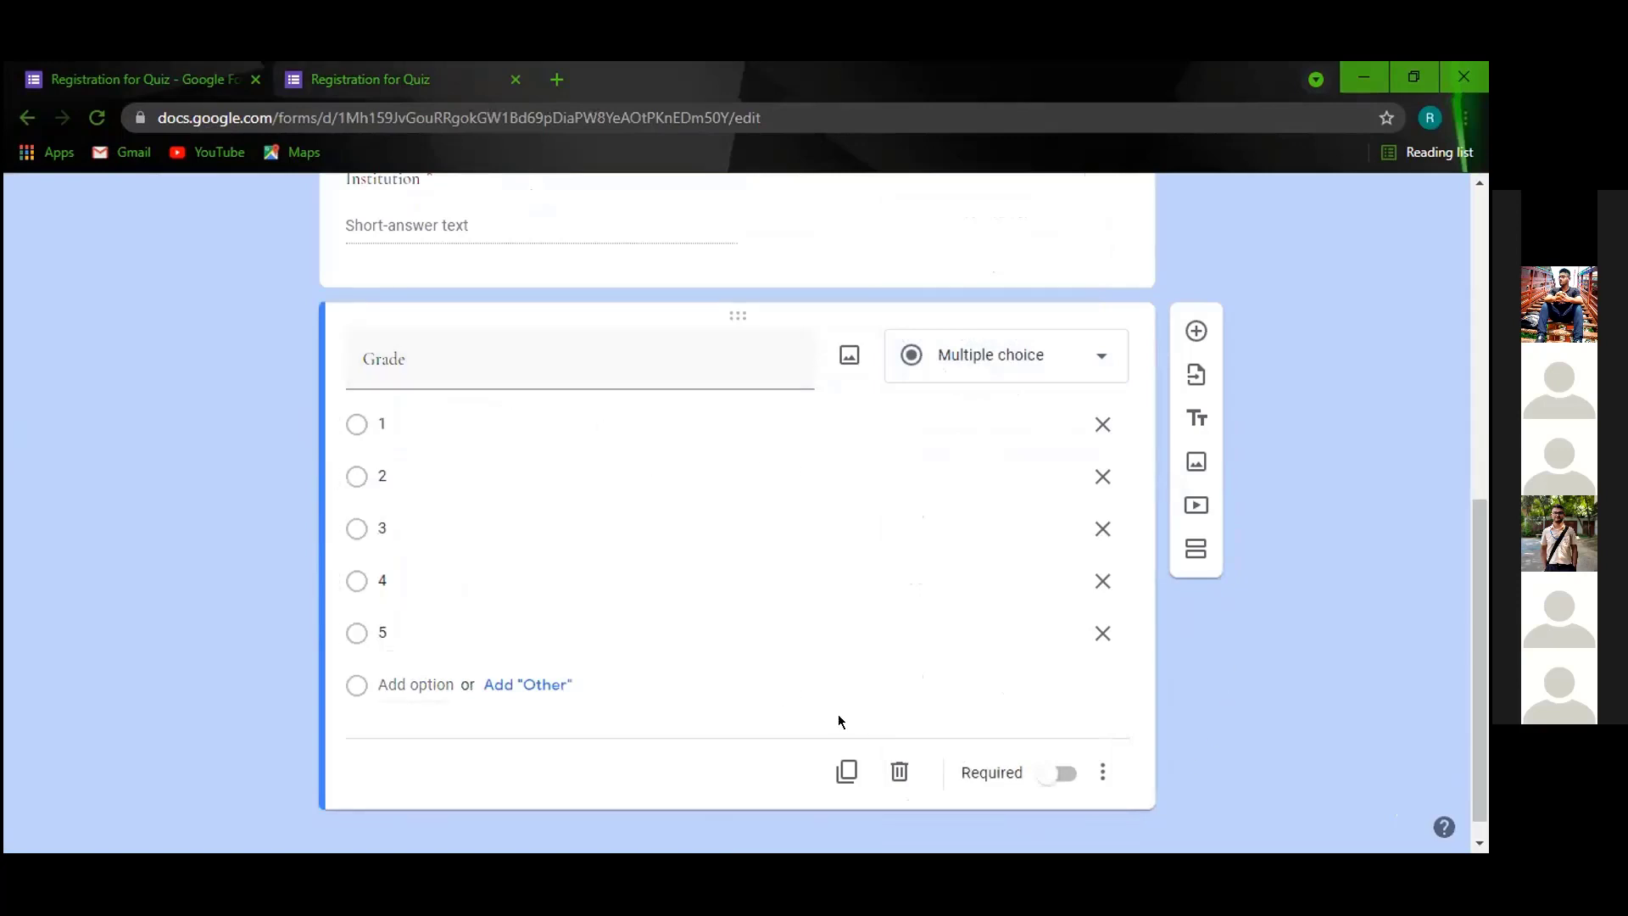
scroll(763, 508, "up", 3)
left_click(371, 79)
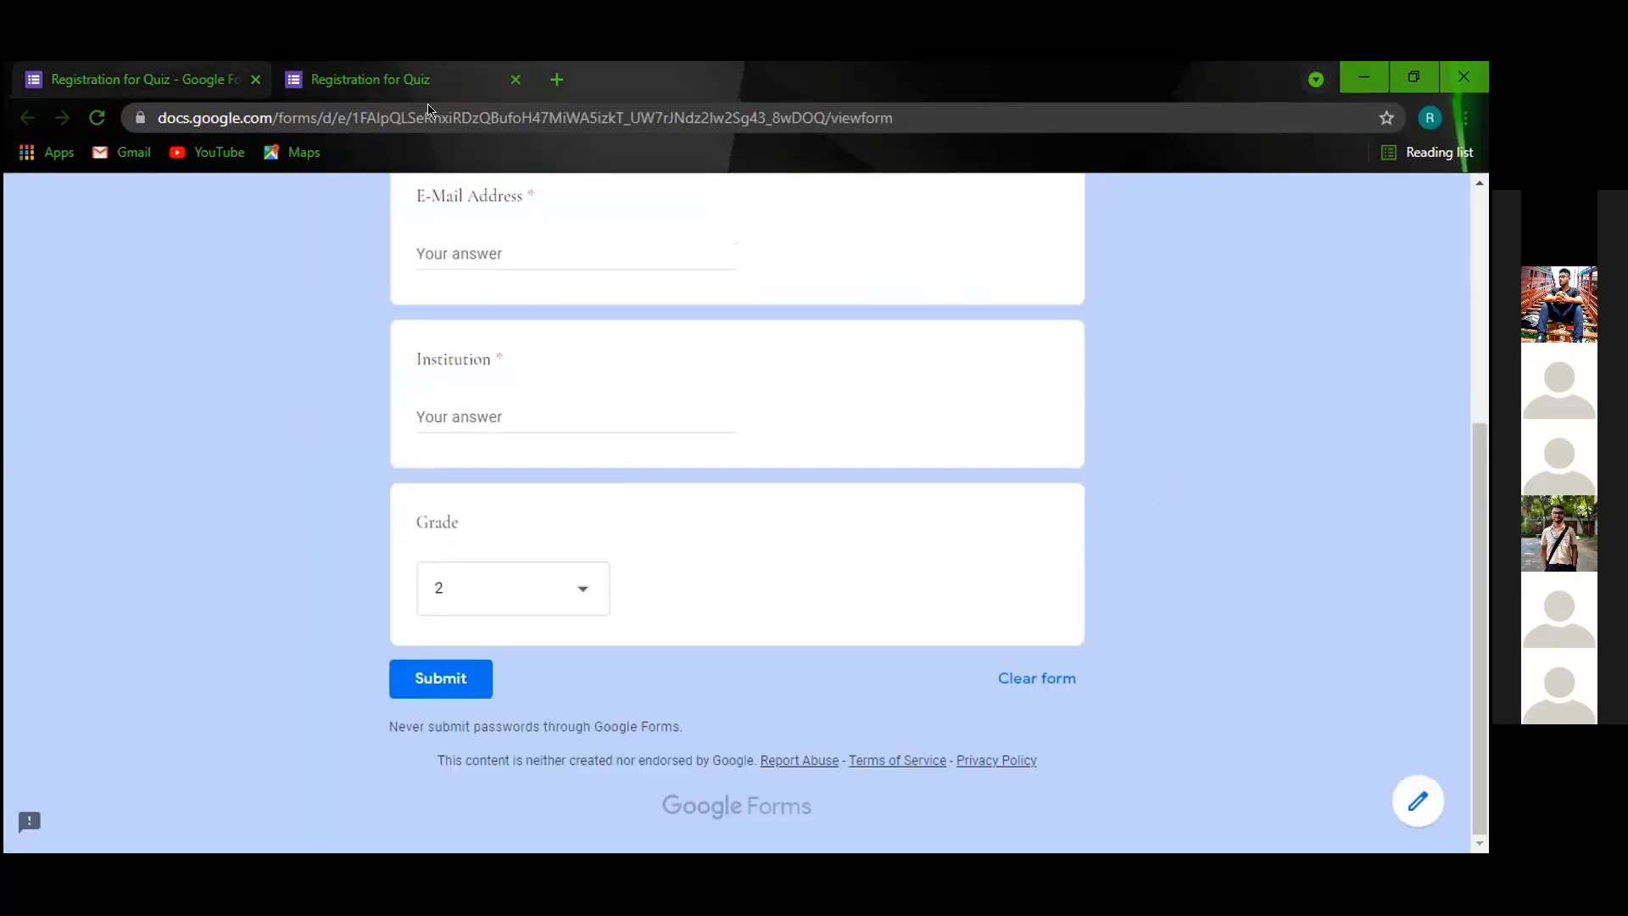
left_click(97, 117)
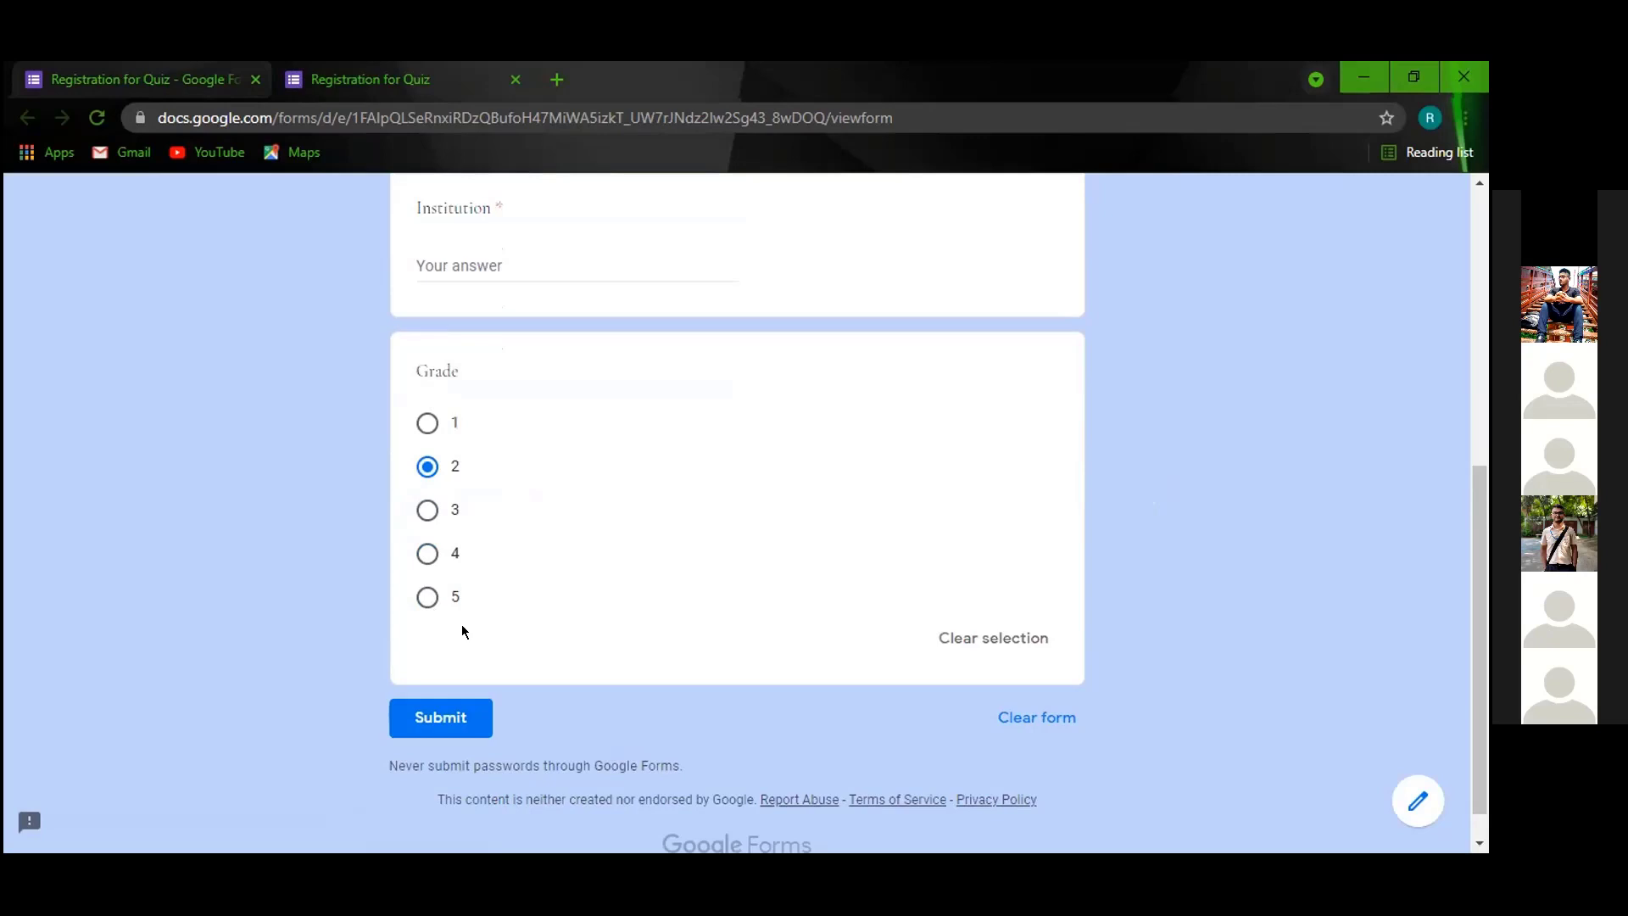
scroll(468, 545, "down", 1)
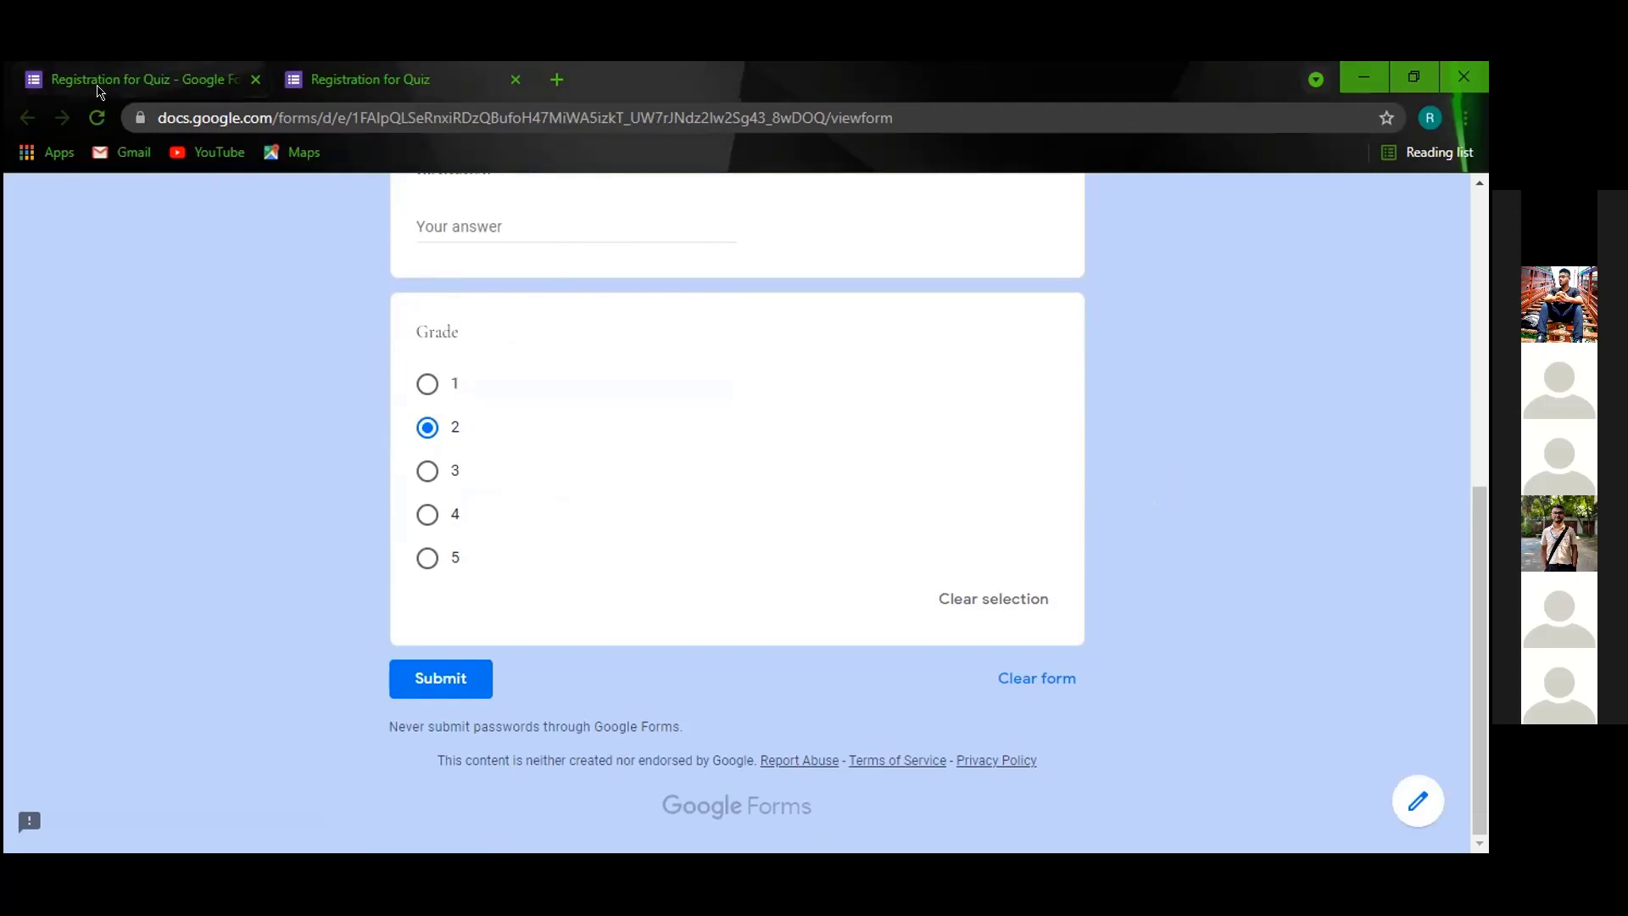
left_click(123, 79)
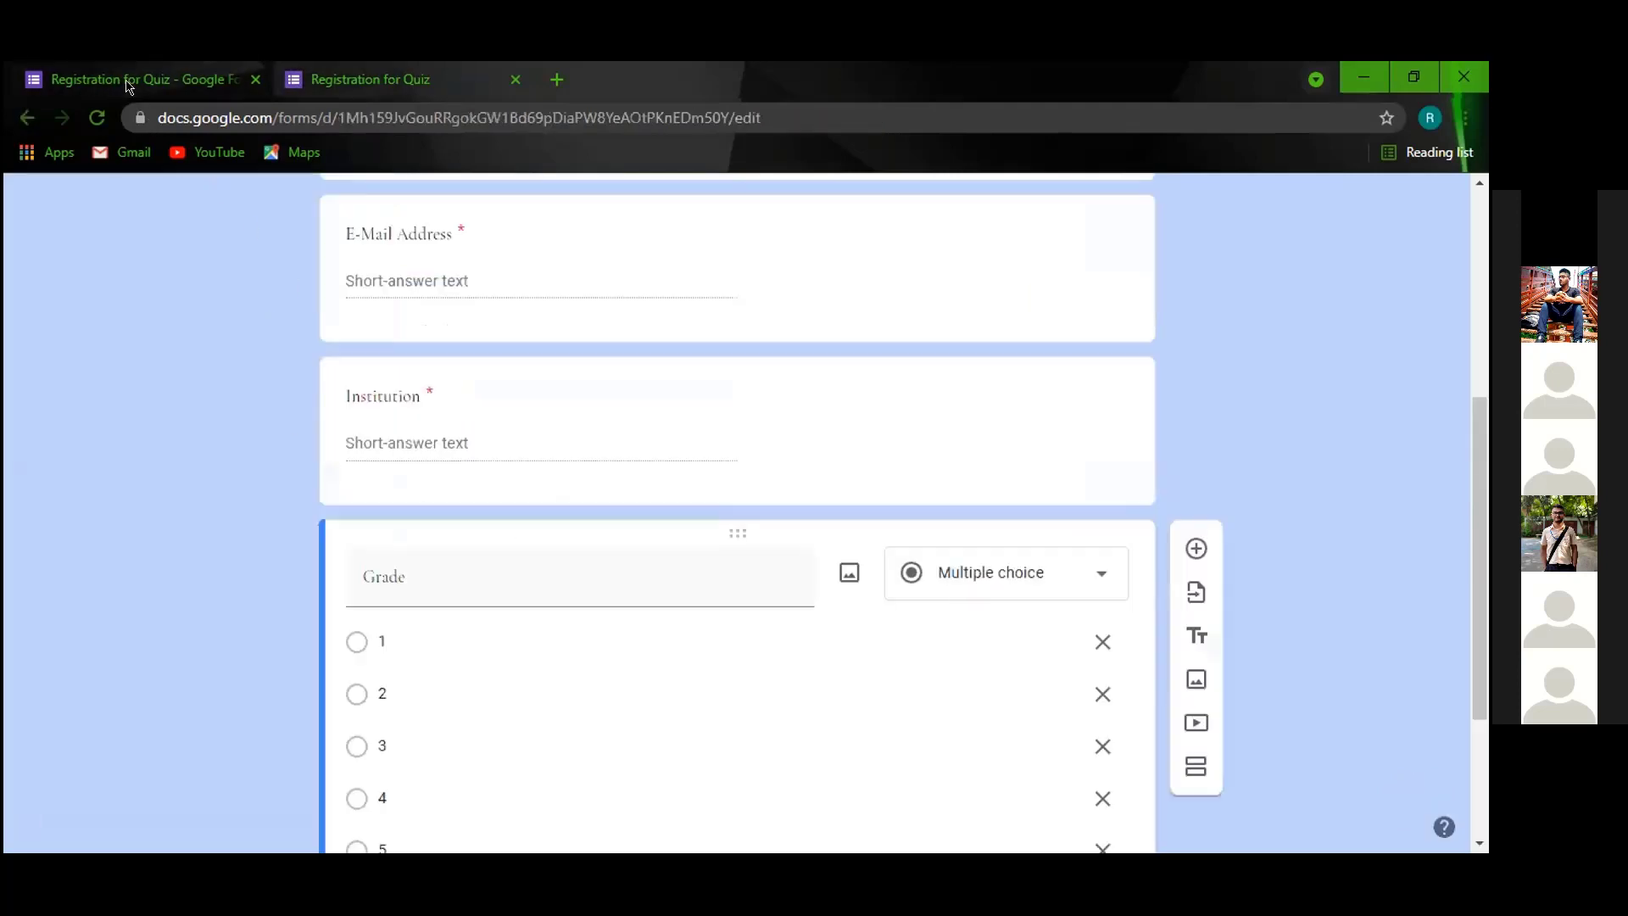
Switch Grade back to a drop-down question and glance at the live preview.
left_click(1079, 572)
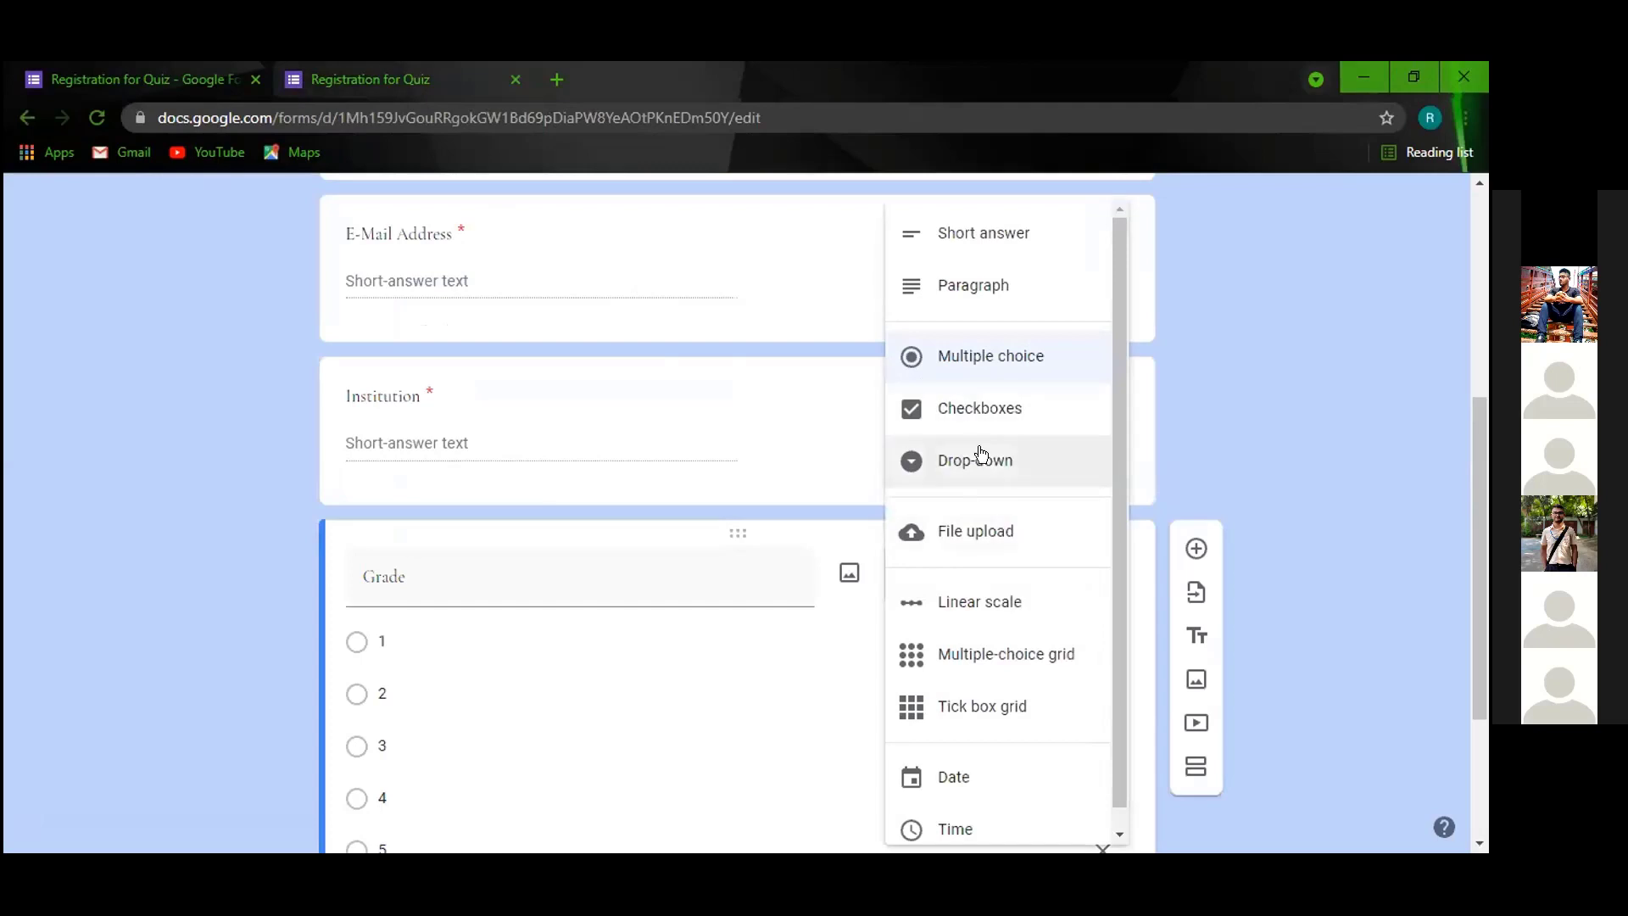
left_click(981, 453)
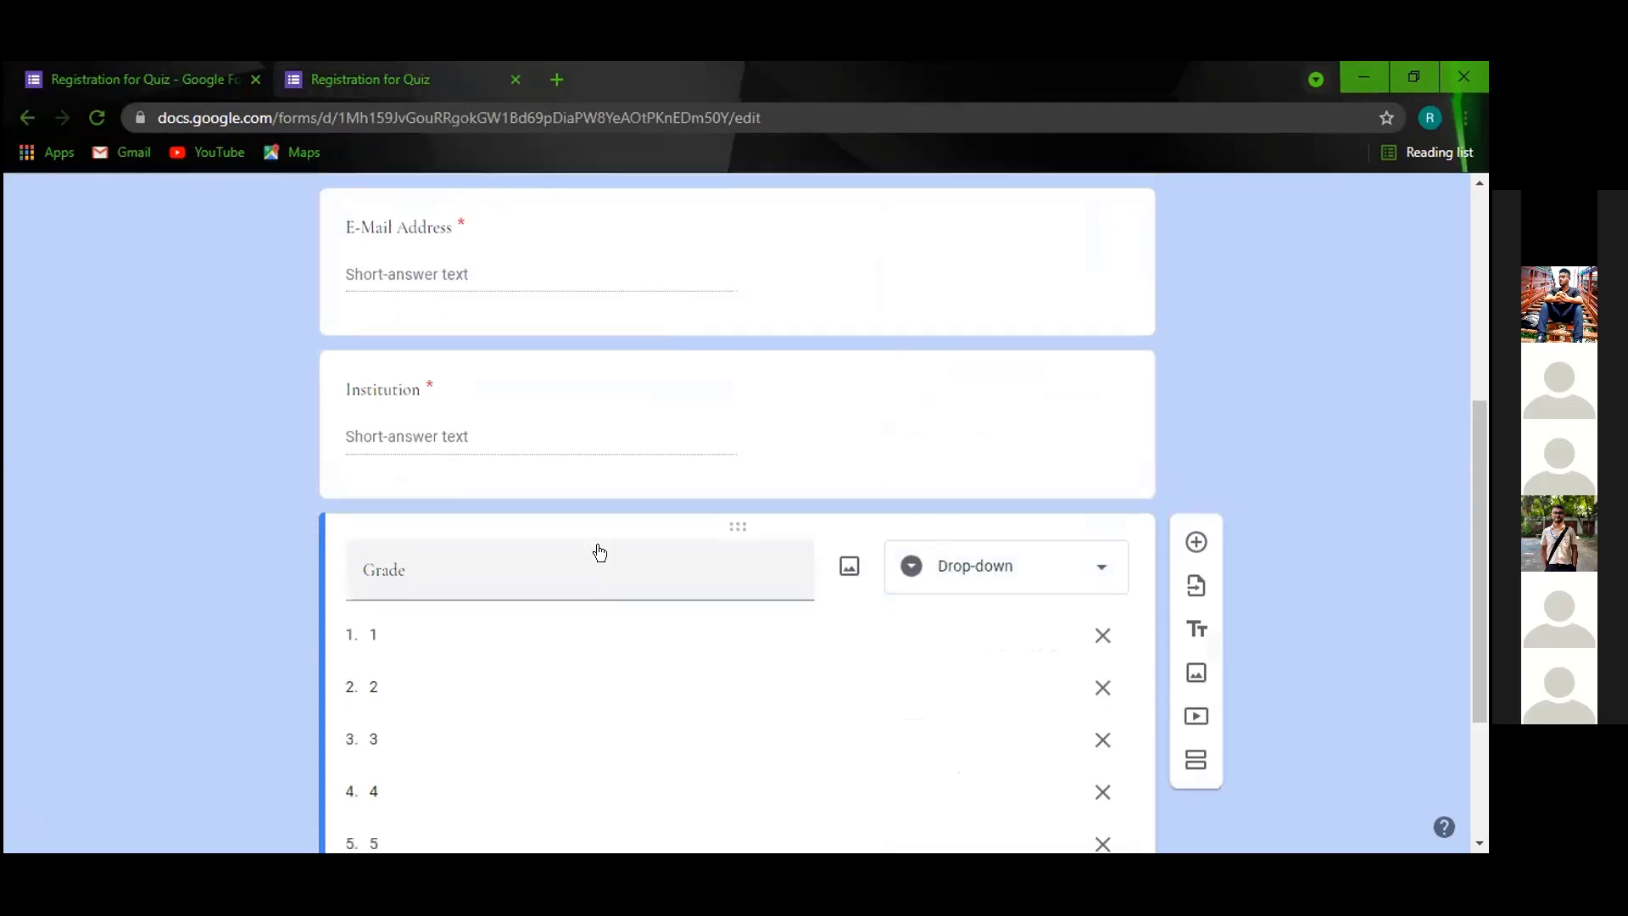
left_click(439, 97)
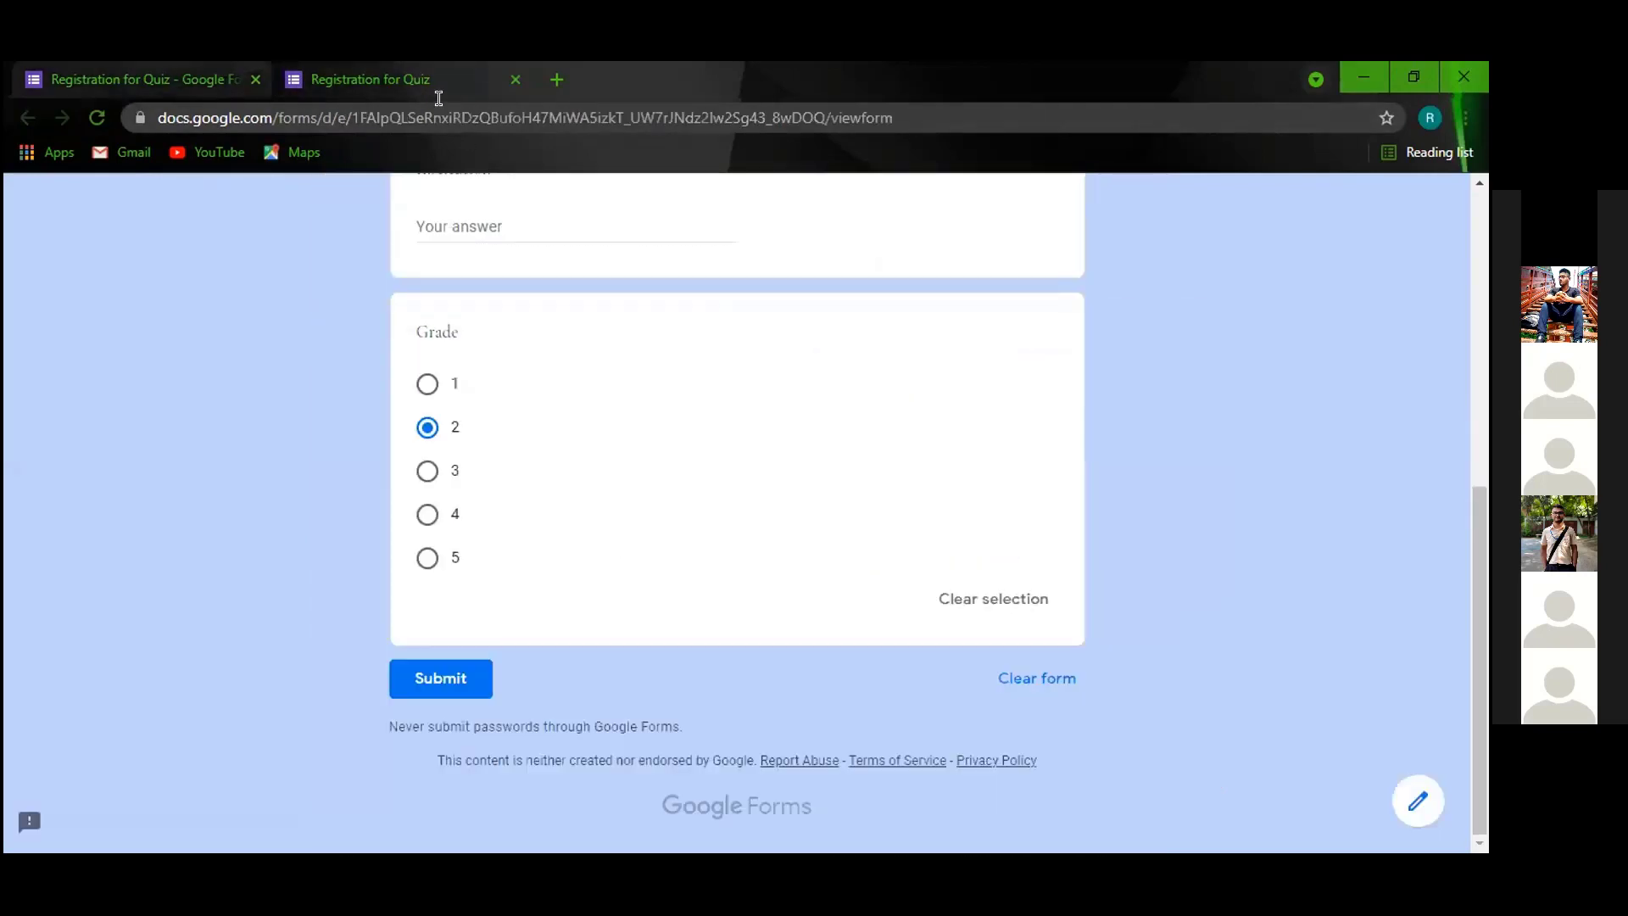
left_click(188, 92)
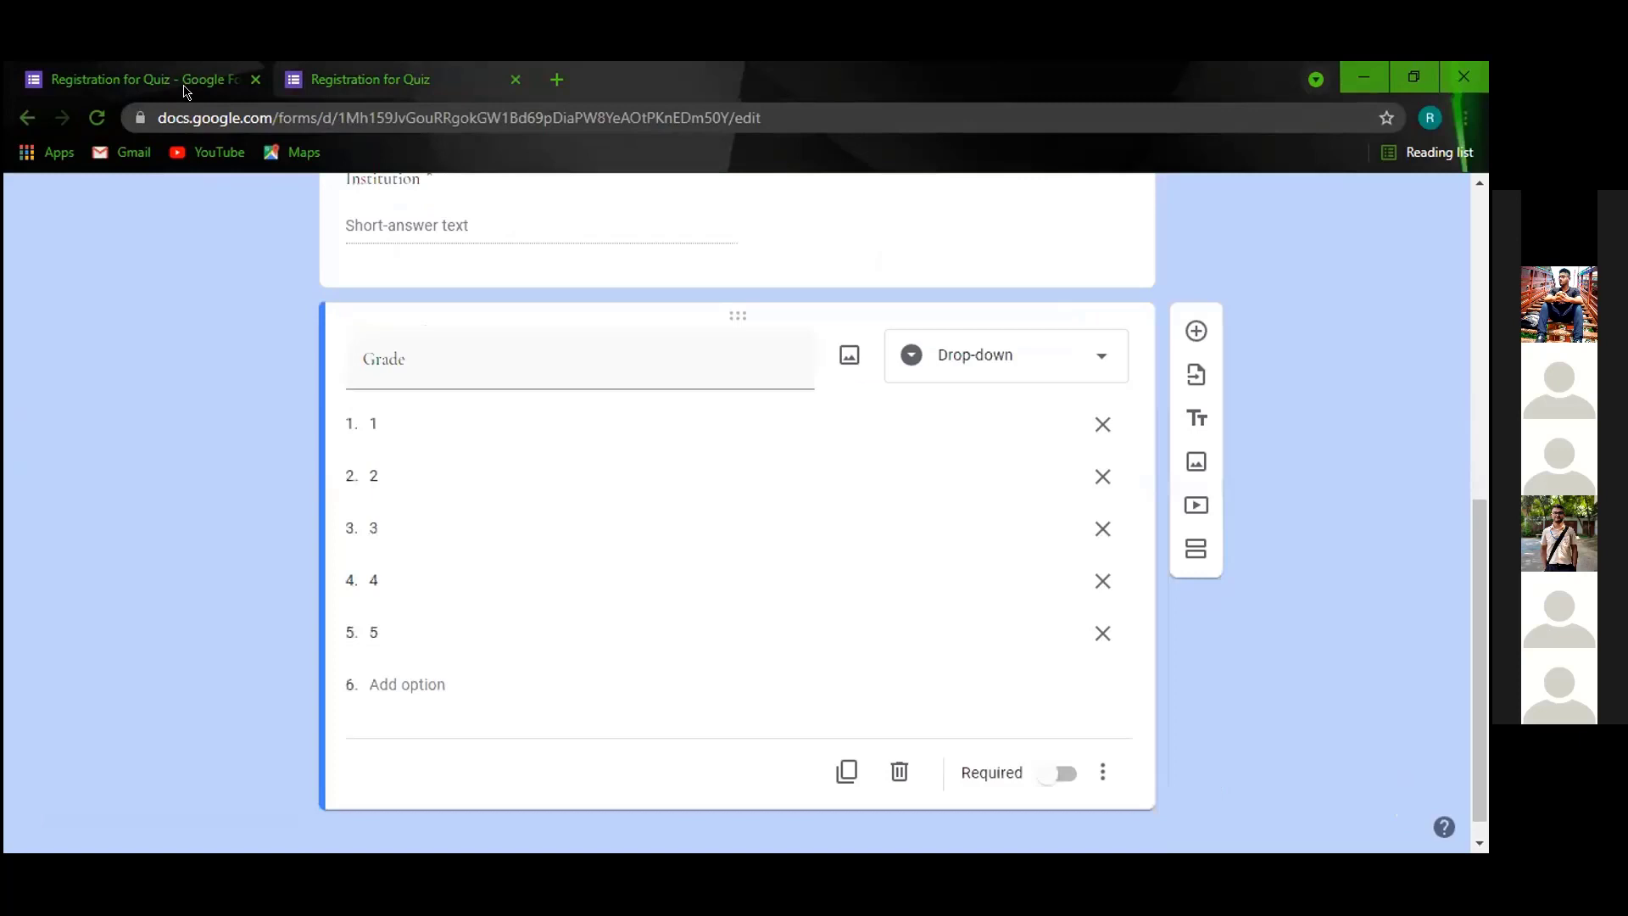
Add a new question below Grade, then change Grade's type to Checkboxes.
left_click(1196, 331)
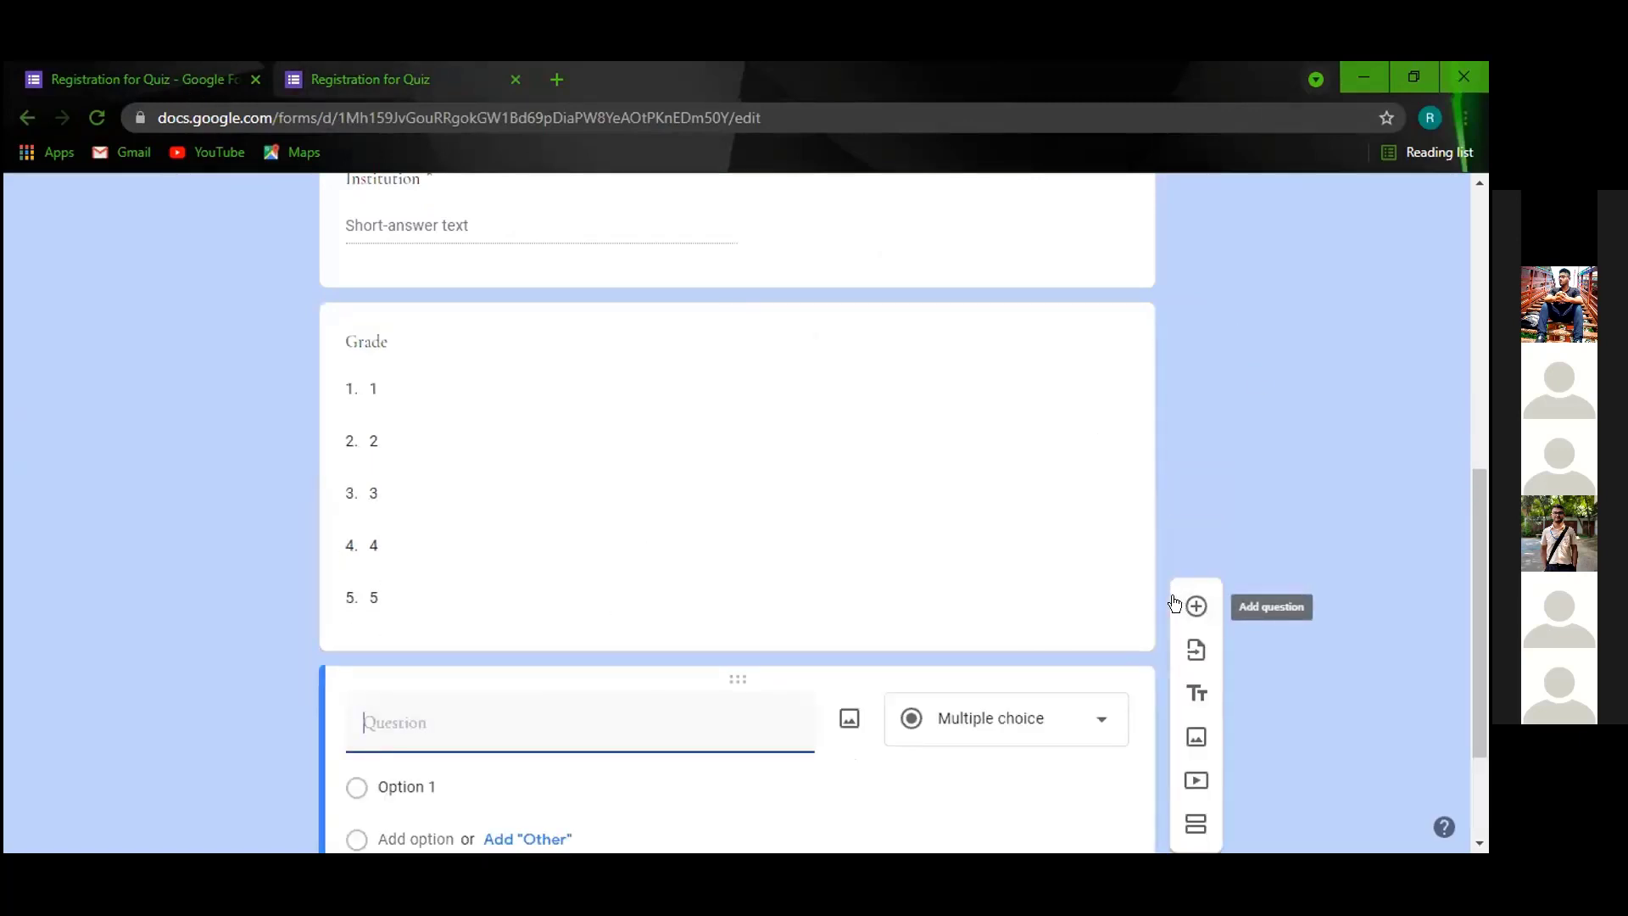
left_click(617, 424)
left_click(1079, 359)
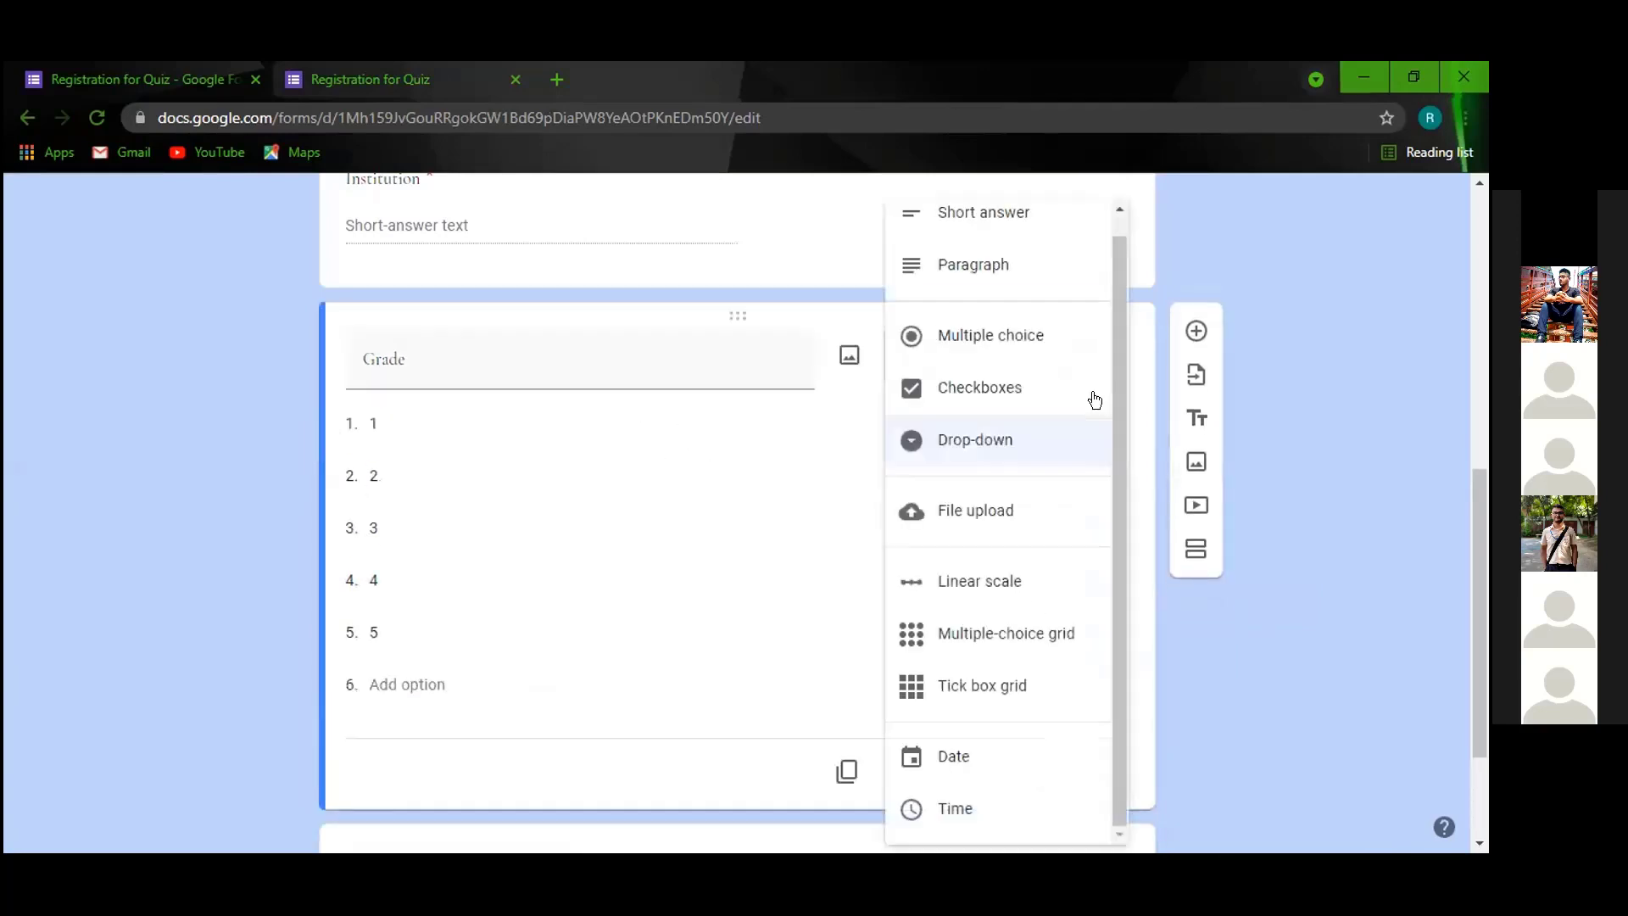
left_click(959, 383)
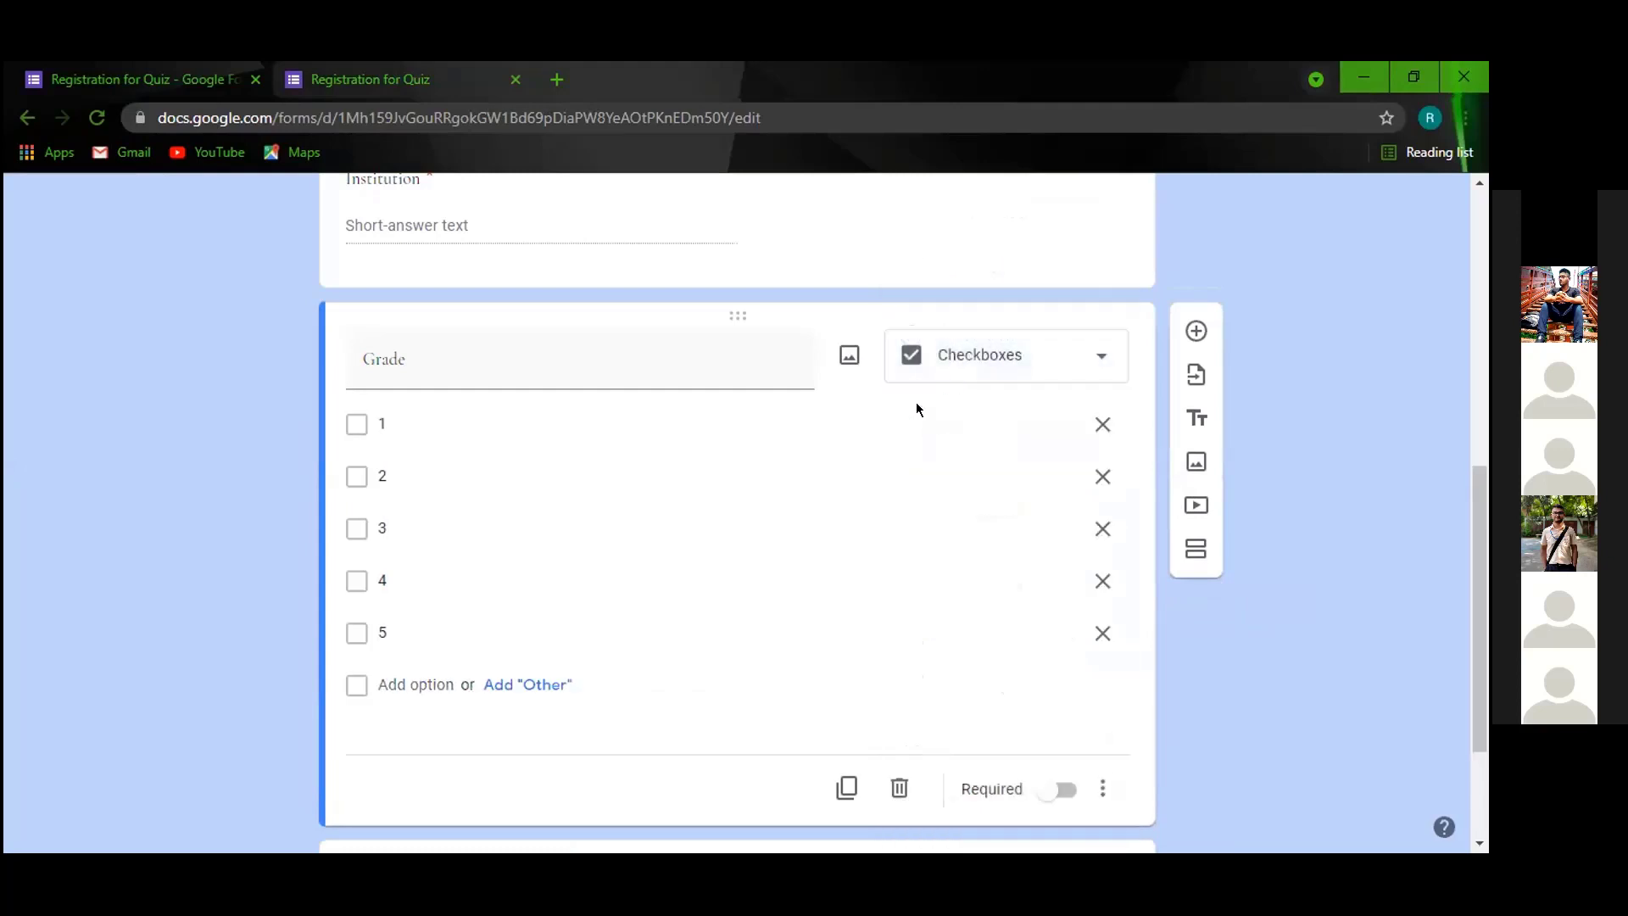
left_click(416, 90)
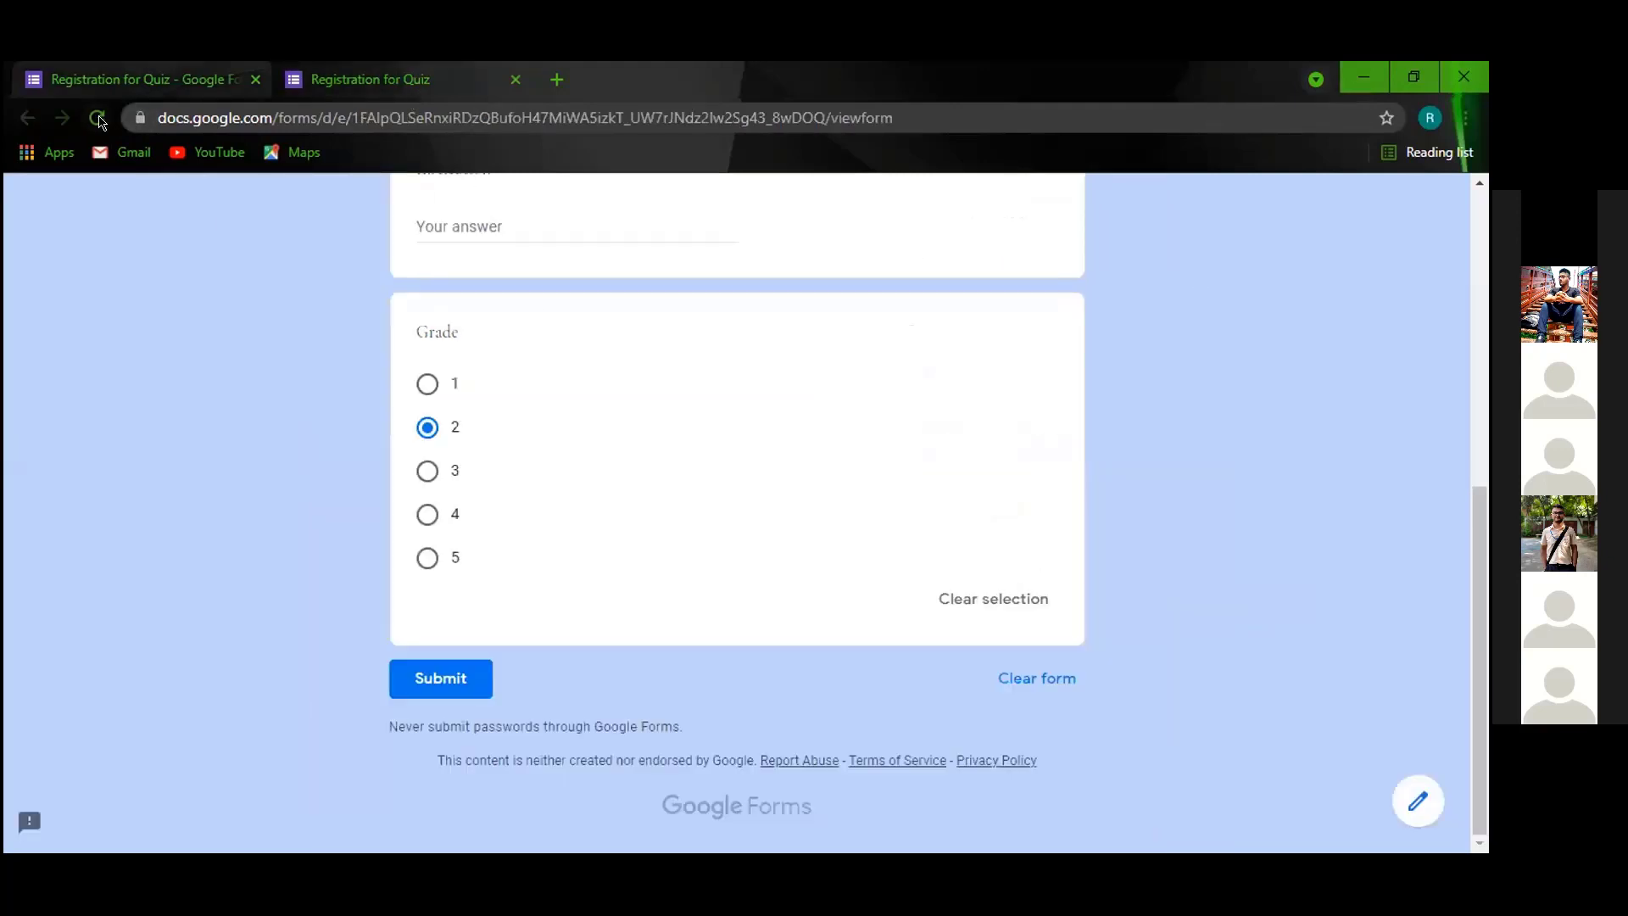
Reload the preview and tick all five Grade checkboxes, 1 through 5.
left_click(99, 119)
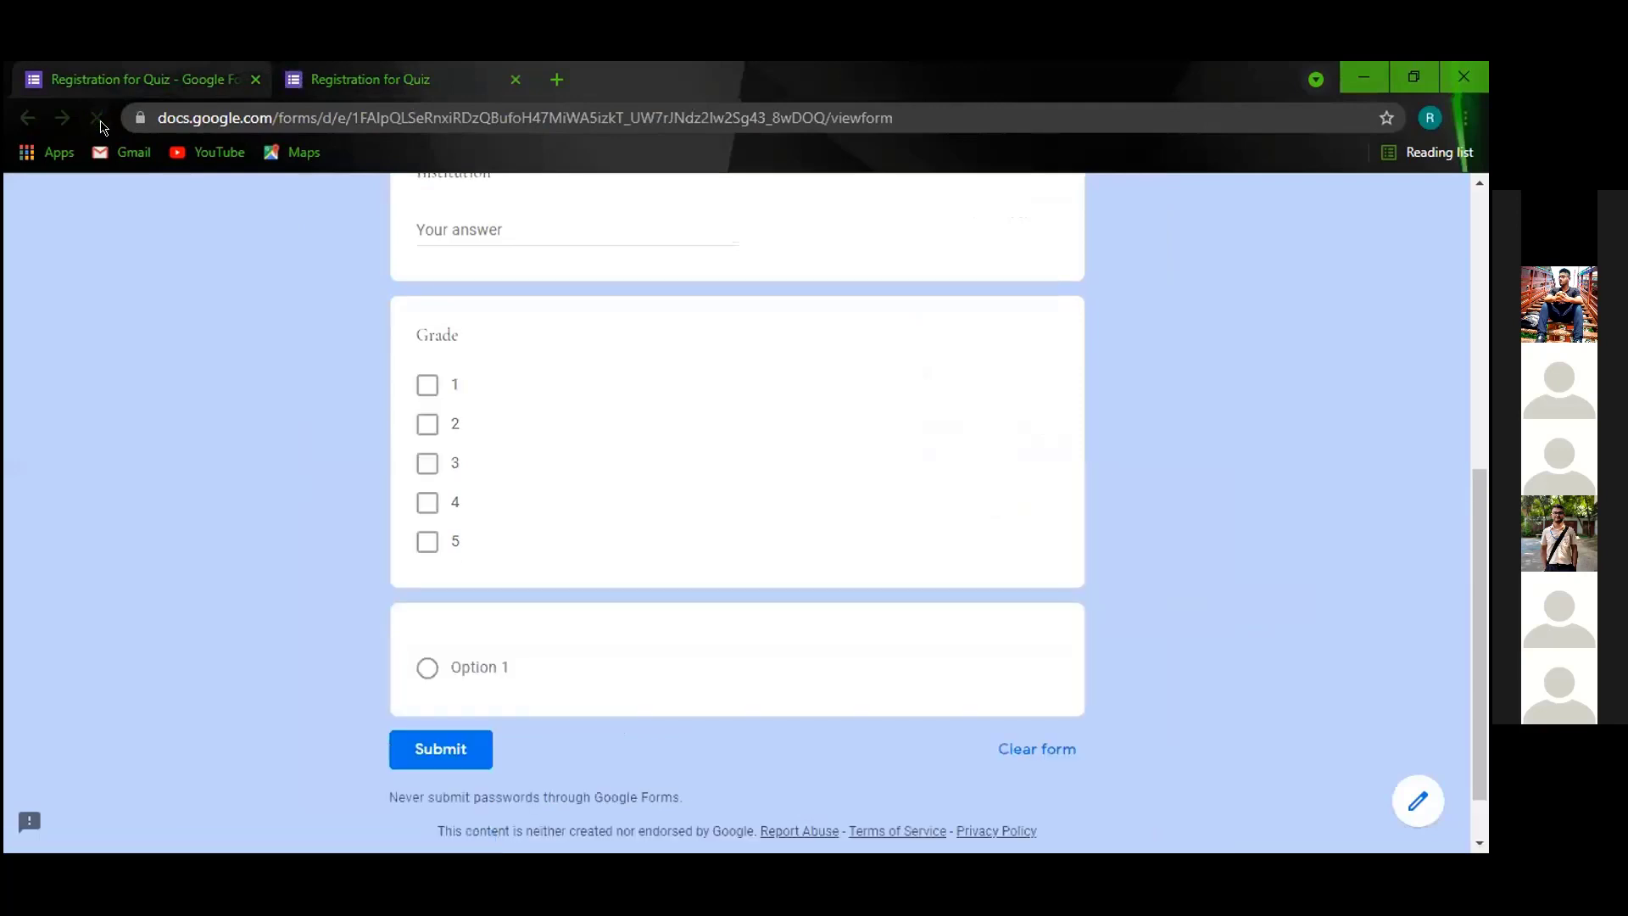
left_click(462, 419)
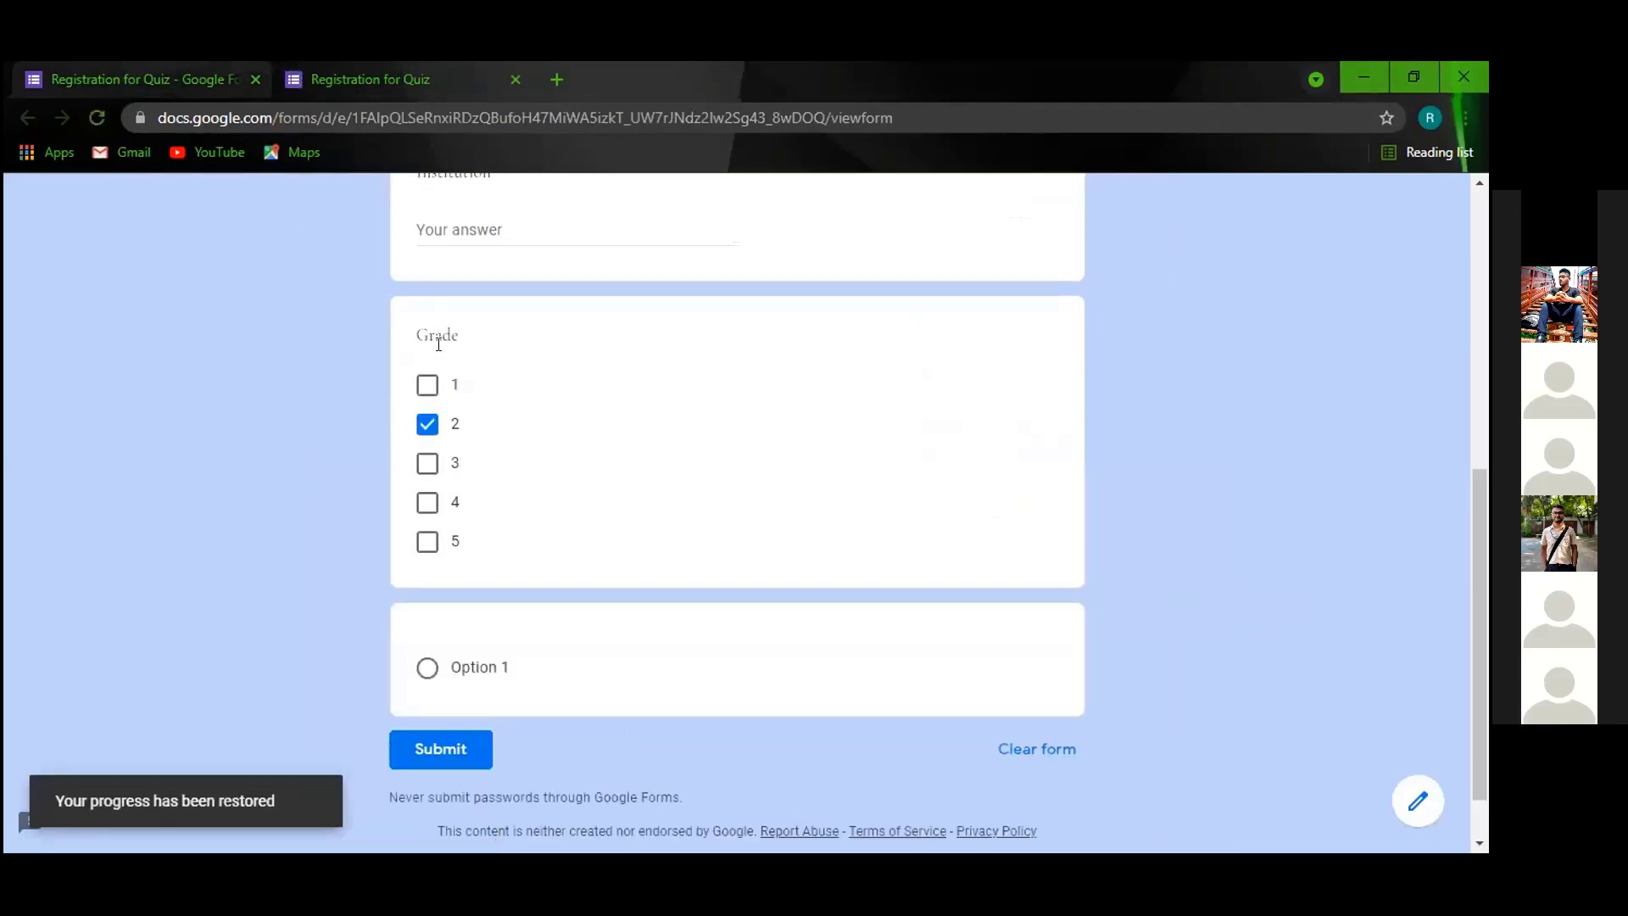
left_click(429, 386)
left_click(428, 463)
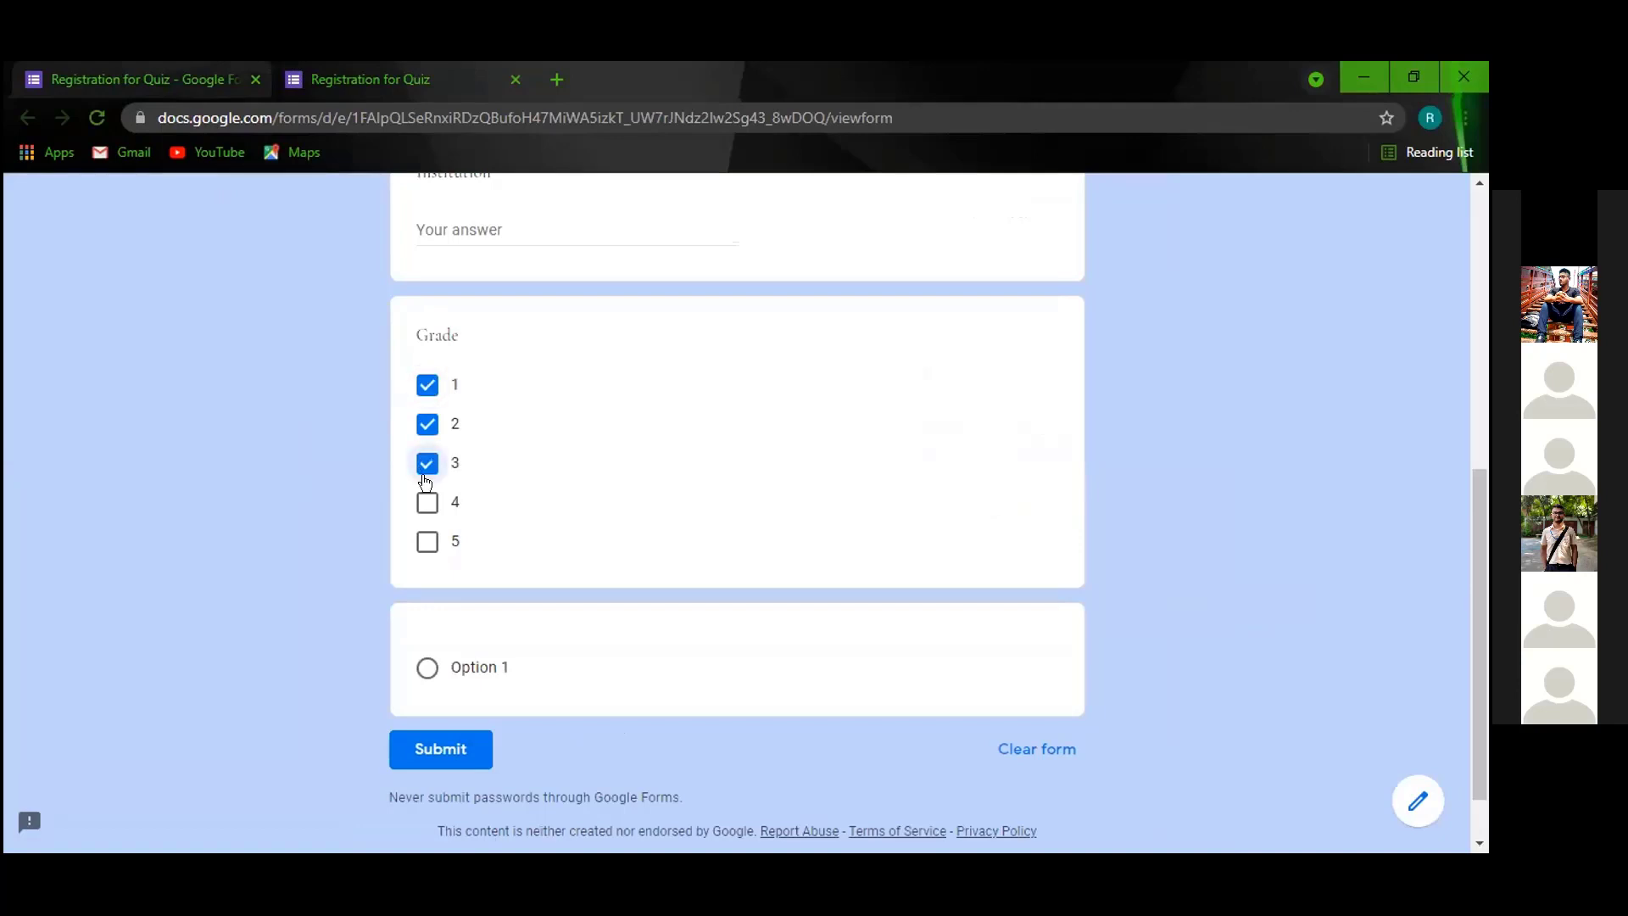
left_click(427, 502)
left_click(428, 540)
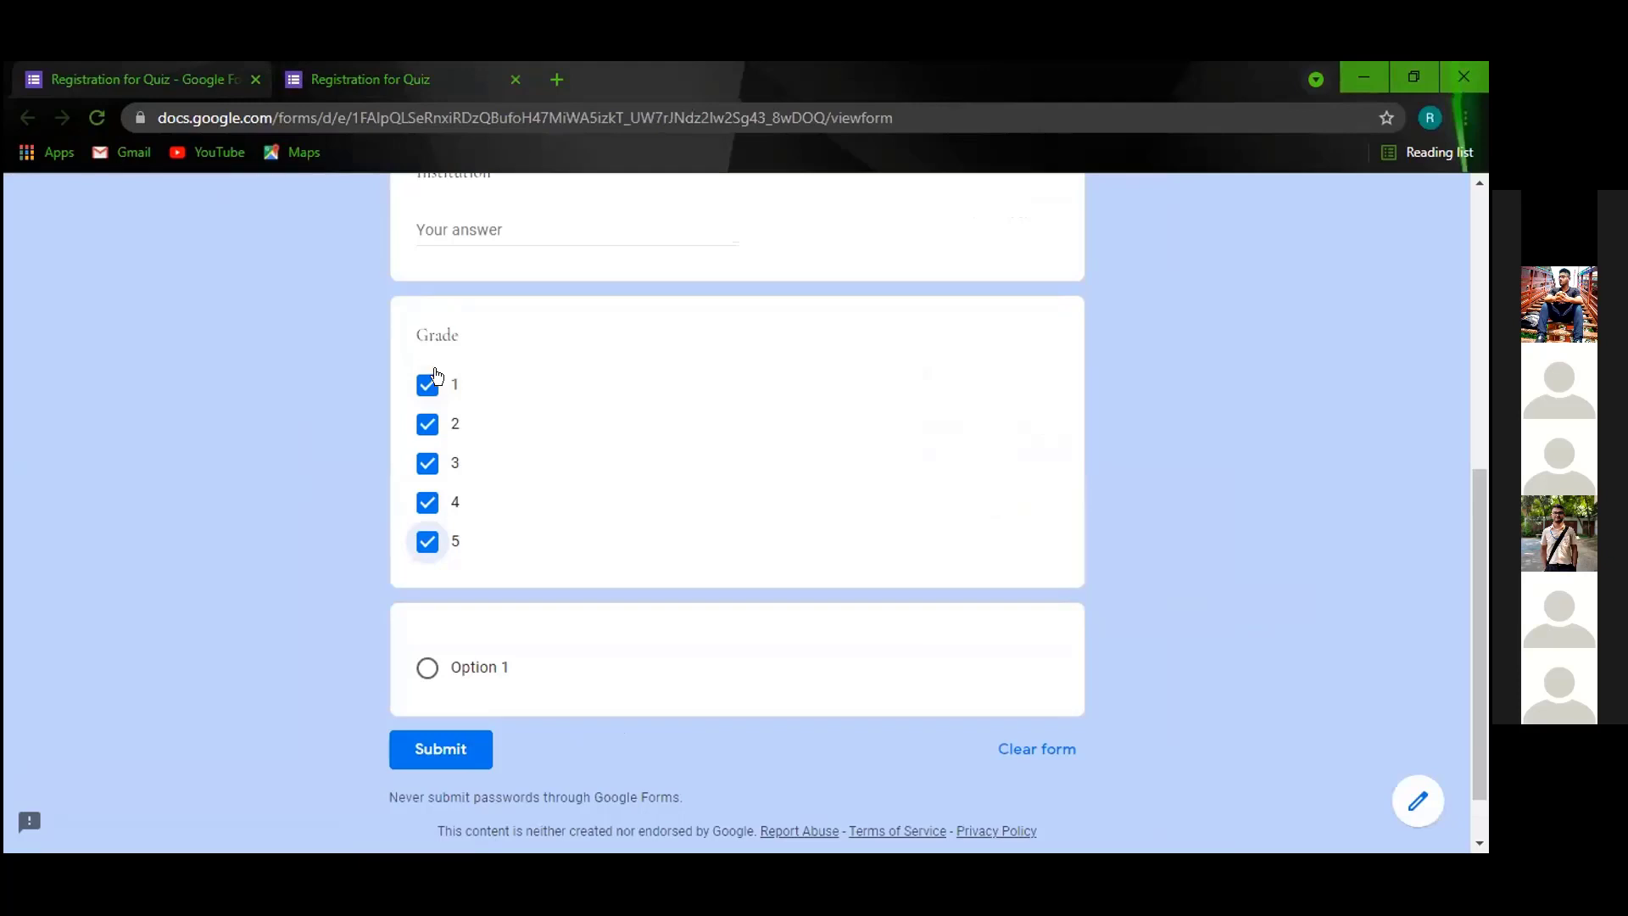
Untick Grade checkboxes 1–5 and return to the editor.
left_click(428, 383)
left_click(428, 424)
left_click(429, 463)
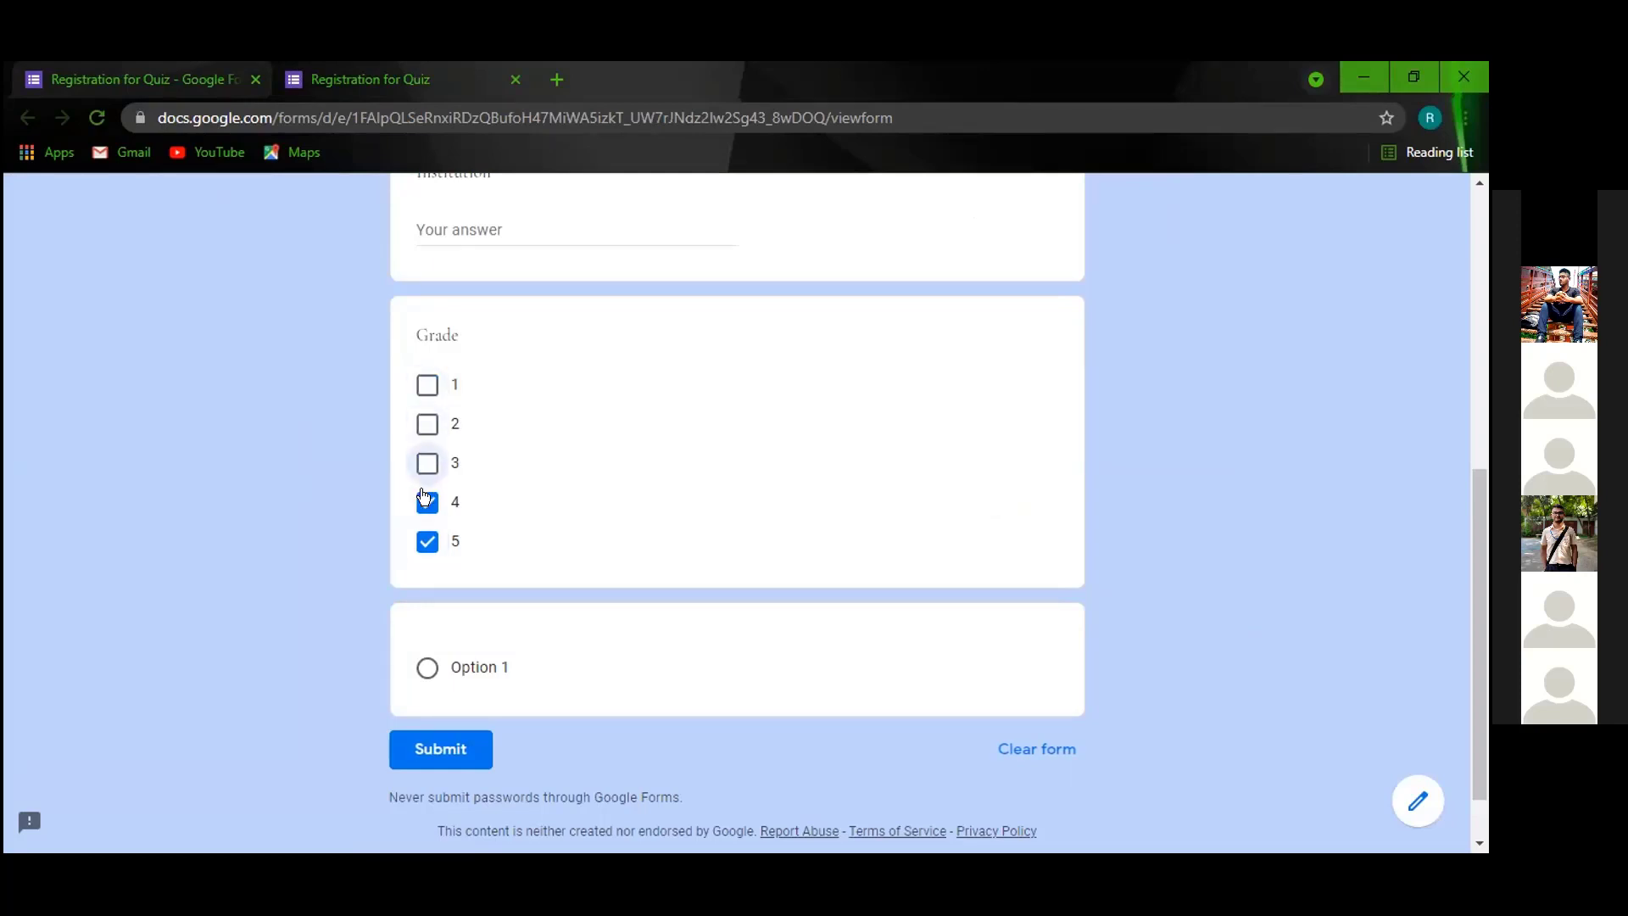
left_click(427, 502)
left_click(427, 541)
left_click(206, 88)
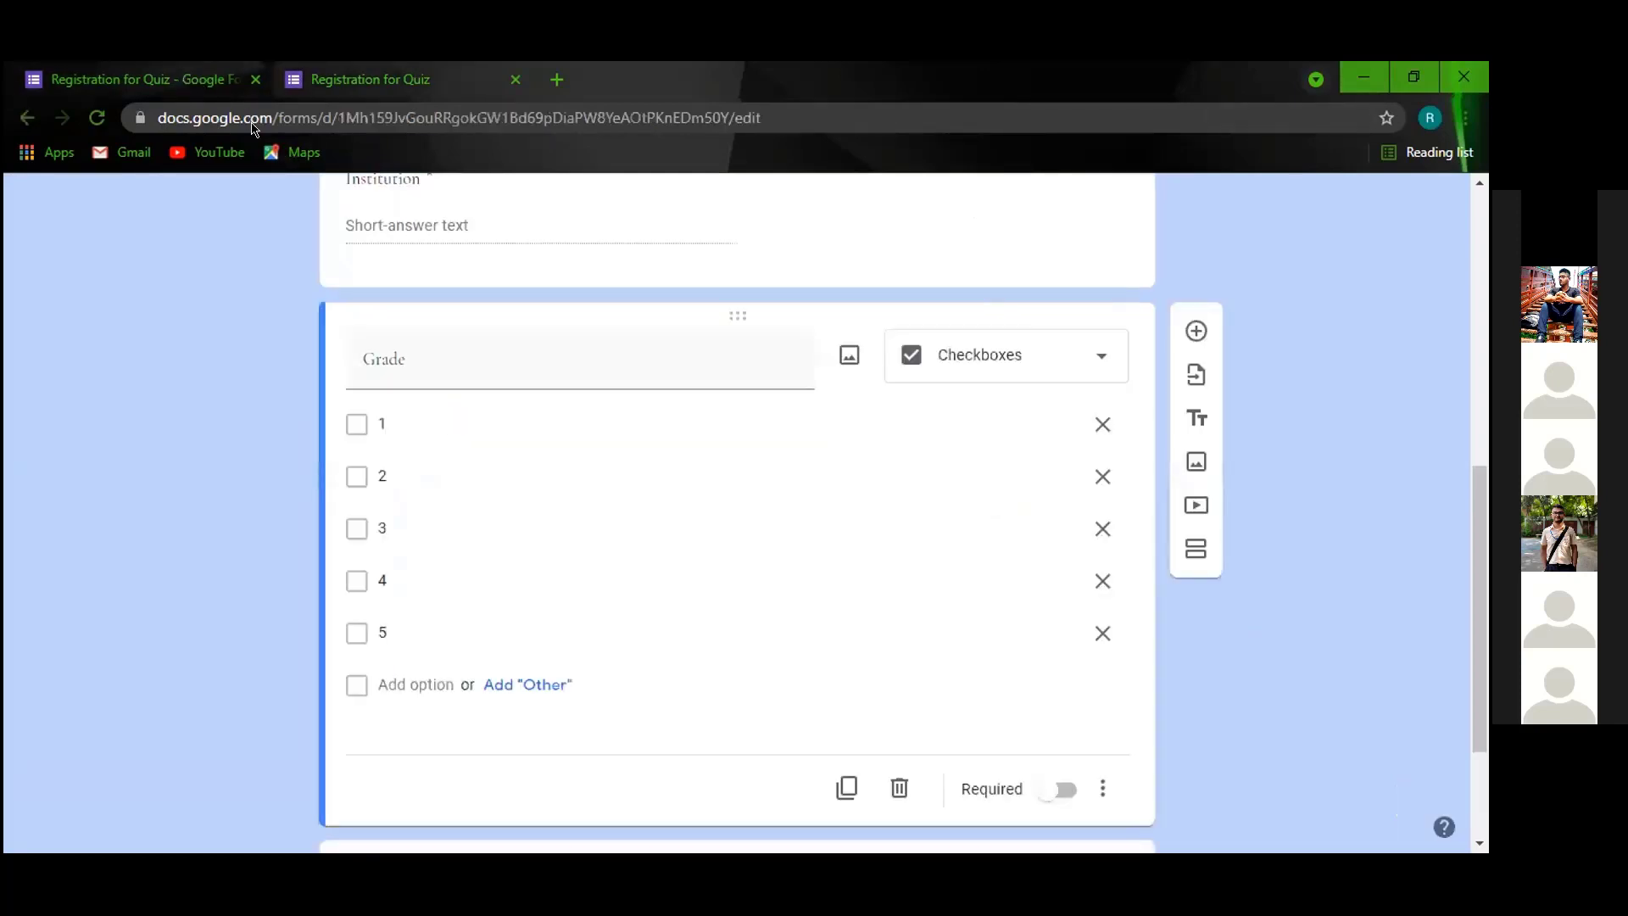
Set Grade back to a drop-down and title the new question 'Segment'.
left_click(1094, 356)
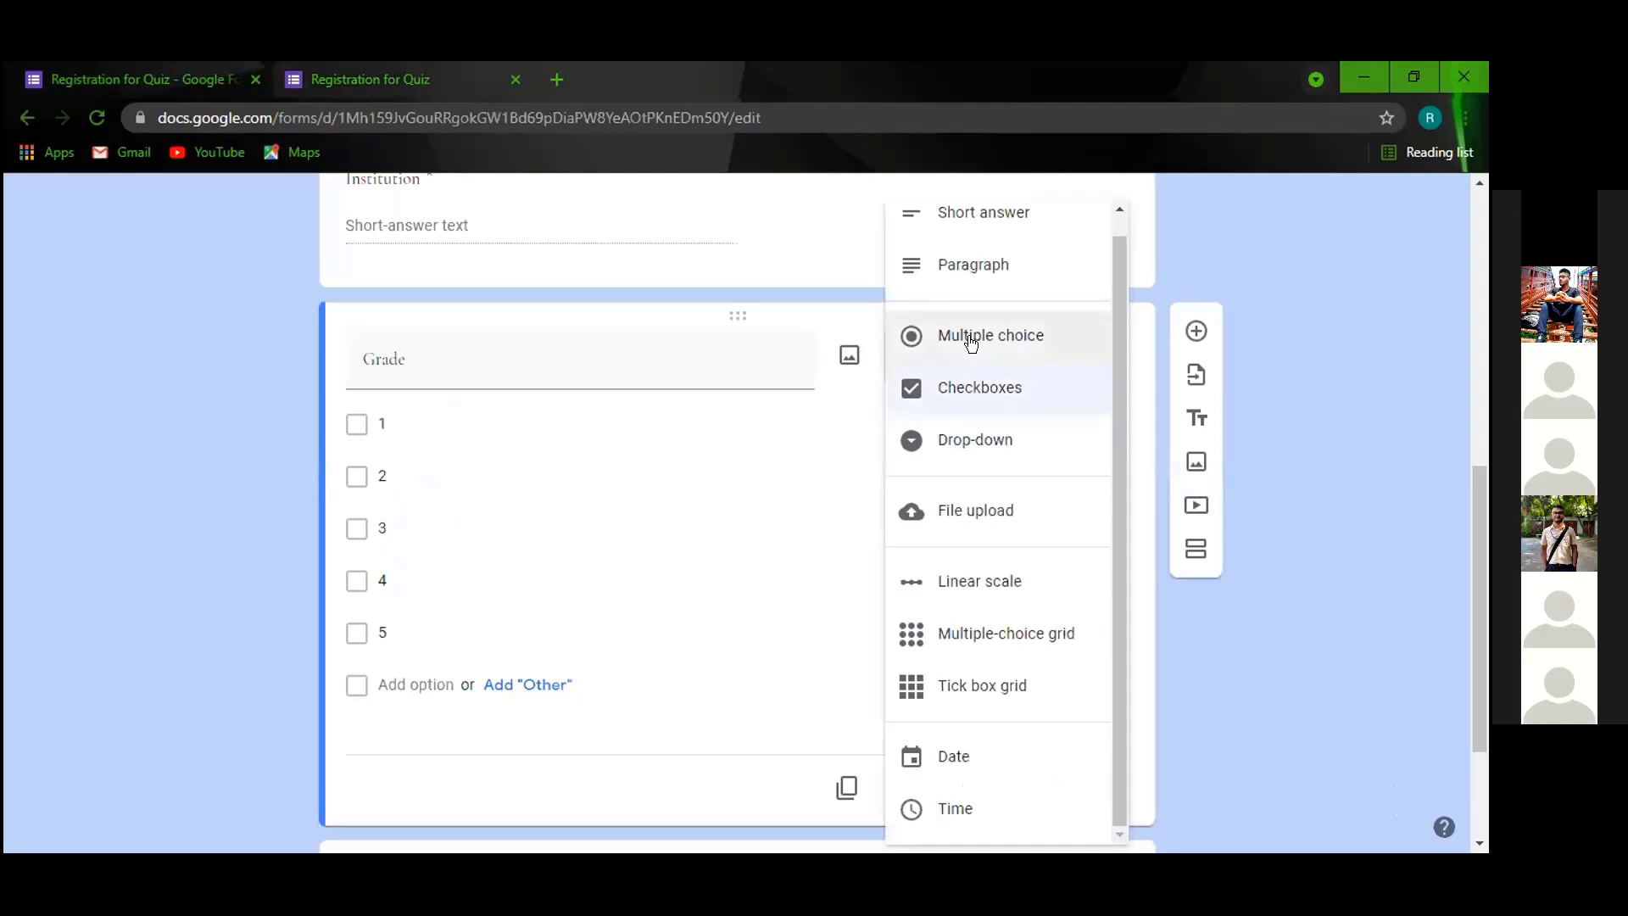
left_click(953, 458)
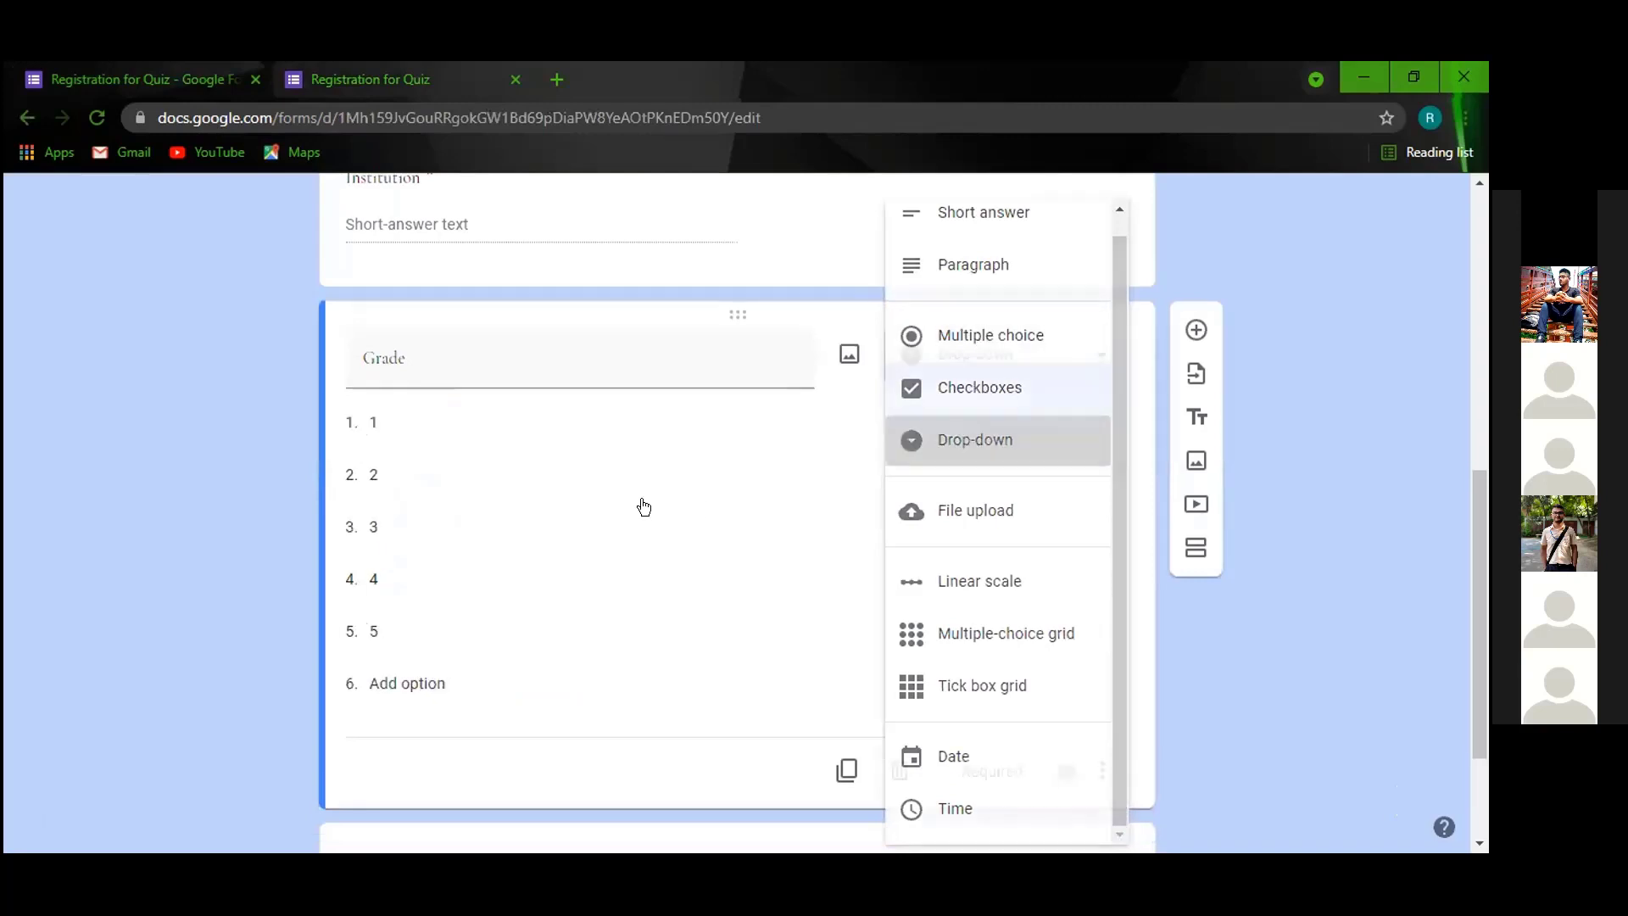
scroll(593, 586, "down", 2)
left_click(515, 682)
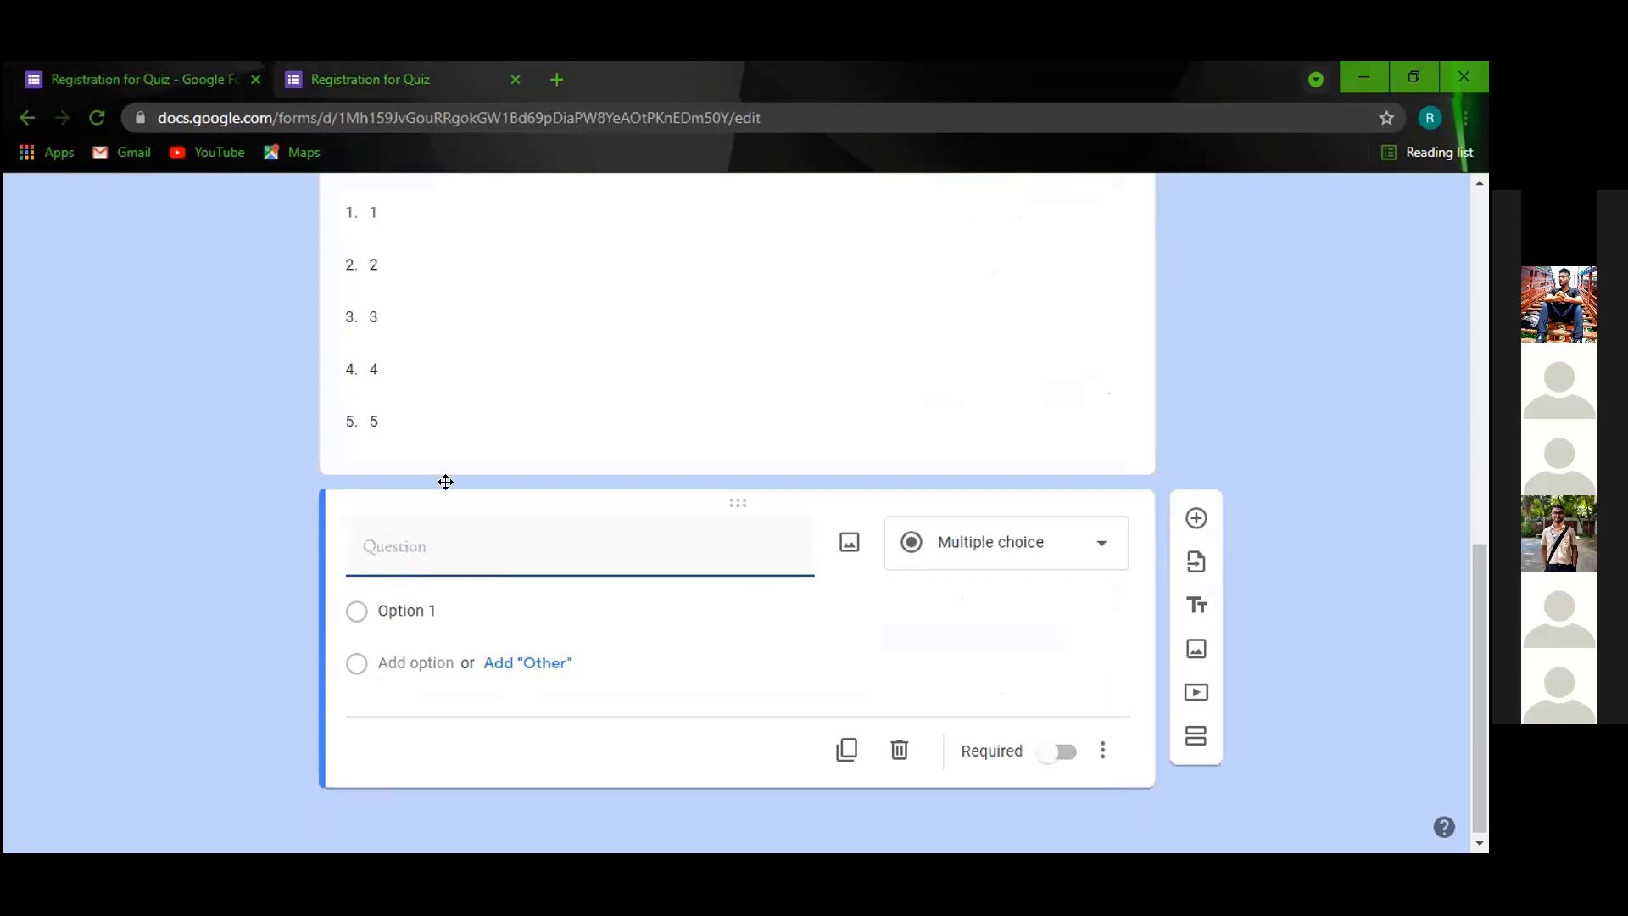
type("Segment")
left_click(1295, 411)
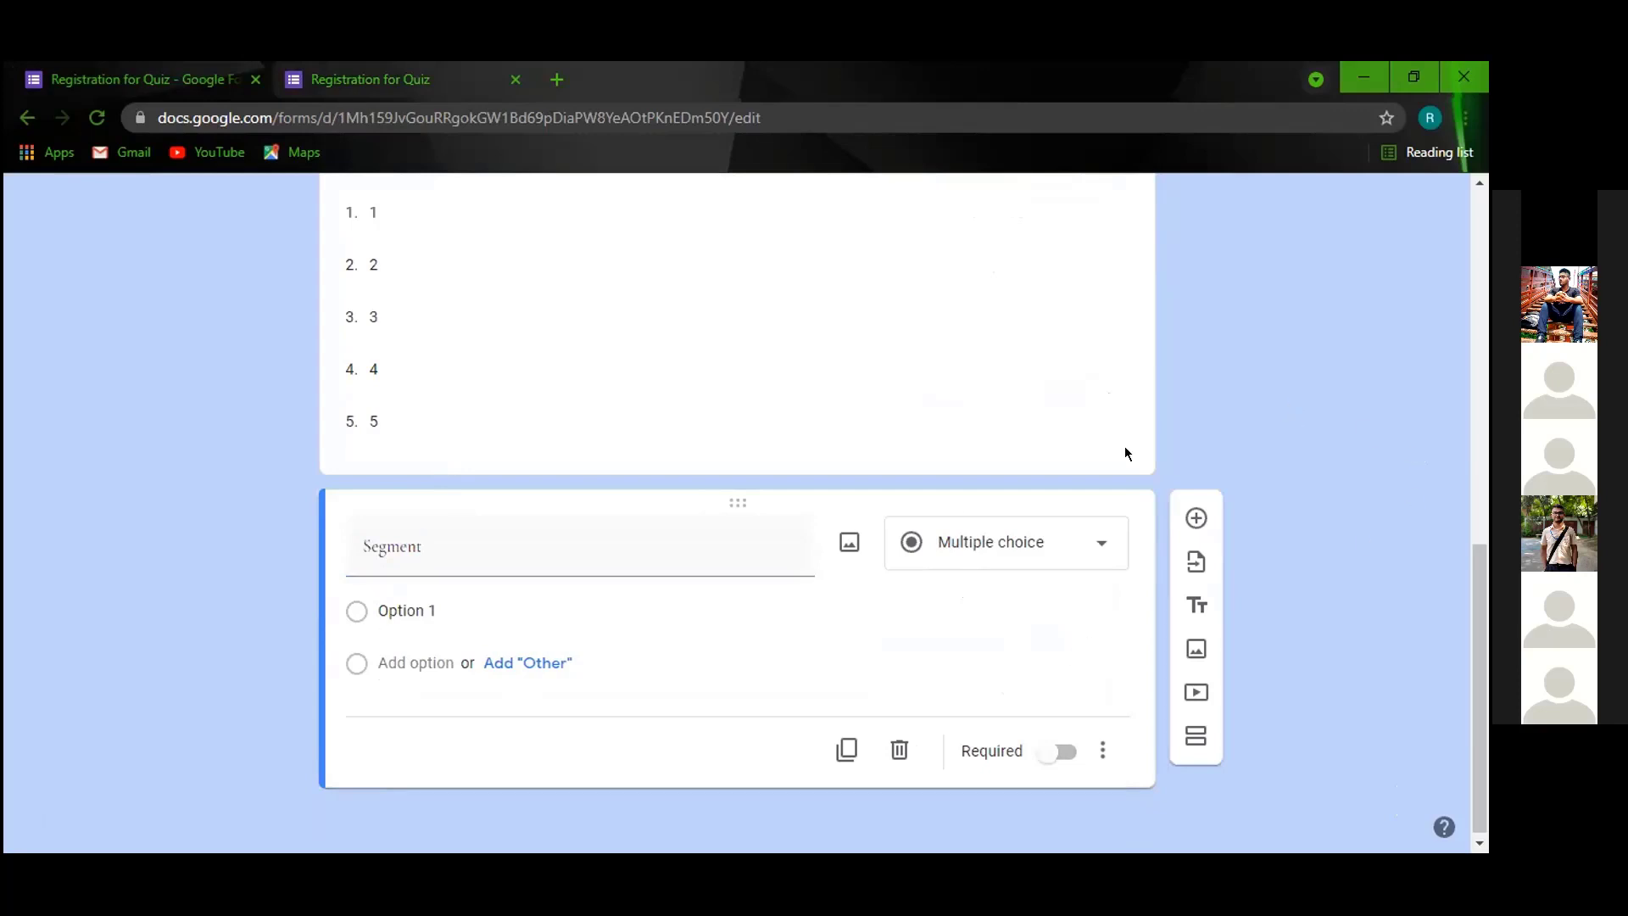
Make Segment's first two options 'Cricket quiz' and 'football quiz'.
left_click(493, 599)
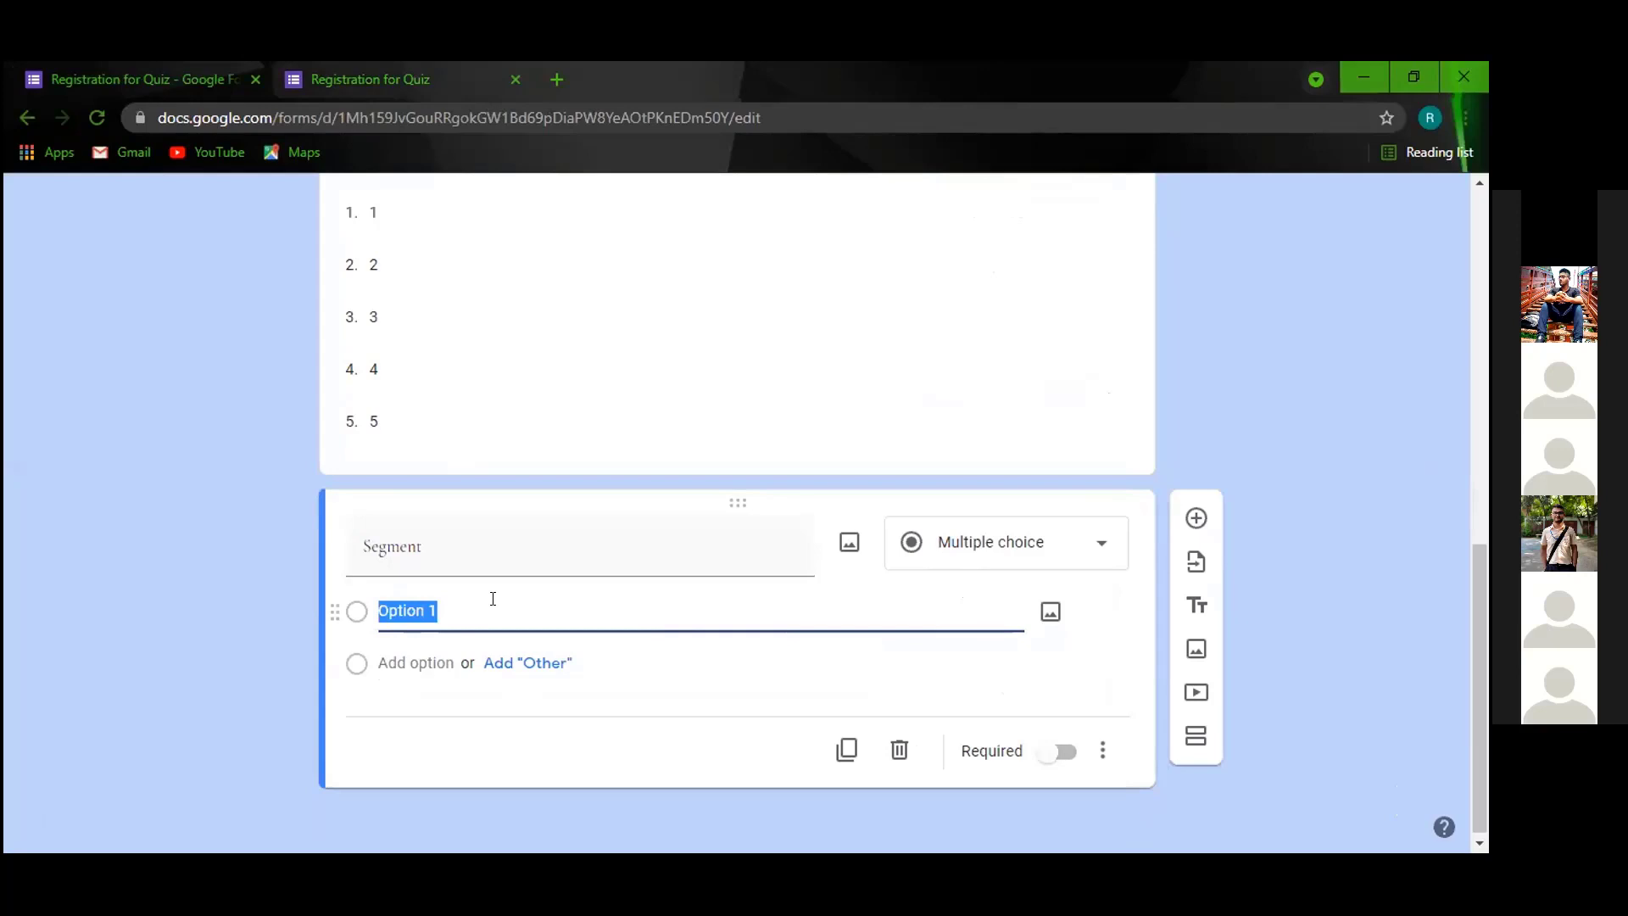
type("Cricket quiz")
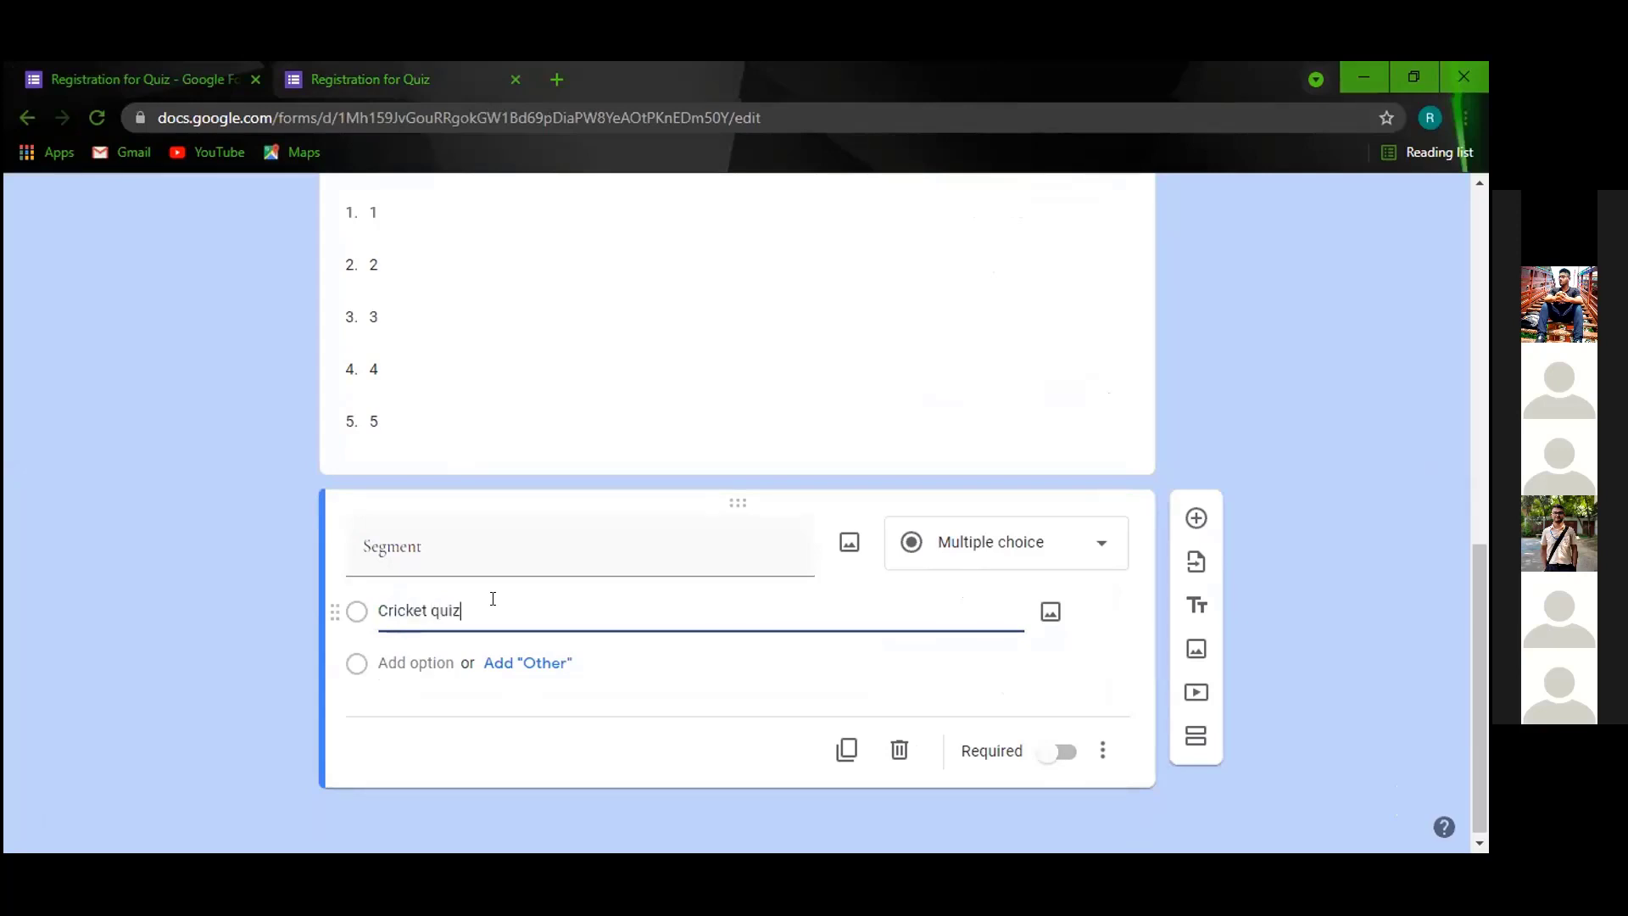
left_click(439, 652)
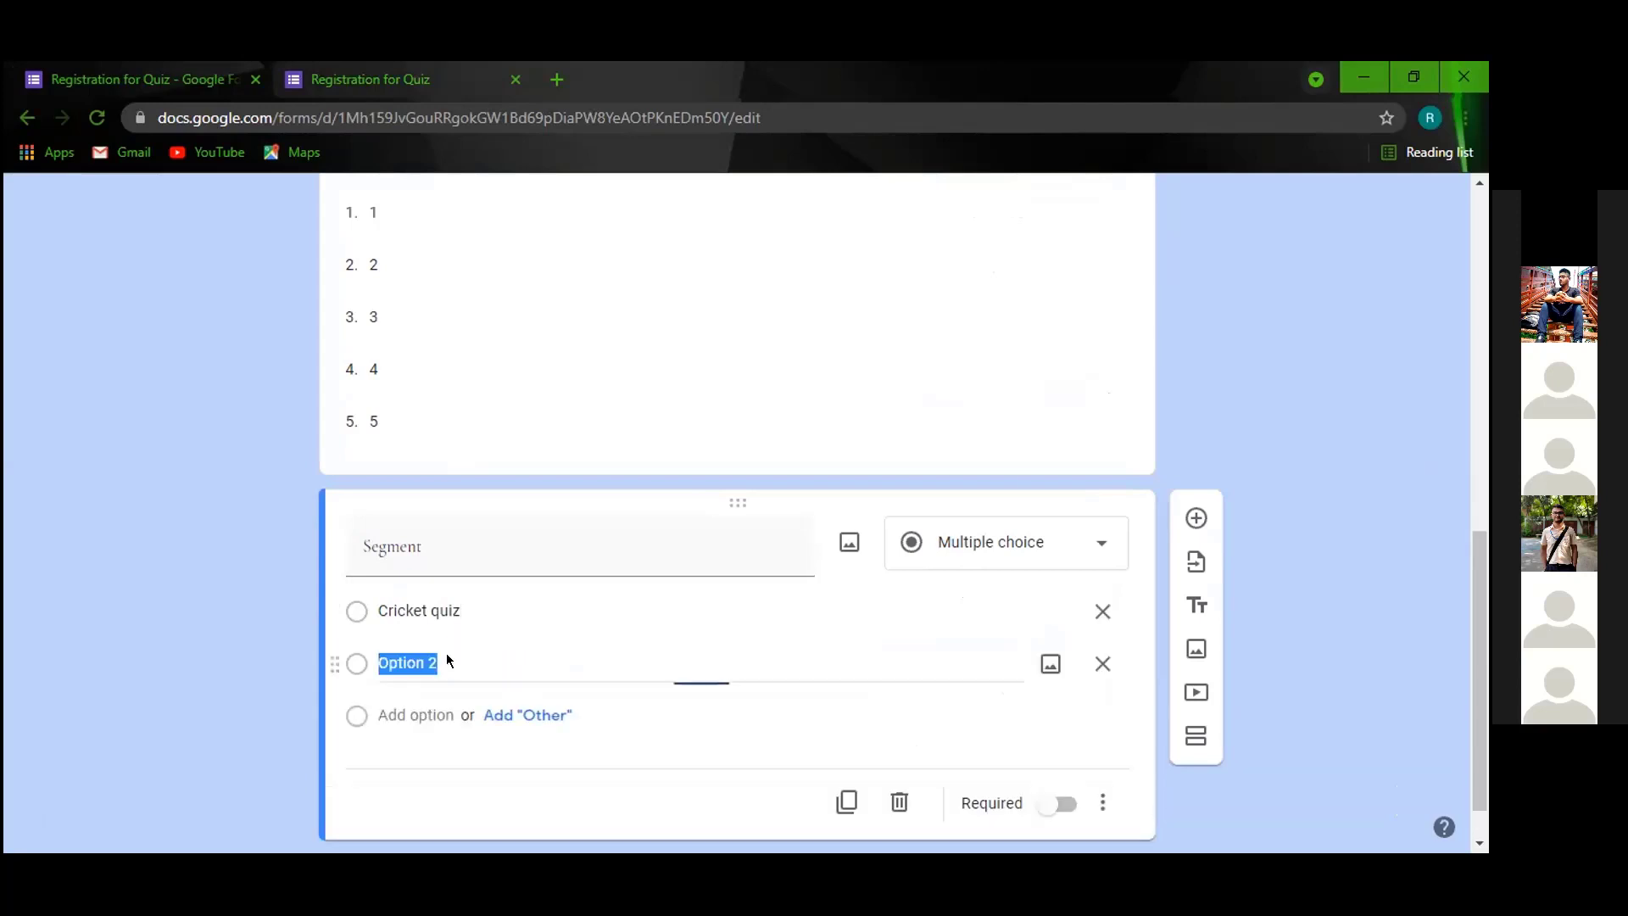
type("footb")
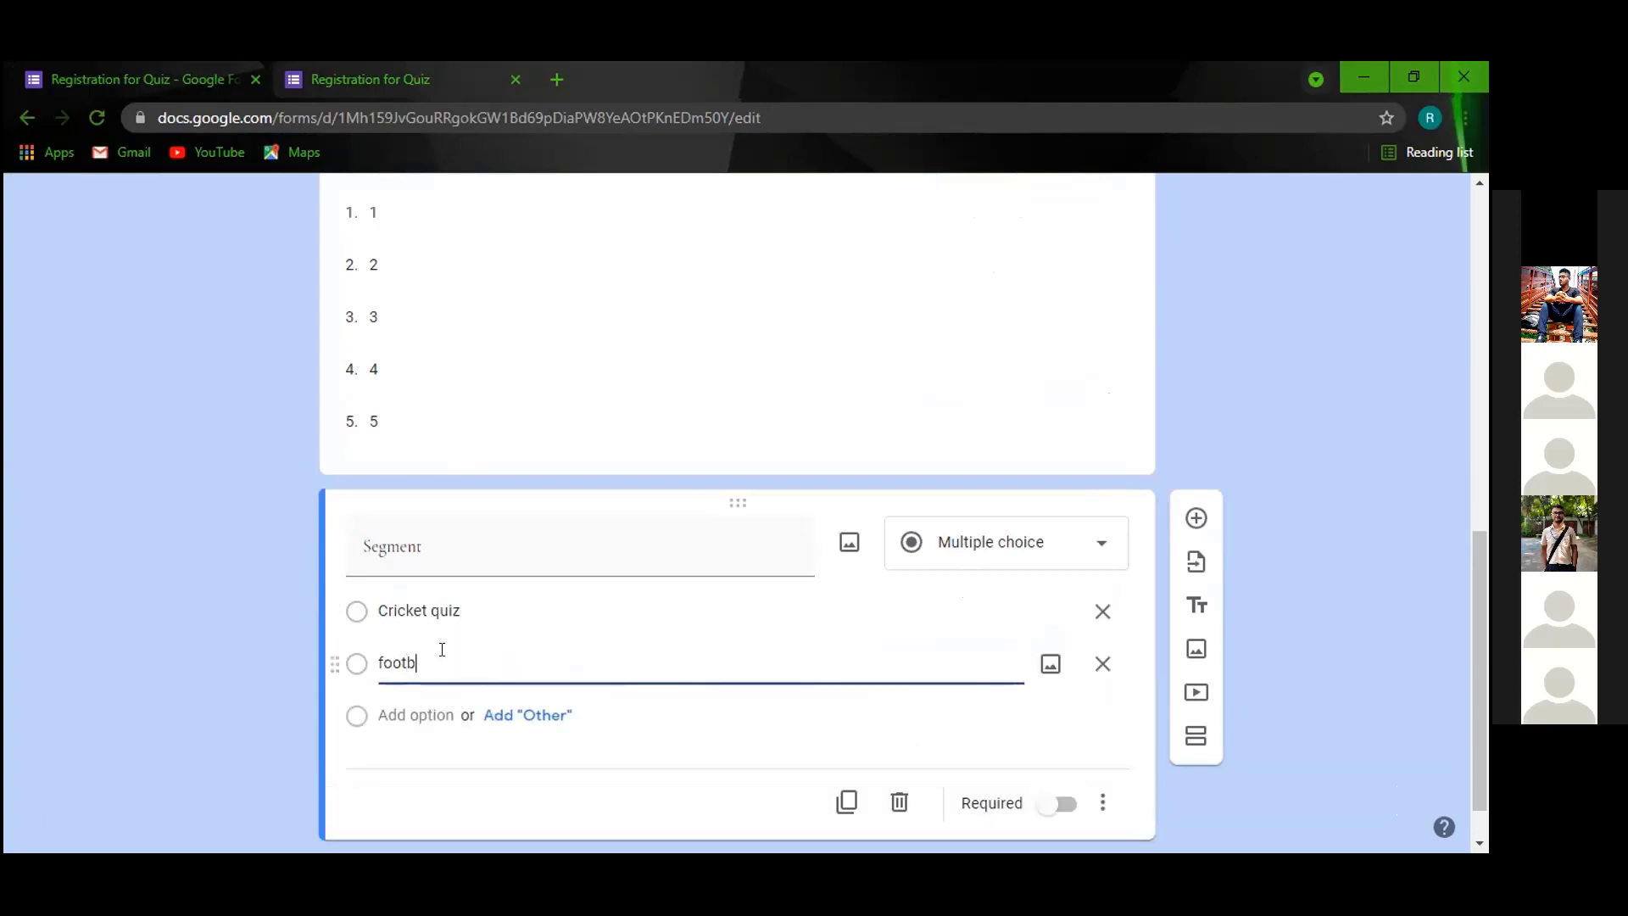
type("all quiz")
Add a third option and correct its spelling to 'general knowledge'.
left_click(449, 717)
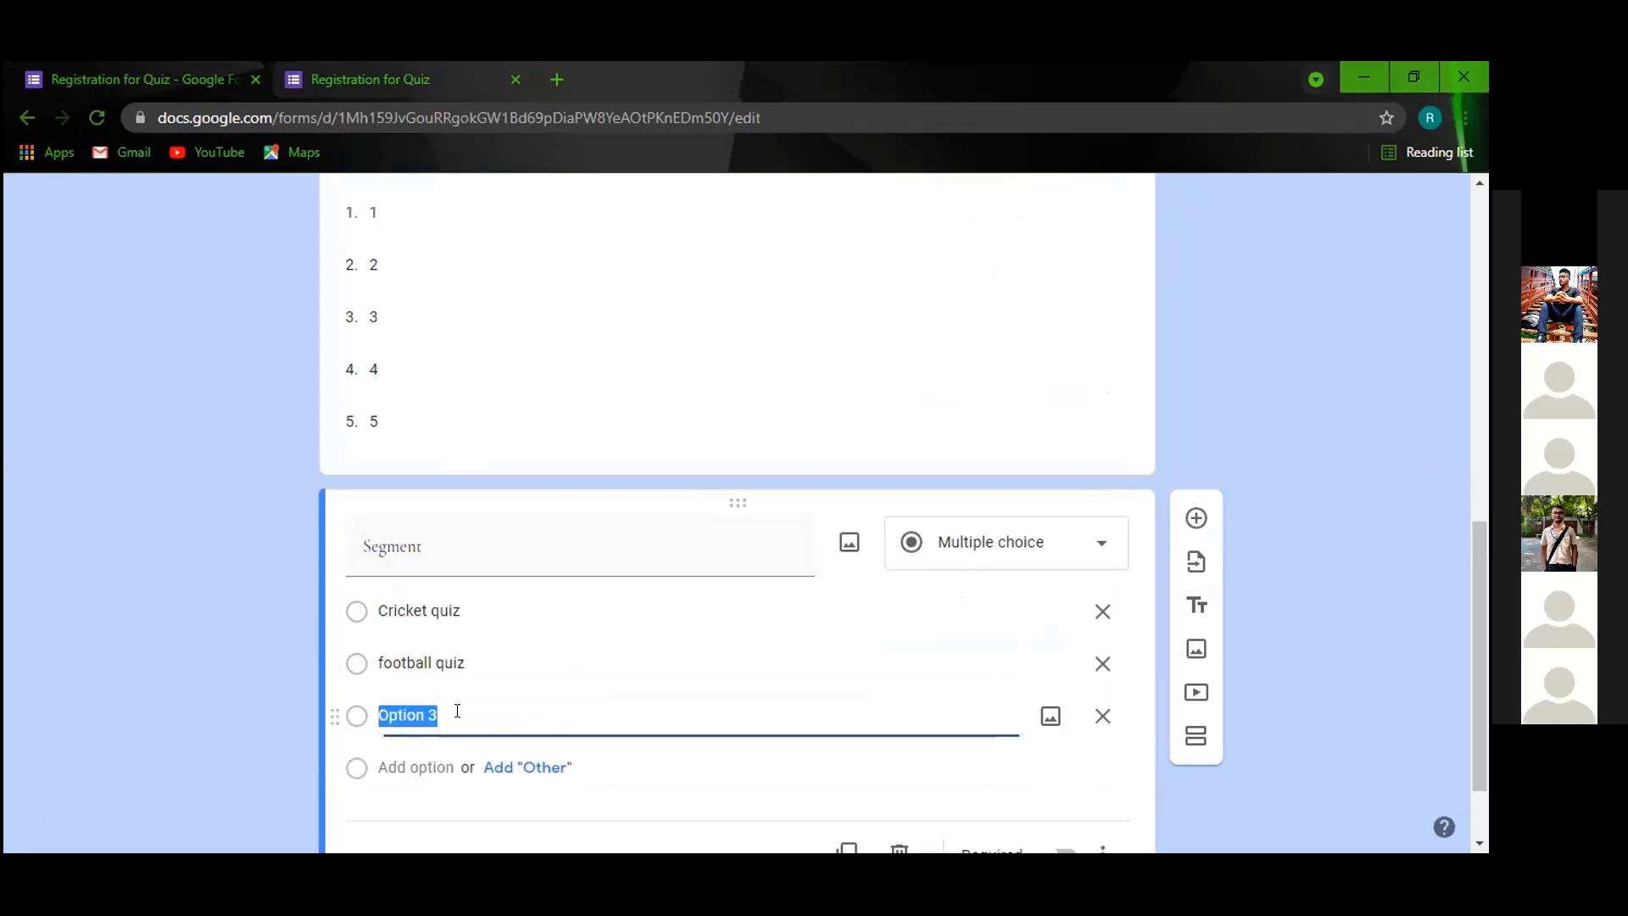
type("general knoe")
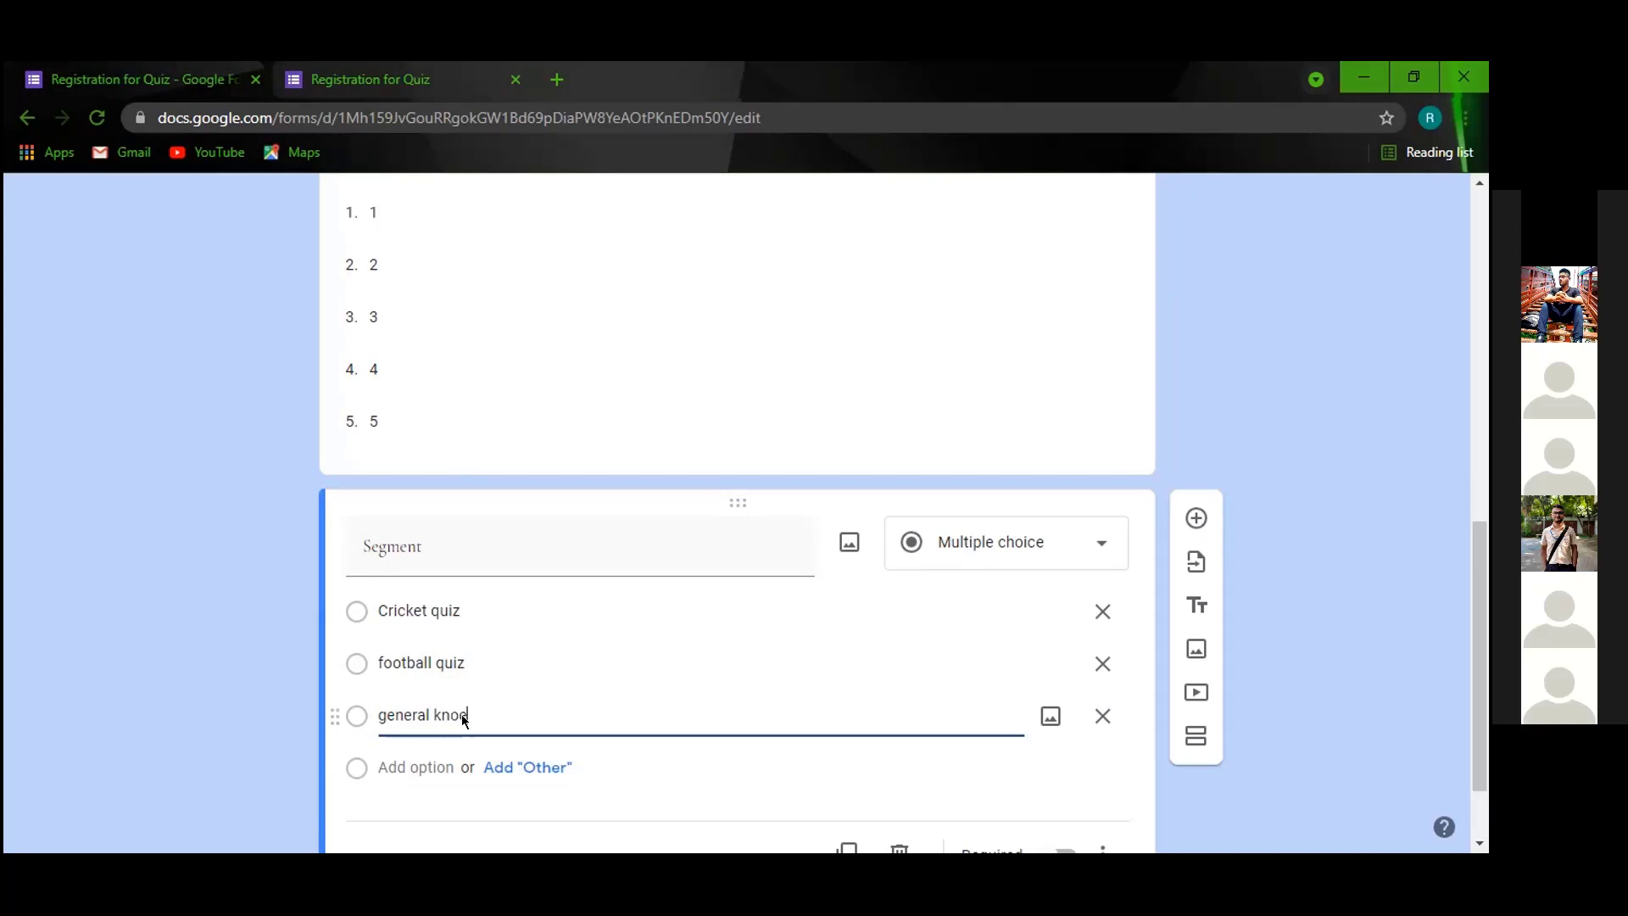
type("lgde")
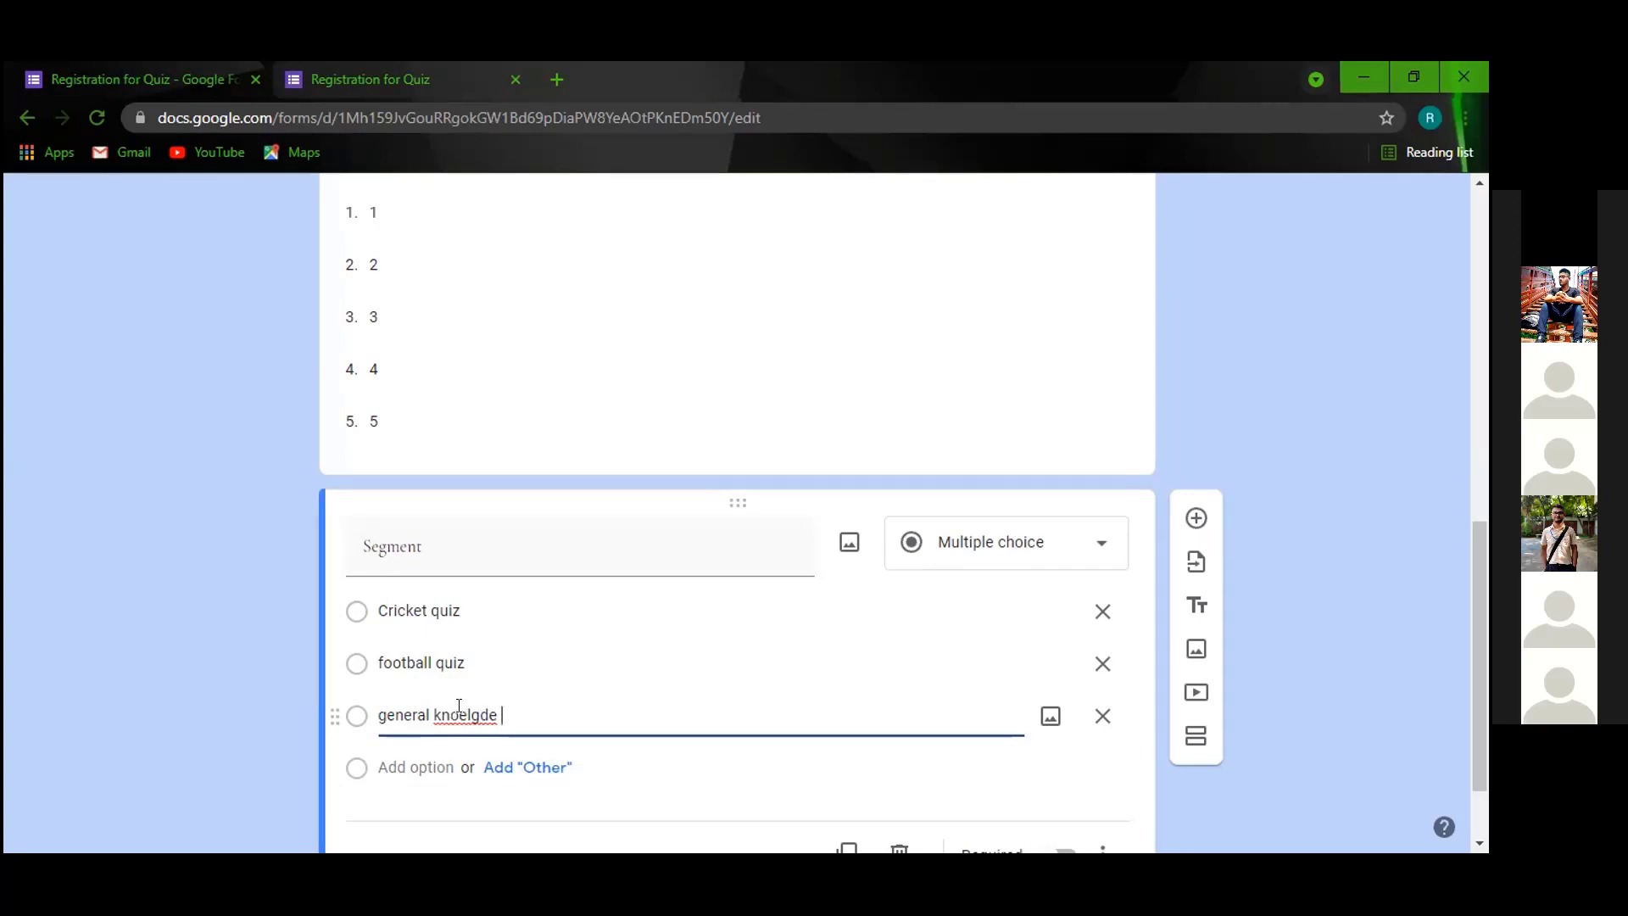
key("BackSpace")
key("BackSpace")
key("BackSpace")
key("BackSpace")
key("BackSpace")
key("BackSpace")
type("wlgde")
key("BackSpace")
key("BackSpace")
key("BackSpace")
key("BackSpace")
type("ef")
type("dg")
type("e")
key("Left")
key("Left")
key("Left")
key("BackSpace")
Load the form preview page by its address and reload it to show the latest questions.
left_click(1086, 539)
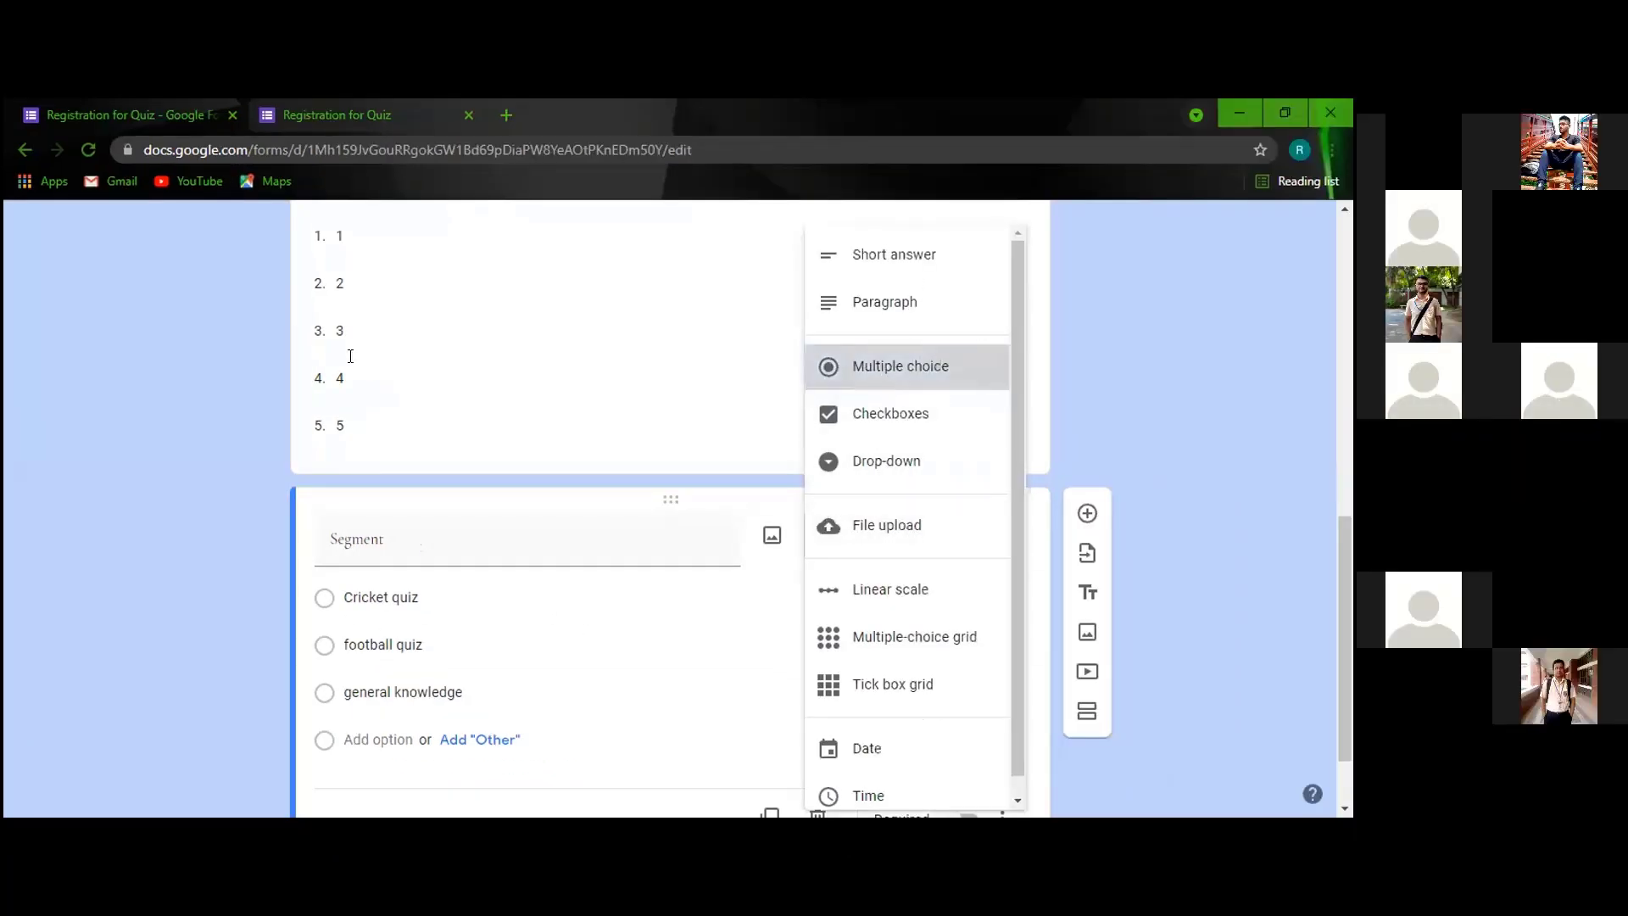
left_click(351, 355)
left_click(170, 149)
type("docs.google.com/forms/d/e/1FAIpQLSeRnxiRDzQBufoH47MiWA5izkT_UW7rJNdz2Iw2Sg43_8wDOQ/viewform")
key("Return")
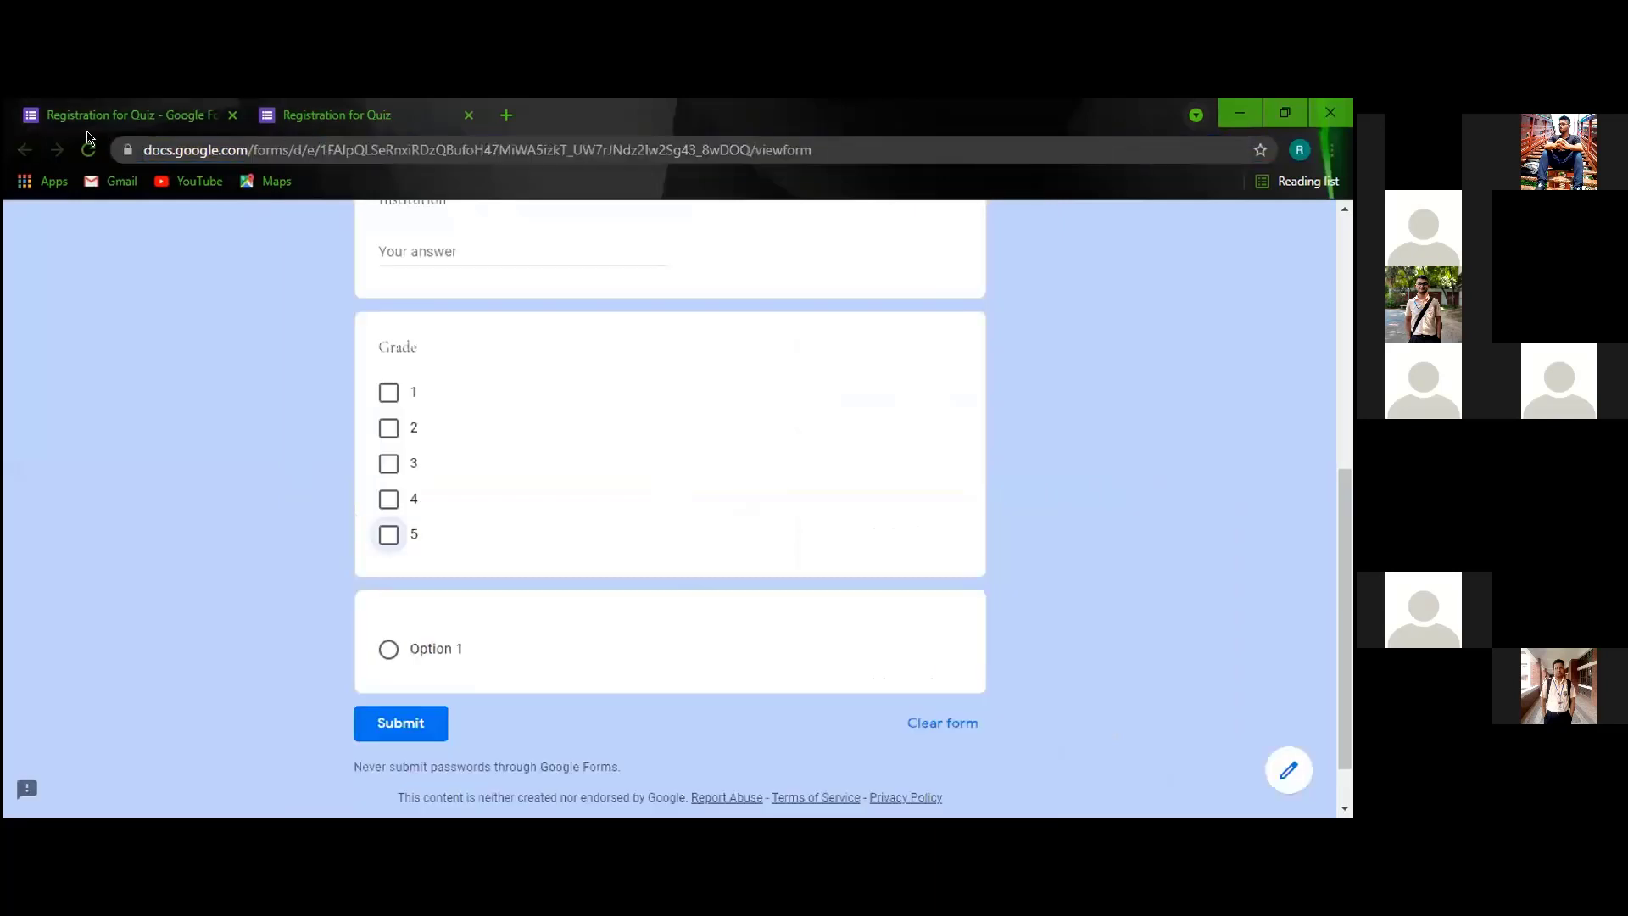
left_click(90, 149)
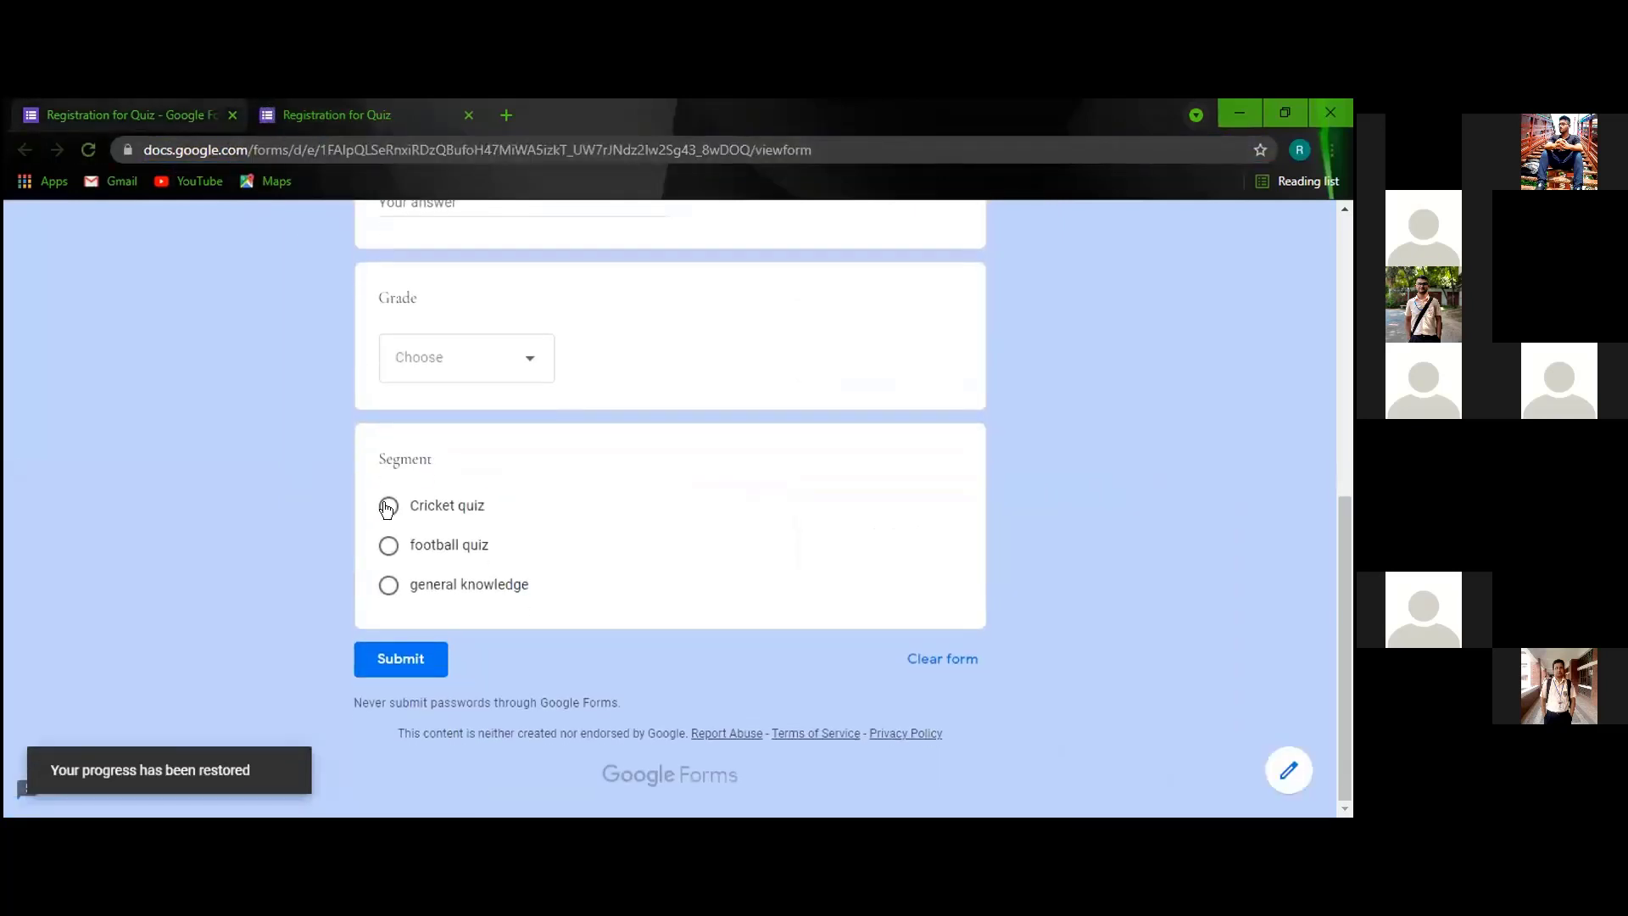
Test Segment's single choice by picking Cricket quiz, football quiz, then Cricket quiz again.
left_click(388, 506)
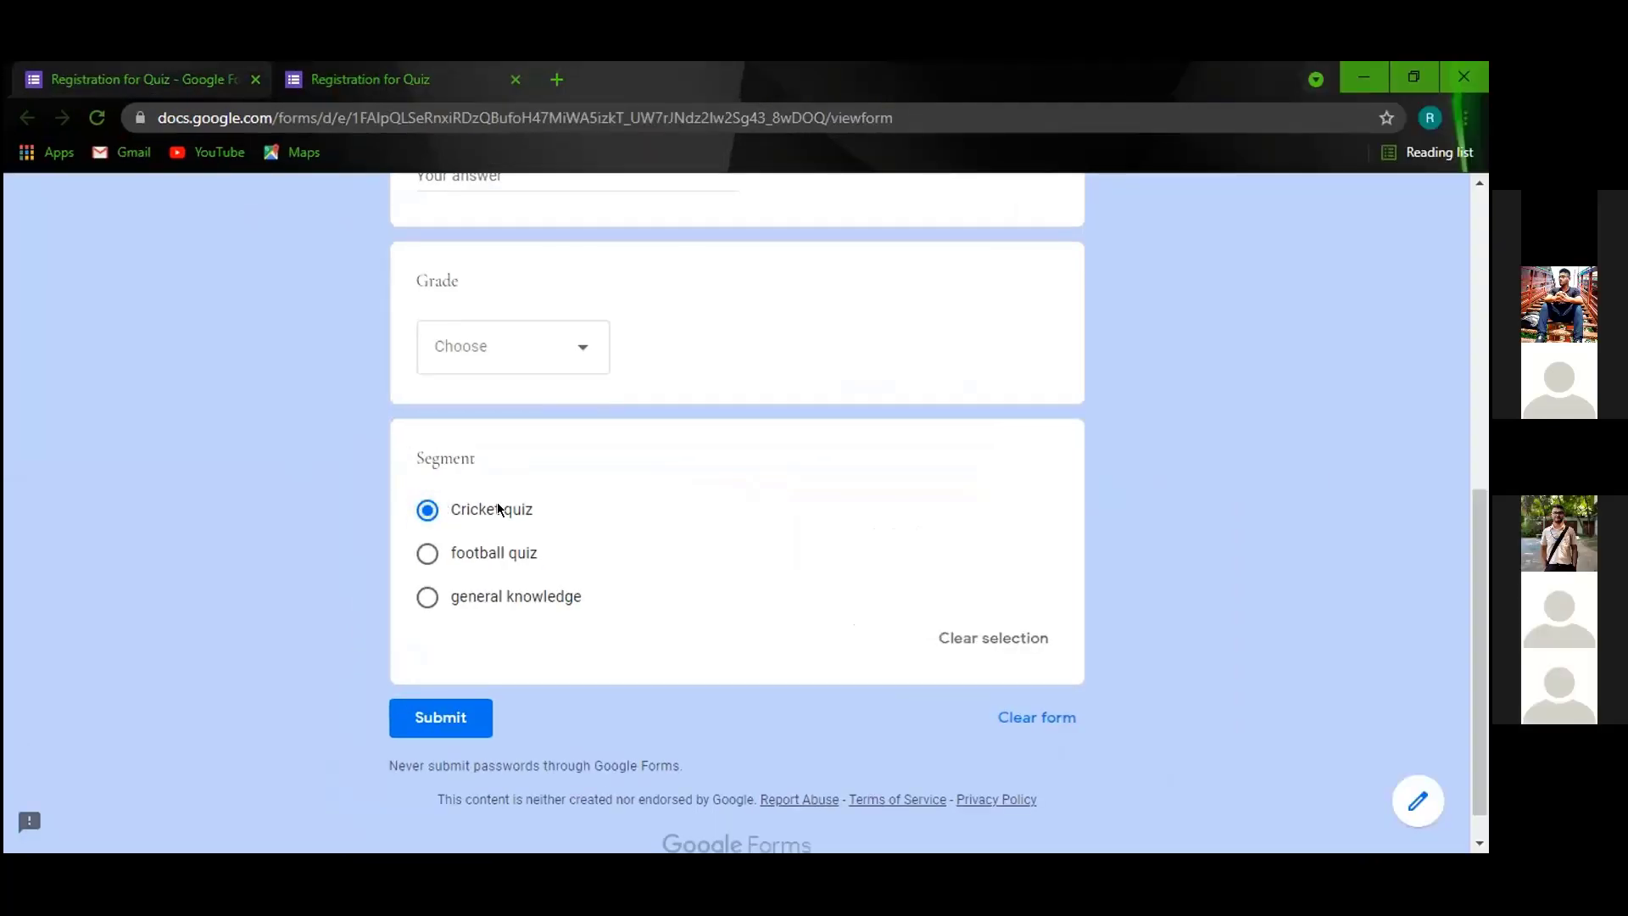
left_click(429, 551)
left_click(426, 510)
Change the Segment question's type to Checkboxes.
left_click(130, 70)
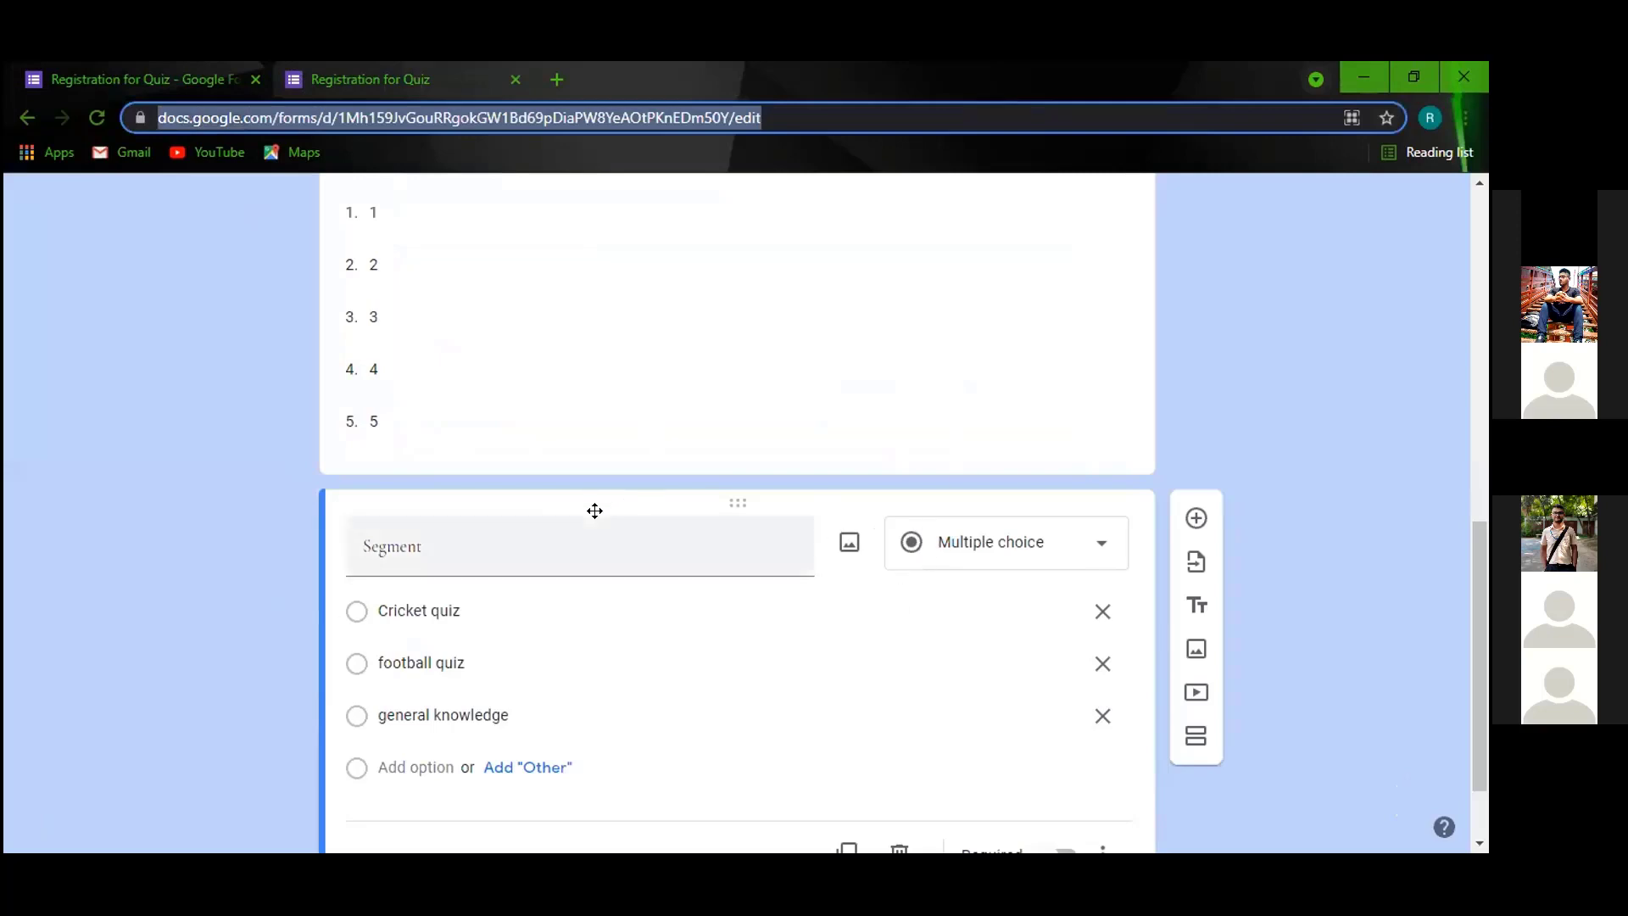
left_click(1094, 543)
left_click(953, 411)
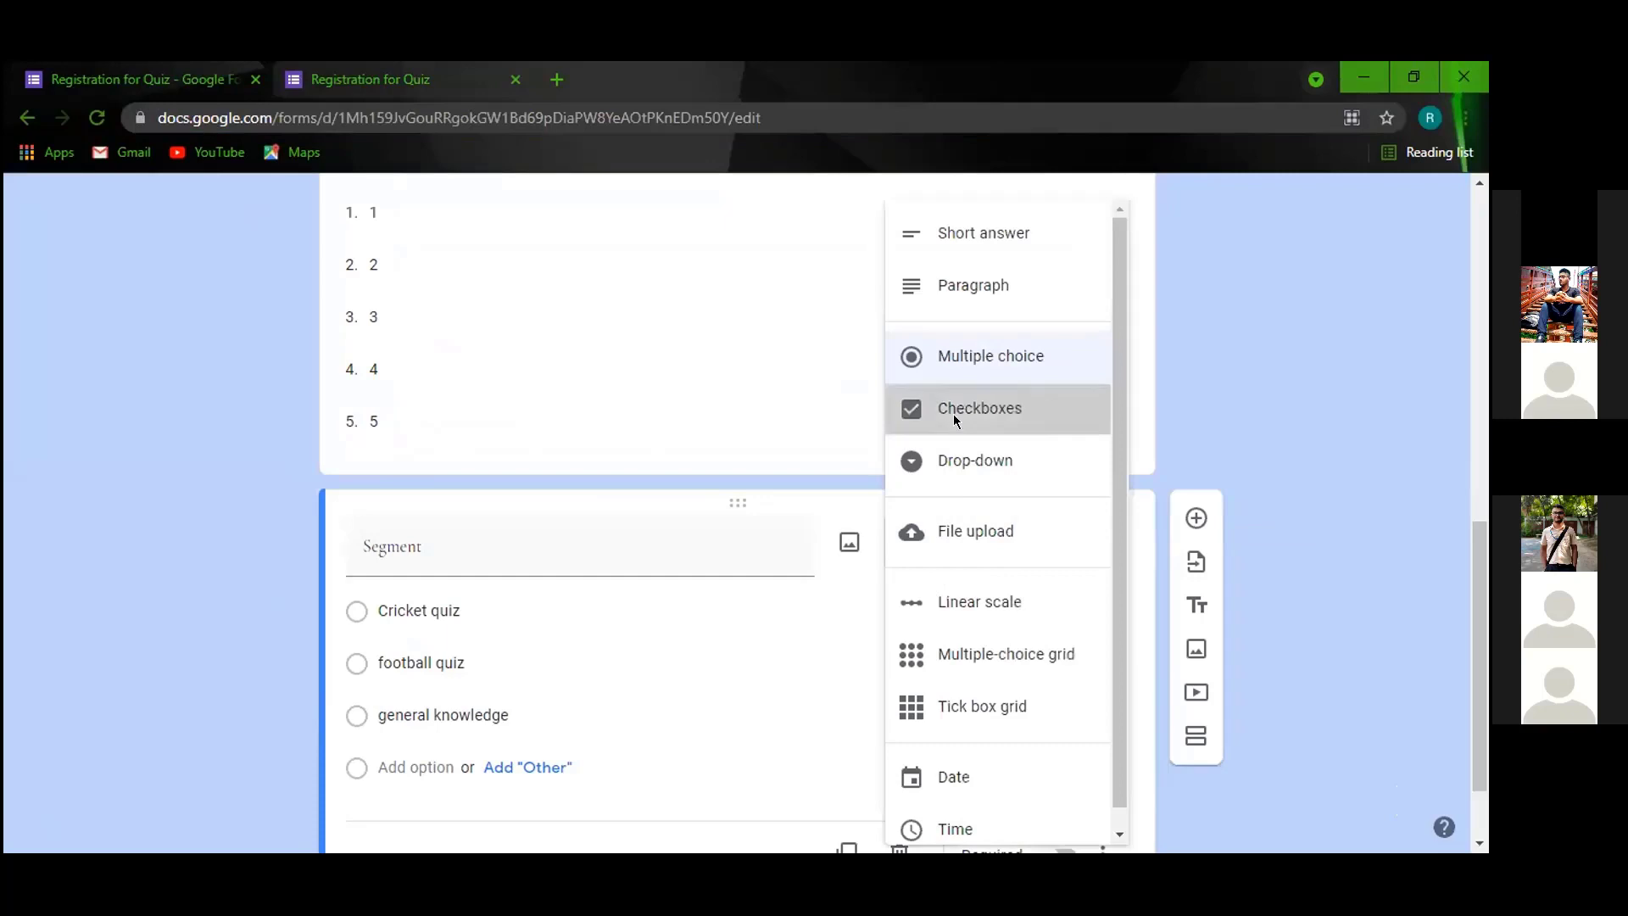
Reload the preview, tick several Segment options together, then clear them all.
left_click(456, 95)
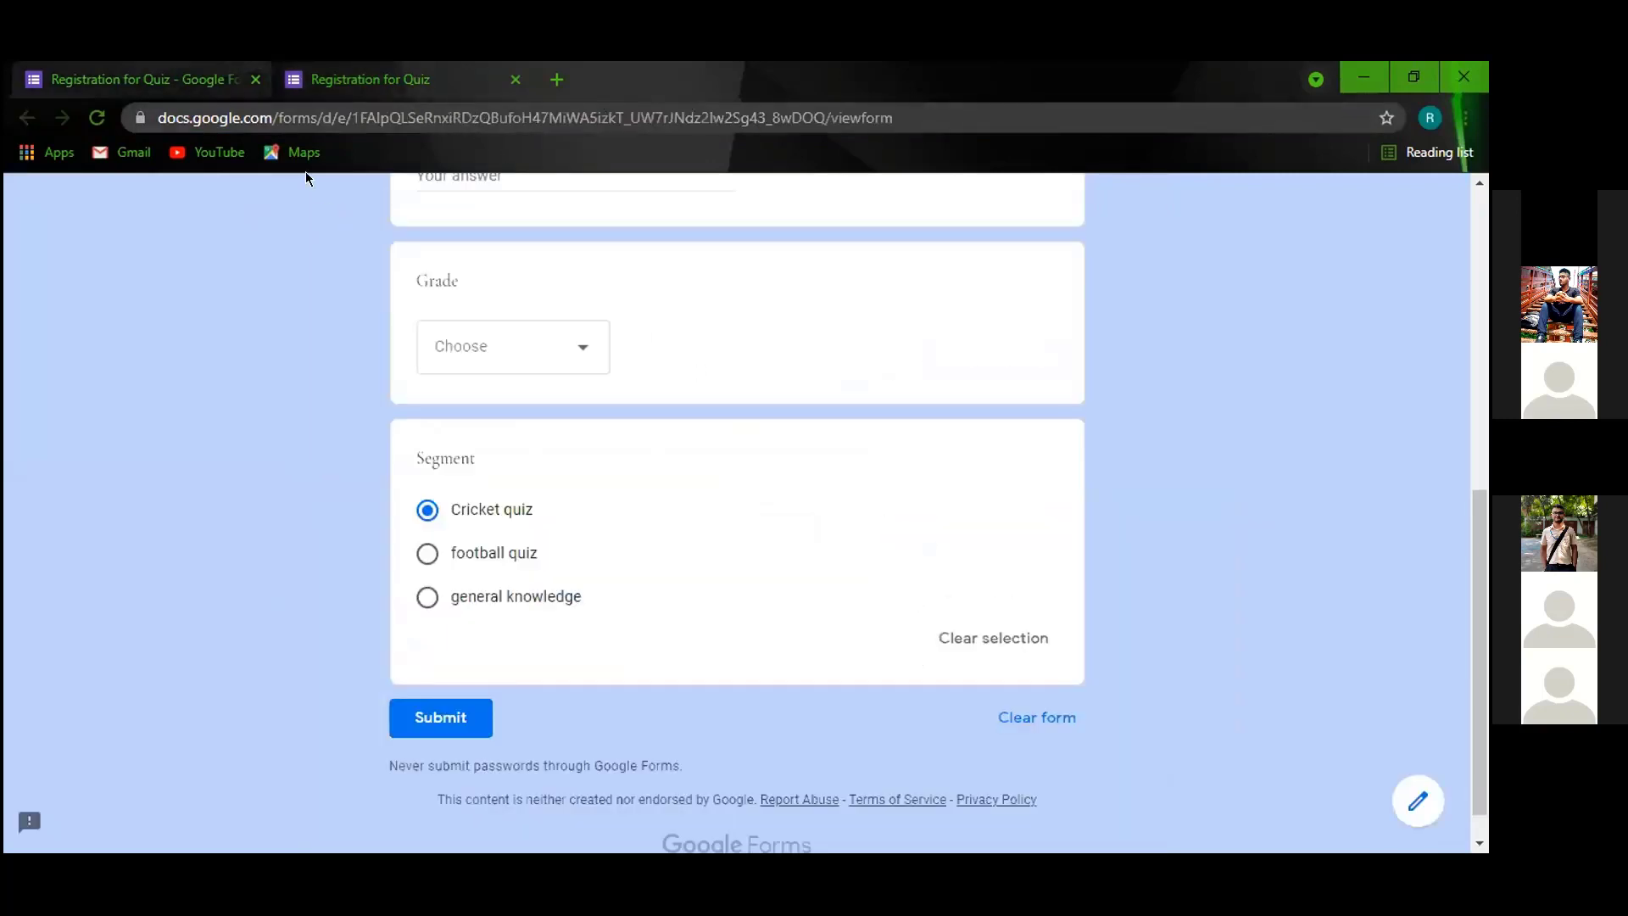
left_click(98, 118)
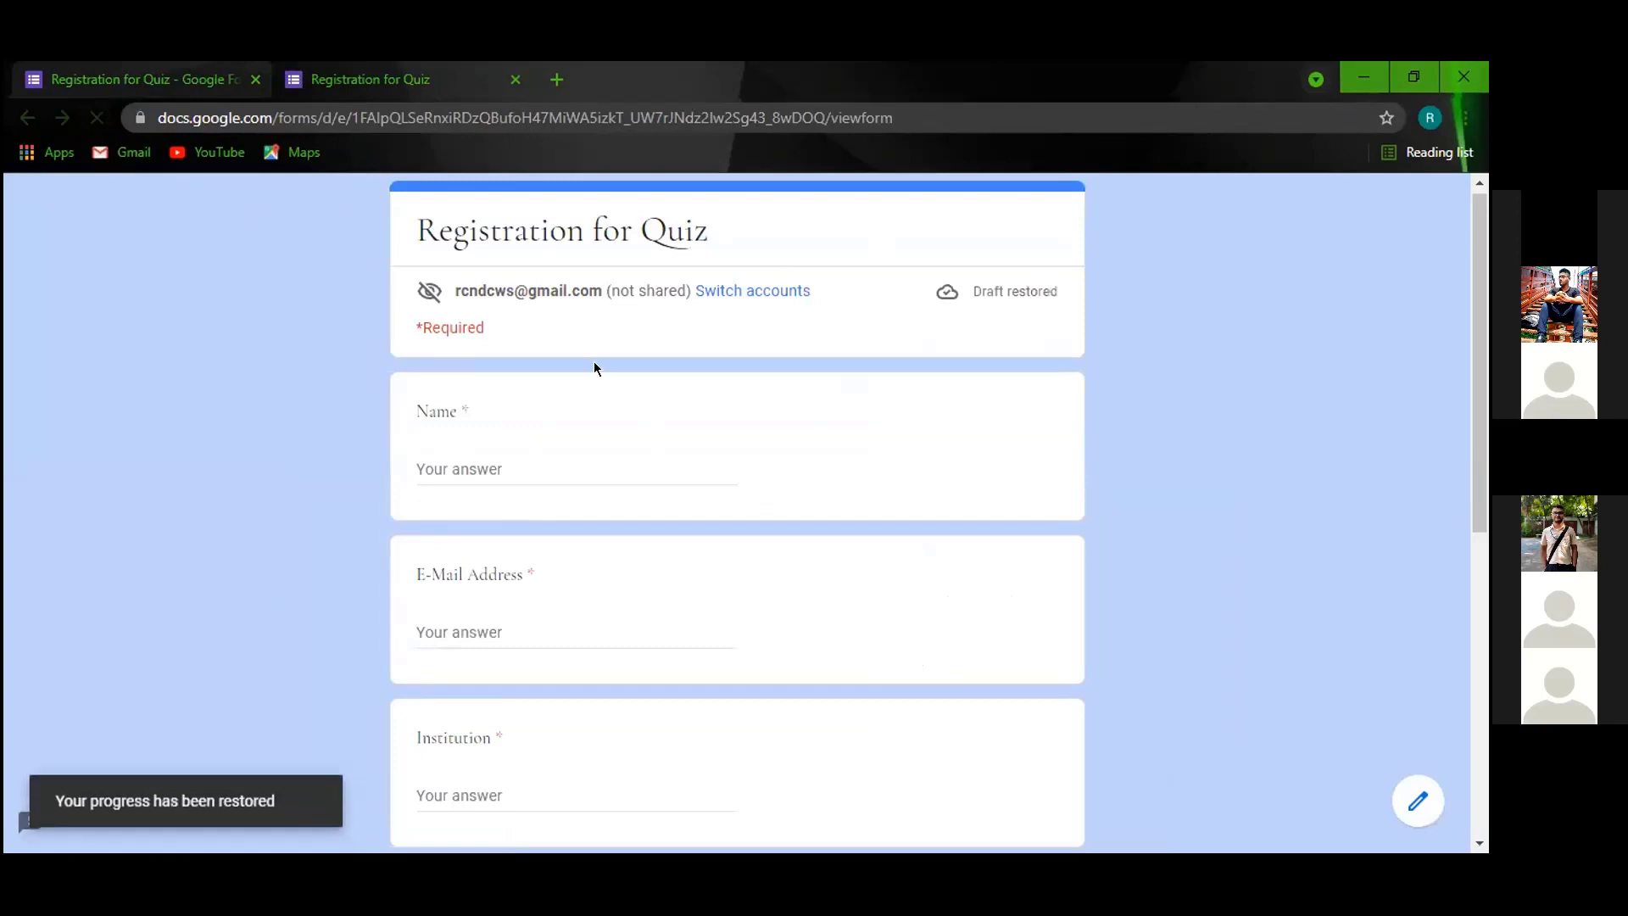
left_click(427, 559)
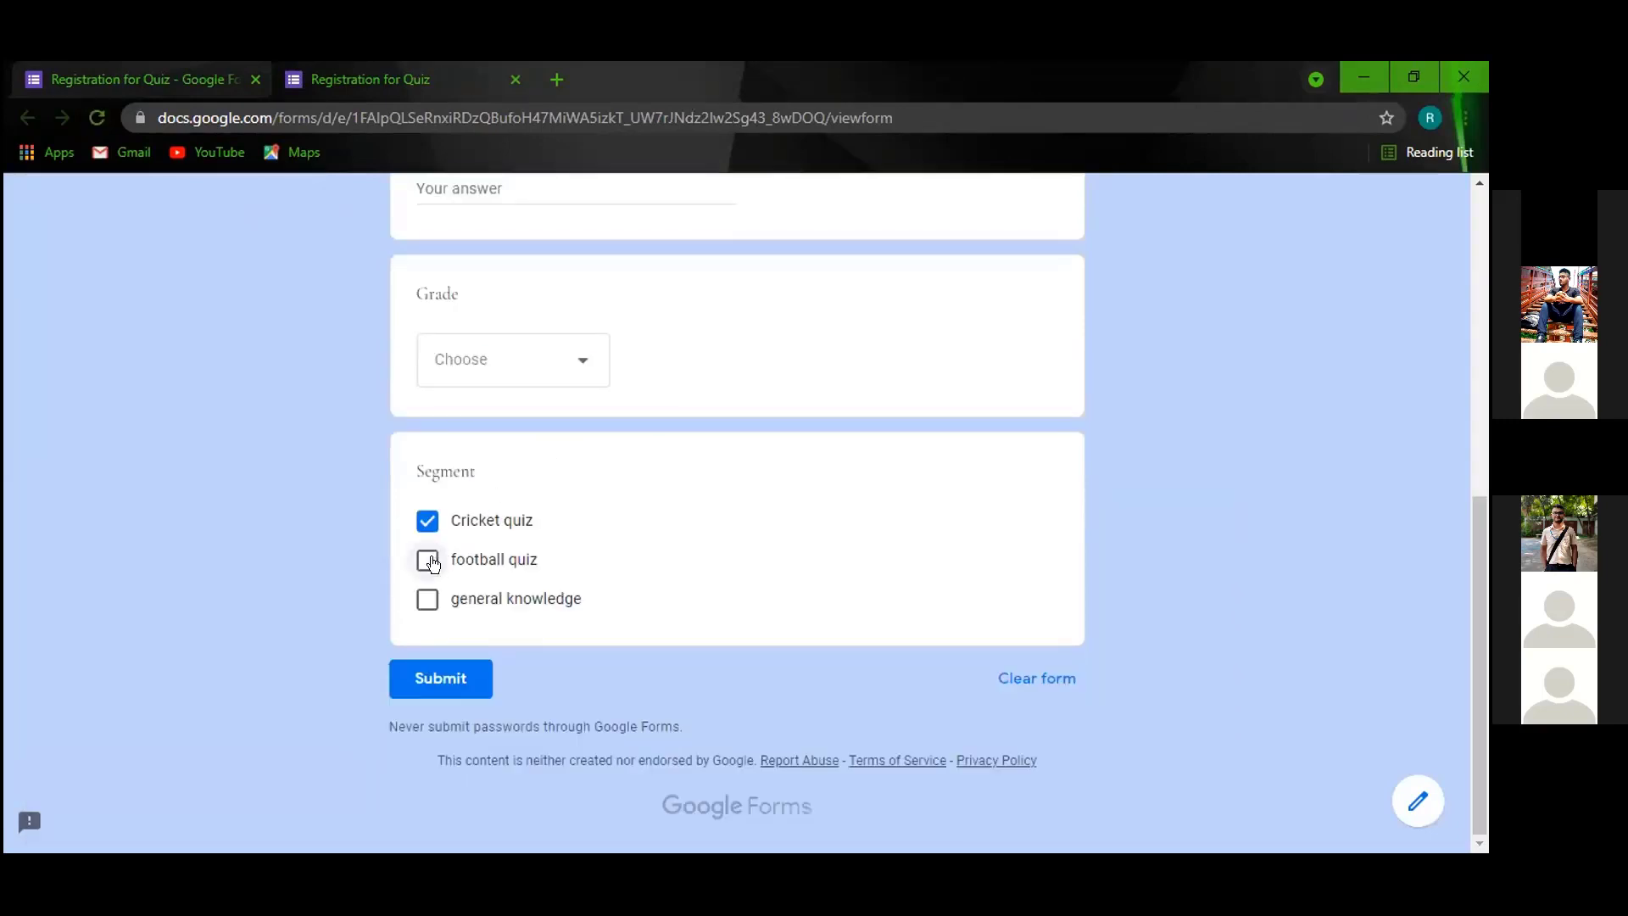
left_click(427, 598)
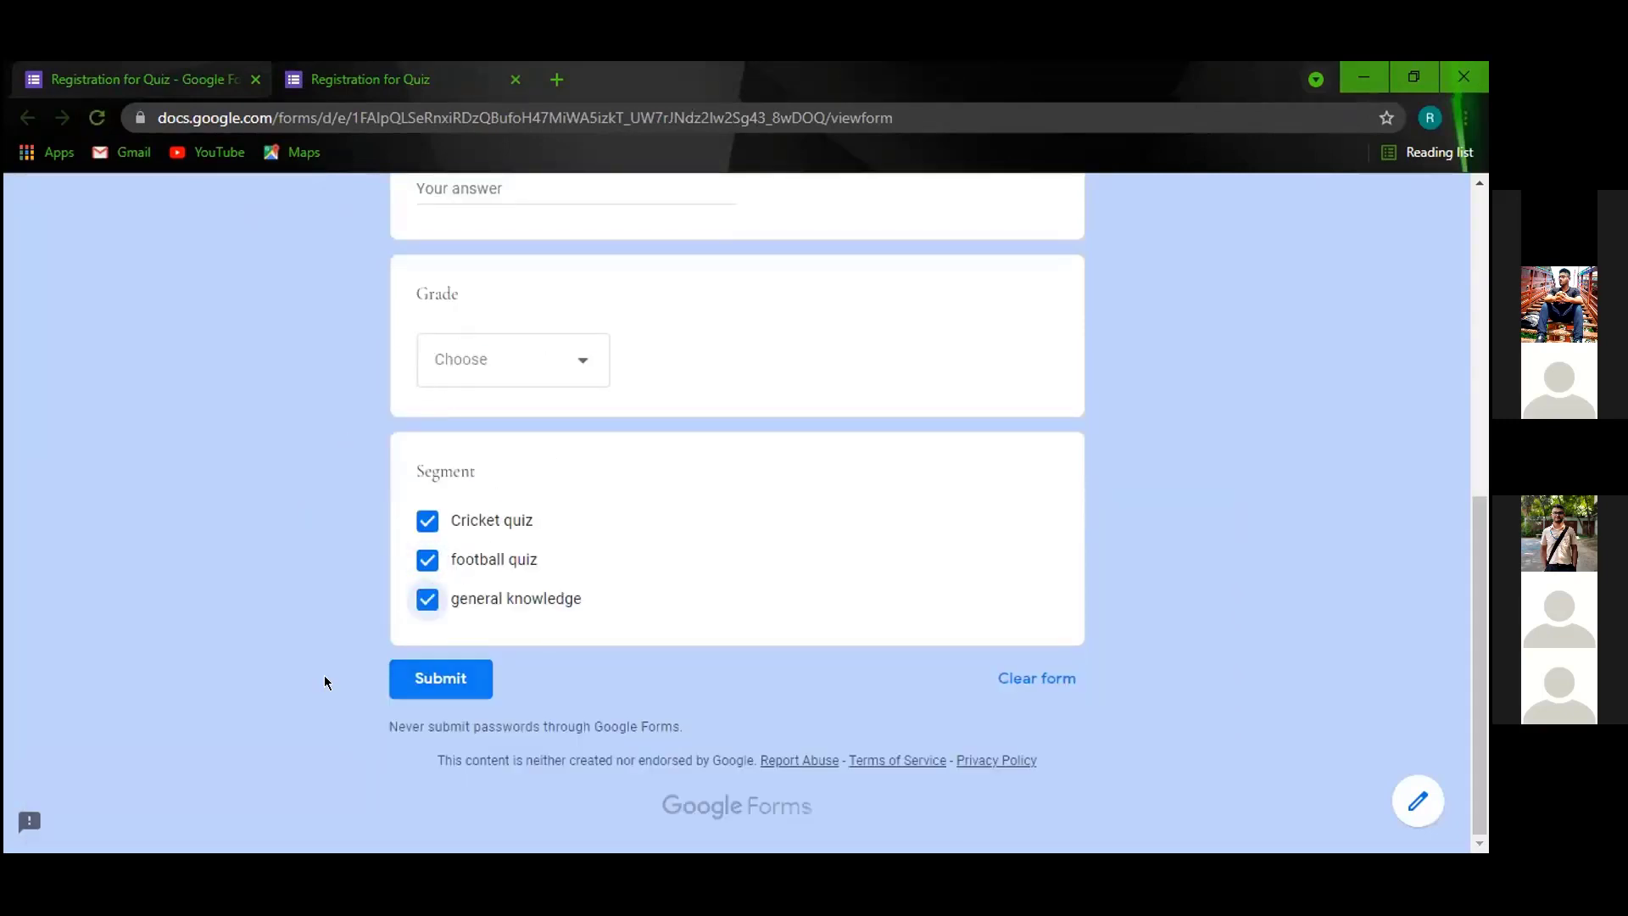
left_click(427, 598)
left_click(428, 560)
left_click(426, 520)
left_click(203, 79)
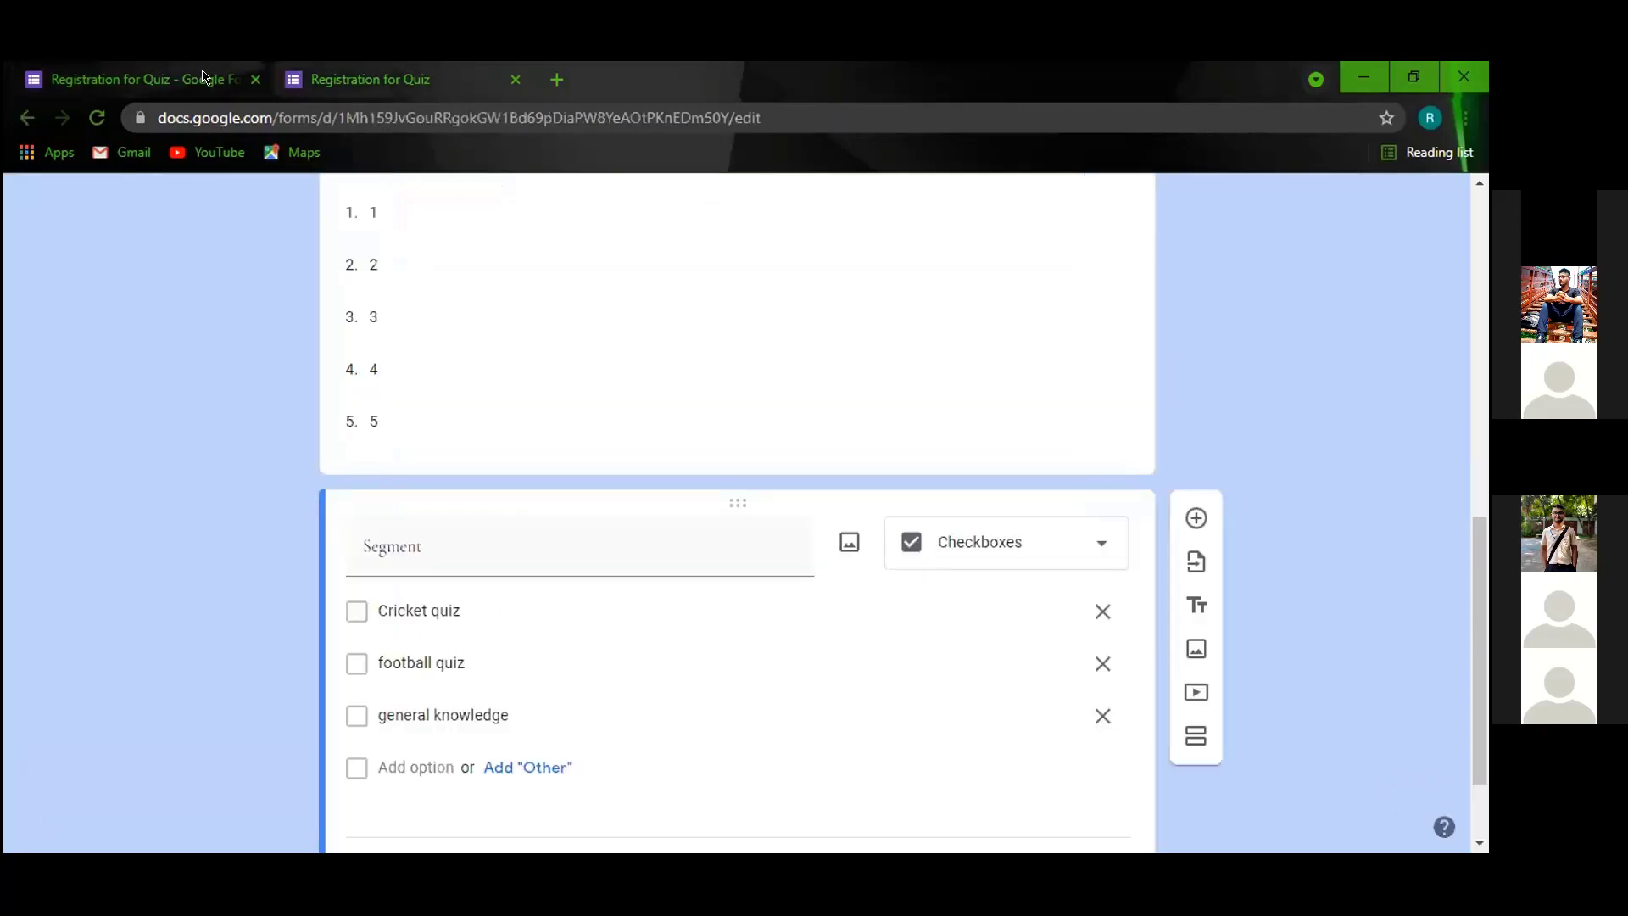
Make Grade required and add a new question below Segment.
scroll(911, 568, "up", 4)
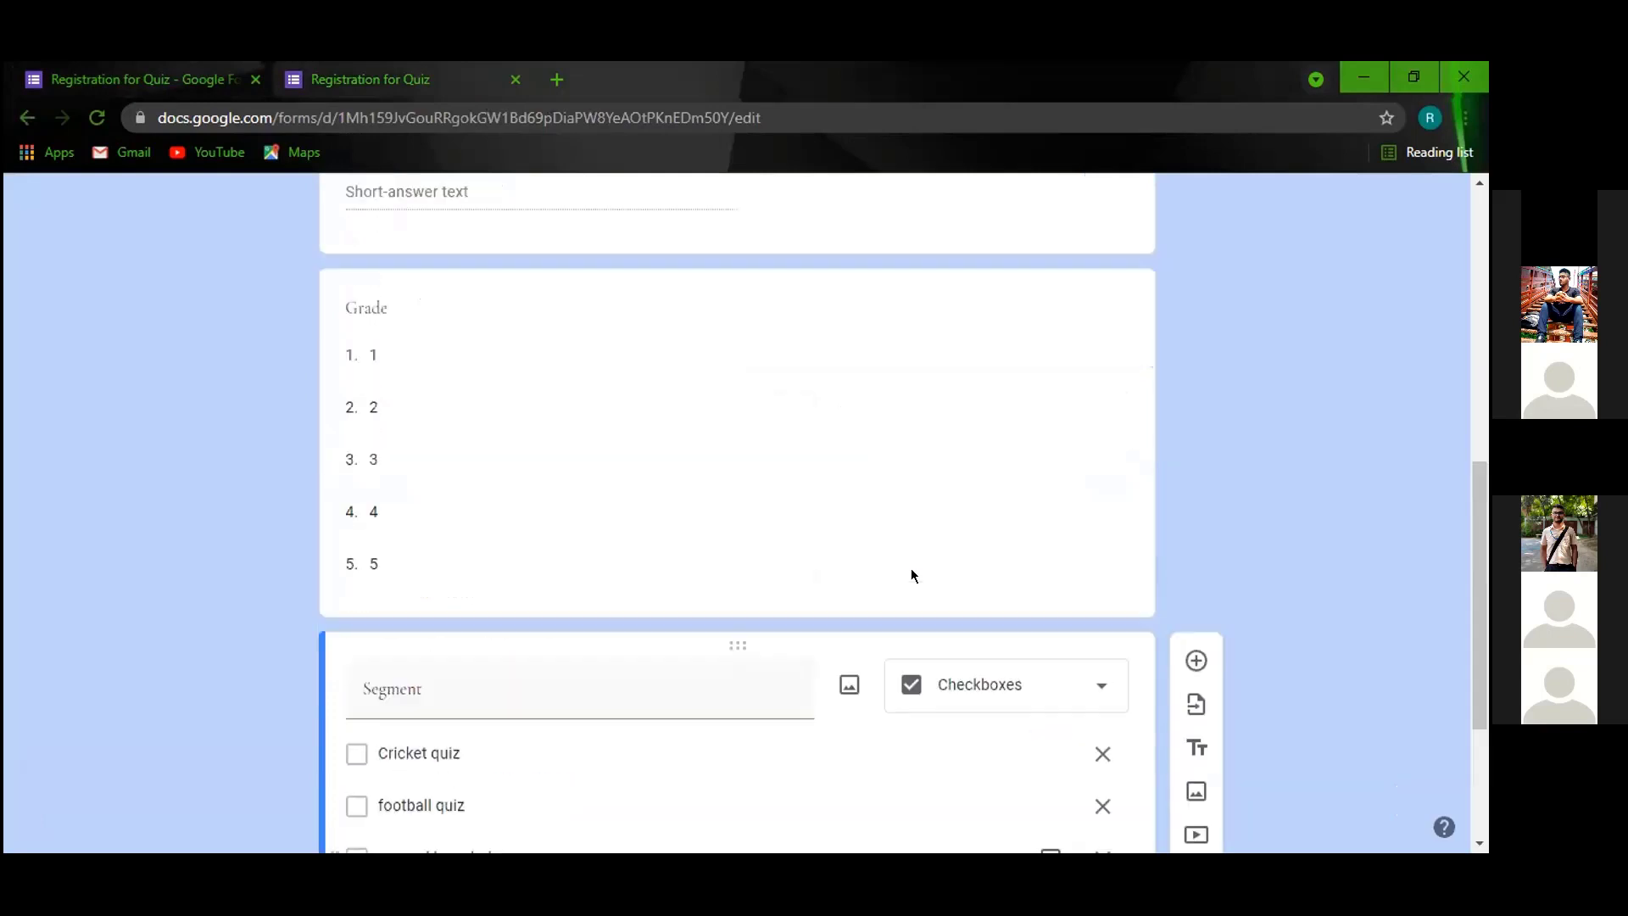
left_click(890, 509)
left_click(1056, 798)
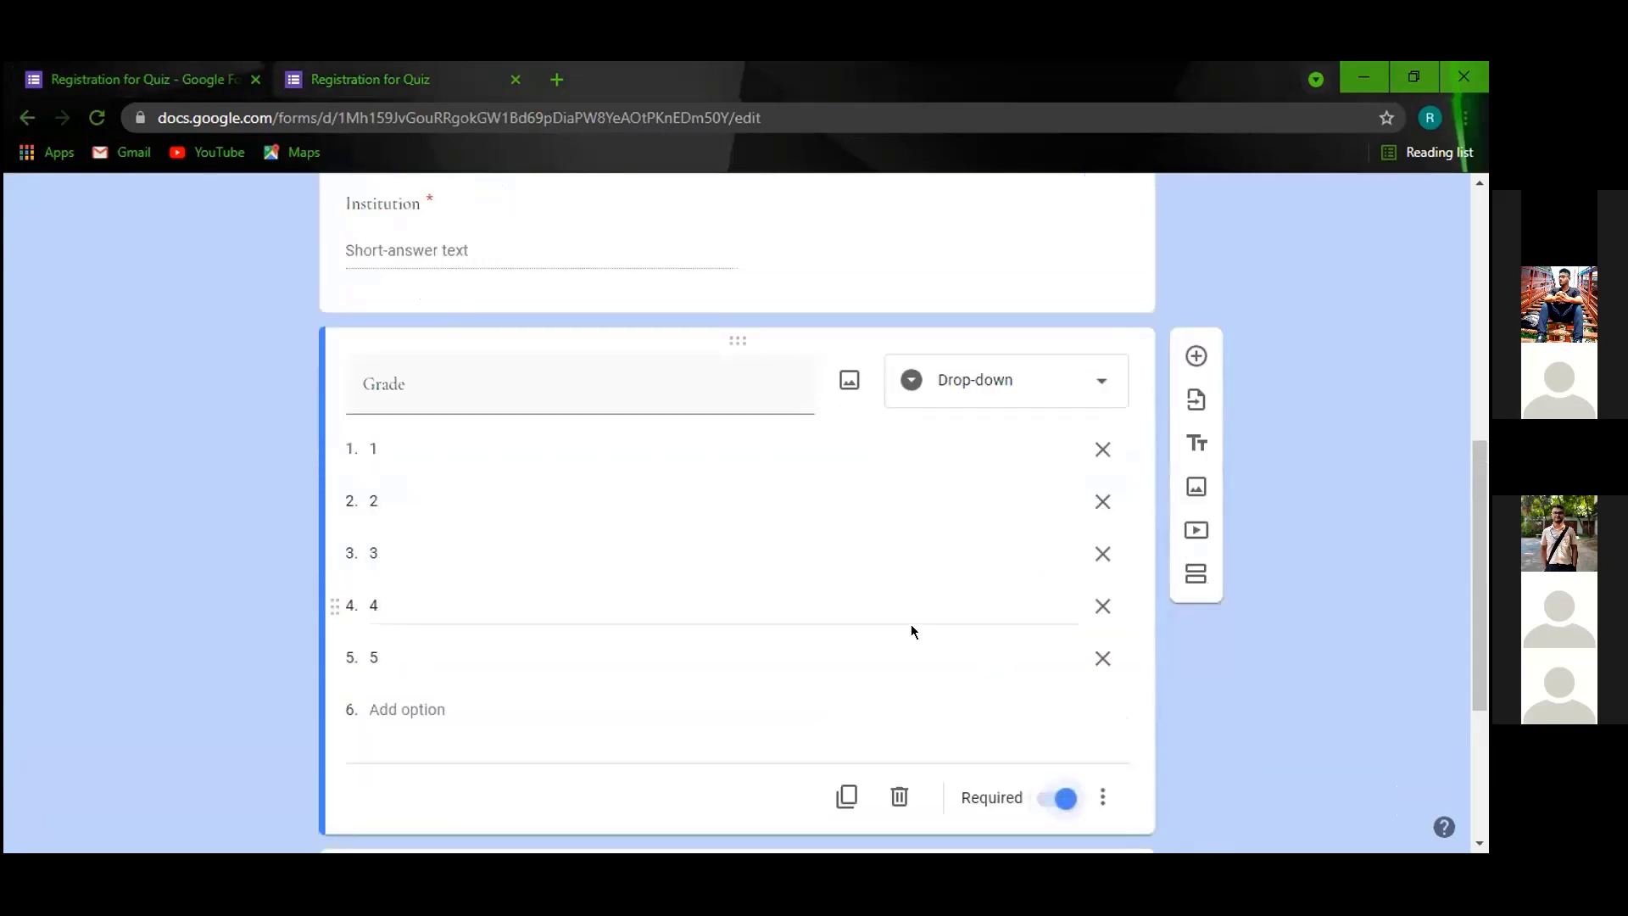
scroll(911, 624, "down", 4)
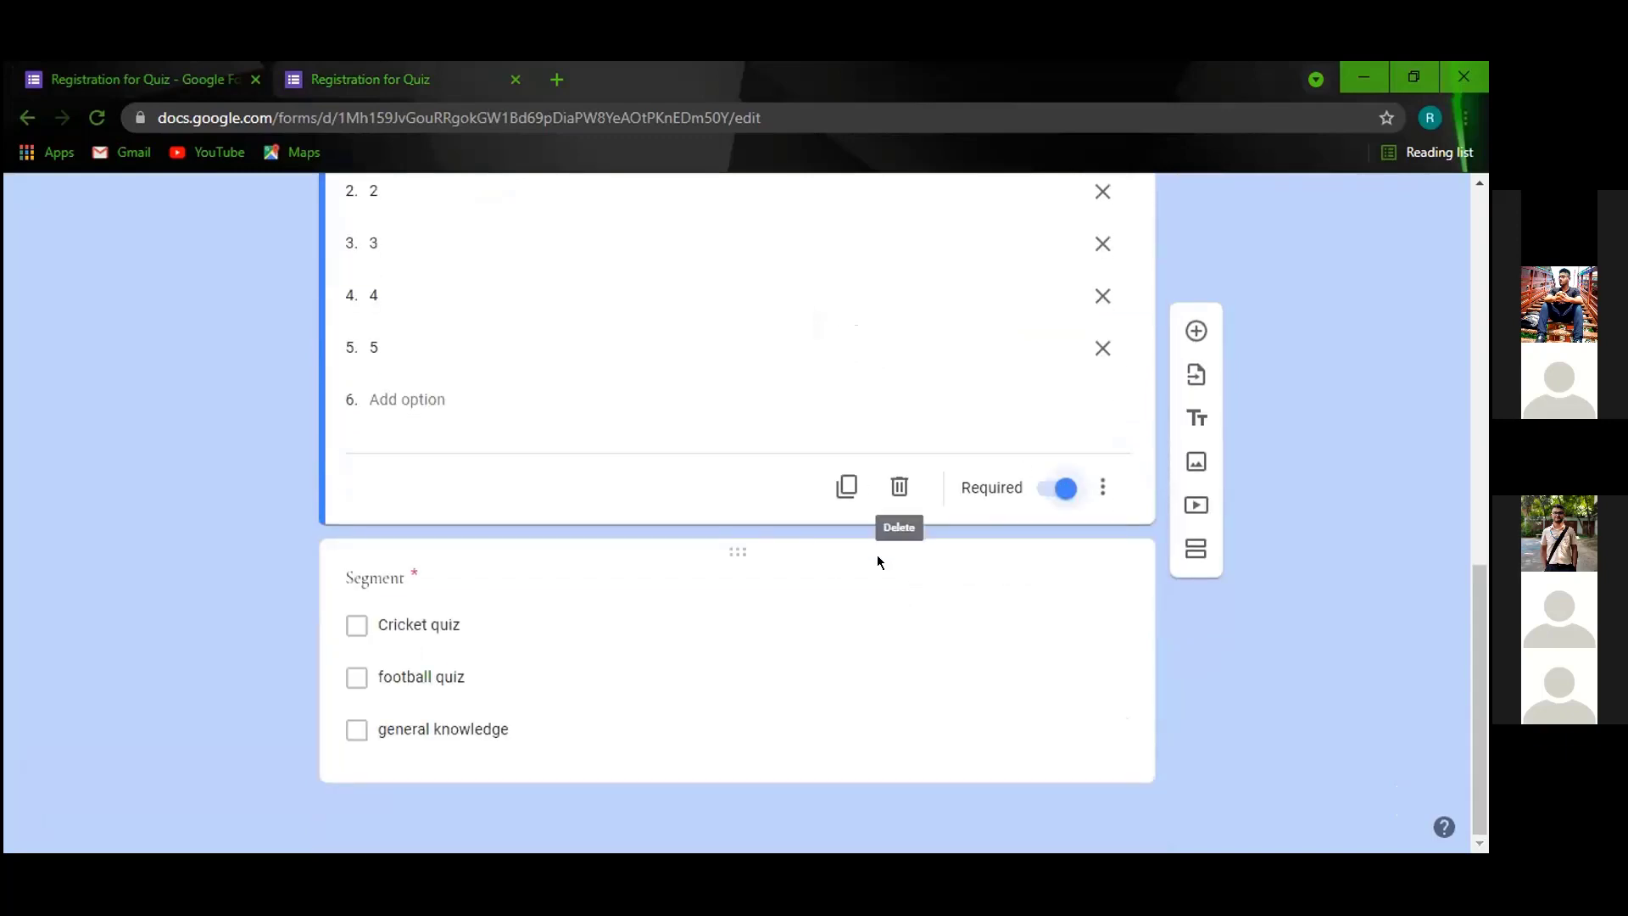
left_click(652, 624)
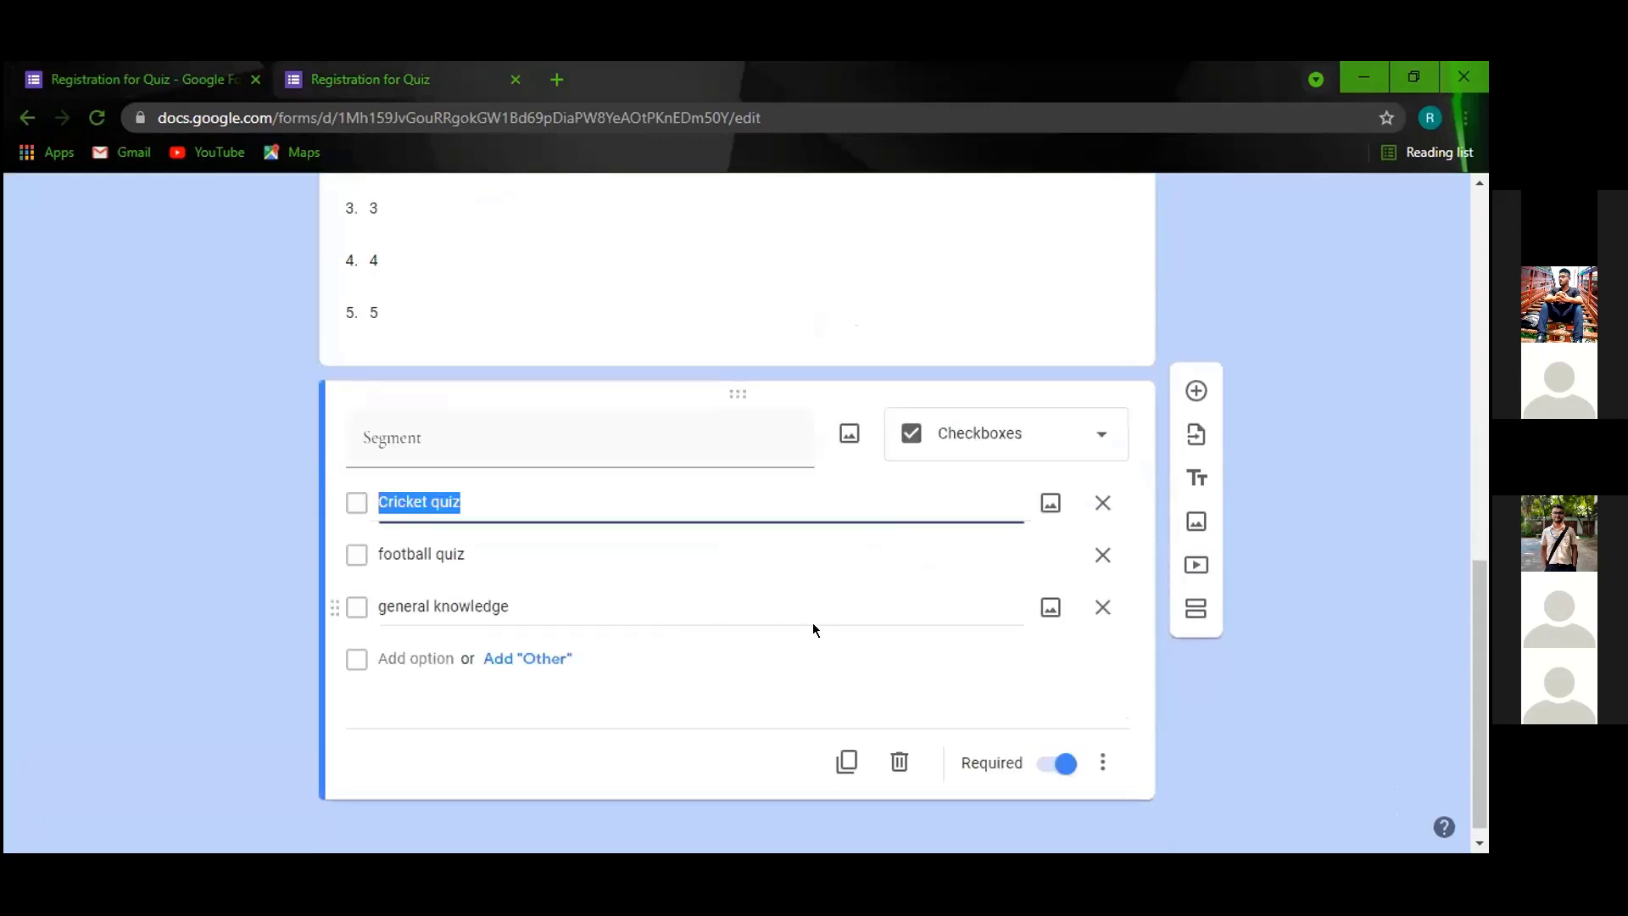
left_click(1195, 395)
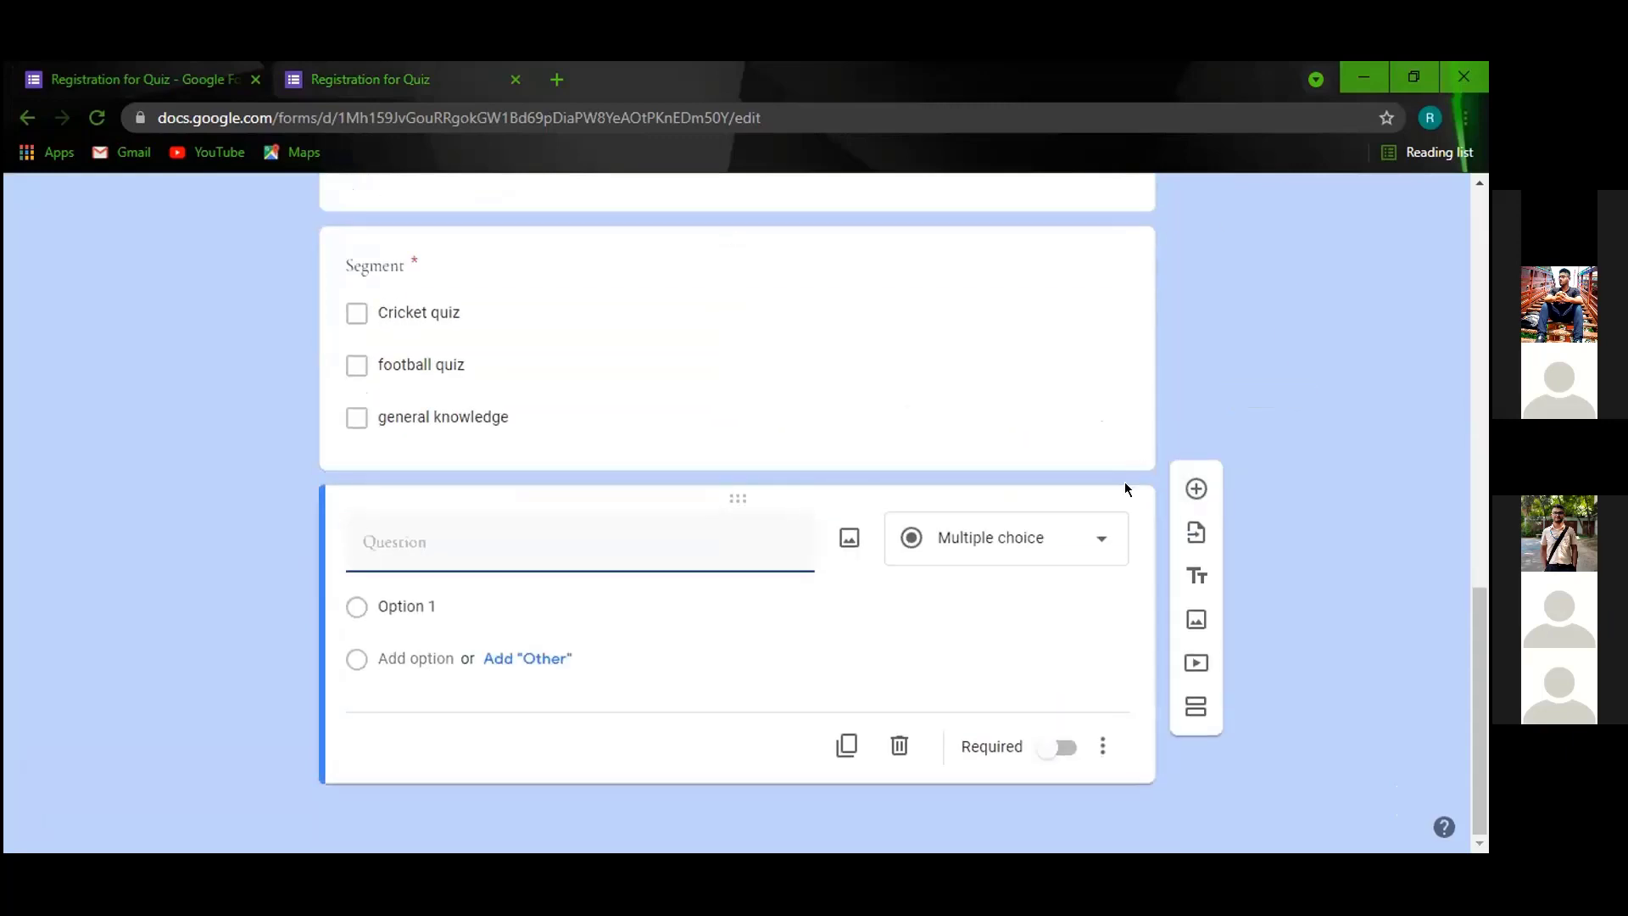
Change the new question's type from Multiple choice to File upload, allowing uploads to Drive.
left_click(1099, 536)
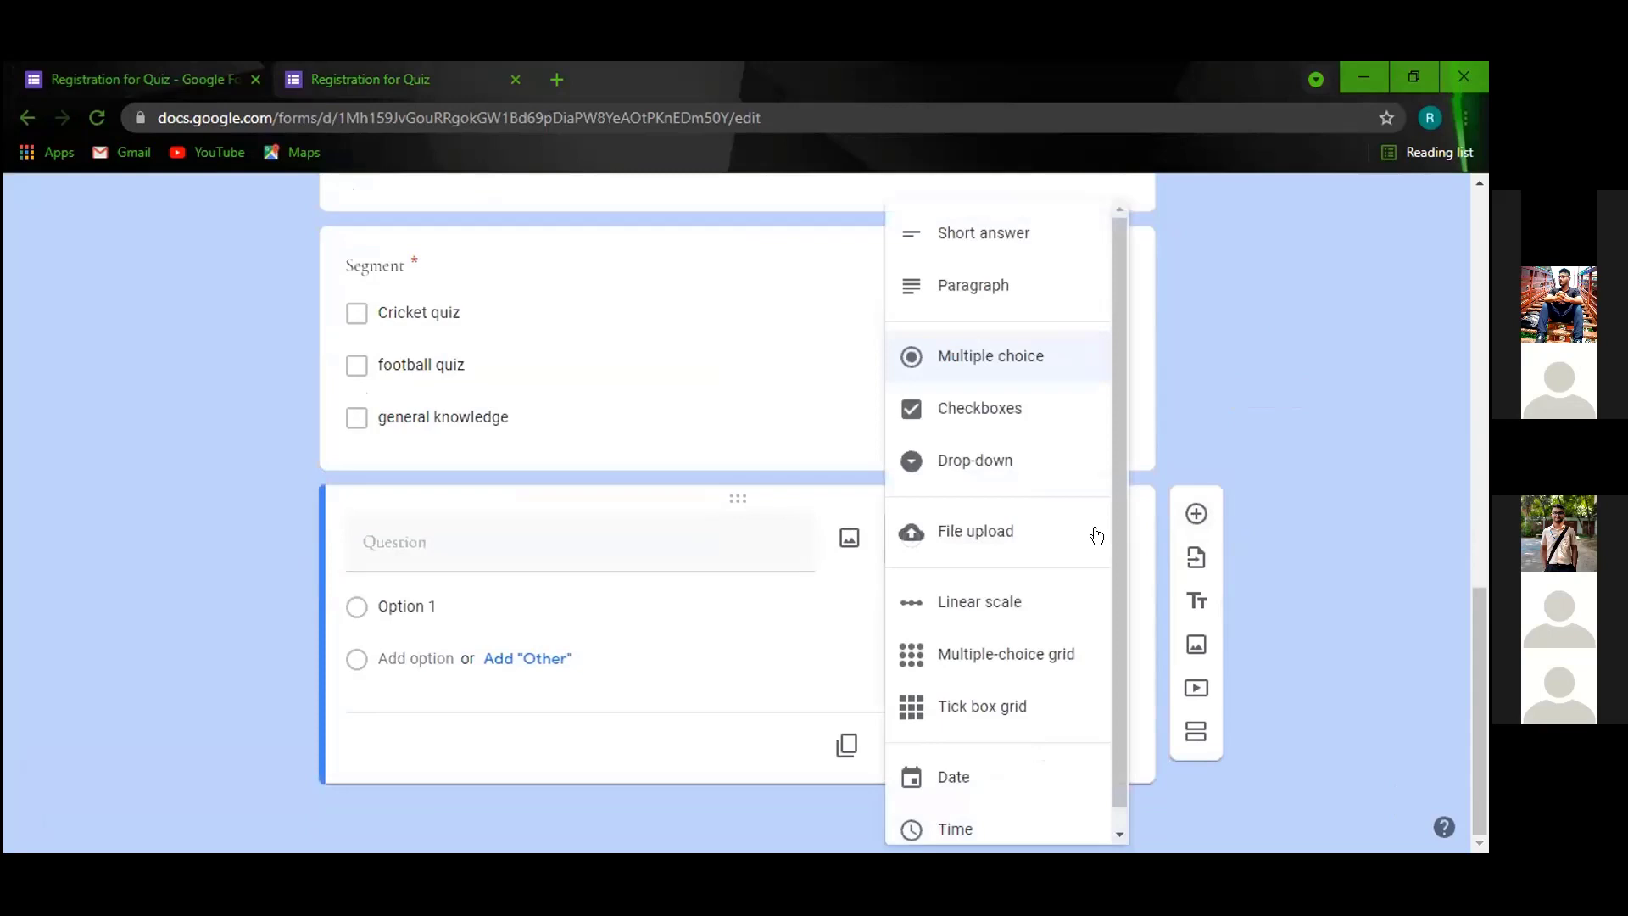
left_click(1213, 353)
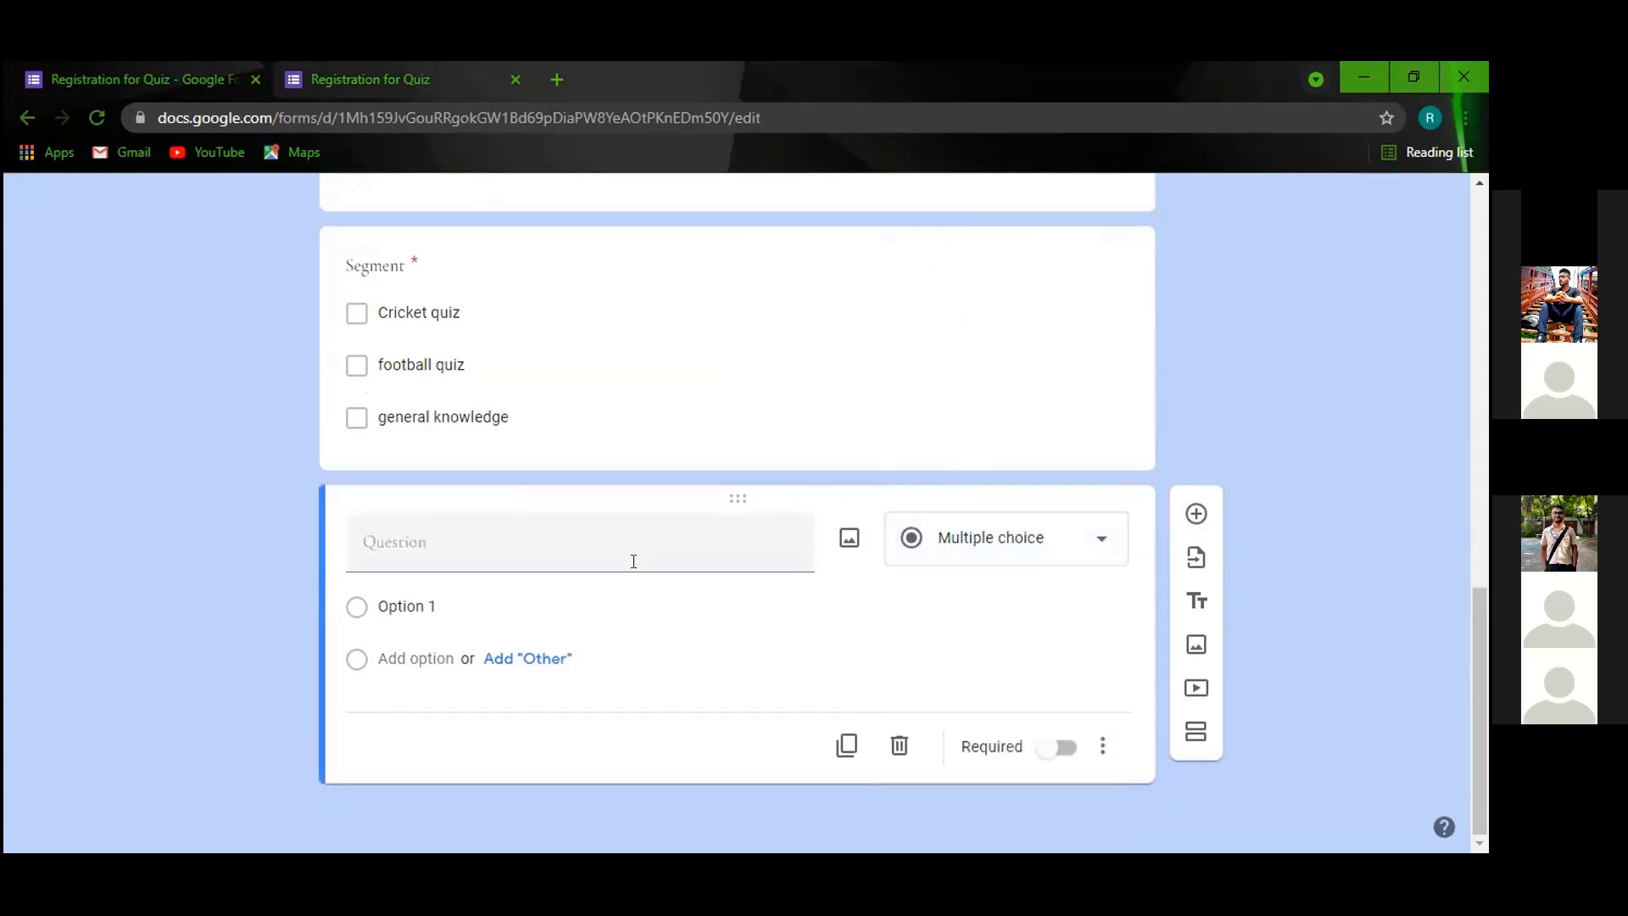
left_click(626, 529)
left_click(1077, 539)
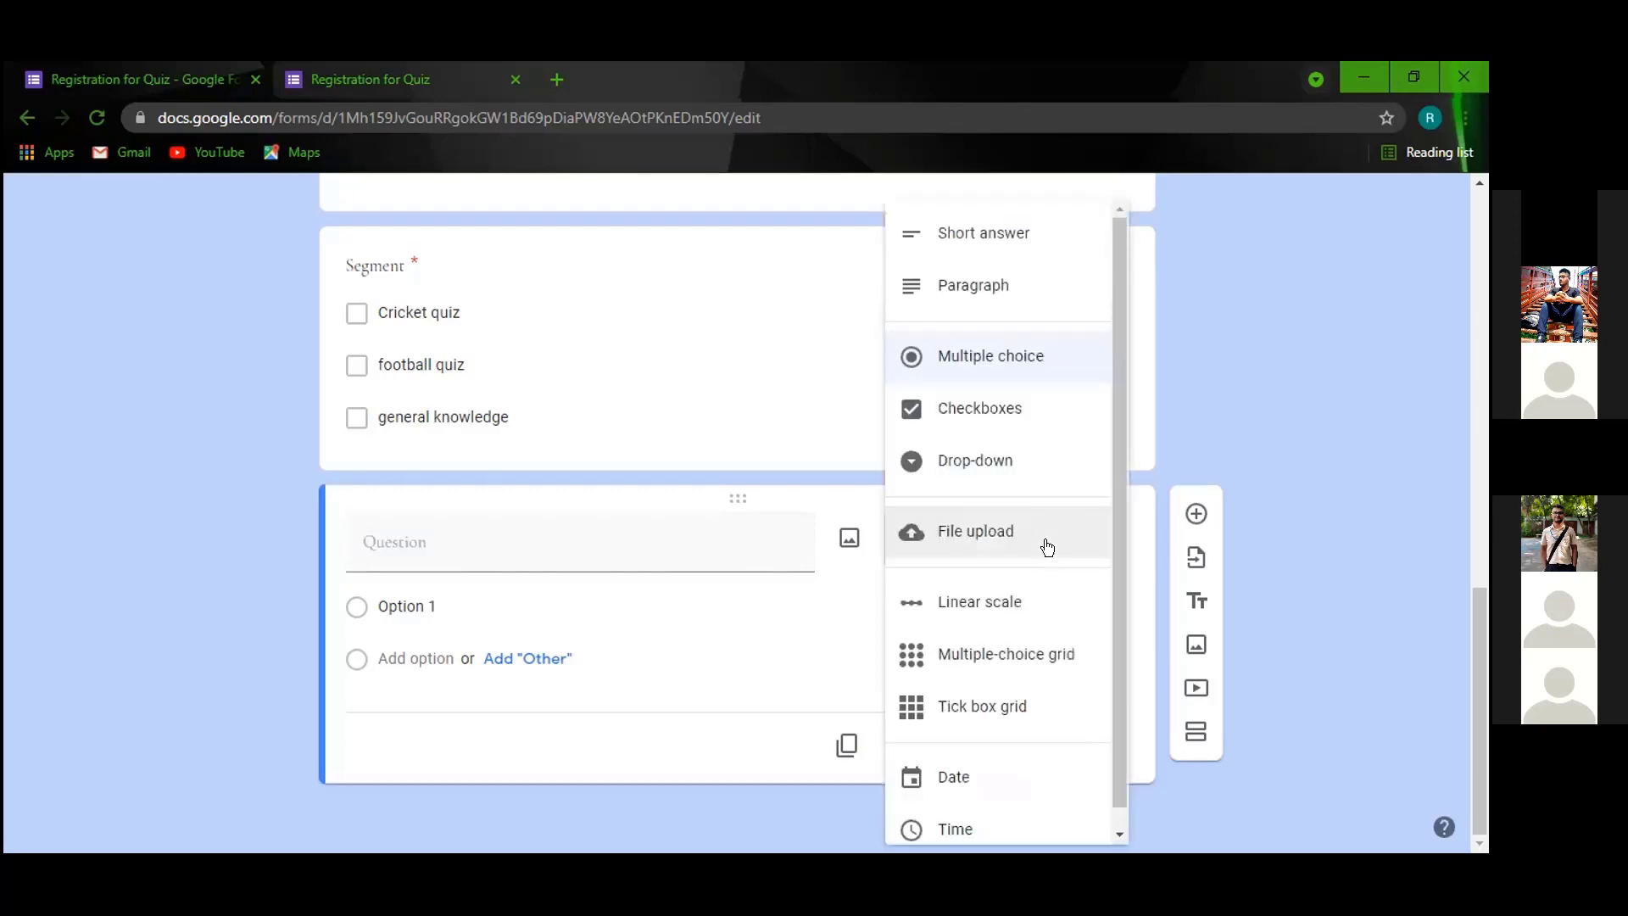
left_click(1008, 537)
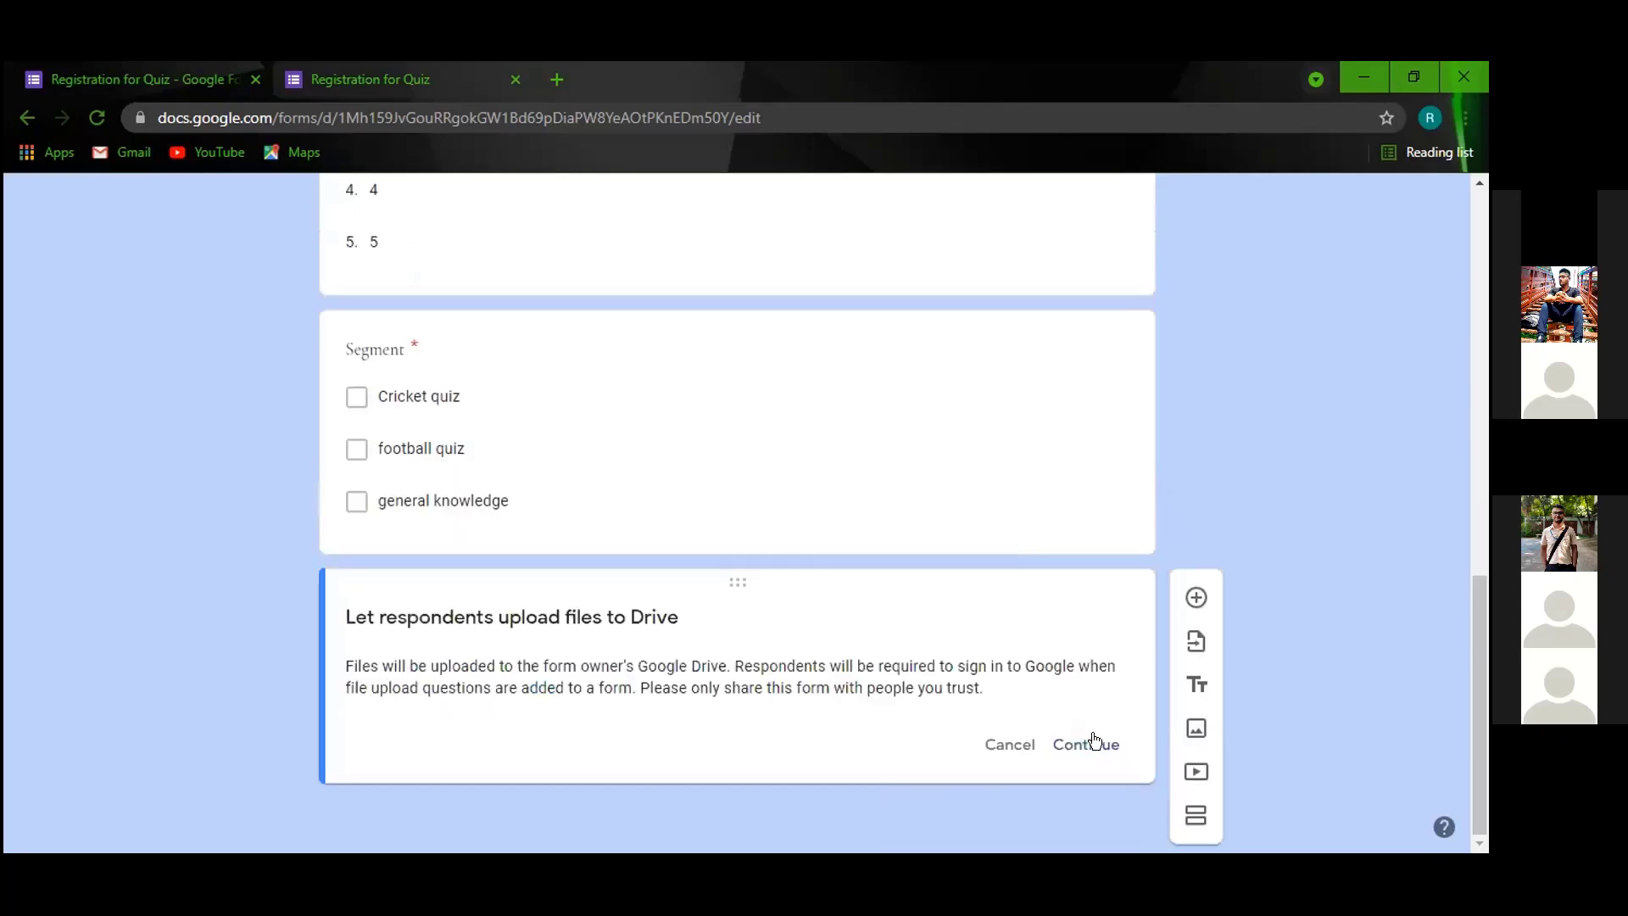
left_click(1090, 742)
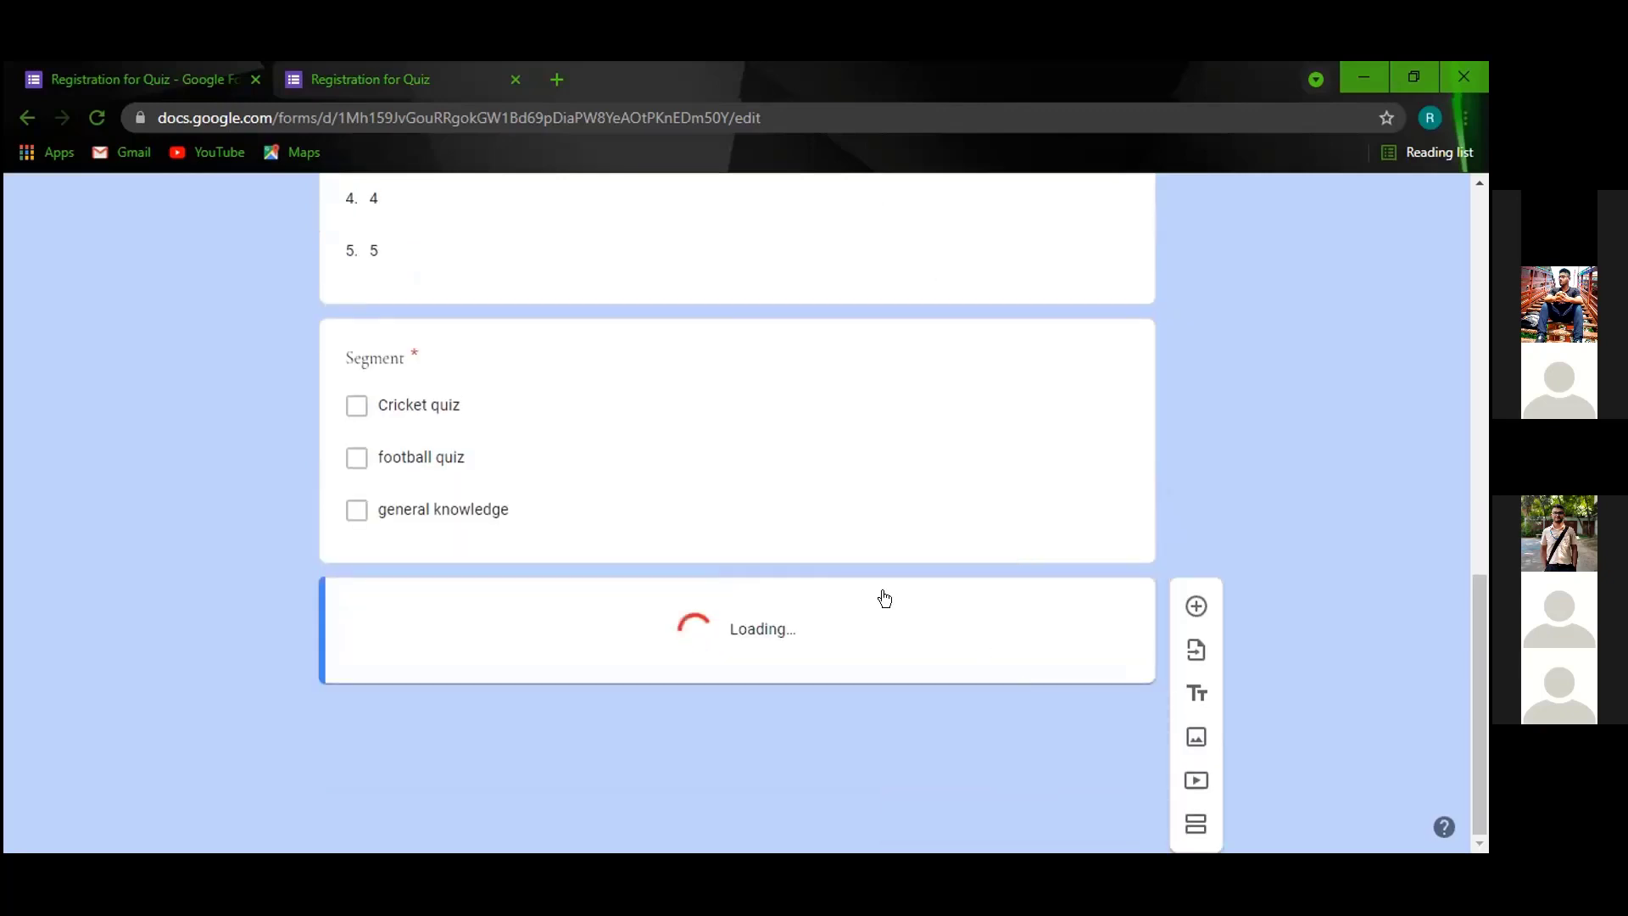
scroll(543, 624, "down", 1)
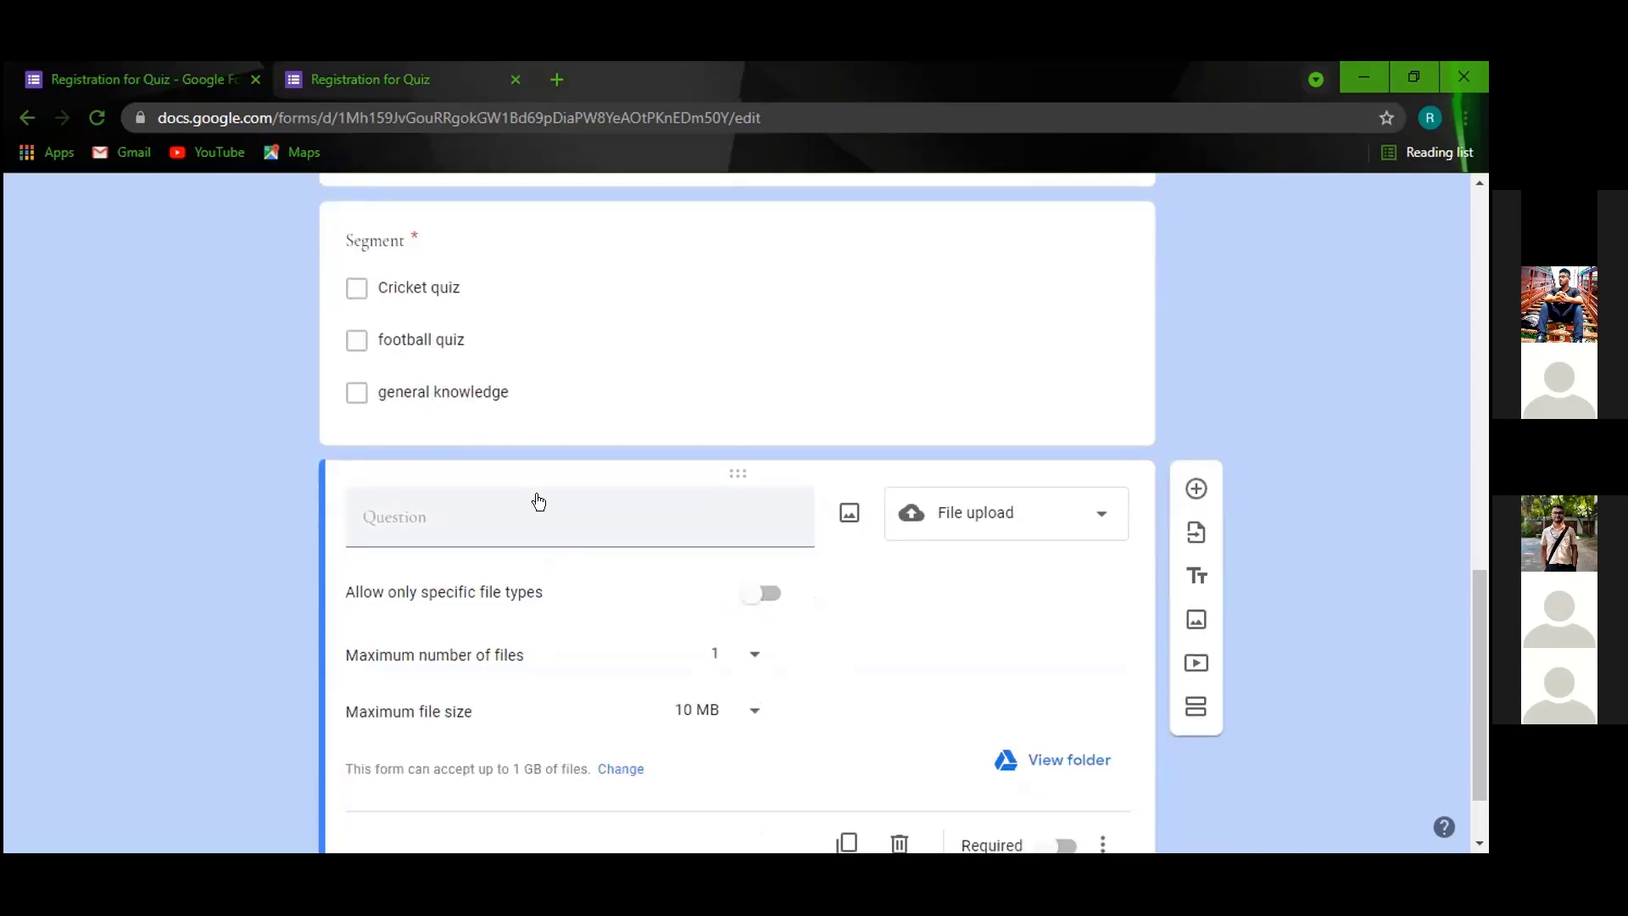
Title the question 'Upload your photo' and set its maximum file size to 1 MB.
left_click(554, 514)
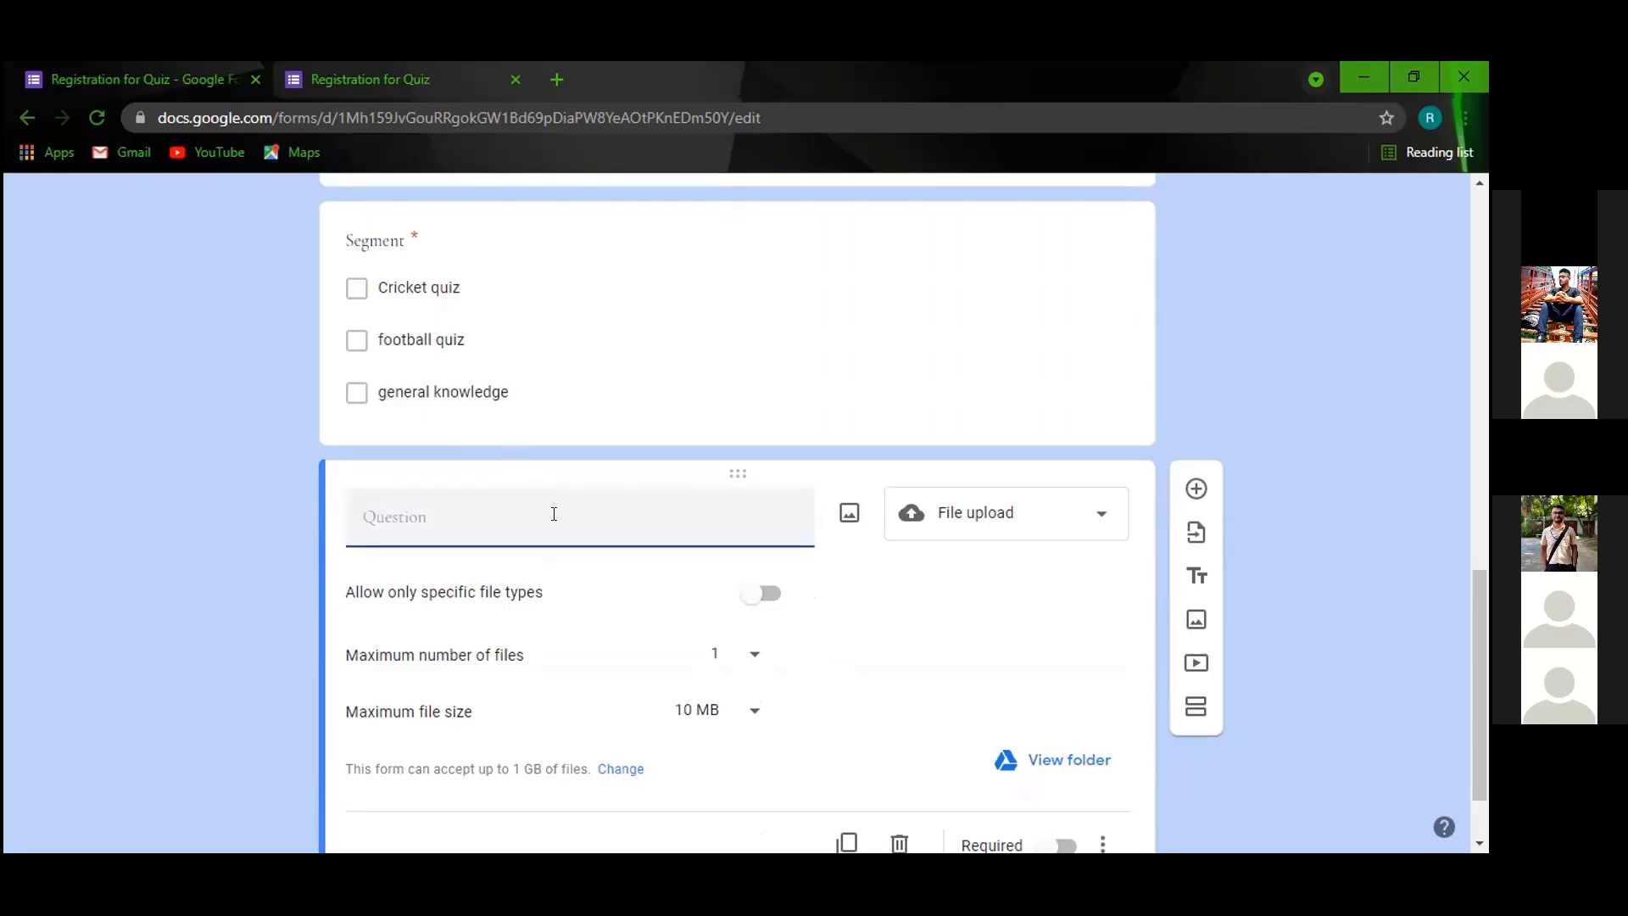
type("Upload your photo")
left_click(752, 710)
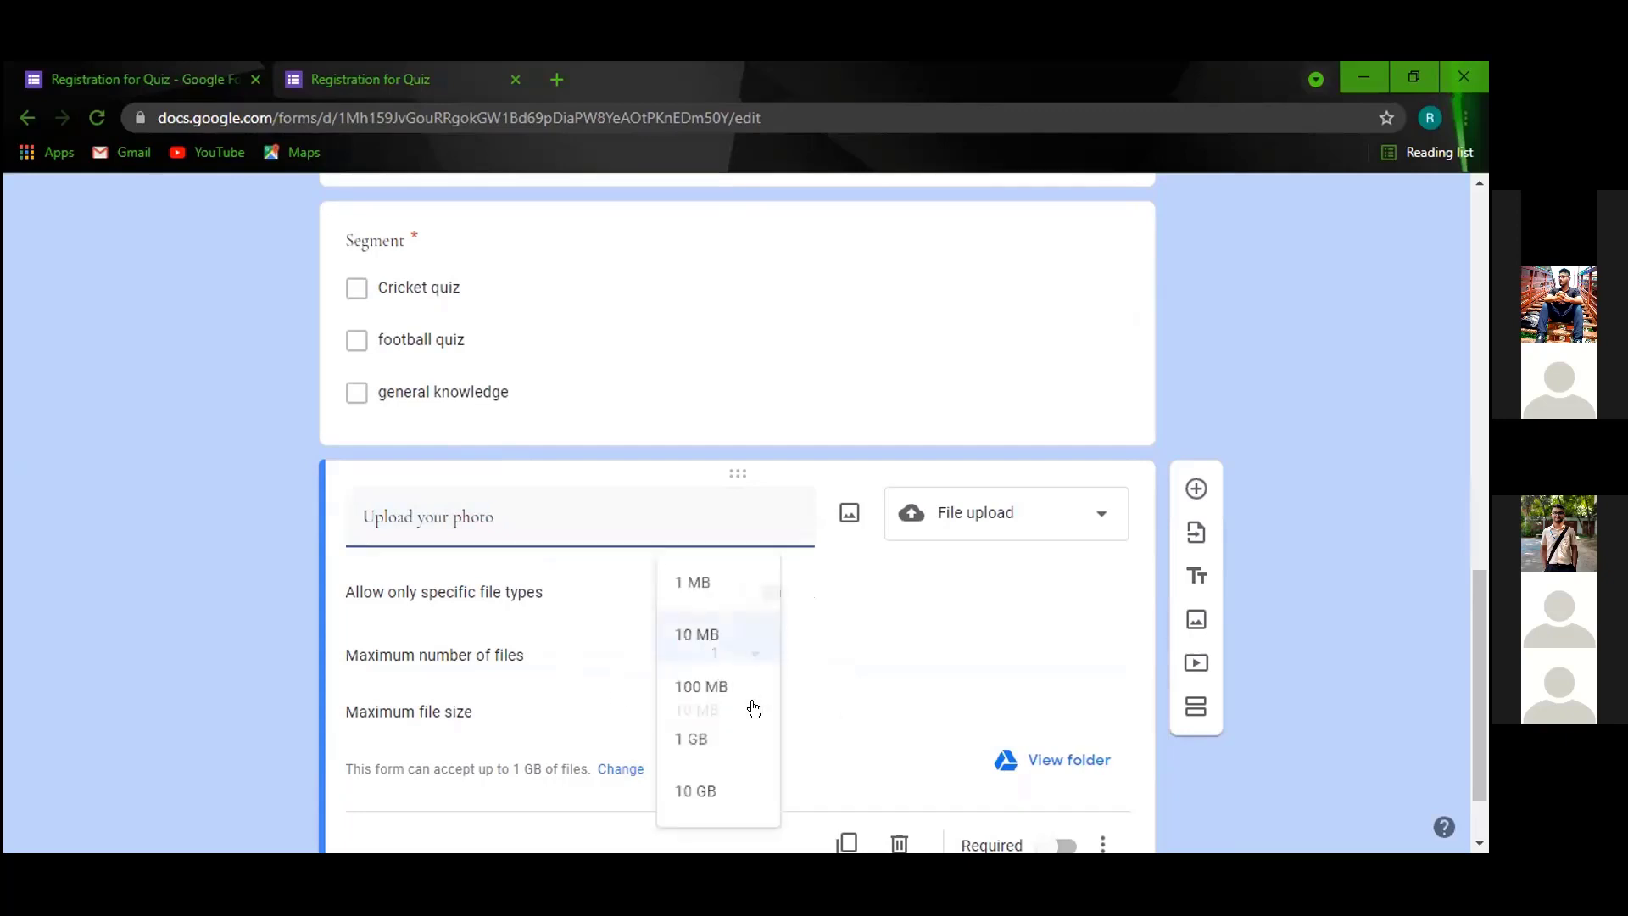
left_click(699, 586)
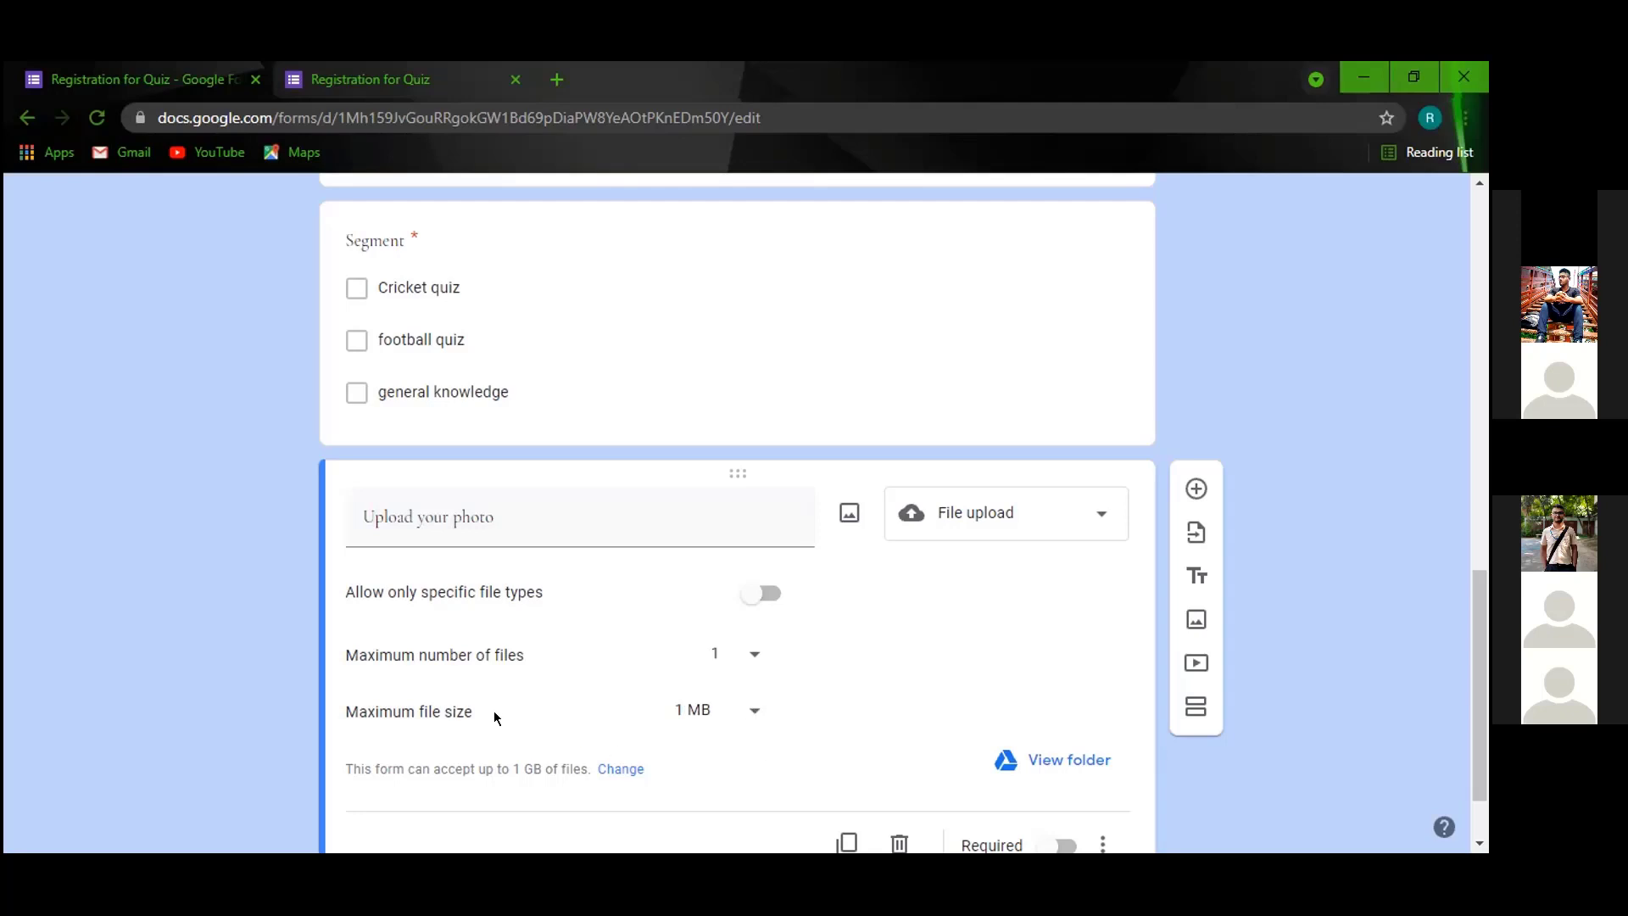
left_click(738, 712)
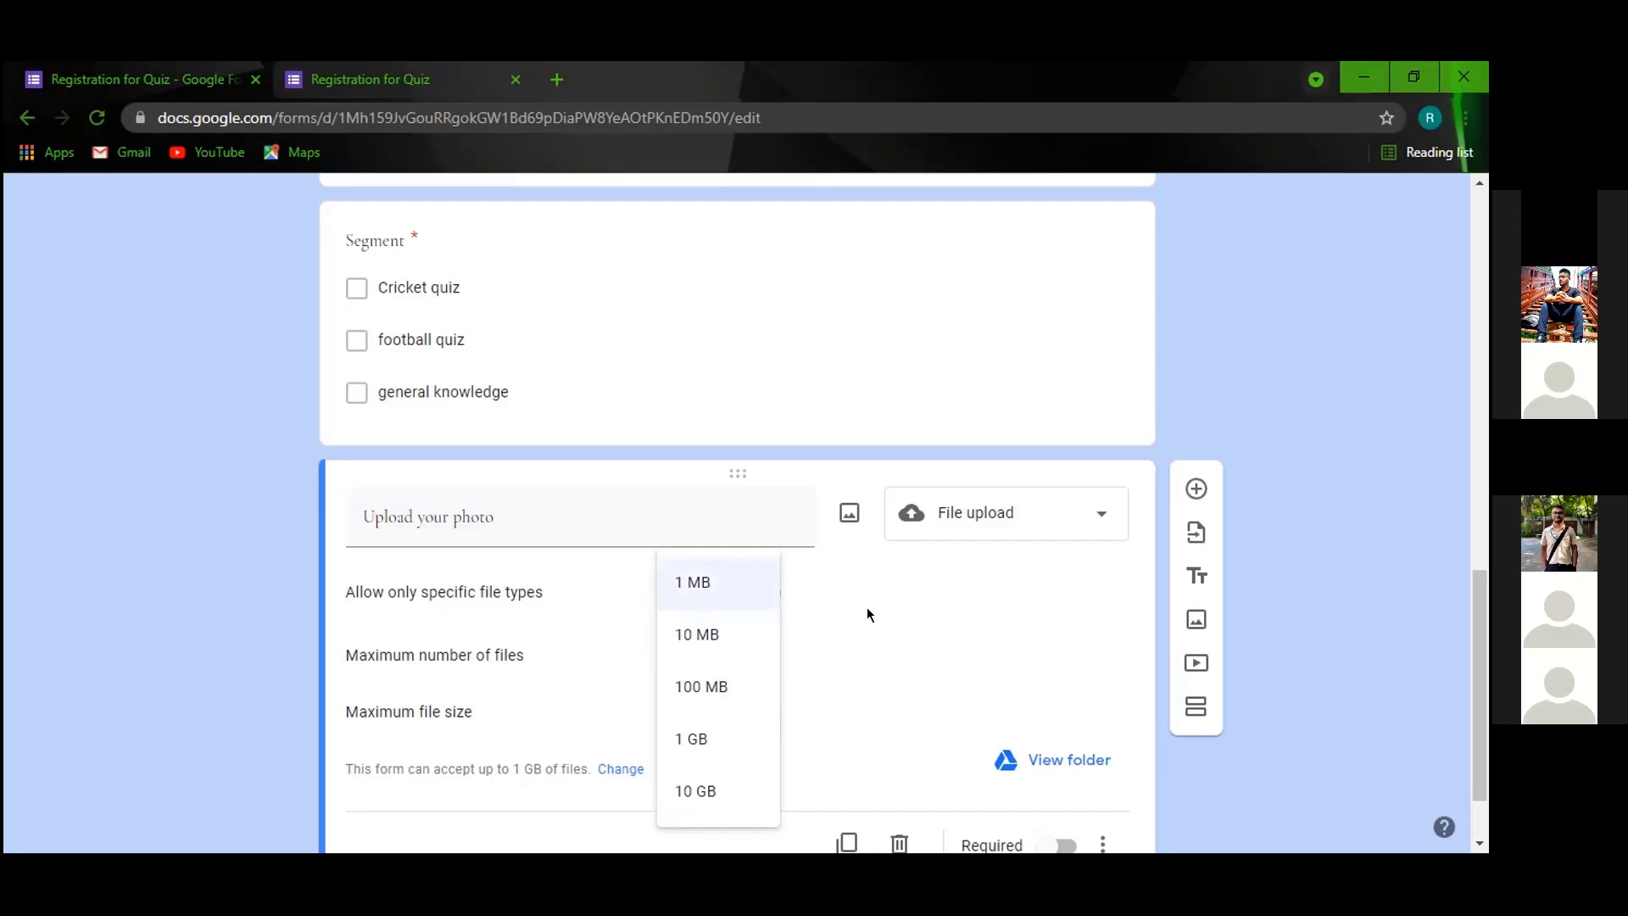
left_click(717, 634)
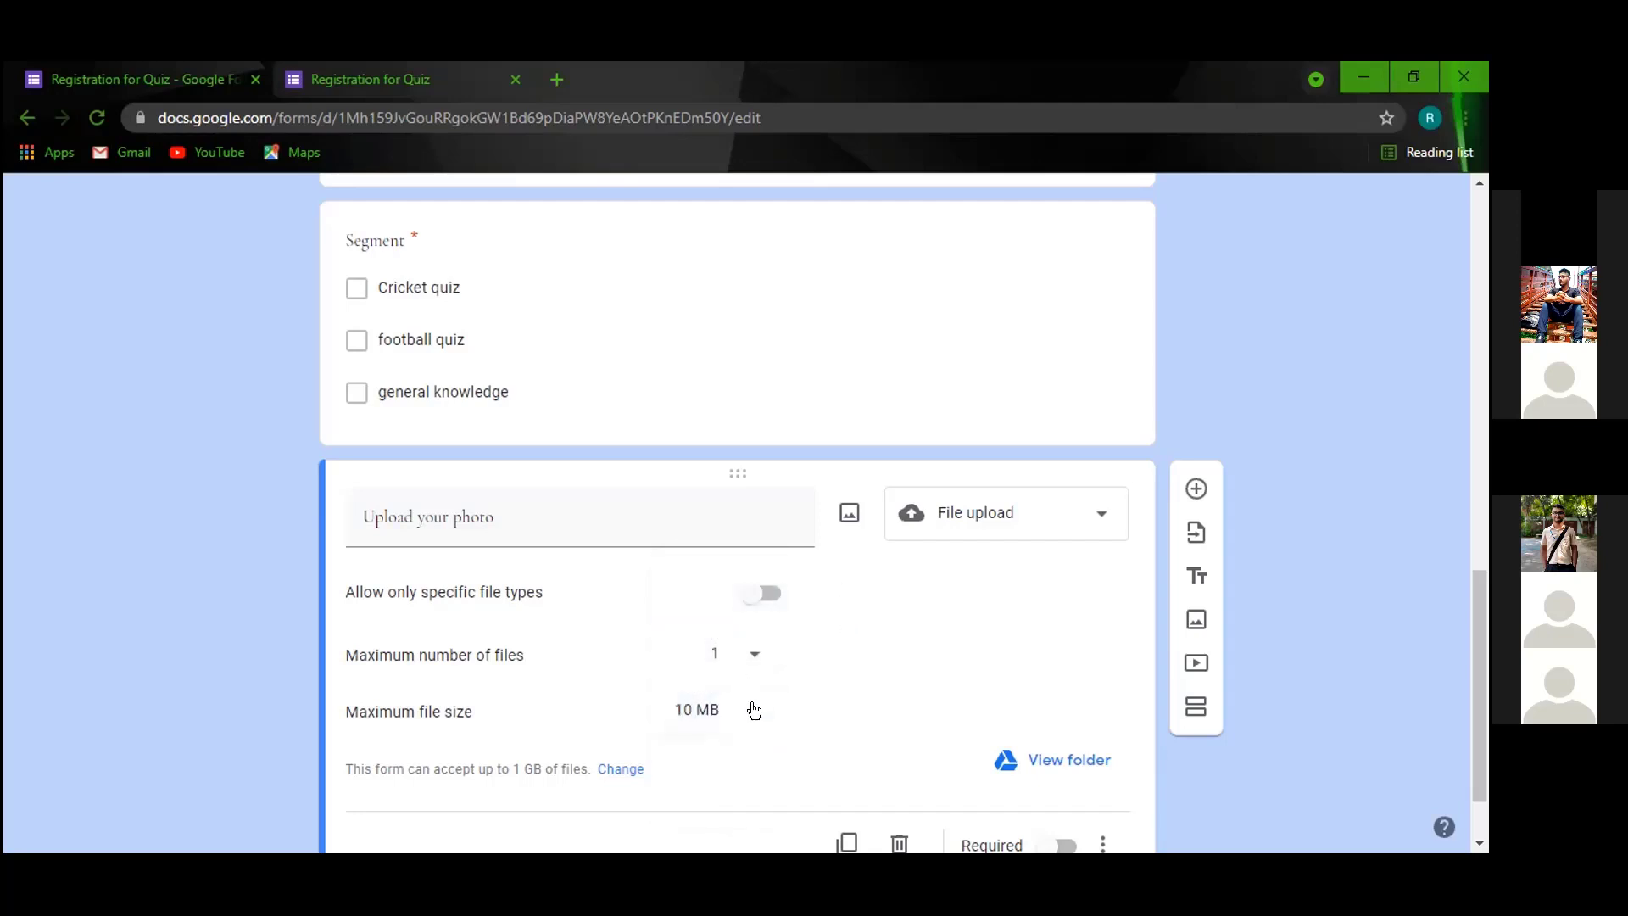
left_click(754, 711)
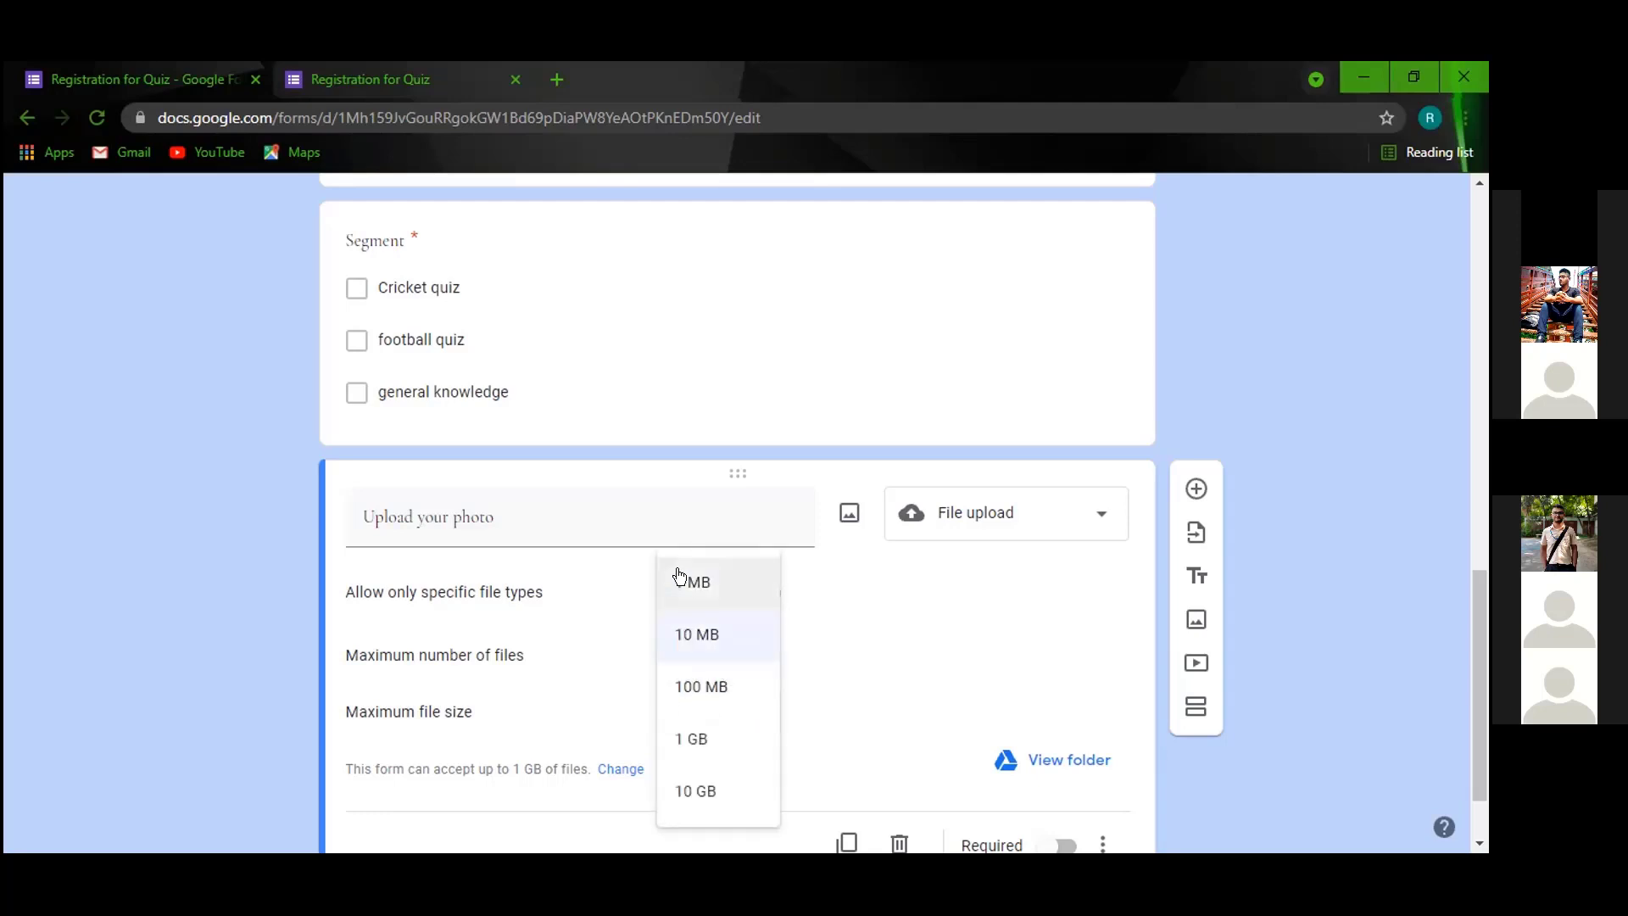
left_click(709, 584)
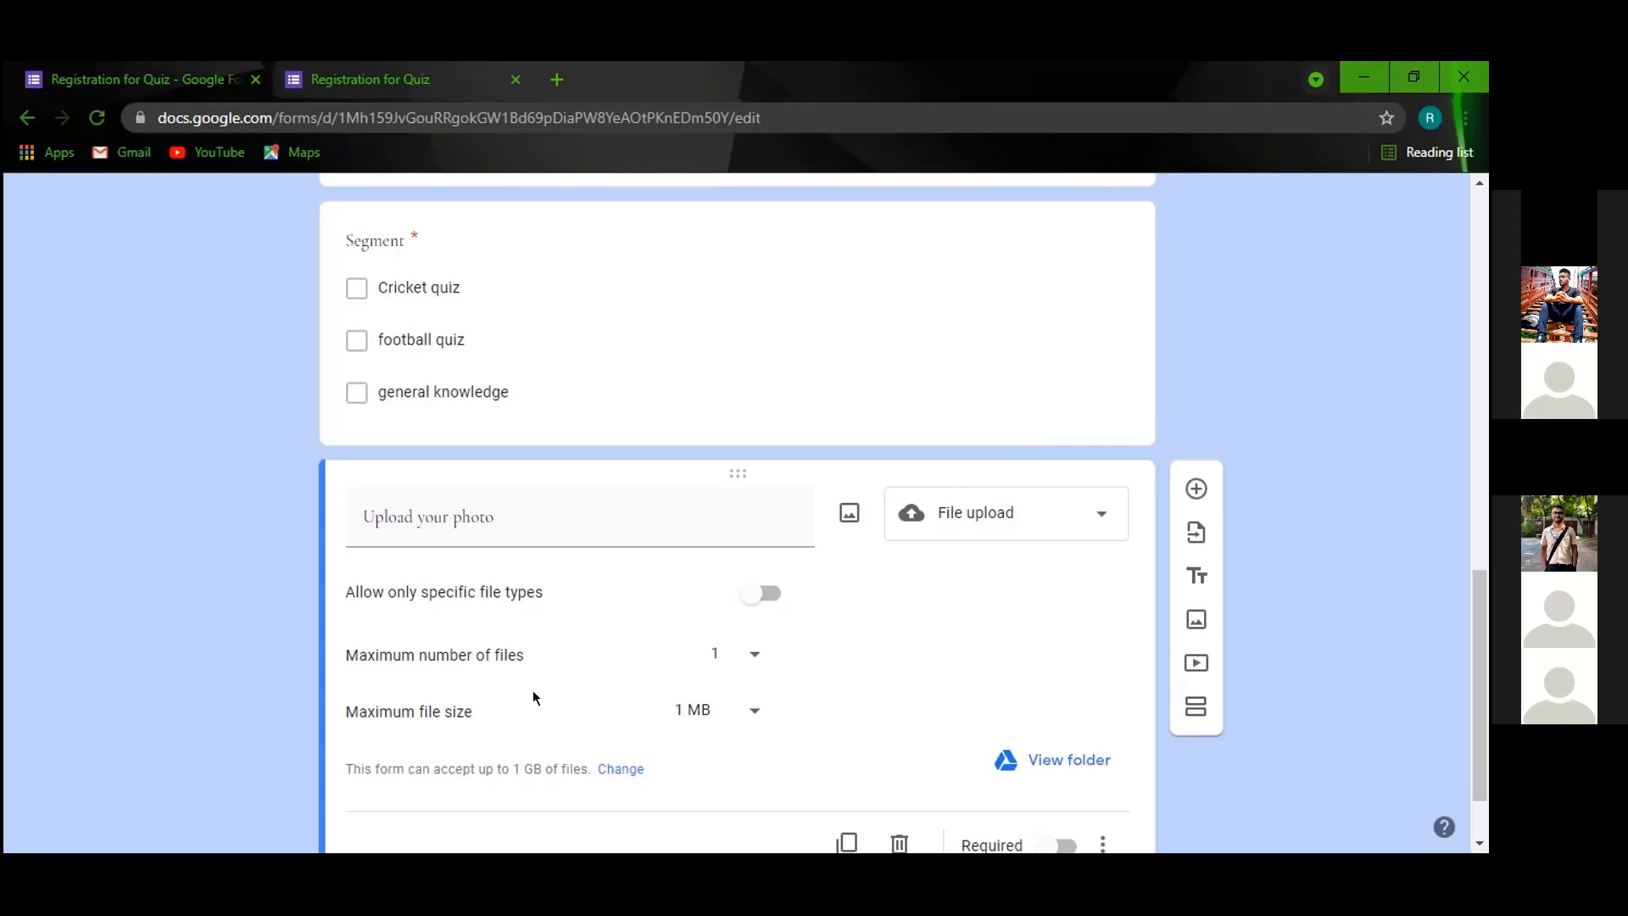
Set 'Upload your photo' to a maximum of 1 file after trying 5, and make it required.
left_click(754, 654)
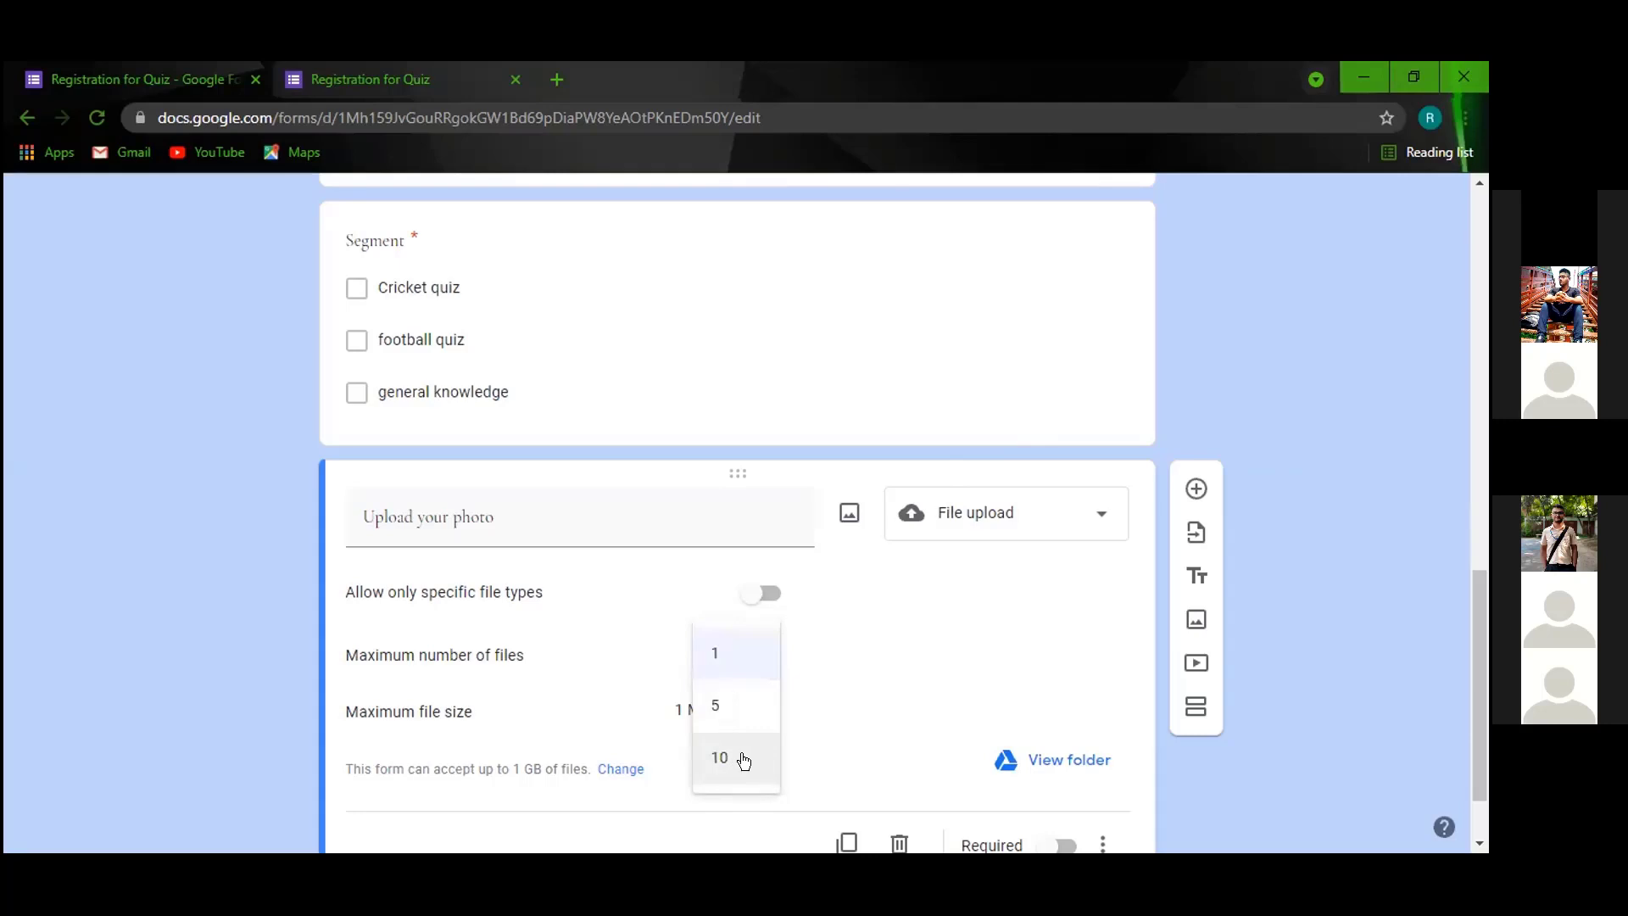
left_click(727, 657)
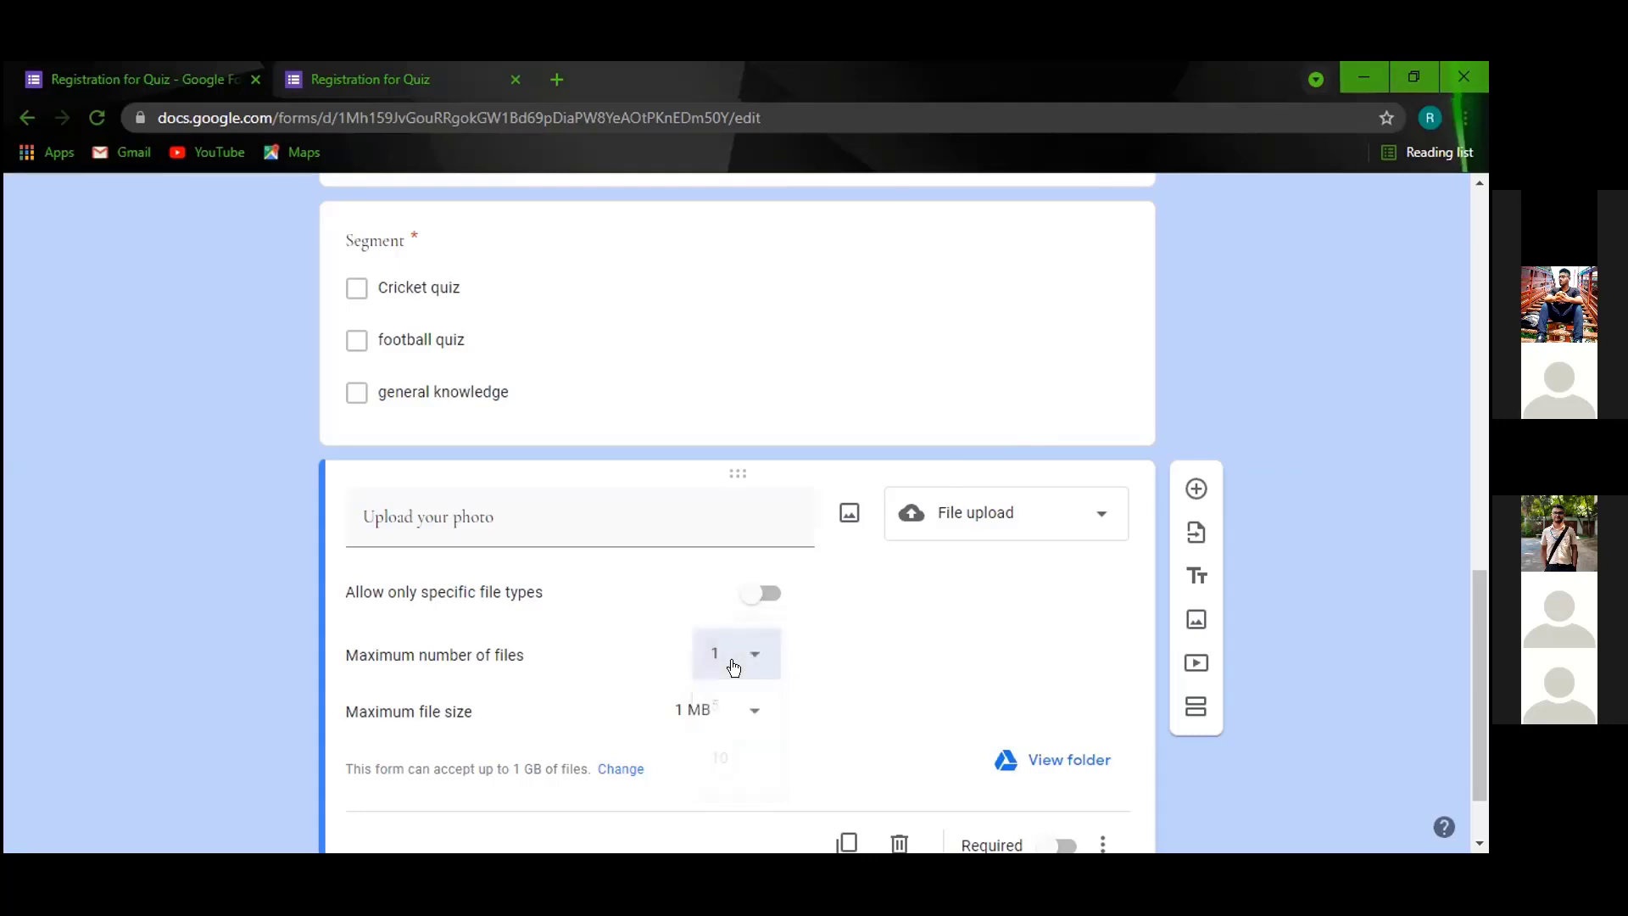
left_click(750, 660)
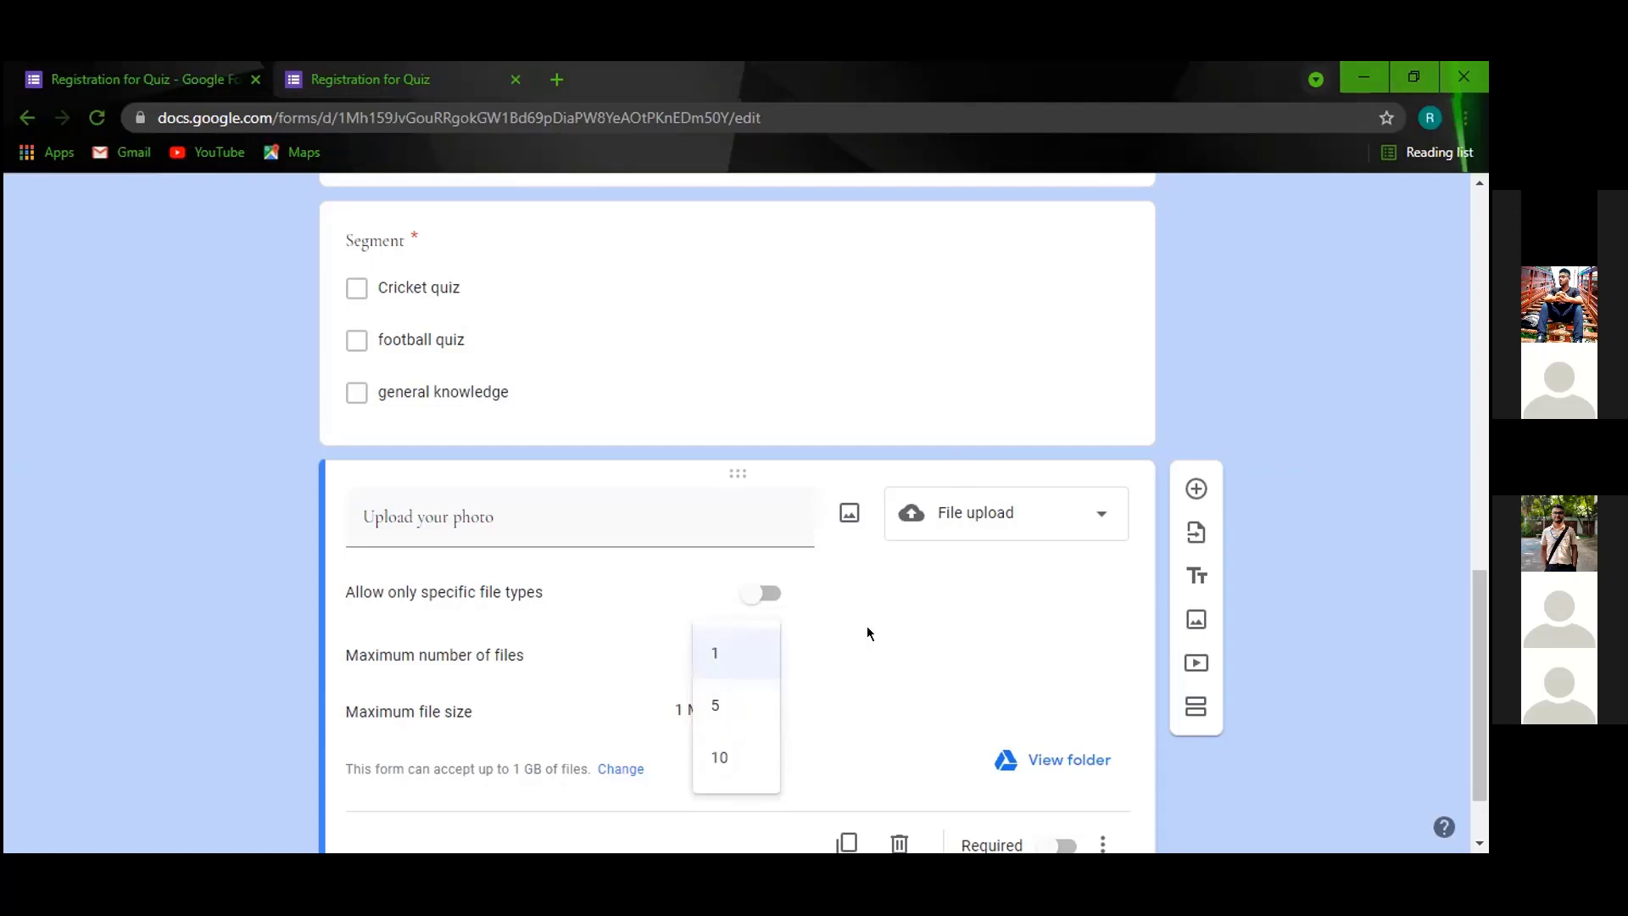
left_click(731, 707)
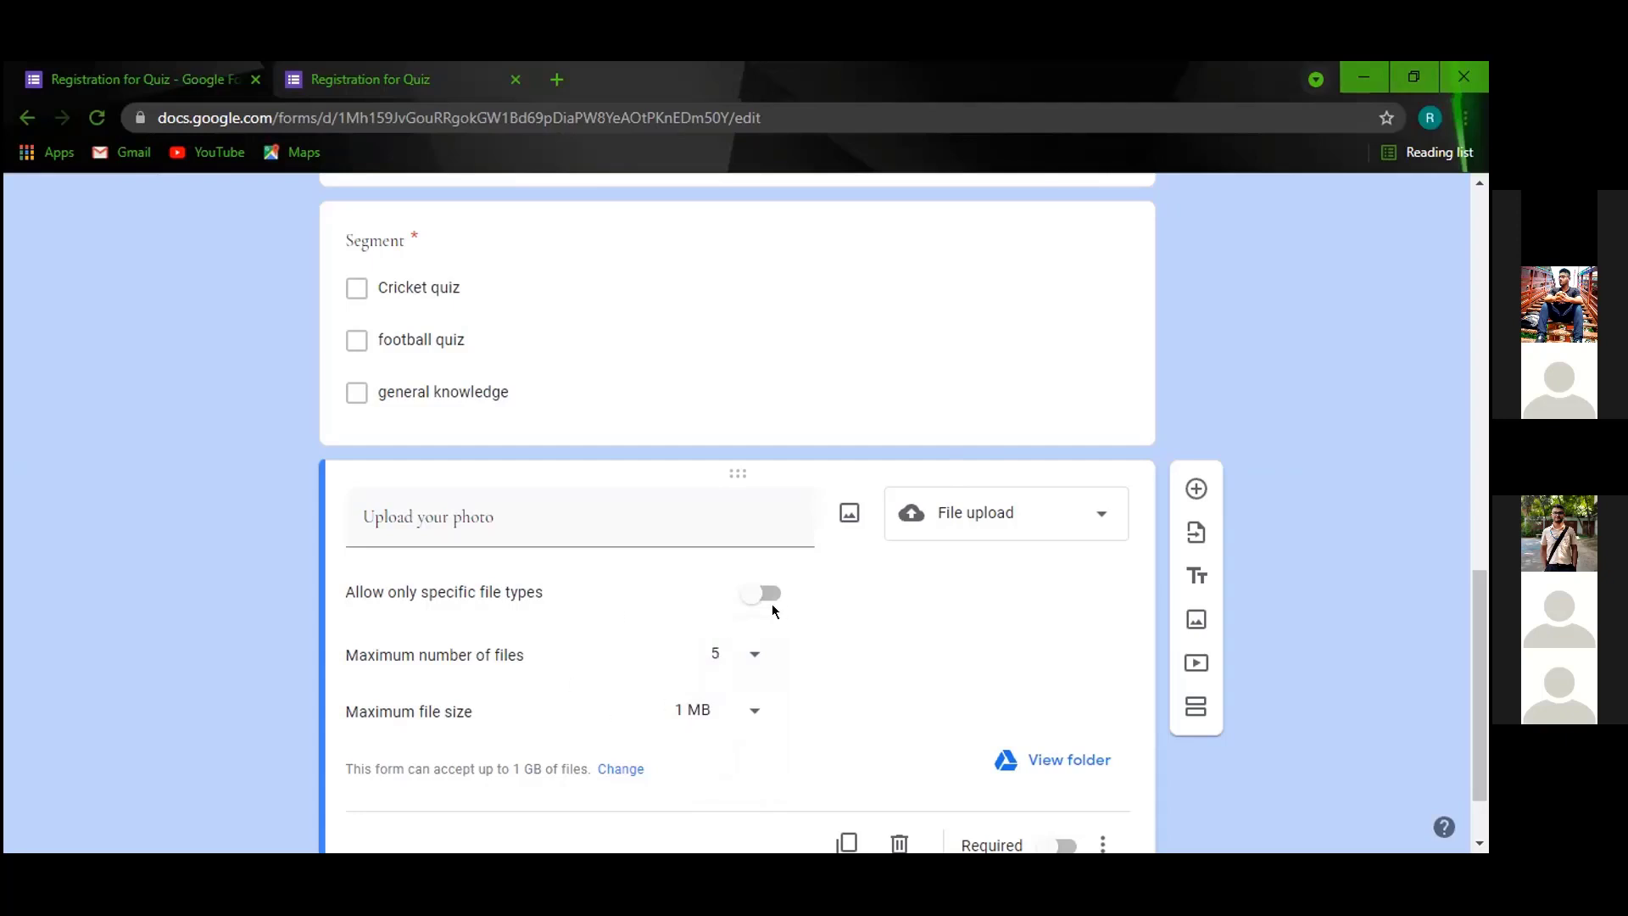
left_click(754, 652)
left_click(714, 603)
scroll(717, 512, "down", 2)
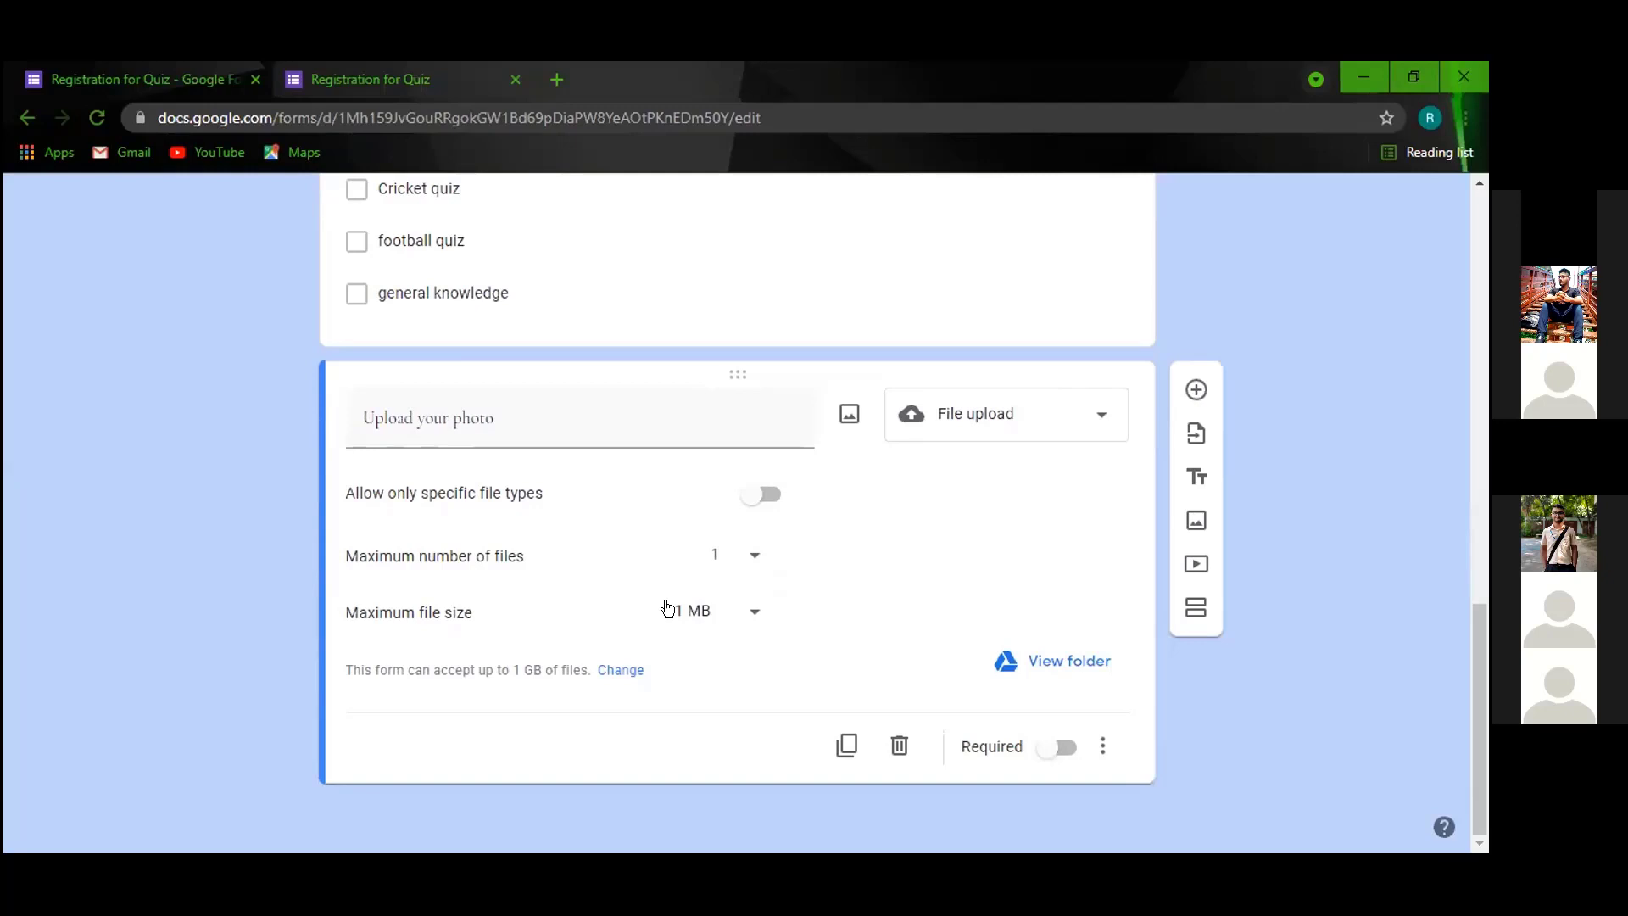
left_click(1059, 746)
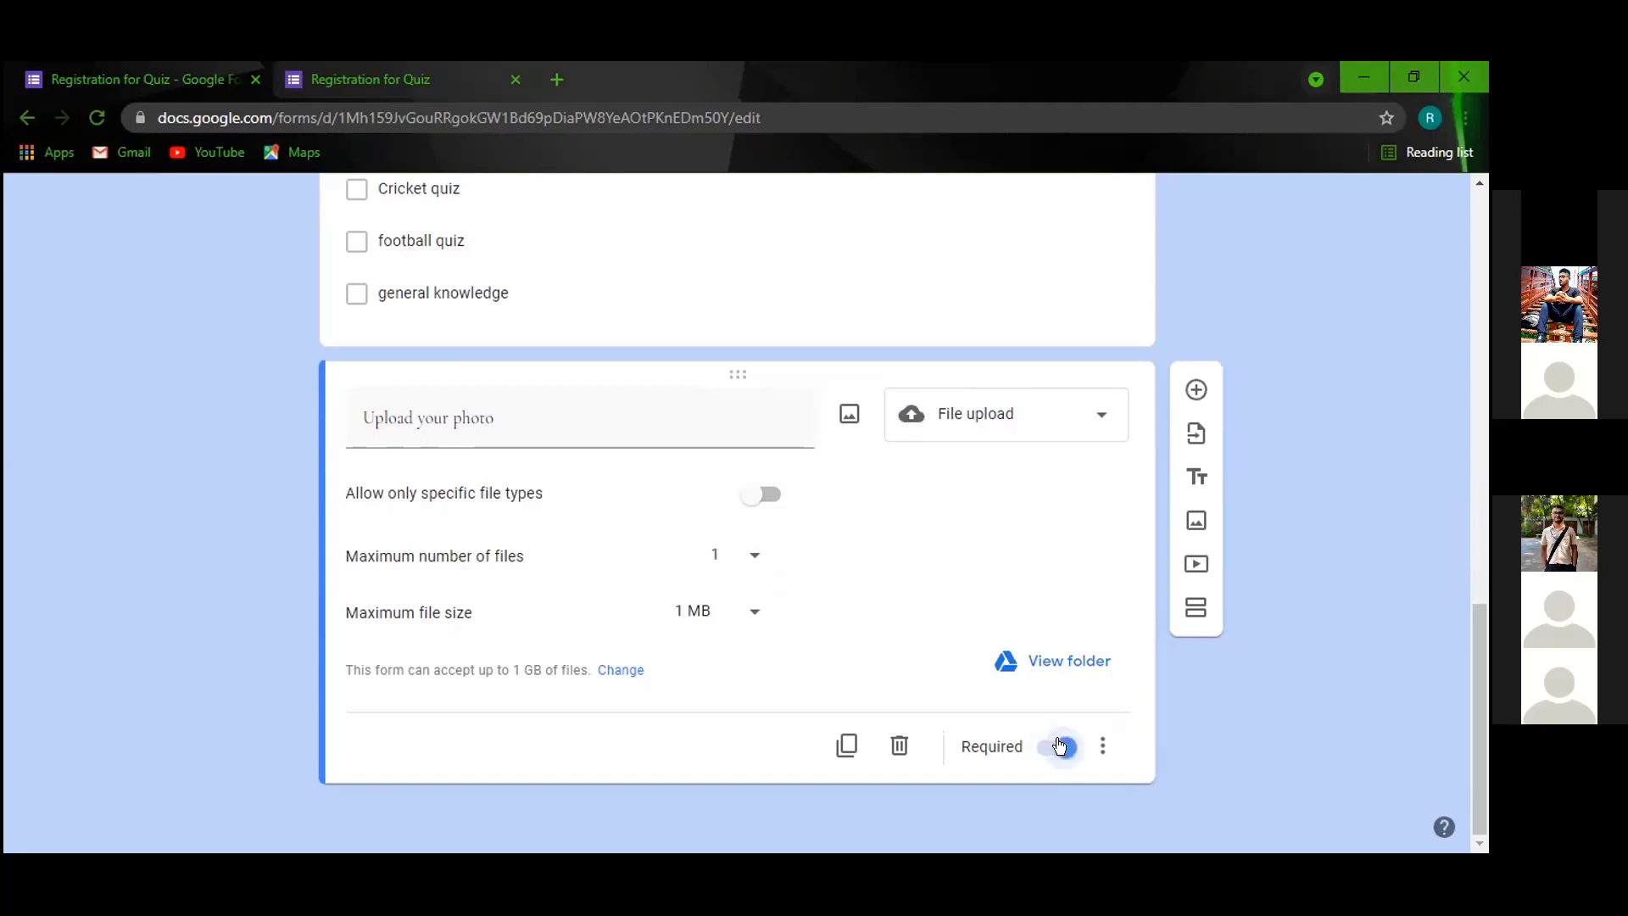
Add a question titled 'Persent address' and make it a Paragraph question.
left_click(1195, 391)
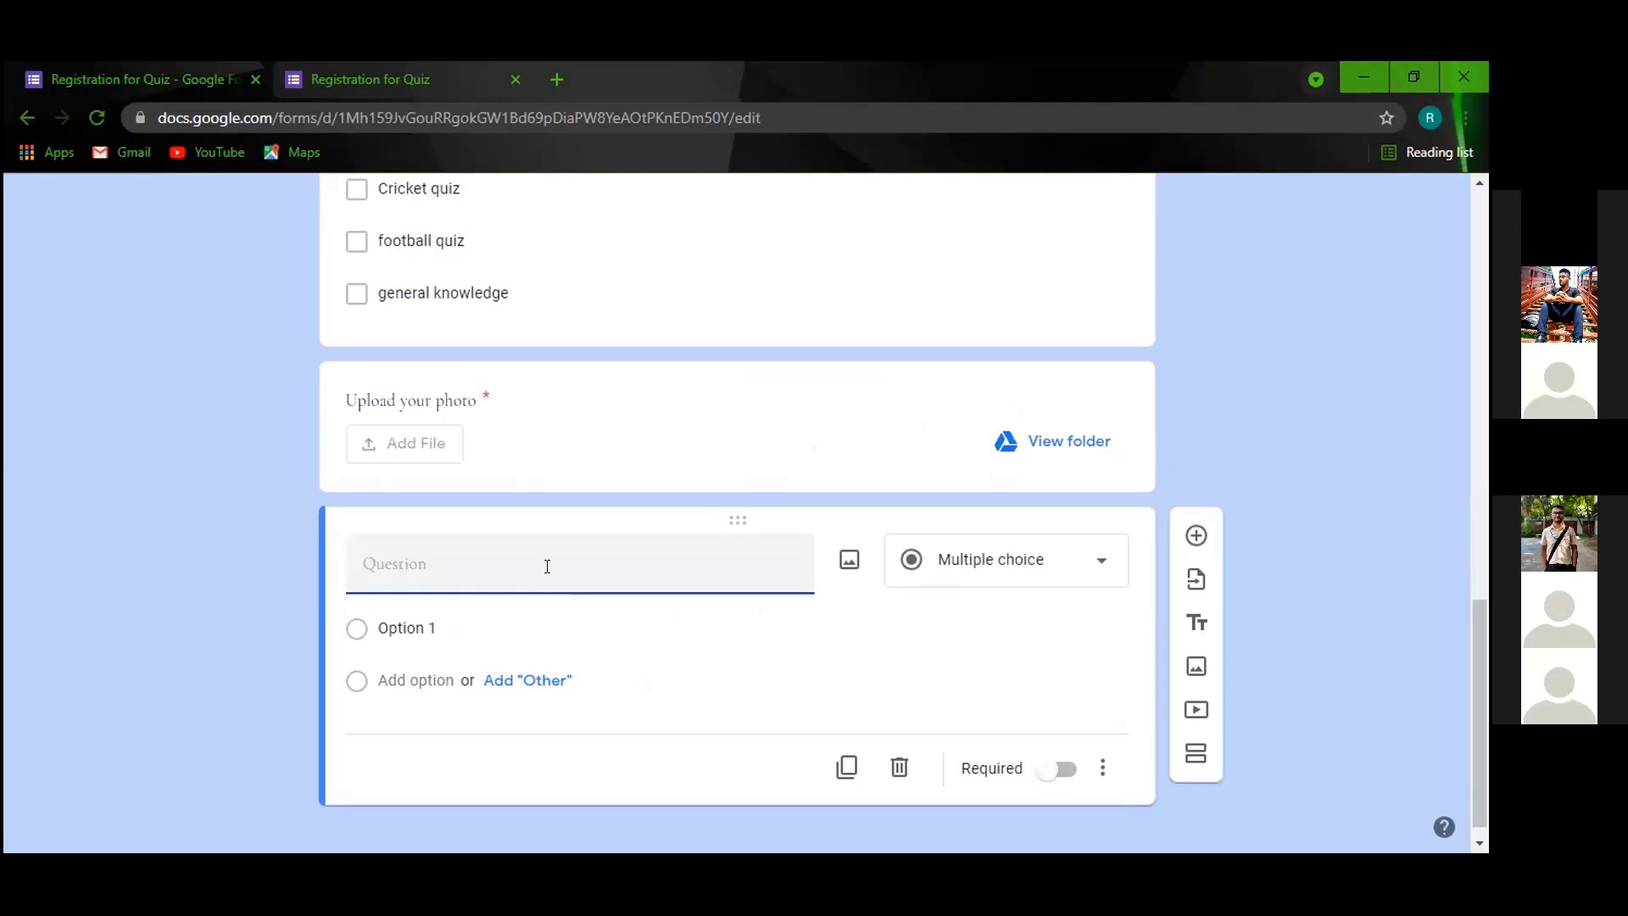
type("Persent address")
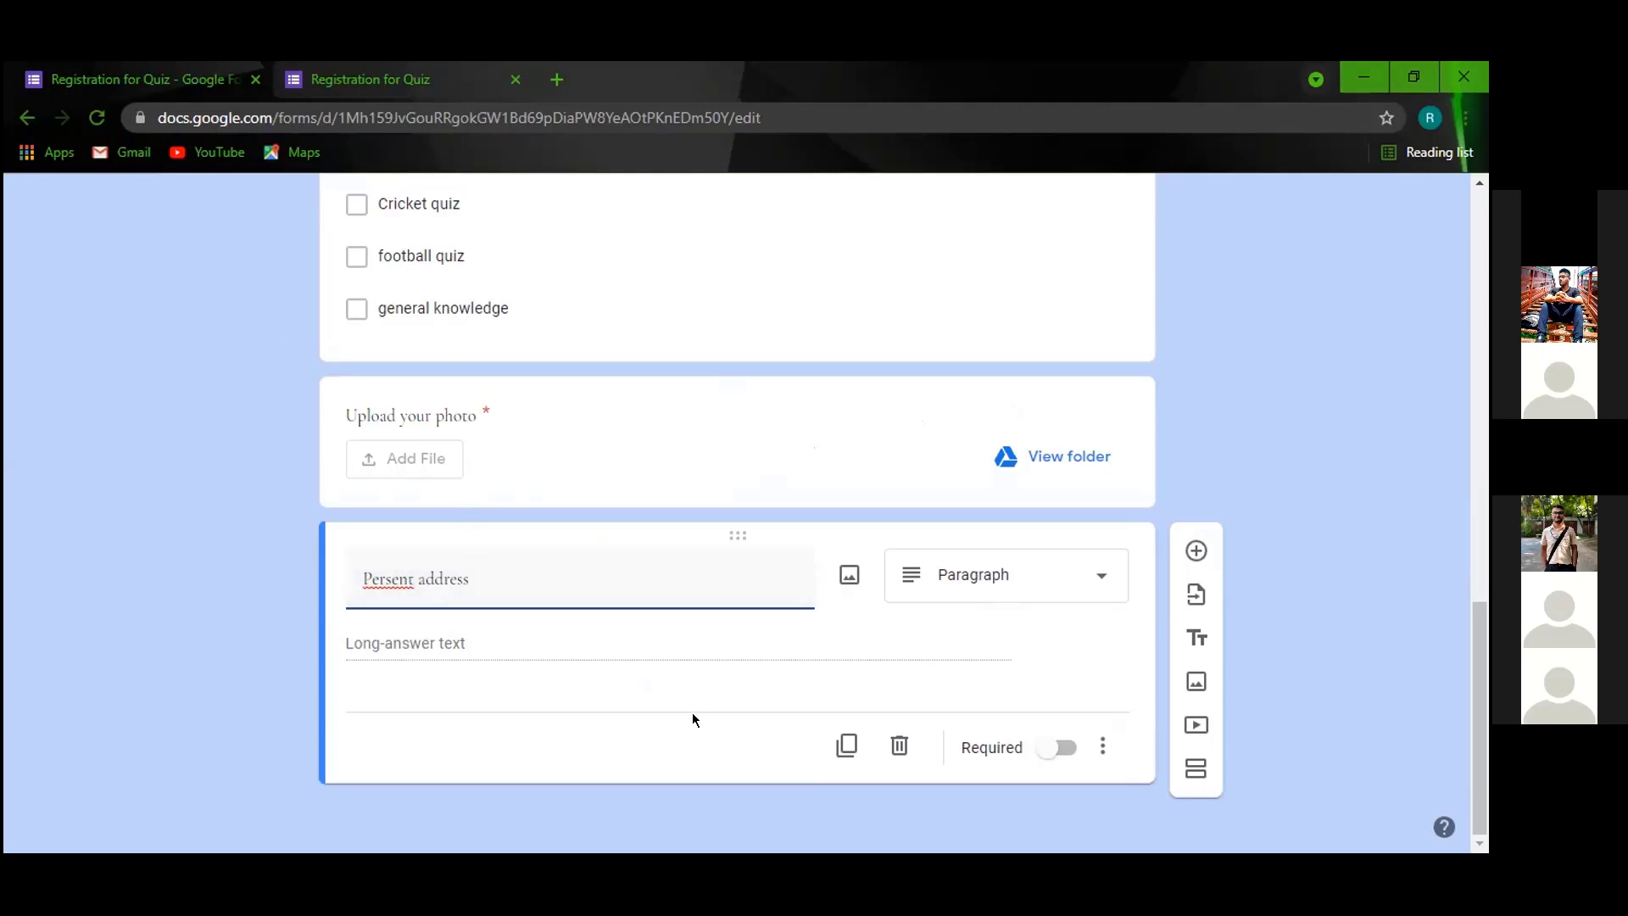
left_click(384, 573)
left_click(1096, 574)
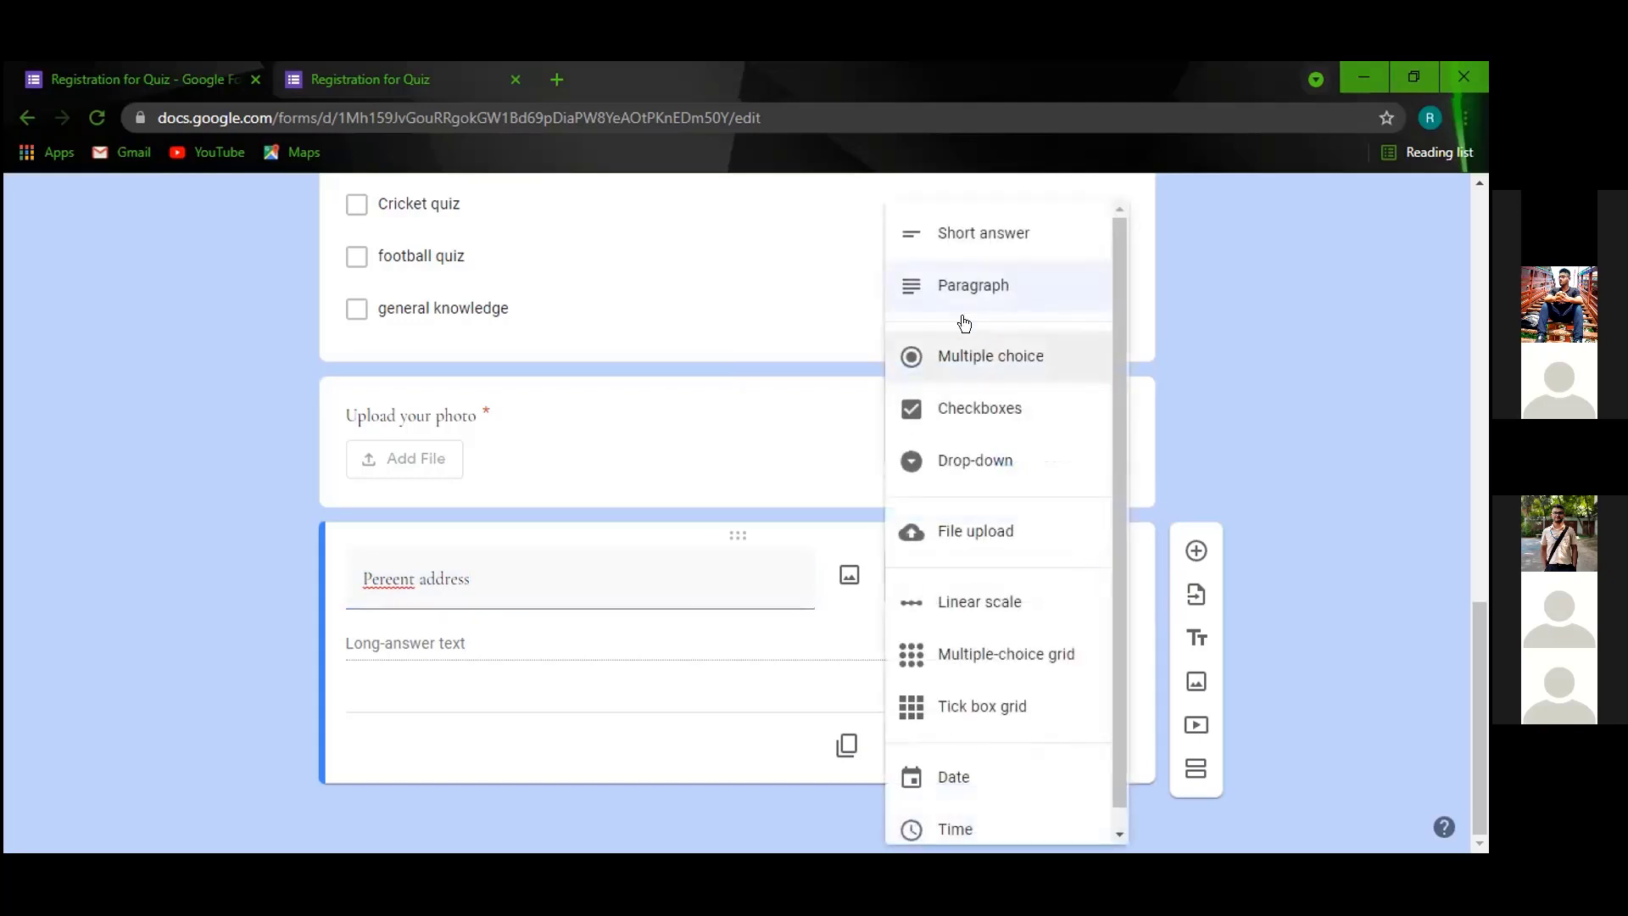
left_click(950, 282)
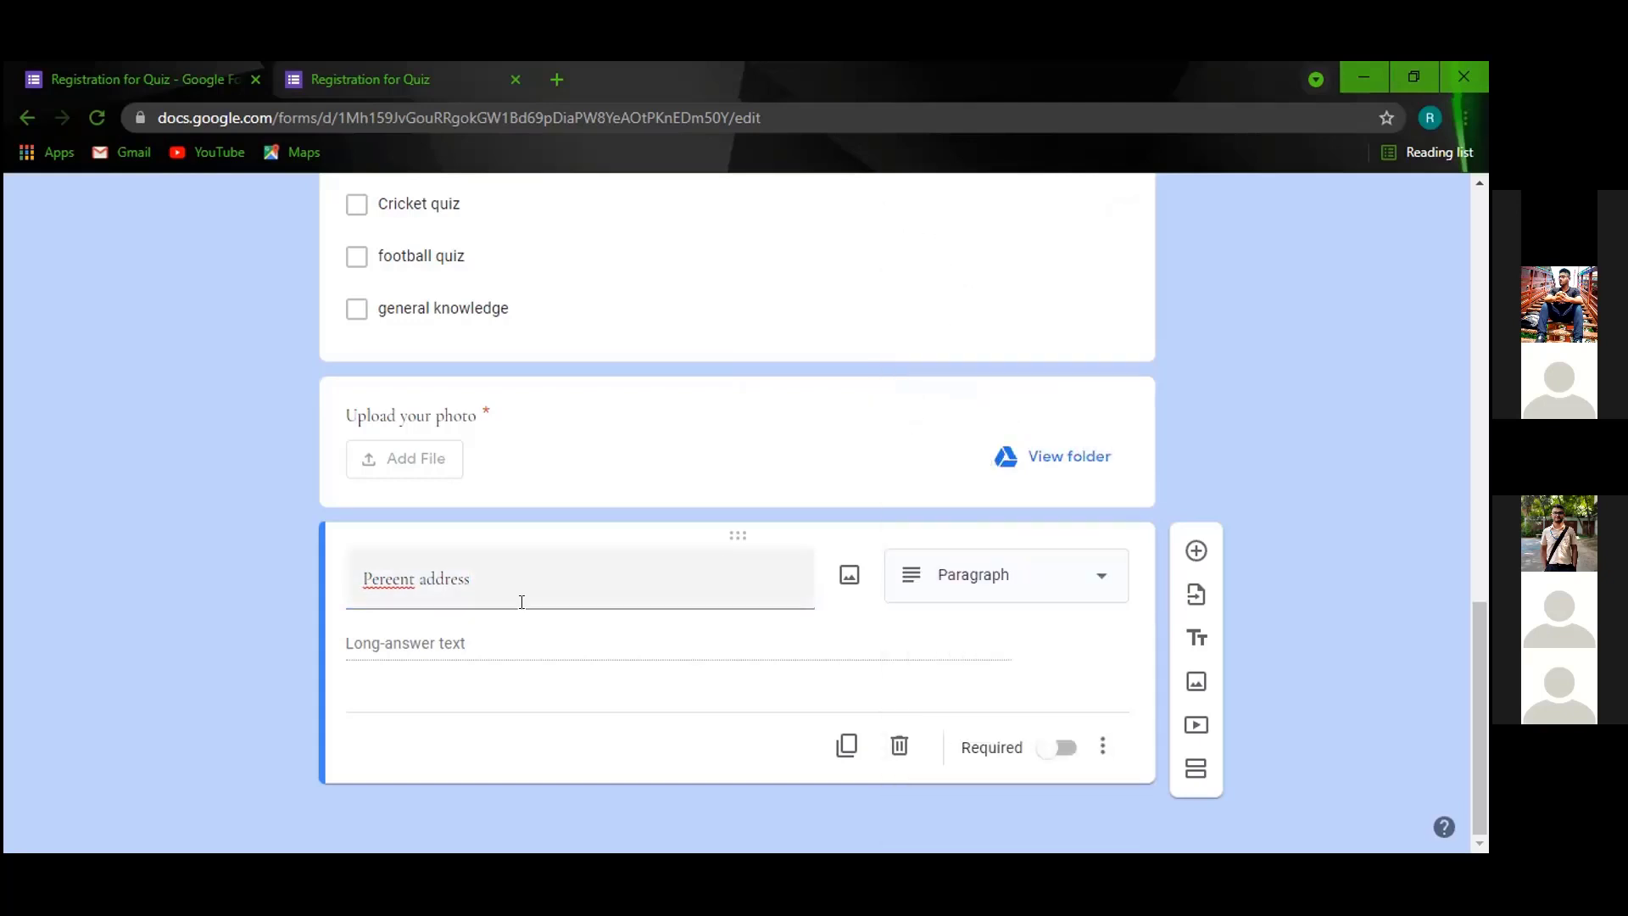
Fix the title's spelling by replacing the mistyped letter after 'Pe' with 'res'.
triple_click(389, 584)
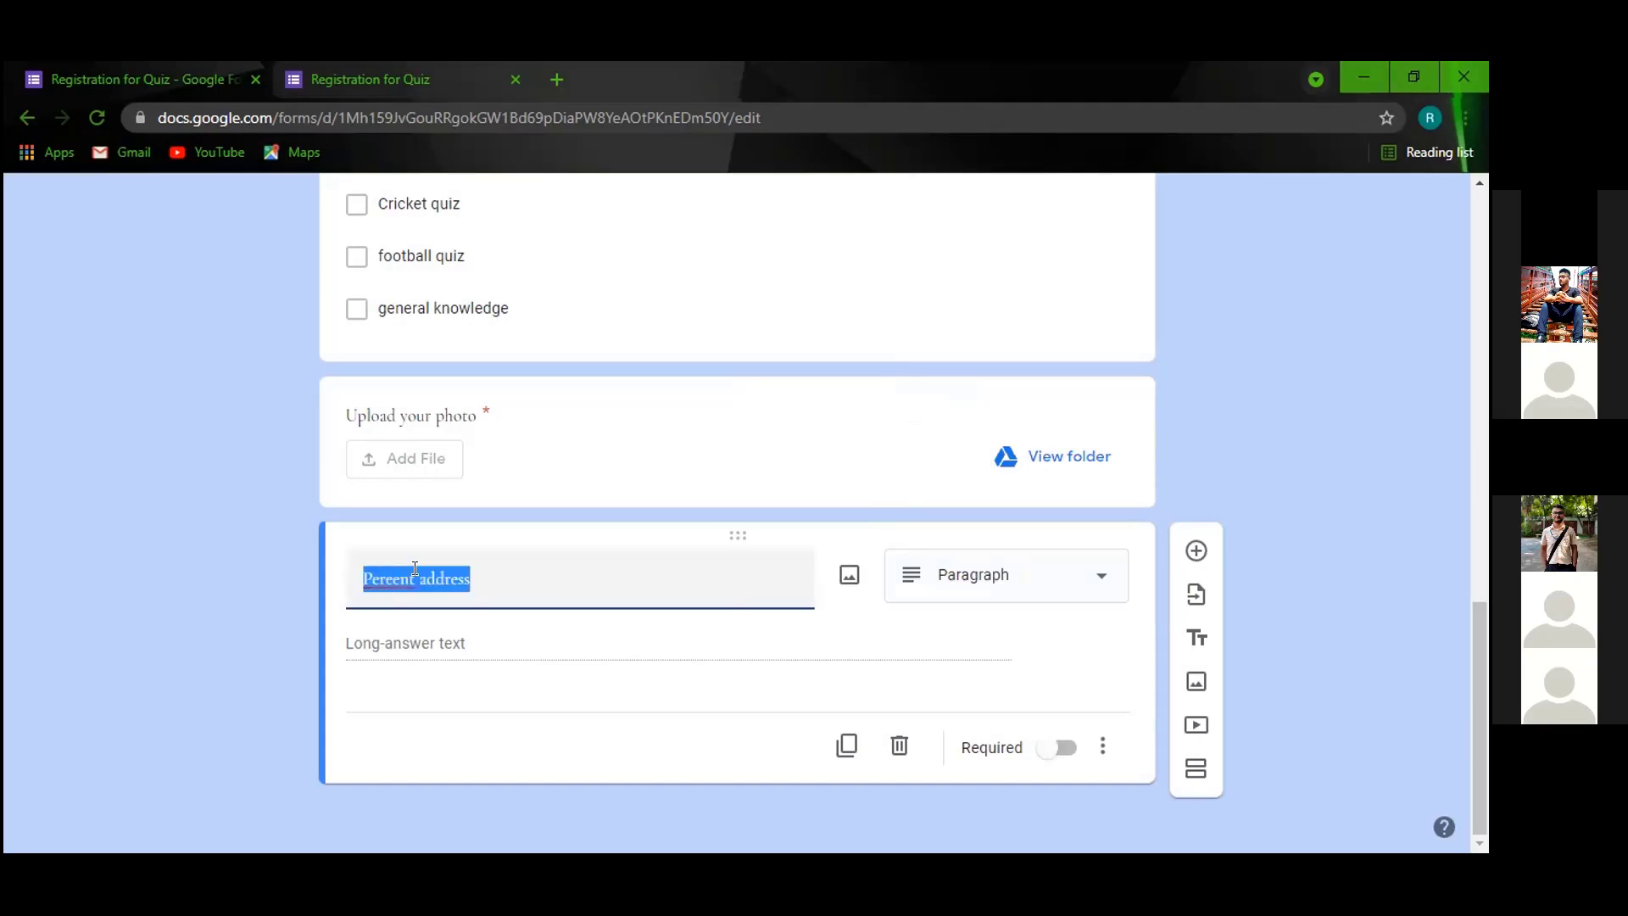
left_click(416, 580)
left_click(381, 577)
key("BackSpace")
key("BackSpace")
type("res")
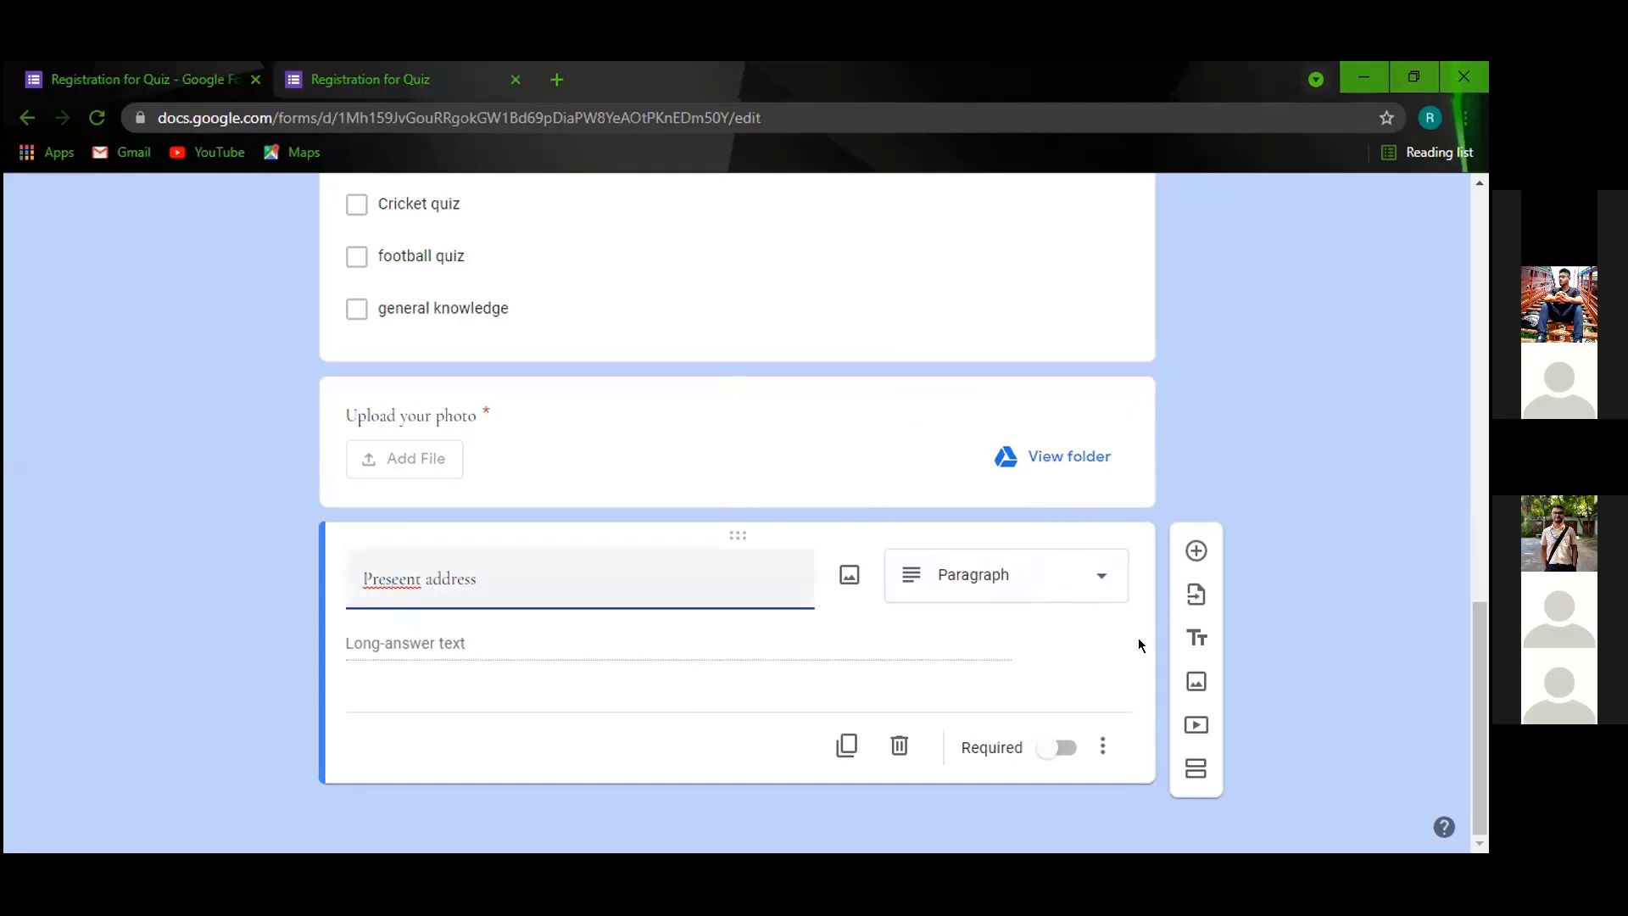
left_click(1087, 577)
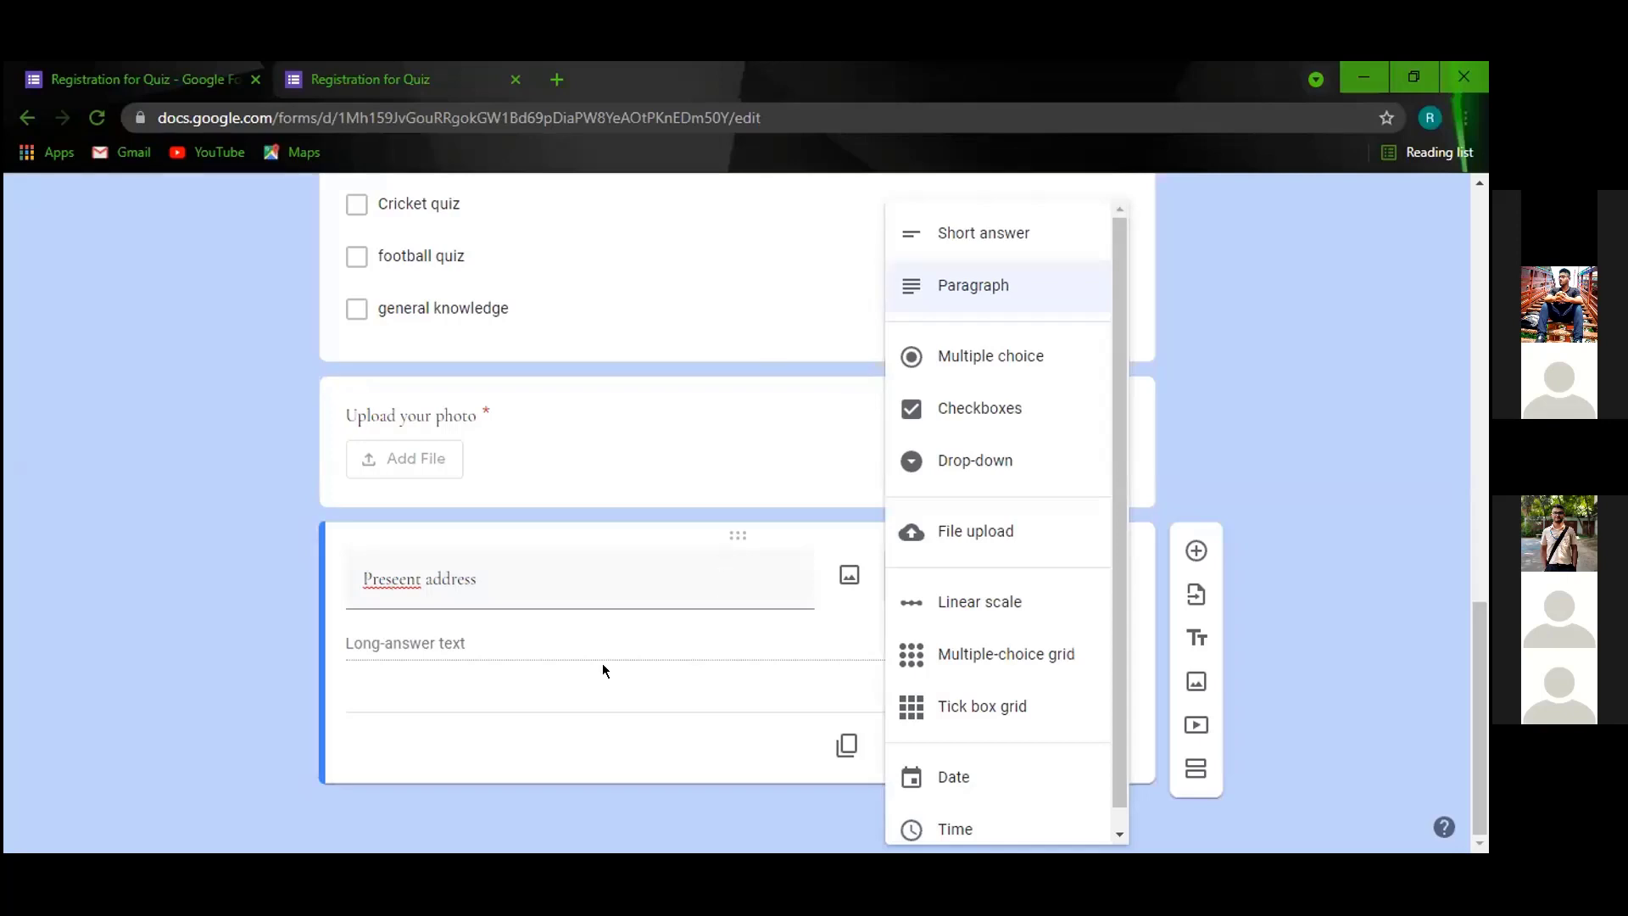
left_click(1226, 329)
Add another blank question below the address question.
scroll(888, 367, "up", 15)
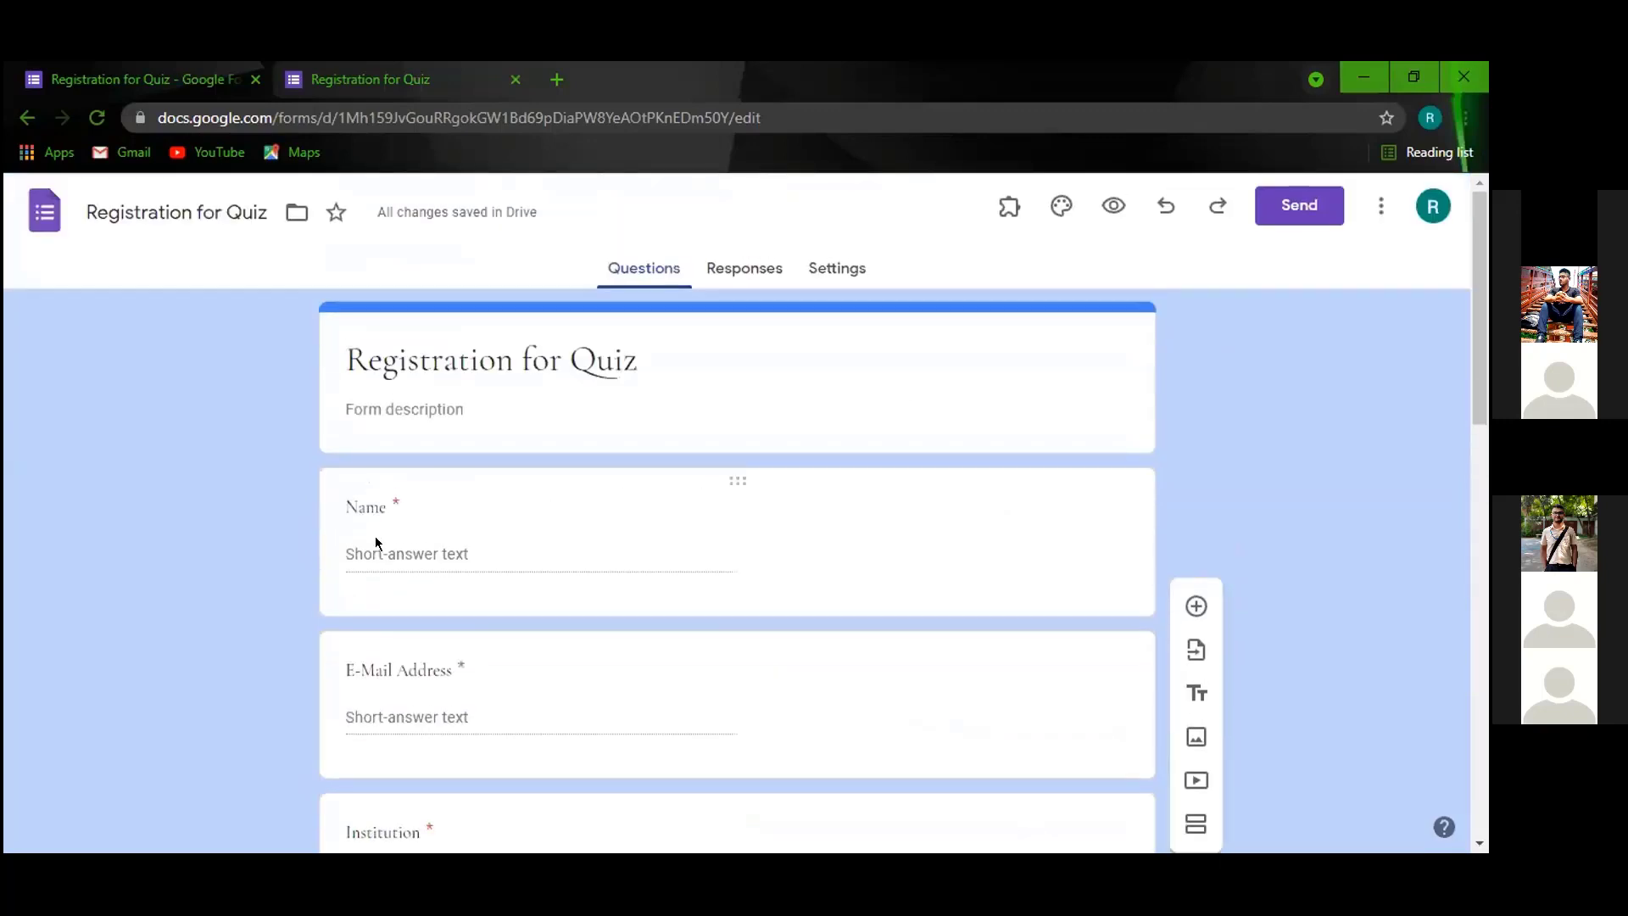
scroll(629, 528, "down", 15)
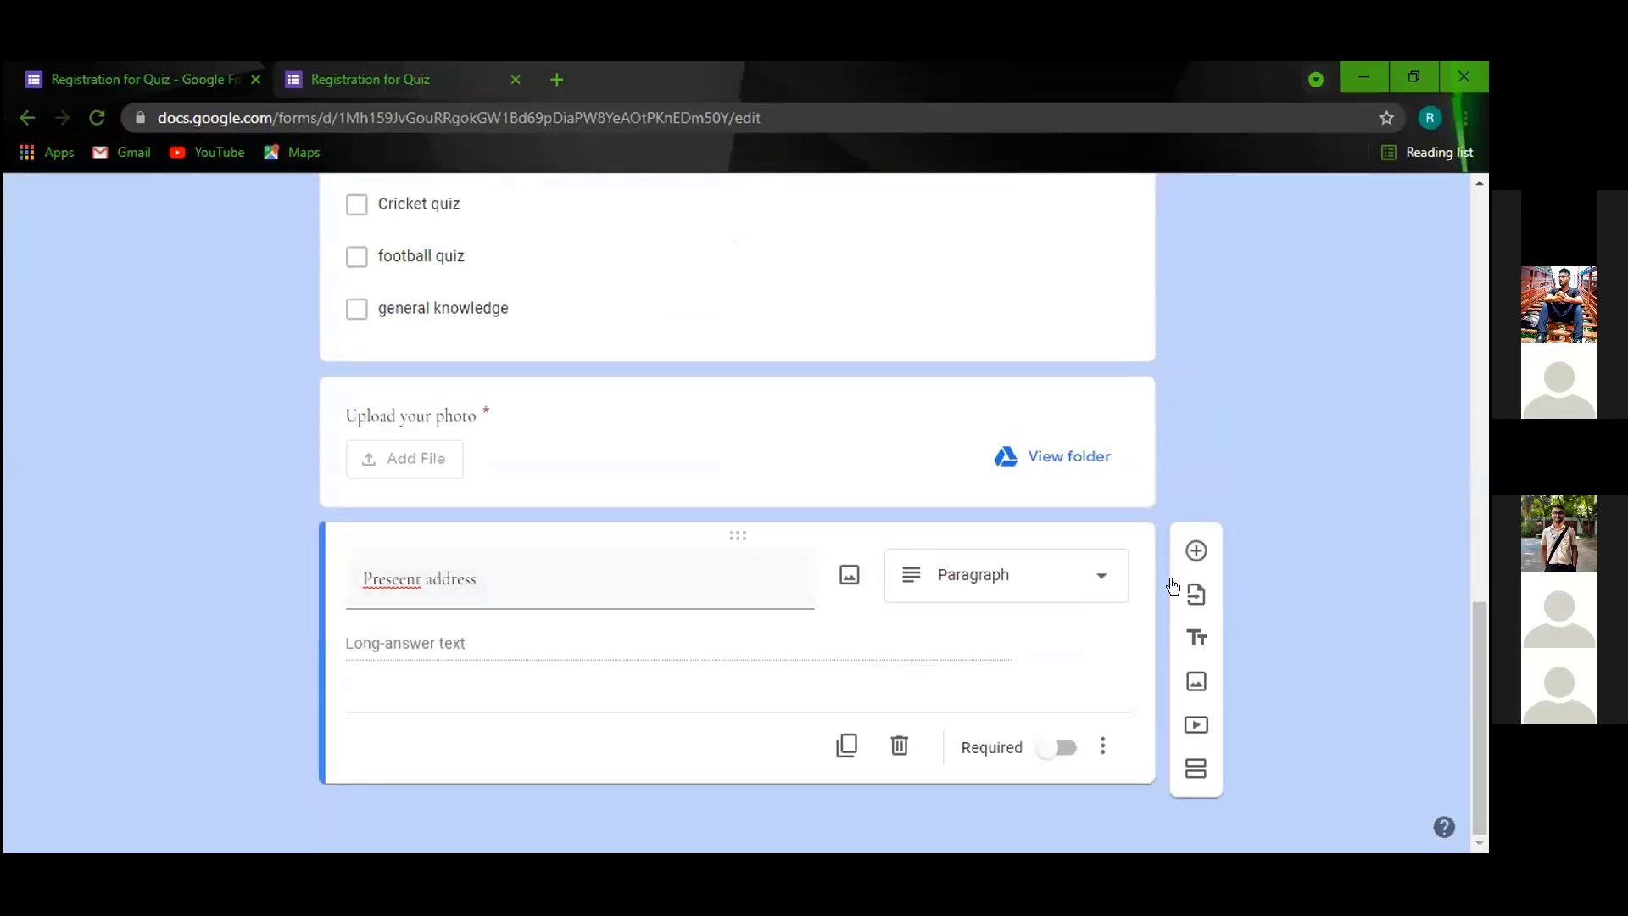
left_click(1181, 556)
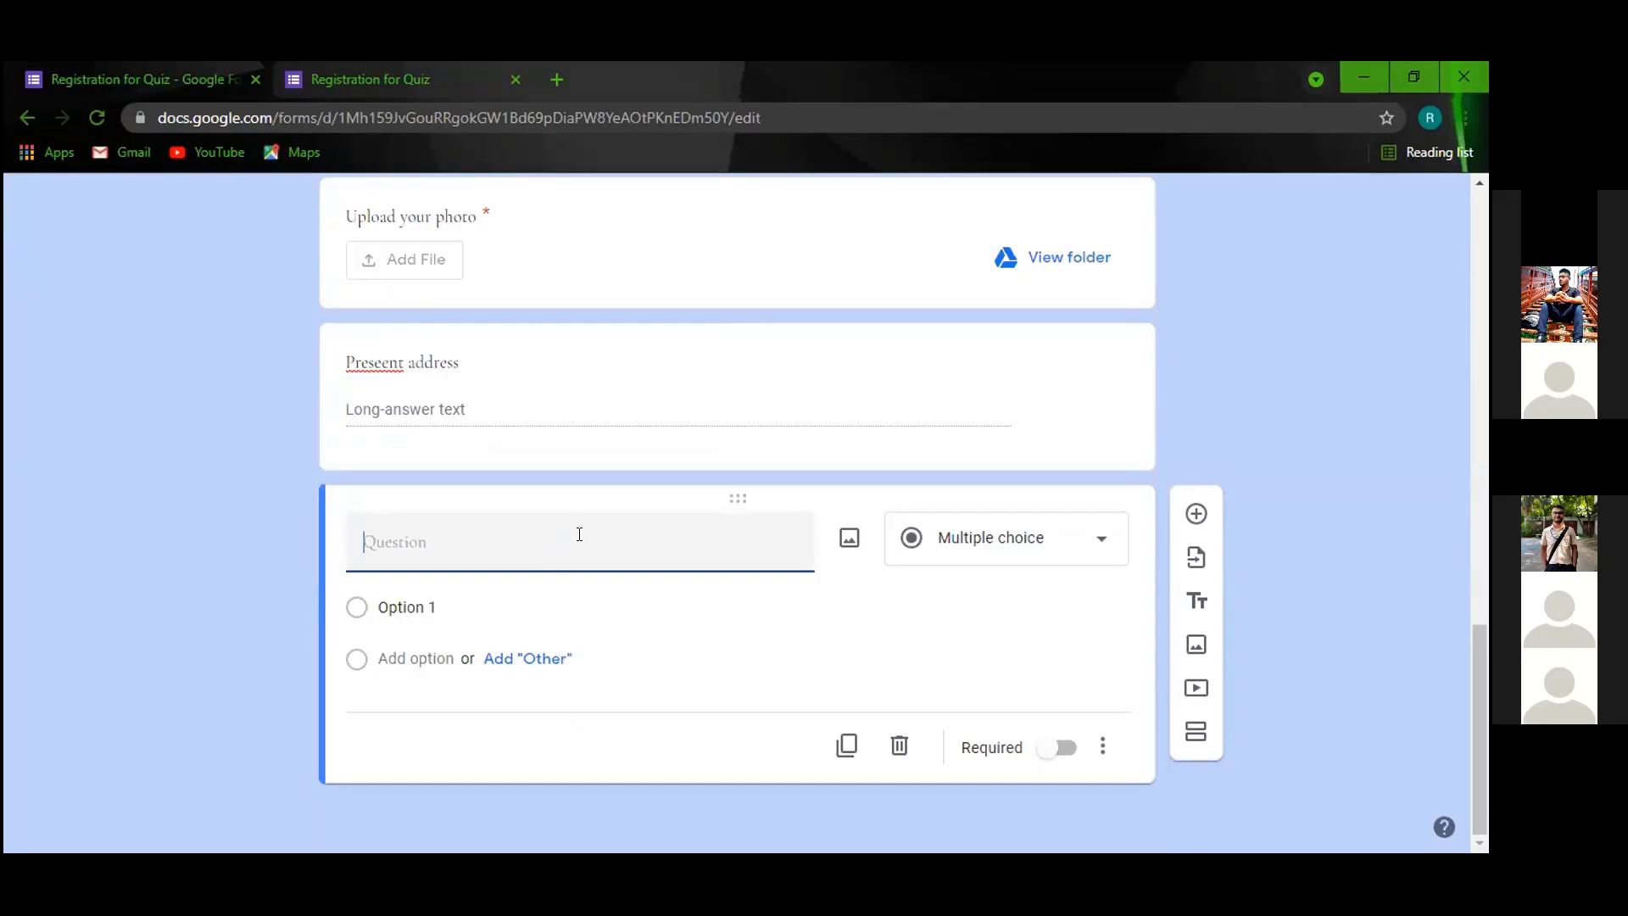
Title the new question 'FB id' and make it a Short answer question.
type("FB id")
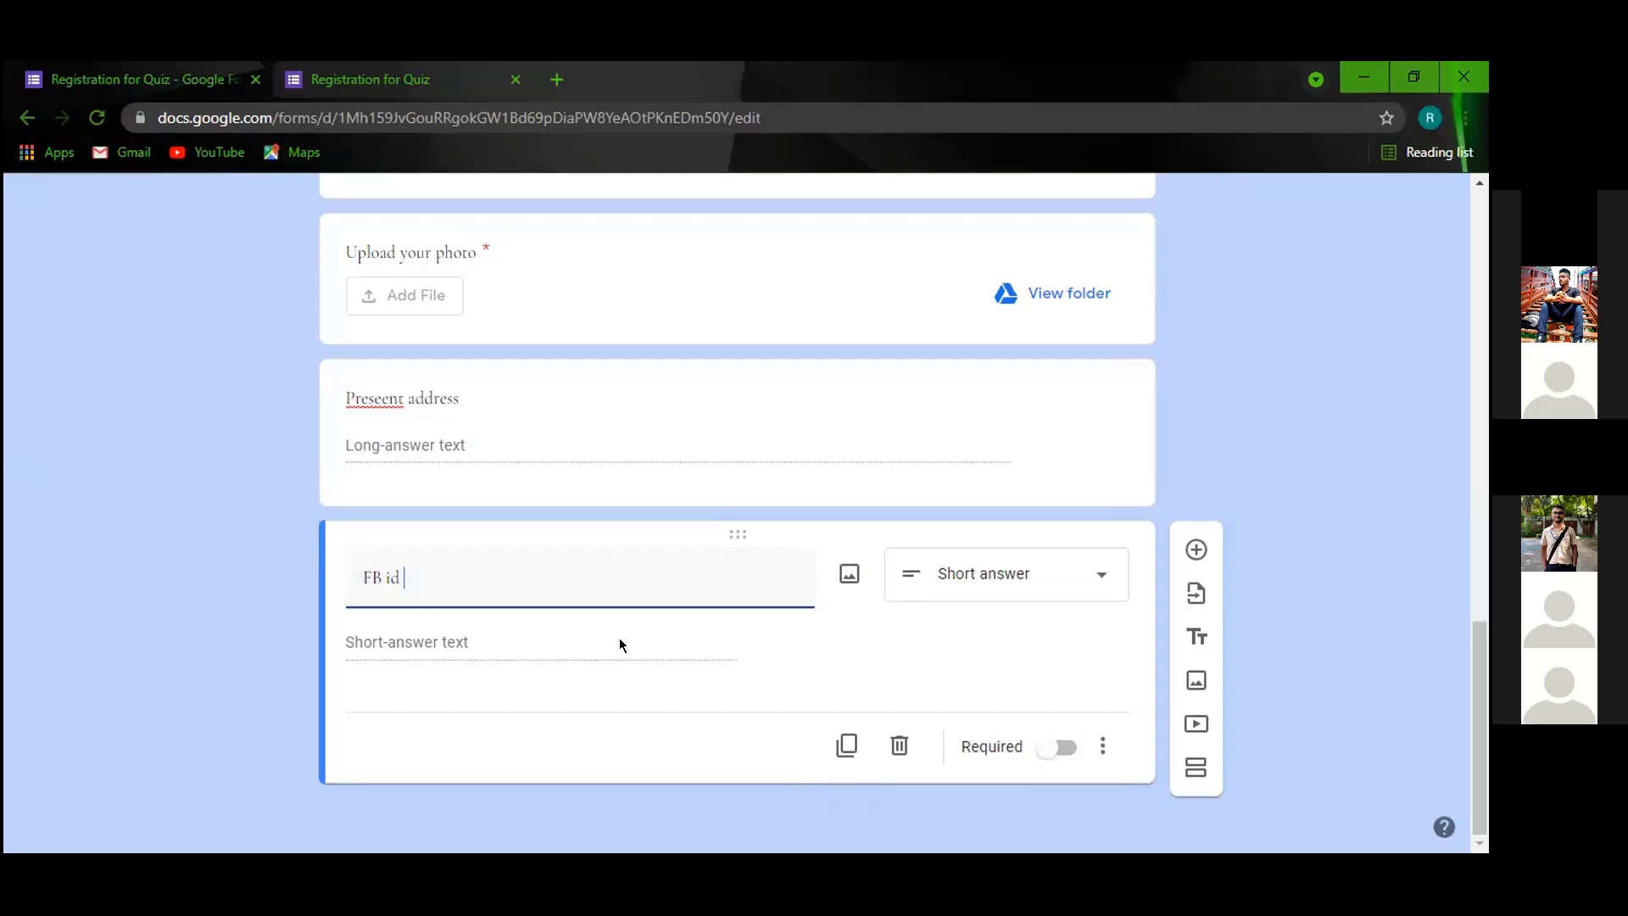
left_click(1101, 747)
left_click(1060, 683)
left_click(1100, 746)
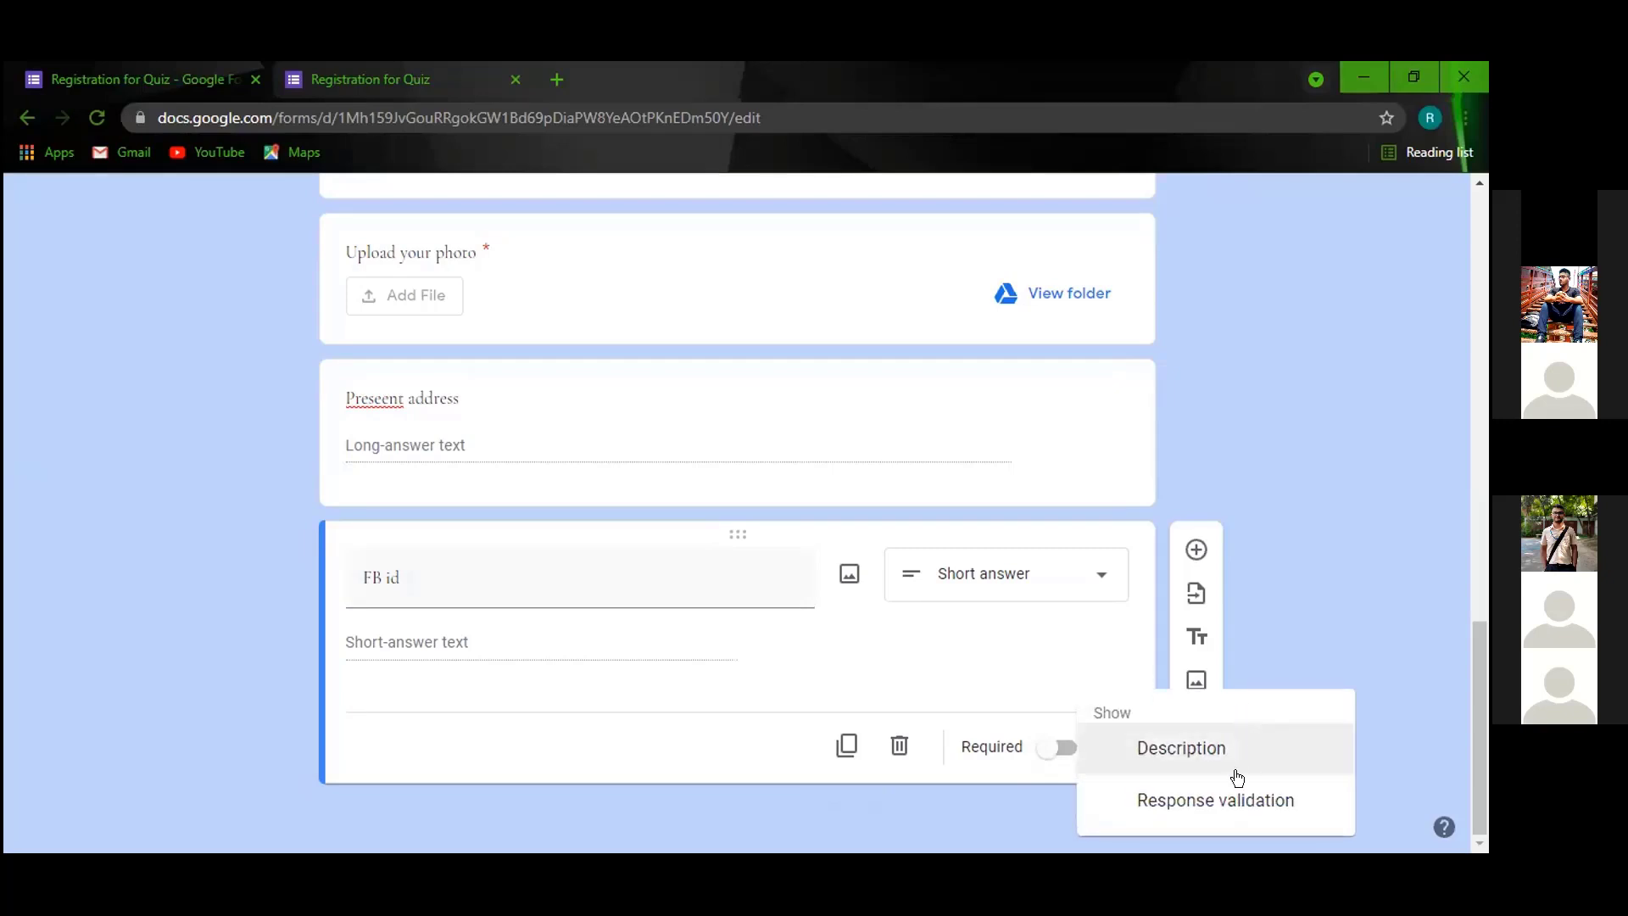
Make FB id required with Text–URL response validation, then add another question below.
left_click(1223, 797)
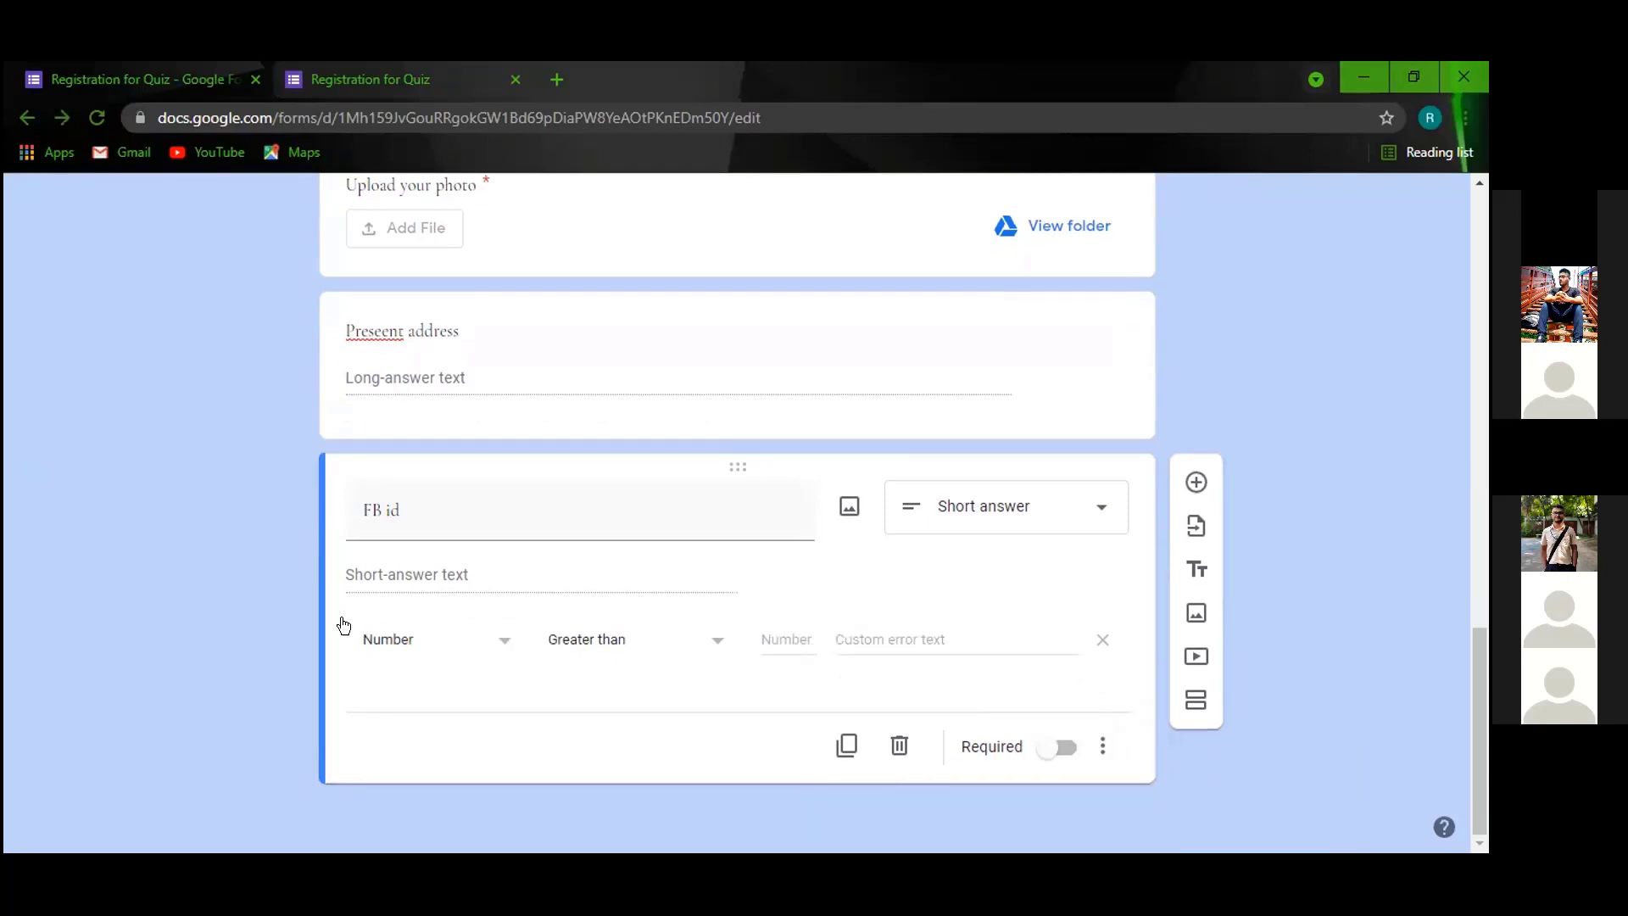
left_click(494, 649)
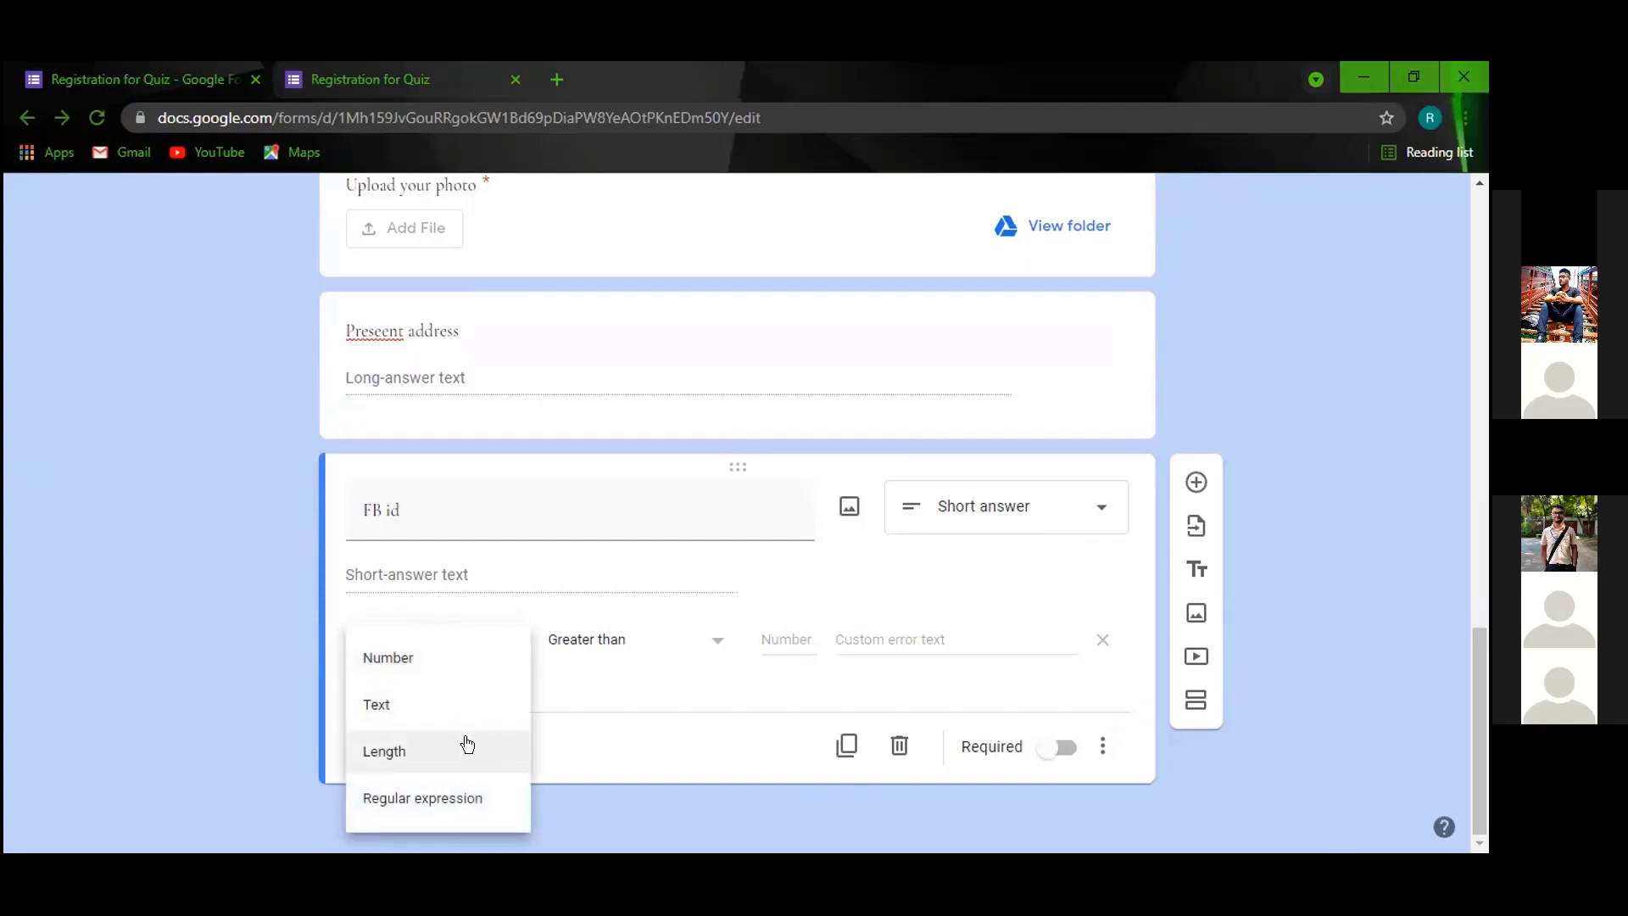
left_click(430, 704)
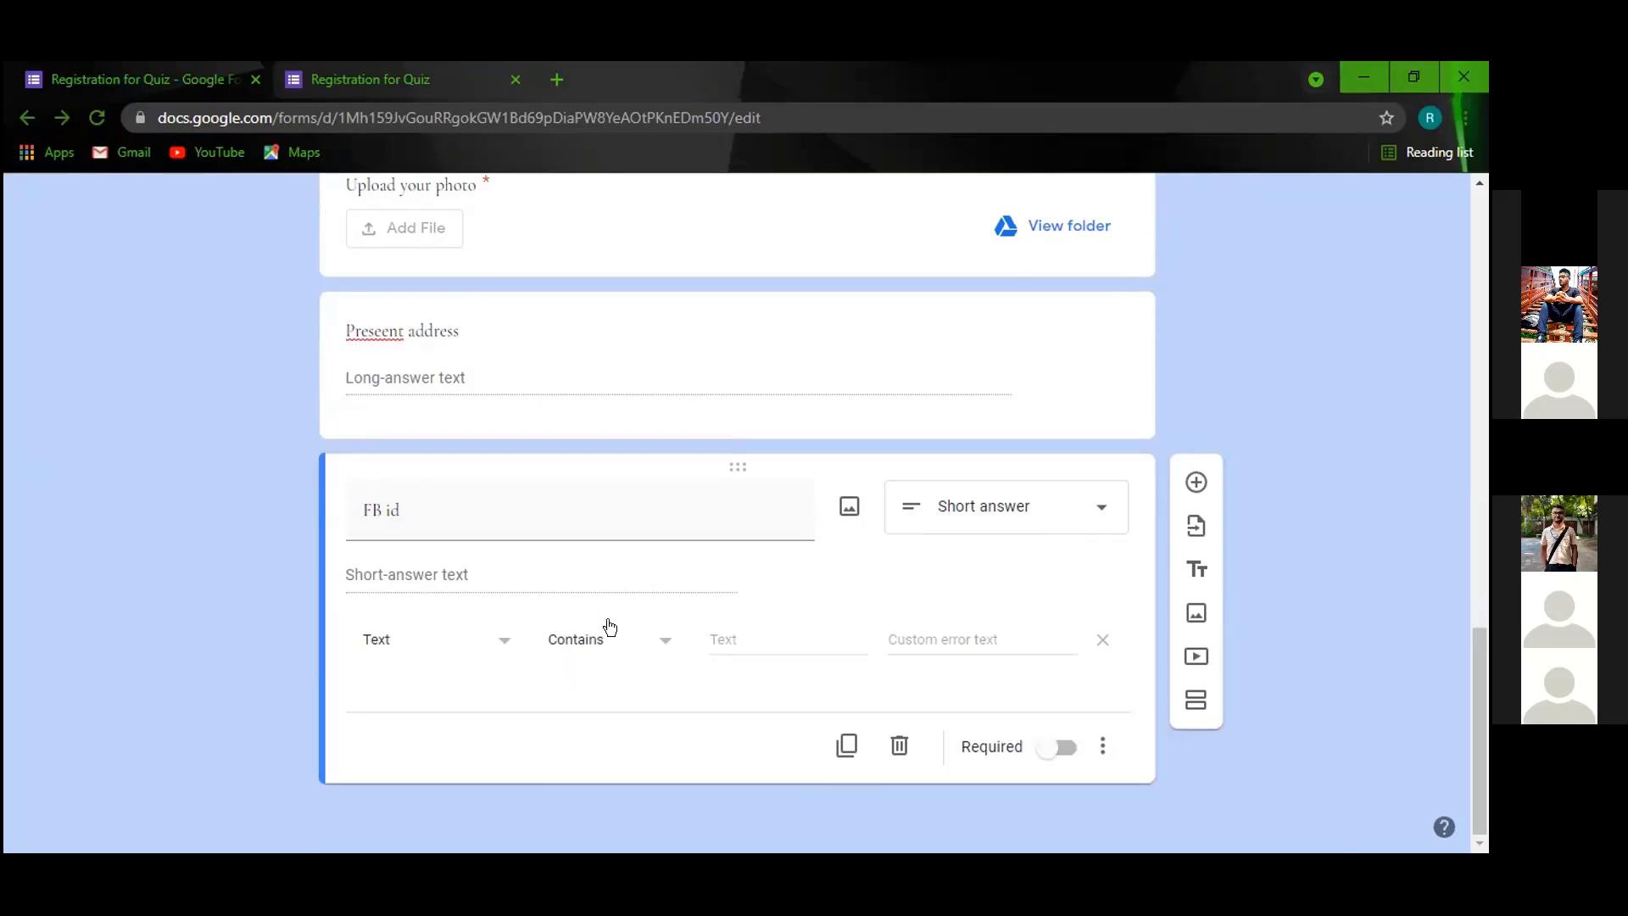
left_click(658, 640)
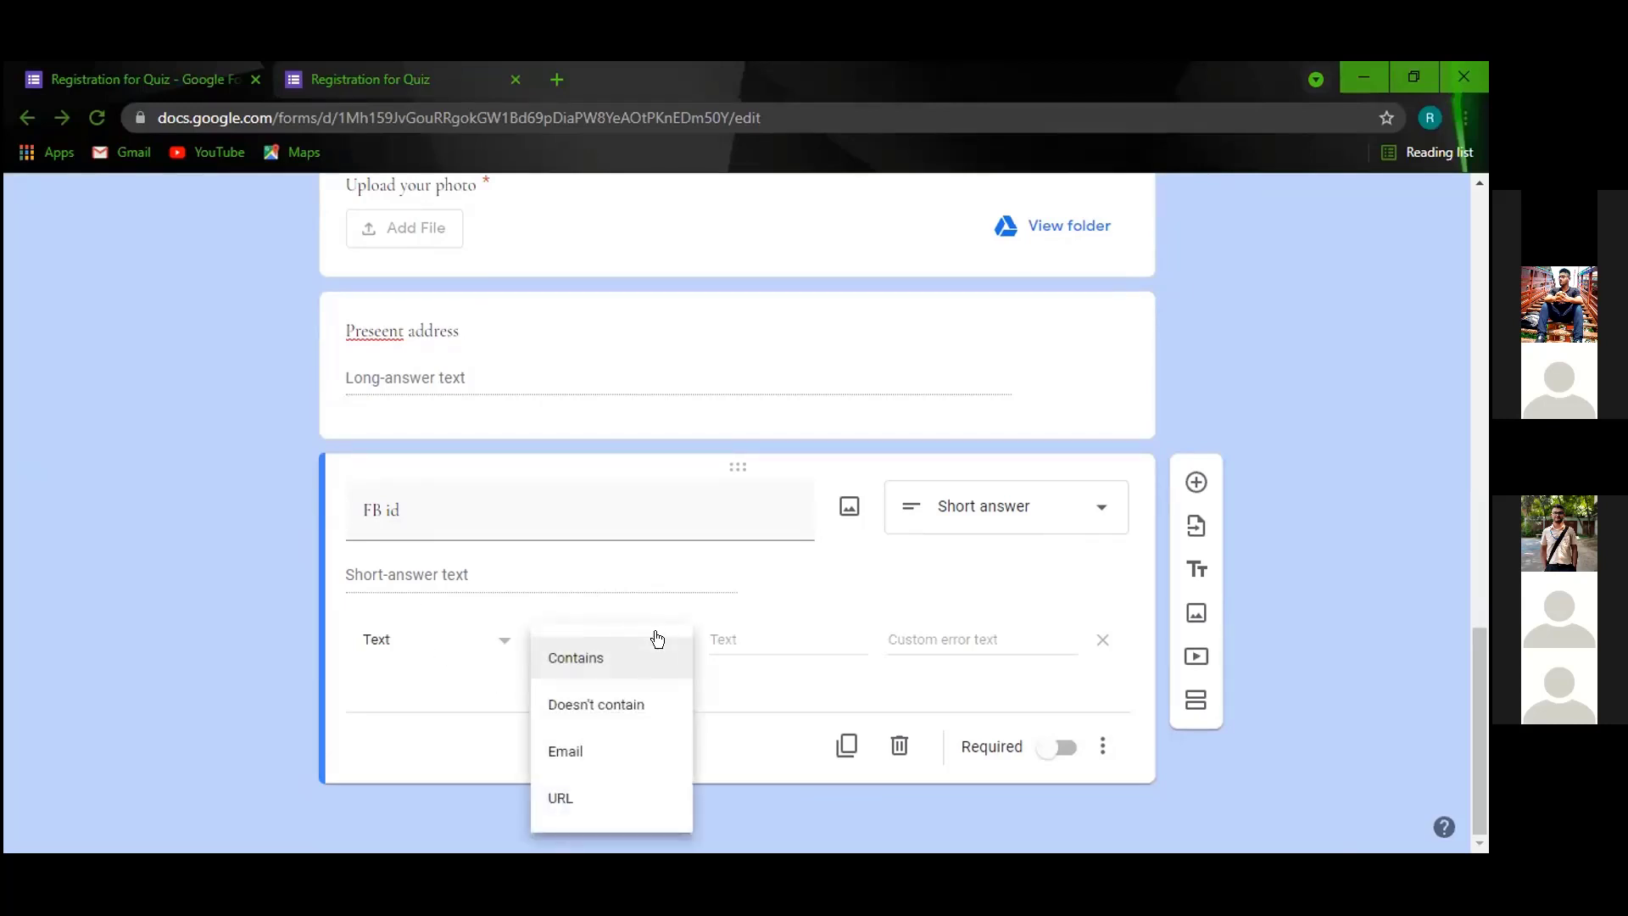
left_click(577, 800)
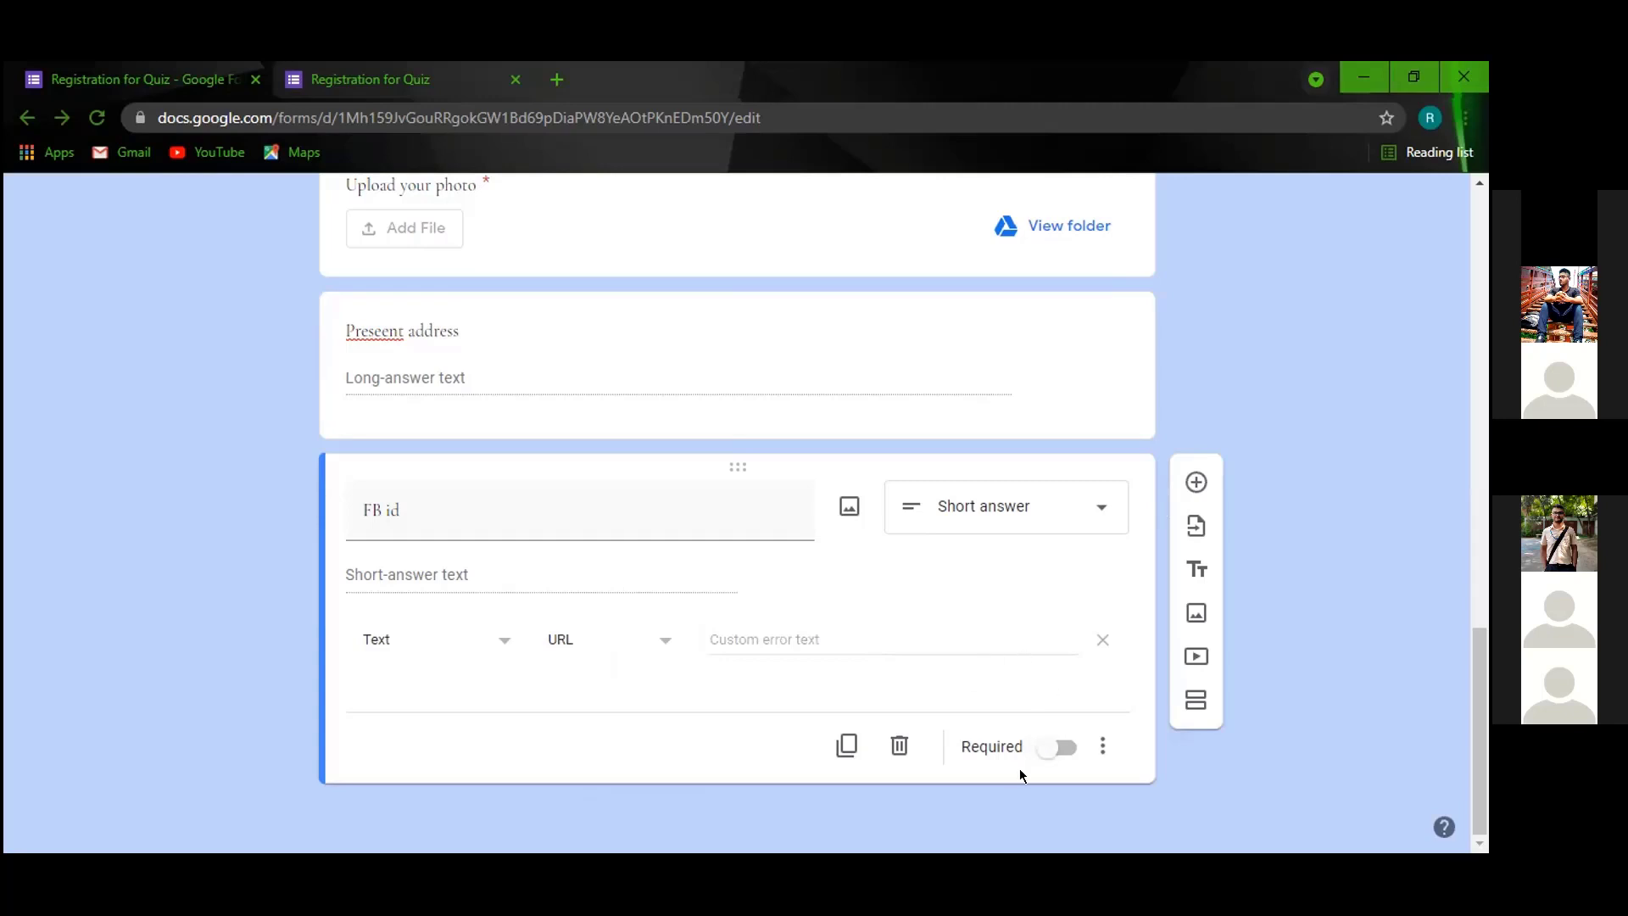
left_click(1046, 745)
left_click(1196, 482)
Keep the new question below FB id as Multiple choice and switch to the preview tab.
scroll(1074, 429, "up", 20)
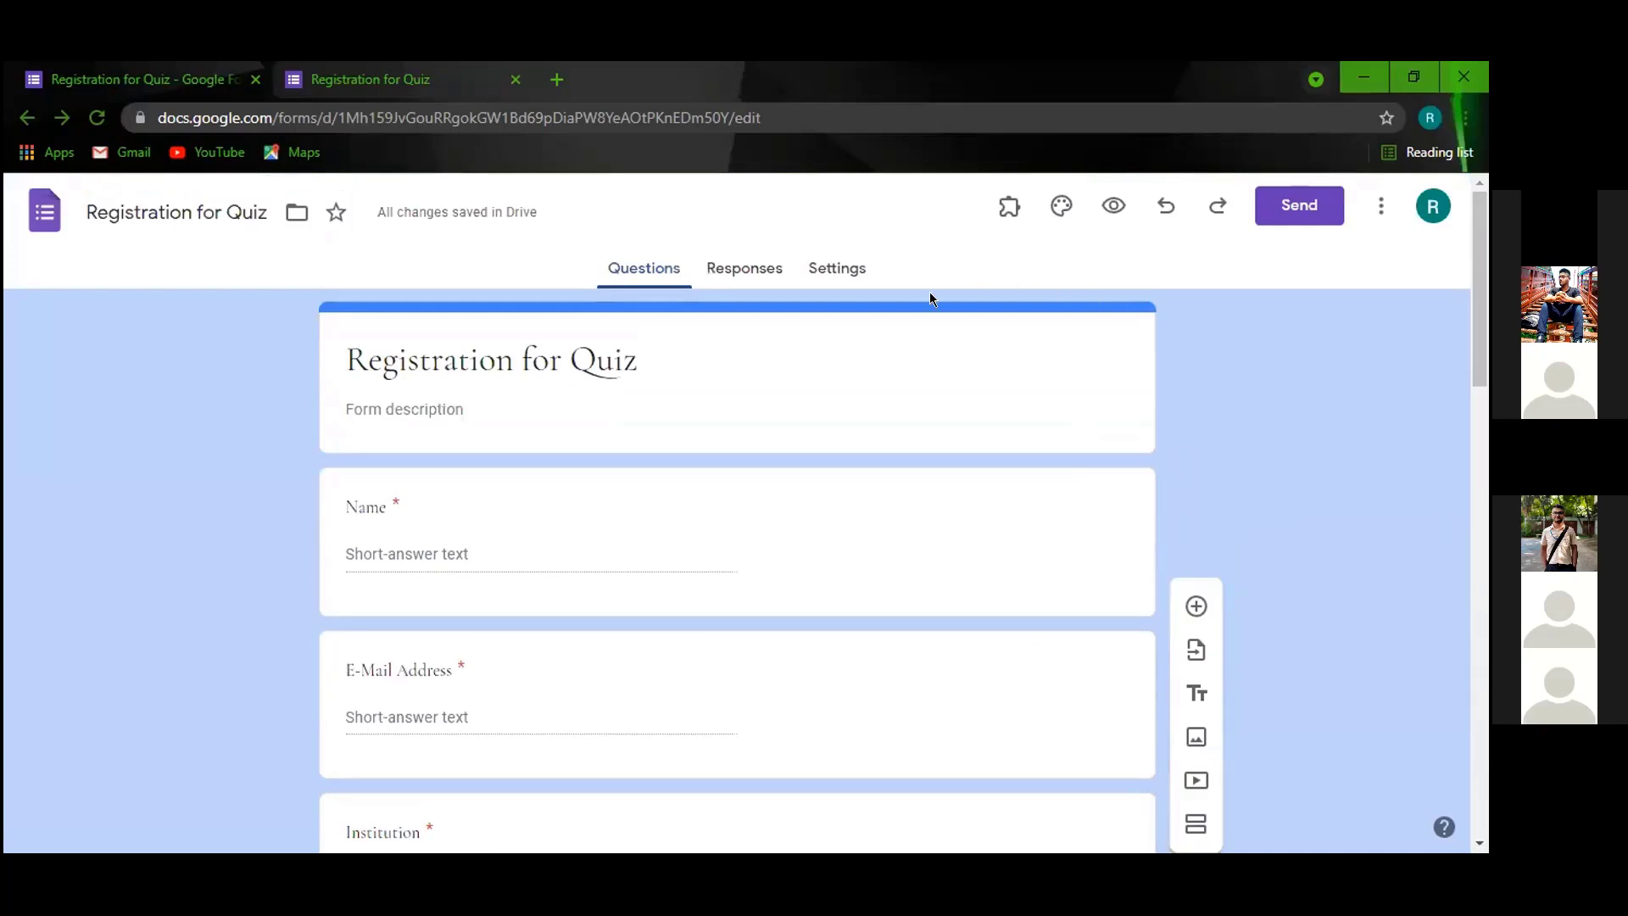
scroll(1108, 382, "down", 20)
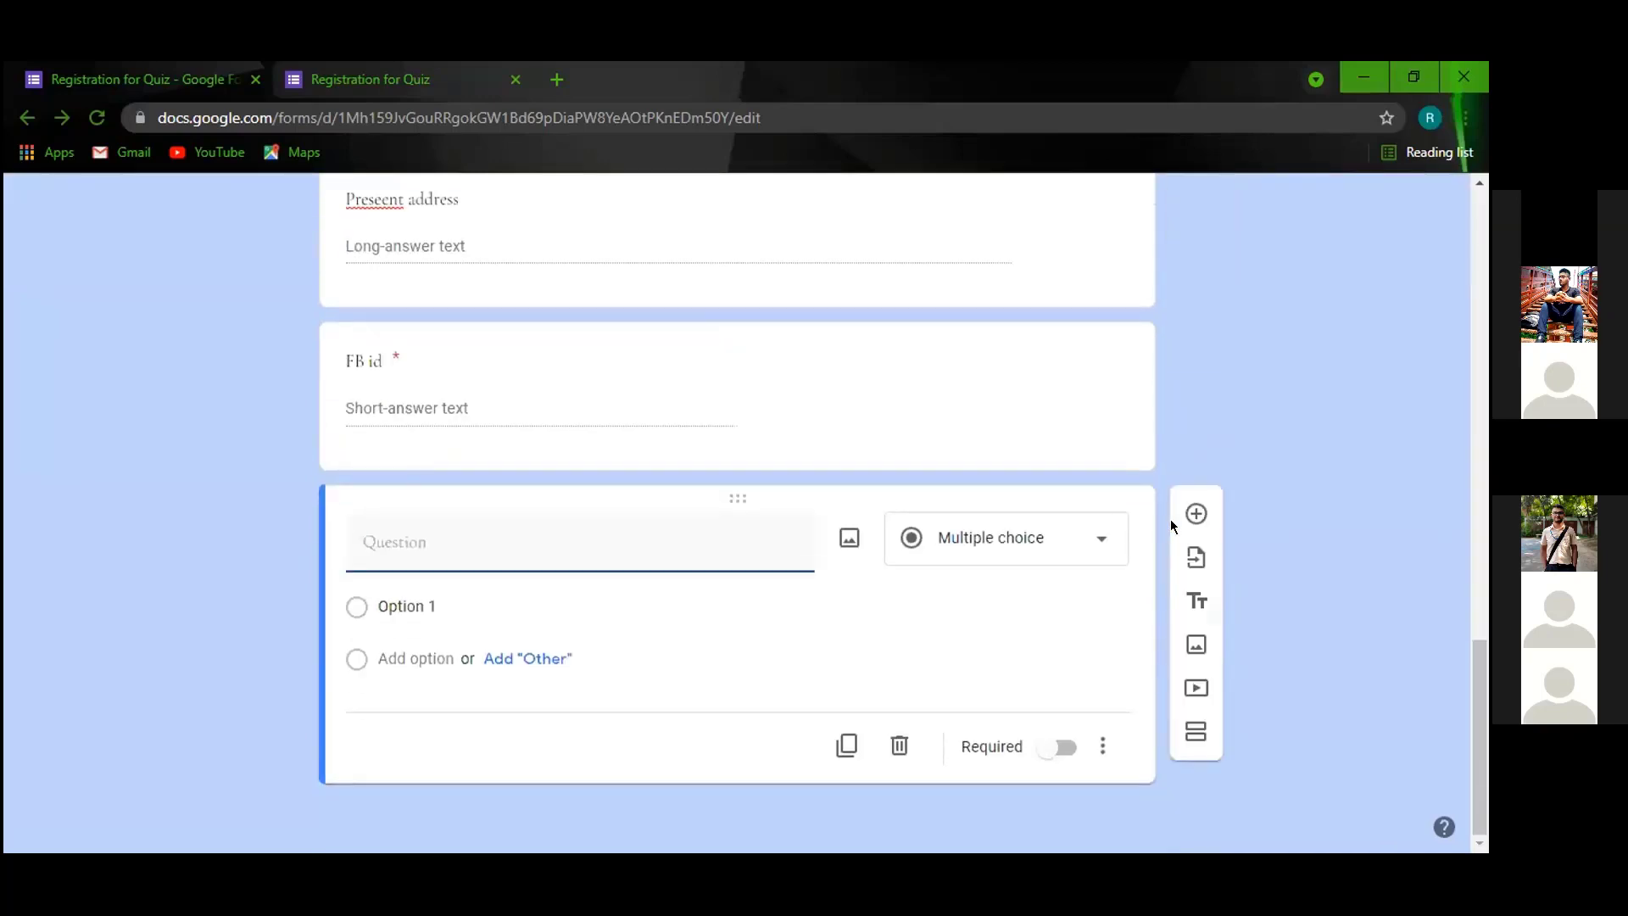
left_click(1060, 538)
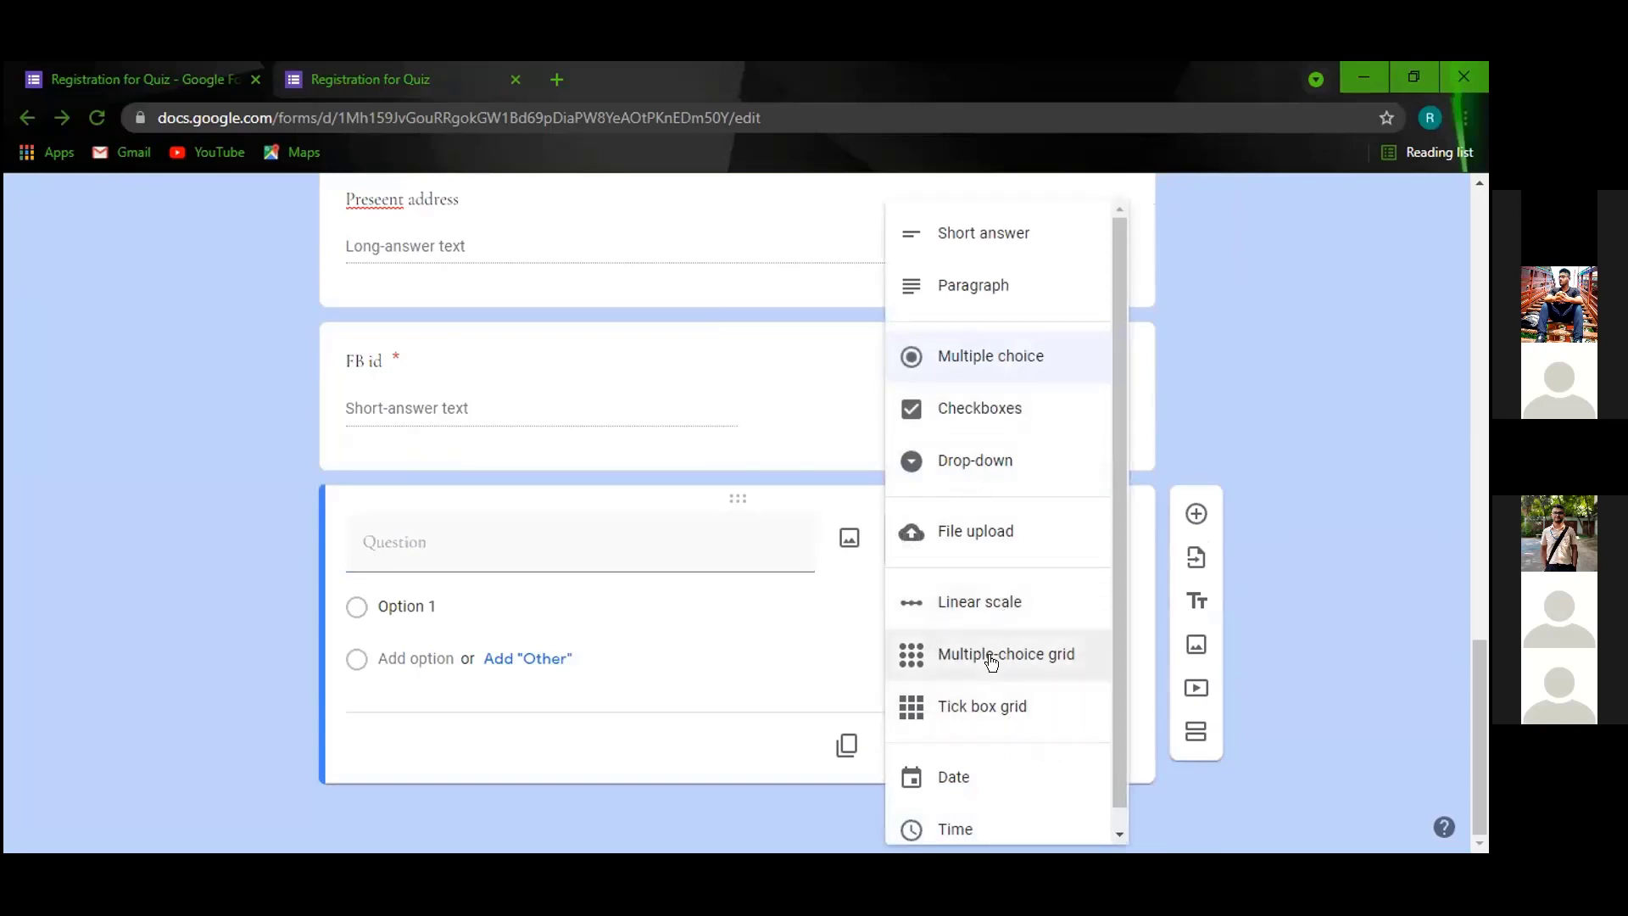
scroll(991, 660, "down", 1)
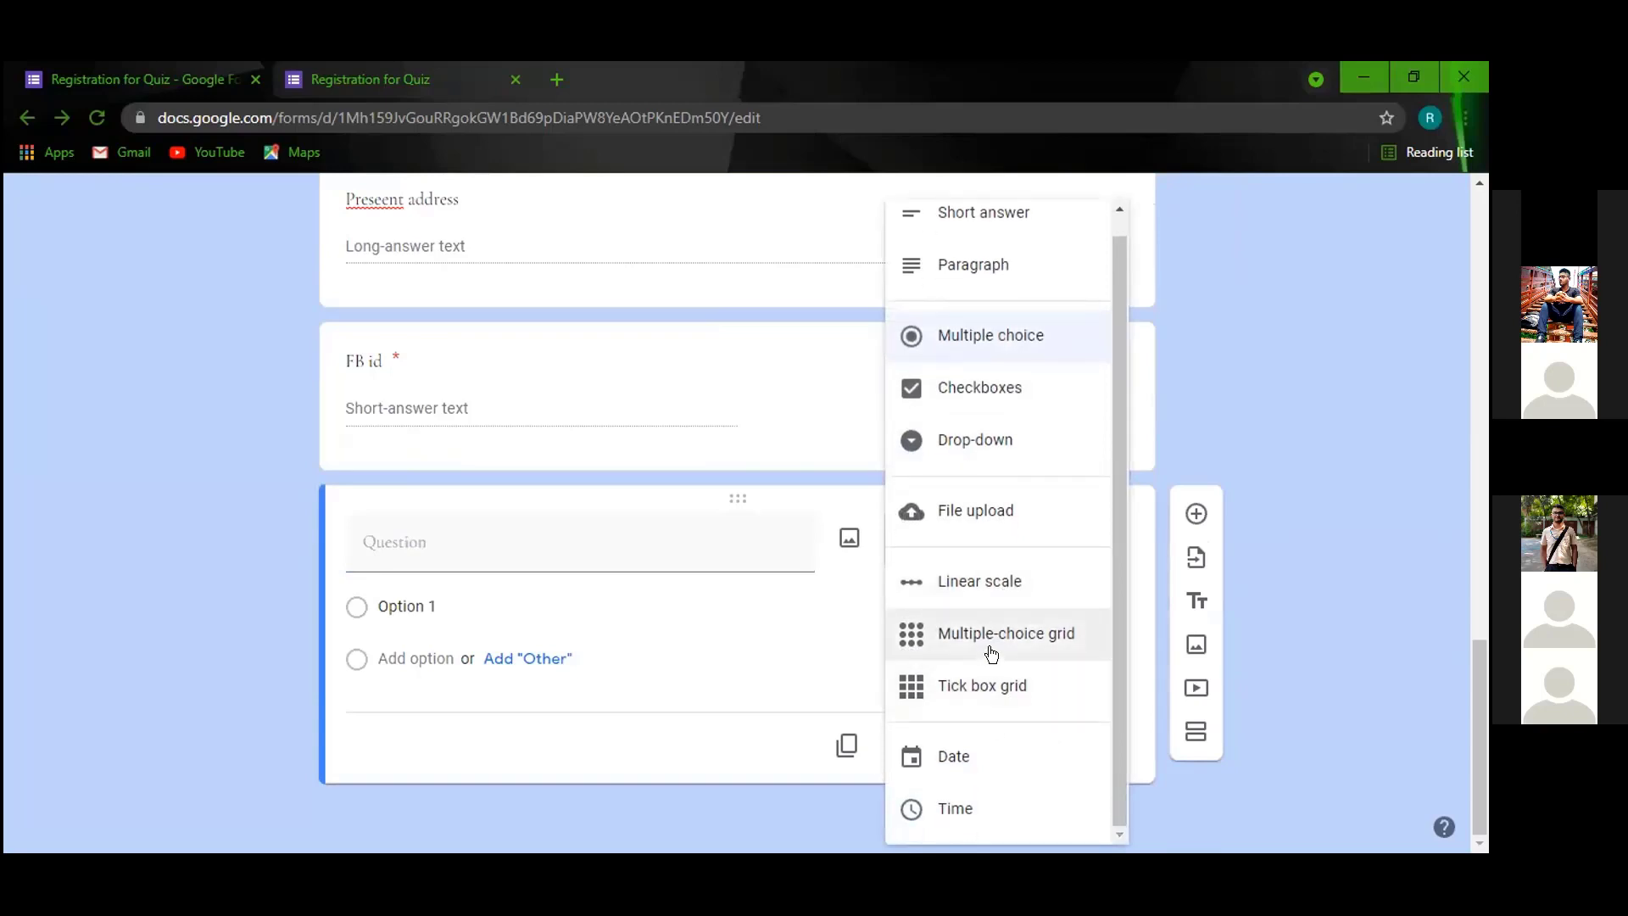
scroll(992, 659, "up", 1)
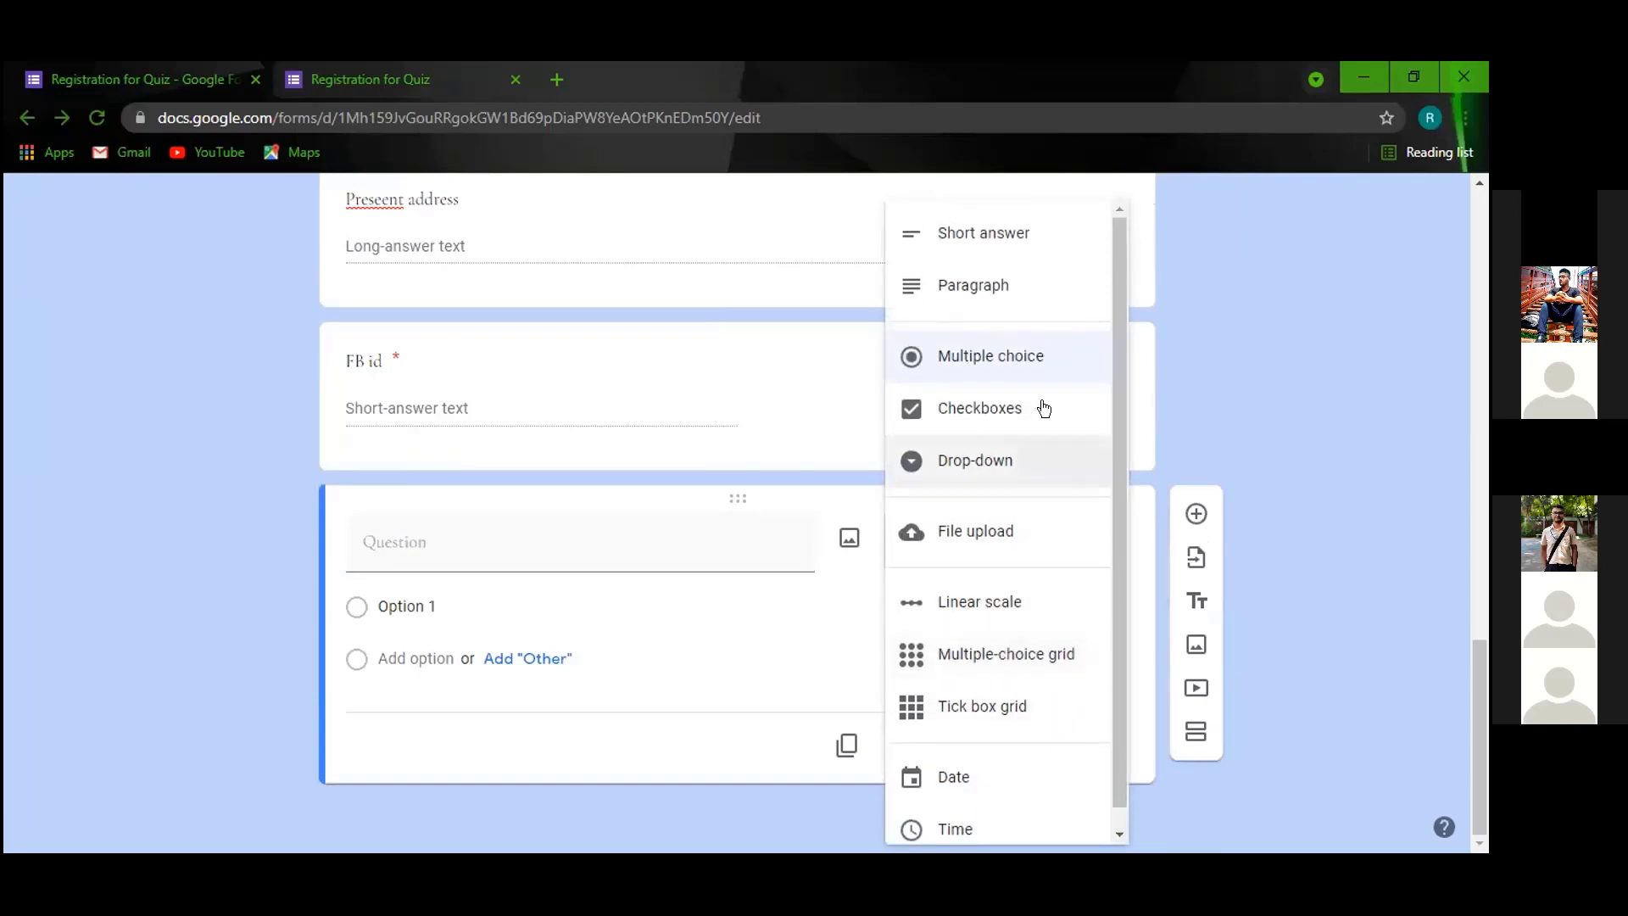
left_click(1213, 412)
scroll(967, 545, "up", 4)
scroll(1002, 609, "down", 2)
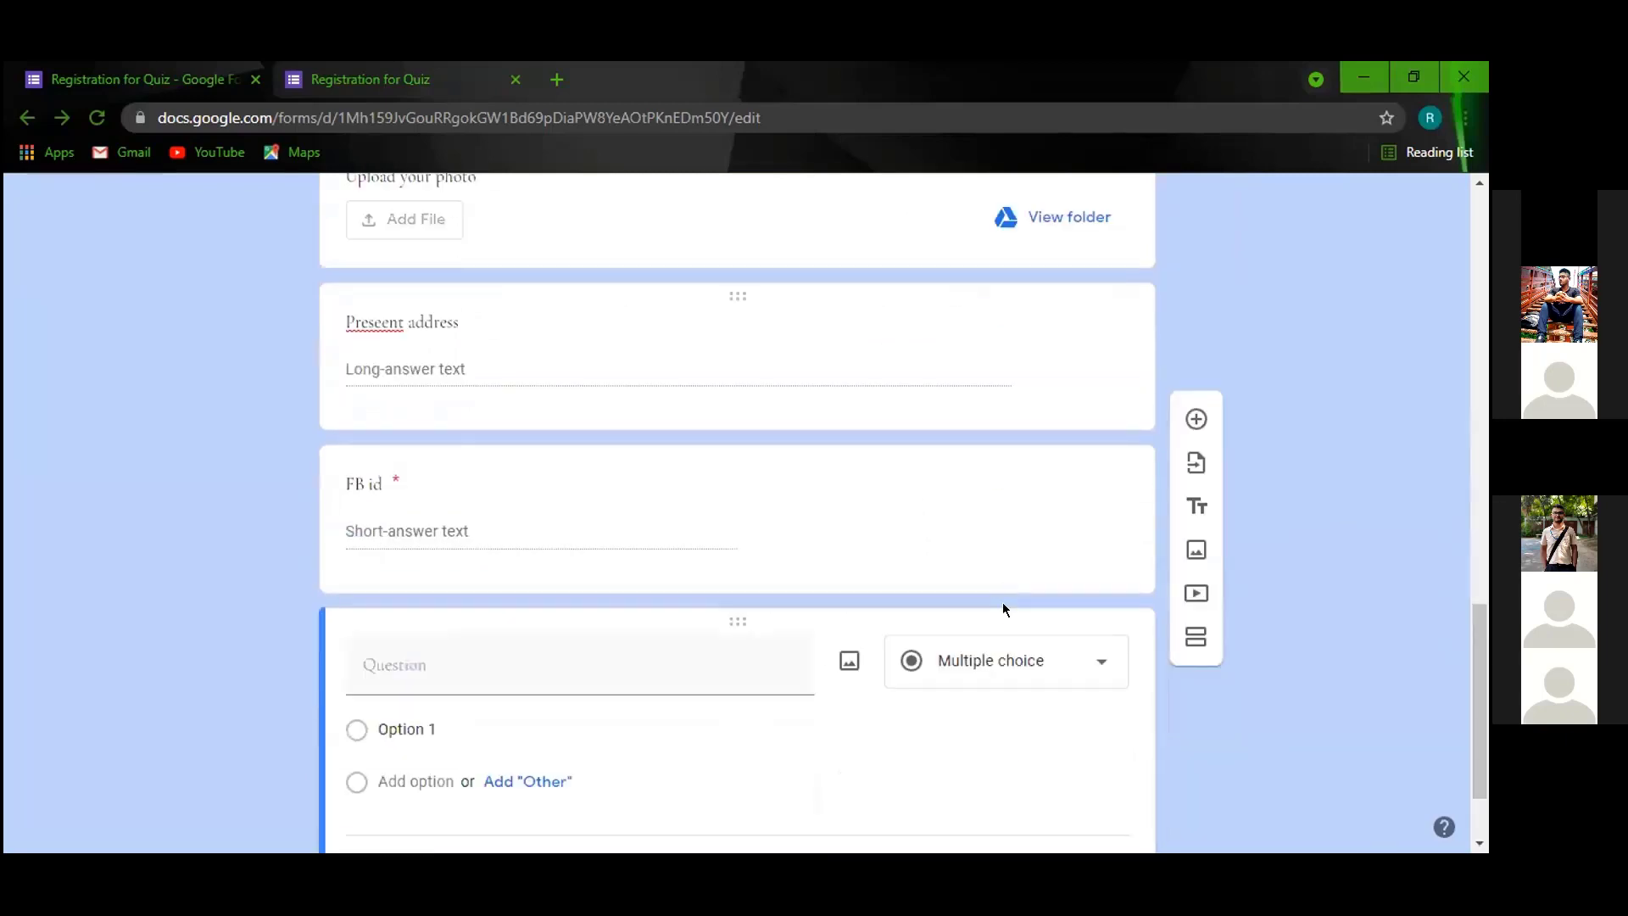
scroll(1002, 609, "down", 2)
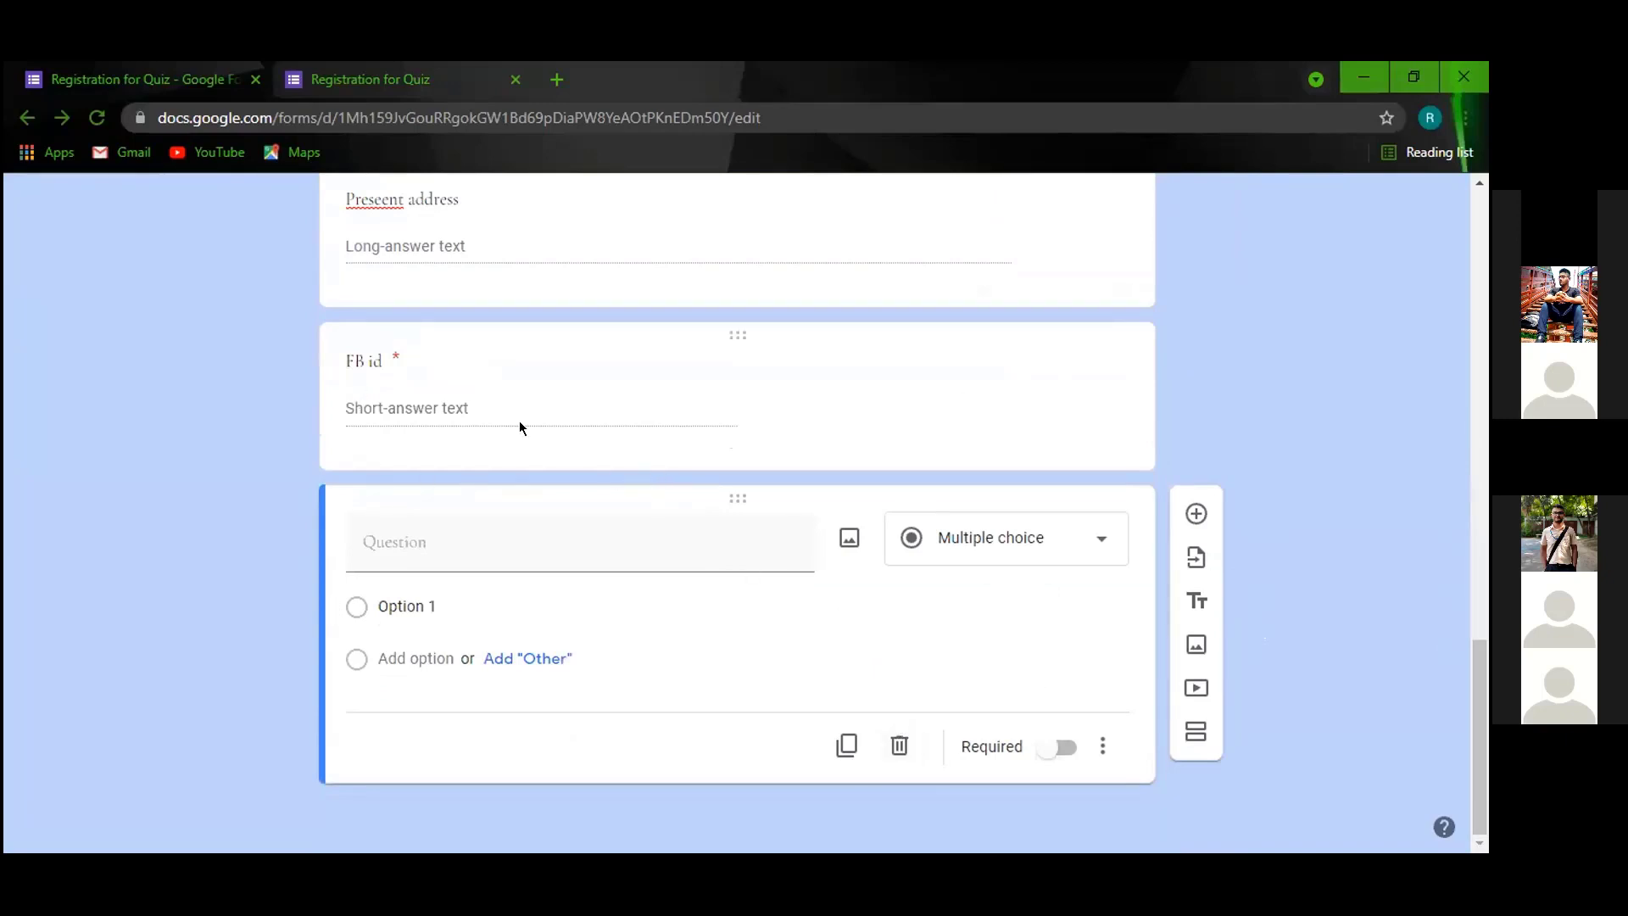
scroll(520, 426, "up", 8)
scroll(530, 378, "down", 8)
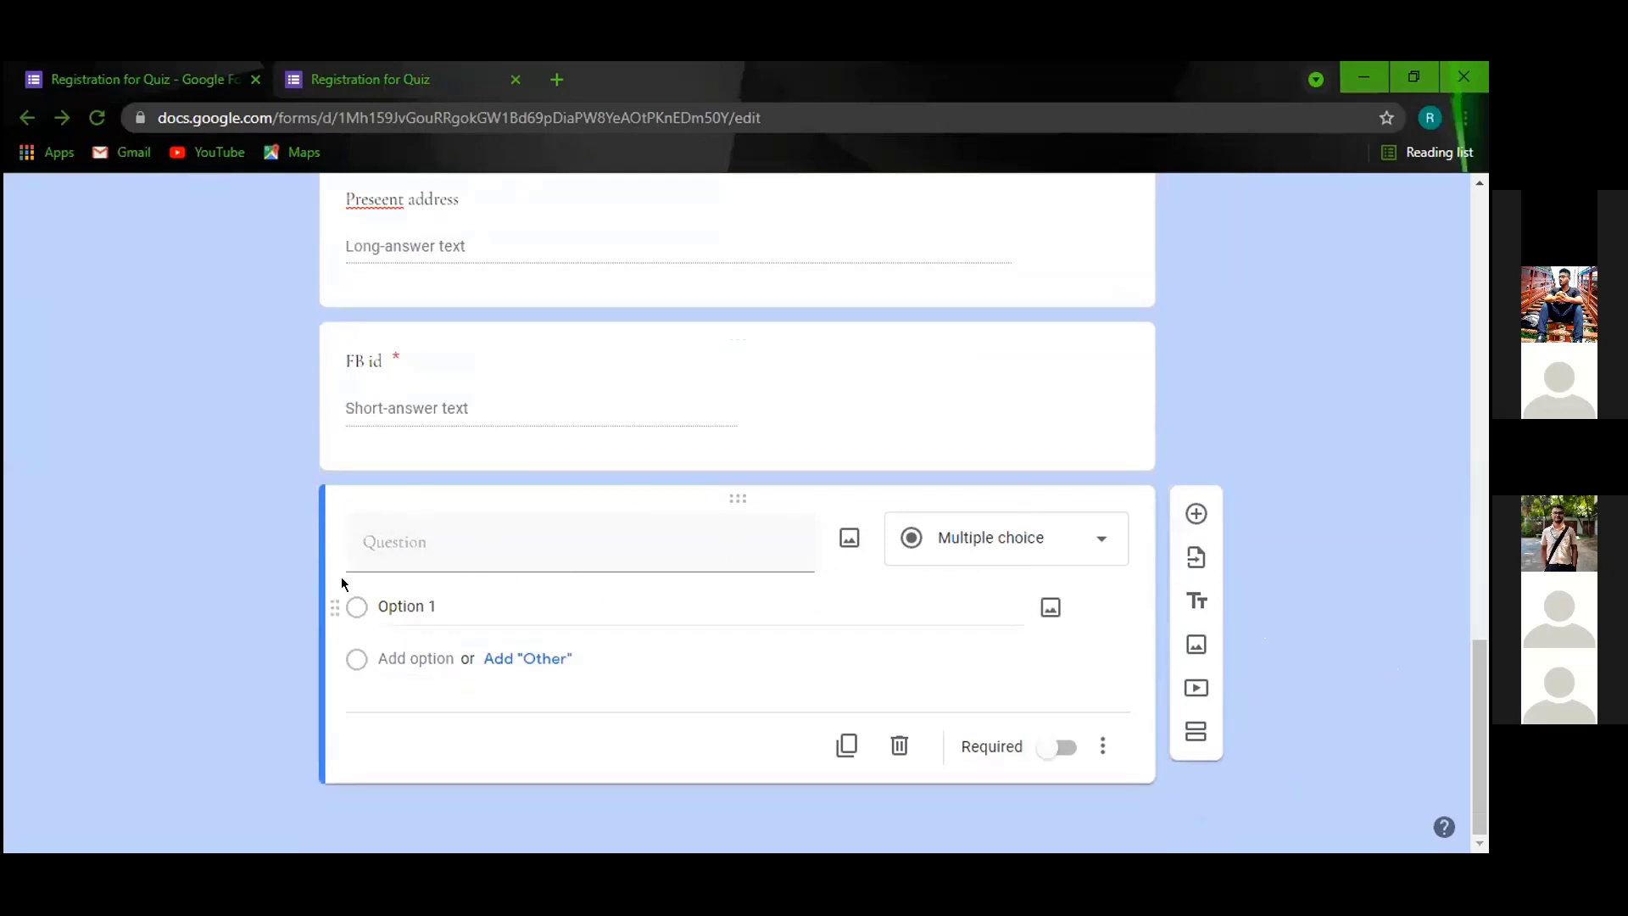
left_click(488, 551)
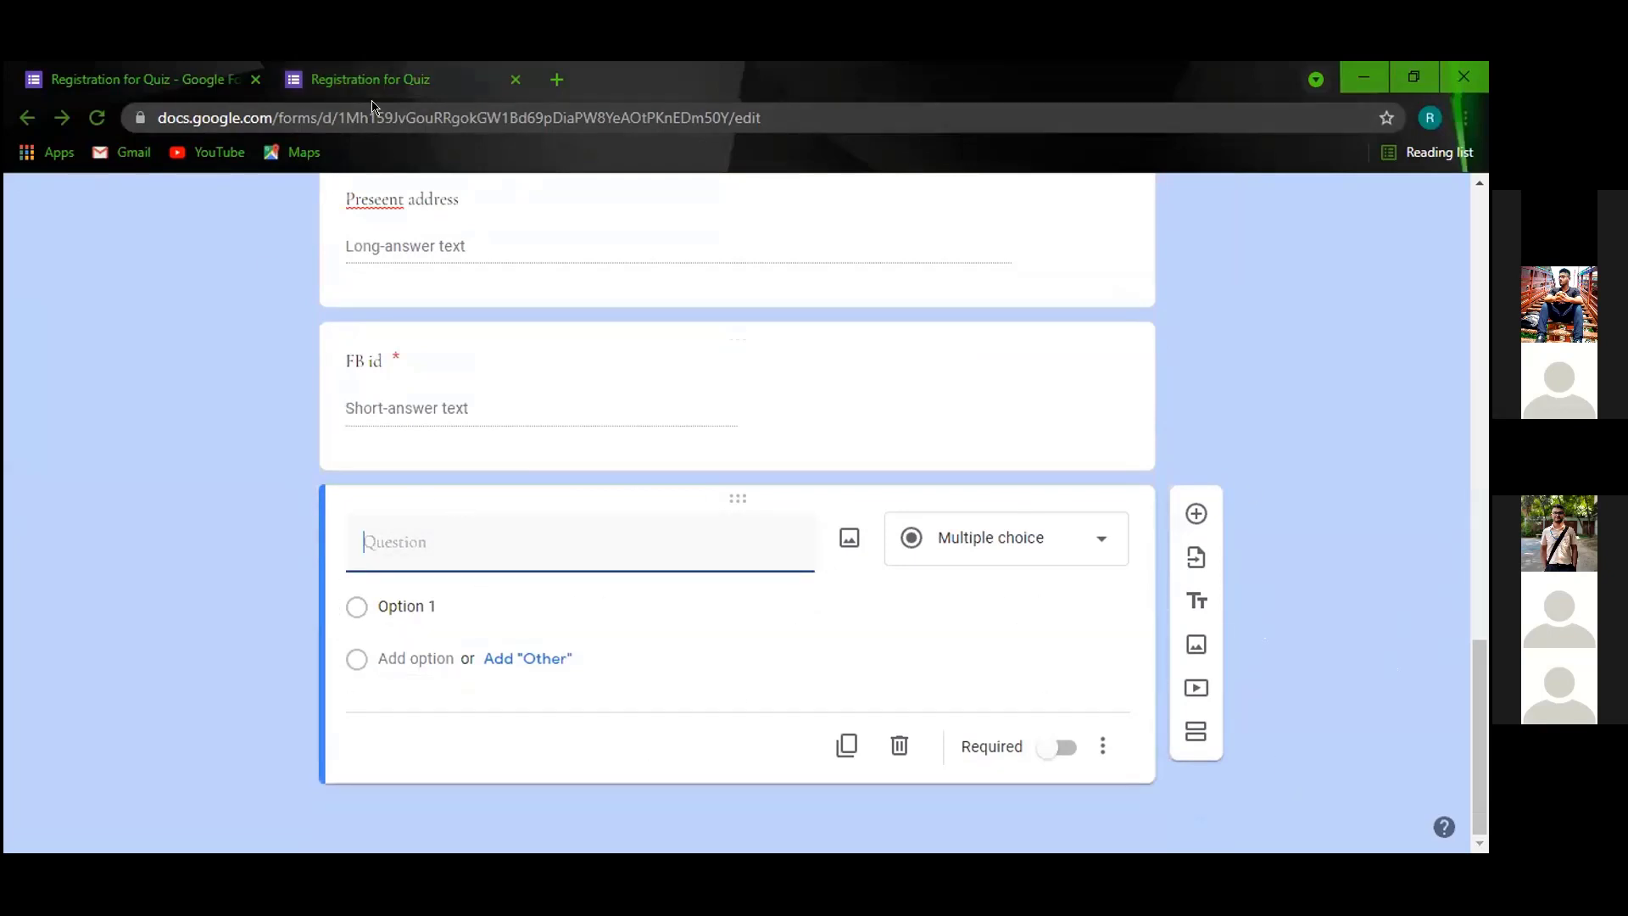
left_click(365, 80)
Reload the preview to confirm FB id and the untitled question, then return to the editor.
left_click(107, 120)
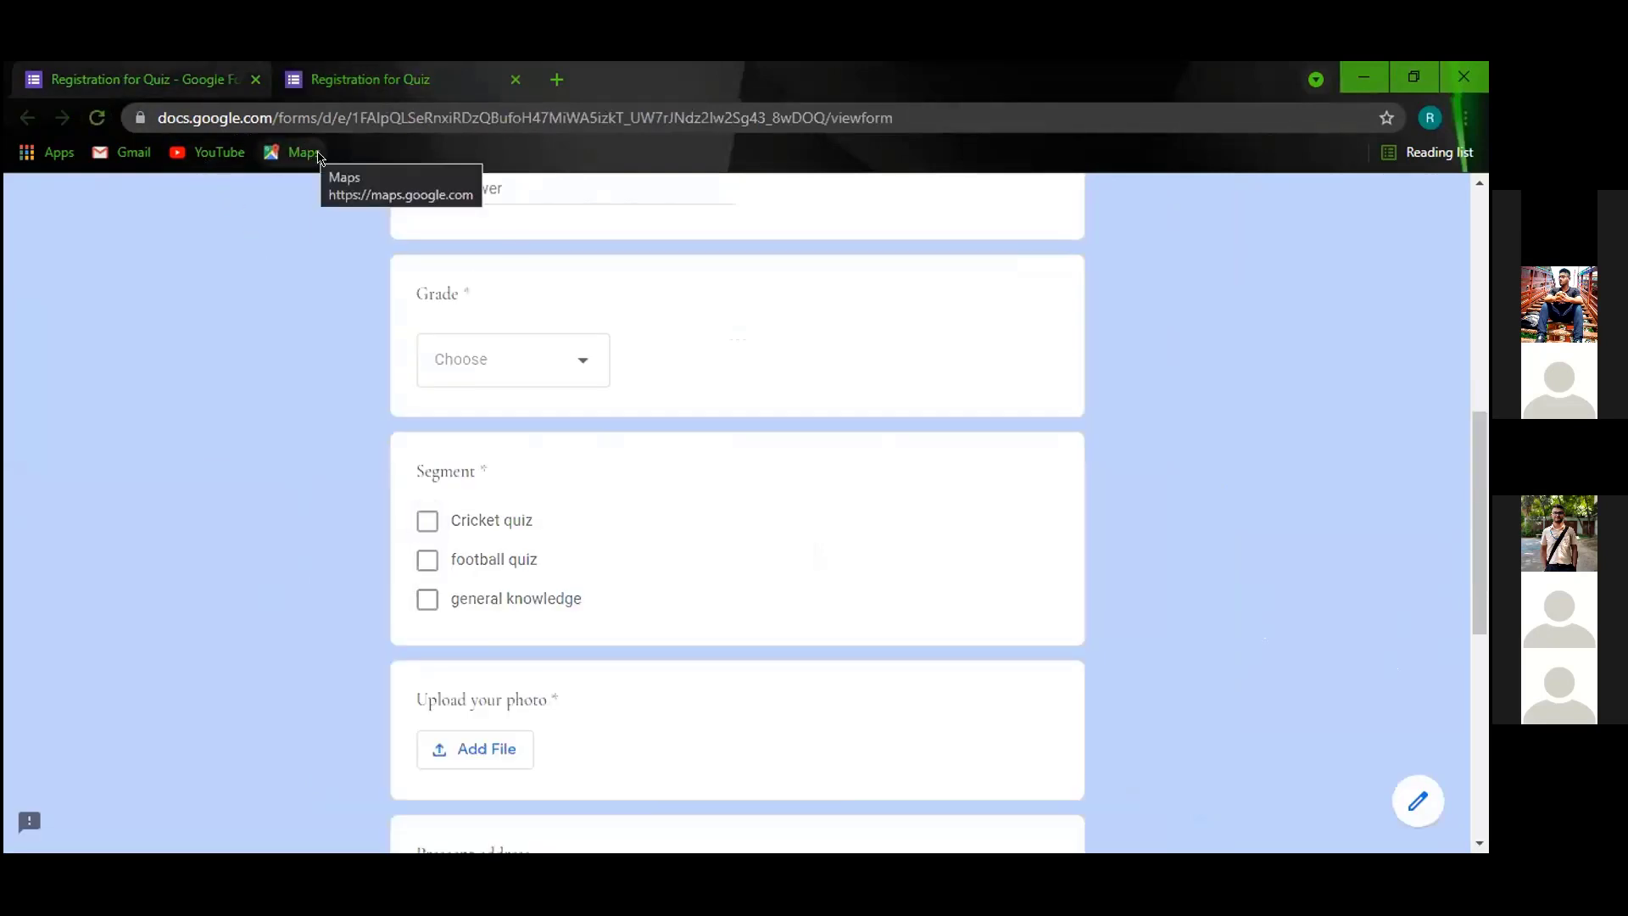
scroll(599, 458, "down", 7)
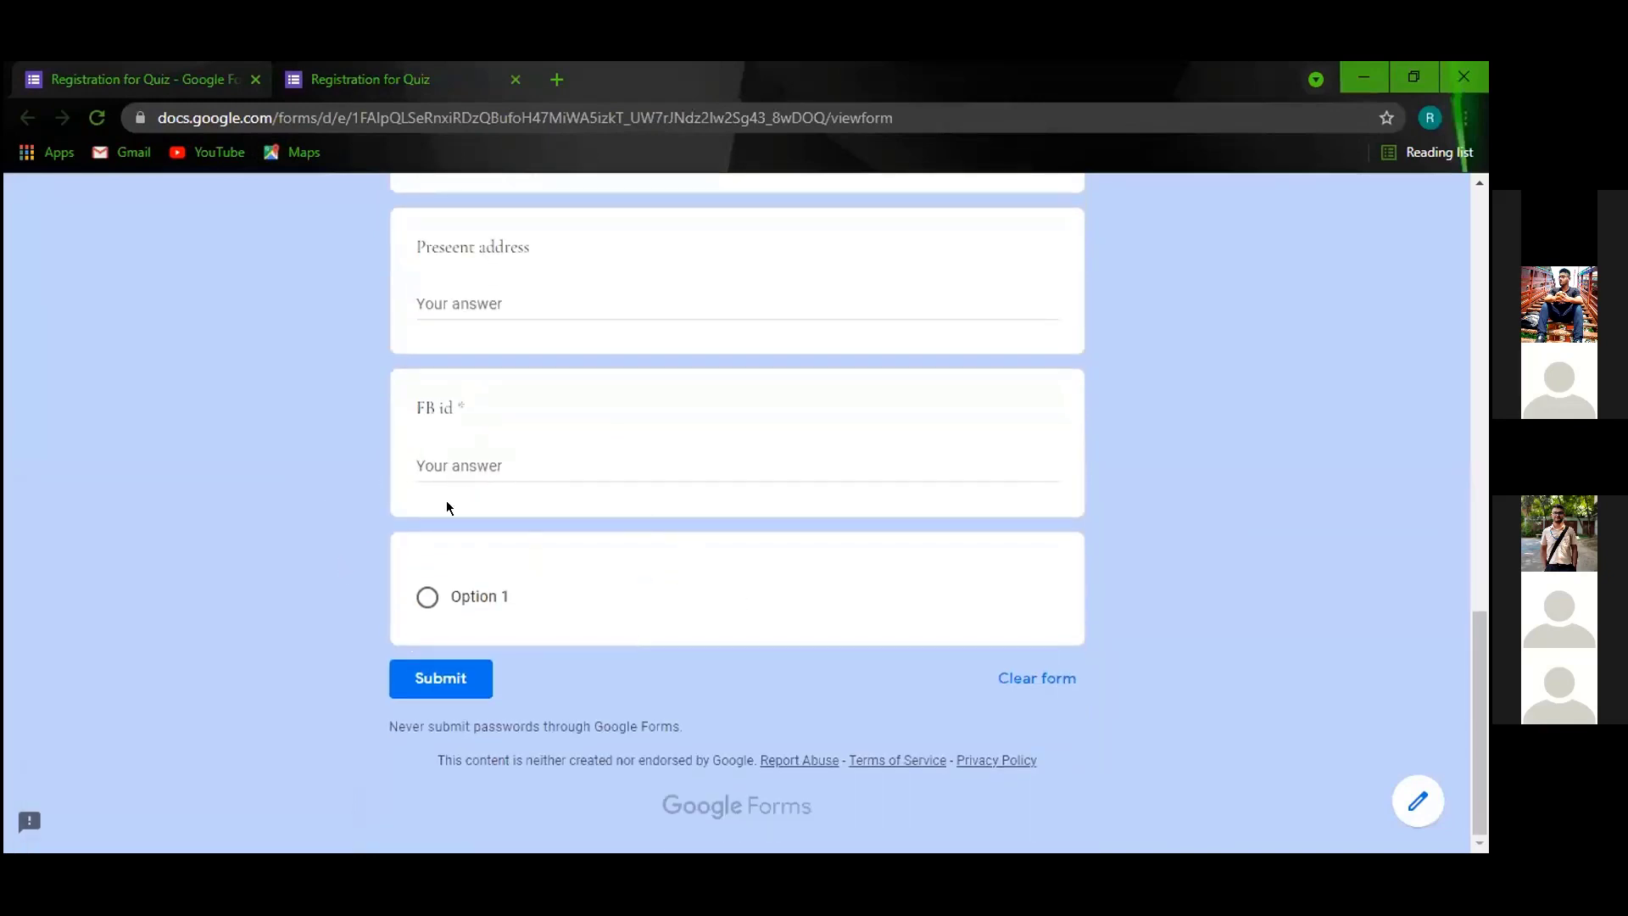
left_click(127, 79)
left_click(407, 80)
left_click(145, 78)
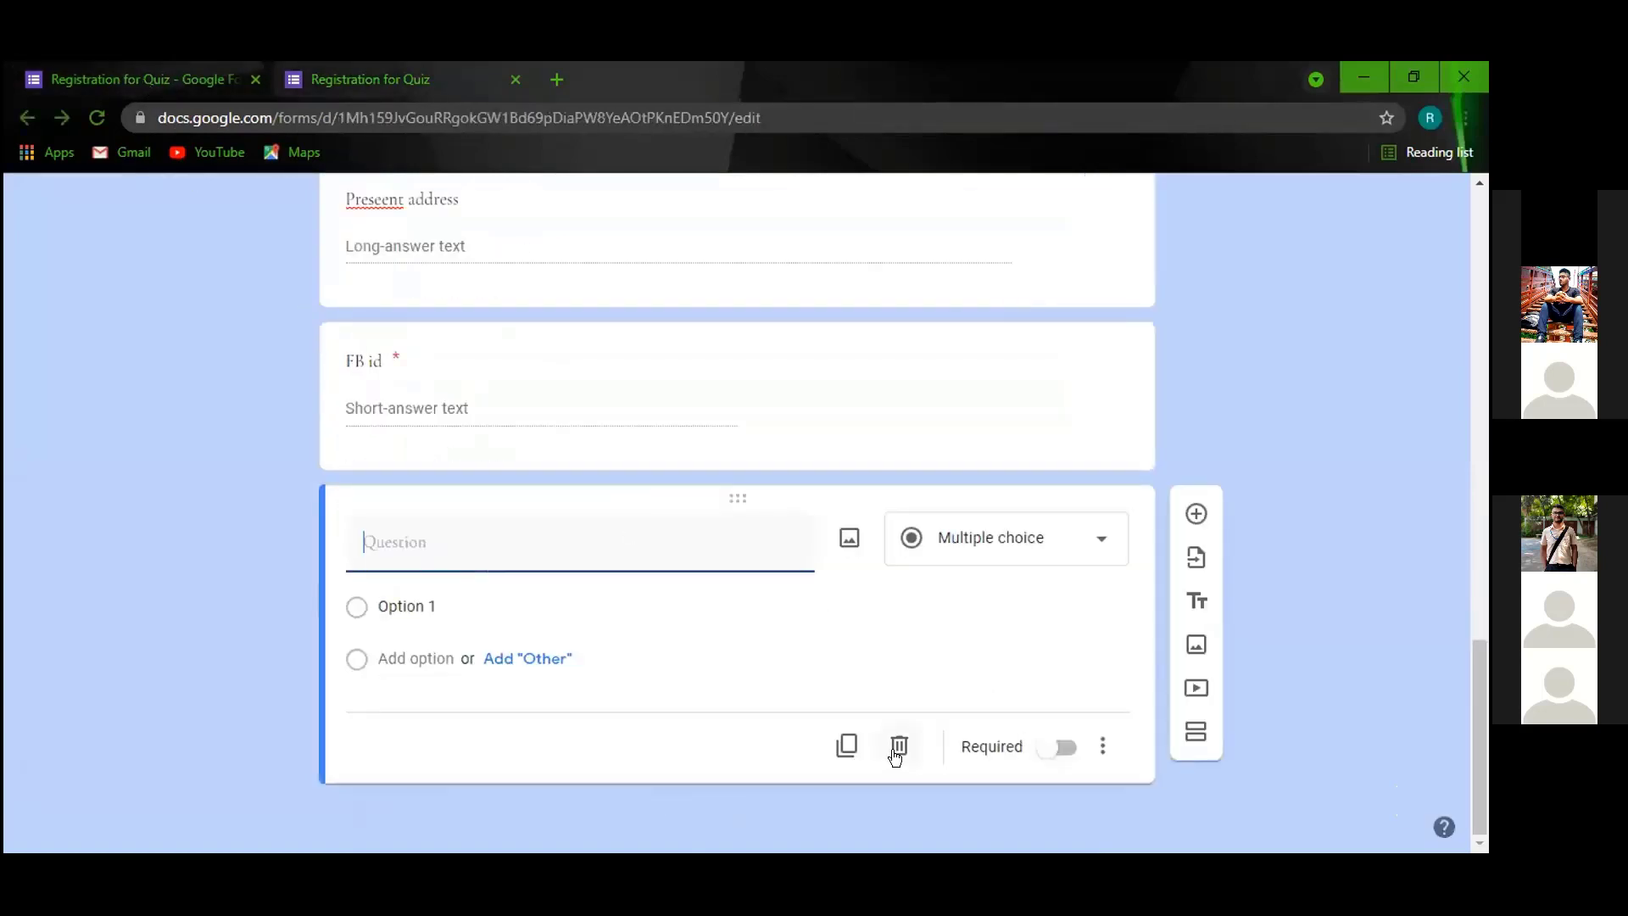
Replace the blank card with an optional Paragraph question titled 'any queries'.
left_click(899, 746)
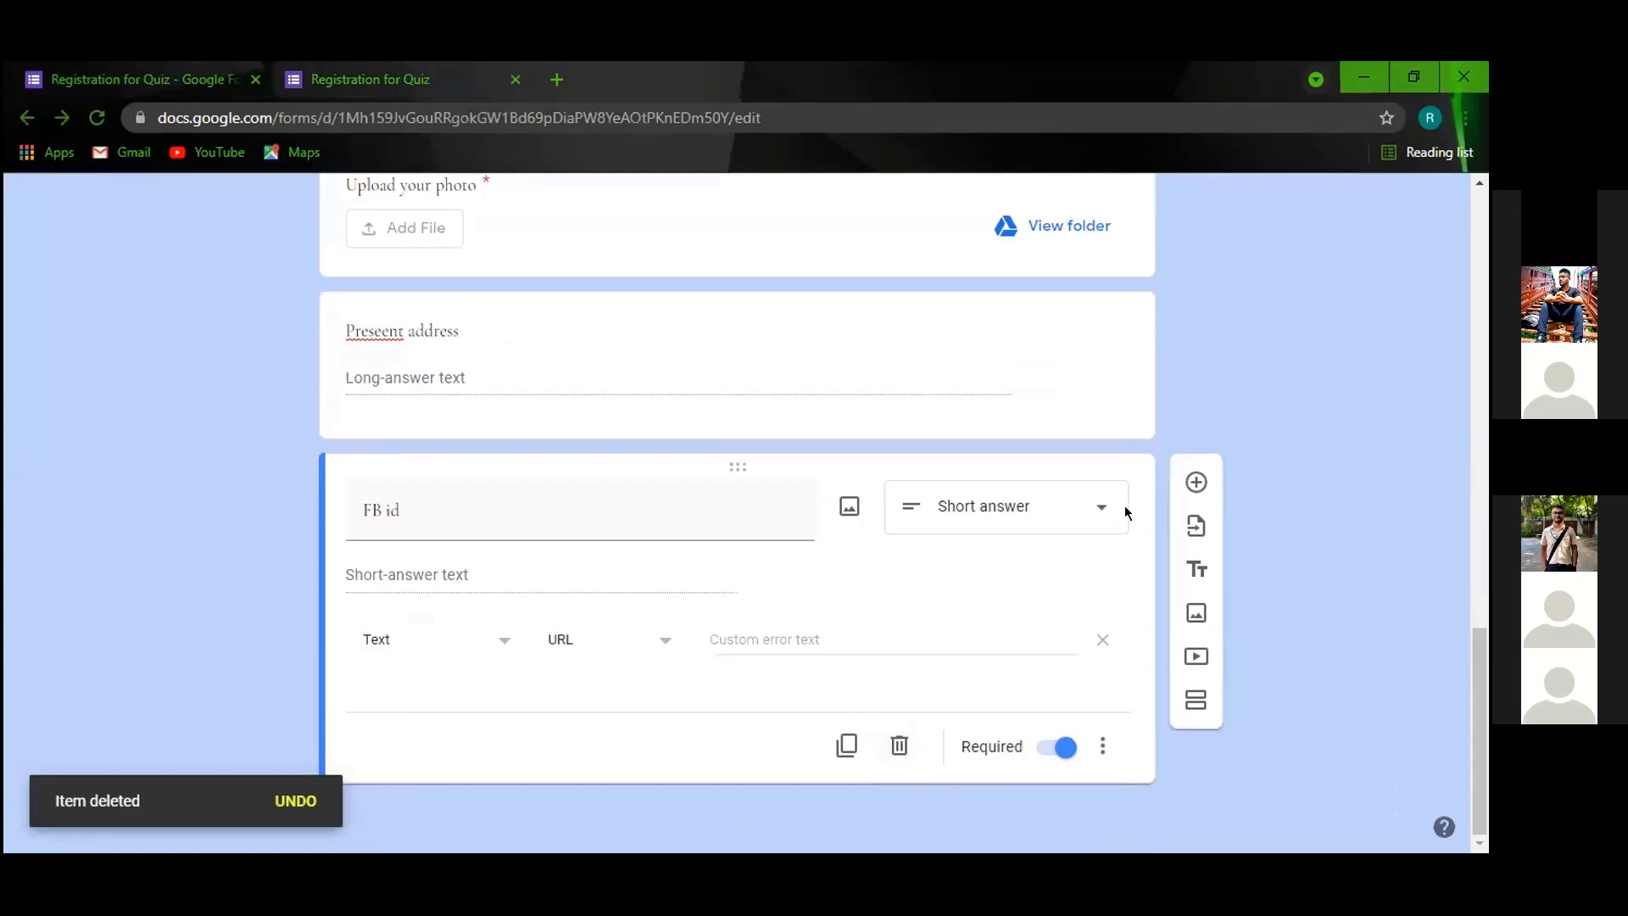
left_click(1187, 482)
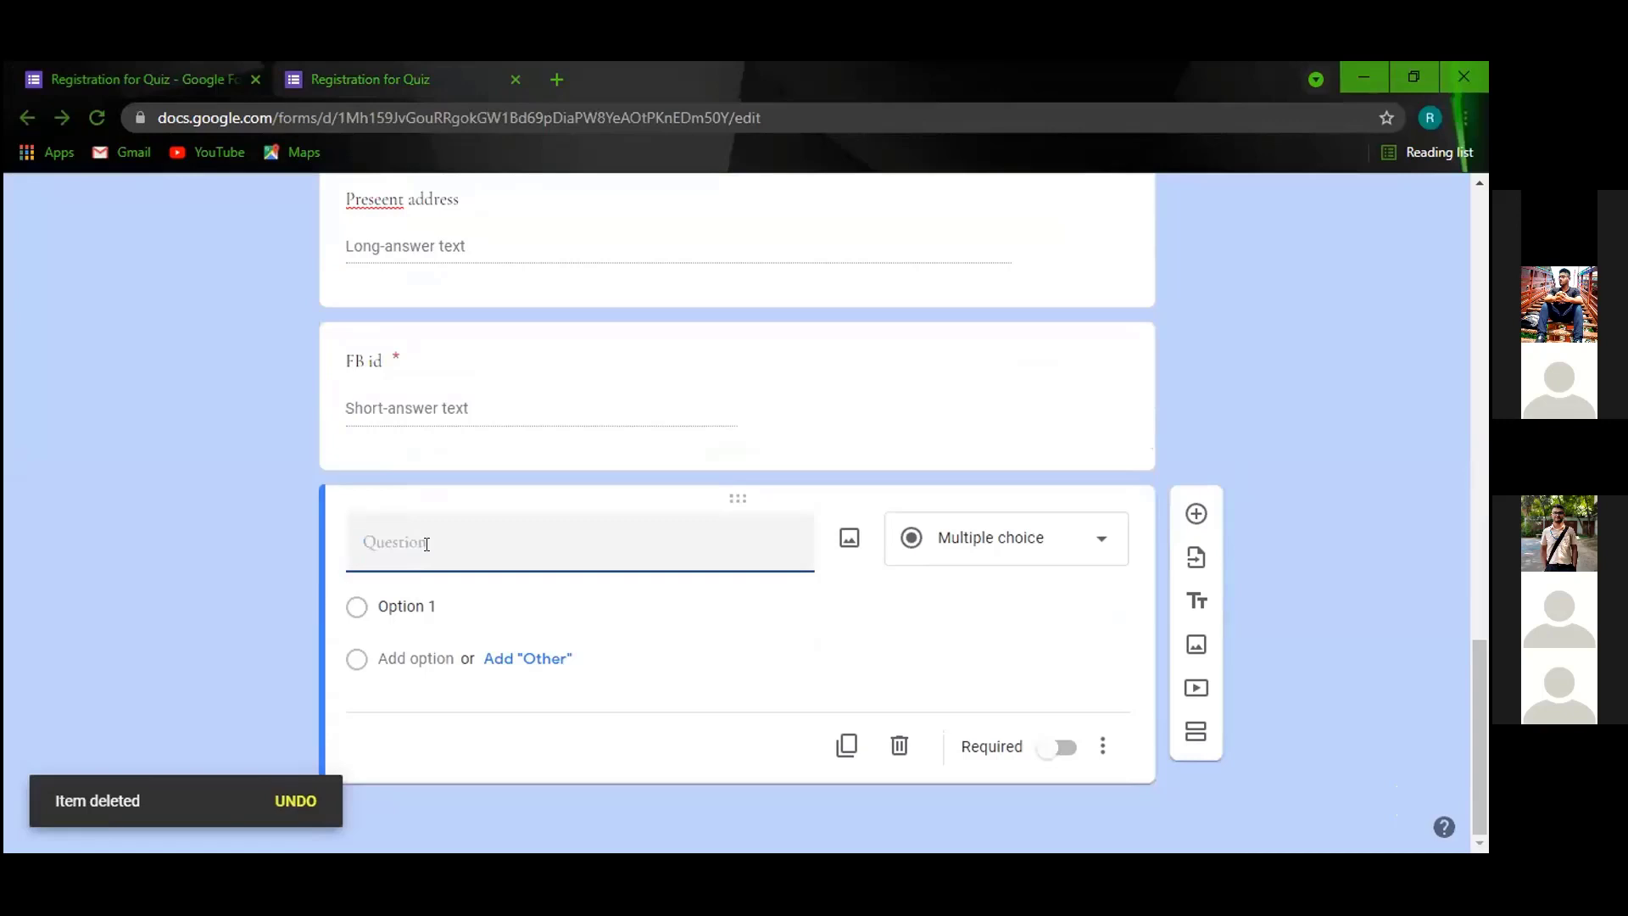
type("any qu")
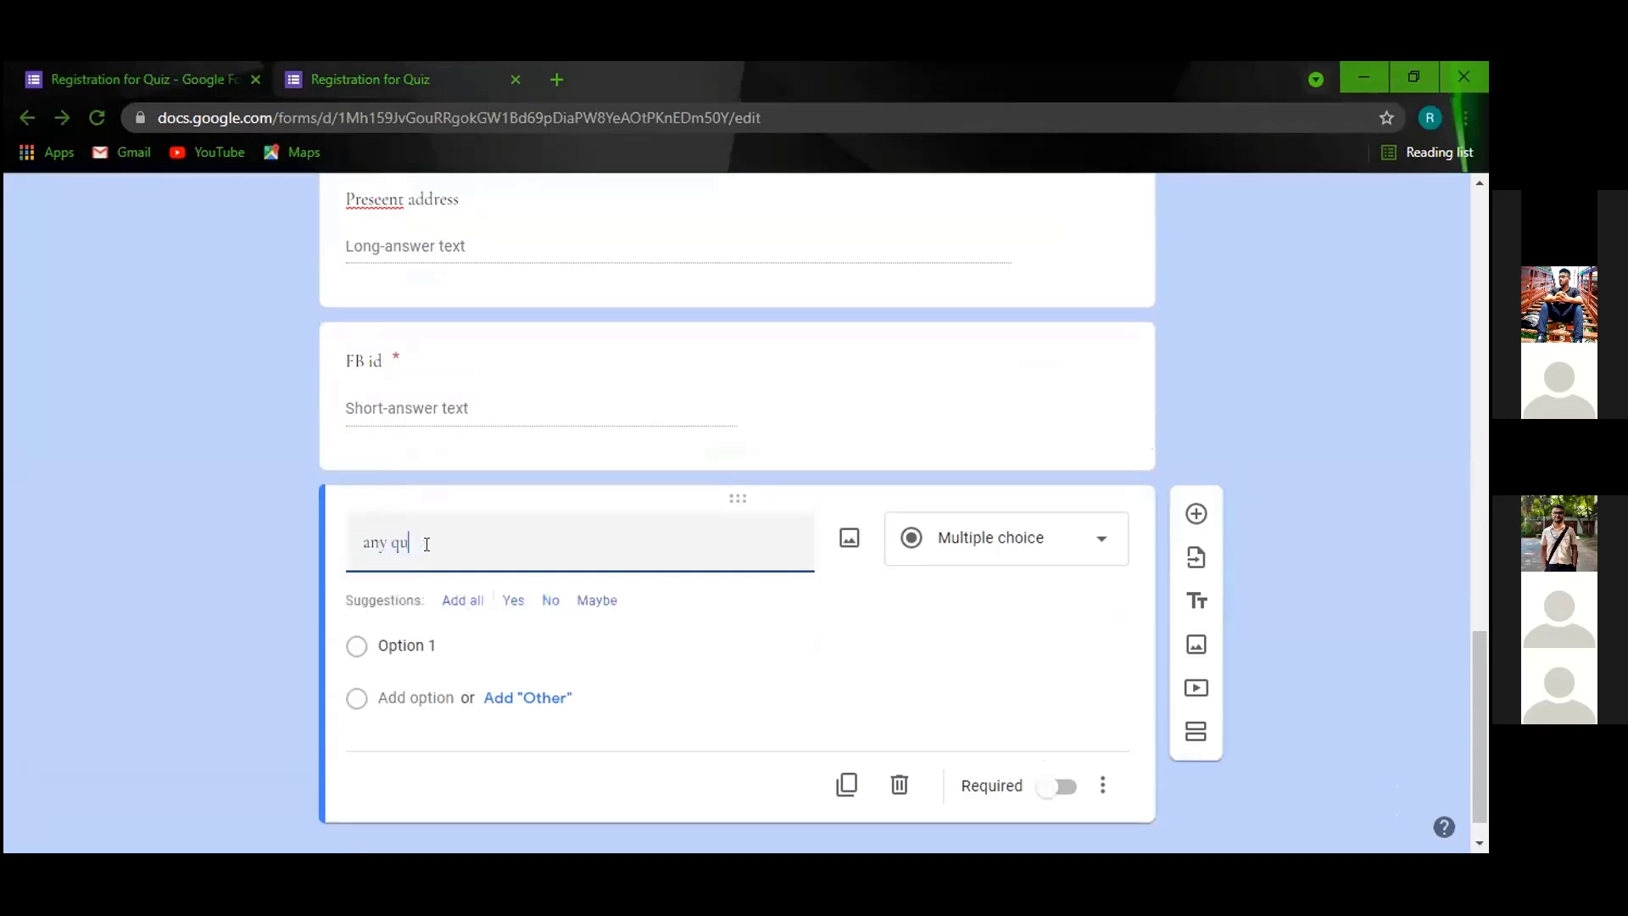
type("eries")
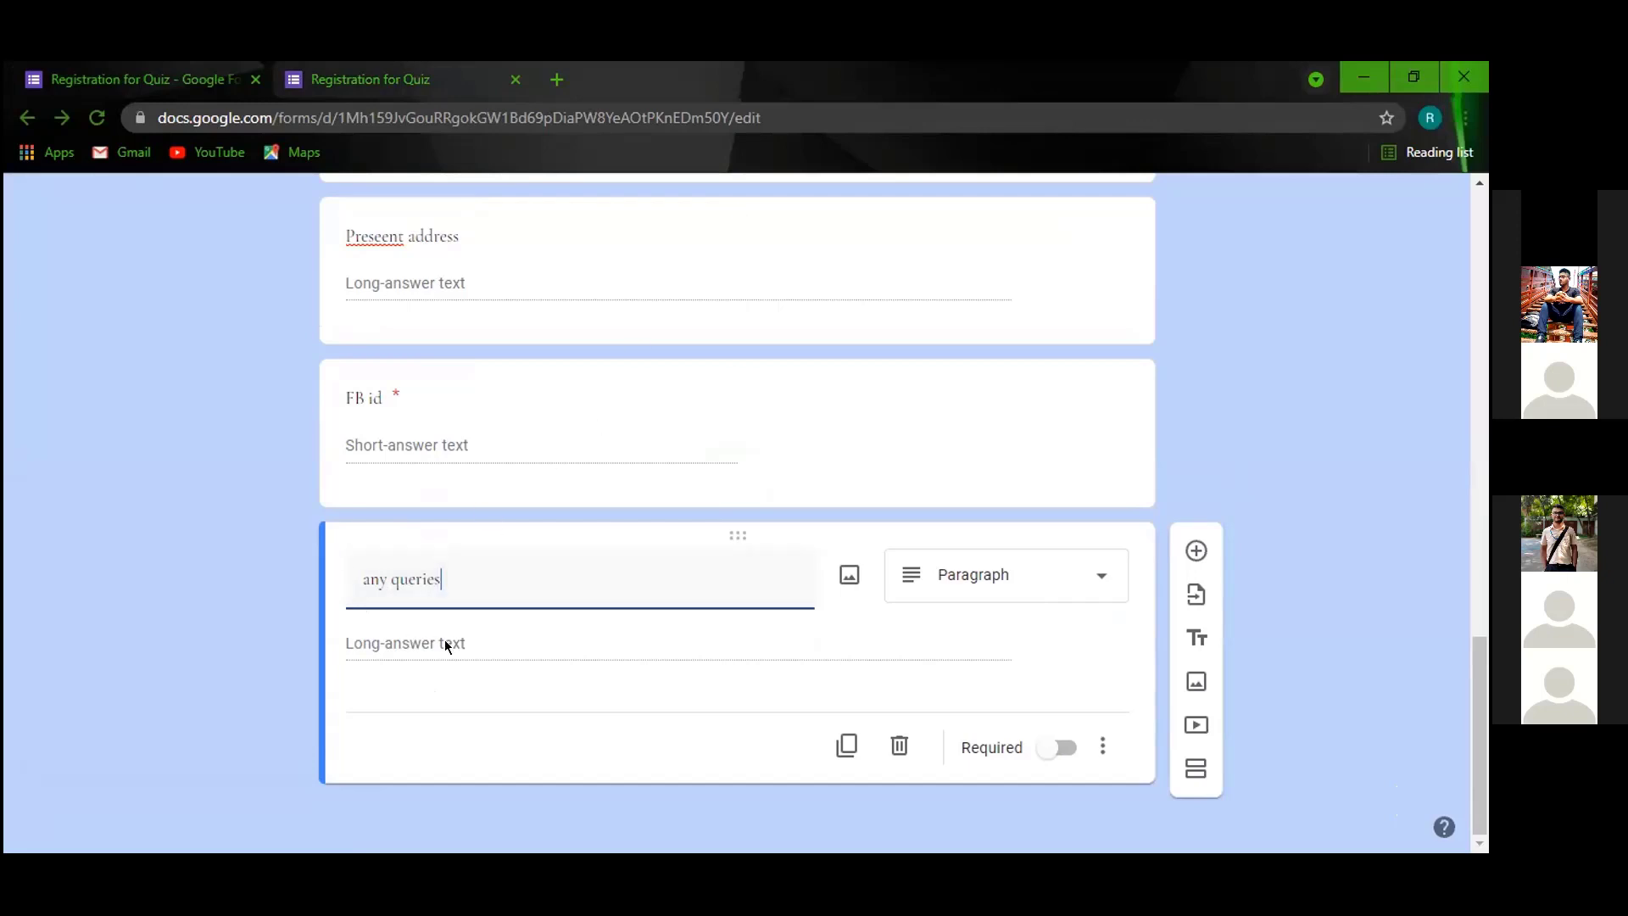
left_click(1057, 575)
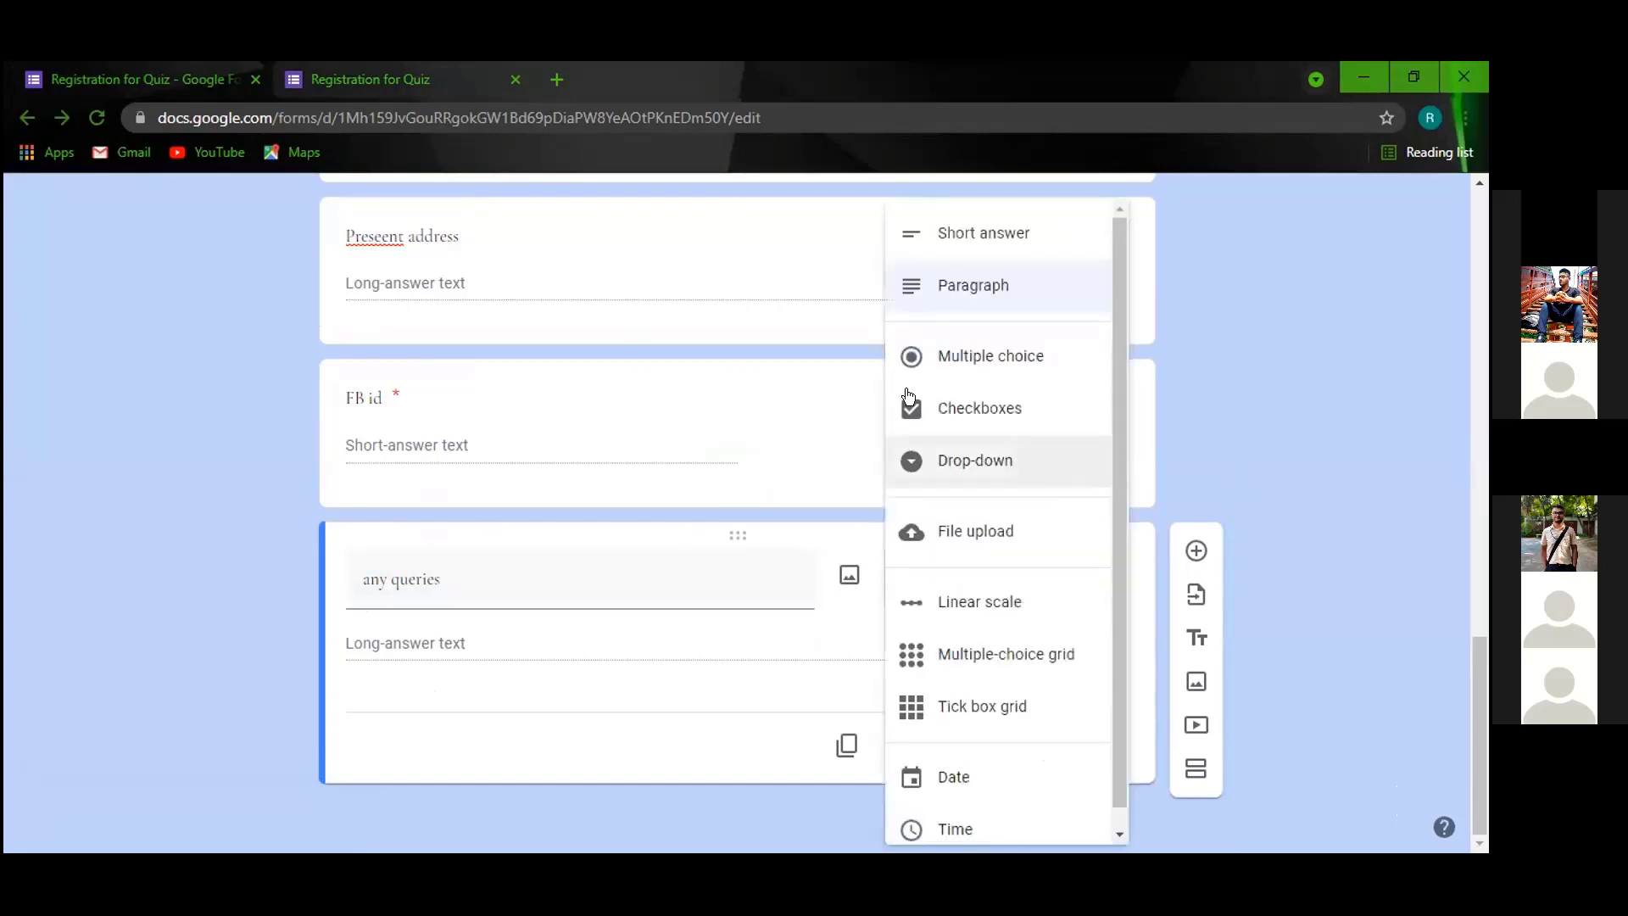
left_click(946, 232)
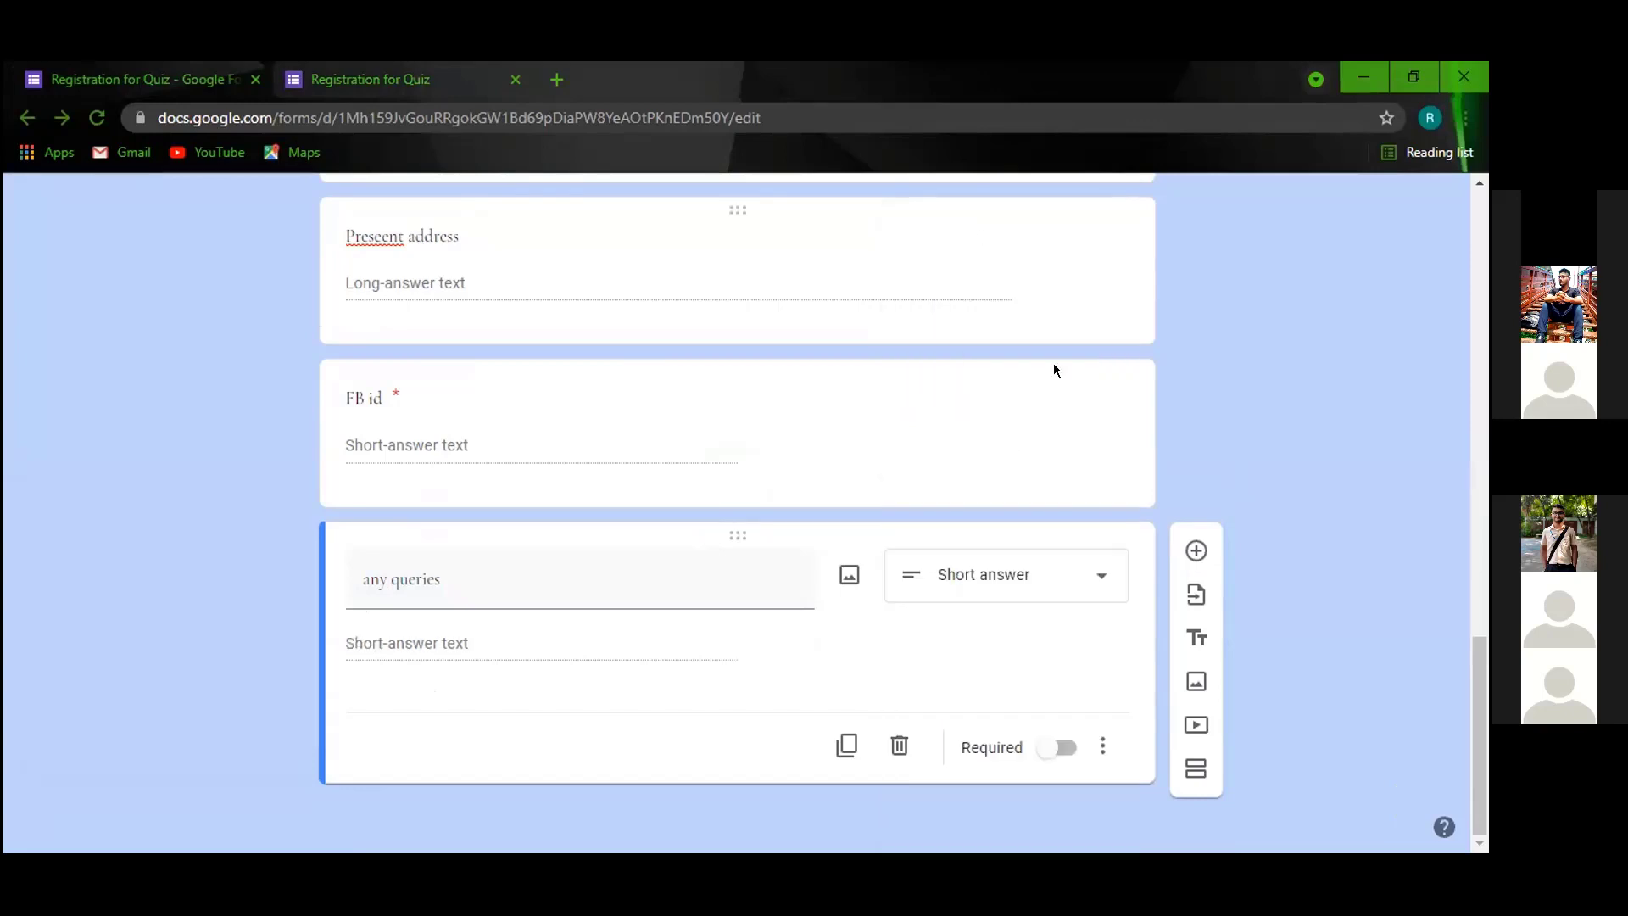
left_click(1094, 575)
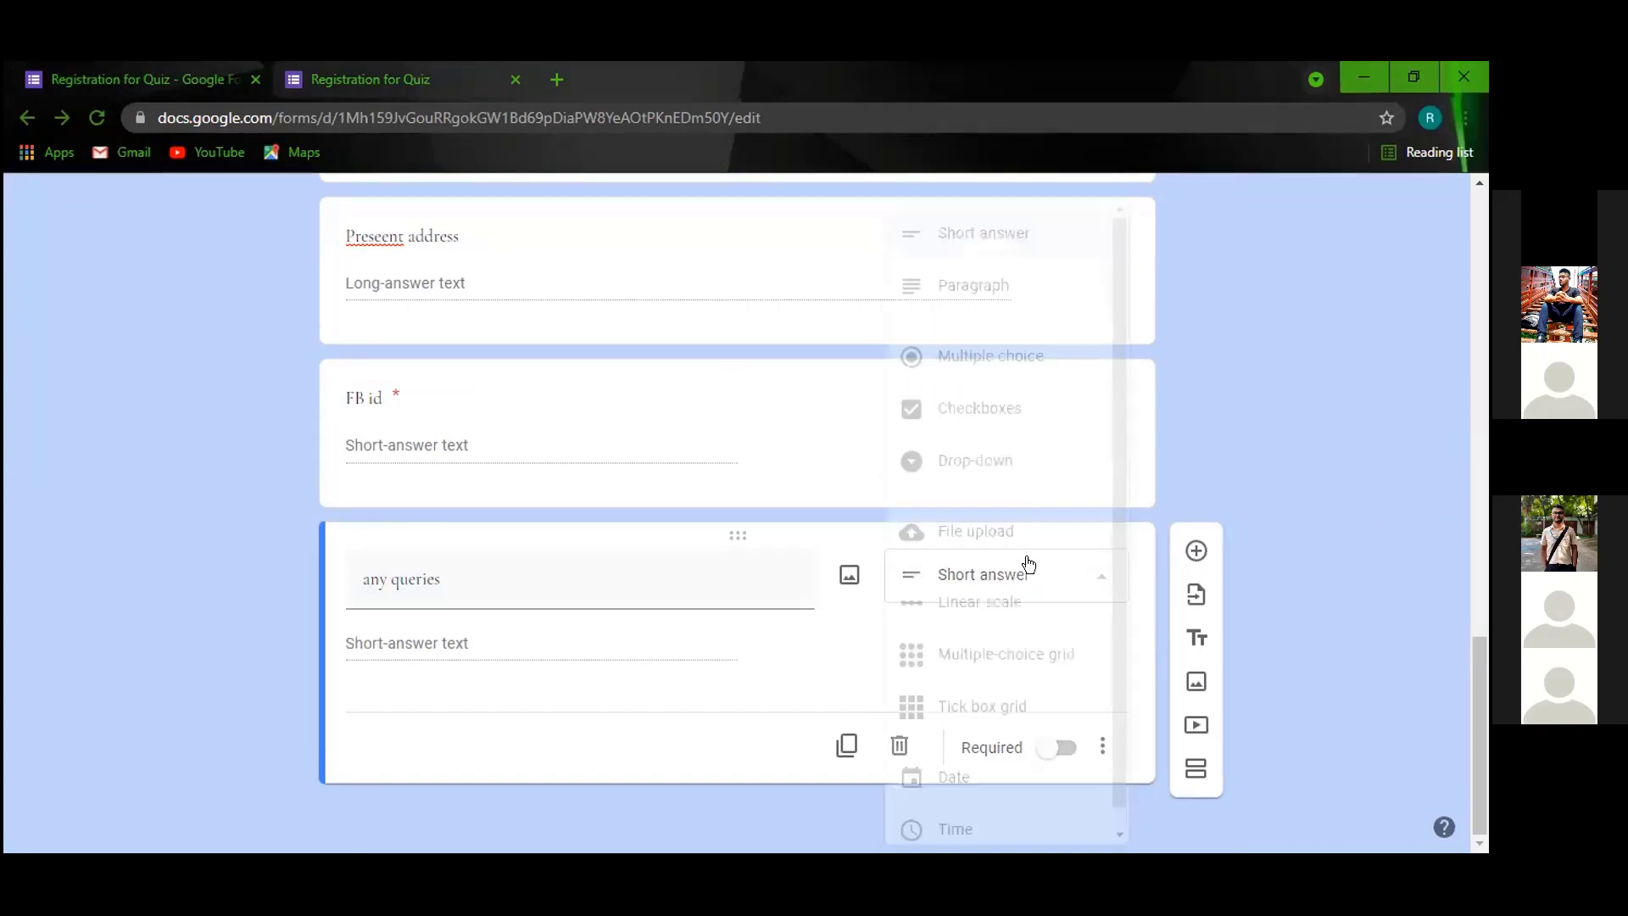
left_click(971, 288)
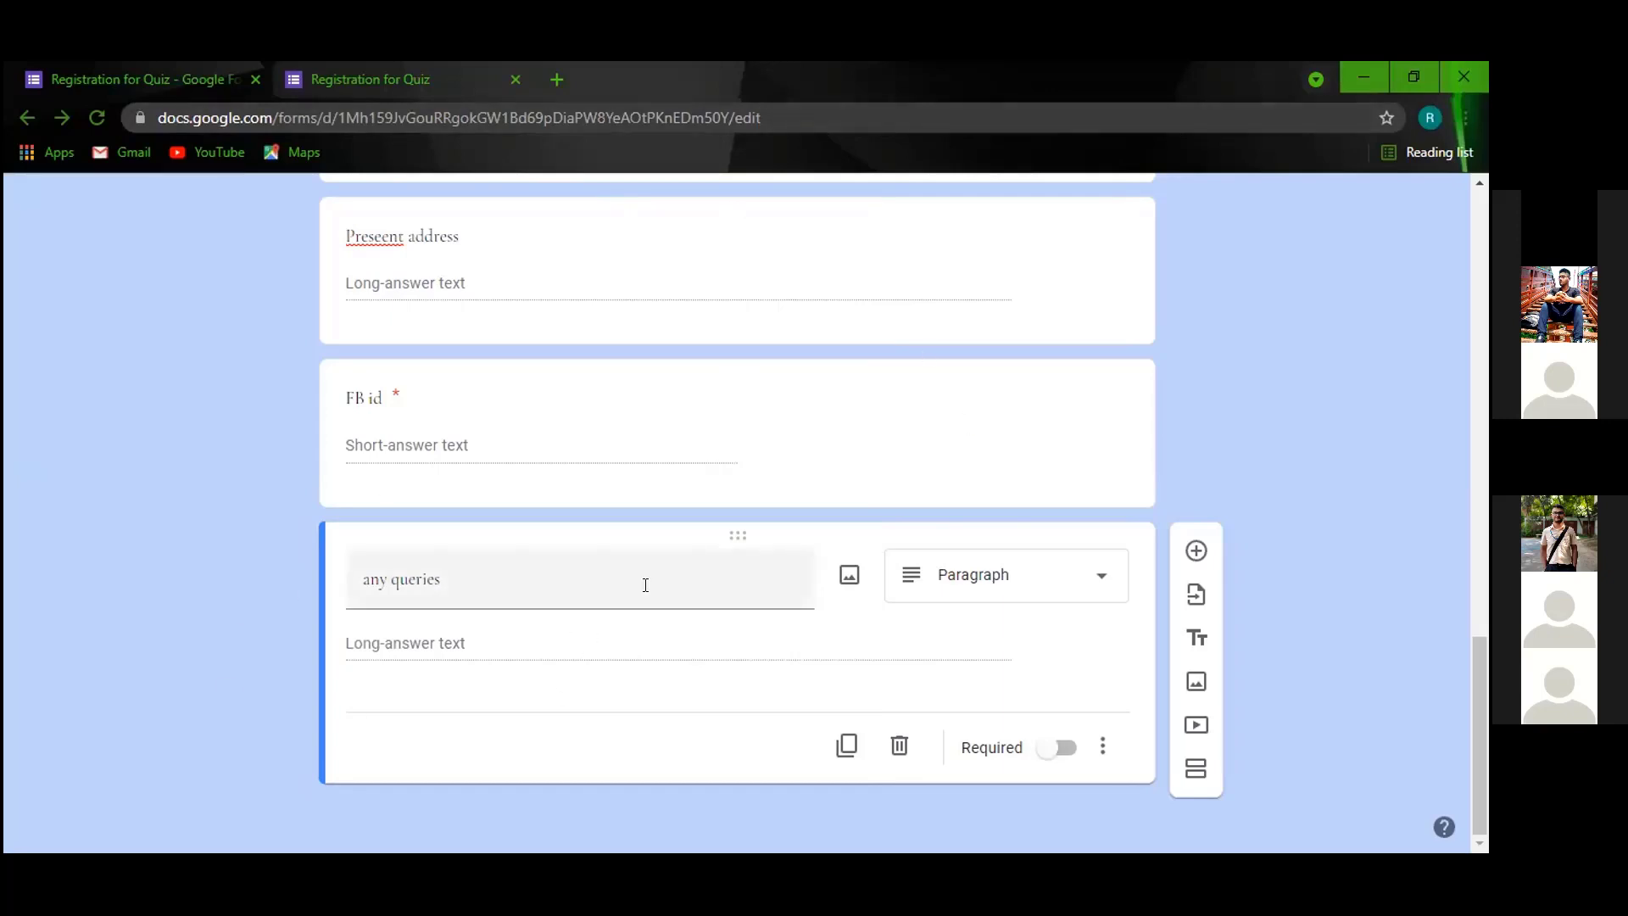
left_click(1045, 745)
left_click(1053, 741)
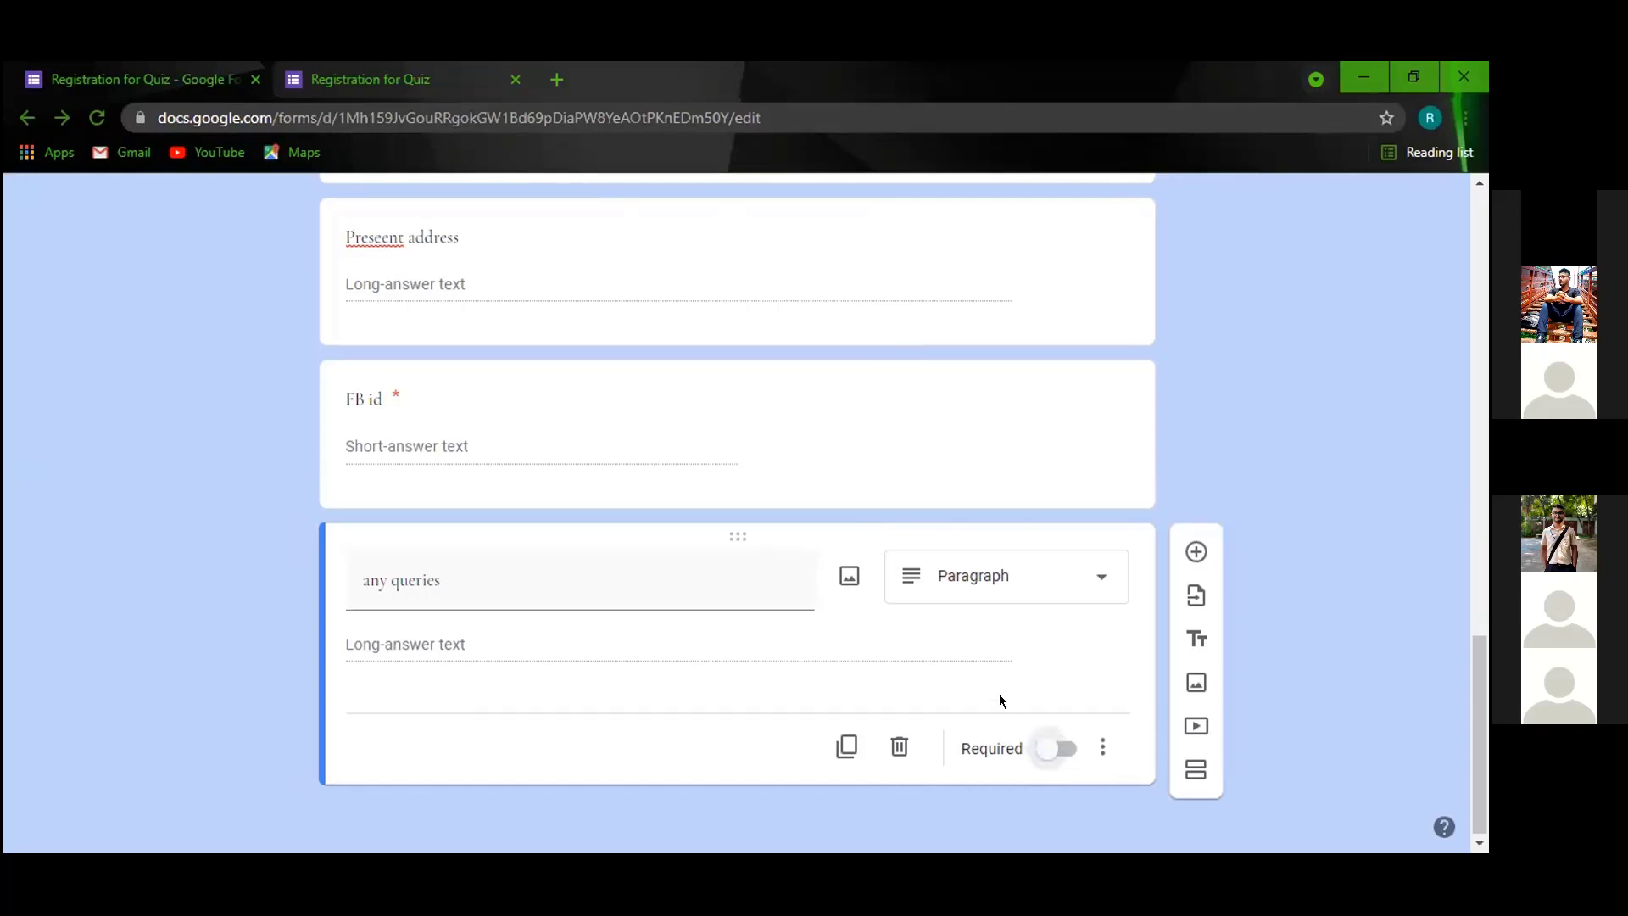
scroll(997, 691, "up", 6)
left_click(908, 647)
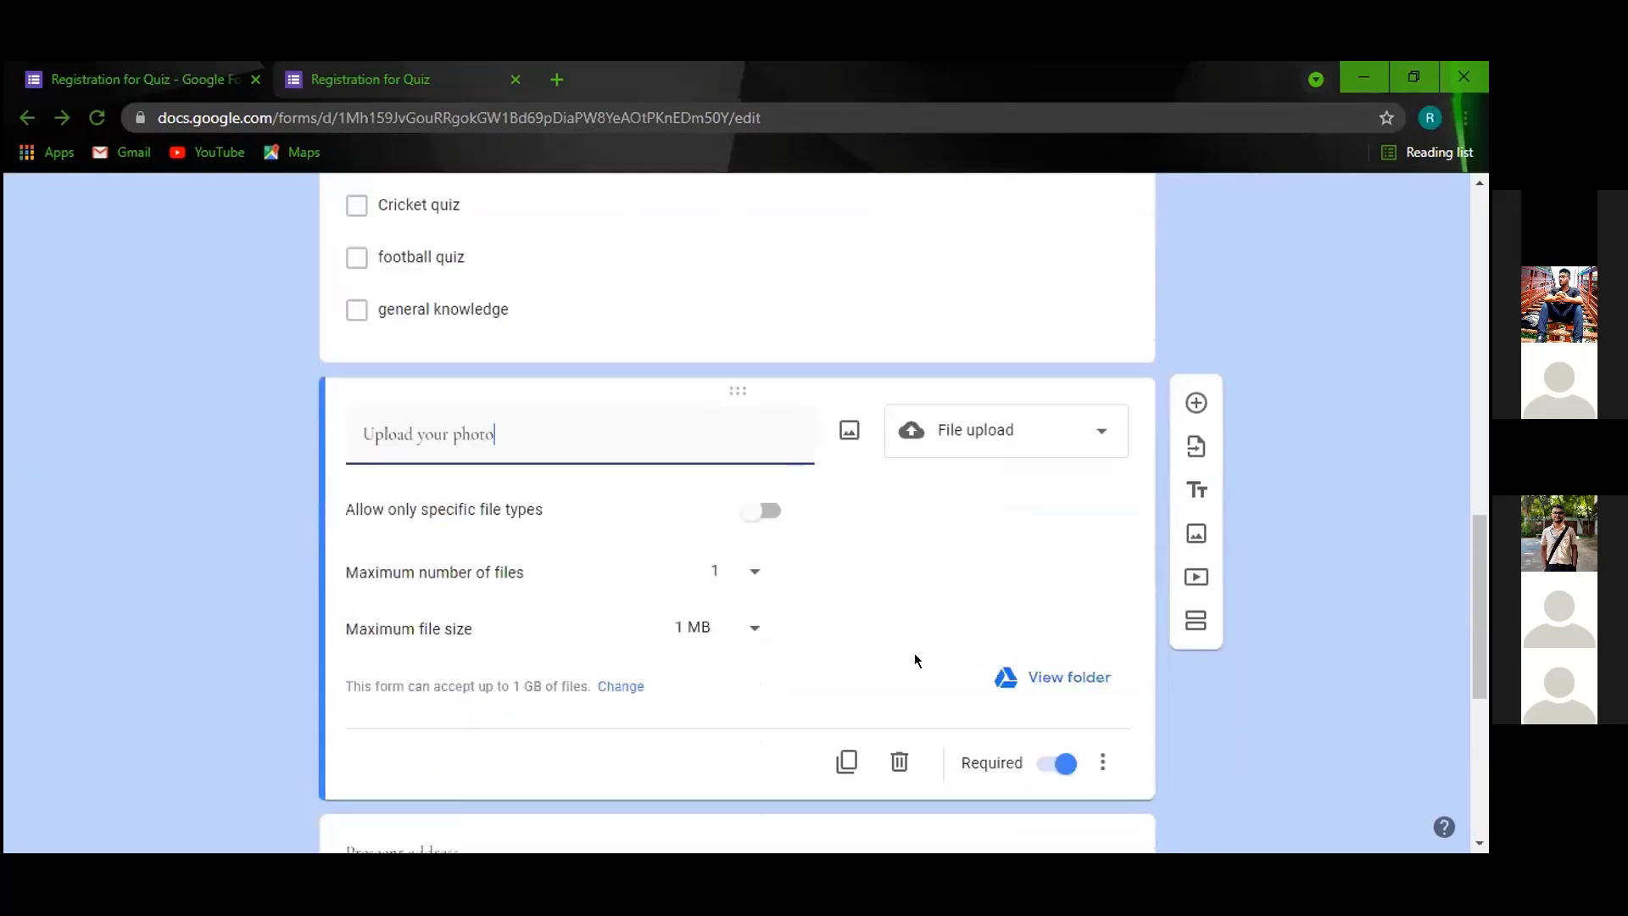
scroll(917, 652, "up", 4)
left_click(806, 534)
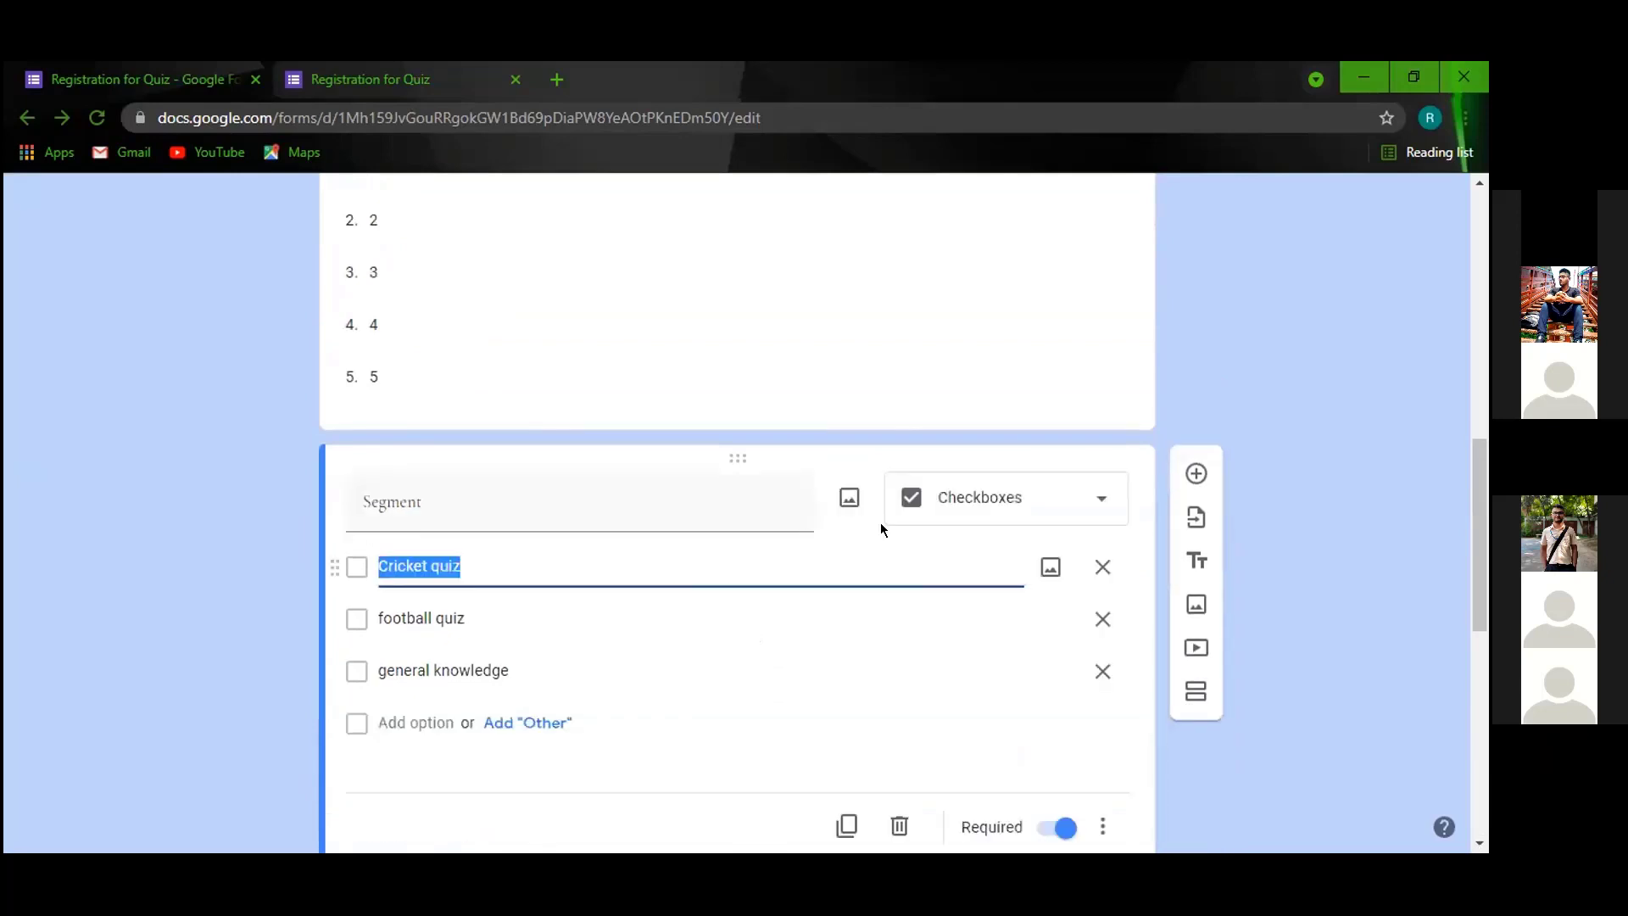
scroll(916, 480, "up", 3)
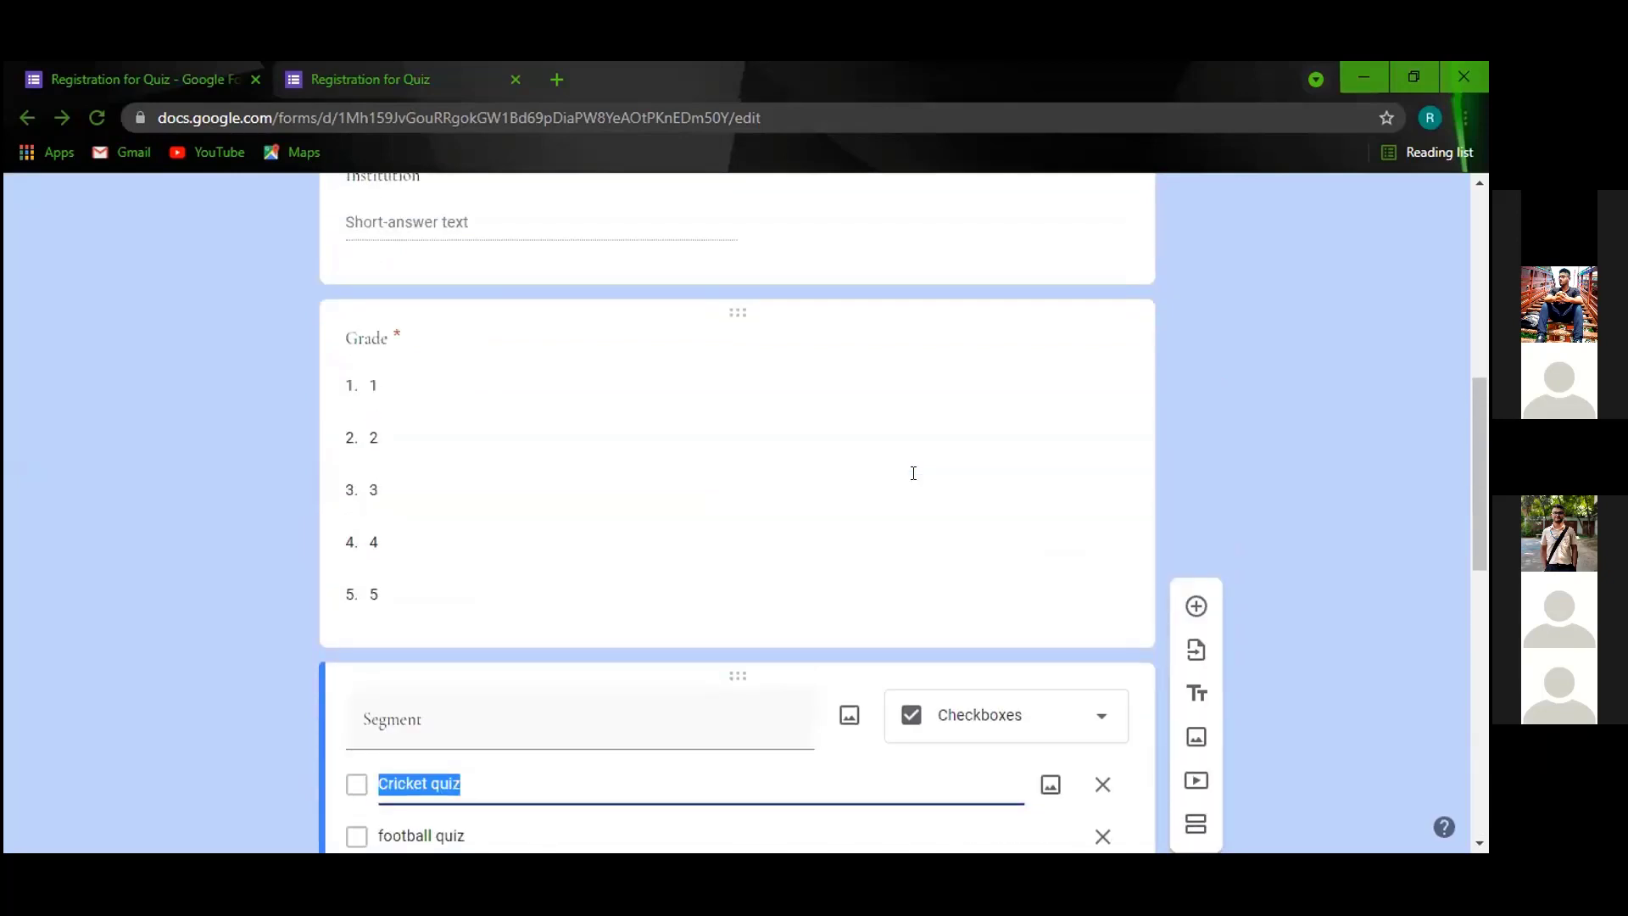
left_click(1276, 371)
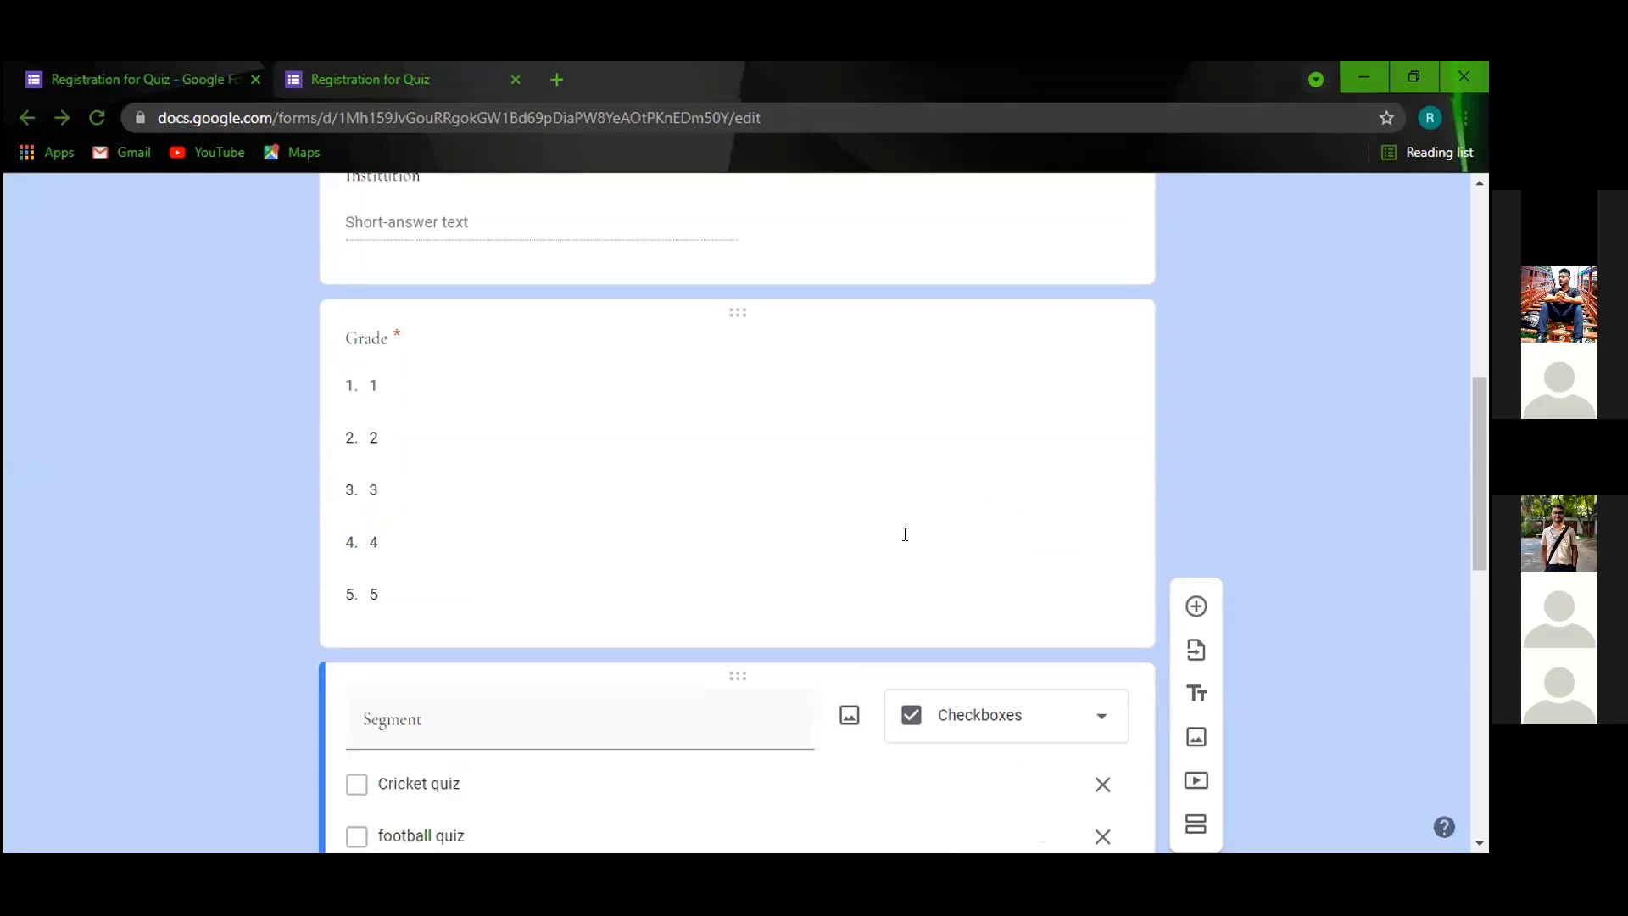
scroll(781, 568, "up", 3)
scroll(791, 577, "up", 6)
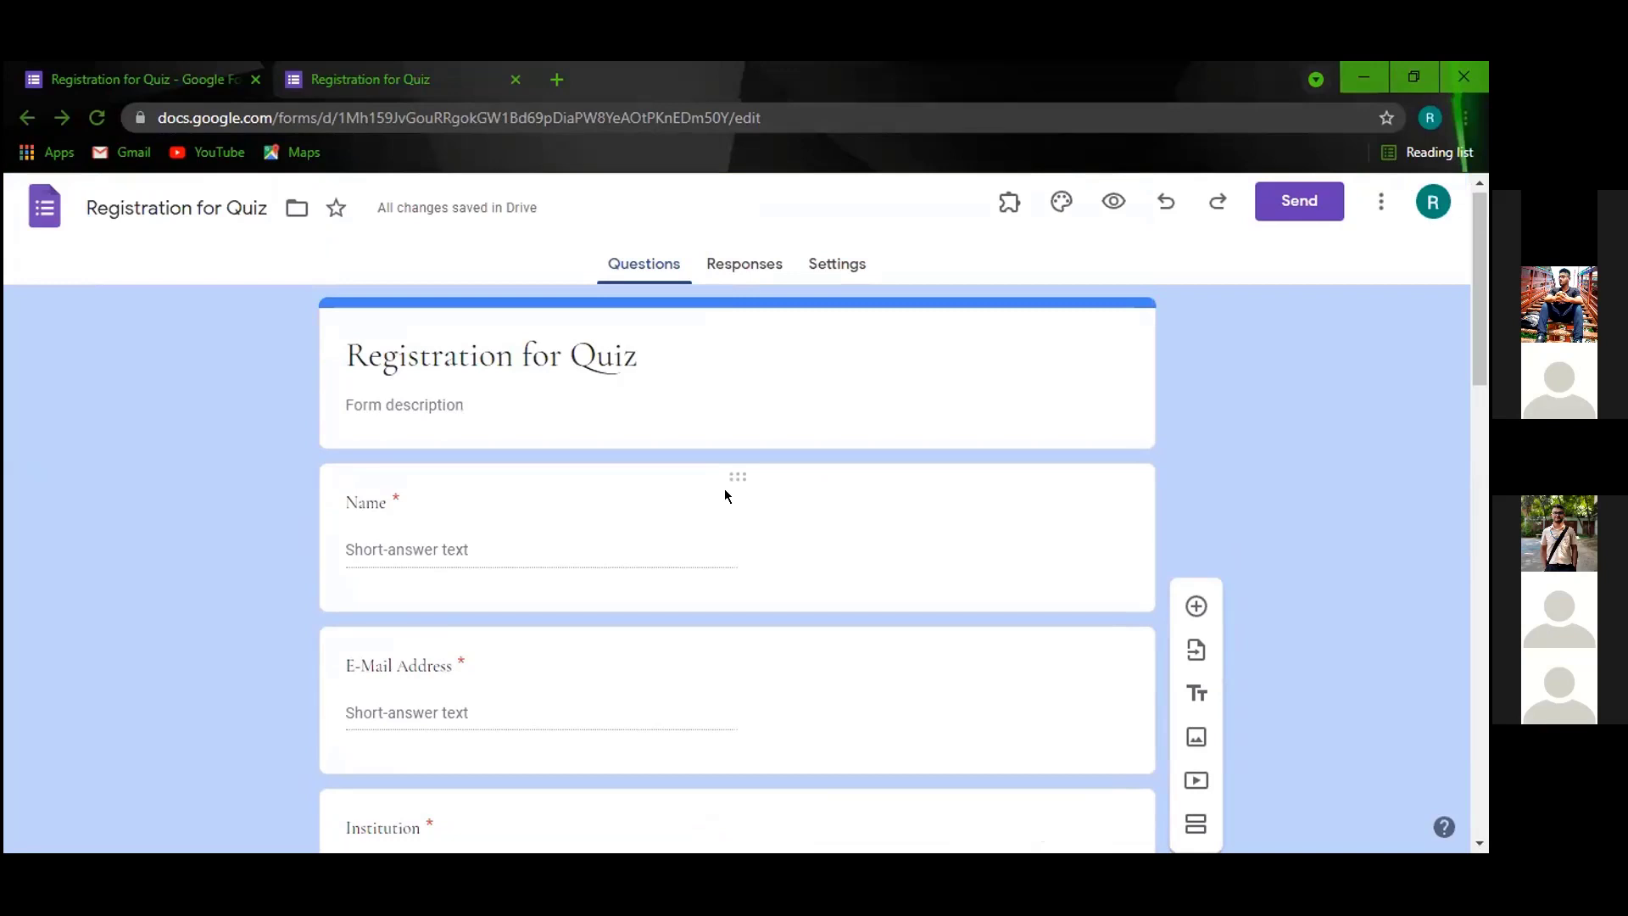
scroll(721, 492, "down", 15)
scroll(718, 499, "down", 6)
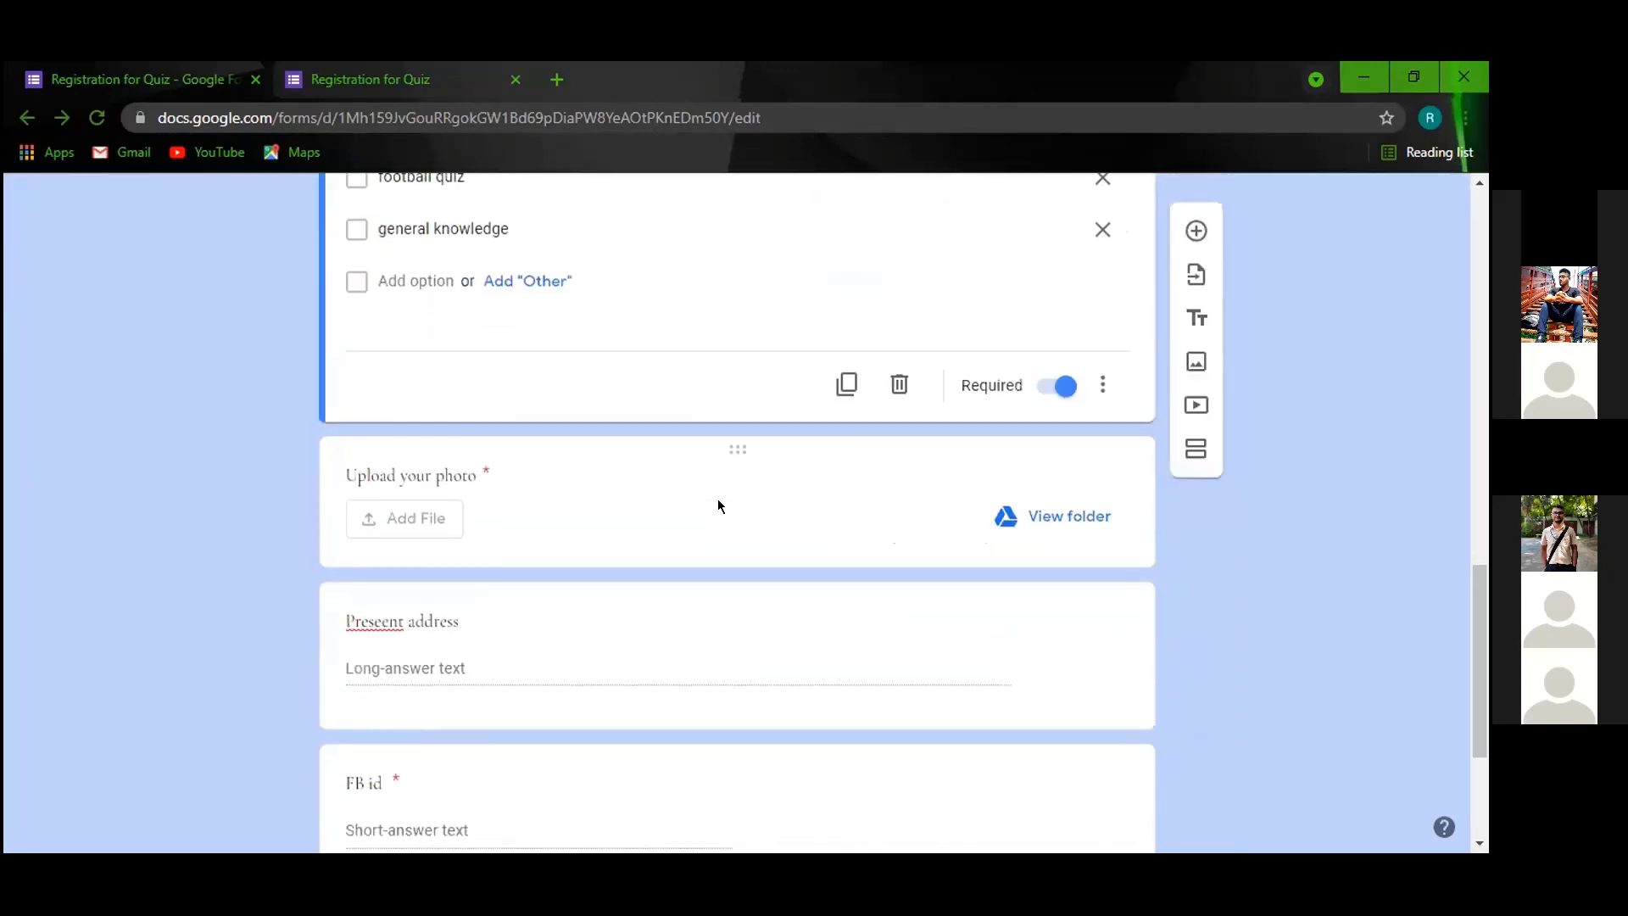
scroll(389, 480, "up", 4)
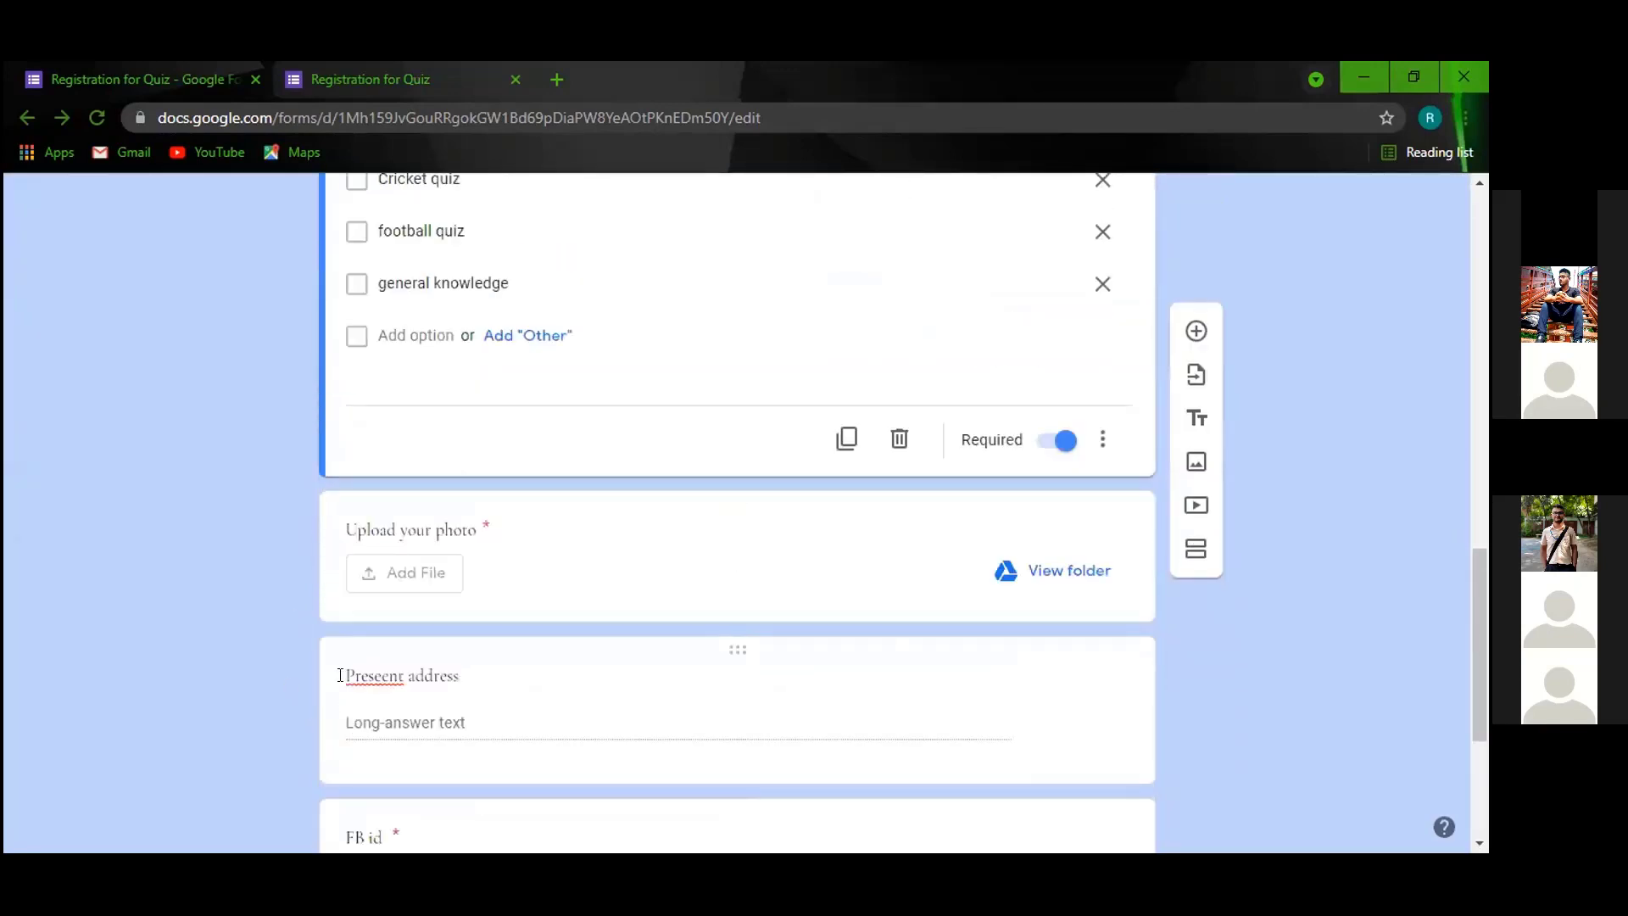
left_click(386, 670)
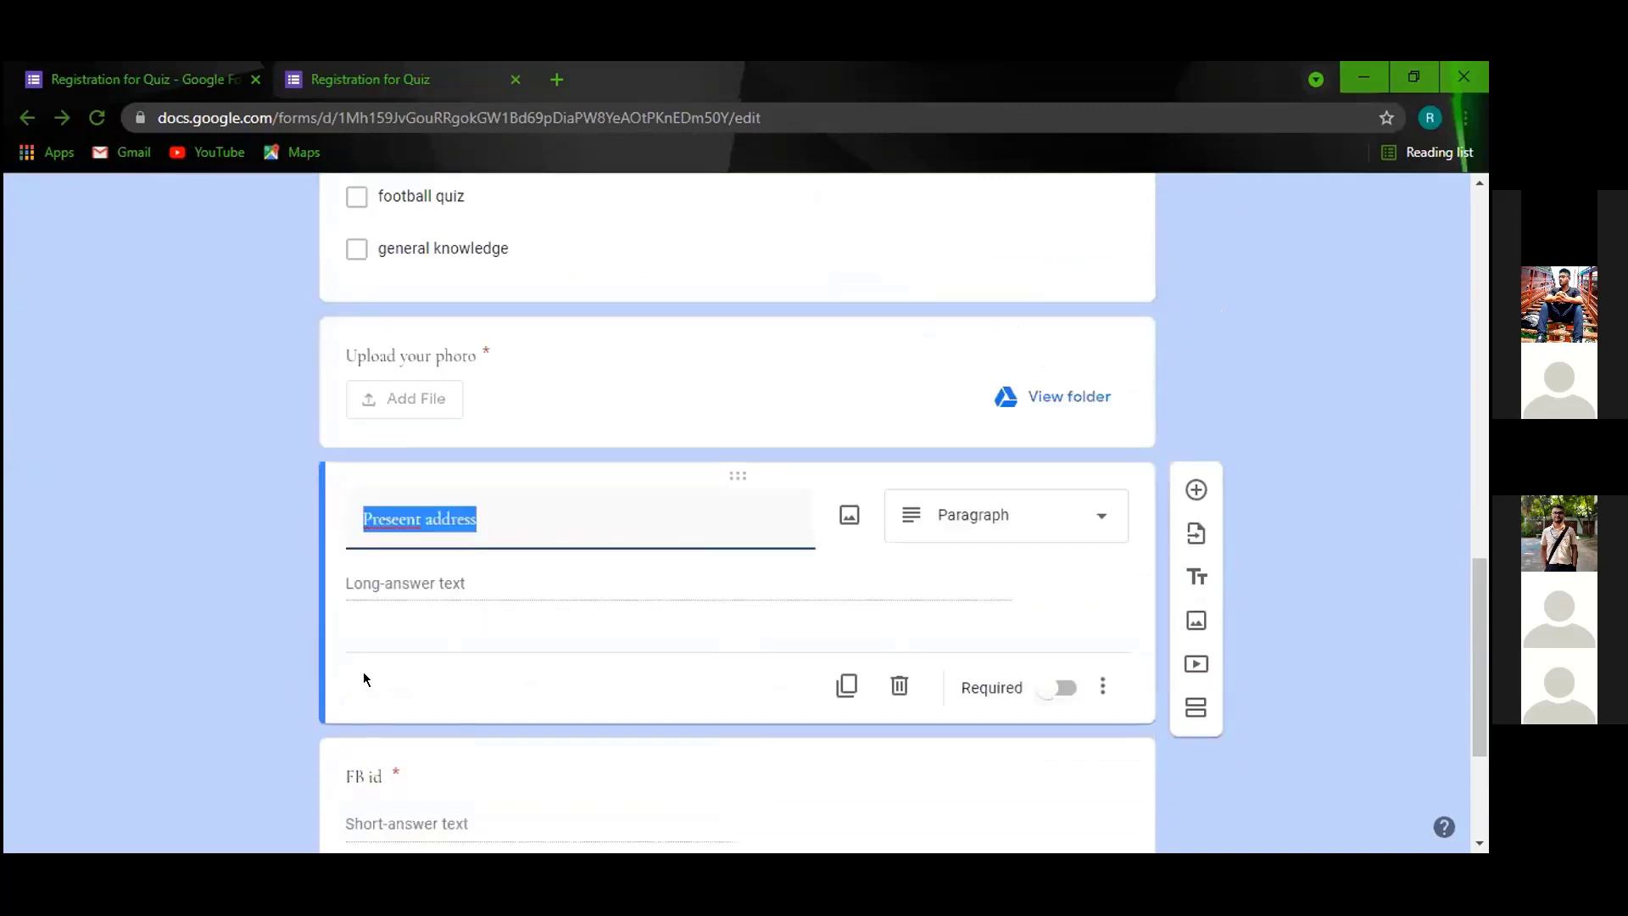
left_click(590, 497)
scroll(588, 502, "down", 3)
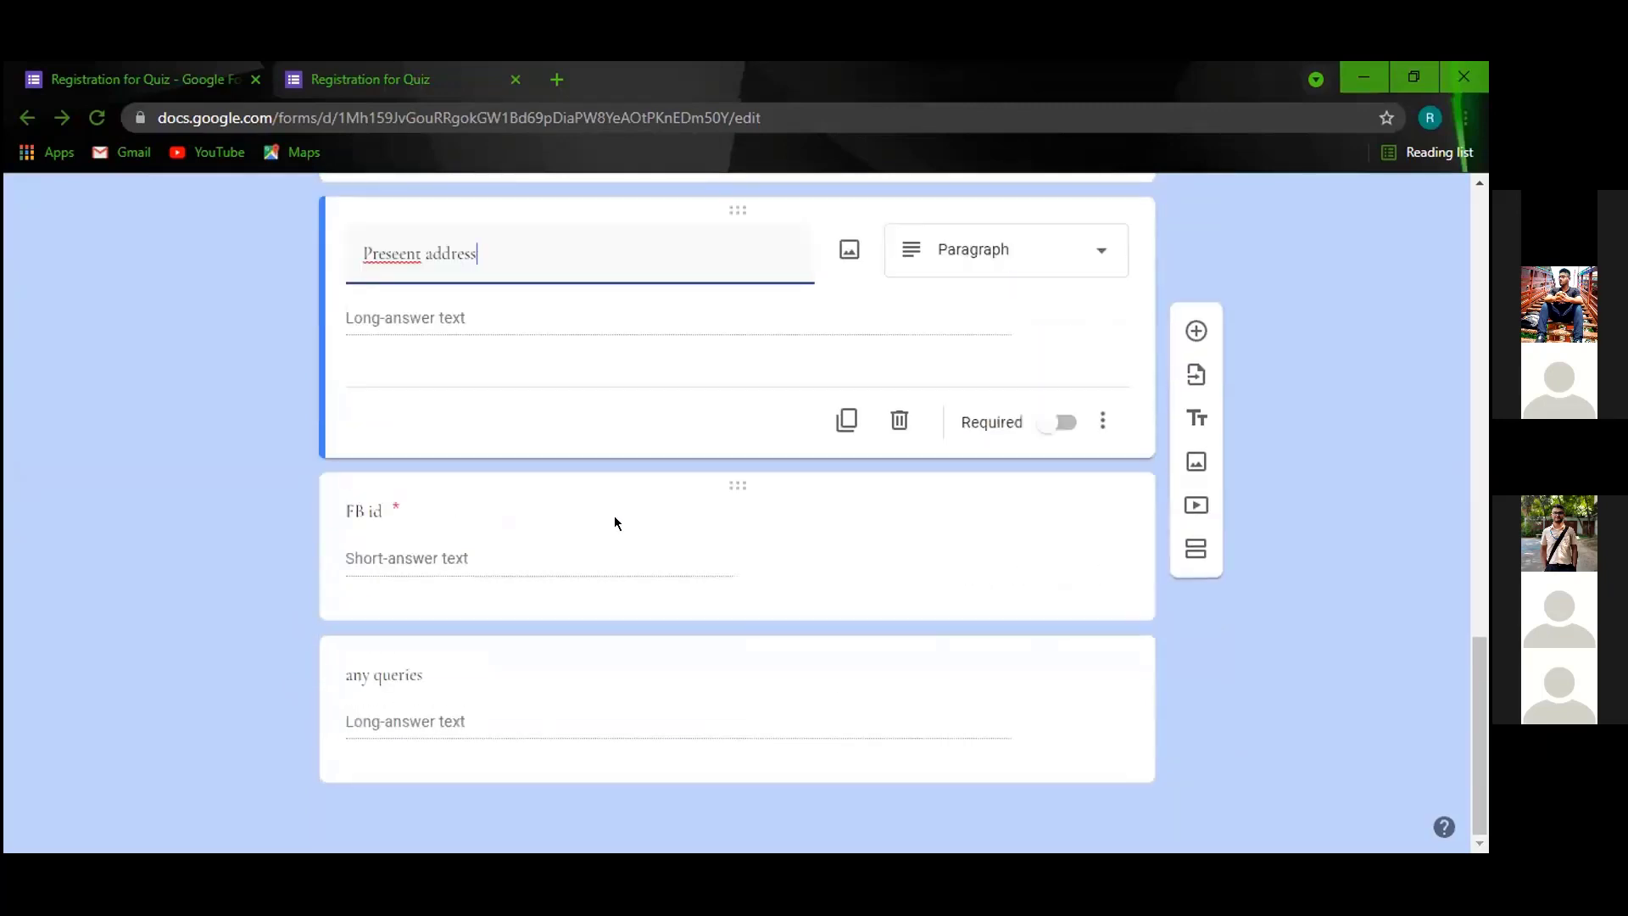
scroll(627, 525, "up", 5)
scroll(641, 544, "up", 10)
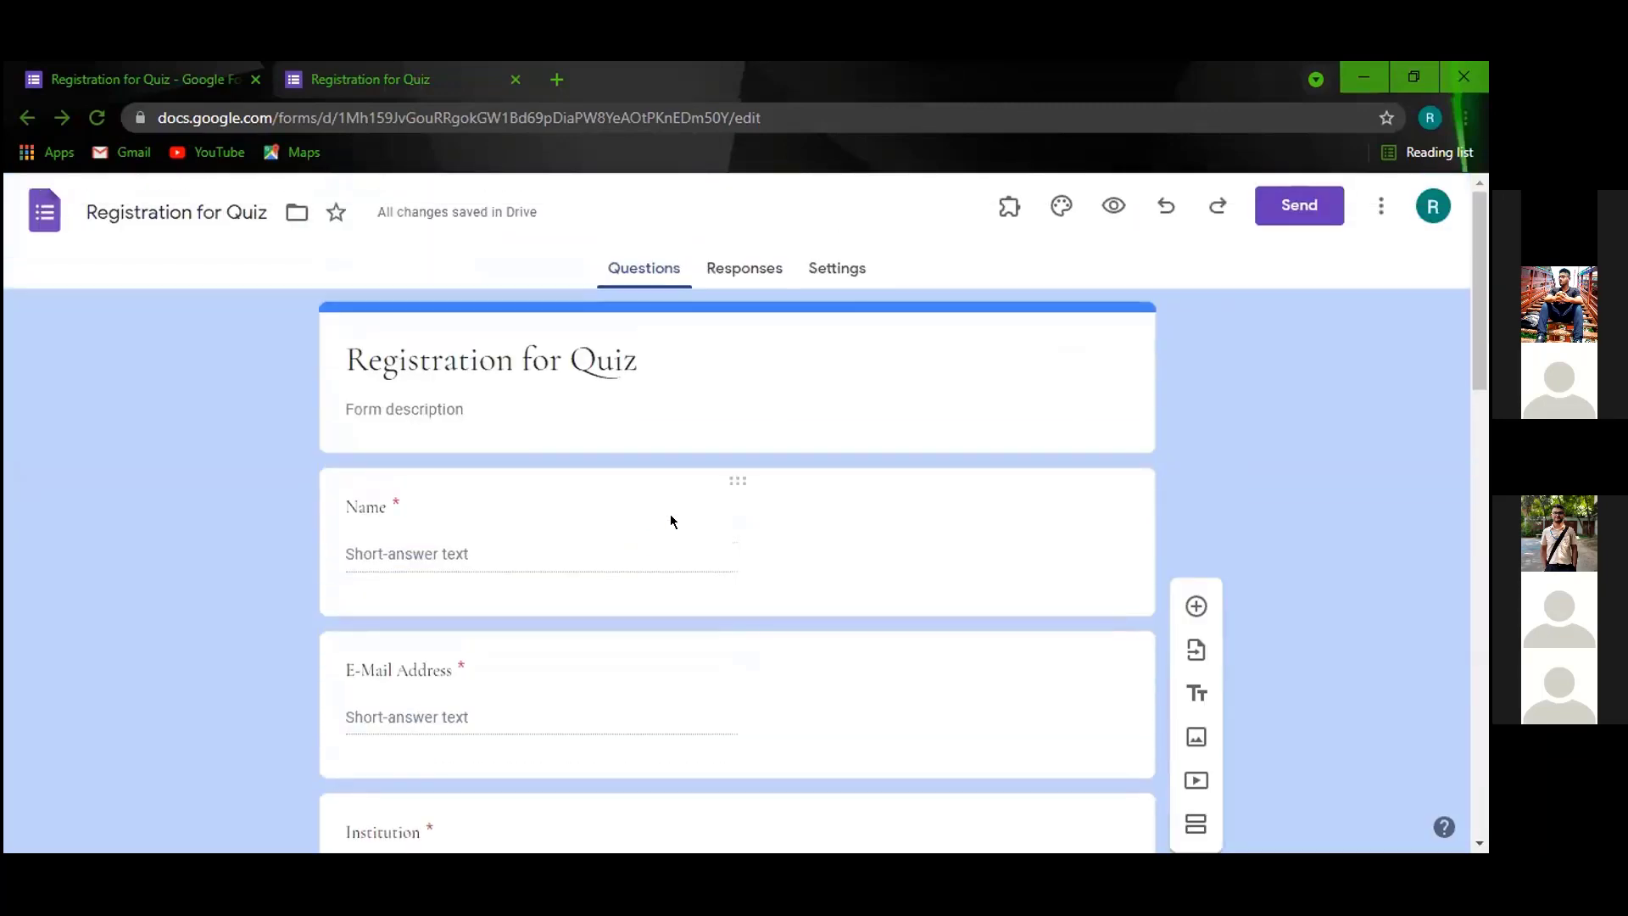
Preview the Registration for Quiz form in a new tab and scroll through its questions.
left_click(1111, 206)
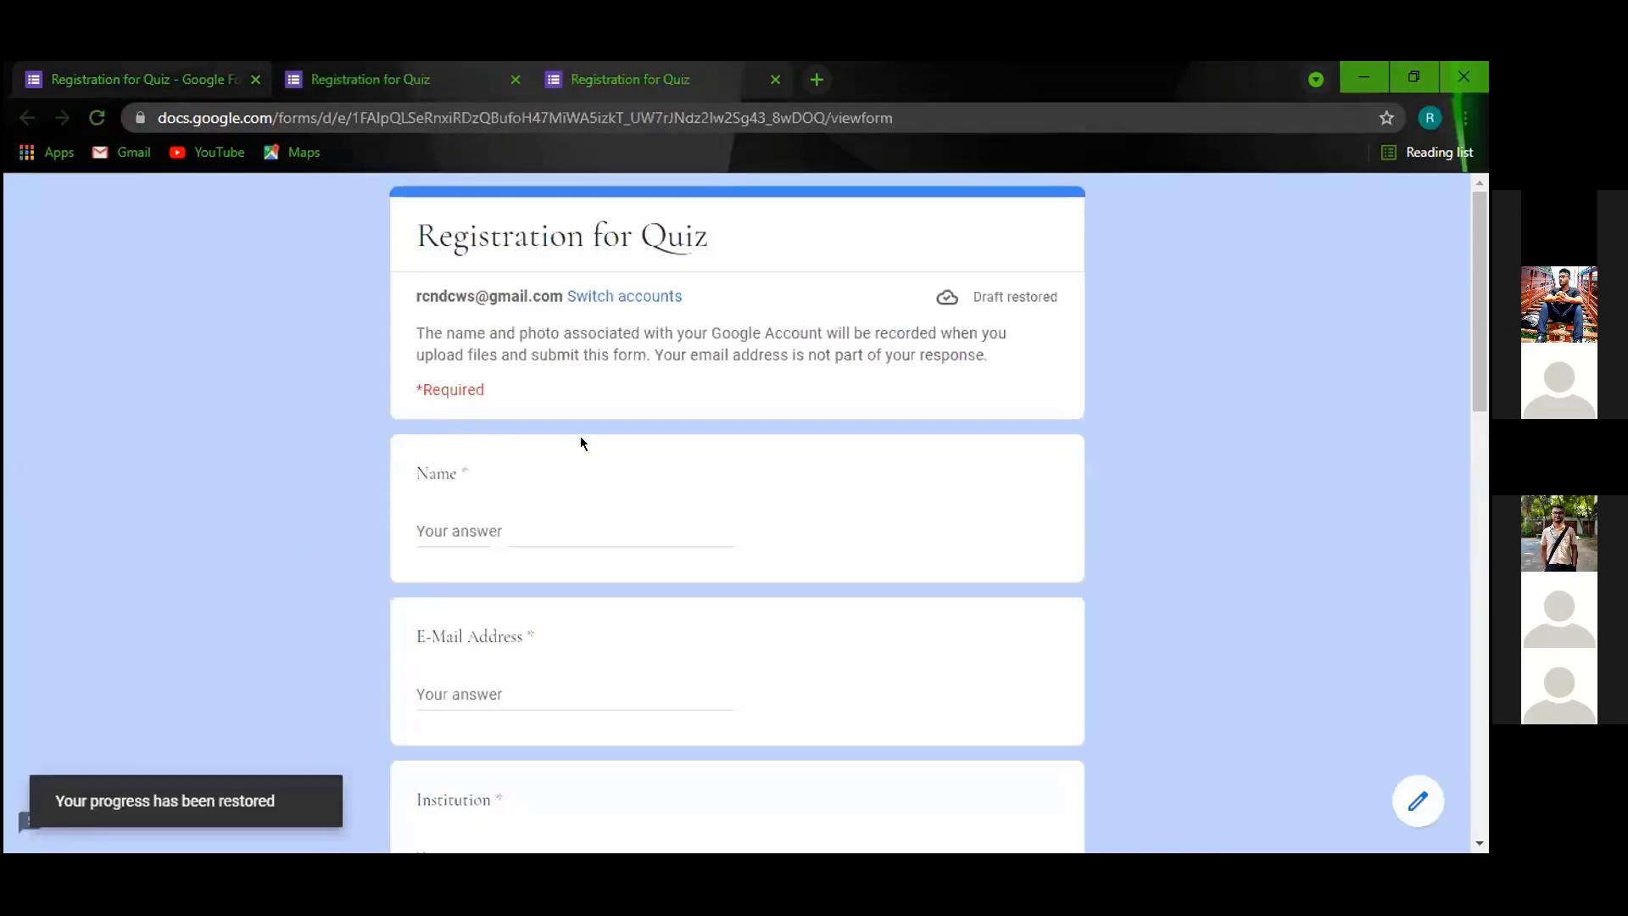
scroll(728, 452, "down", 7)
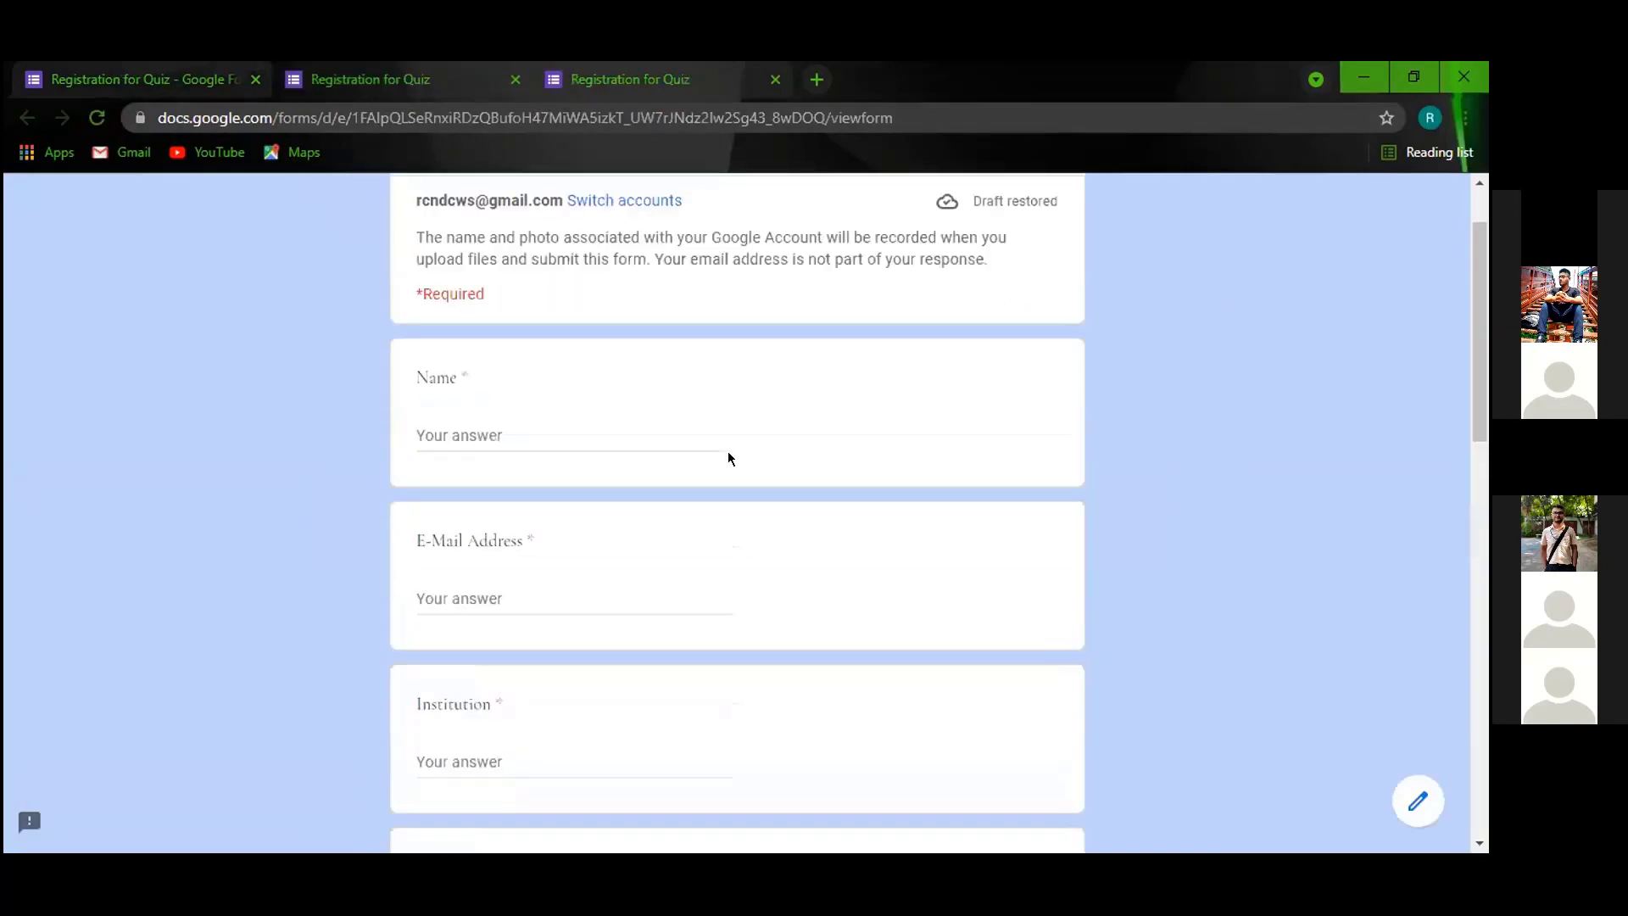
scroll(536, 587, "down", 3)
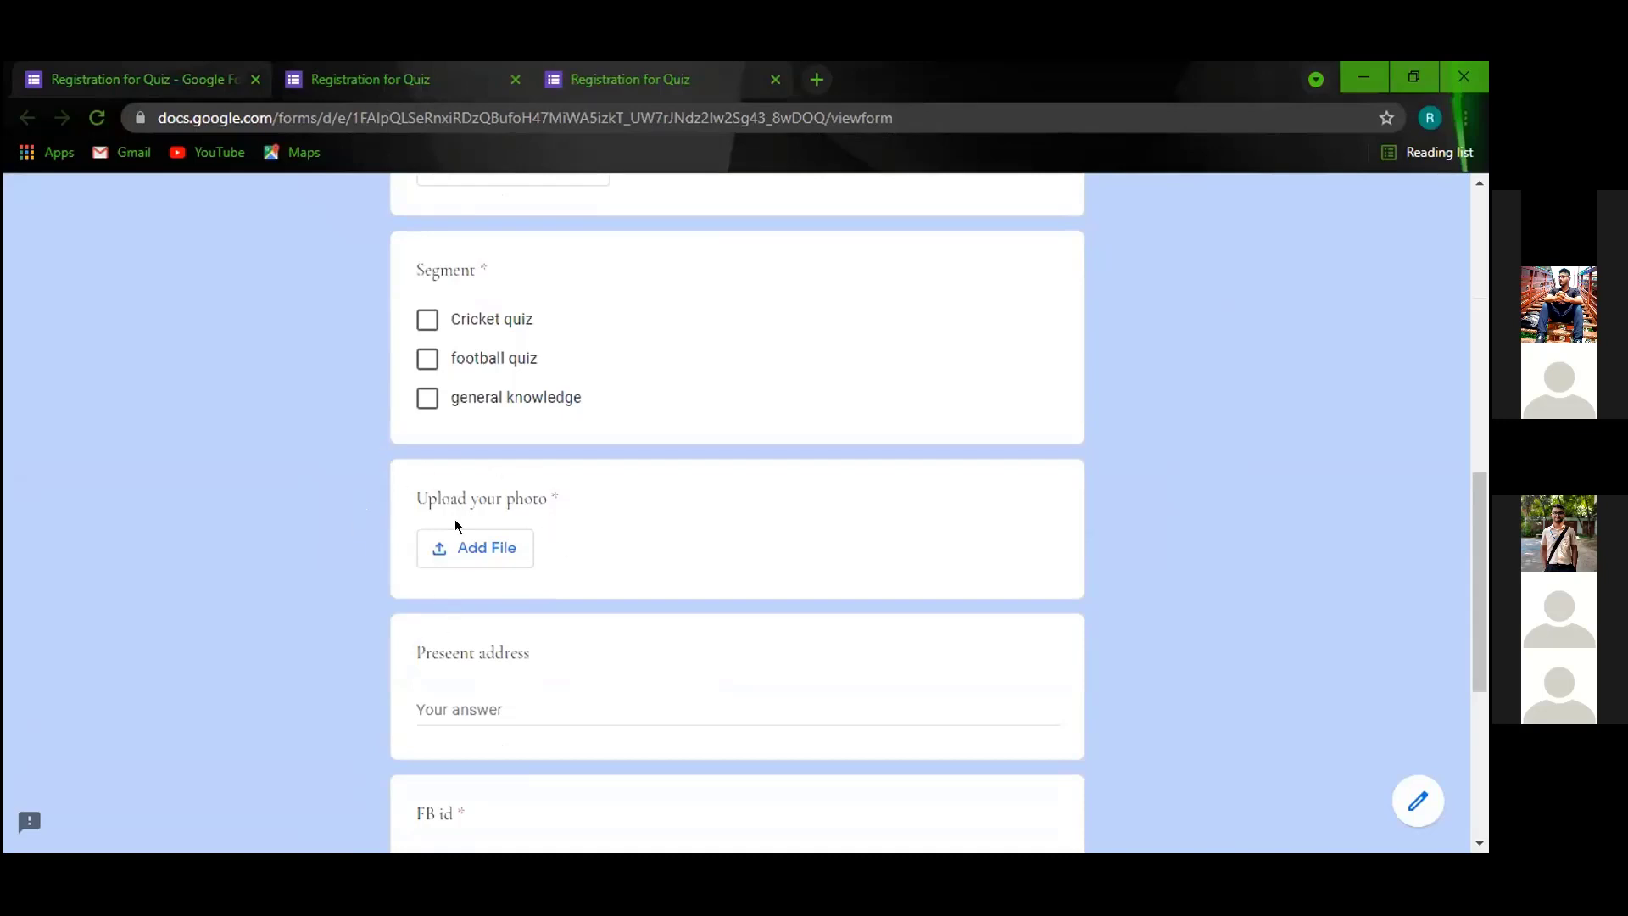
scroll(456, 521, "up", 10)
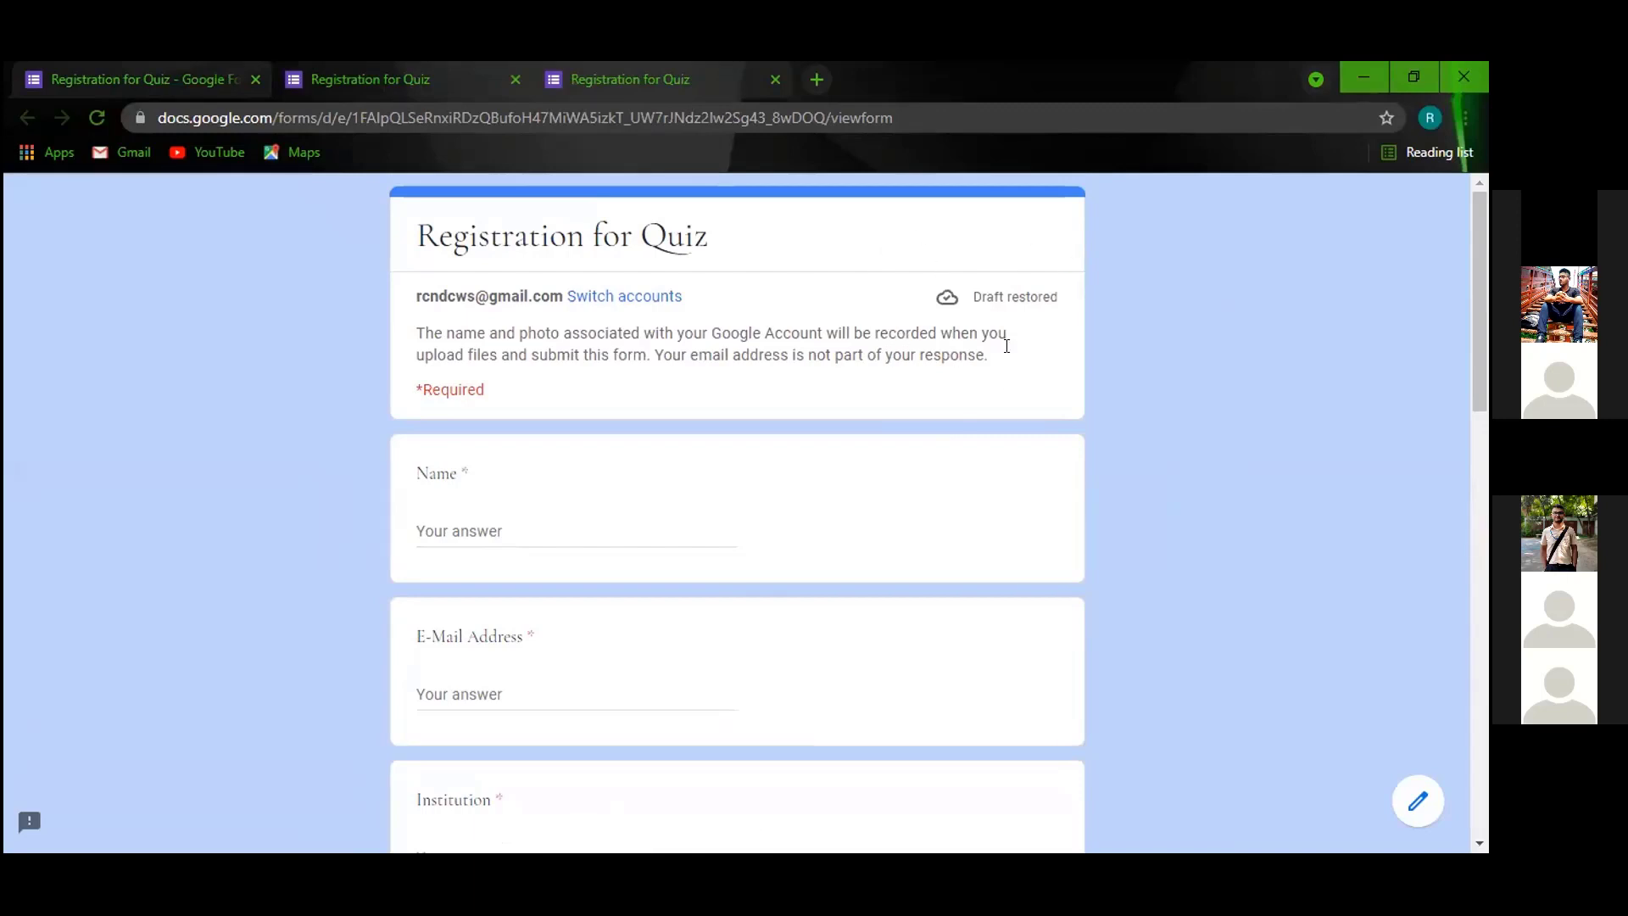
Leave the respondent view and return to the Registration for Quiz form in the editor.
scroll(466, 395, "down", 6)
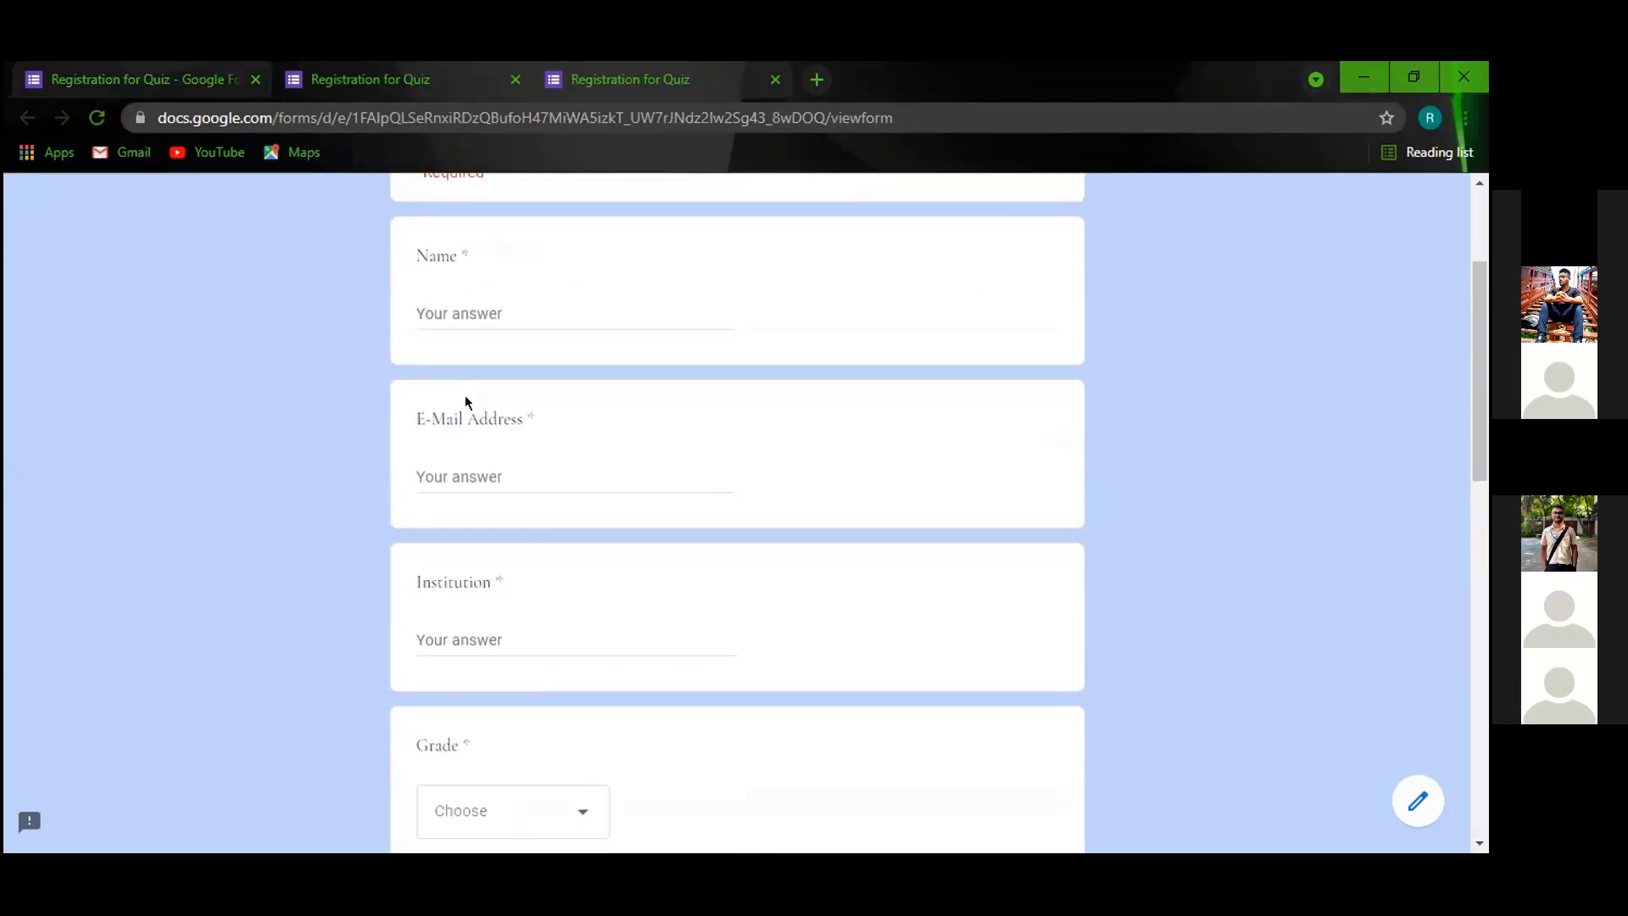
scroll(480, 419, "up", 6)
left_click(184, 89)
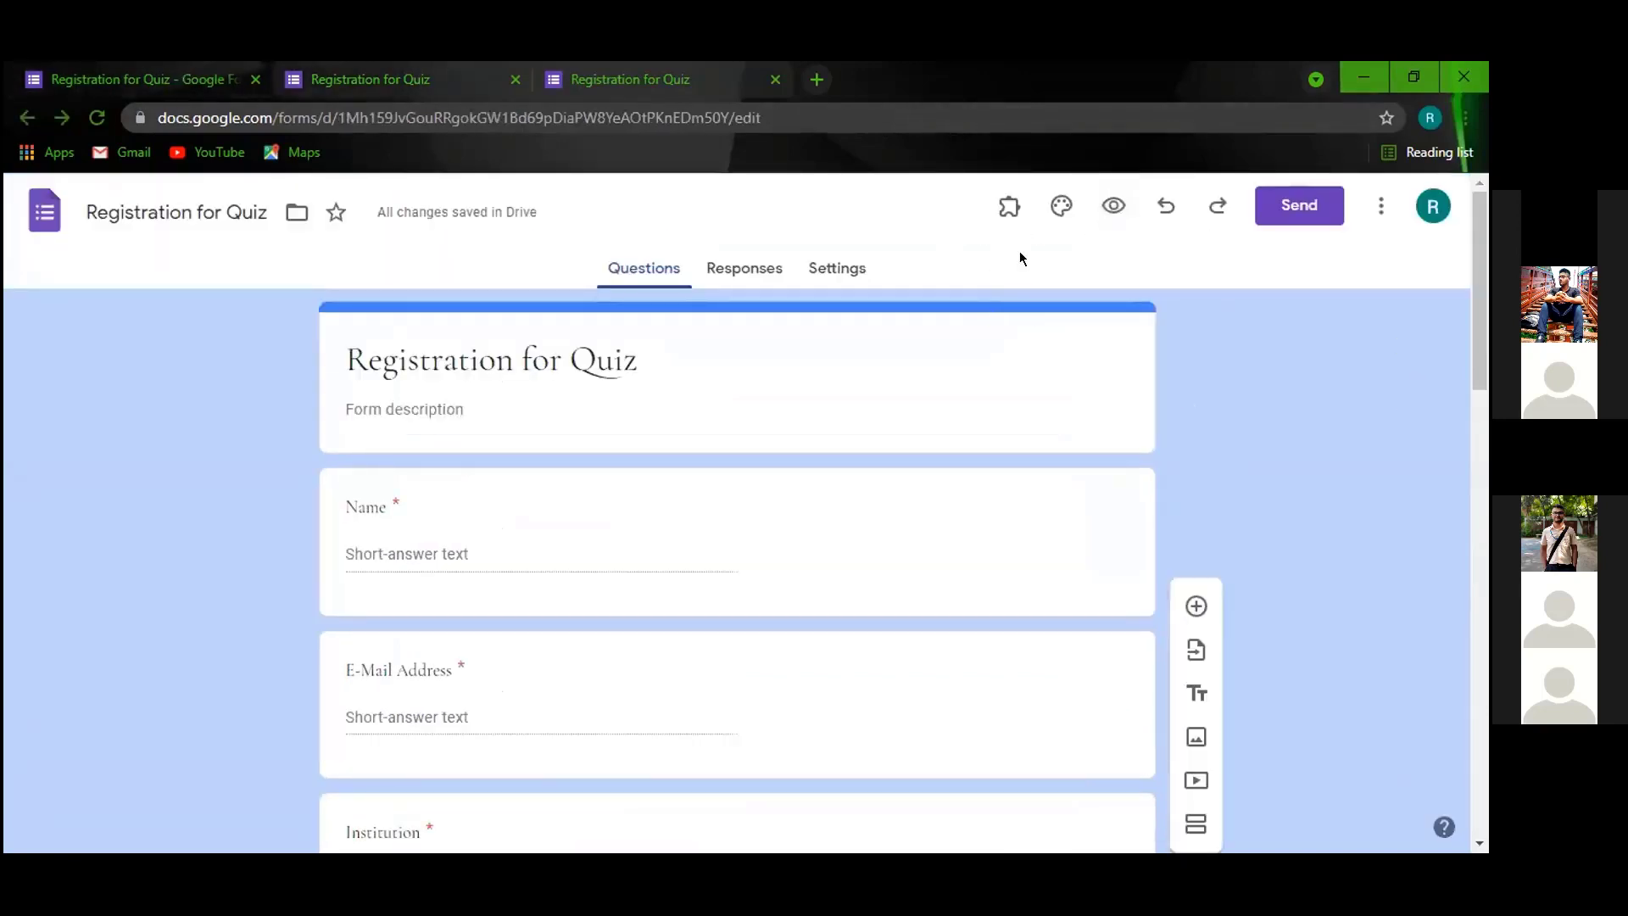
left_click(827, 266)
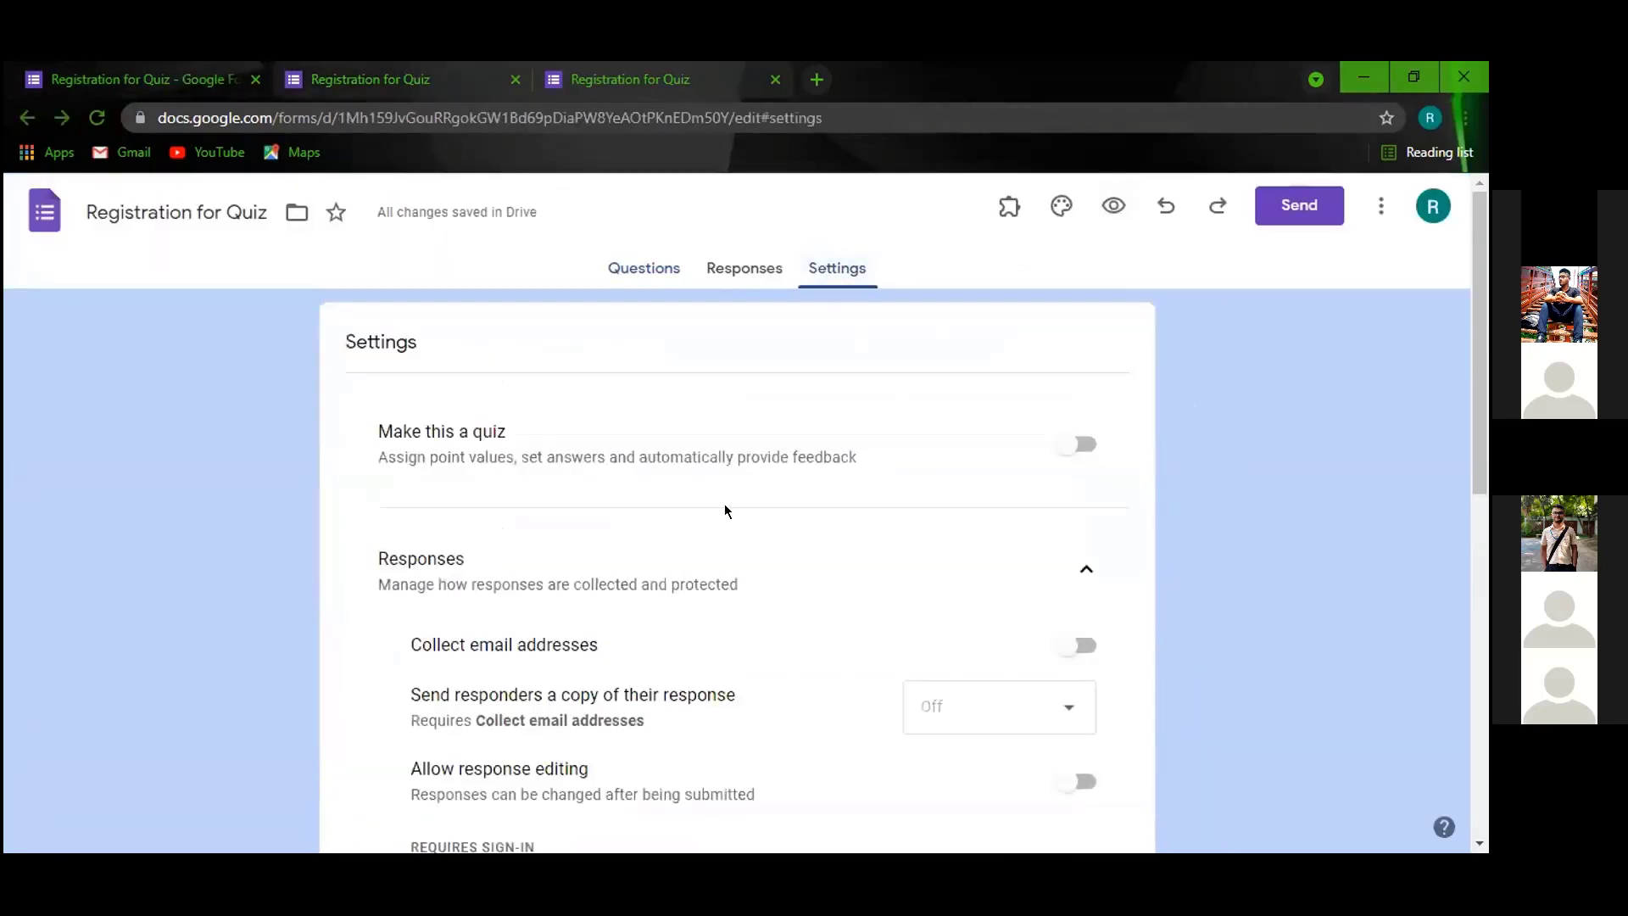
scroll(513, 632, "down", 1)
scroll(513, 632, "down", 3)
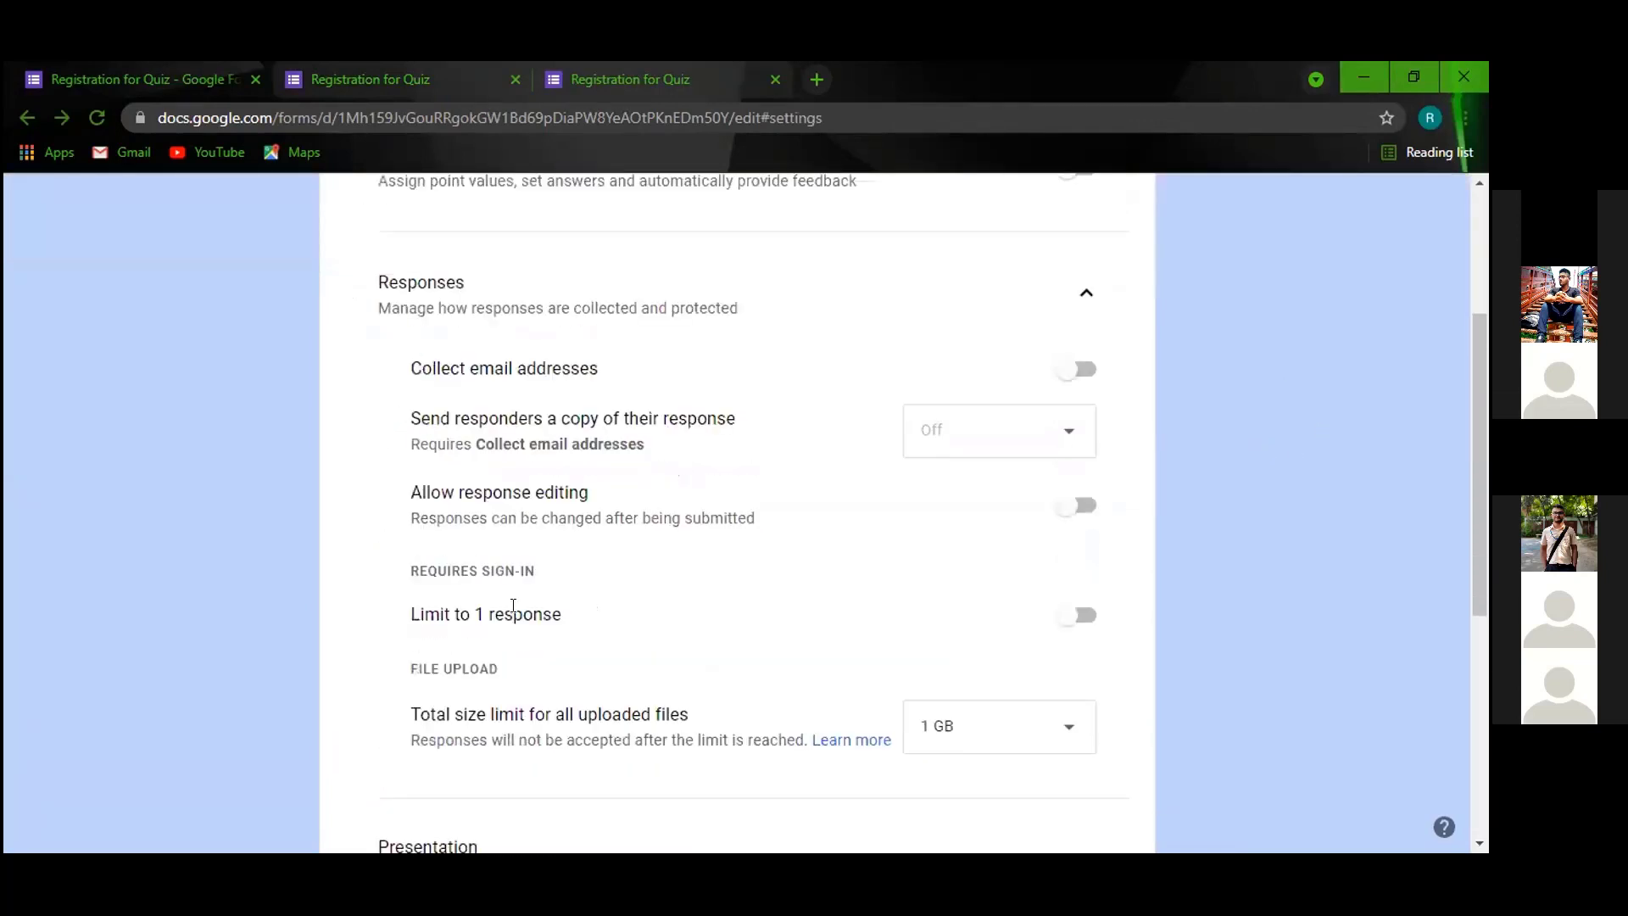
scroll(290, 418, "up", 4)
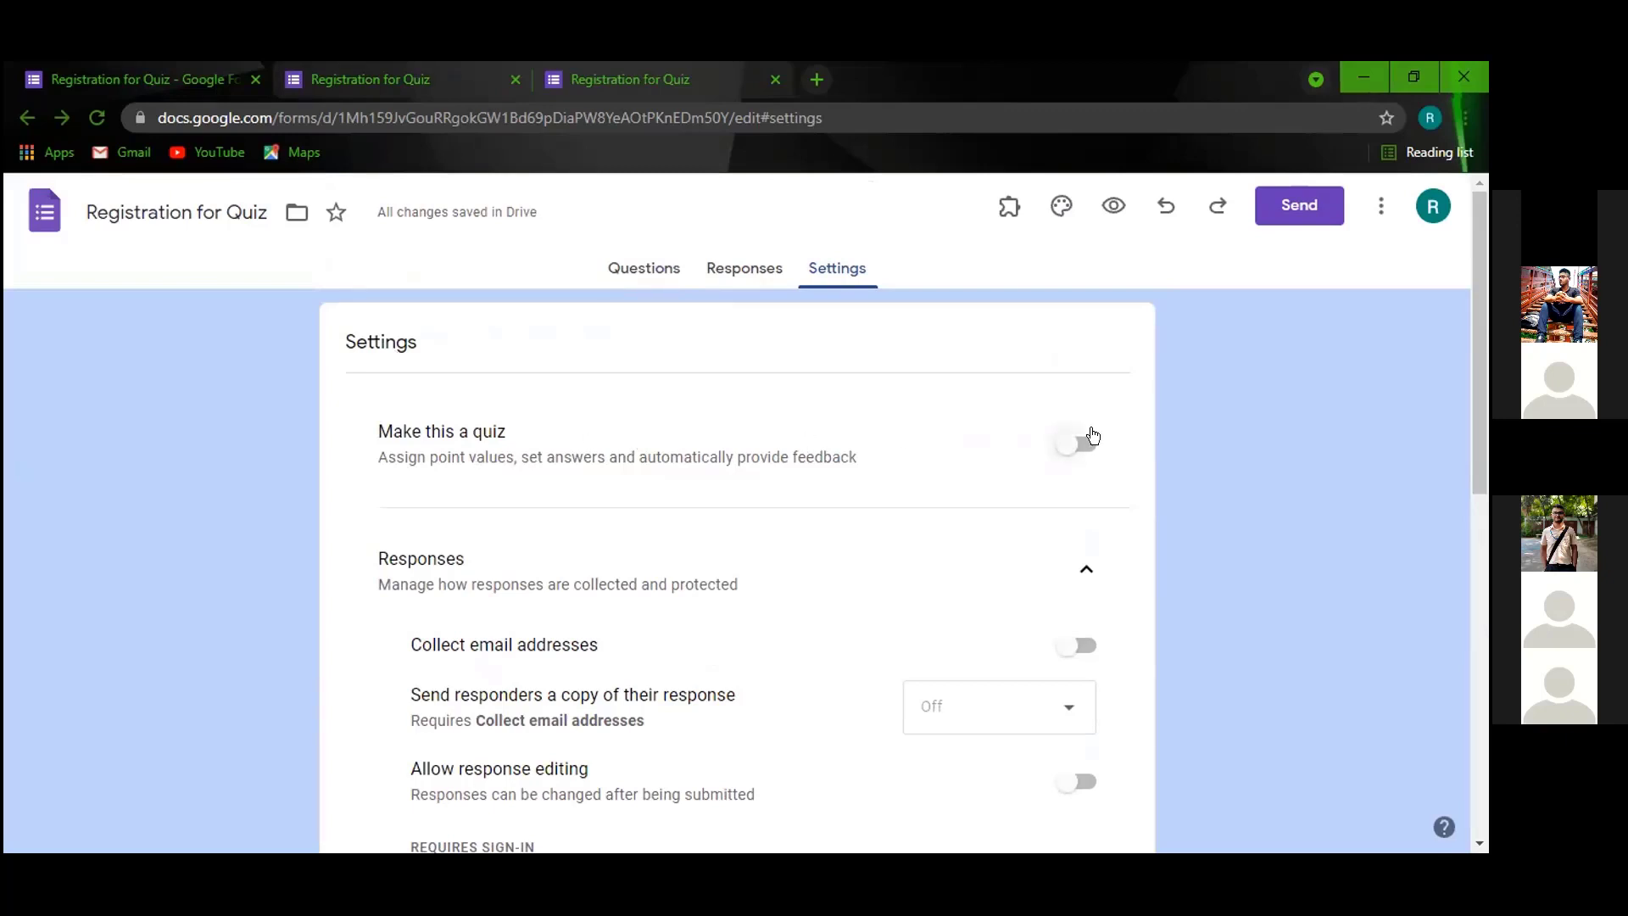
left_click(1075, 441)
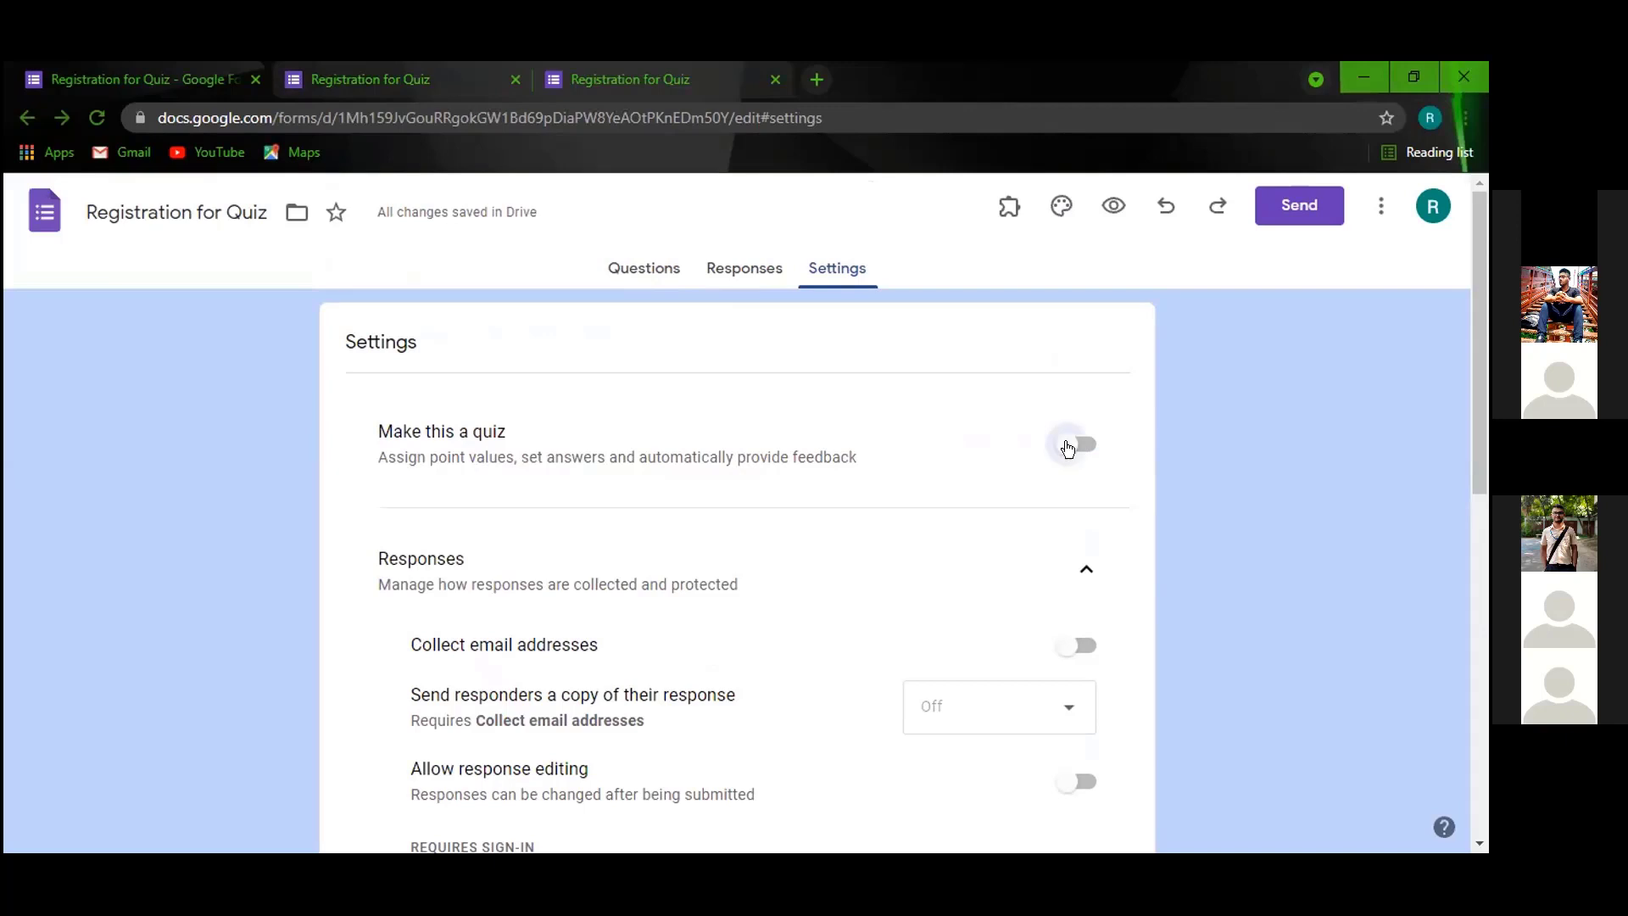
left_click(632, 270)
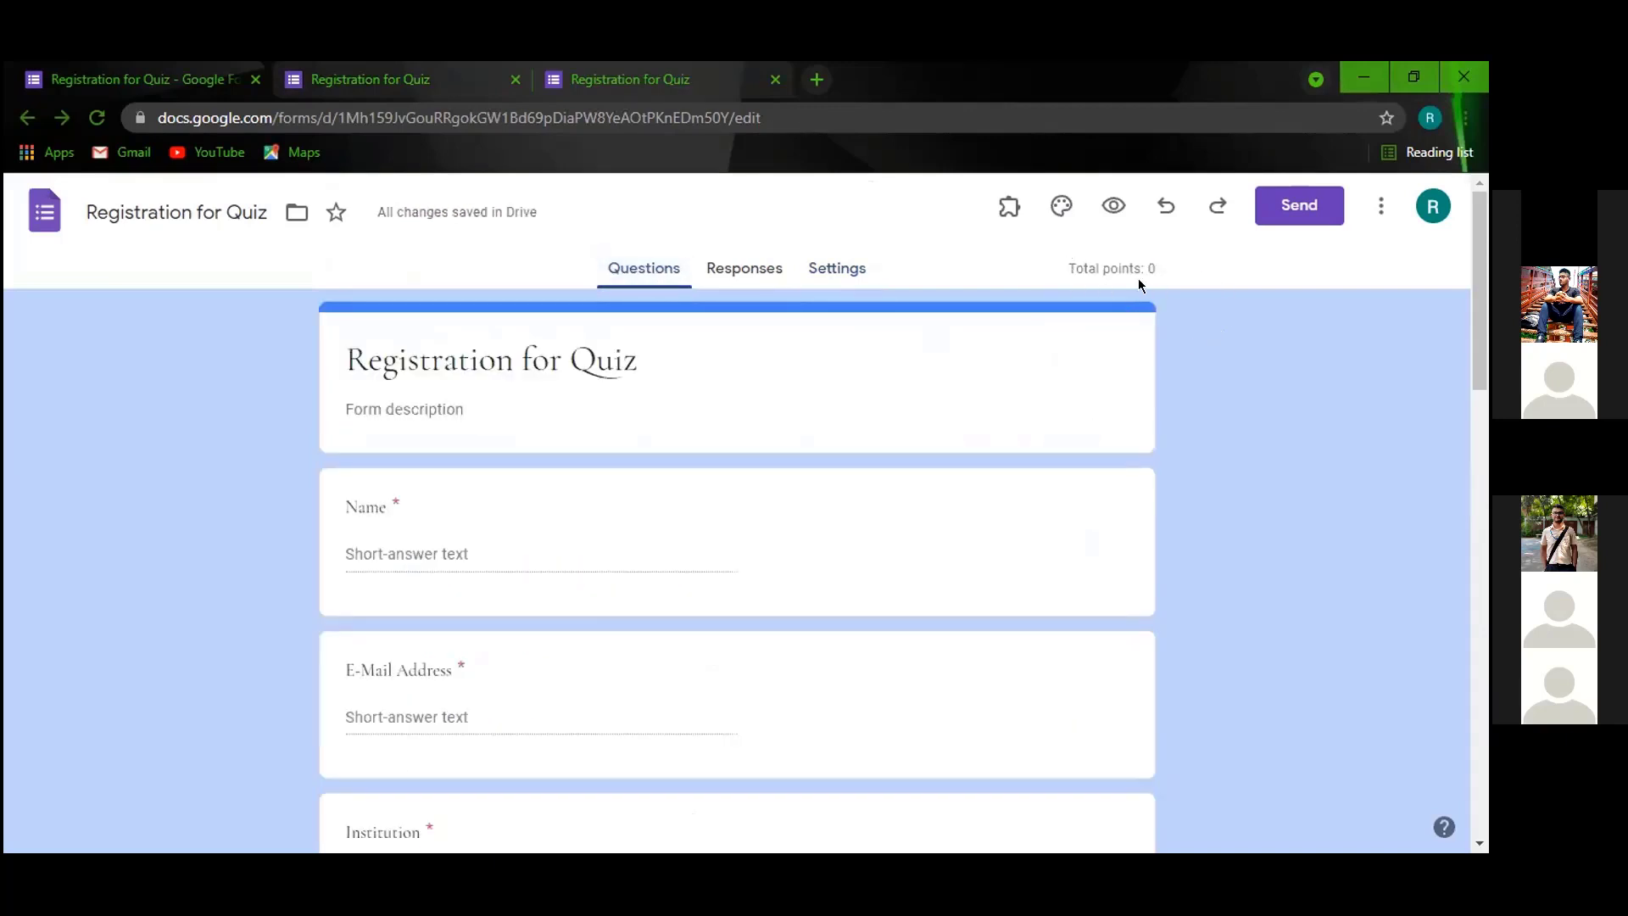
left_click(948, 534)
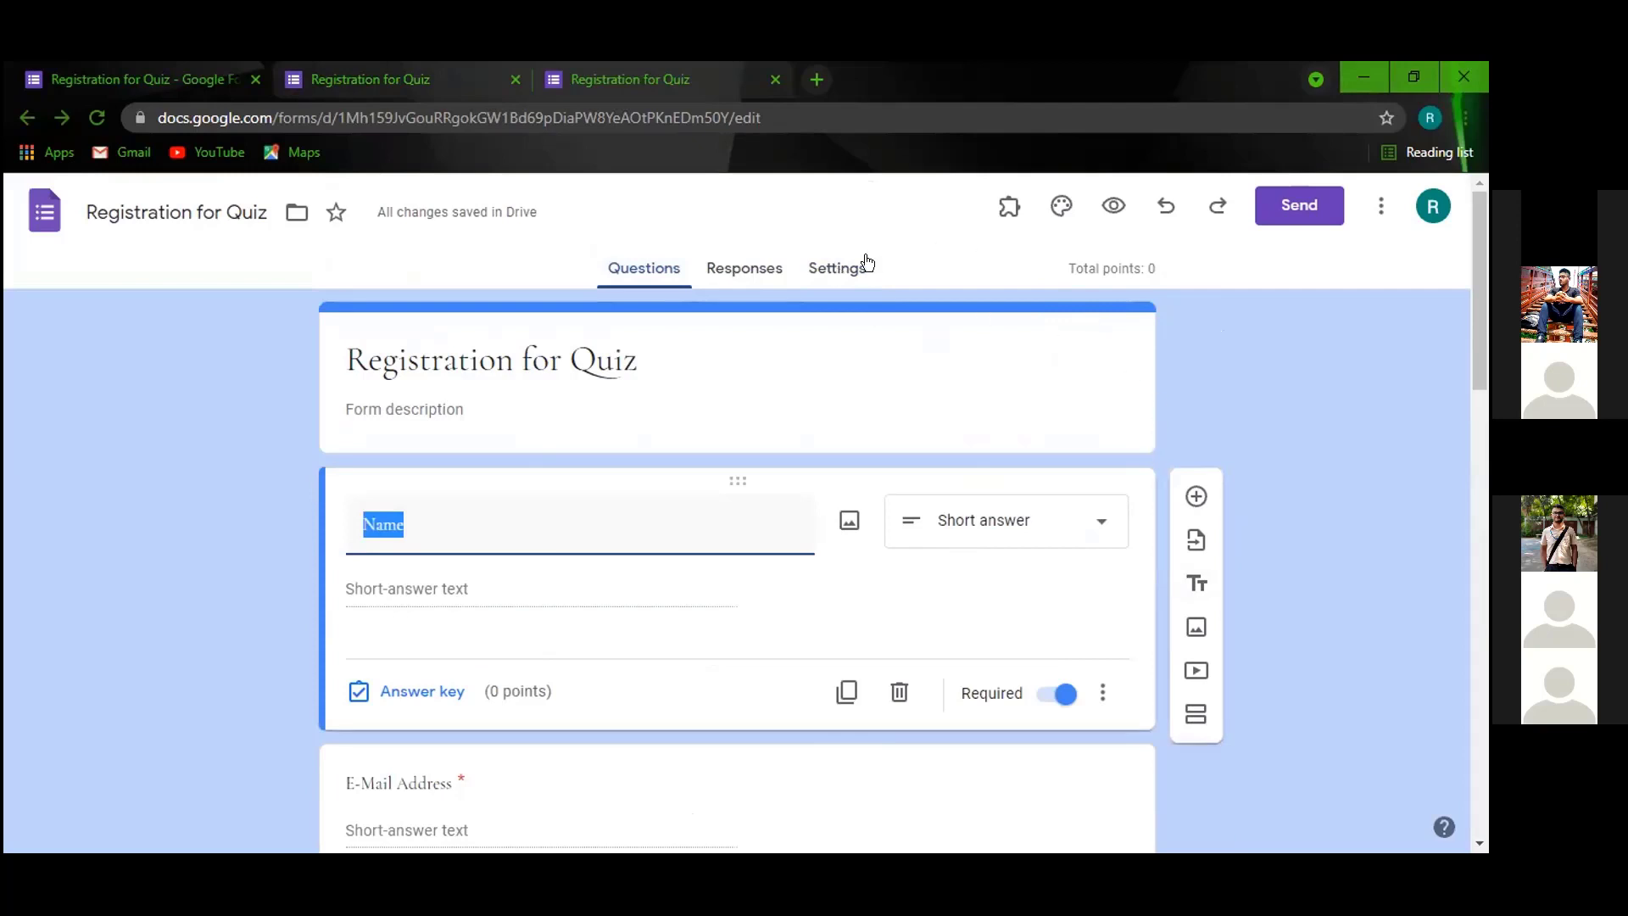
left_click(828, 270)
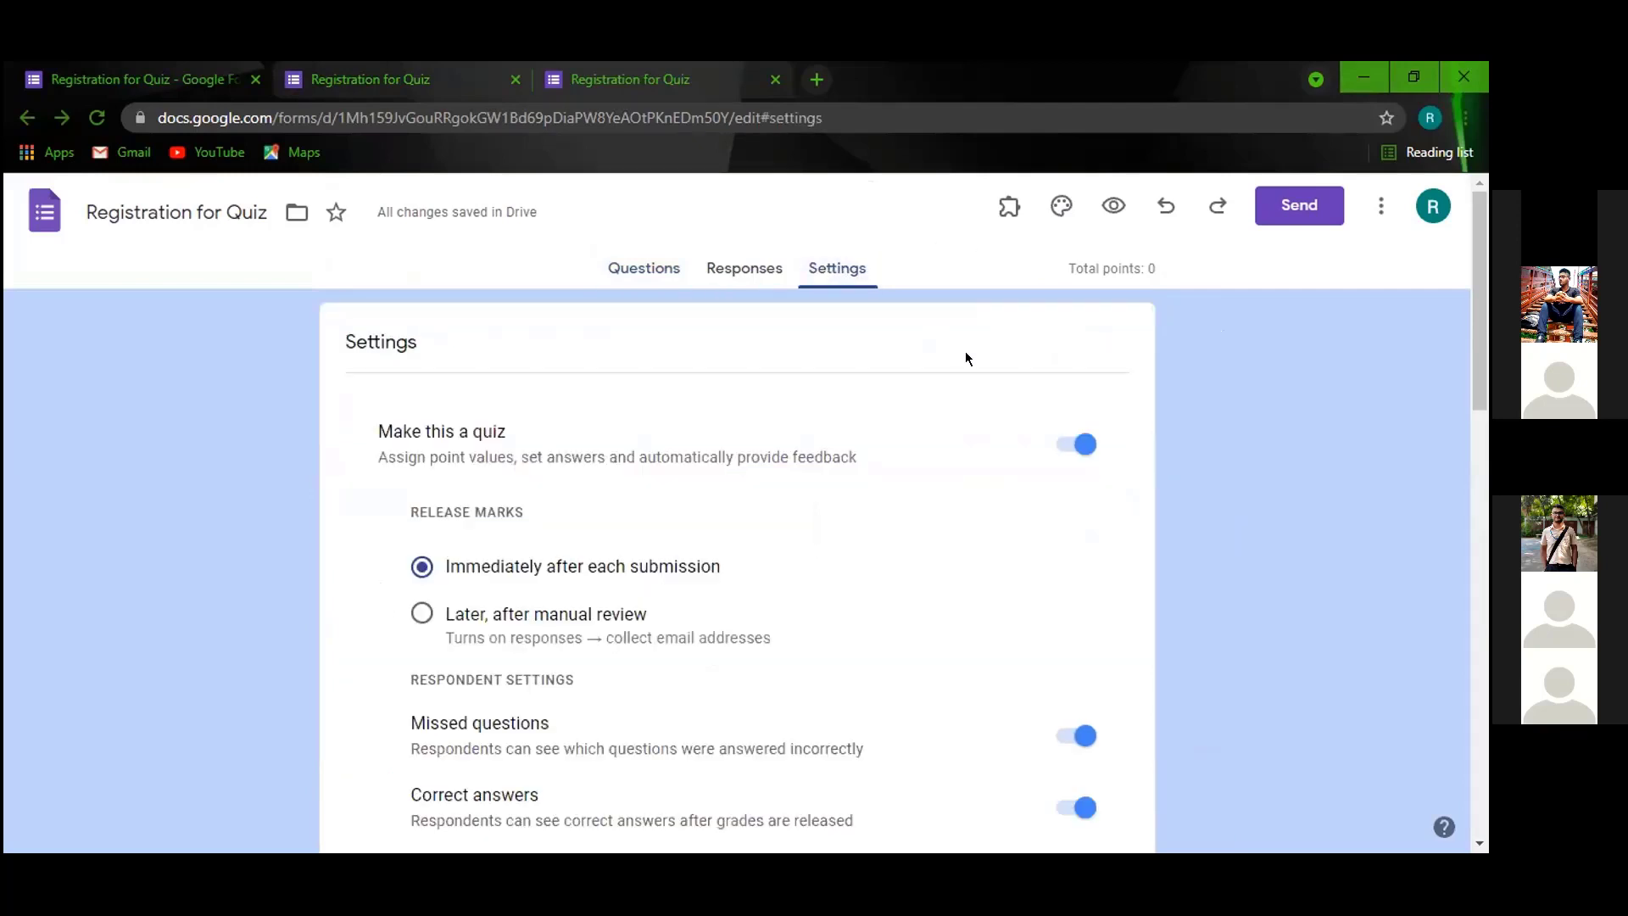
left_click(1085, 445)
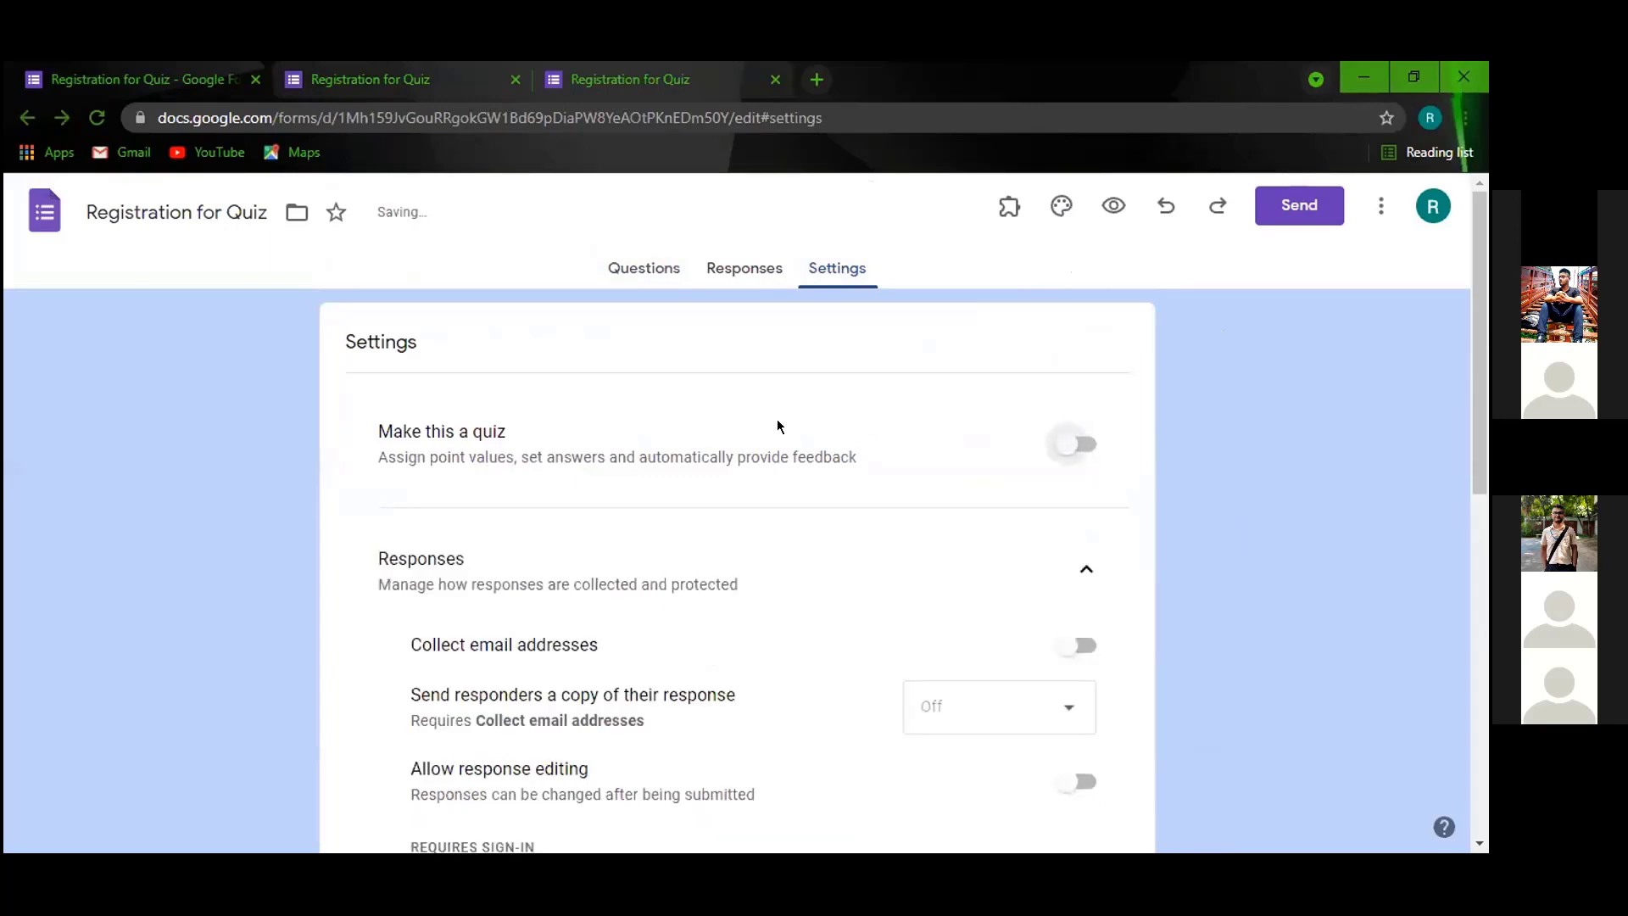
scroll(678, 500, "down", 3)
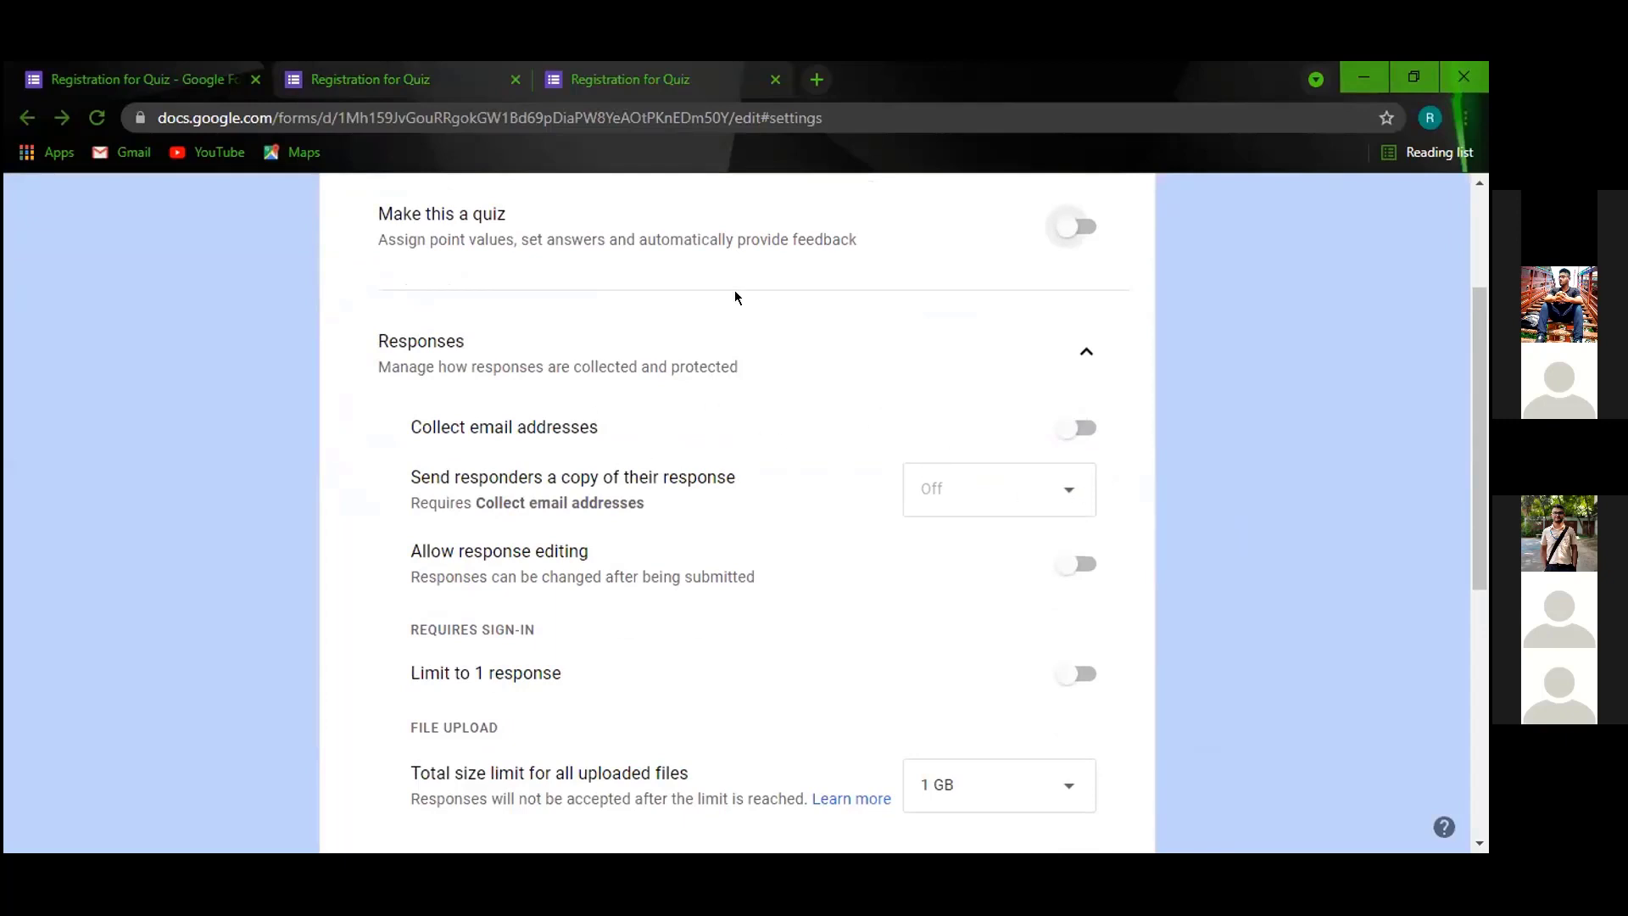
scroll(734, 296, "up", 3)
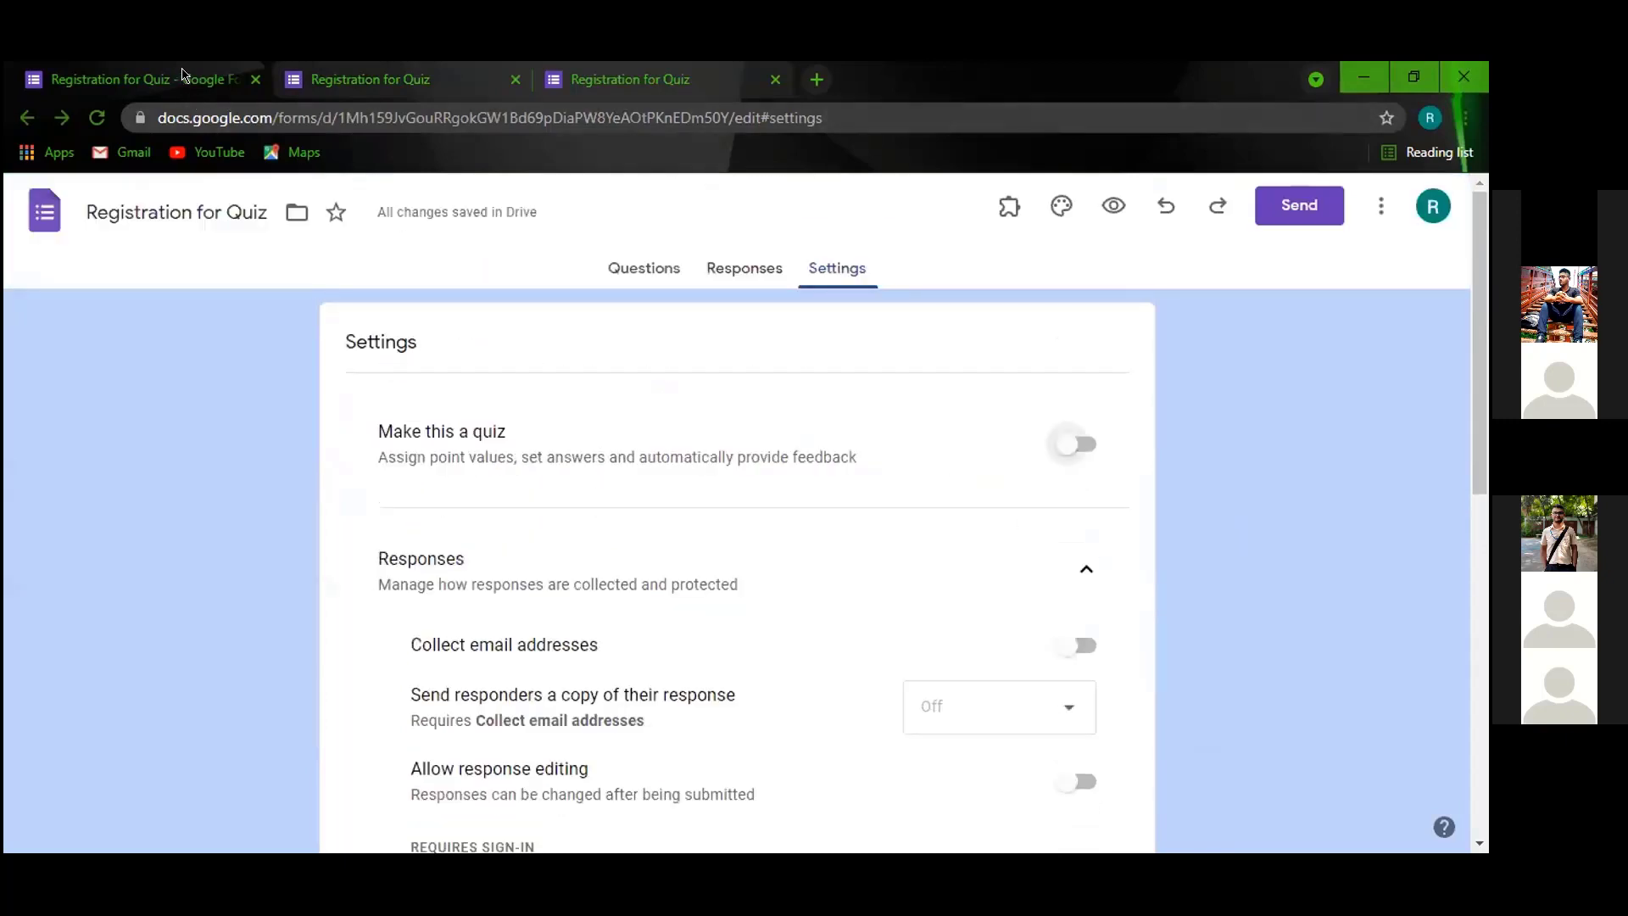
left_click(643, 268)
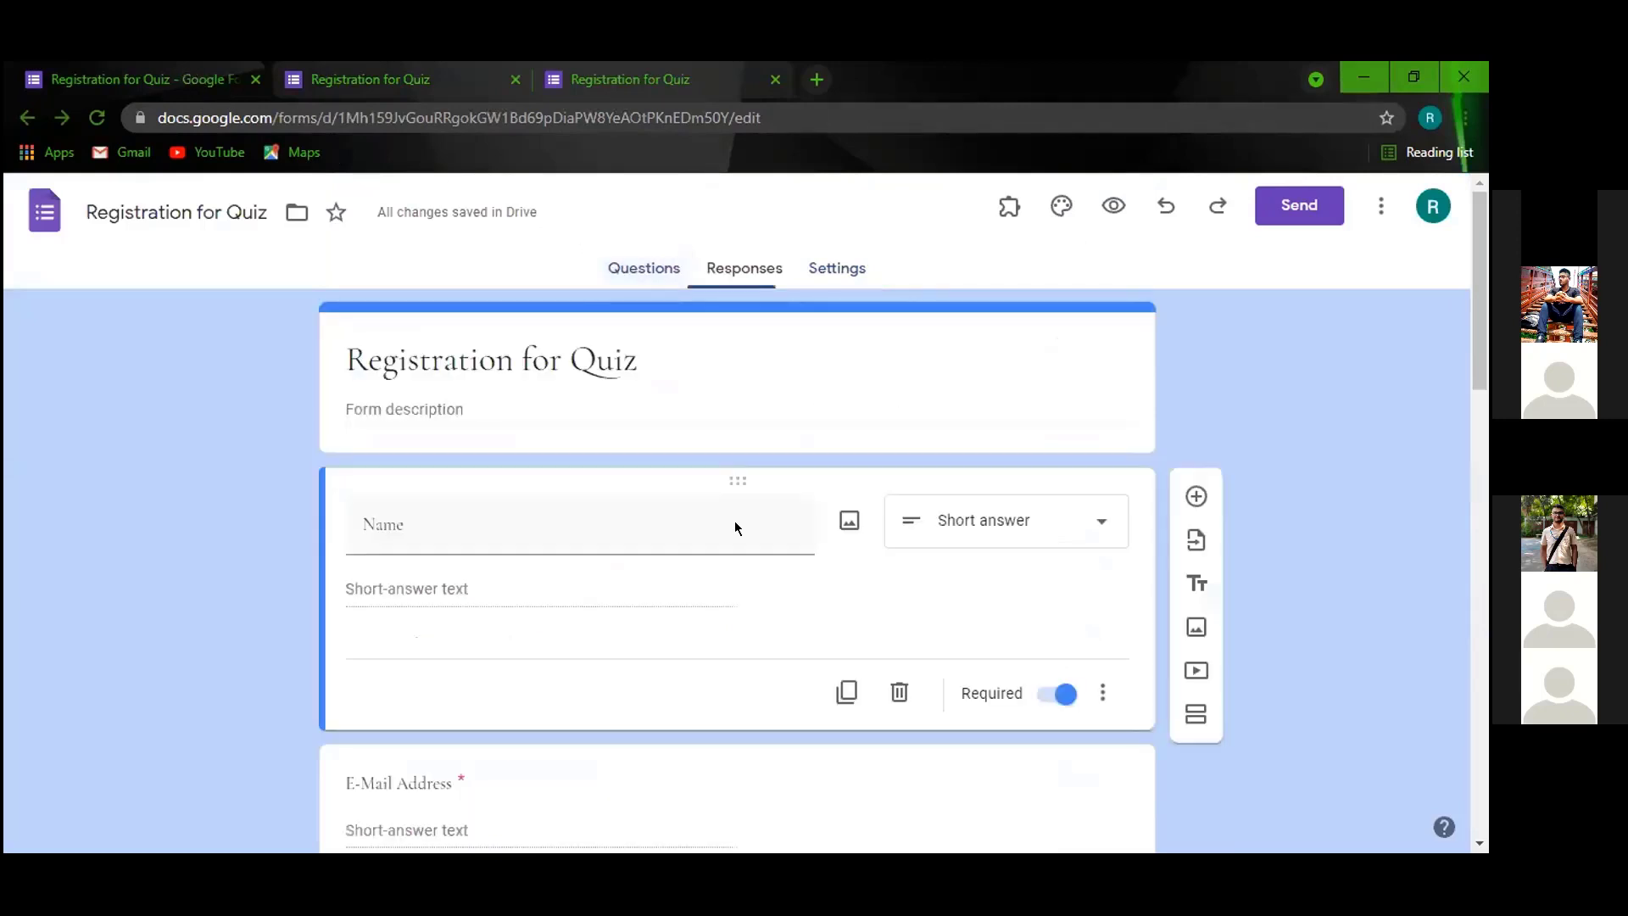
scroll(551, 500, "down", 4)
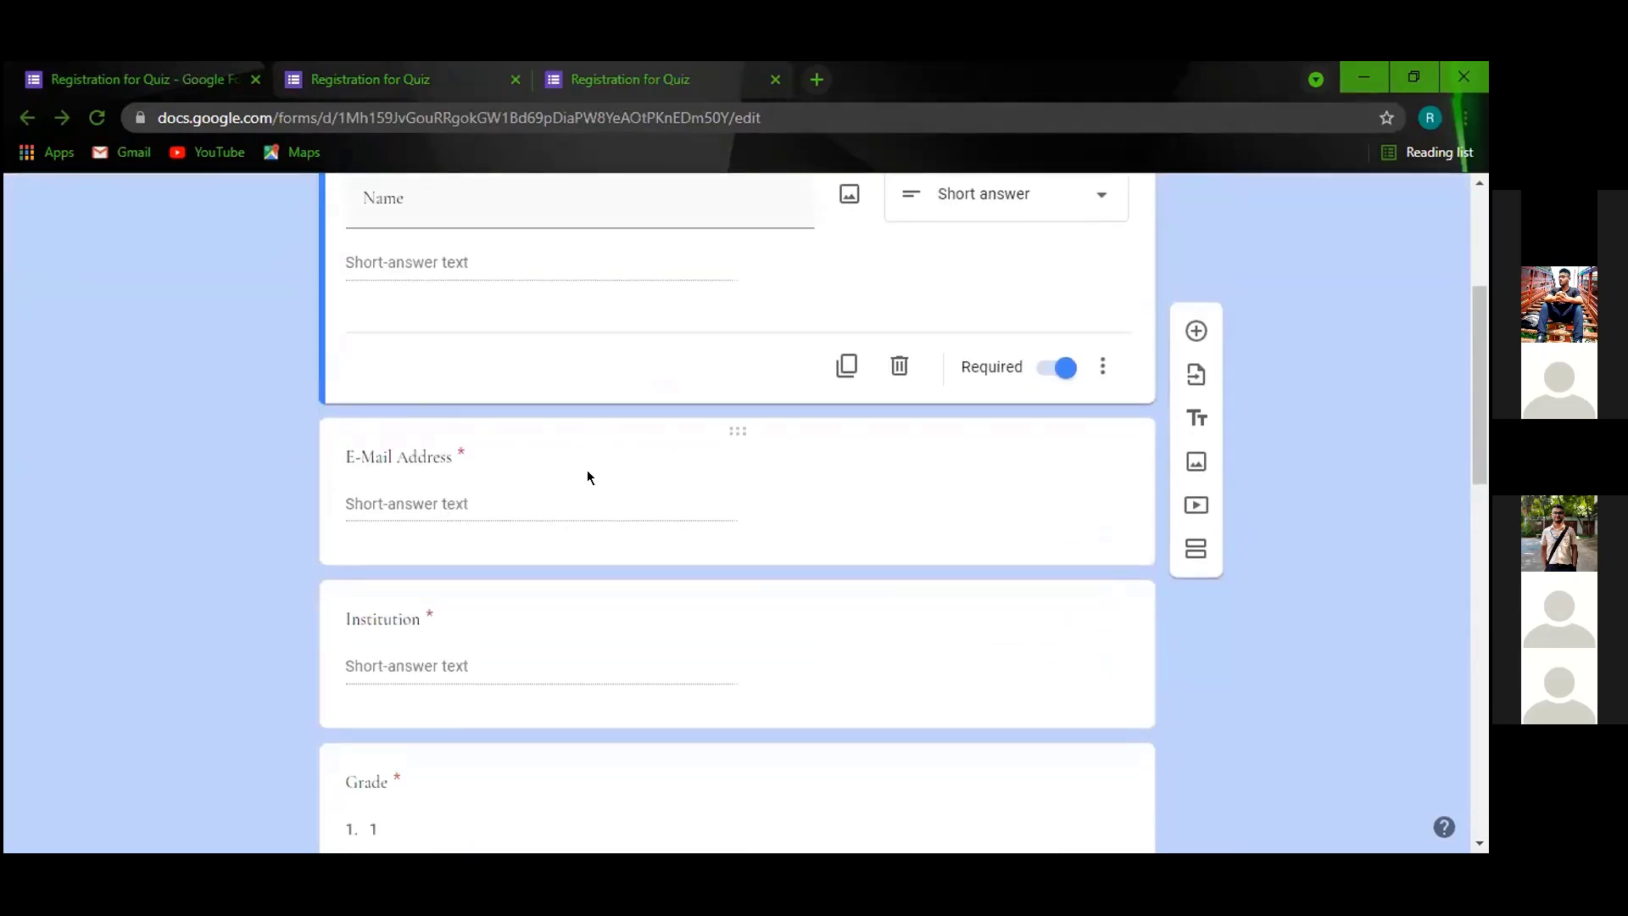
scroll(456, 431, "up", 3)
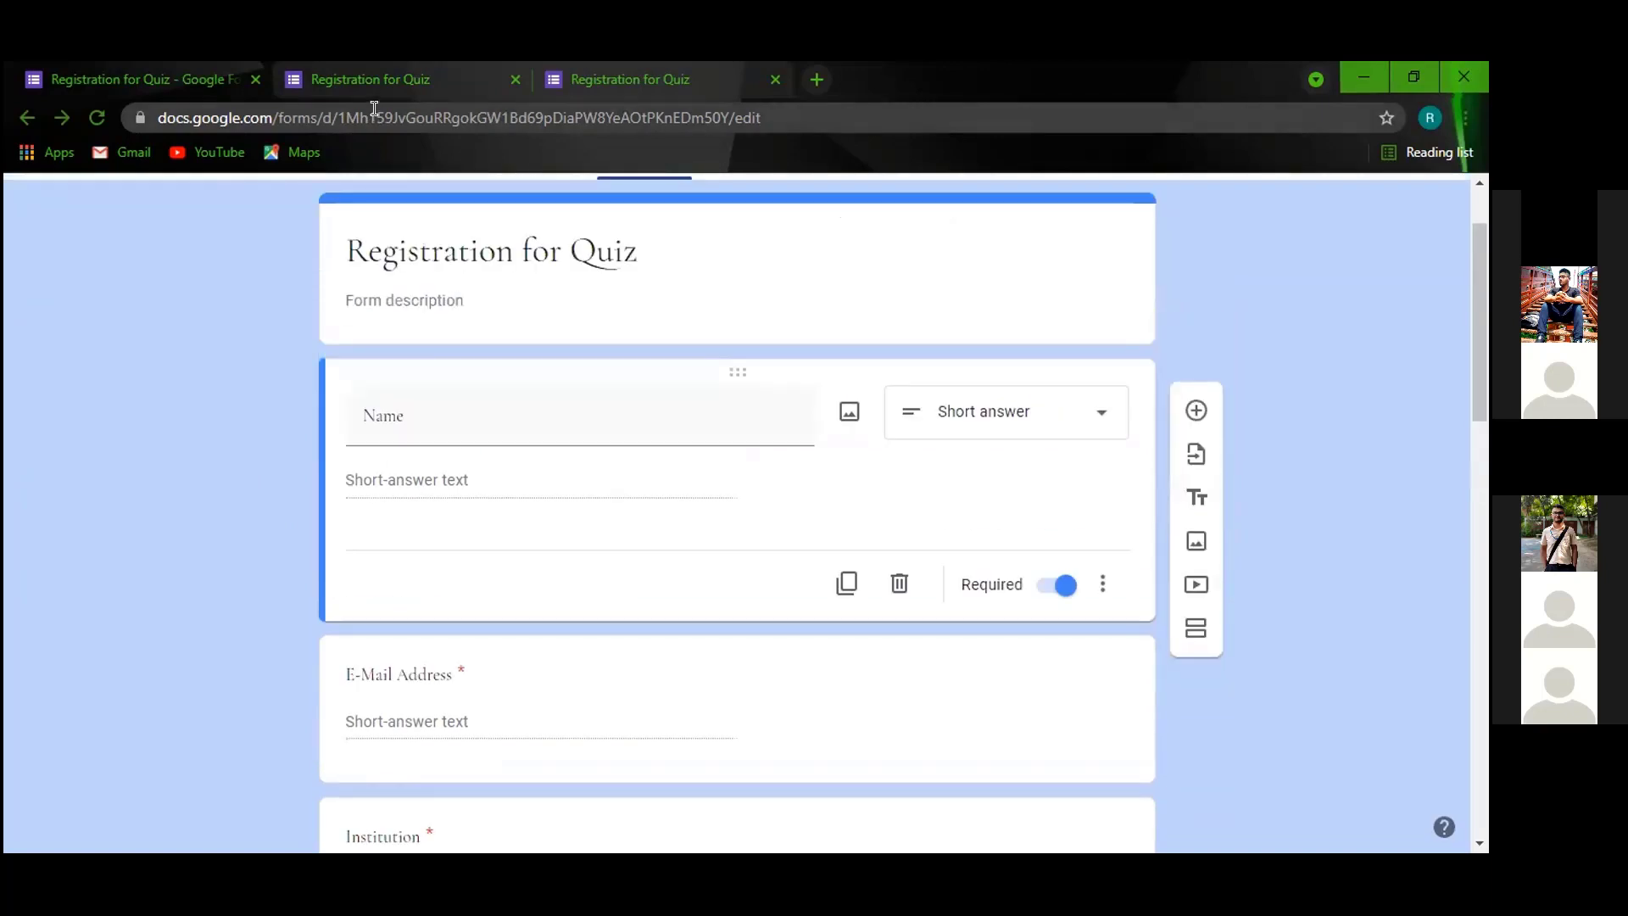
scroll(761, 318, "up", 1)
left_click(818, 265)
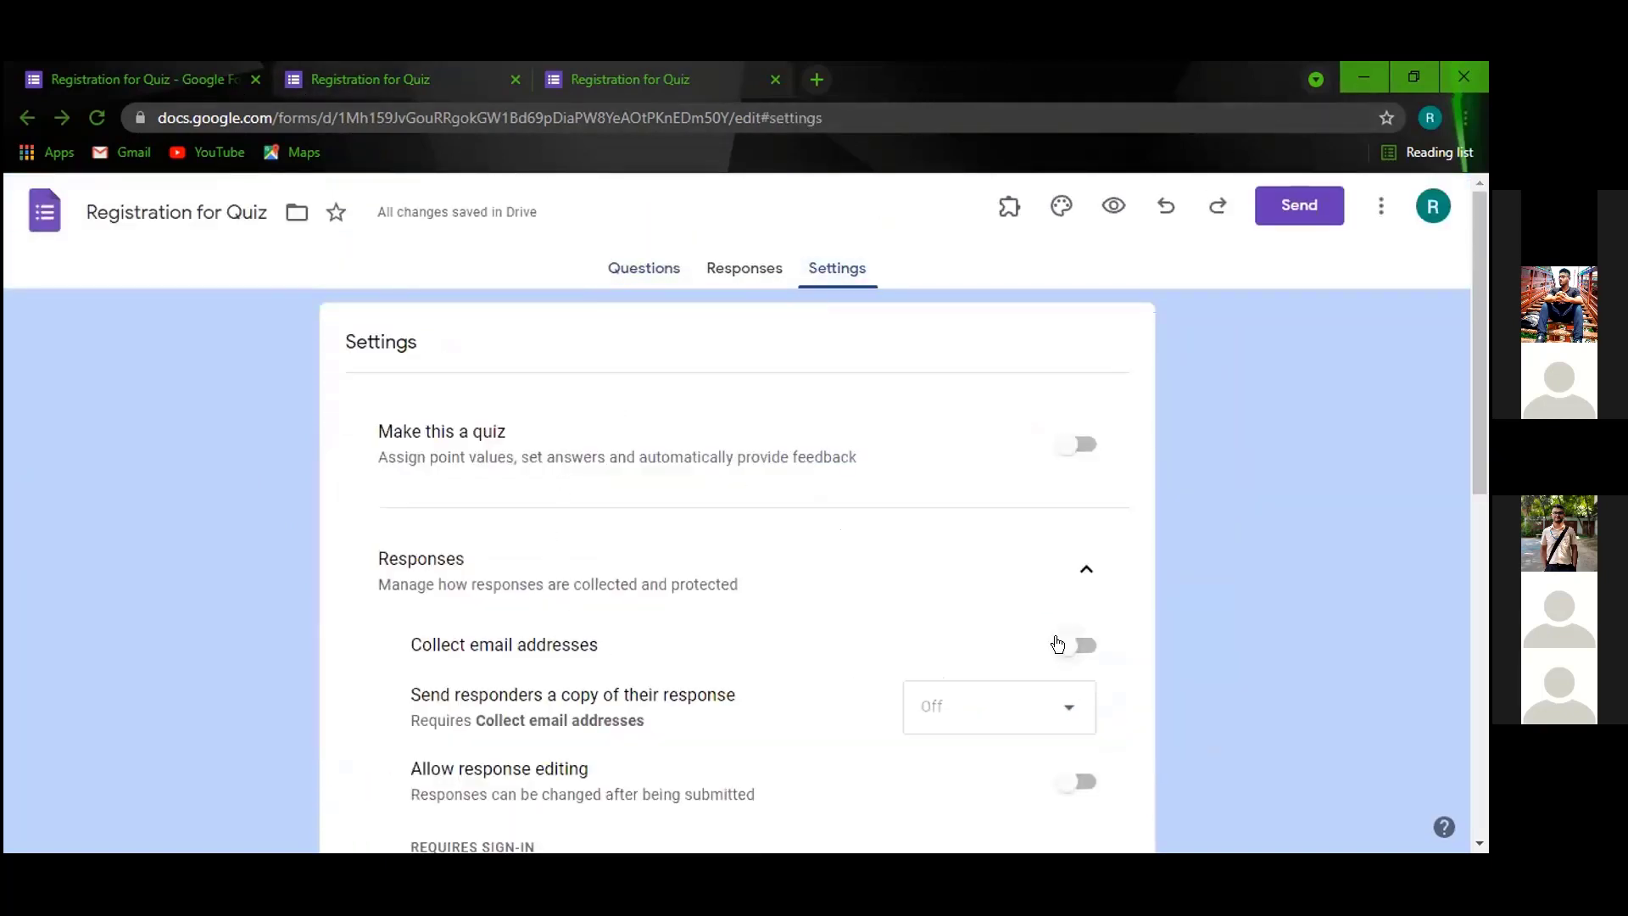
left_click(1058, 643)
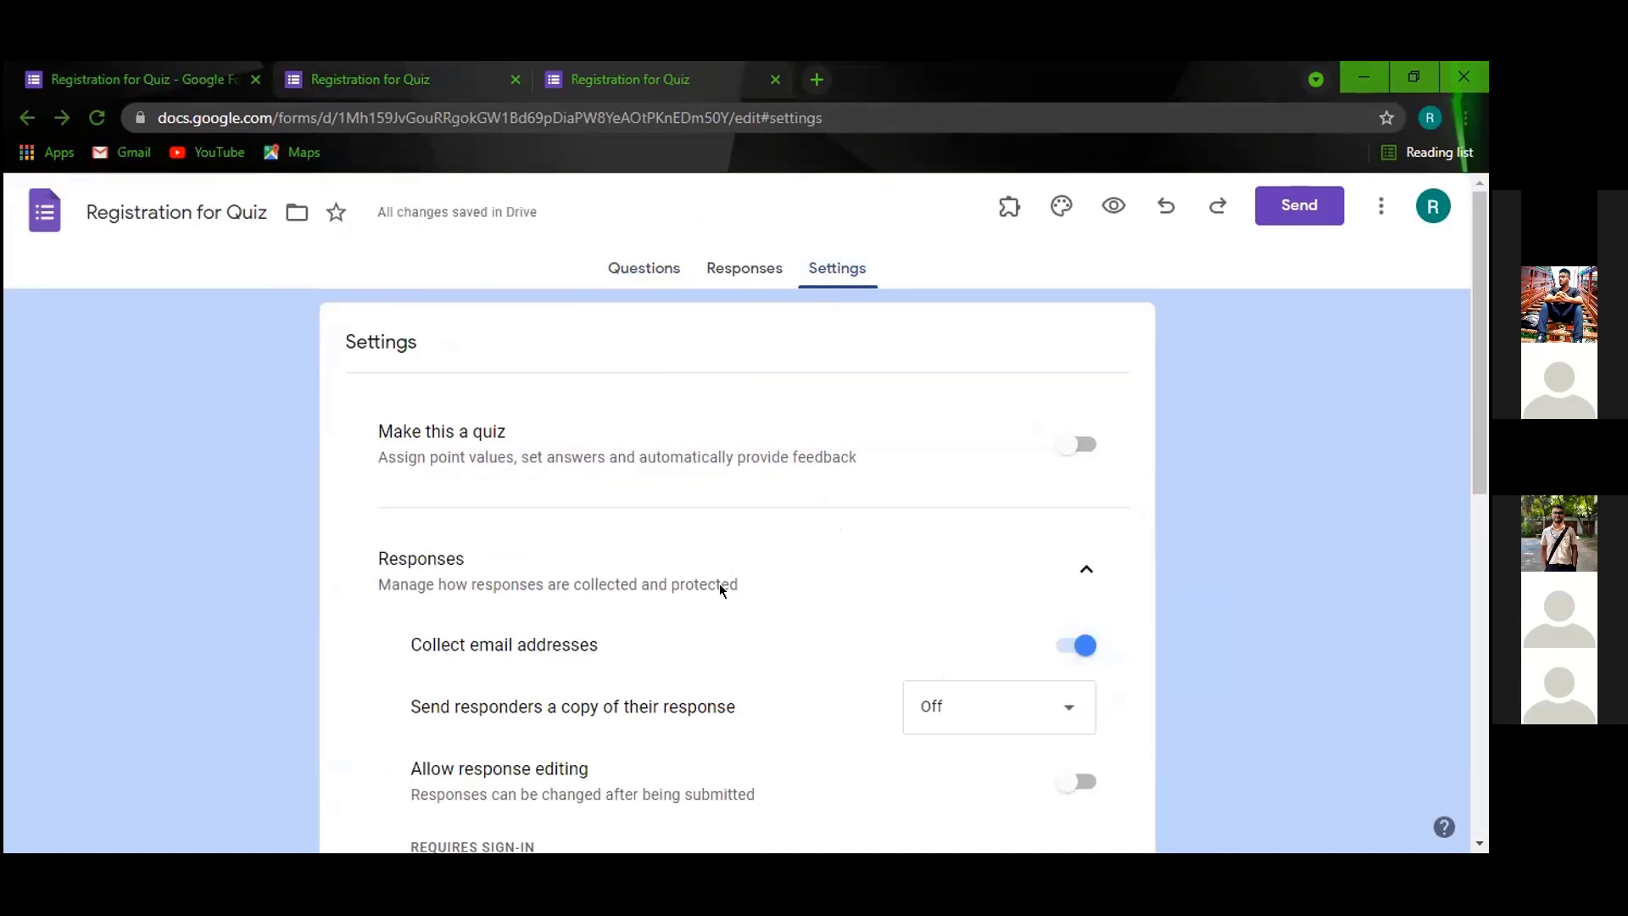
left_click(647, 267)
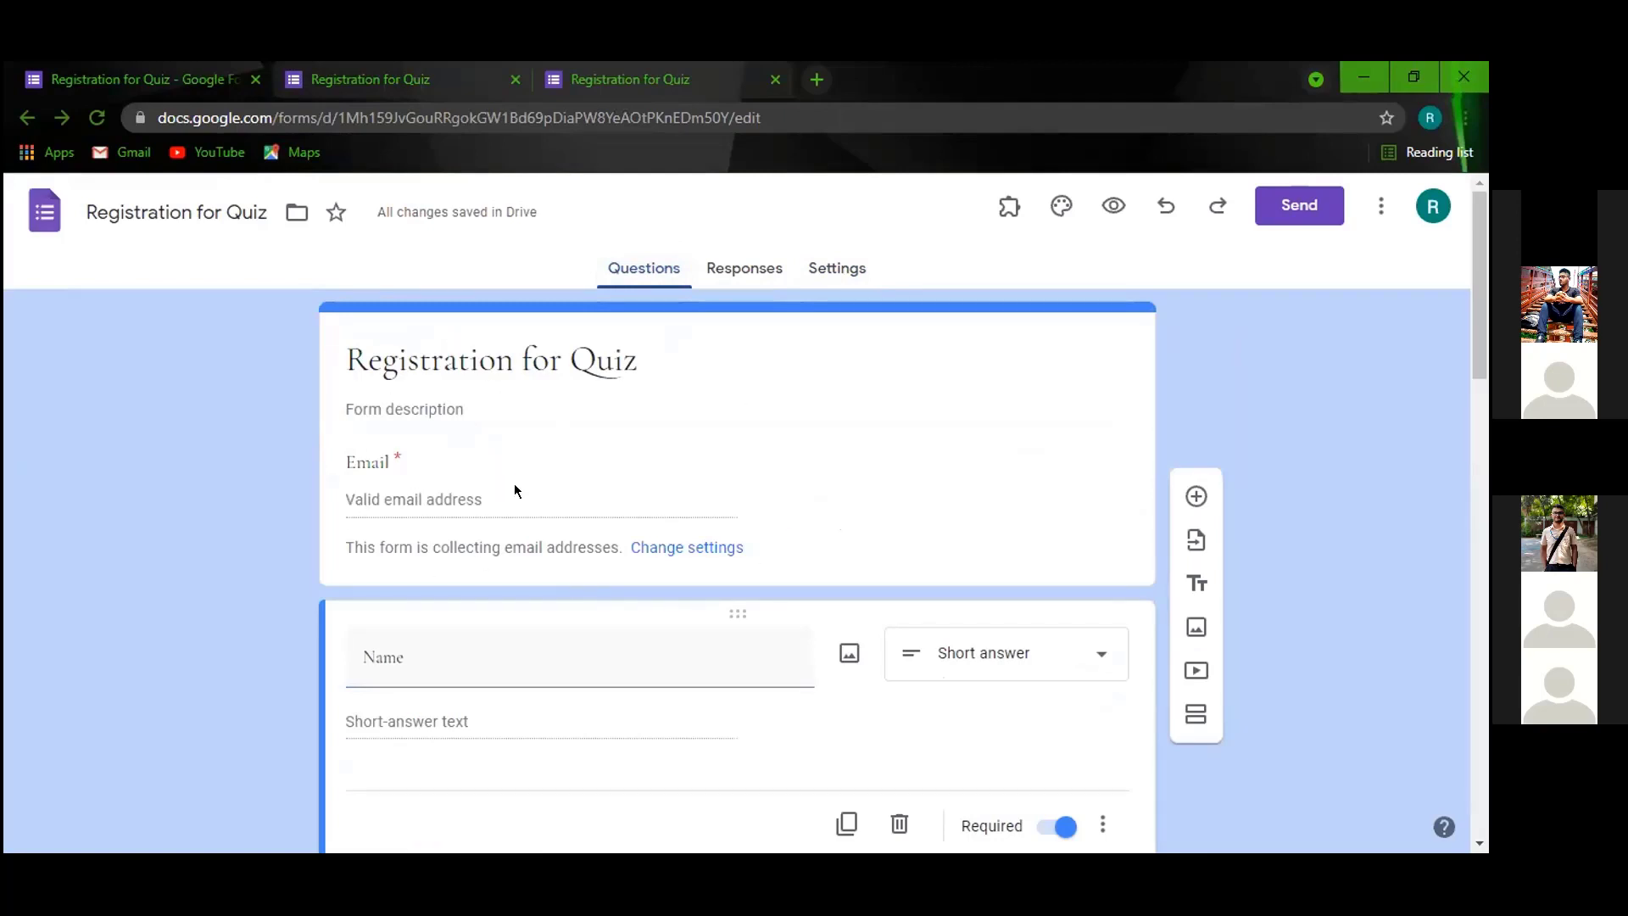
left_click(835, 268)
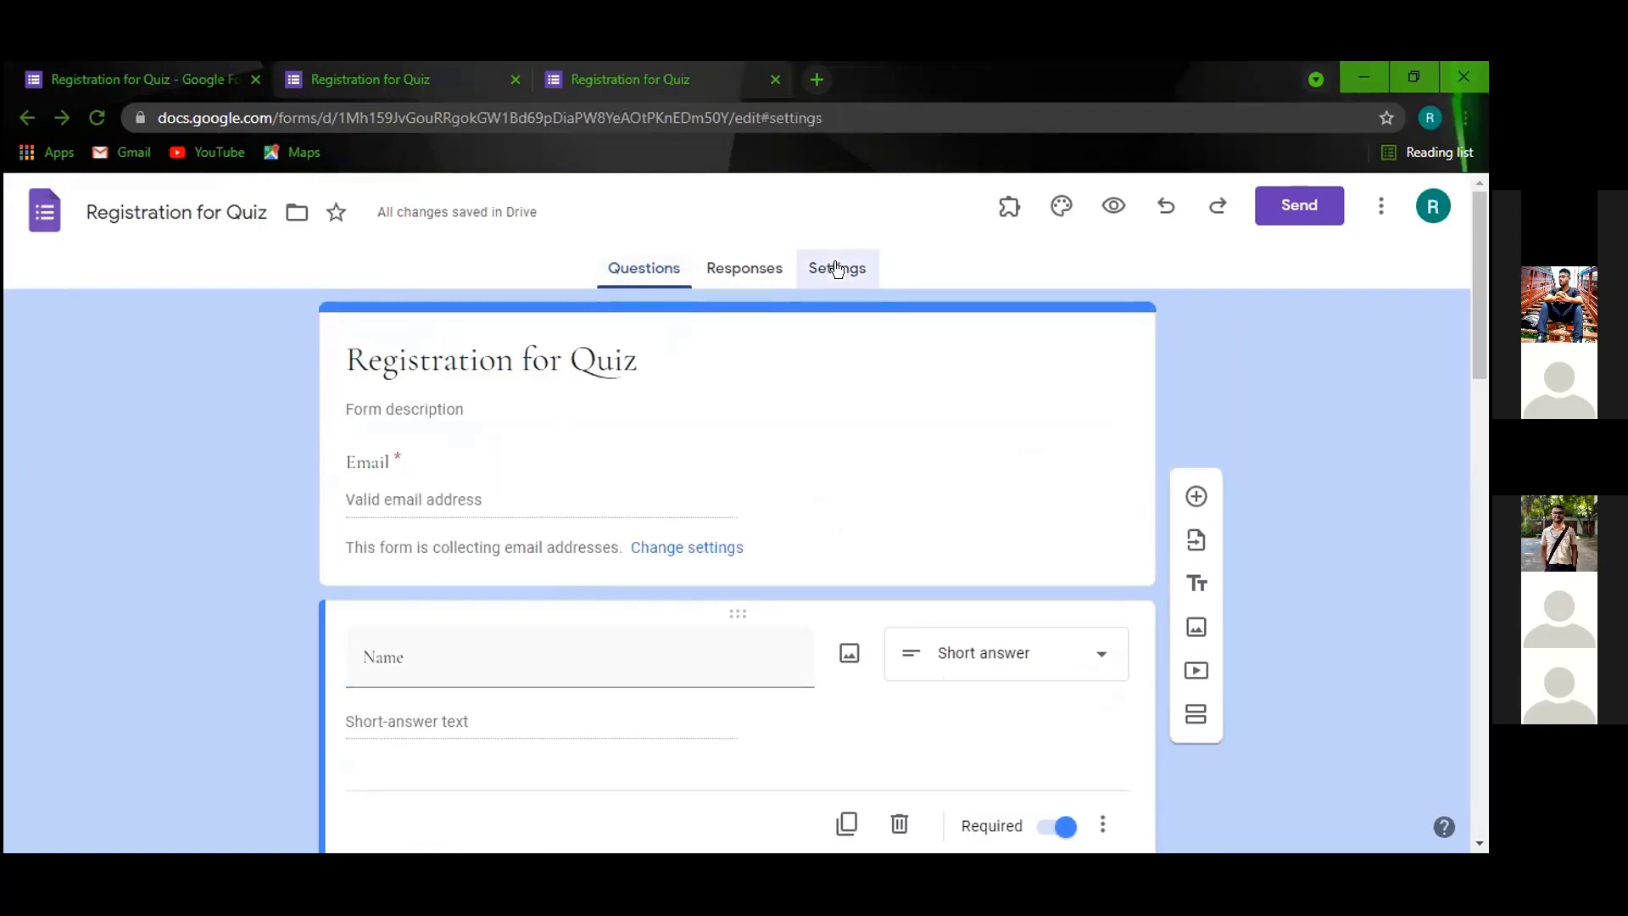
left_click(638, 267)
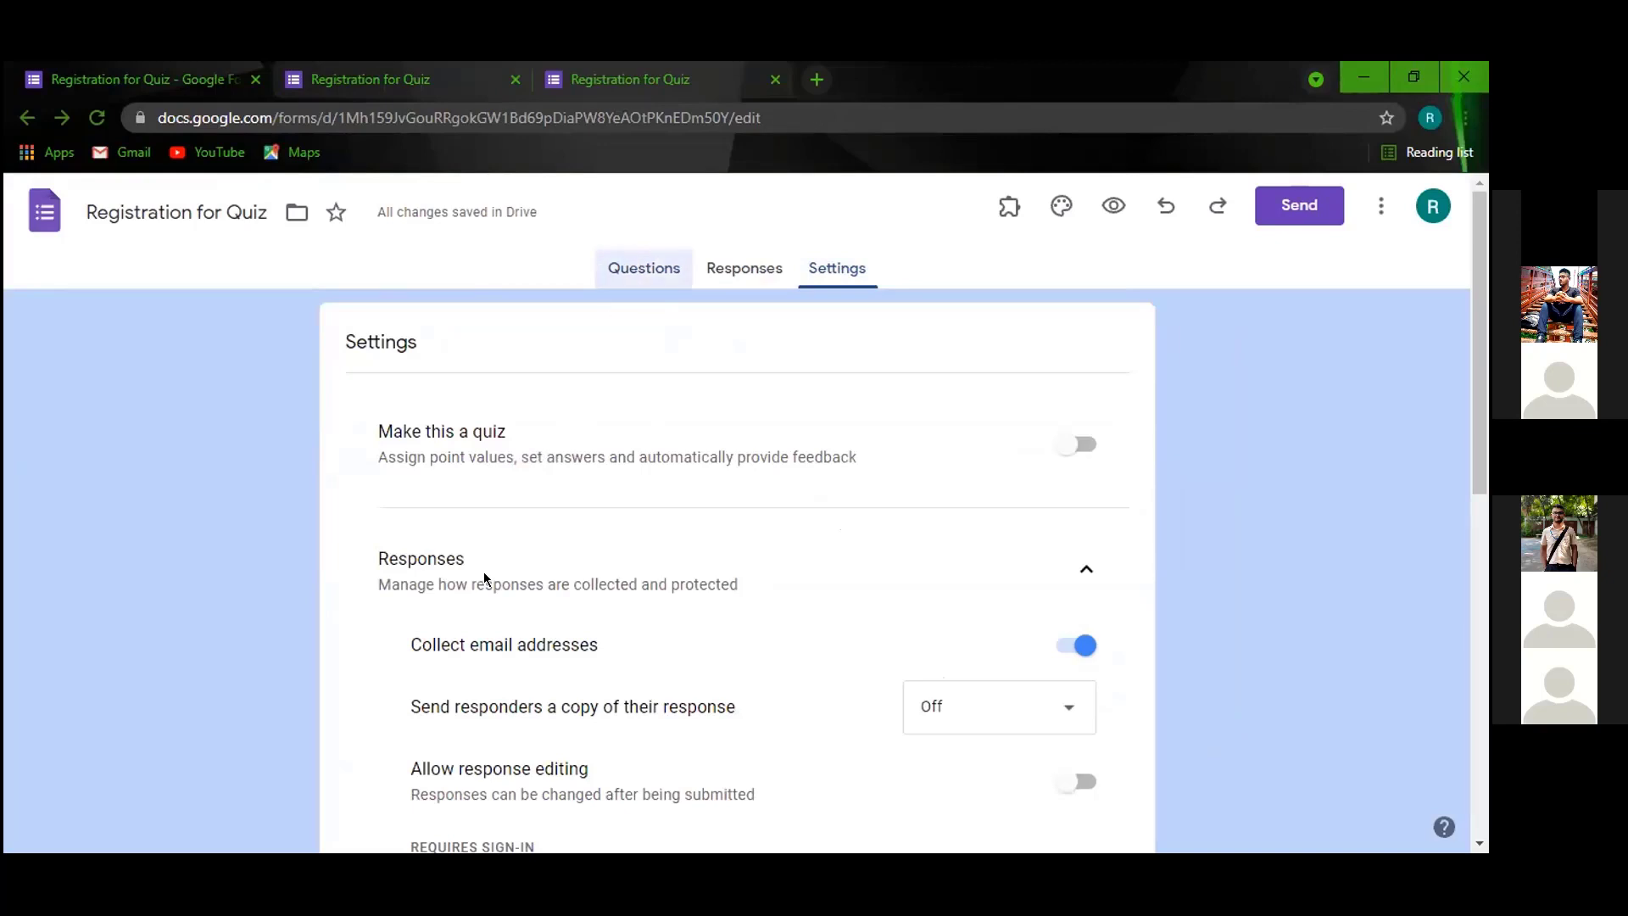
scroll(470, 606, "down", 4)
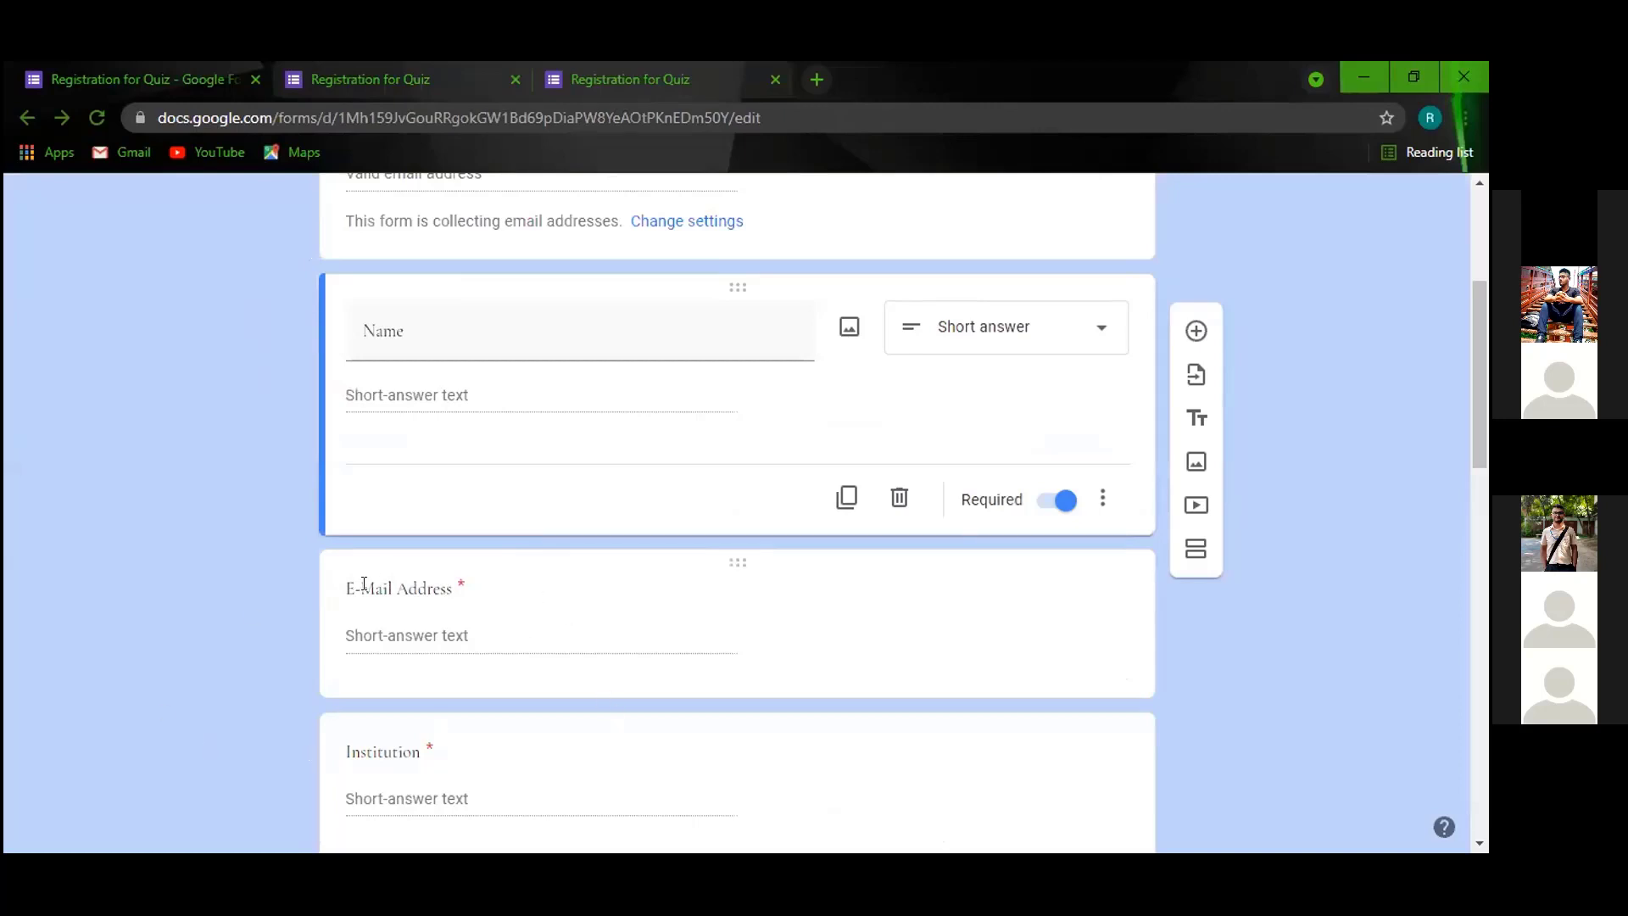
scroll(450, 585, "up", 4)
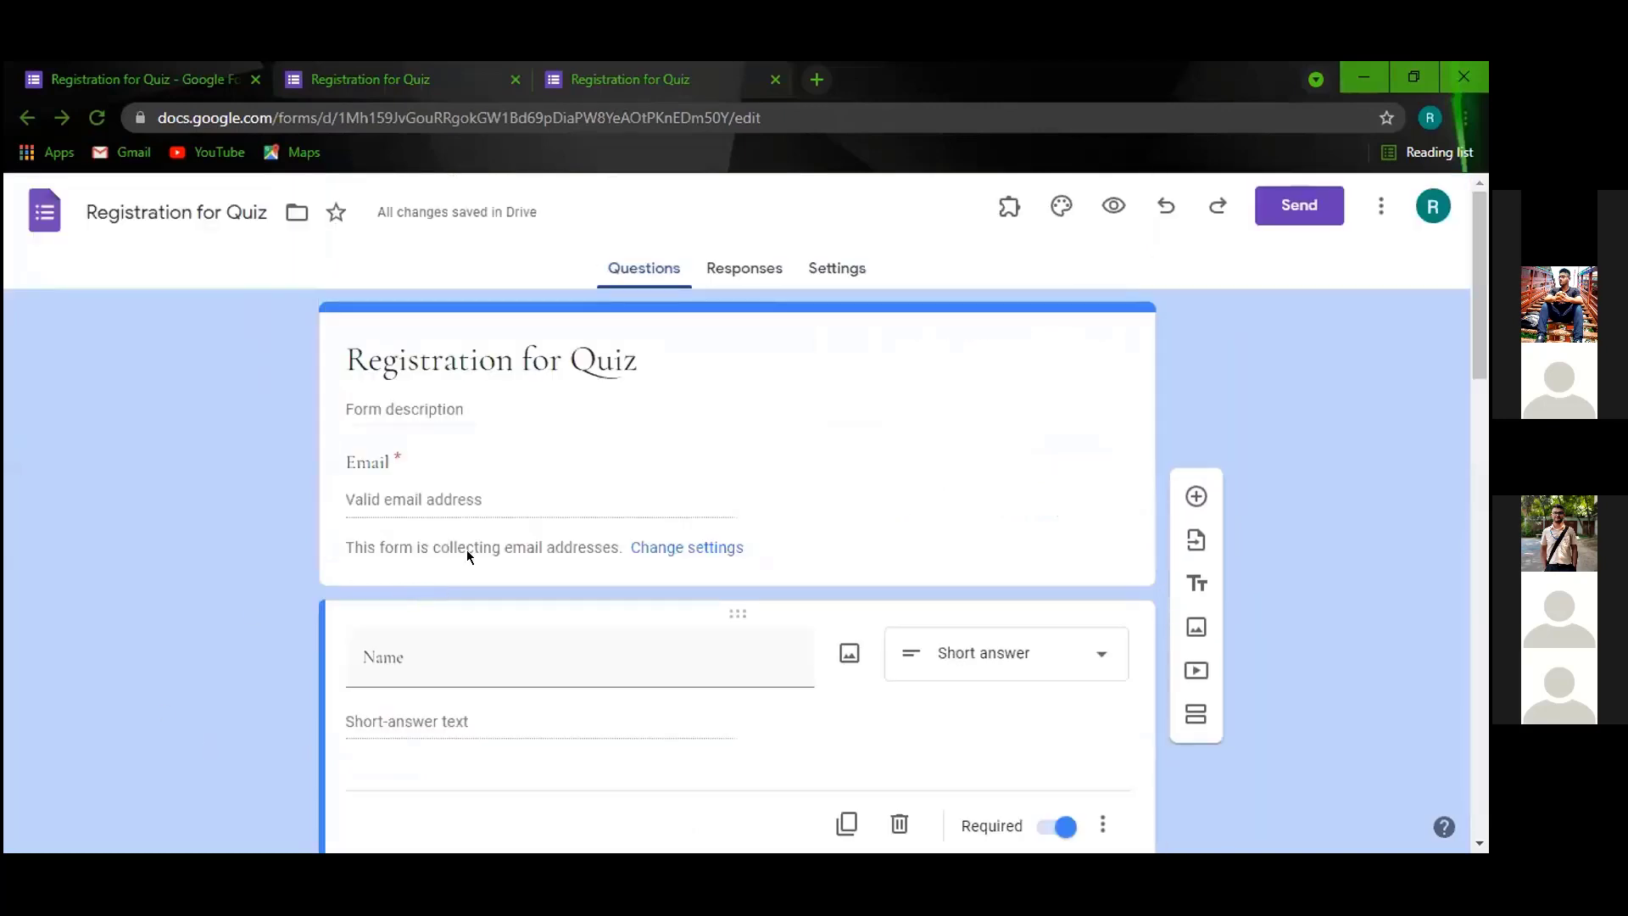
left_click(844, 269)
left_click(1076, 643)
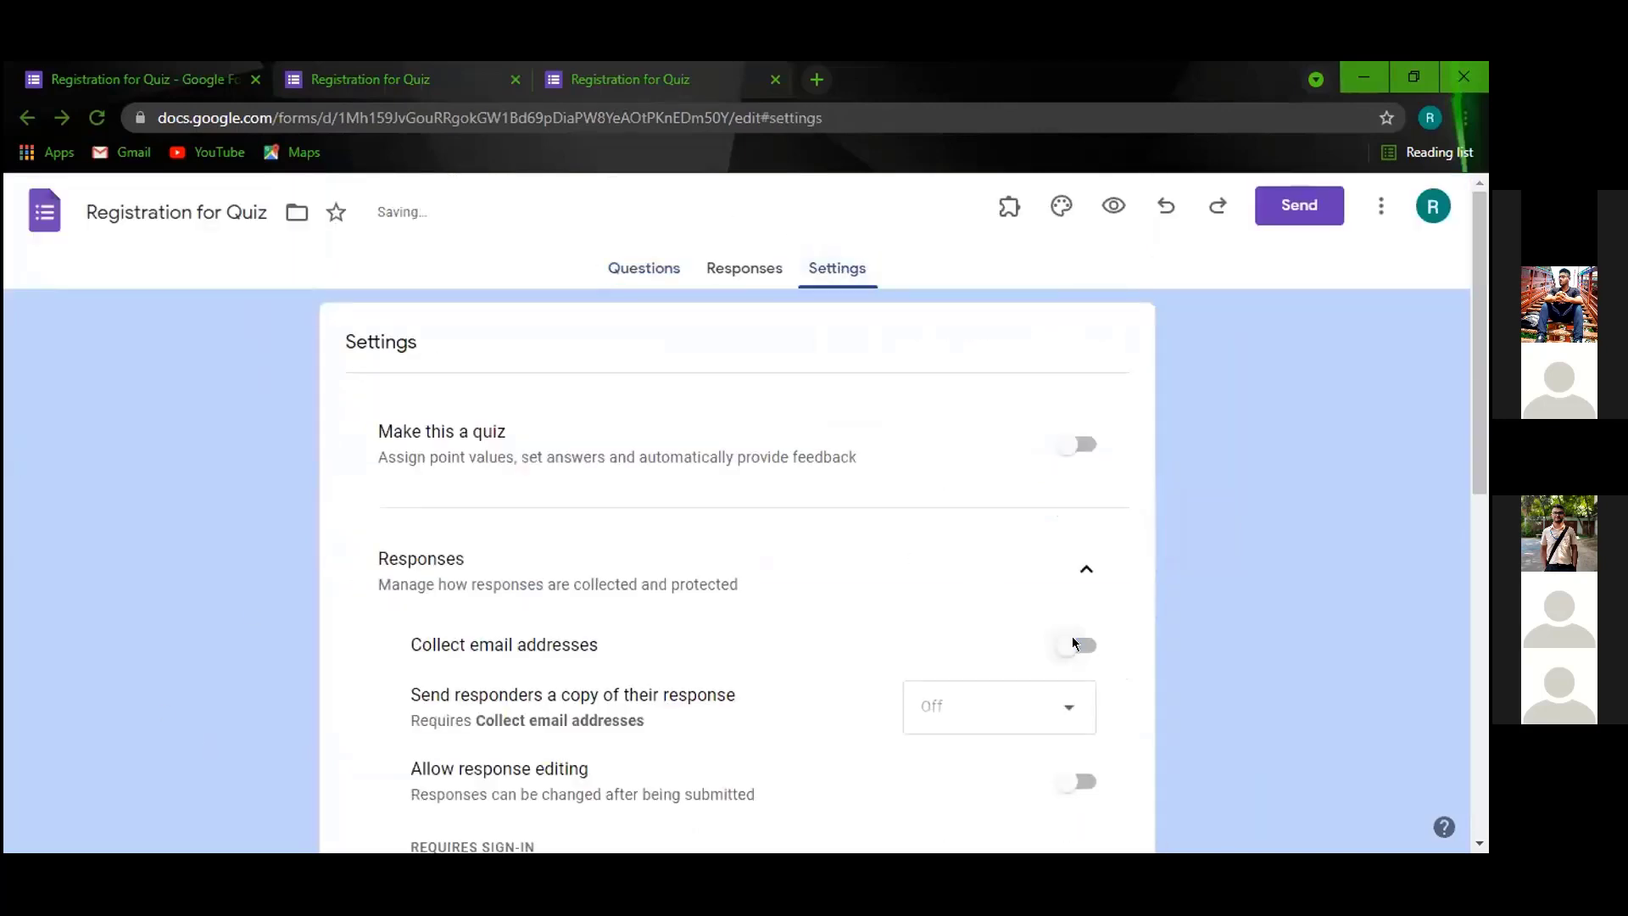
left_click(660, 269)
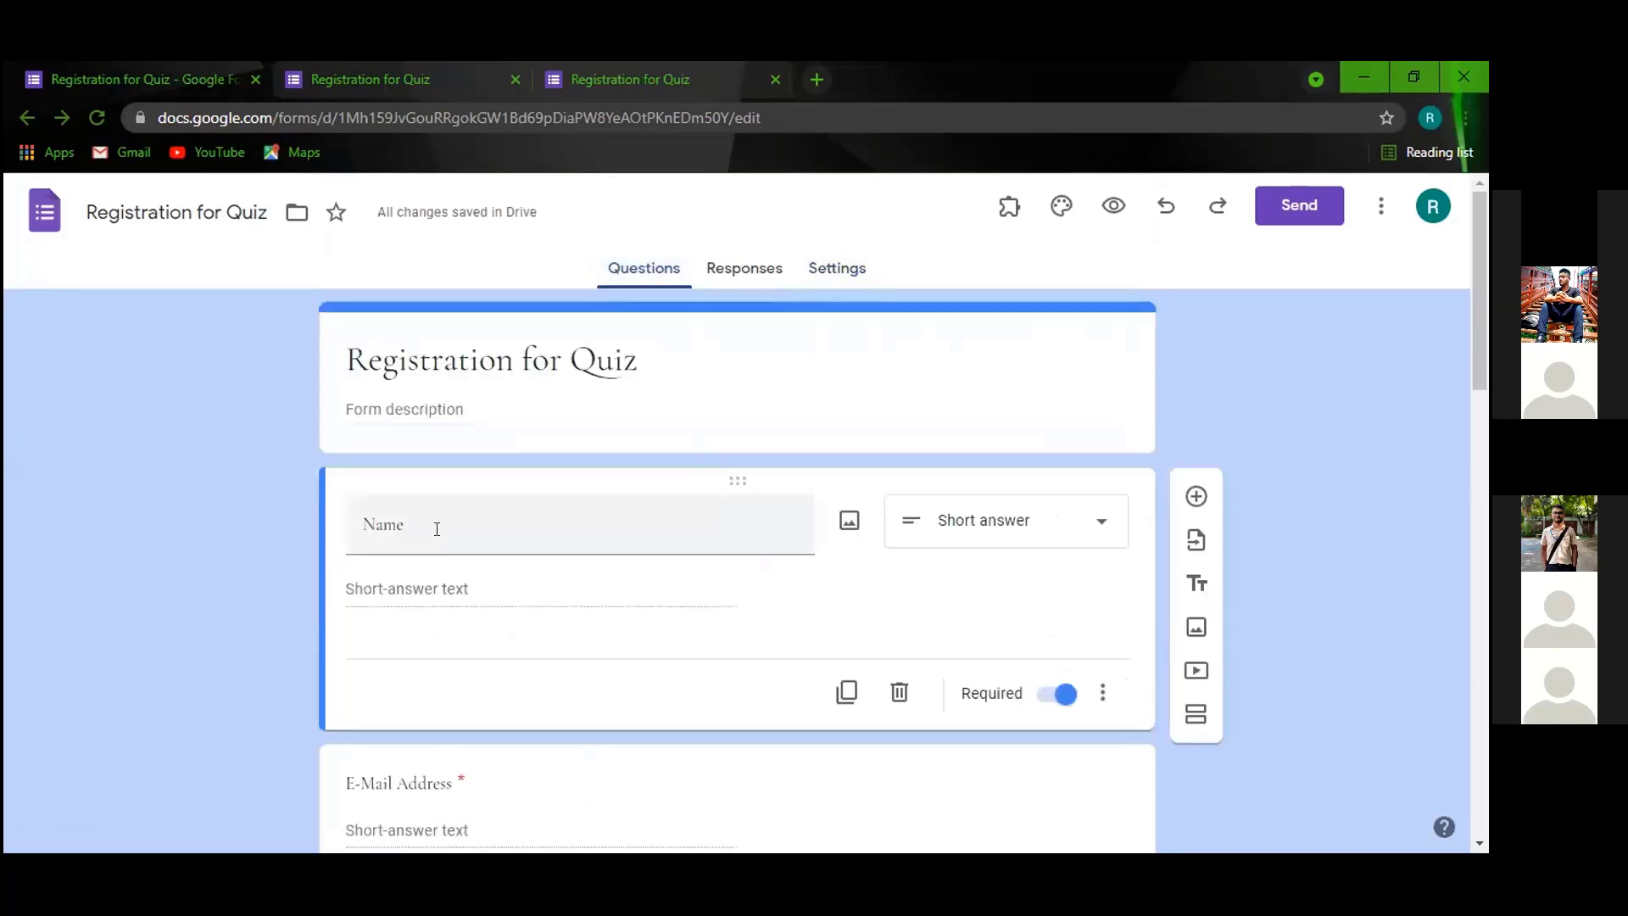
scroll(491, 695, "down", 3)
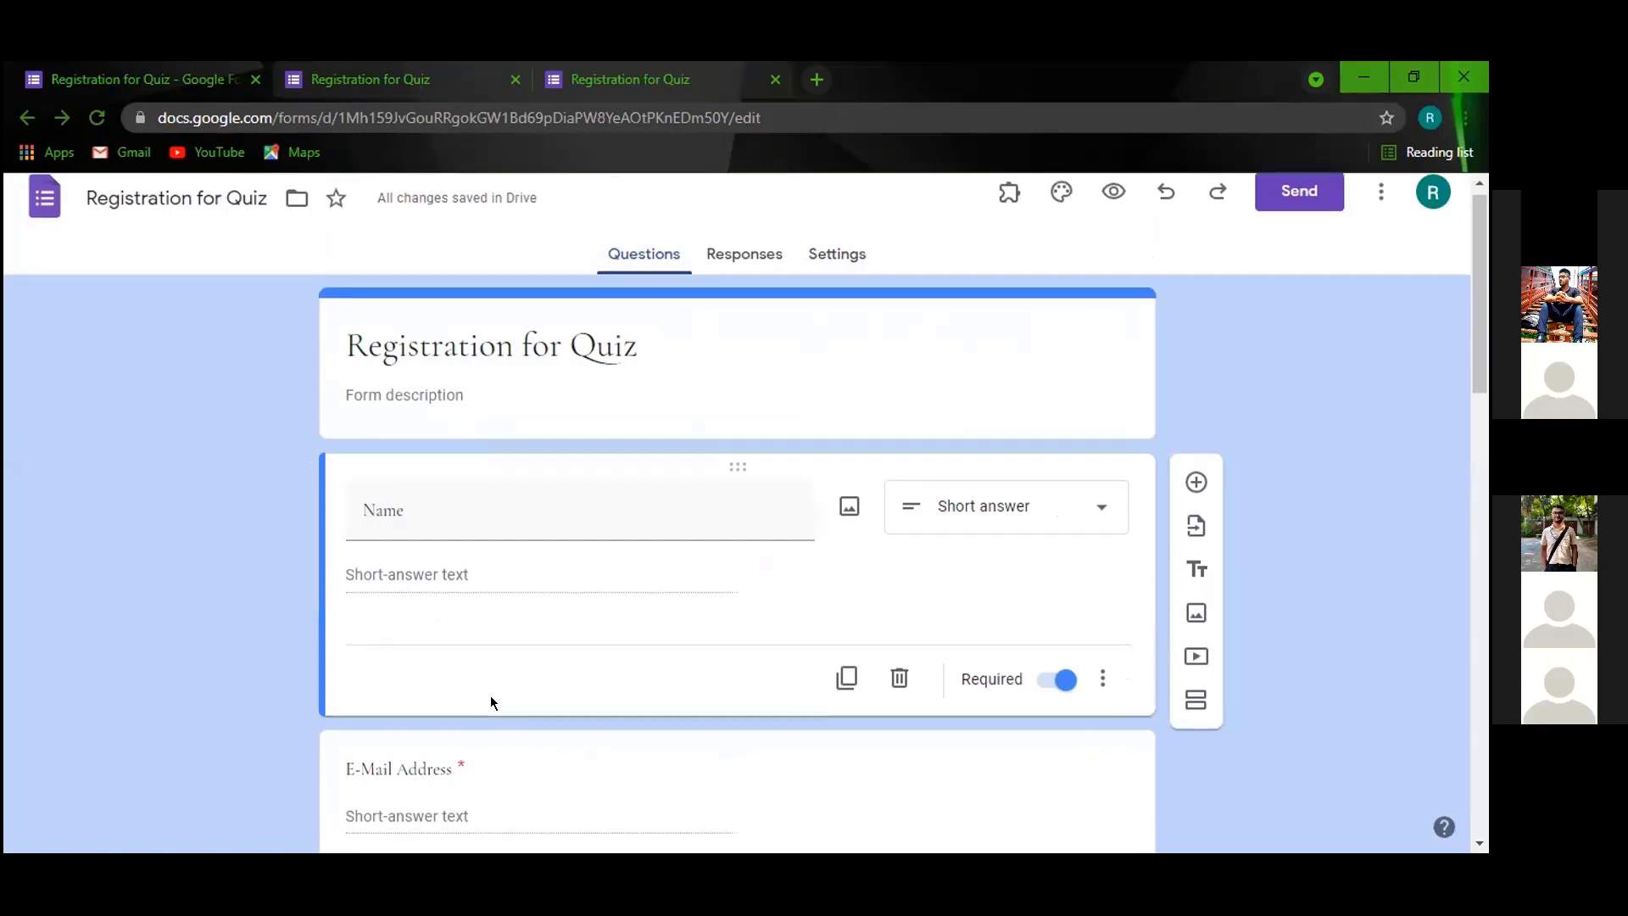
scroll(441, 636, "up", 2)
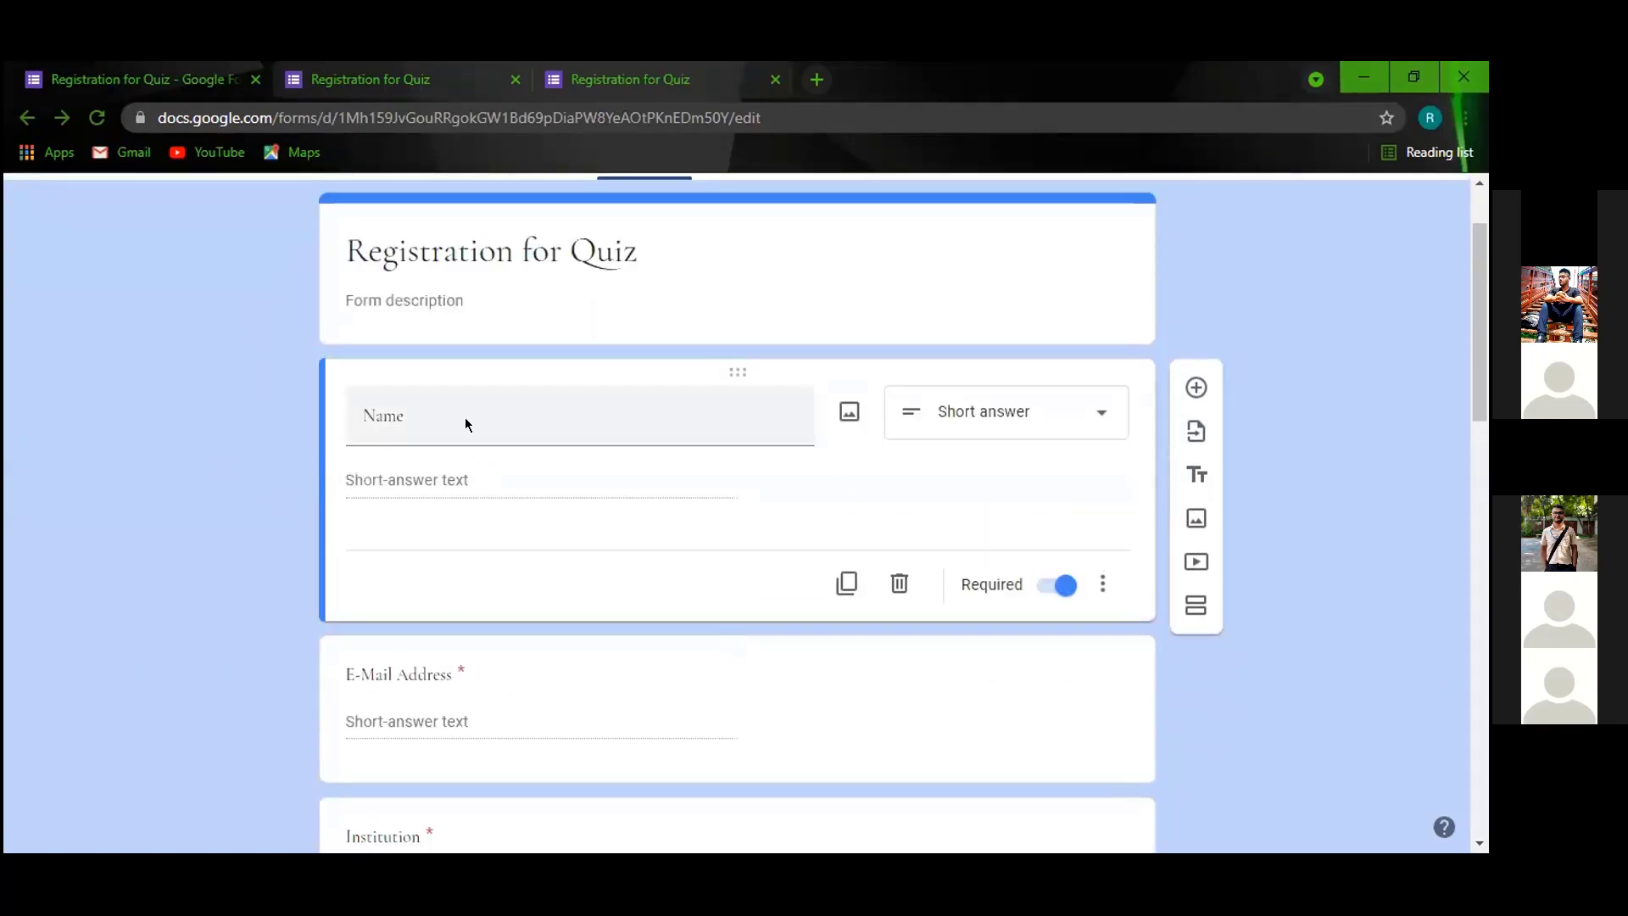
scroll(856, 303, "up", 2)
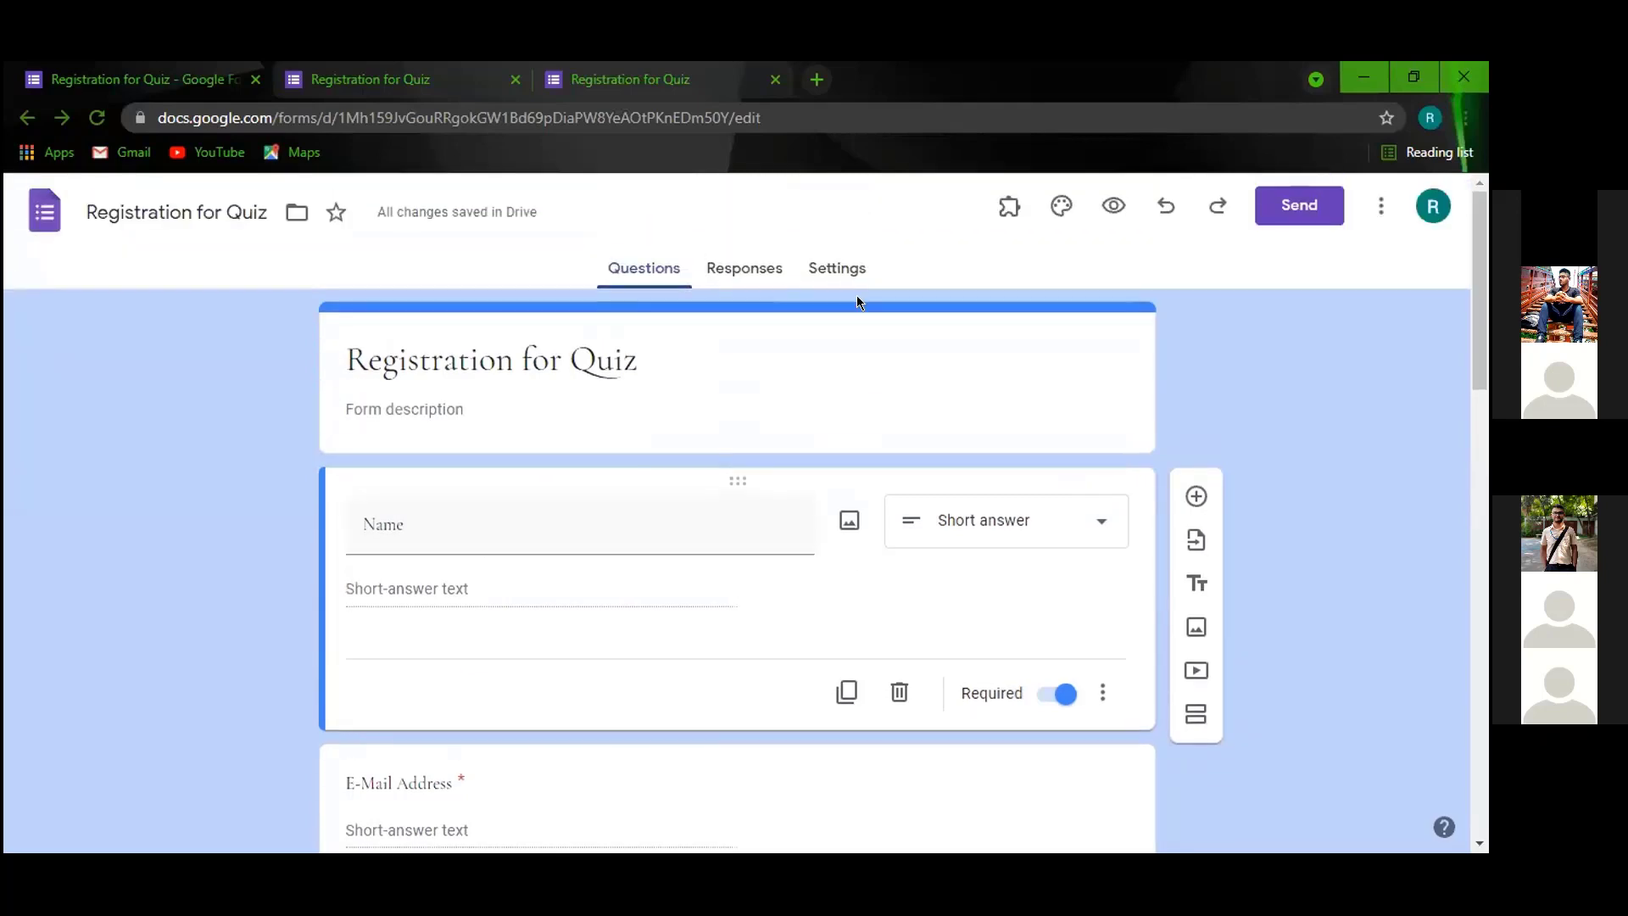
Switch on 'Limit to 1 response' in the form's Responses settings, then return to Questions.
left_click(848, 270)
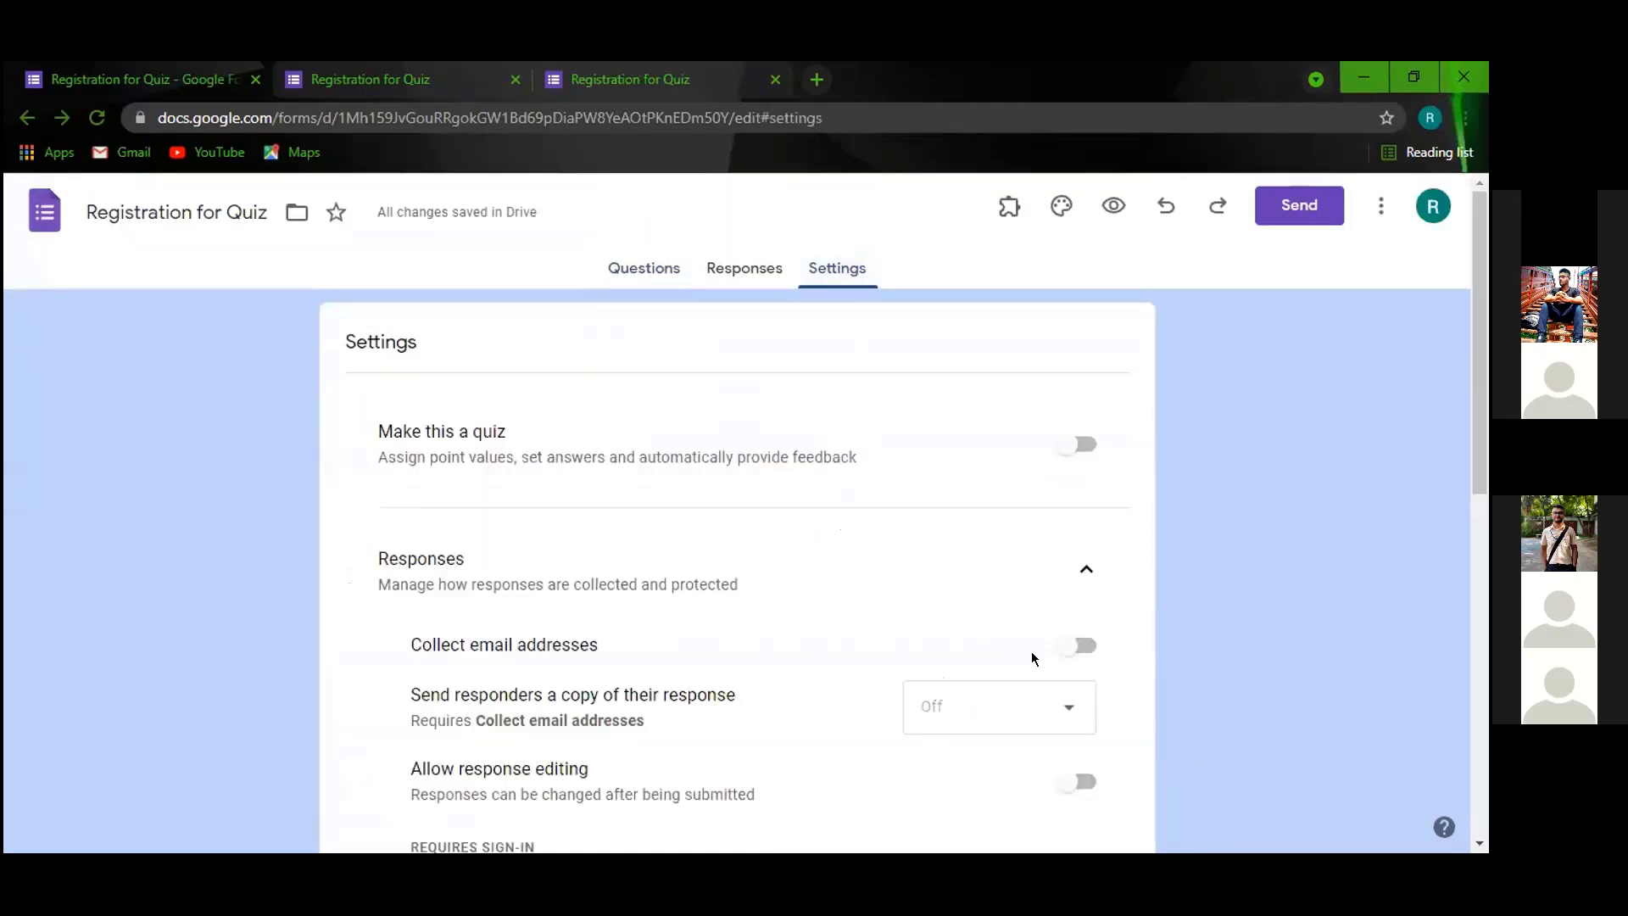
scroll(973, 643, "down", 4)
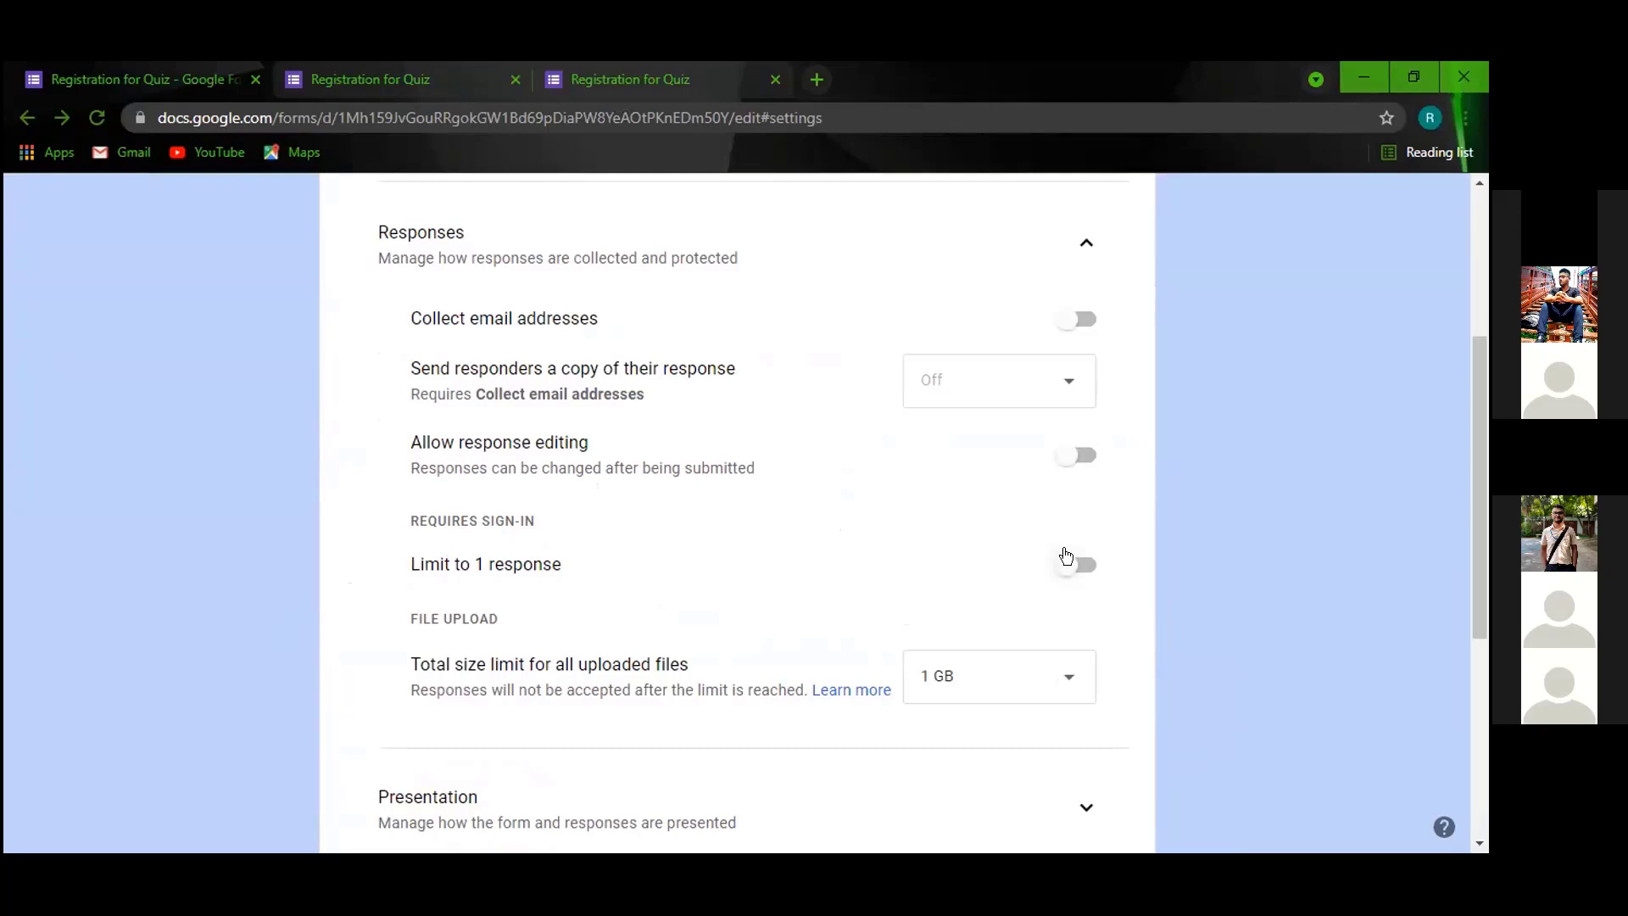
left_click(1069, 564)
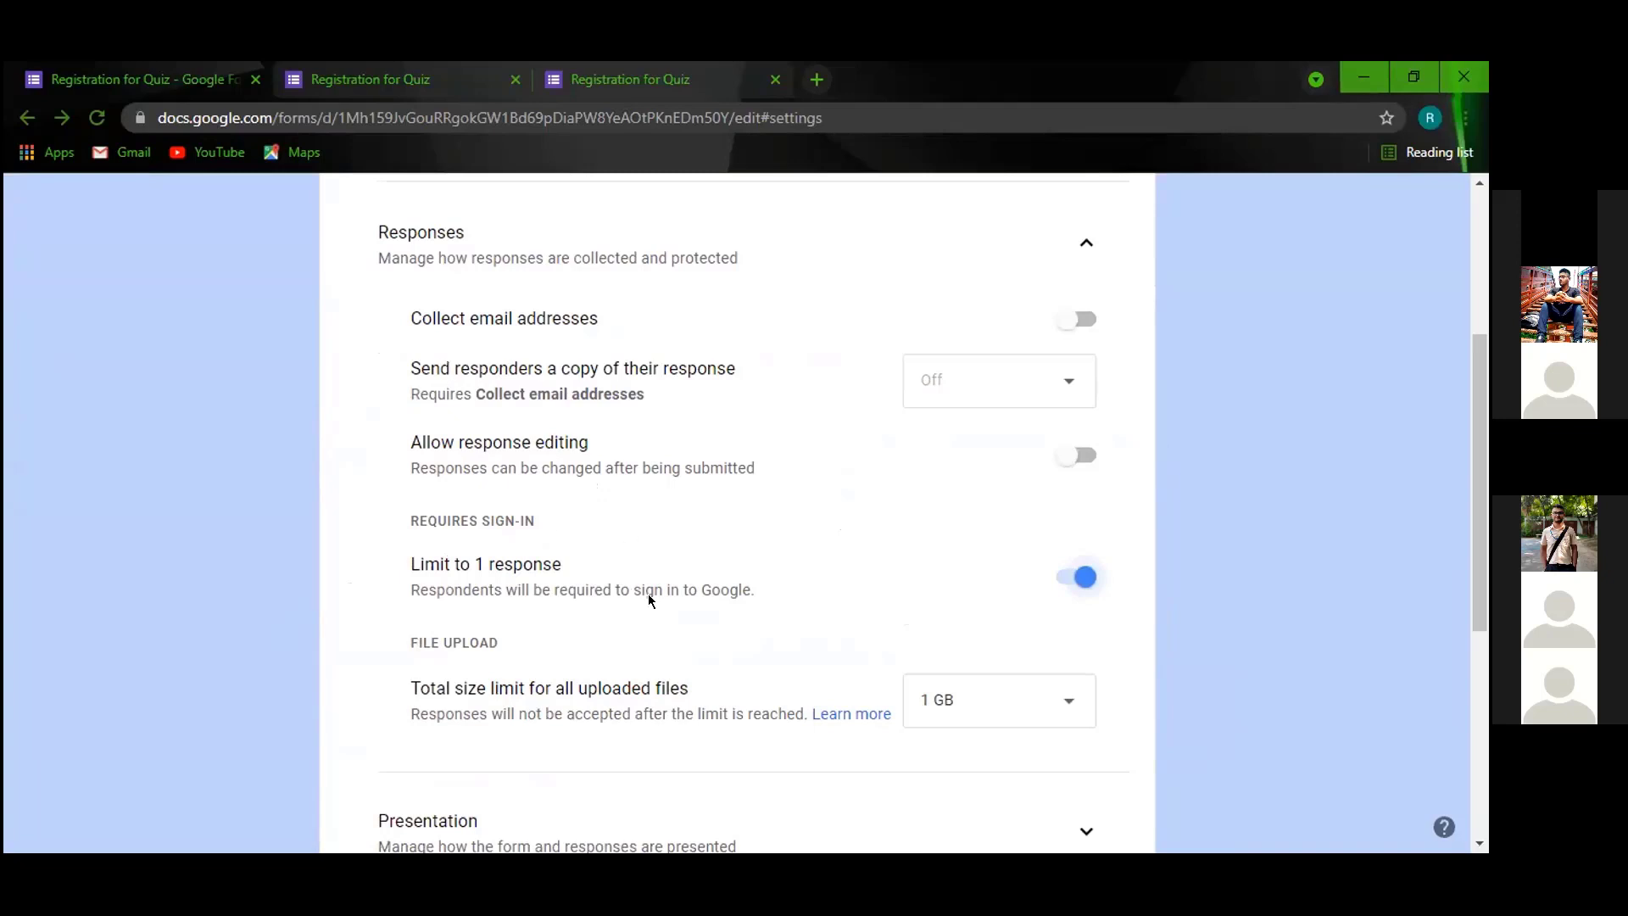
scroll(561, 418, "up", 2)
scroll(561, 417, "up", 1)
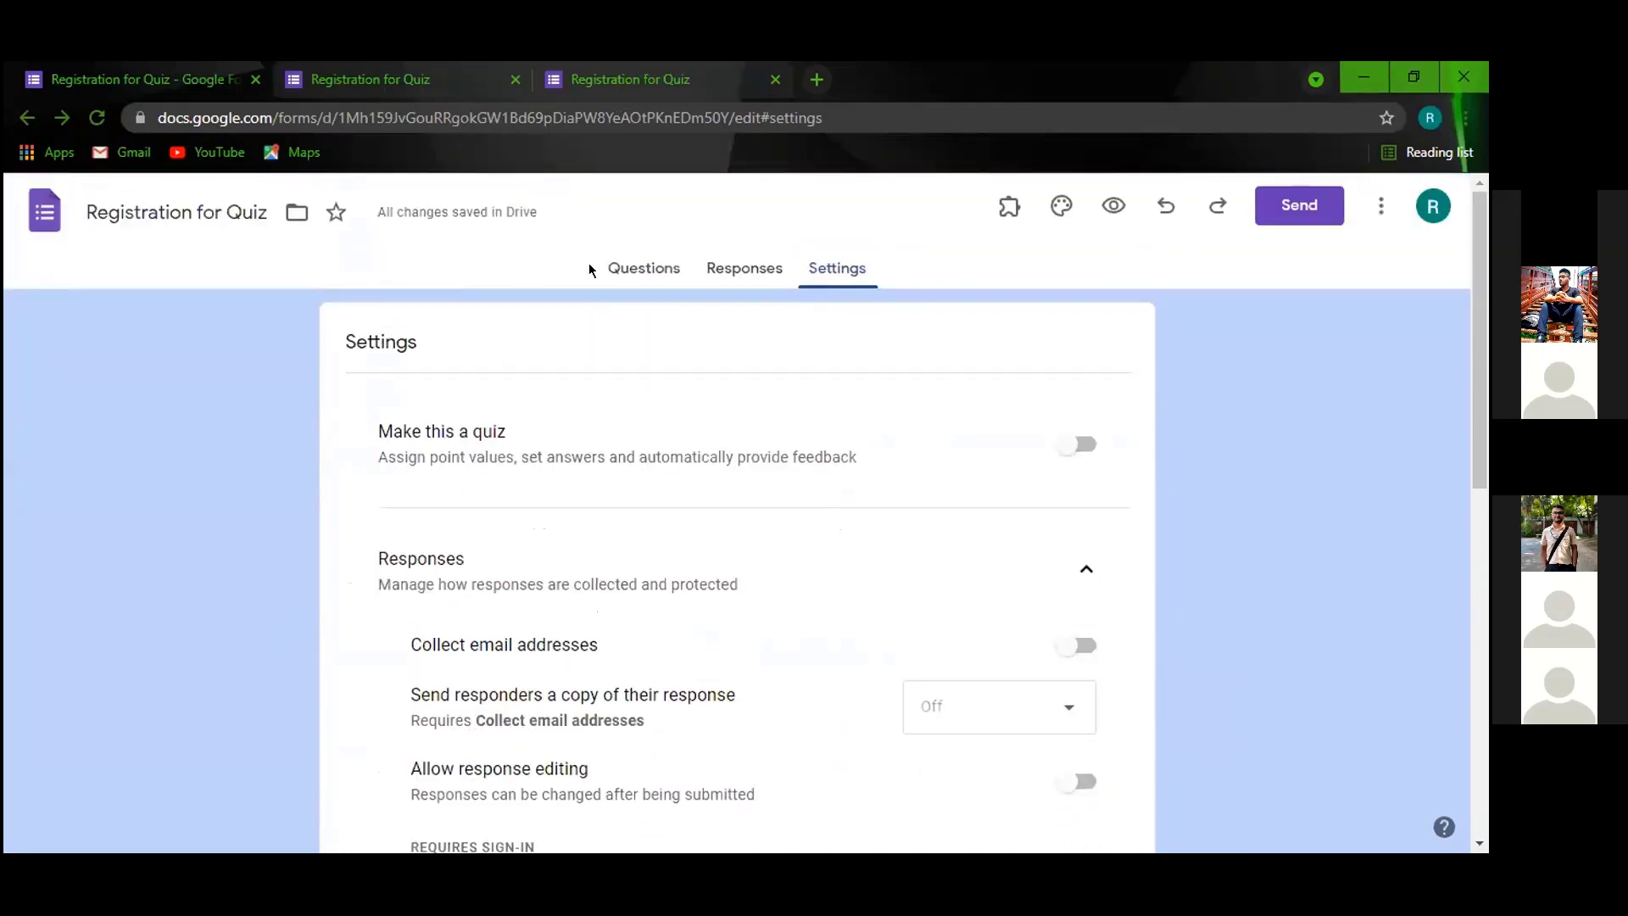
left_click(622, 263)
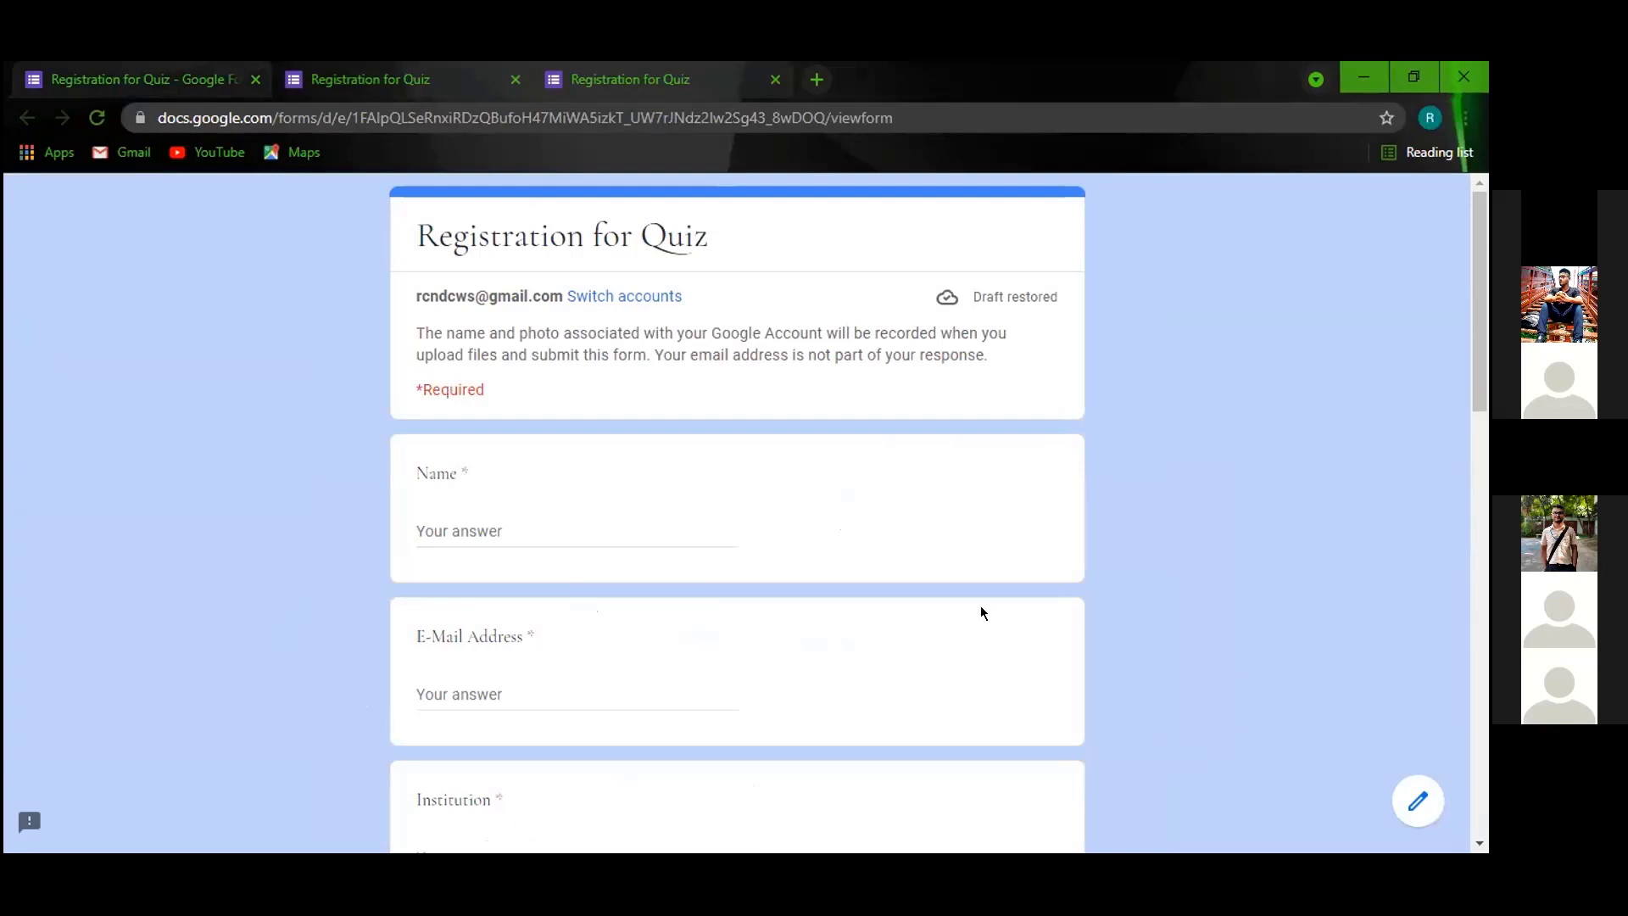
Enter the respondent's name and e-mail address in the live form.
left_click(508, 530)
type("ni")
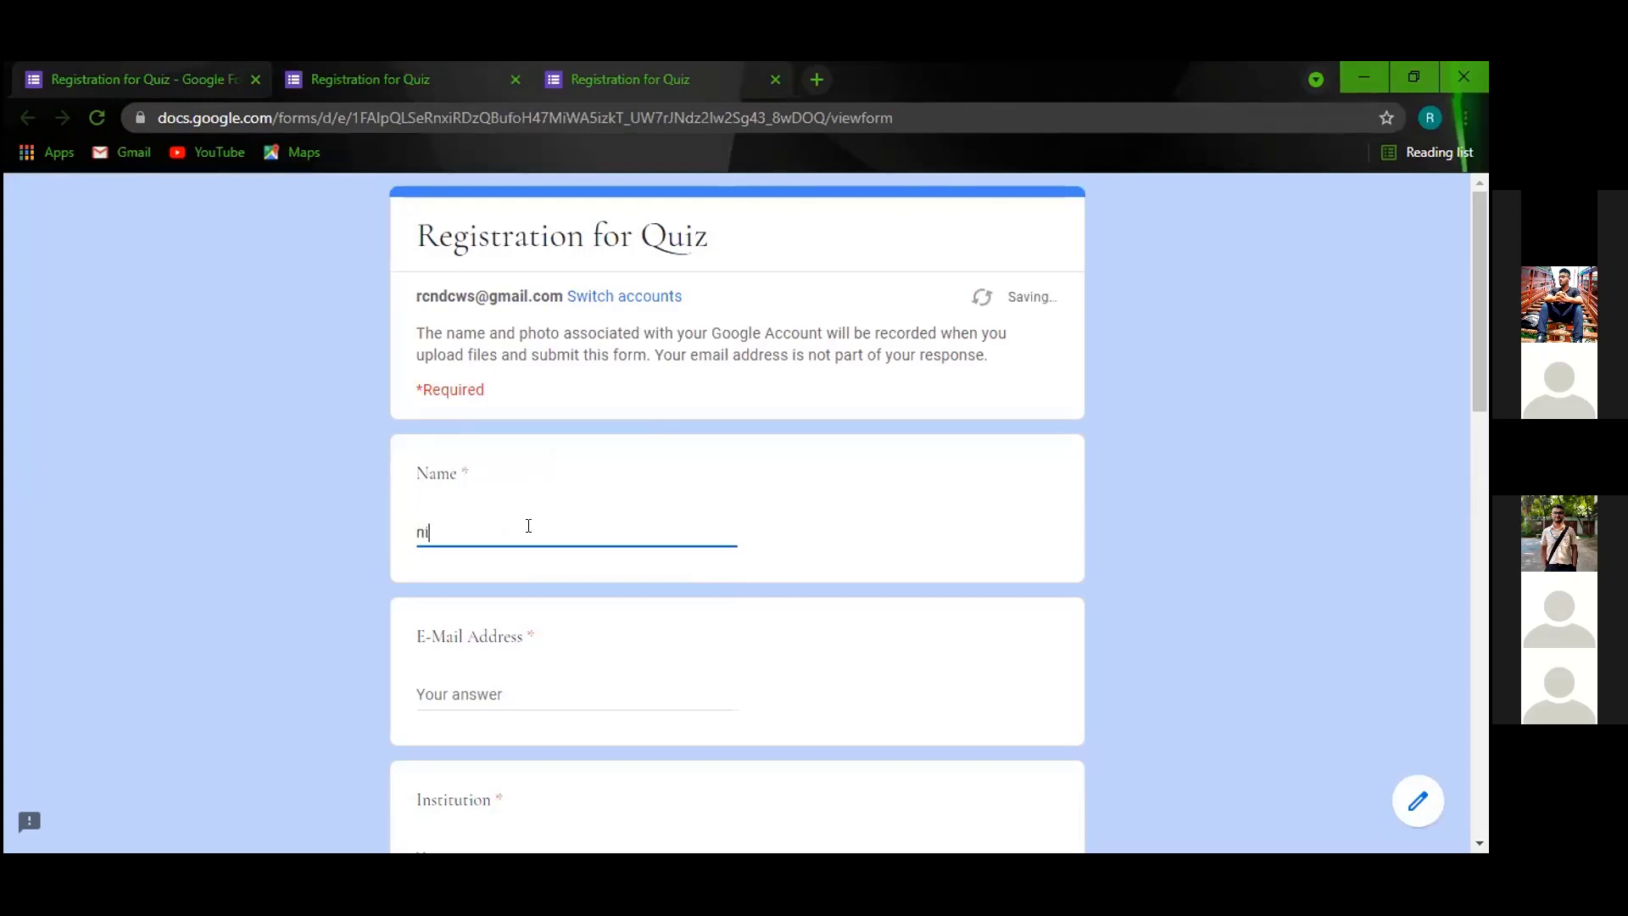
key("BackSpace")
type("erob")
left_click(521, 689)
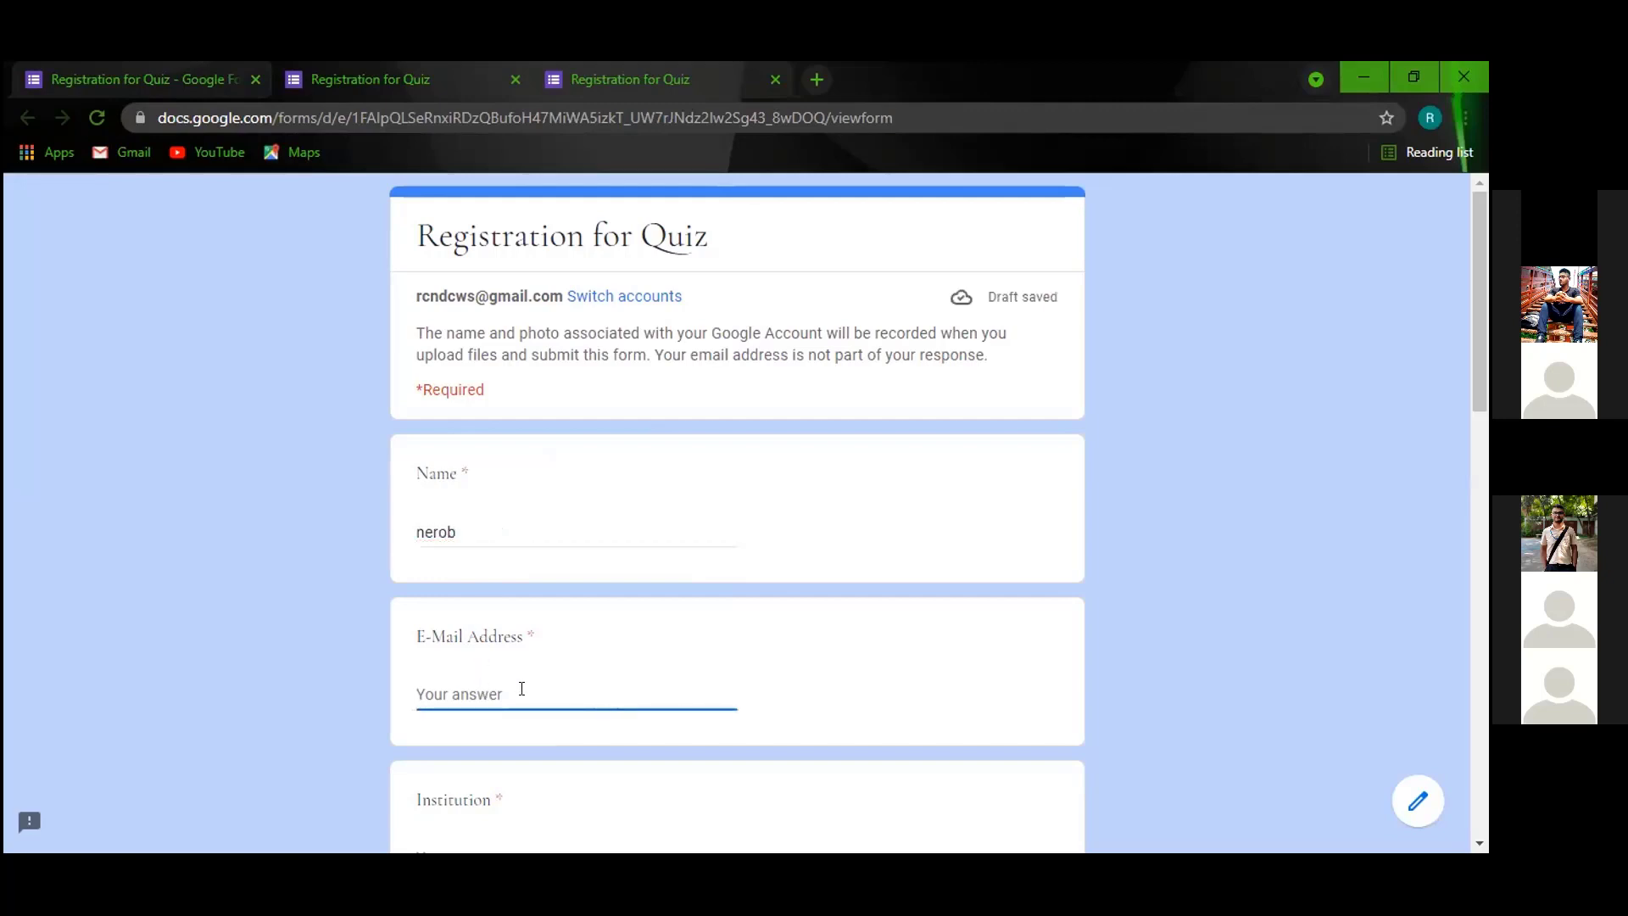
type("r")
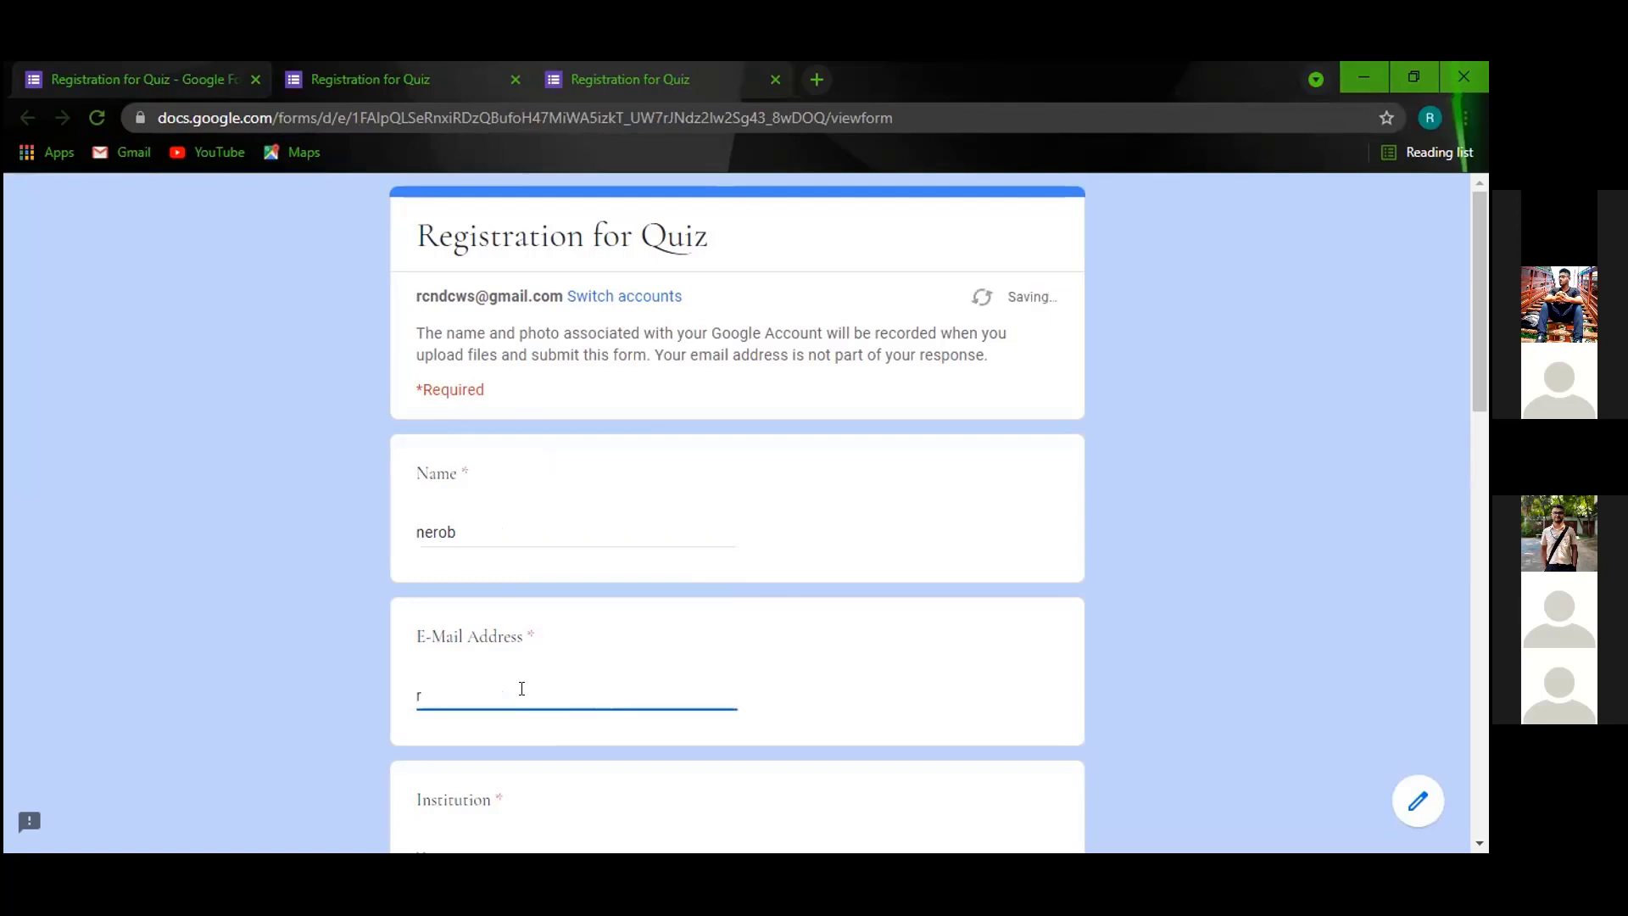
type("cndc")
key("BackSpace")
key("BackSpace")
key("BackSpace")
key("BackSpace")
key("BackSpace")
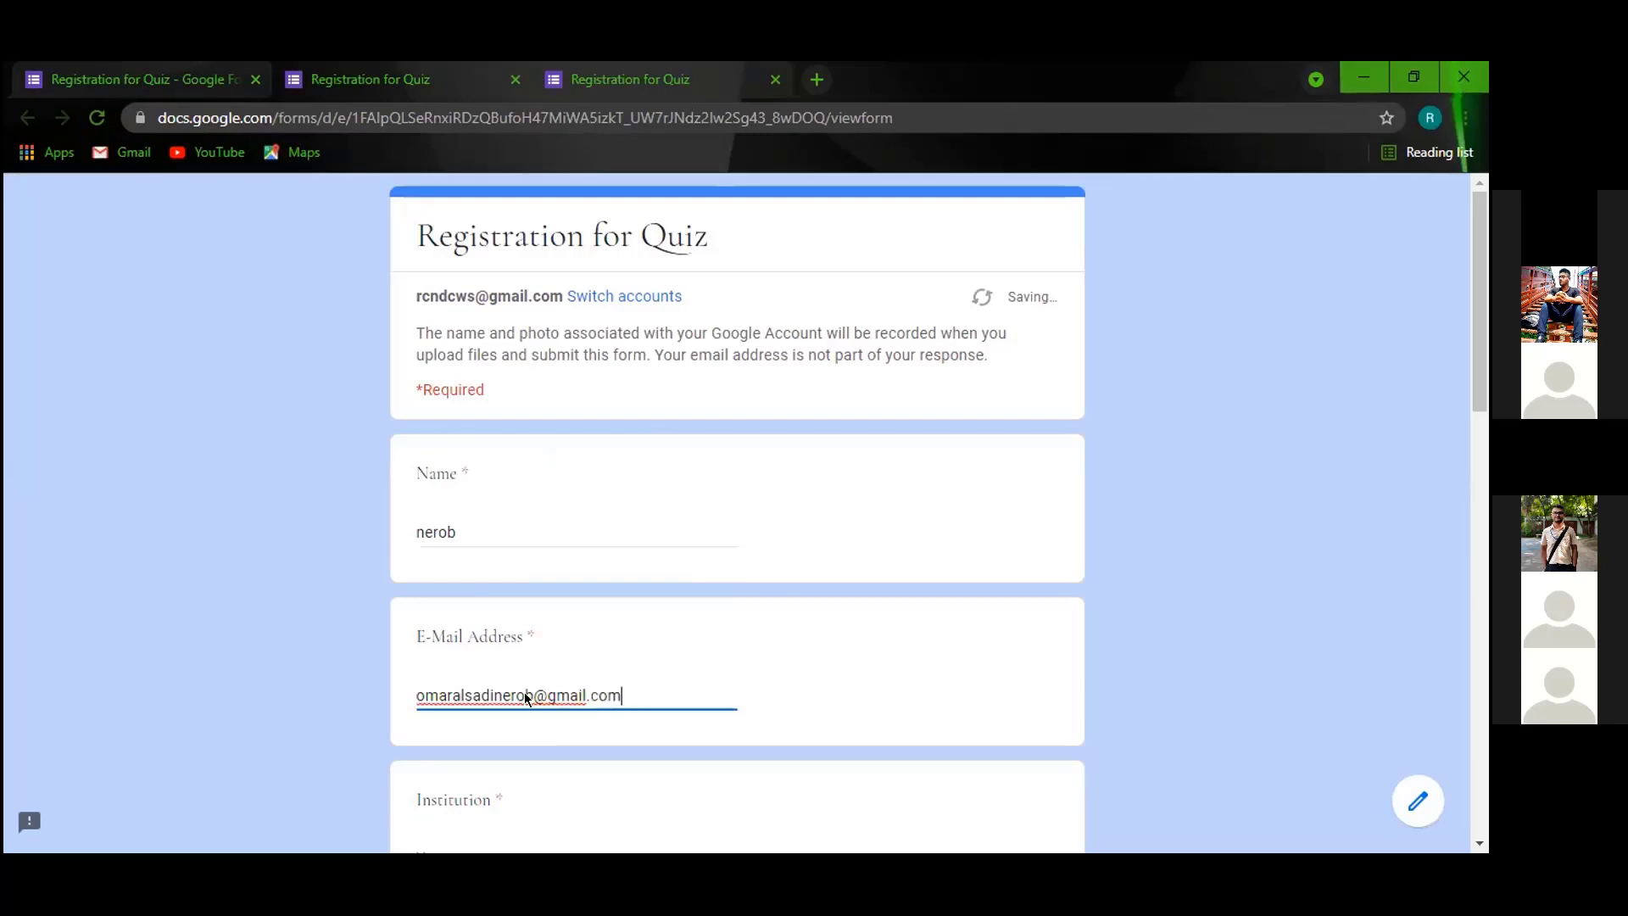
Answer Institution 'ndc', choose Grade 4, and tick Cricket quiz and football quiz.
scroll(546, 654, "down", 1)
left_click(570, 765)
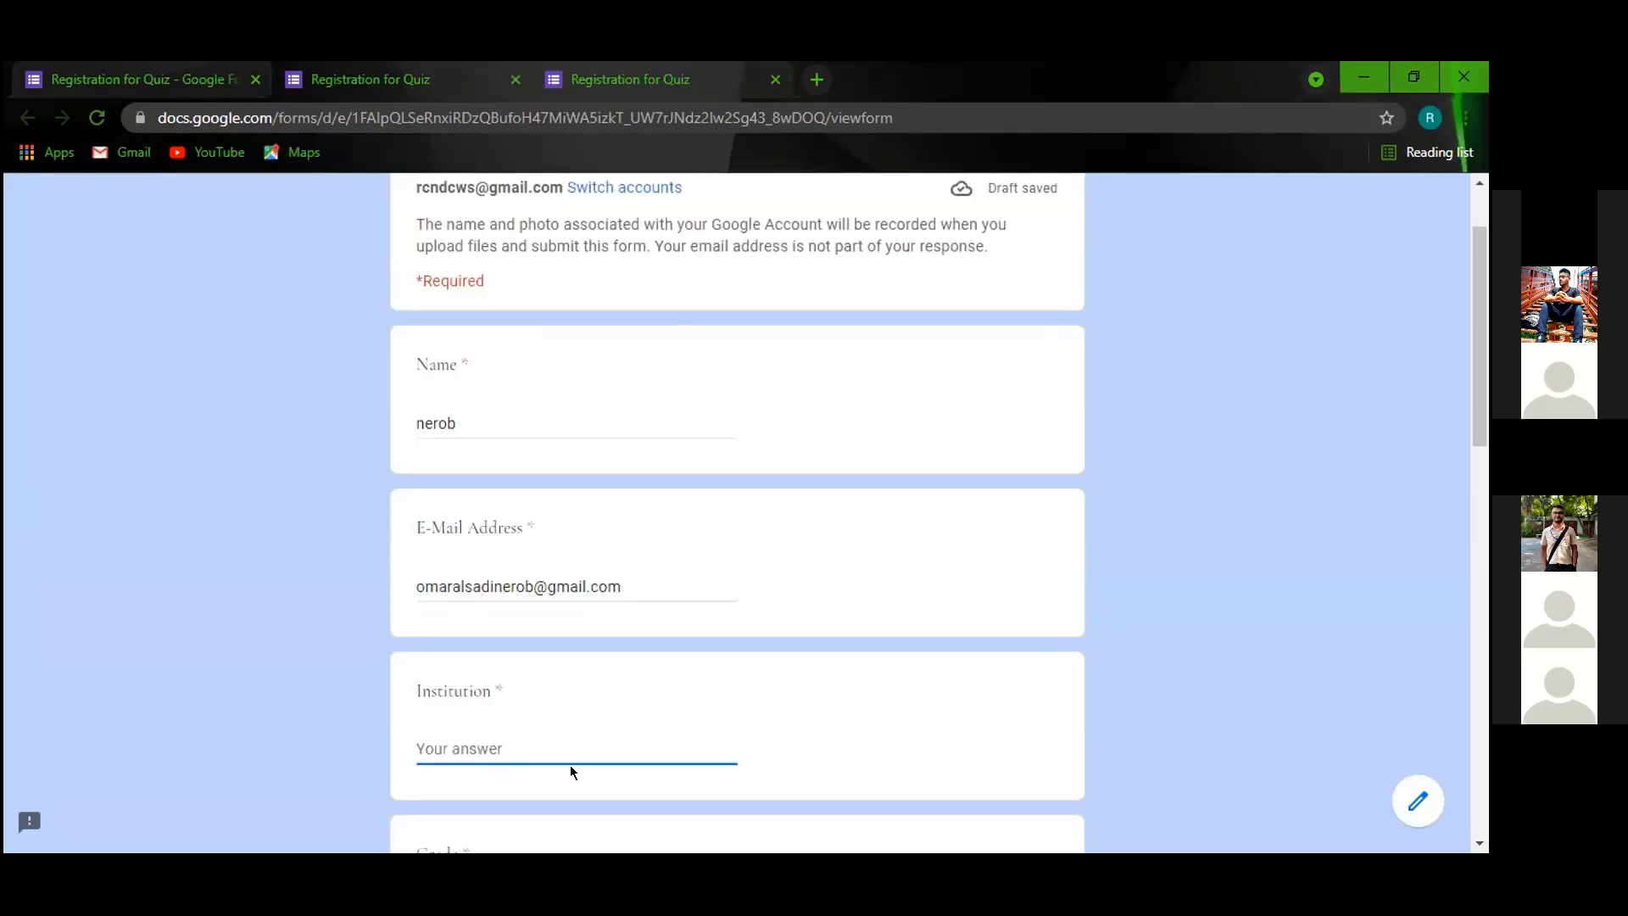
type("ndc")
scroll(563, 729, "down", 2)
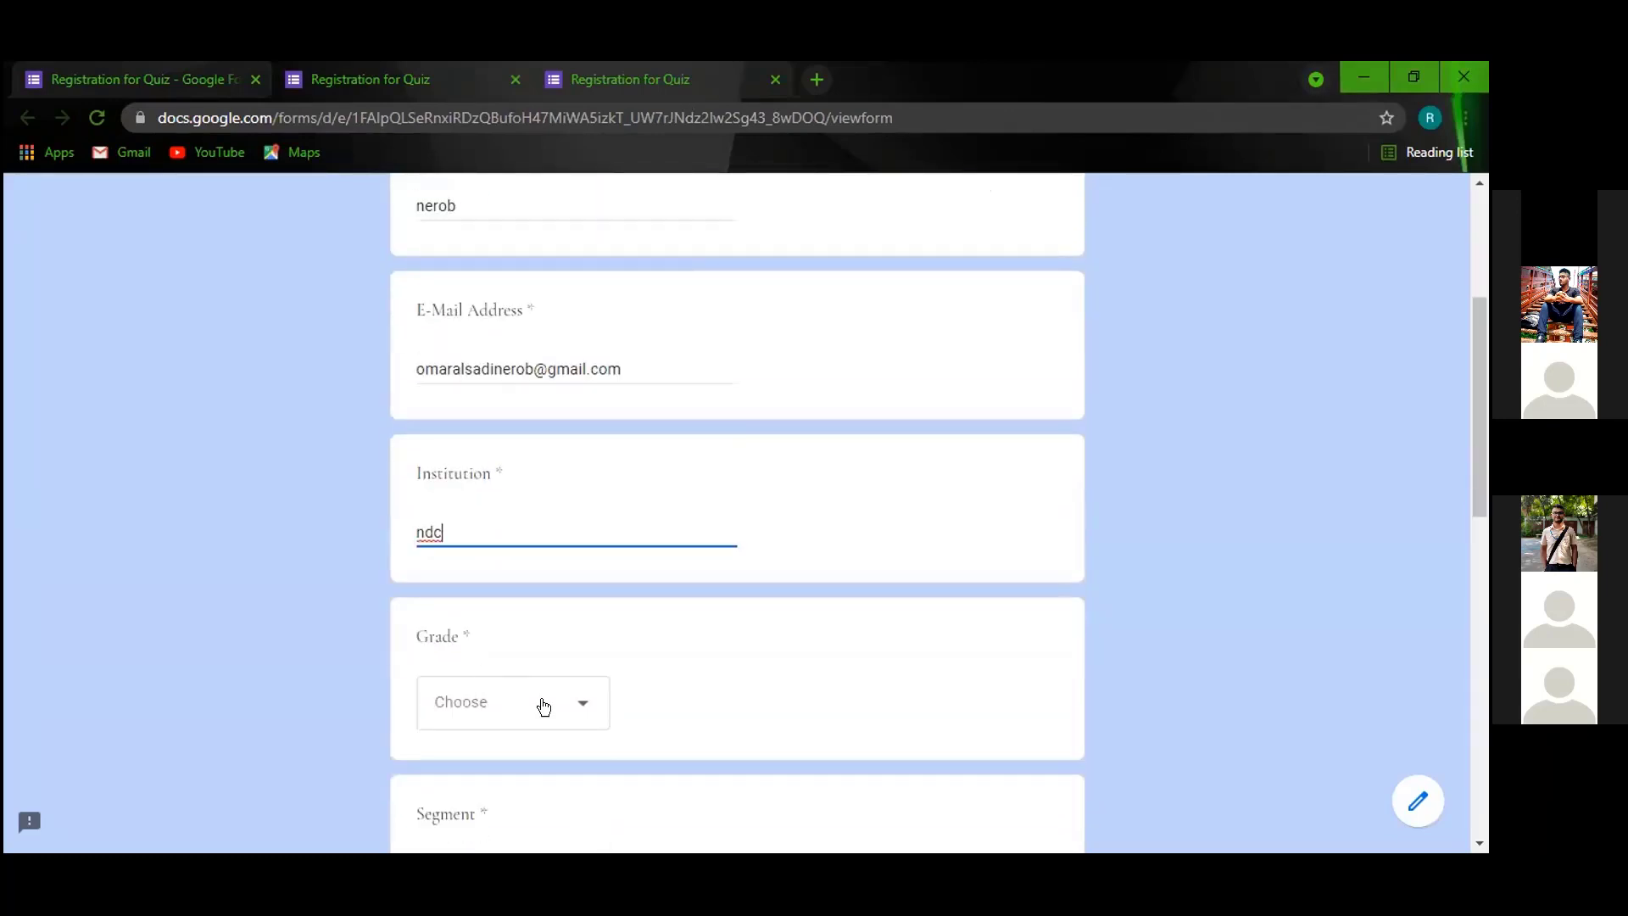
left_click(527, 710)
left_click(523, 691)
scroll(520, 676, "down", 4)
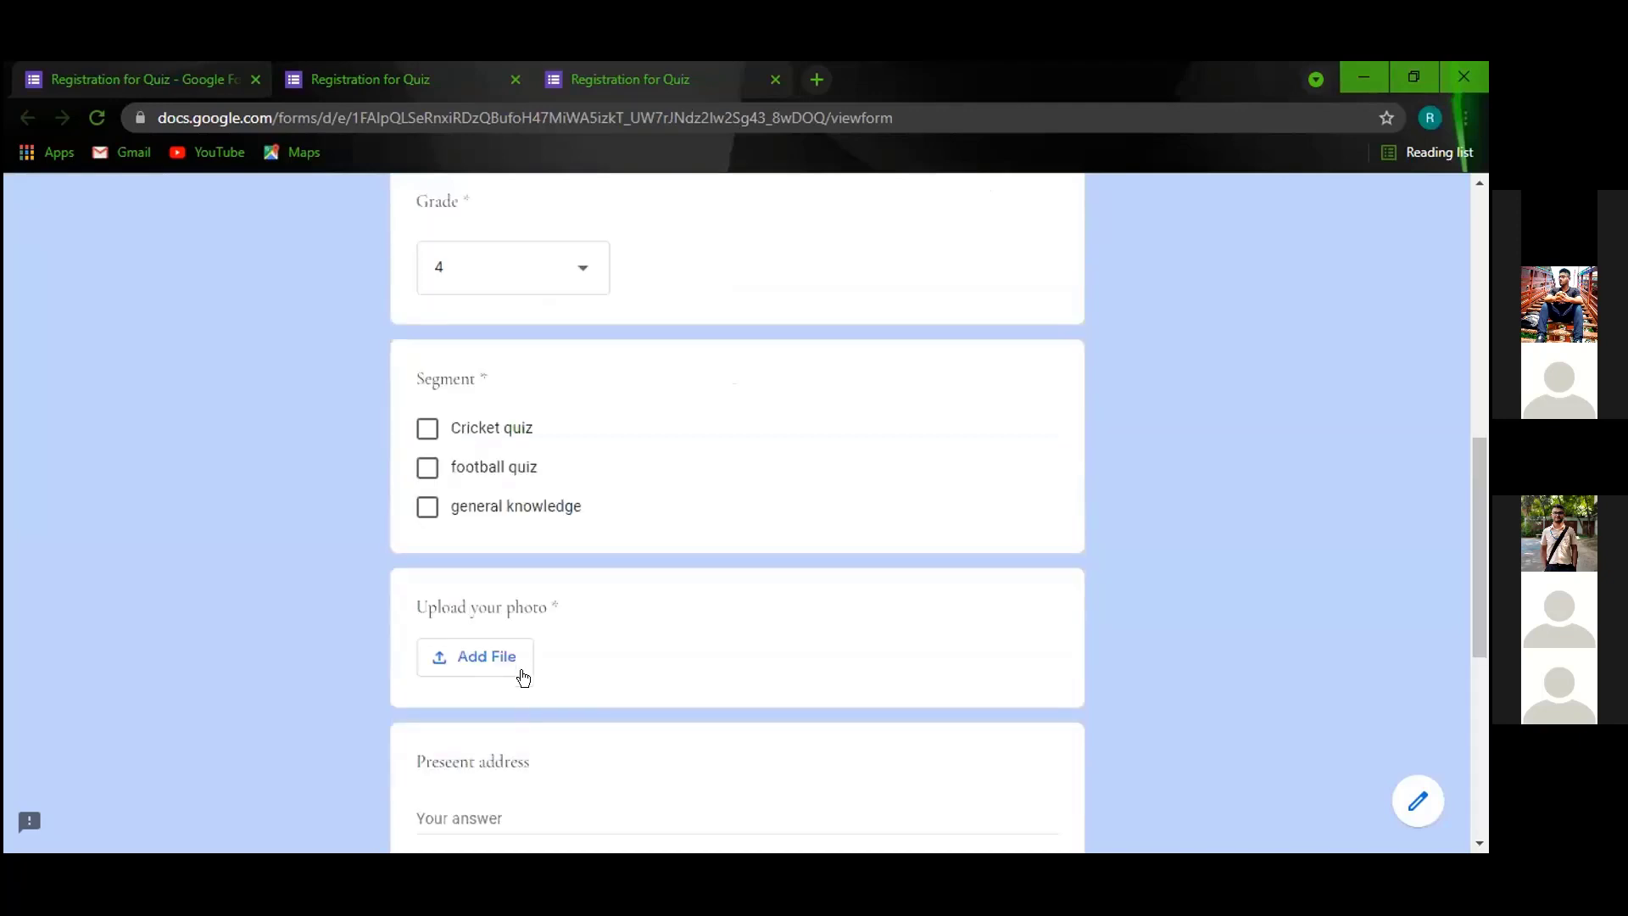
scroll(465, 582, "up", 1)
left_click(426, 537)
left_click(428, 577)
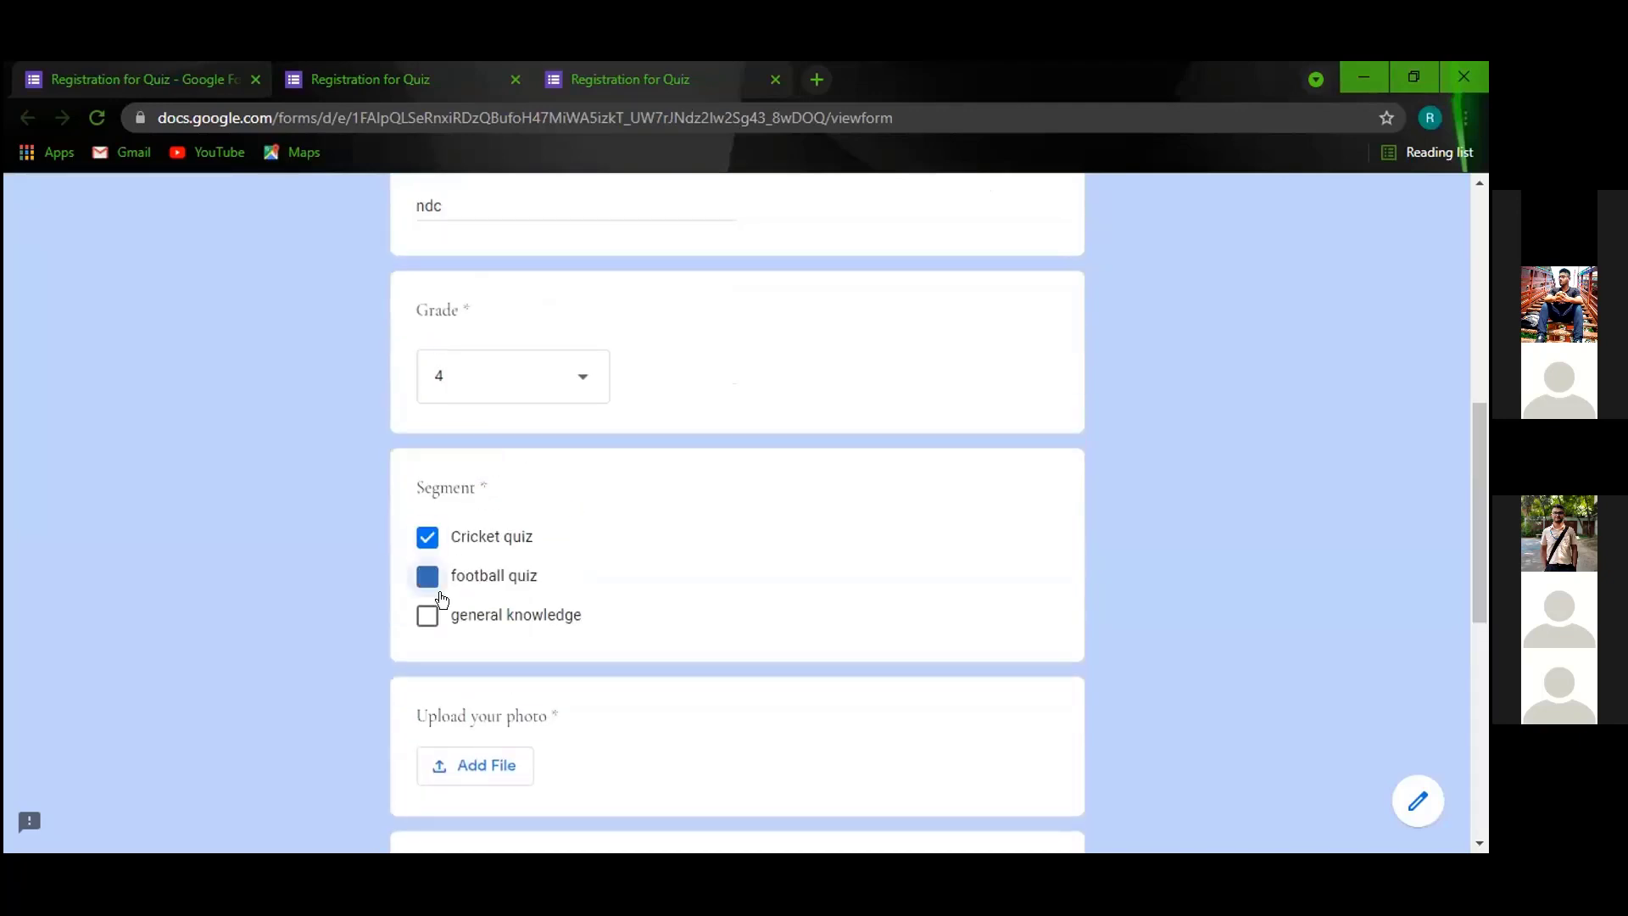
scroll(484, 573, "down", 2)
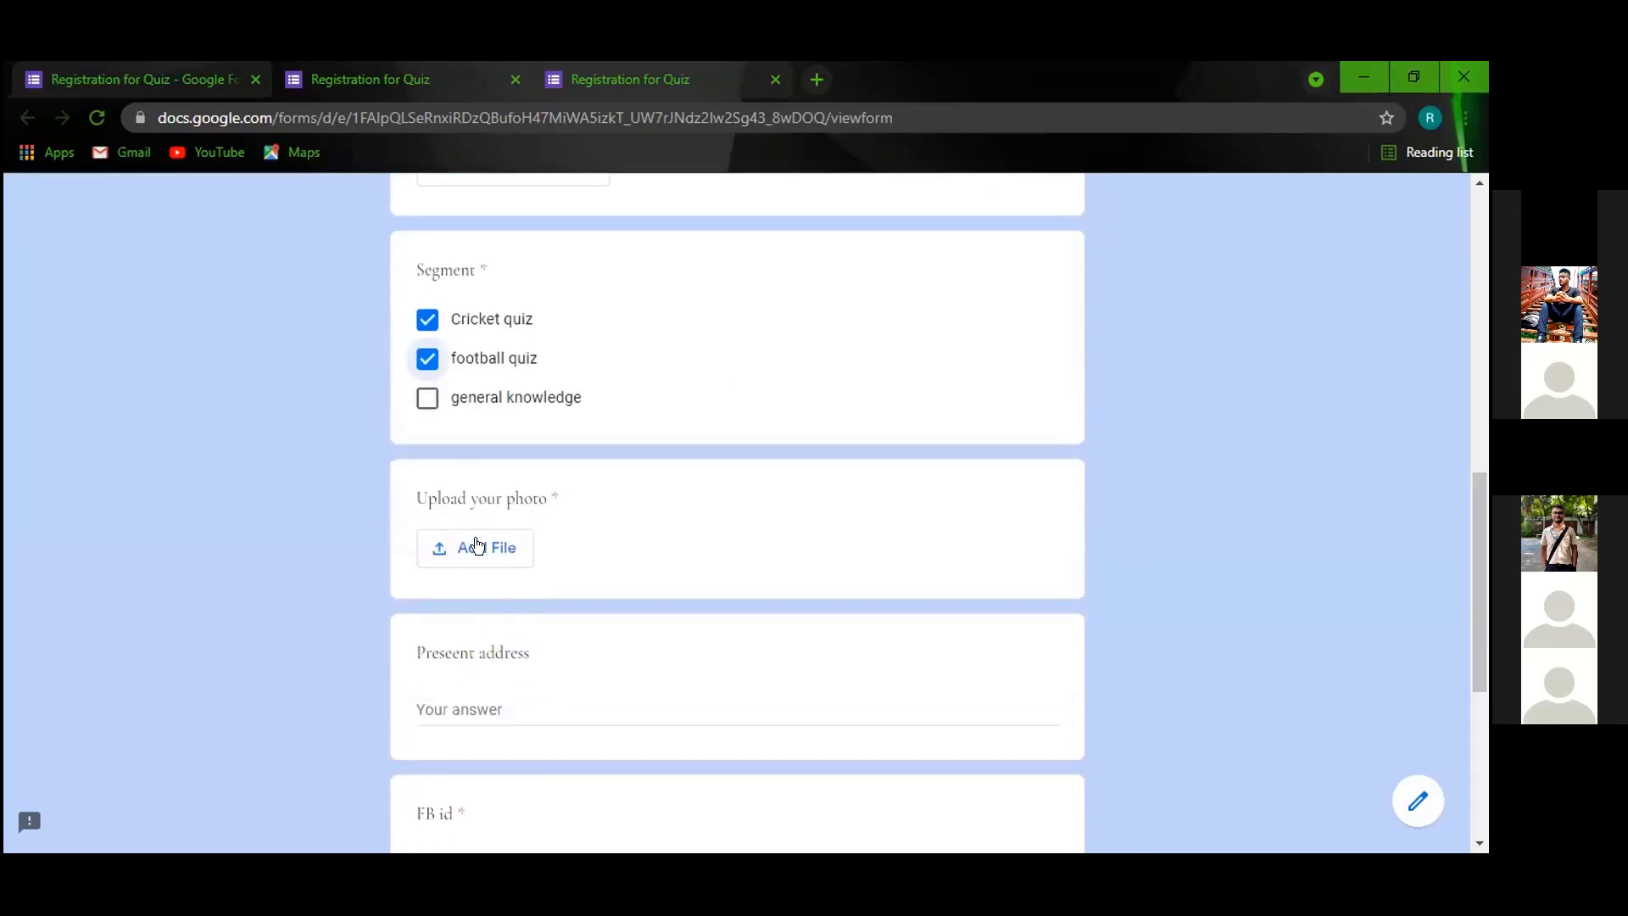
Check the photo upload question's settings in the editor, then return to the filled-in form.
left_click(216, 82)
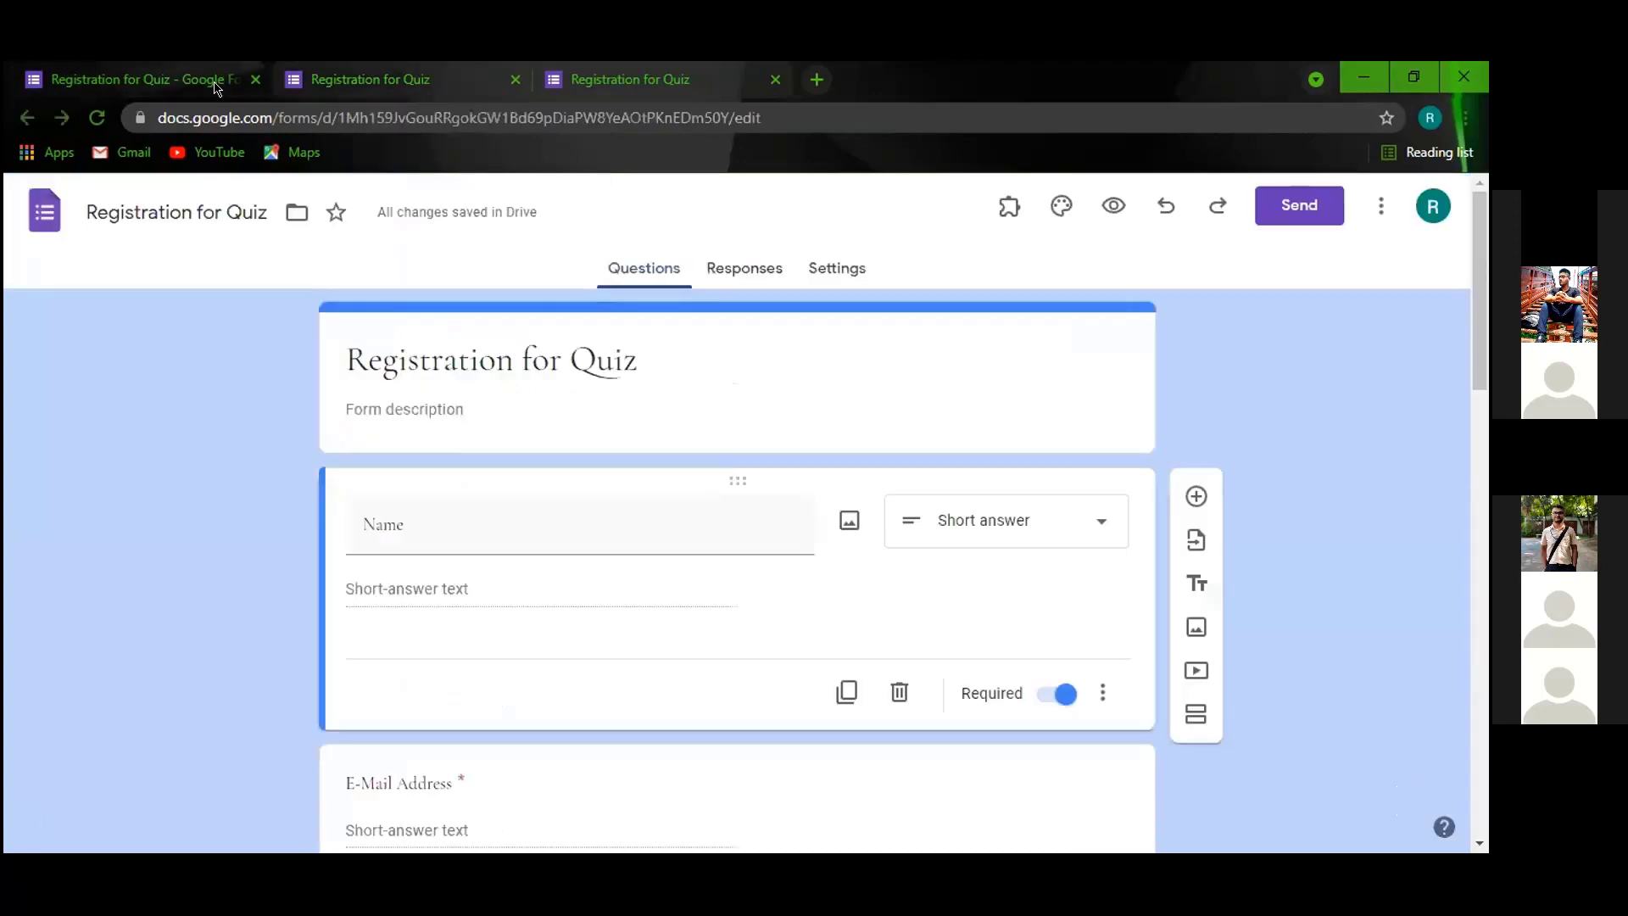
scroll(865, 589, "down", 15)
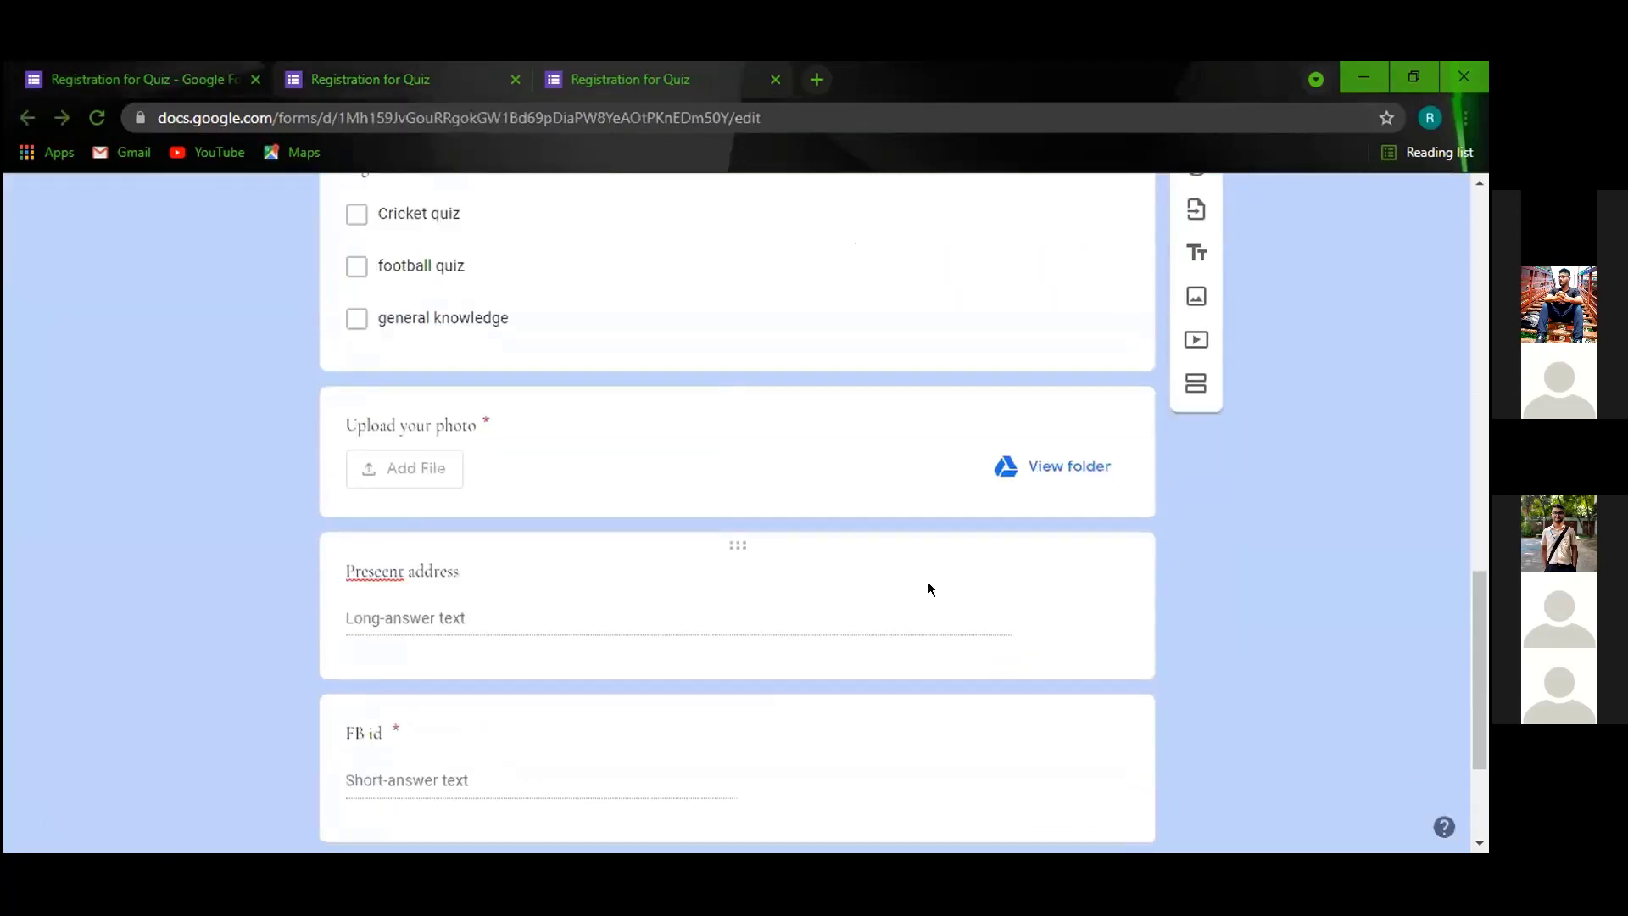
left_click(848, 461)
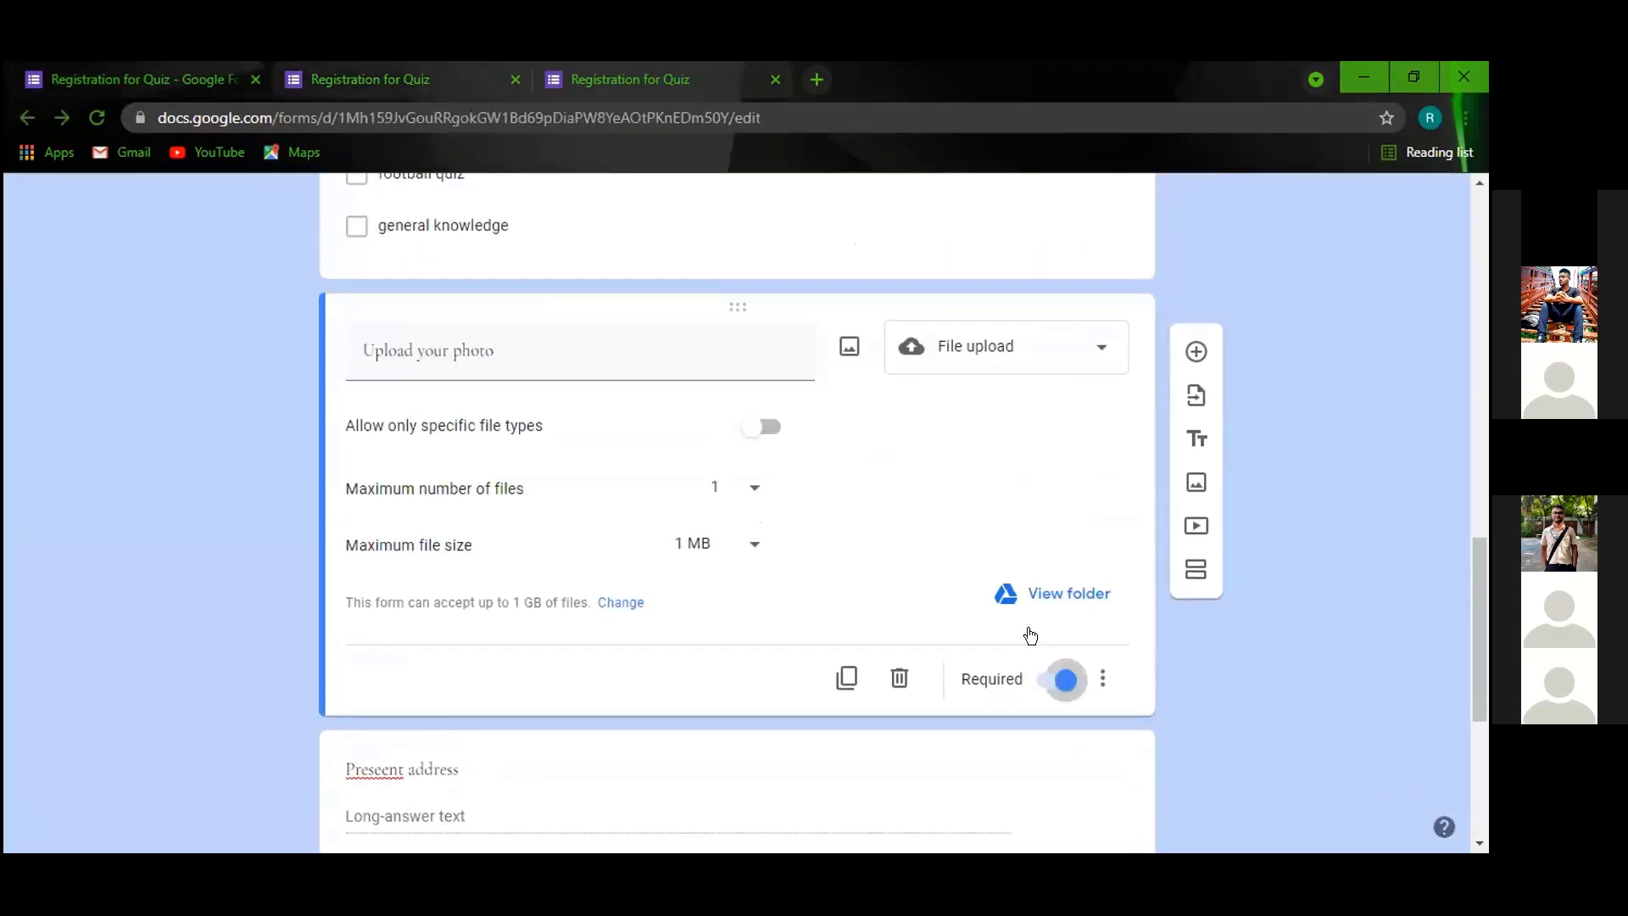
scroll(876, 545, "up", 15)
left_click(370, 79)
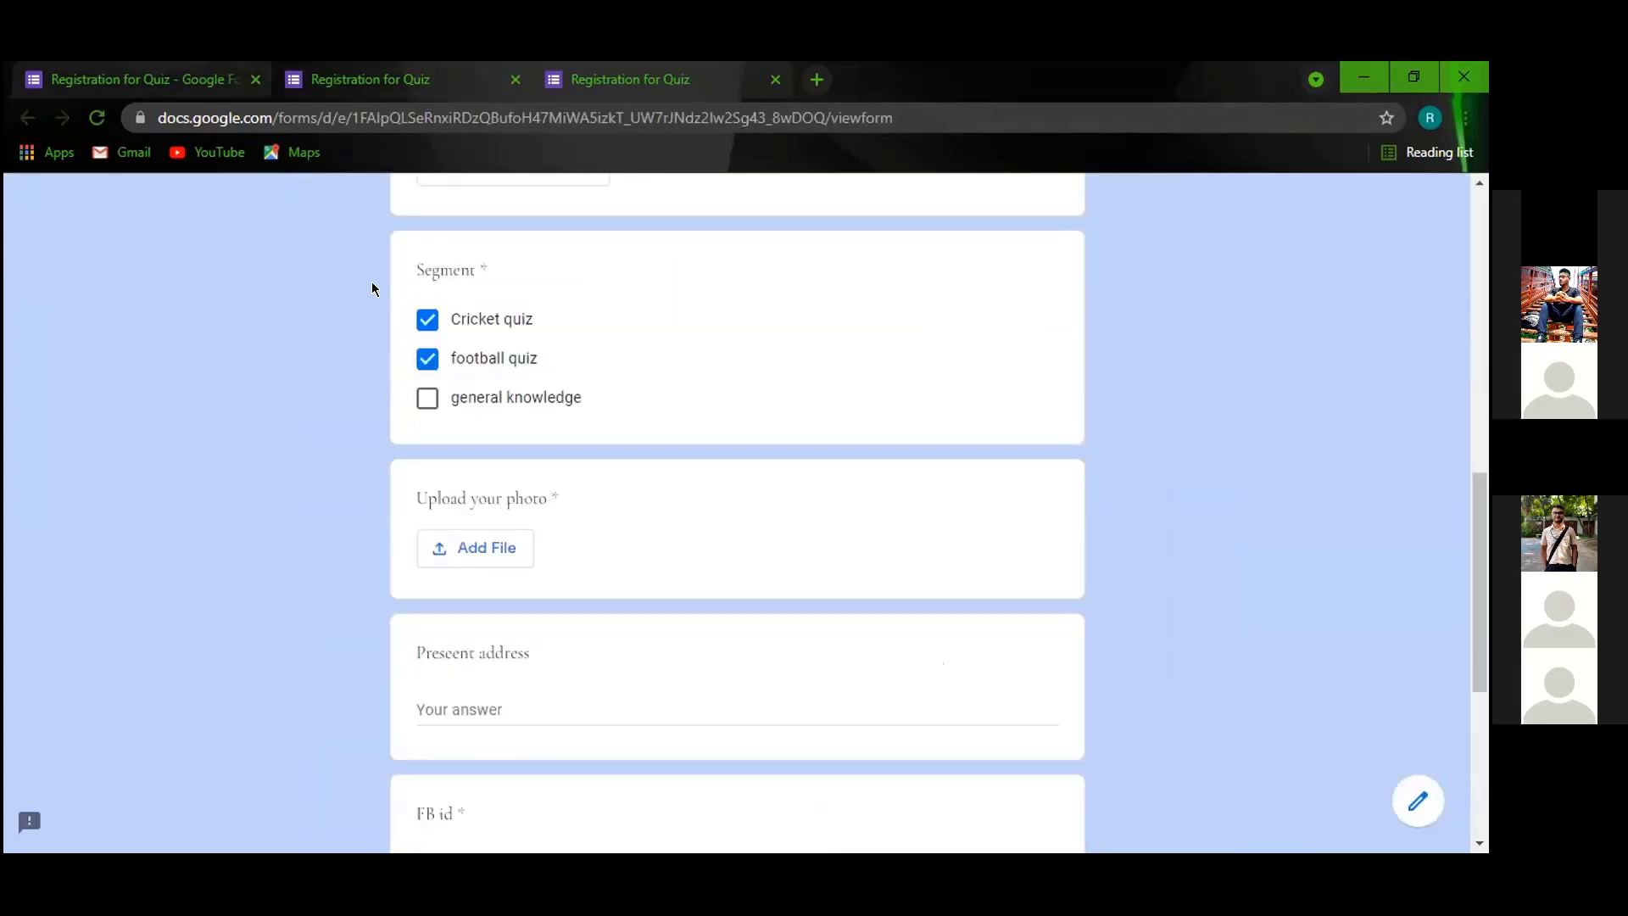
Reload the live form to check the saved answers.
scroll(531, 505, "down", 1)
scroll(424, 415, "up", 2)
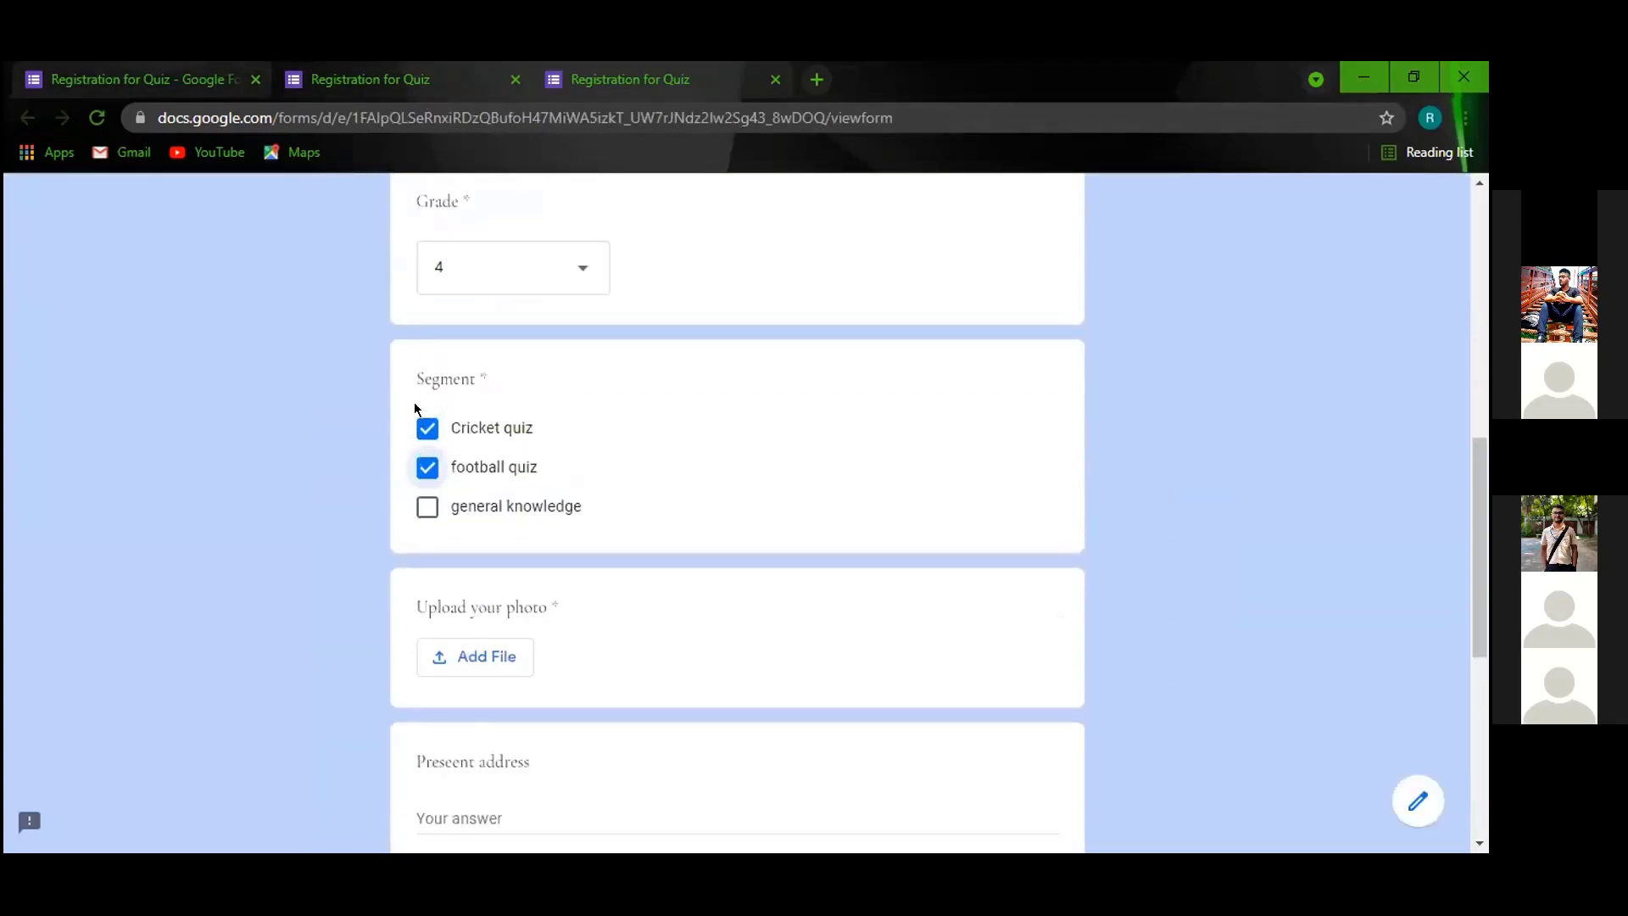
scroll(415, 410, "up", 8)
scroll(422, 419, "down", 13)
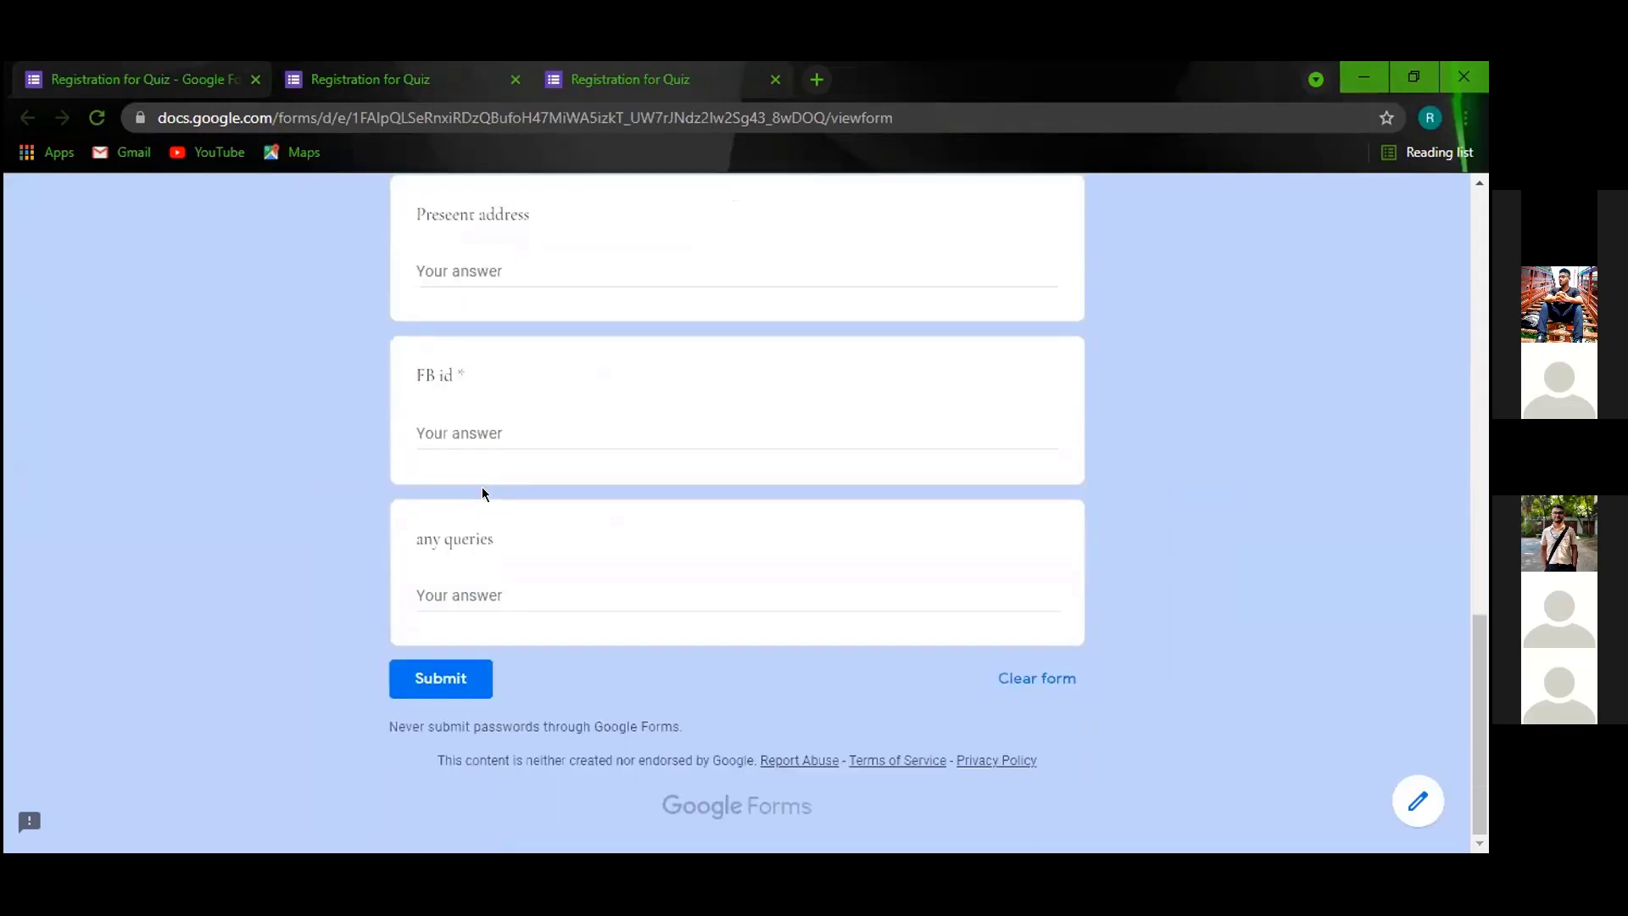
scroll(497, 538, "up", 7)
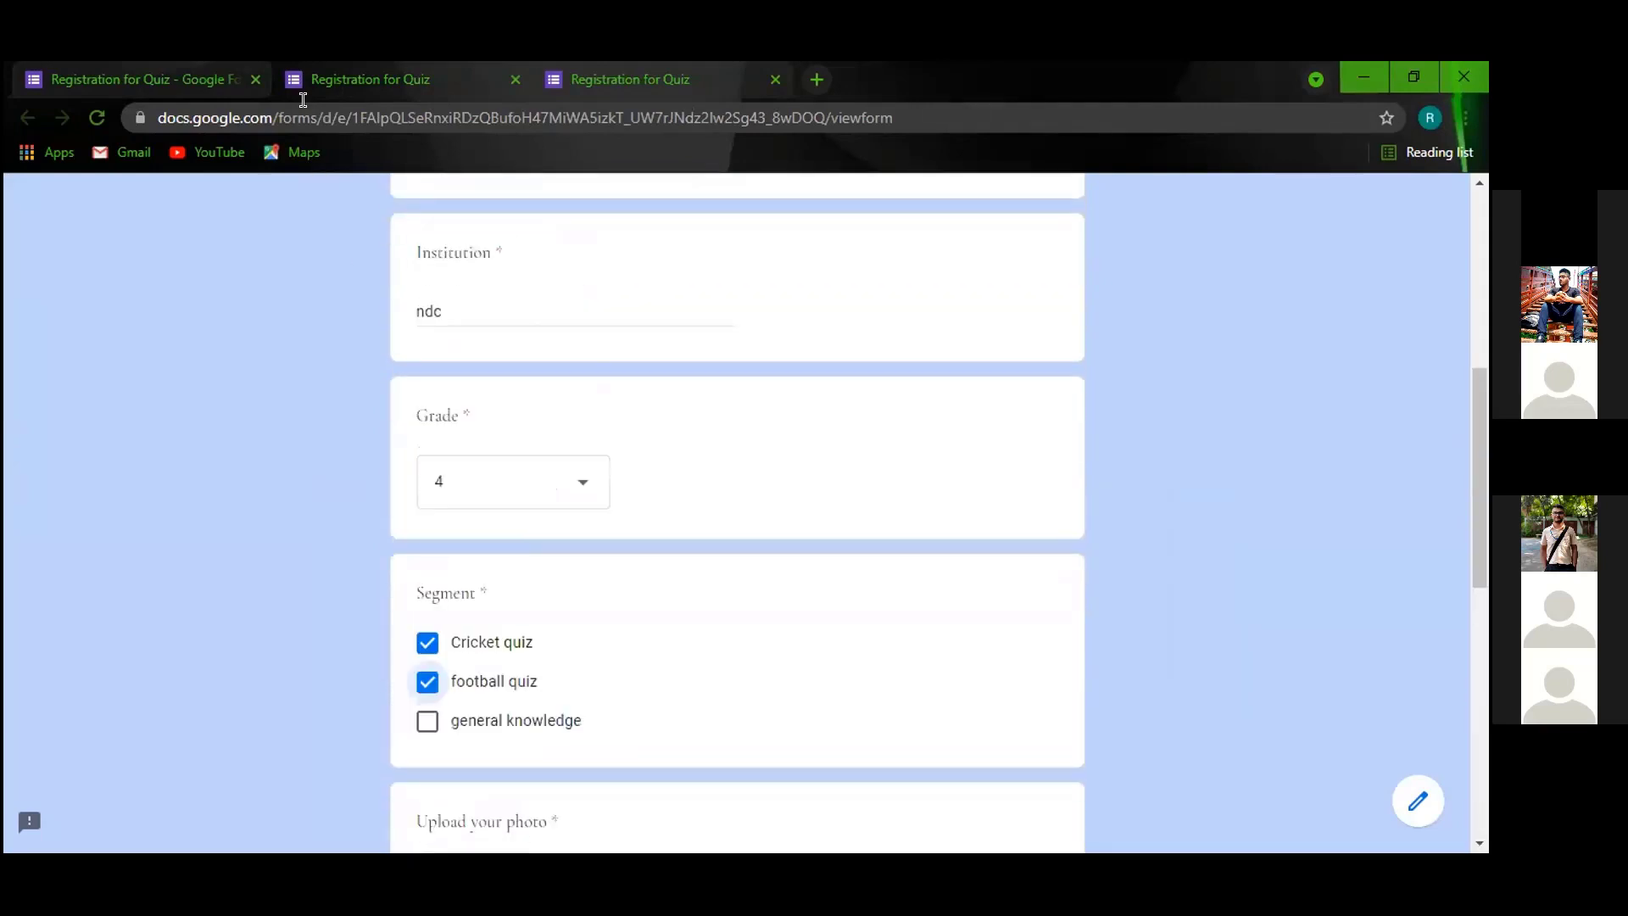
left_click(97, 117)
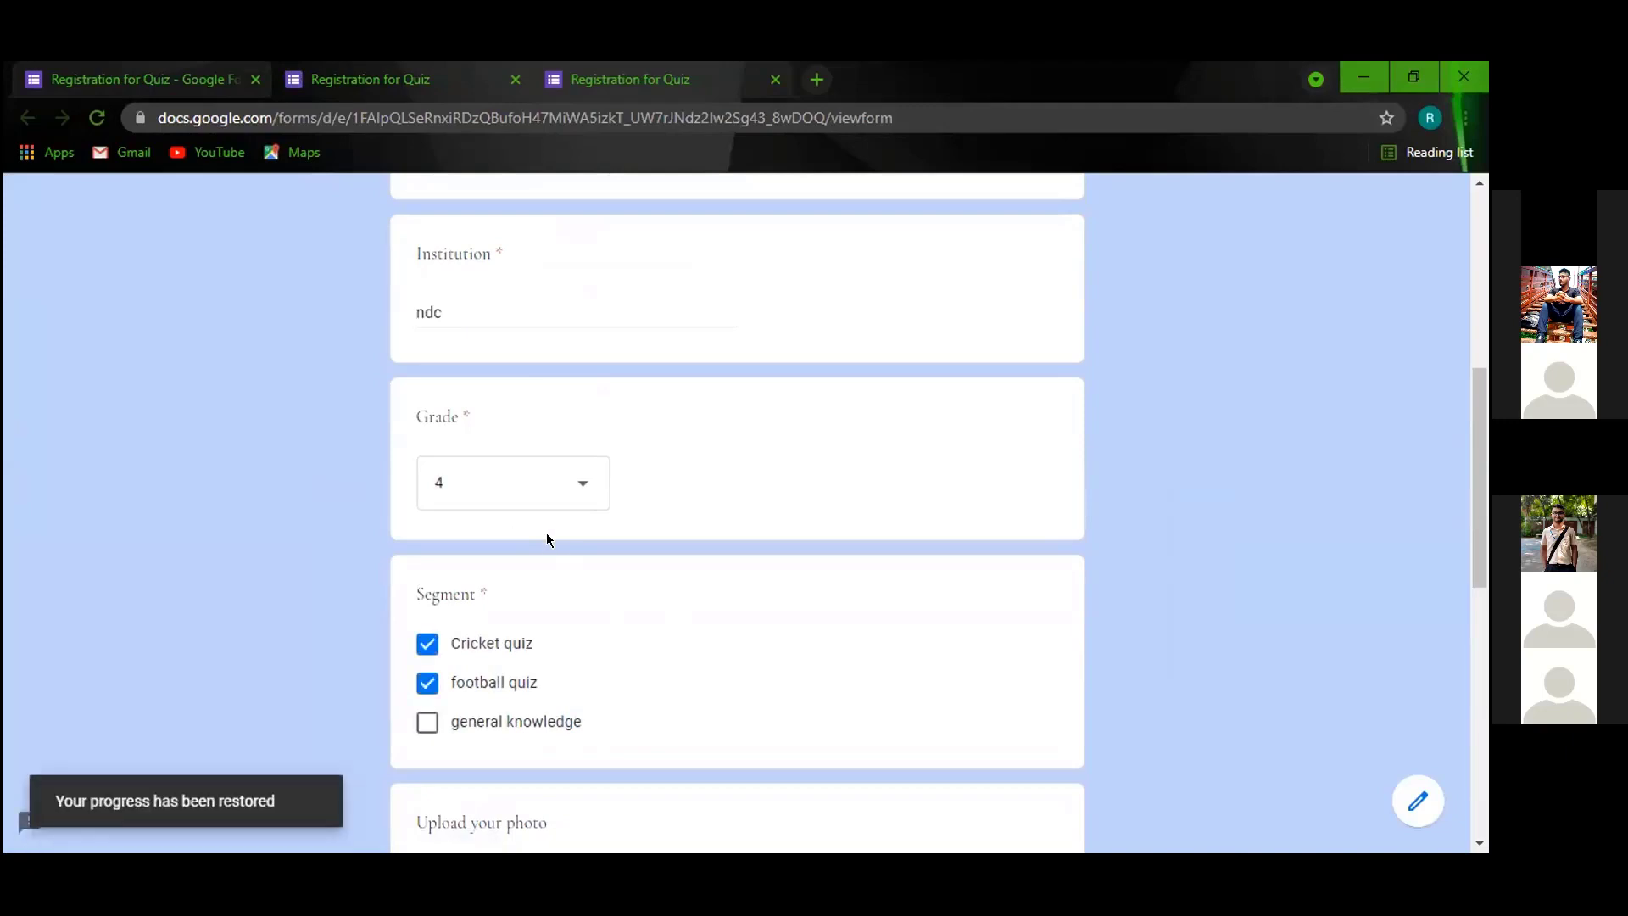
Fill test text into Present address, FB id and any queries, leaving FB id invalid.
scroll(545, 526, "down", 4)
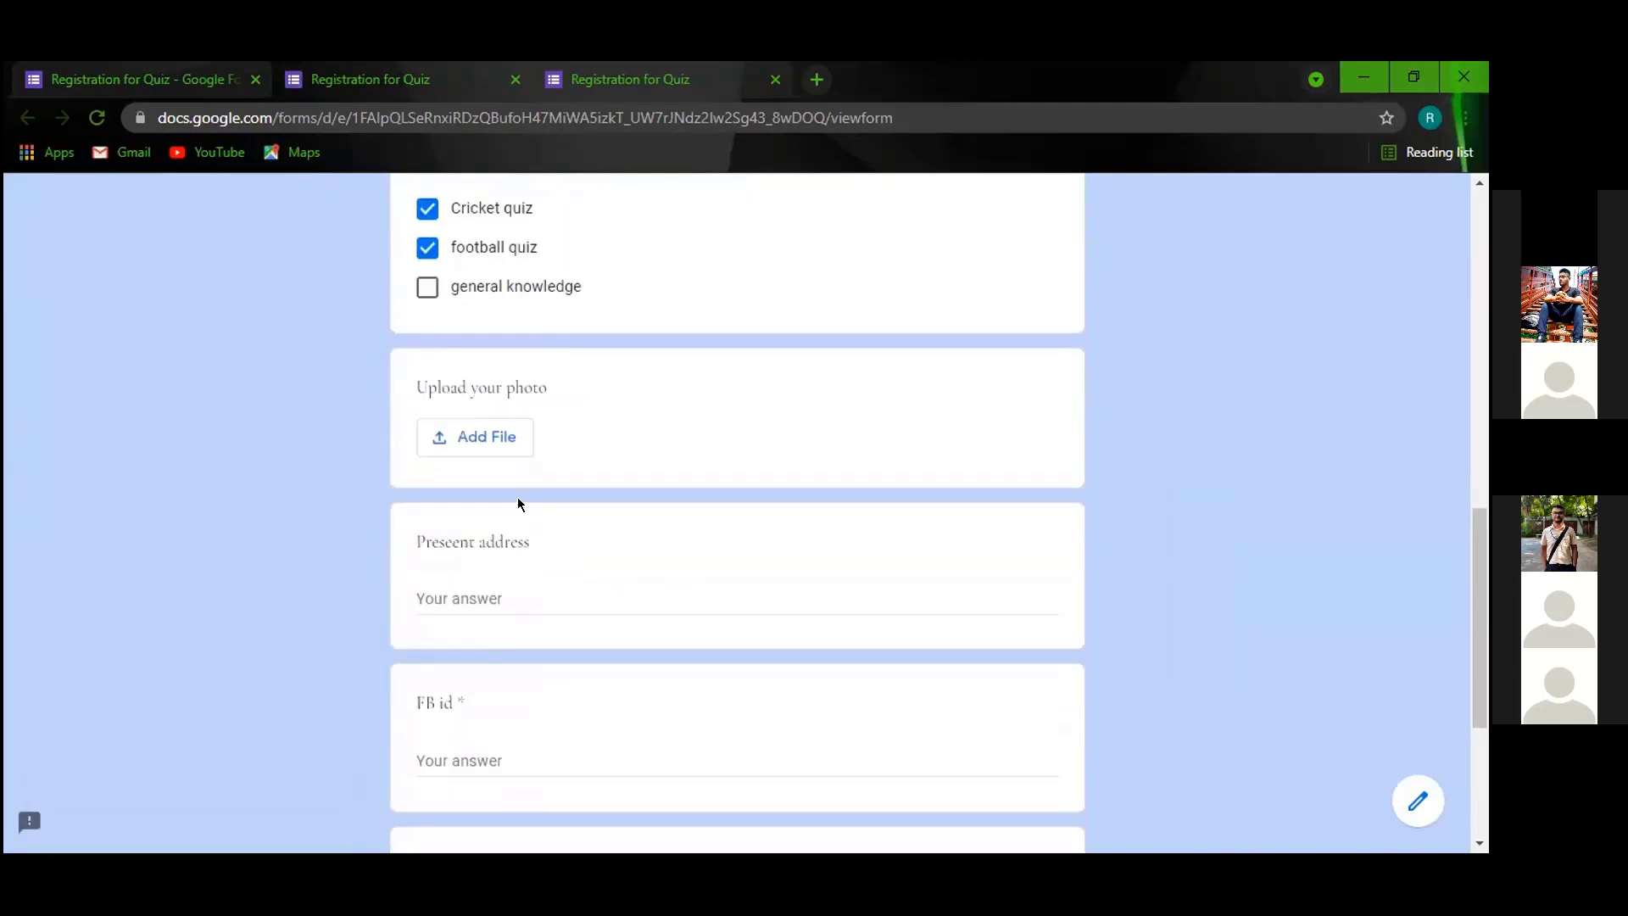
left_click(508, 582)
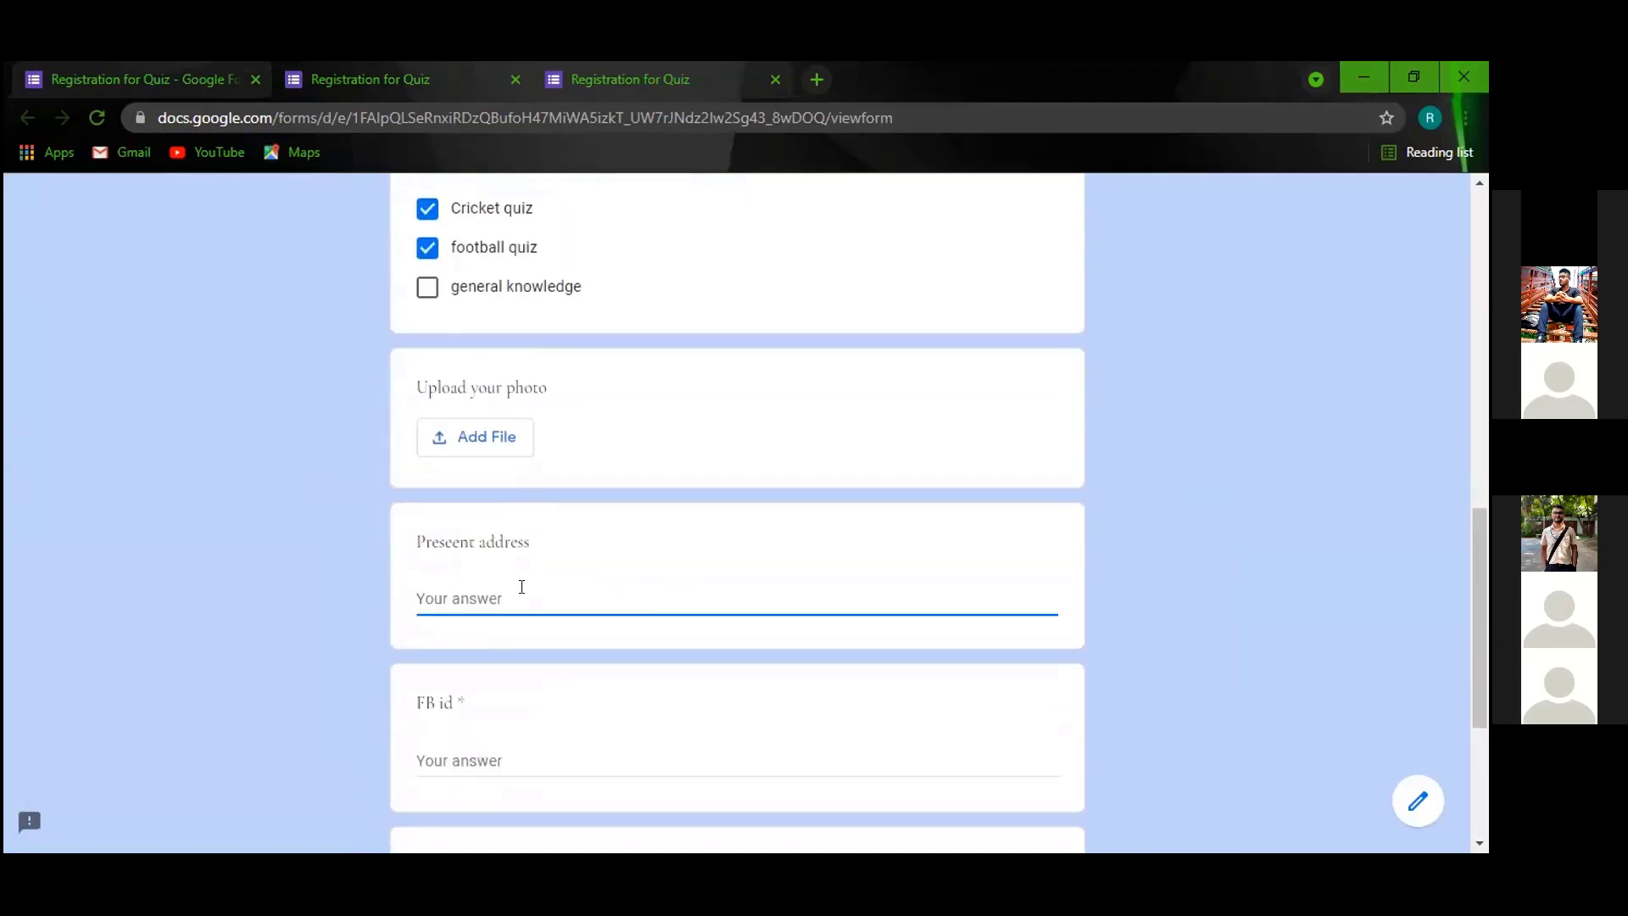
type("aaaaaaaaaaaaaaaaaaaaaaaaaaaaaaaaaaaa")
scroll(548, 641, "down", 3)
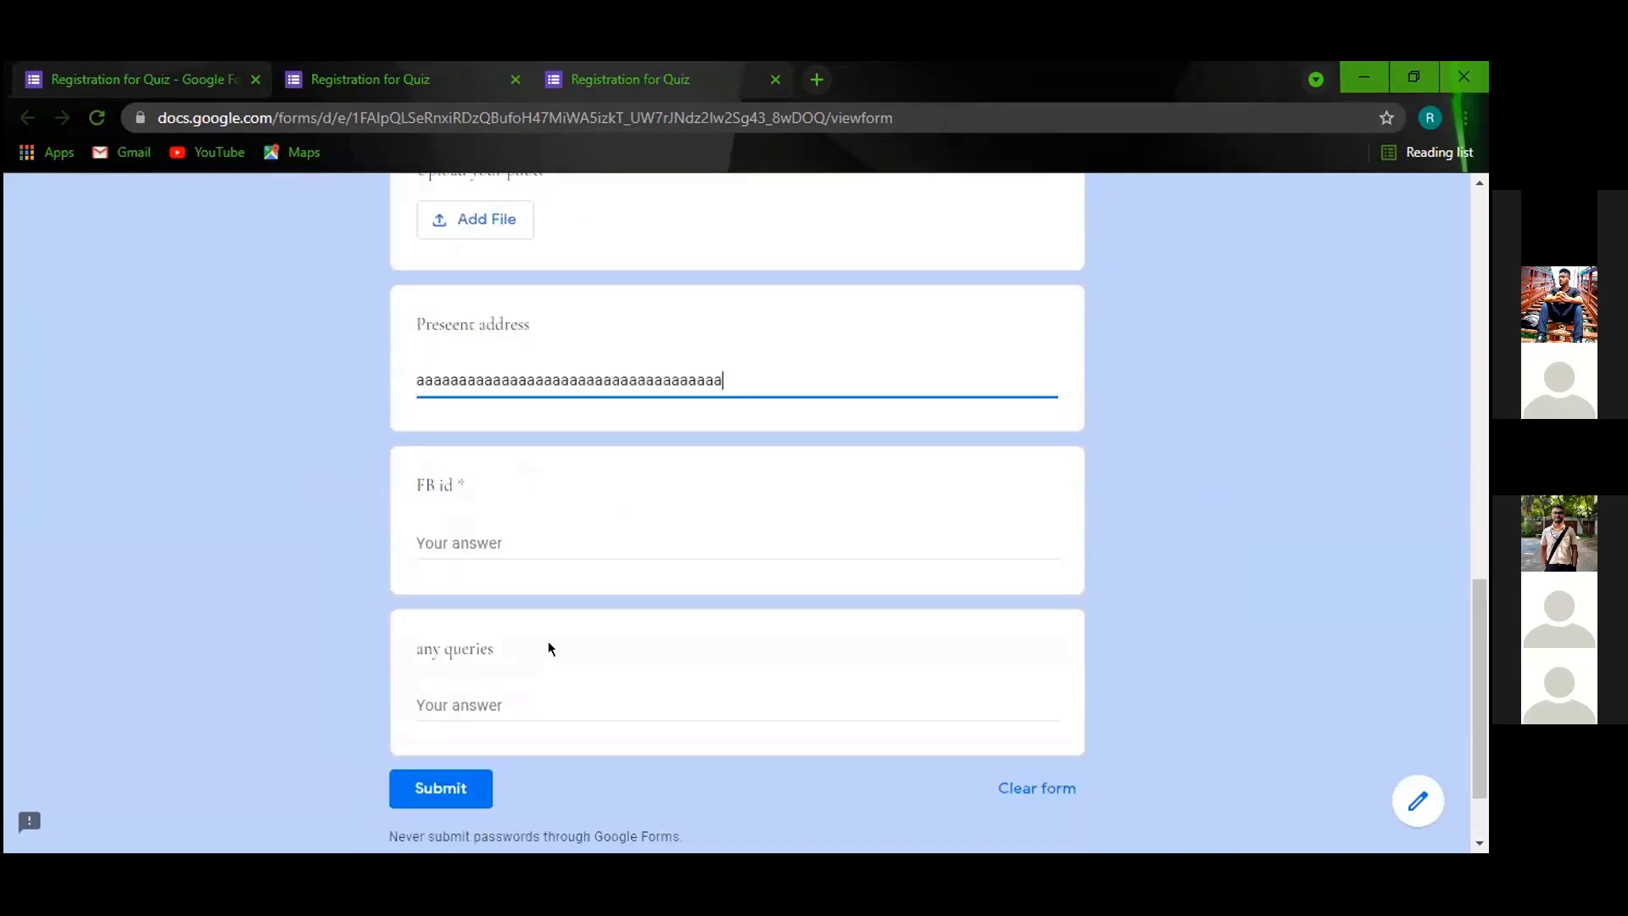
left_click(514, 539)
type("adsadfasfdasfasfda")
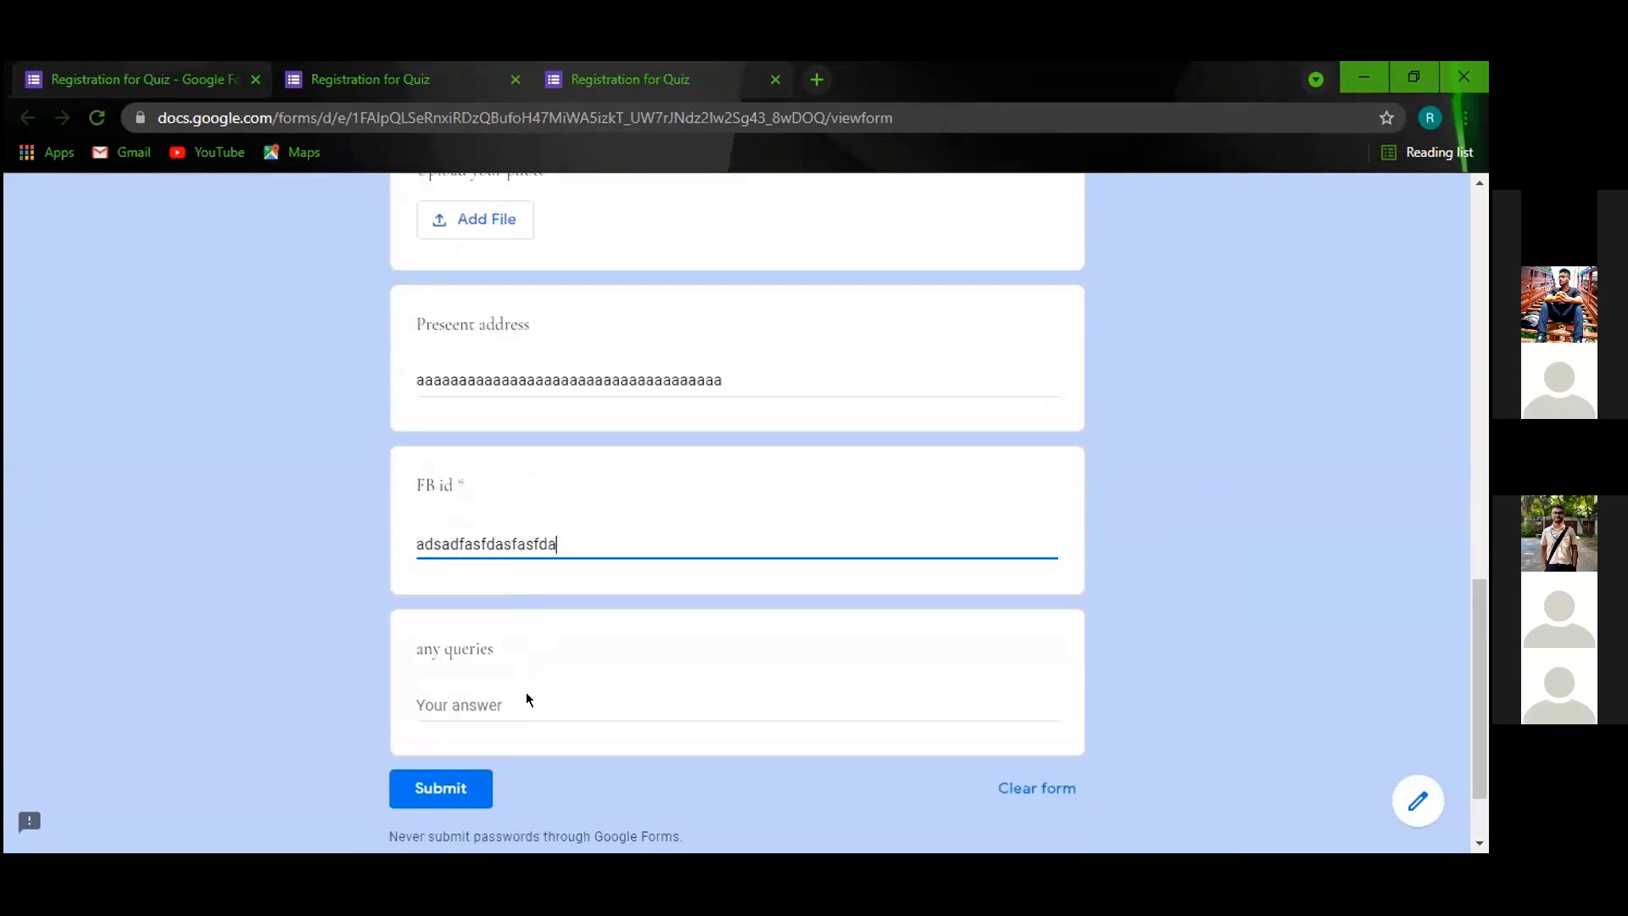
left_click(526, 694)
type("asdasda")
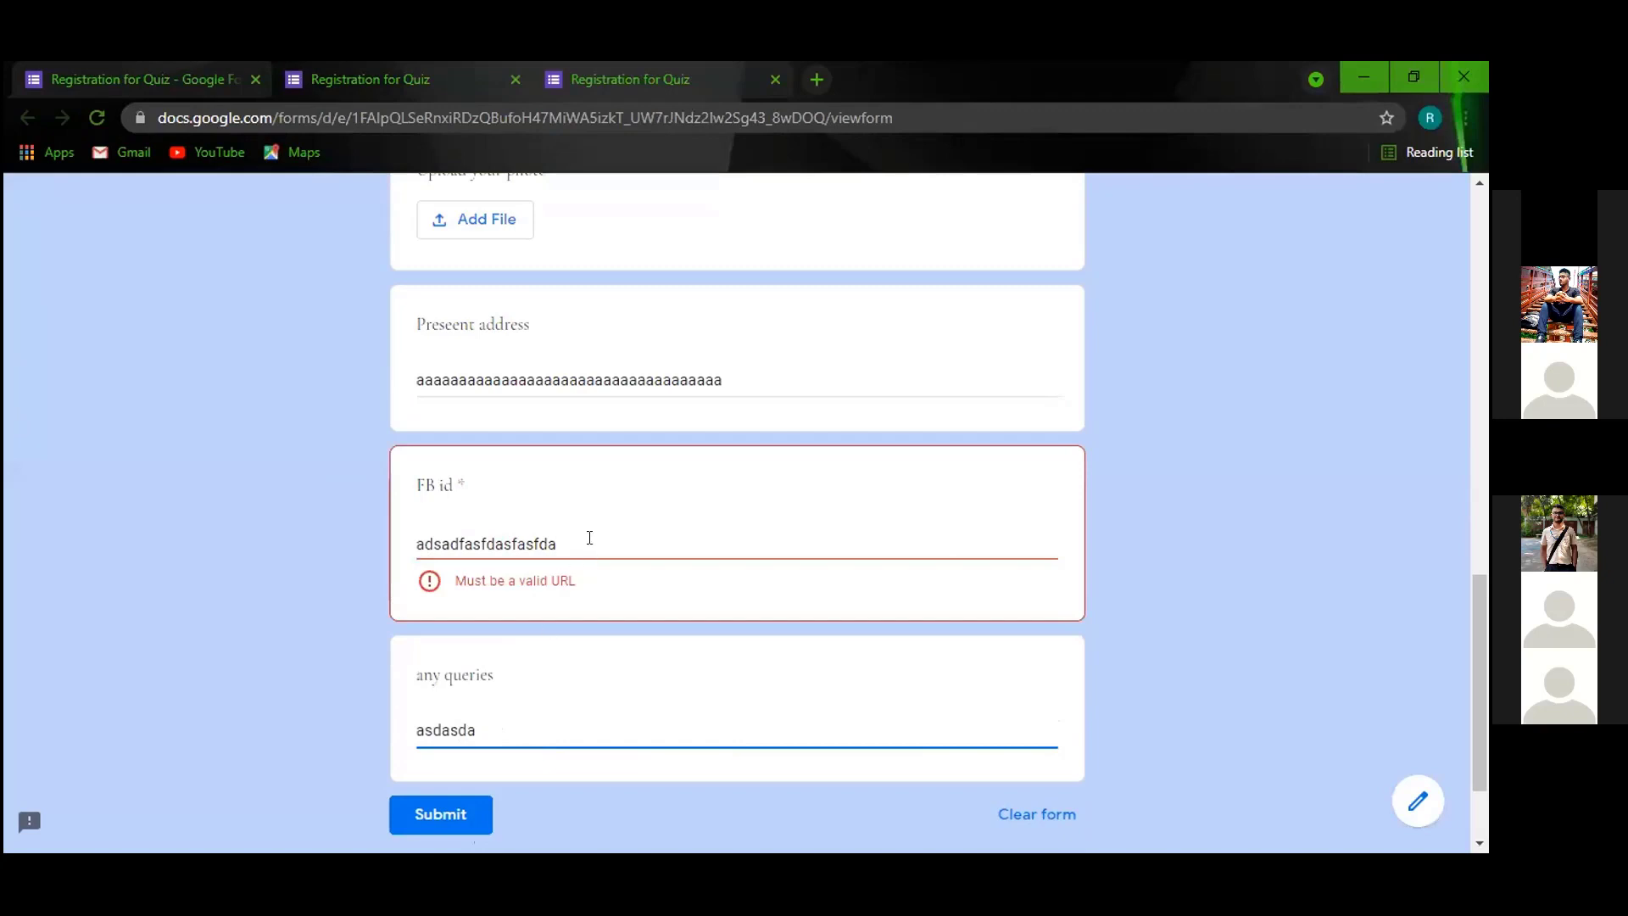
left_click(589, 538)
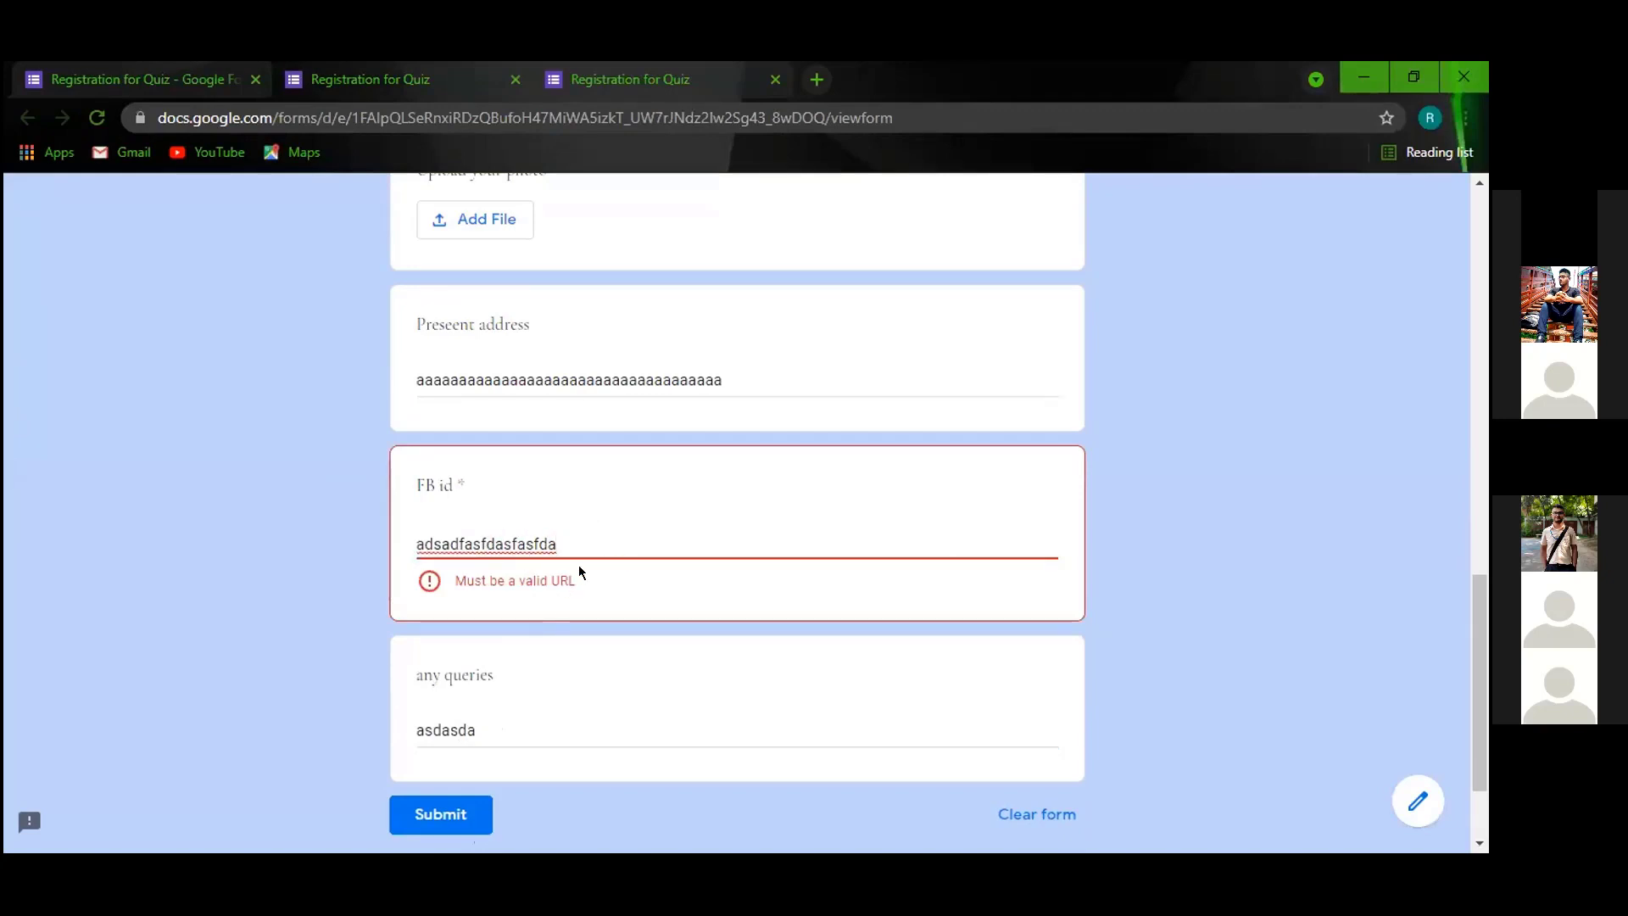
scroll(476, 684, "down", 2)
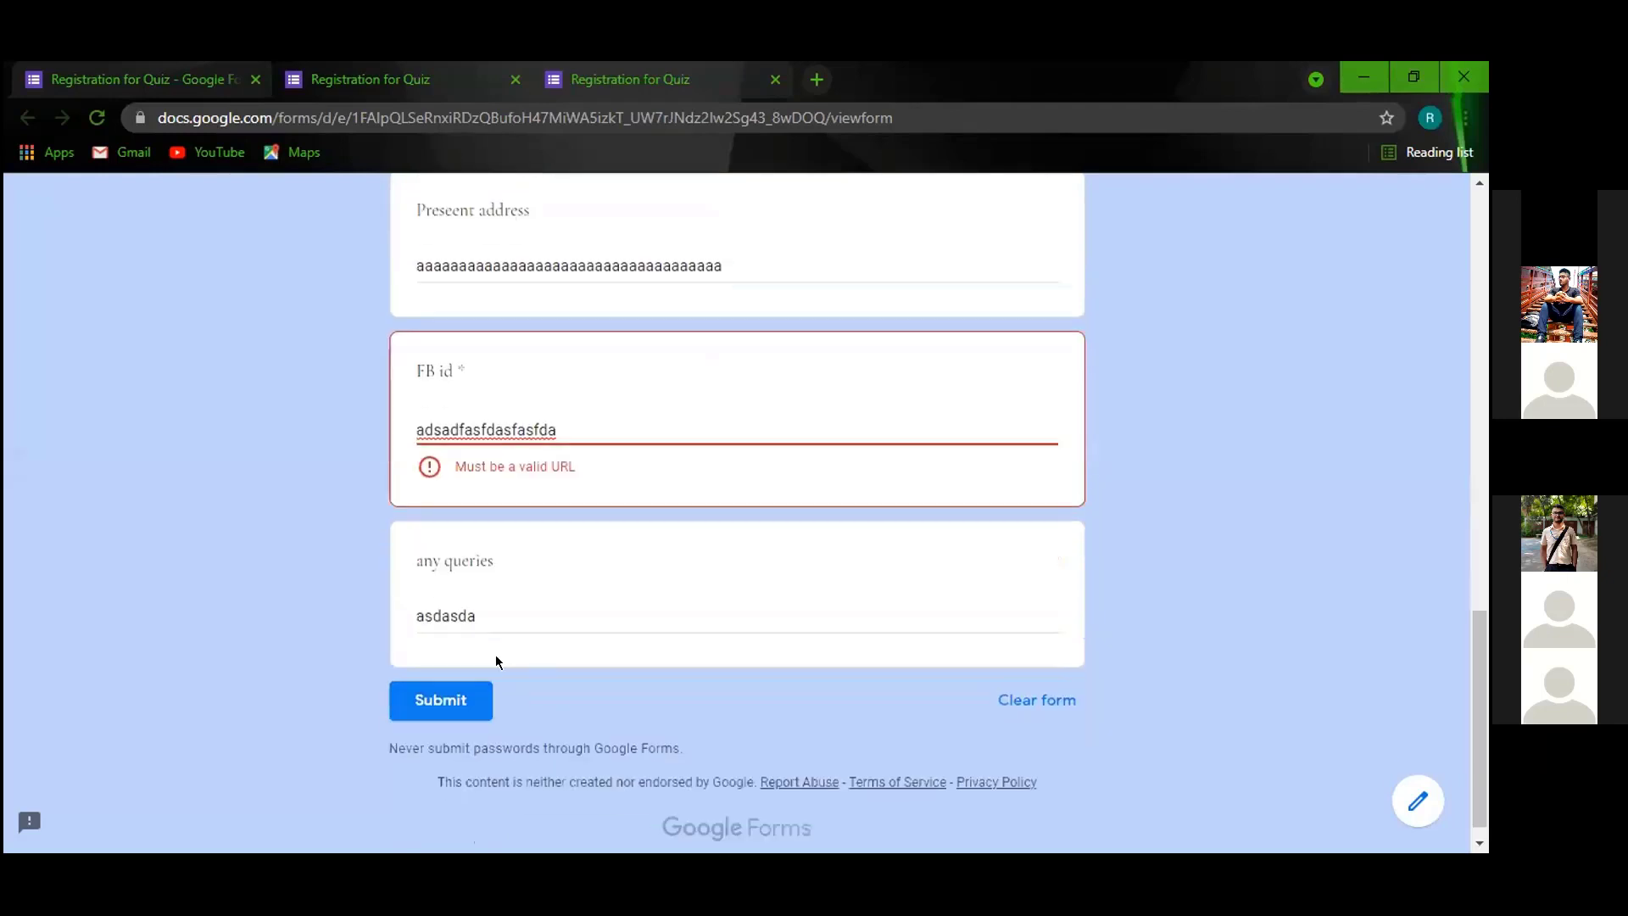
Replace the FB id with a pasted Facebook profile link and submit the registration.
key("BackSpace")
key("BackSpace")
key("BackSpace")
key("BackSpace")
key("BackSpace")
key("BackSpace")
key("BackSpace")
key("BackSpace")
key("BackSpace")
key("BackSpace")
key("BackSpace")
key("BackSpace")
key("BackSpace")
key("BackSpace")
key("BackSpace")
key("BackSpace")
key("BackSpace")
key("BackSpace")
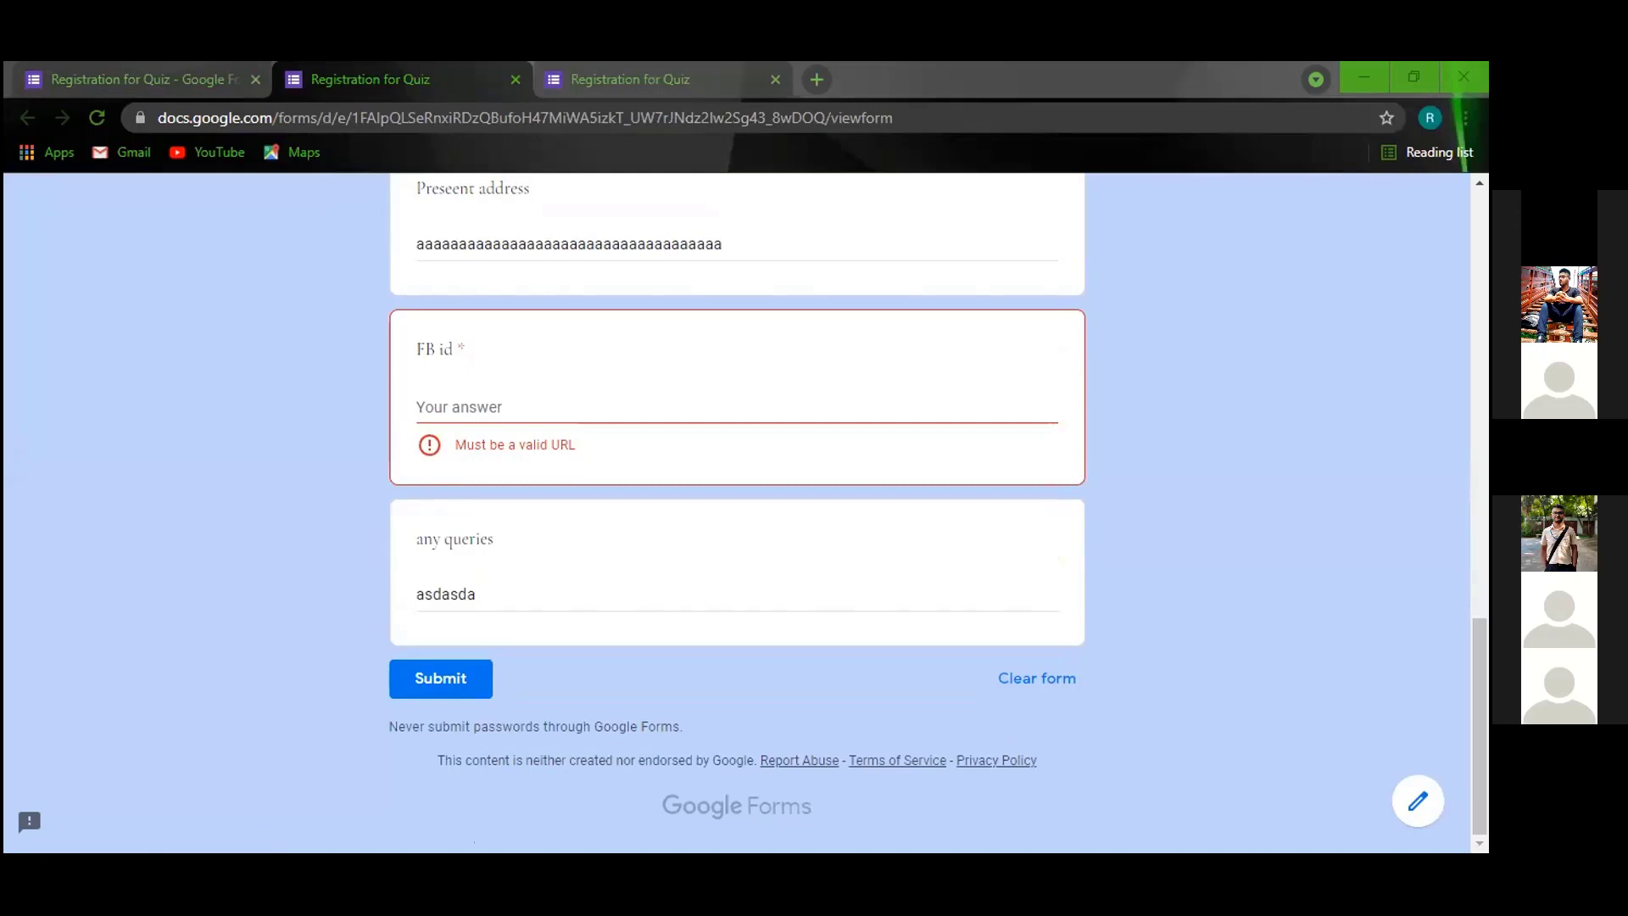
right_click(325, 115)
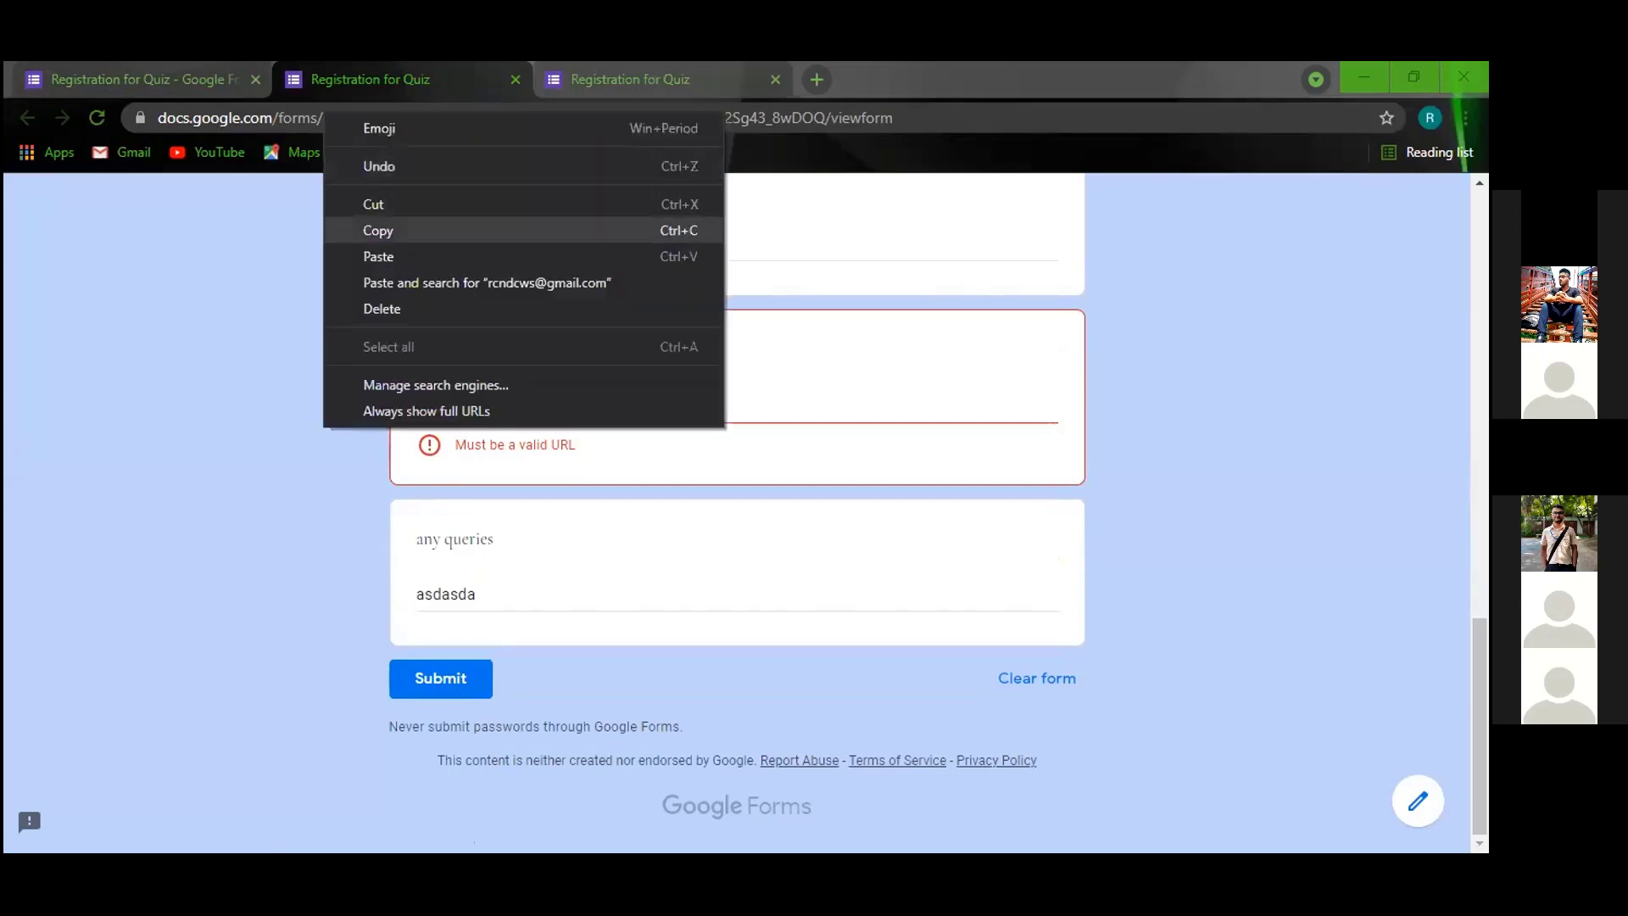
left_click(378, 230)
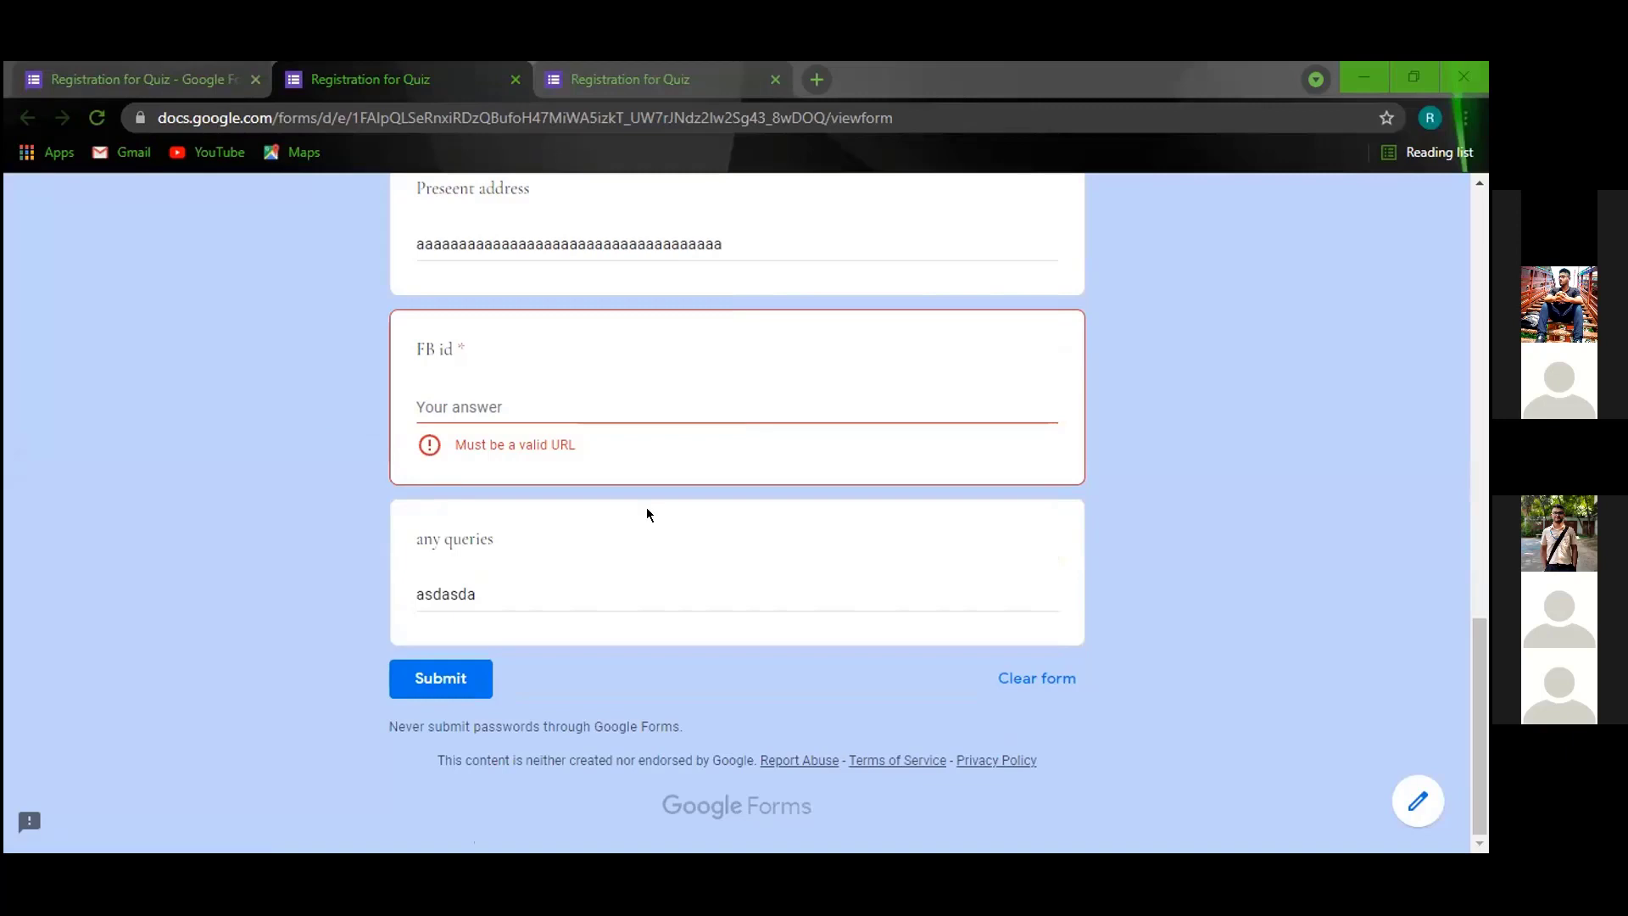
right_click(591, 409)
left_click(646, 579)
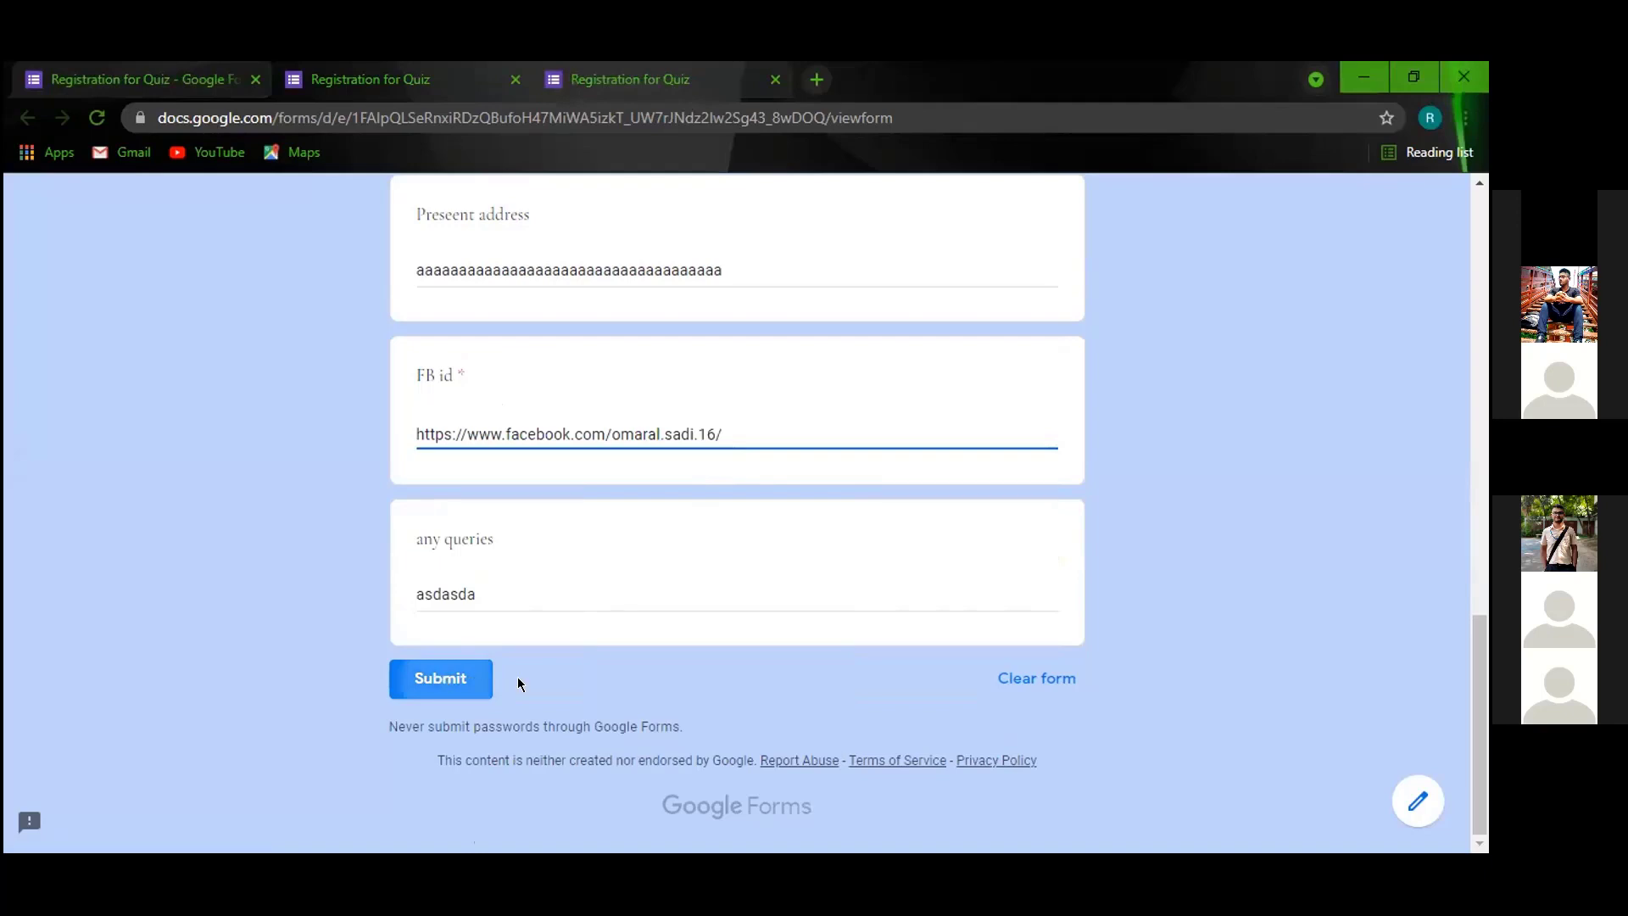
left_click(479, 680)
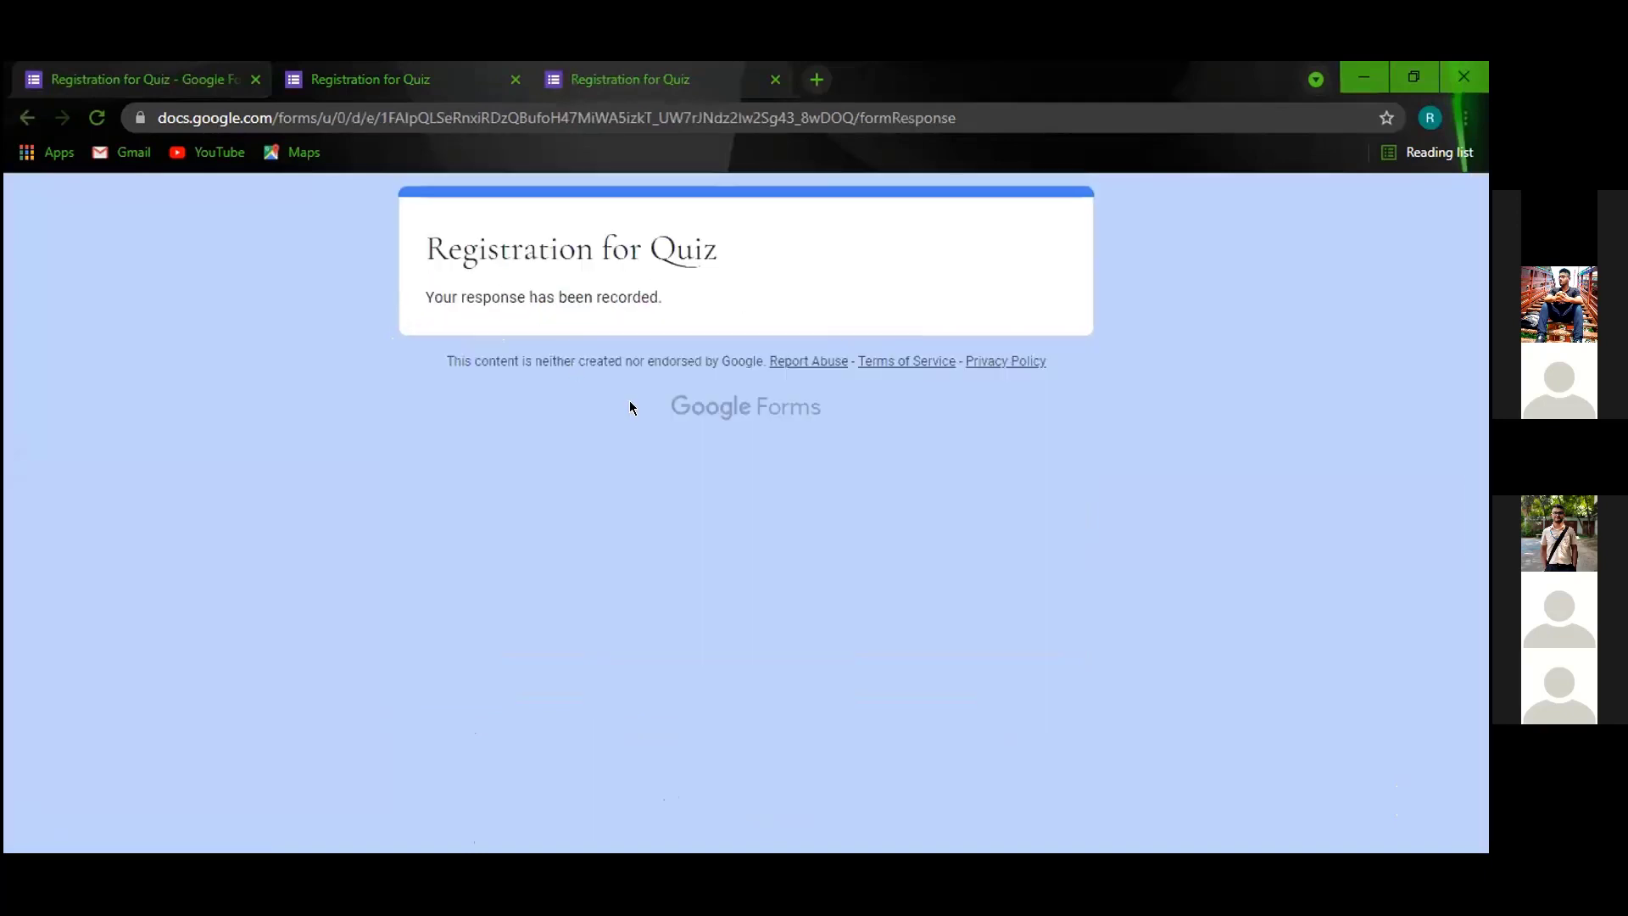
Reload the live form, then open the editor's Settings and review the Responses options.
left_click(97, 119)
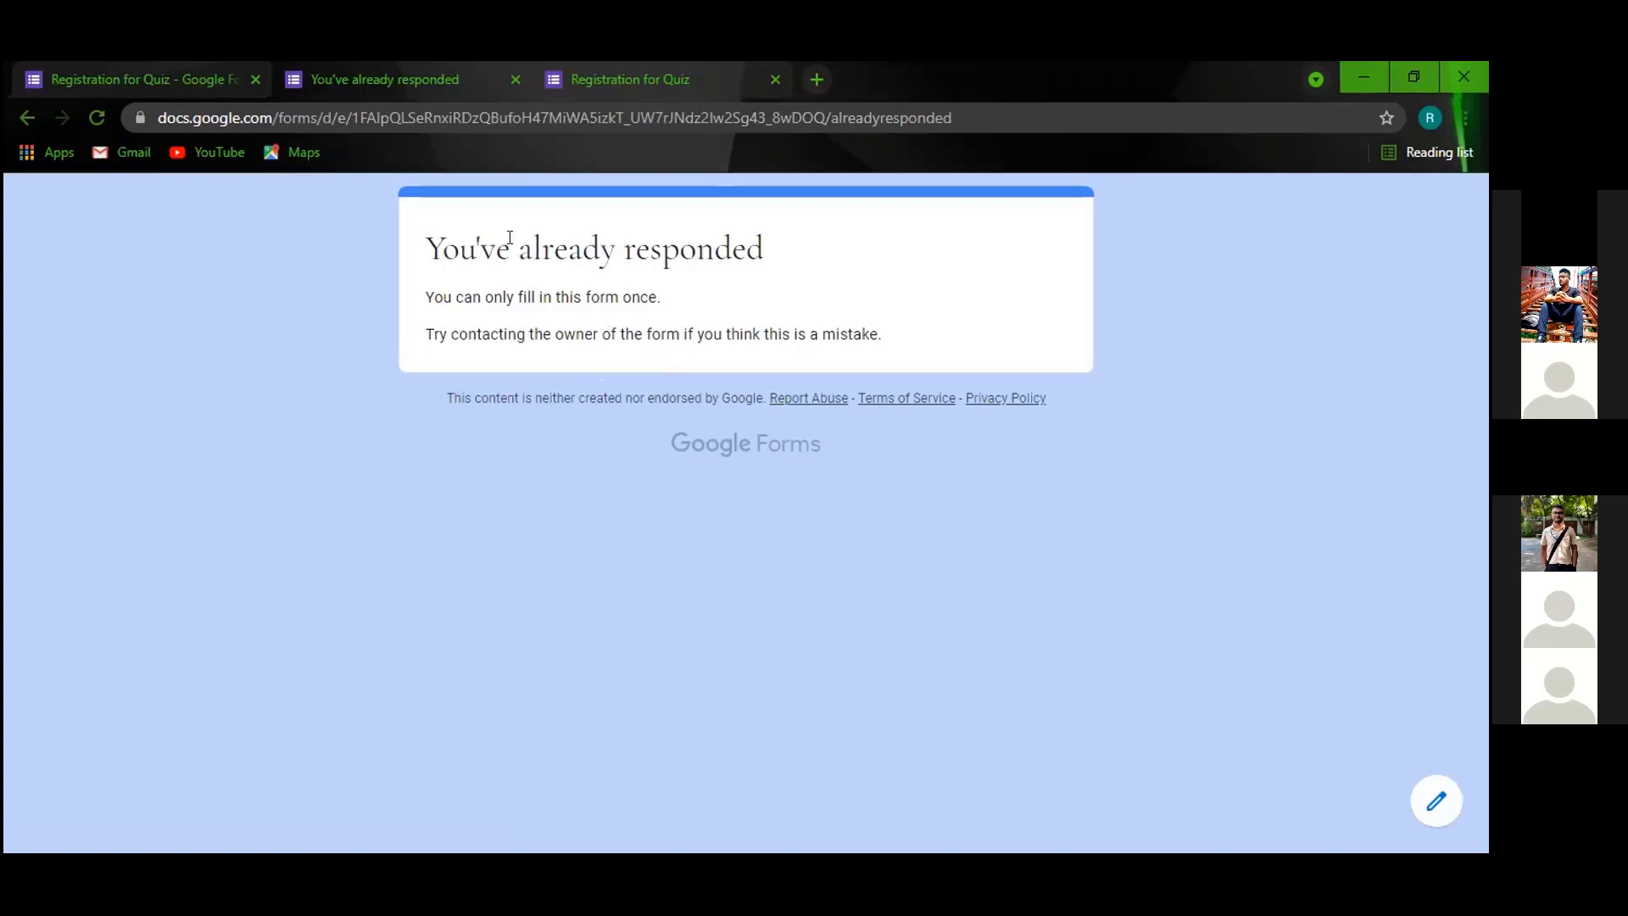
left_click(188, 79)
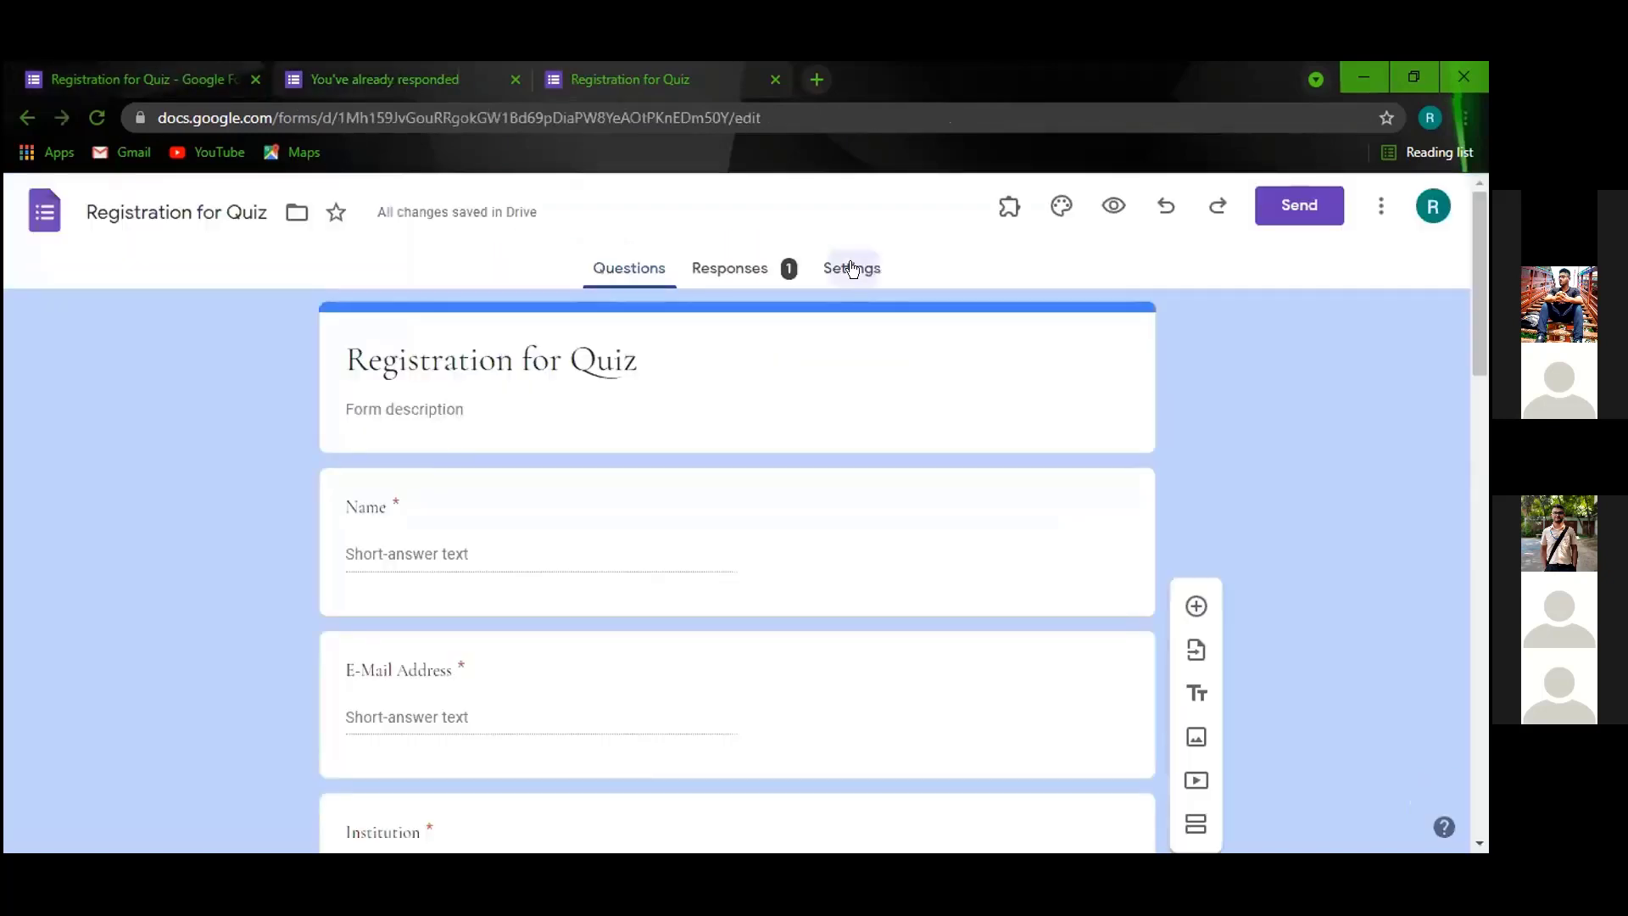
left_click(852, 269)
scroll(769, 566, "down", 3)
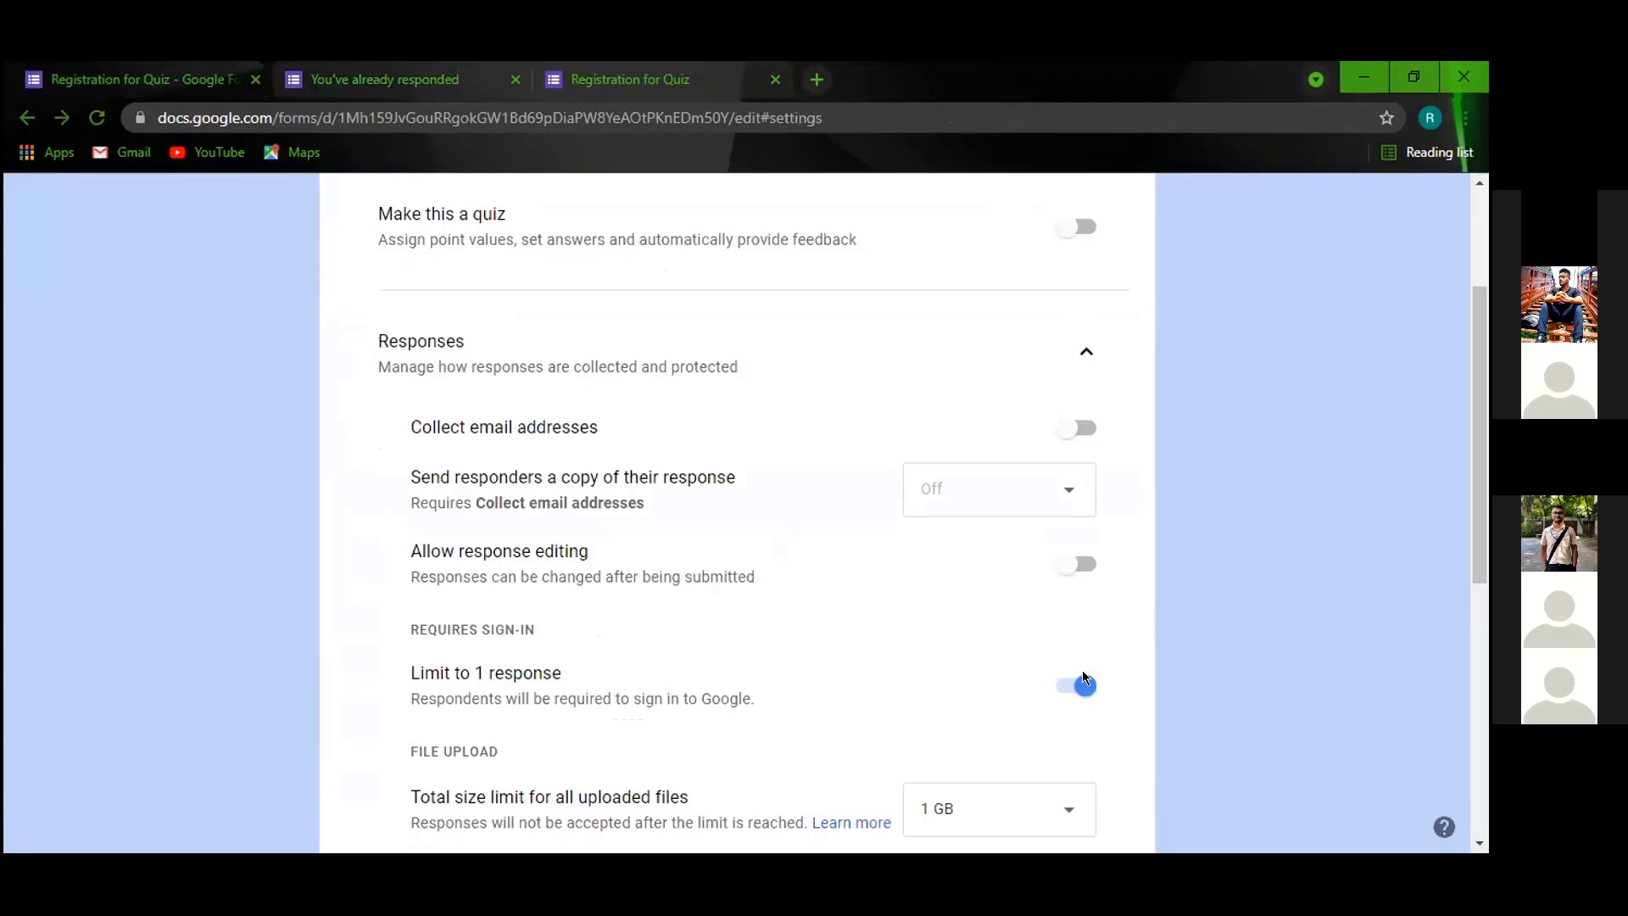
scroll(1082, 669, "down", 4)
scroll(1187, 688, "up", 5)
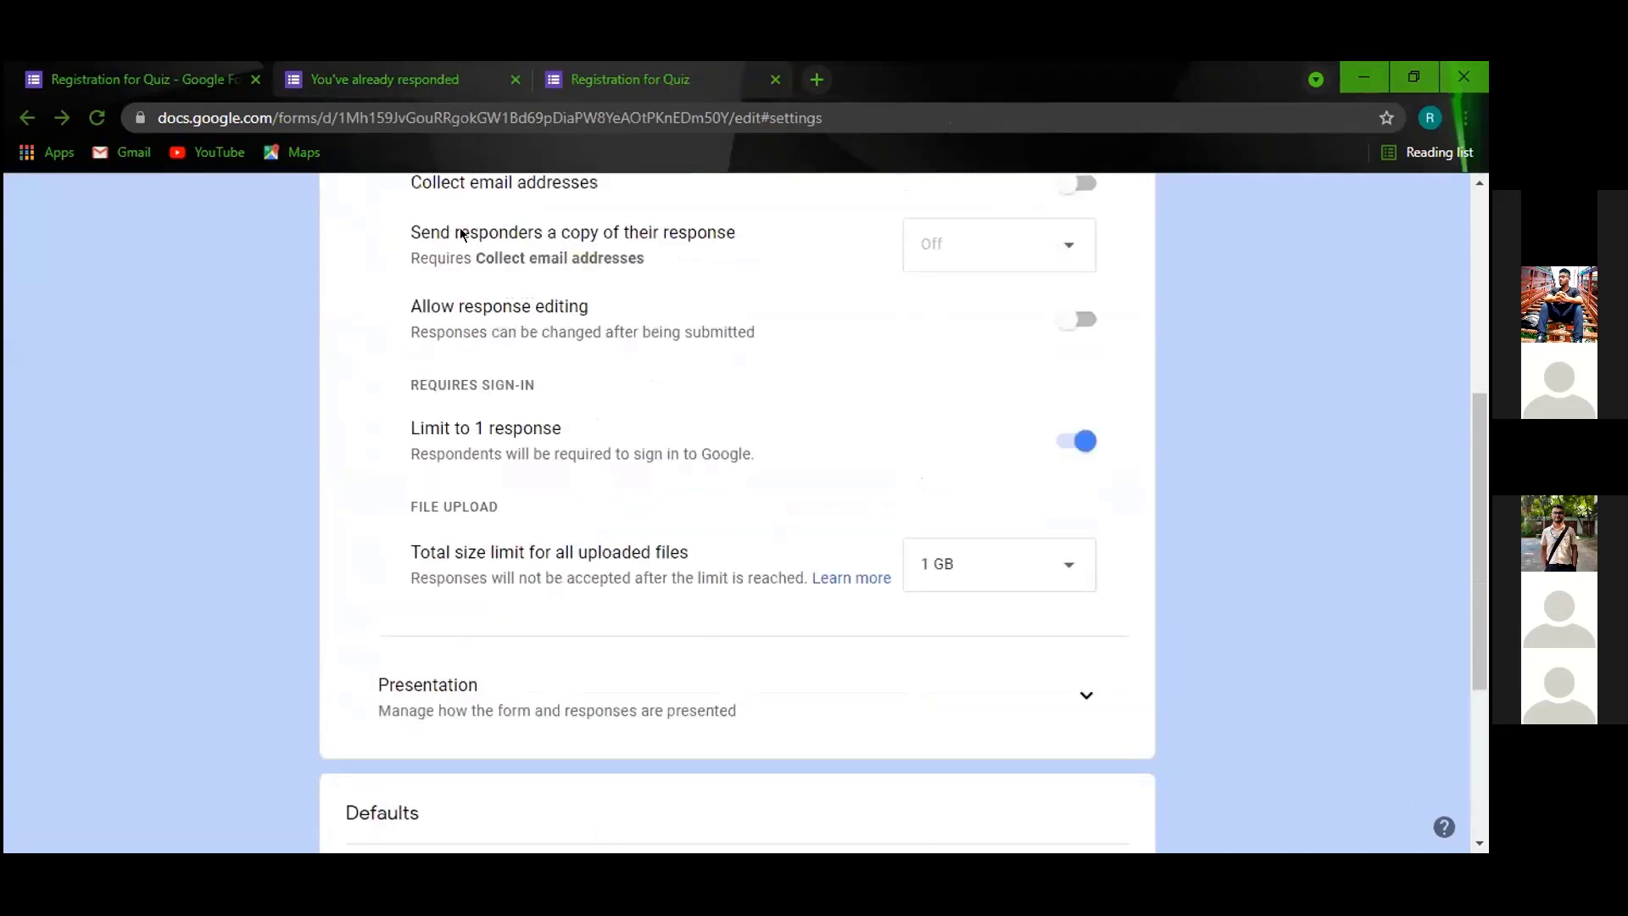
scroll(1187, 689, "up", 1)
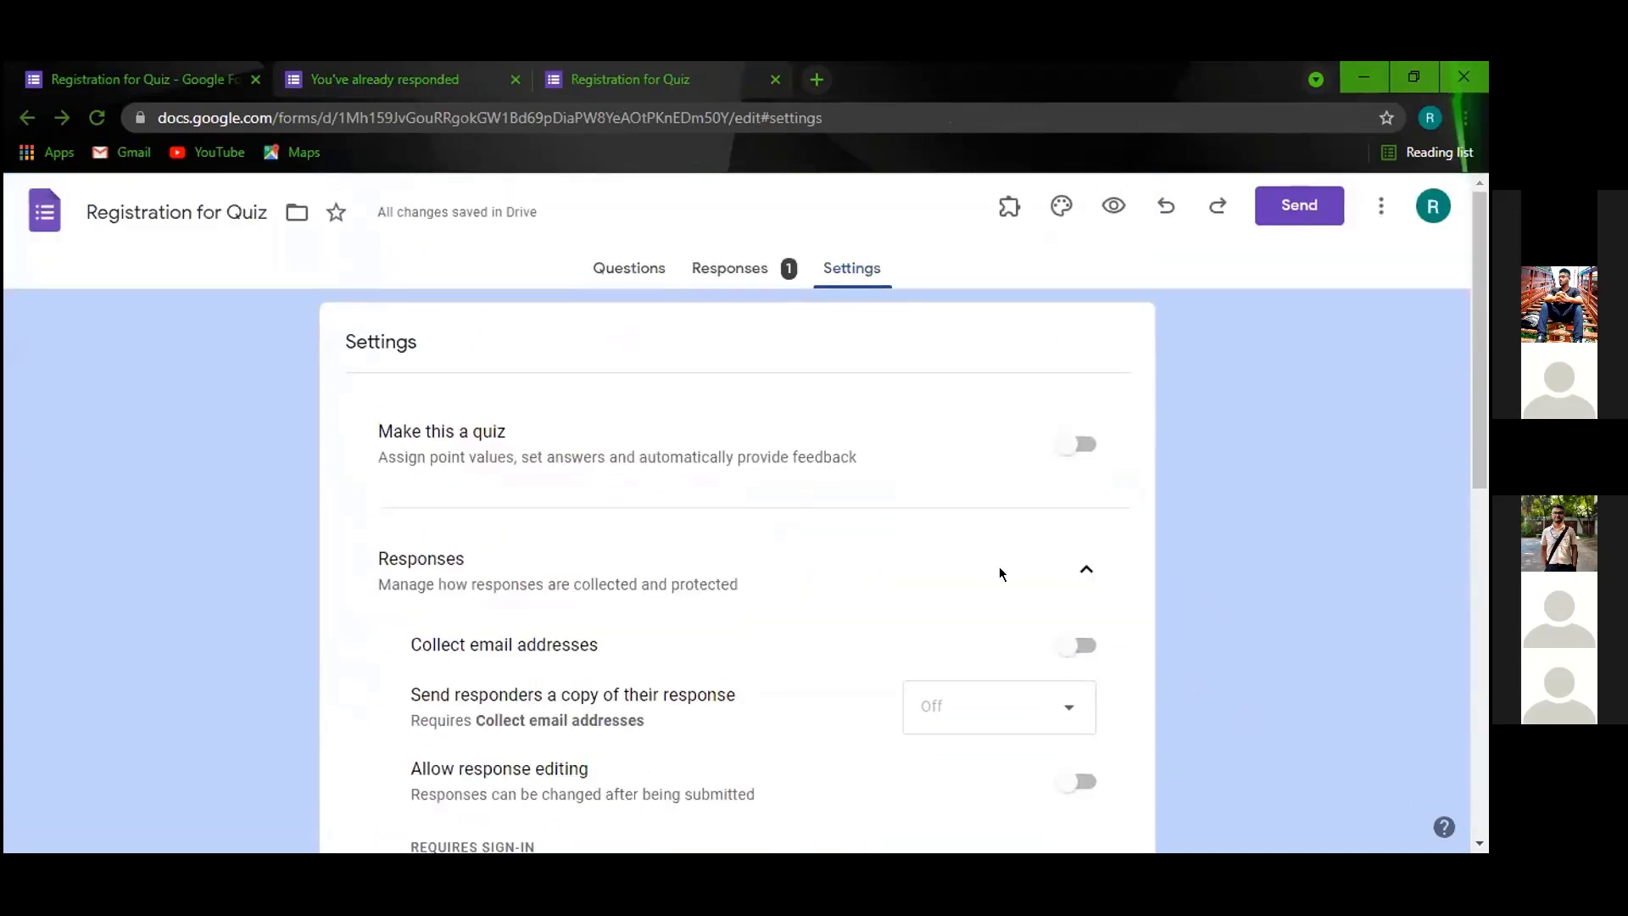
Delete the single submitted response from the Individual responses view, confirming YES.
left_click(730, 270)
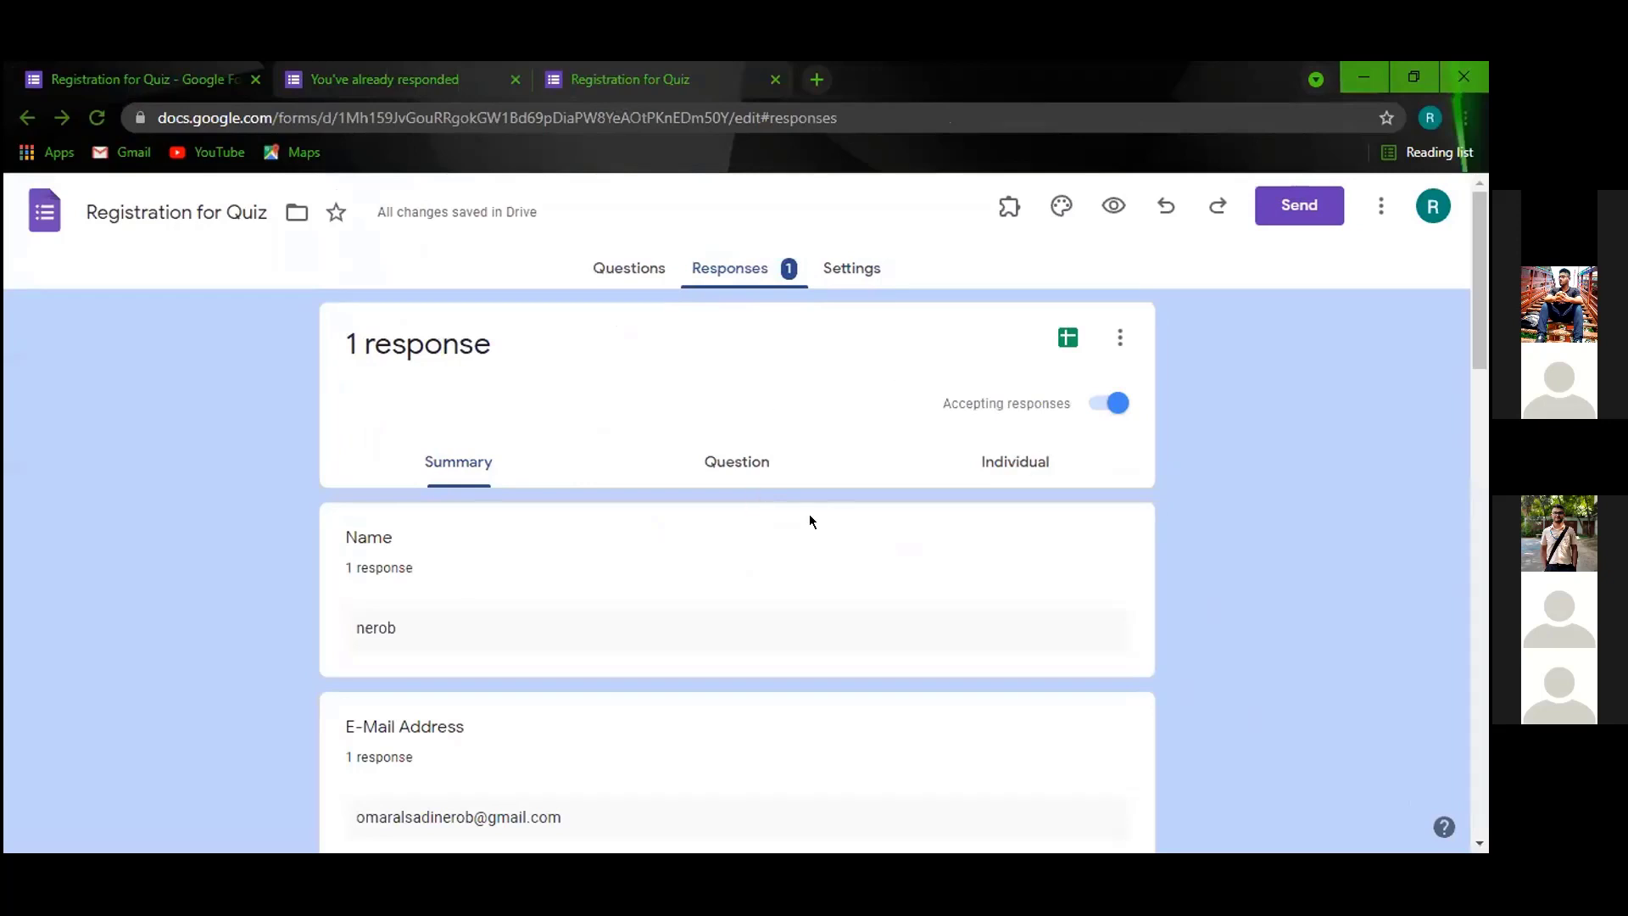
scroll(871, 414, "down", 1)
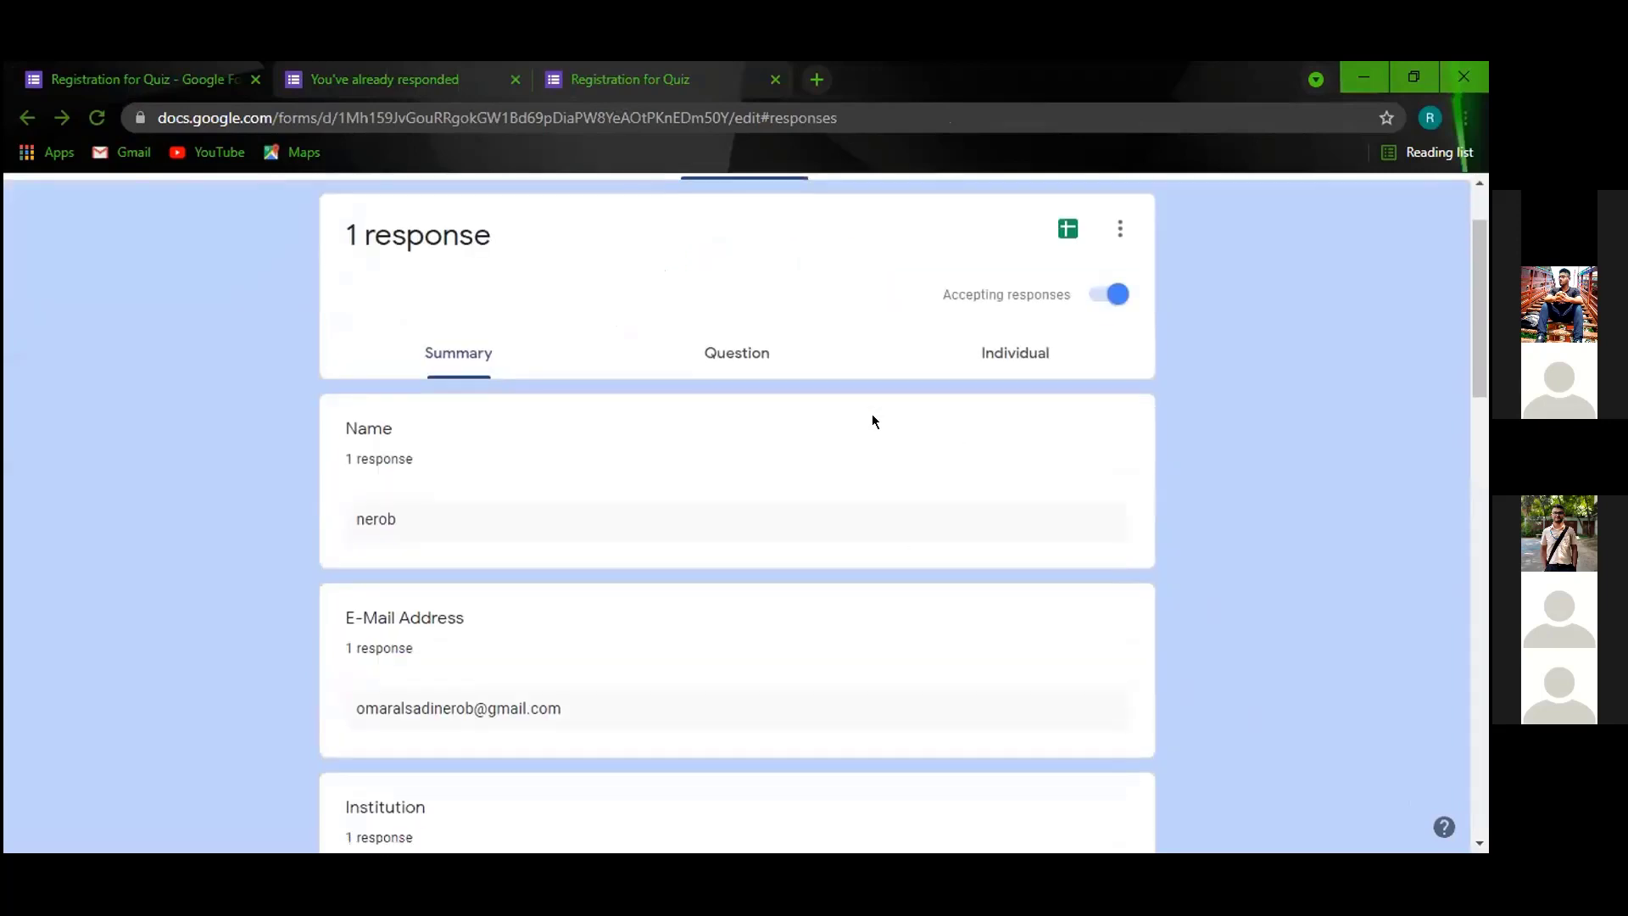
scroll(858, 415, "down", 15)
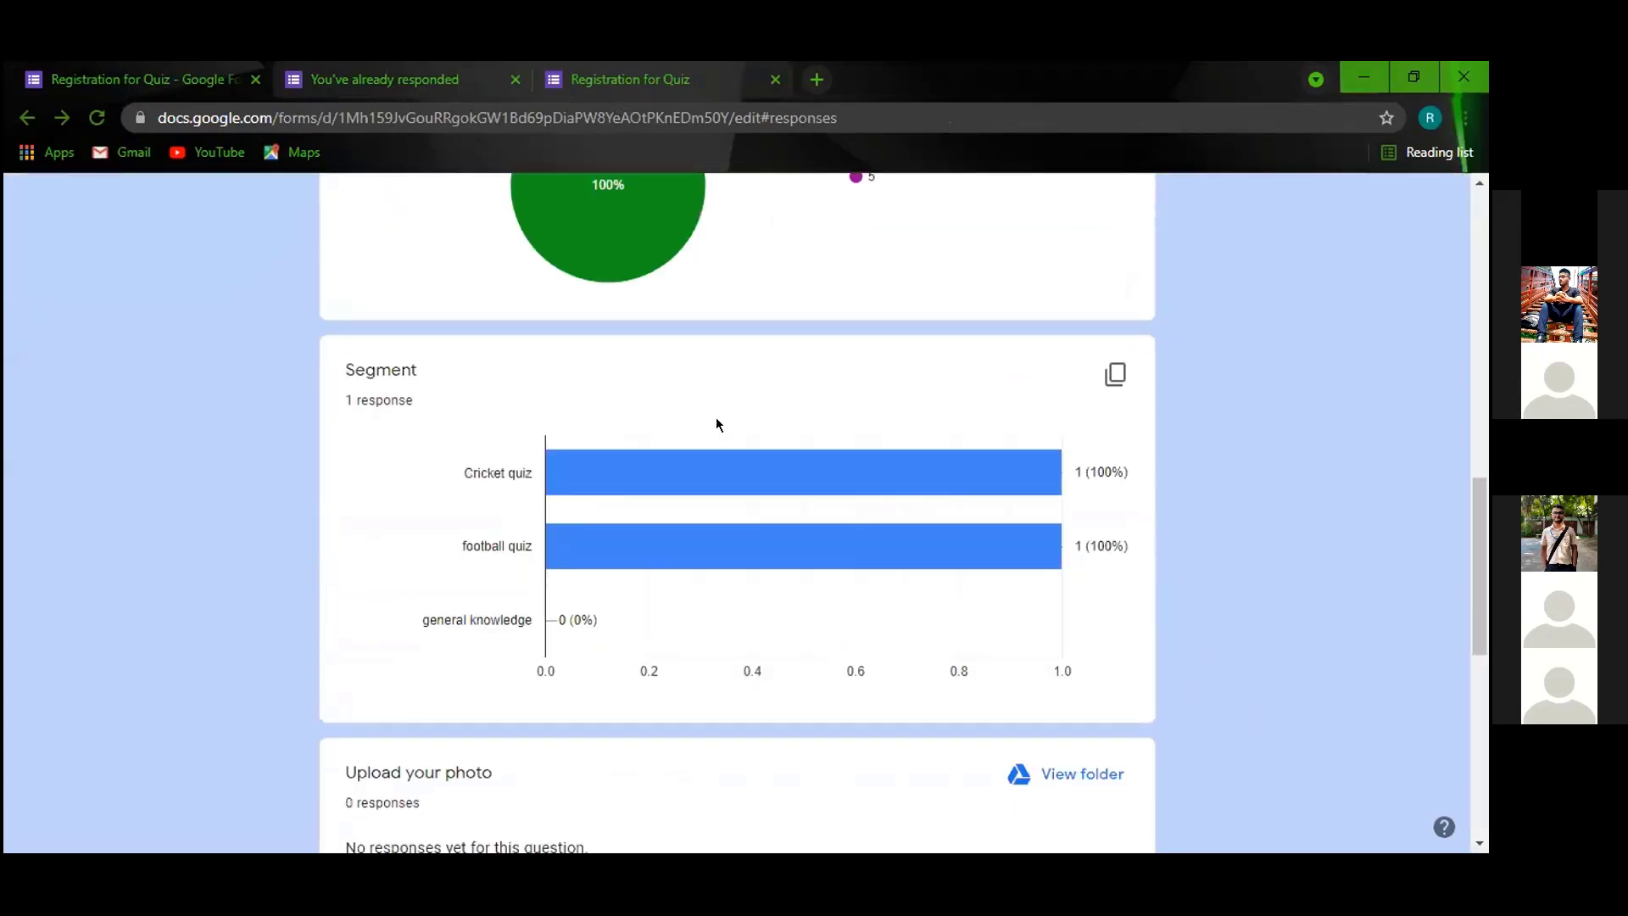
scroll(716, 422, "up", 16)
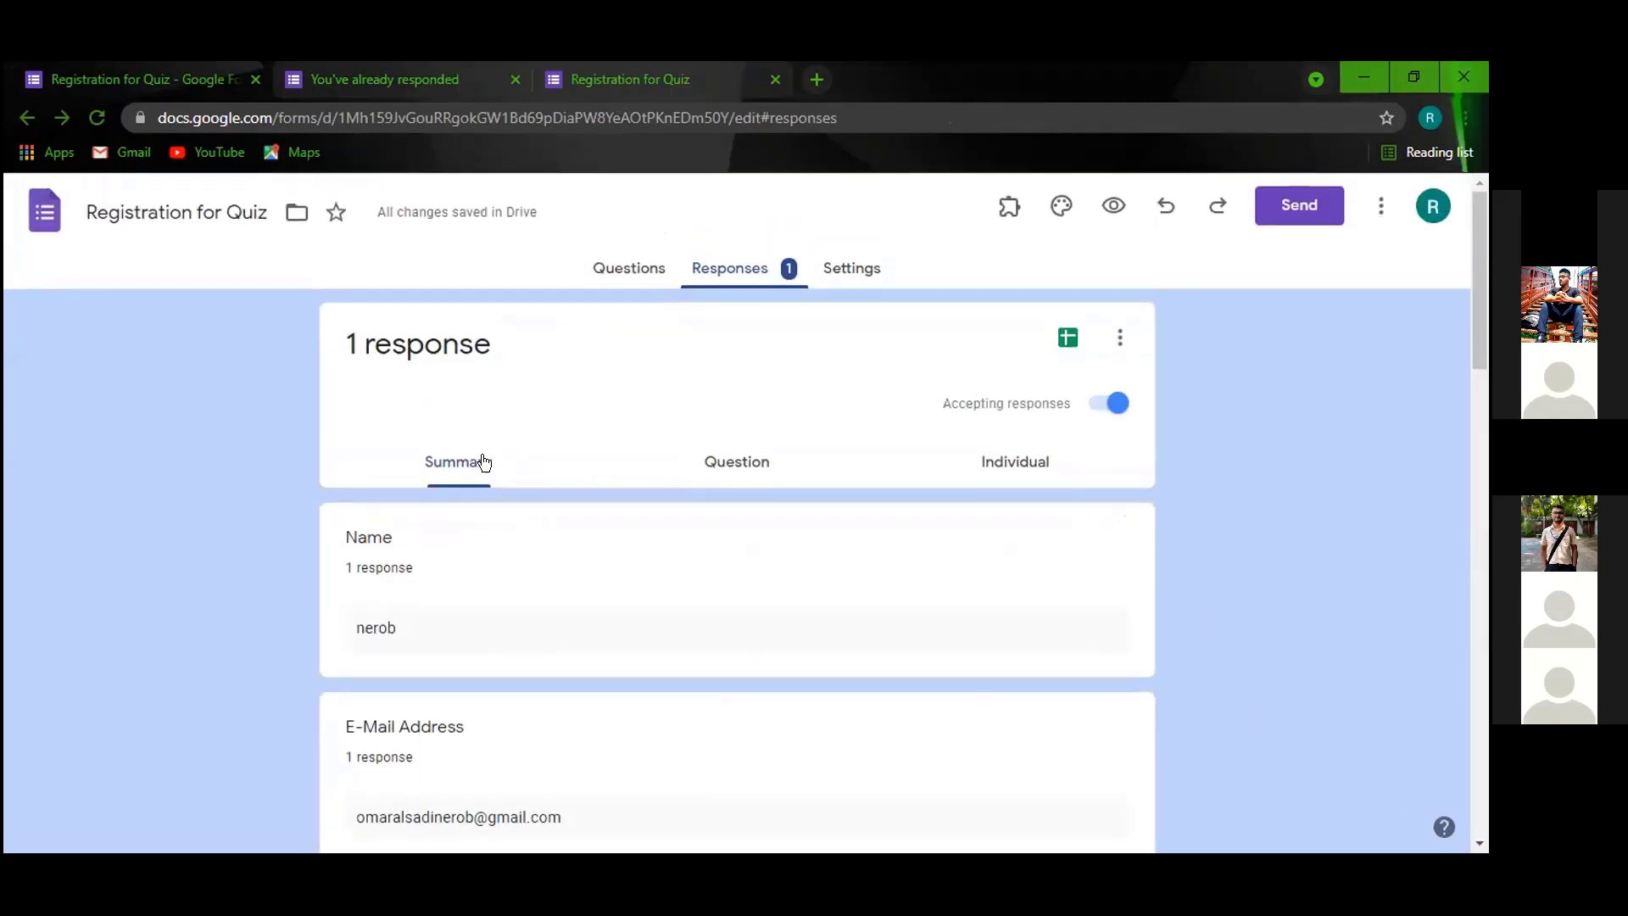
left_click(1013, 463)
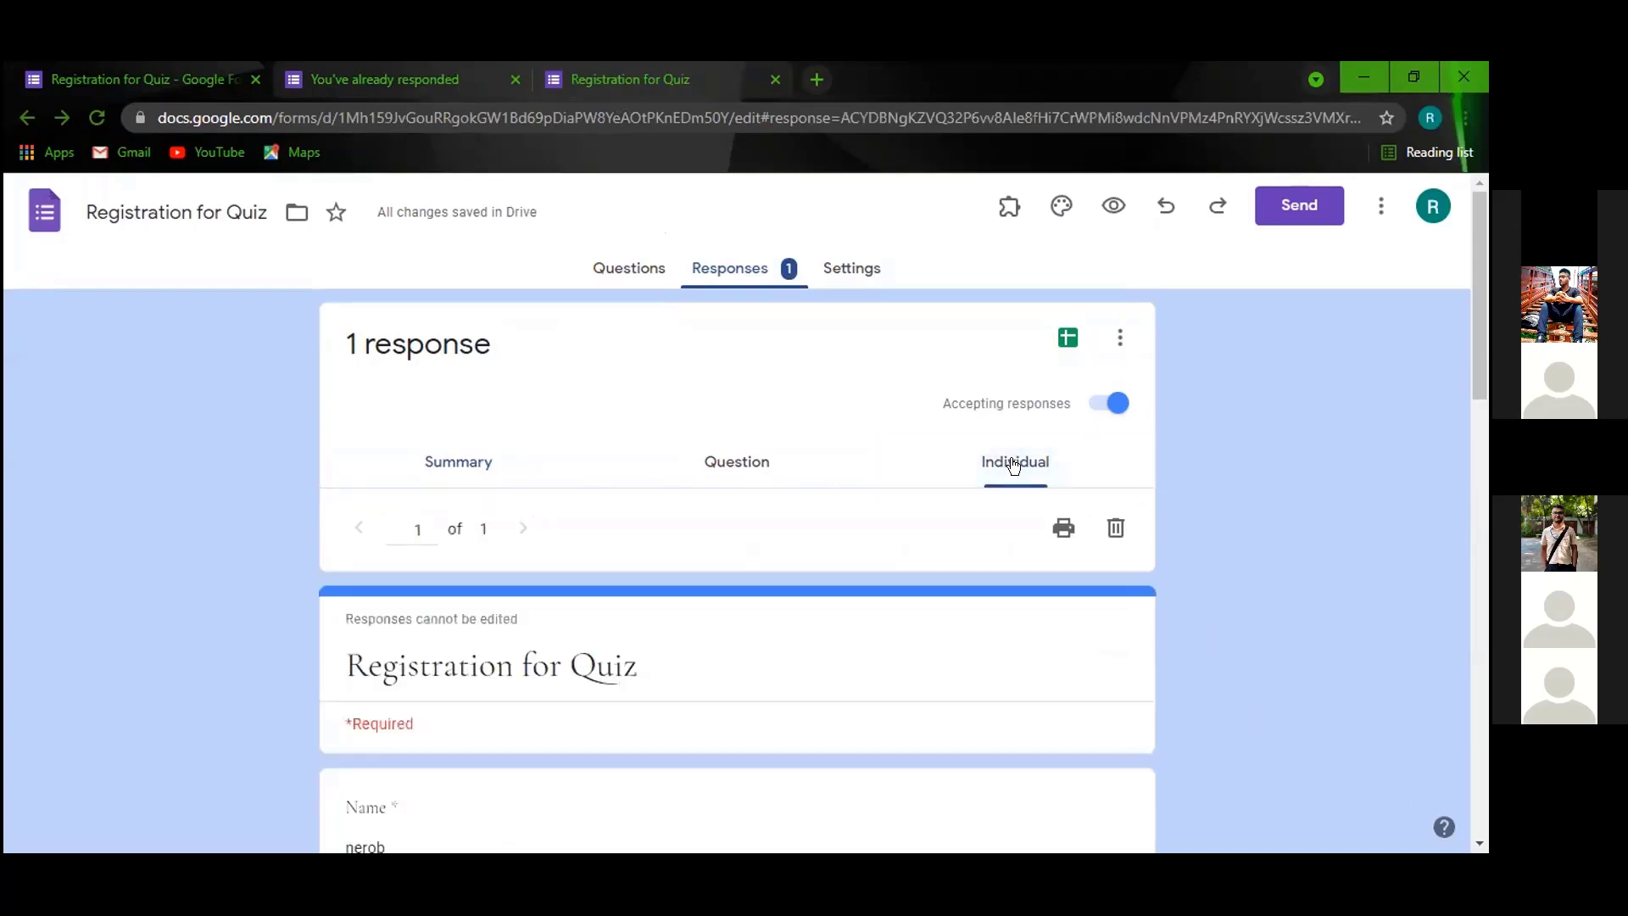
scroll(1013, 463, "down", 3)
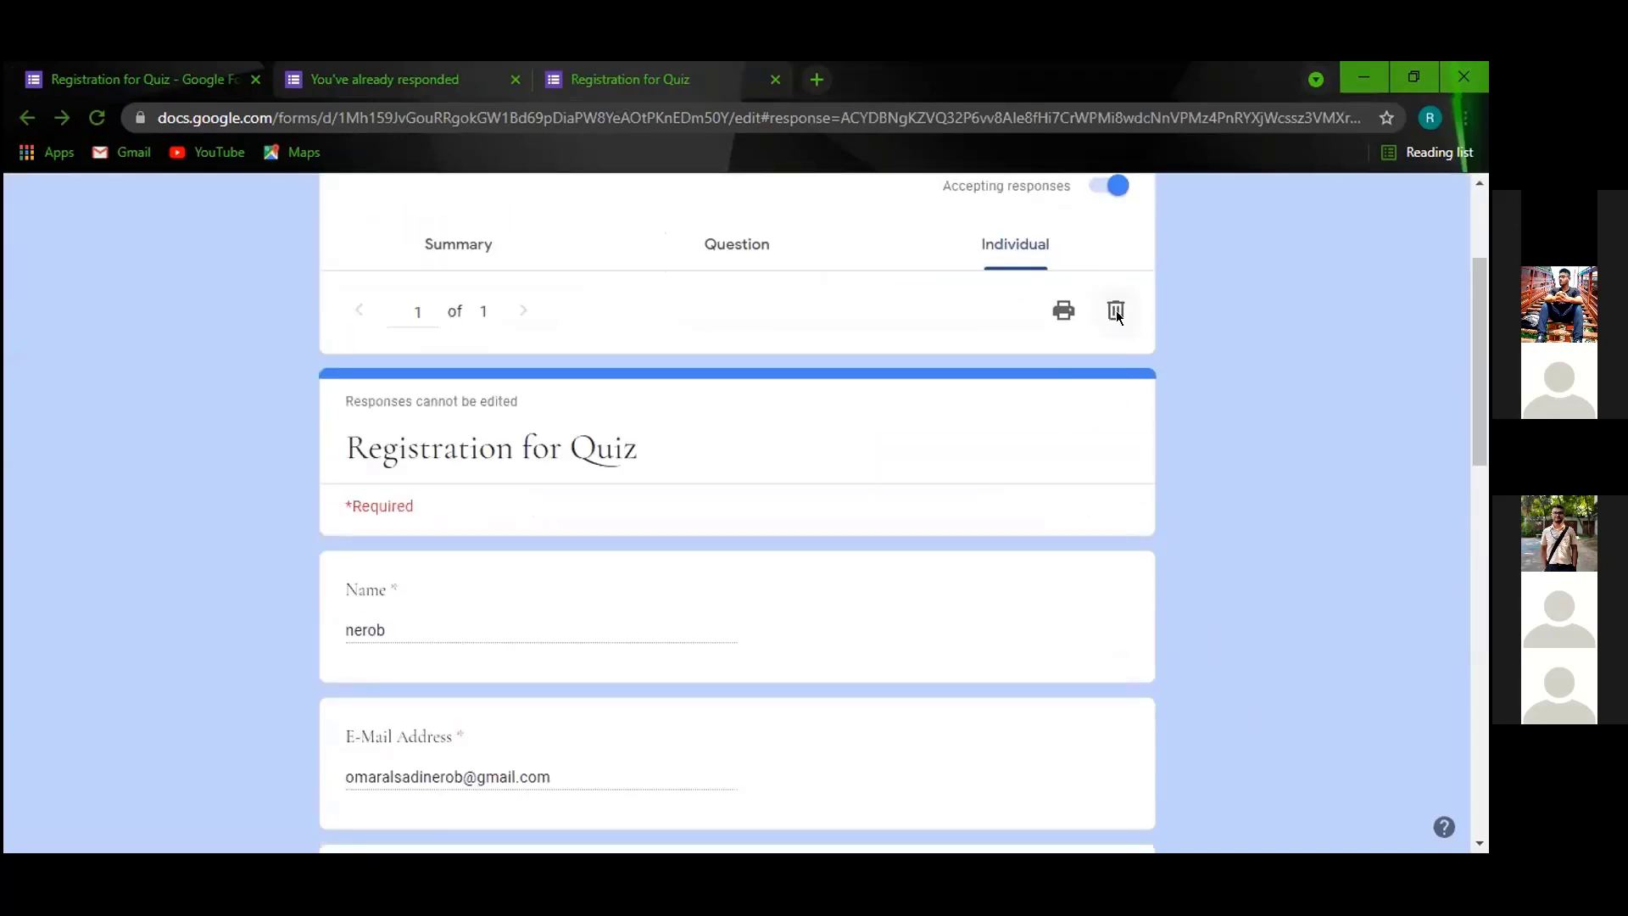
left_click(1116, 310)
left_click(884, 574)
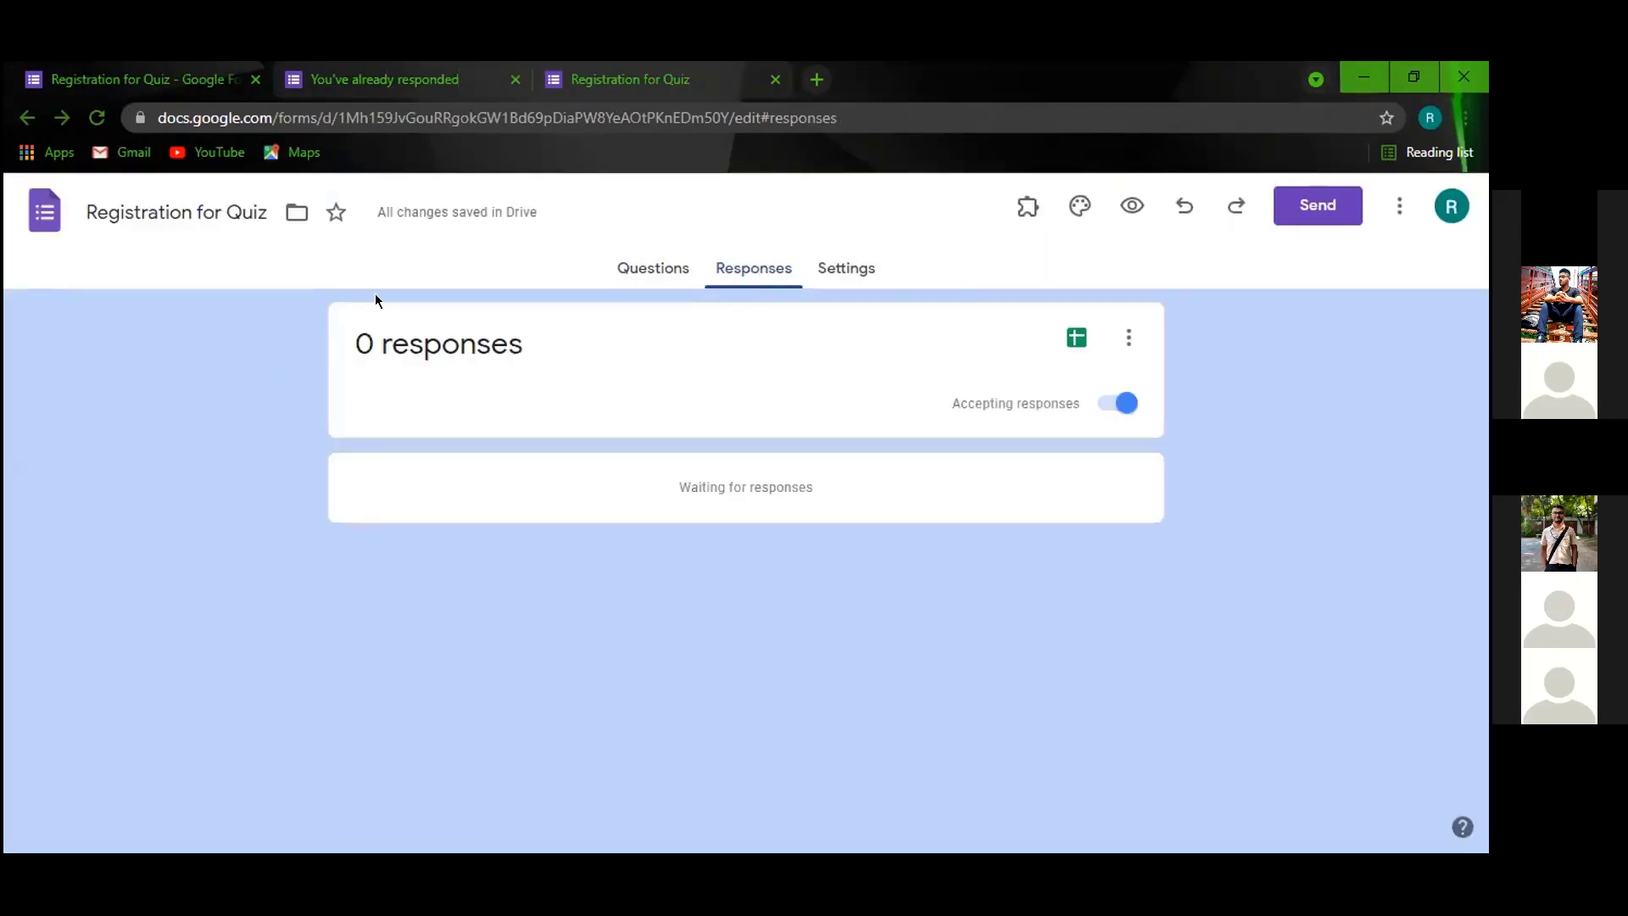
Reload the respondent tab to get a blank registration form, then go back to the editor.
left_click(420, 79)
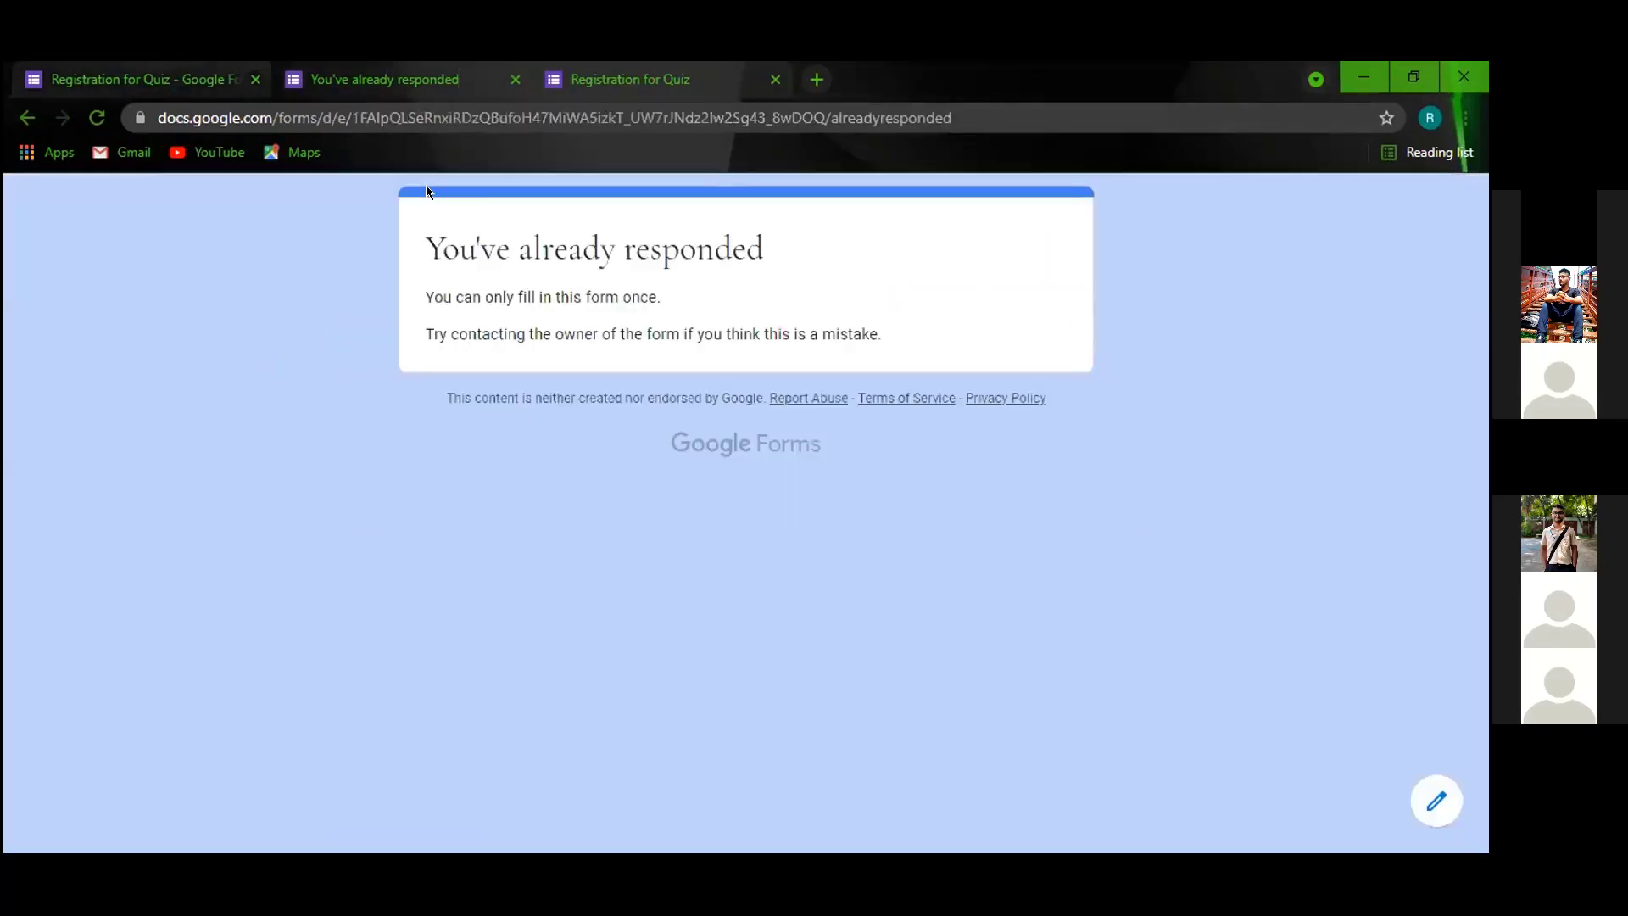
left_click(97, 118)
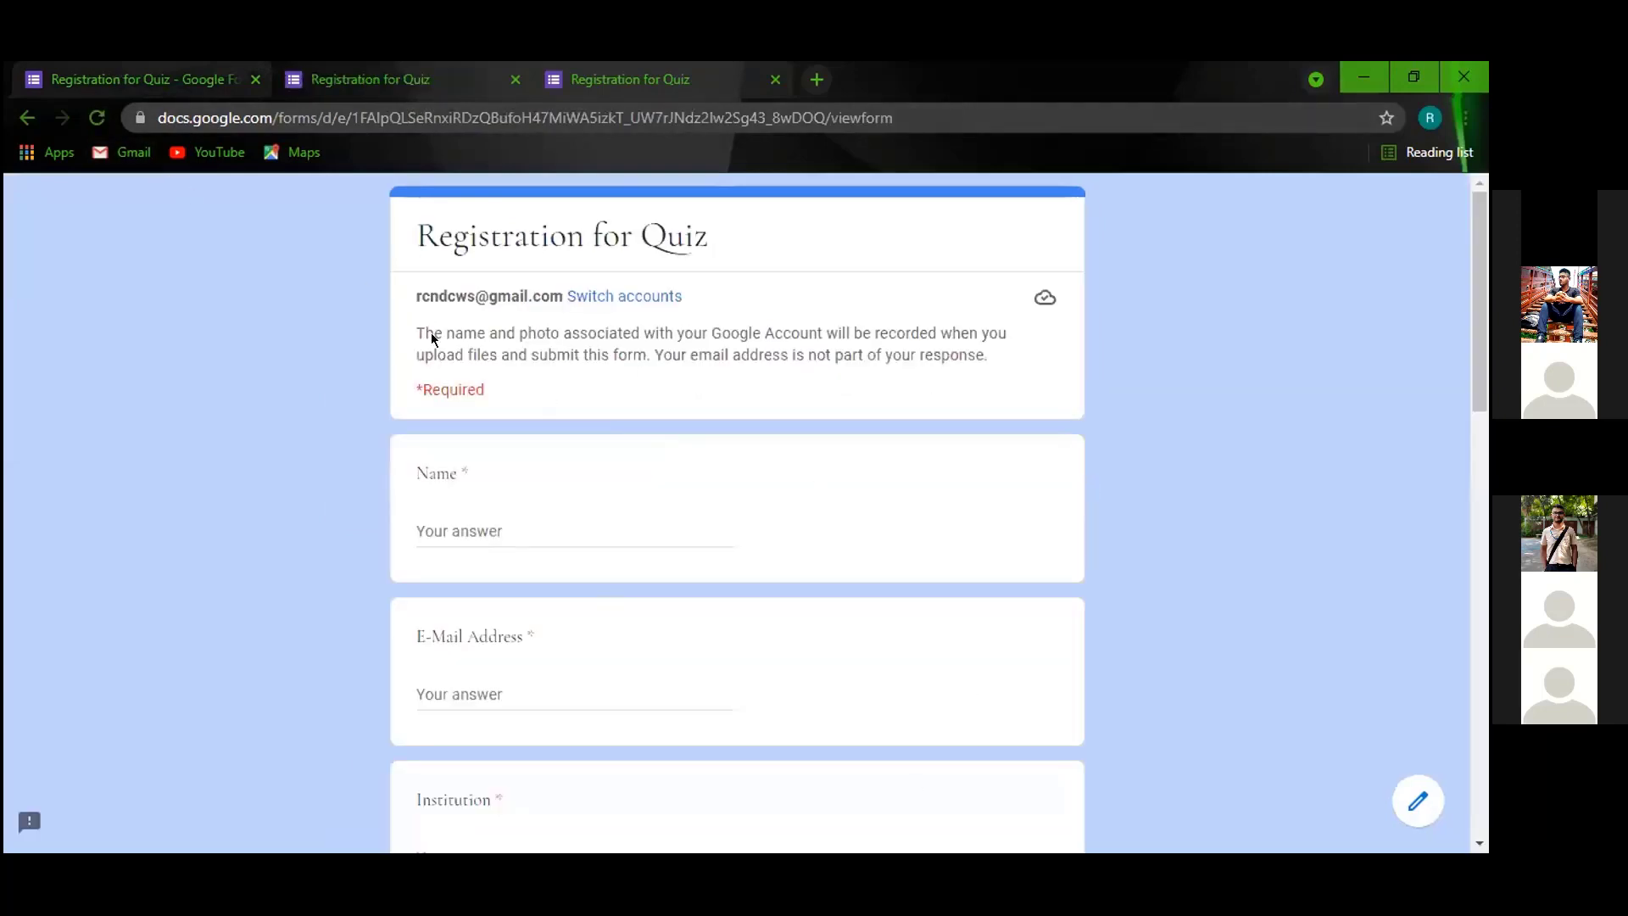
scroll(528, 520, "down", 3)
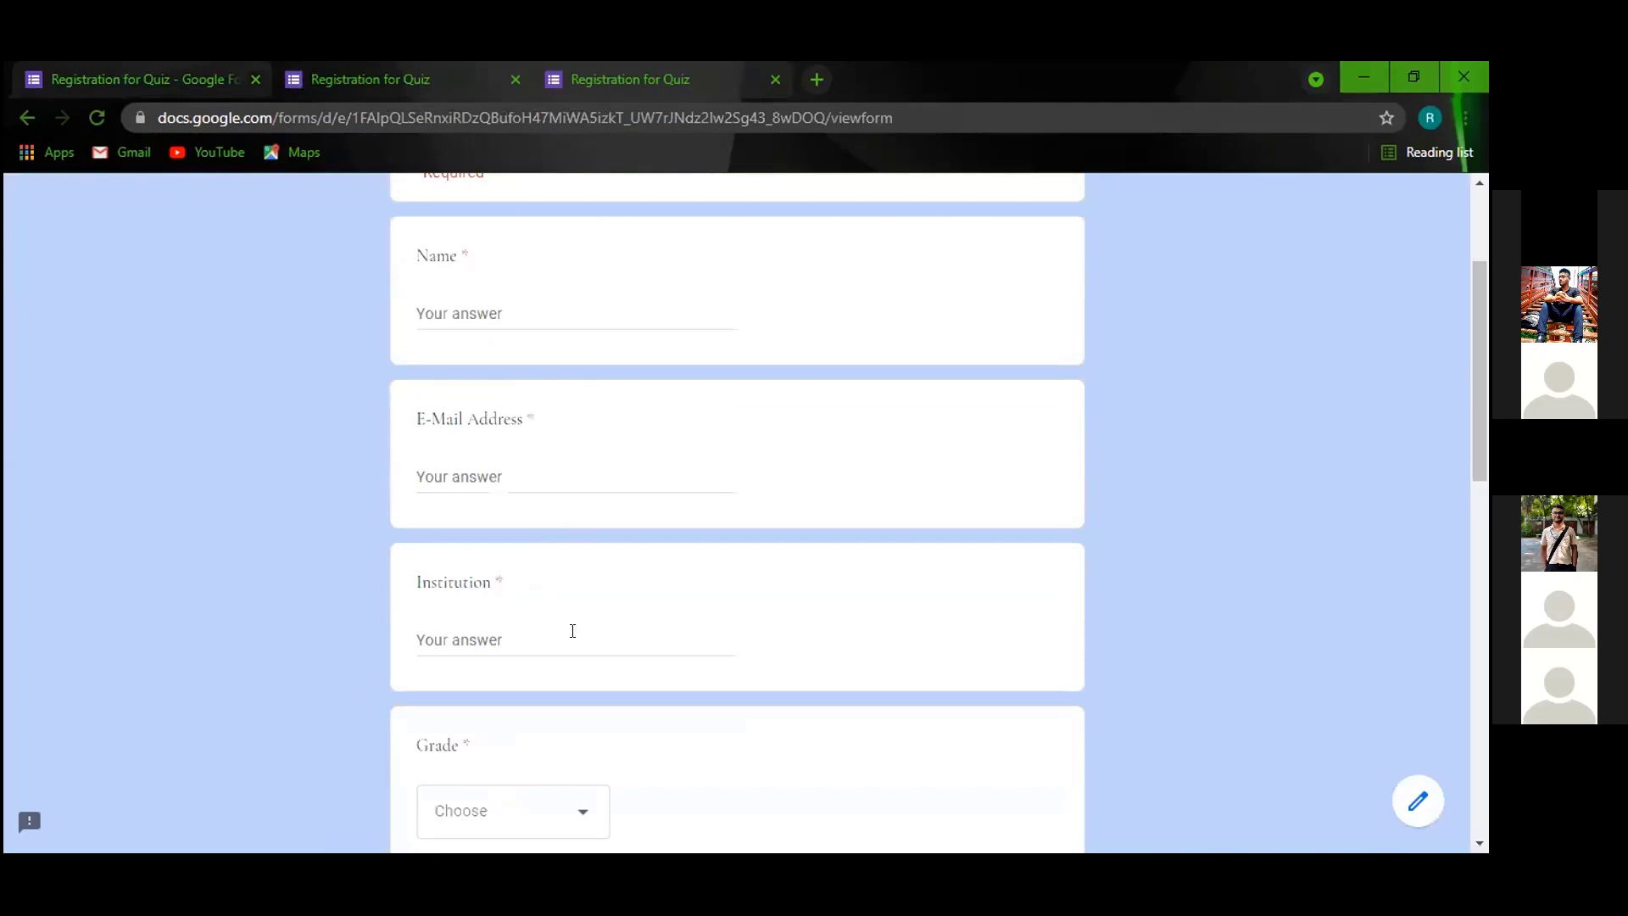
left_click(118, 80)
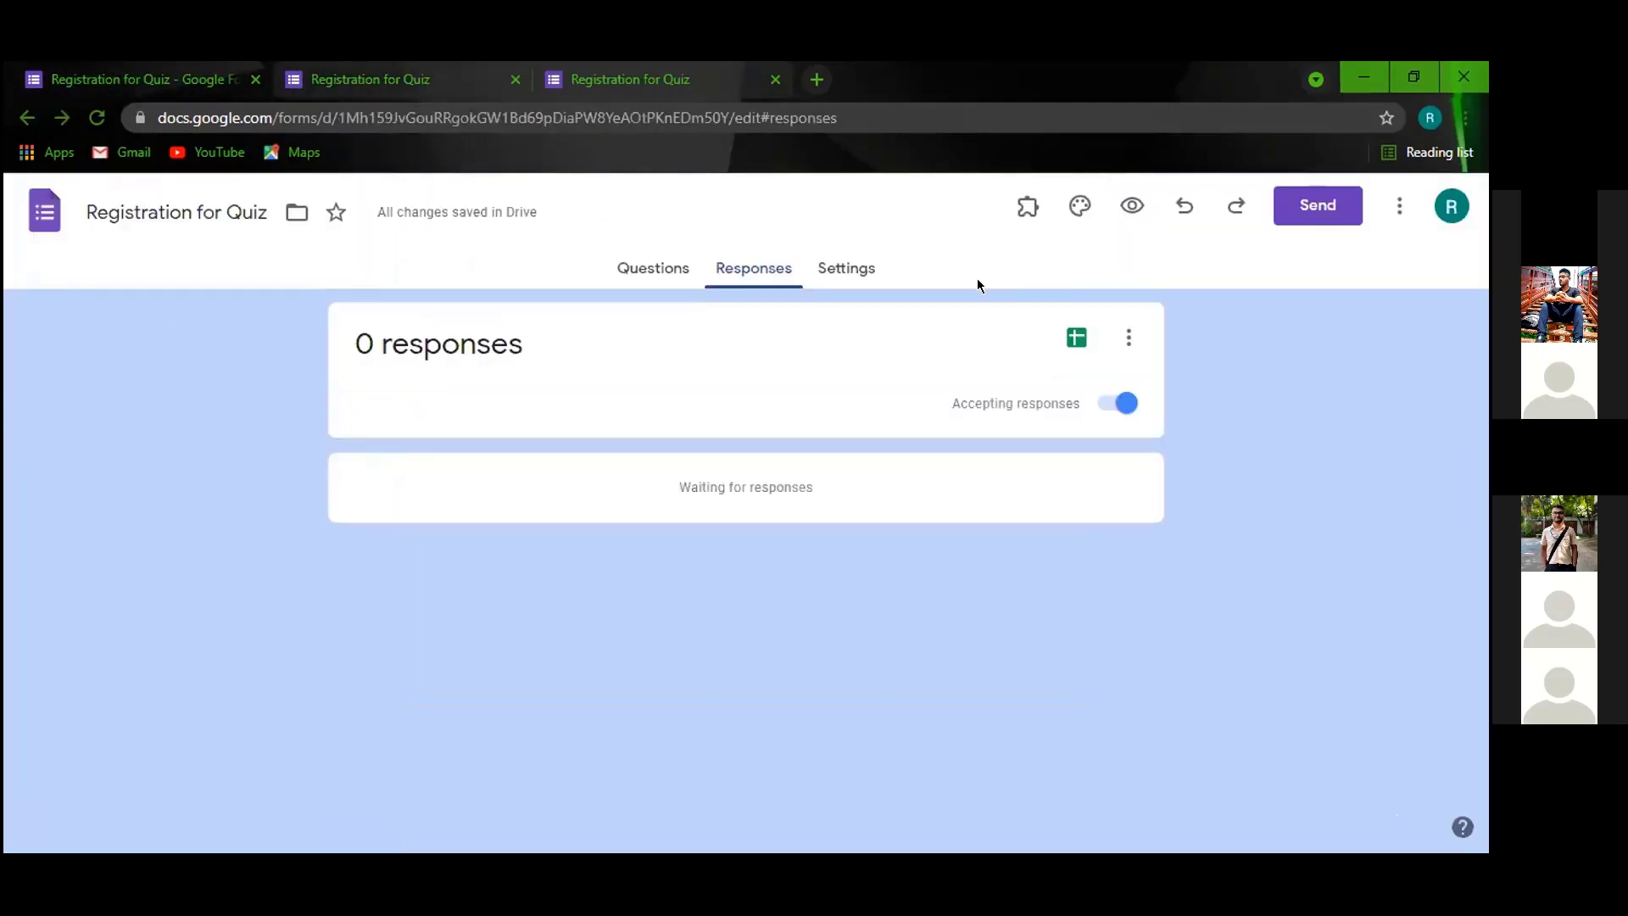
Switch on 'Shuffle question order' under Presentation in the form's Settings.
left_click(846, 269)
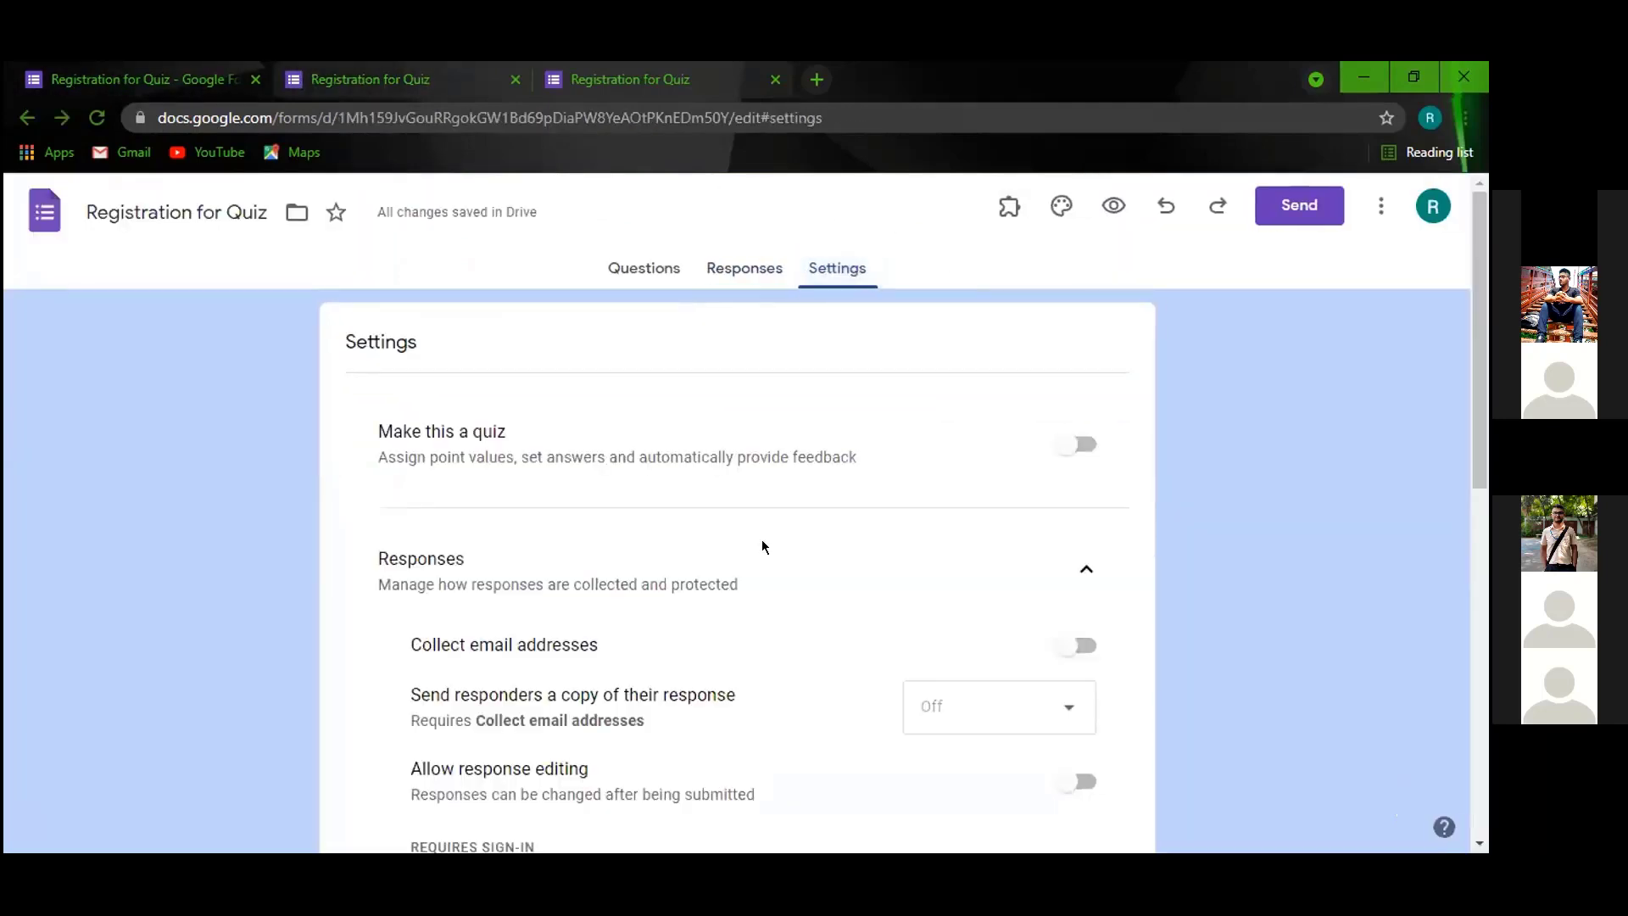
scroll(762, 542, "down", 6)
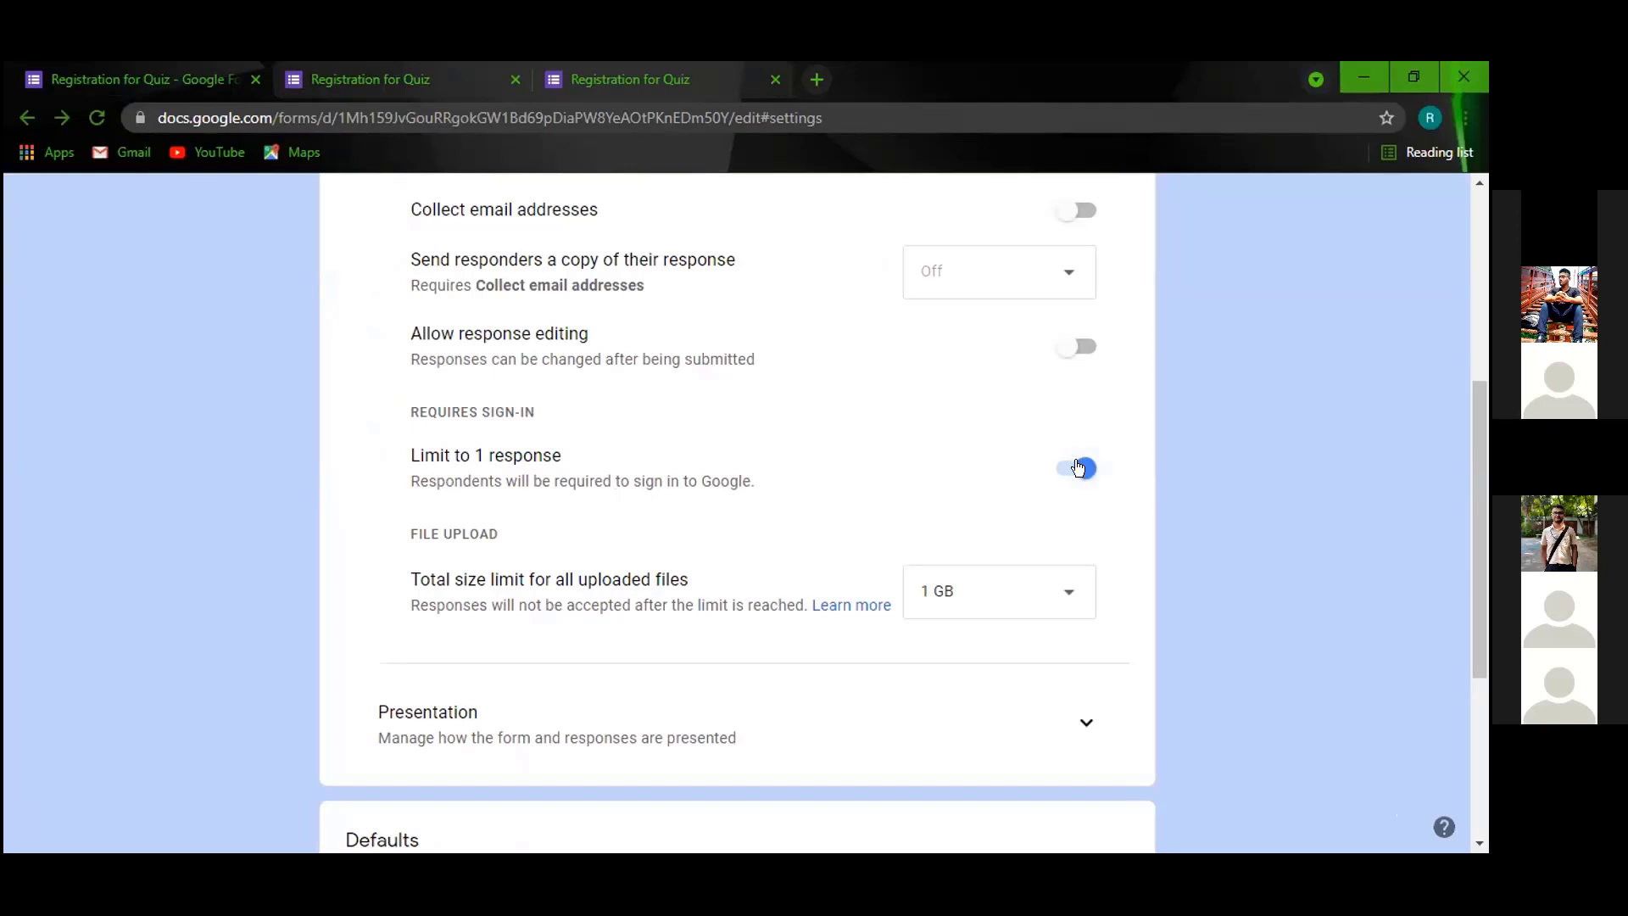
scroll(720, 593, "down", 4)
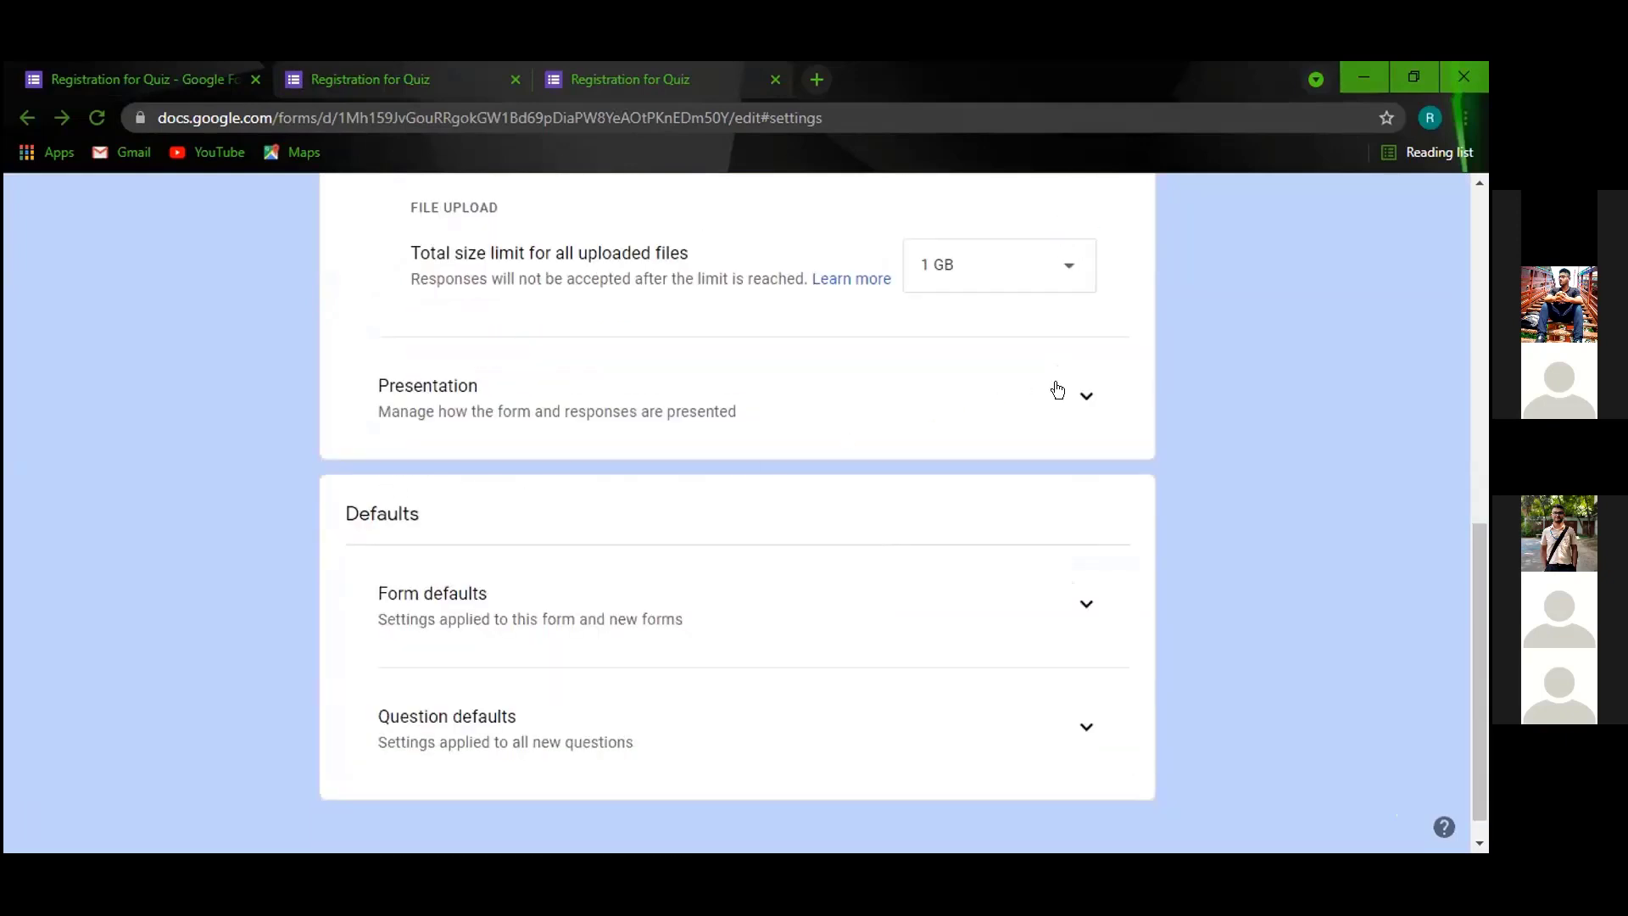
left_click(1069, 392)
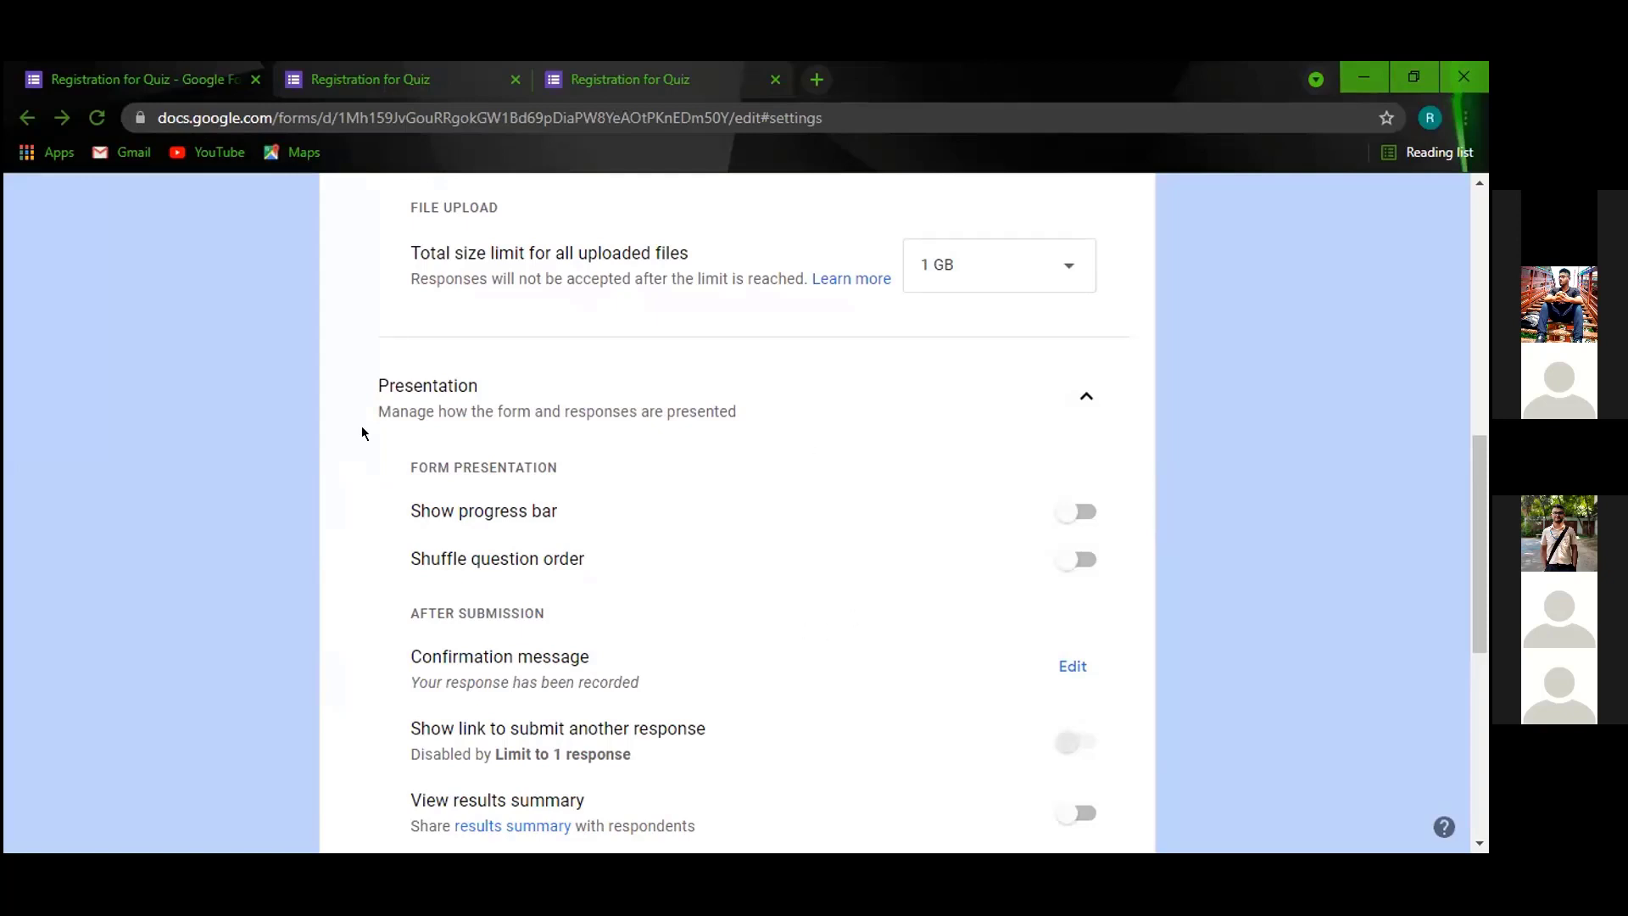
scroll(715, 508, "down", 2)
scroll(716, 510, "up", 2)
left_click(1070, 563)
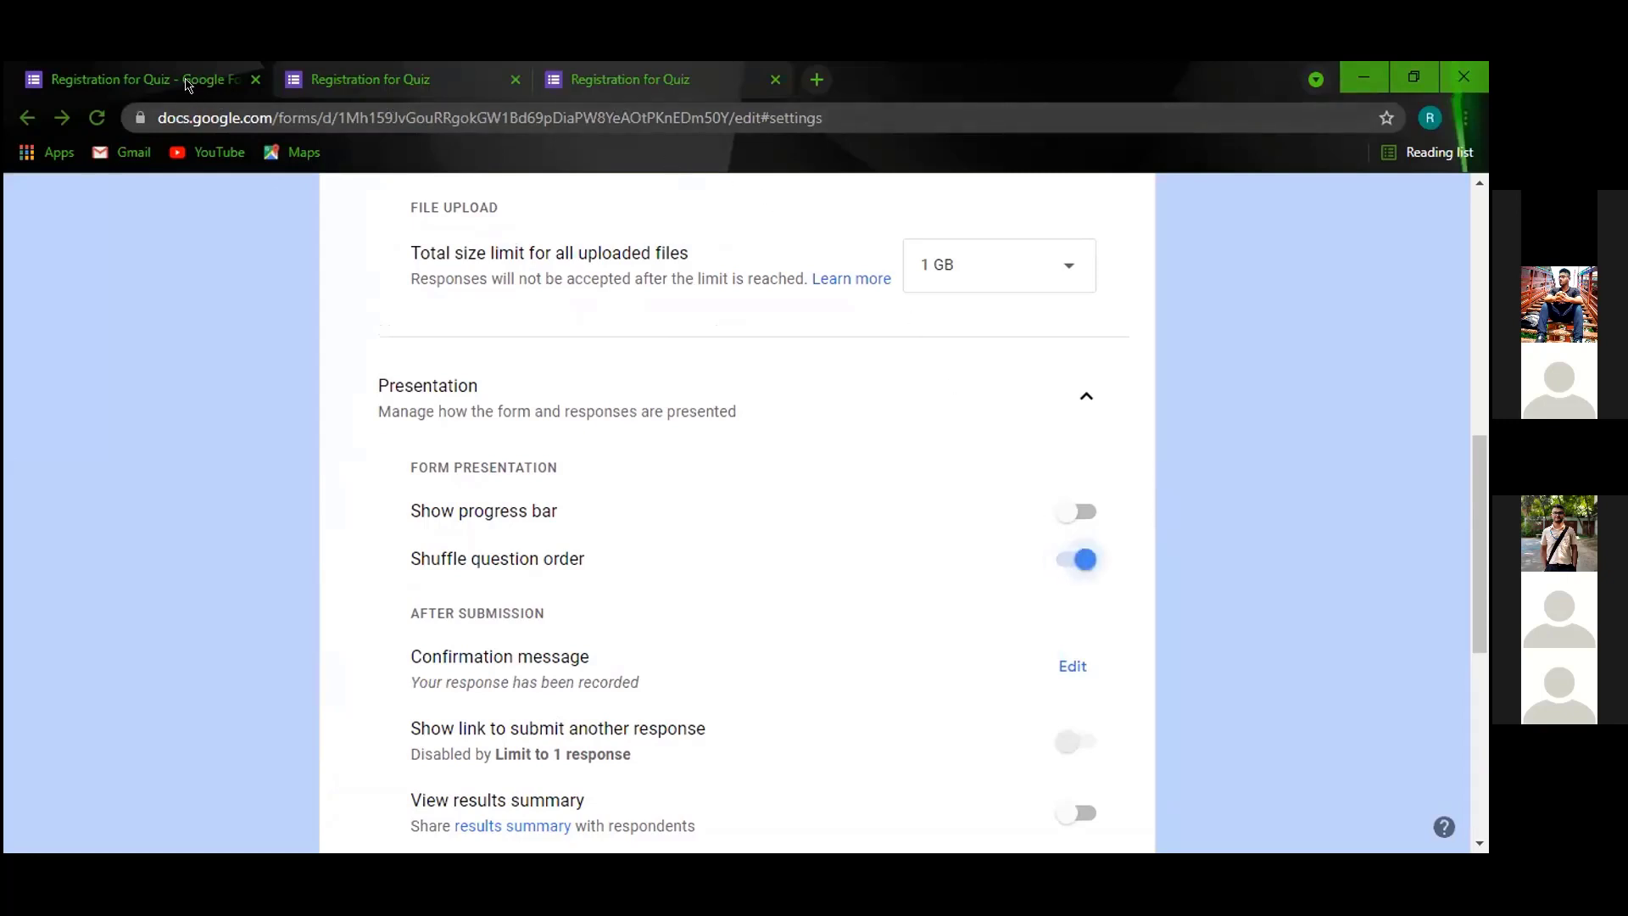
scroll(788, 334, "up", 10)
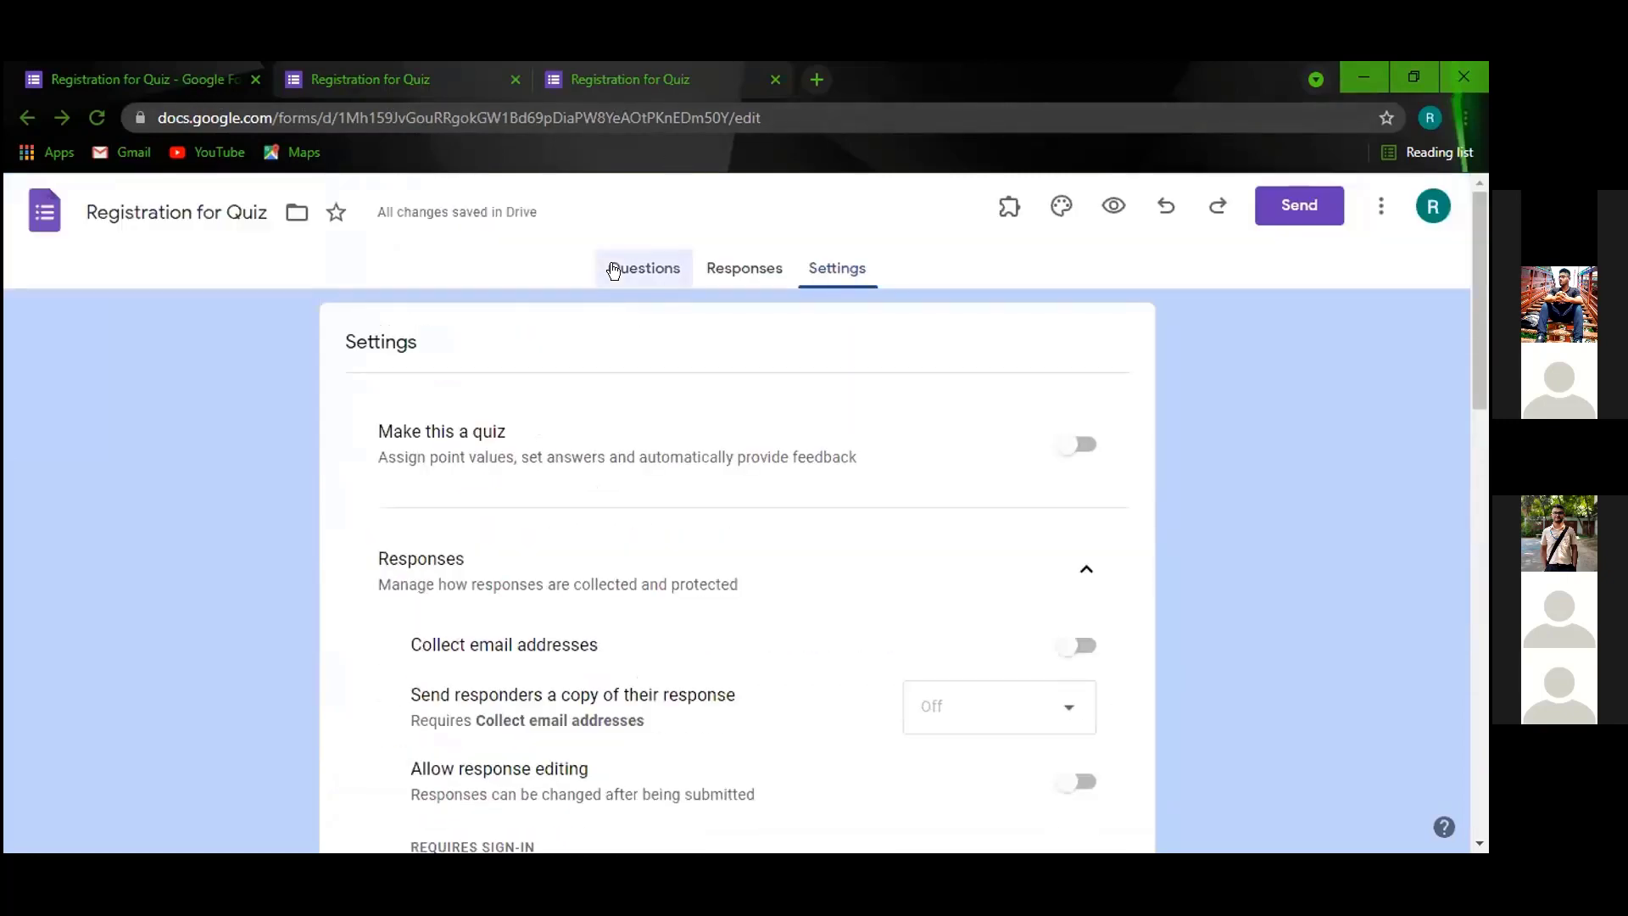
Scroll through the live form to check its question order, then return to the editor's questions.
left_click(613, 270)
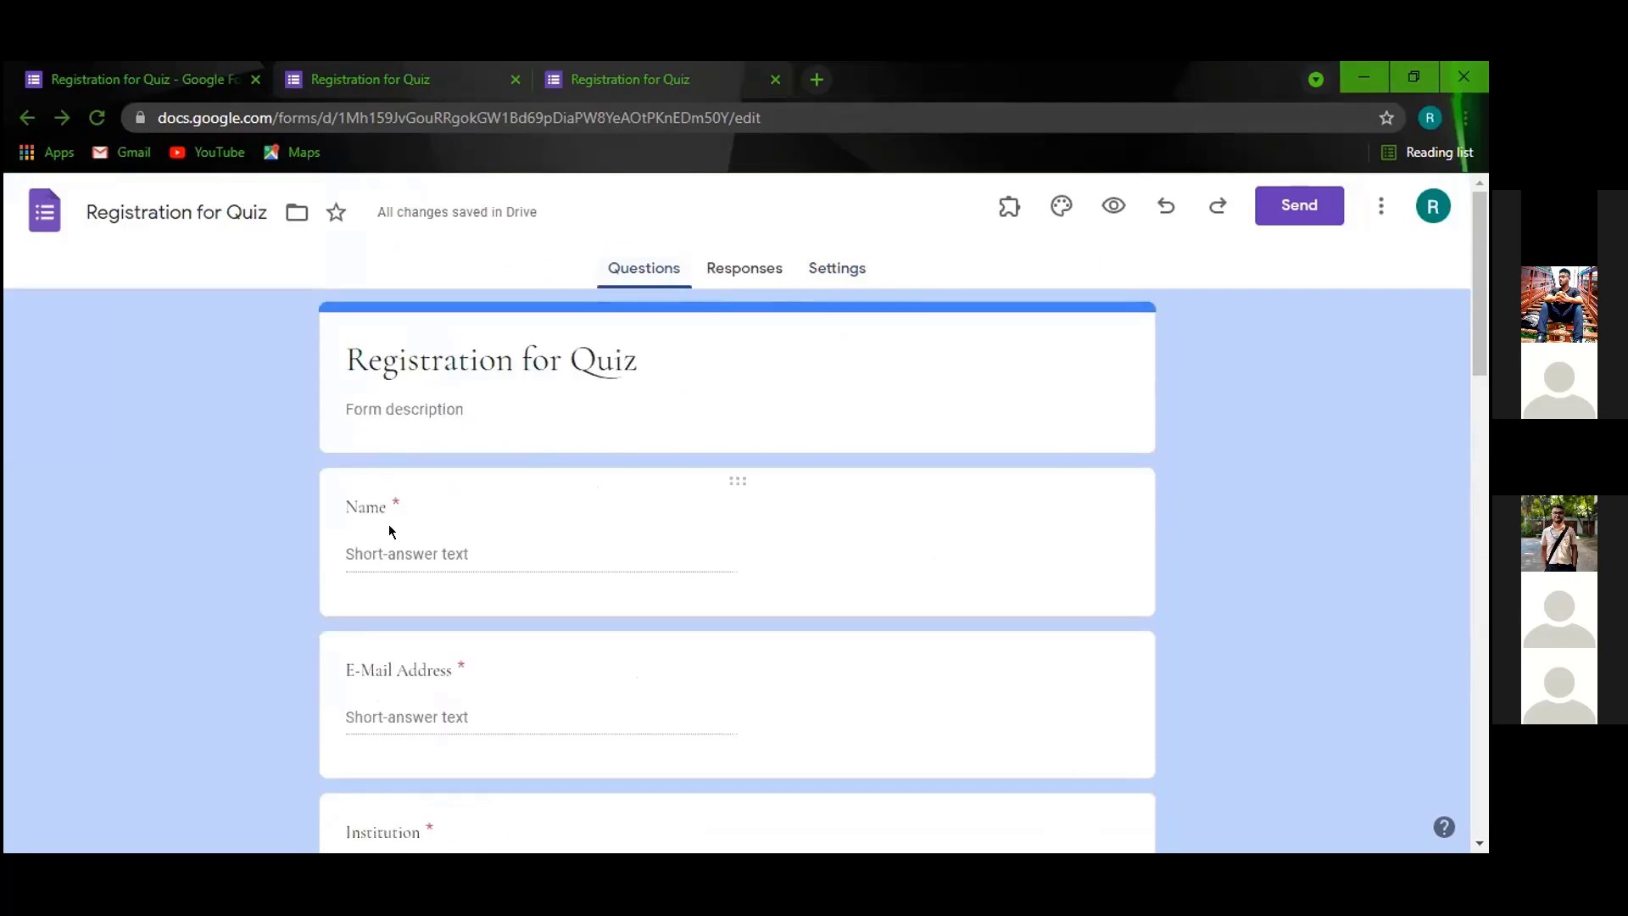
scroll(389, 531, "down", 3)
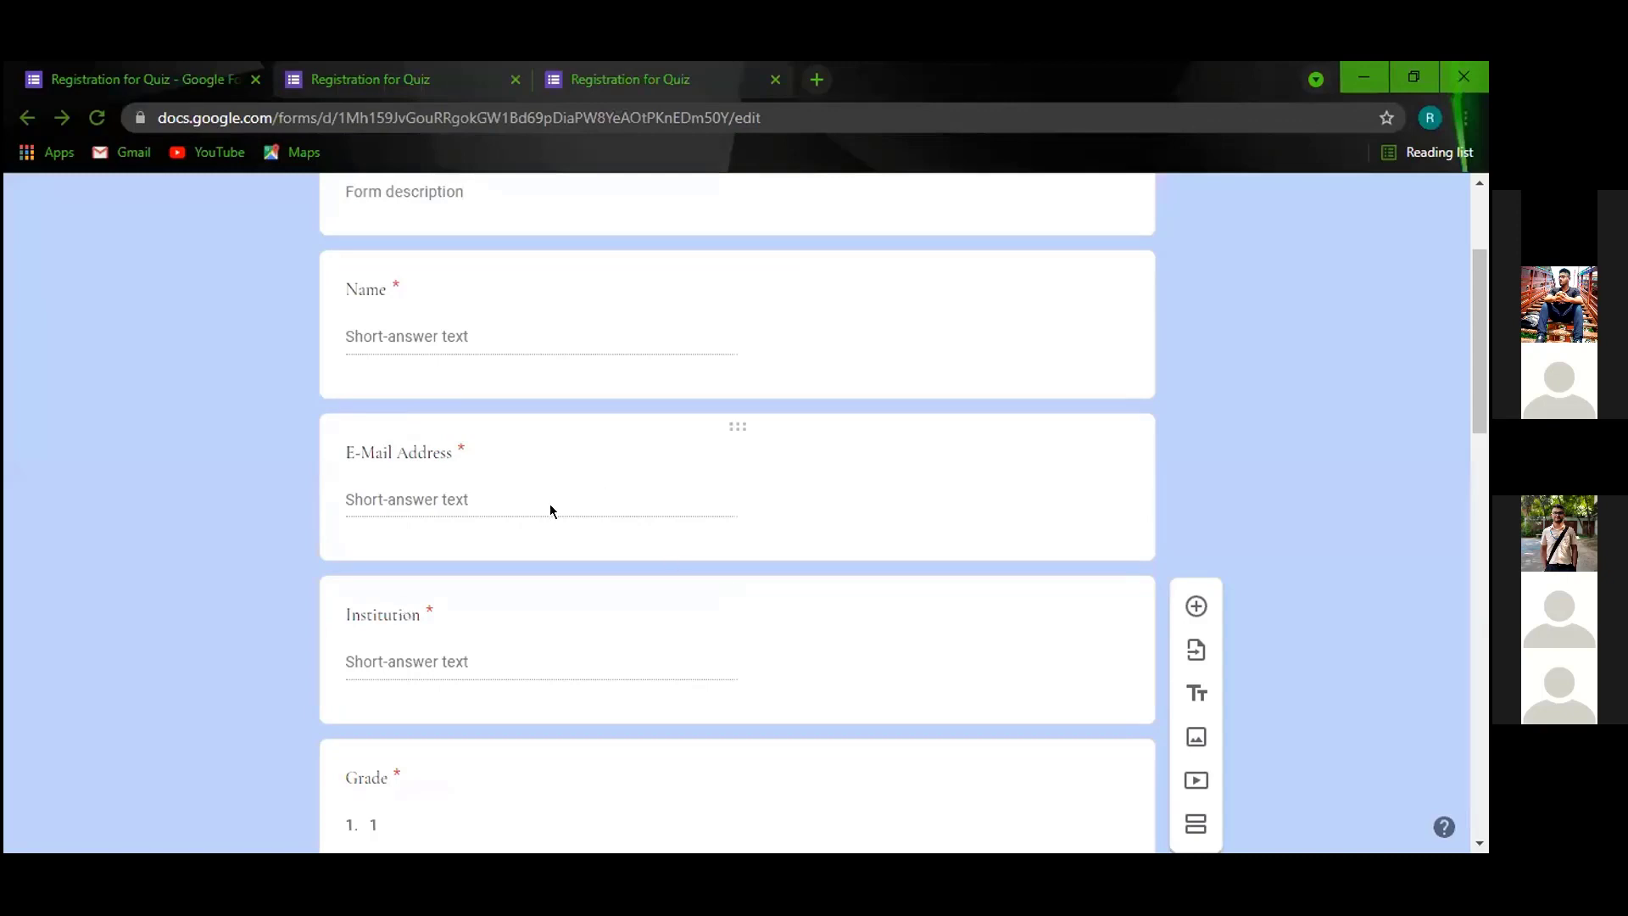
key("ctrl+Tab")
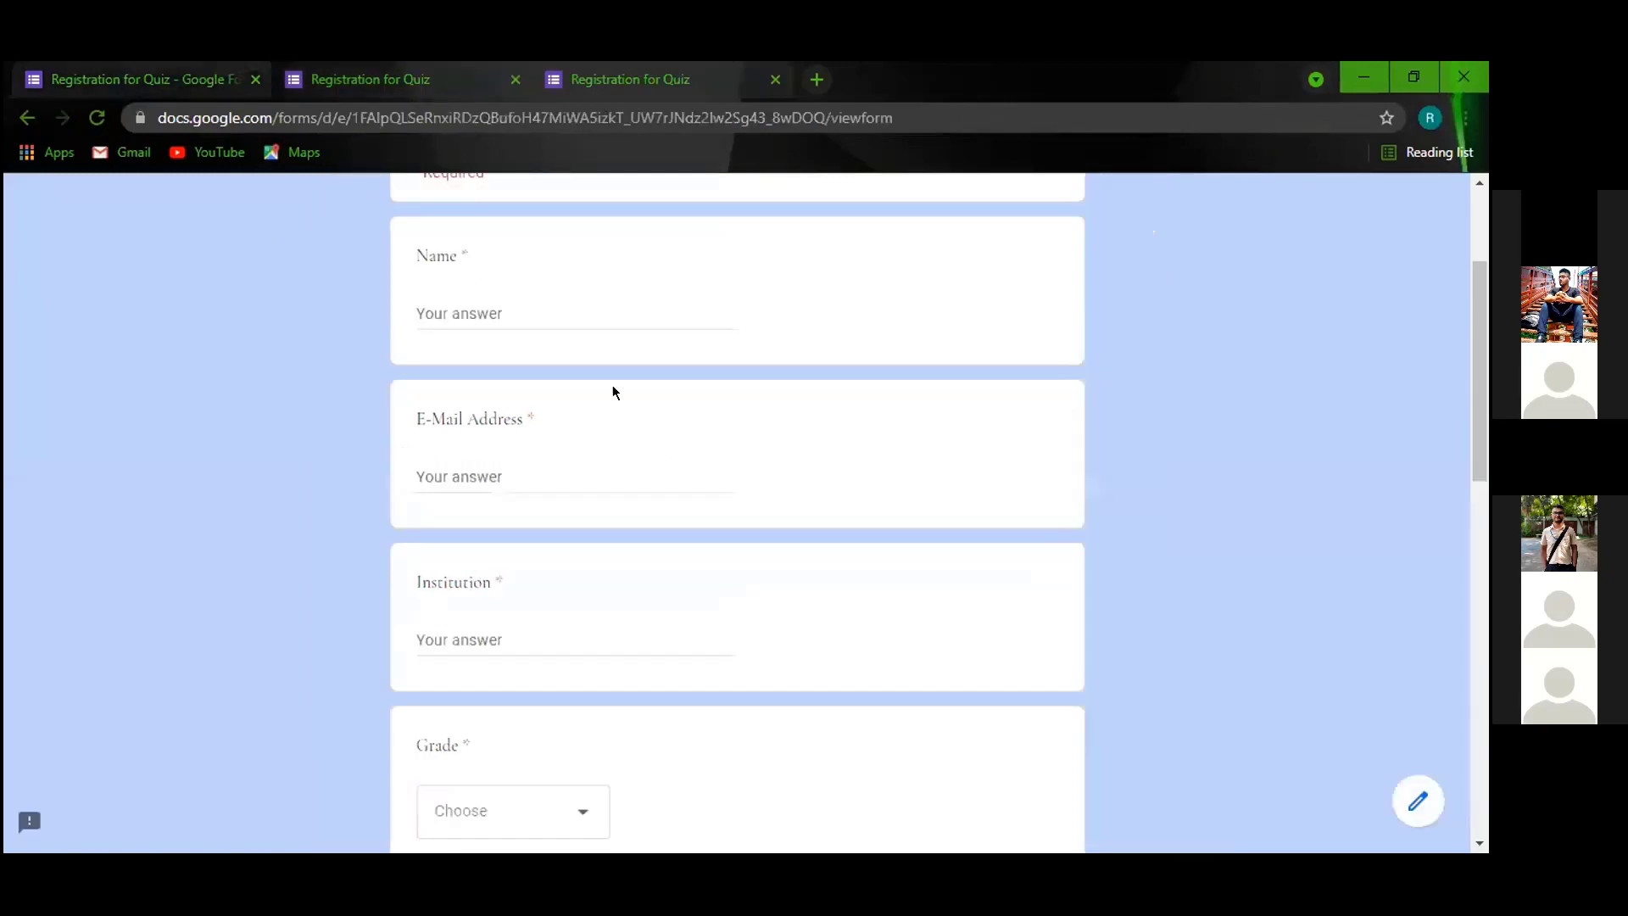
scroll(526, 285, "up", 3)
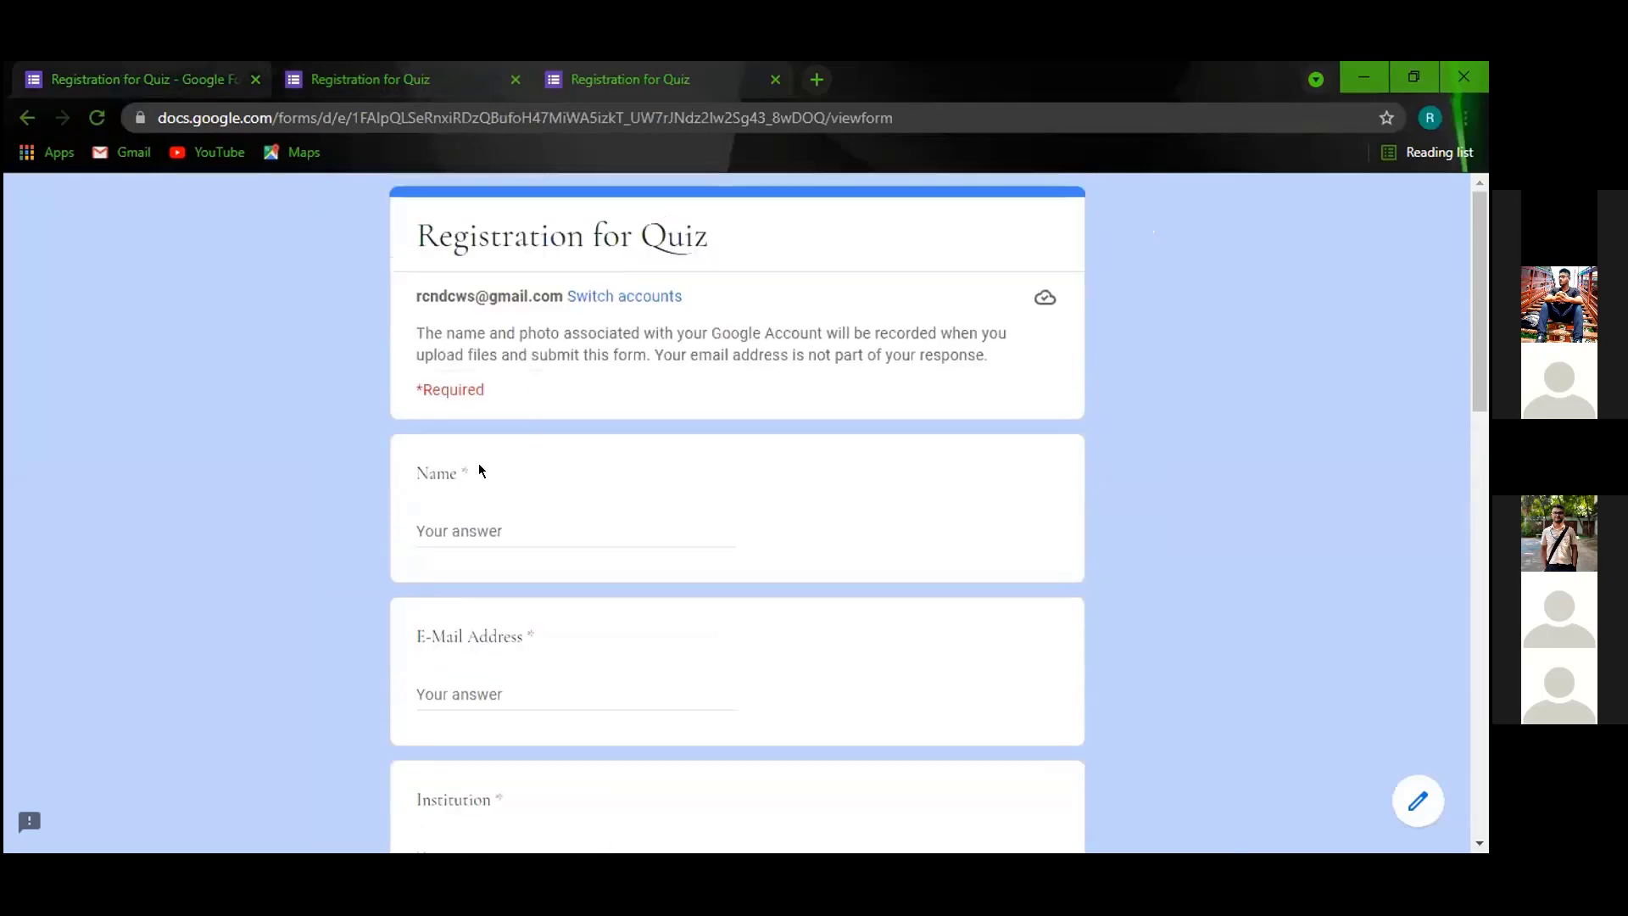
scroll(483, 684, "down", 1)
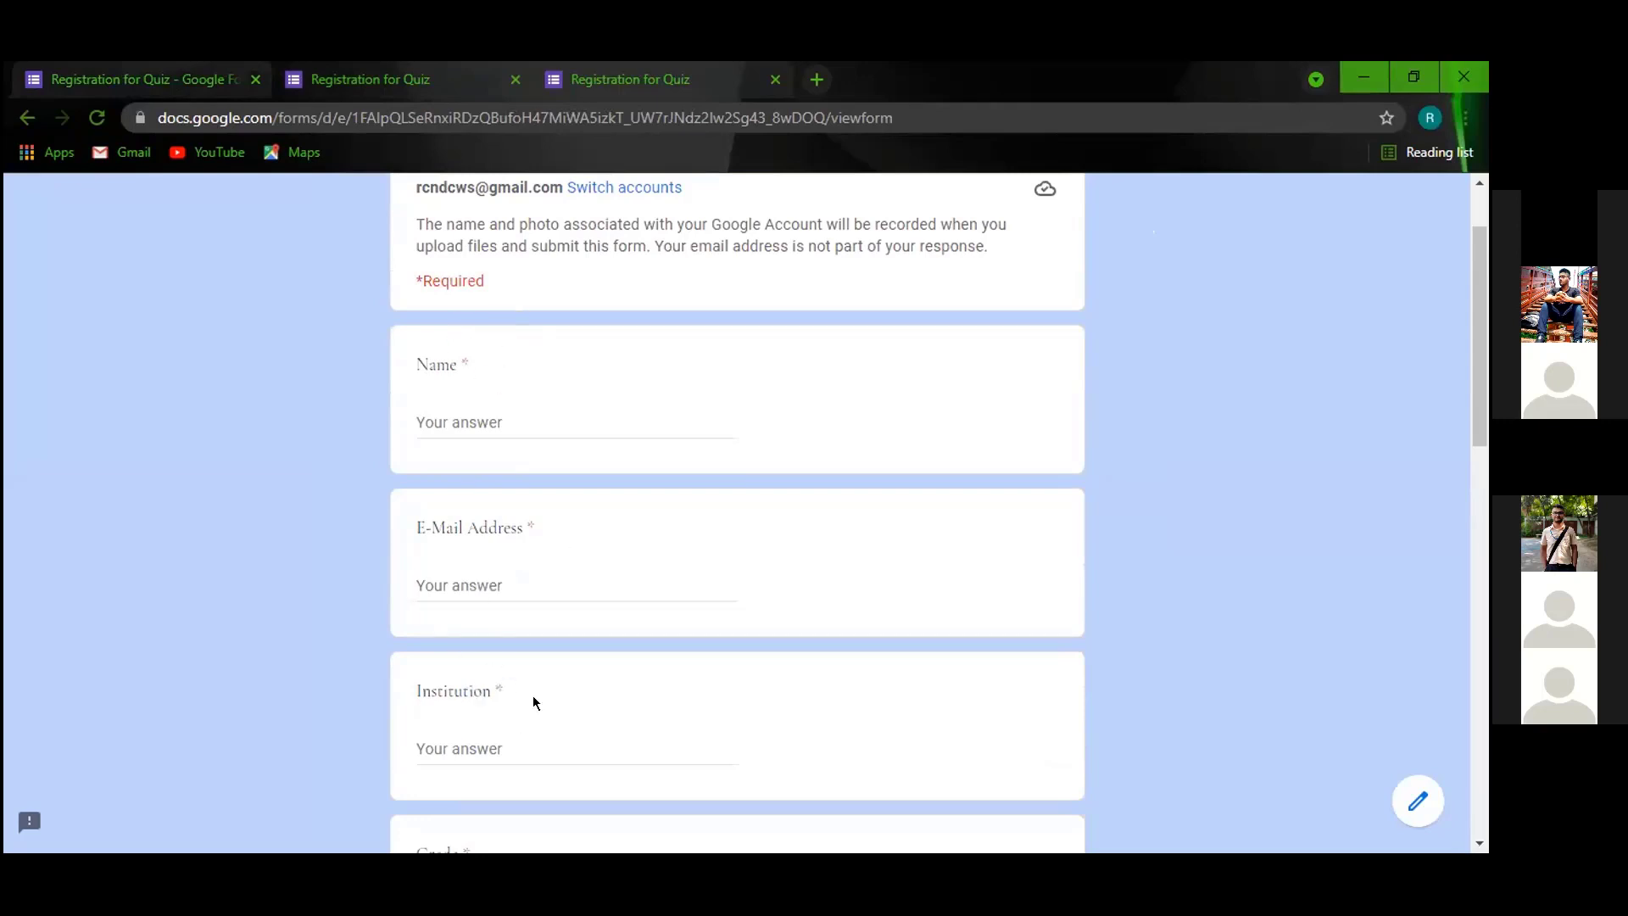
scroll(534, 704, "down", 4)
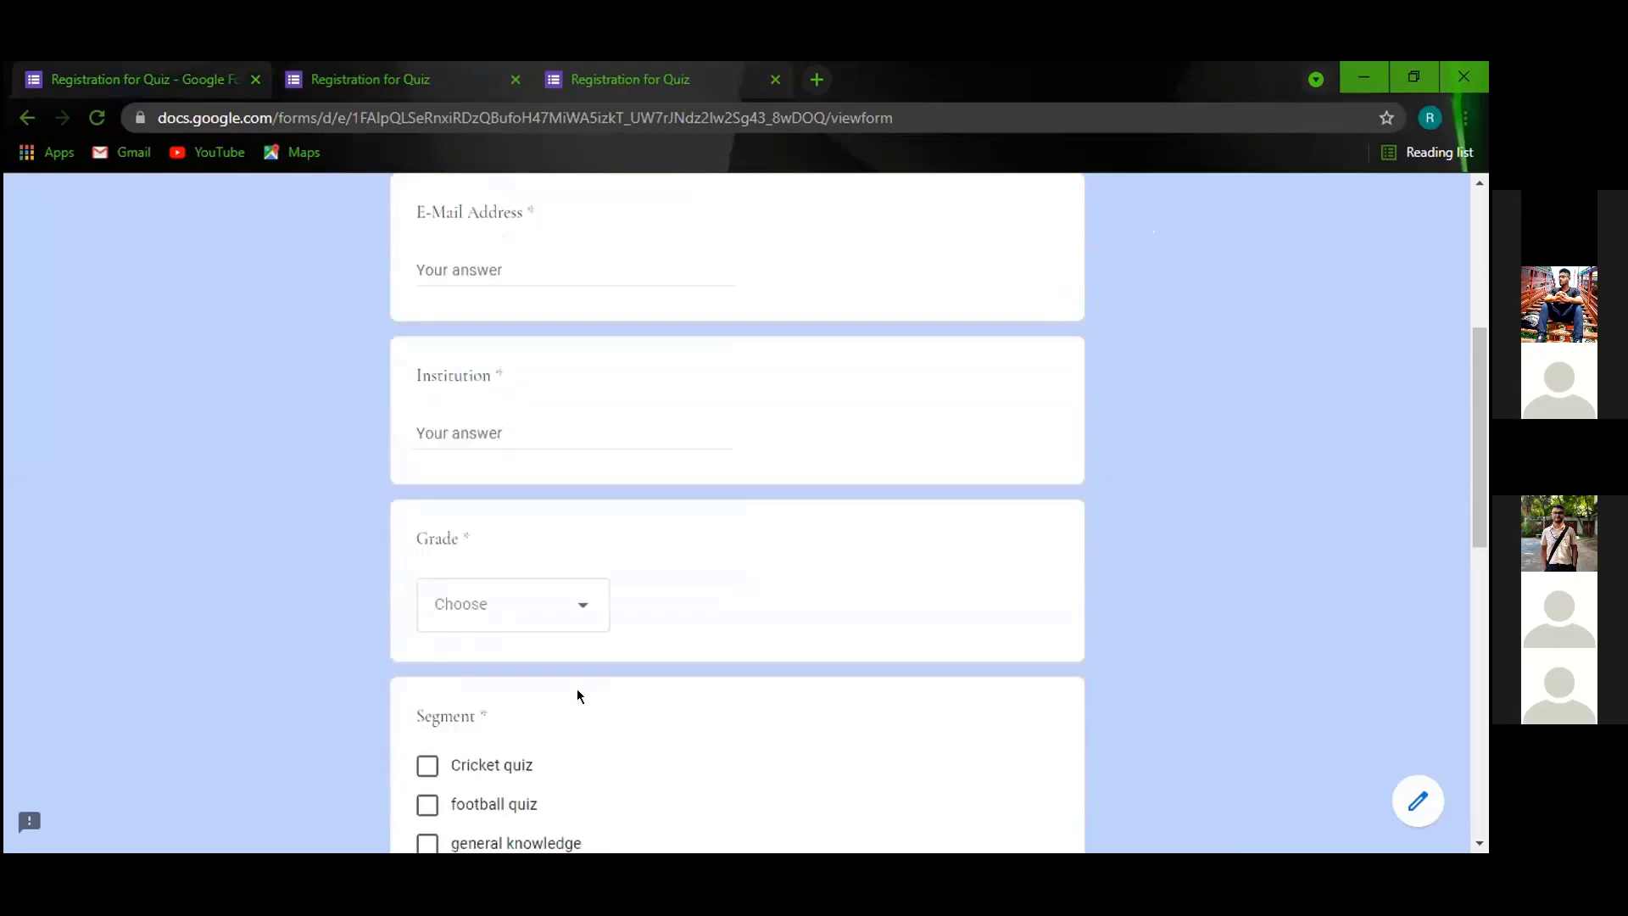
left_click(197, 79)
scroll(949, 509, "up", 3)
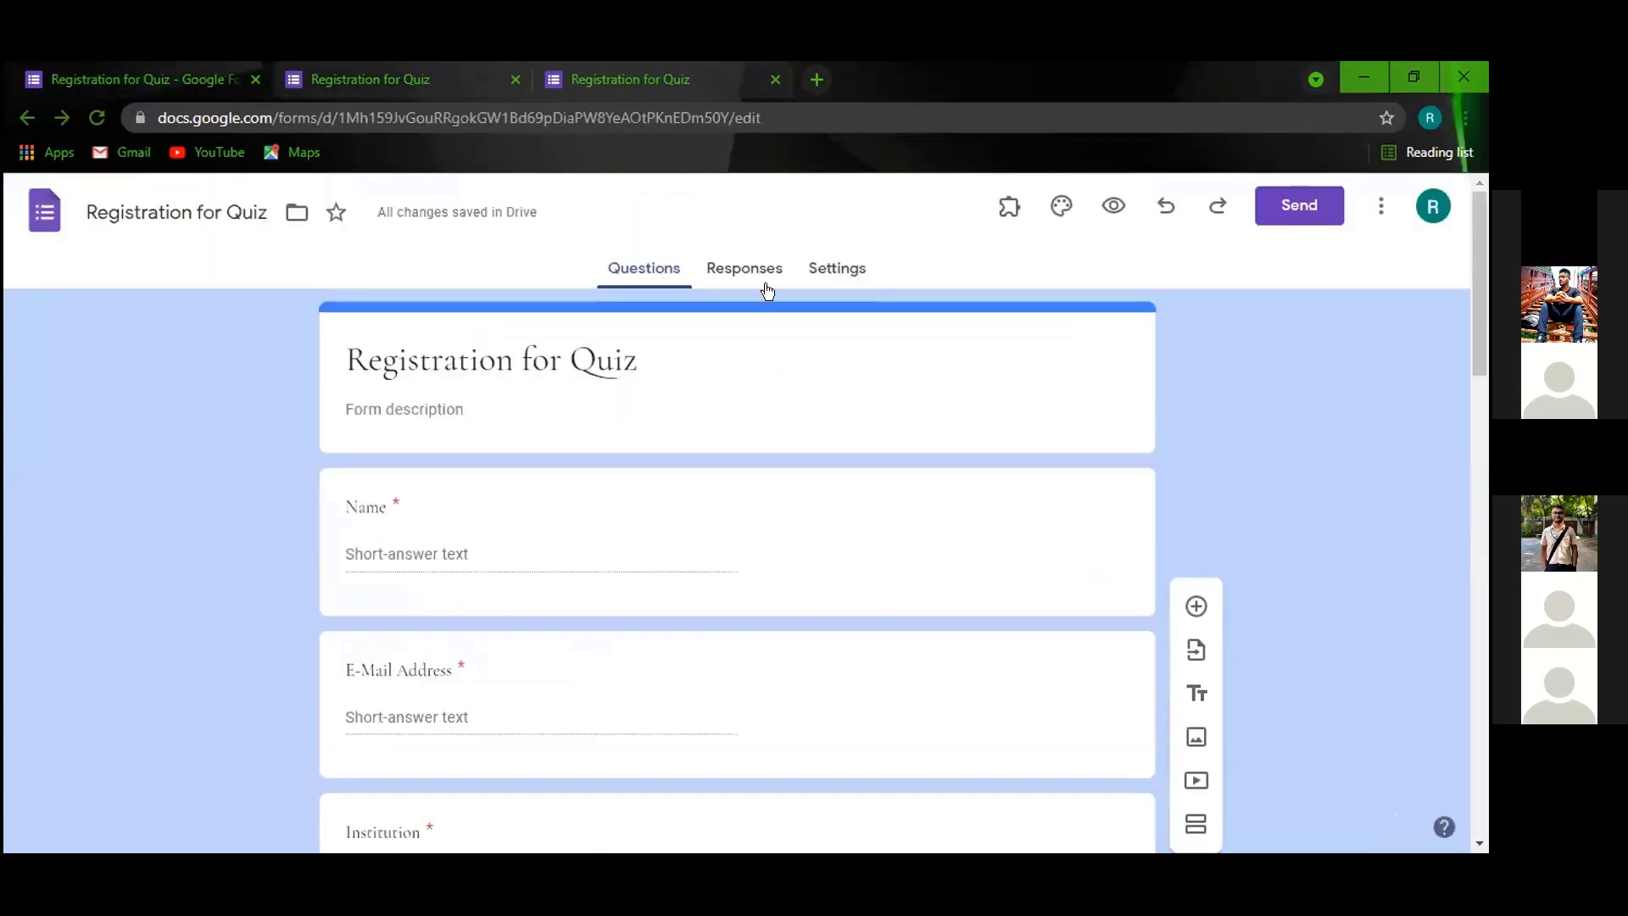
In the form's settings, turn shuffling of question order back off.
left_click(835, 270)
scroll(738, 589, "down", 9)
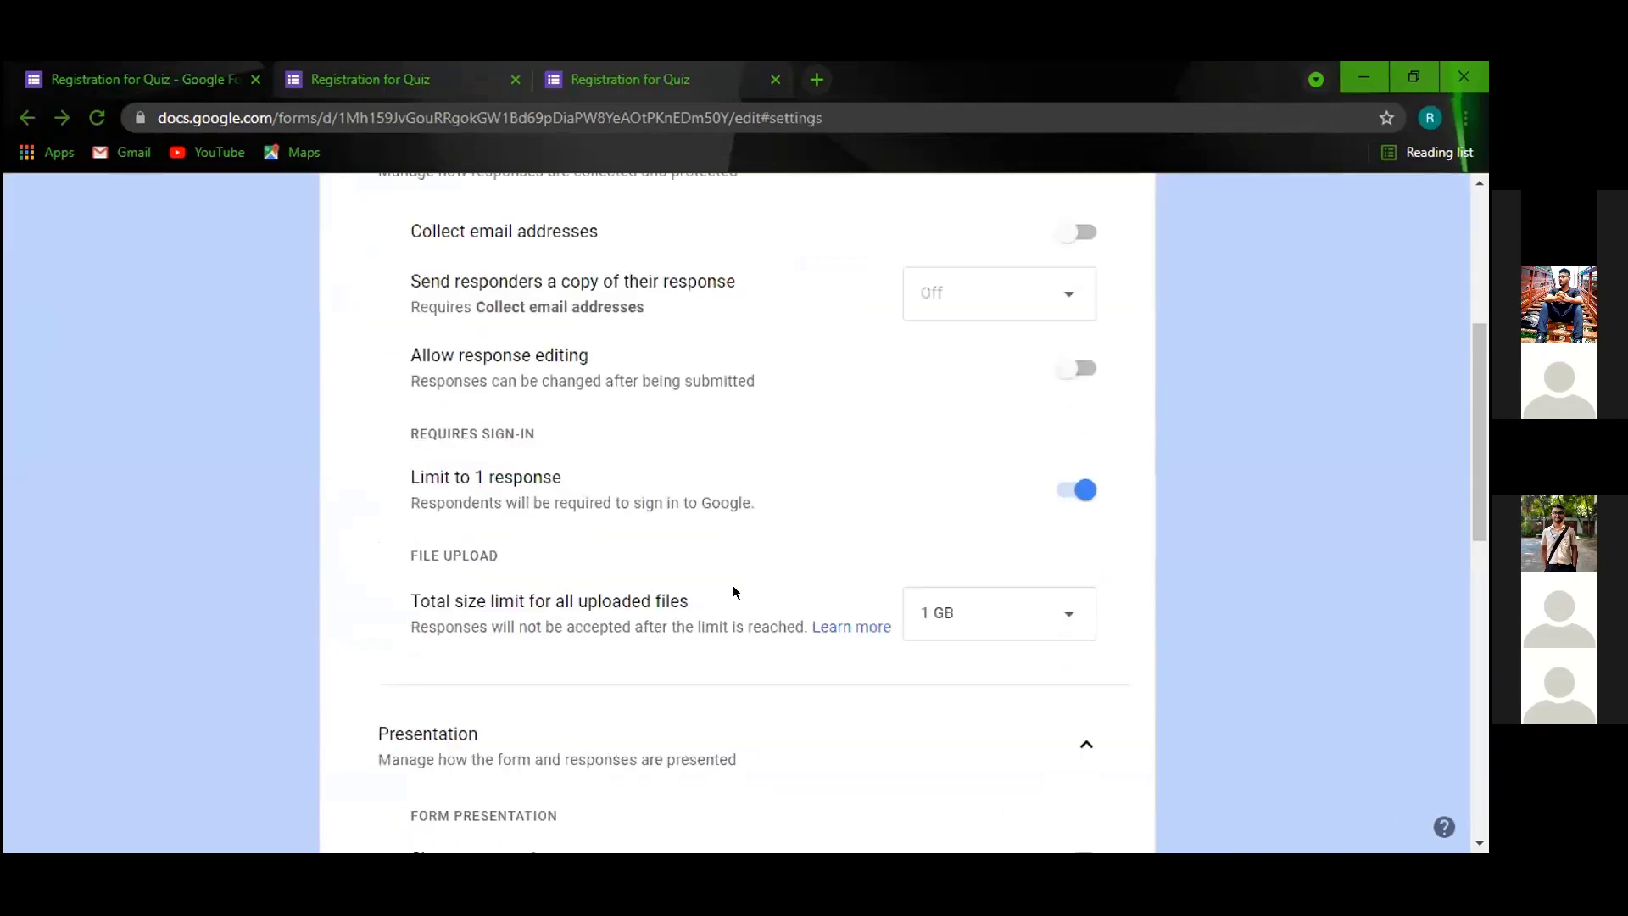
scroll(860, 535, "up", 2)
scroll(860, 536, "up", 2)
scroll(1038, 534, "down", 4)
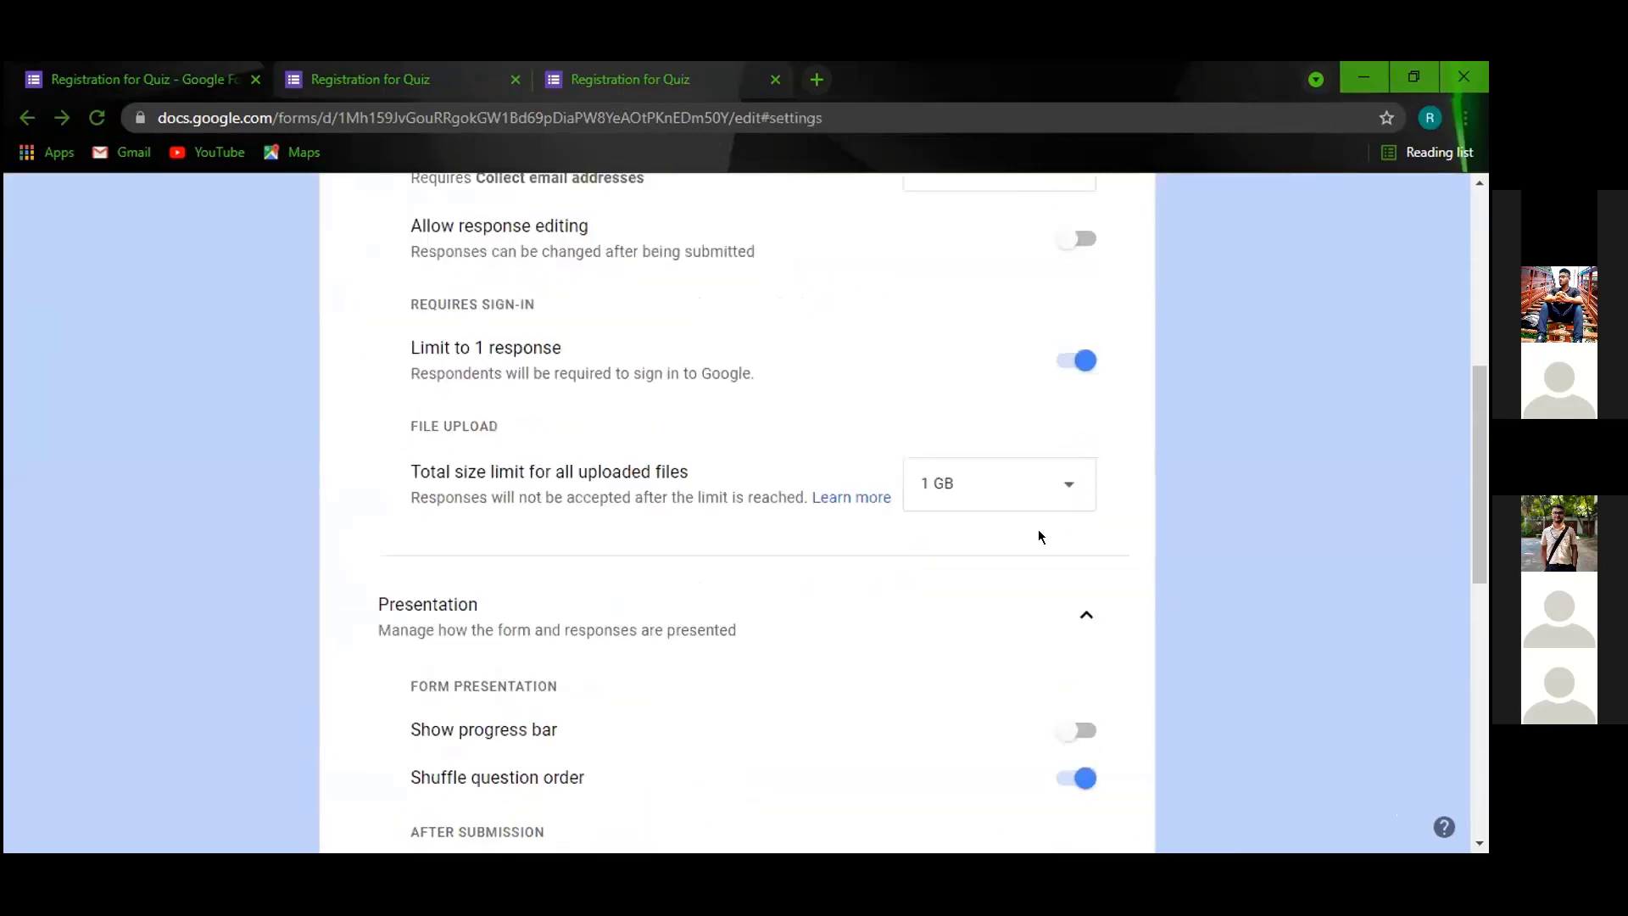
left_click(1075, 560)
Look over the form and question default settings, then return to the Questions view.
scroll(932, 542, "down", 6)
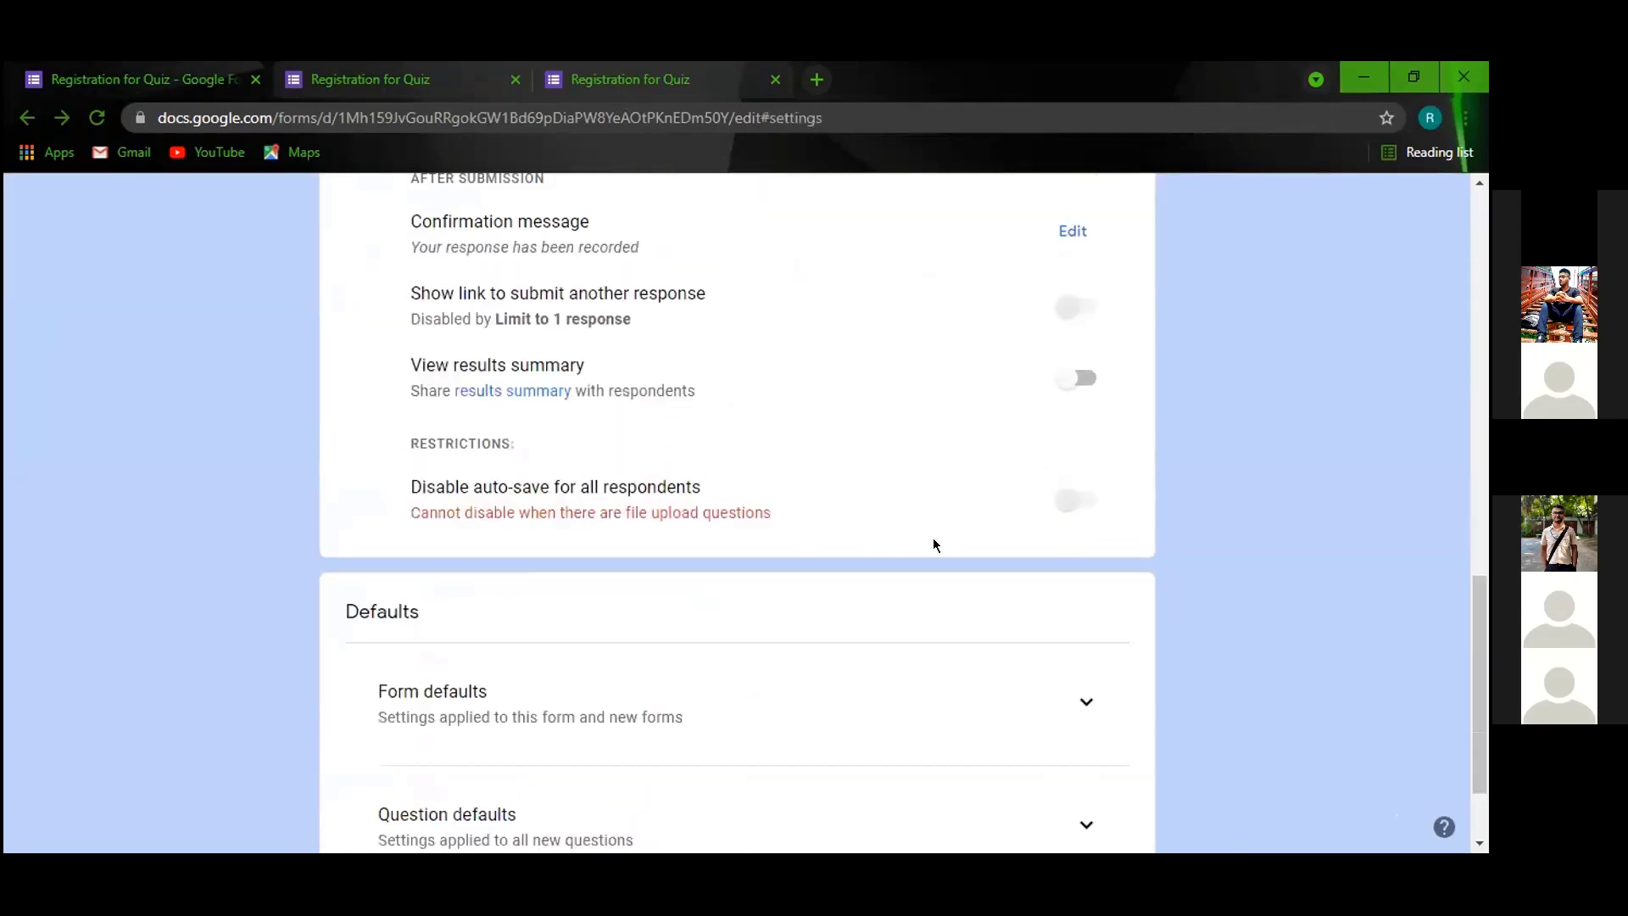
scroll(933, 542, "up", 3)
scroll(928, 555, "down", 4)
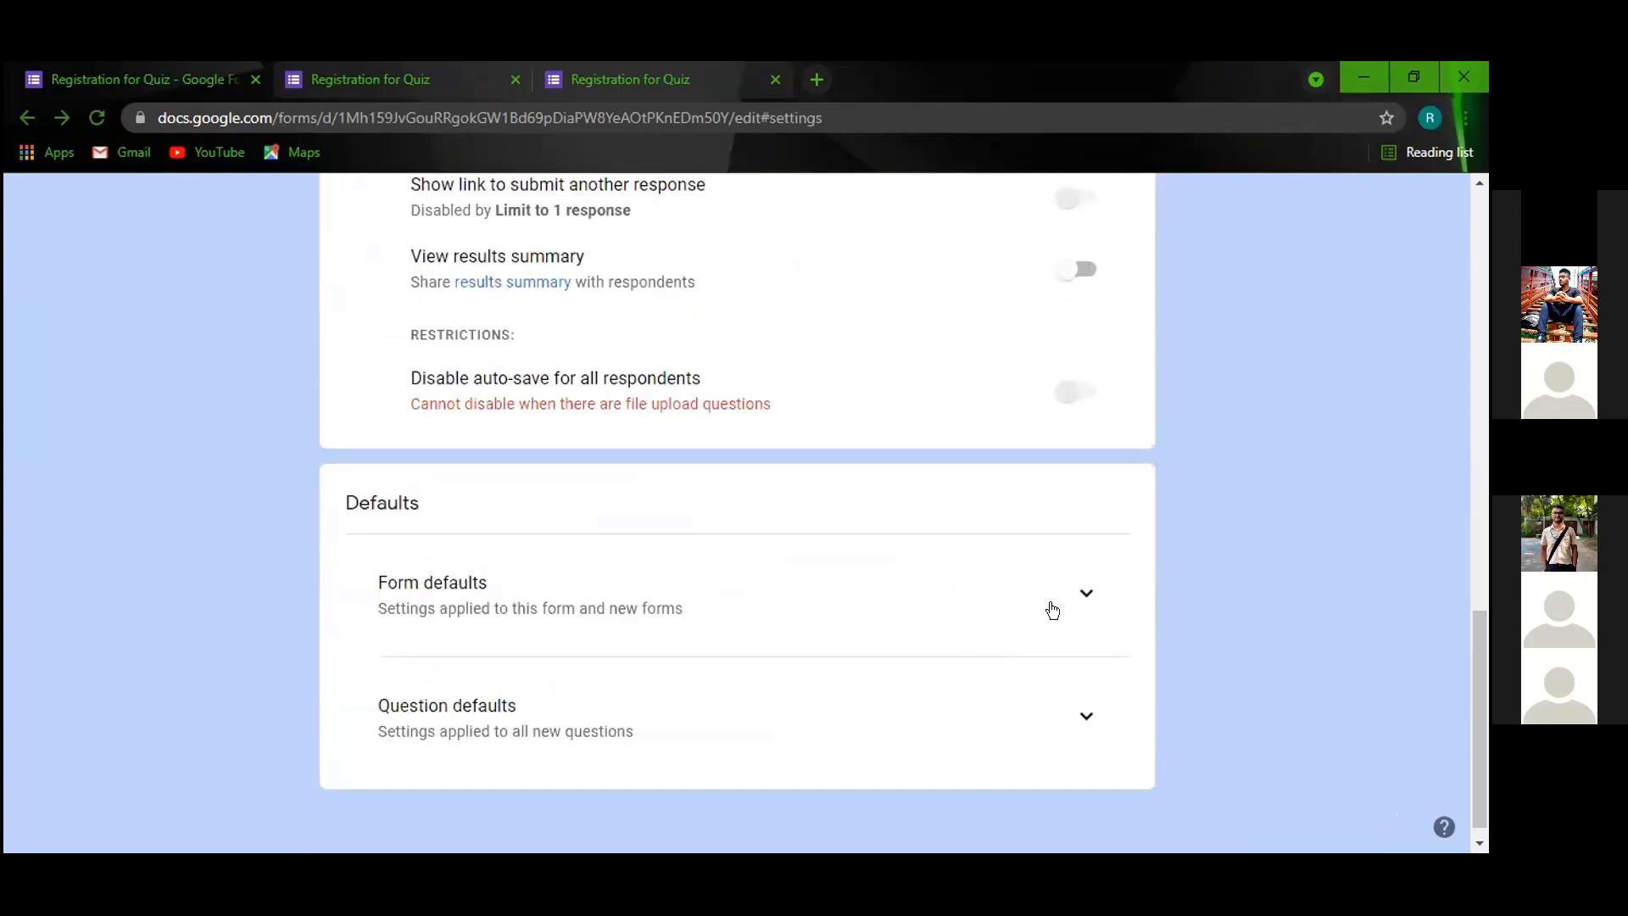
left_click(1082, 591)
left_click(1080, 592)
left_click(1084, 696)
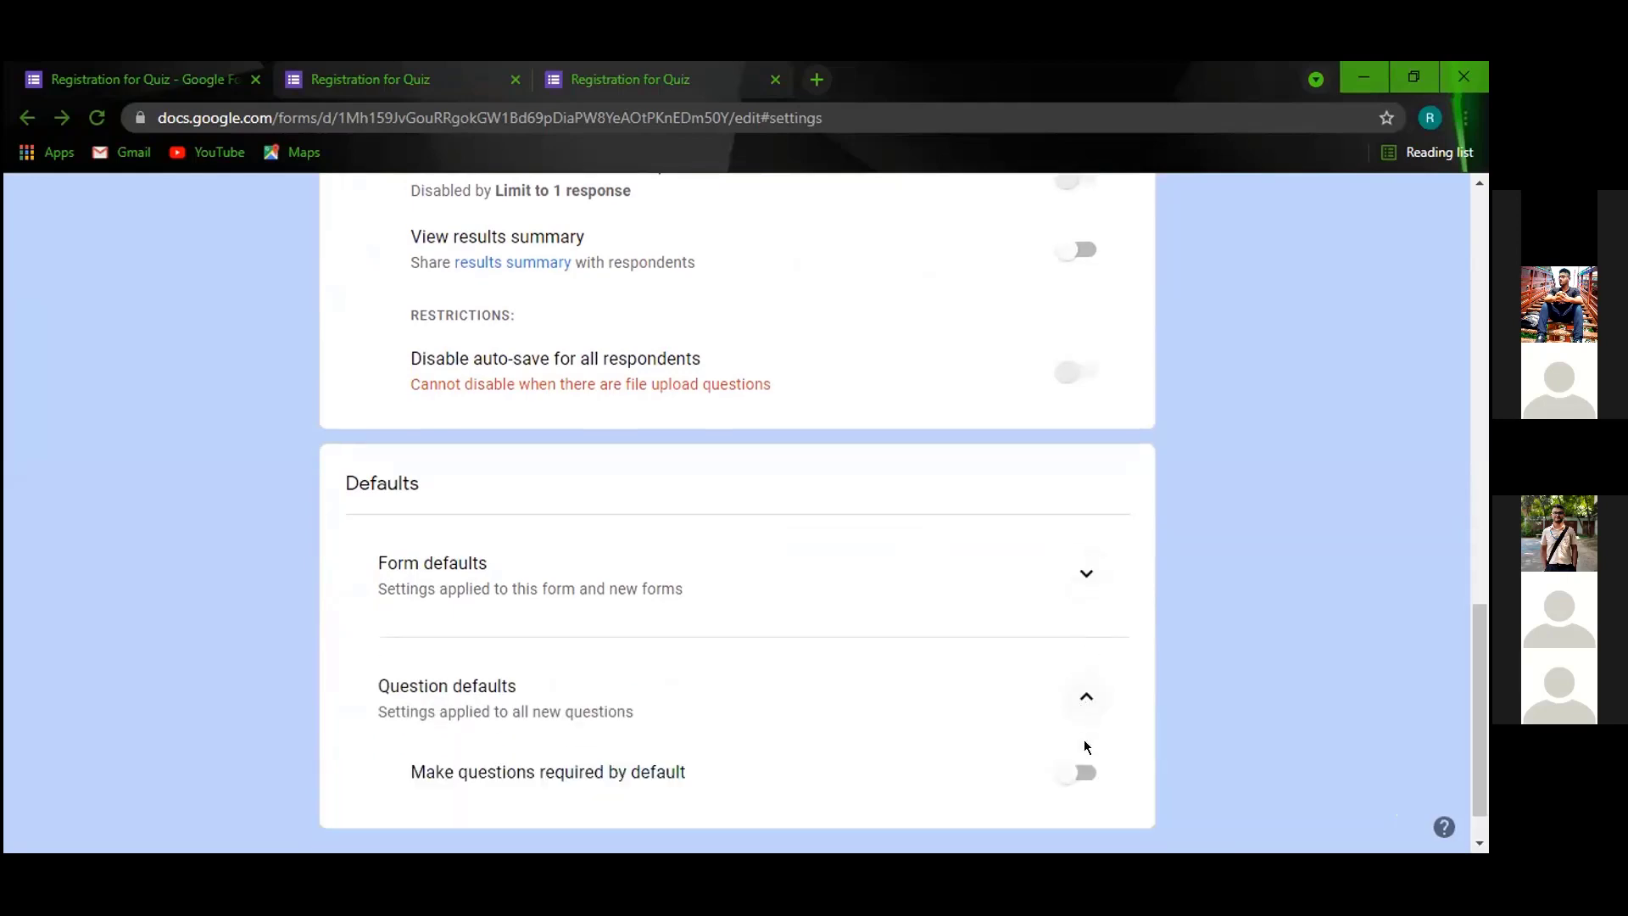
scroll(1068, 687, "up", 10)
scroll(976, 509, "up", 5)
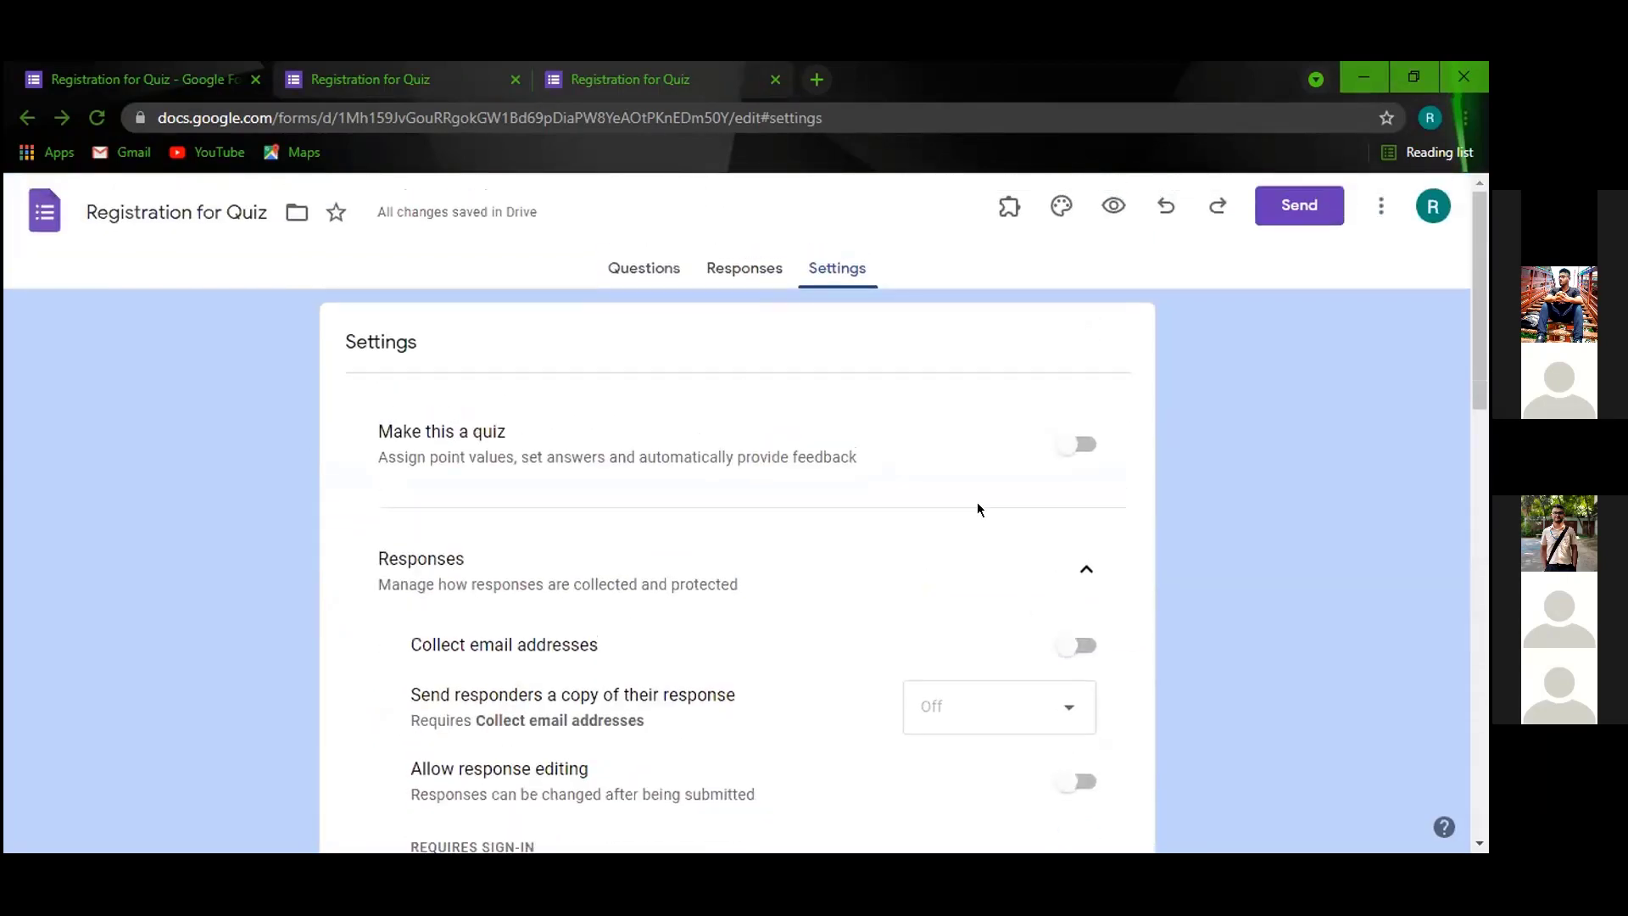
left_click(599, 266)
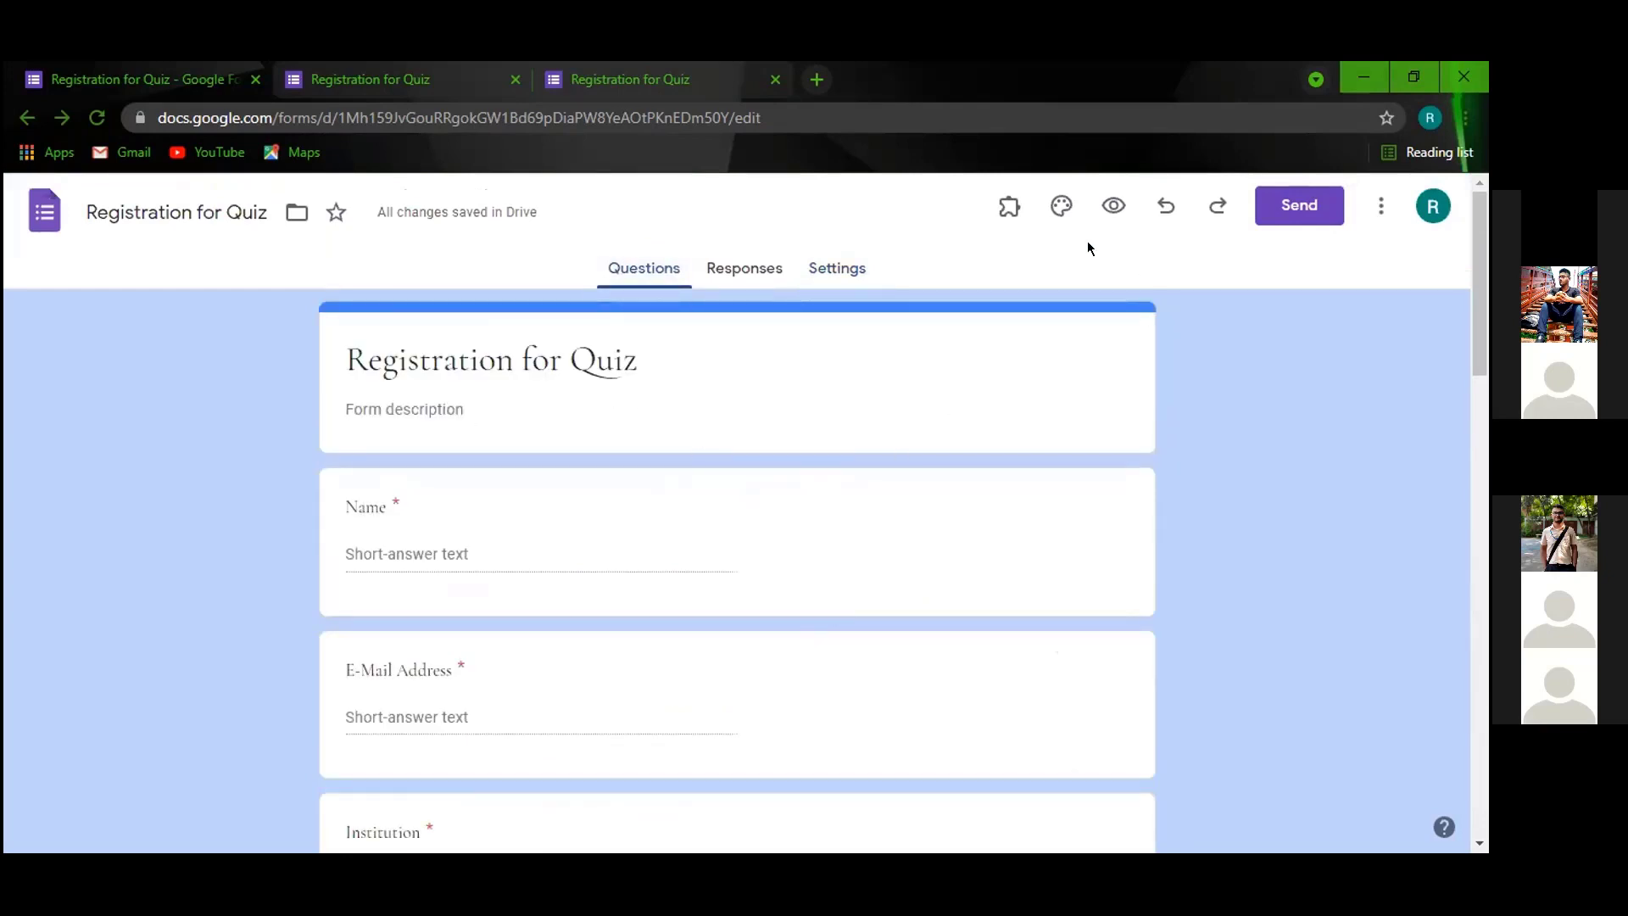
left_click(1054, 209)
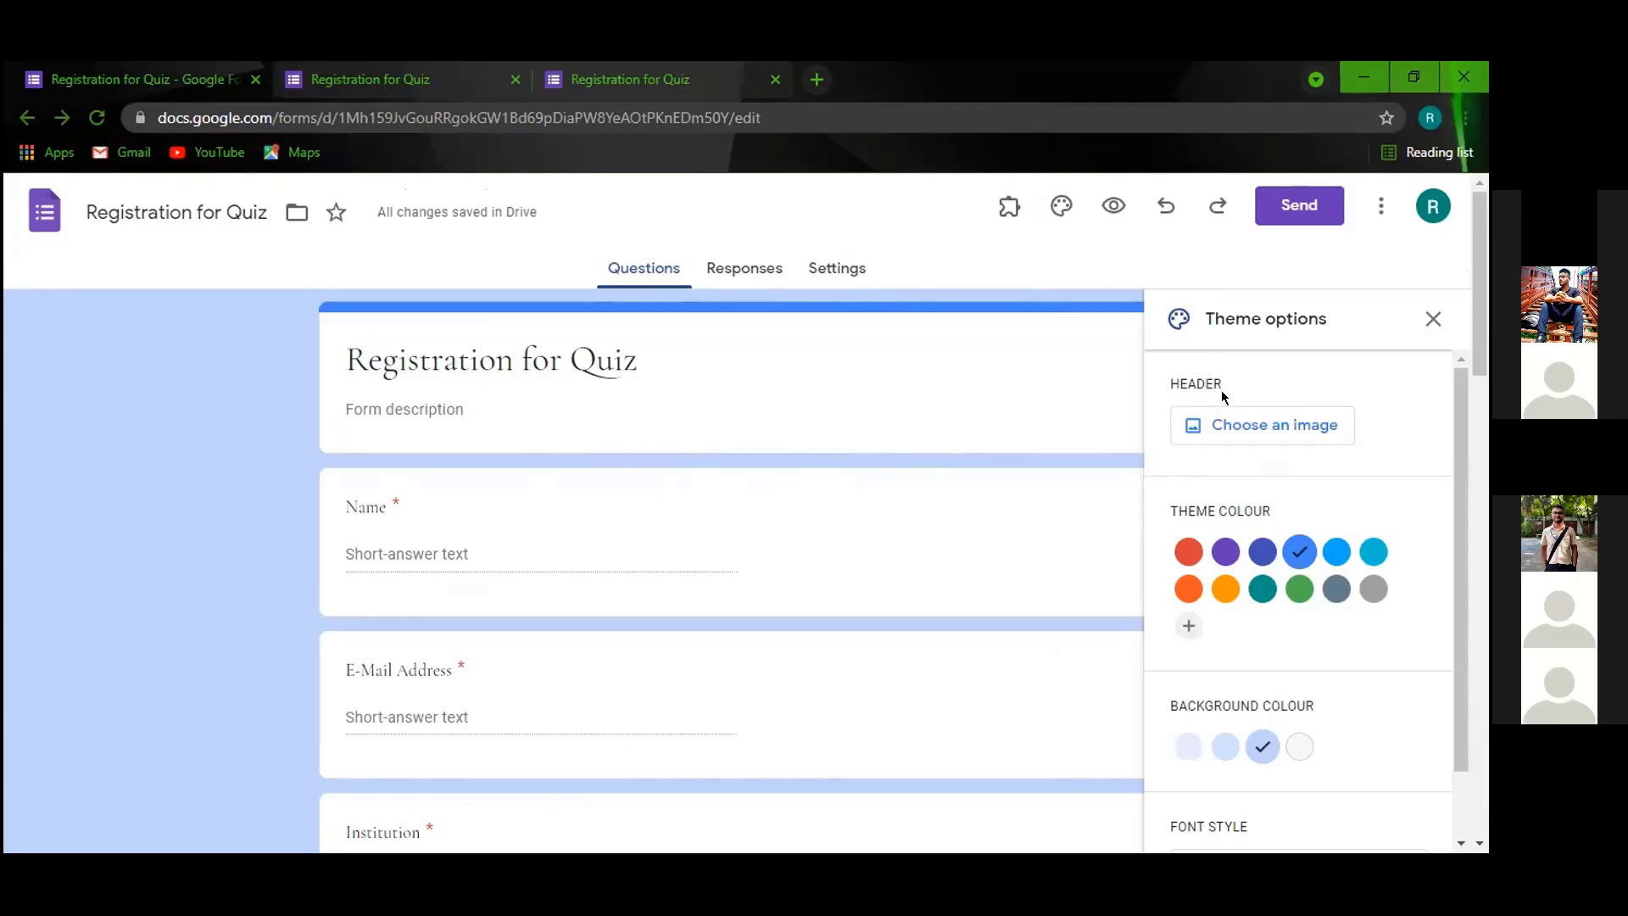
scroll(1240, 400, "down", 2)
scroll(1242, 415, "up", 2)
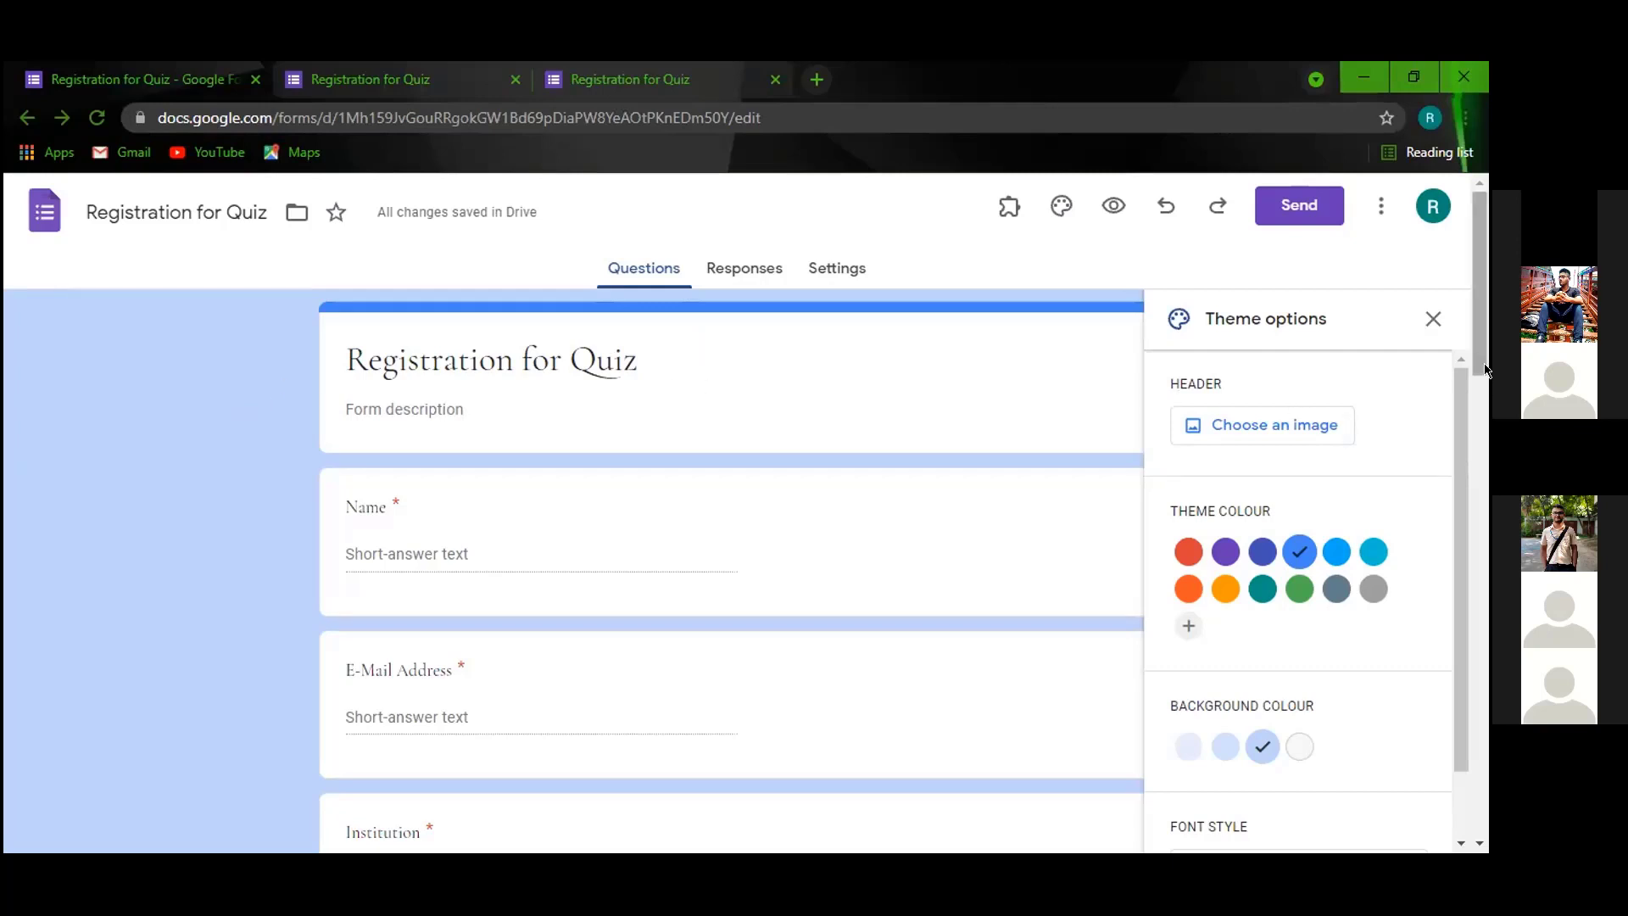
left_click(1433, 319)
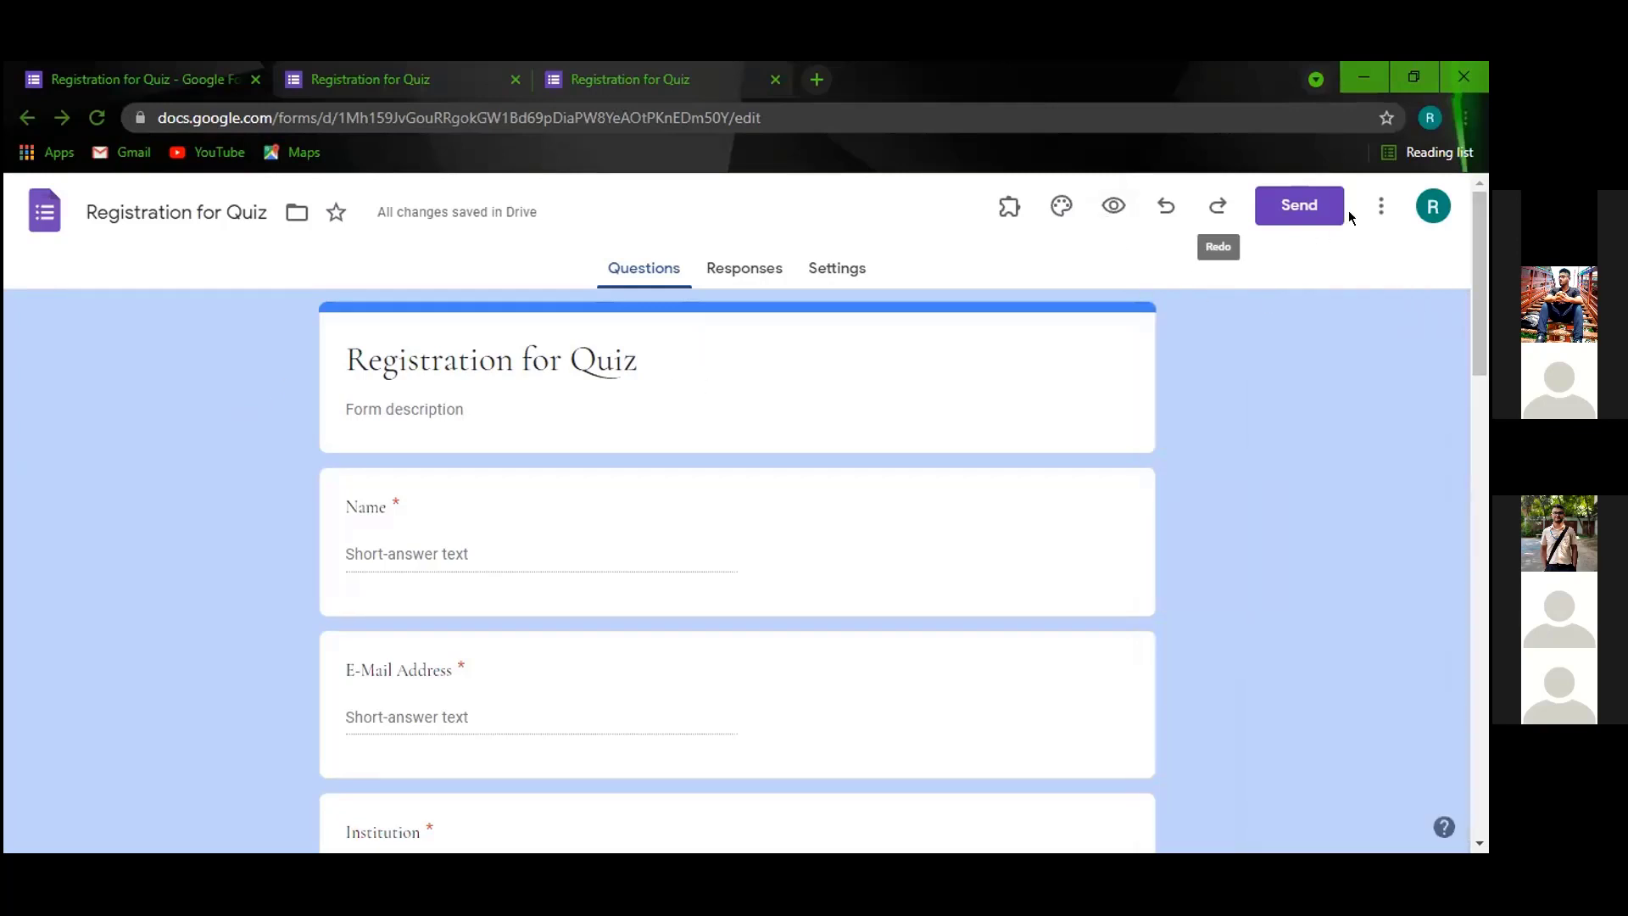
left_click(1382, 206)
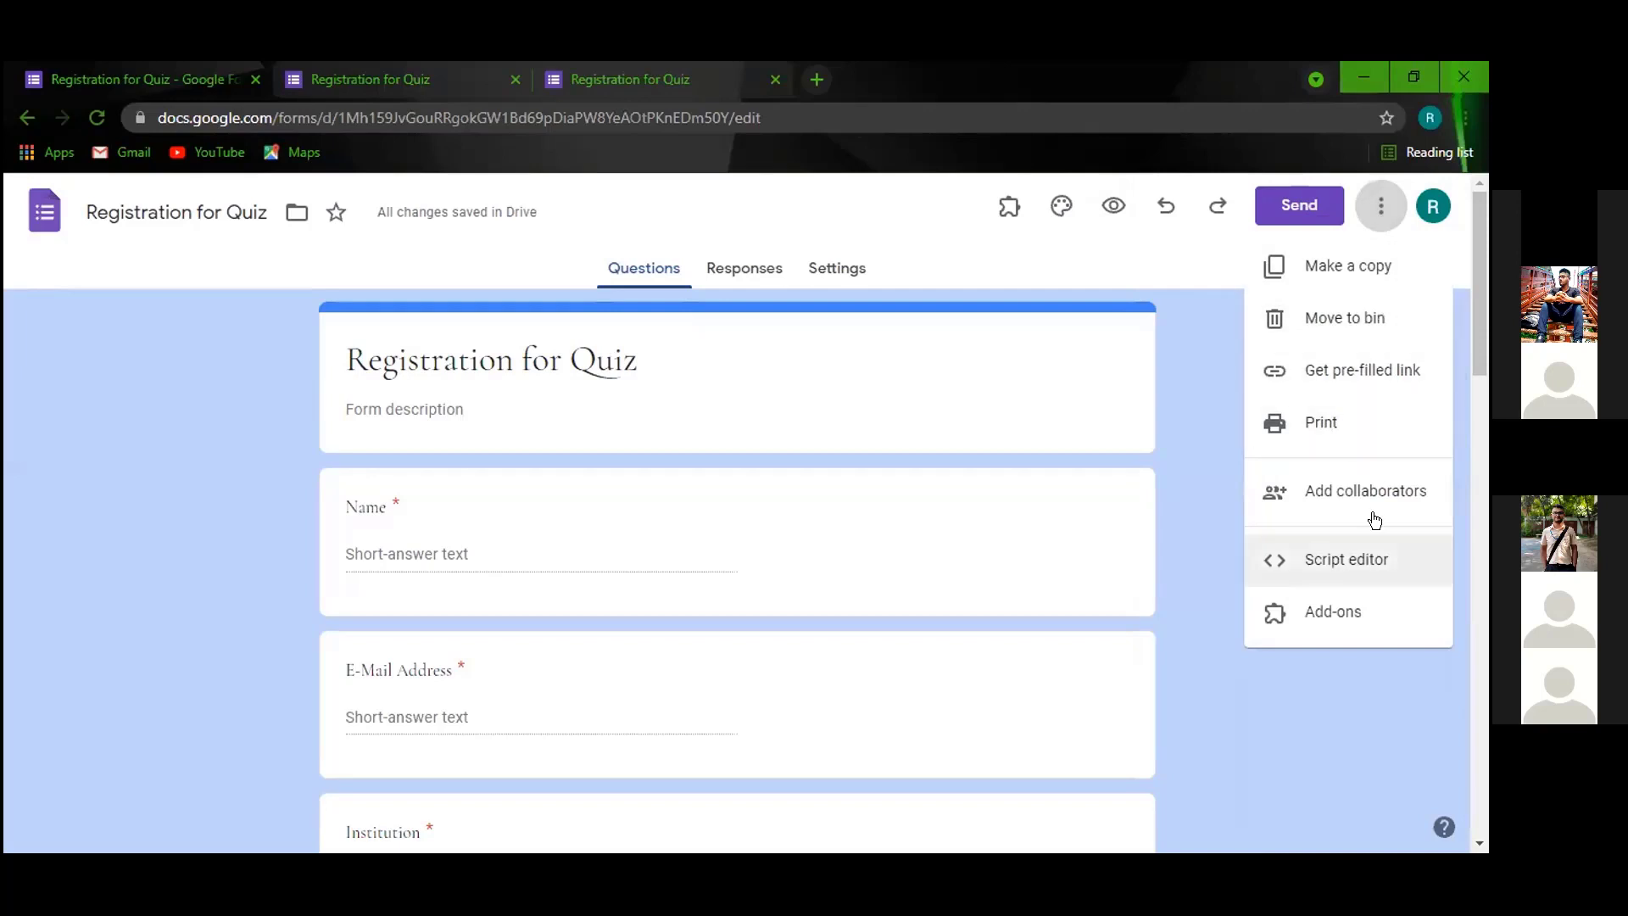
left_click(1347, 717)
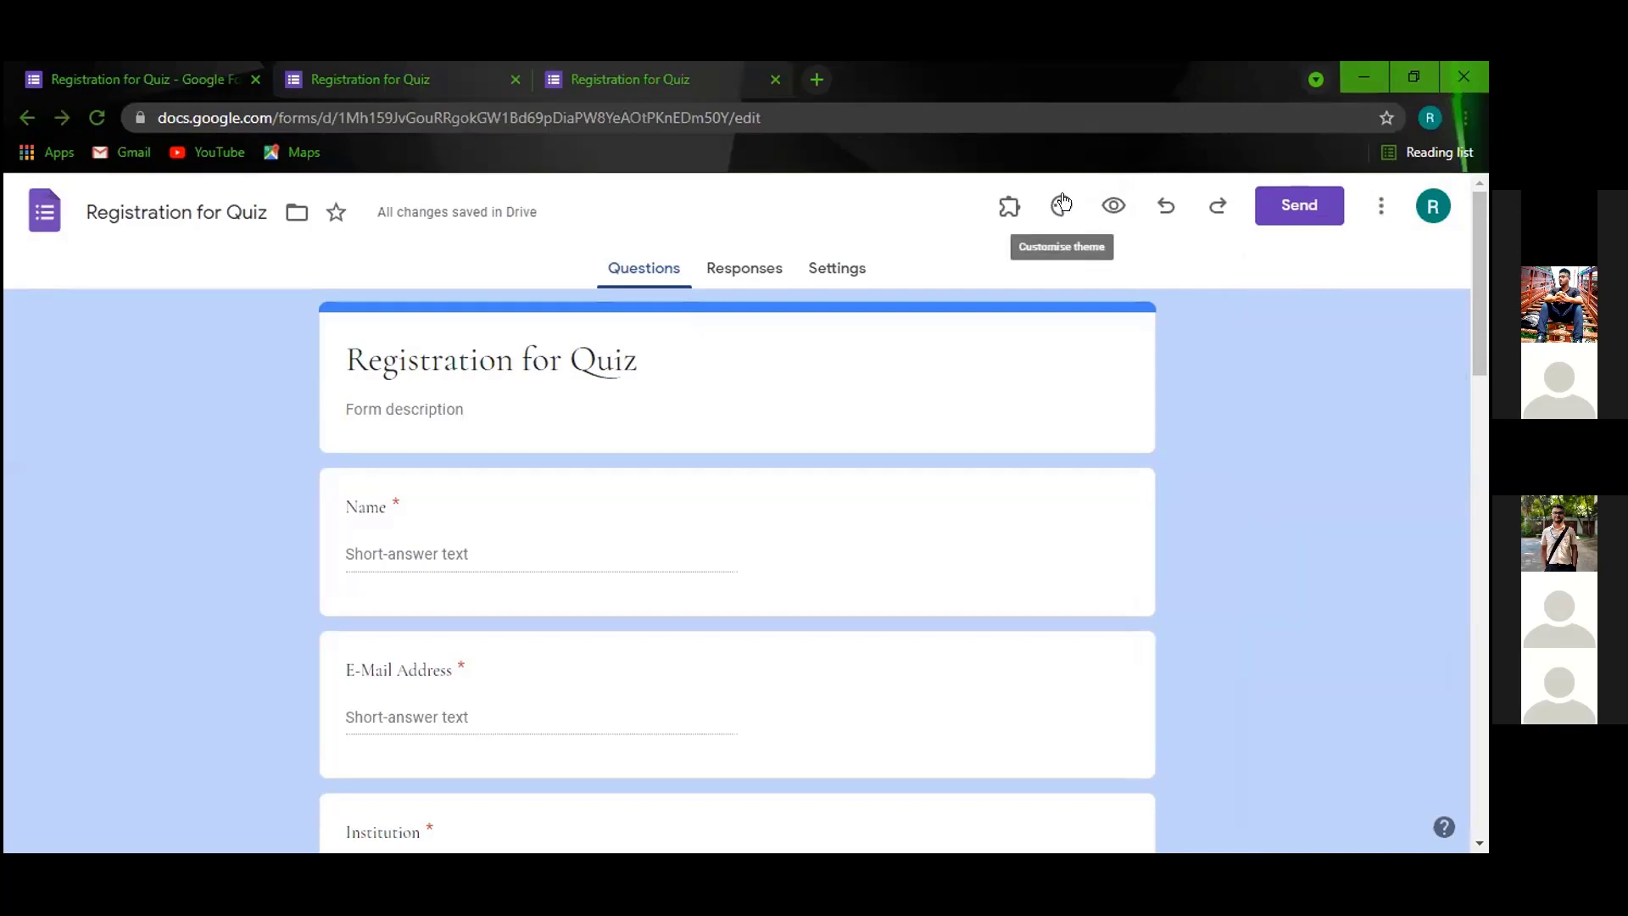
left_click(1066, 217)
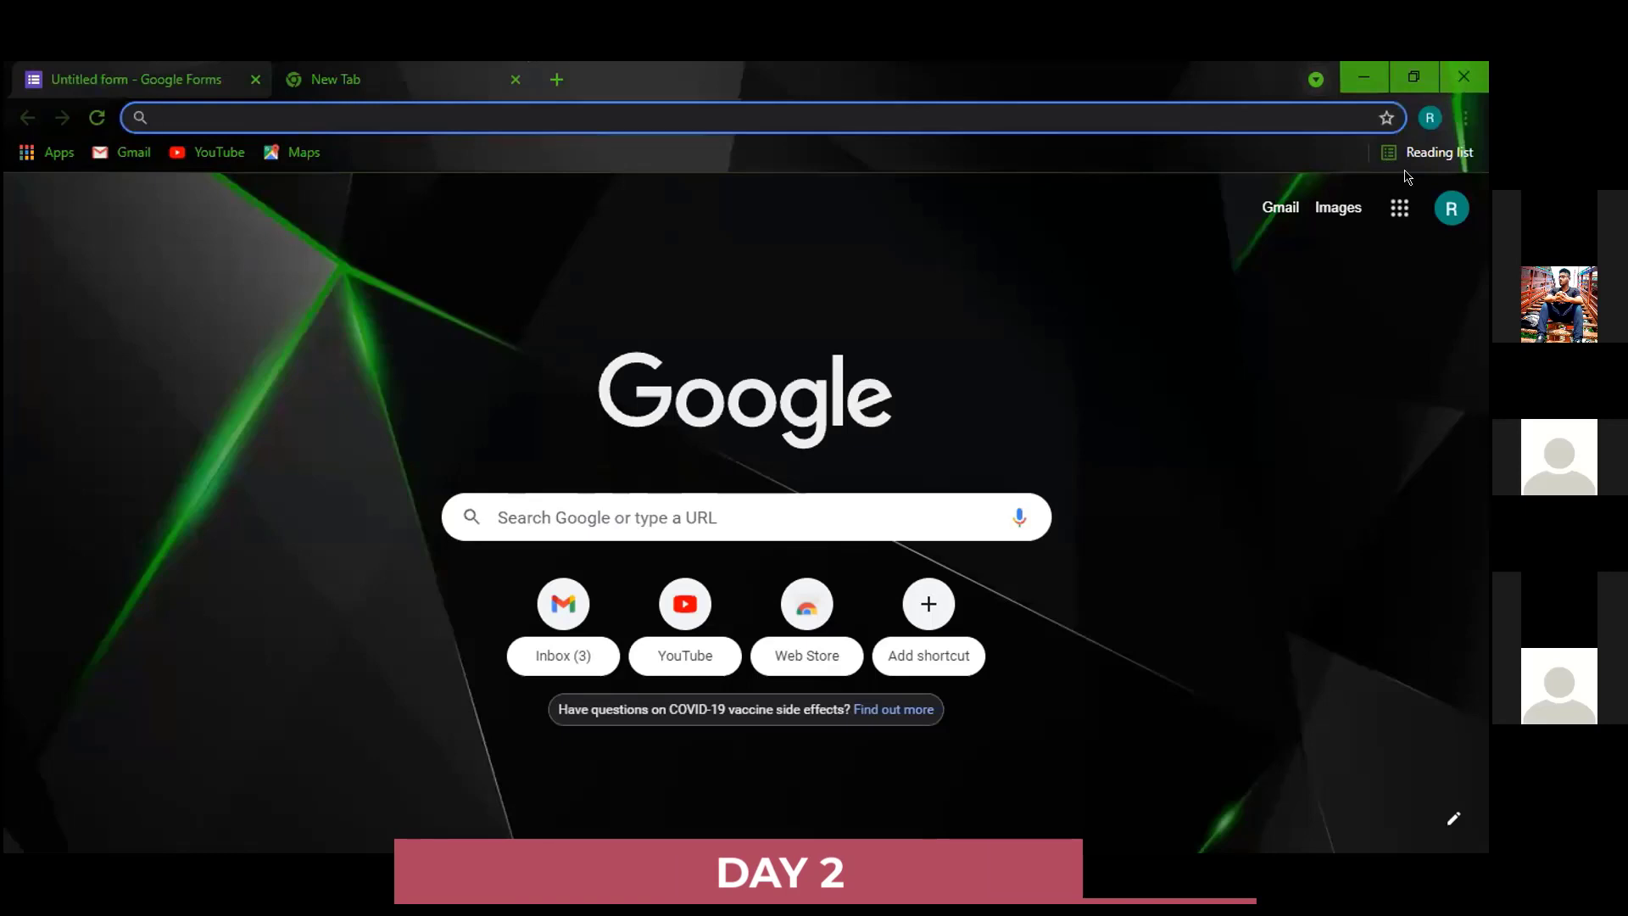
Open Google Forms from the apps grid, start a Blank form, and close the old untitled form tab.
left_click(1399, 210)
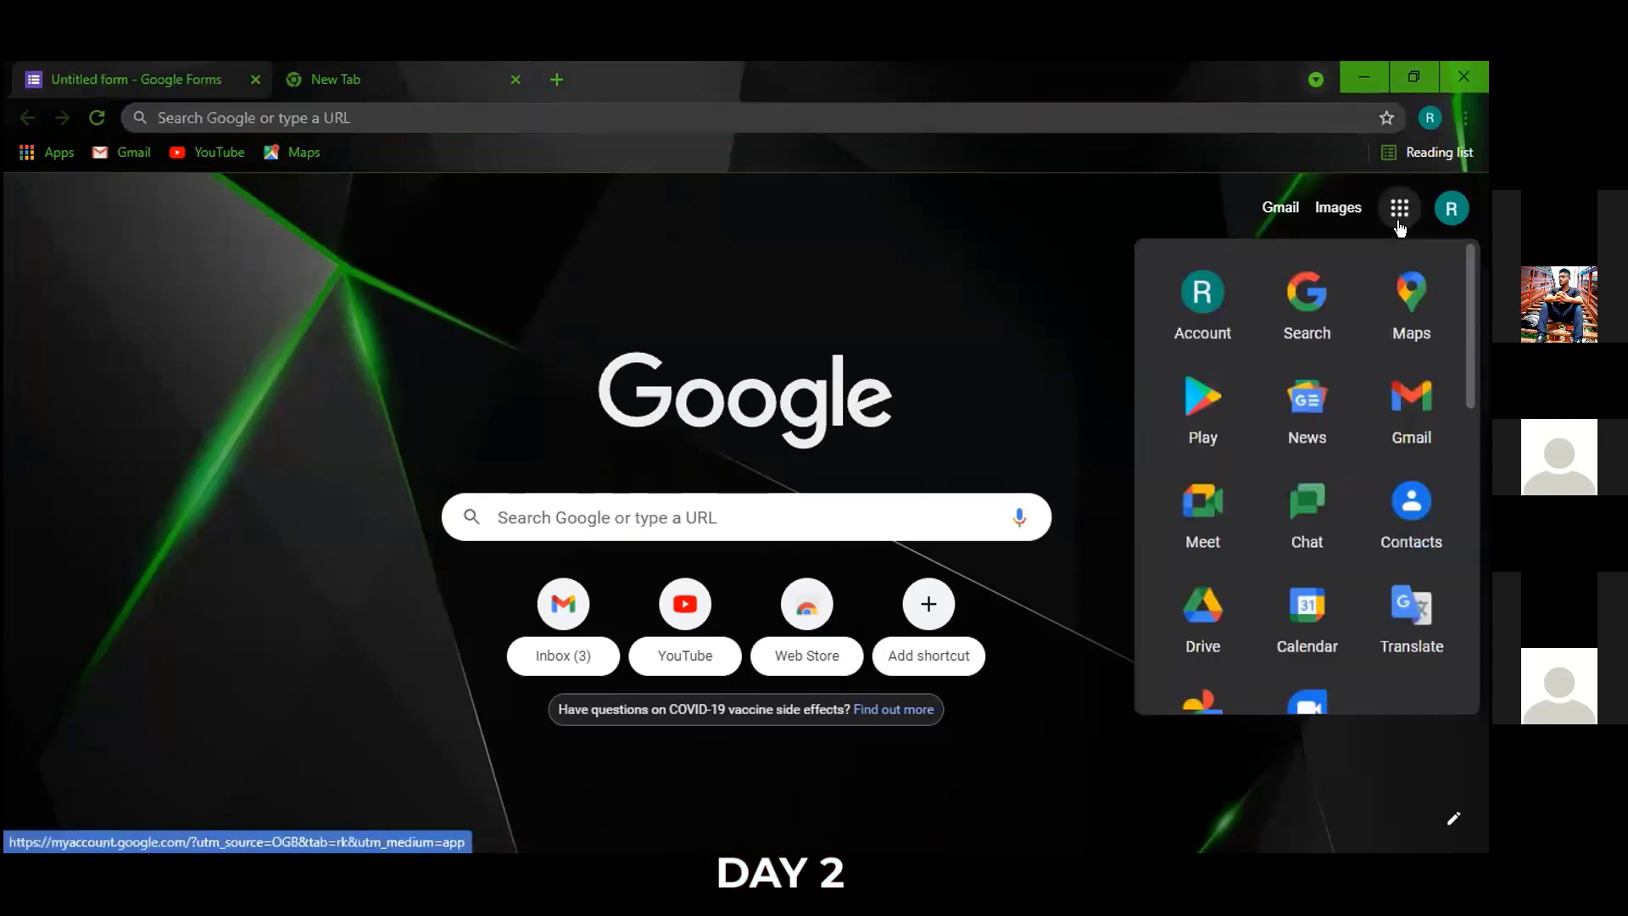
scroll(1337, 378, "down", 5)
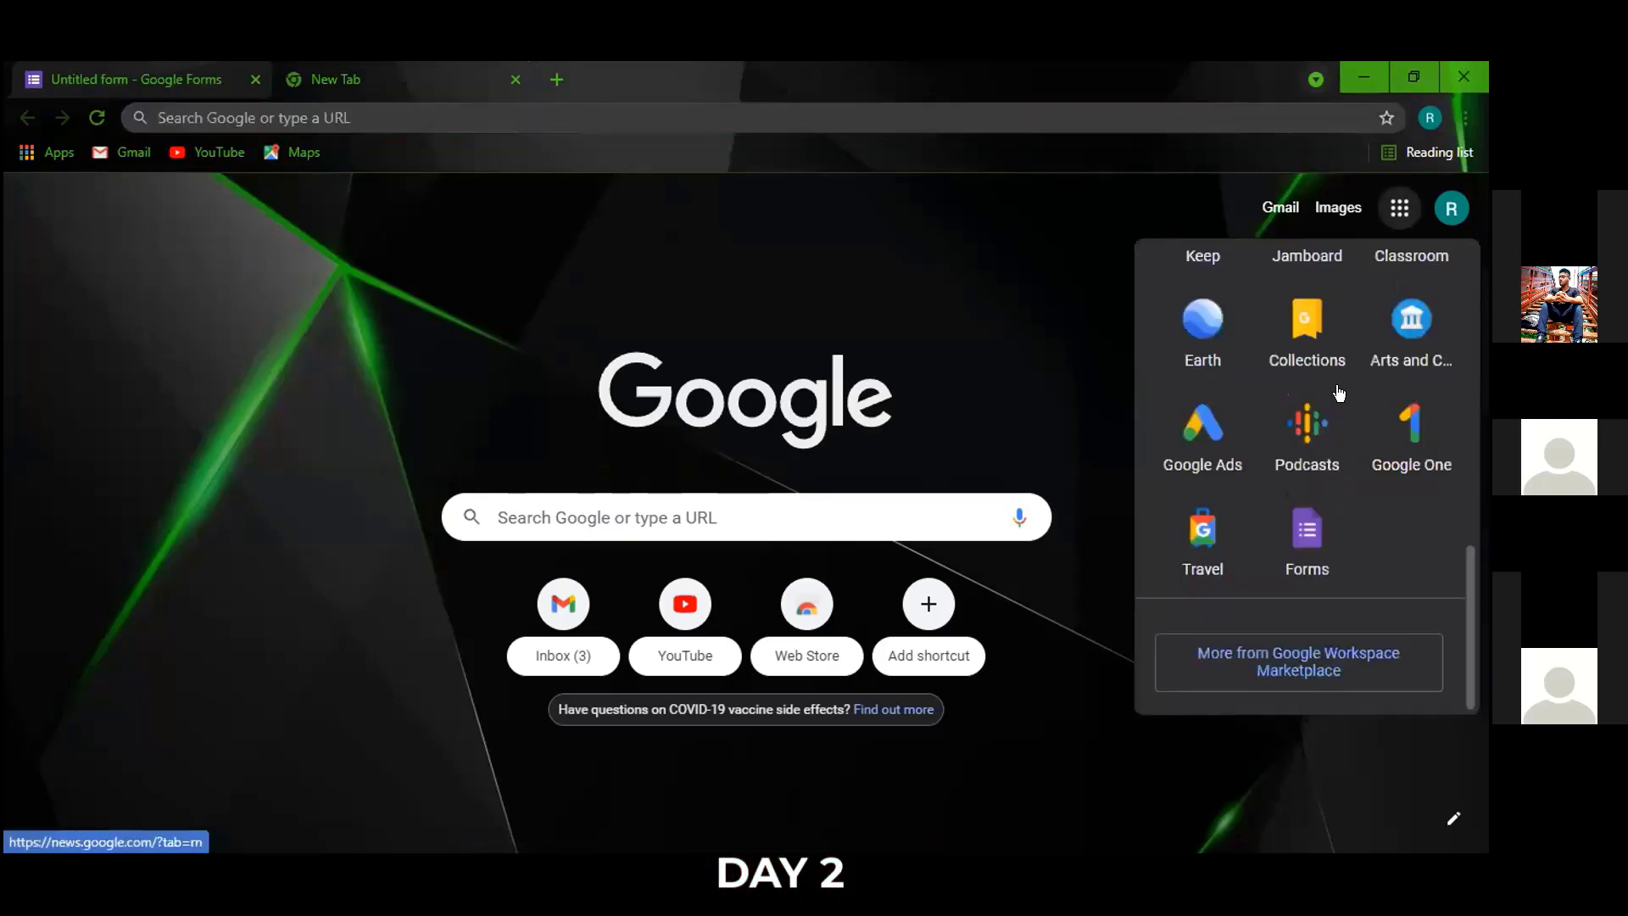
left_click(1297, 530)
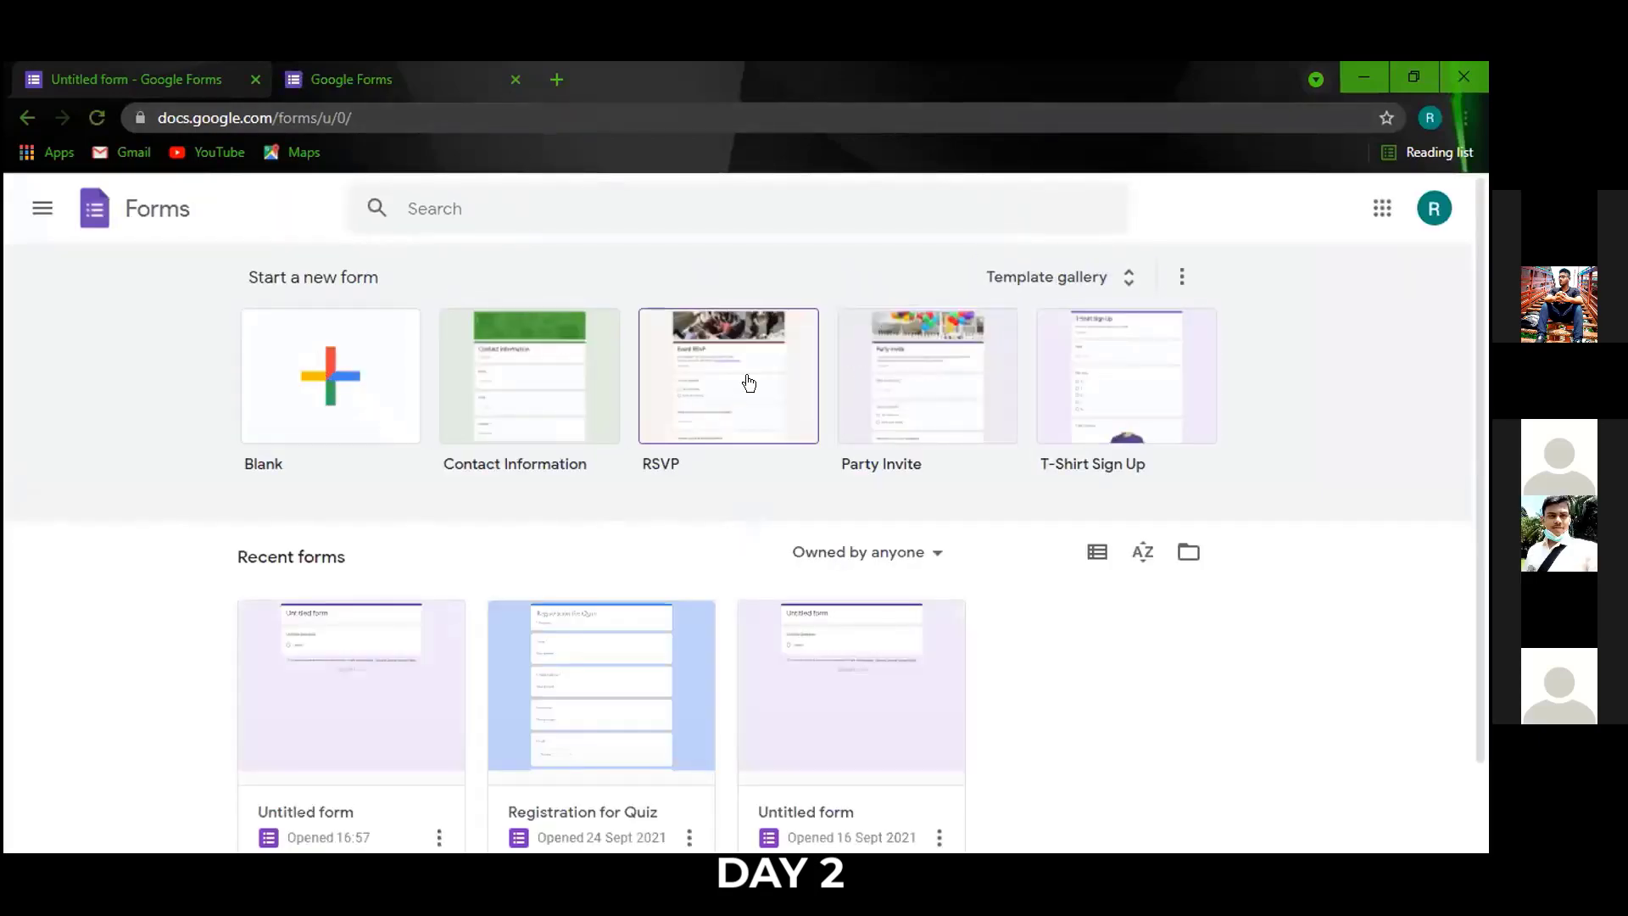
left_click(501, 434)
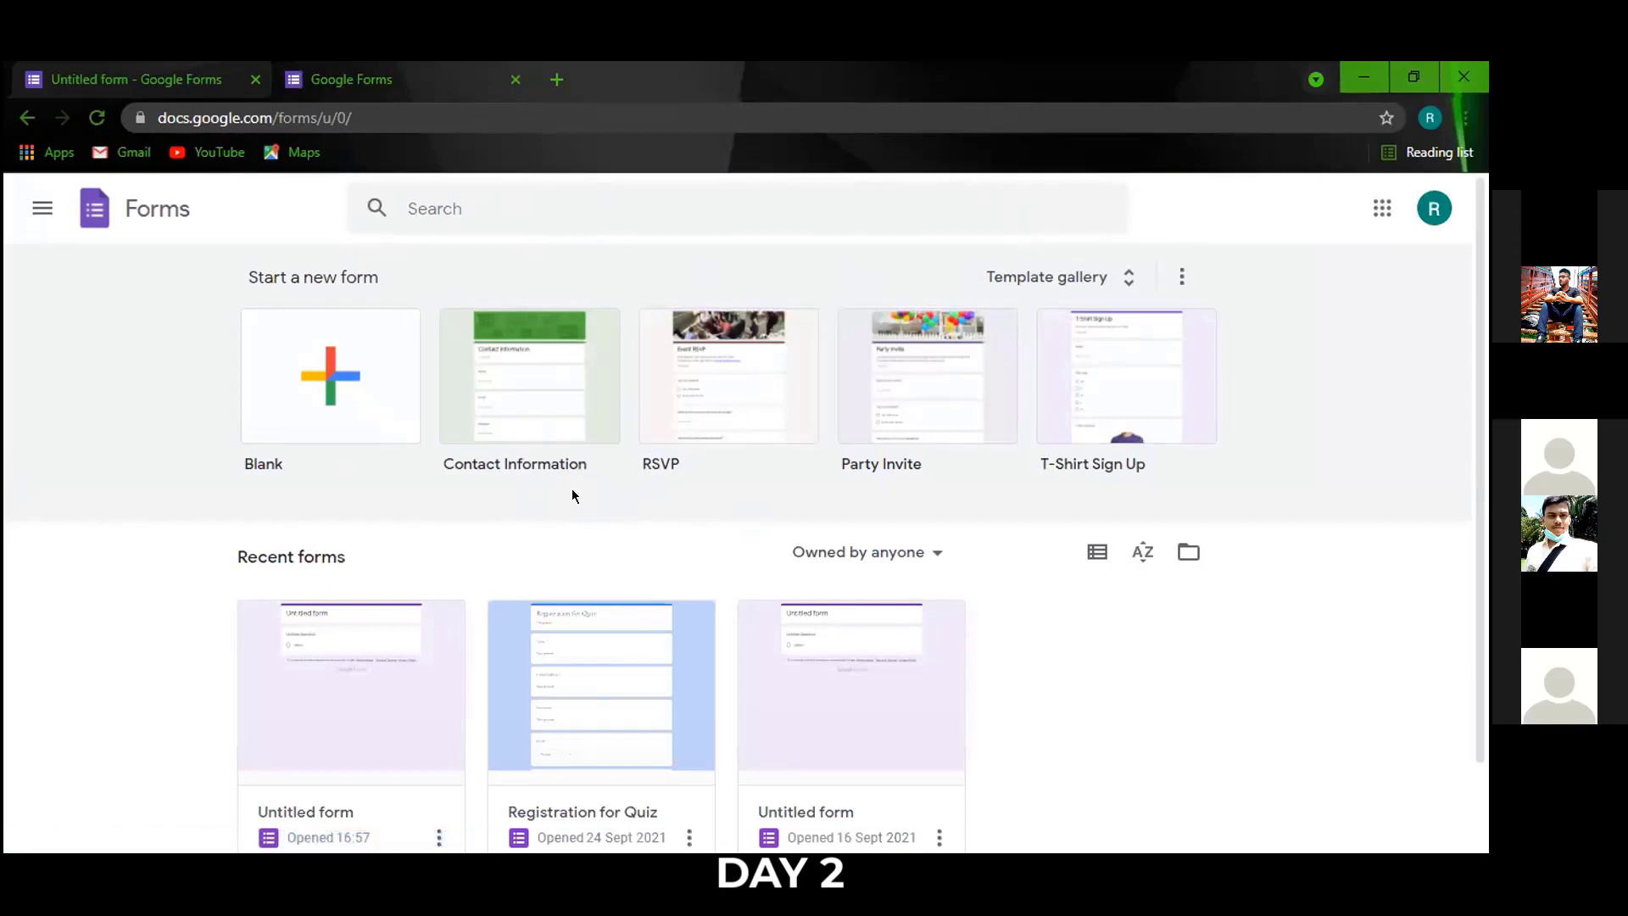
left_click(296, 361)
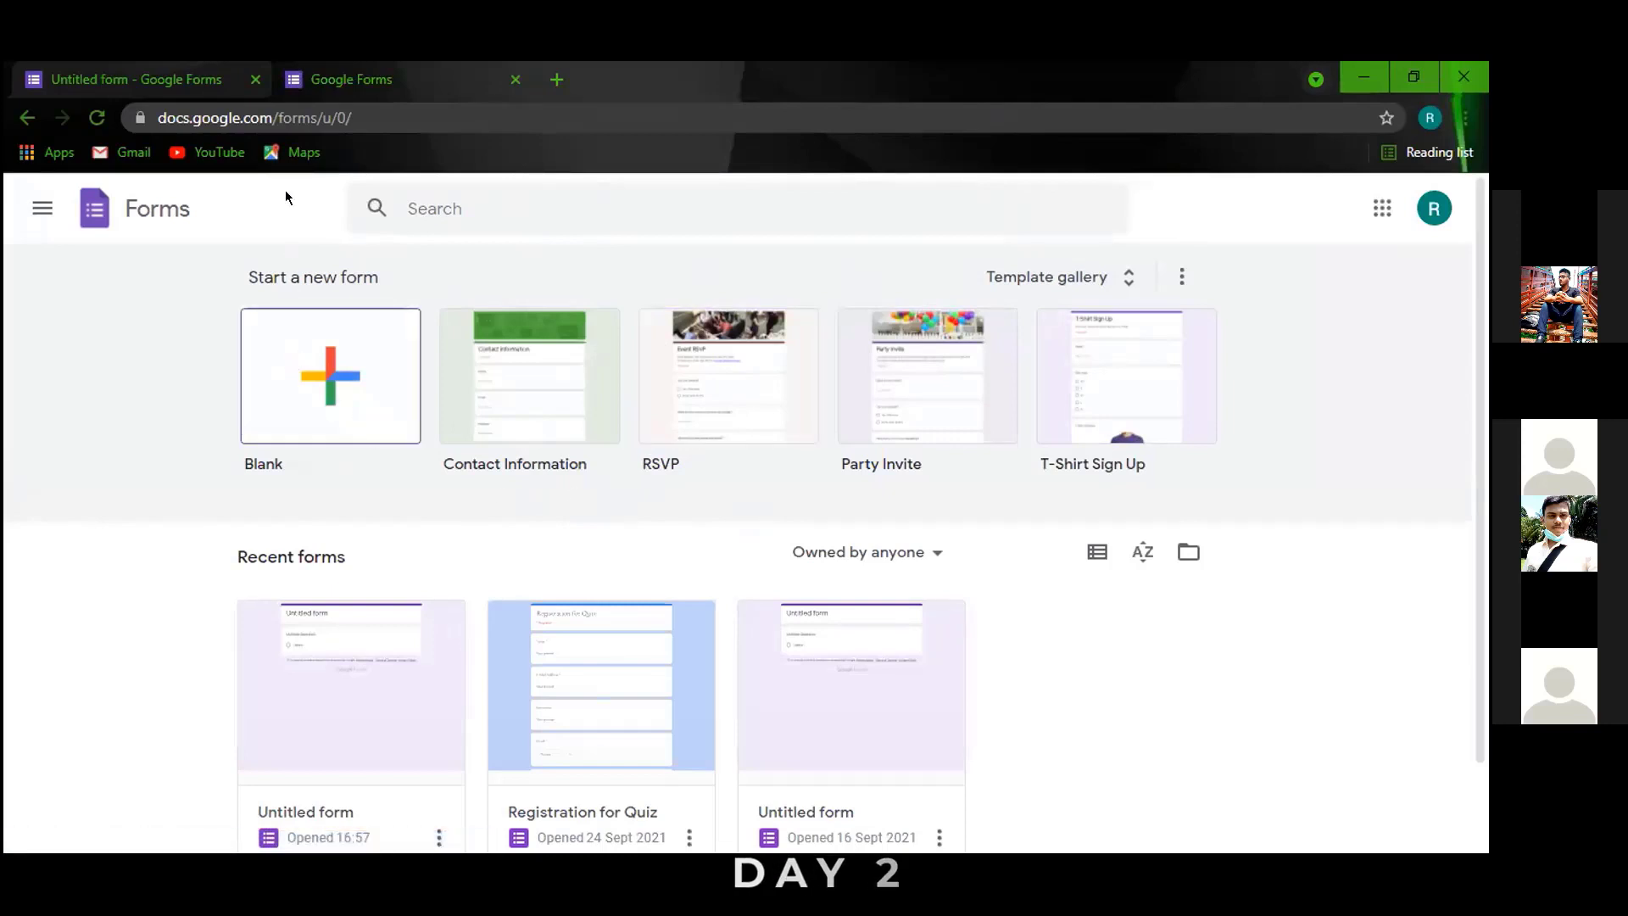
left_click(257, 81)
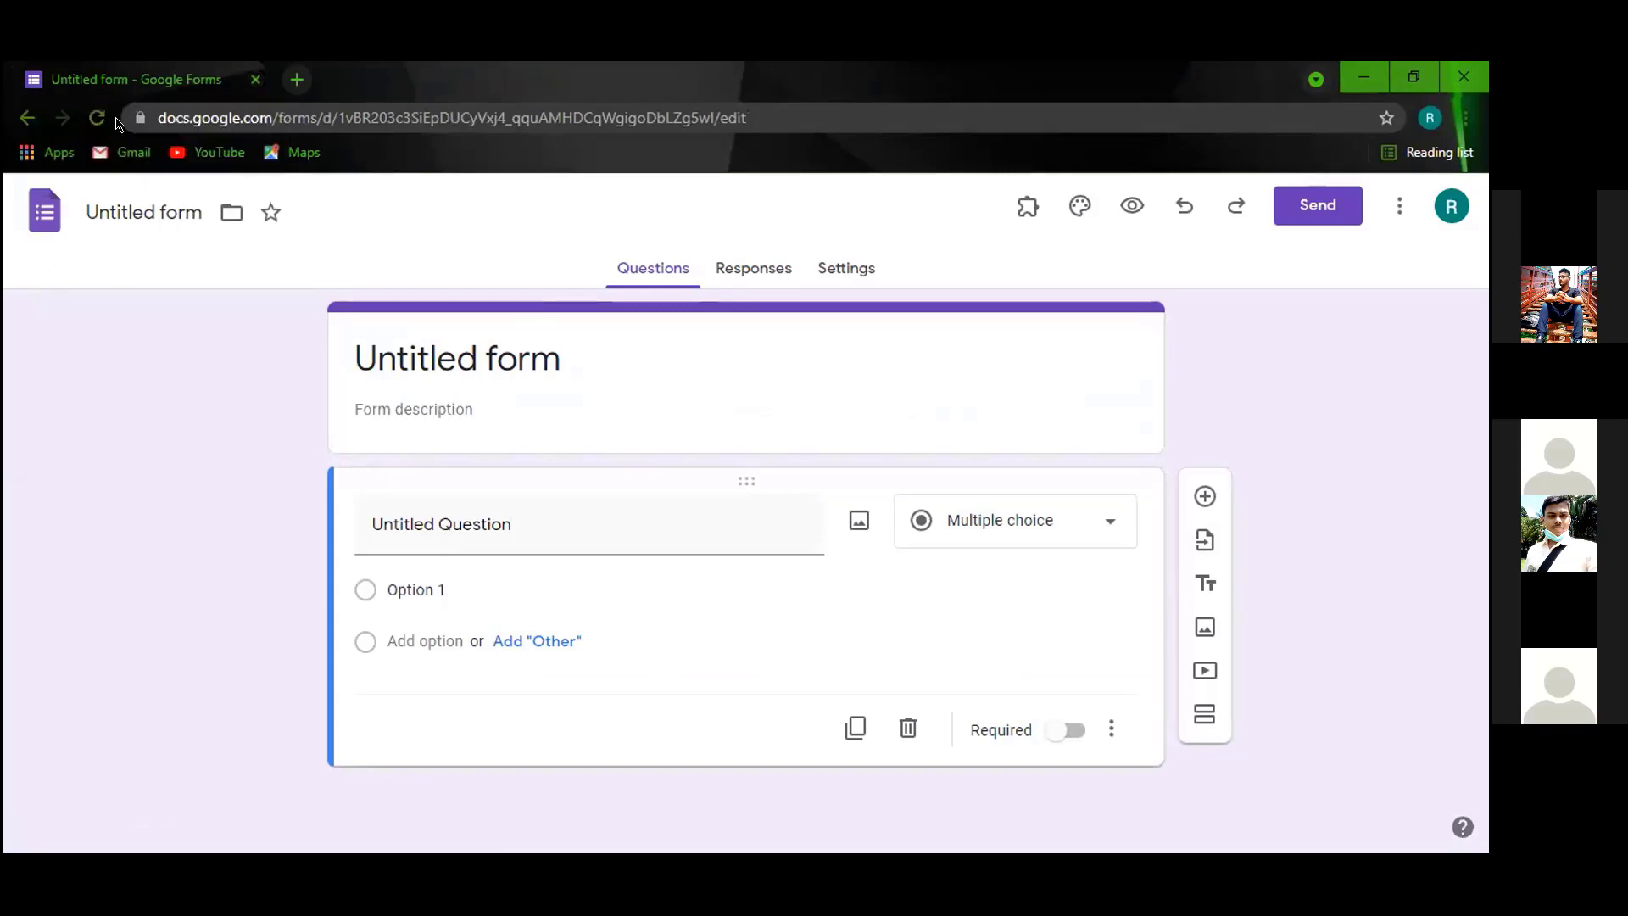
Replace the untitled form's title with 'Quiz' and select the first question card.
left_click(197, 205)
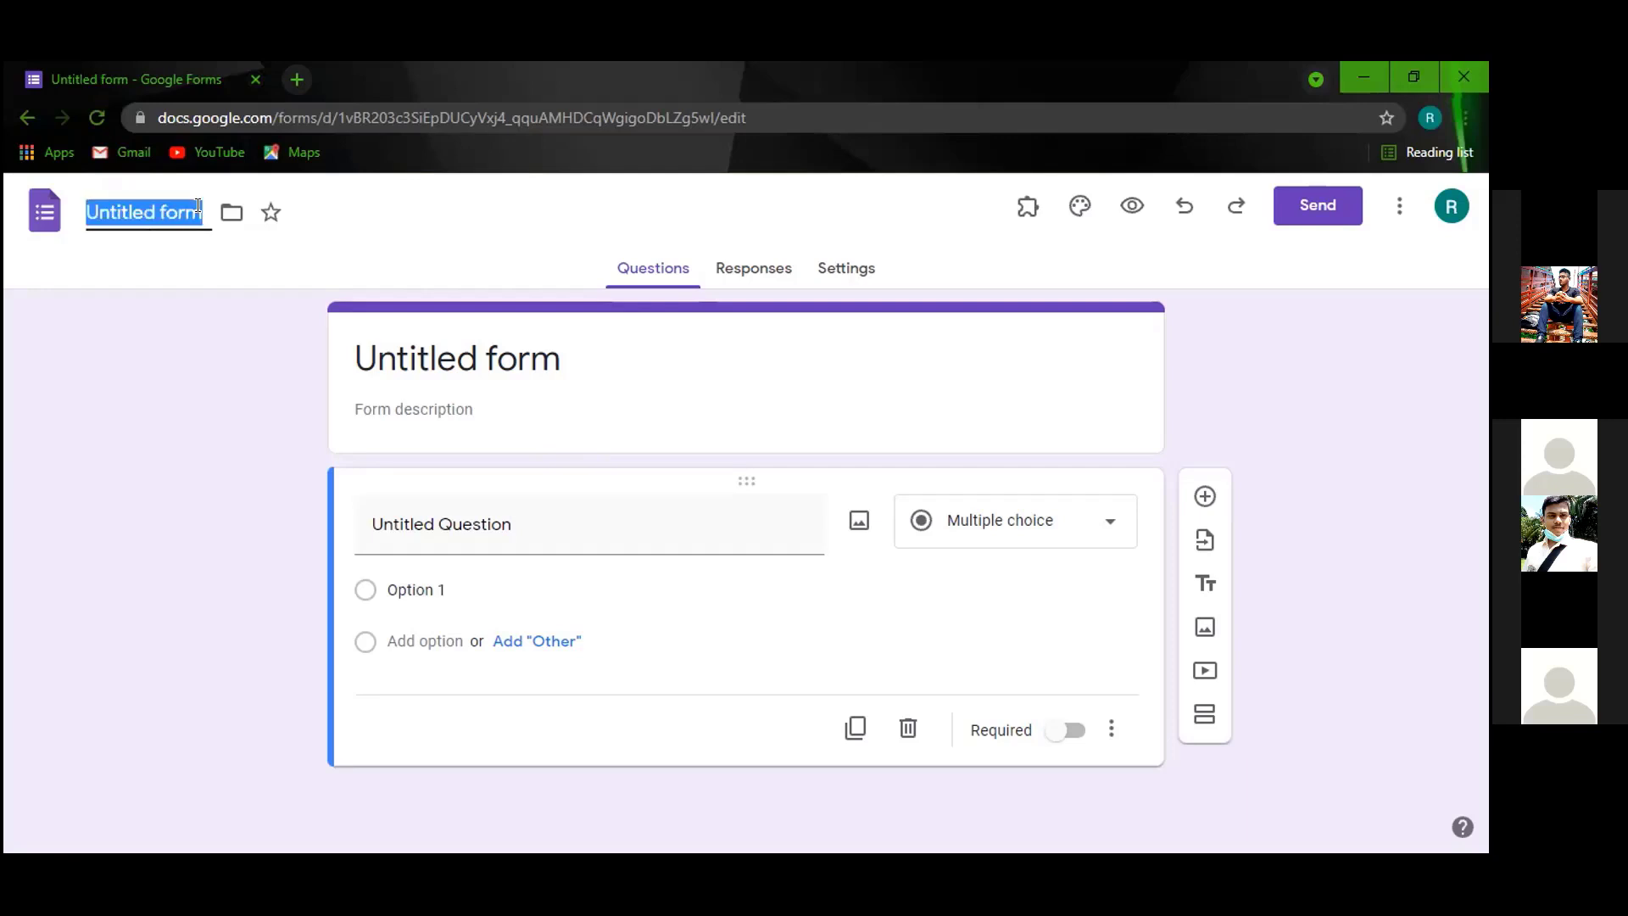
type("Quiz")
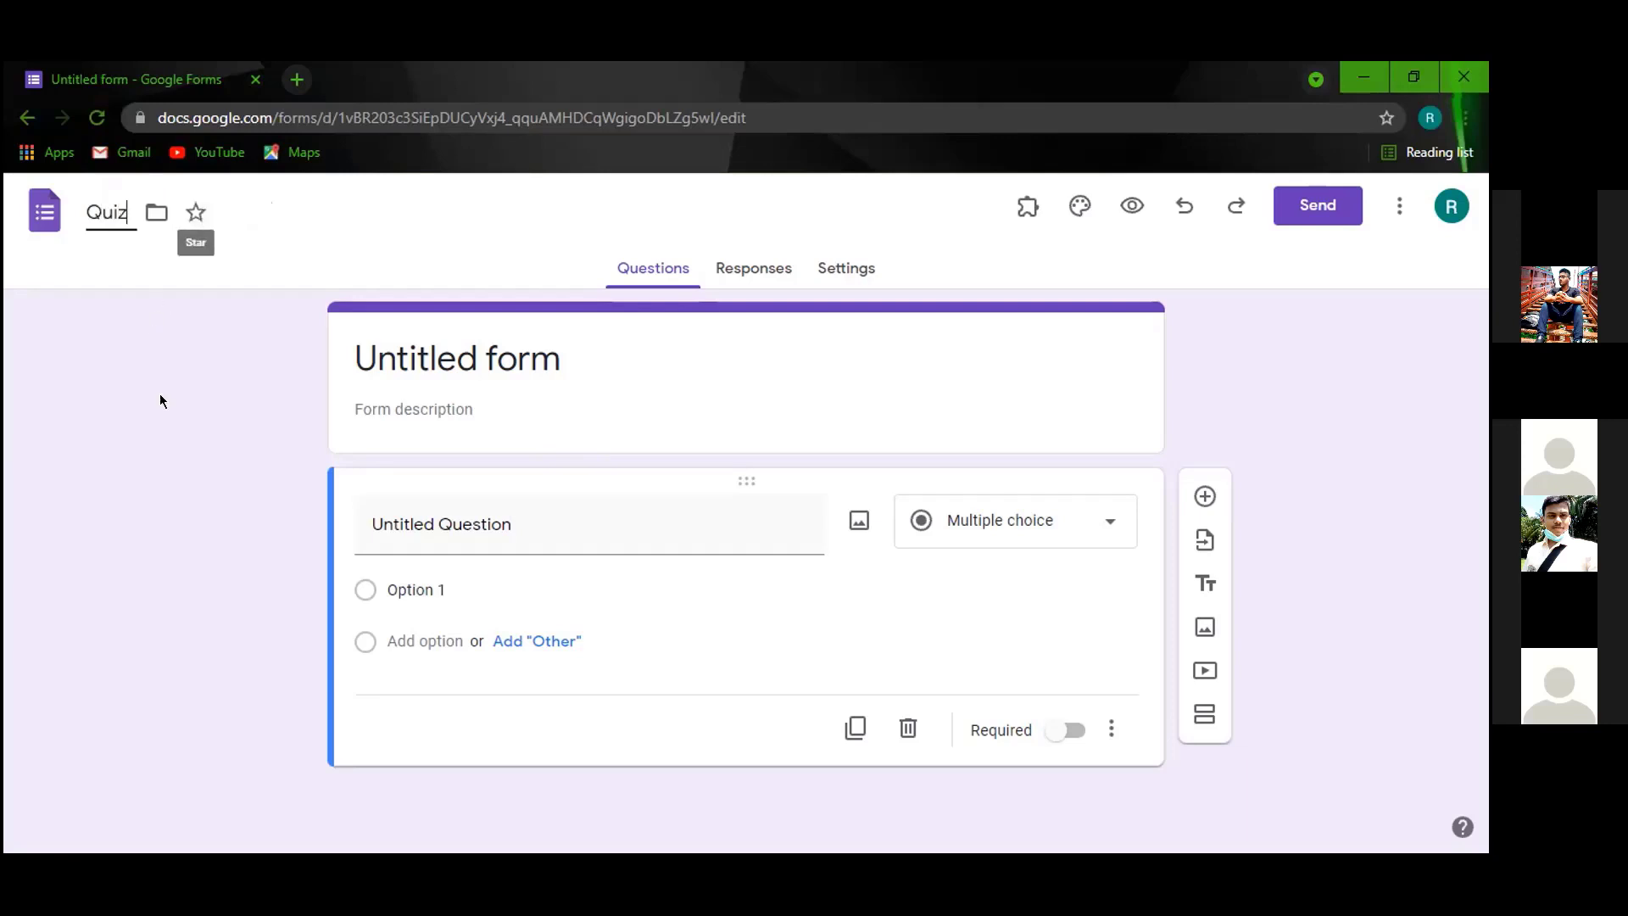
left_click(161, 401)
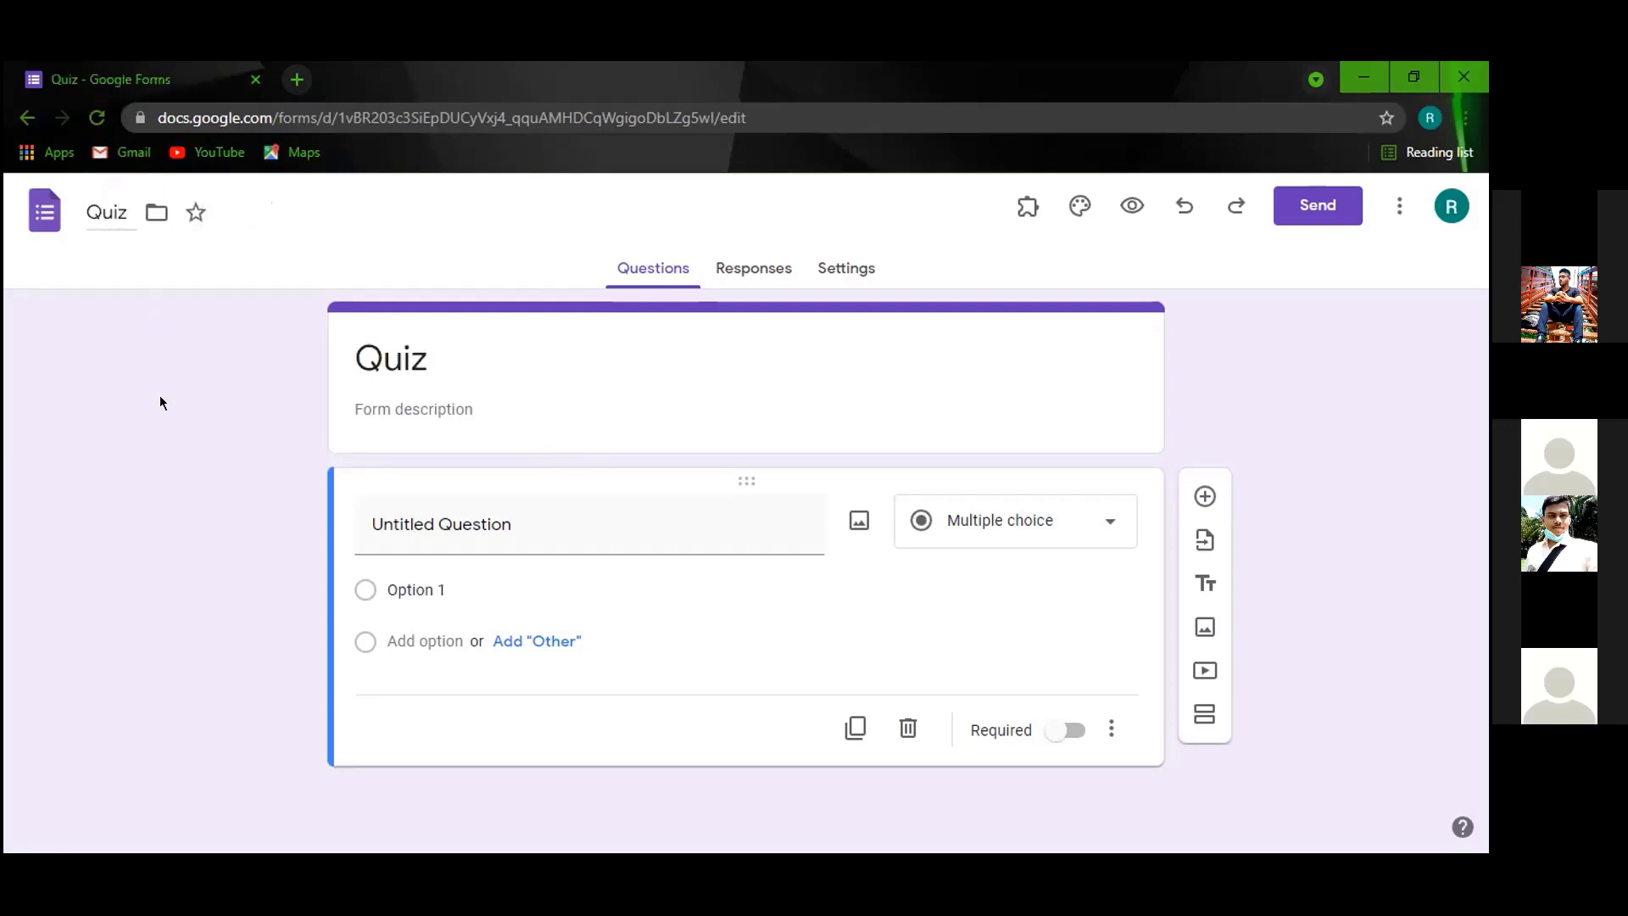
left_click(426, 406)
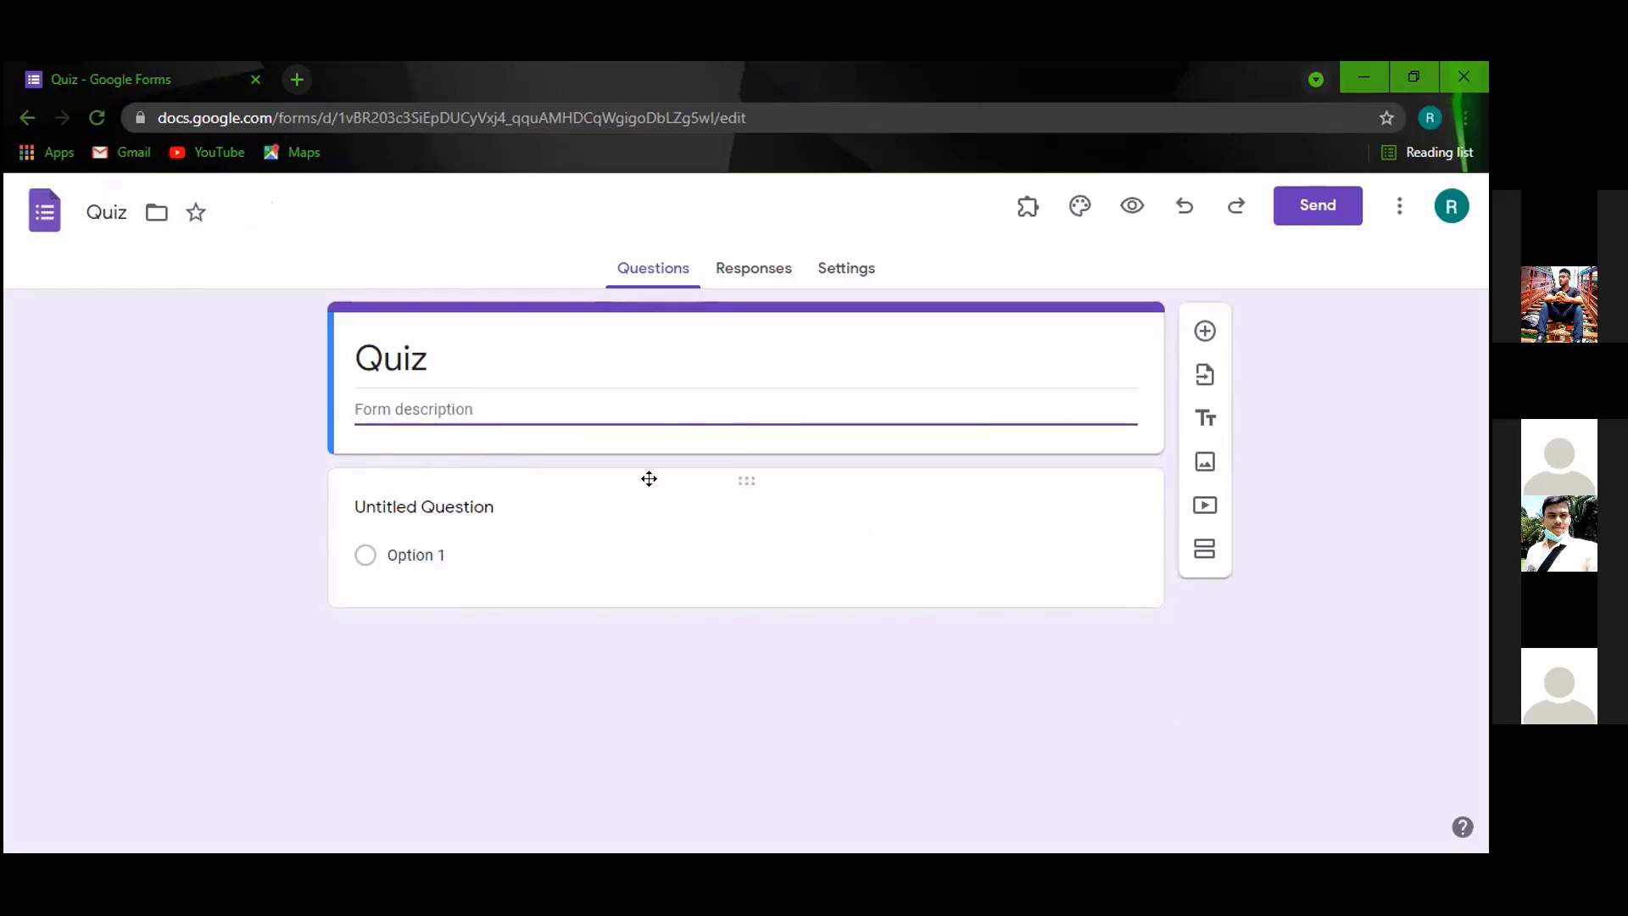
left_click(510, 507)
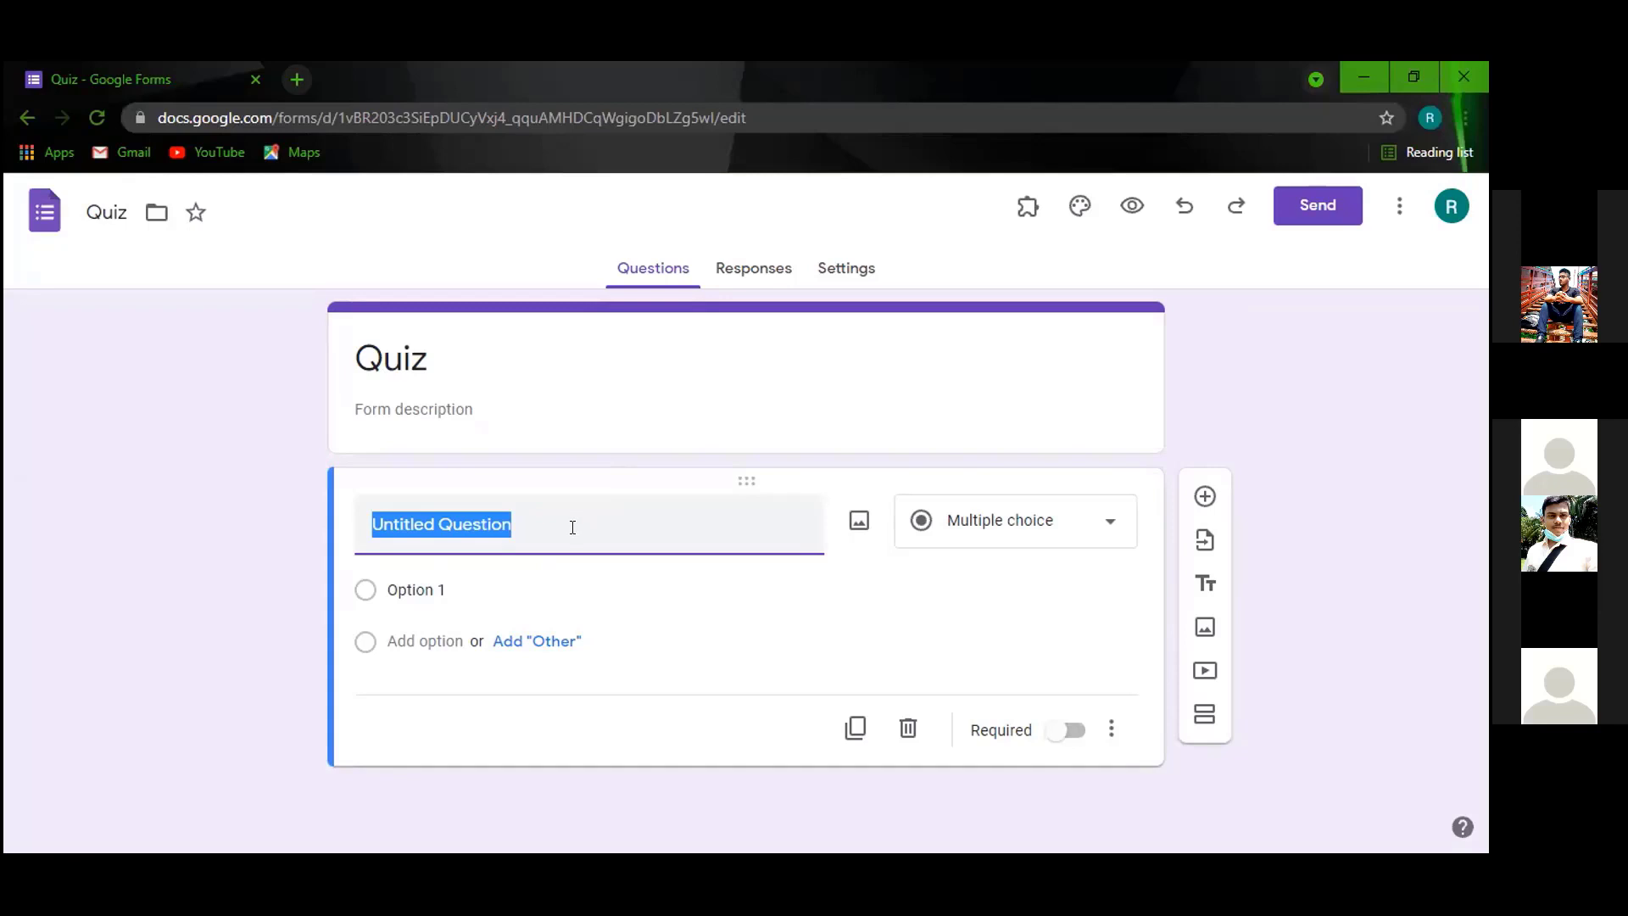
Title the first question 'Name' and make it a required Short answer question.
left_click(572, 528)
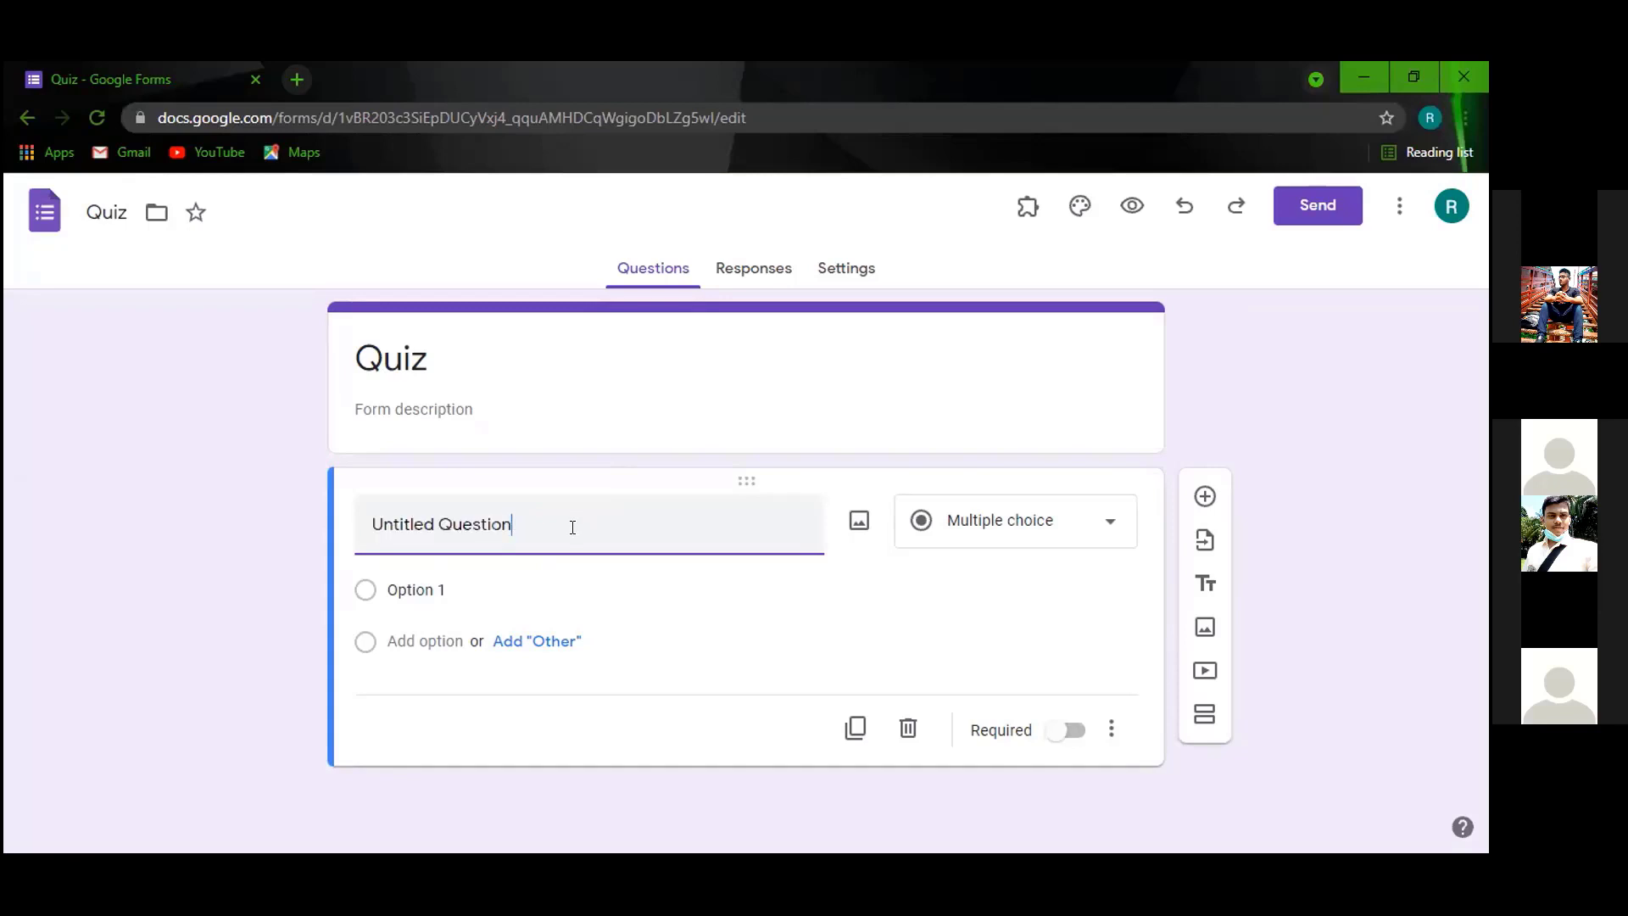
type("Nam")
key("BackSpace")
key("BackSpace")
key("BackSpace")
key("BackSpace")
key("BackSpace")
key("BackSpace")
key("BackSpace")
key("BackSpace")
key("BackSpace")
key("BackSpace")
key("BackSpace")
key("BackSpace")
key("BackSpace")
key("BackSpace")
key("BackSpace")
key("BackSpace")
key("BackSpace")
key("BackSpace")
key("BackSpace")
key("BackSpace")
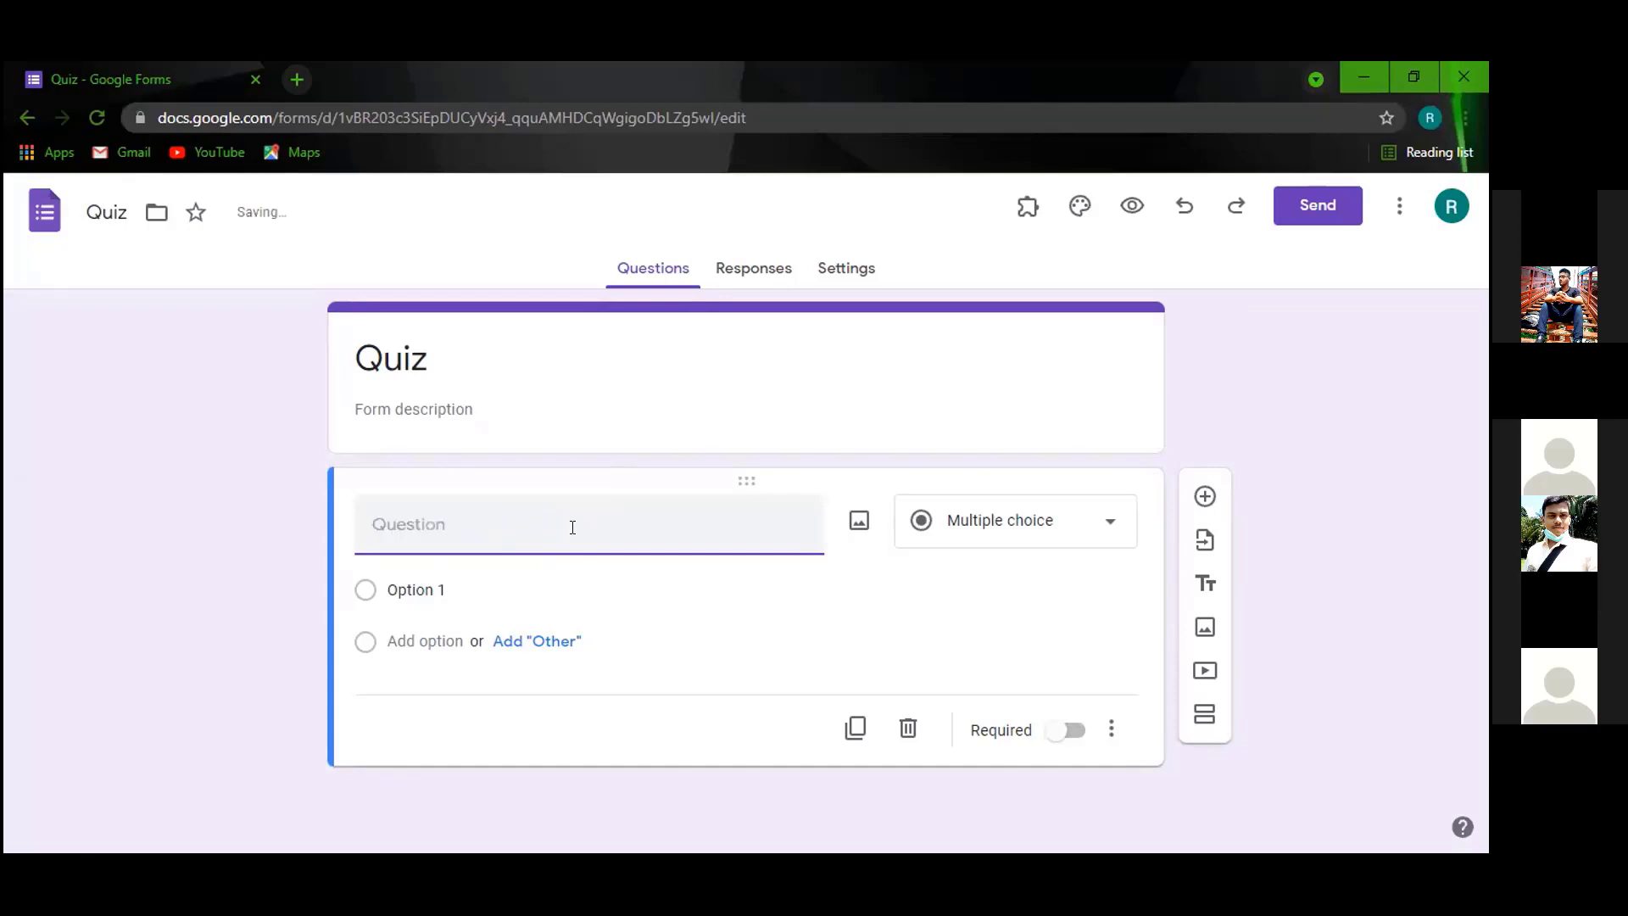
type("Name")
left_click(1060, 728)
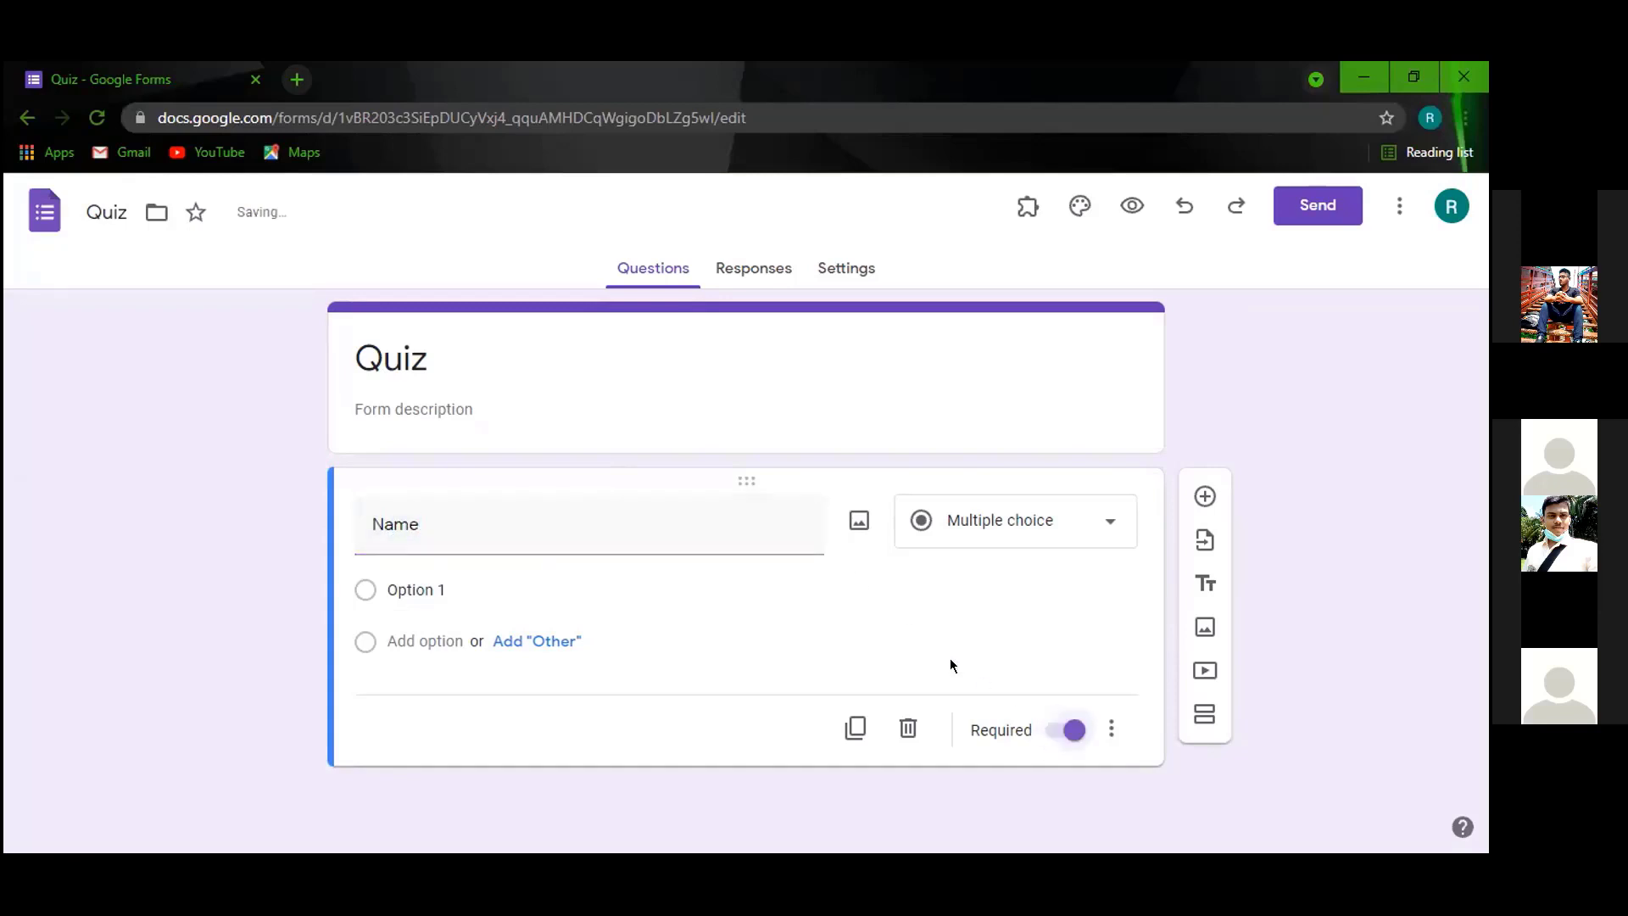
left_click(1063, 530)
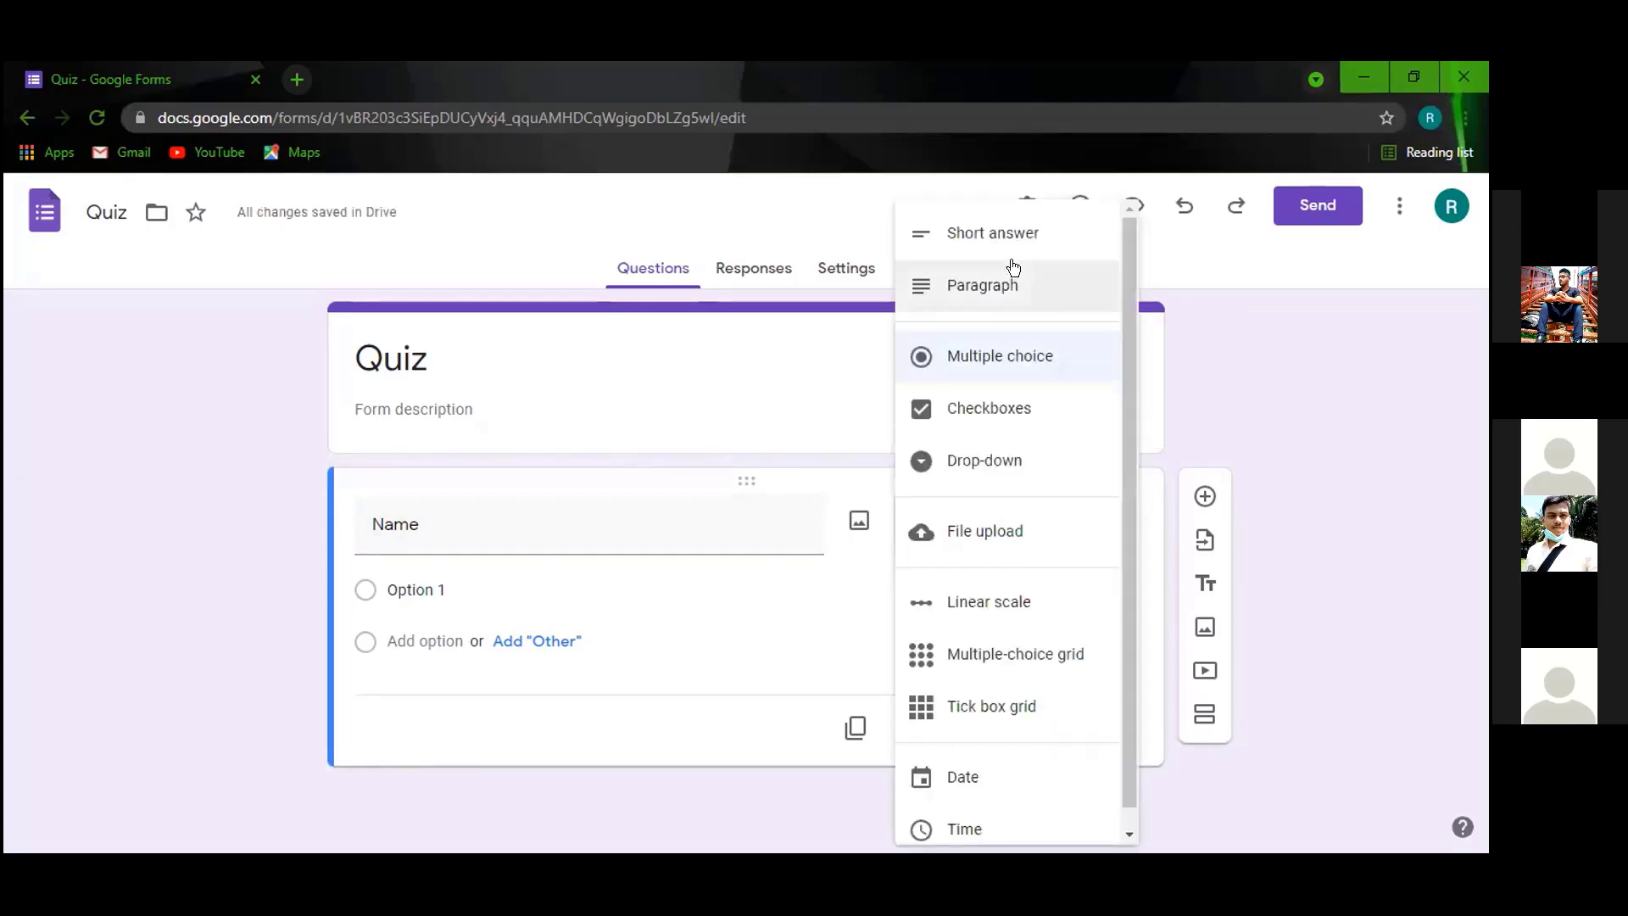
left_click(1009, 247)
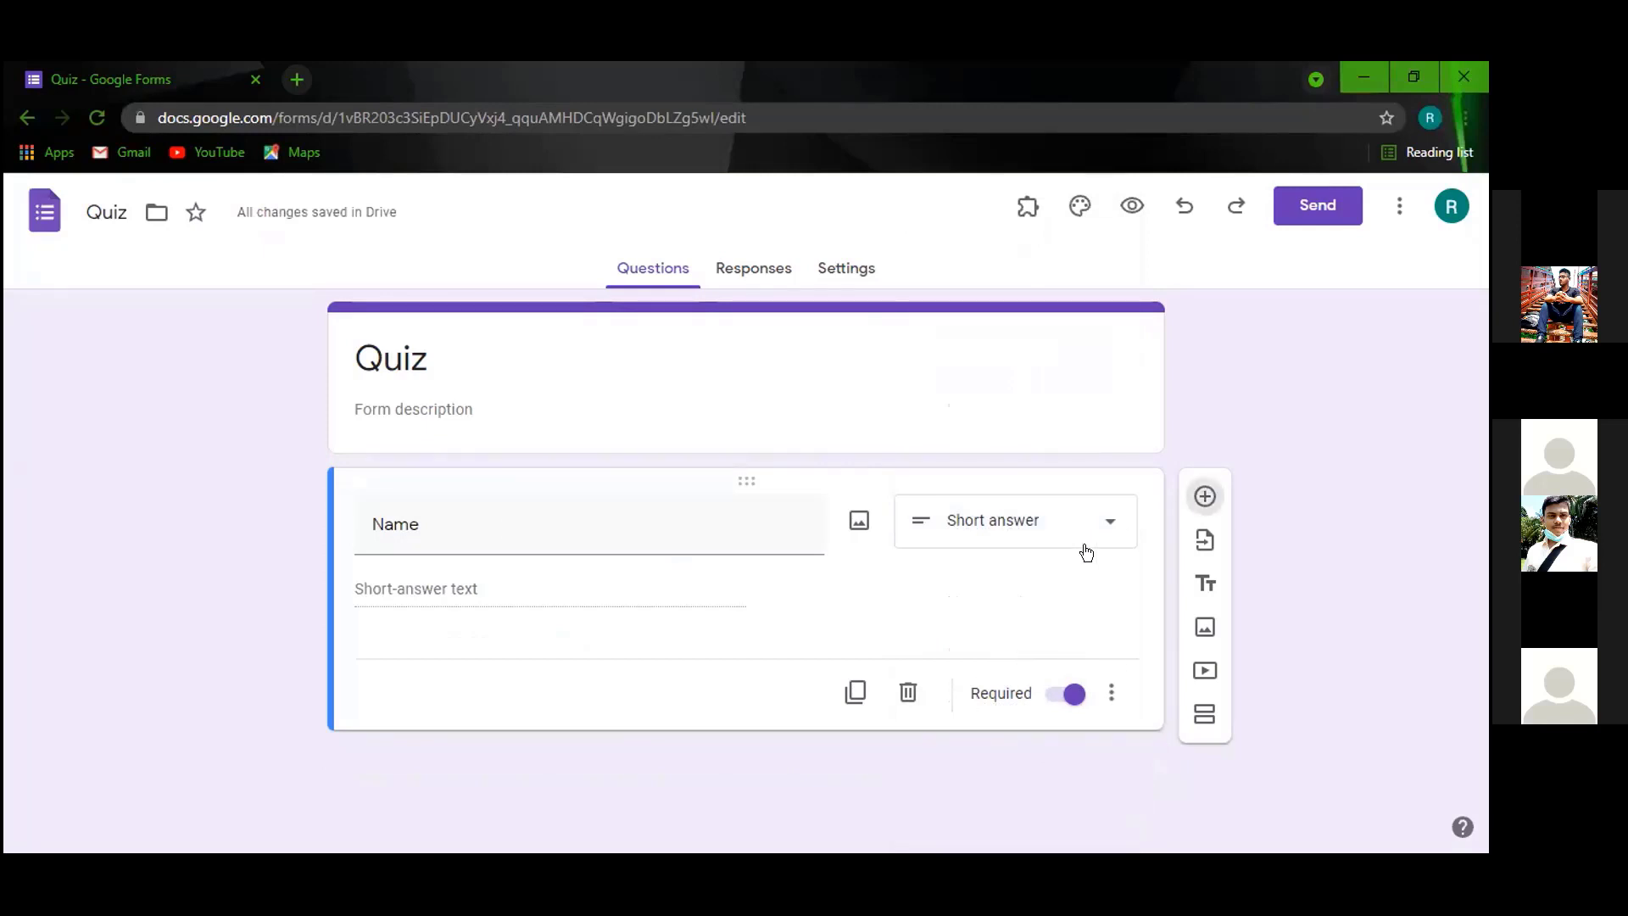
Add required 'E-Mail Address' and 'Institution' questions below Name.
left_click(1205, 496)
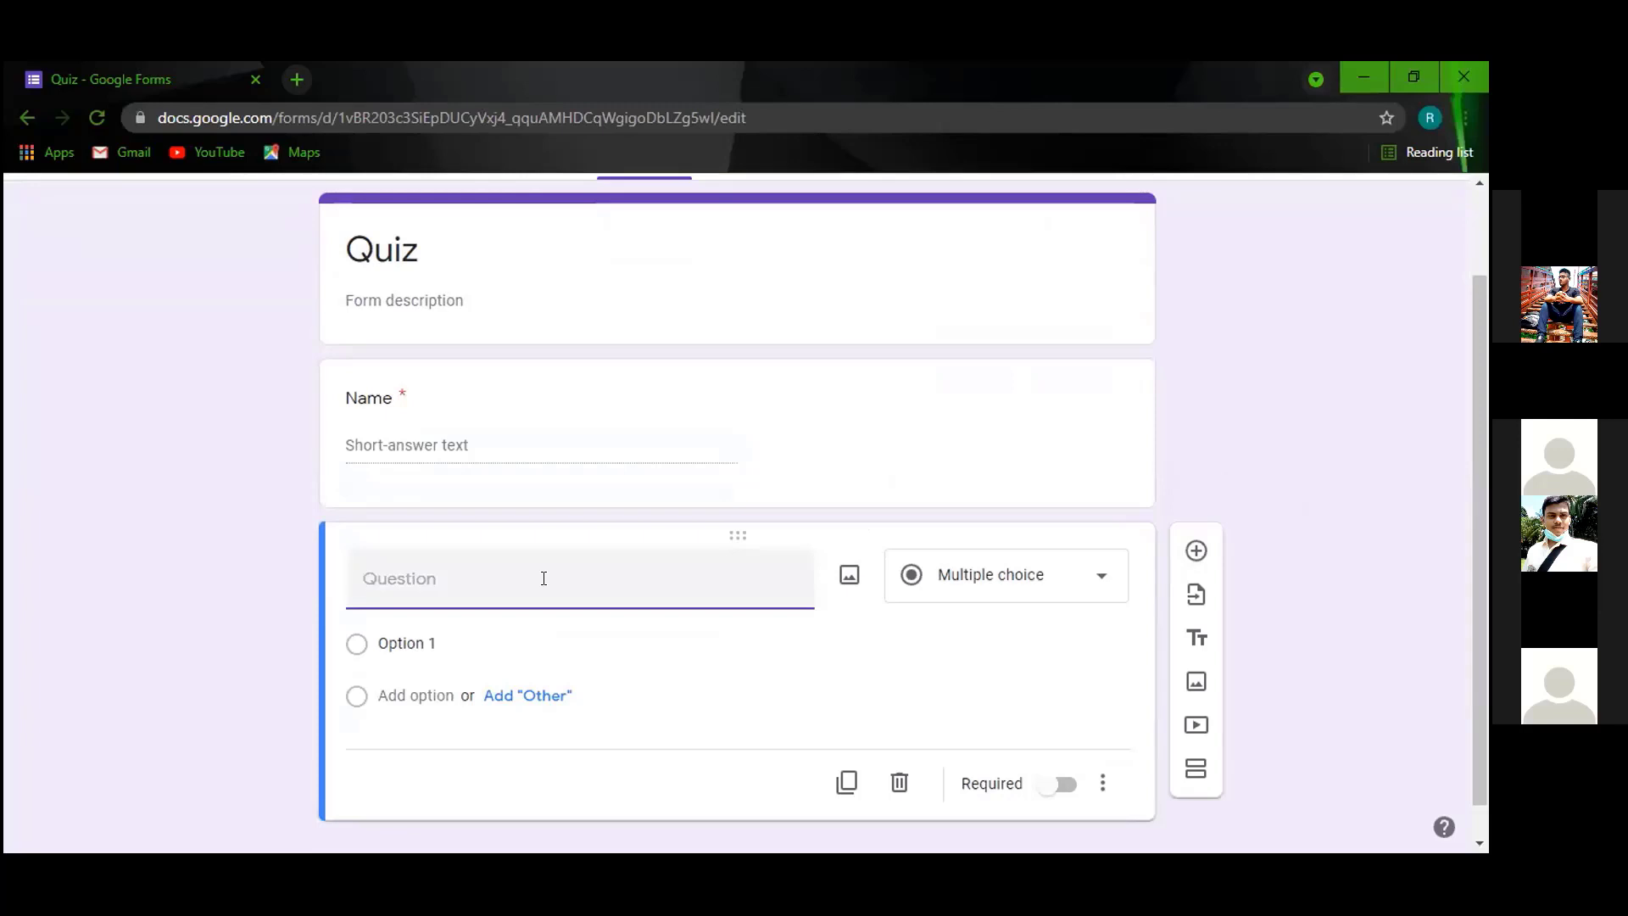
type("E-Mail Address")
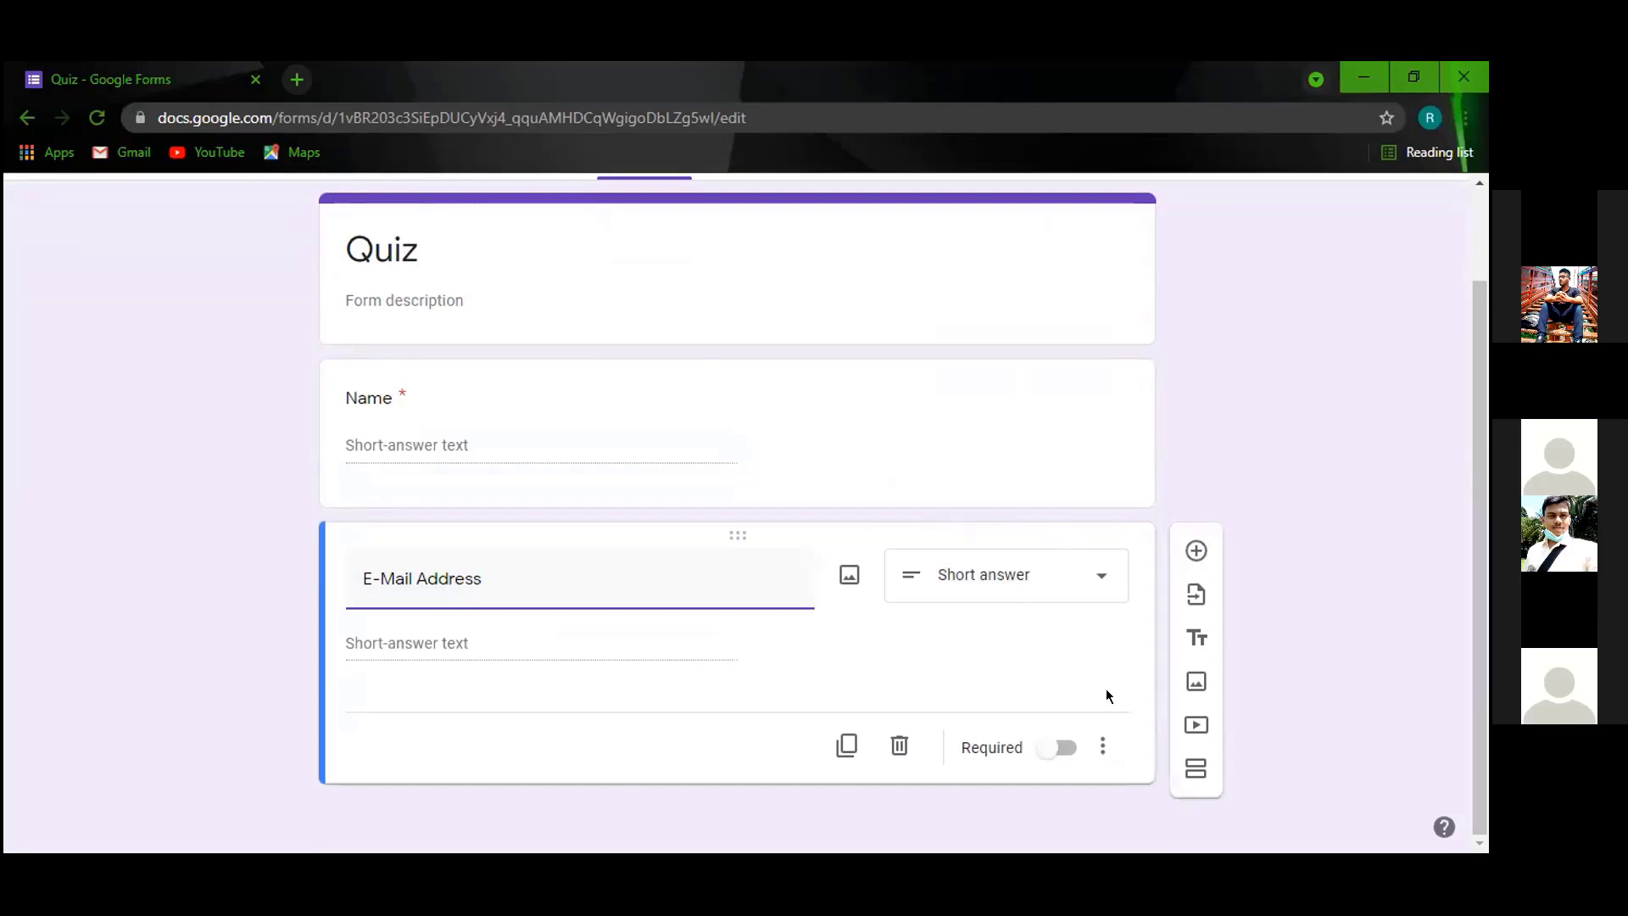
left_click(1051, 750)
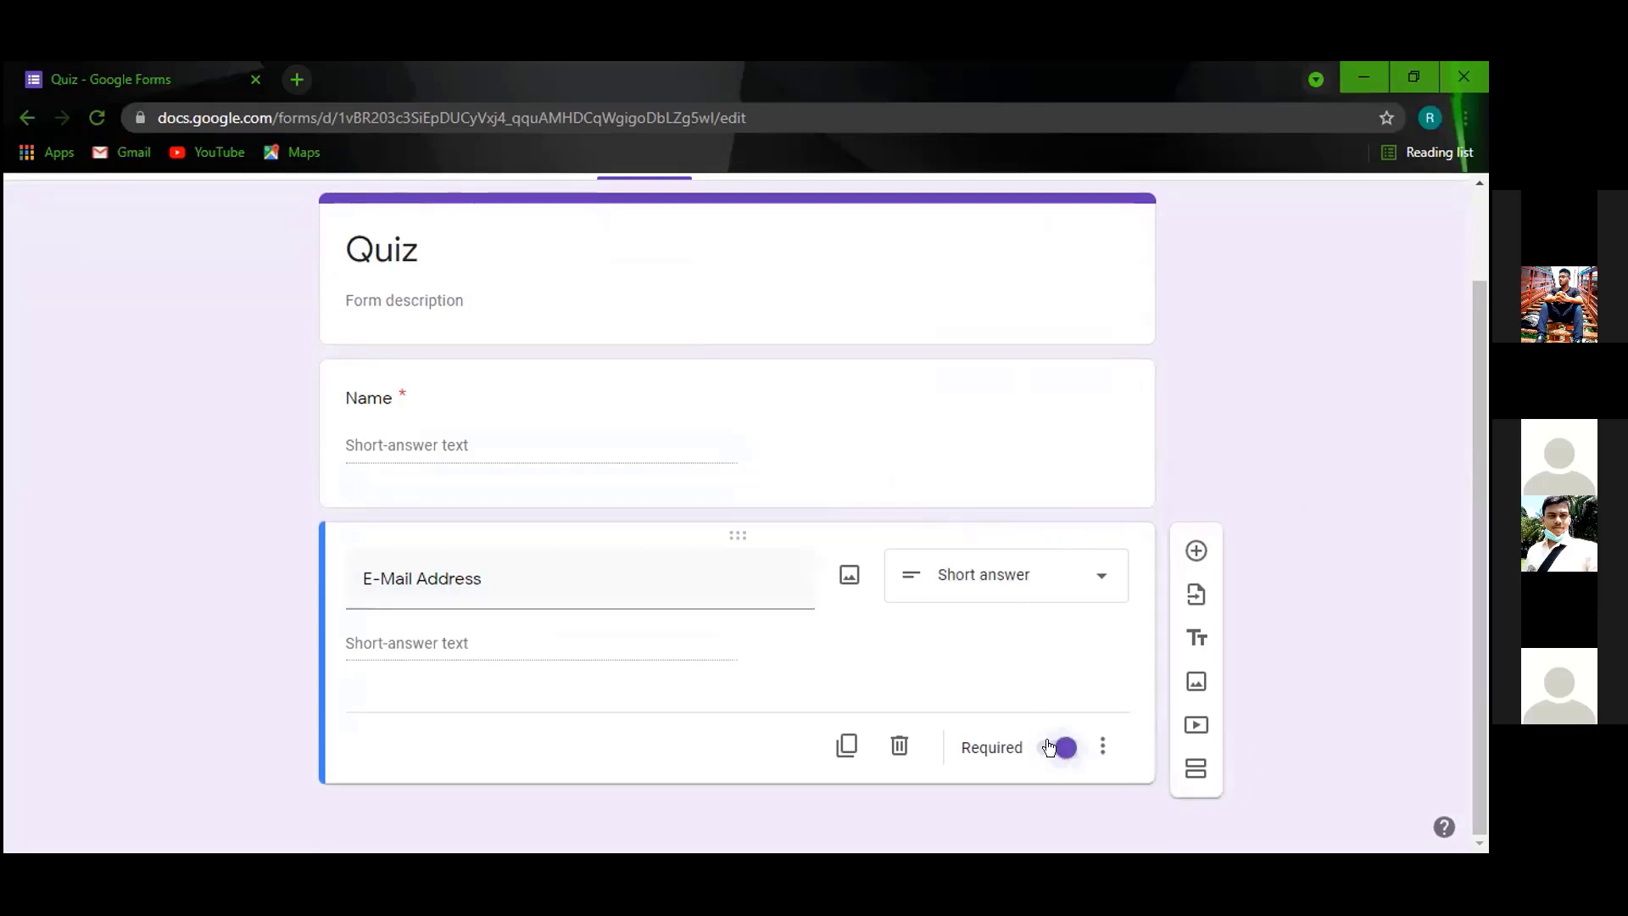
left_click(1188, 551)
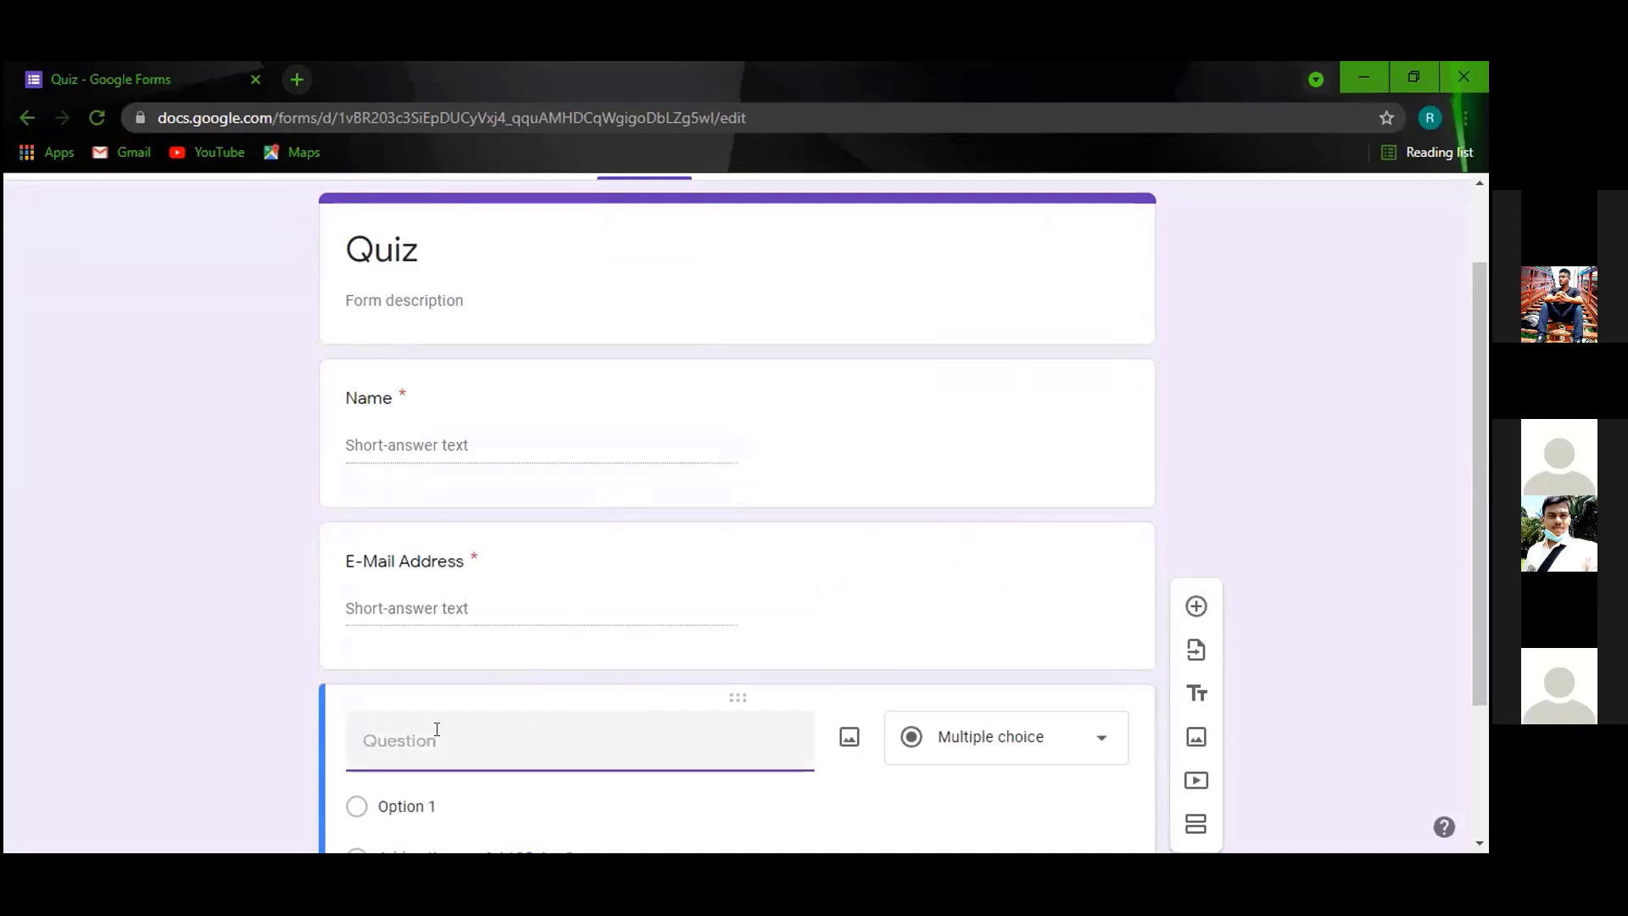
scroll(437, 729, "down", 1)
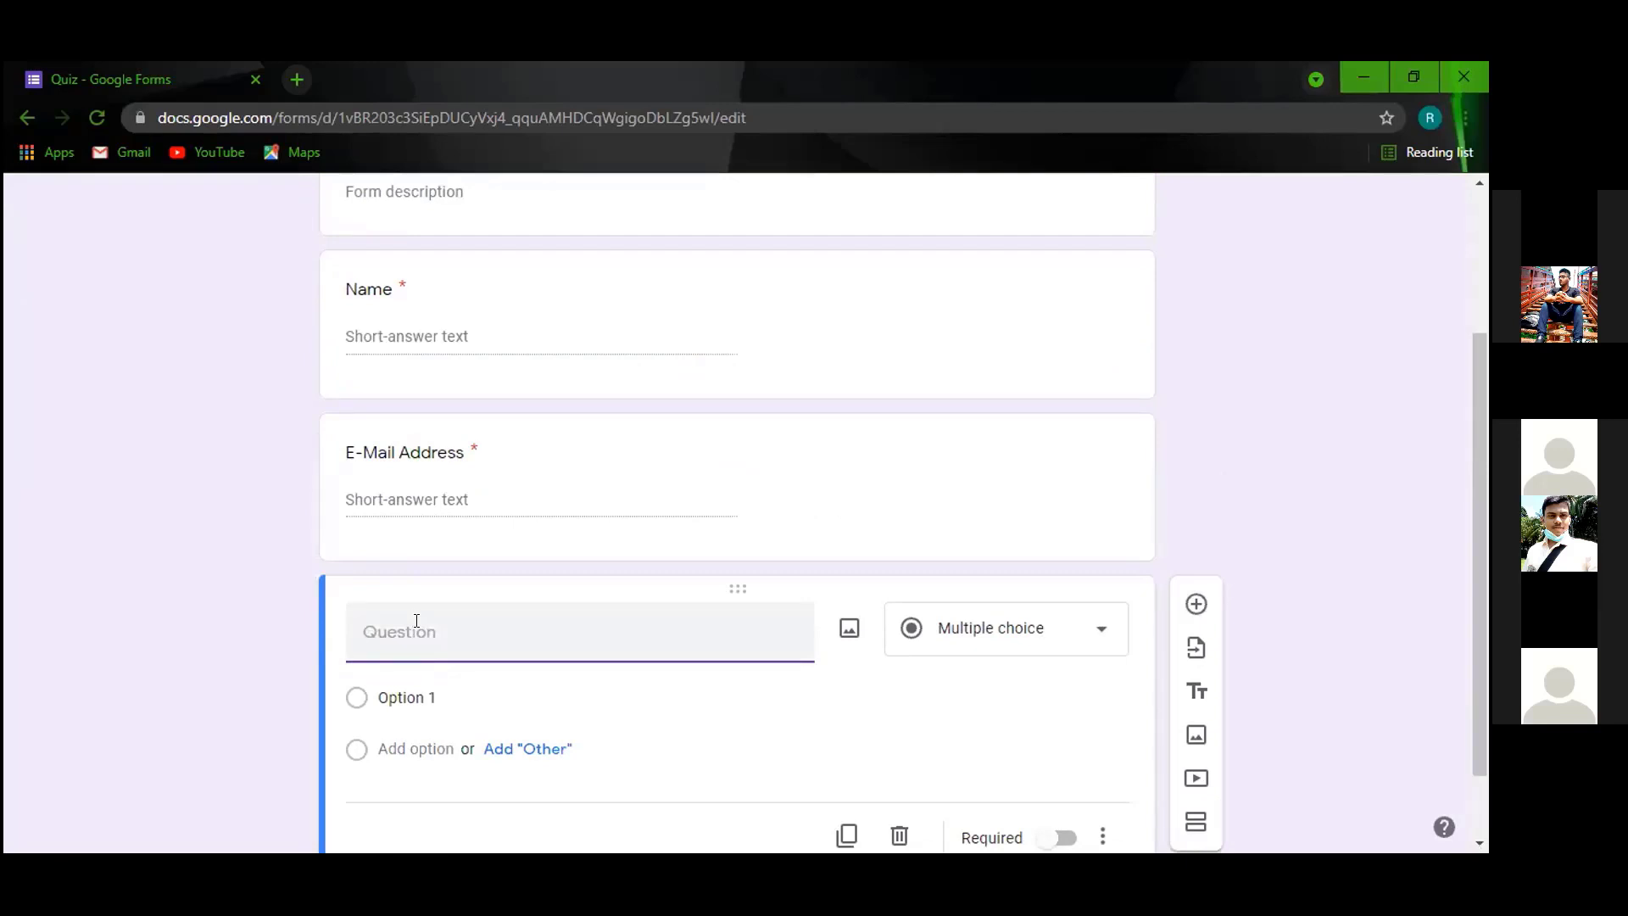
type("Institution")
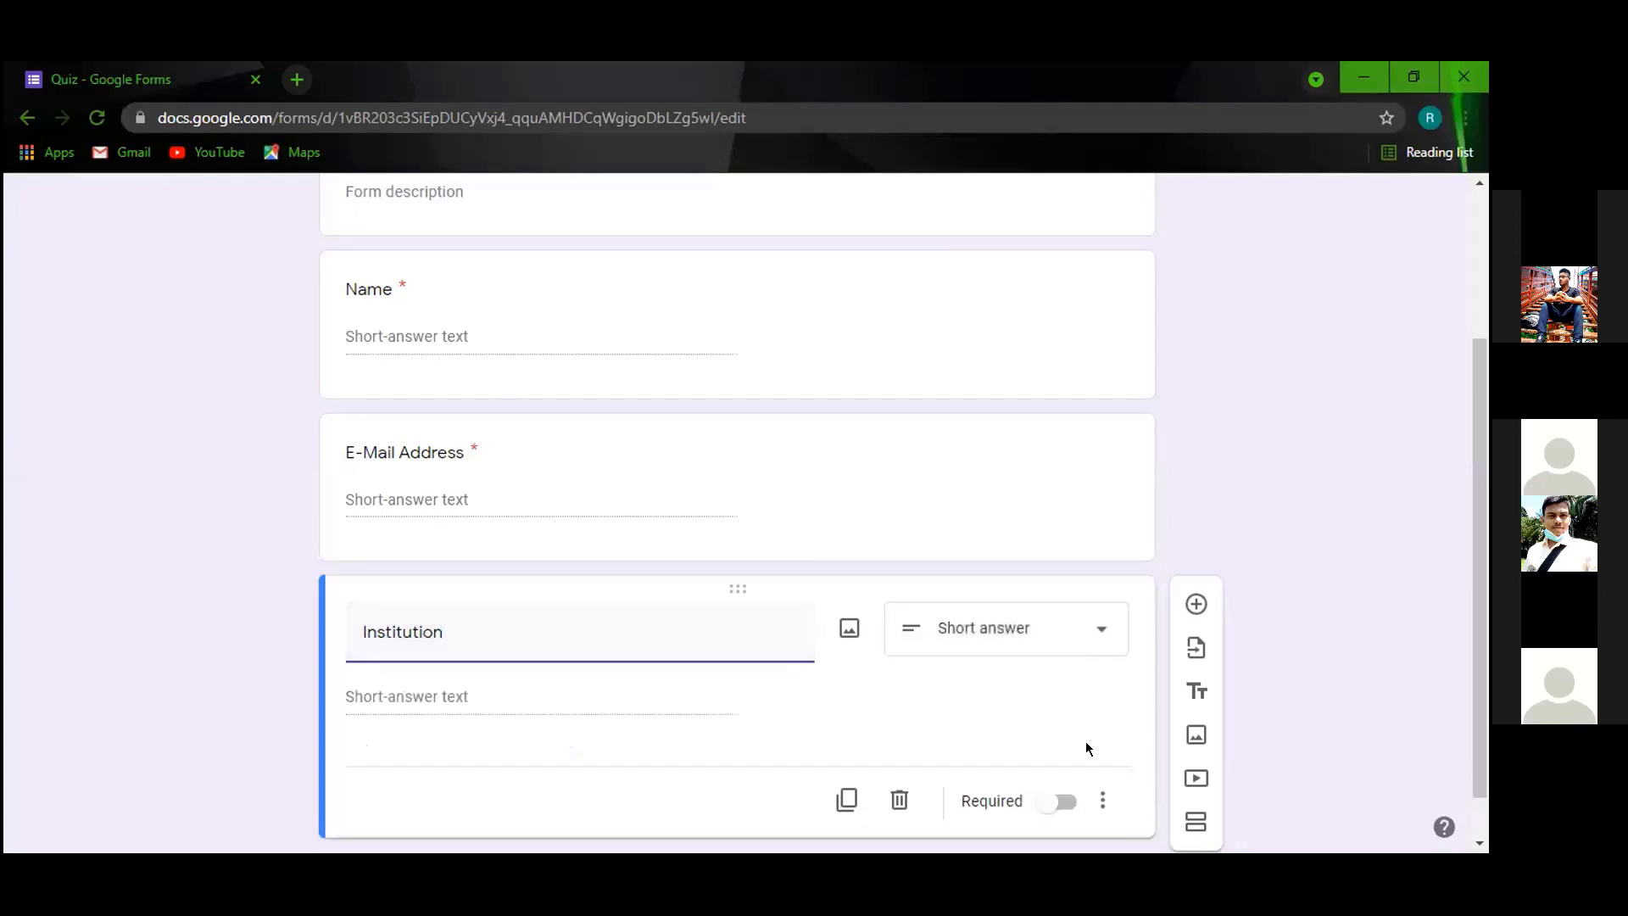
left_click(1056, 800)
scroll(676, 568, "down", 1)
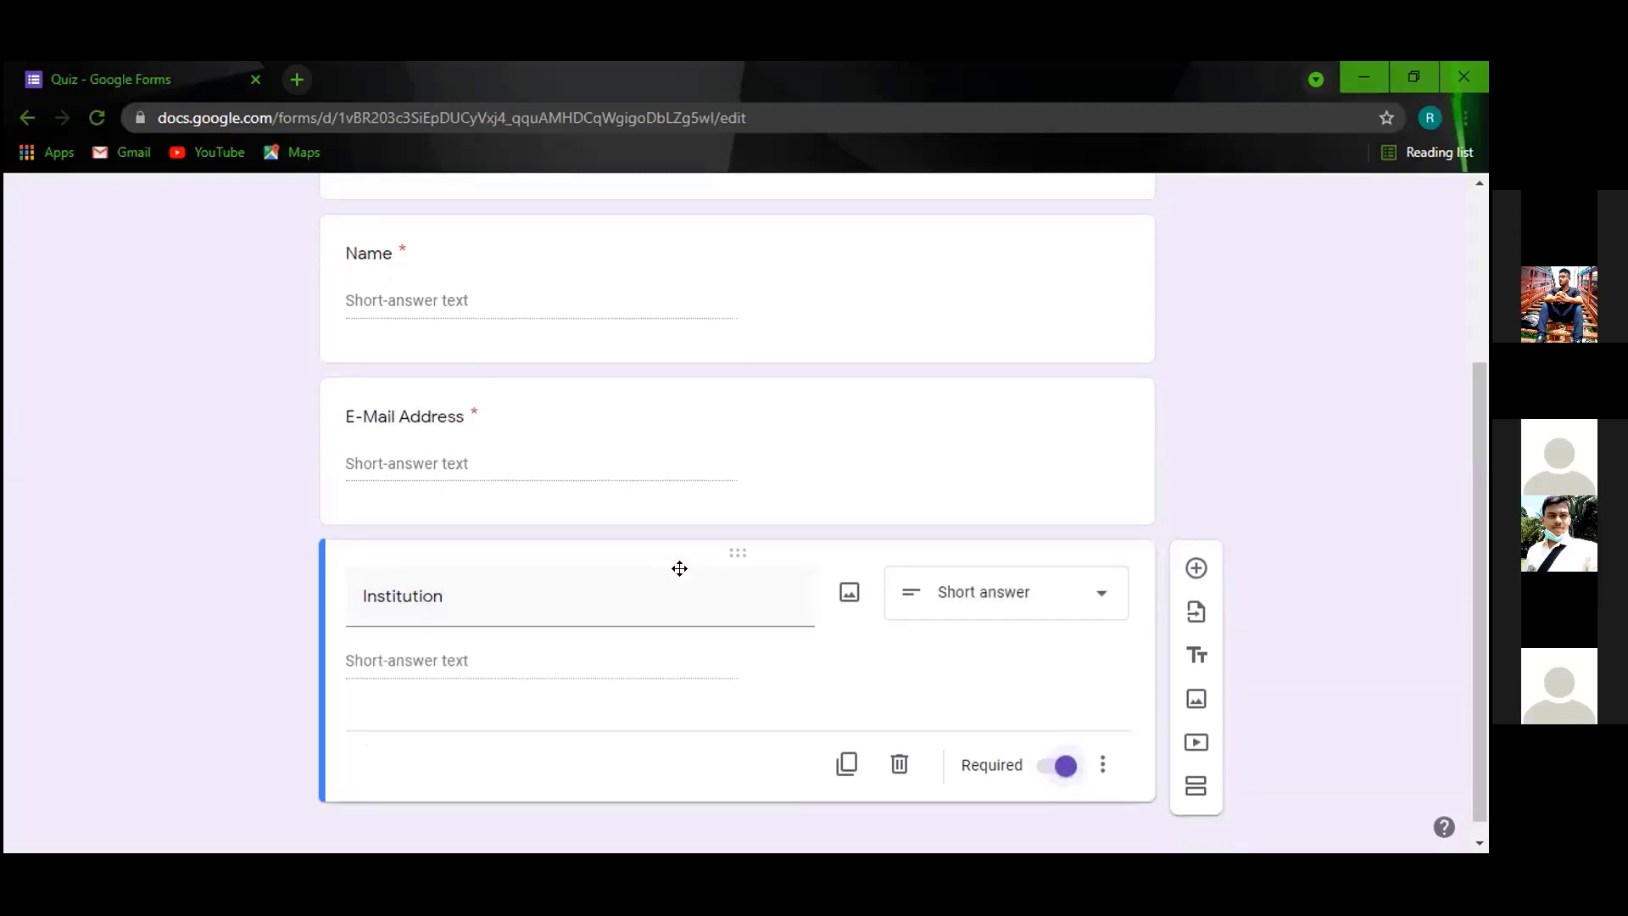
scroll(735, 486, "up", 3)
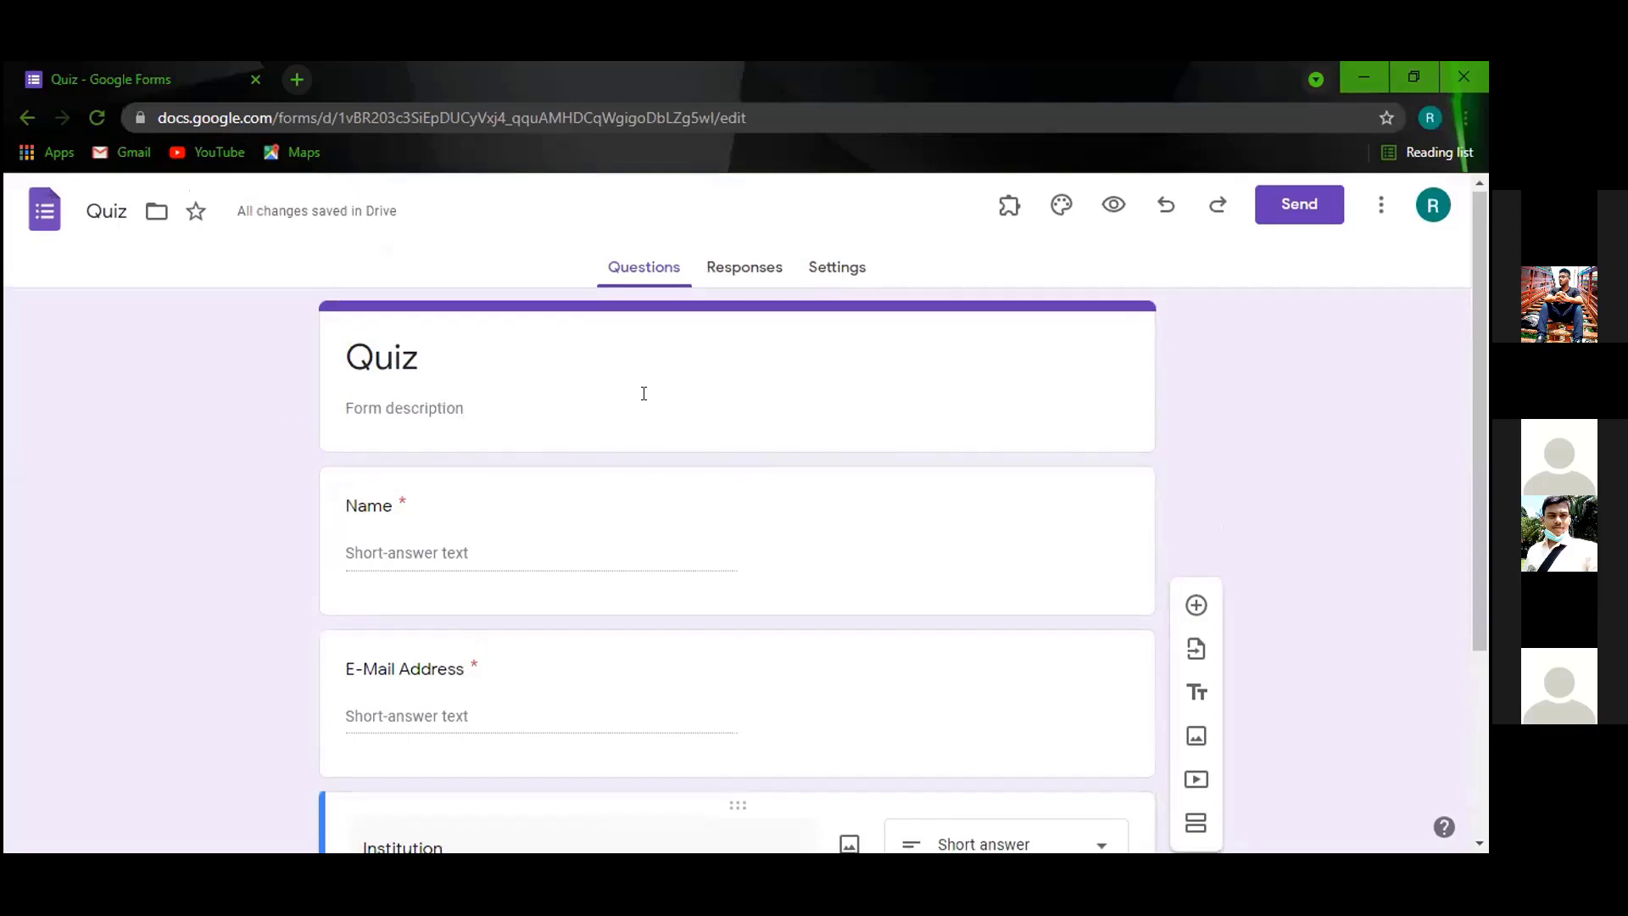
scroll(643, 389, "down", 3)
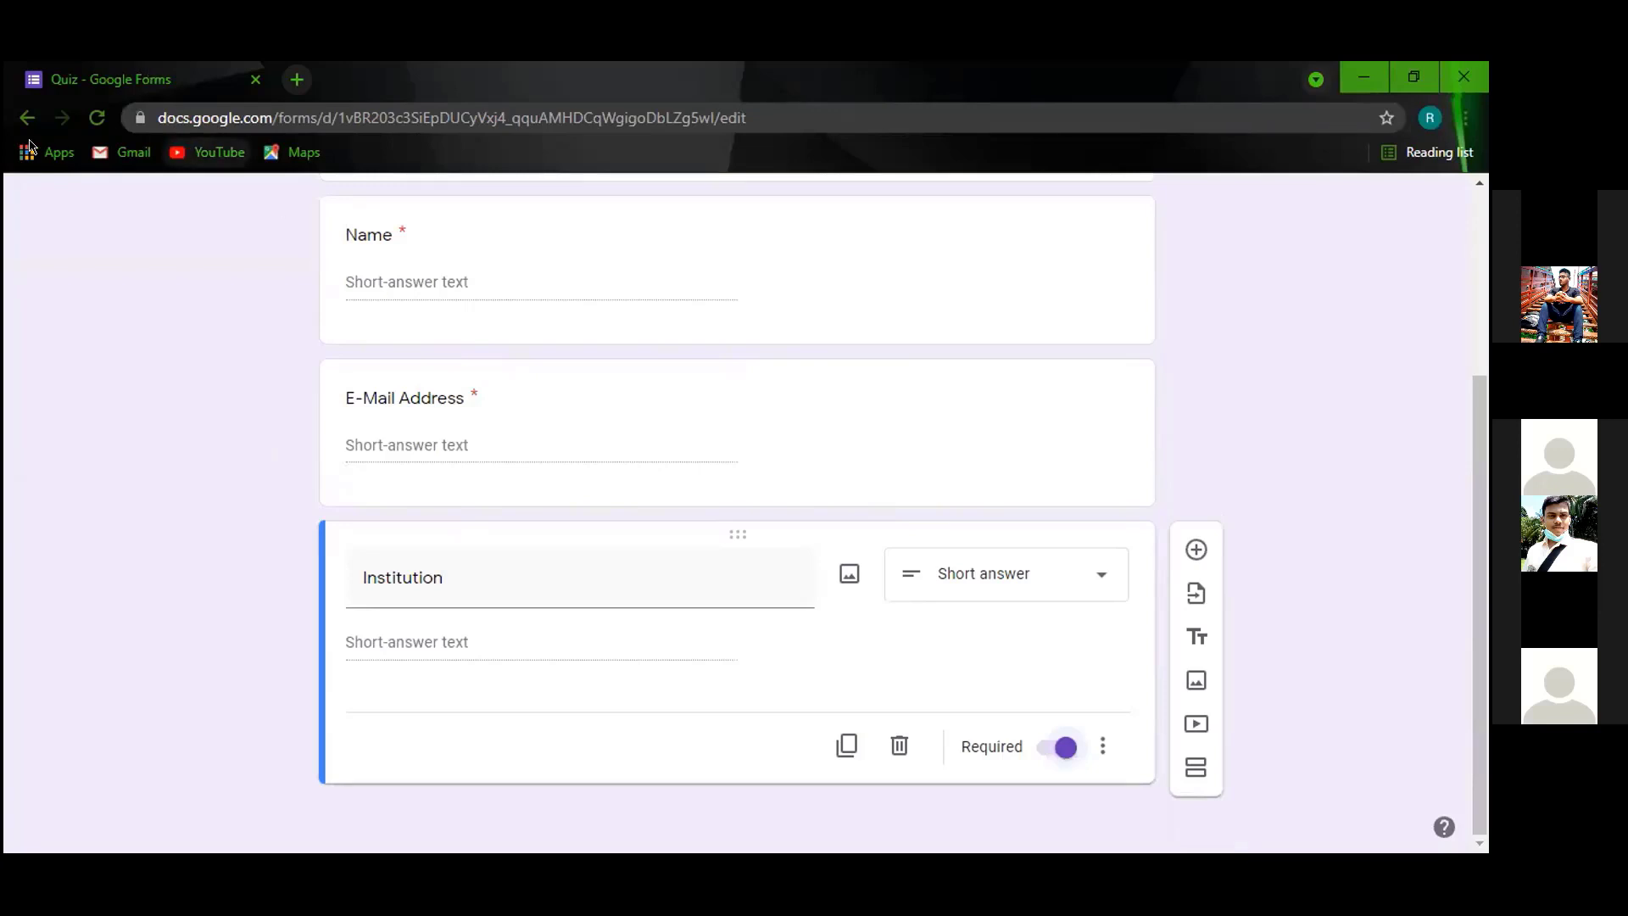
scroll(1121, 446, "up", 3)
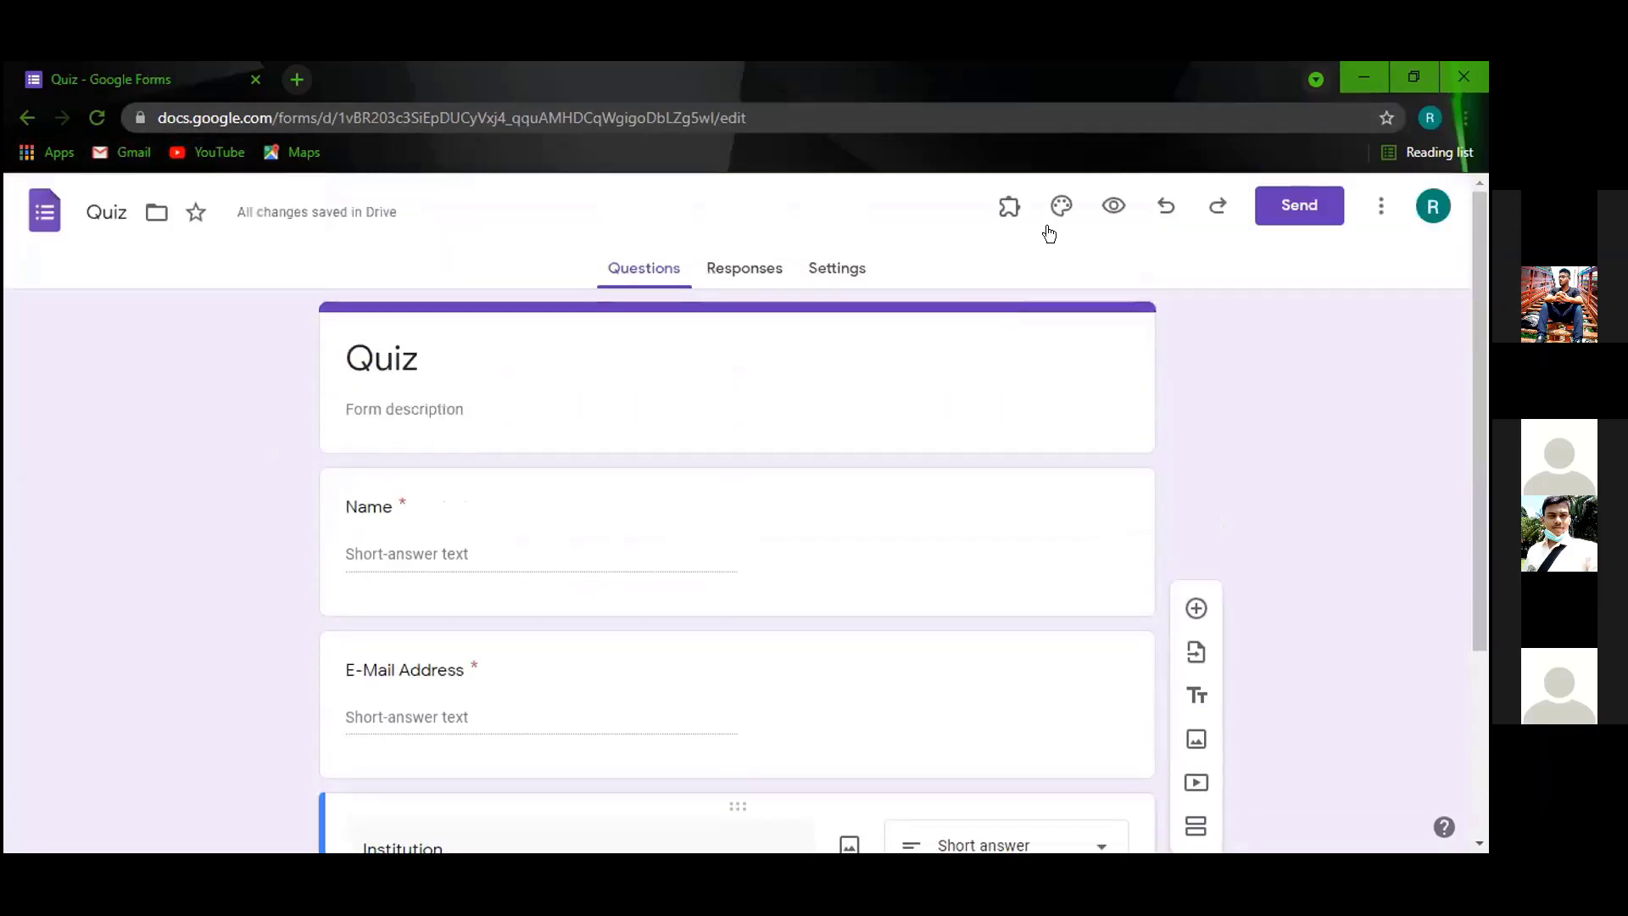
Preview the Quiz form in a new tab, scroll through it, and return to the editor.
left_click(1103, 204)
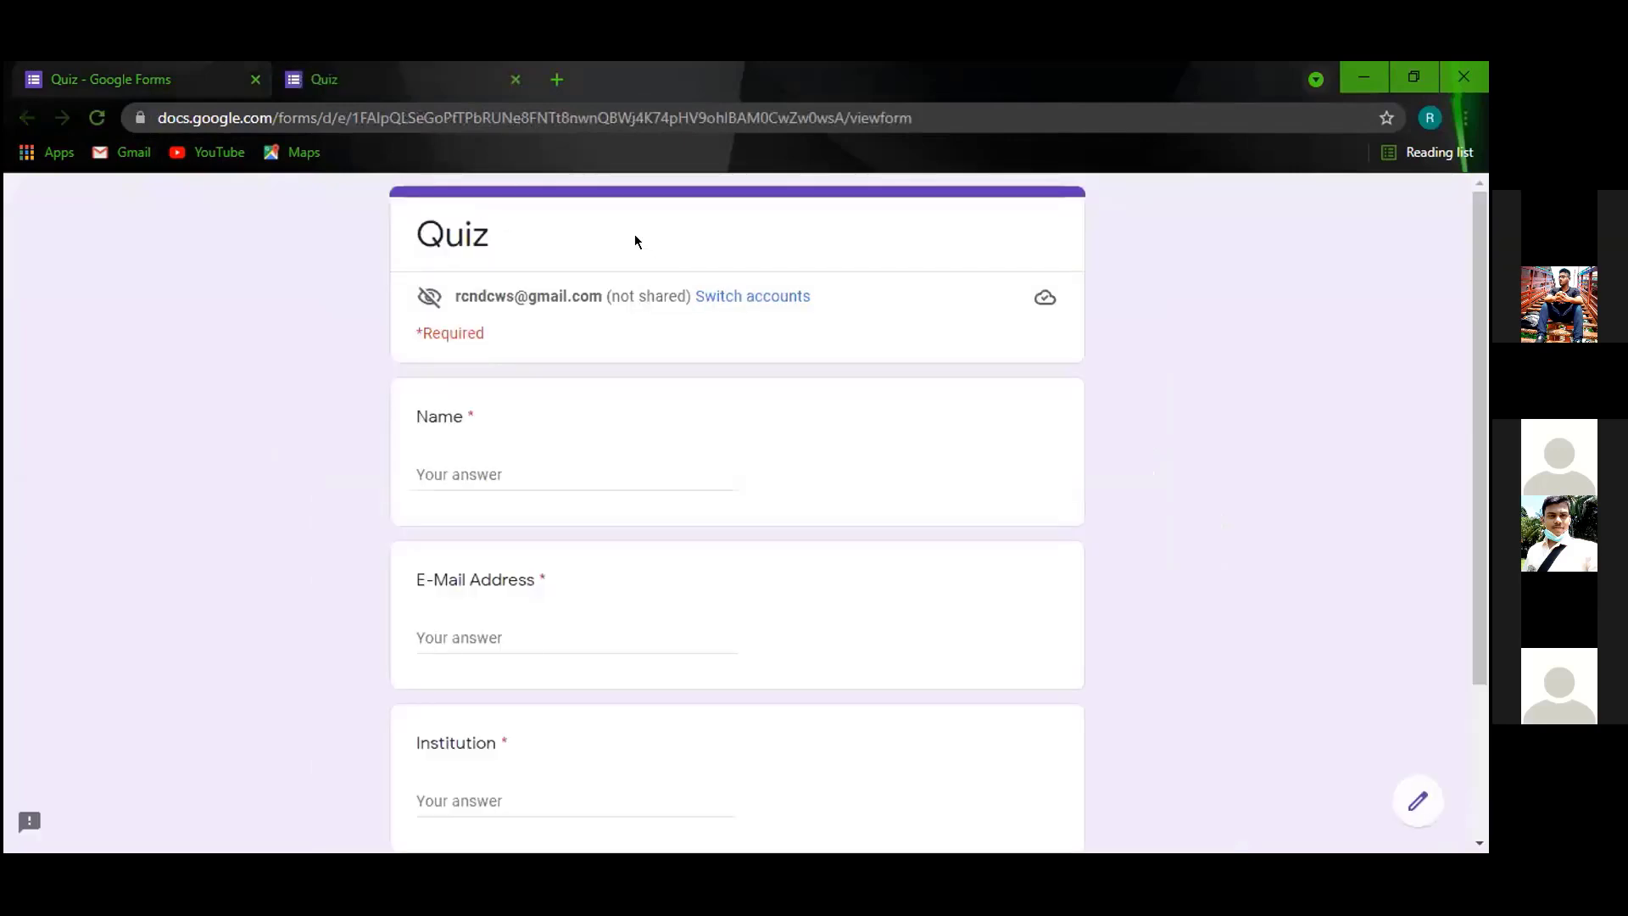
scroll(611, 254, "down", 1)
scroll(601, 252, "down", 2)
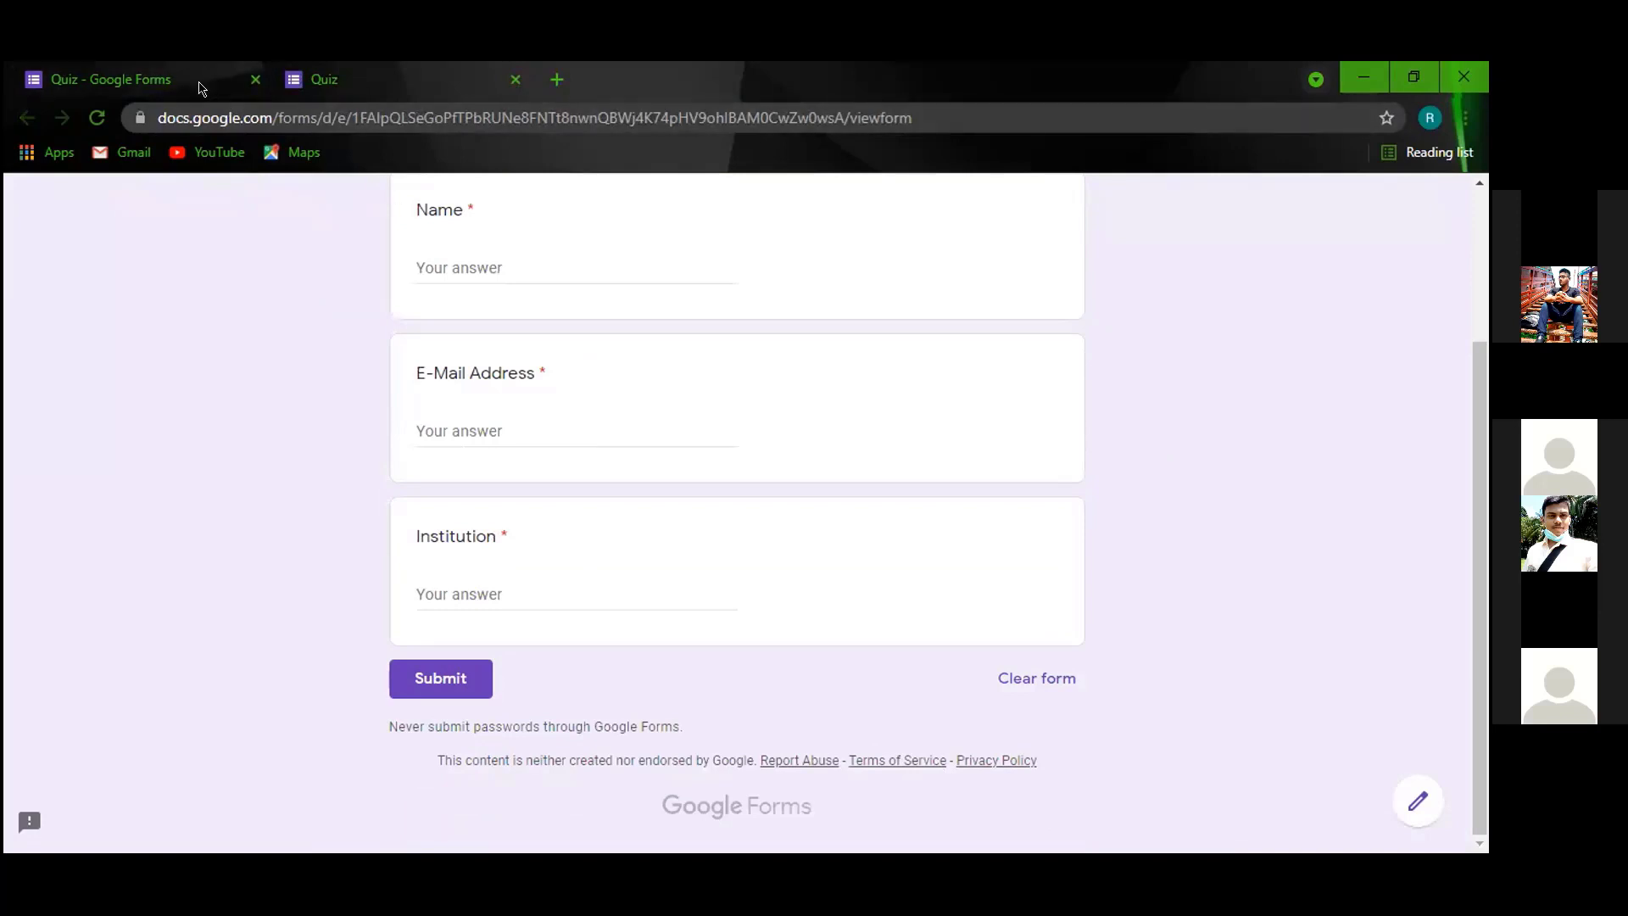
scroll(424, 480, "up", 3)
scroll(422, 658, "down", 3)
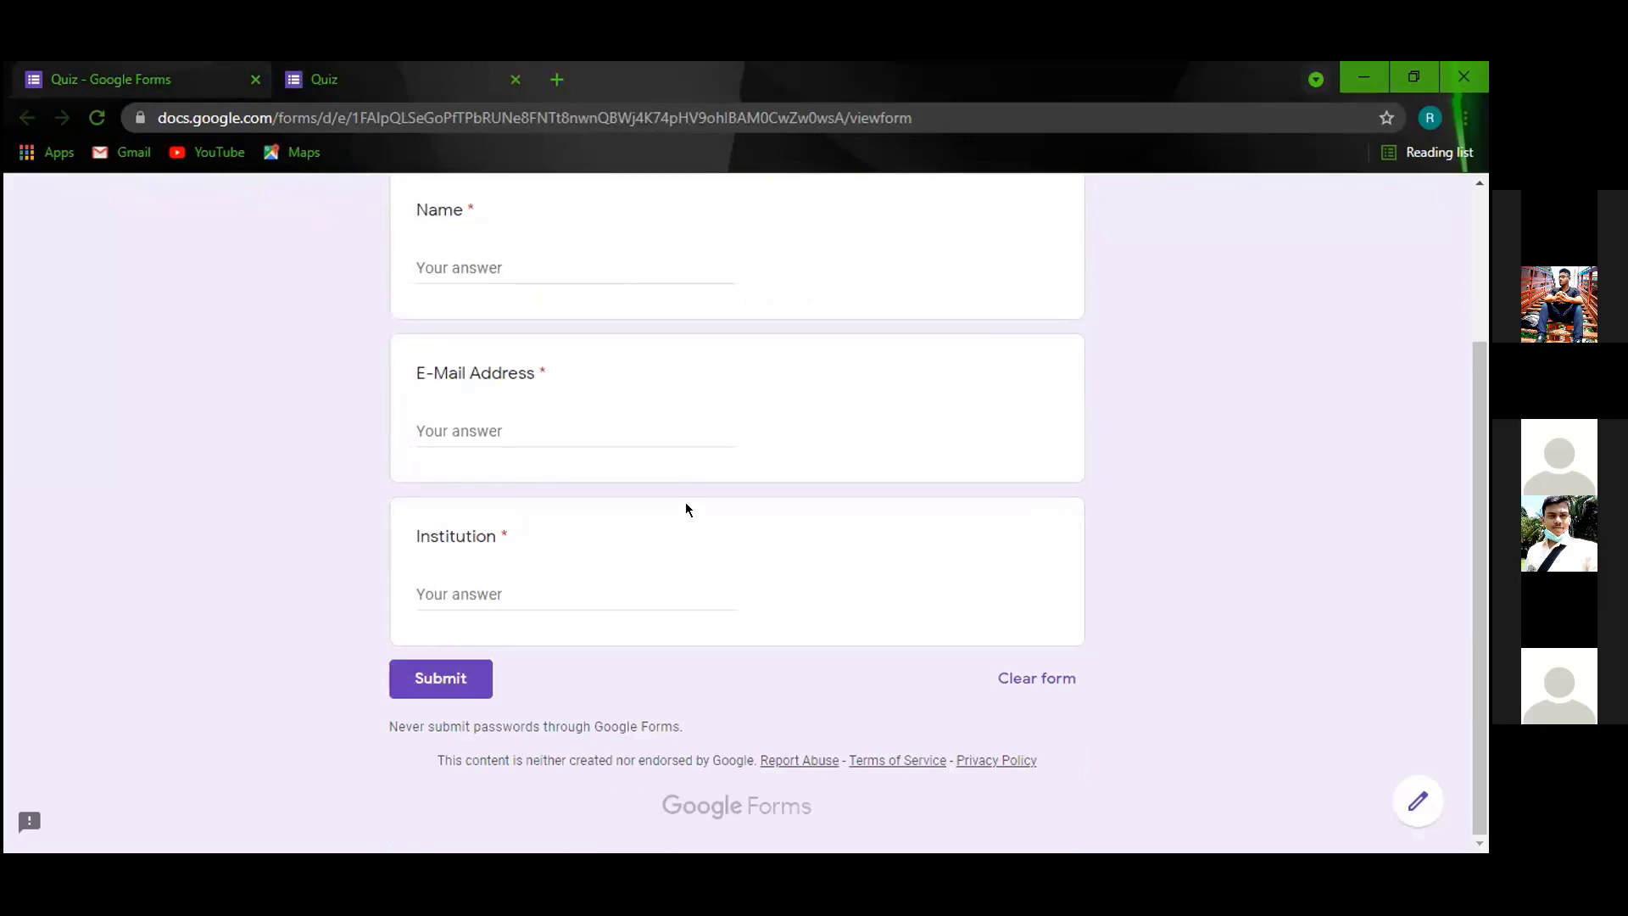
left_click(148, 84)
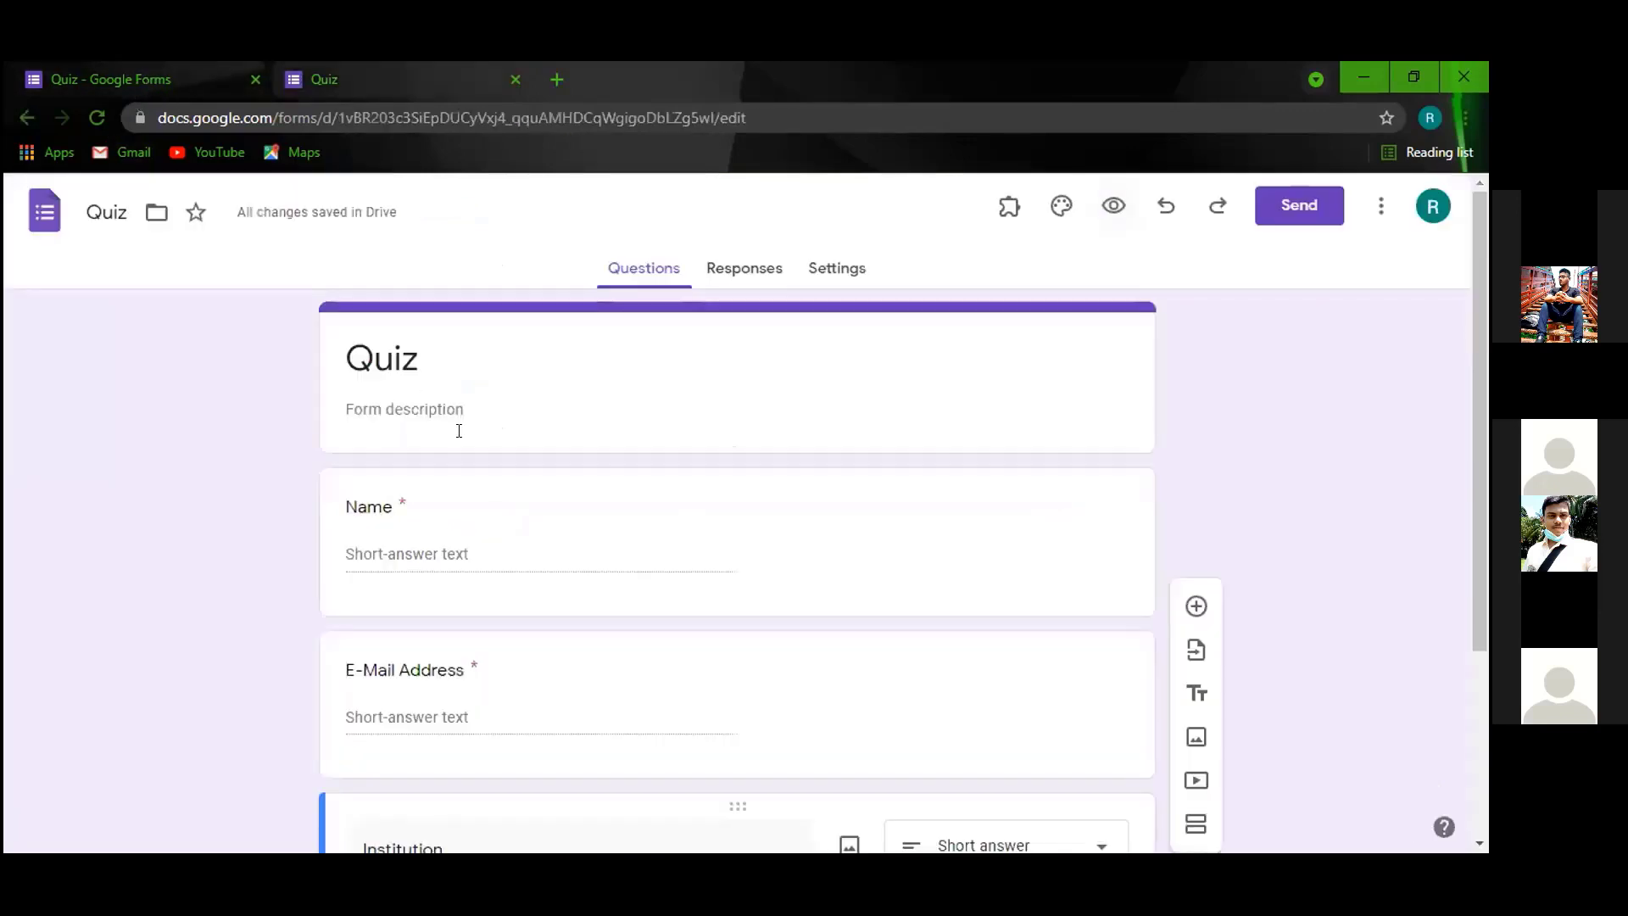
Add a new section after Institution and title it 'Questions'.
scroll(680, 592, "down", 3)
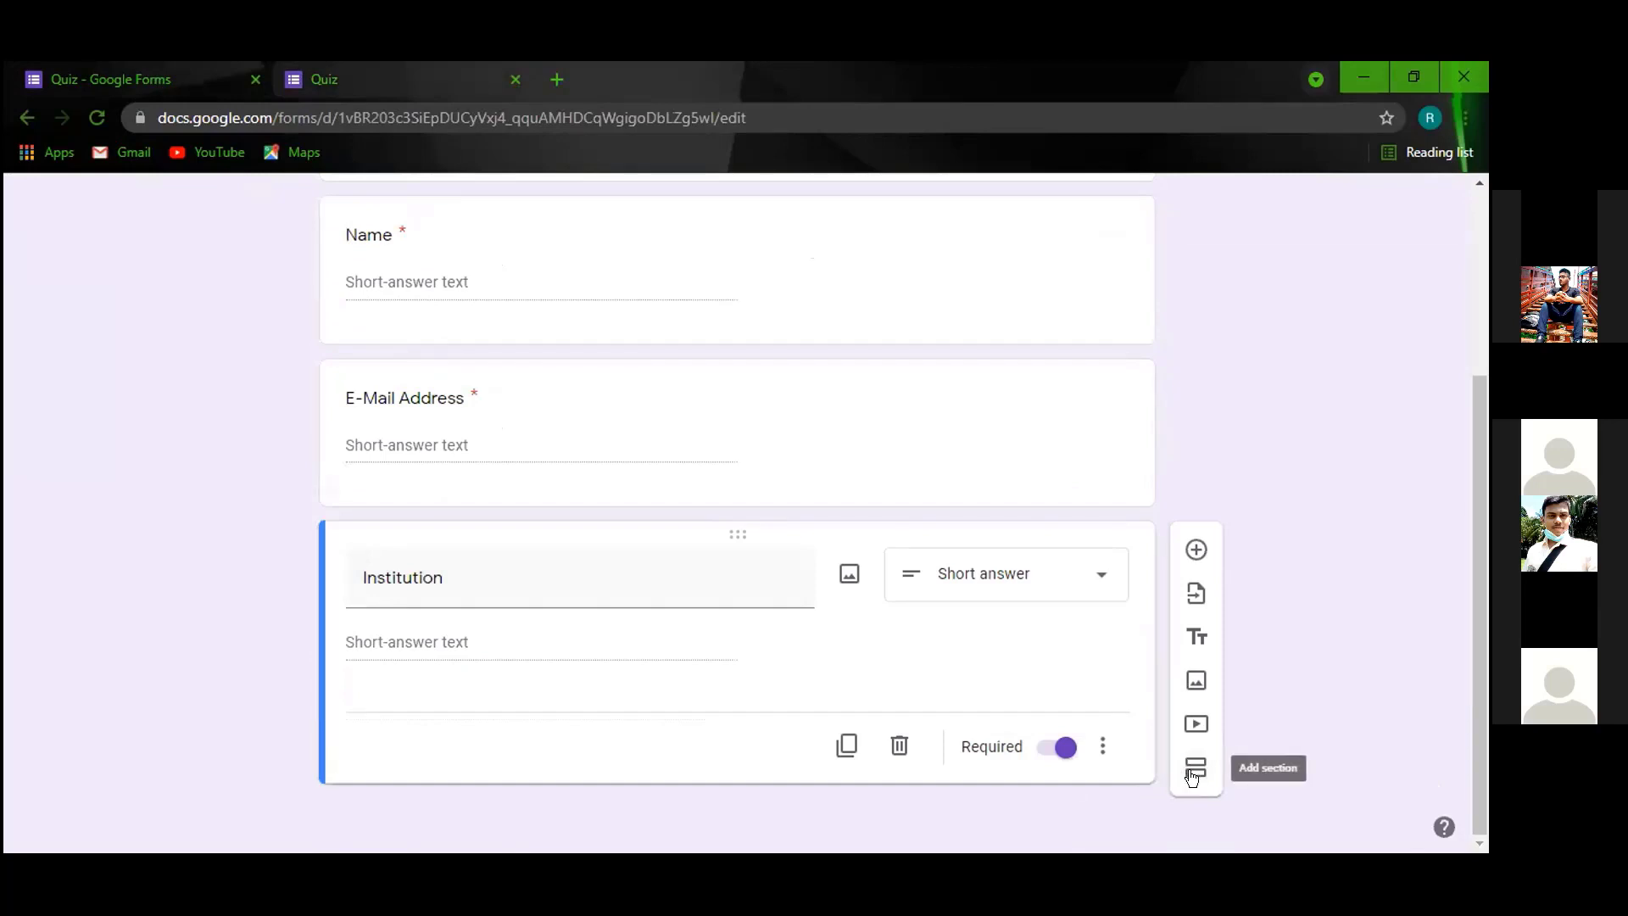
left_click(1190, 767)
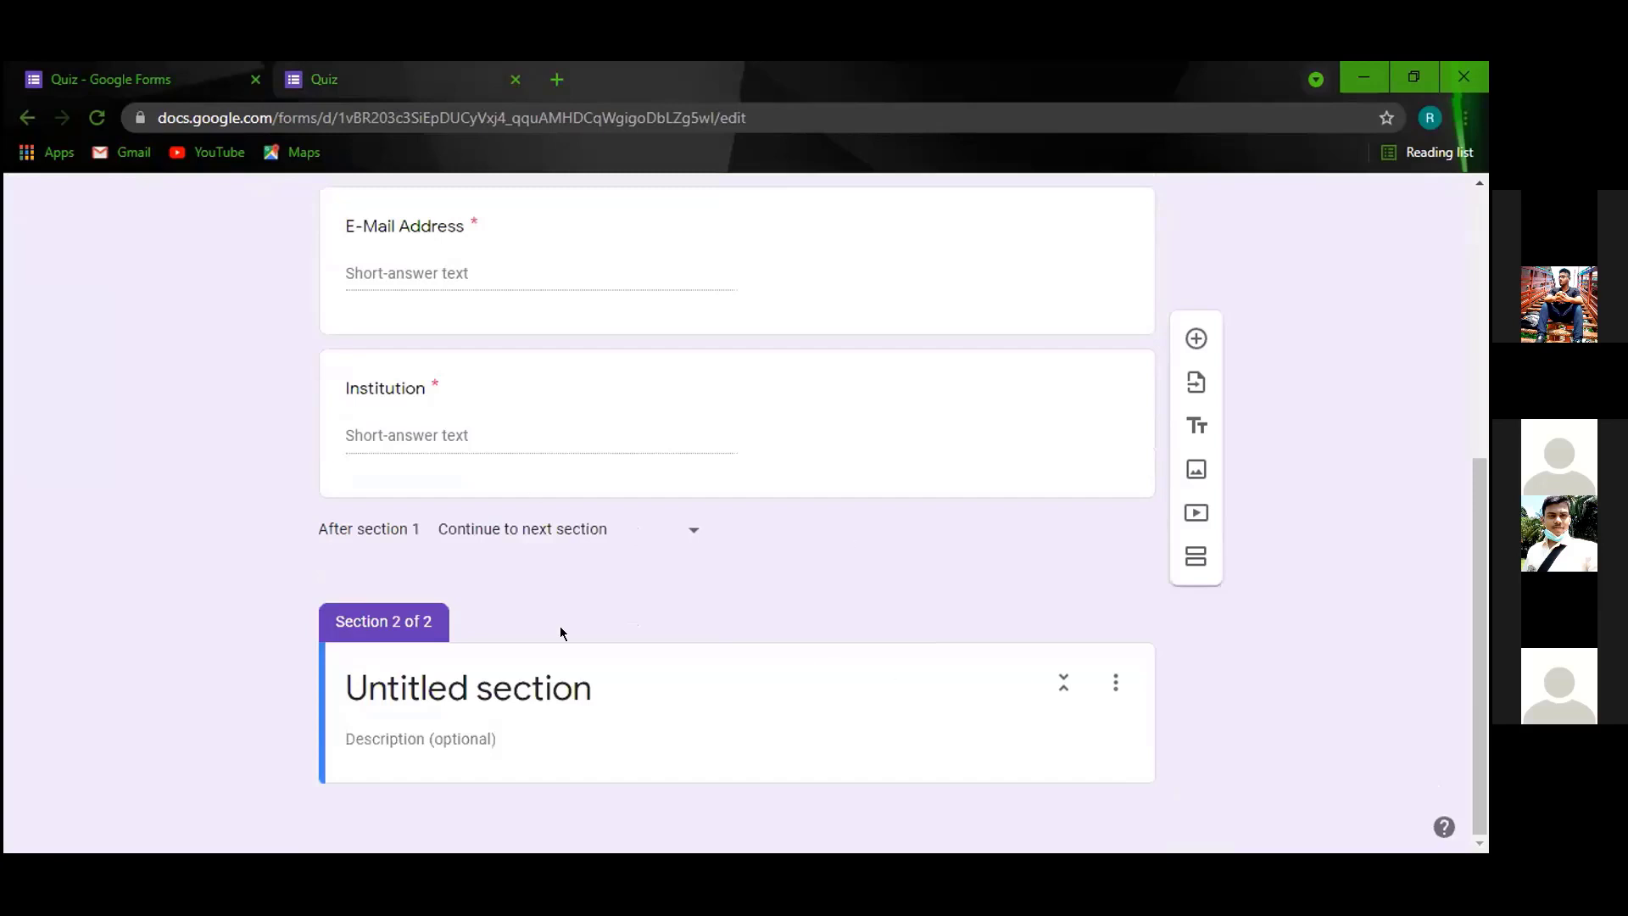
left_click(593, 670)
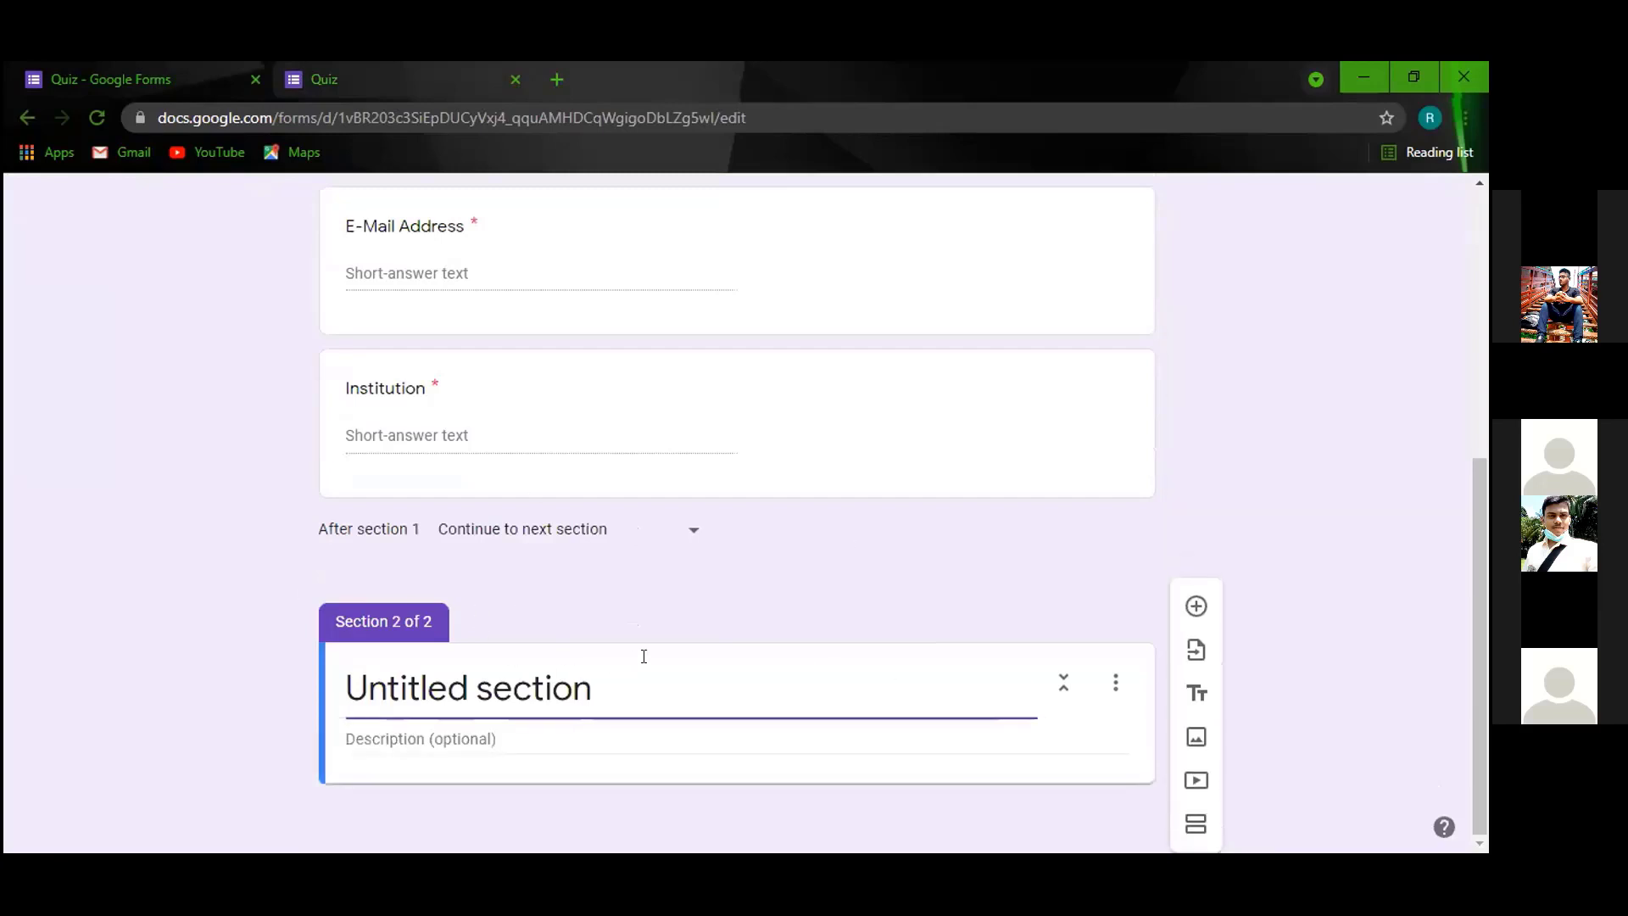
left_click_drag(615, 675, 289, 660)
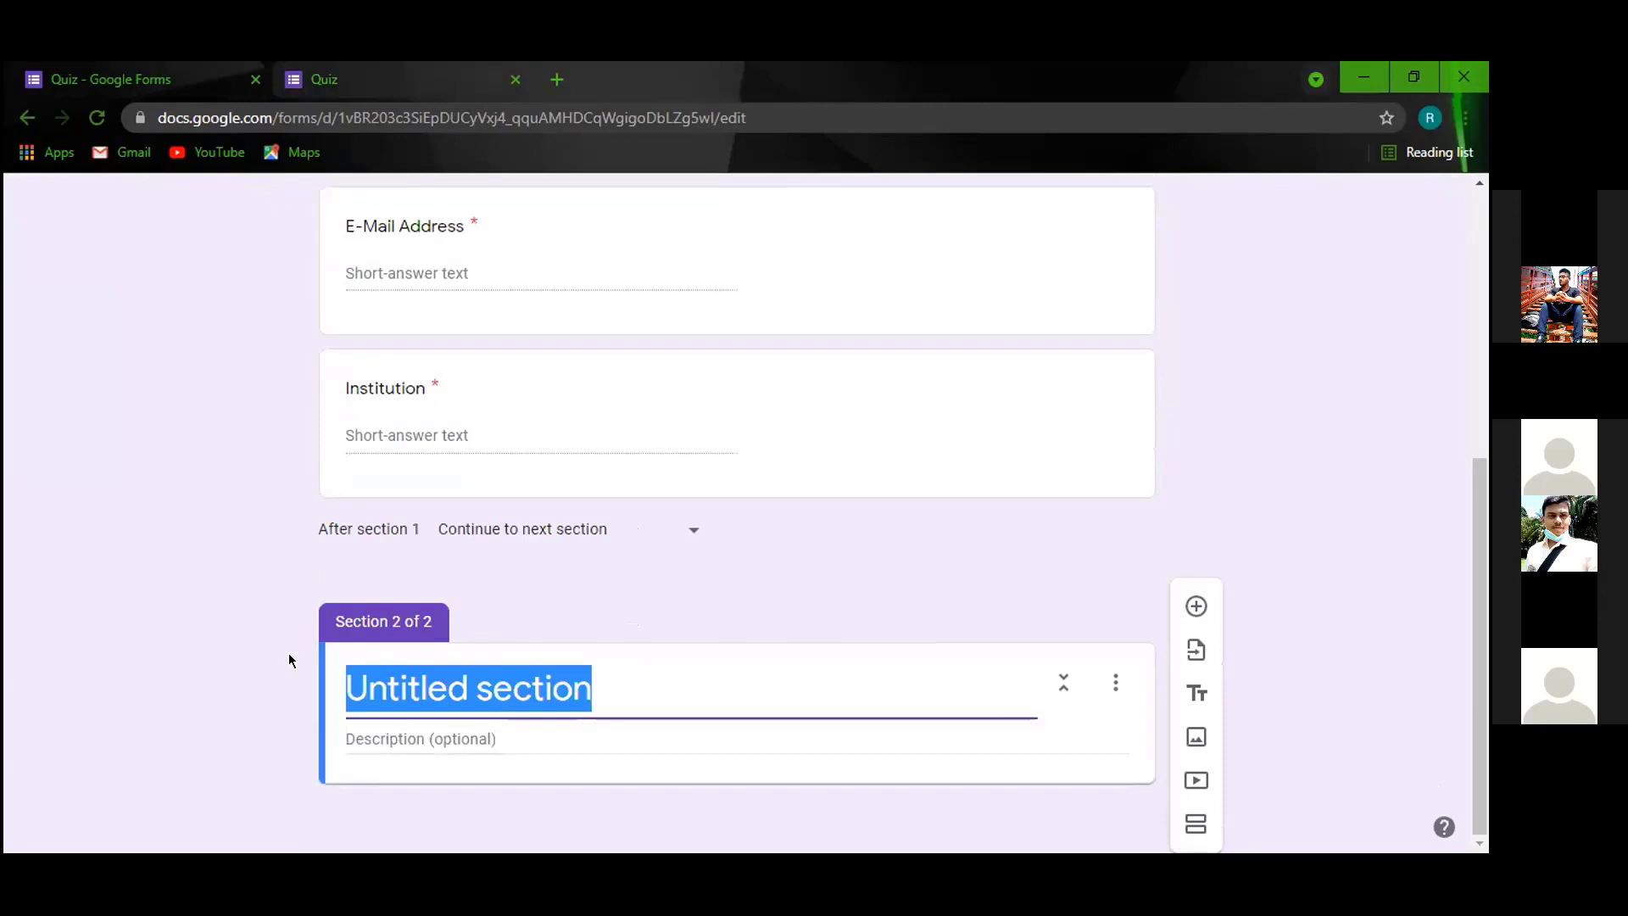
type("Q")
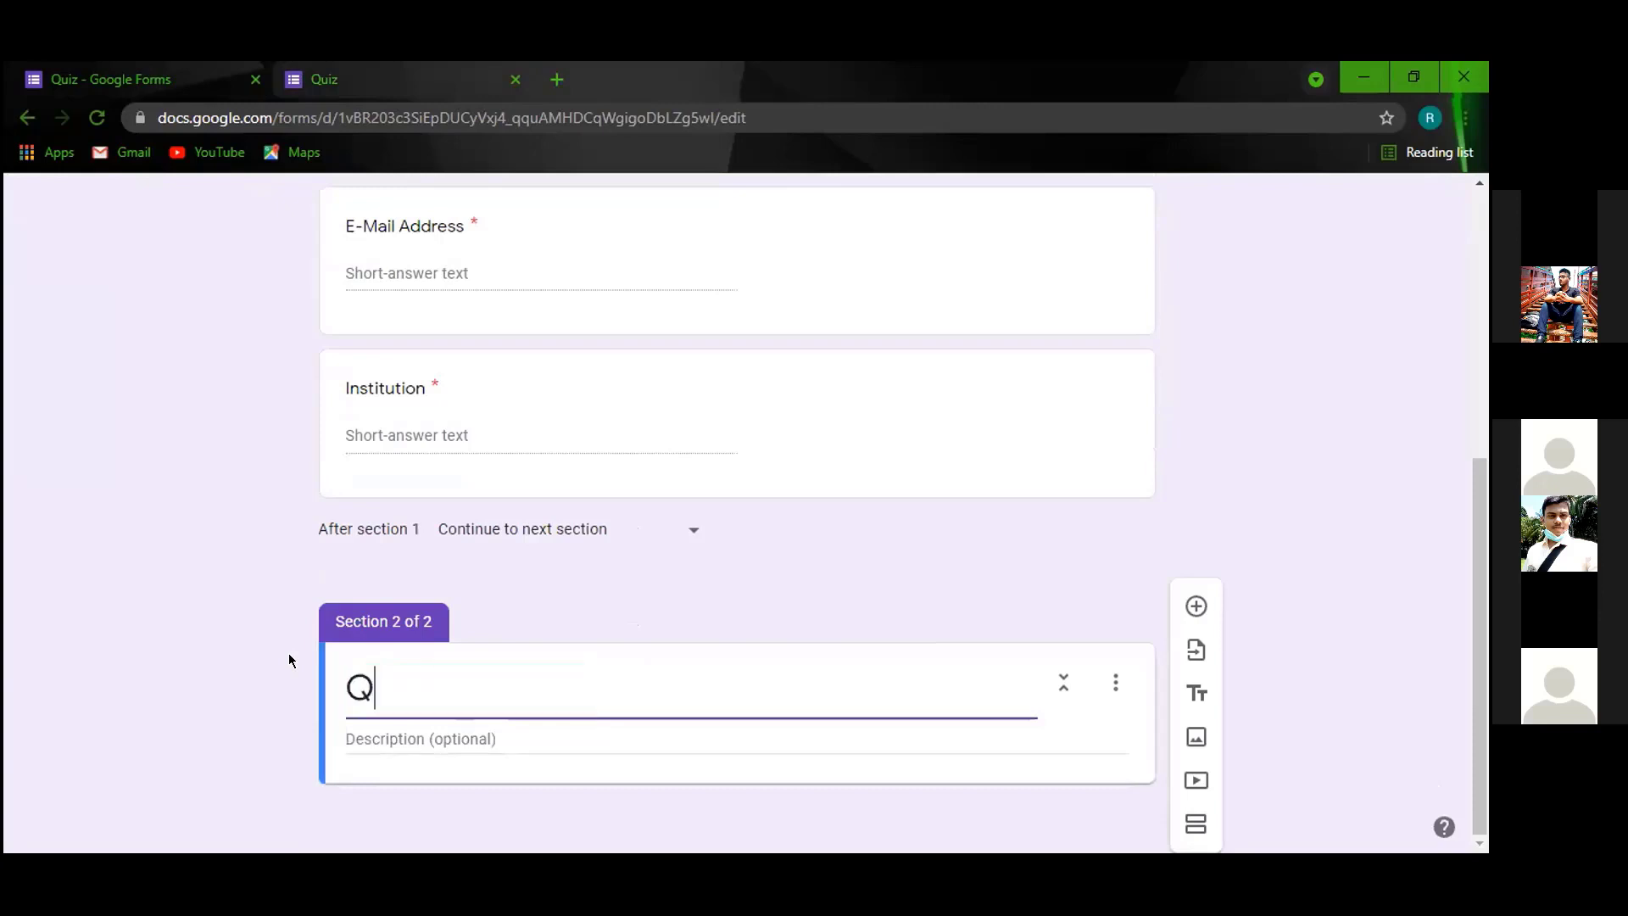
type("uestions")
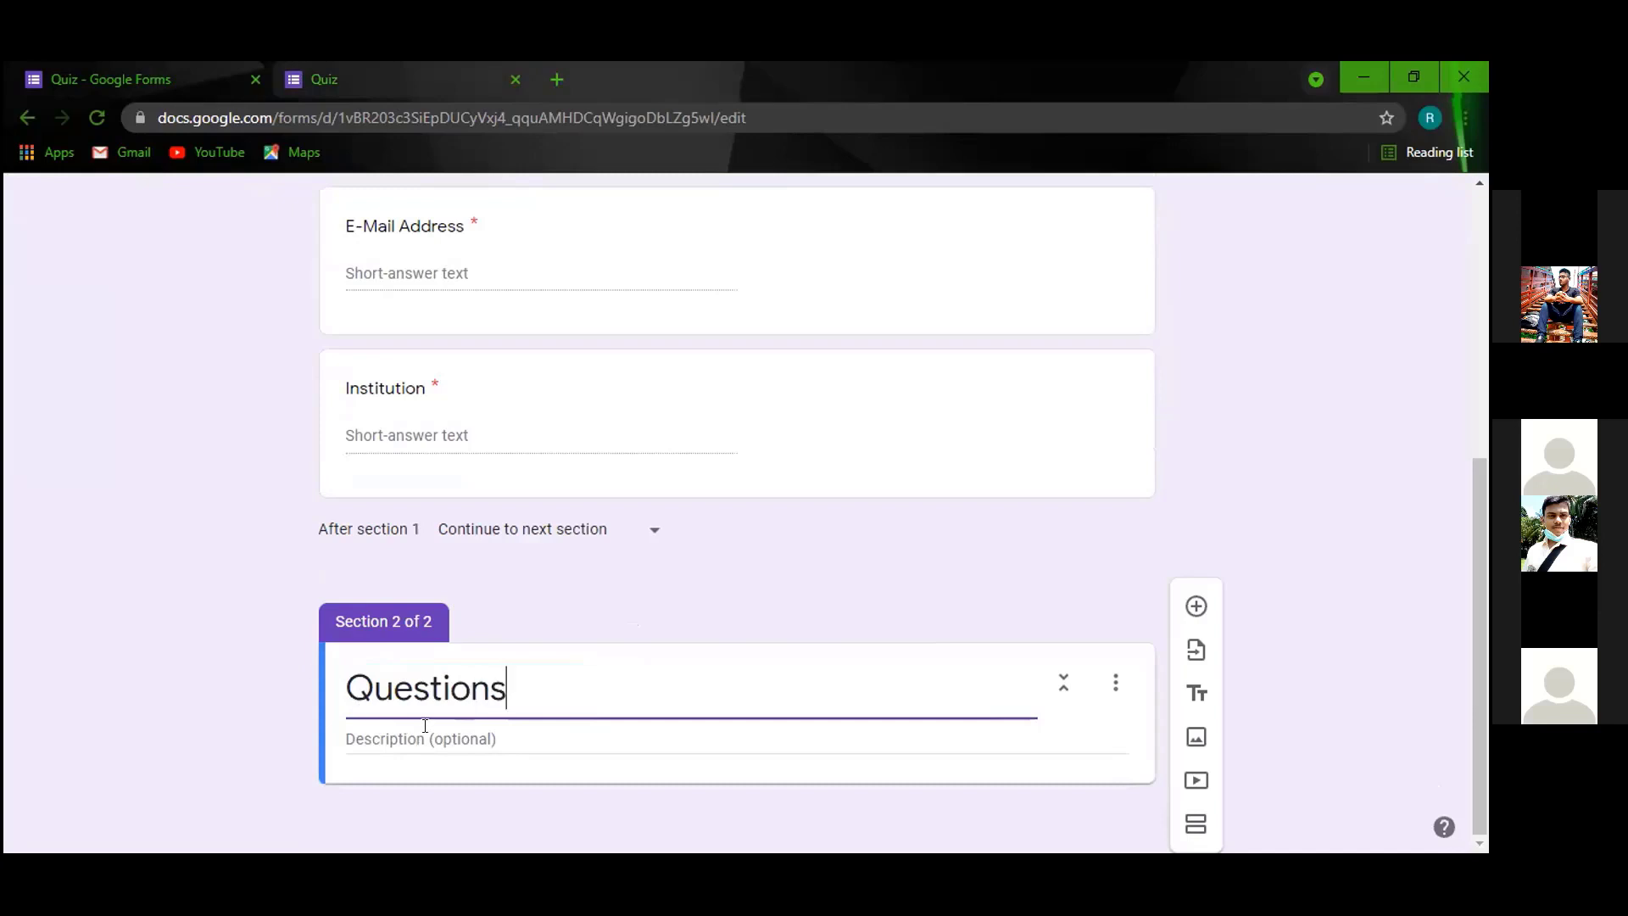
Give the Questions section a fresh blank multiple-choice question, deleting the first attempt.
left_click(1196, 605)
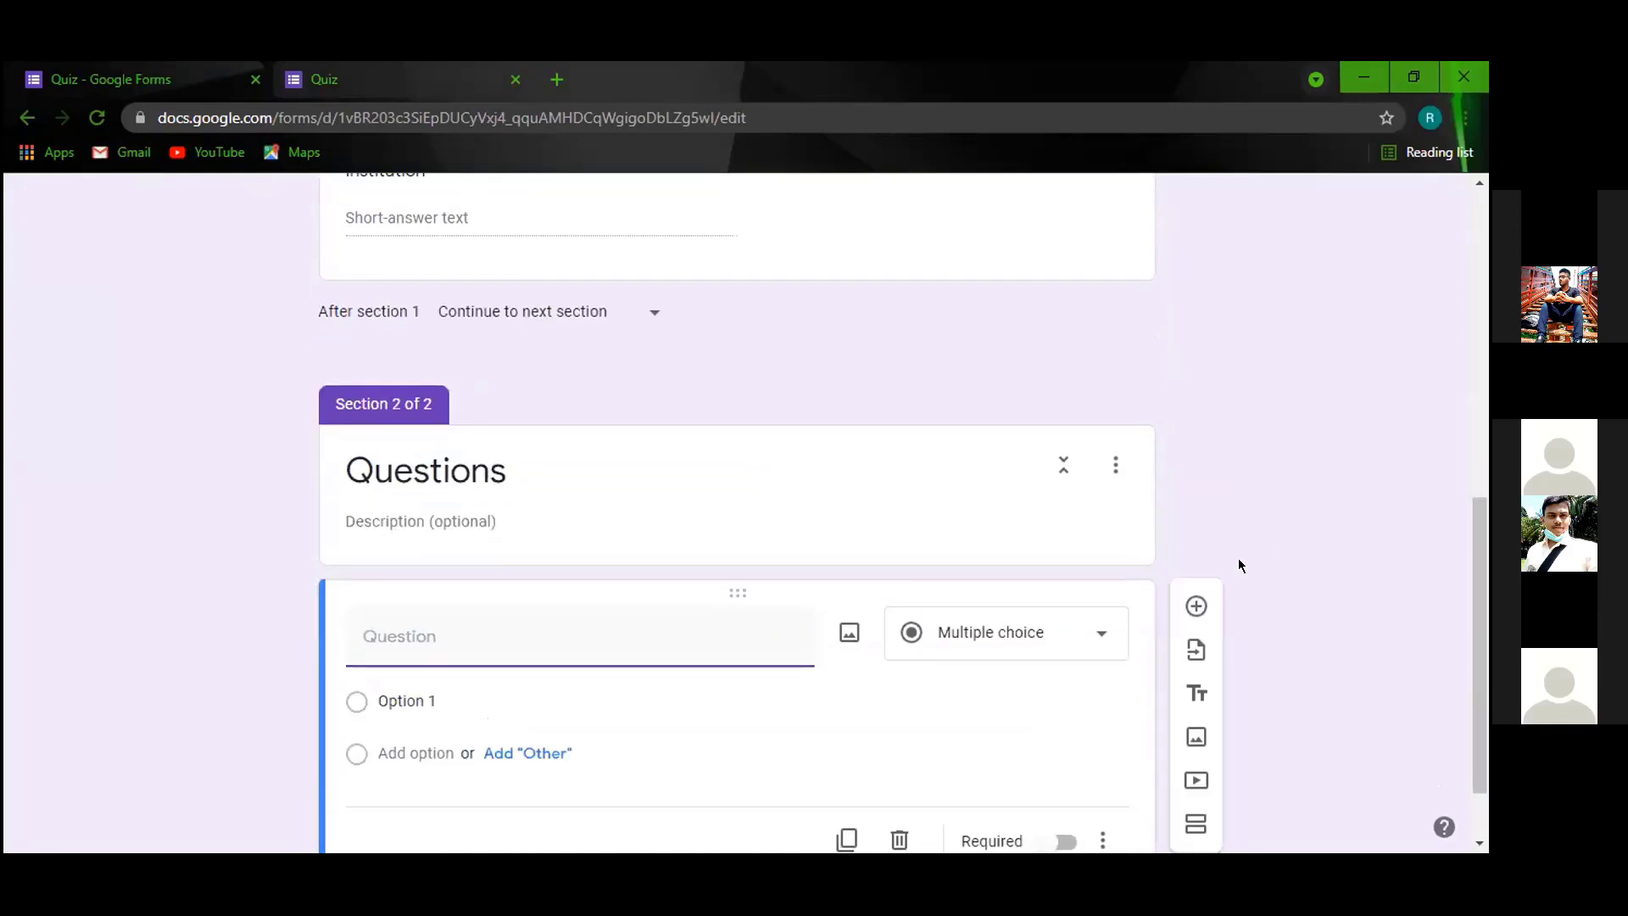
left_click(941, 503)
left_click(938, 654)
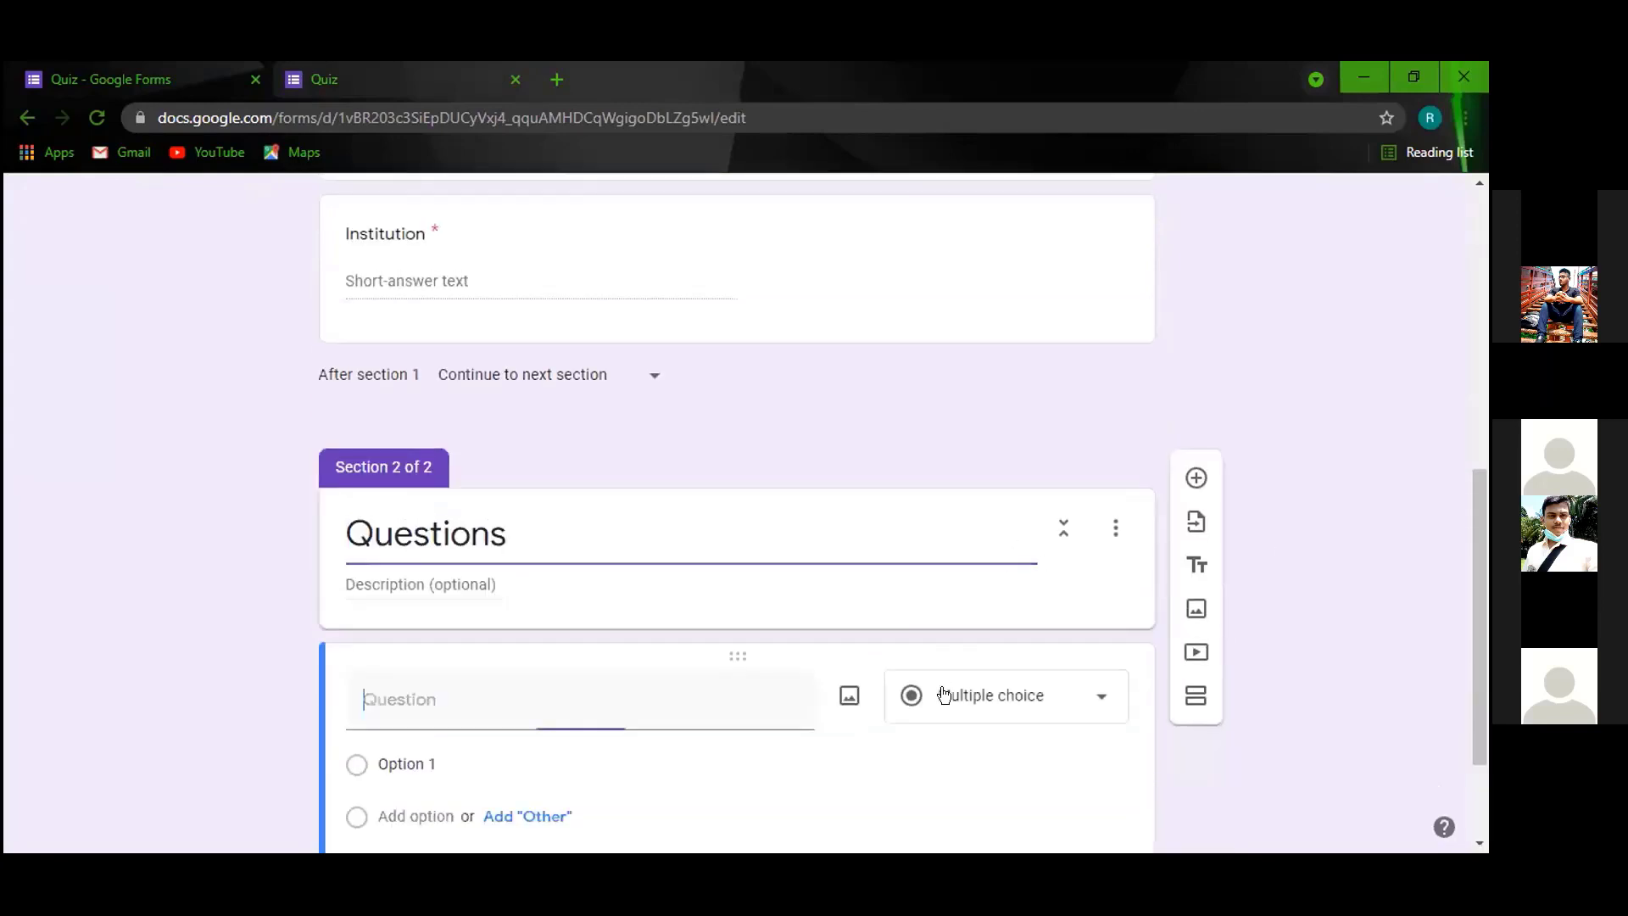
left_click(899, 745)
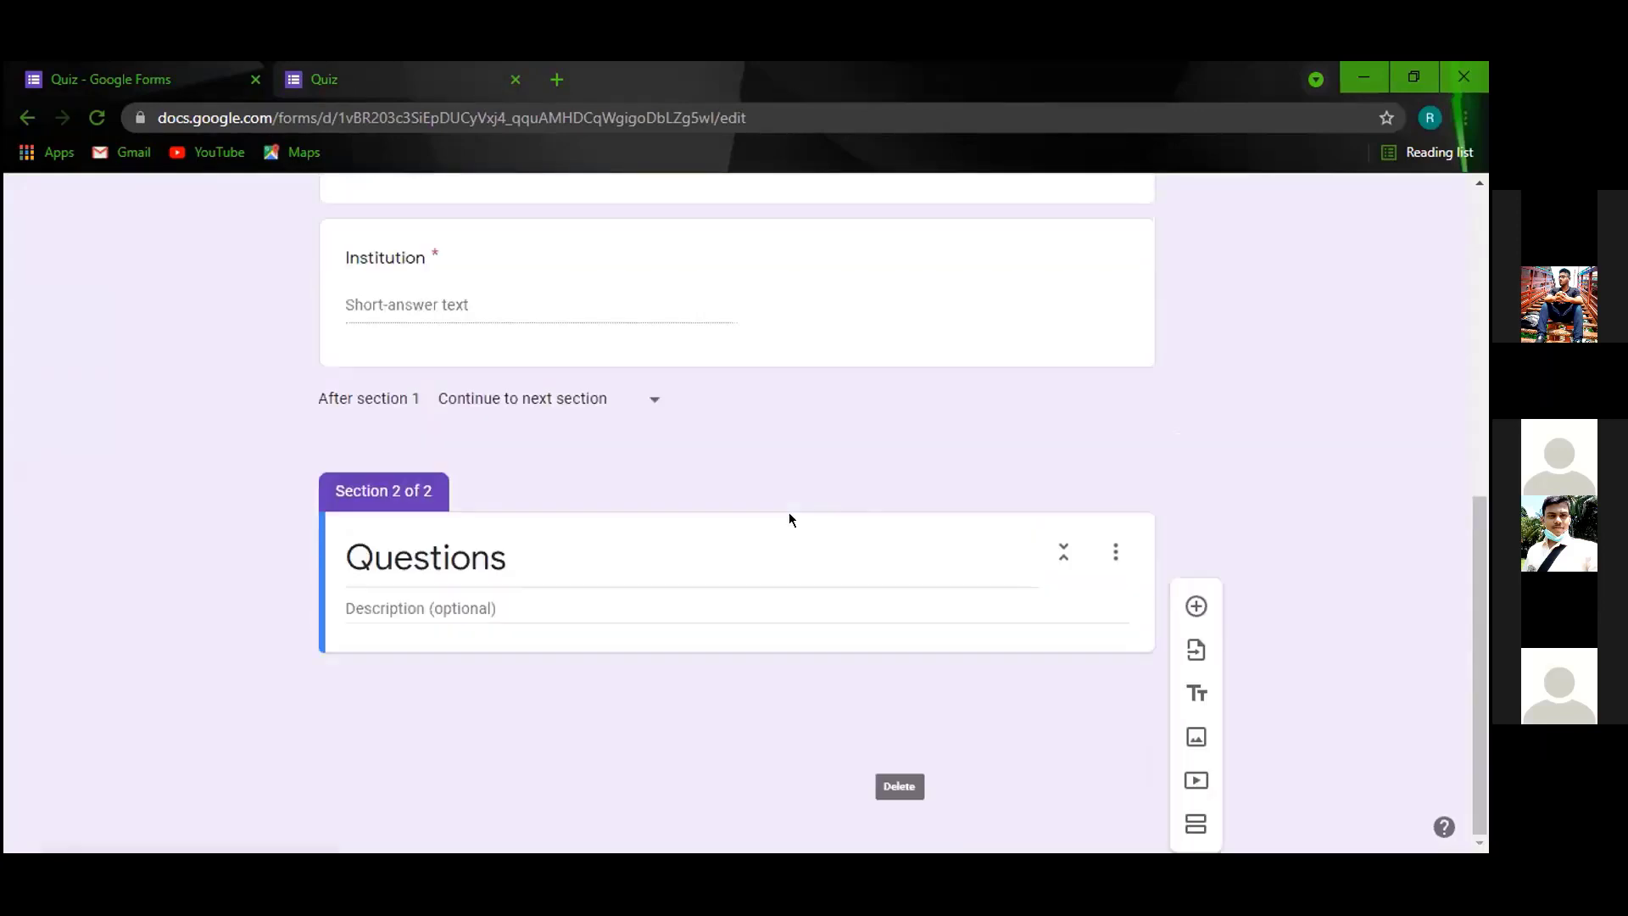
left_click(1197, 607)
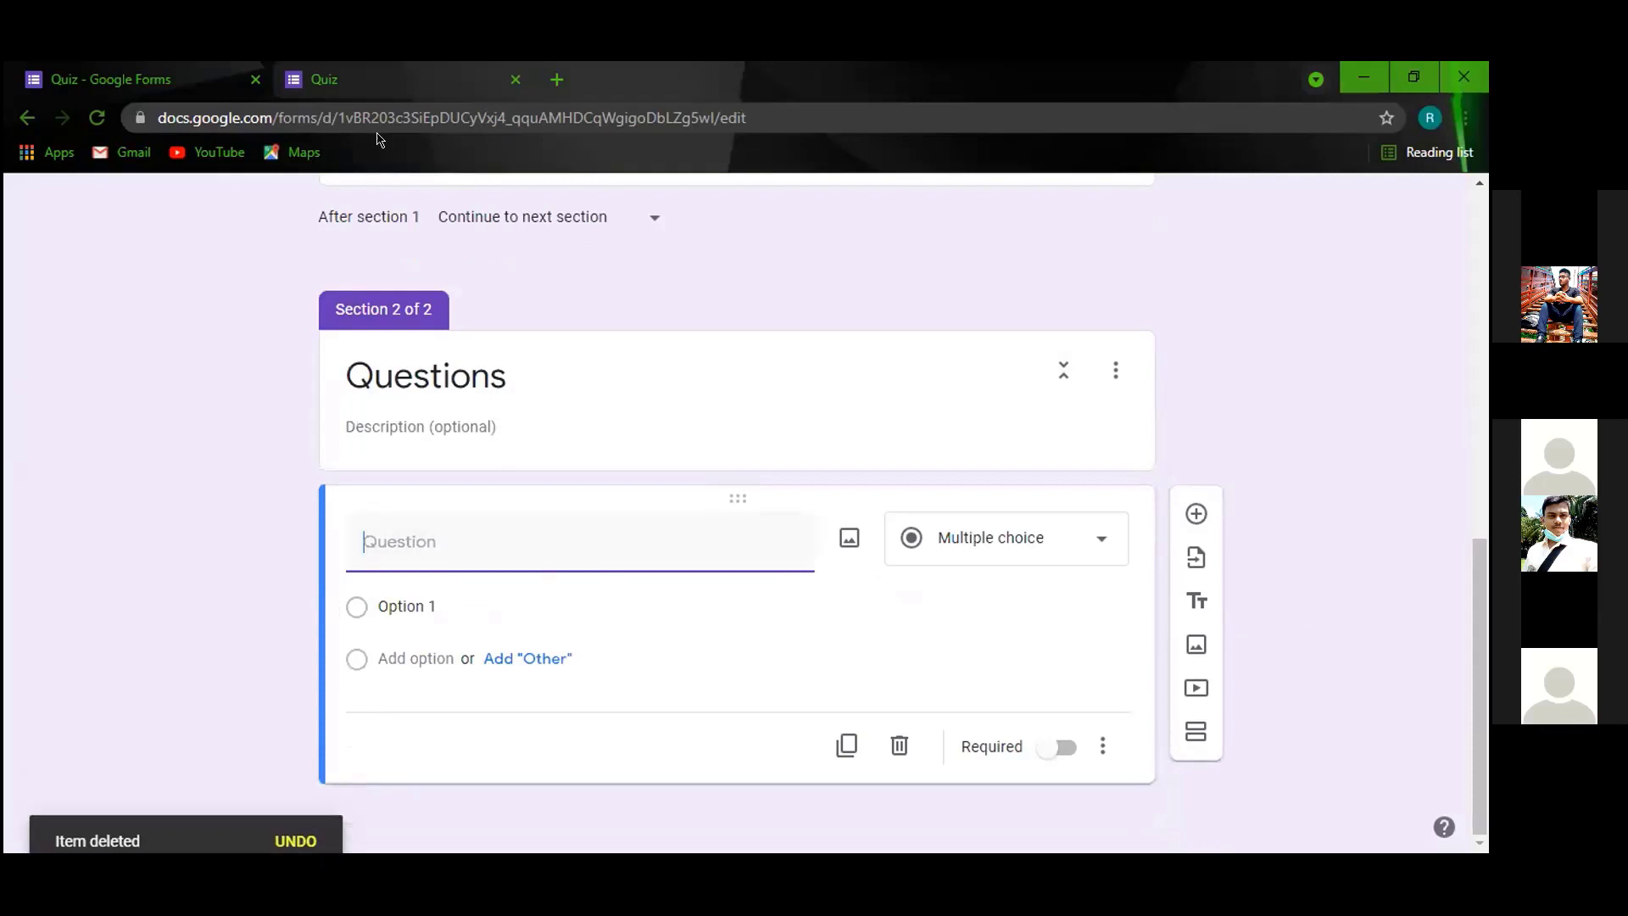
Confirm in the preview that page one now ends with Next, then return to the editor.
left_click(422, 103)
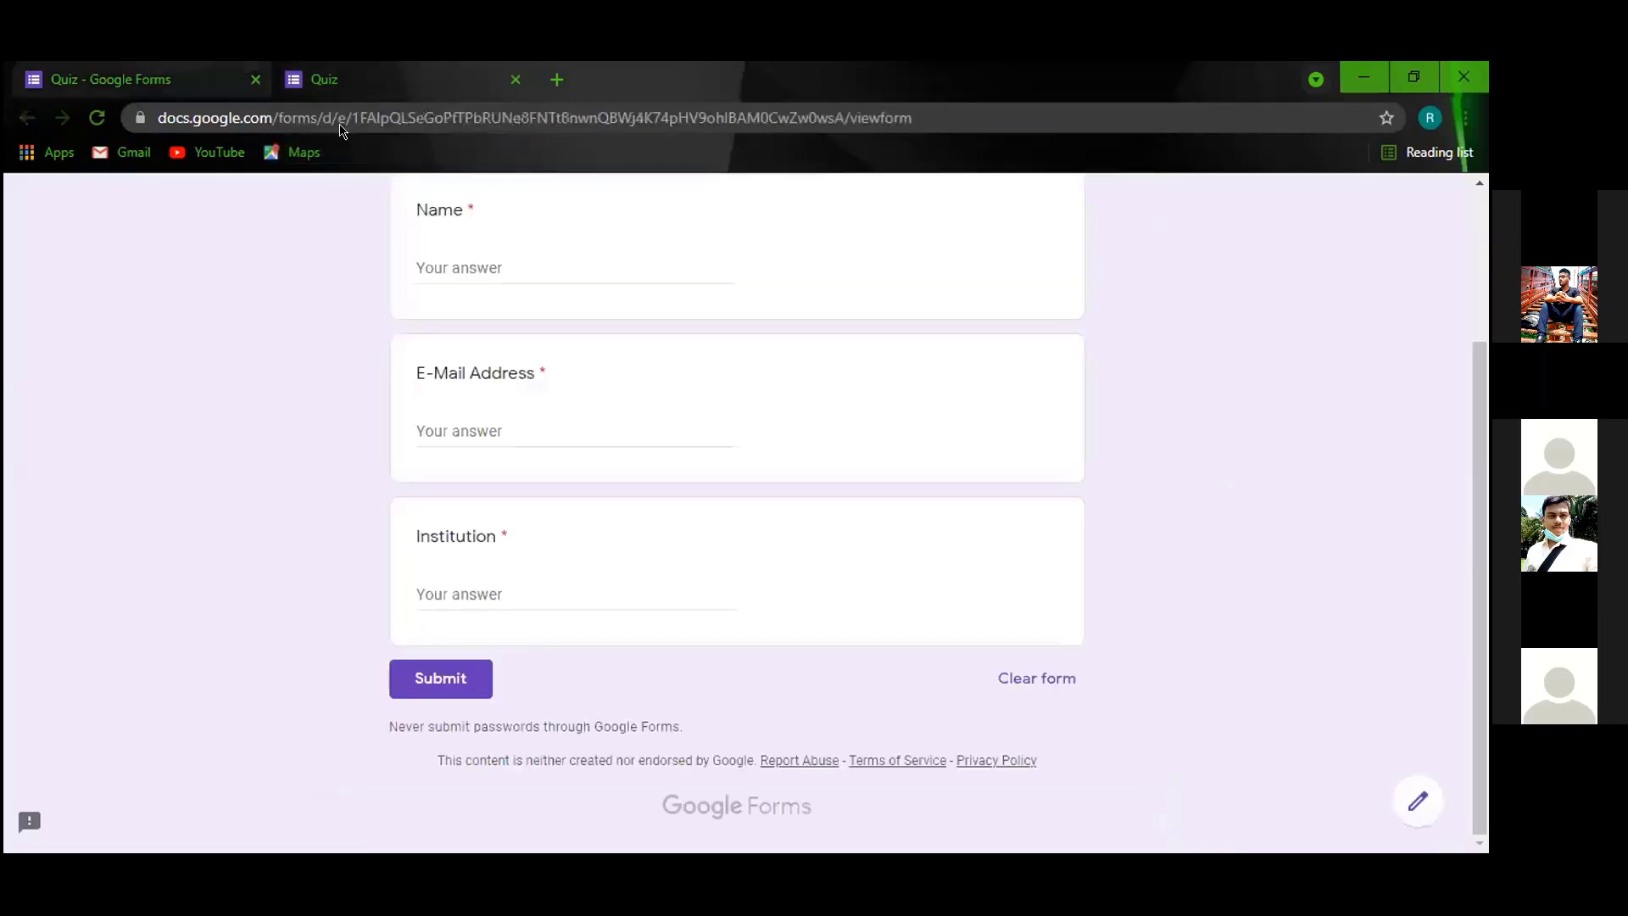
scroll(389, 454, "up", 3)
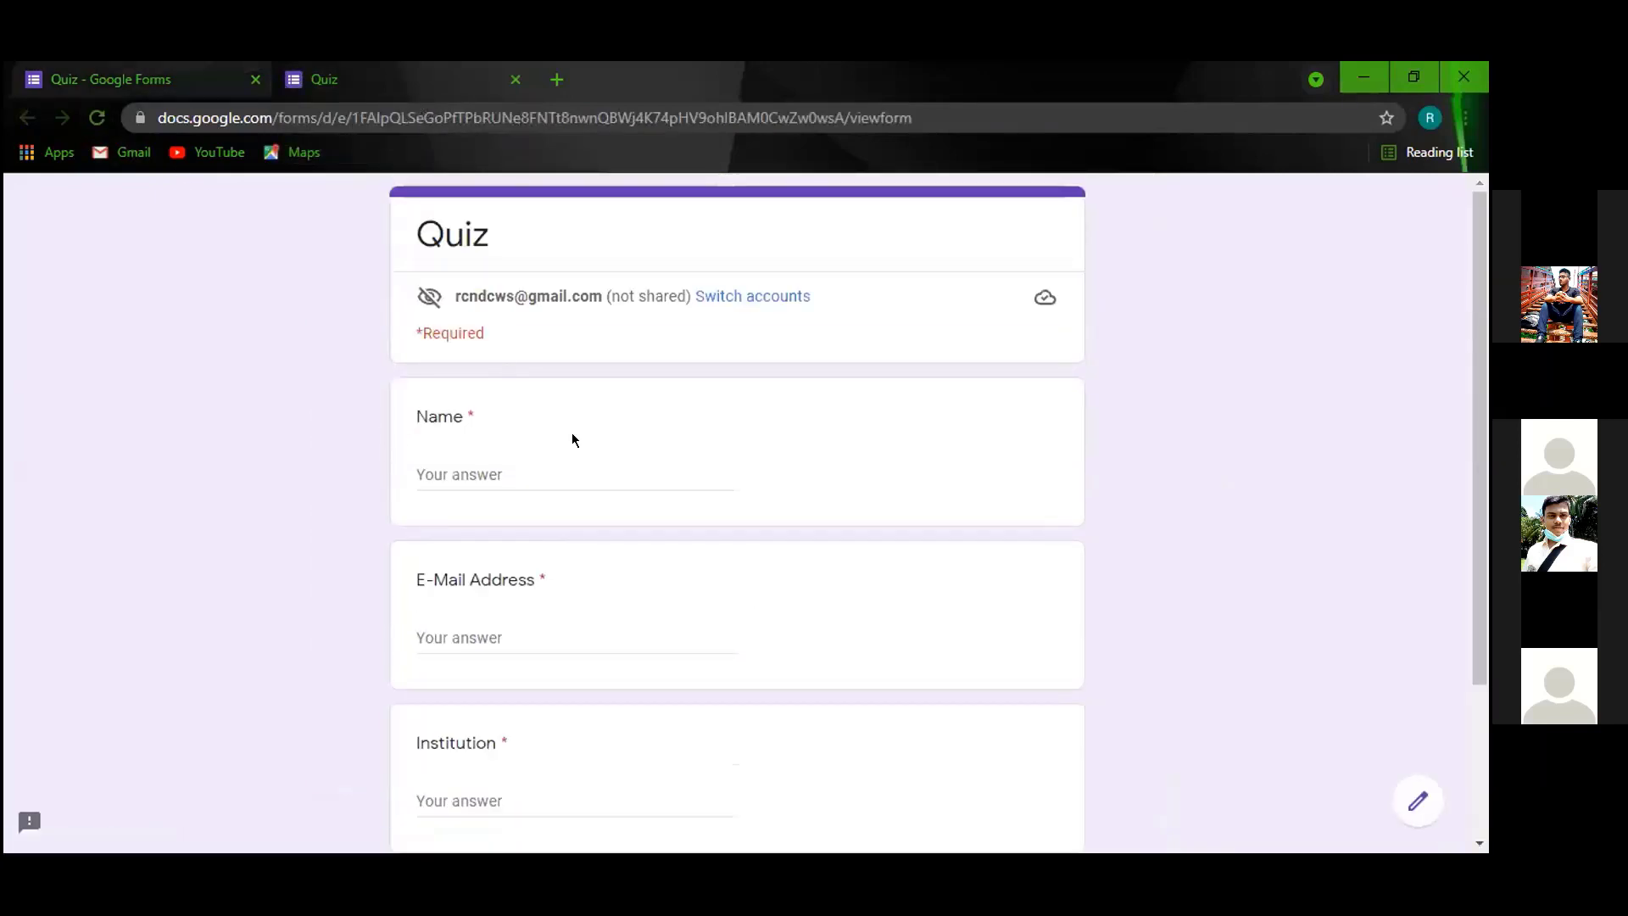
scroll(571, 433, "down", 3)
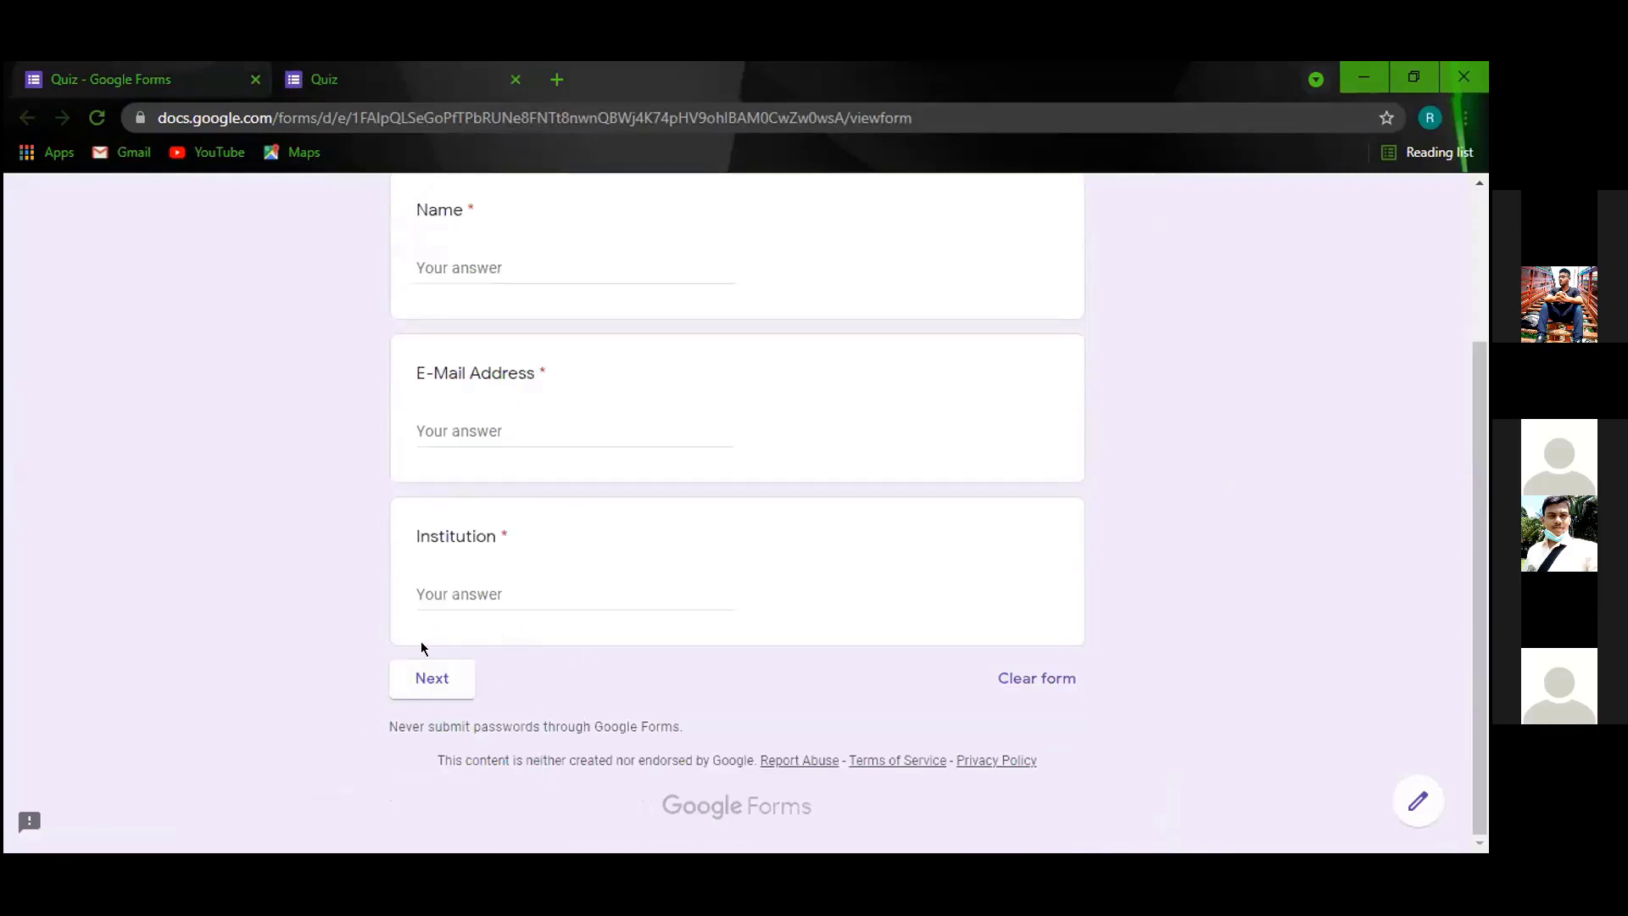
left_click(200, 80)
Paste the T20 captain question text into the new question's title field.
scroll(619, 541, "up", 4)
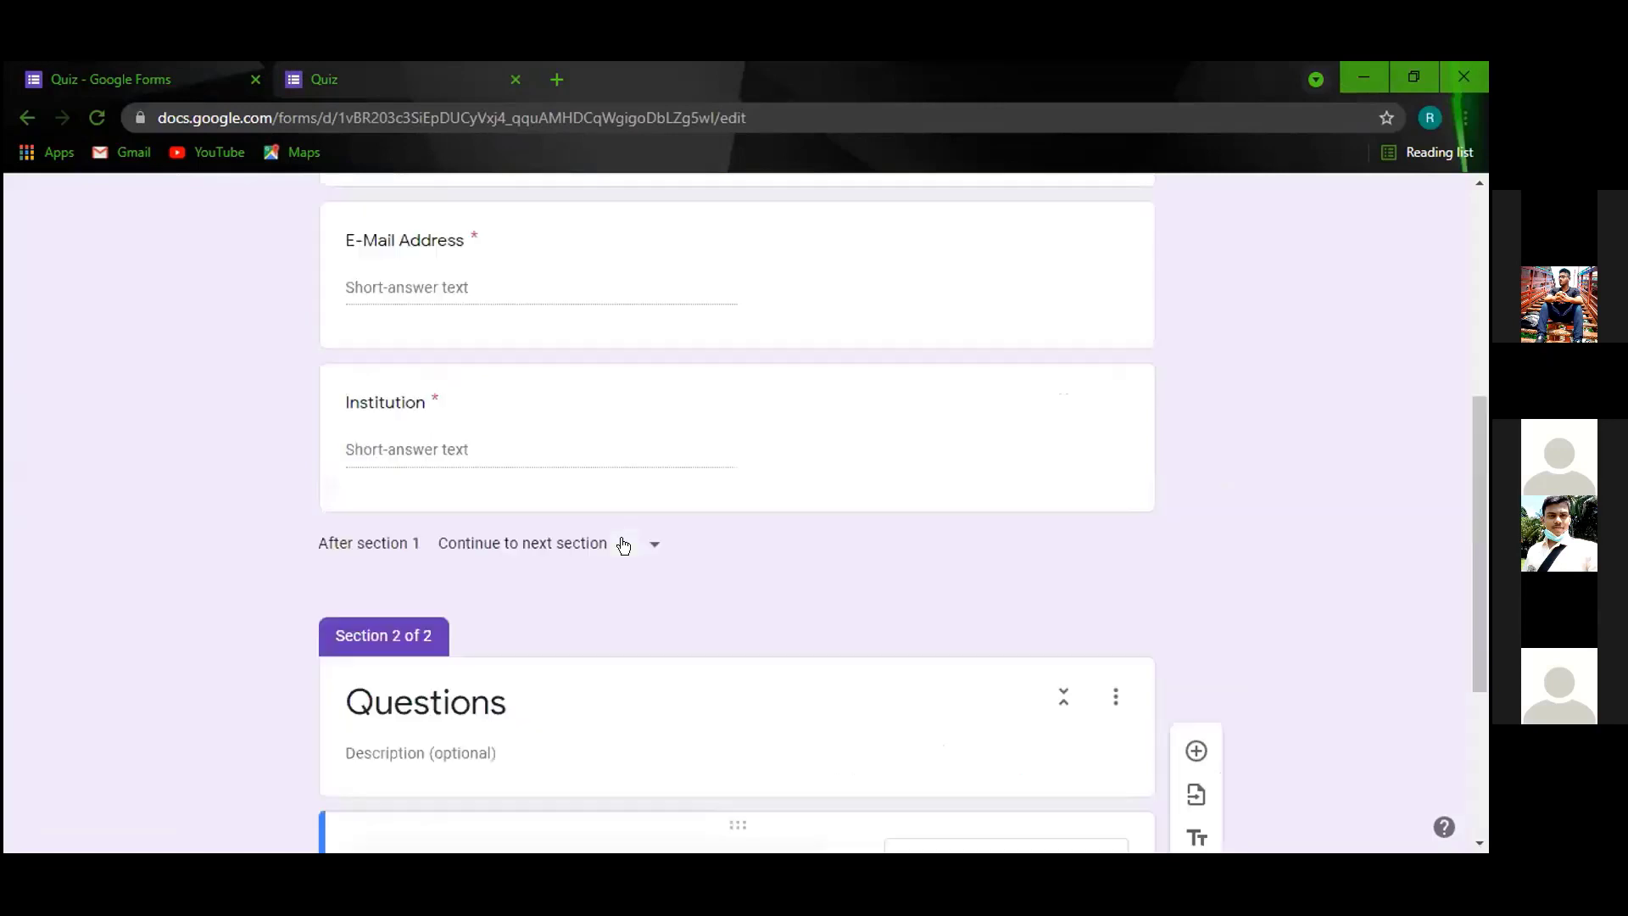
scroll(622, 542, "up", 5)
scroll(459, 513, "down", 5)
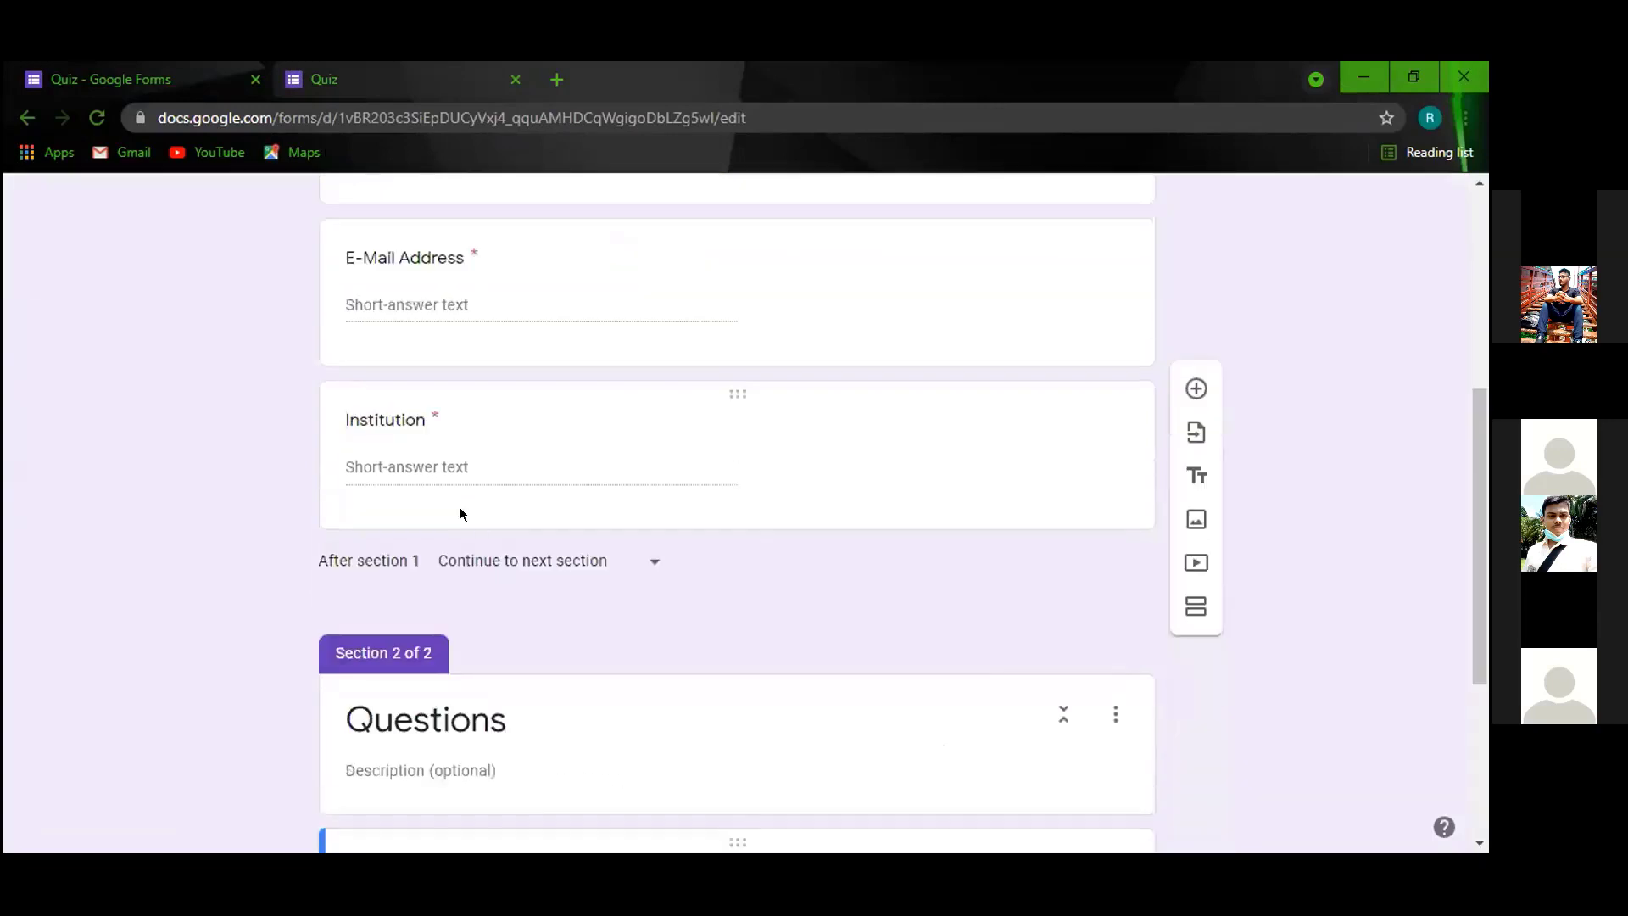
scroll(459, 514, "down", 4)
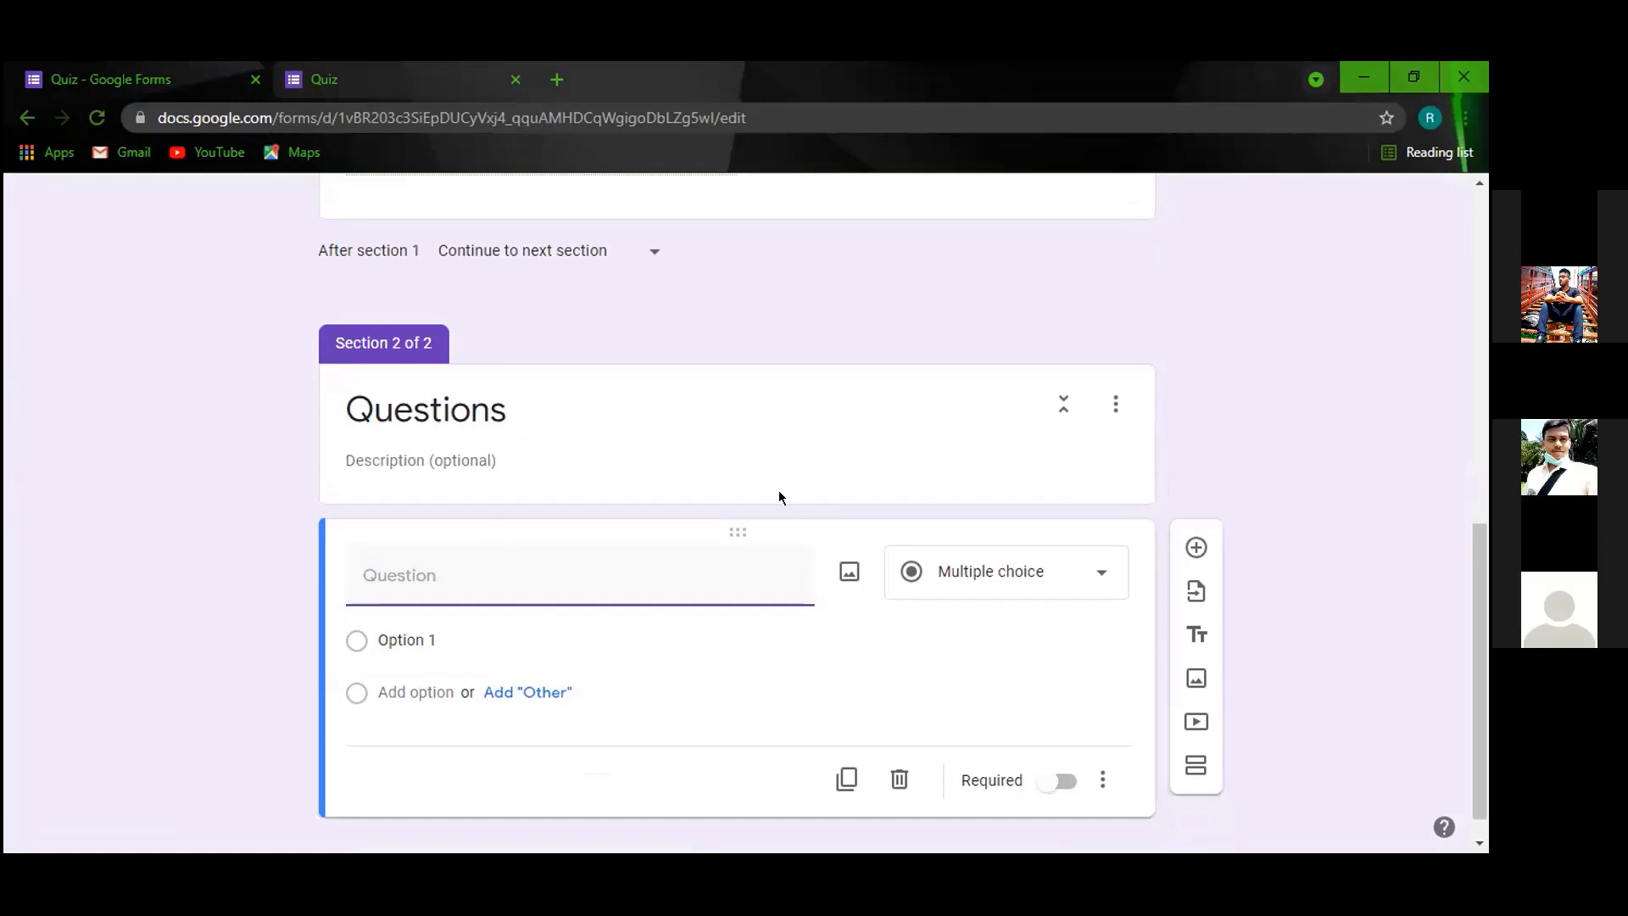
scroll(779, 490, "up", 3)
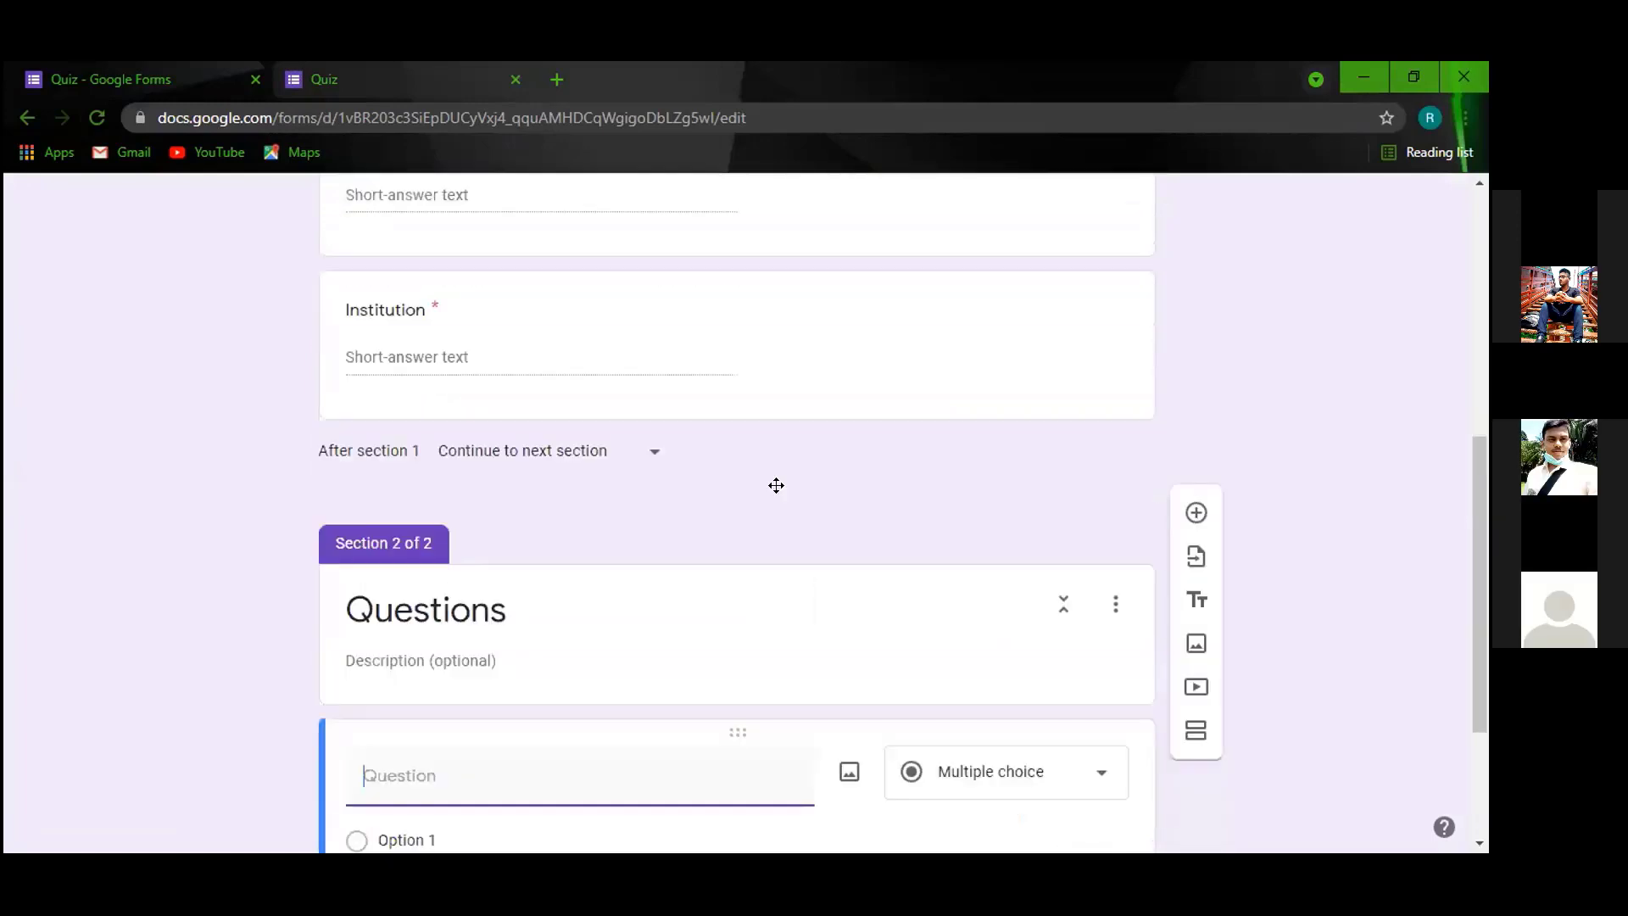
scroll(776, 485, "down", 3)
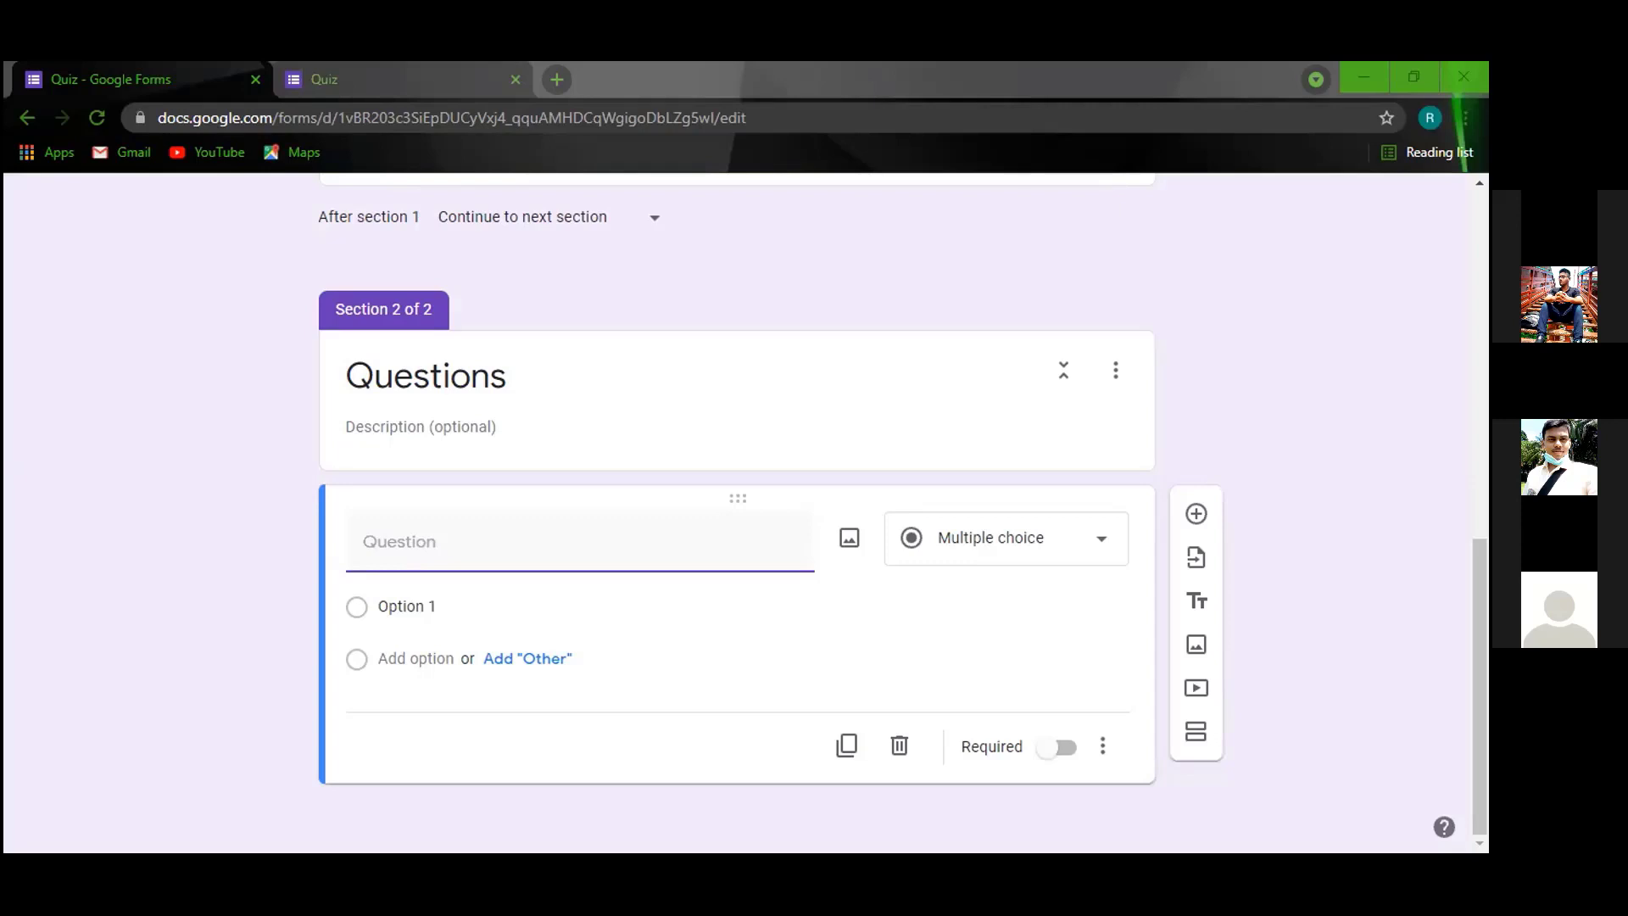
right_click(449, 546)
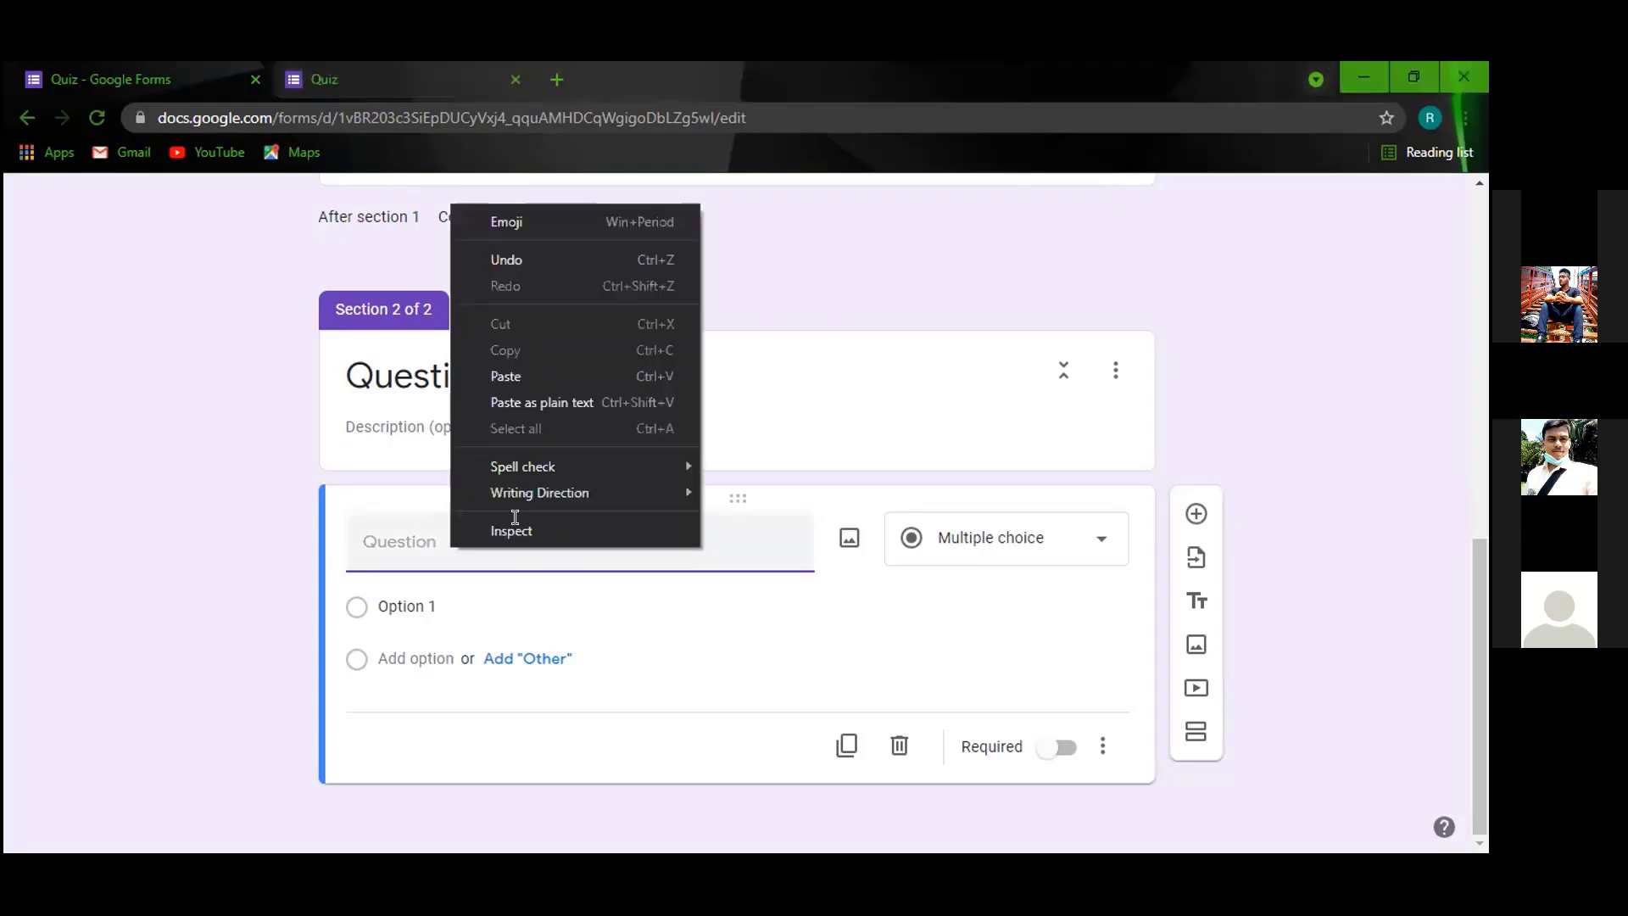
type("1- Who is the current captain of Bangladesh in T20 format ?")
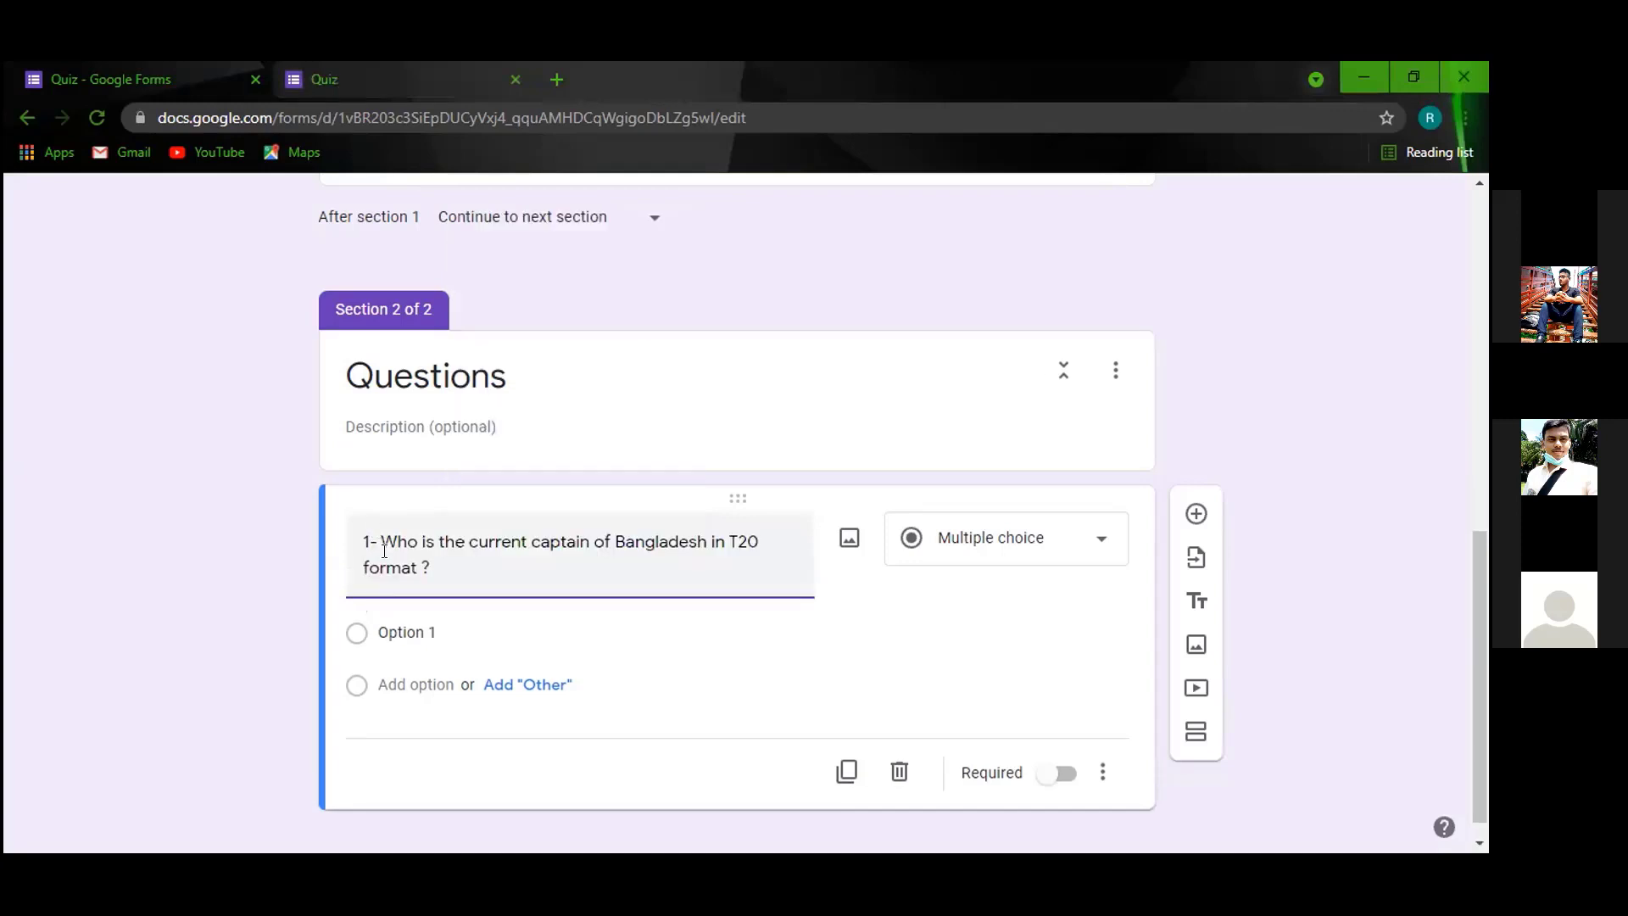
Change the question prefix '1-' to '1.' in the question title.
left_click(383, 542)
key("BackSpace")
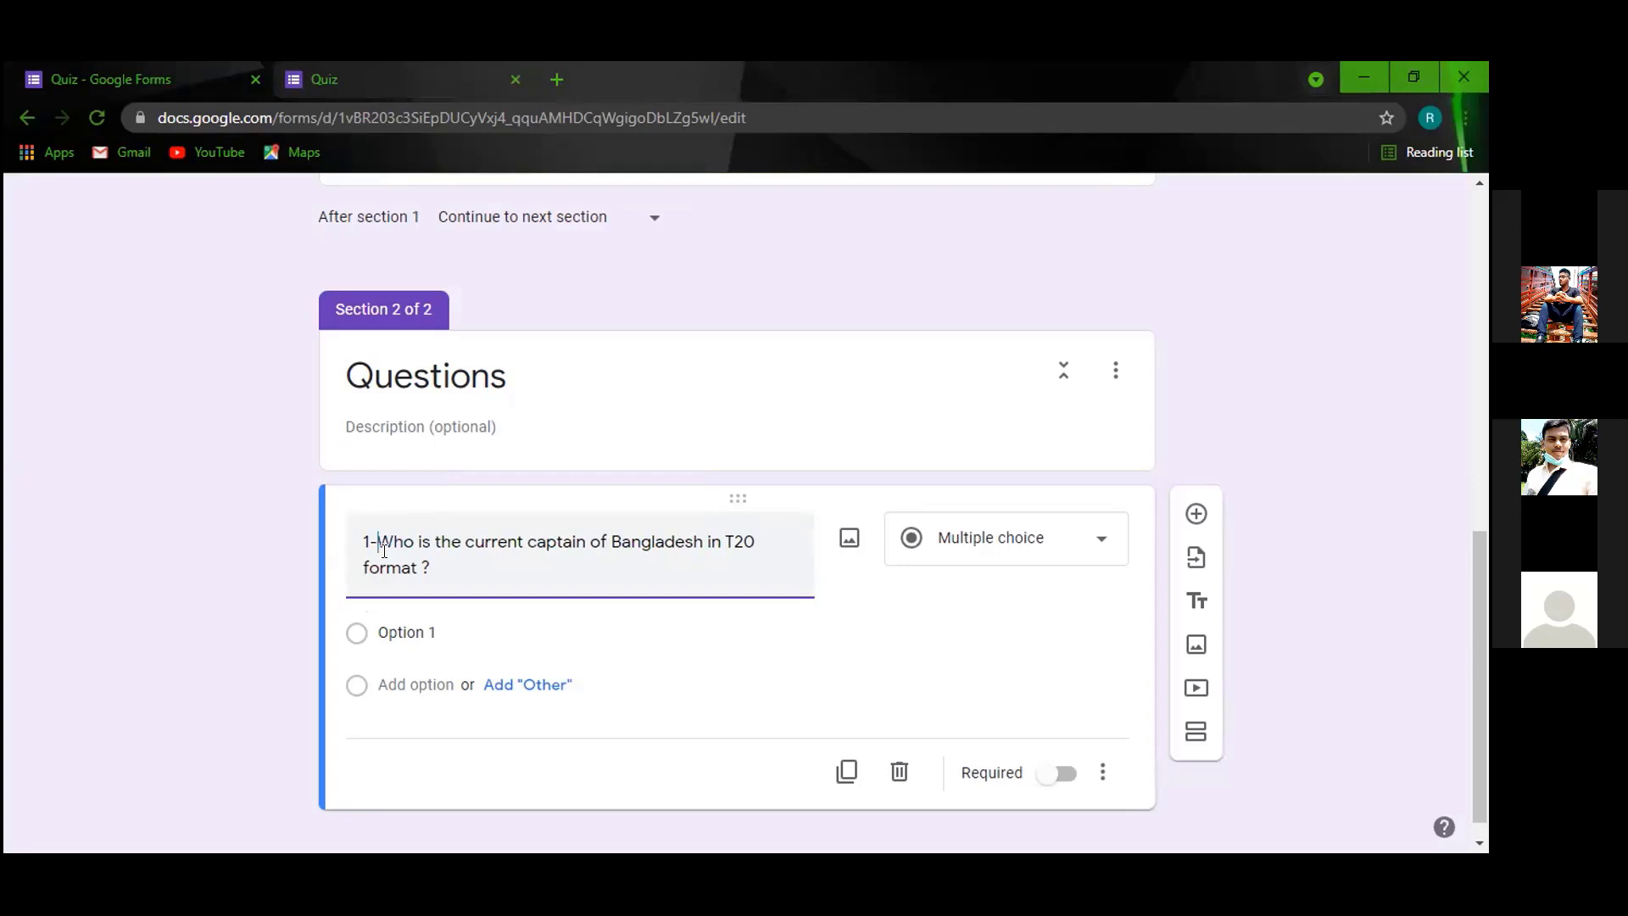
type(".")
key("BackSpace")
key("BackSpace")
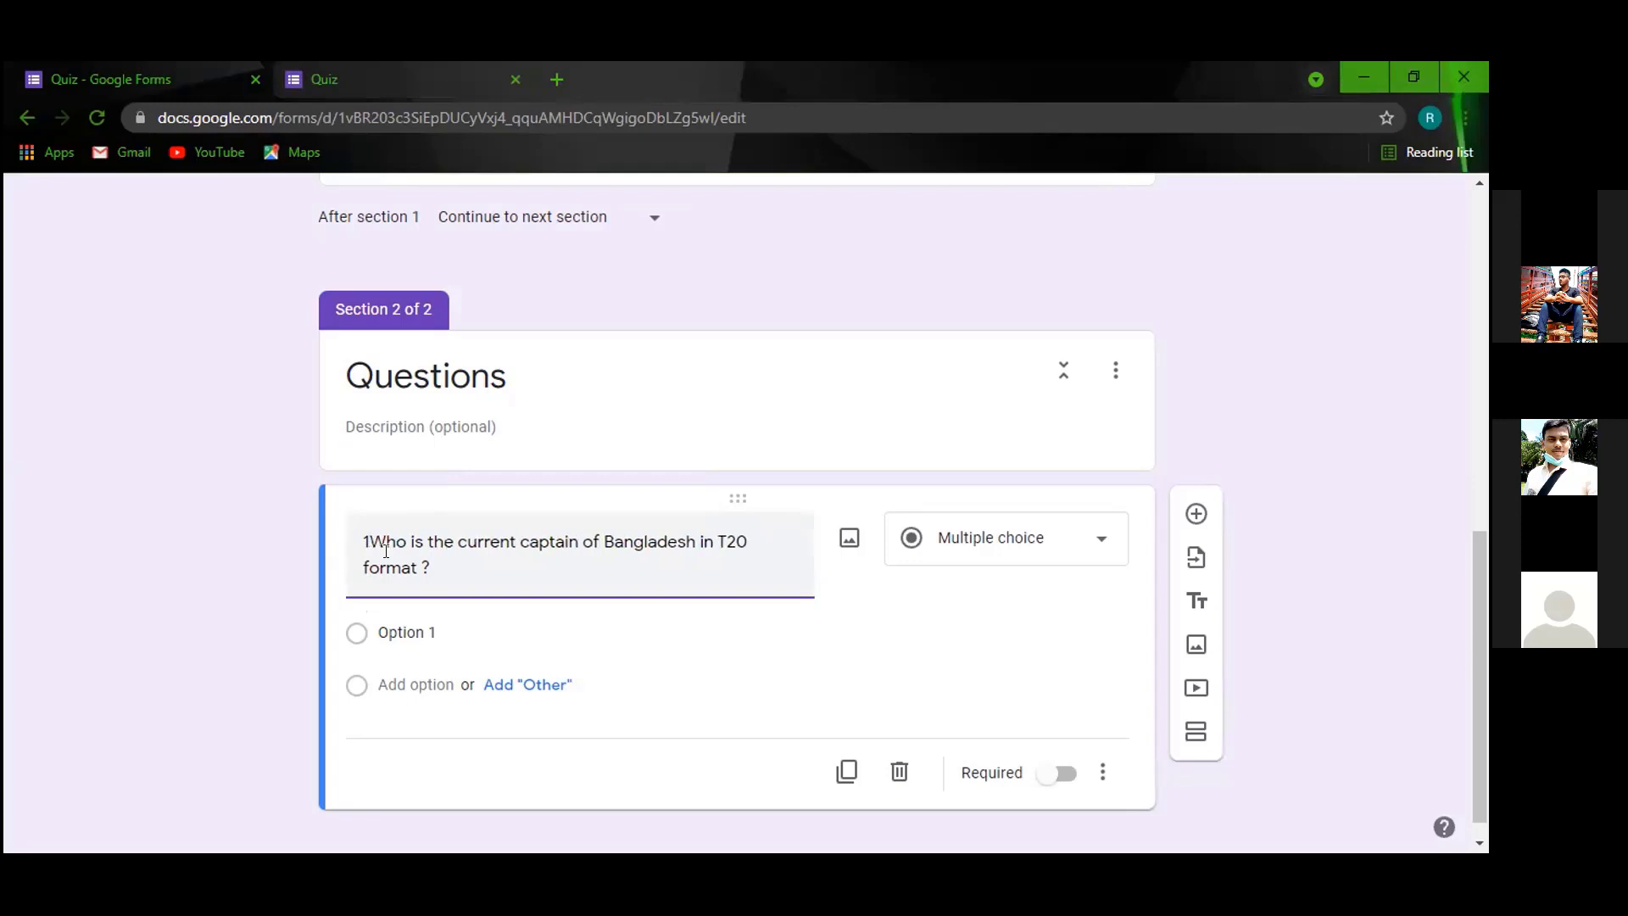
type(".")
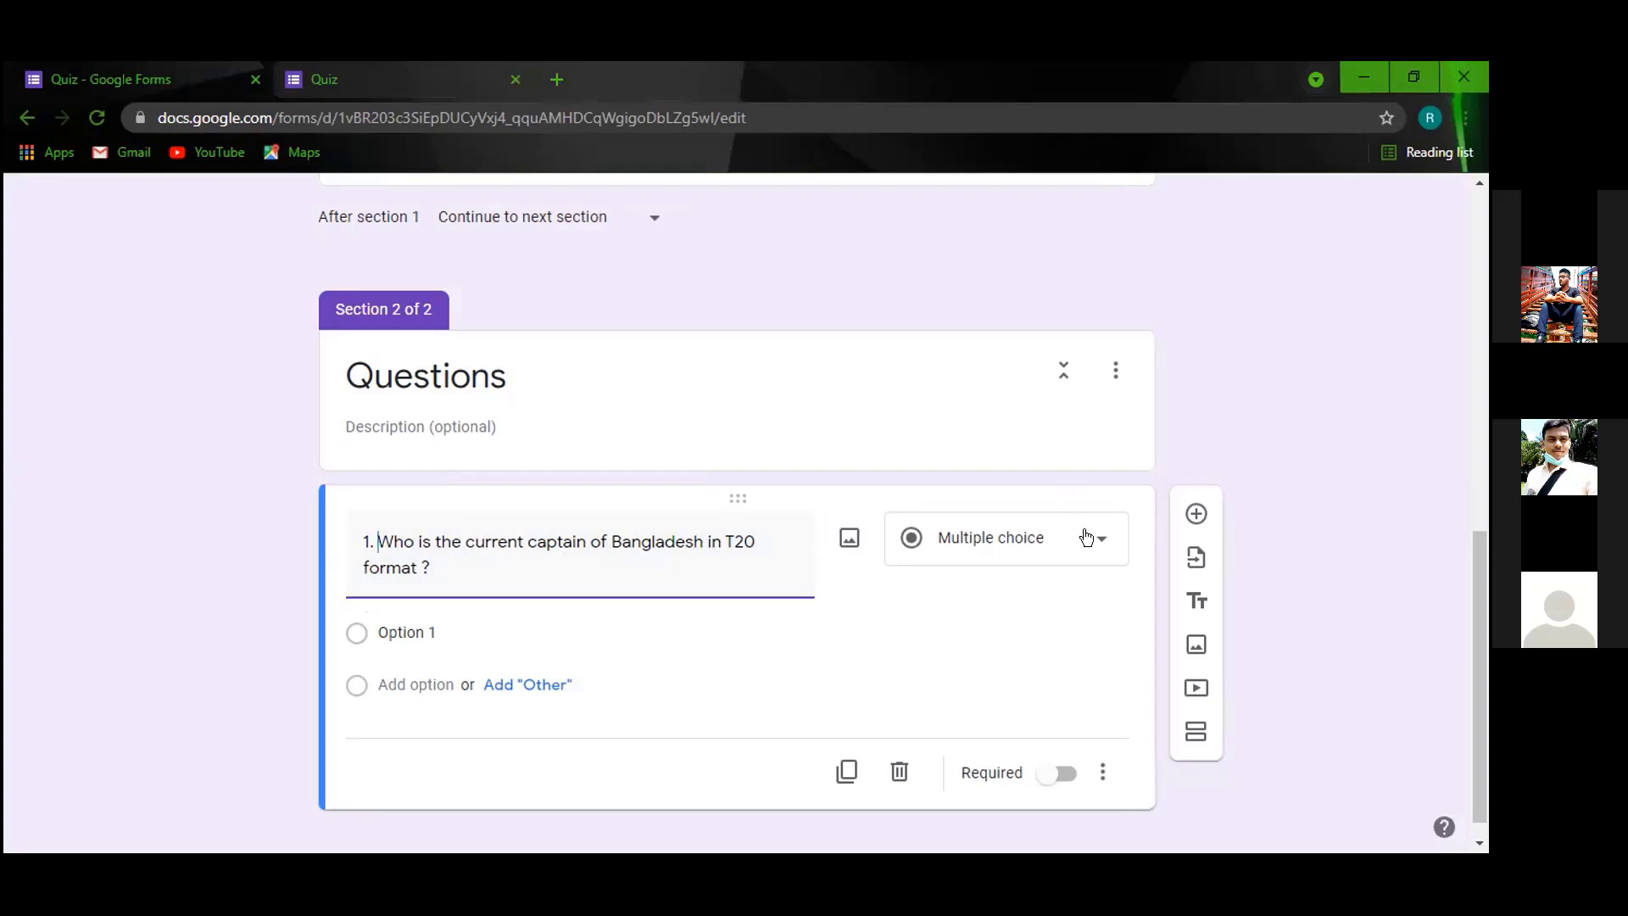
Change the captain question's type to Checkboxes.
left_click(1088, 537)
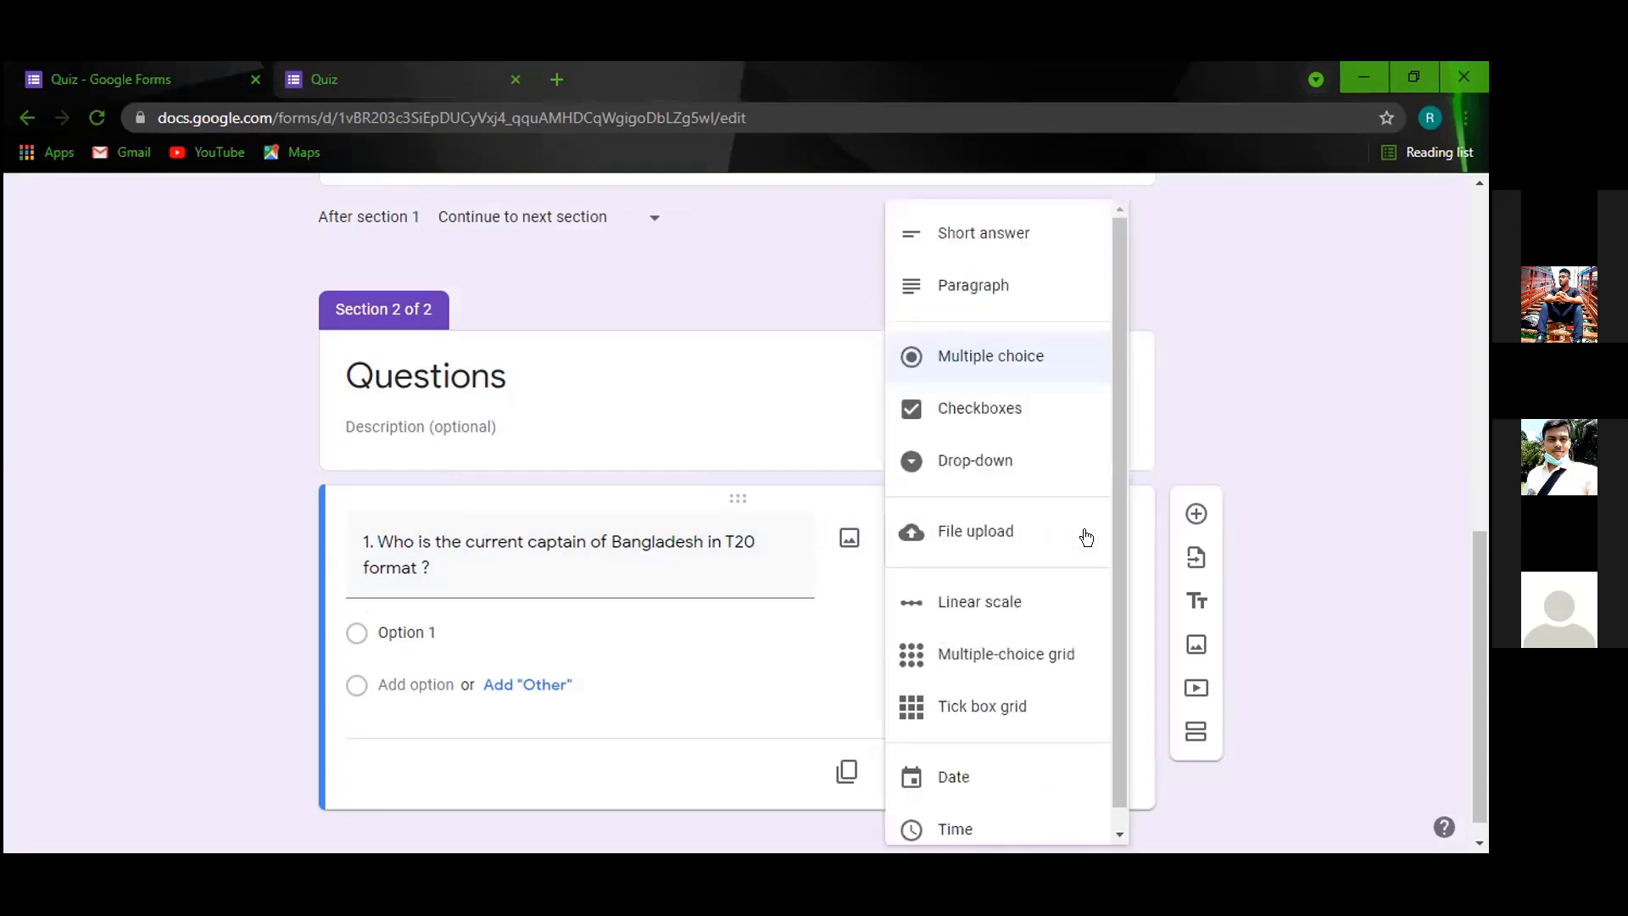
left_click(1206, 444)
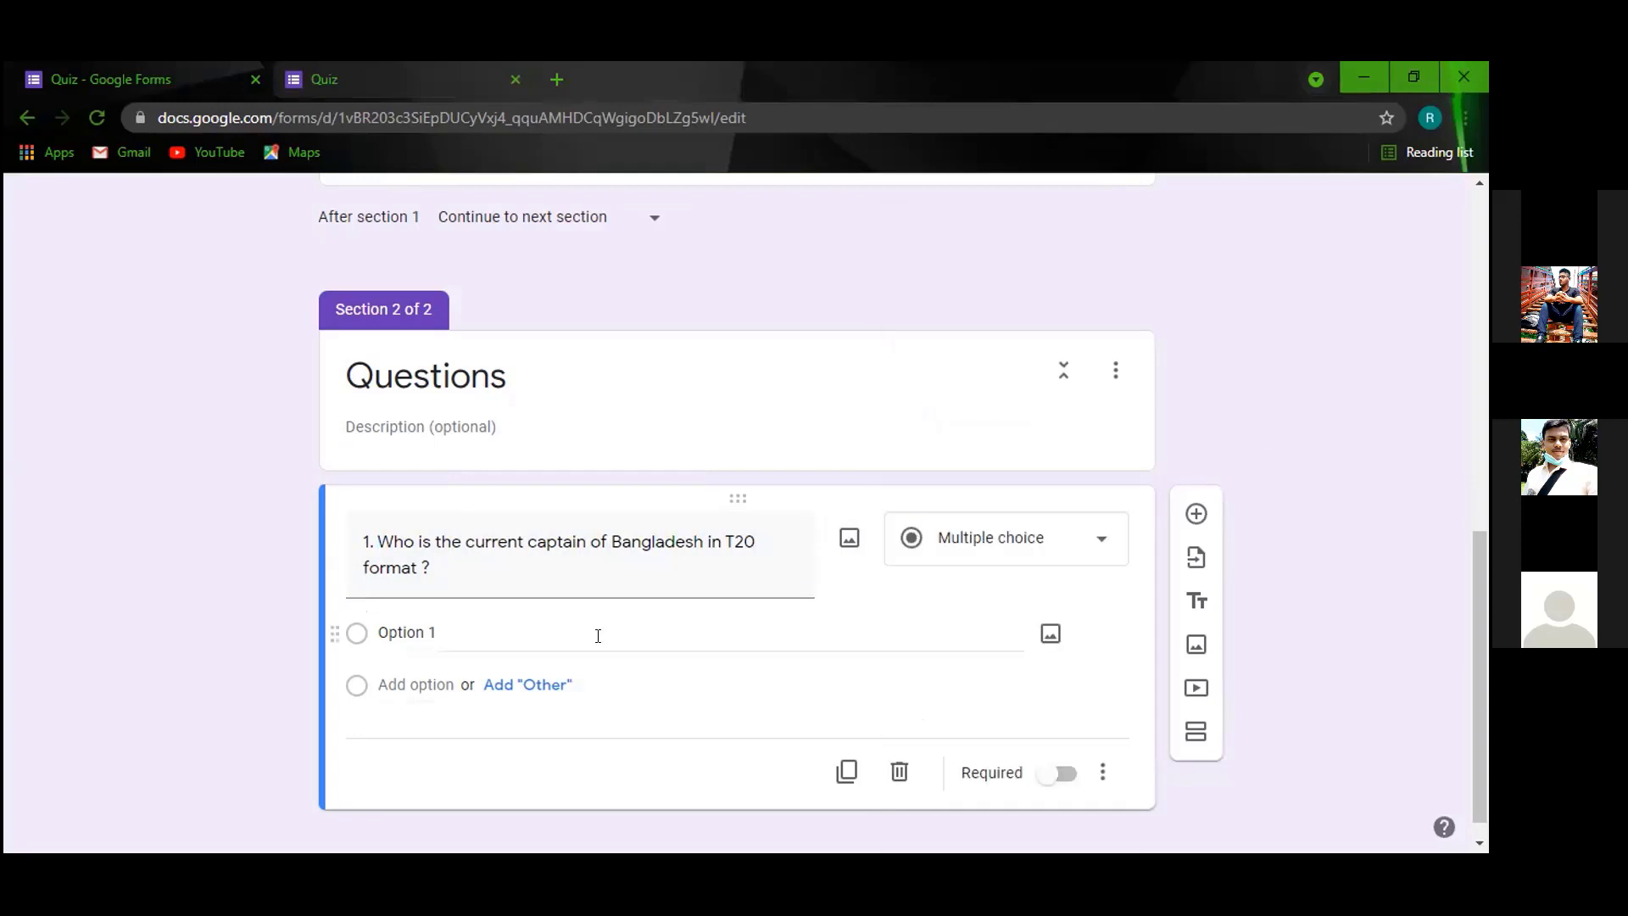
left_click(1095, 539)
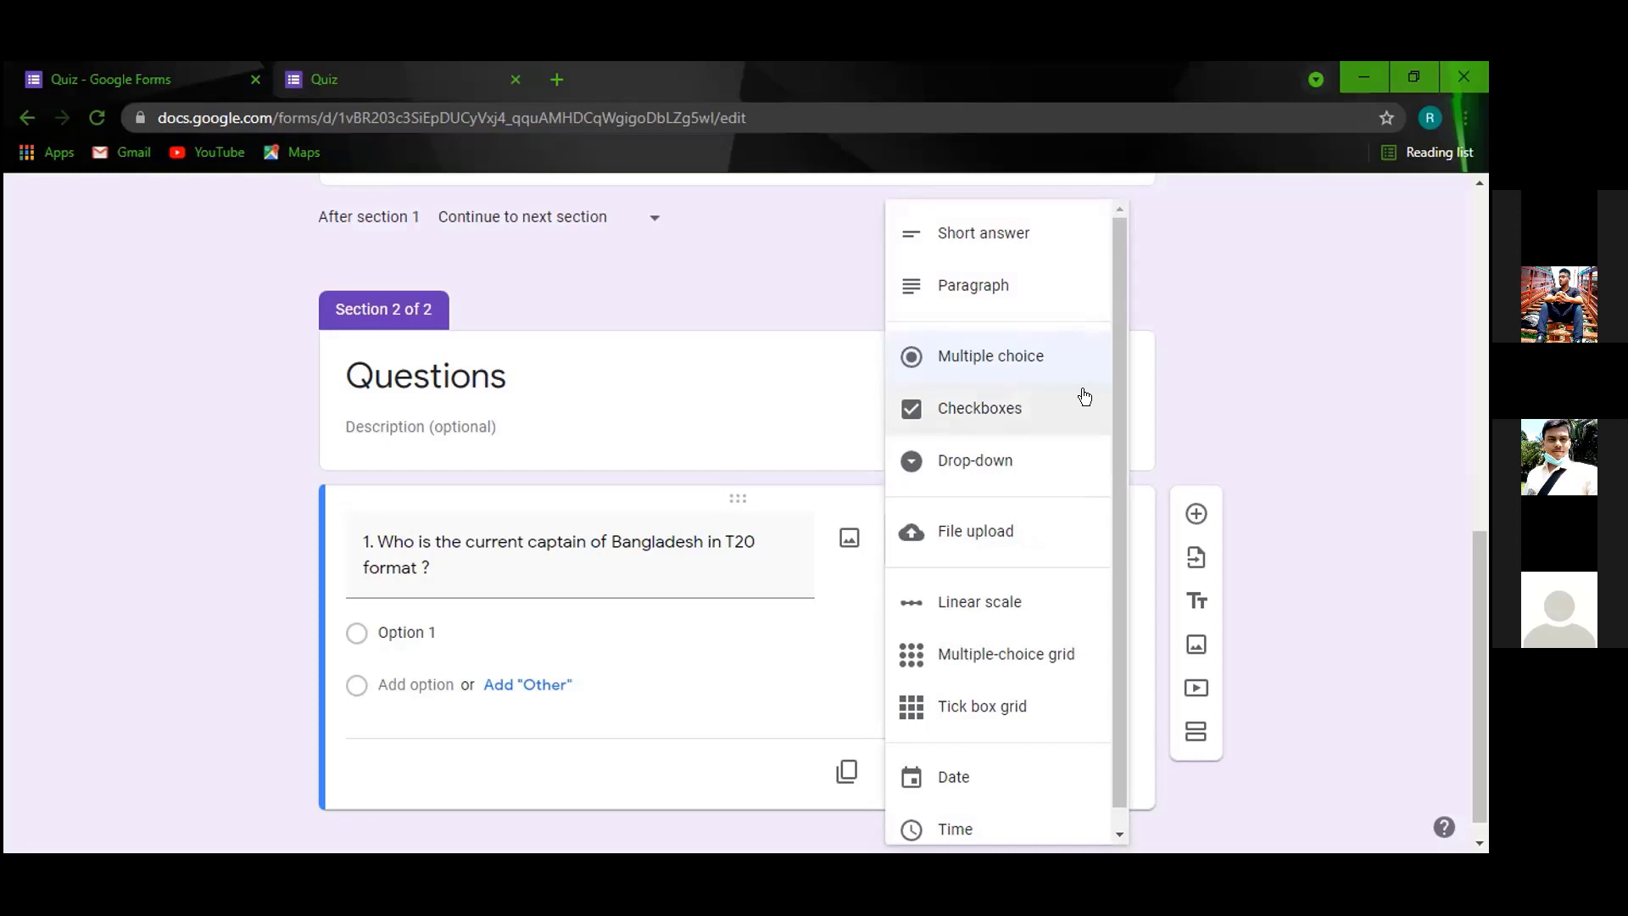
left_click(999, 397)
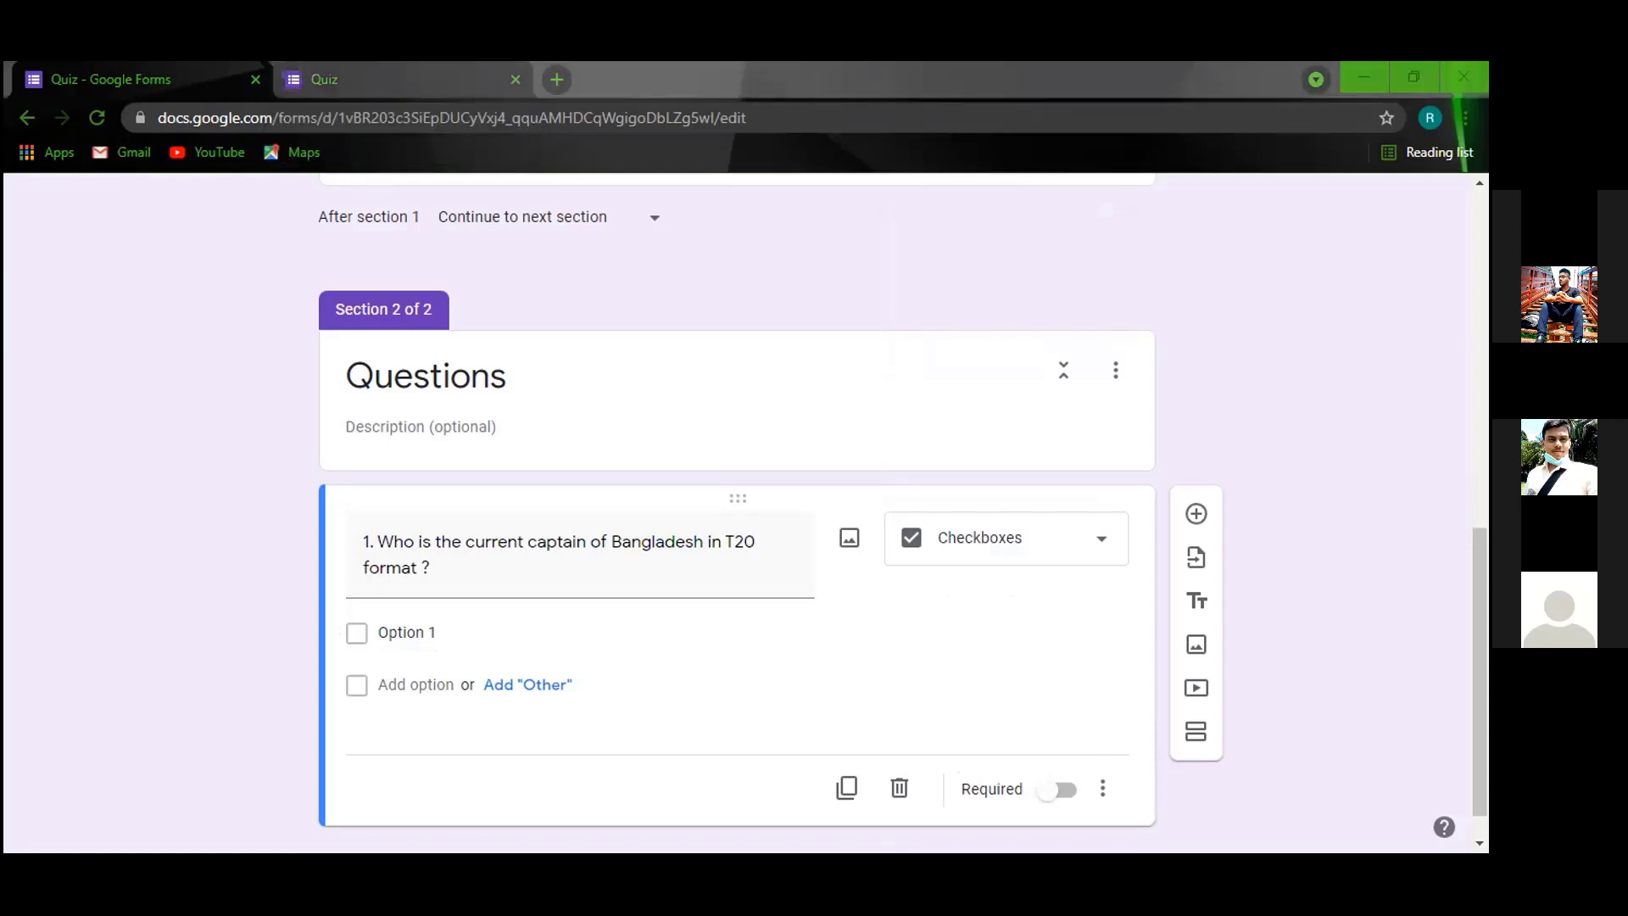
Enter answer options Sakib, Tamim and Riyad.
left_click(452, 616)
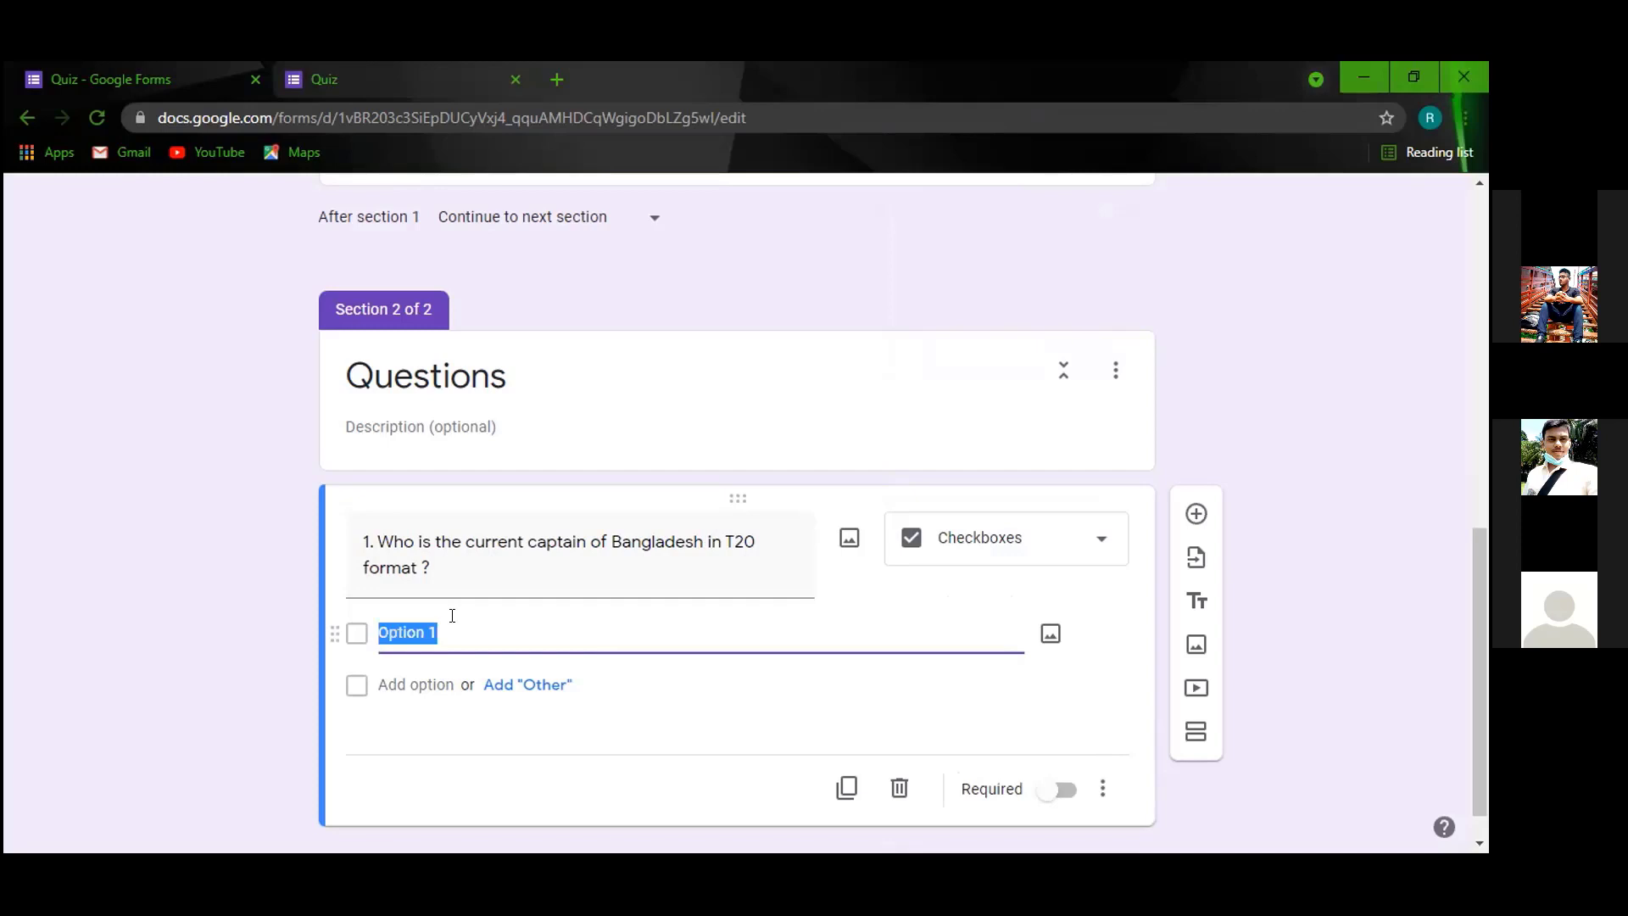
type("sakib")
key("BackSpace")
key("BackSpace")
key("BackSpace")
key("BackSpace")
key("BackSpace")
type("Sakb")
key("BackSpace")
key("BackSpace")
type("ib")
left_click(418, 670)
type("Tamim")
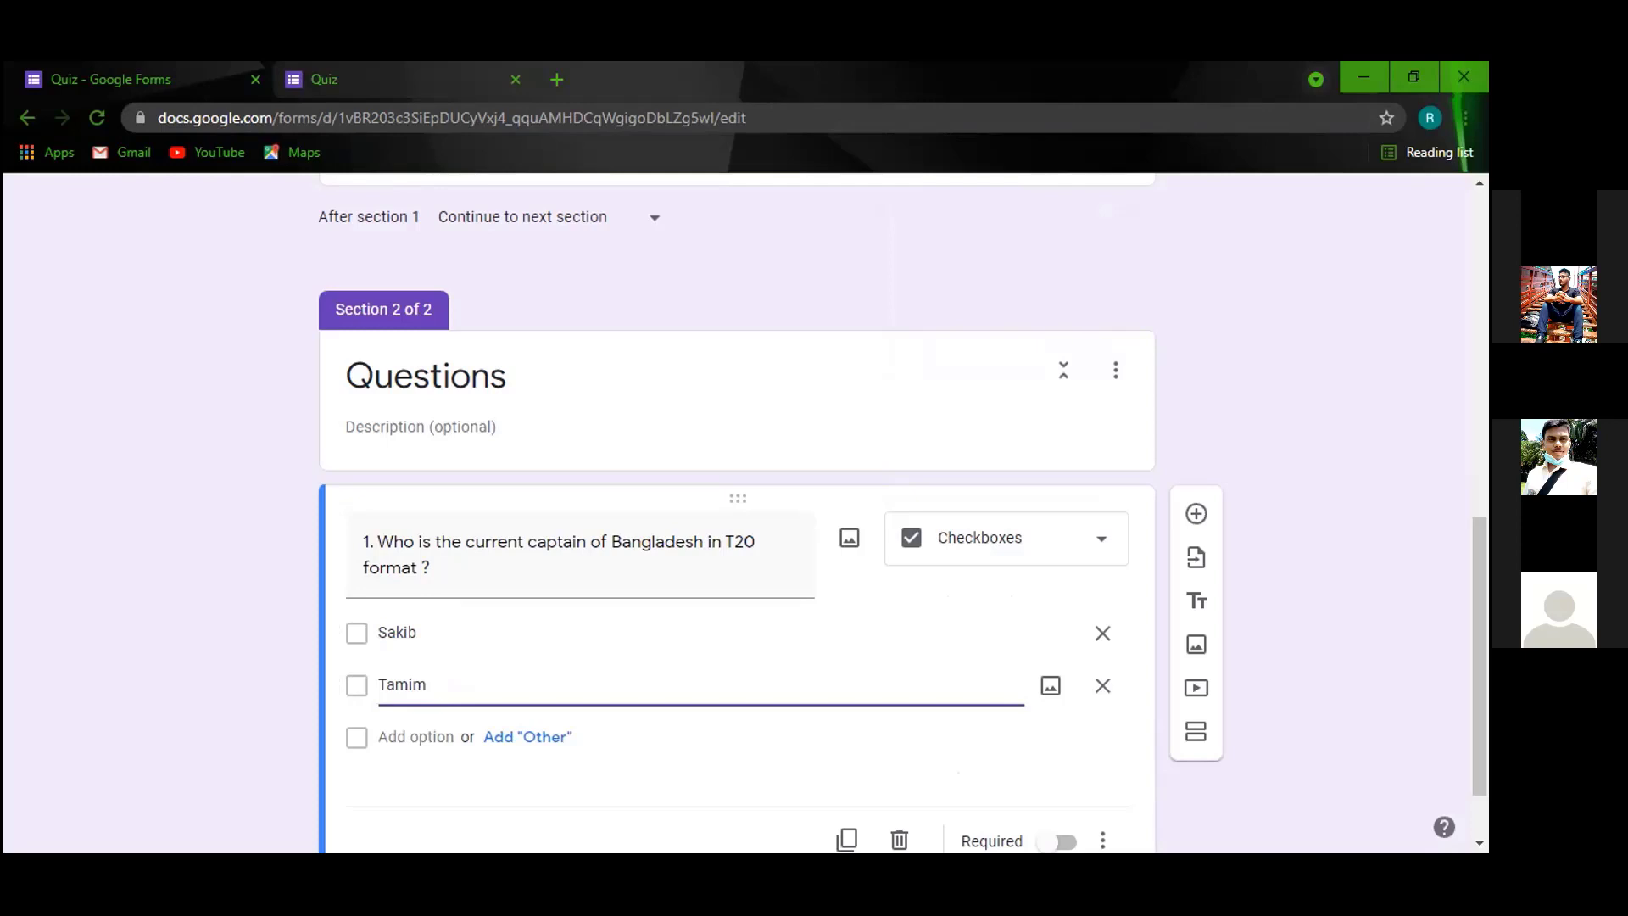
key("alt+Tab")
key("alt+Tab")
left_click(426, 735)
type("Riyad")
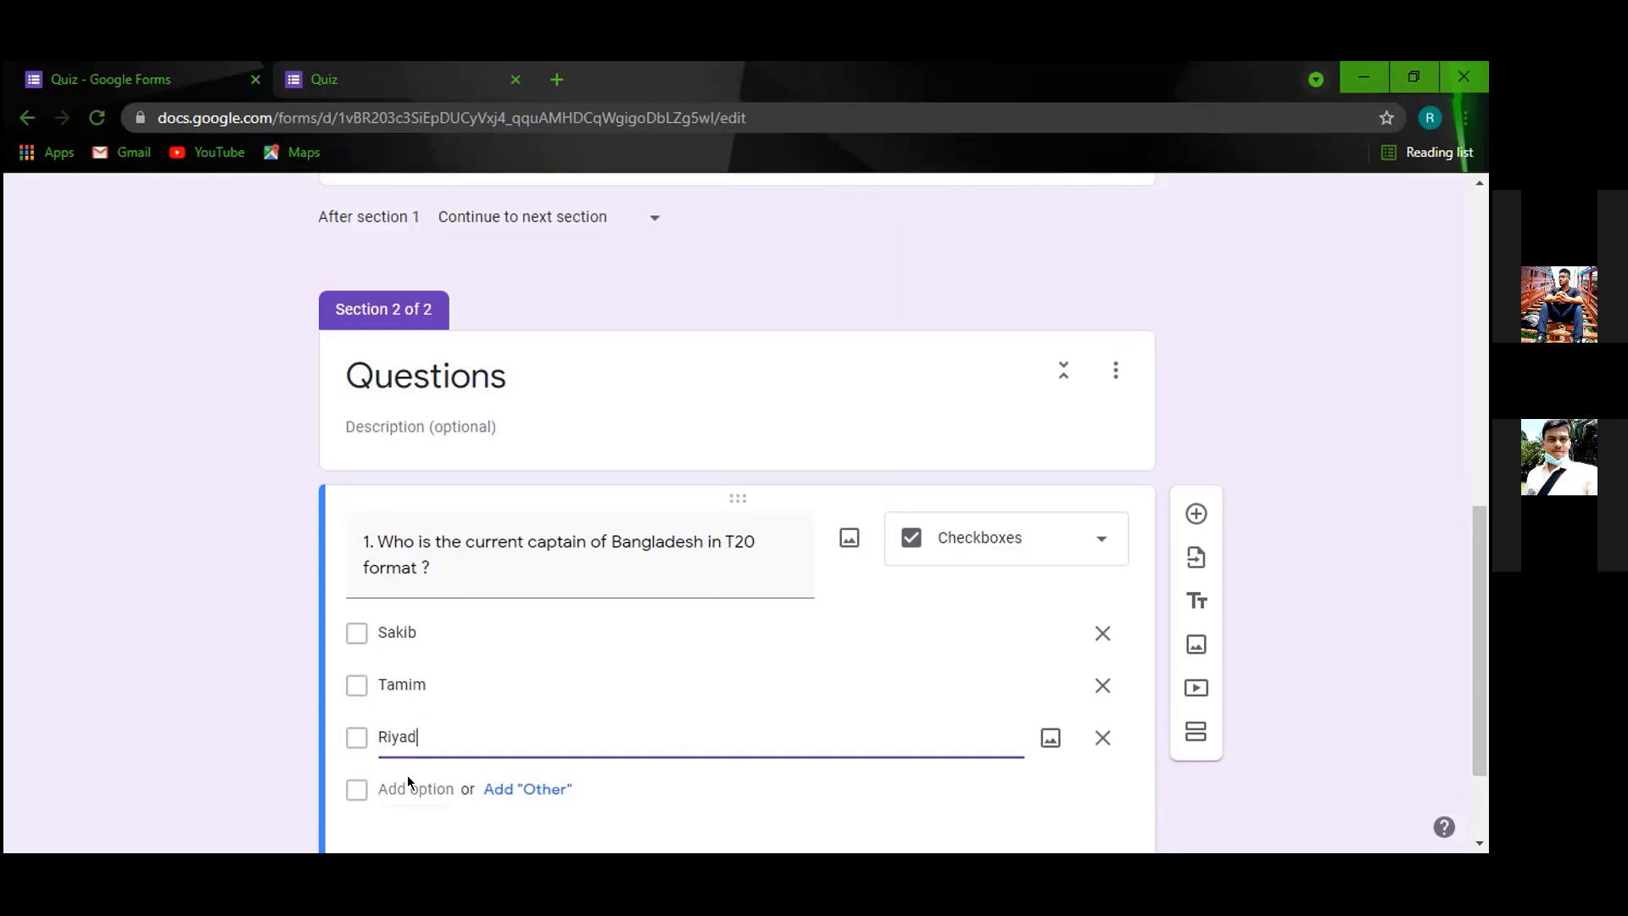
Replace the Option 4 placeholder with 'Mushfiq' and go to the live Quiz tab.
left_click(412, 789)
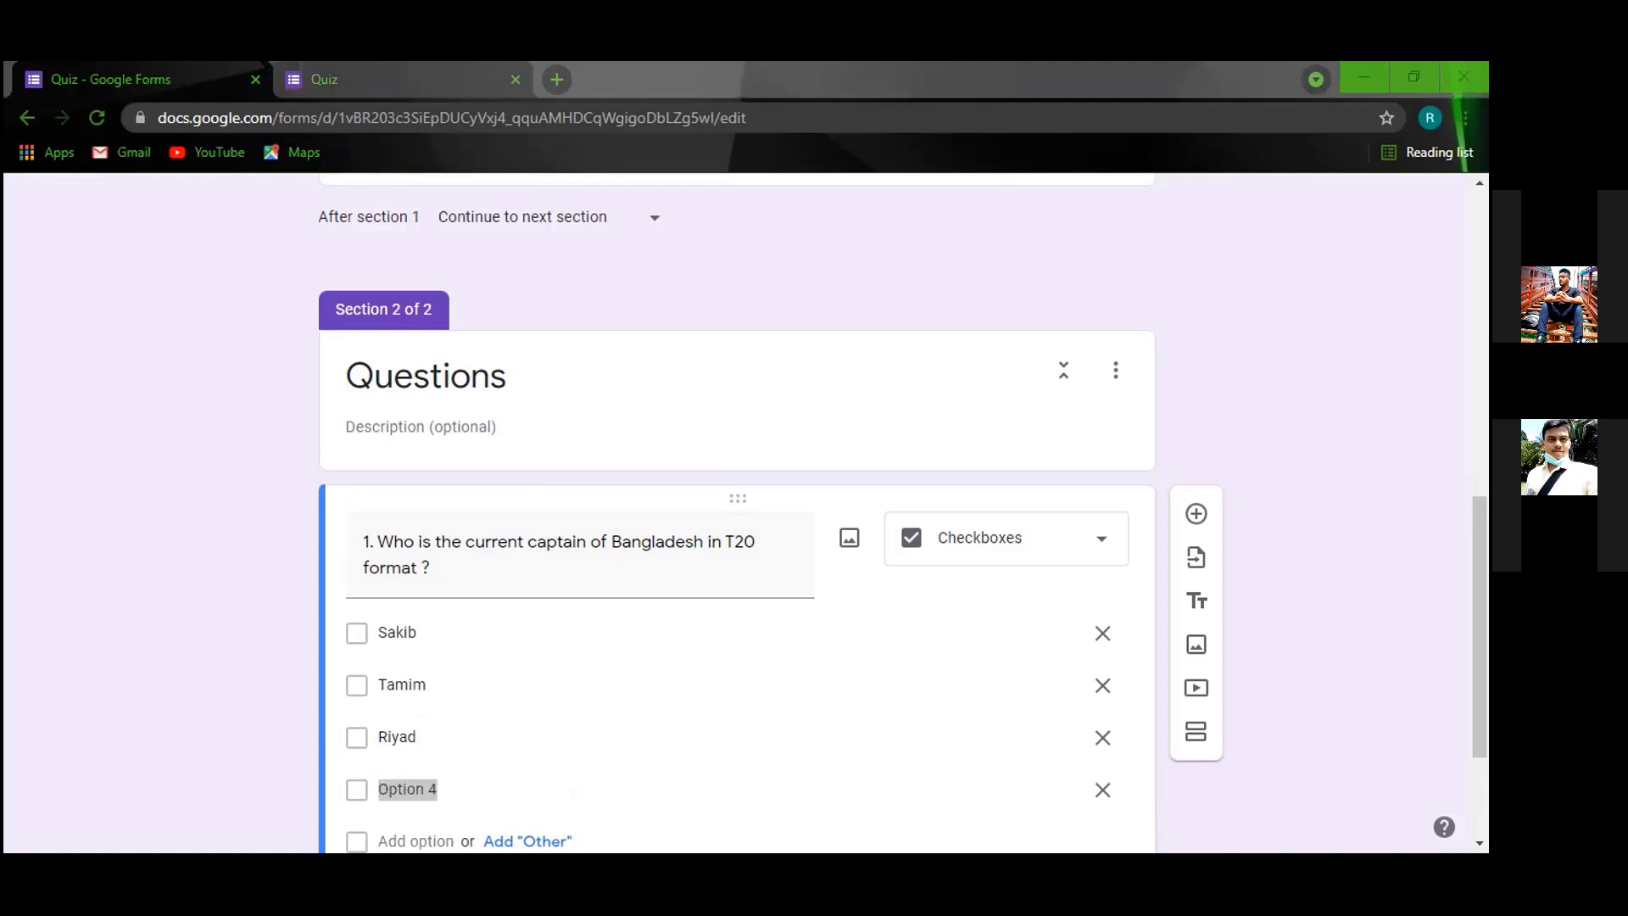
left_click(405, 789)
left_click_drag(461, 788, 381, 791)
key("BackSpace")
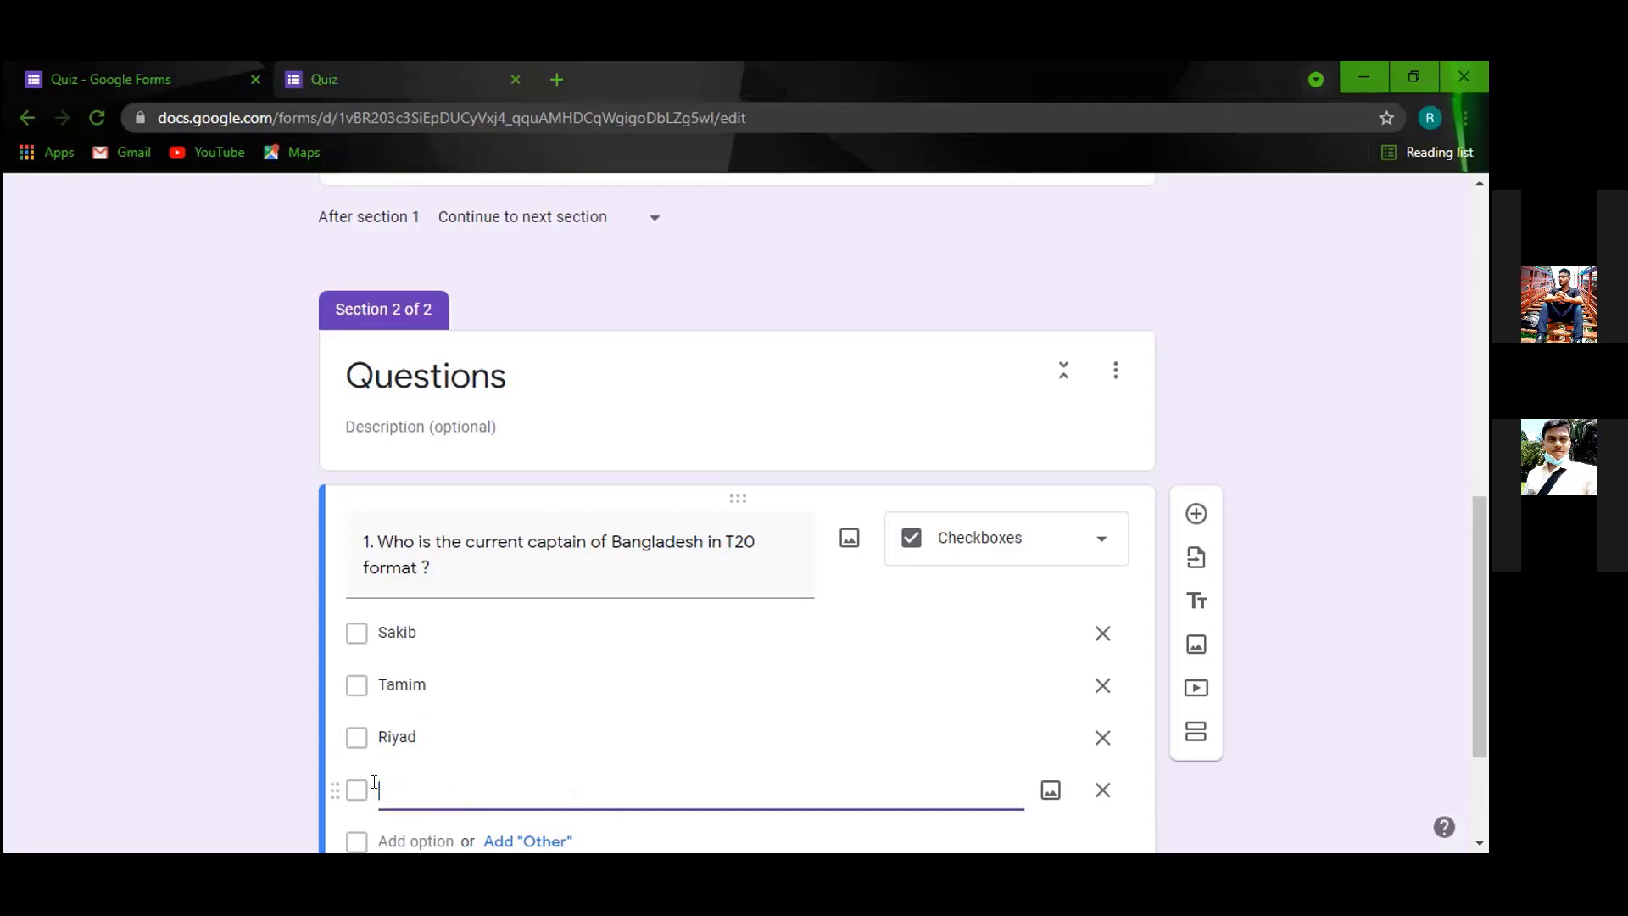
type("Mushfiq")
left_click(1341, 363)
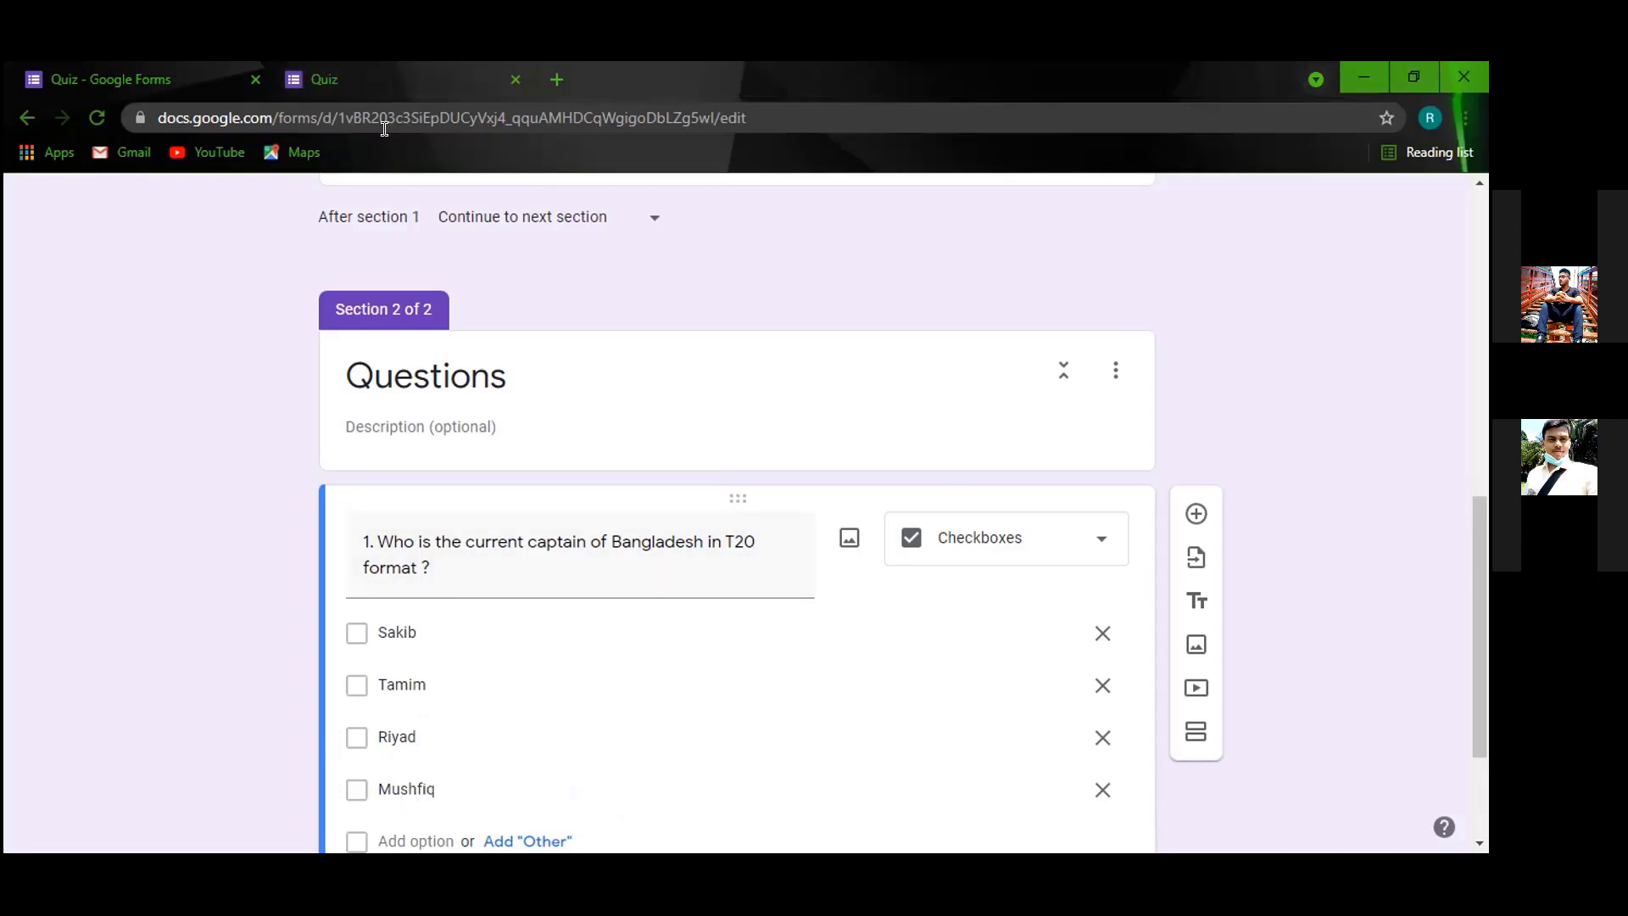
left_click(327, 79)
Reload the live form and fill in a name, the respondent's e-mail, and Institution 'ndc'.
scroll(440, 312, "up", 3)
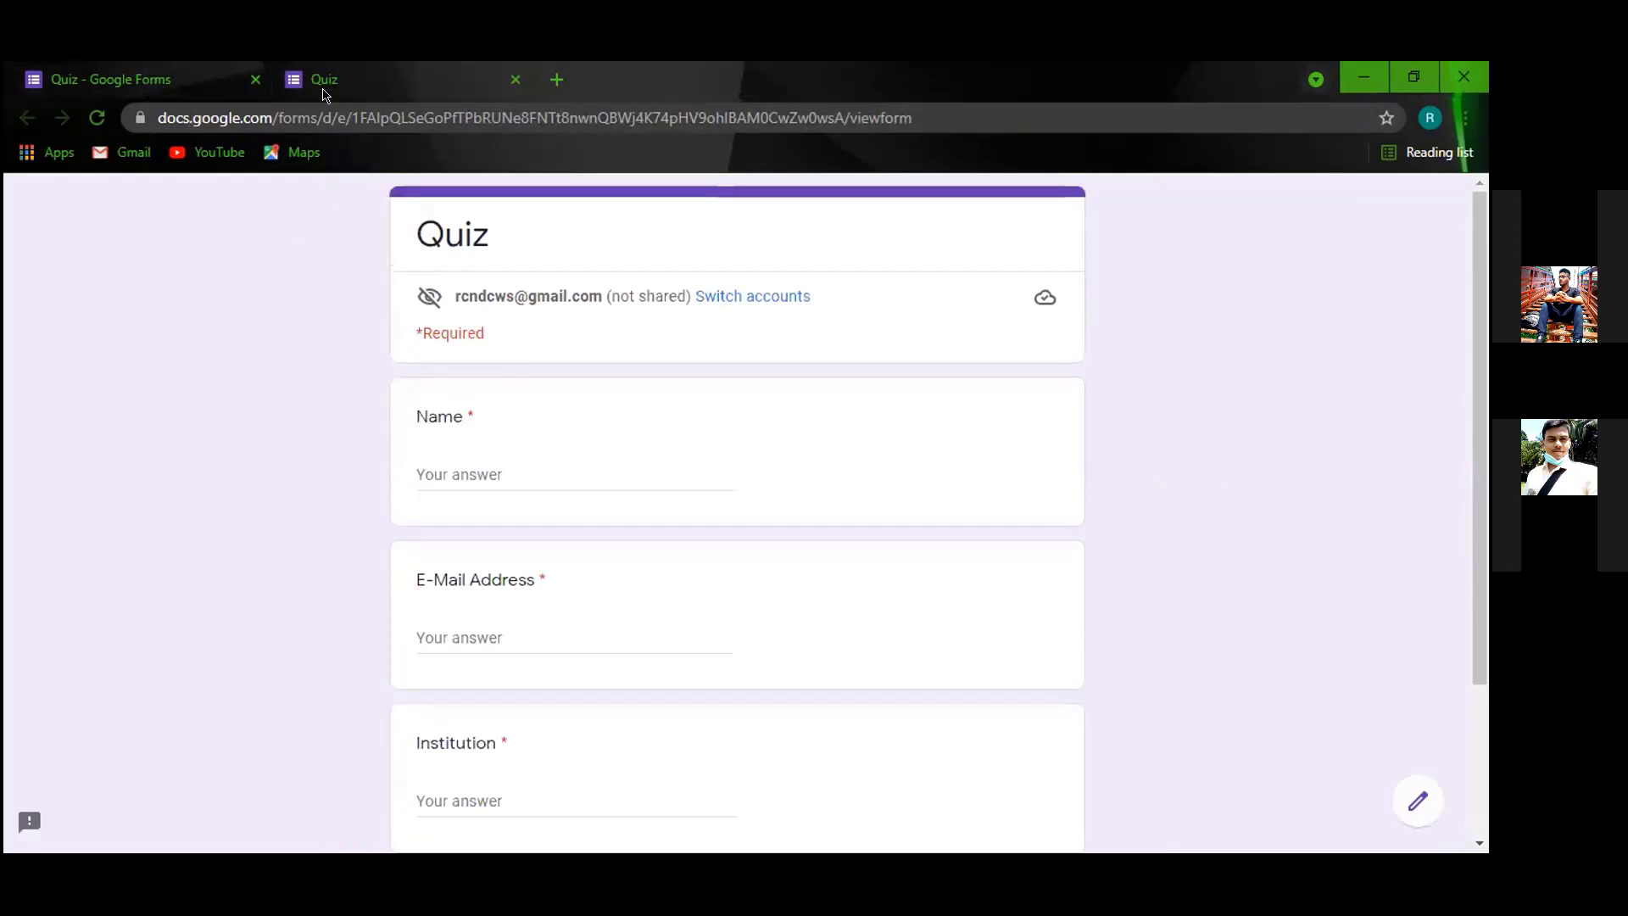
key("F5")
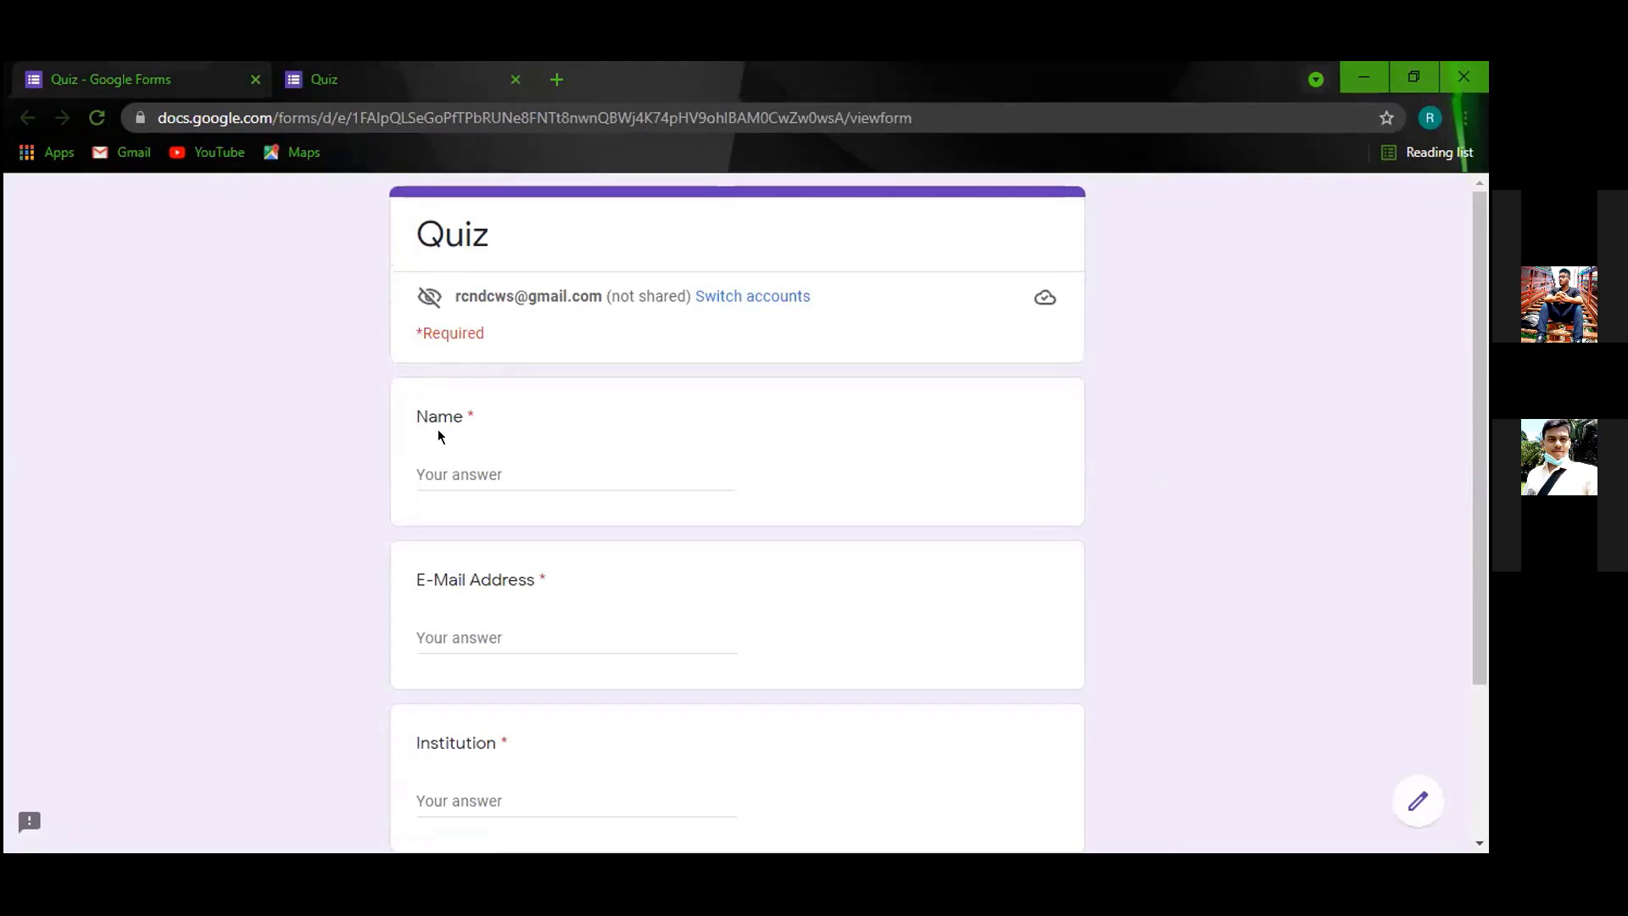
scroll(543, 427, "down", 3)
scroll(536, 430, "up", 3)
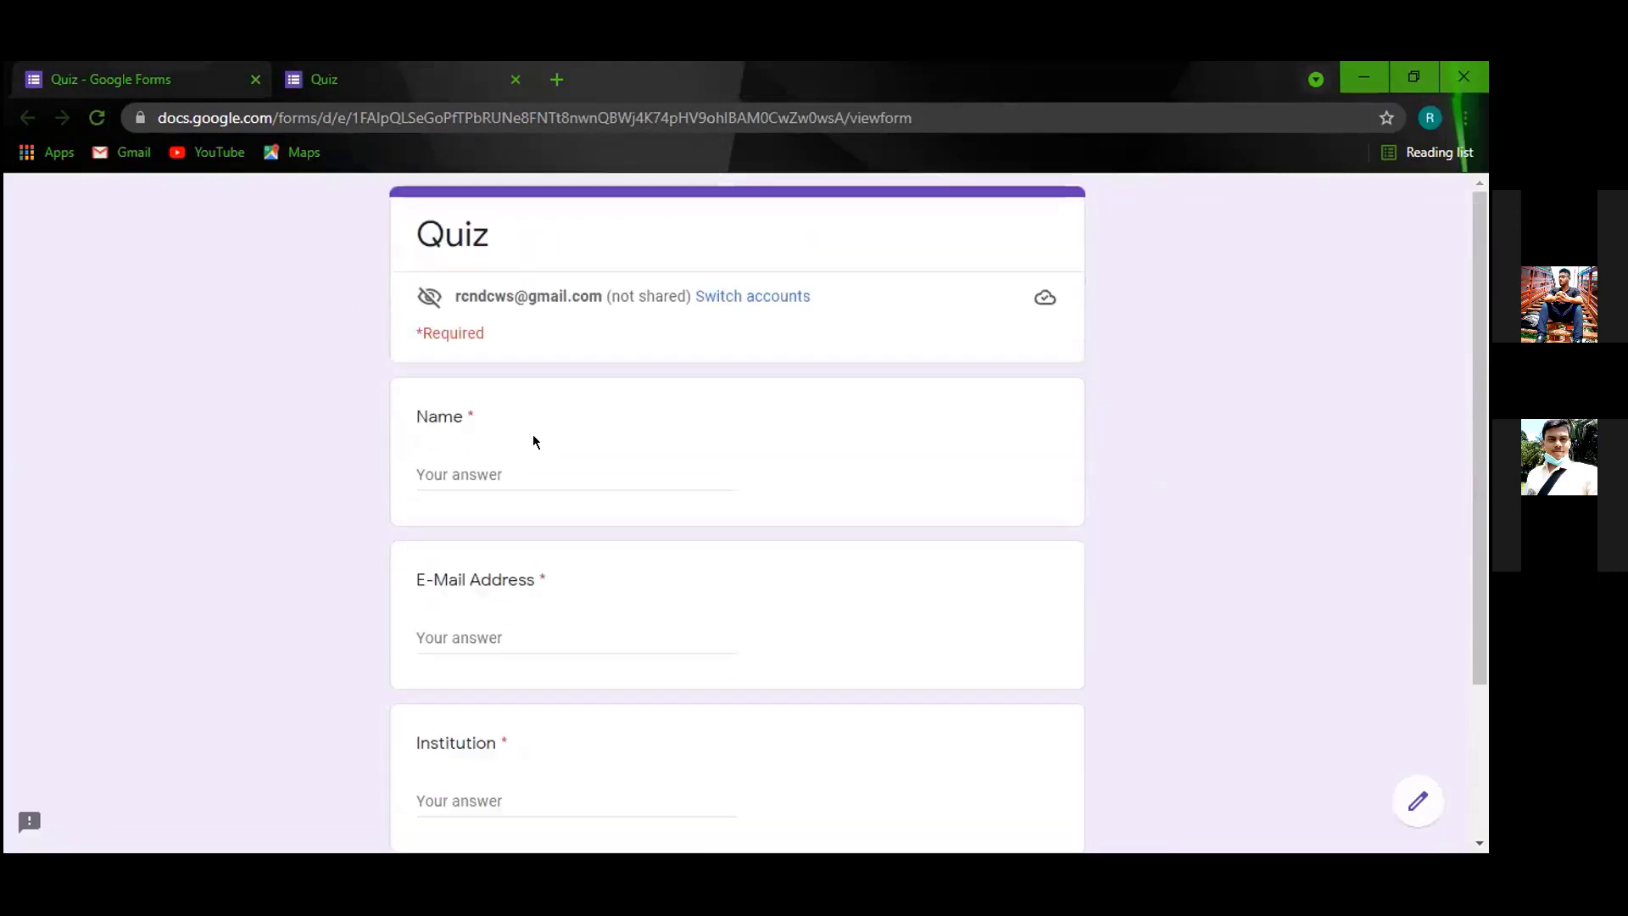
left_click(486, 456)
type("m")
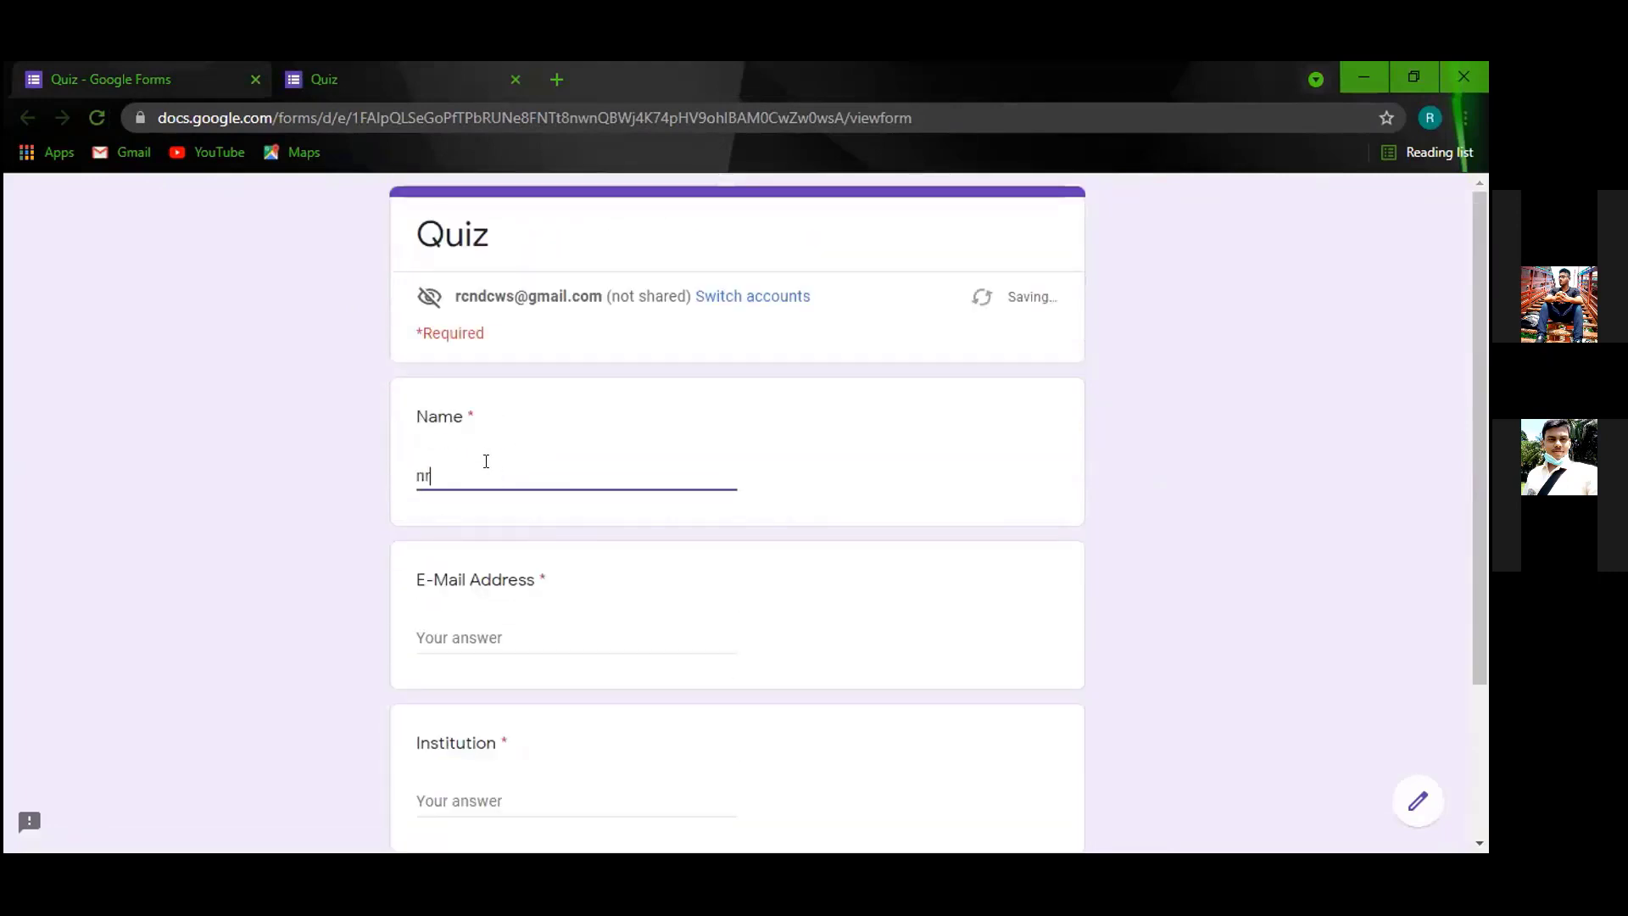
type("b")
scroll(475, 509, "down", 1)
left_click(472, 520)
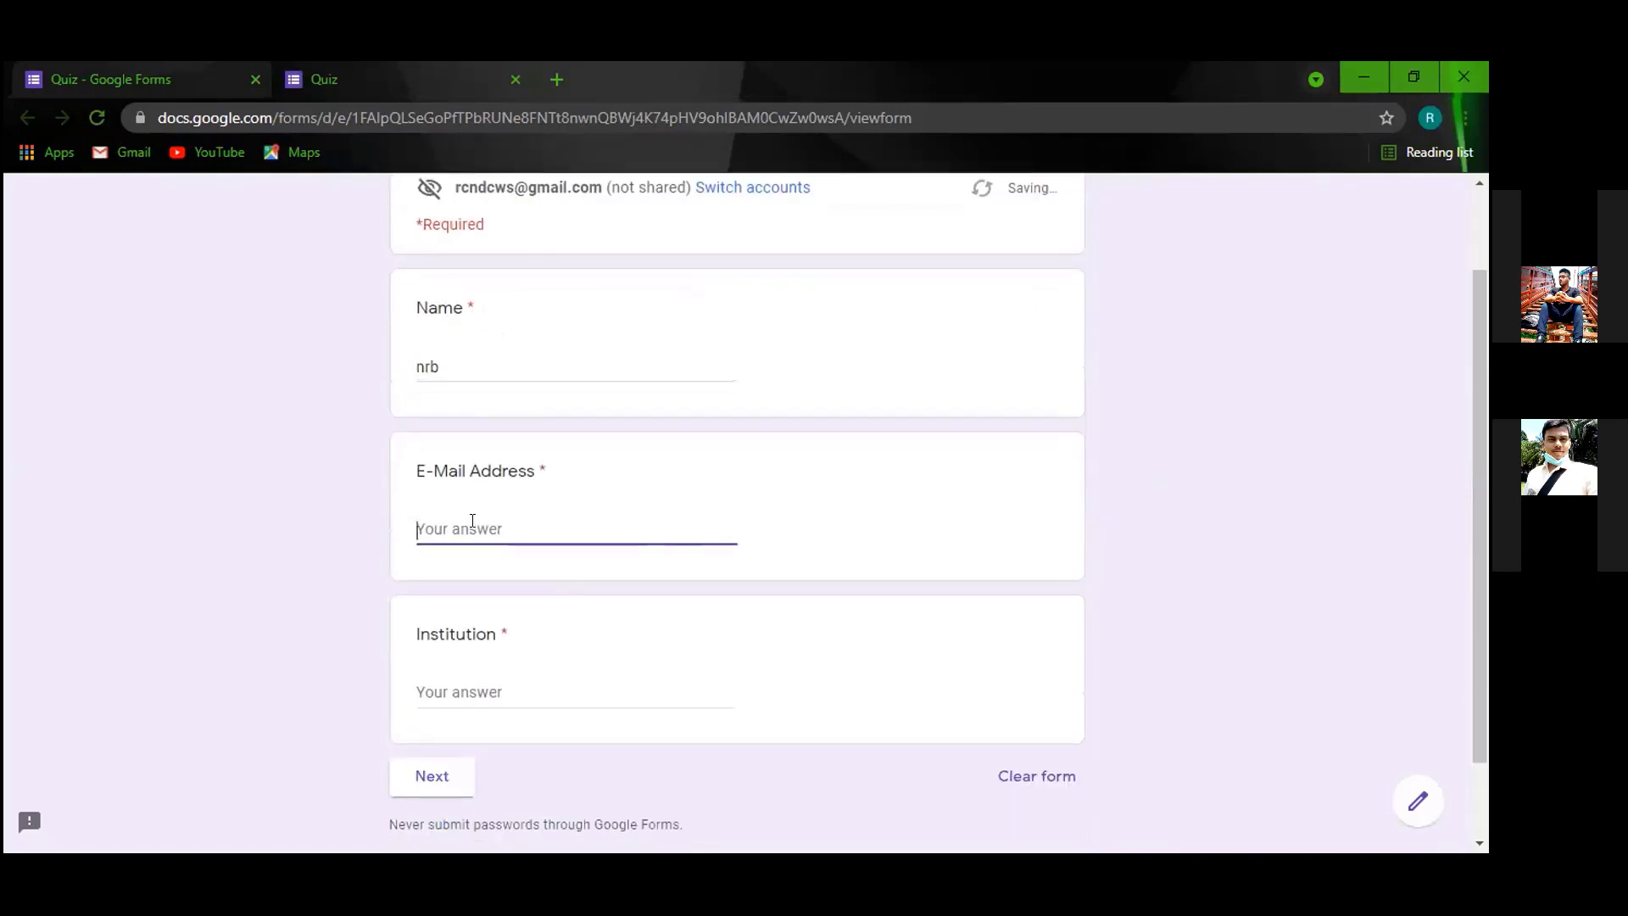
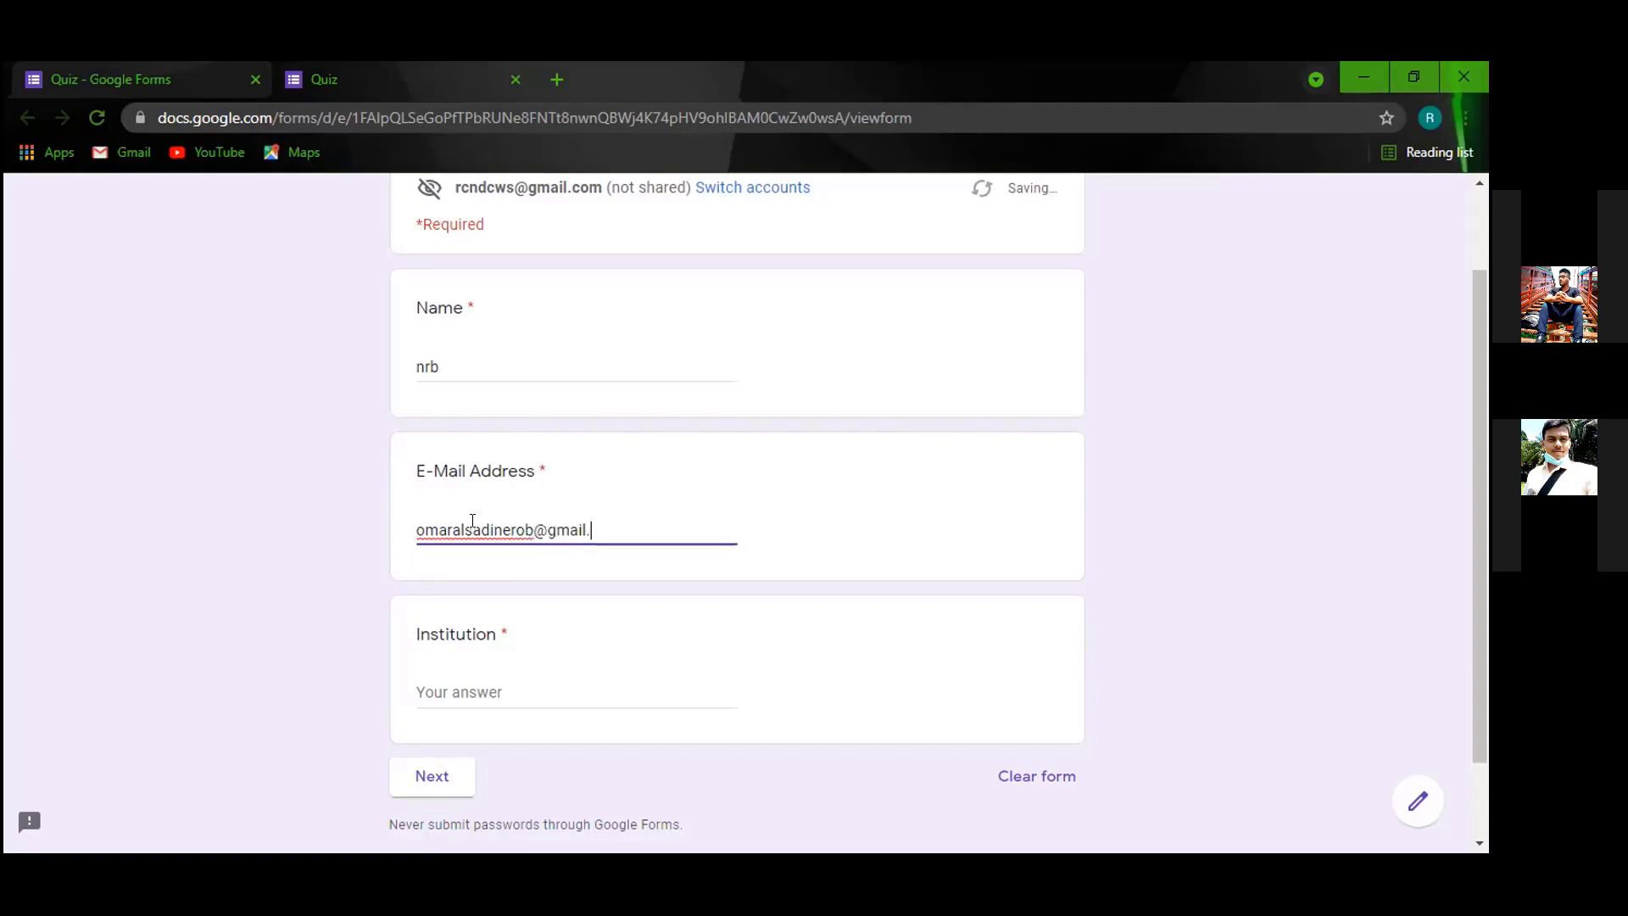
left_click(442, 692)
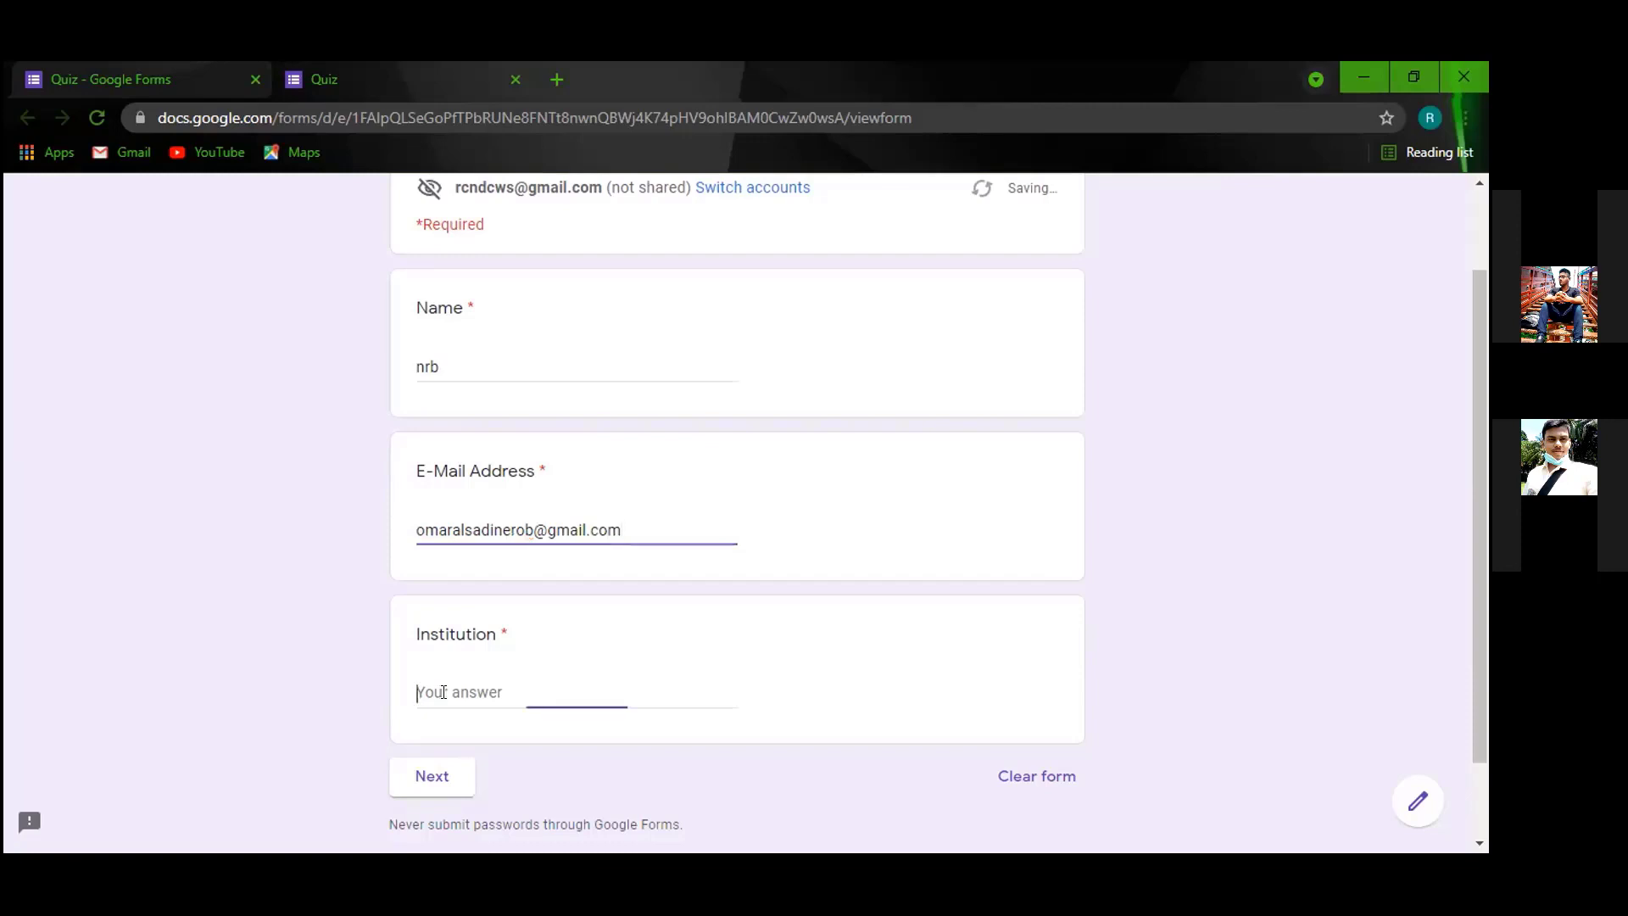
type("ndc")
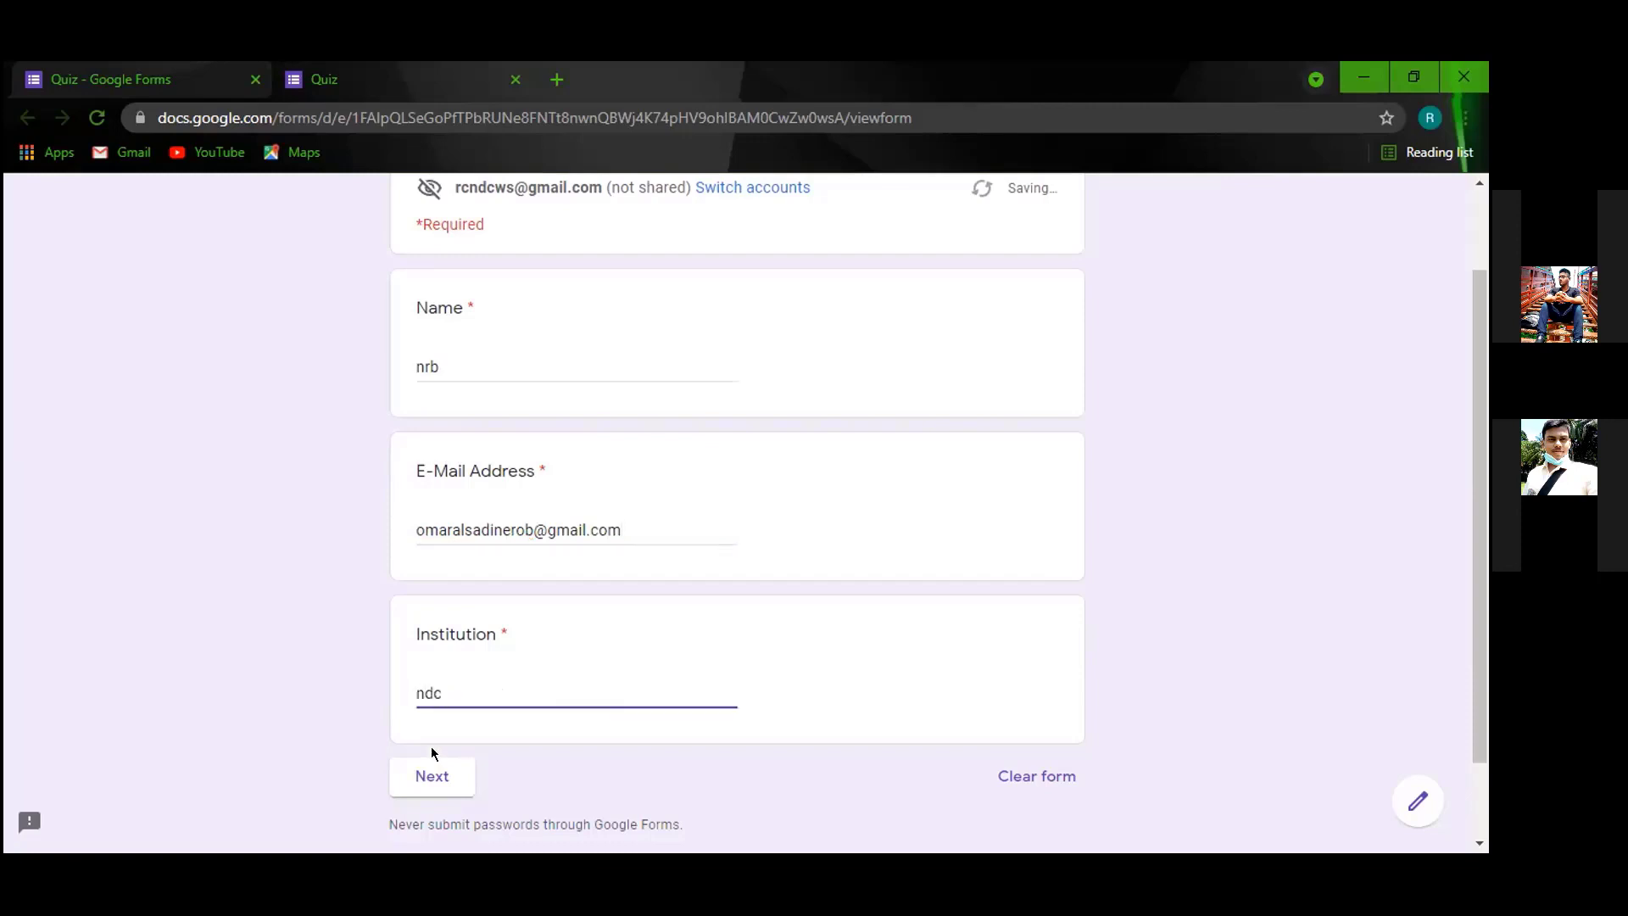
Go to the Questions page and tick Sakib, Tamim, Riyad and Mushfiq.
left_click(431, 775)
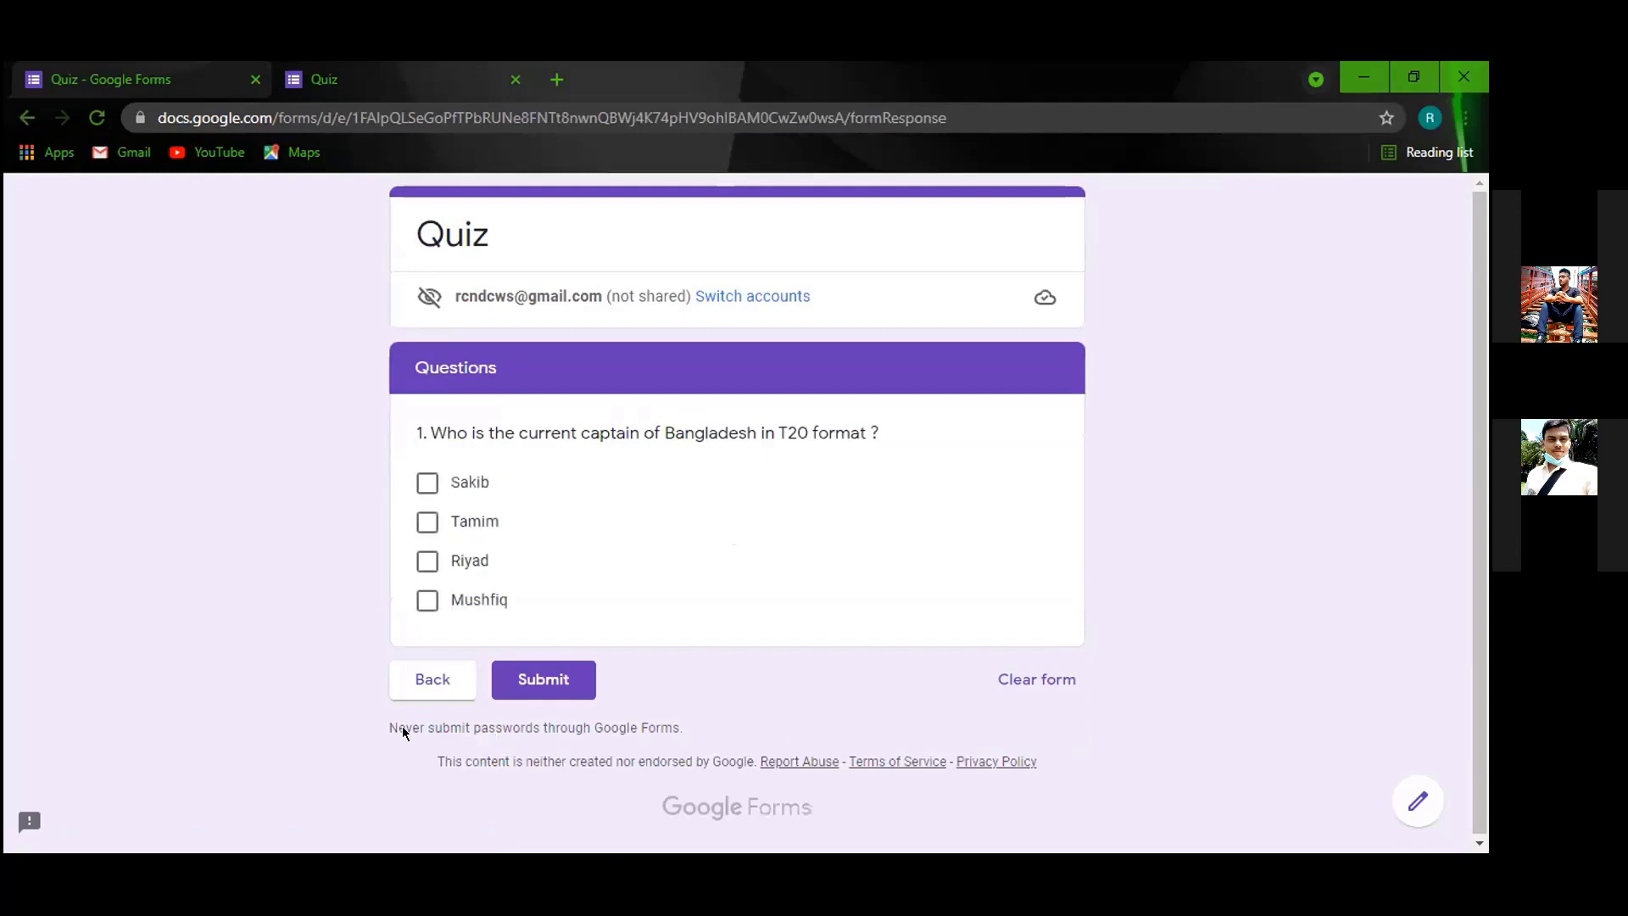
left_click(430, 483)
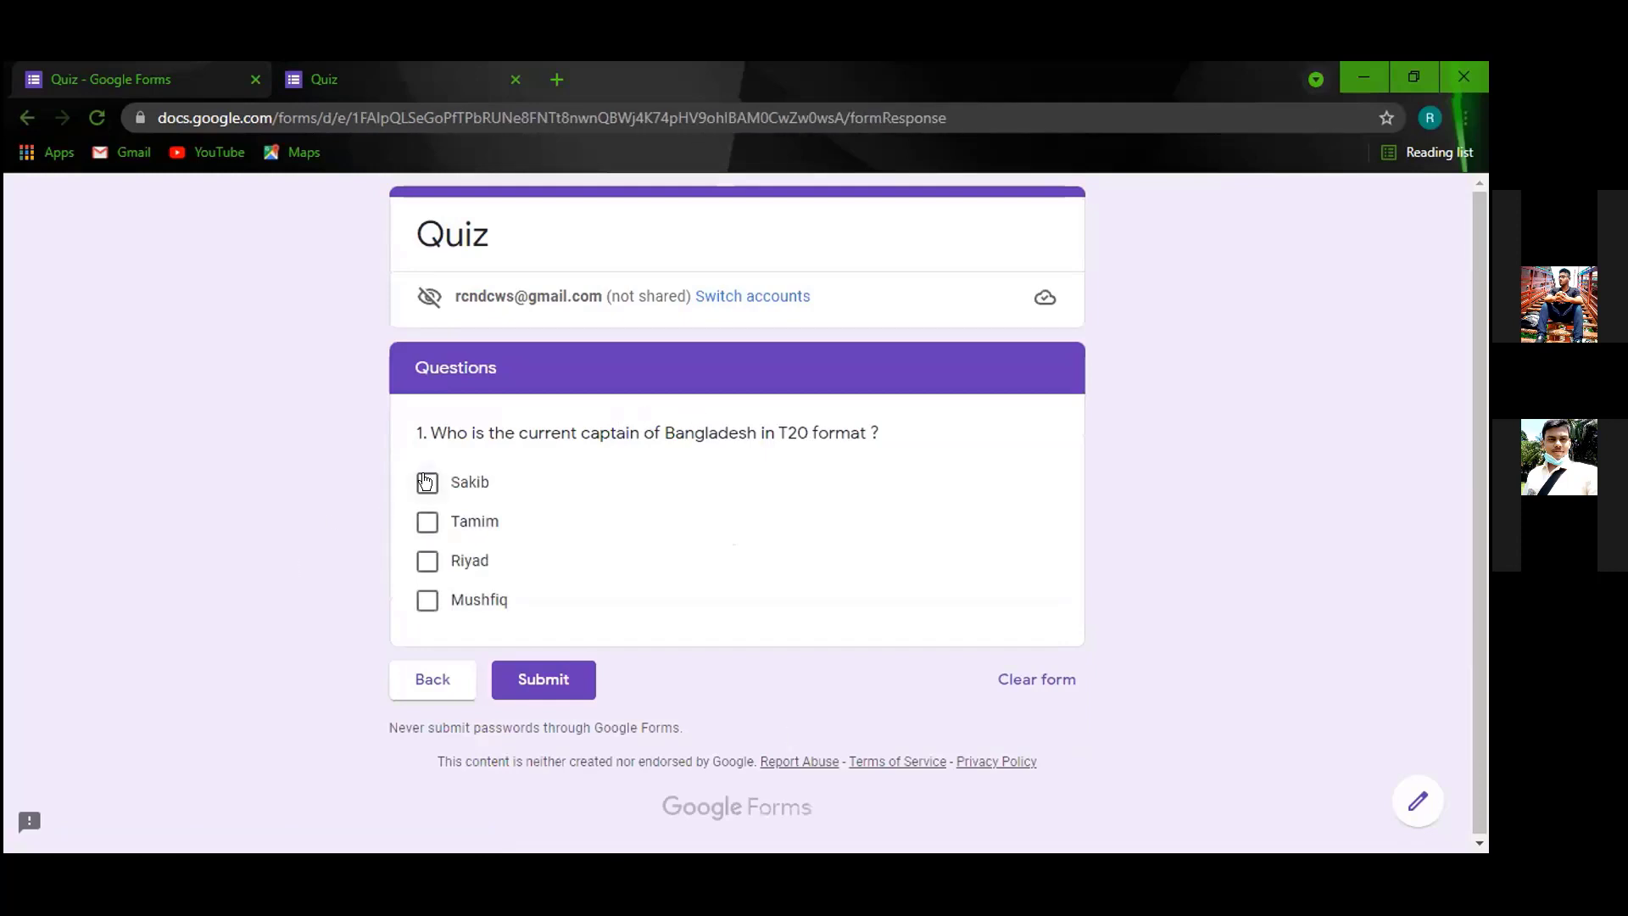
left_click(427, 522)
left_click(427, 561)
left_click(430, 599)
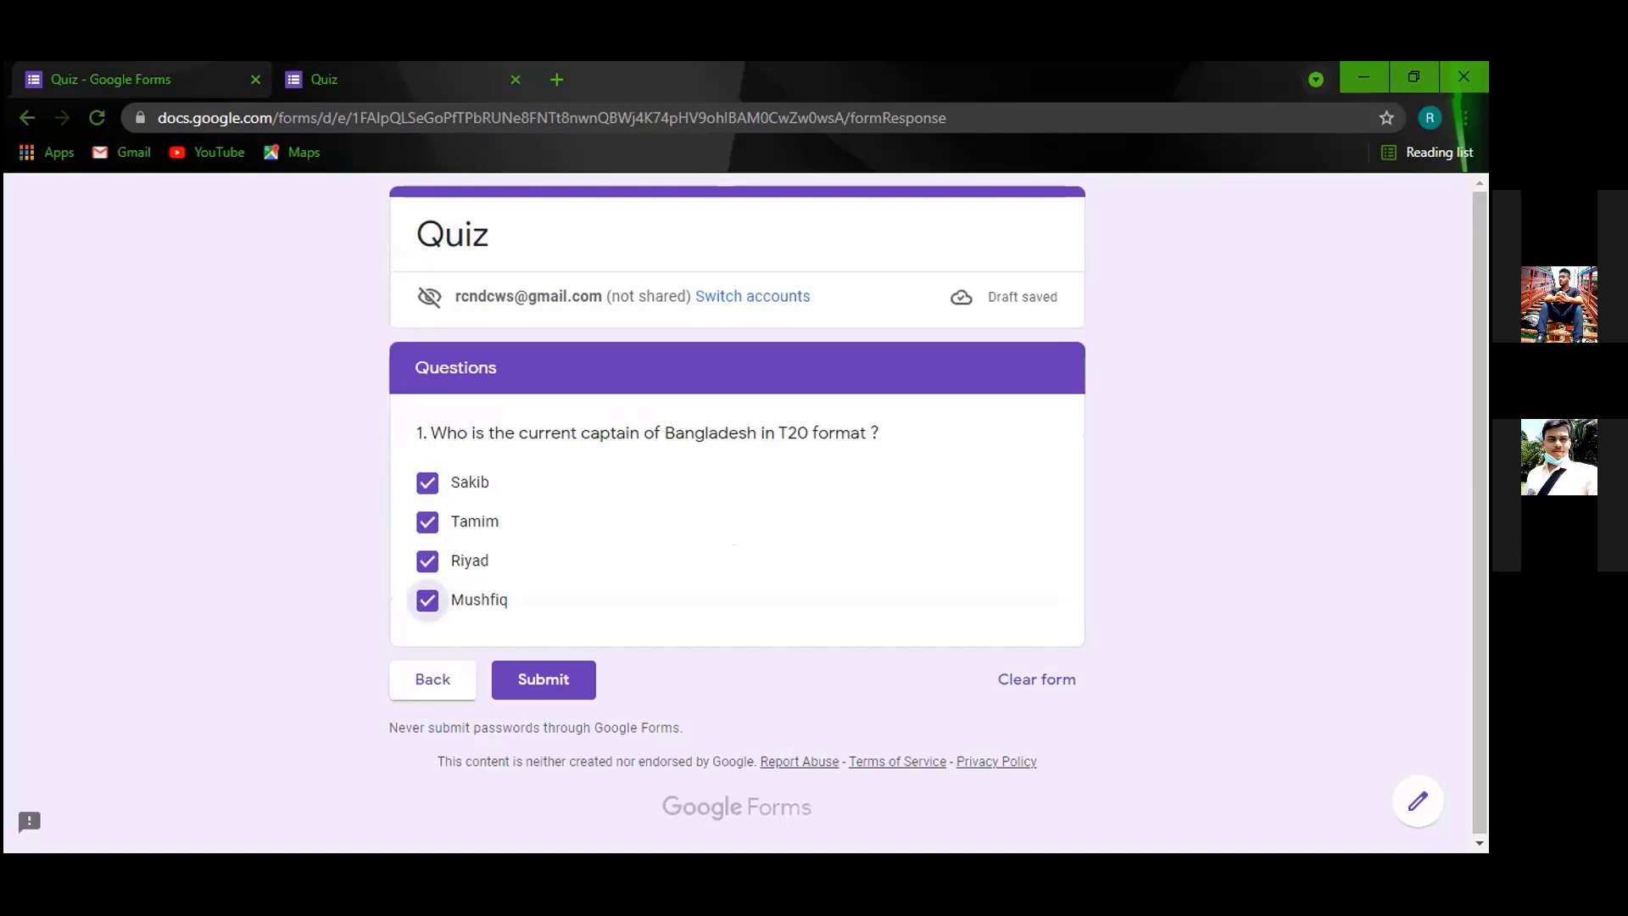
Change the captain question's type to Multiple choice in the editor.
key("ctrl+Tab")
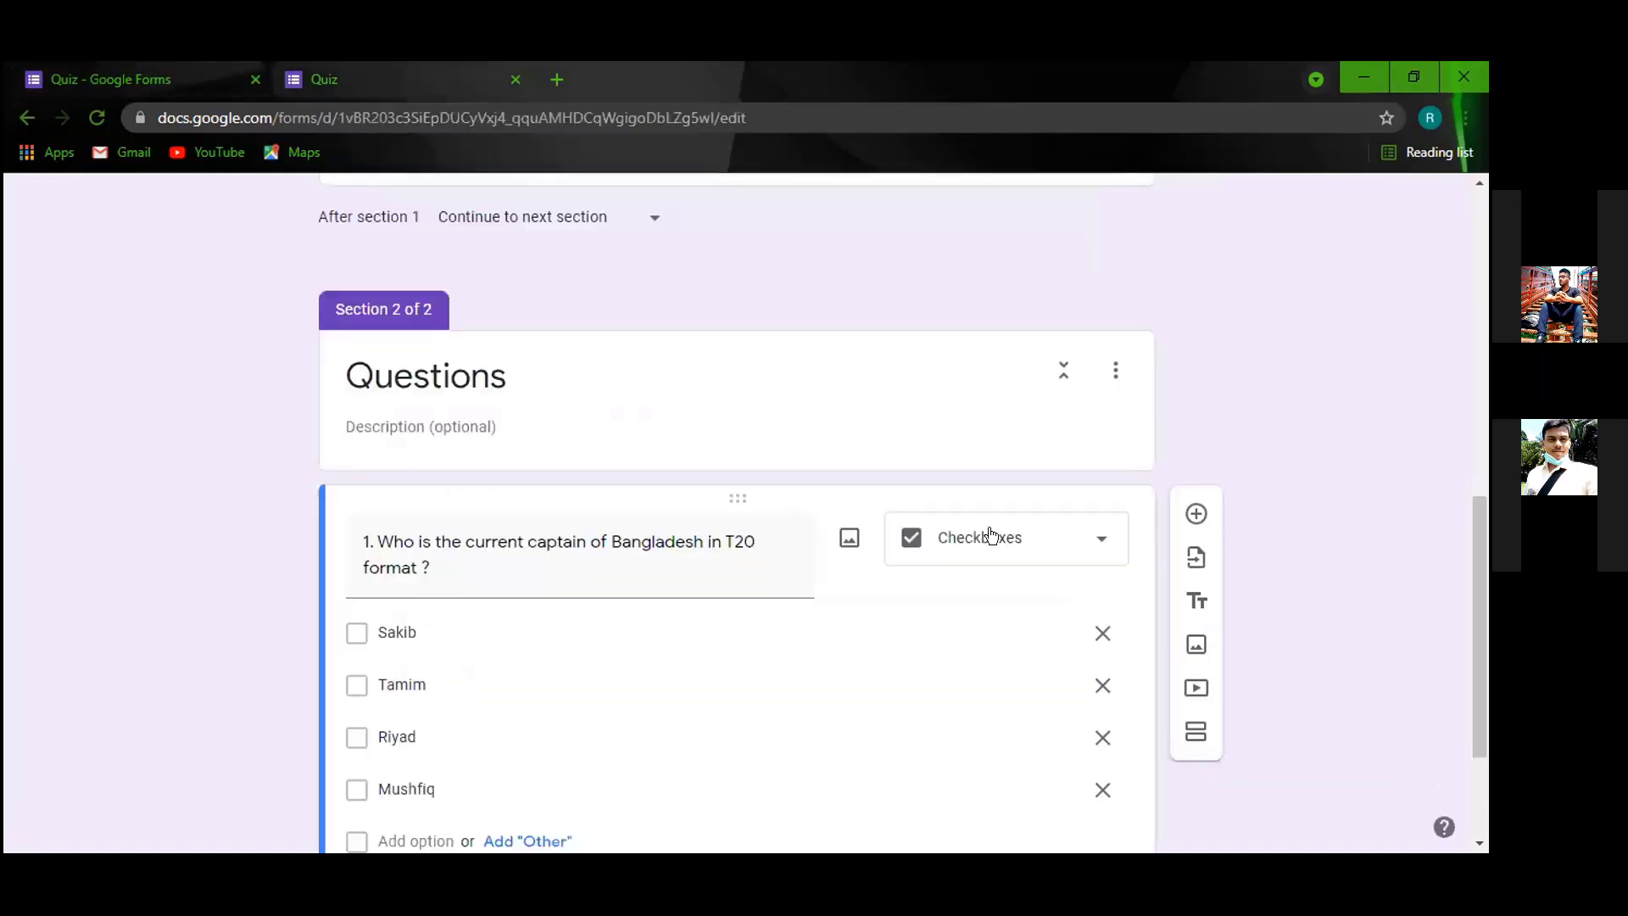
left_click(990, 536)
left_click(973, 356)
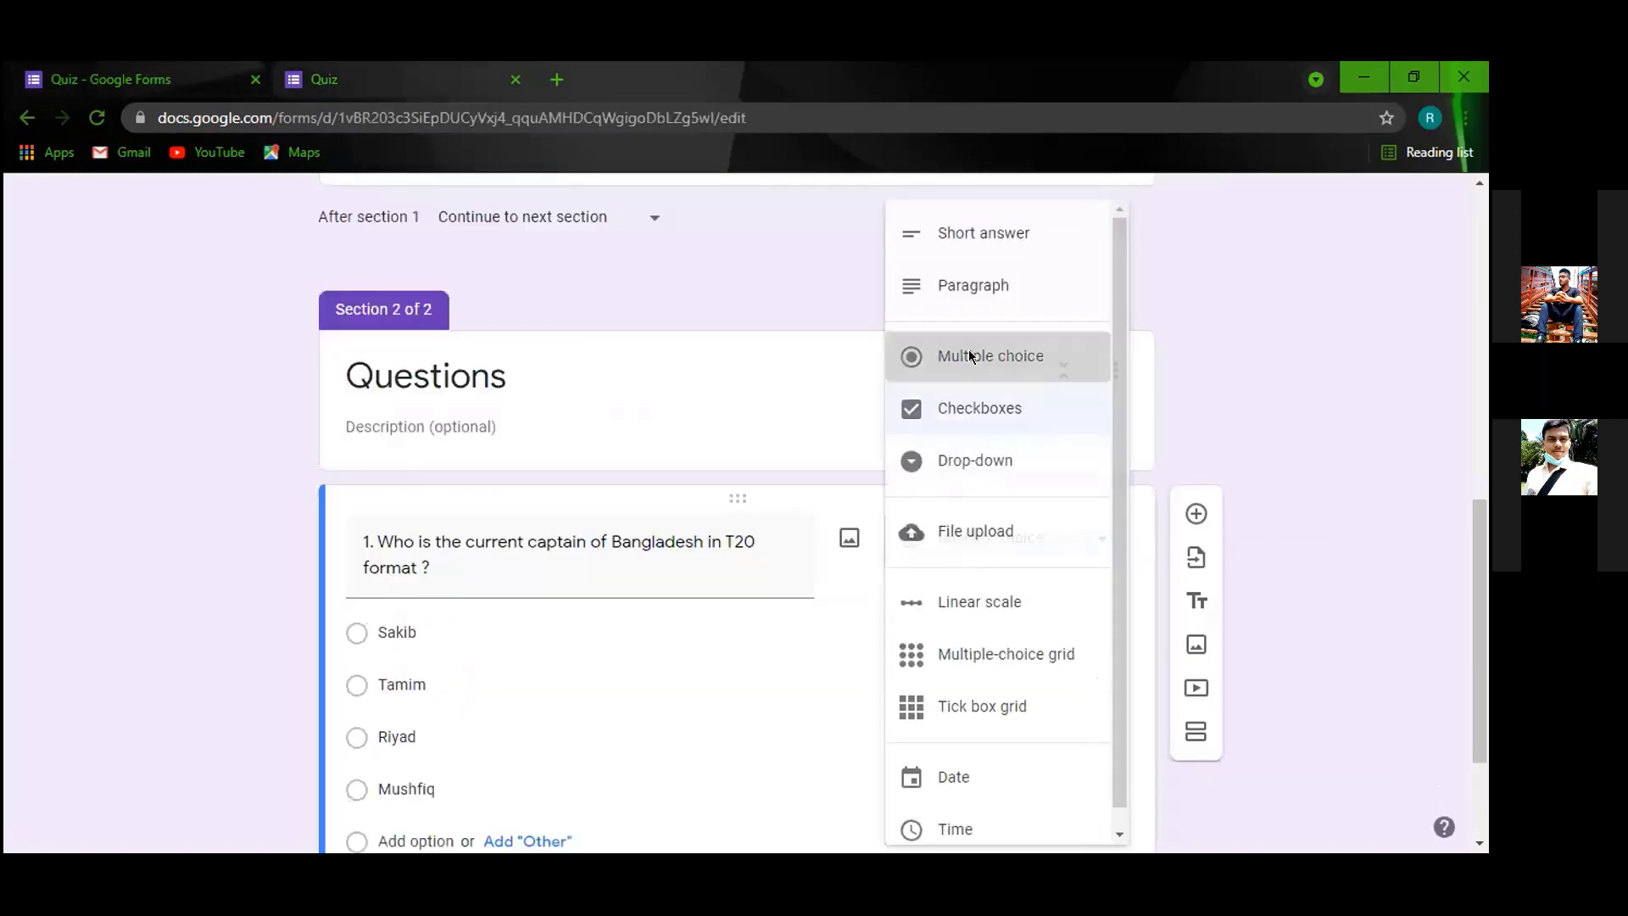
Reload the live Quiz form and confirm the Questions section lets only one of Sakib, Tamim or Riyad be selected.
key("ctrl+Tab")
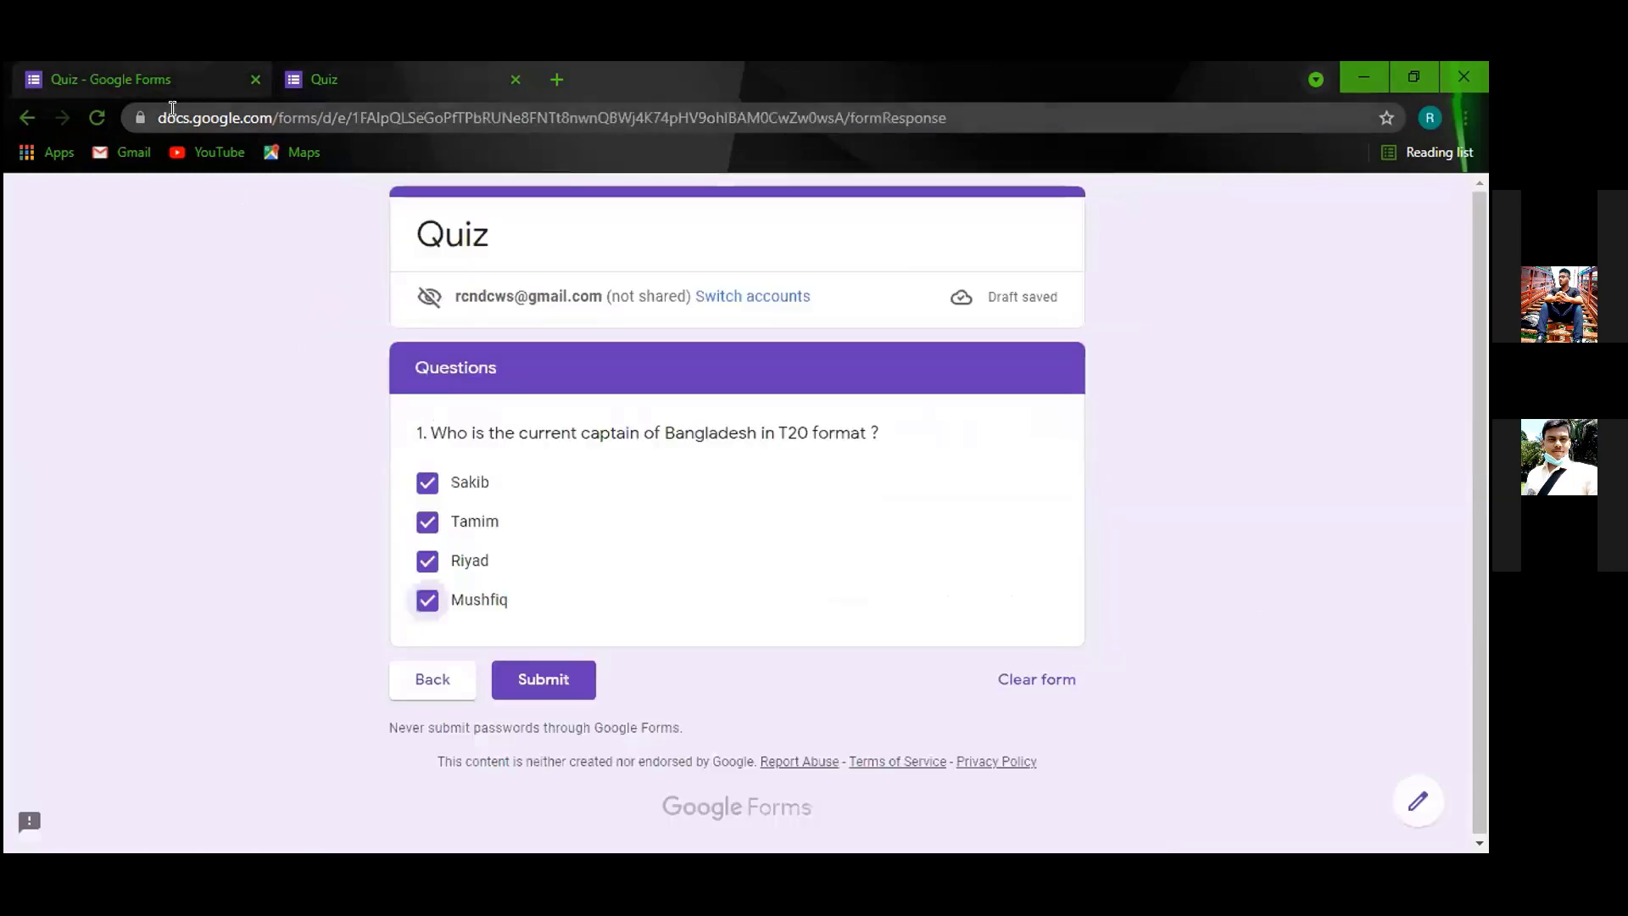
left_click(95, 120)
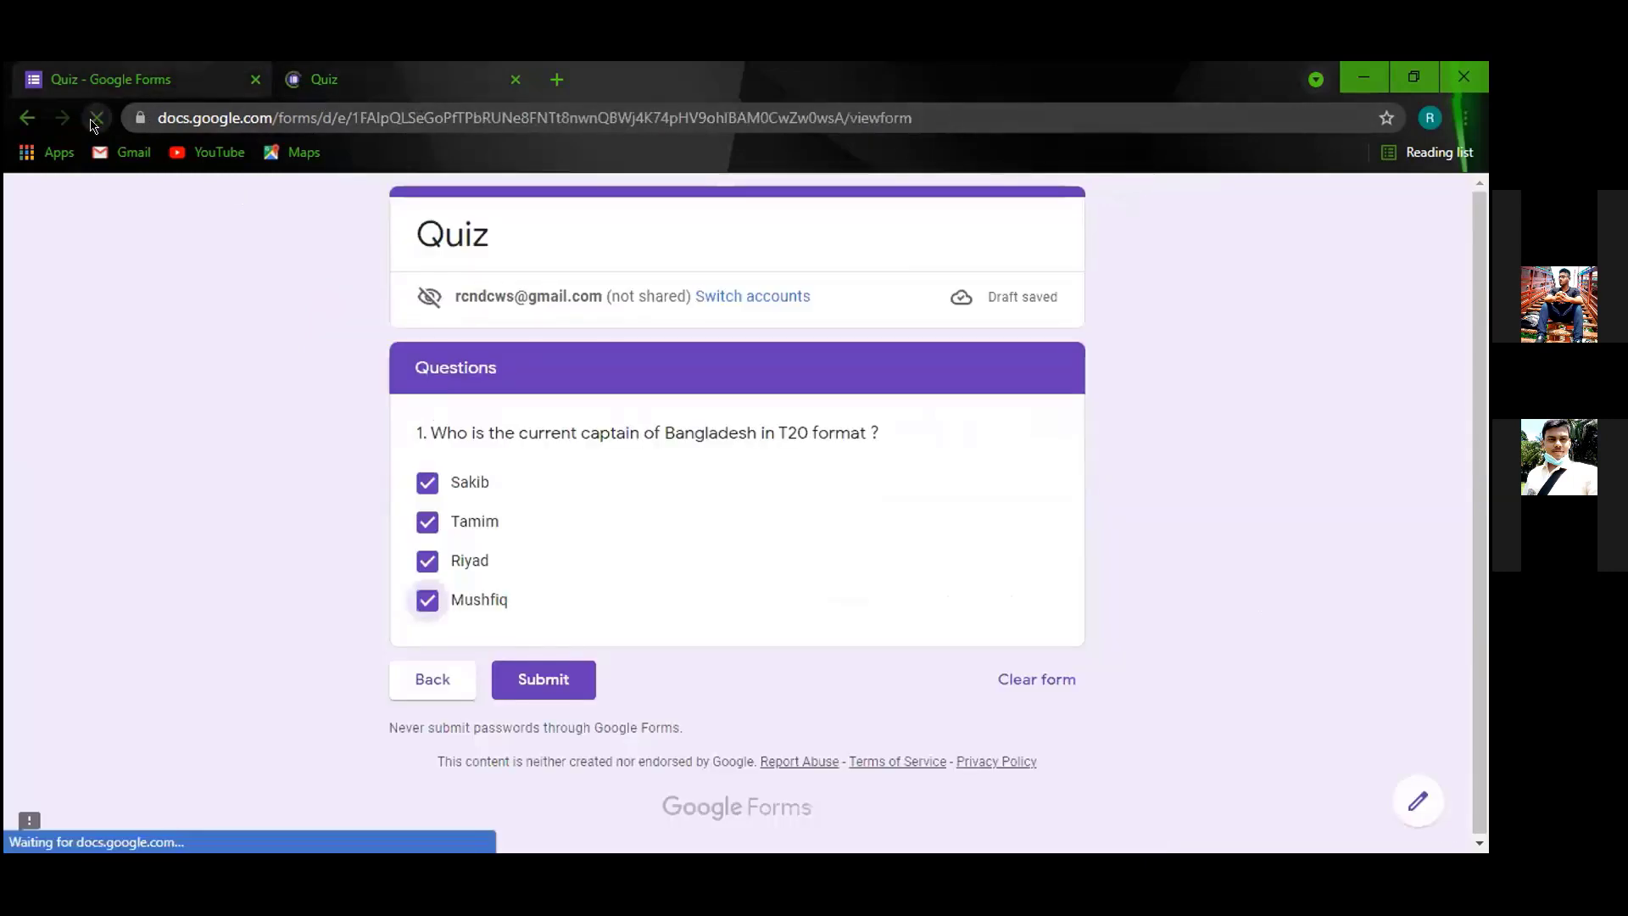
left_click(498, 468)
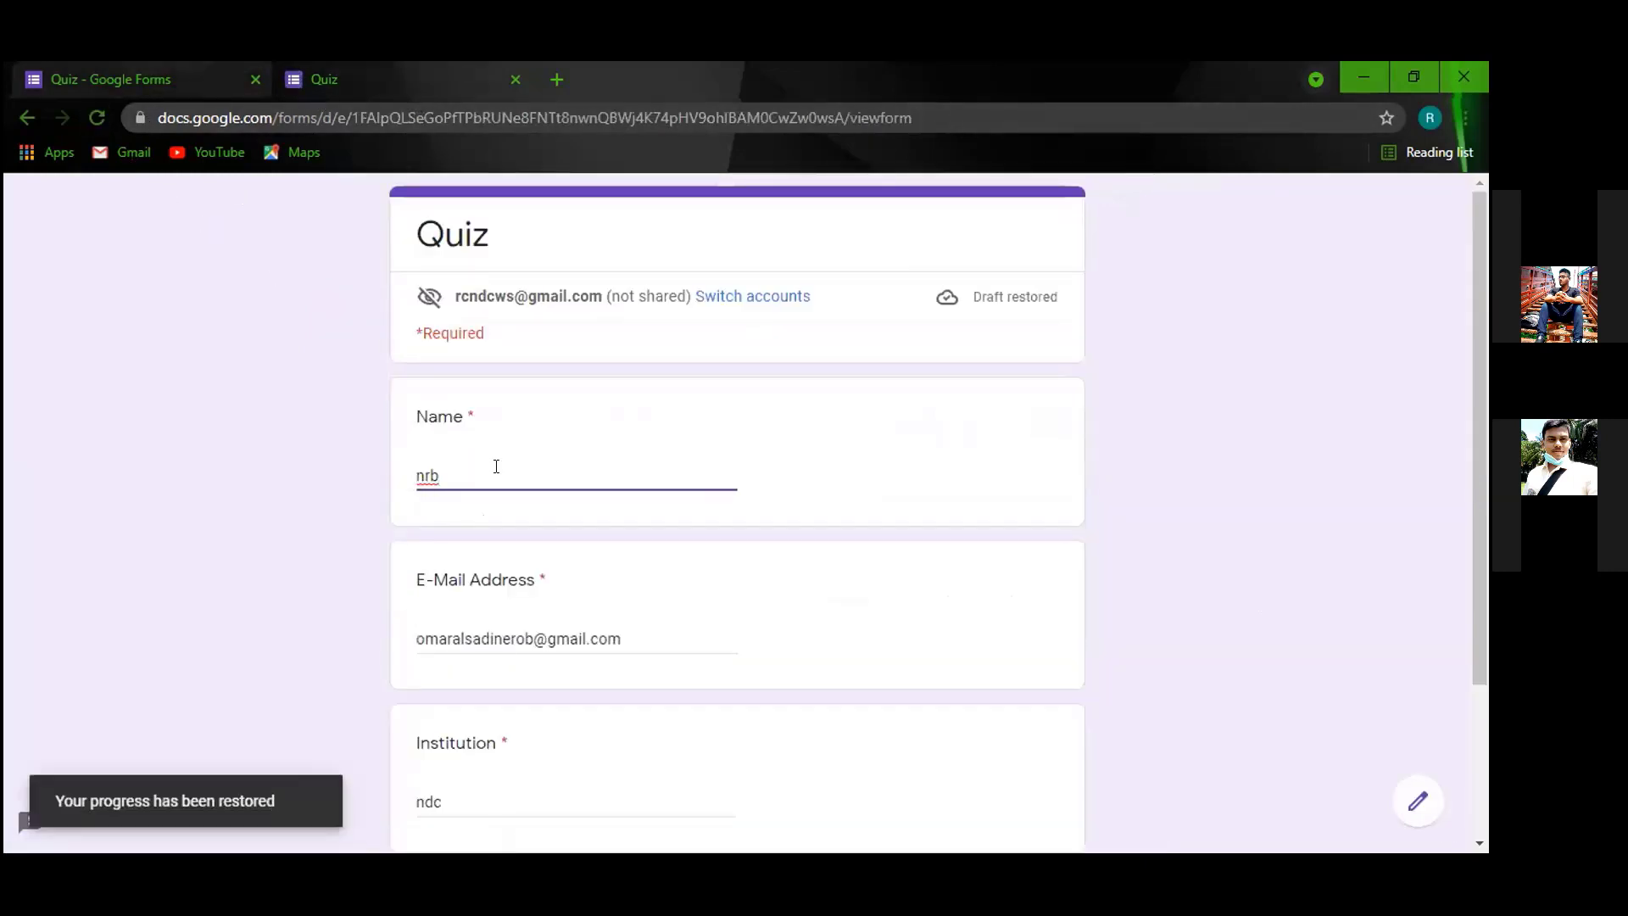
scroll(487, 526, "down", 3)
left_click(431, 678)
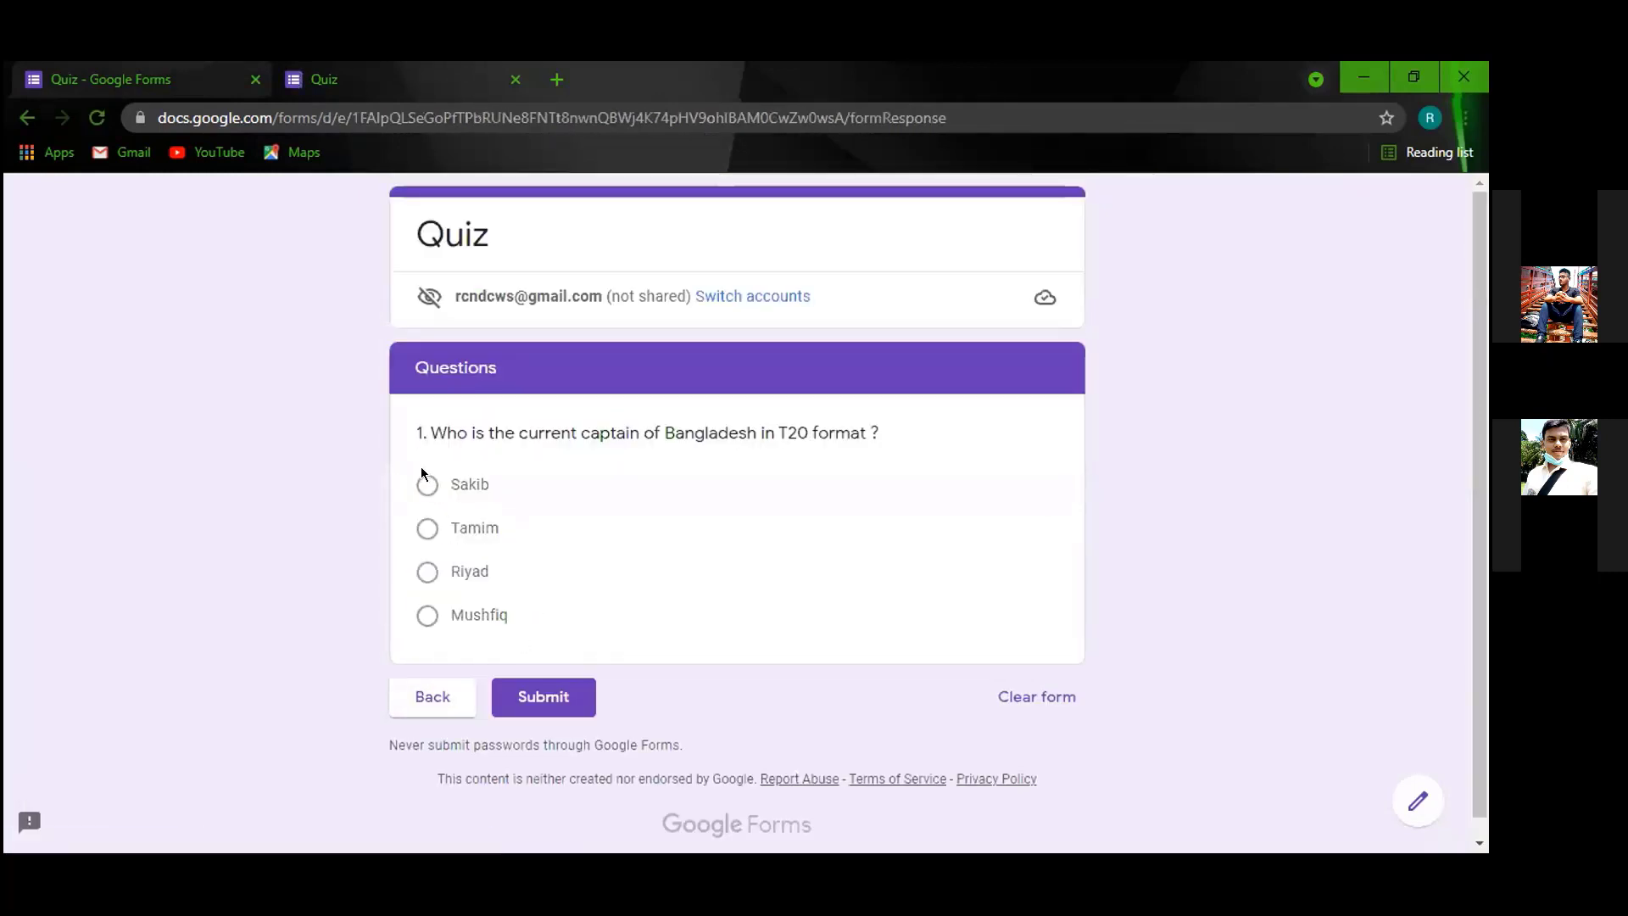
left_click(427, 483)
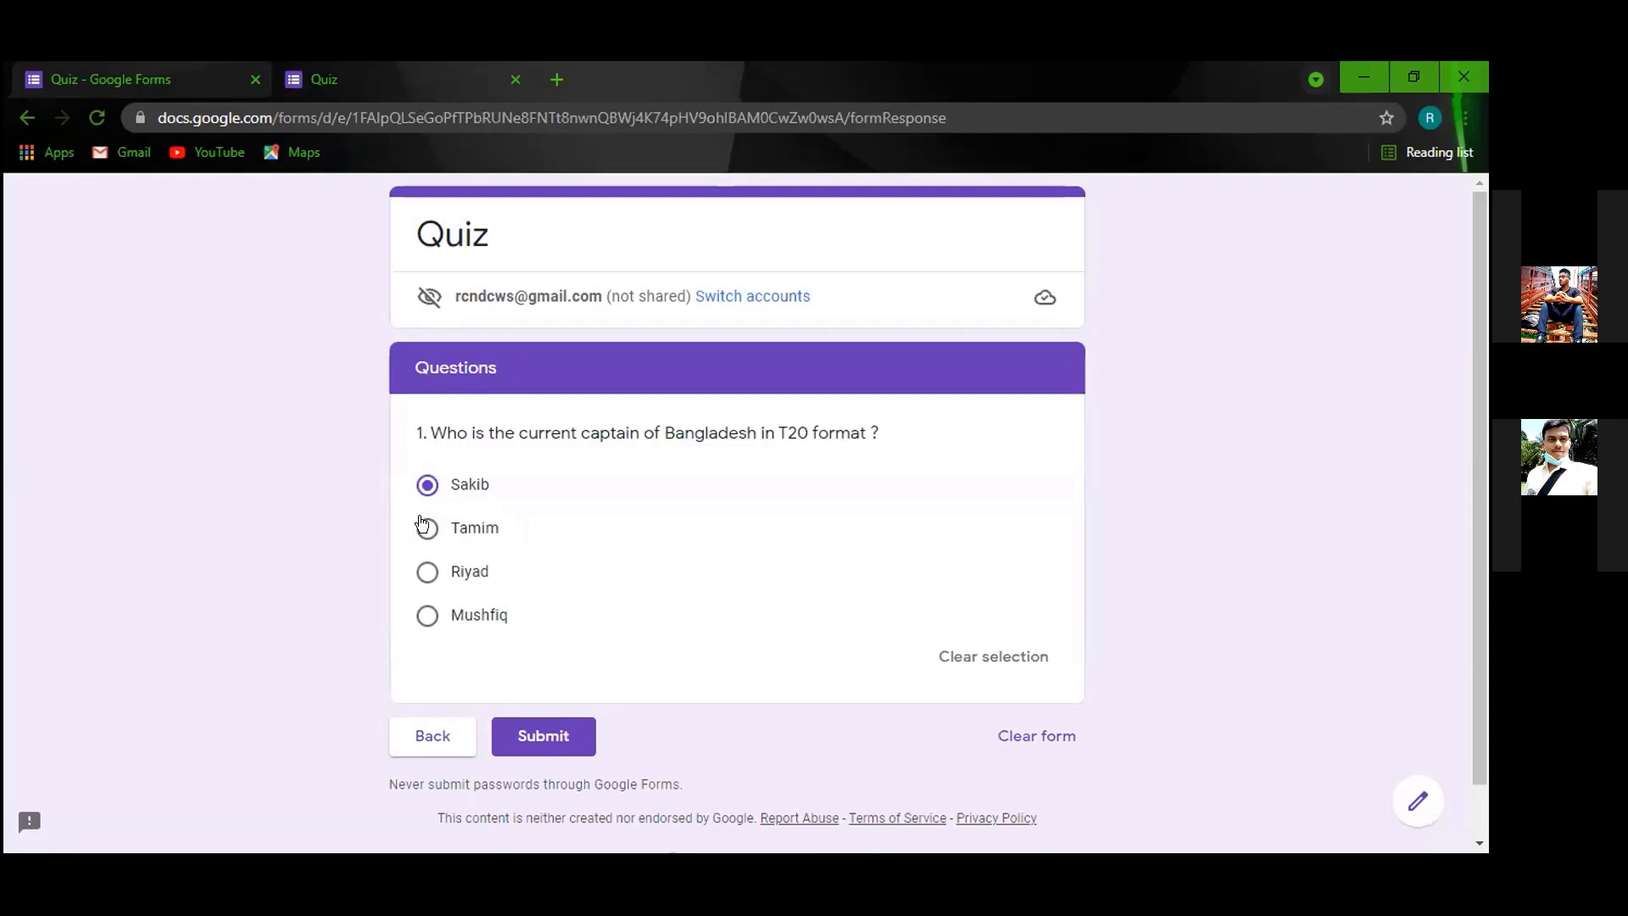
left_click(424, 525)
left_click(427, 571)
Go back to the form editor and look over the questions.
left_click(83, 81)
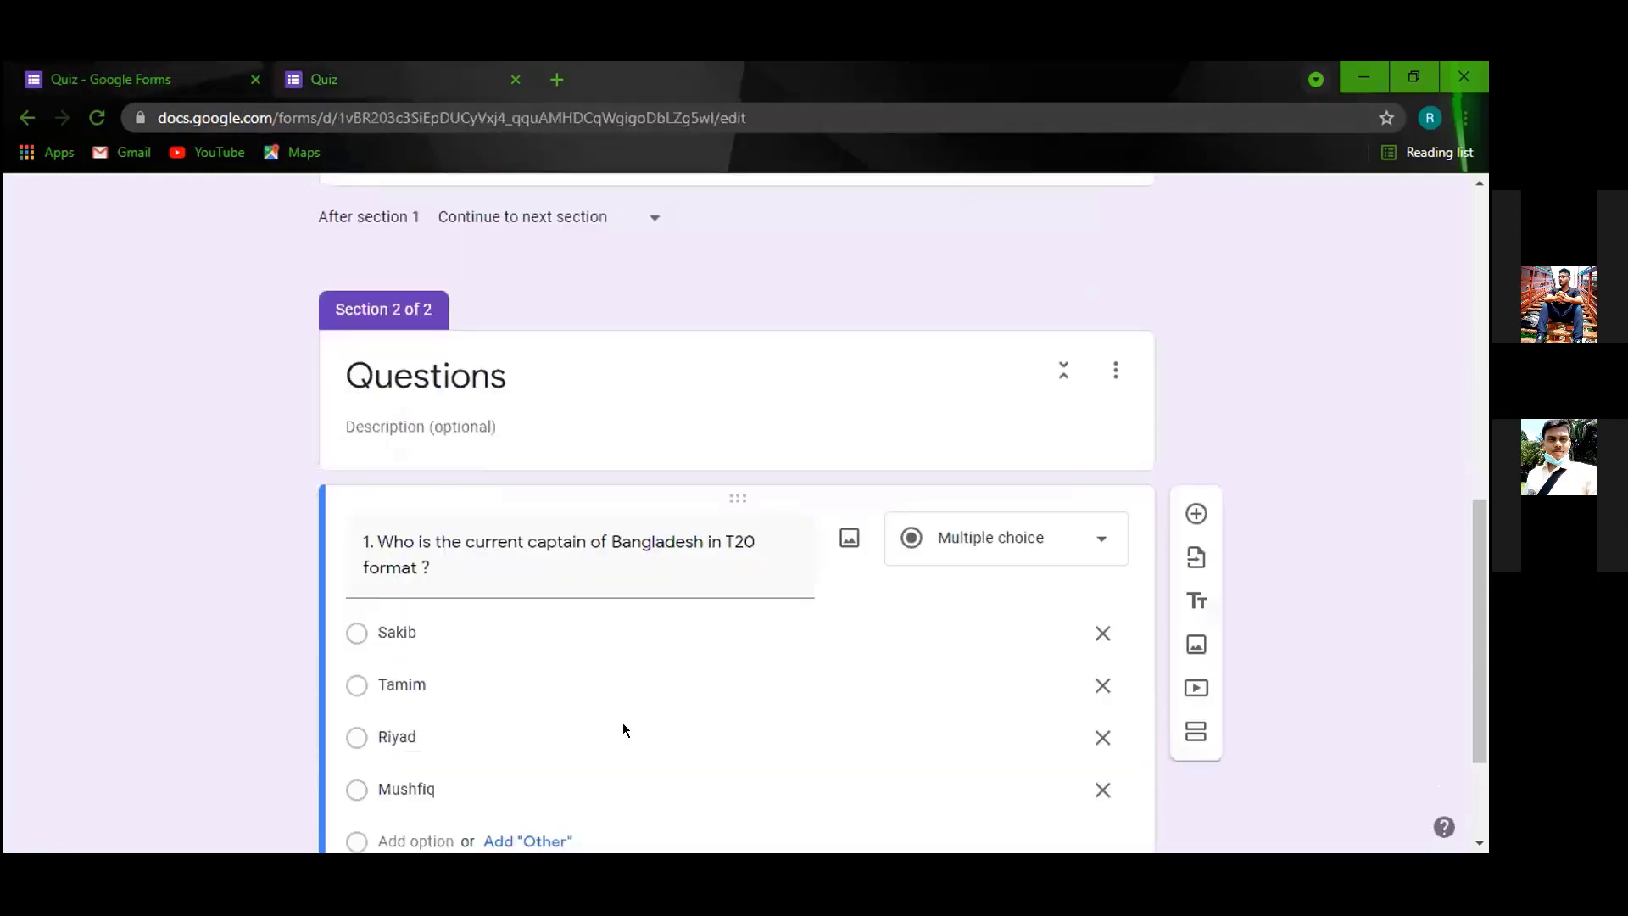
scroll(501, 678, "down", 2)
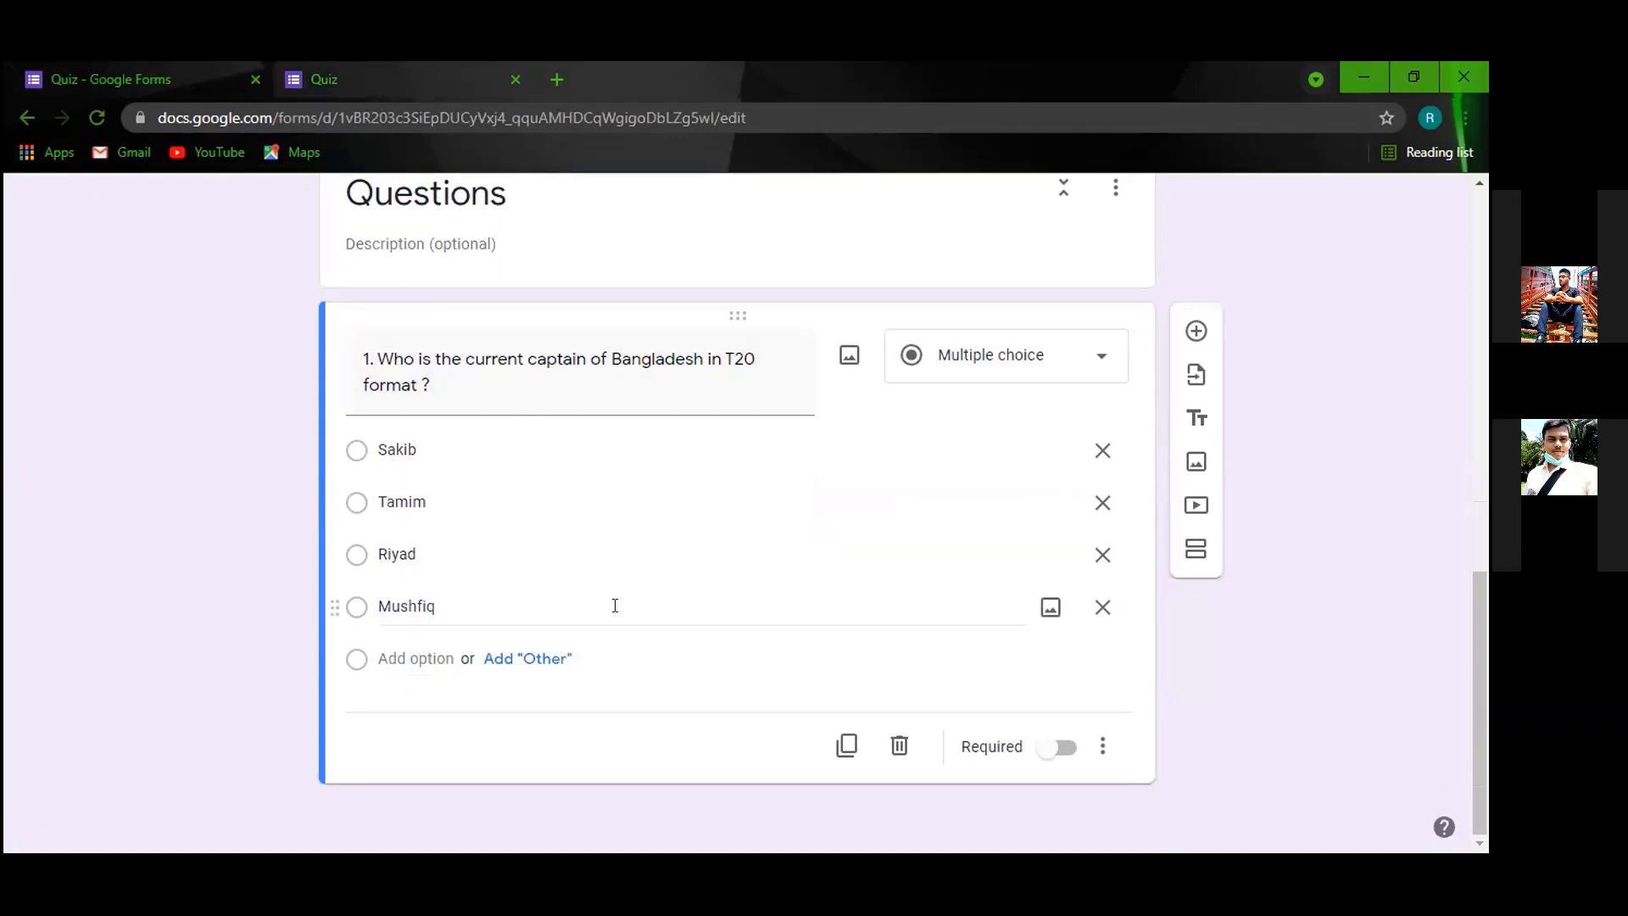
scroll(647, 679, "up", 8)
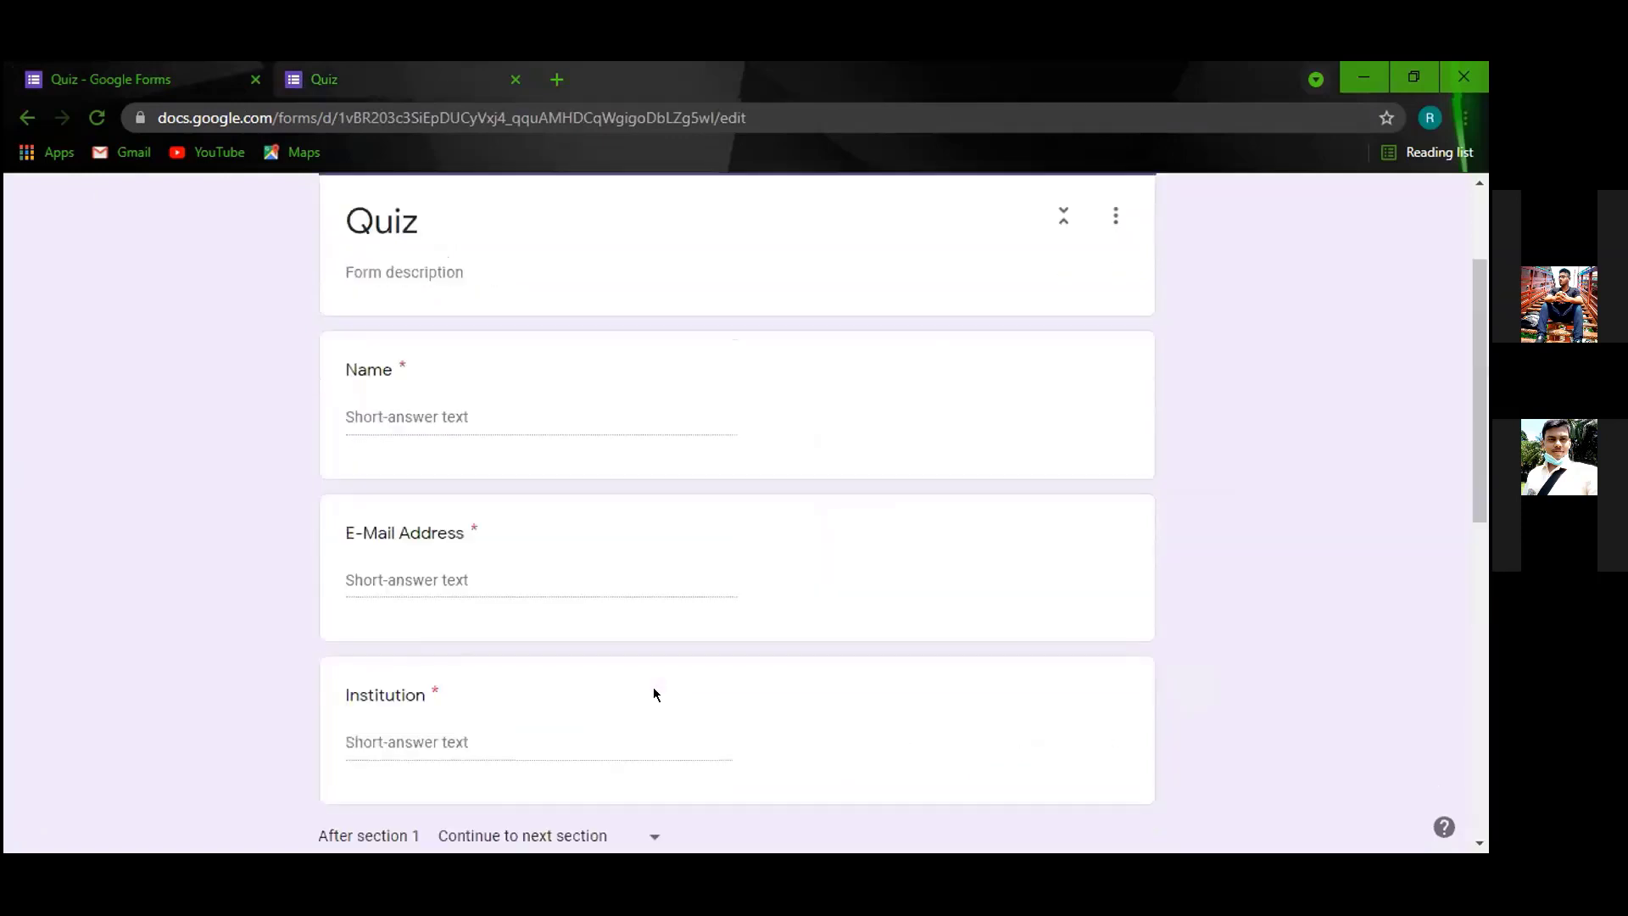
scroll(653, 693, "up", 2)
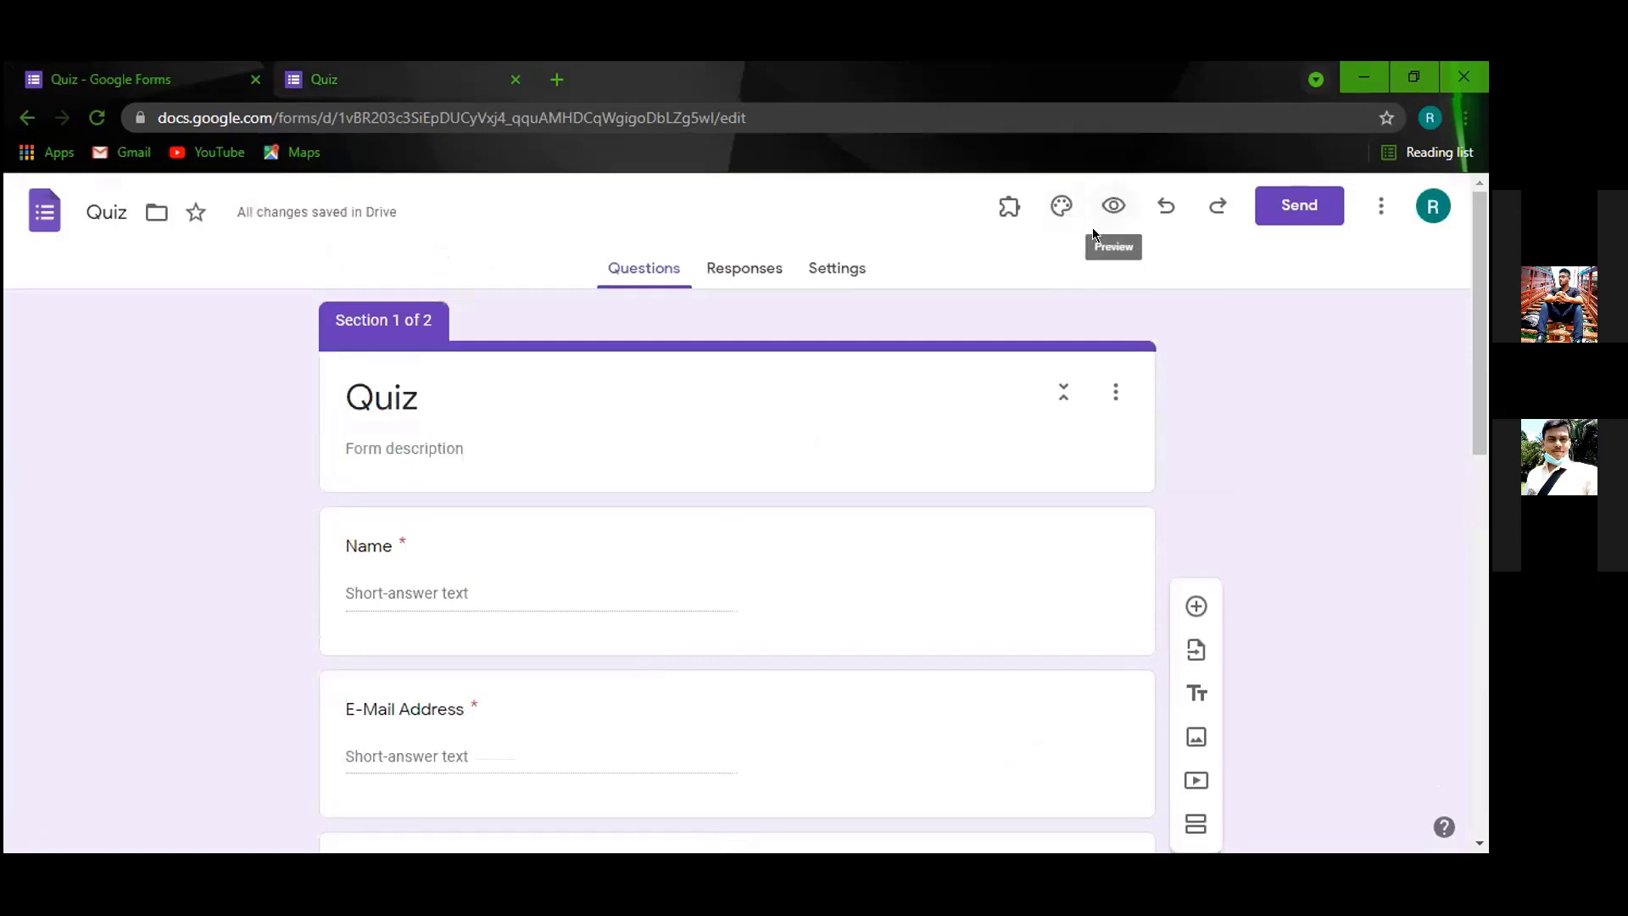
Turn on 'Make this a quiz' in the form's Settings.
left_click(823, 271)
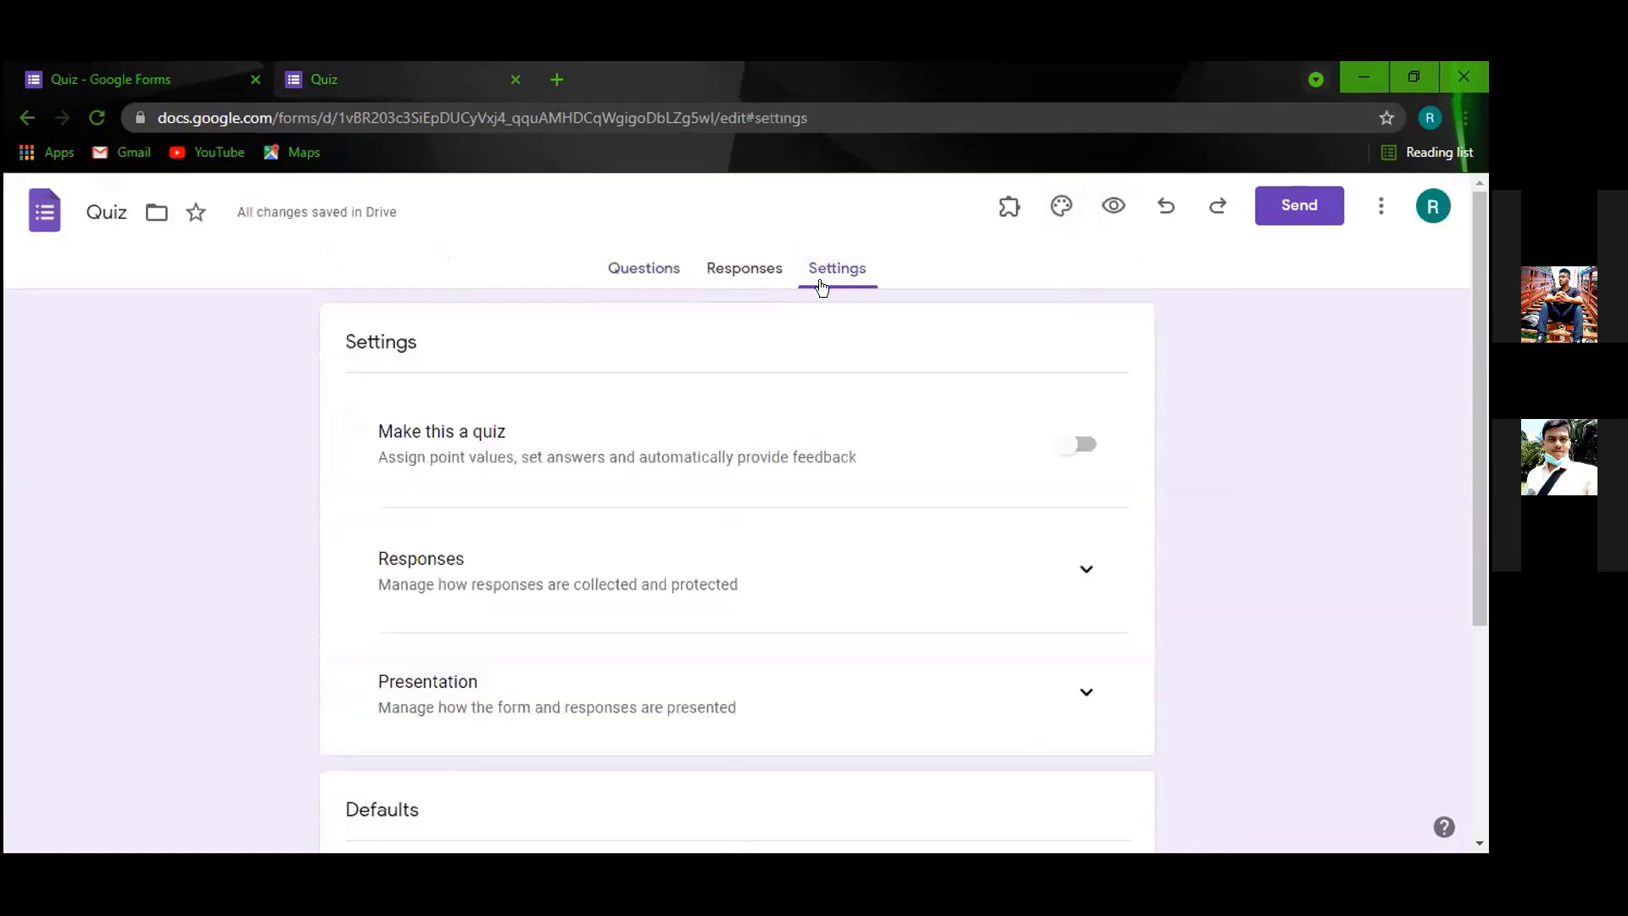
left_click(659, 280)
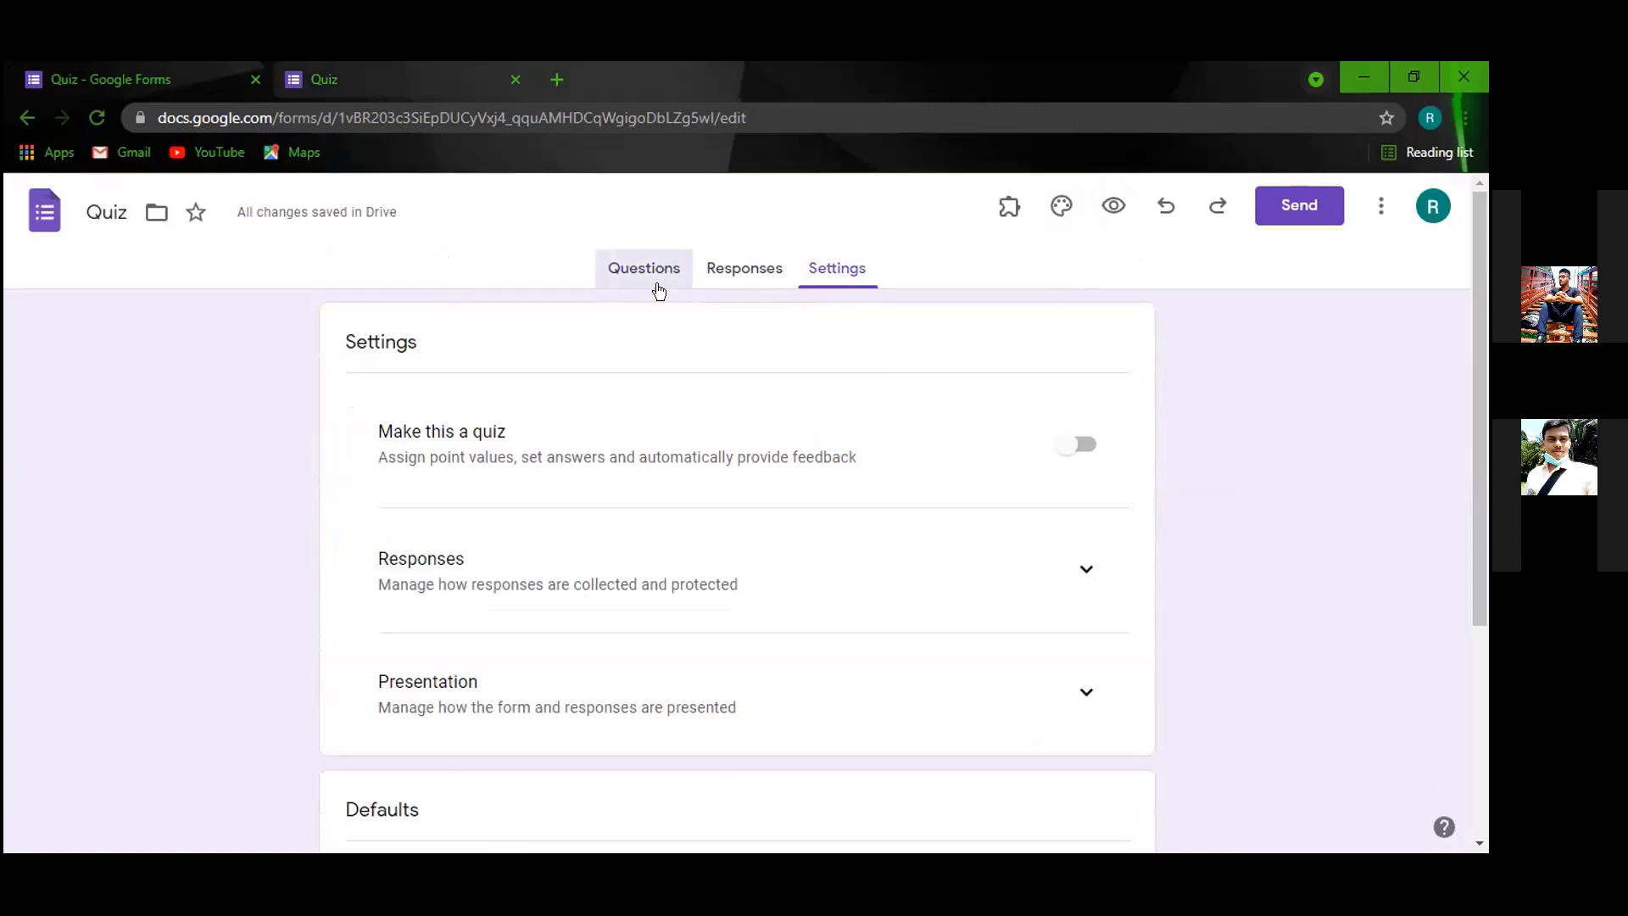
scroll(695, 560, "down", 2)
scroll(695, 559, "up", 2)
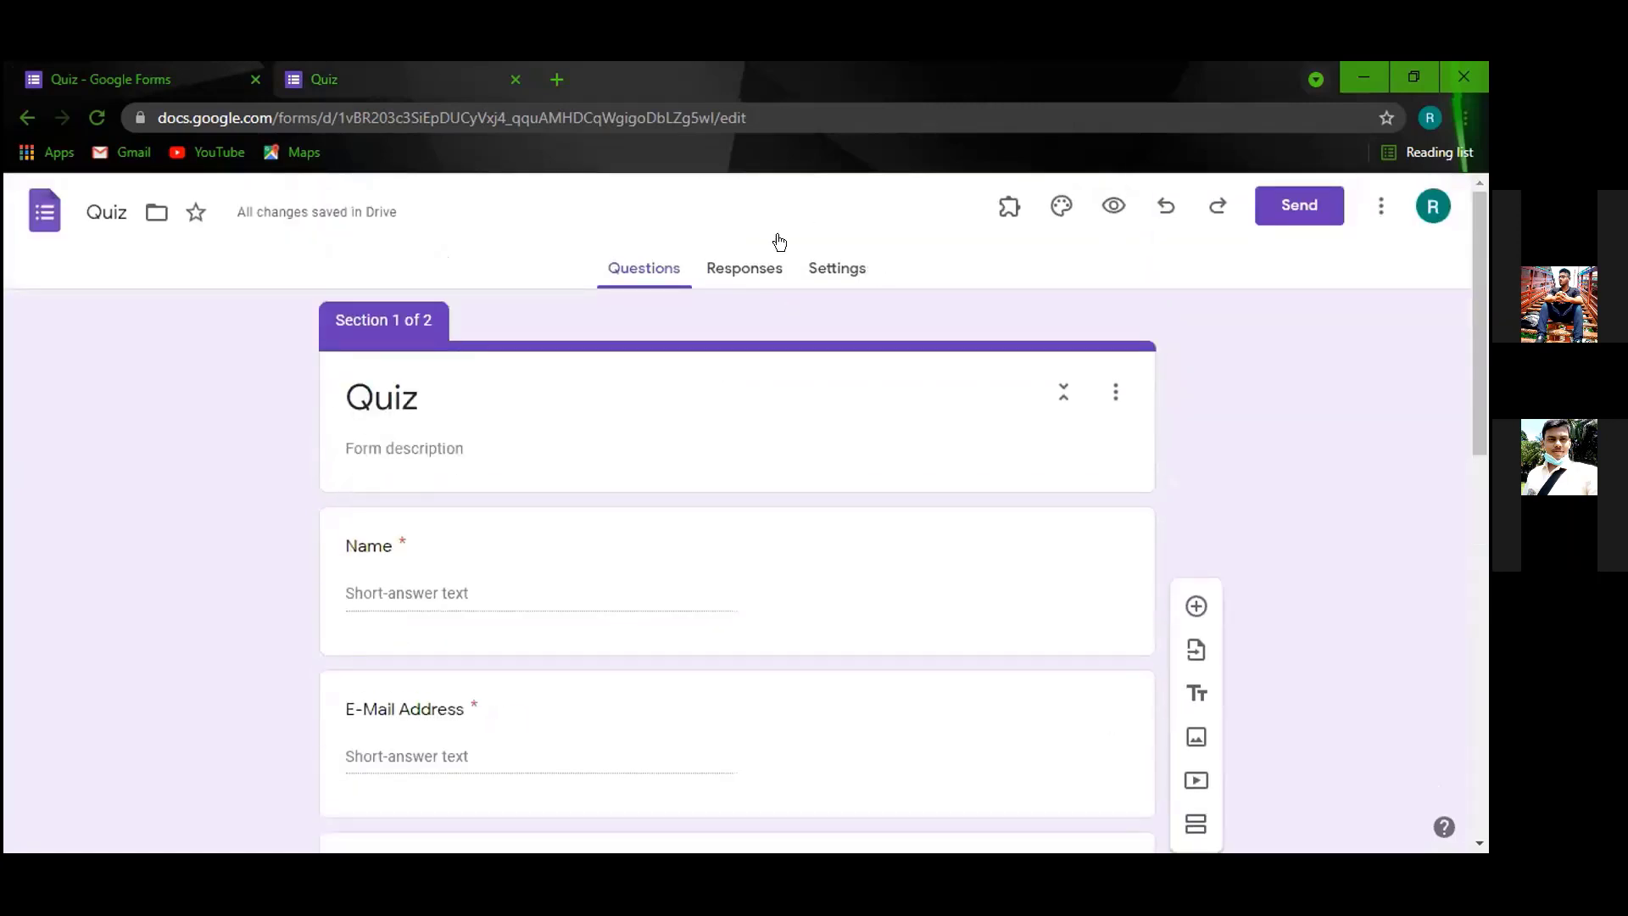
left_click(829, 270)
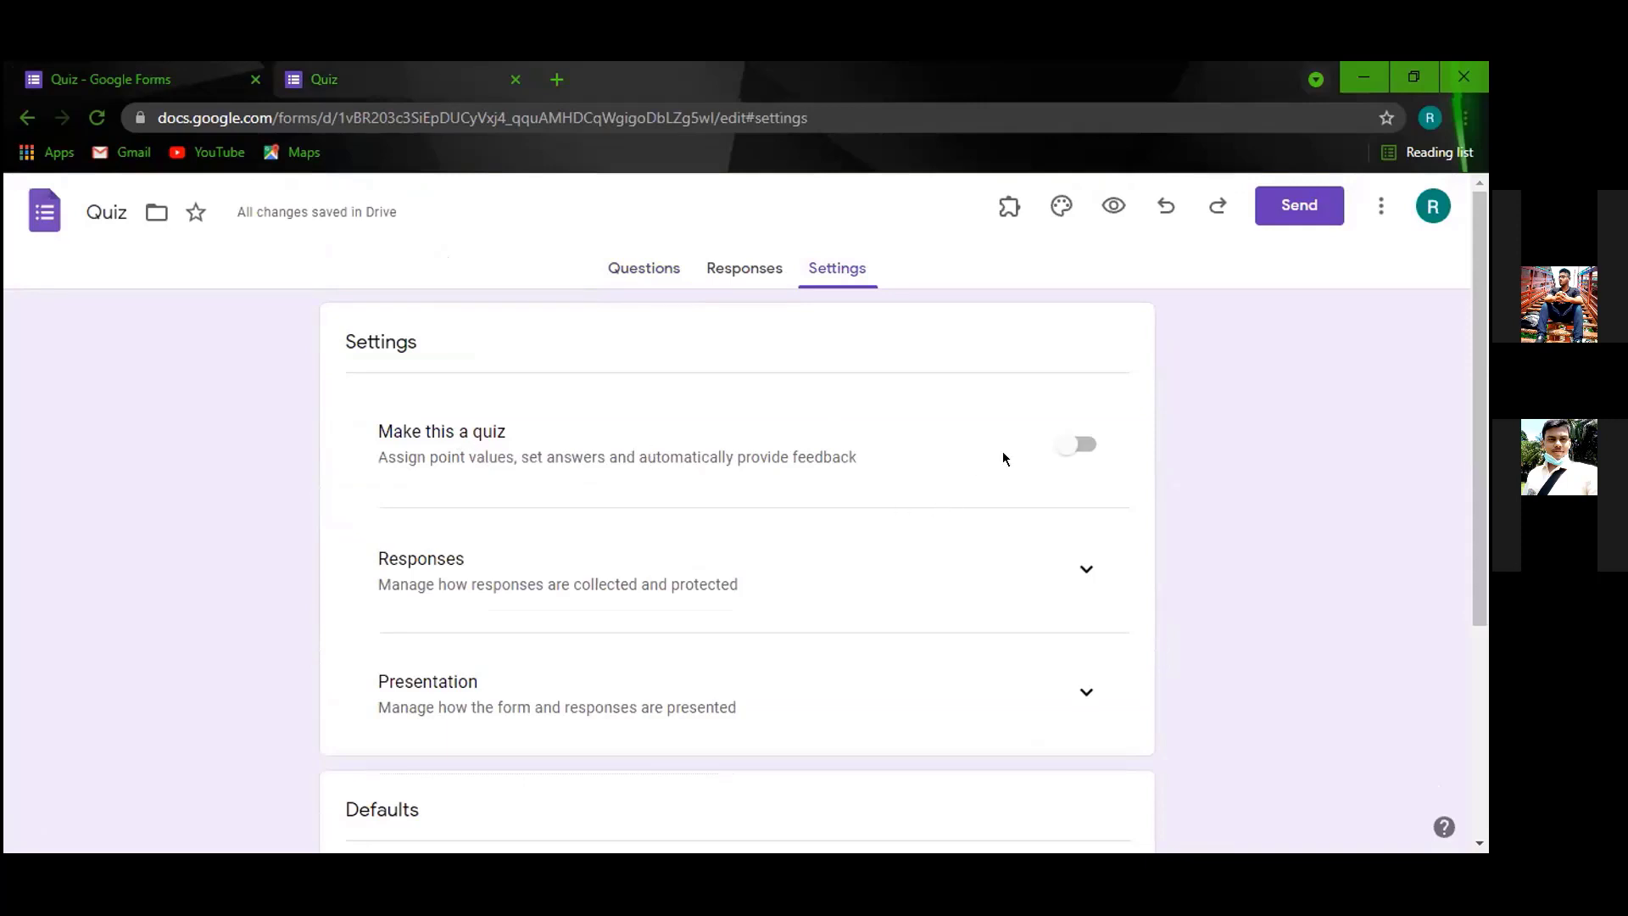
left_click(1062, 447)
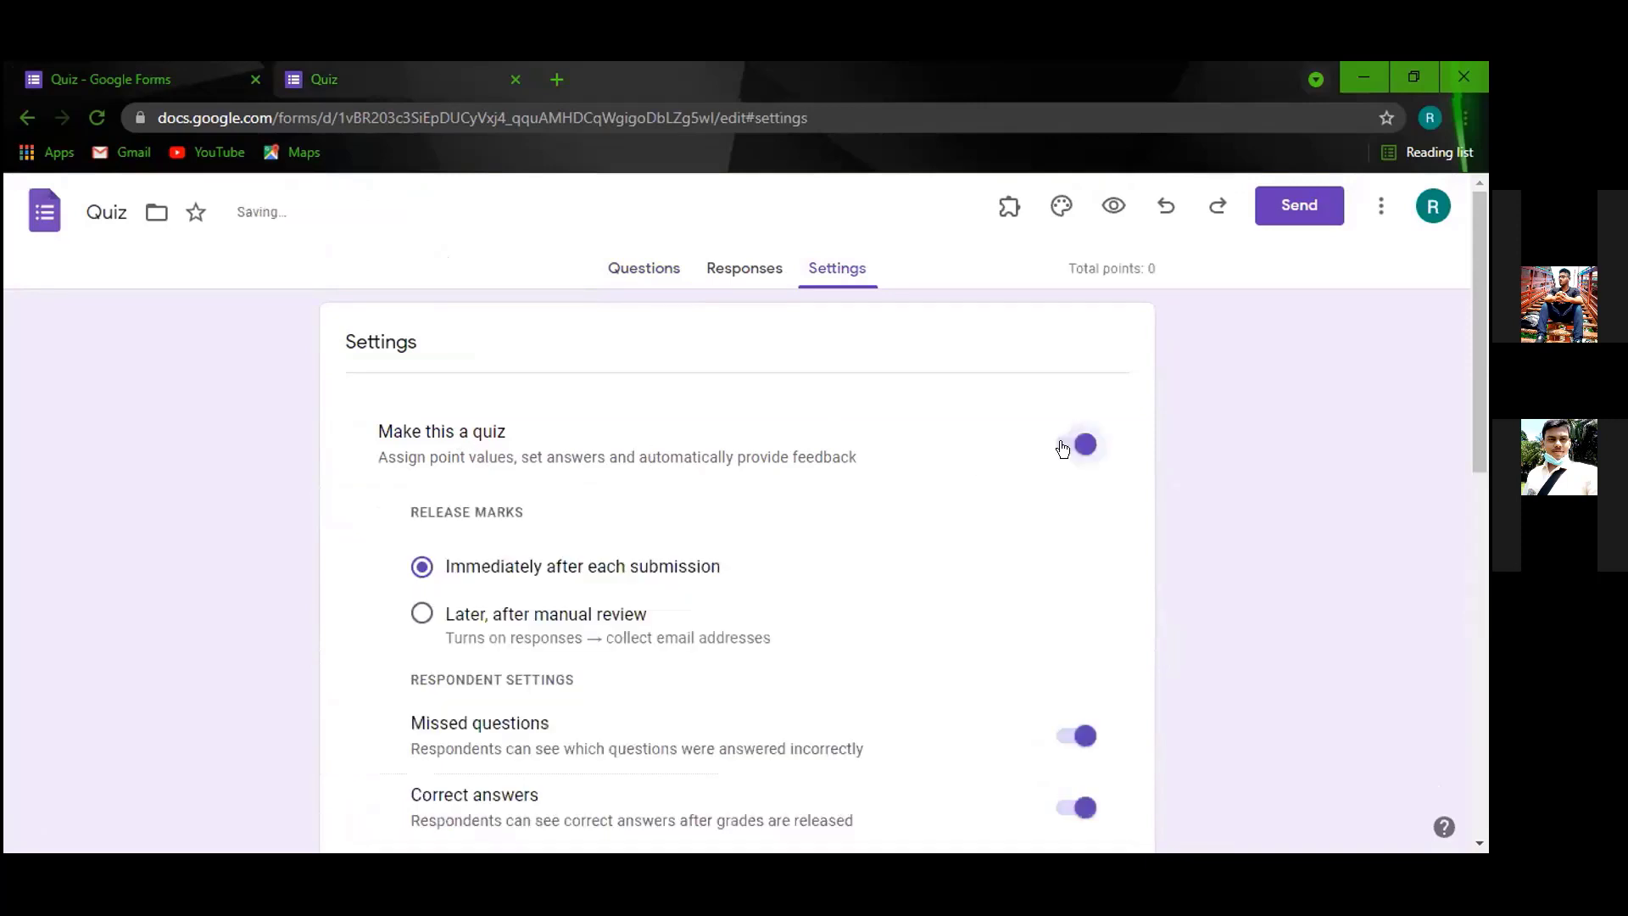
left_click(1061, 447)
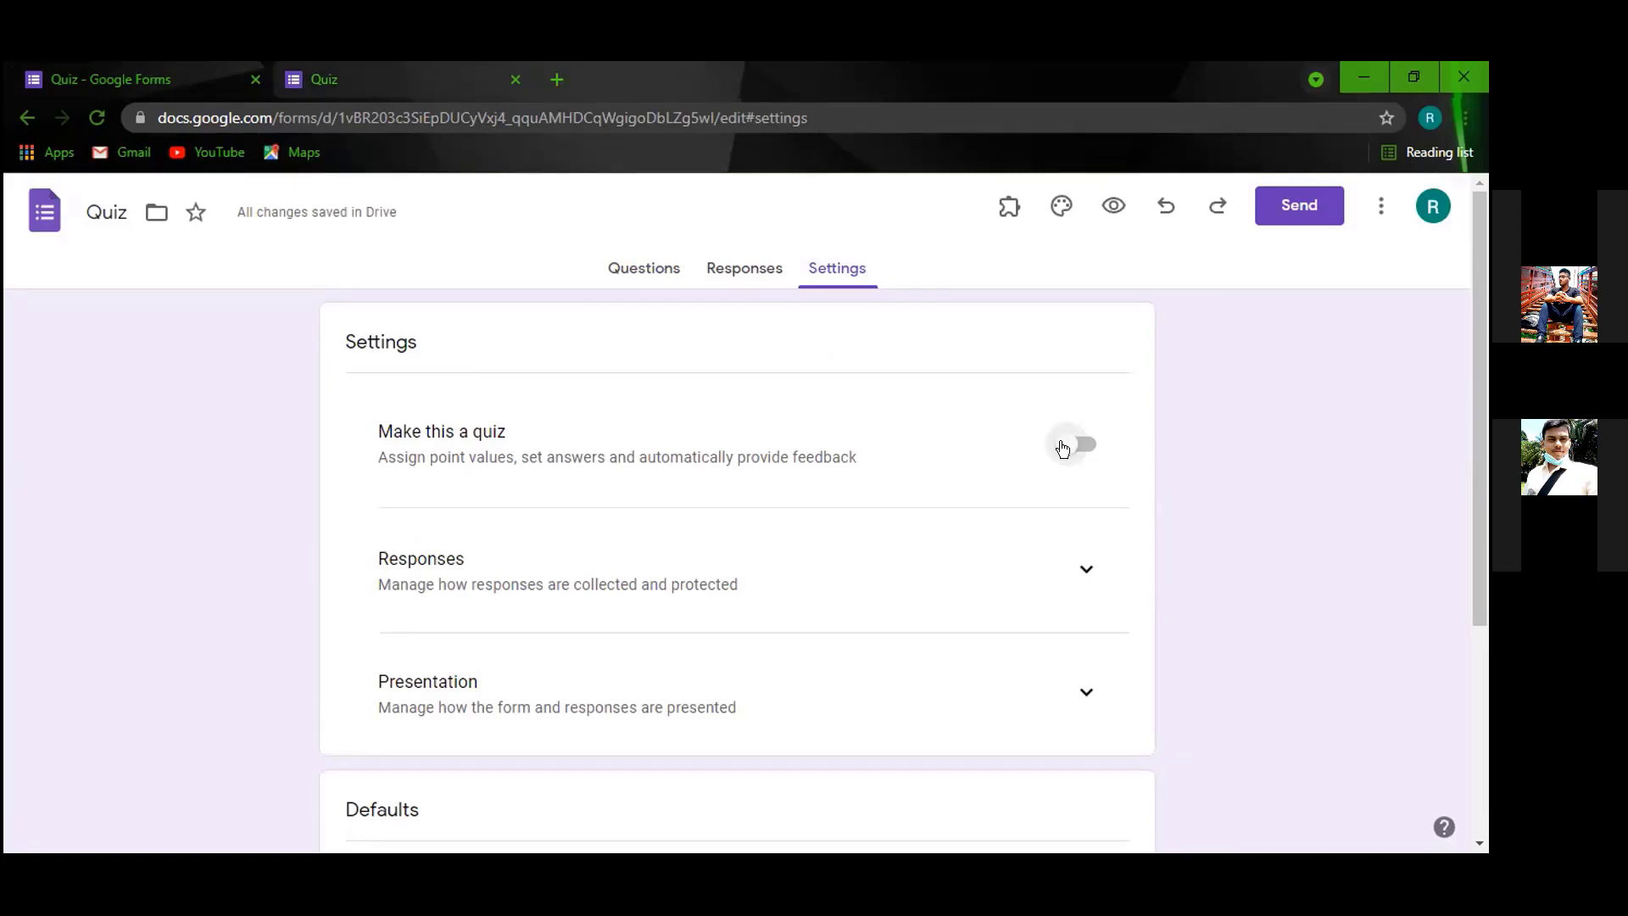
left_click(1063, 447)
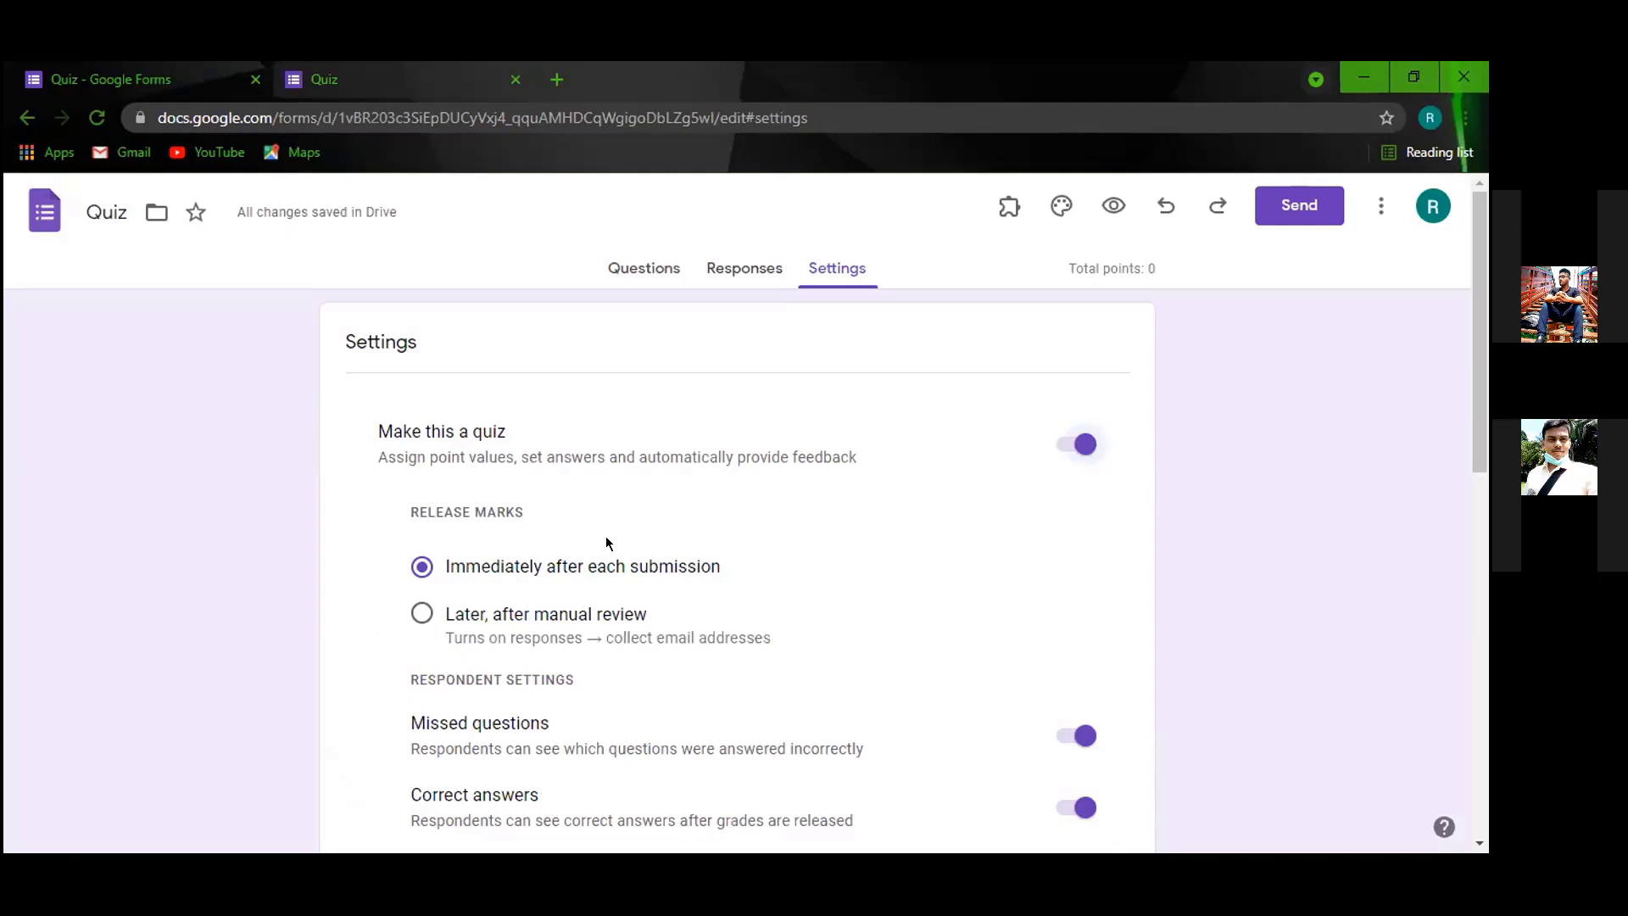
Set Release marks to 'Later, after manual review' and go back to the questions.
left_click(421, 615)
left_click(421, 568)
left_click(641, 614)
left_click(663, 273)
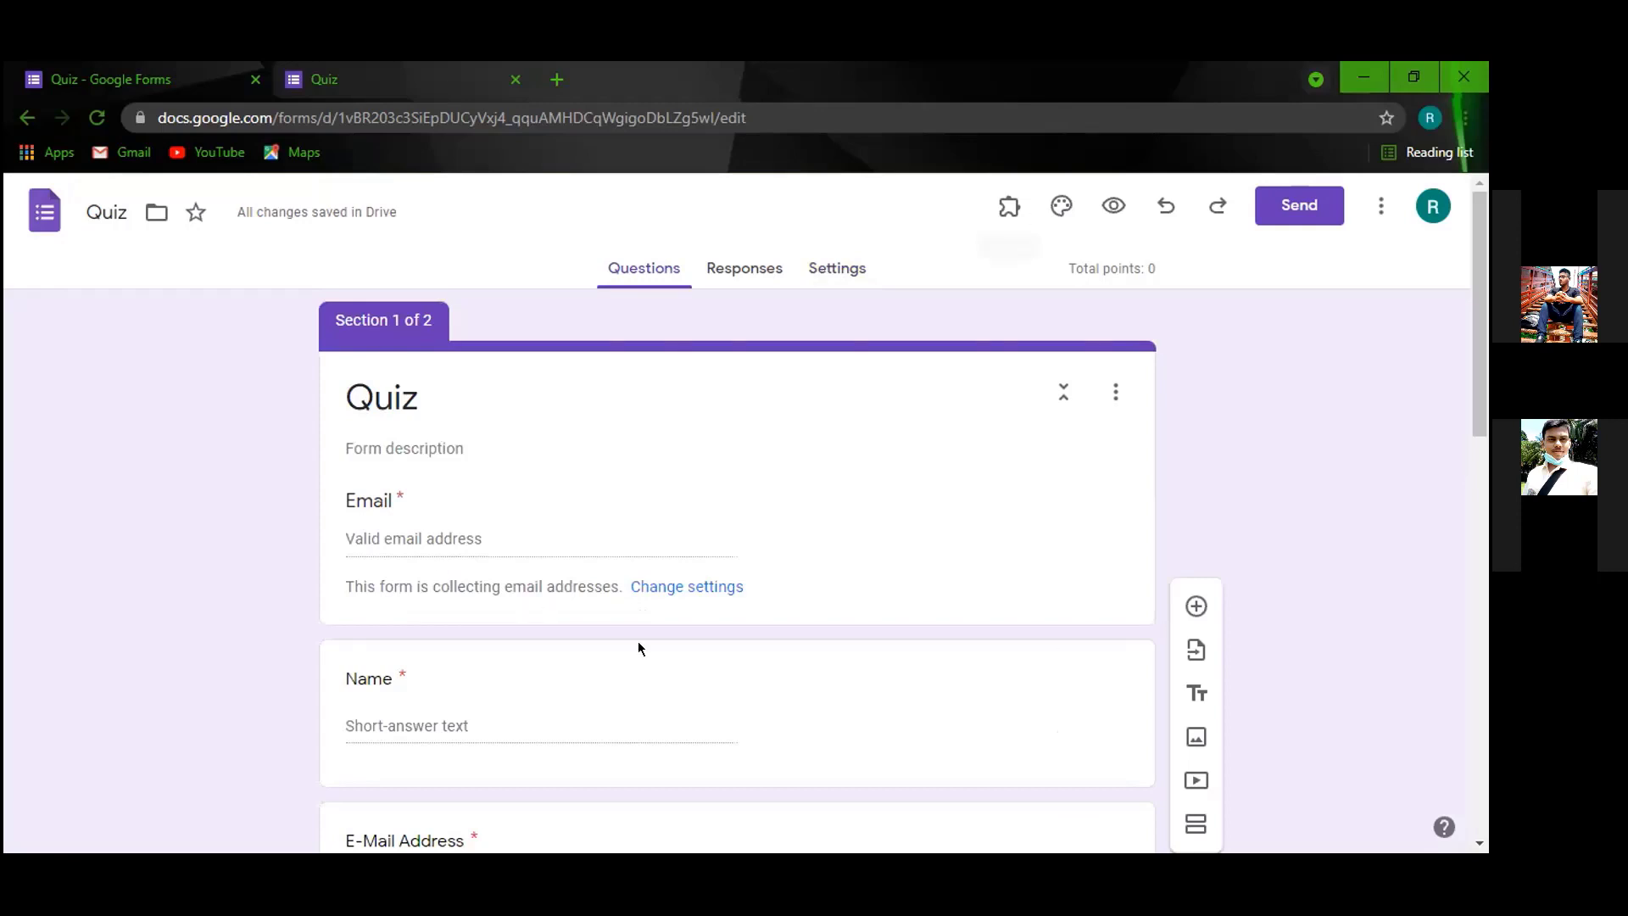
Look over the form and open the first section's options menu.
scroll(638, 641, "down", 4)
scroll(466, 400, "up", 1)
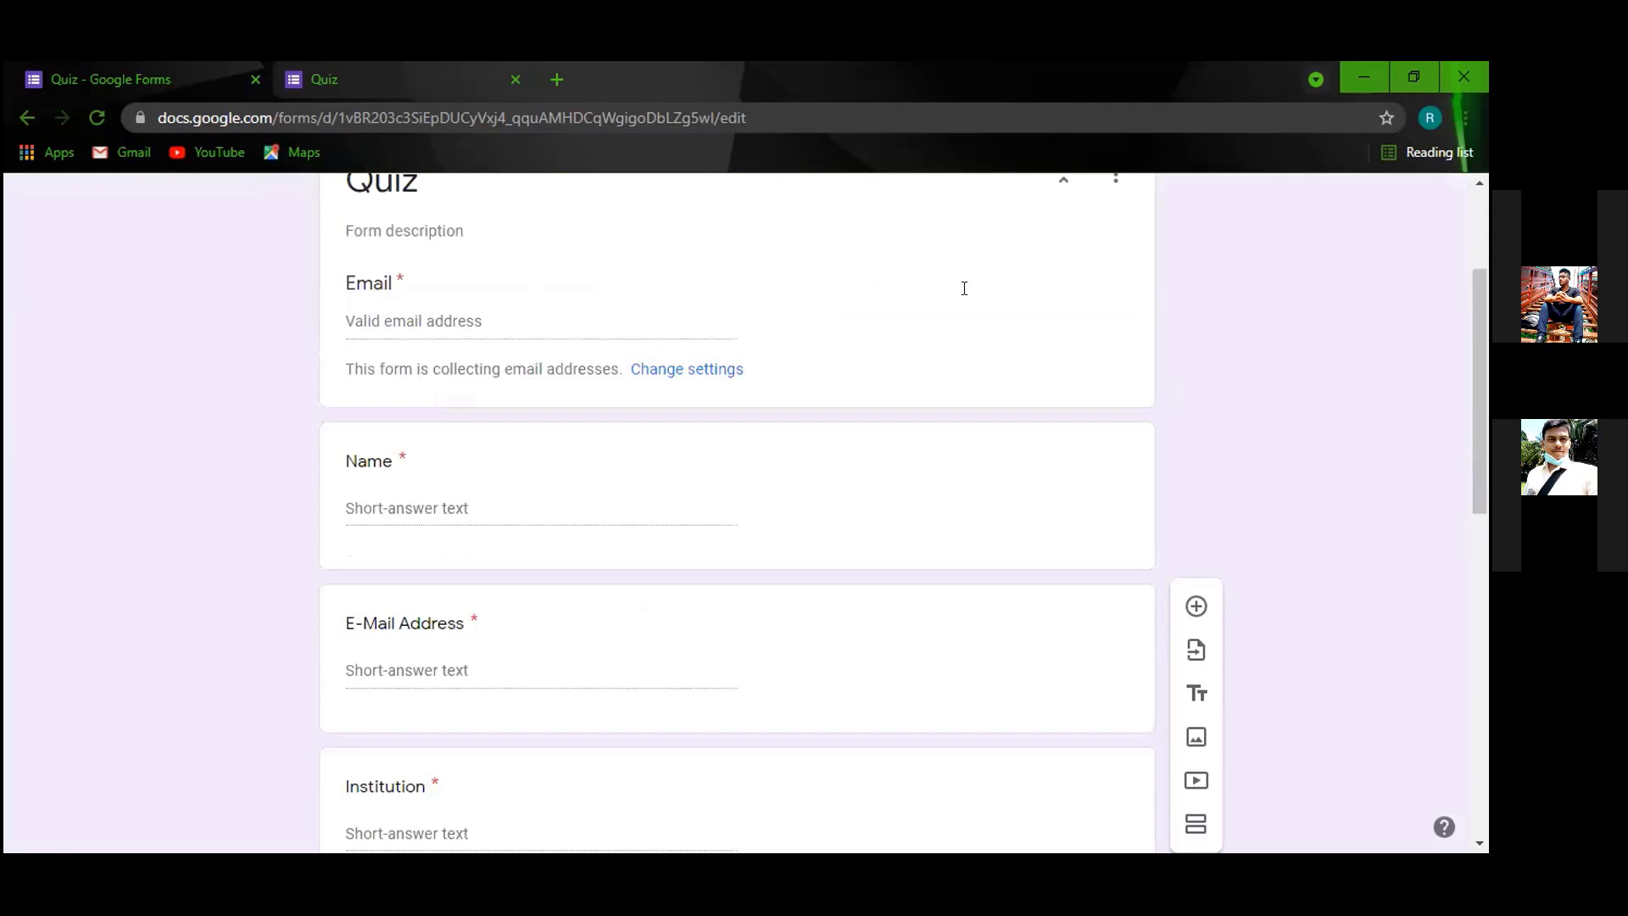
scroll(942, 454, "up", 2)
scroll(560, 619, "down", 2)
scroll(440, 512, "up", 2)
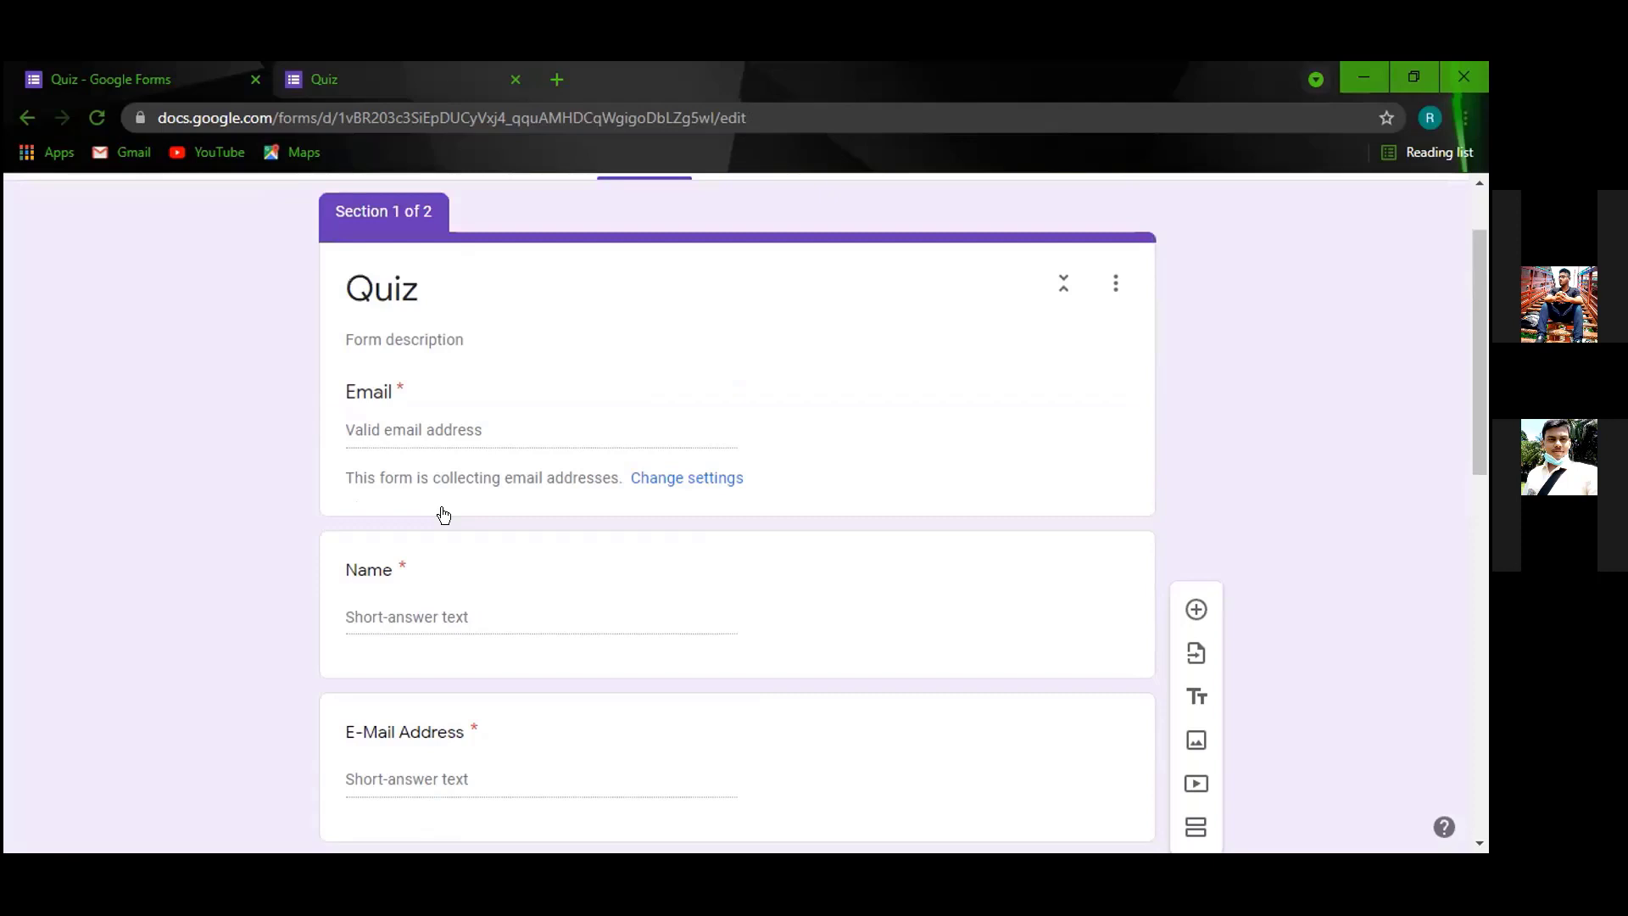
left_click(1110, 277)
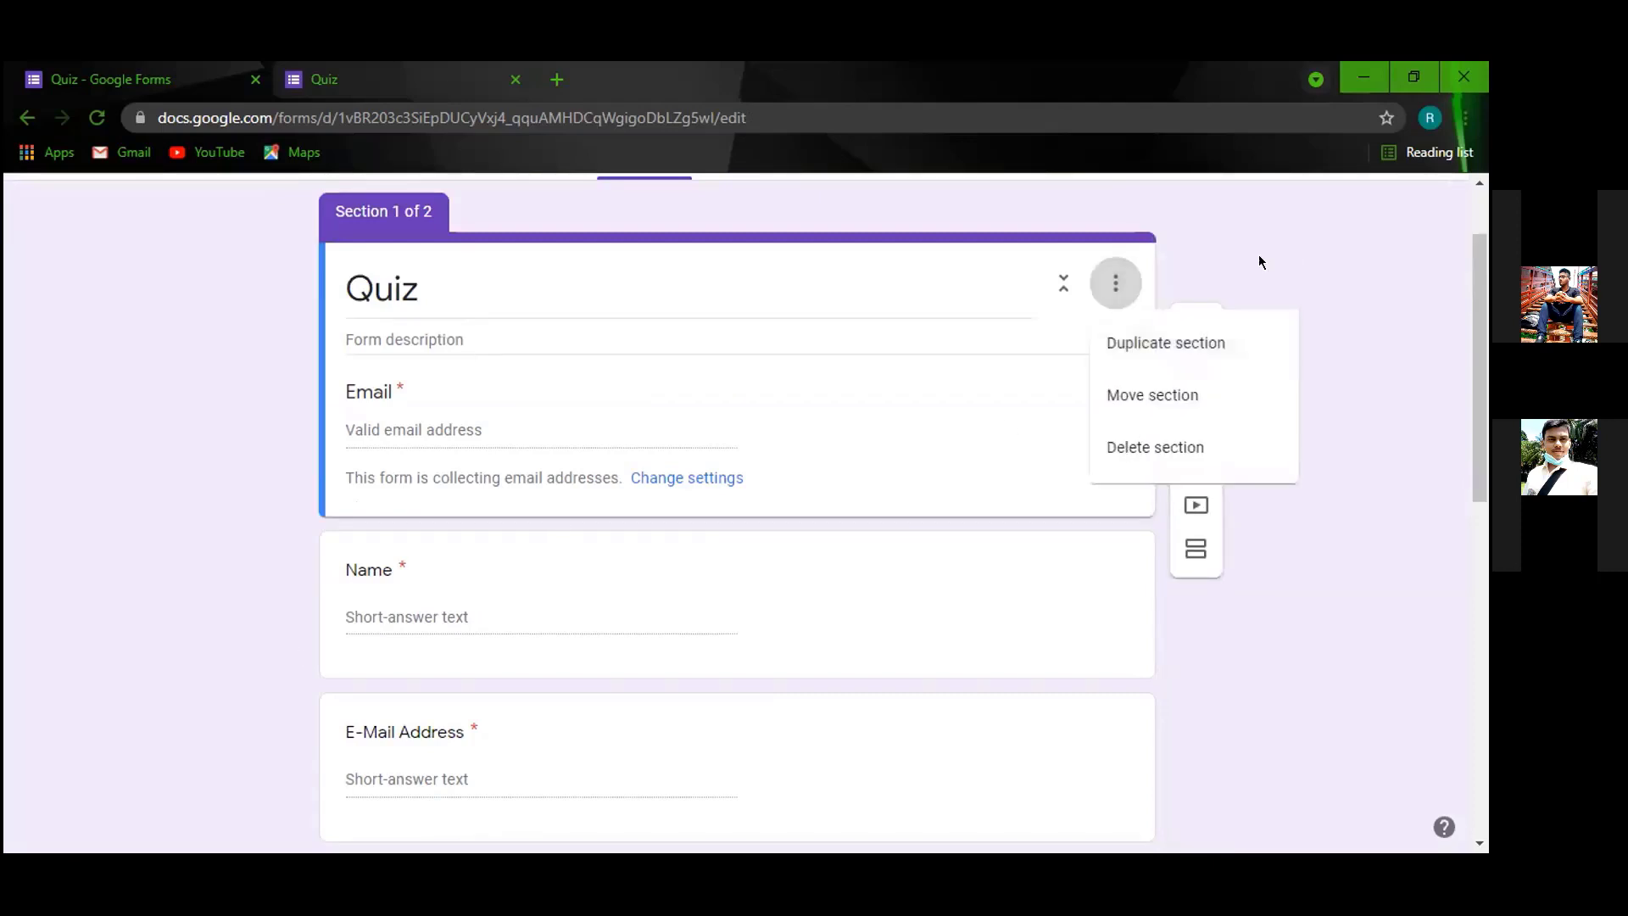
scroll(835, 270, "up", 2)
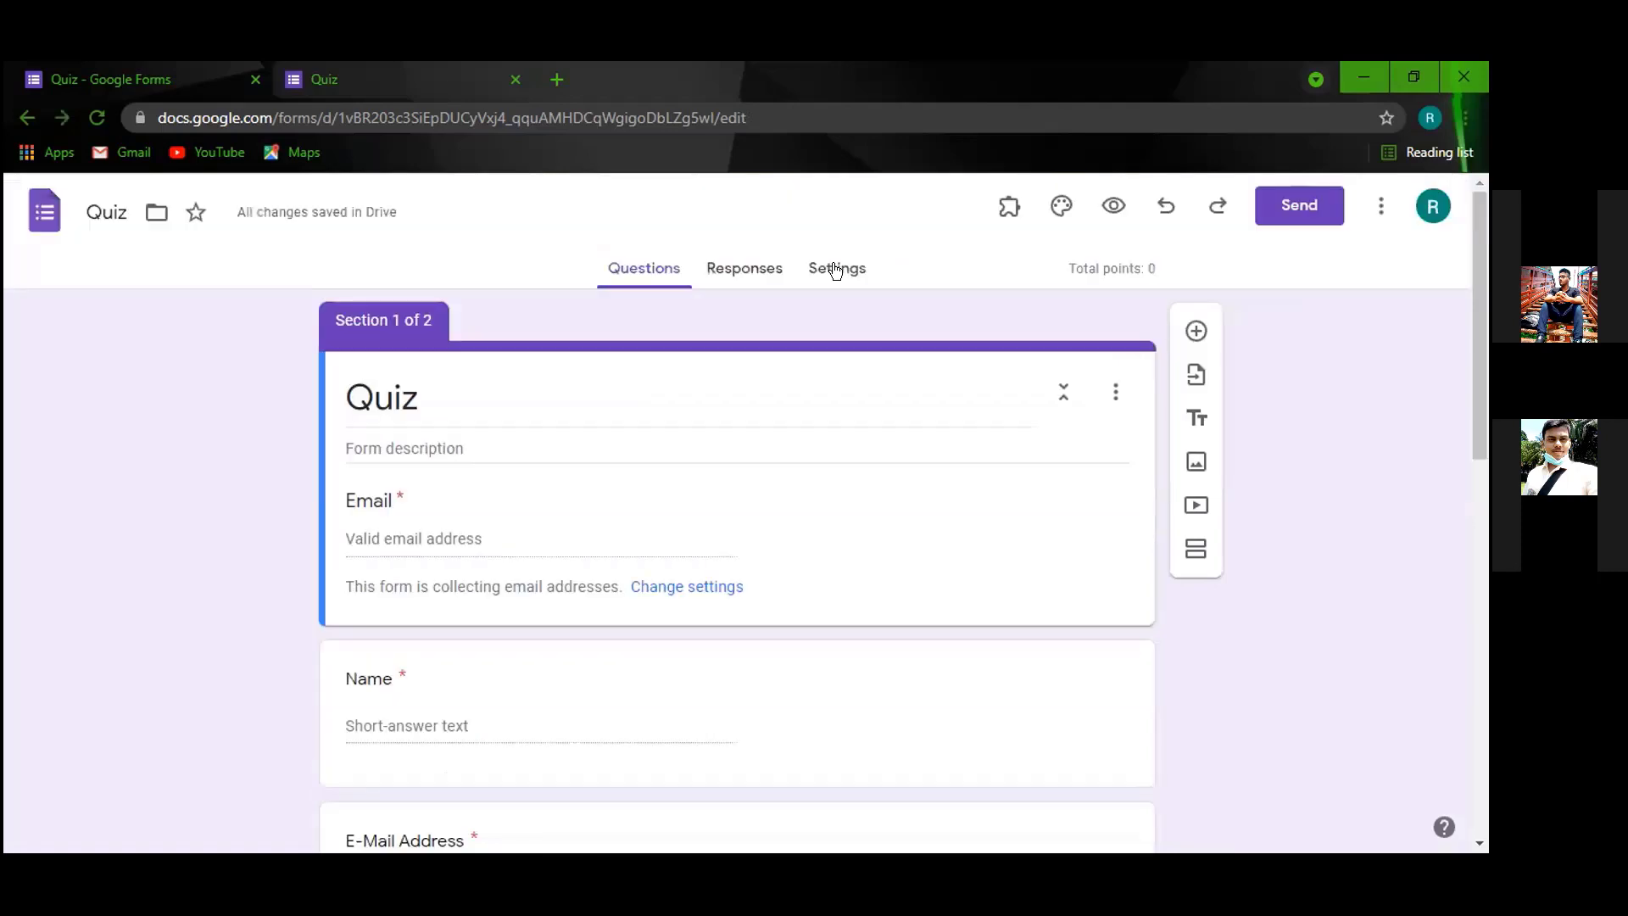
Switch off 'Collect email addresses' under Settings > Responses, so marks release immediately.
left_click(835, 270)
scroll(540, 487, "down", 4)
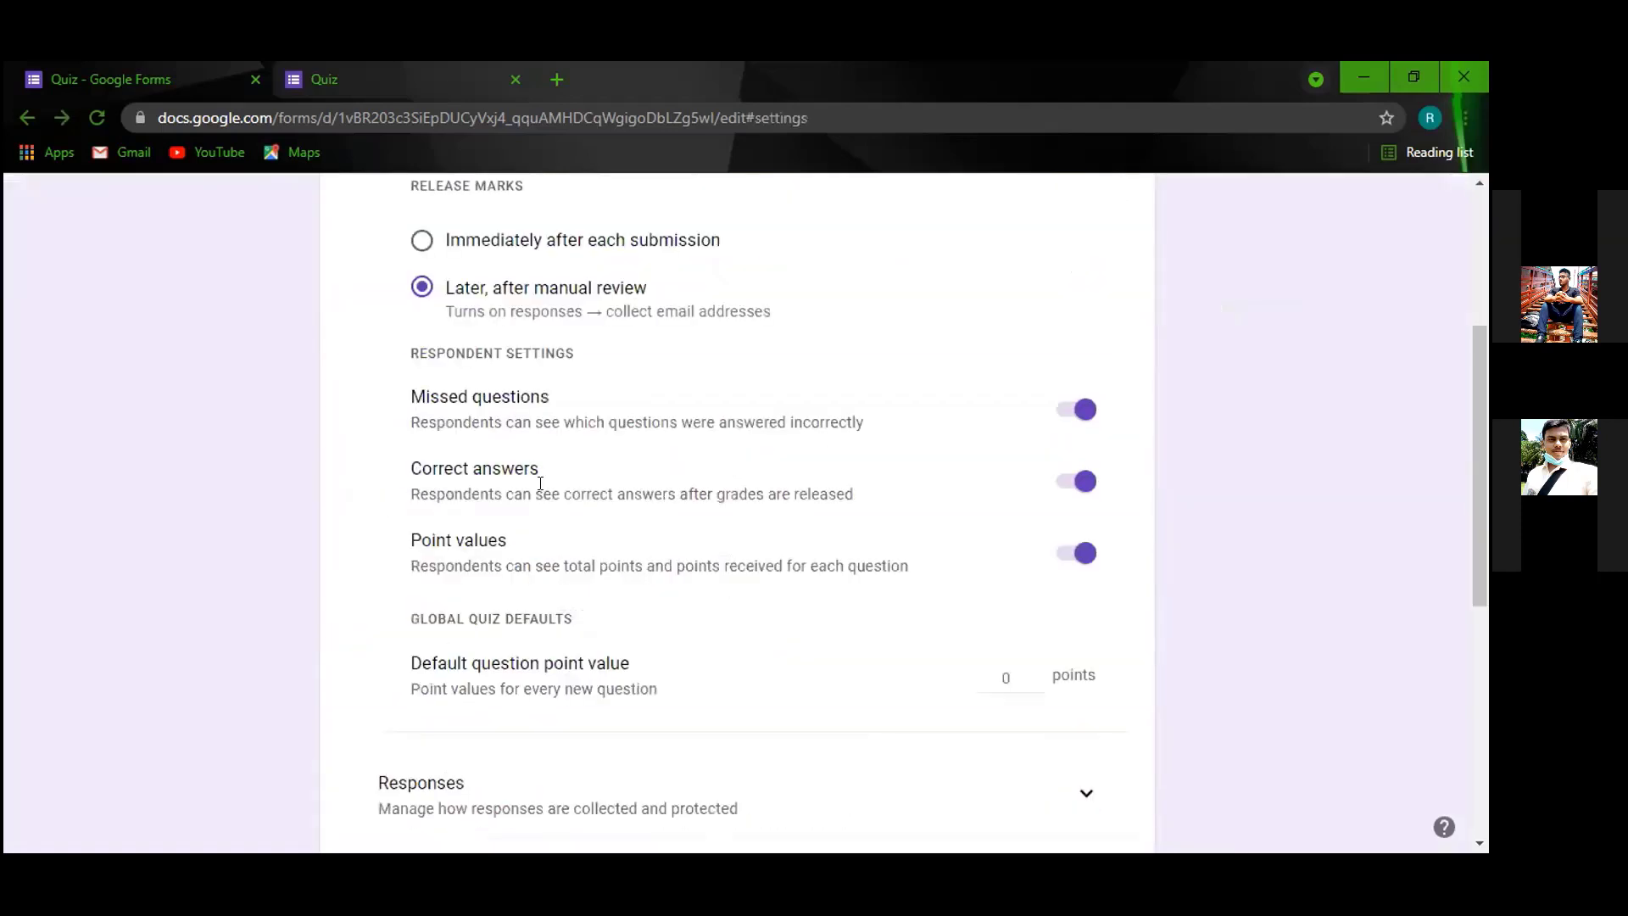
scroll(764, 678, "down", 1)
scroll(1077, 569, "down", 1)
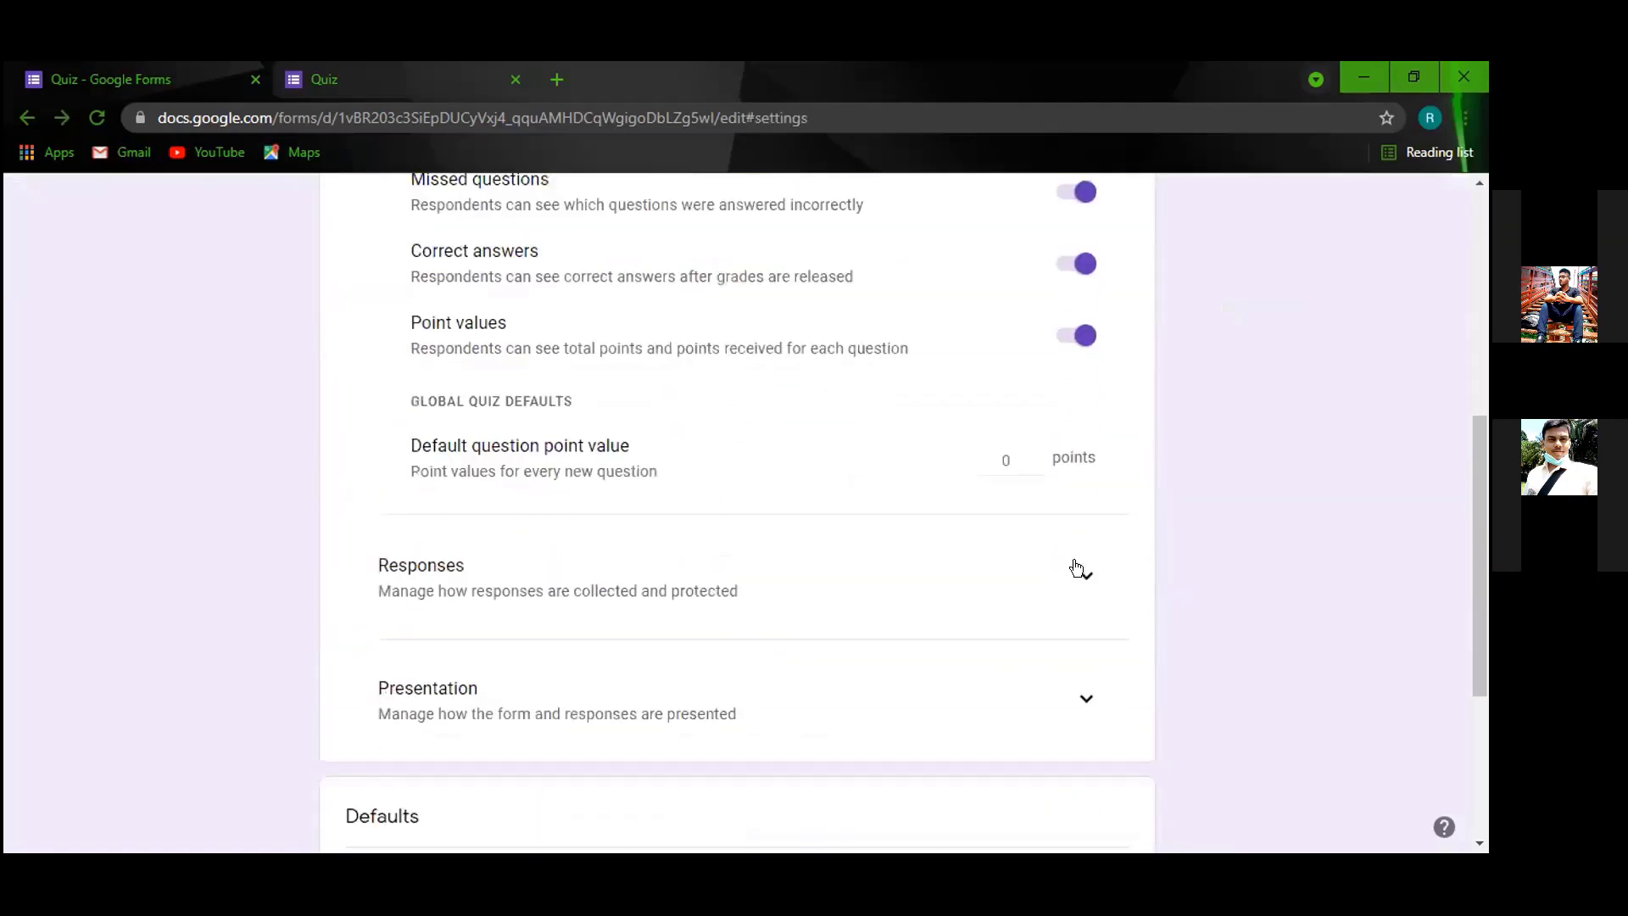
left_click(1074, 616)
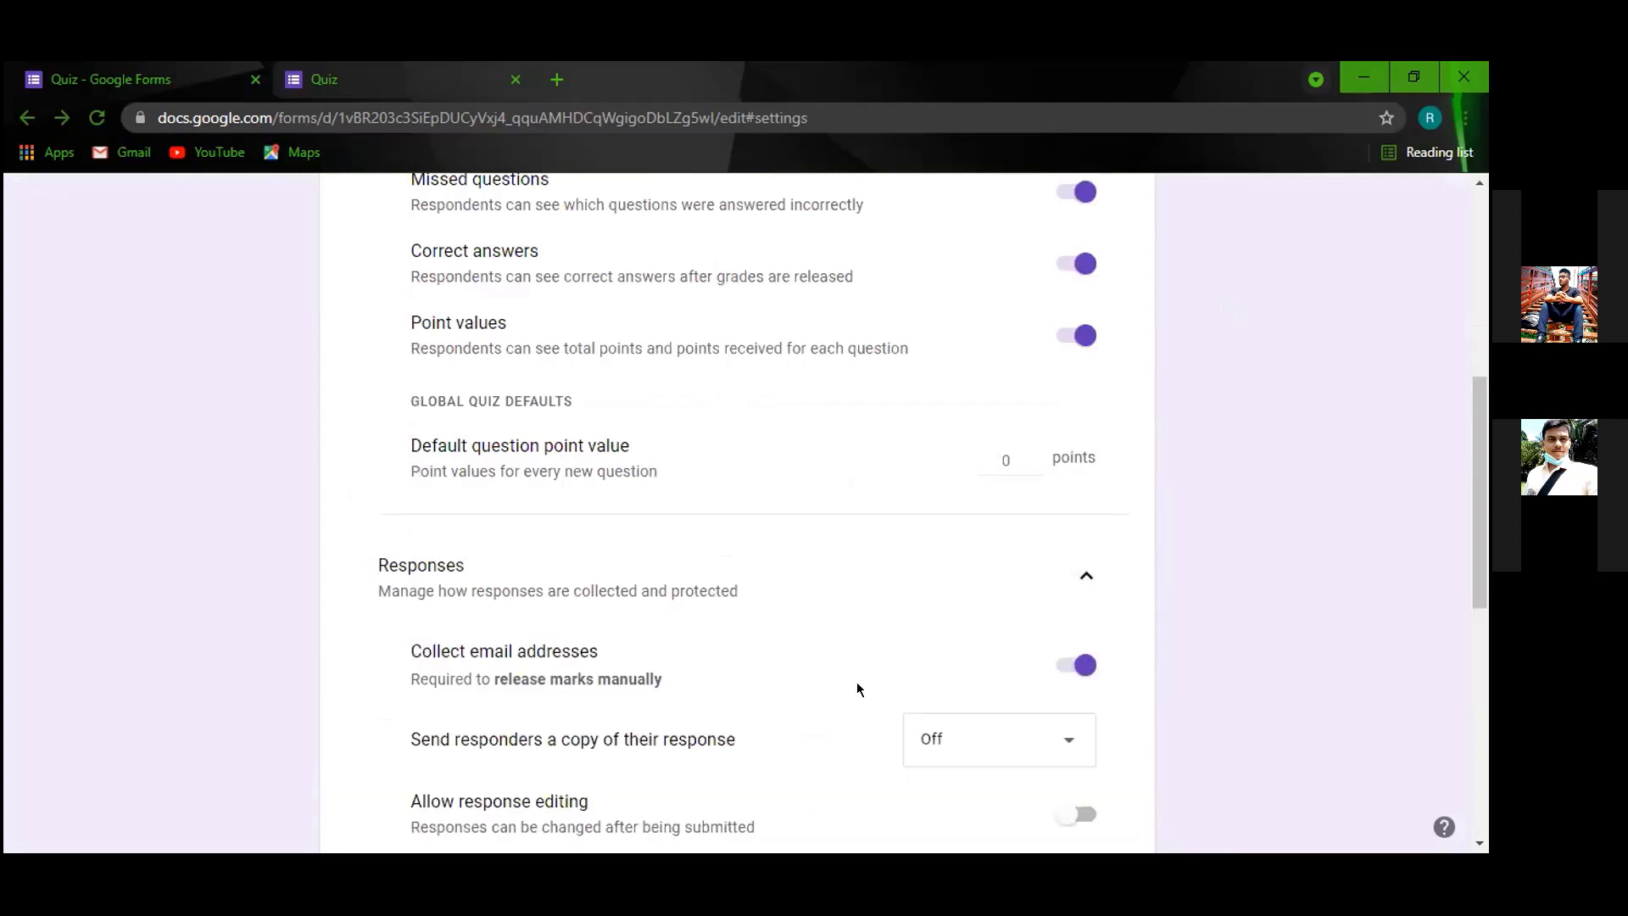
left_click(1070, 666)
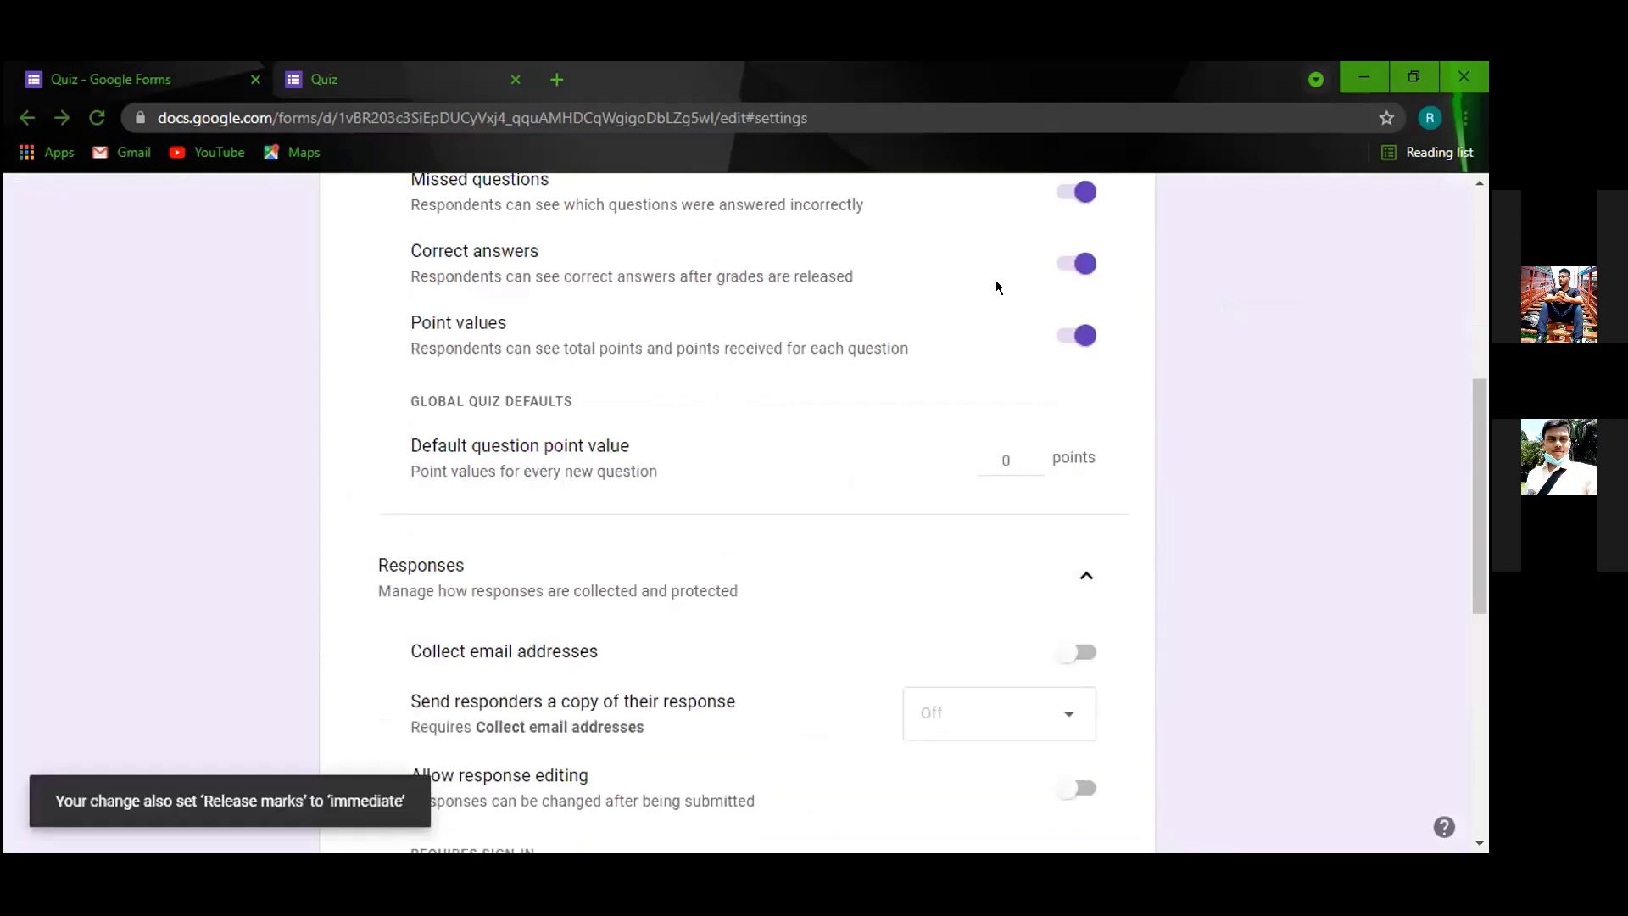
scroll(996, 280, "up", 6)
left_click(665, 270)
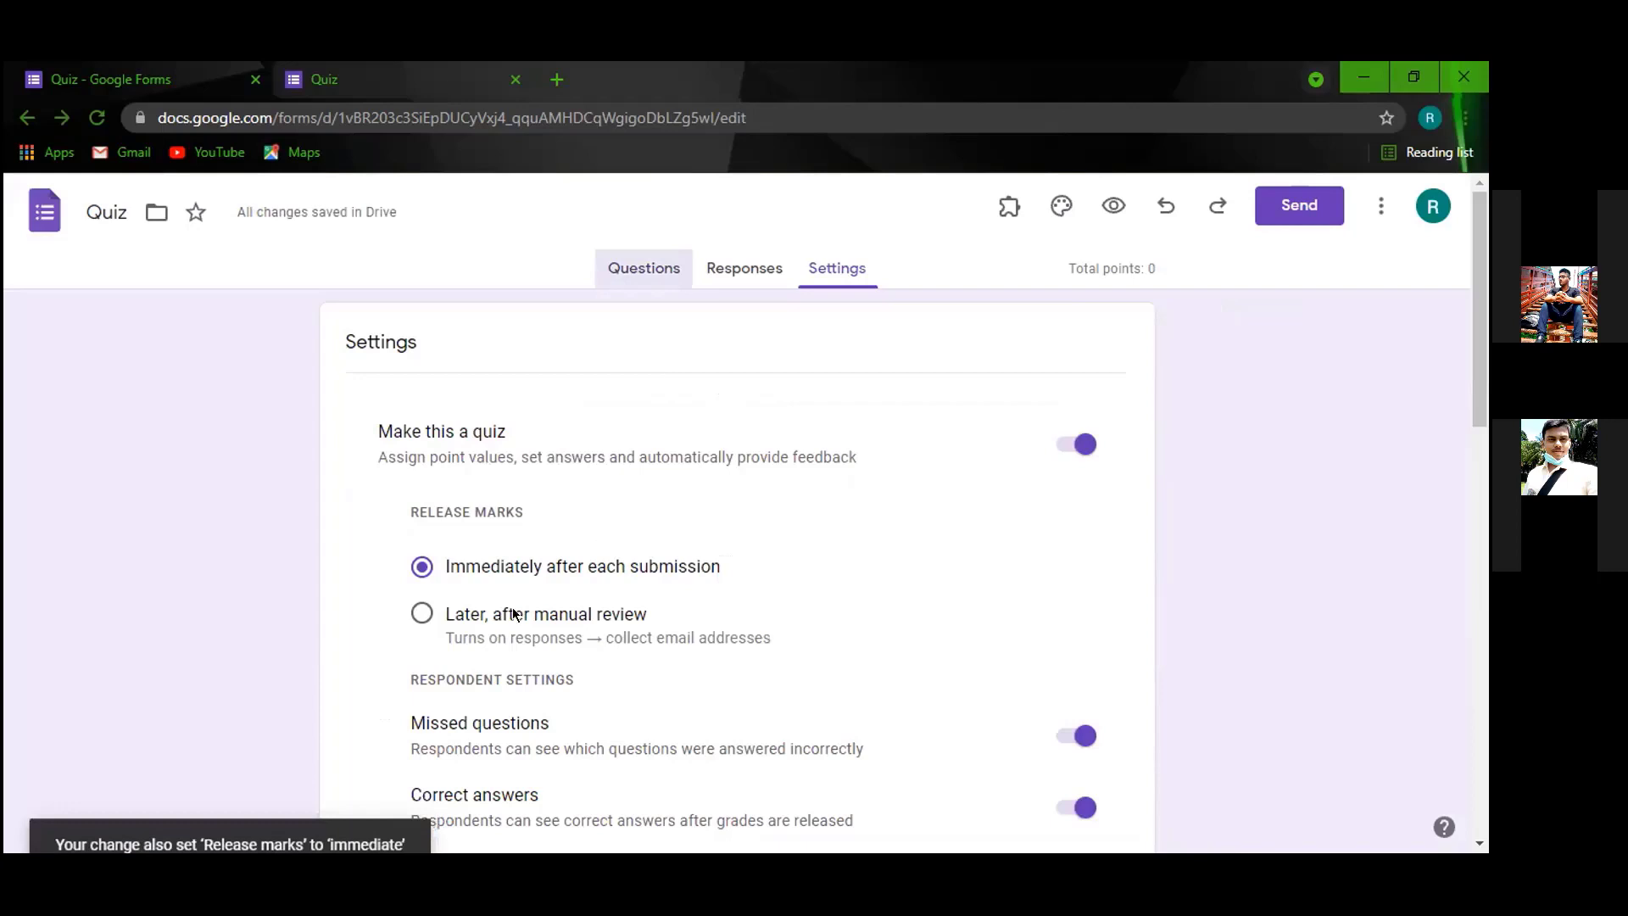
Start editing the T20 captain question and click through its answer options.
scroll(564, 519, "down", 10)
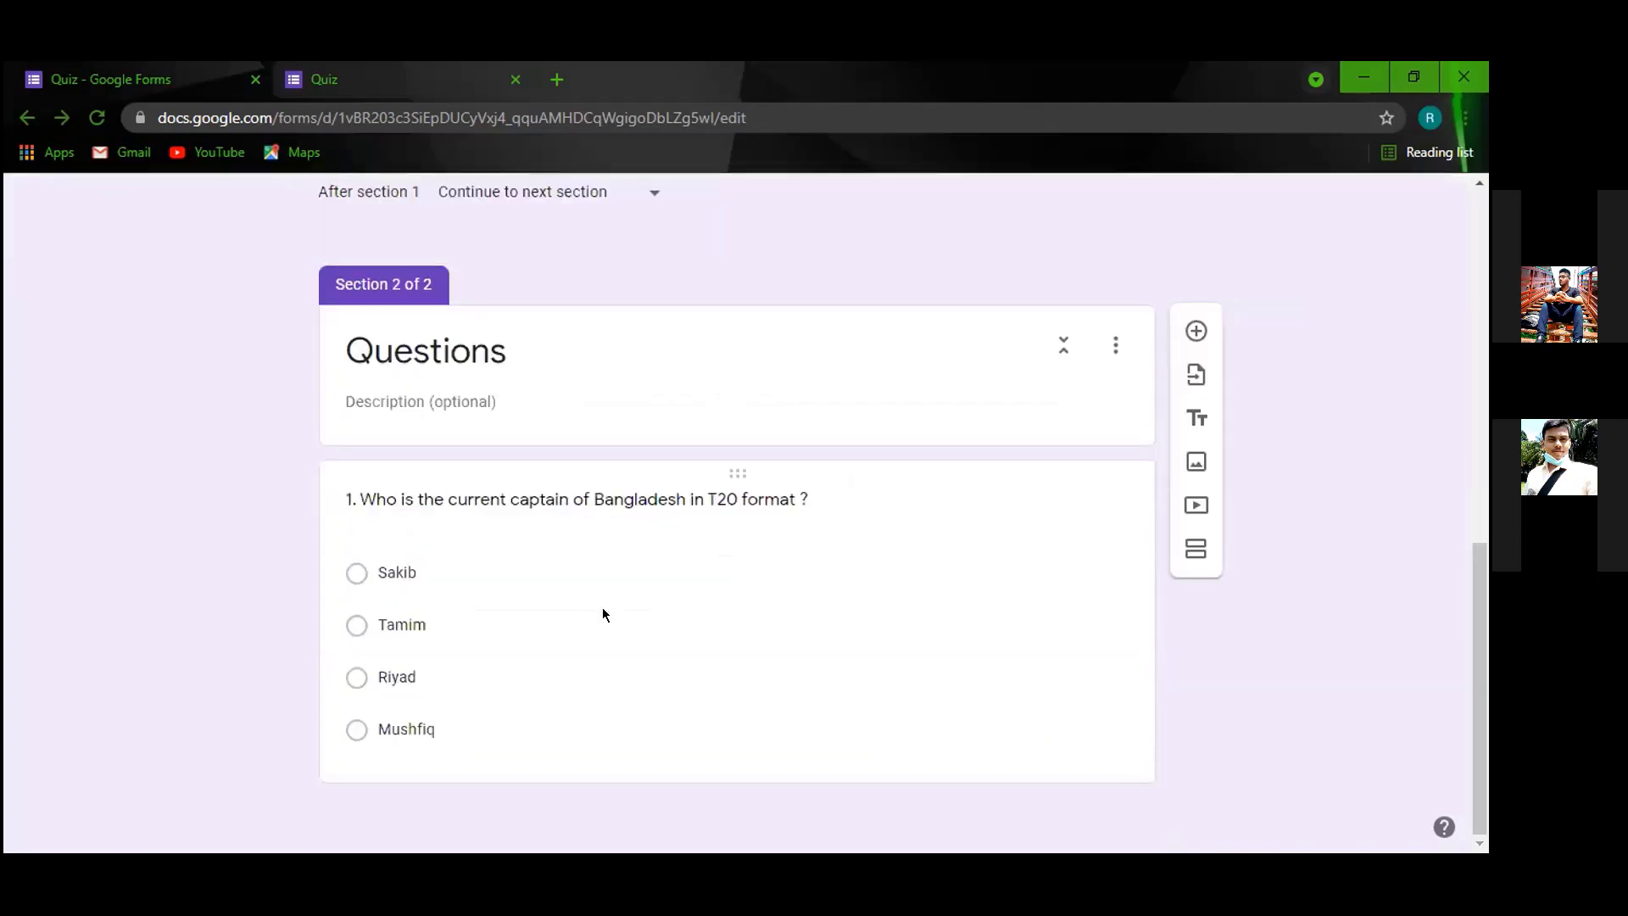
left_click(780, 676)
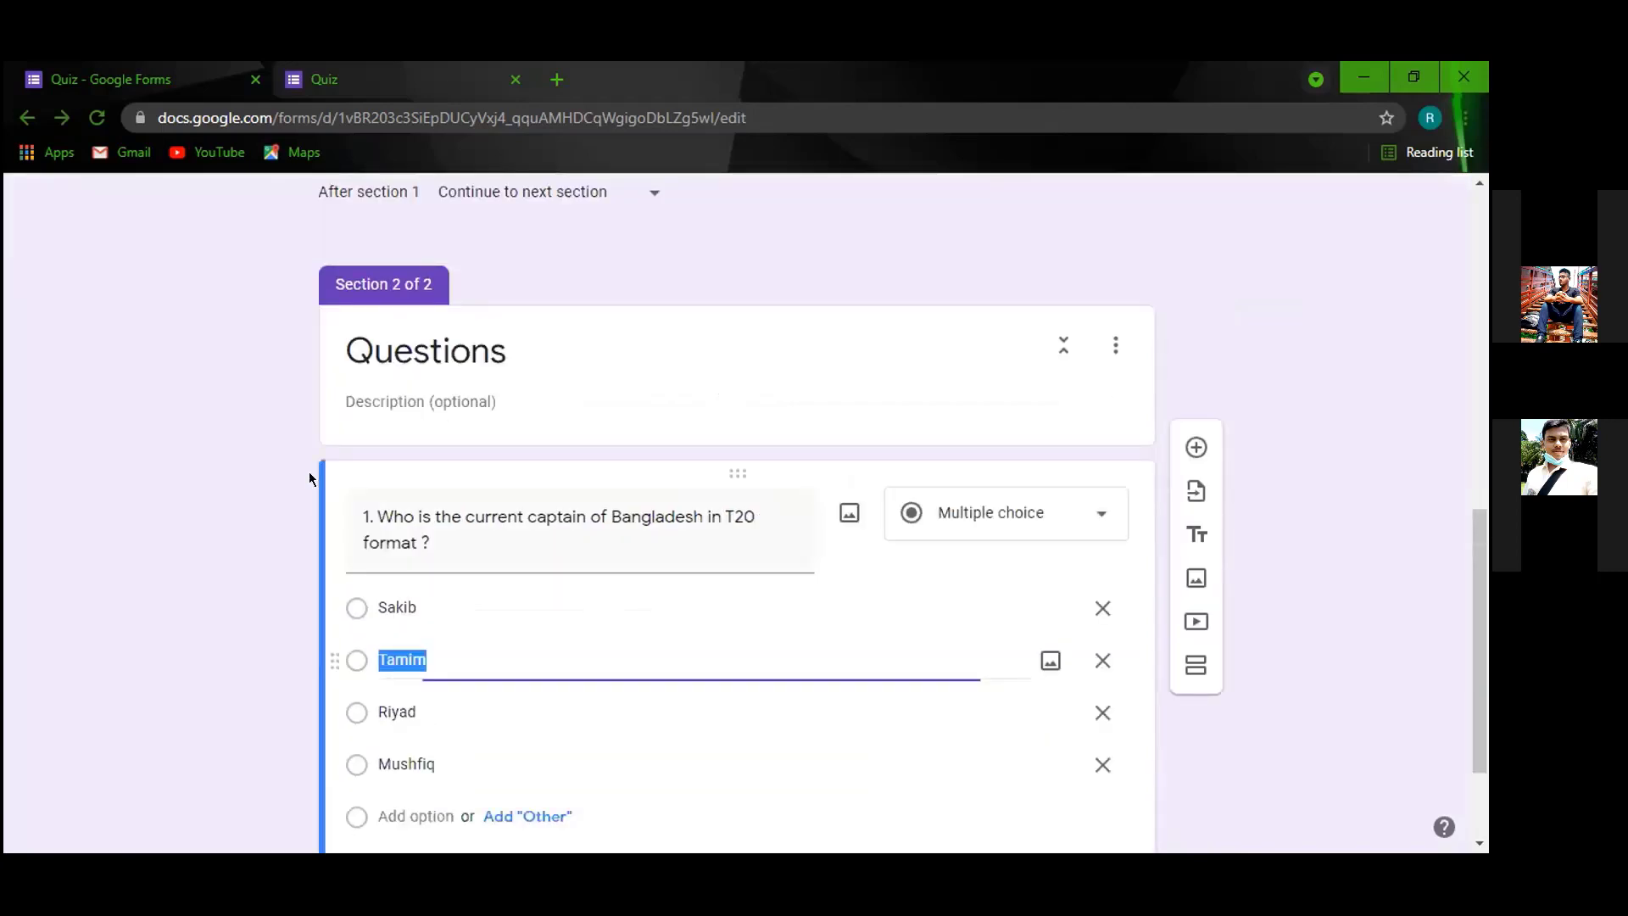
scroll(256, 451, "down", 2)
left_click(452, 485)
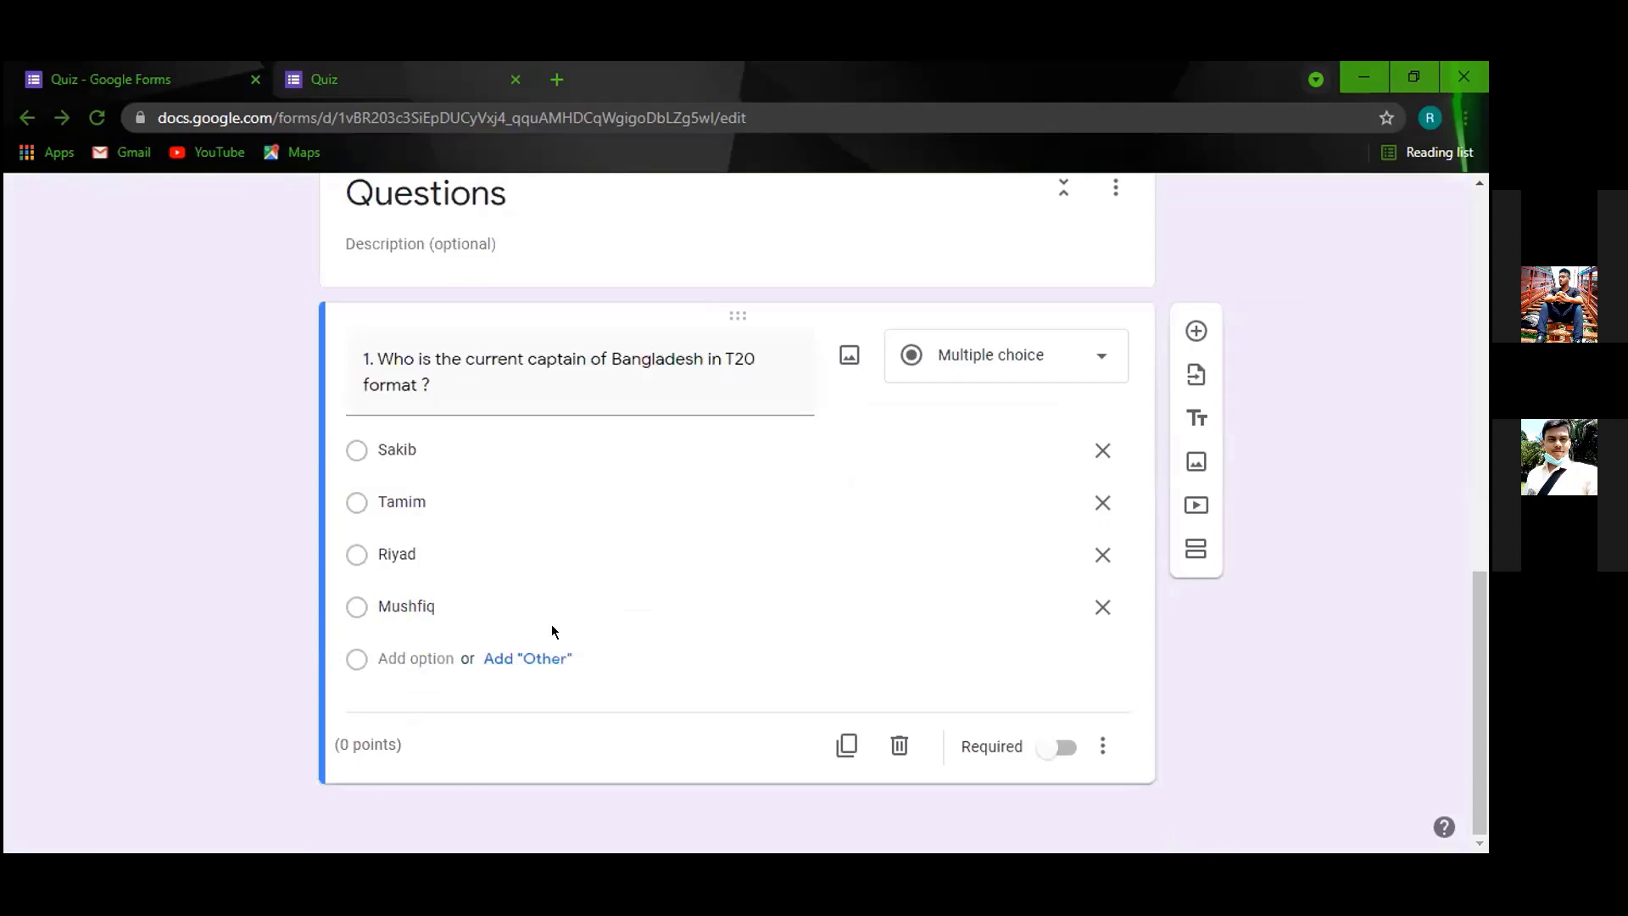
left_click(570, 502)
left_click(355, 750)
scroll(475, 457, "up", 1)
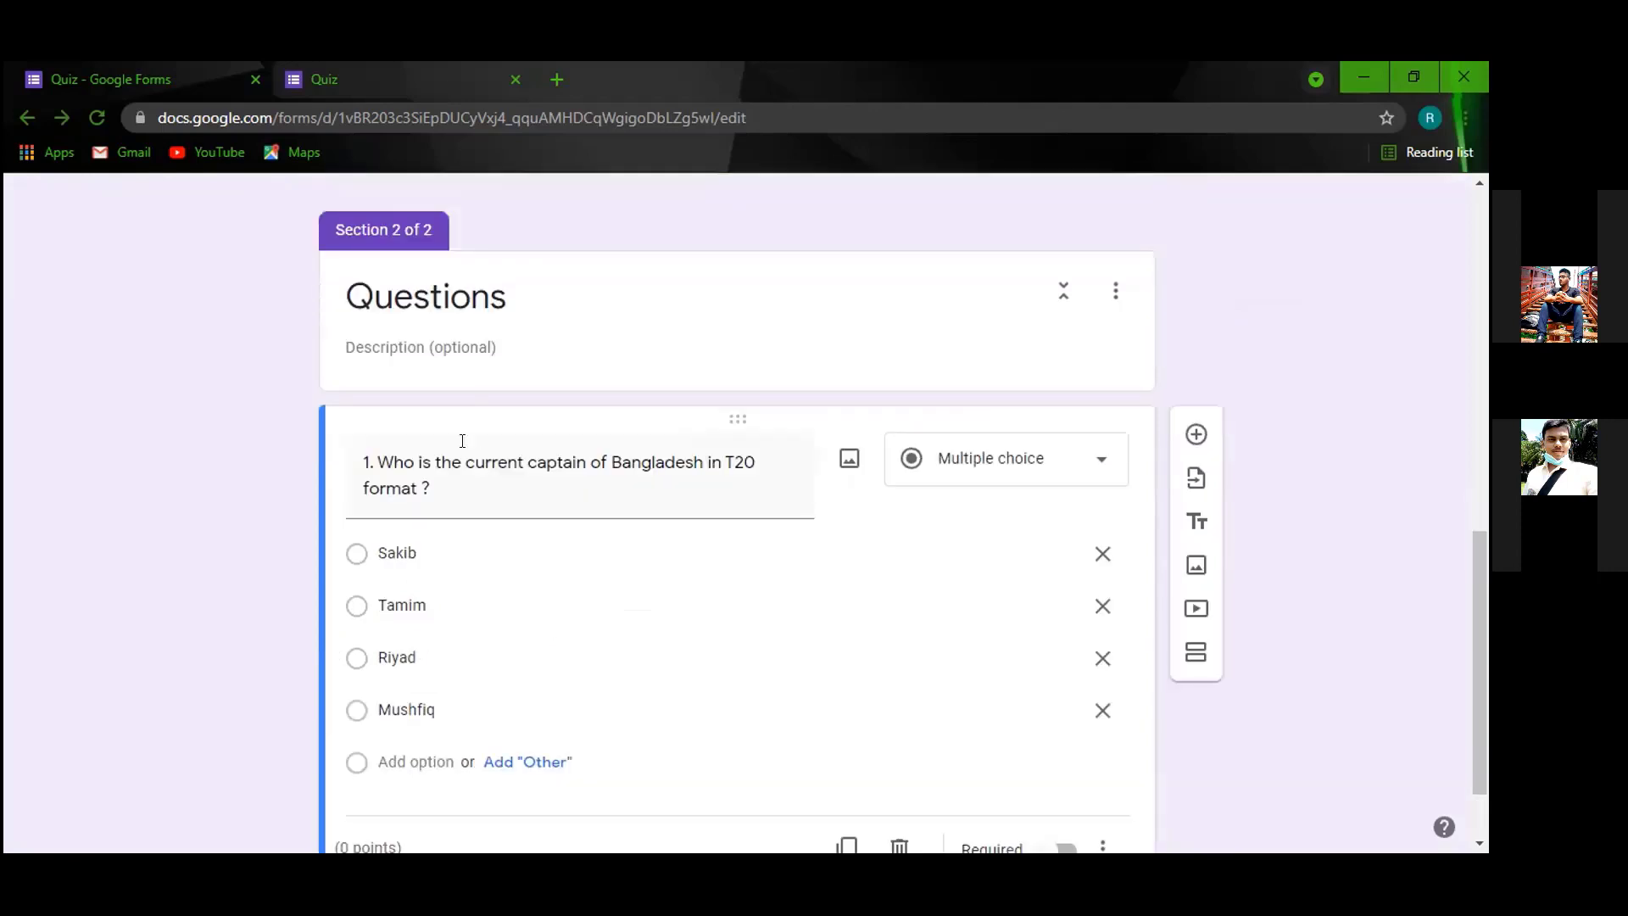
scroll(462, 440, "down", 1)
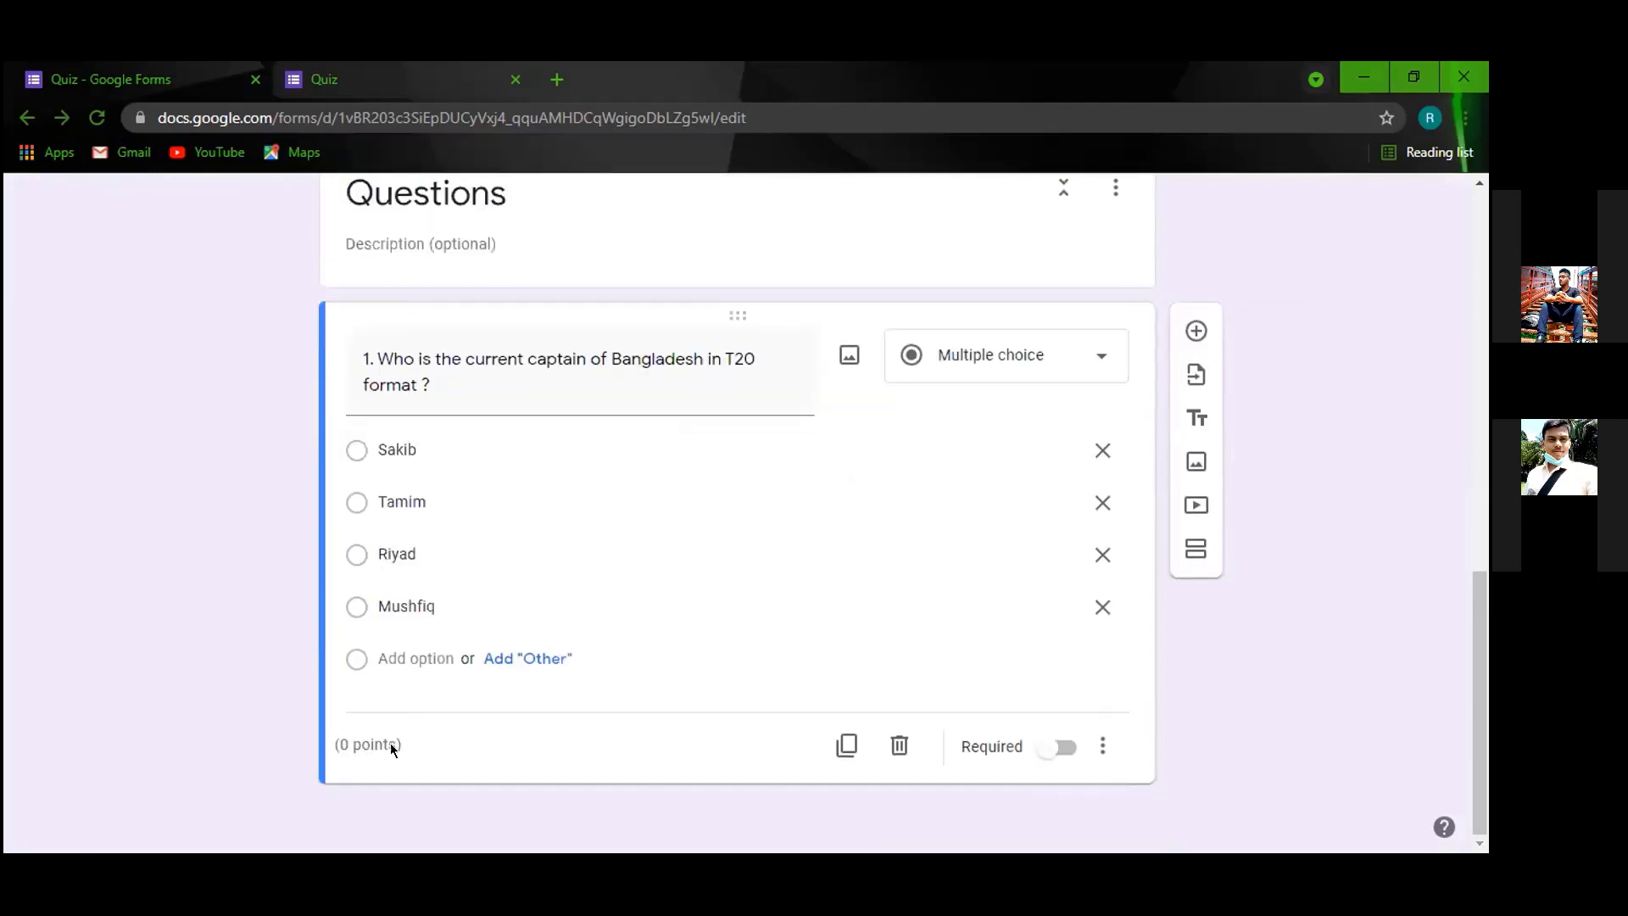
scroll(390, 743, "up", 1)
scroll(545, 600, "up", 3)
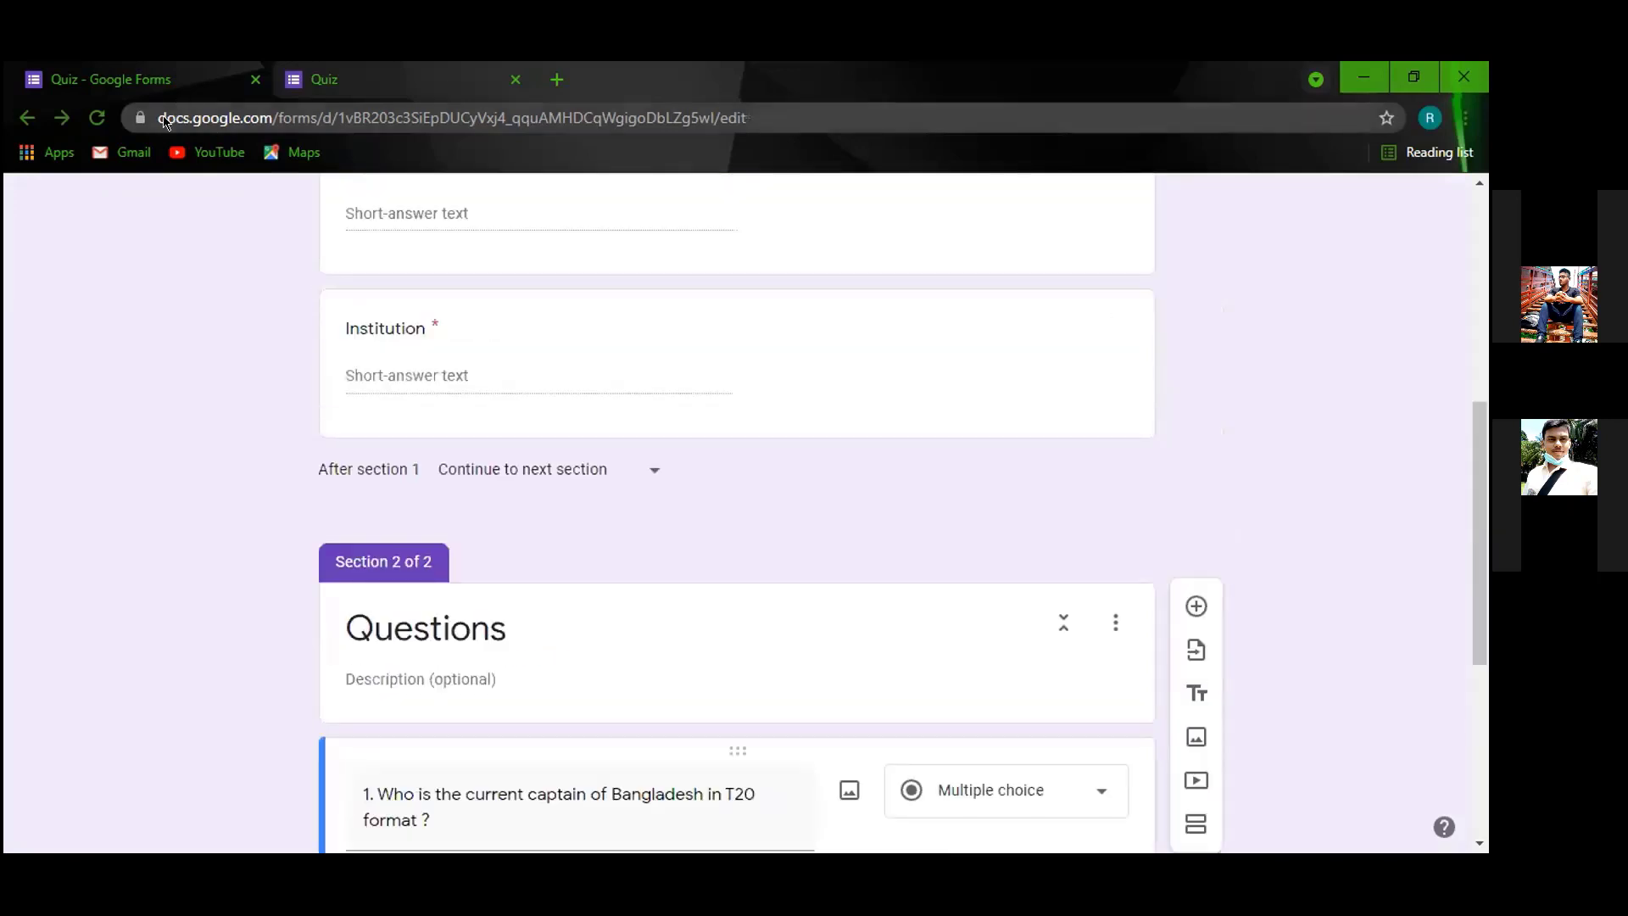
Reload the form, reopen the captain question and dismiss the quizzes introduction popup.
left_click(97, 117)
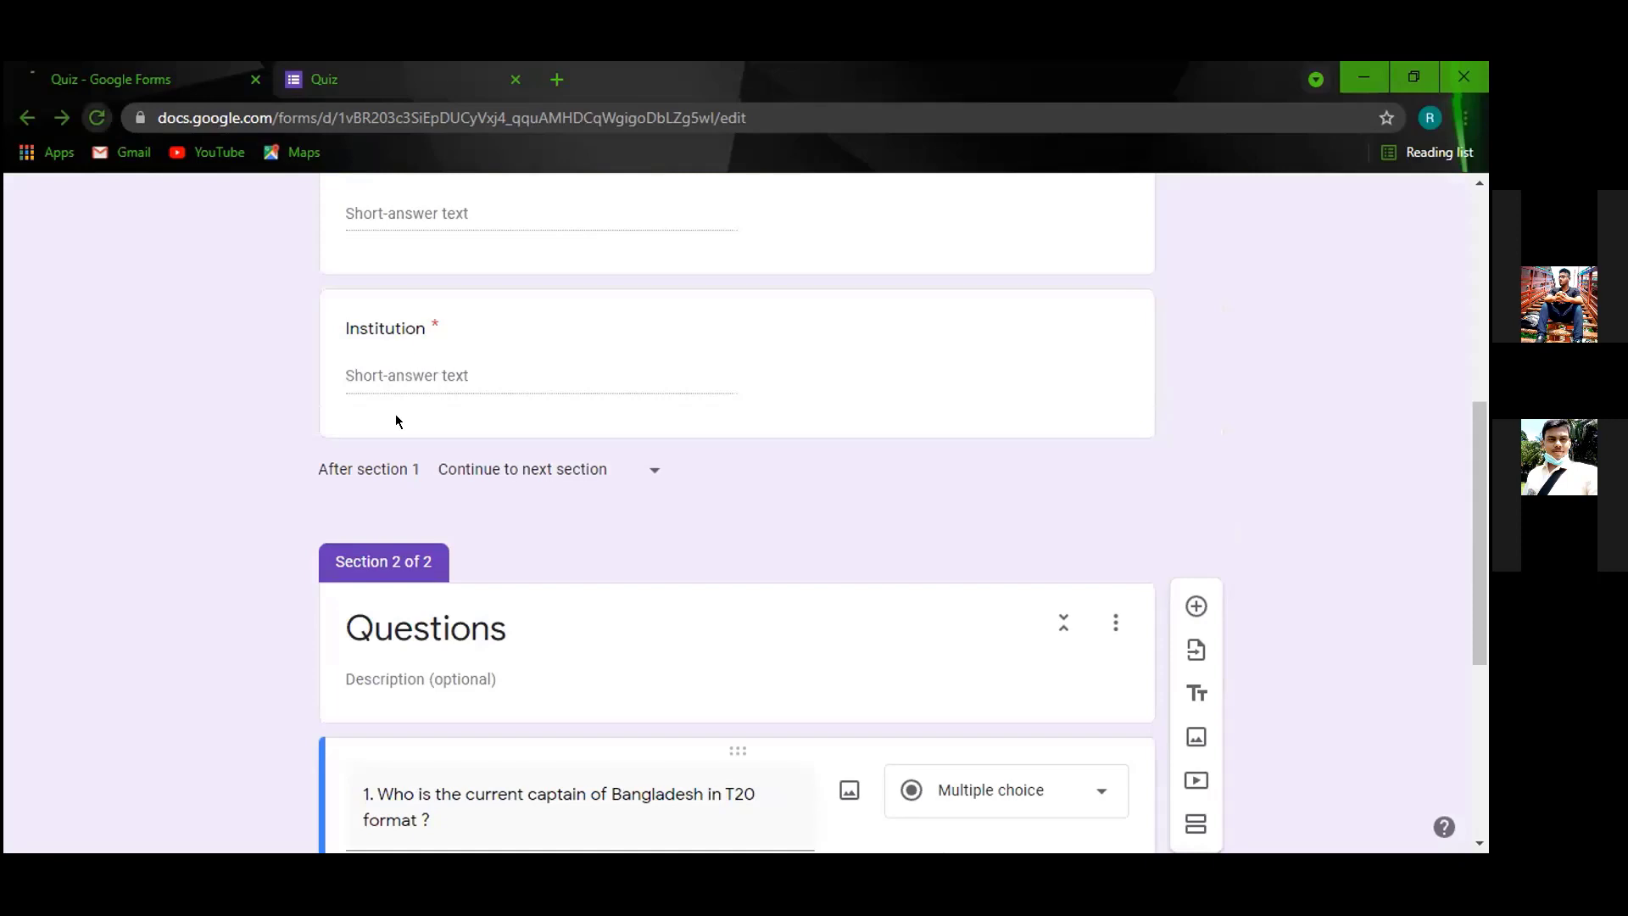
scroll(527, 578, "up", 3)
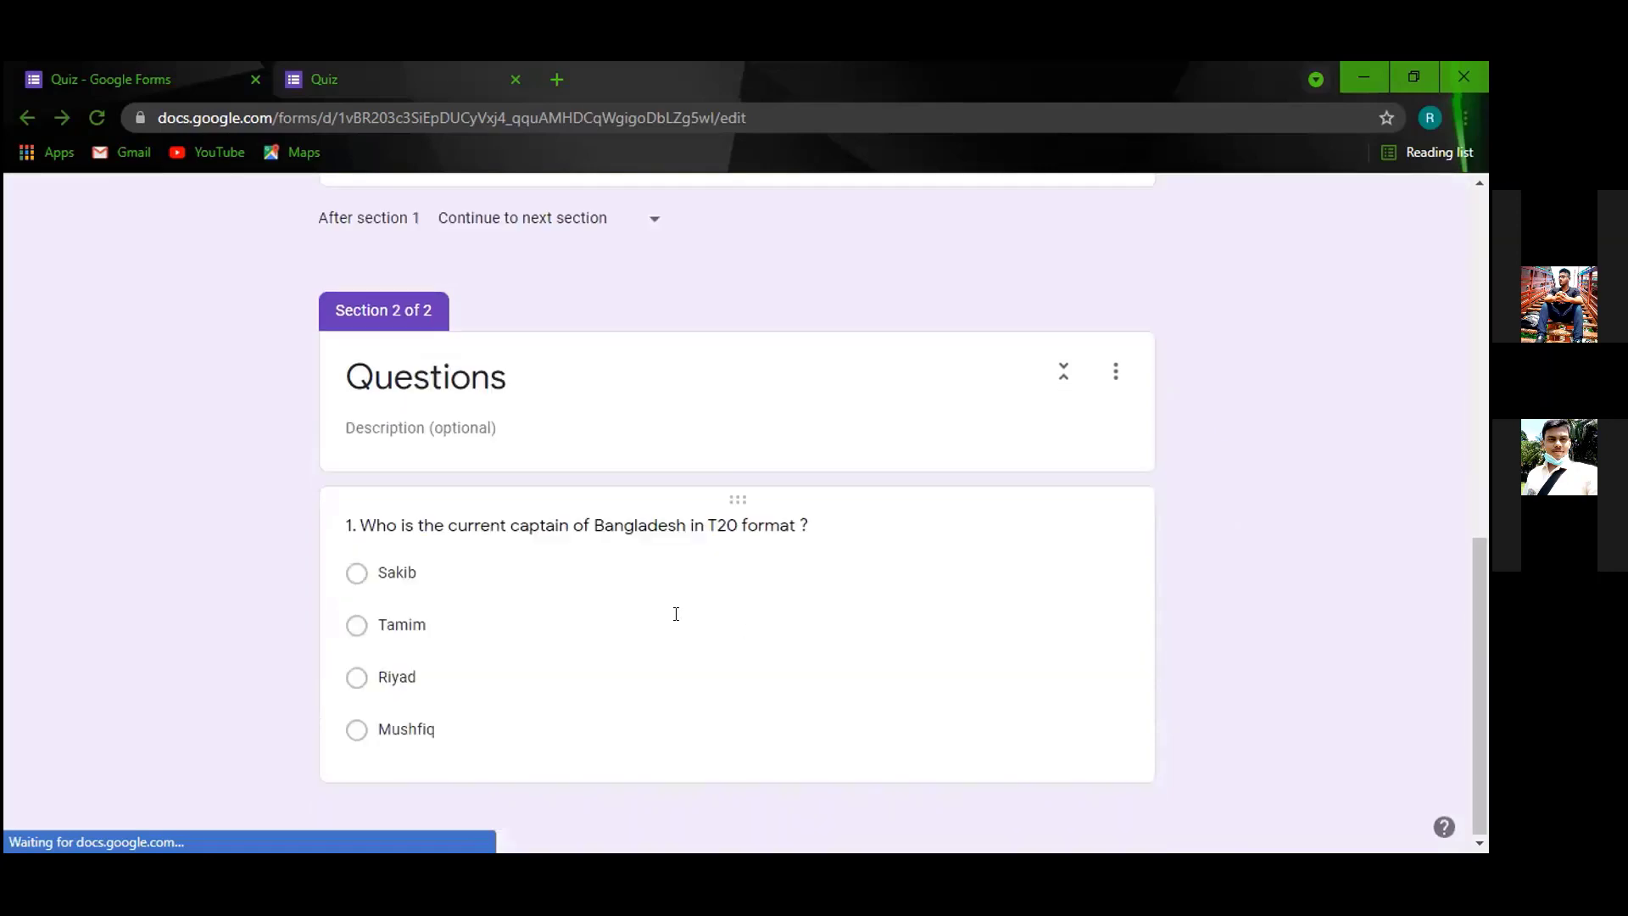
left_click(675, 614)
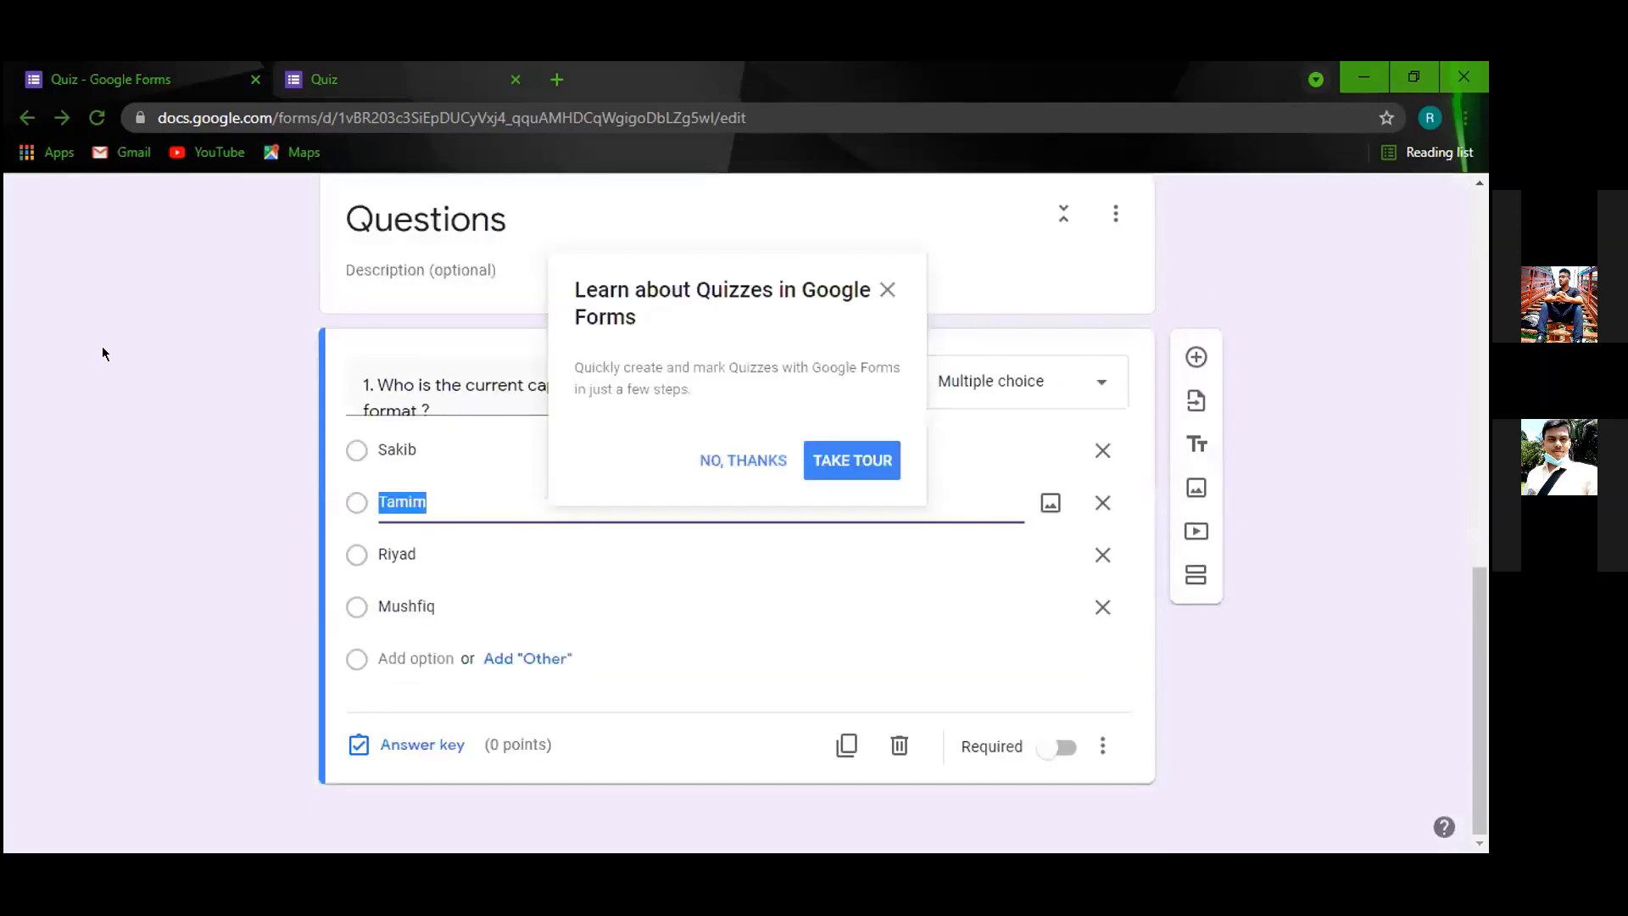
left_click(885, 292)
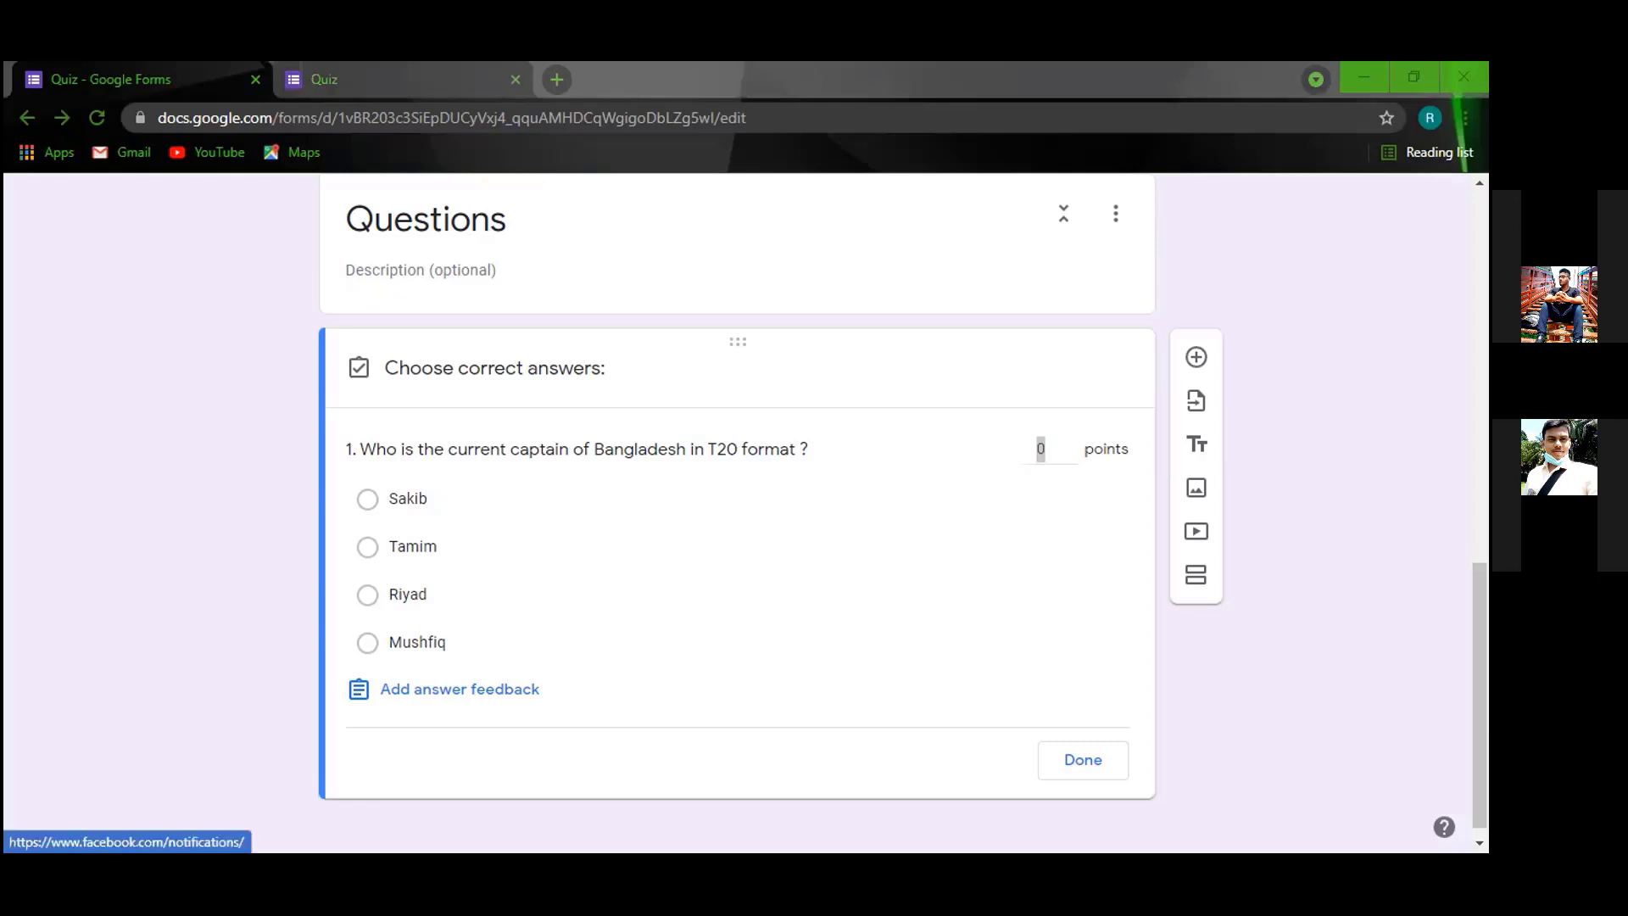
In the answer key, mark Riyad as correct and make the question worth 1 point.
key("alt+Tab")
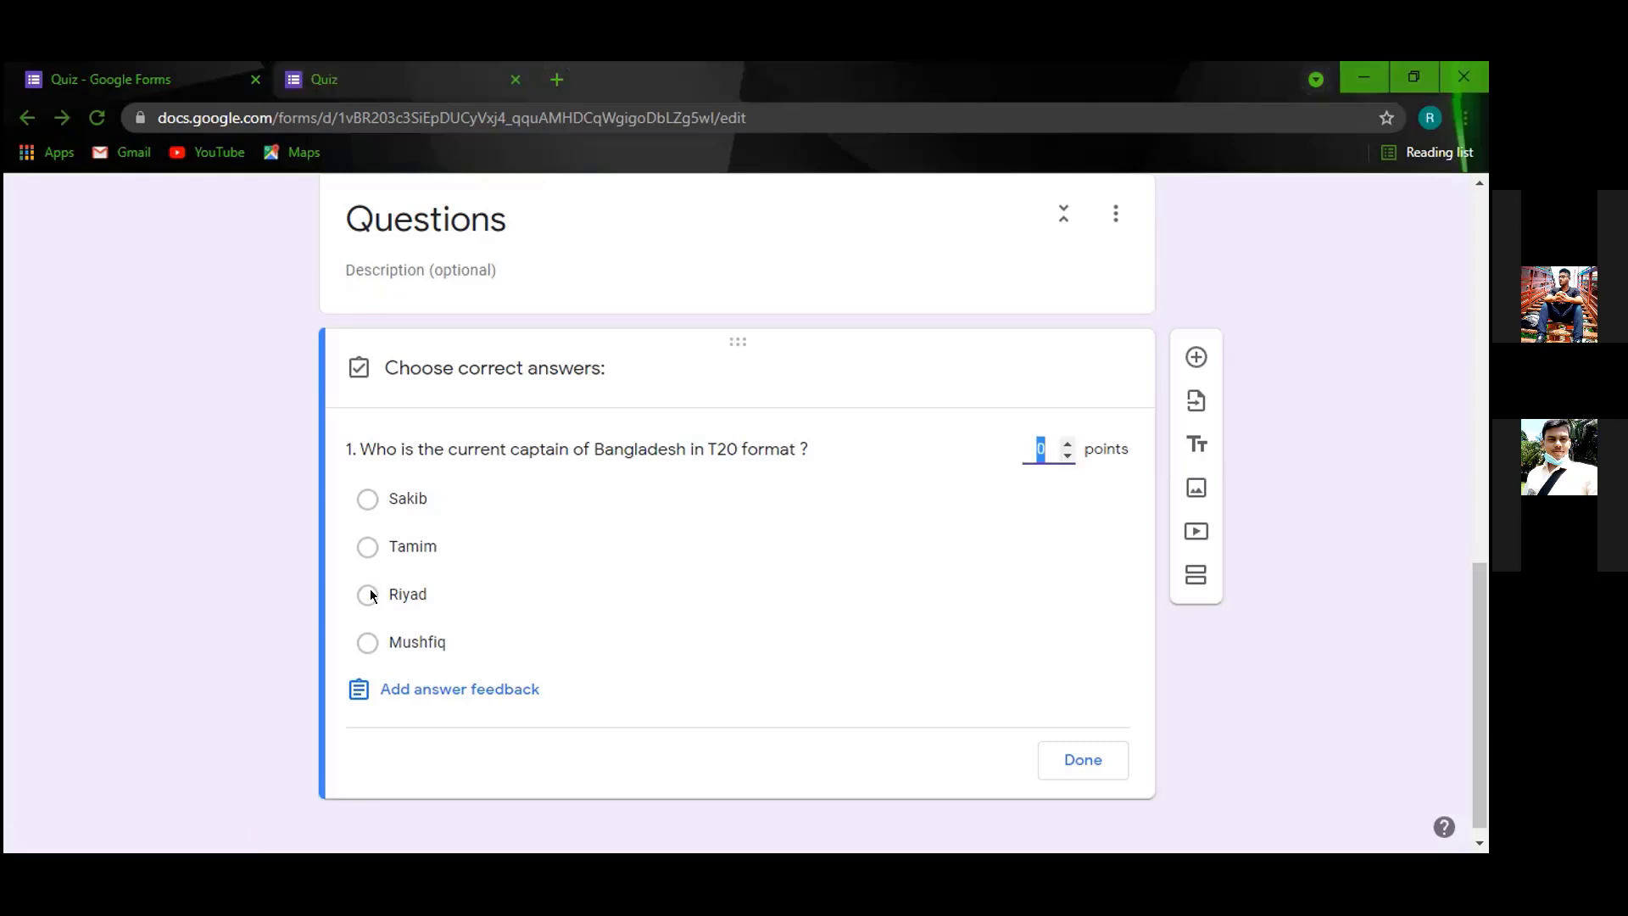
left_click(369, 595)
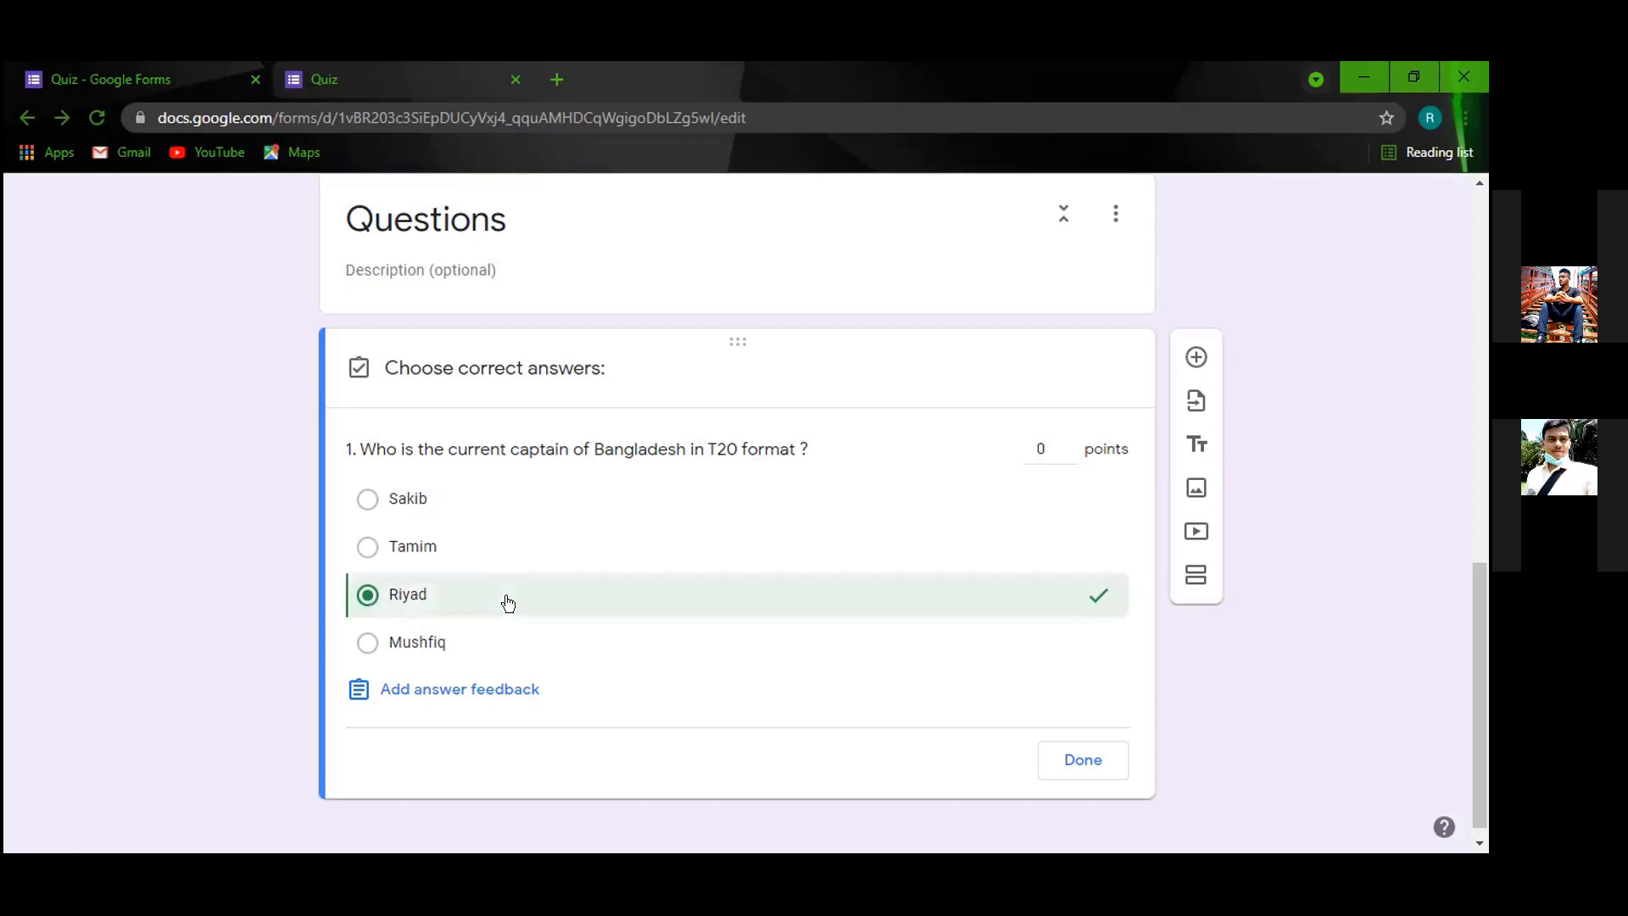
left_click(1042, 446)
type("1")
key("Return")
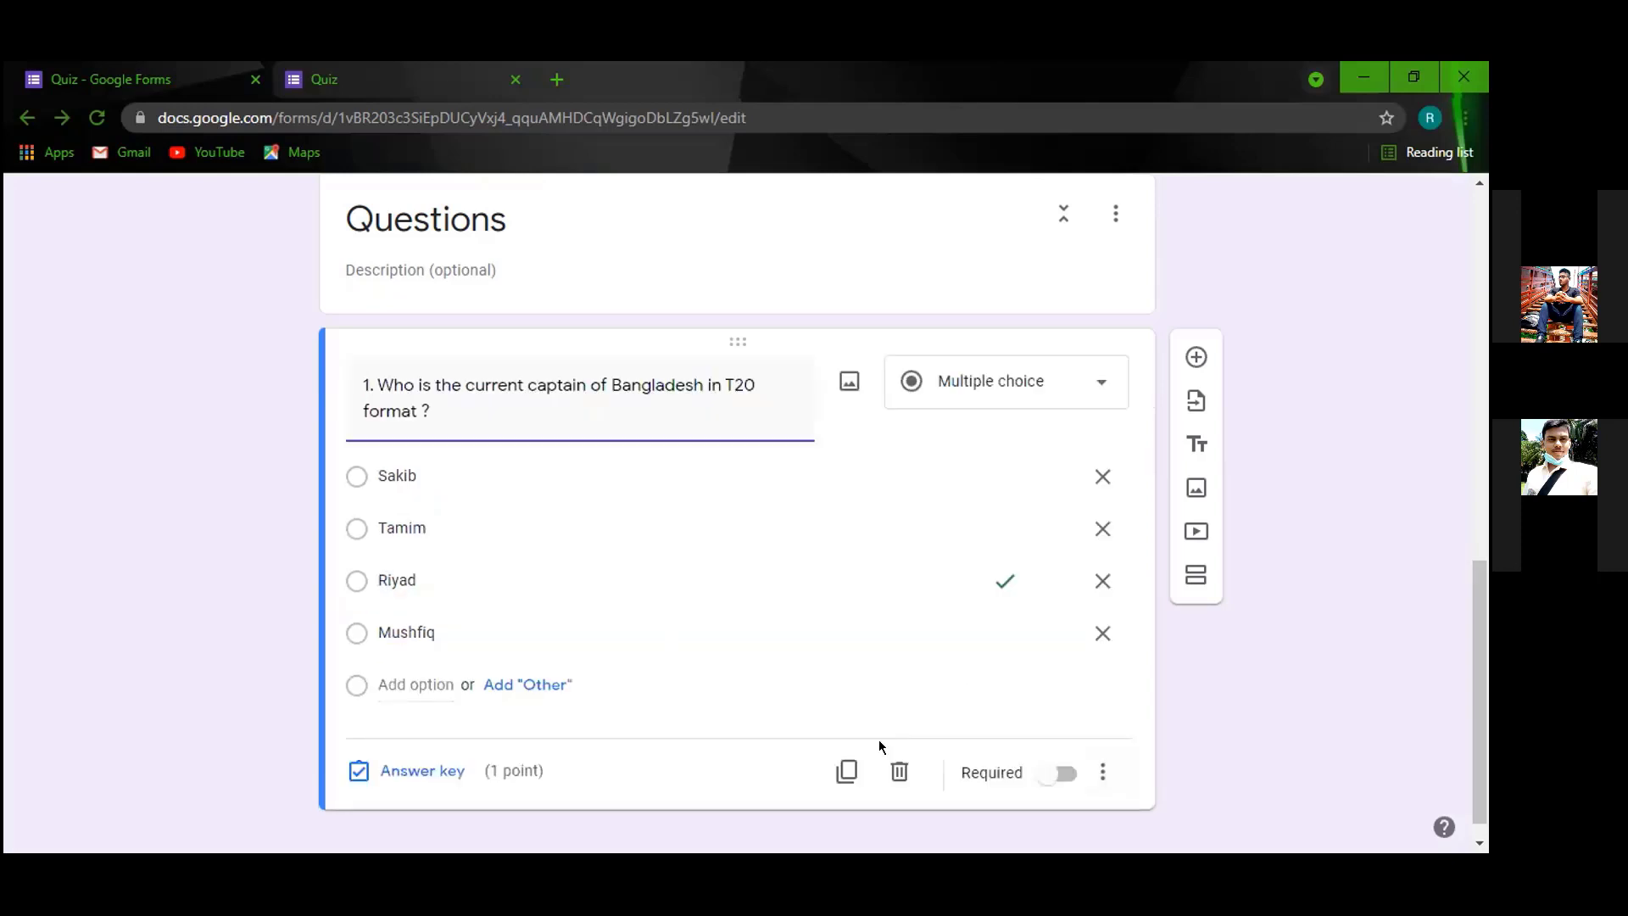
scroll(774, 481, "down", 1)
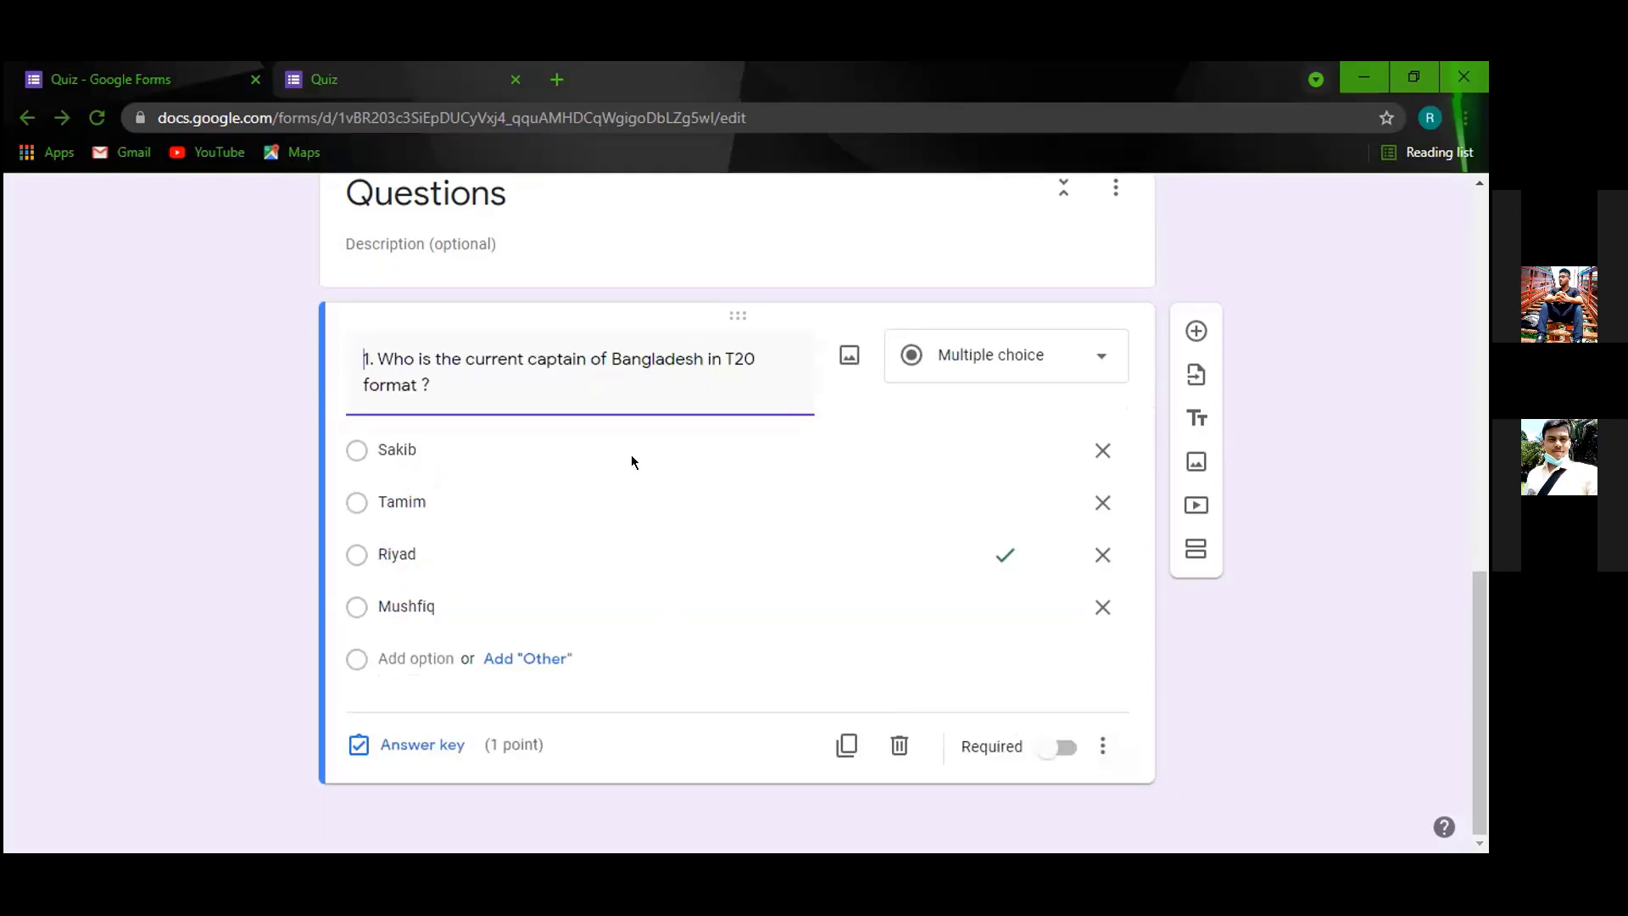
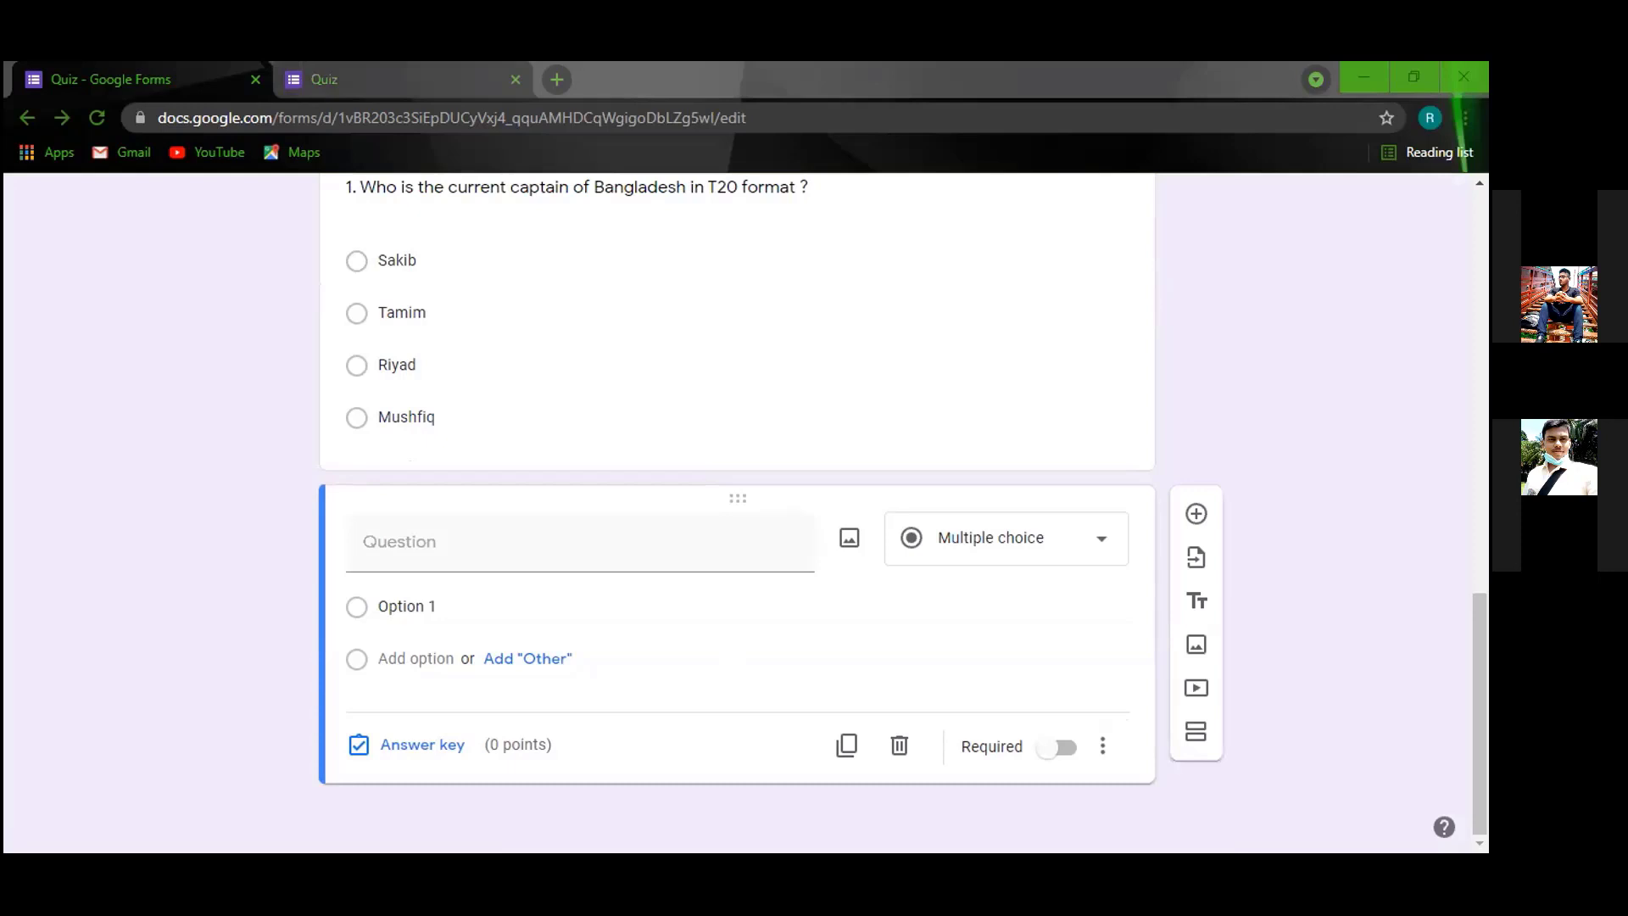
Paste question 2's text about Shakib Al Hasan's jersey number, changing '2-' to '2.'.
right_click(431, 552)
left_click(488, 378)
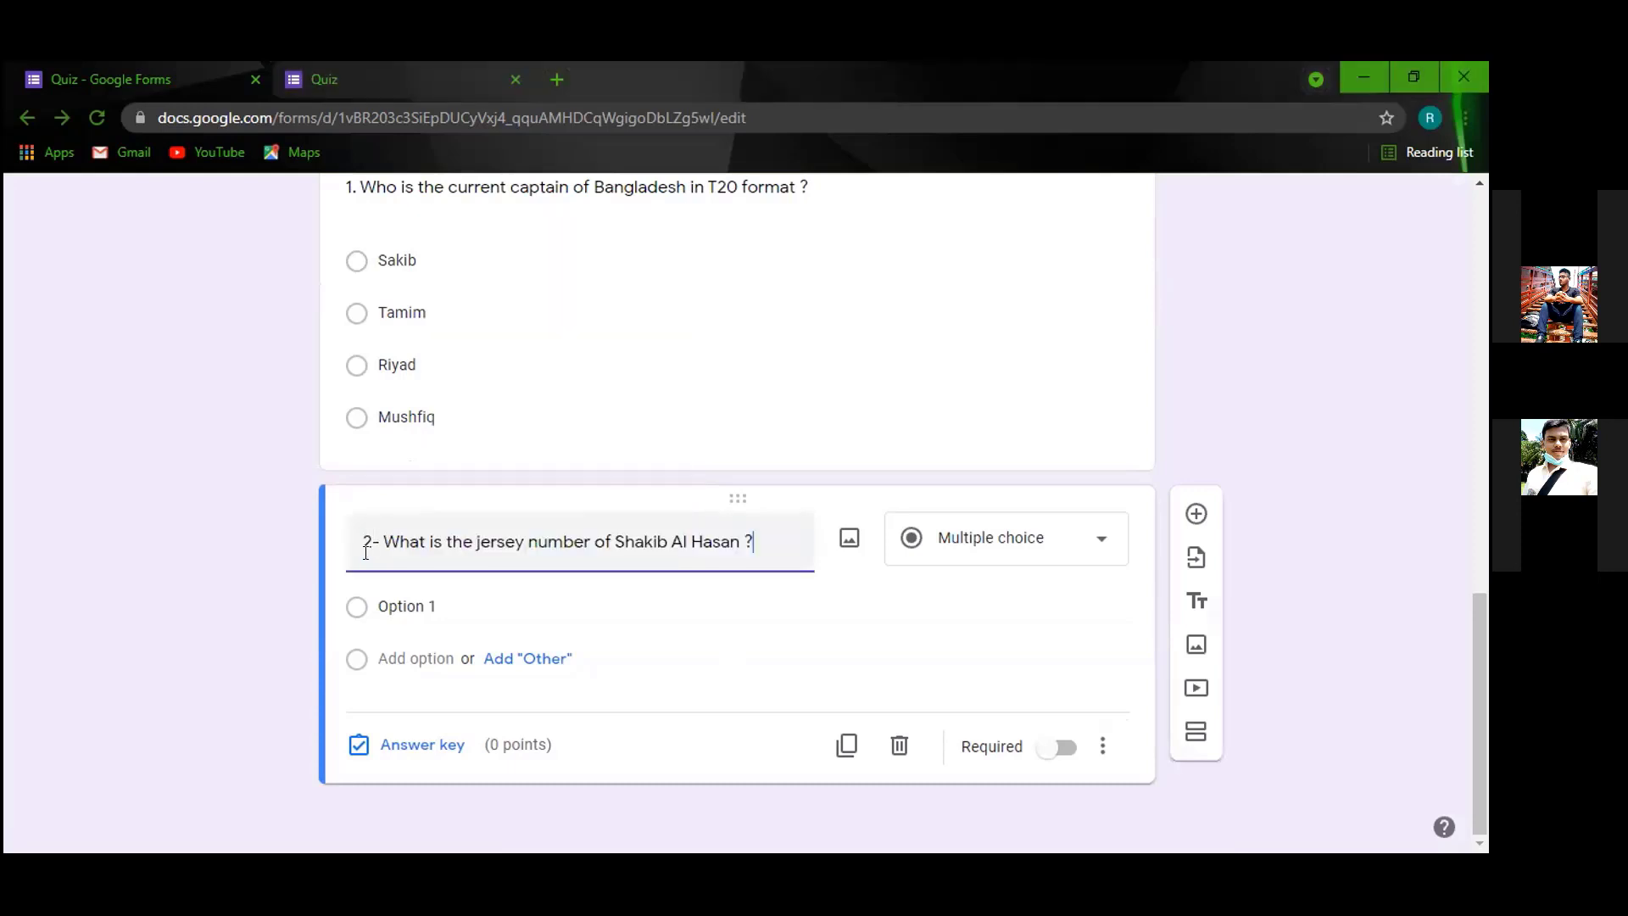
key("Delete")
key("Delete")
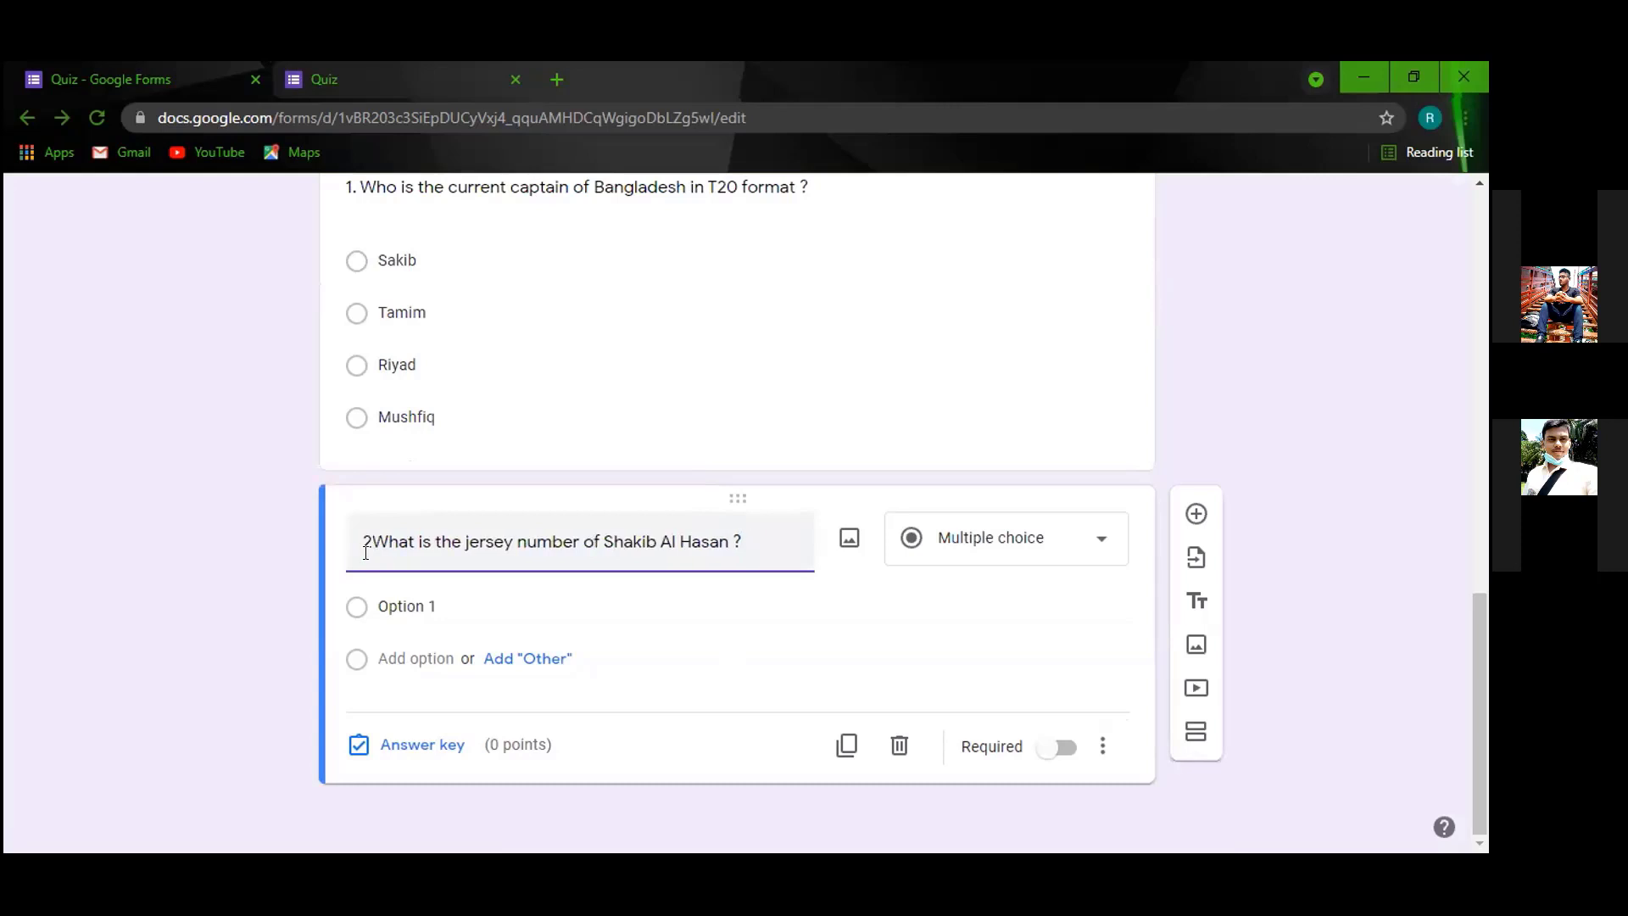
type(".")
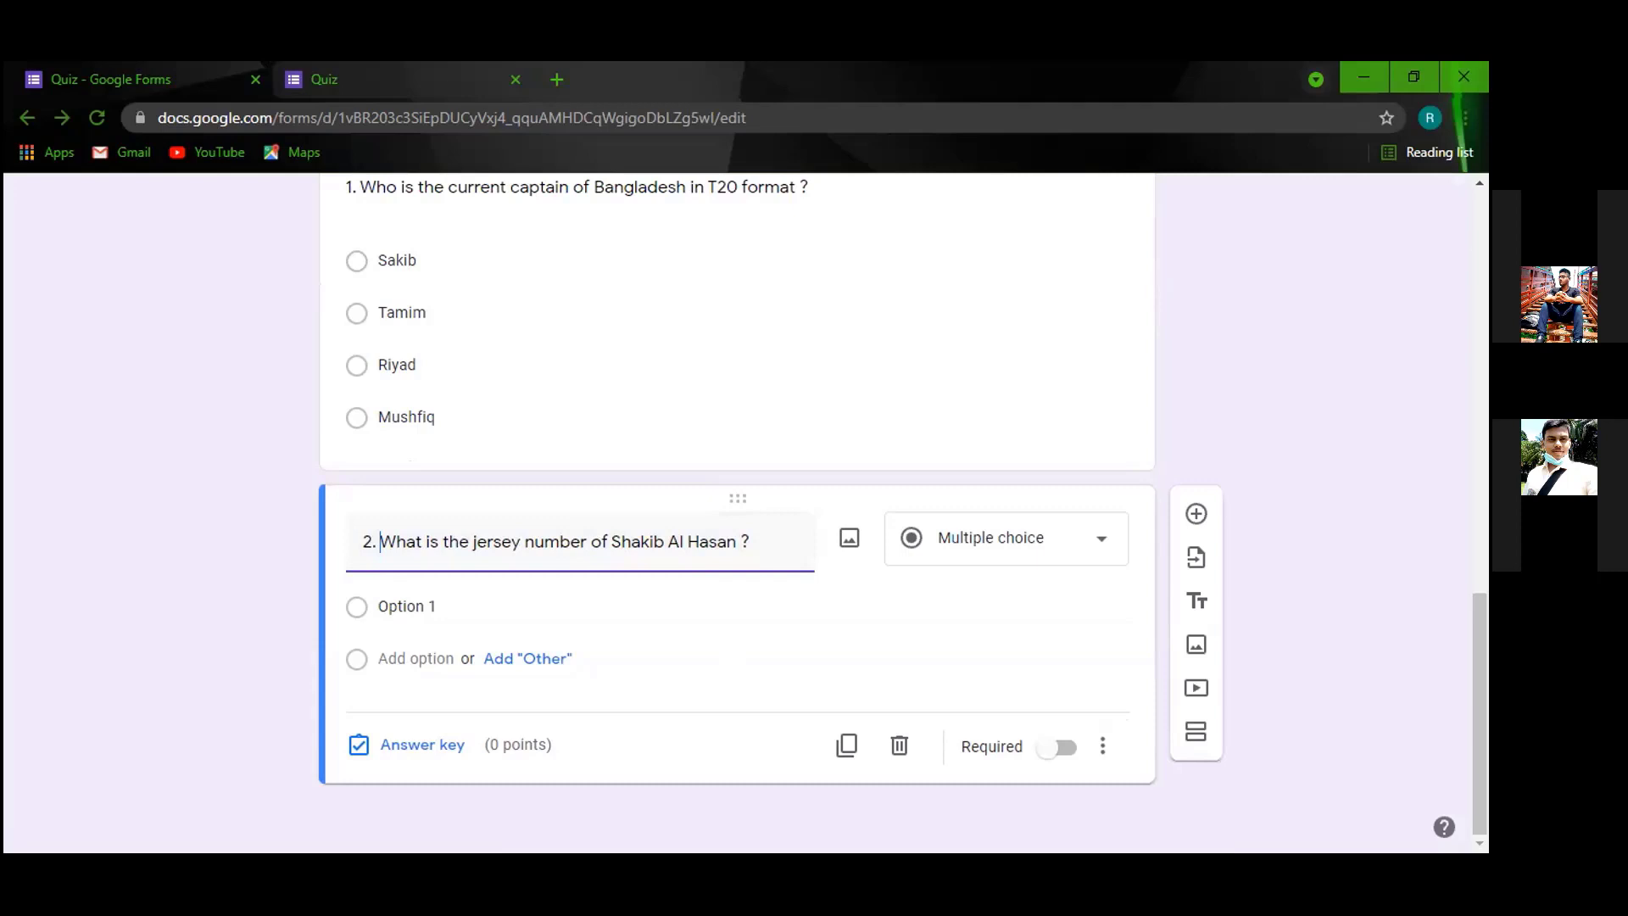
Enter the four answer choices 15, 75, 100 and 2.
left_click(442, 600)
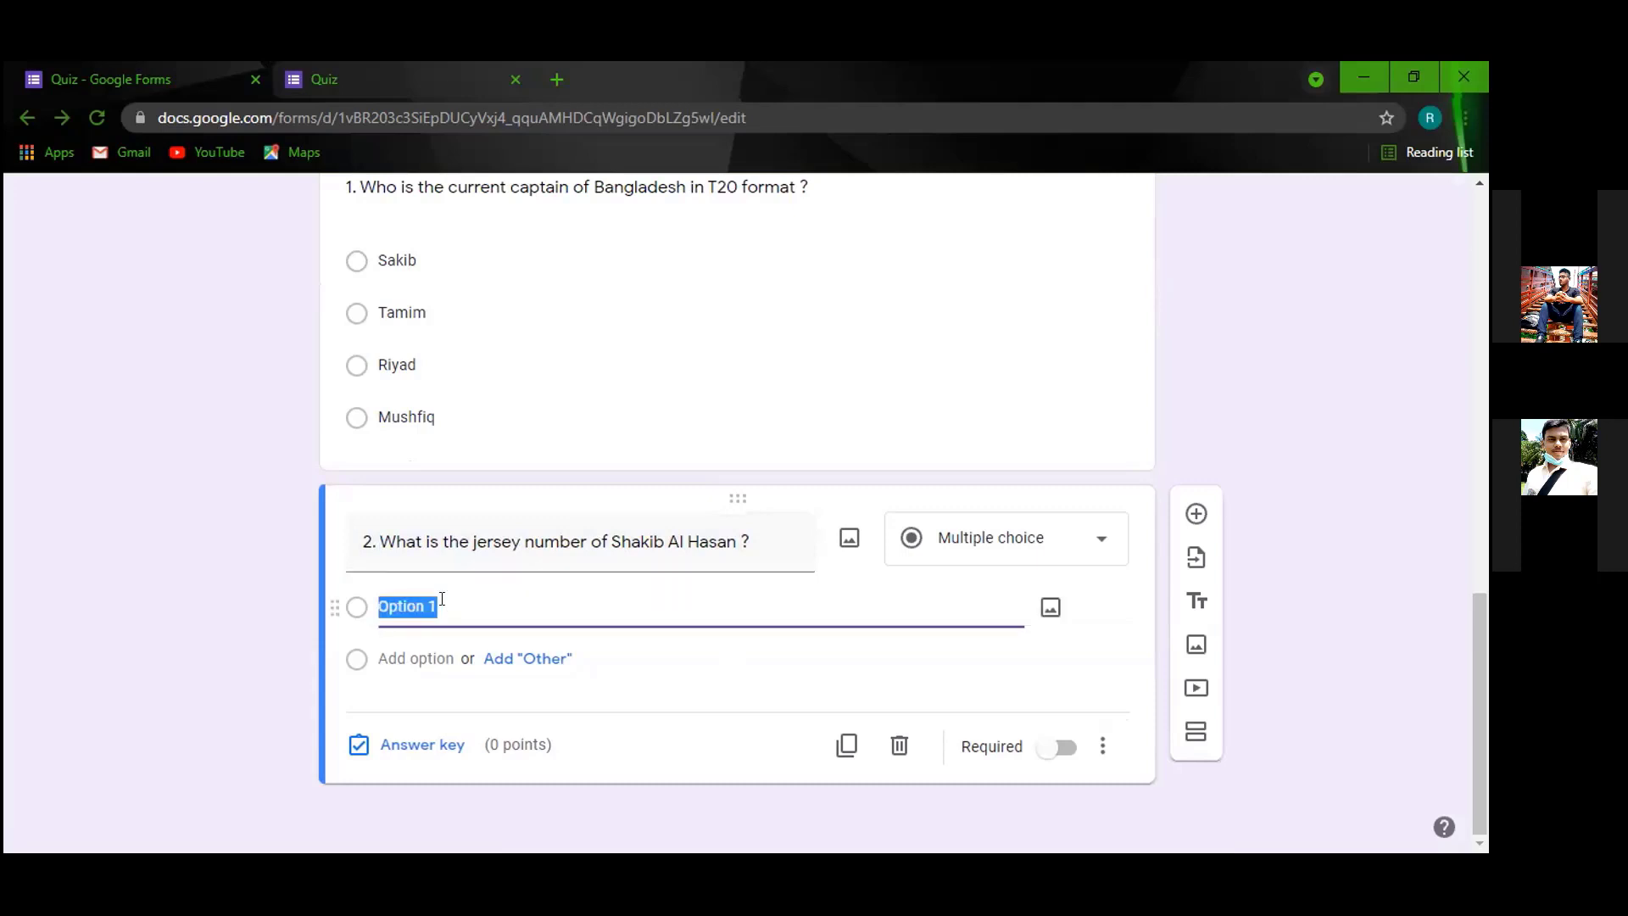
type("15")
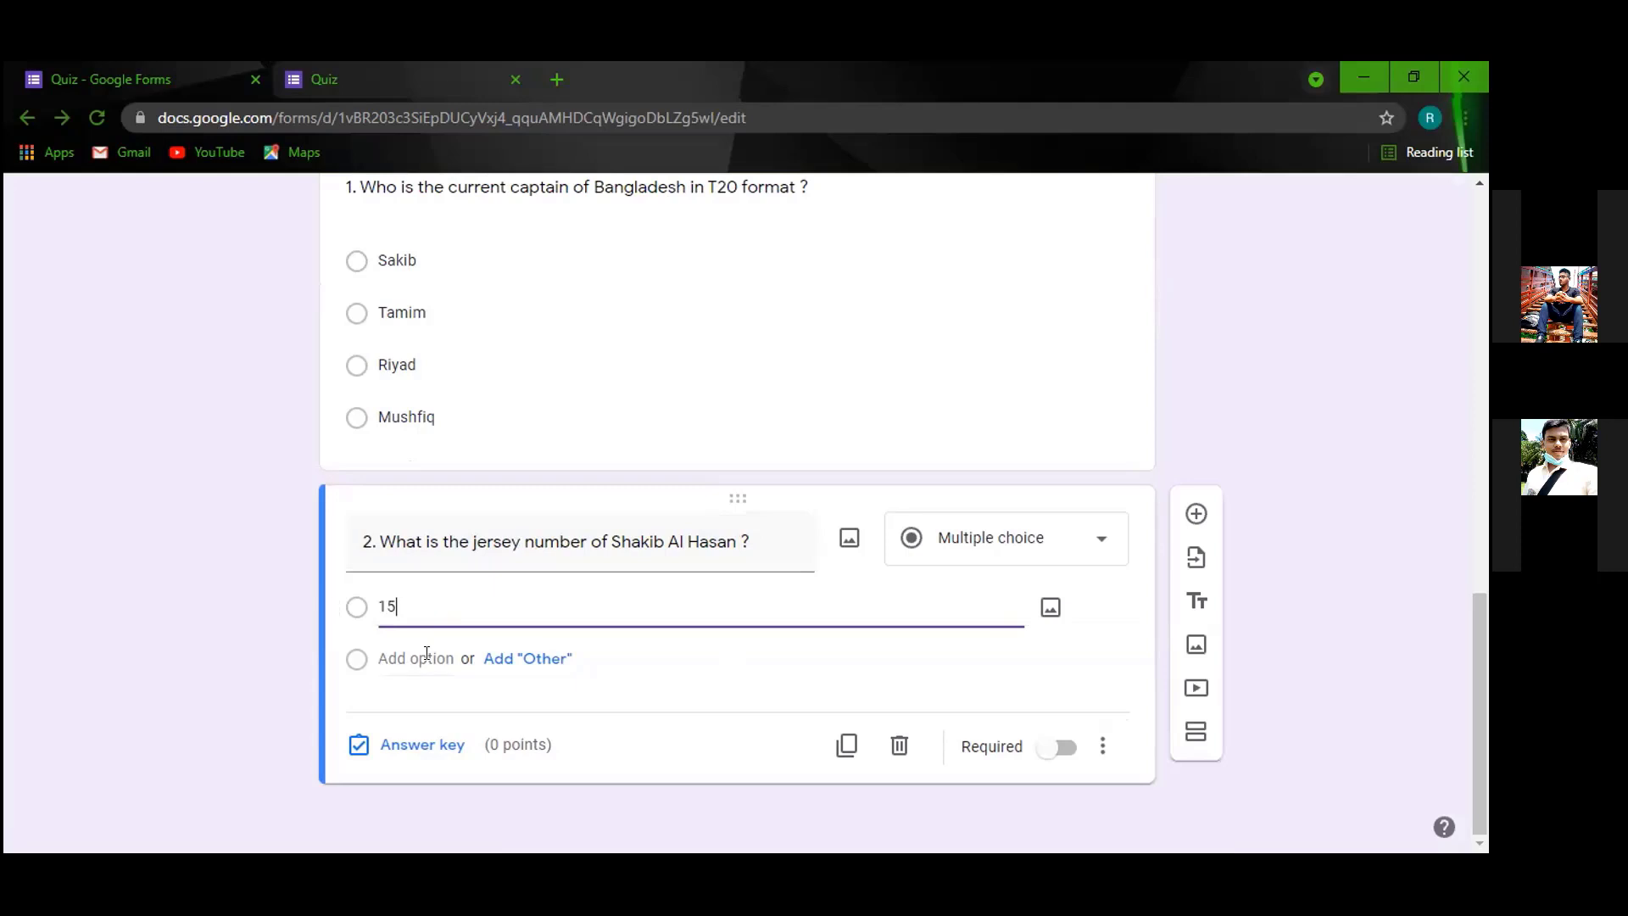
left_click(427, 654)
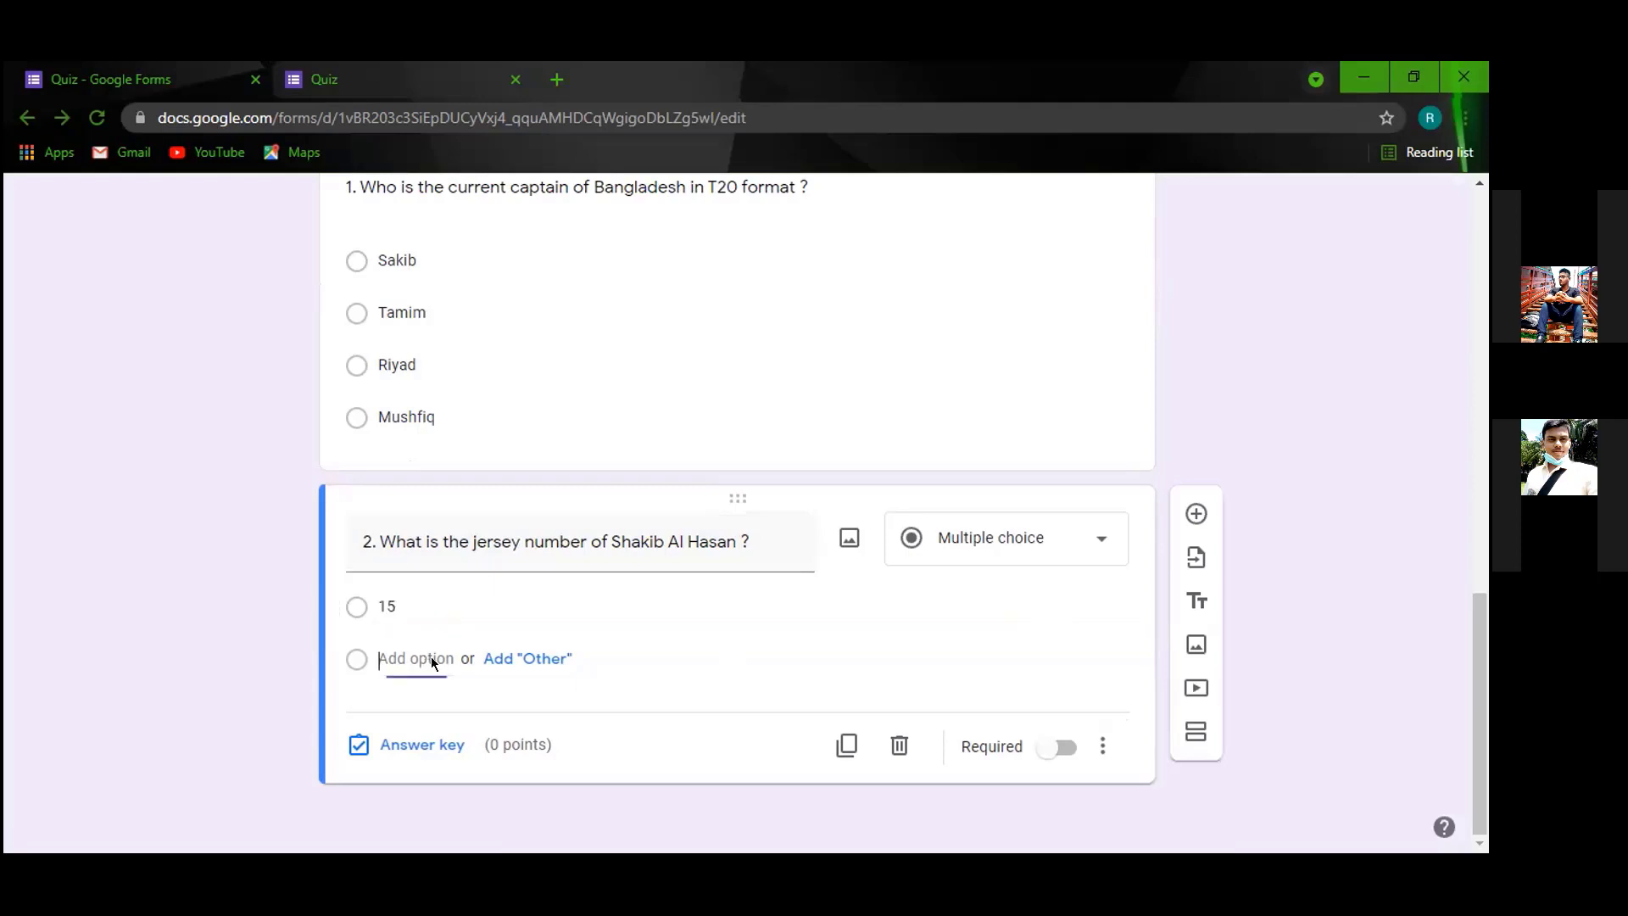
type("75")
left_click(418, 705)
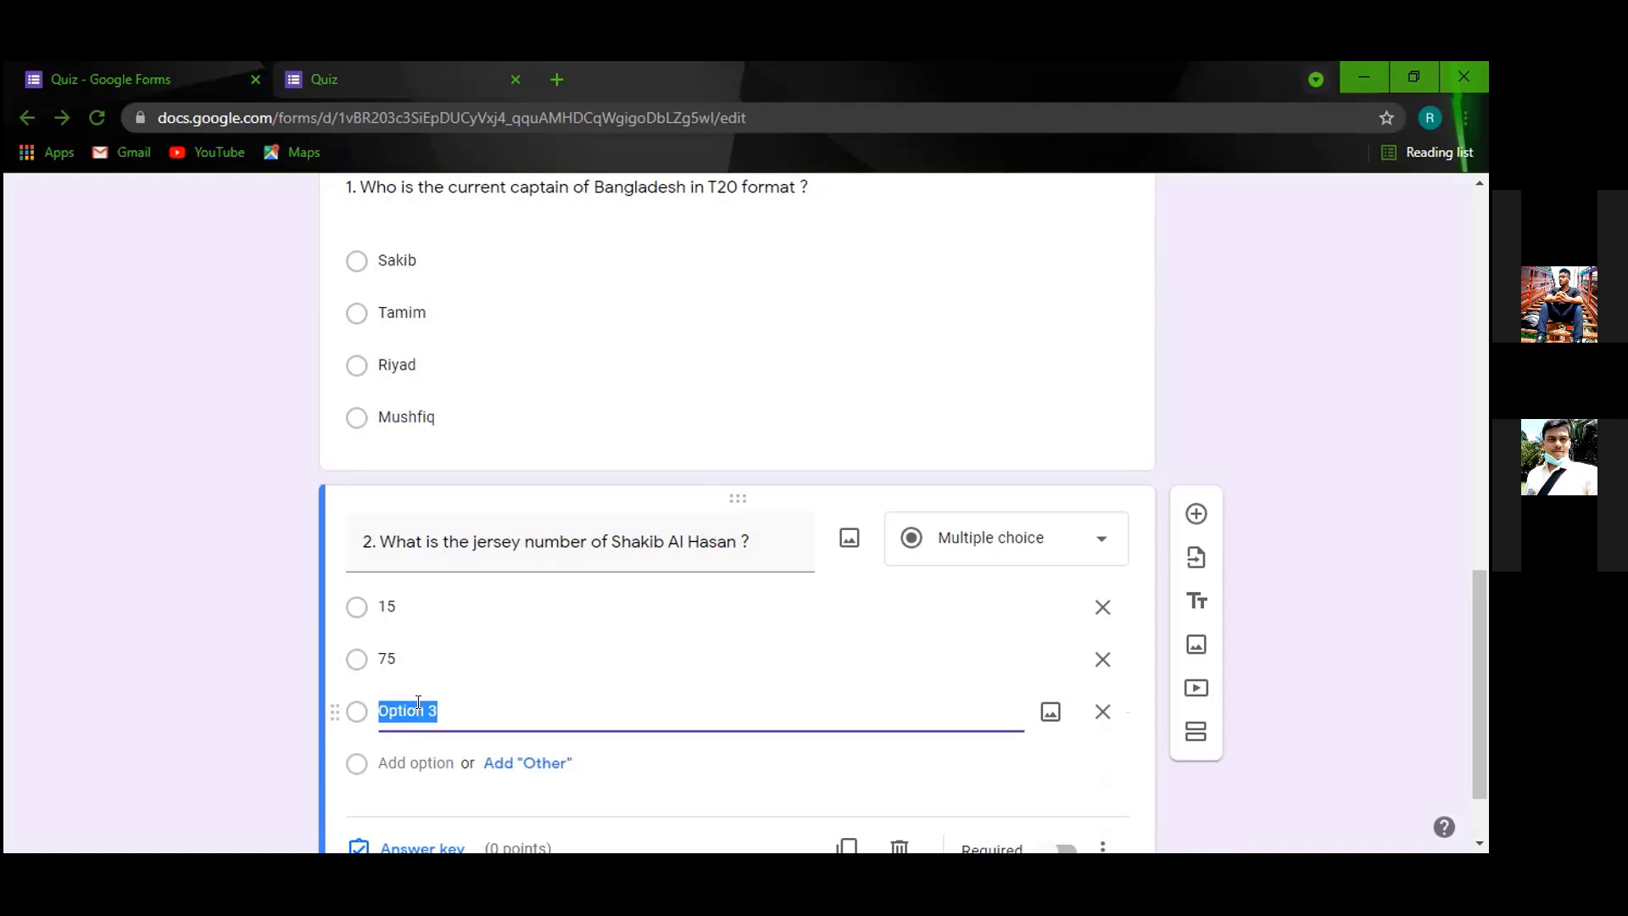
left_click(418, 741)
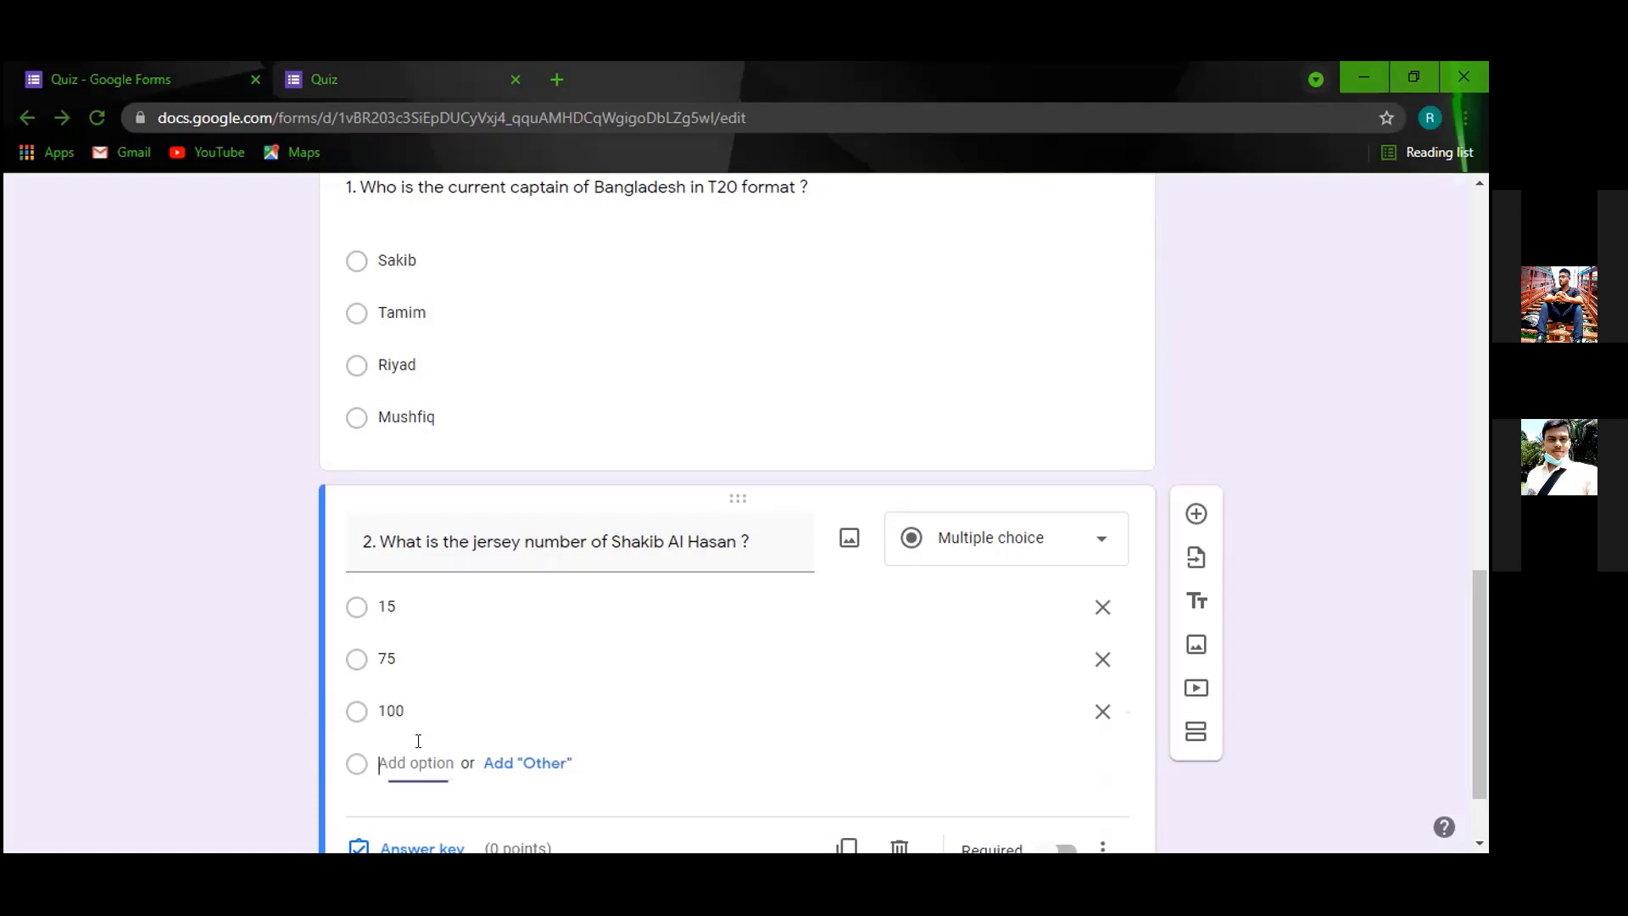
type("2")
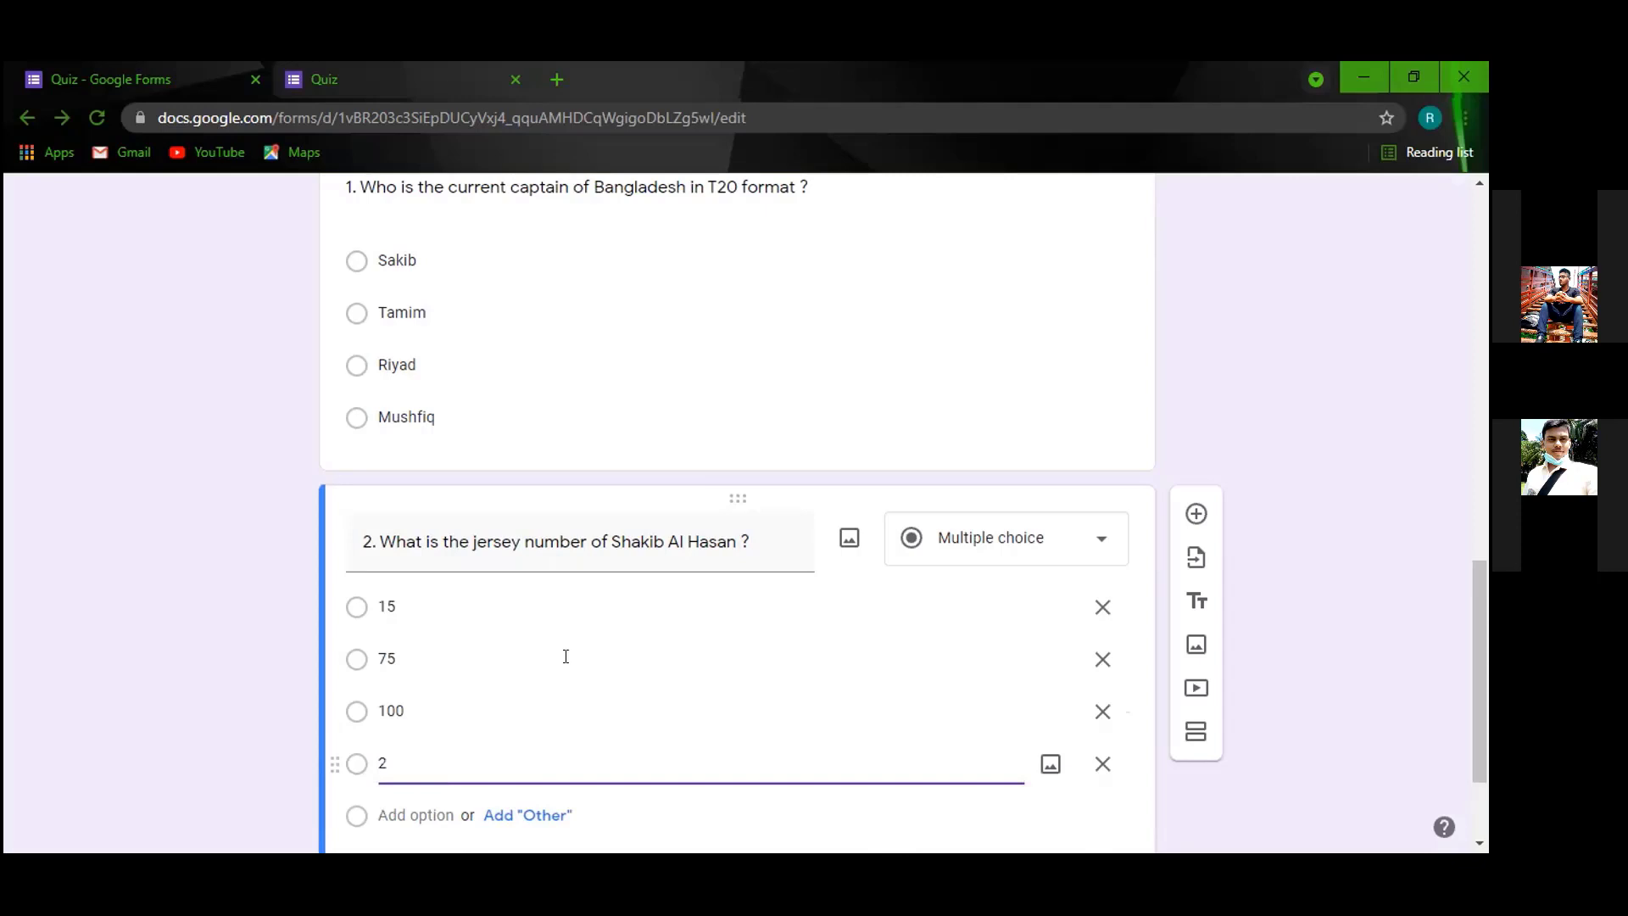
scroll(788, 440, "down", 2)
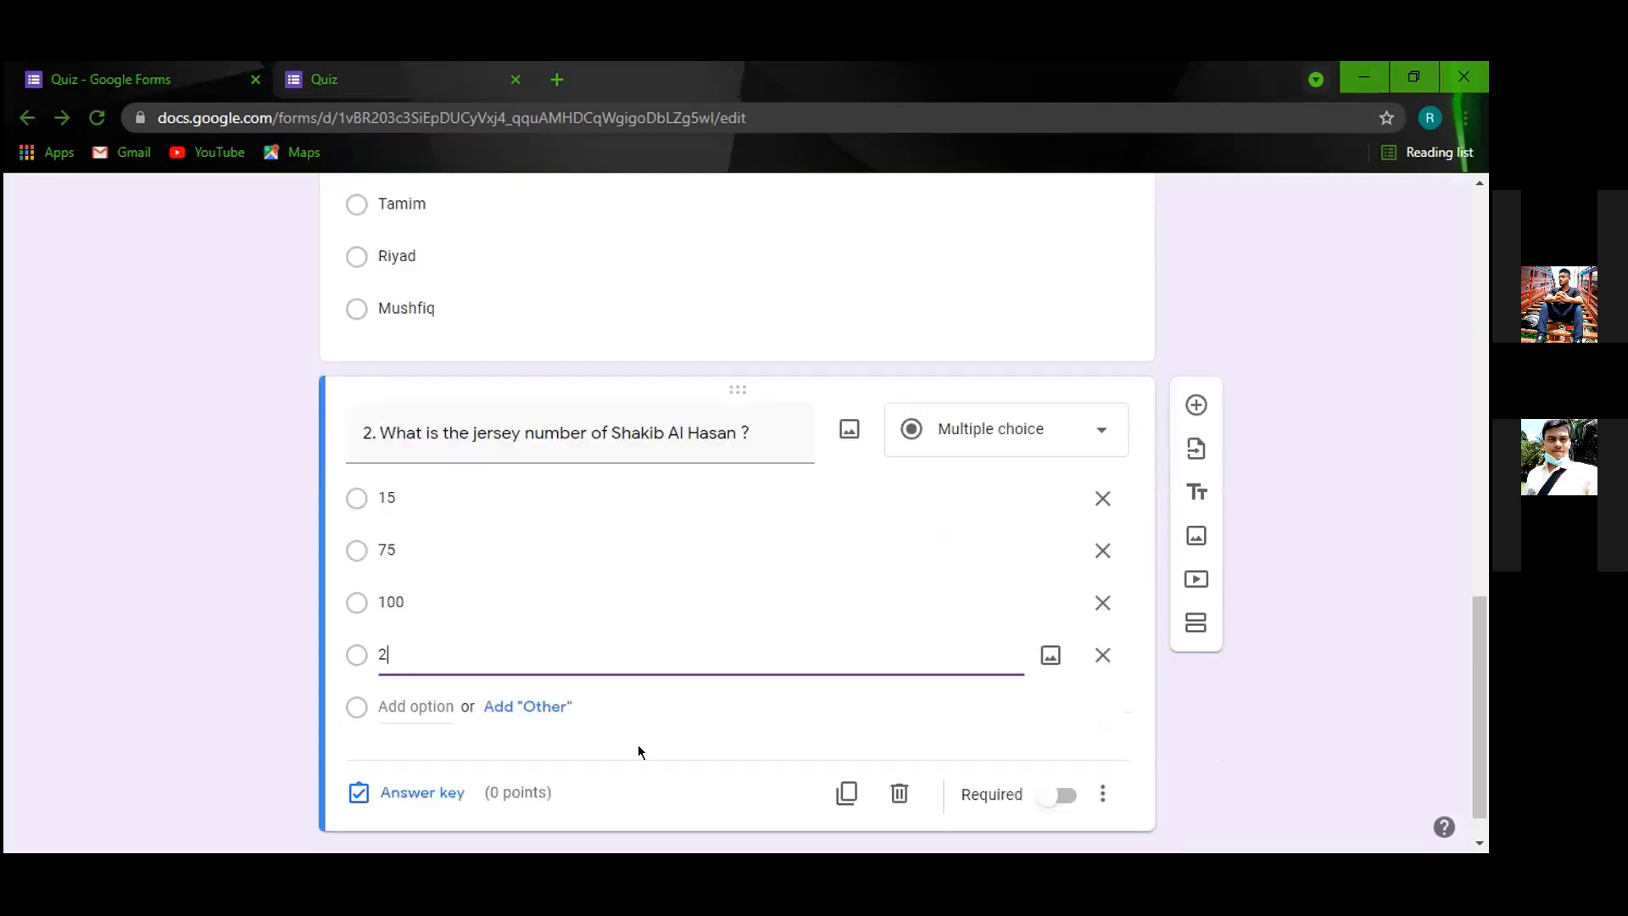
Set question 2's answer key to 75, worth 1 point.
left_click(399, 792)
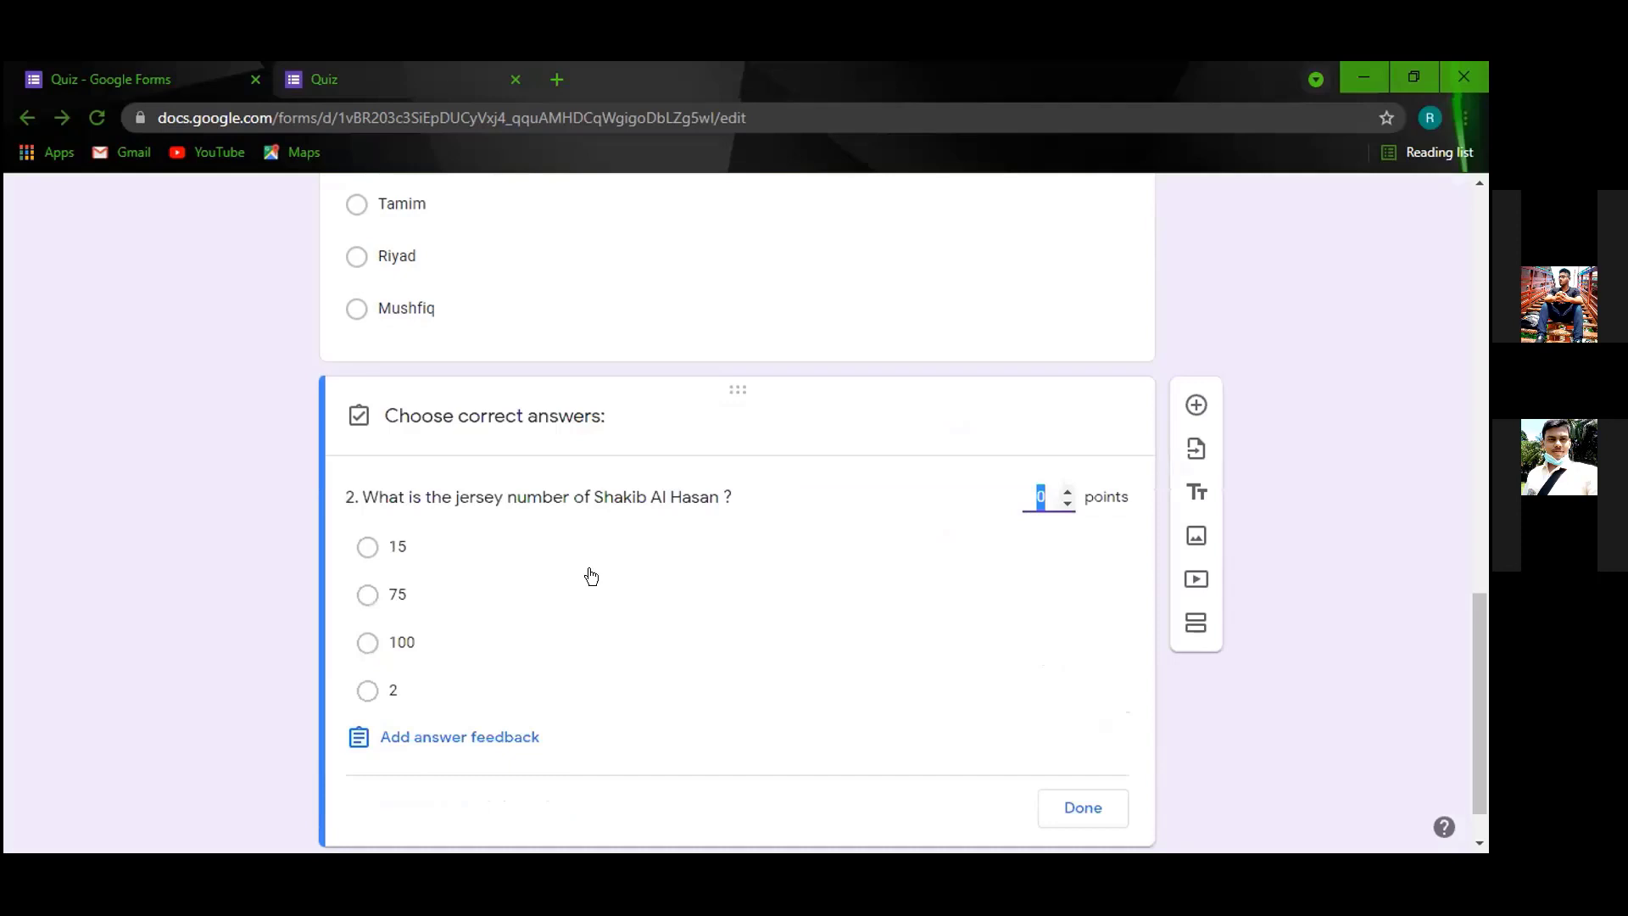
type("1")
left_click(368, 596)
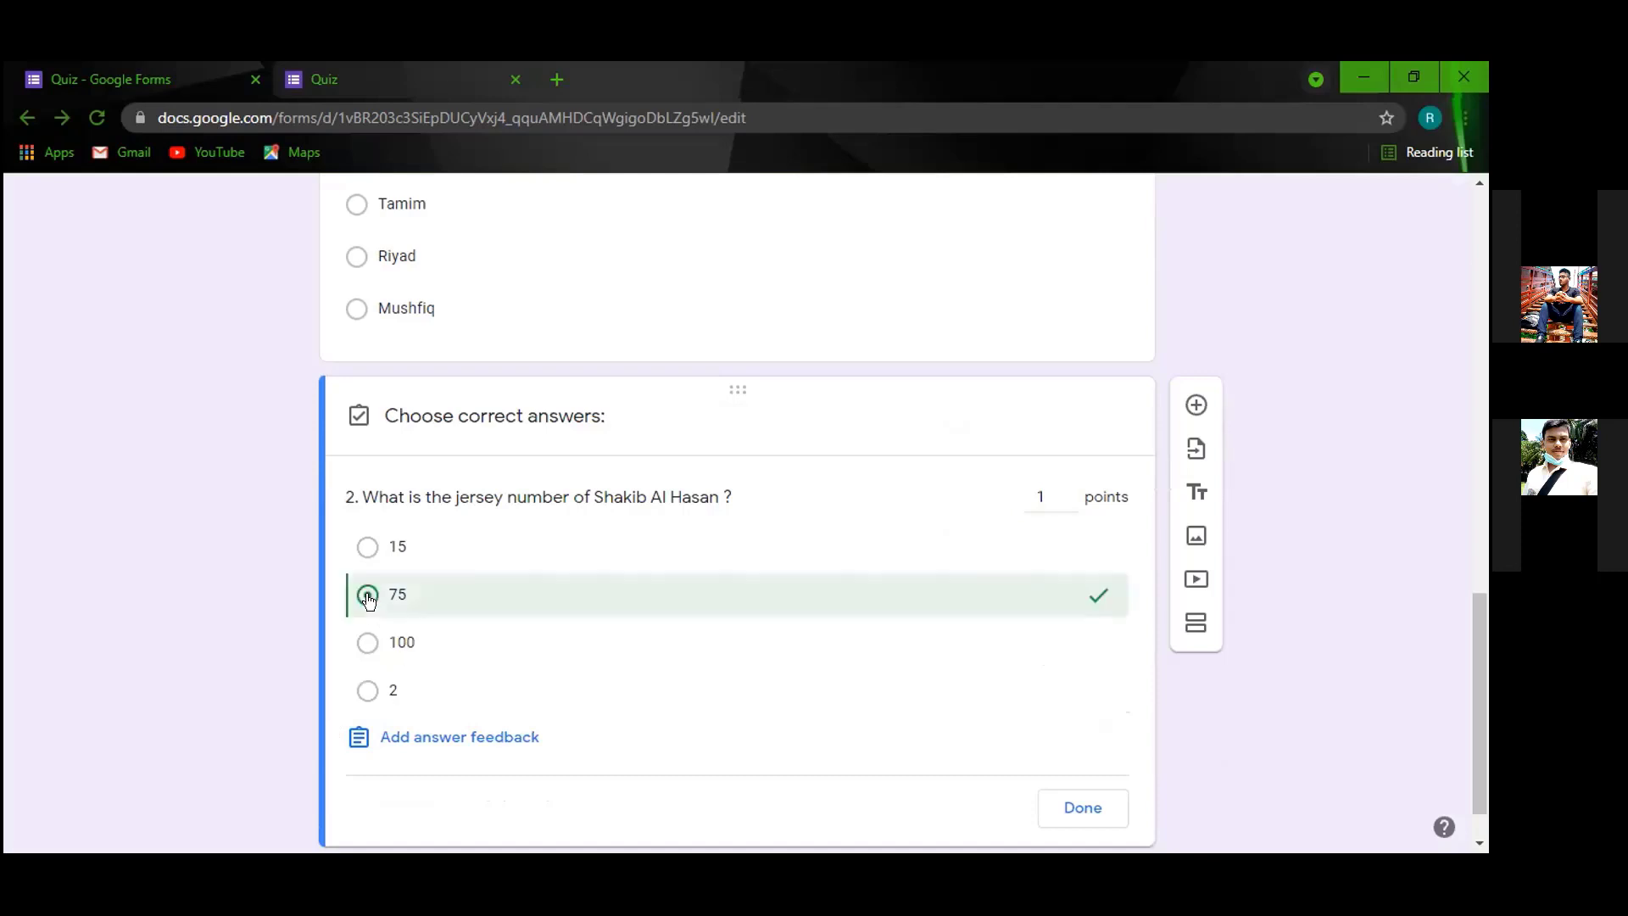
left_click(1060, 808)
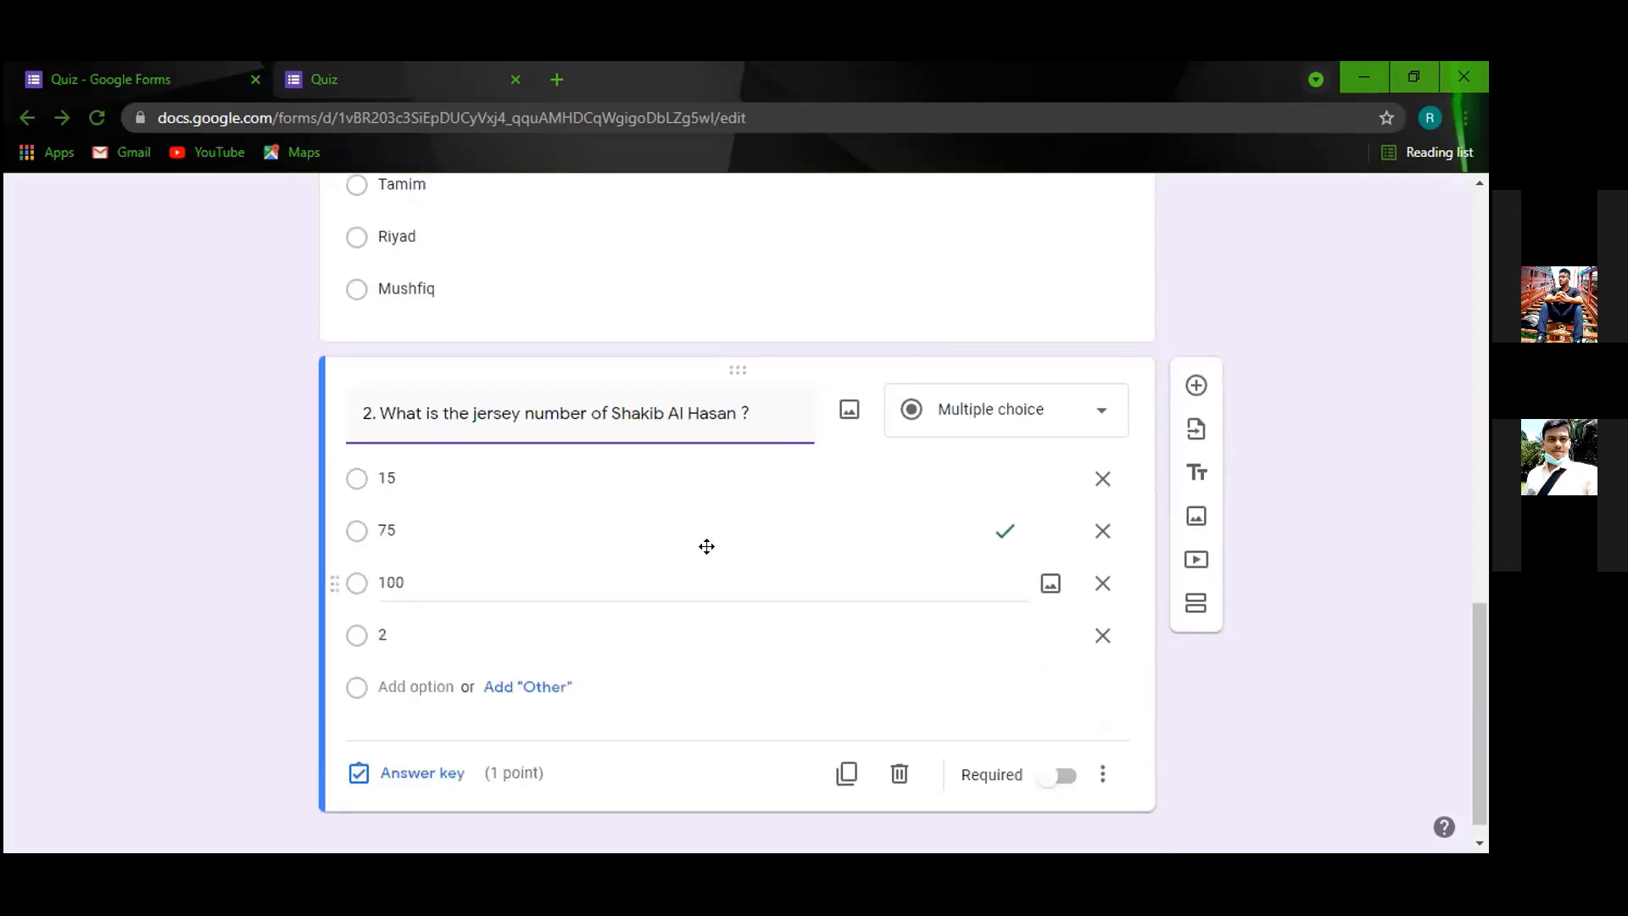
scroll(707, 546, "up", 2)
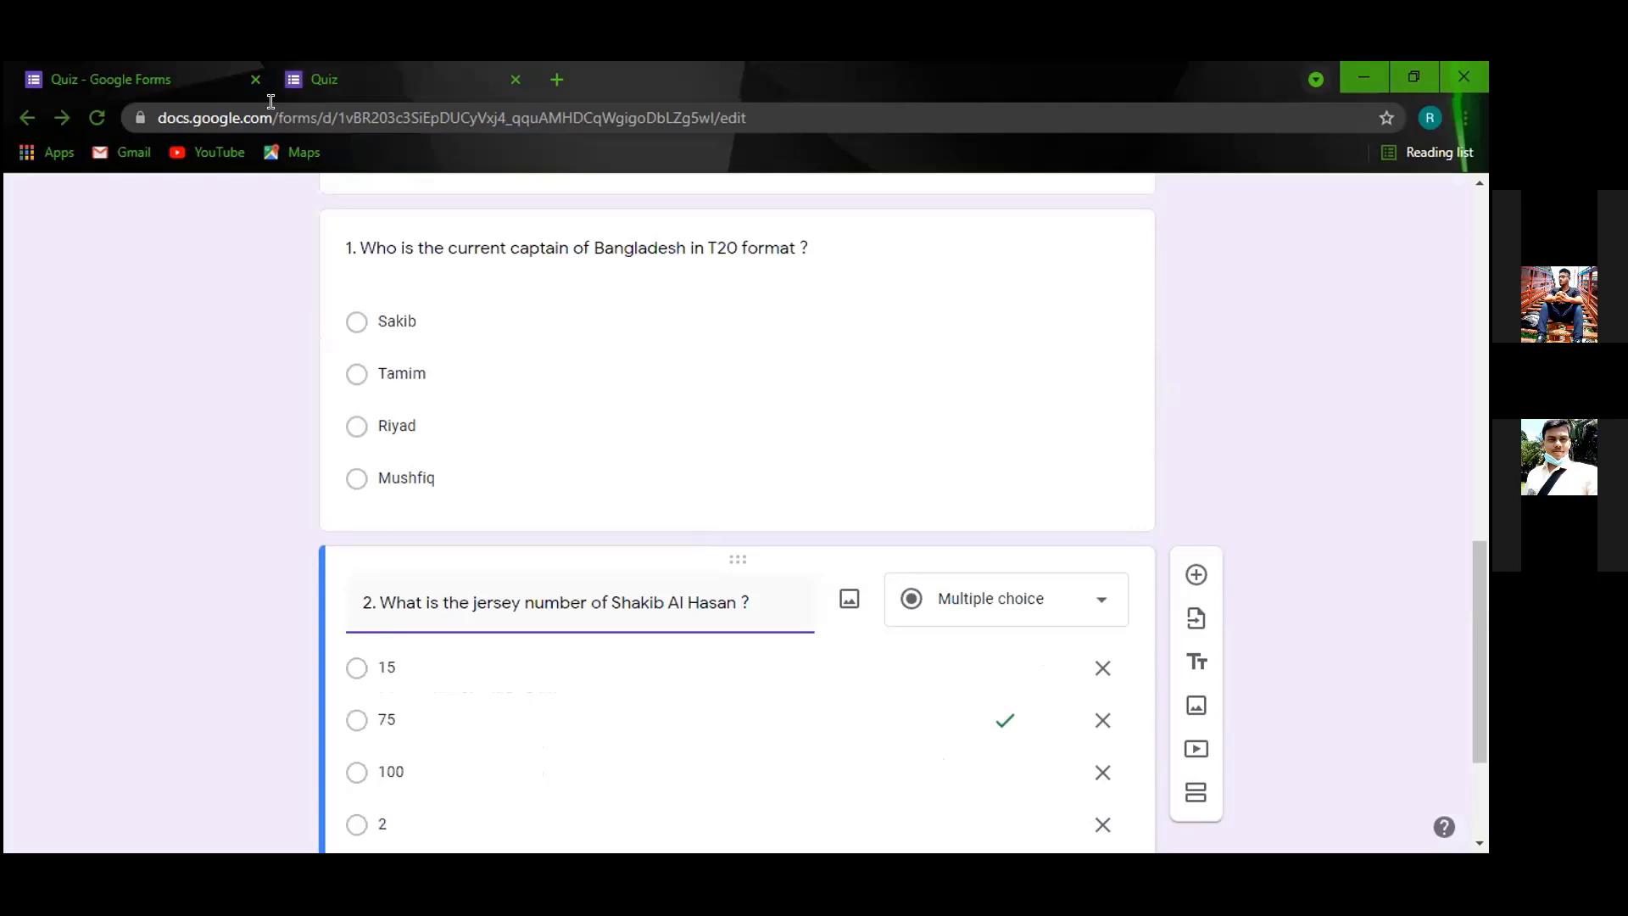
Check the quiz in the preview tab, then return to the form editor.
left_click(330, 79)
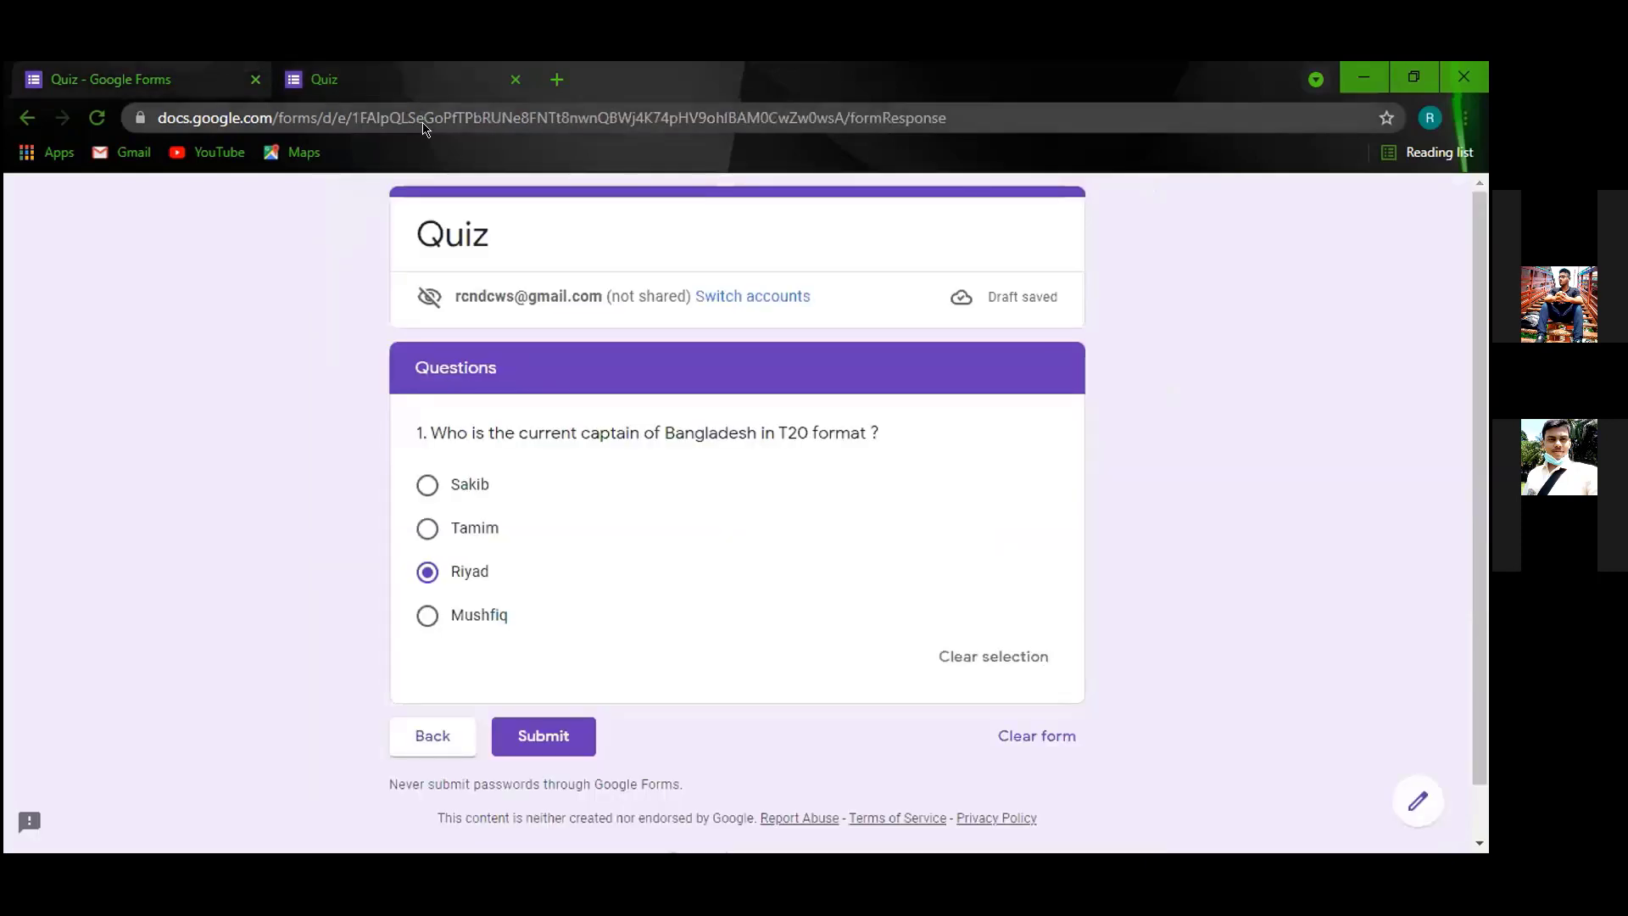
key("ctrl+Tab")
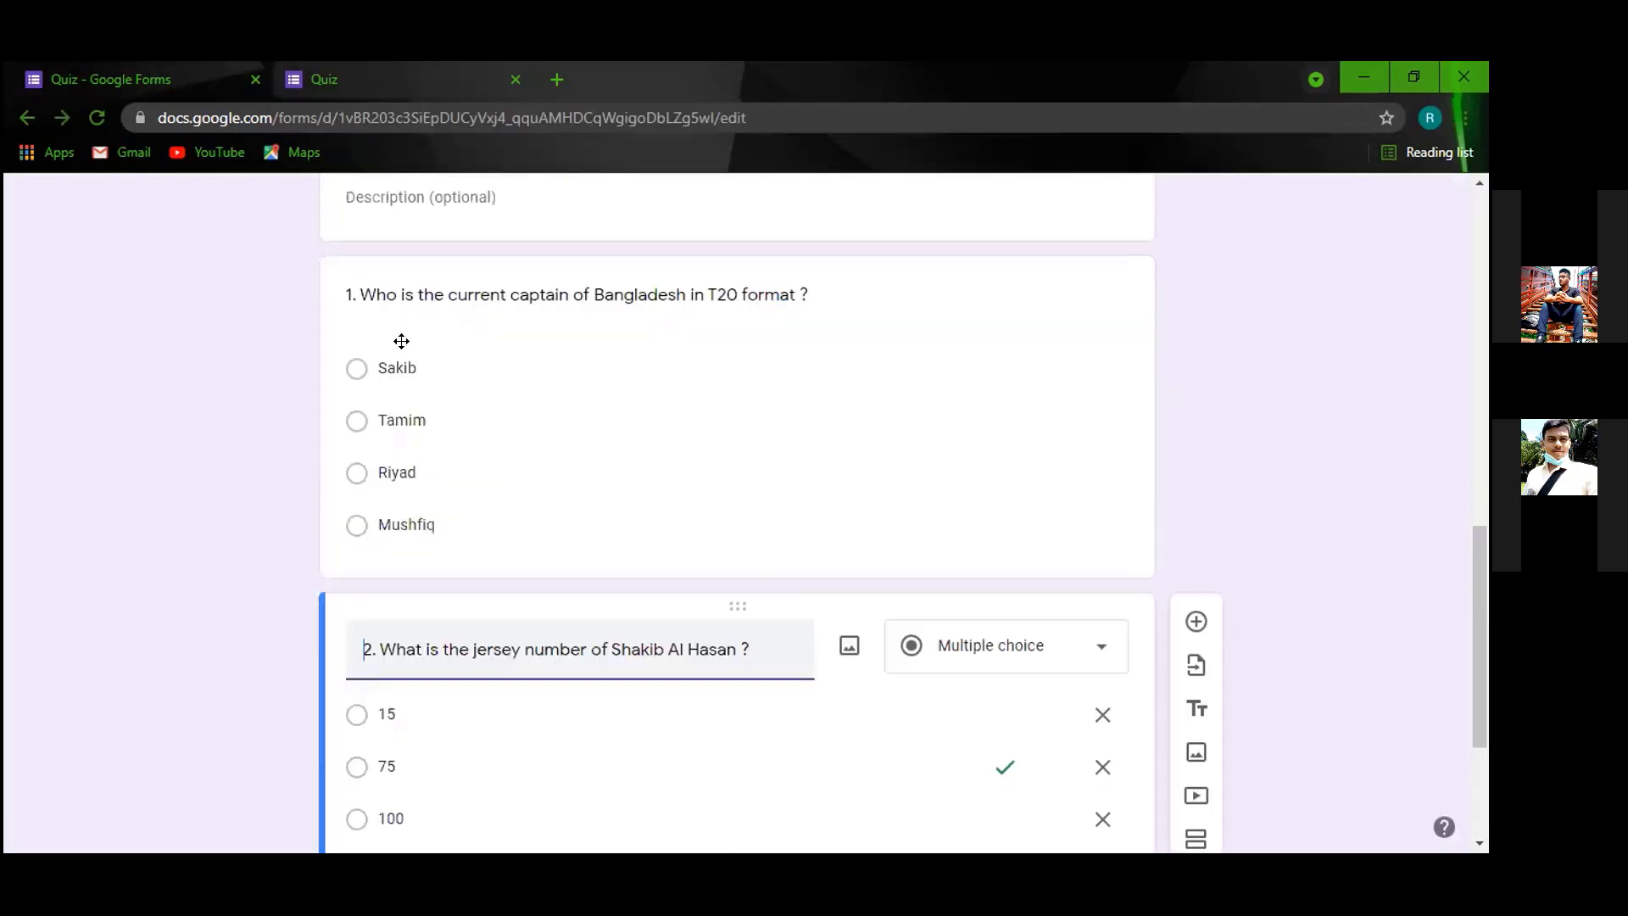
scroll(424, 348, "up", 1)
scroll(801, 462, "down", 3)
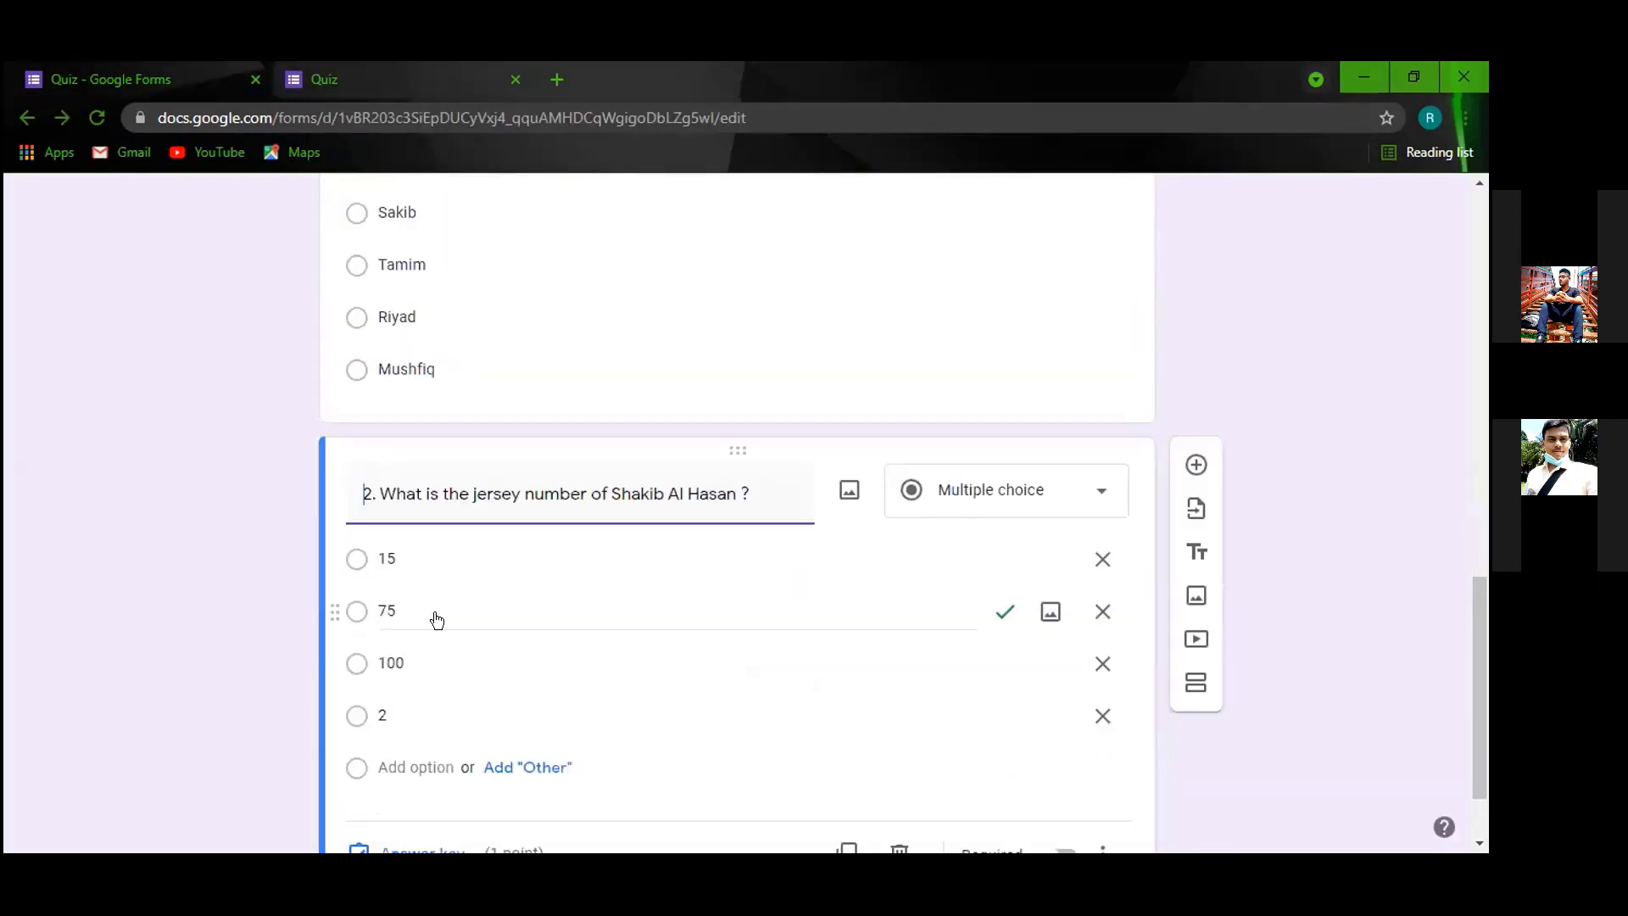
scroll(436, 620, "down", 2)
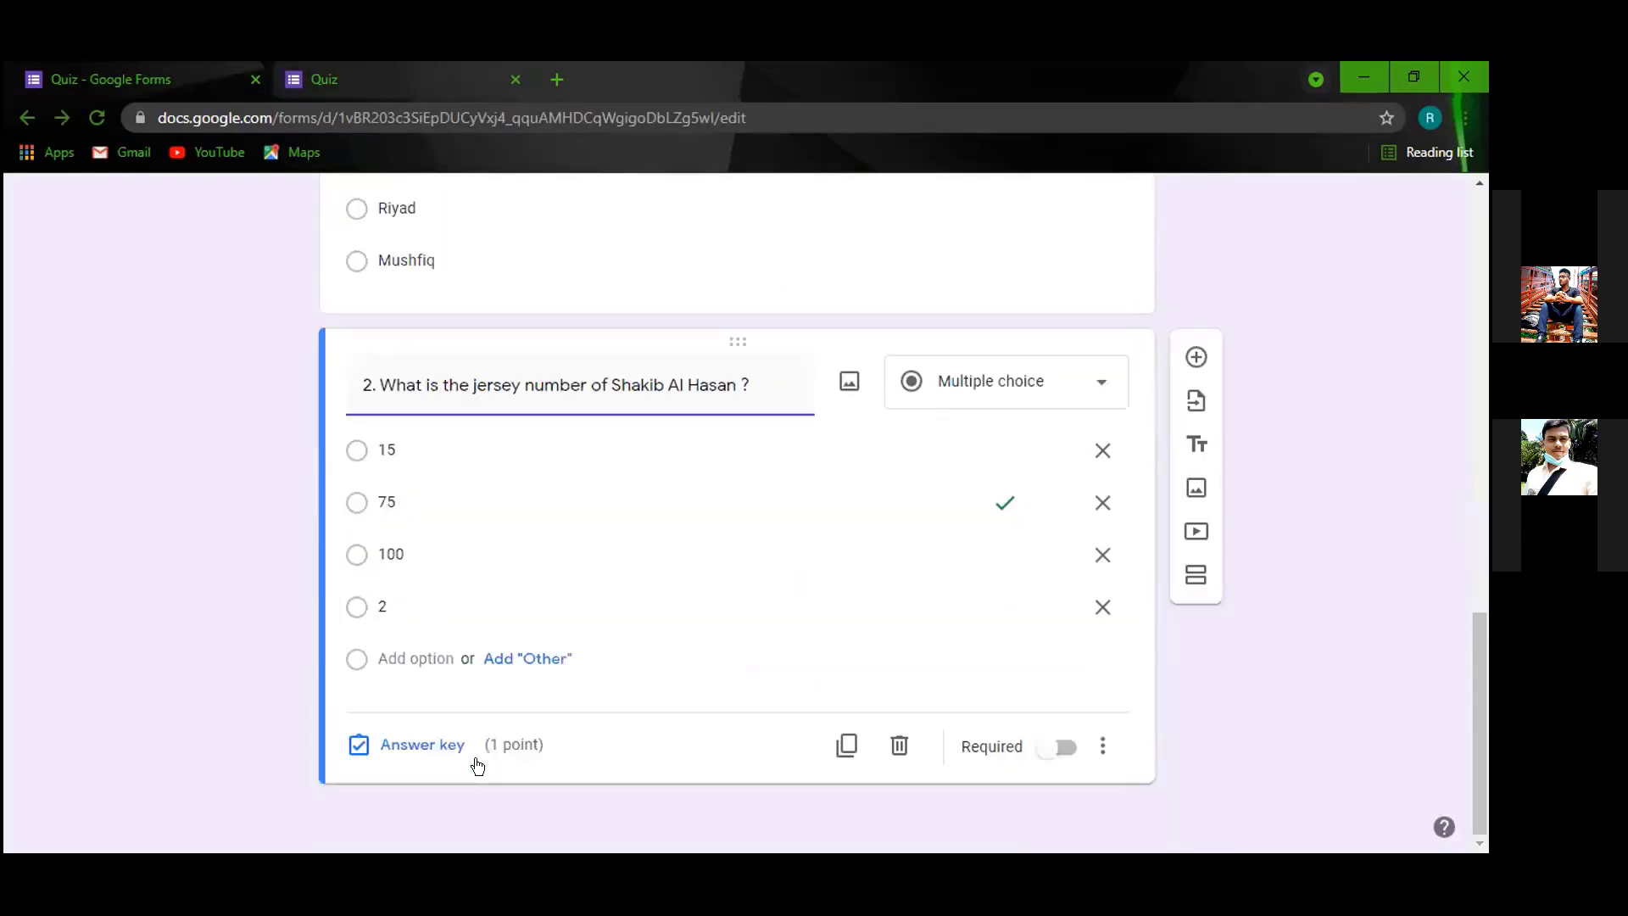
Add a new question and paste '3.When T20 world cup will be held ?', fixing '3-' to '3.'.
left_click(1196, 358)
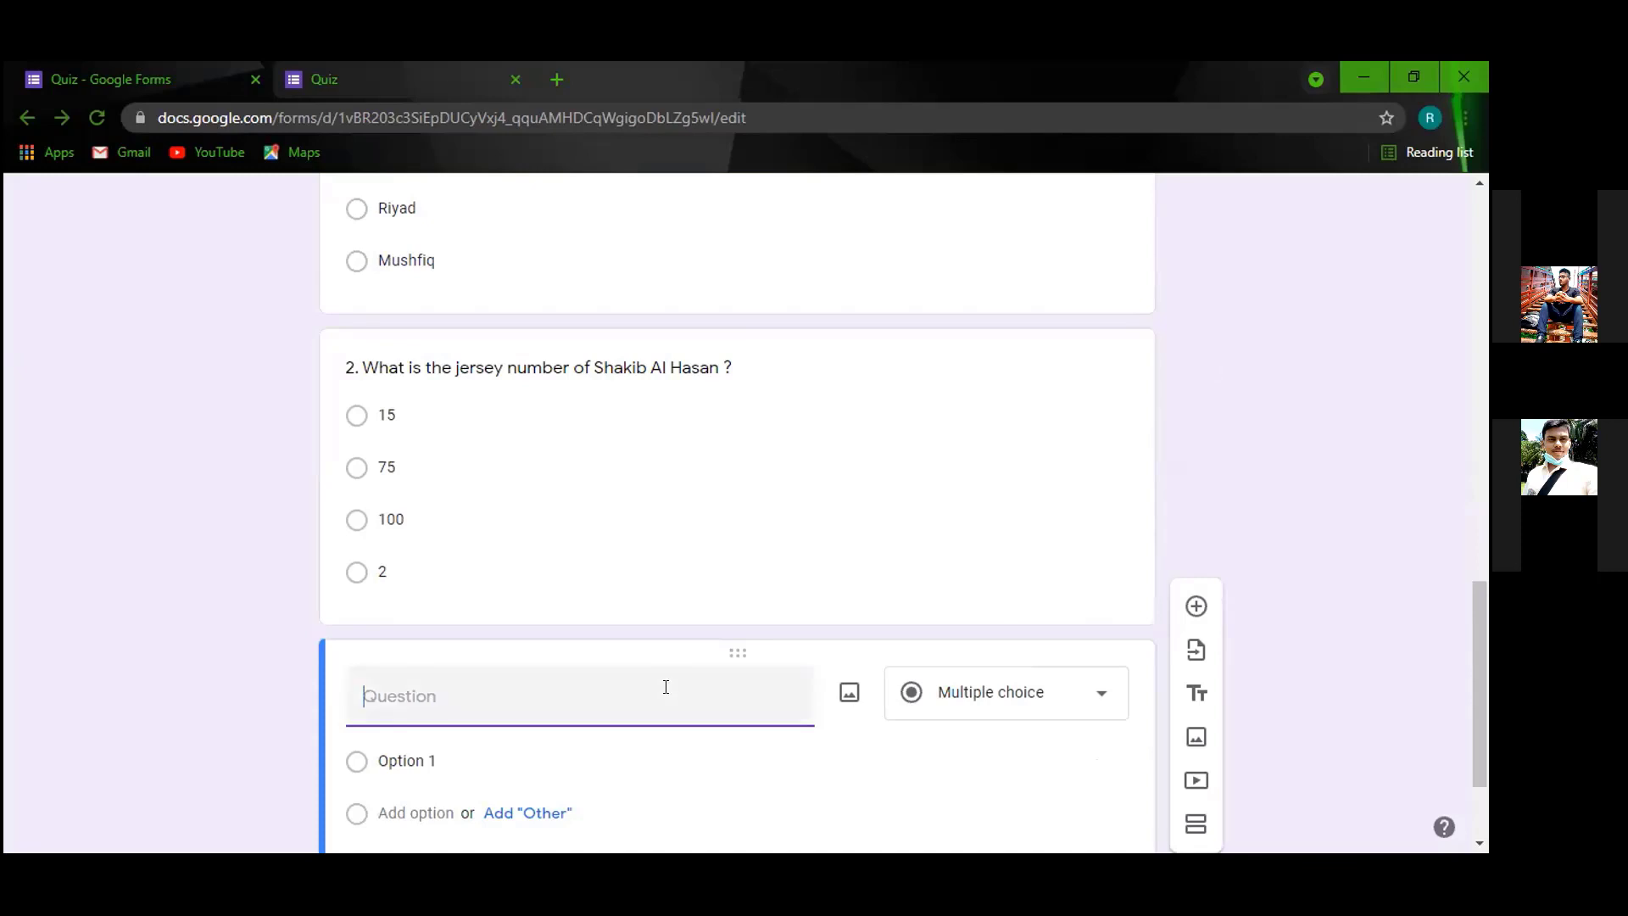
scroll(666, 691, "down", 1)
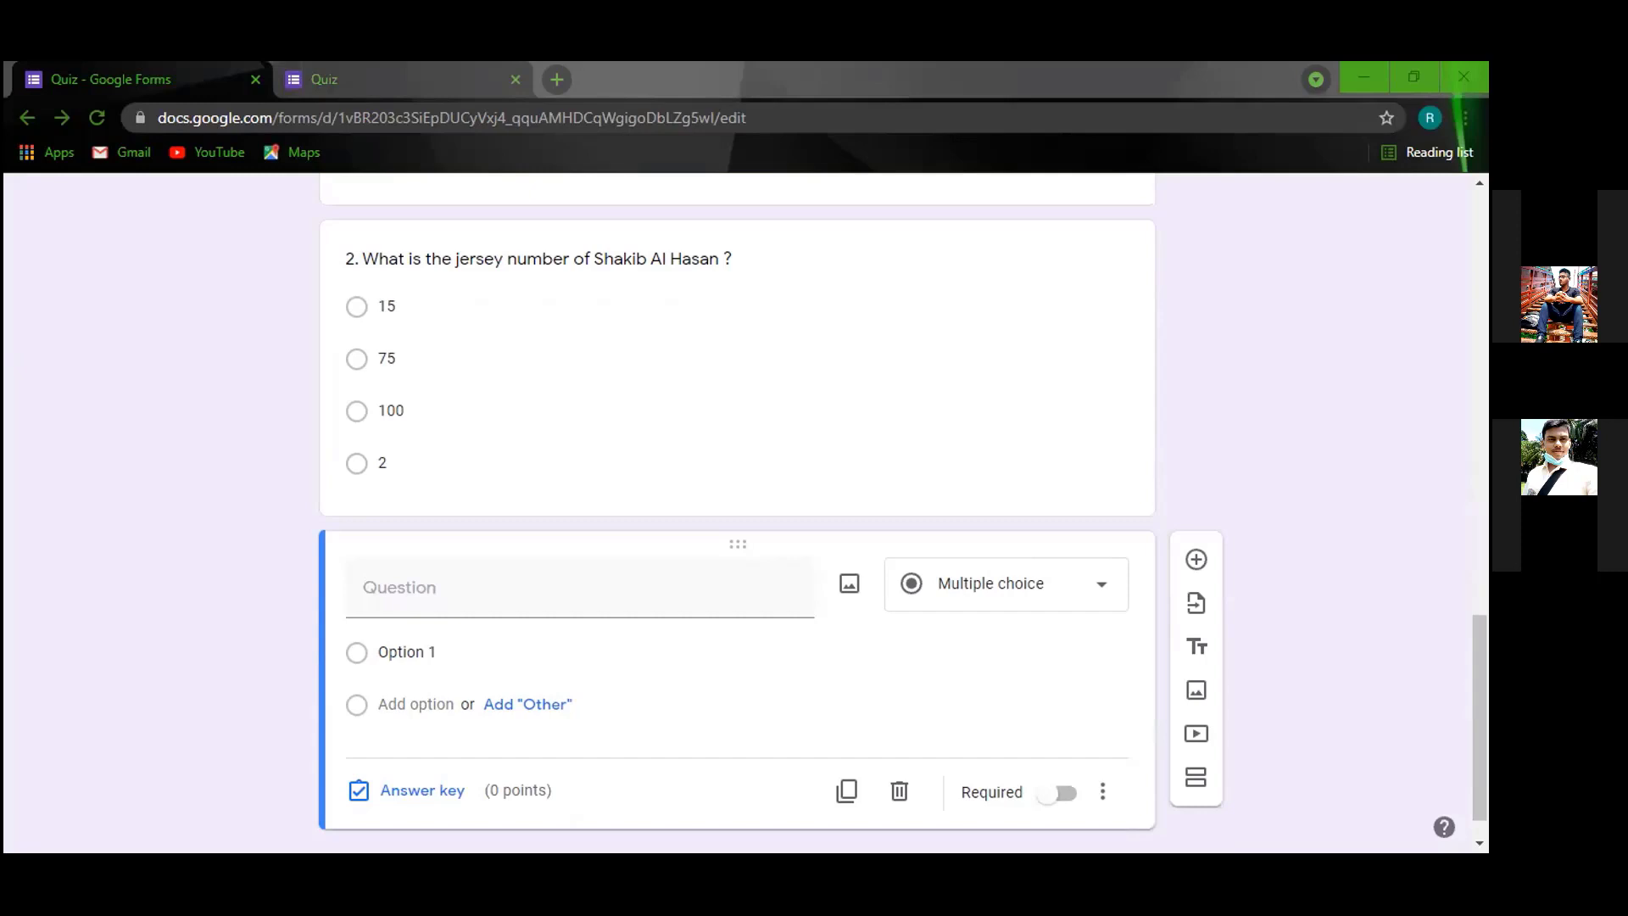
right_click(437, 594)
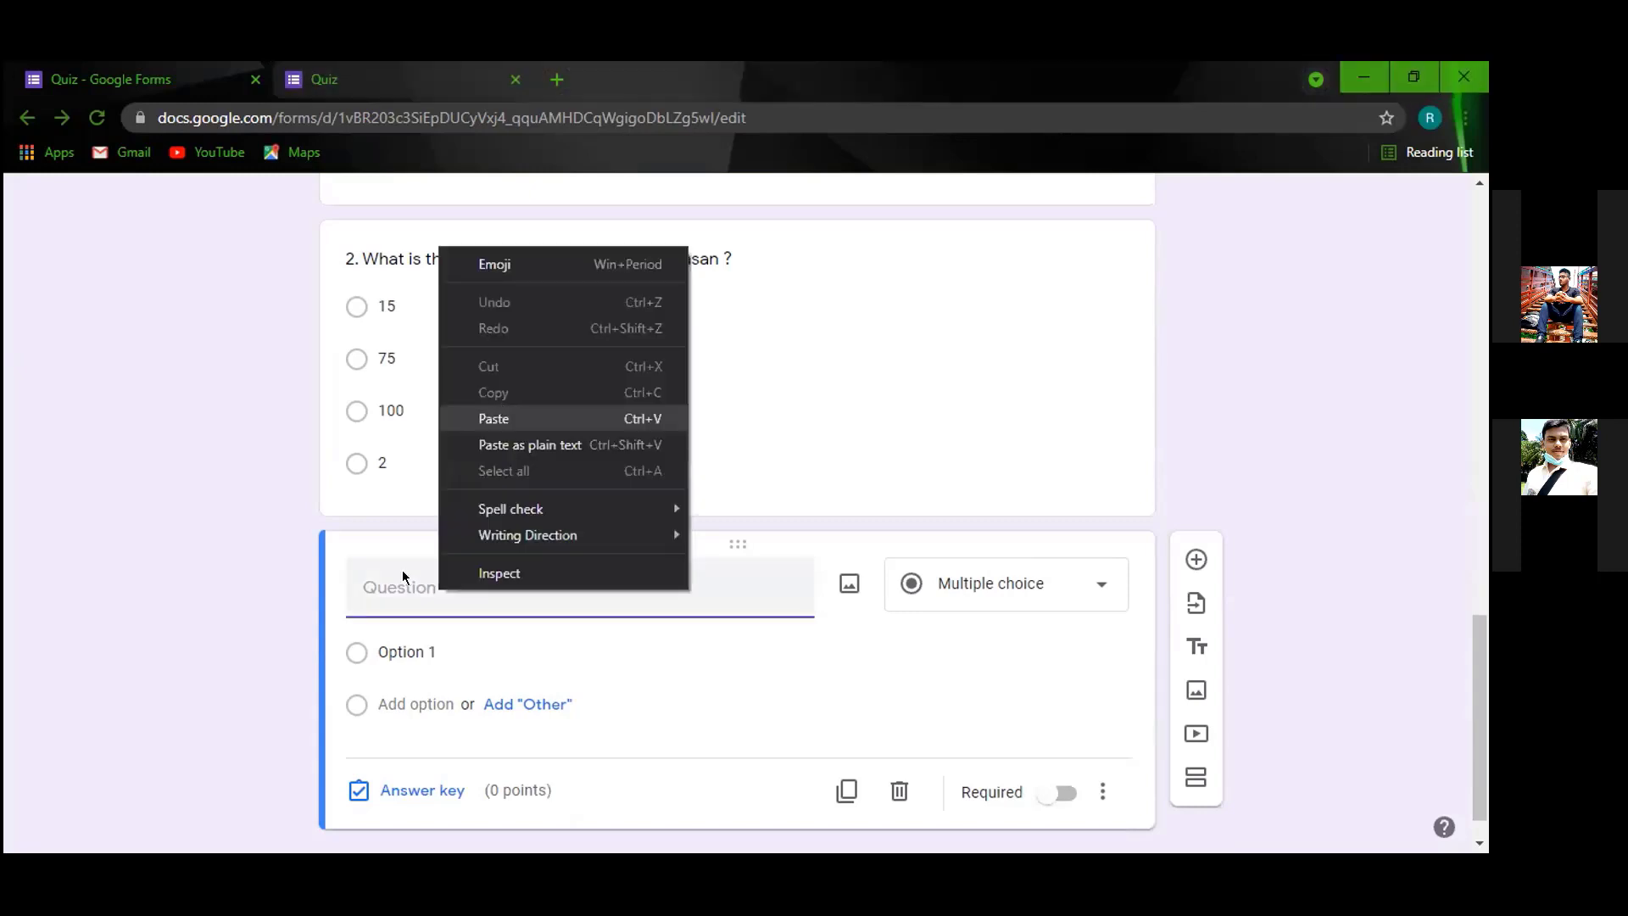
left_click(498, 418)
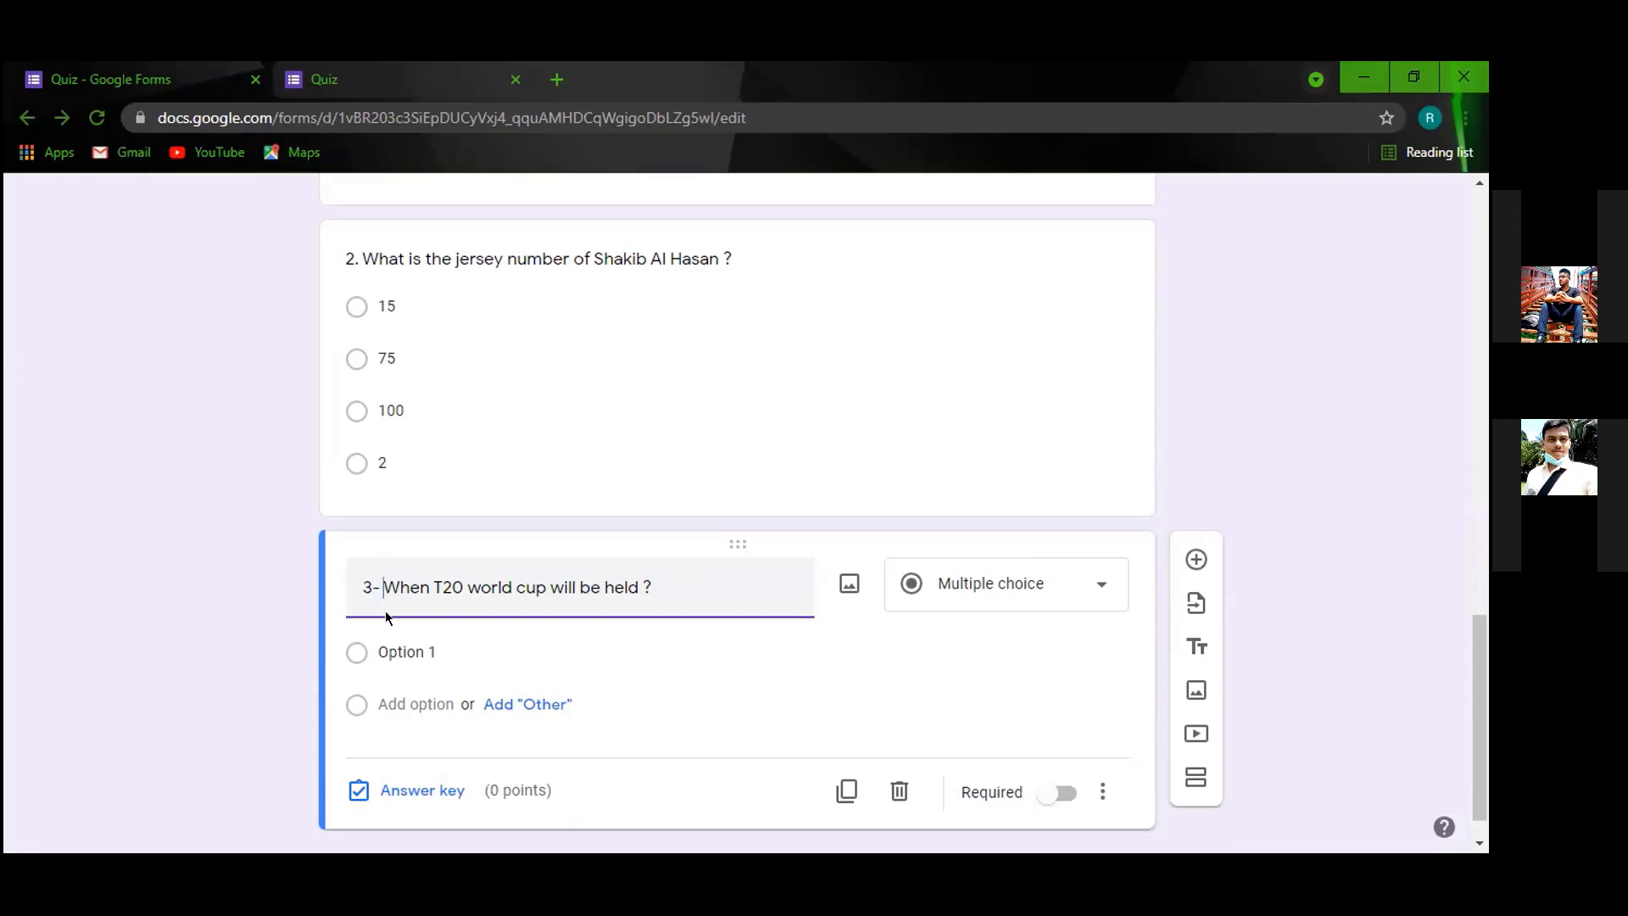
key("BackSpace")
key("BackSpace")
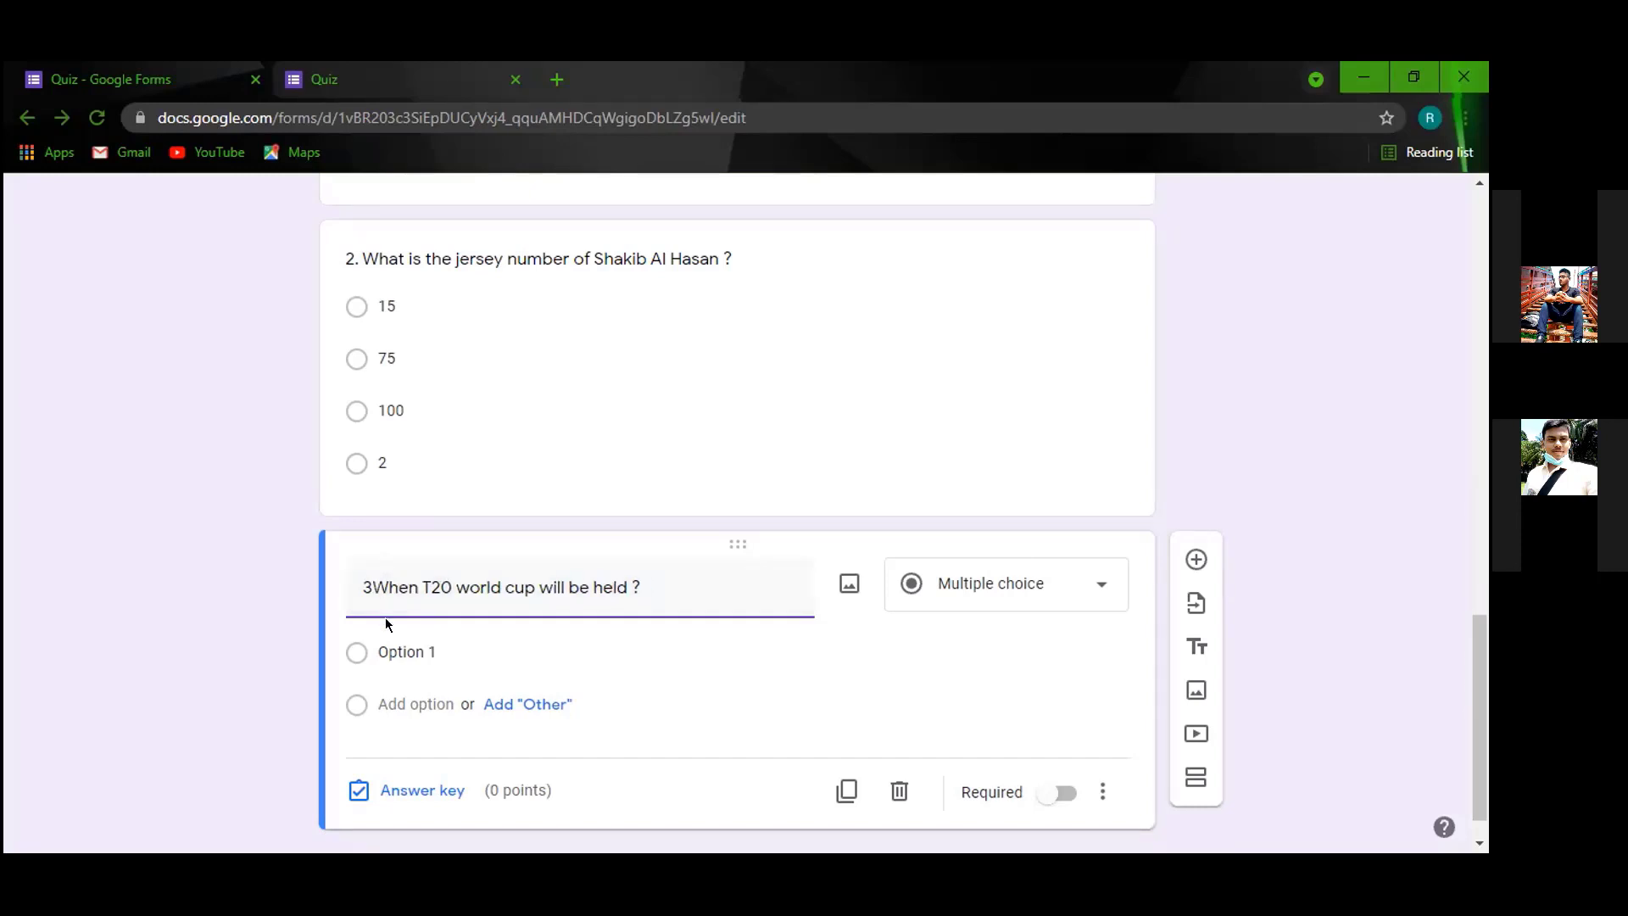
type(".")
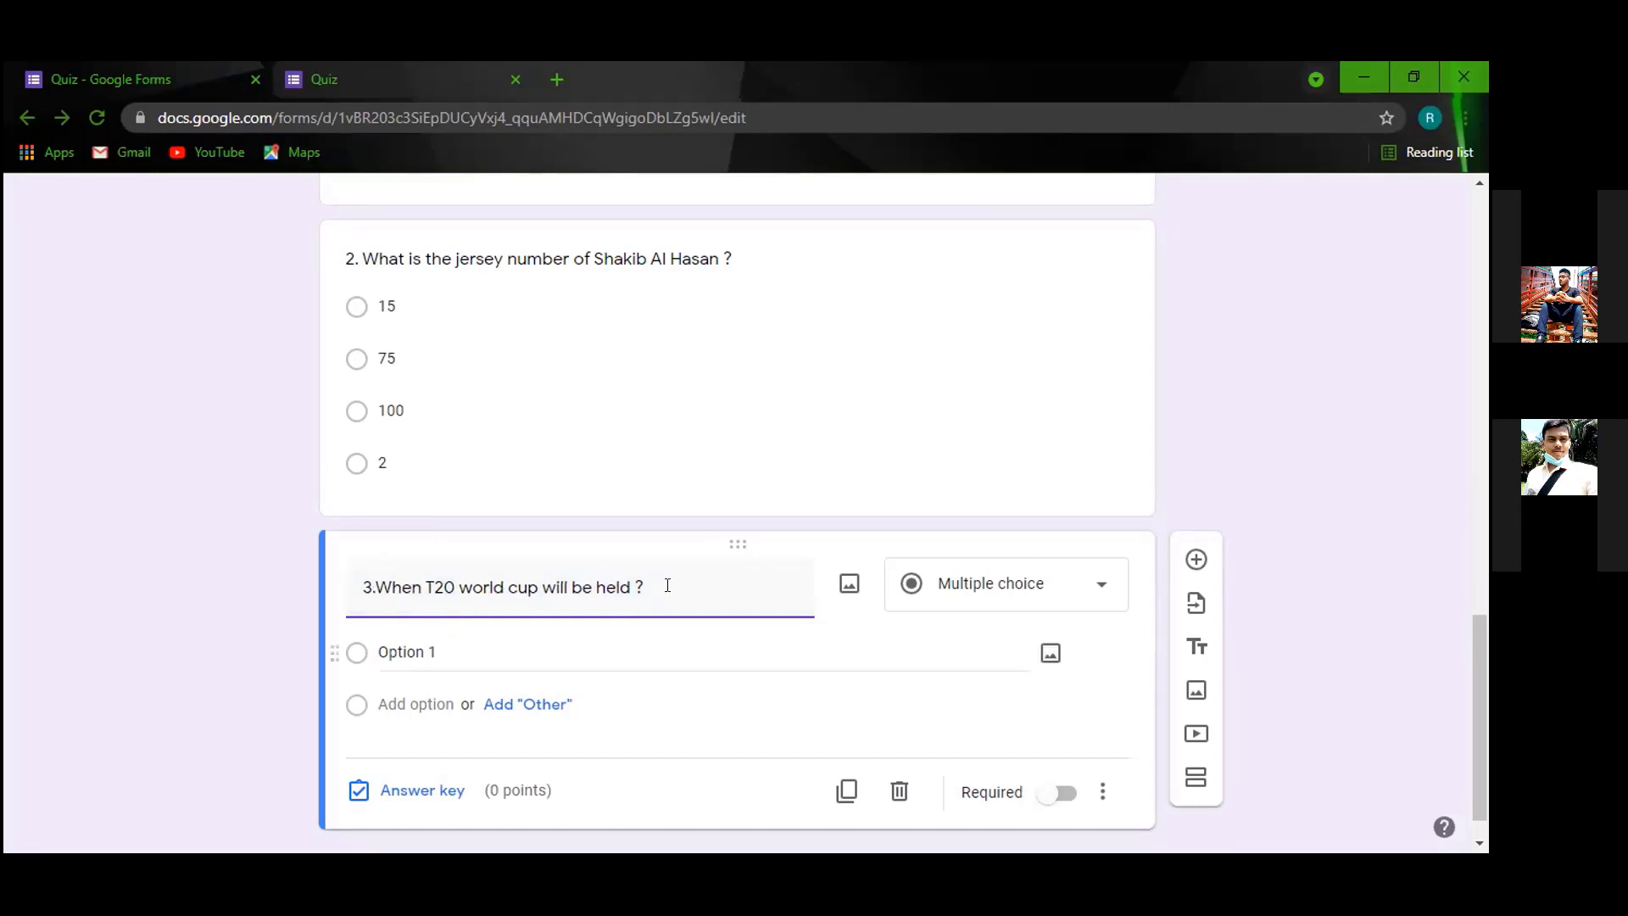
left_click(667, 585)
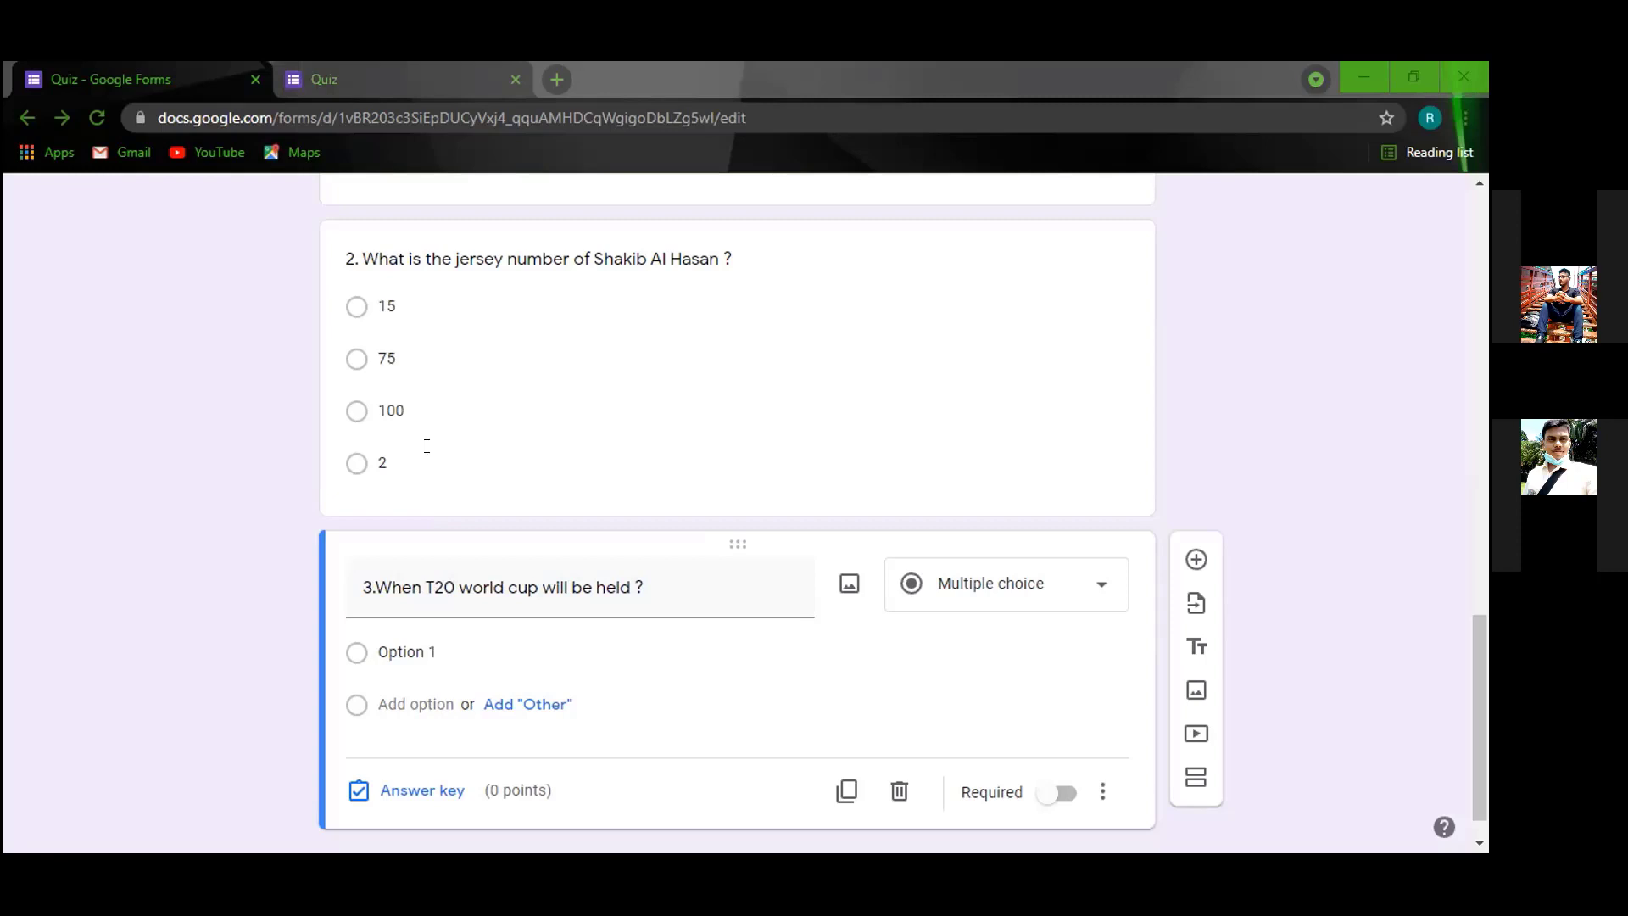
scroll(426, 446, "up", 5)
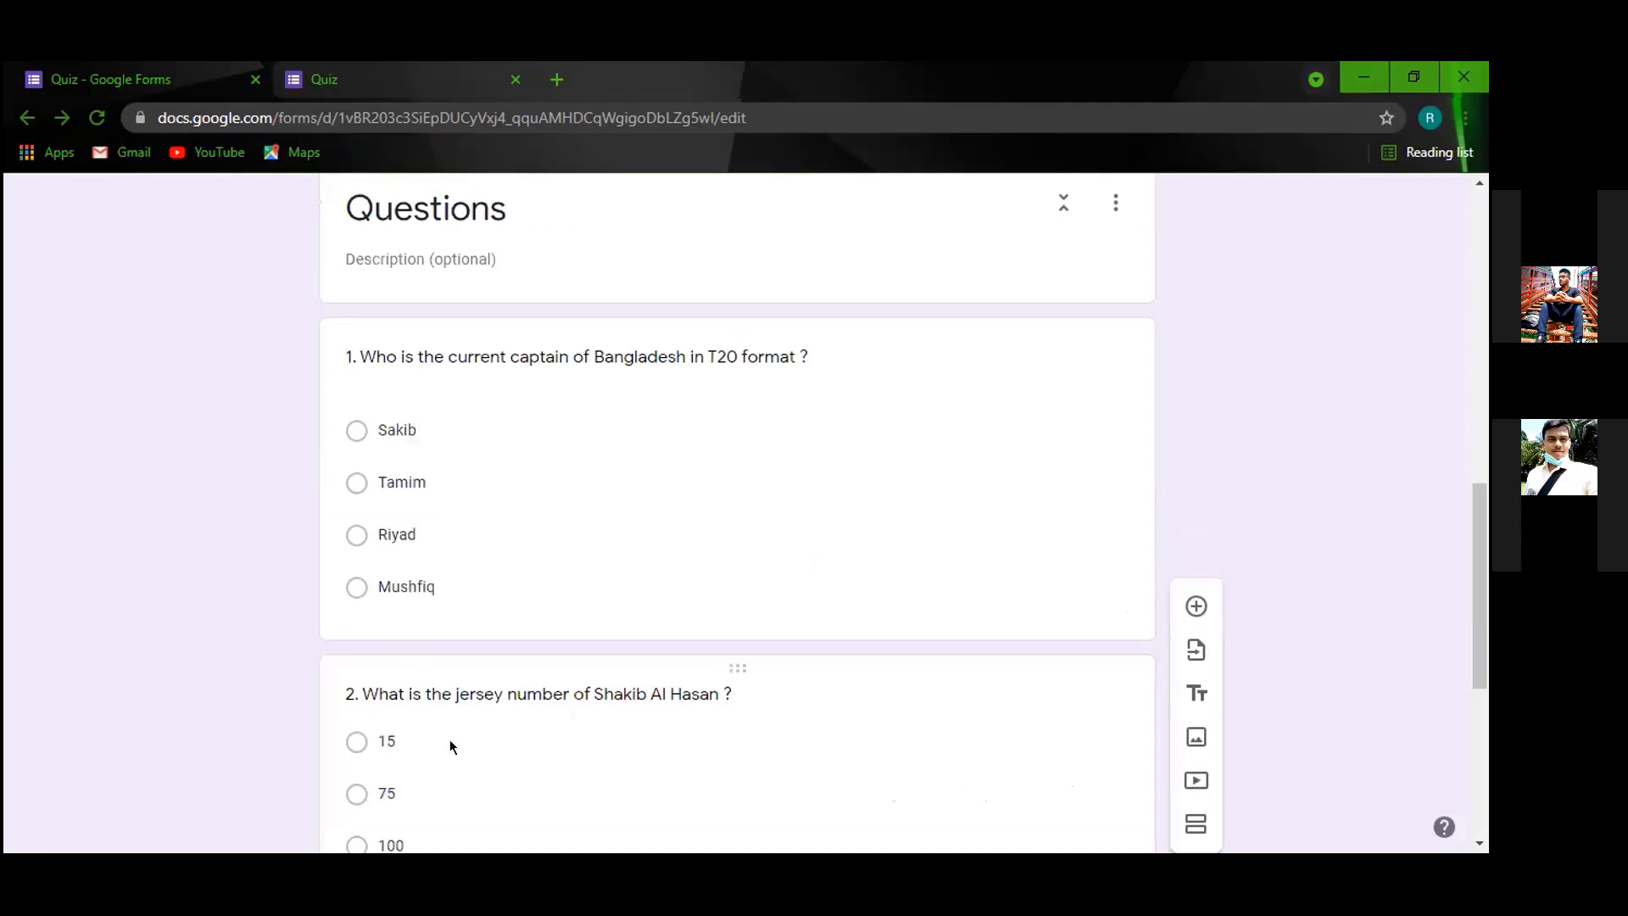
scroll(452, 750, "down", 3)
scroll(455, 762, "down", 3)
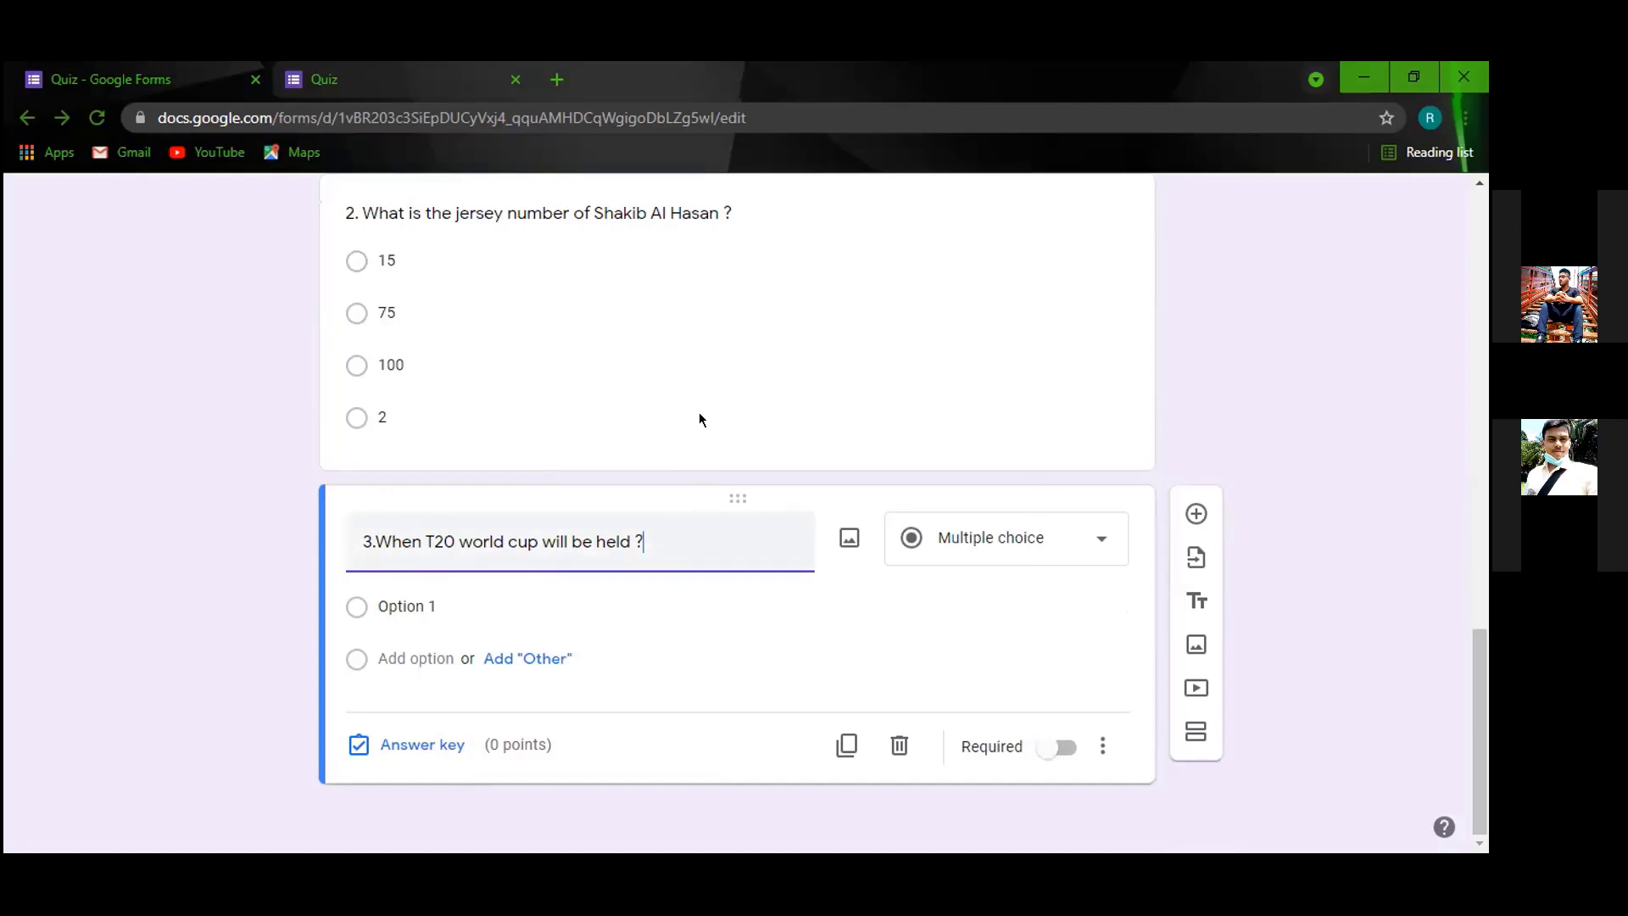
Paste date choices i) 15 October, 2021 to iv) 17 December,2021 into question 3's title, spacing them out.
right_click(669, 540)
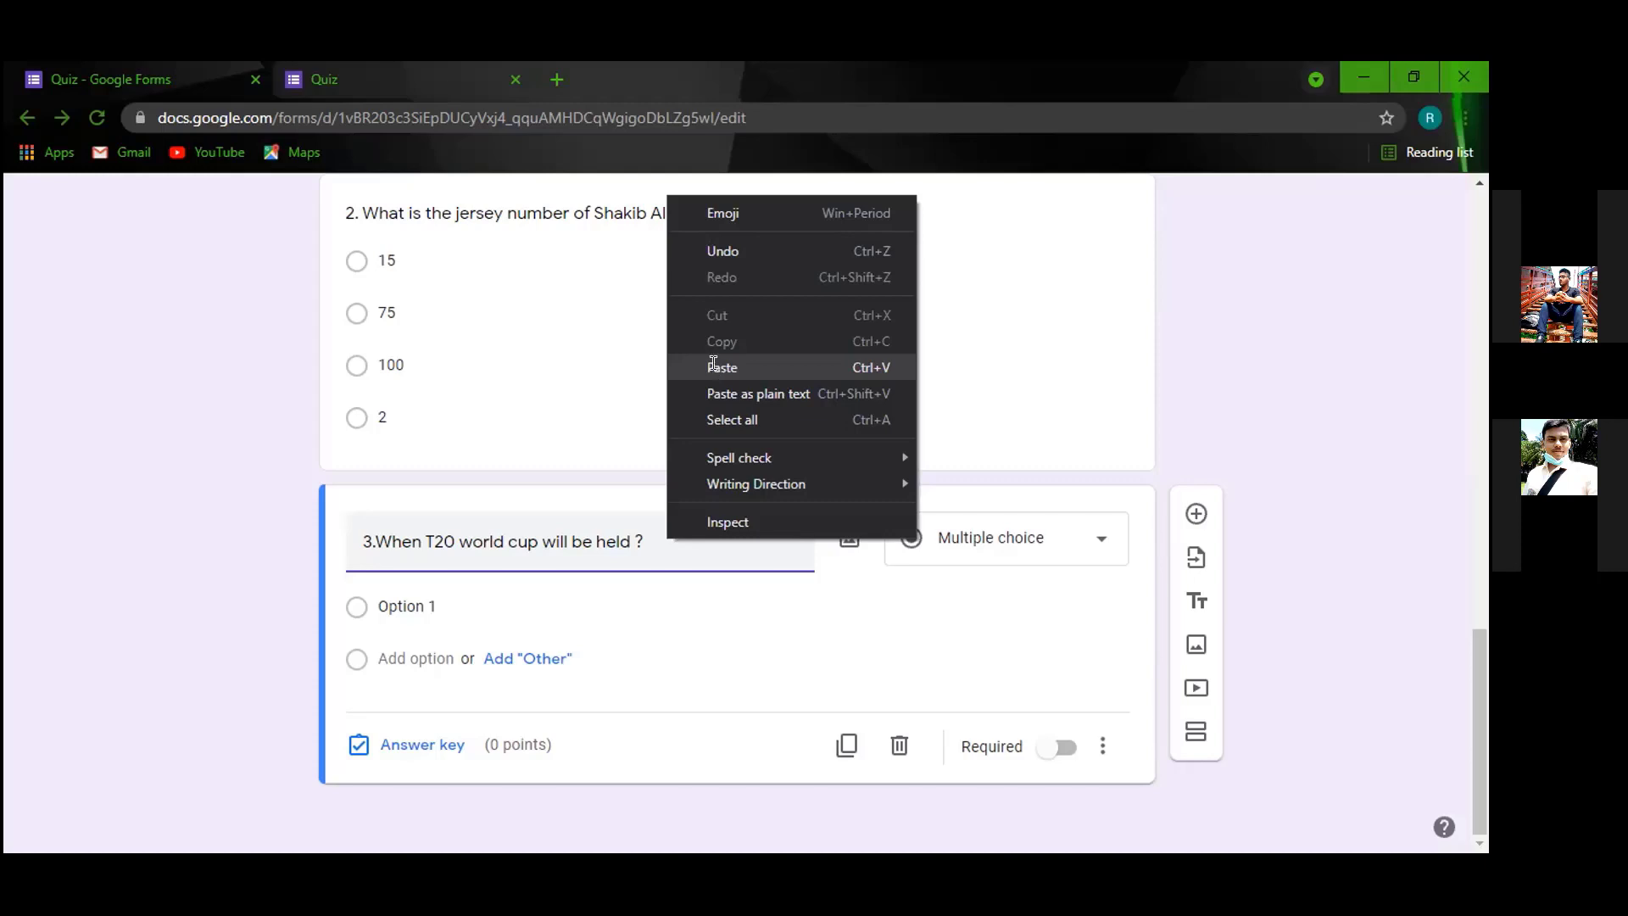
type("i) 15 October, 2021ii) 17 October, 2021iii) 18 October, 2022iv) 17 December,2021")
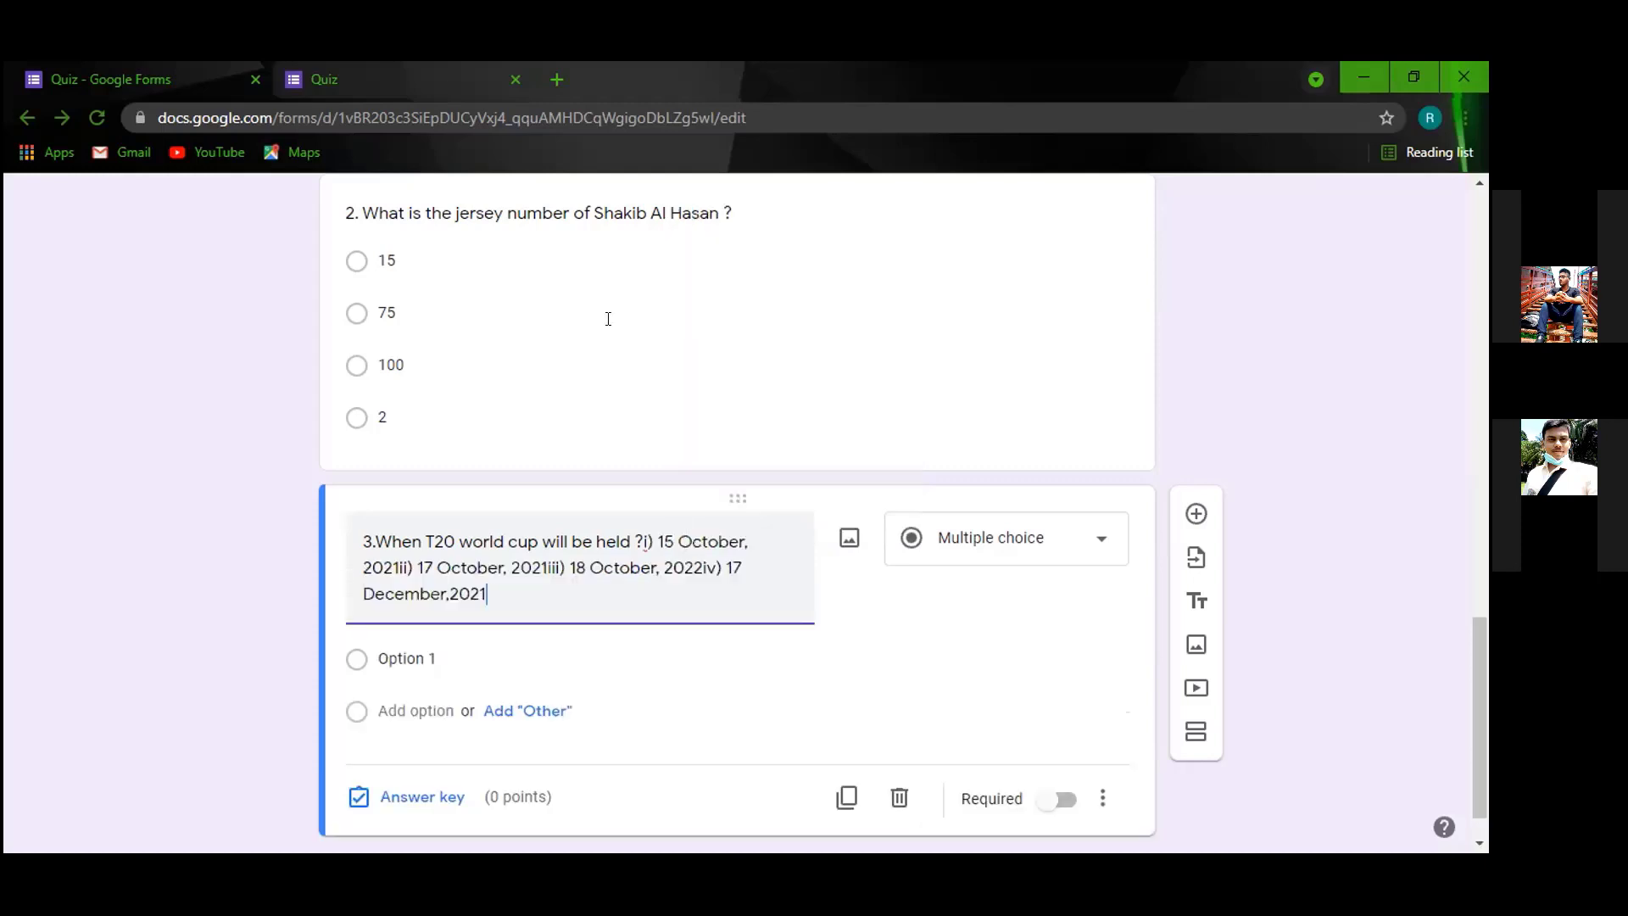
scroll(608, 318, "up", 1)
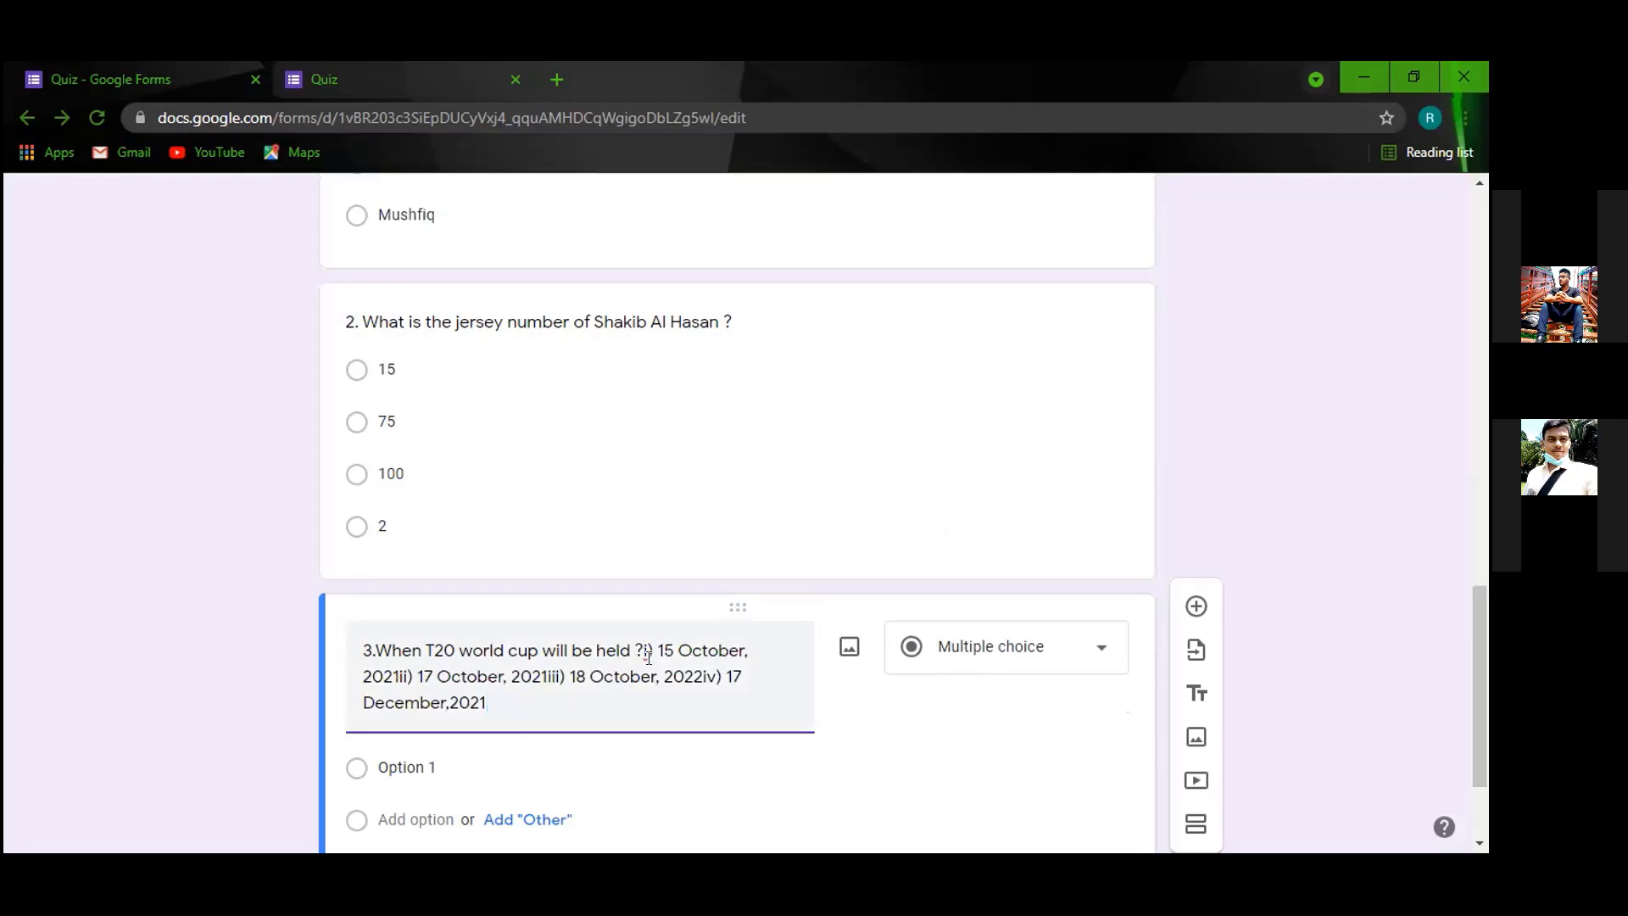
left_click(644, 653)
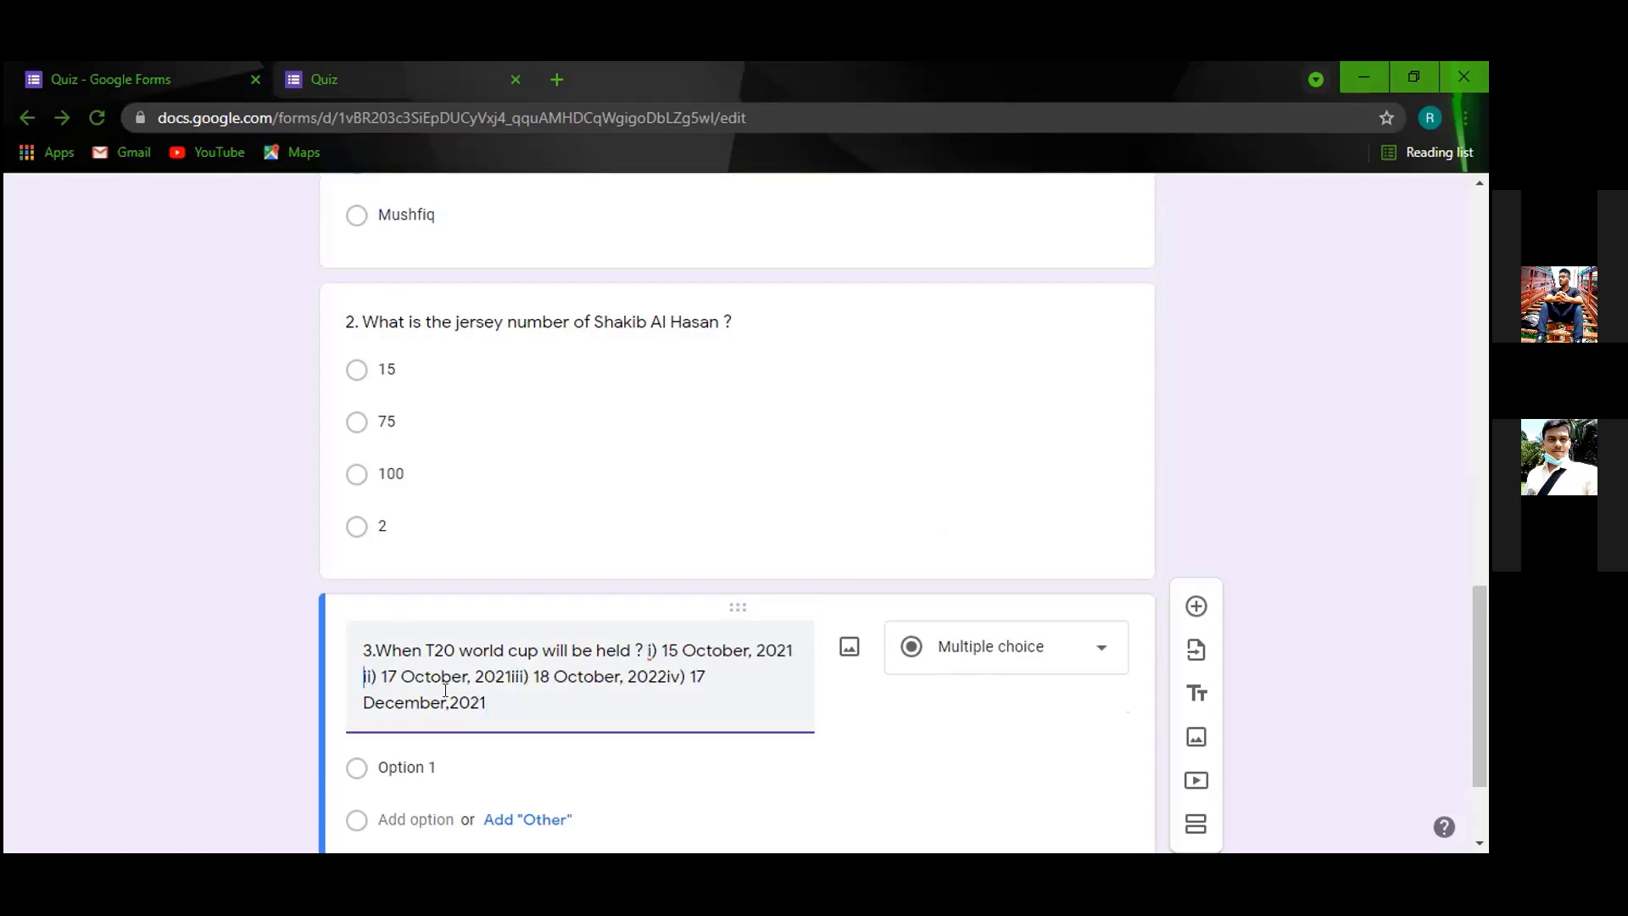
left_click(511, 674)
left_click(669, 679)
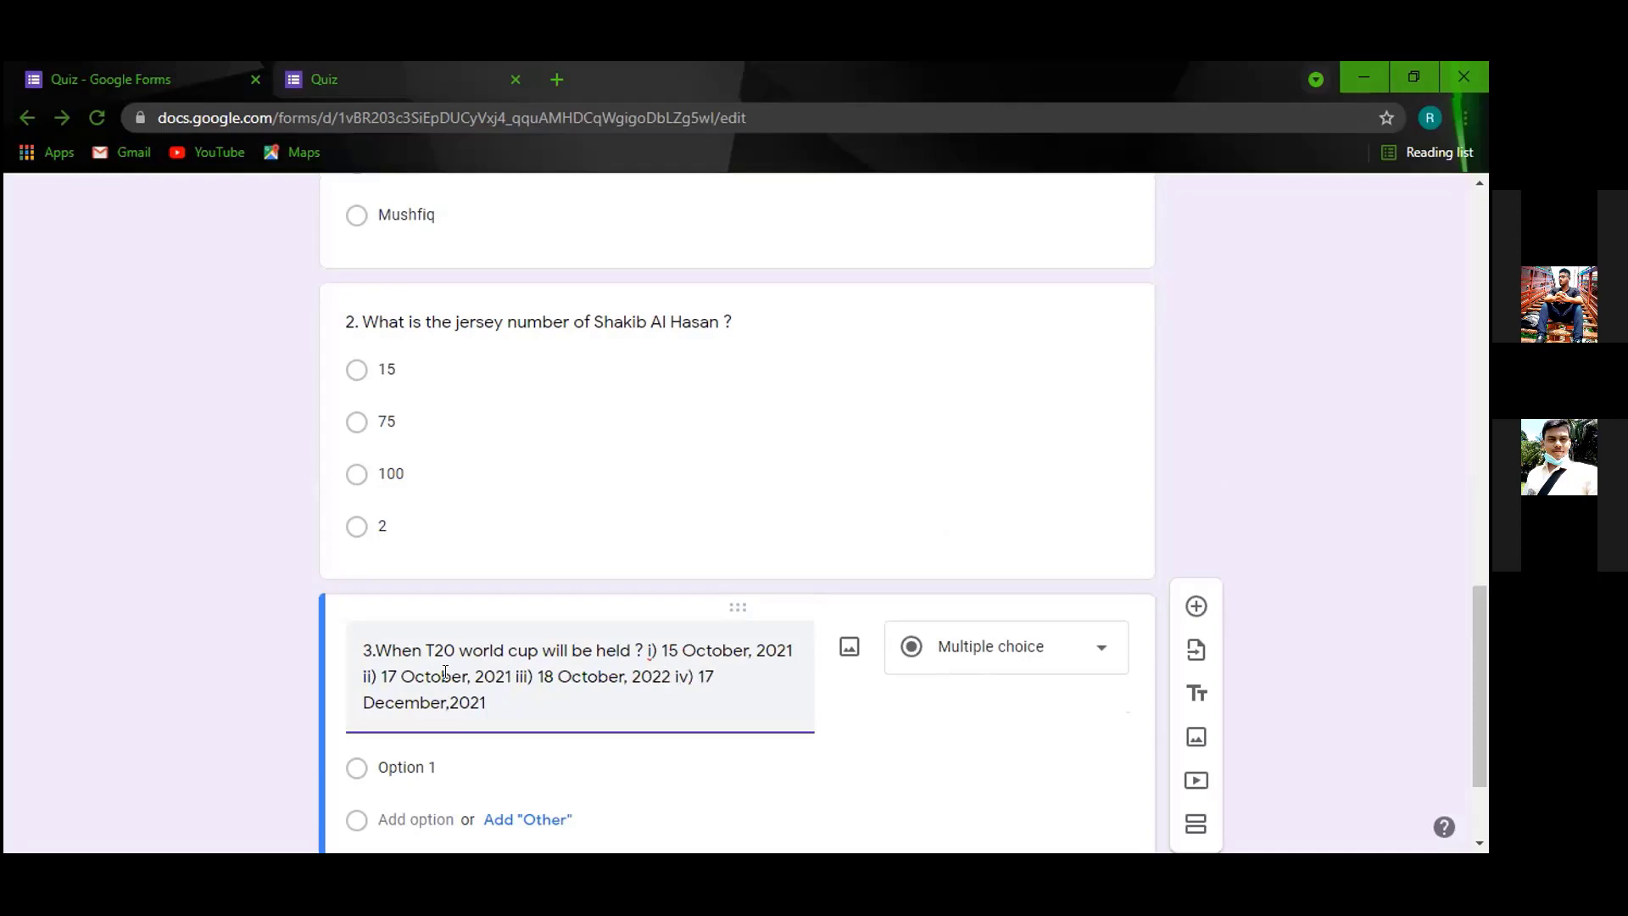
left_click(491, 707)
type("d")
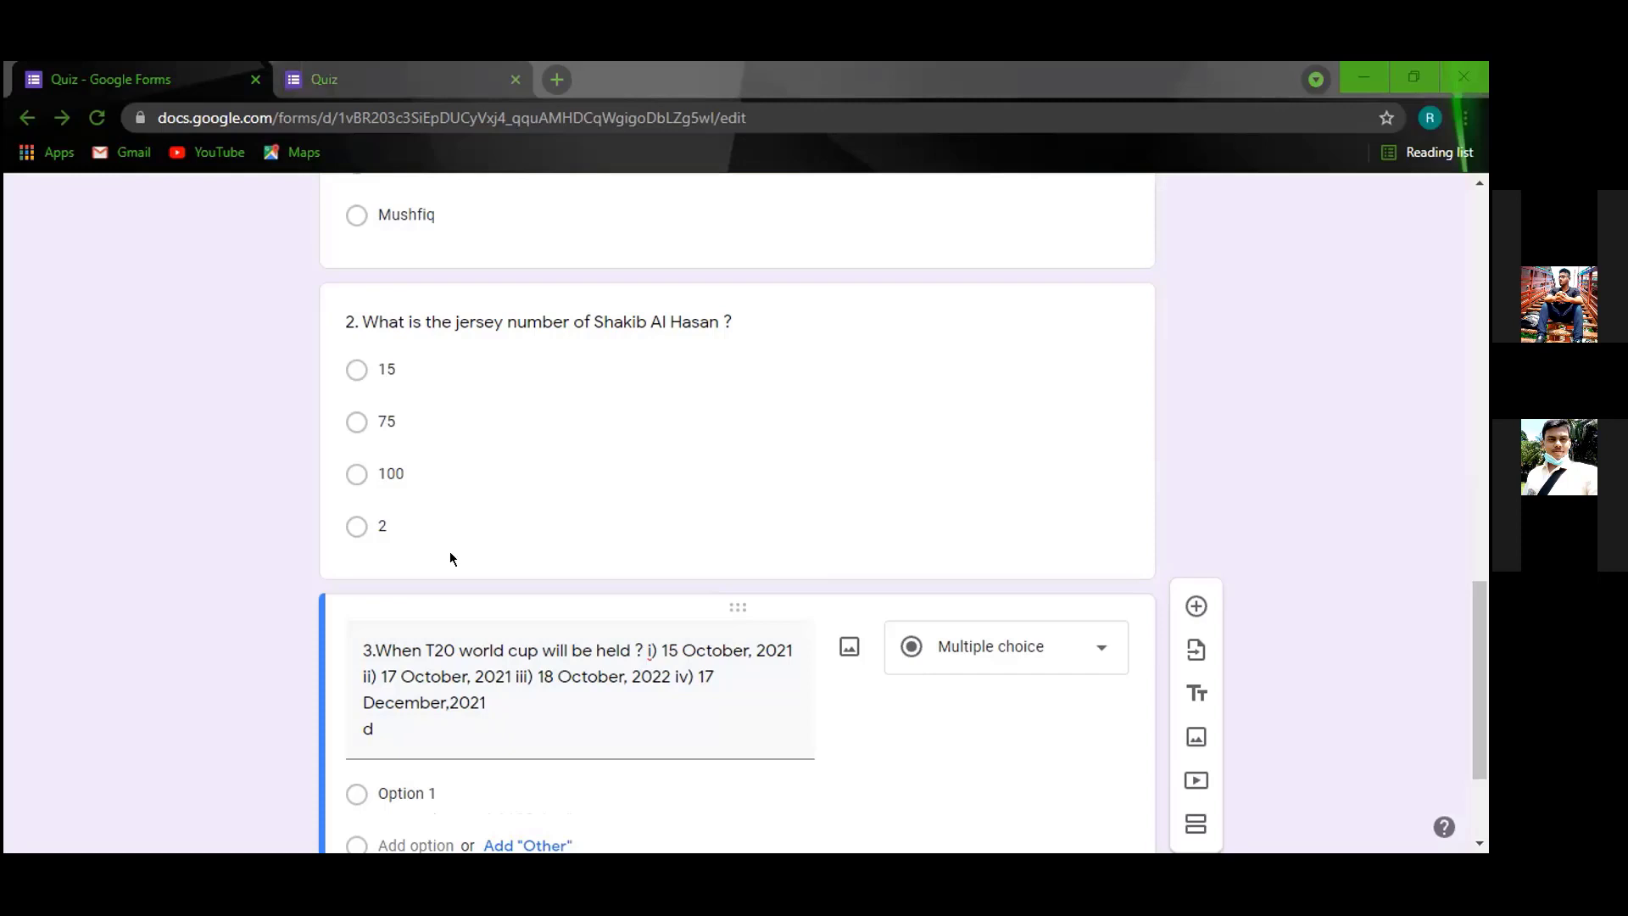
Paste question 4's wording on Bangladesh's first match, removing the stray 'd' and changing '4-' to '4.'.
right_click(386, 725)
left_click(443, 553)
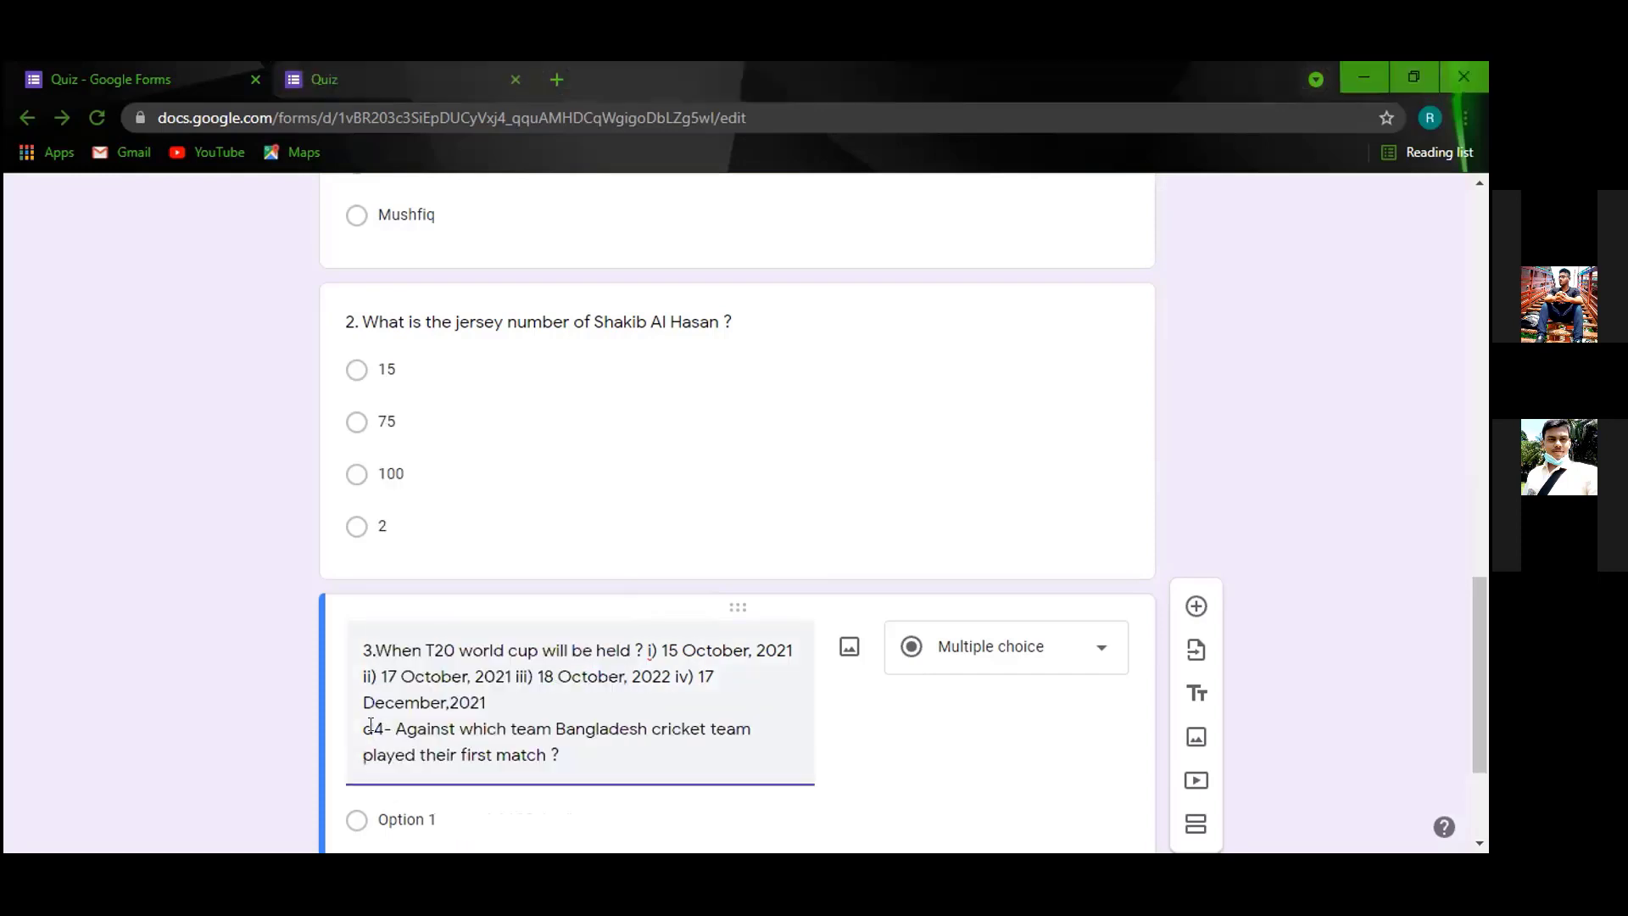
left_click(372, 728)
key("BackSpace")
left_click(381, 740)
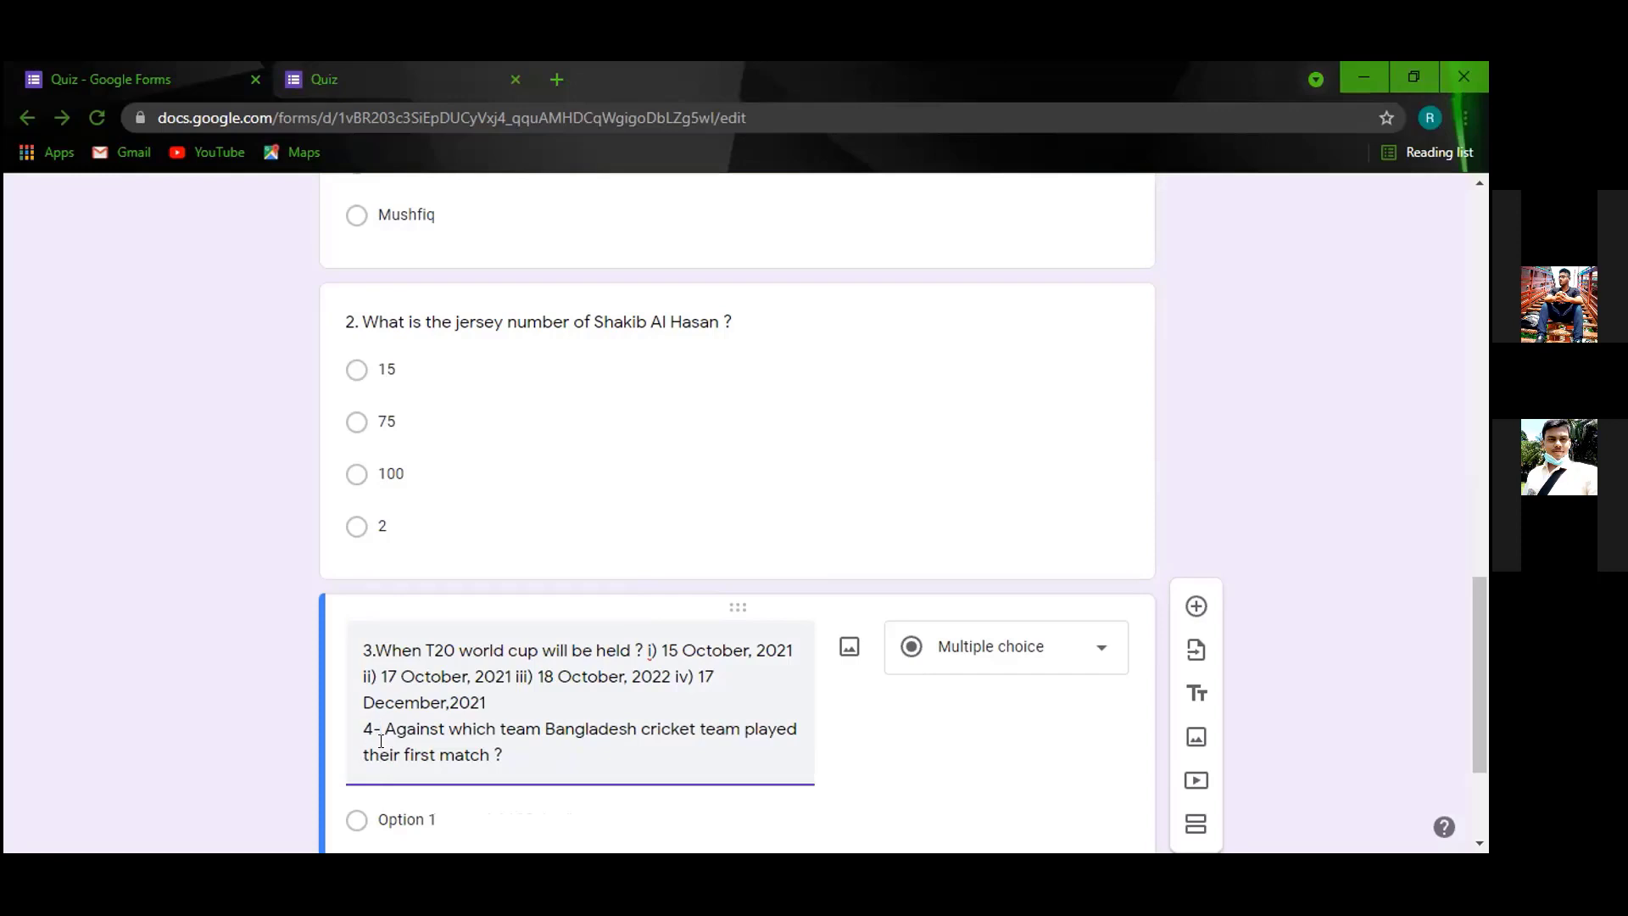
key("BackSpace")
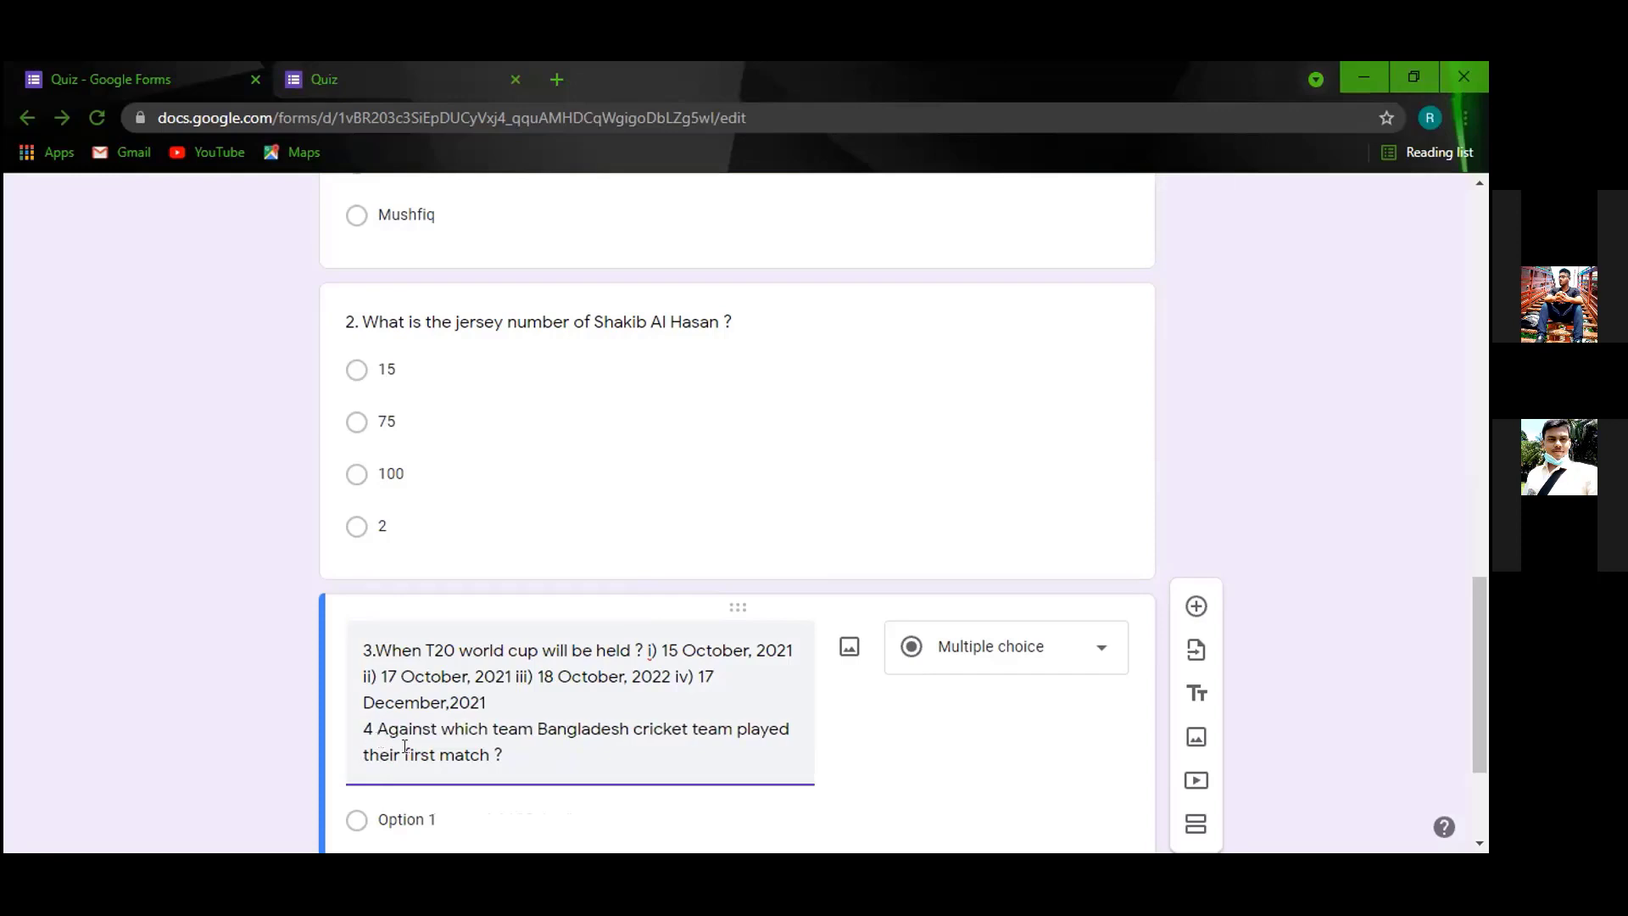
type(".")
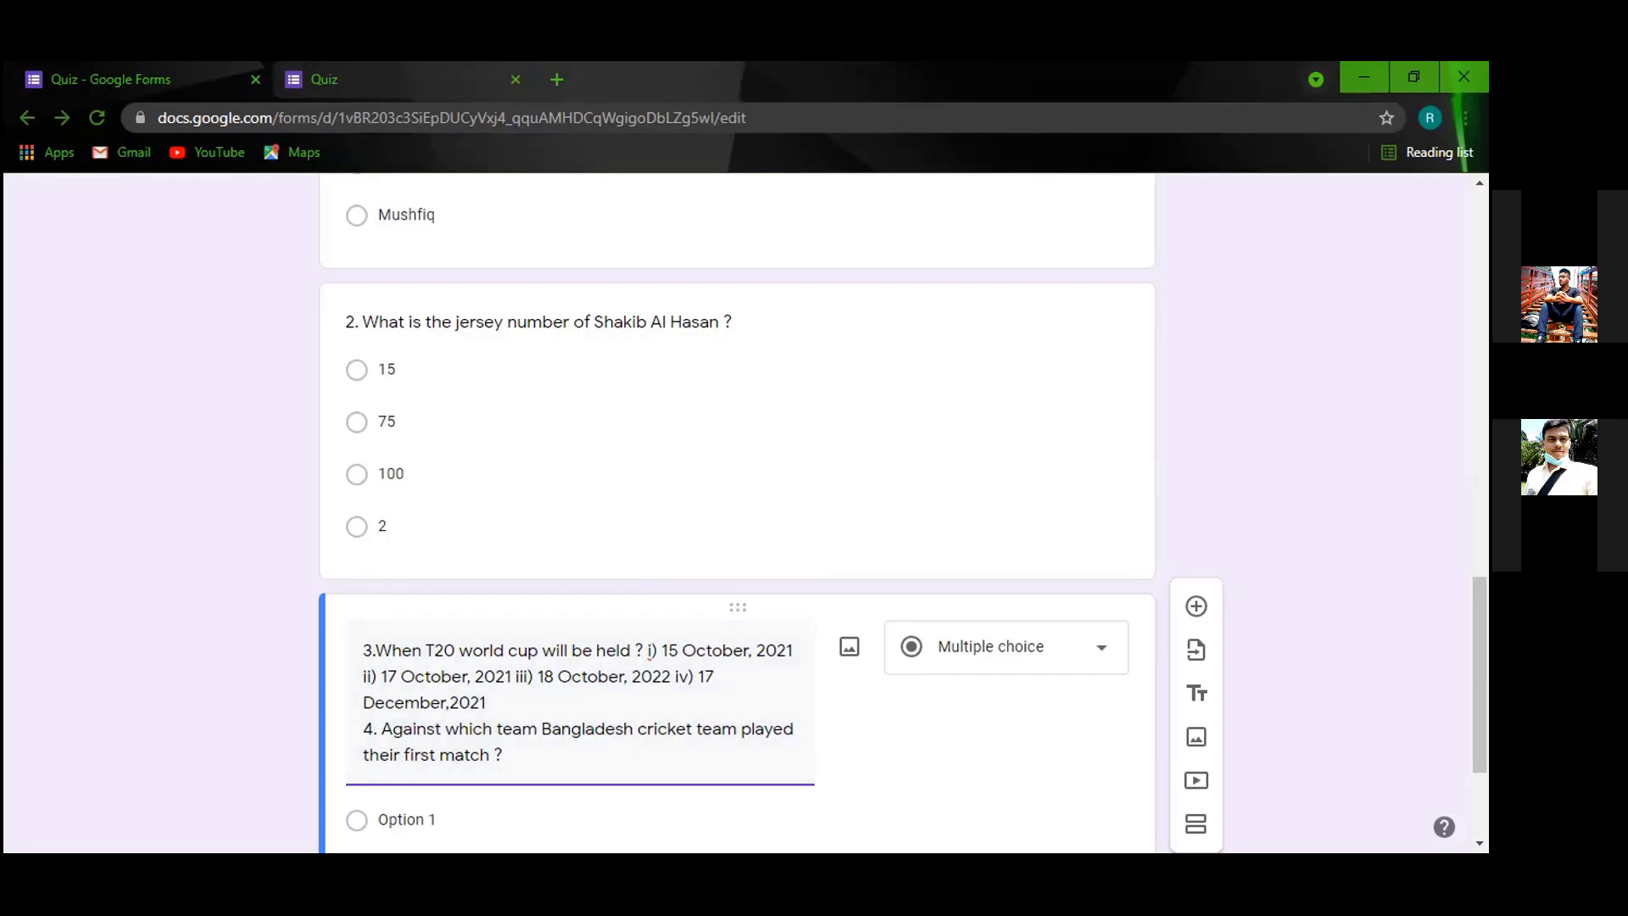
Paste the choices India, Pakistan, Sri Lanka and Zimbabwe, adding spaces between them.
key("alt+Tab")
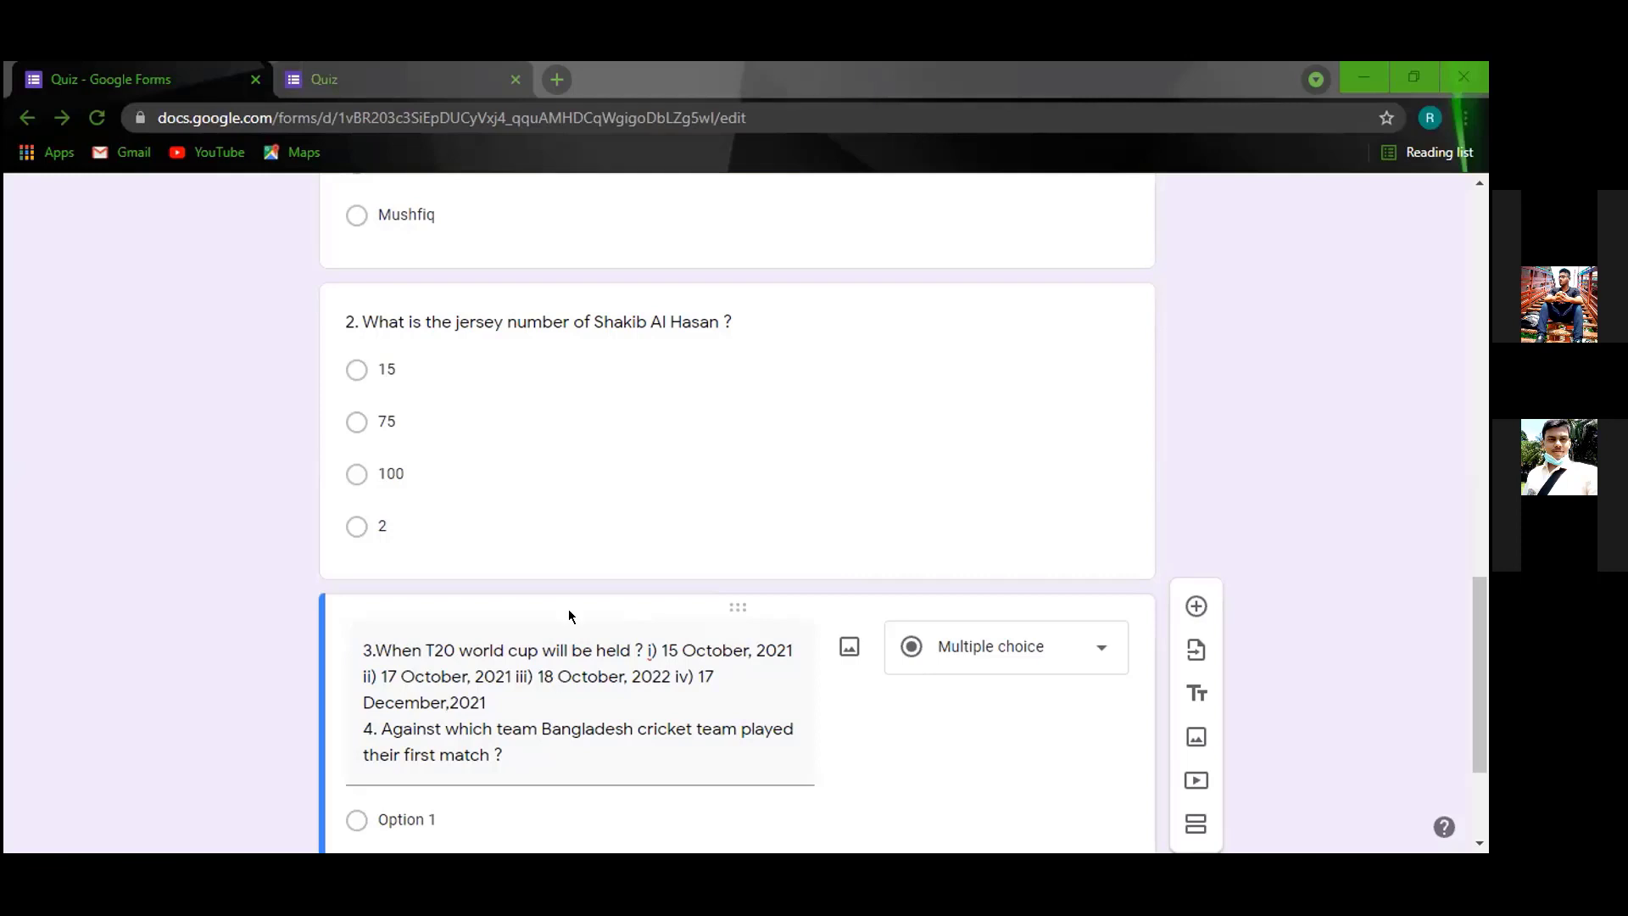
right_click(522, 754)
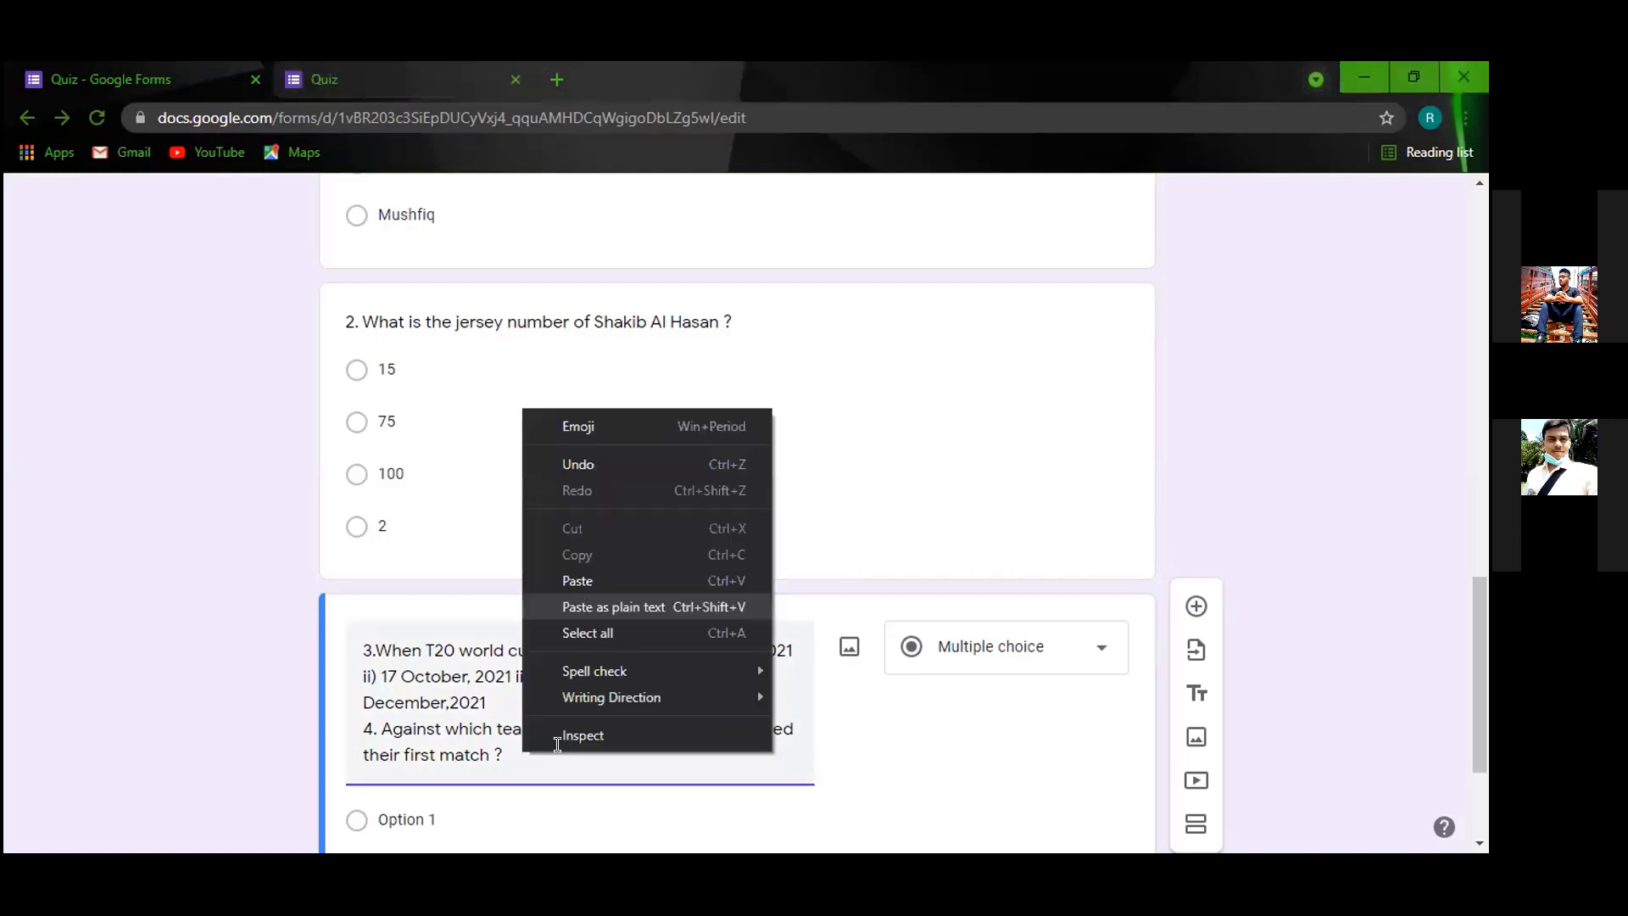
left_click(576, 581)
left_click(563, 755)
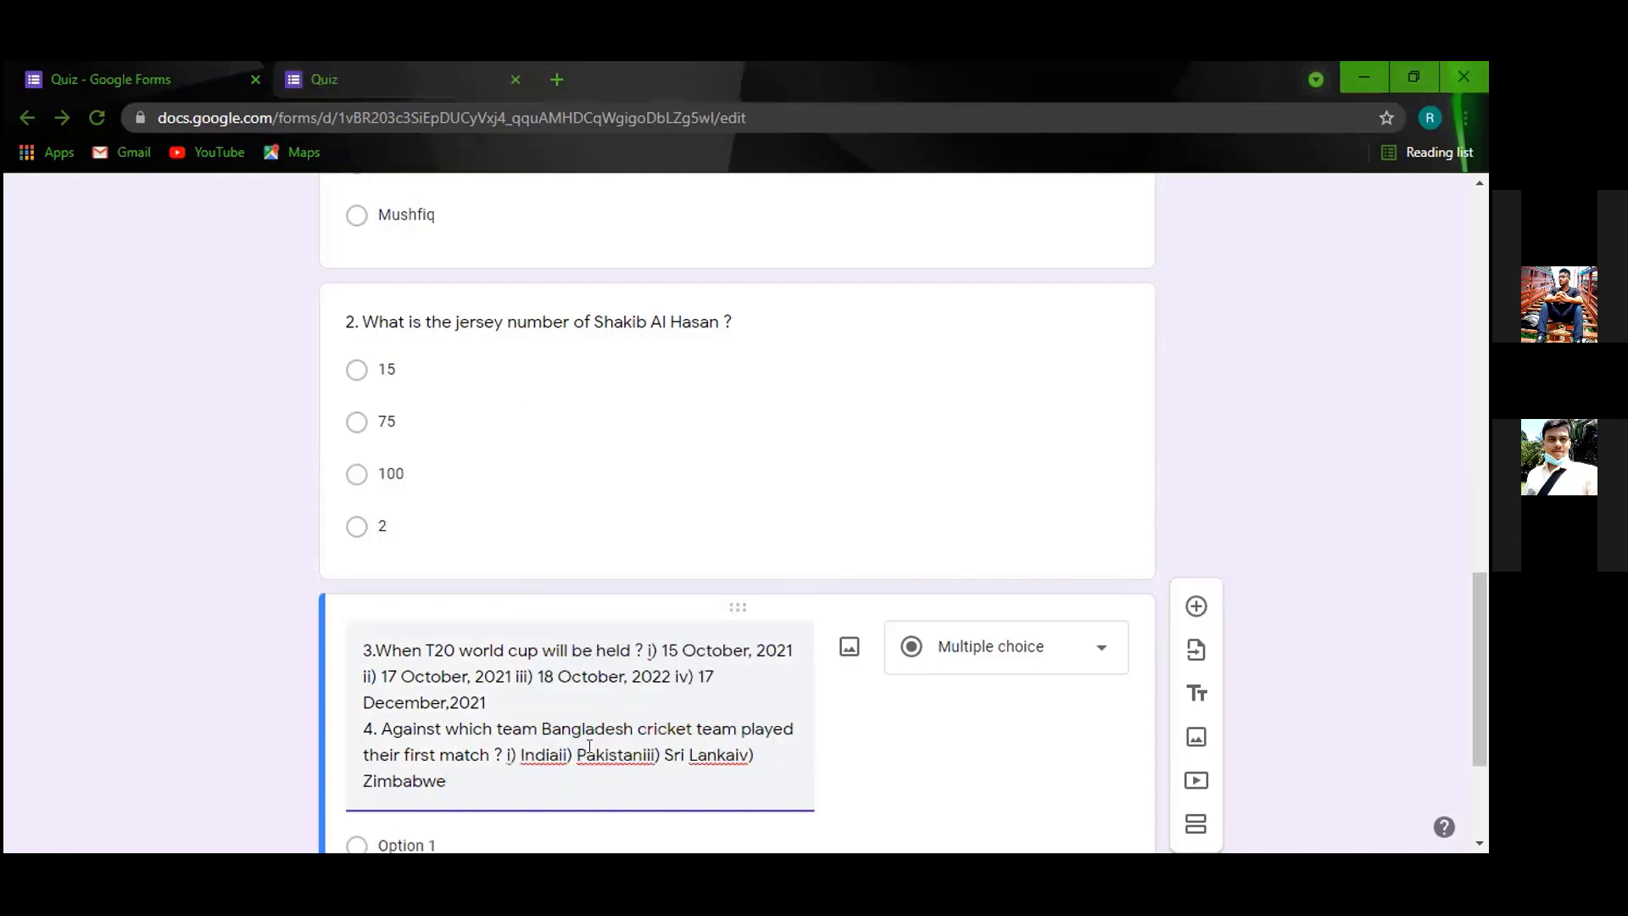
left_click(650, 754)
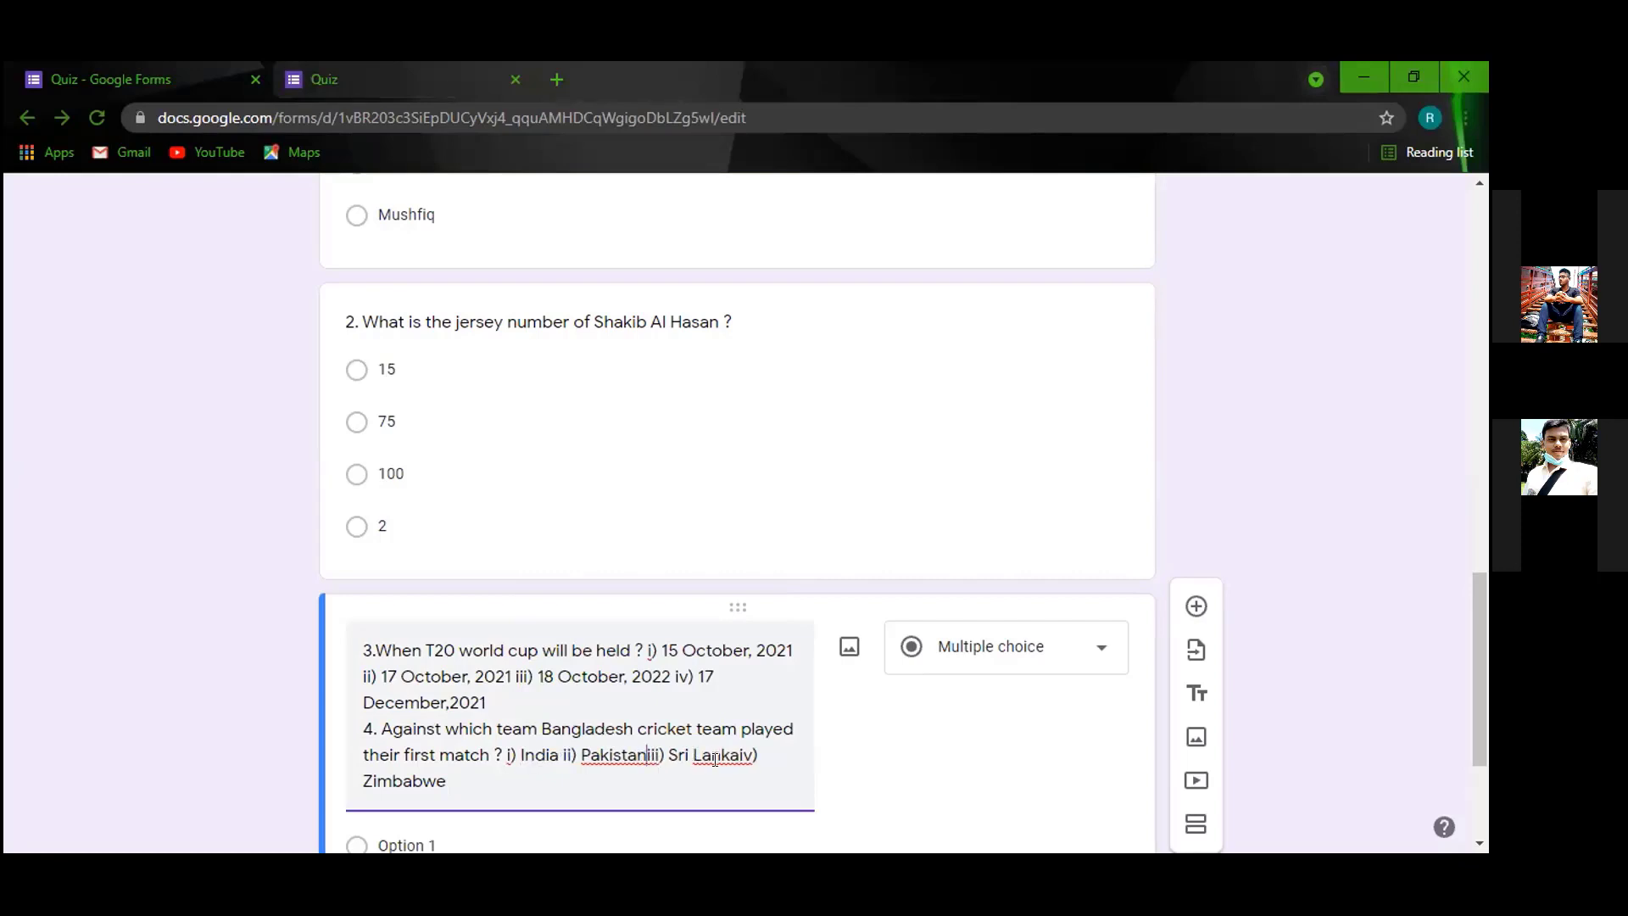
left_click(746, 755)
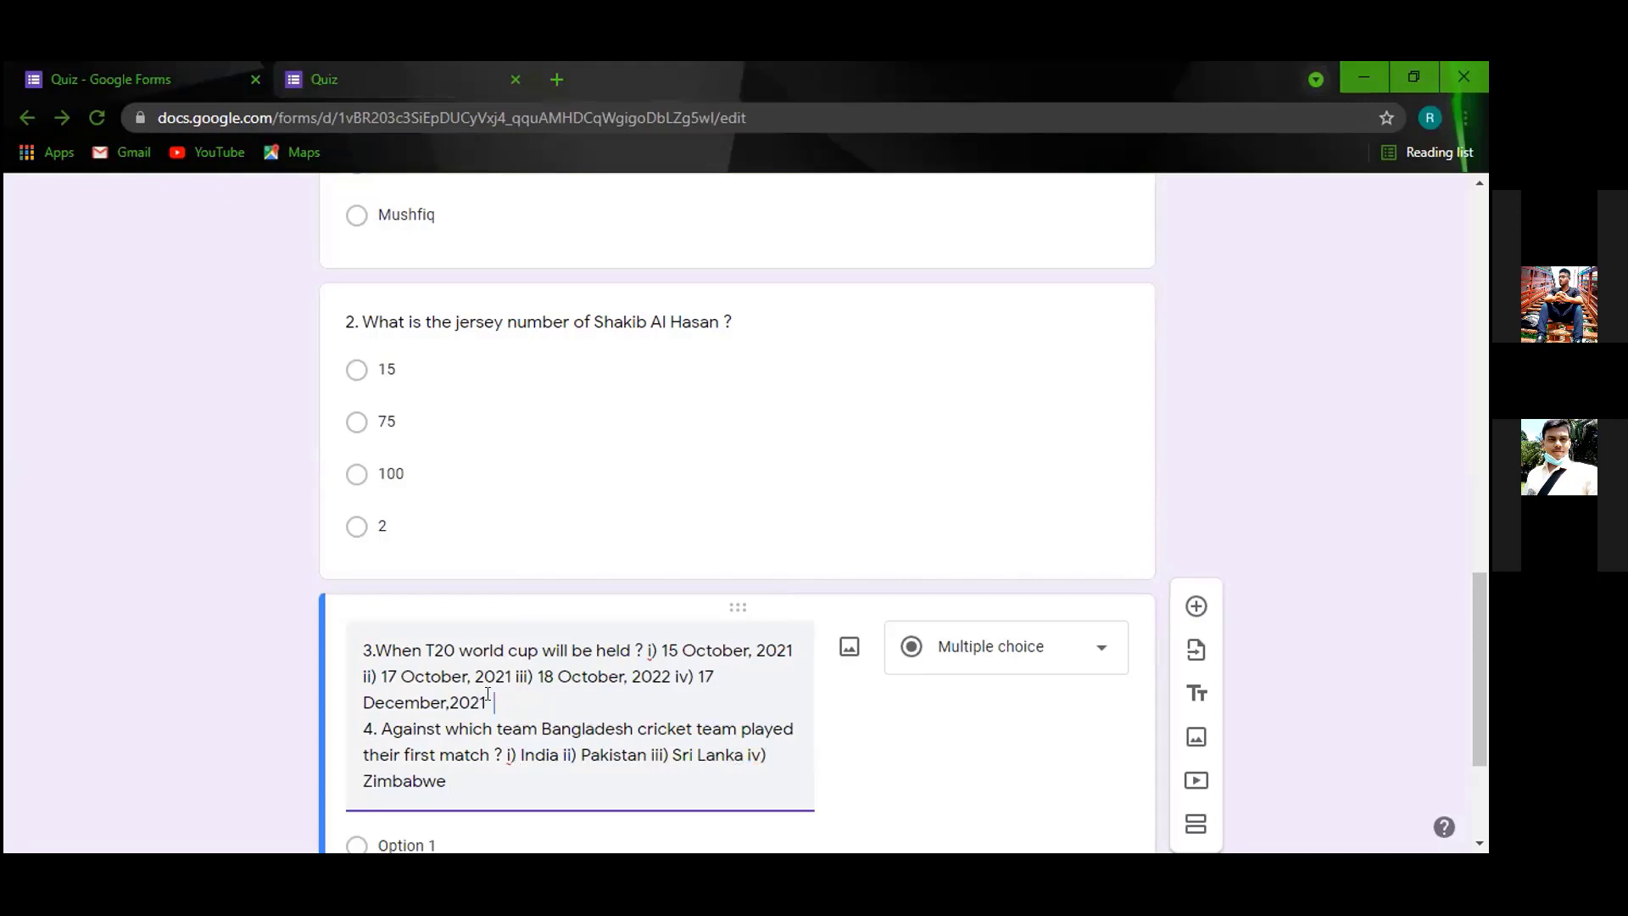
type("n")
key("BackSpace")
key("BackSpace")
key("BackSpace")
Delete the stray 'd' and show the question-type list for the combined question.
type("d")
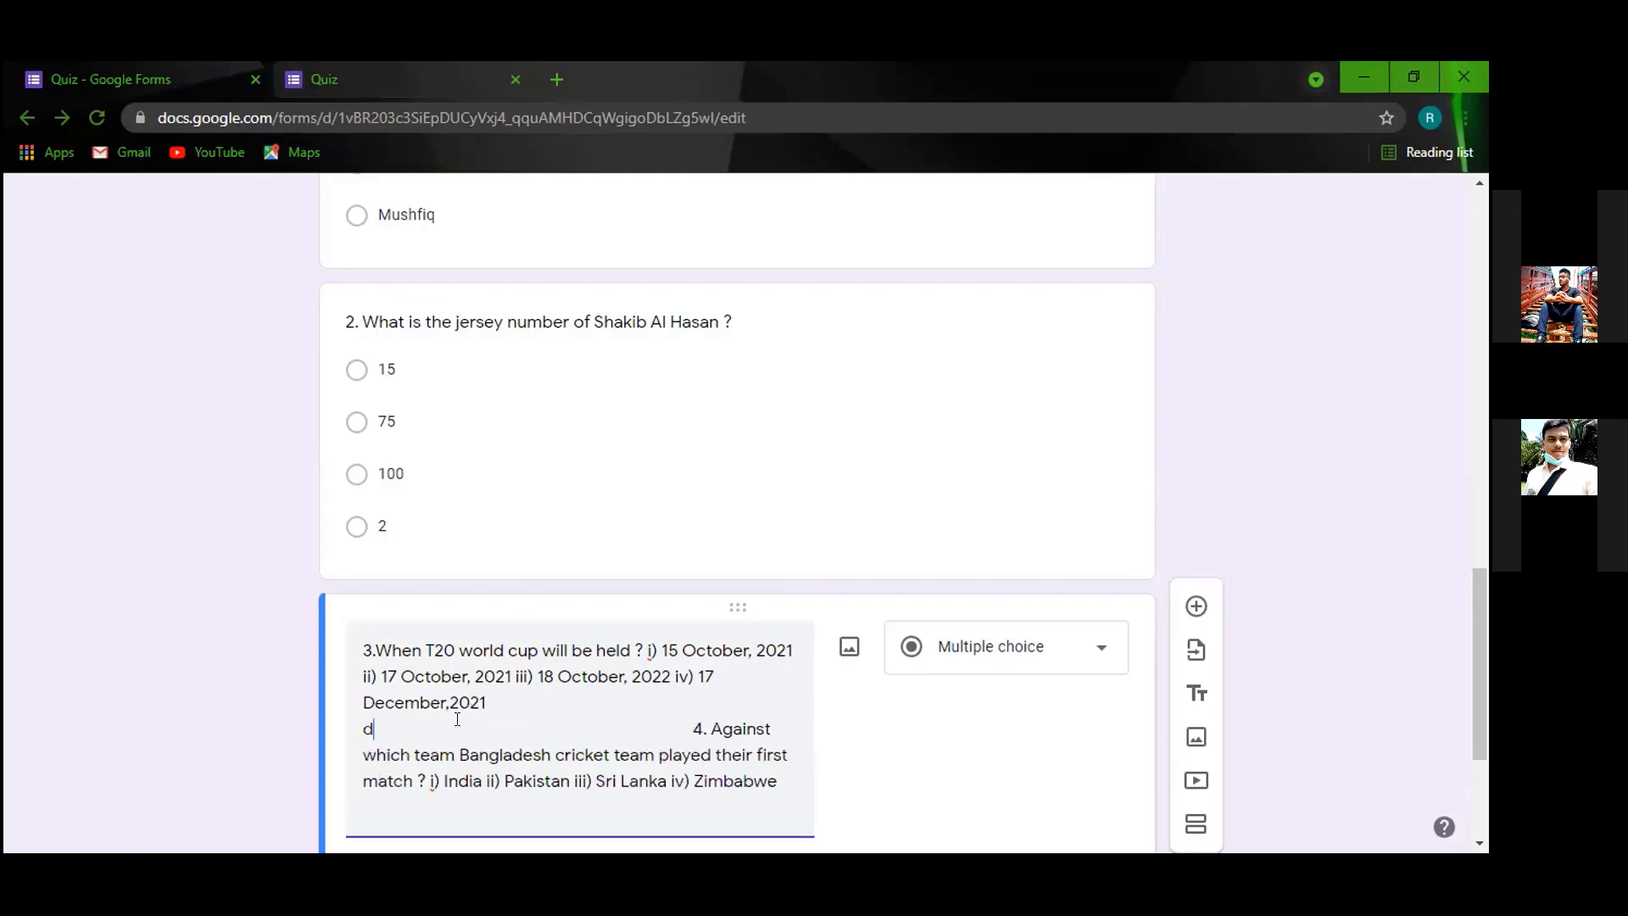
key("BackSpace")
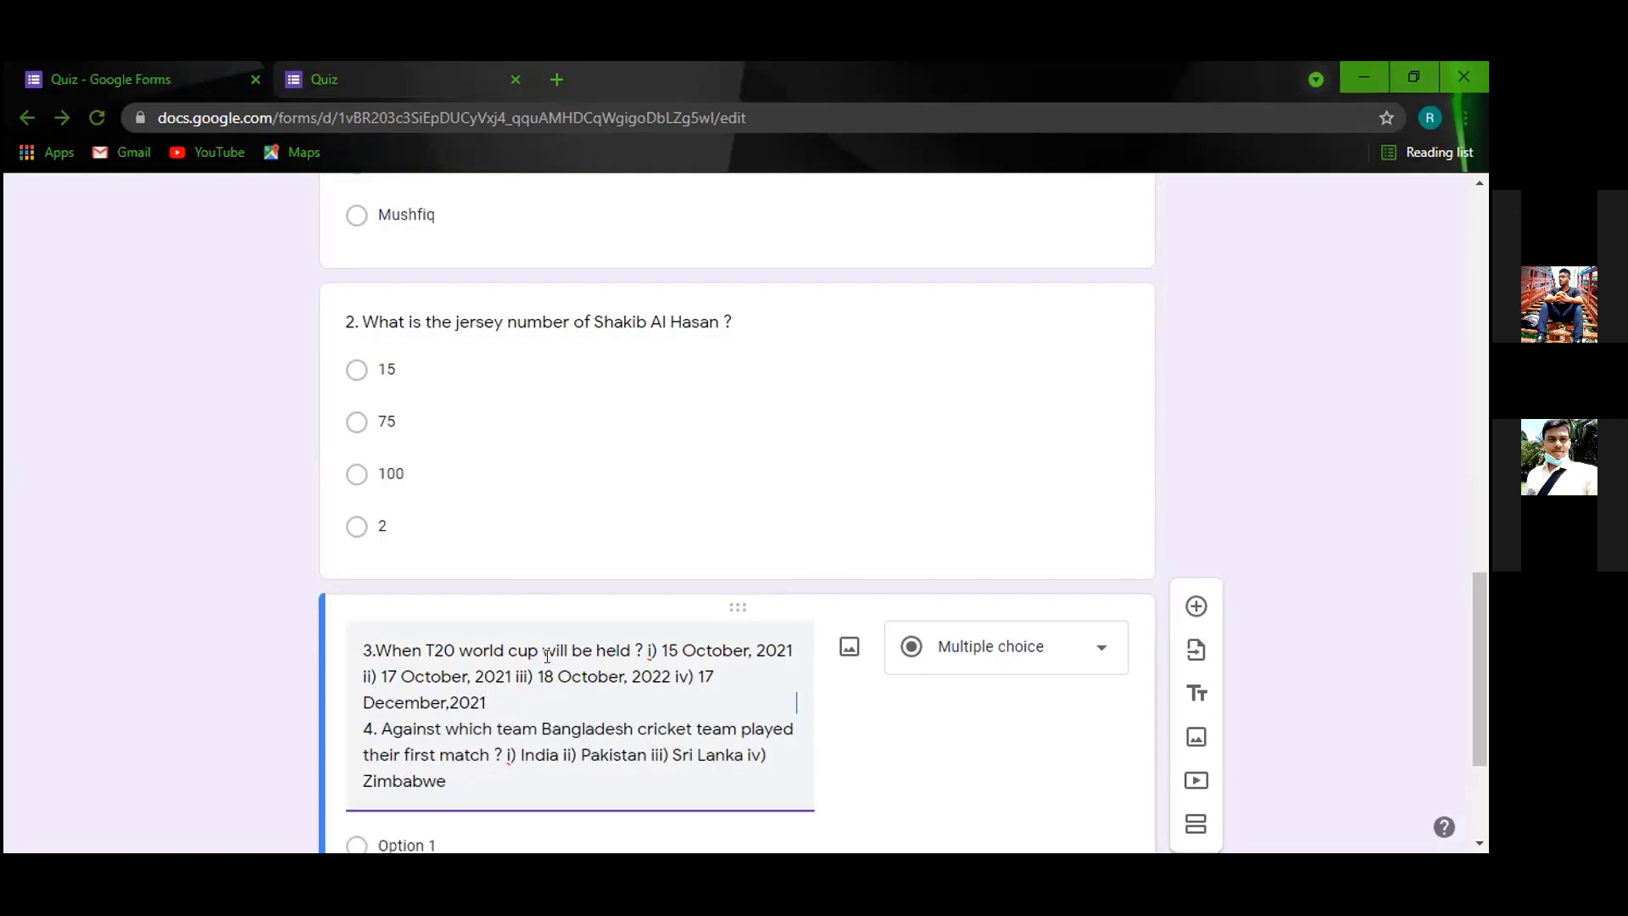
scroll(512, 757, "down", 3)
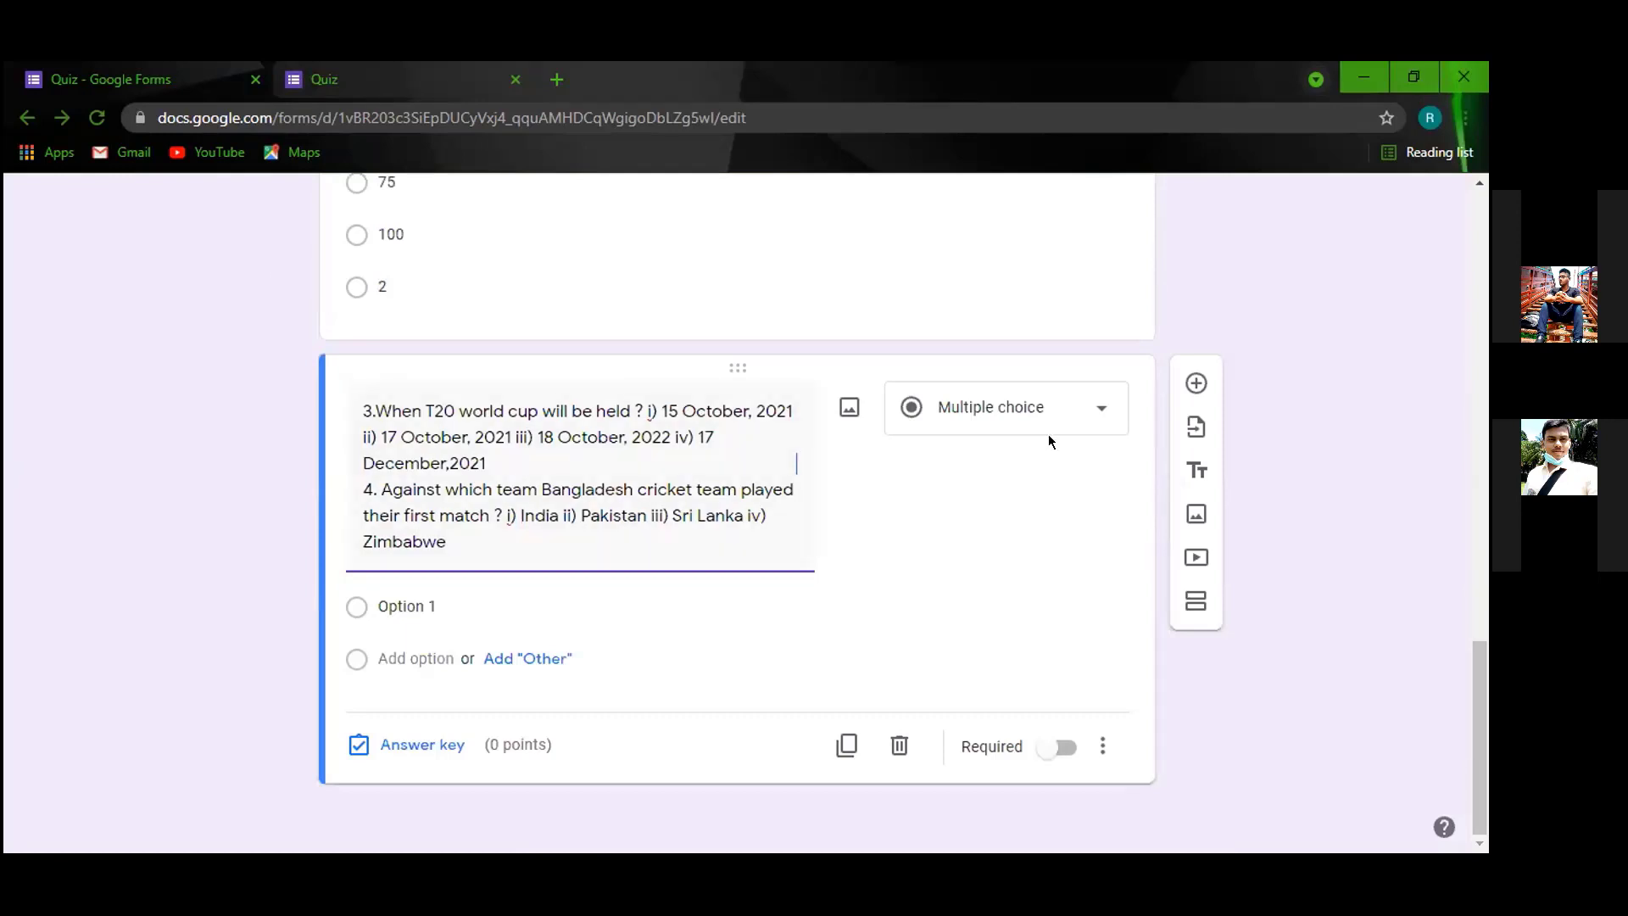
left_click(1094, 412)
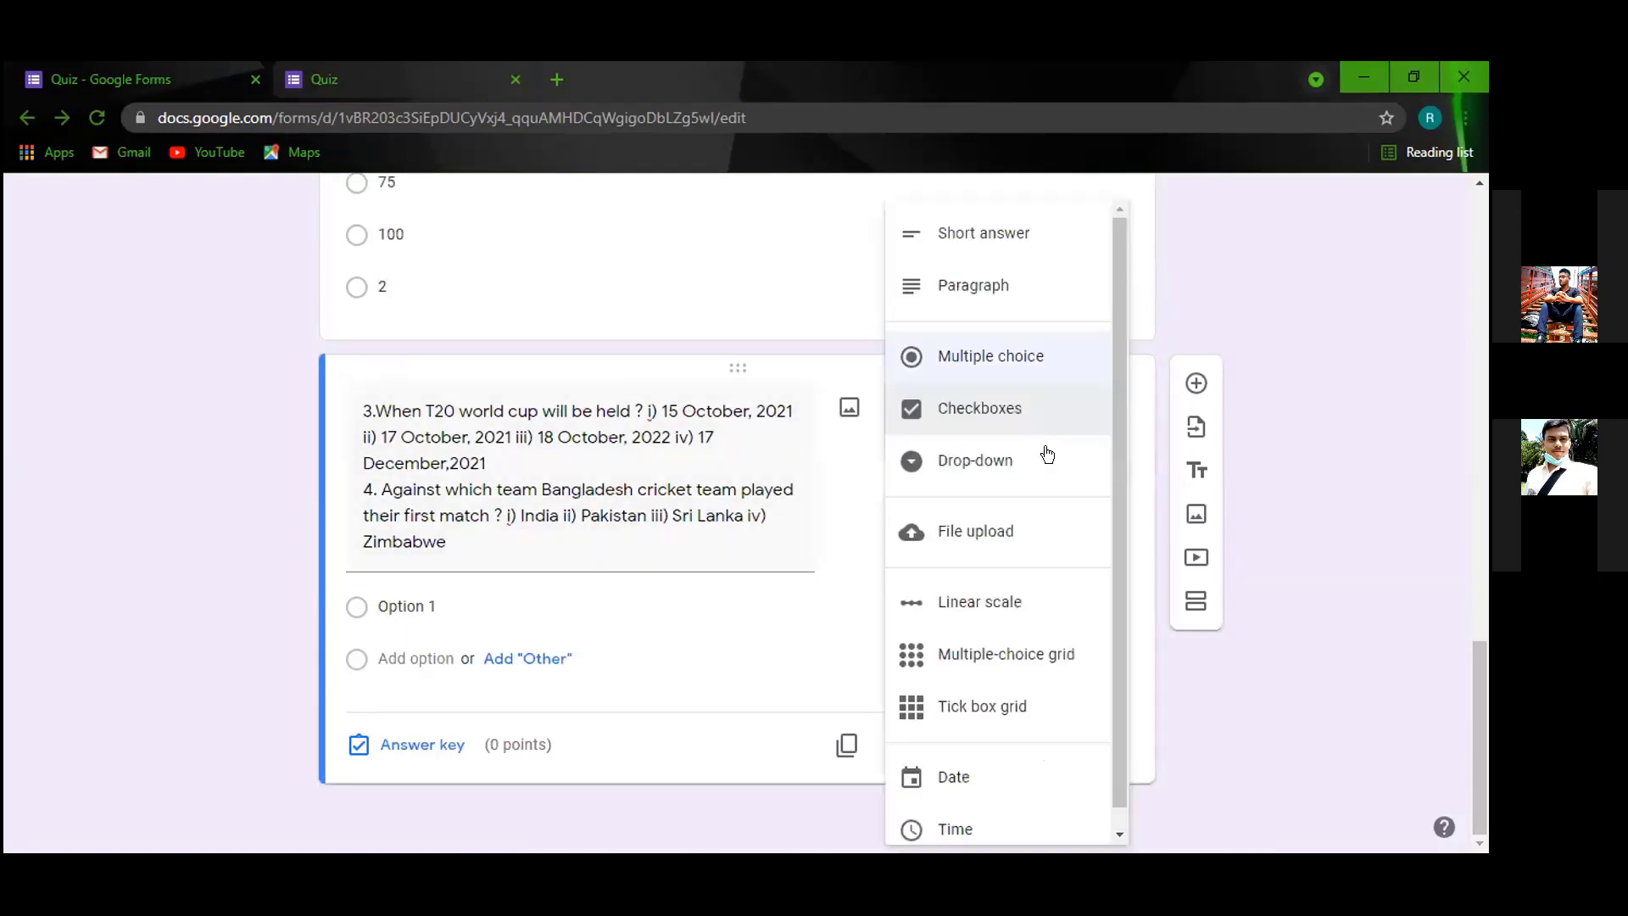
Make the question a multiple-choice grid and label the first row and first column '1'.
left_click(1018, 662)
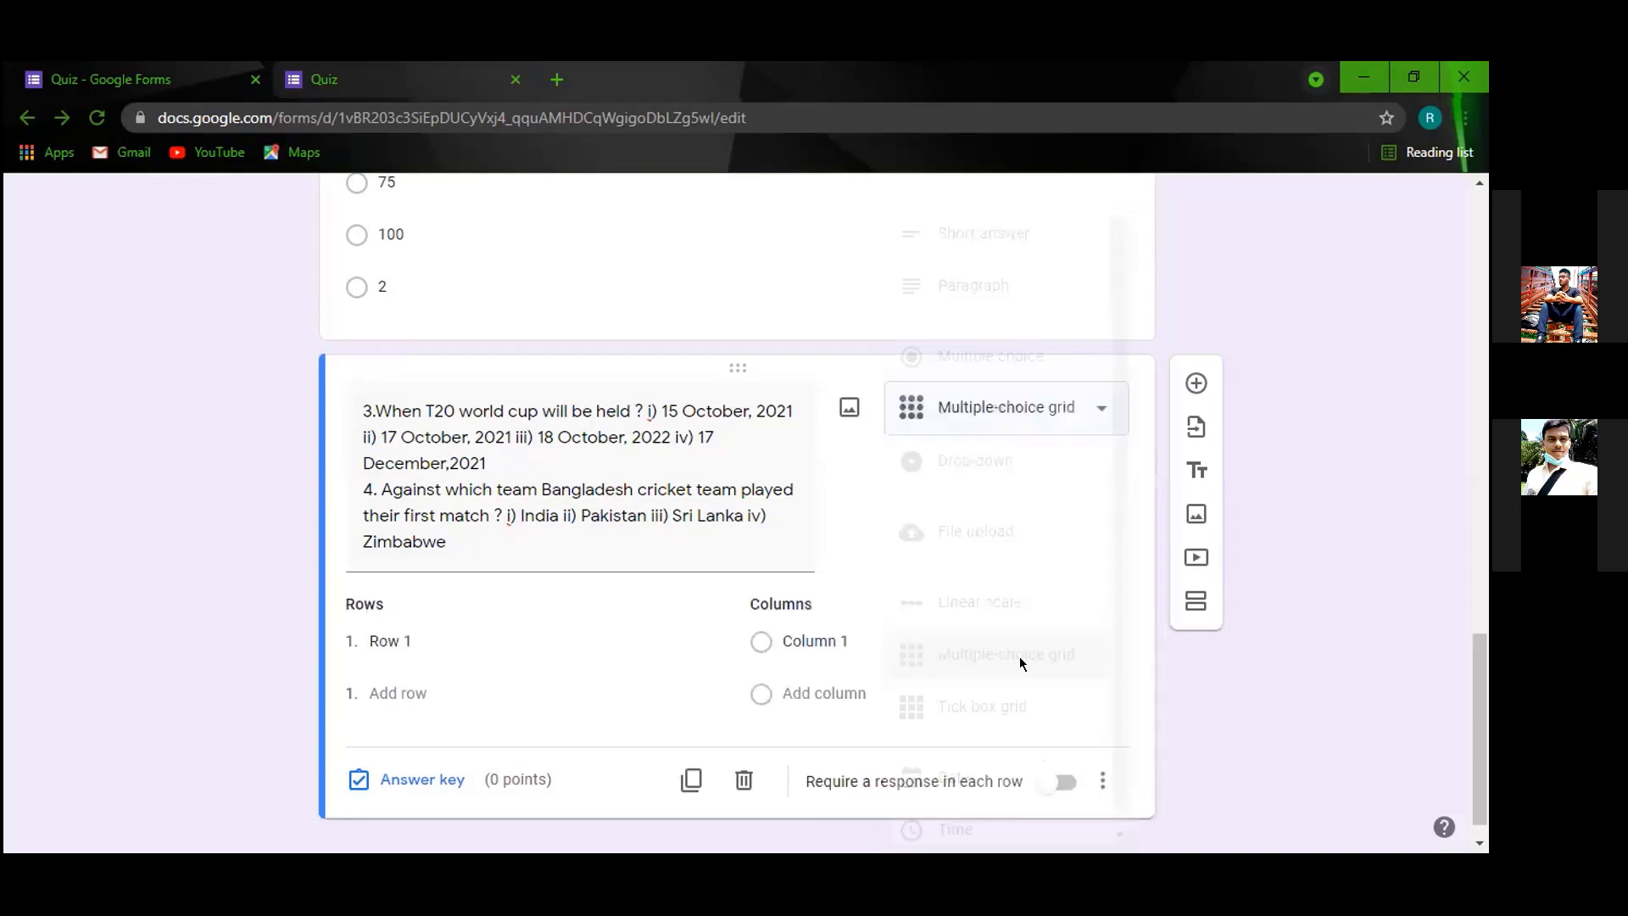
left_click(415, 628)
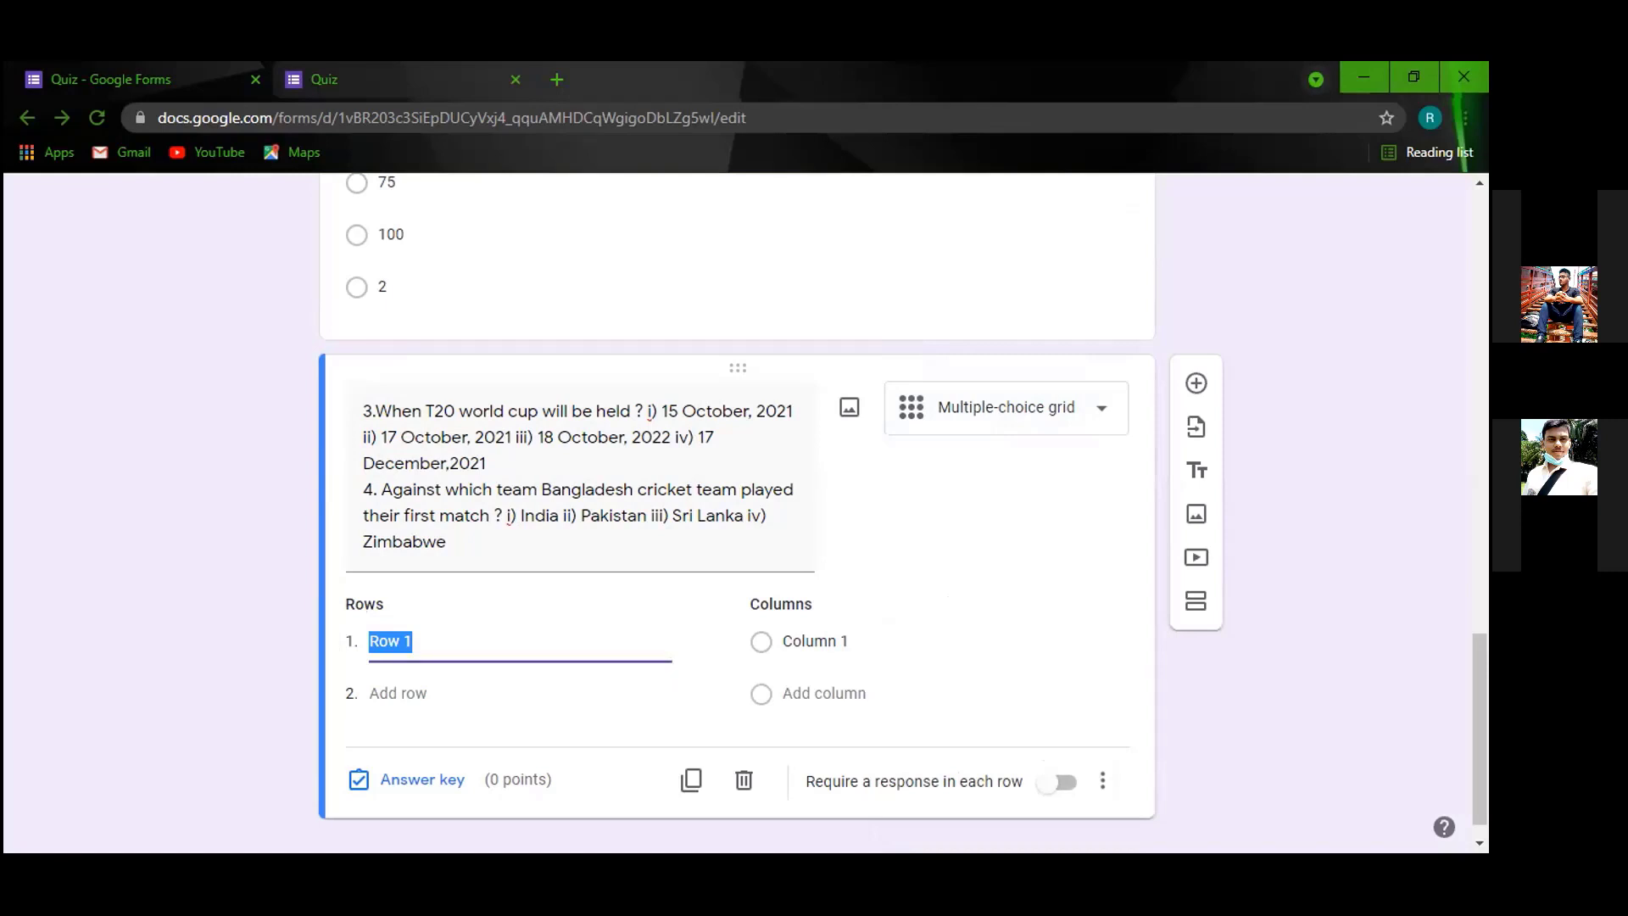
key("alt+Tab")
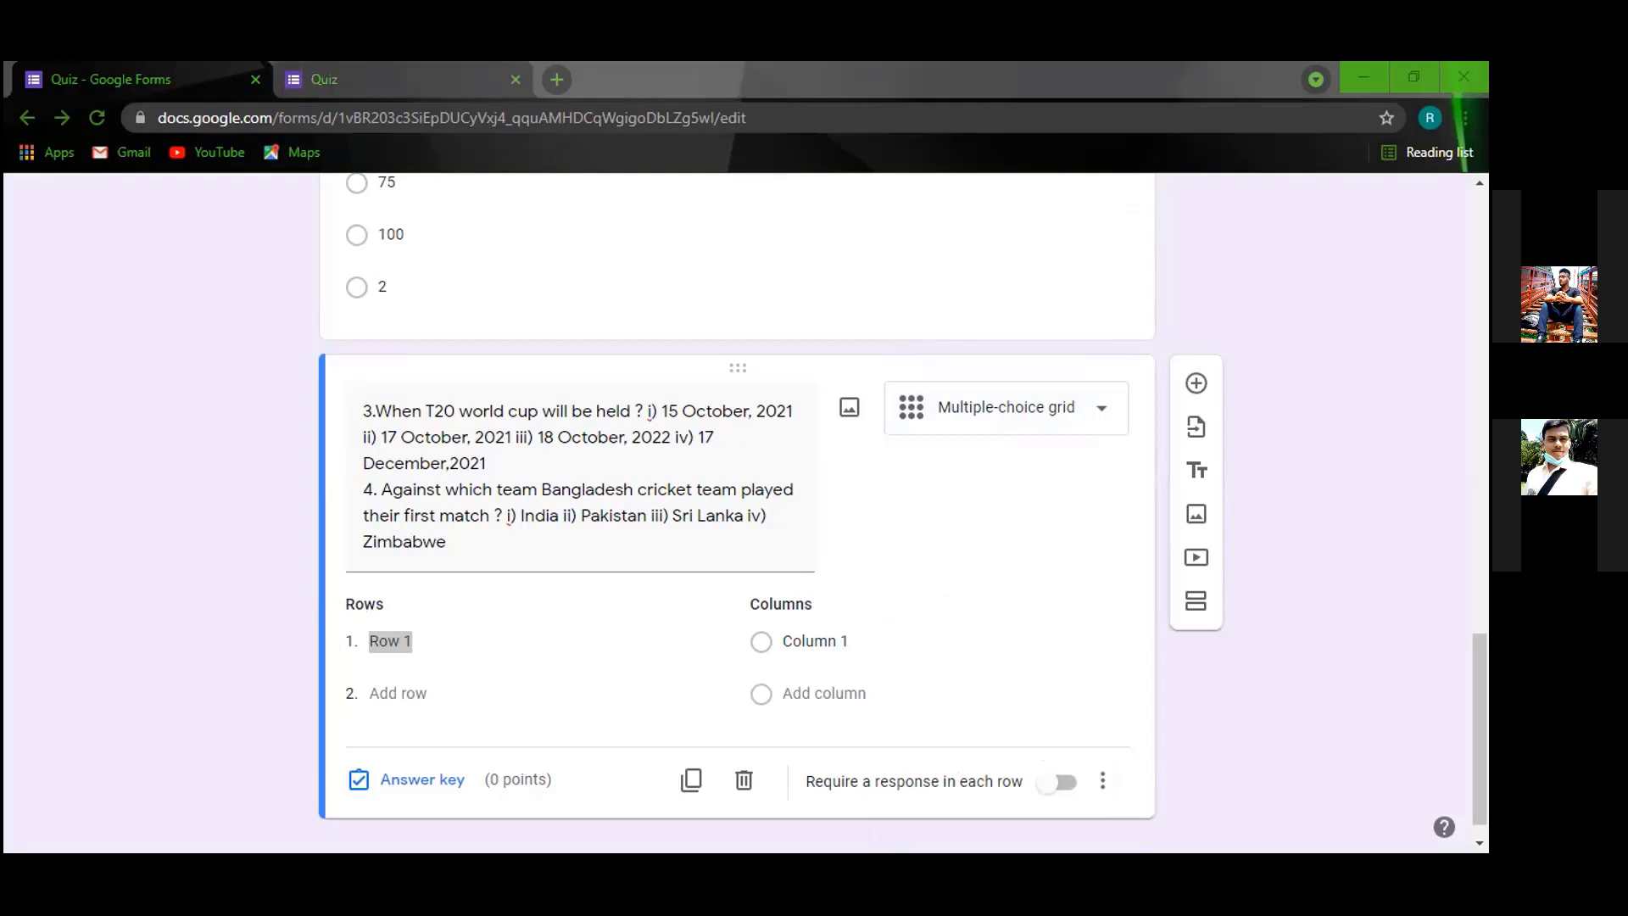
left_click(422, 624)
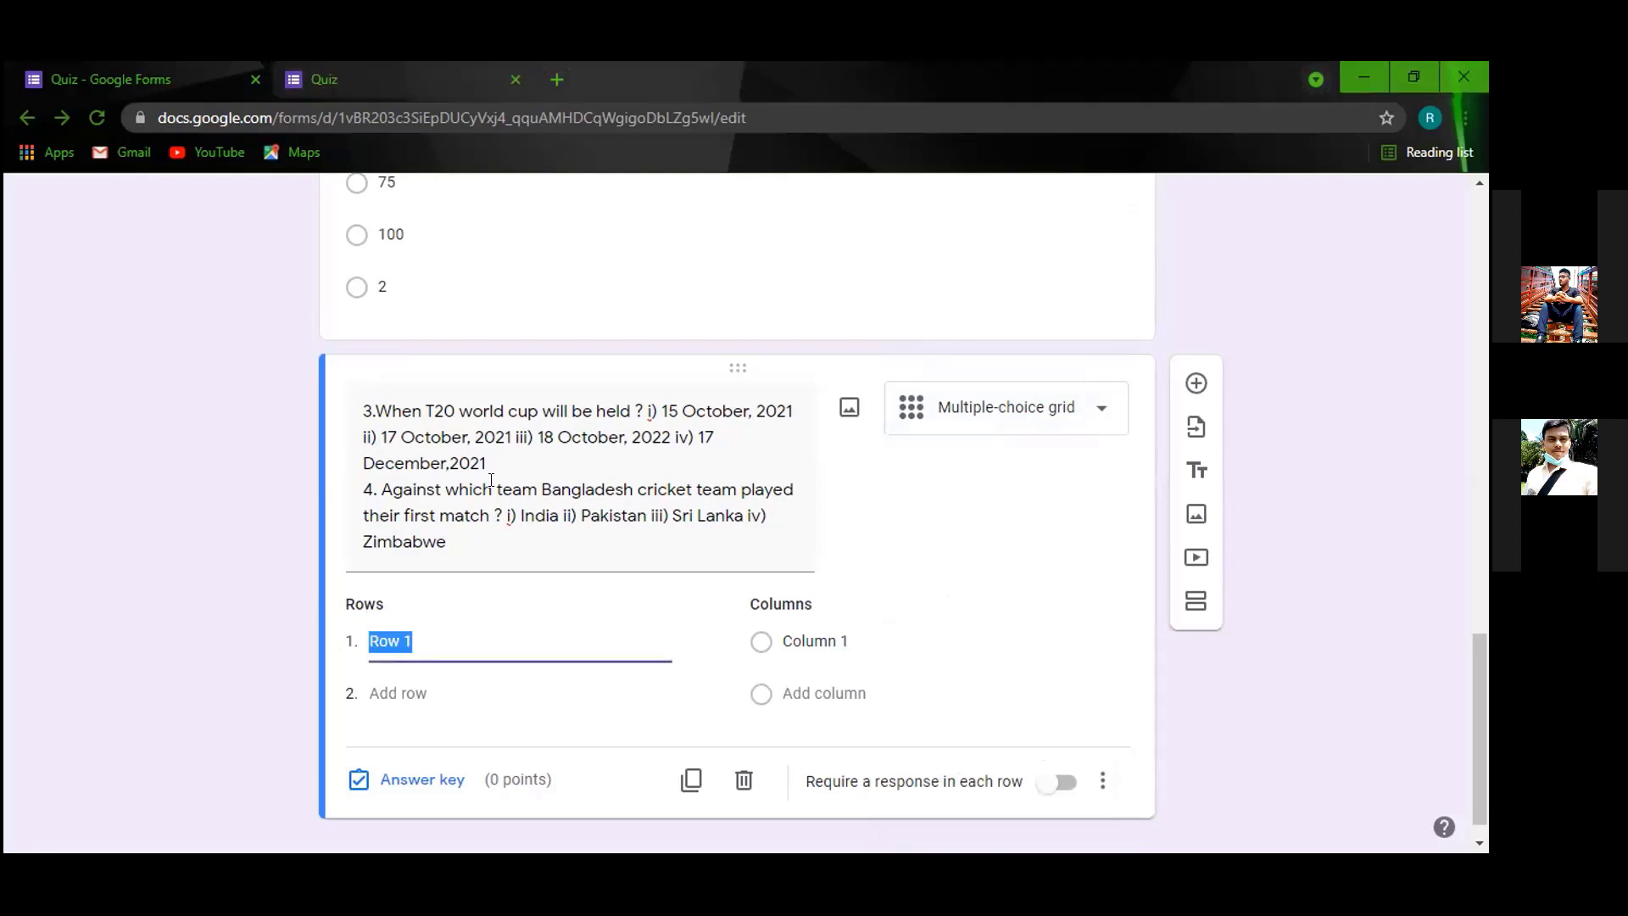
type("1")
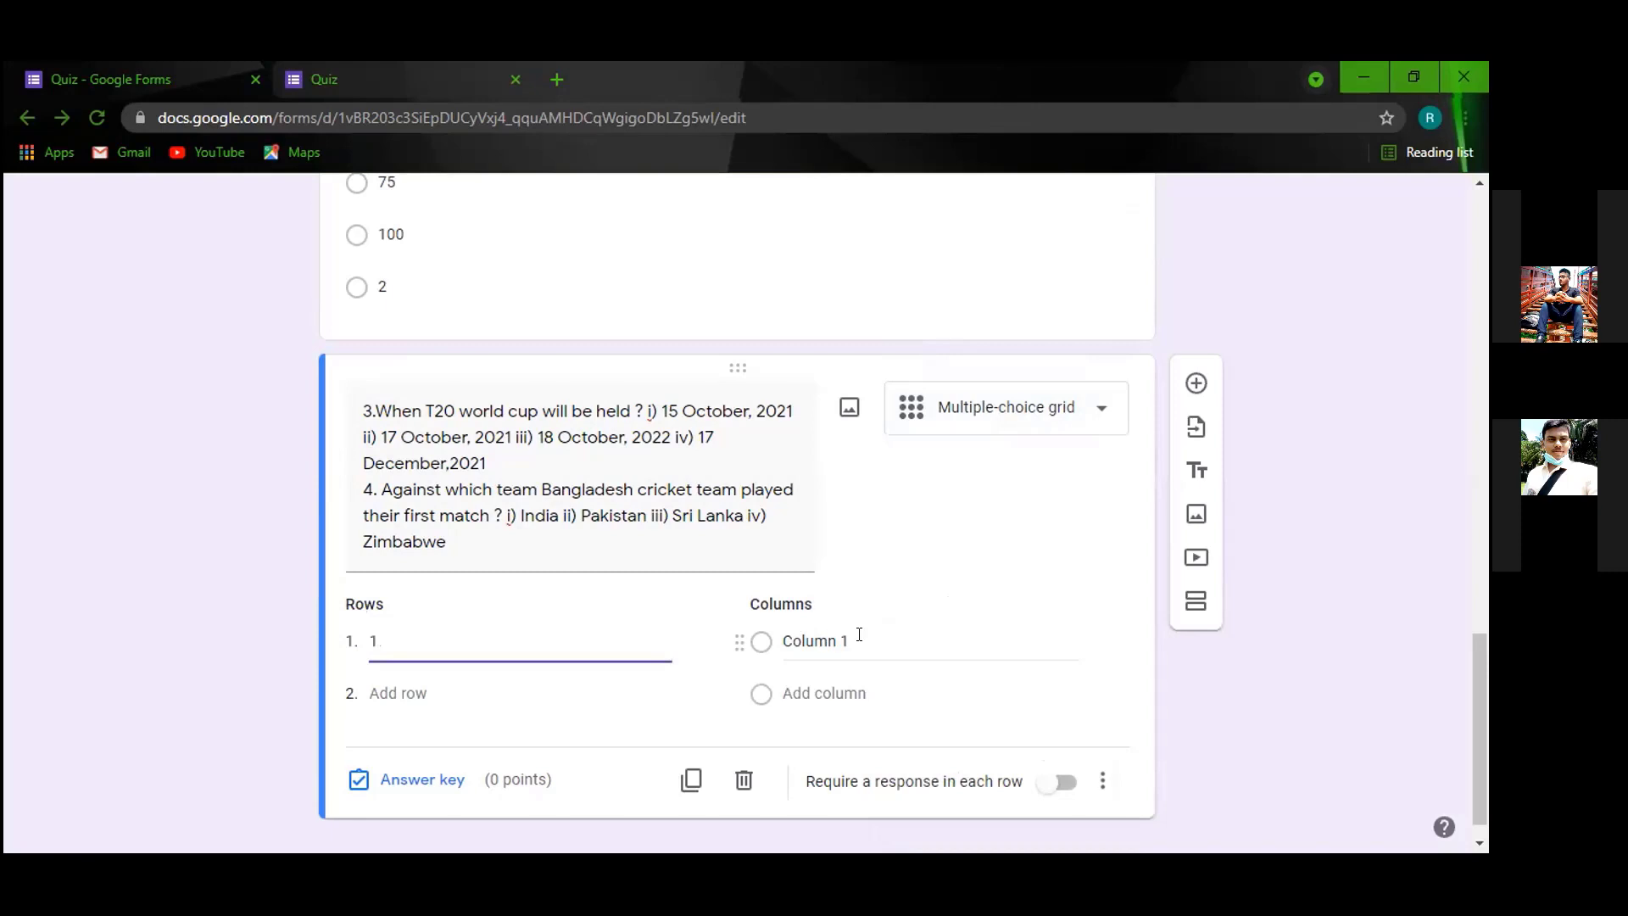
left_click(859, 634)
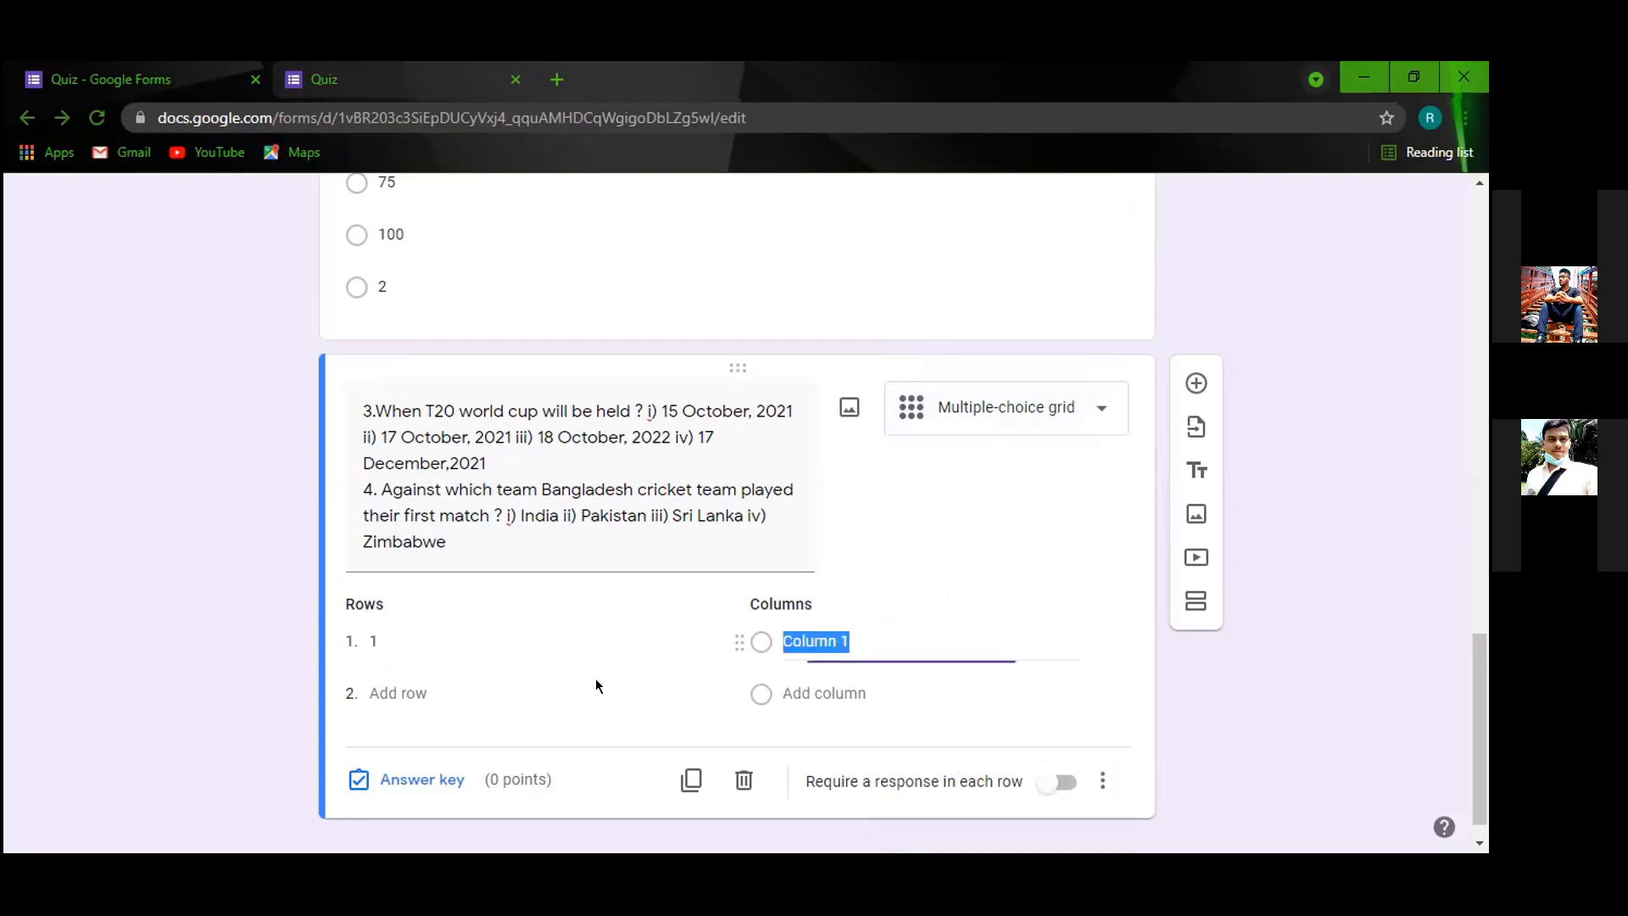
type("1")
Add a second row and a second column, each labelled '2'.
left_click(416, 691)
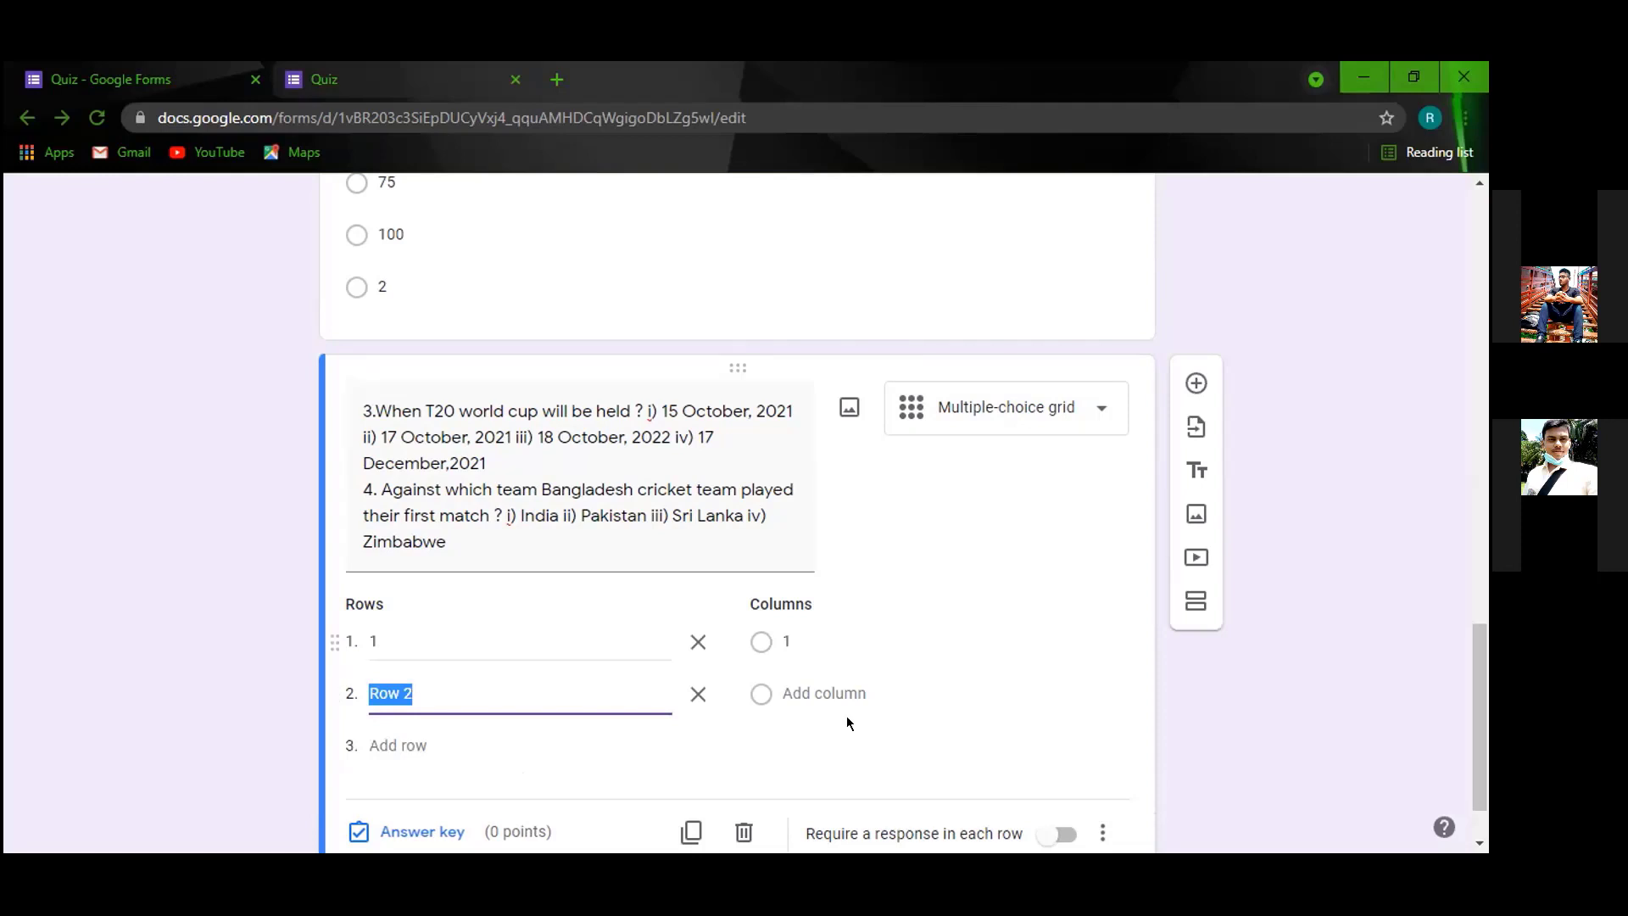
type("2")
left_click(818, 694)
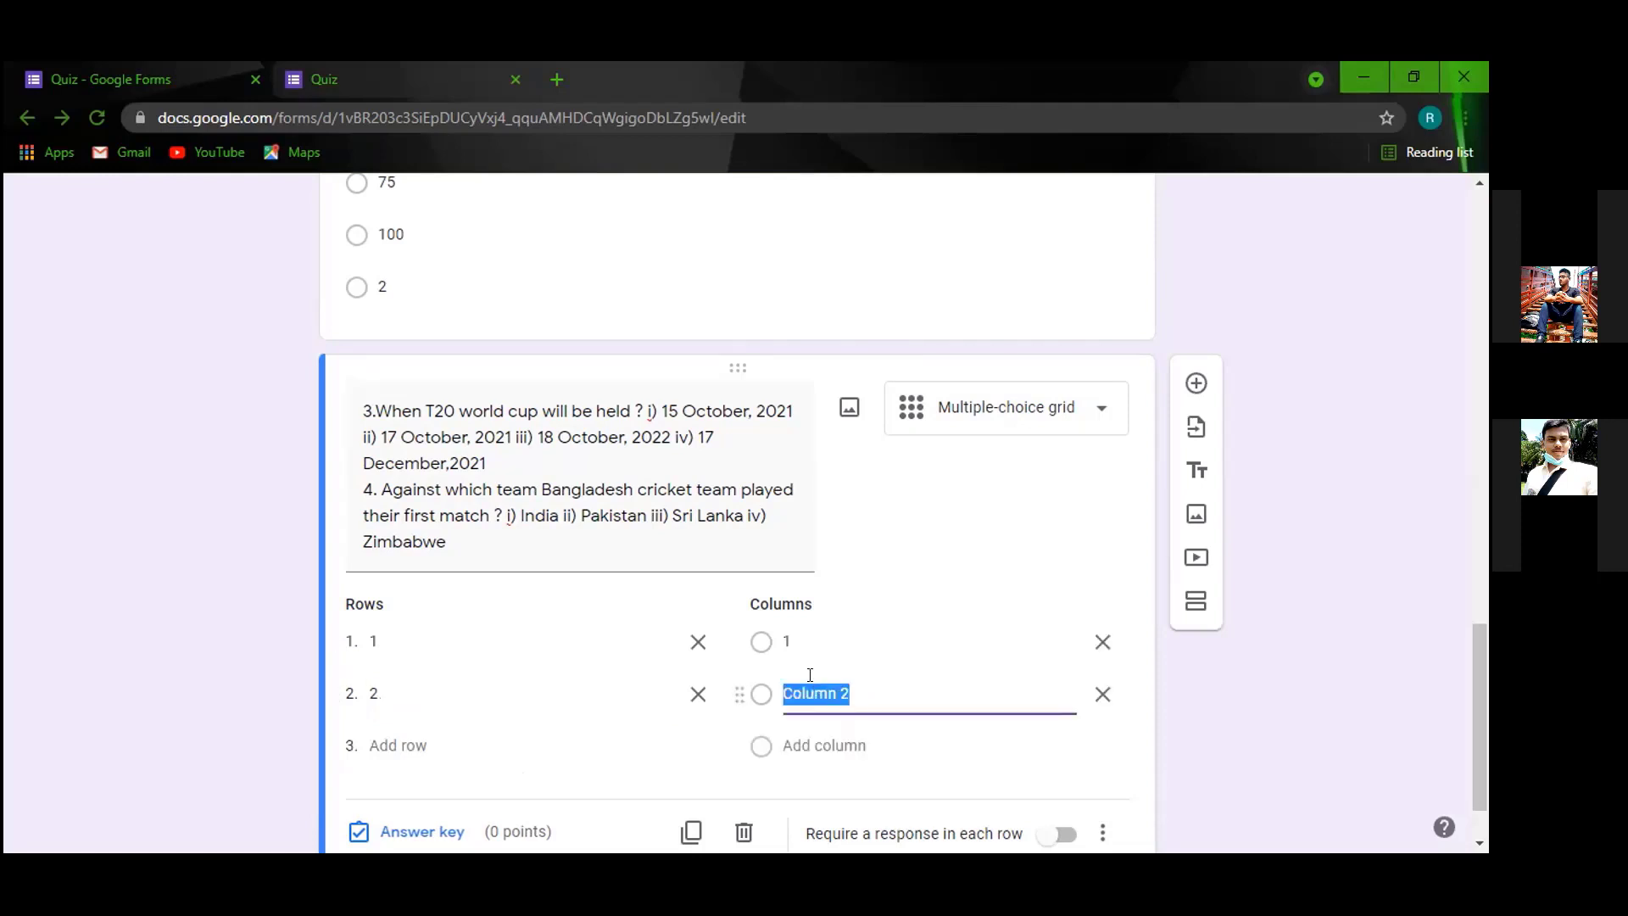
type("2")
scroll(606, 602, "down", 1)
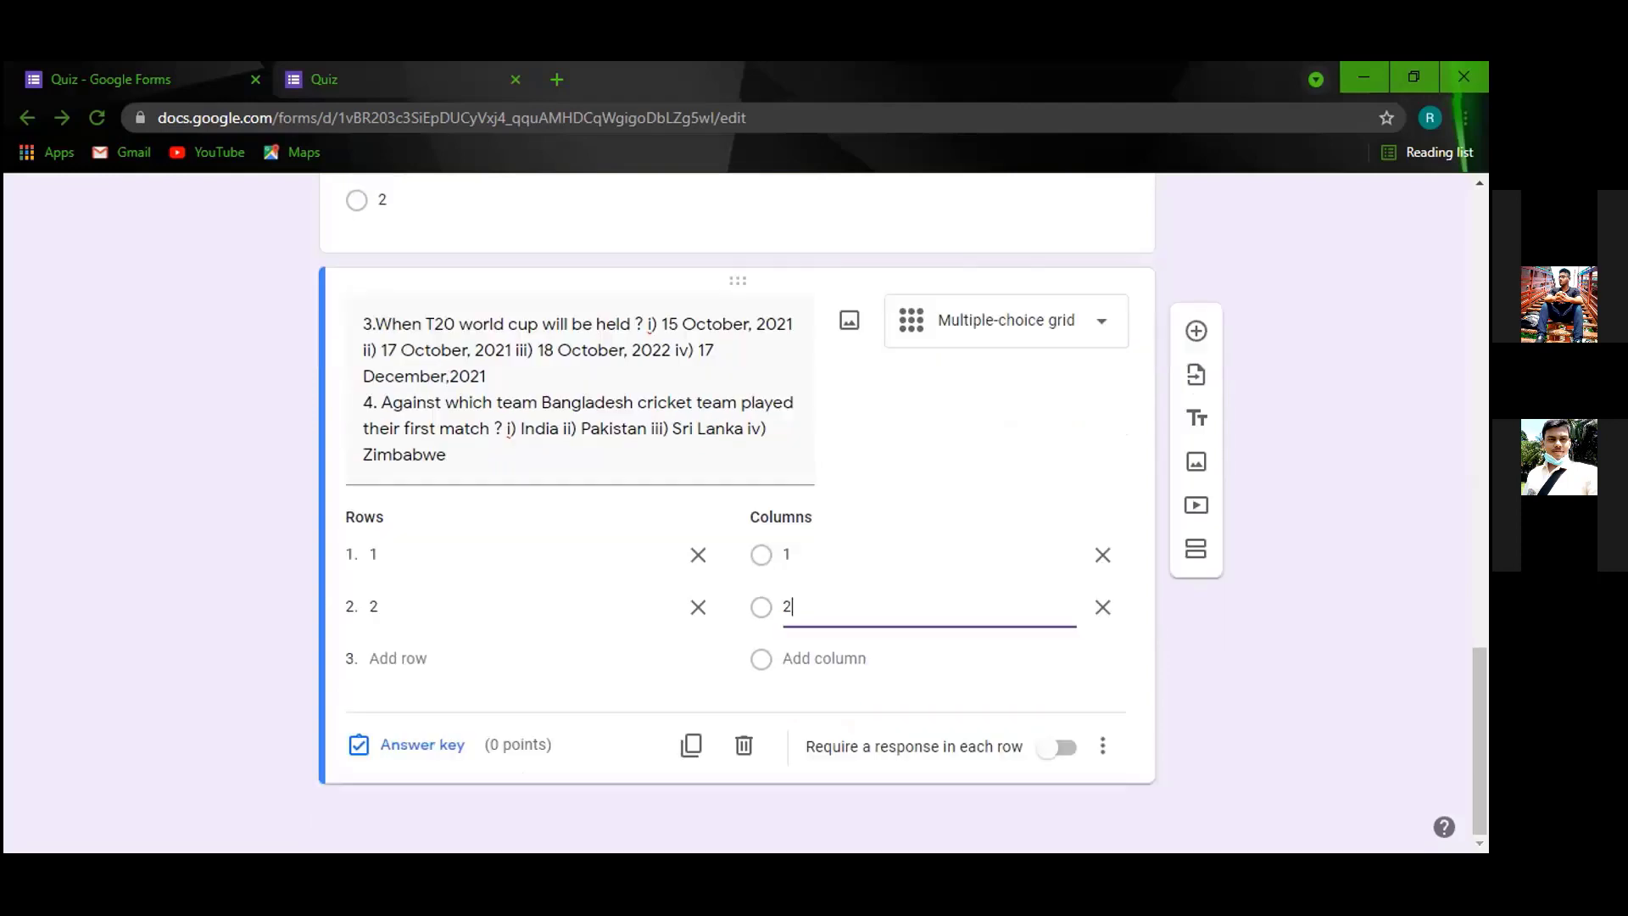
key("alt+Tab")
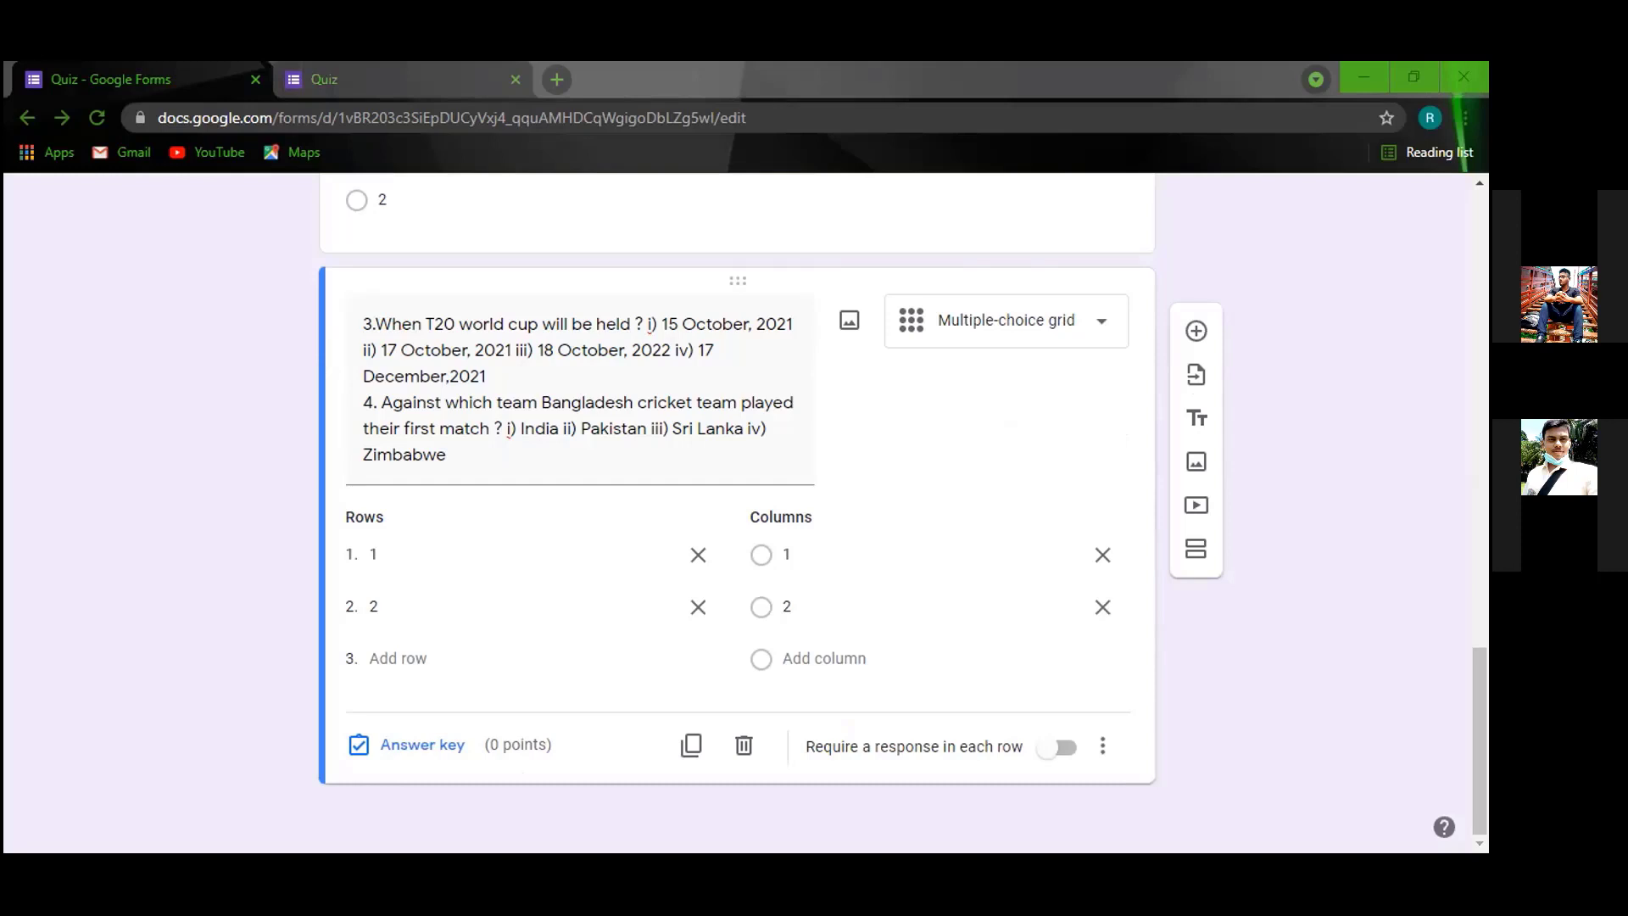
scroll(529, 353, "up", 3)
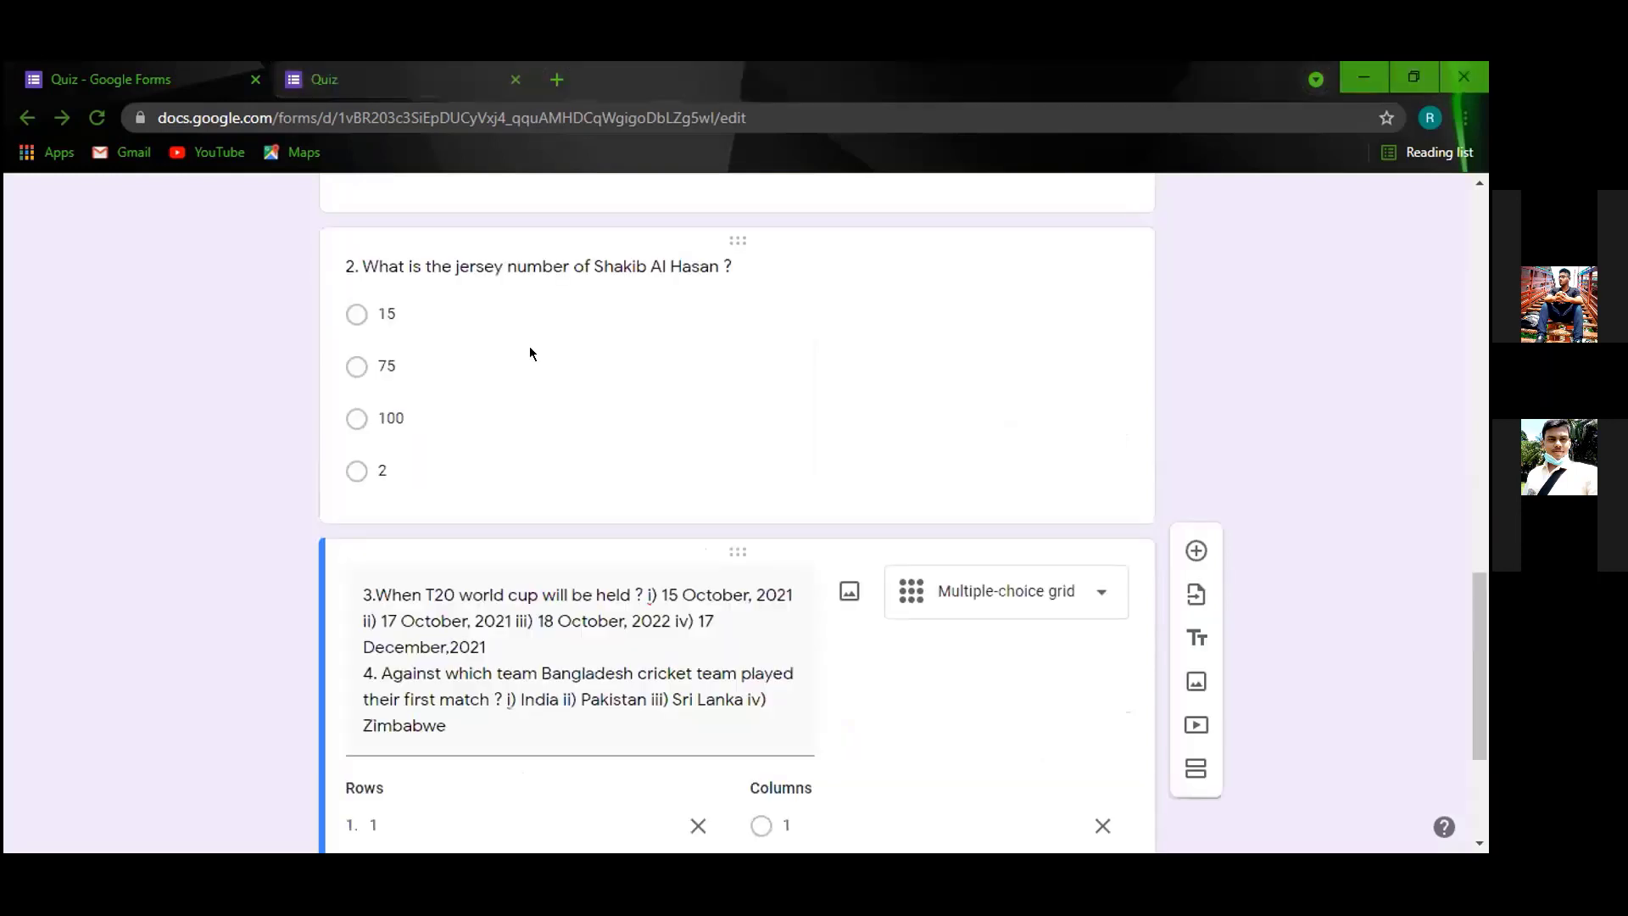
Test the quiz preview, answering Tamim for question 1 and 75 for question 2, then return to the editor.
left_click(322, 78)
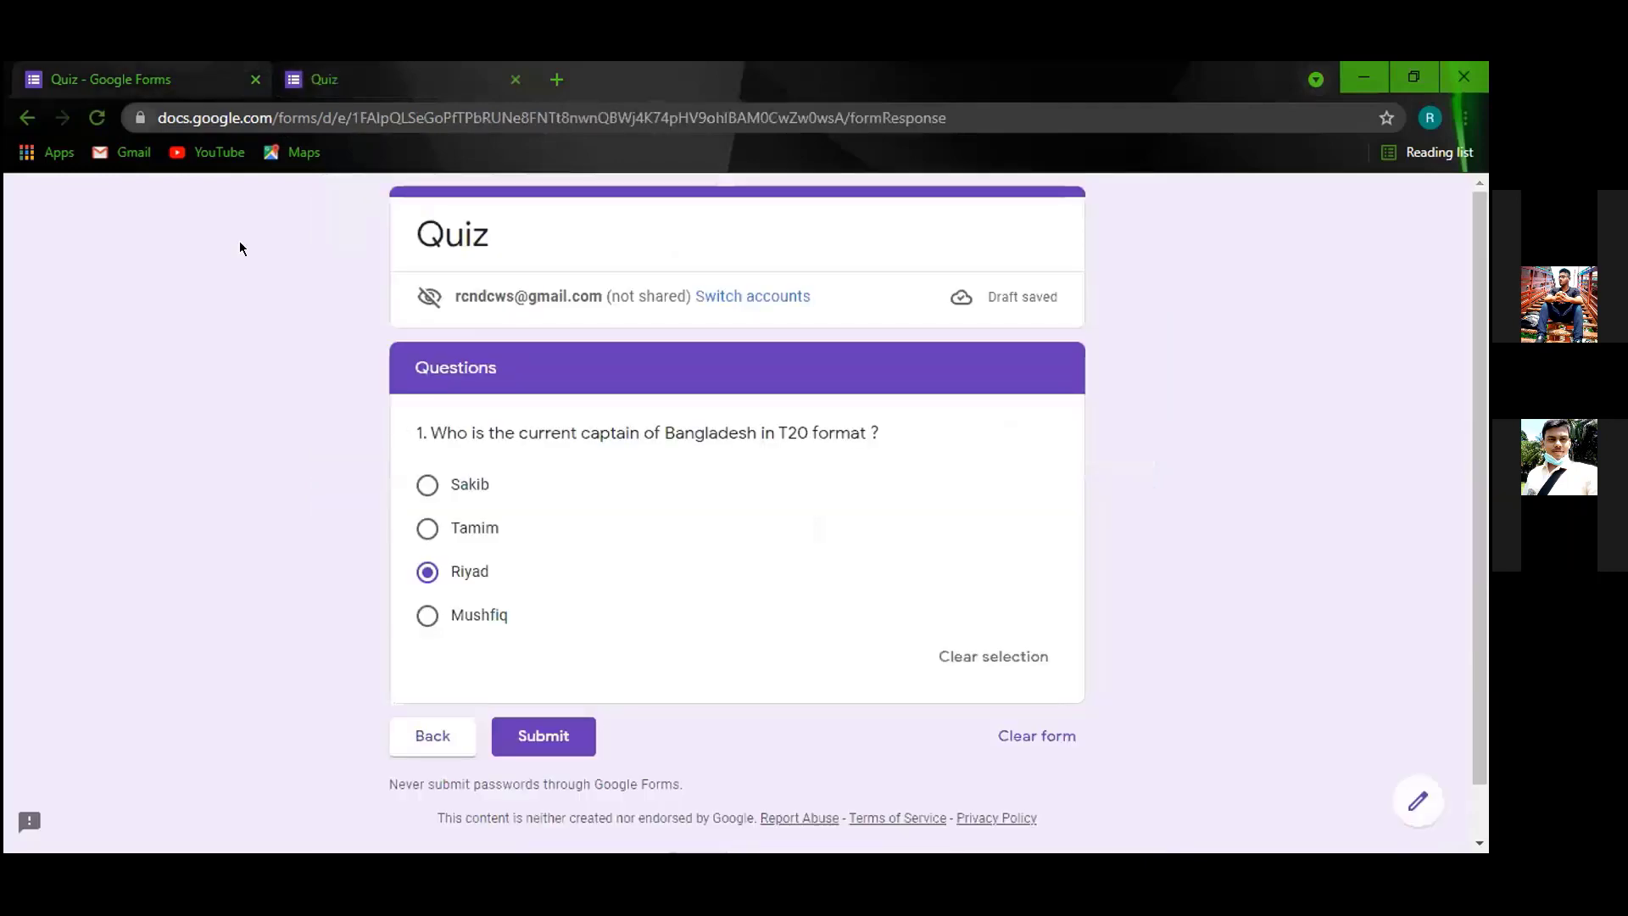
key("alt+Left")
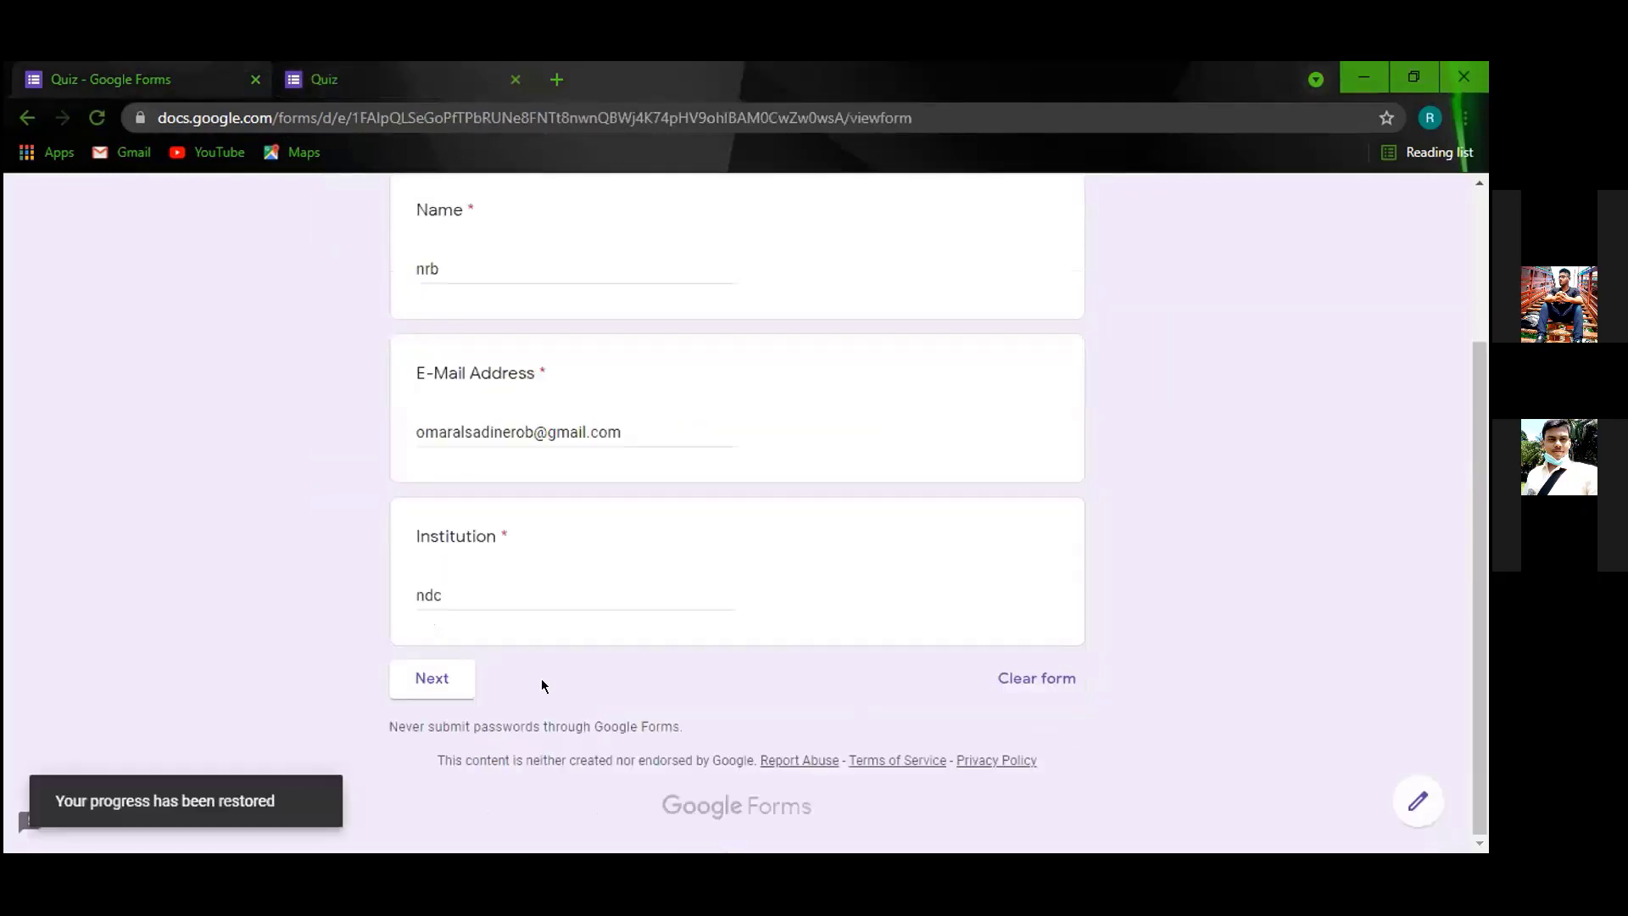
left_click(430, 678)
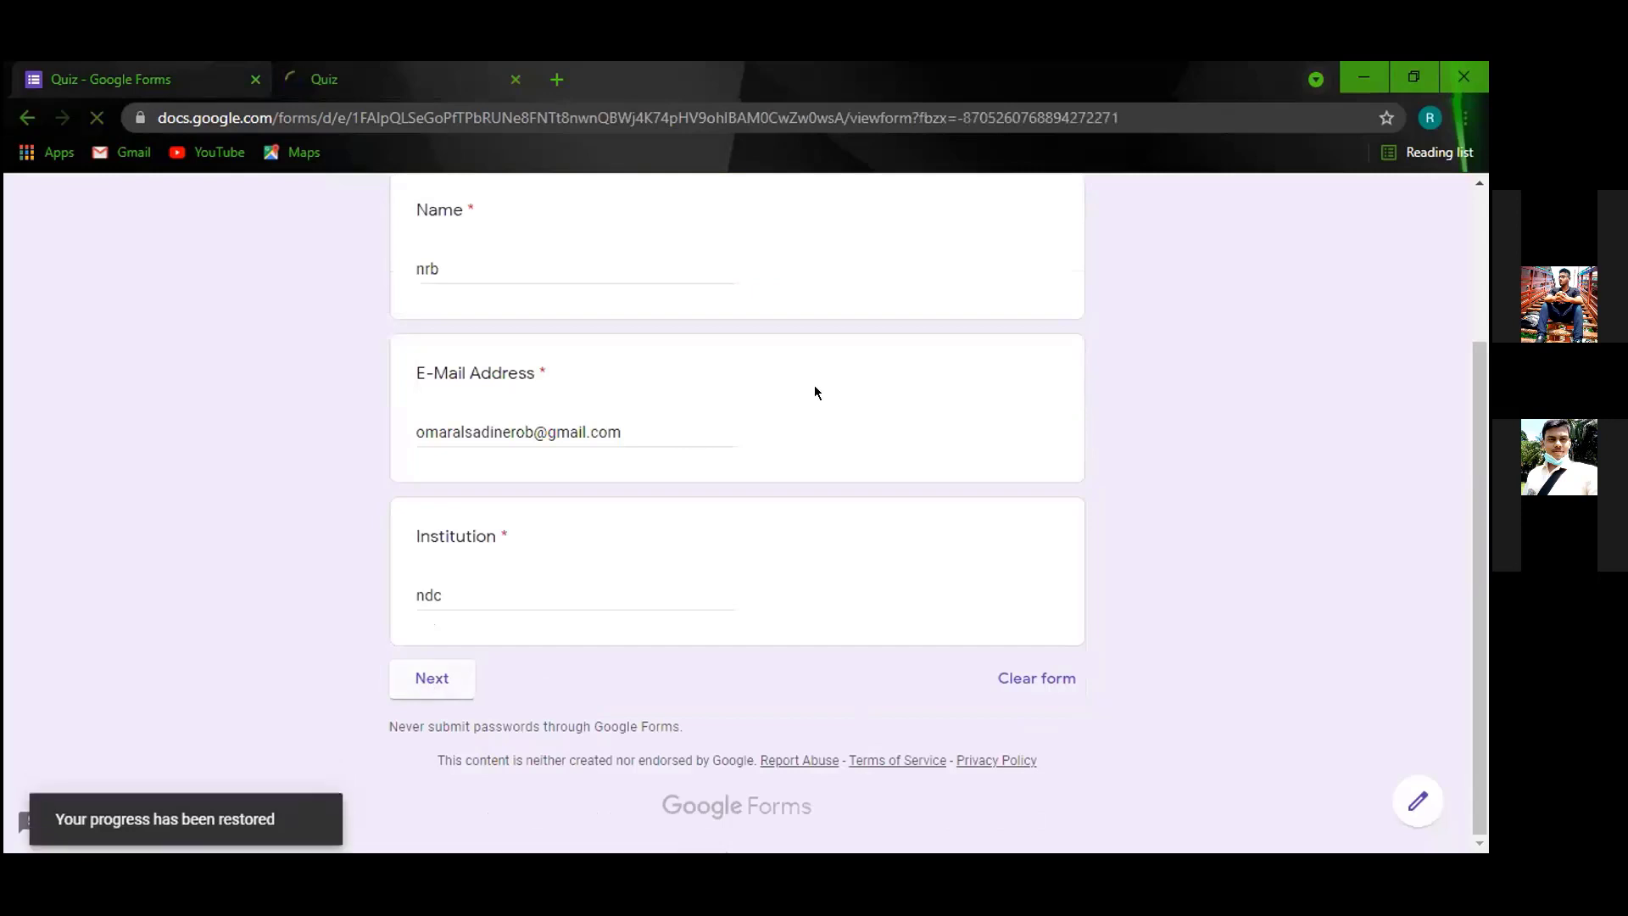
left_click(427, 574)
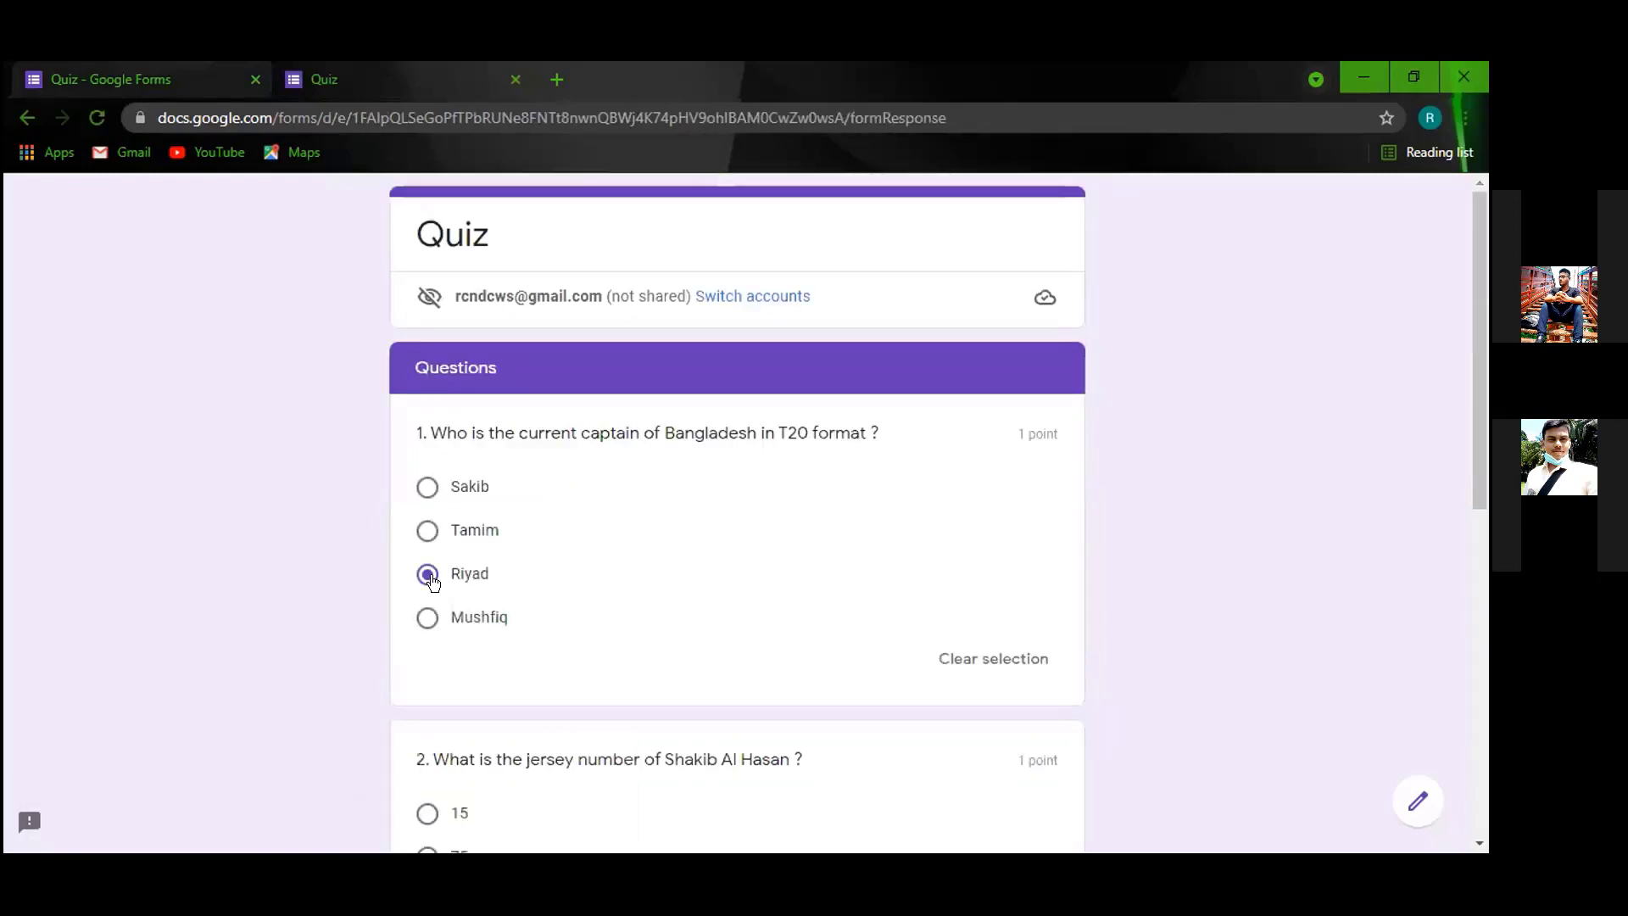
left_click(427, 527)
scroll(463, 672, "down", 4)
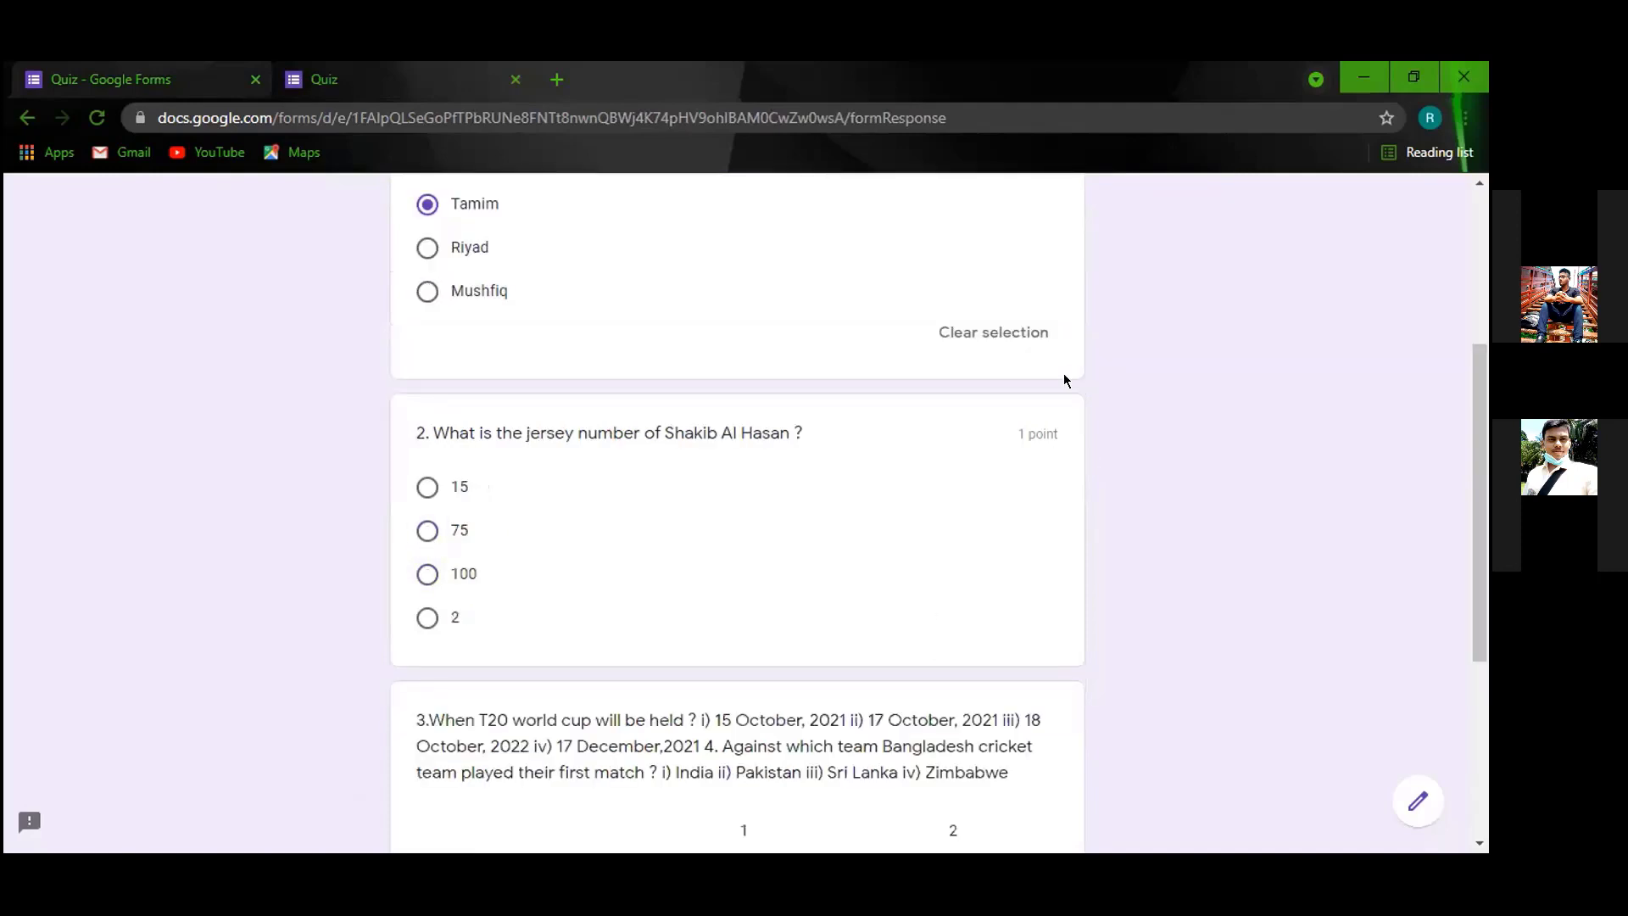
left_click(428, 531)
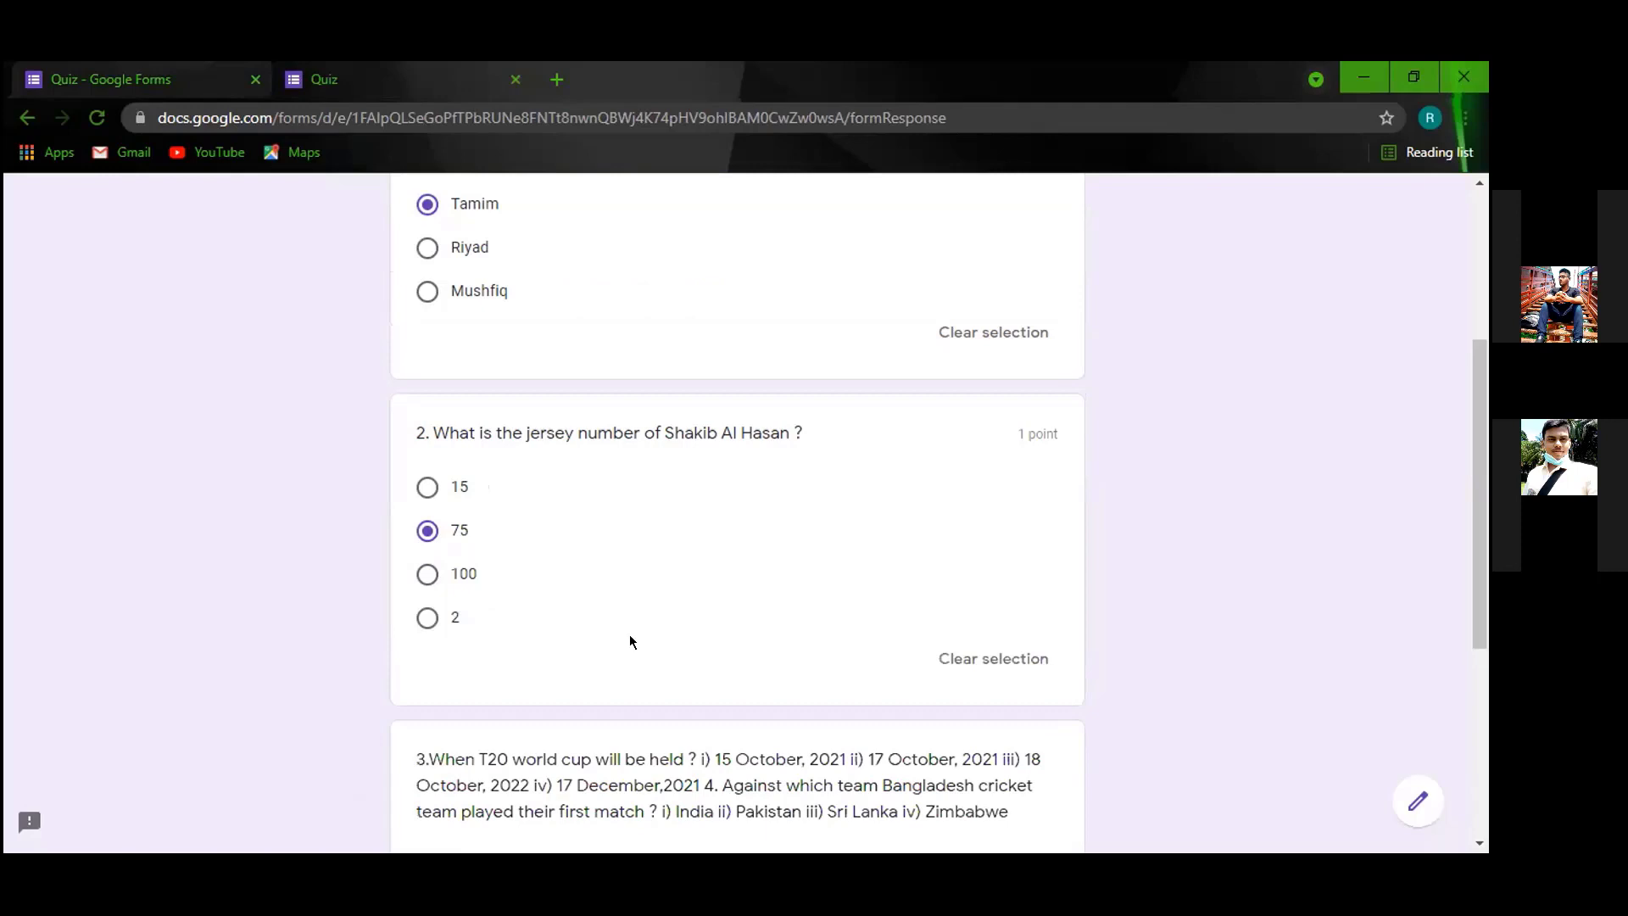
scroll(738, 653, "down", 3)
scroll(433, 451, "down", 1)
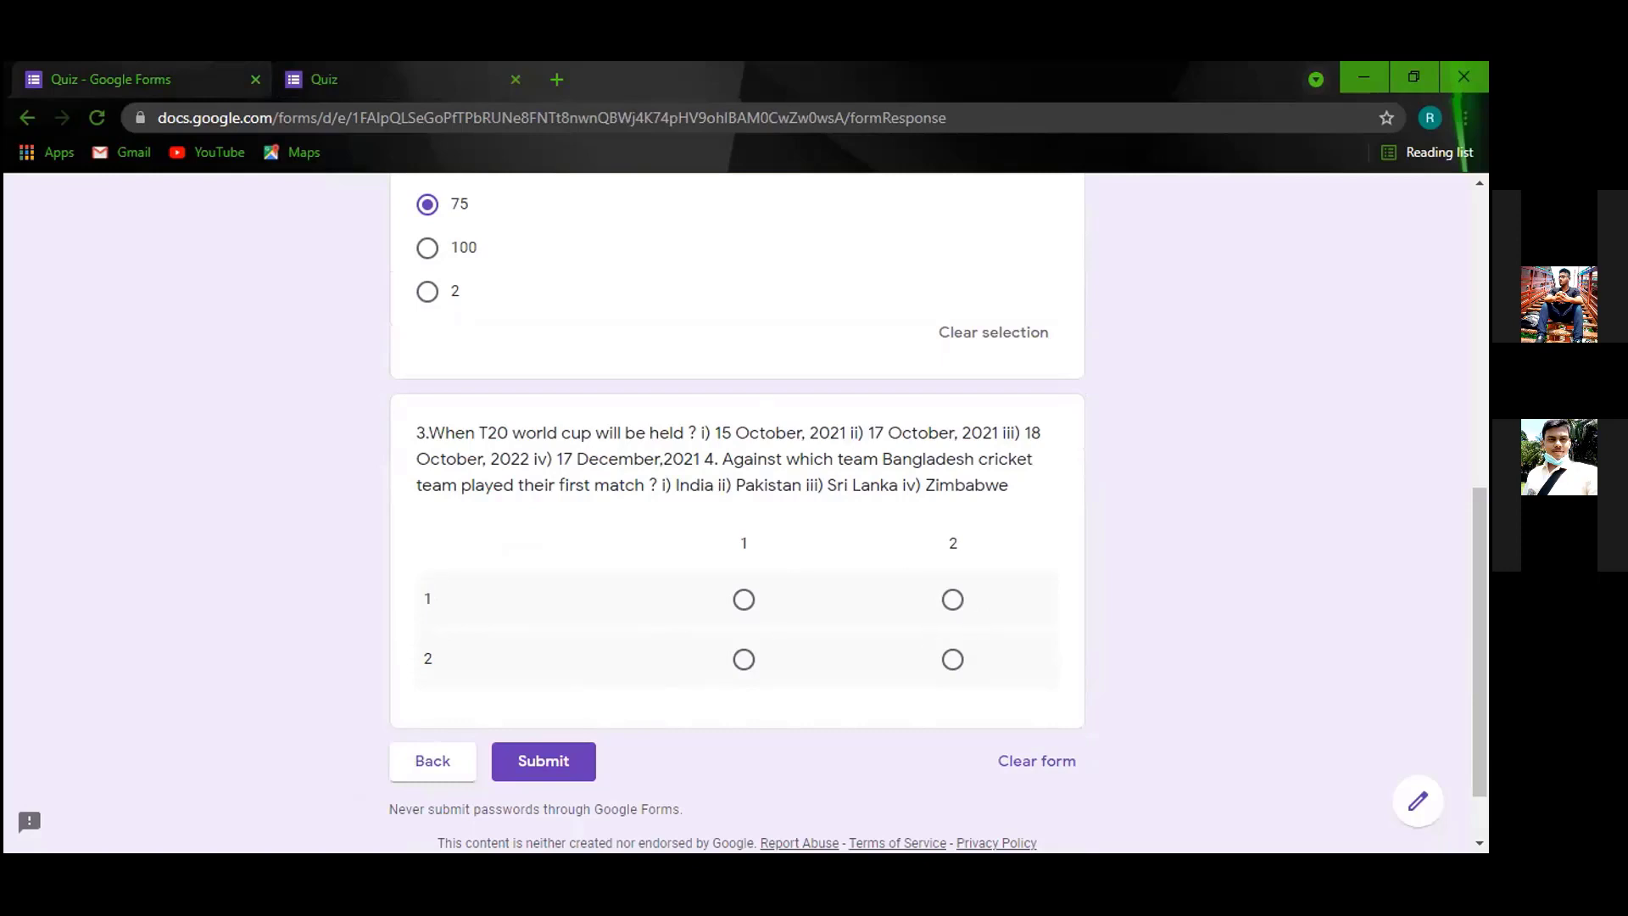
left_click(205, 85)
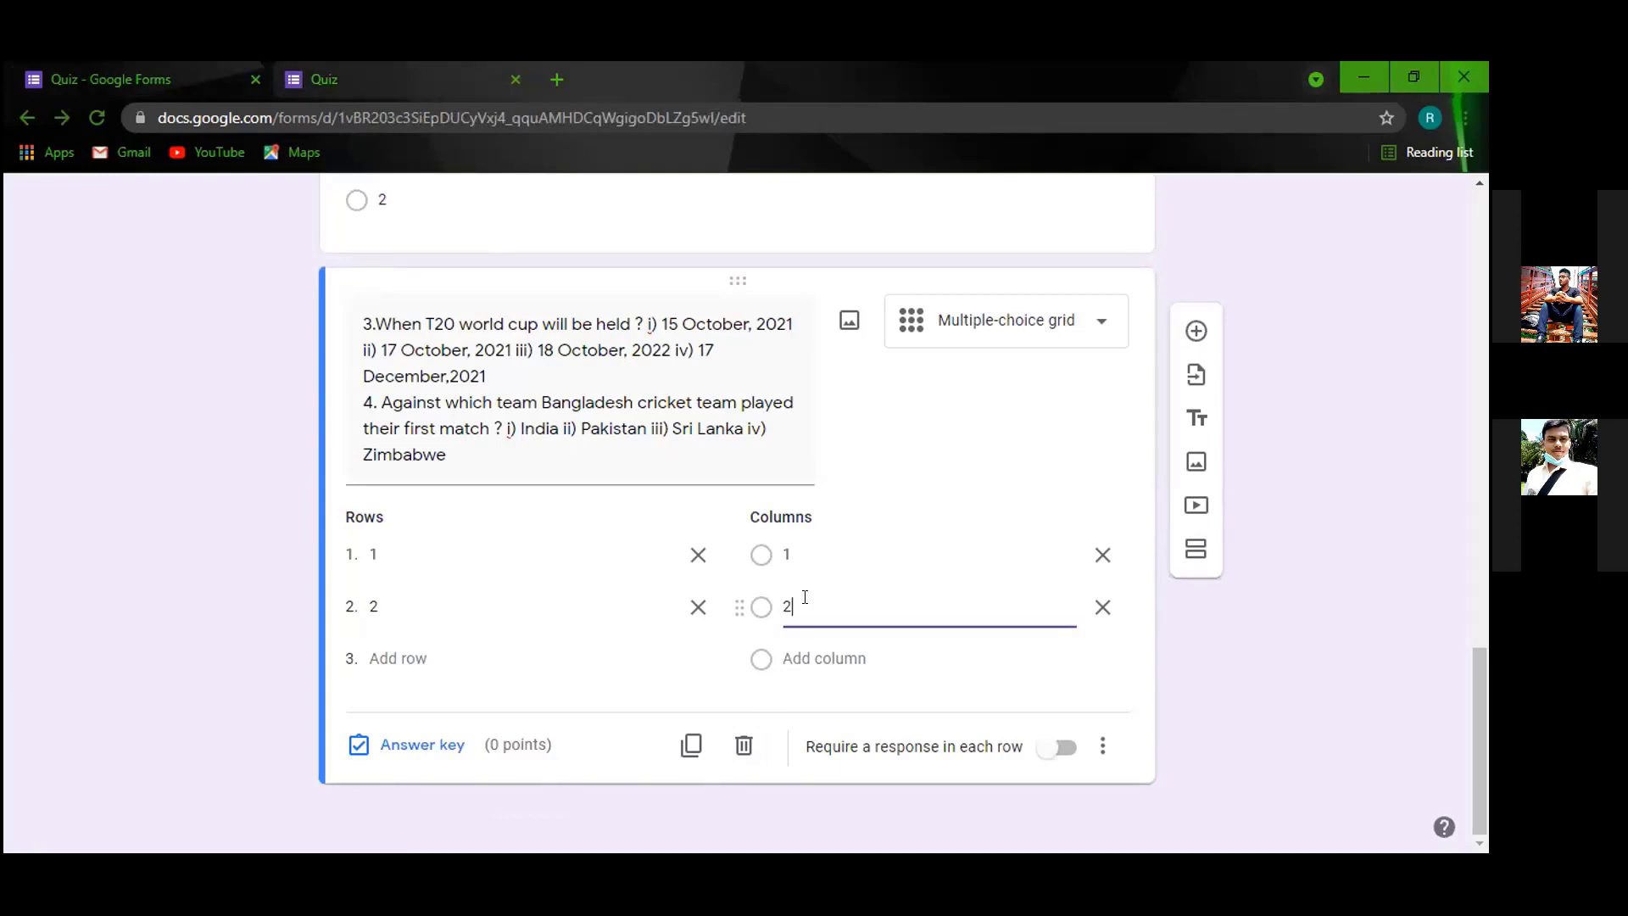
Relabel the grid's column labels to 4.
key("BackSpace")
left_click(818, 543)
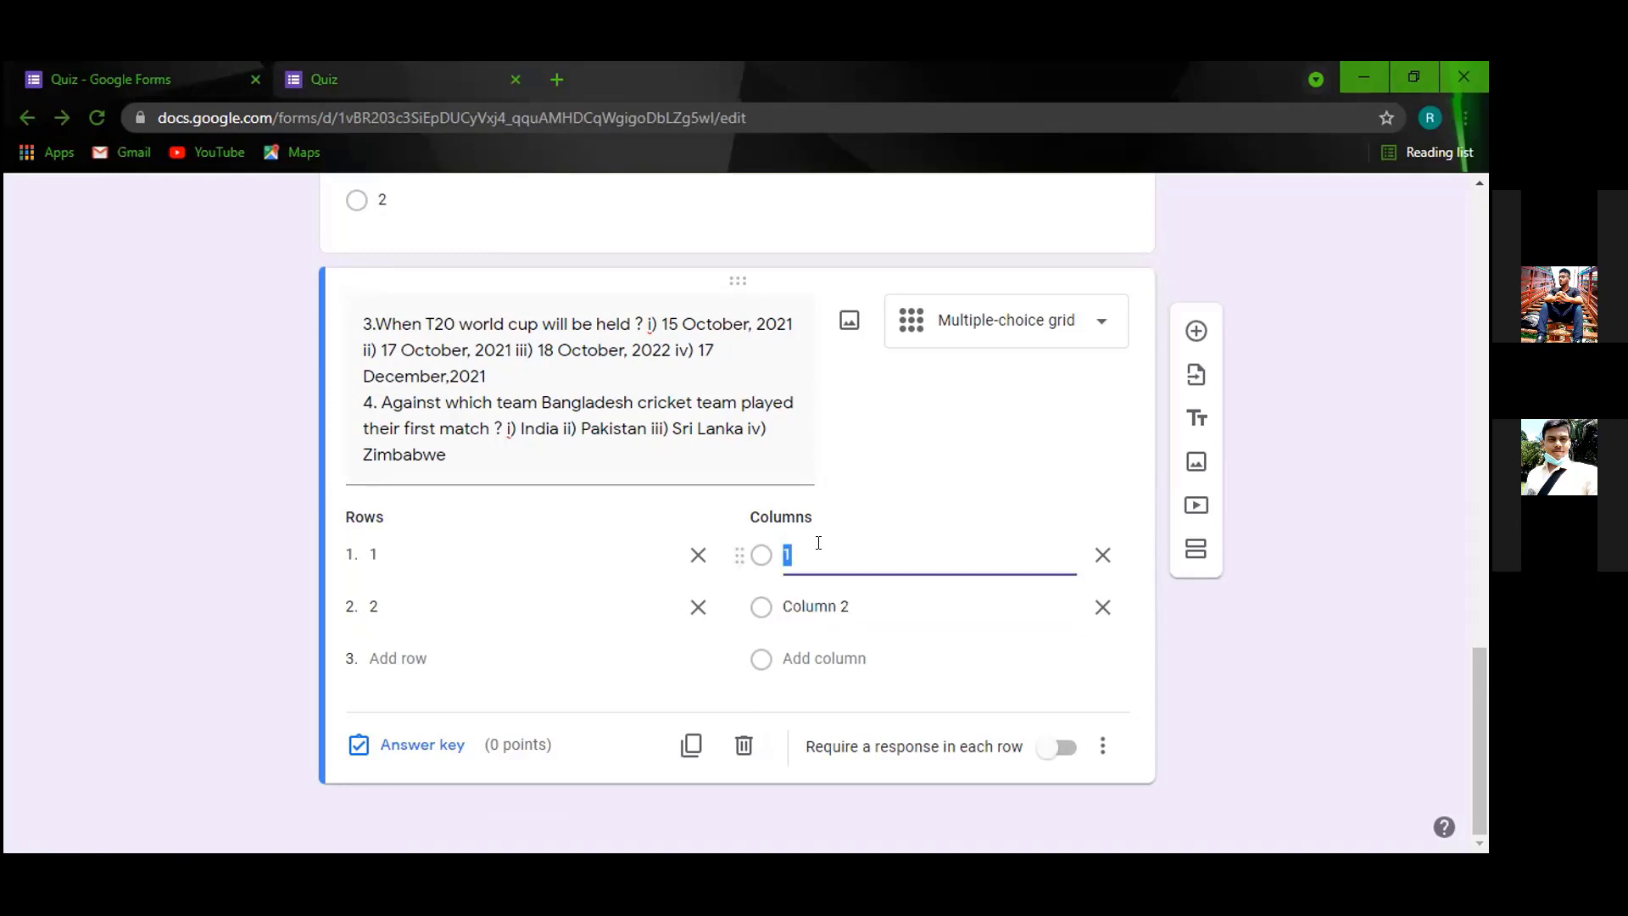
key("BackSpace")
type("4")
left_click(859, 600)
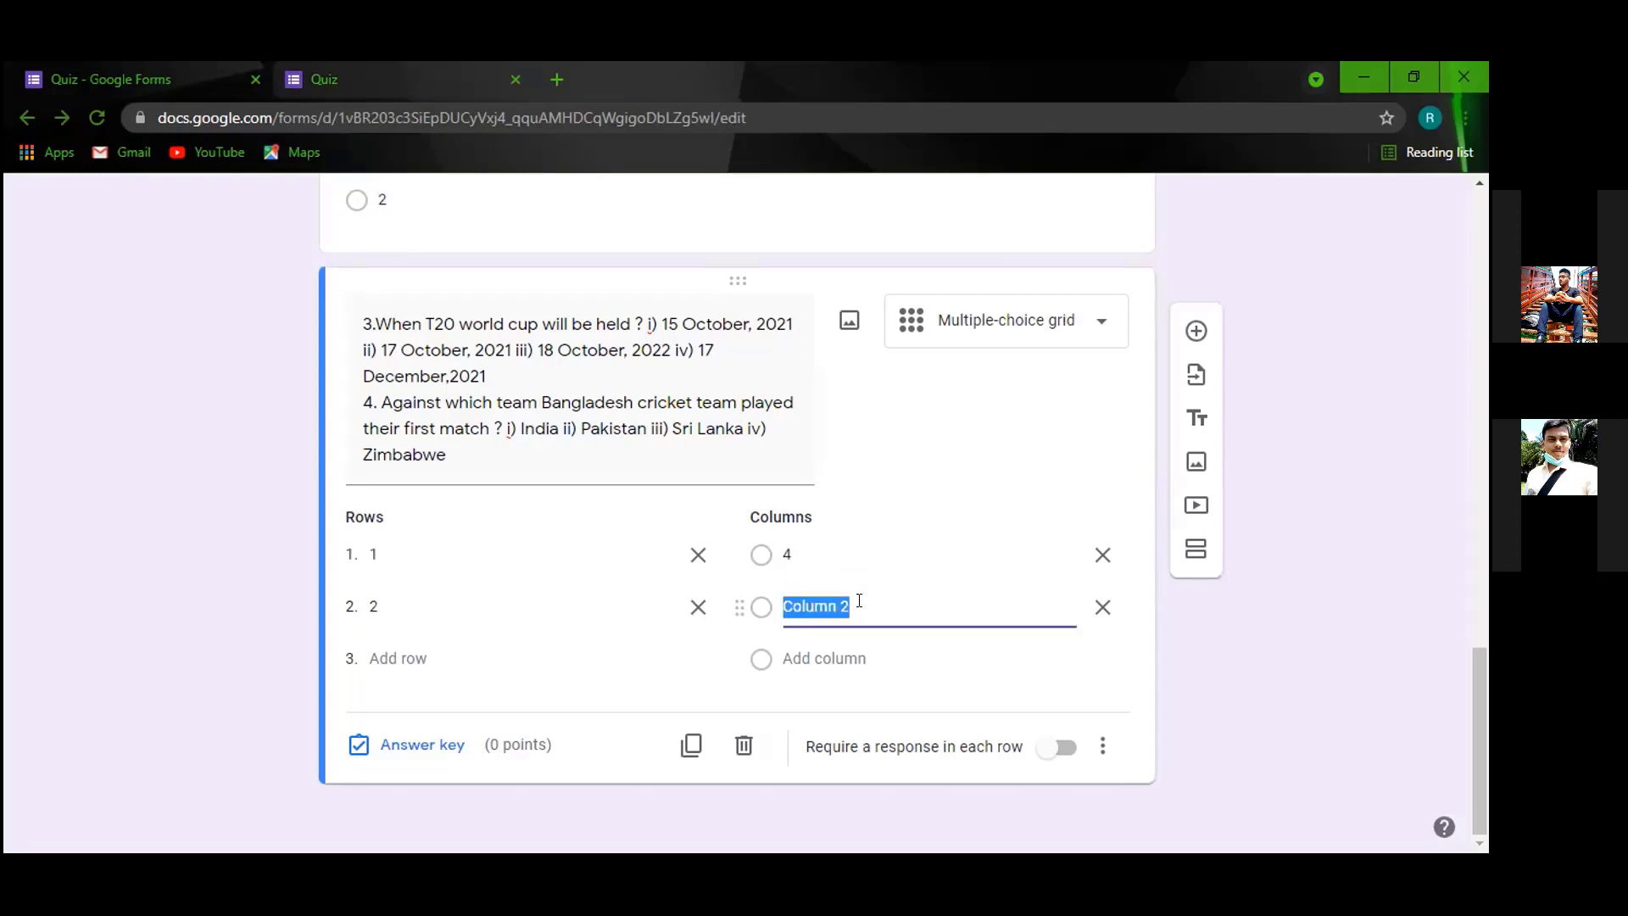
type("4")
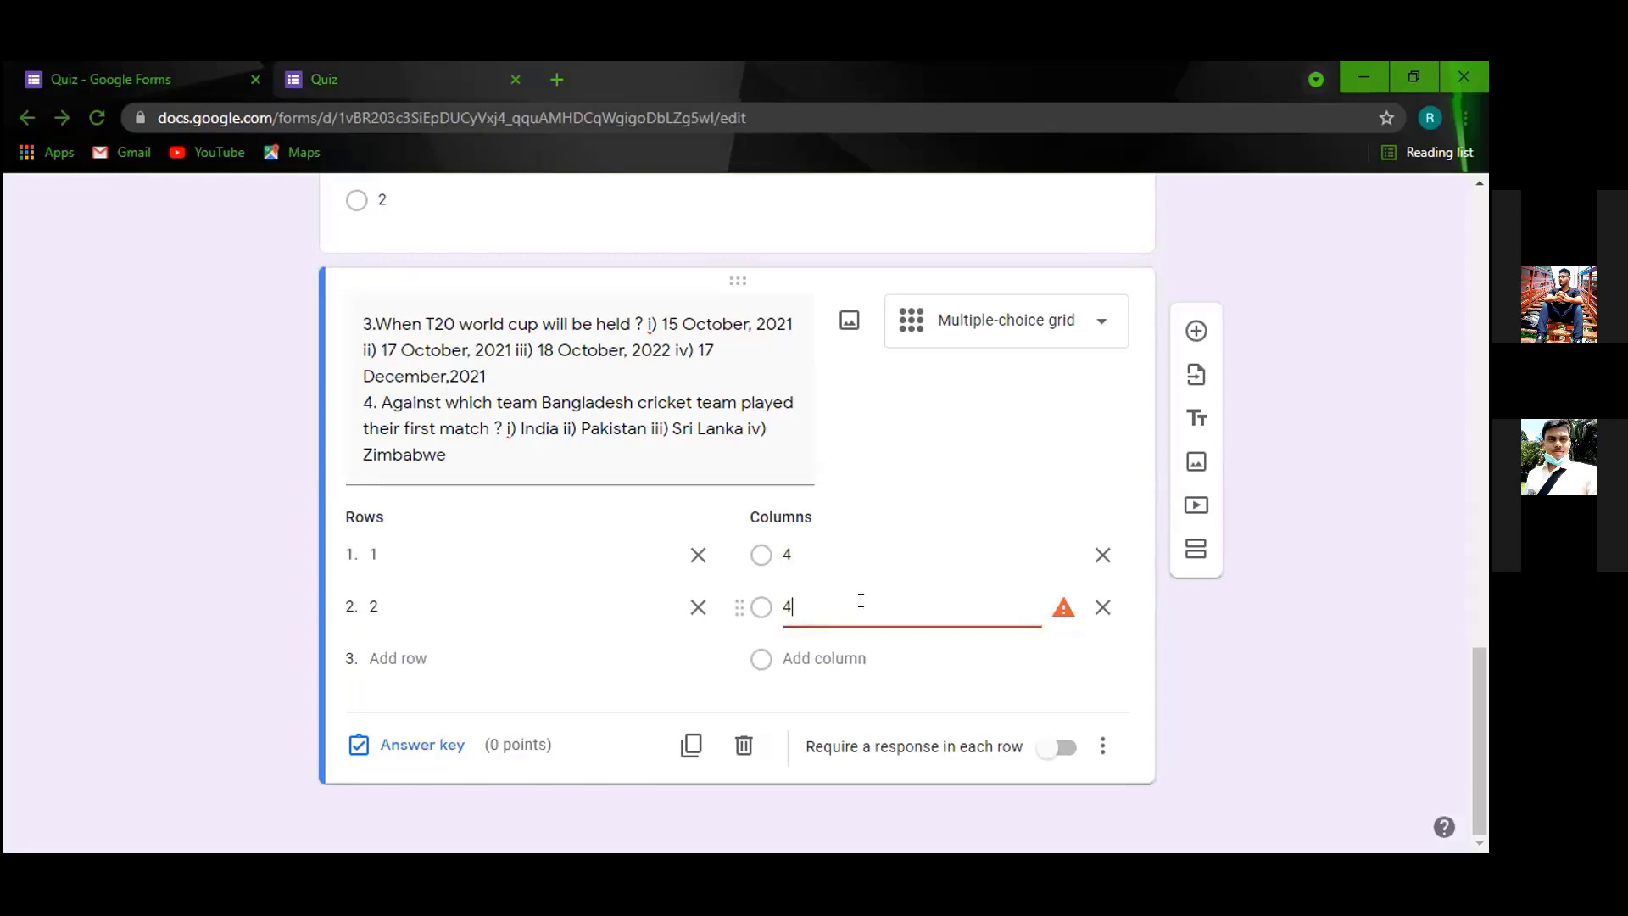
left_click(867, 631)
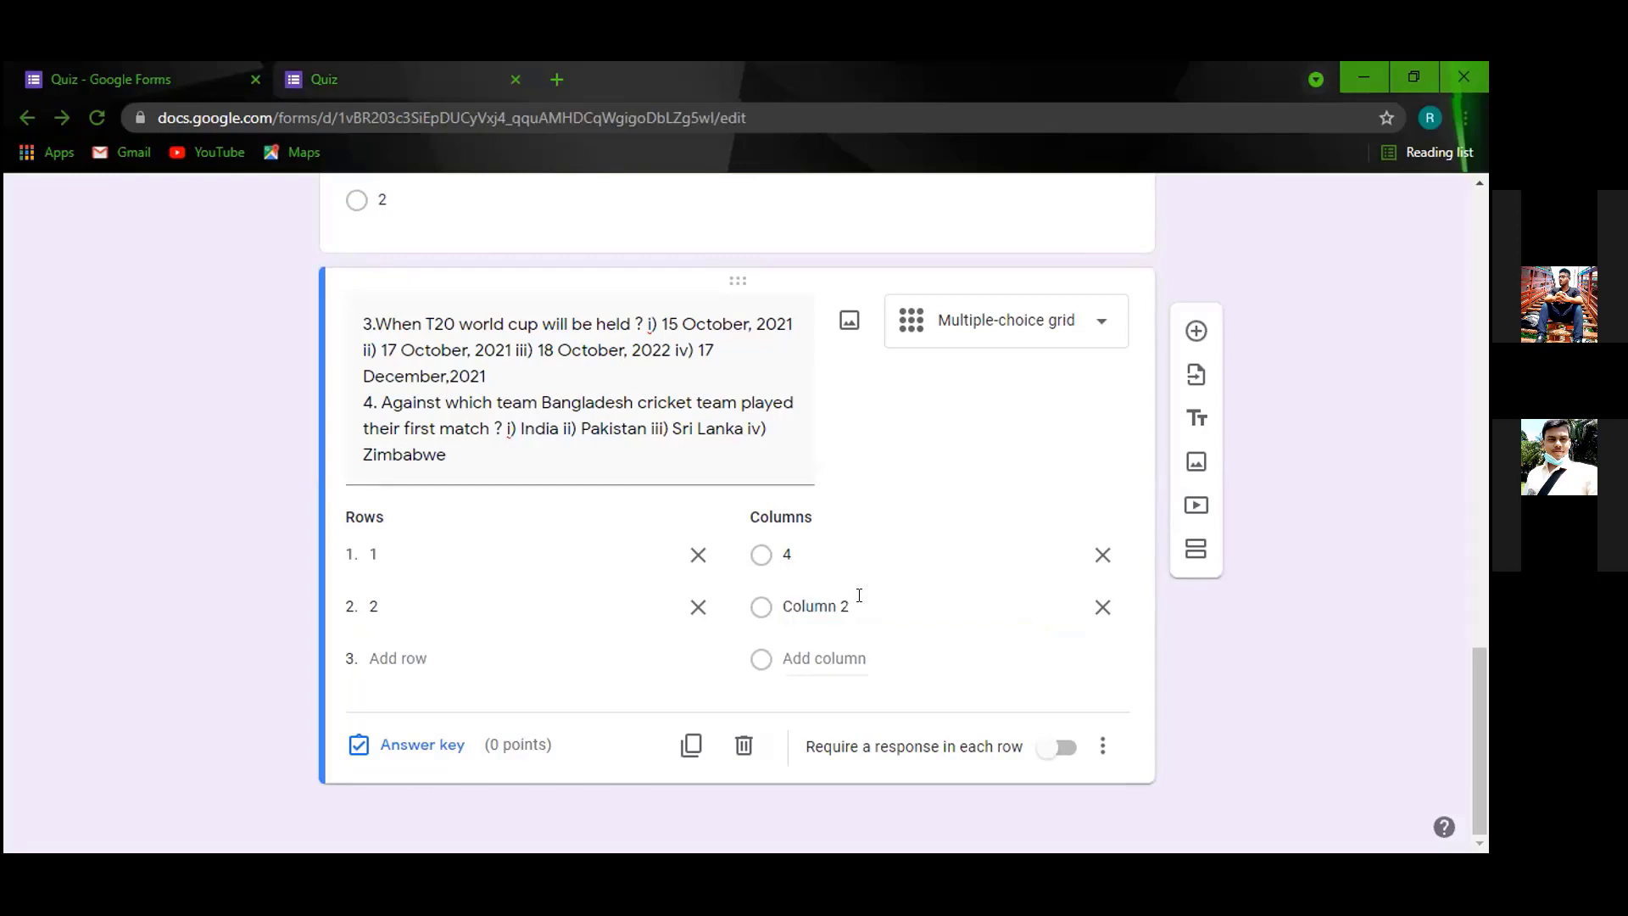
left_click(859, 596)
key("BackSpace")
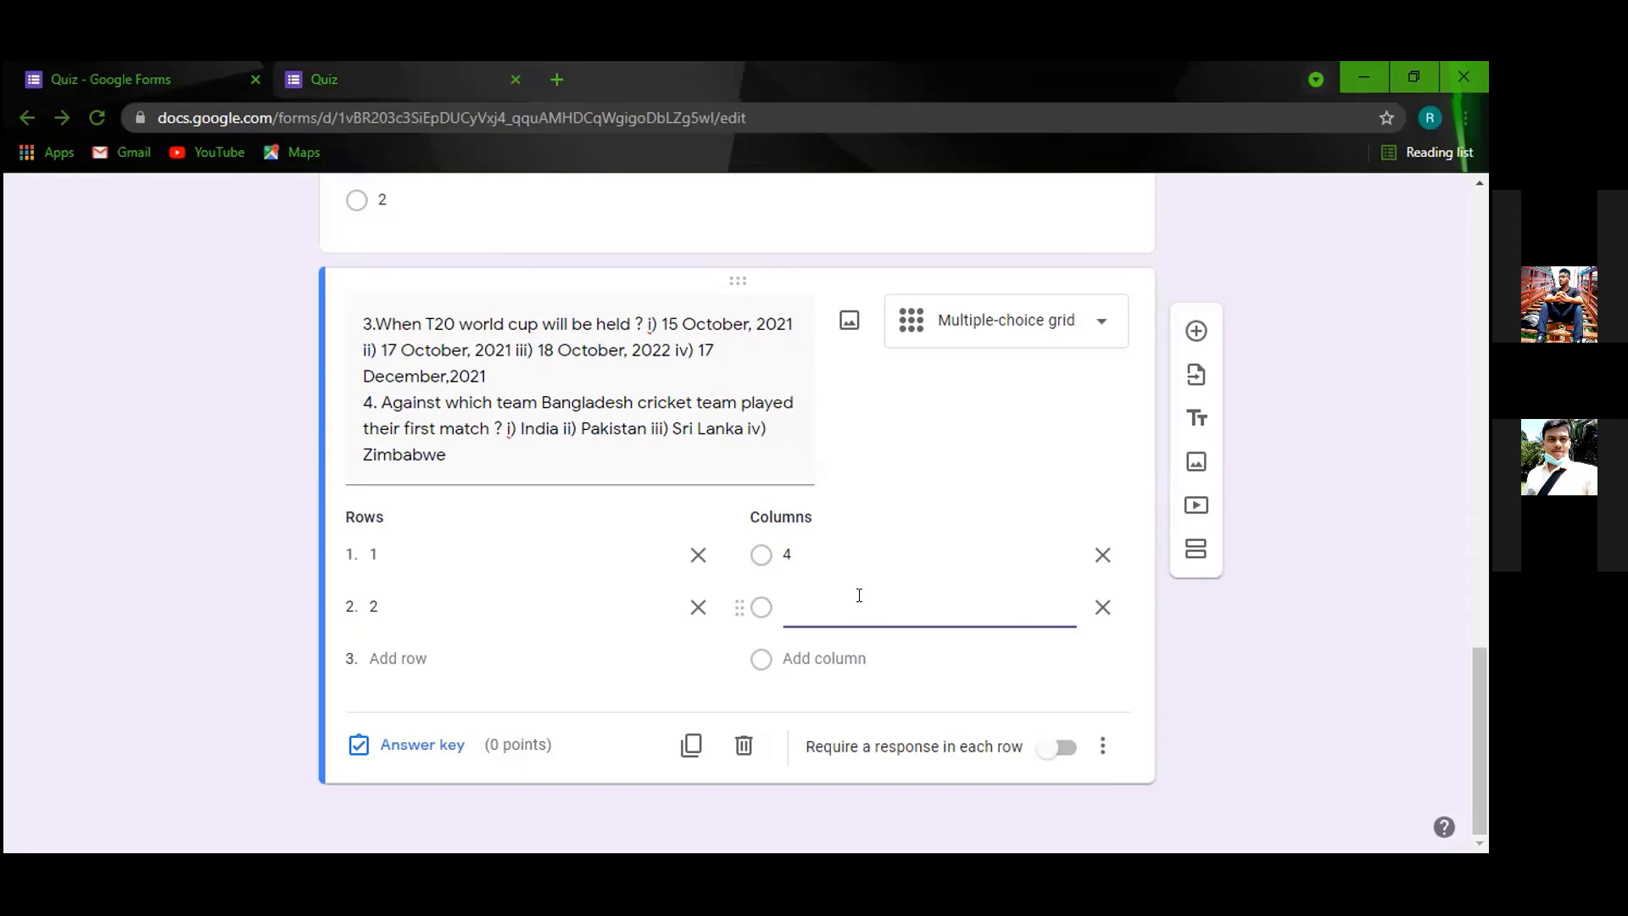
type("4")
Delete the duplicate second column, clear row 2's label, and go forward to the quiz preview.
key("BackSpace")
key("BackSpace")
left_click(673, 624)
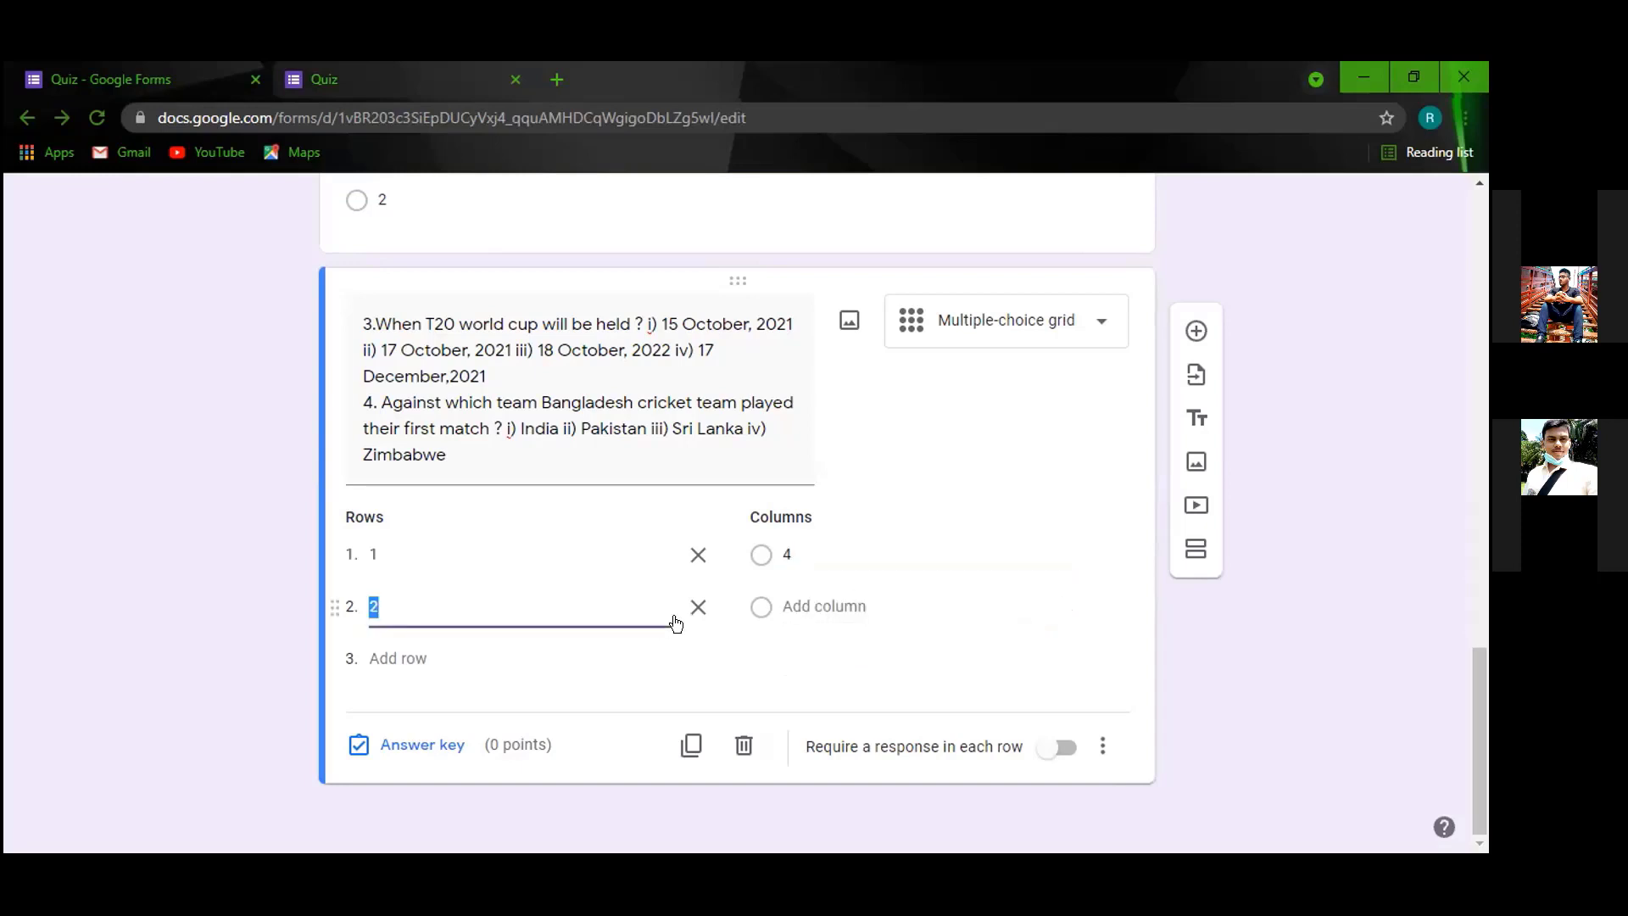
key("BackSpace")
key("alt+Right")
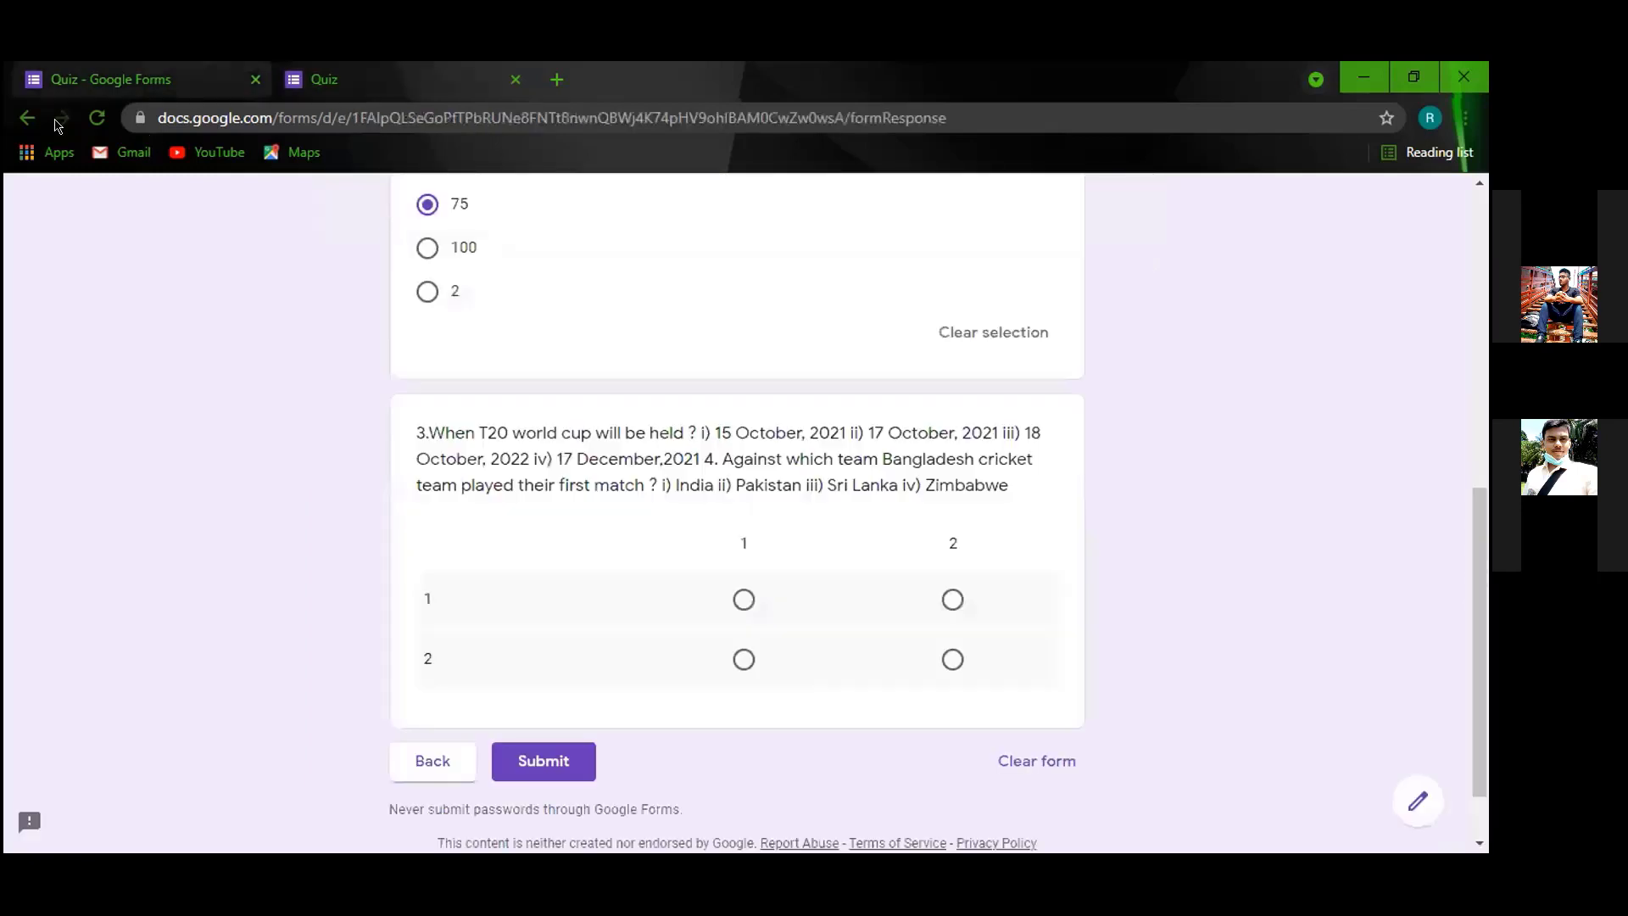
Reload the quiz preview to check the single-column grid, then go back to the editor.
left_click(97, 119)
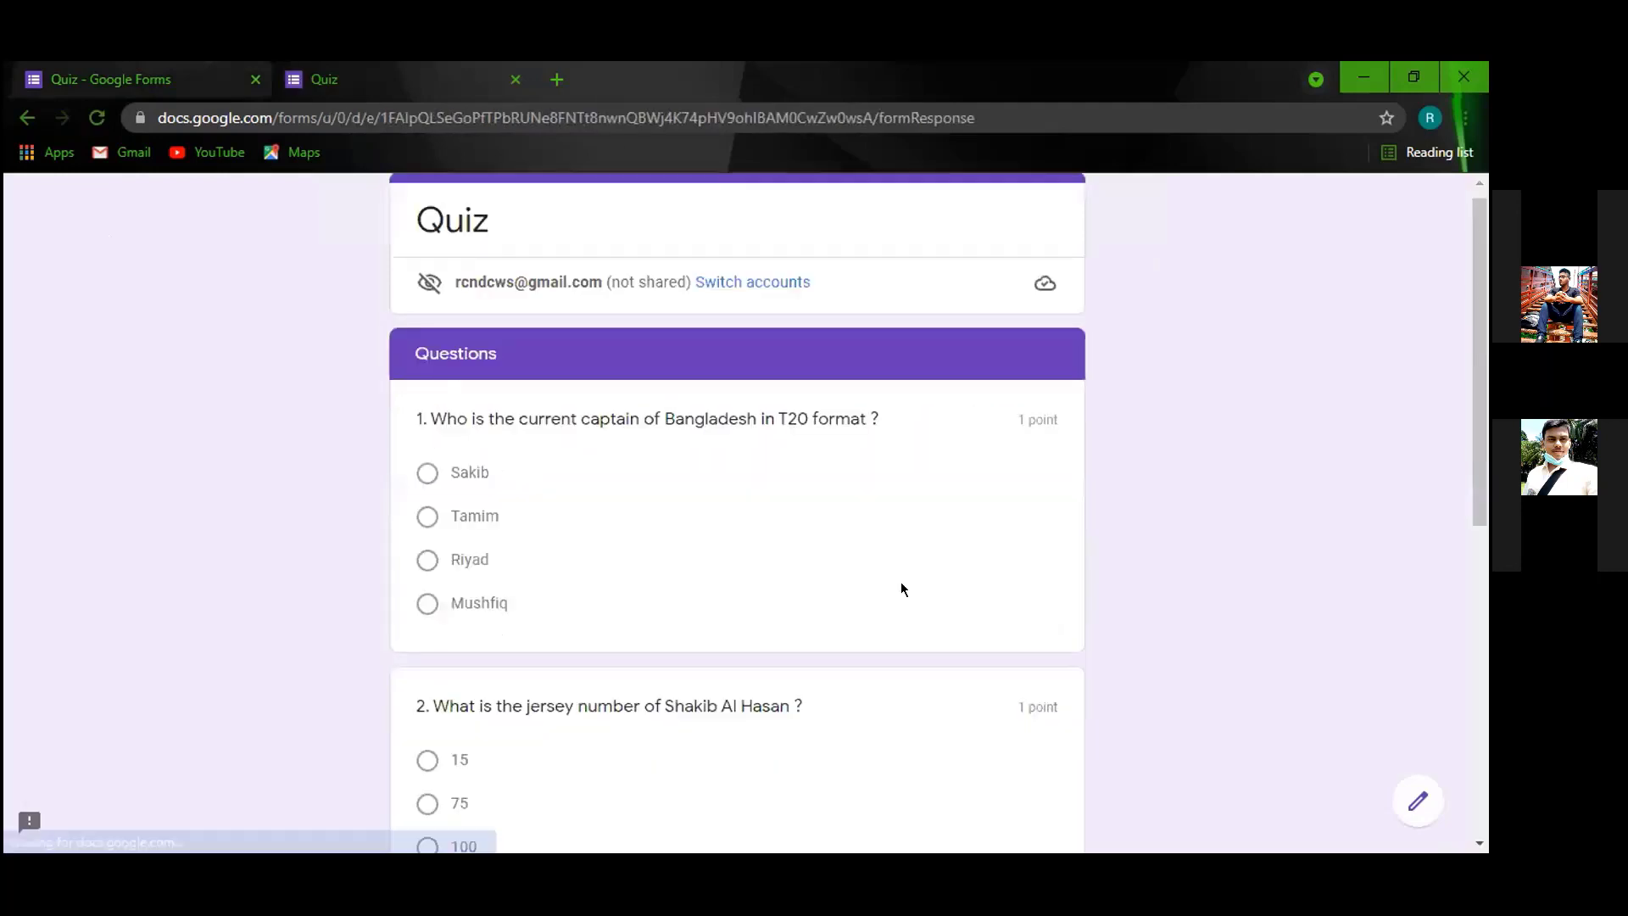
scroll(877, 599, "down", 8)
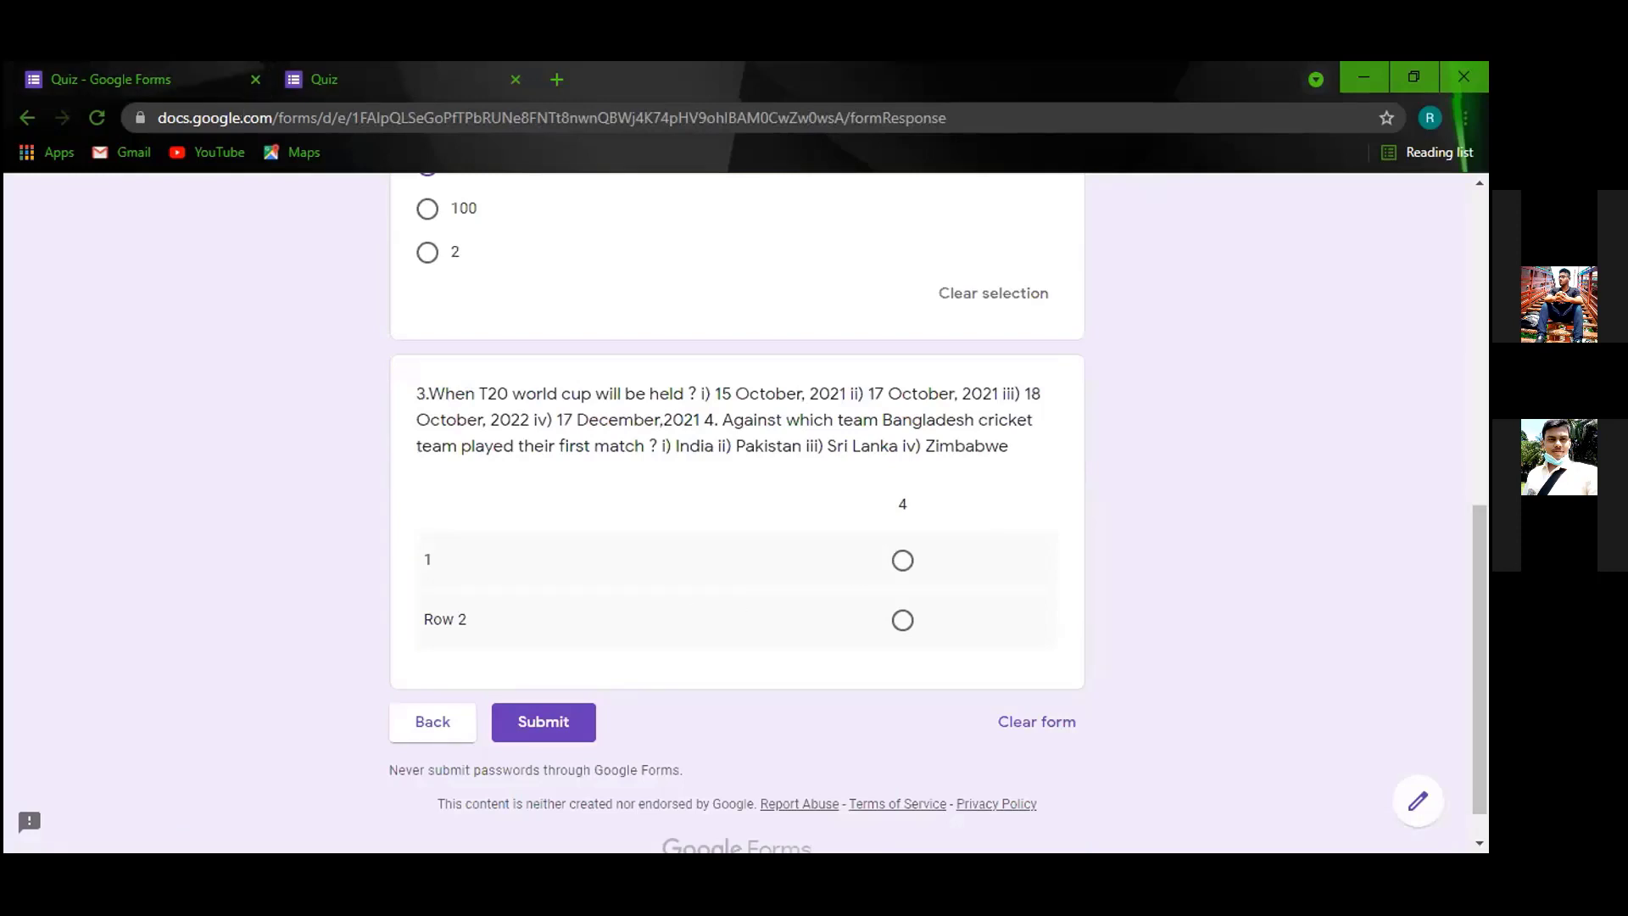
left_click(212, 80)
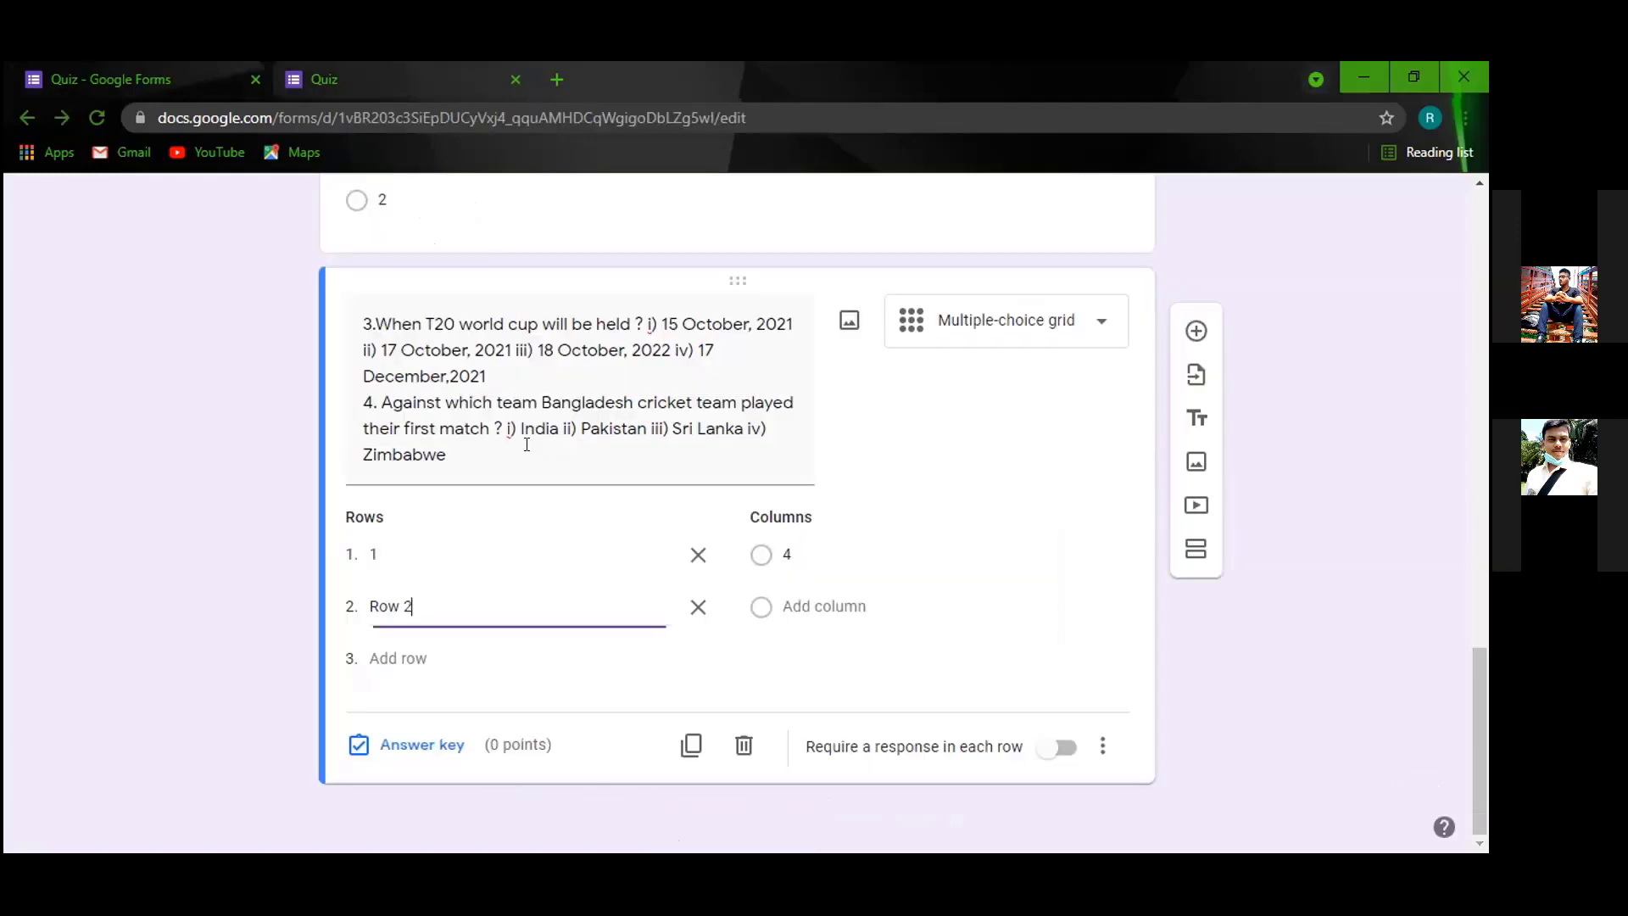
Rename the grid's two rows to 3 and 4.
left_click(494, 544)
key("BackSpace")
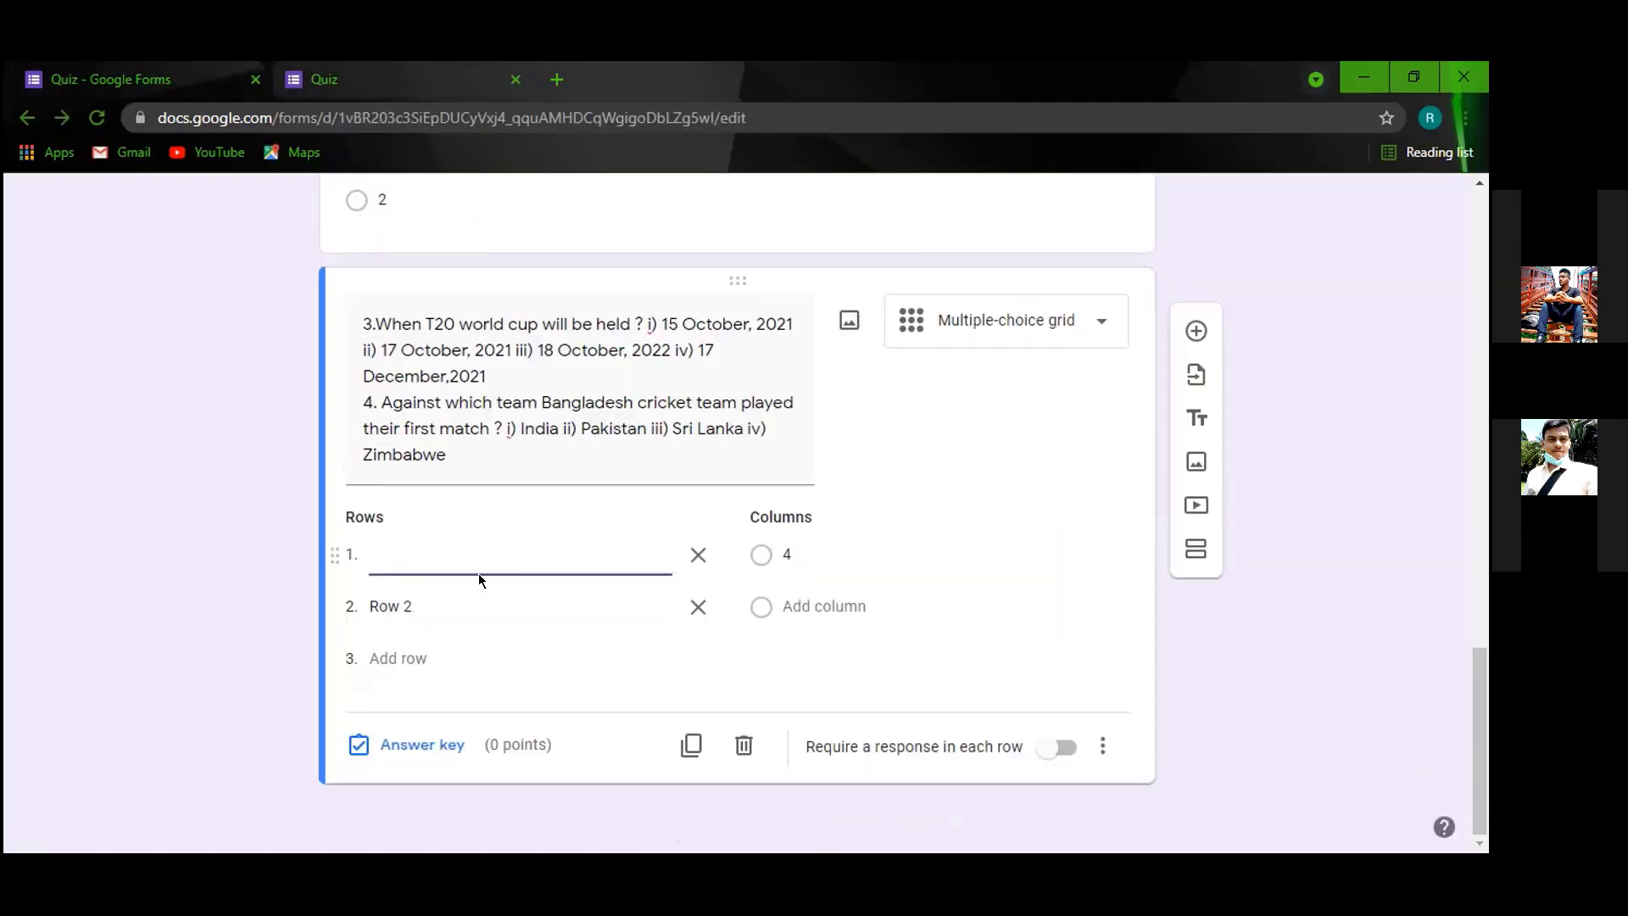
type("3")
left_click(454, 597)
type("4")
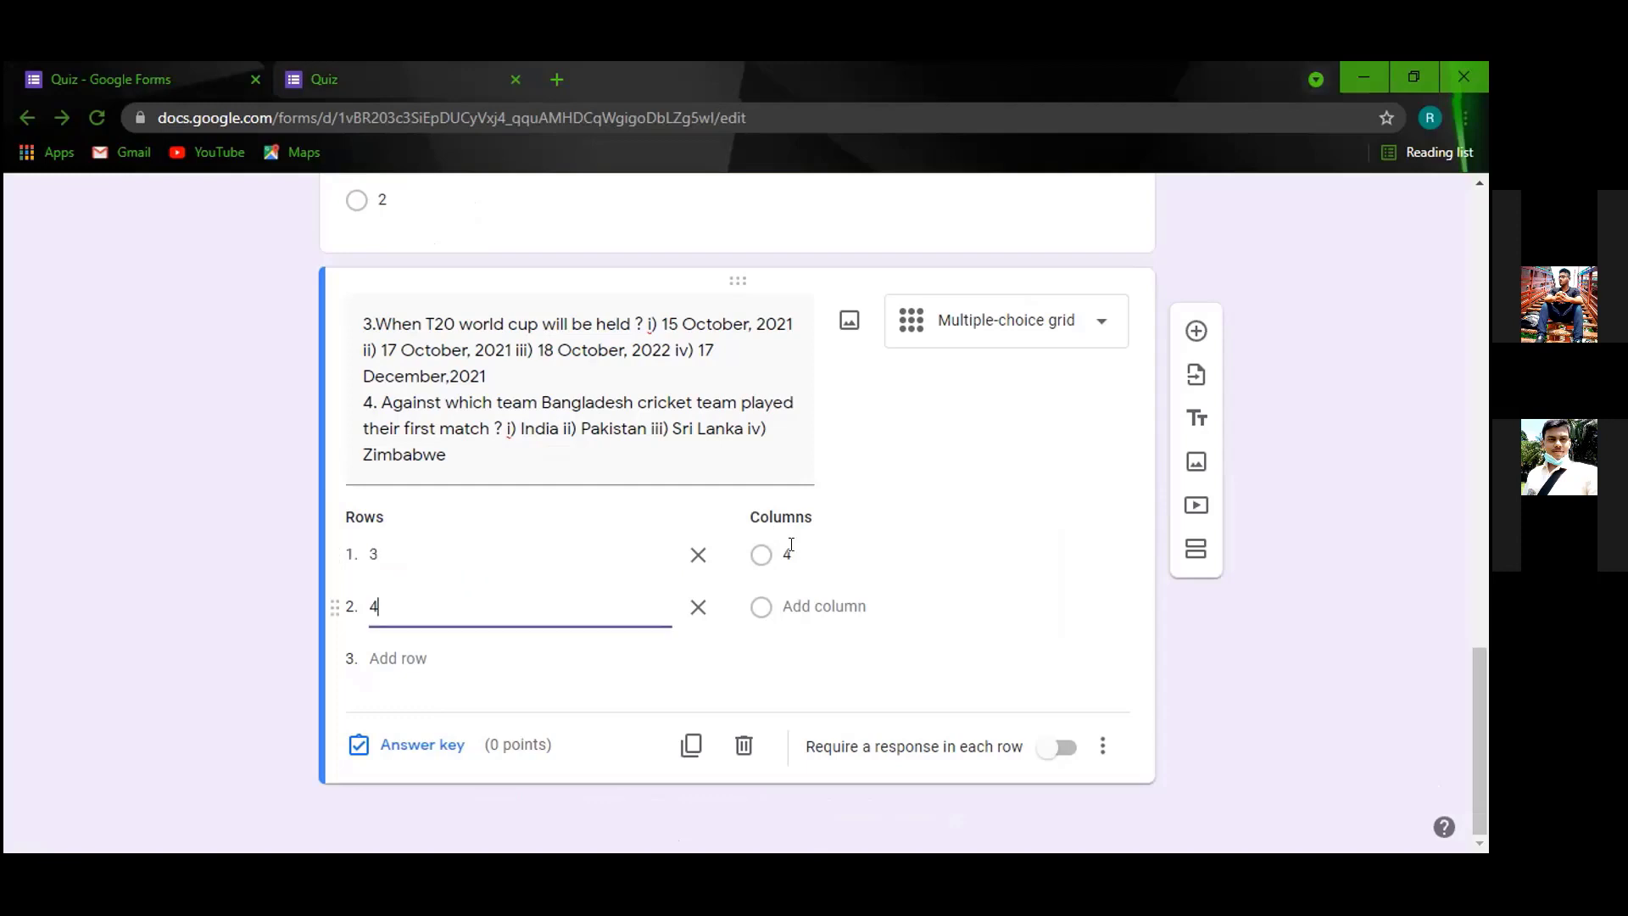
Label the grid columns 1, 2, 3 and 4, then switch to the quiz preview.
left_click(791, 545)
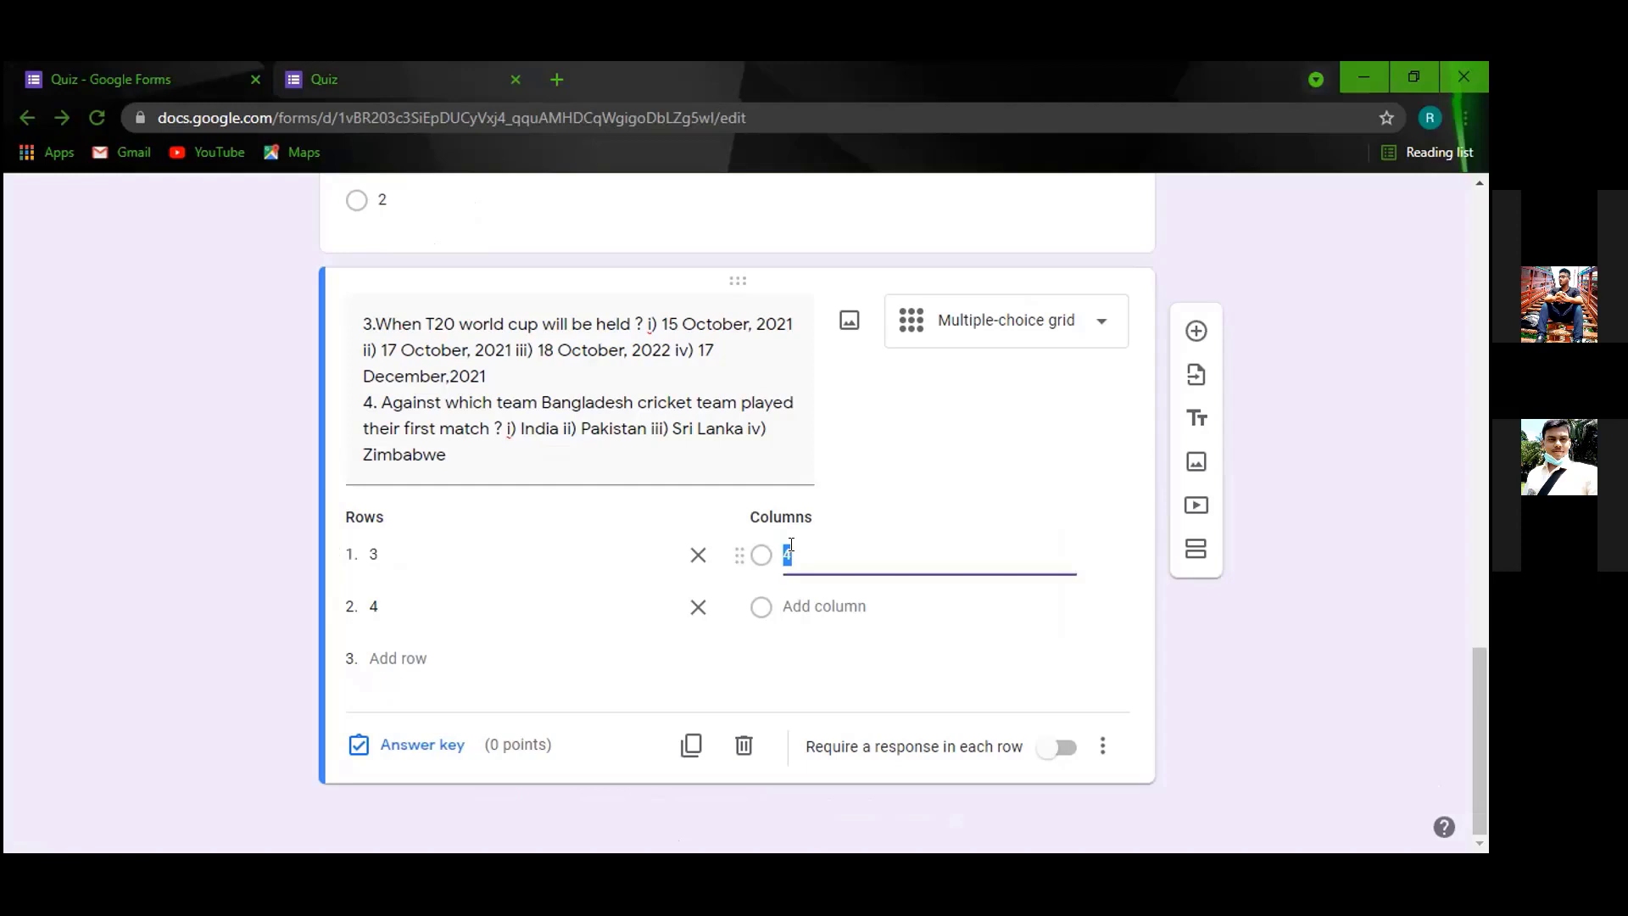
type("1")
left_click(807, 607)
type("2")
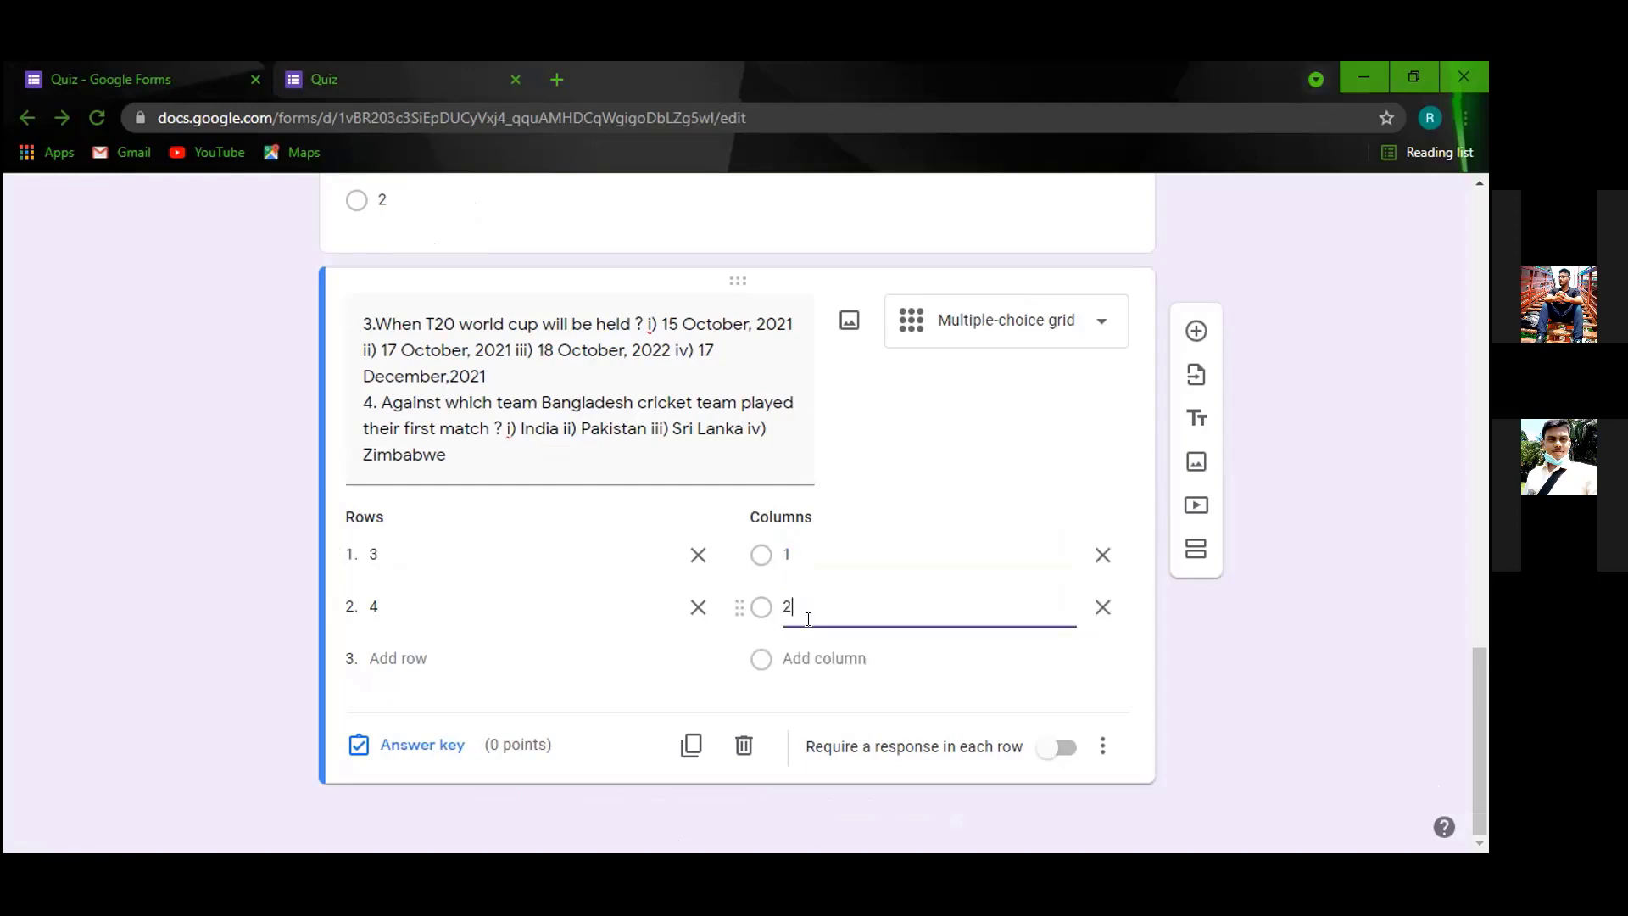
left_click(821, 655)
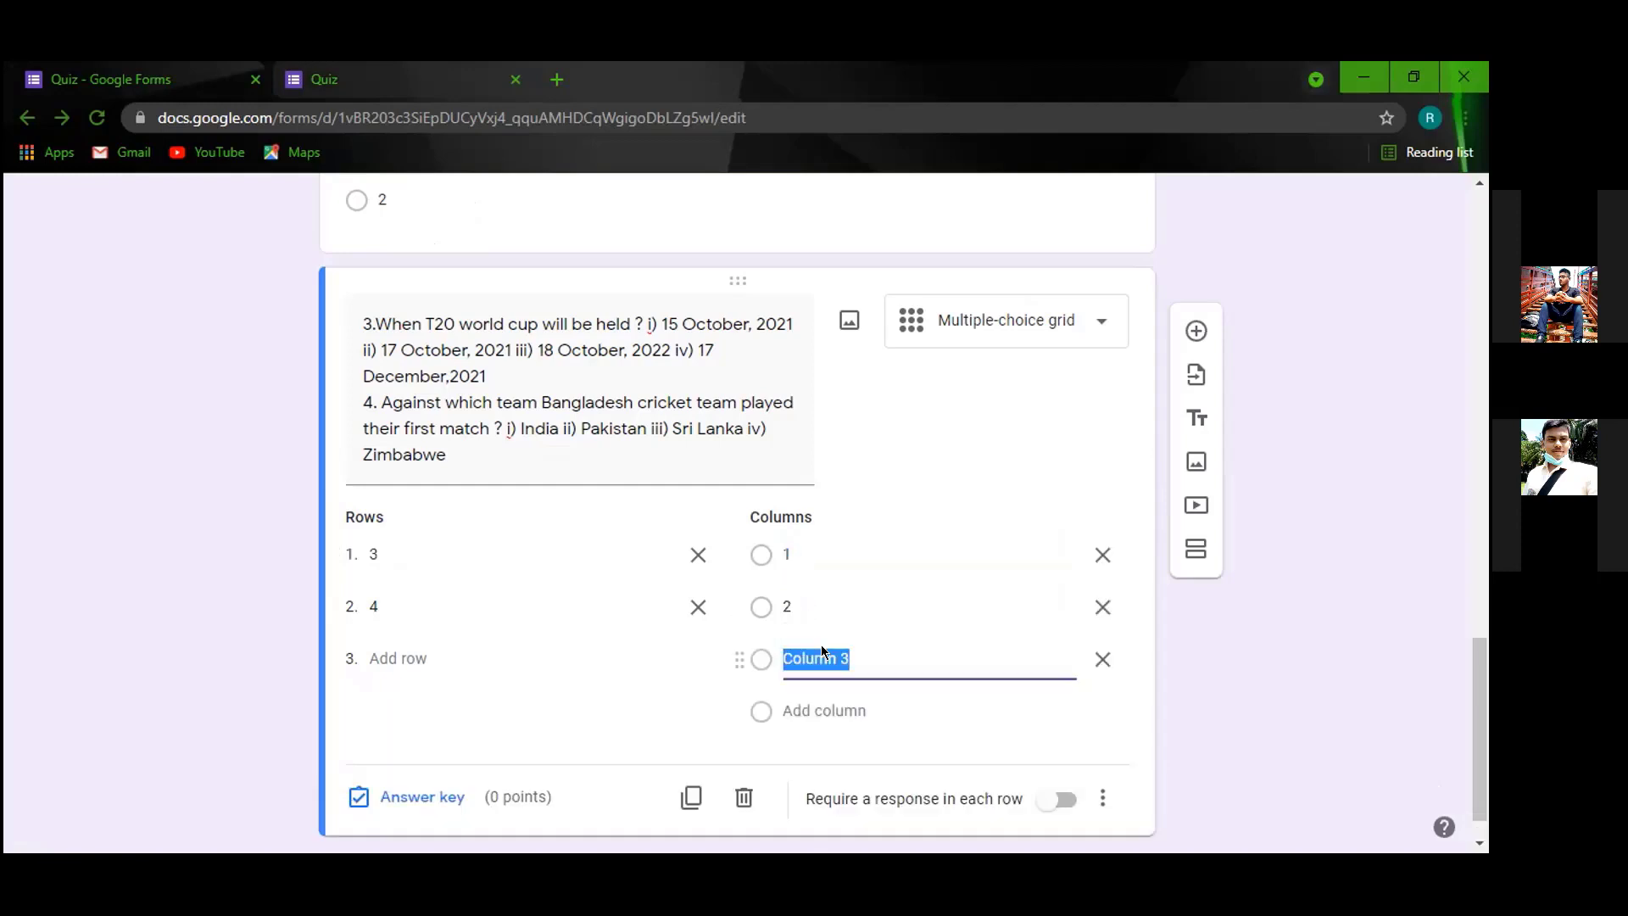
type("3")
left_click(824, 711)
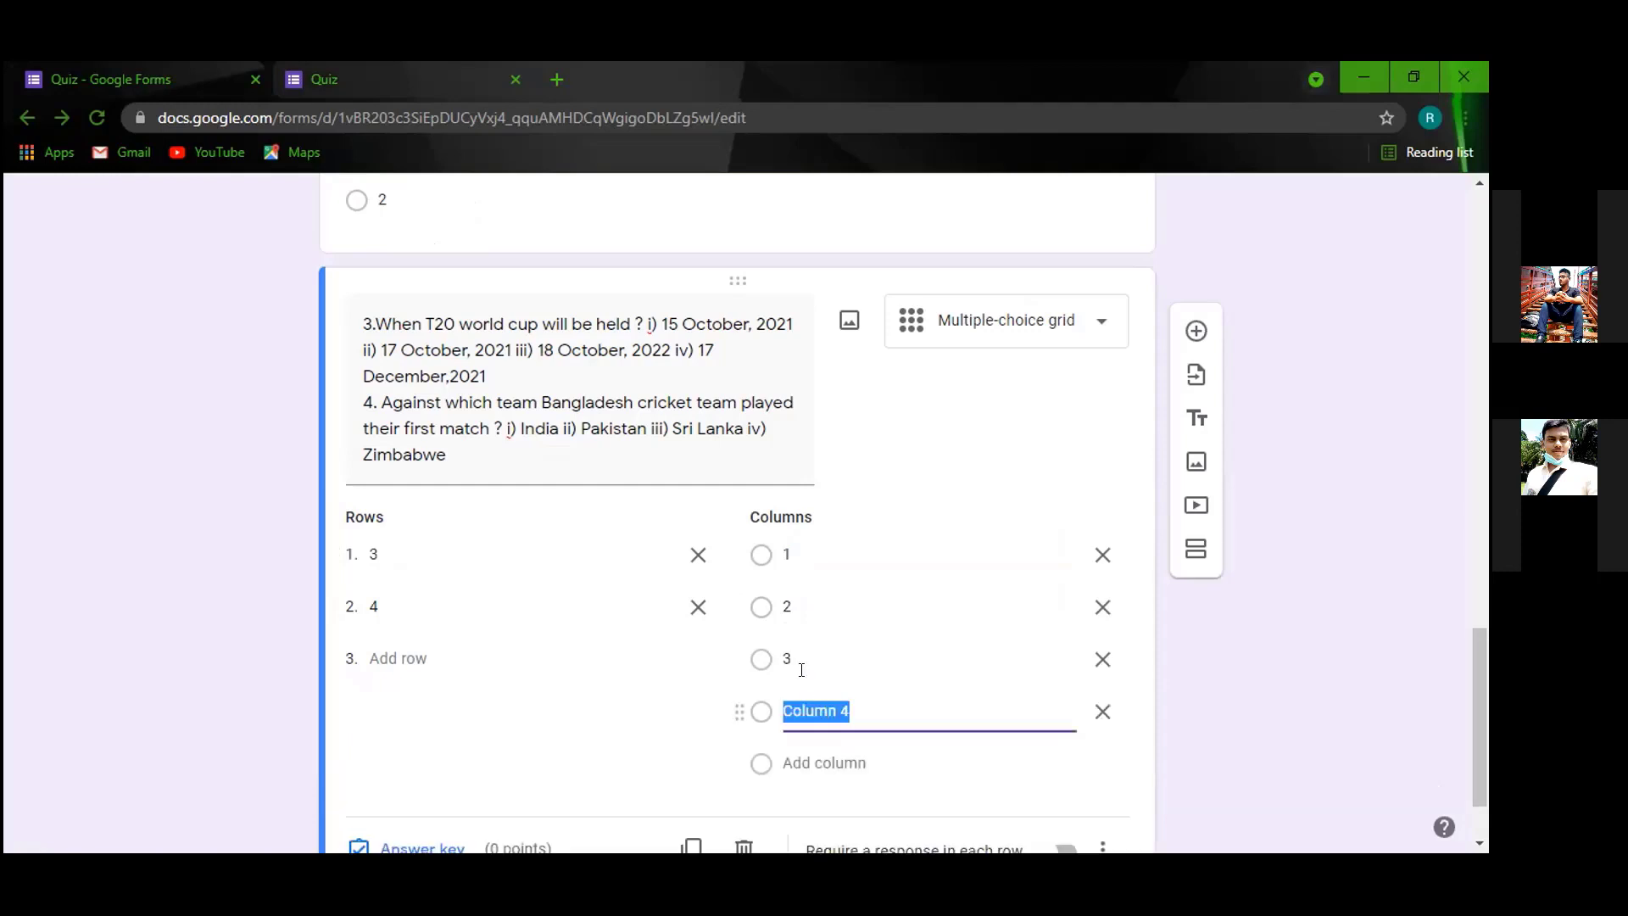
type("4")
scroll(658, 611, "down", 1)
left_click(323, 82)
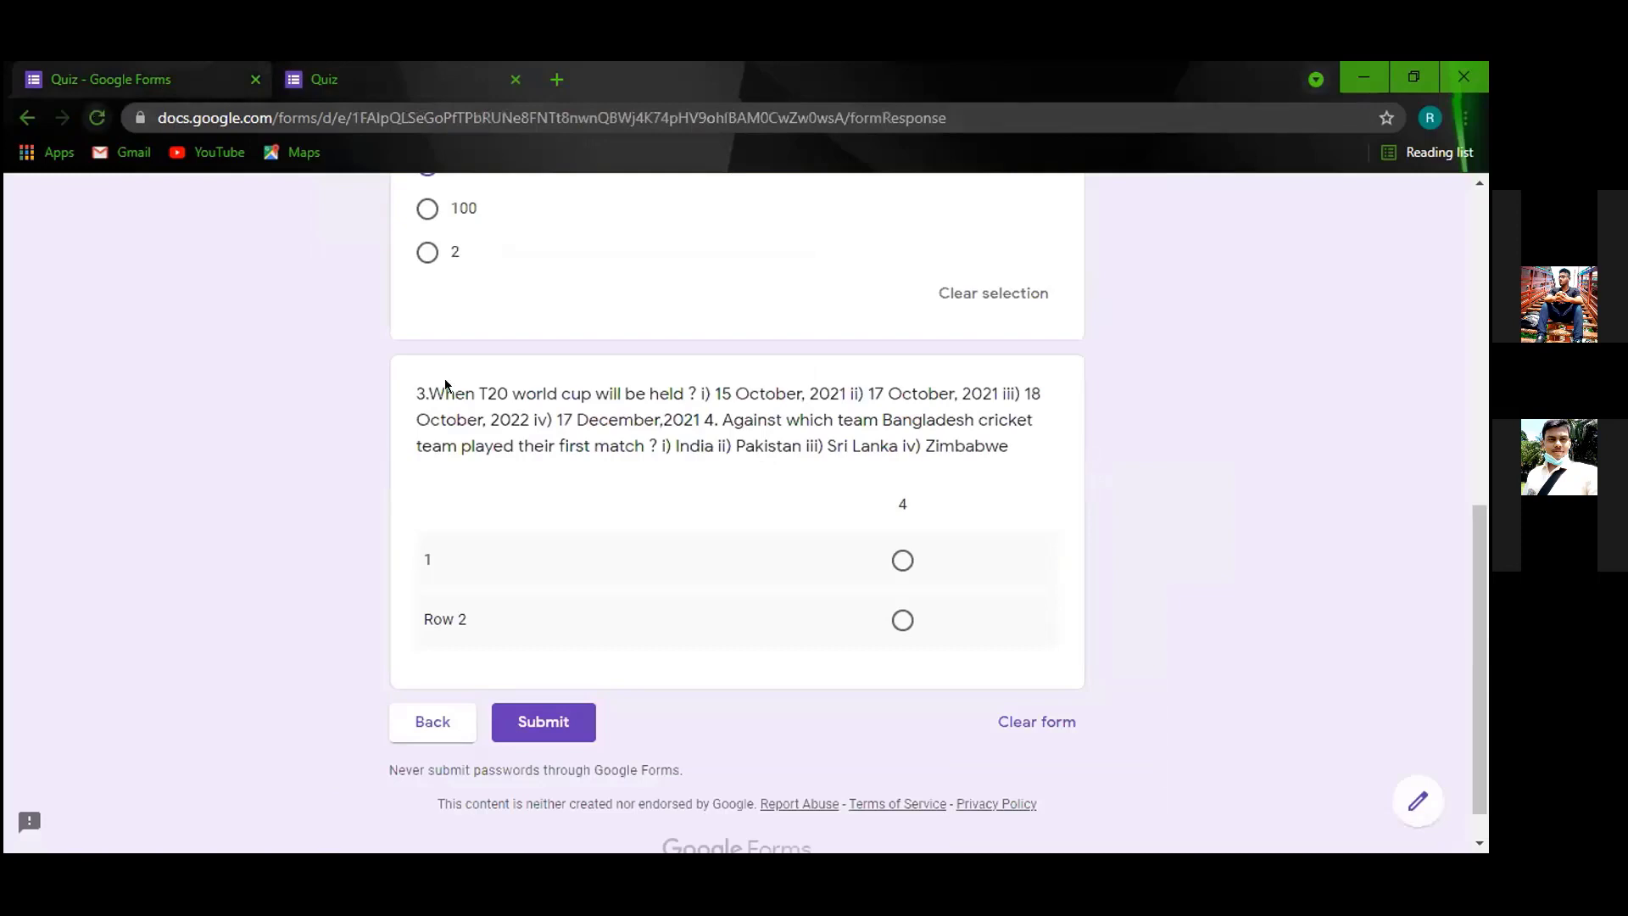
Reload the preview and scroll to the grid to check rows 3–4 and columns 1–4.
key("F5")
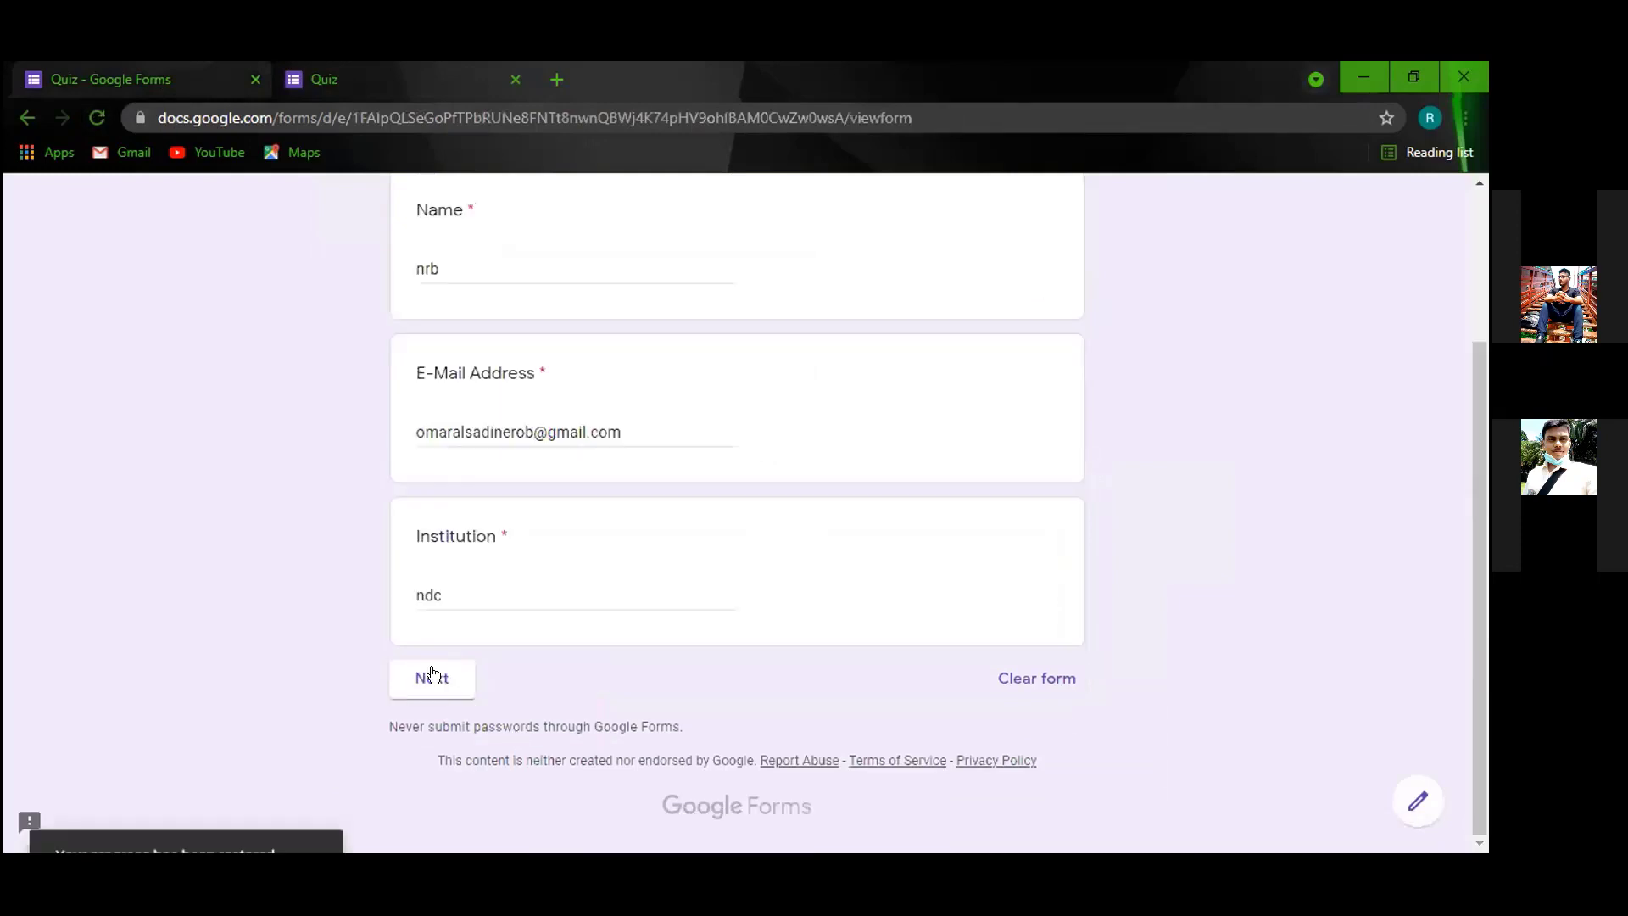
left_click(432, 677)
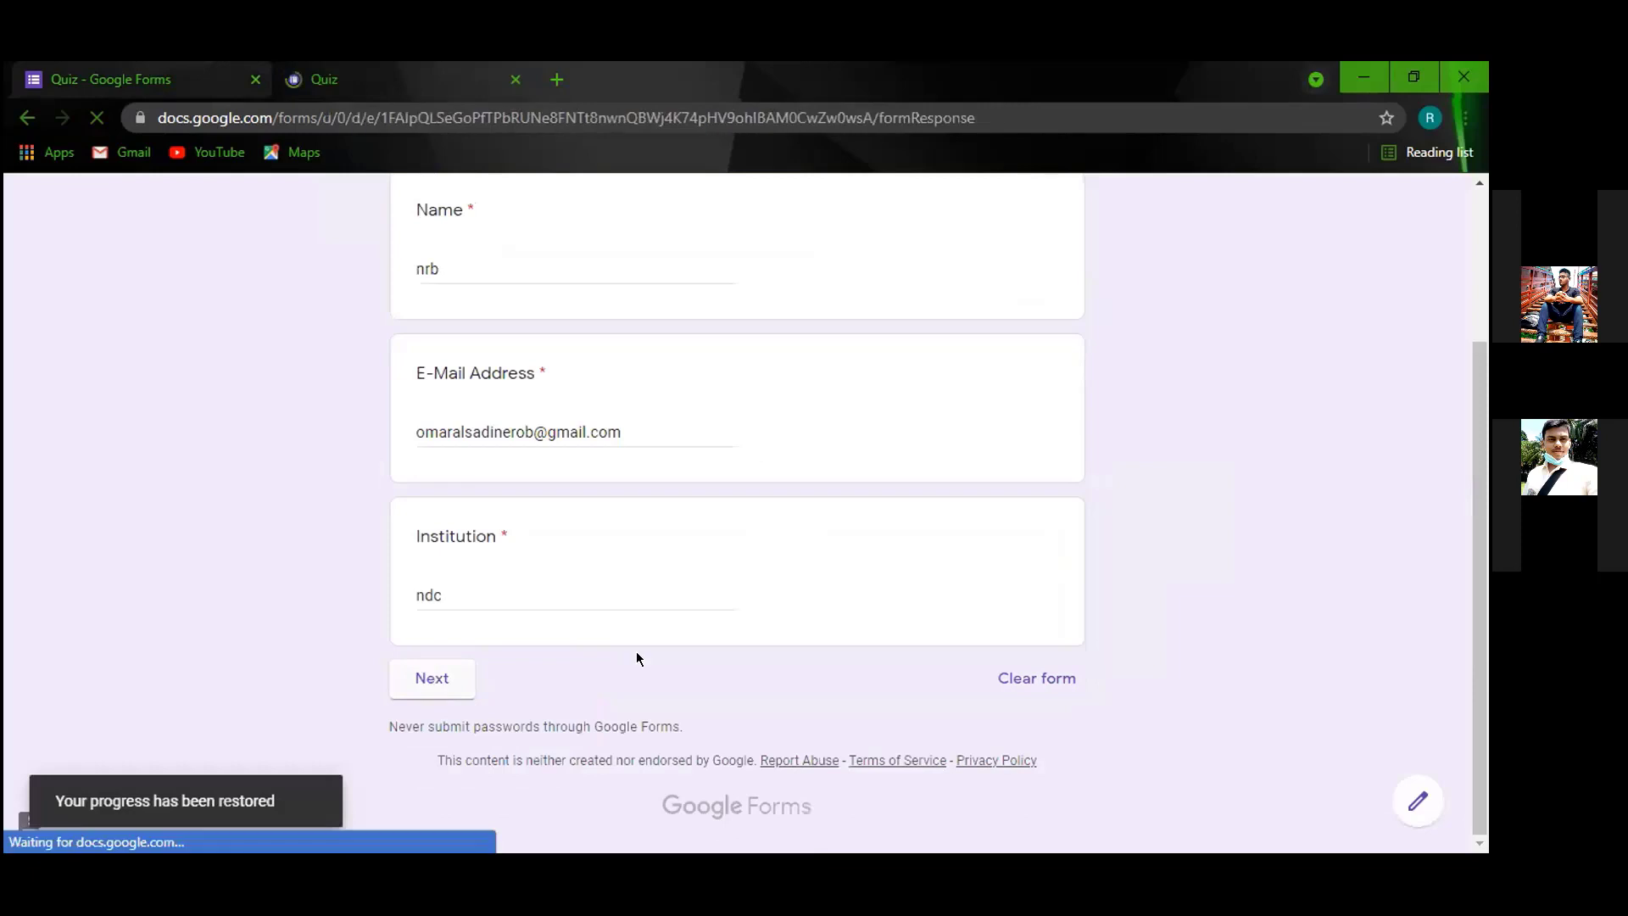
scroll(604, 536, "down", 3)
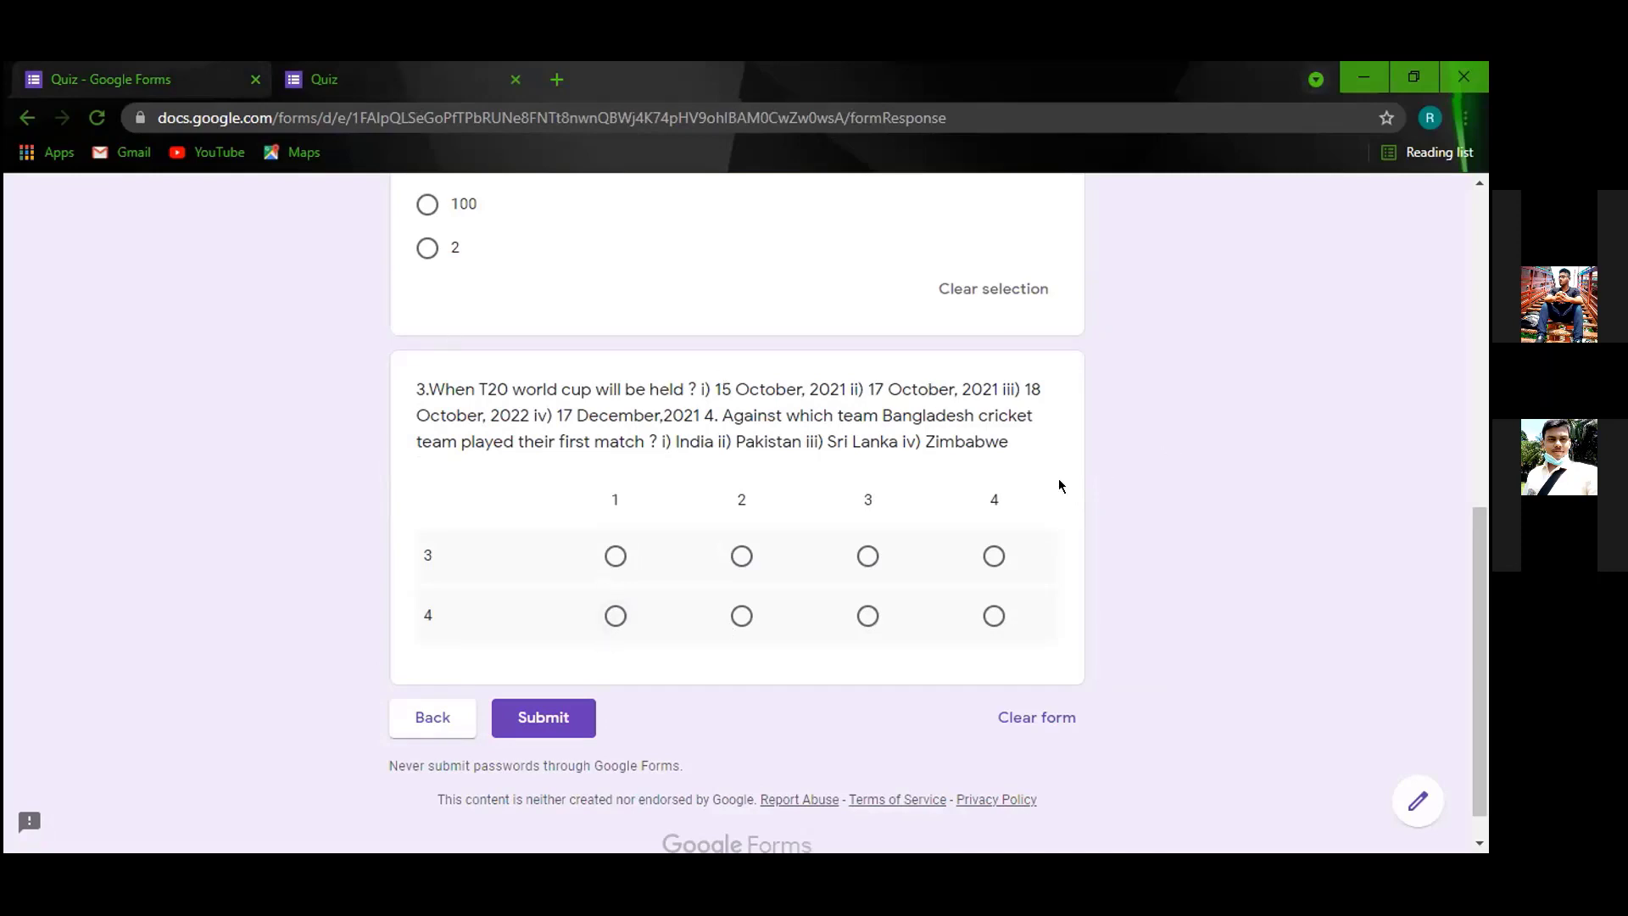
Go back to the editor and open question 3's question-type list.
left_click(208, 83)
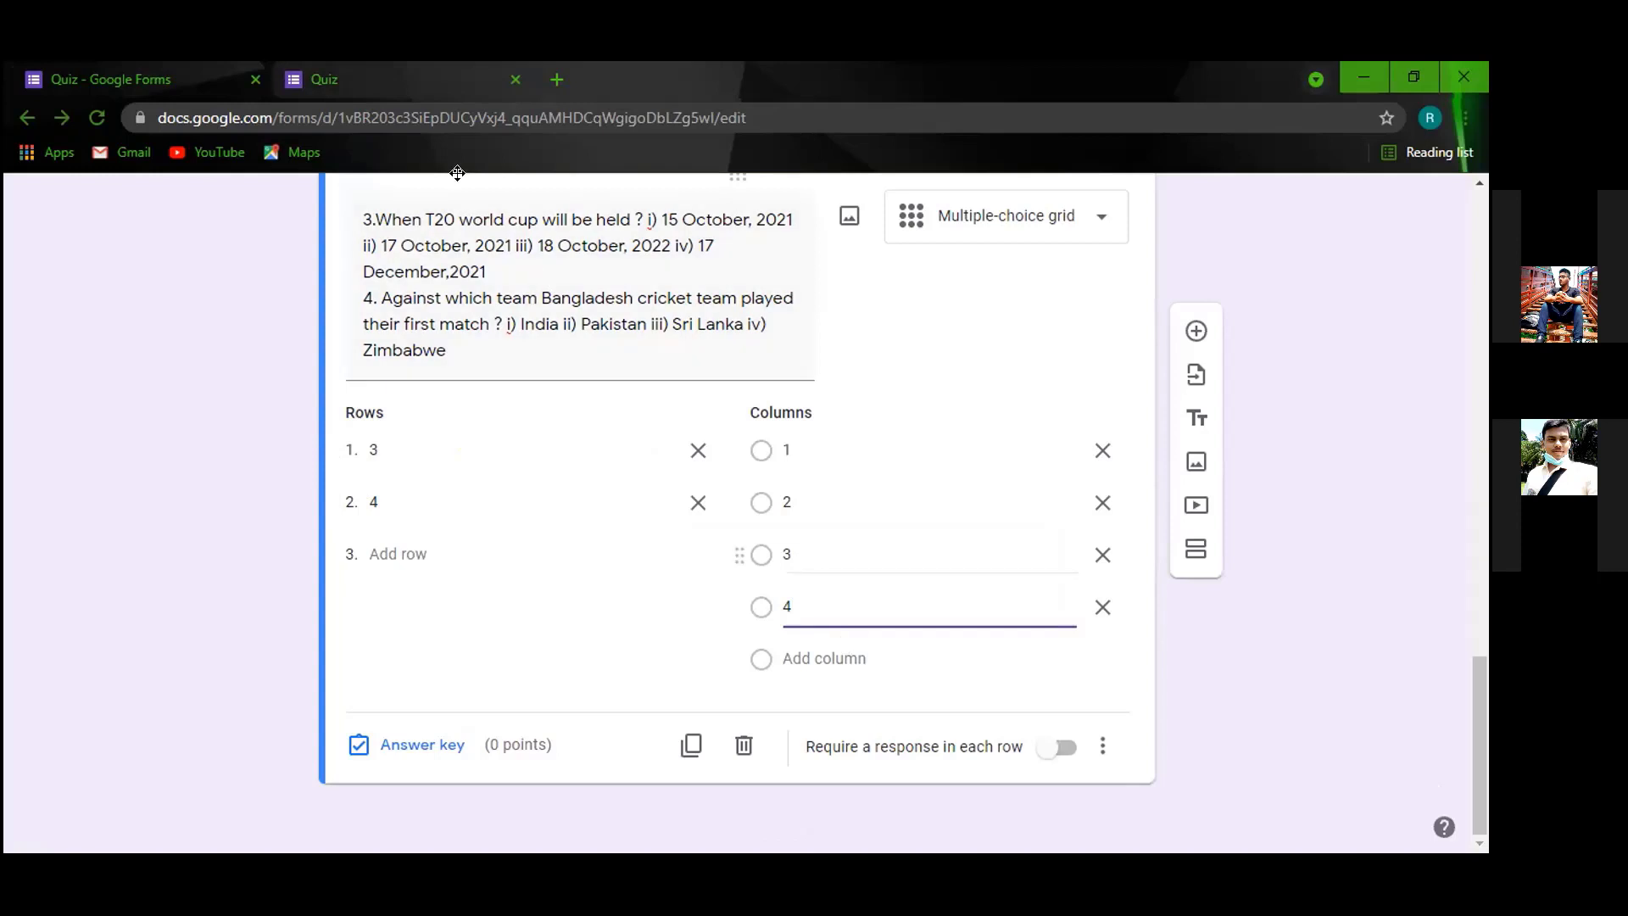
key("ctrl+Tab")
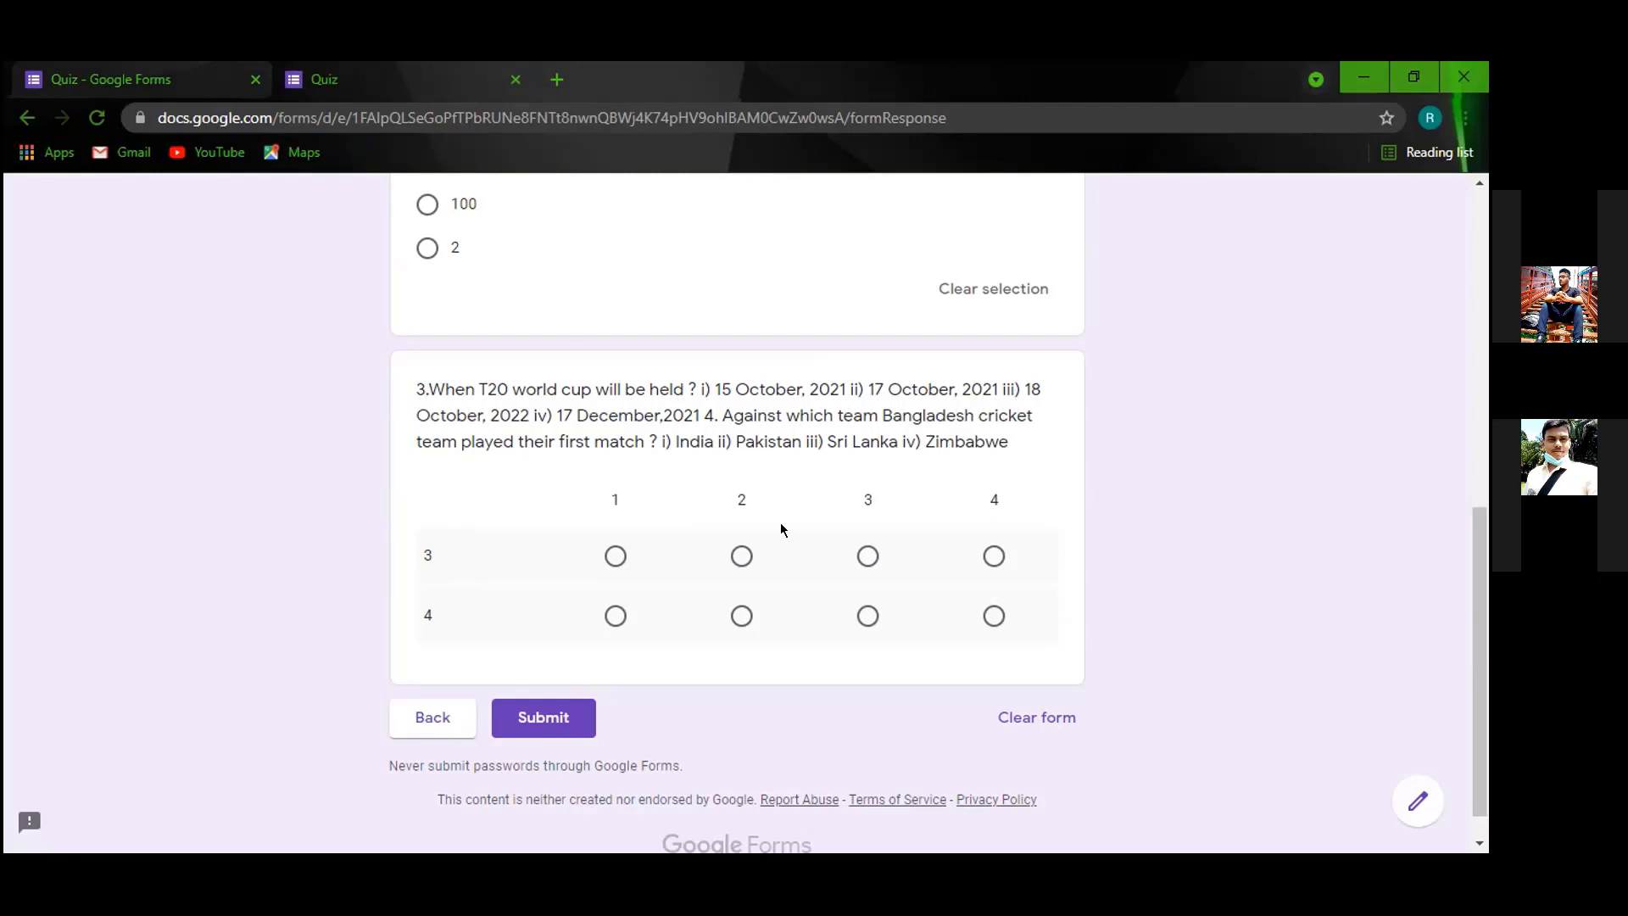
left_click(206, 83)
left_click(1101, 218)
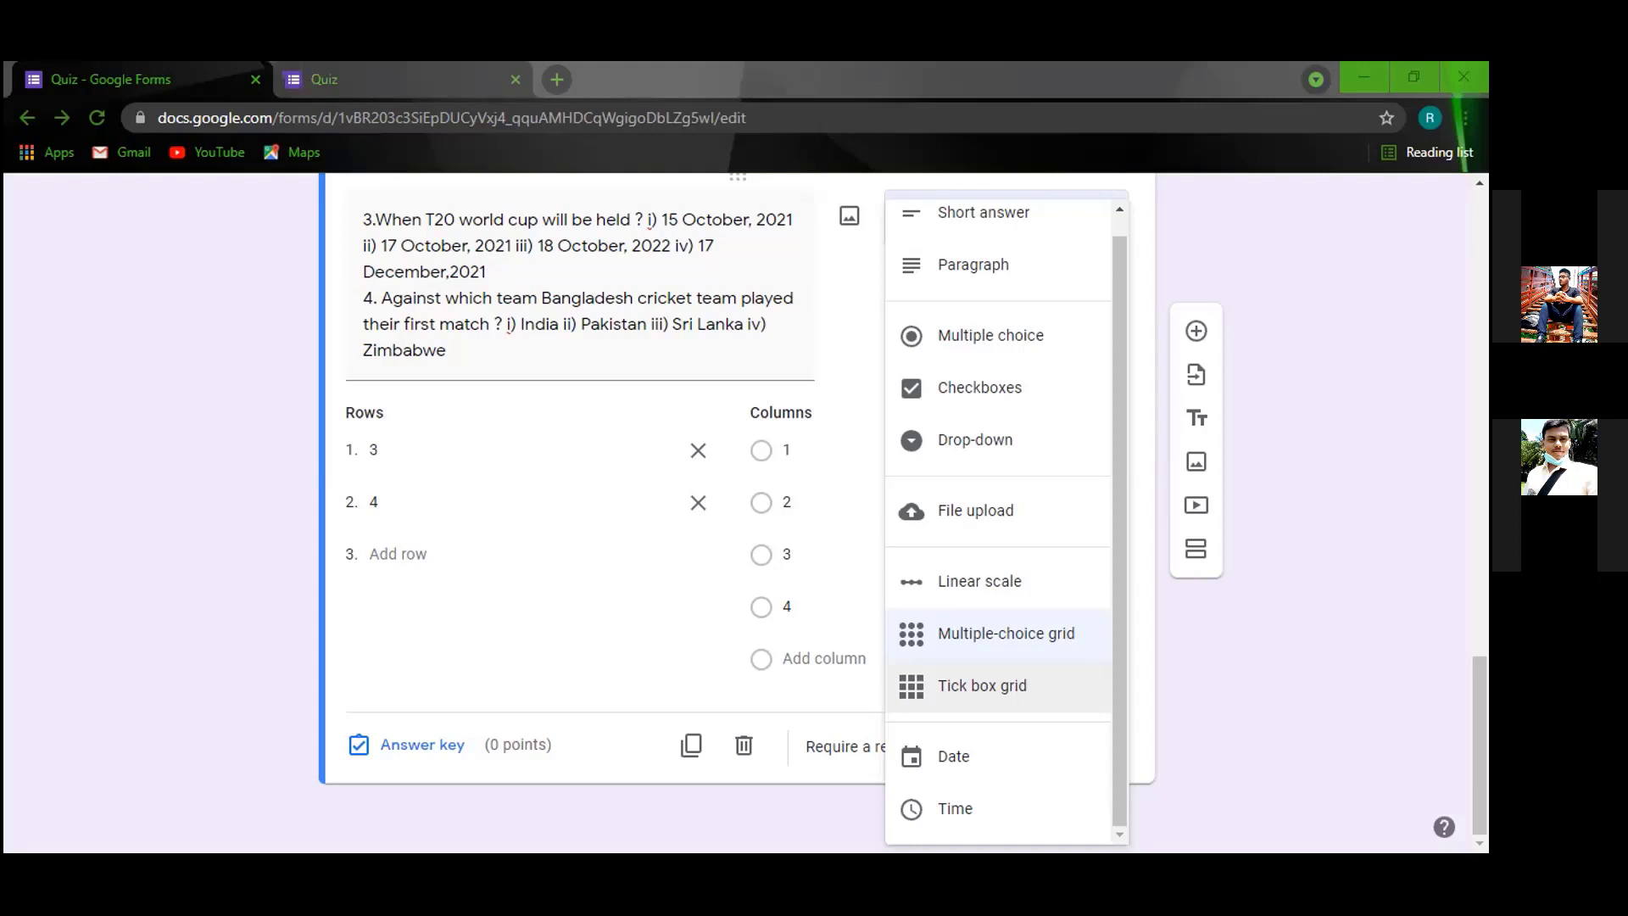
left_click(1002, 632)
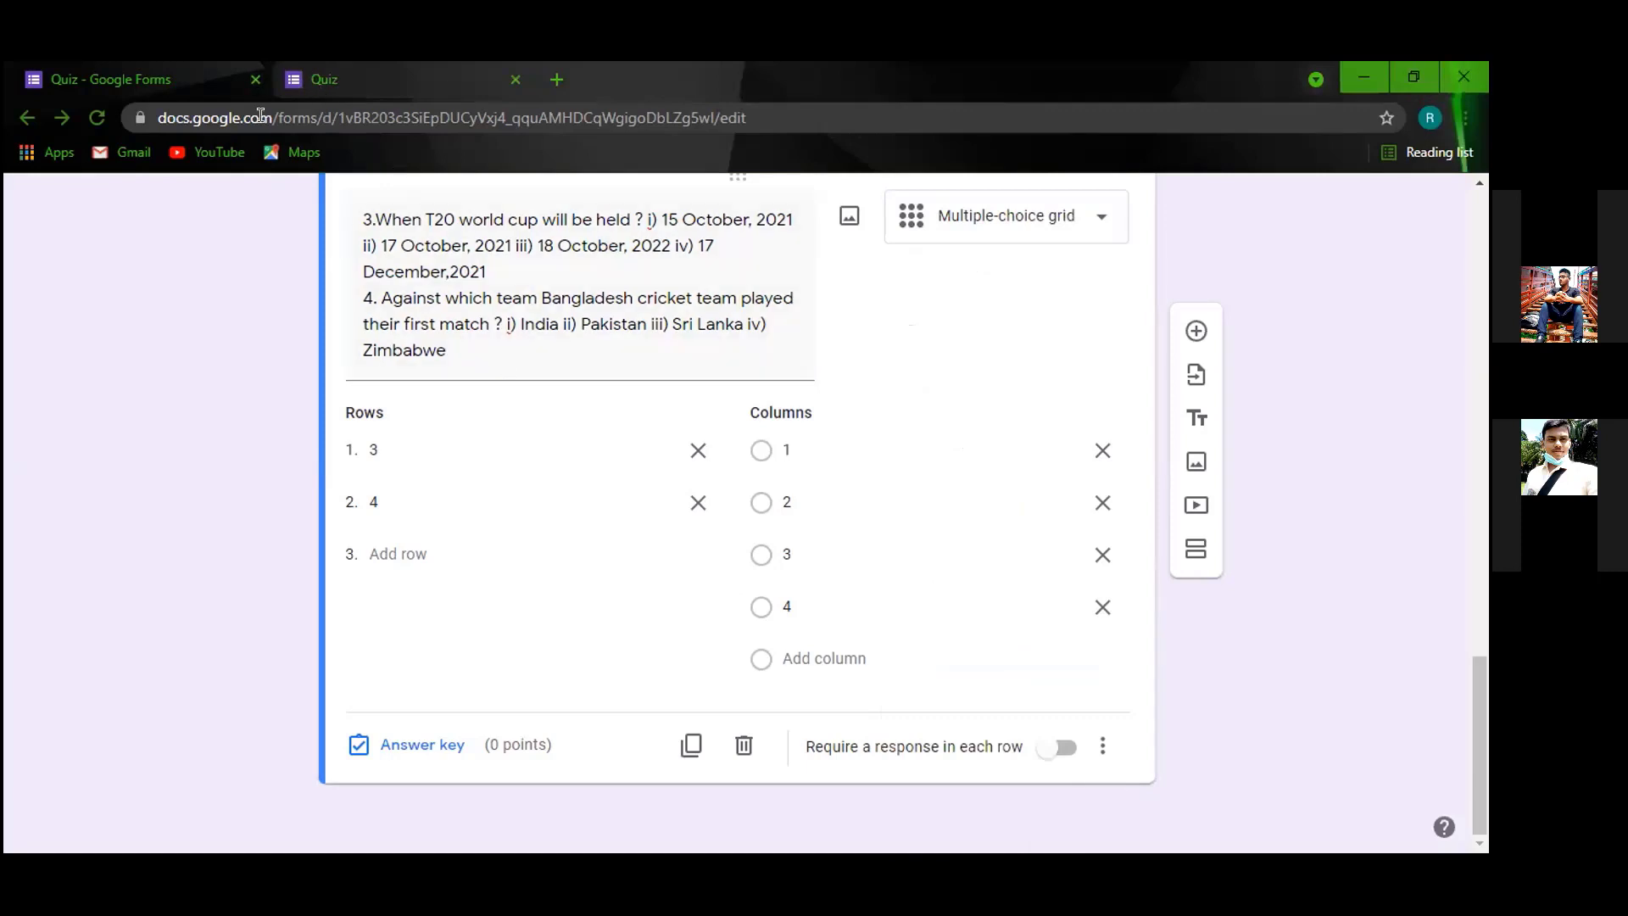
left_click(388, 100)
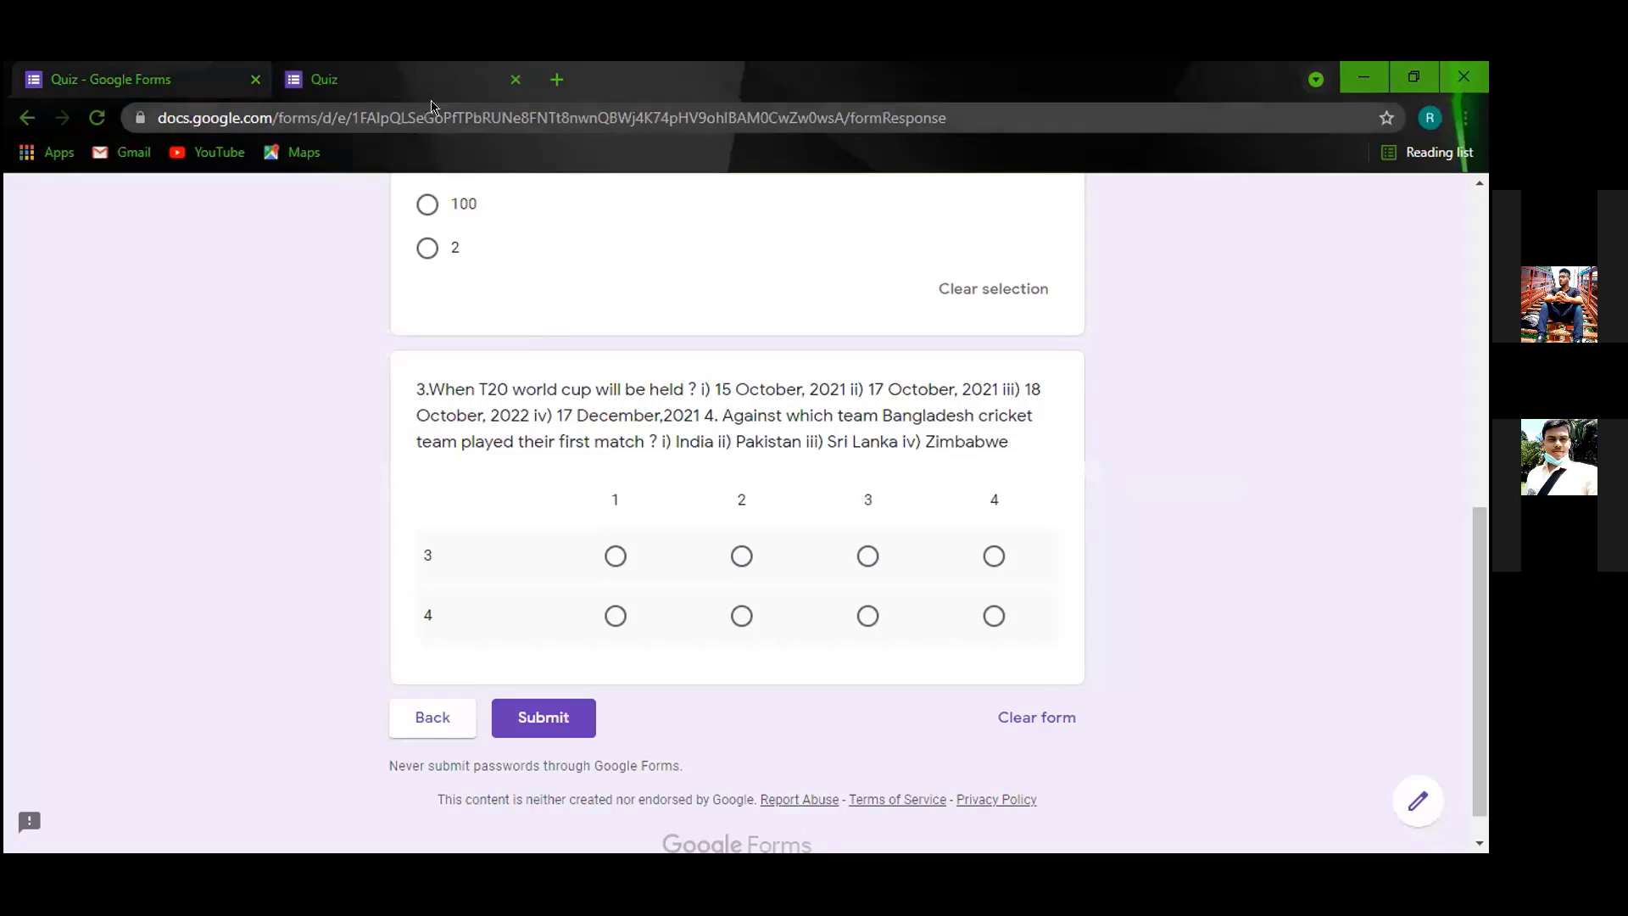
left_click(149, 79)
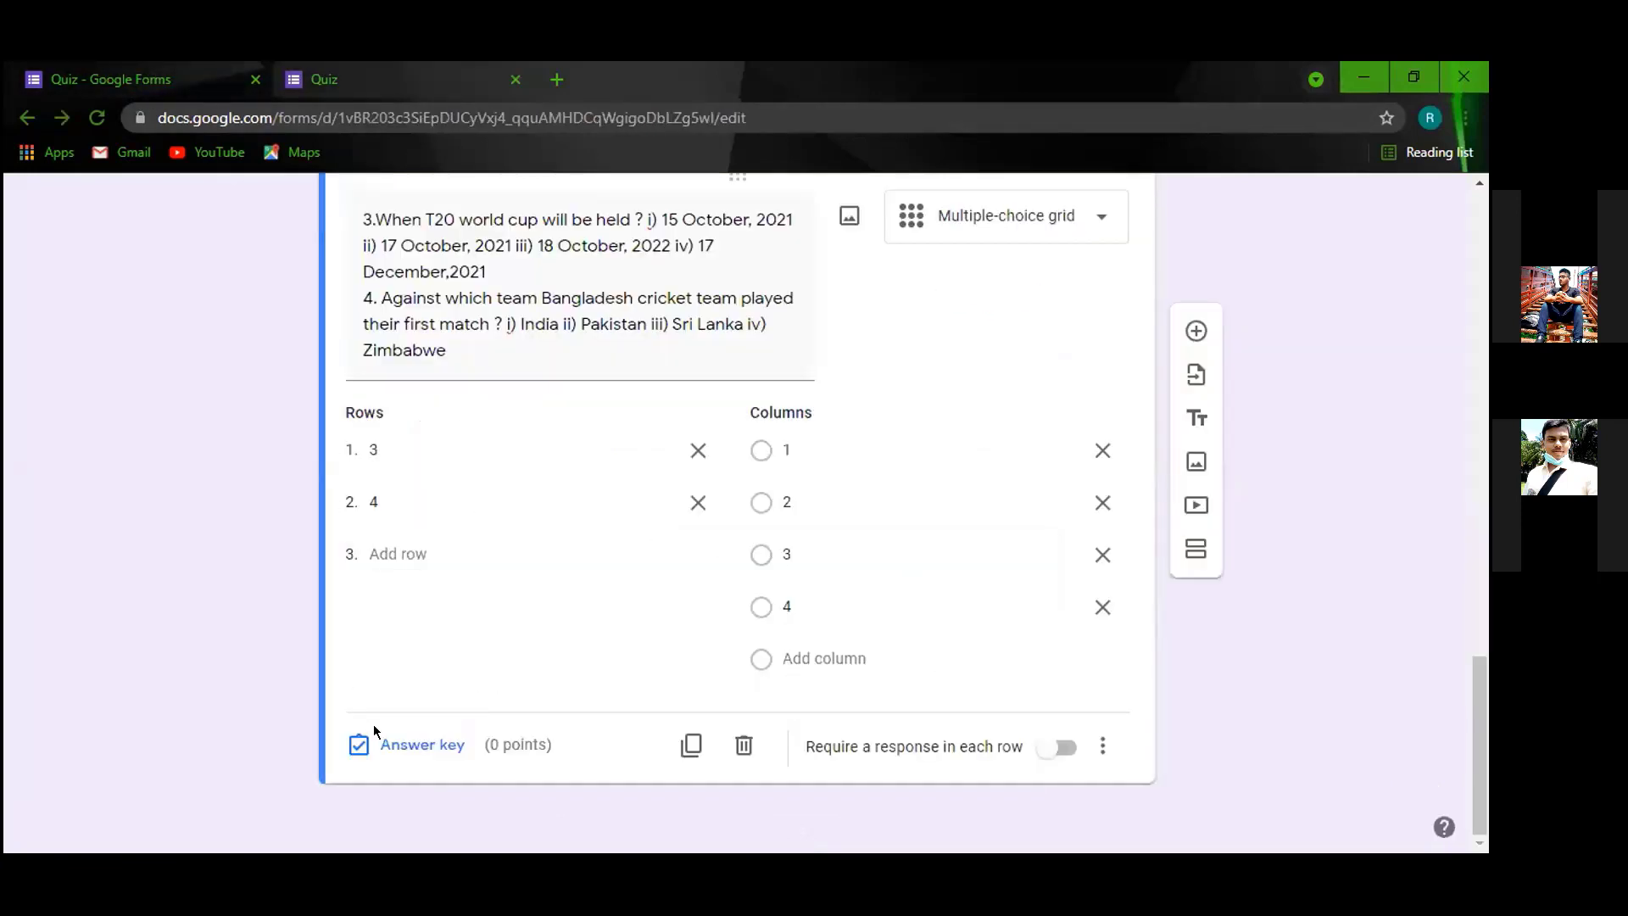
left_click(414, 748)
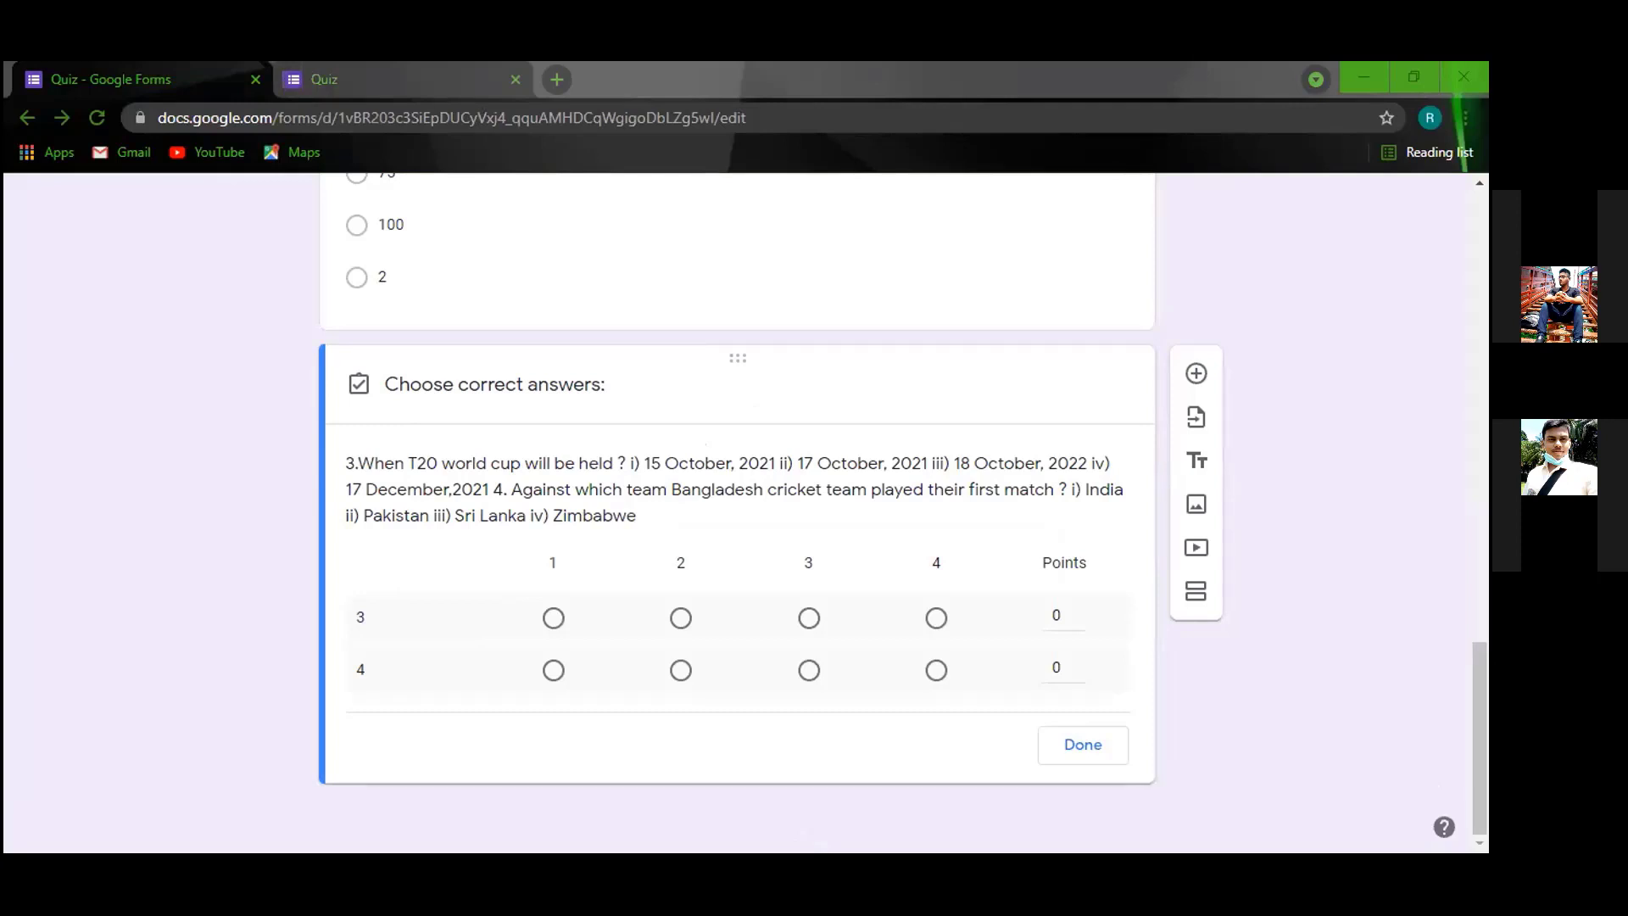
In the answer key, mark column 2 correct for row 3 and give it 1 point.
left_click(619, 619)
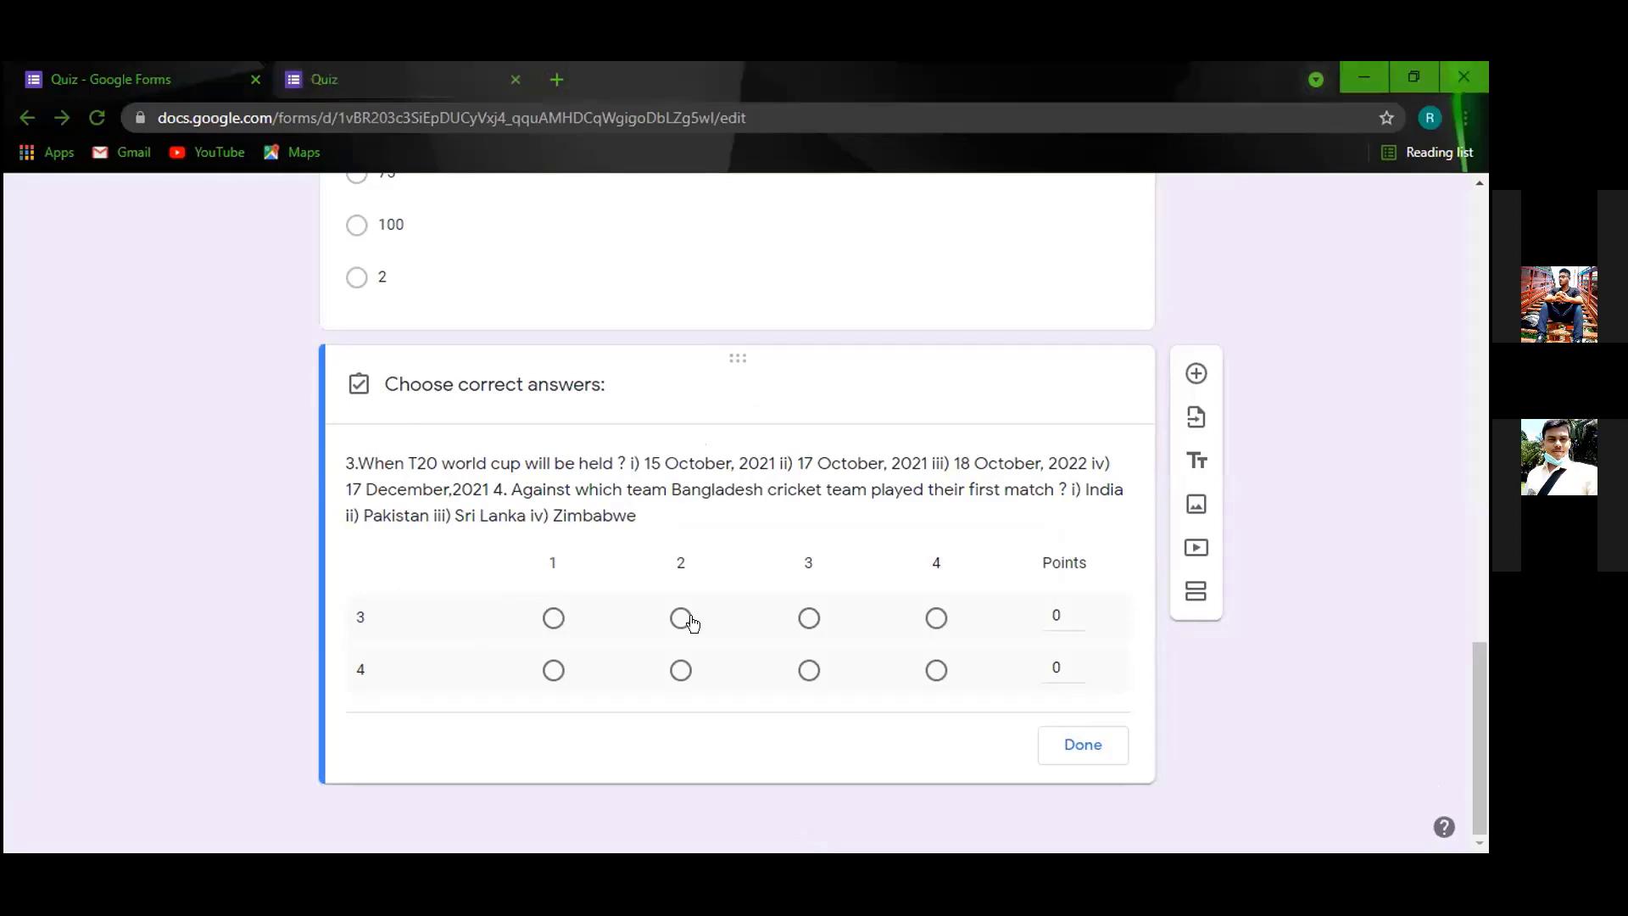
left_click(681, 618)
left_click(1054, 609)
type("1")
left_click(1081, 743)
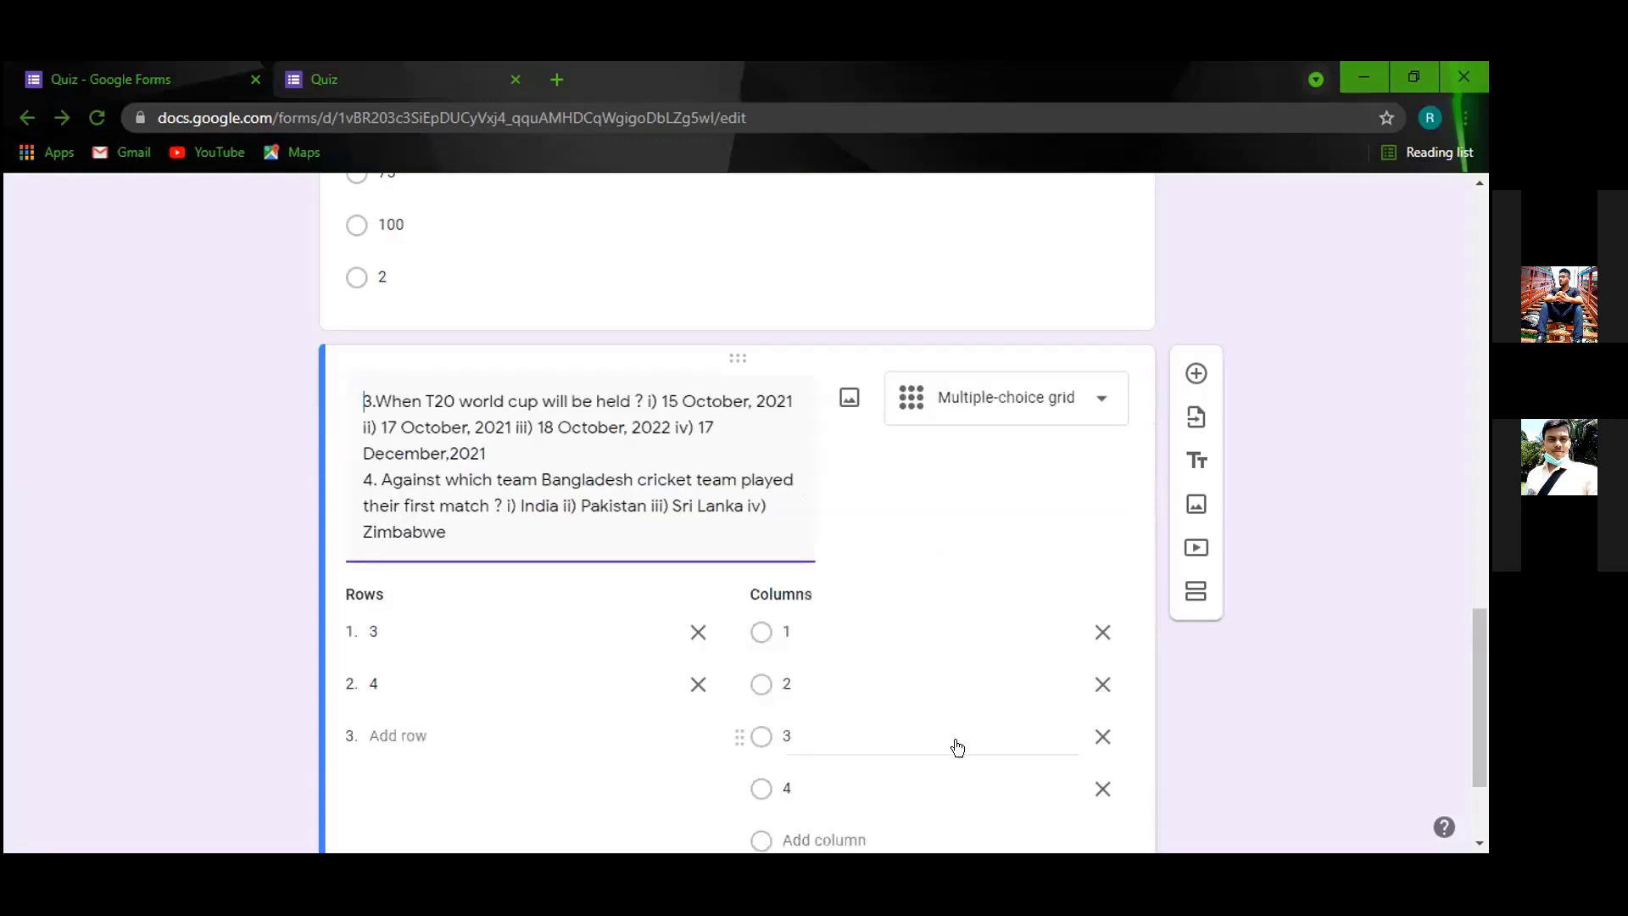
scroll(583, 499, "down", 2)
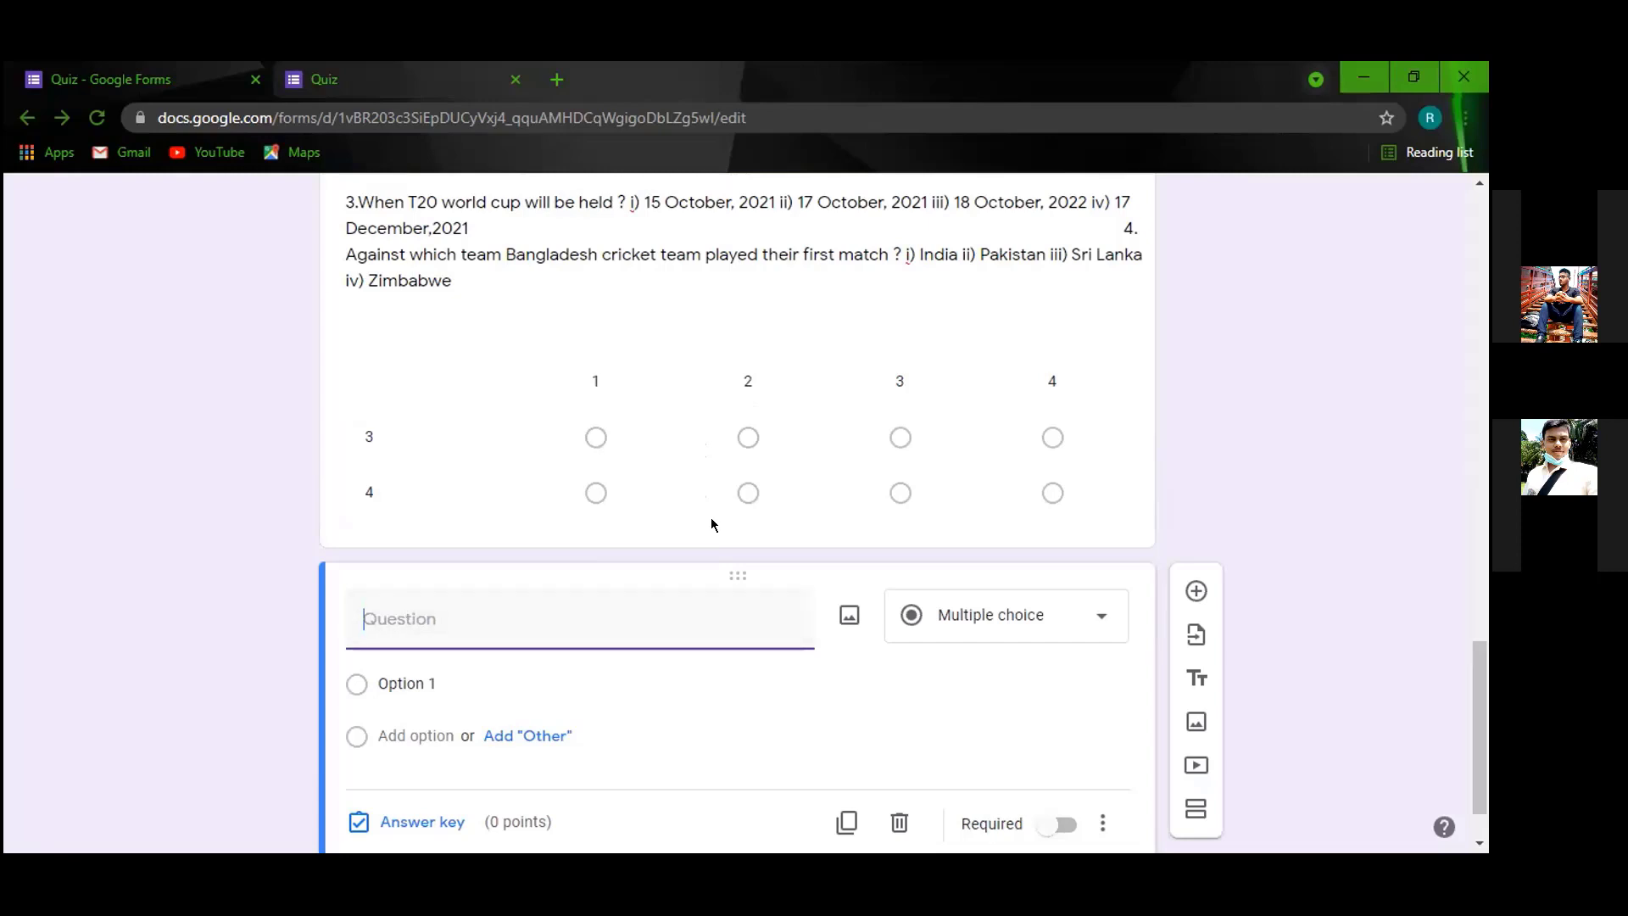
Upload the Cricket-bat-ball image from the computer into the new question.
scroll(707, 280, "up", 3)
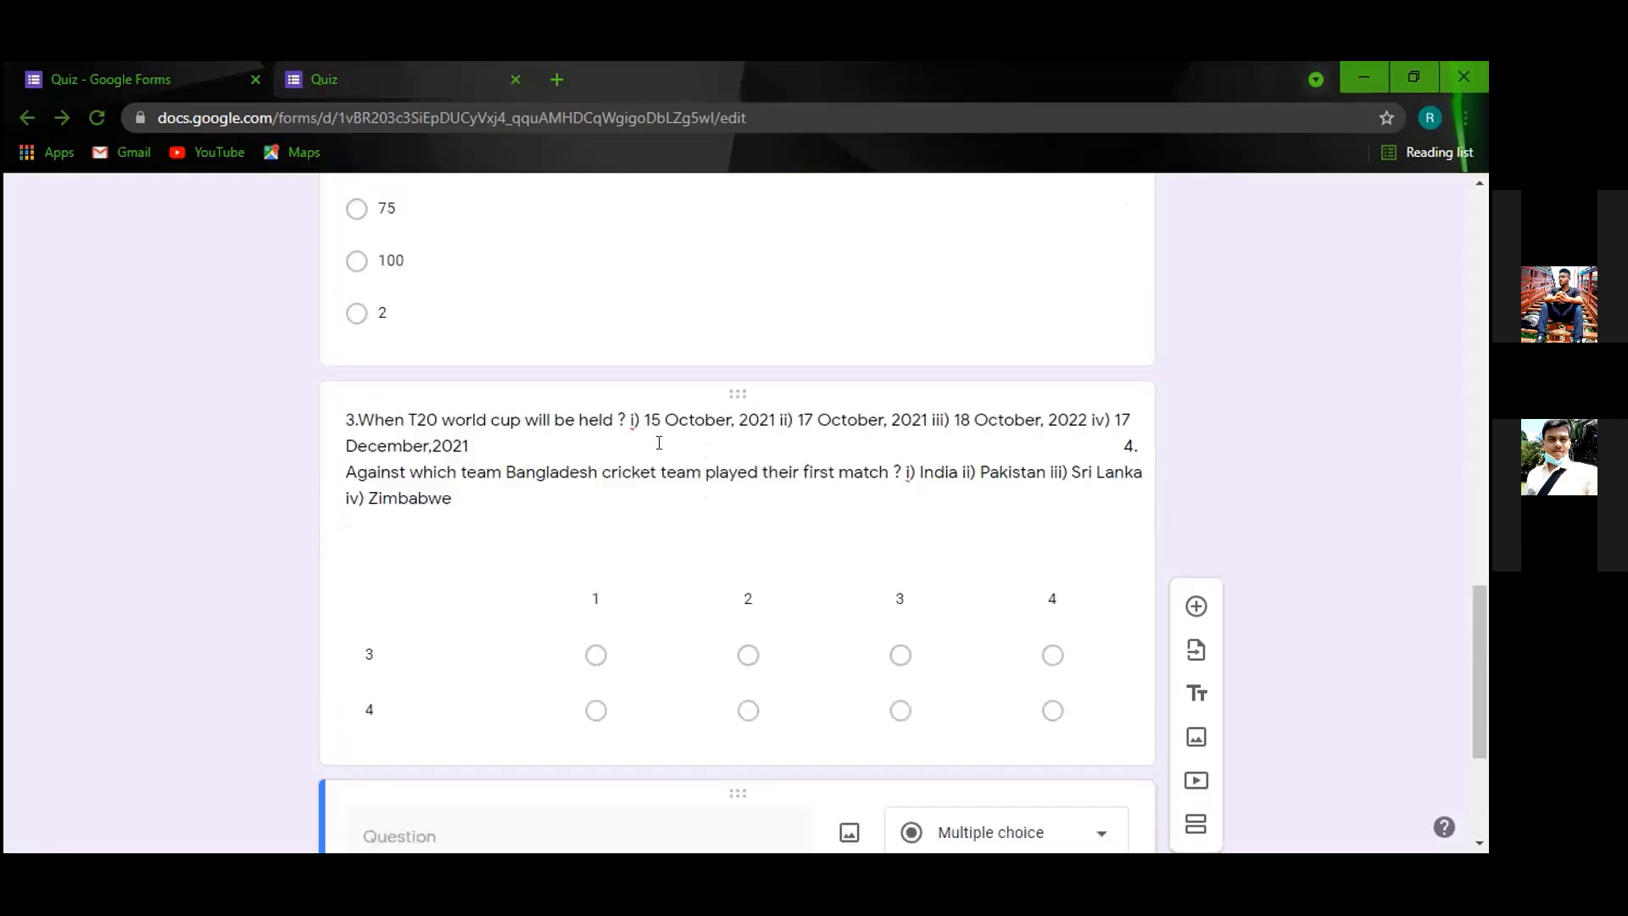
scroll(668, 589, "down", 4)
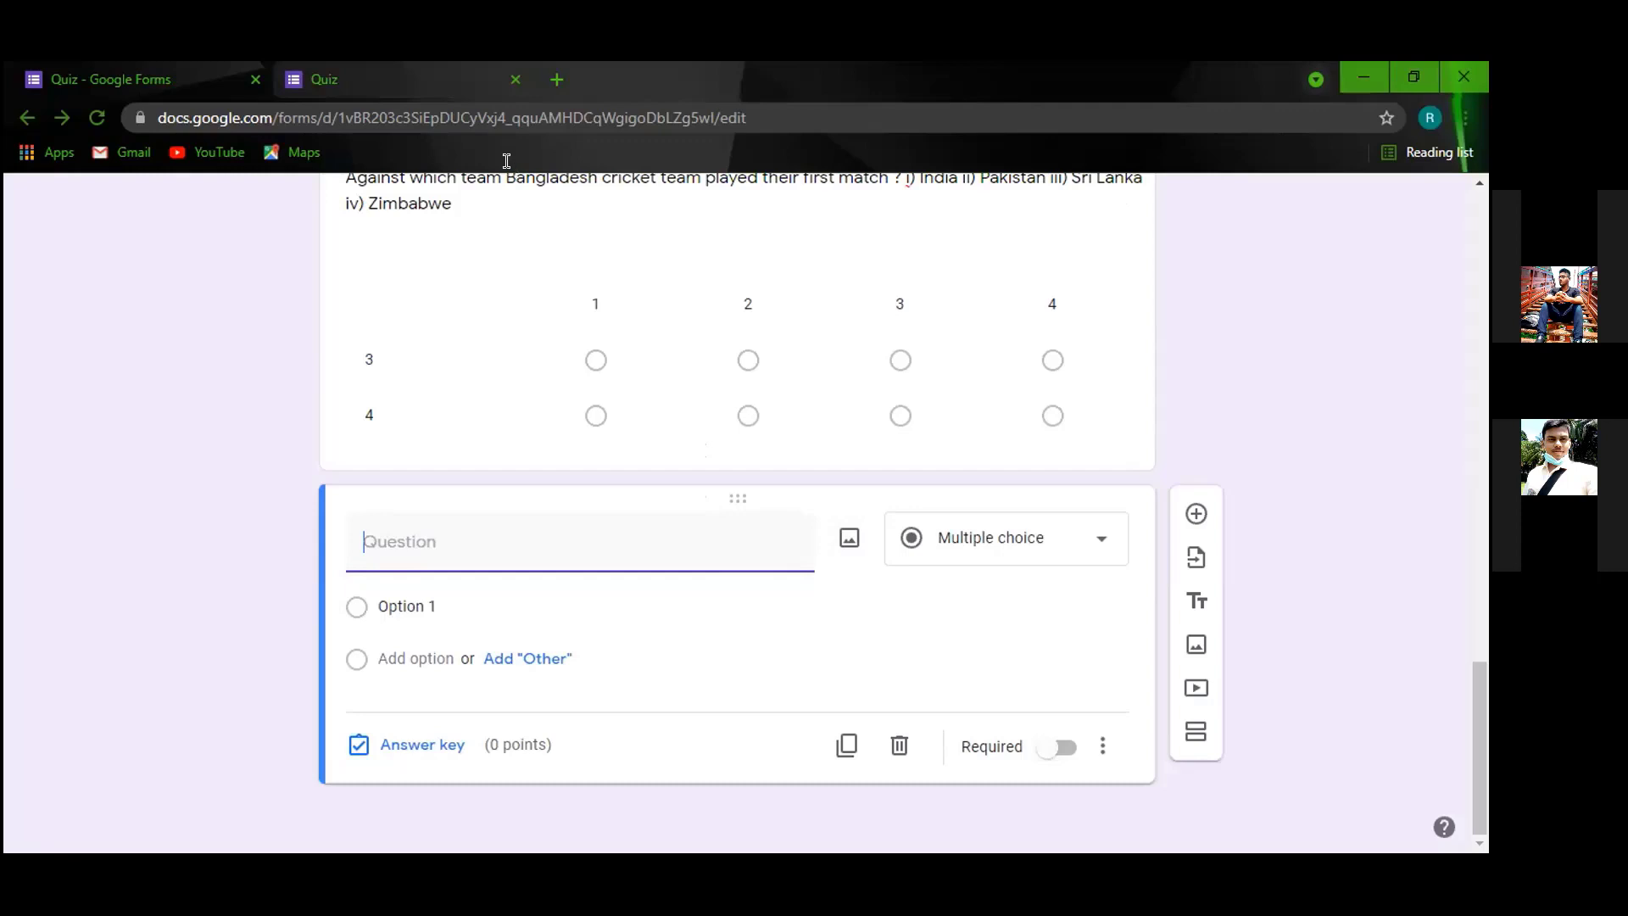
left_click(849, 538)
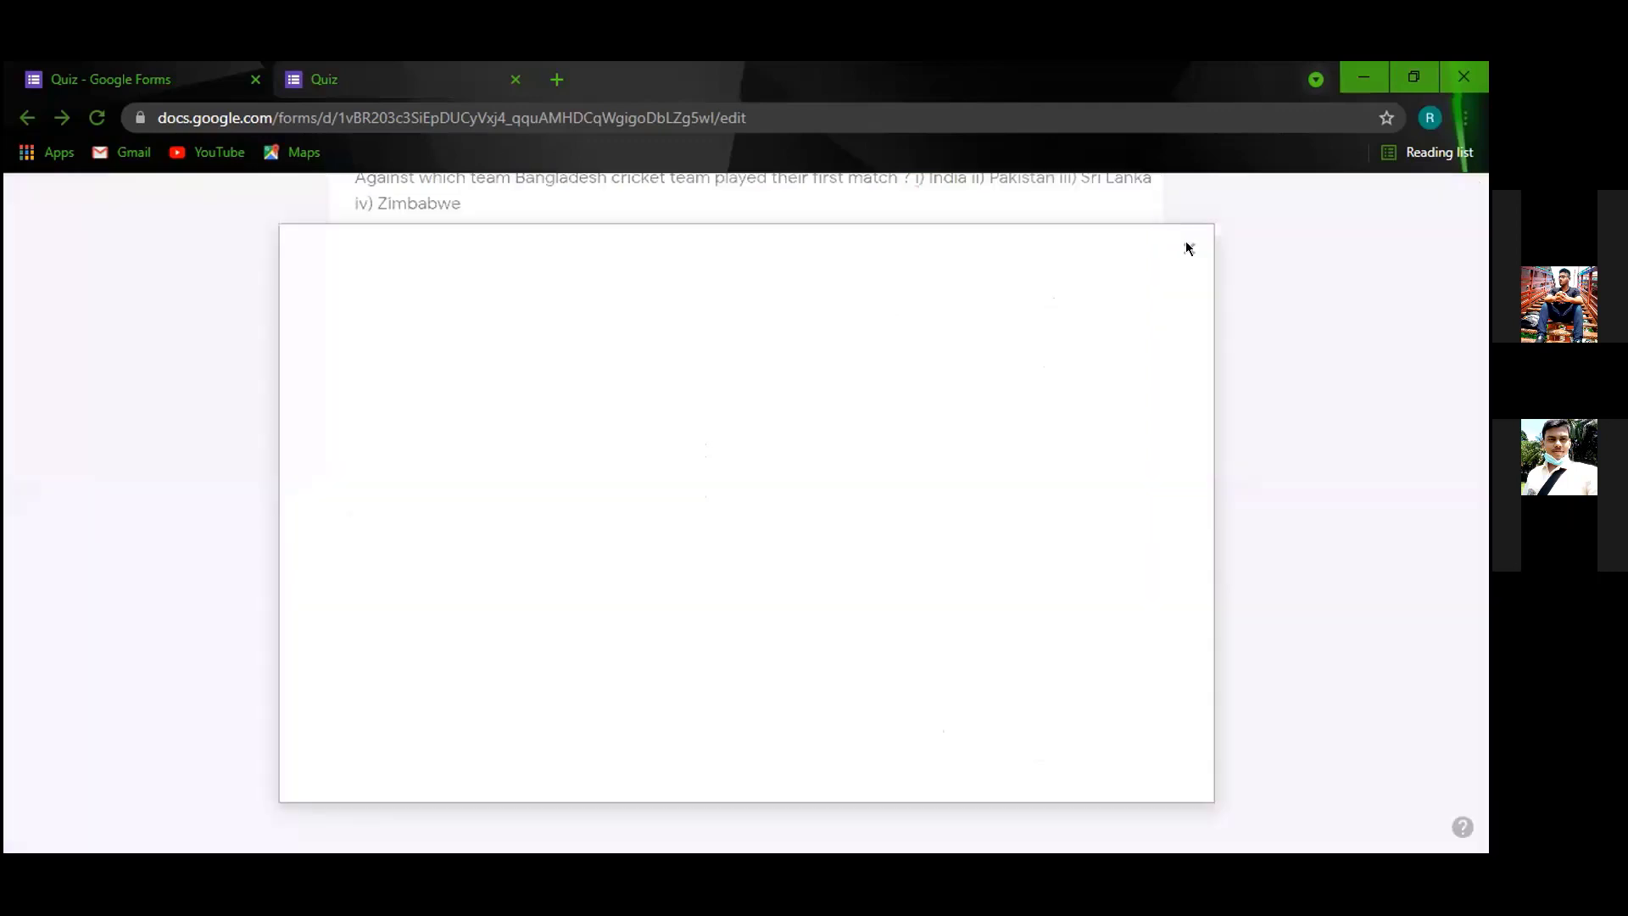
key("Escape")
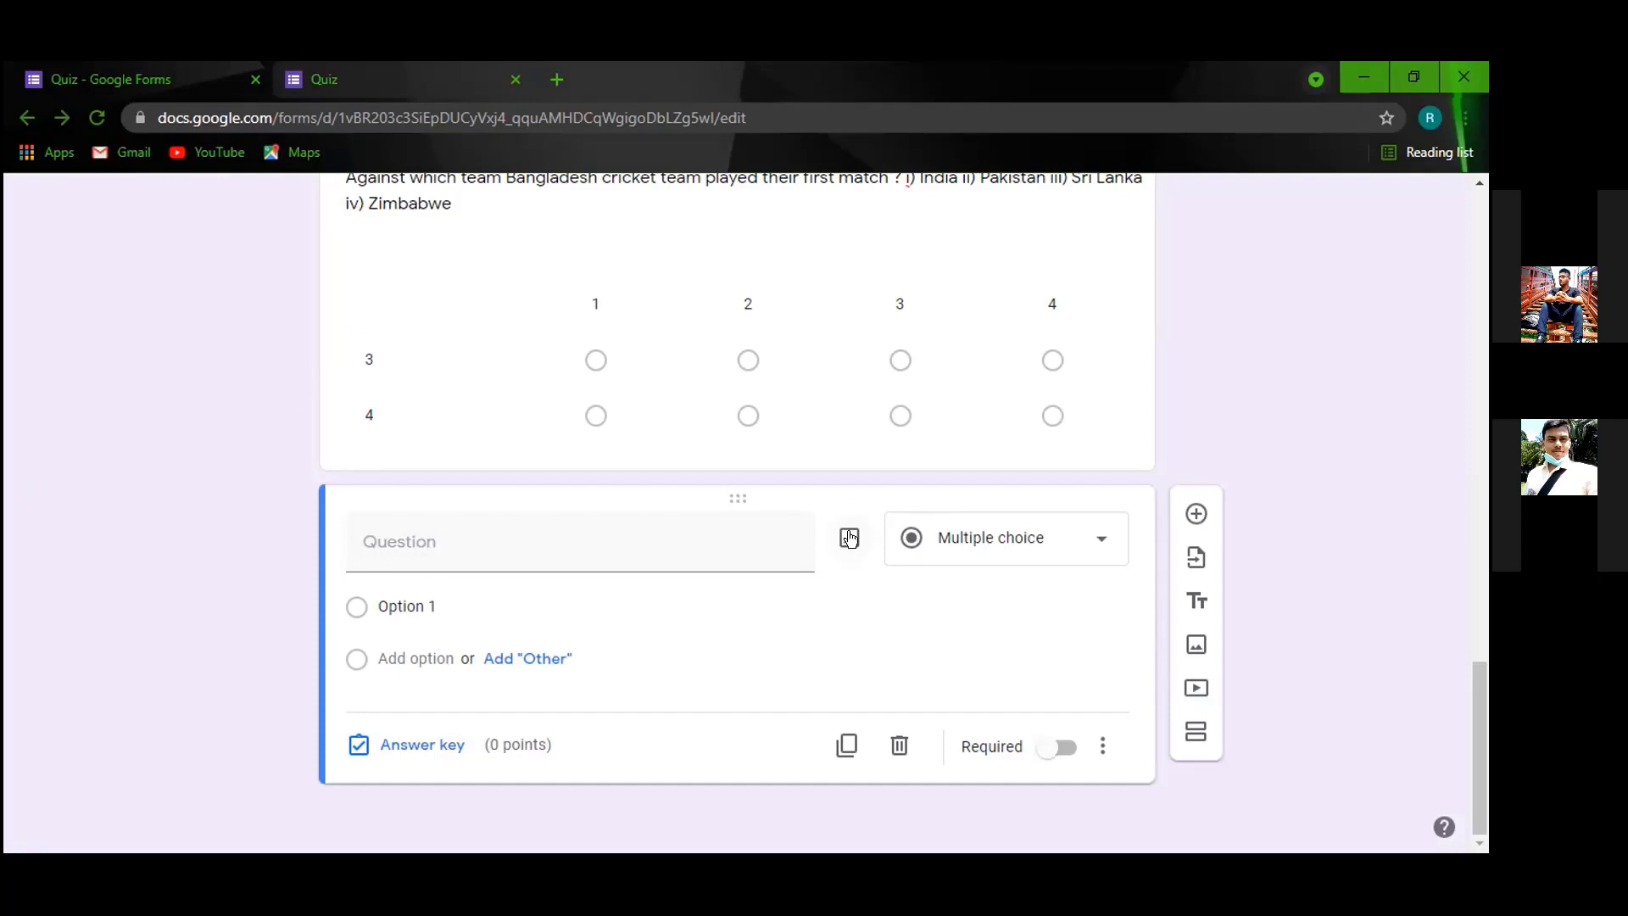
left_click(844, 540)
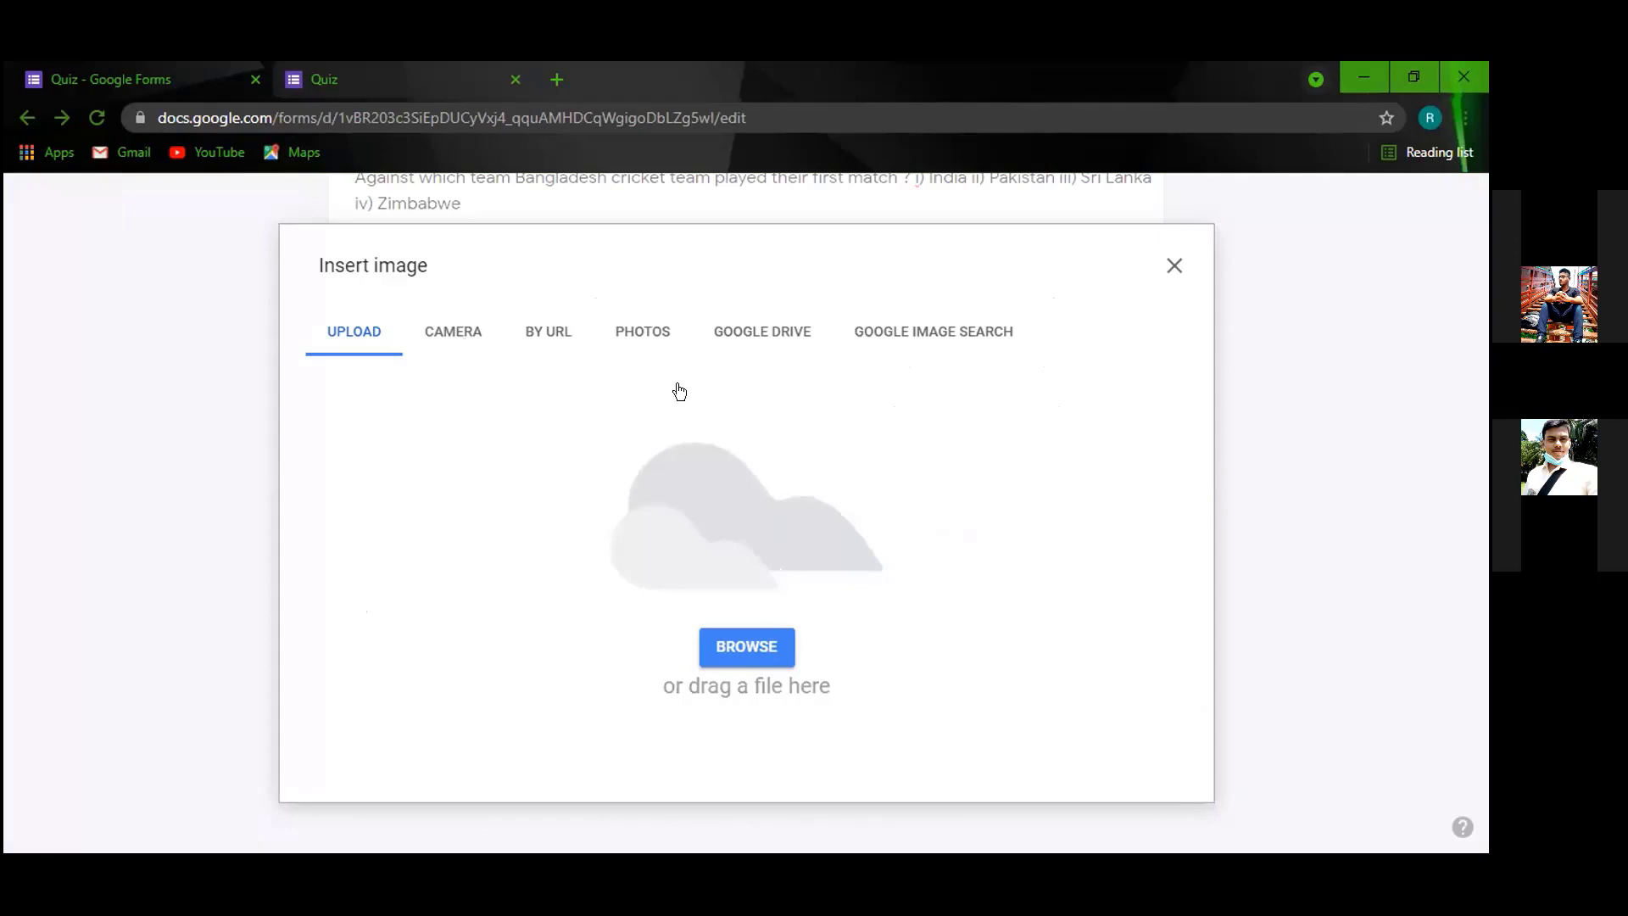
left_click(766, 656)
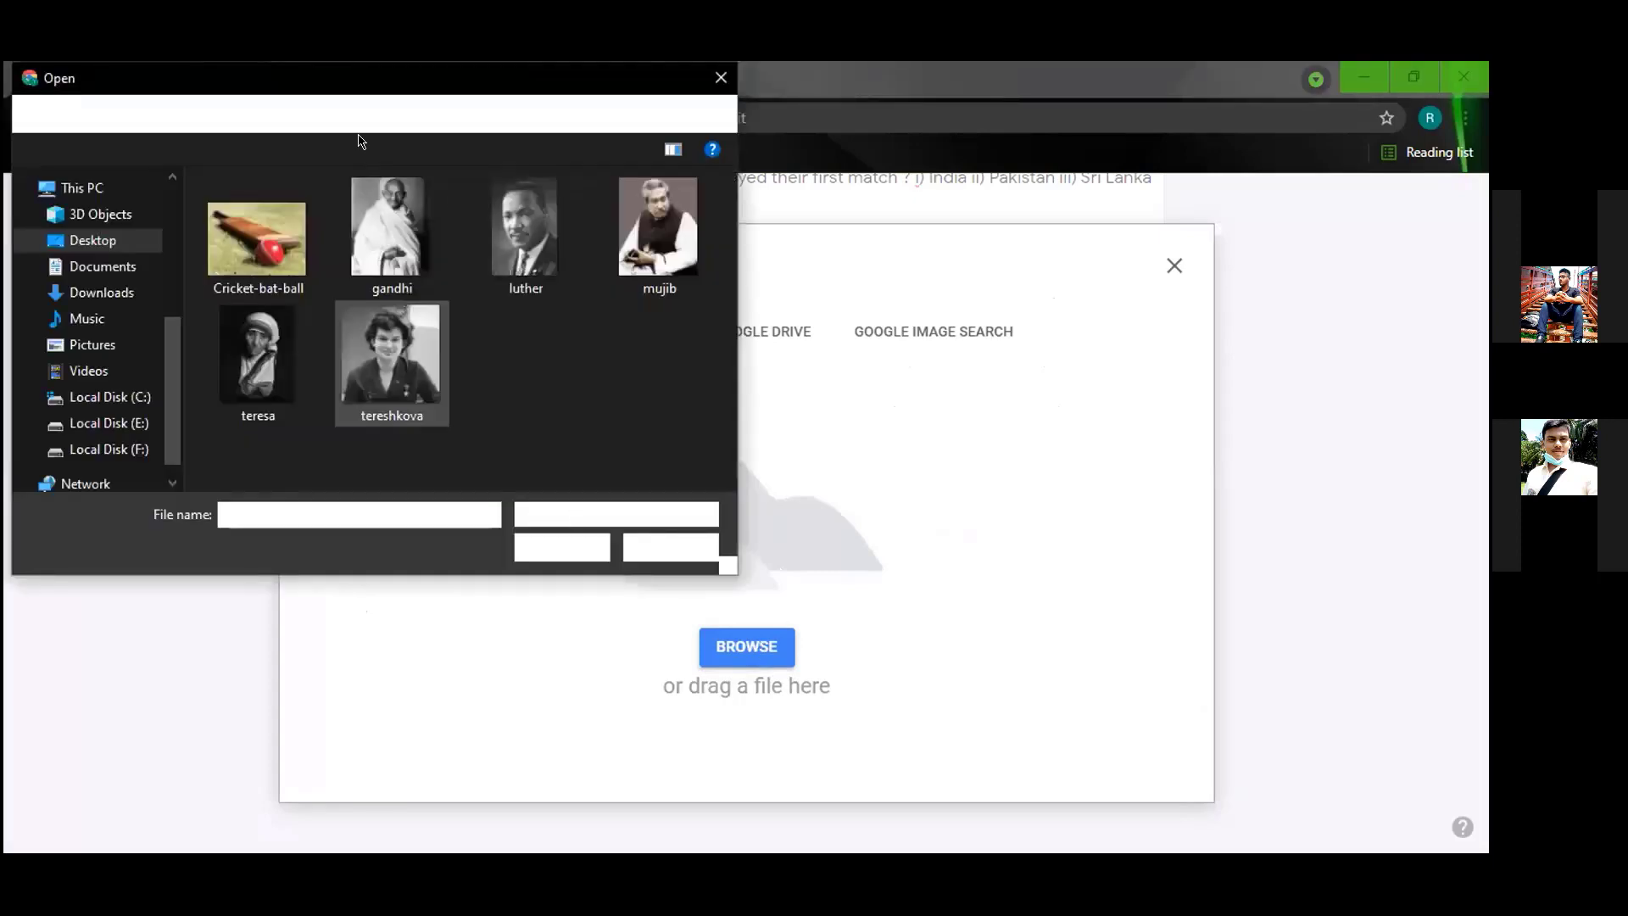
left_click(274, 242)
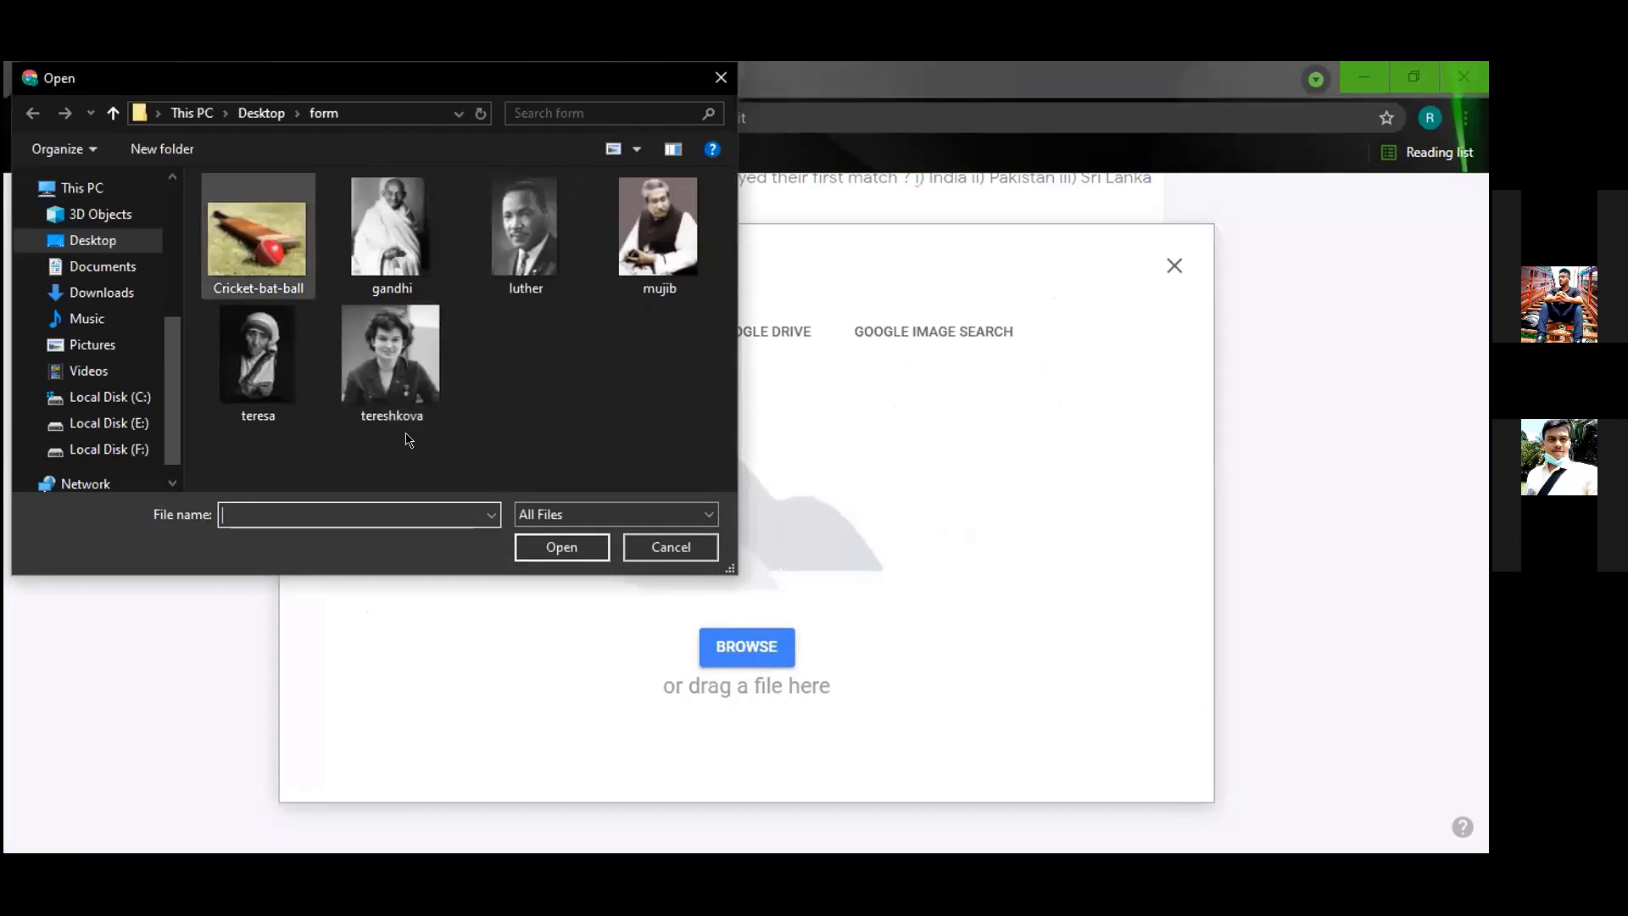
left_click(537, 542)
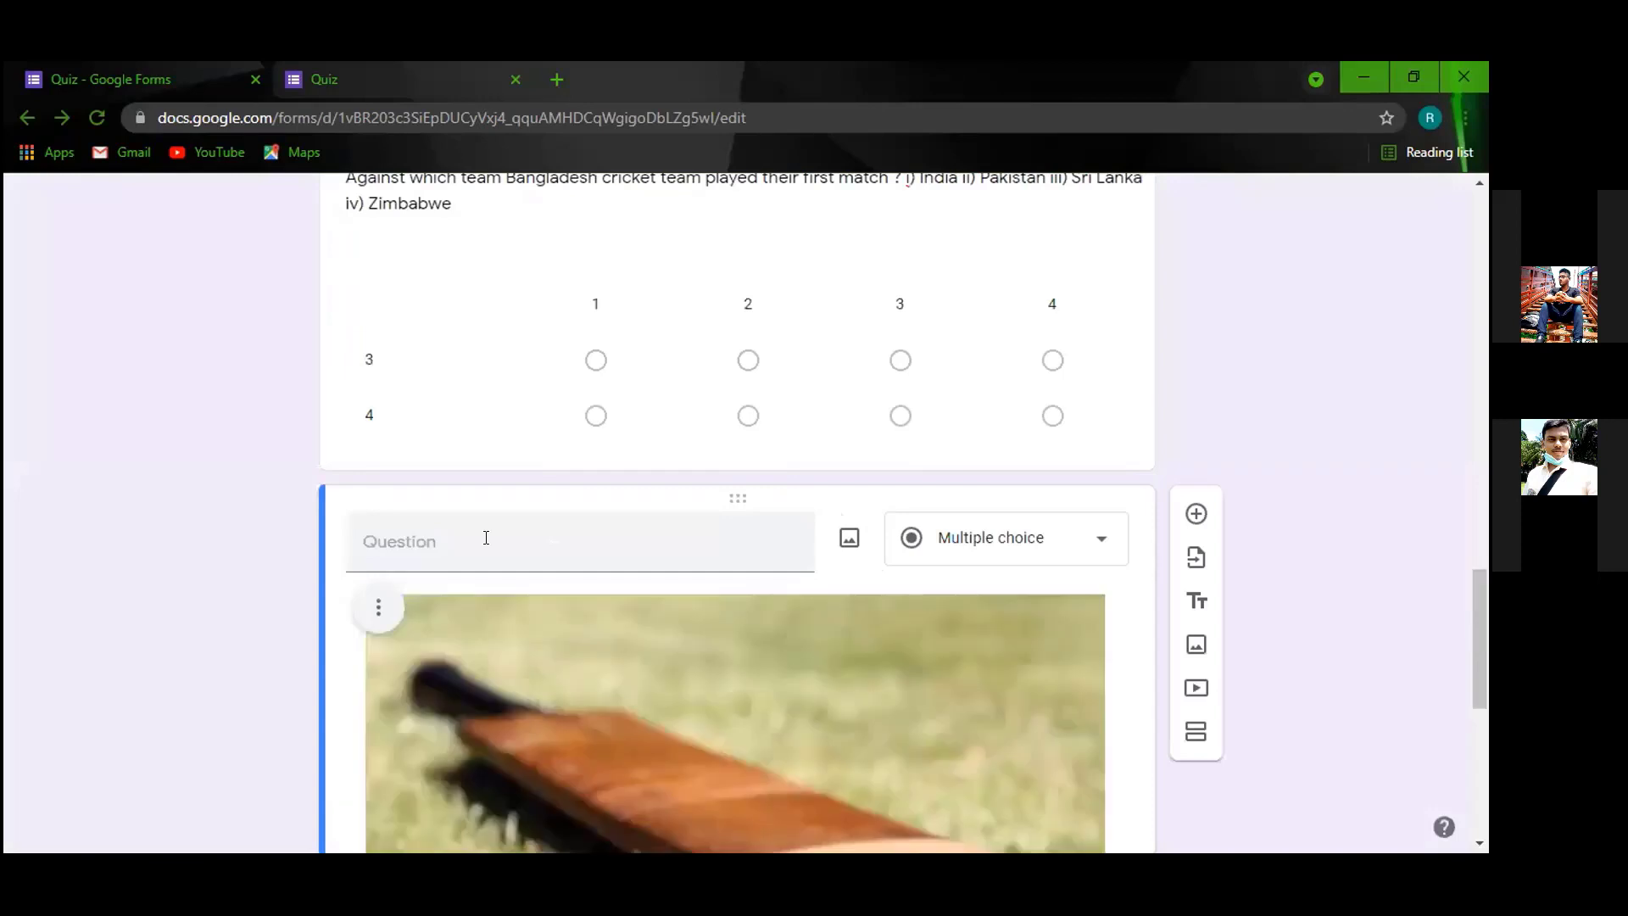
Title the new question '5. What is the name of this sport?'.
left_click(486, 538)
type("5")
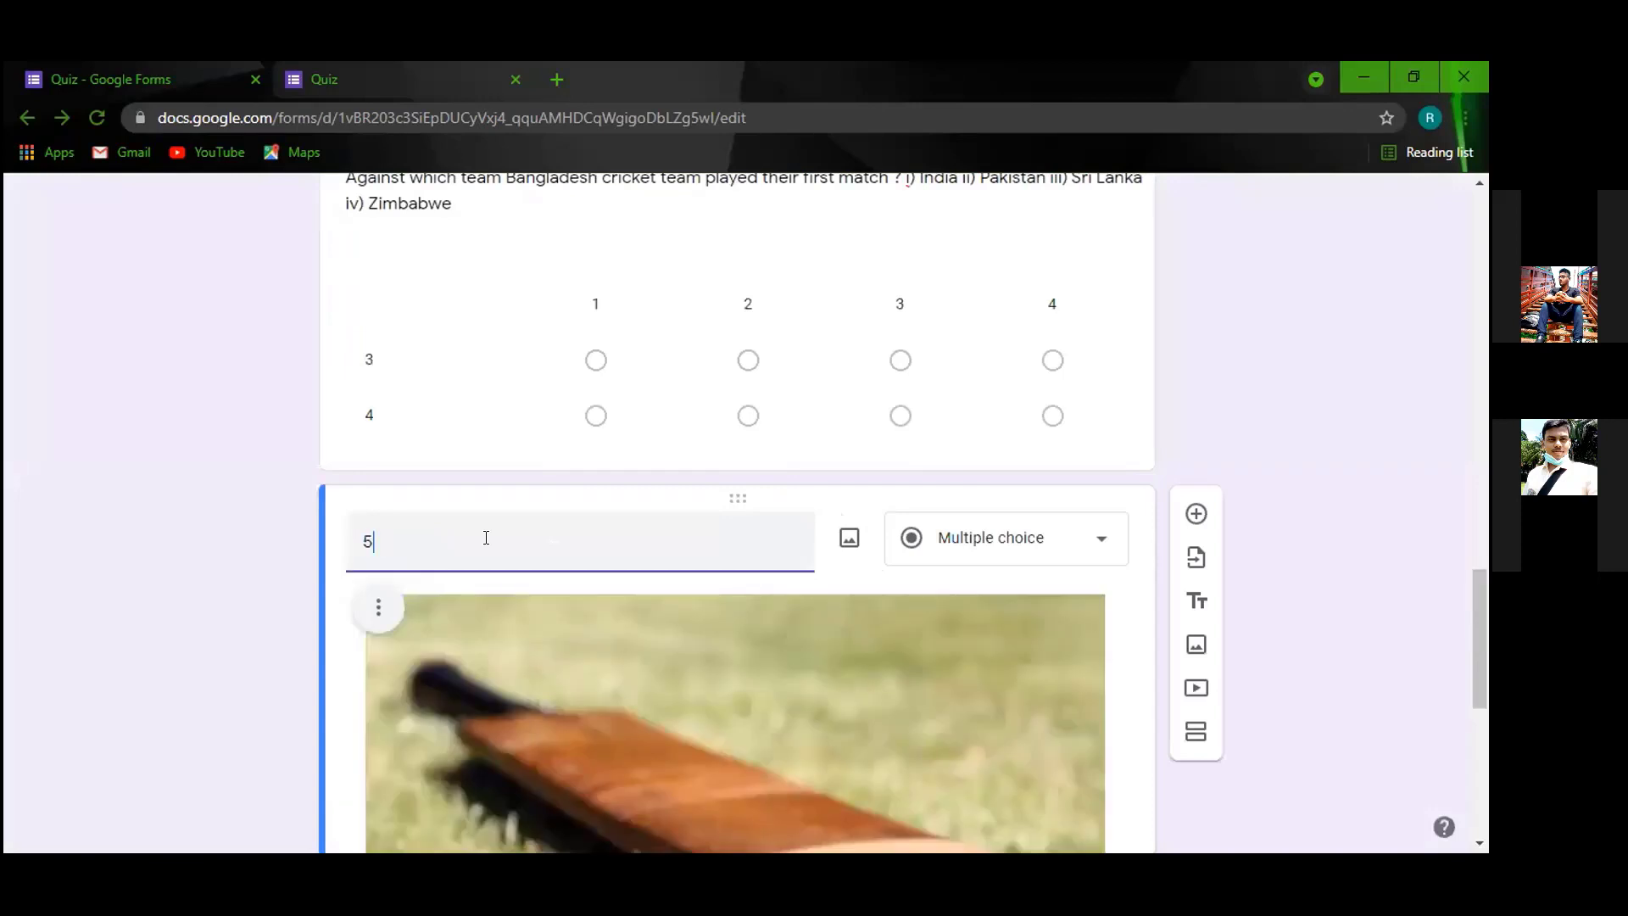
type(". what")
key("BackSpace")
key("BackSpace")
key("BackSpace")
key("BackSpace")
key("BackSpace")
type("What is the namew")
key("BackSpace")
type("of this spo")
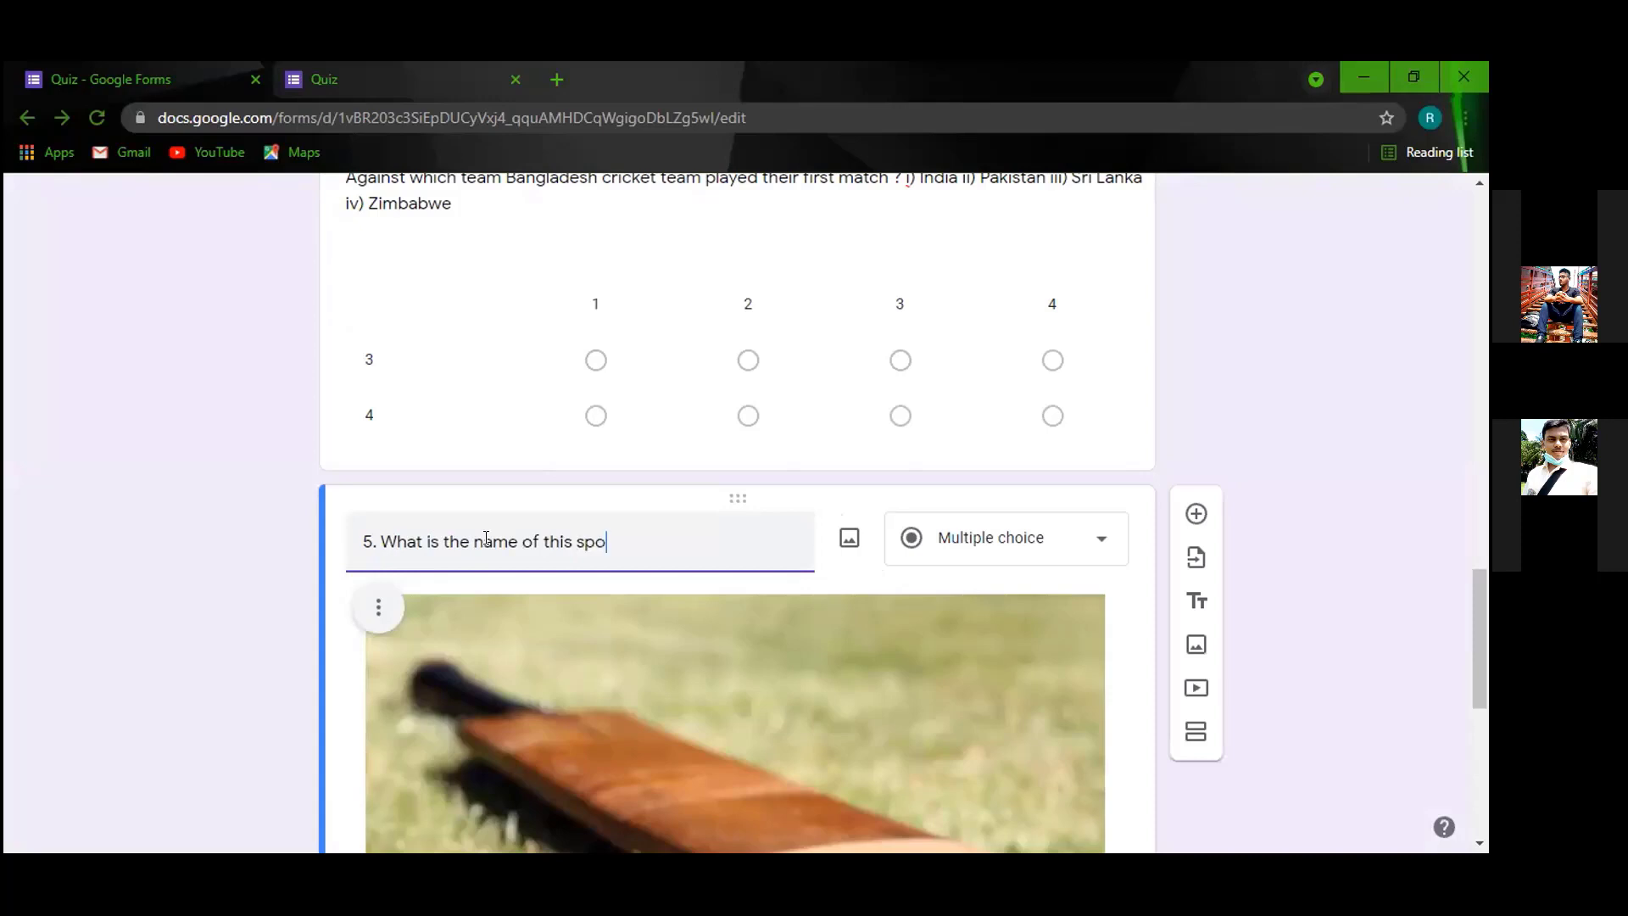
type("rt?")
scroll(508, 551, "down", 1)
scroll(587, 441, "down", 2)
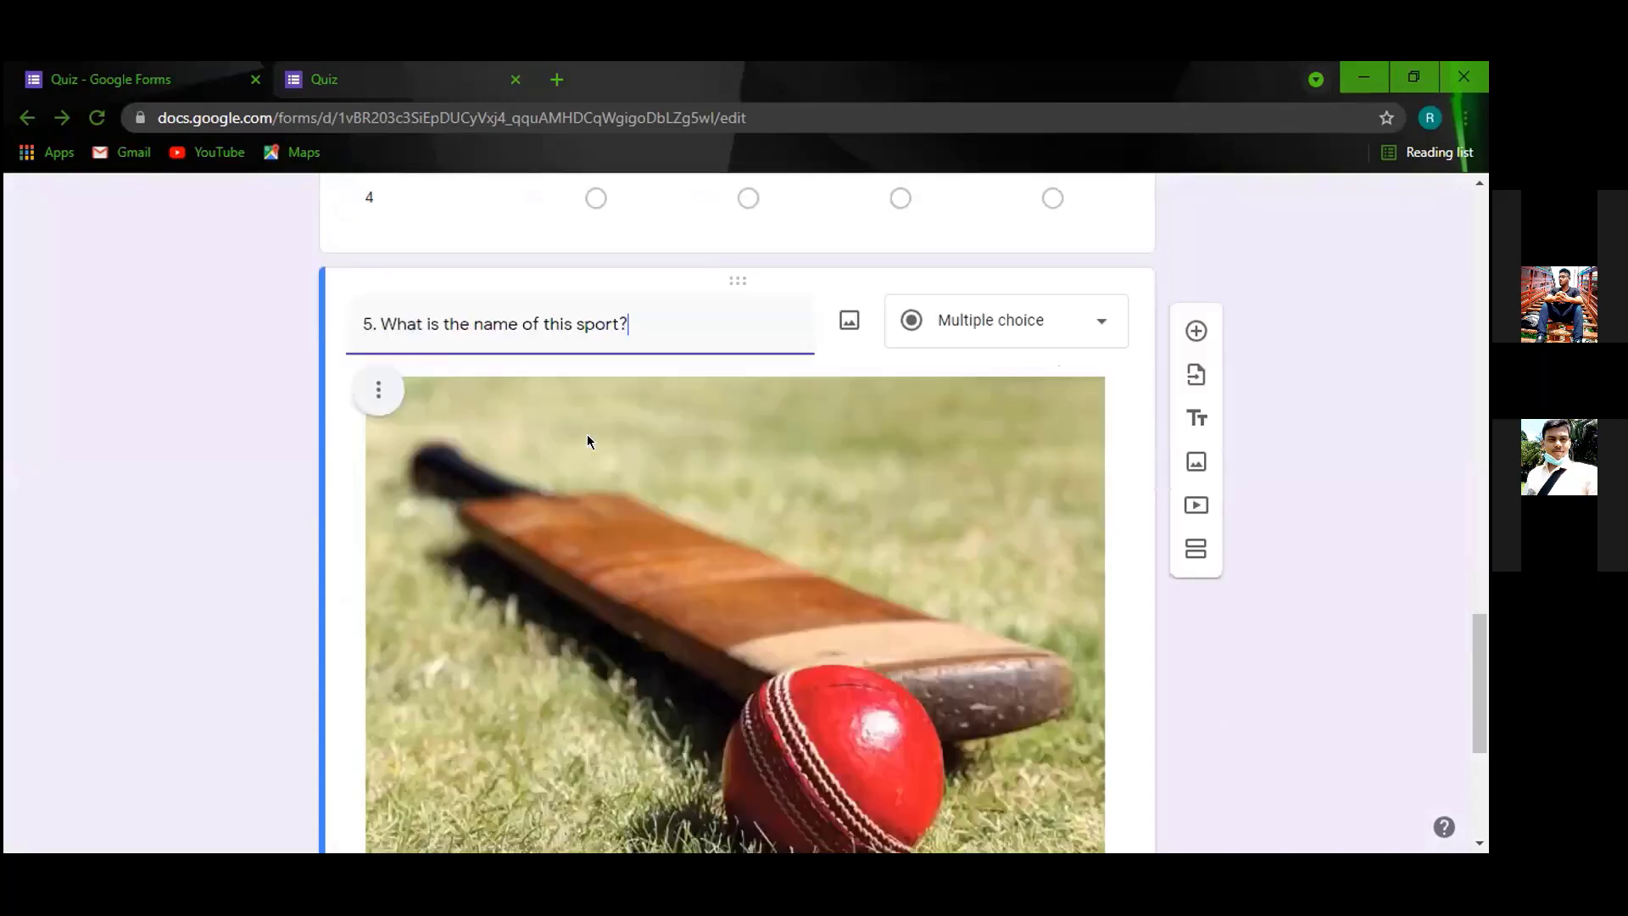
scroll(587, 441, "down", 3)
scroll(983, 254, "up", 2)
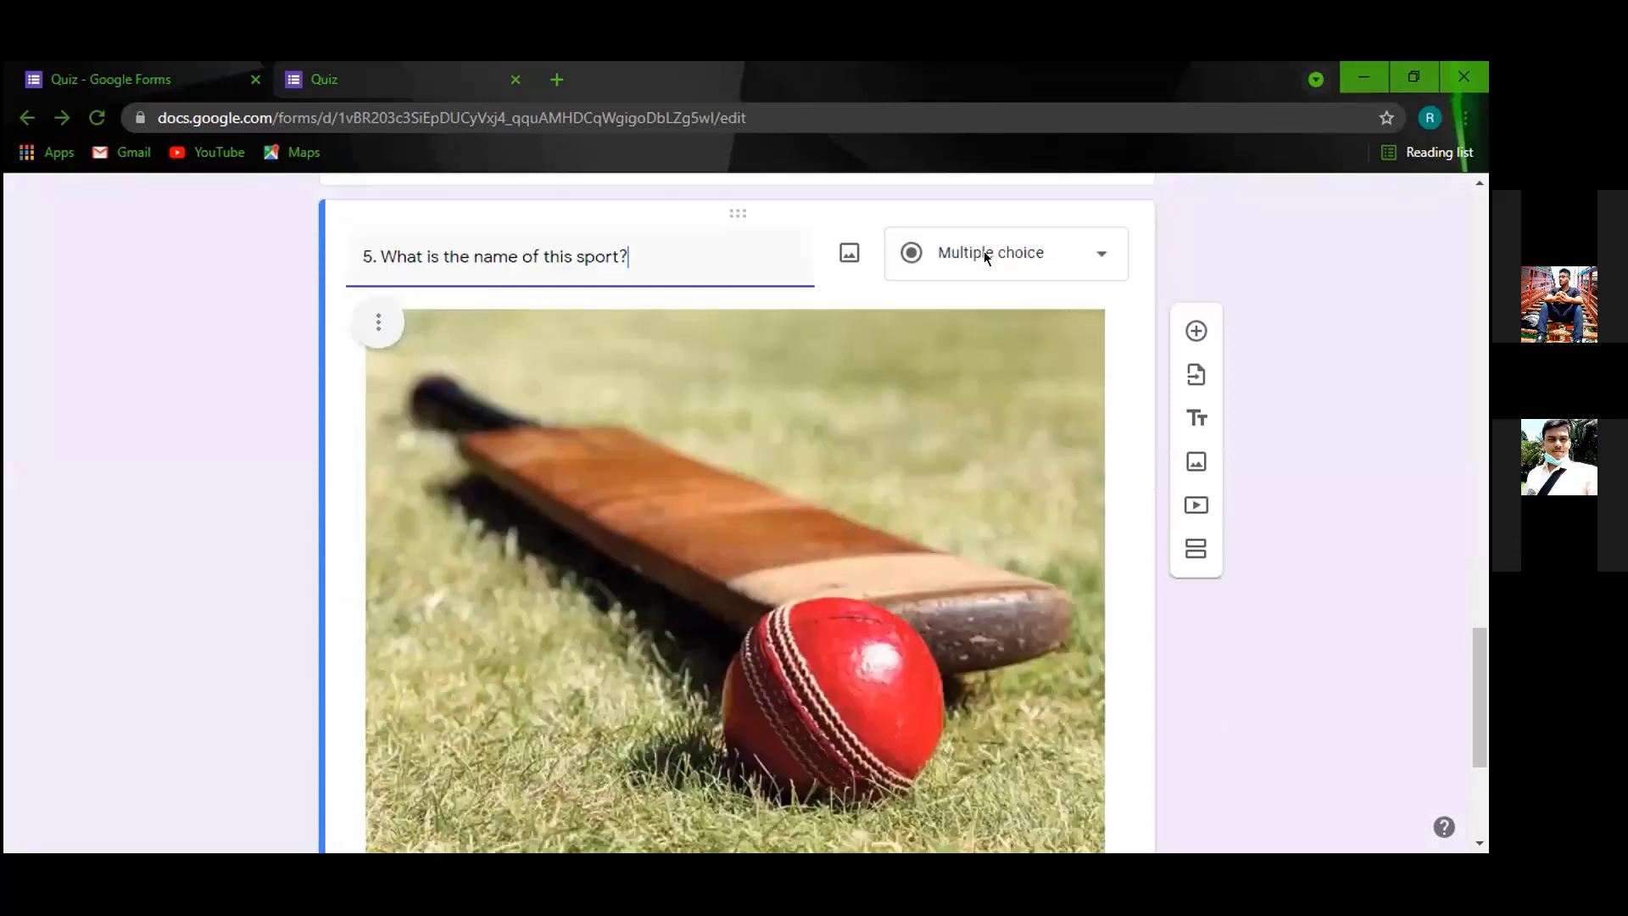
scroll(508, 670, "down", 2)
Fill in the answer options cricket, badminton, football and kabaddi.
left_click(452, 694)
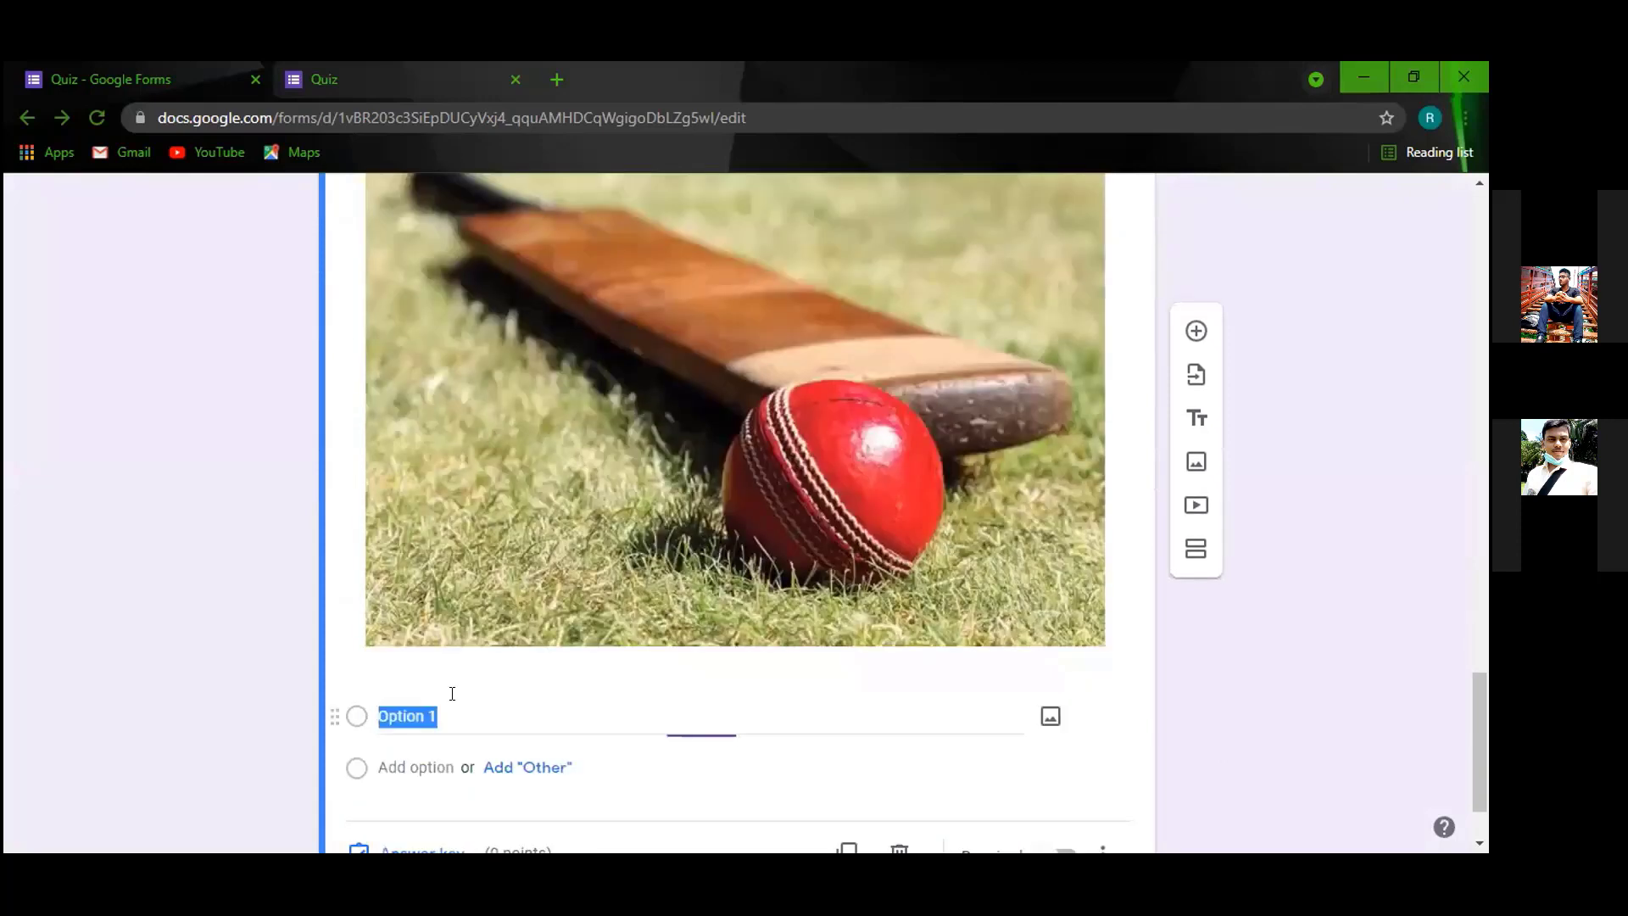
type("c")
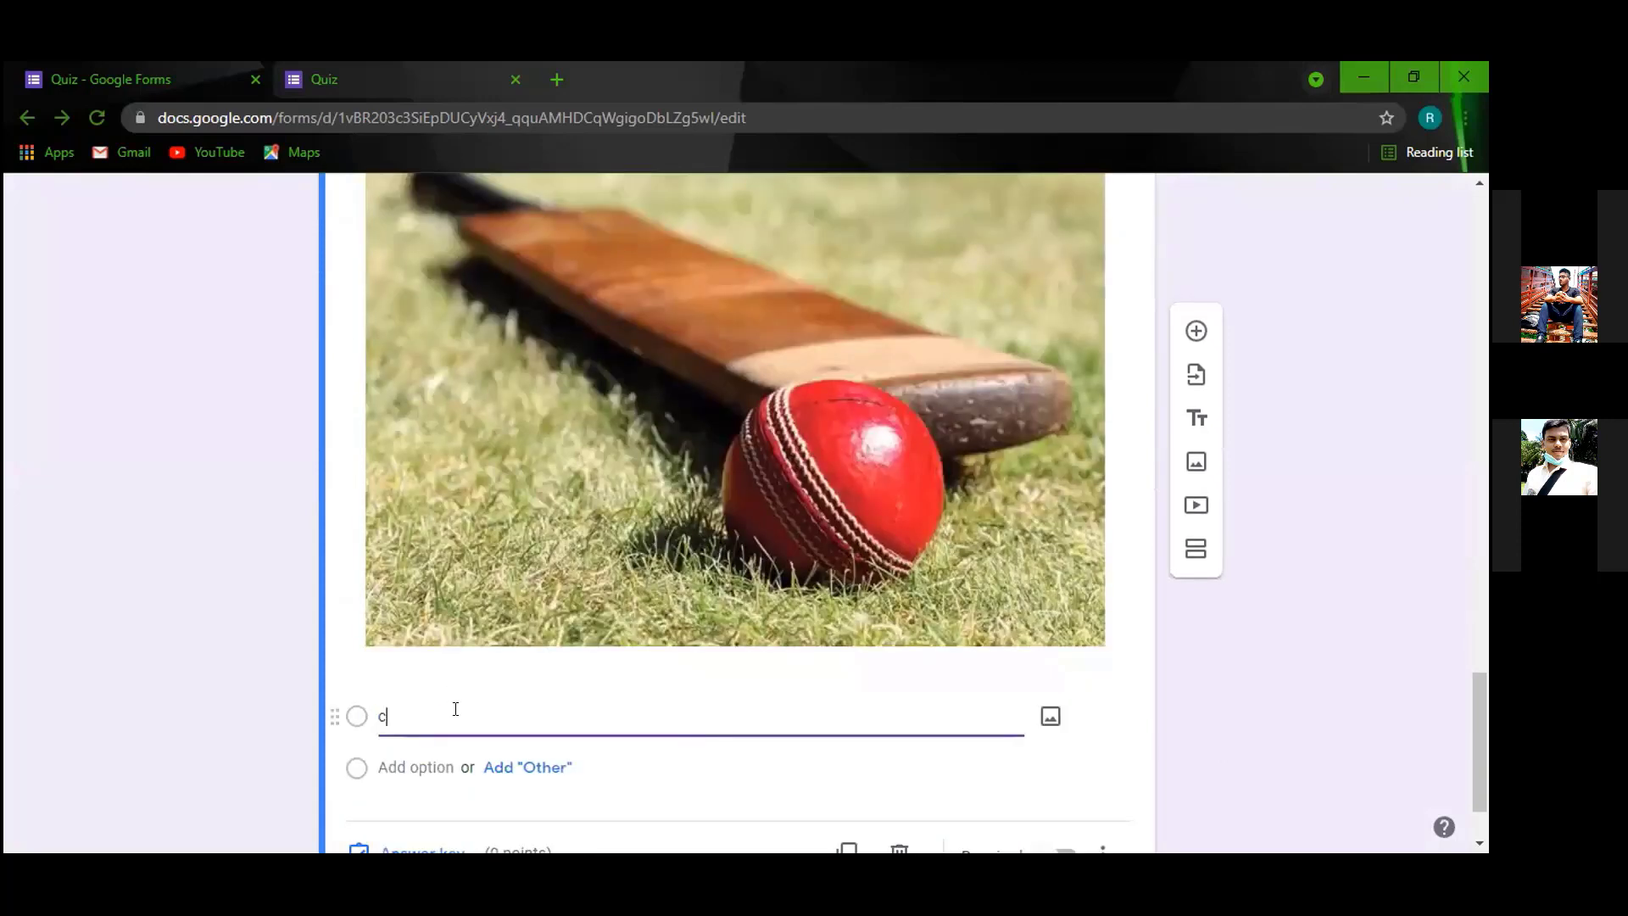
type("ricket")
left_click(436, 765)
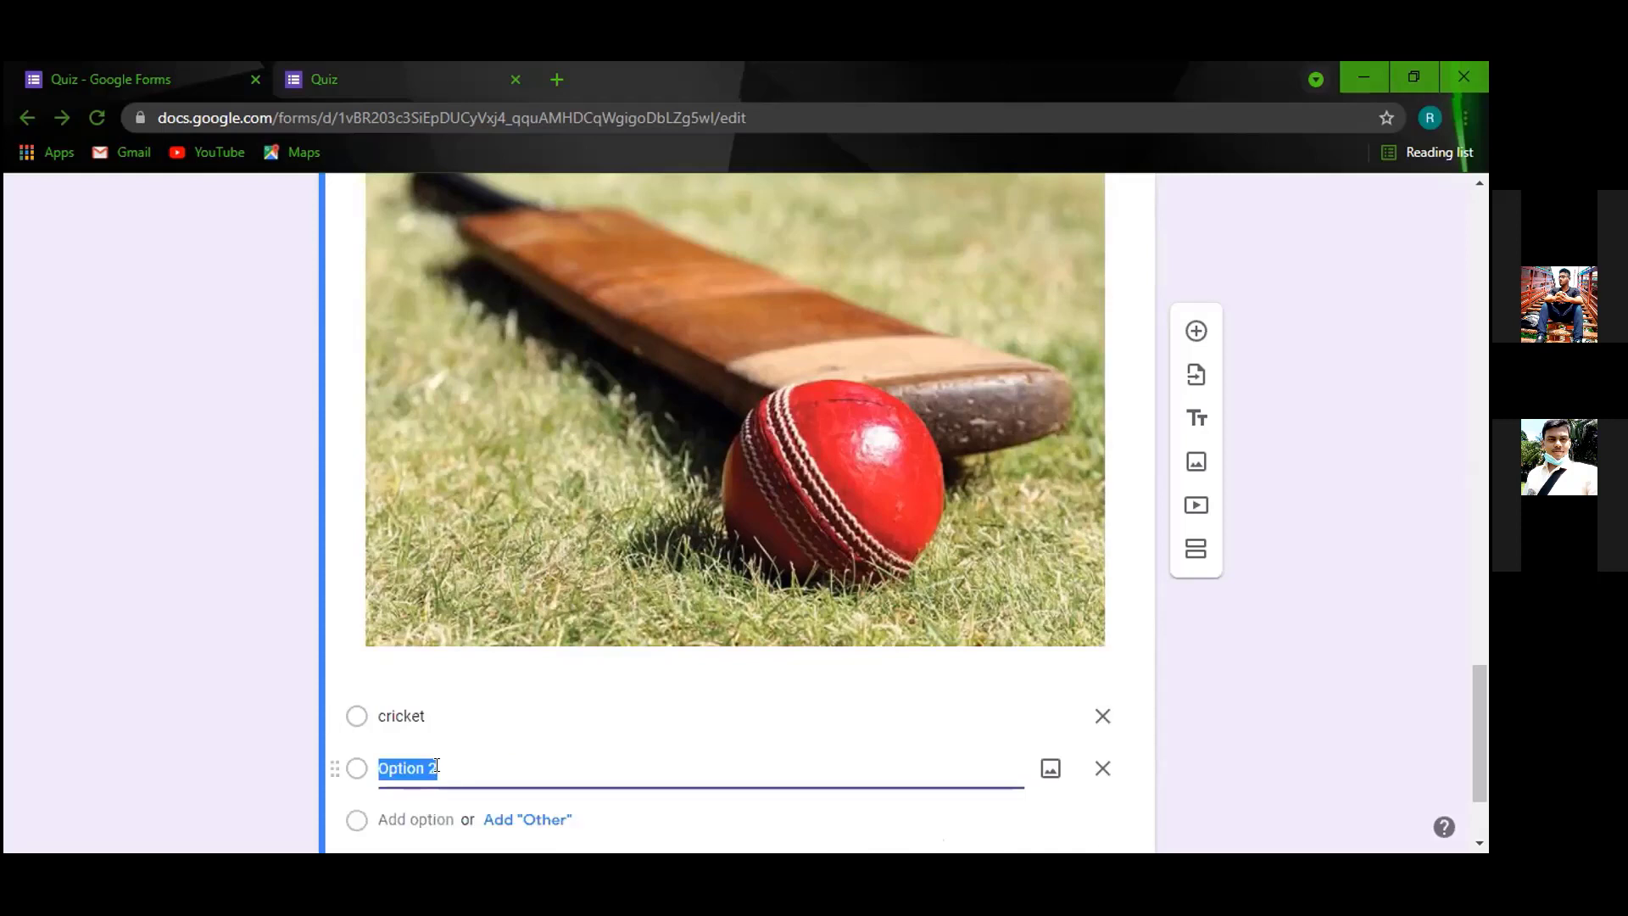
type("badminton")
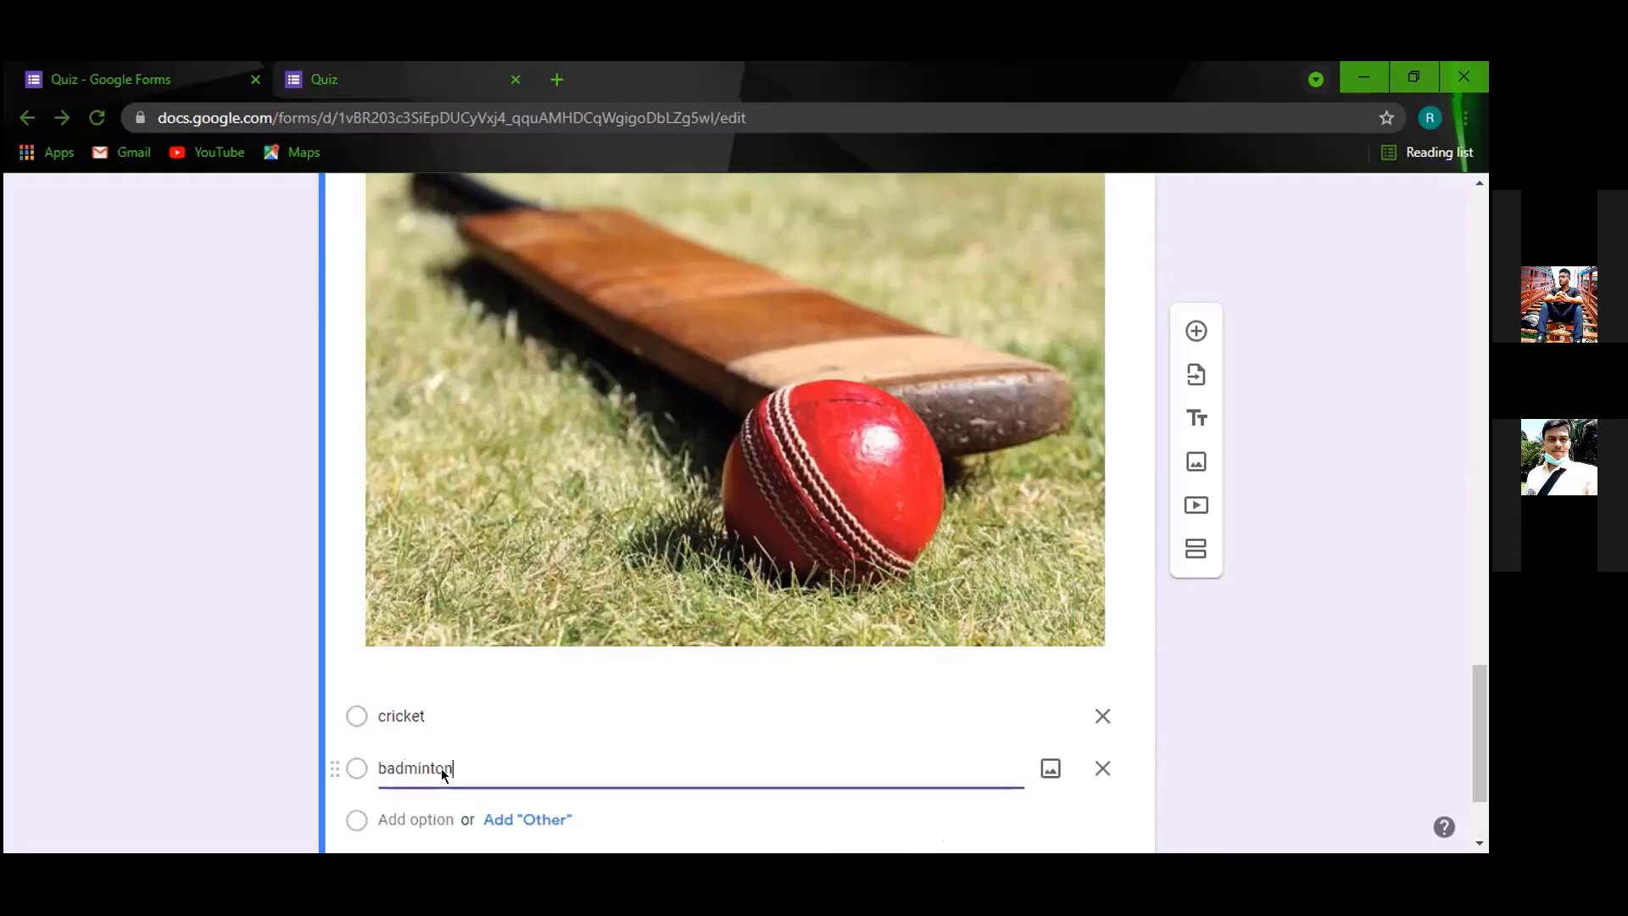
scroll(415, 653, "down", 2)
left_click(416, 657)
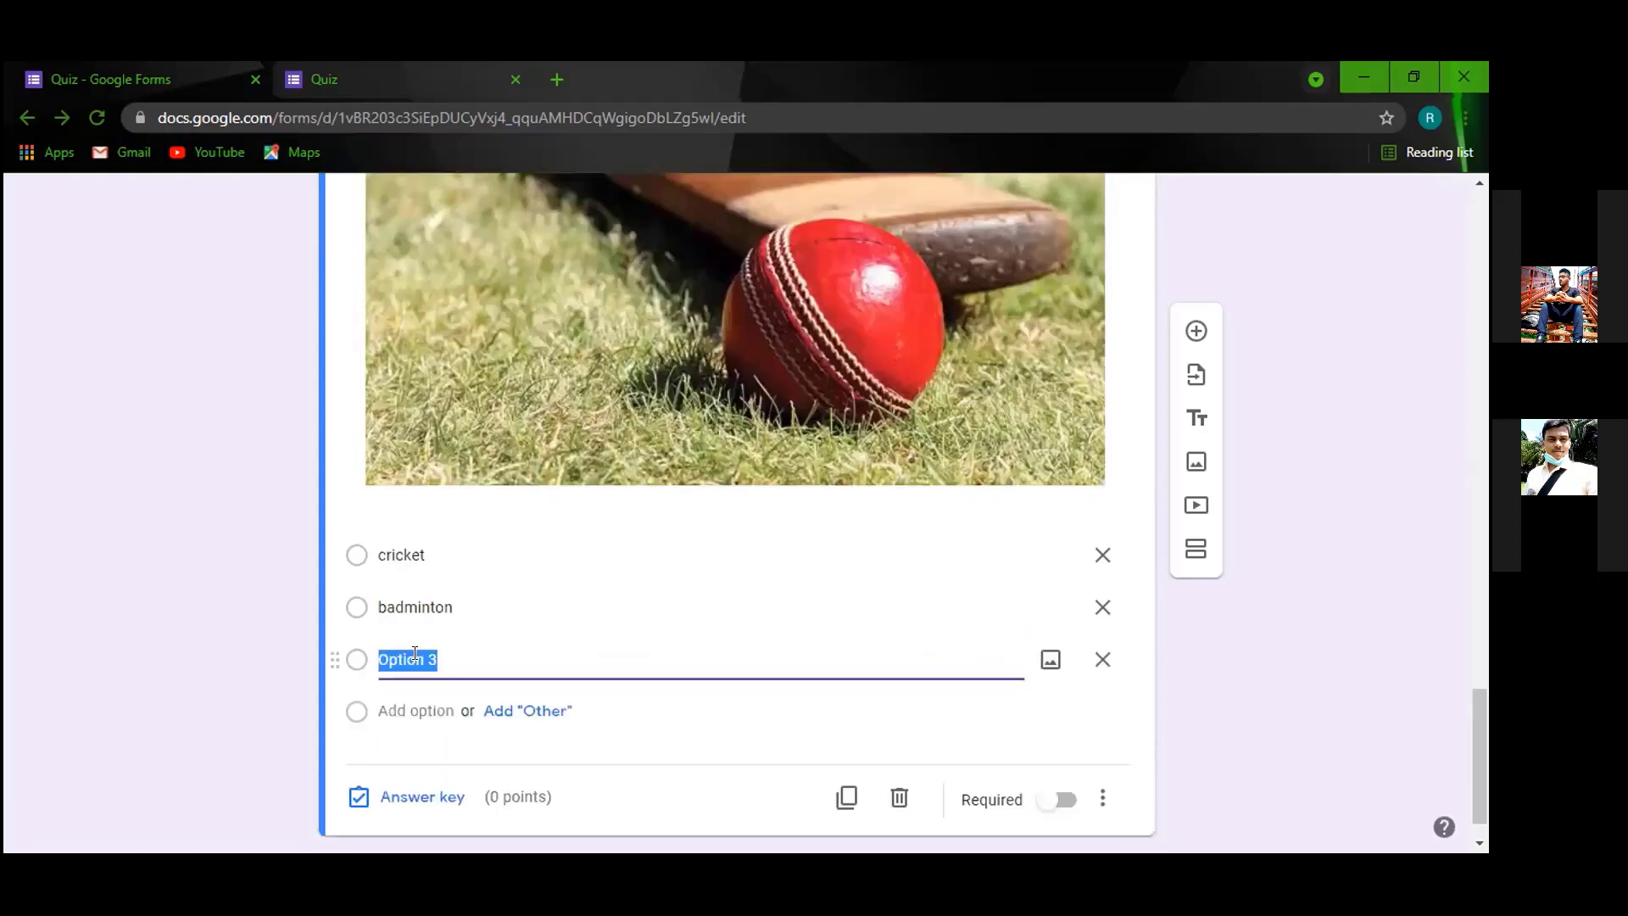
type("football")
key("Return")
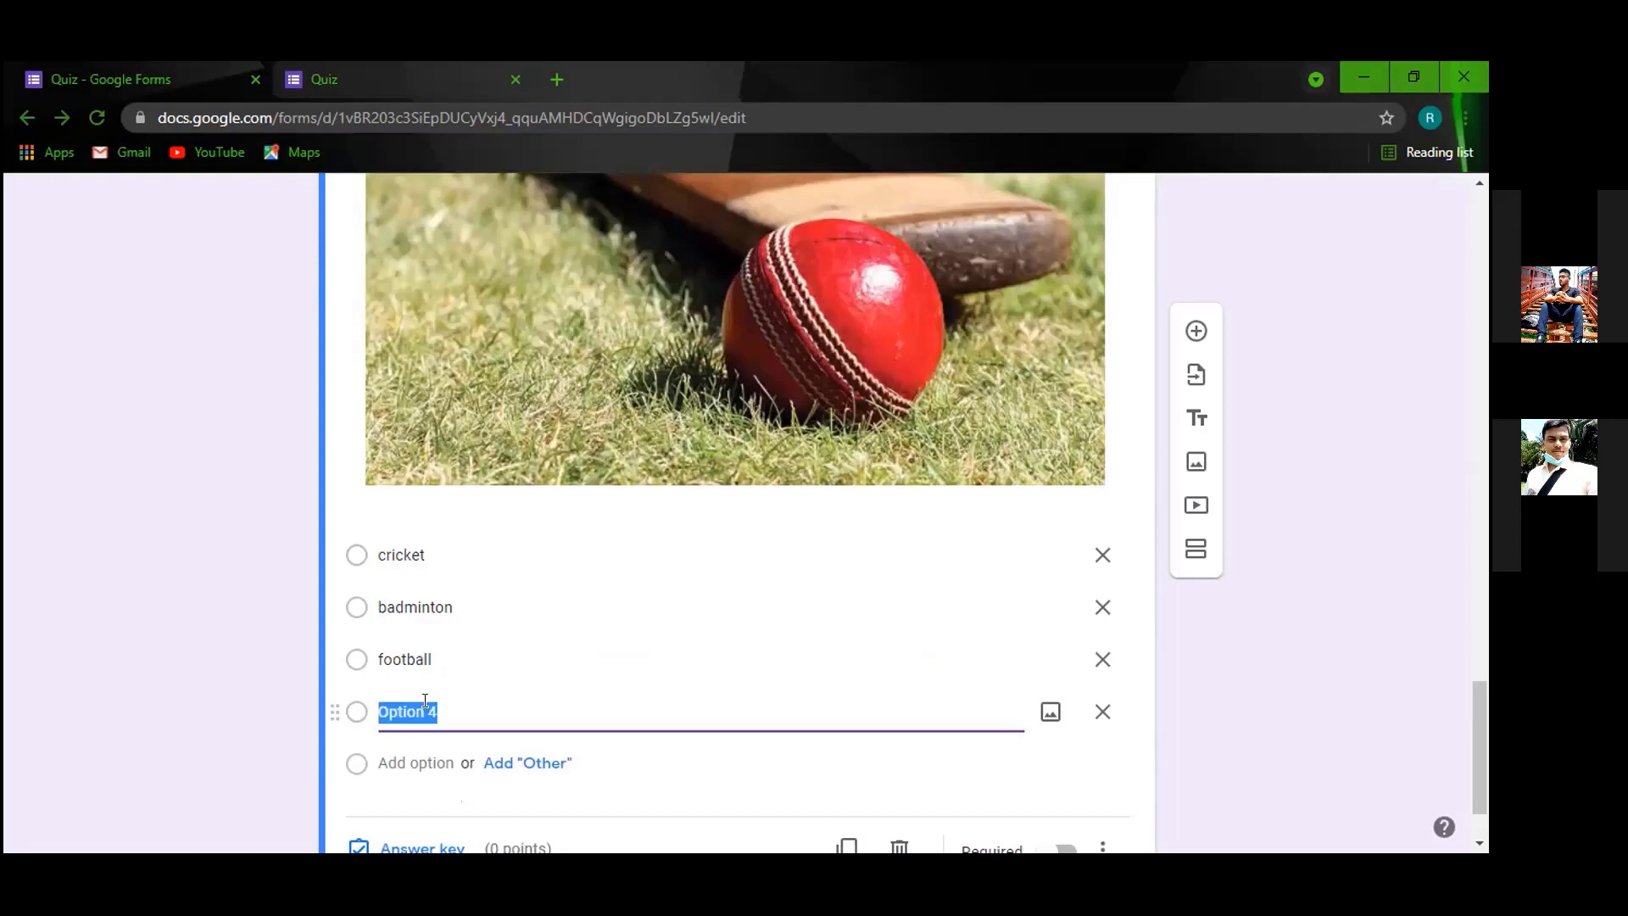
type("kabaddi")
scroll(416, 780, "down", 1)
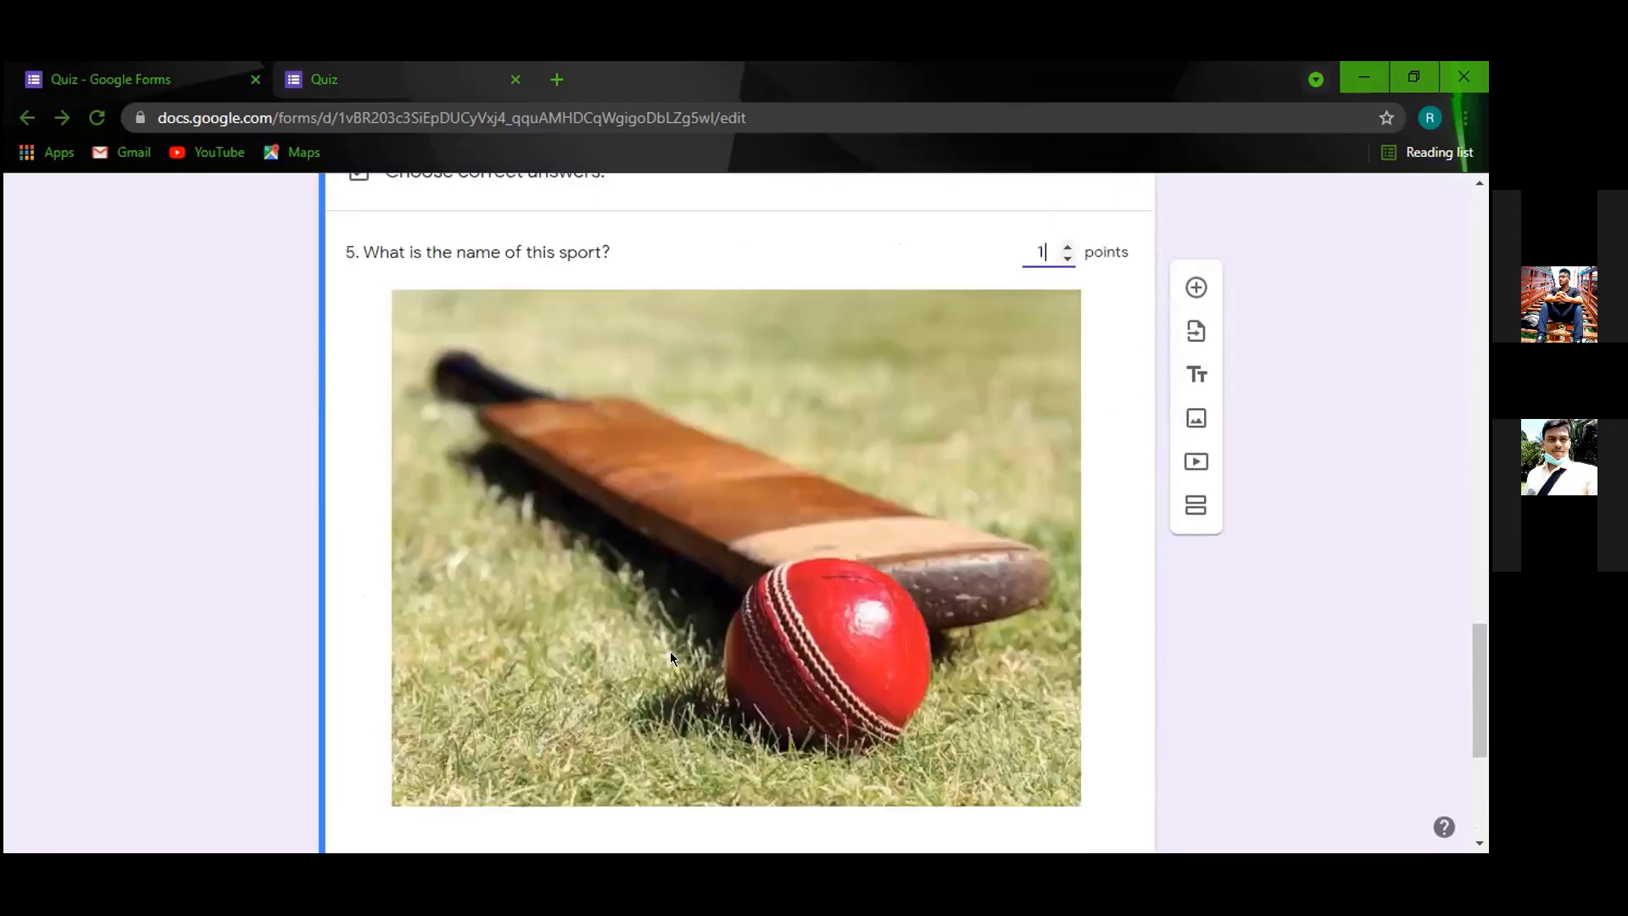
Mark cricket as question 5's correct answer in the answer key.
scroll(436, 625, "down", 3)
left_click(412, 588)
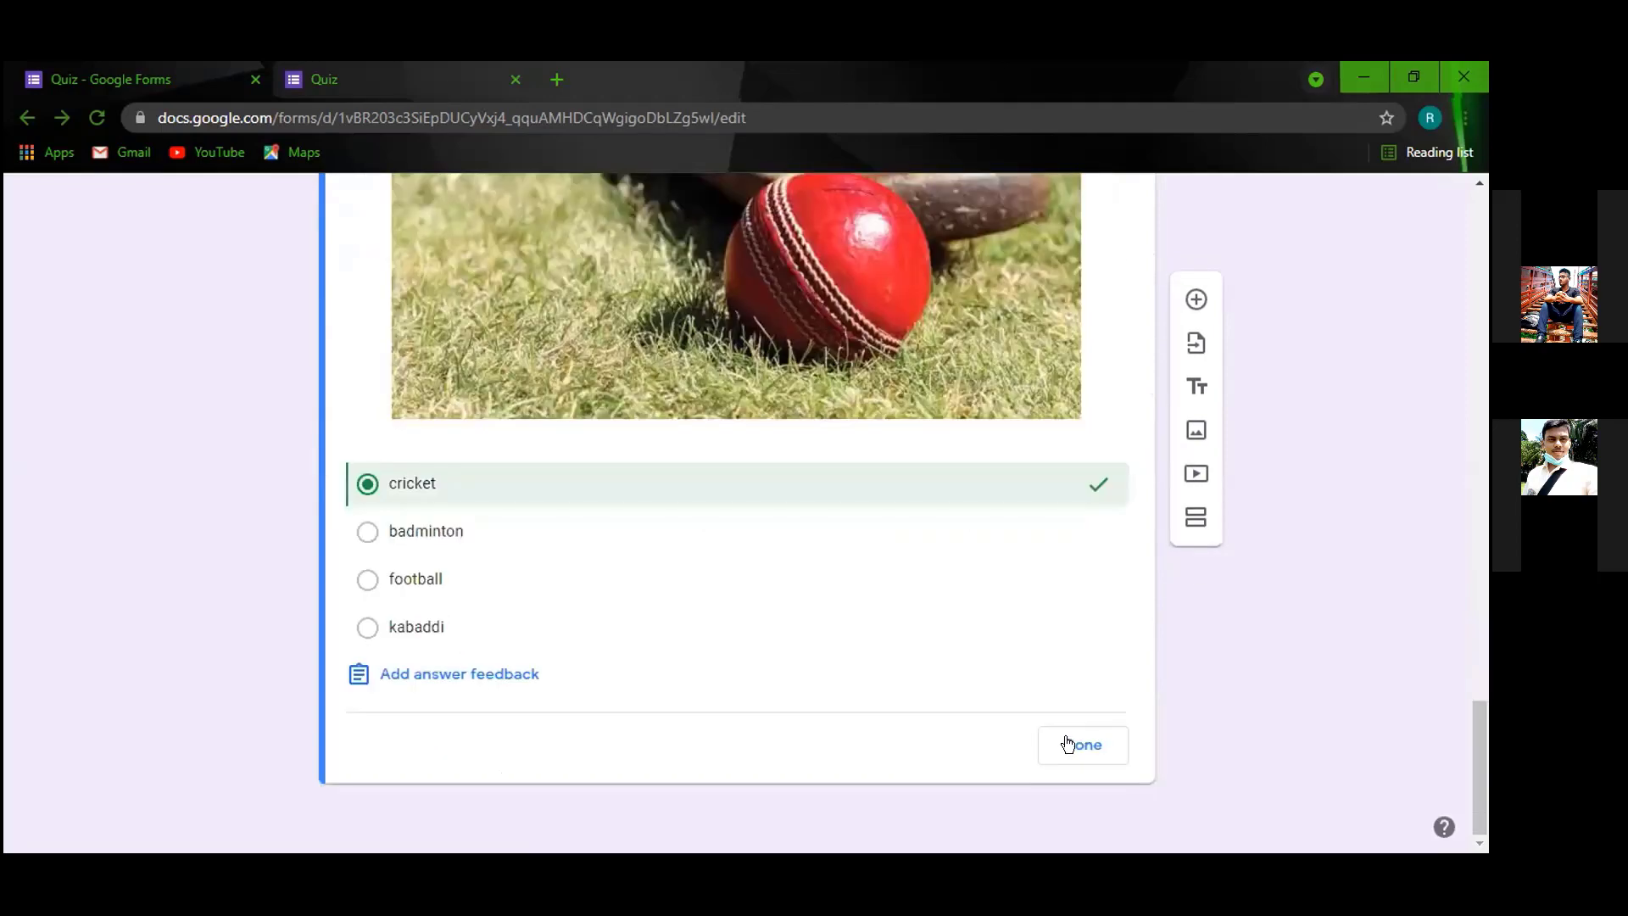
left_click(1075, 741)
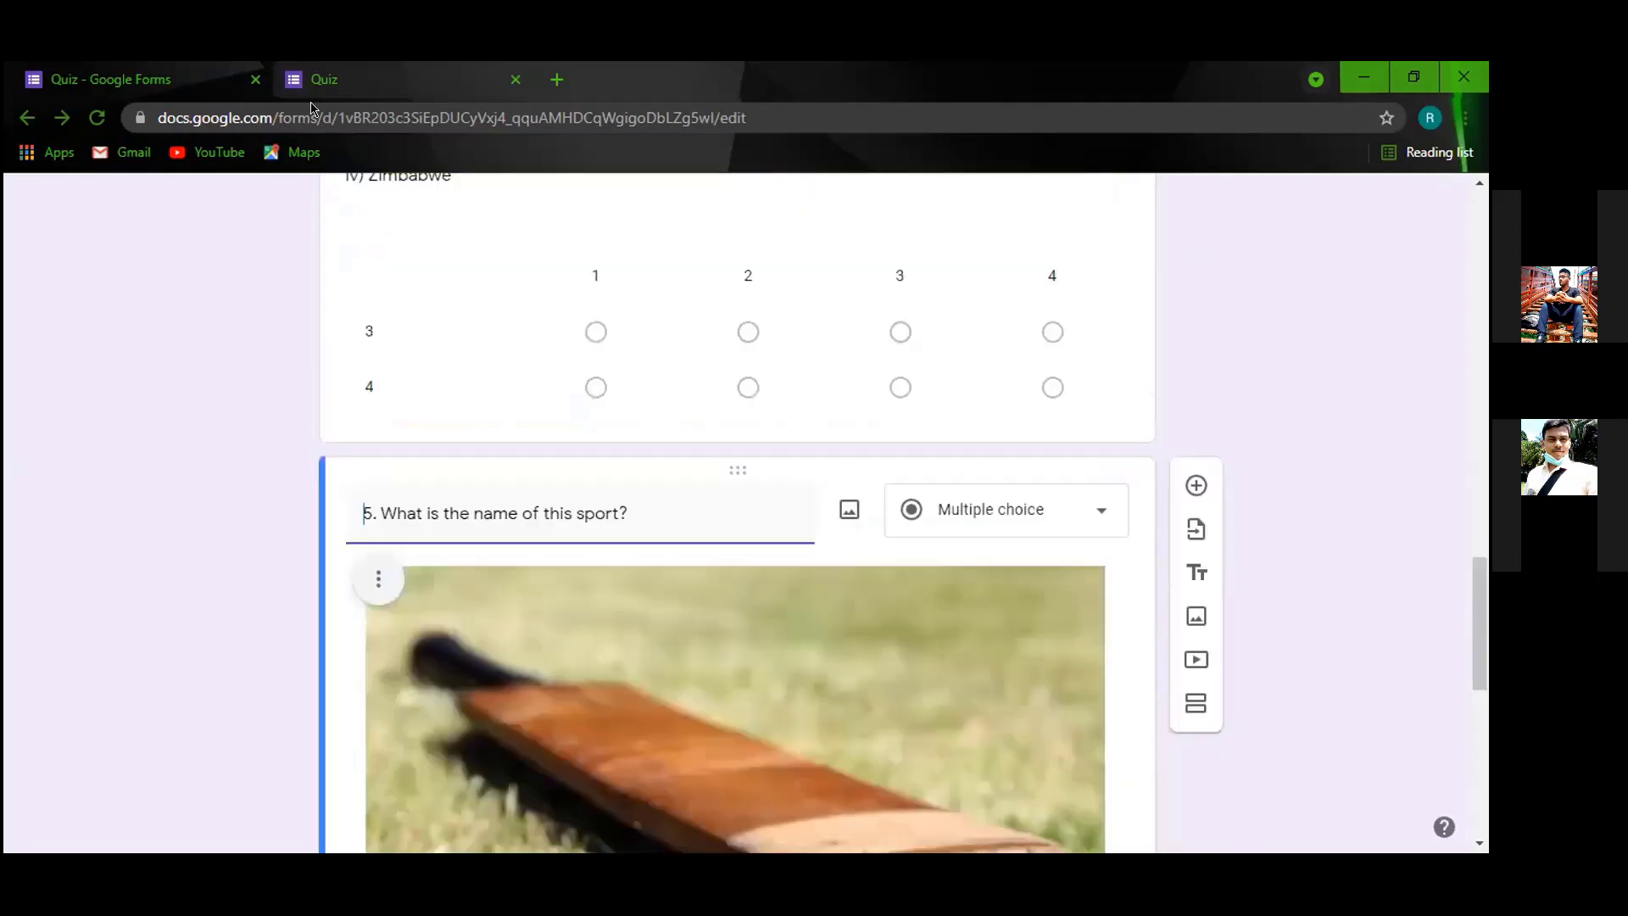
left_click(314, 95)
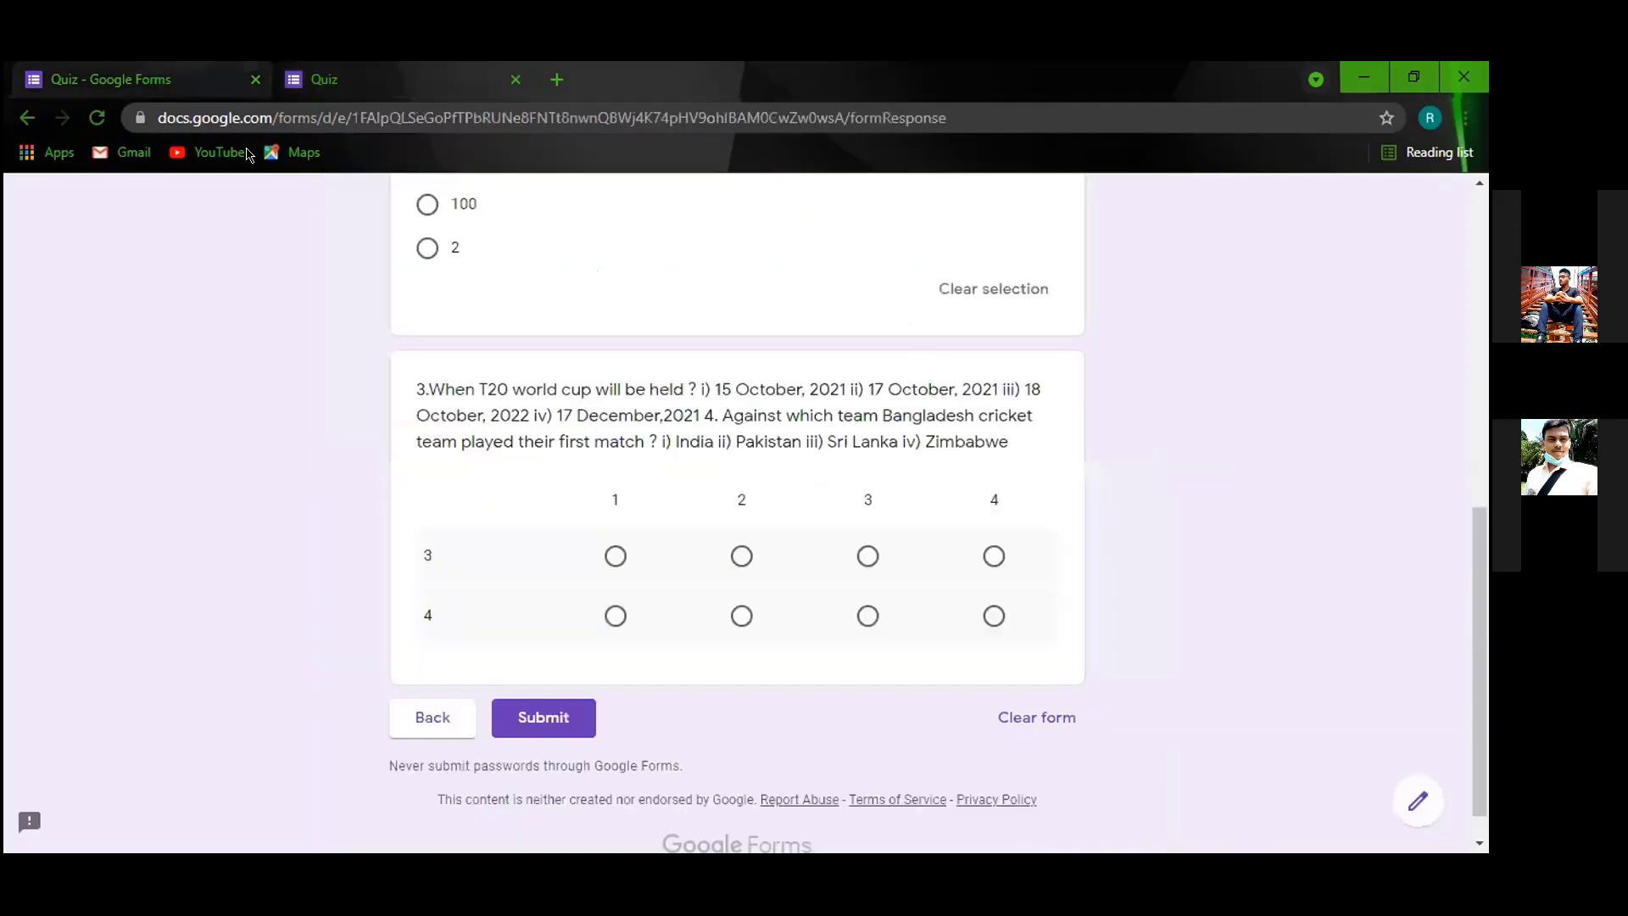
Reload the live quiz and scroll through to check question 5's picture and options.
left_click(97, 121)
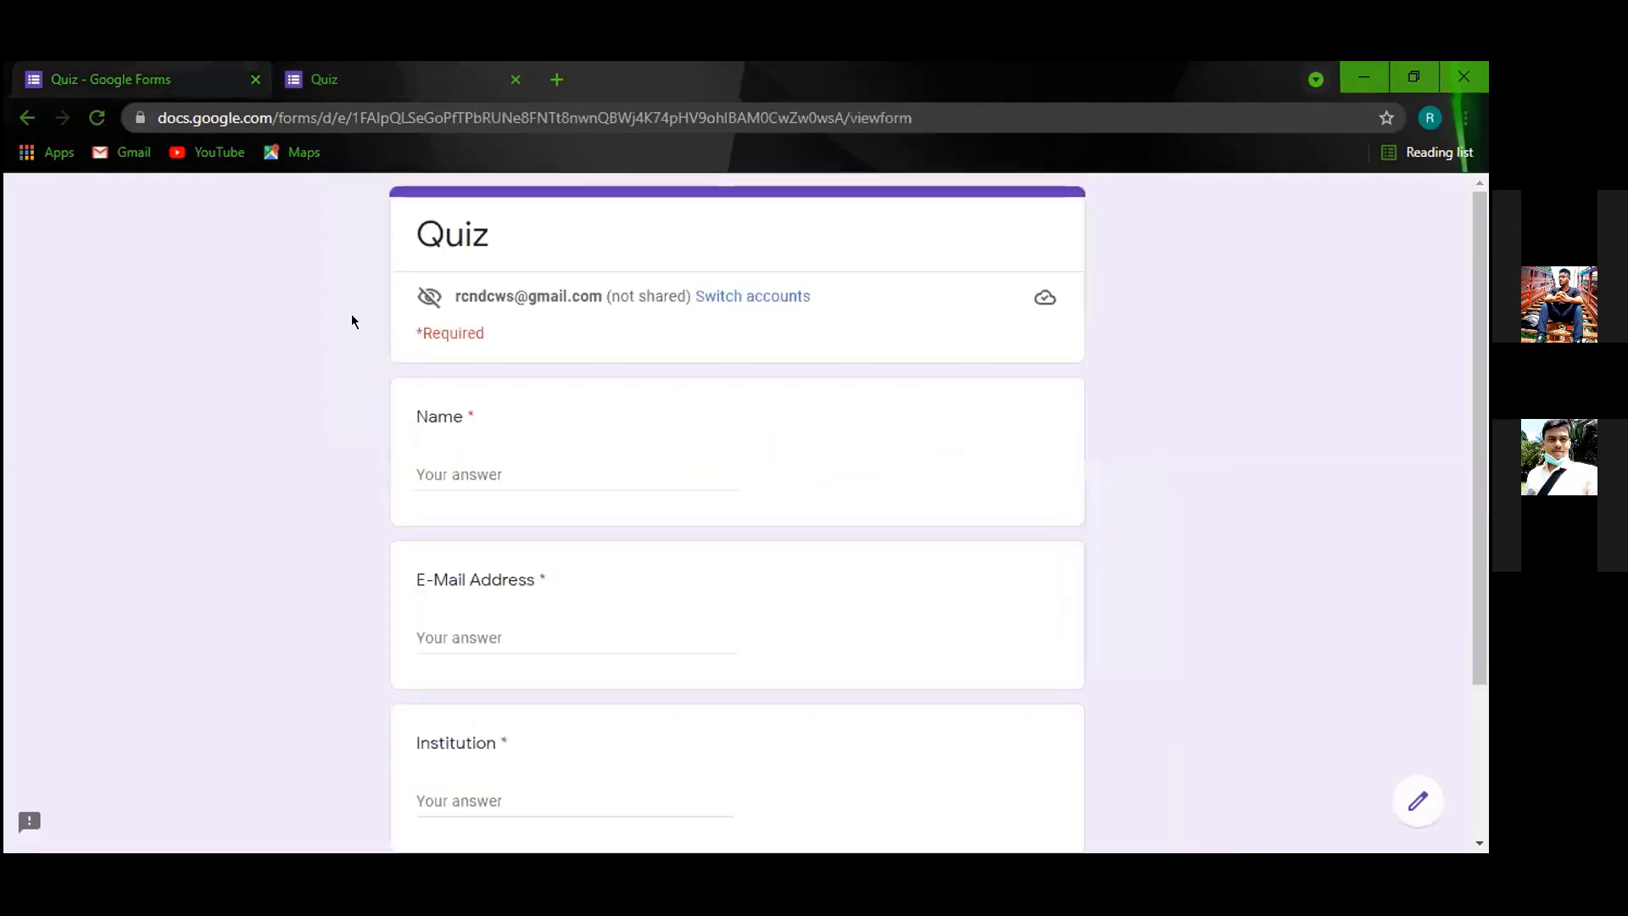
scroll(458, 670, "down", 3)
left_click(432, 678)
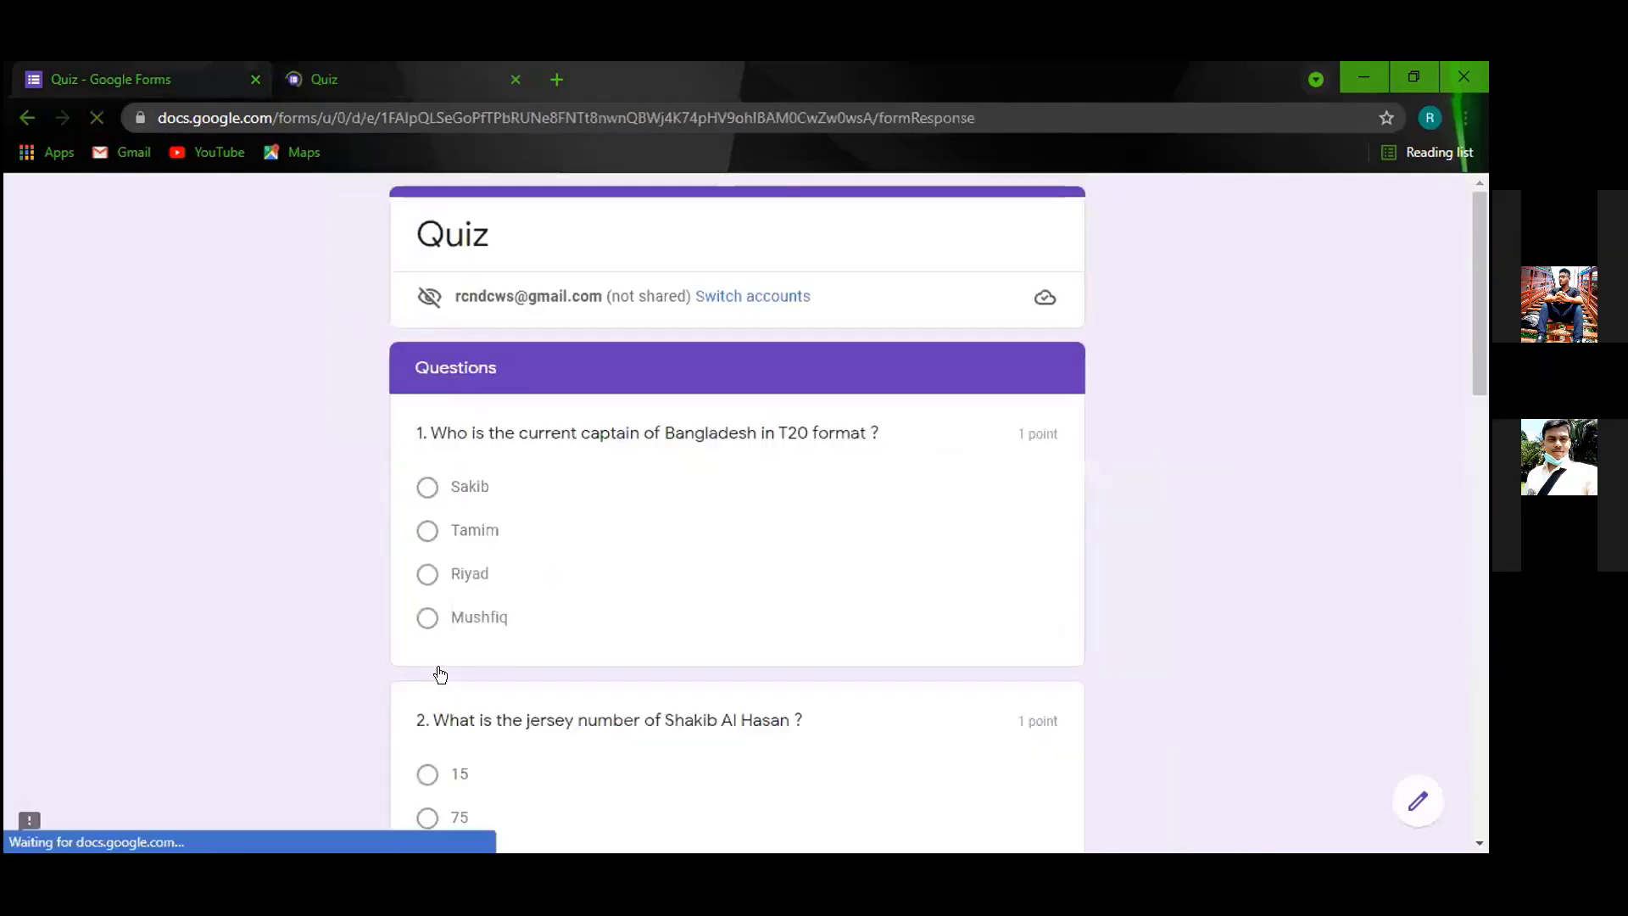
scroll(376, 471, "down", 1)
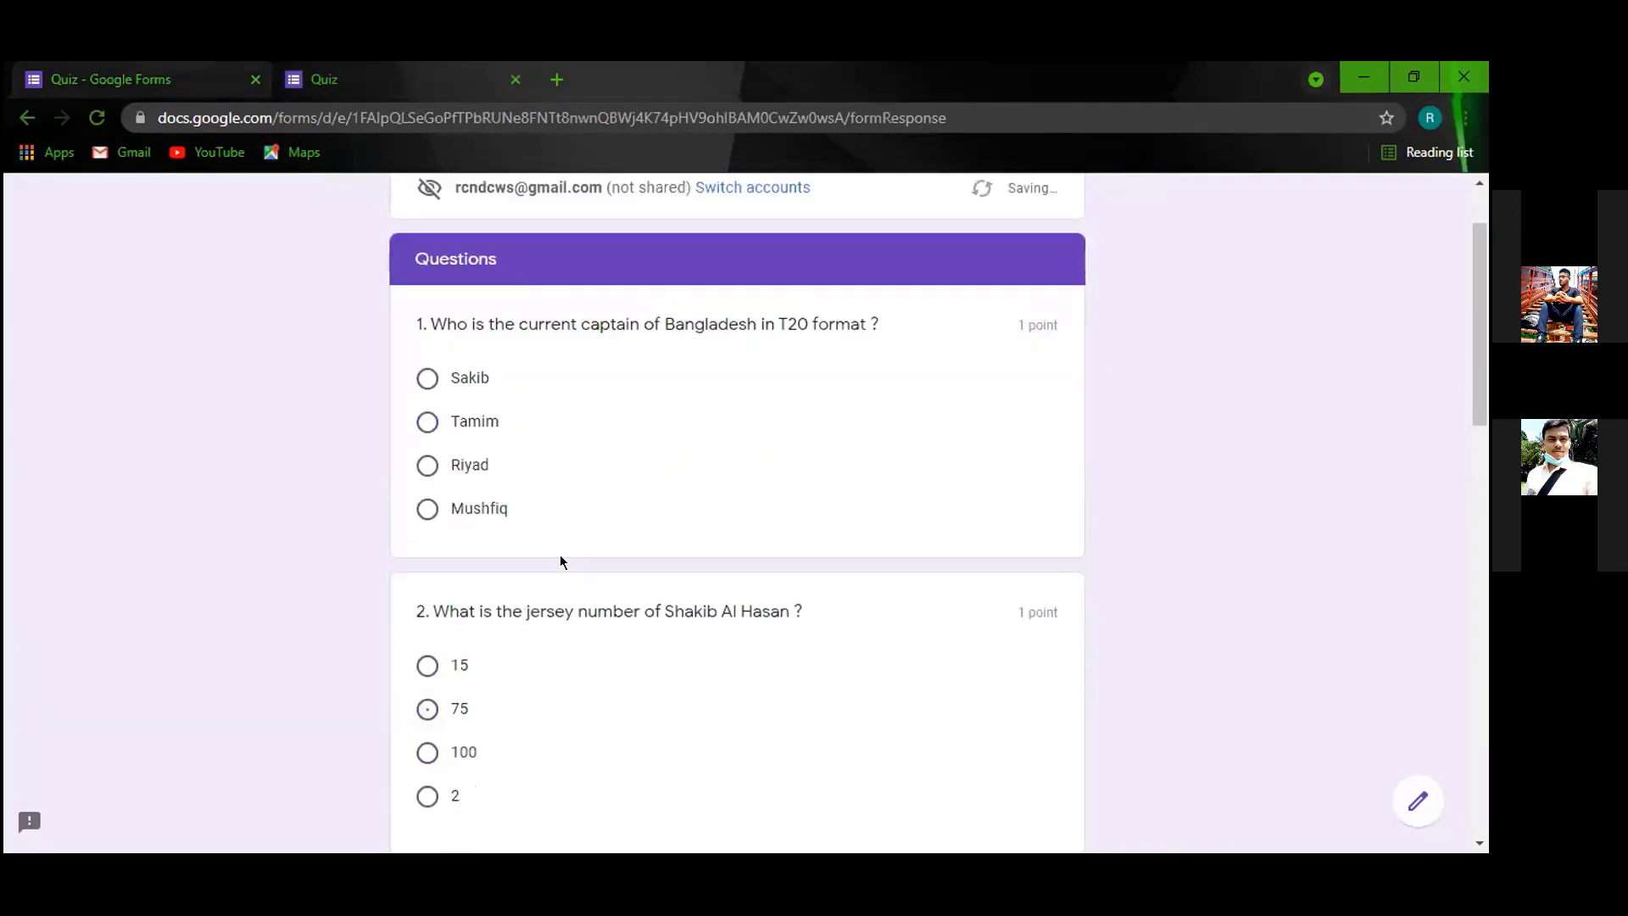
scroll(409, 320, "down", 4)
scroll(472, 644, "up", 2)
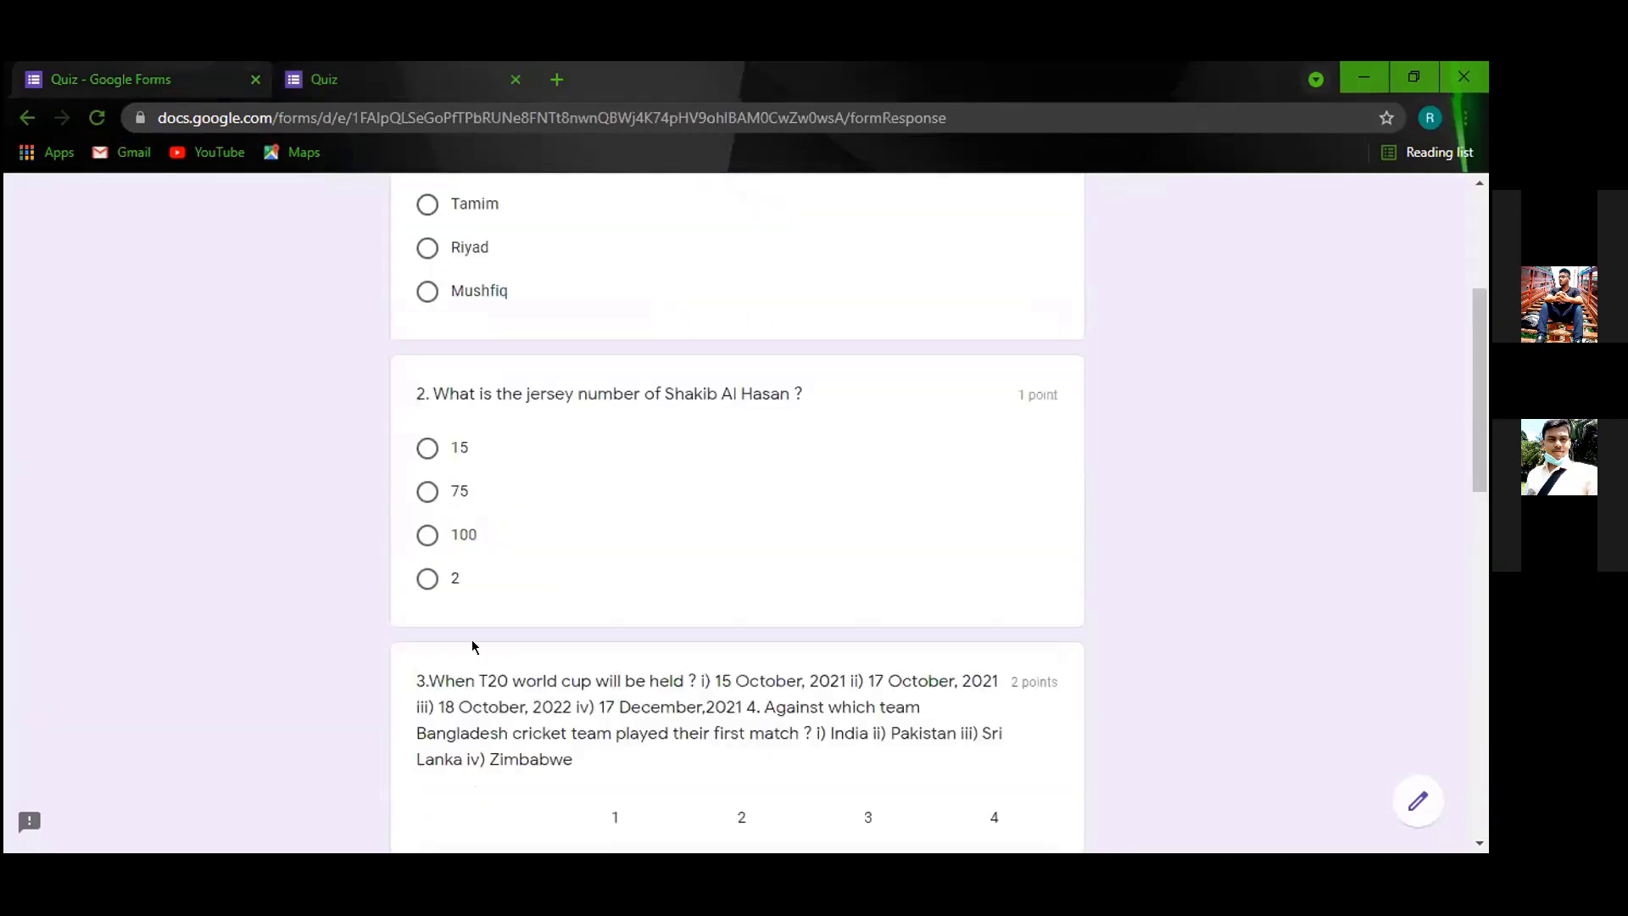
scroll(585, 722, "down", 2)
scroll(624, 717, "down", 4)
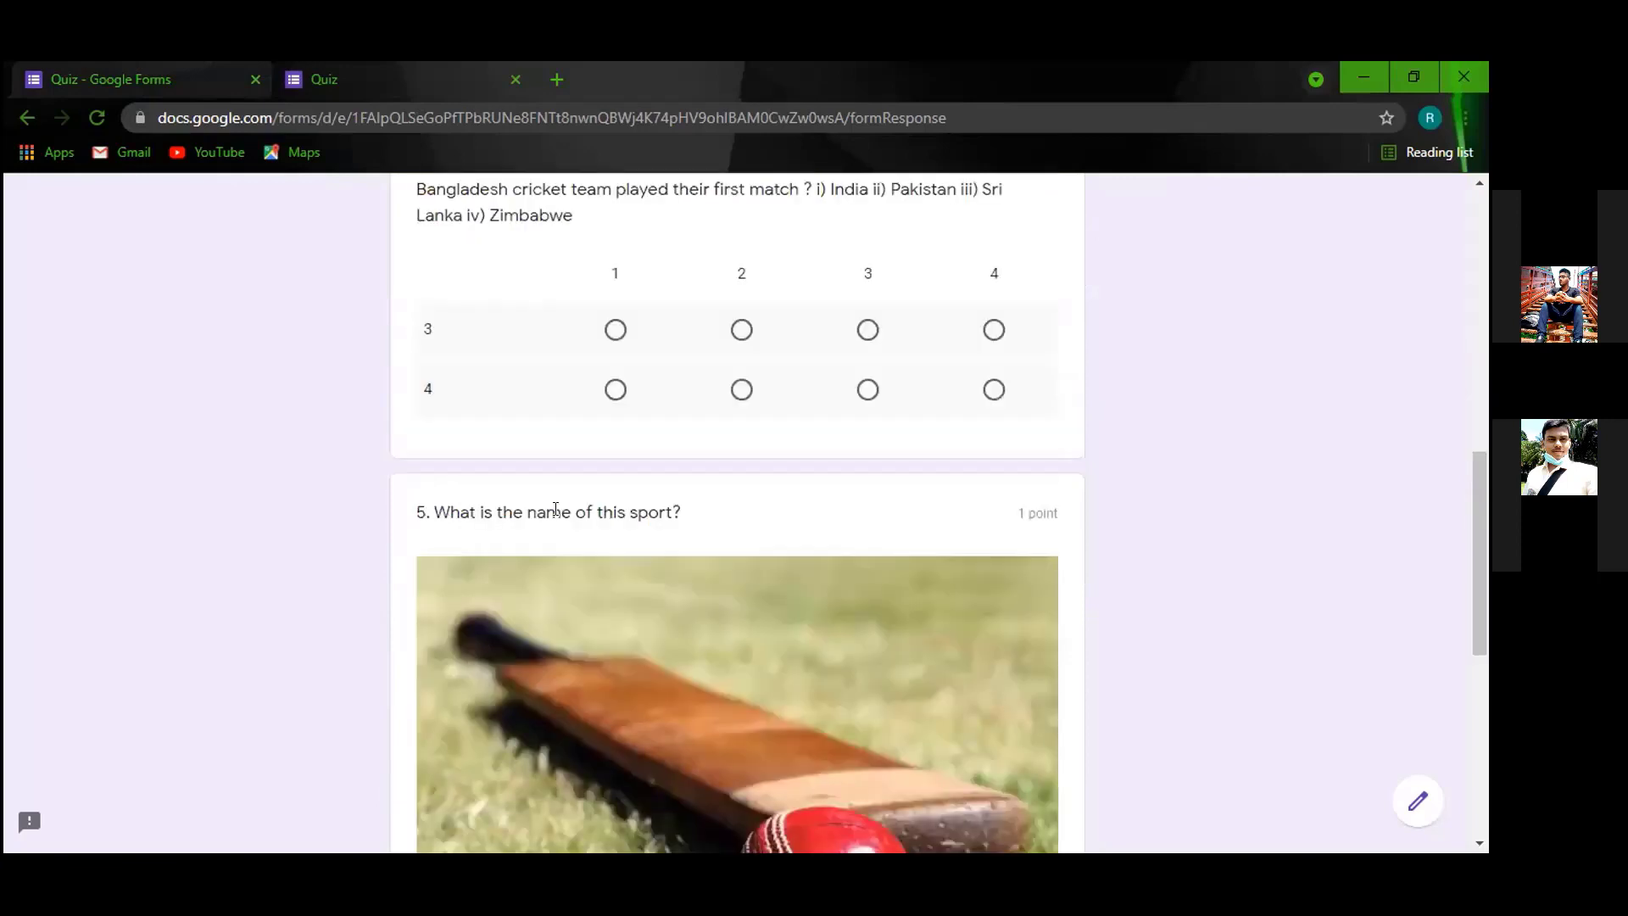
scroll(654, 348, "down", 4)
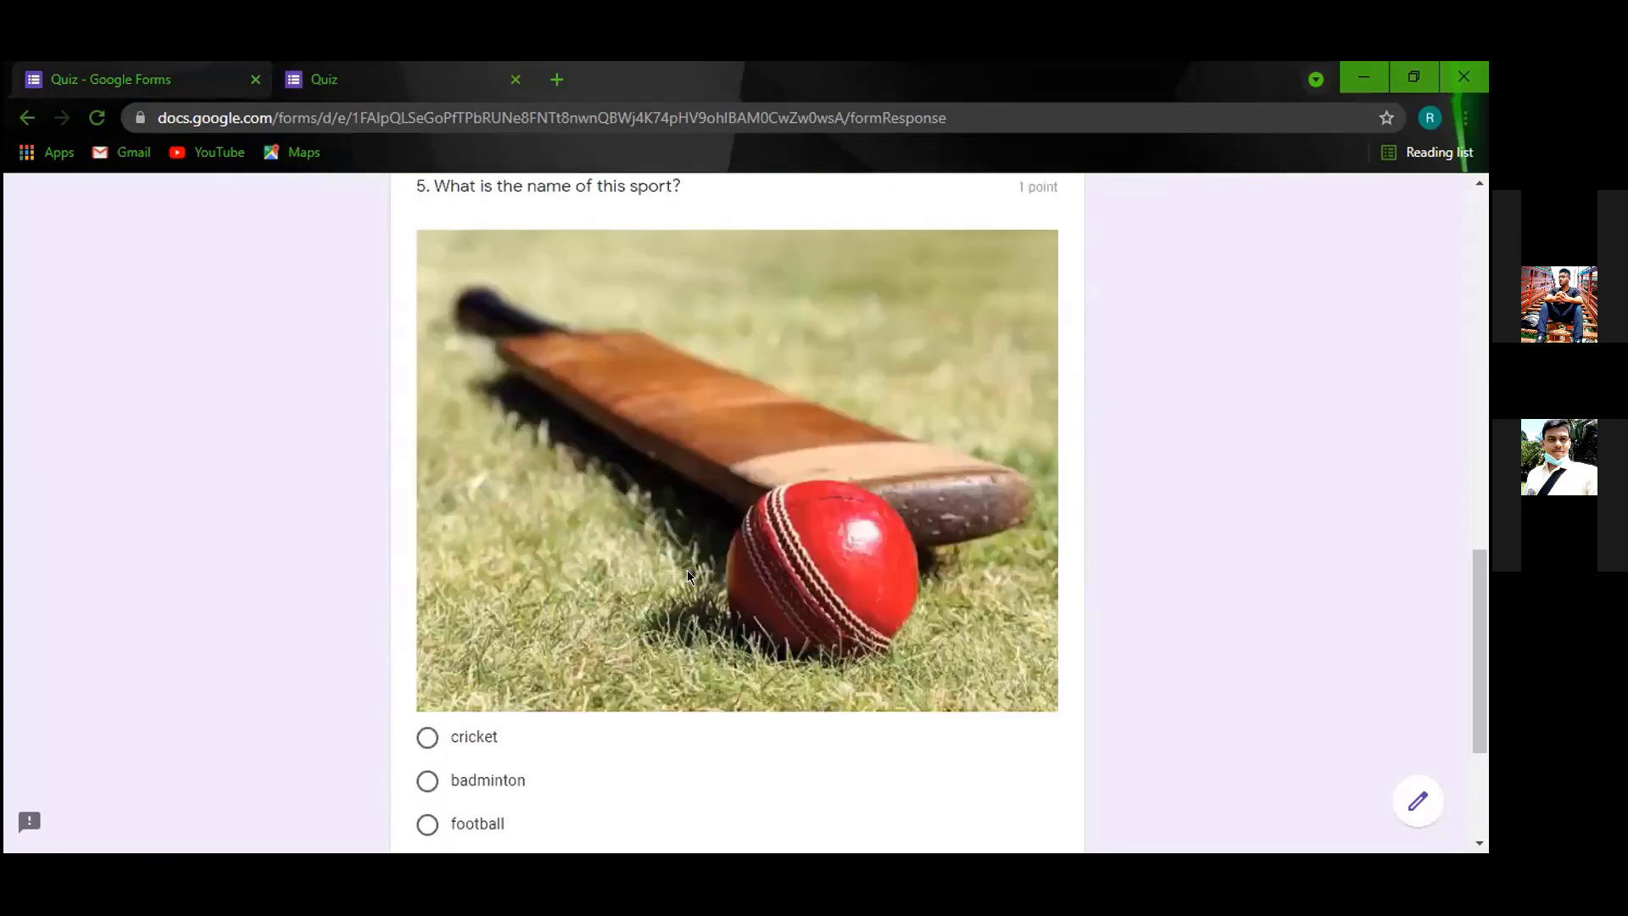
scroll(424, 421, "up", 3)
scroll(689, 458, "down", 3)
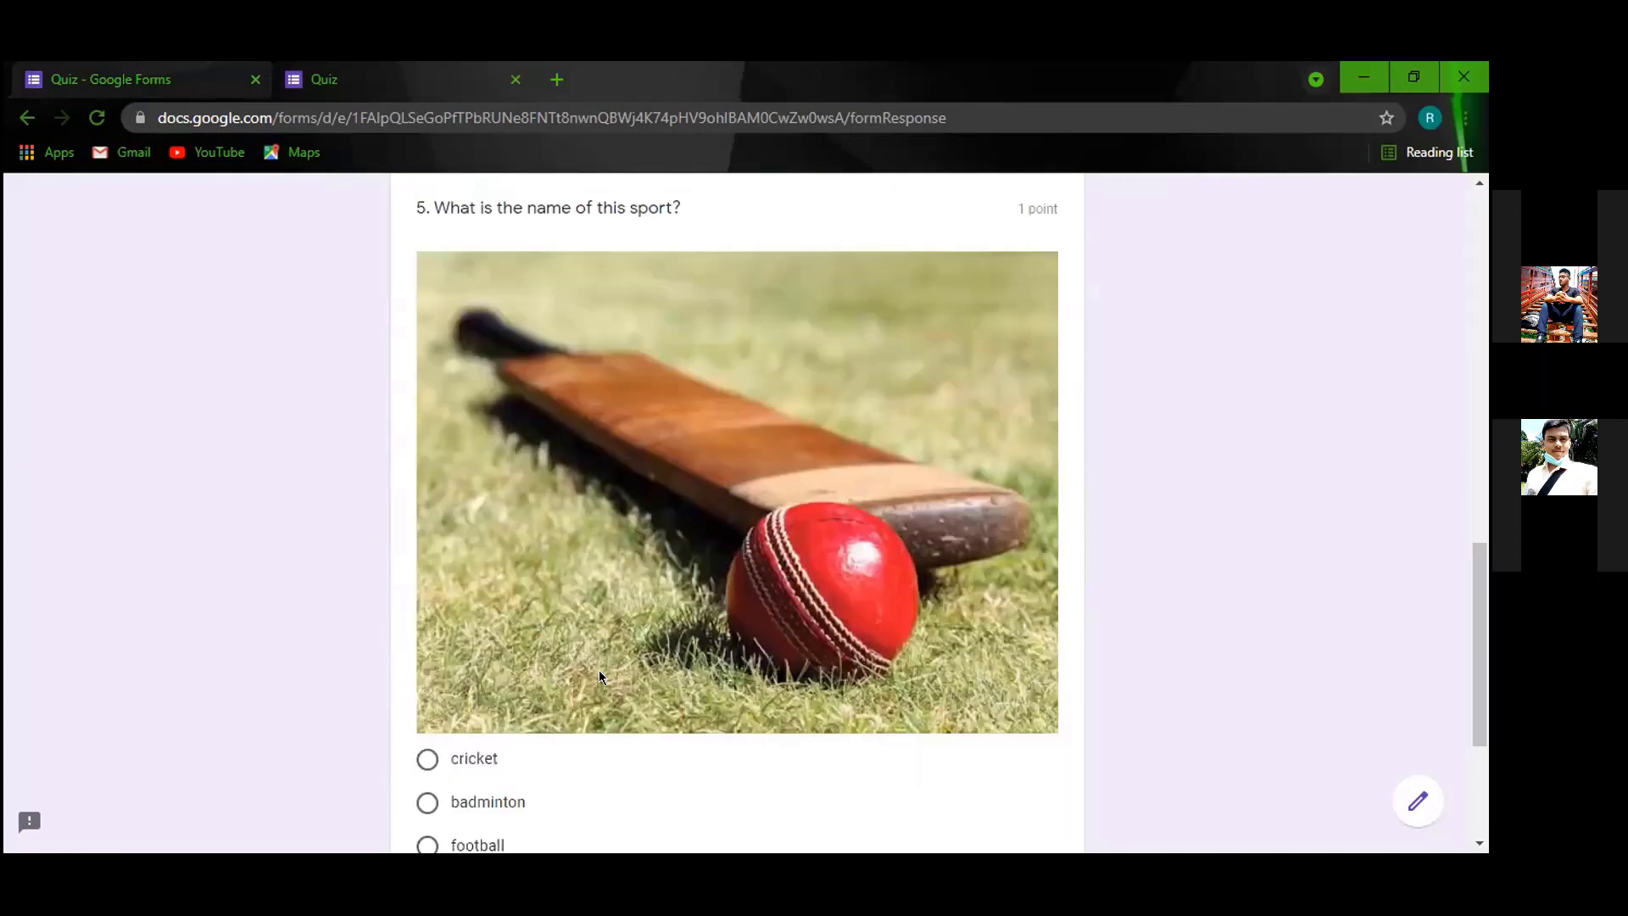
scroll(620, 555, "down", 2)
scroll(619, 555, "up", 1)
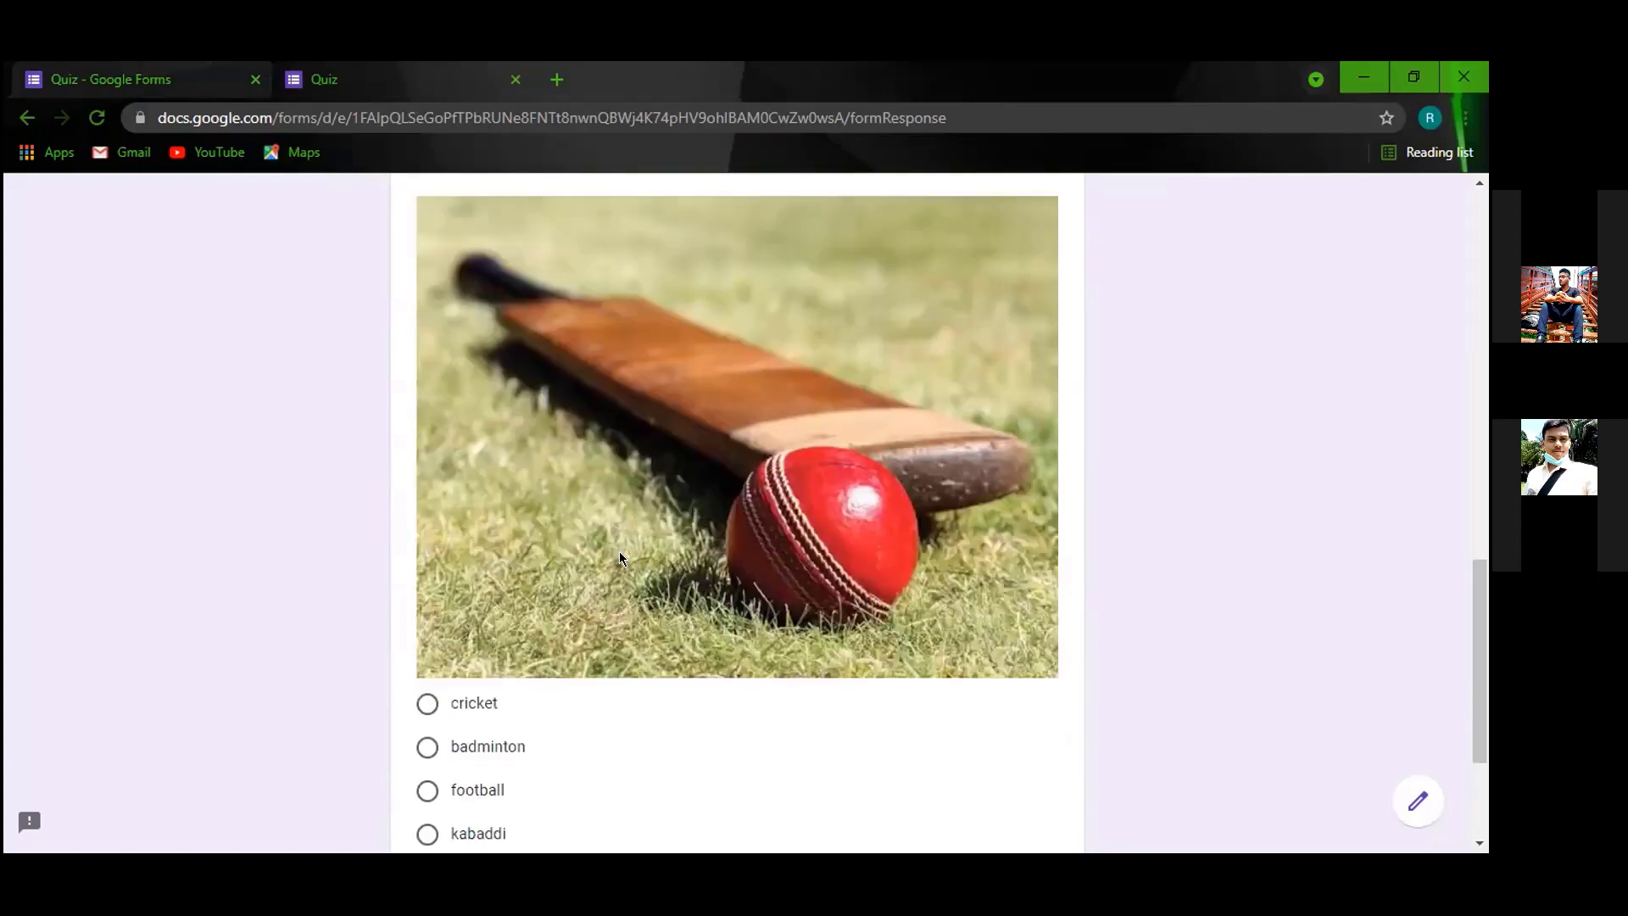
scroll(619, 556, "down", 3)
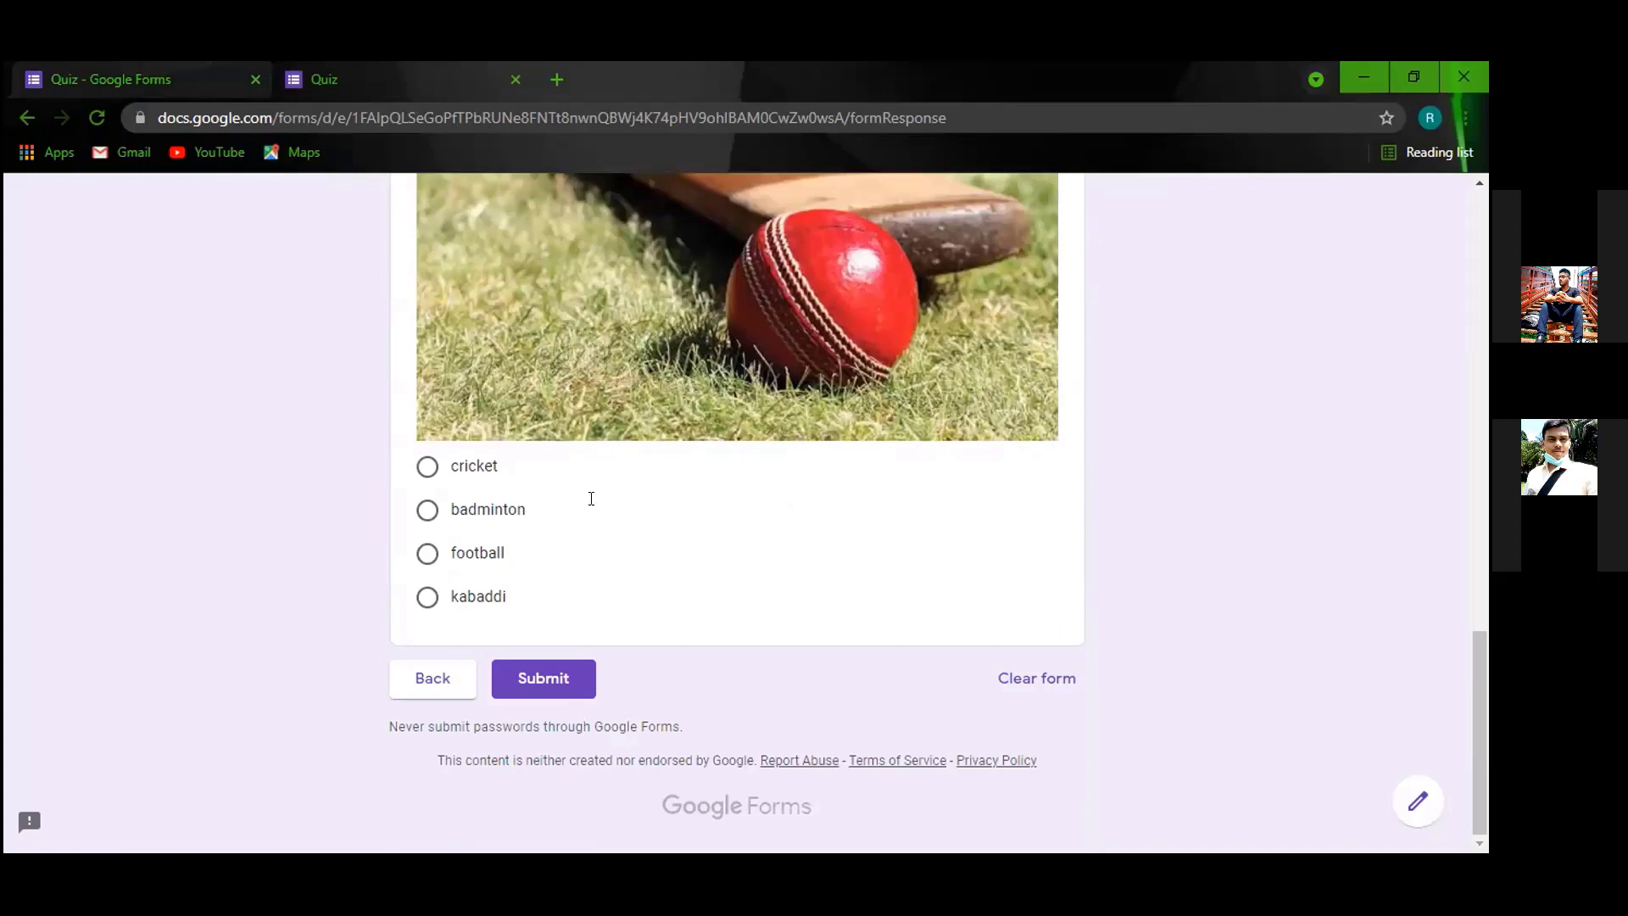
Select question 5 in the editor, glance at the live quiz again, then return to editing.
left_click(171, 82)
left_click(795, 681)
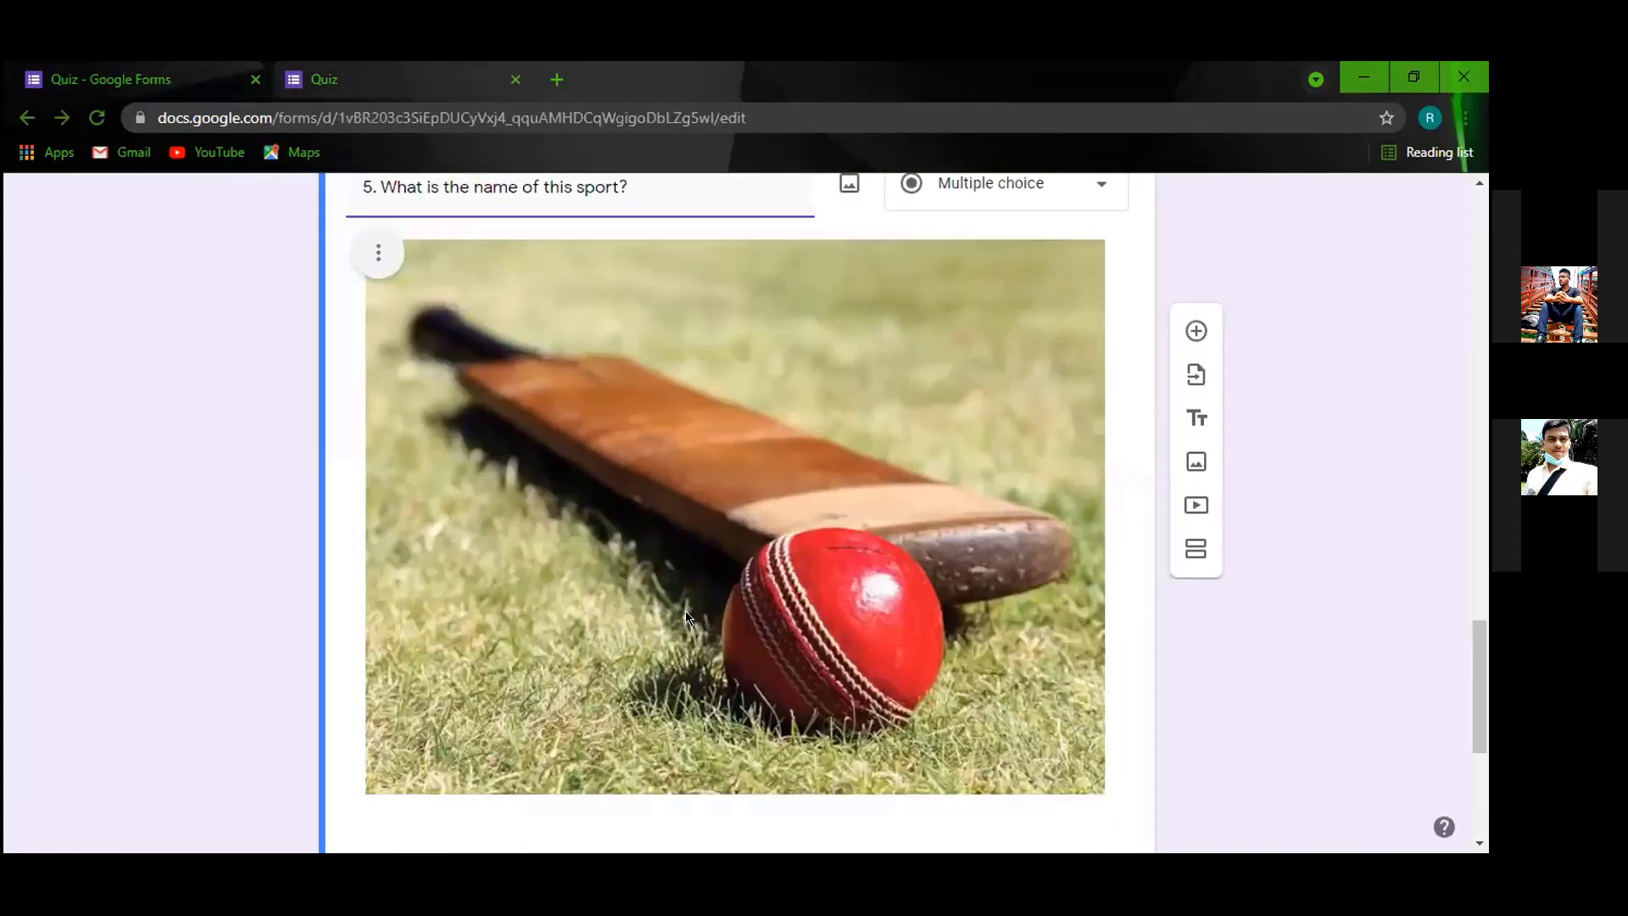
key("ctrl+Tab")
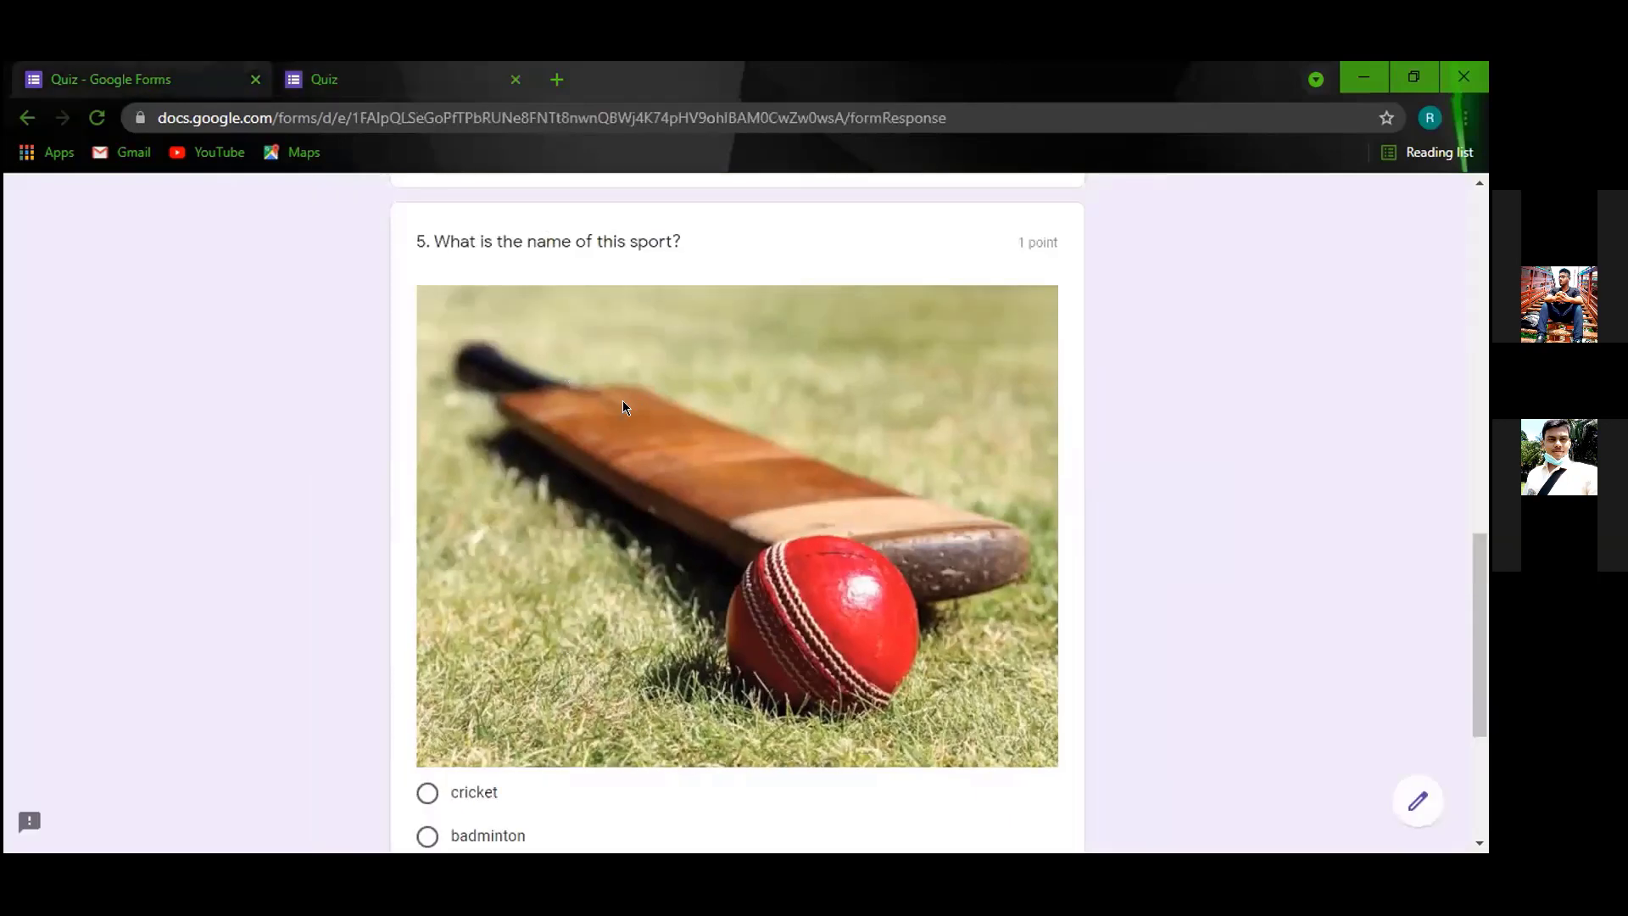
scroll(622, 400, "down", 3)
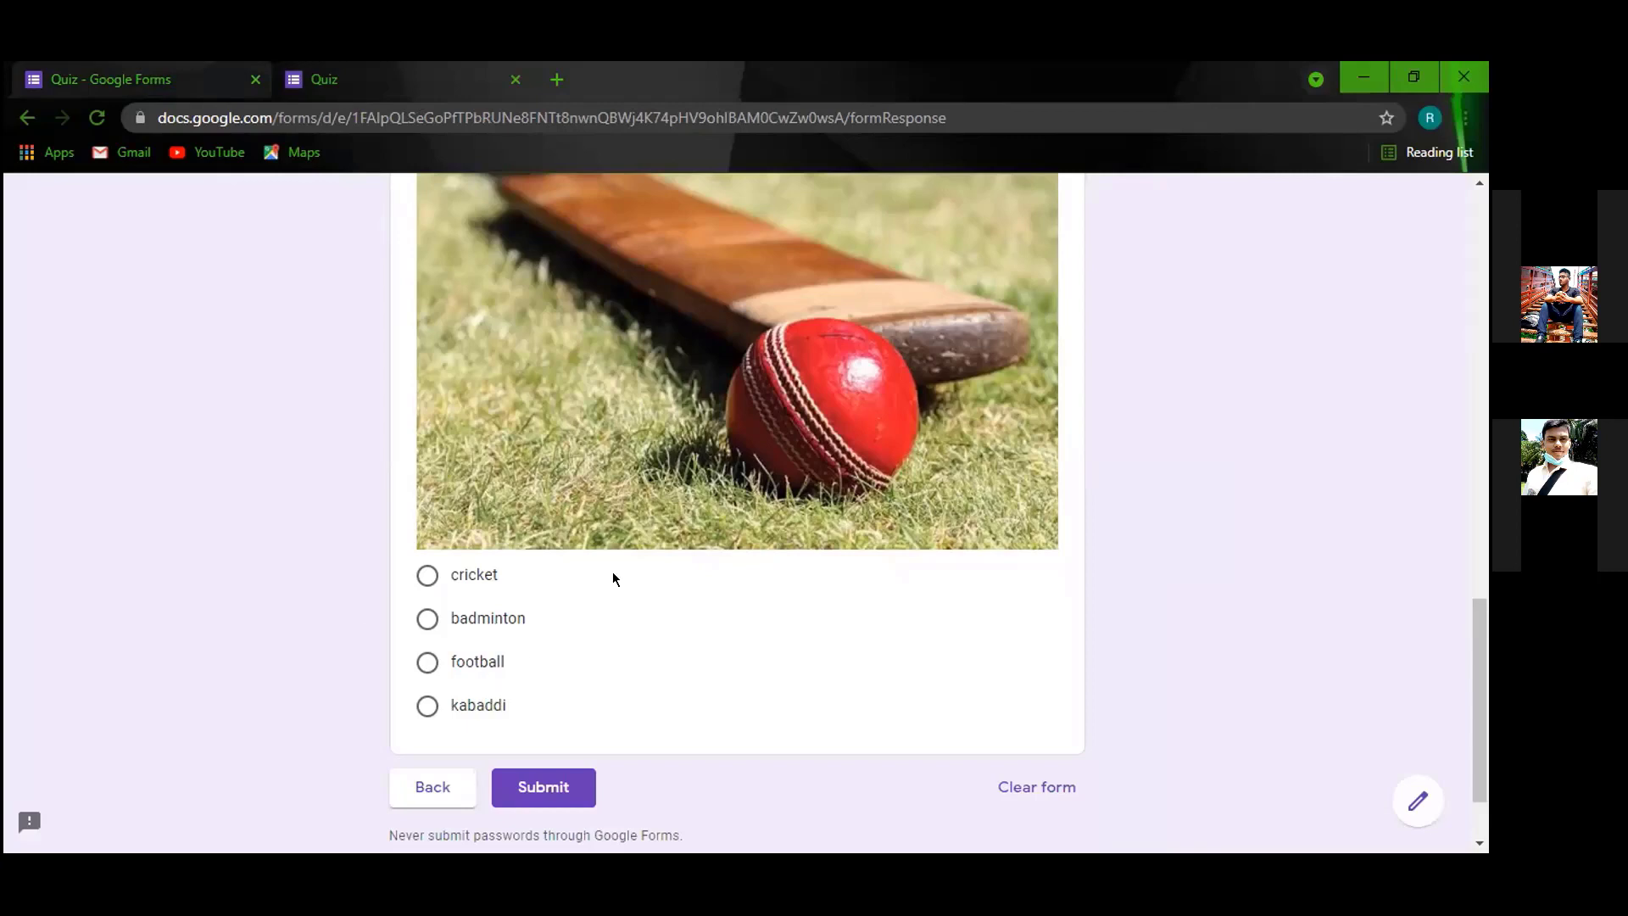
left_click(195, 85)
Add question '6. Who is Mother Teresa?' with its first option reading 1.
scroll(741, 676, "down", 5)
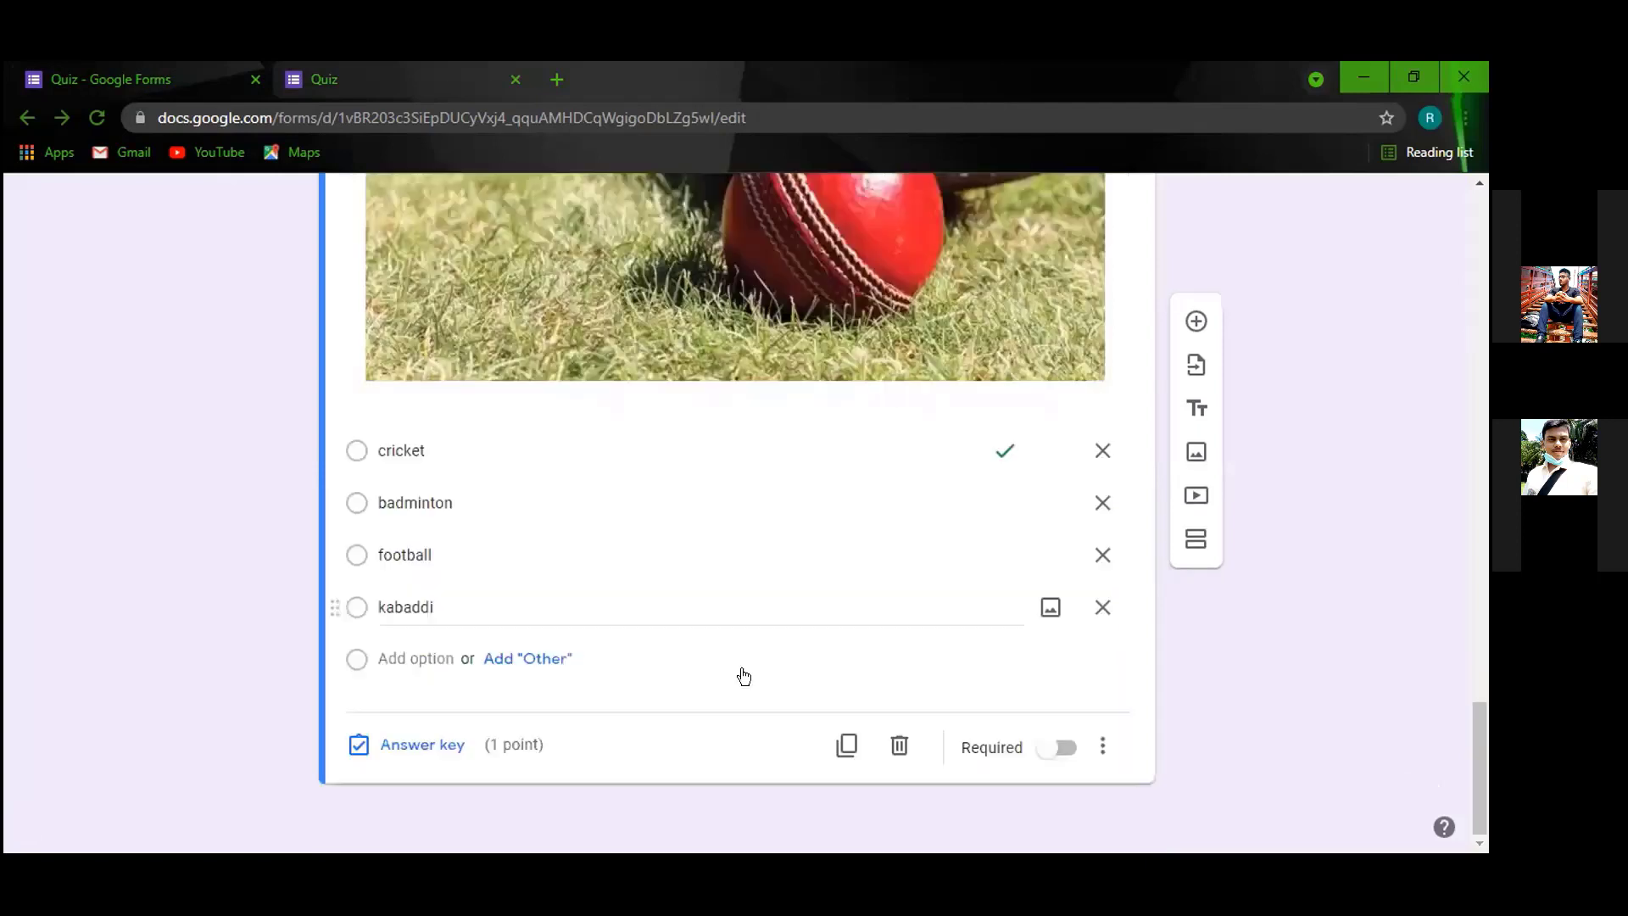
left_click(1195, 331)
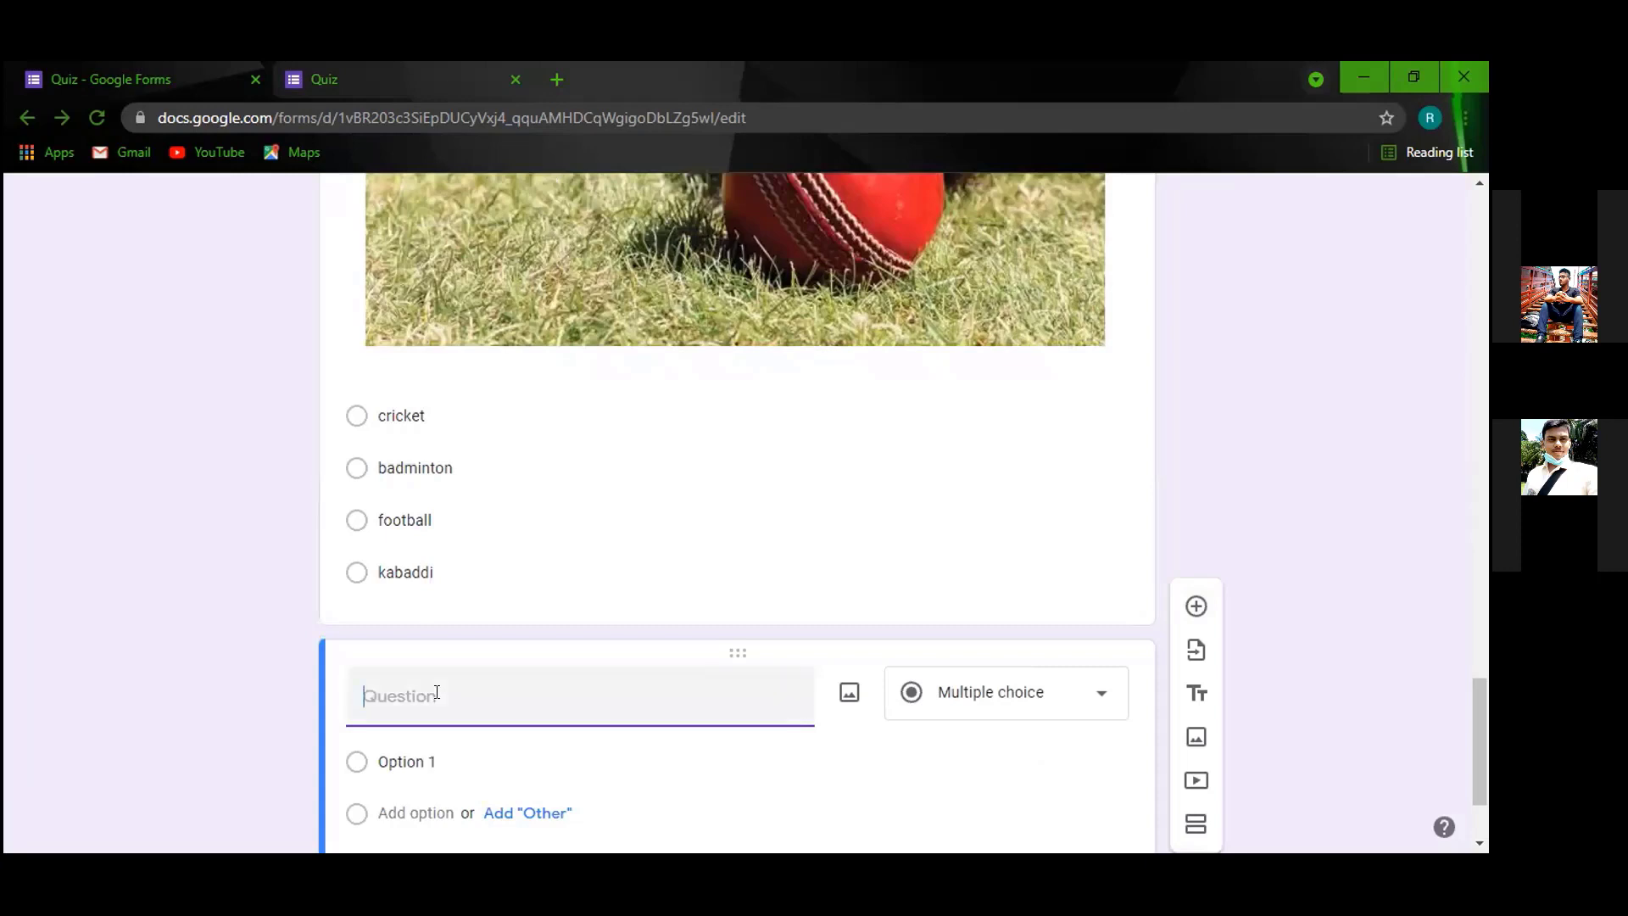
type("6. Who is Mother teresa")
key("BackSpace")
key("BackSpace")
key("BackSpace")
key("BackSpace")
key("BackSpace")
type("Teresa?")
scroll(560, 593, "down", 2)
left_click(539, 604)
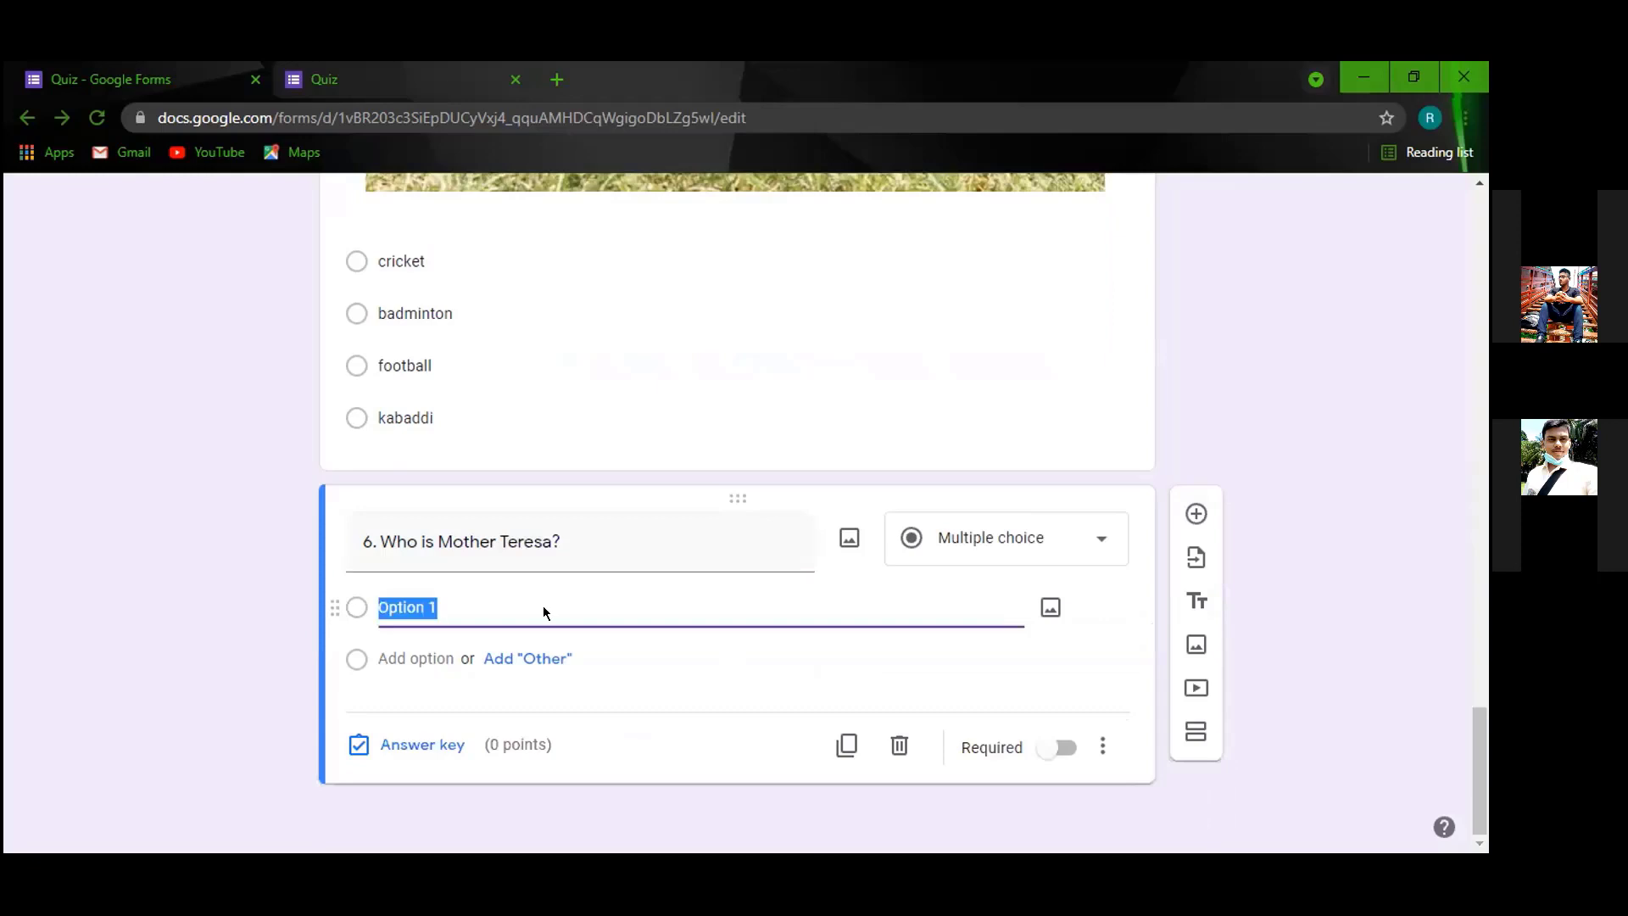
type("1")
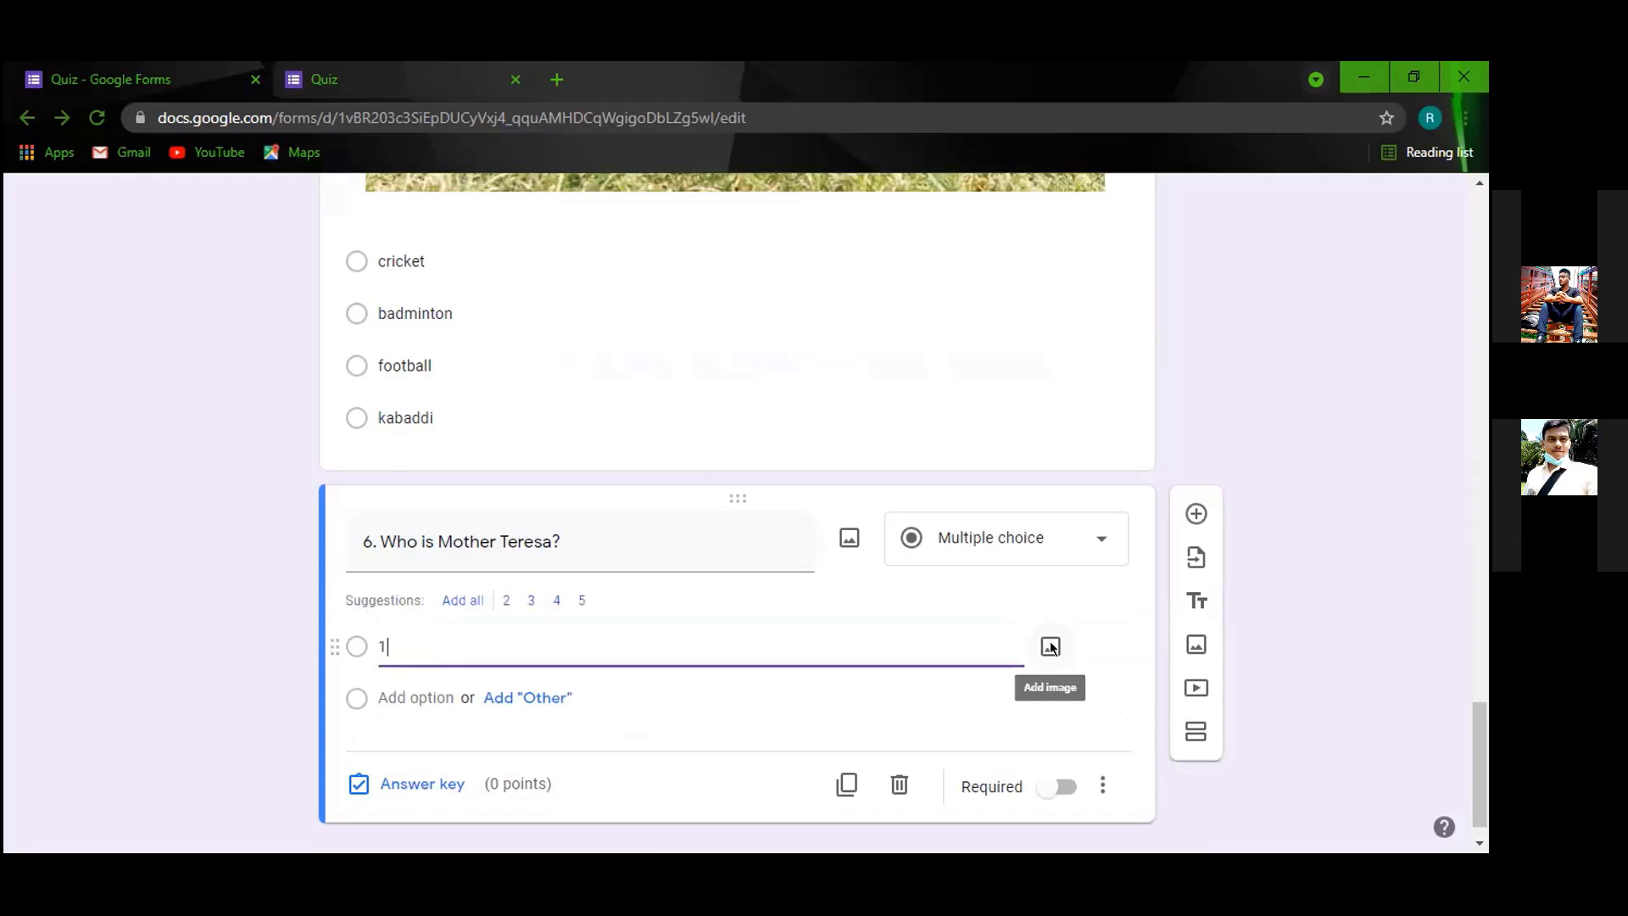
Attach the luther photo to option 1.
left_click(1050, 646)
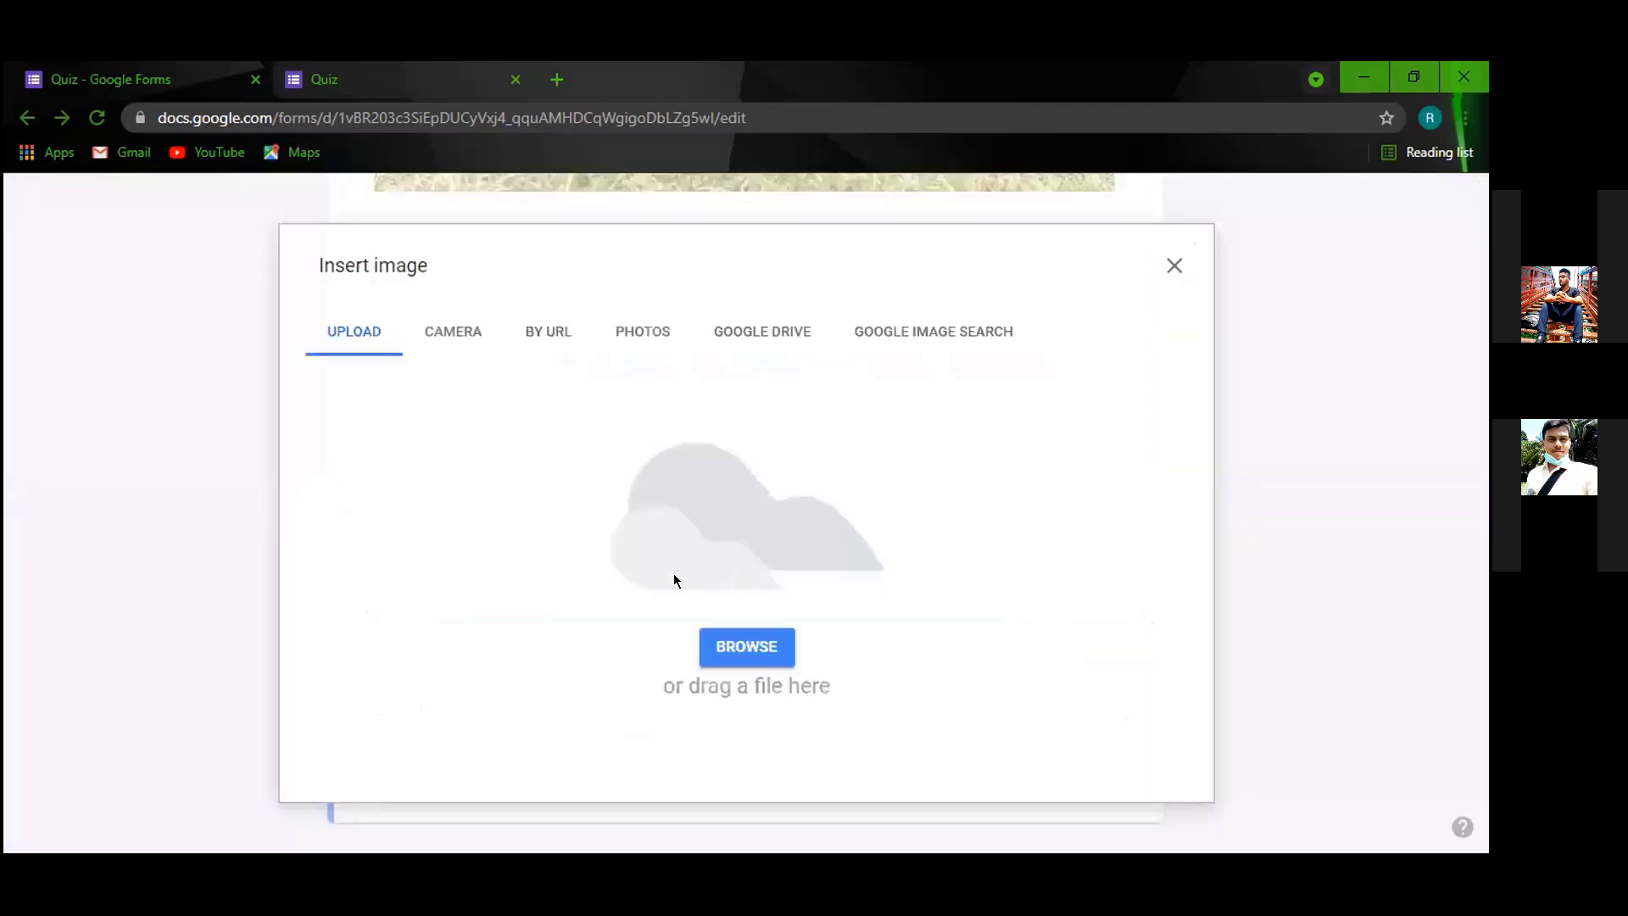
left_click(741, 649)
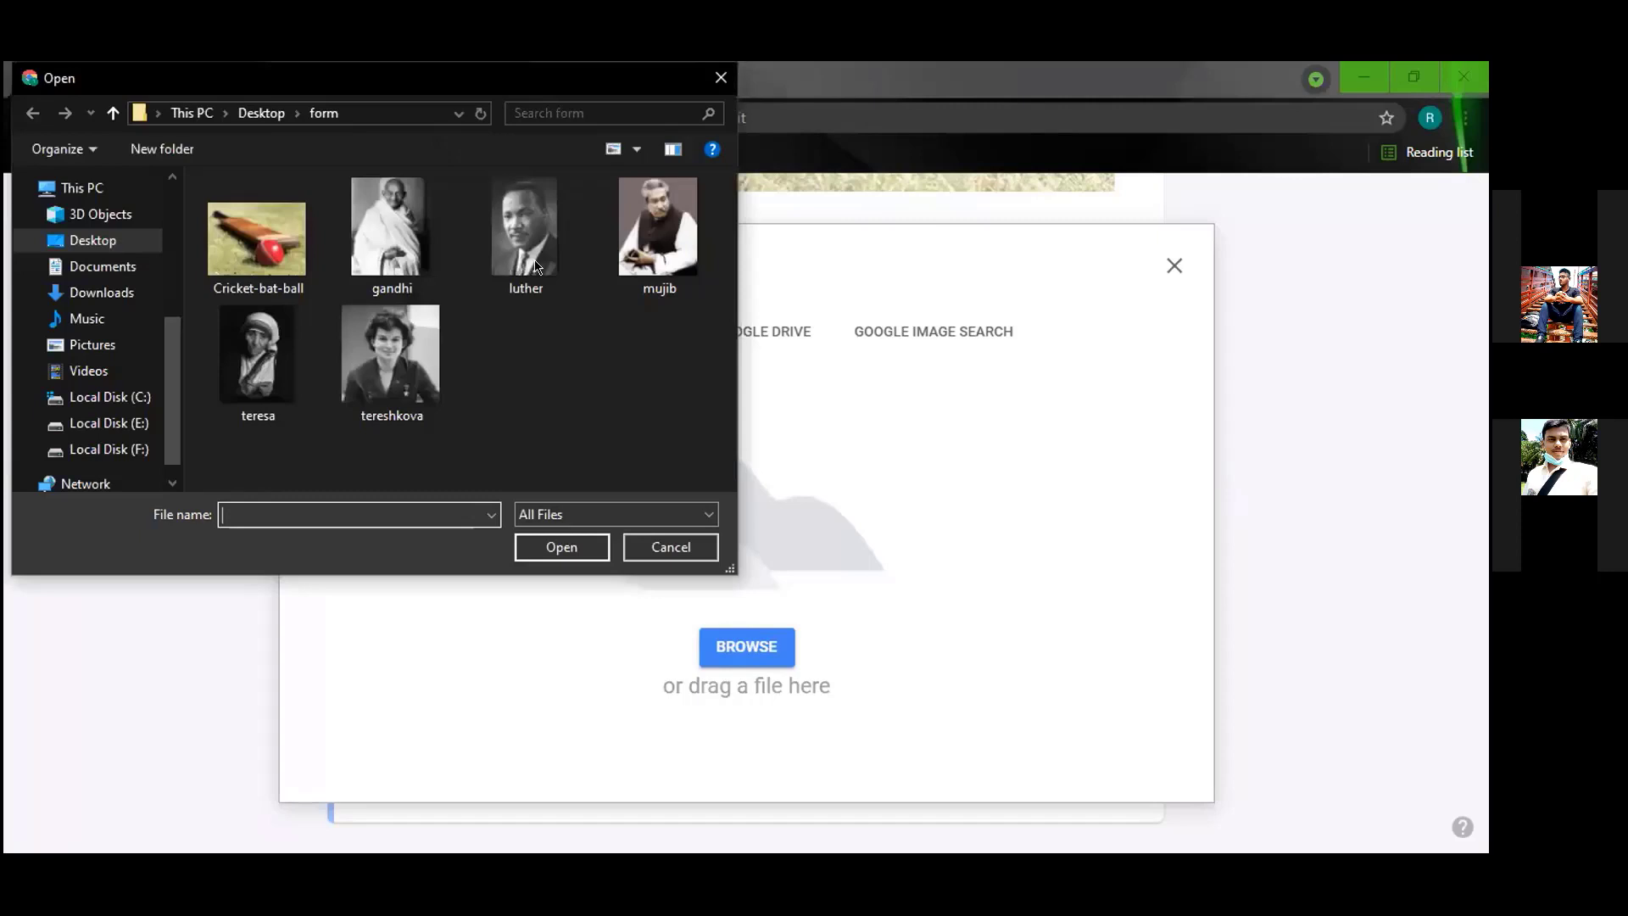
left_click(528, 263)
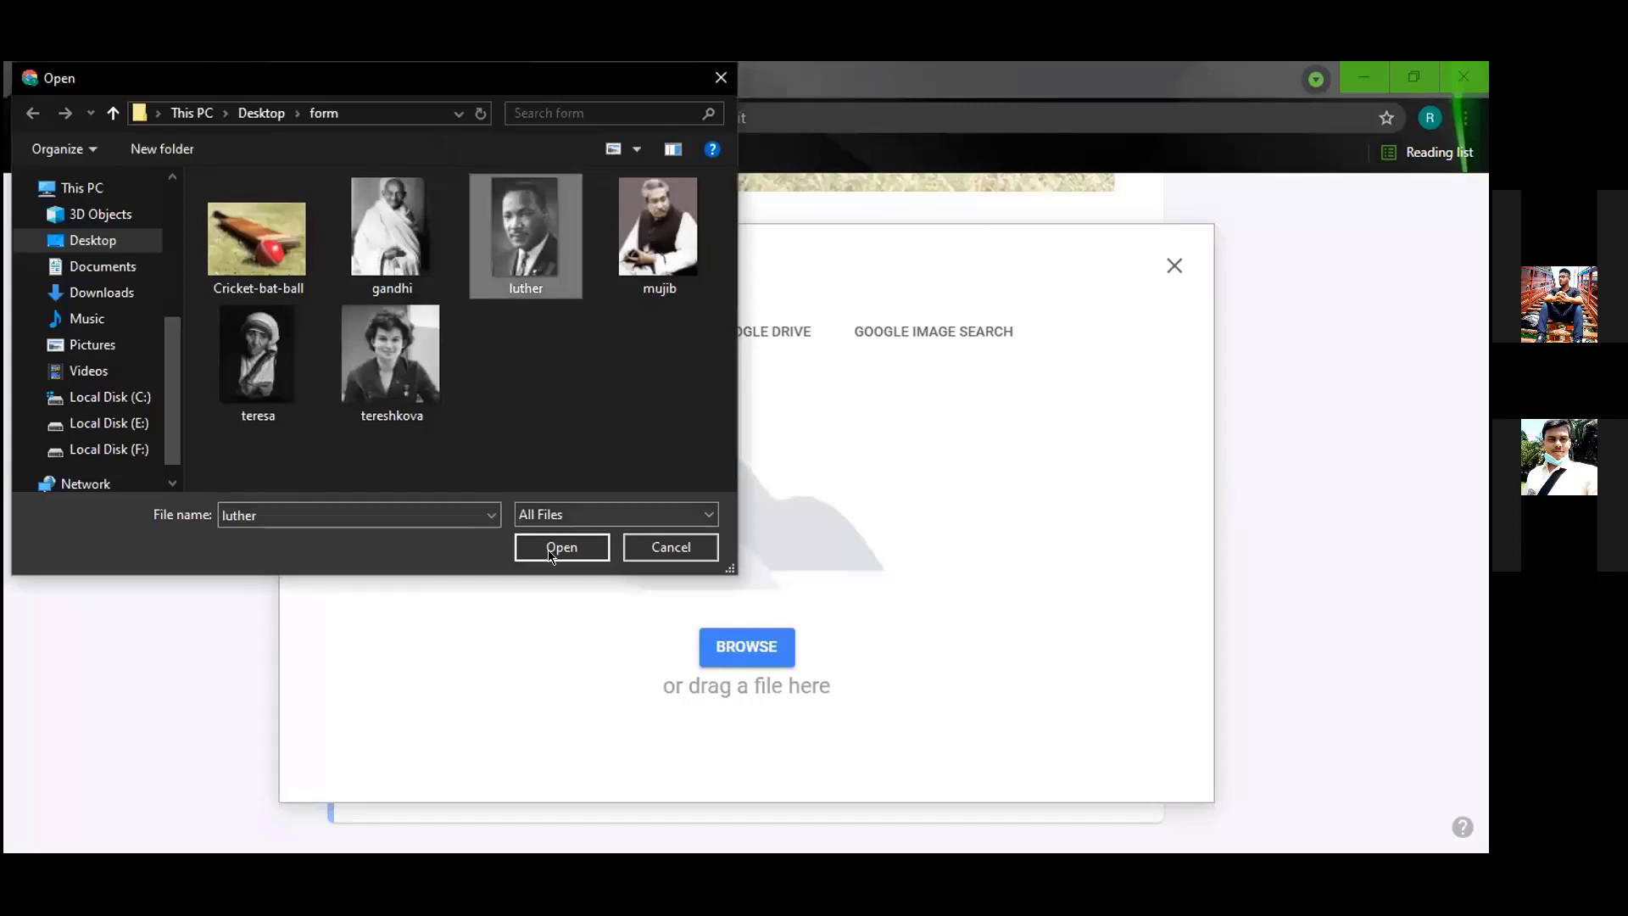
key("Return")
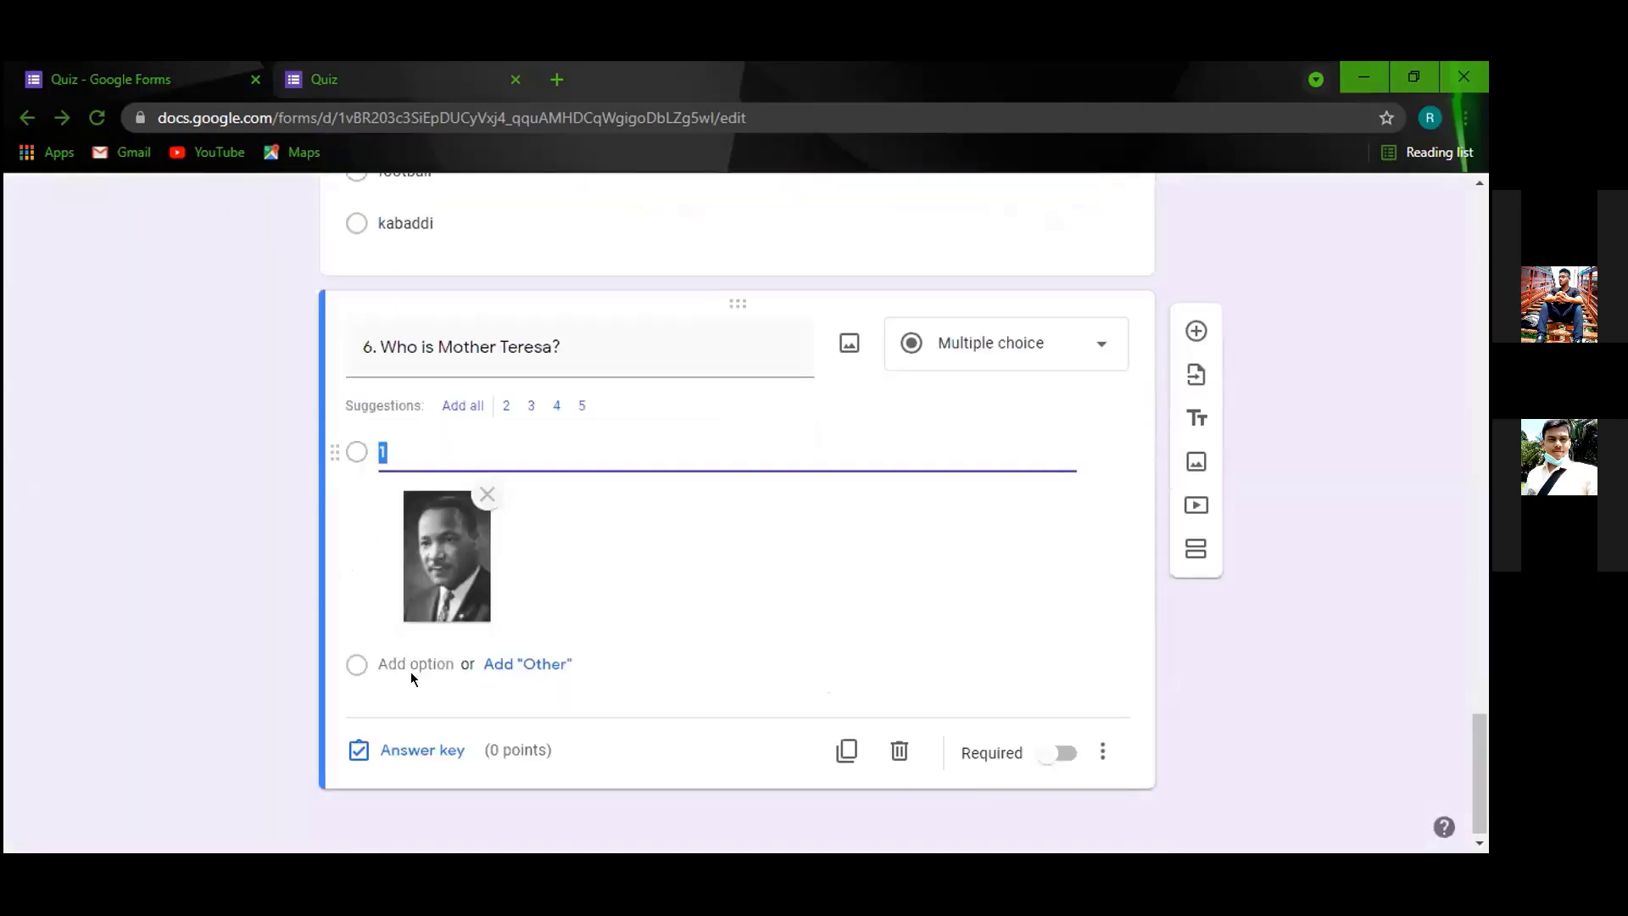
Add option 2 with the tereshkova photo attached.
left_click(419, 664)
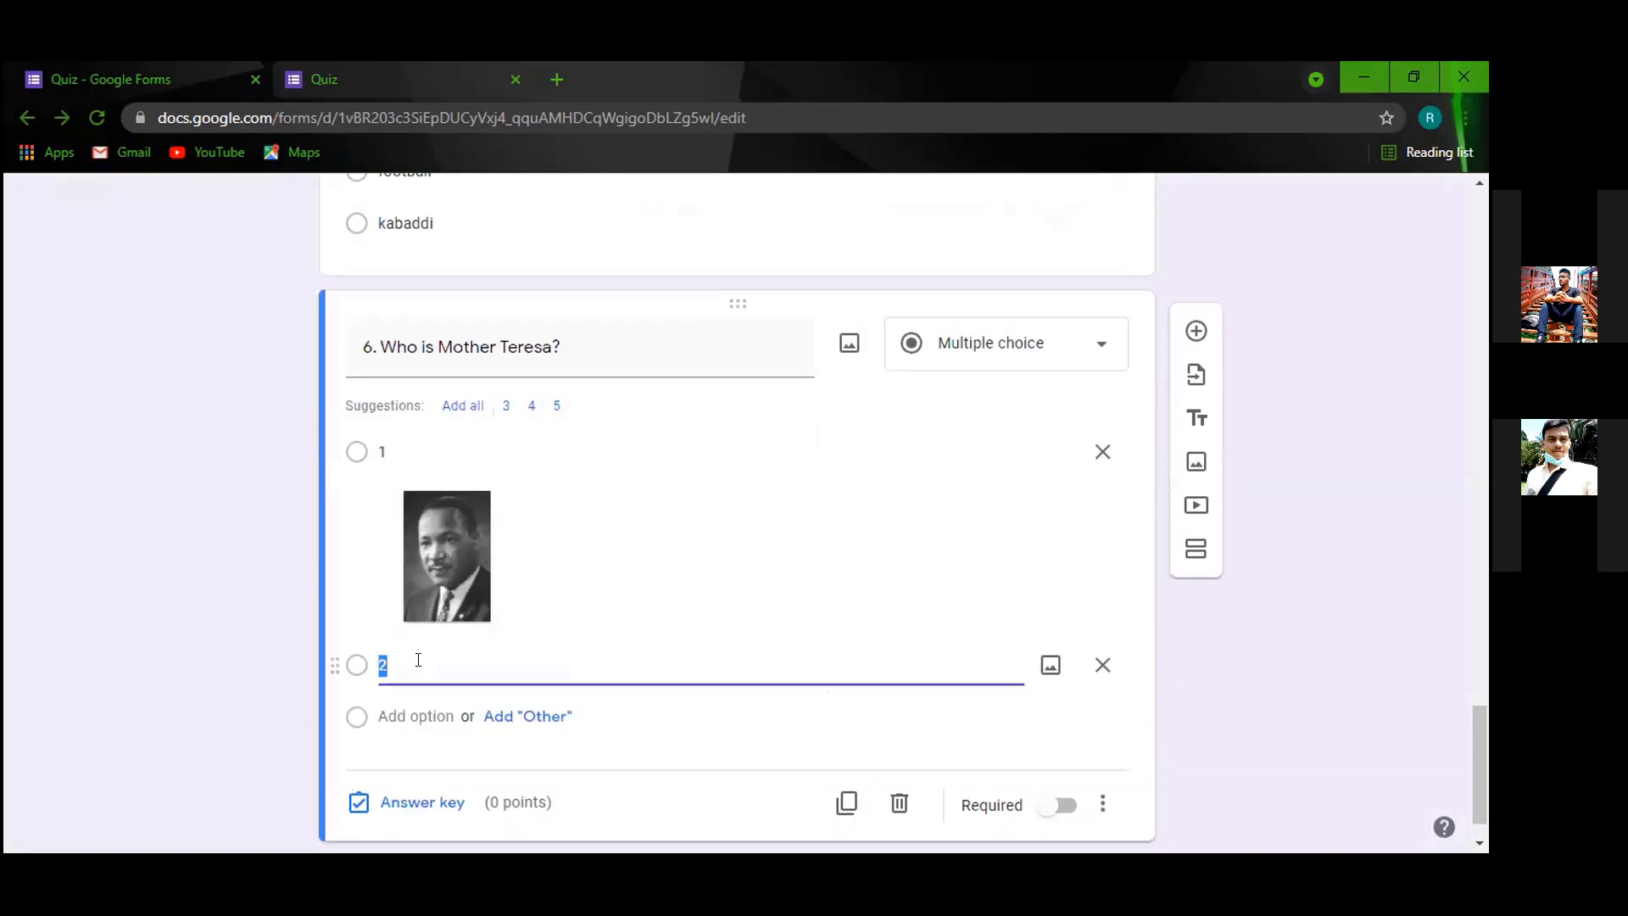
left_click(1045, 666)
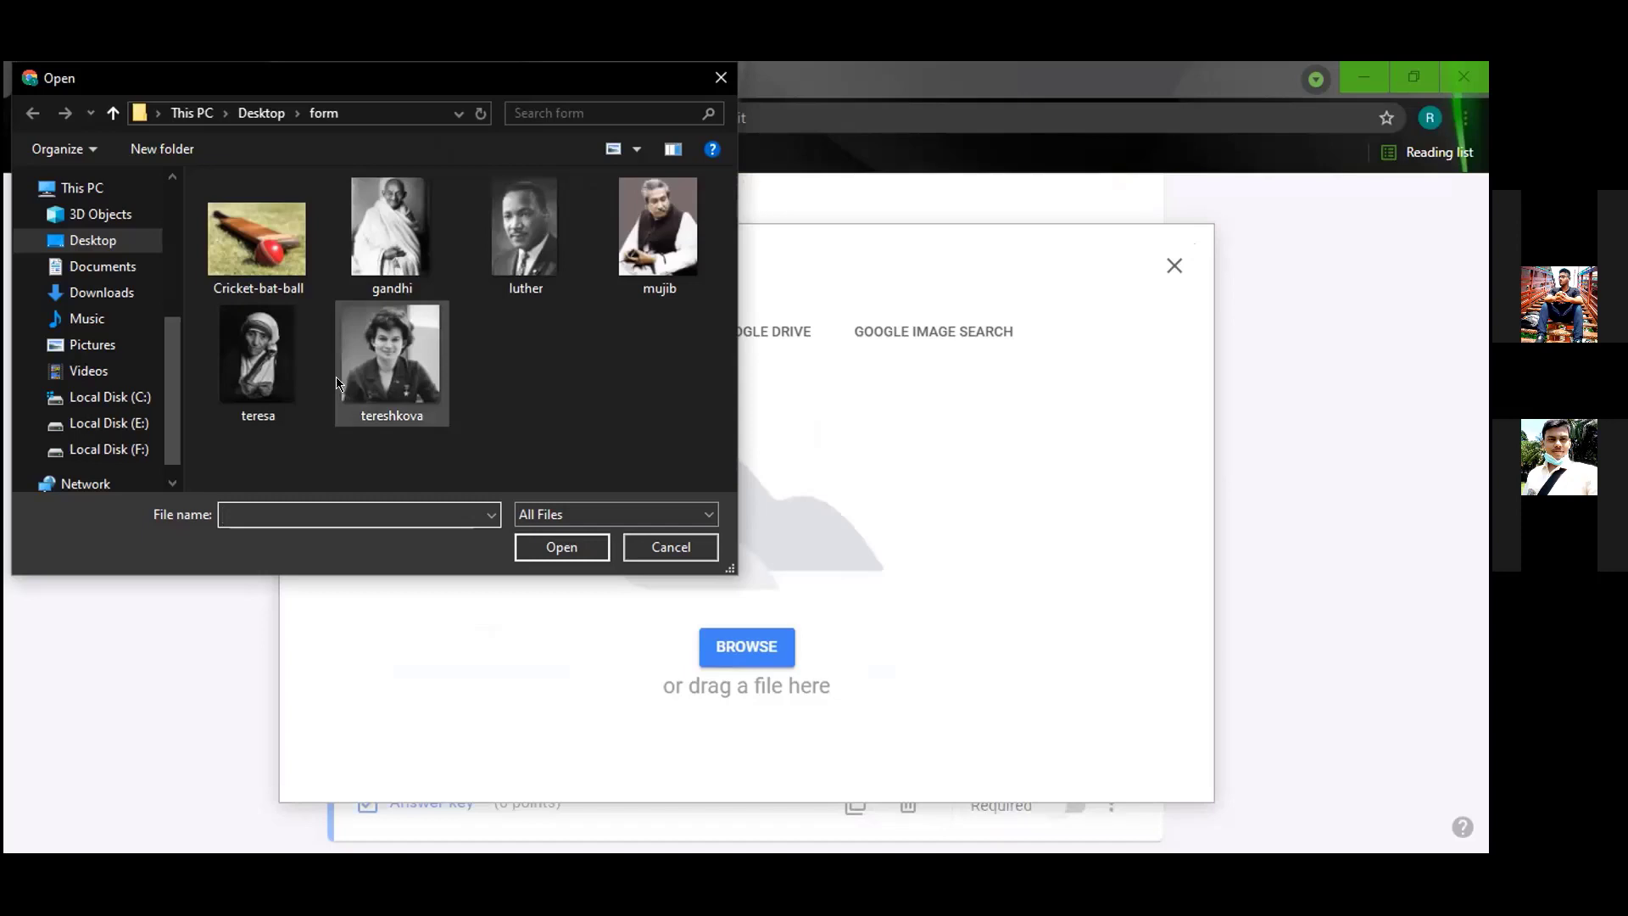
left_click(422, 343)
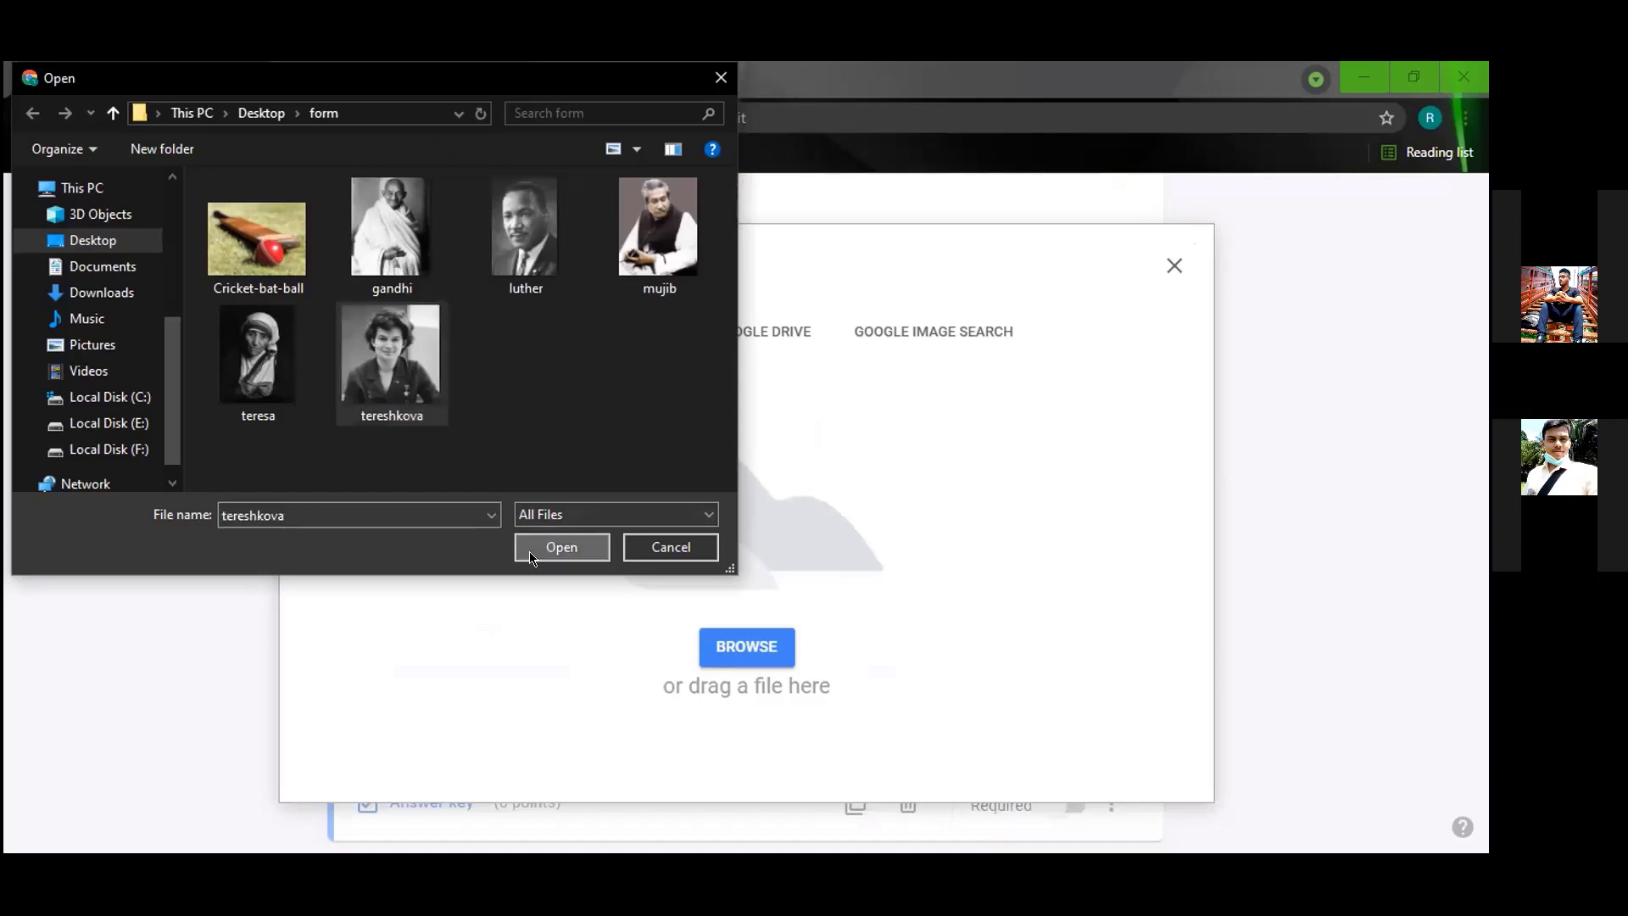
key("Return")
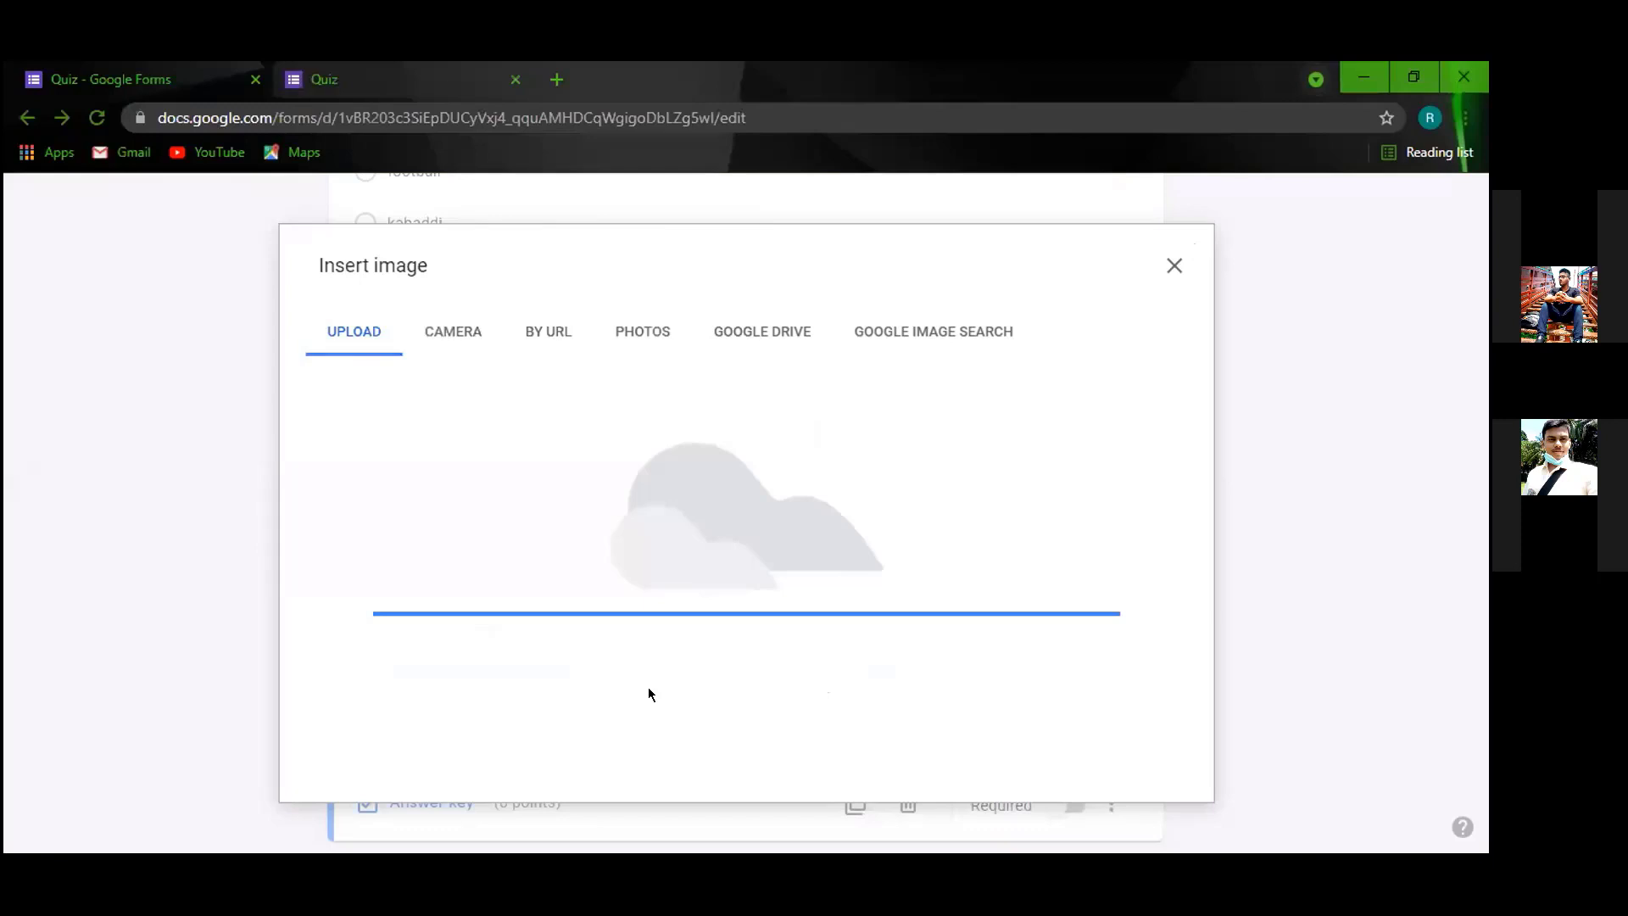
scroll(445, 664, "down", 3)
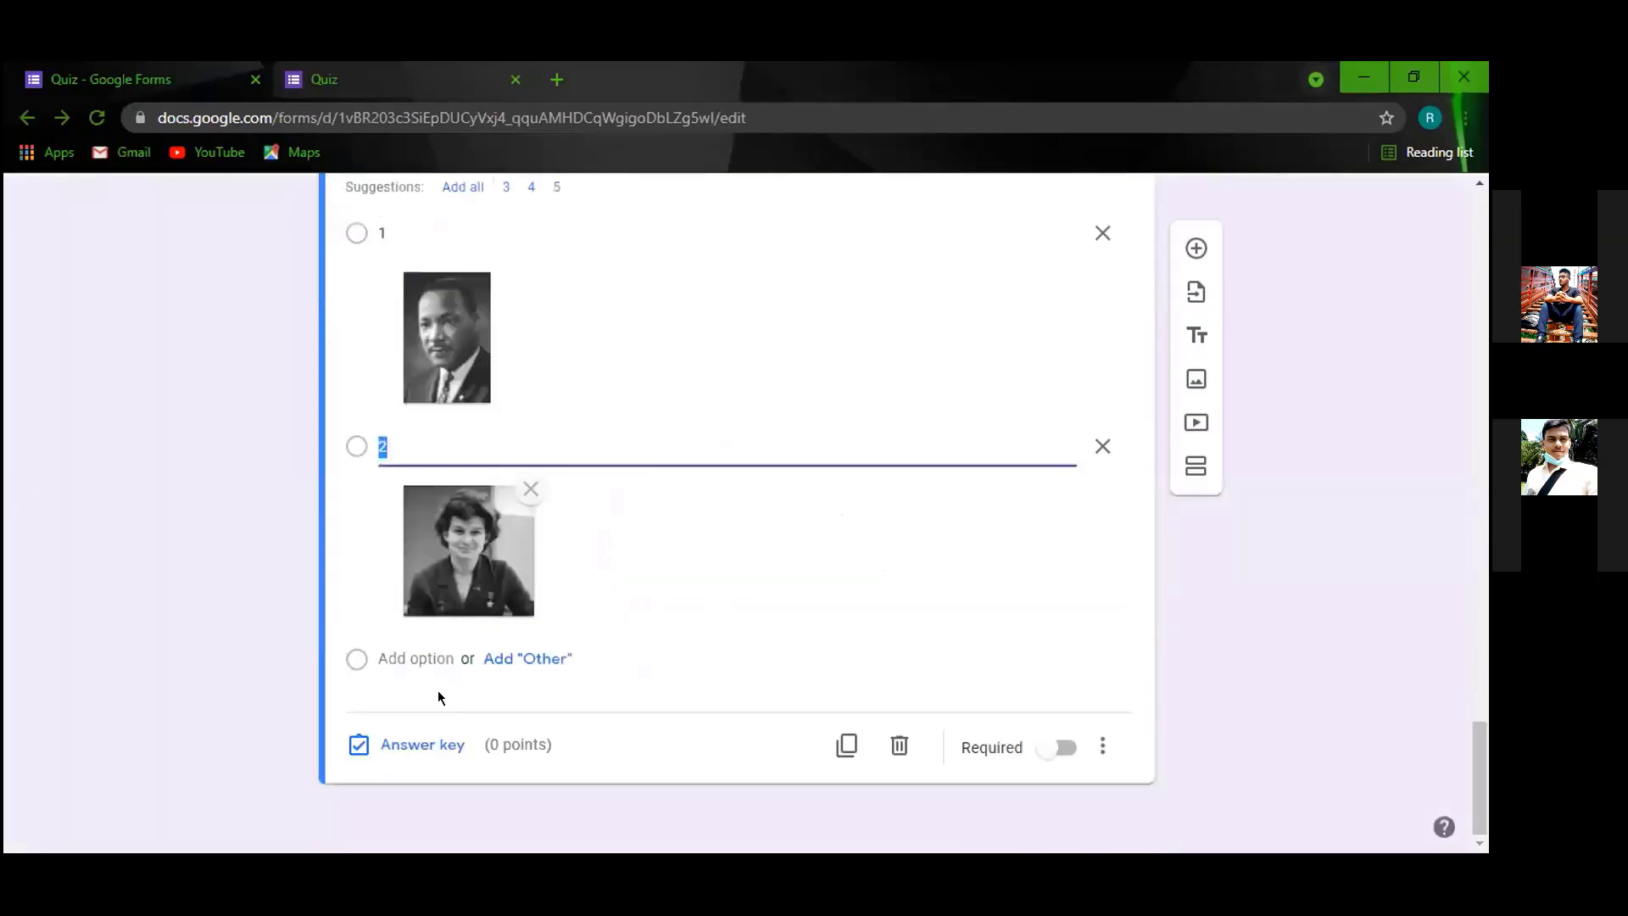
Add option 3 with the gandhi photo attached.
left_click(435, 649)
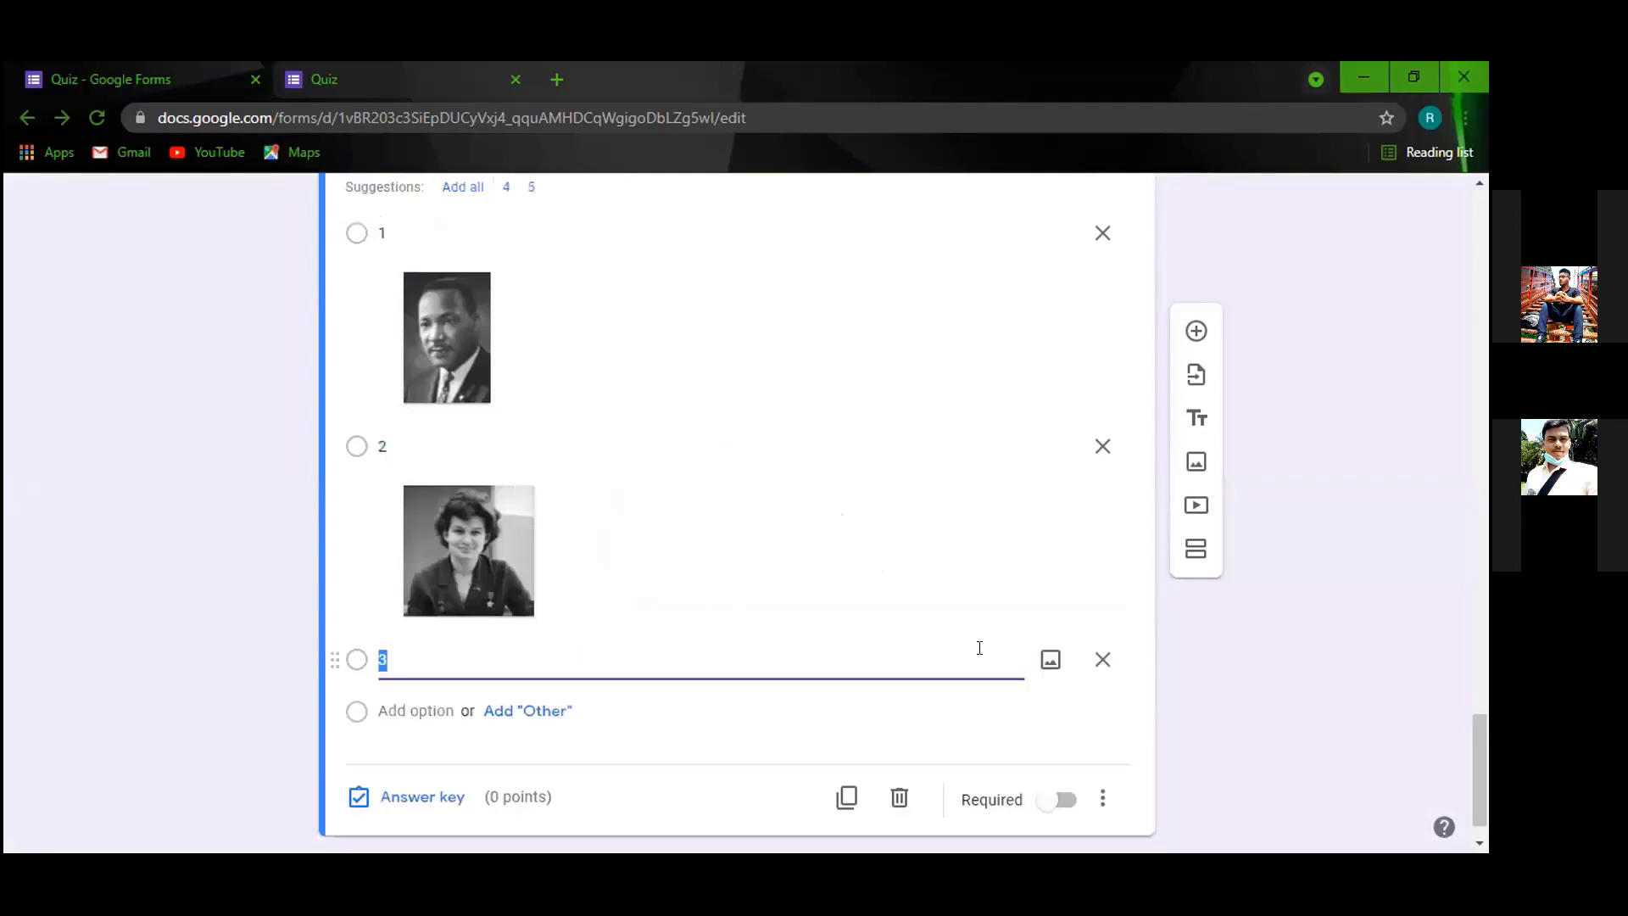
left_click(1049, 659)
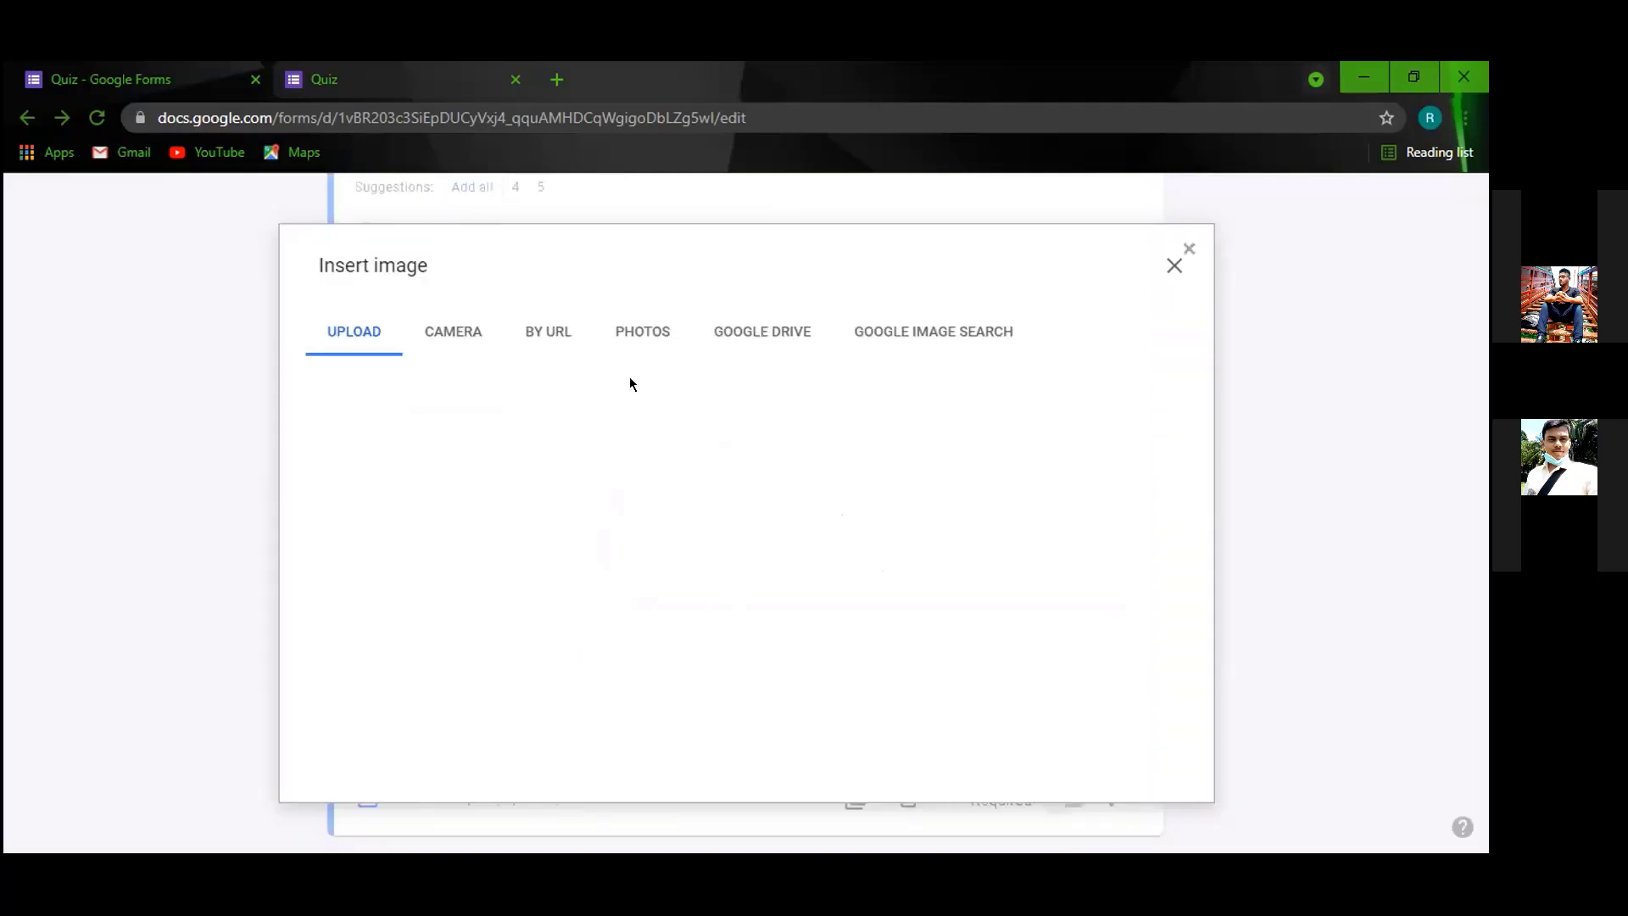
left_click(734, 634)
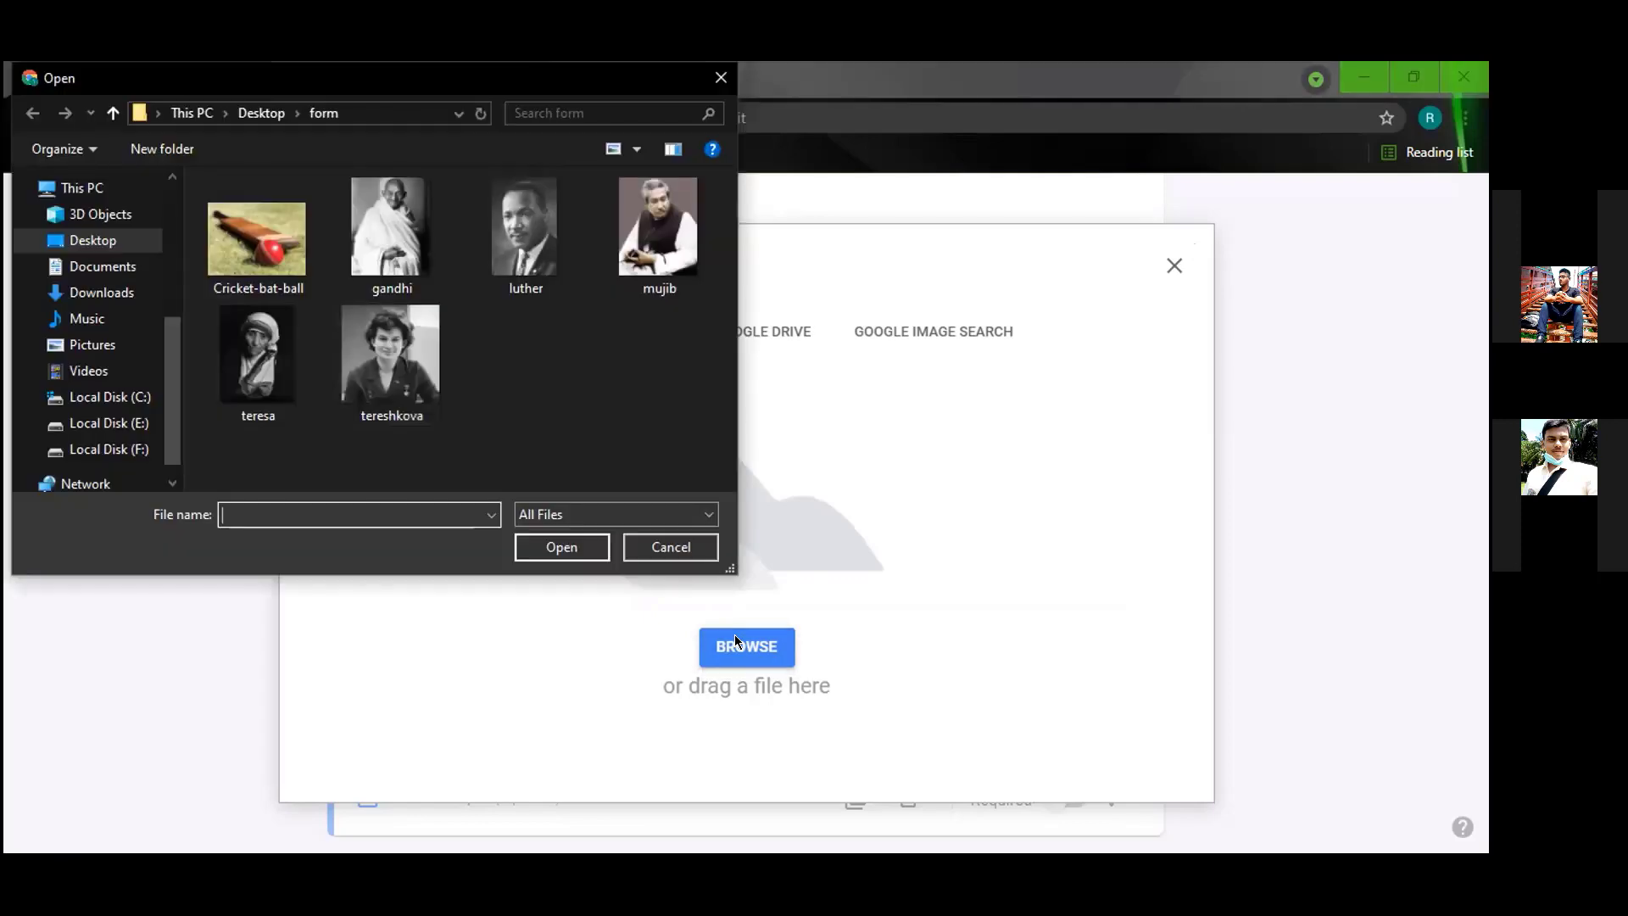
left_click(413, 224)
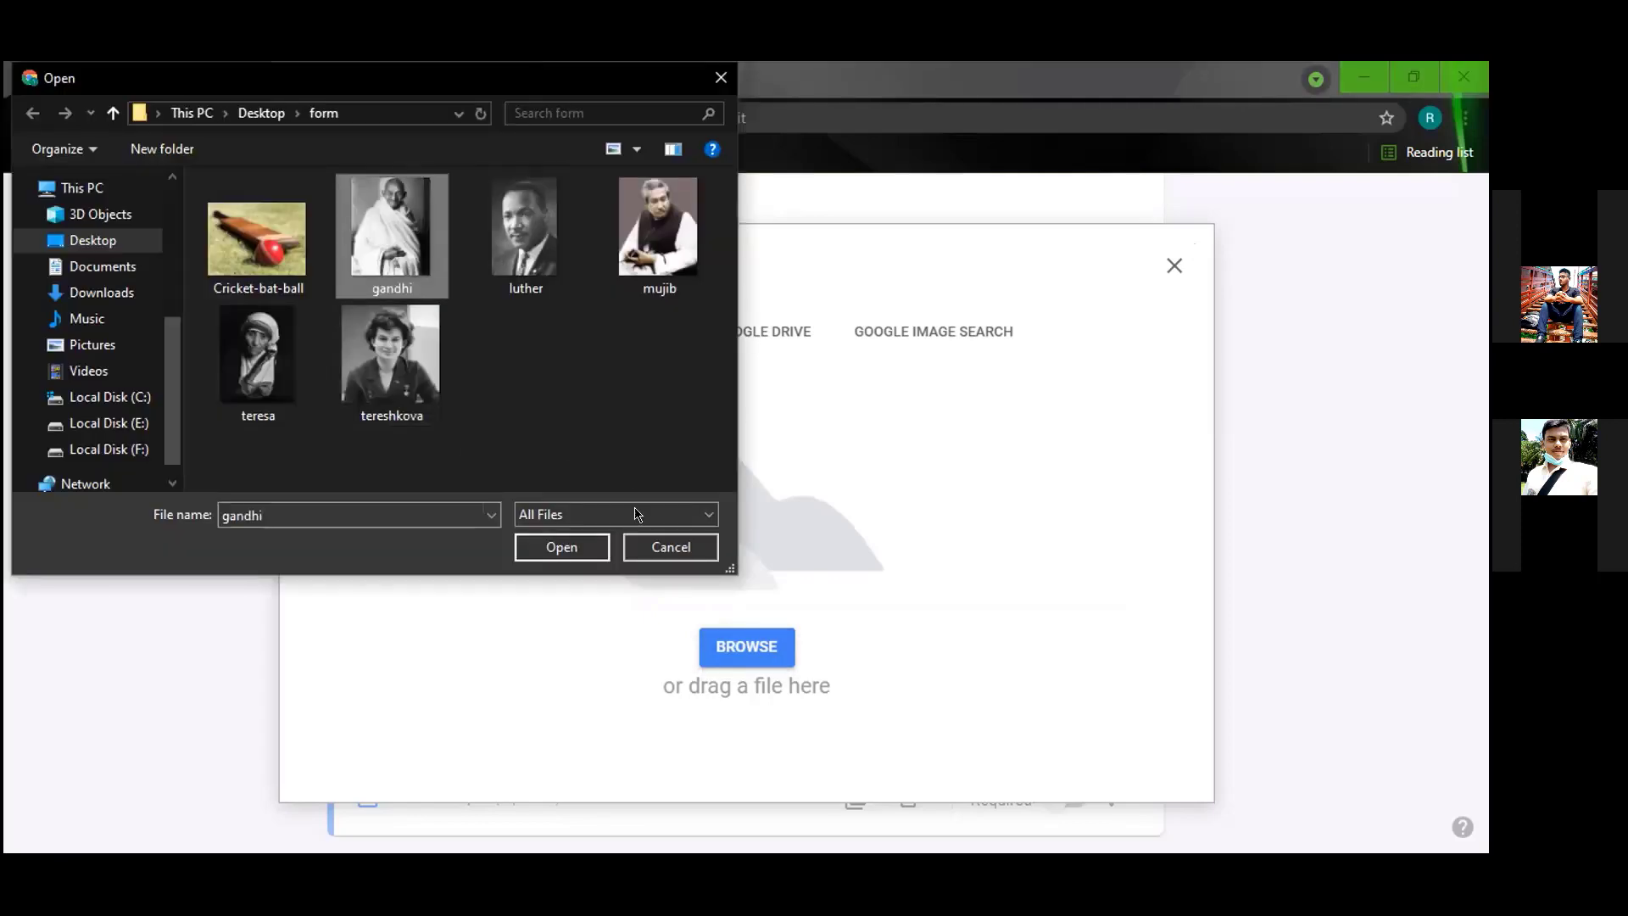
key("Return")
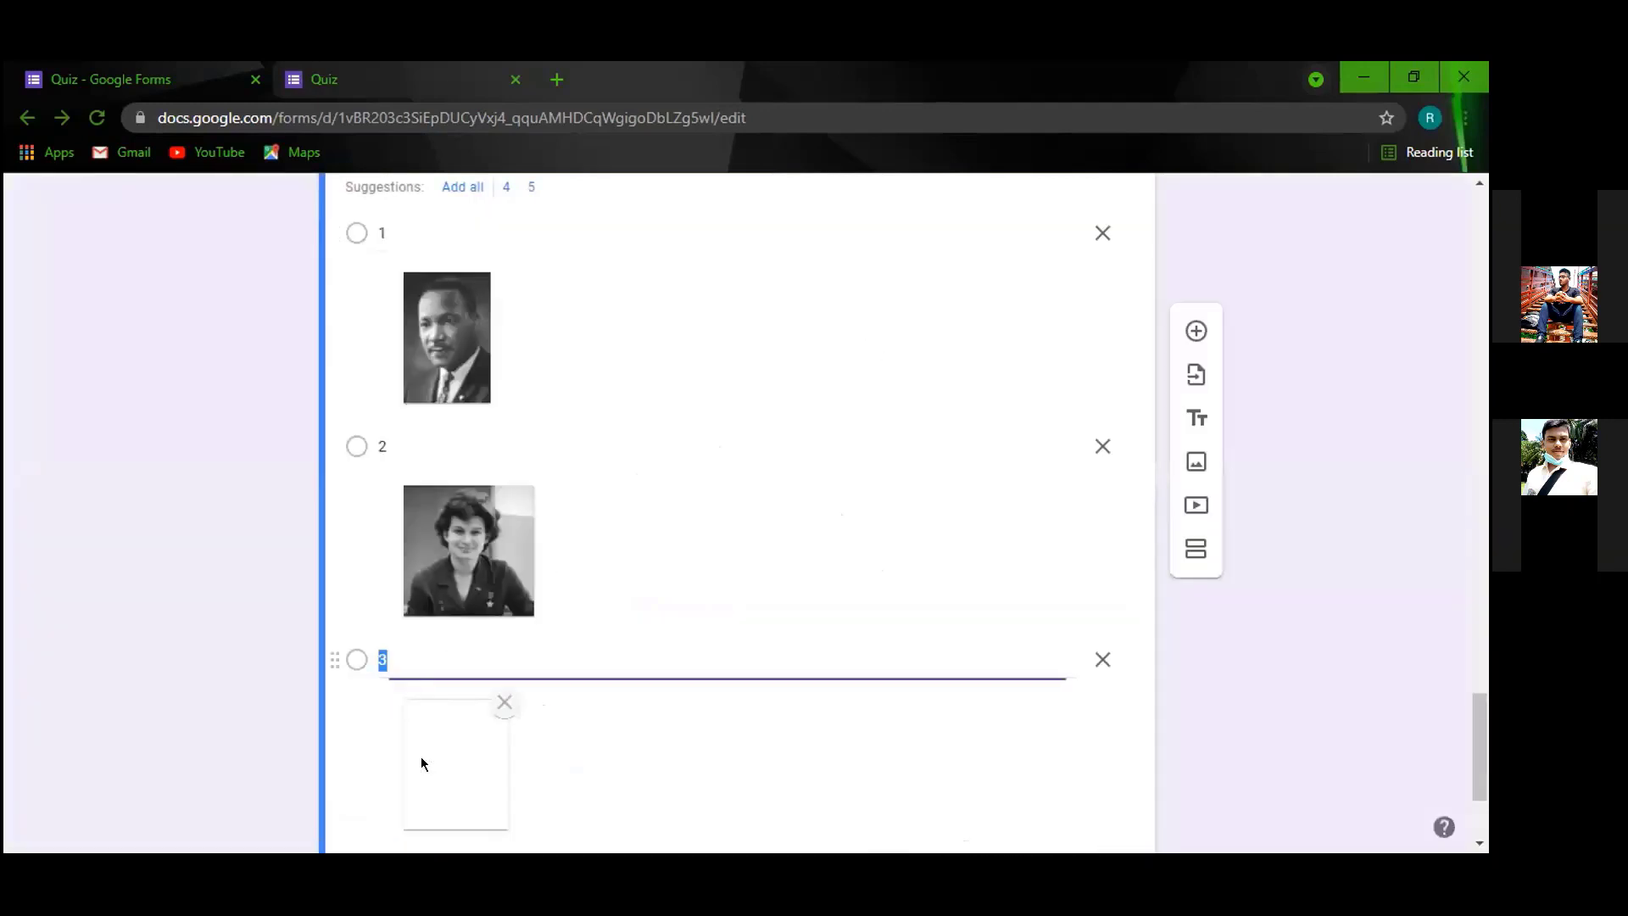
Add option 4 with the teresa photo attached.
scroll(423, 751, "down", 3)
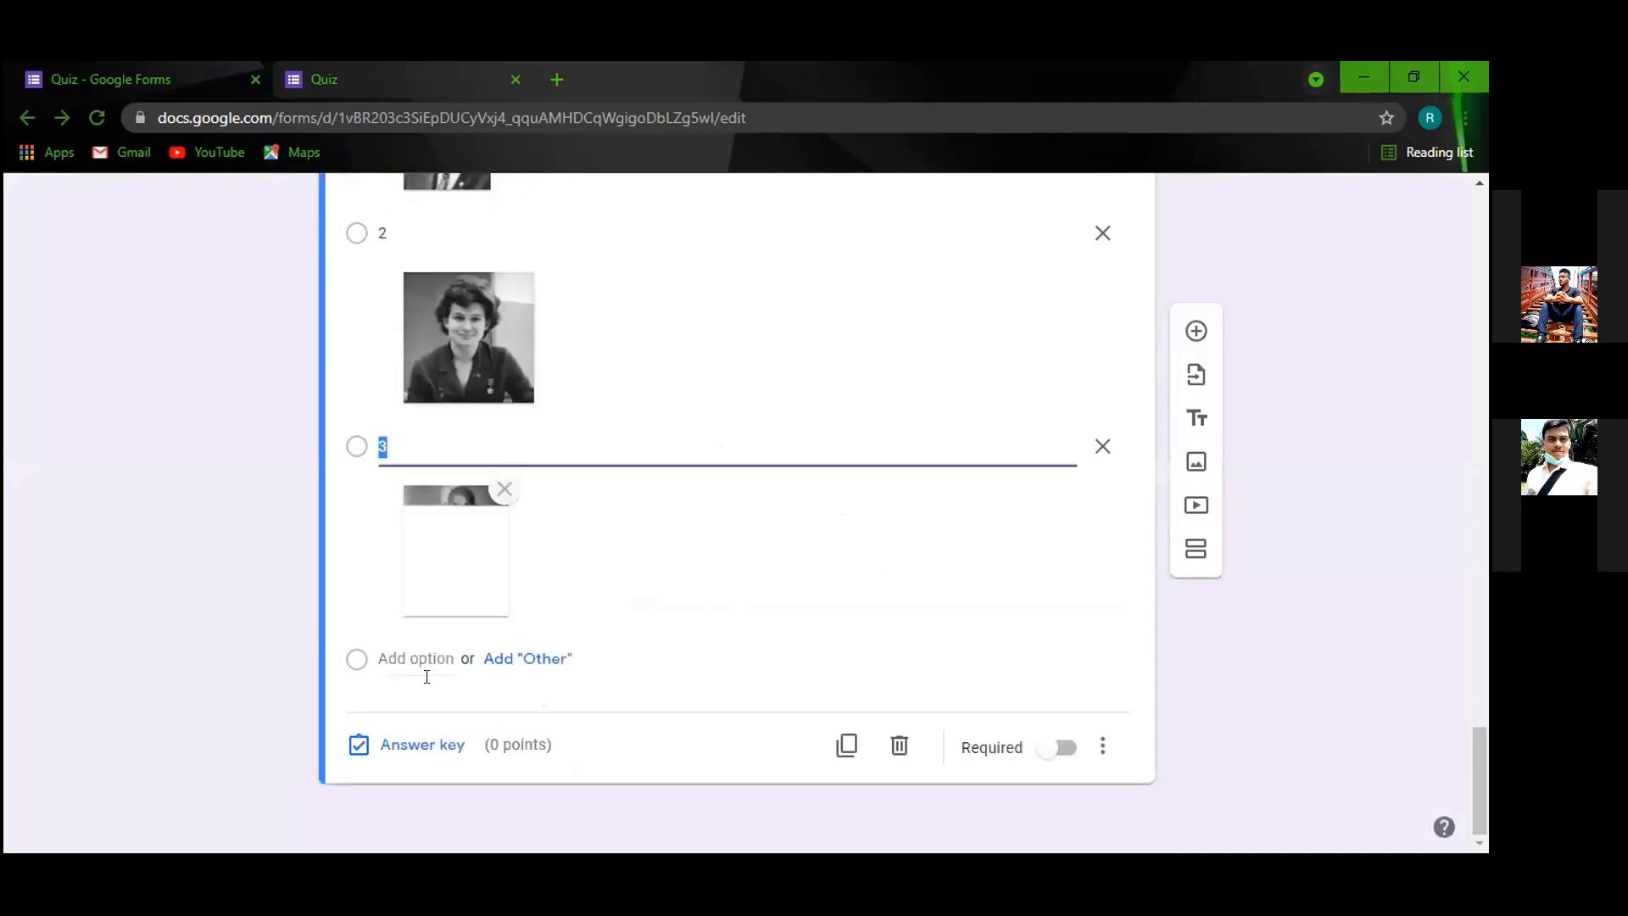
key("Return")
left_click(1051, 646)
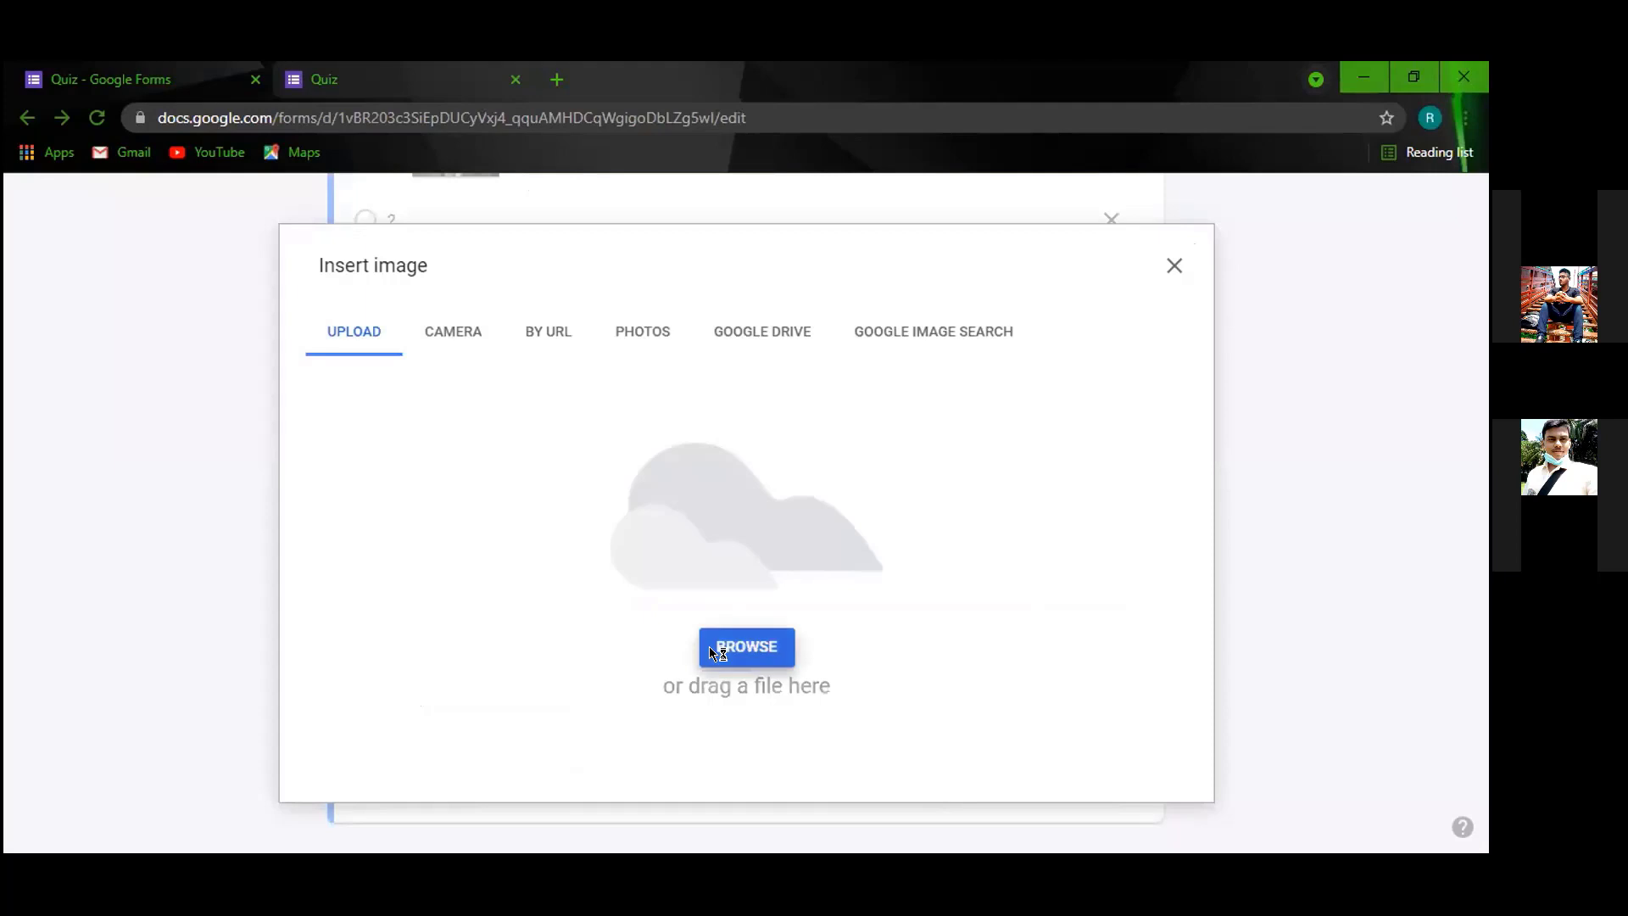
left_click(713, 646)
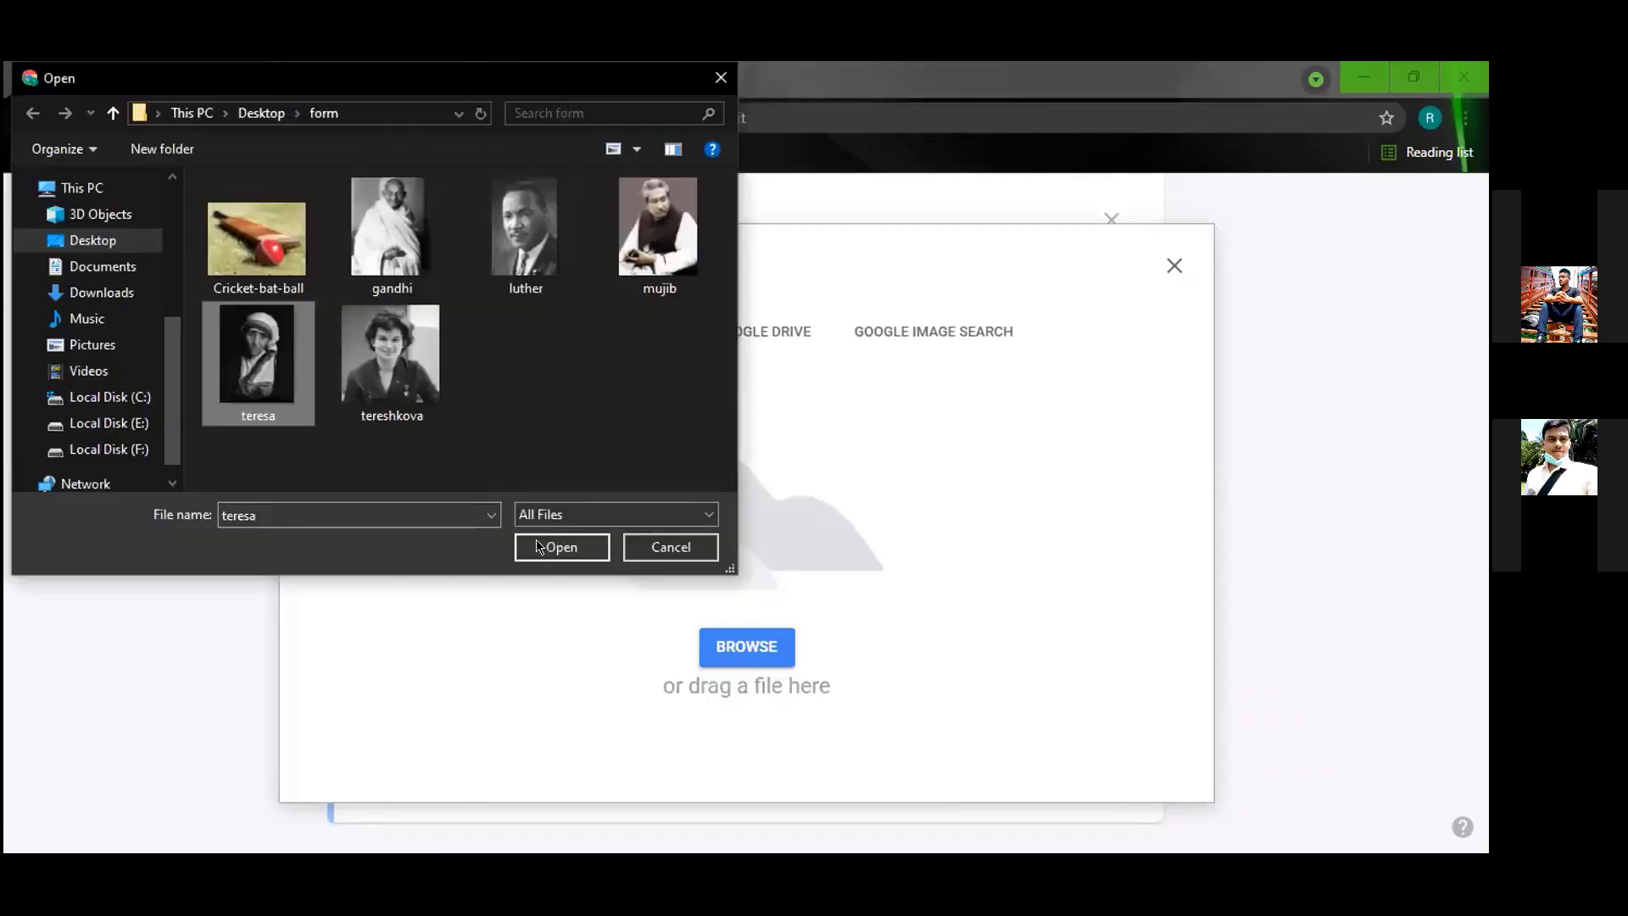
left_click(539, 547)
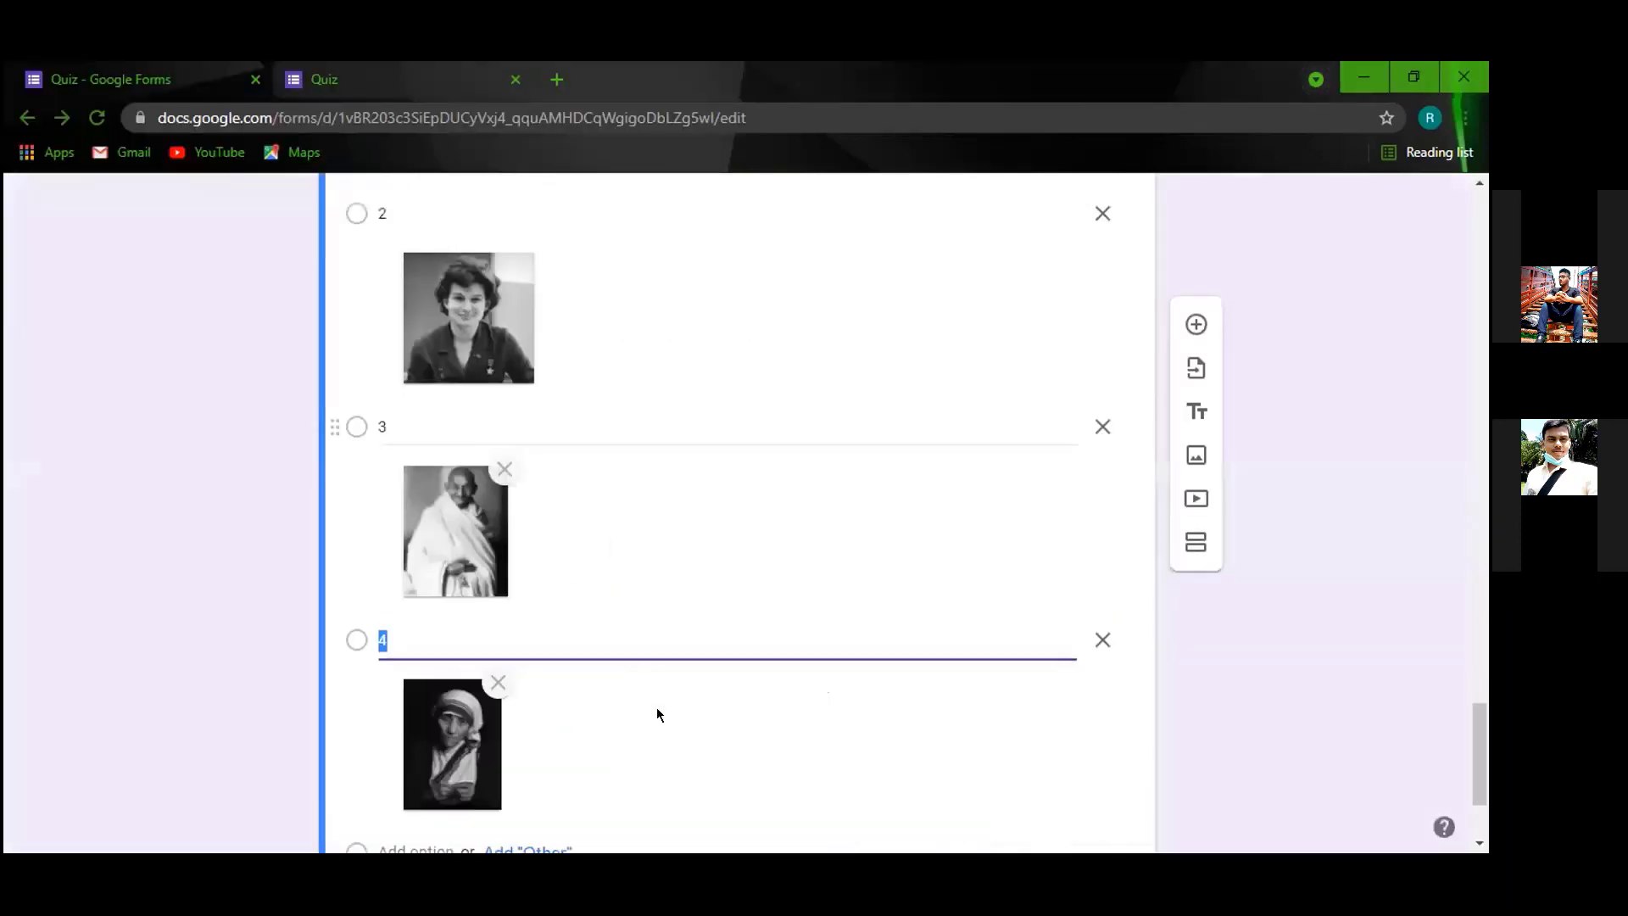
scroll(500, 744, "down", 3)
Mark option 4, the Mother Teresa photo, as question 6's correct answer and reopen the preview.
left_click(443, 745)
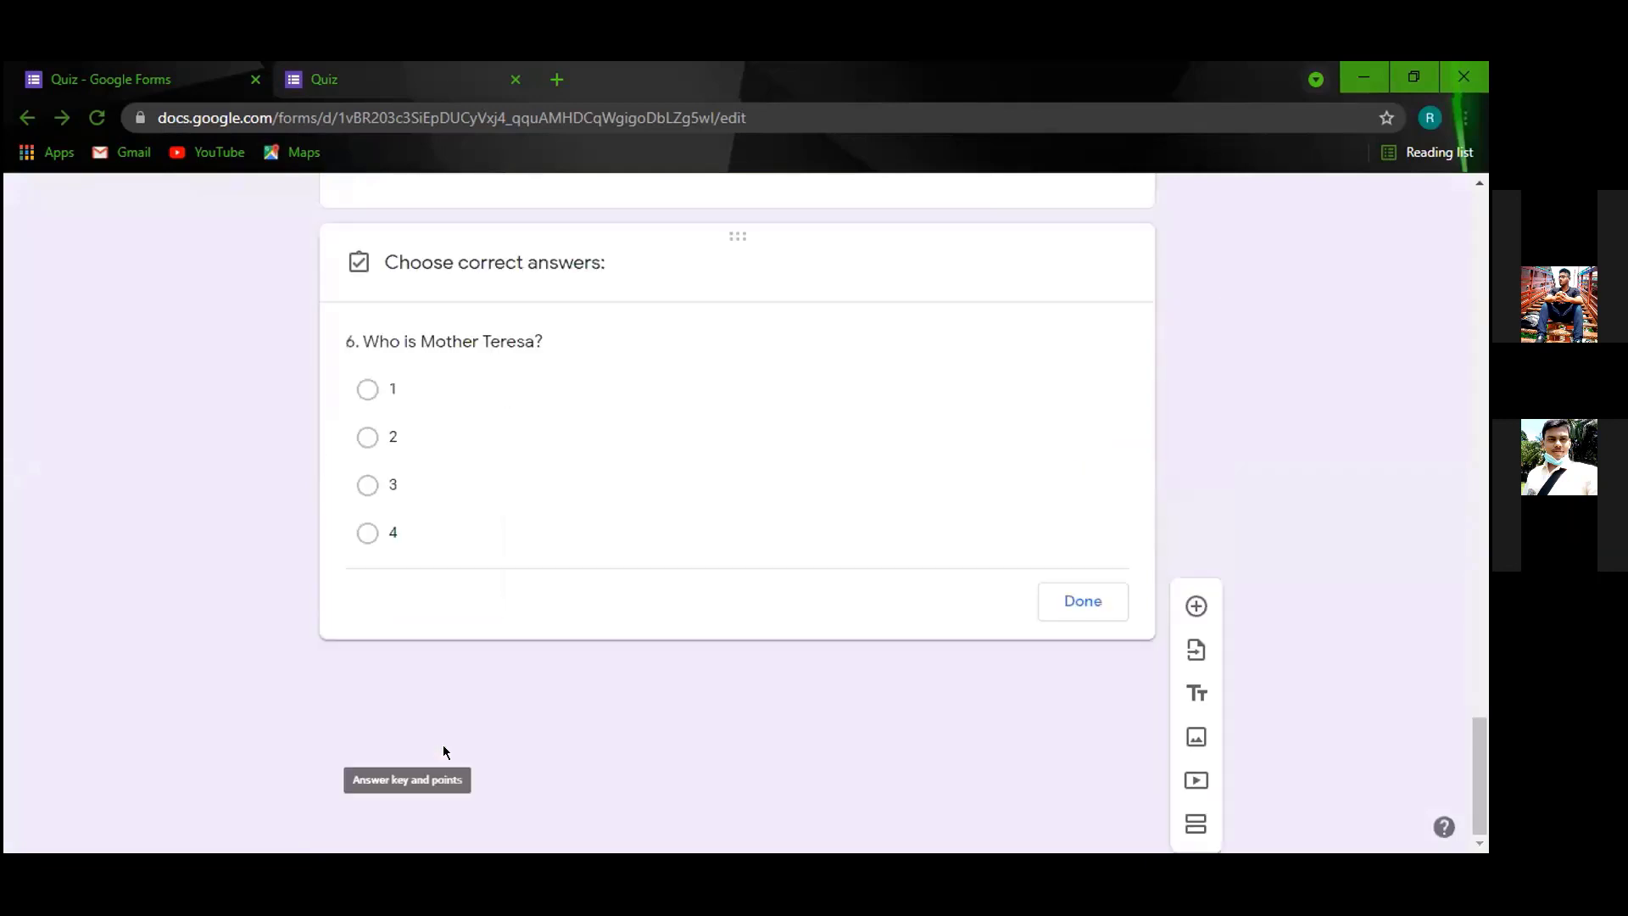
scroll(492, 627, "down", 4)
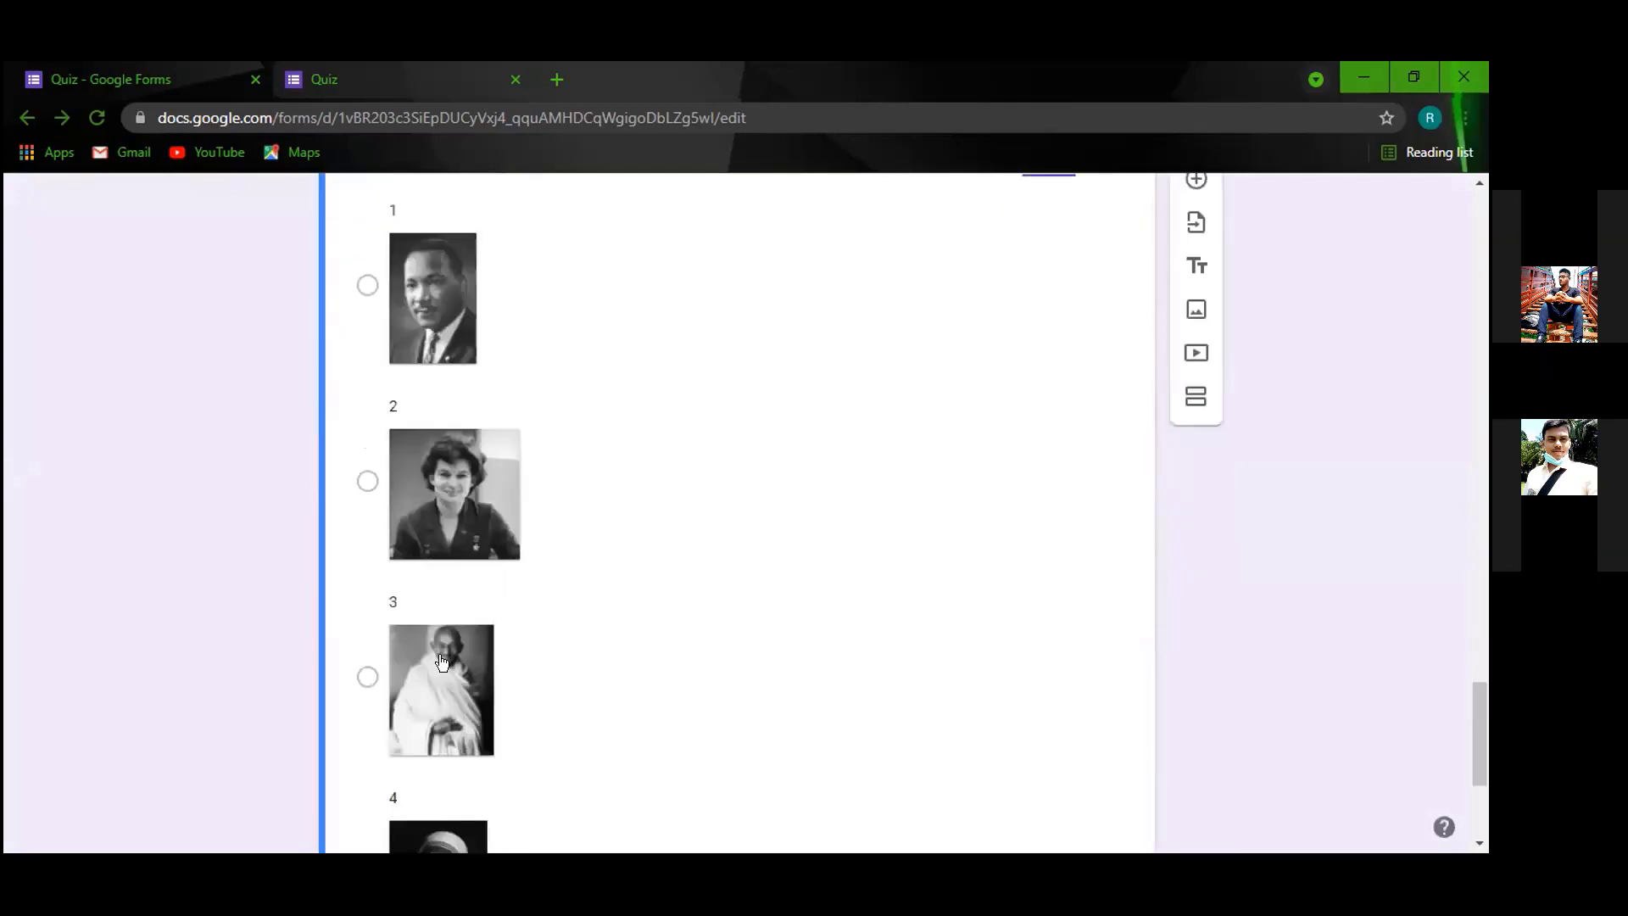
scroll(364, 664, "down", 3)
left_click(367, 655)
scroll(1052, 719, "down", 2)
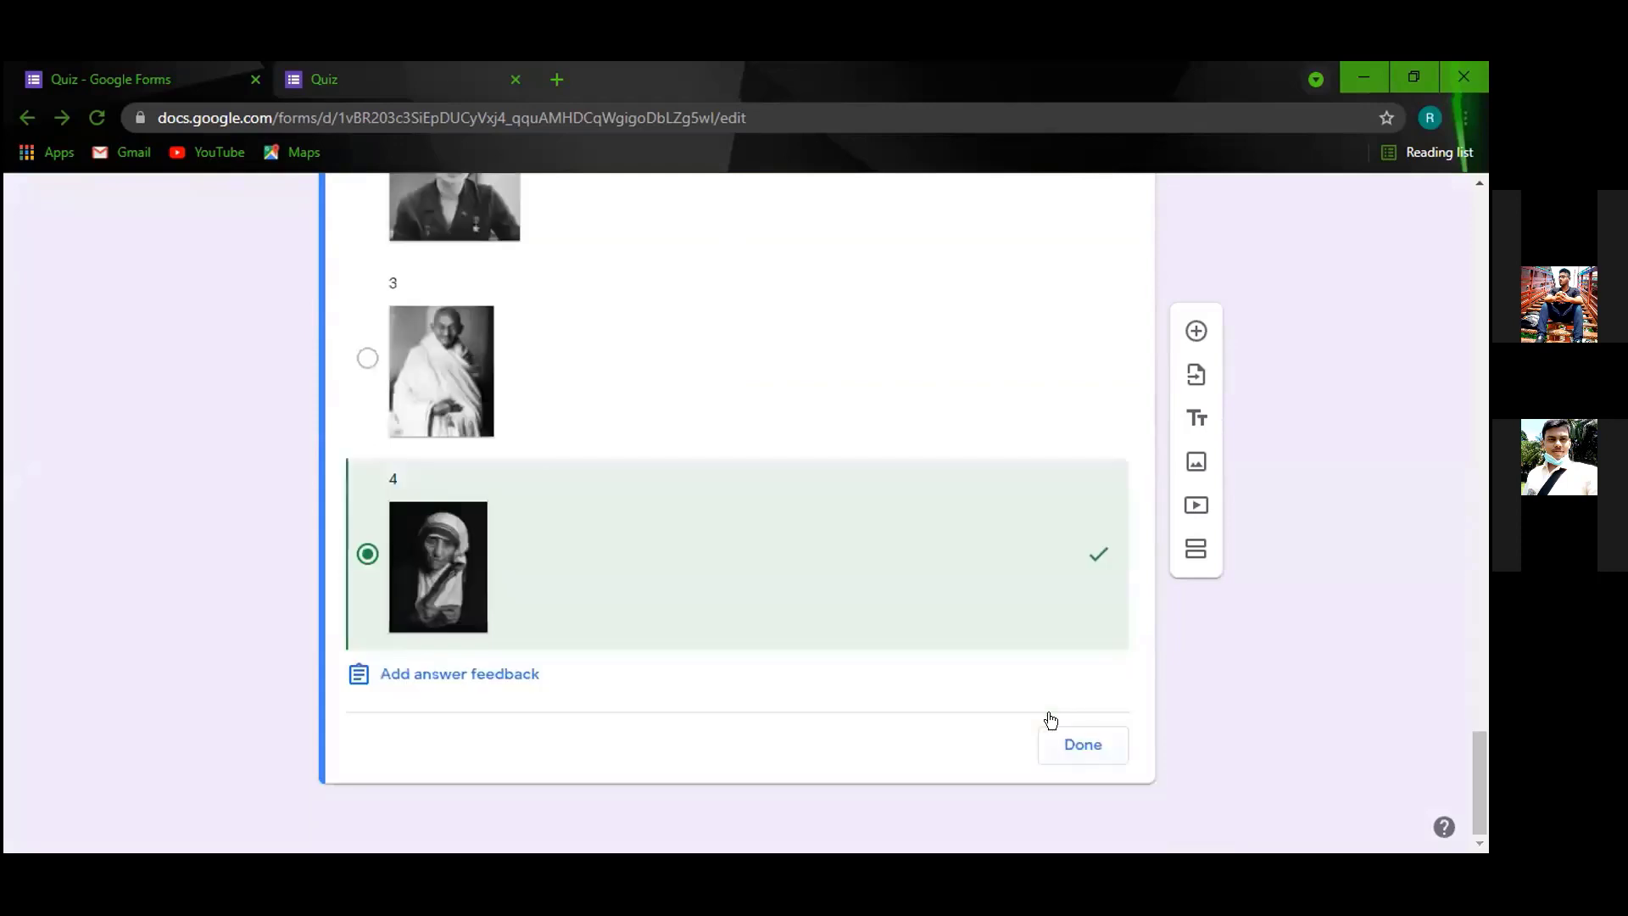
left_click(1071, 731)
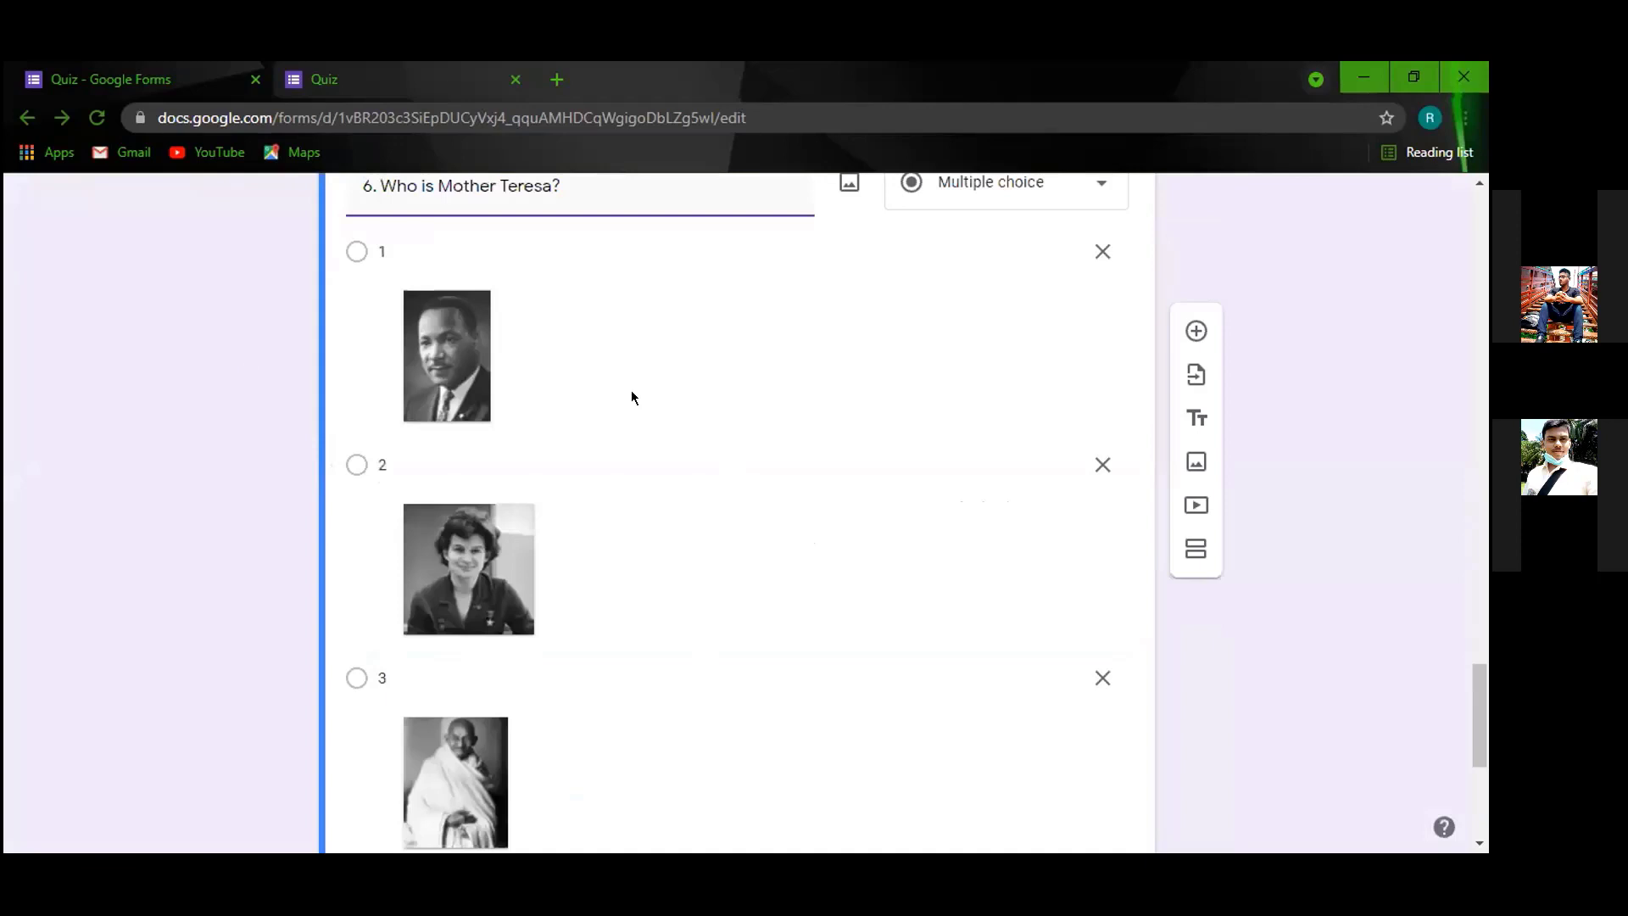
left_click(61, 117)
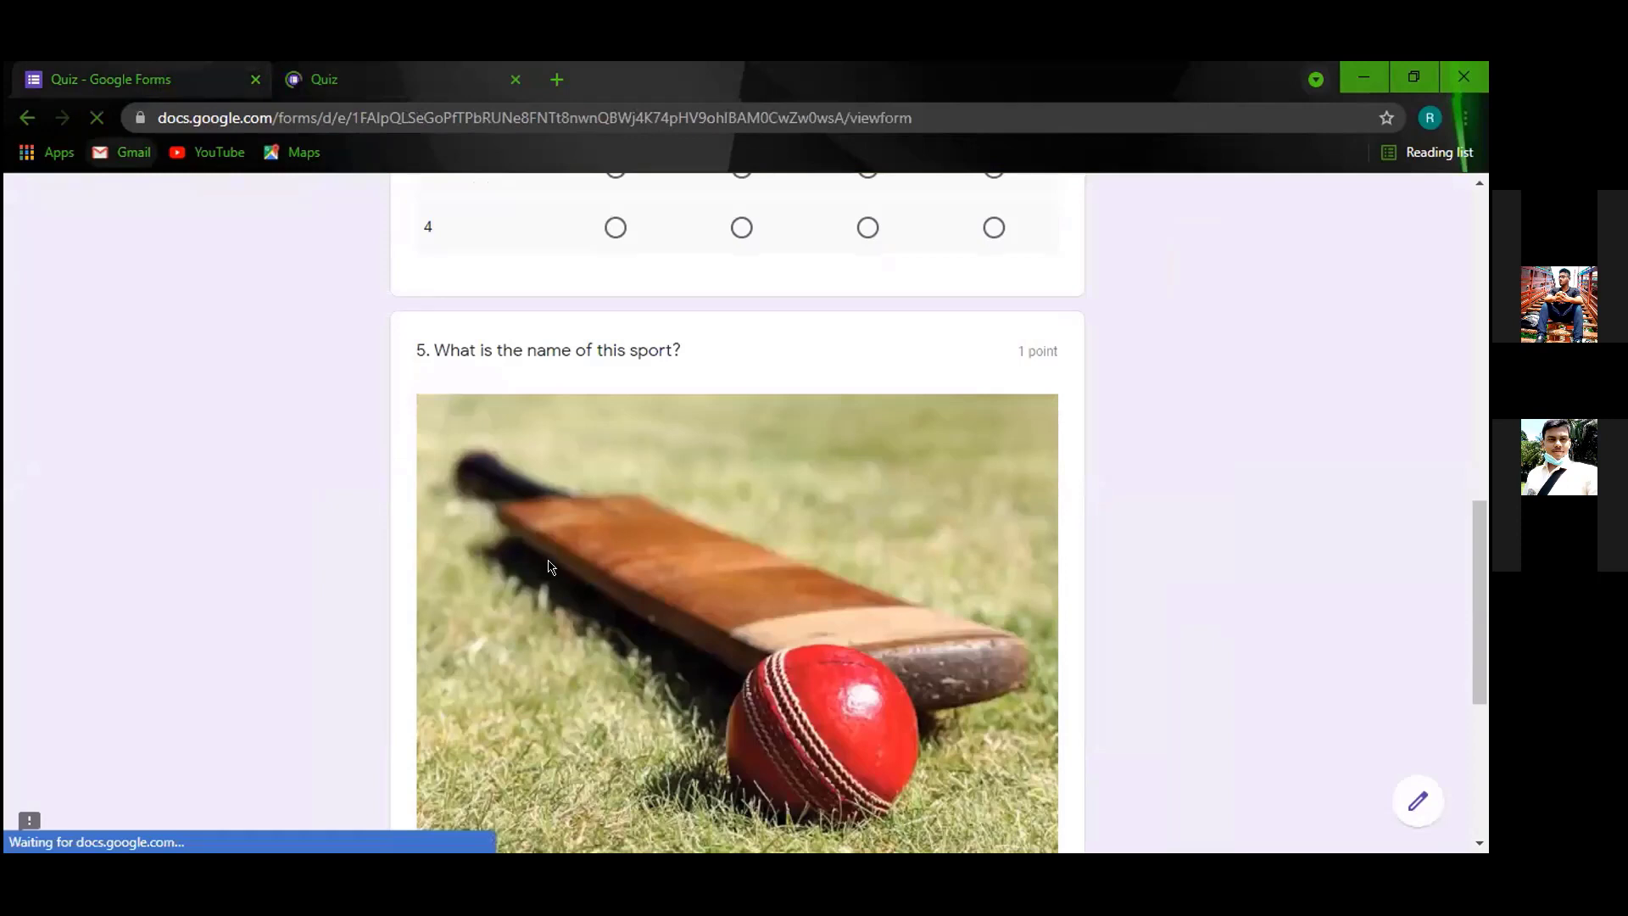
Answer question 6 with the fourth photo in the preview, then go back to the form editor.
scroll(682, 585, "down", 10)
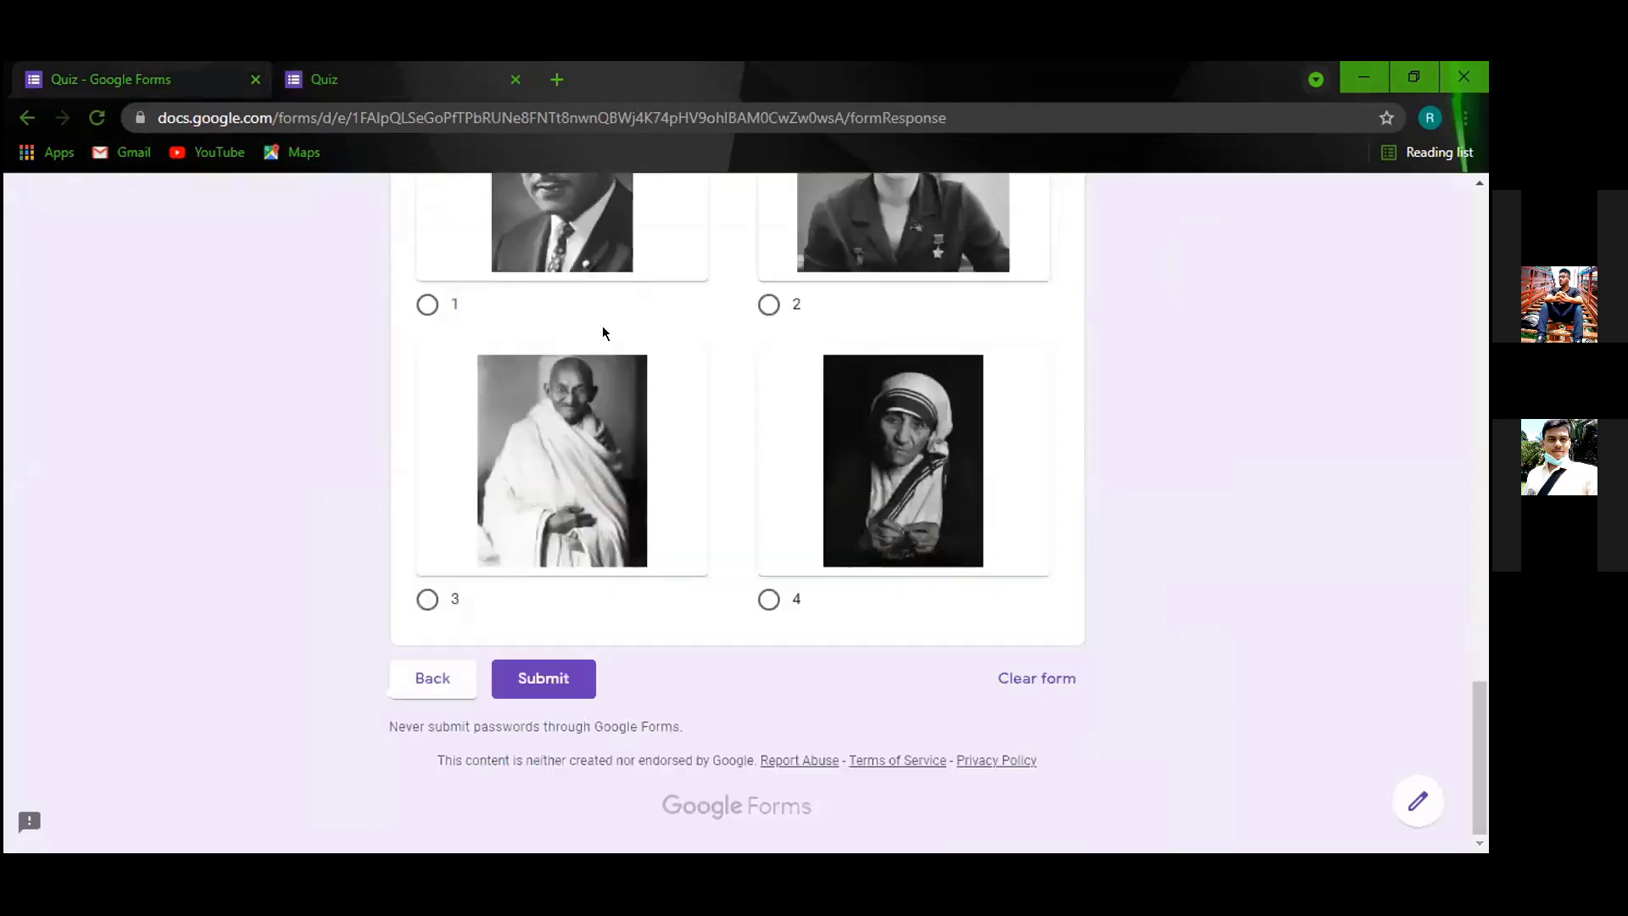
scroll(444, 370, "up", 4)
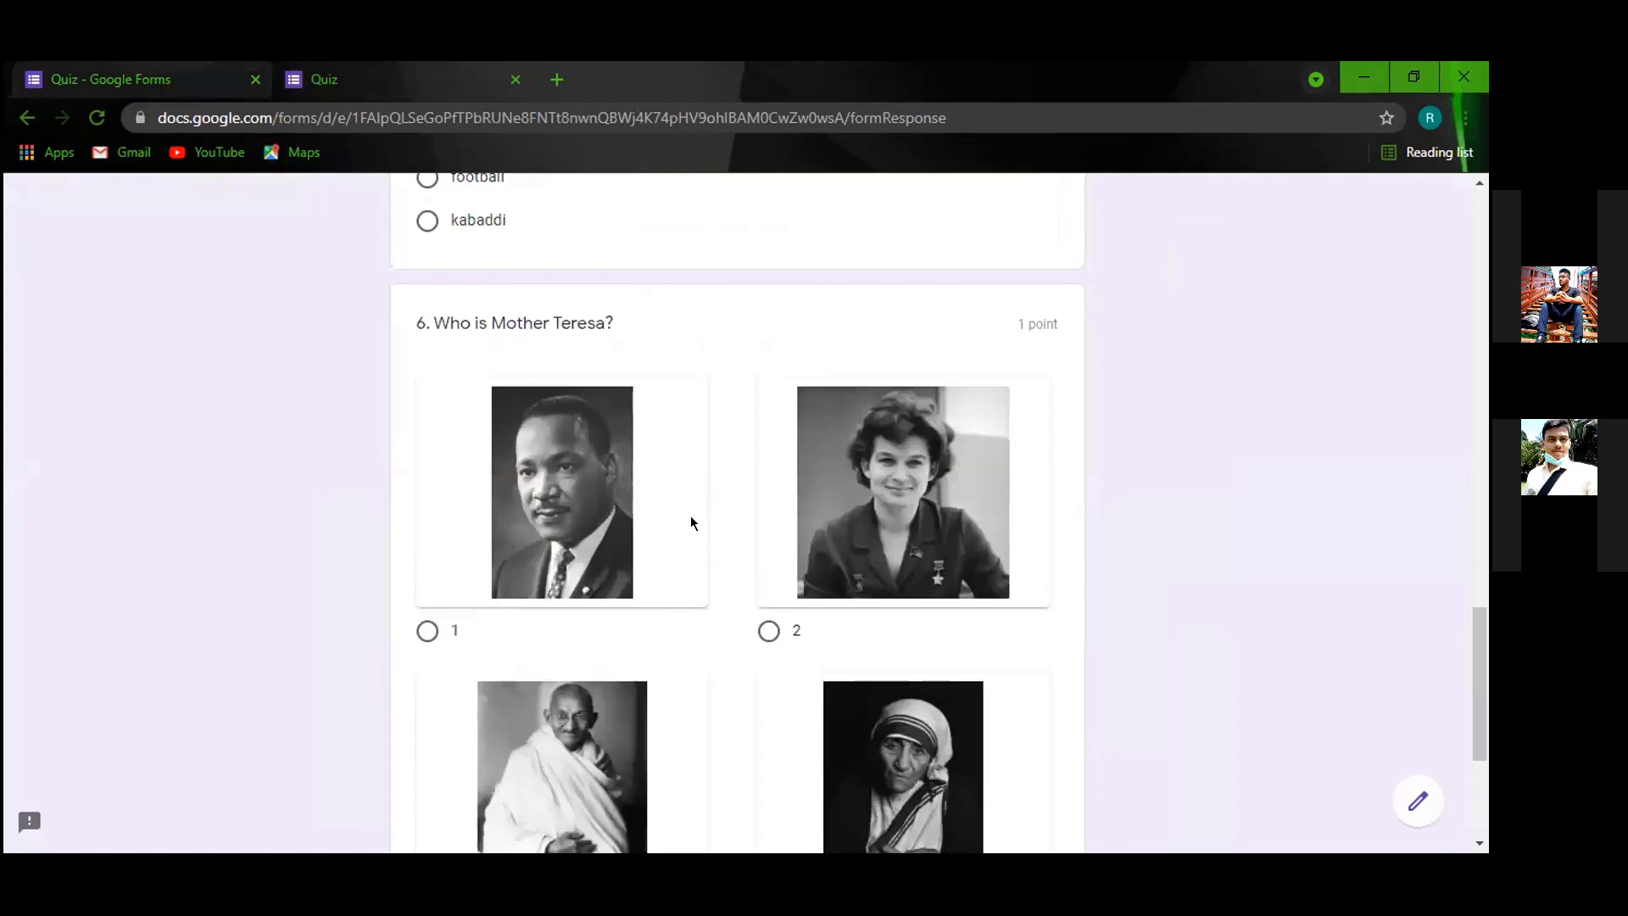
scroll(603, 436, "down", 3)
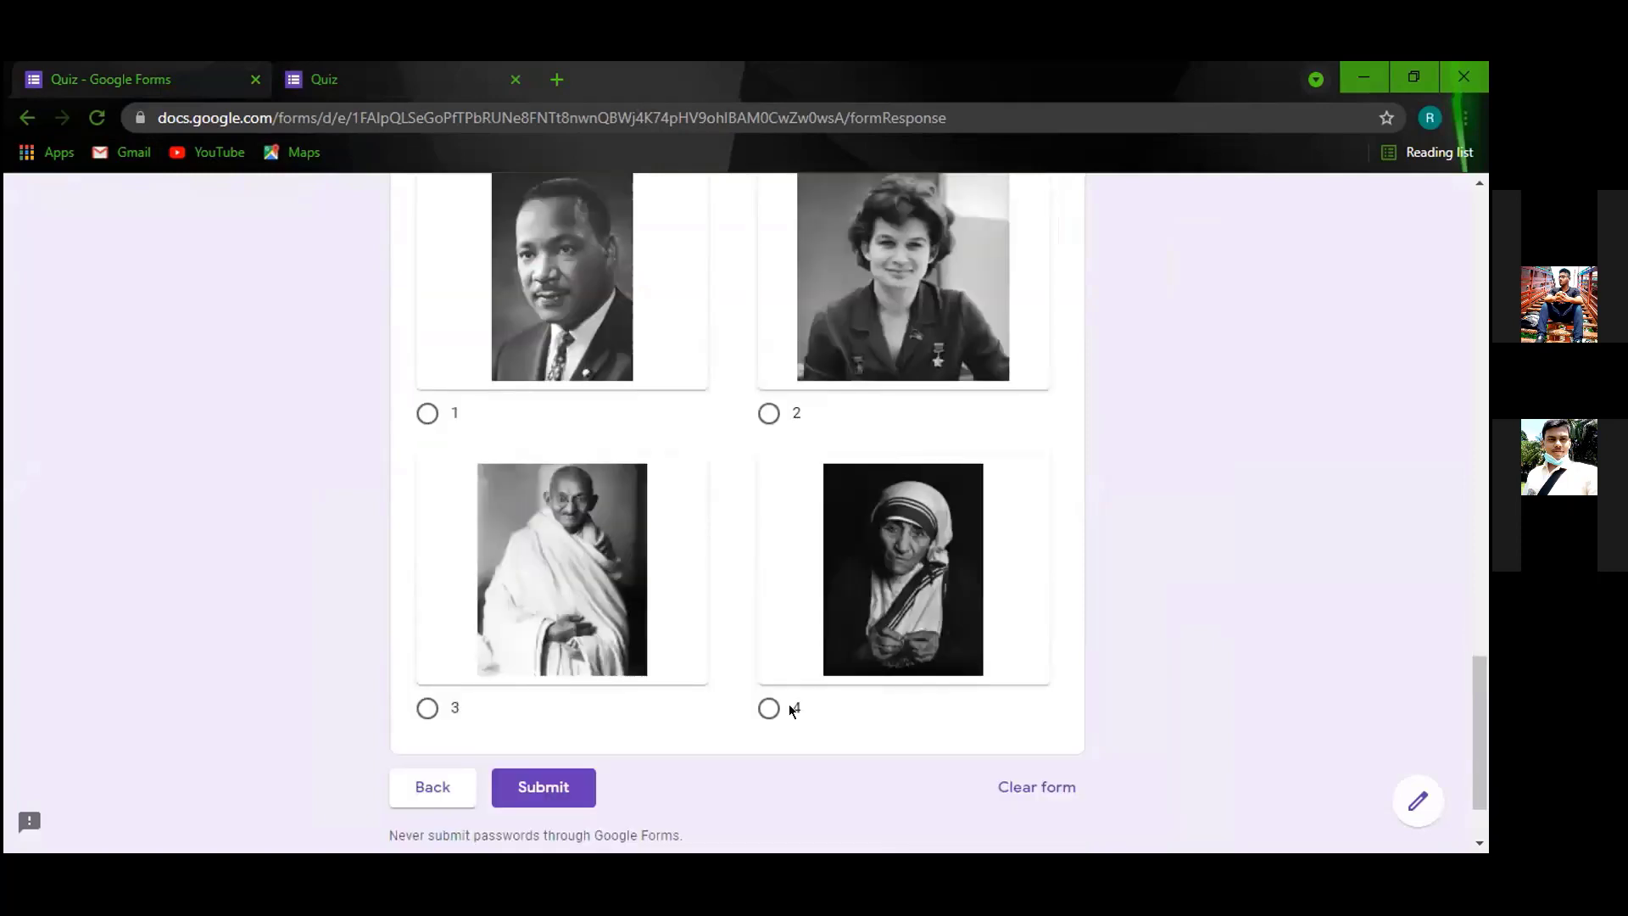
scroll(616, 577, "up", 4)
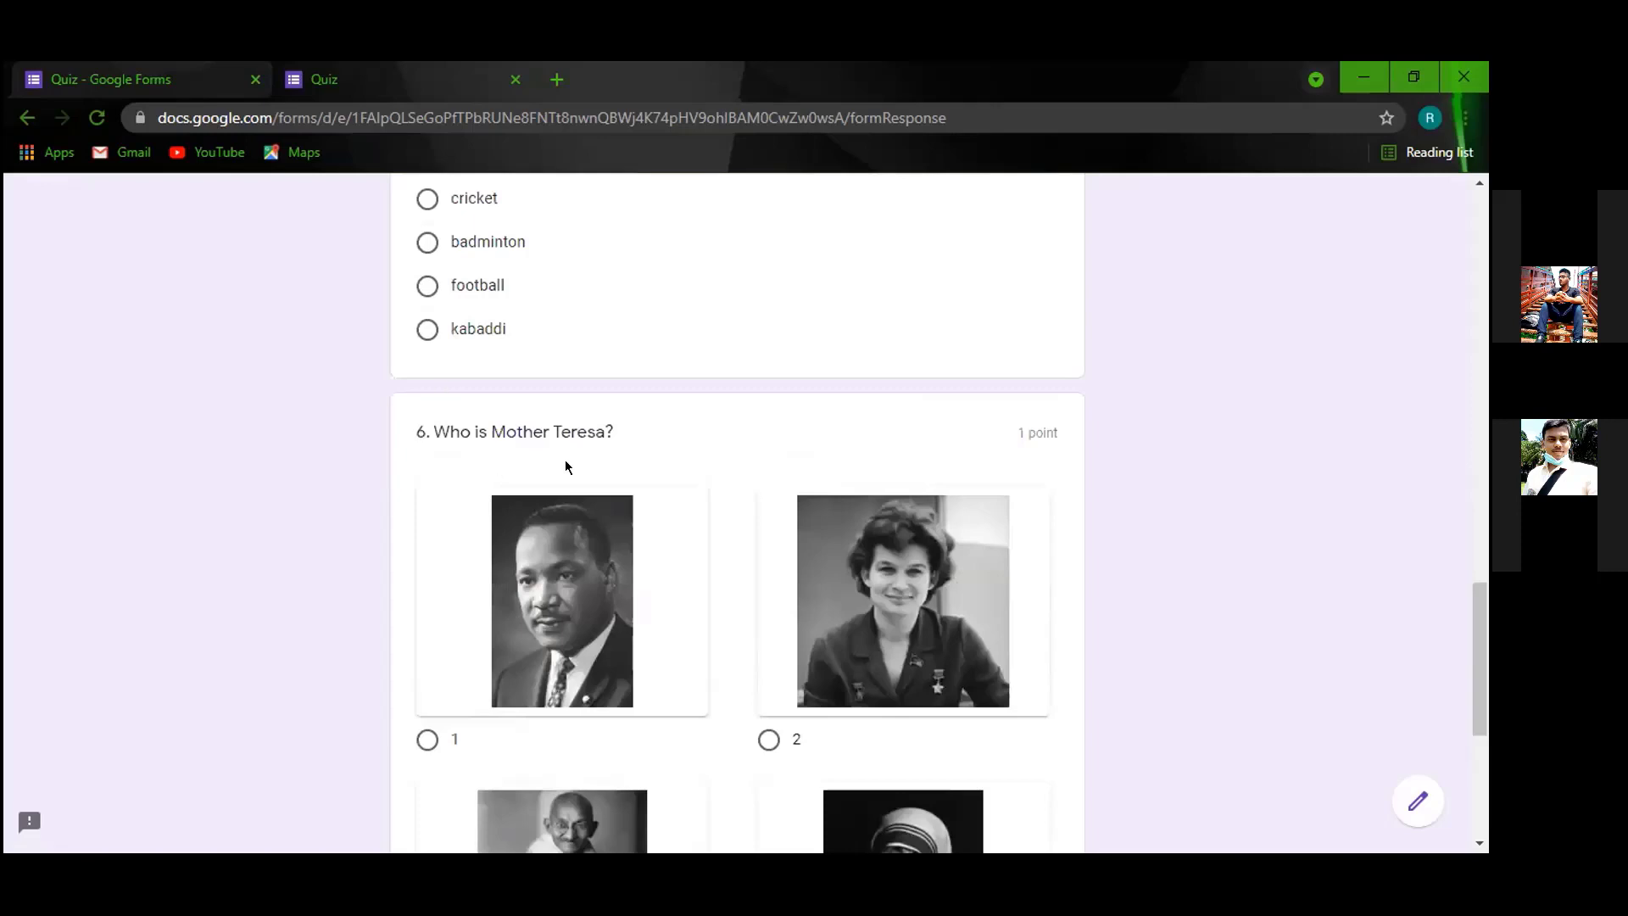
scroll(713, 551, "down", 5)
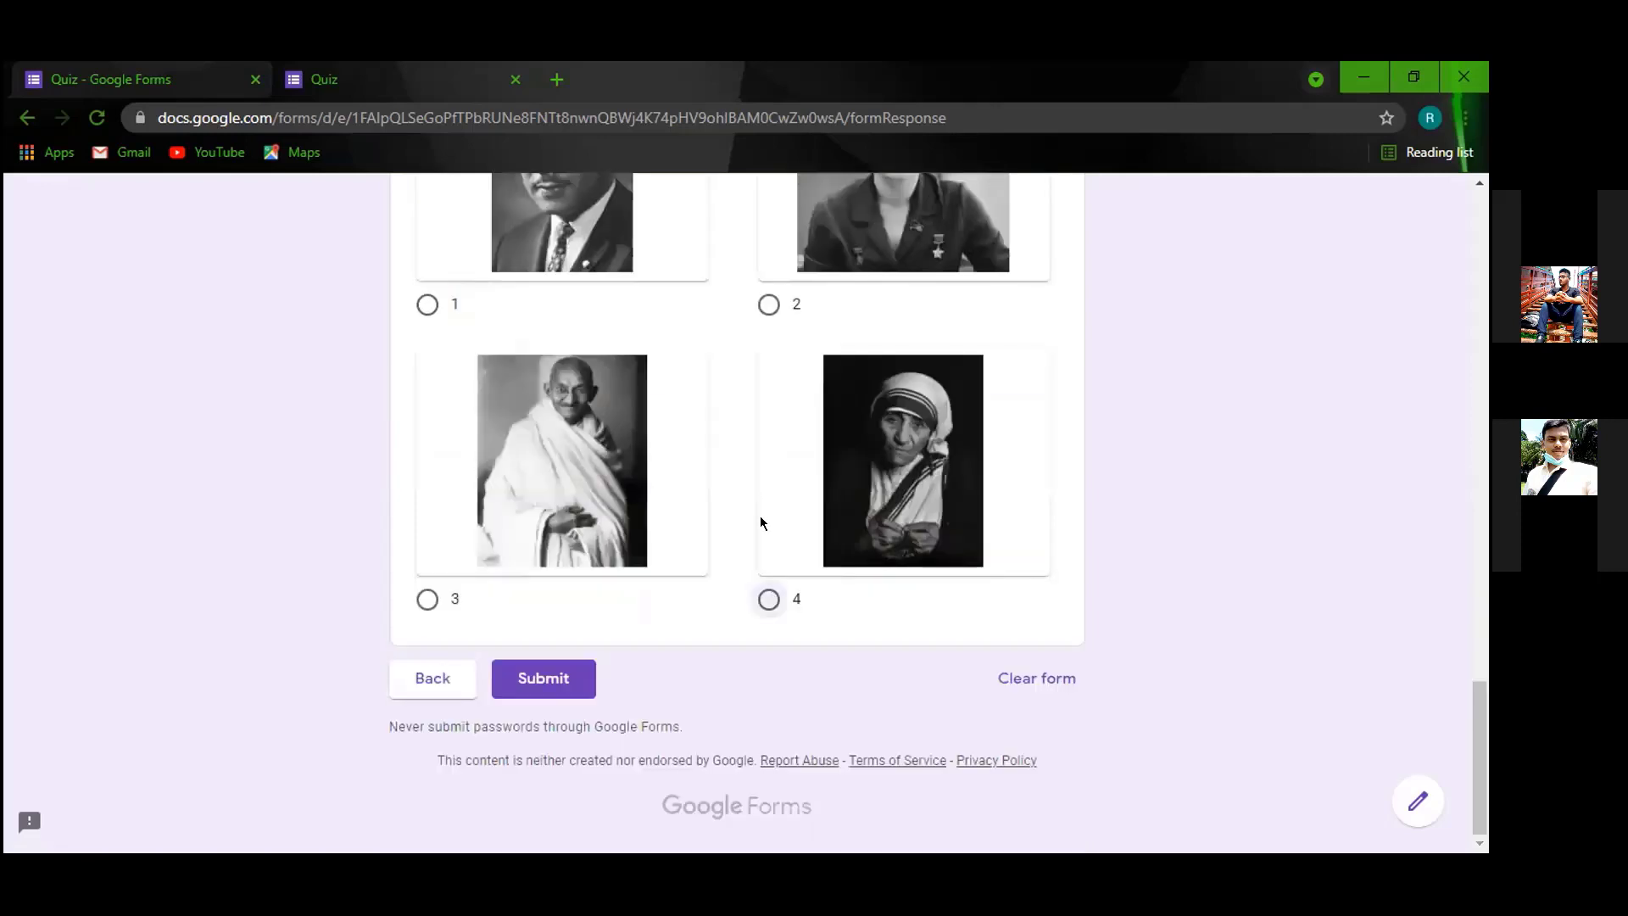
left_click(769, 600)
scroll(483, 433, "up", 10)
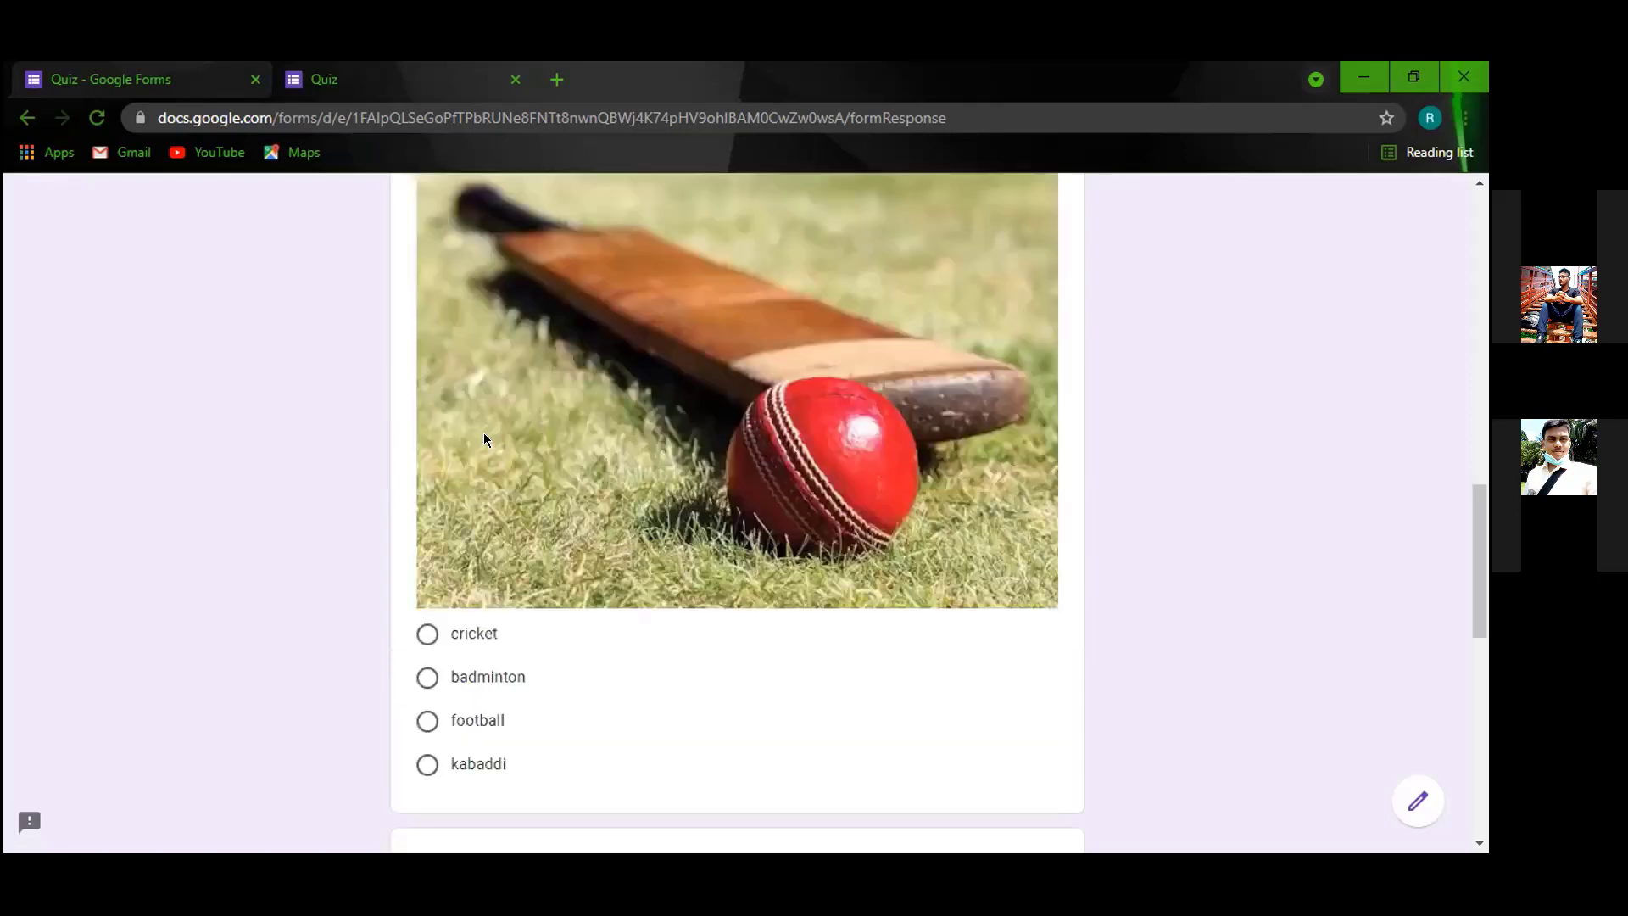
scroll(660, 435, "up", 2)
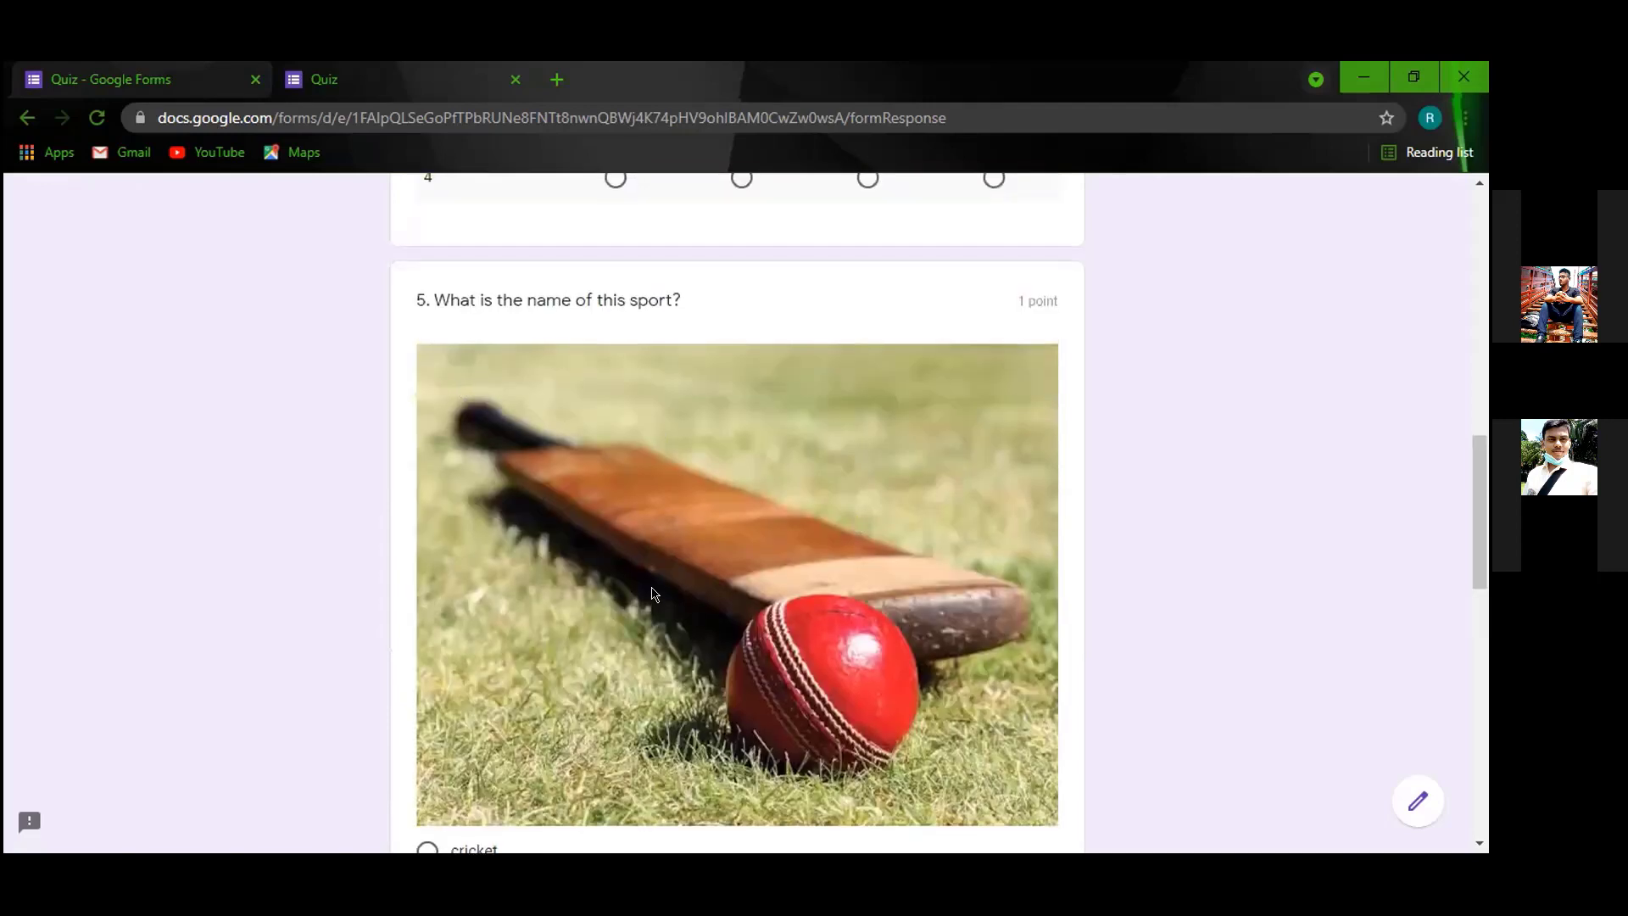
scroll(893, 543, "down", 6)
scroll(716, 577, "down", 7)
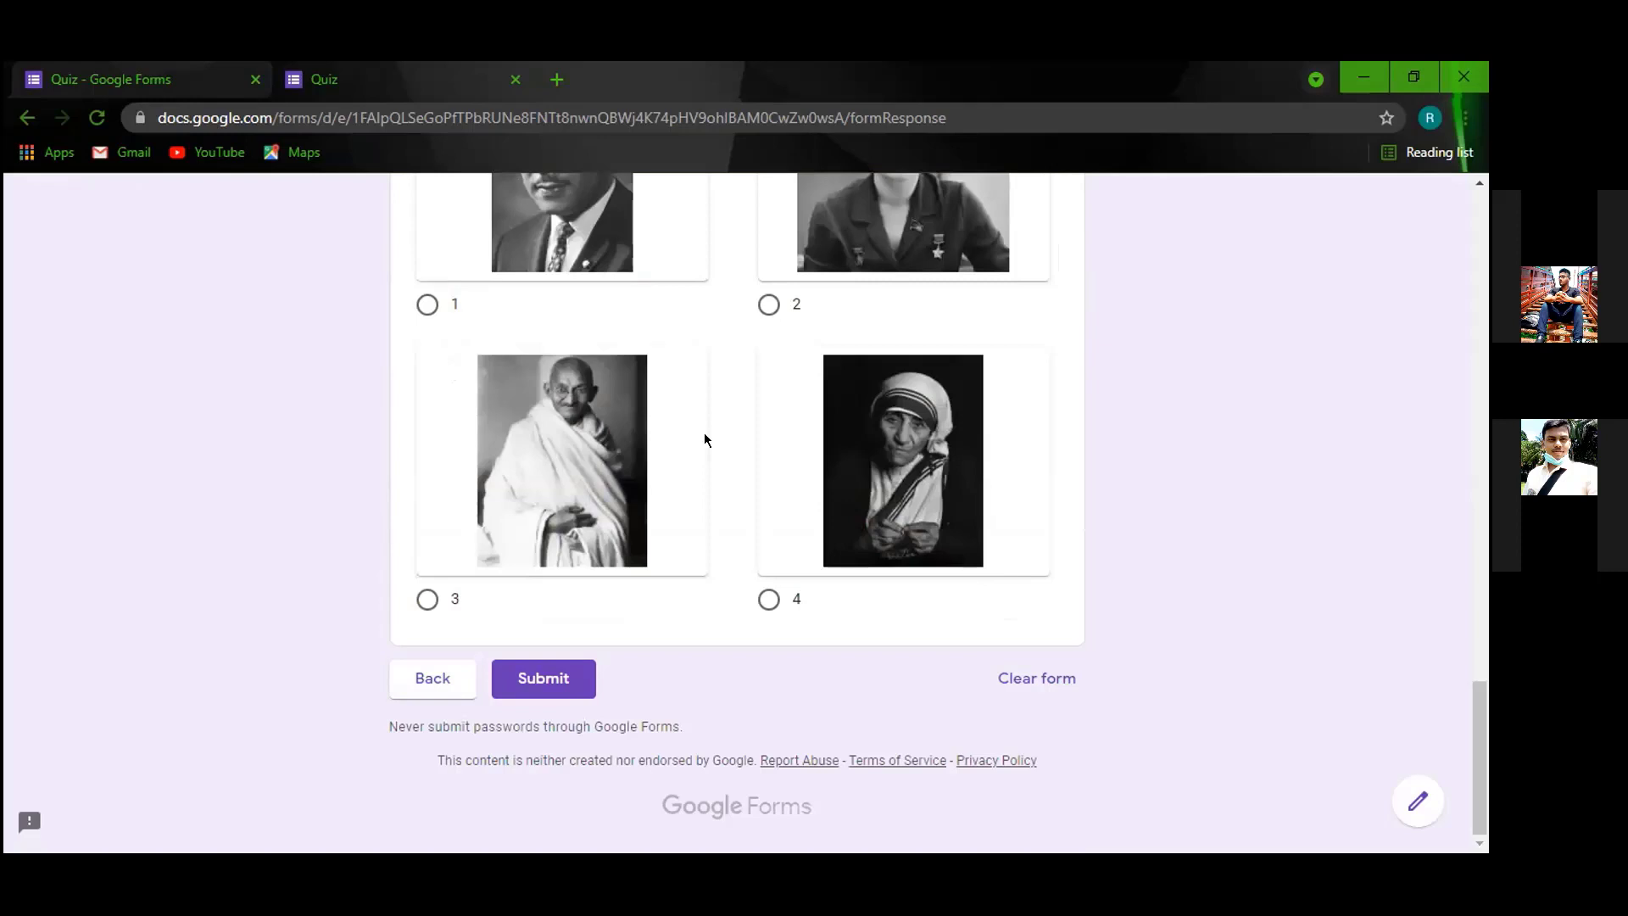
scroll(679, 436, "up", 3)
left_click(112, 80)
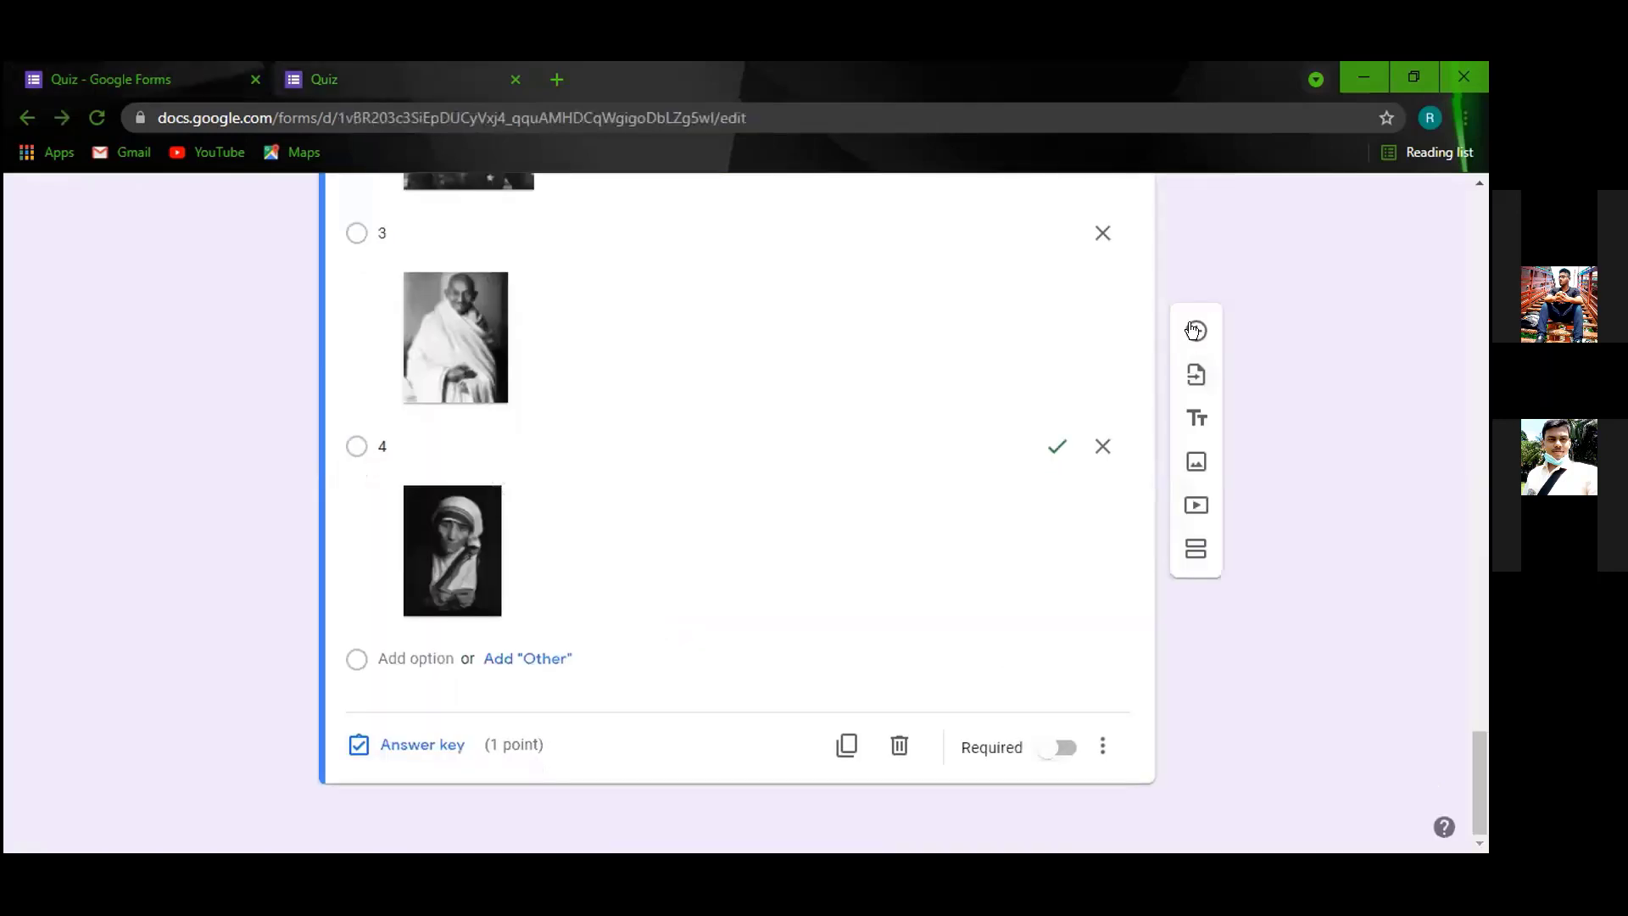
Insert a blank multiple-choice question below question 6 and select its title field.
left_click(1196, 331)
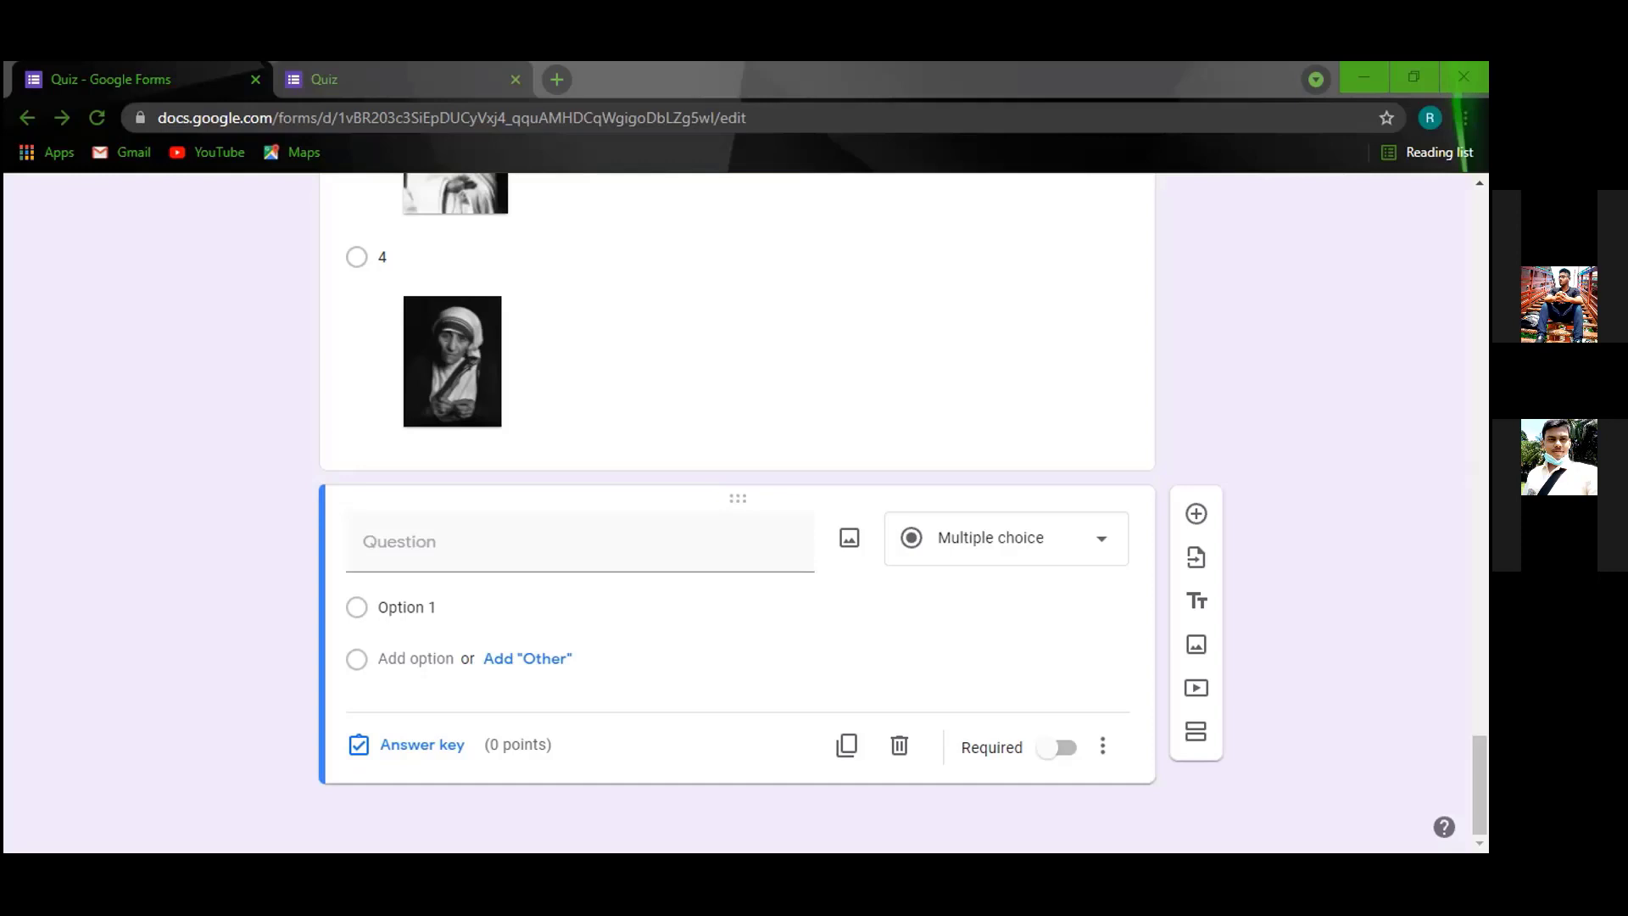
left_click(702, 500)
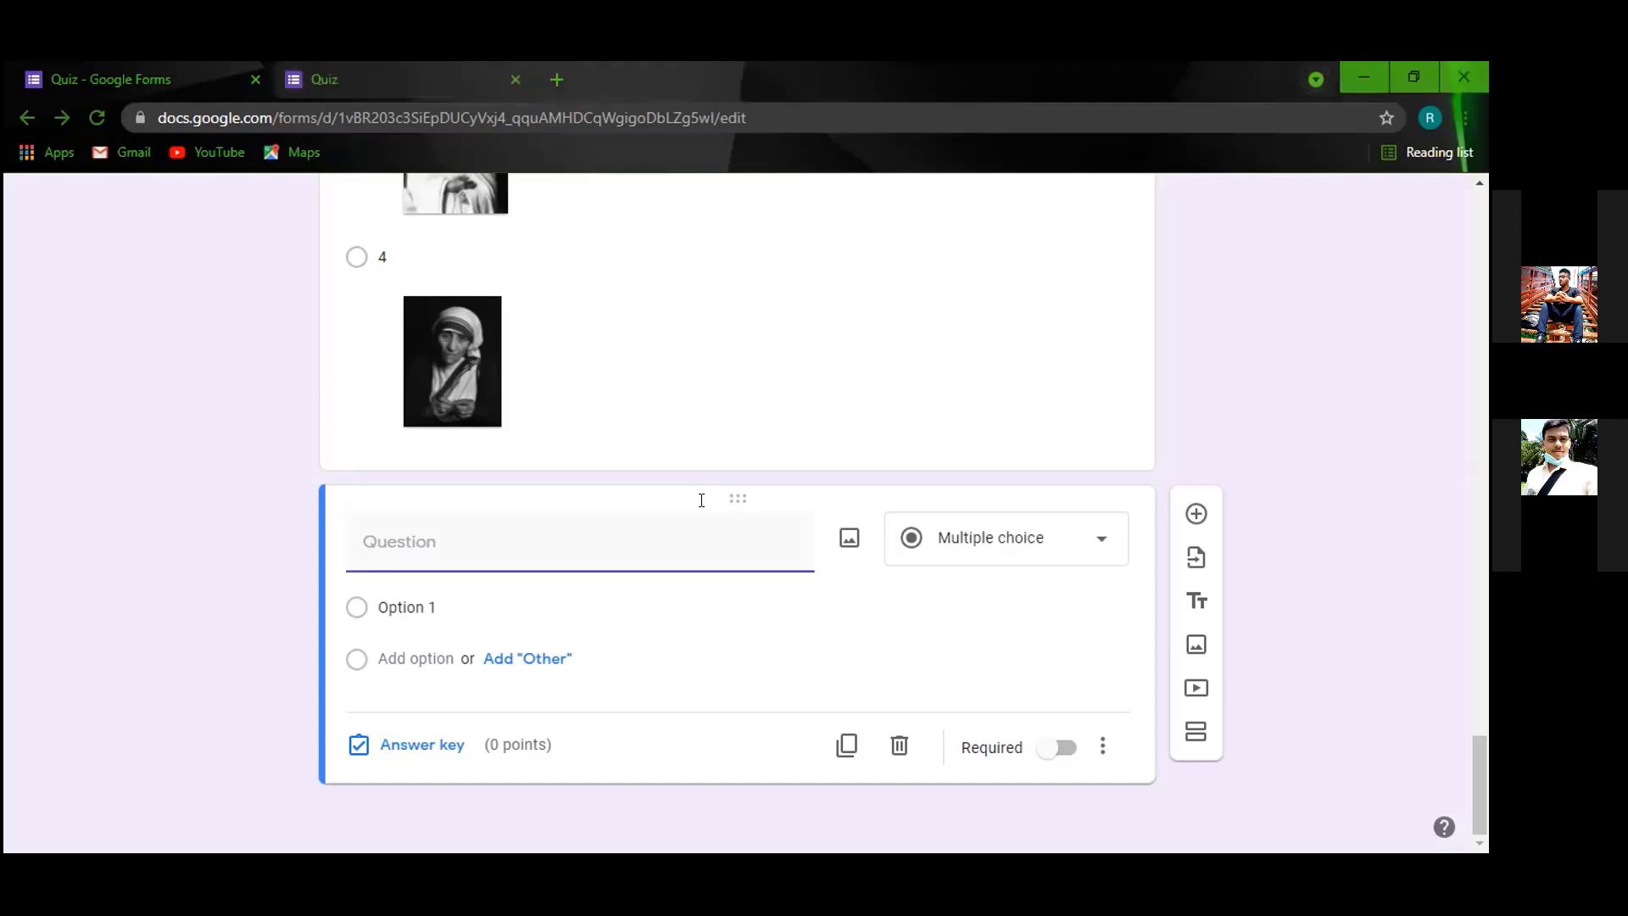
scroll(517, 483, "up", 4)
scroll(517, 483, "up", 3)
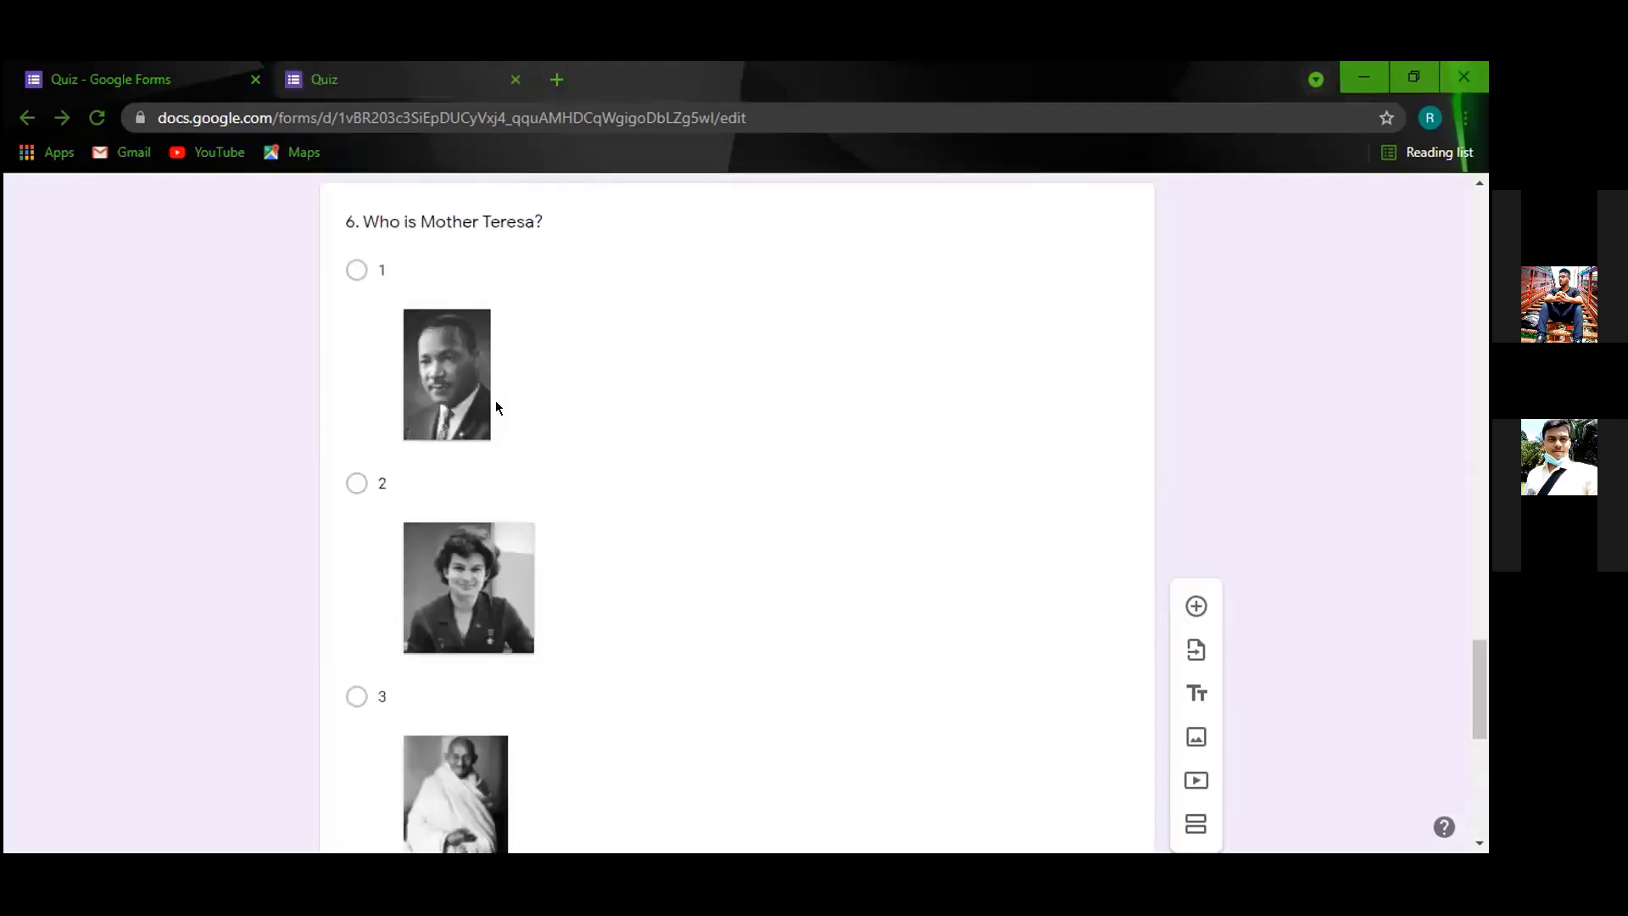
scroll(581, 316, "down", 4)
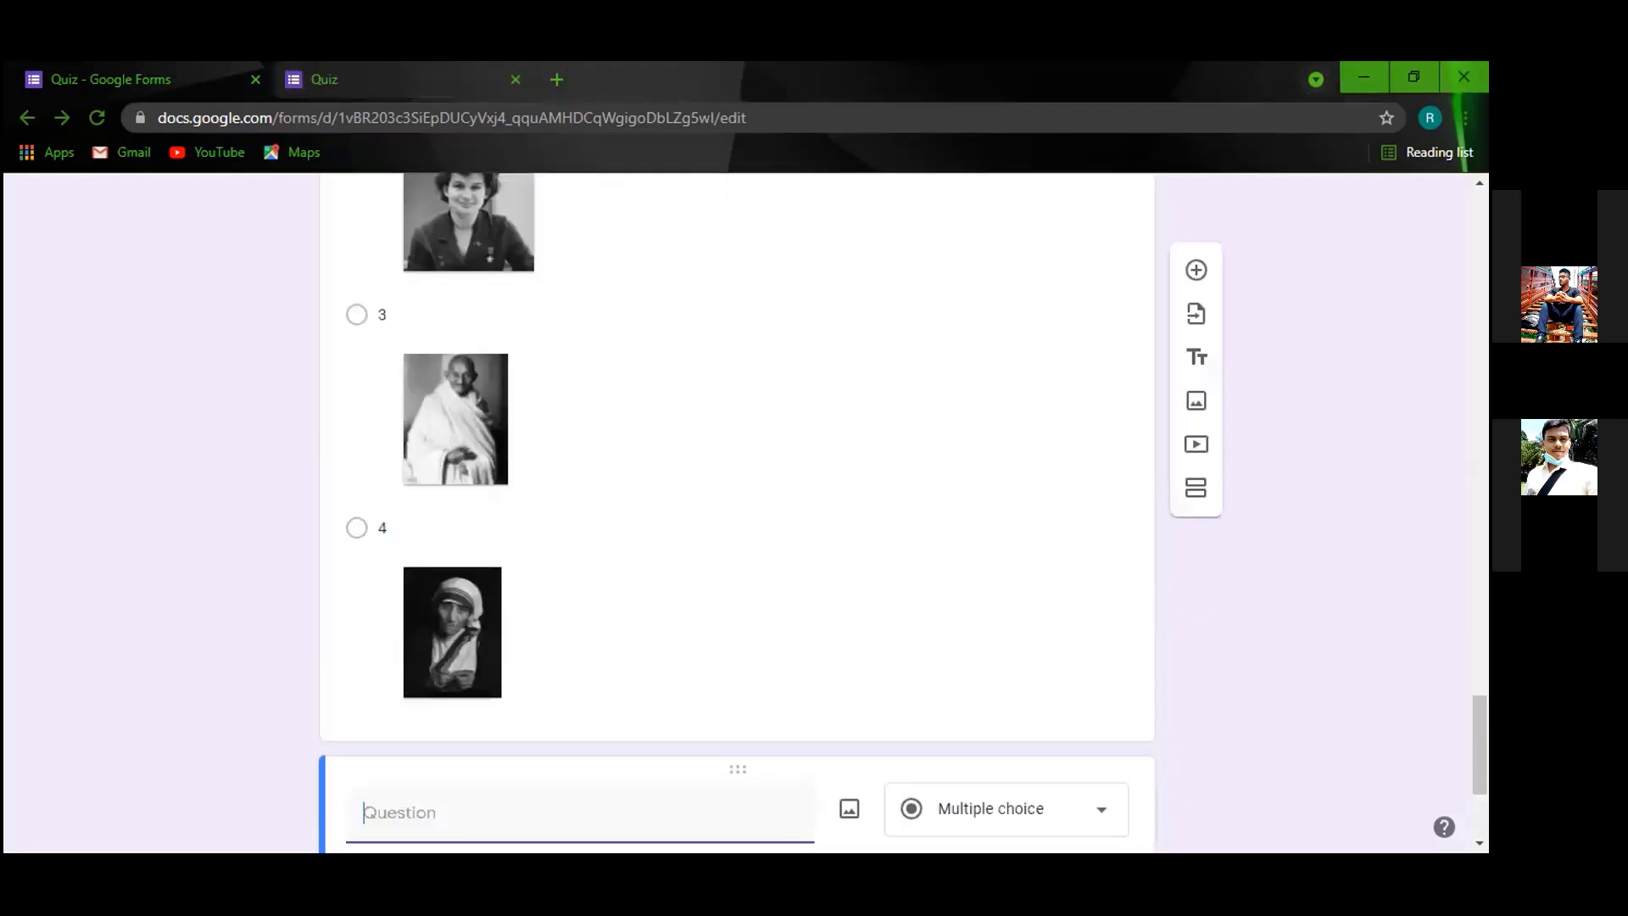
scroll(738, 509, "down", 1)
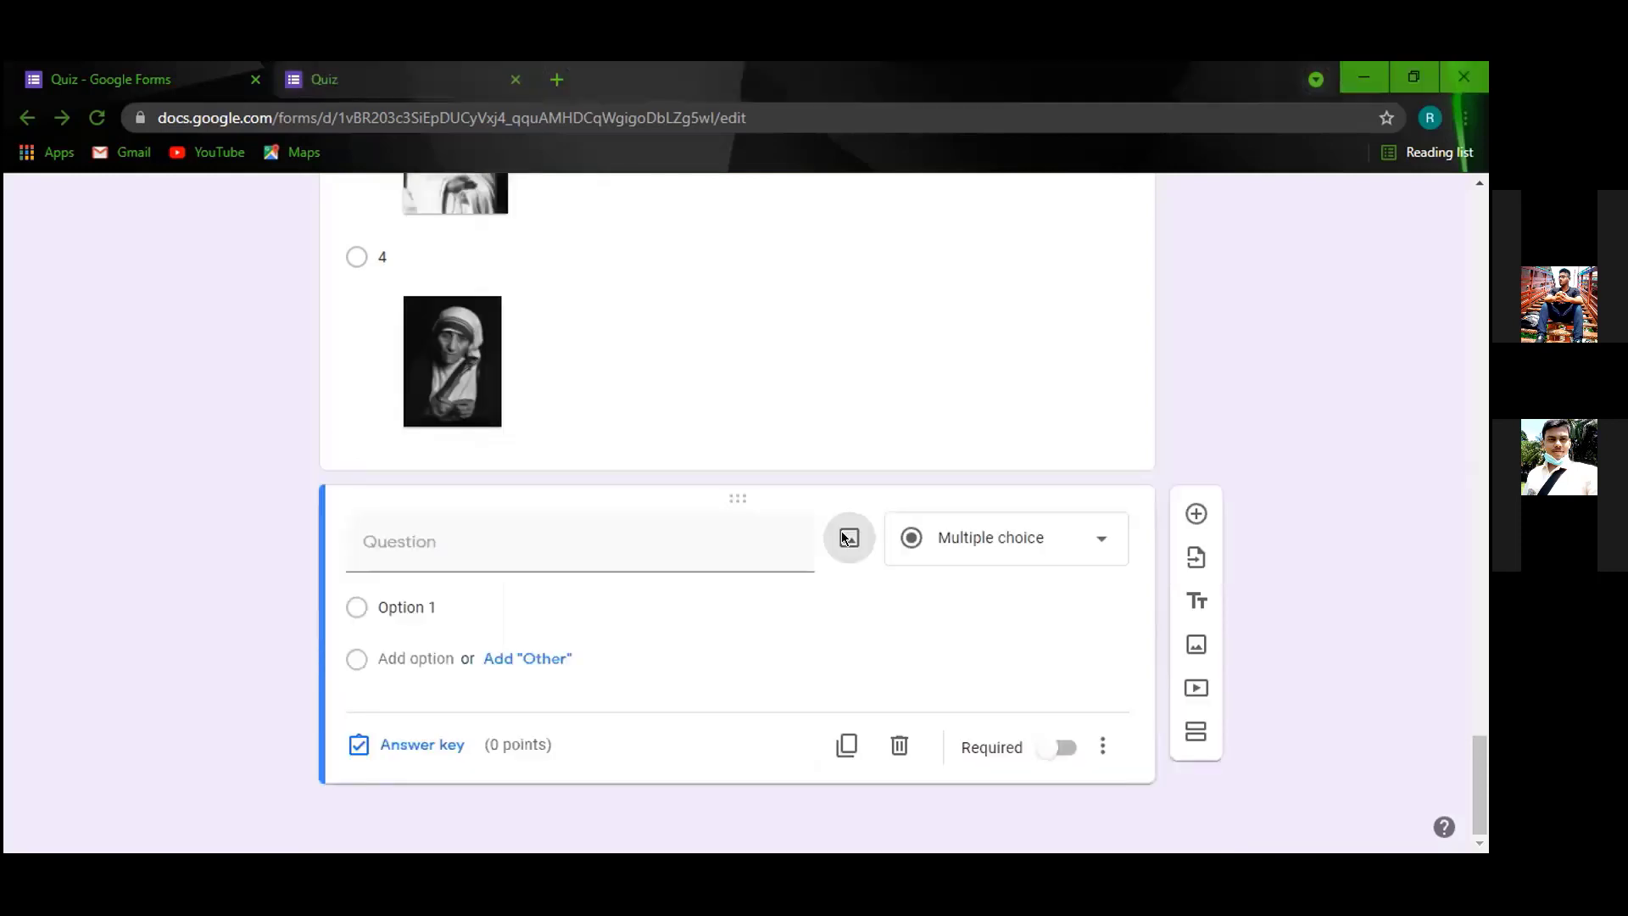
Upload the '78' image holding questions 7 and 8 into the new question.
left_click(847, 538)
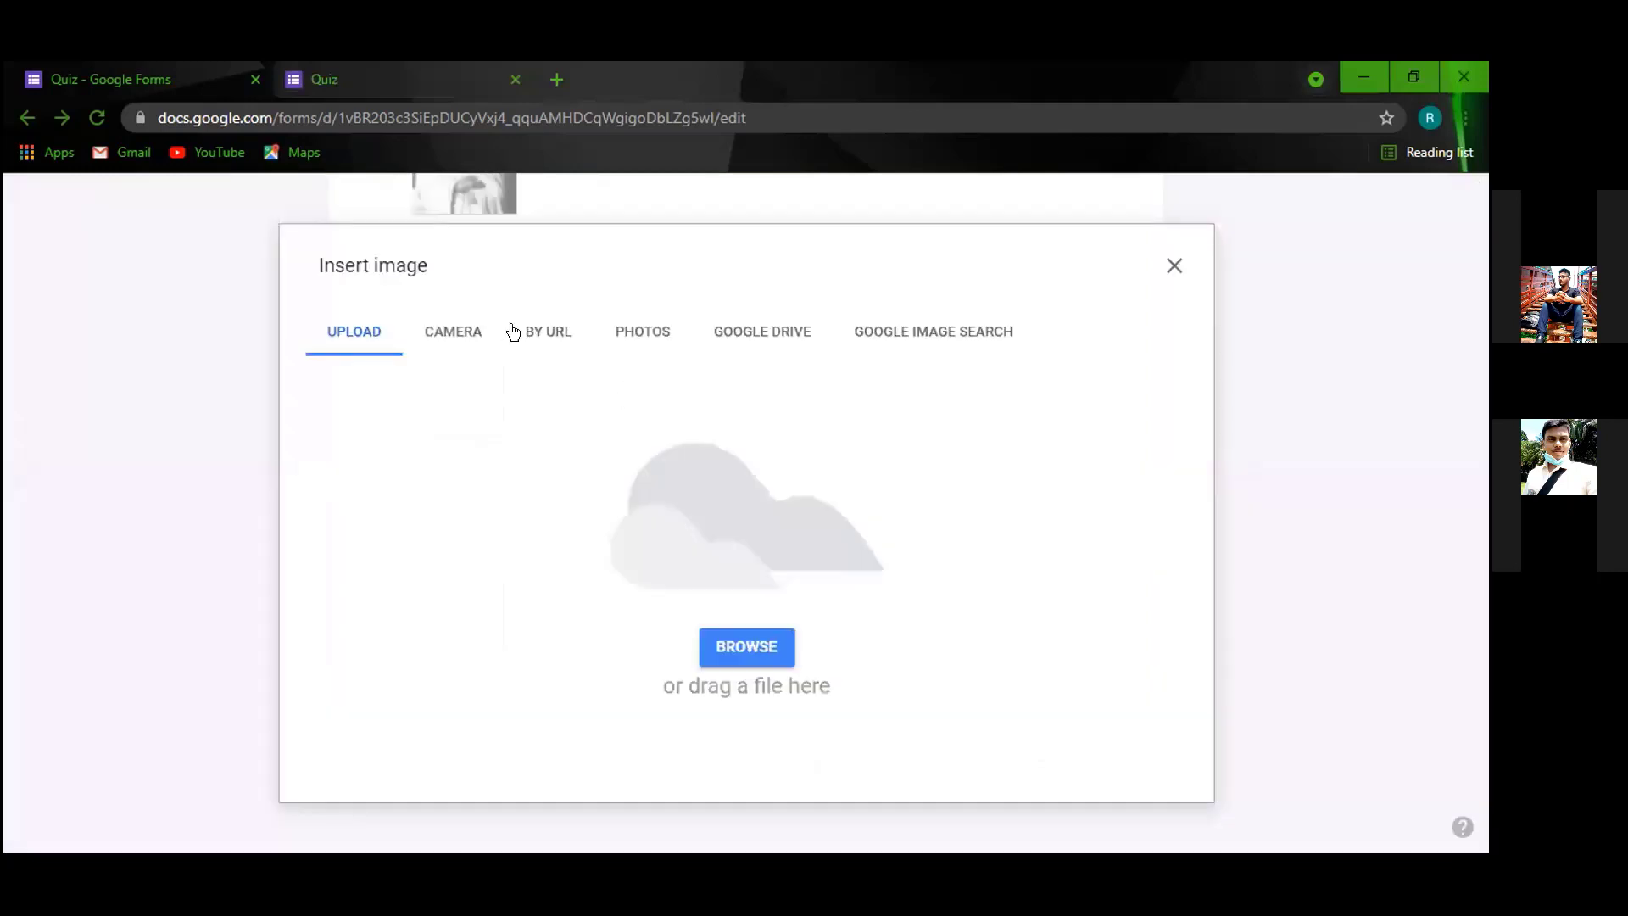
left_click(734, 655)
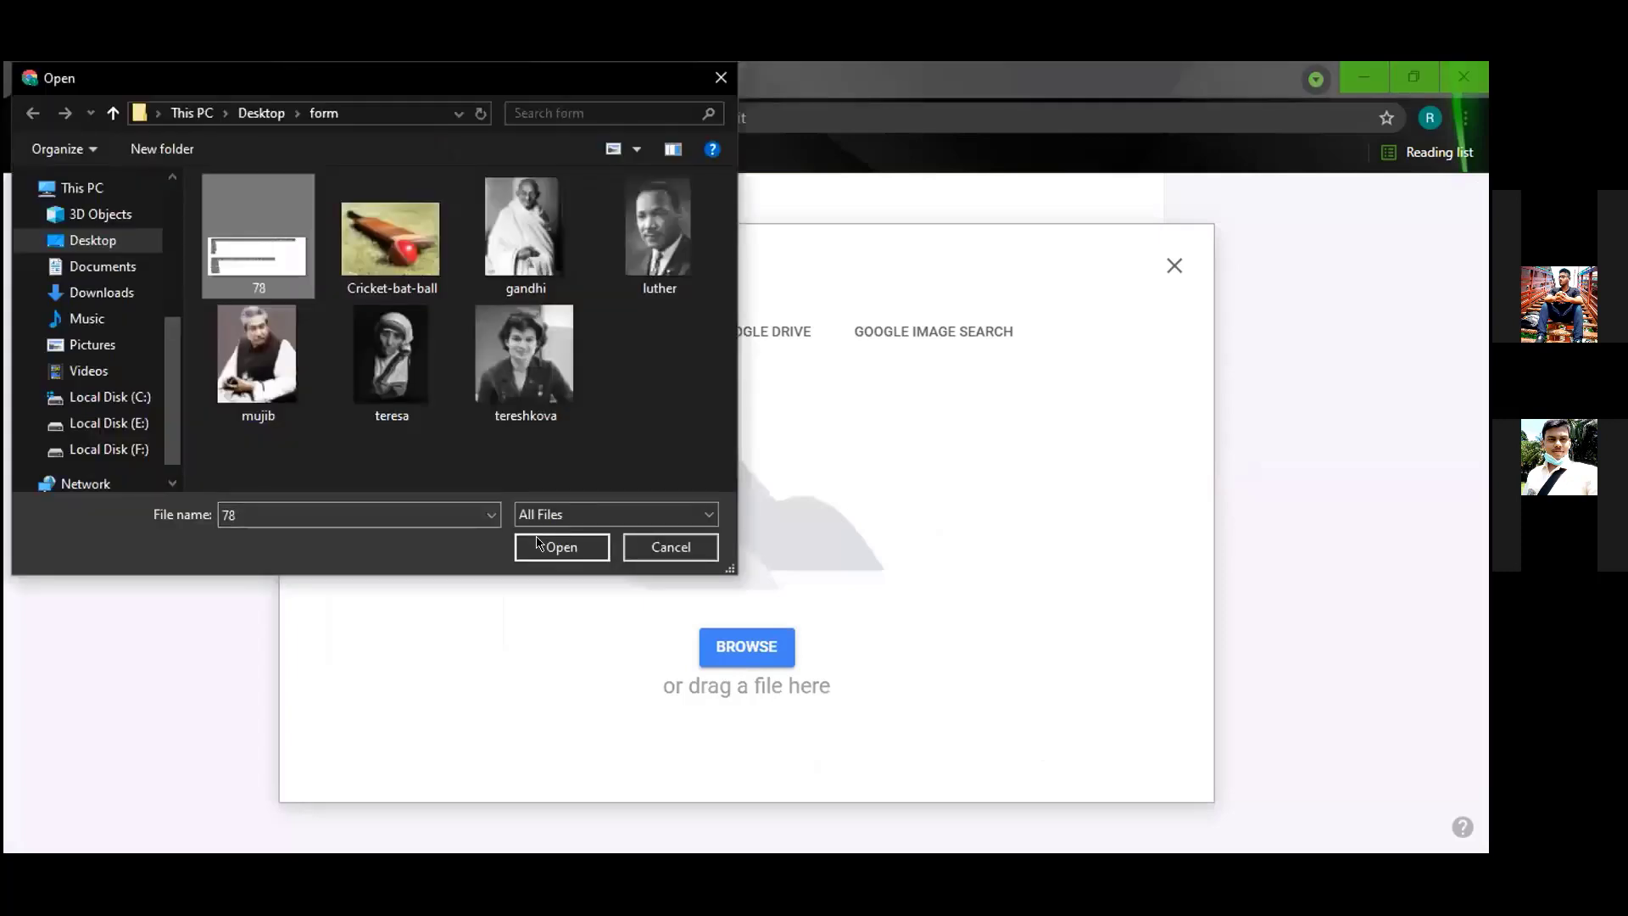
key("Return")
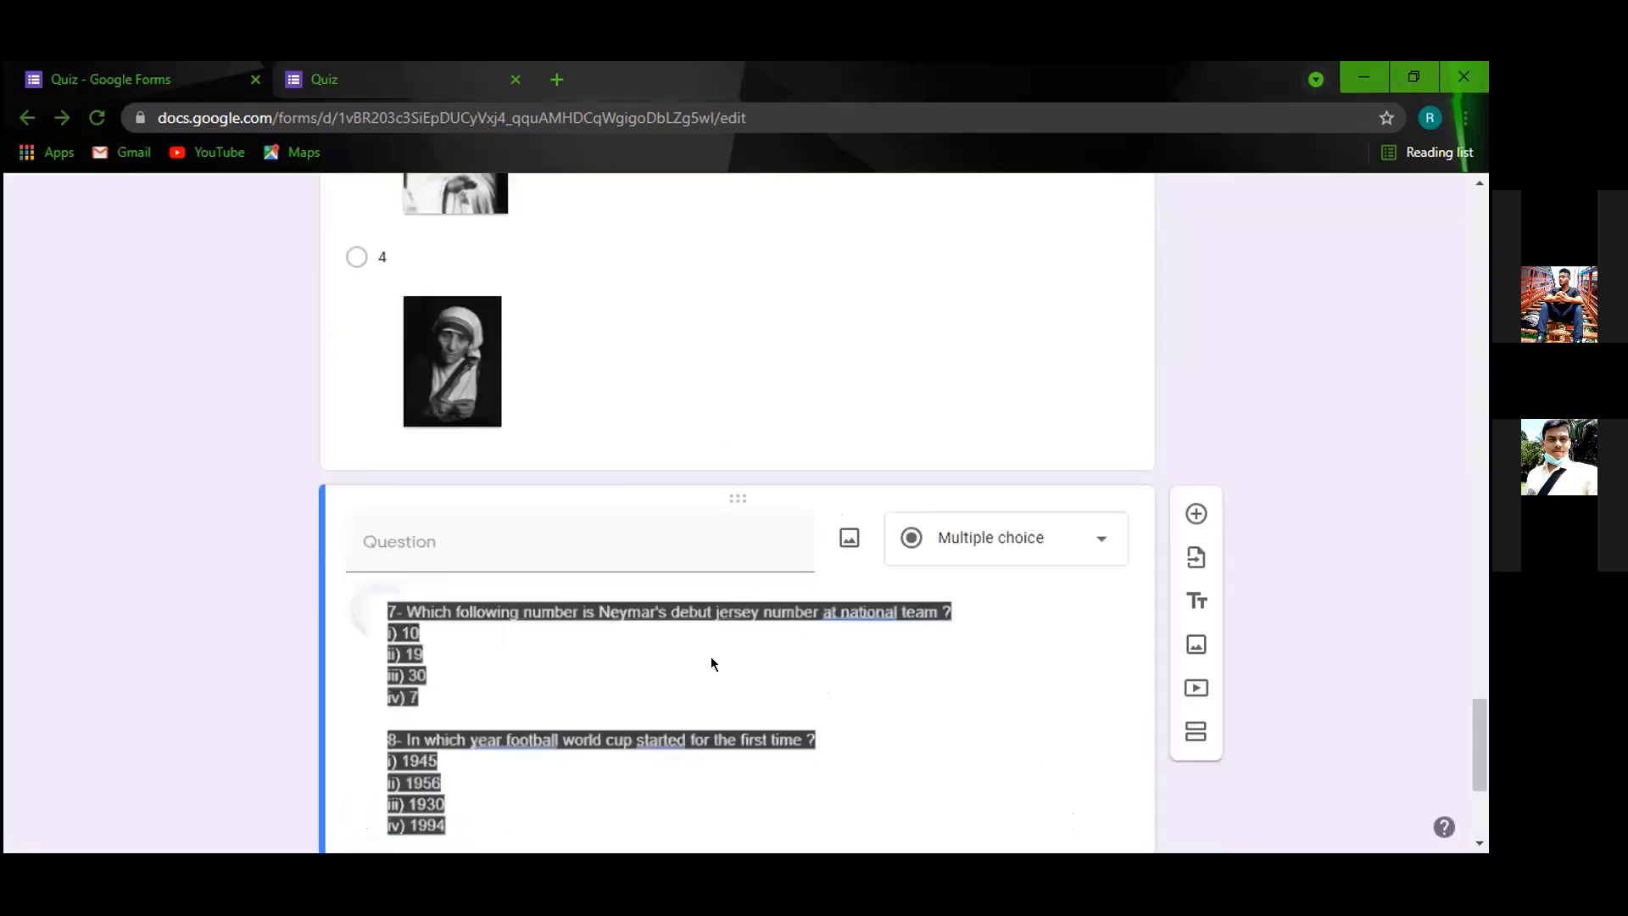
scroll(861, 763, "down", 1)
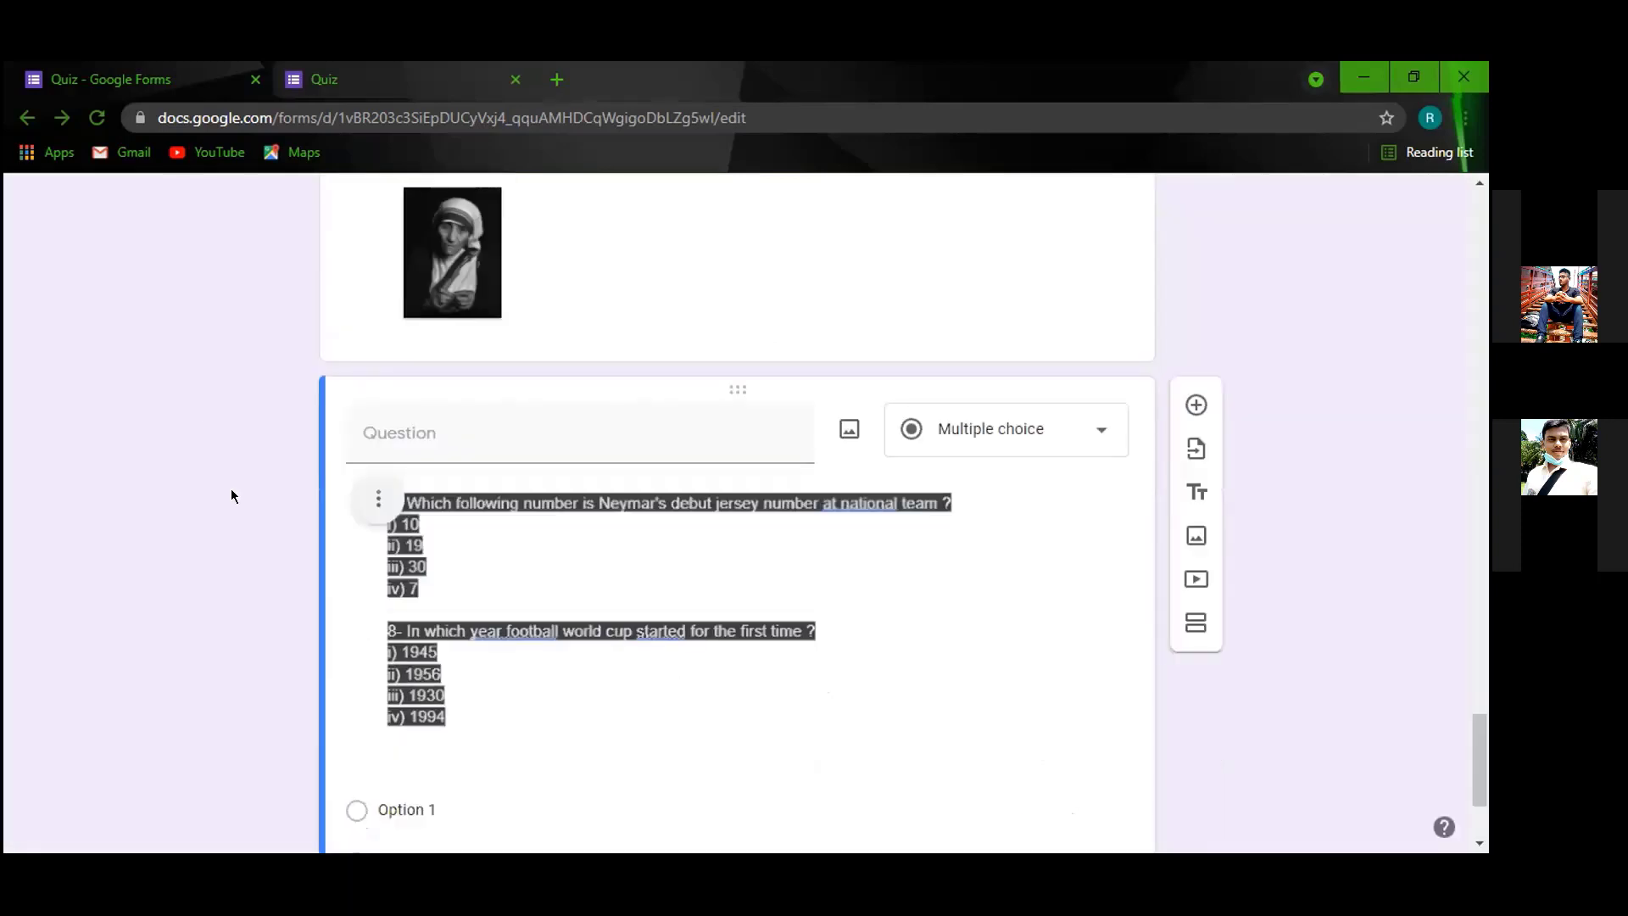
scroll(434, 651, "down", 1)
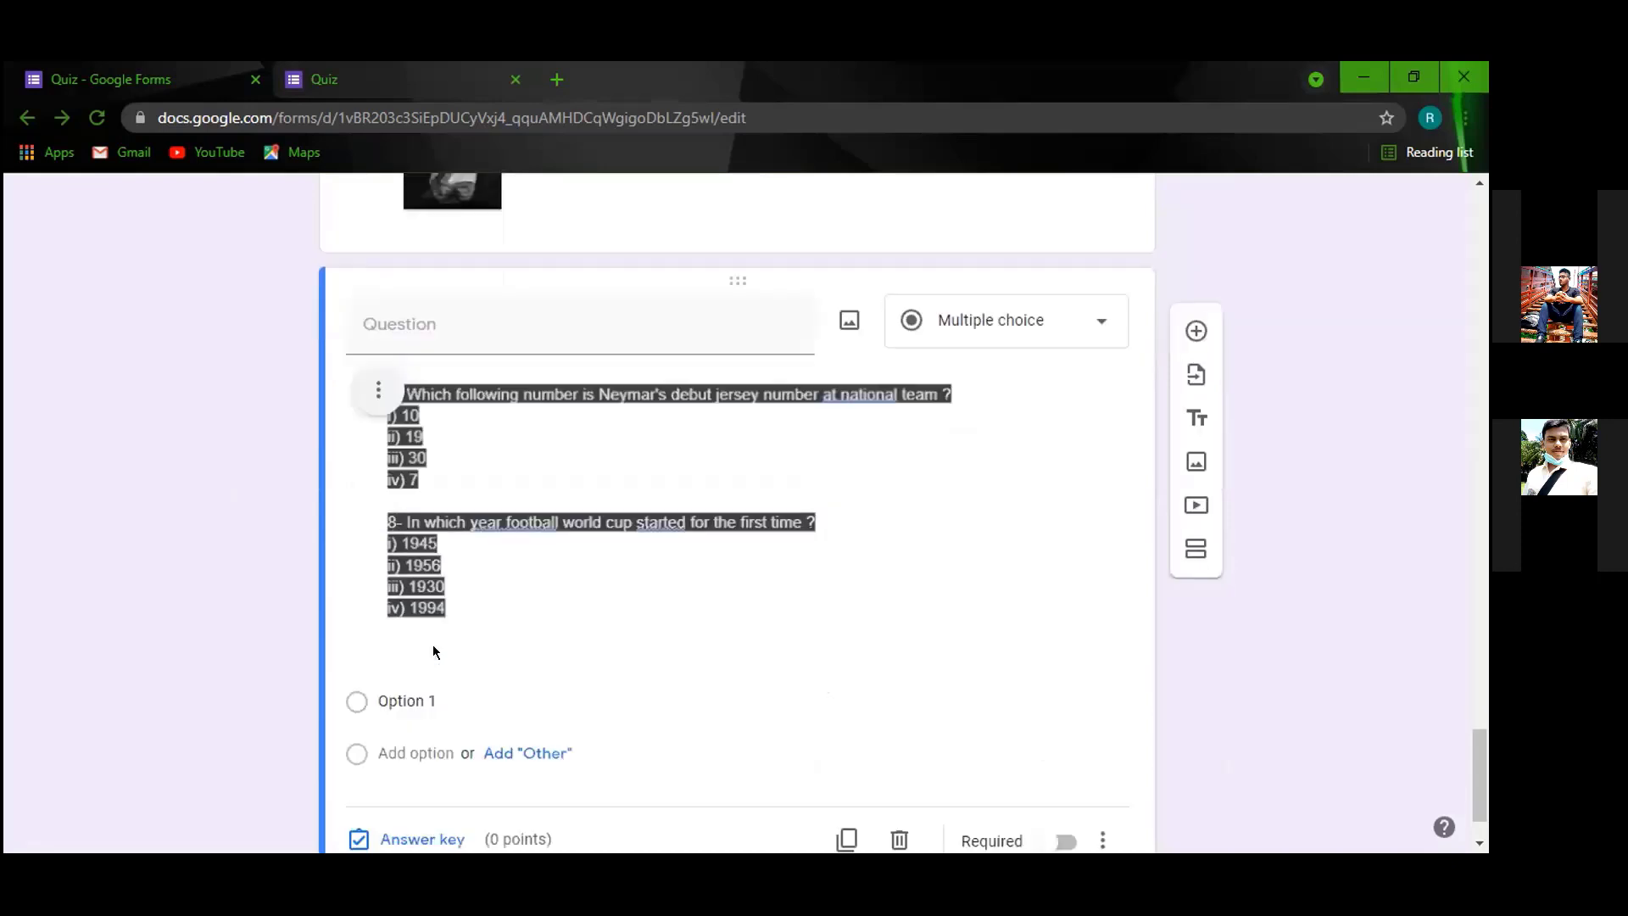
scroll(477, 572, "up", 10)
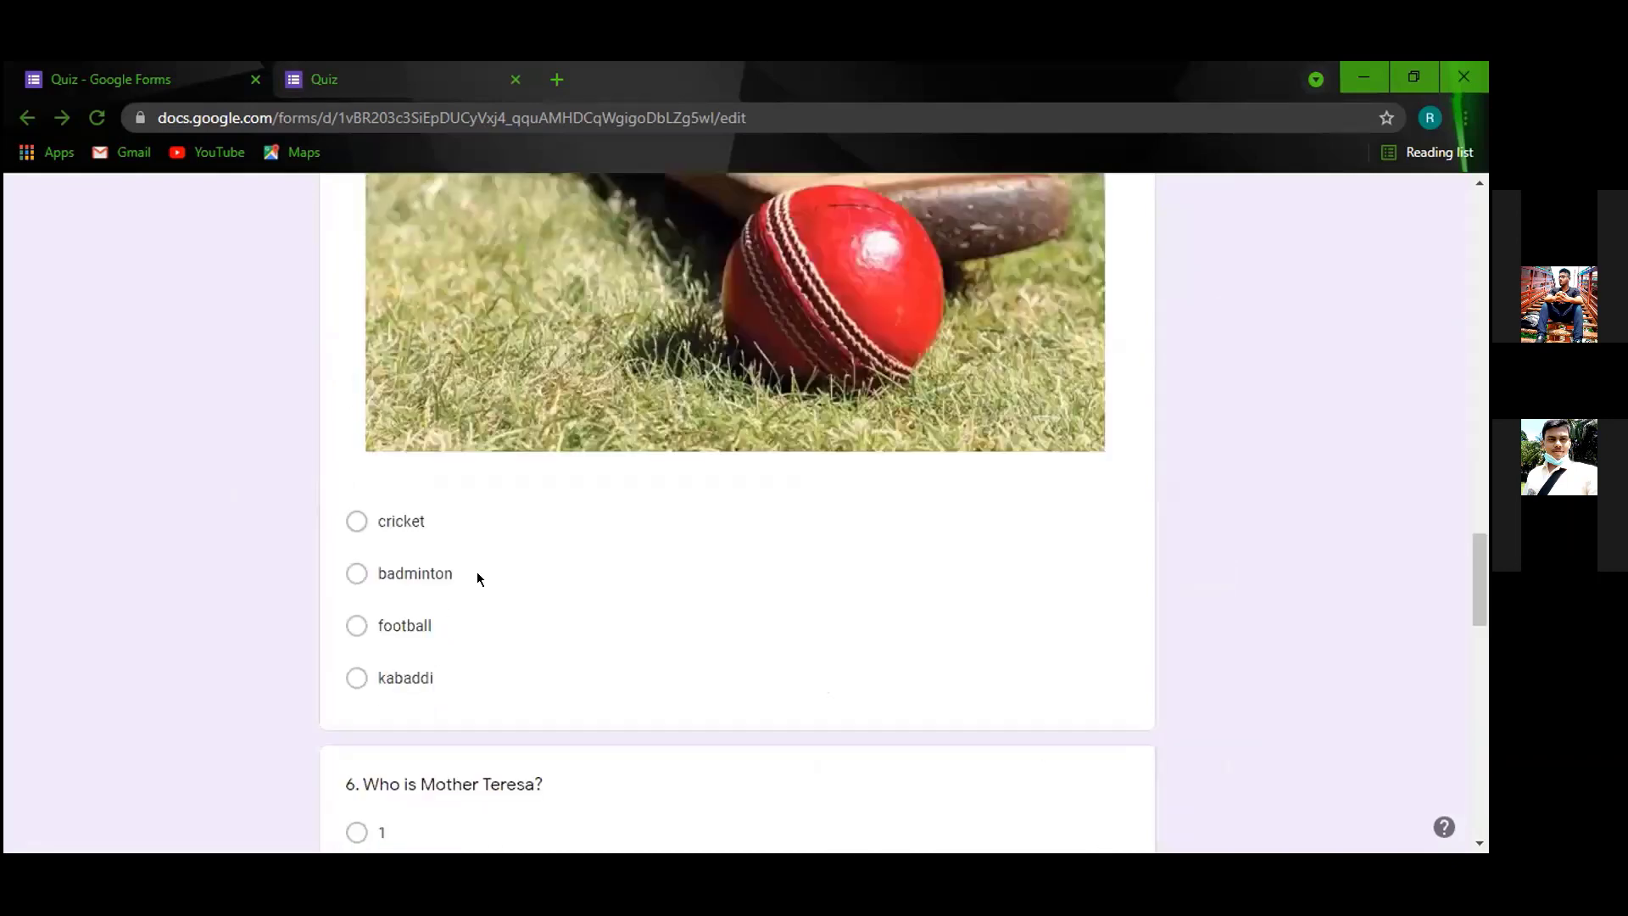
scroll(599, 407, "up", 5)
scroll(578, 590, "up", 3)
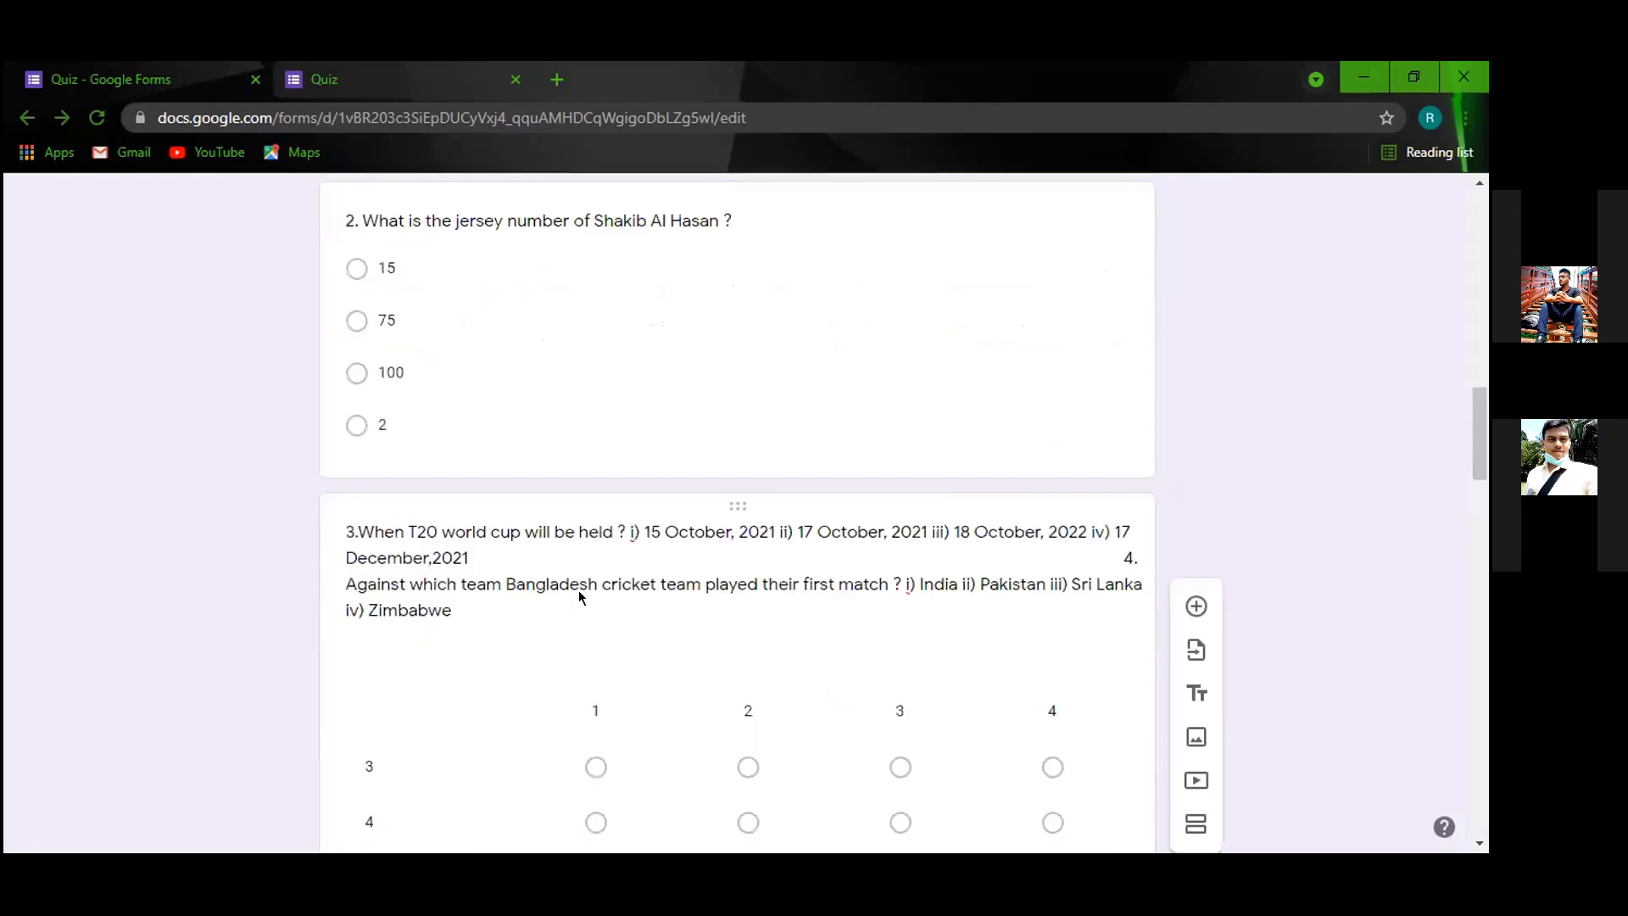
scroll(578, 594, "down", 15)
scroll(576, 596, "down", 10)
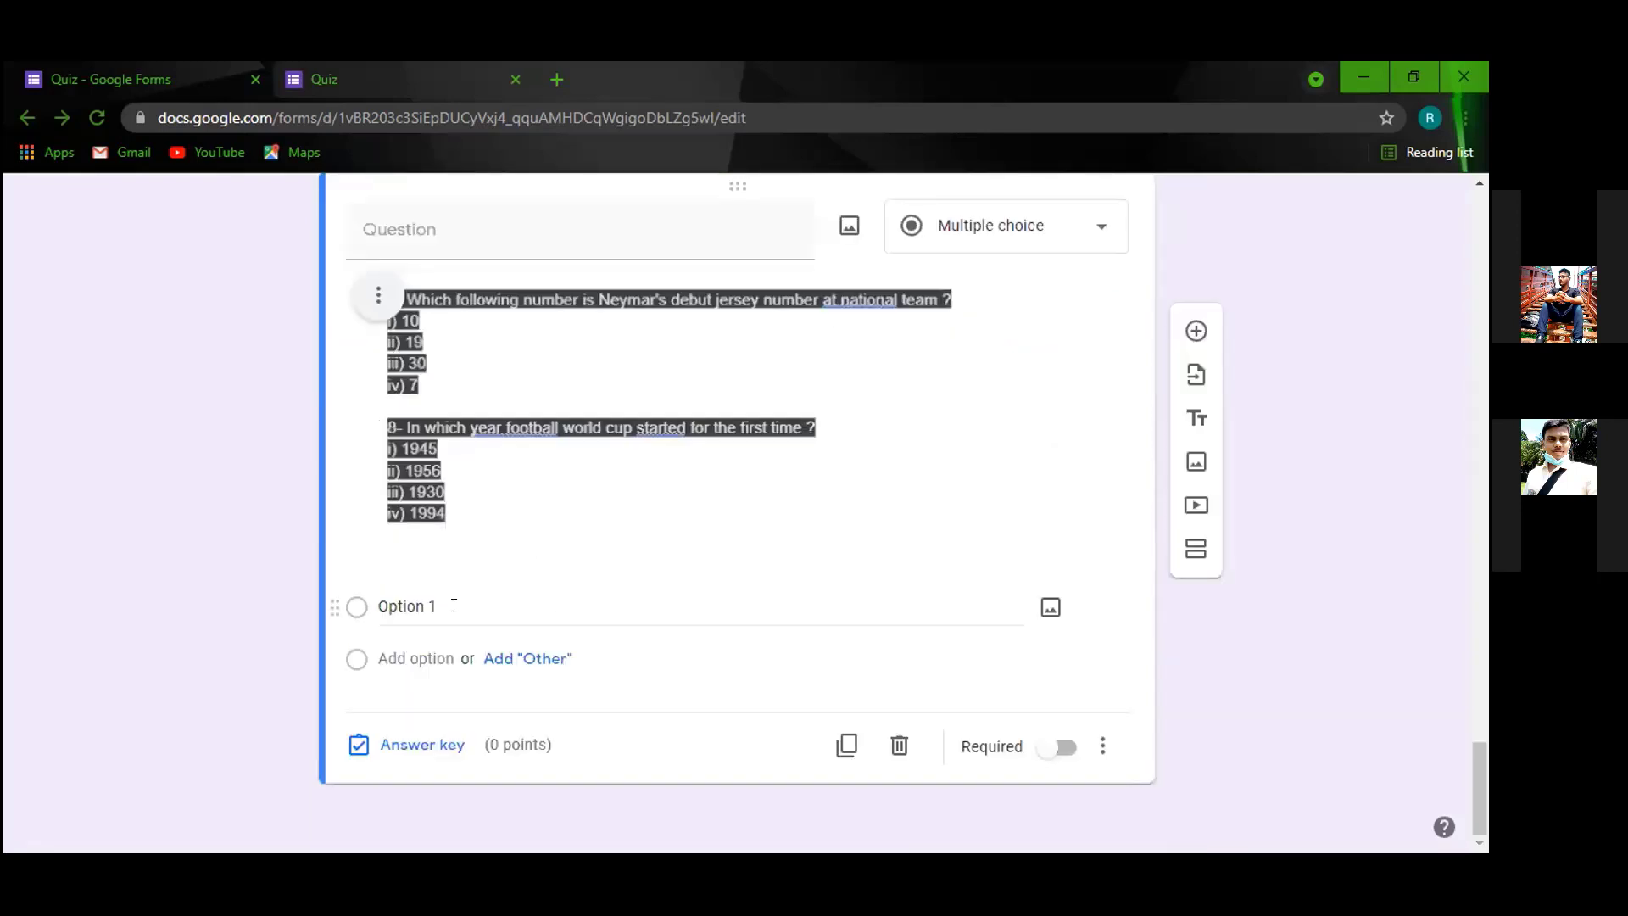
Change the question to a multiple-choice grid with rows labelled 7 and 8.
left_click(1074, 225)
left_click(953, 636)
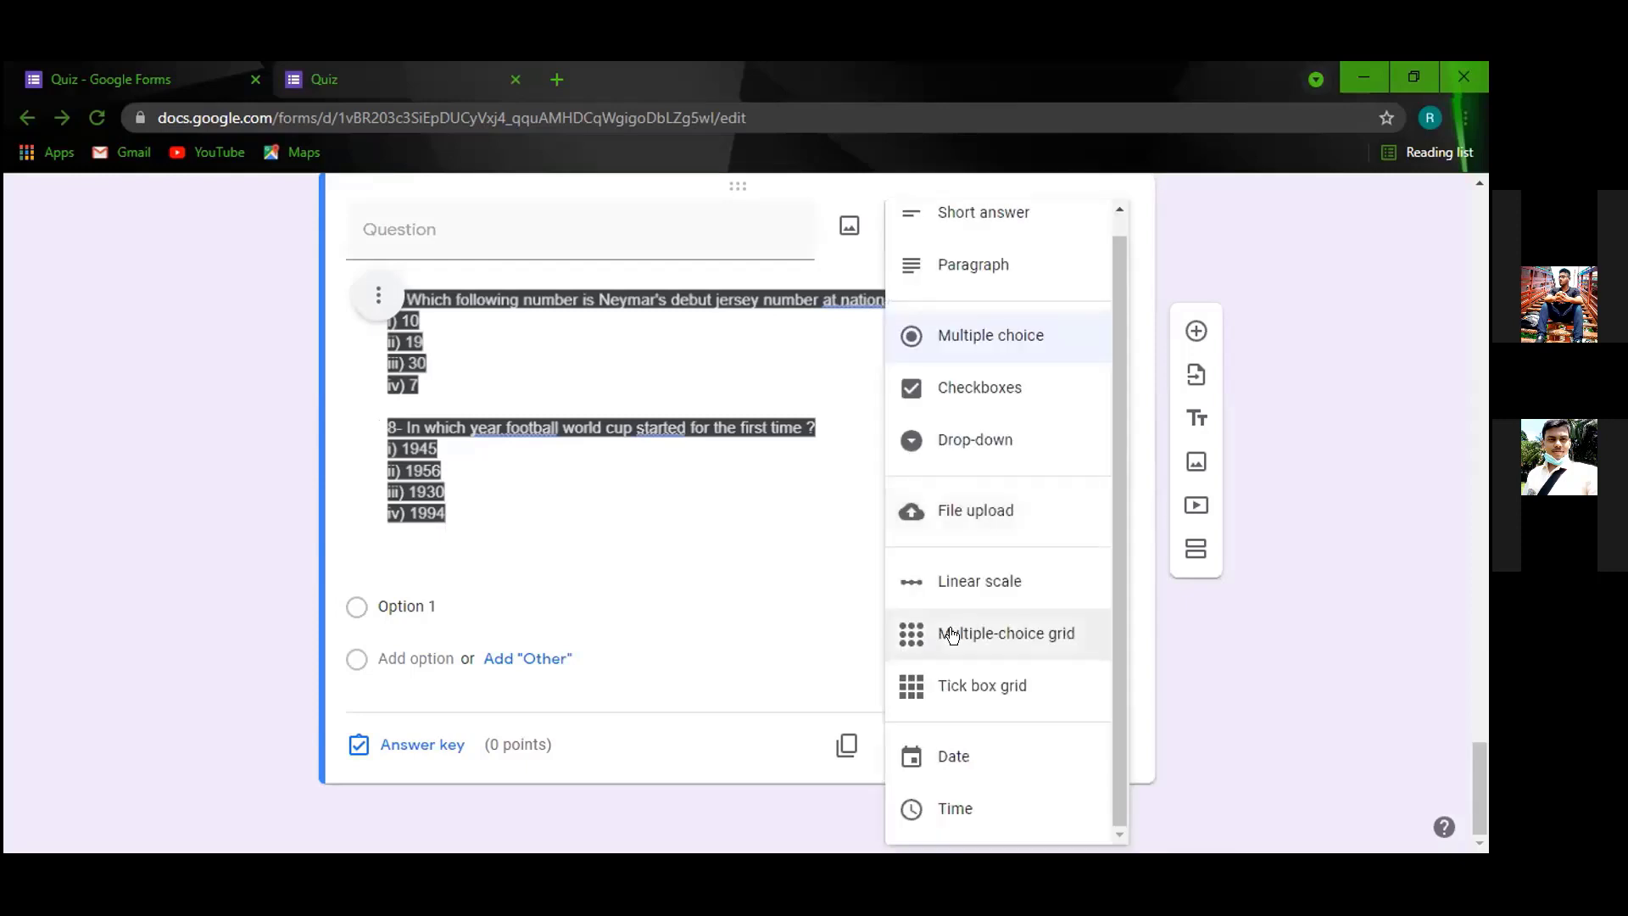
left_click(423, 633)
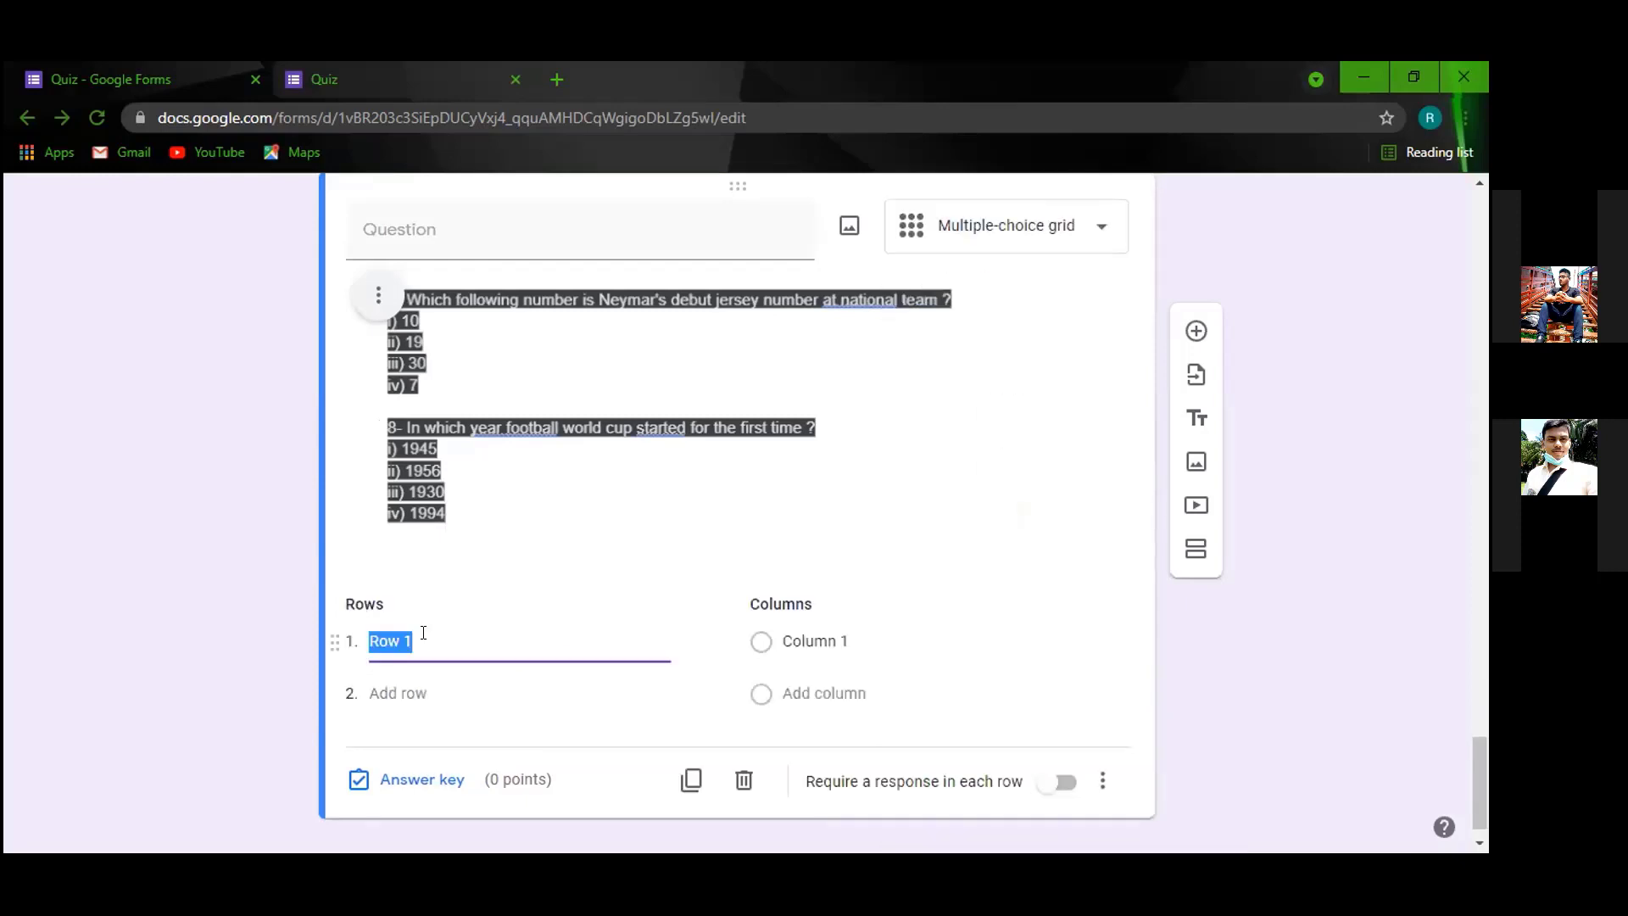
type("7")
key("Return")
type("8")
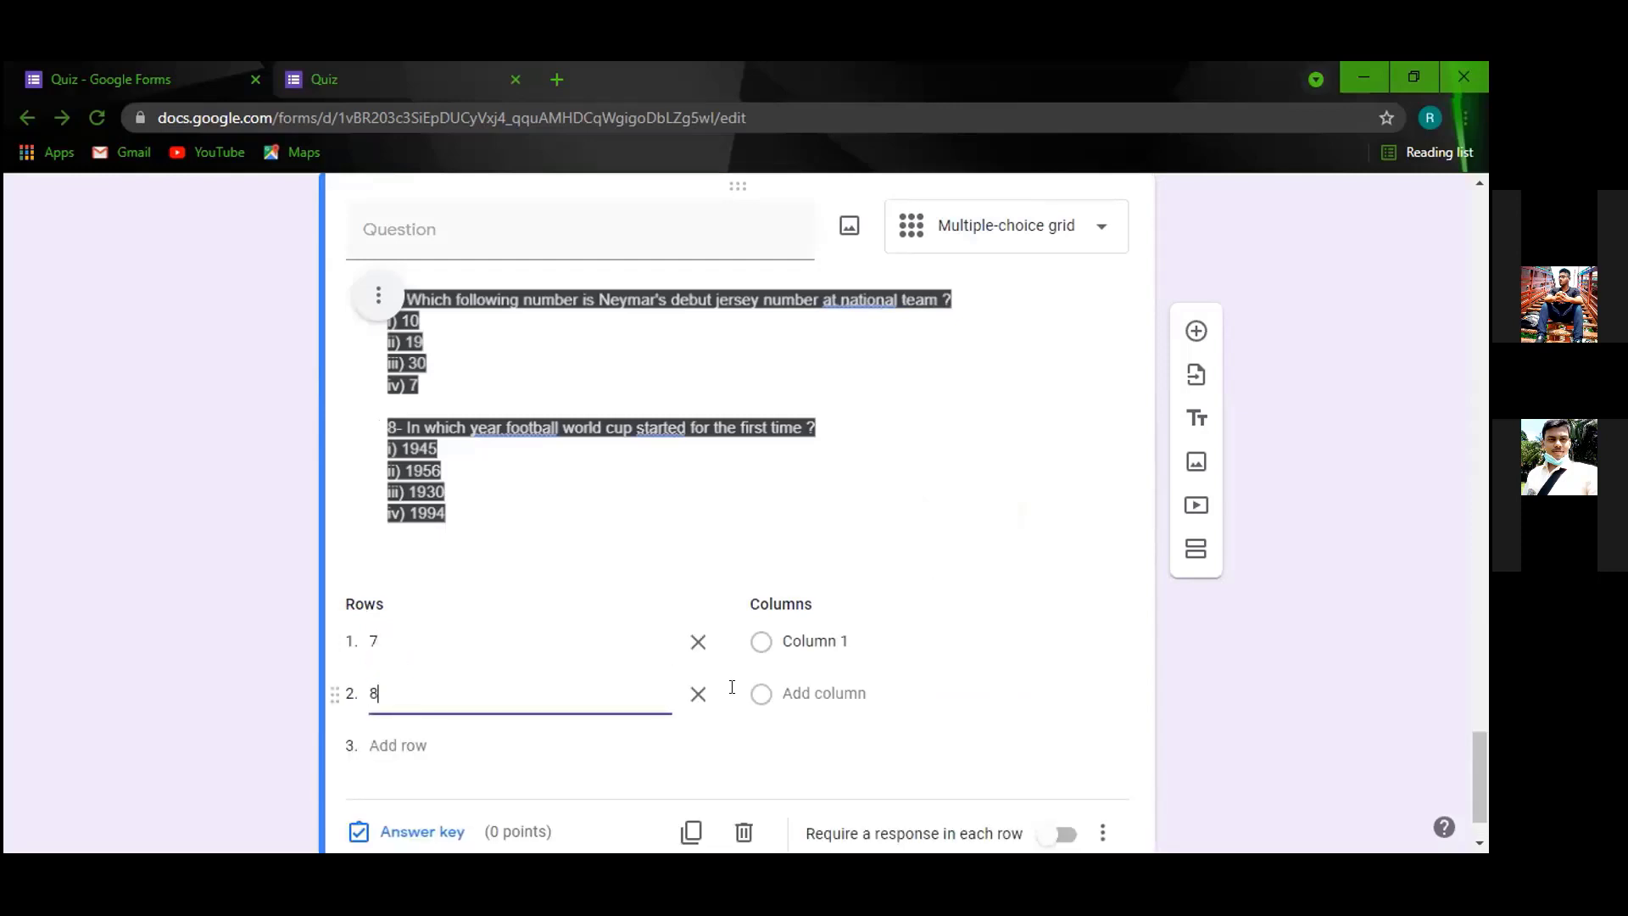
Label the grid columns 1, 2, 3 and 4.
left_click(856, 637)
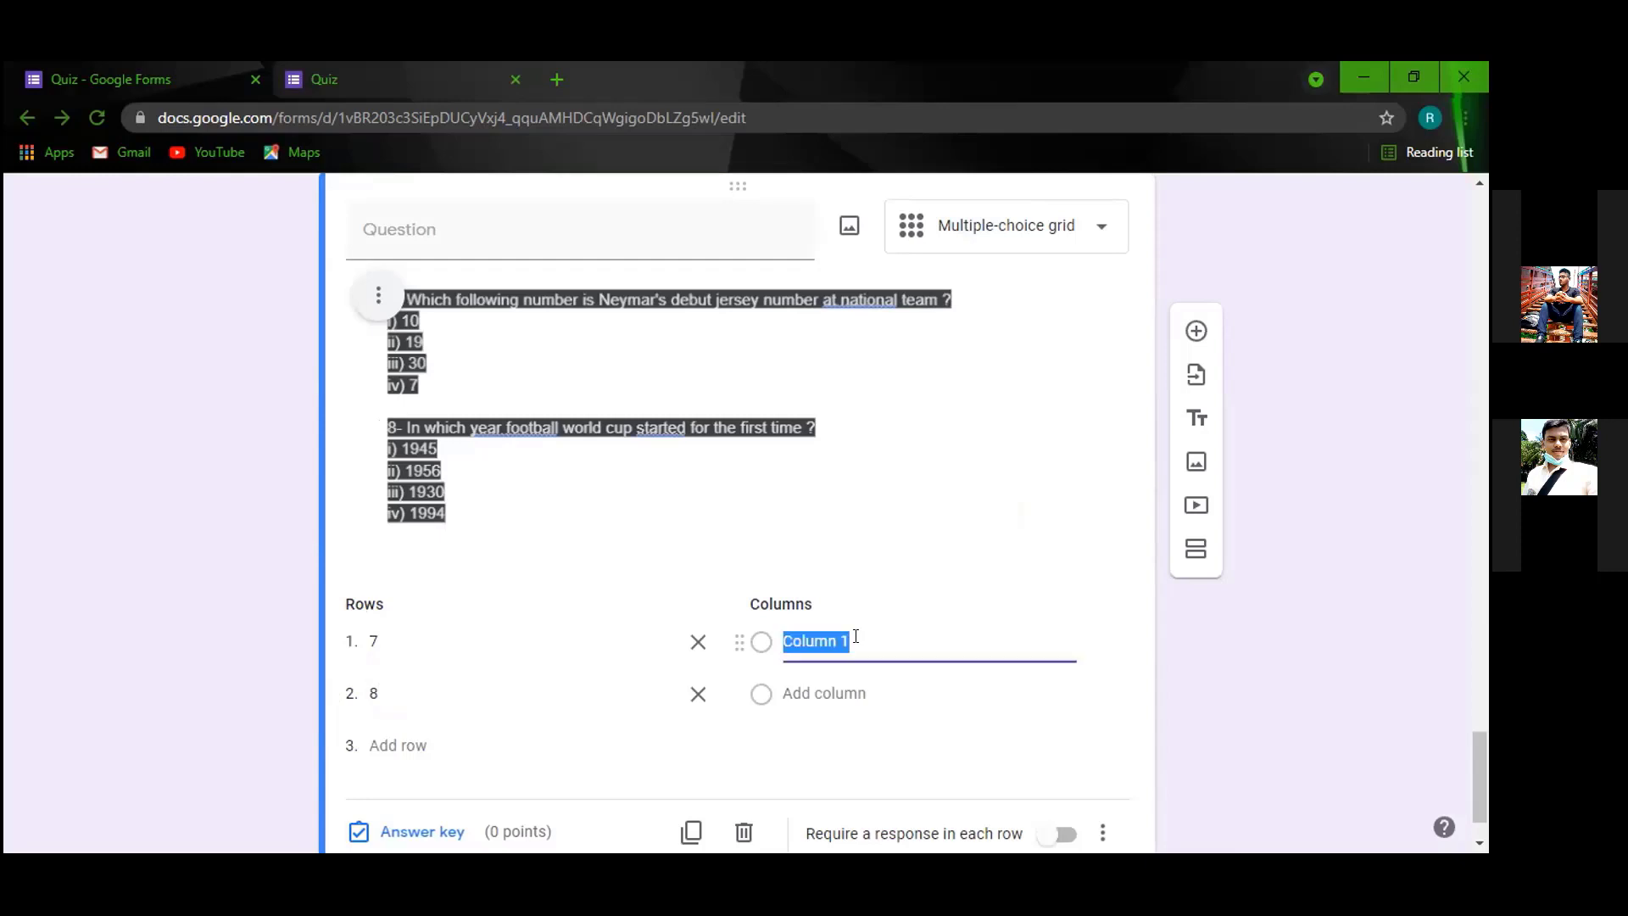
type("1")
left_click(844, 682)
type("2")
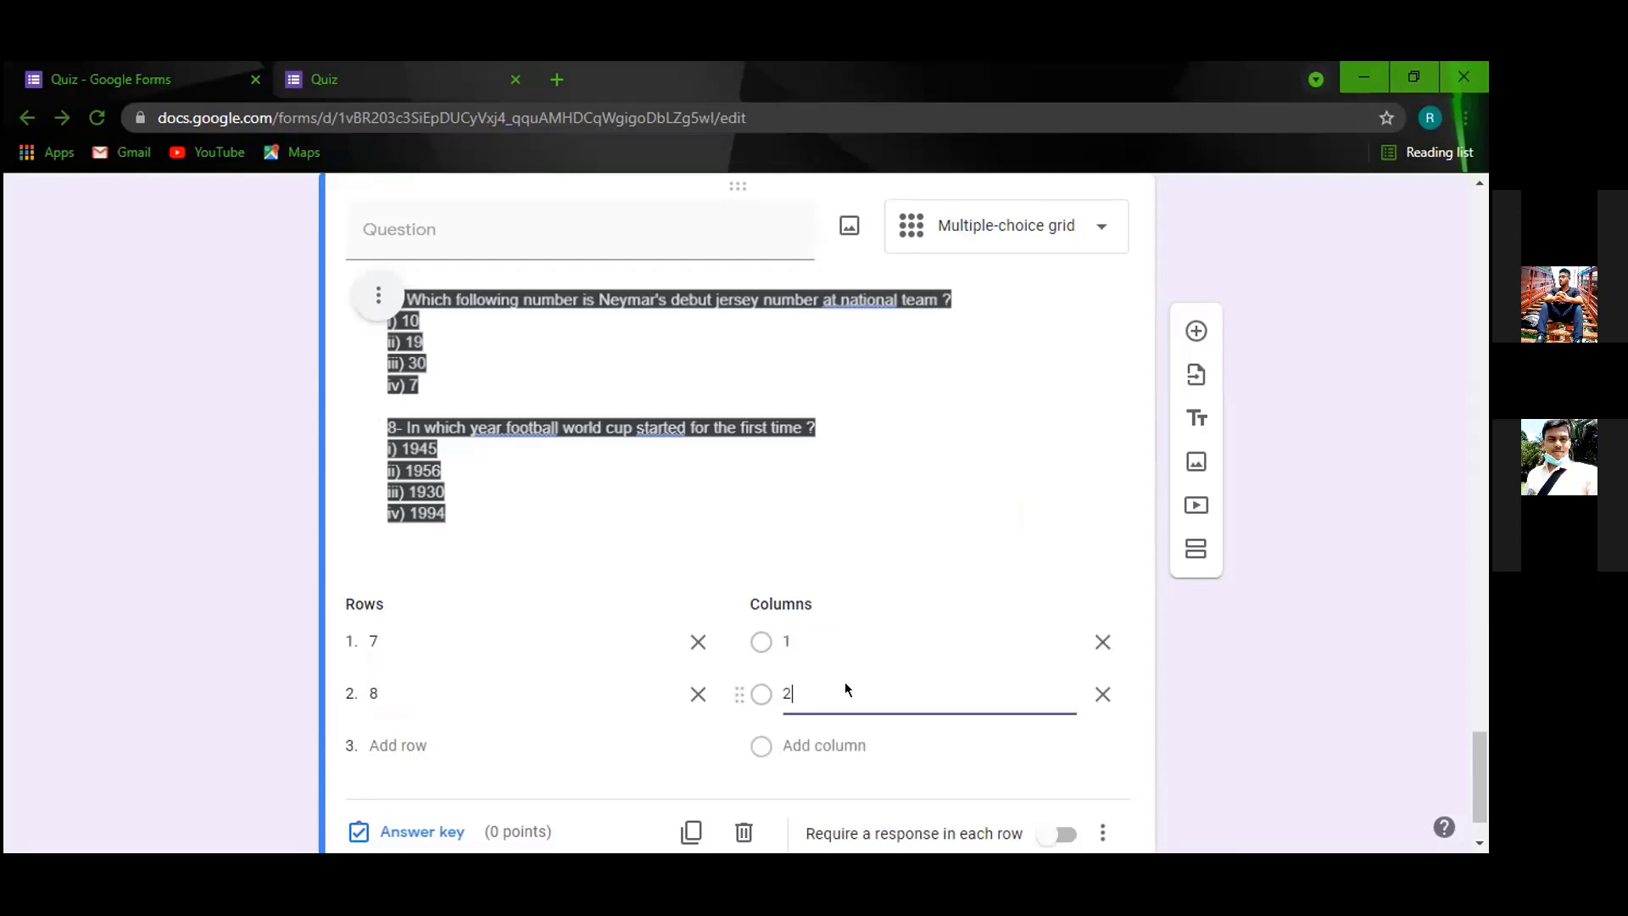
key("Return")
type("3")
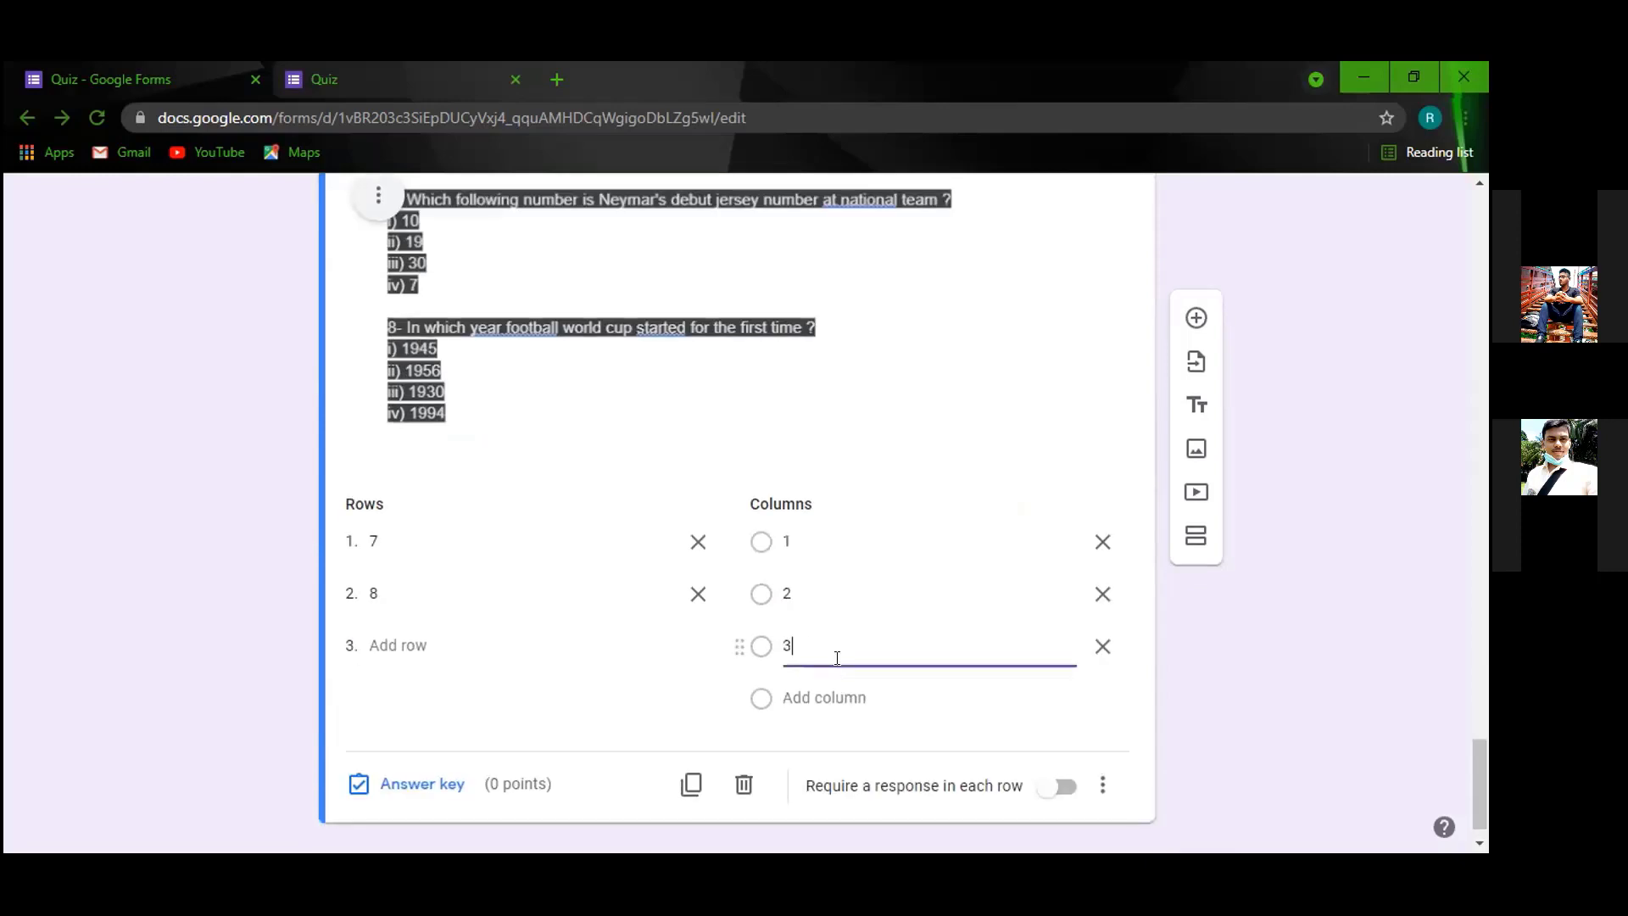
left_click(836, 658)
type("4")
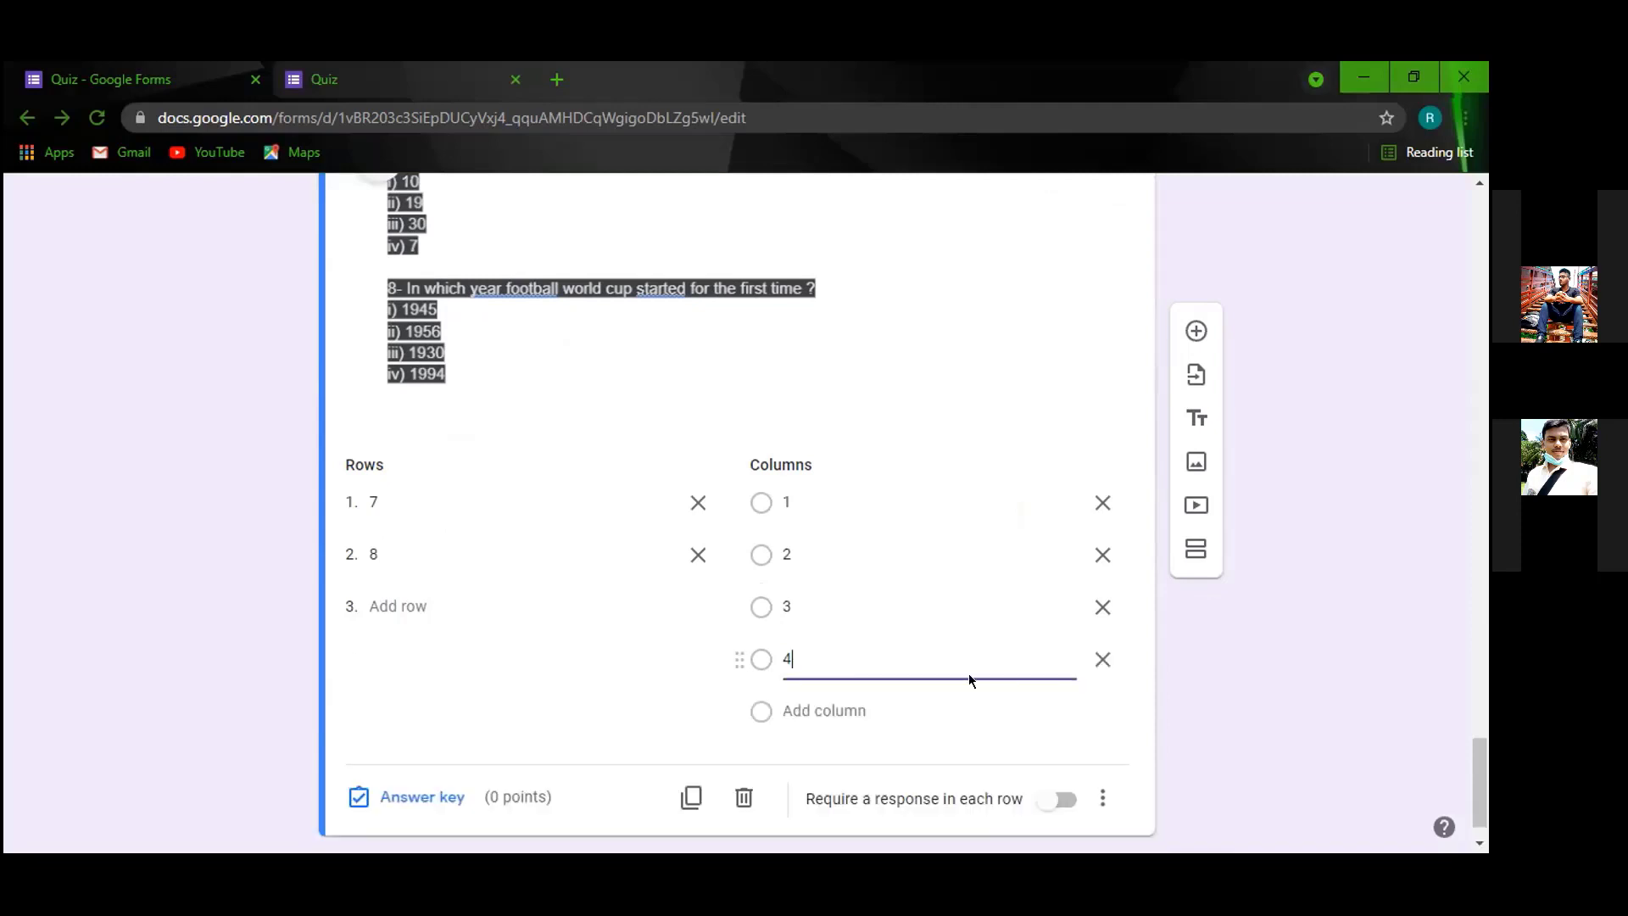
In the answer key, mark column 1 correct for row 7 and column 3 for row 8.
left_click(386, 795)
scroll(496, 189, "down", 3)
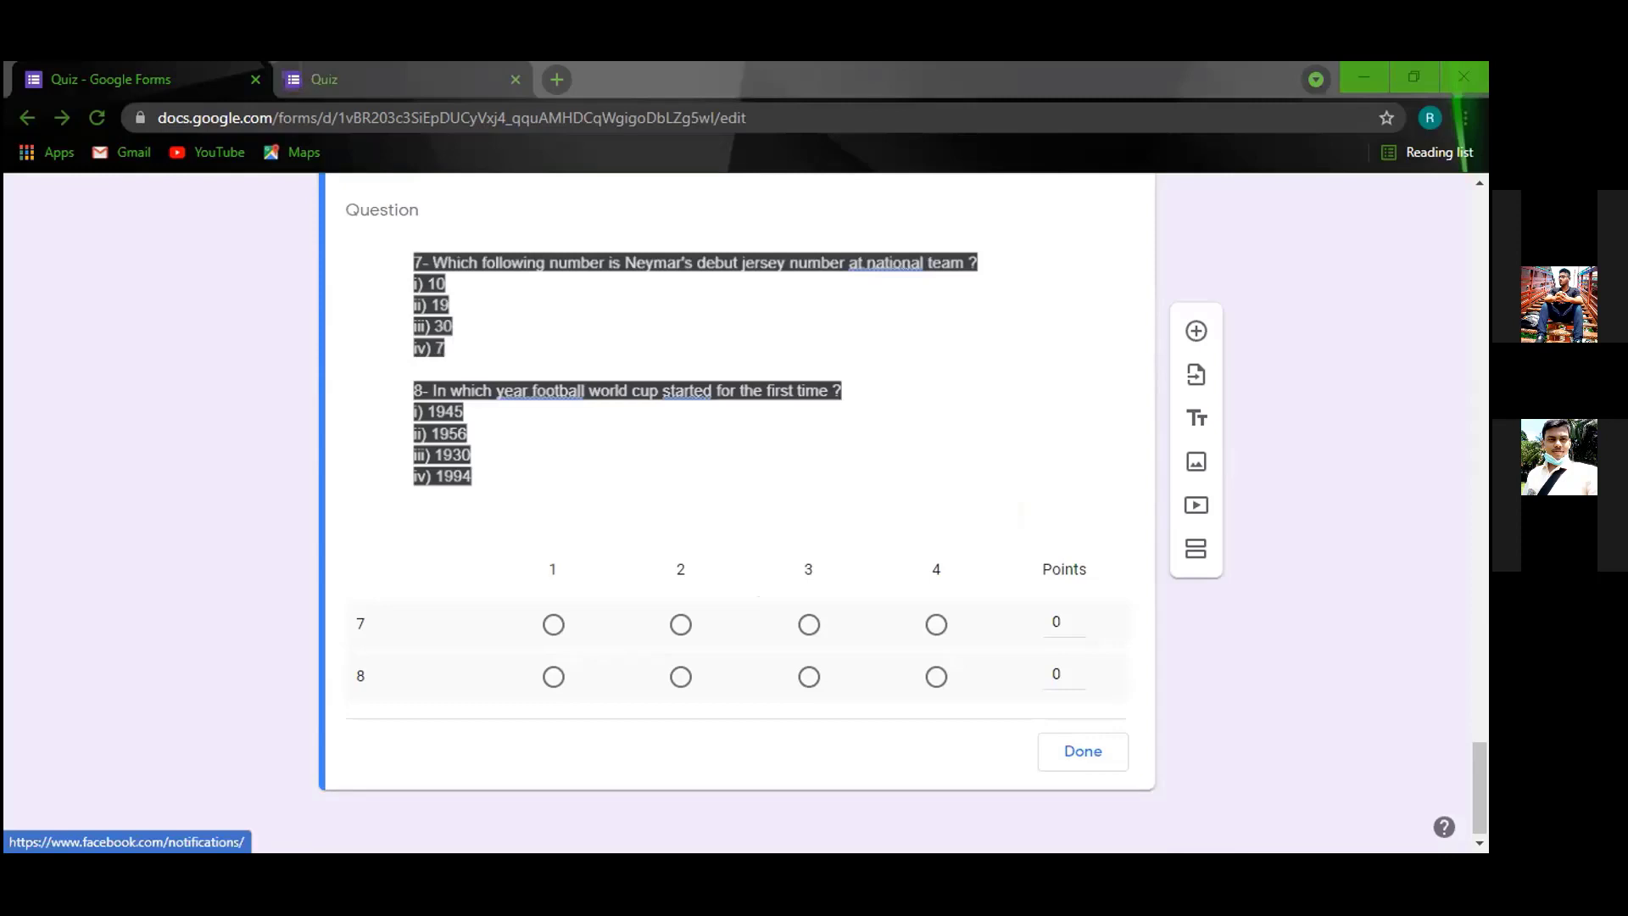
left_click(711, 631)
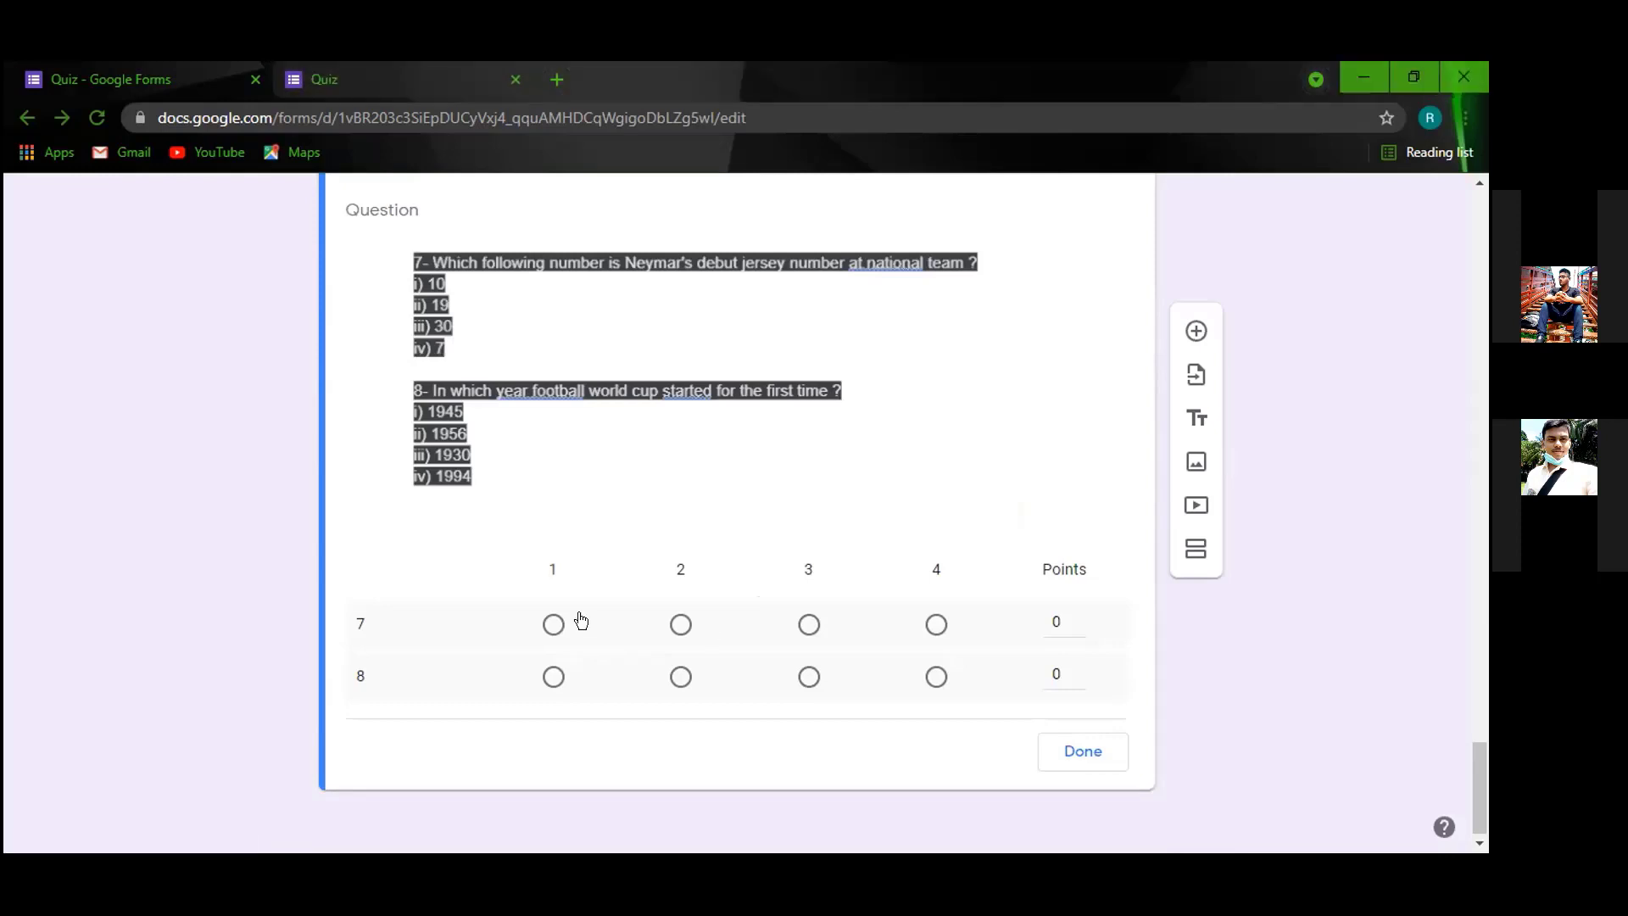
left_click(553, 625)
left_click(811, 672)
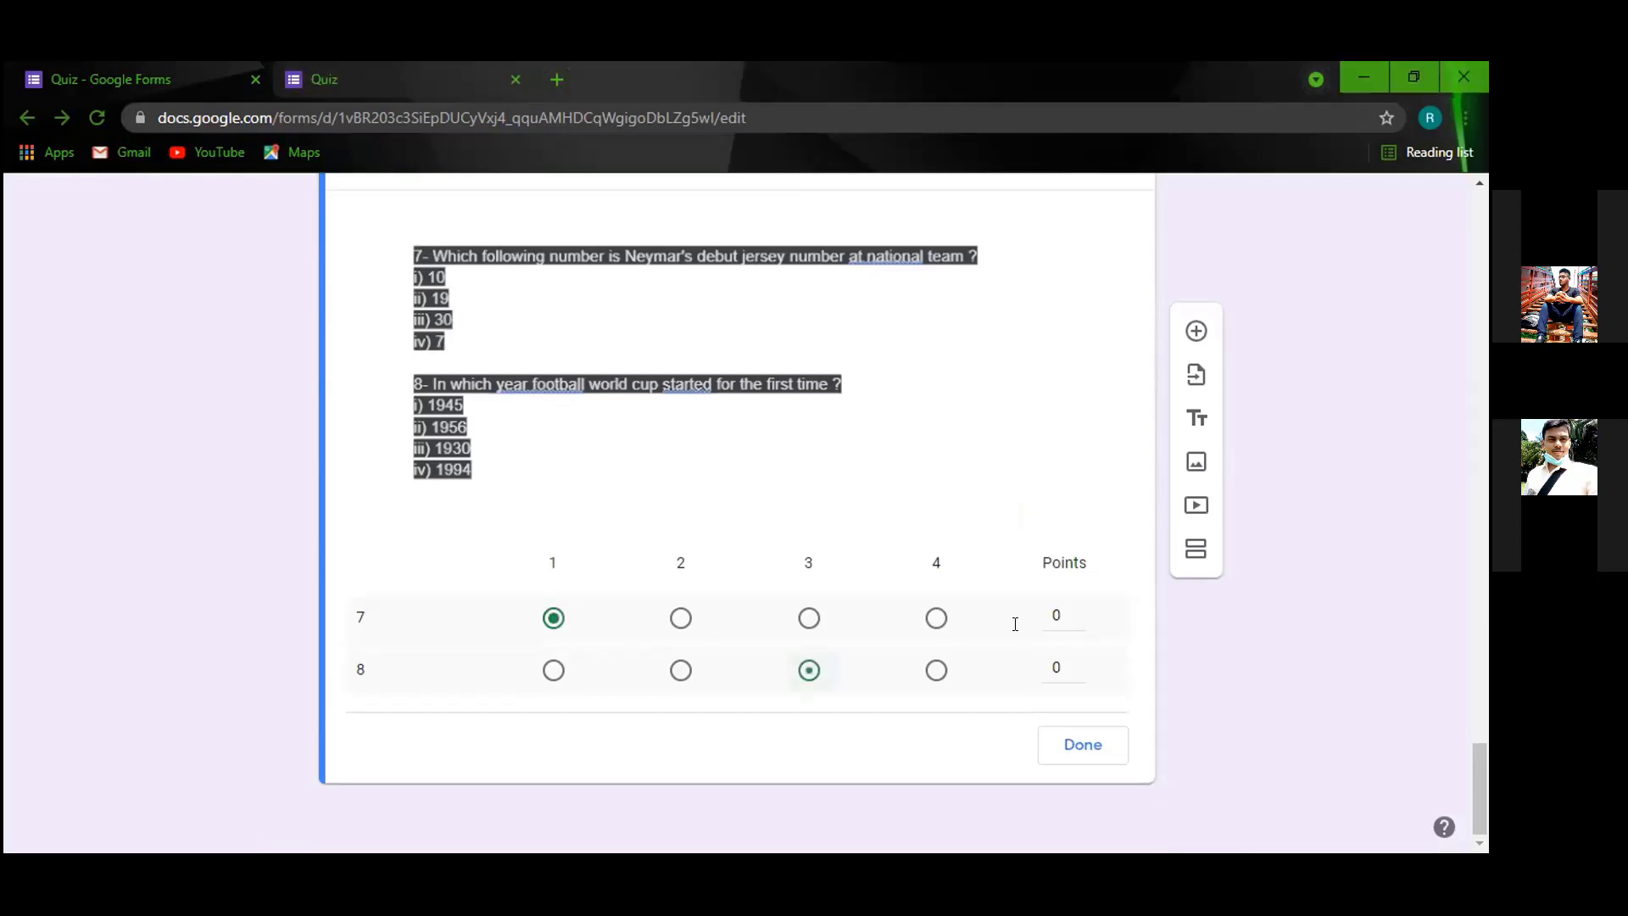
Give rows 7 and 8 one point each, save the answer key, and view the preview.
left_click(1015, 625)
type("1")
left_click(1058, 667)
type("1")
key("Tab")
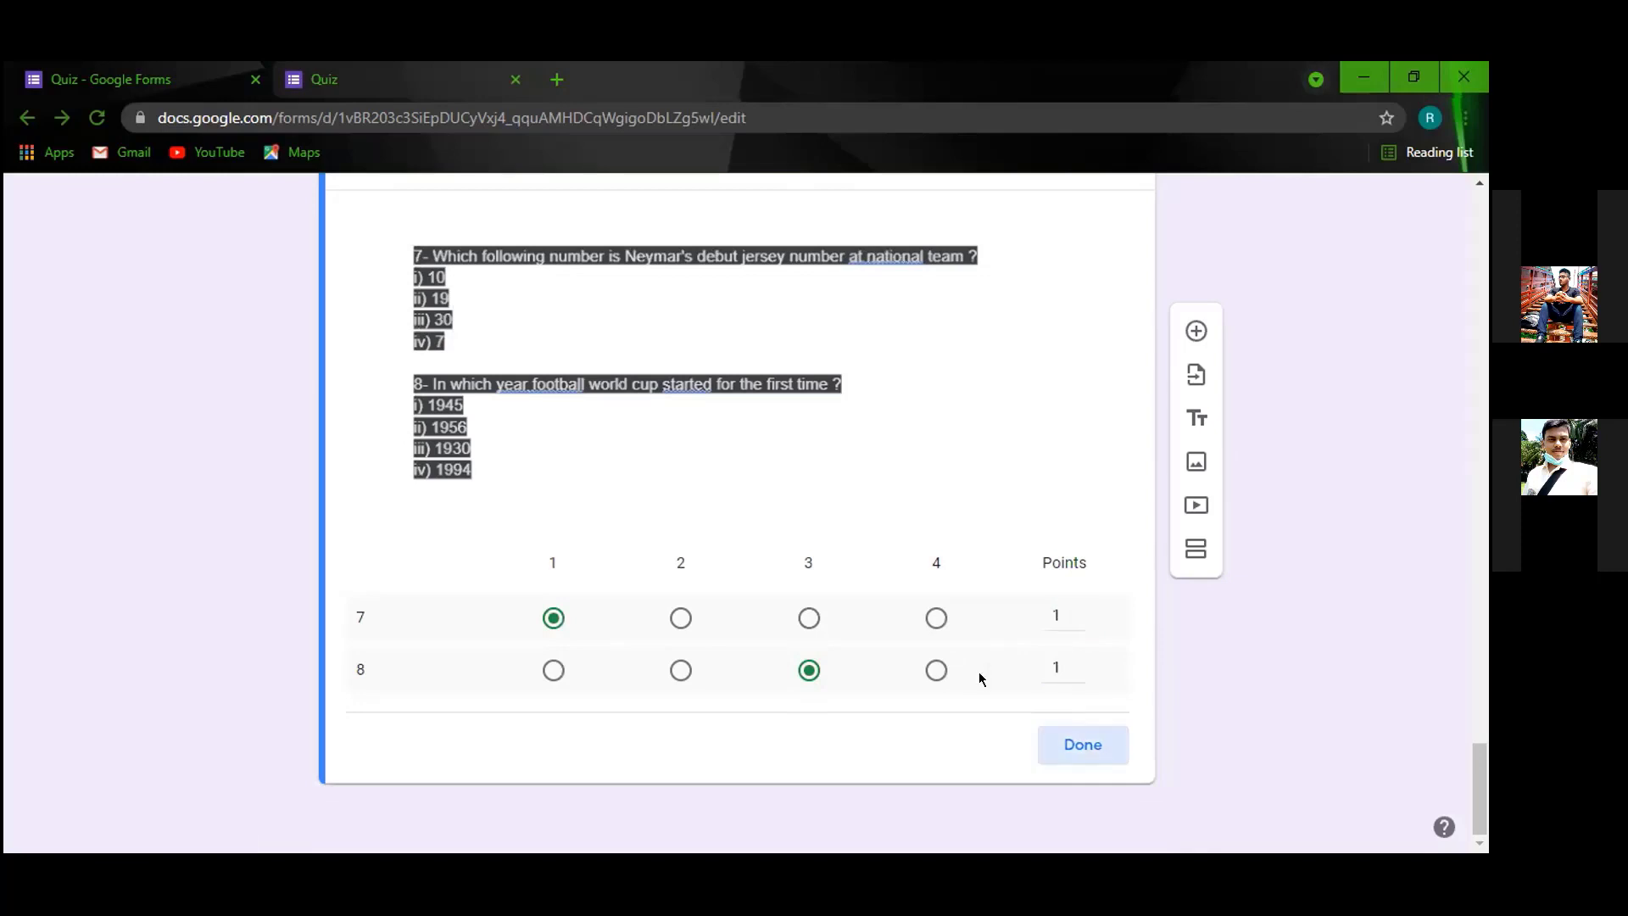
key("Return")
left_click(475, 81)
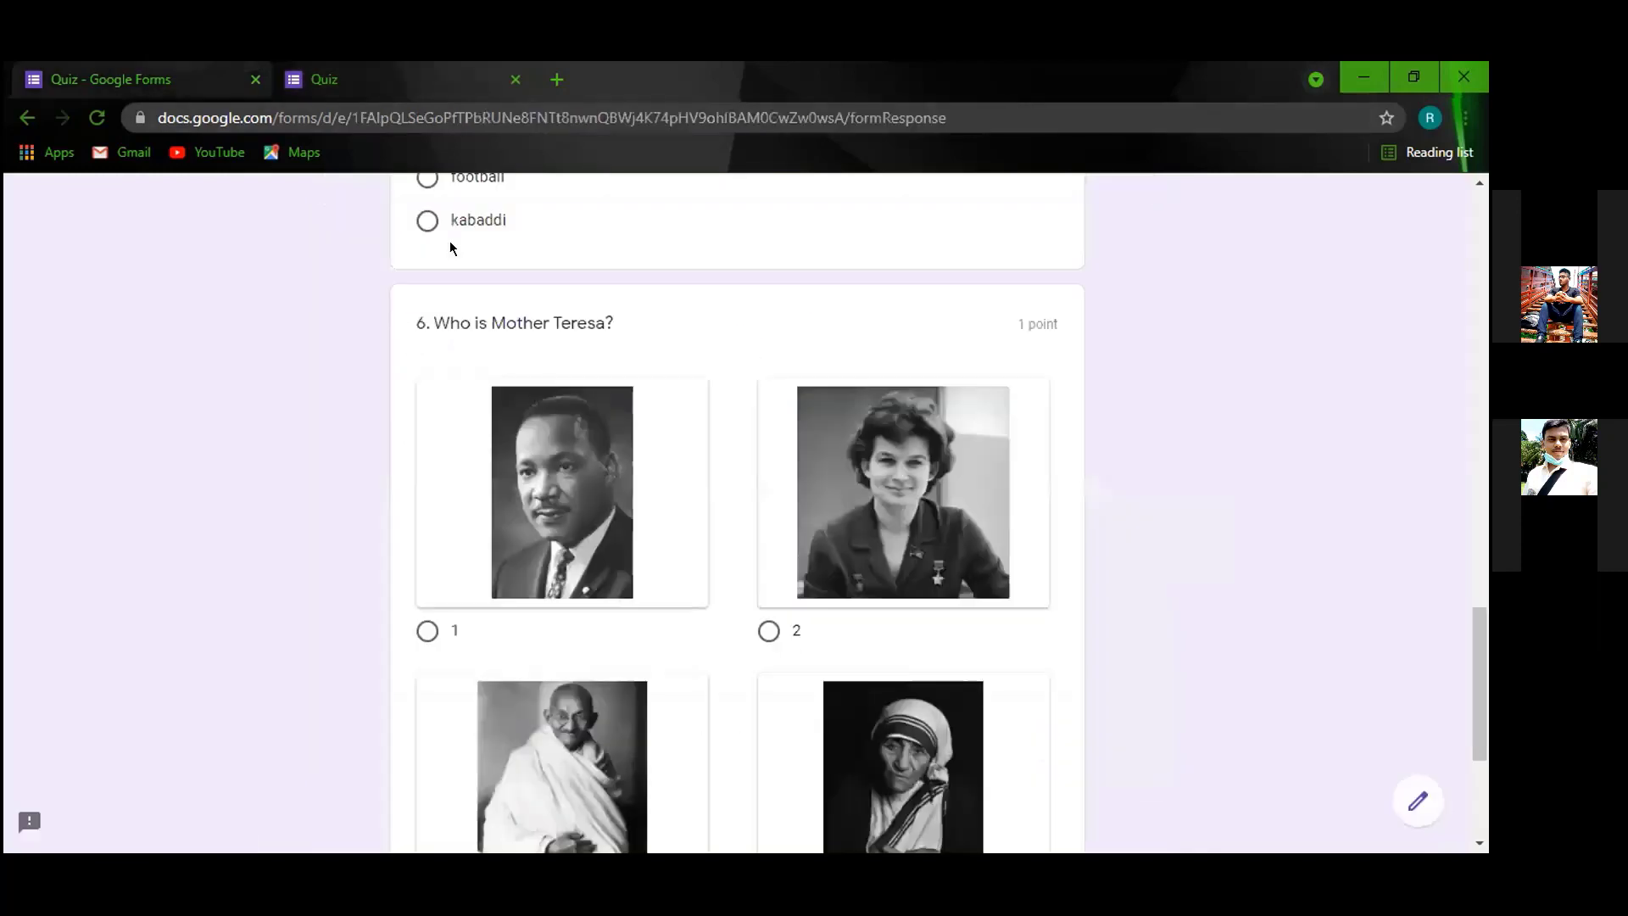
Reload the quiz preview and advance to the questions page.
scroll(497, 343, "up", 2)
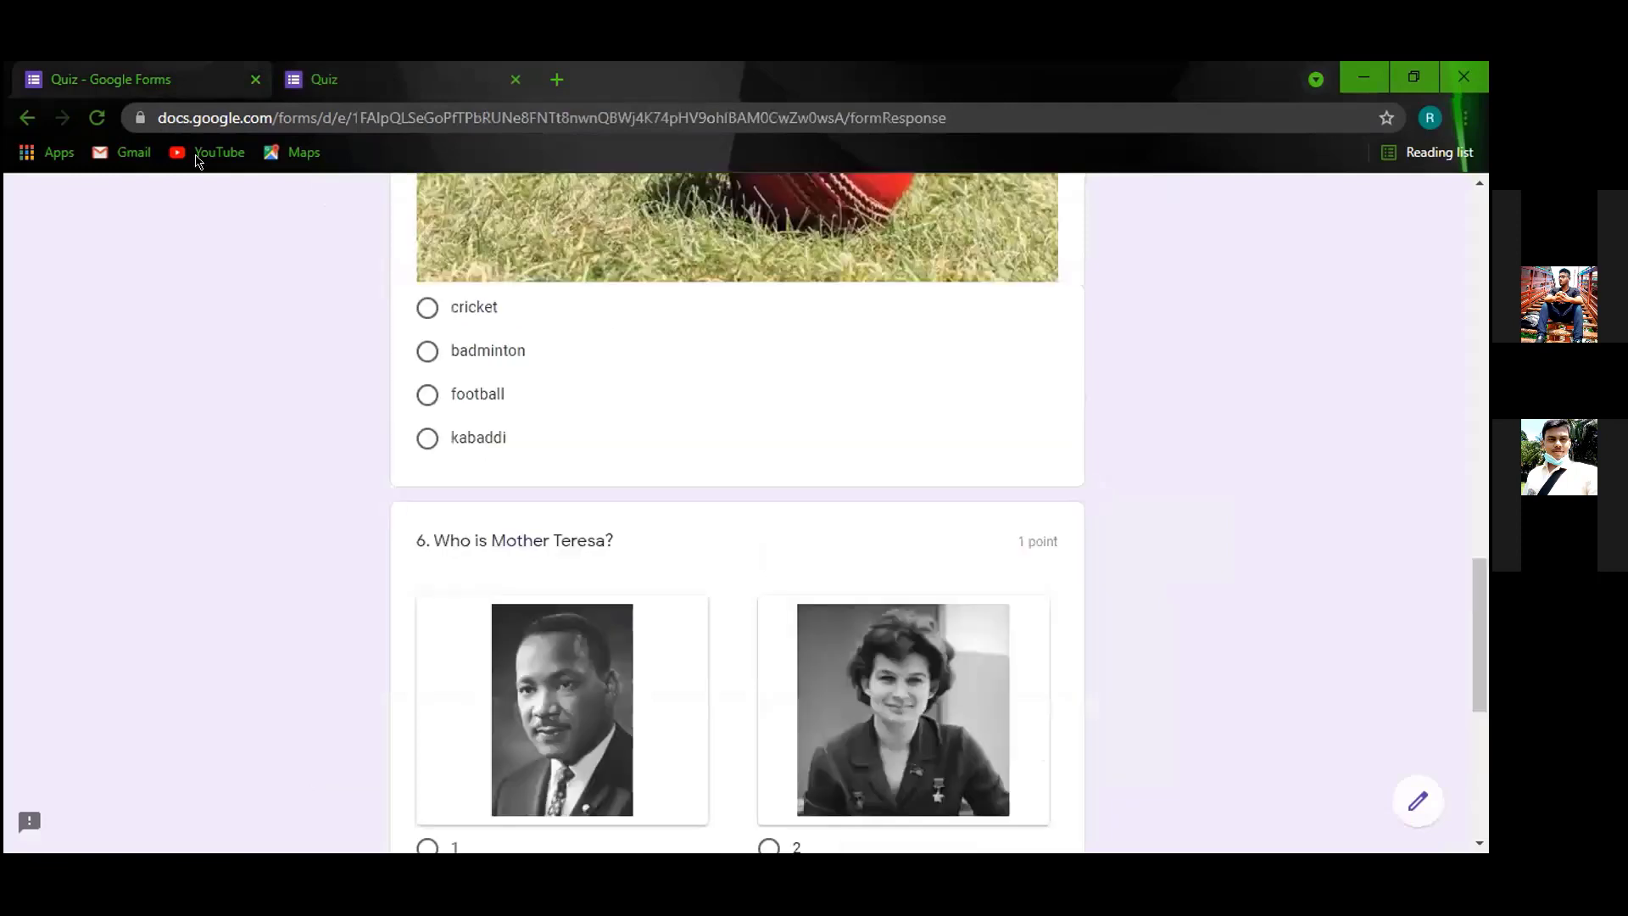
left_click(96, 118)
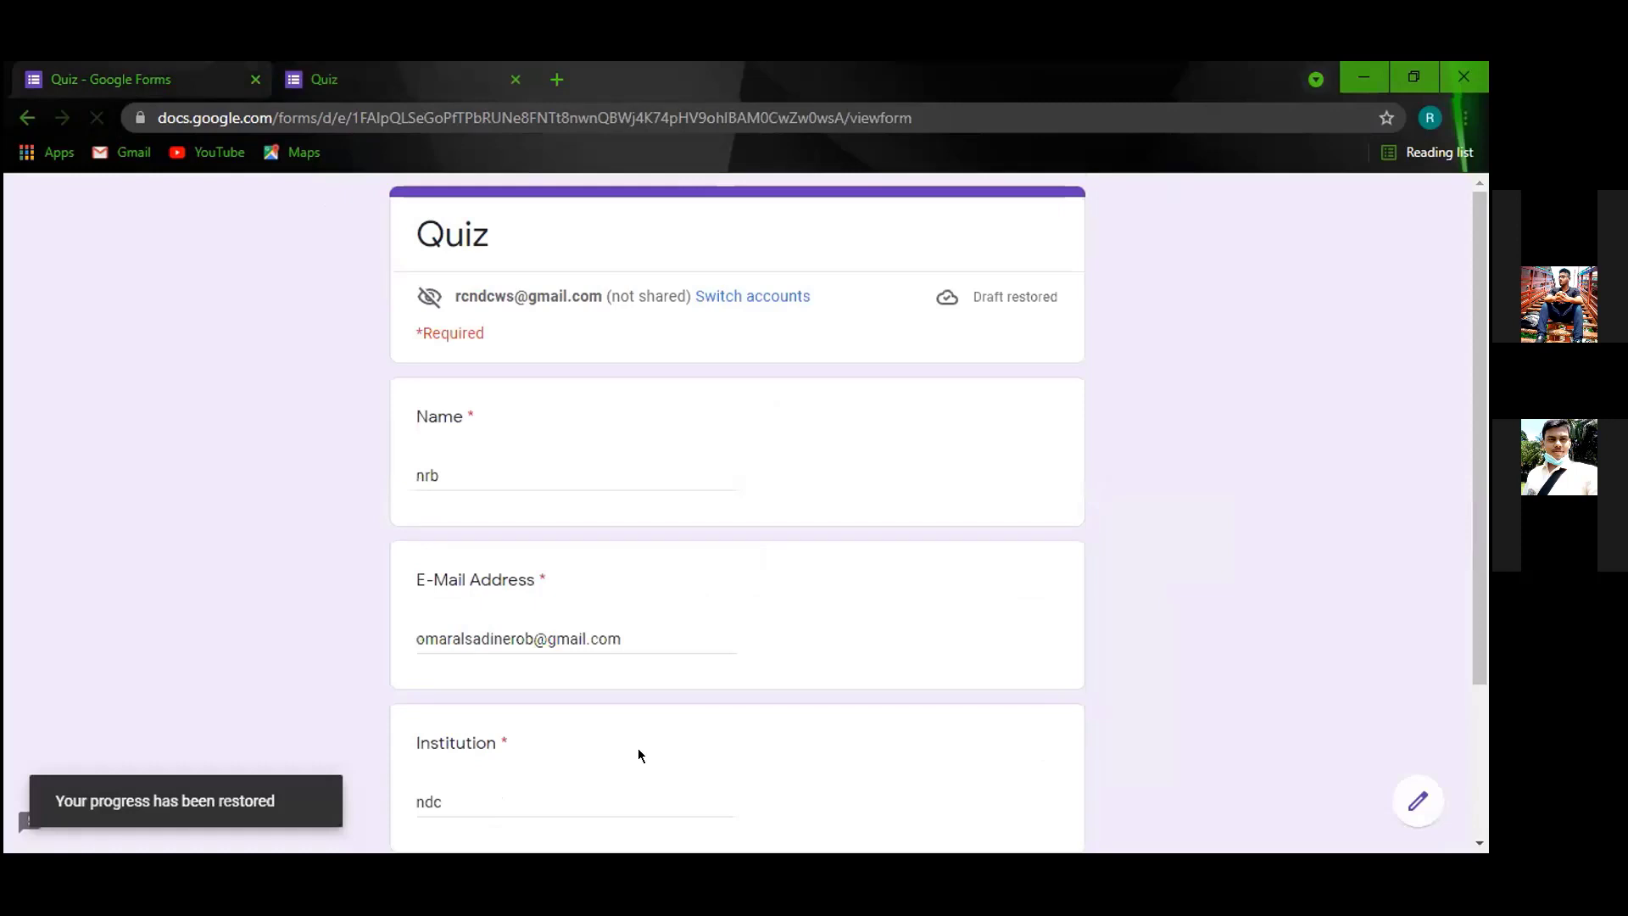
scroll(488, 675, "down", 3)
left_click(446, 677)
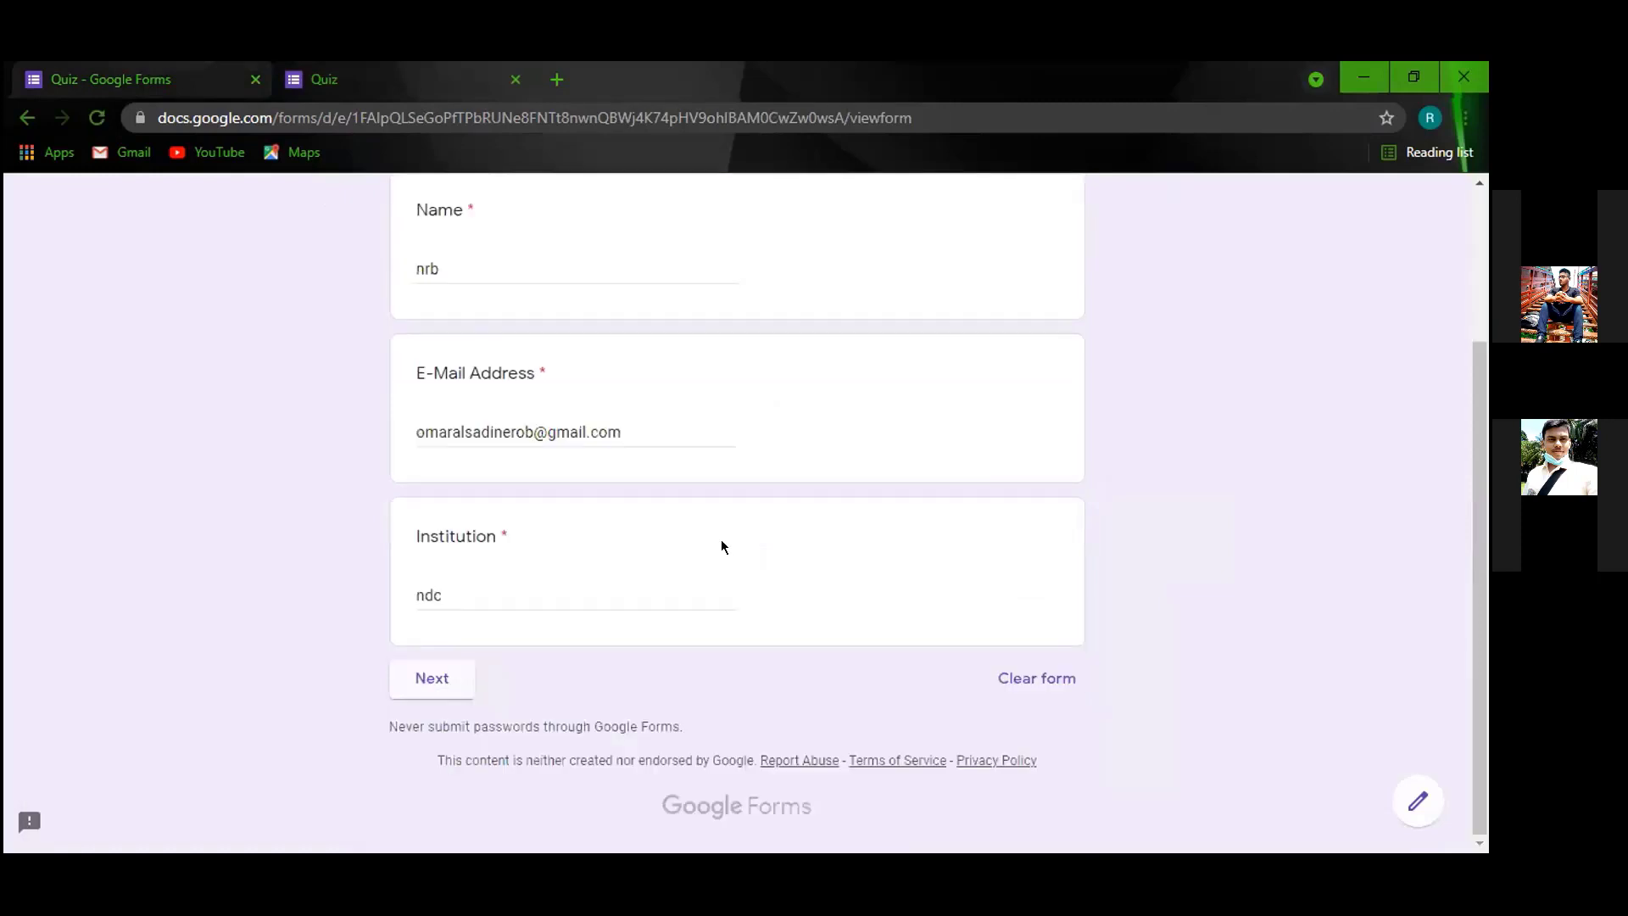
Answer row 7 of the 7–8 grid with choice 1, then return to the editor.
scroll(525, 603, "down", 1)
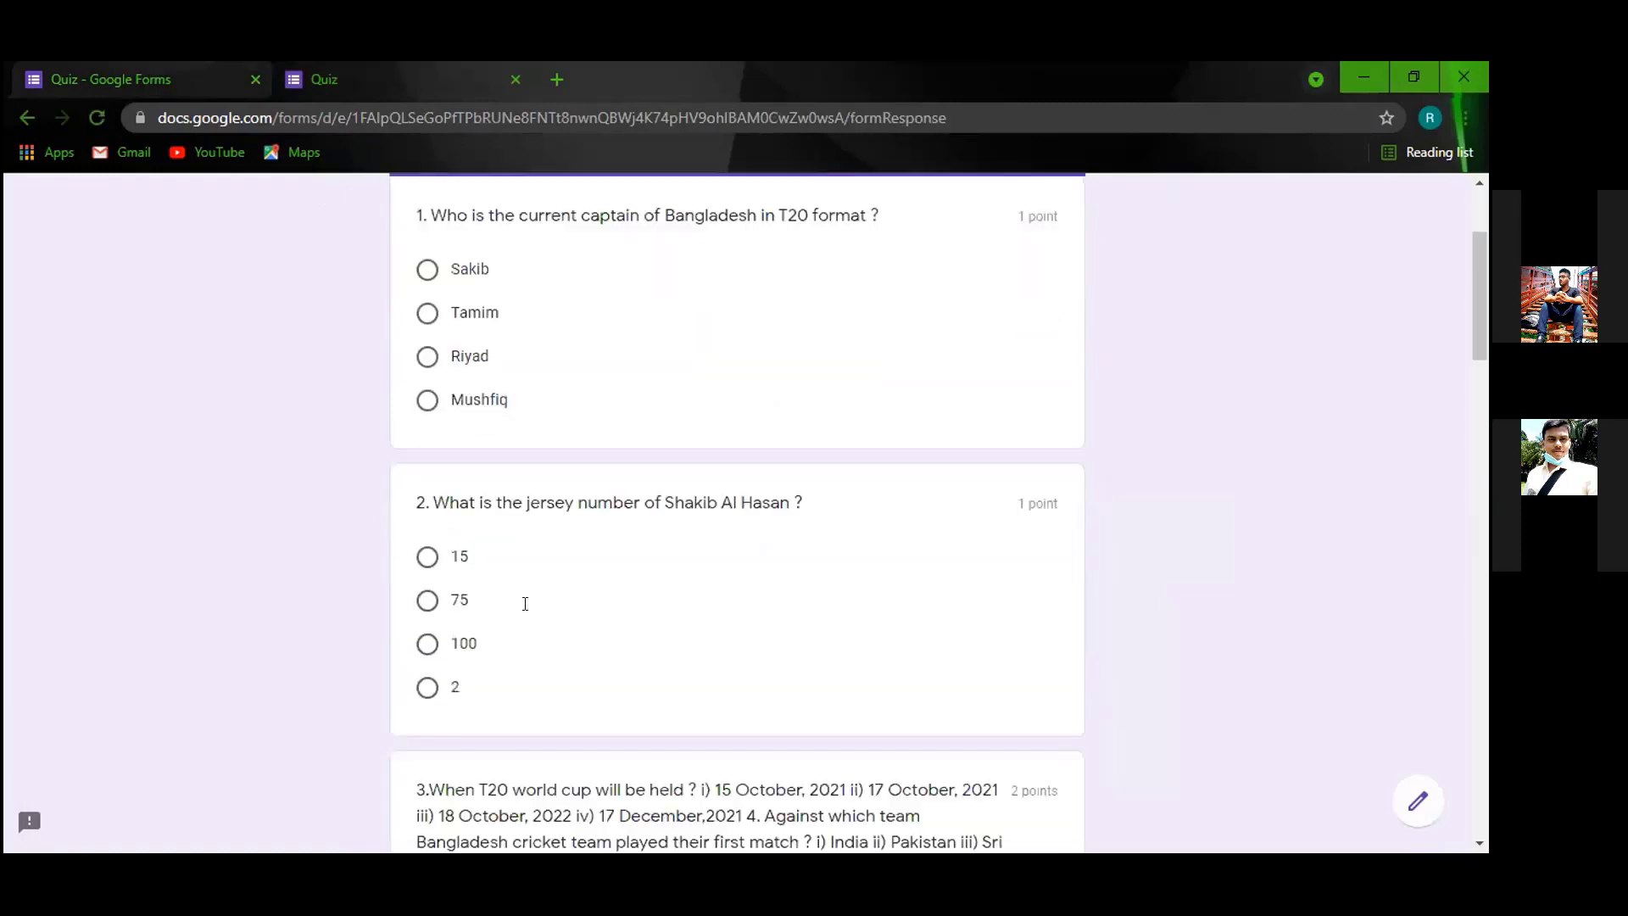
scroll(811, 683, "down", 2)
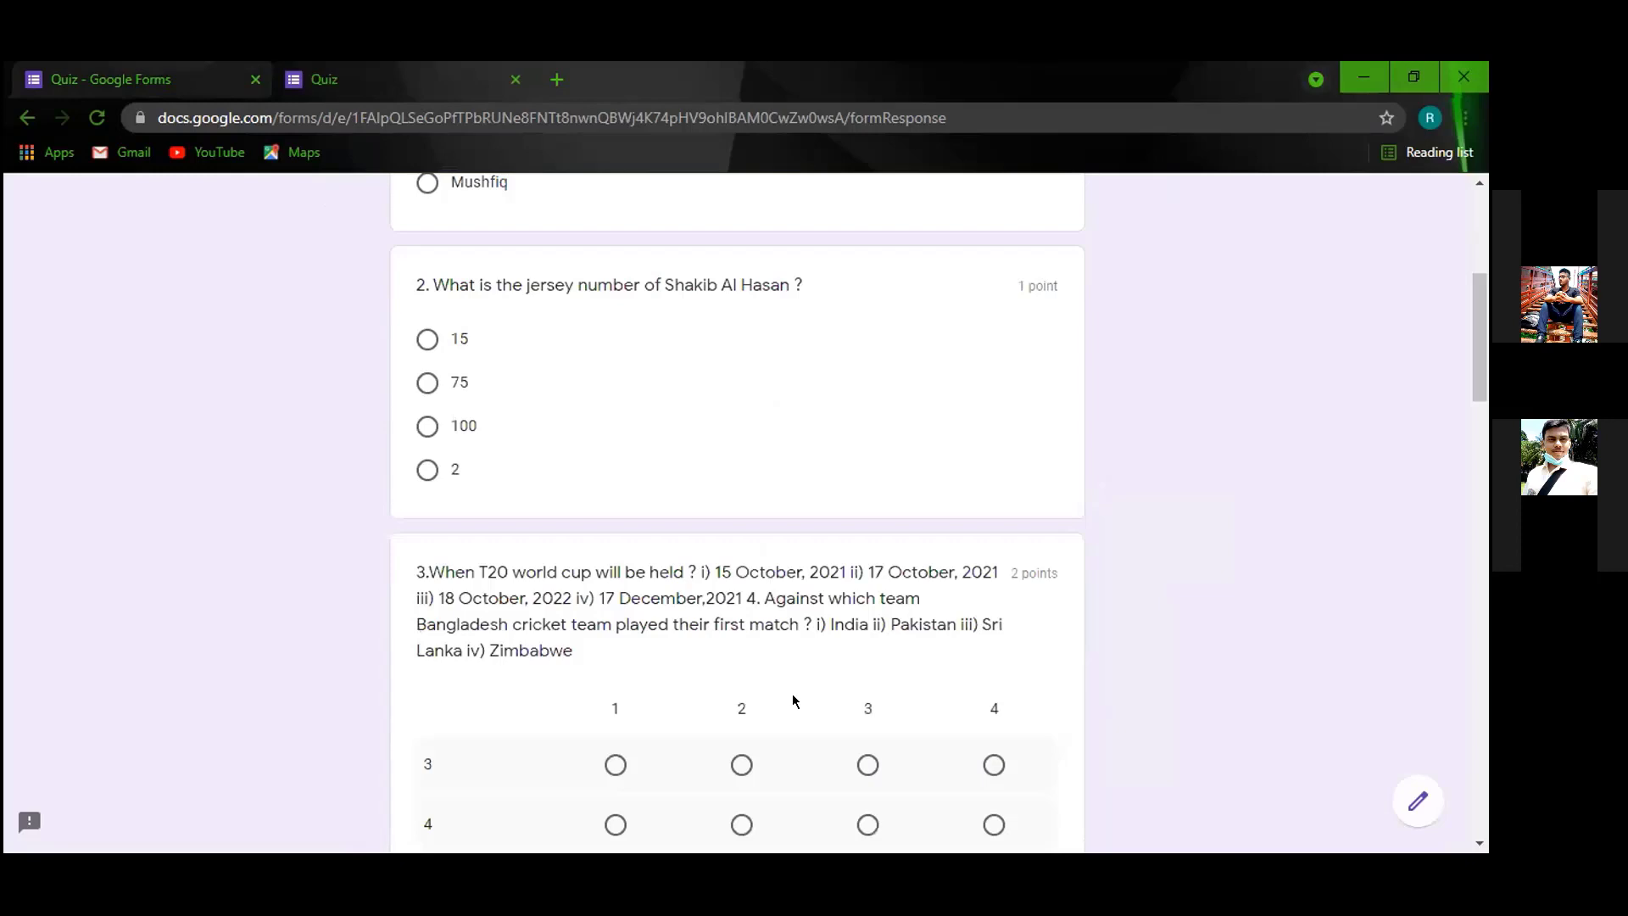
scroll(726, 678, "down", 3)
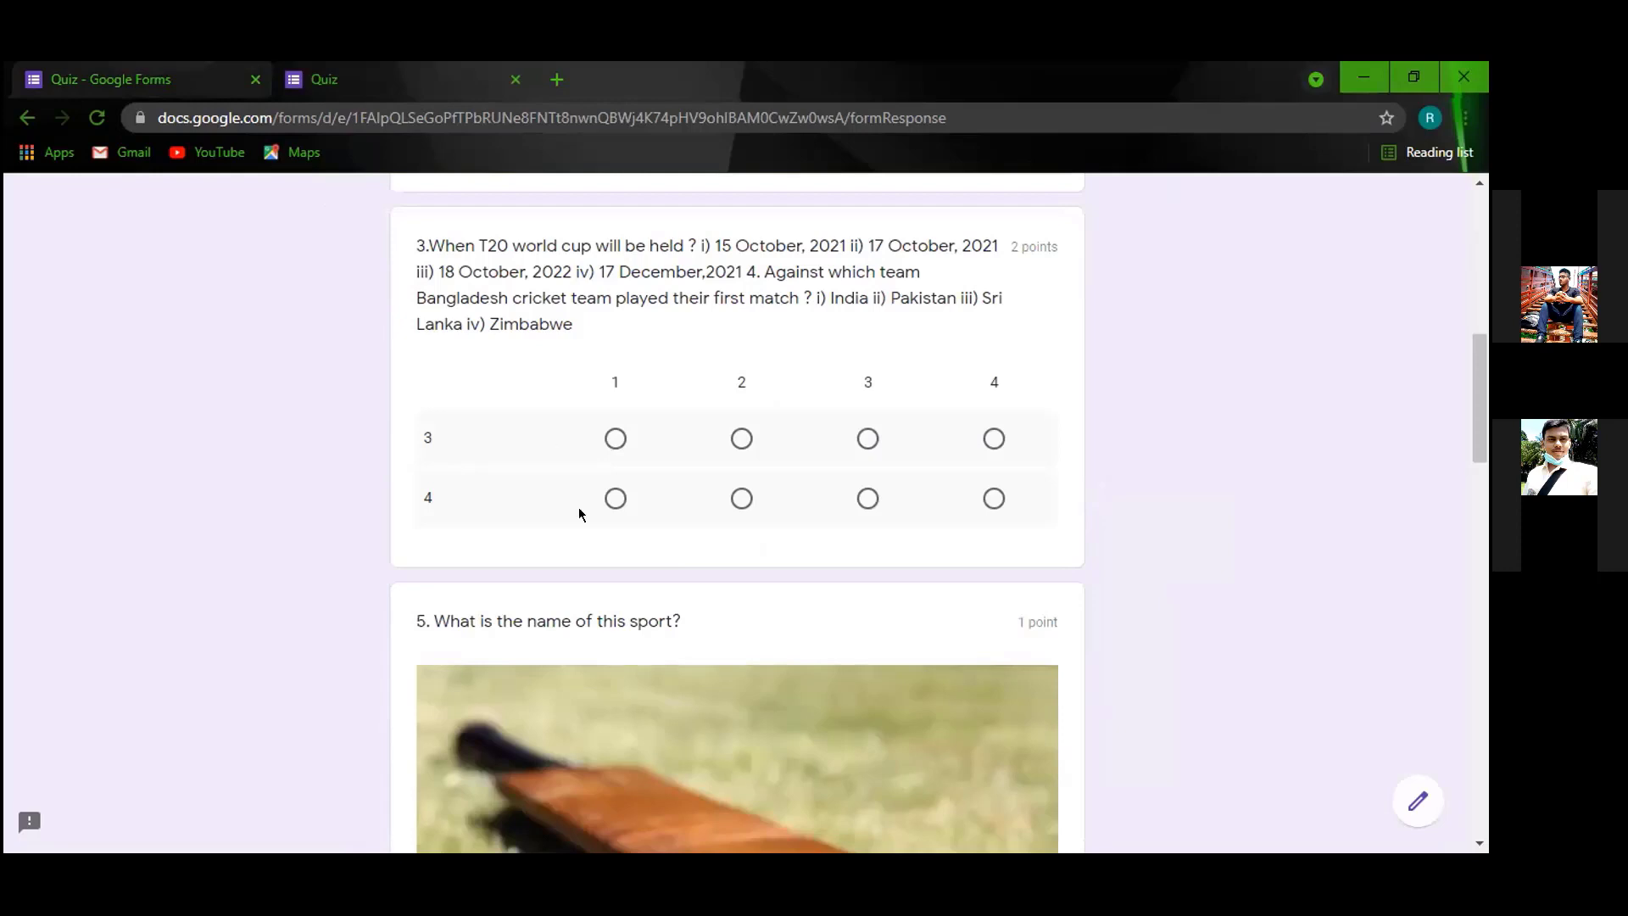
scroll(528, 330, "down", 10)
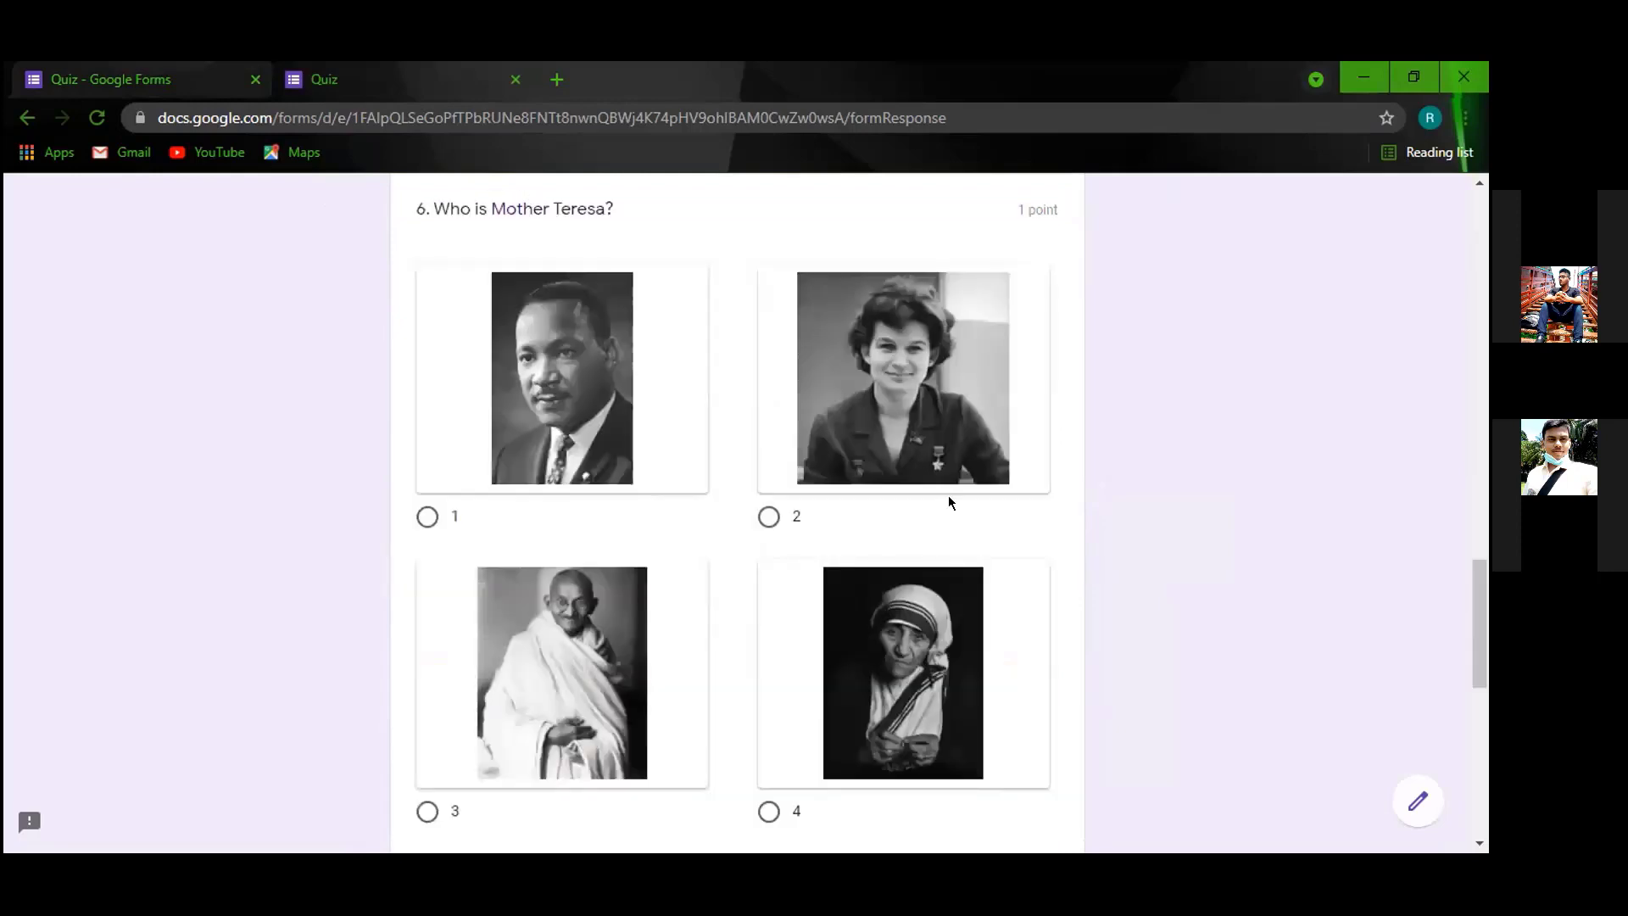
scroll(771, 560, "down", 1)
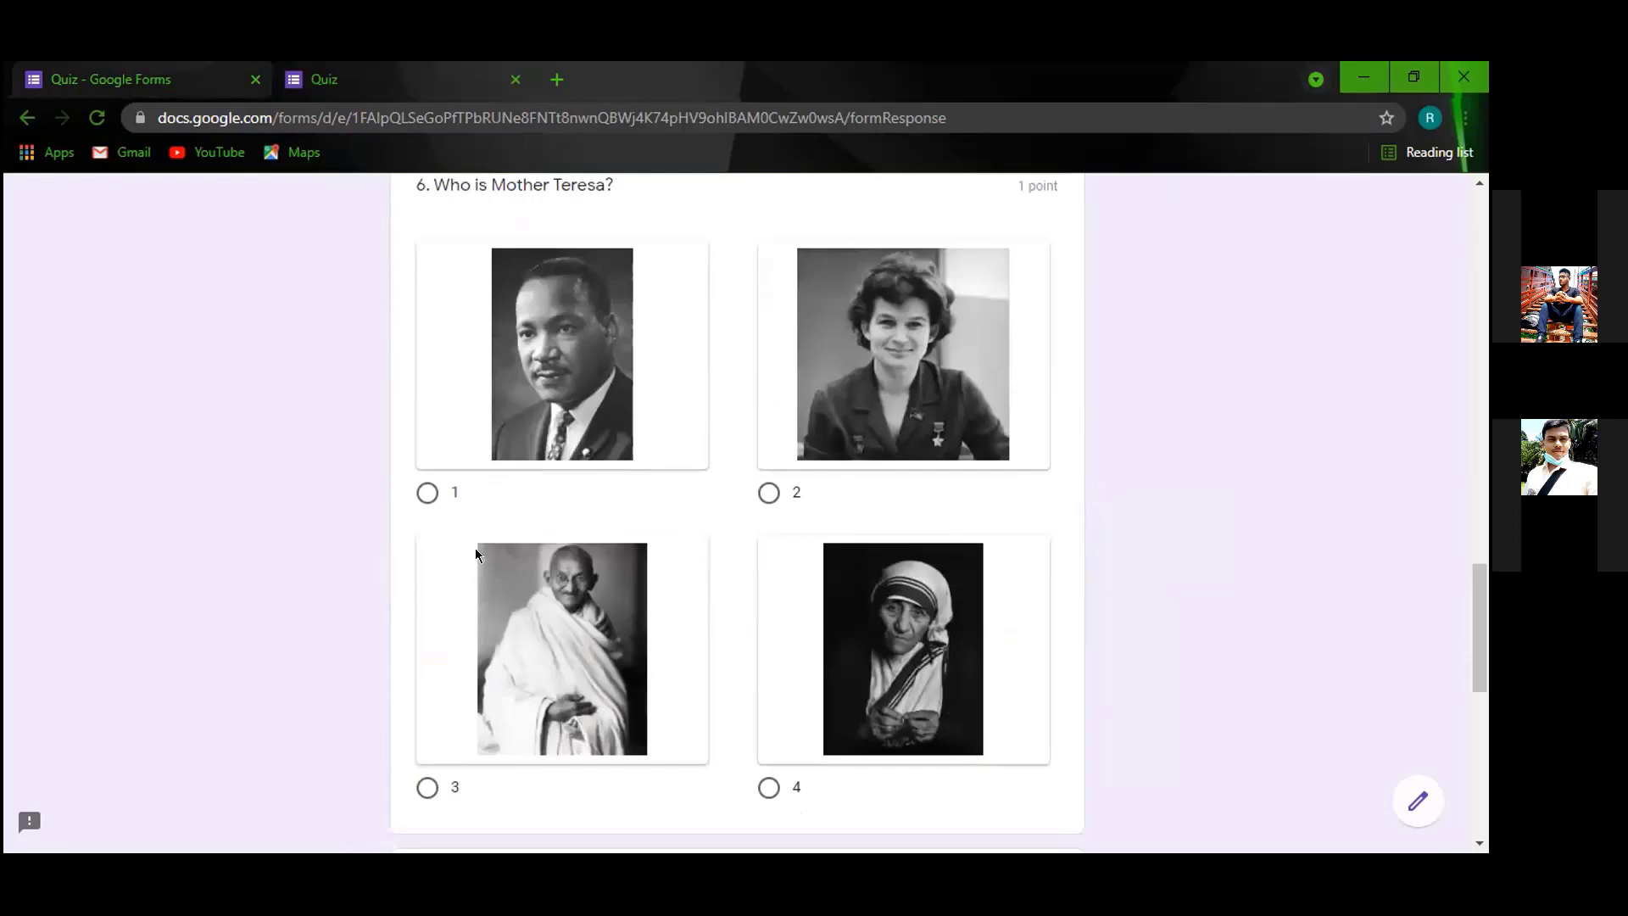
scroll(647, 446, "down", 7)
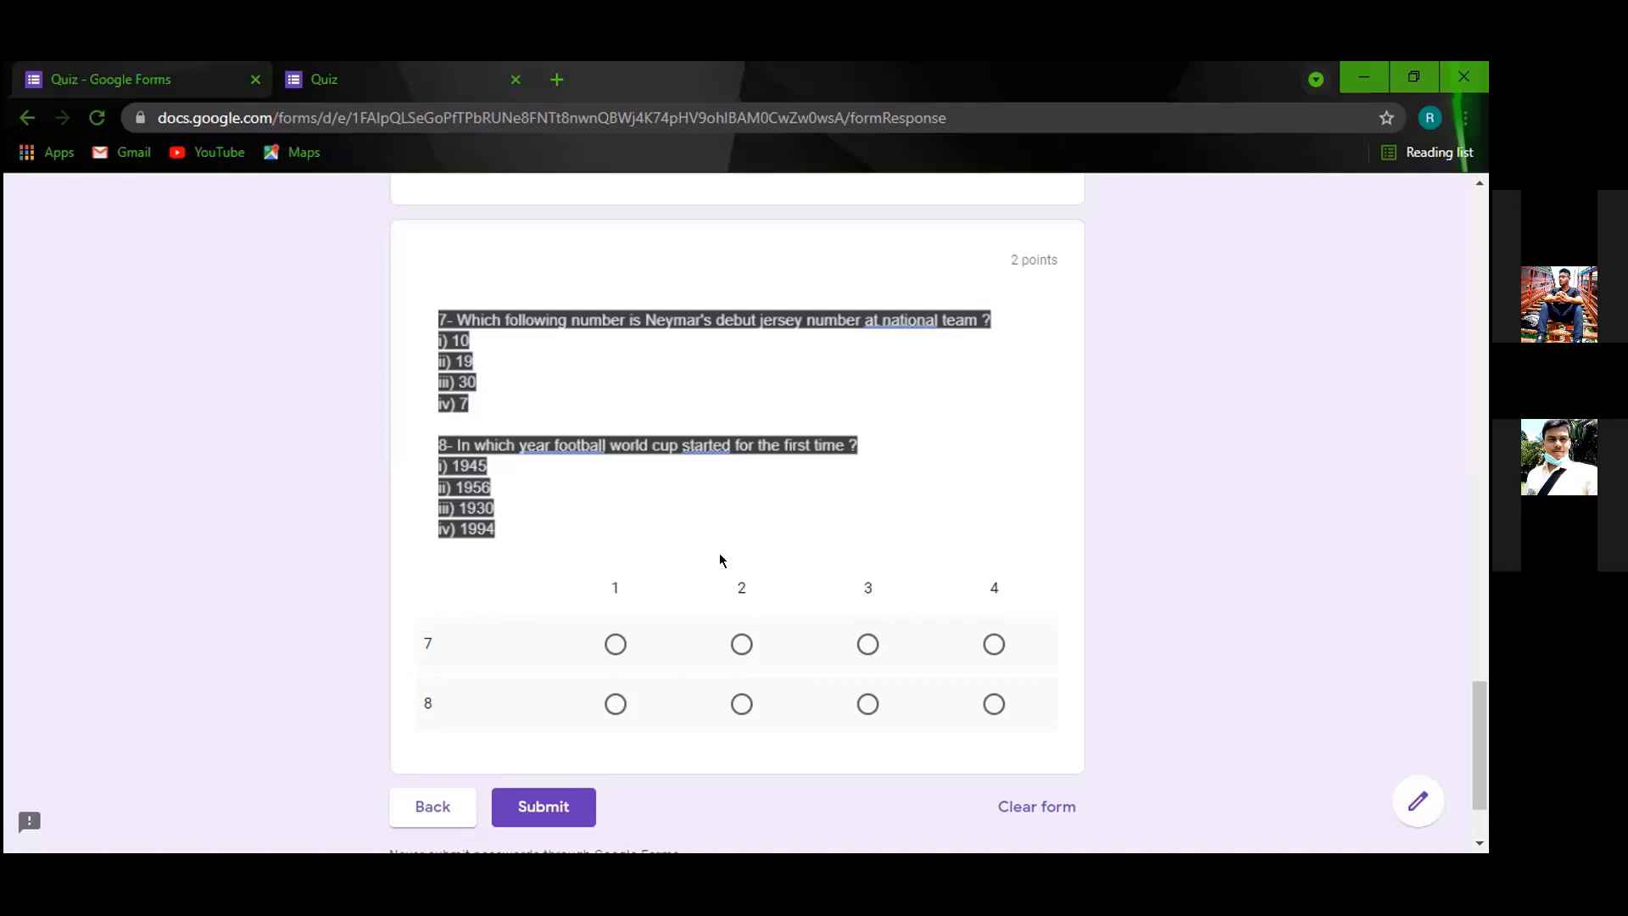
left_click(614, 644)
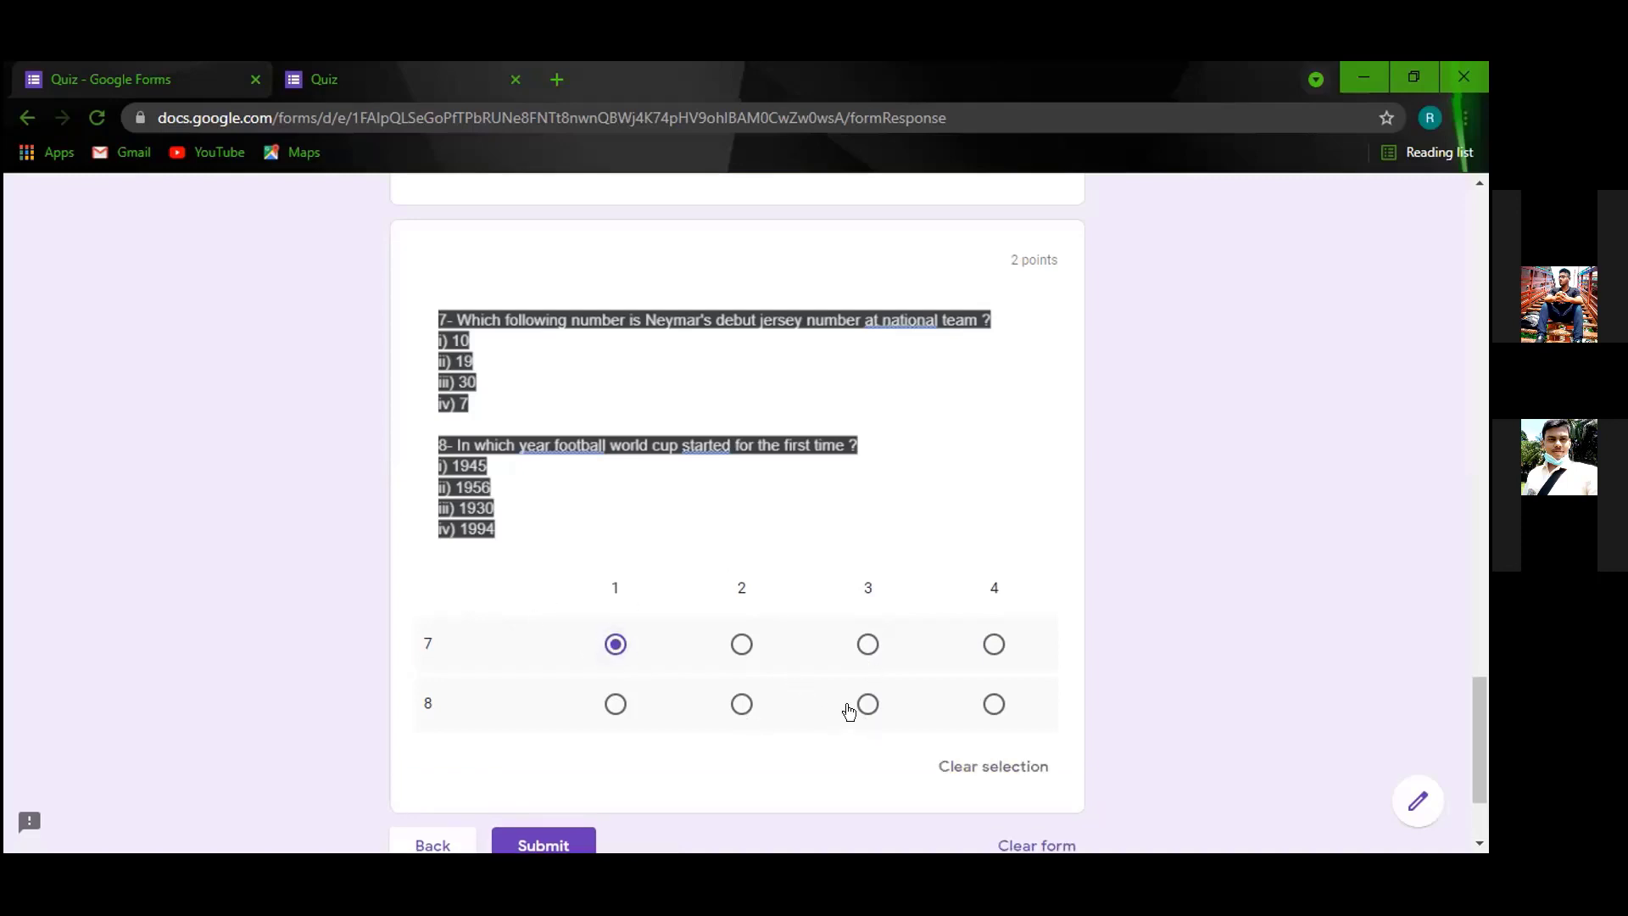
left_click(617, 643)
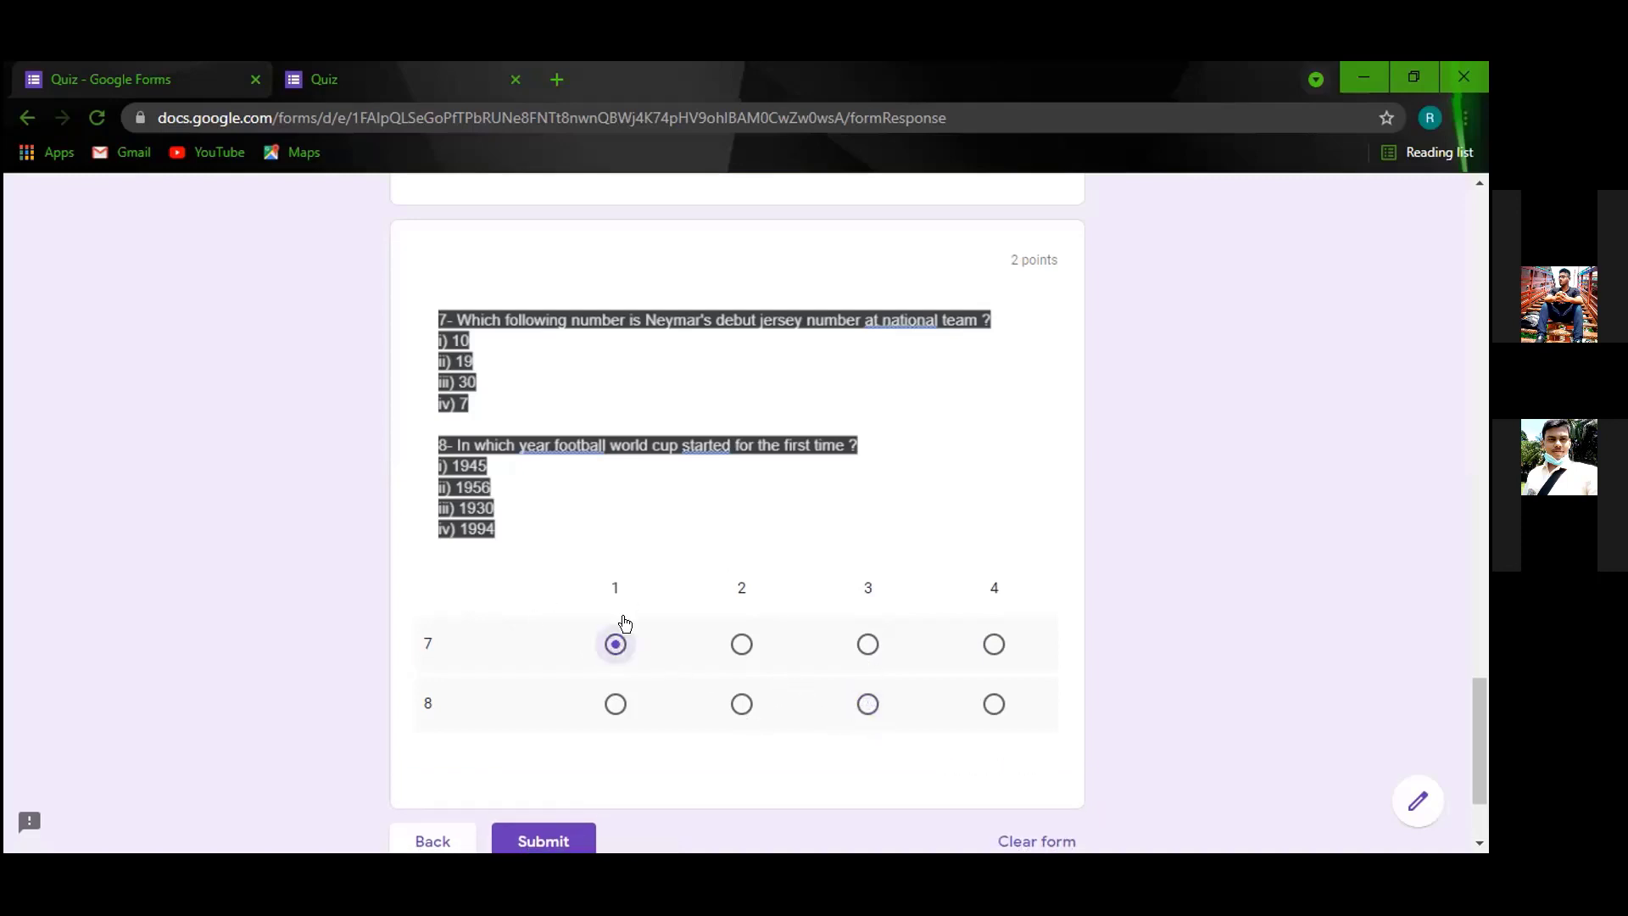
scroll(625, 625, "up", 4)
left_click(180, 78)
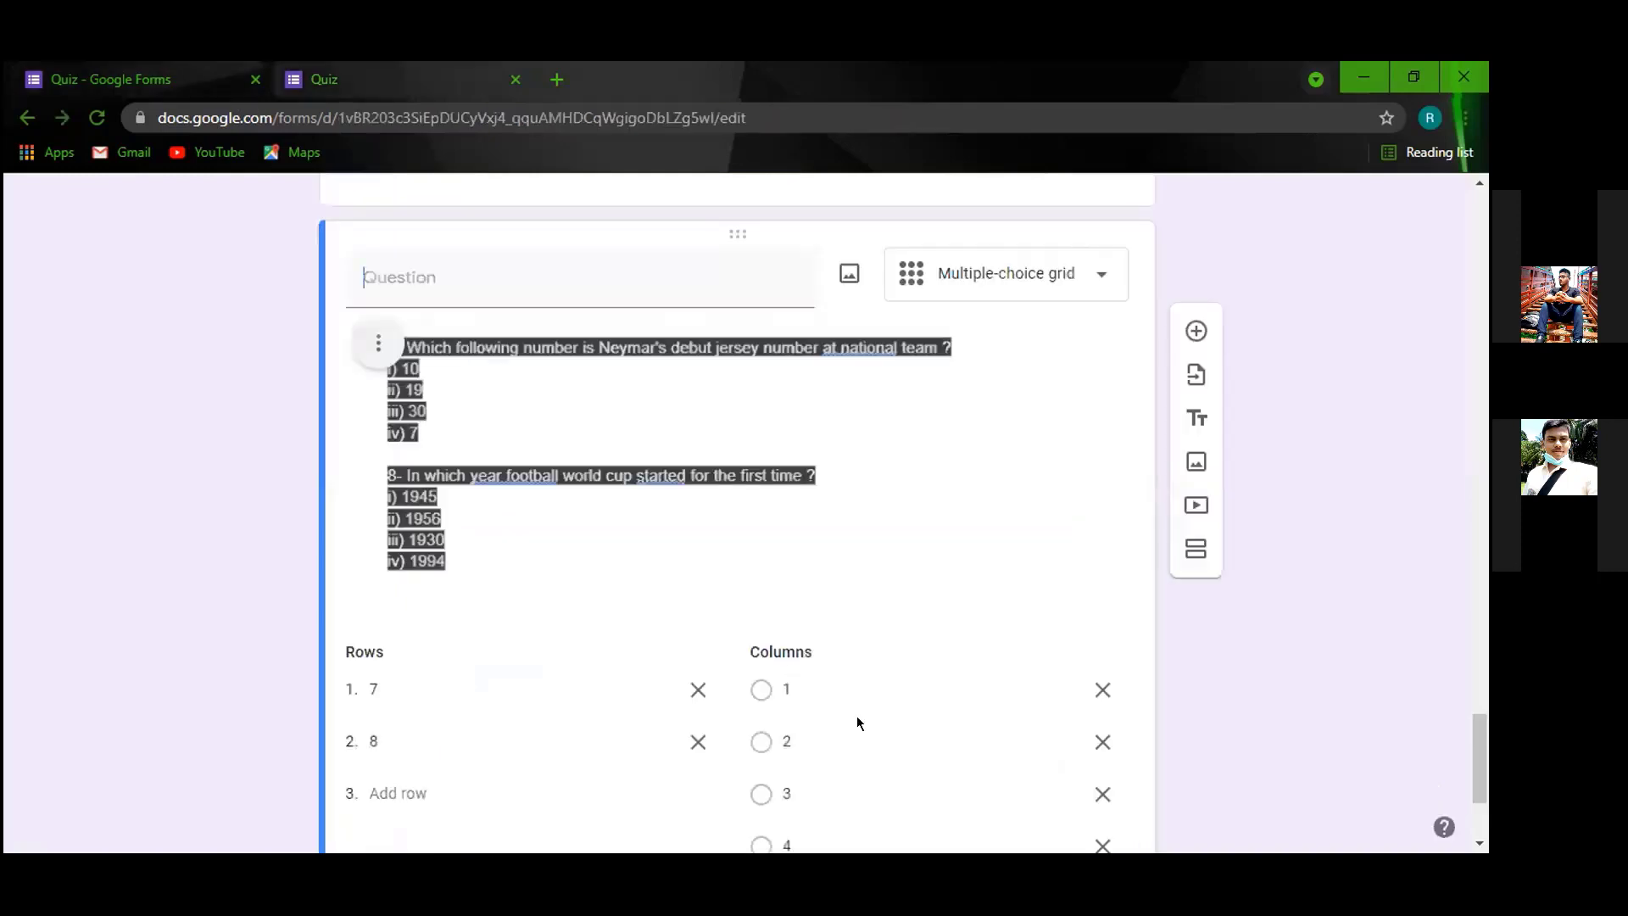
Dismiss the grid's question-type list unchanged and insert a blank question below the grid.
scroll(856, 723, "down", 3)
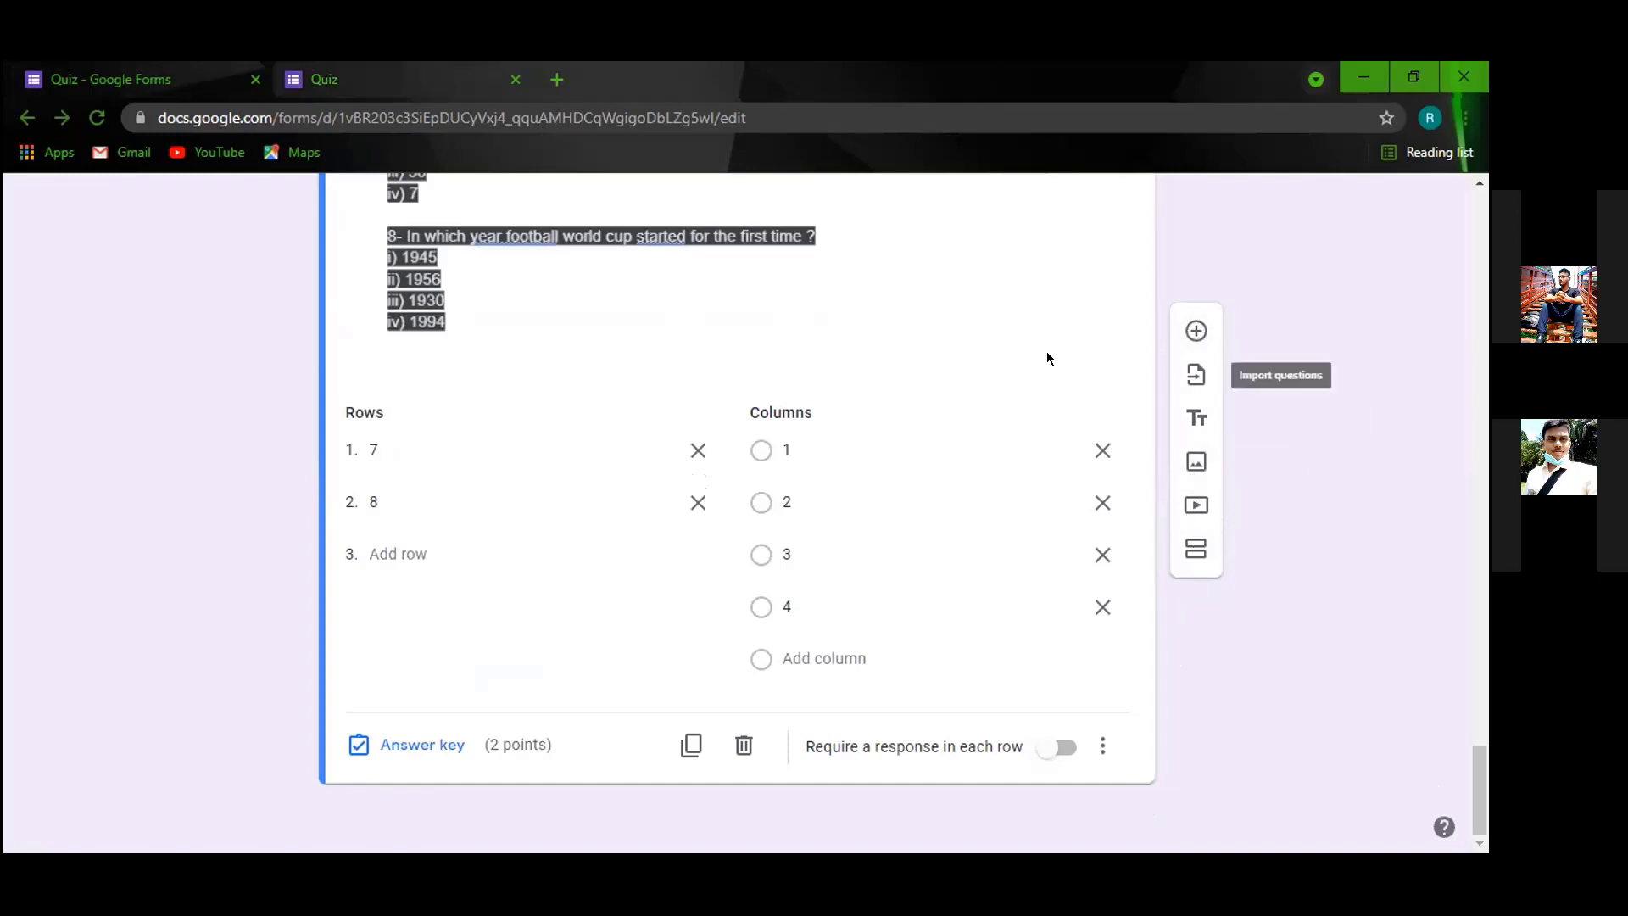
scroll(865, 455, "up", 9)
scroll(1080, 538, "down", 4)
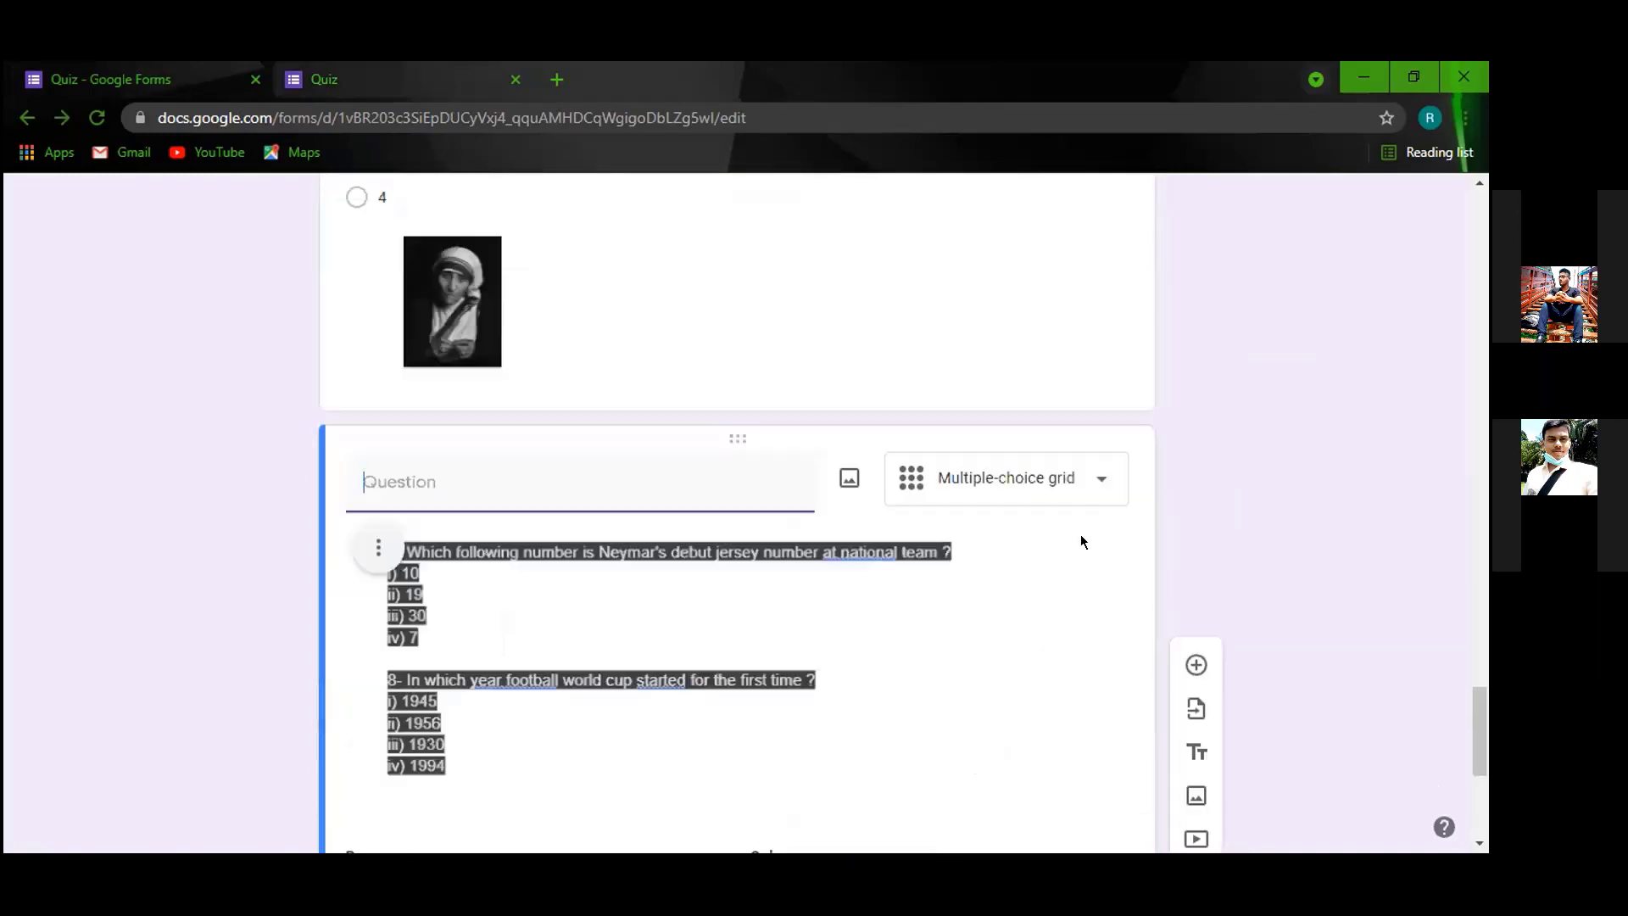
left_click(1077, 472)
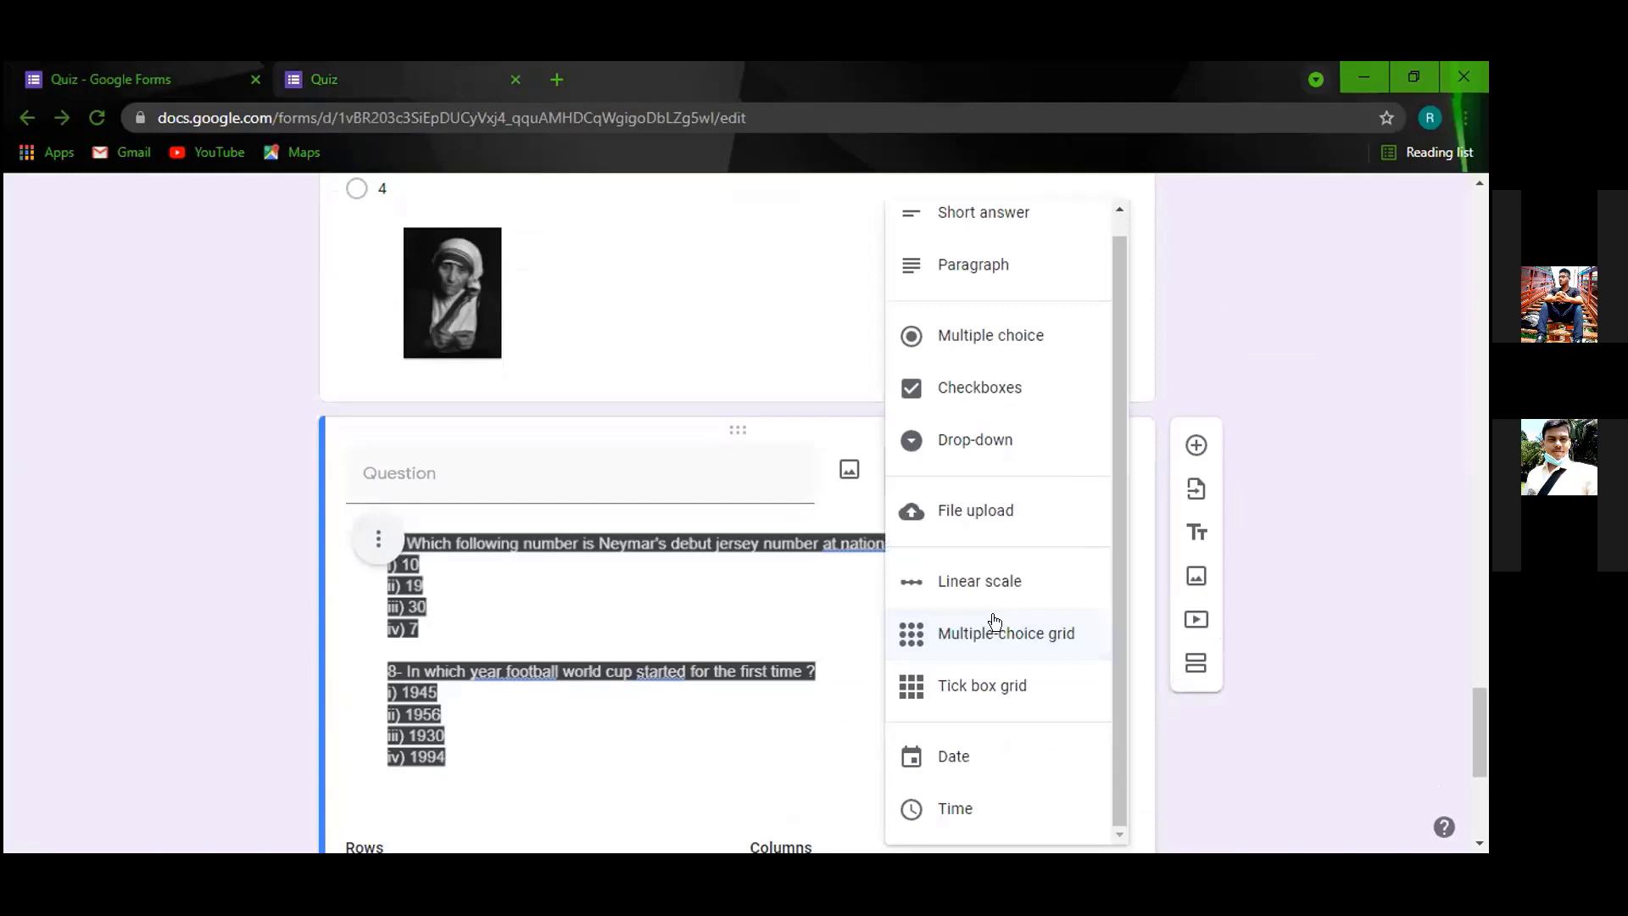
scroll(594, 625, "down", 5)
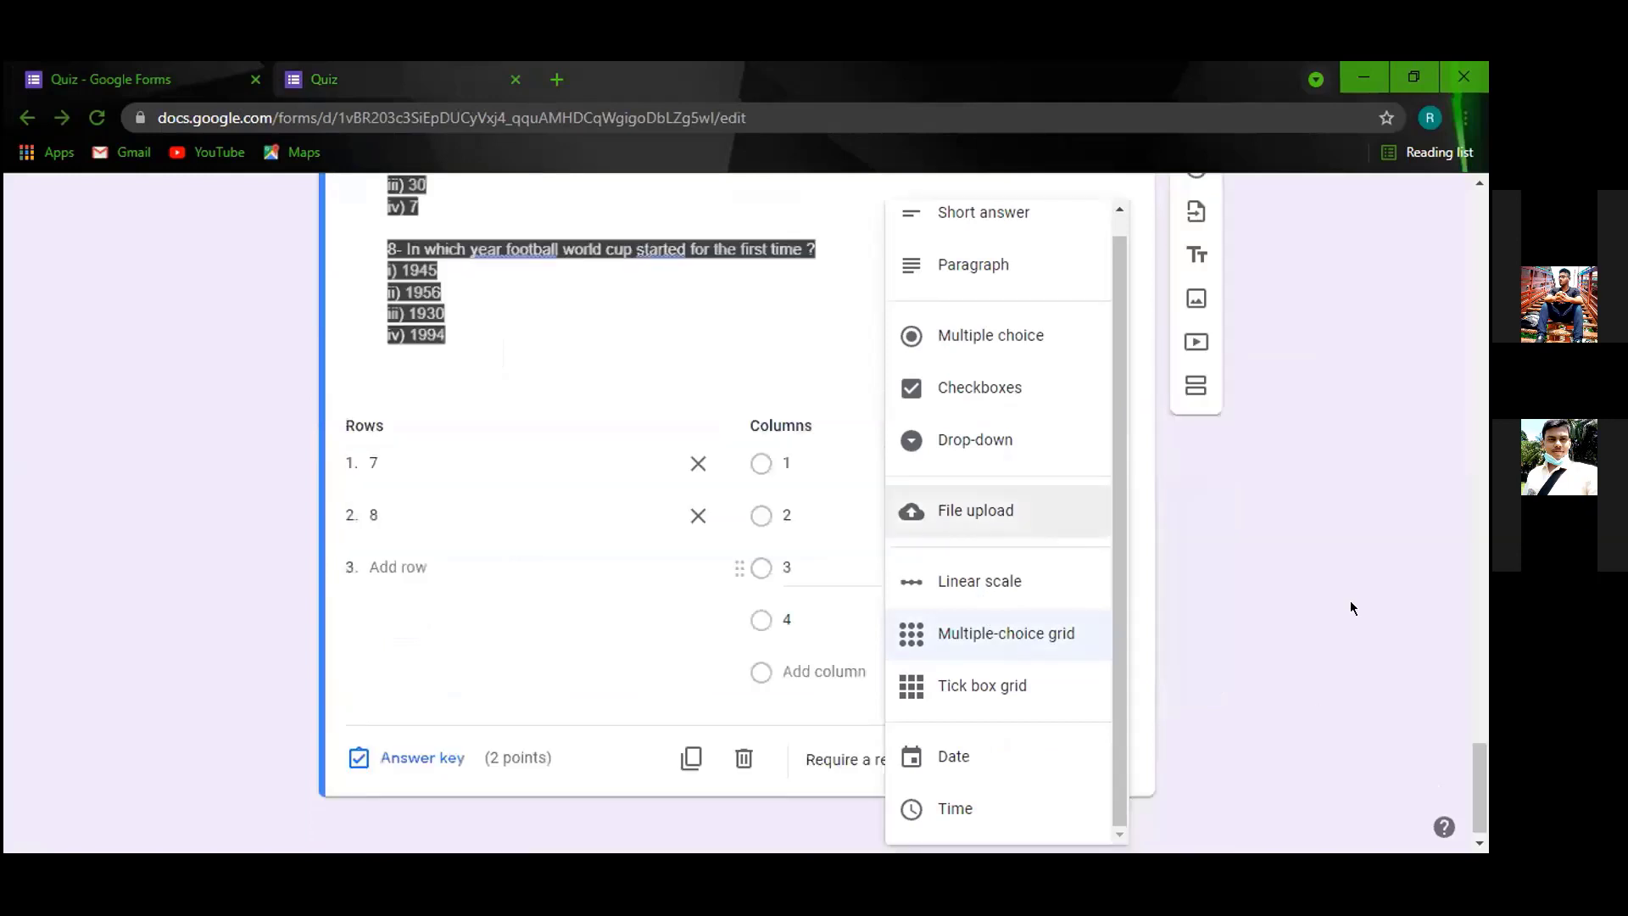
left_click(1195, 330)
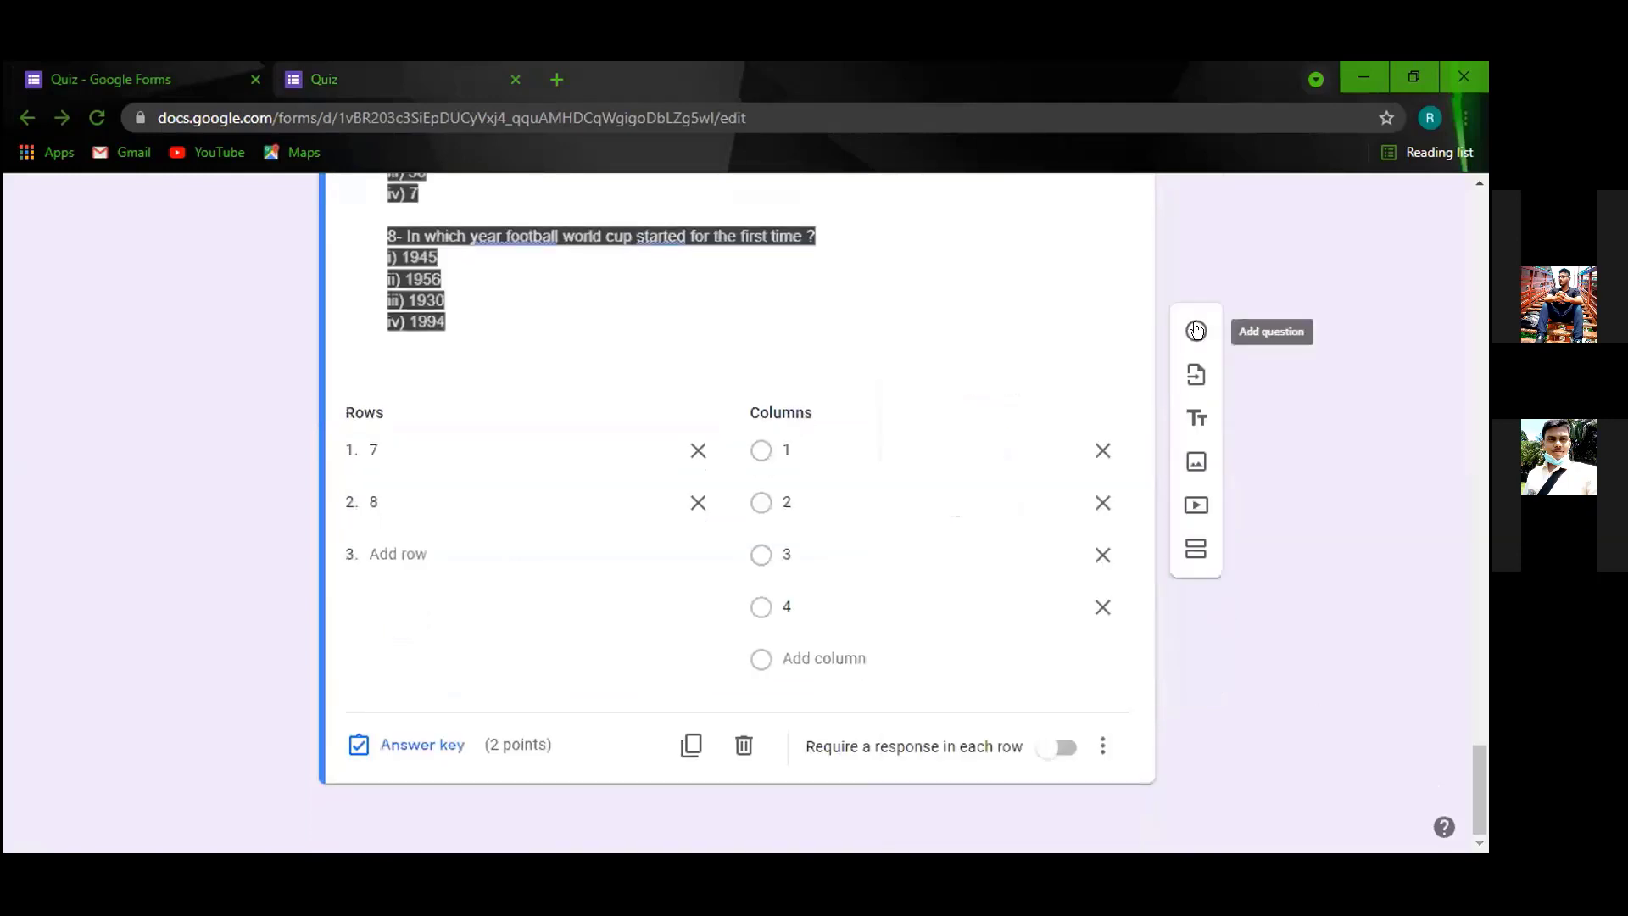
left_click(1196, 330)
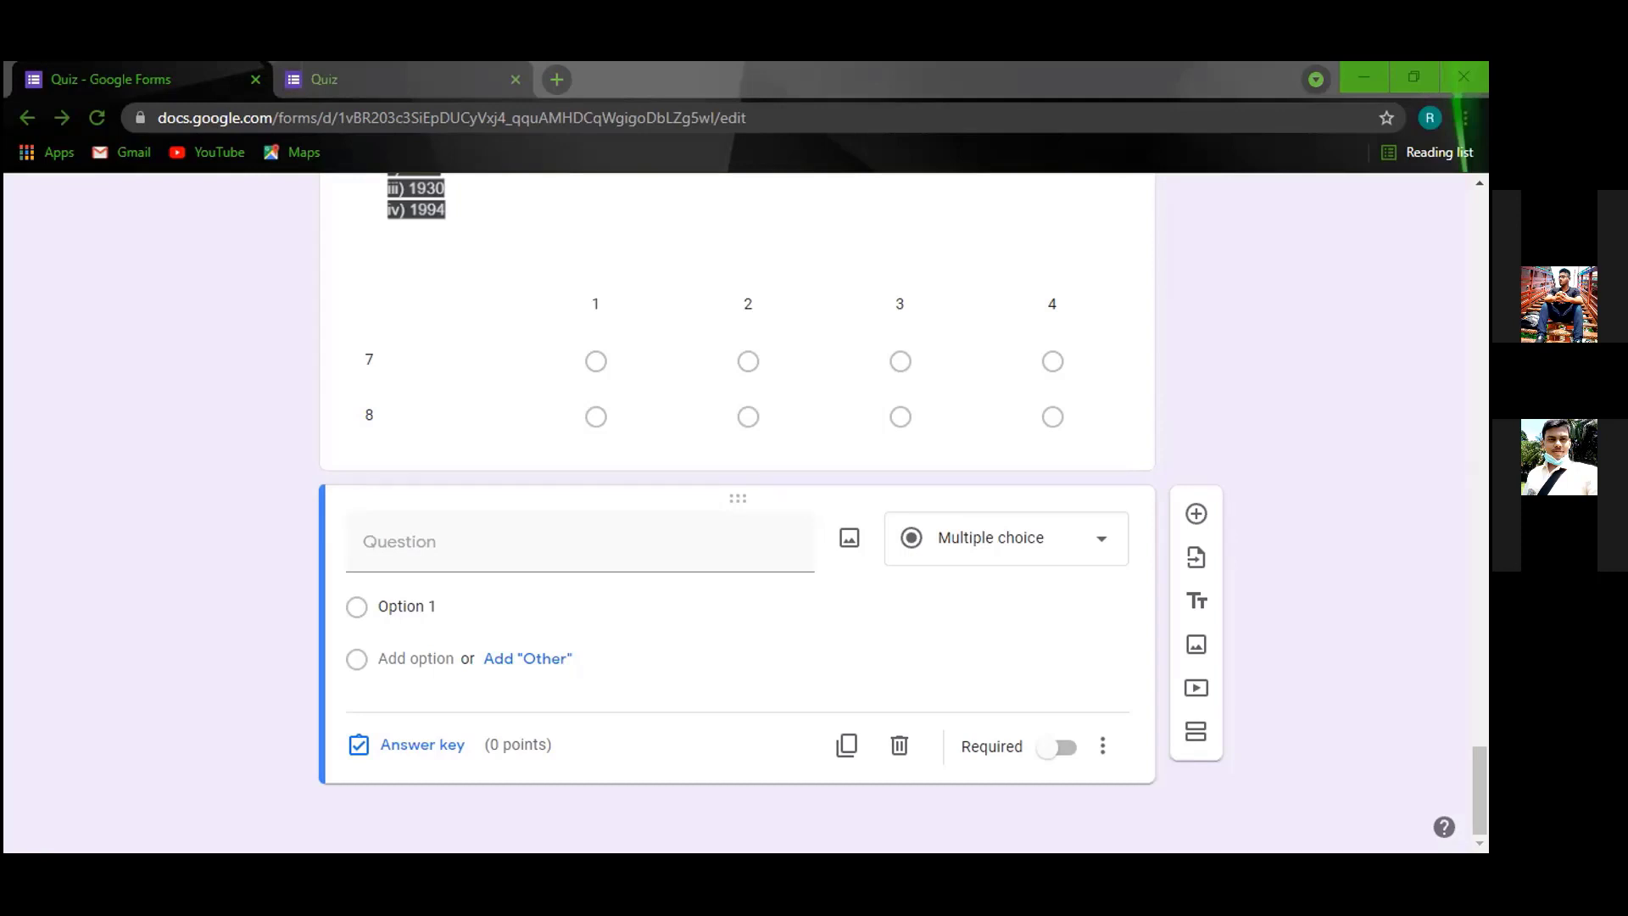
Paste the title '9. Who is the singer of "Beat it" song ?' and make it short answer.
left_click(478, 542)
right_click(509, 361)
type("9- Who is the singer of \"Beat it\" song ?")
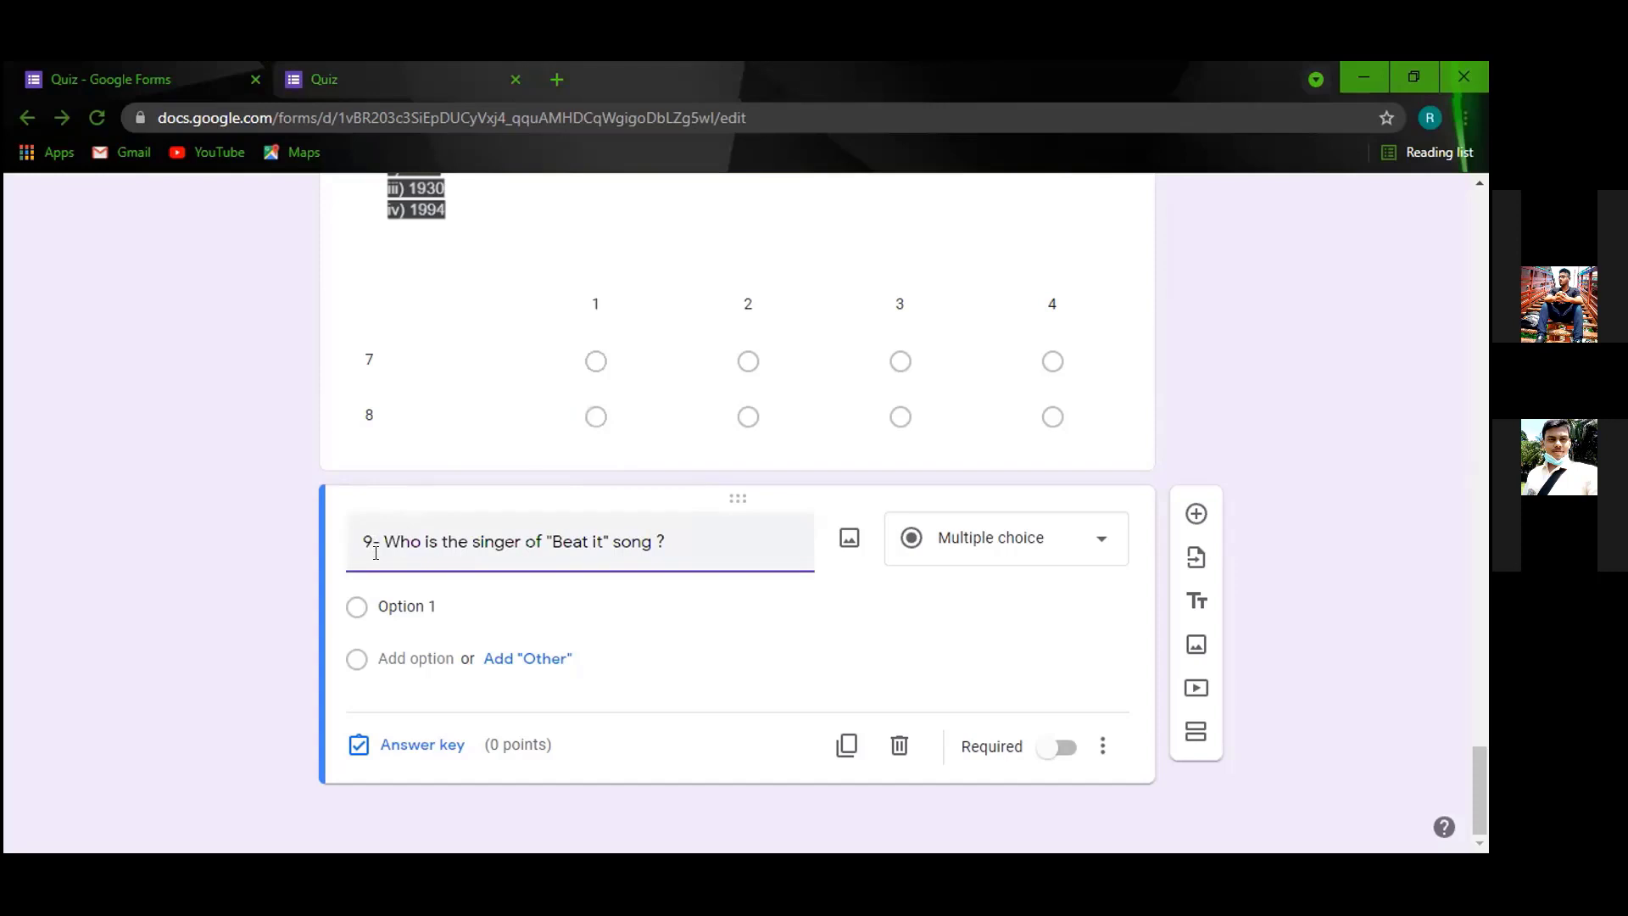
left_click(375, 553)
key("Delete")
key("Delete")
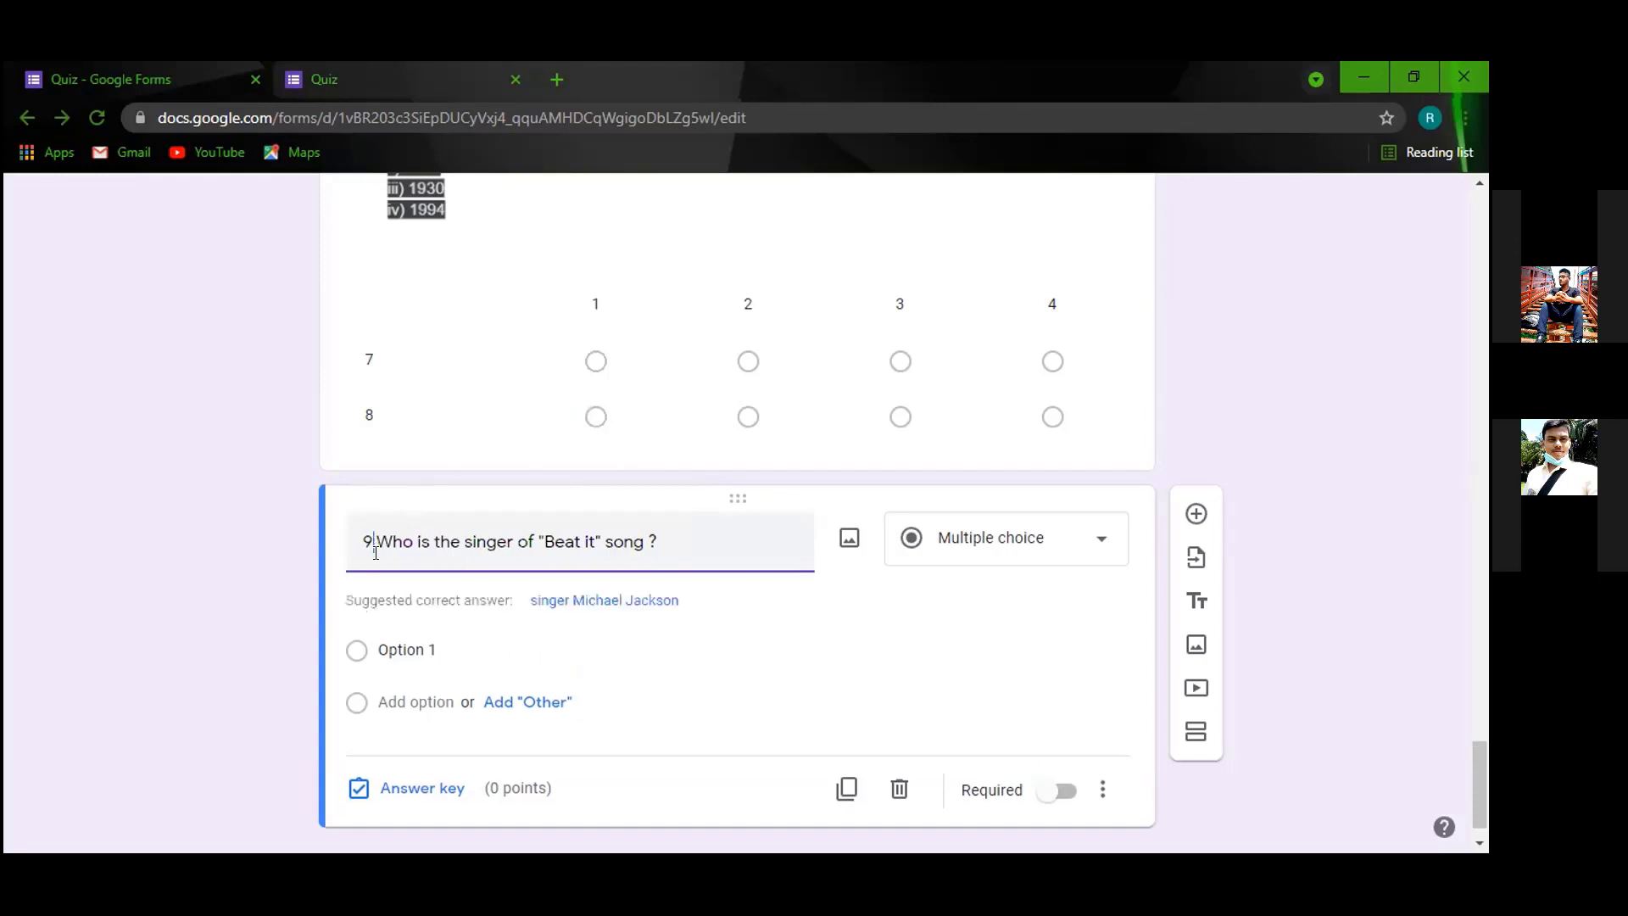
type(".")
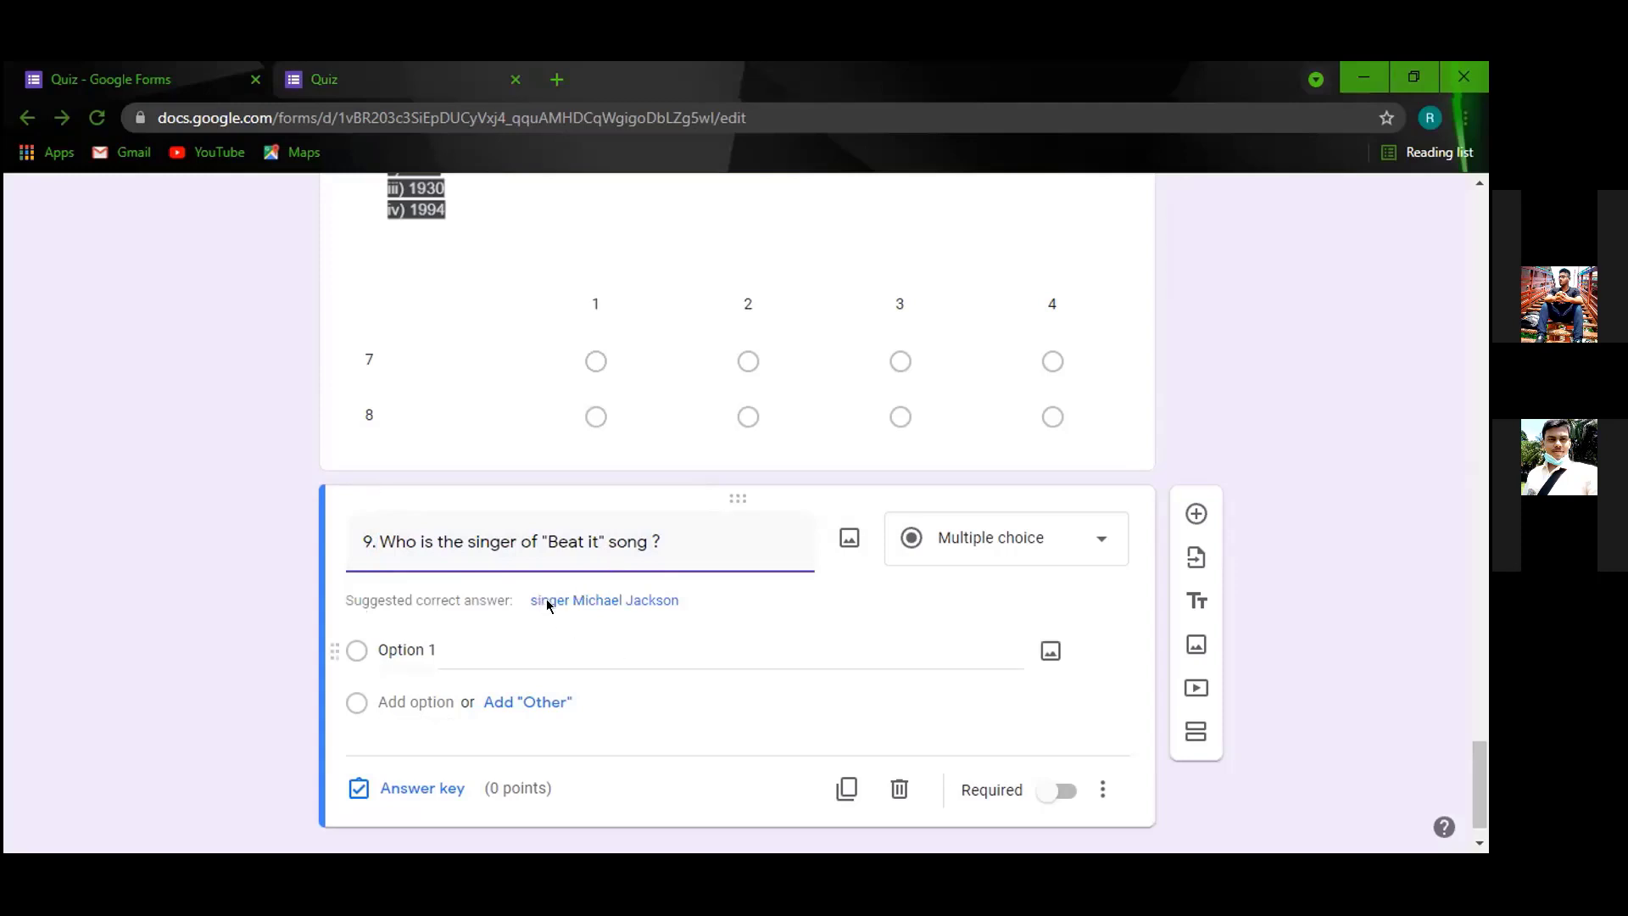
left_click(1079, 541)
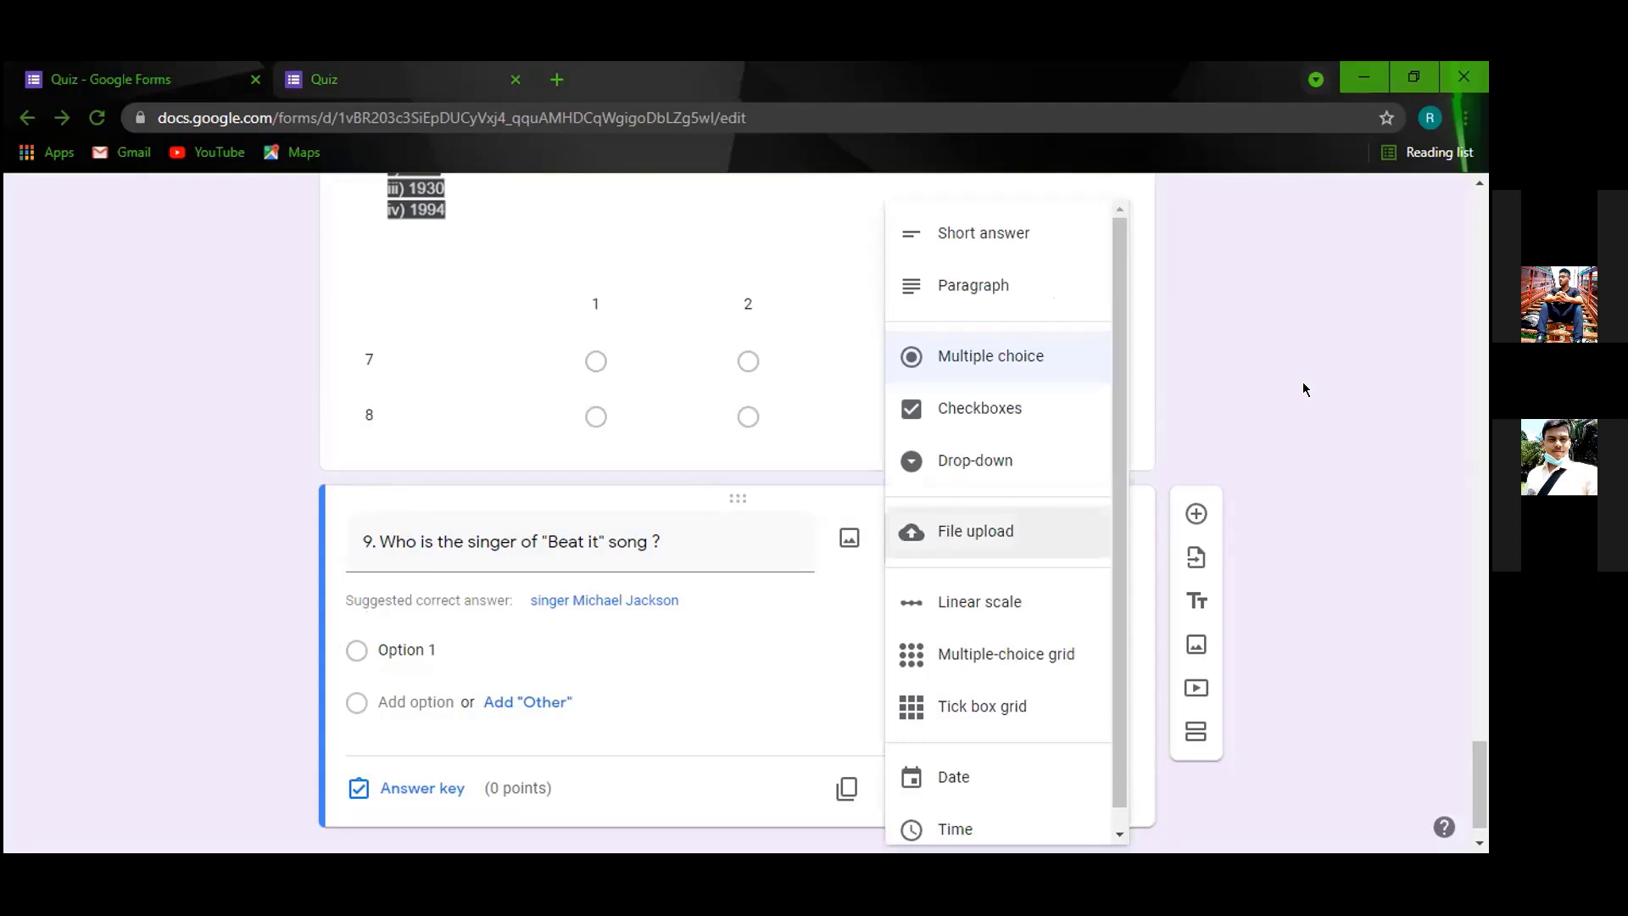
left_click(1005, 237)
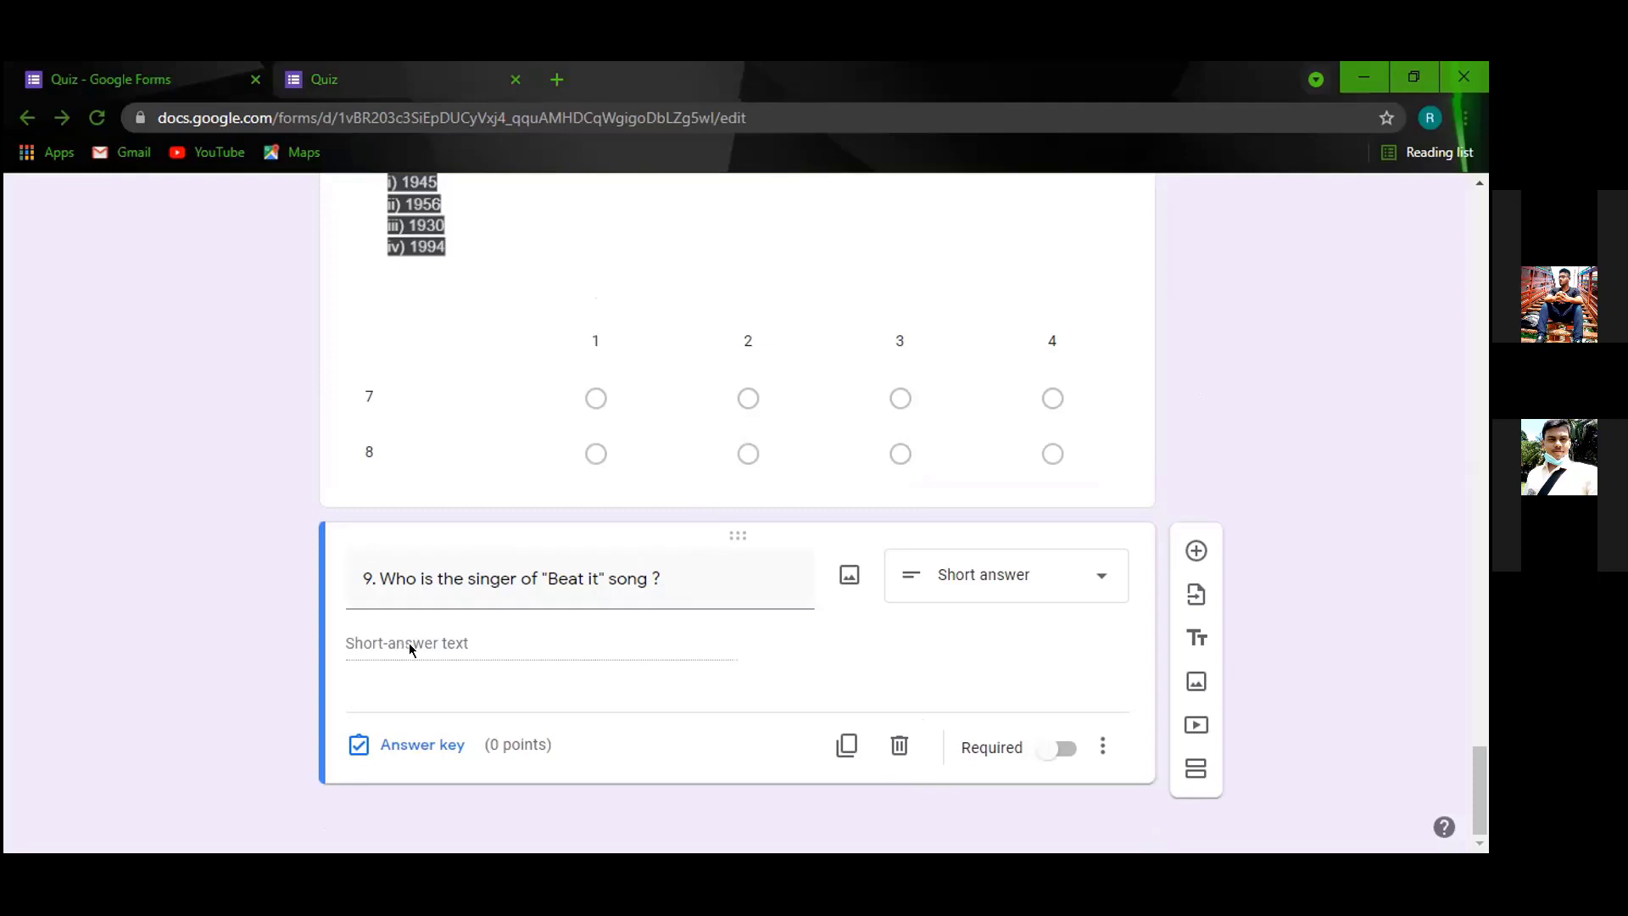
Set question 9 to 1 point in its answer key and add a blank question below.
left_click(406, 737)
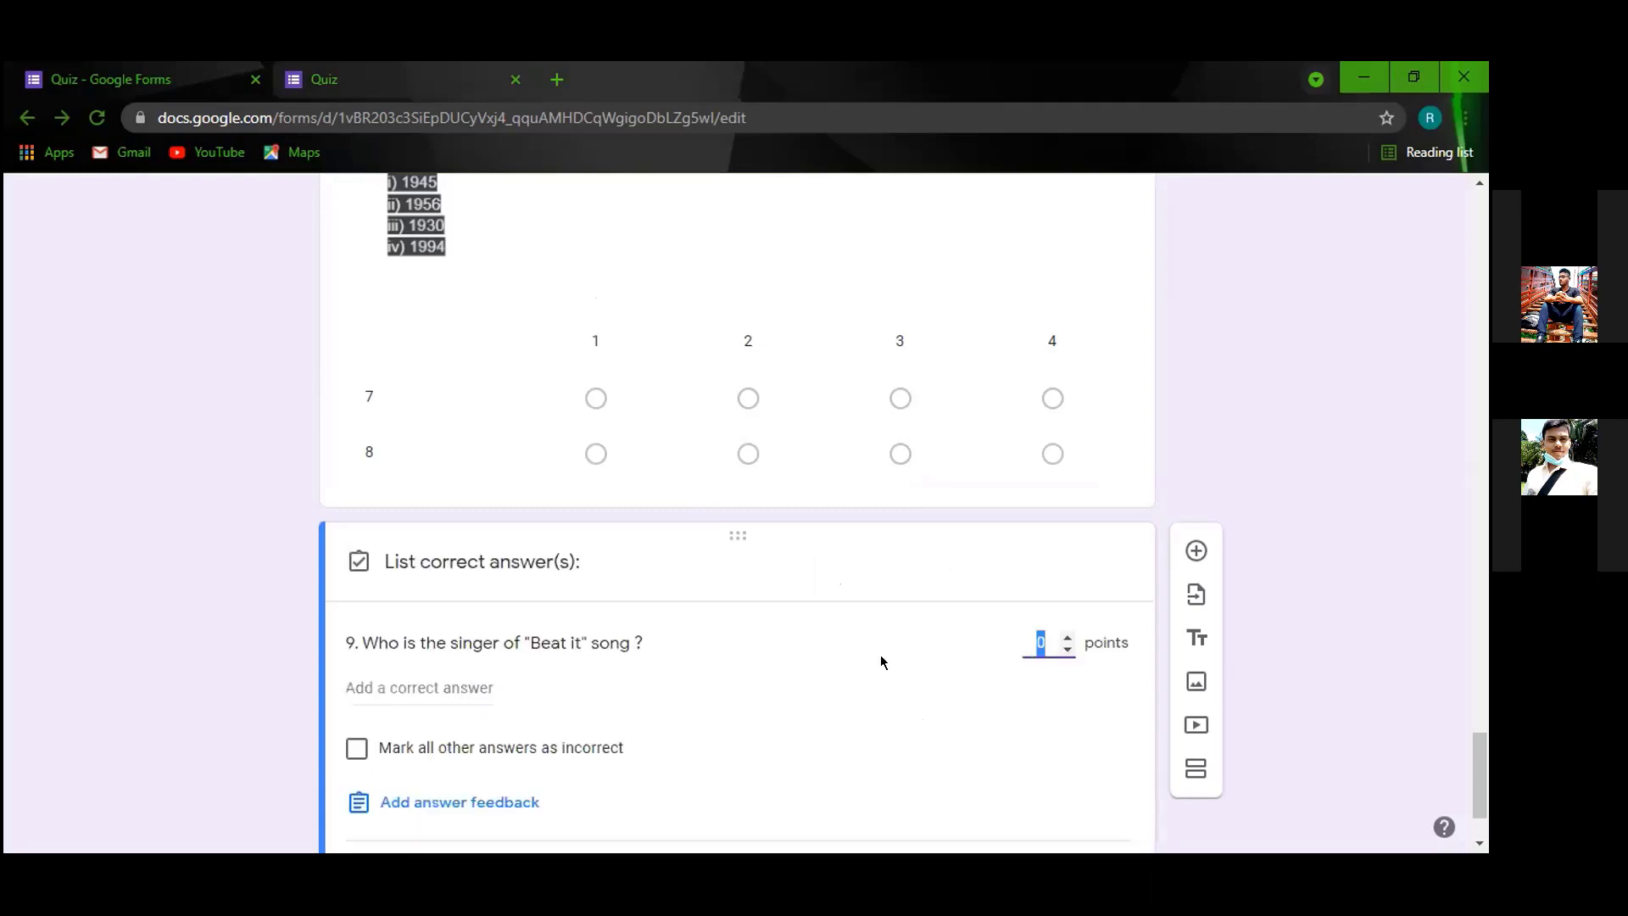
type("1")
left_click(855, 593)
scroll(1111, 466, "down", 2)
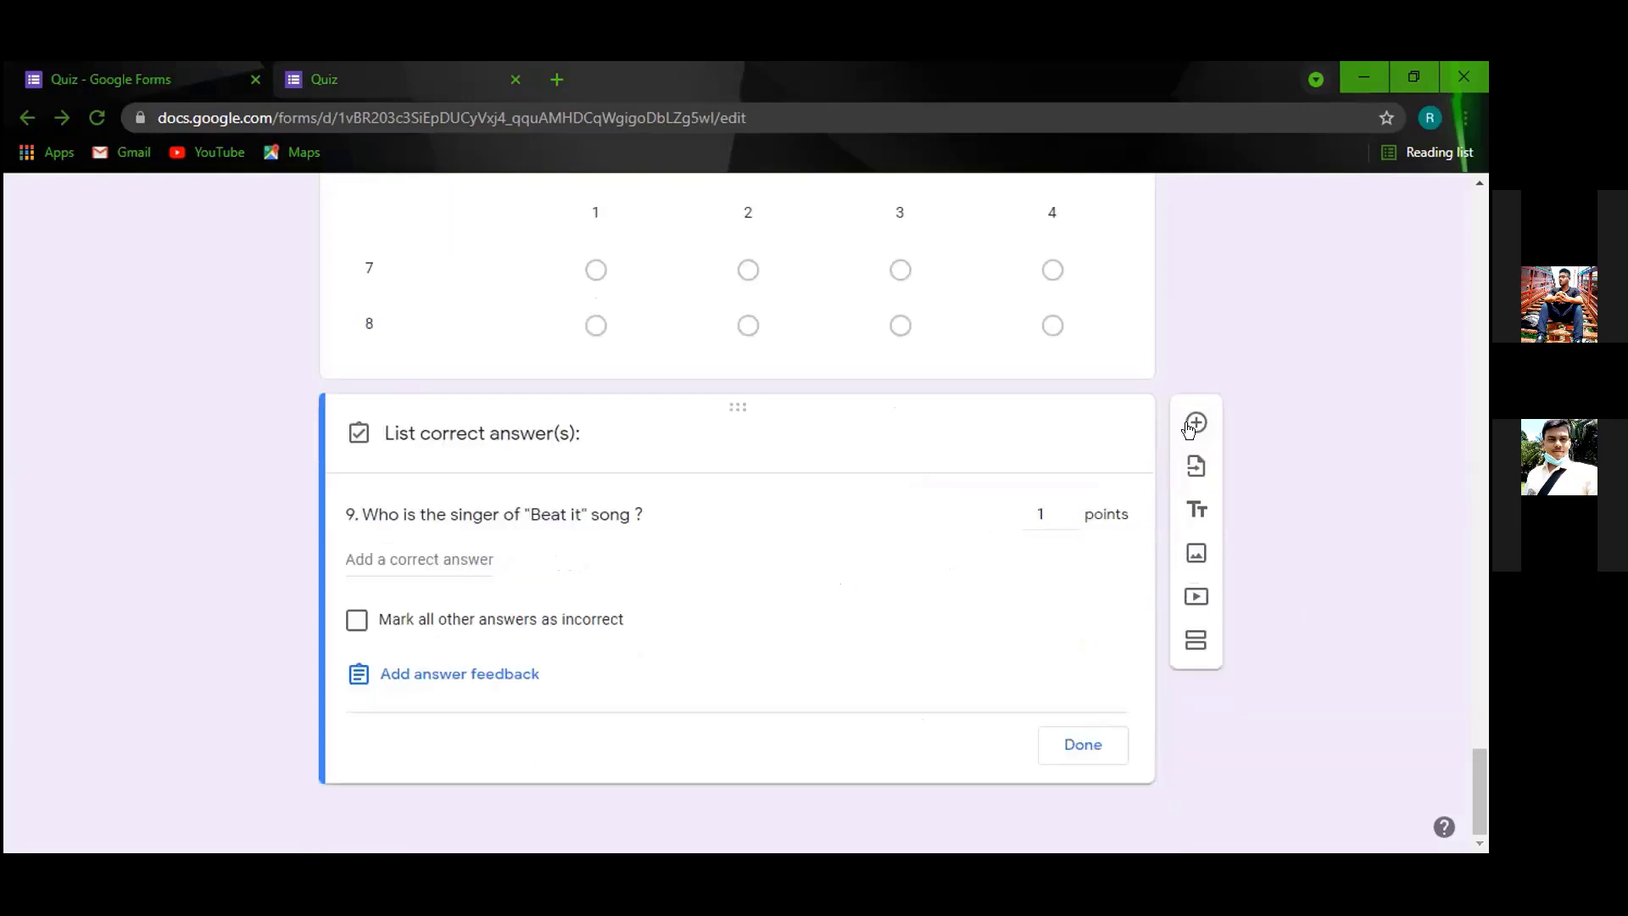
left_click(1194, 424)
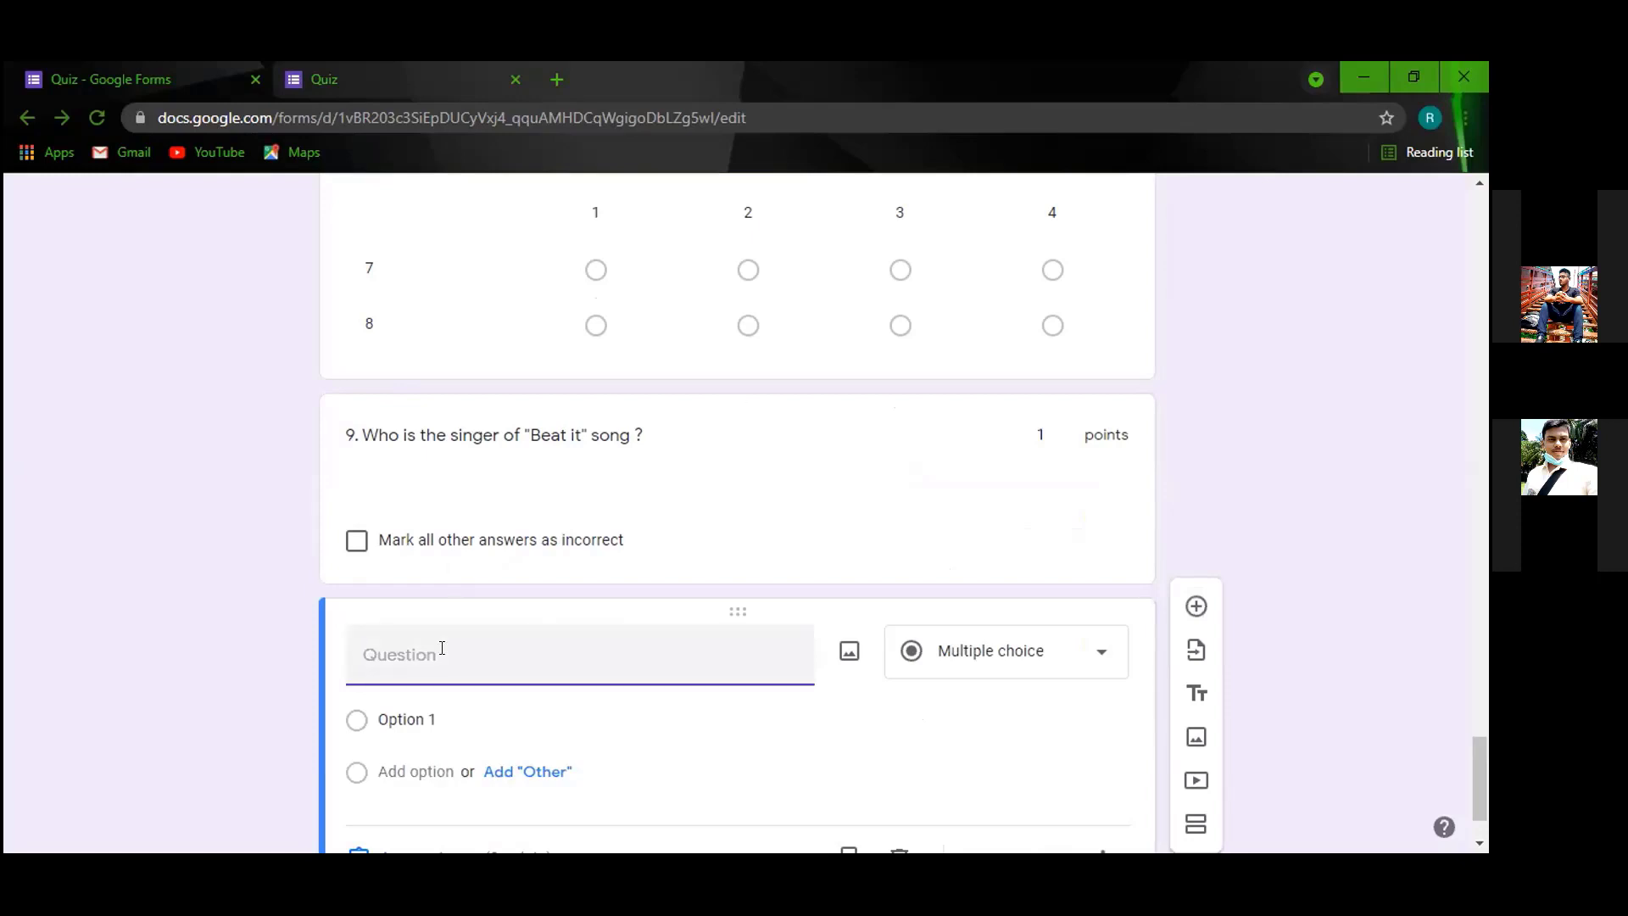
Enter '10. What is Diaspora?' as a Short answer question, then add a blank question below.
type("10")
type(".")
type(" What ")
type("is ")
type("Diaspo")
type("rsa")
key("BackSpace")
key("BackSpace")
type("a?")
left_click(1100, 654)
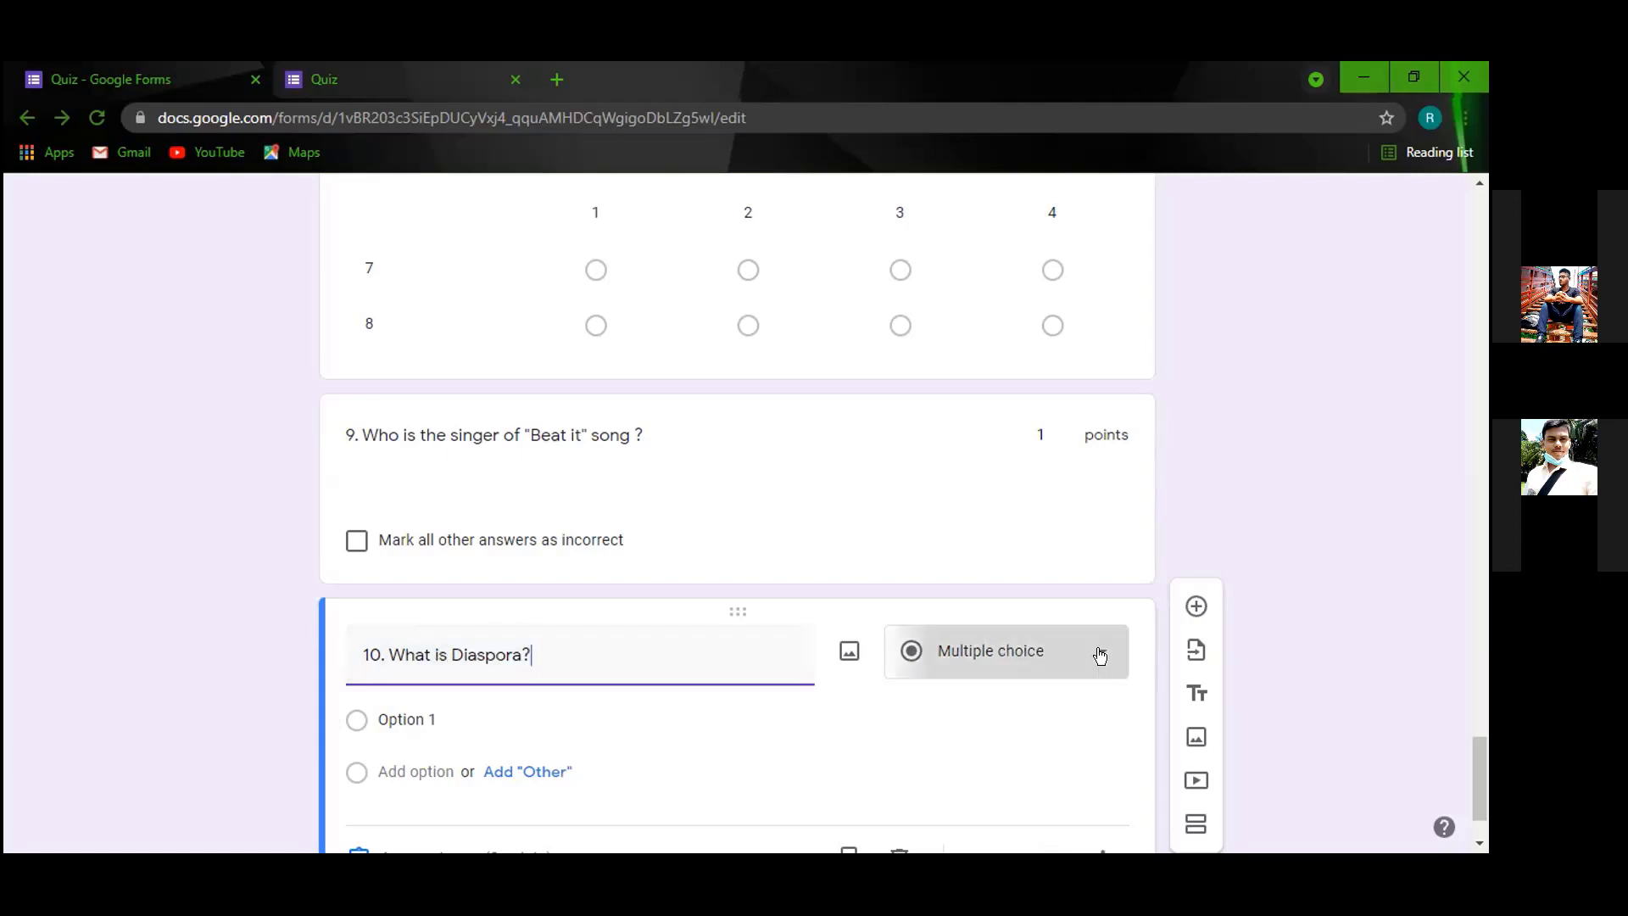
left_click(977, 237)
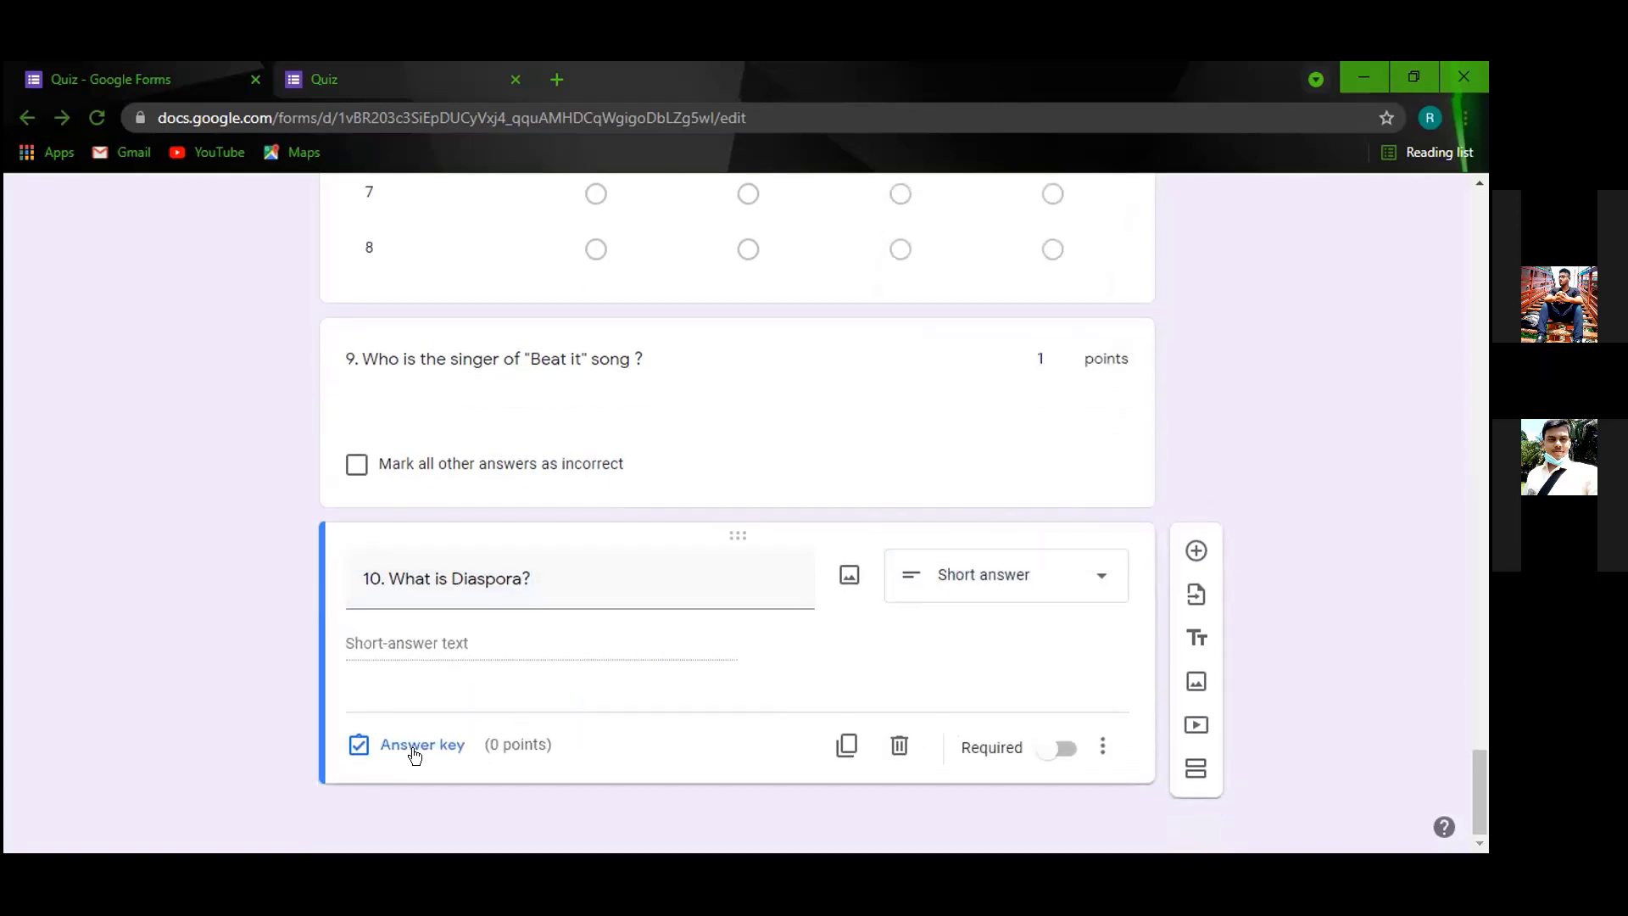
left_click(1194, 549)
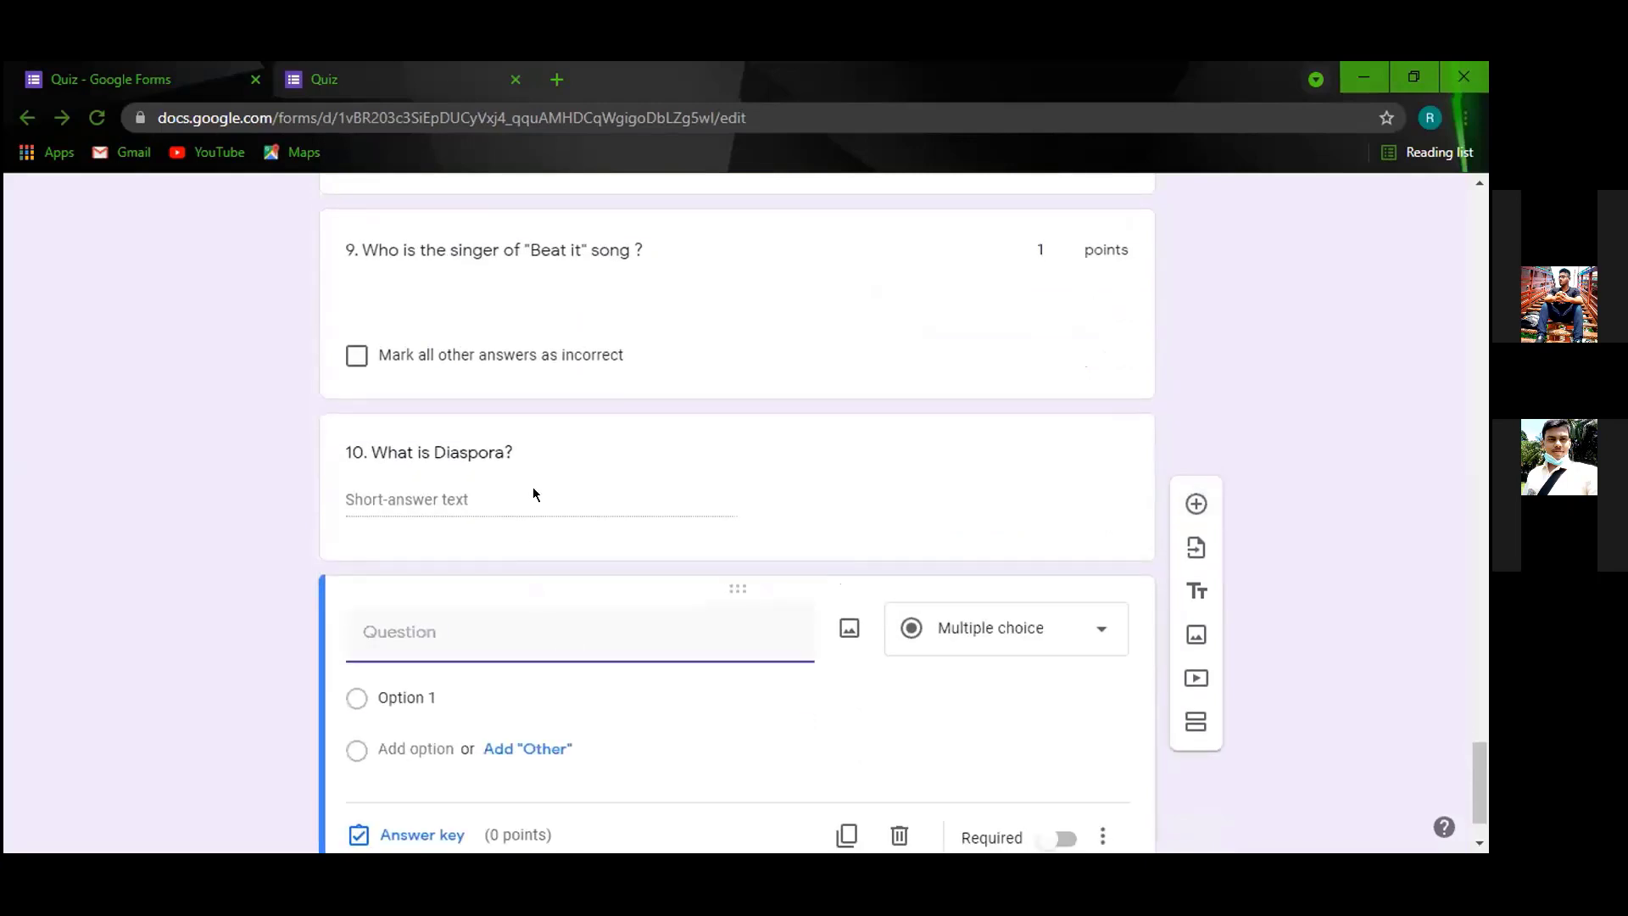
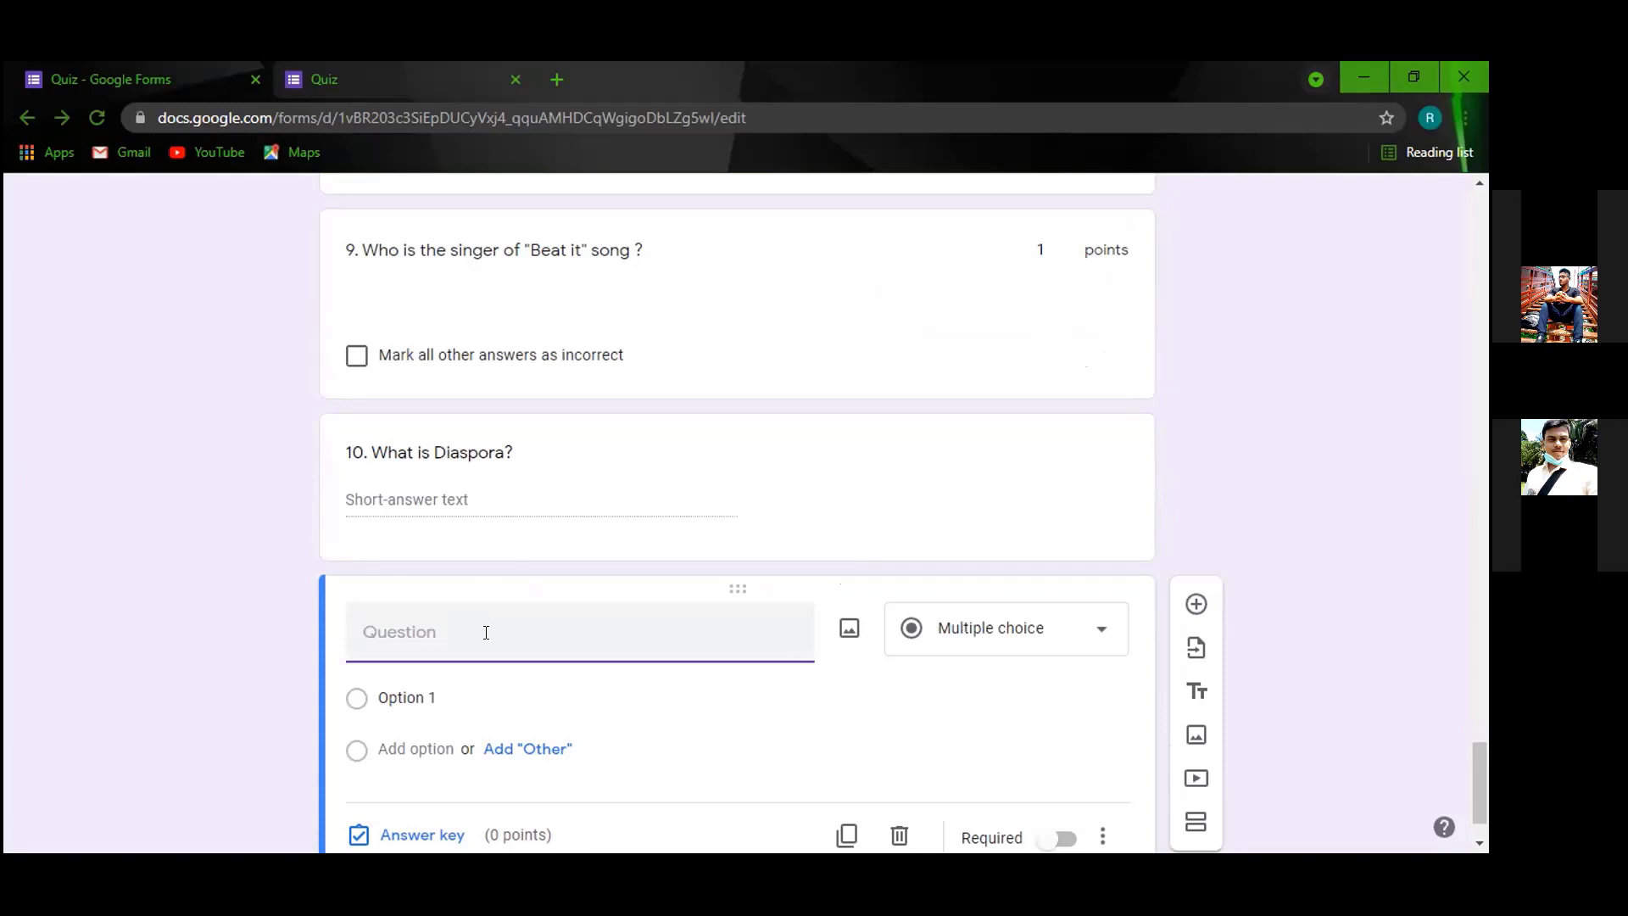
Title question 11 "11. What do you know about Football?".
type("q")
key("BackSpace")
type("11. What do you know about")
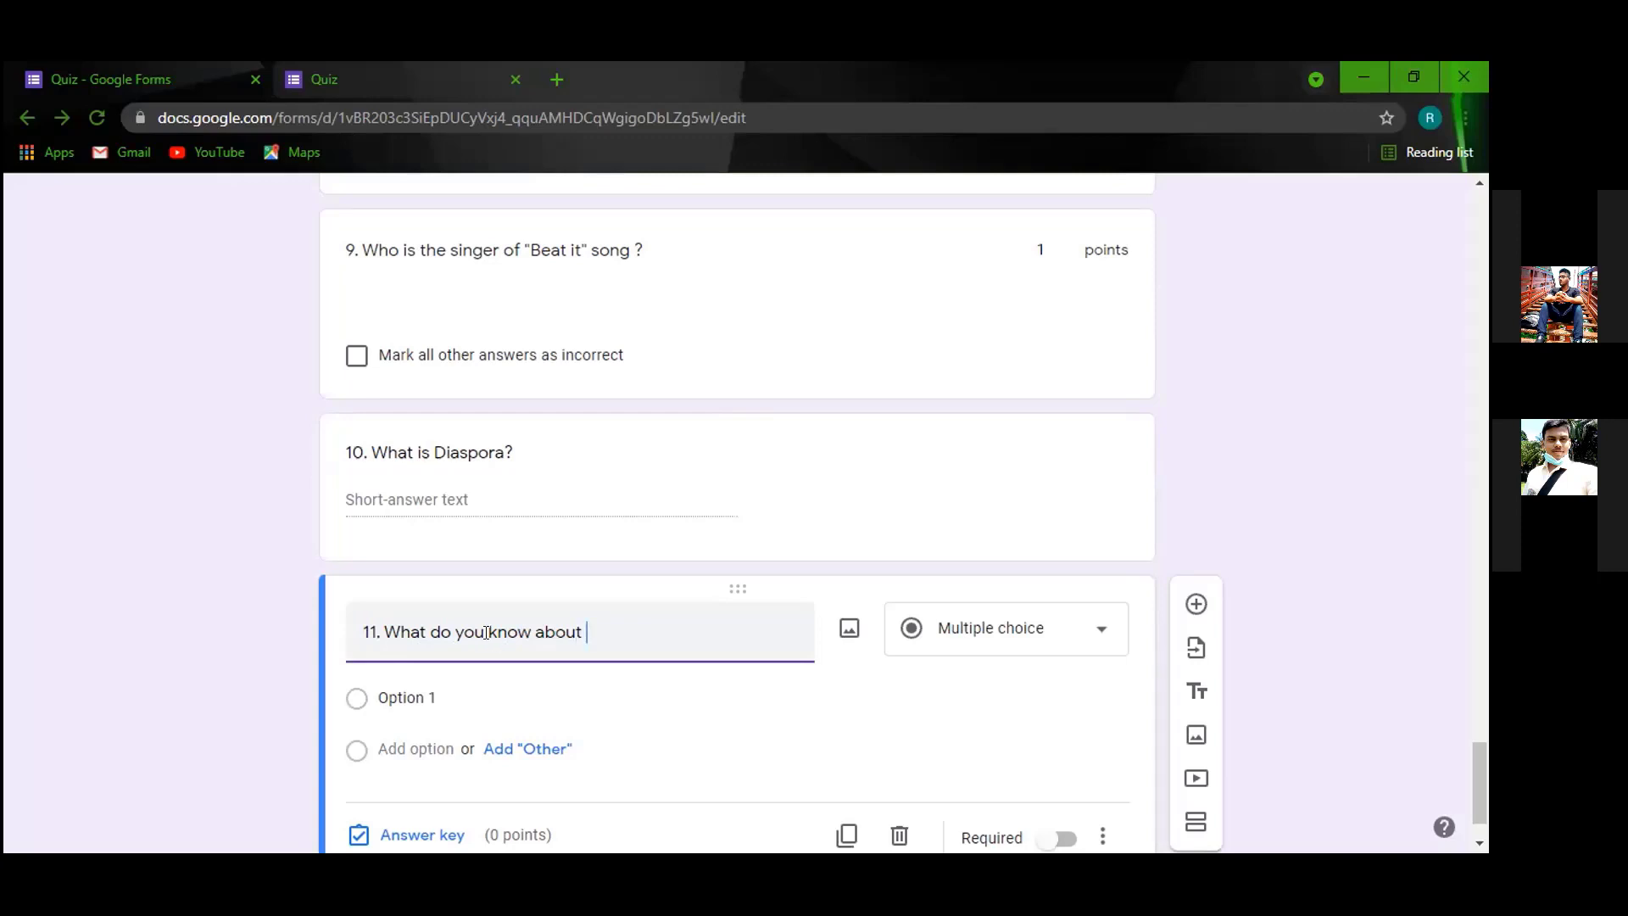
type("Football?")
Make question 11 a Paragraph question worth 5 points in the answer key.
left_click(1005, 627)
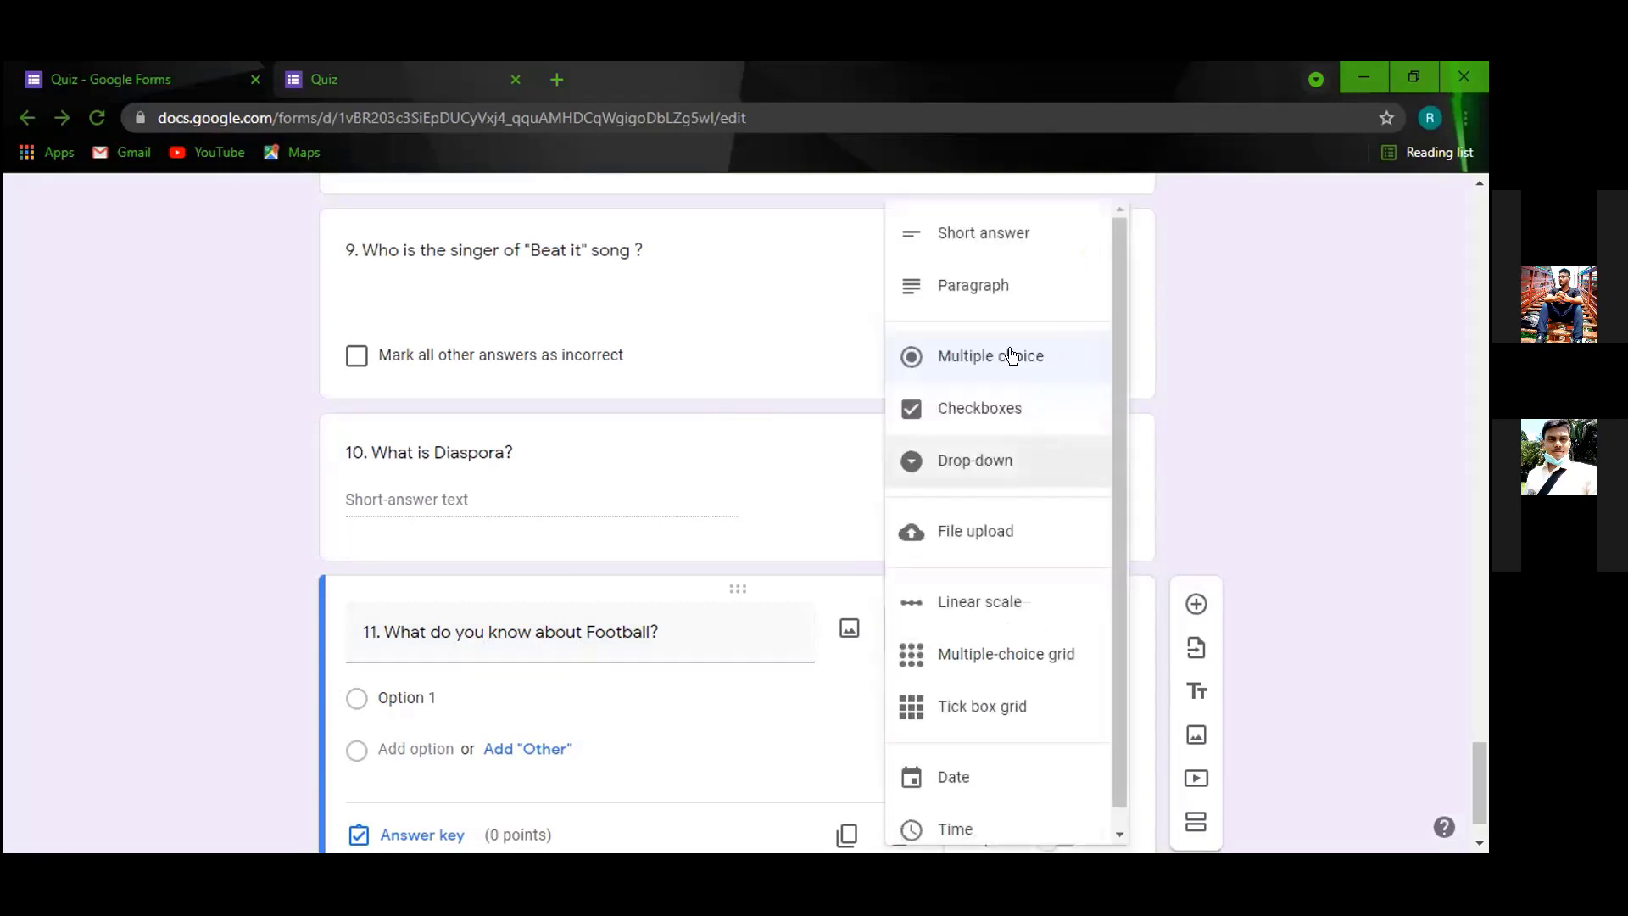
left_click(1013, 292)
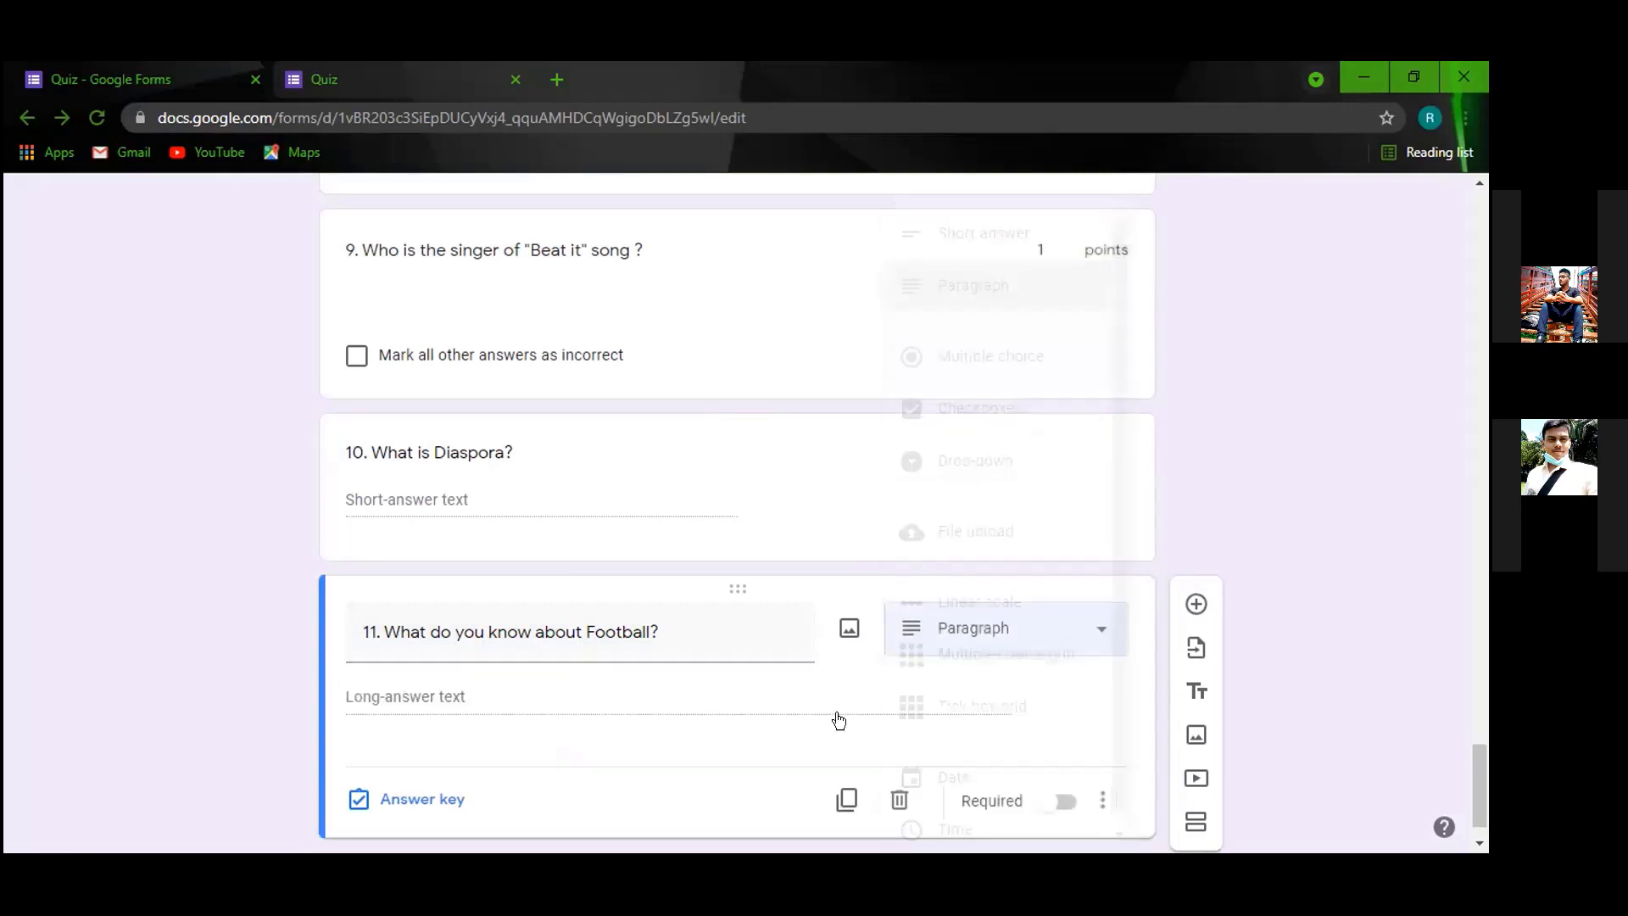
left_click(443, 801)
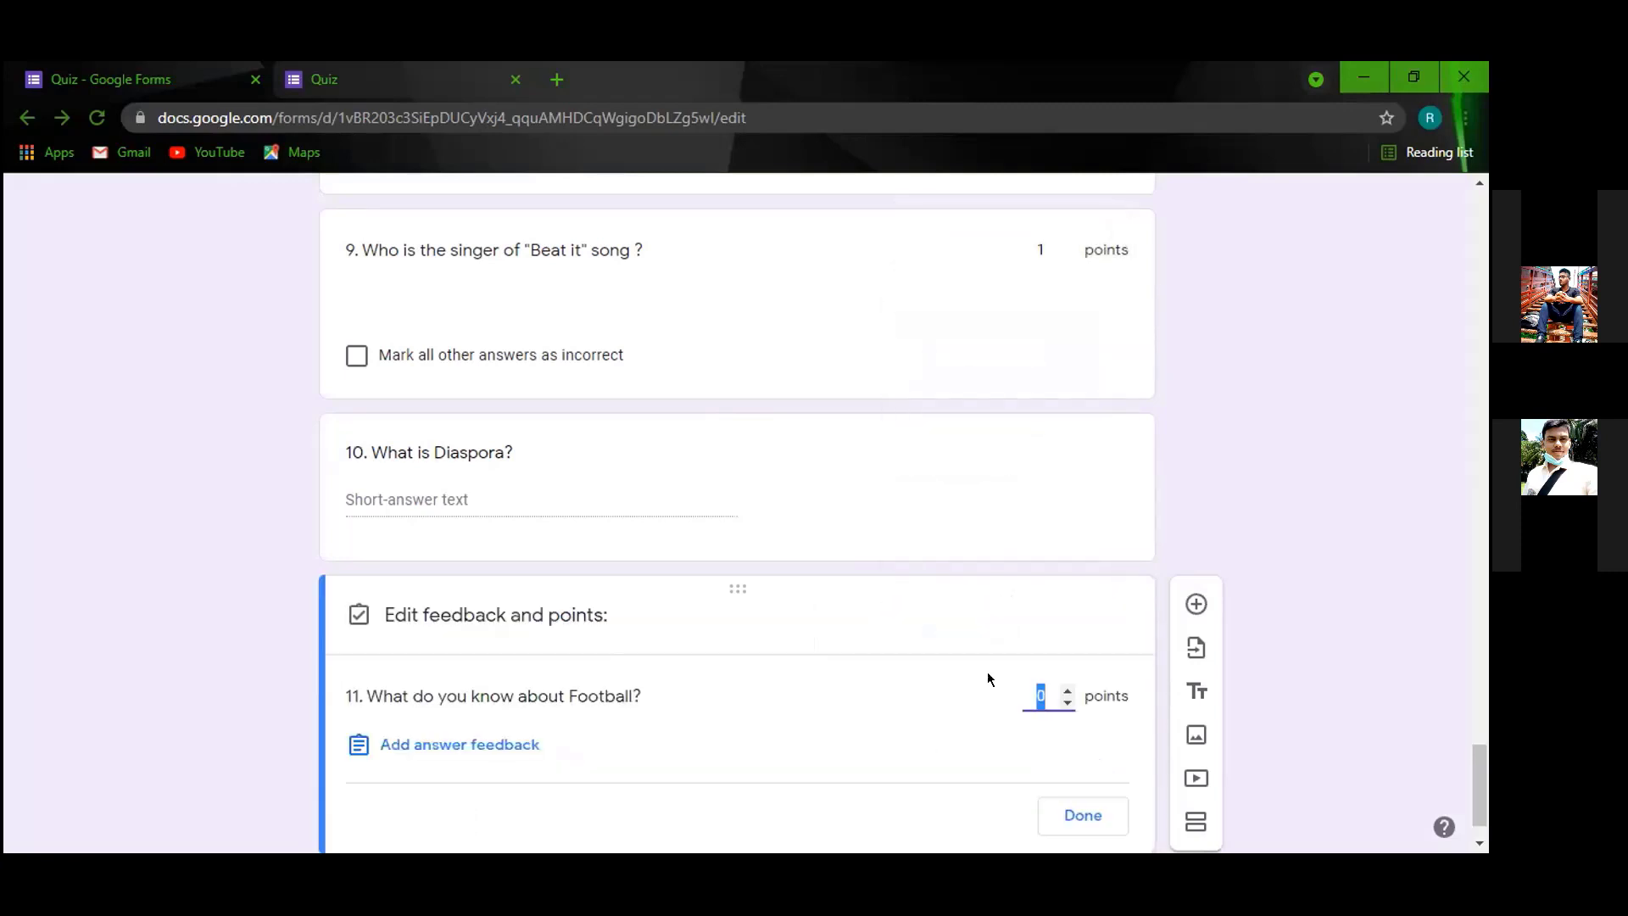
type("5")
left_click(1071, 806)
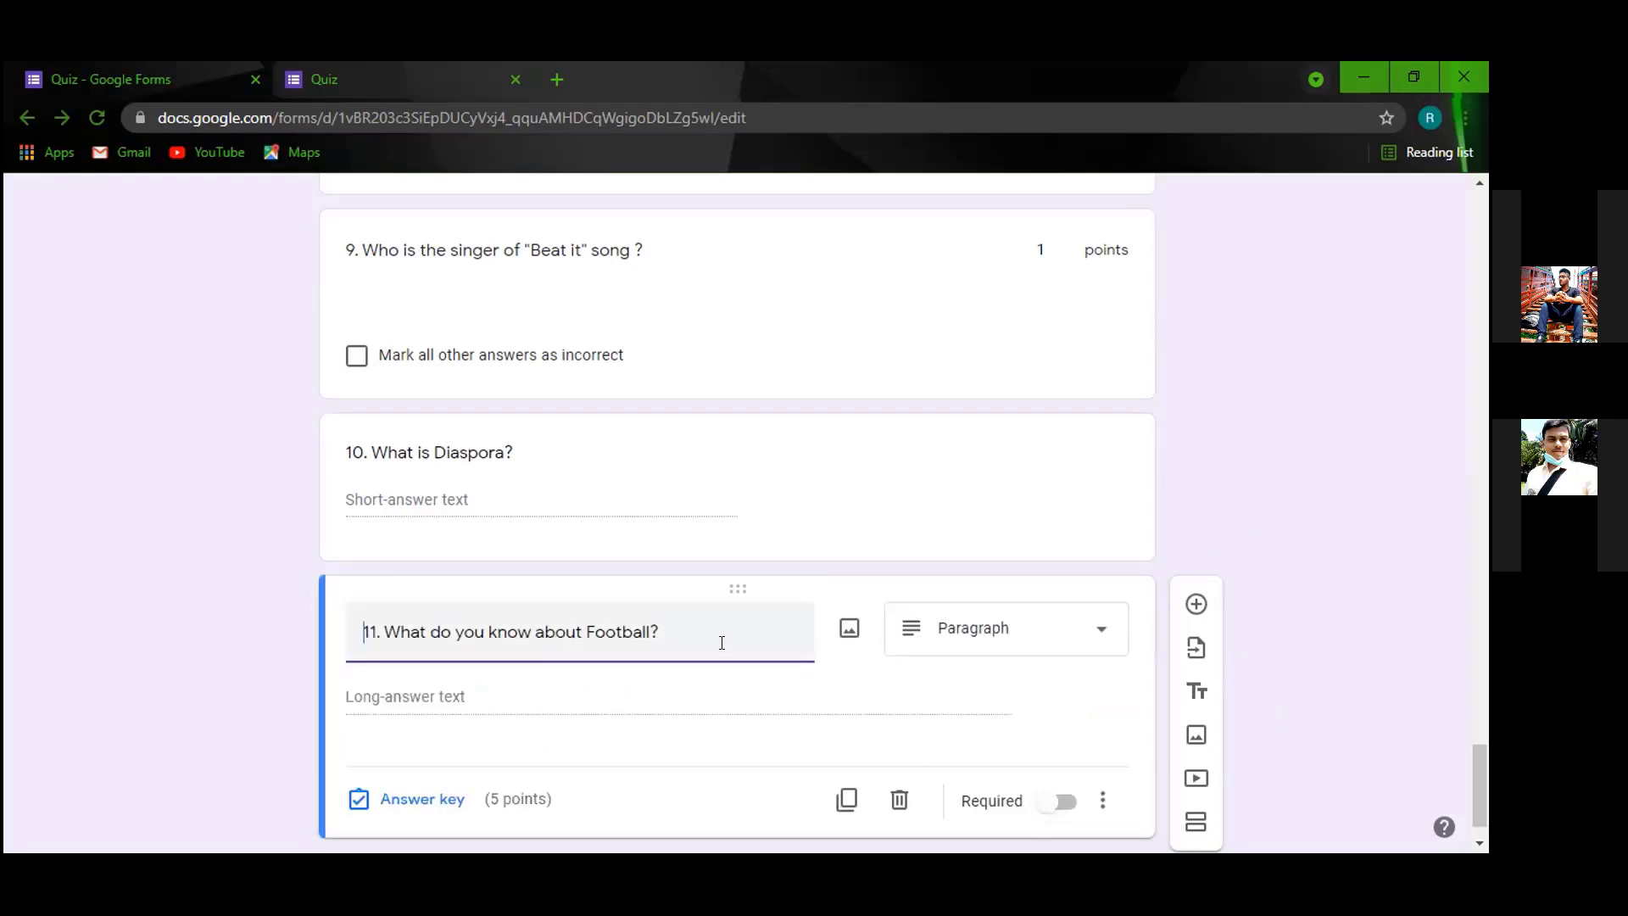
scroll(564, 644, "up", 15)
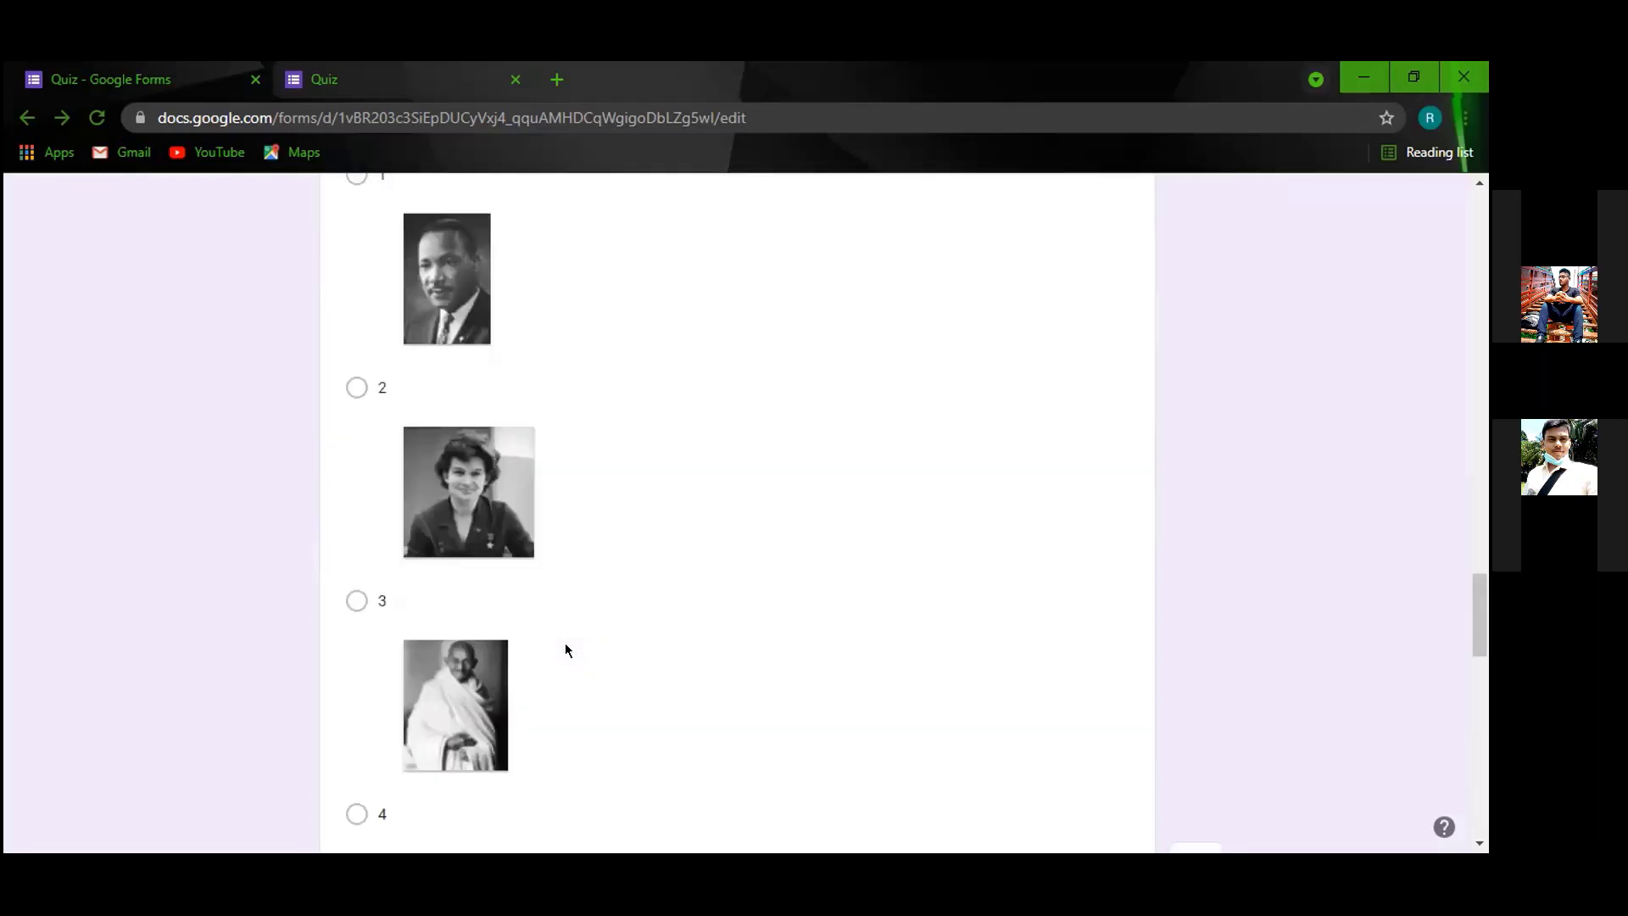
scroll(585, 640, "up", 15)
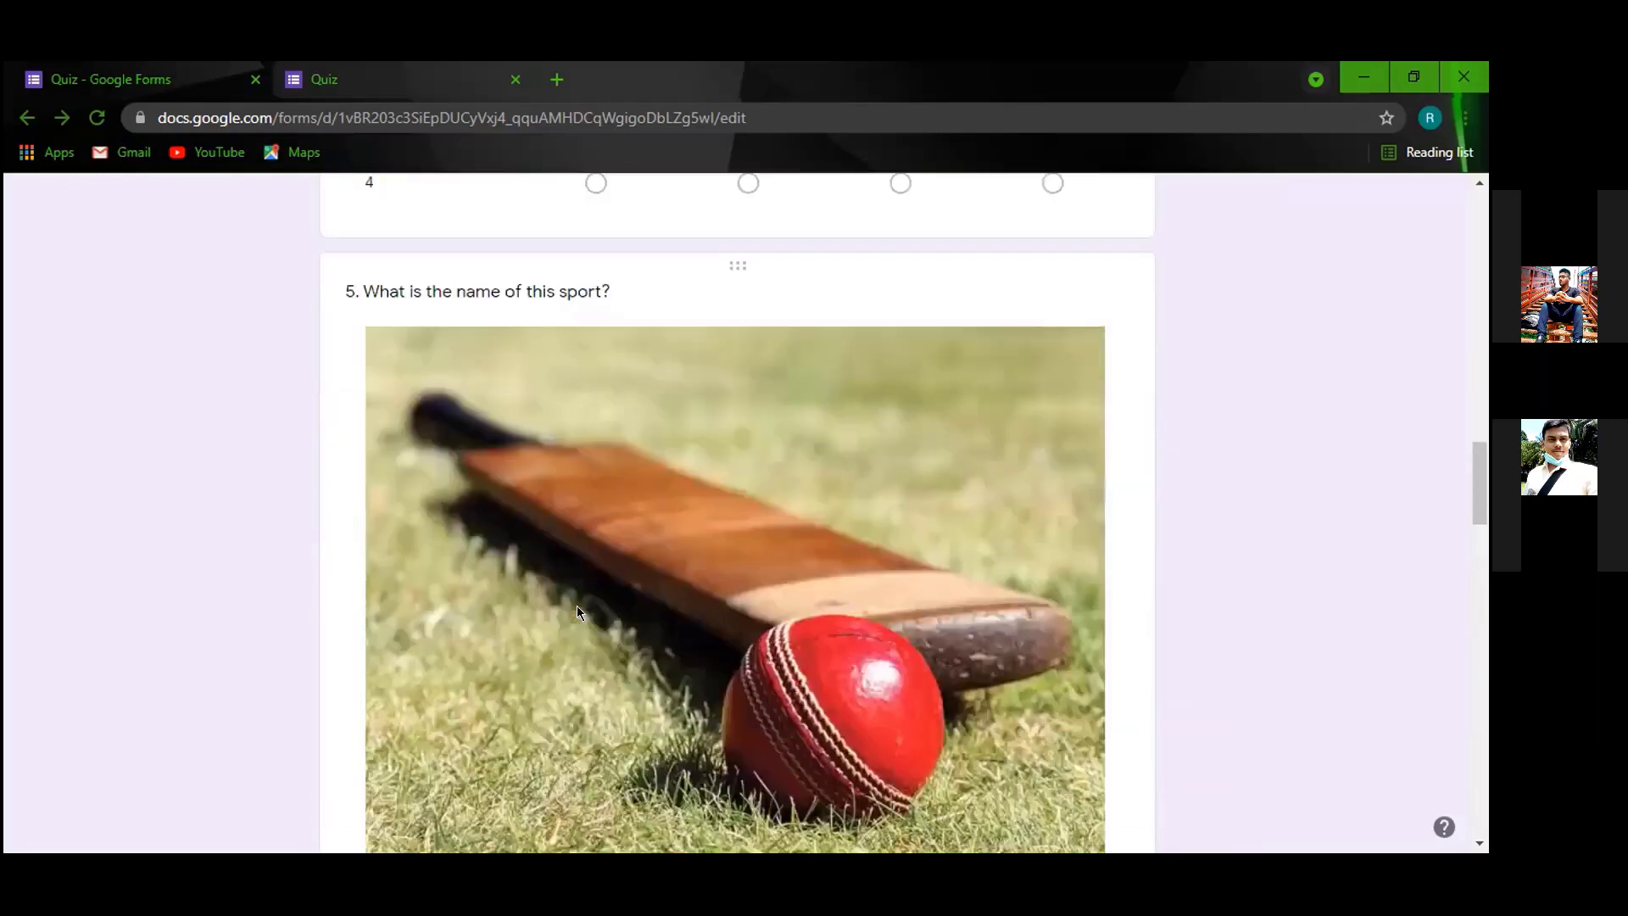
scroll(577, 606, "up", 5)
scroll(560, 751, "down", 8)
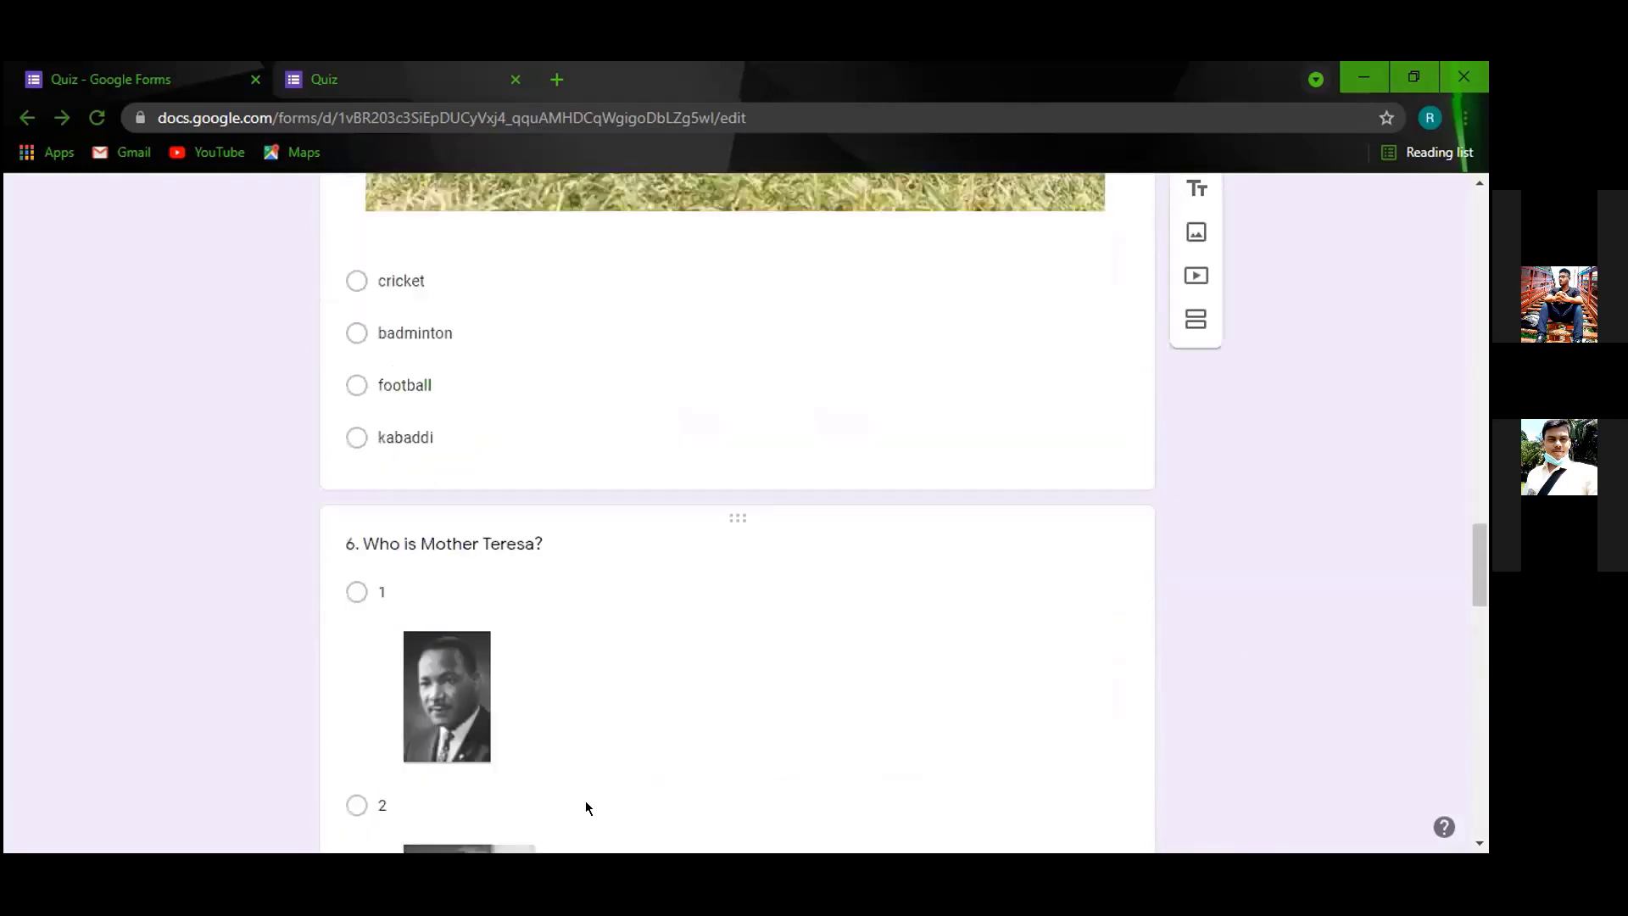
scroll(585, 807, "down", 12)
scroll(694, 755, "up", 4)
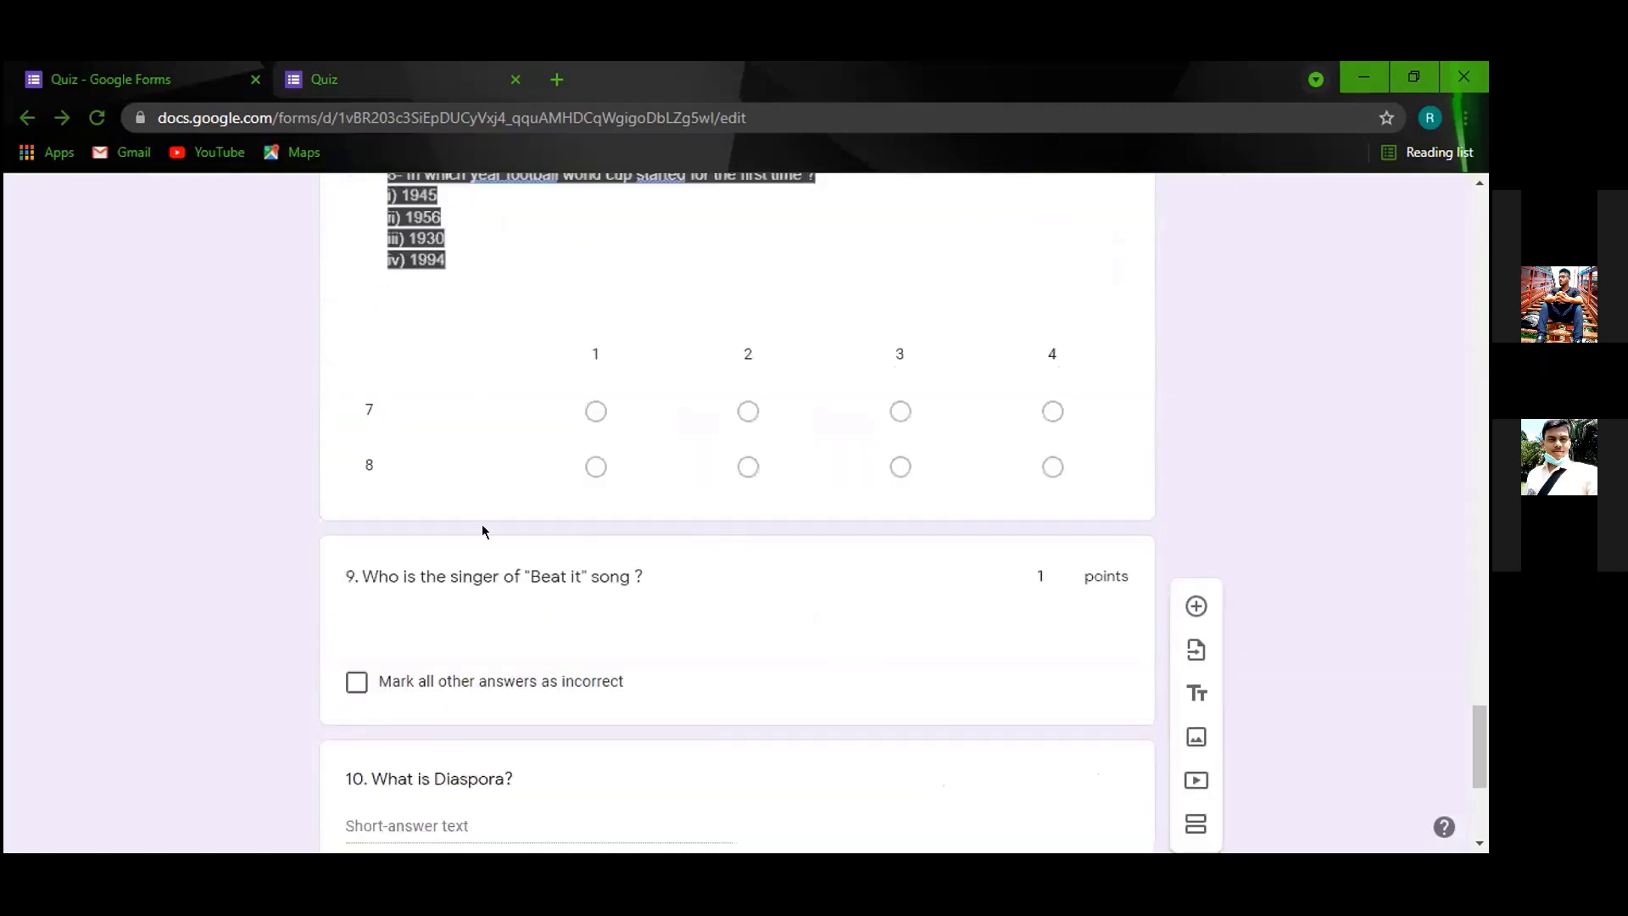
scroll(571, 721, "down", 5)
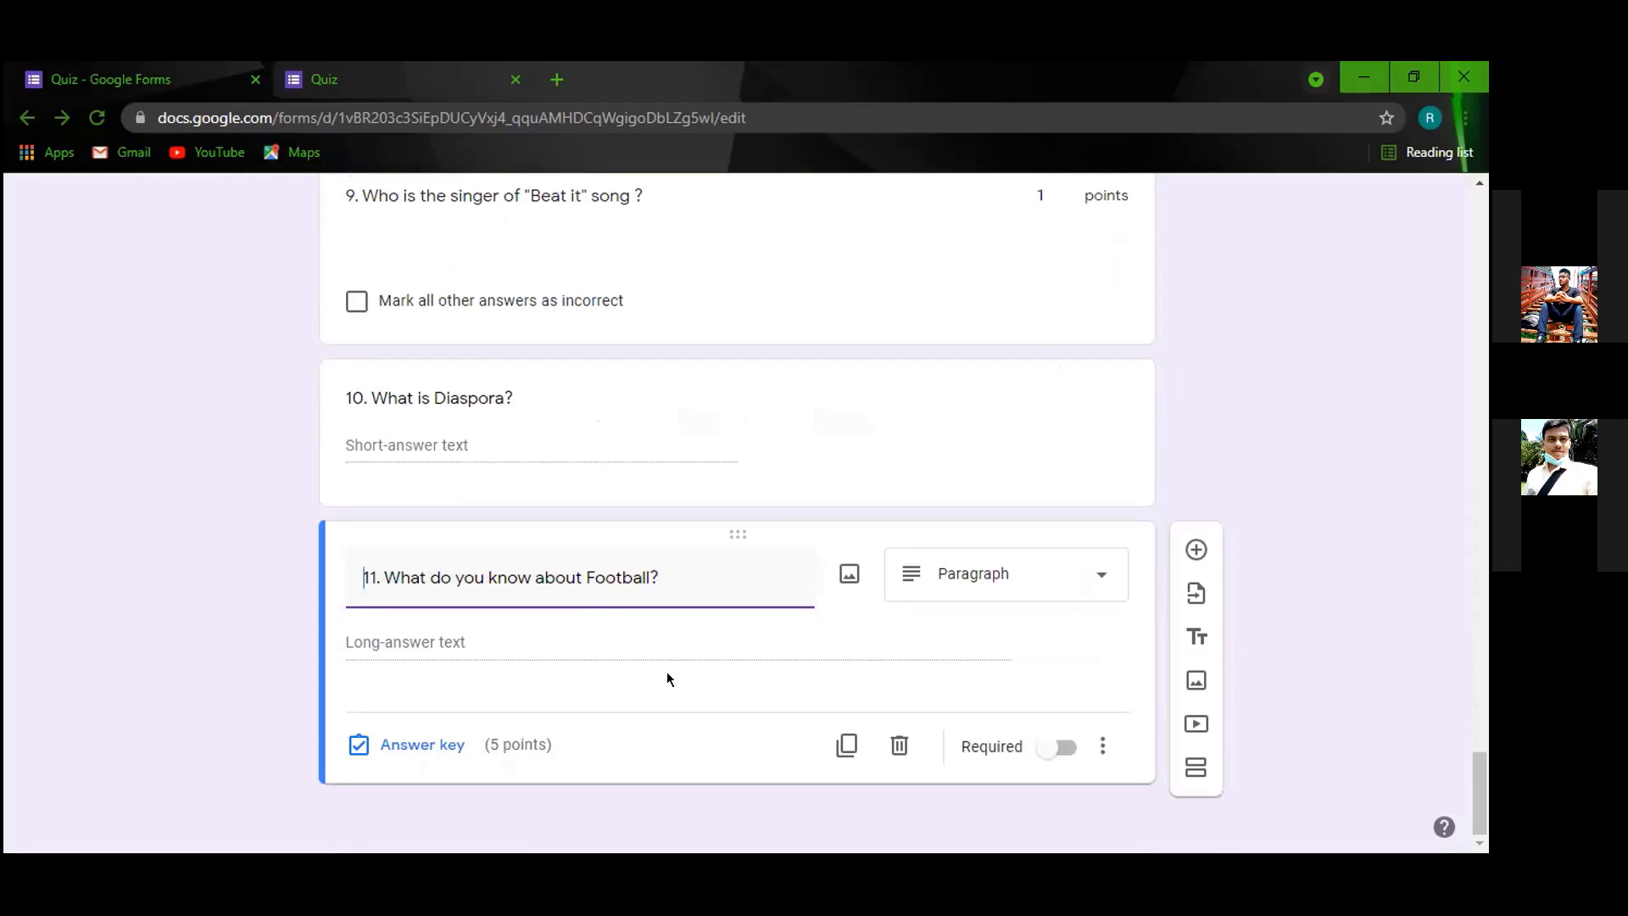
scroll(666, 678, "up", 1)
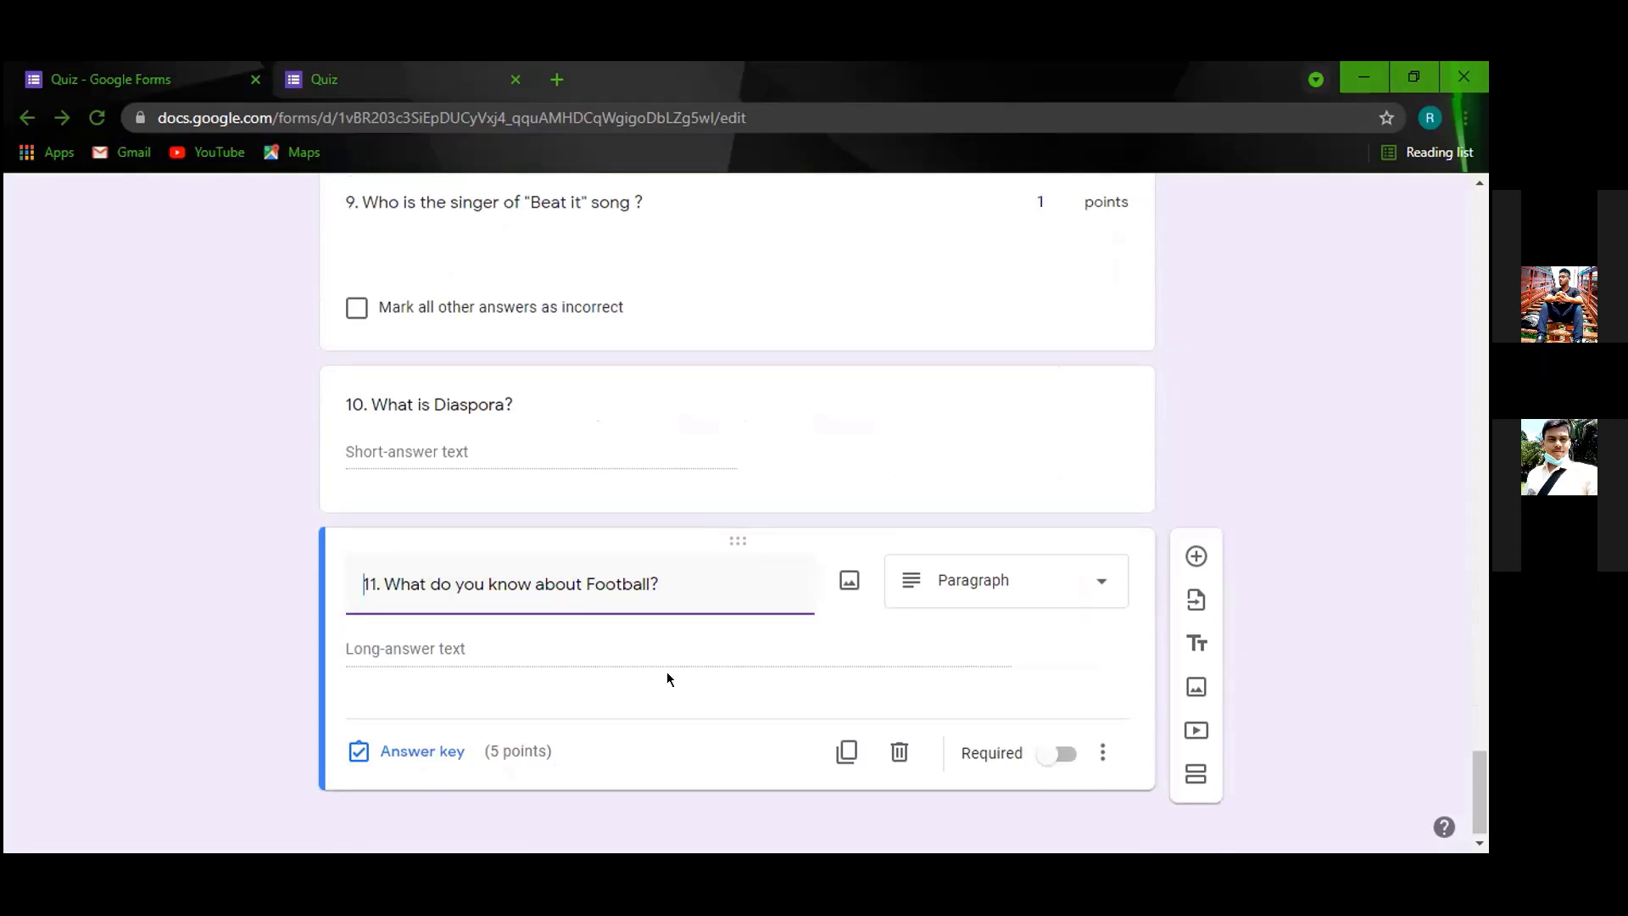
scroll(667, 679, "up", 20)
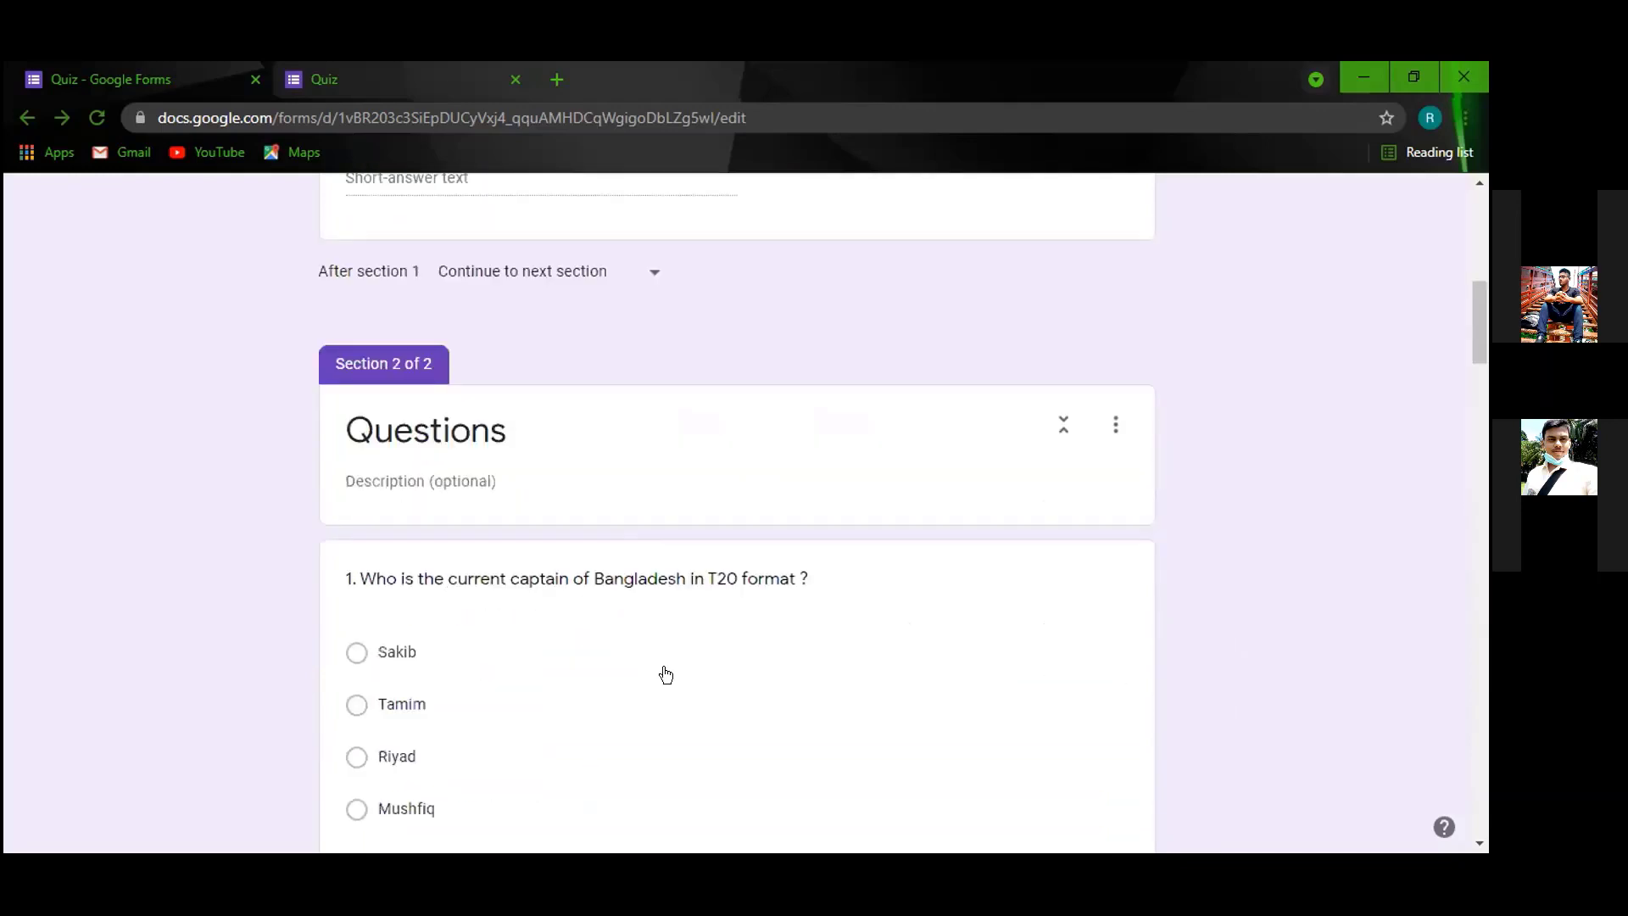
scroll(667, 675, "up", 10)
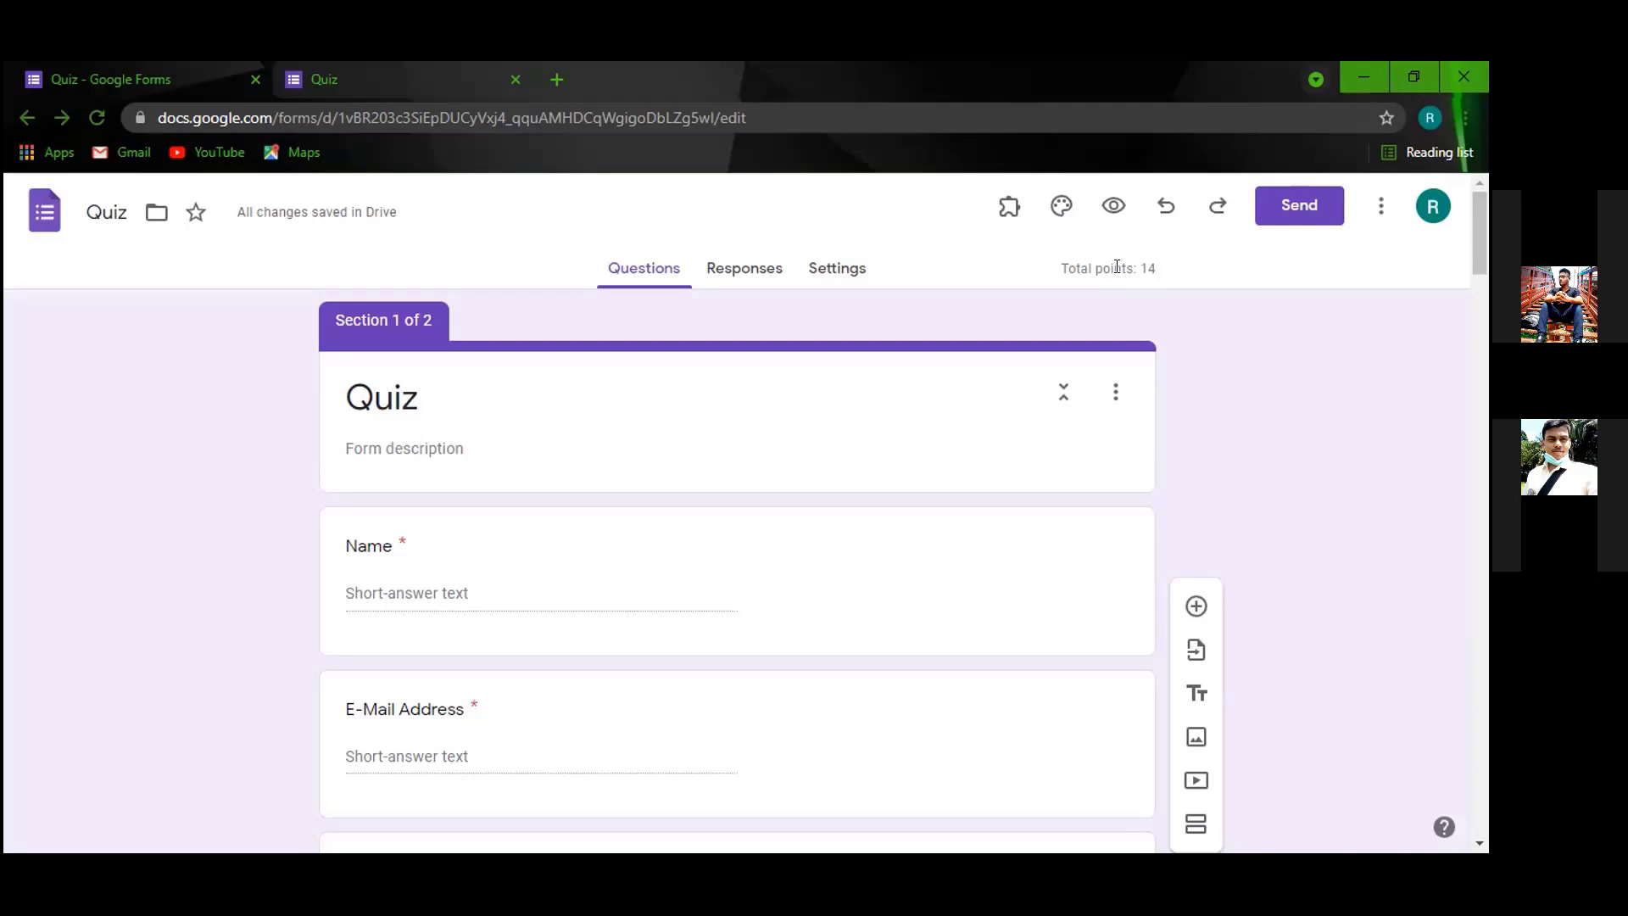
scroll(1094, 309, "down", 8)
scroll(1020, 523, "down", 20)
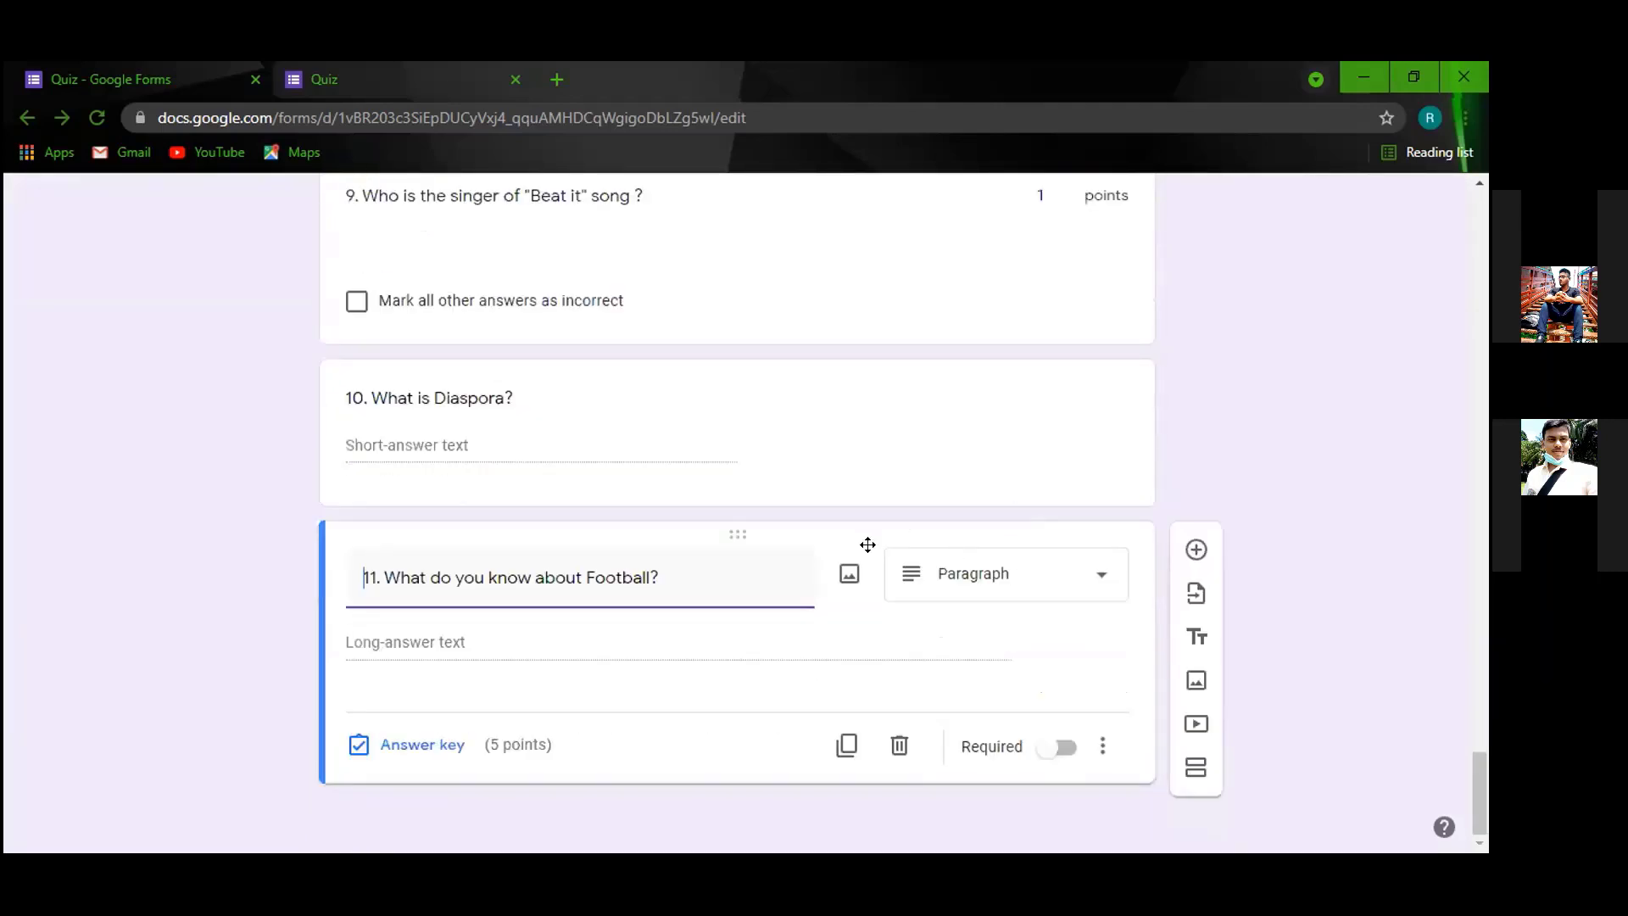
Give question 10 a value of 1 point in its answer key.
left_click(687, 413)
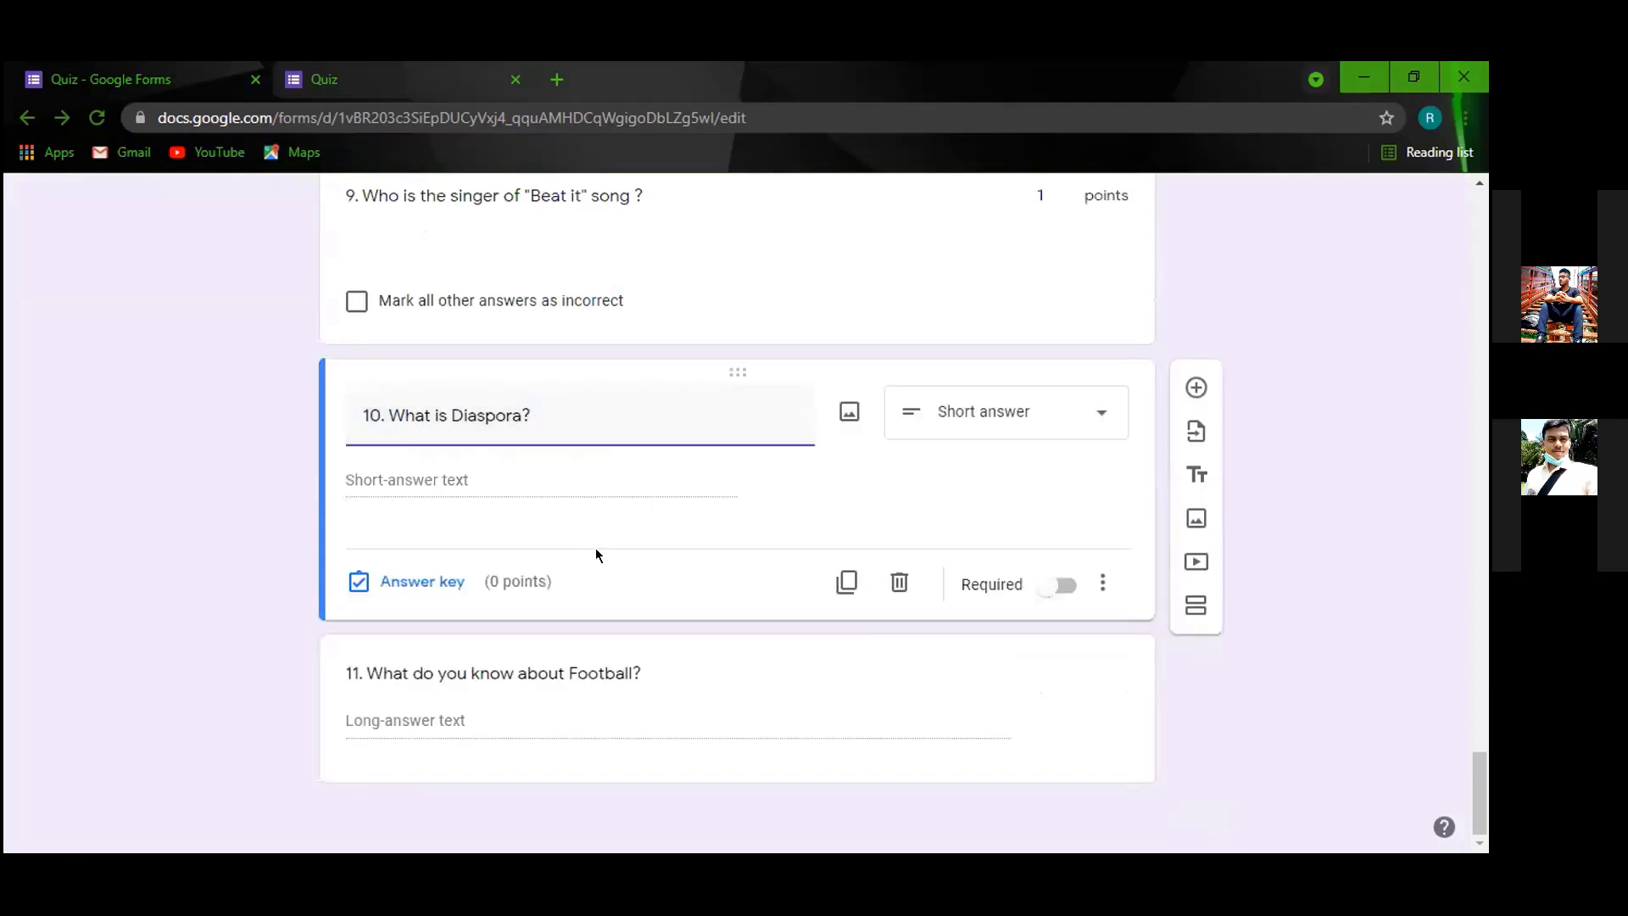
left_click(391, 573)
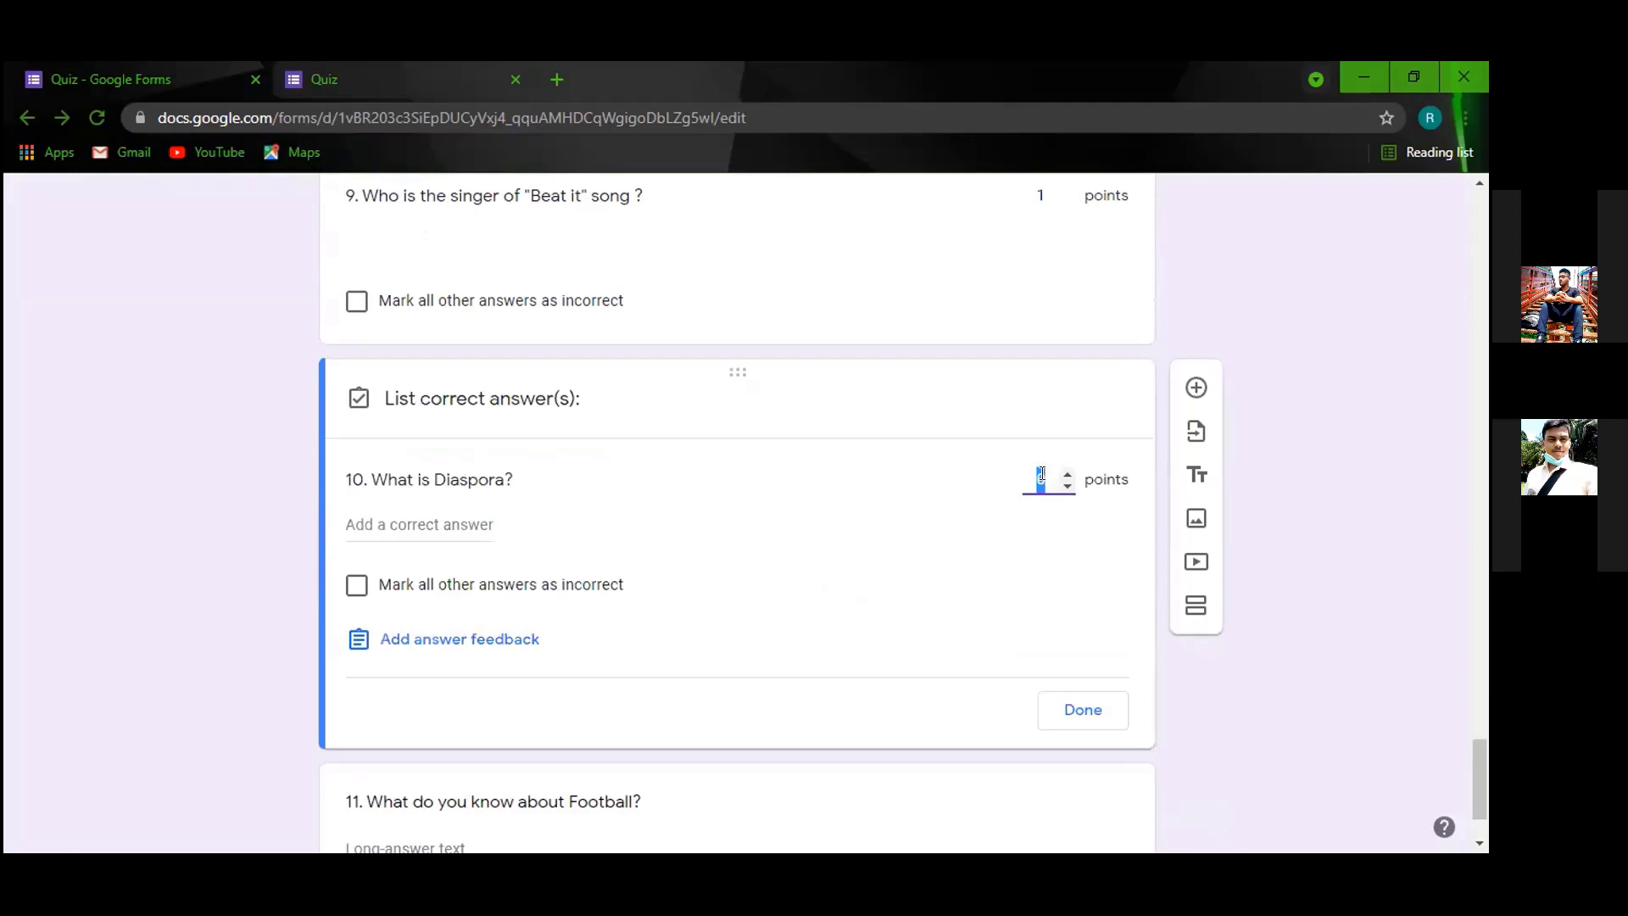
type("1")
Review question 11 and confirm the quiz now totals 15 points.
scroll(1050, 651, "up", 5)
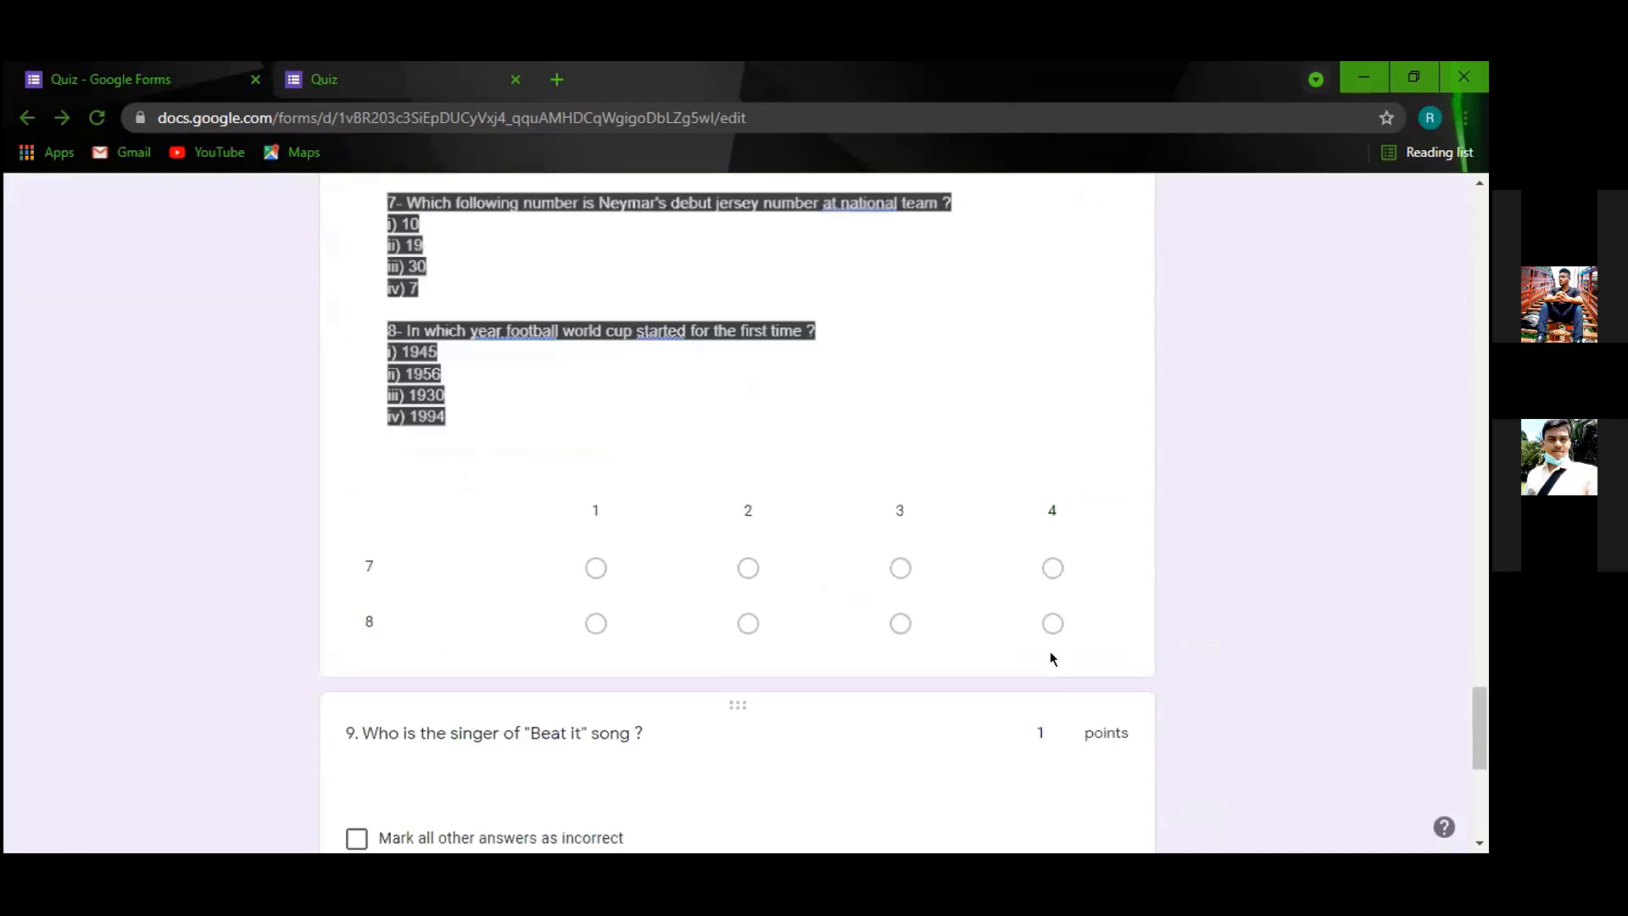
scroll(1052, 659, "up", 10)
scroll(1051, 659, "down", 1)
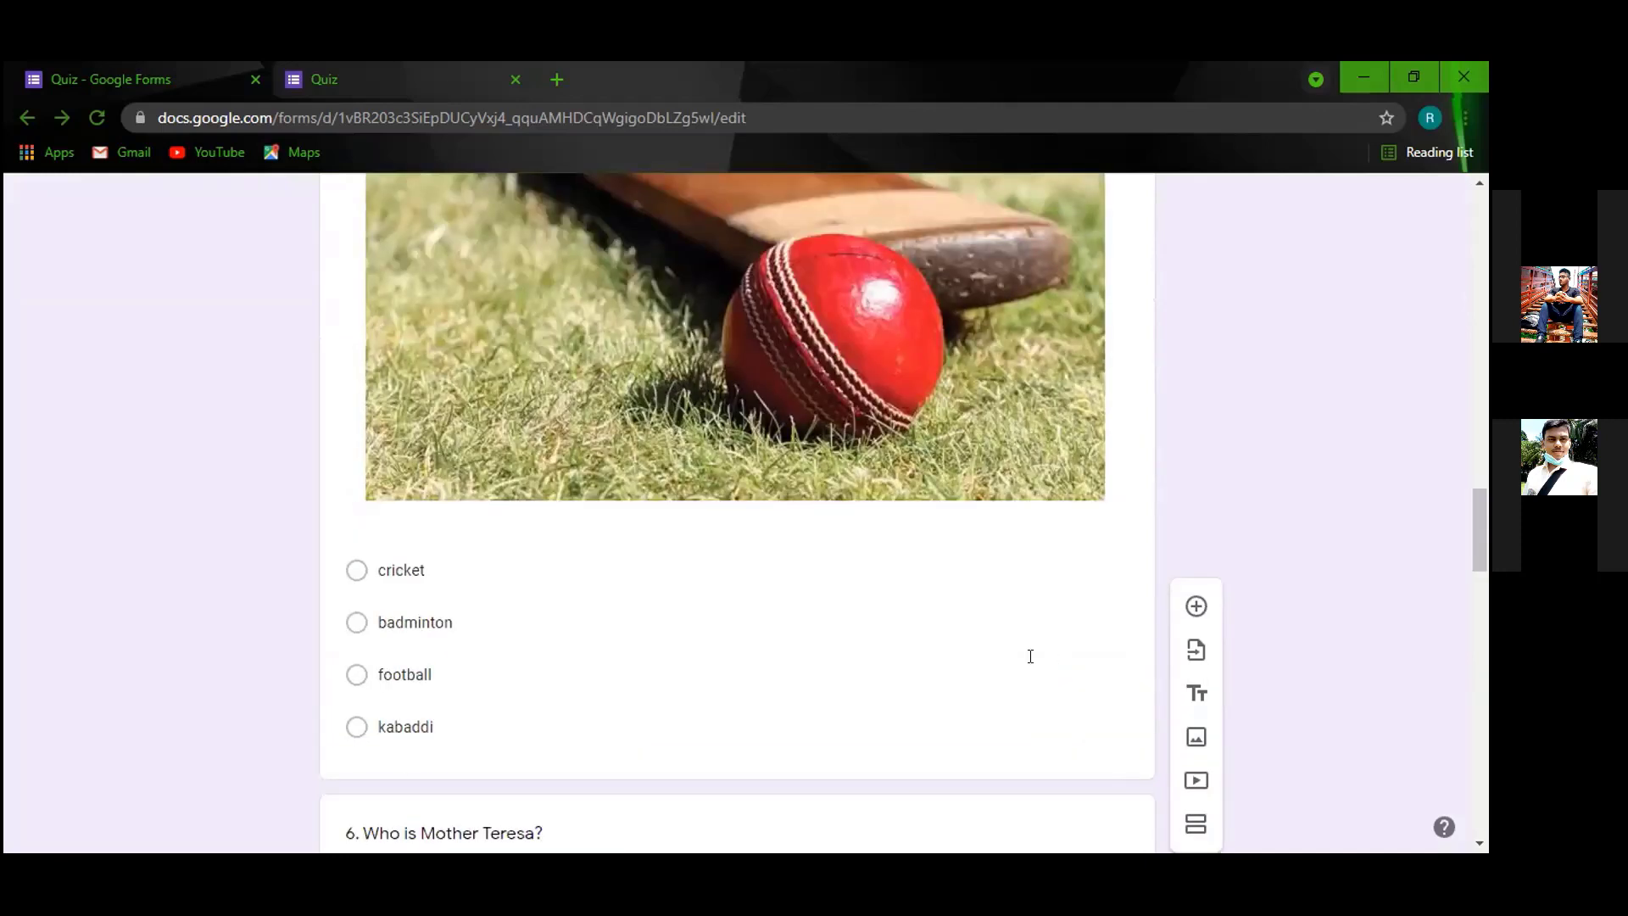
scroll(1031, 658, "up", 5)
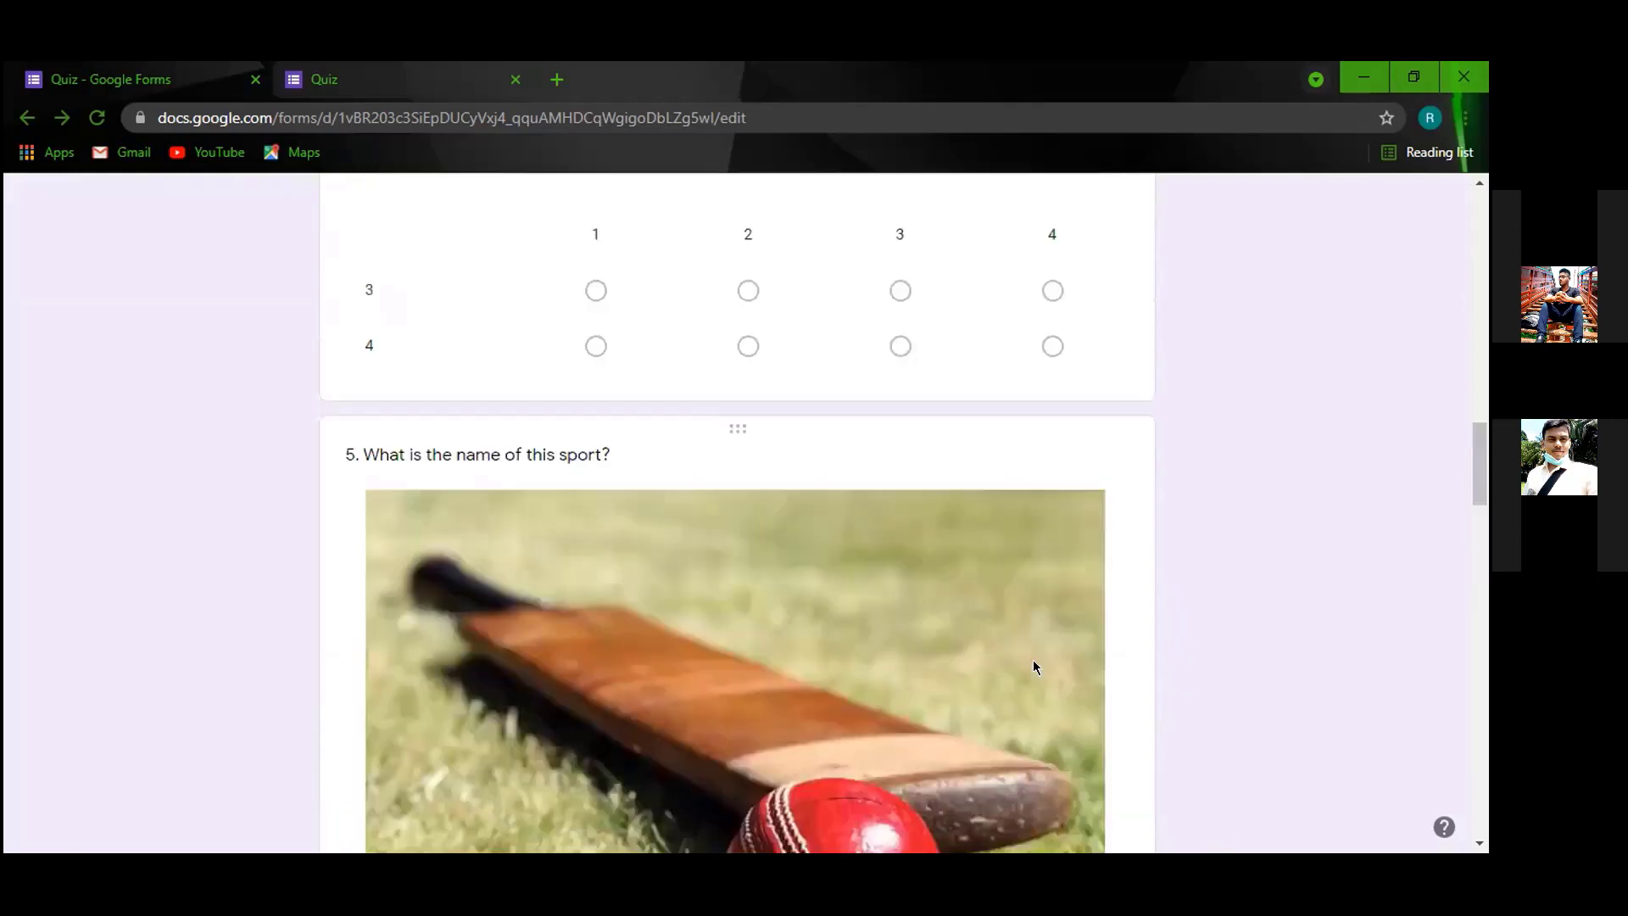
scroll(1033, 659, "up", 20)
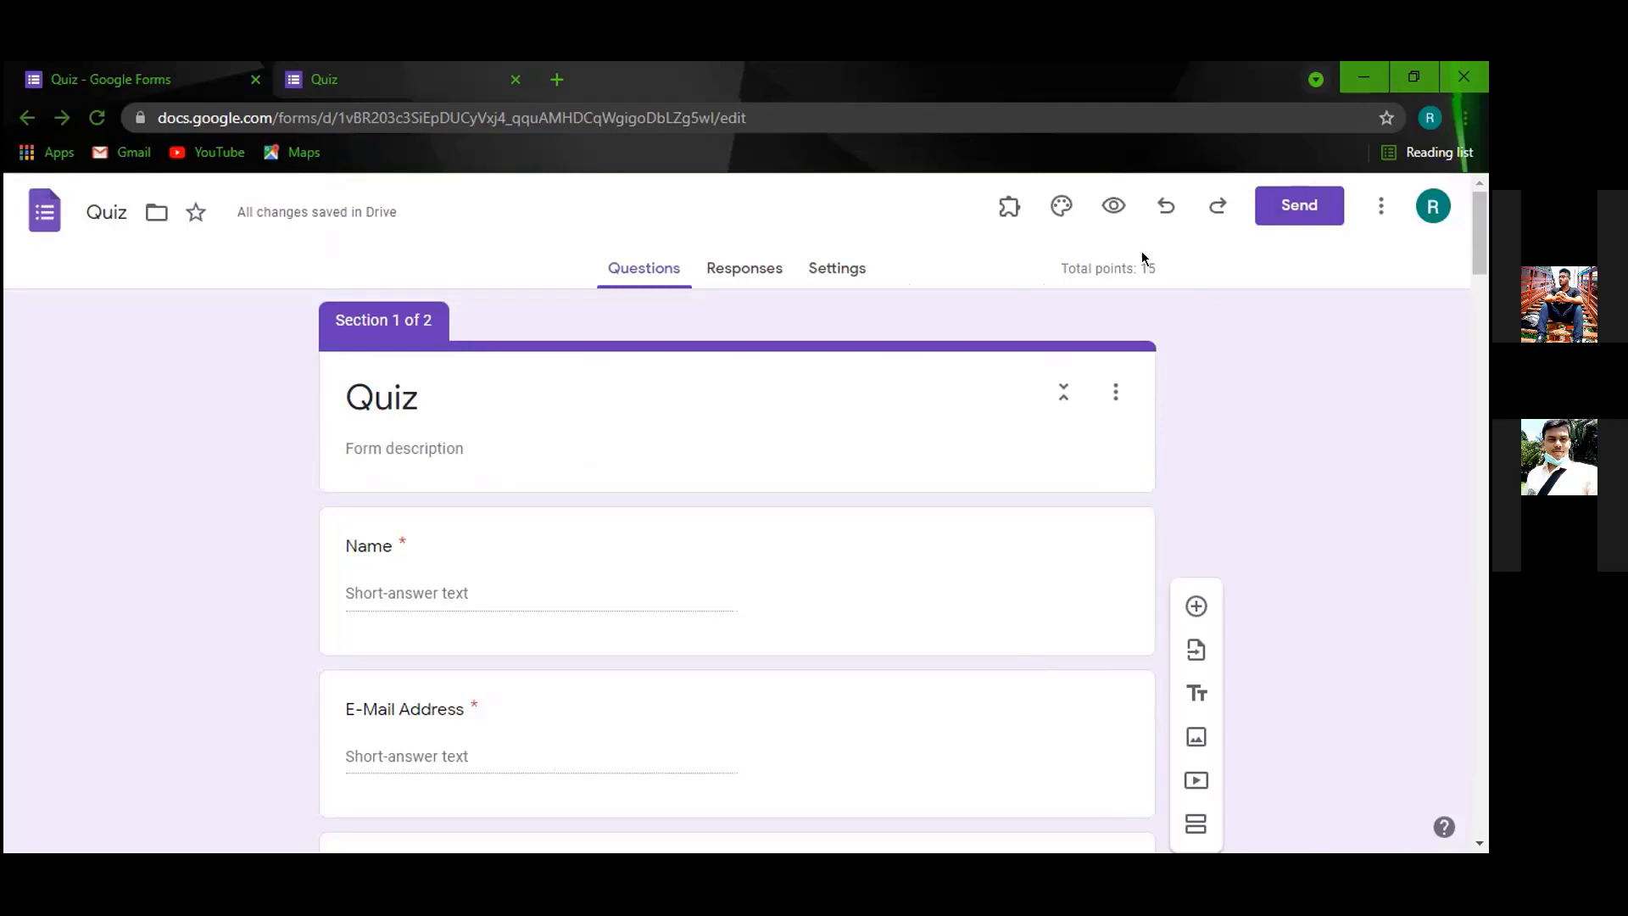
scroll(486, 694, "down", 7)
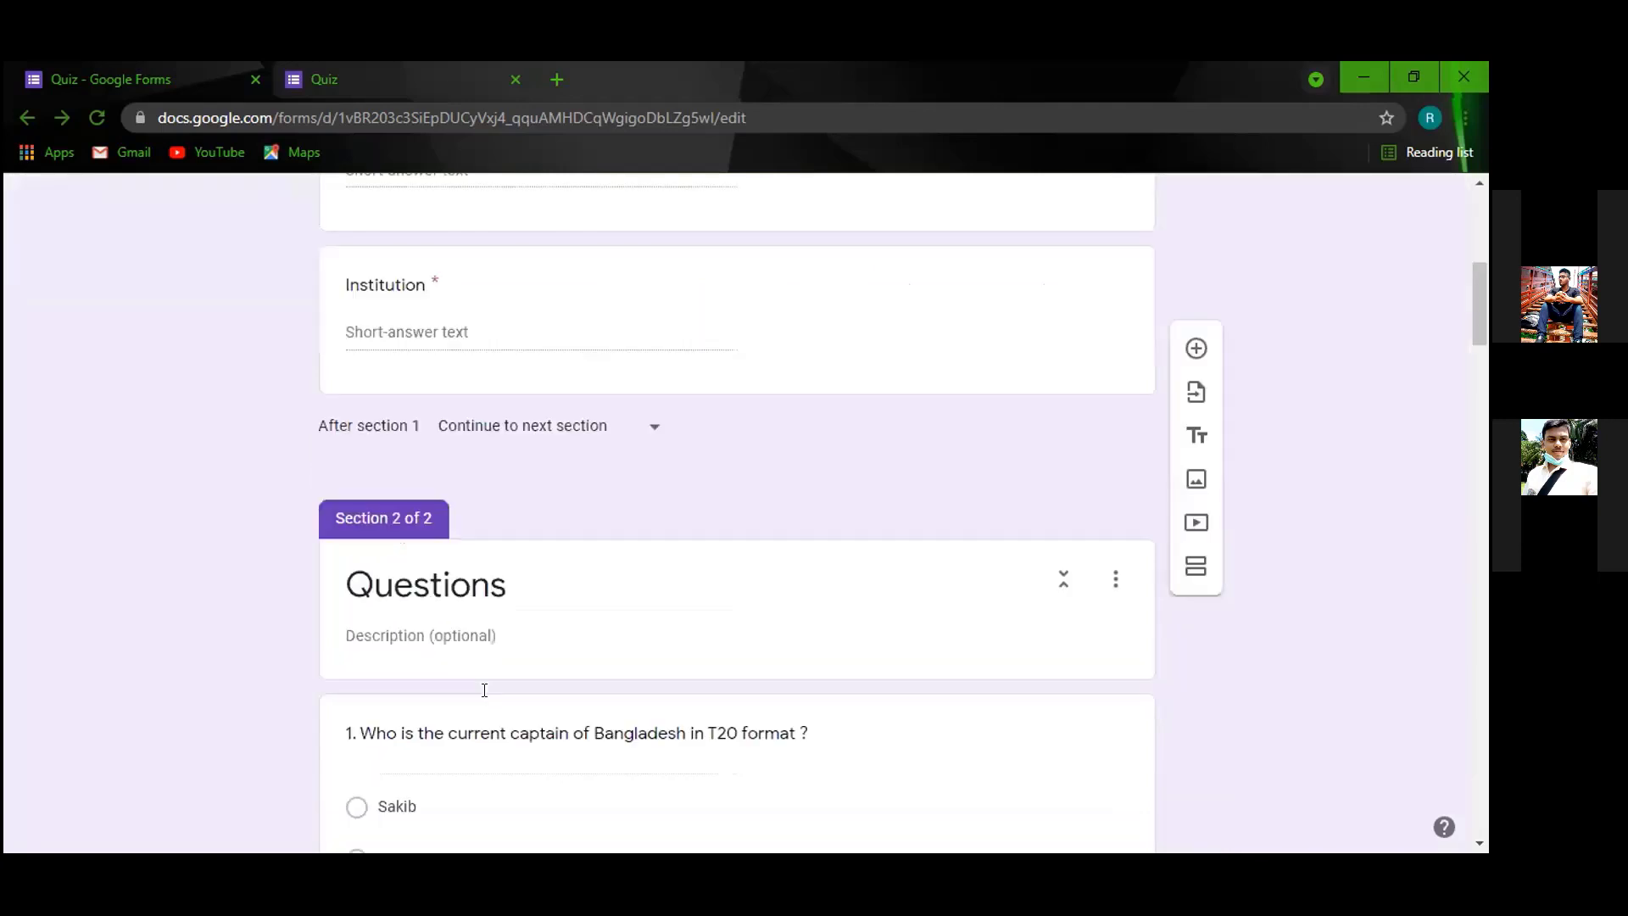
scroll(484, 690, "down", 1)
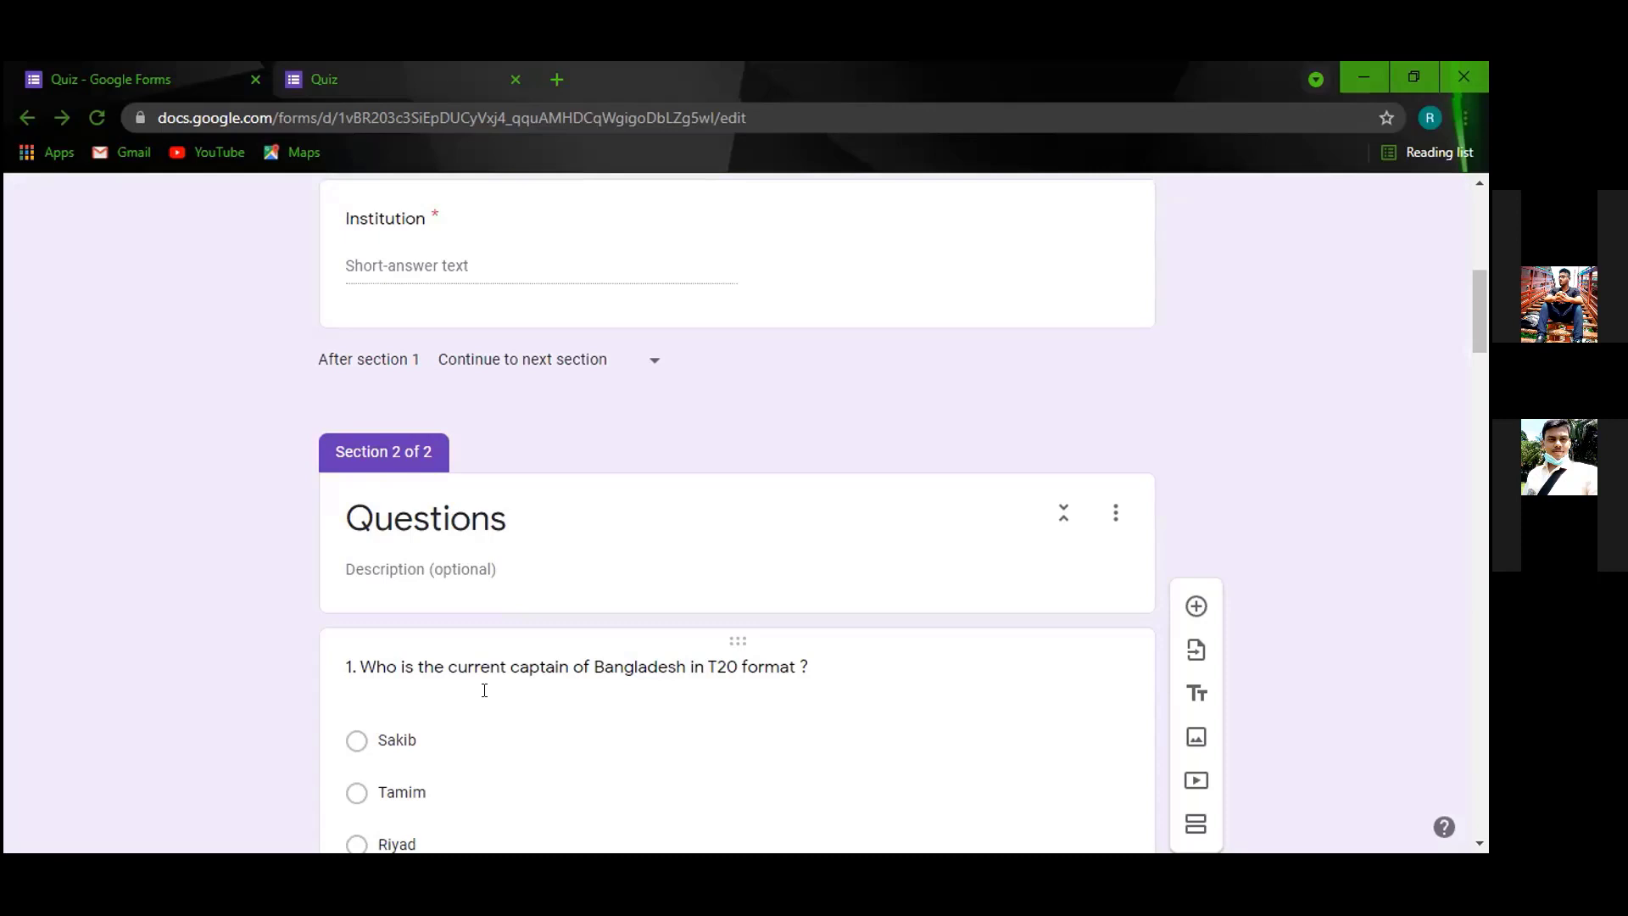
scroll(490, 695, "down", 6)
scroll(542, 747, "down", 8)
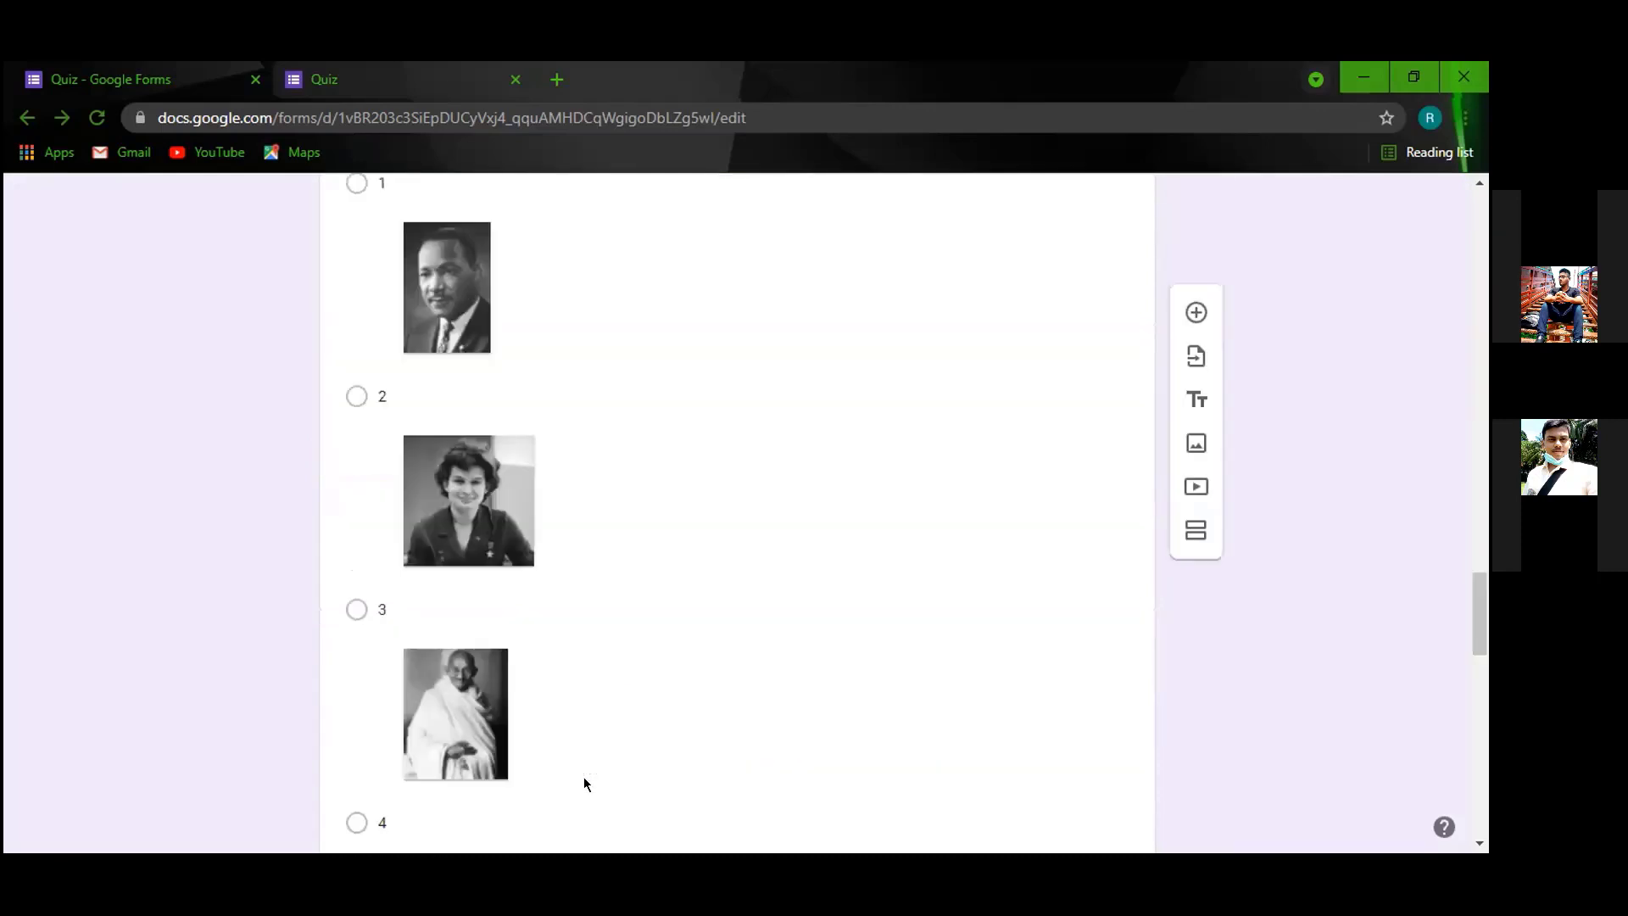
scroll(701, 644, "down", 15)
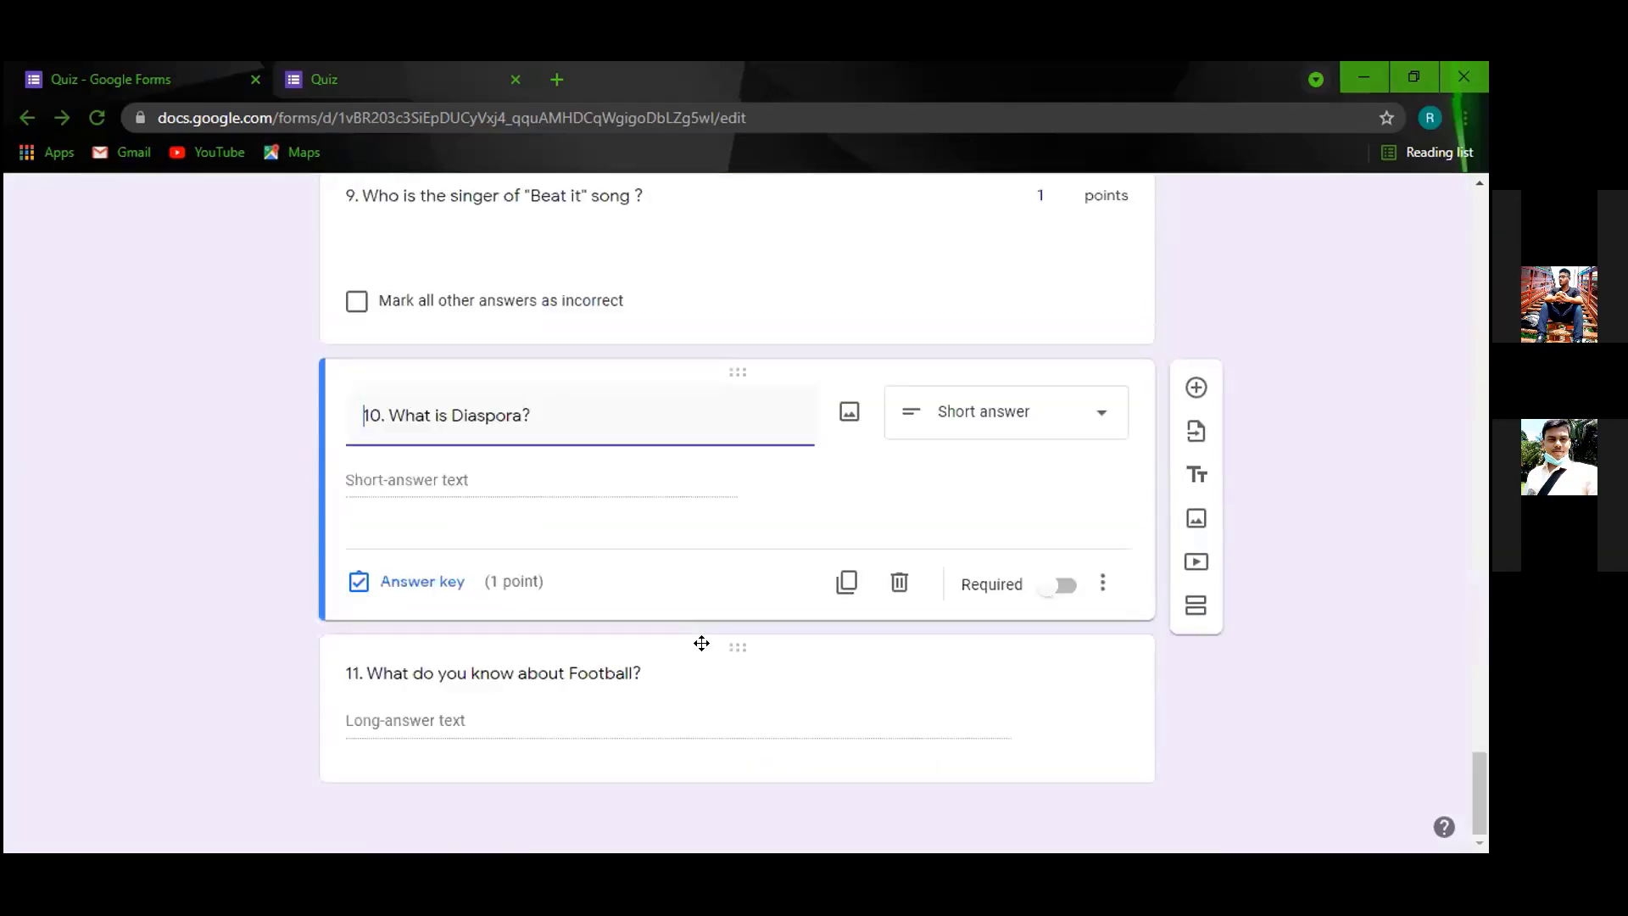
left_click(699, 722)
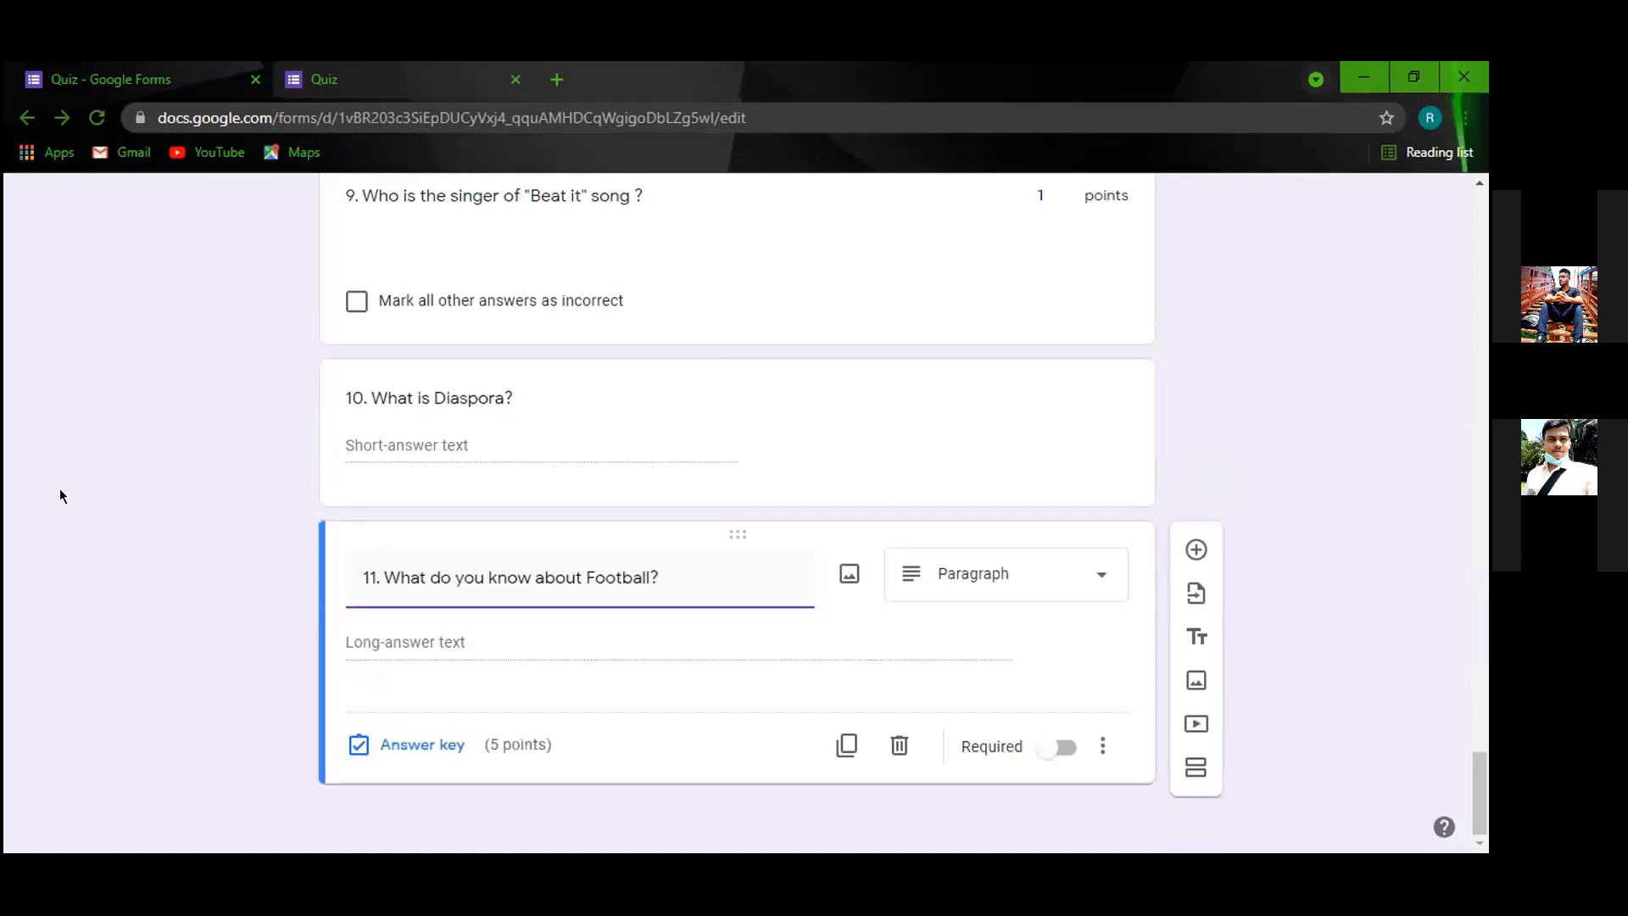
scroll(580, 616, "up", 10)
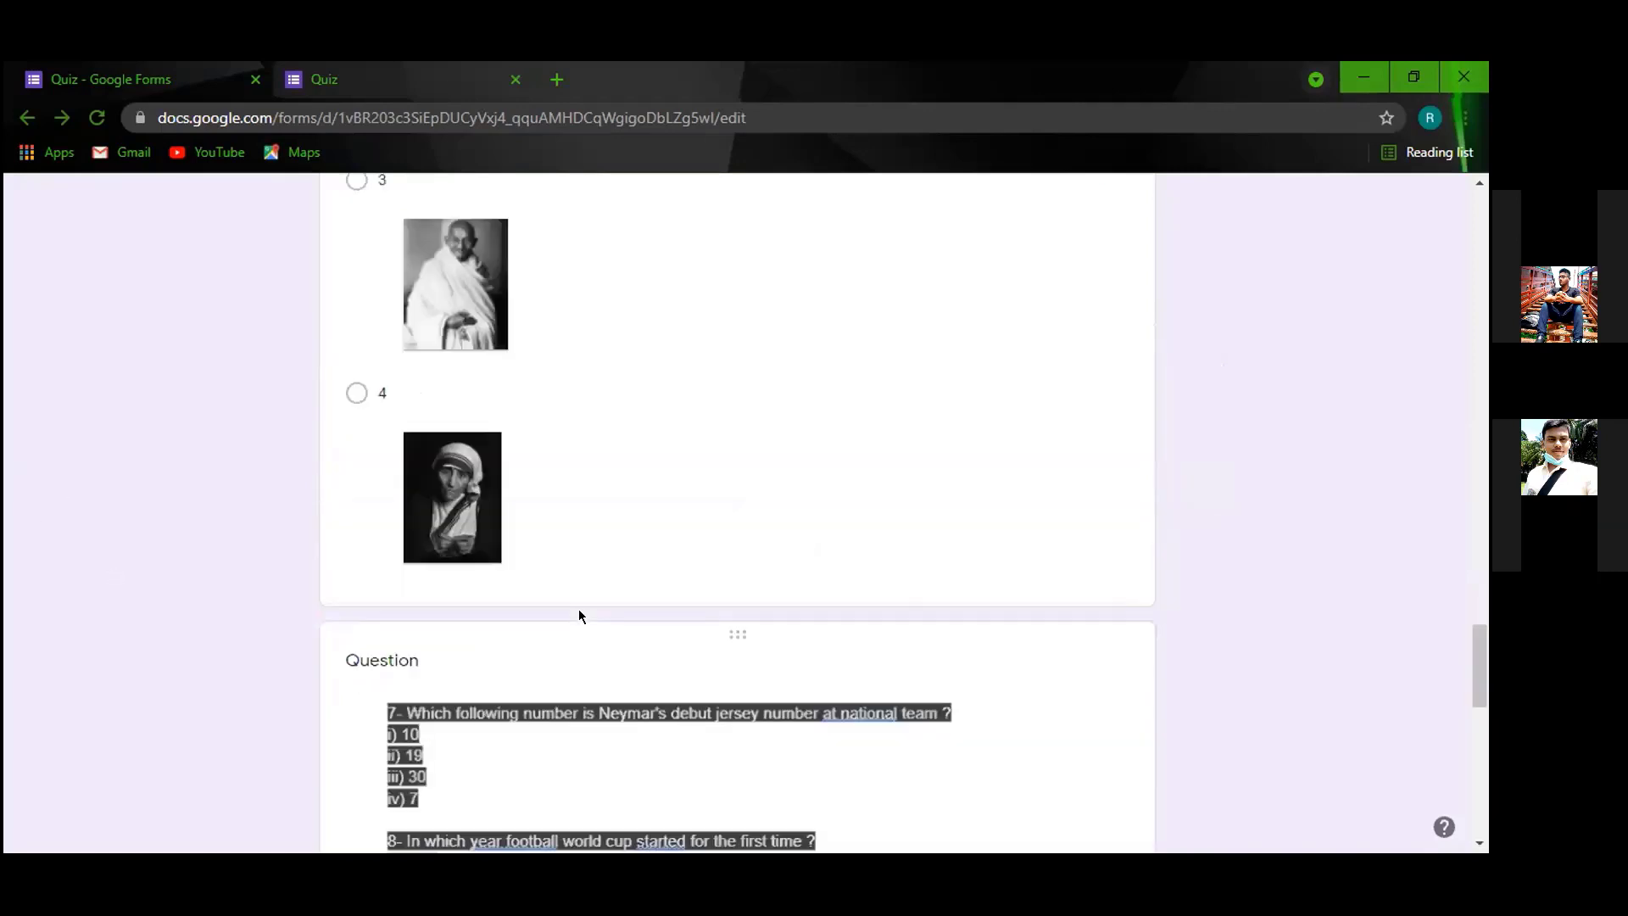
scroll(701, 562, "up", 15)
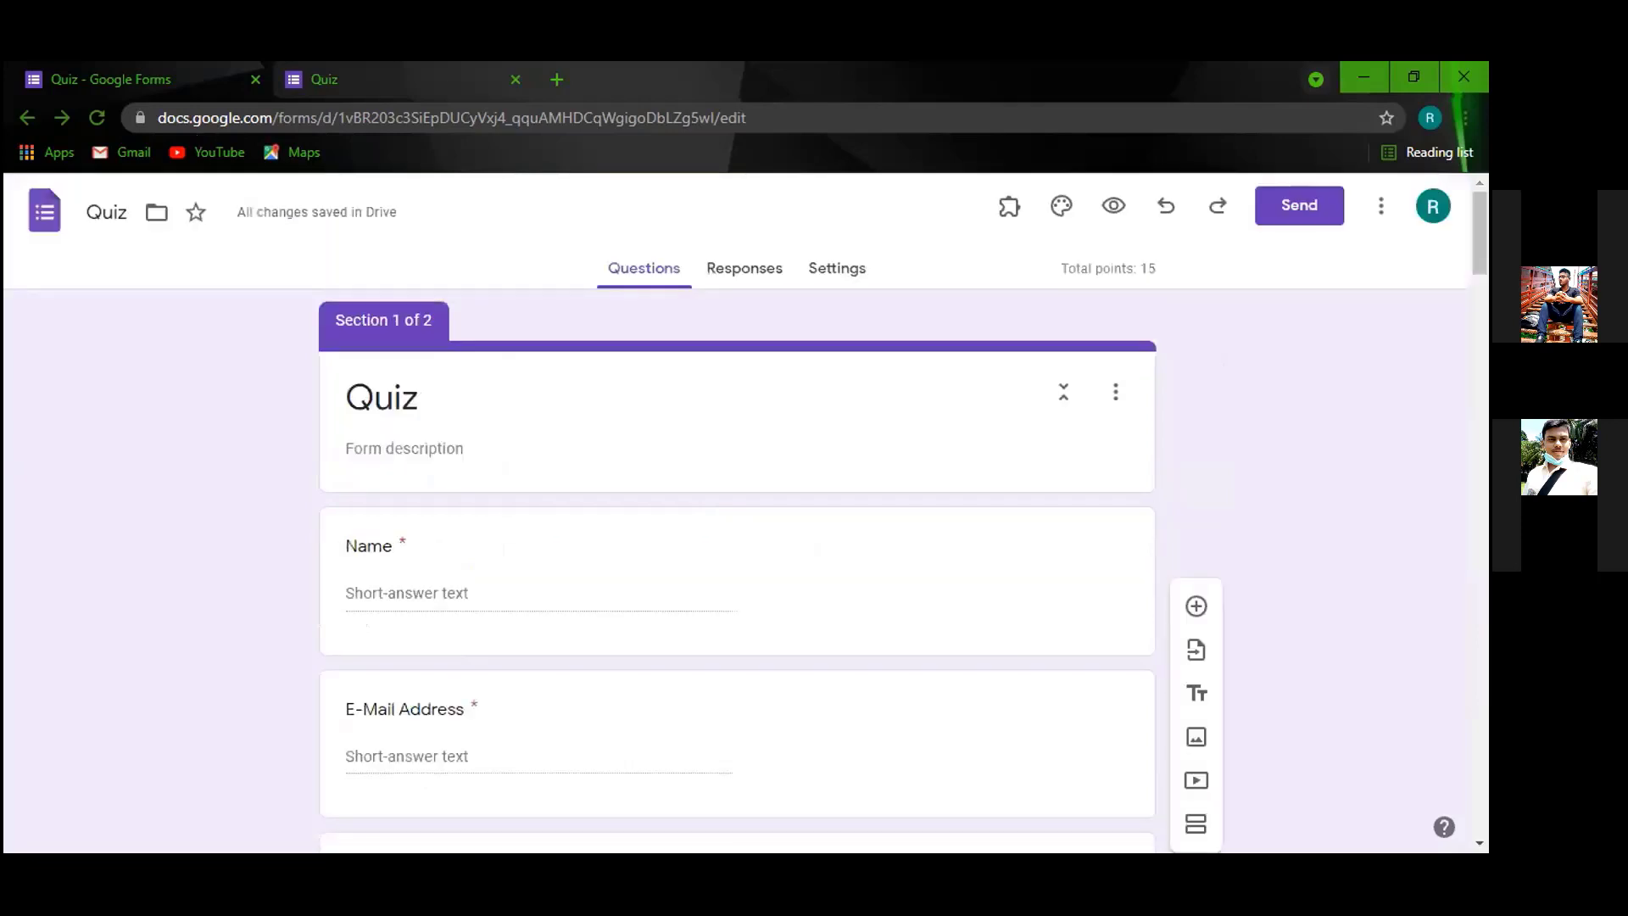
key("ctrl+Tab")
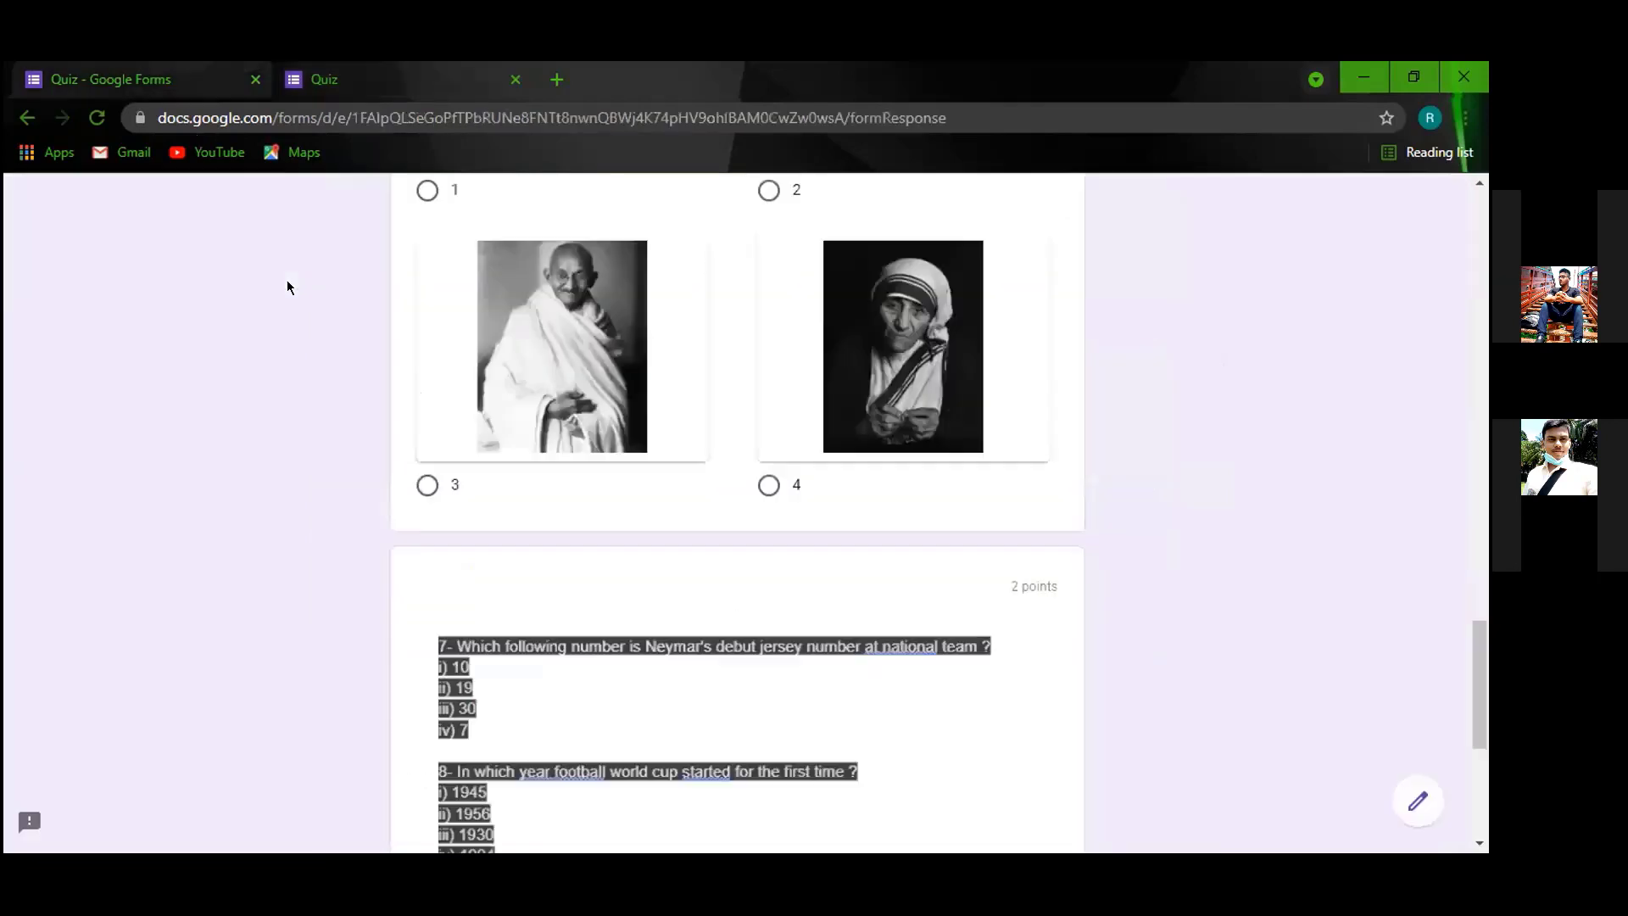
scroll(353, 376, "up", 8)
scroll(157, 121, "up", 8)
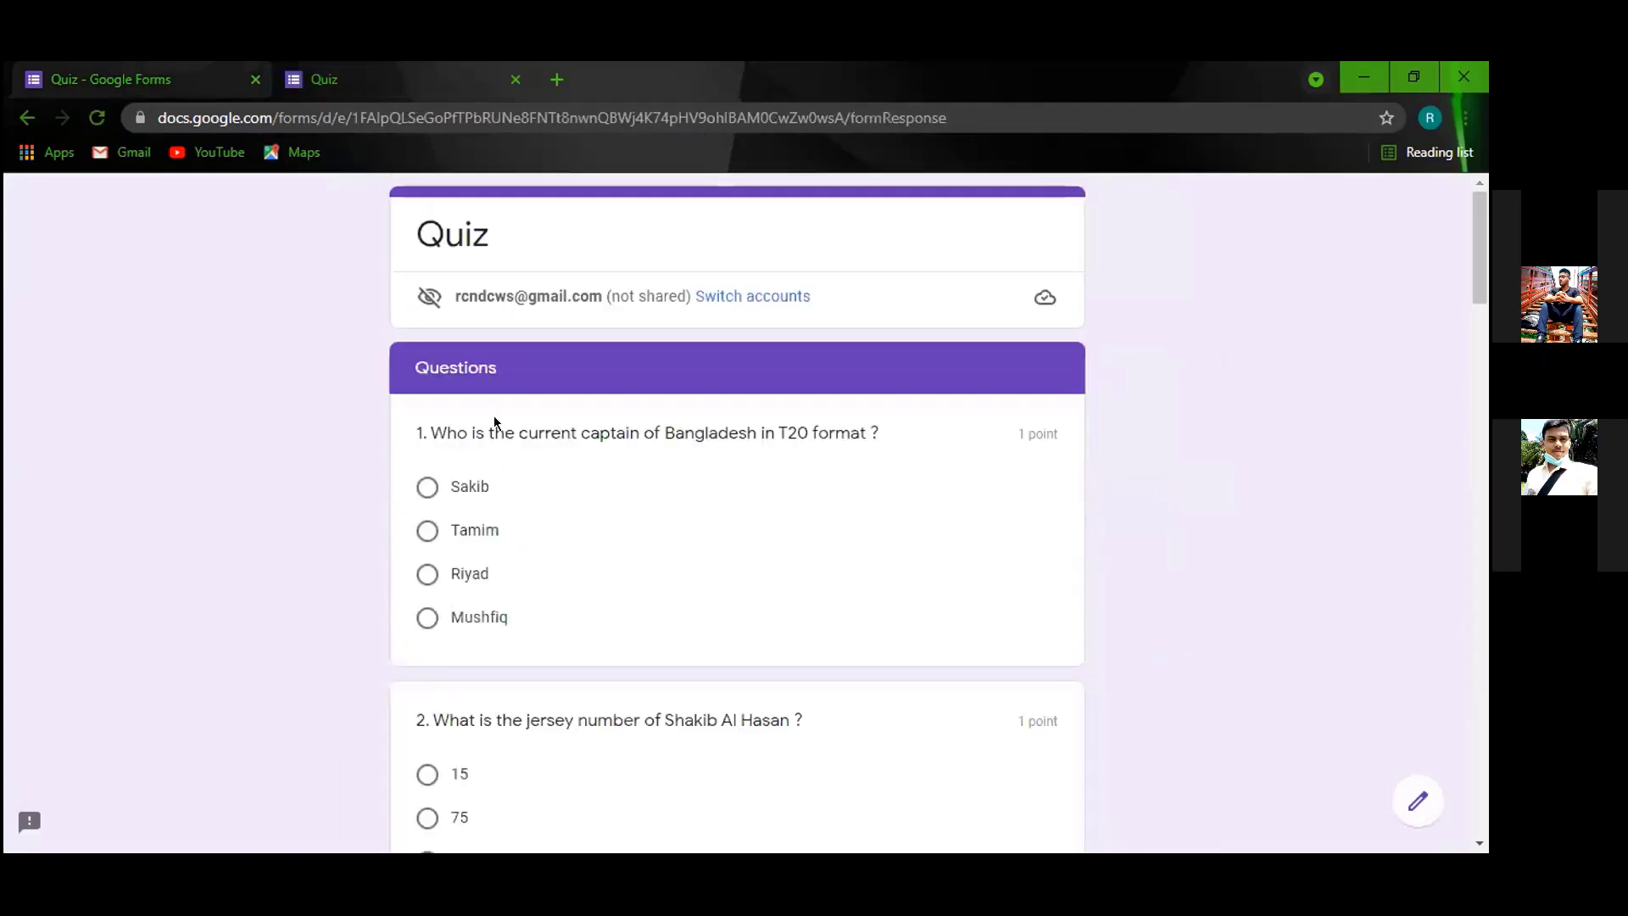
scroll(568, 422, "down", 7)
scroll(618, 528, "down", 8)
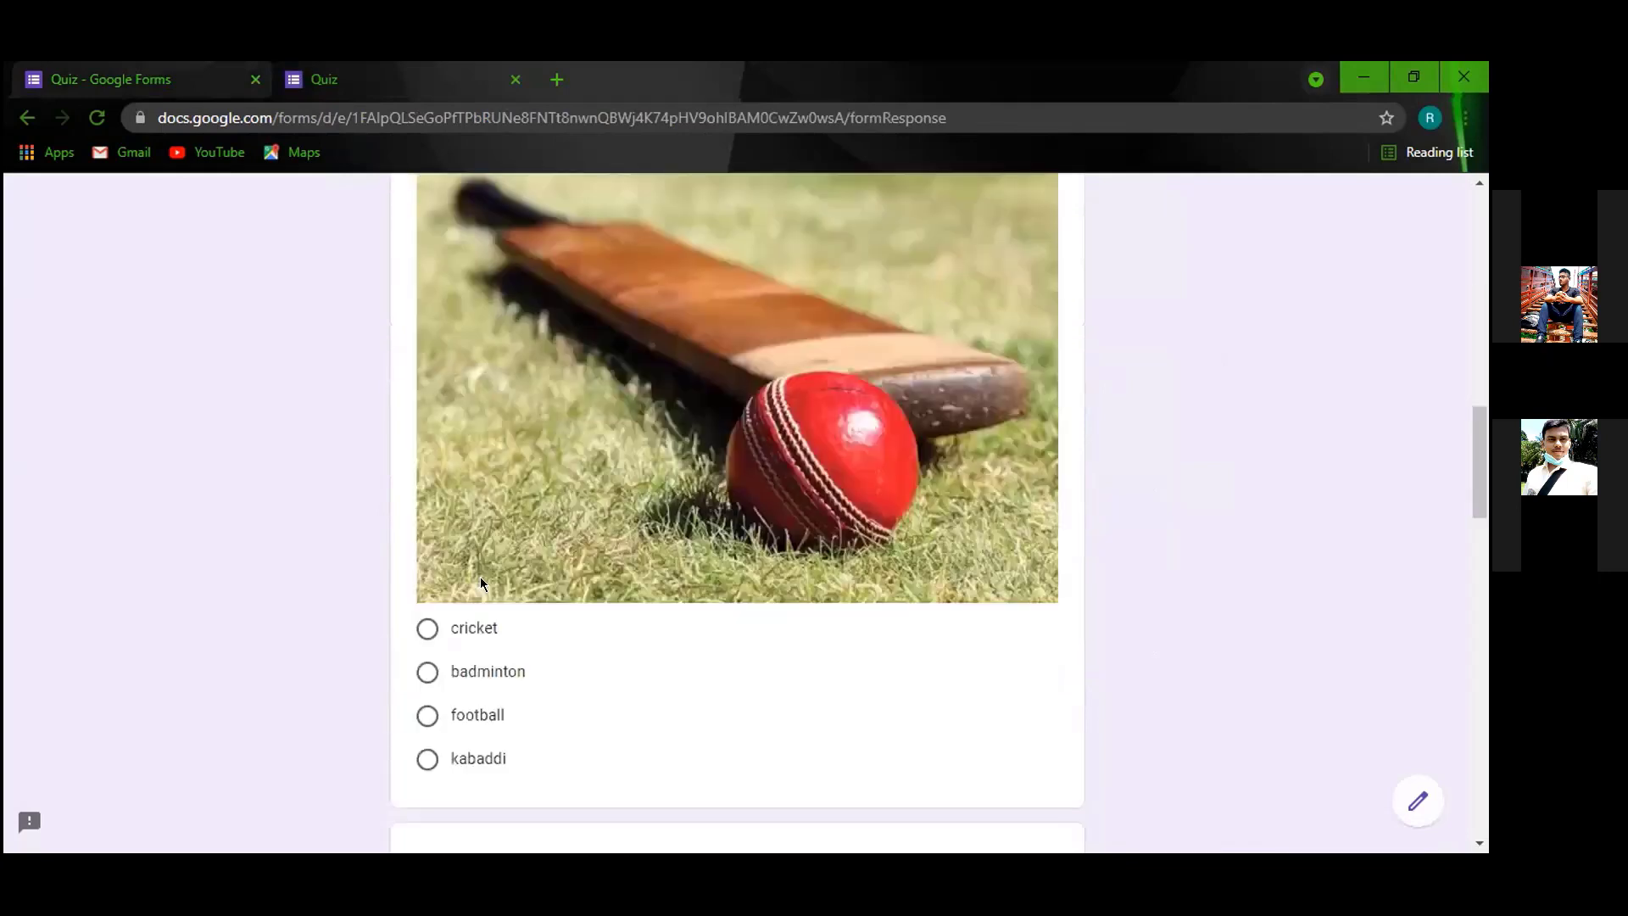
scroll(706, 513, "down", 5)
scroll(531, 564, "down", 10)
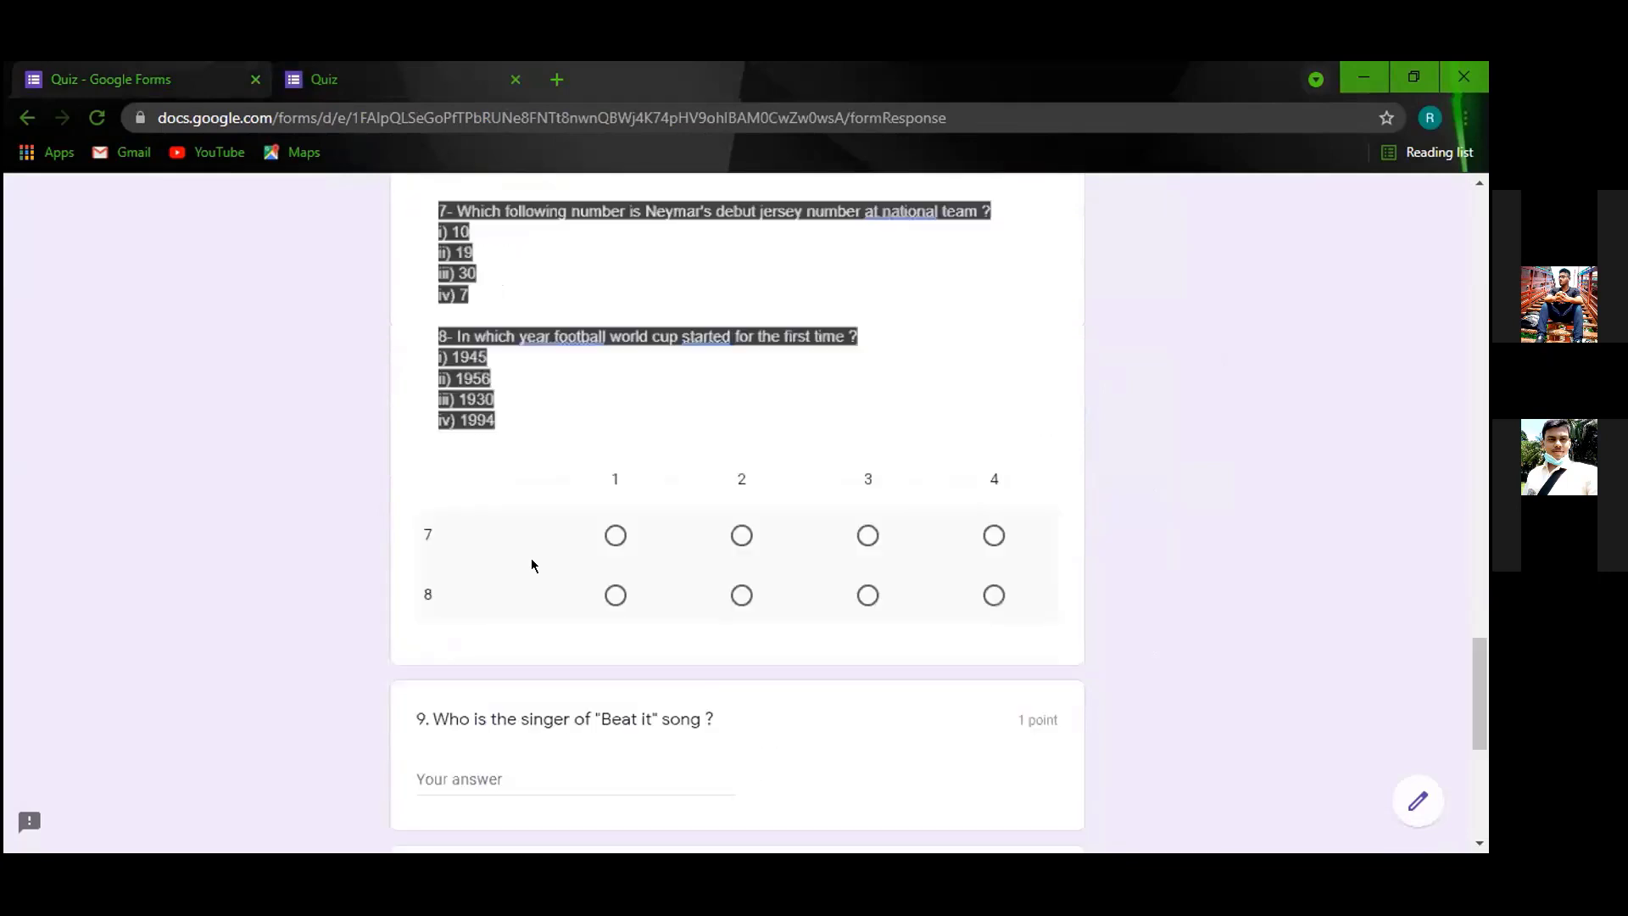
scroll(527, 563, "down", 3)
scroll(736, 498, "down", 3)
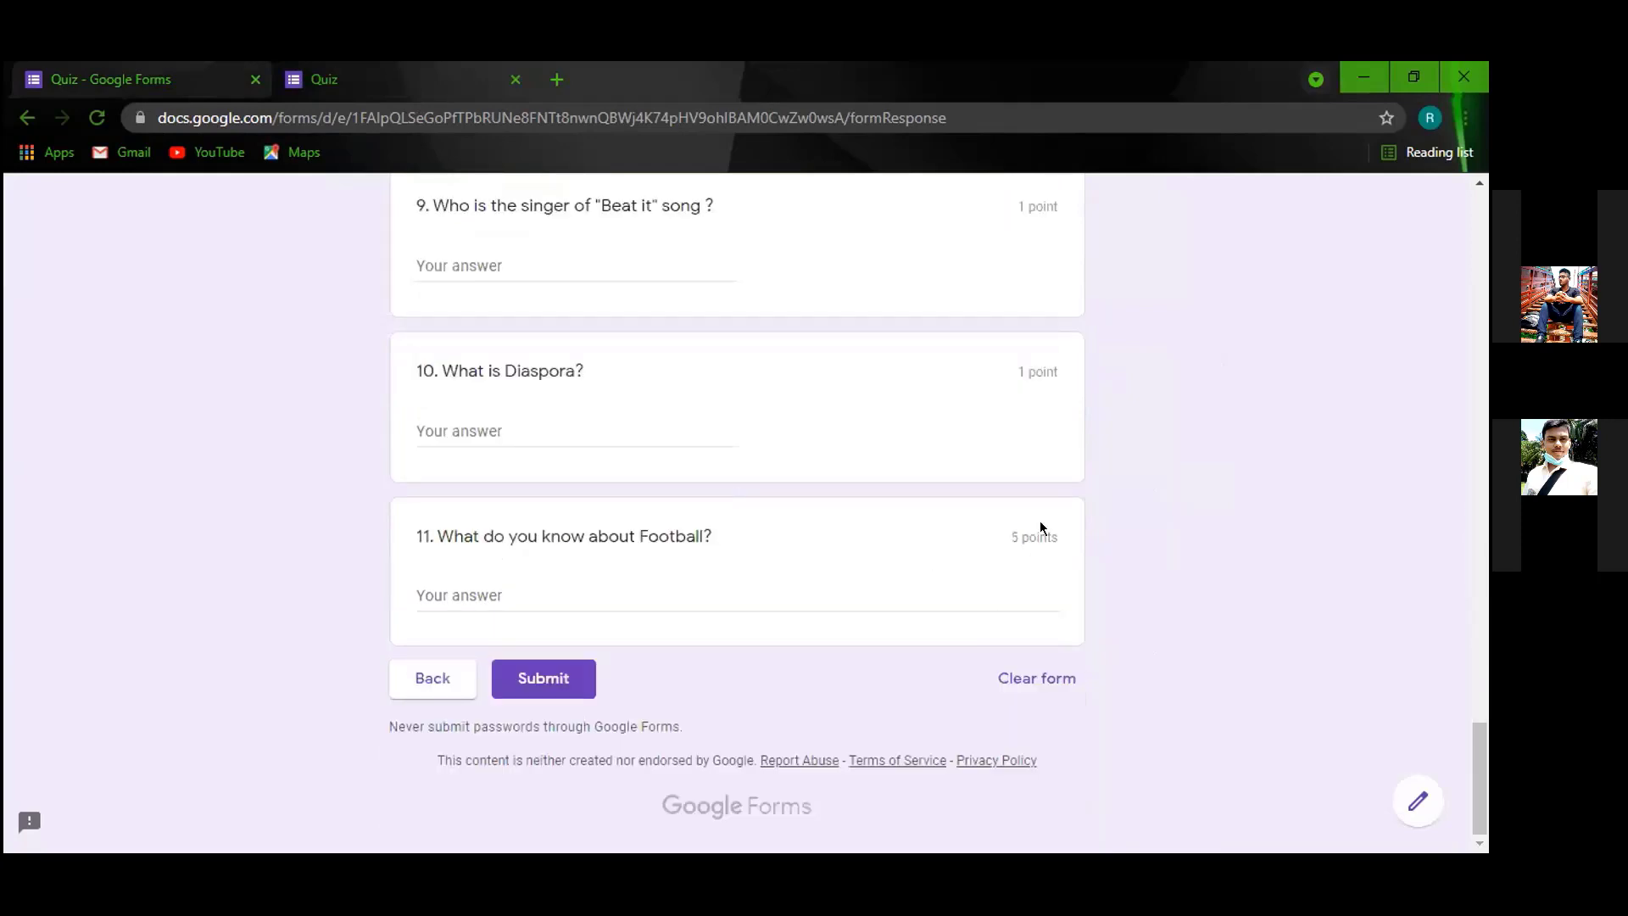
scroll(1021, 484, "up", 4)
scroll(1031, 536, "up", 9)
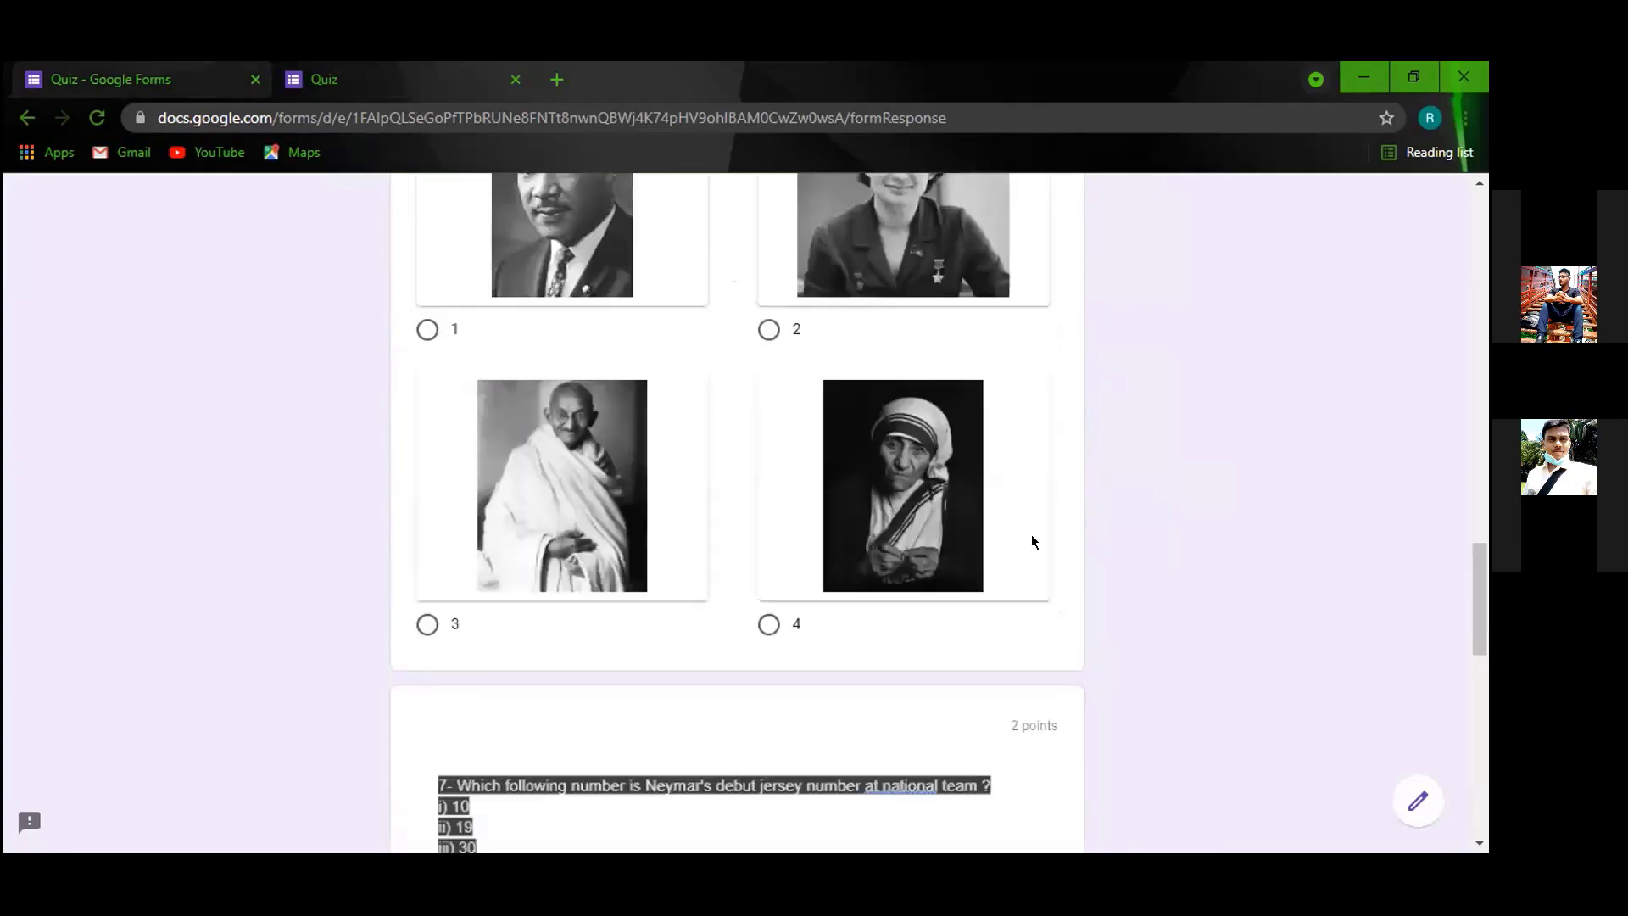
scroll(1031, 538, "up", 4)
scroll(1012, 678, "down", 9)
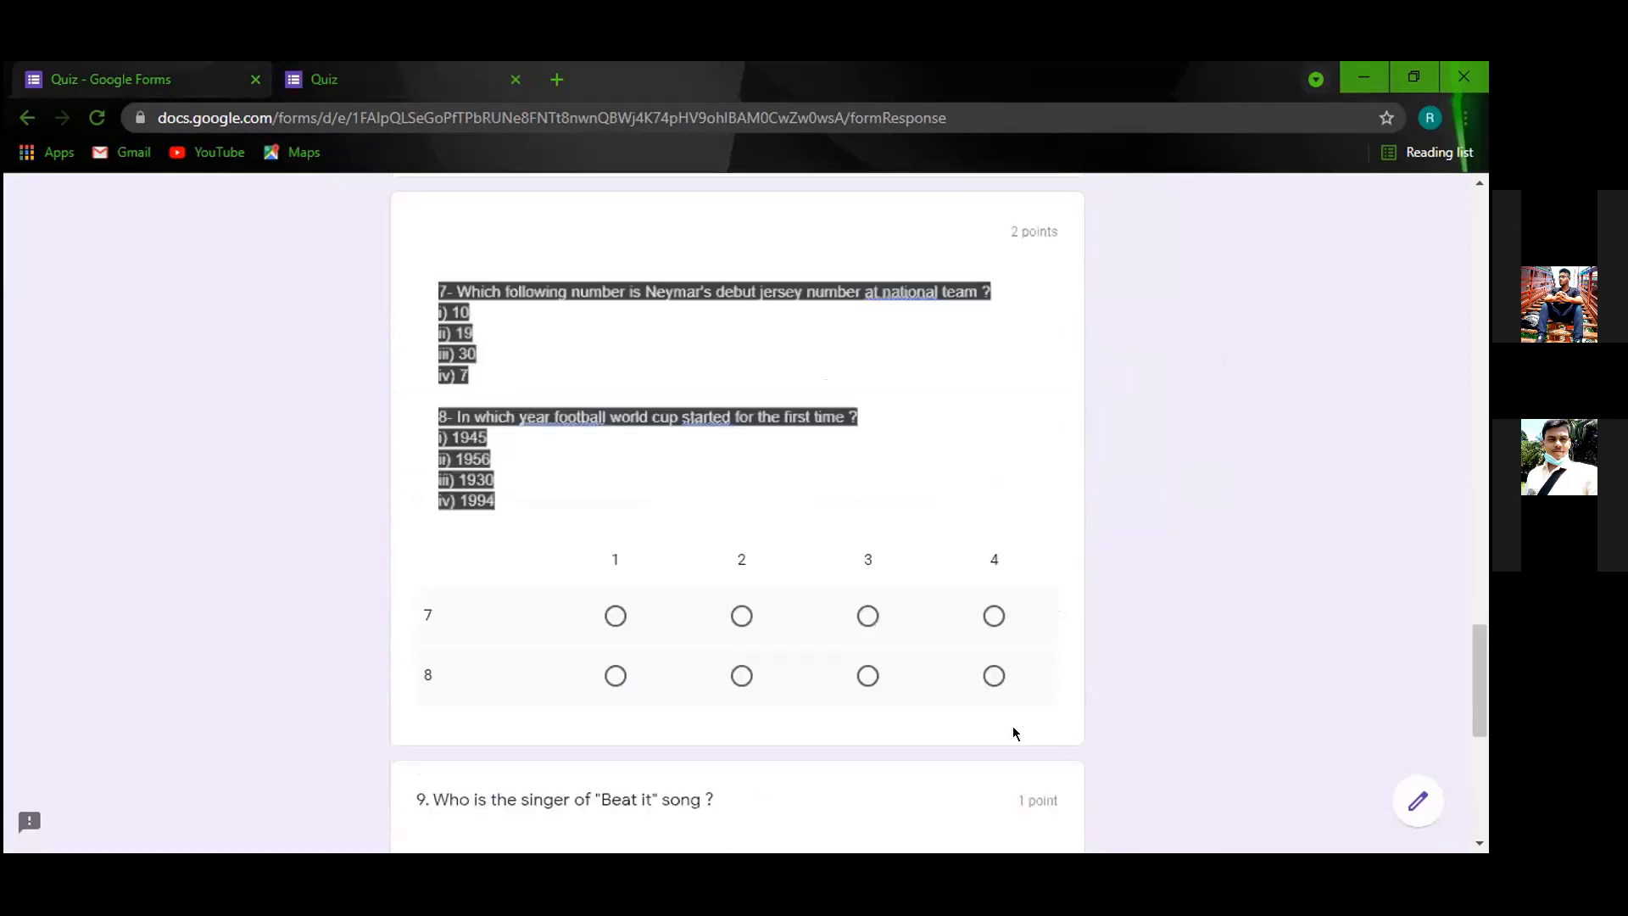
scroll(1030, 604, "down", 7)
scroll(986, 553, "up", 4)
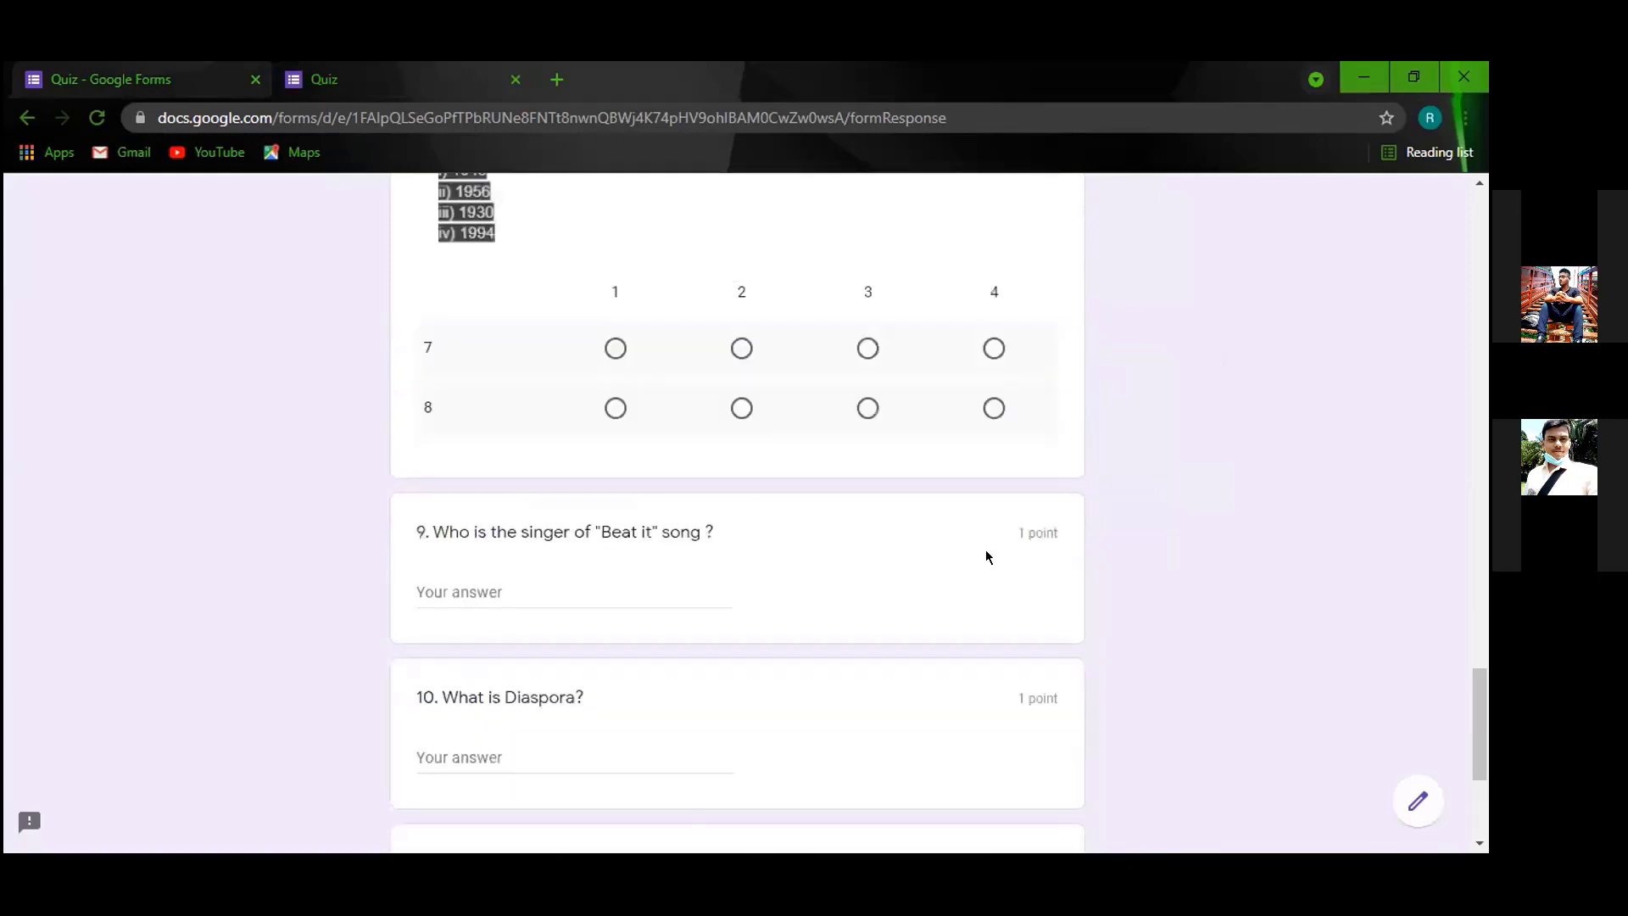
scroll(986, 556, "up", 5)
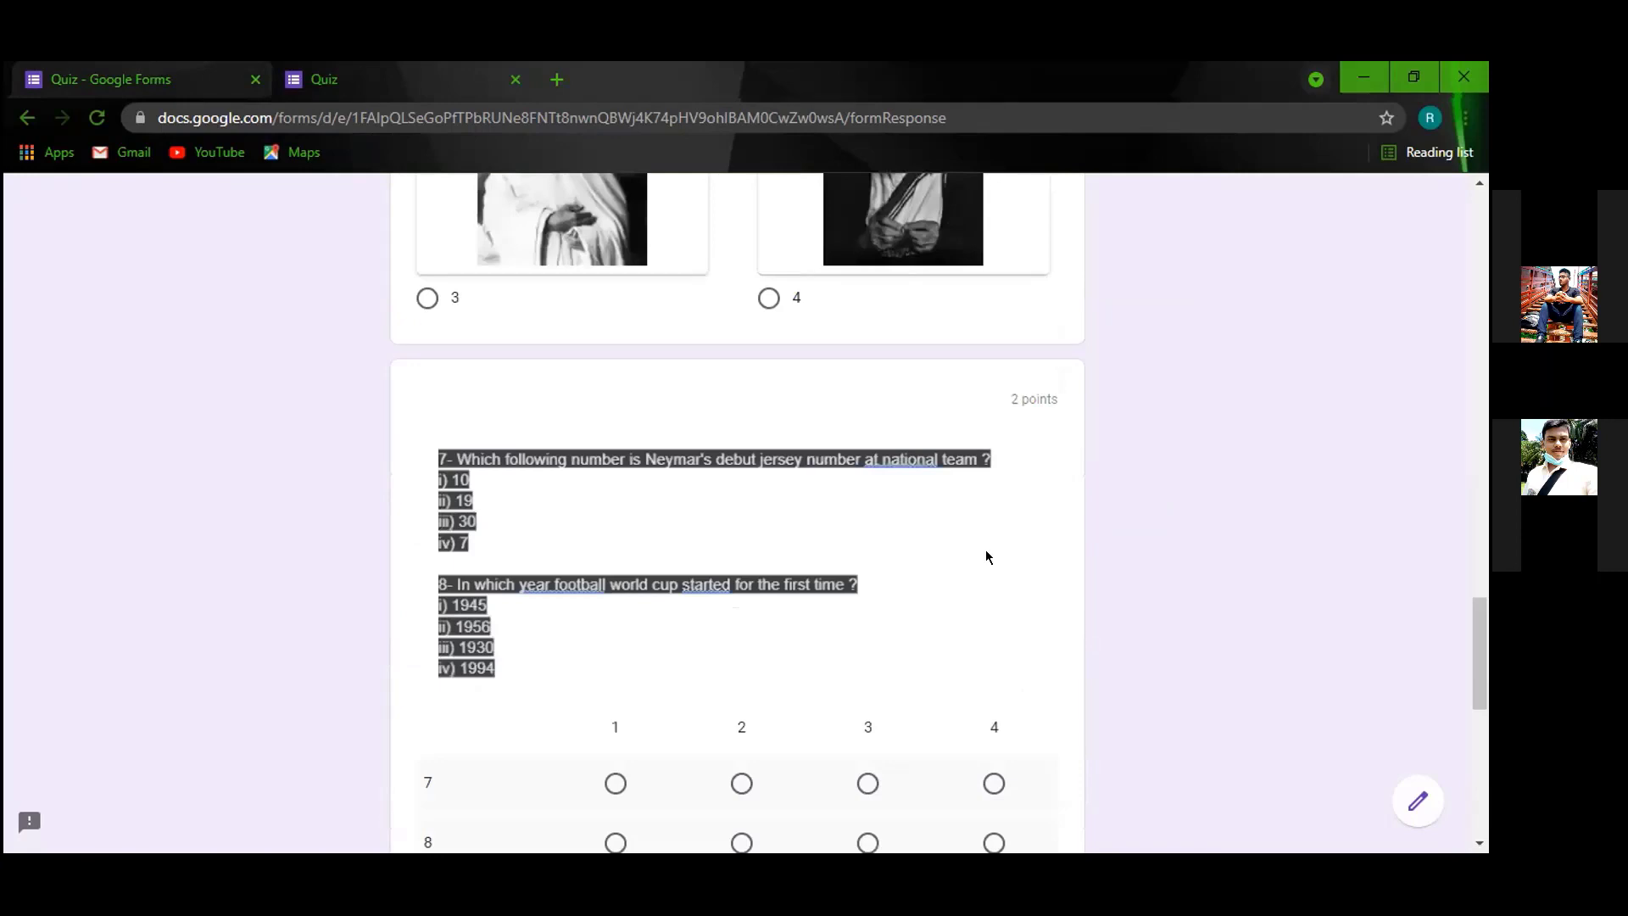
scroll(986, 549, "up", 5)
scroll(984, 548, "up", 10)
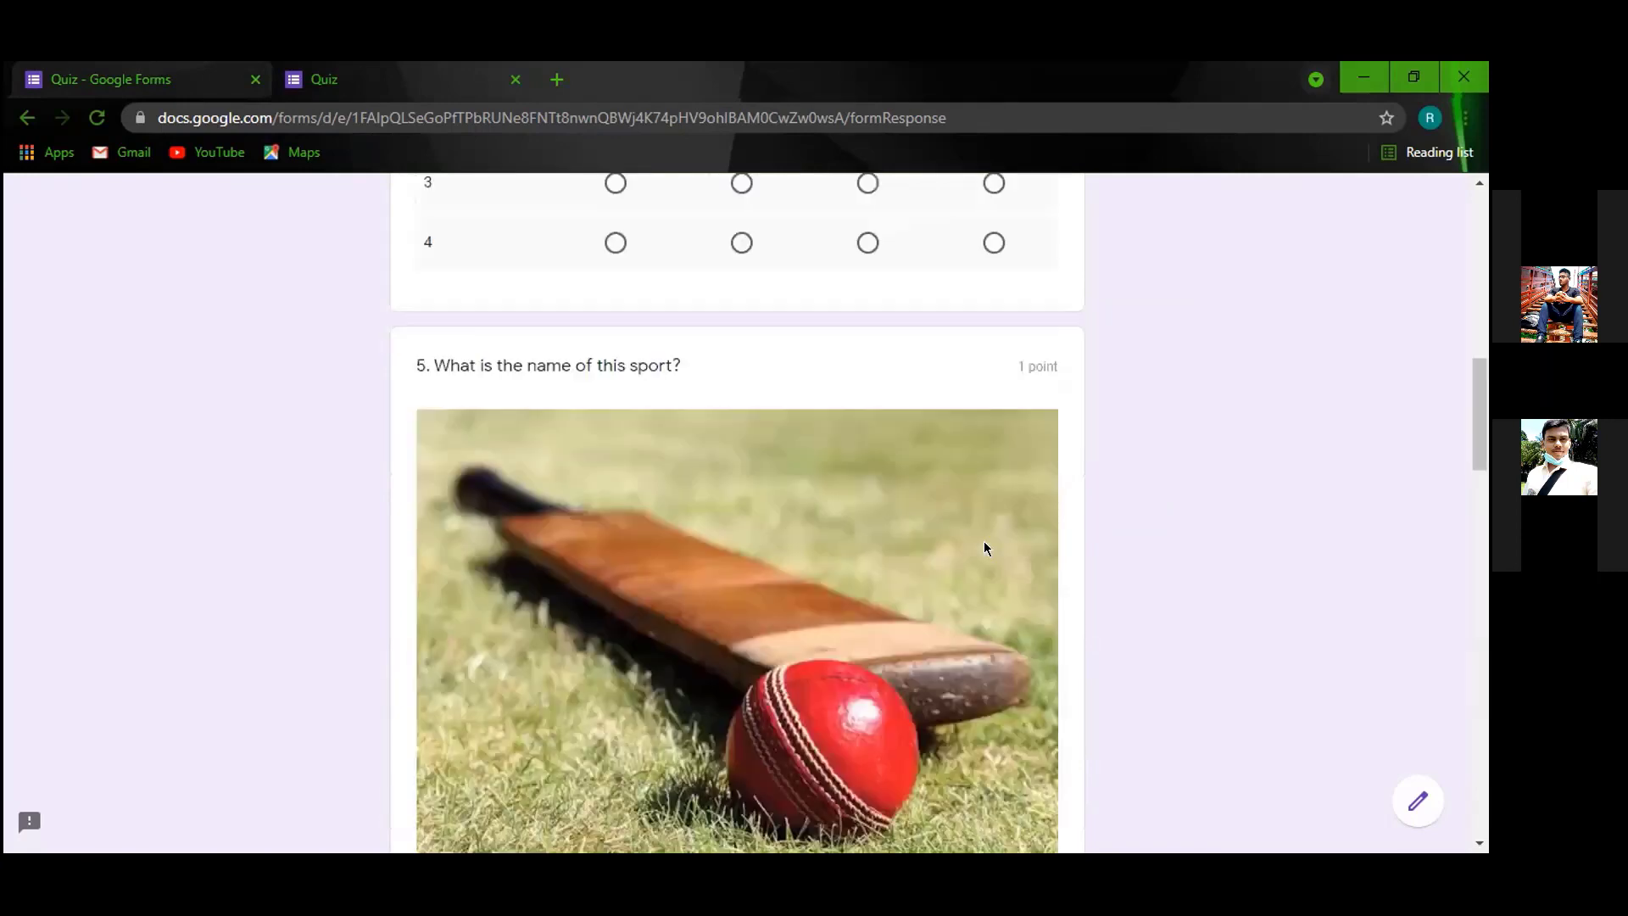
scroll(963, 537, "up", 10)
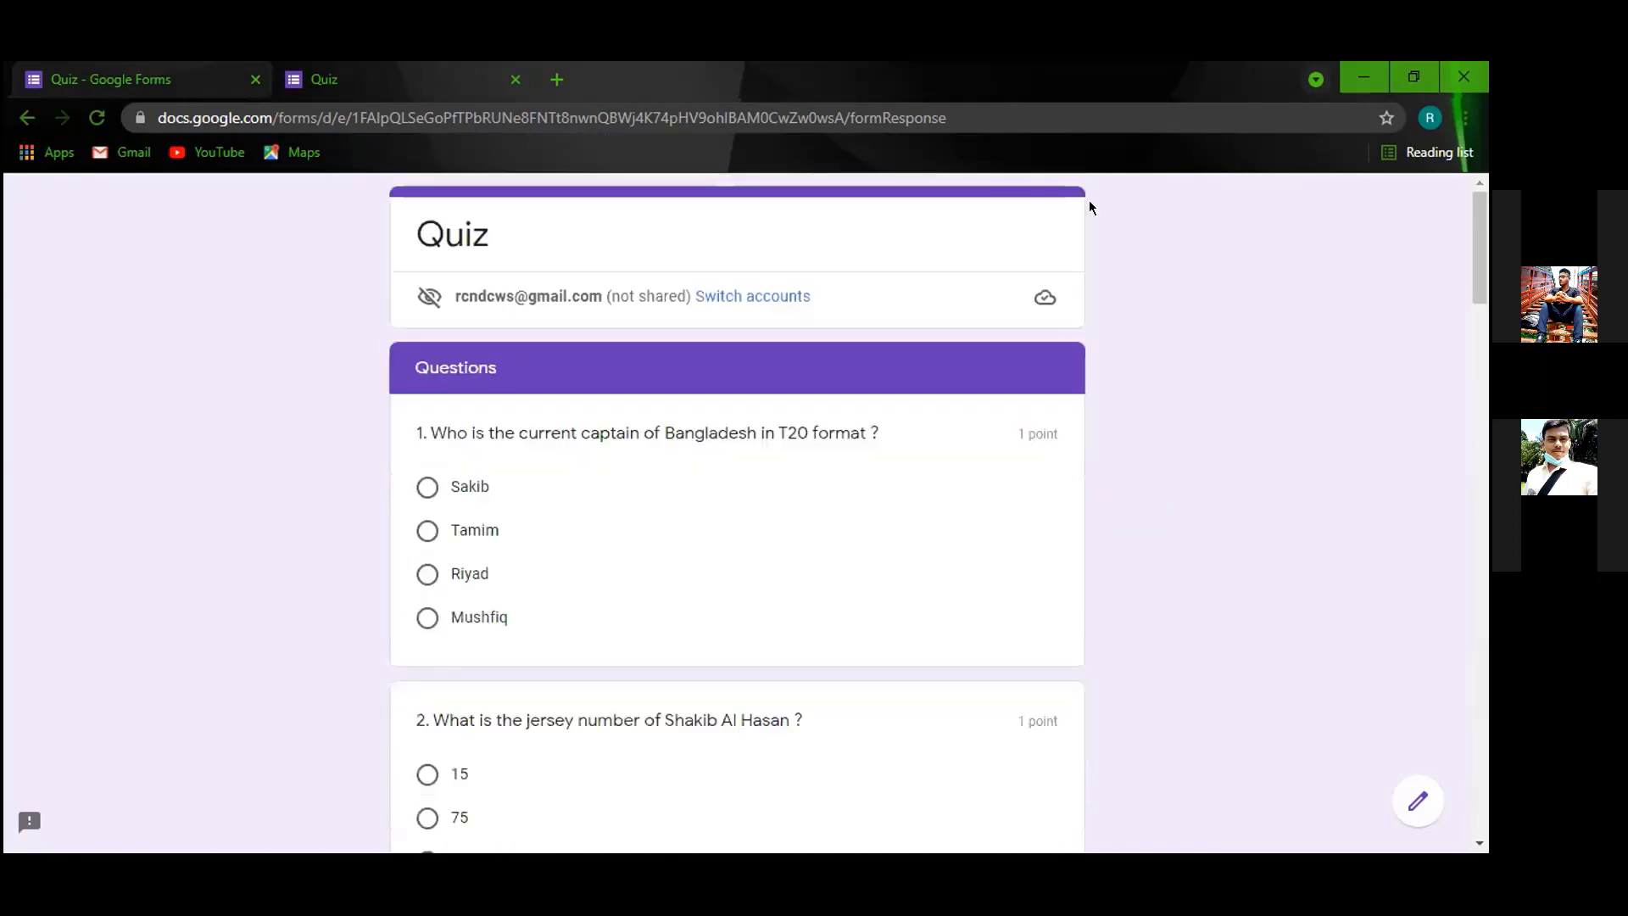
left_click(983, 124)
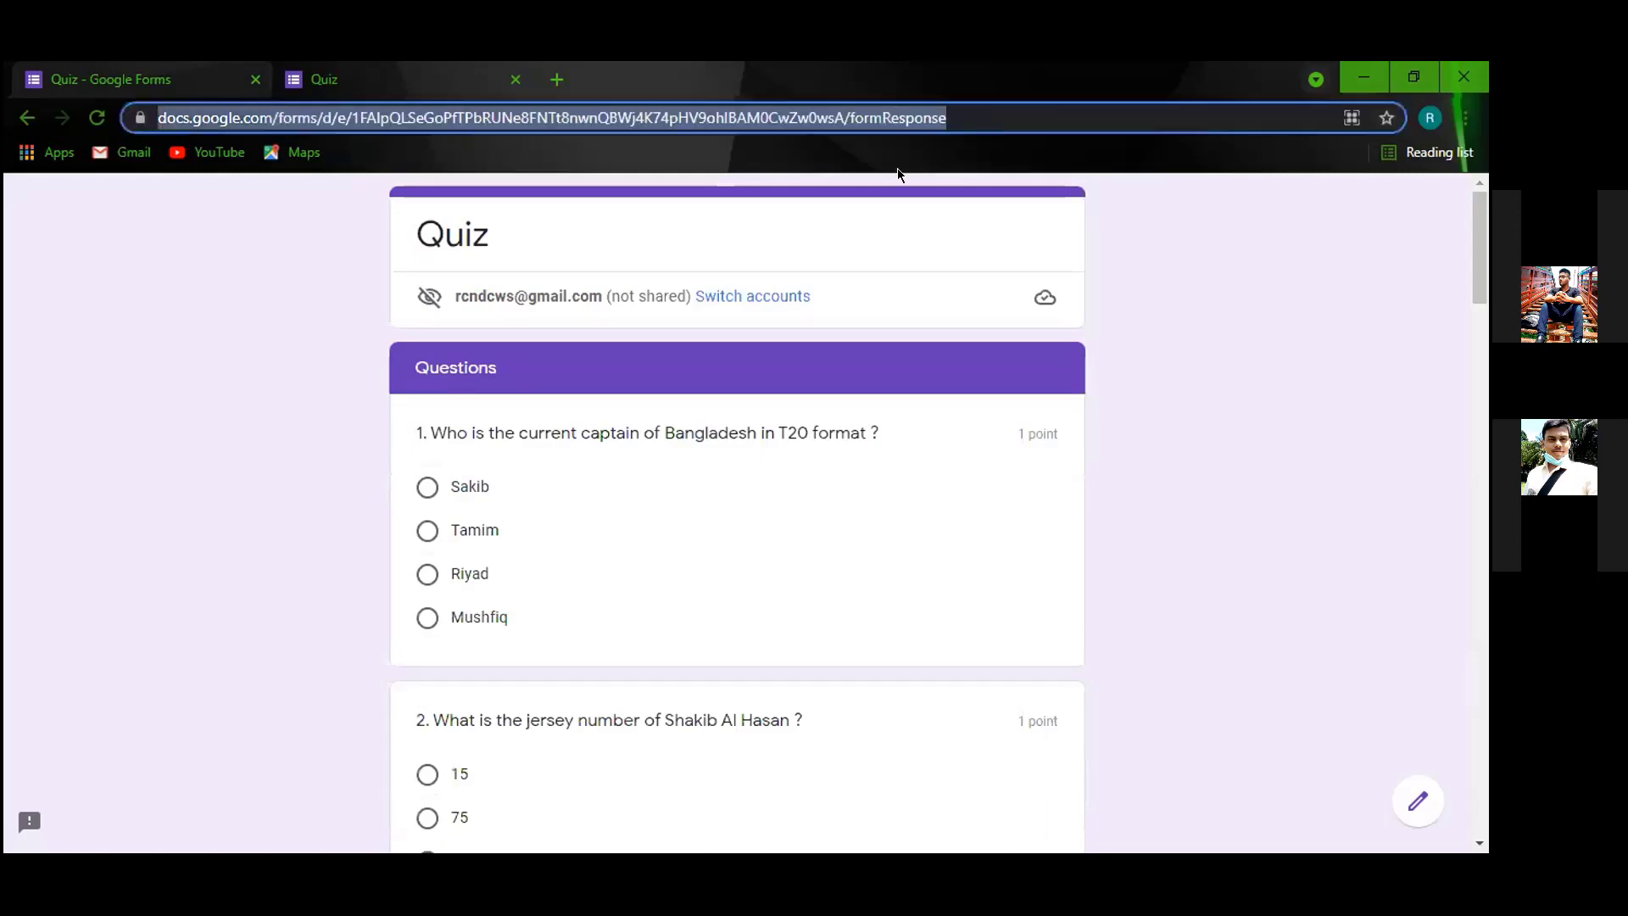
left_click(942, 328)
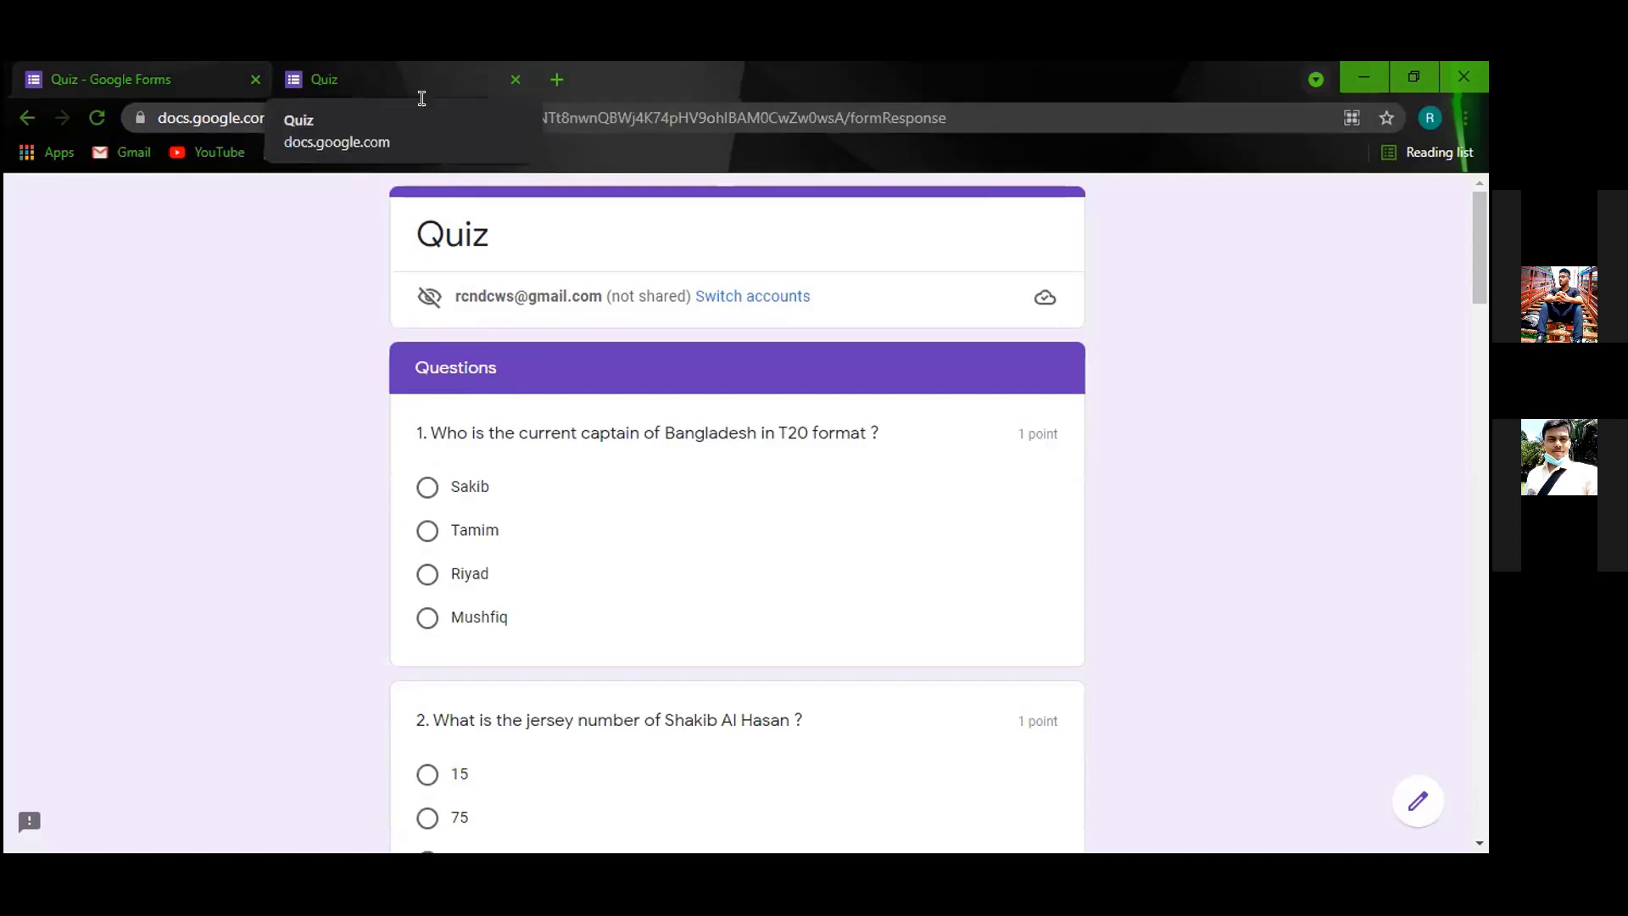
Check the Quiz Responses page shows 0 responses and is accepting, then open the live quiz.
key("ctrl+Tab")
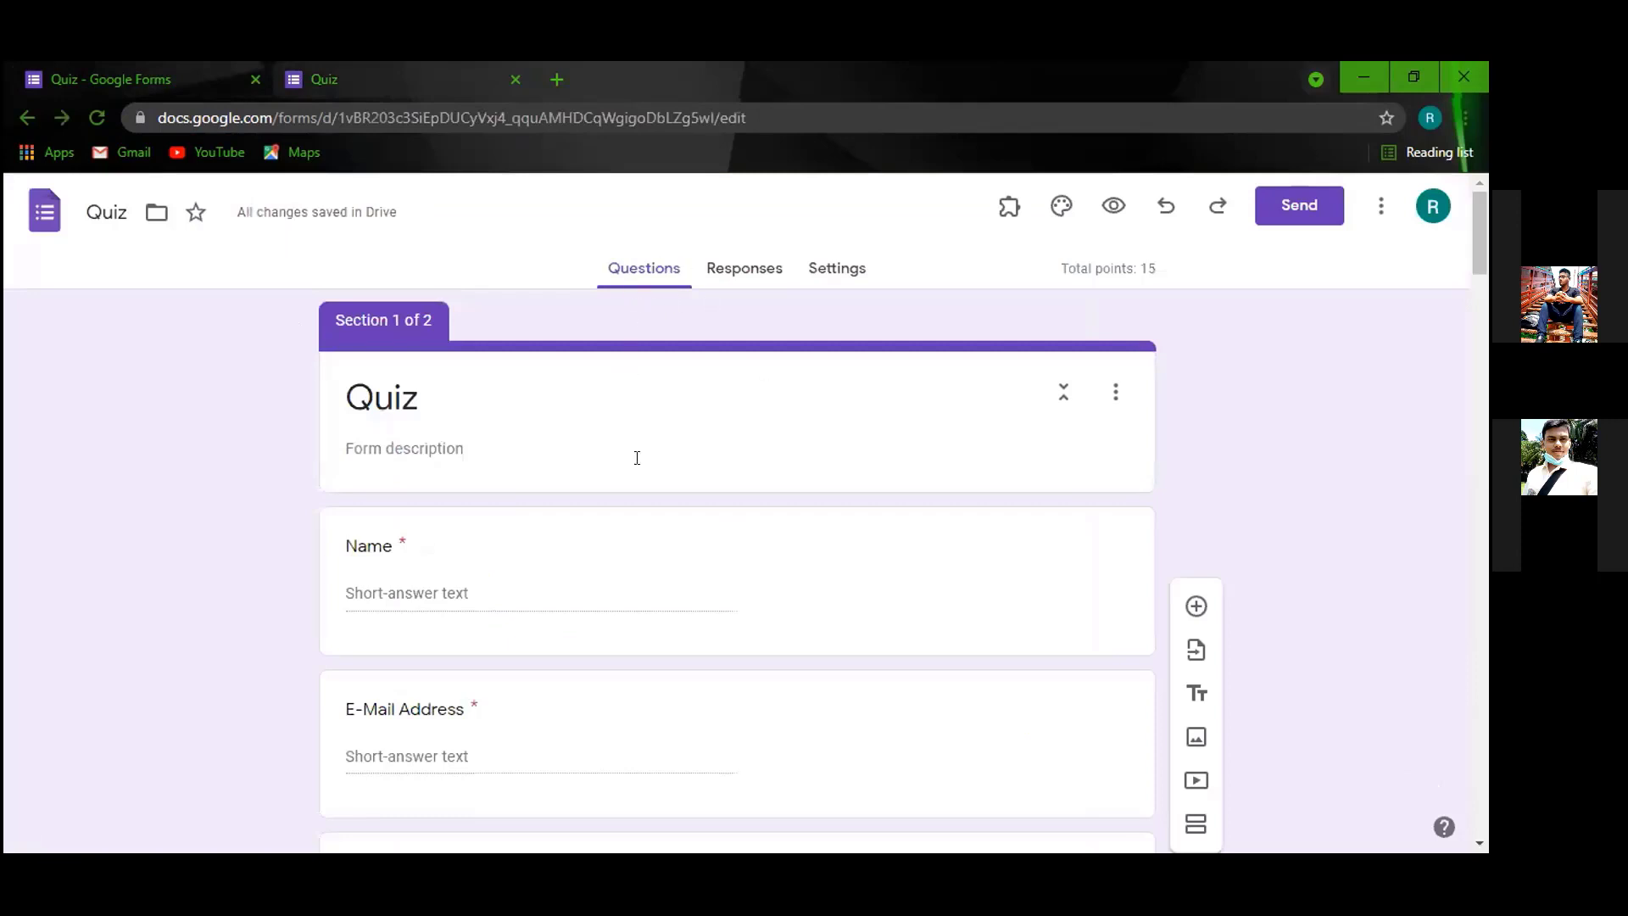
scroll(636, 458, "down", 15)
scroll(670, 578, "up", 20)
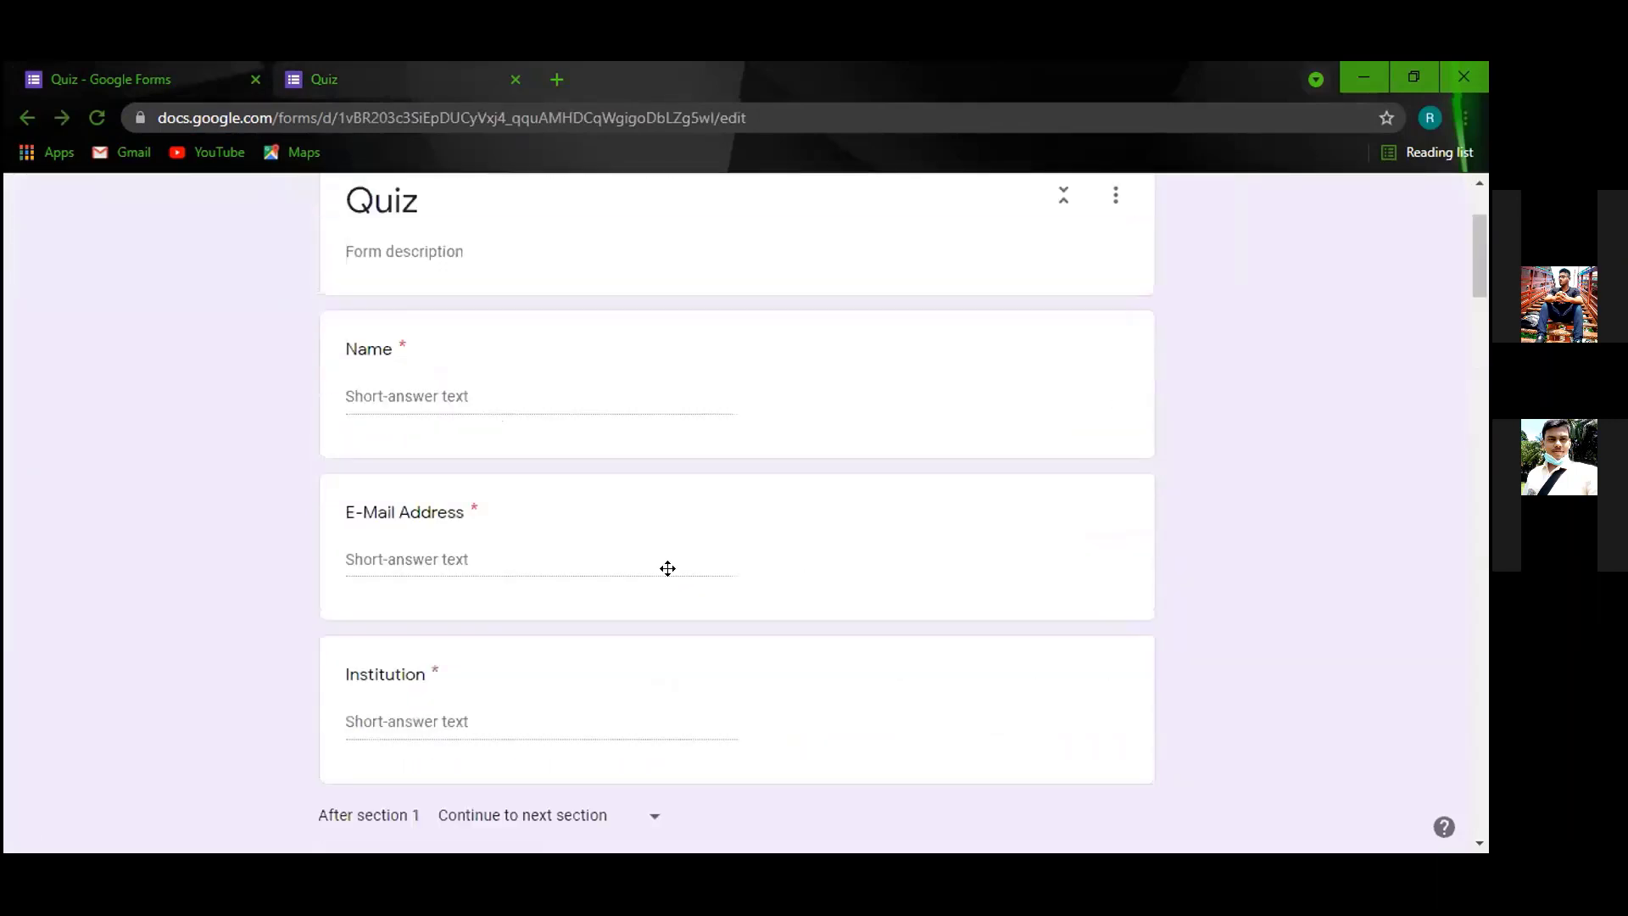
left_click(750, 271)
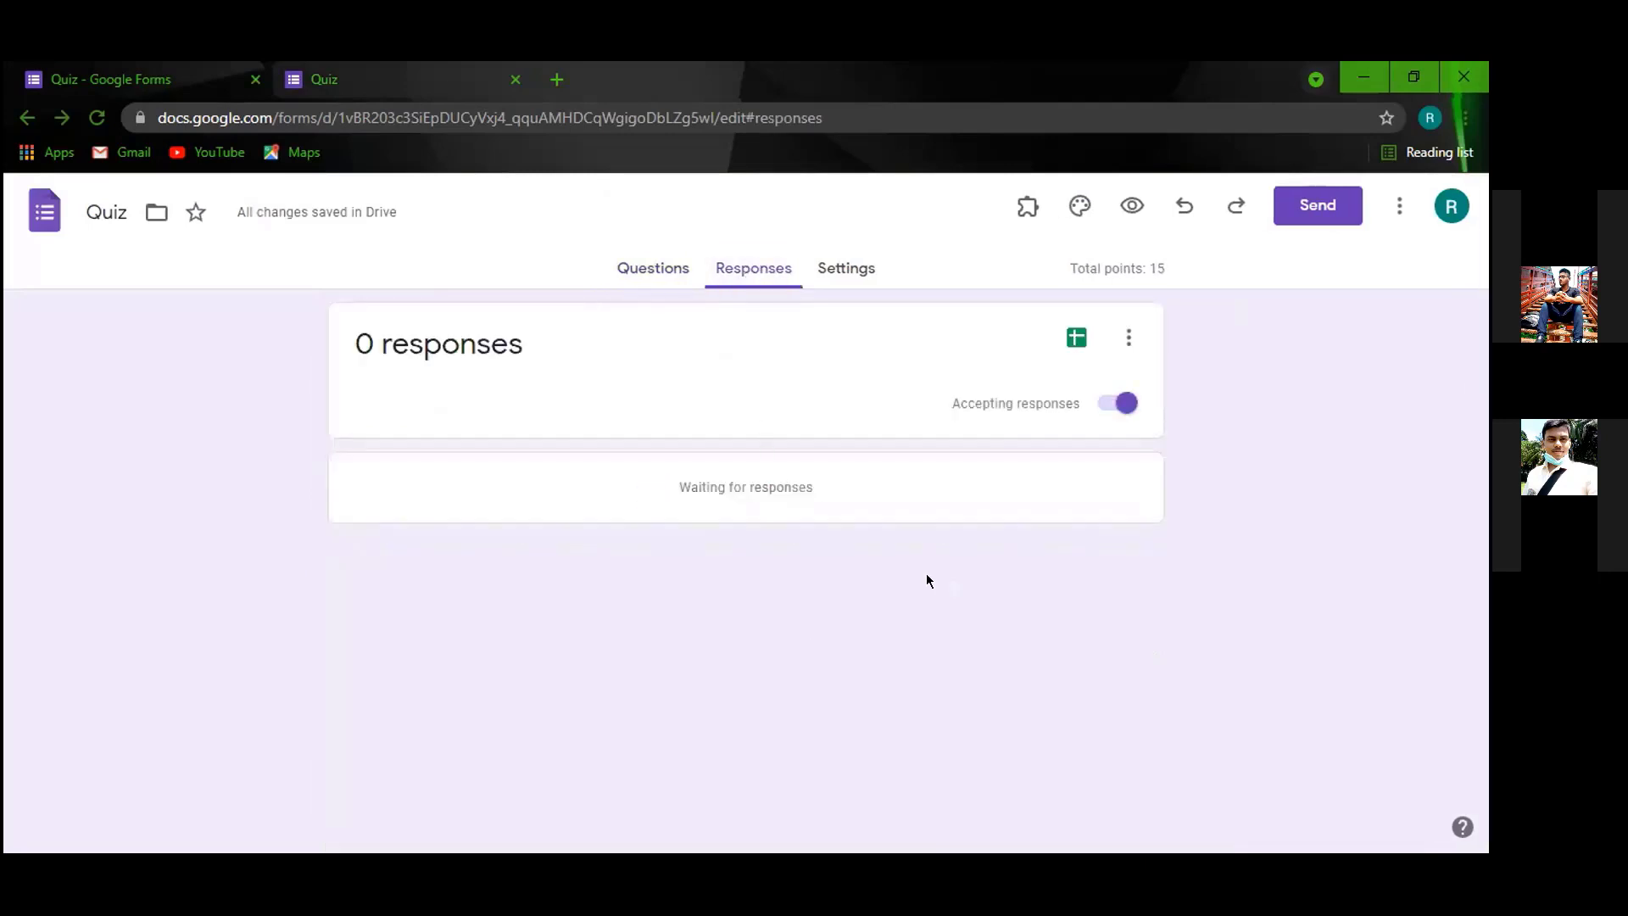
left_click(330, 79)
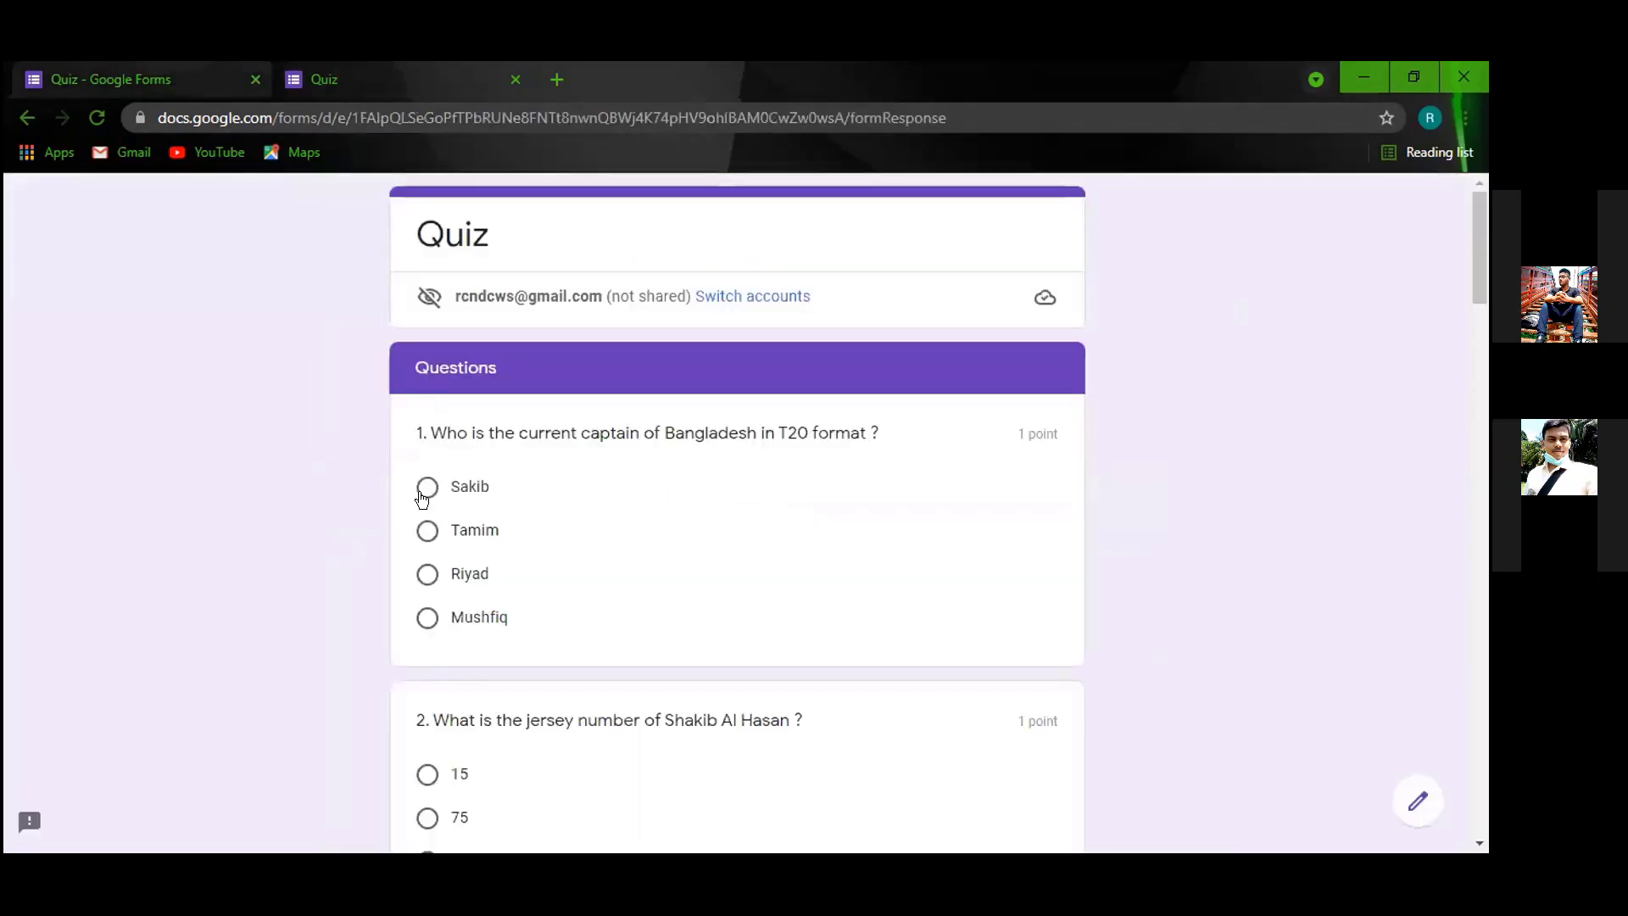
Answer the choice questions: Riyad for question 1, 100 for question 2, picture 4, and grid rows.
scroll(423, 498, "down", 6)
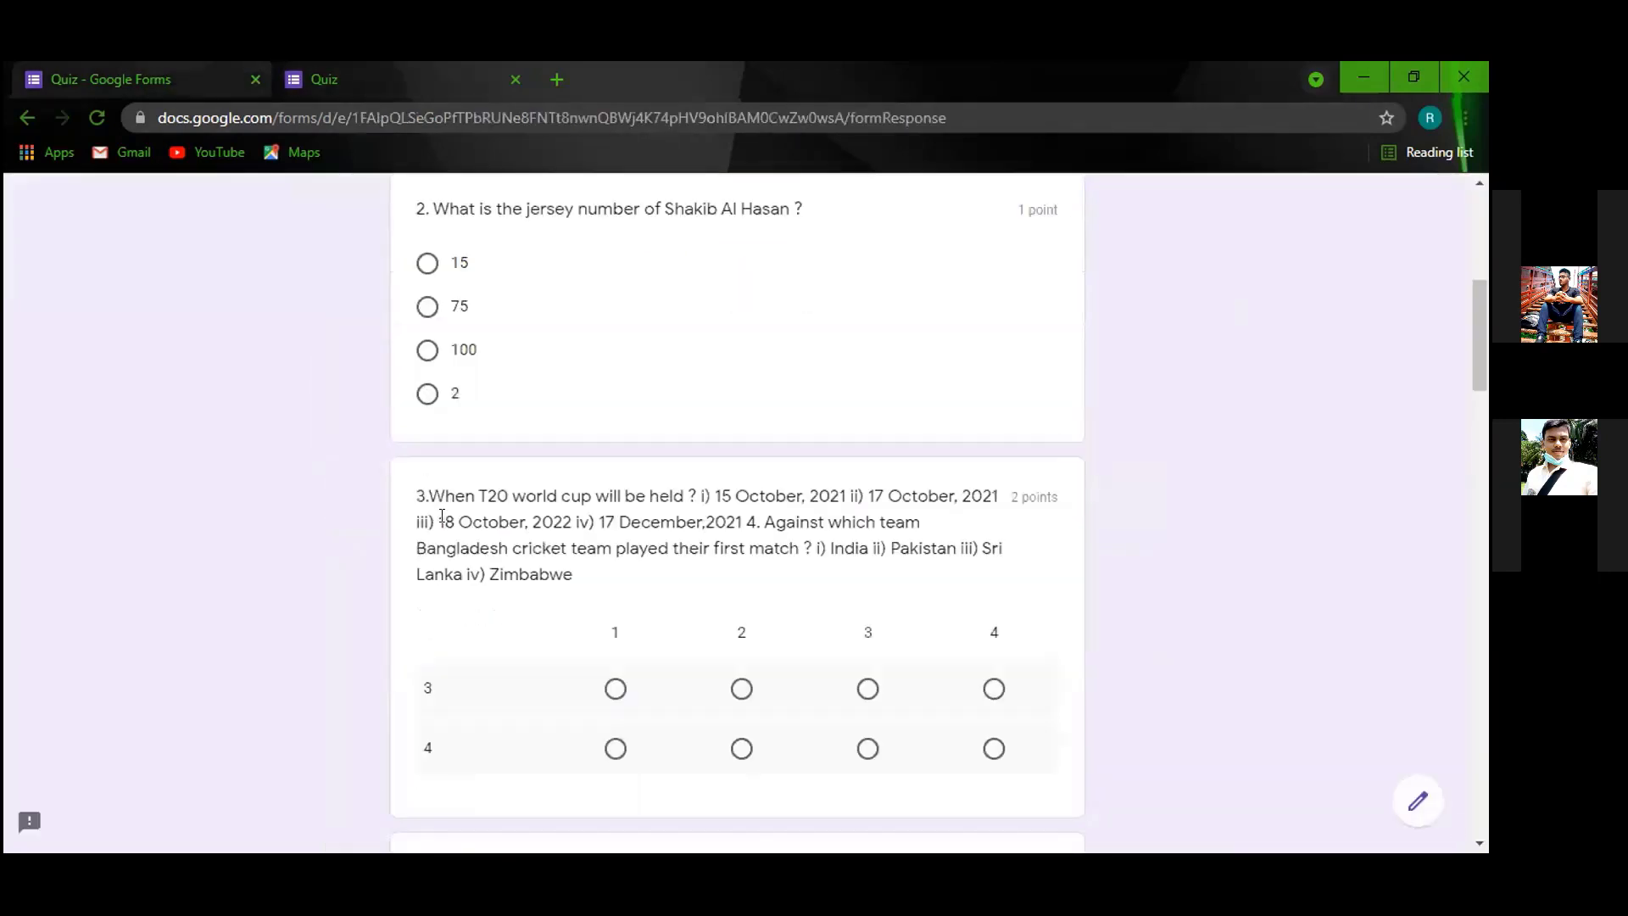
left_click(427, 356)
scroll(456, 424, "up", 4)
scroll(466, 425, "down", 4)
scroll(416, 366, "up", 4)
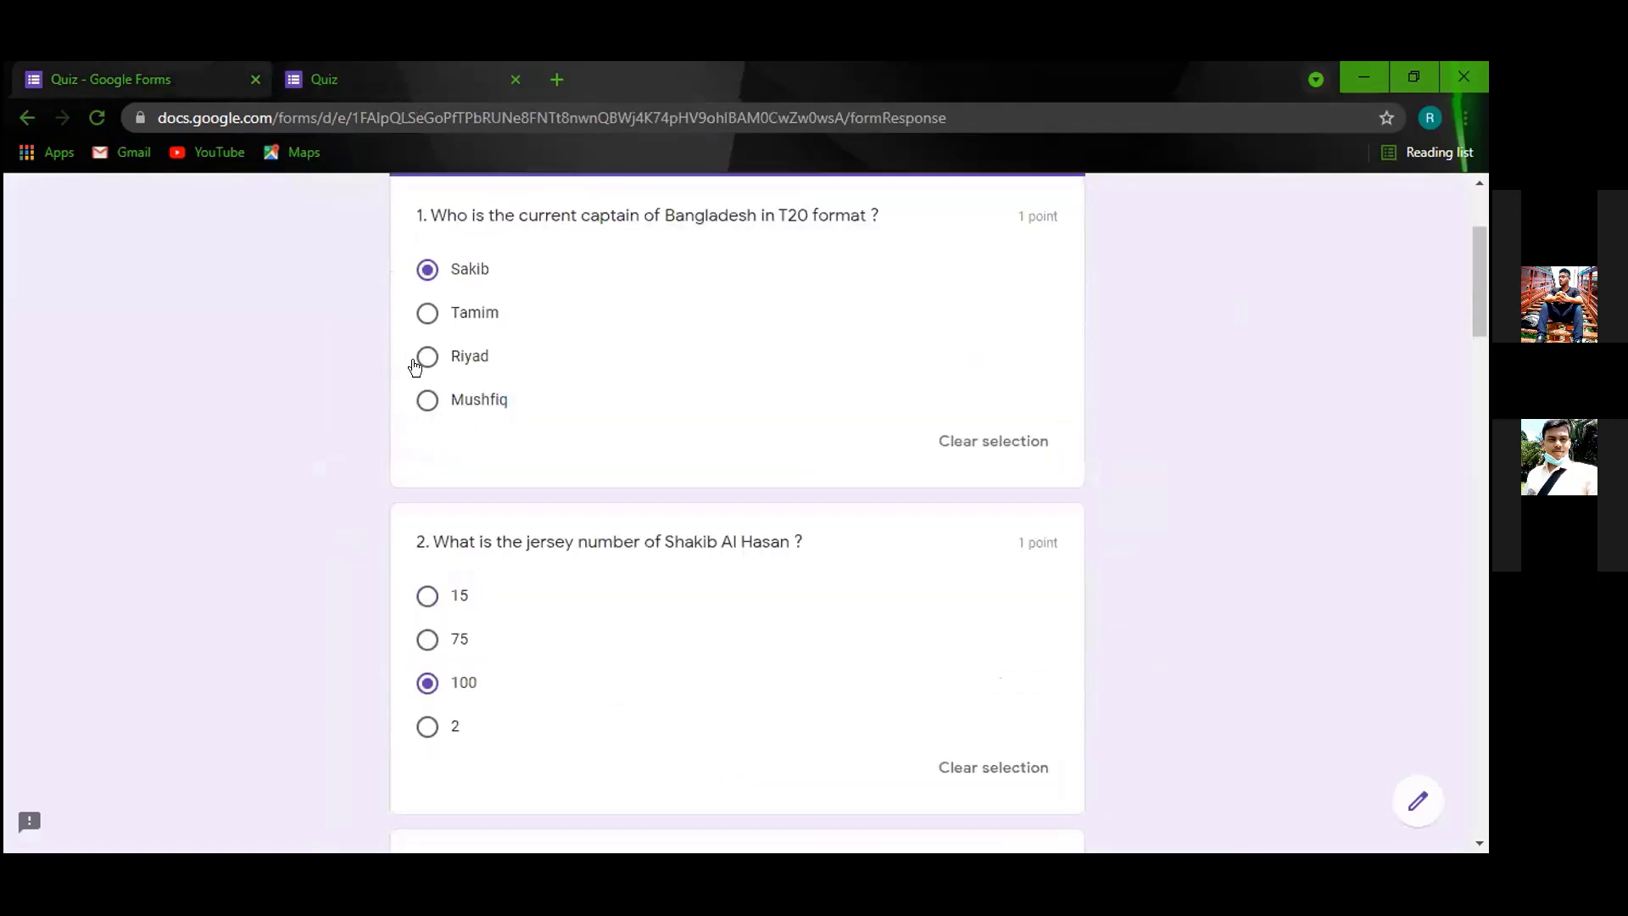
left_click(415, 363)
scroll(513, 541, "down", 9)
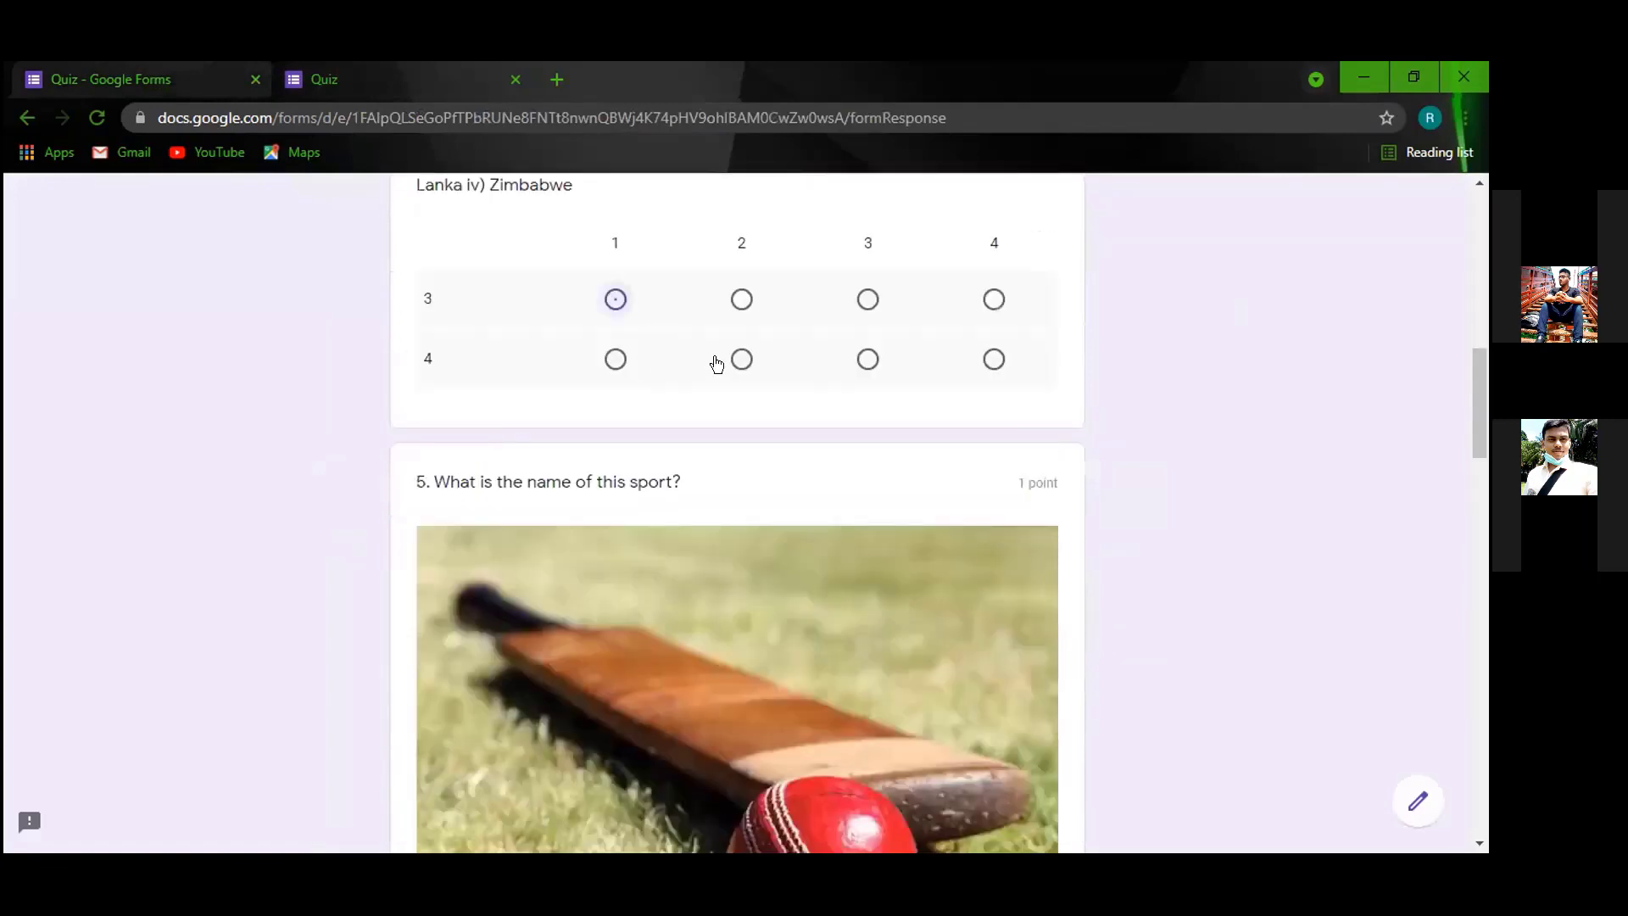
left_click(740, 361)
scroll(740, 400, "down", 7)
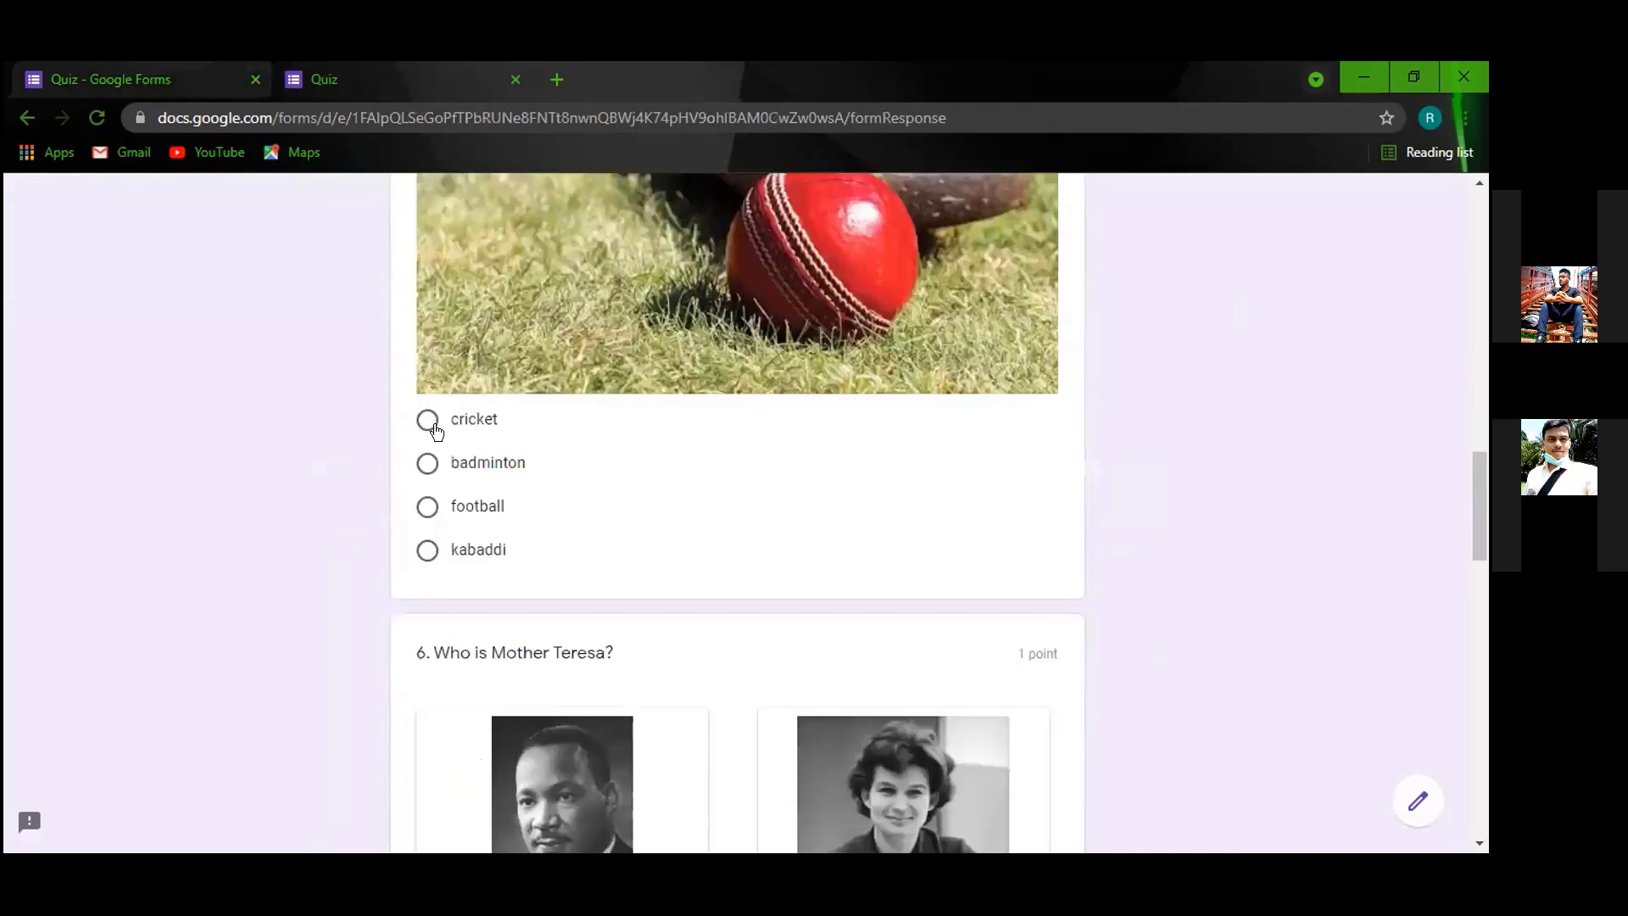
scroll(437, 432, "down", 6)
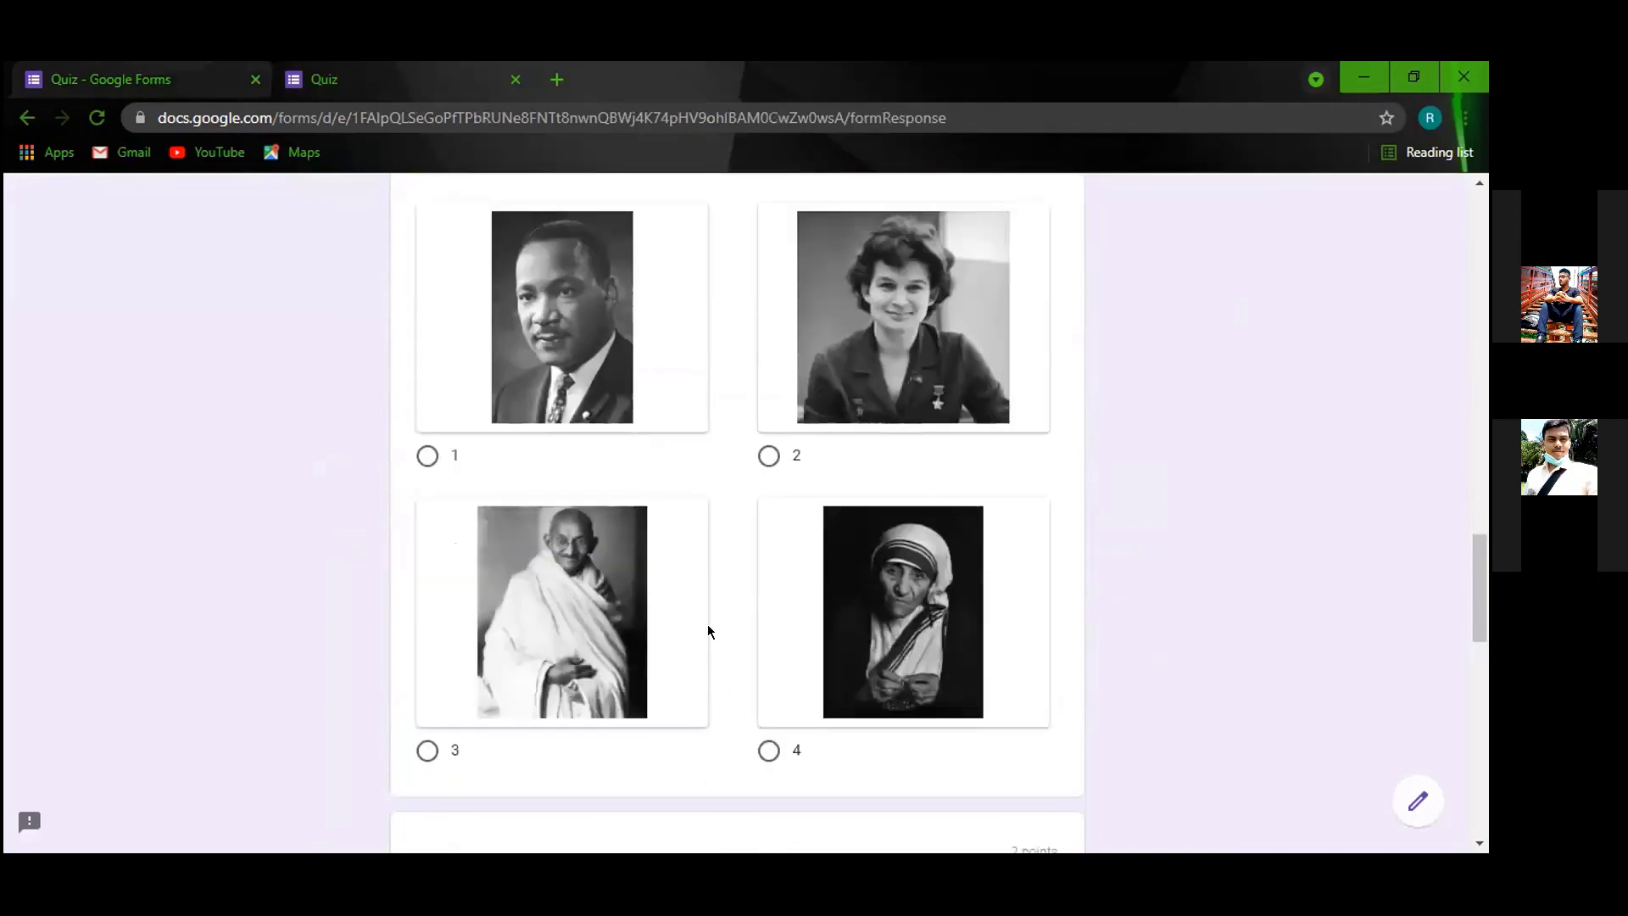
left_click(769, 749)
scroll(636, 691, "down", 6)
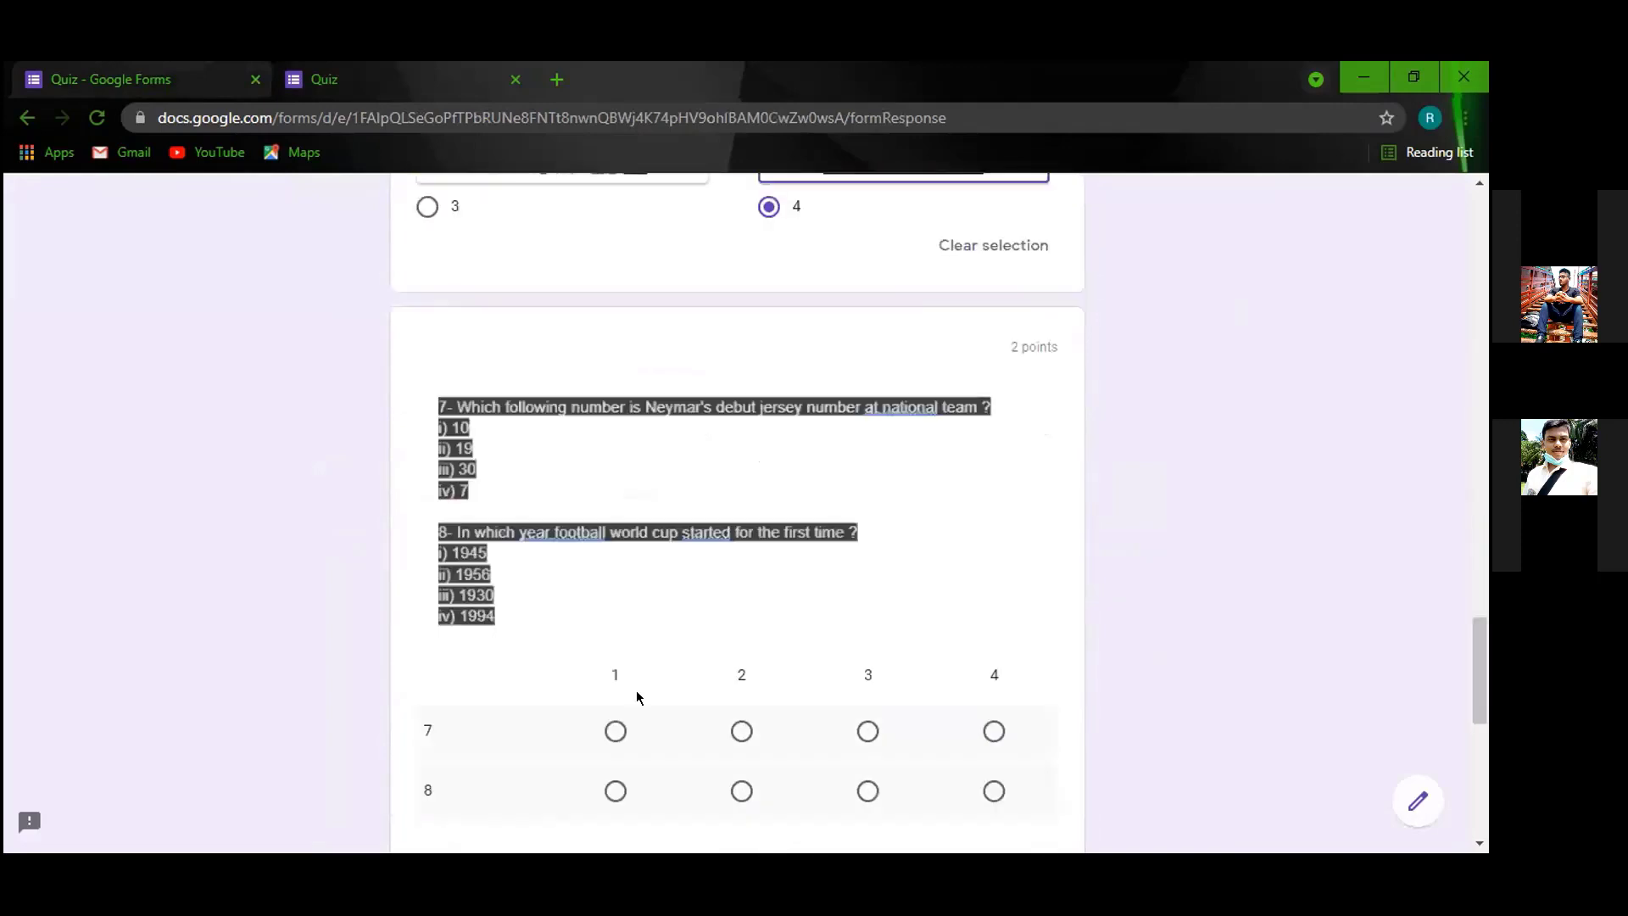
left_click(870, 792)
scroll(536, 482, "down", 6)
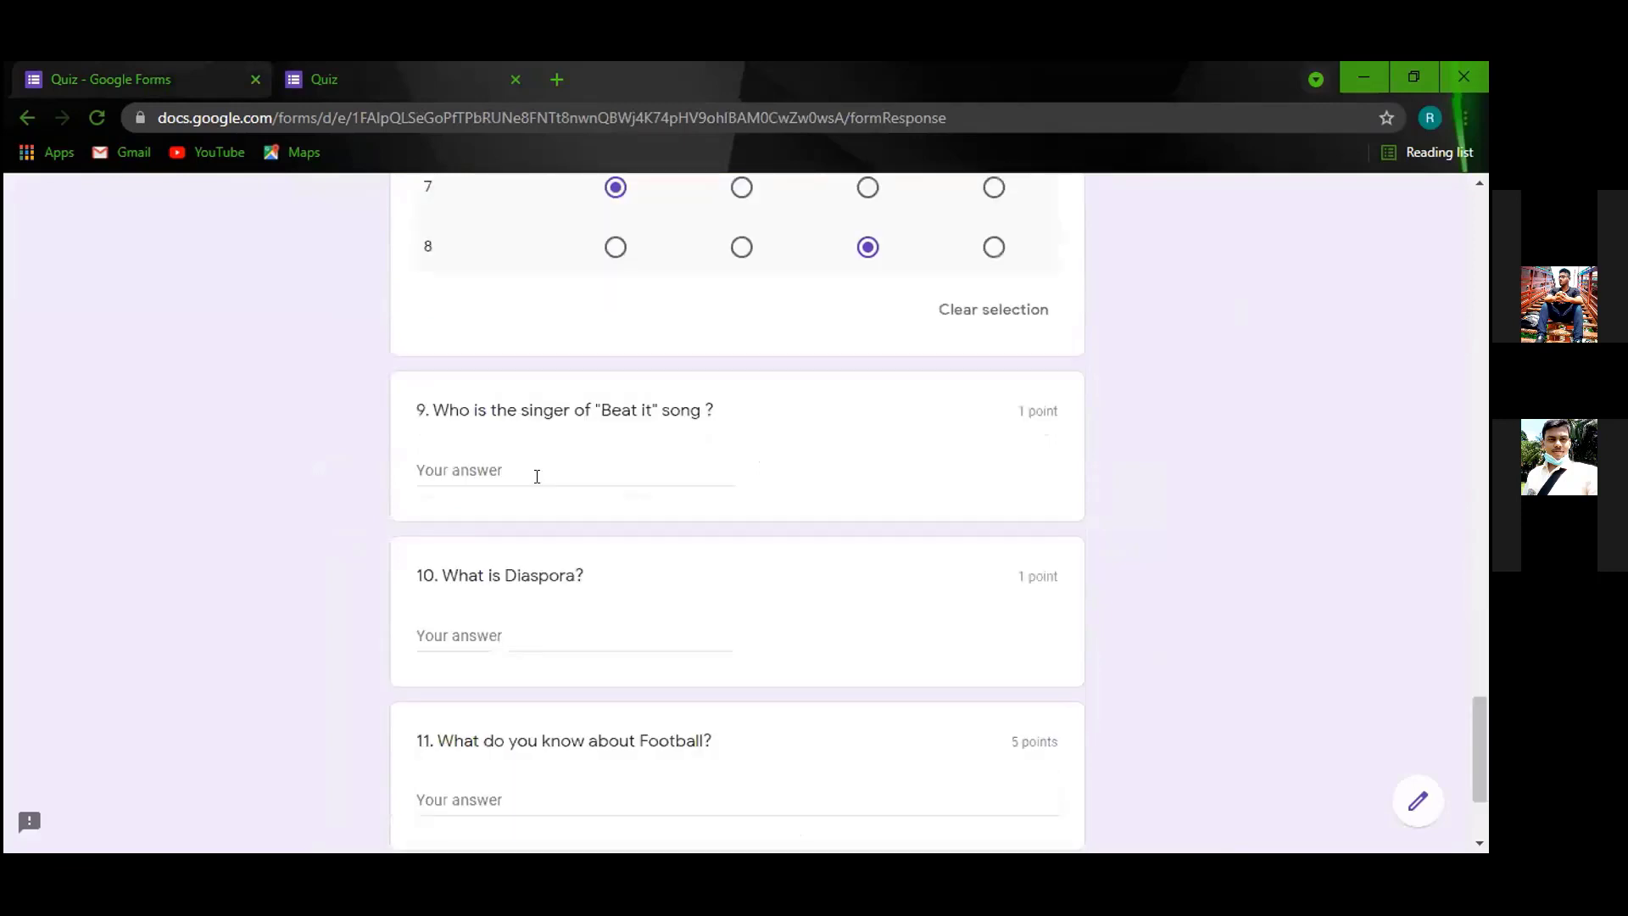
Type "michael jakson" for question 9 and filler text for questions 10 and 11.
left_click(537, 477)
type("michael ")
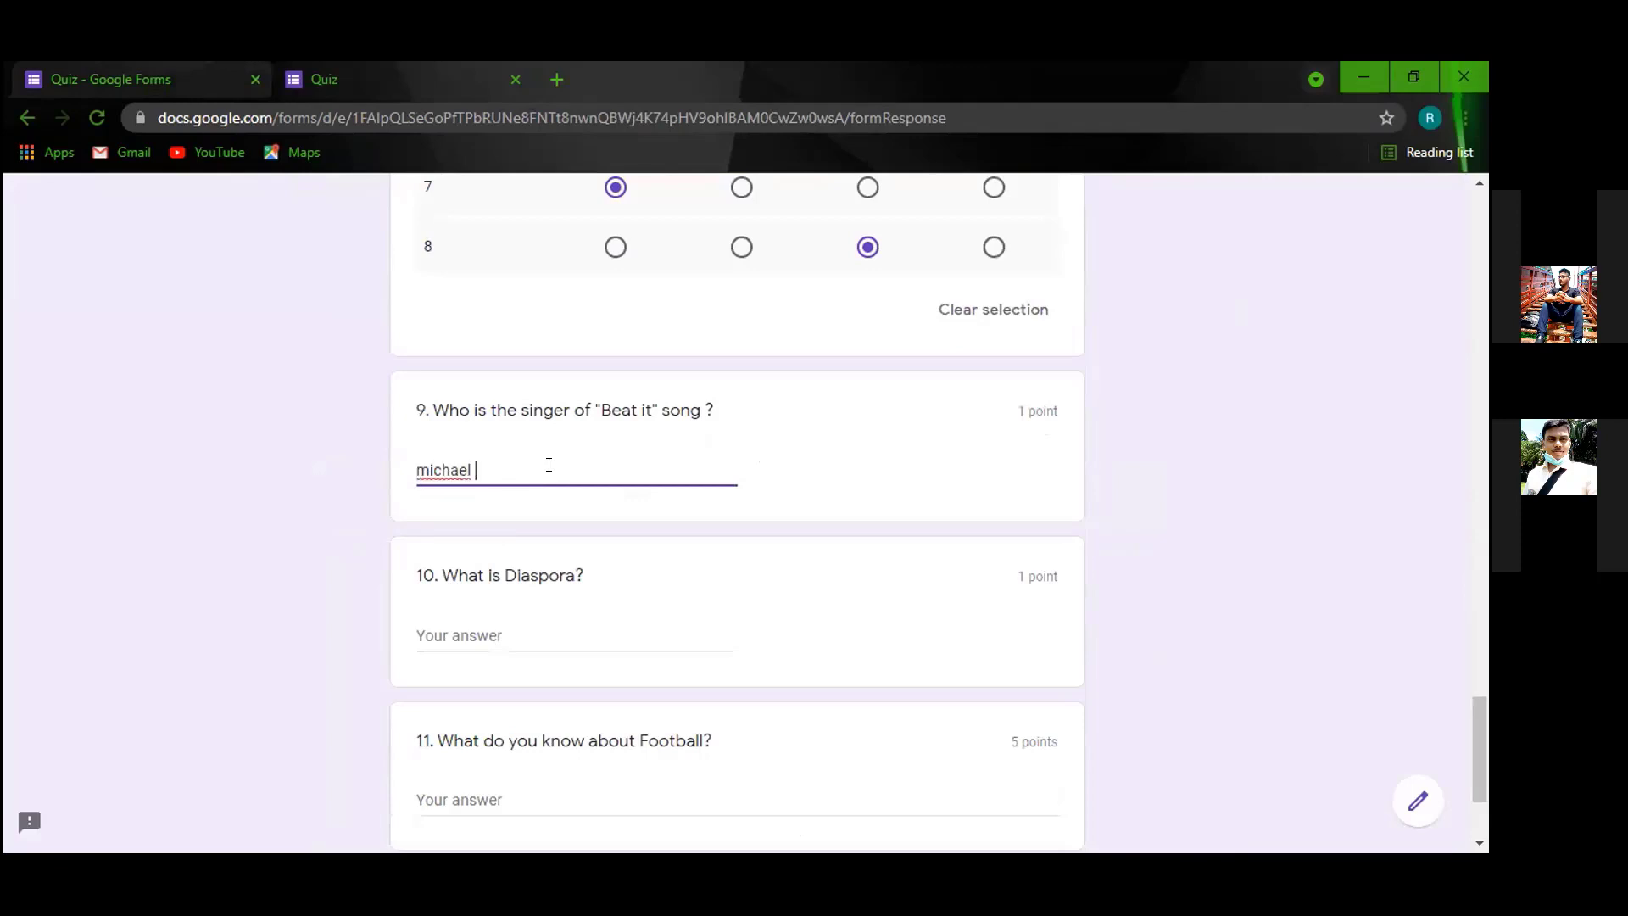
type("jakson")
left_click(520, 645)
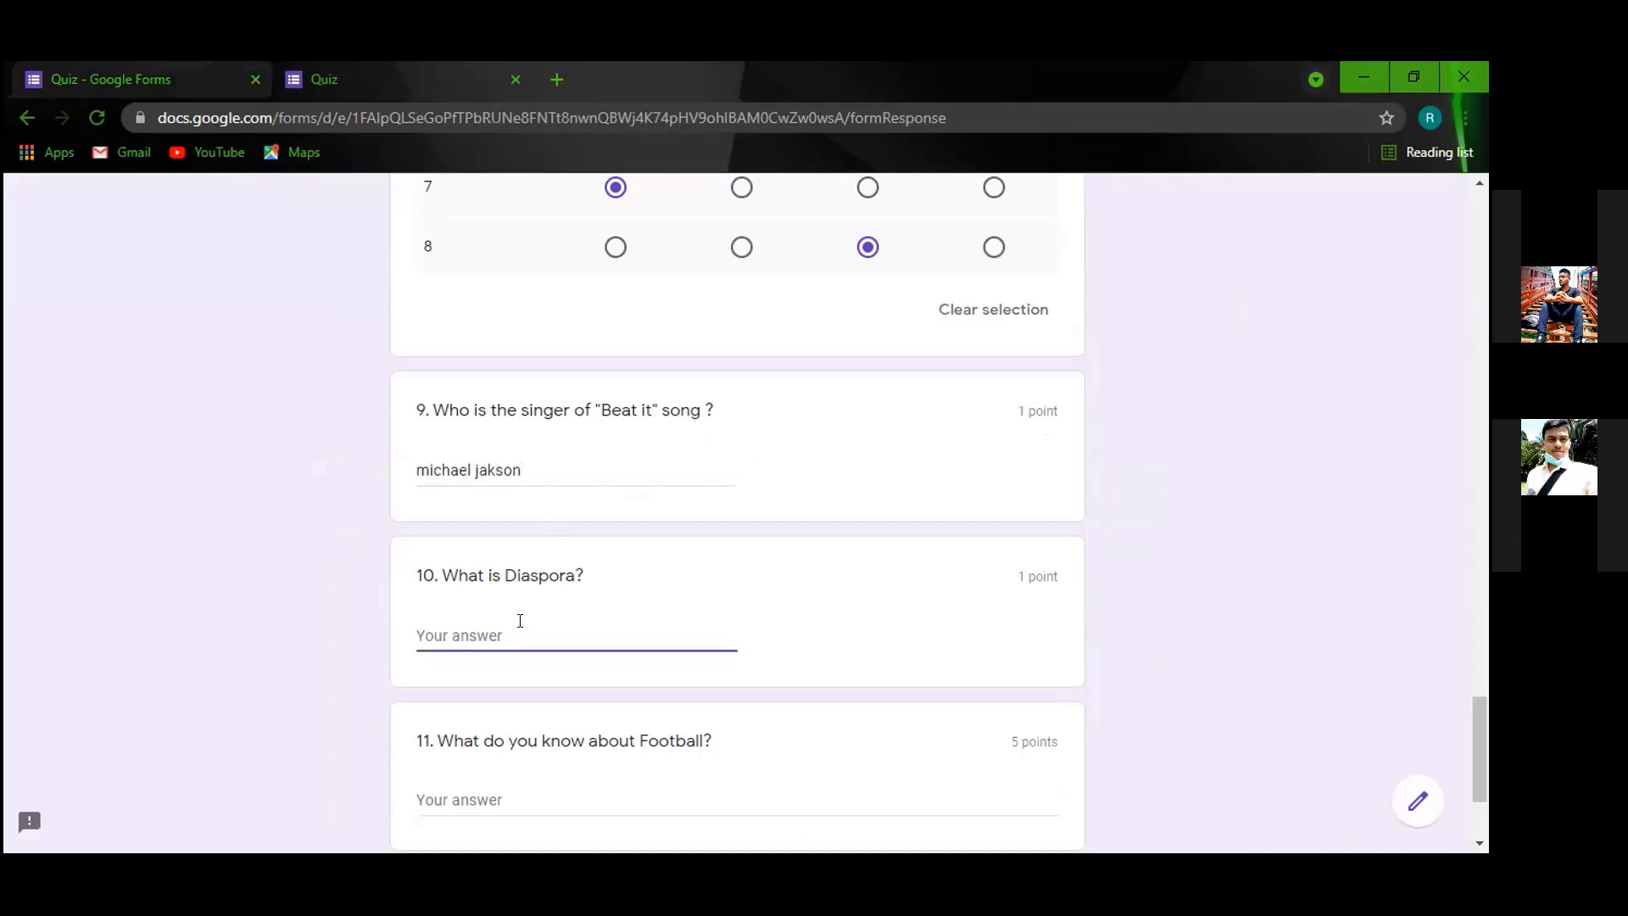
type("sadawfasf")
scroll(520, 633, "down", 1)
left_click(506, 691)
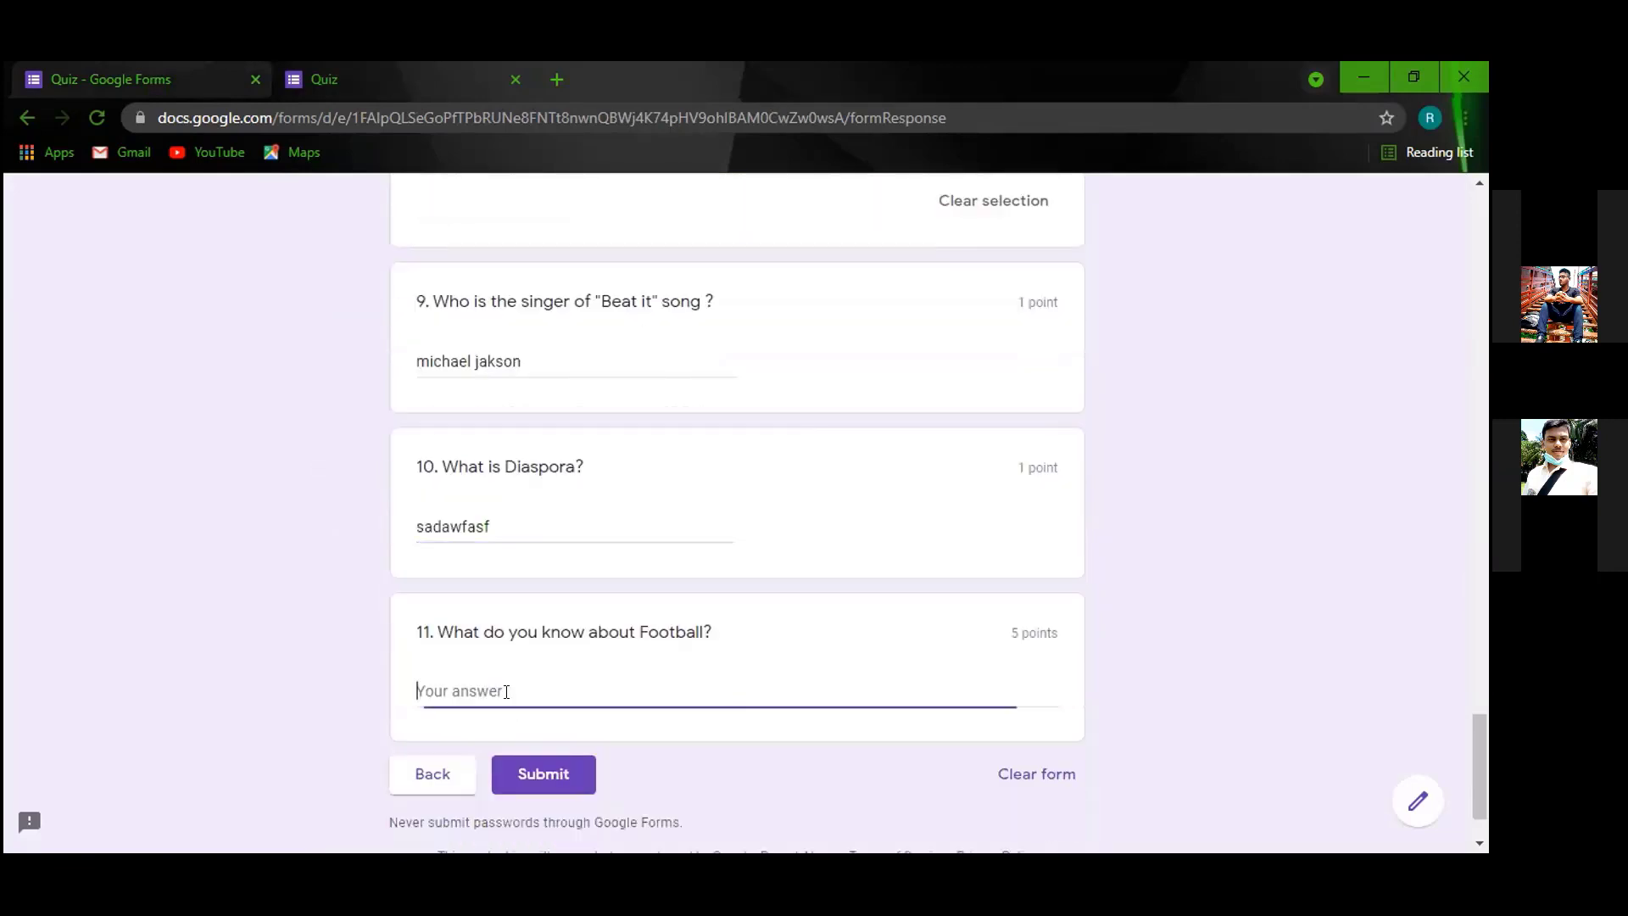
type("asfdasfasfasfaskfafjalks")
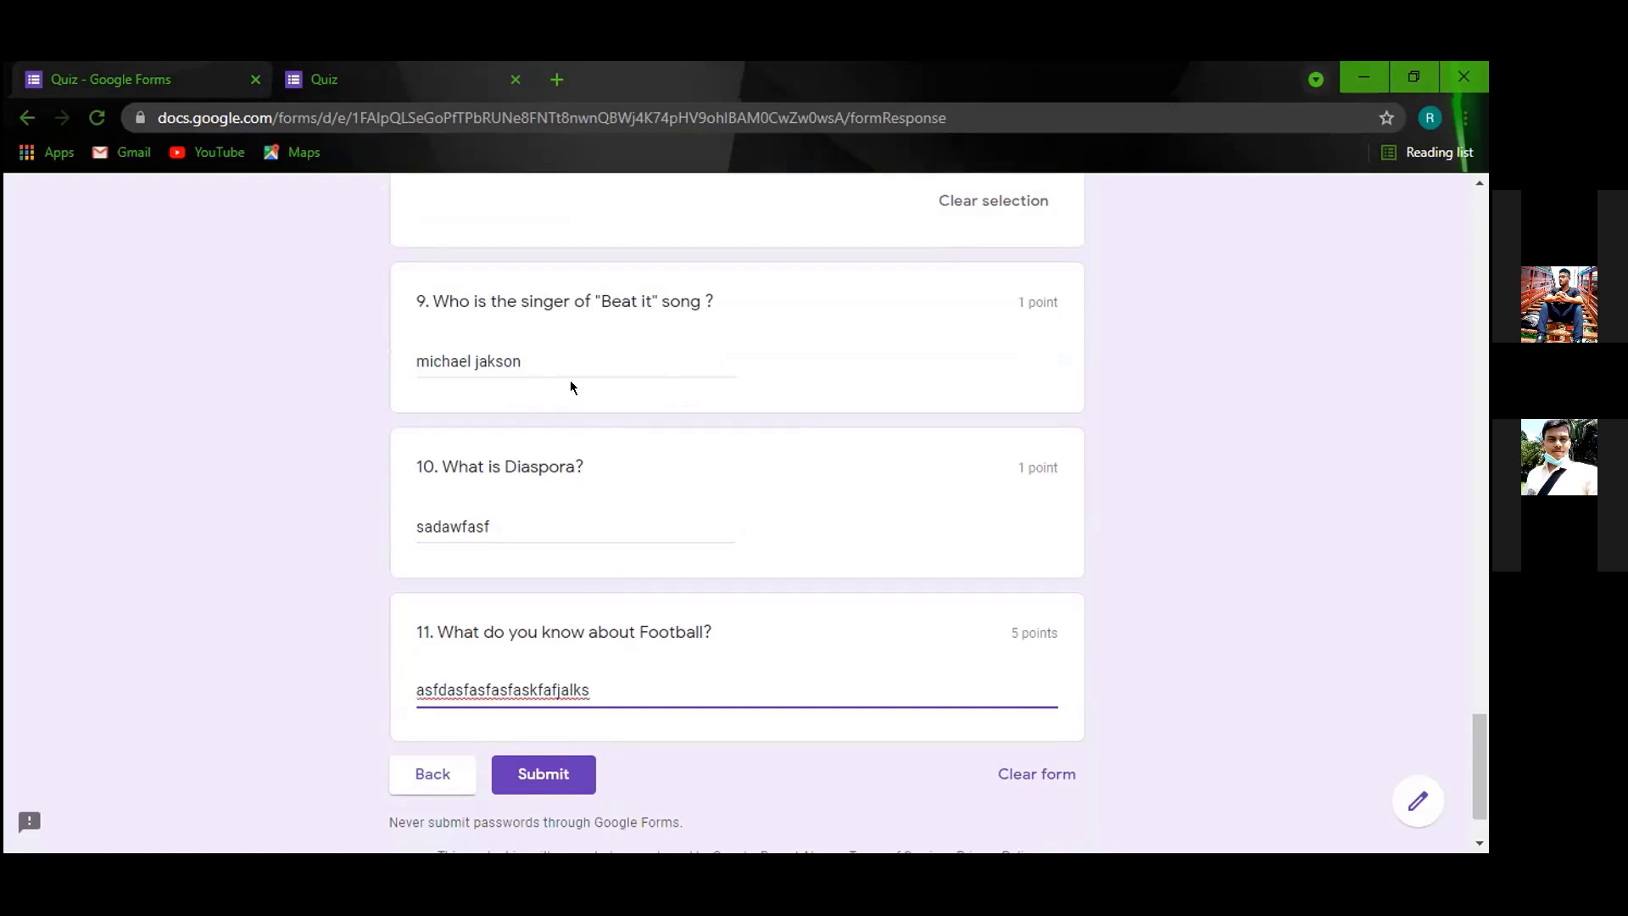
scroll(717, 386, "up", 2)
scroll(717, 385, "up", 15)
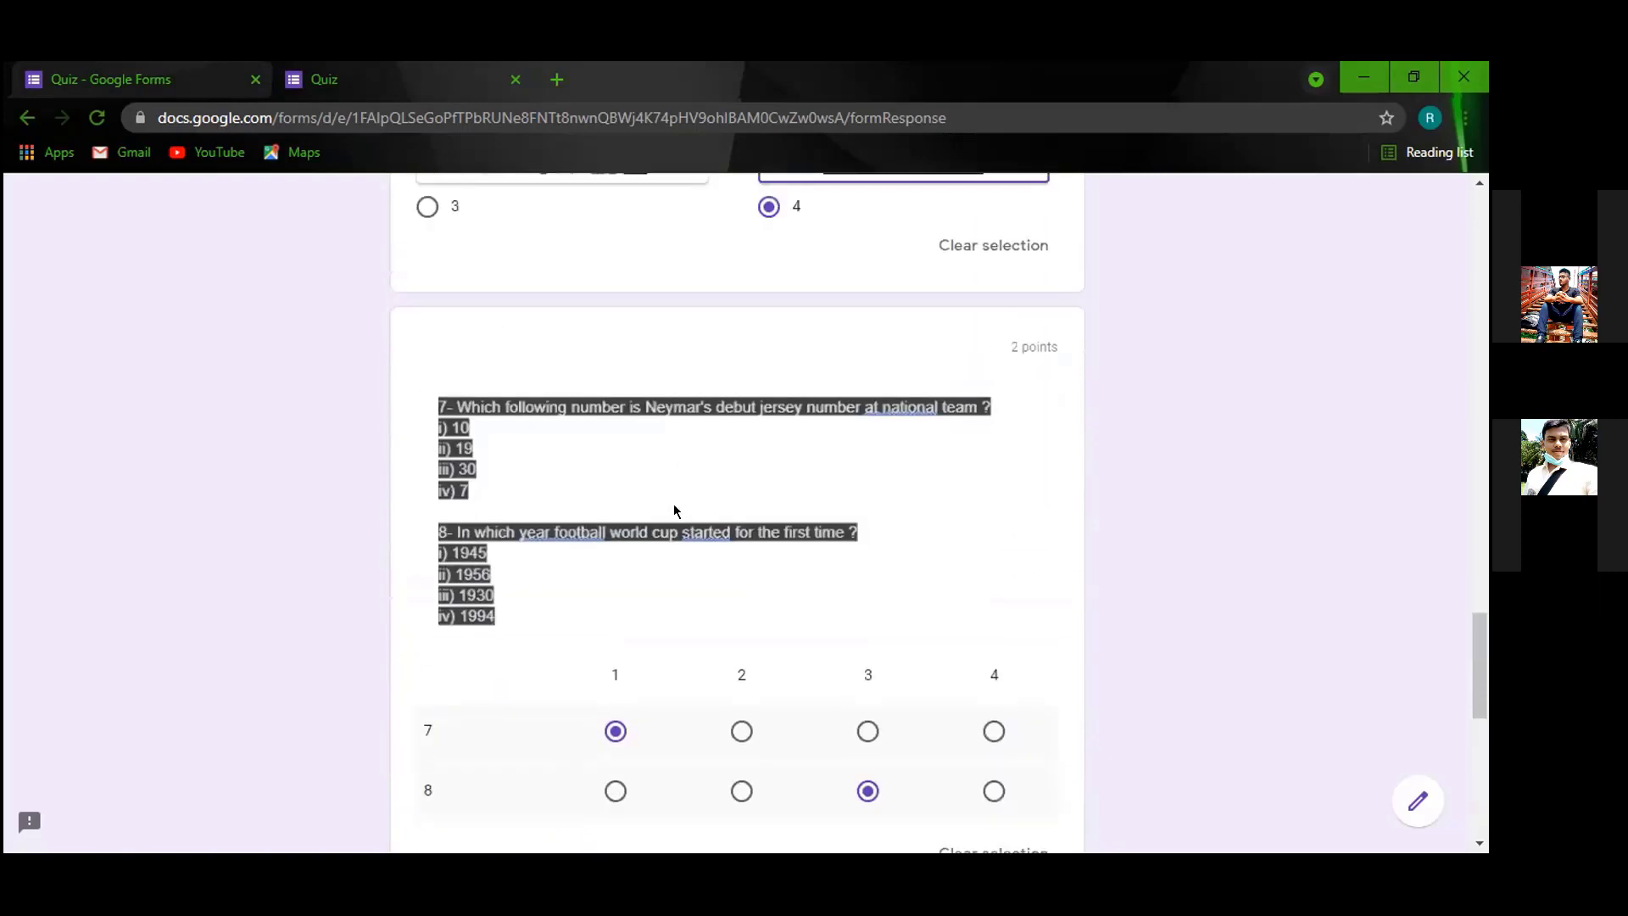
scroll(676, 520, "down", 15)
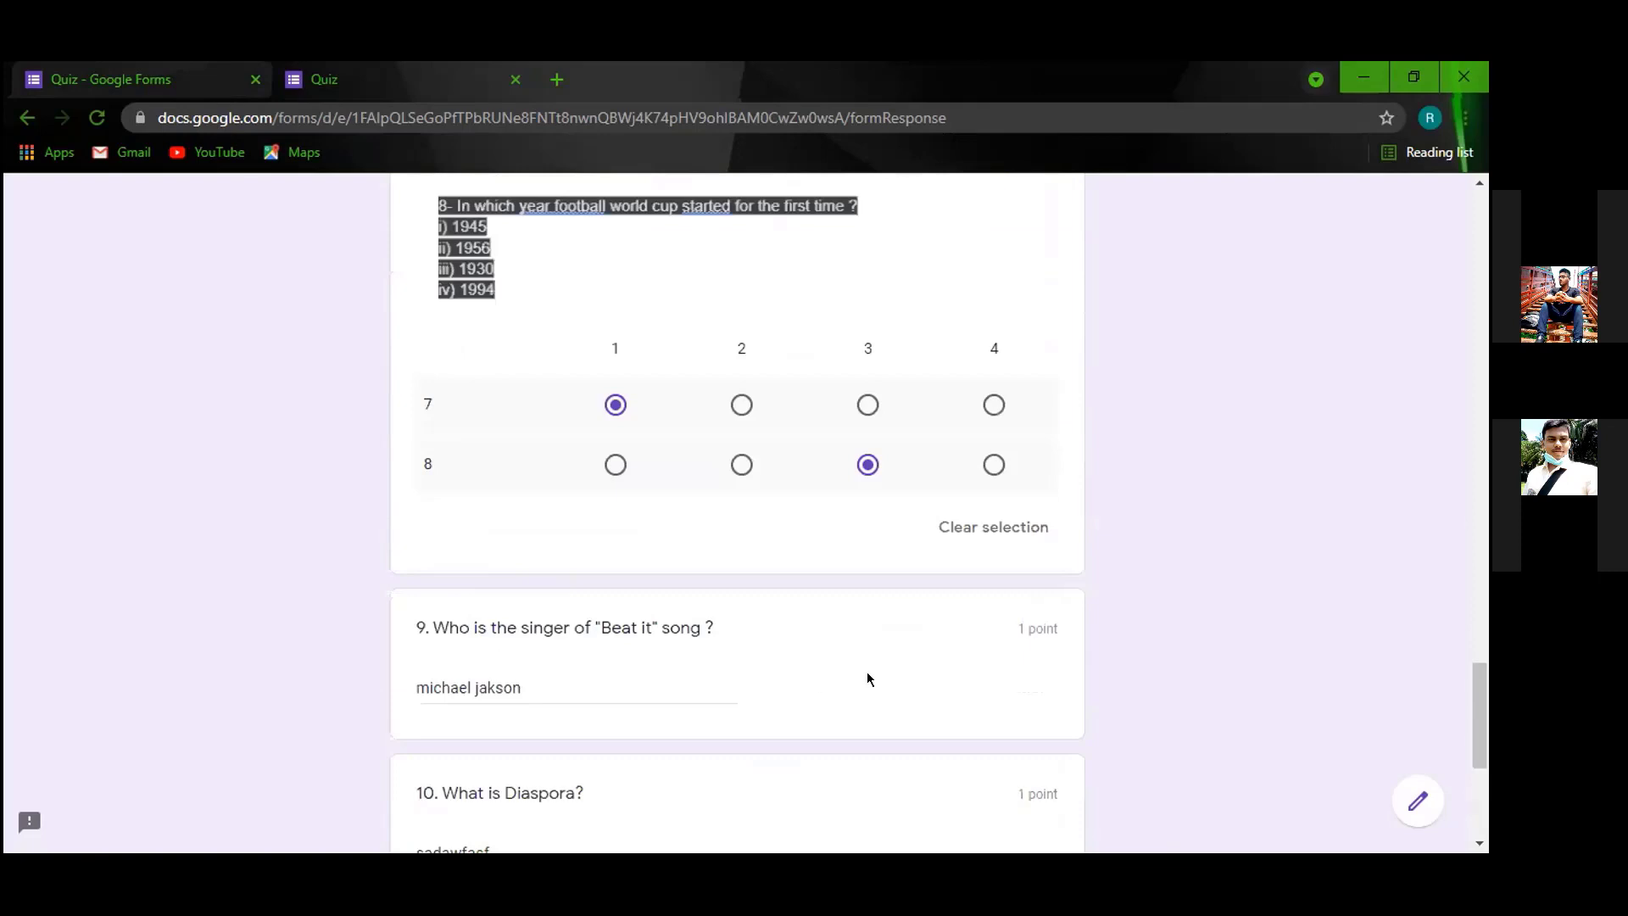
scroll(619, 348, "up", 3)
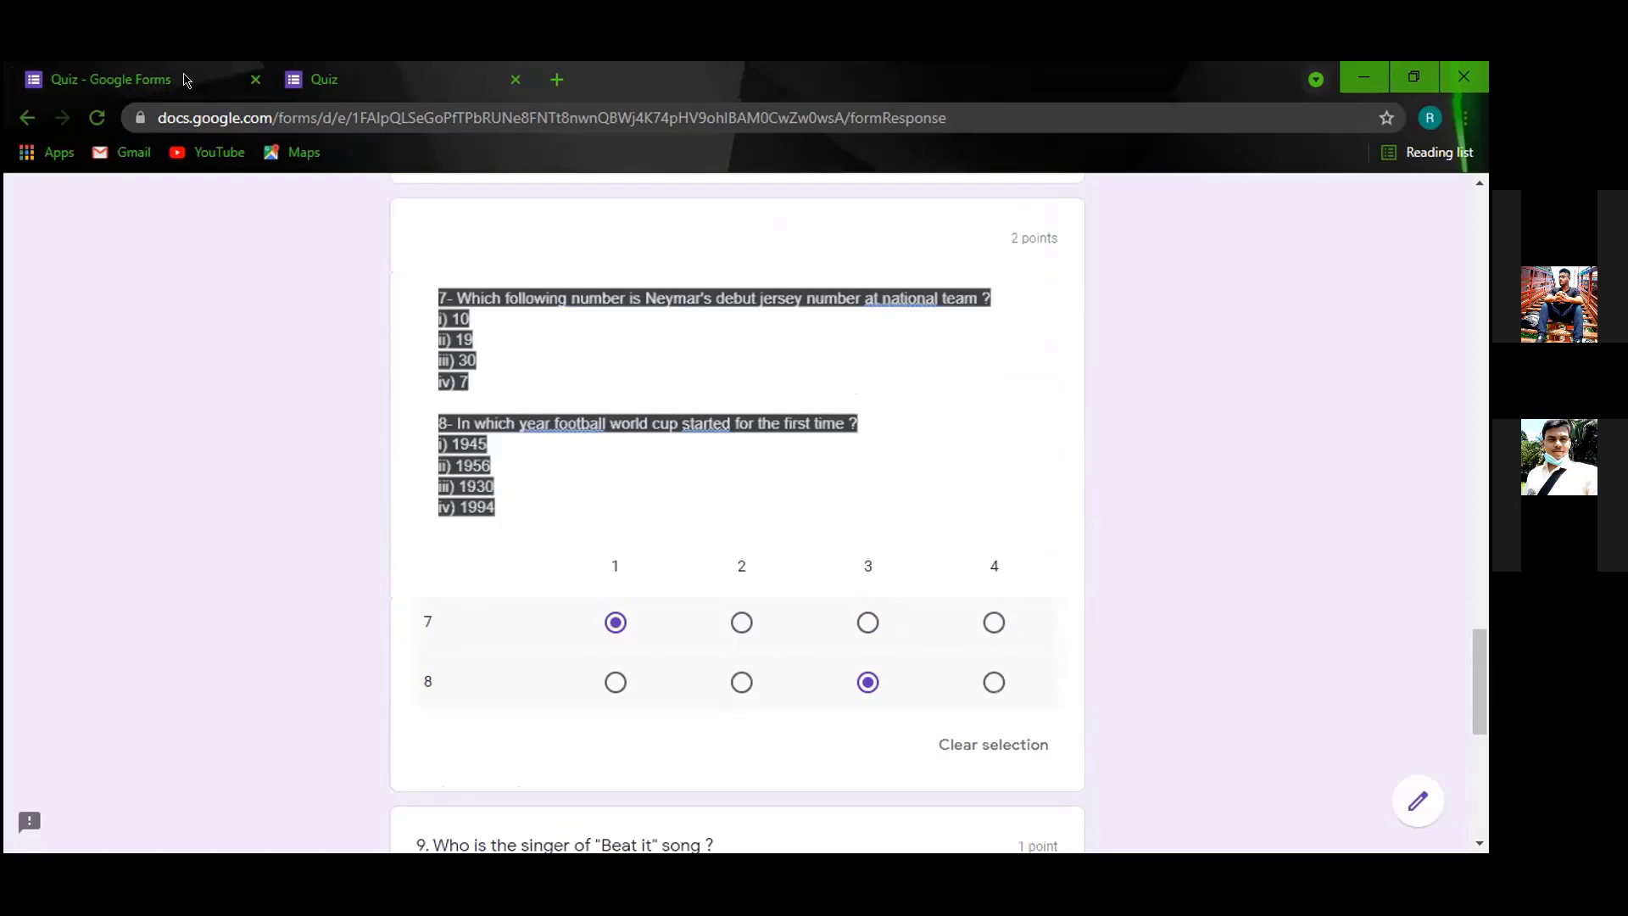
left_click(186, 79)
Set the quiz's Release marks option to "Later, after manual review".
left_click(843, 268)
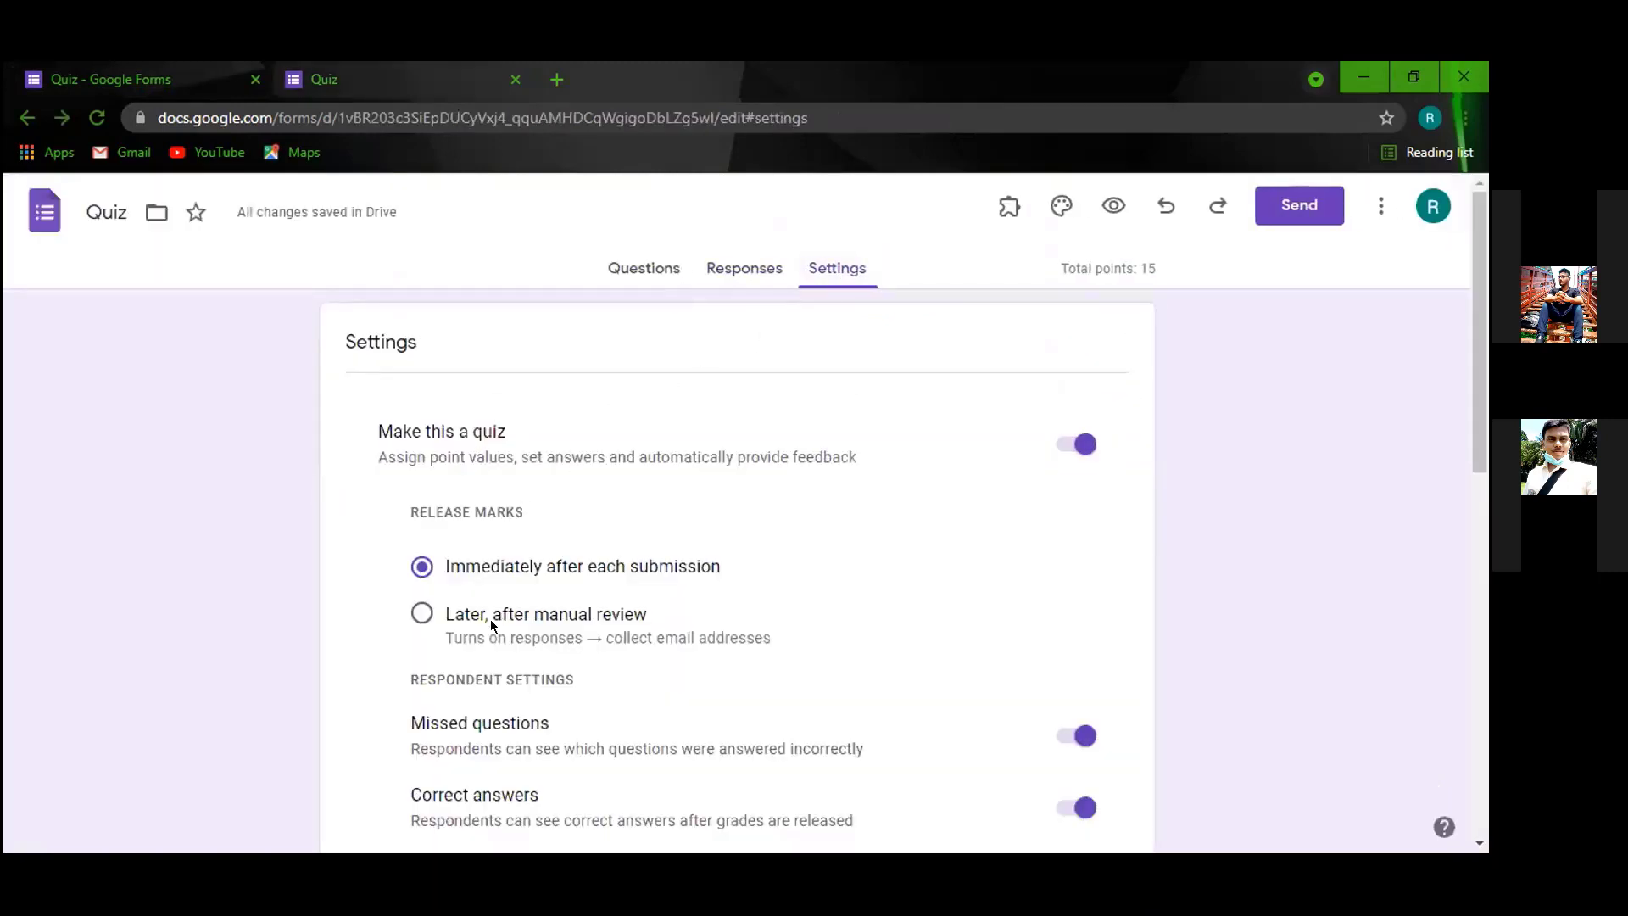
left_click(422, 614)
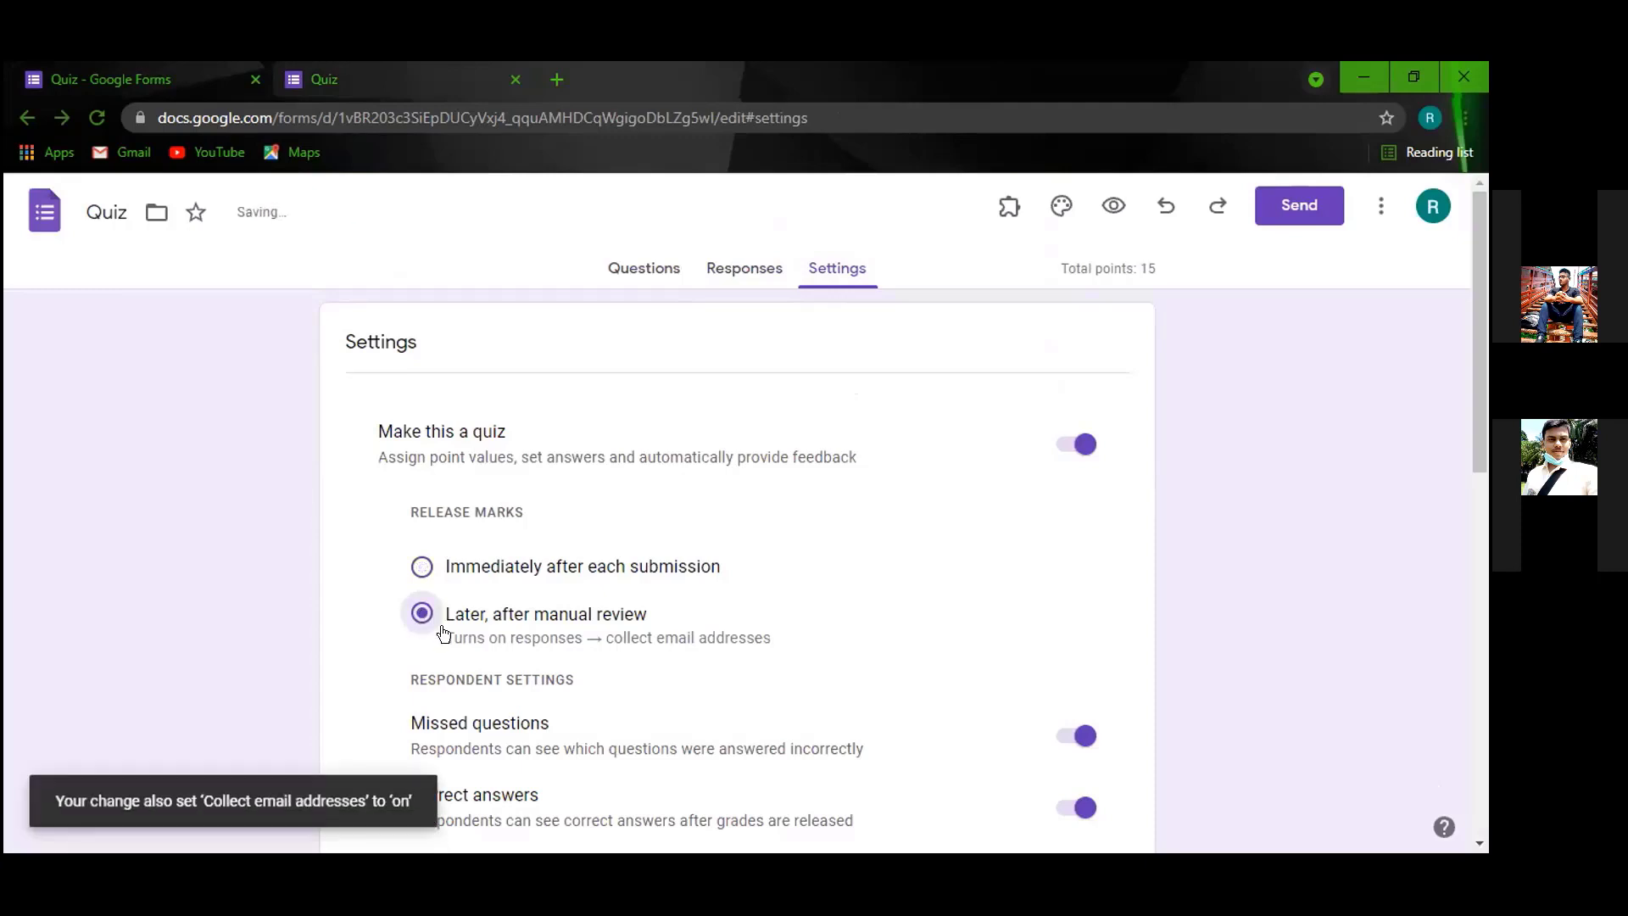
scroll(594, 661, "down", 5)
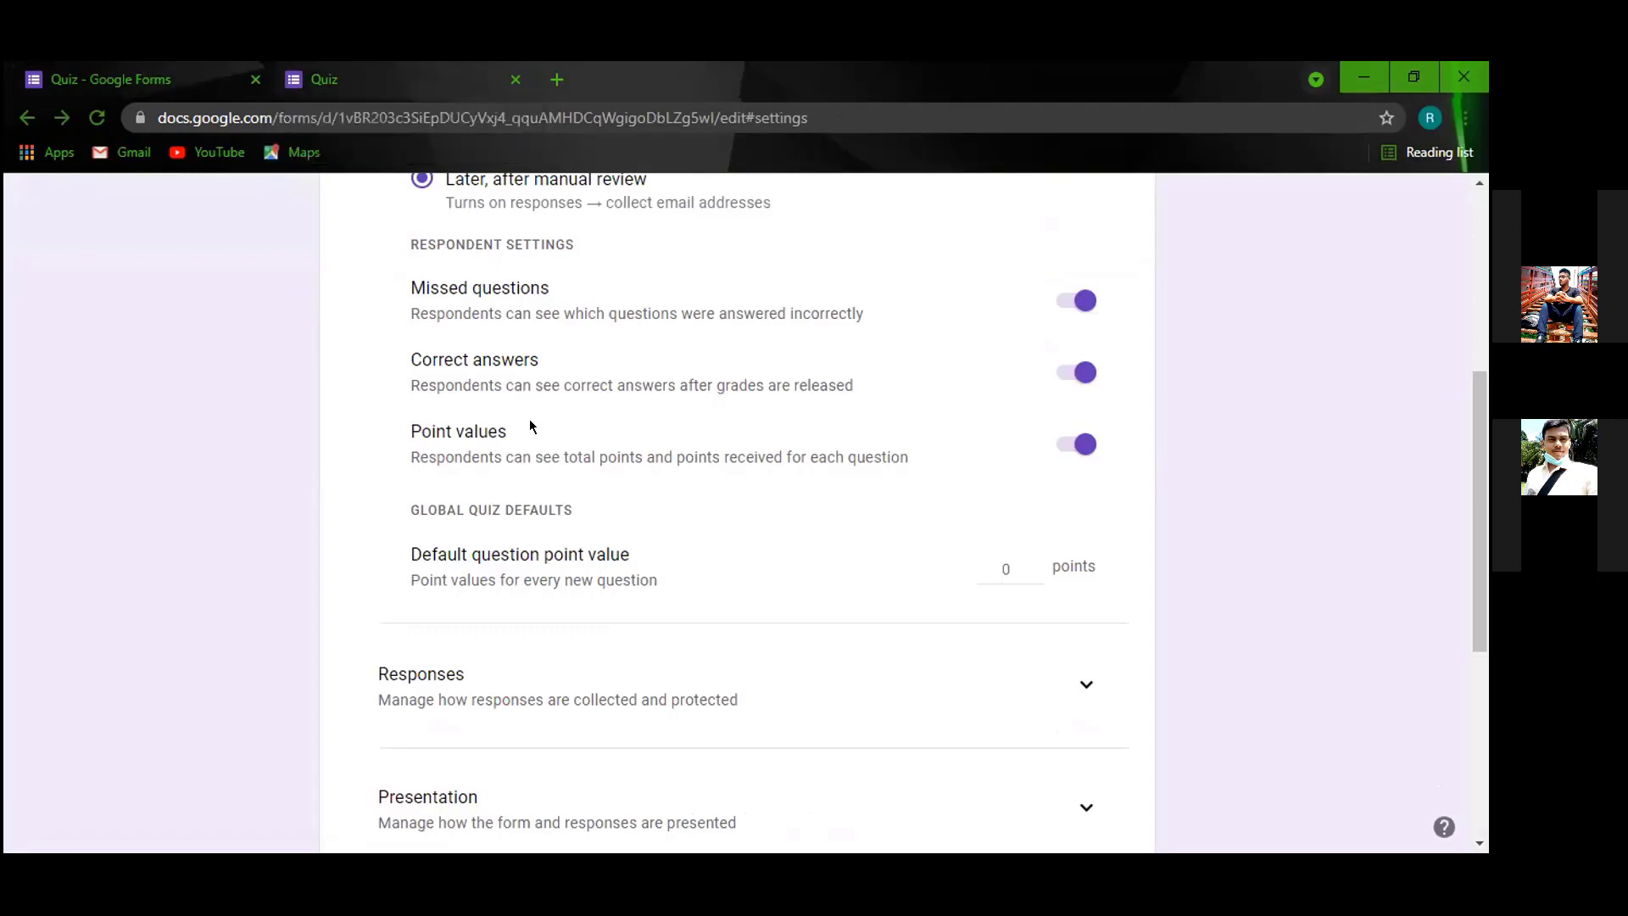
scroll(531, 429, "up", 3)
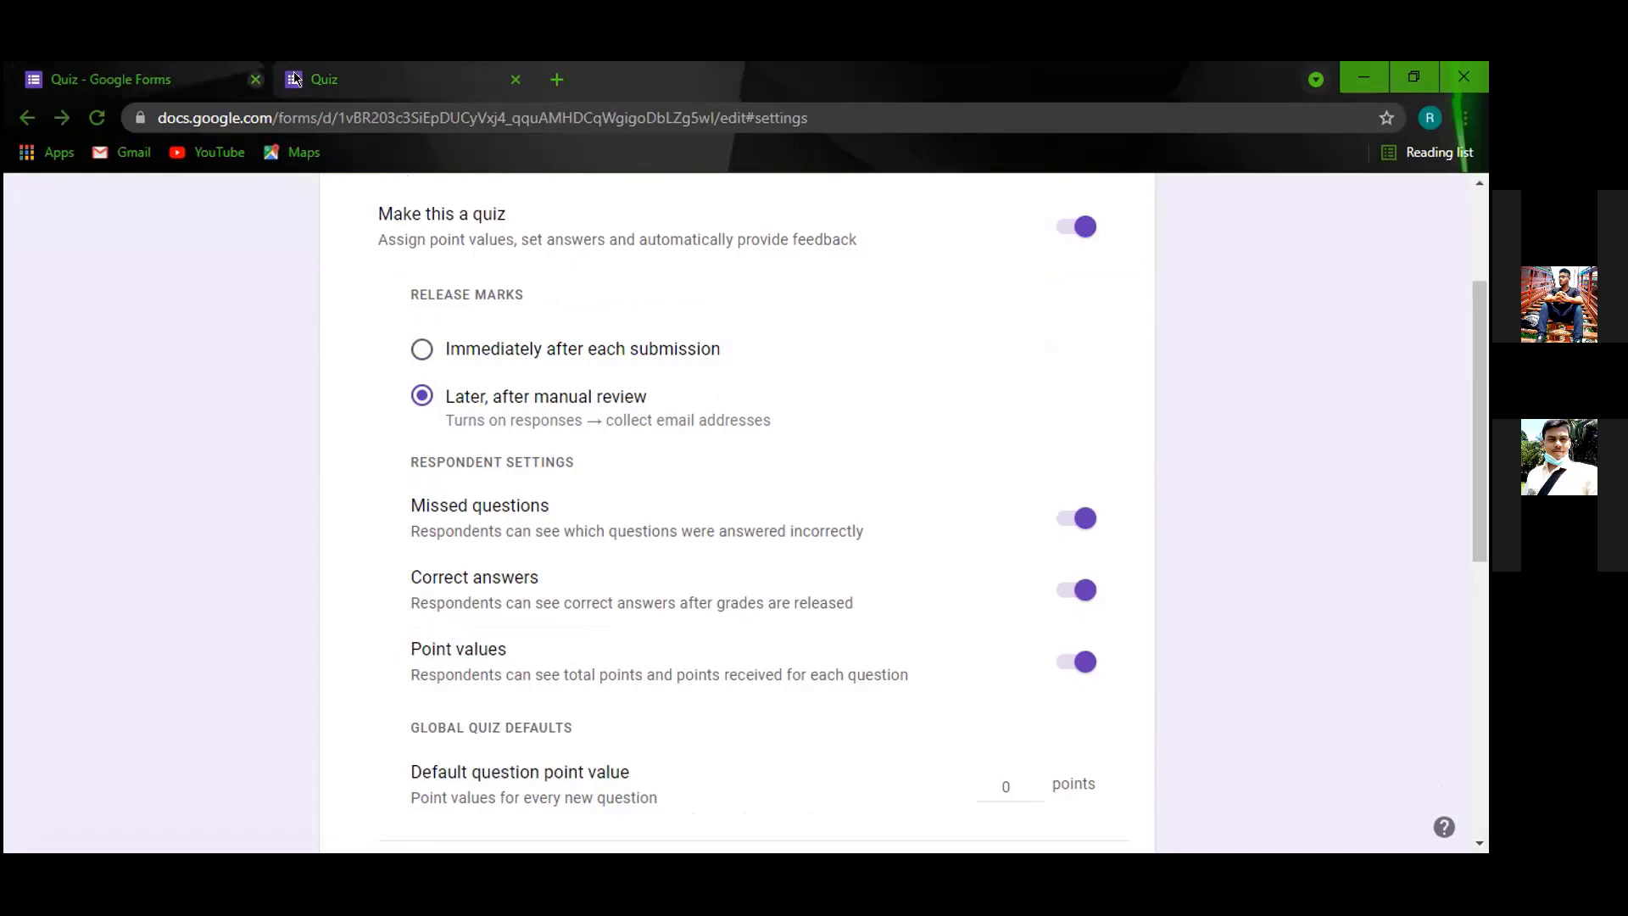
left_click(328, 80)
scroll(894, 560, "down", 8)
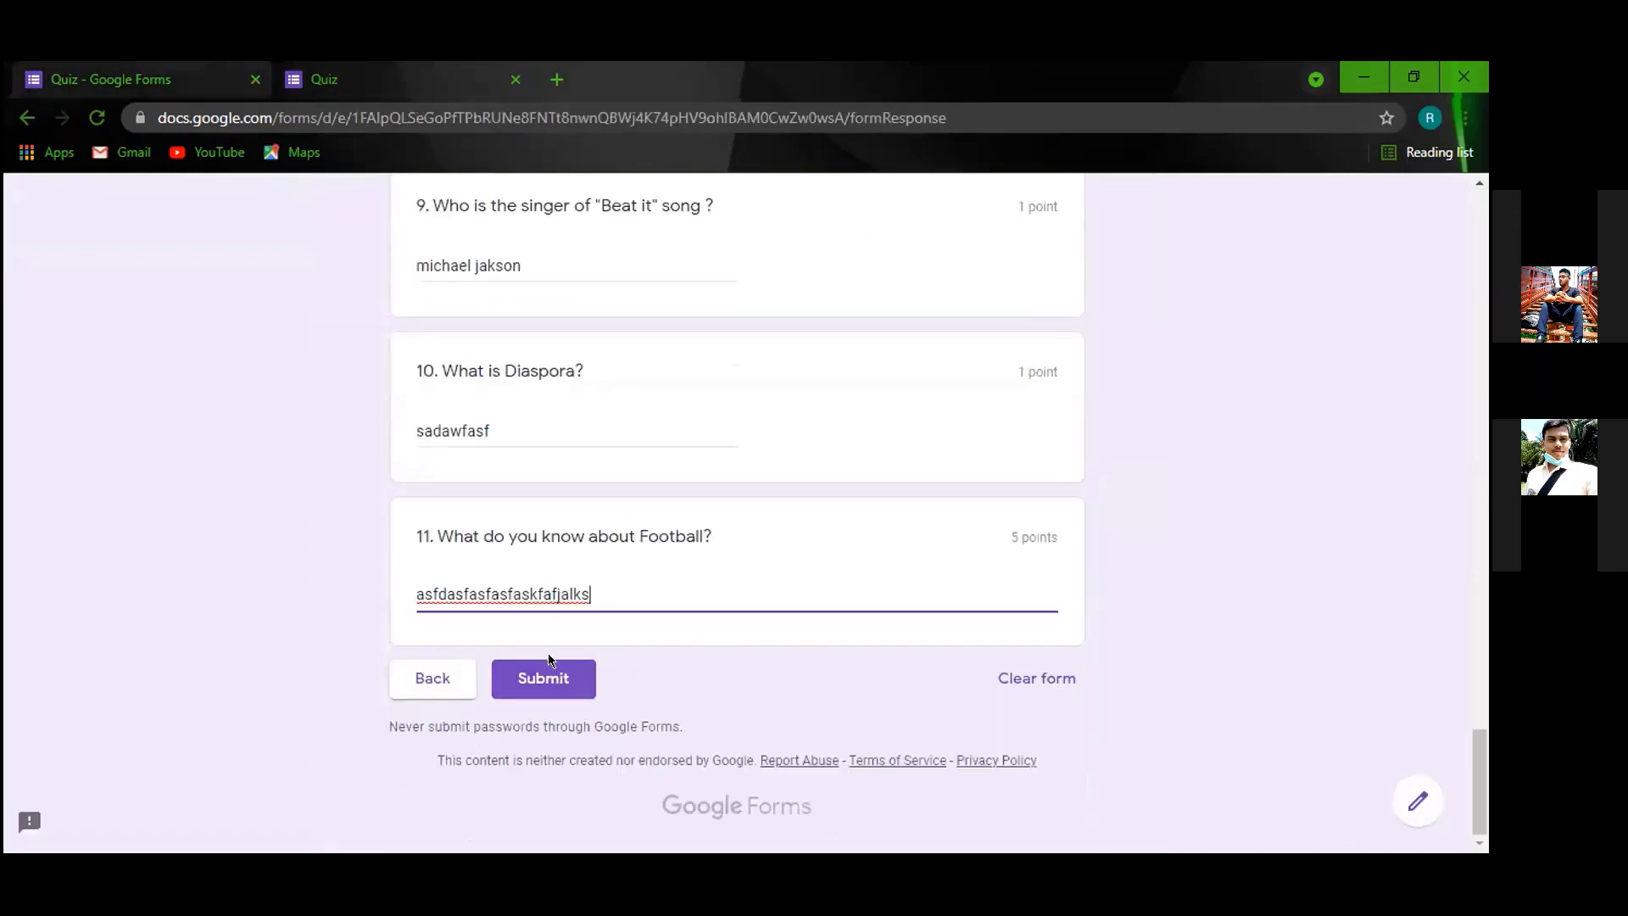
scroll(651, 525, "up", 5)
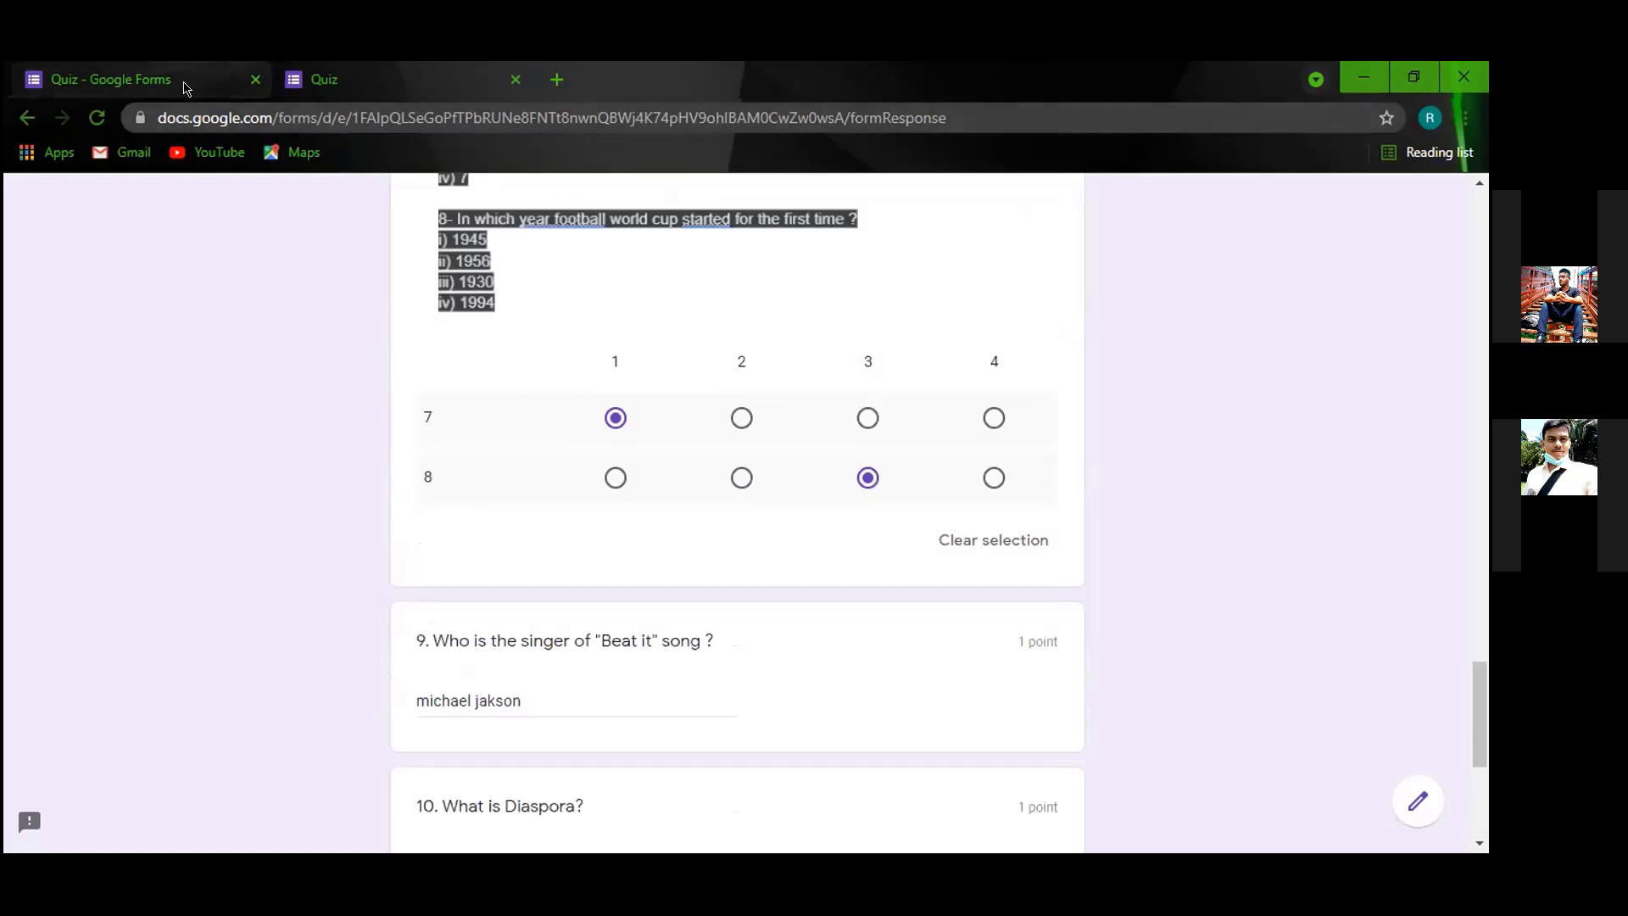
Submit the filled-in quiz and retry after the submission error appears.
left_click(185, 81)
scroll(543, 466, "up", 1)
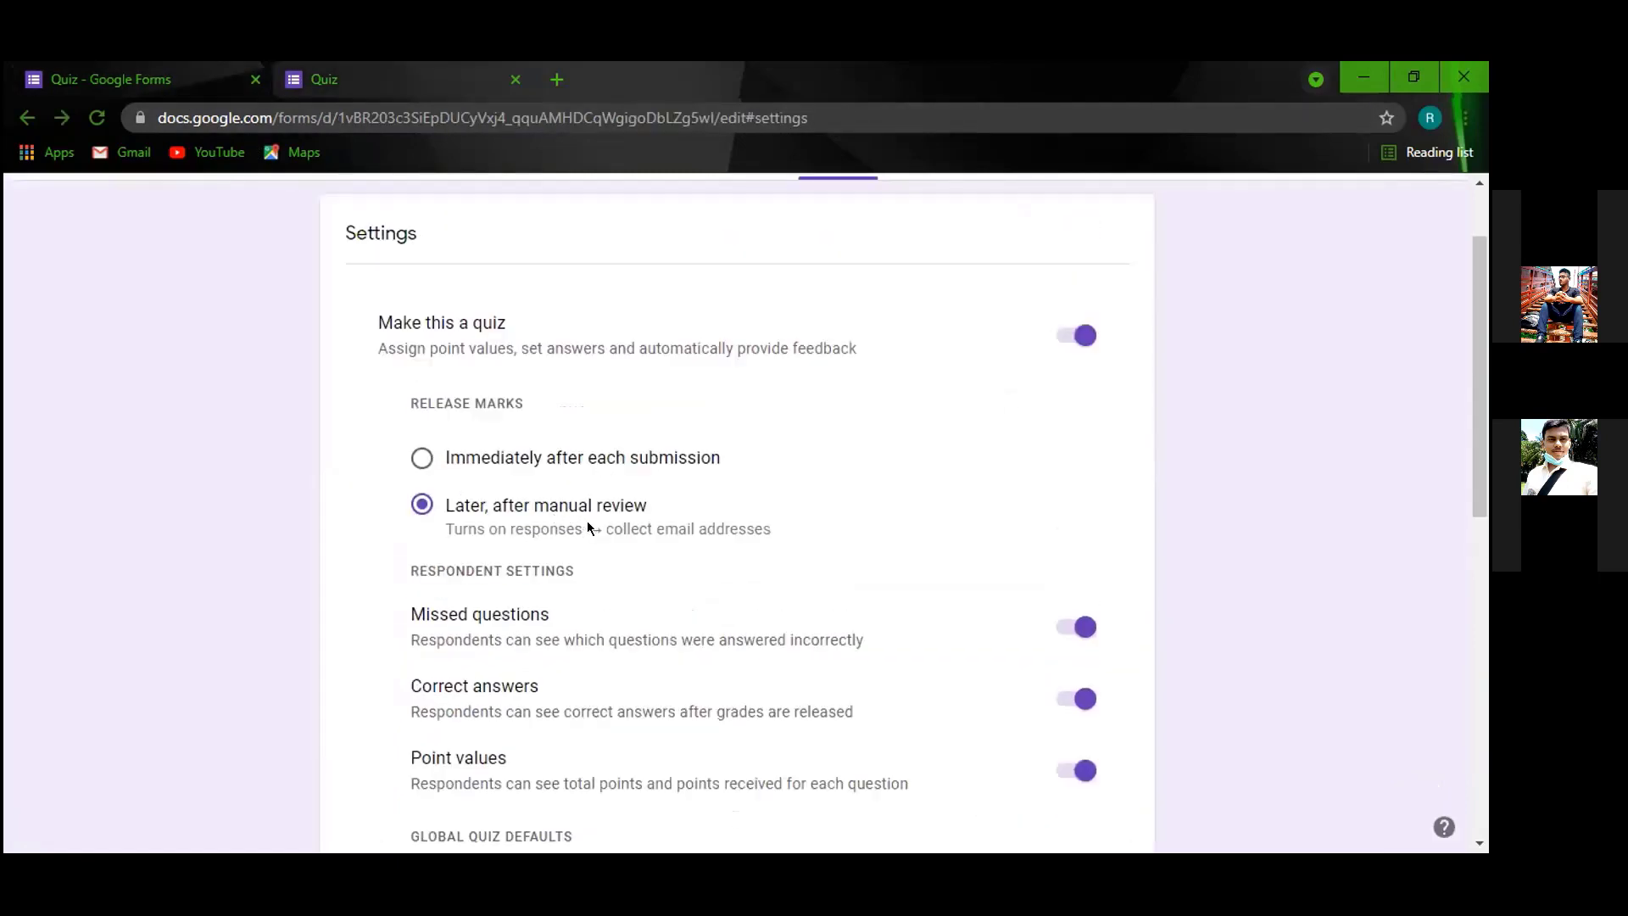
key("ctrl+Tab")
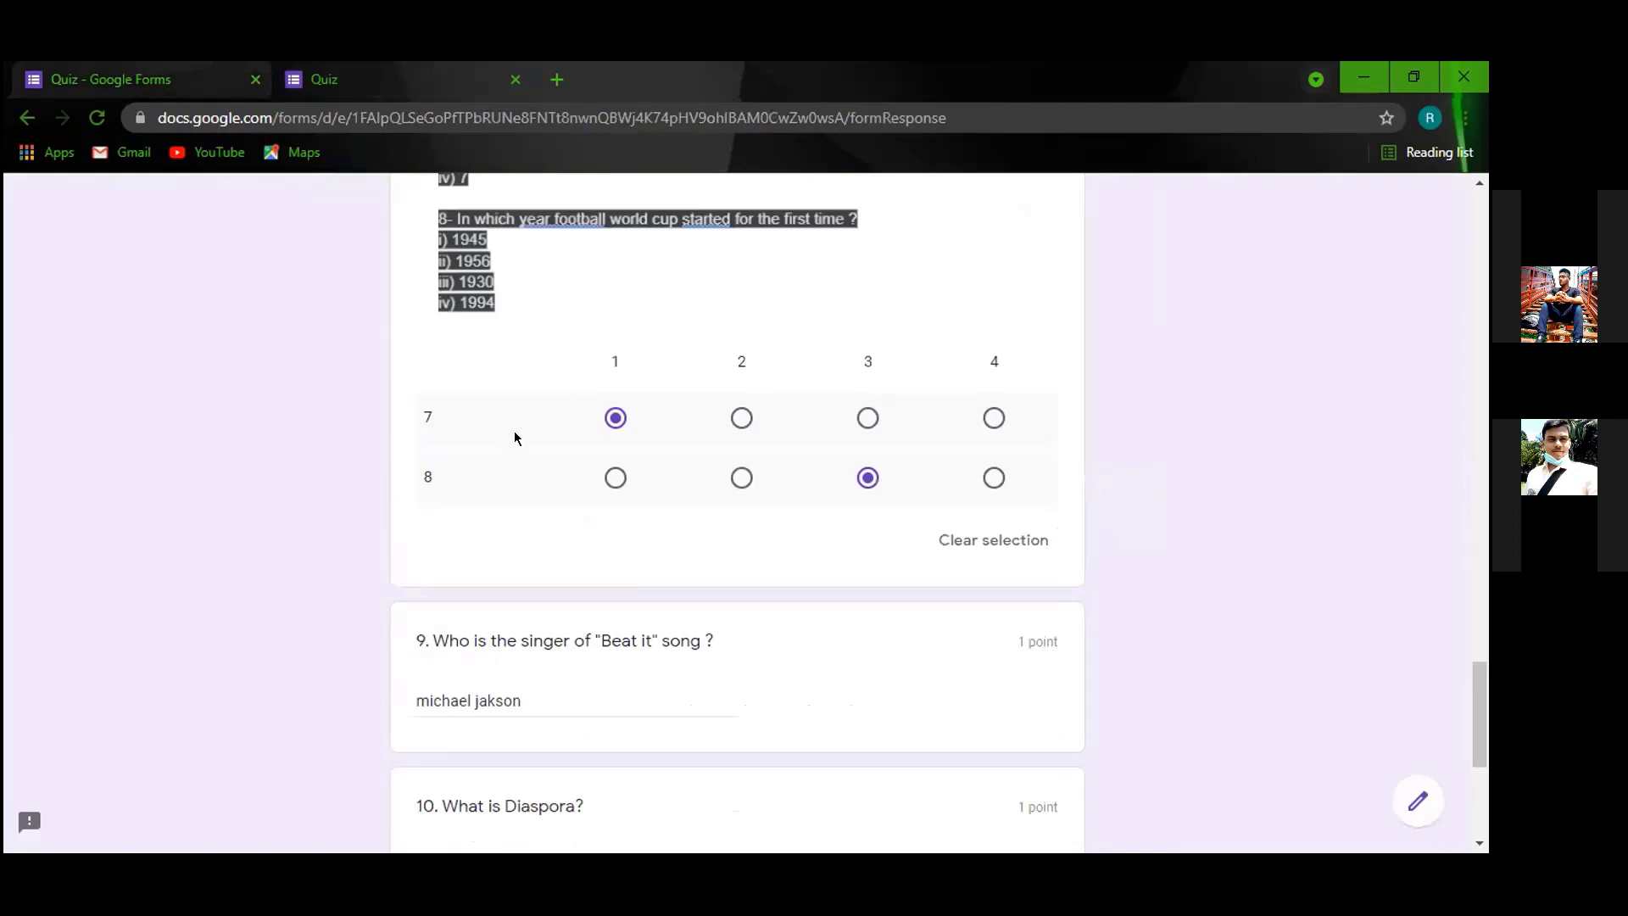
scroll(513, 437, "down", 5)
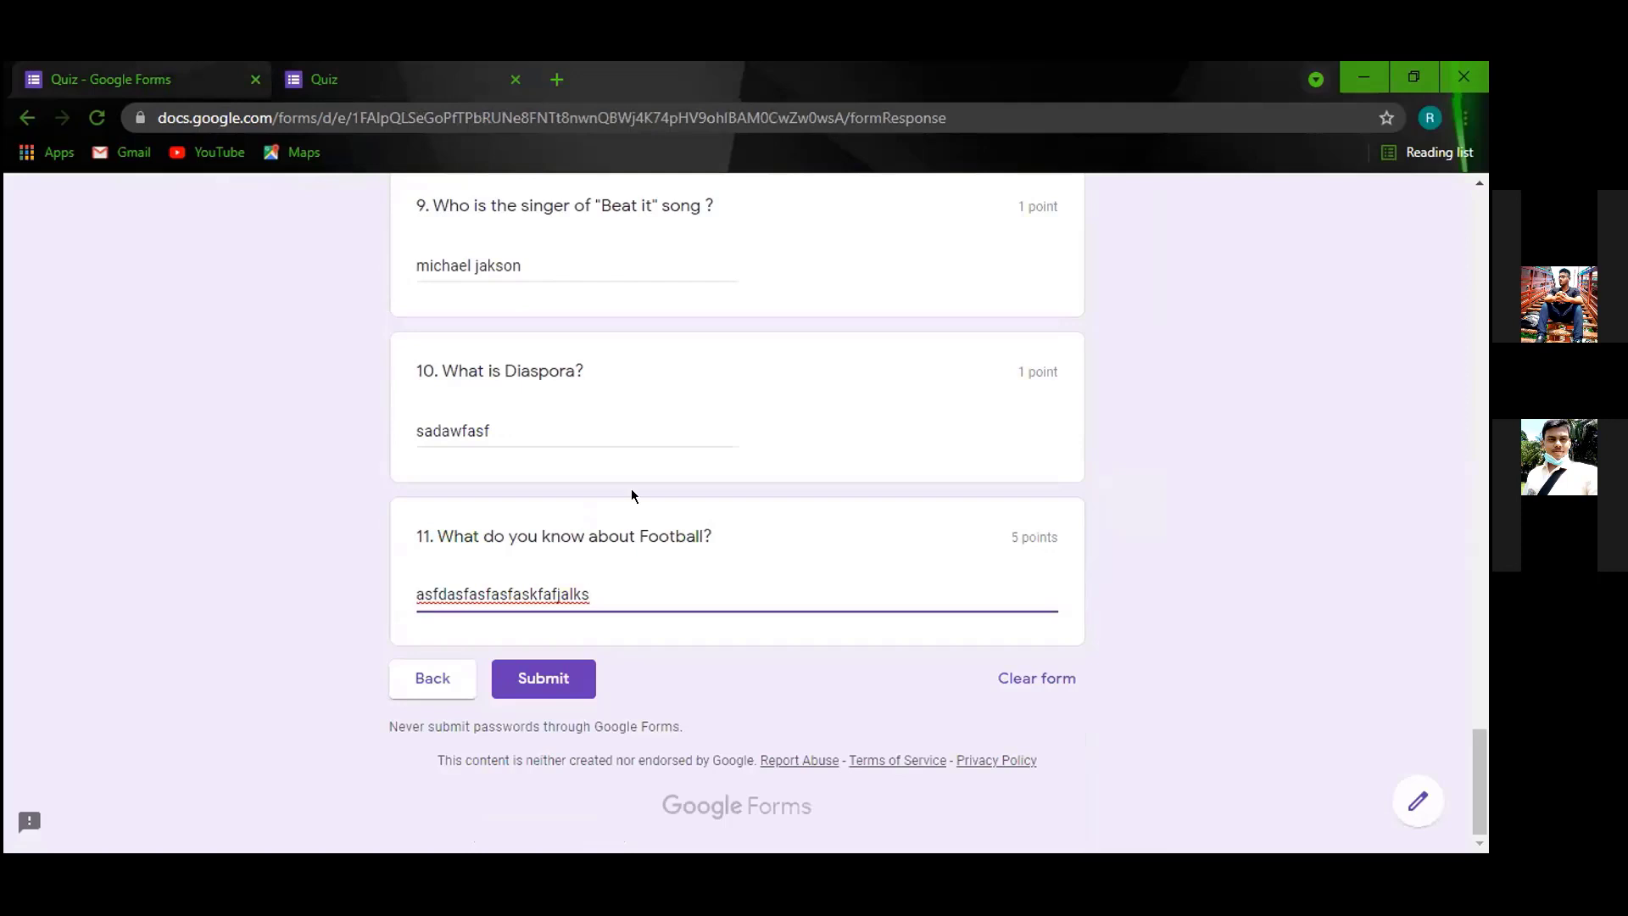
scroll(652, 518, "up", 1)
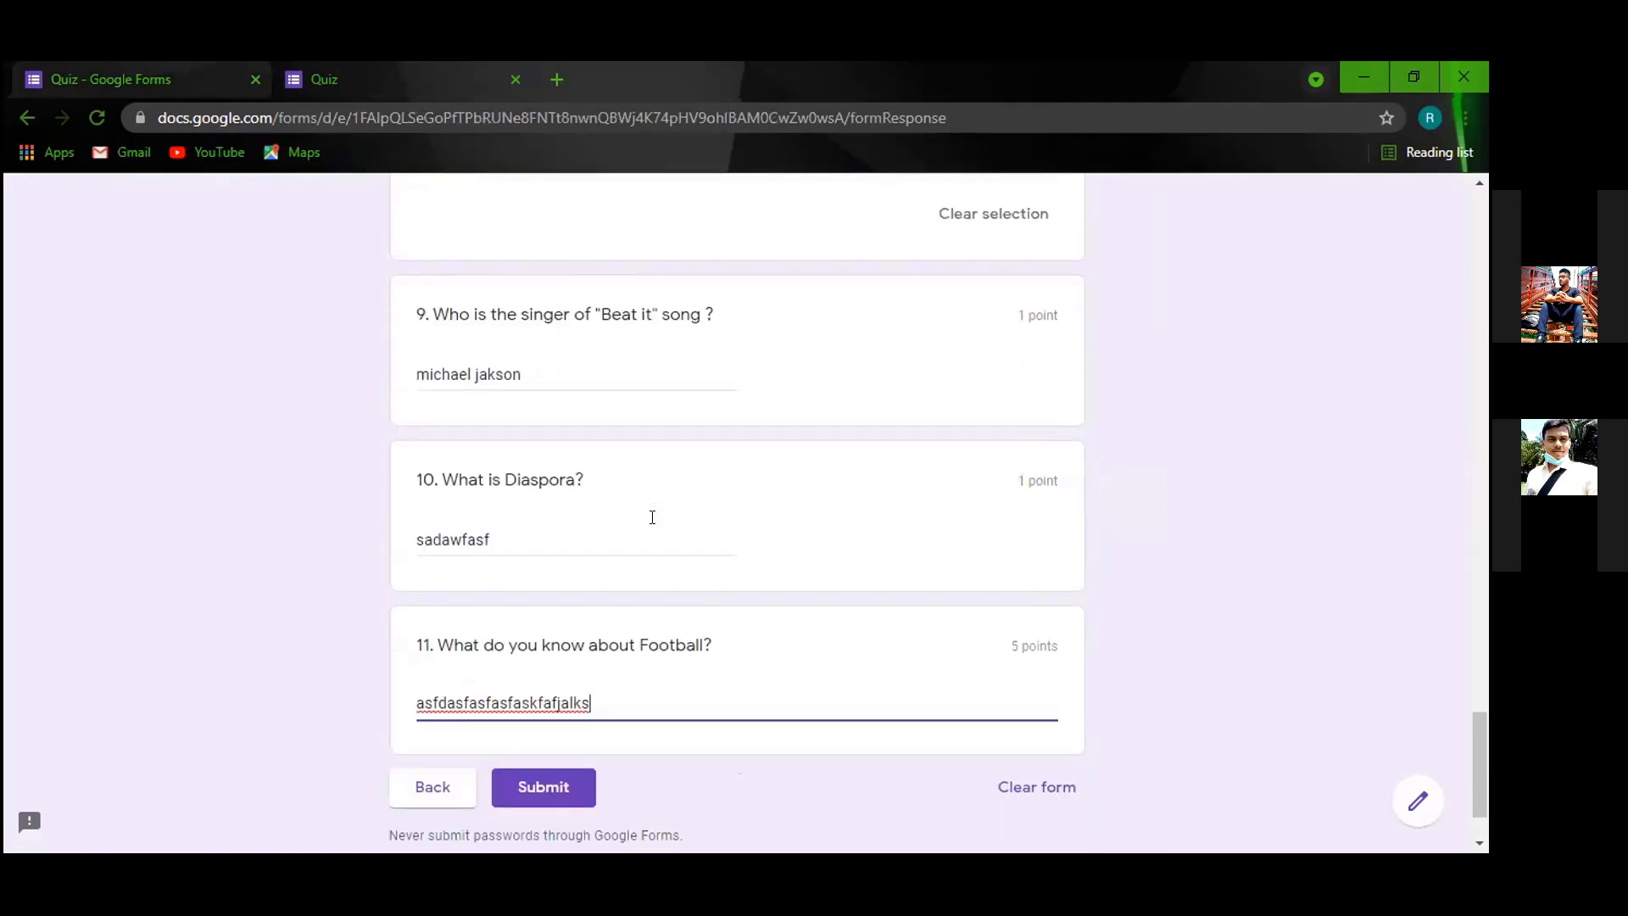
scroll(632, 636, "down", 1)
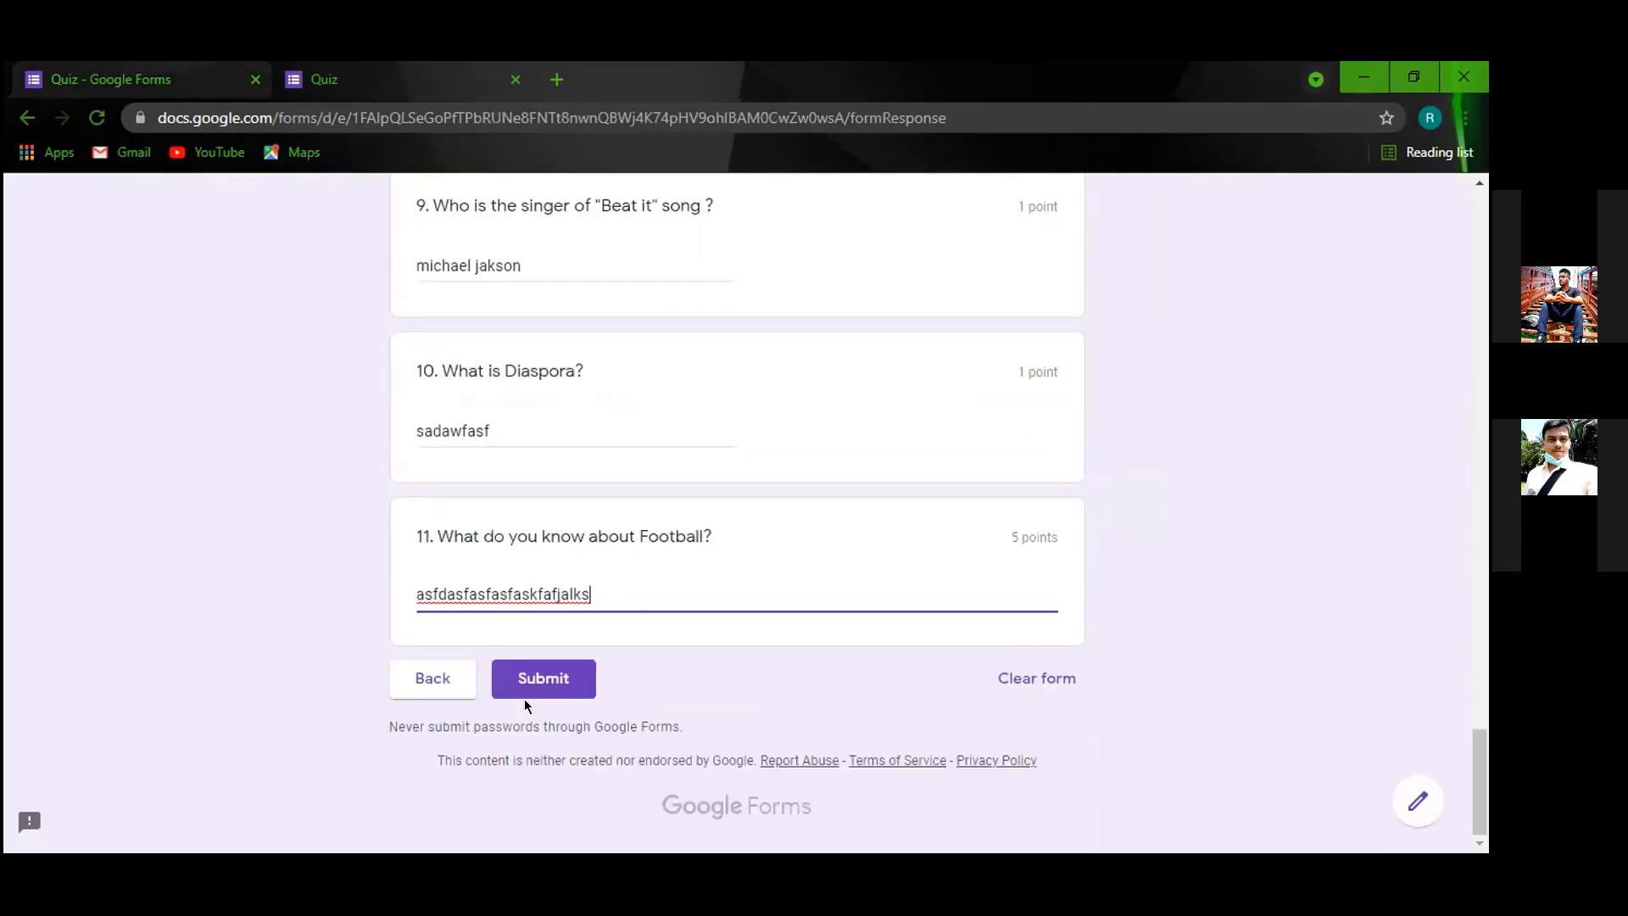
left_click(534, 678)
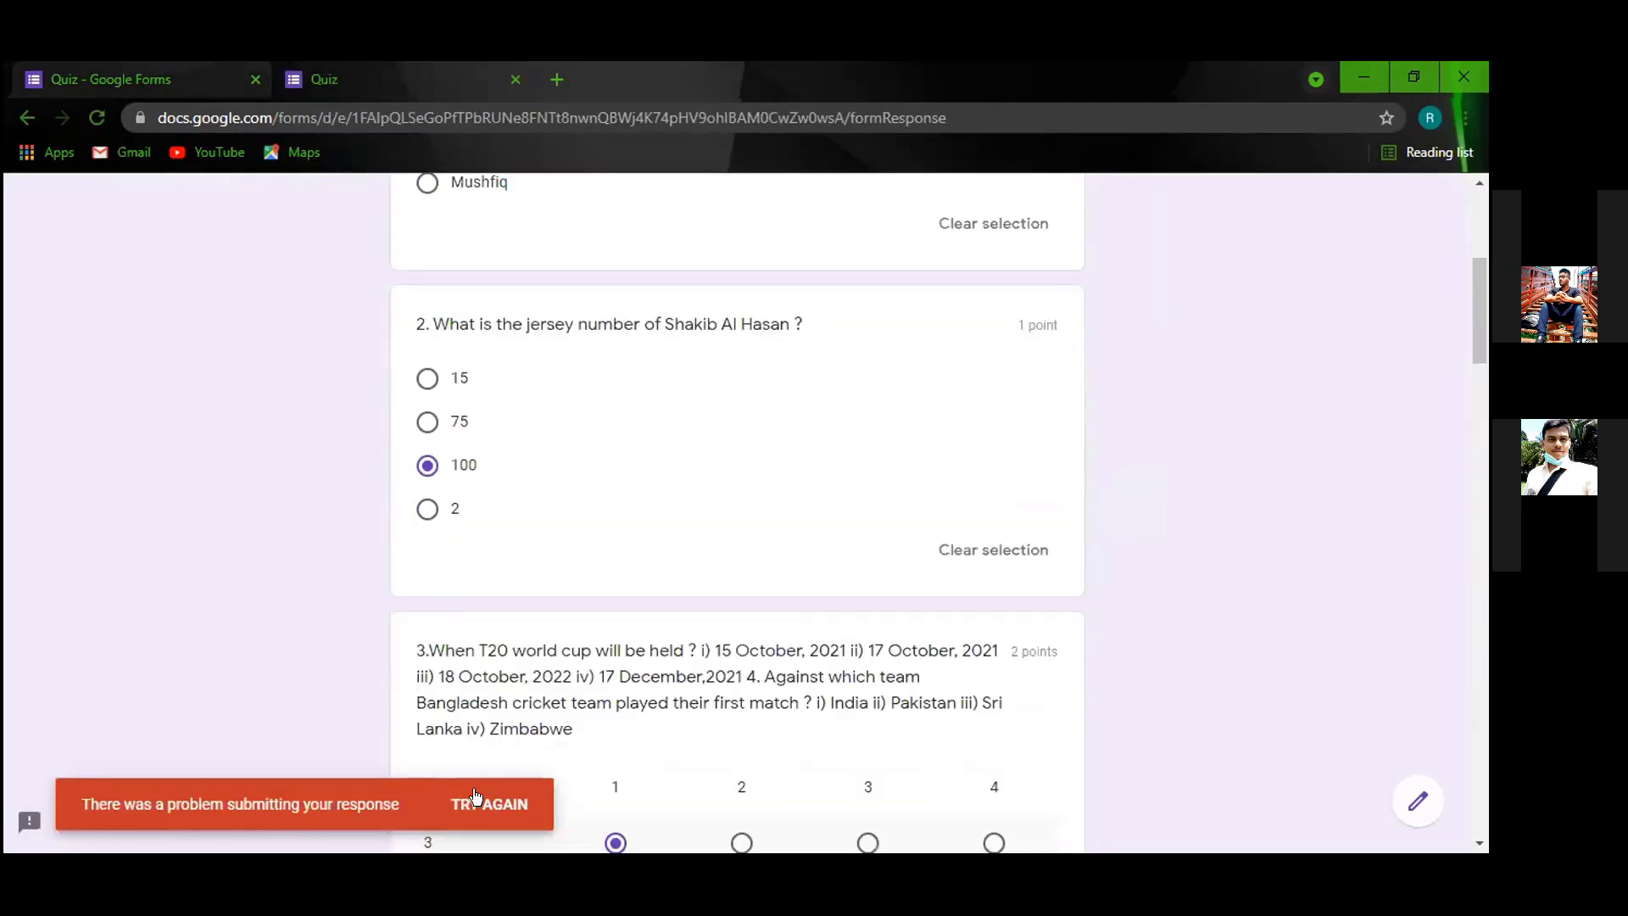
left_click(489, 803)
Go back to the quiz editor's Settings page.
scroll(566, 731, "down", 15)
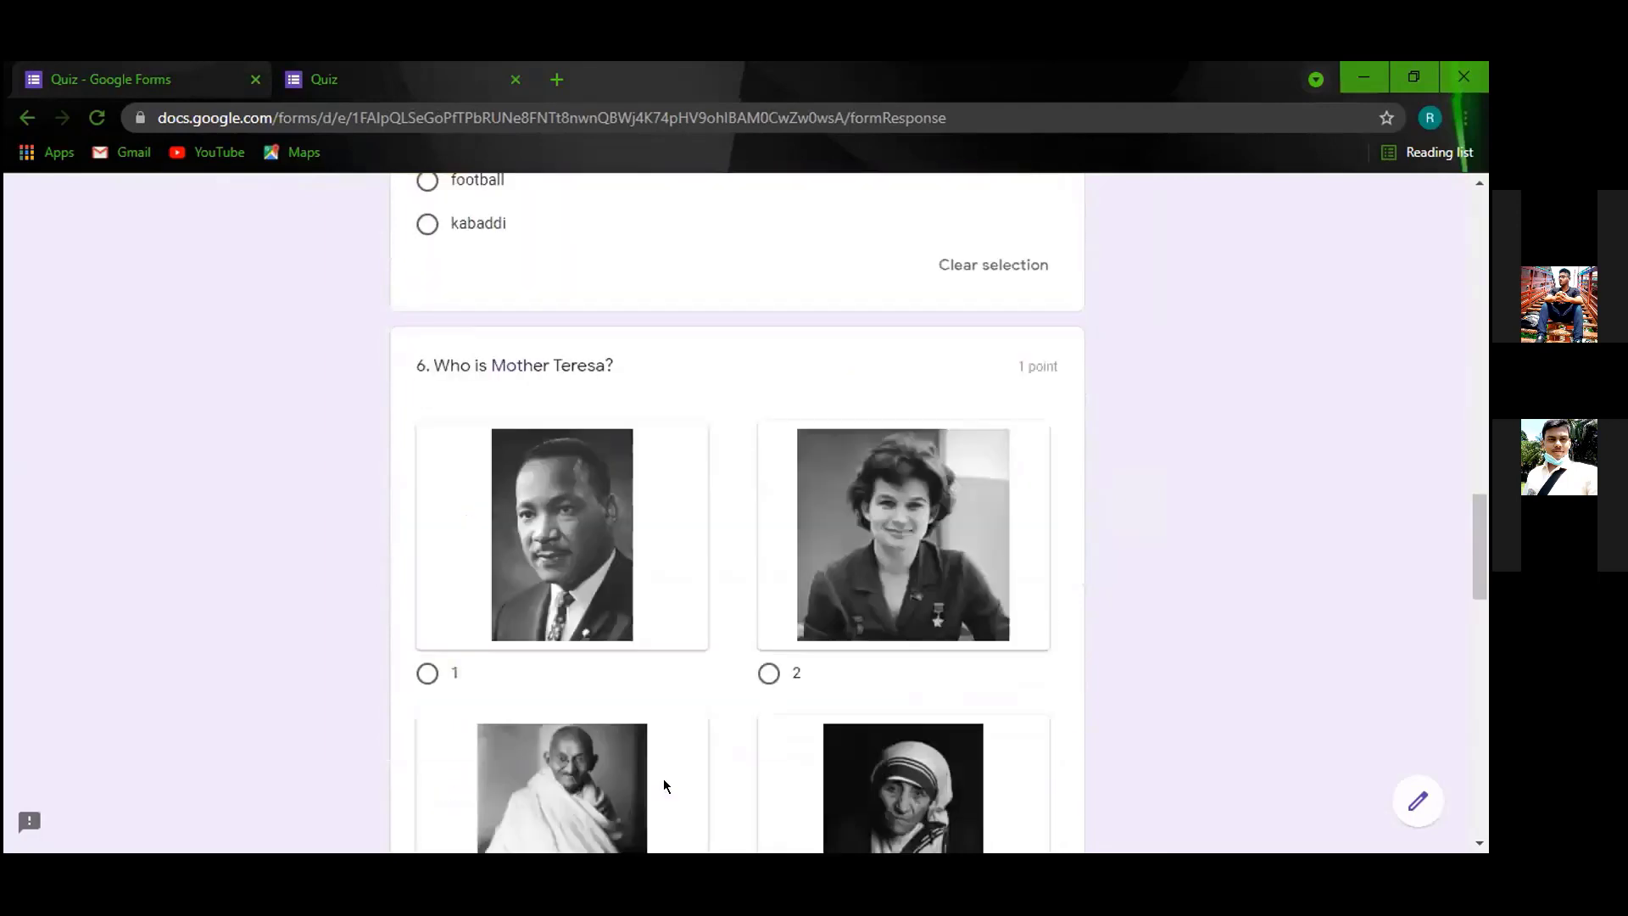
scroll(663, 779, "down", 15)
left_click(575, 675)
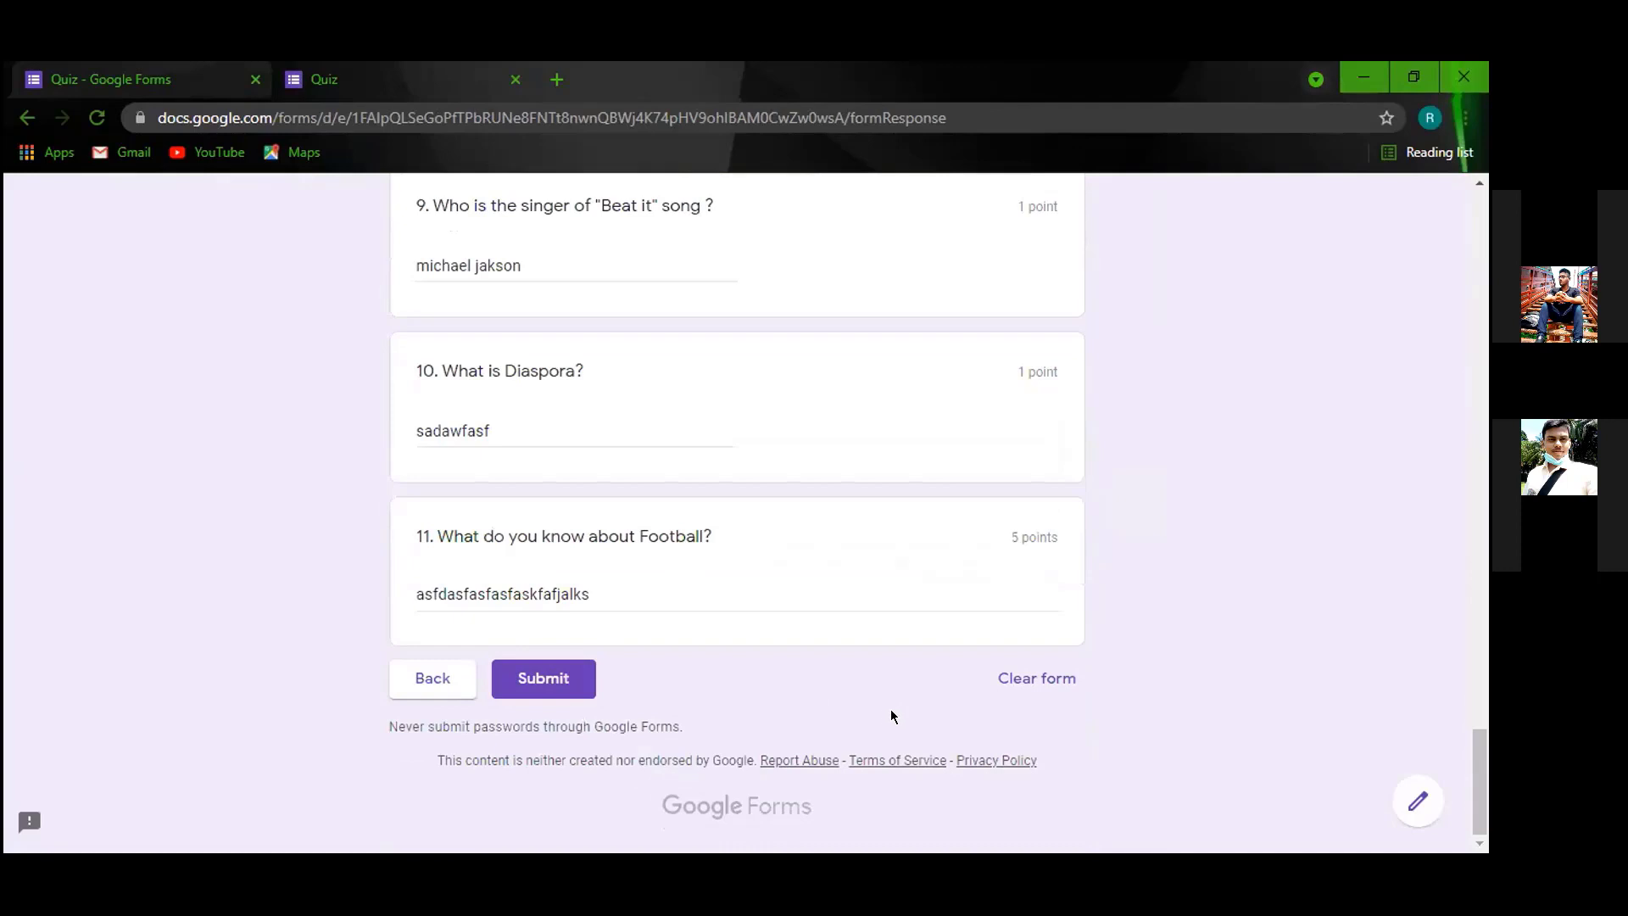
scroll(840, 725, "up", 3)
scroll(763, 727, "down", 3)
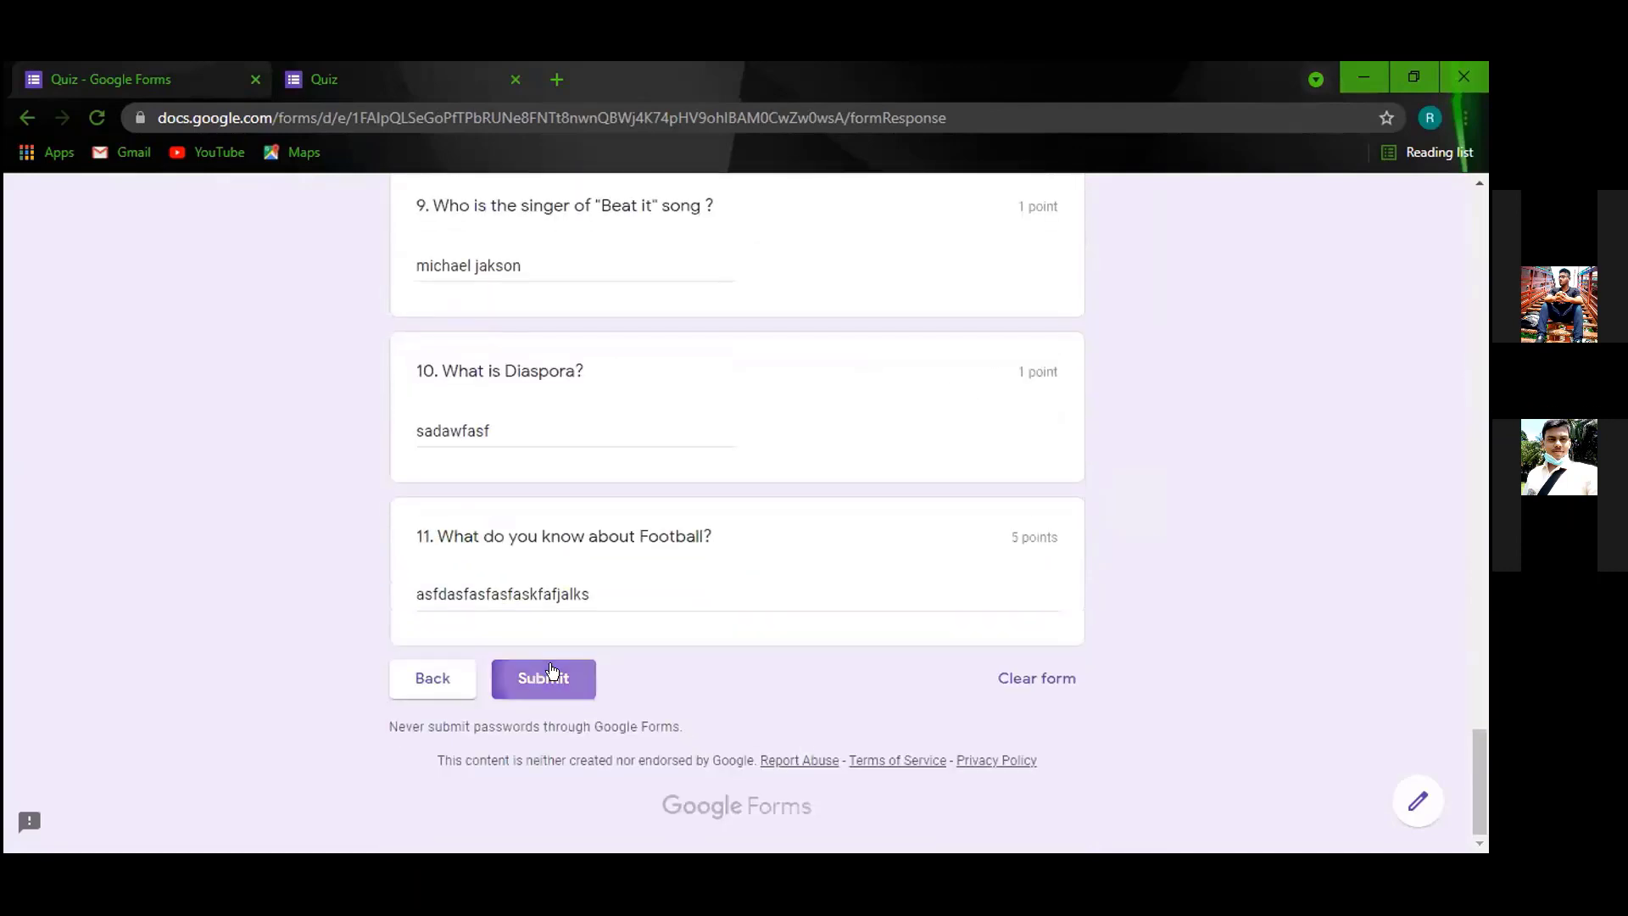
scroll(688, 707, "up", 1)
scroll(688, 708, "up", 10)
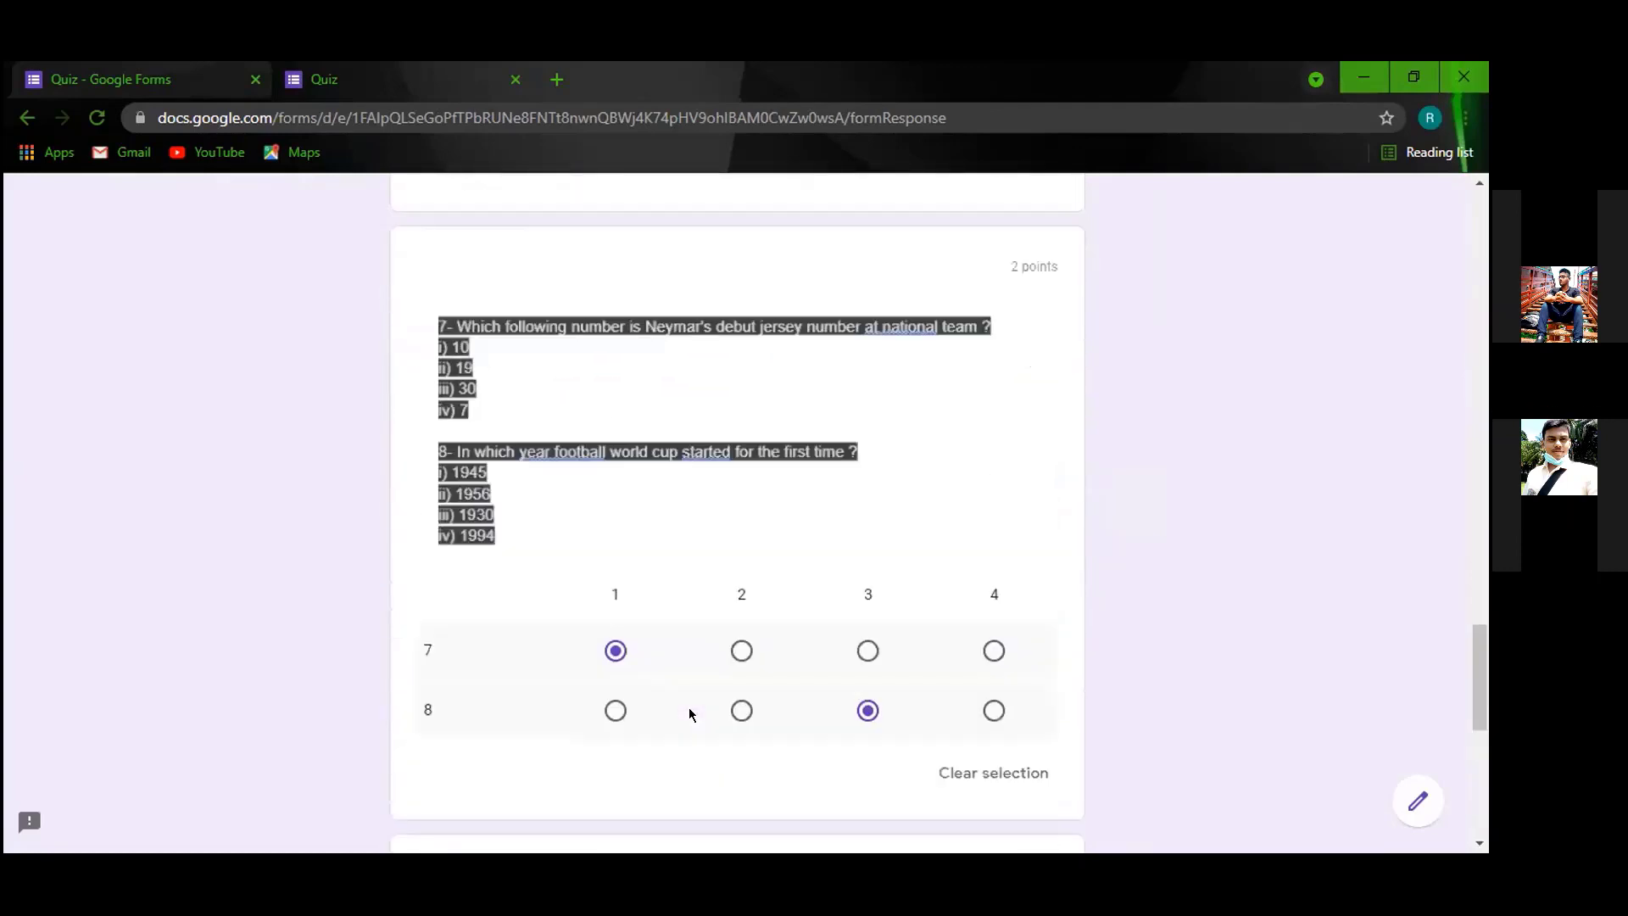
left_click(174, 80)
scroll(683, 407, "up", 2)
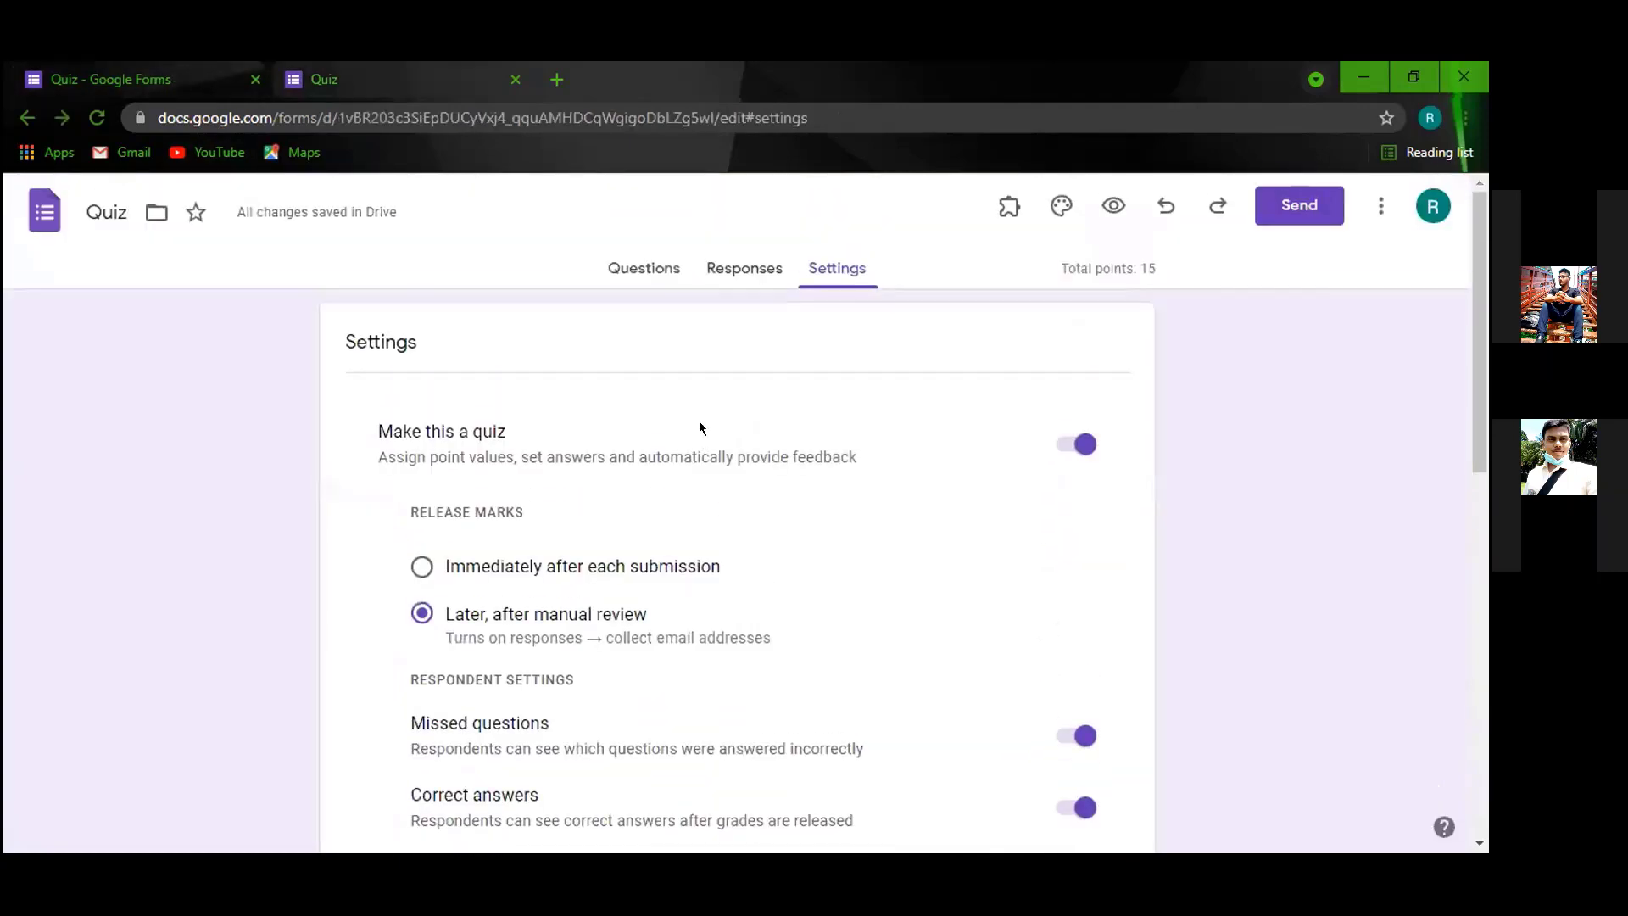
Check the quiz's response count and close the old respondent preview tab.
left_click(642, 268)
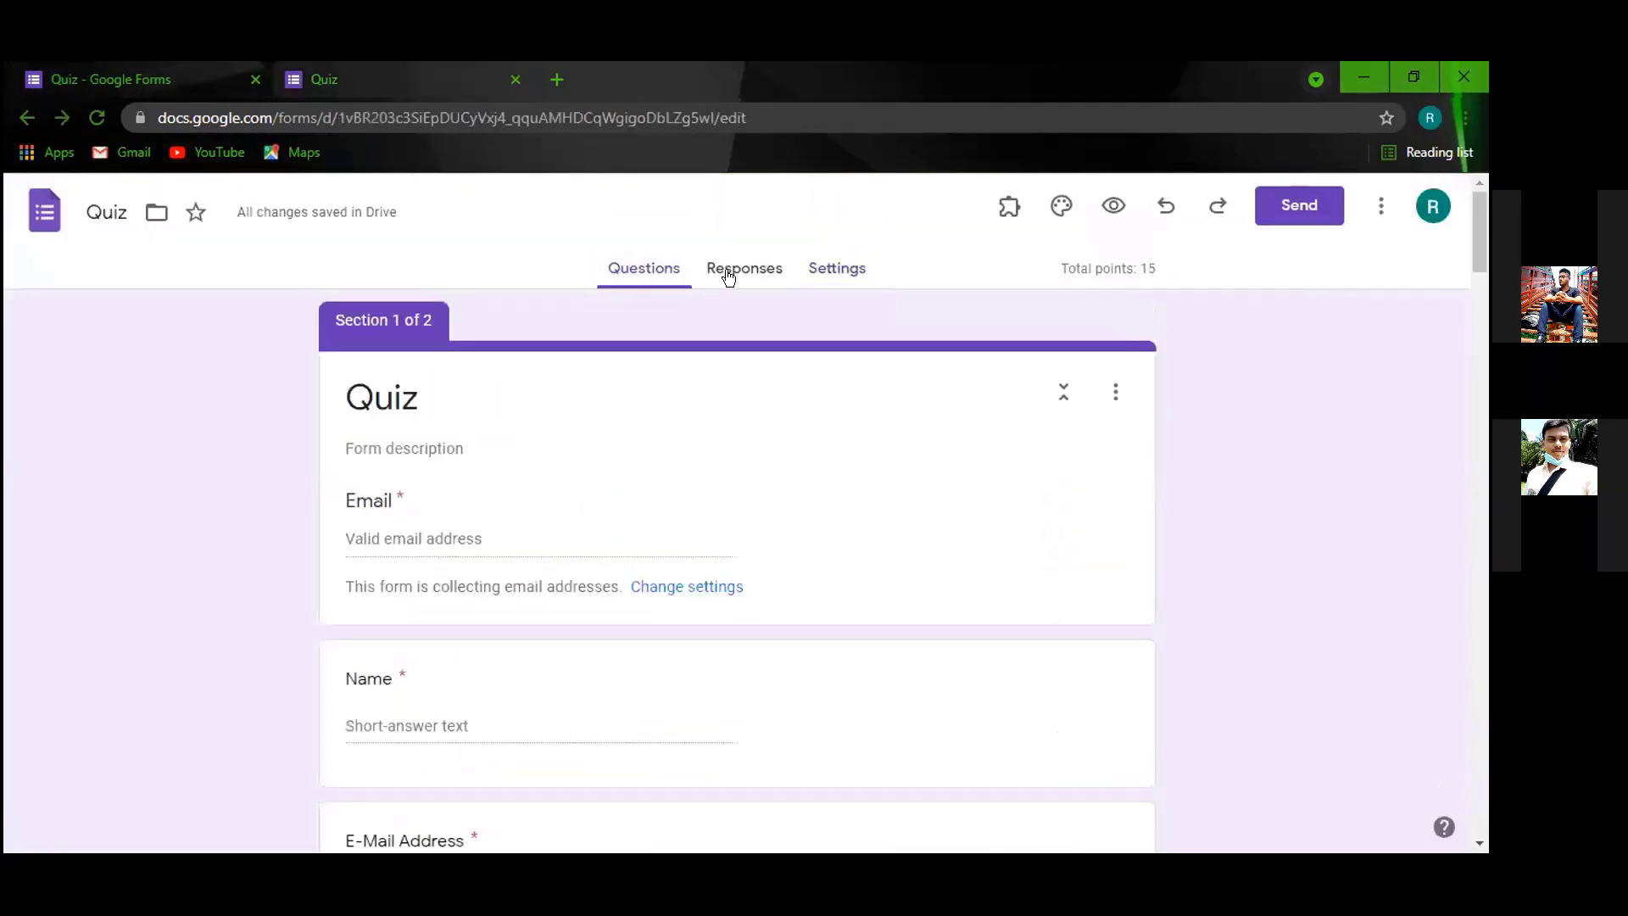
left_click(727, 270)
left_click(646, 268)
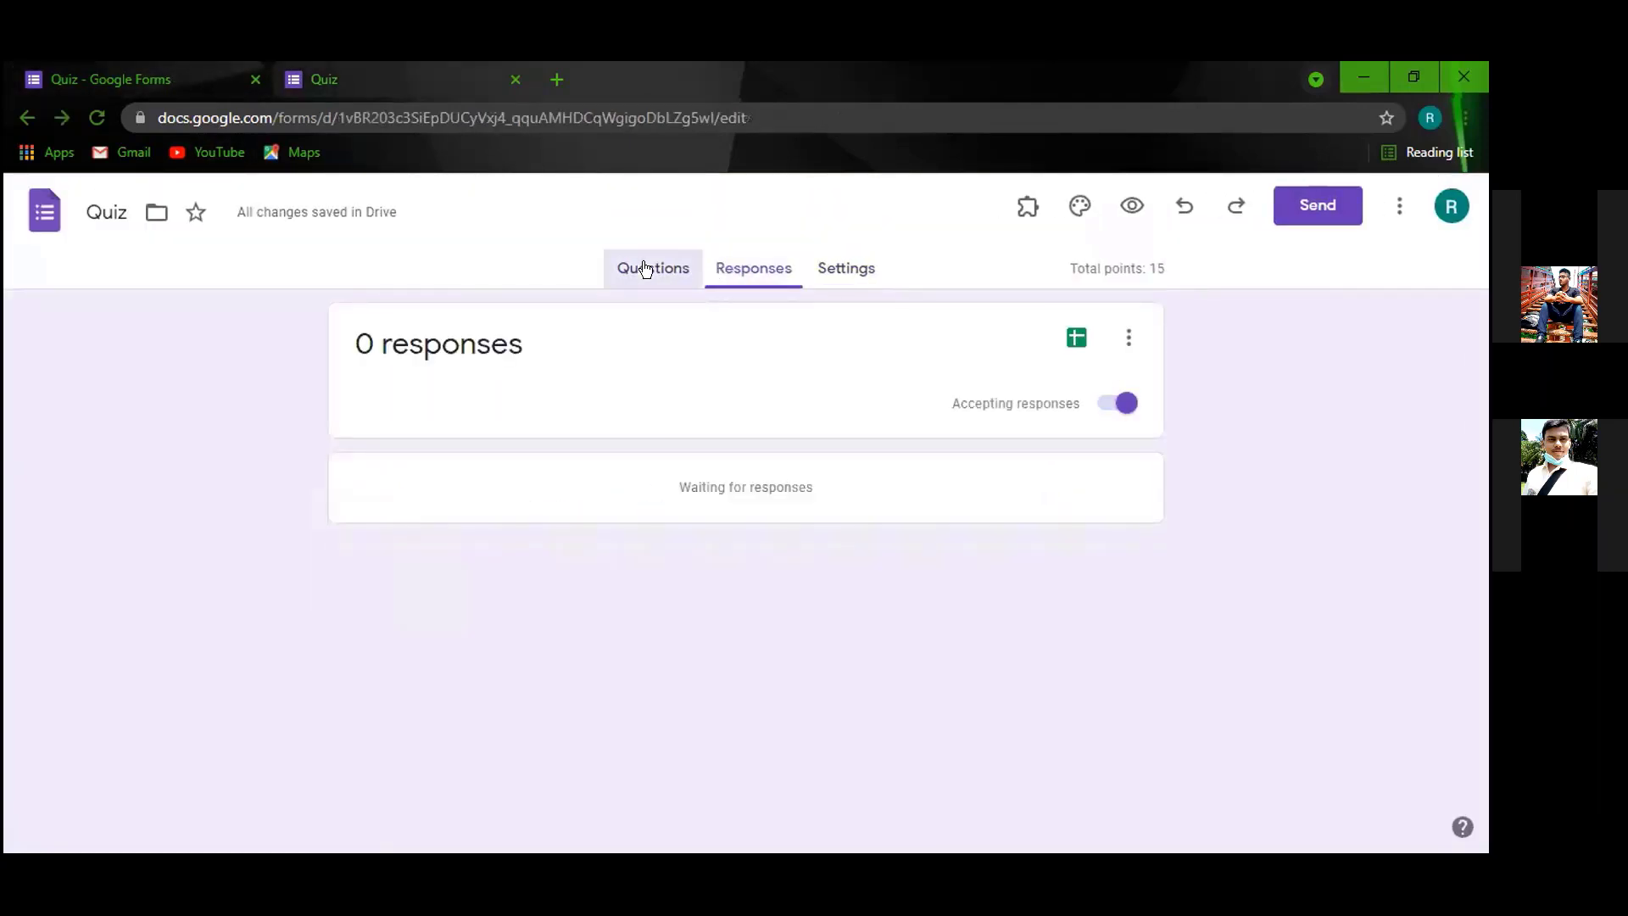
scroll(621, 402, "down", 3)
scroll(621, 402, "down", 3)
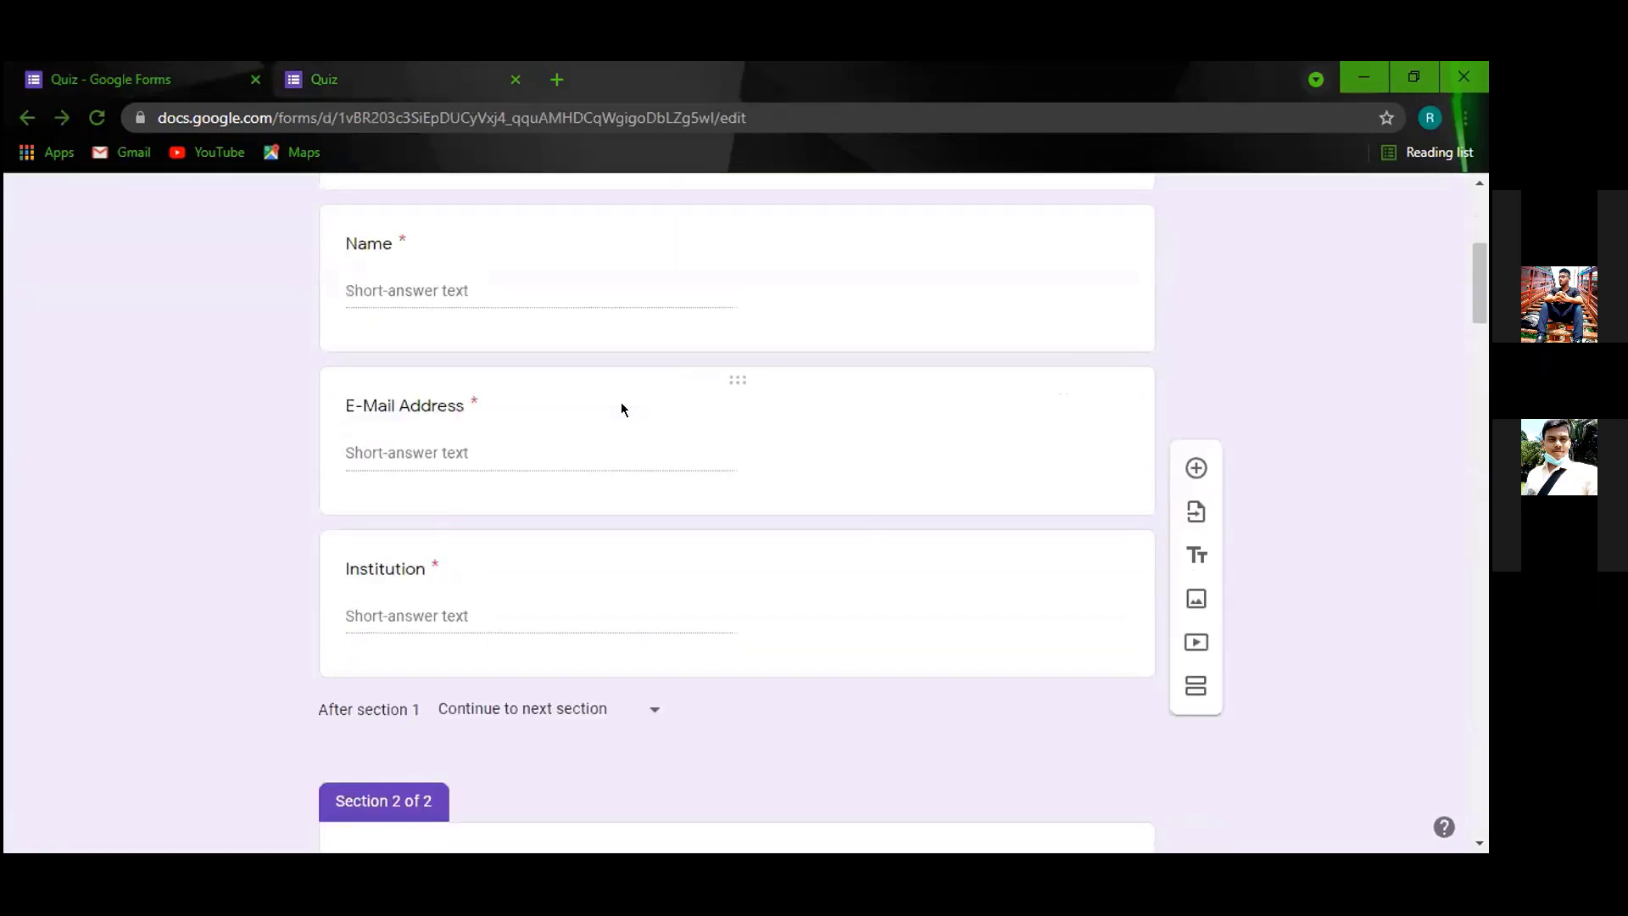
scroll(614, 400, "up", 5)
key("ctrl+Tab")
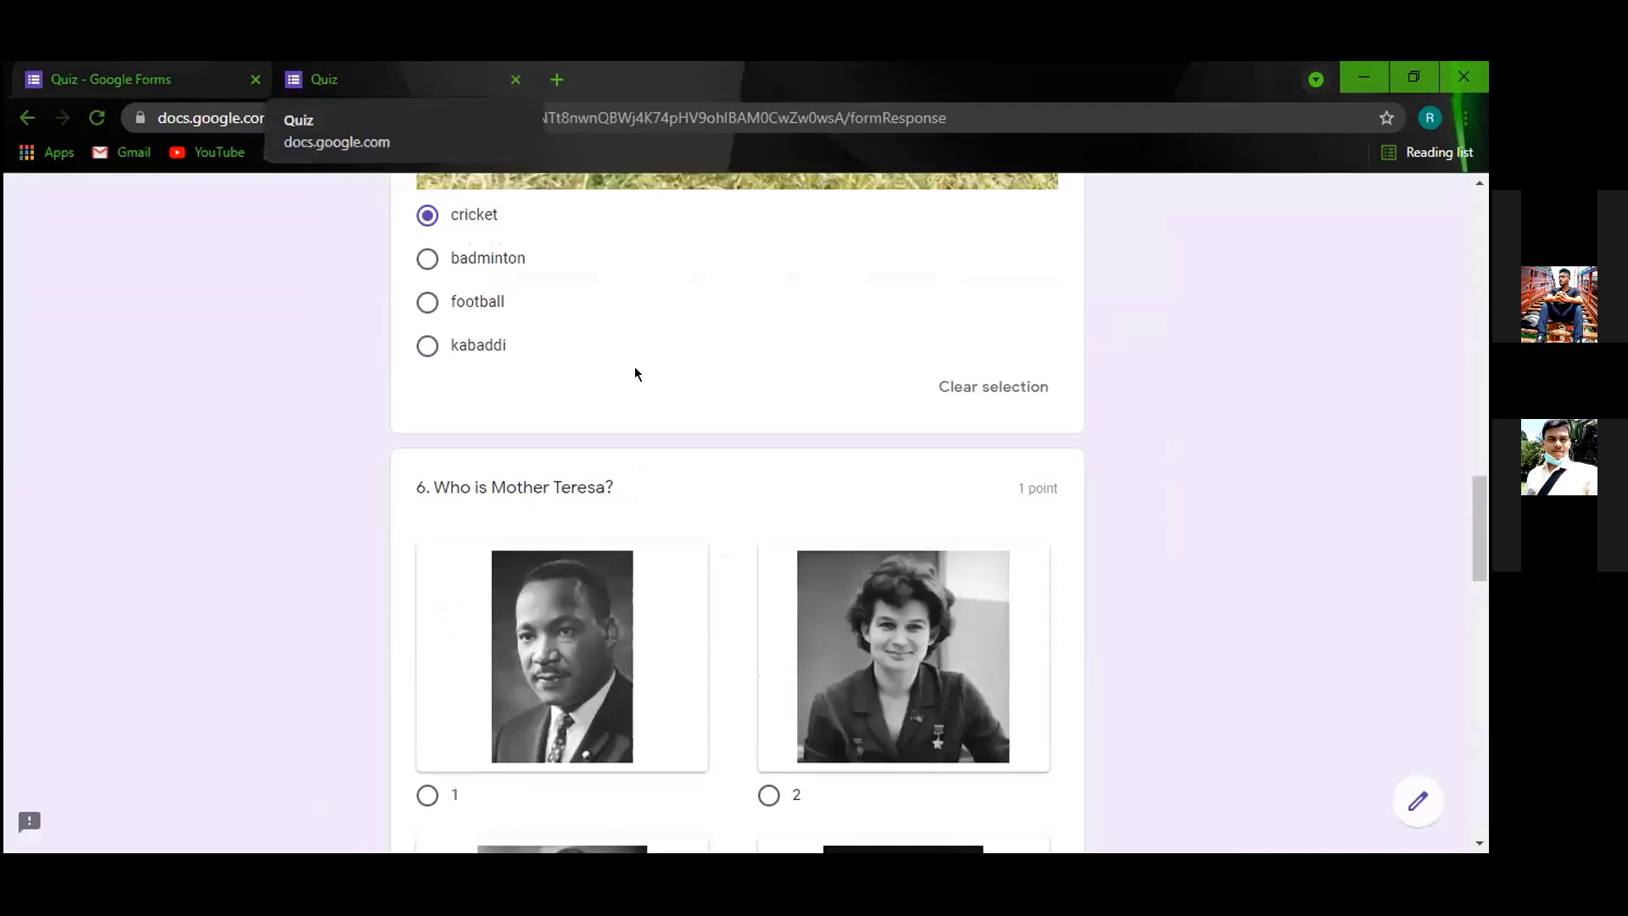
scroll(634, 374, "down", 14)
scroll(546, 191, "up", 6)
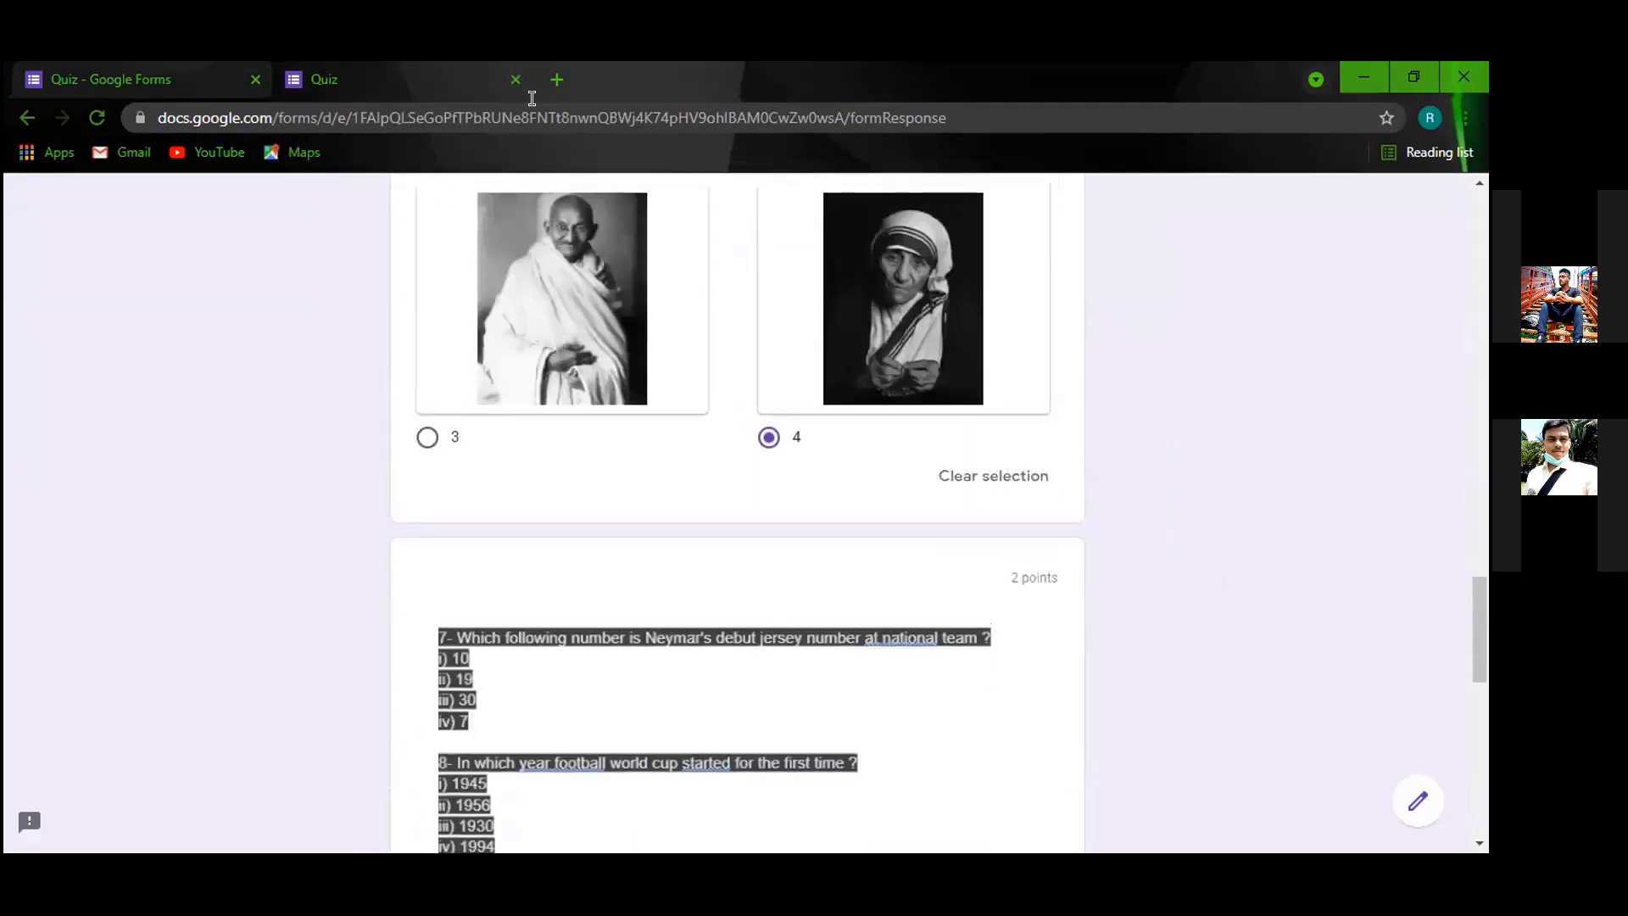
left_click(514, 79)
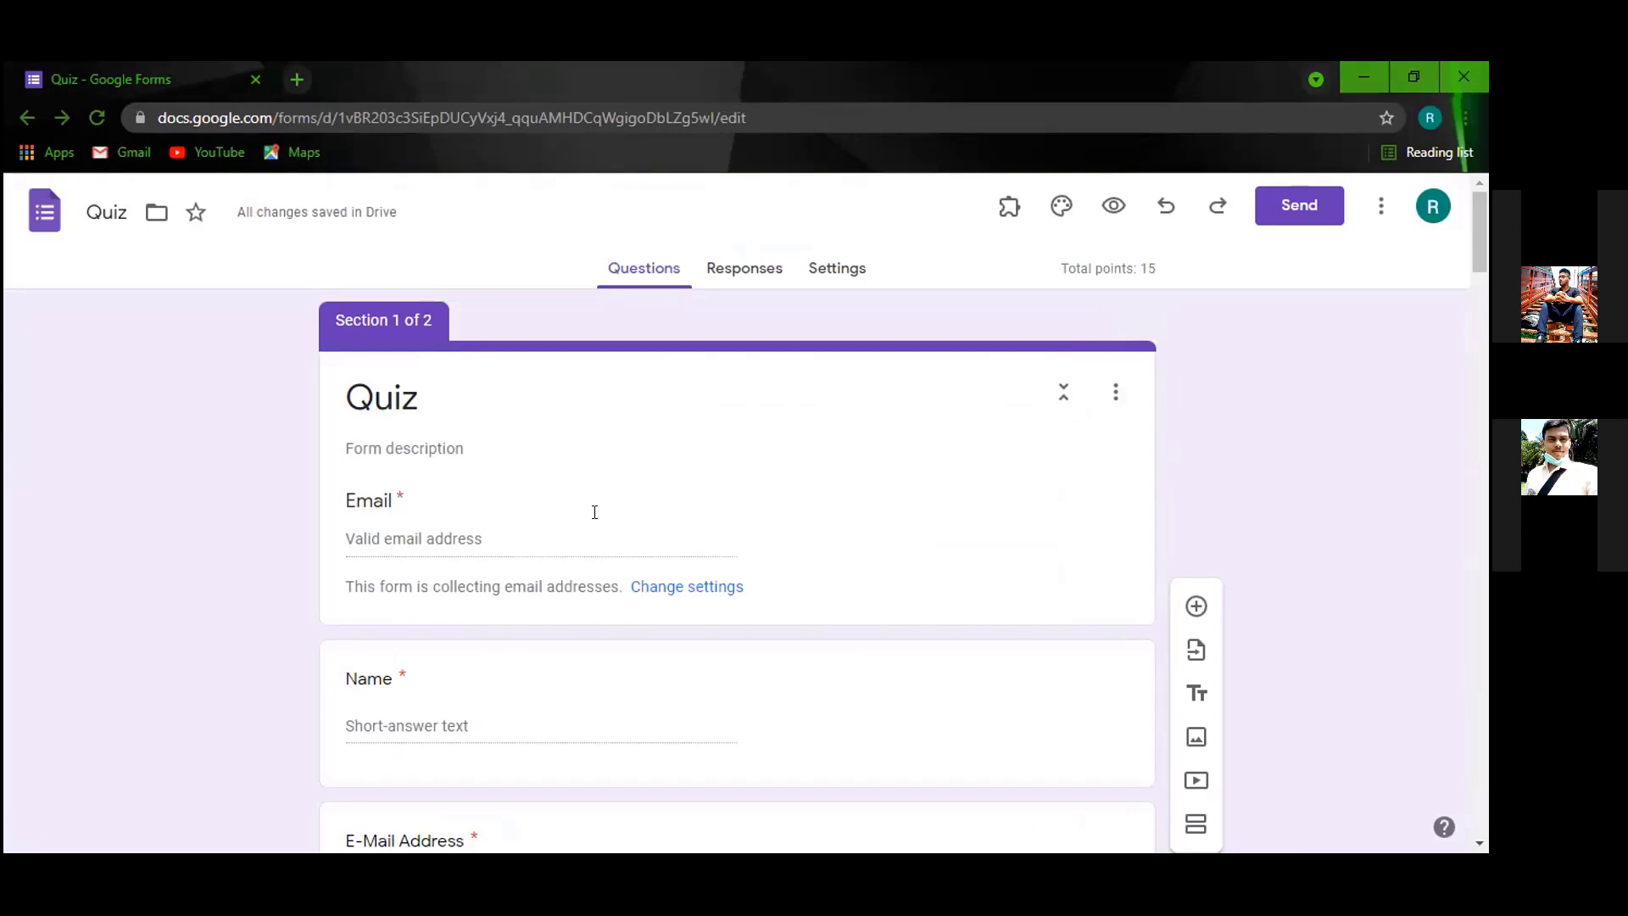
Delete the E-Mail Address question and preview the form as a respondent.
scroll(1092, 519, "down", 4)
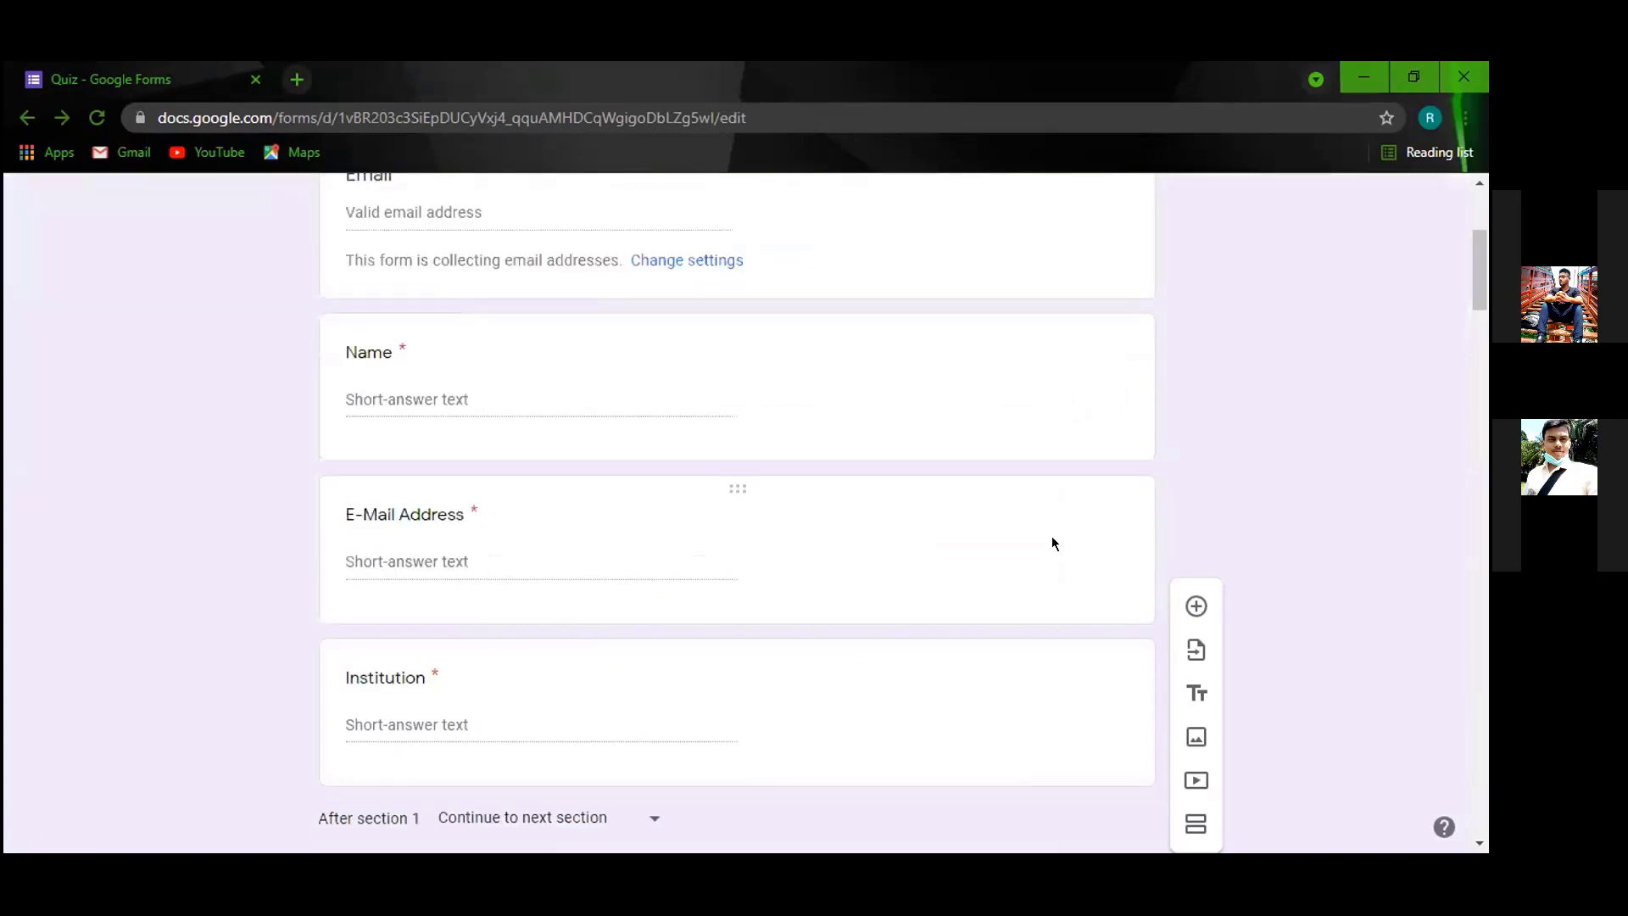
left_click(1076, 574)
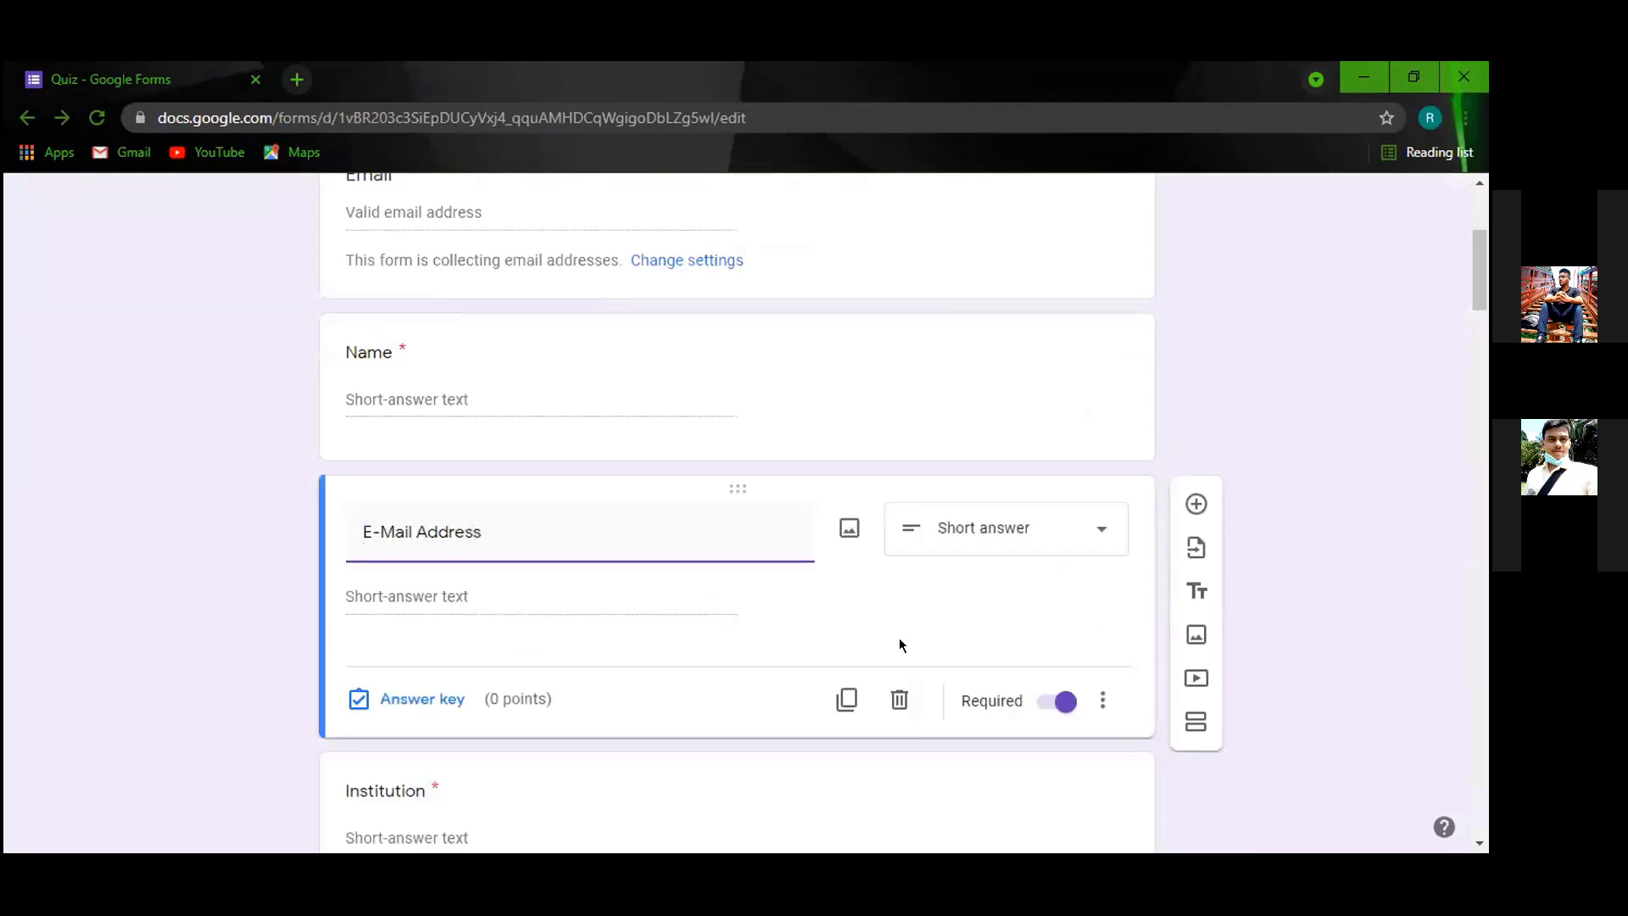
left_click(899, 701)
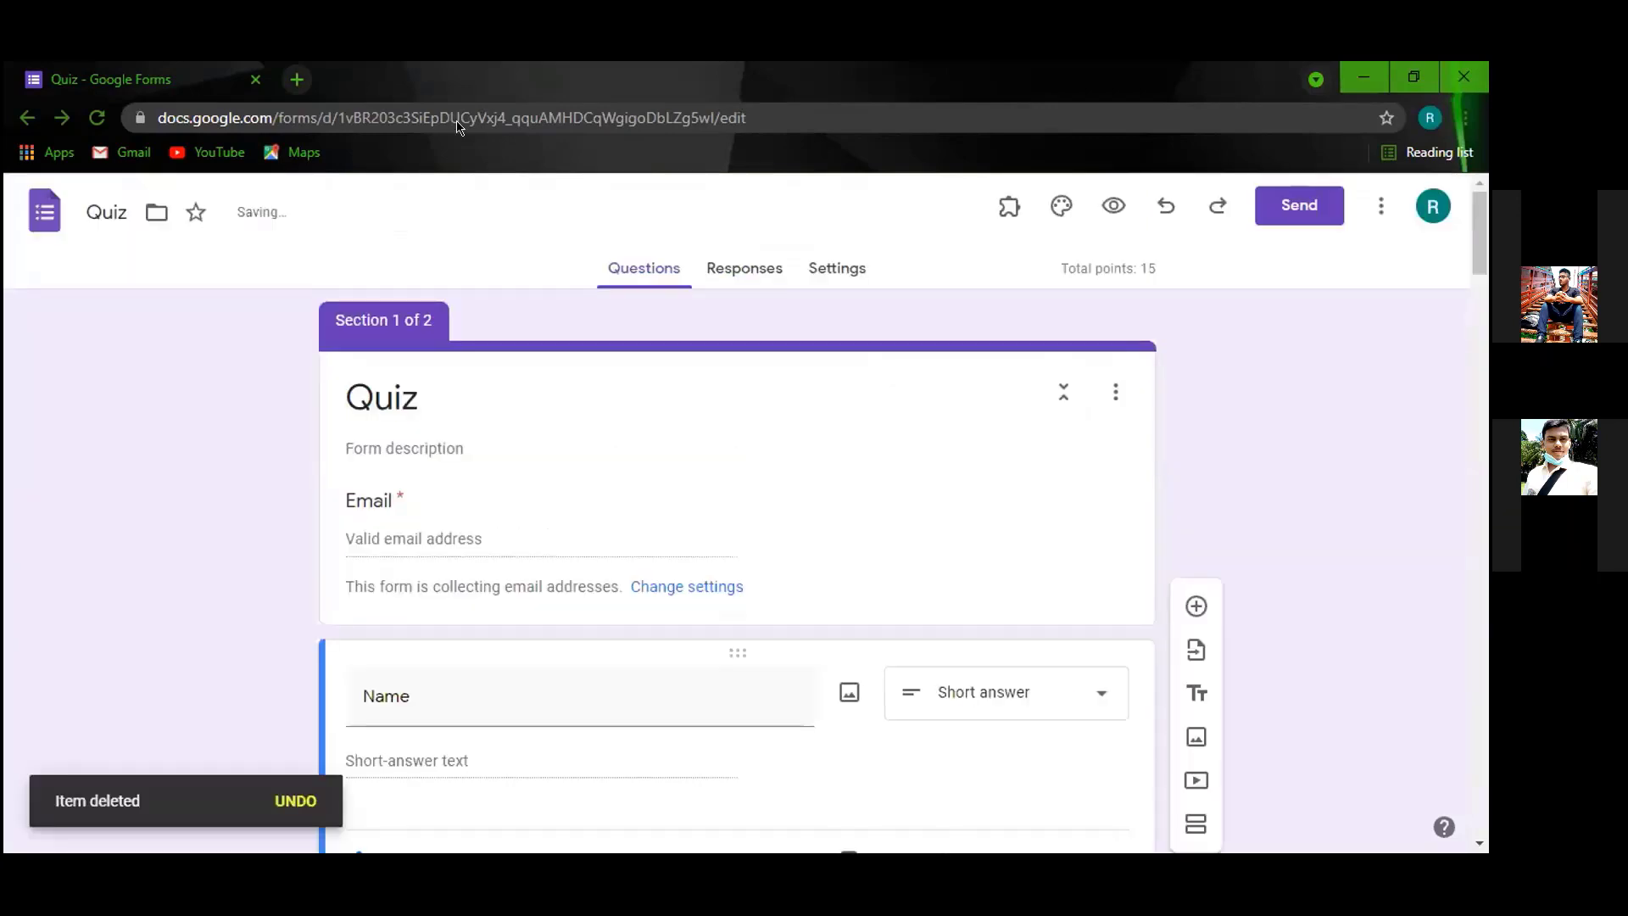
left_click(1108, 202)
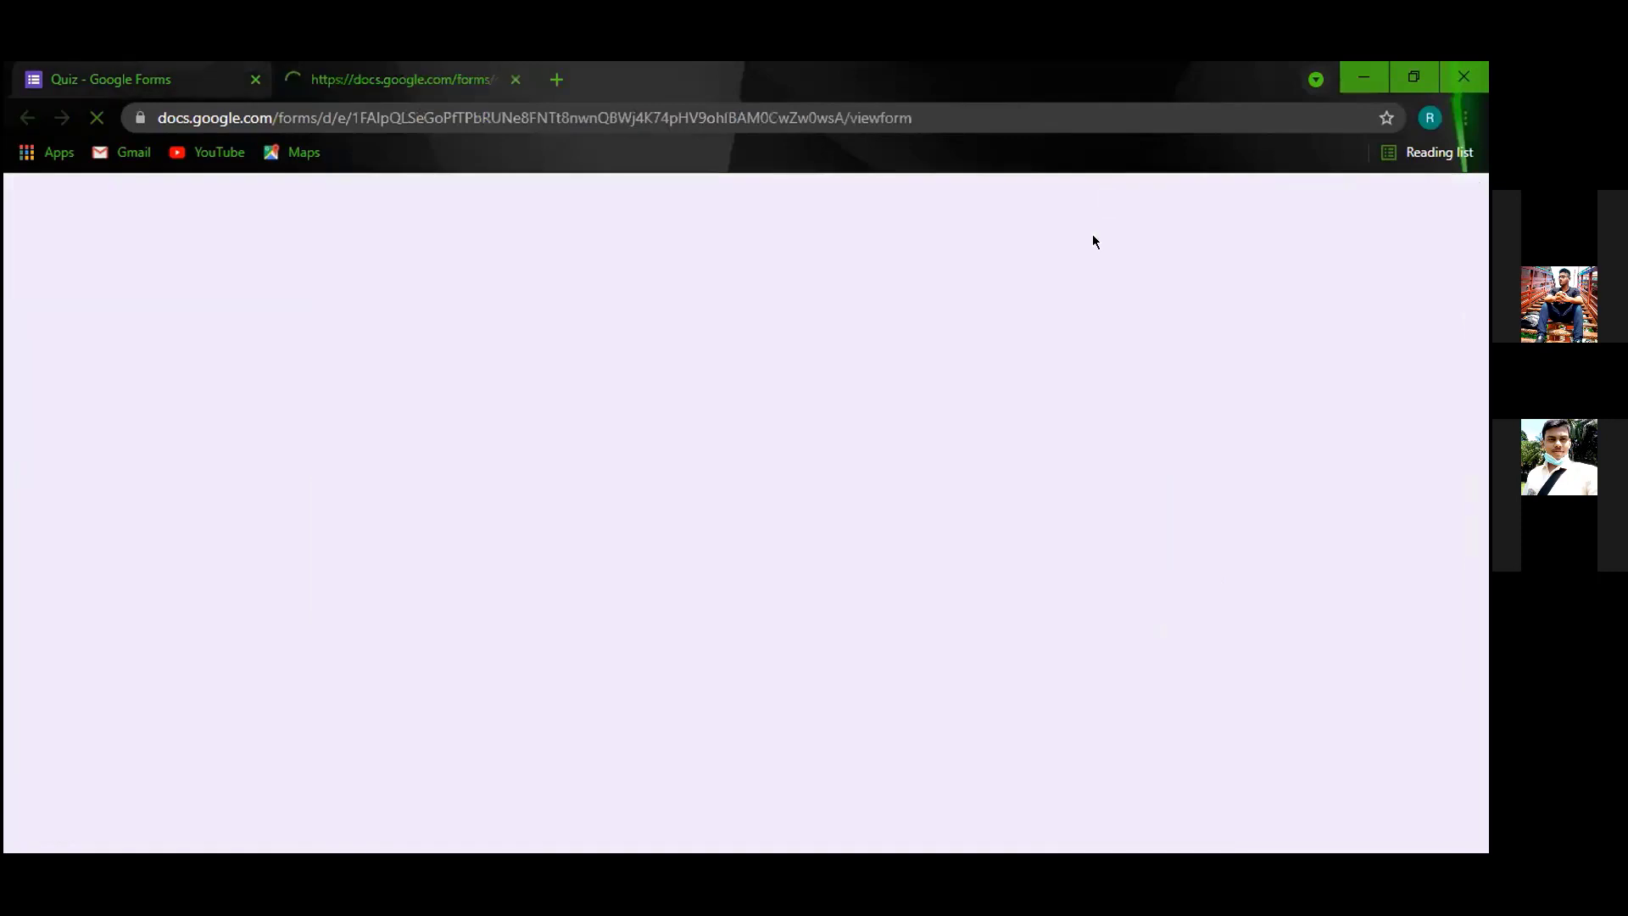
Enter the respondent's email address and continue to the quiz questions.
left_click(531, 465)
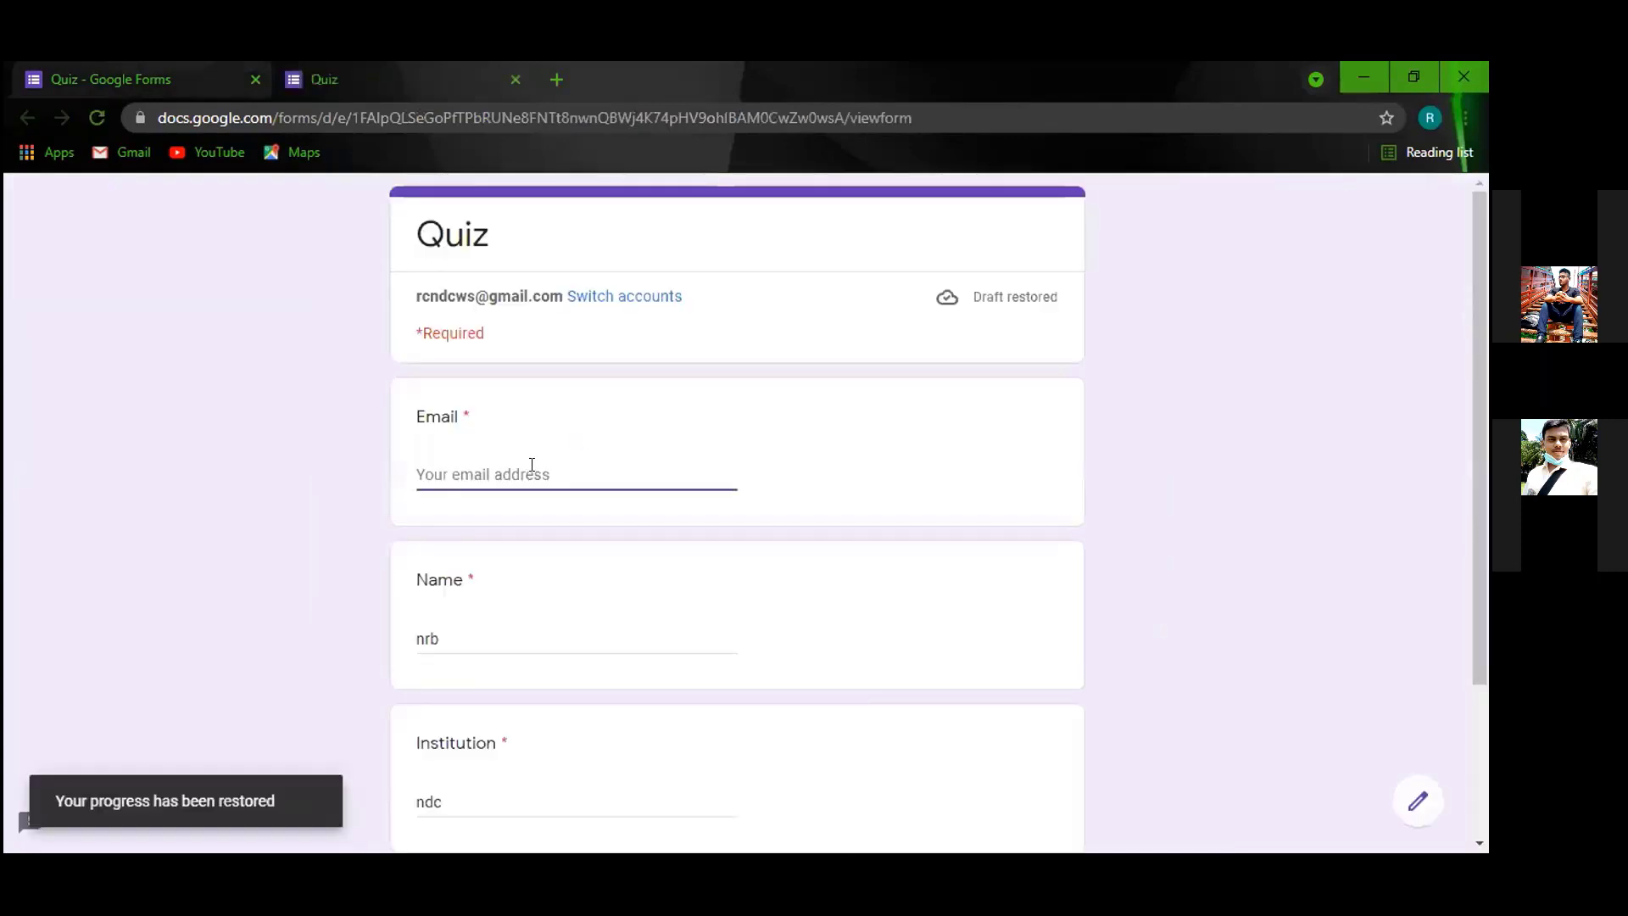
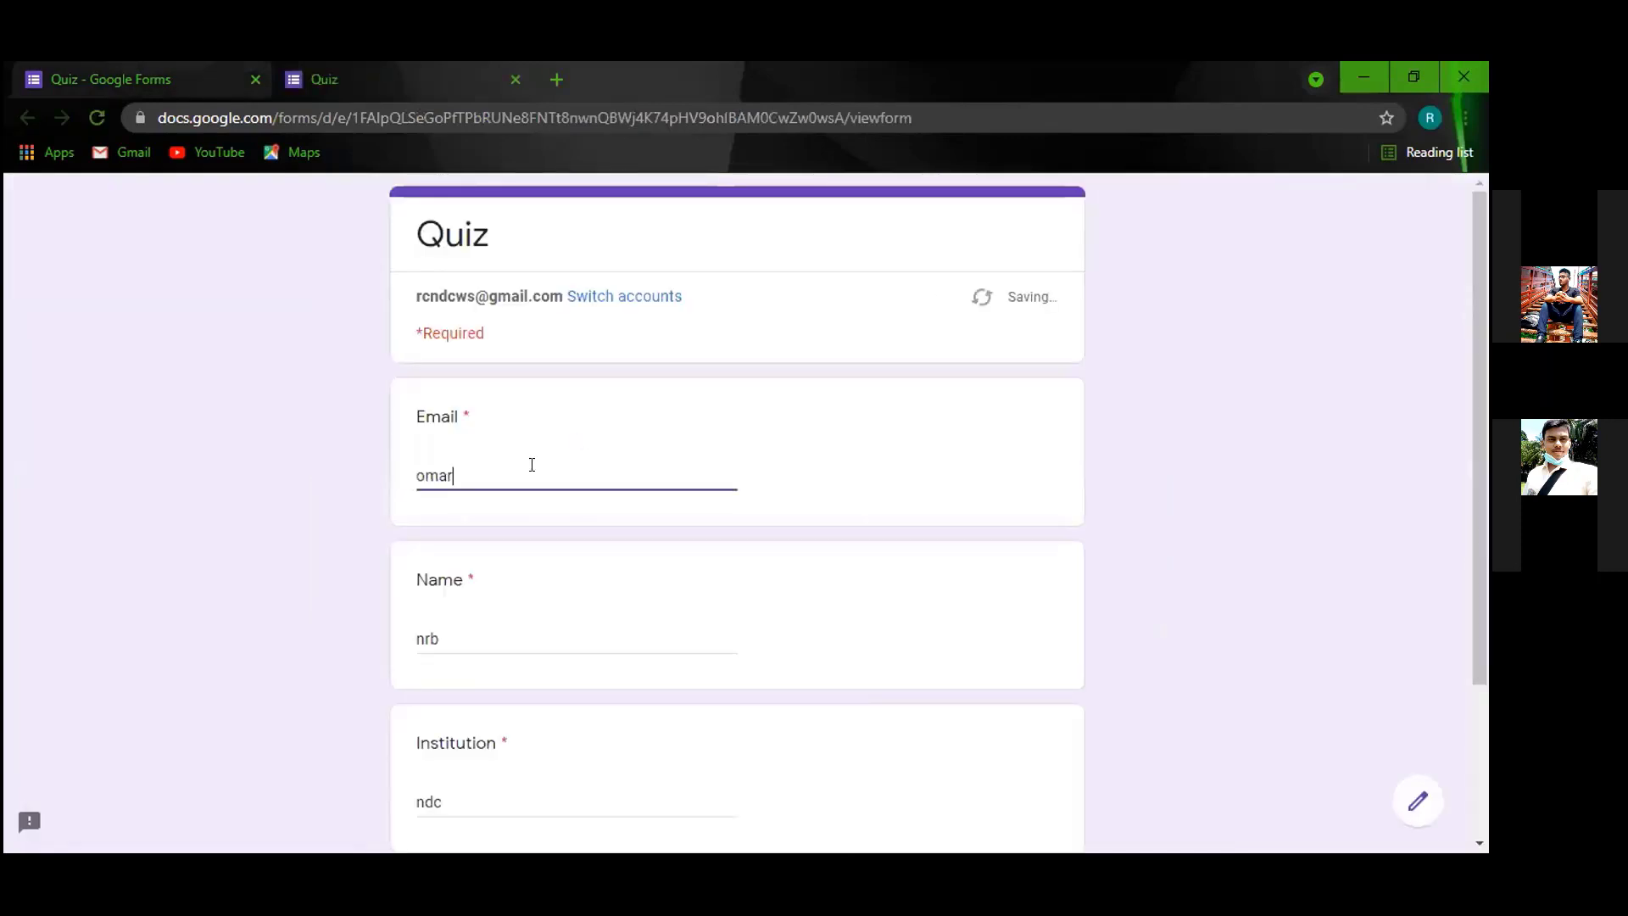
scroll(497, 681, "down", 3)
left_click(456, 683)
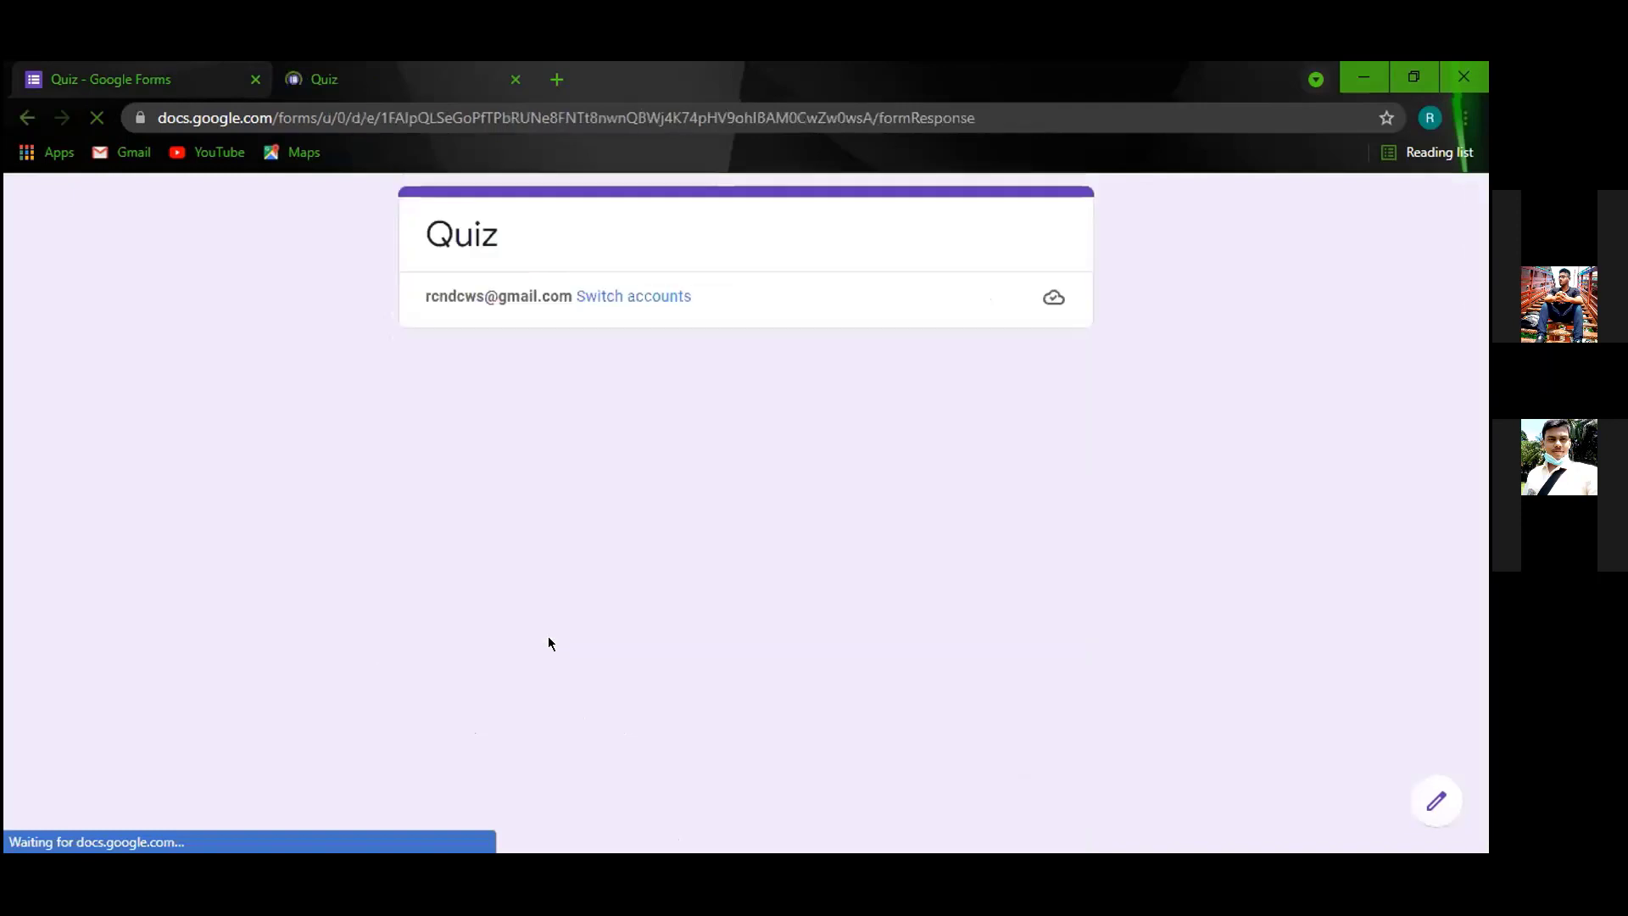
Answer question 1 with Riyad and submit the quiz response.
left_click(428, 574)
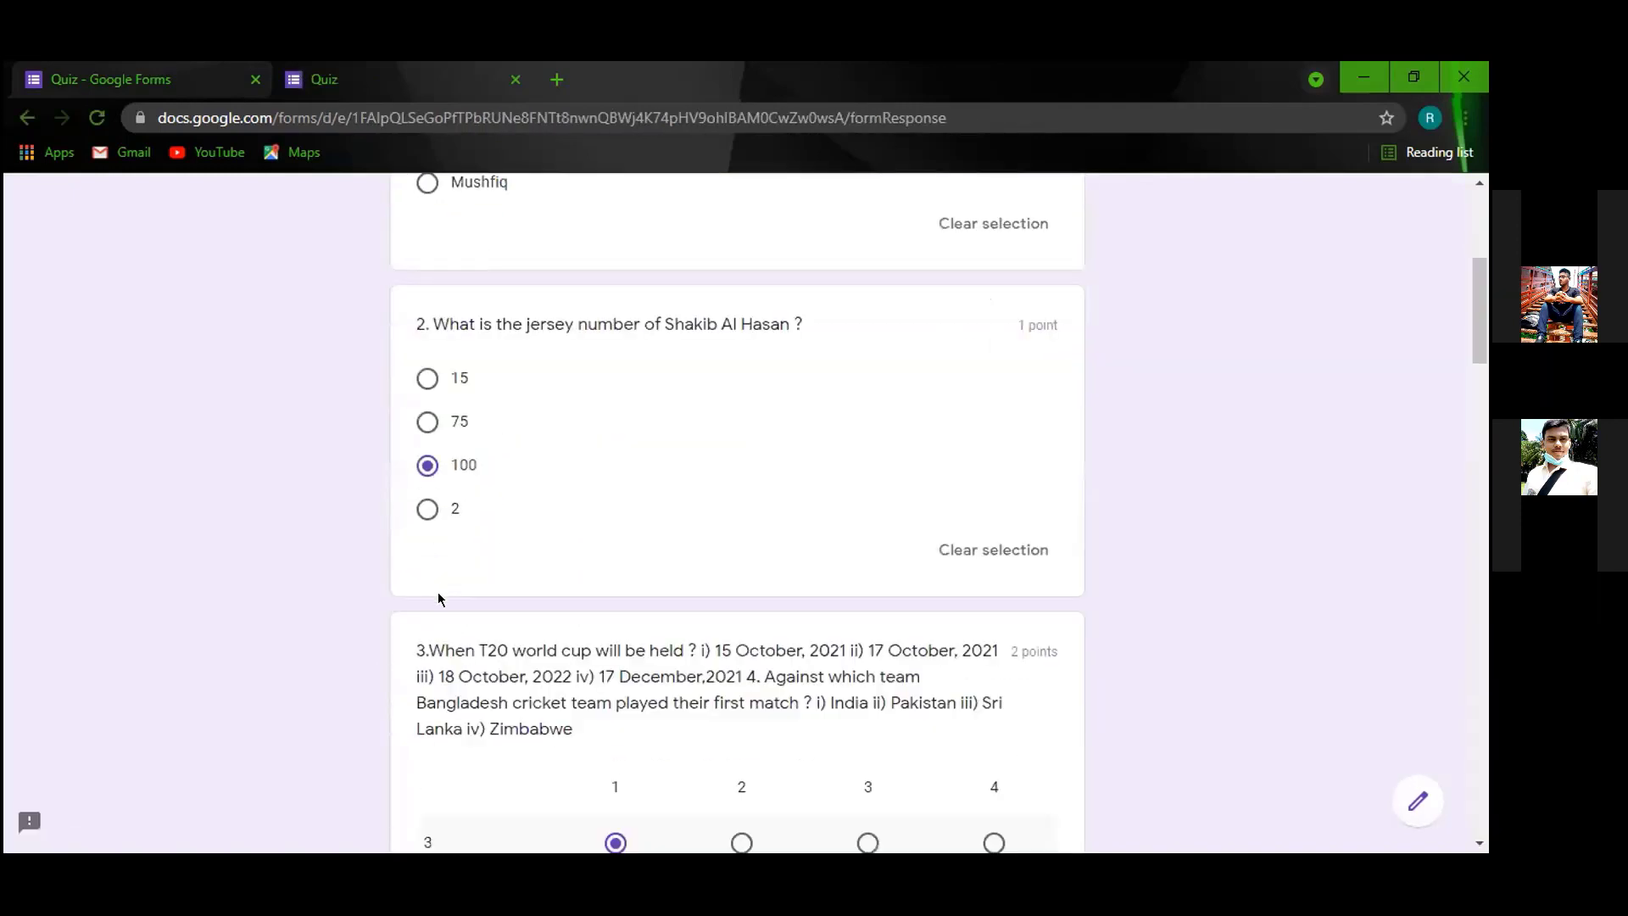
scroll(566, 647, "down", 6)
scroll(566, 648, "down", 20)
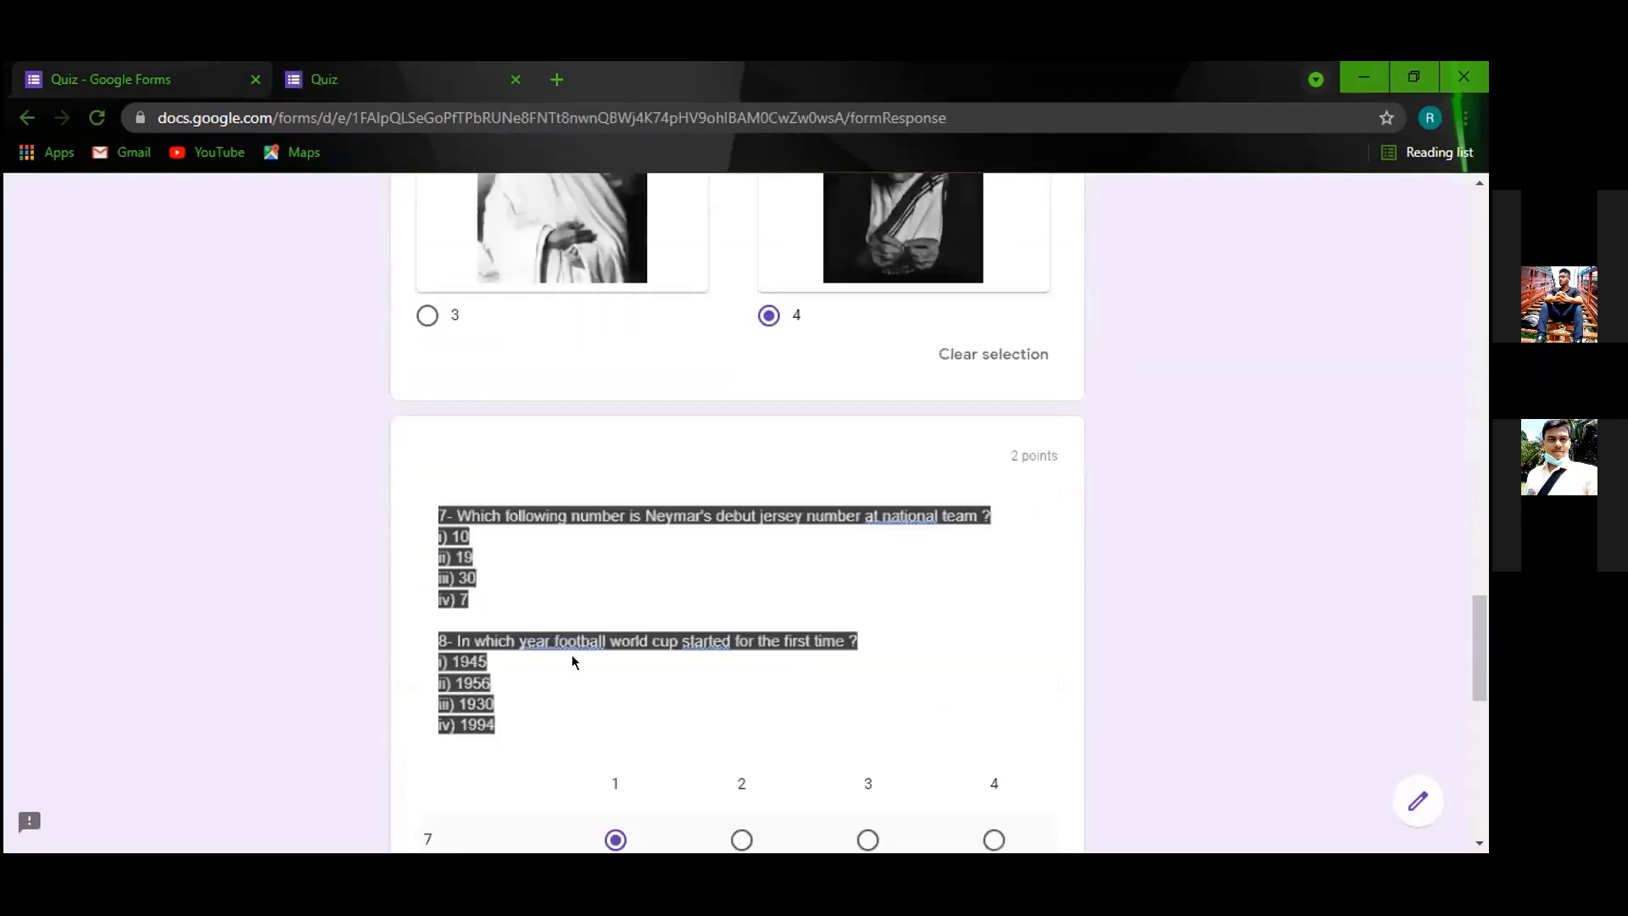
left_click(563, 676)
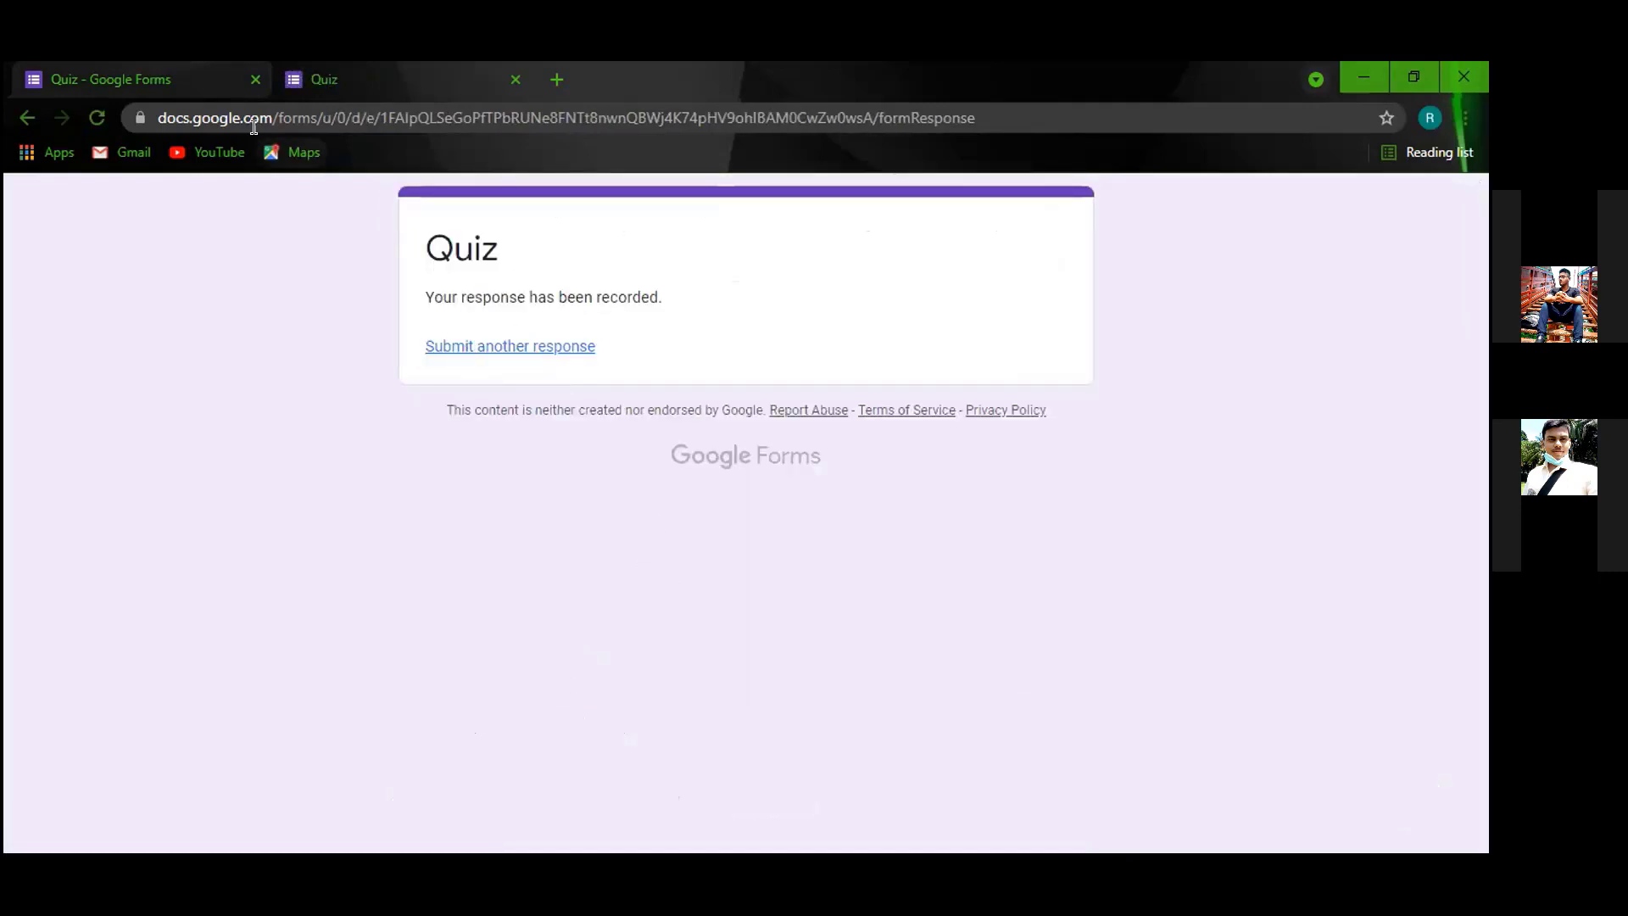
left_click(222, 81)
Limit the quiz to one response per person in the Responses settings.
left_click(856, 269)
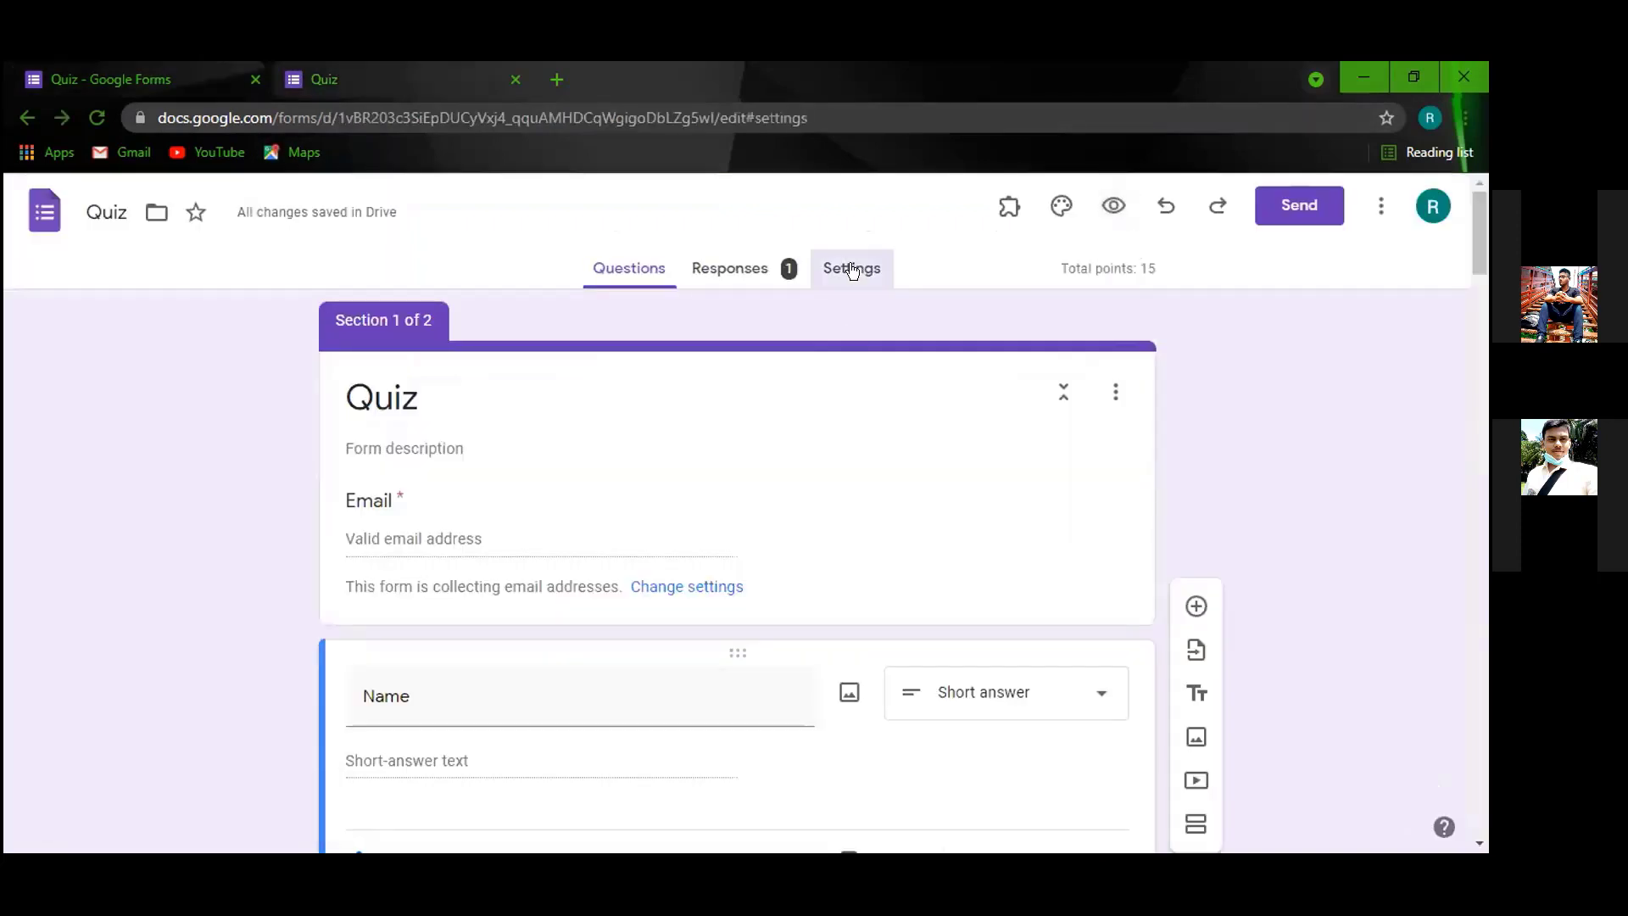
scroll(398, 587, "down", 10)
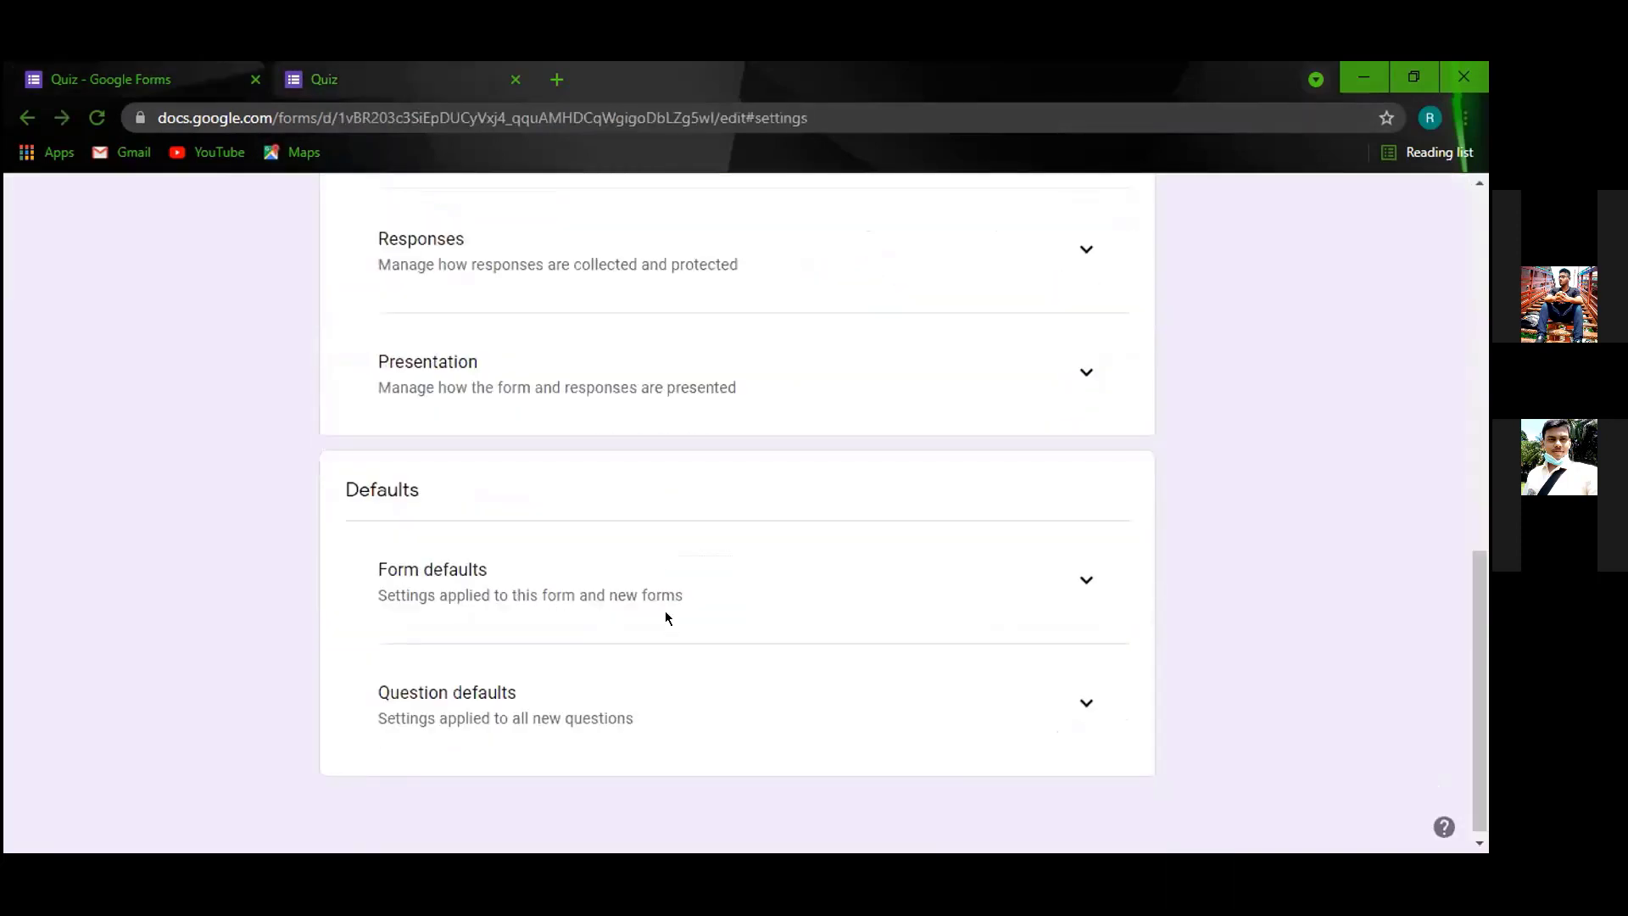
scroll(864, 444, "up", 2)
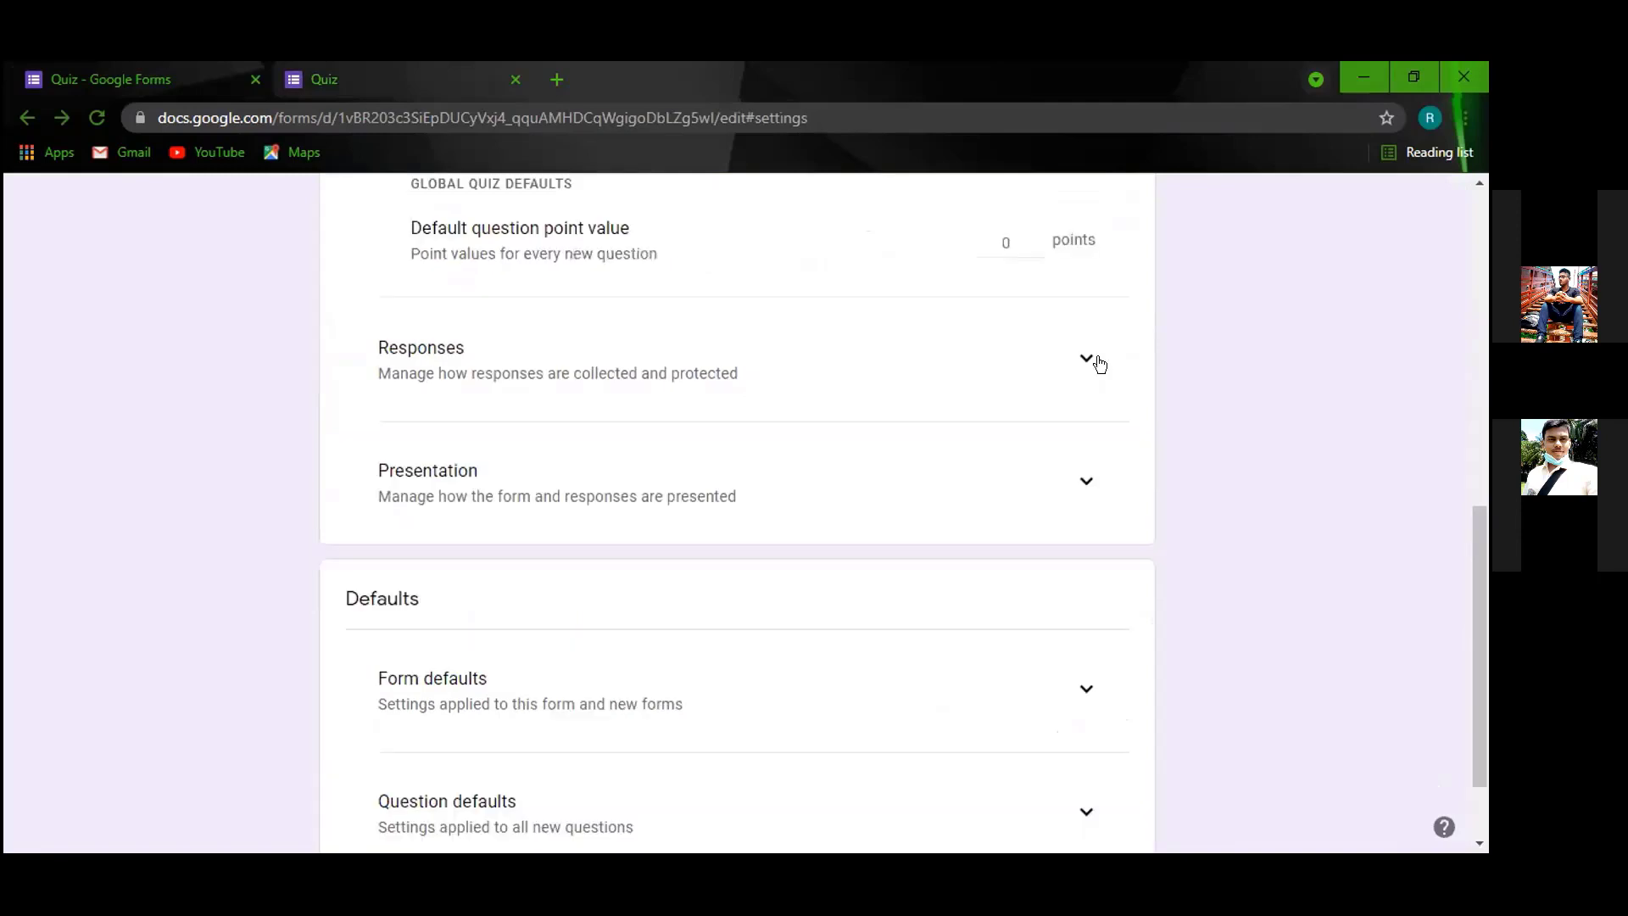
left_click(1086, 357)
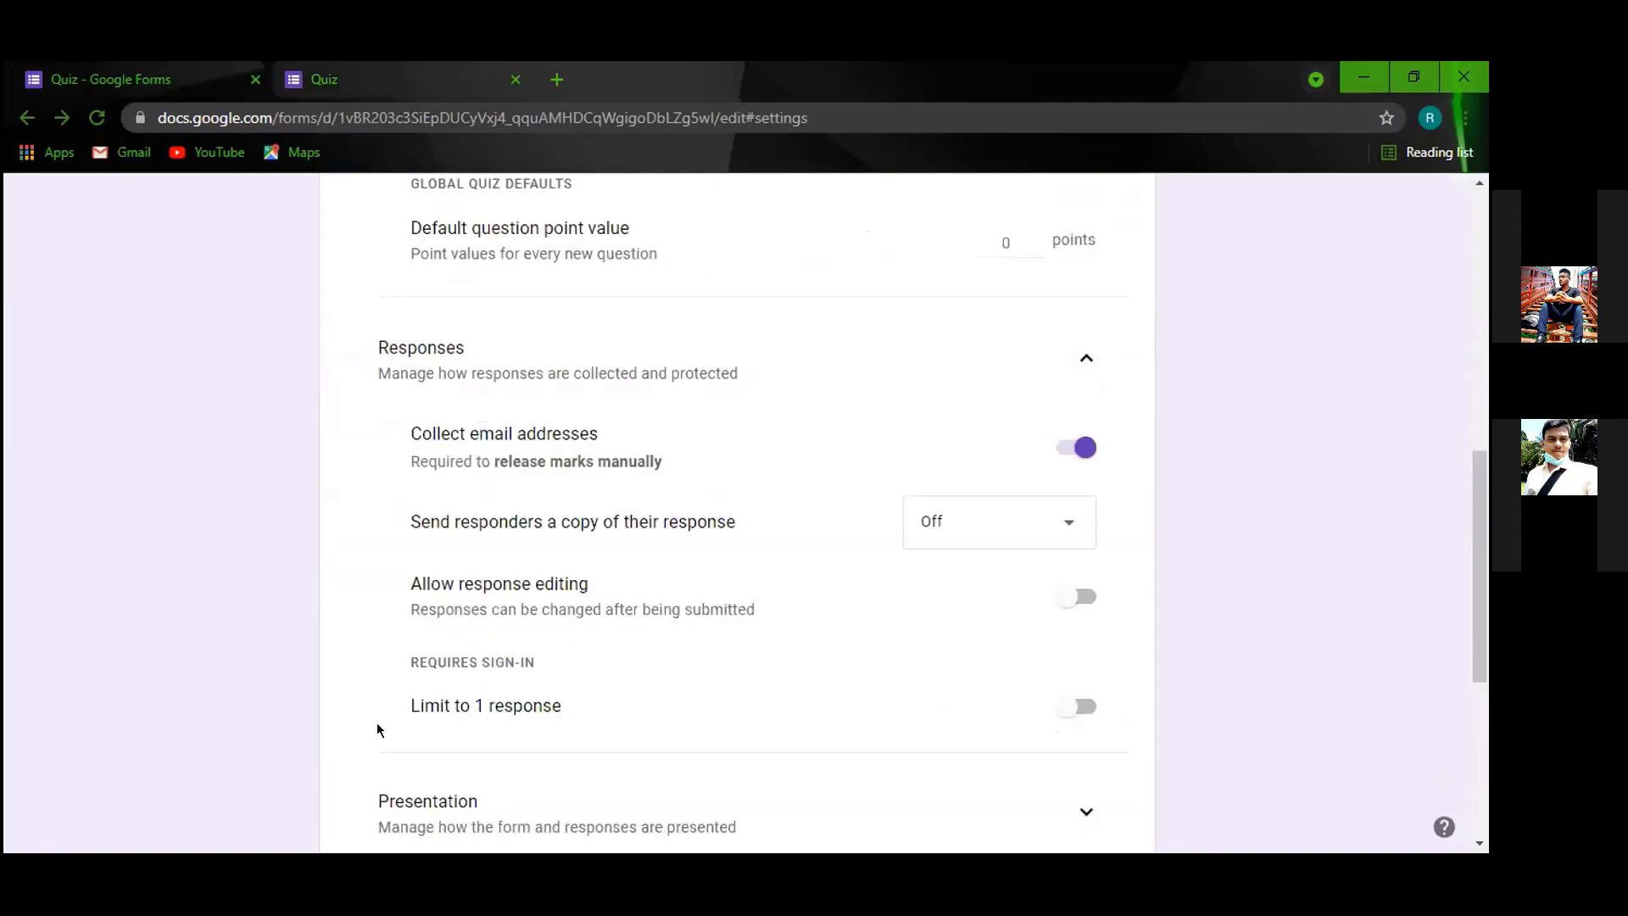
left_click(1068, 707)
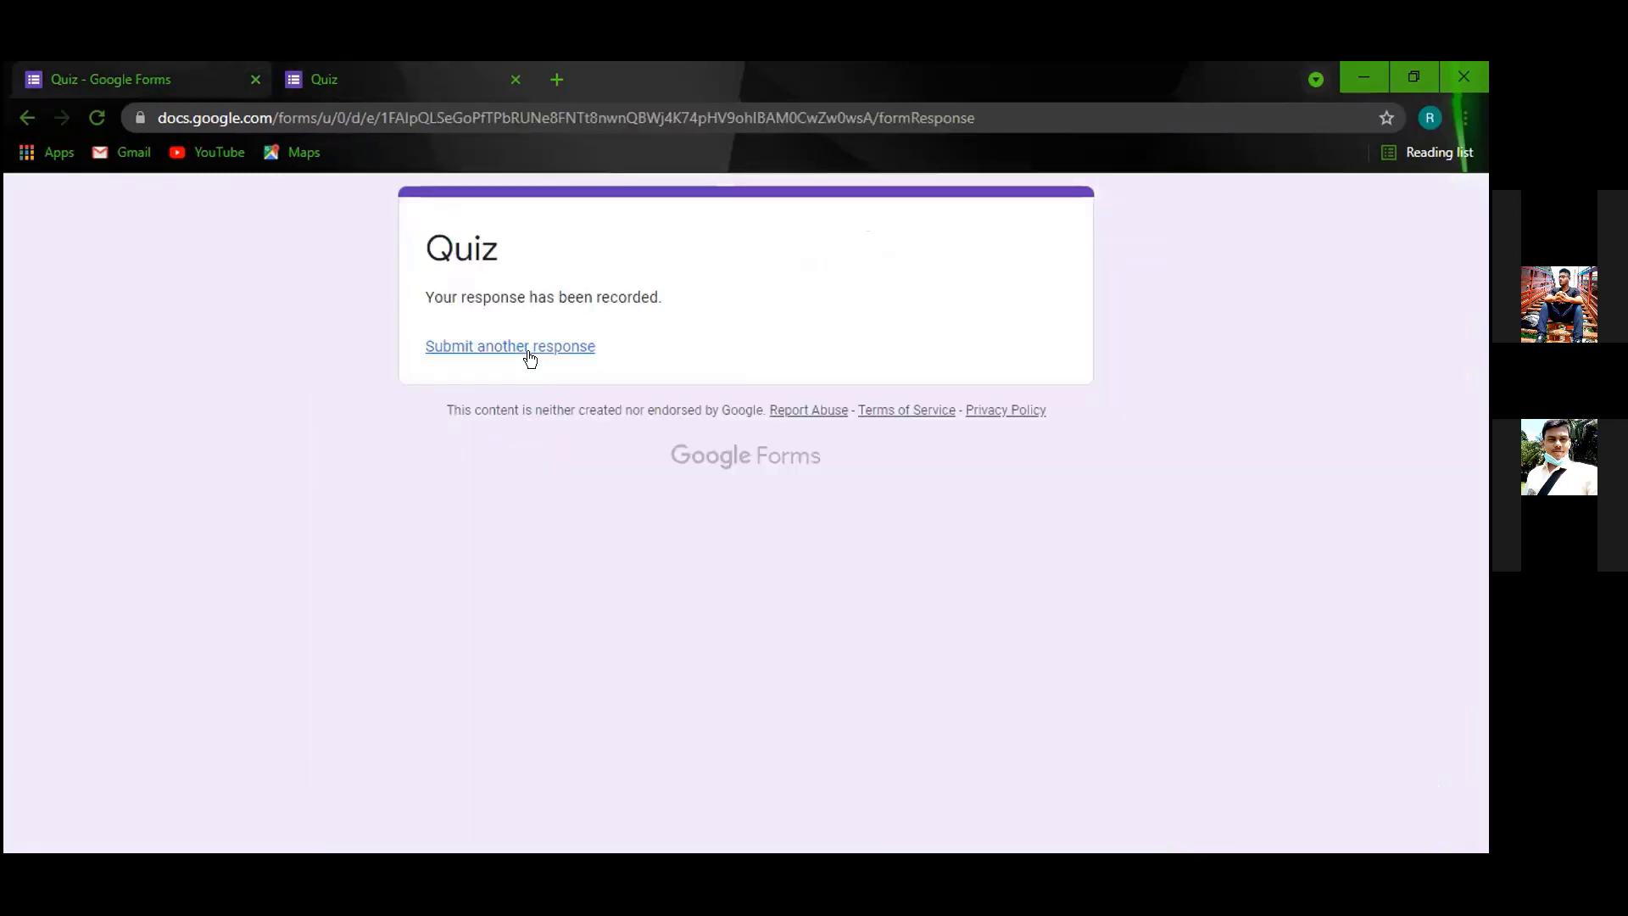
Reload the live Quiz form to a blank copy, then return to the editor's settings.
key("ctrl+Tab")
left_click(98, 120)
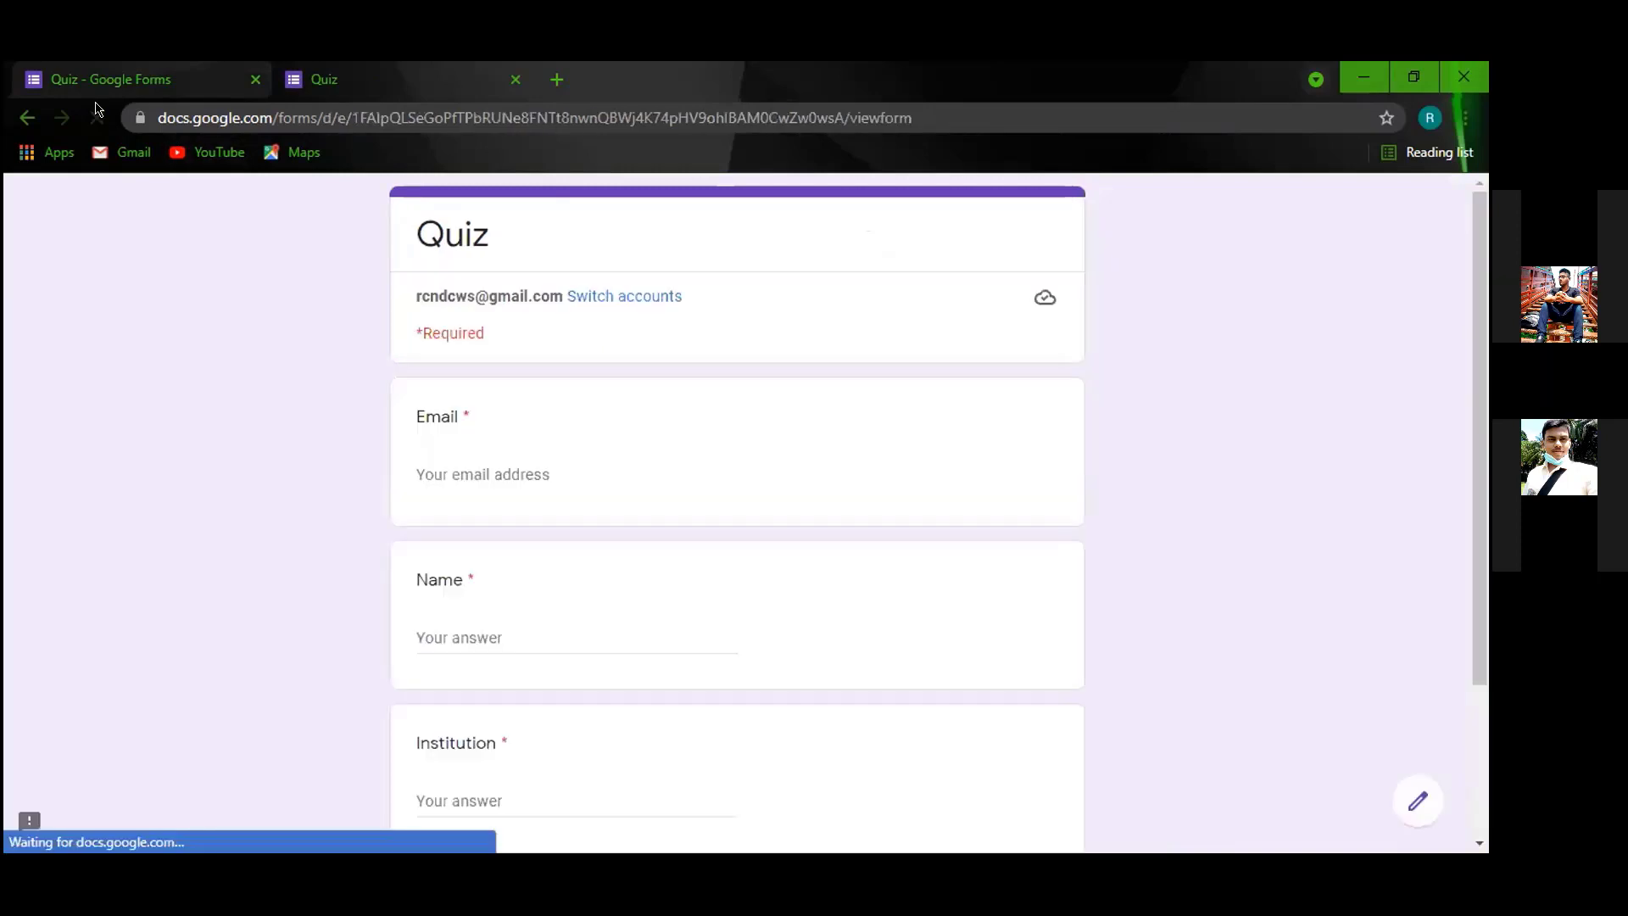
scroll(632, 534, "down", 3)
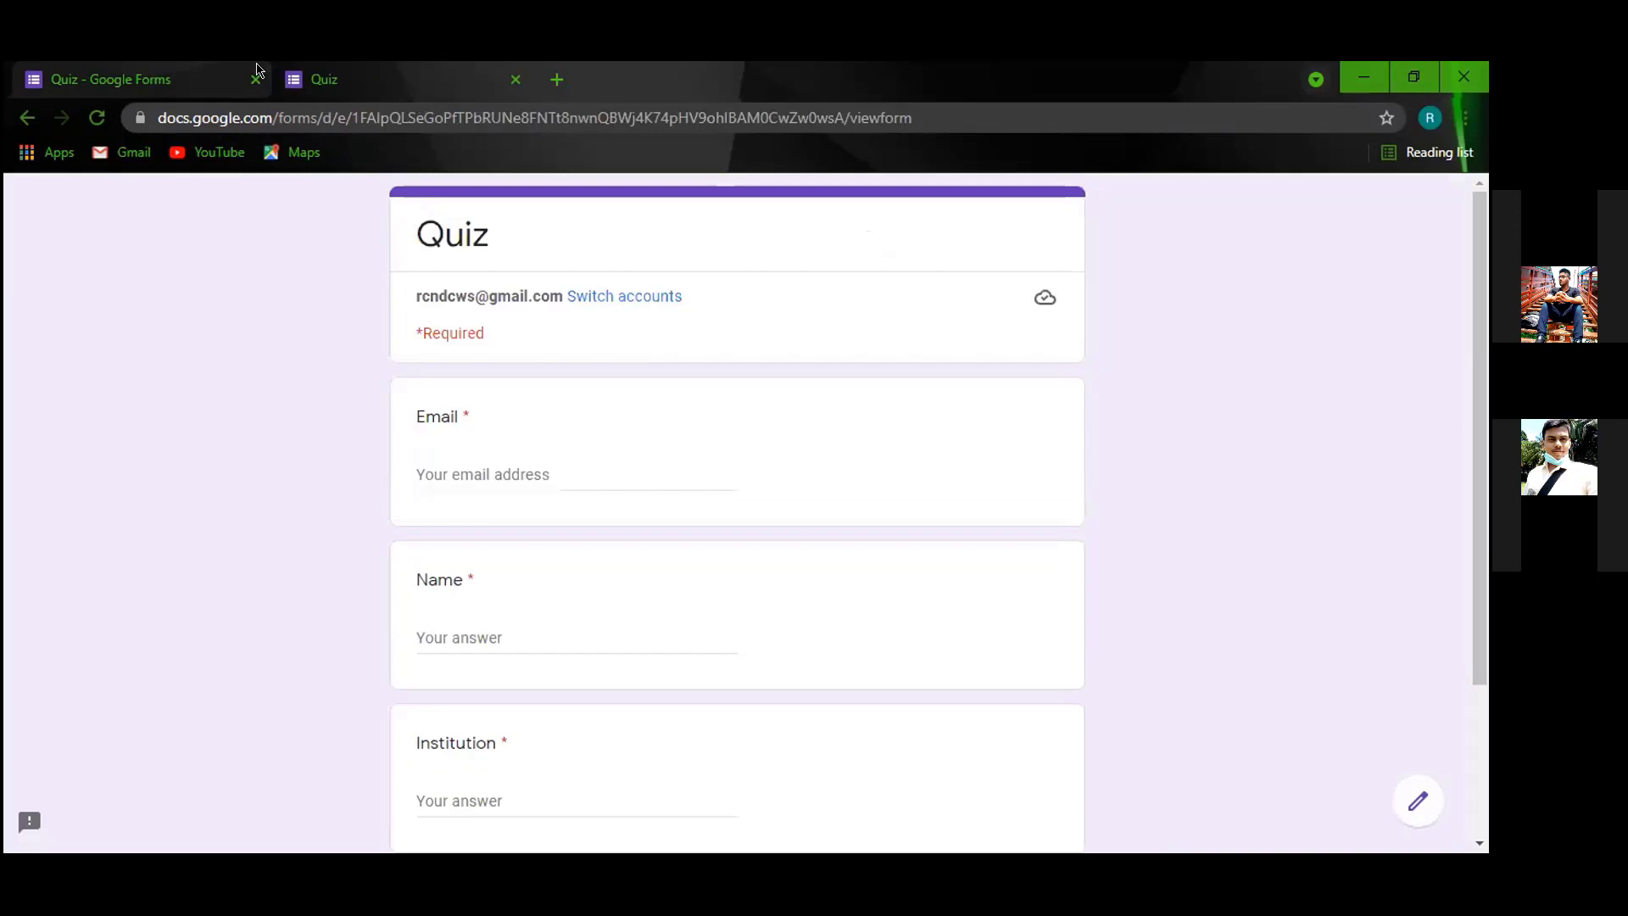
left_click(203, 79)
left_click(326, 76)
left_click(204, 88)
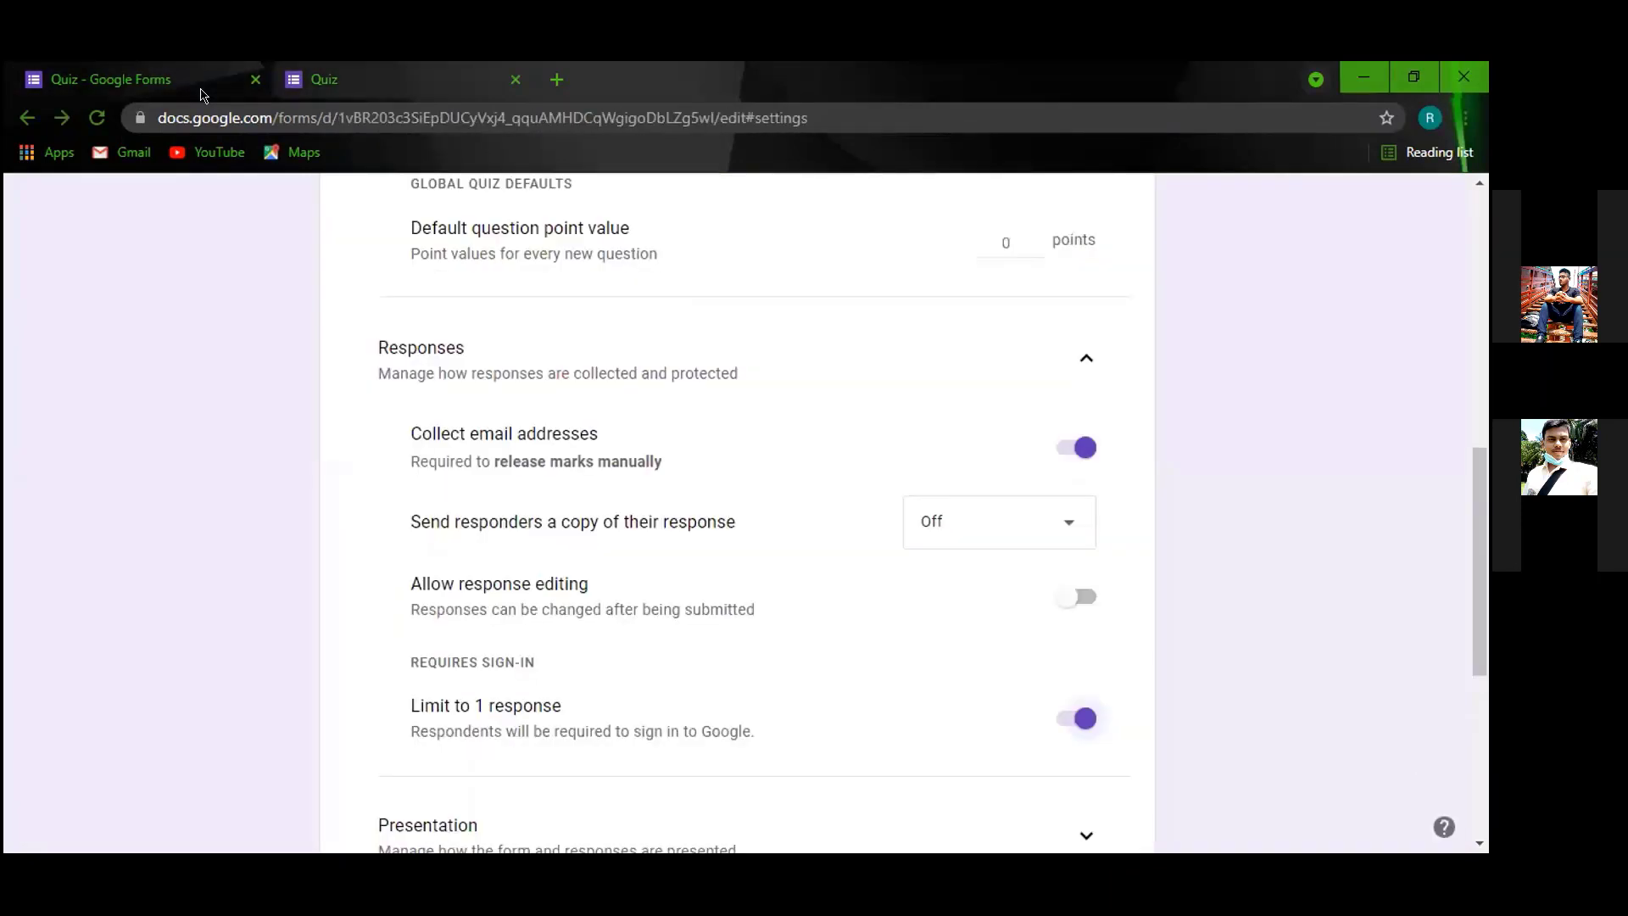
scroll(657, 283, "up", 3)
scroll(711, 271, "up", 5)
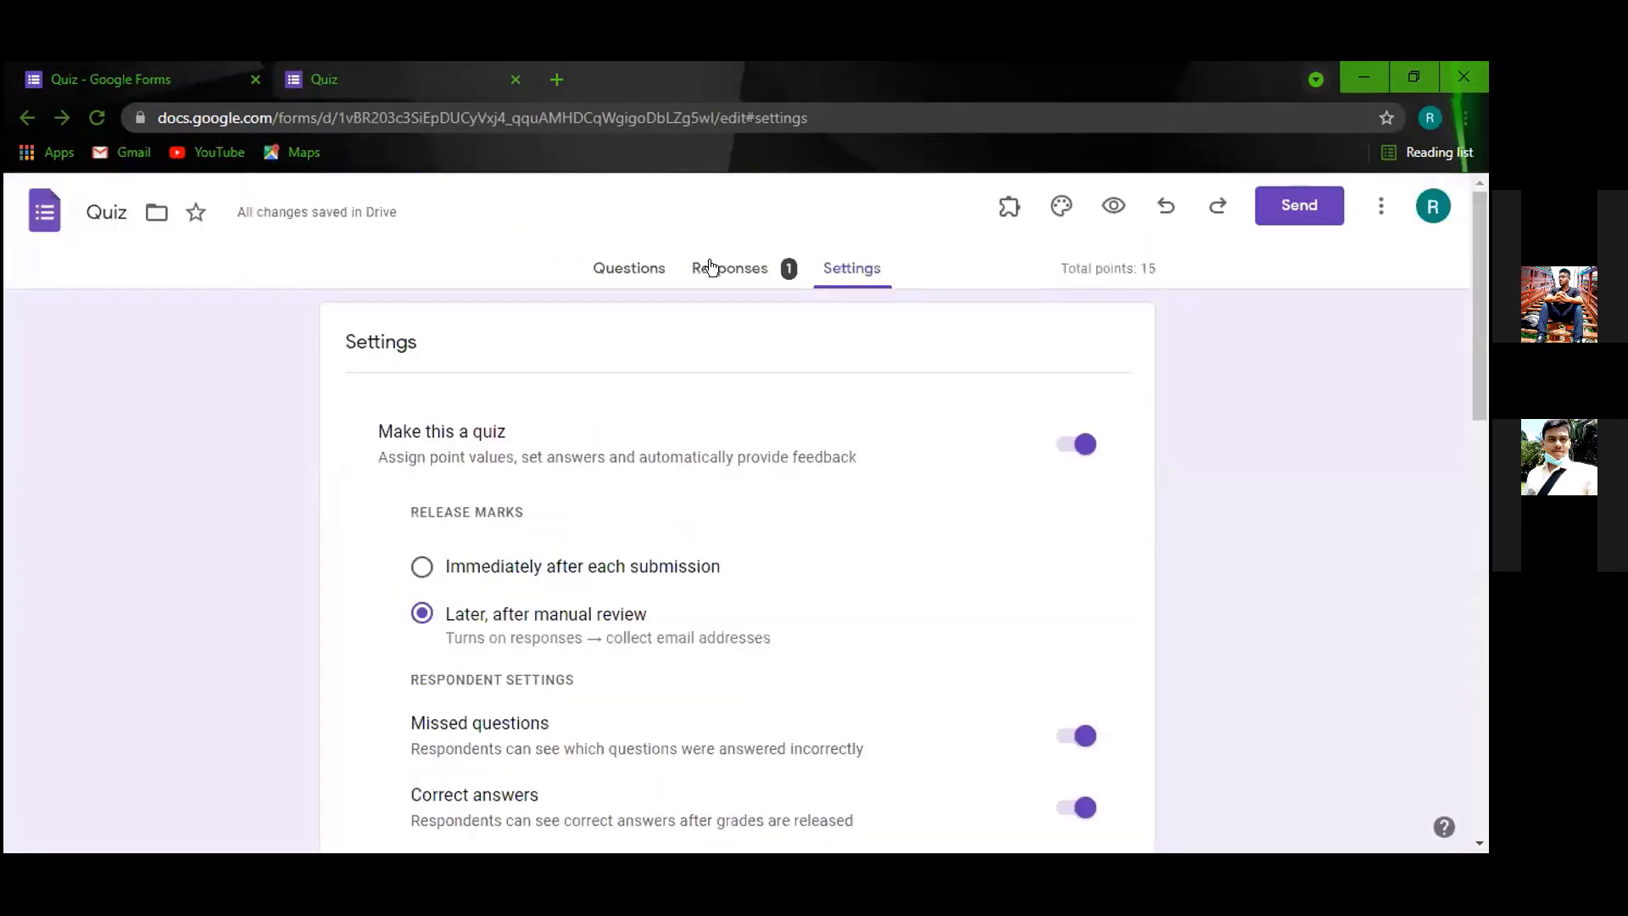
Open the Quiz's responses, dismiss the tip, and view the single 6/15 submission individually.
left_click(711, 268)
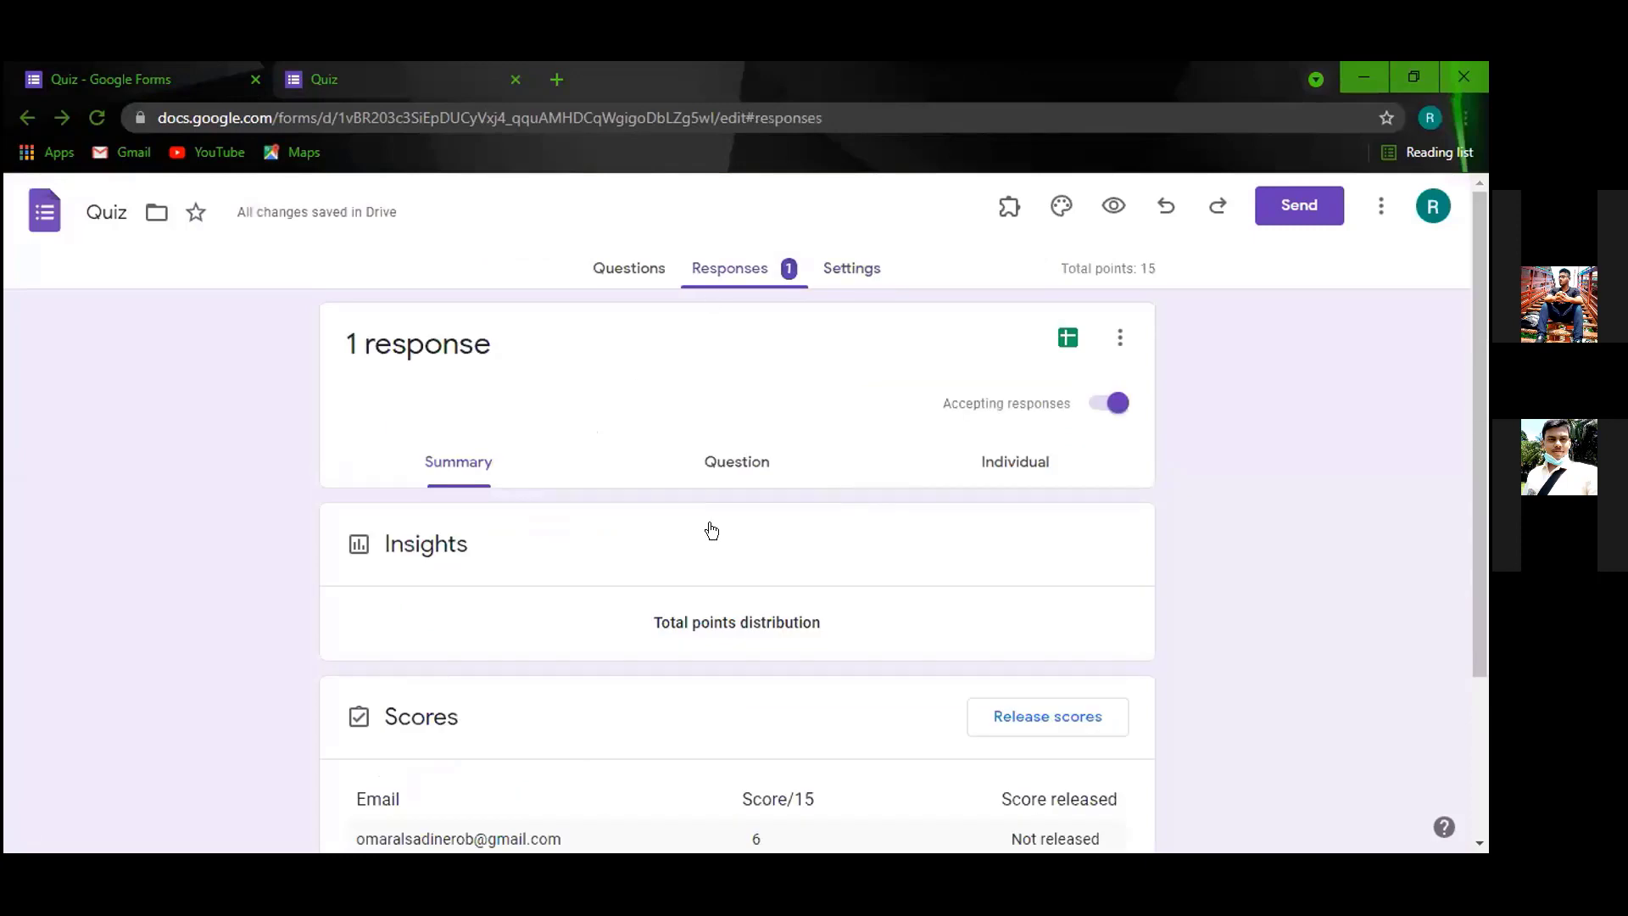
scroll(580, 551, "down", 3)
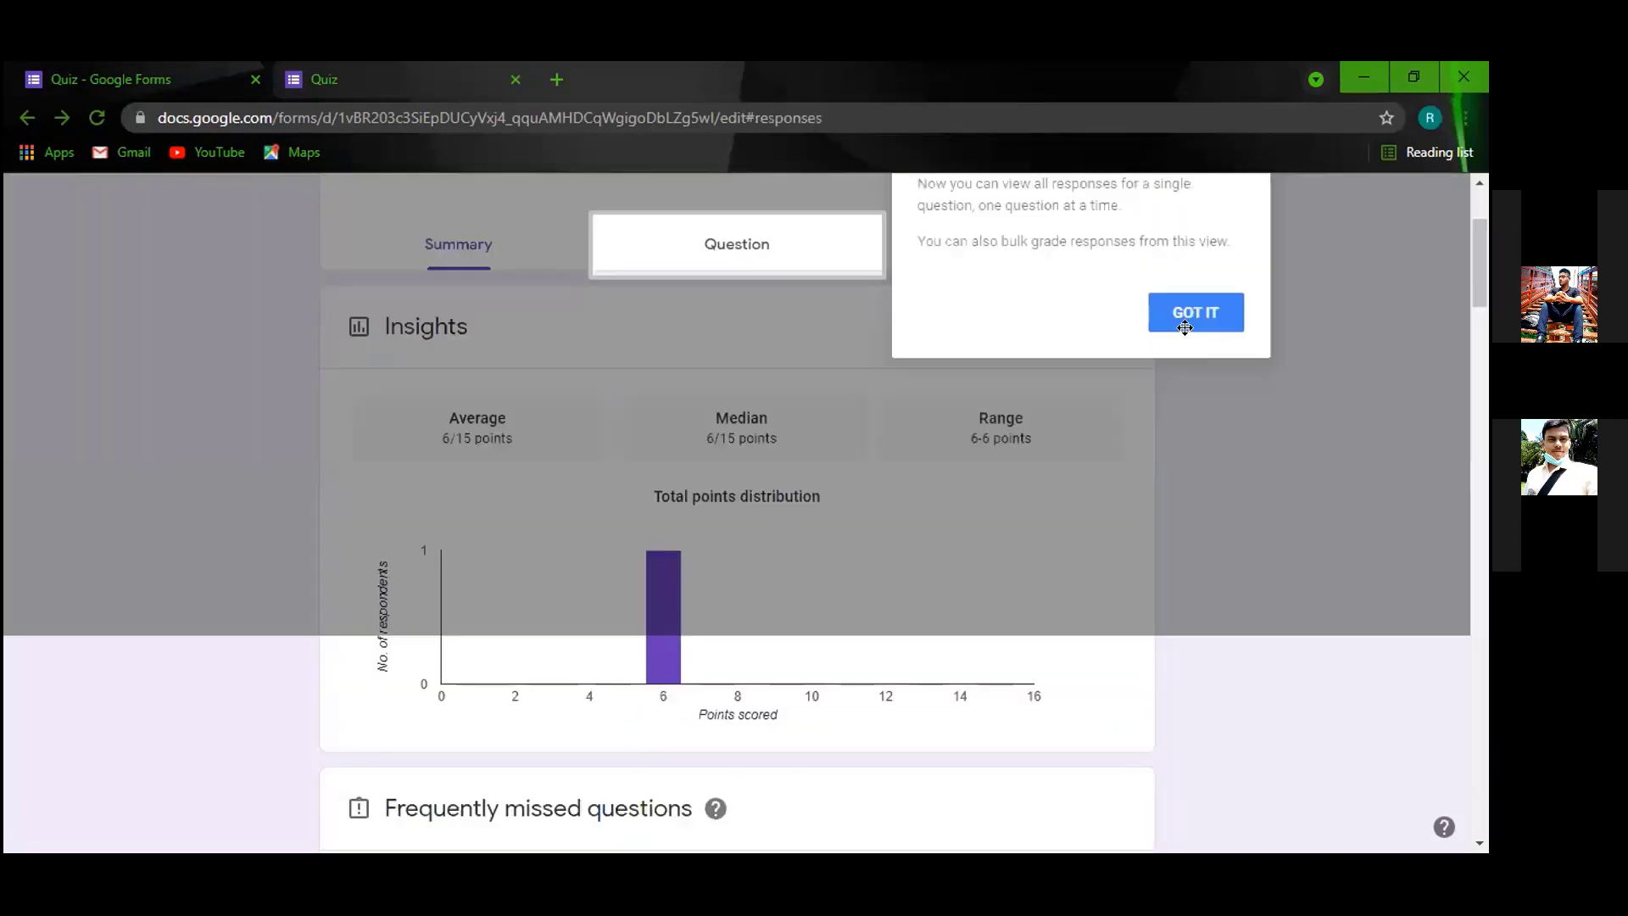
left_click(721, 356)
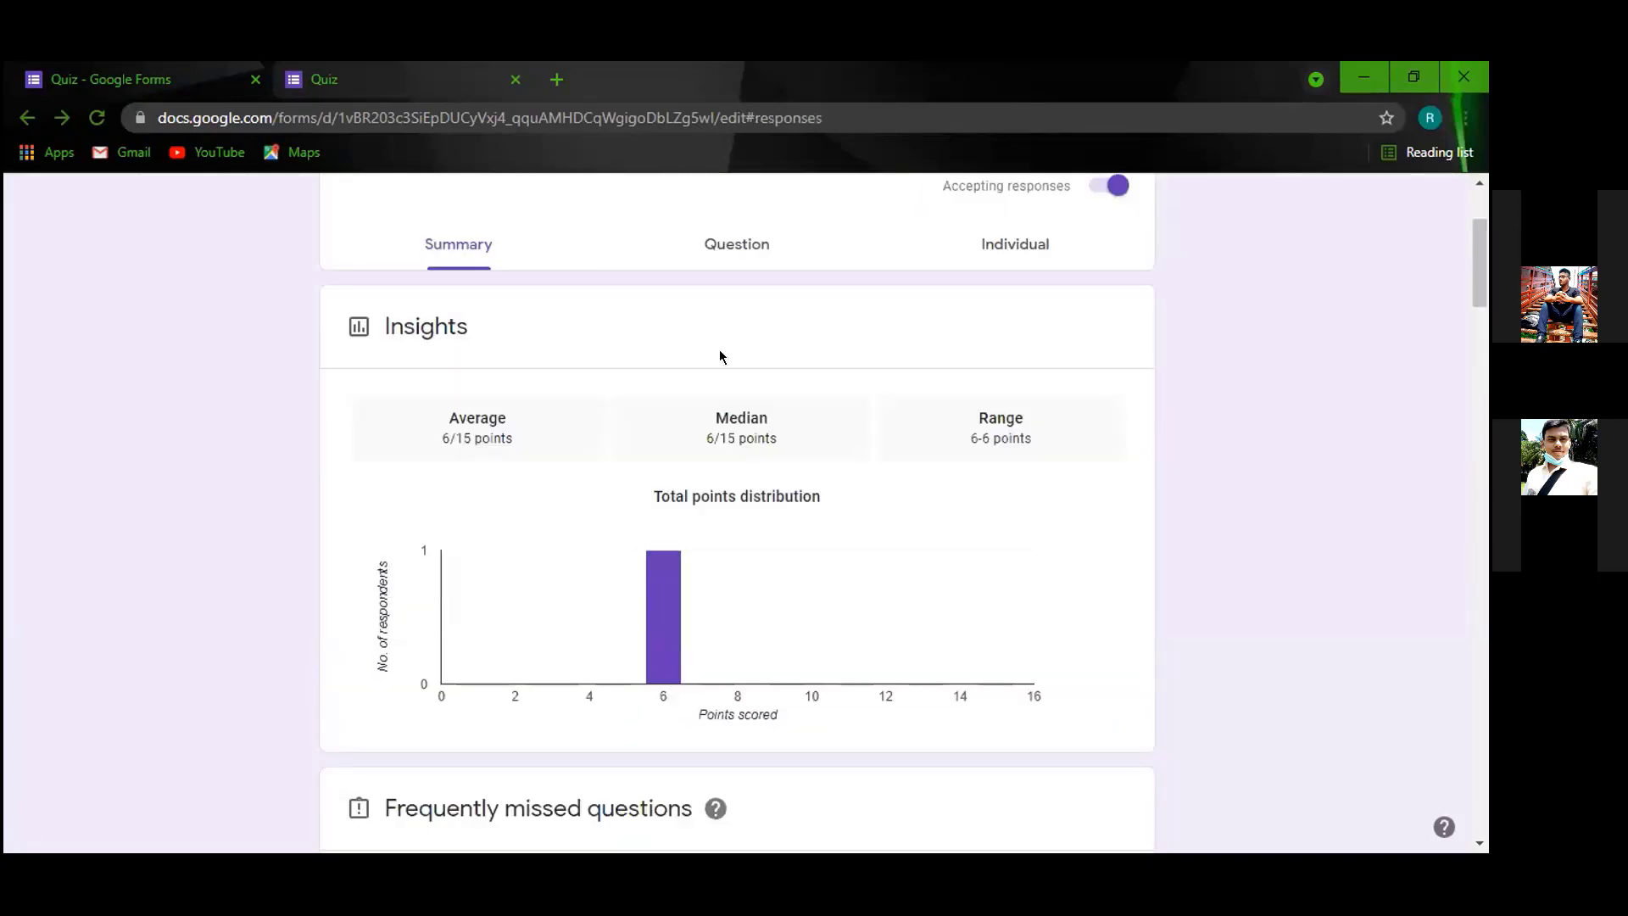
scroll(659, 541, "down", 5)
scroll(577, 399, "up", 8)
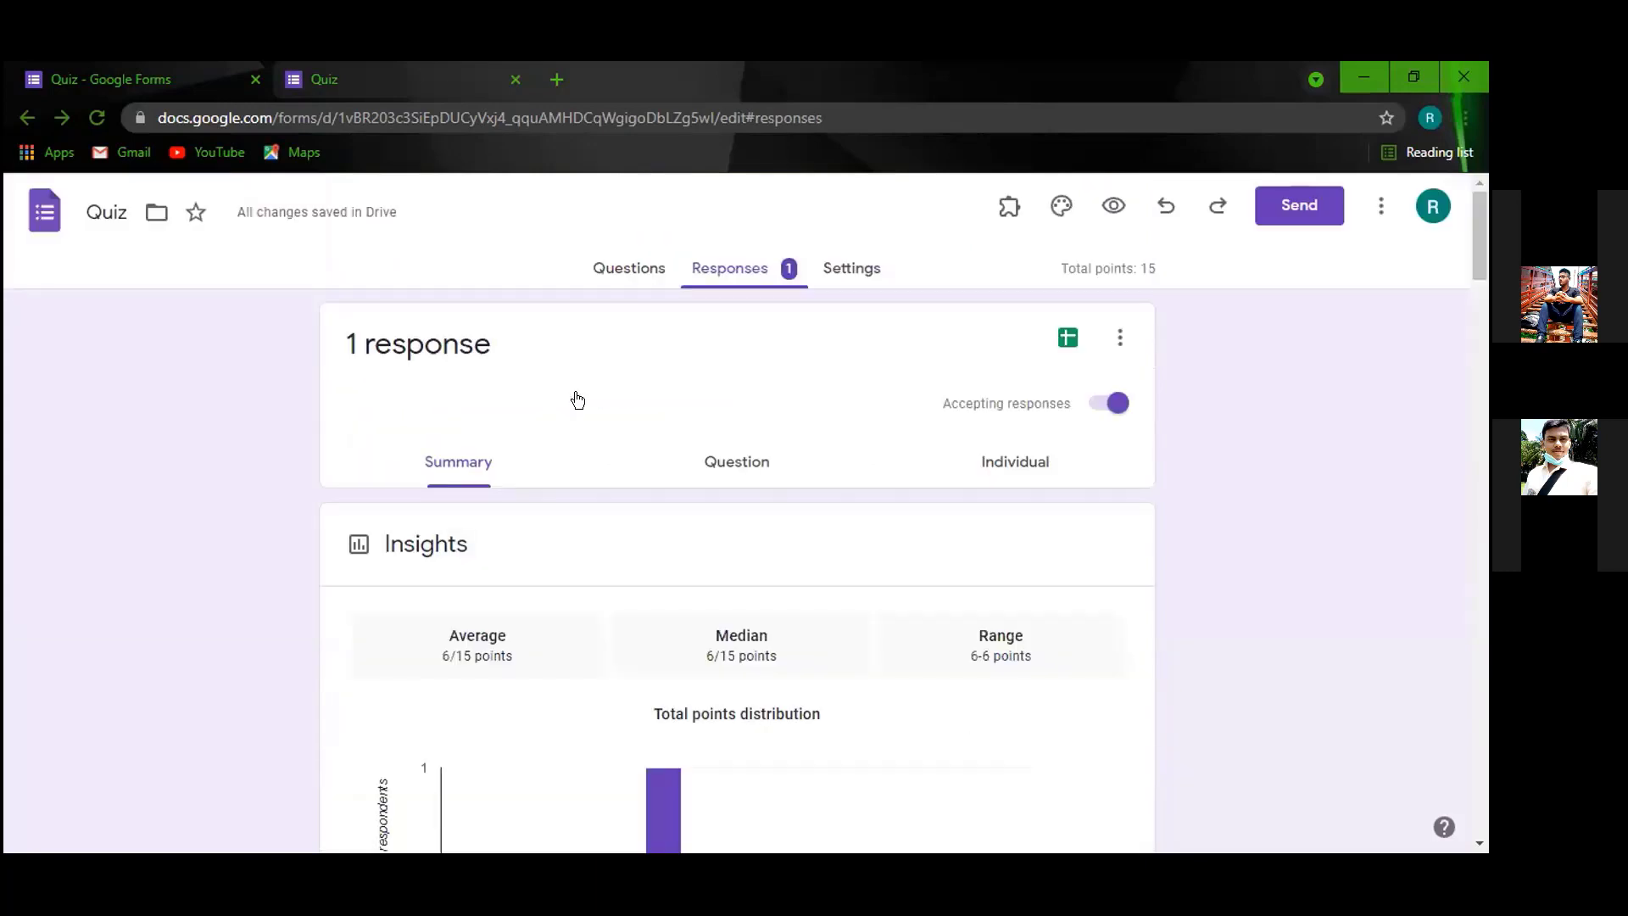
scroll(586, 460, "down", 1)
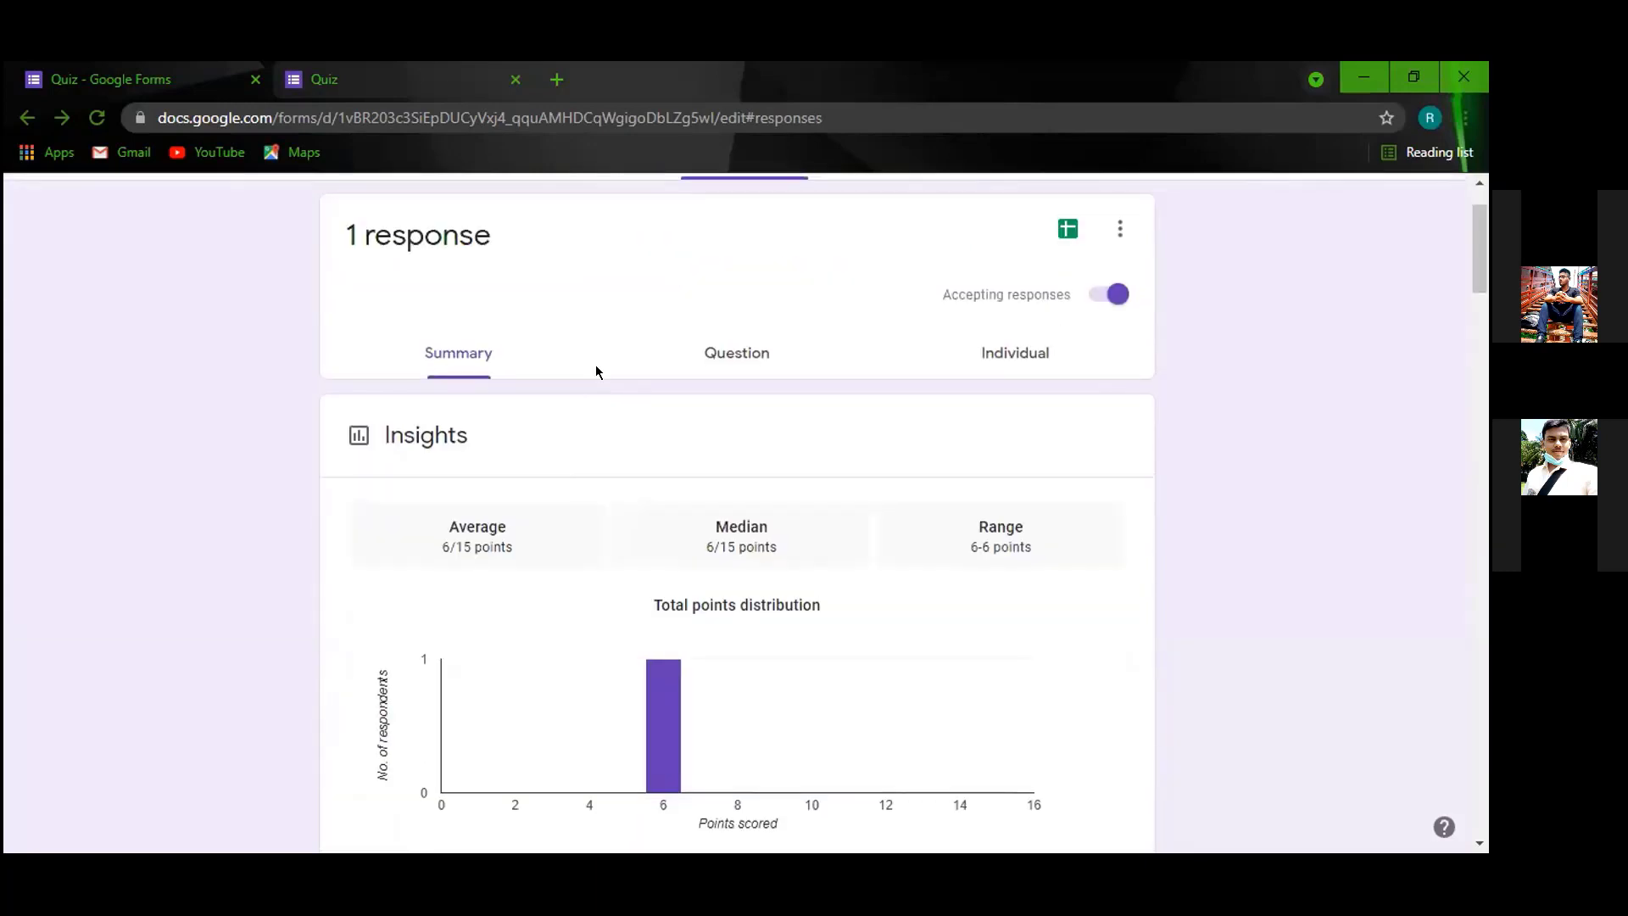
scroll(933, 490, "up", 1)
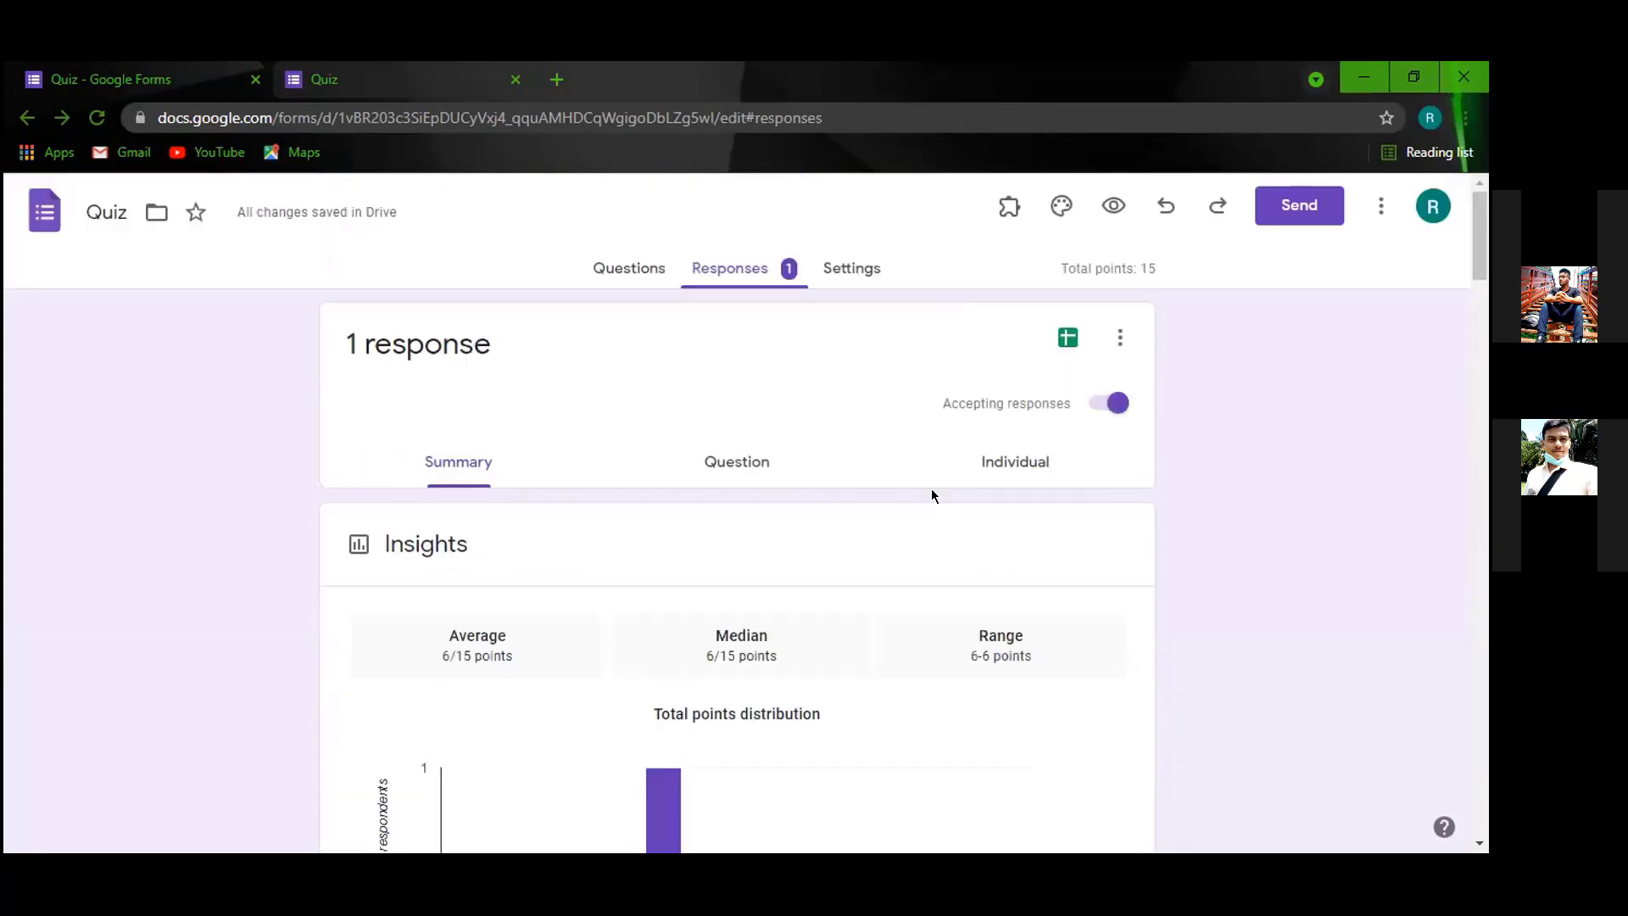
left_click(717, 450)
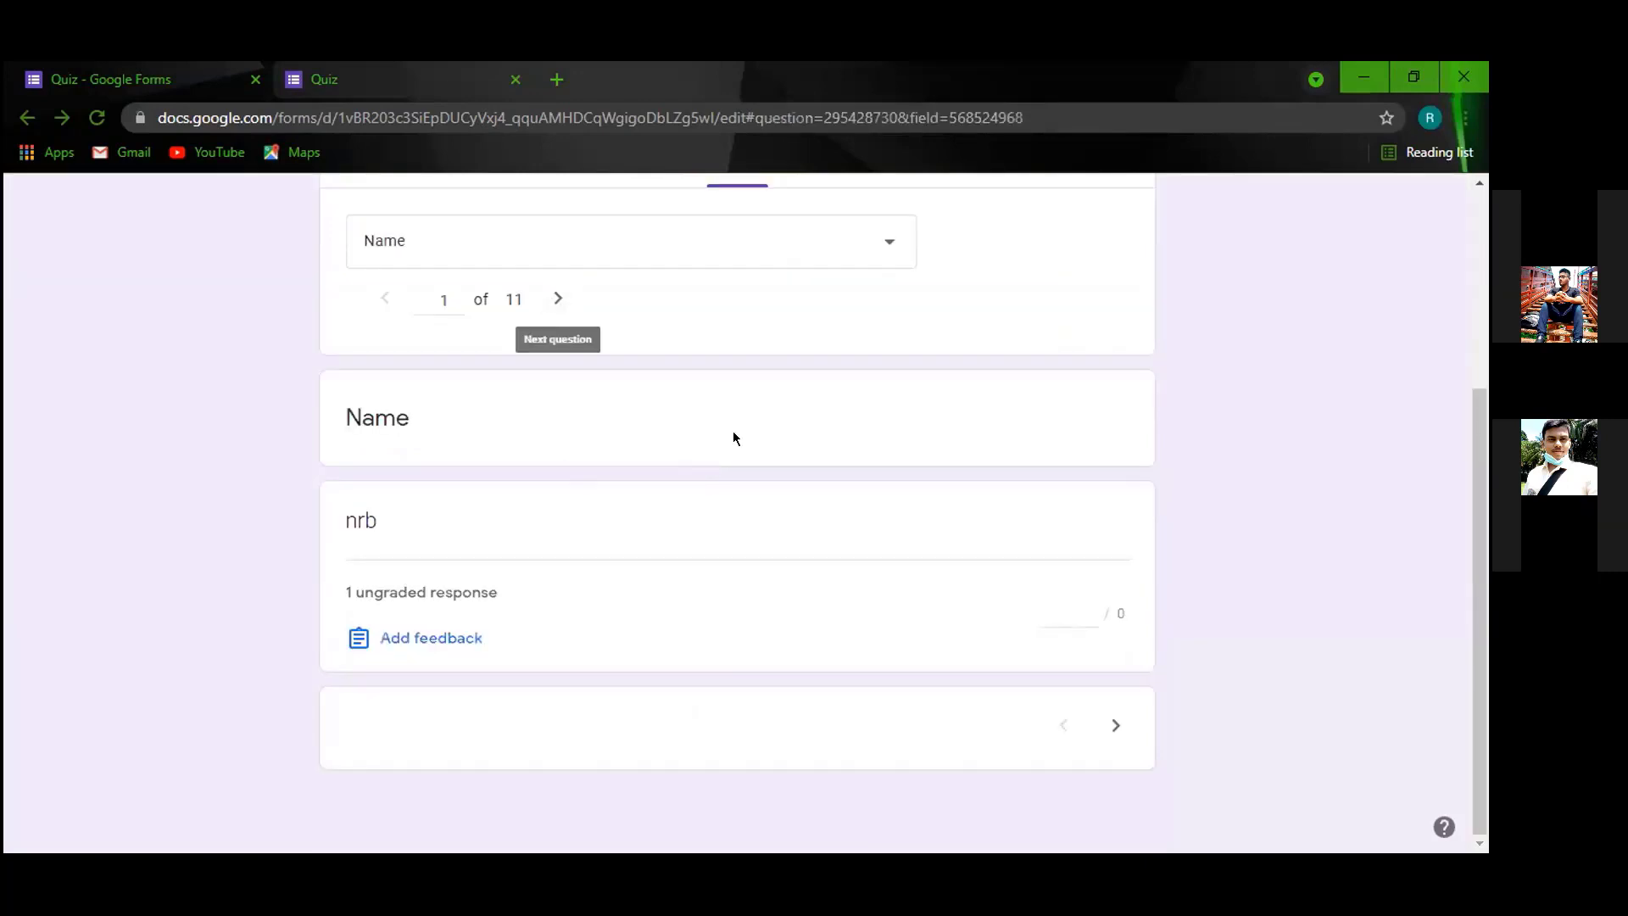
scroll(999, 467, "up", 3)
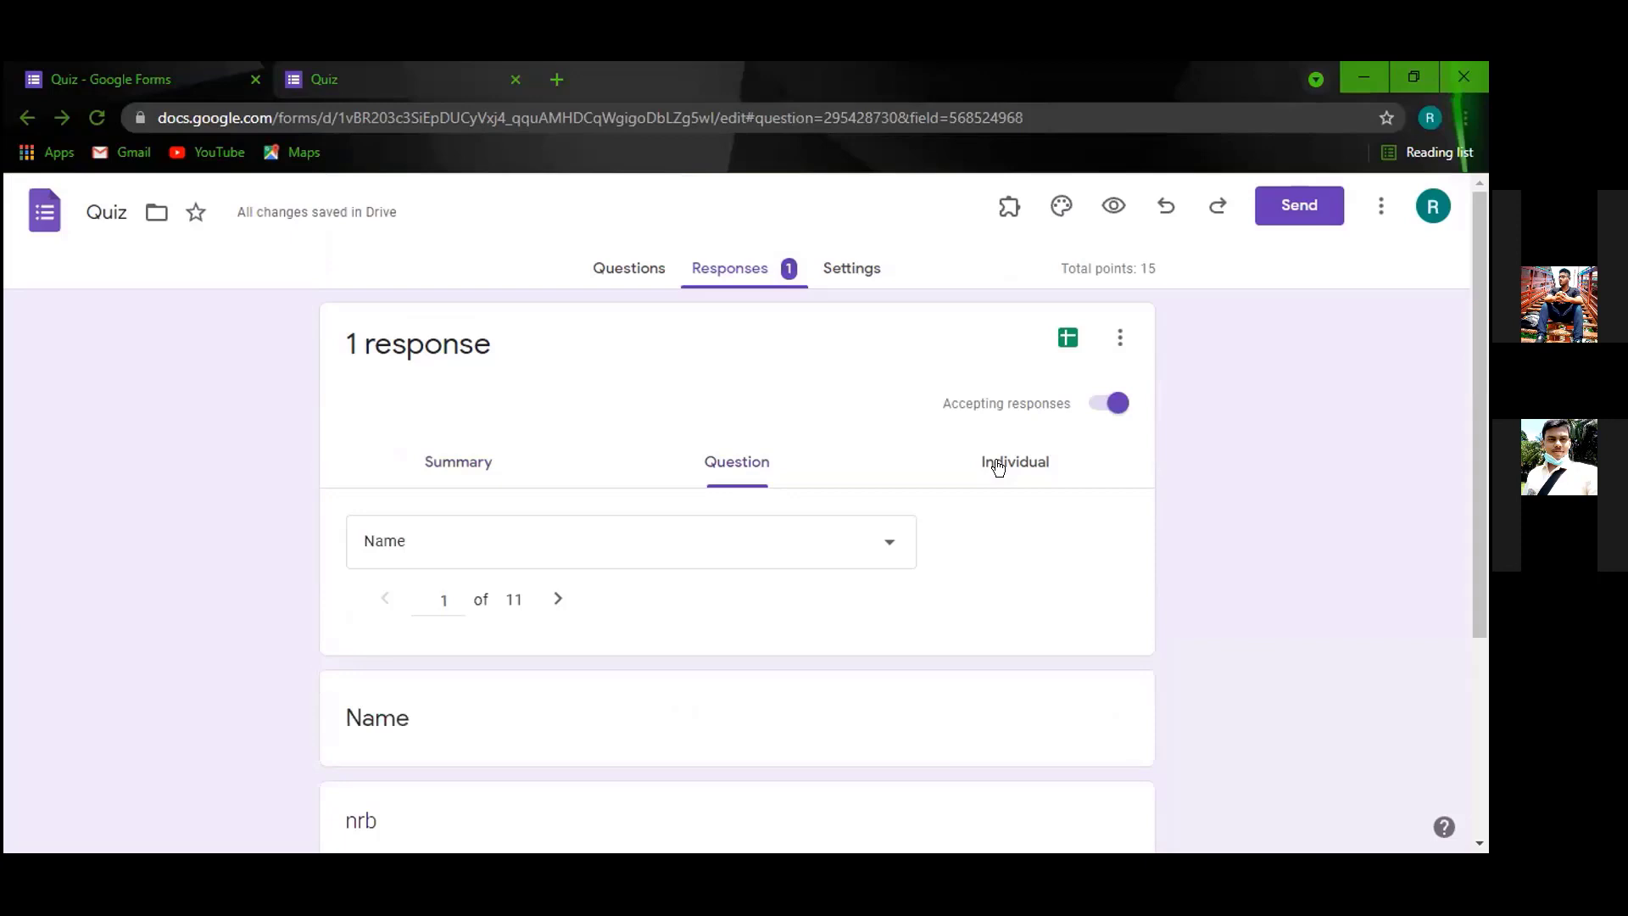
left_click(999, 464)
scroll(969, 471, "down", 3)
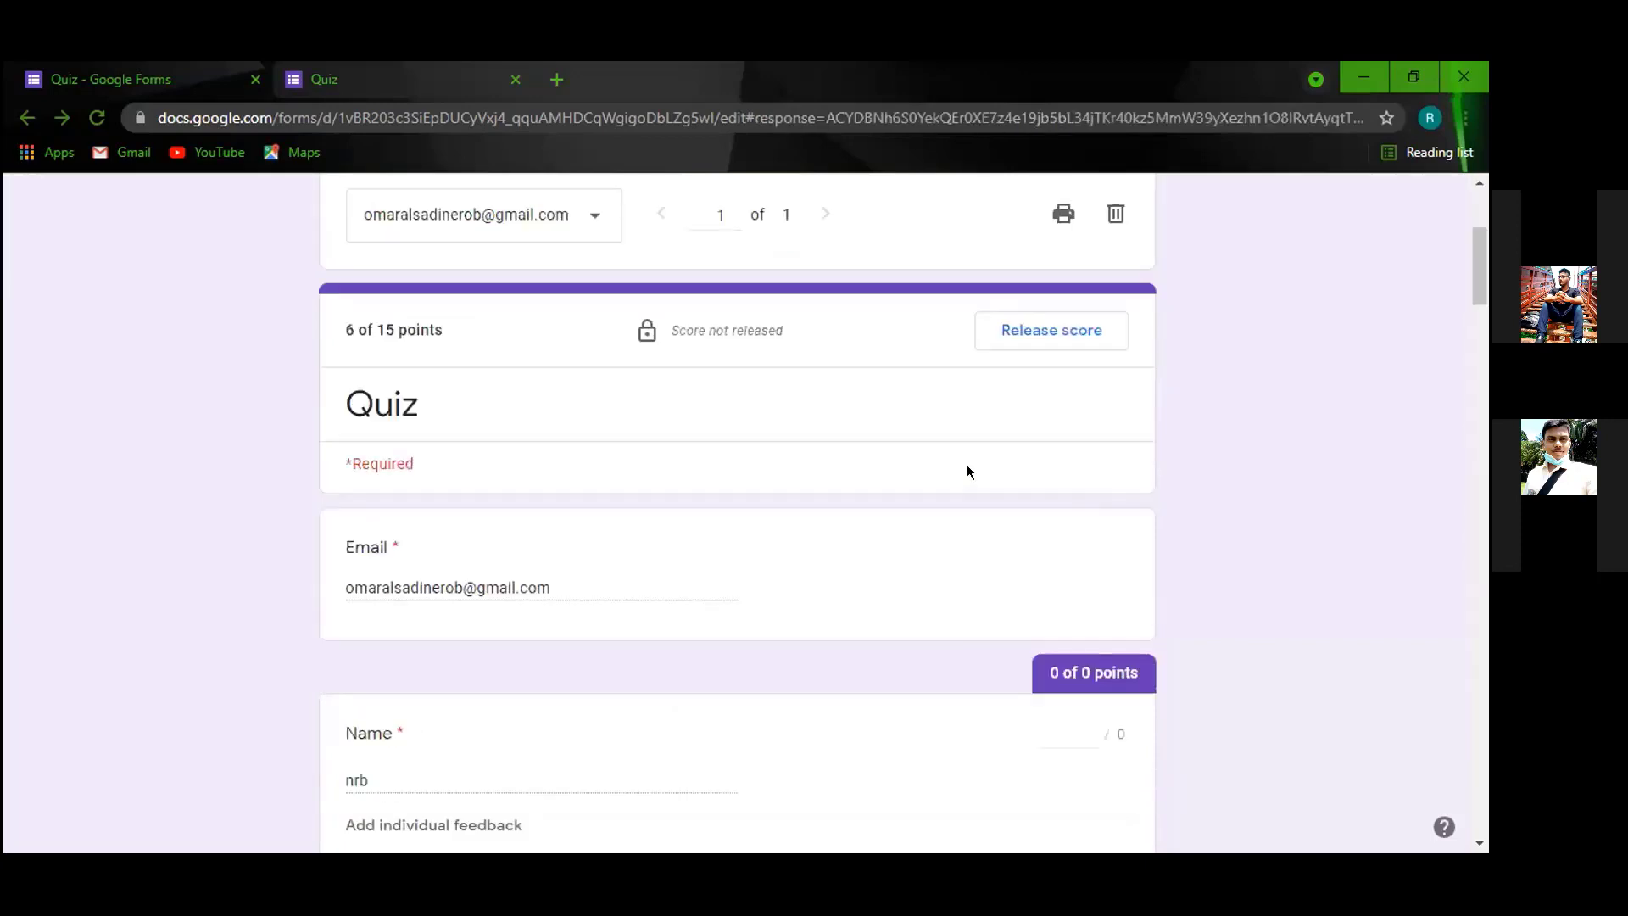
scroll(912, 460, "up", 2)
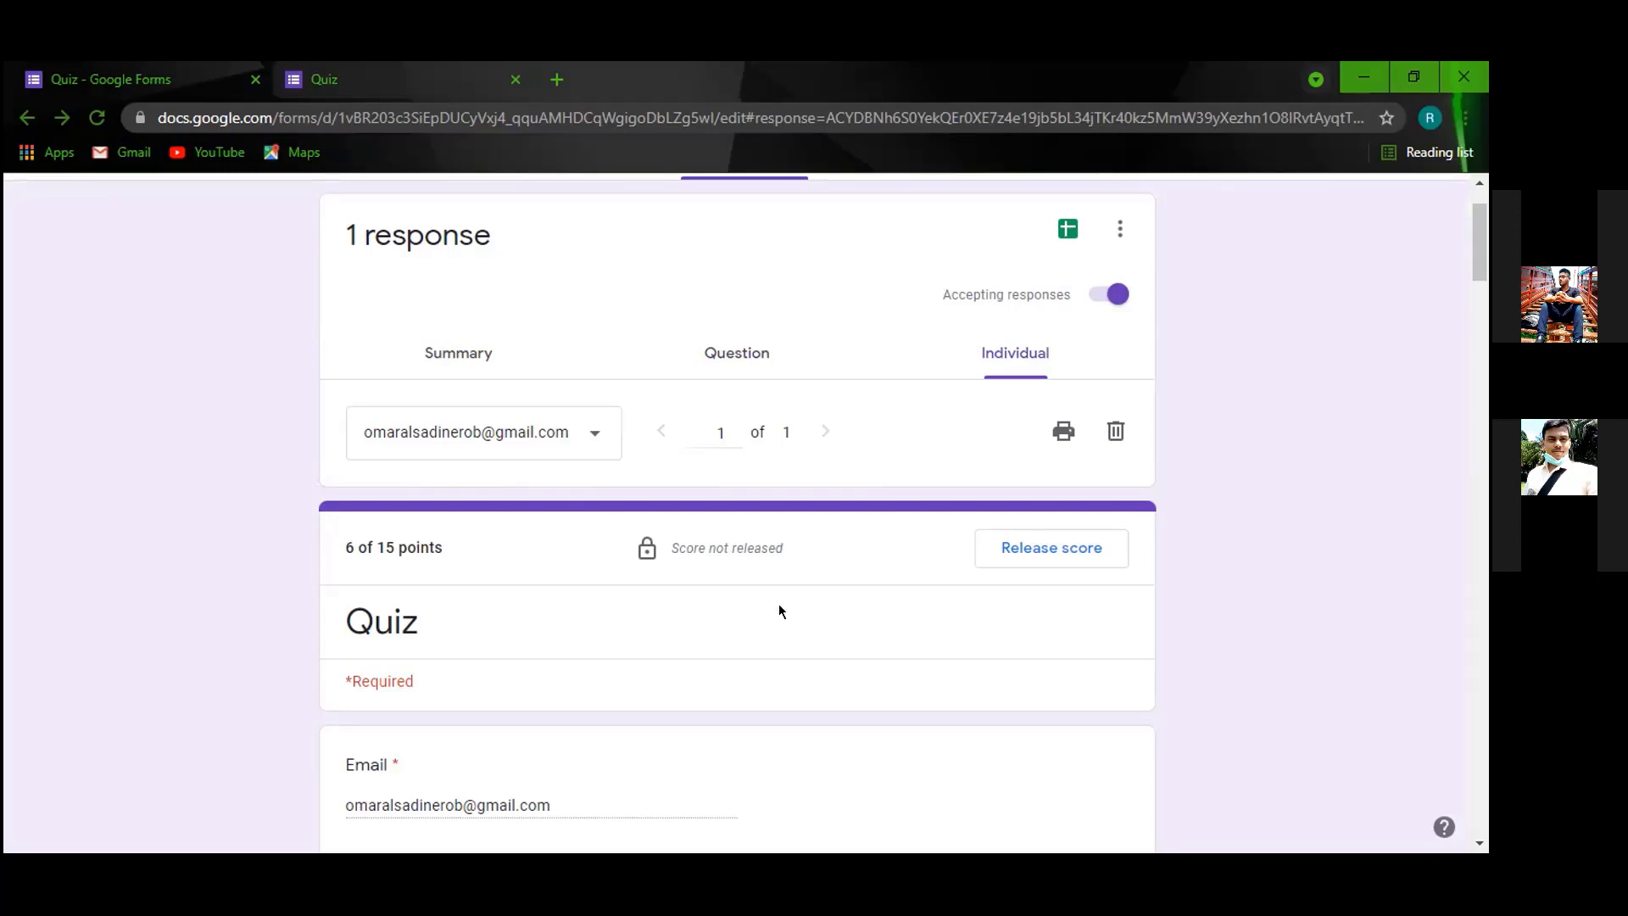
scroll(679, 551, "down", 3)
scroll(770, 384, "up", 3)
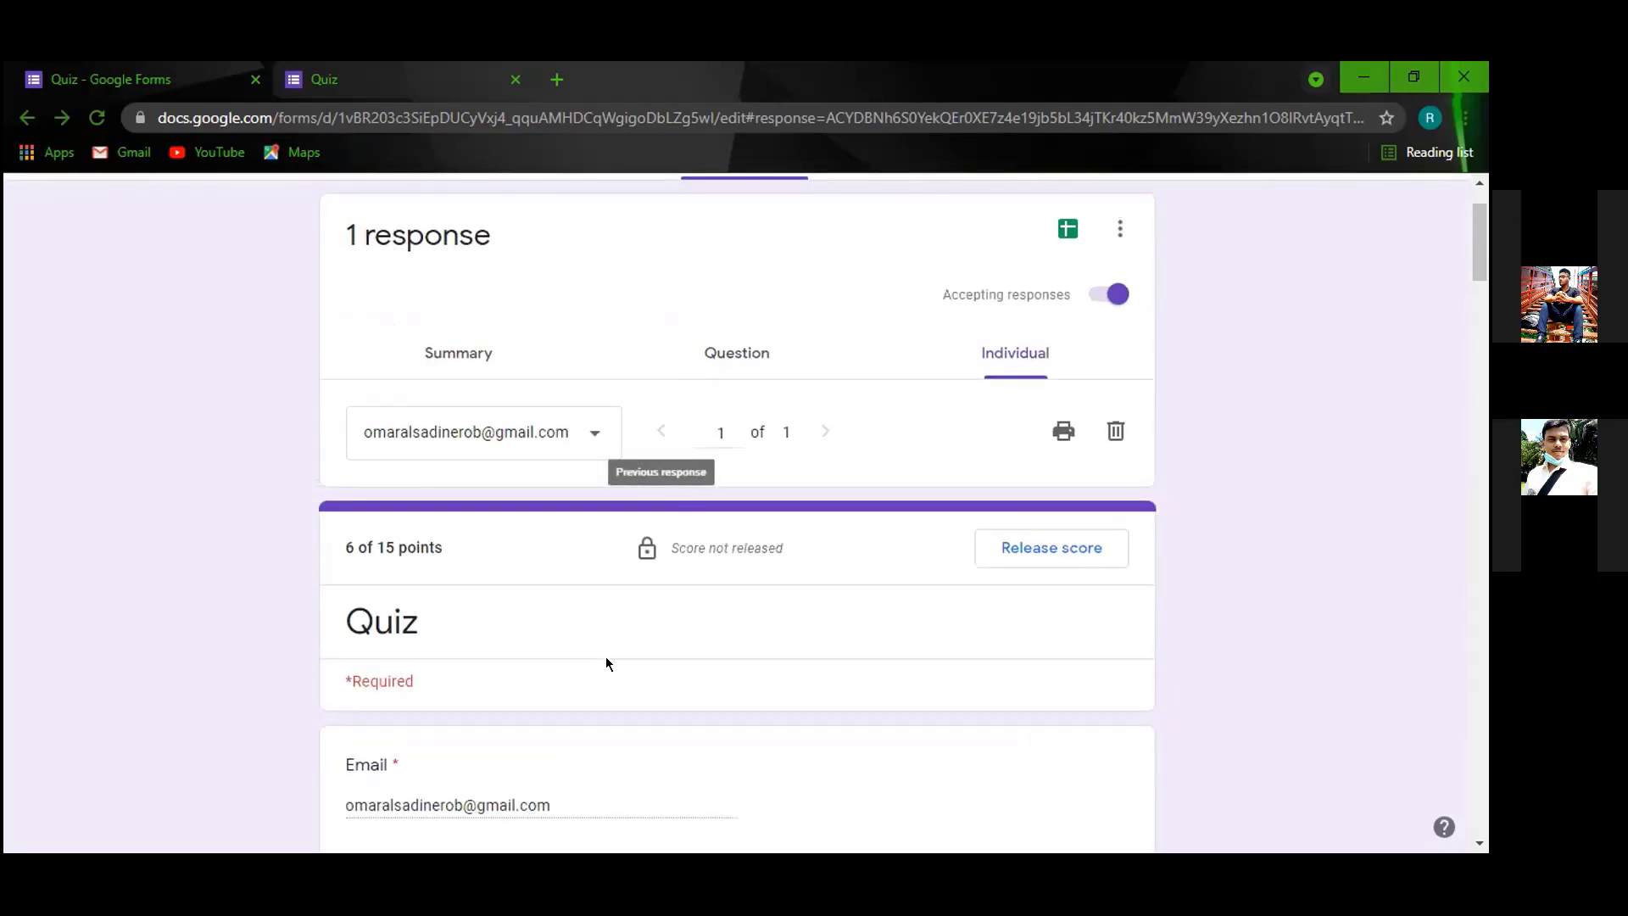
scroll(509, 467, "down", 4)
scroll(764, 449, "down", 1)
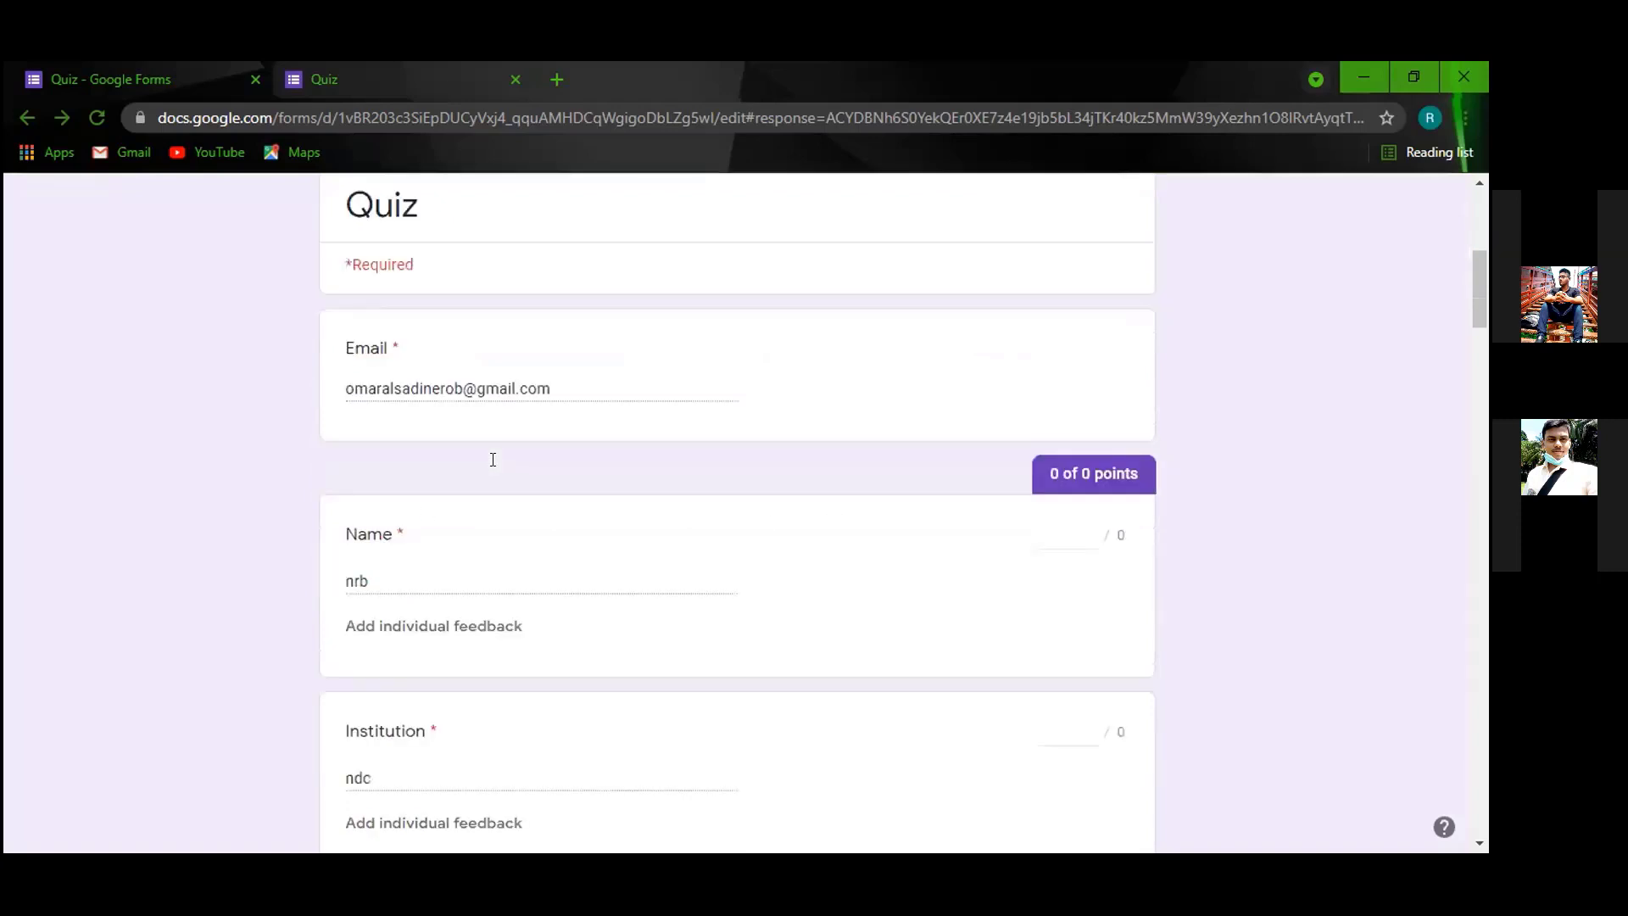
scroll(415, 487, "down", 3)
scroll(397, 477, "down", 10)
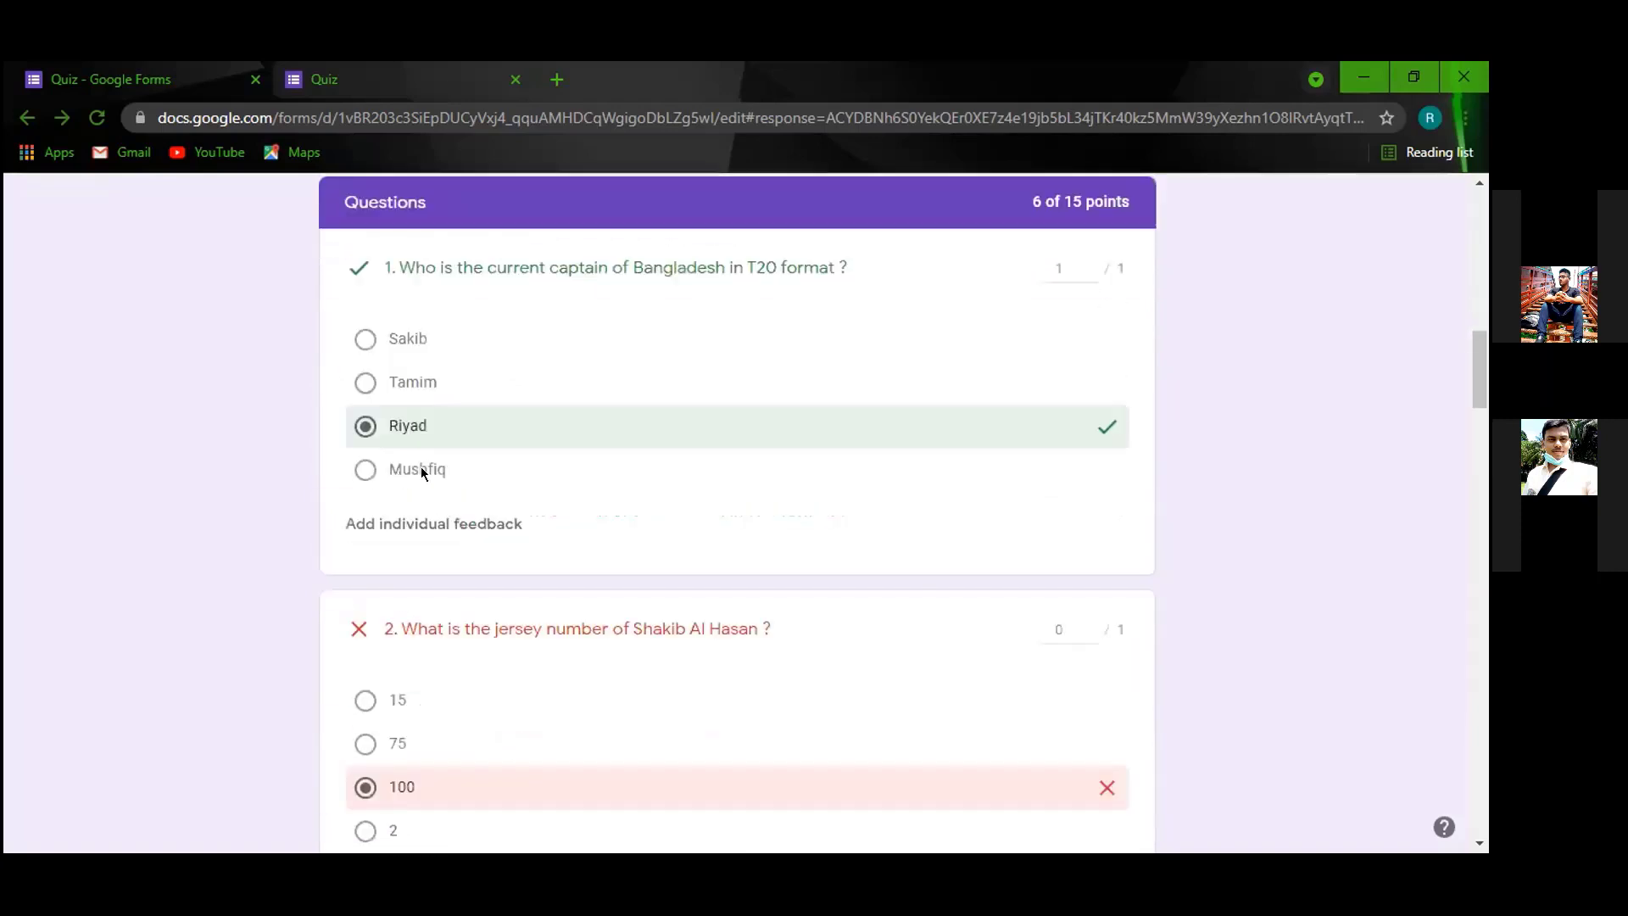
scroll(578, 524, "up", 6)
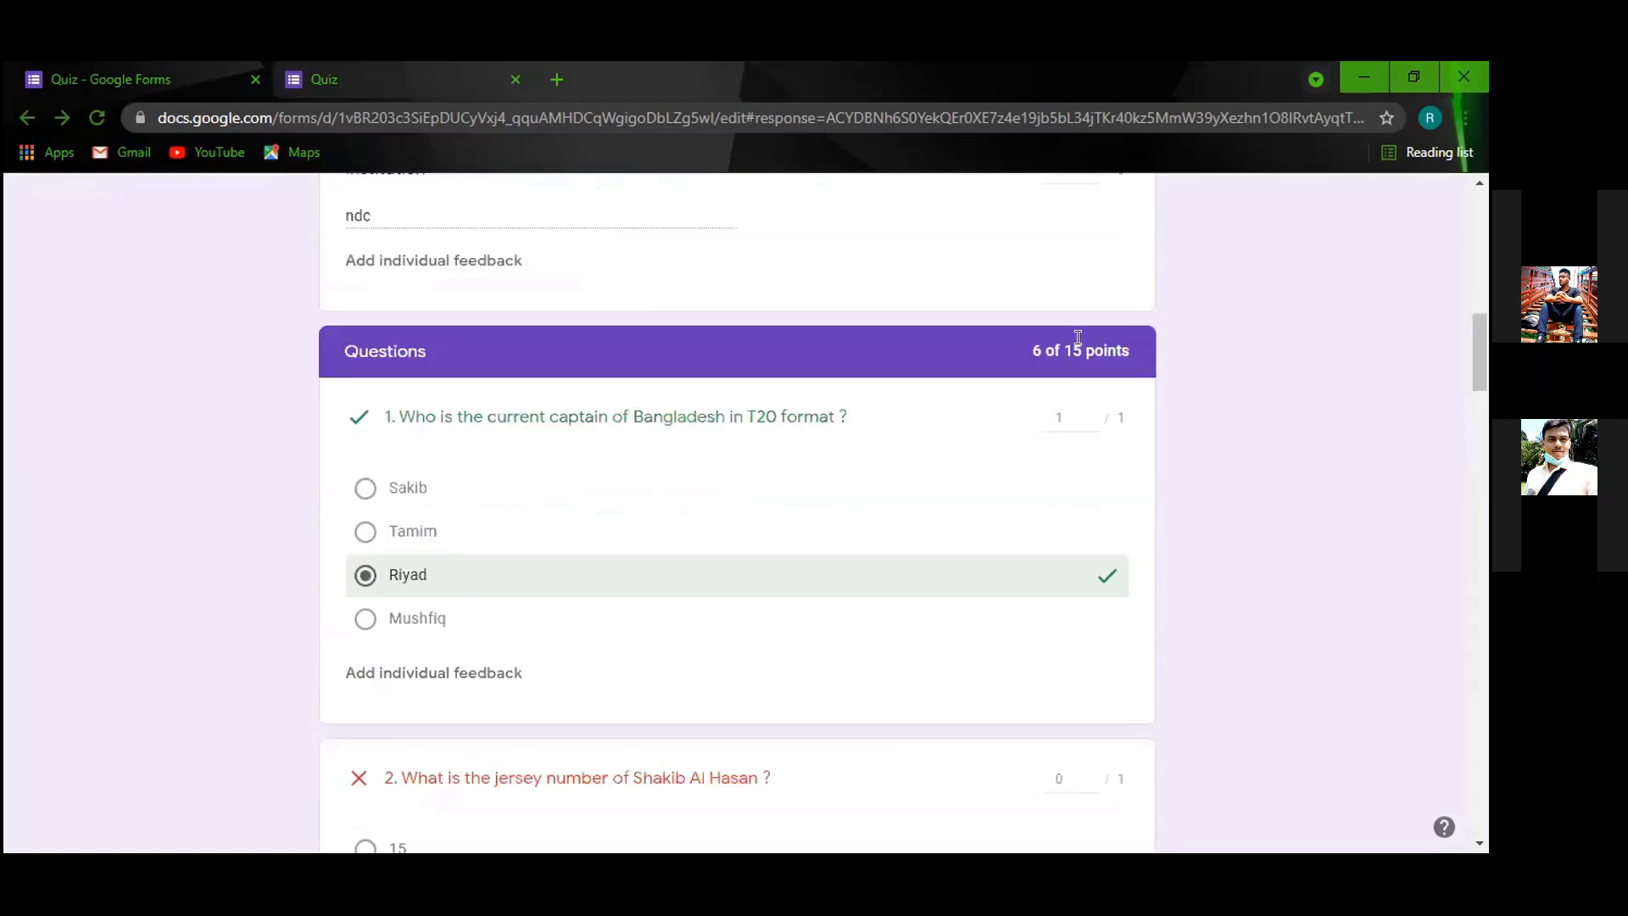
scroll(924, 624, "down", 20)
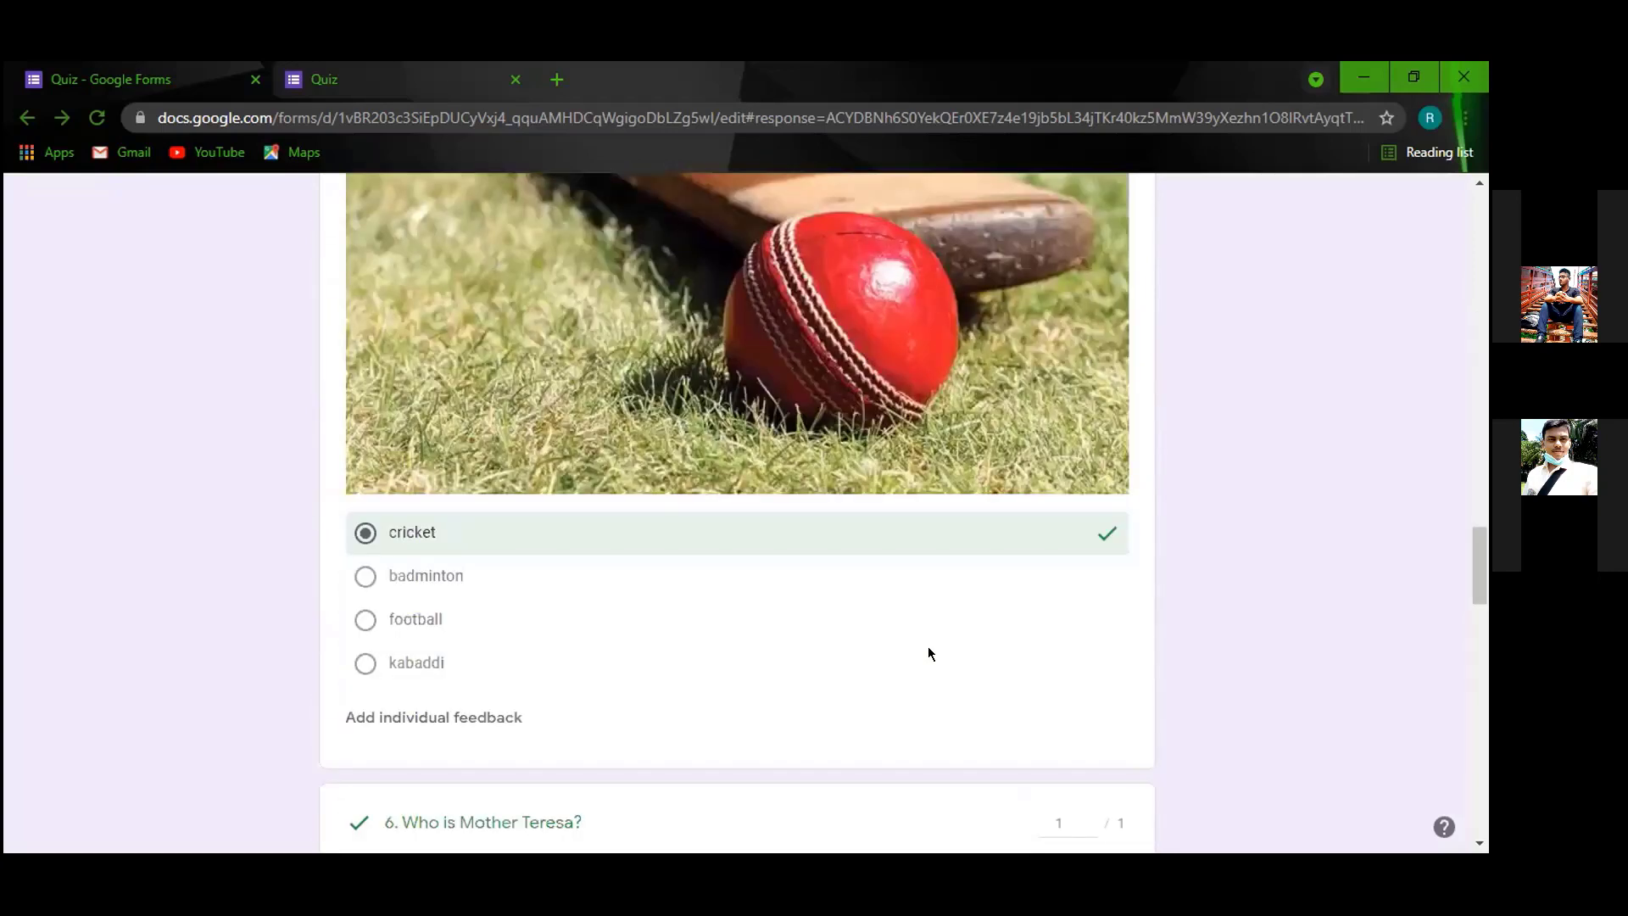
scroll(928, 648, "down", 20)
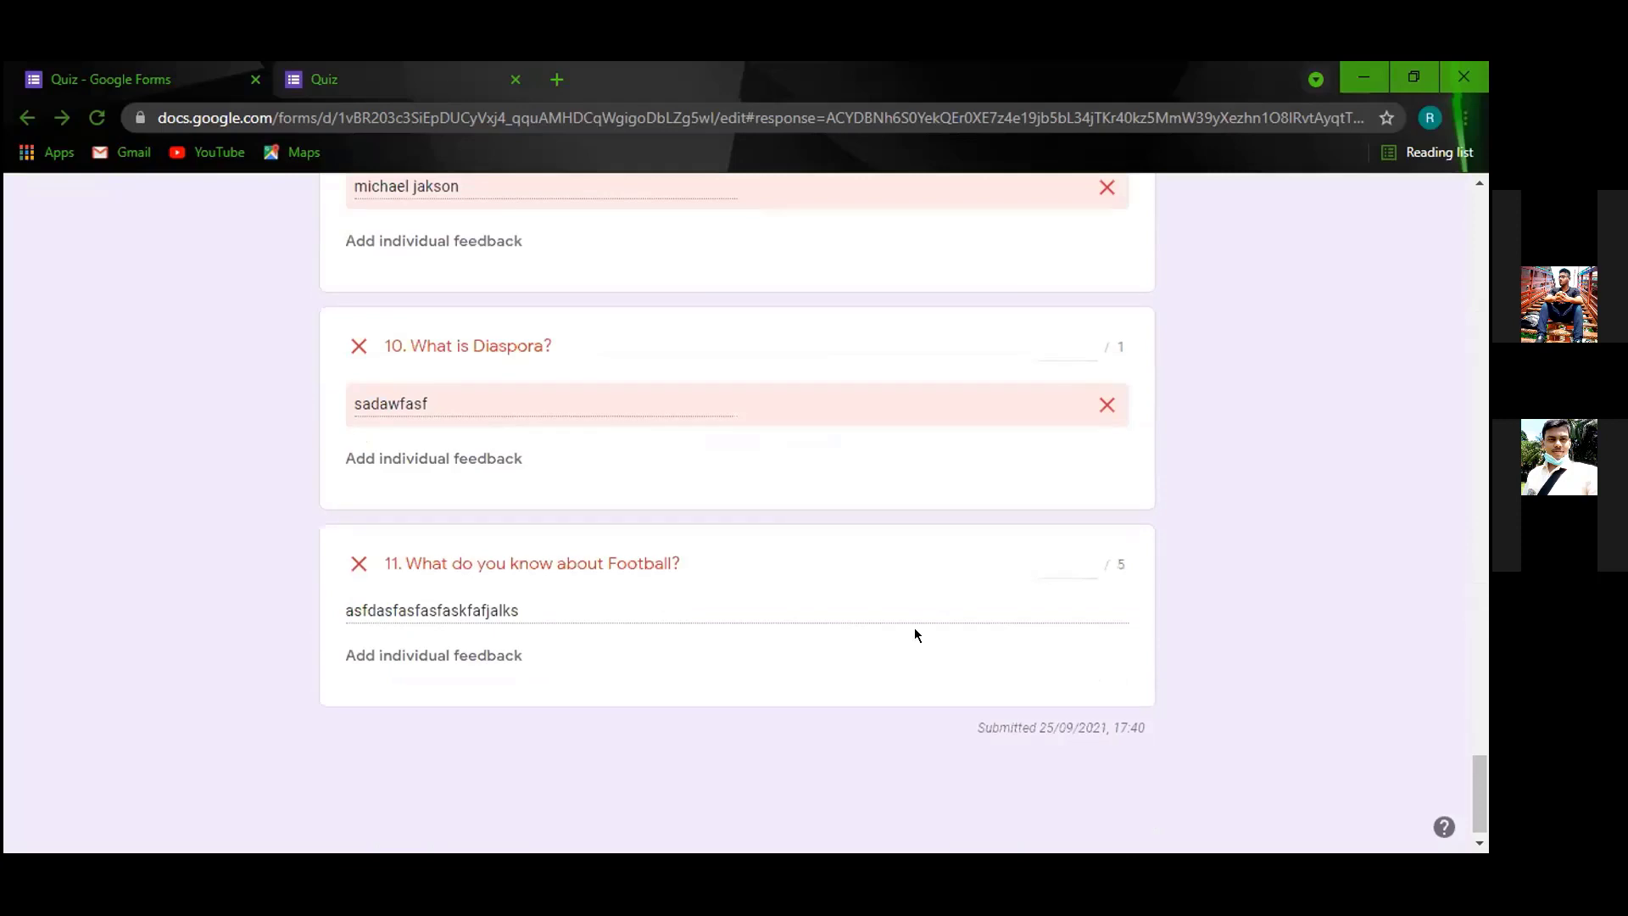
scroll(617, 454, "up", 3)
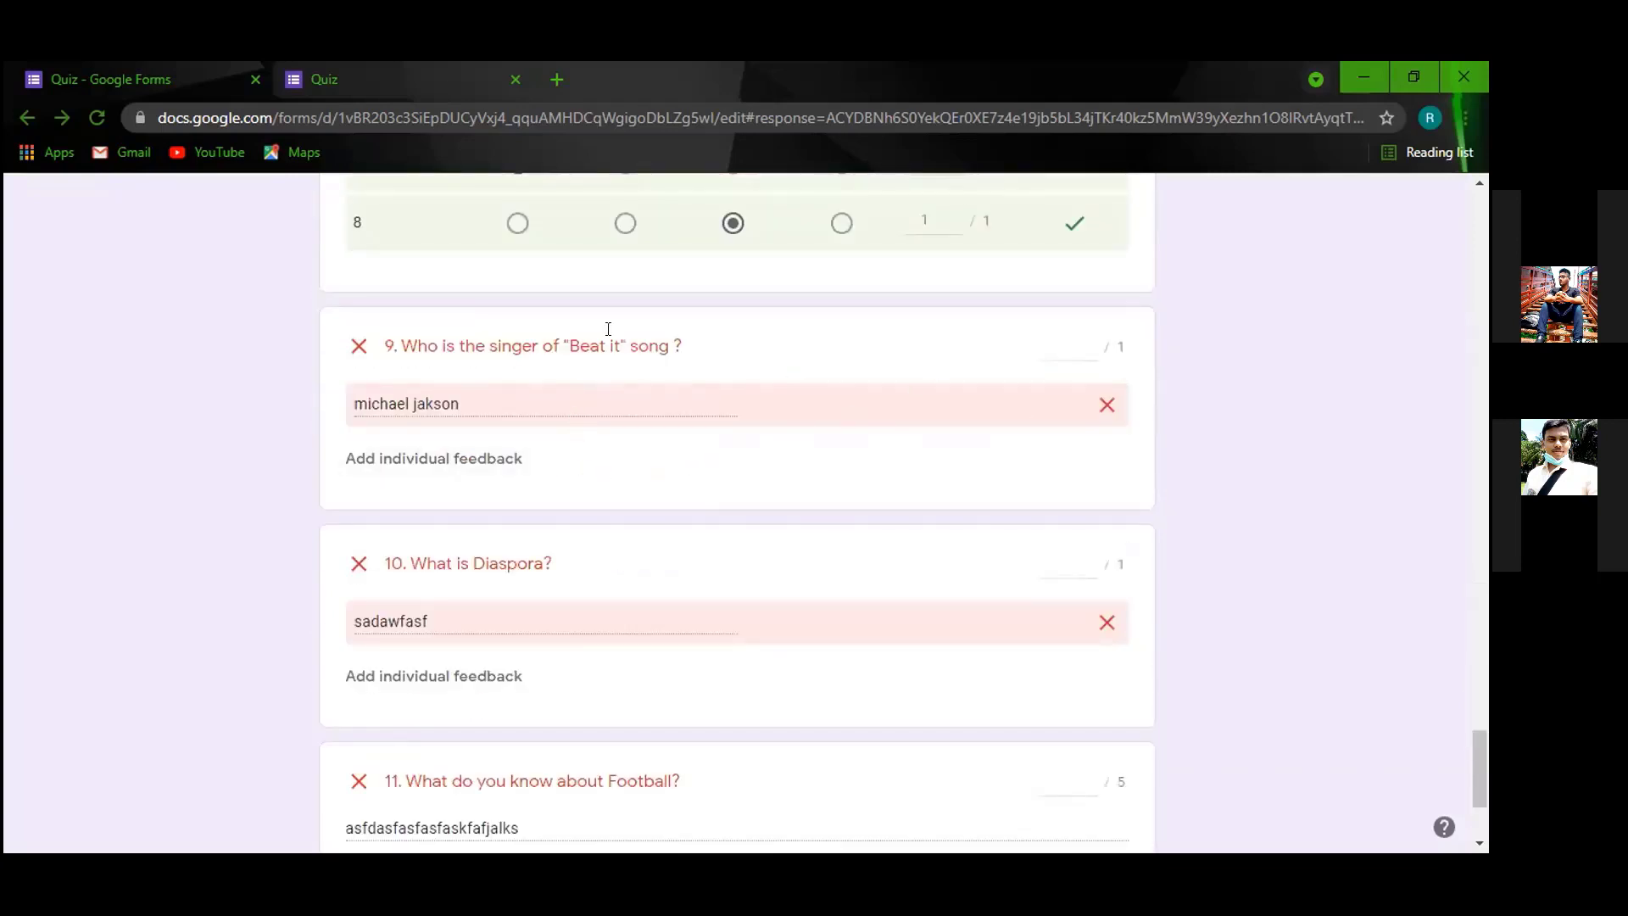
scroll(665, 566, "down", 2)
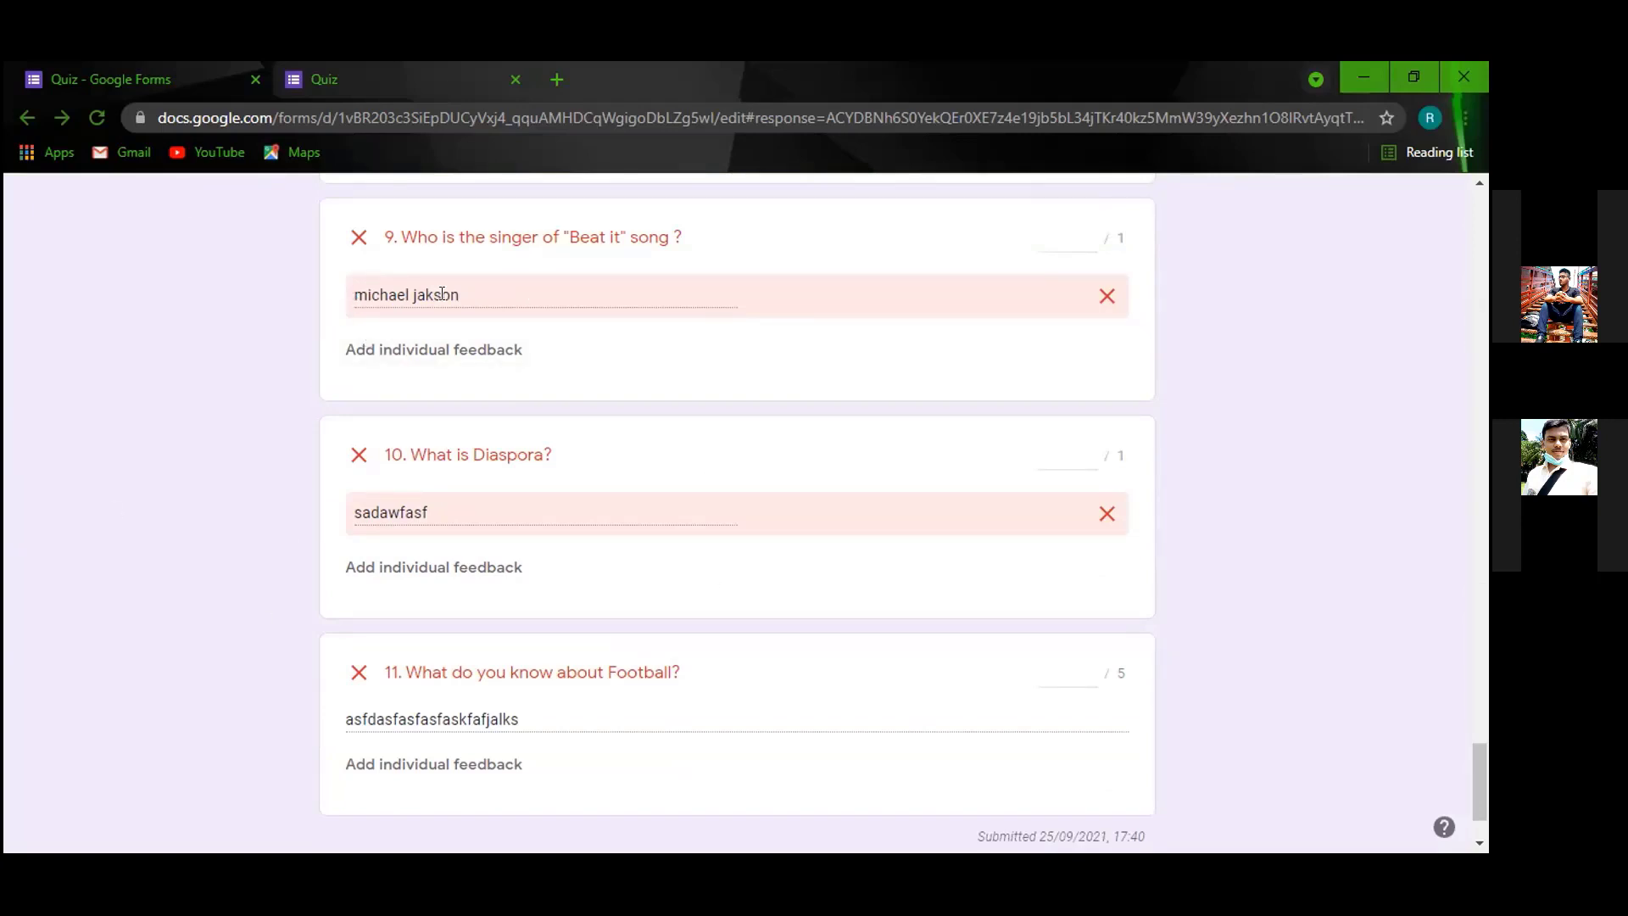
scroll(442, 294, "up", 2)
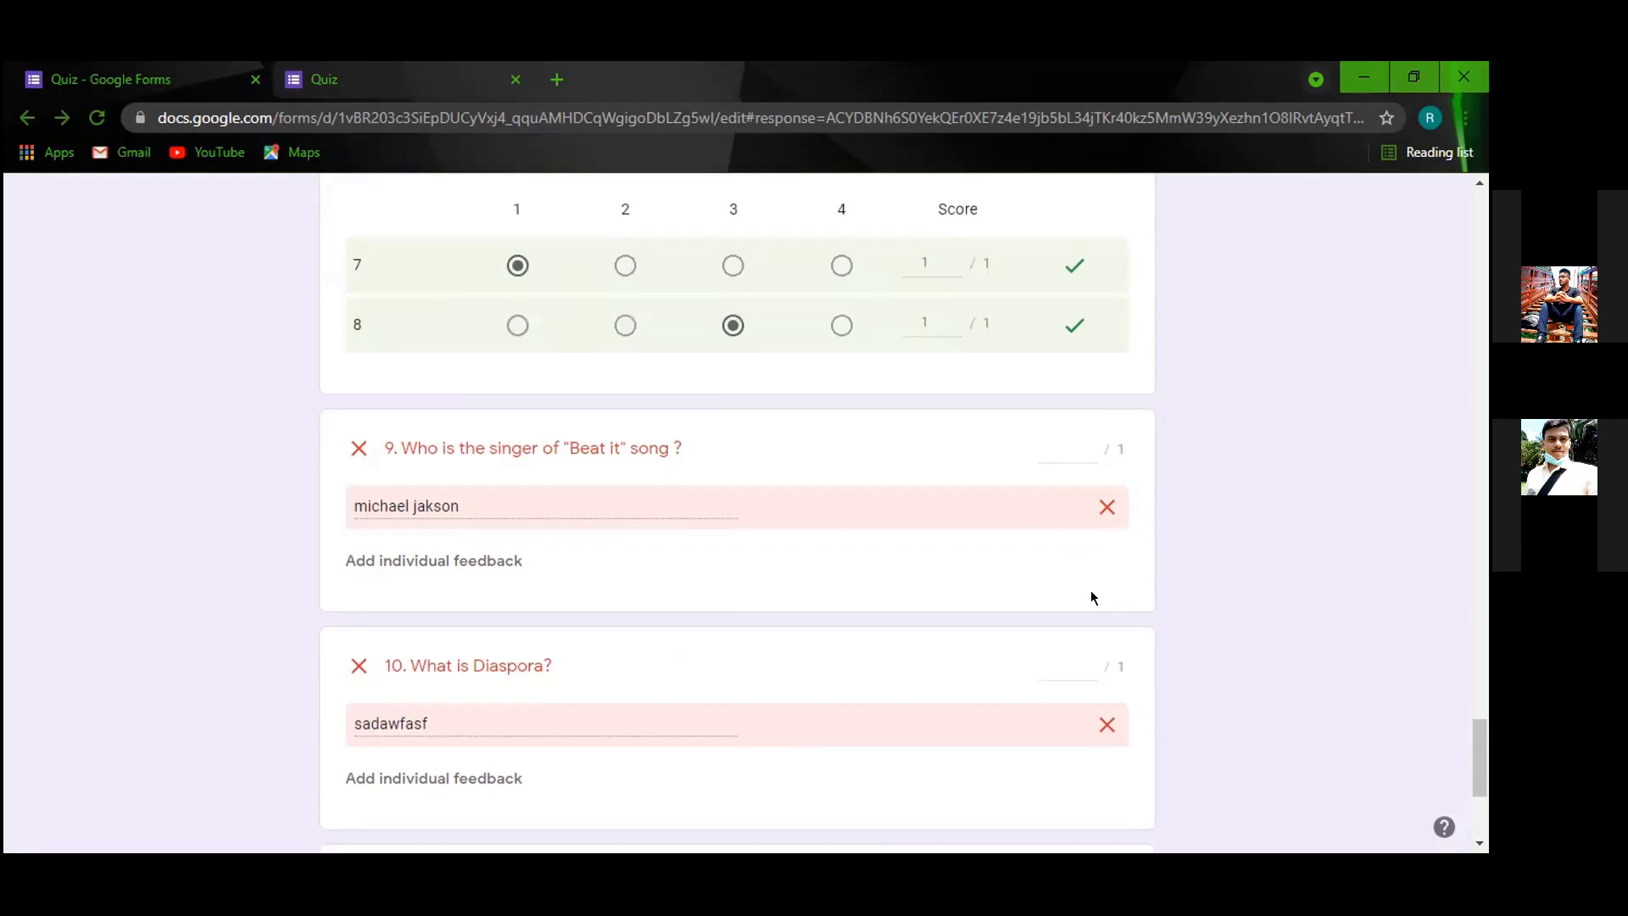
scroll(1091, 598, "down", 4)
scroll(873, 415, "up", 5)
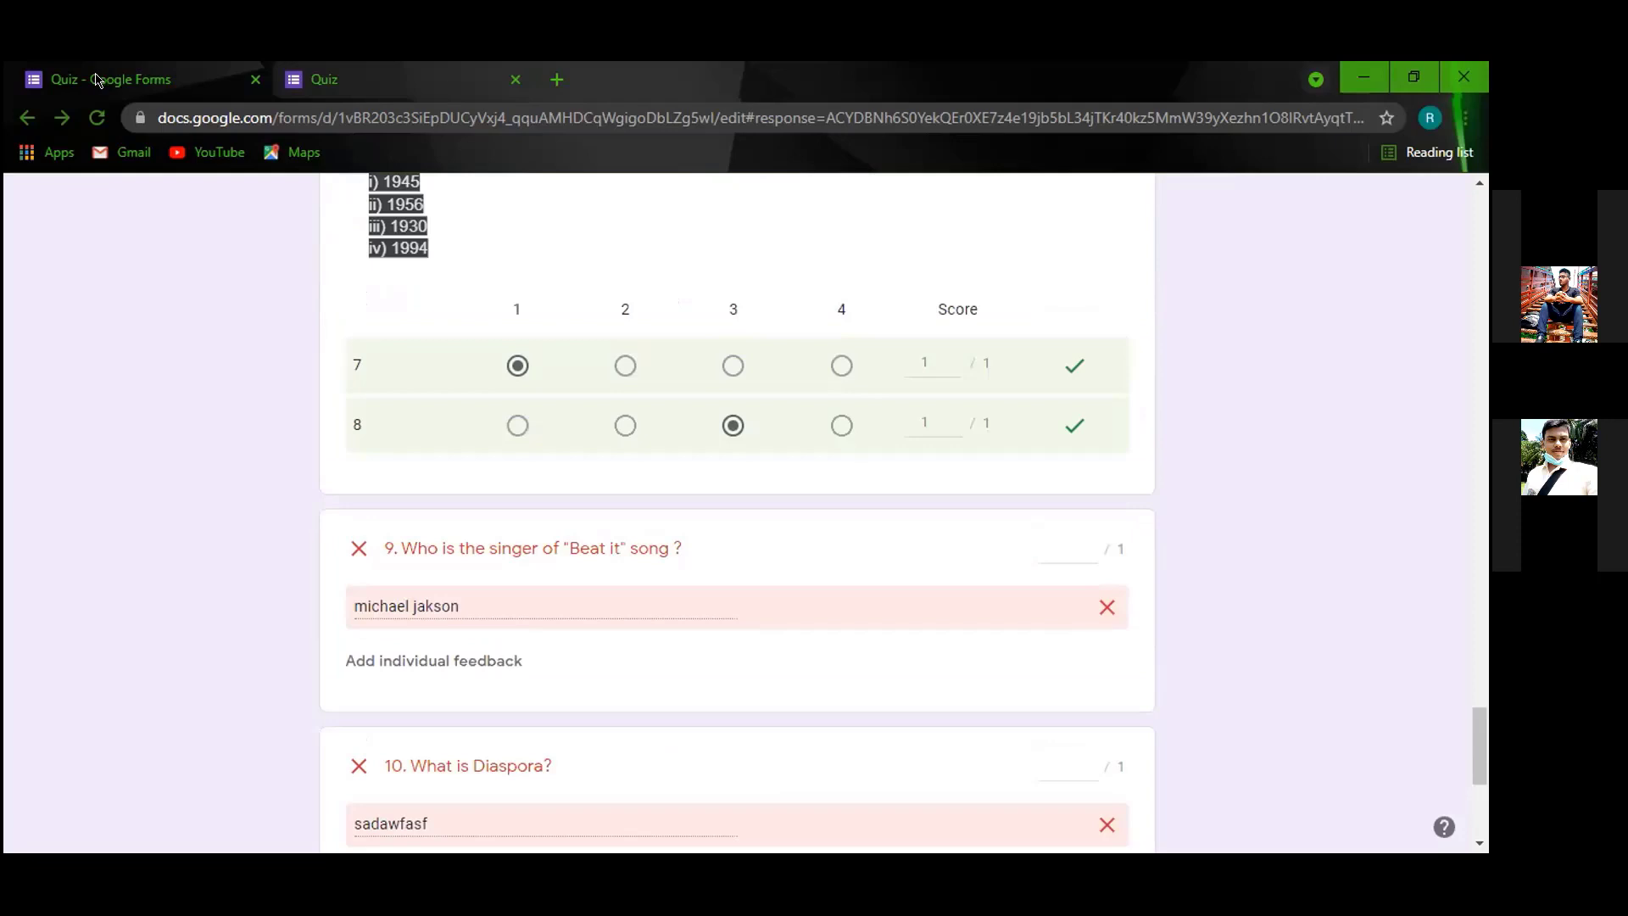
scroll(597, 587, "down", 3)
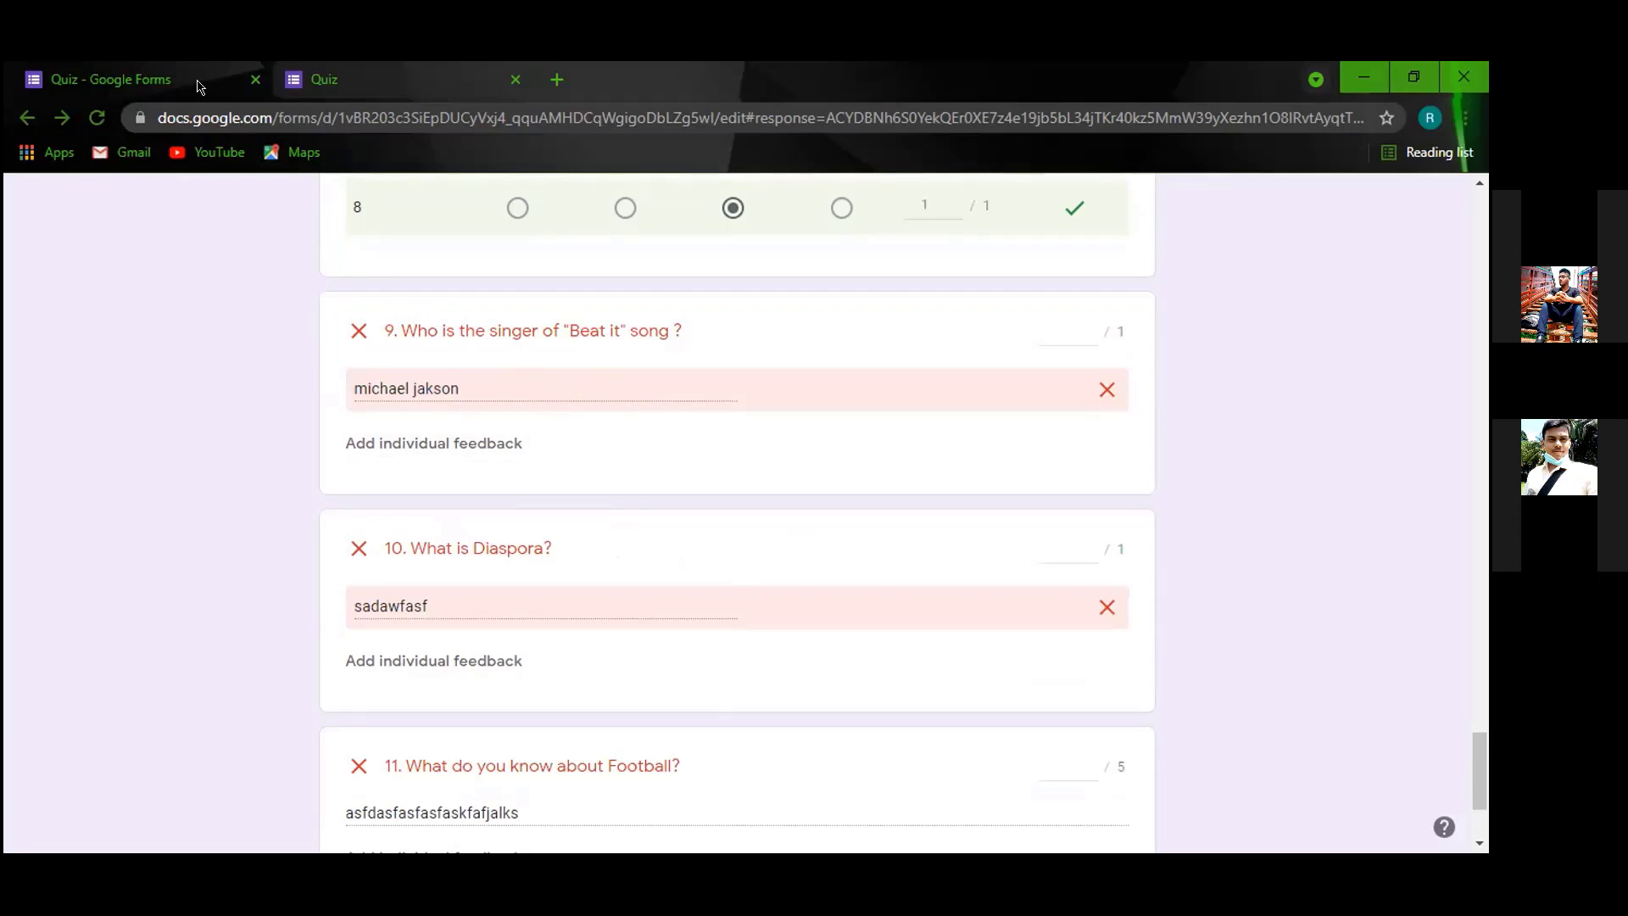
scroll(702, 488, "up", 20)
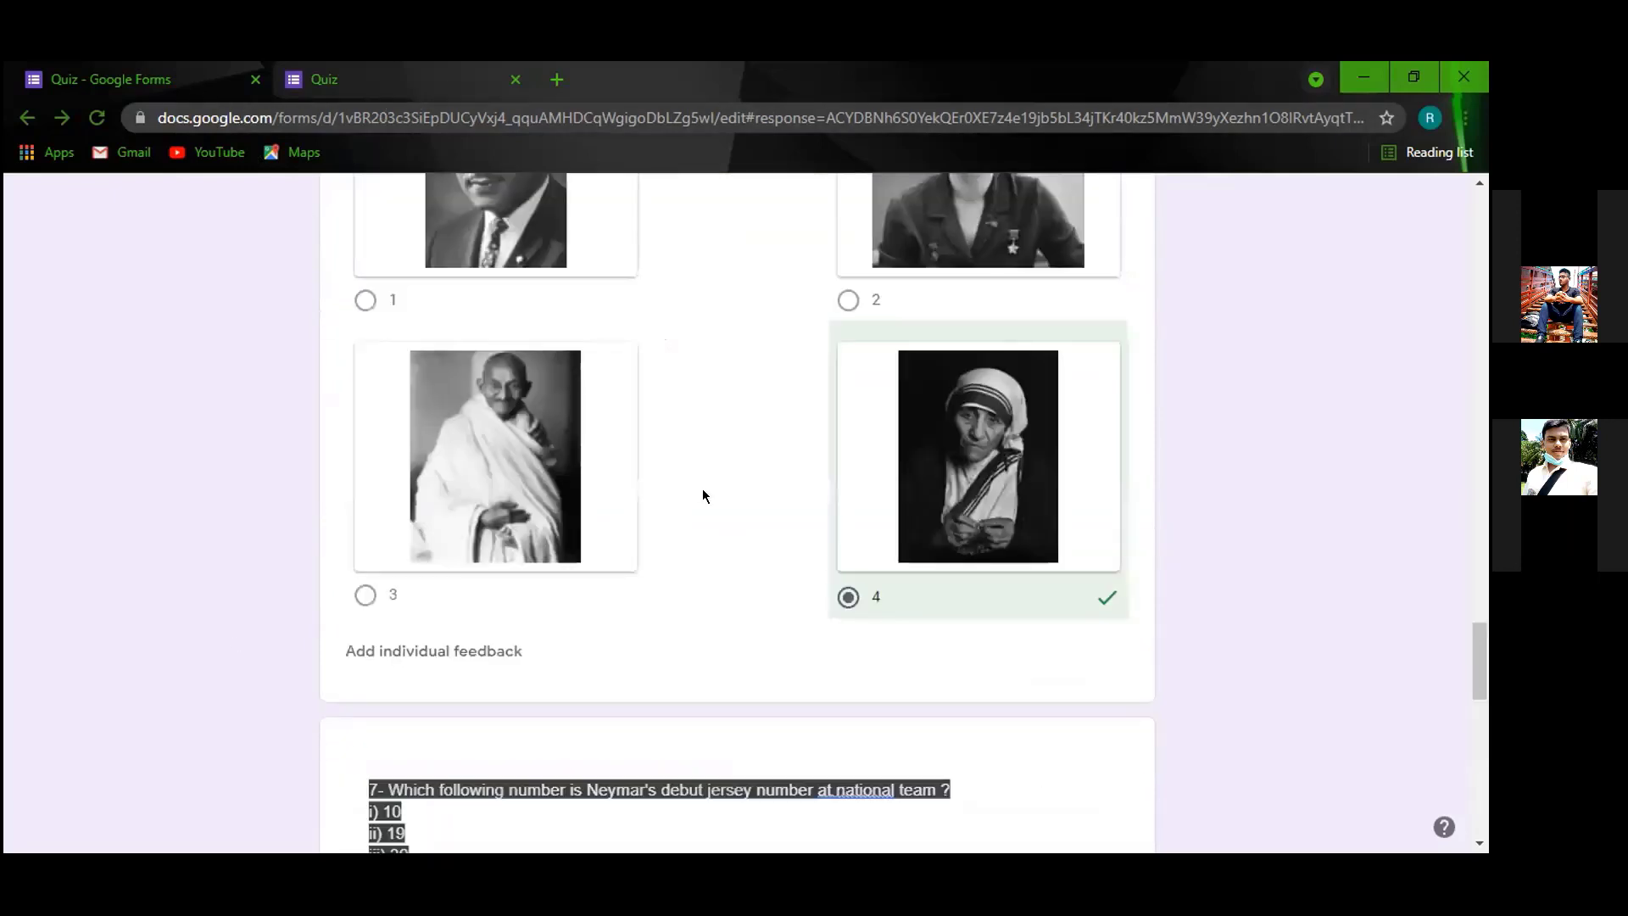
scroll(703, 495, "up", 15)
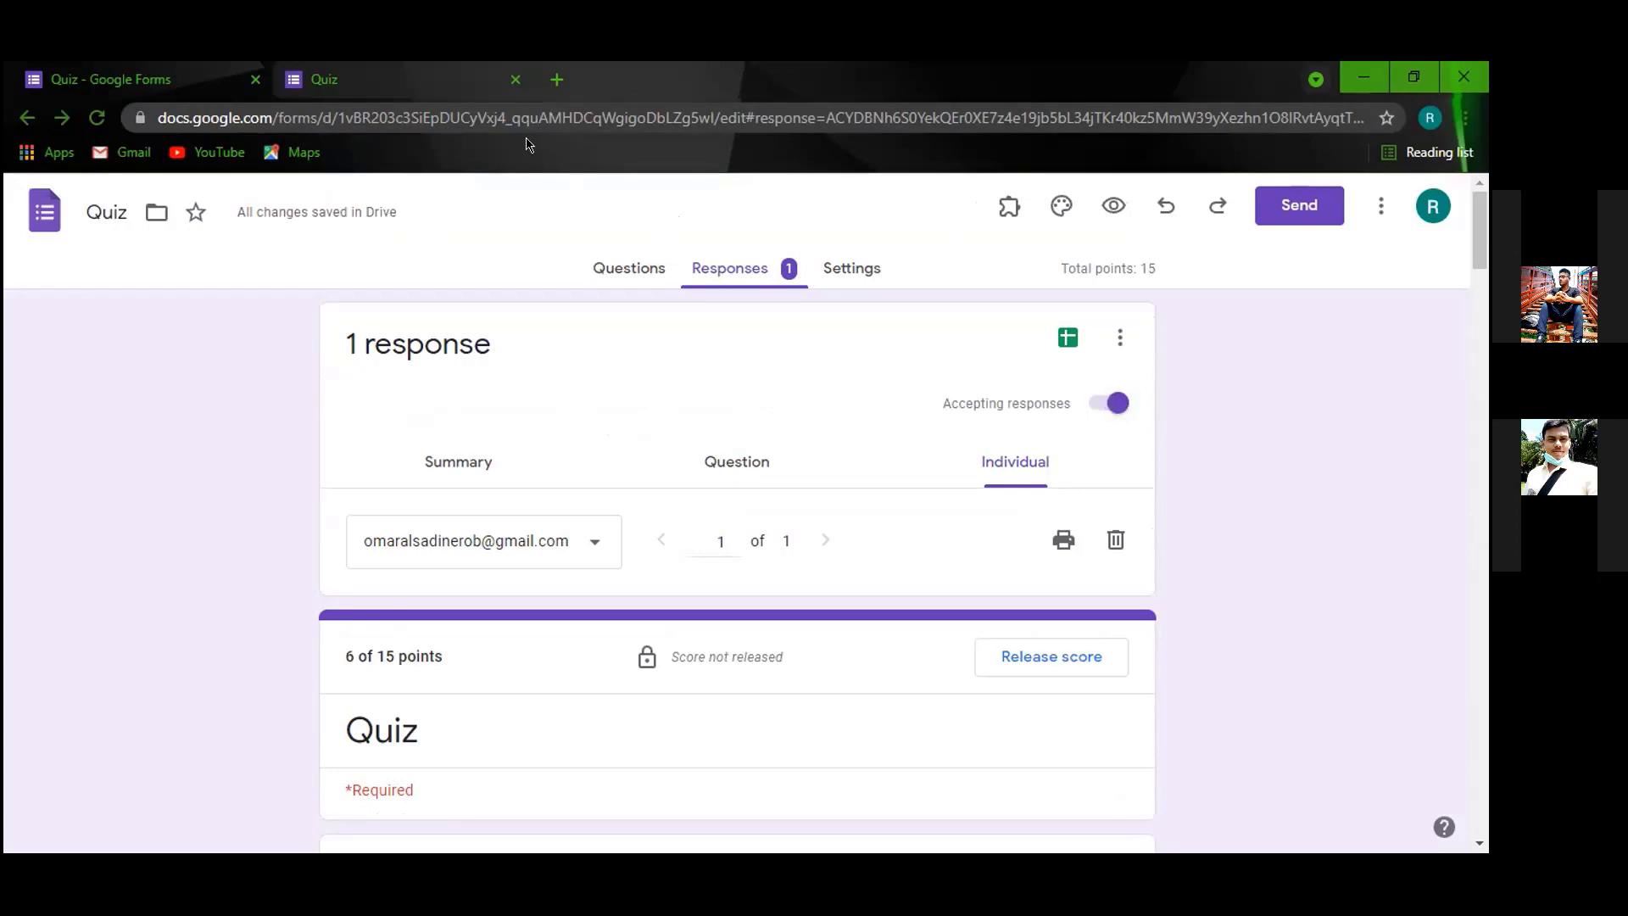
Turn off accepting responses for the Quiz and confirm the live form shows it closed.
left_click(479, 81)
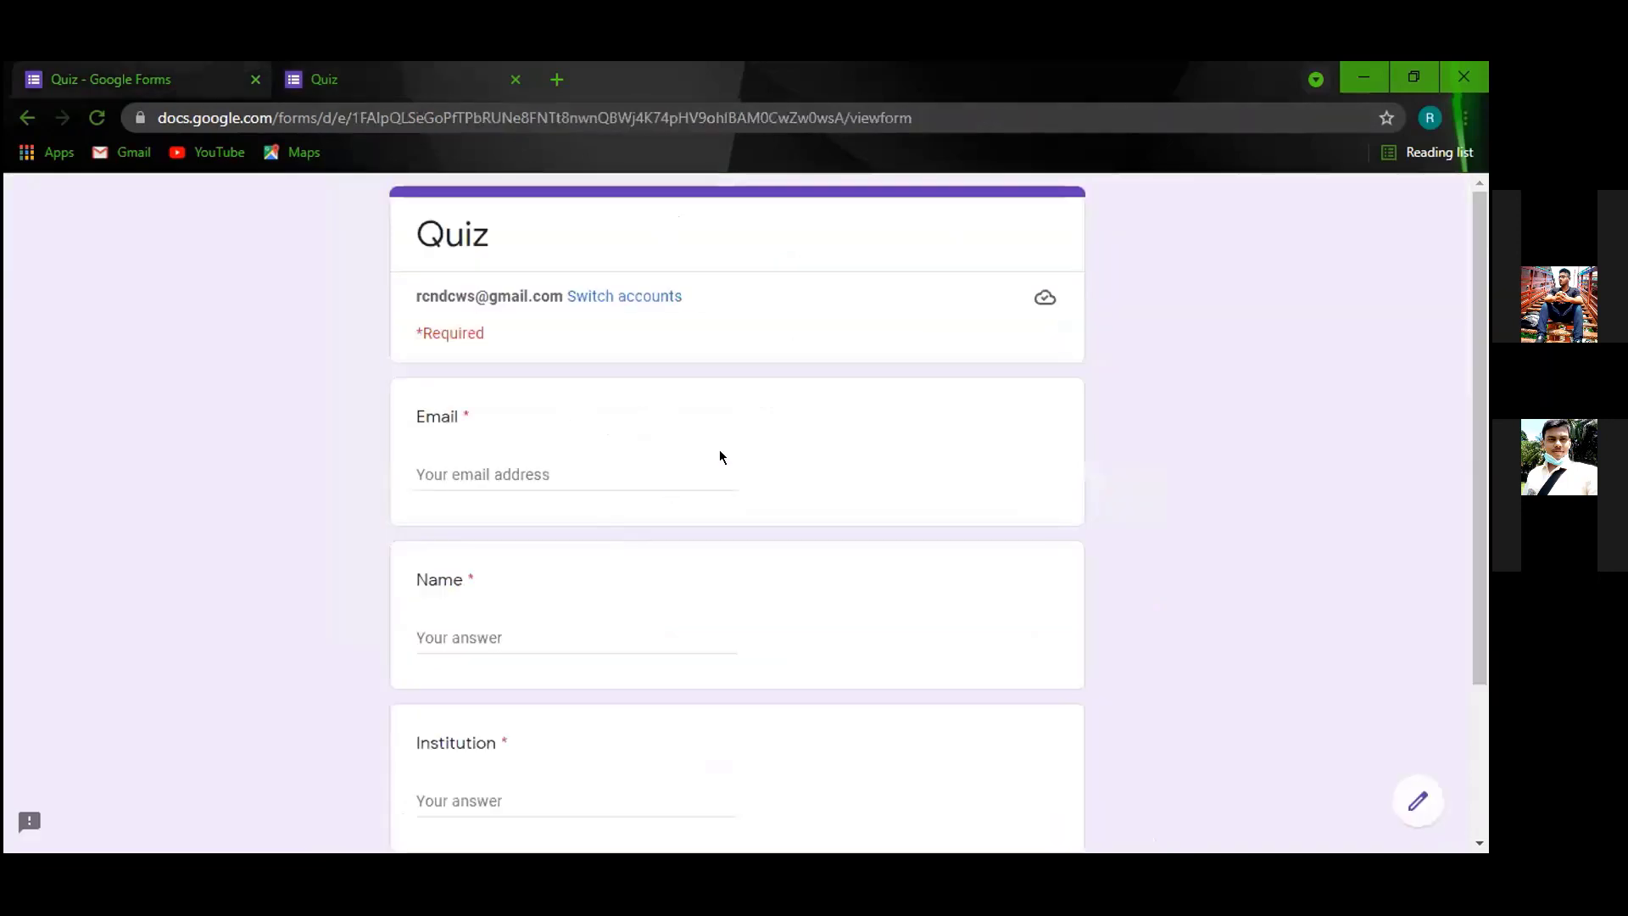
left_click(118, 79)
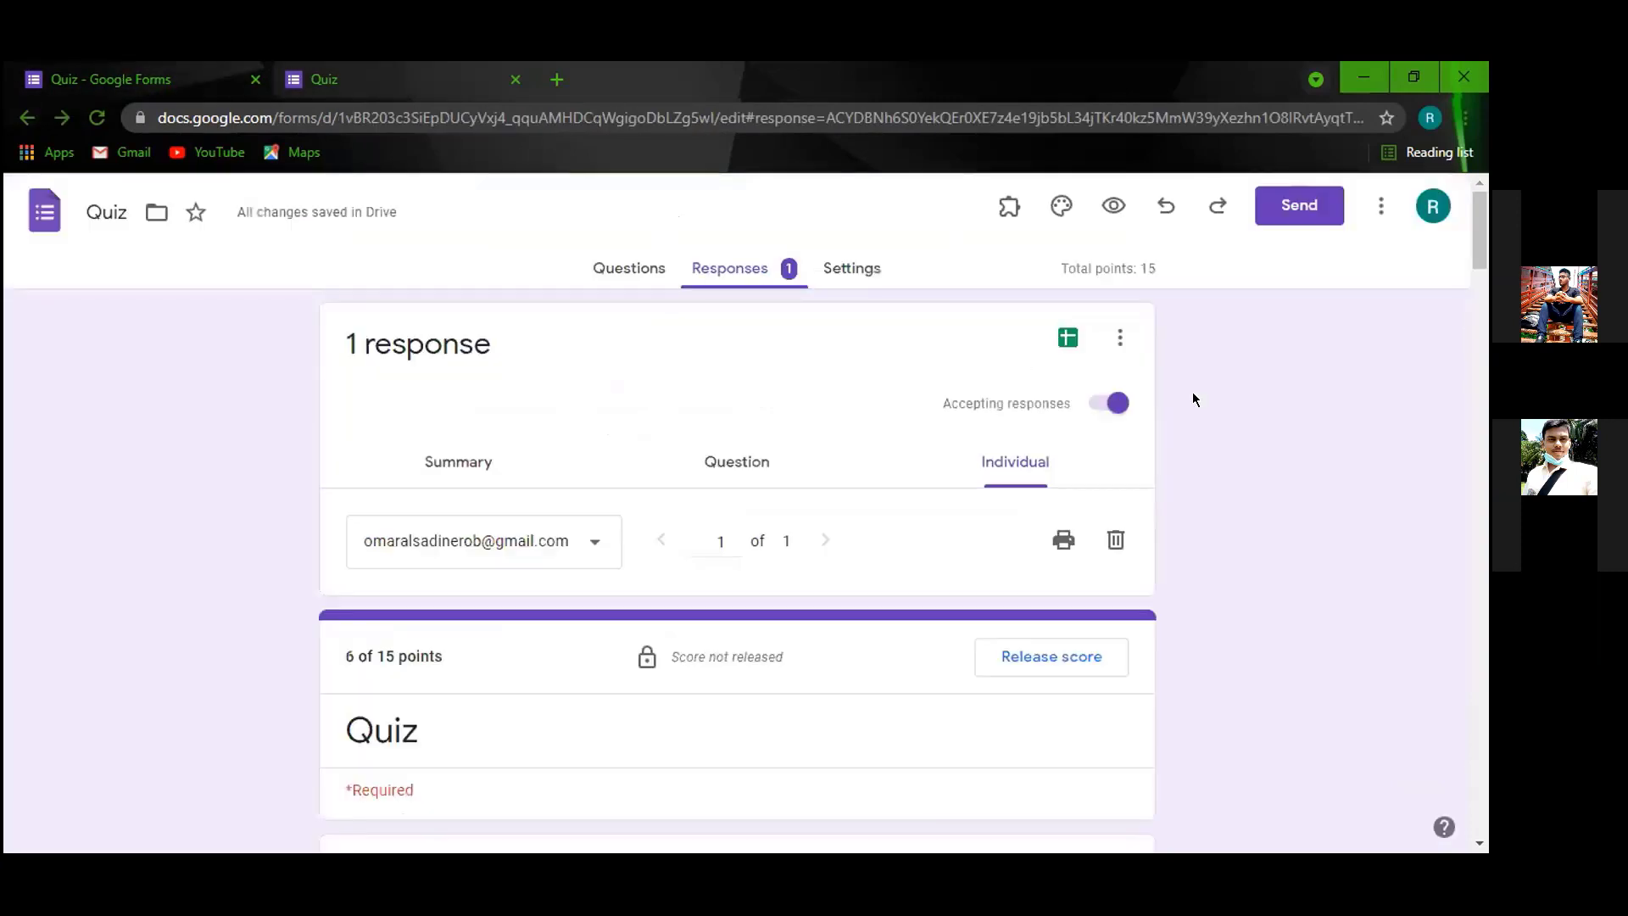
left_click(1128, 404)
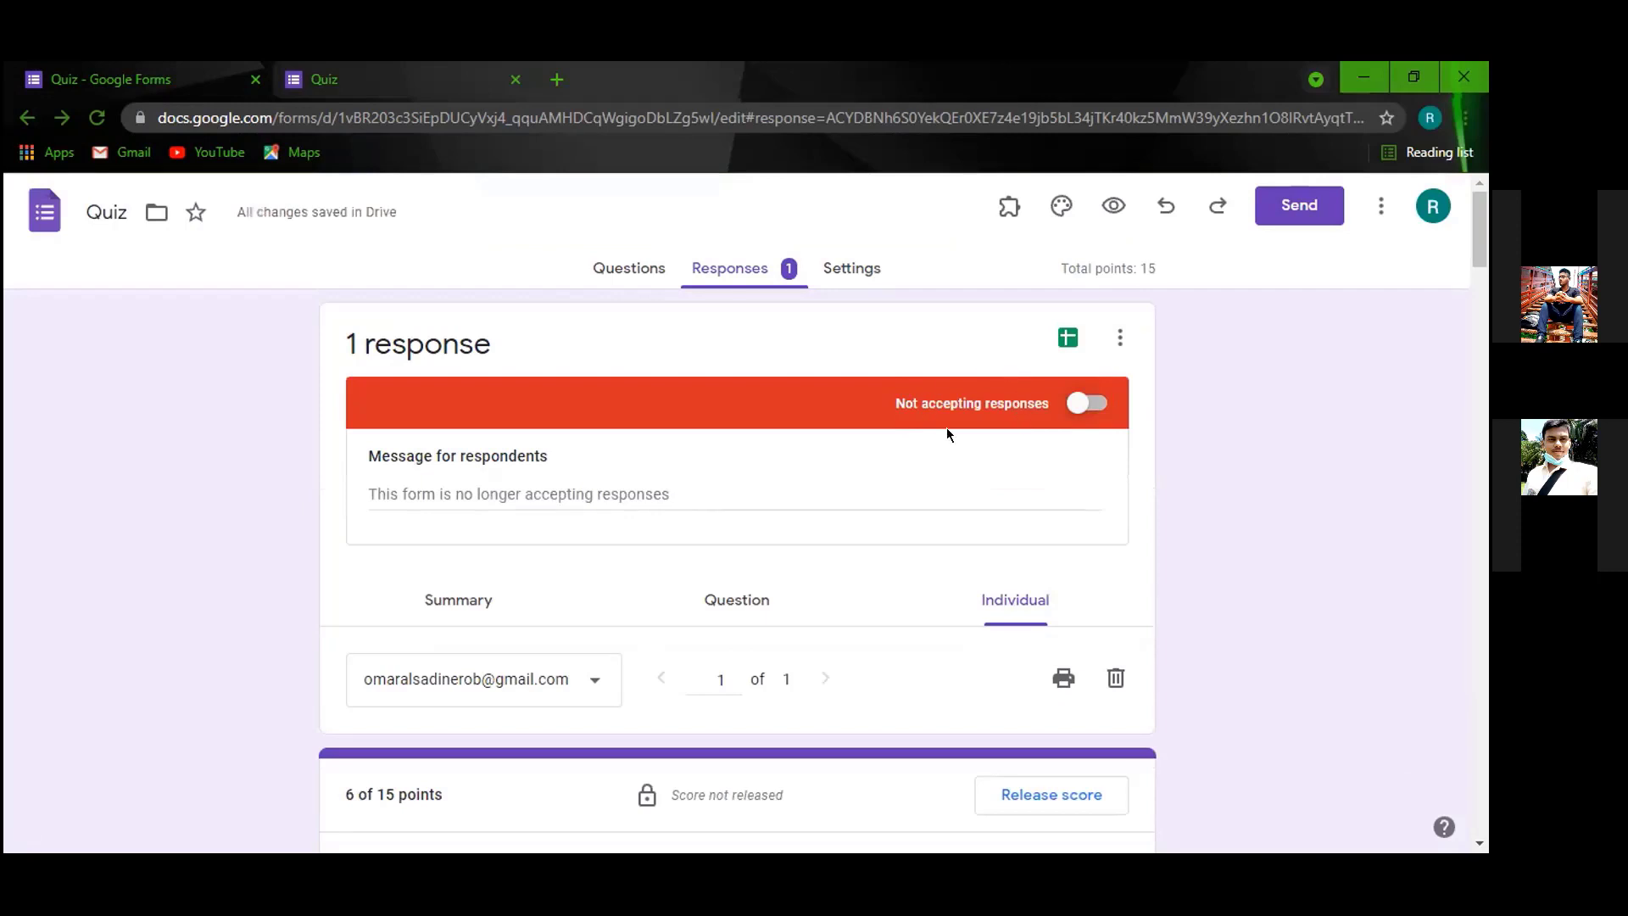
left_click(479, 92)
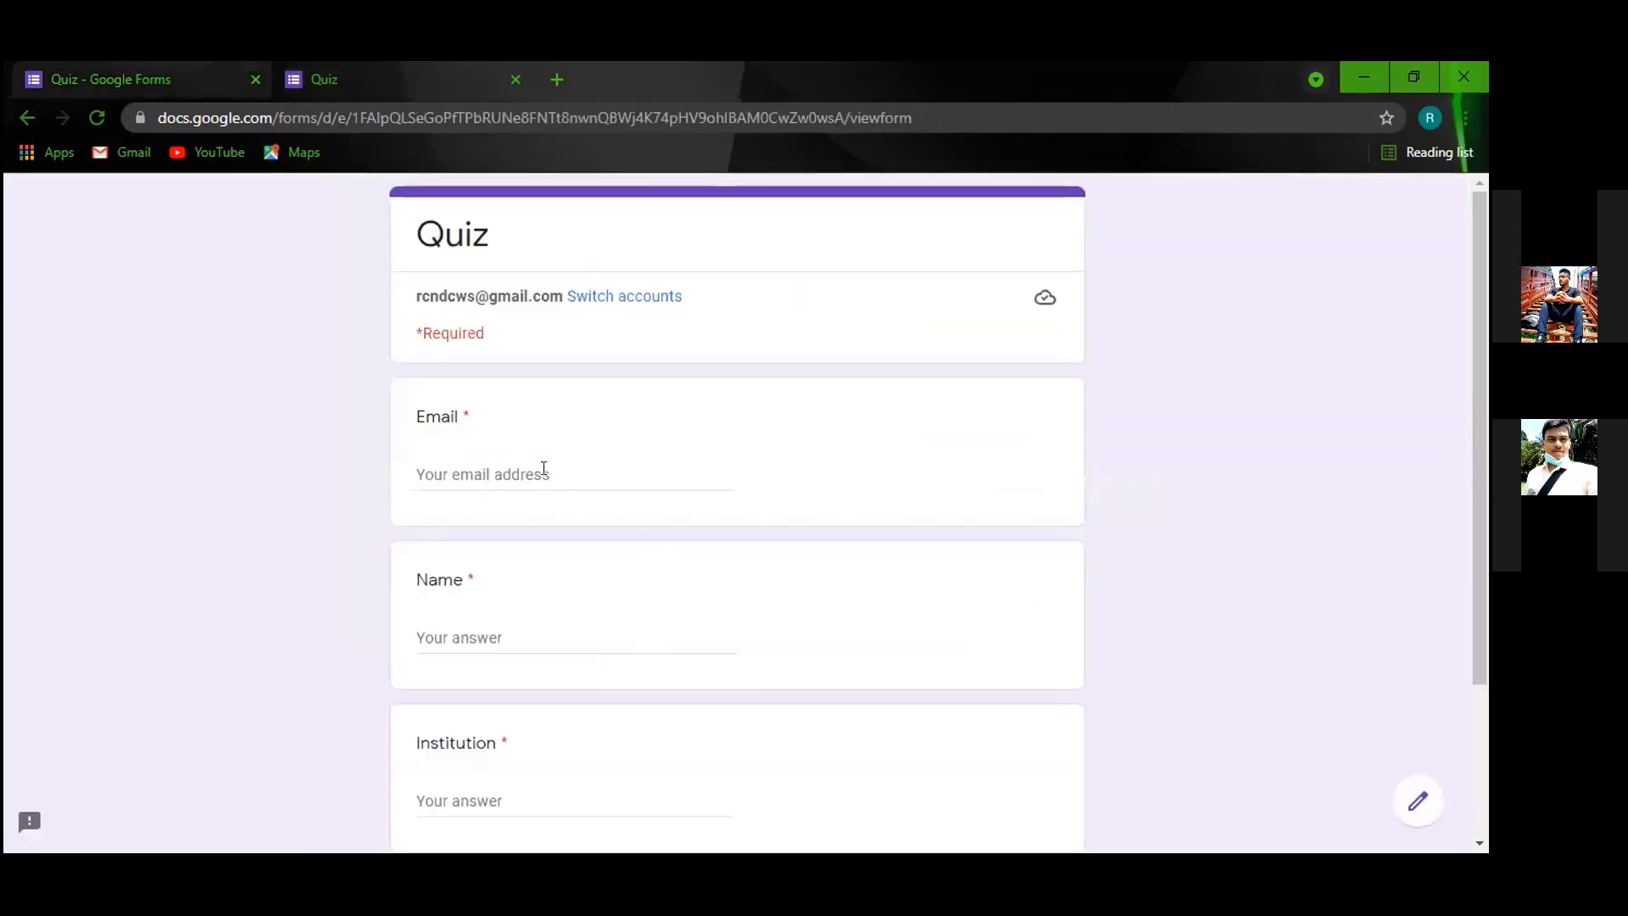
left_click(222, 78)
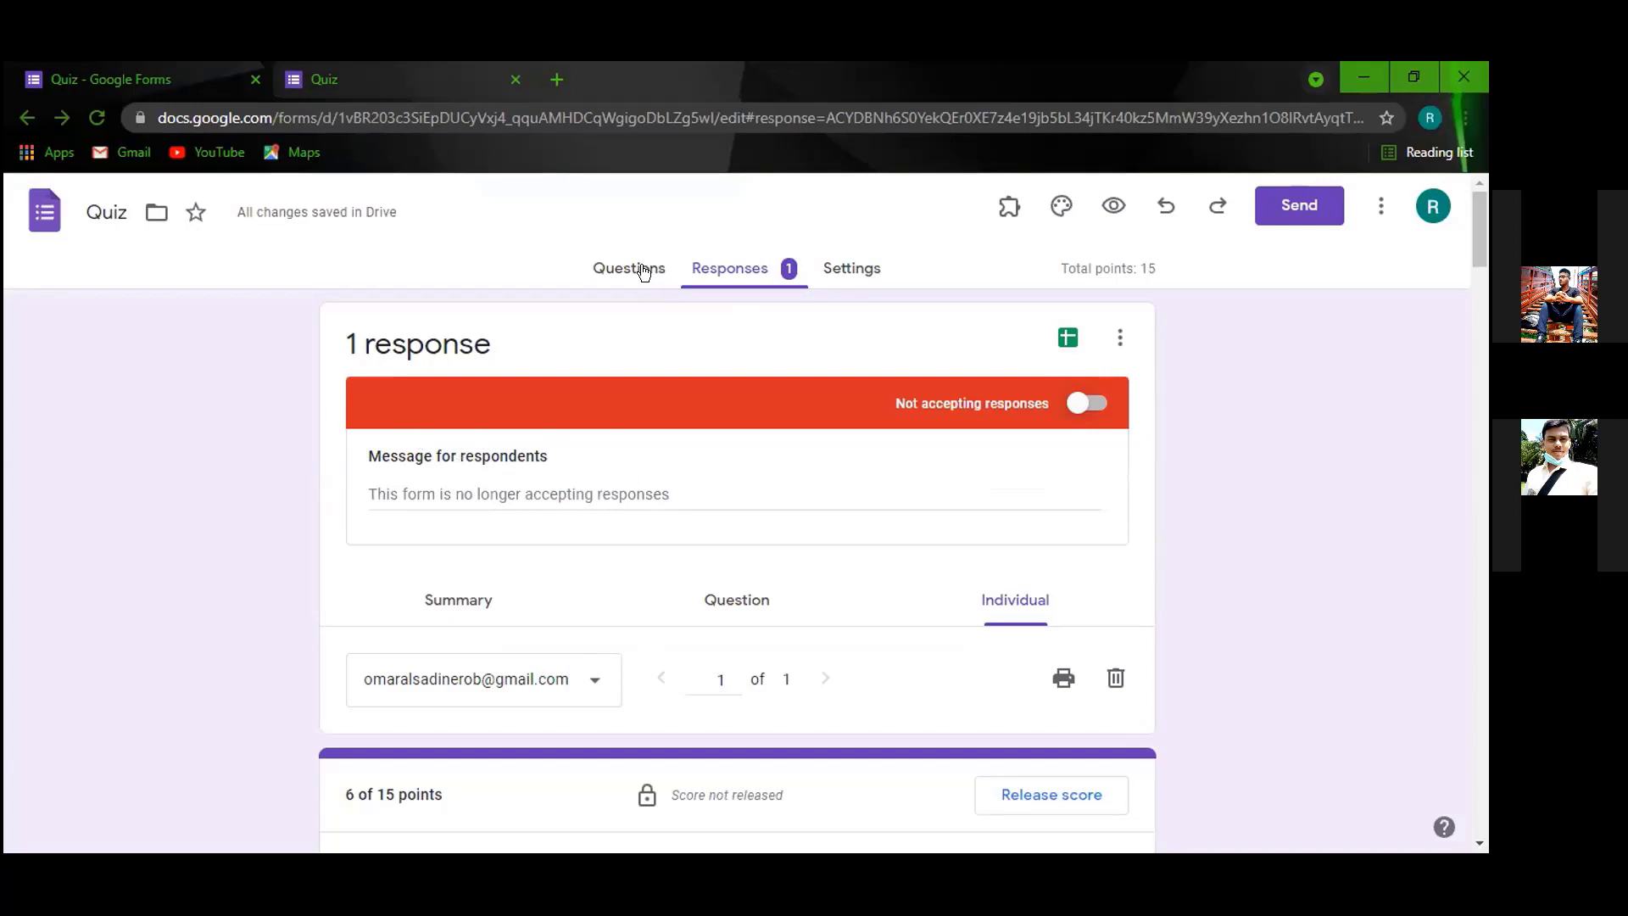
Switch the quiz back to accepting responses and return to its Questions page.
left_click(1086, 409)
left_click(628, 270)
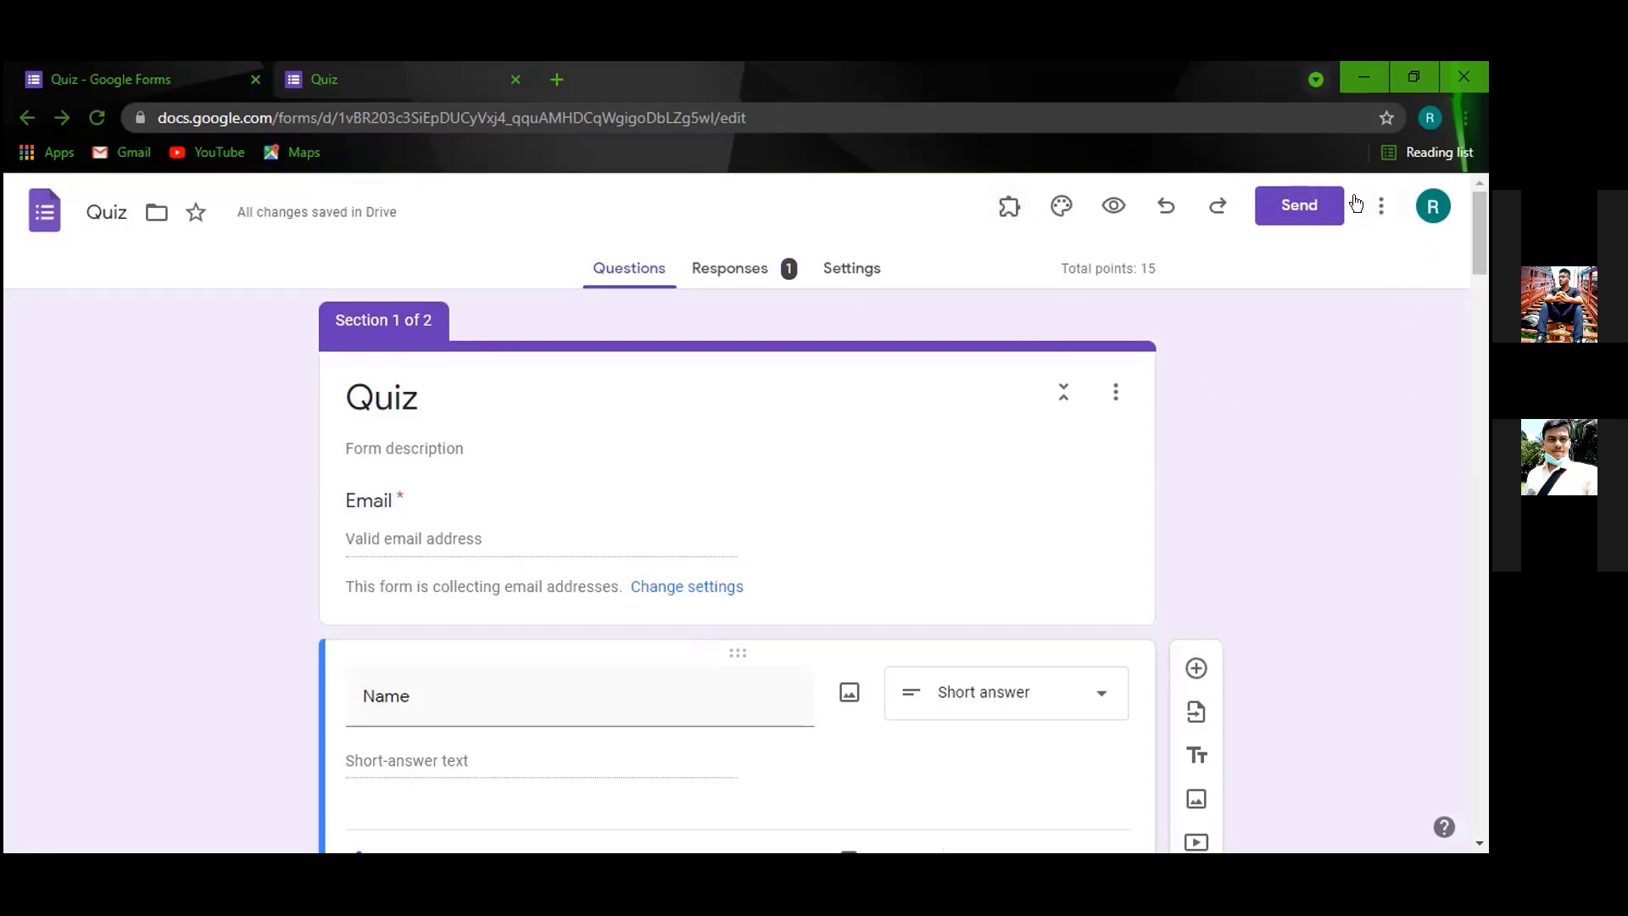
left_click(1380, 205)
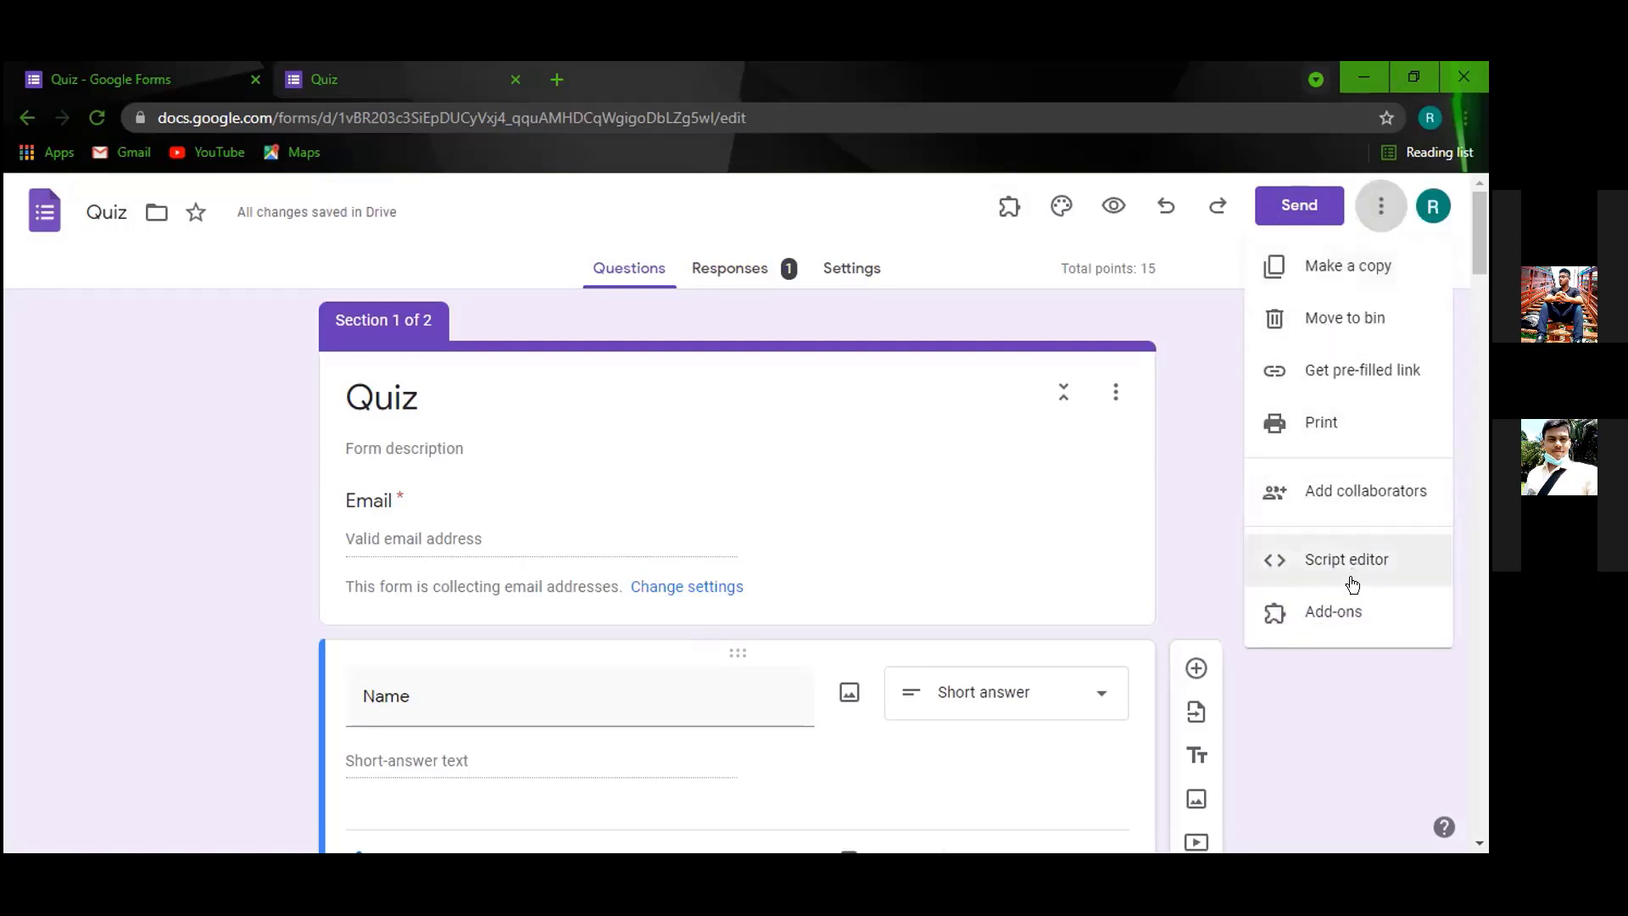
left_click(1313, 614)
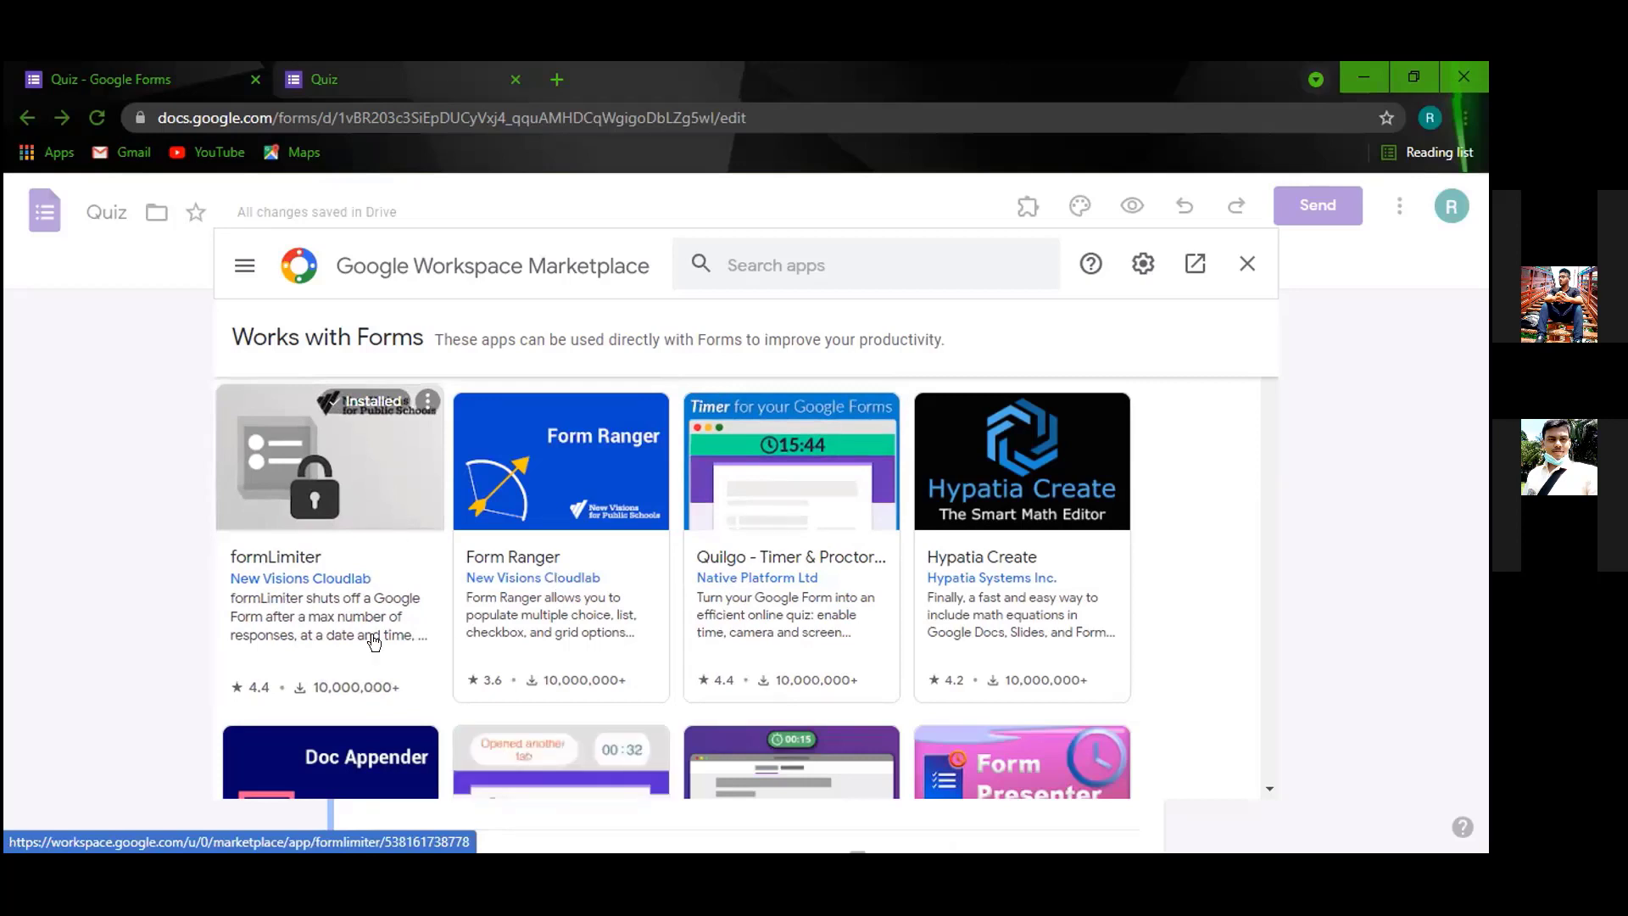
left_click(302, 482)
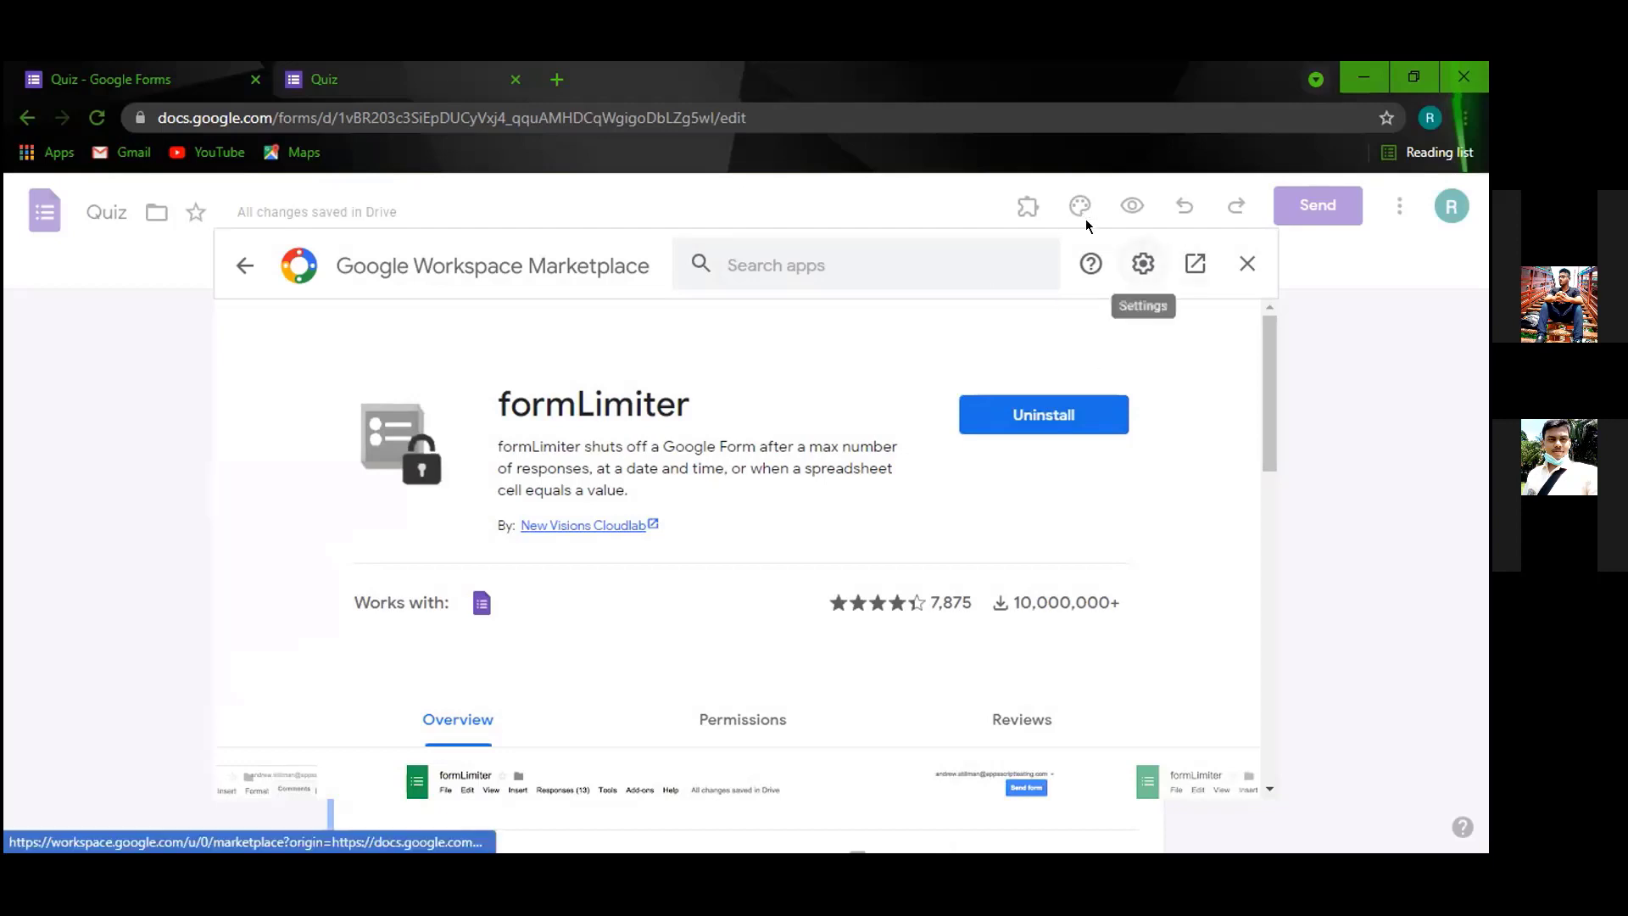
left_click(1248, 263)
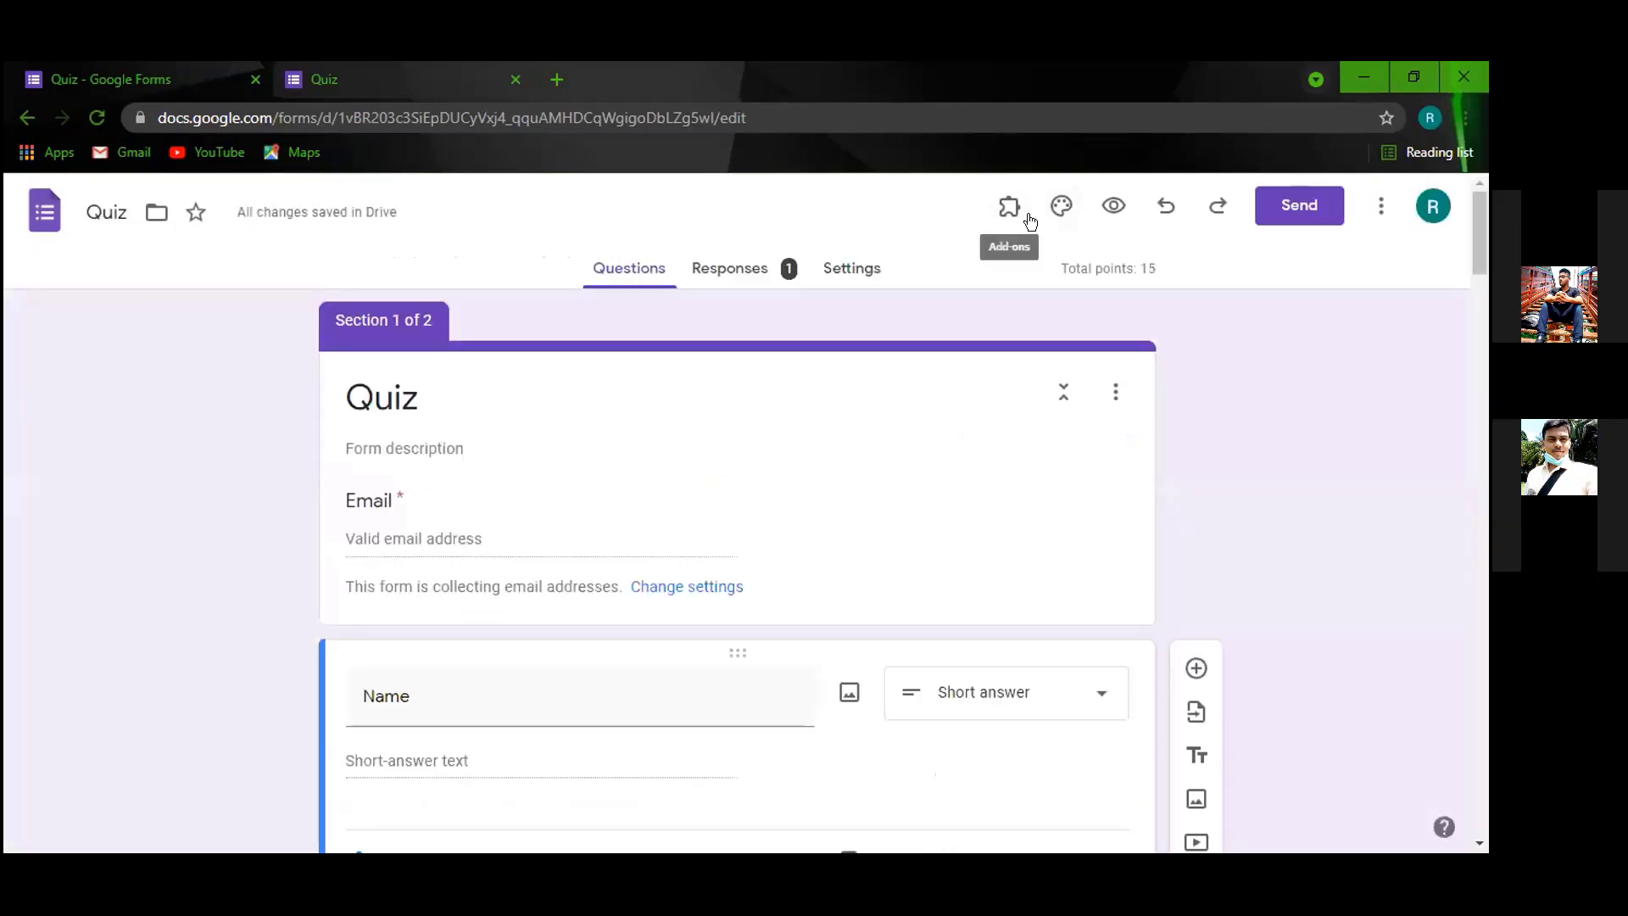
Launch formLimiter twice, find it offers only Help, and reload the quiz editor.
left_click(1379, 212)
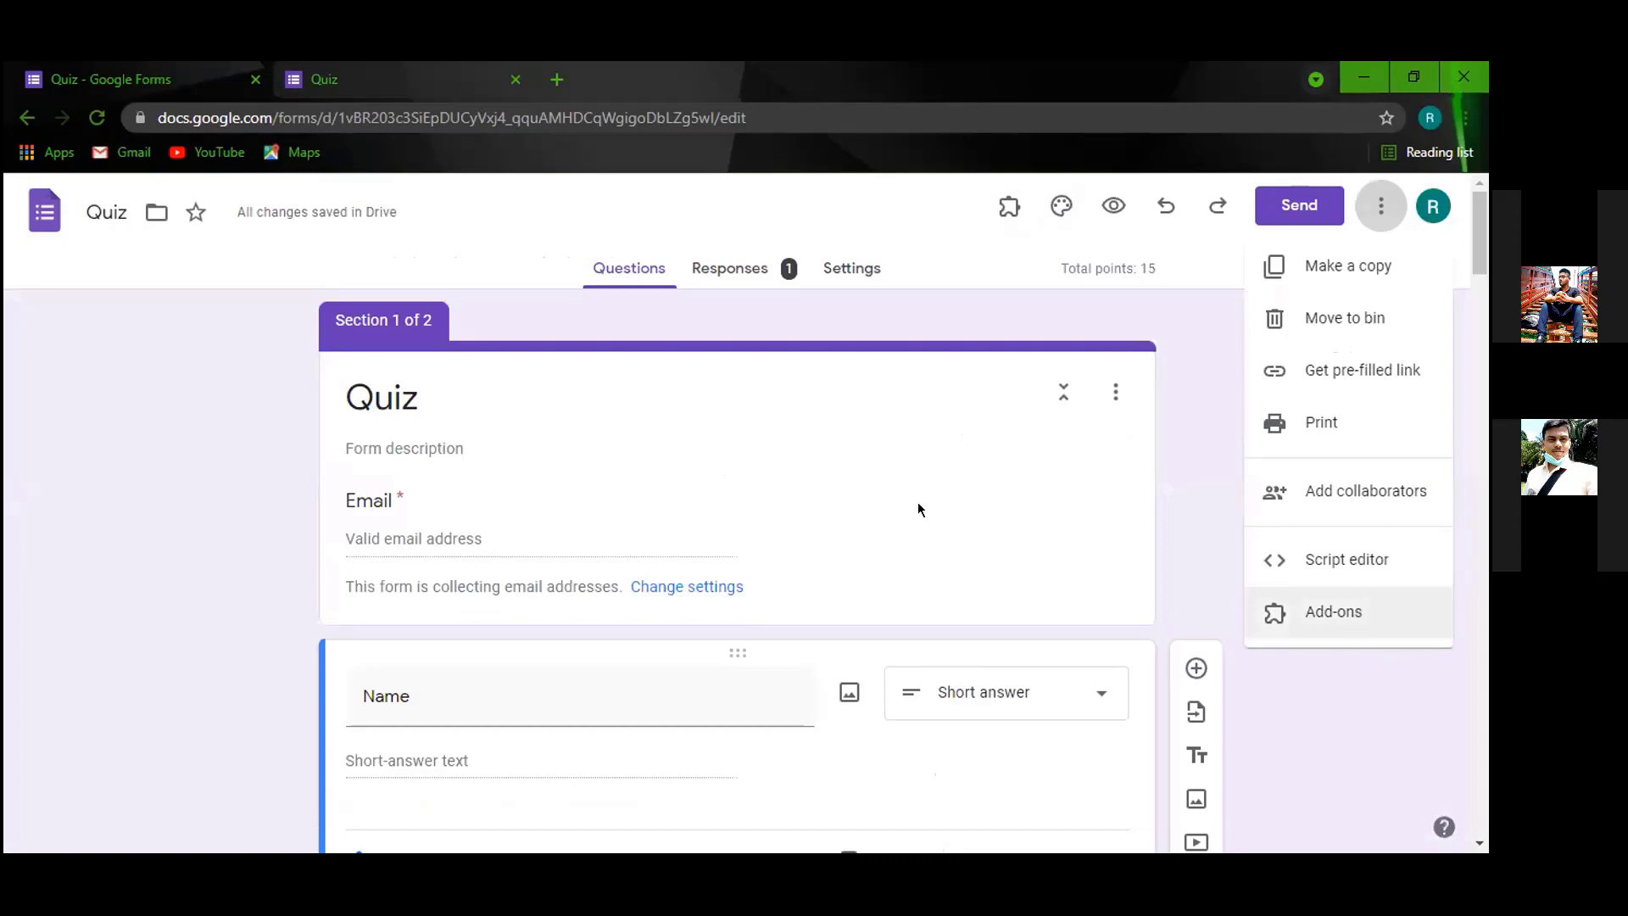
left_click(953, 302)
left_click(1008, 207)
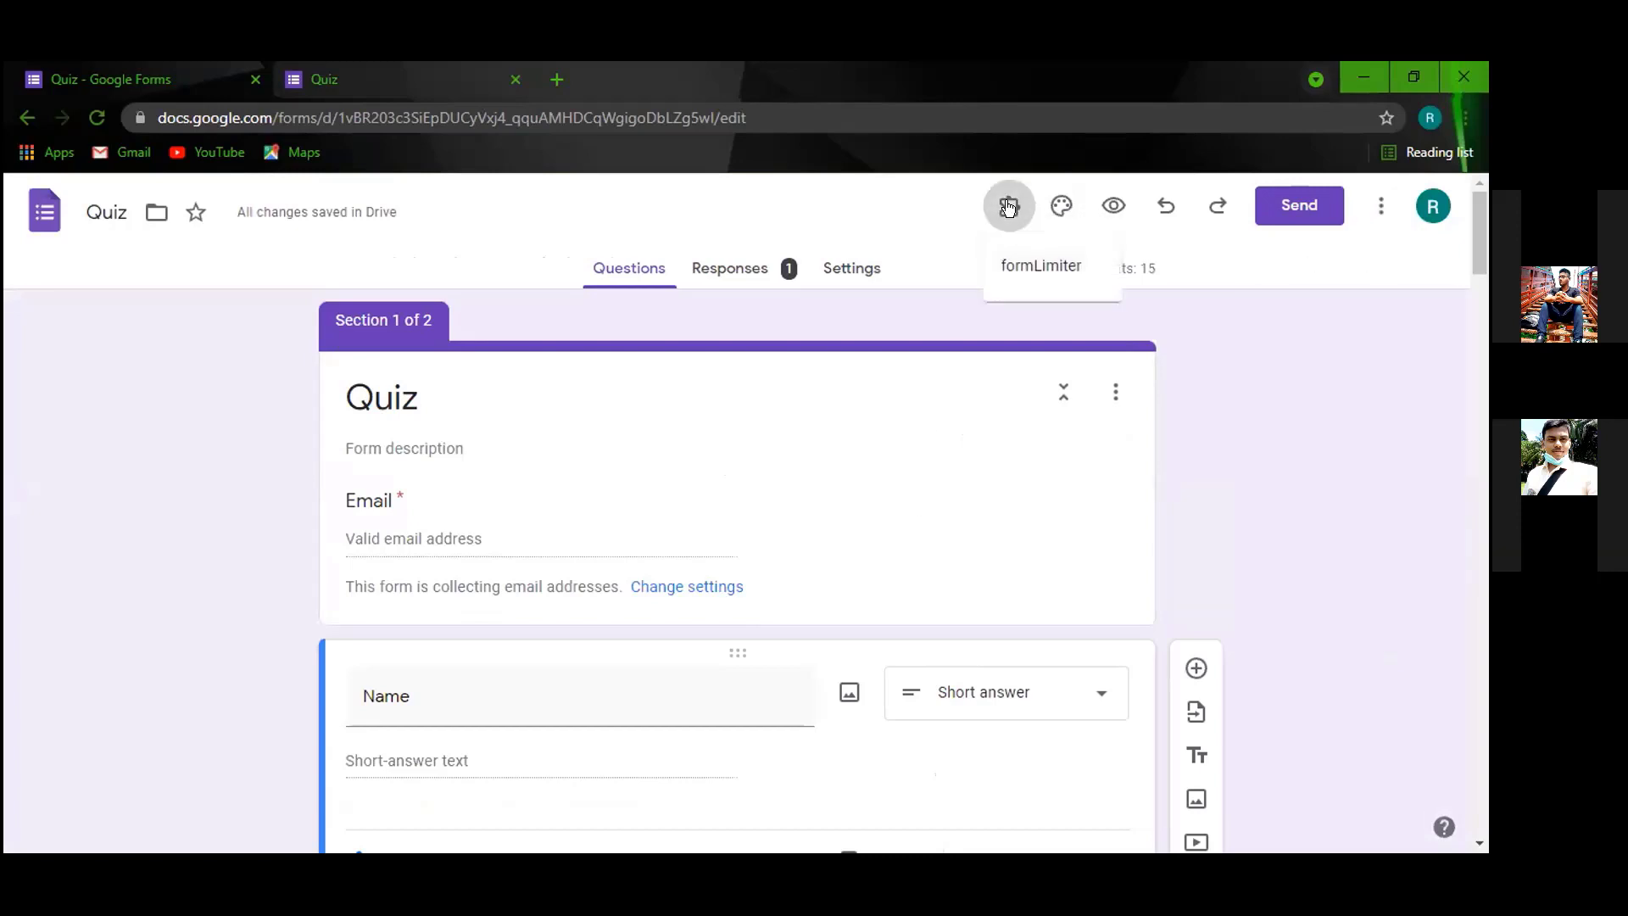
left_click(1022, 268)
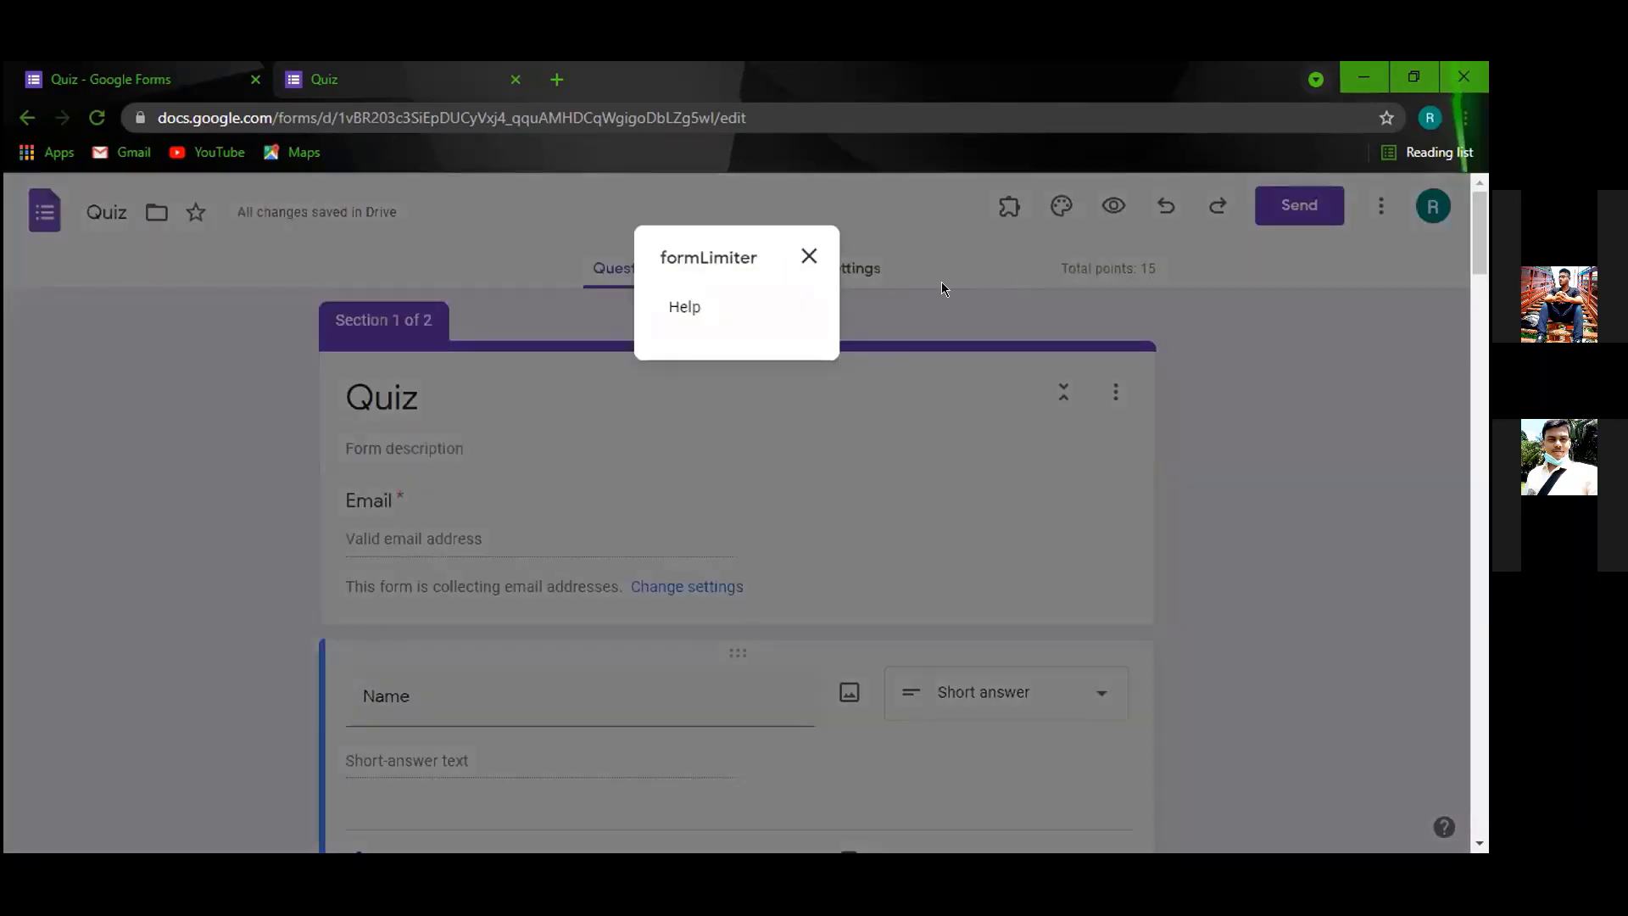
left_click(807, 255)
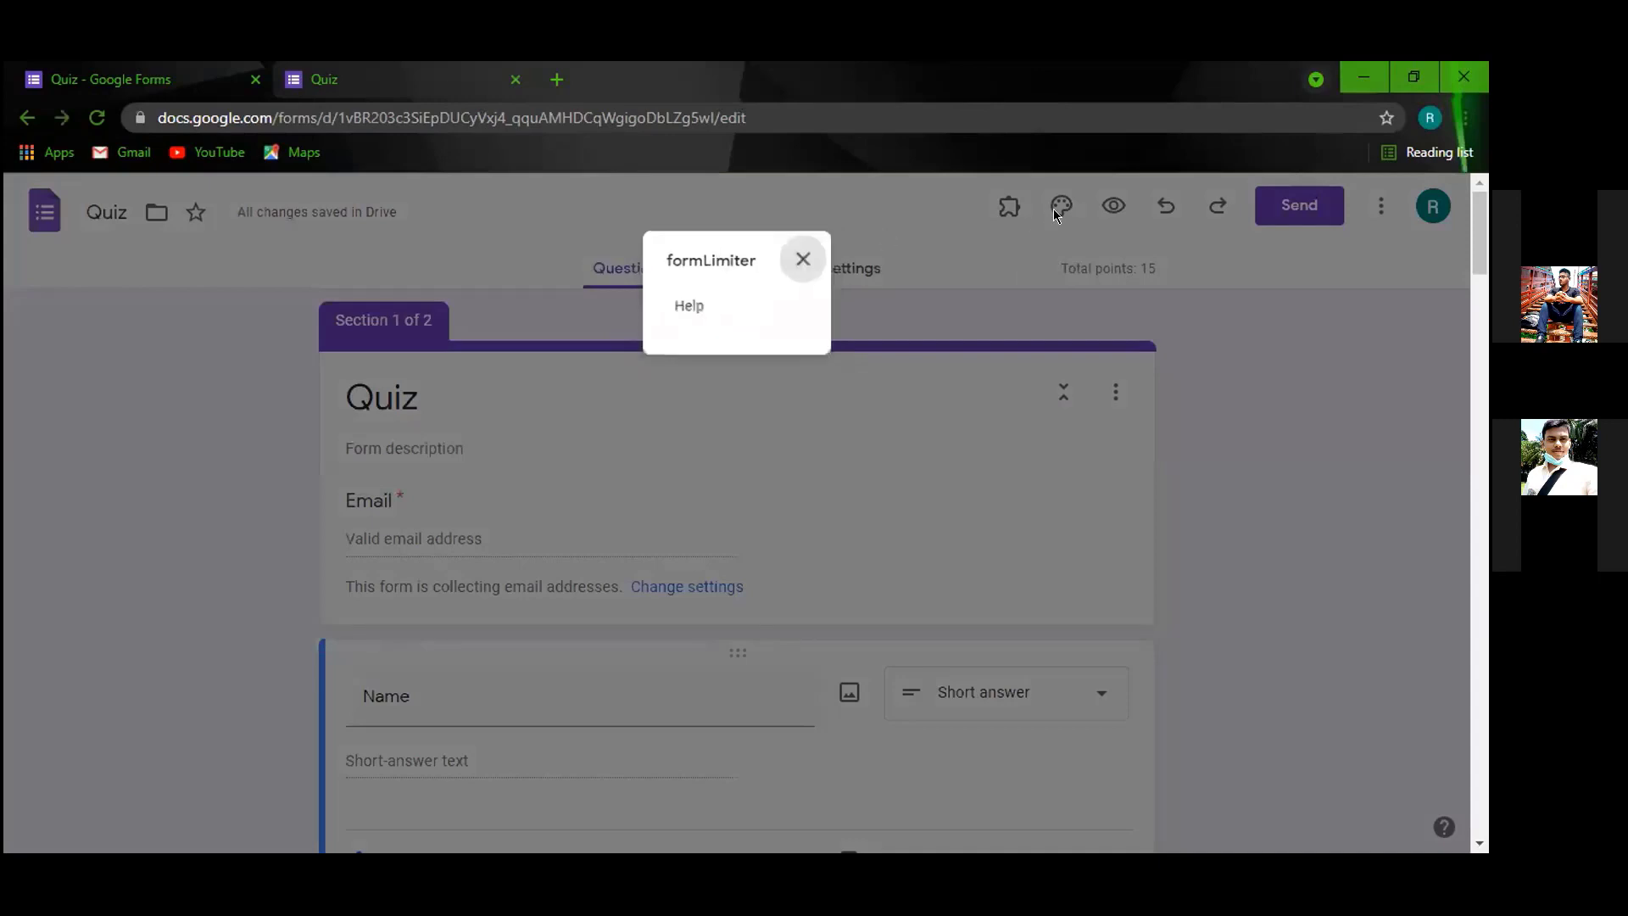
left_click(1009, 207)
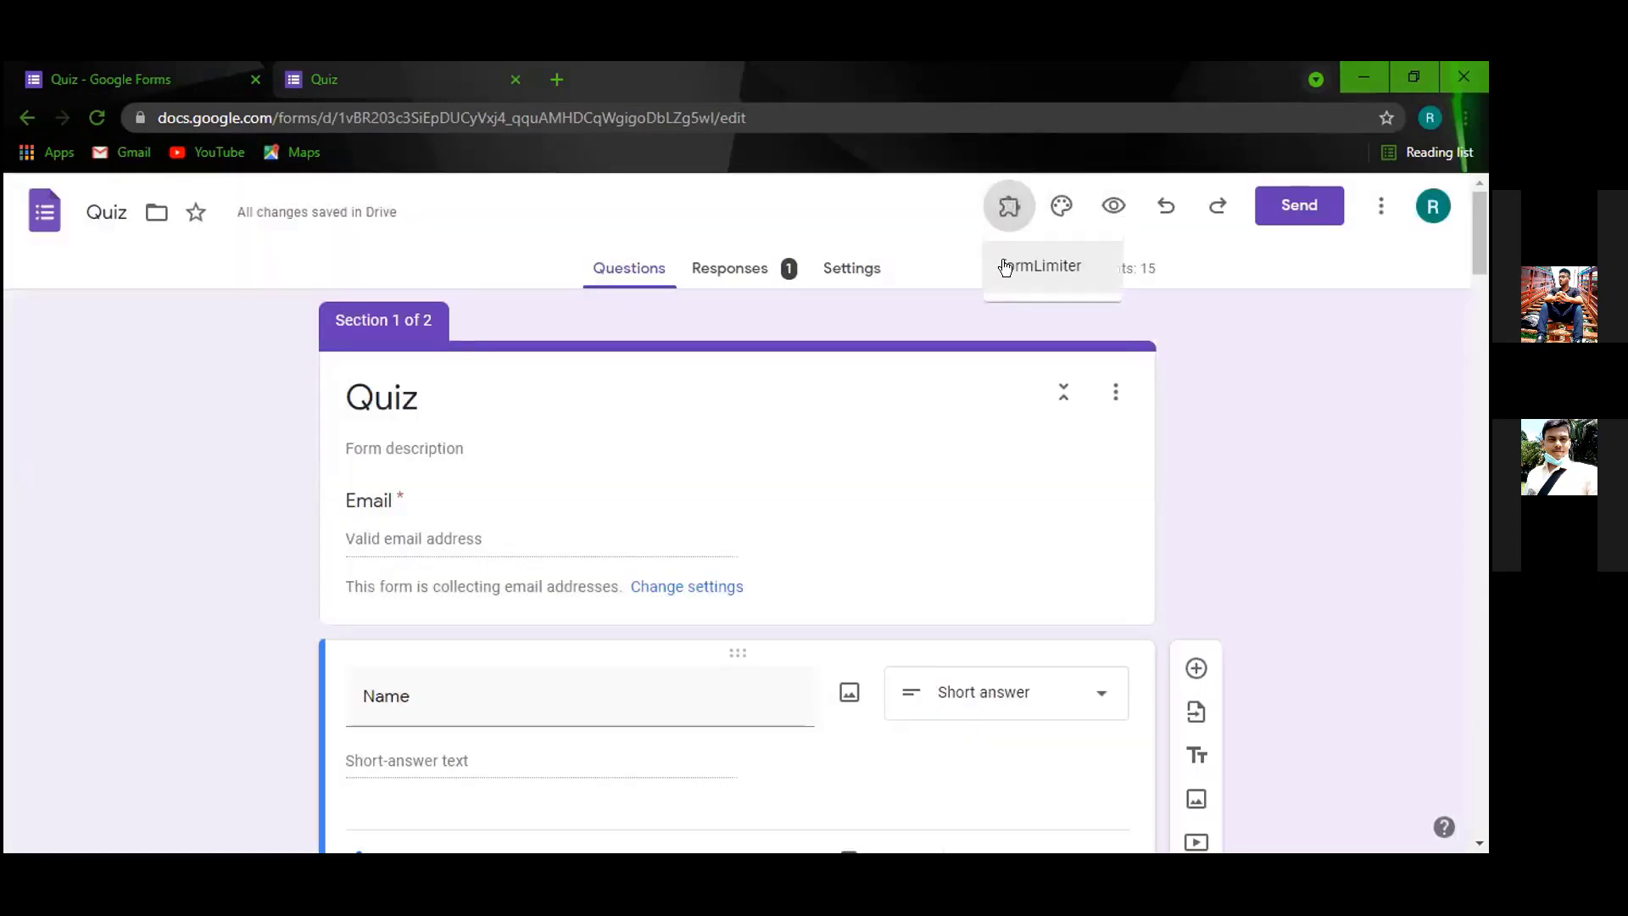
left_click(1011, 270)
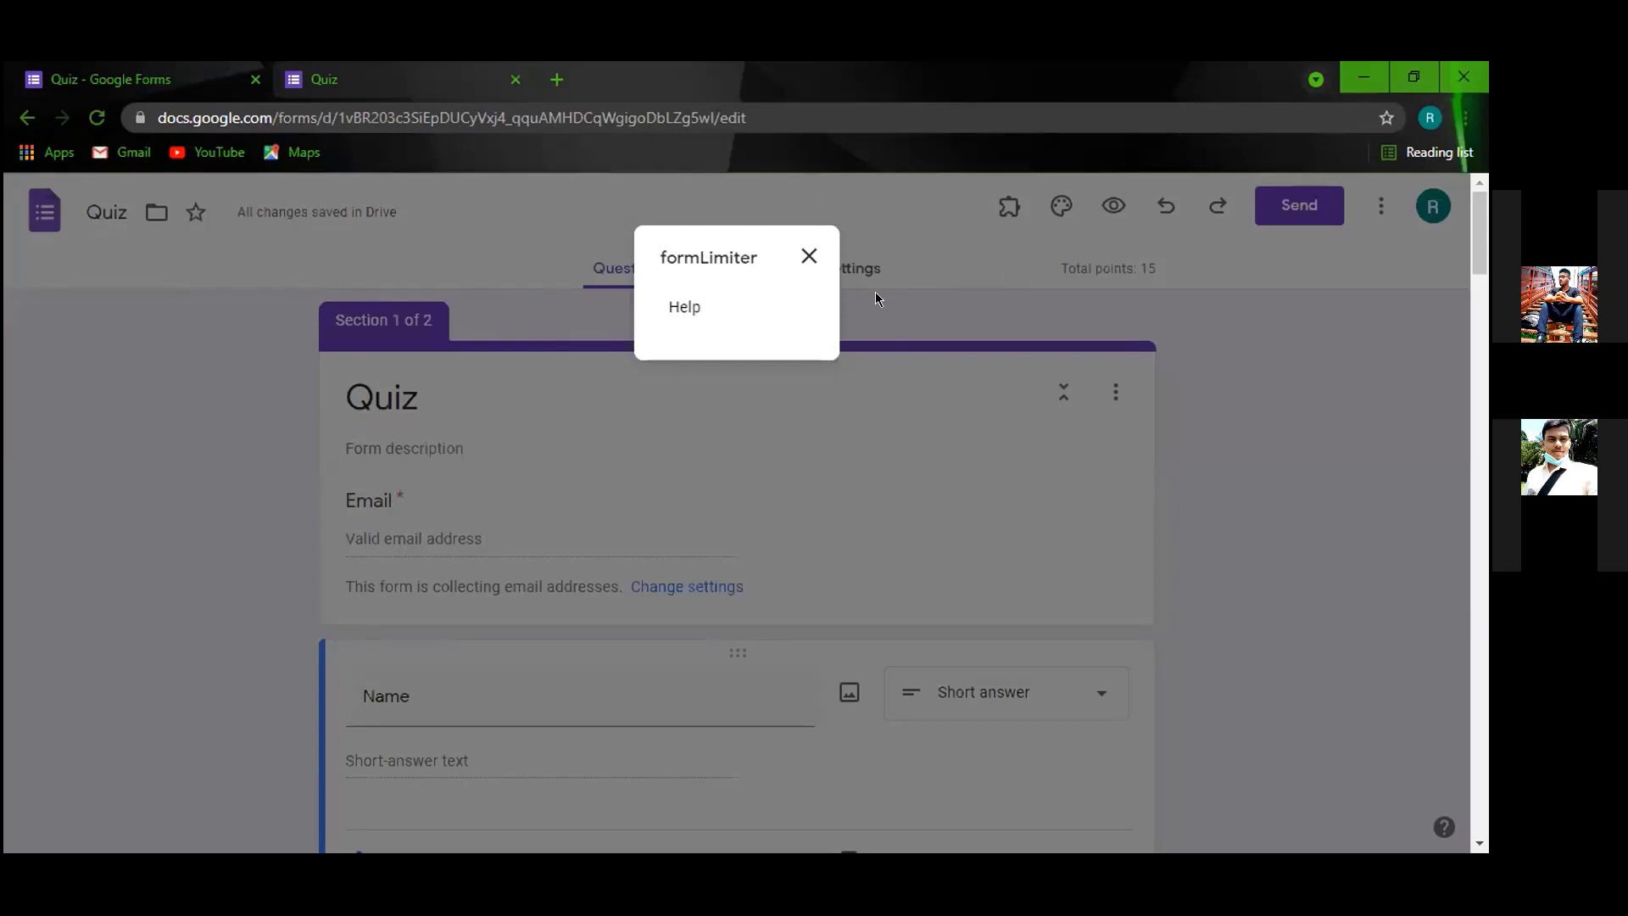
left_click(98, 119)
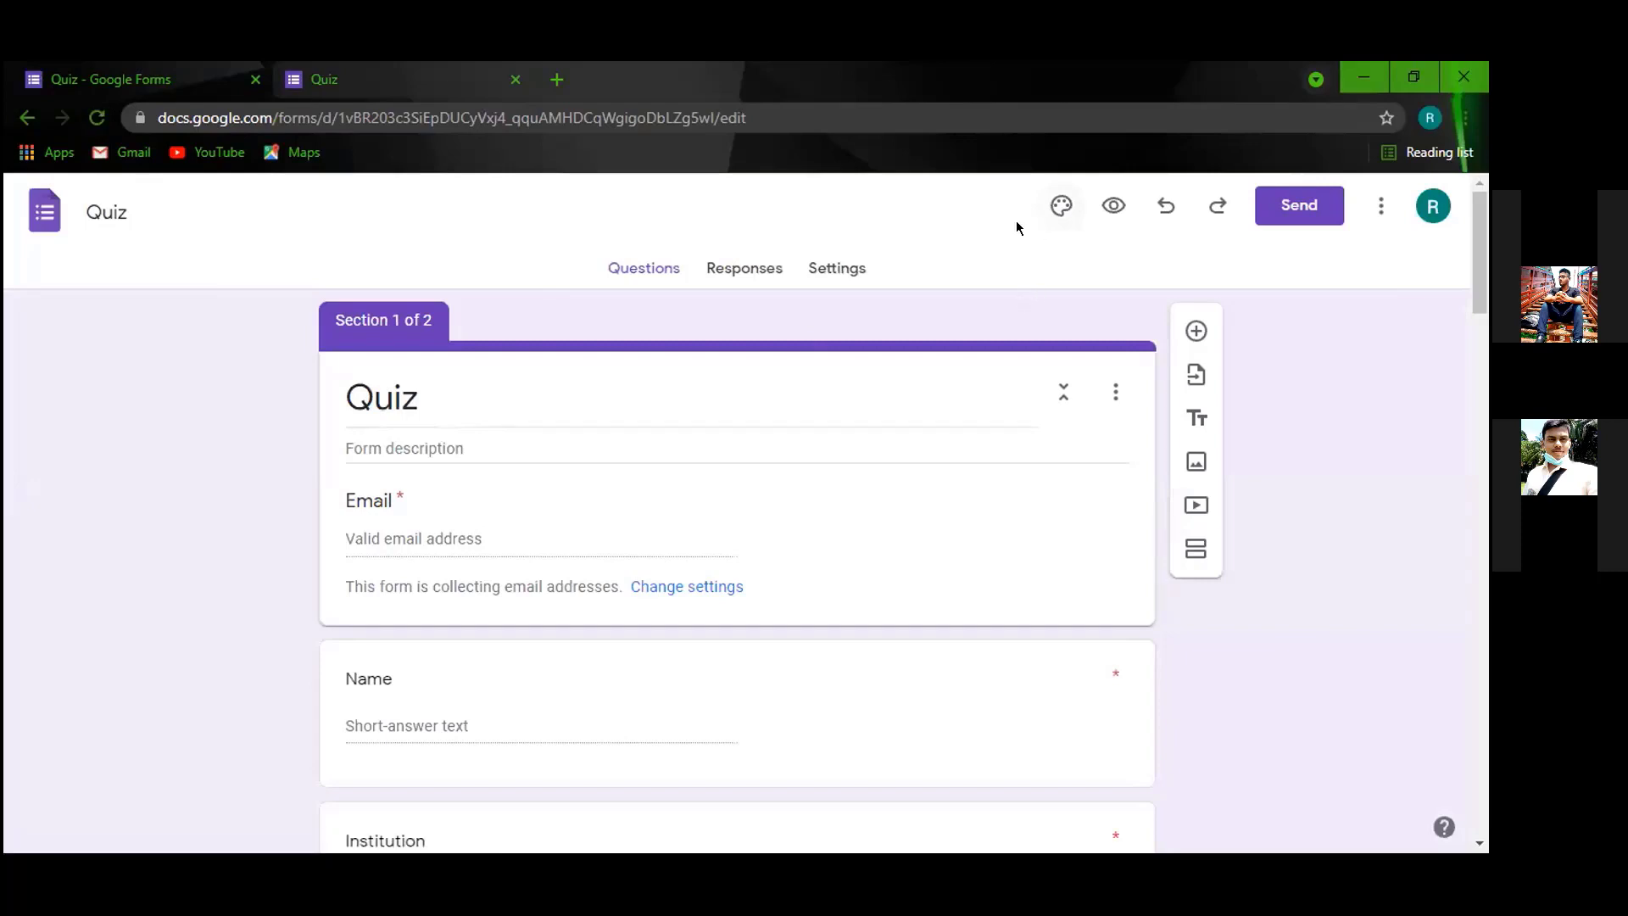
Launch formLimiter from the Add-ons menu and choose Set limit for the quiz.
left_click(744, 267)
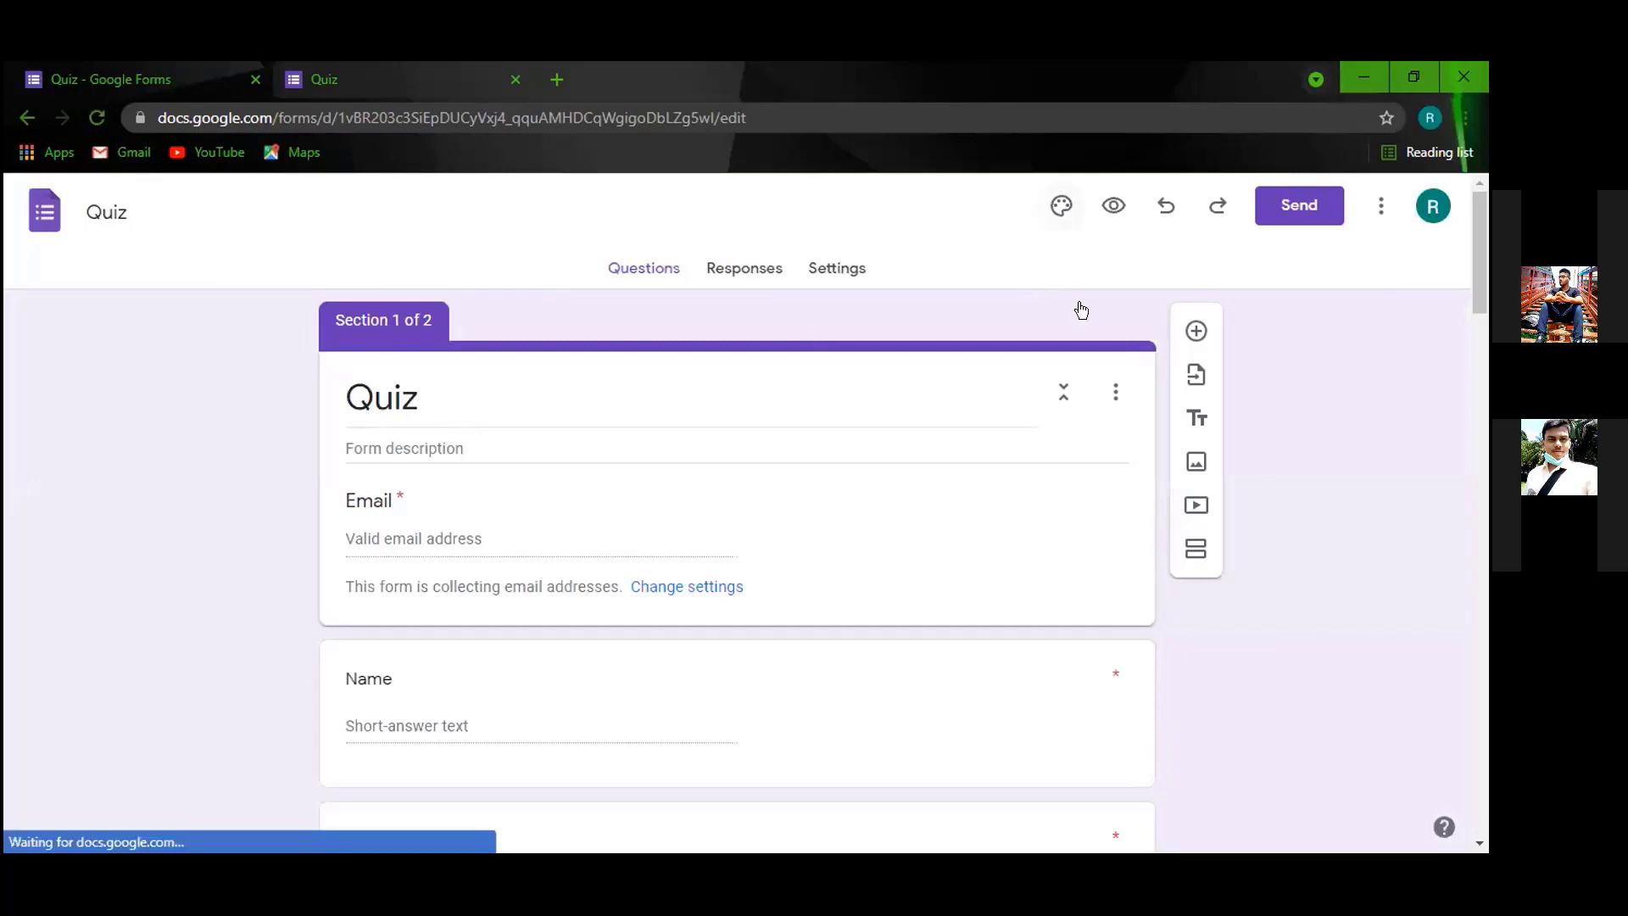
left_click(645, 269)
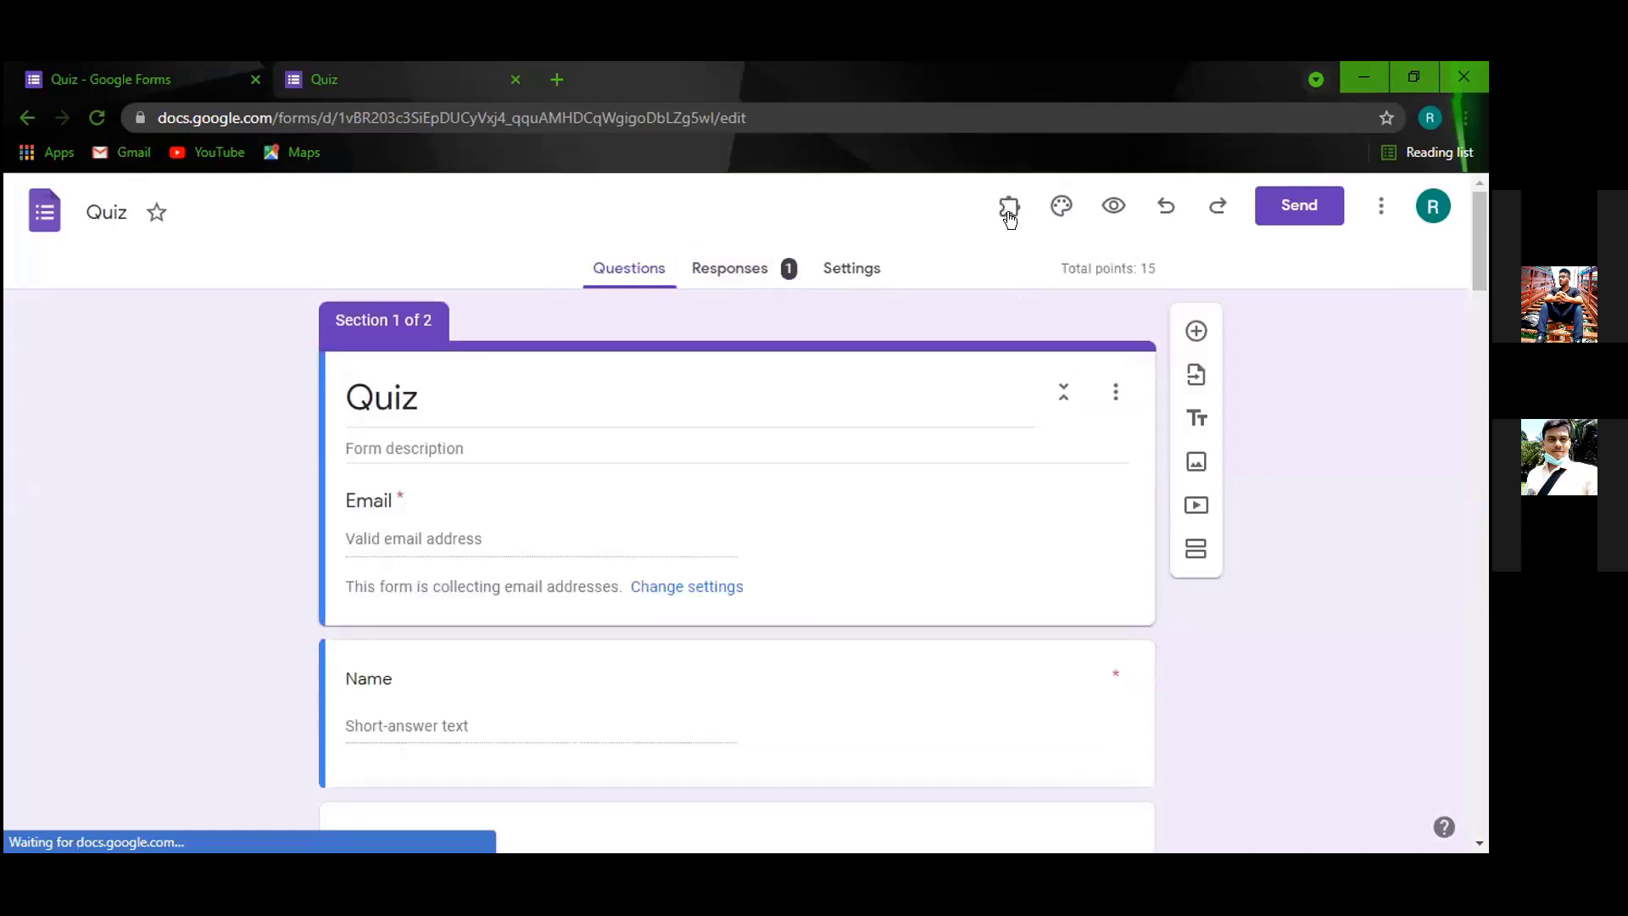
left_click(1009, 207)
left_click(1031, 270)
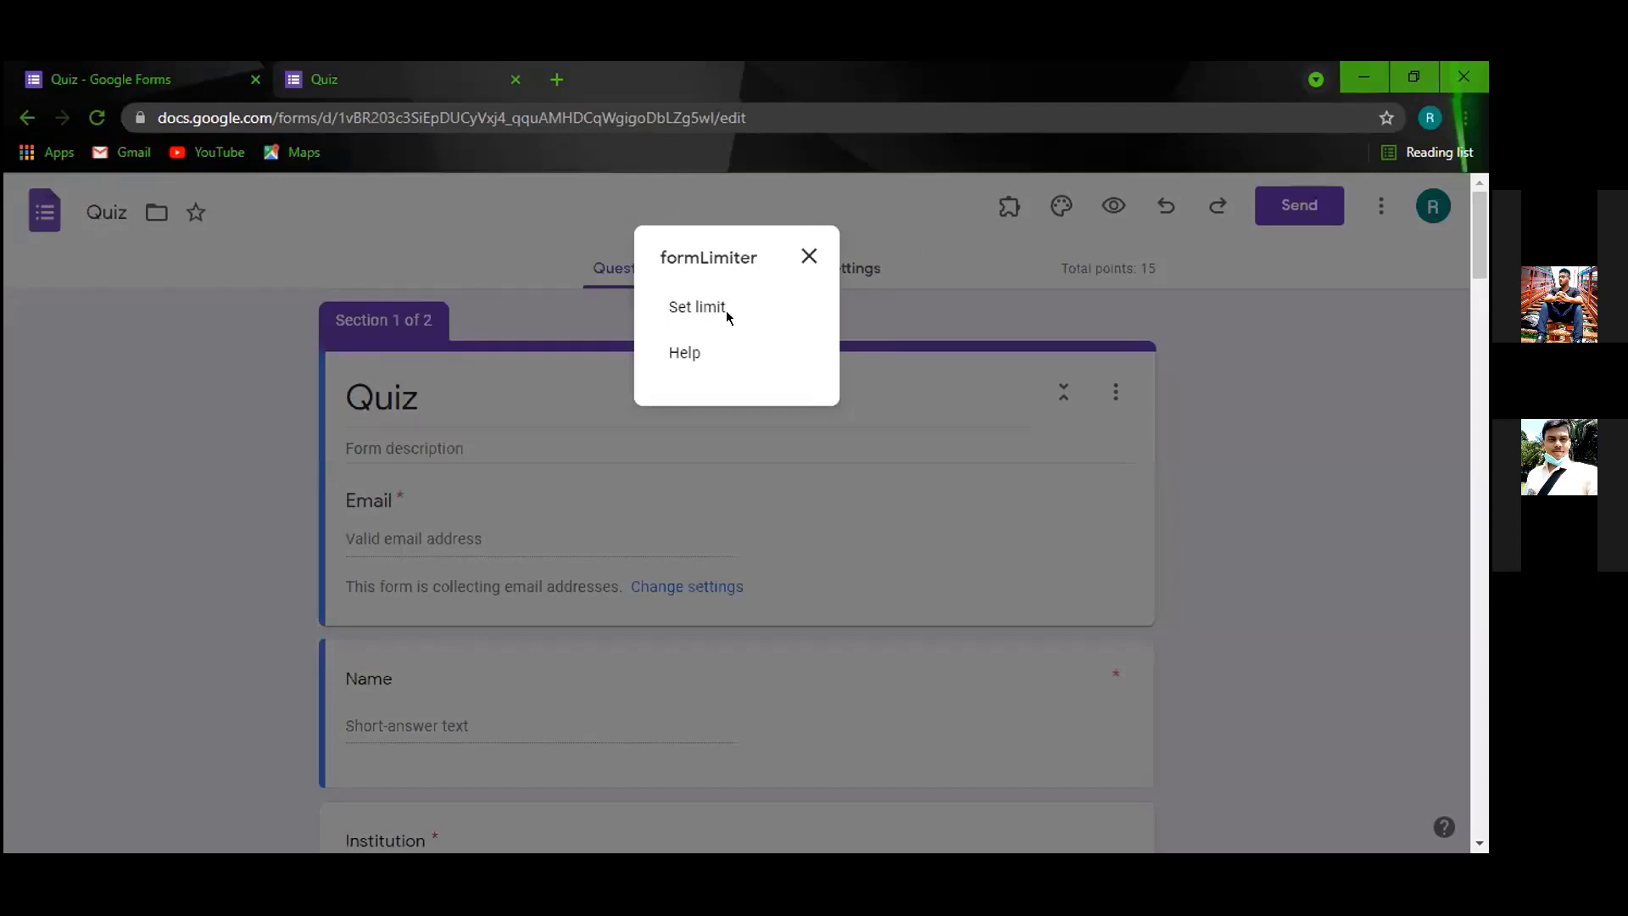
left_click(691, 299)
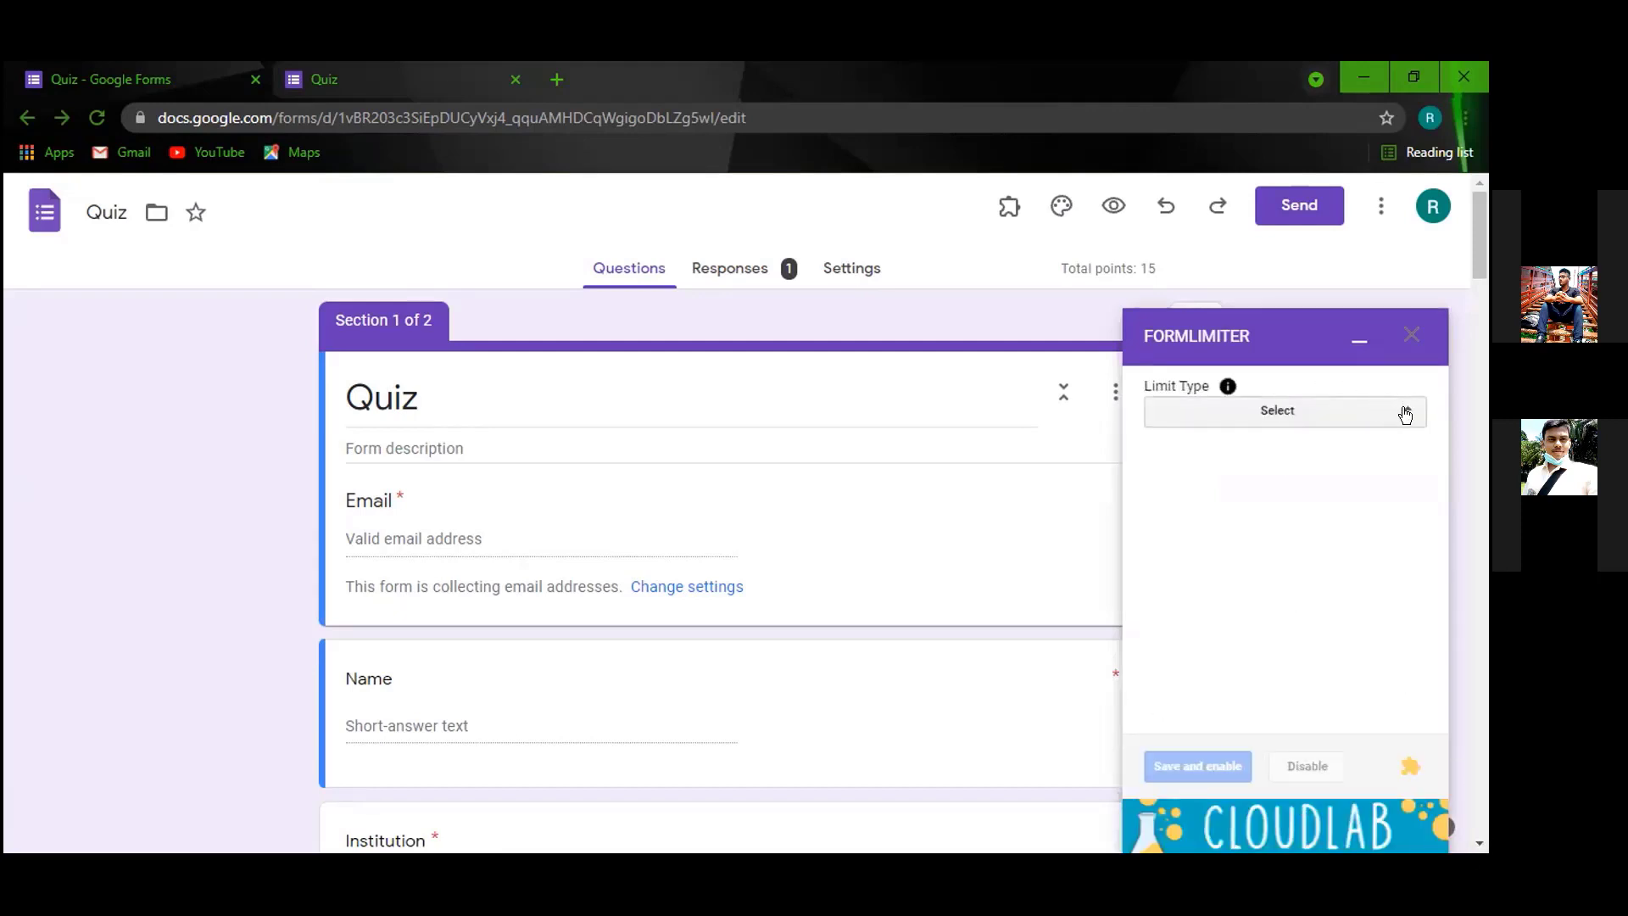
On the quiz's Responses page, toggle Accepting responses off and back on.
left_click(1406, 413)
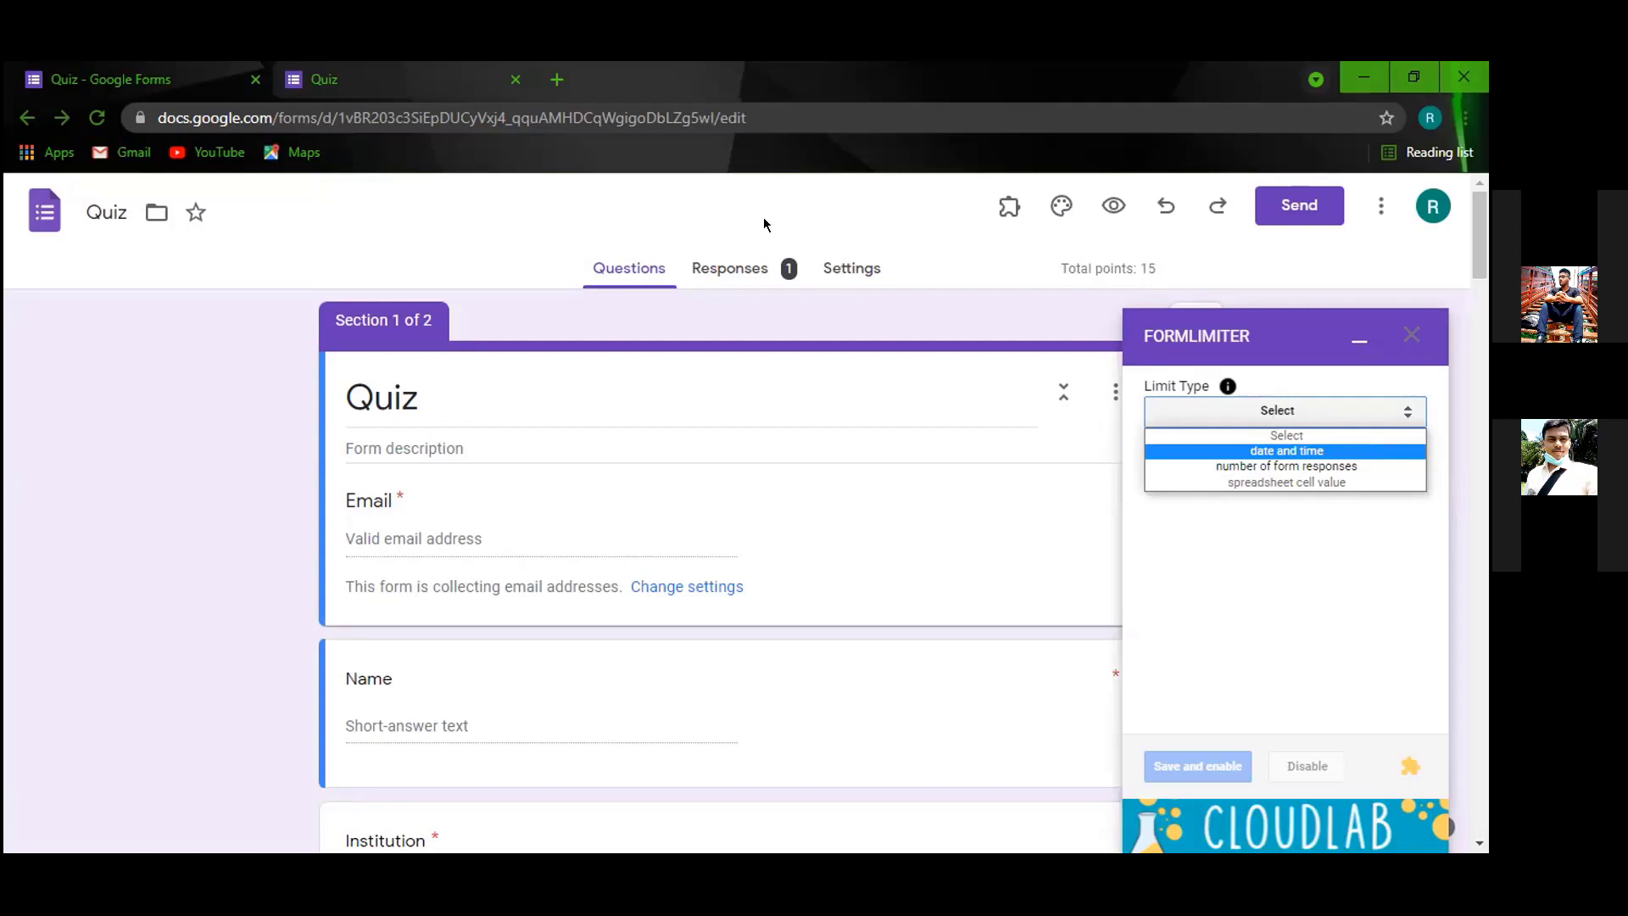
left_click(744, 271)
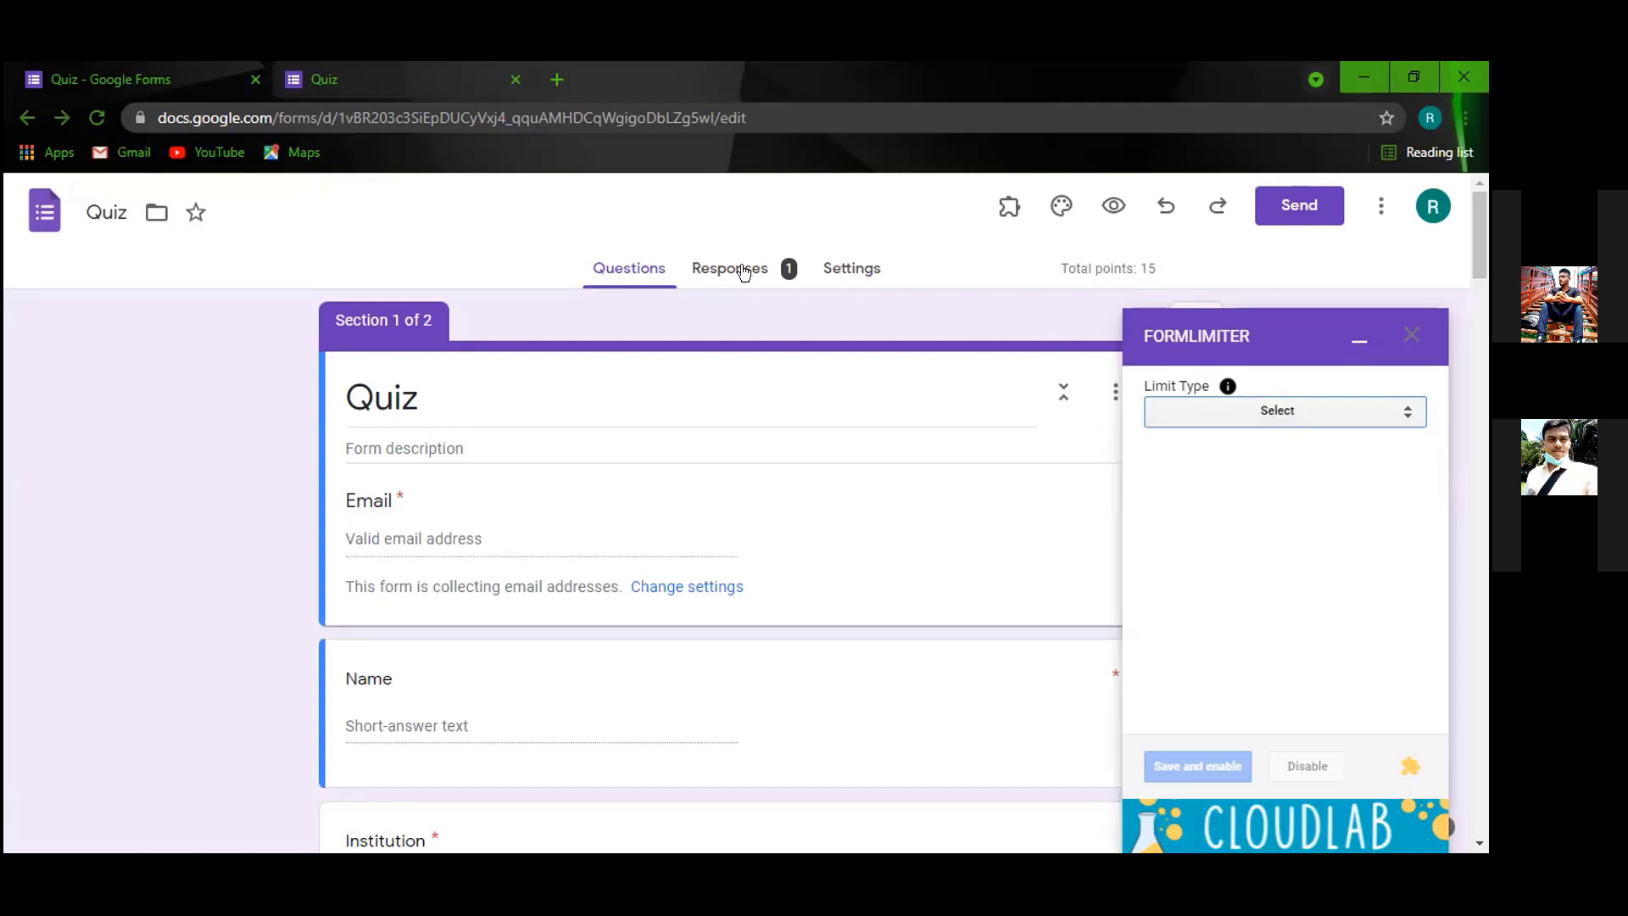
left_click(744, 271)
left_click(1359, 340)
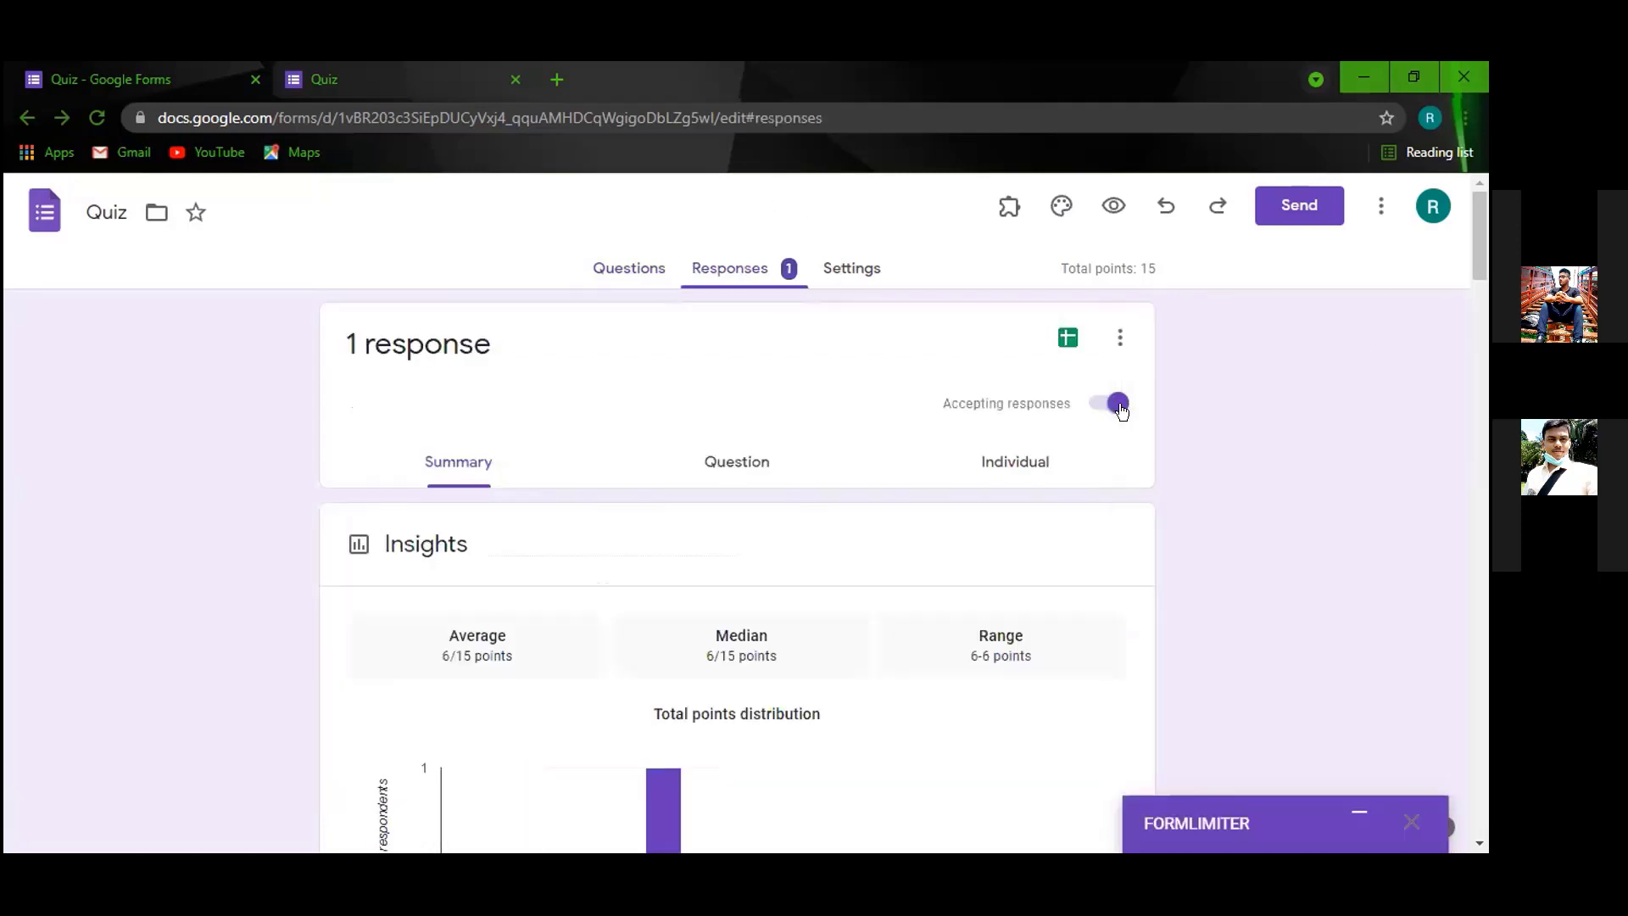
left_click(1116, 404)
left_click(1108, 417)
Expand the formLimiter panel and choose 'date and time' as the limit type.
left_click(1357, 812)
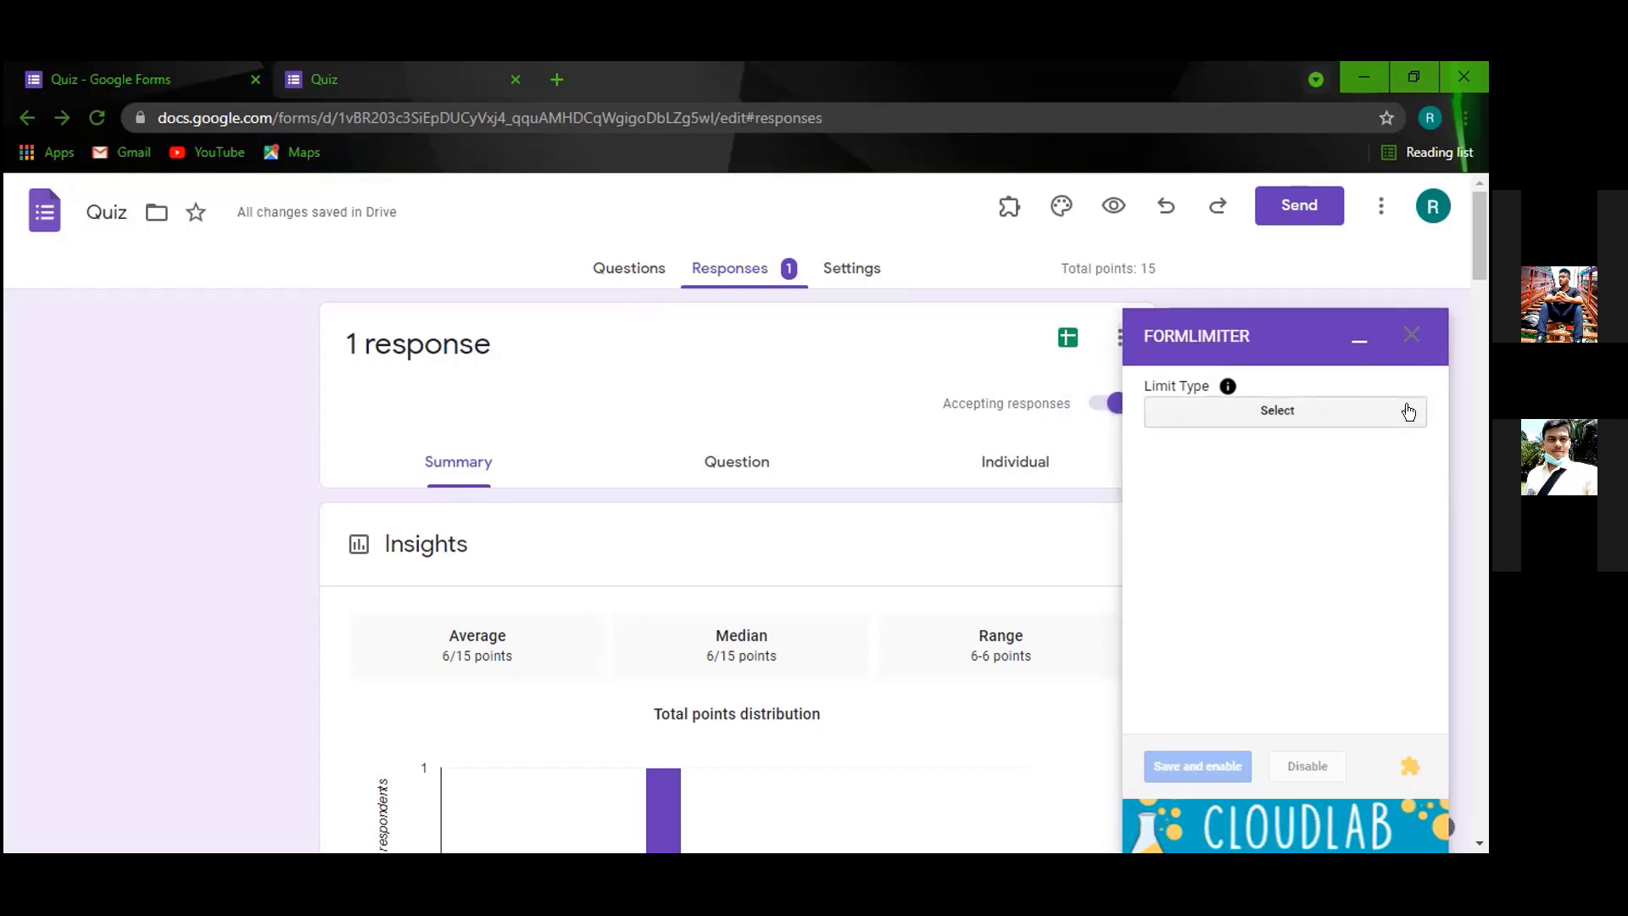
left_click(1353, 339)
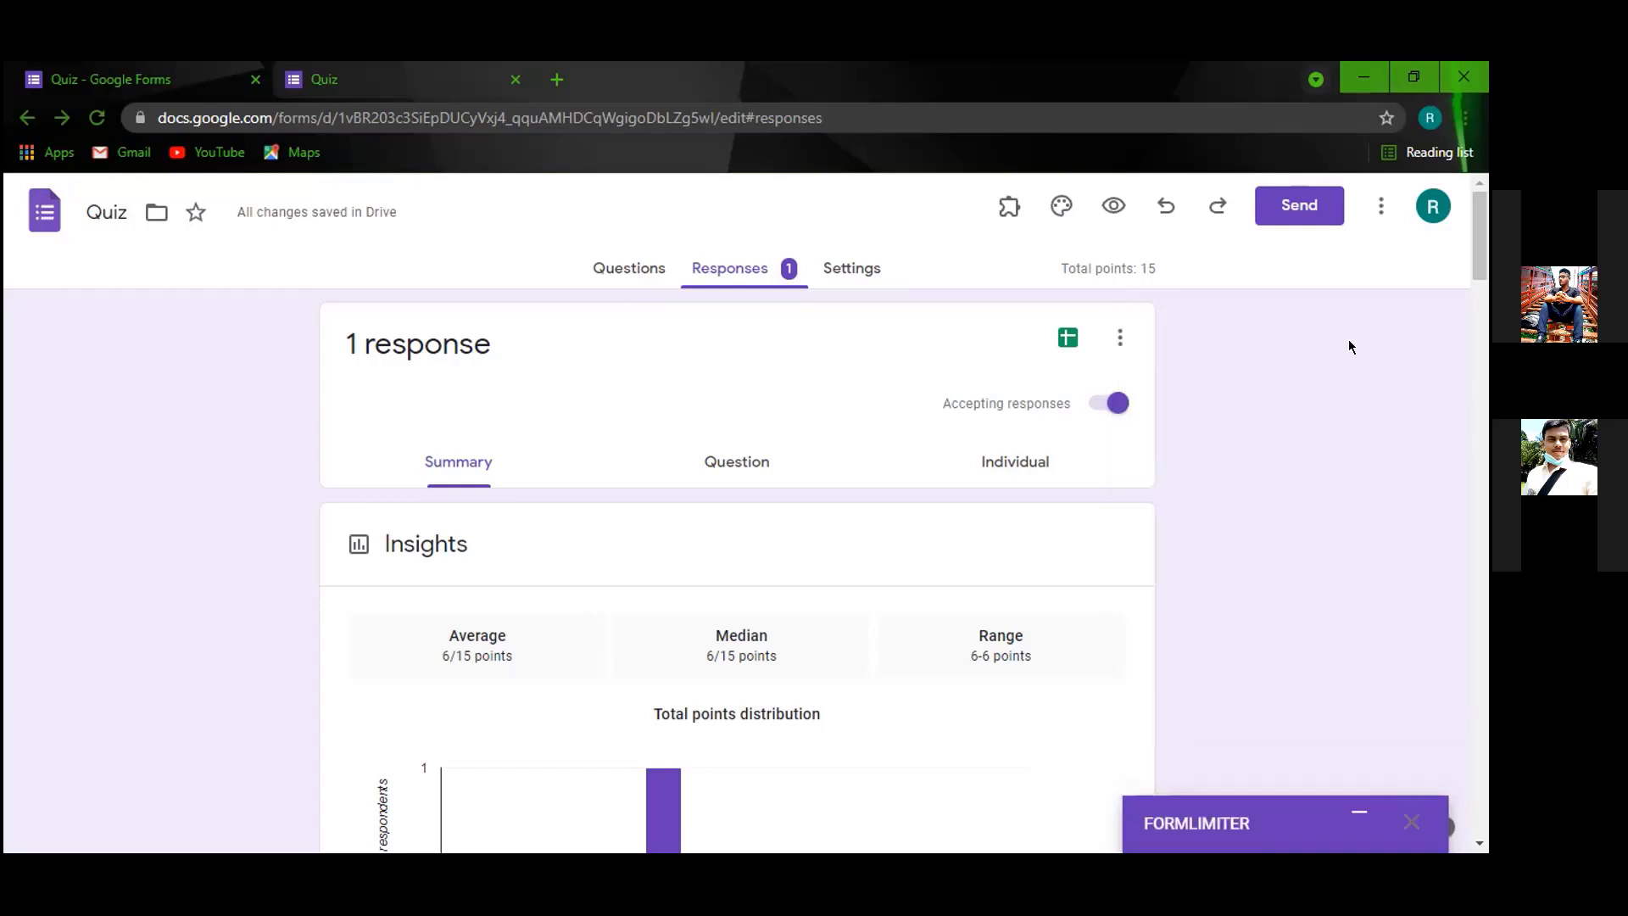
left_click(1355, 819)
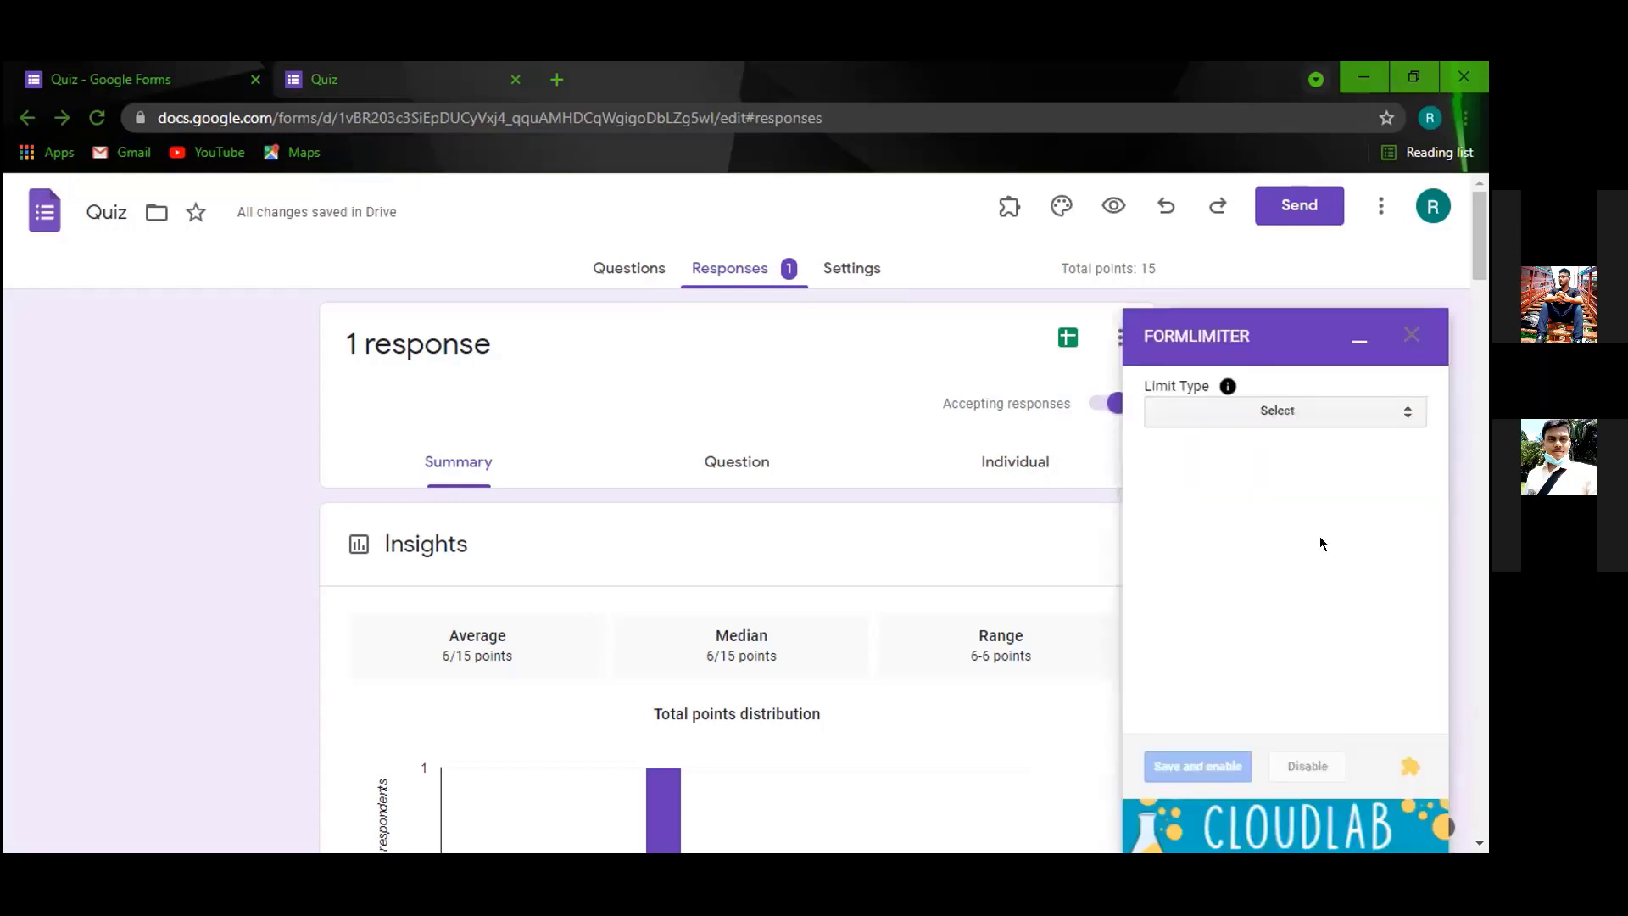
left_click(1401, 412)
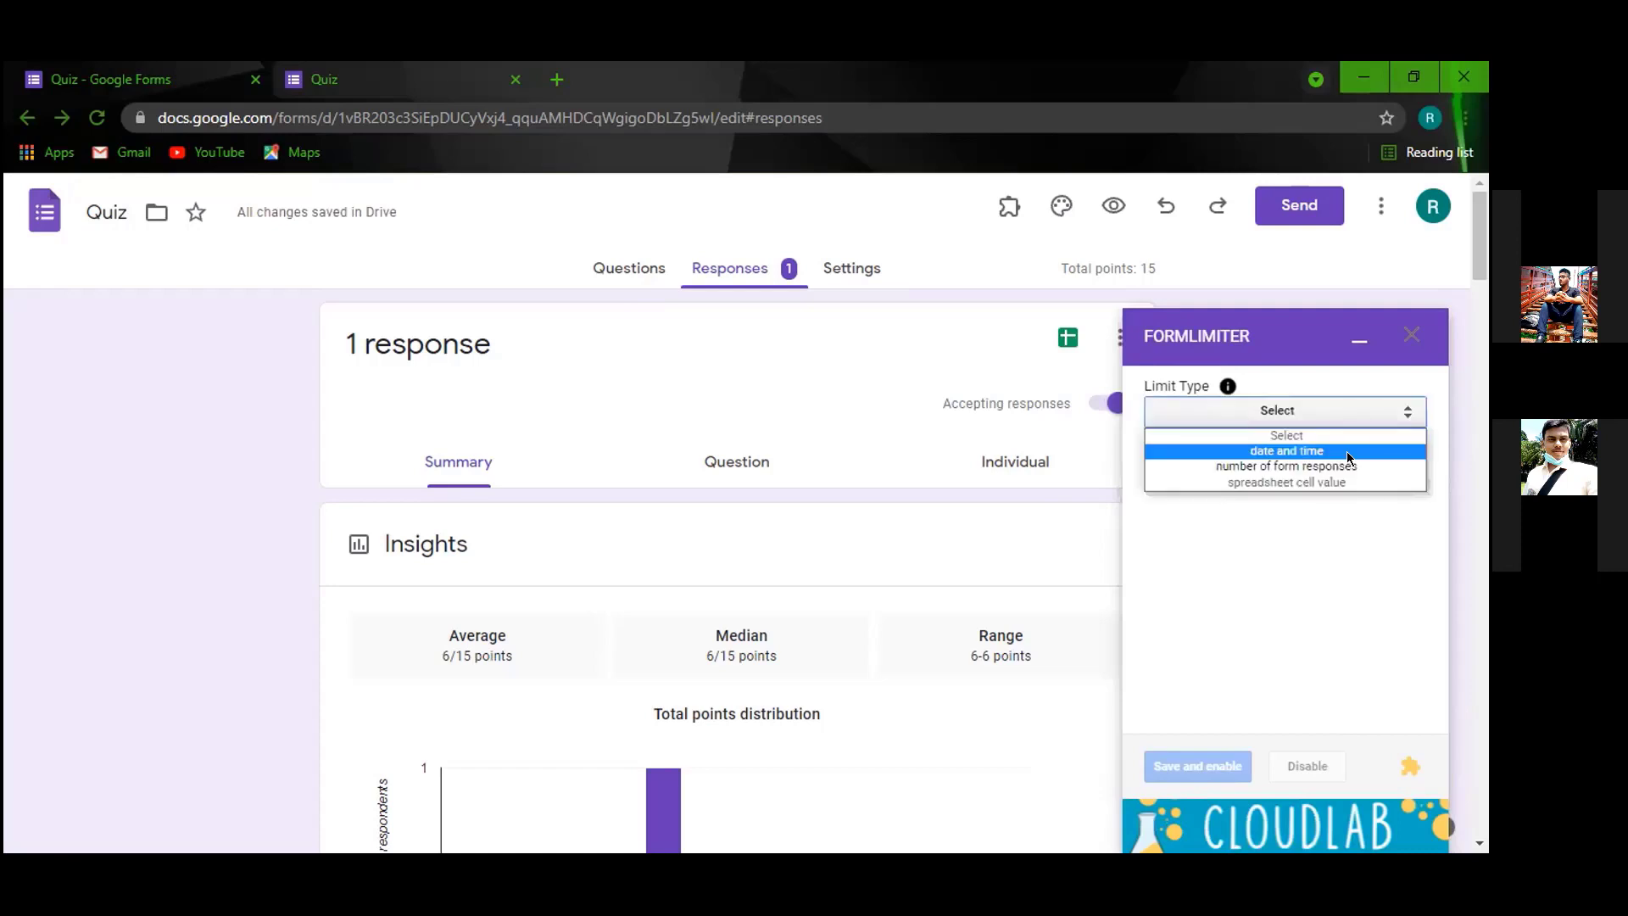
left_click(1348, 458)
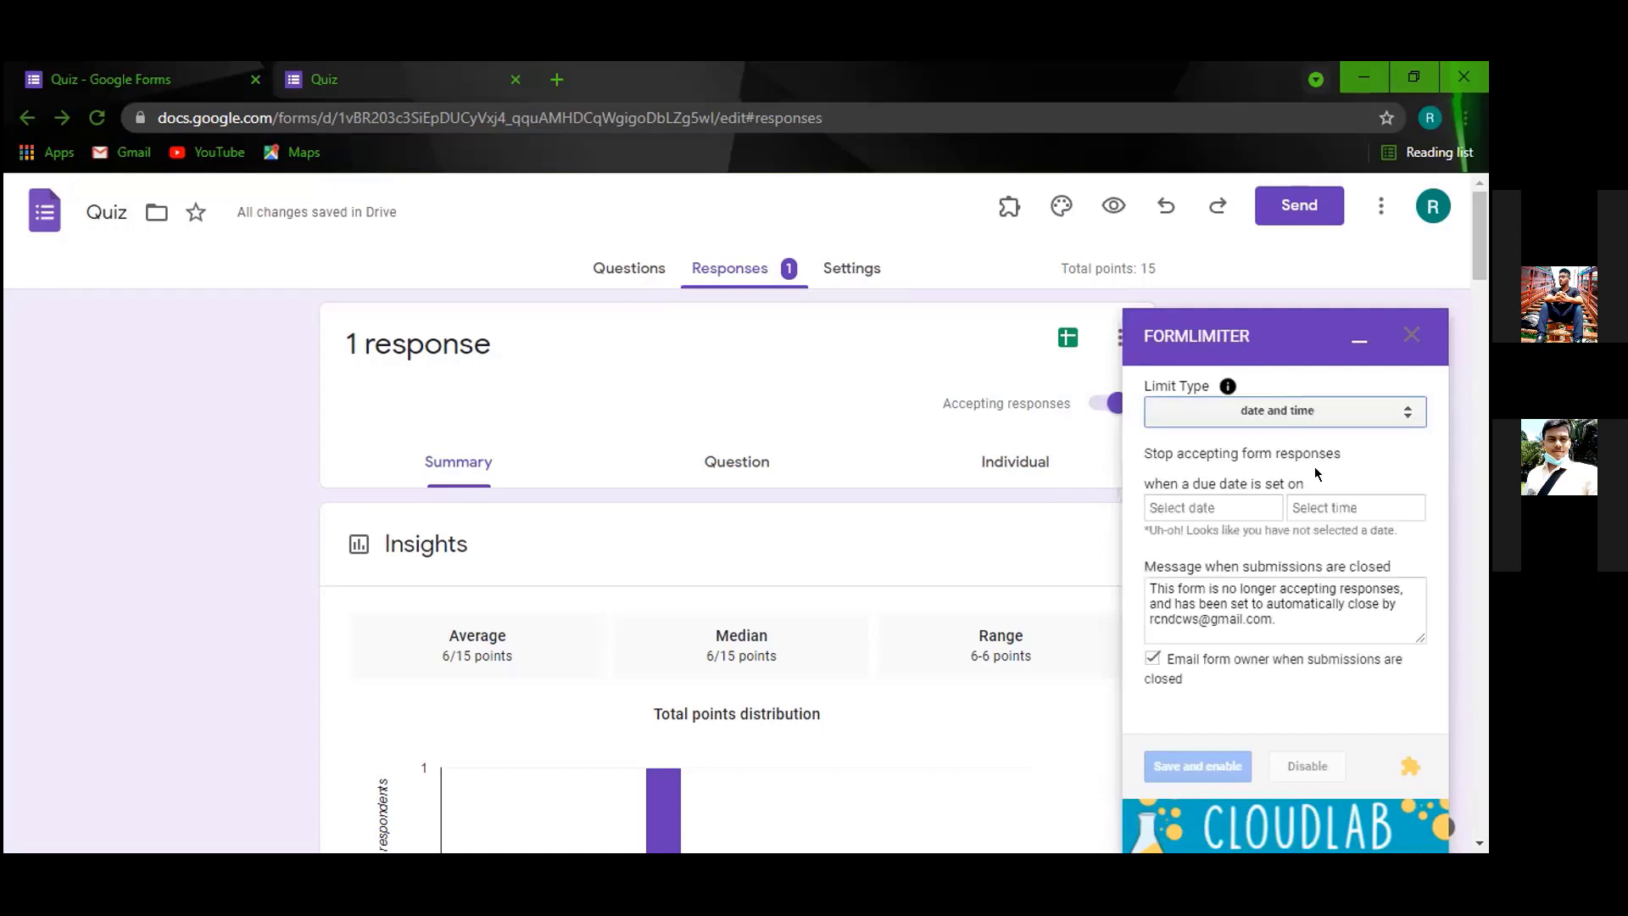
Set formLimiter's closing date to 09/25/2021 and closing time to 5:50 PM.
left_click(1236, 506)
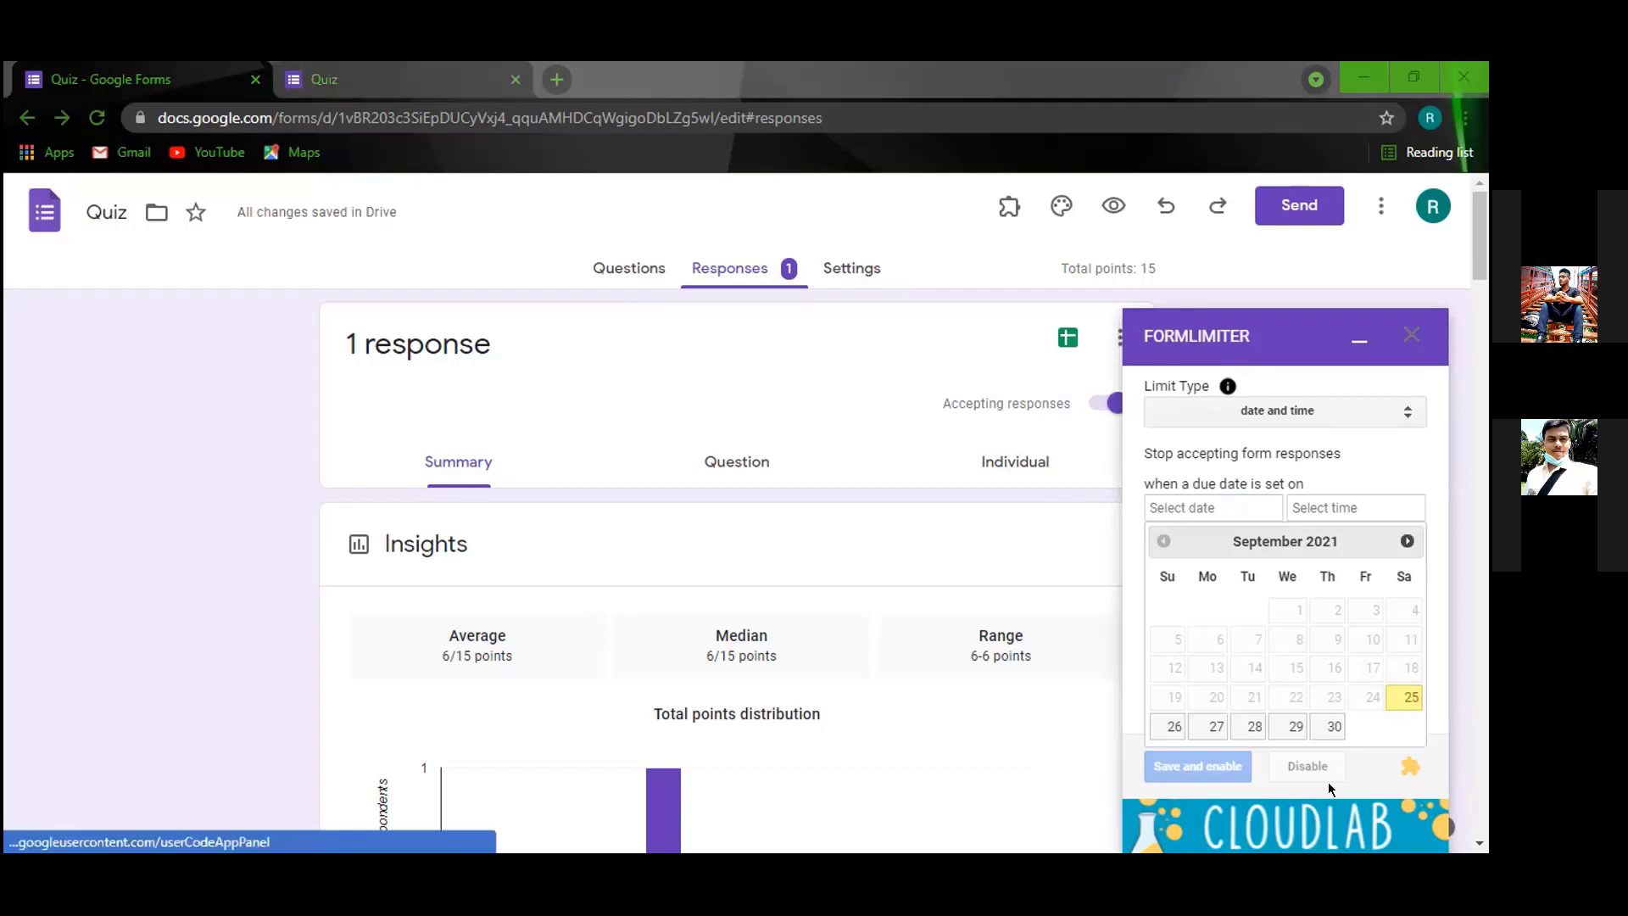
left_click(1411, 704)
left_click(1338, 506)
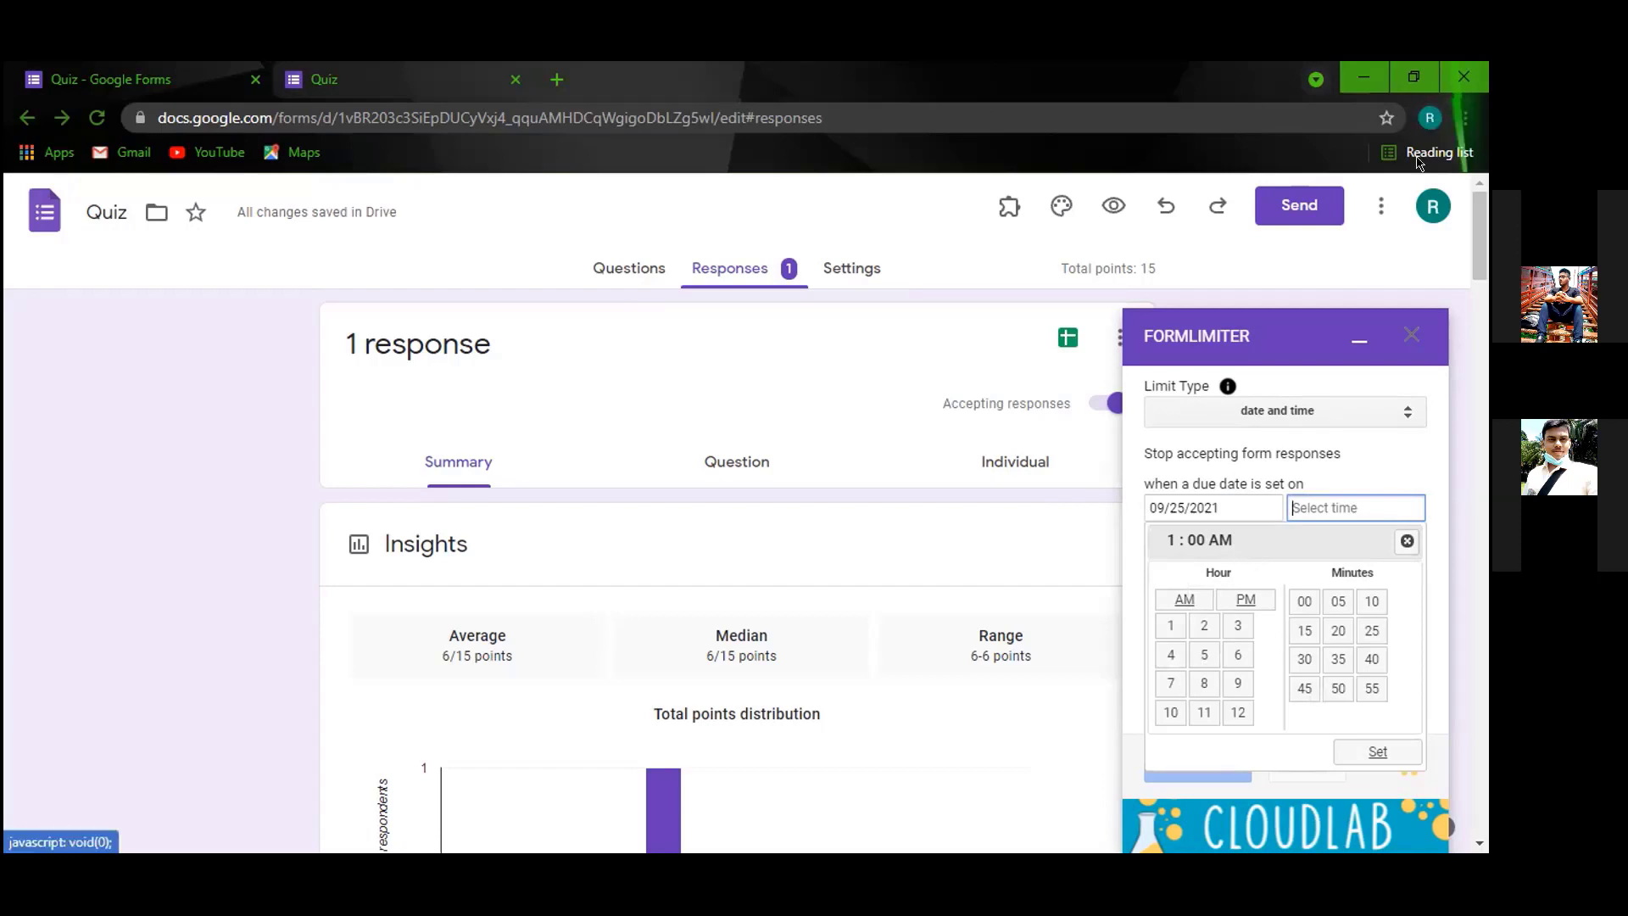
left_click(1204, 655)
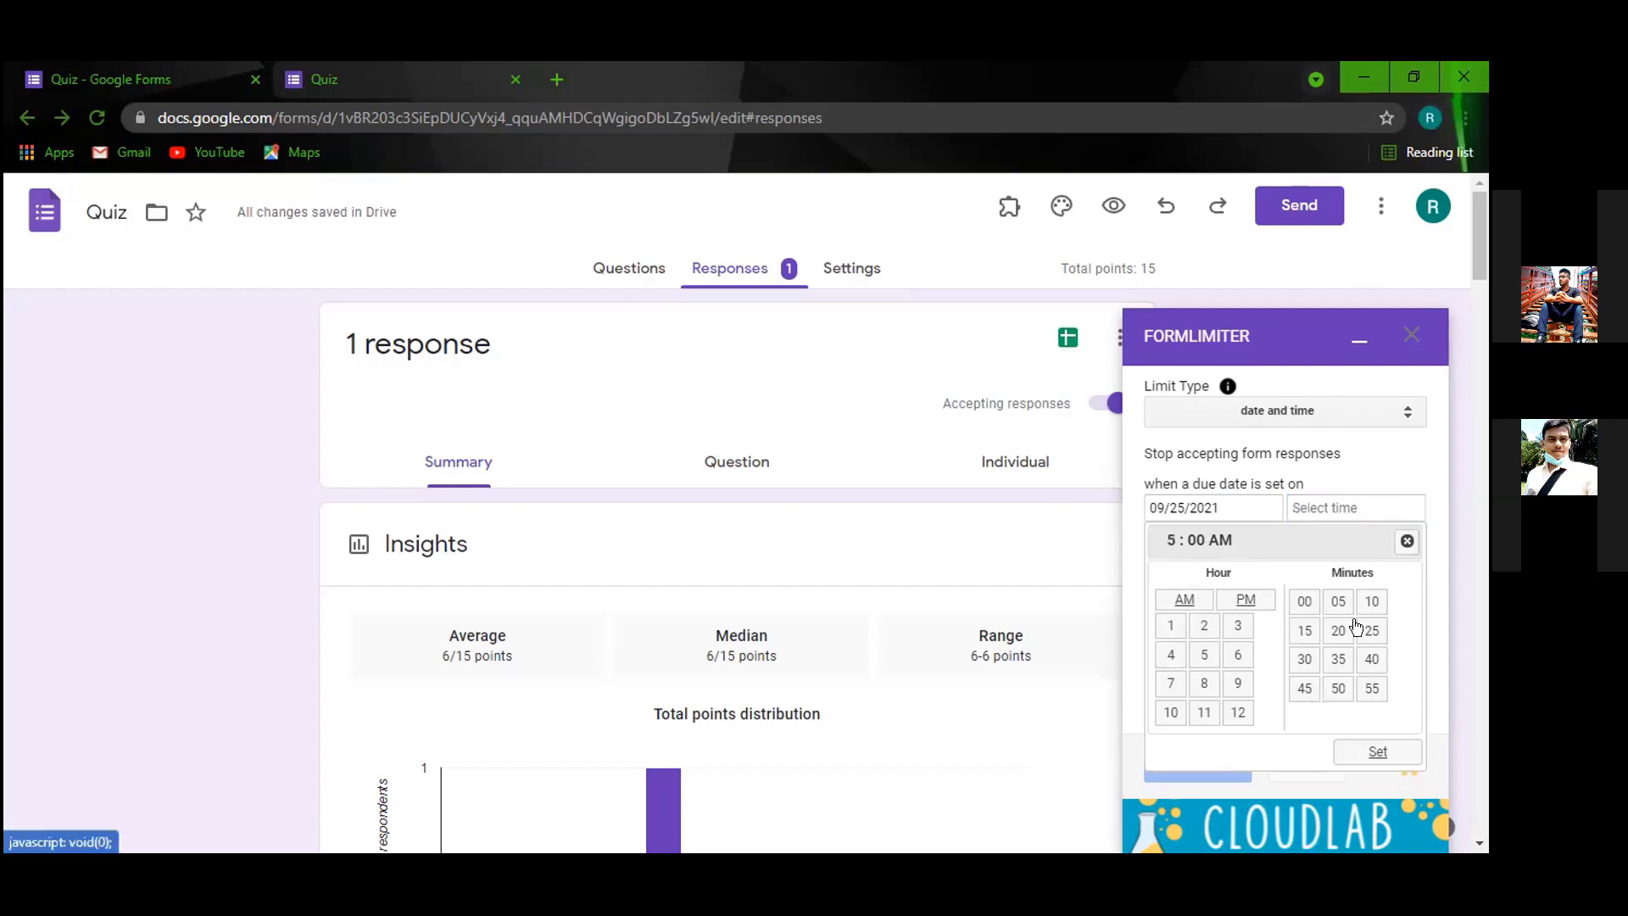
left_click(1338, 687)
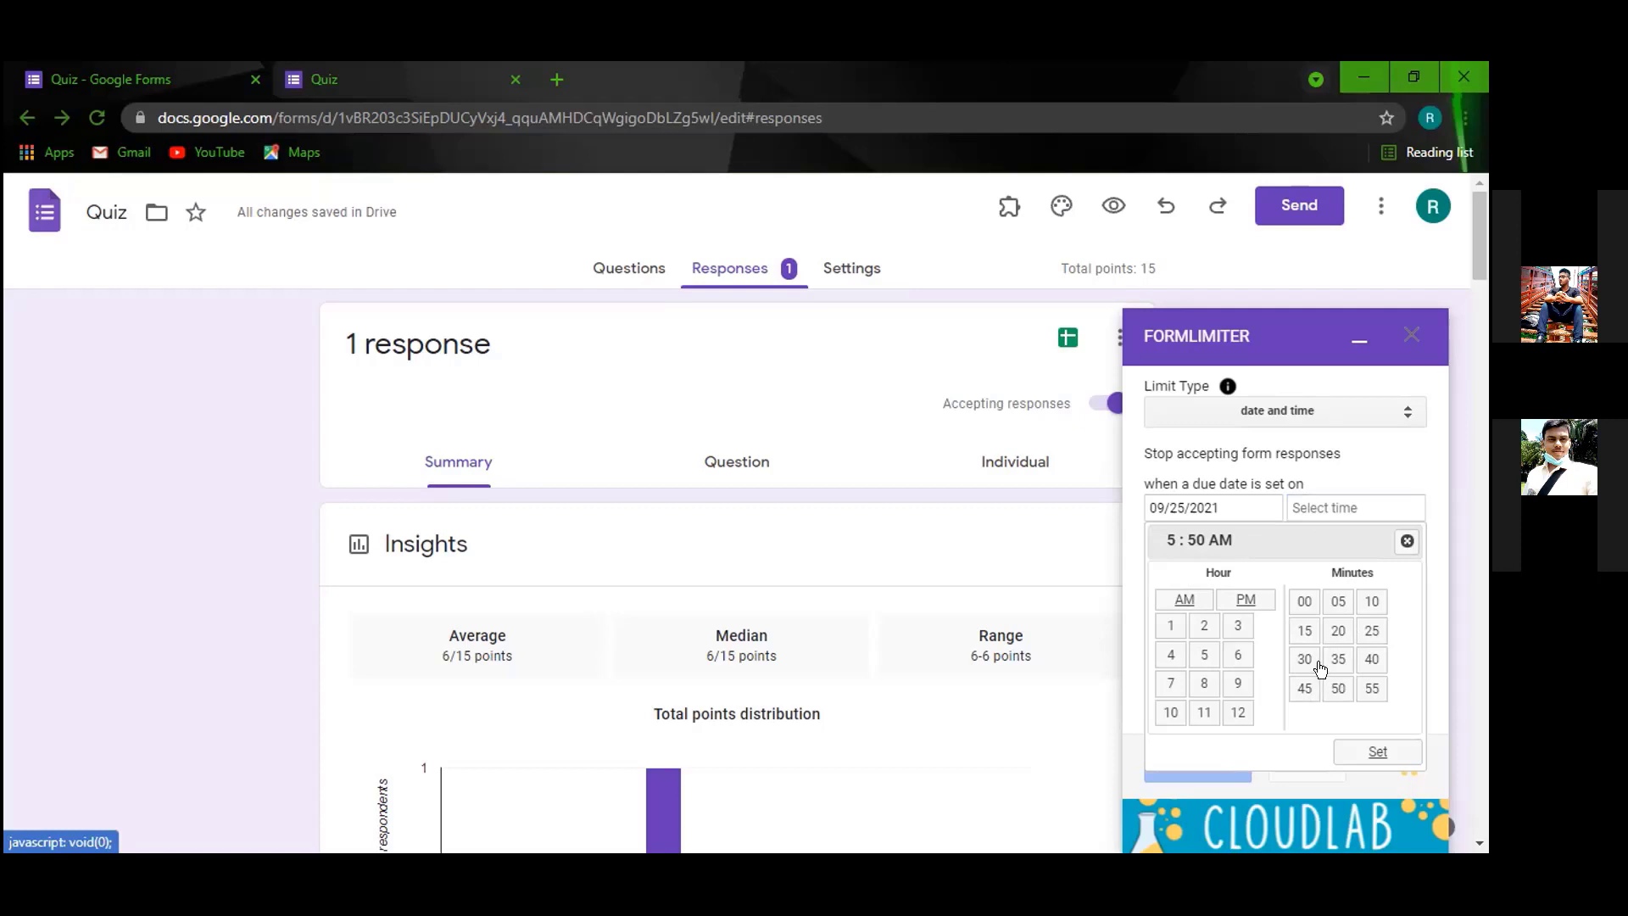
left_click(1253, 600)
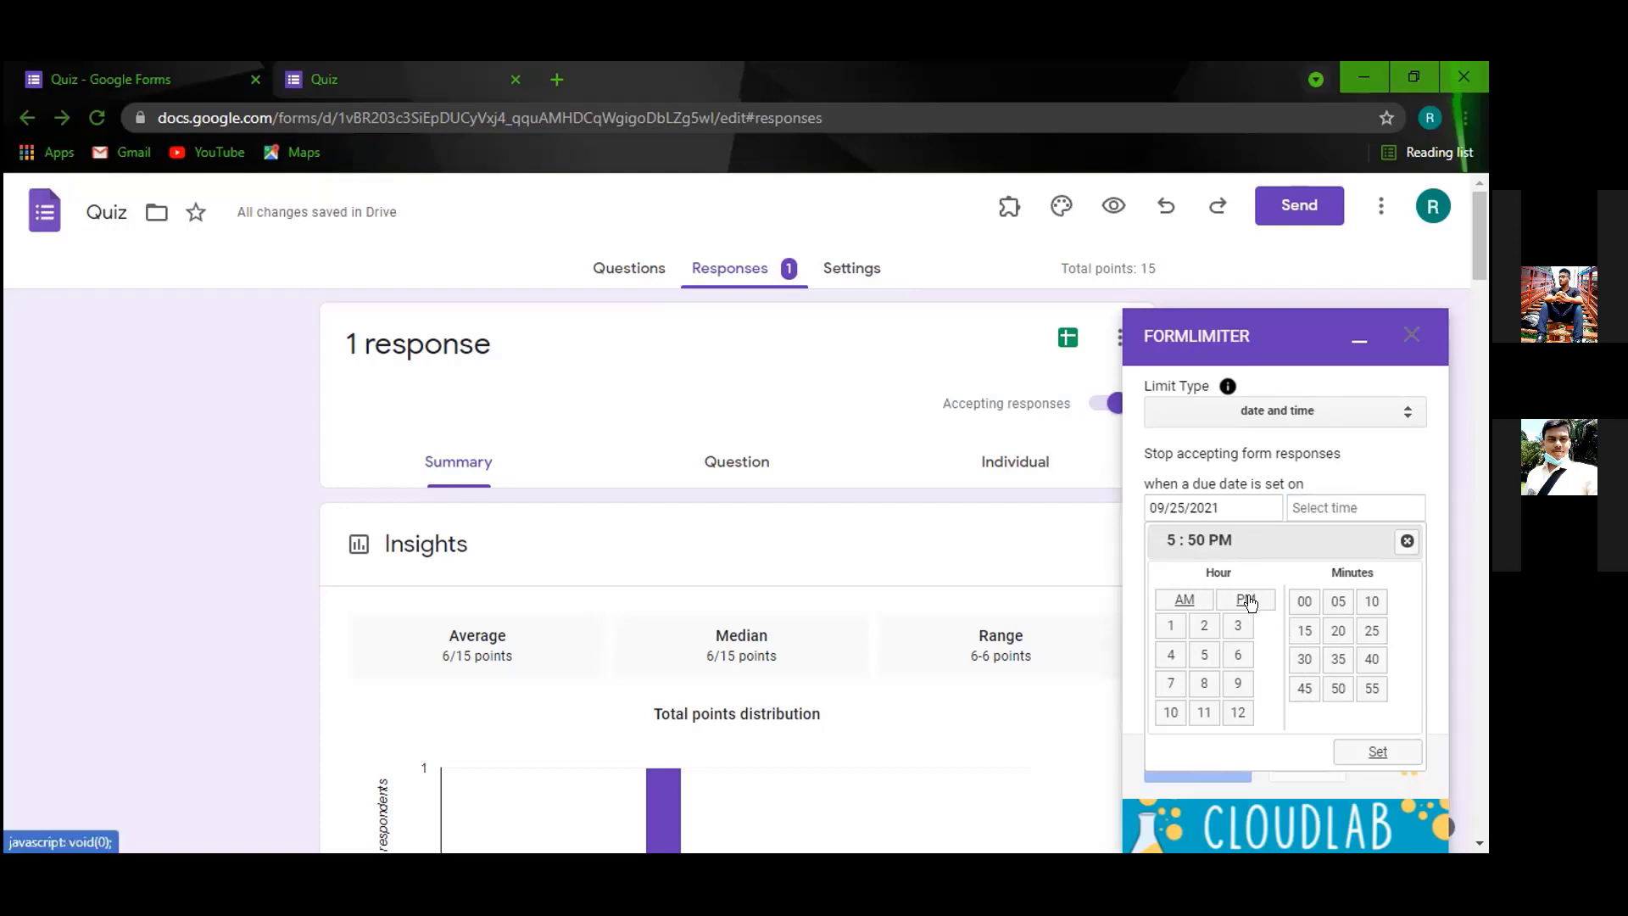
left_click(1374, 750)
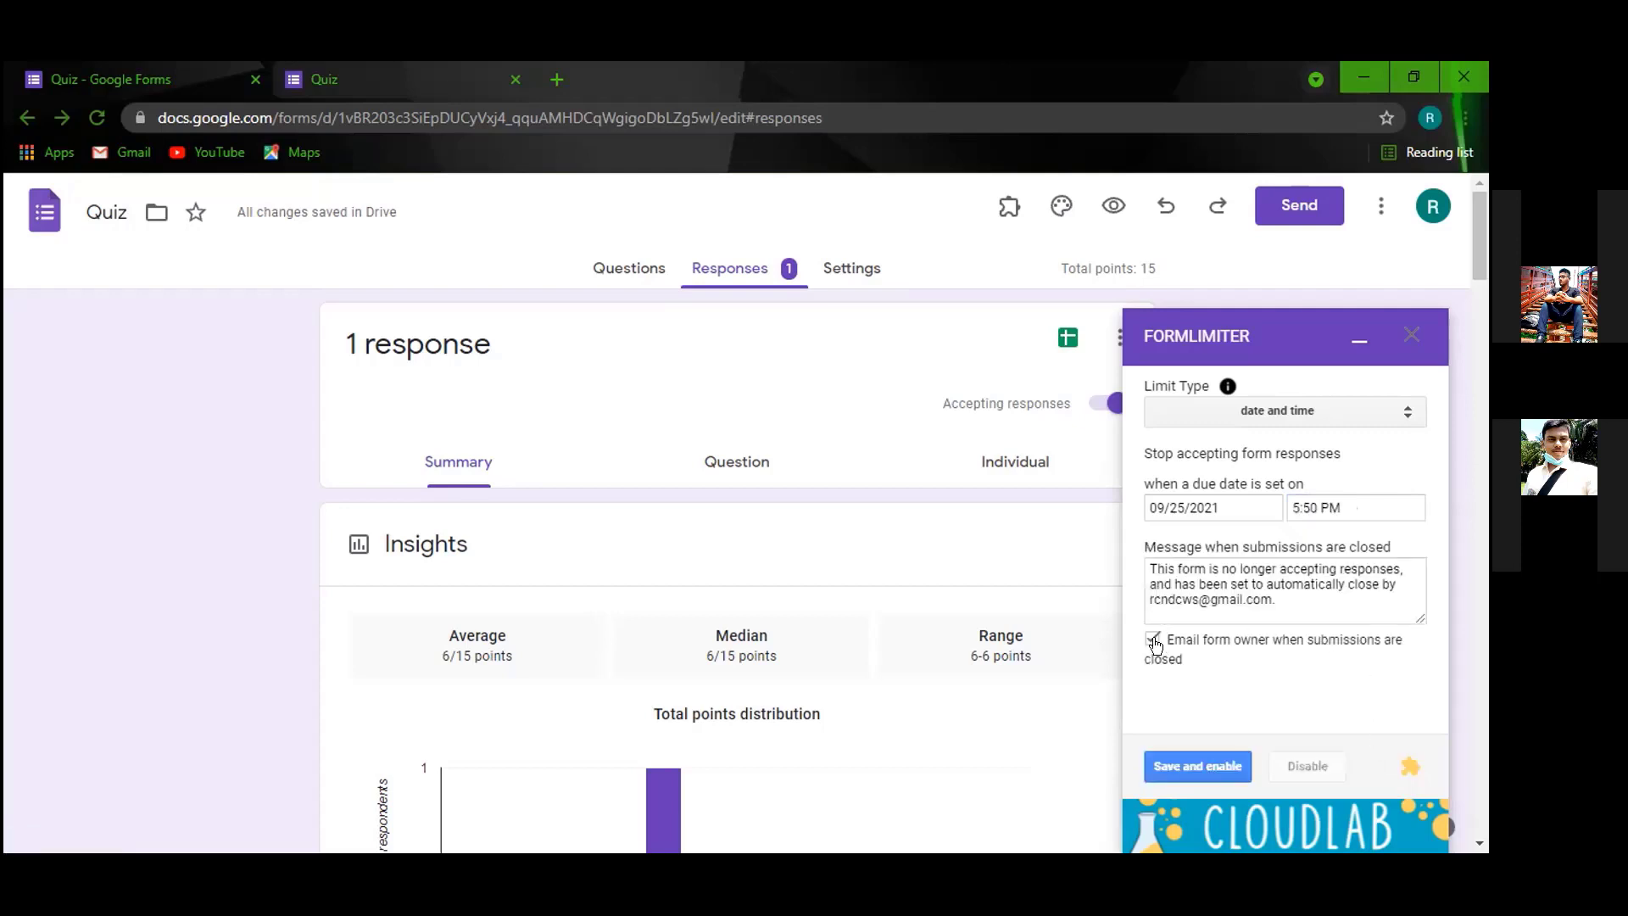
Keep 'Email form owner when submissions are closed' ticked, then save and enable the limit.
left_click(1332, 602)
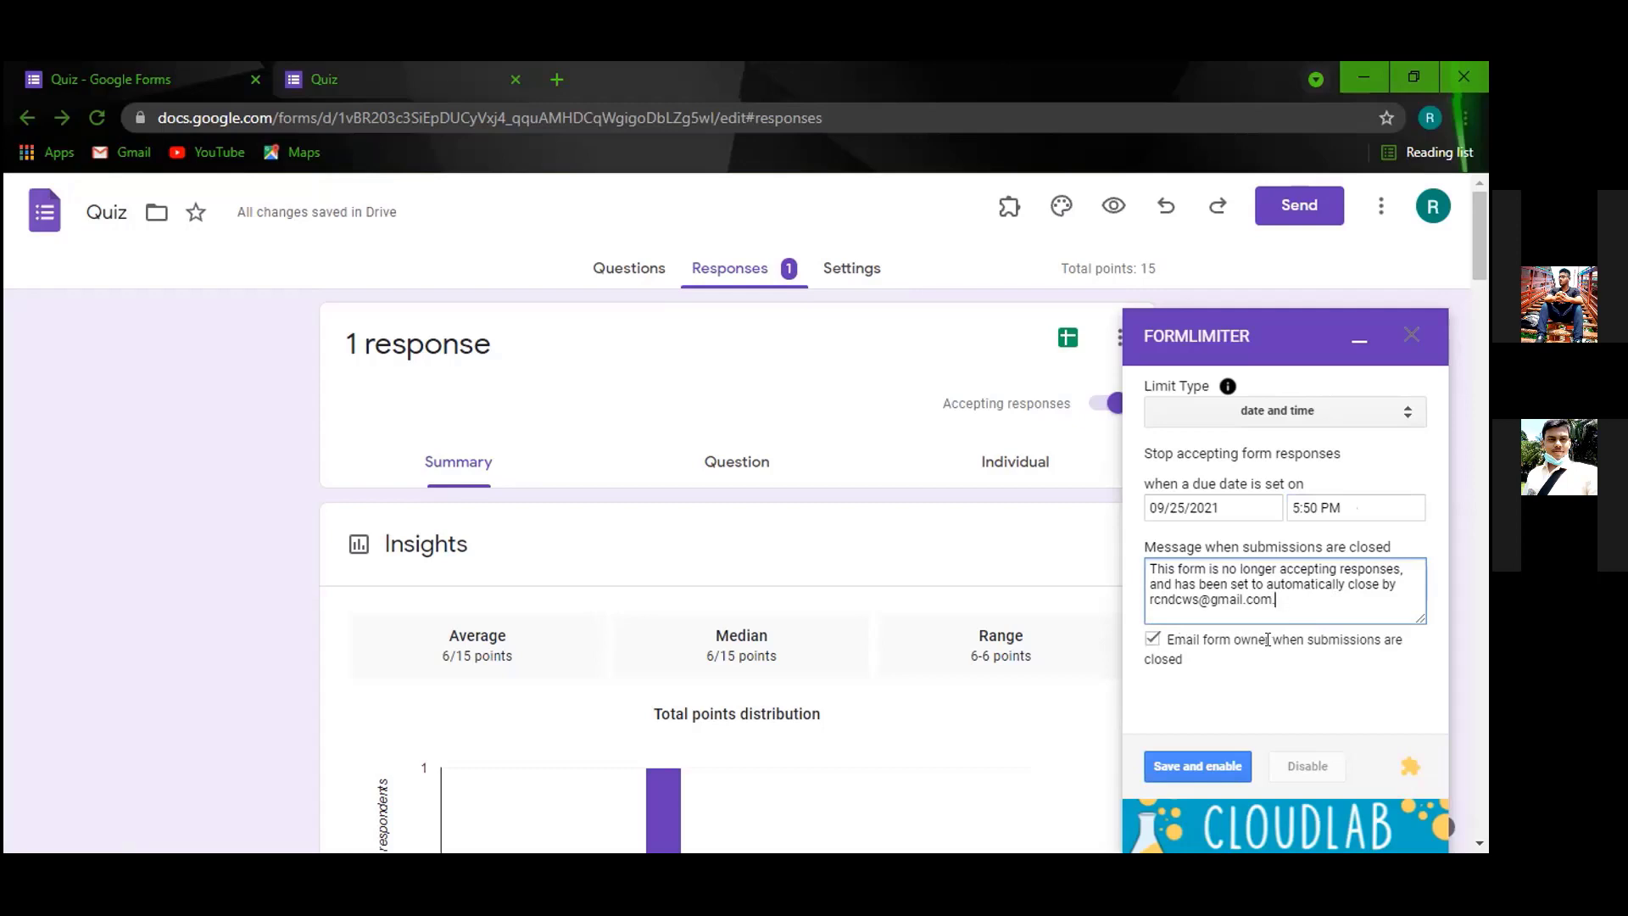
left_click(1151, 640)
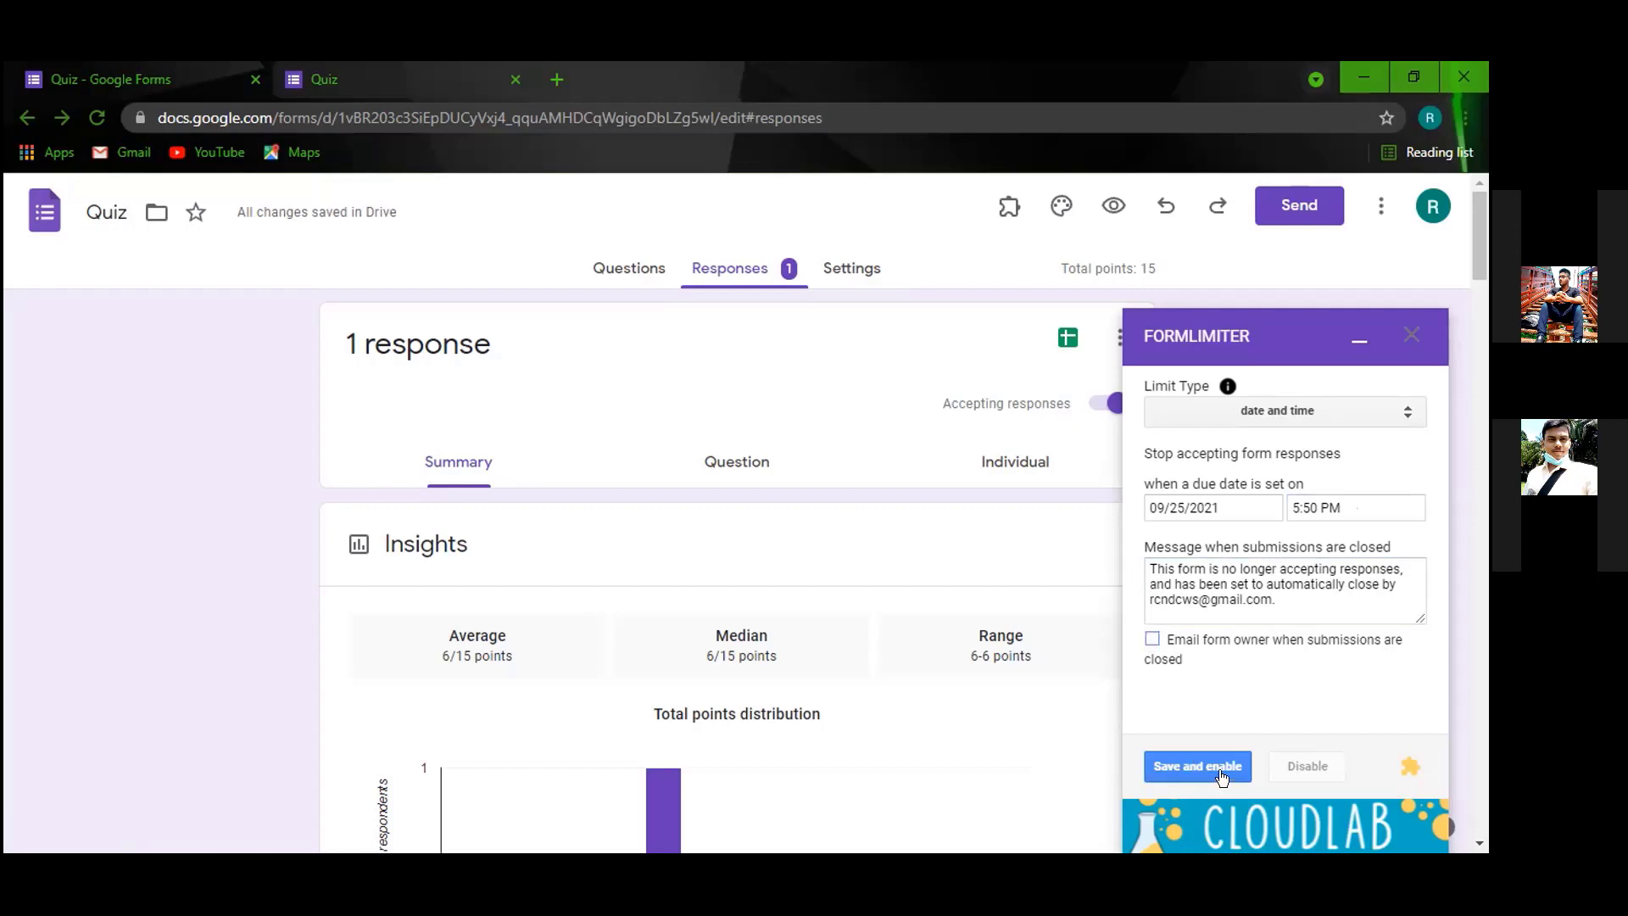
left_click(1152, 640)
left_click(1153, 639)
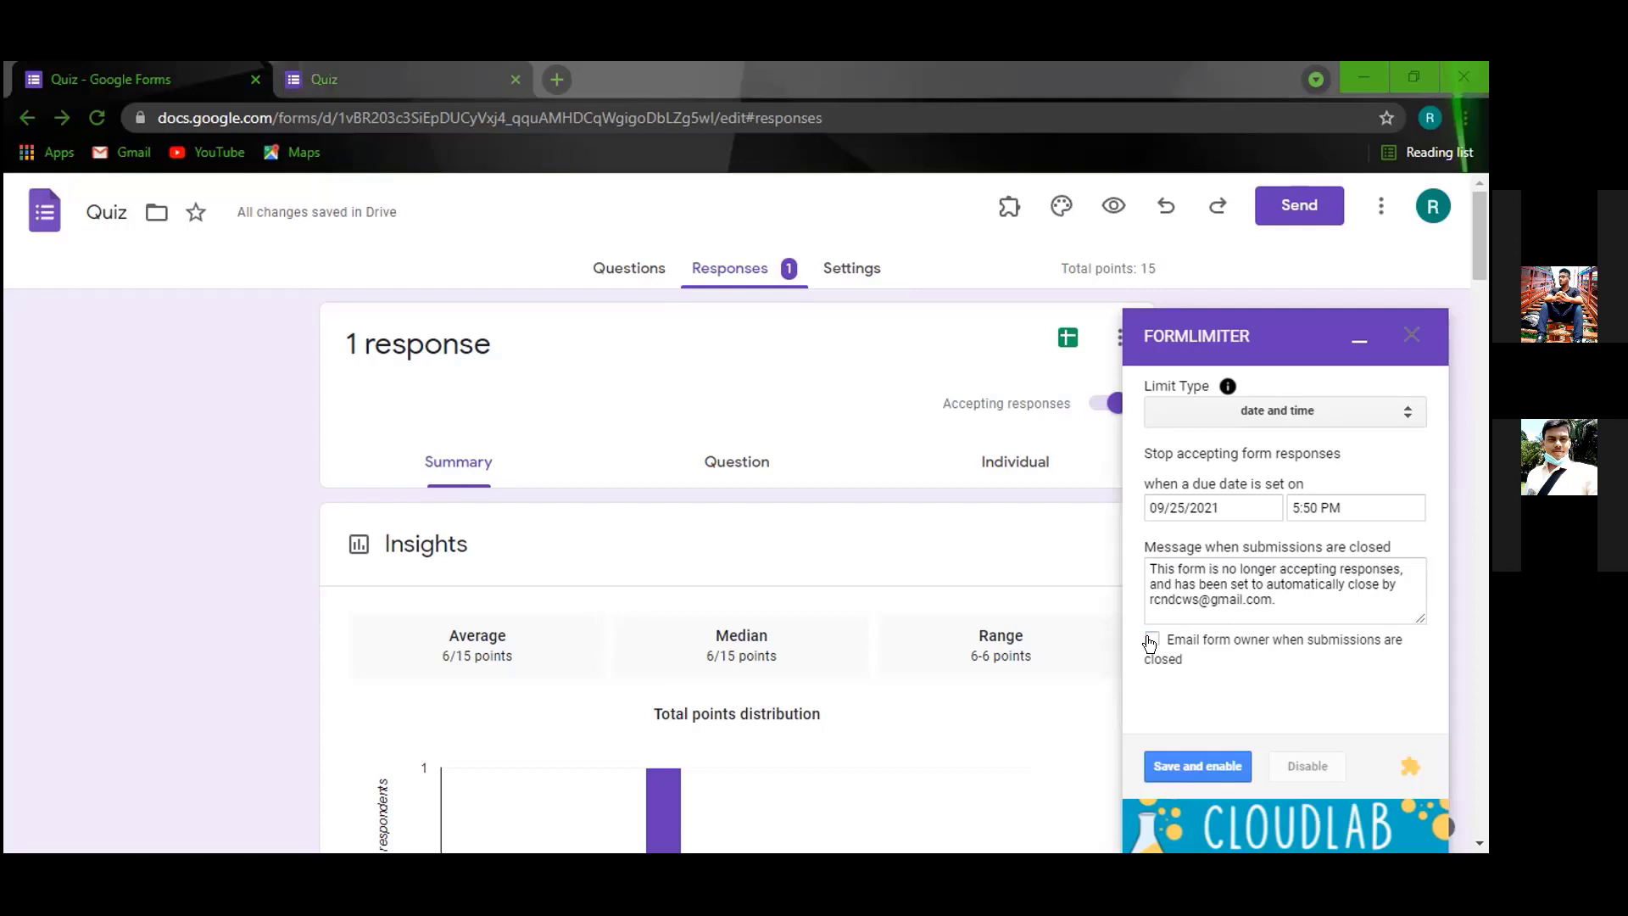
left_click(1151, 639)
left_click(1200, 768)
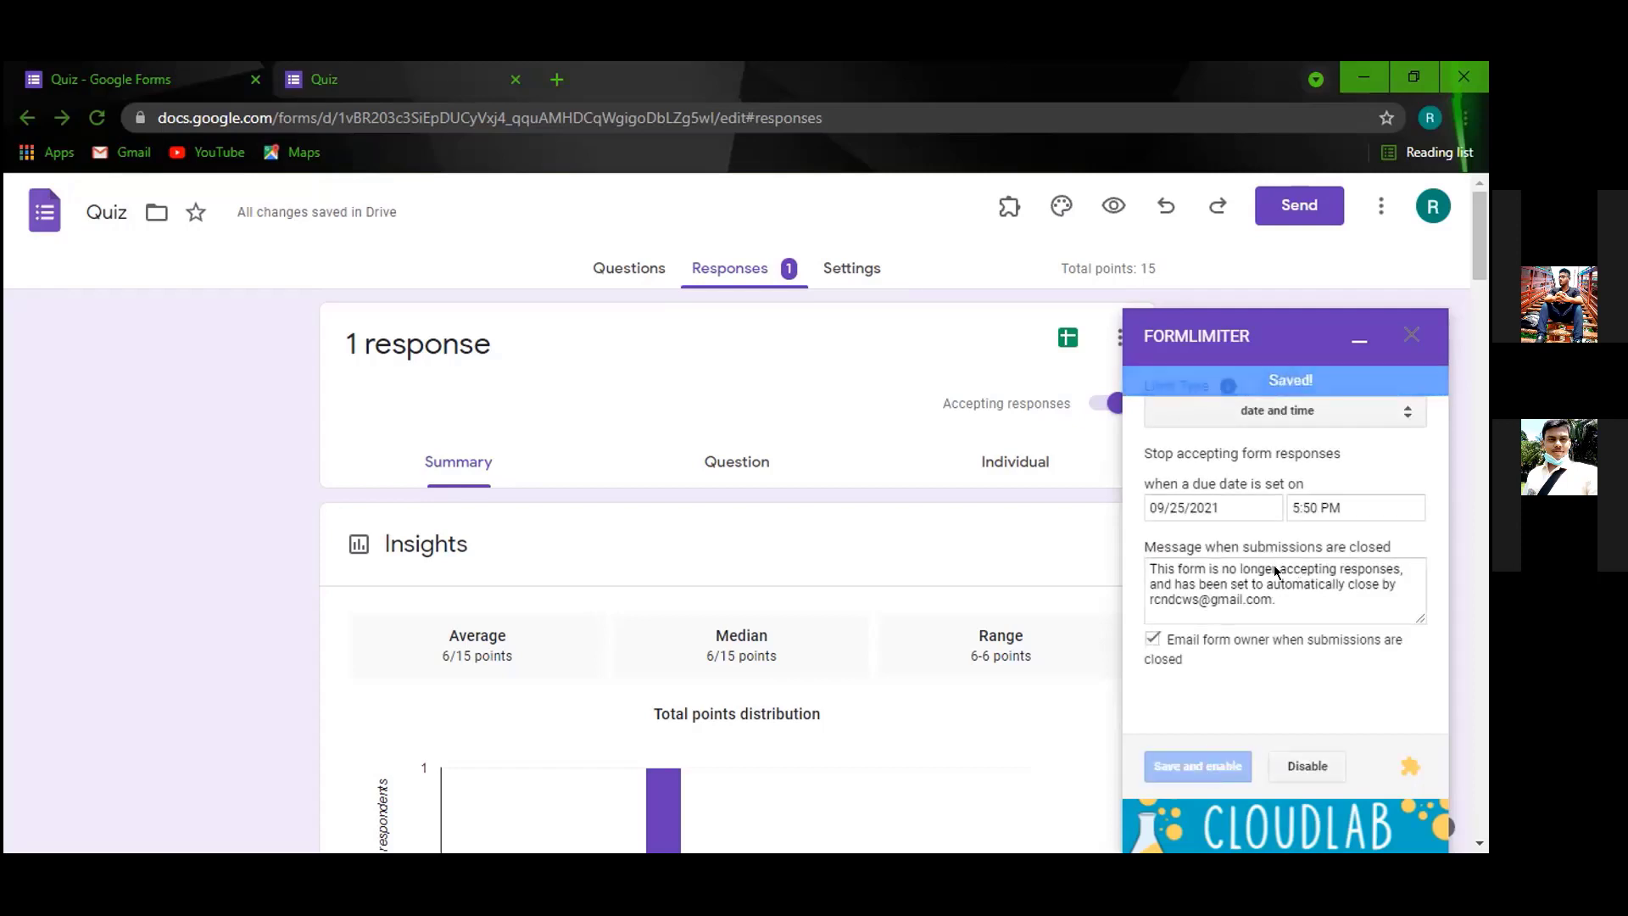
In a new tab, go to Google Forms via the apps grid and open Registration for Quiz.
left_click(1354, 339)
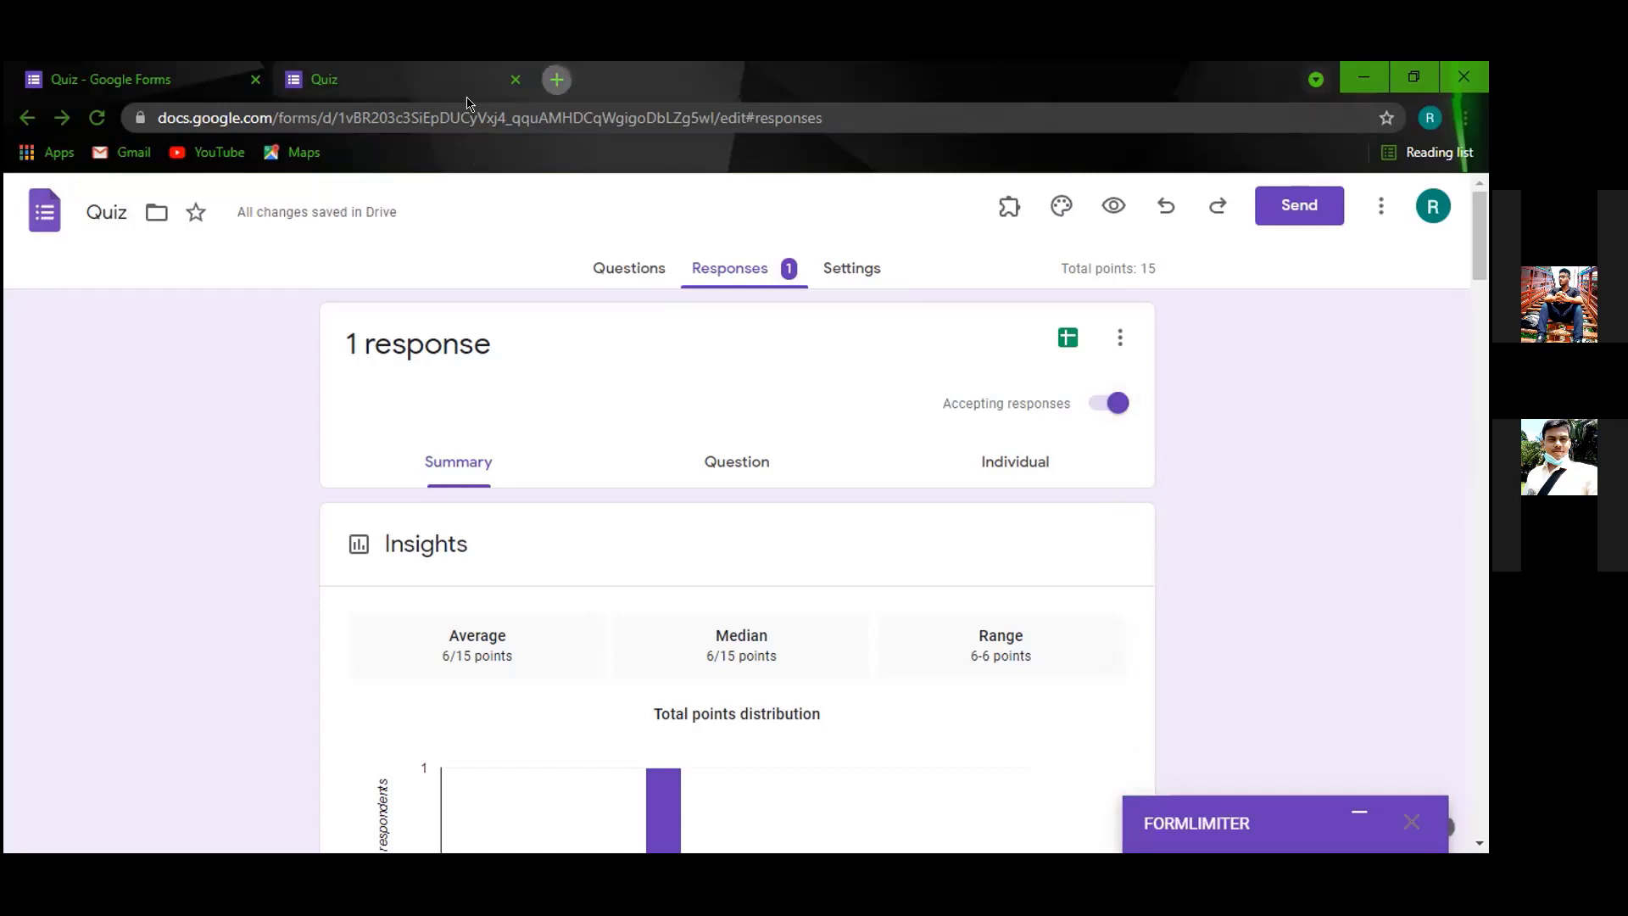
key("ctrl+t")
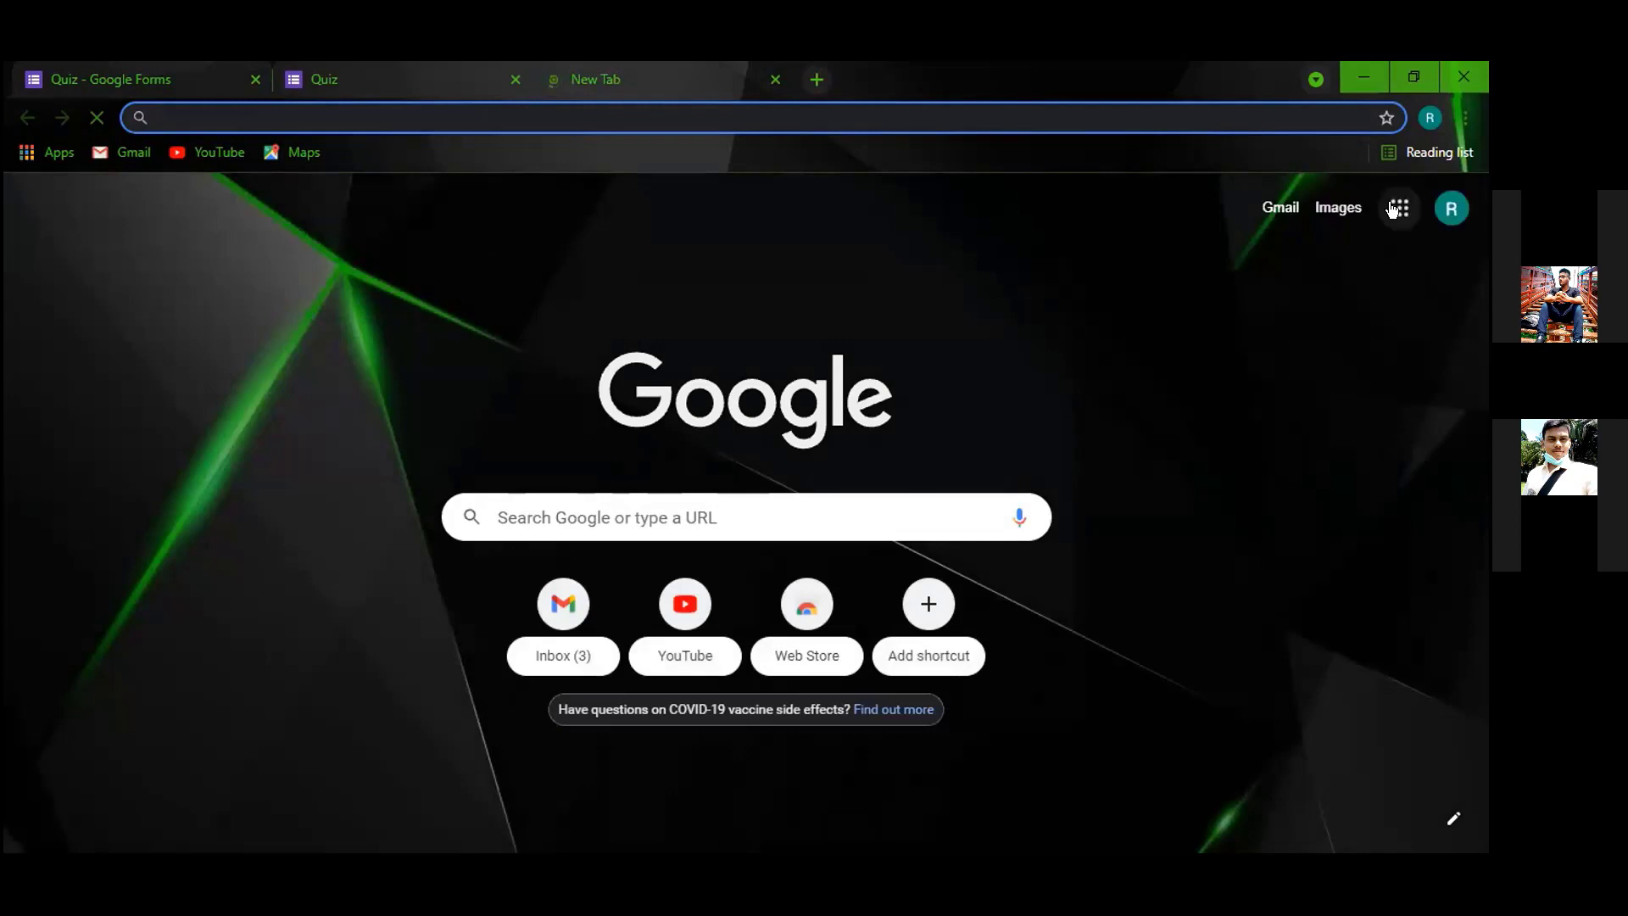
left_click(1392, 210)
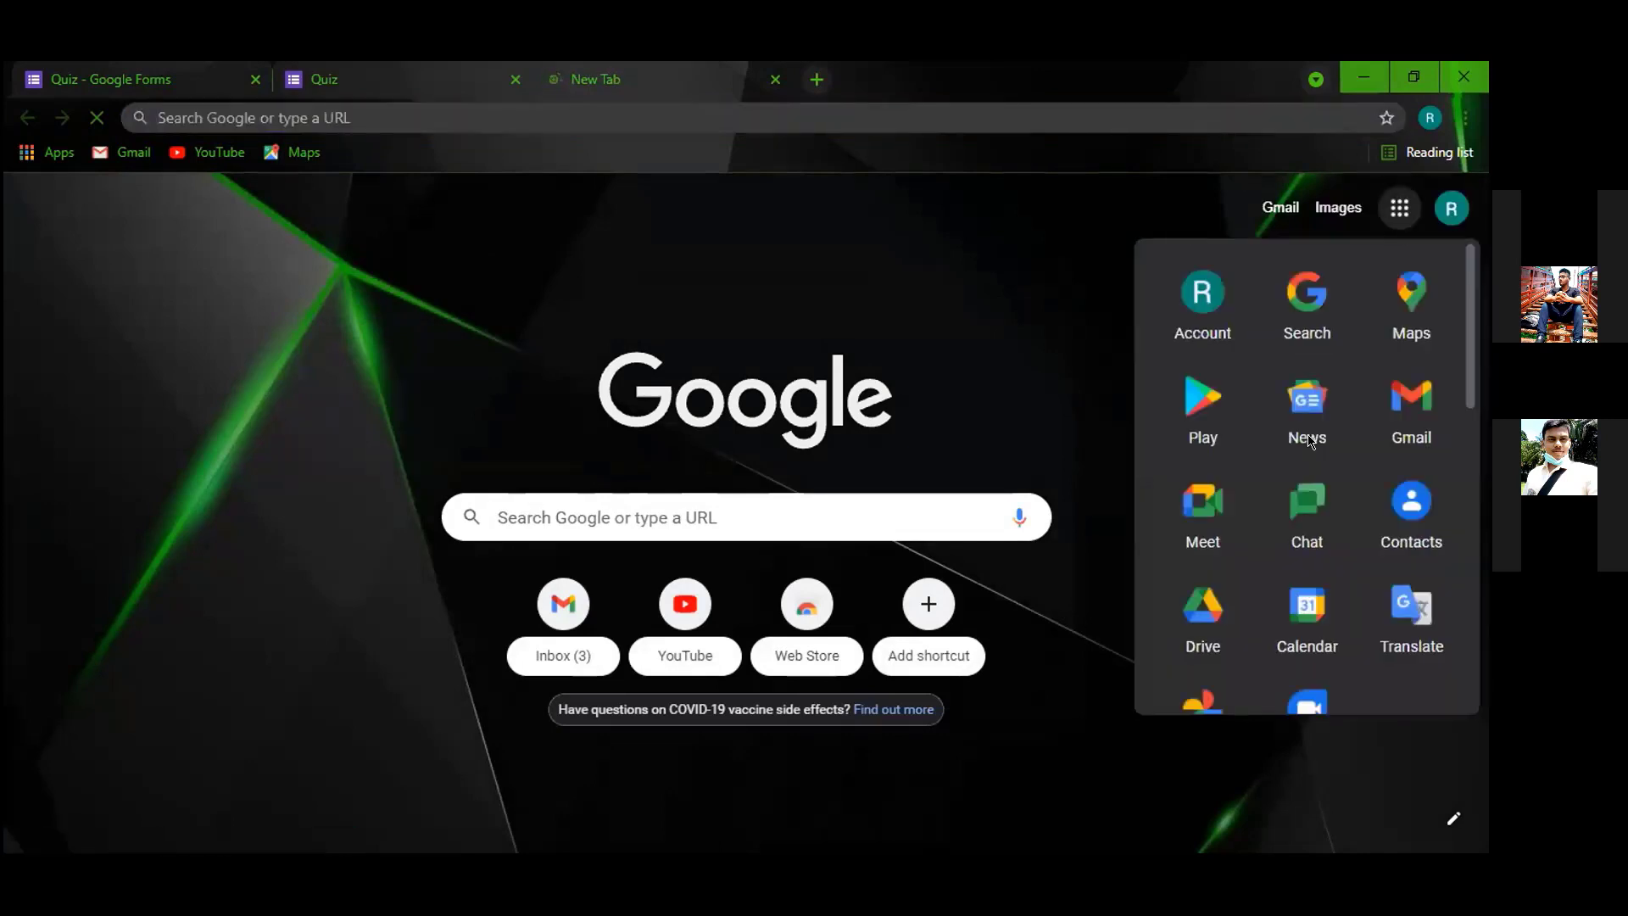
left_click(204, 80)
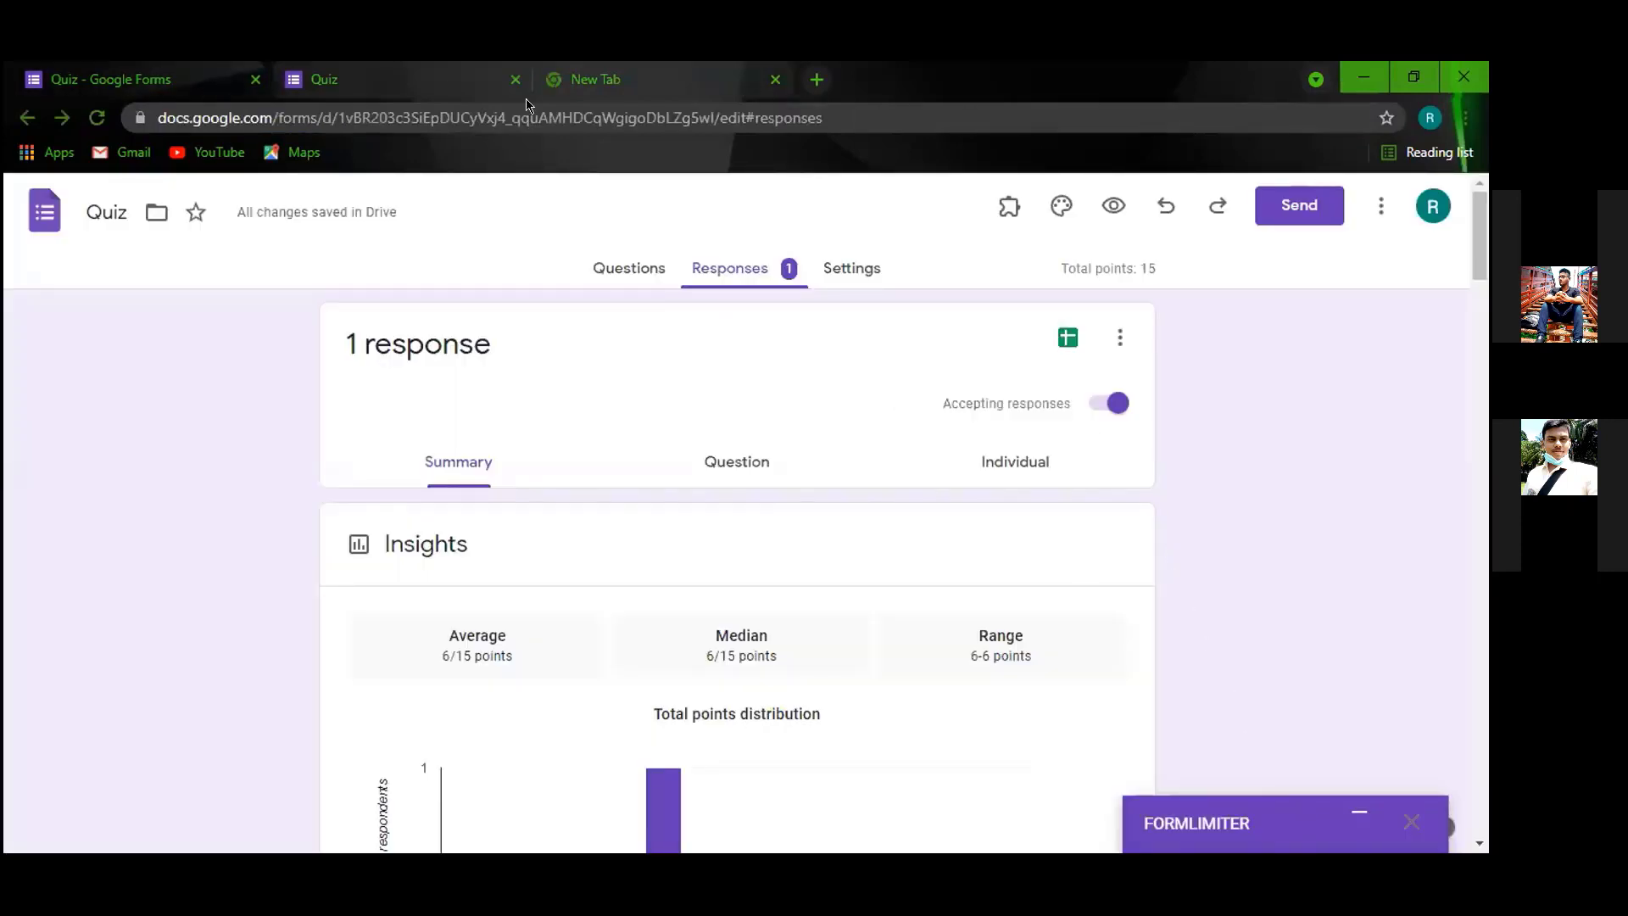
left_click(645, 79)
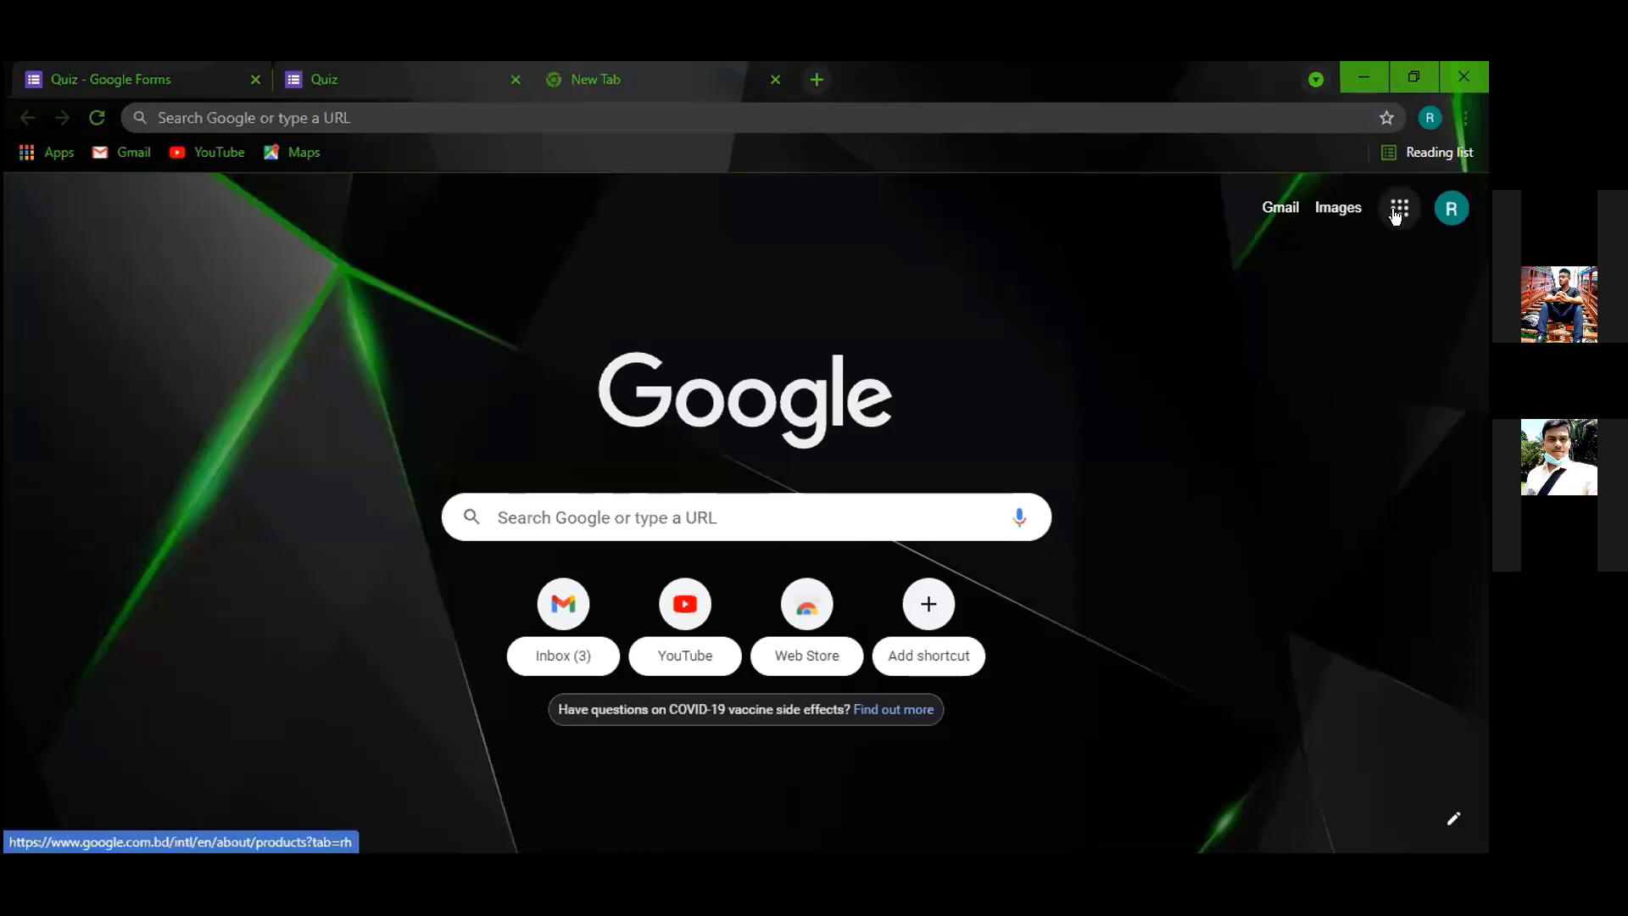
left_click(1306, 539)
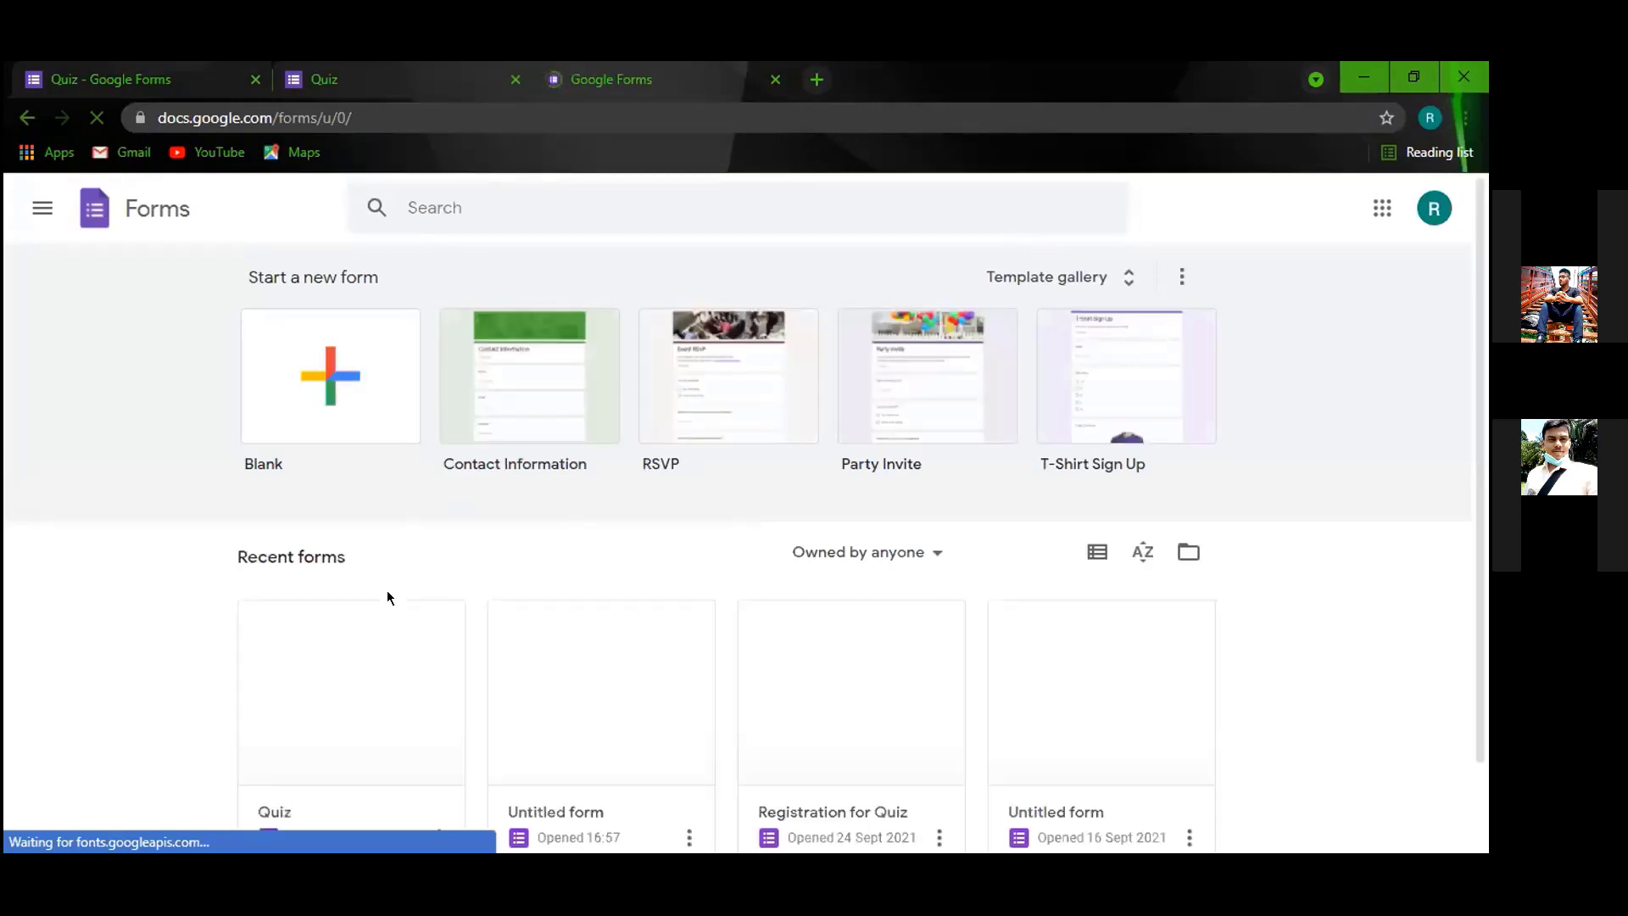
scroll(386, 590, "down", 1)
left_click(812, 638)
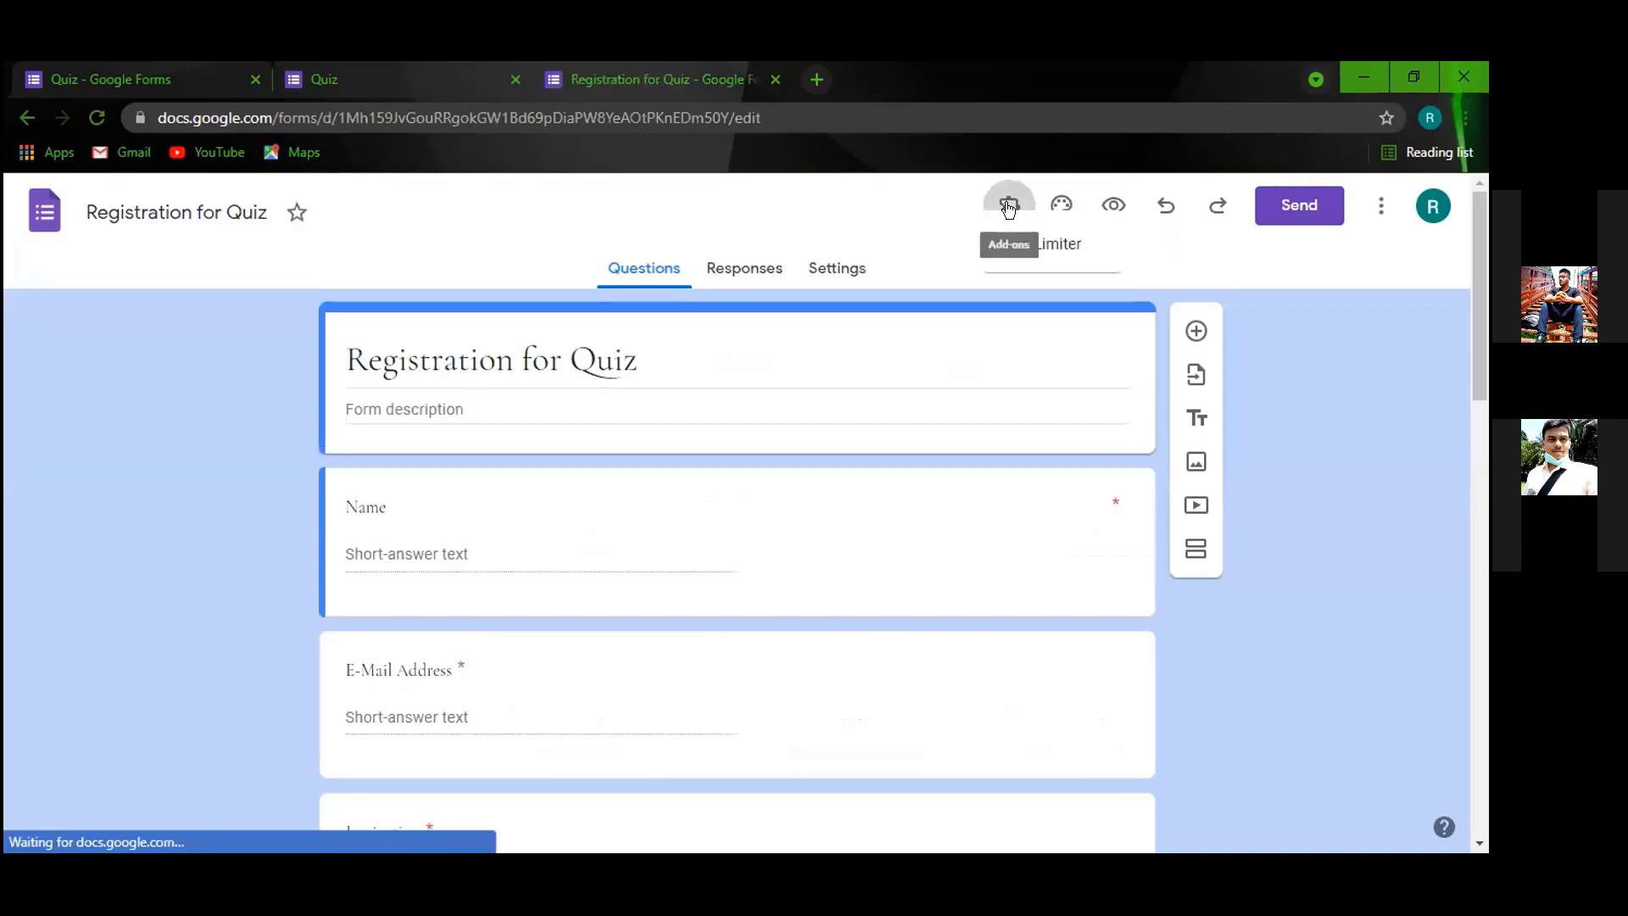
In formLimiter, limit Registration for Quiz to 1 form response, then save and enable.
left_click(1010, 207)
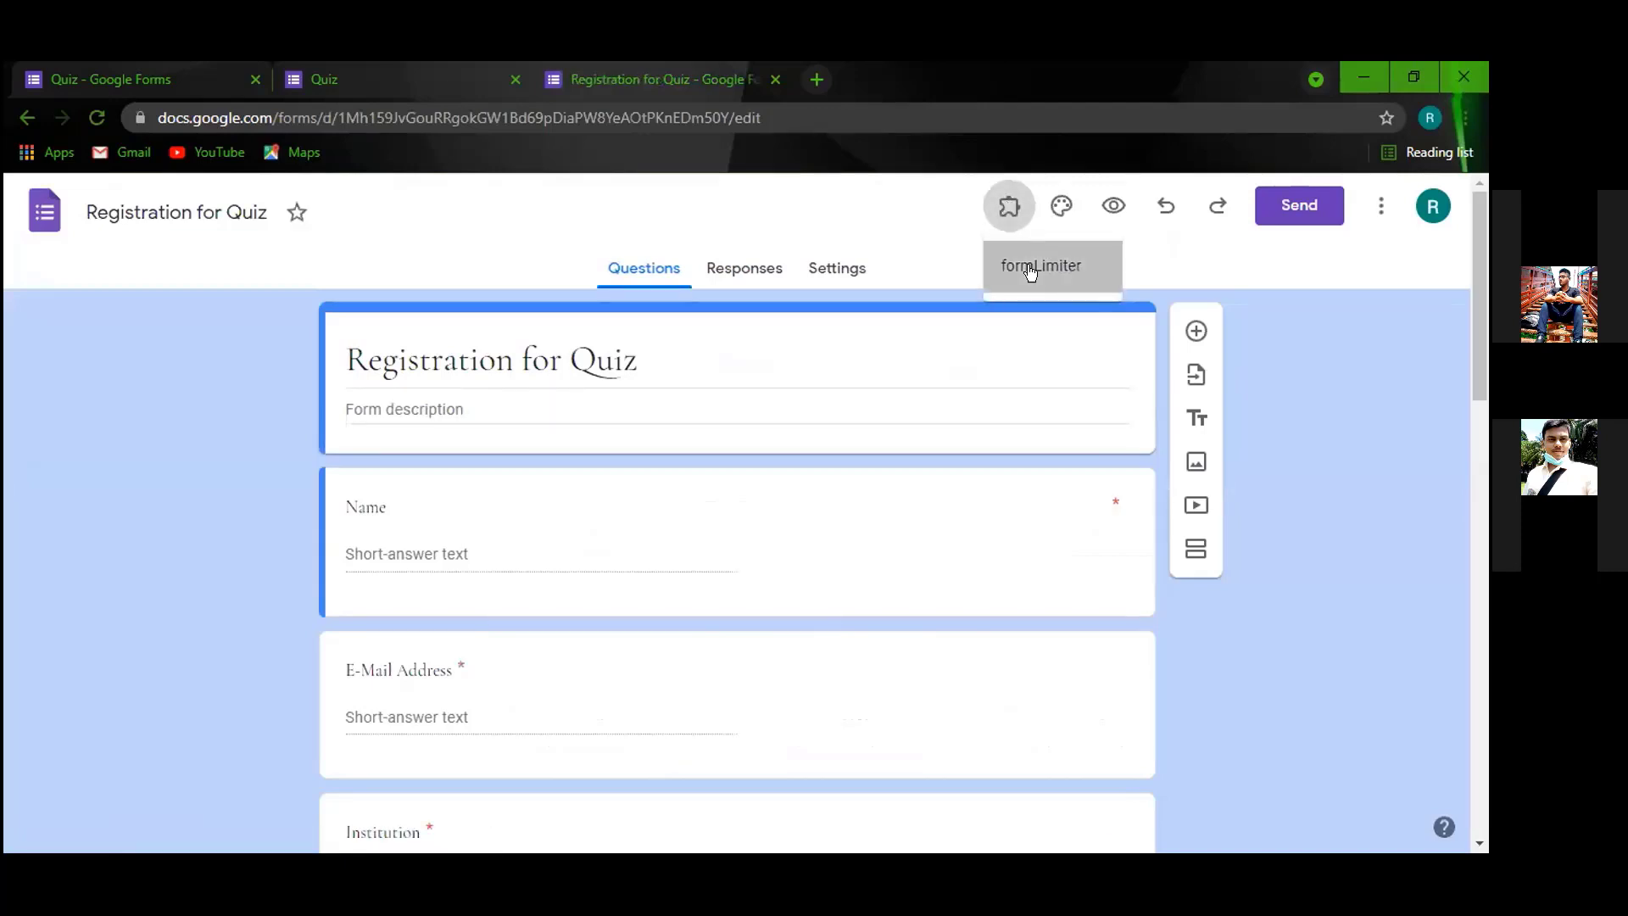
left_click(1033, 270)
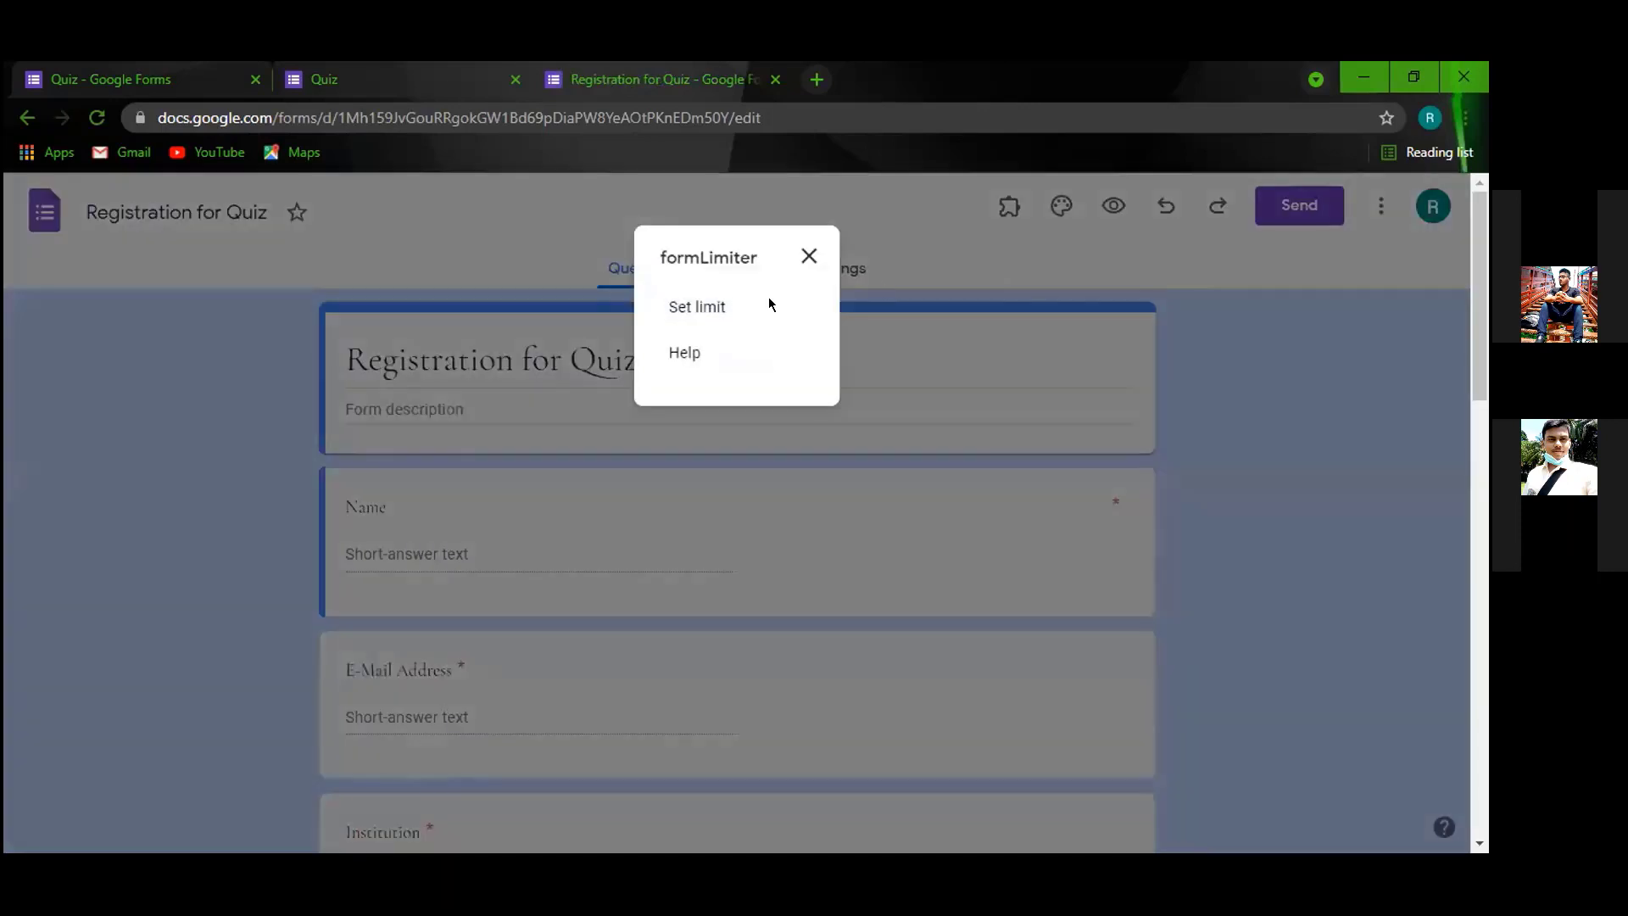
left_click(717, 308)
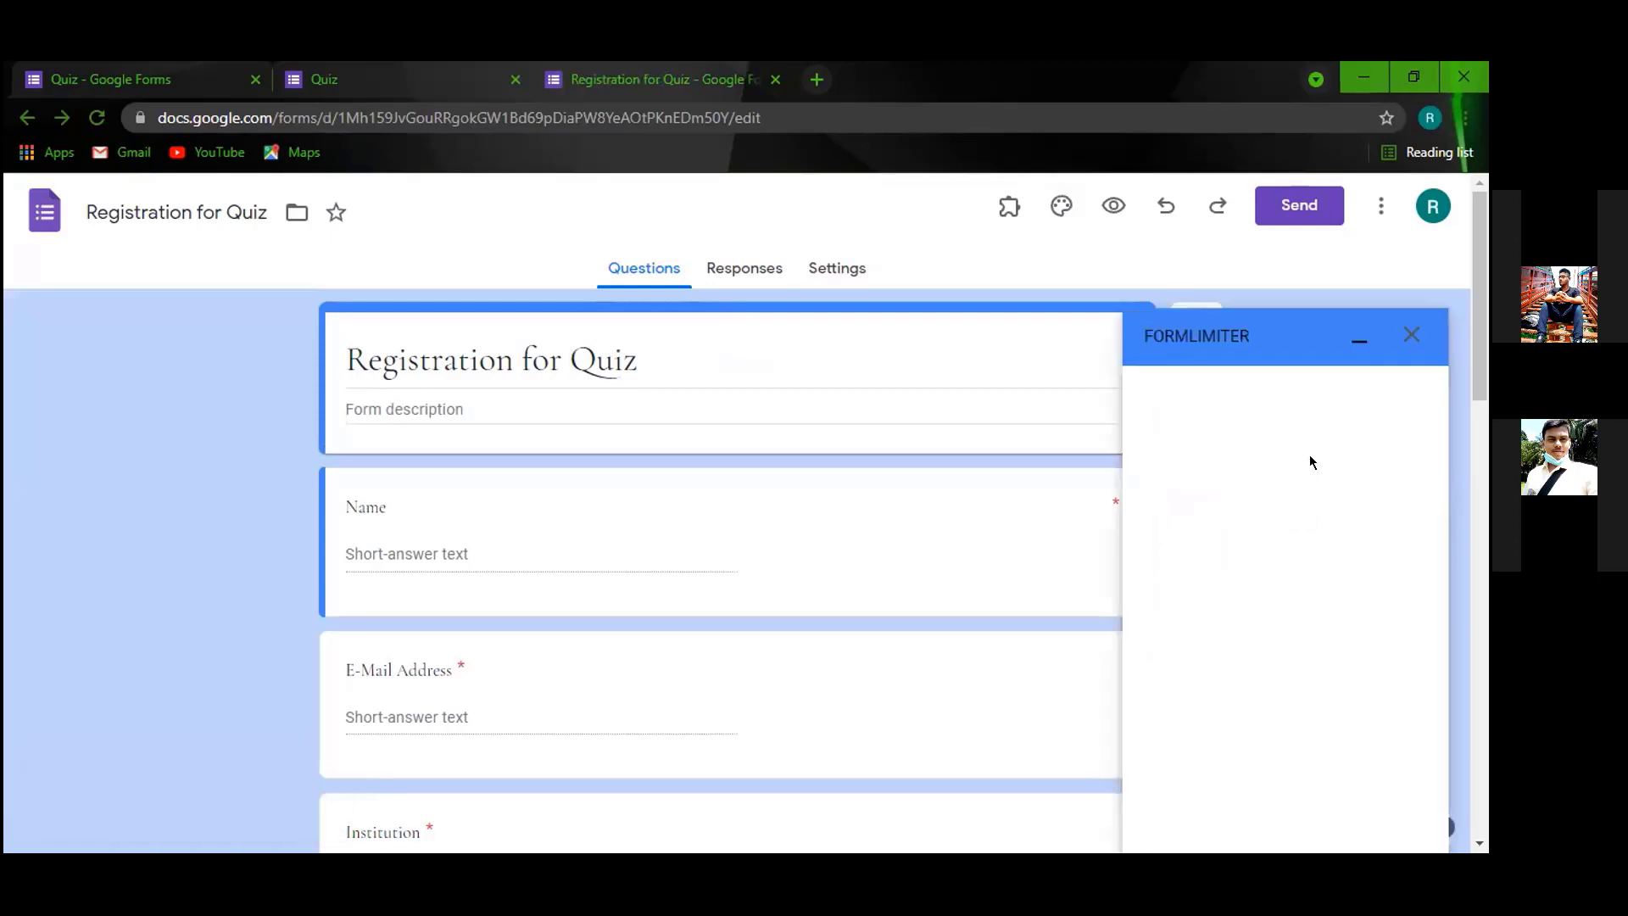
left_click(1350, 412)
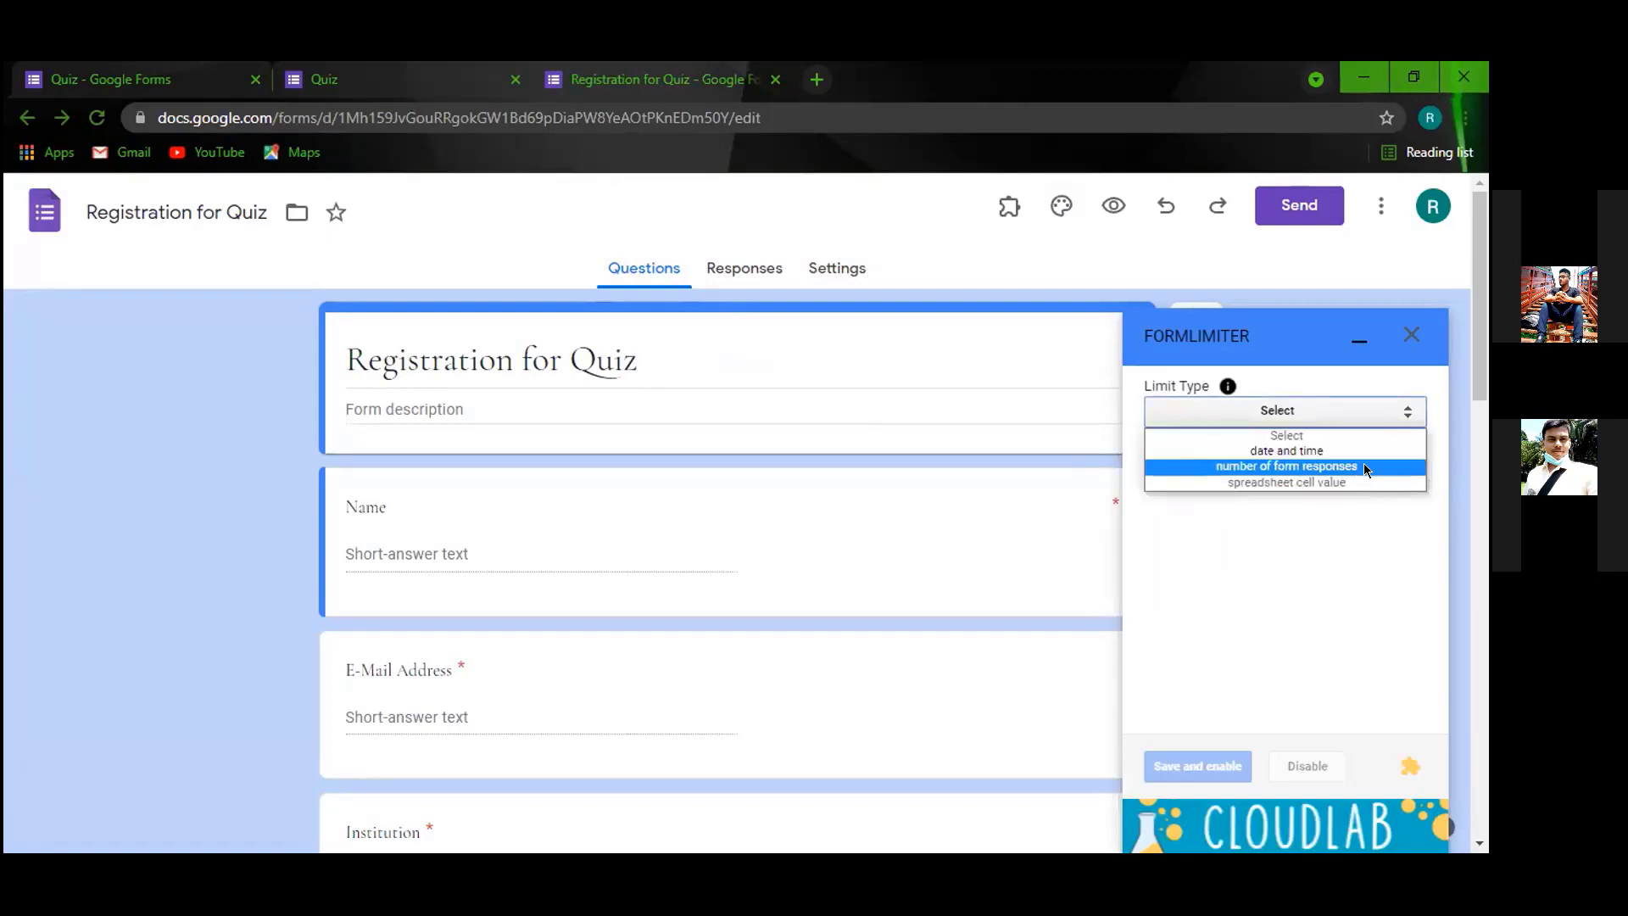
left_click(1366, 468)
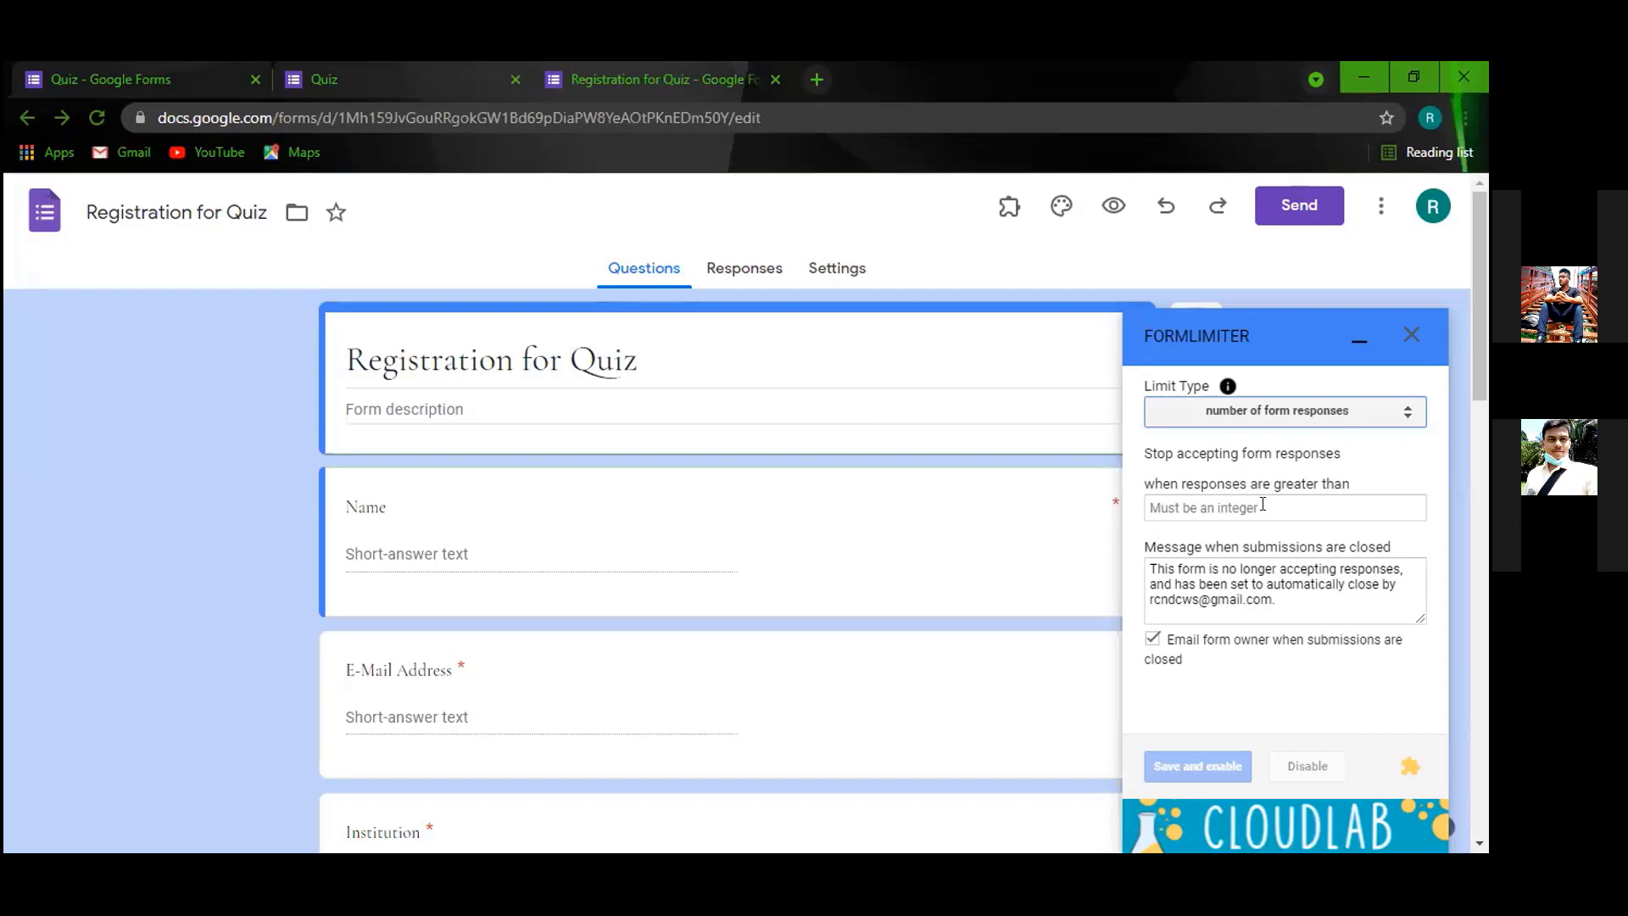
left_click(1263, 505)
type("1")
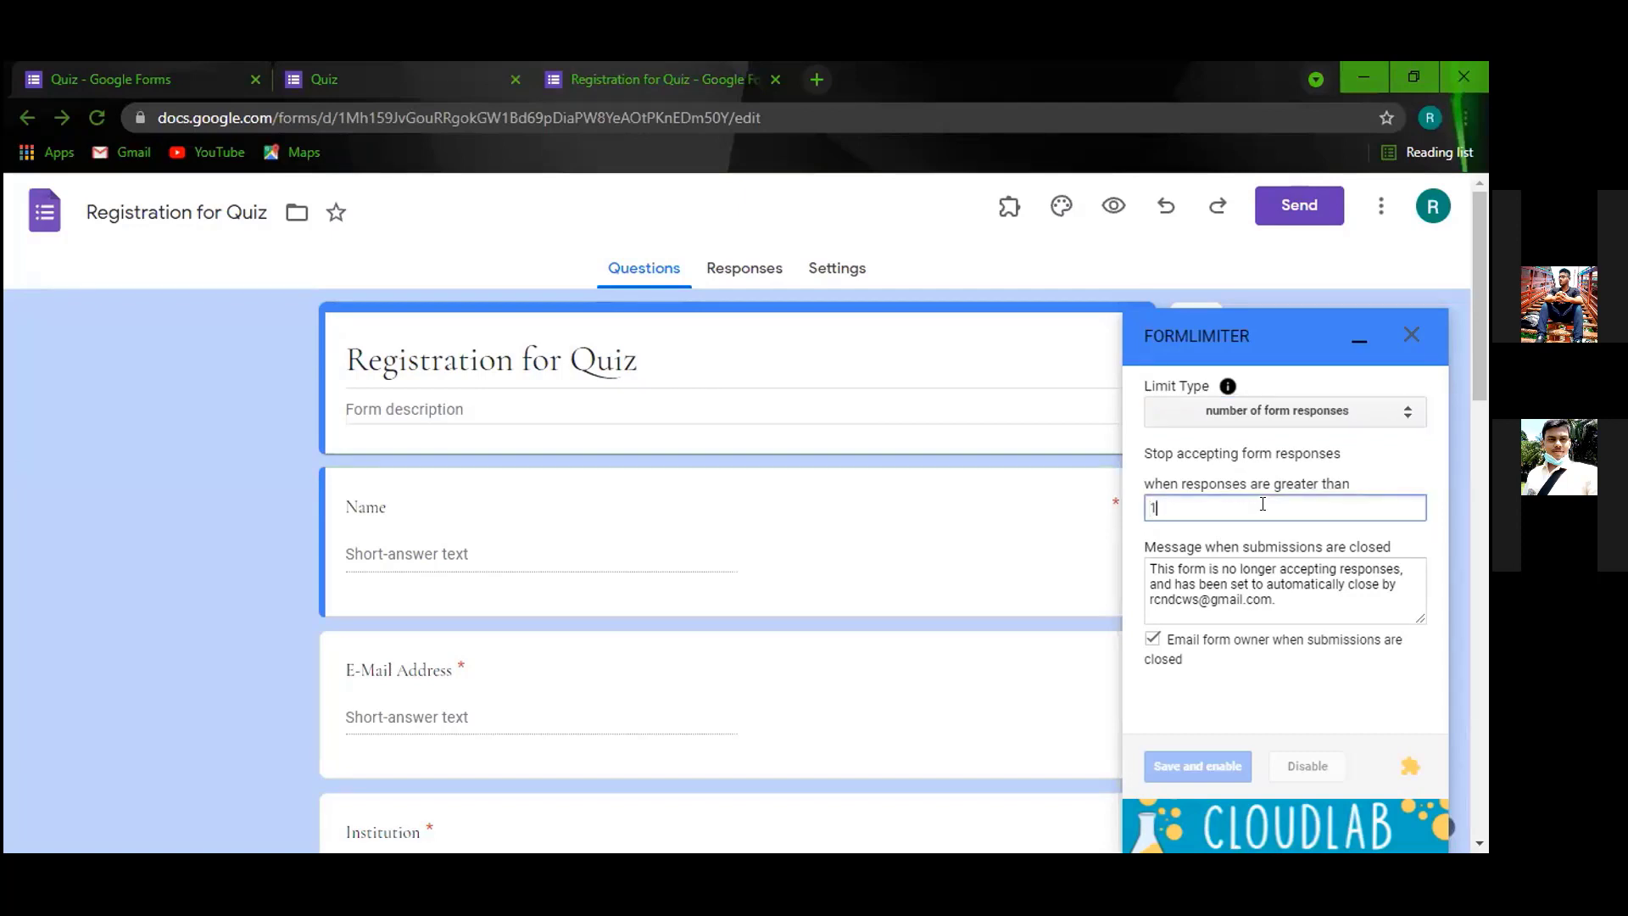
type("1")
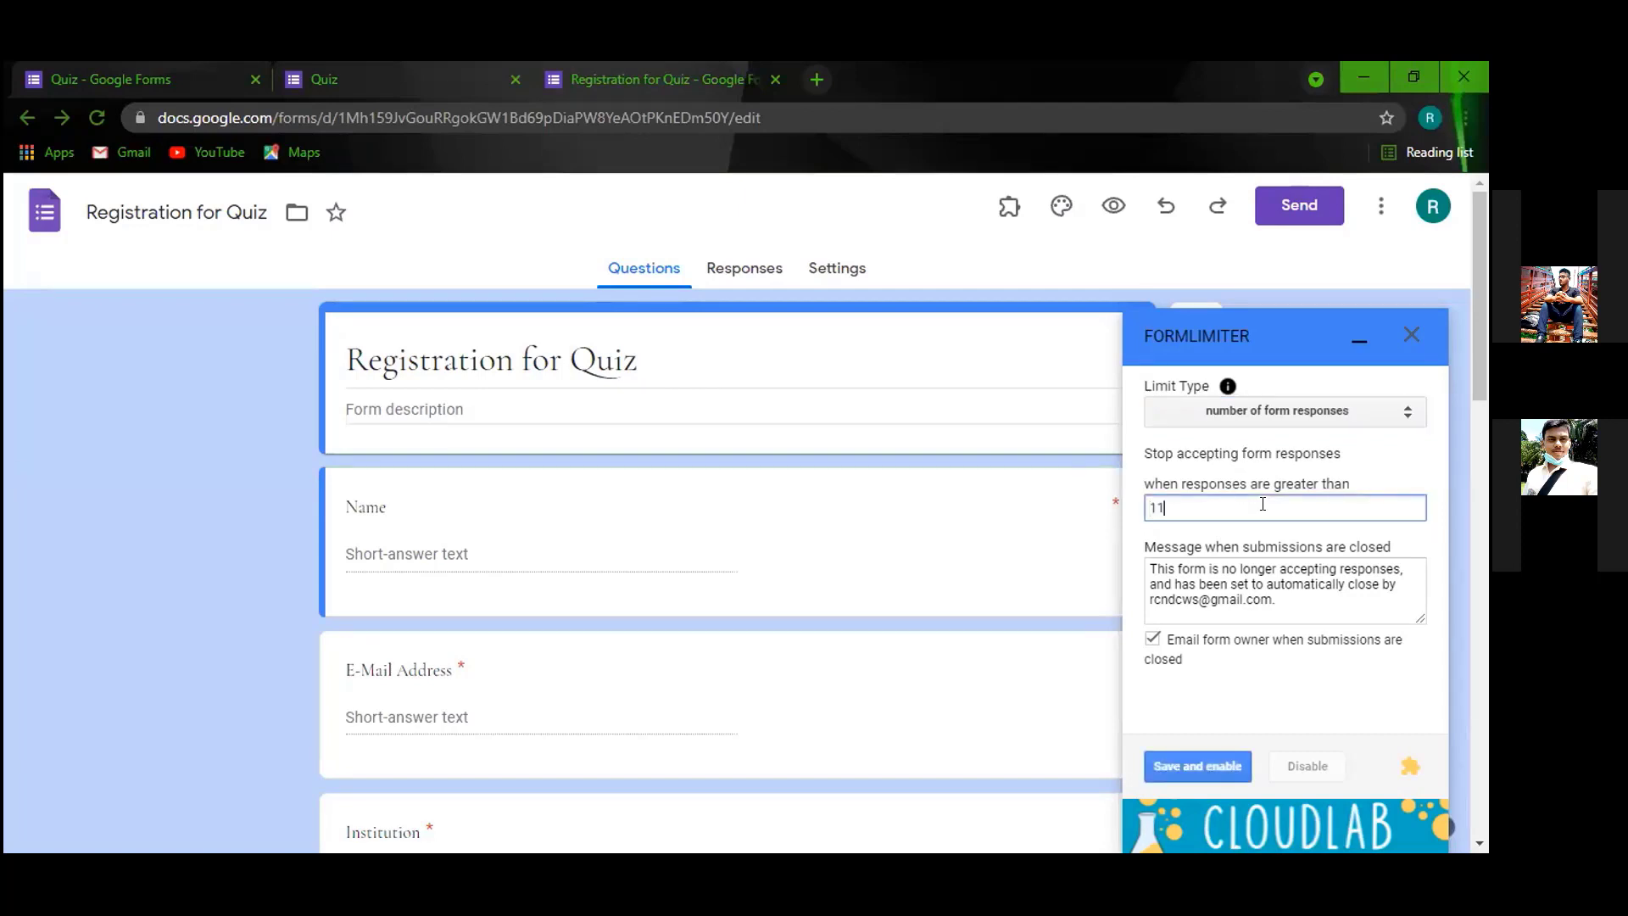
type("1")
key("BackSpace")
key("BackSpace")
left_click(1205, 766)
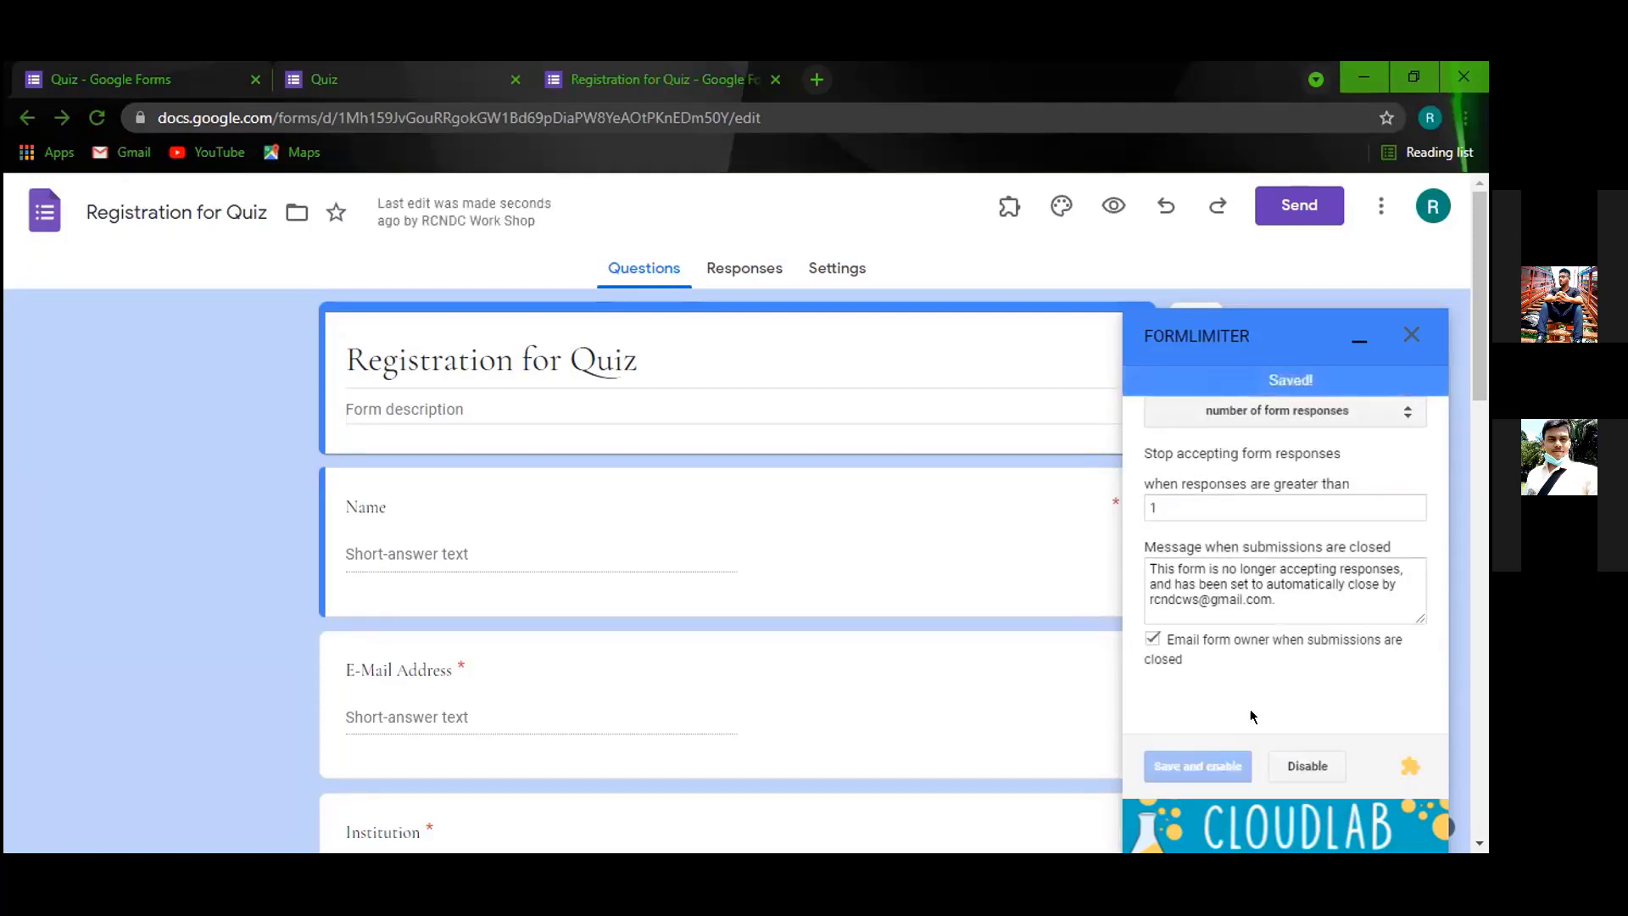
Collapse the formLimiter panel and type 'nrb' into the Name question title, then backspace once.
left_click(1360, 342)
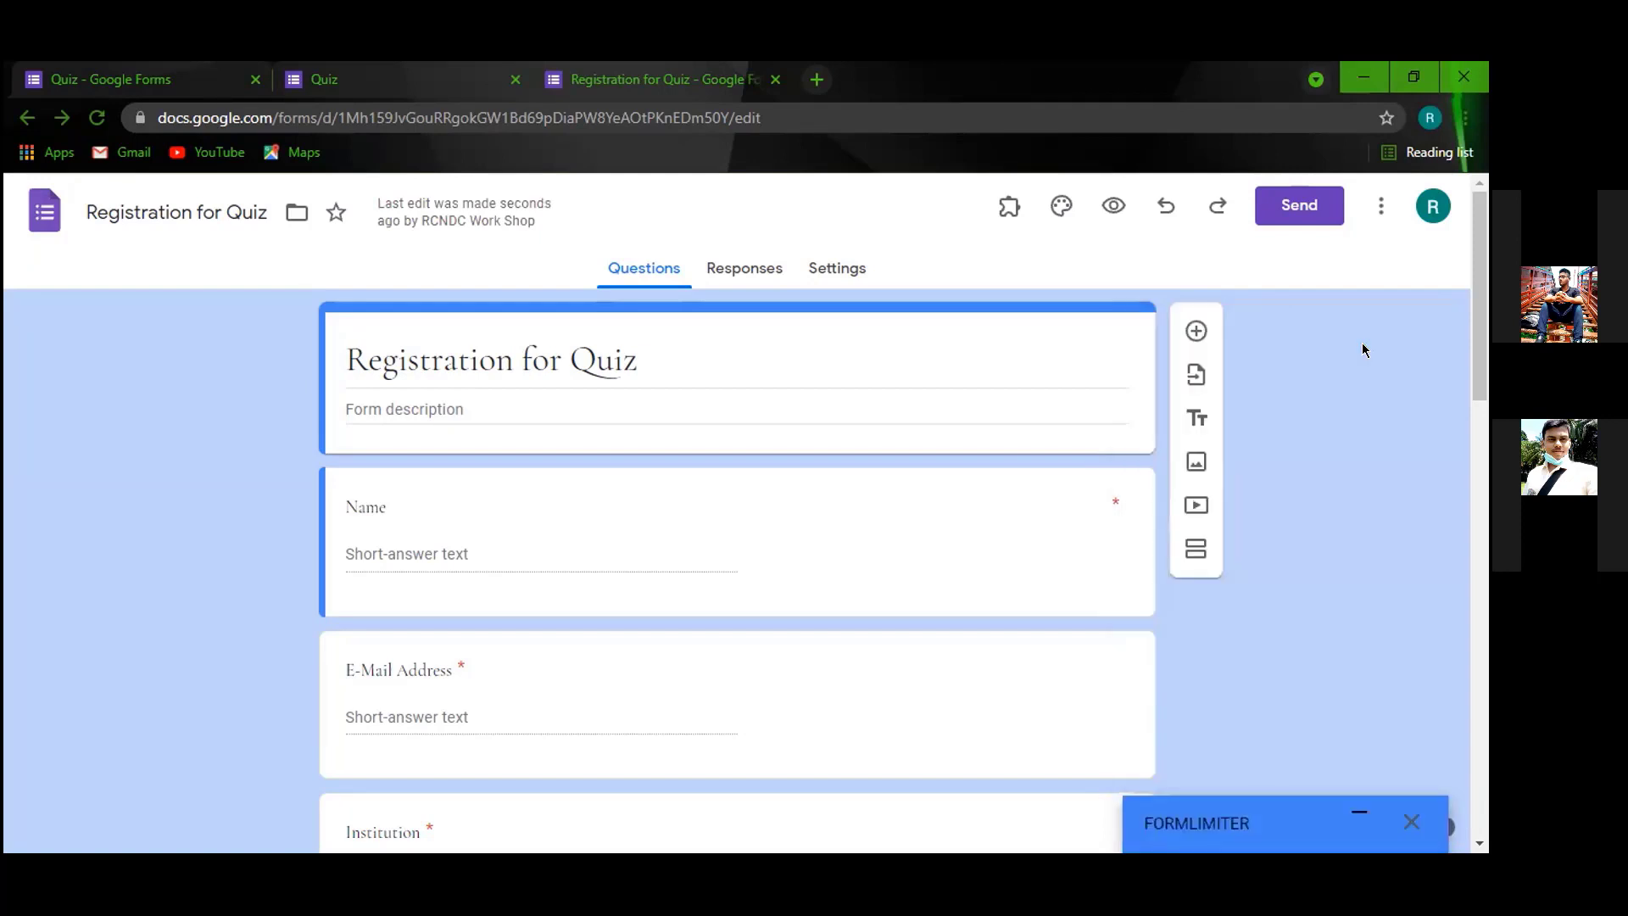
left_click(406, 543)
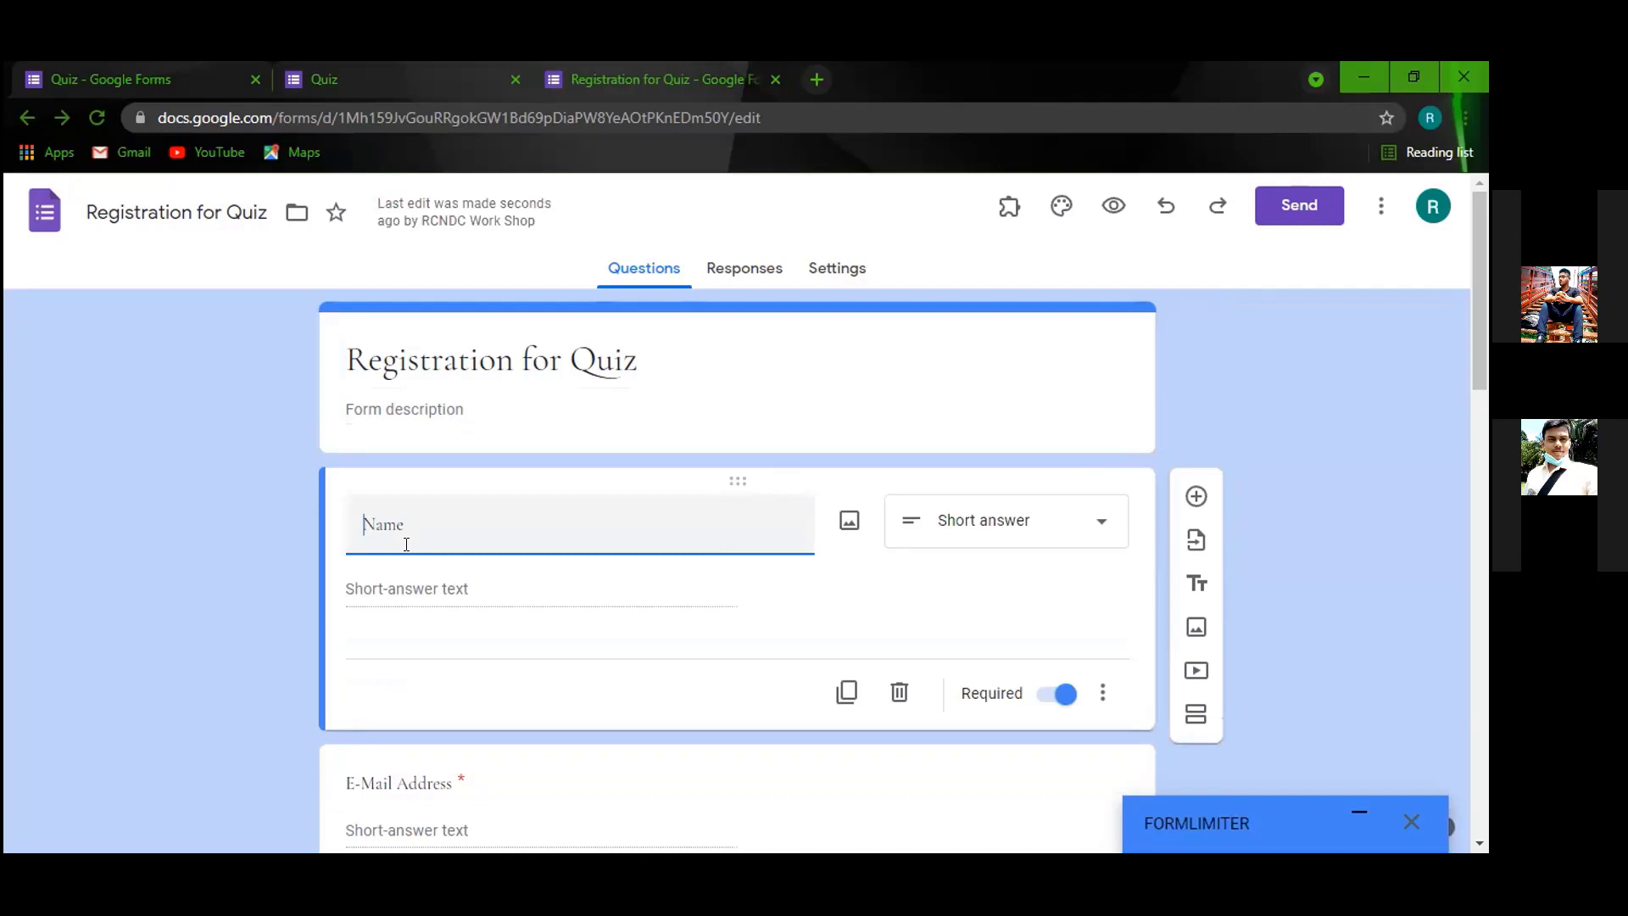
type("nrb")
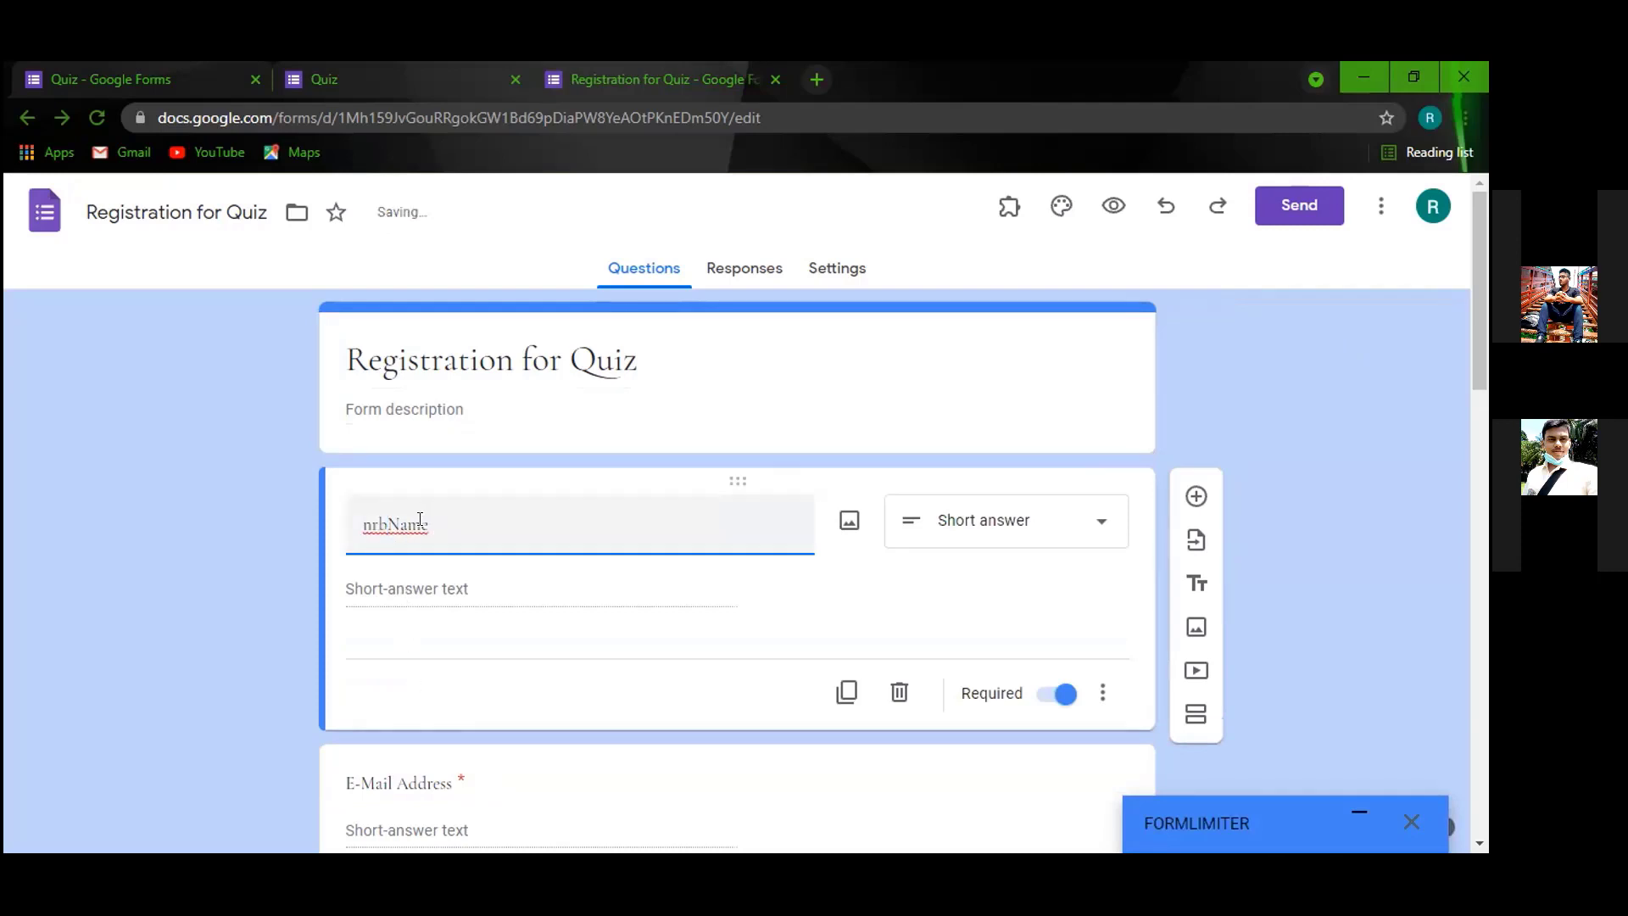
key("BackSpace")
key("BackSpace")
key("BackSpace")
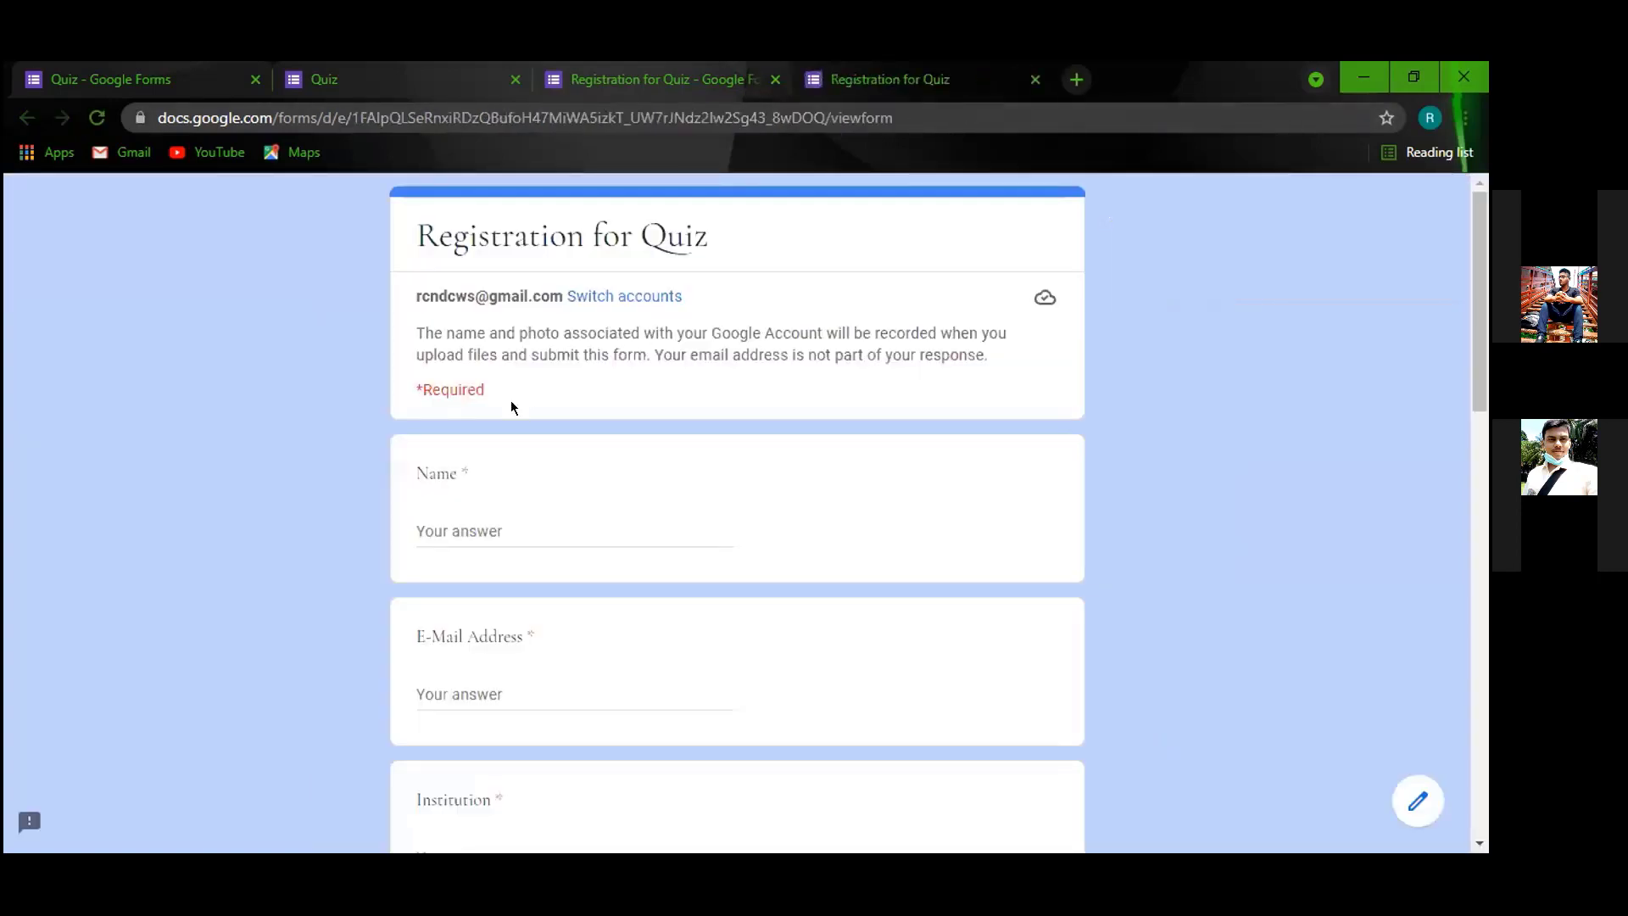
Fill in the respondent's name and e-mail address on the live registration form.
left_click(508, 522)
type("nrb")
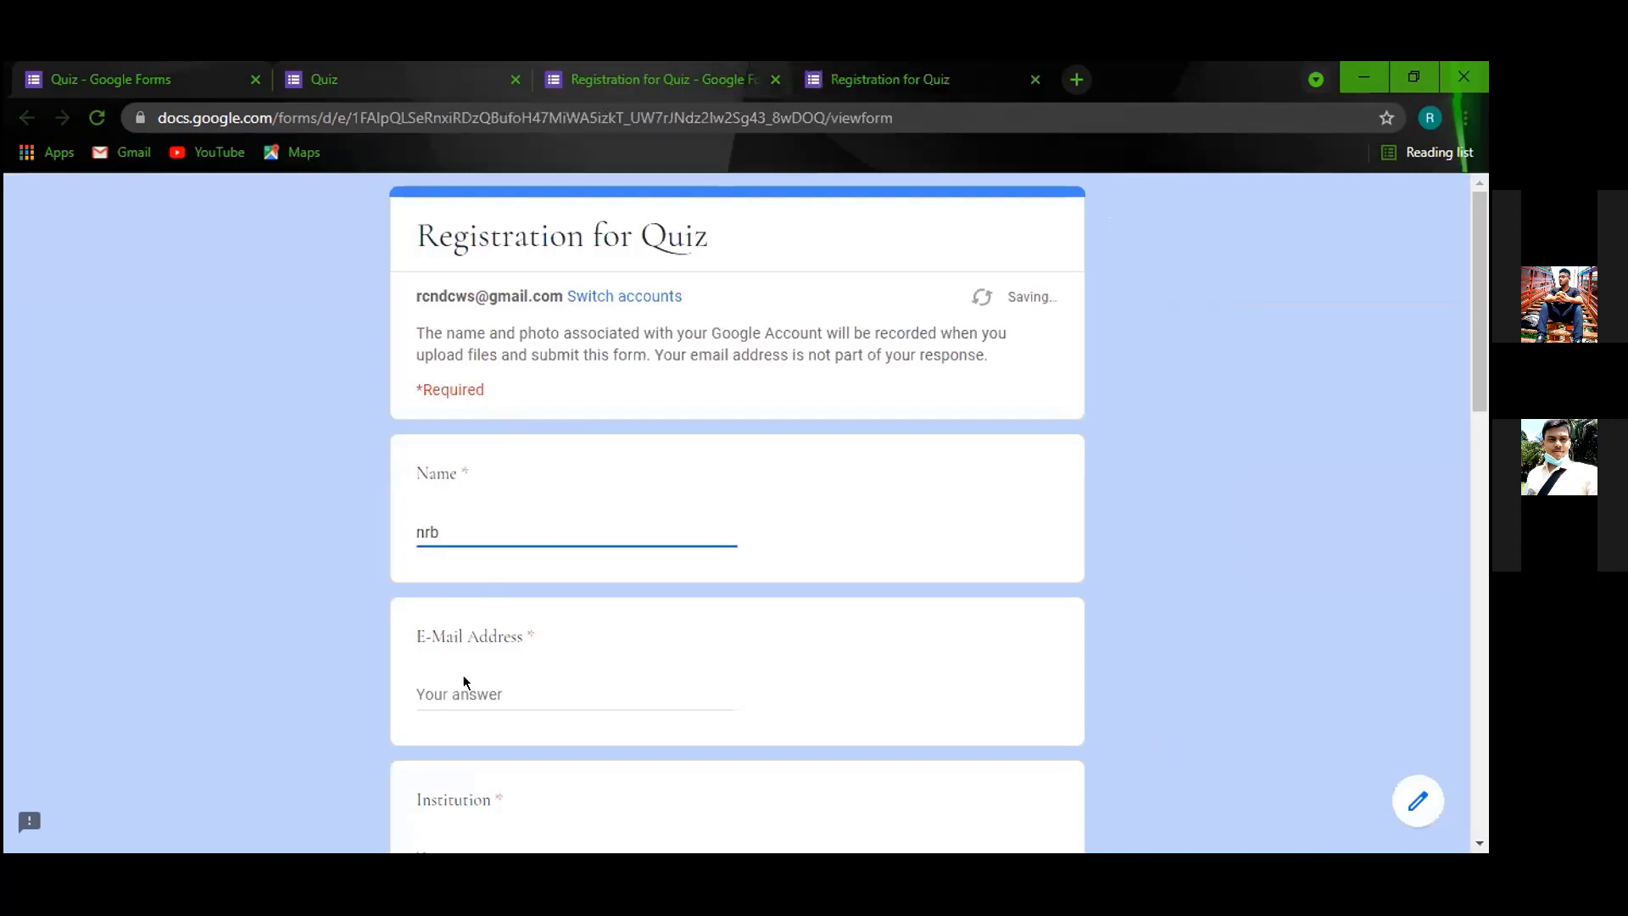
left_click(465, 689)
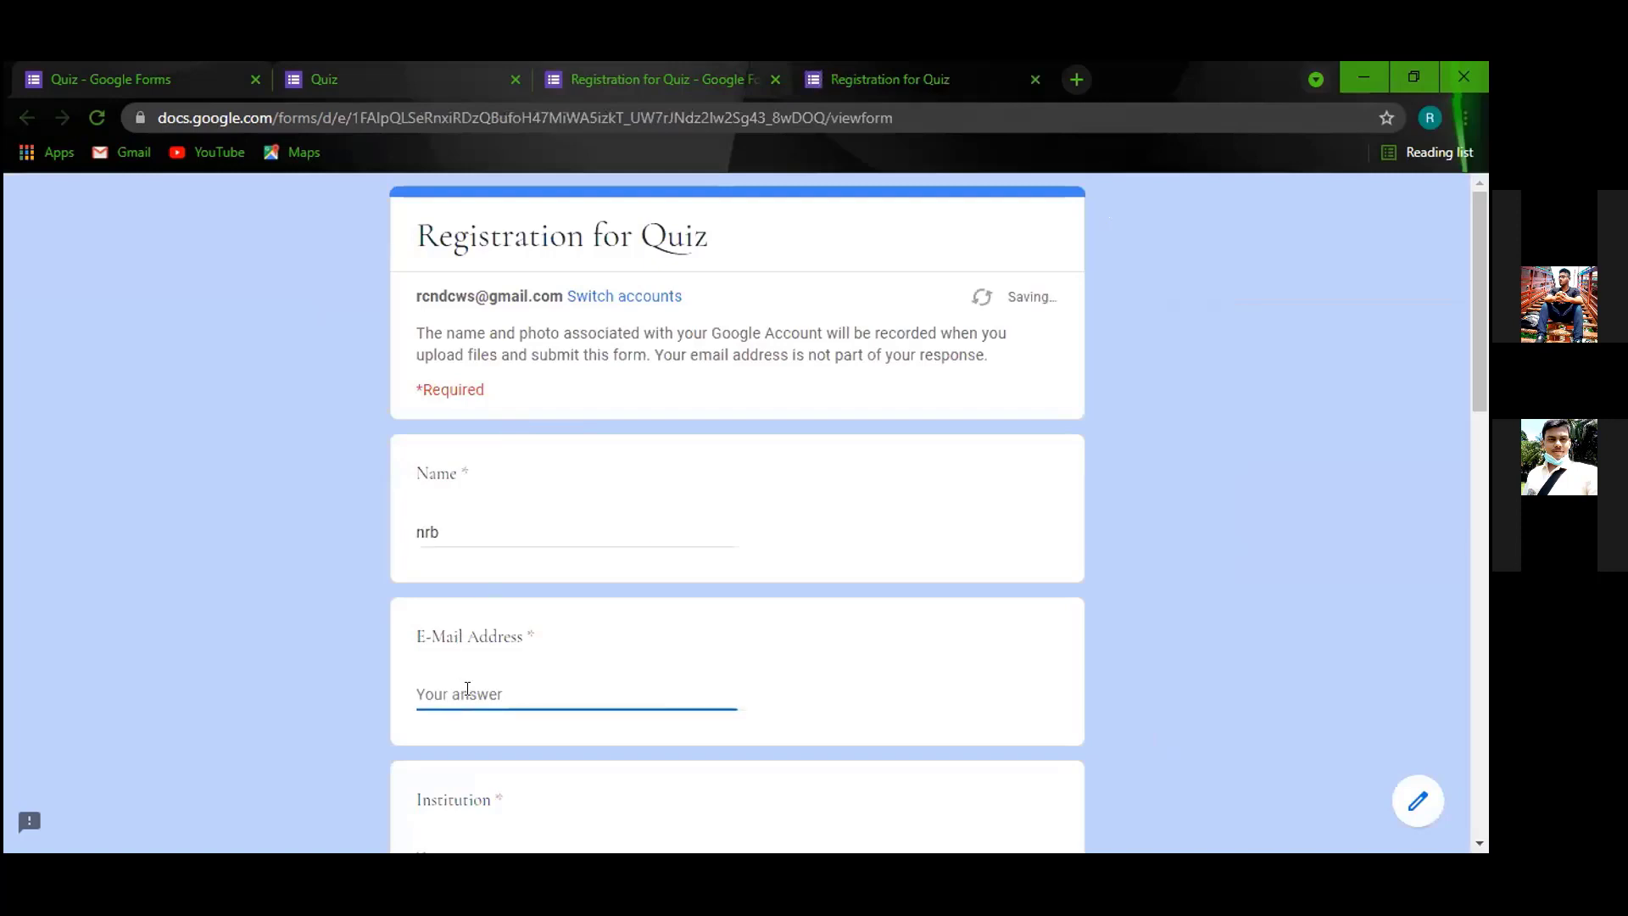
type("0")
key("BackSpace")
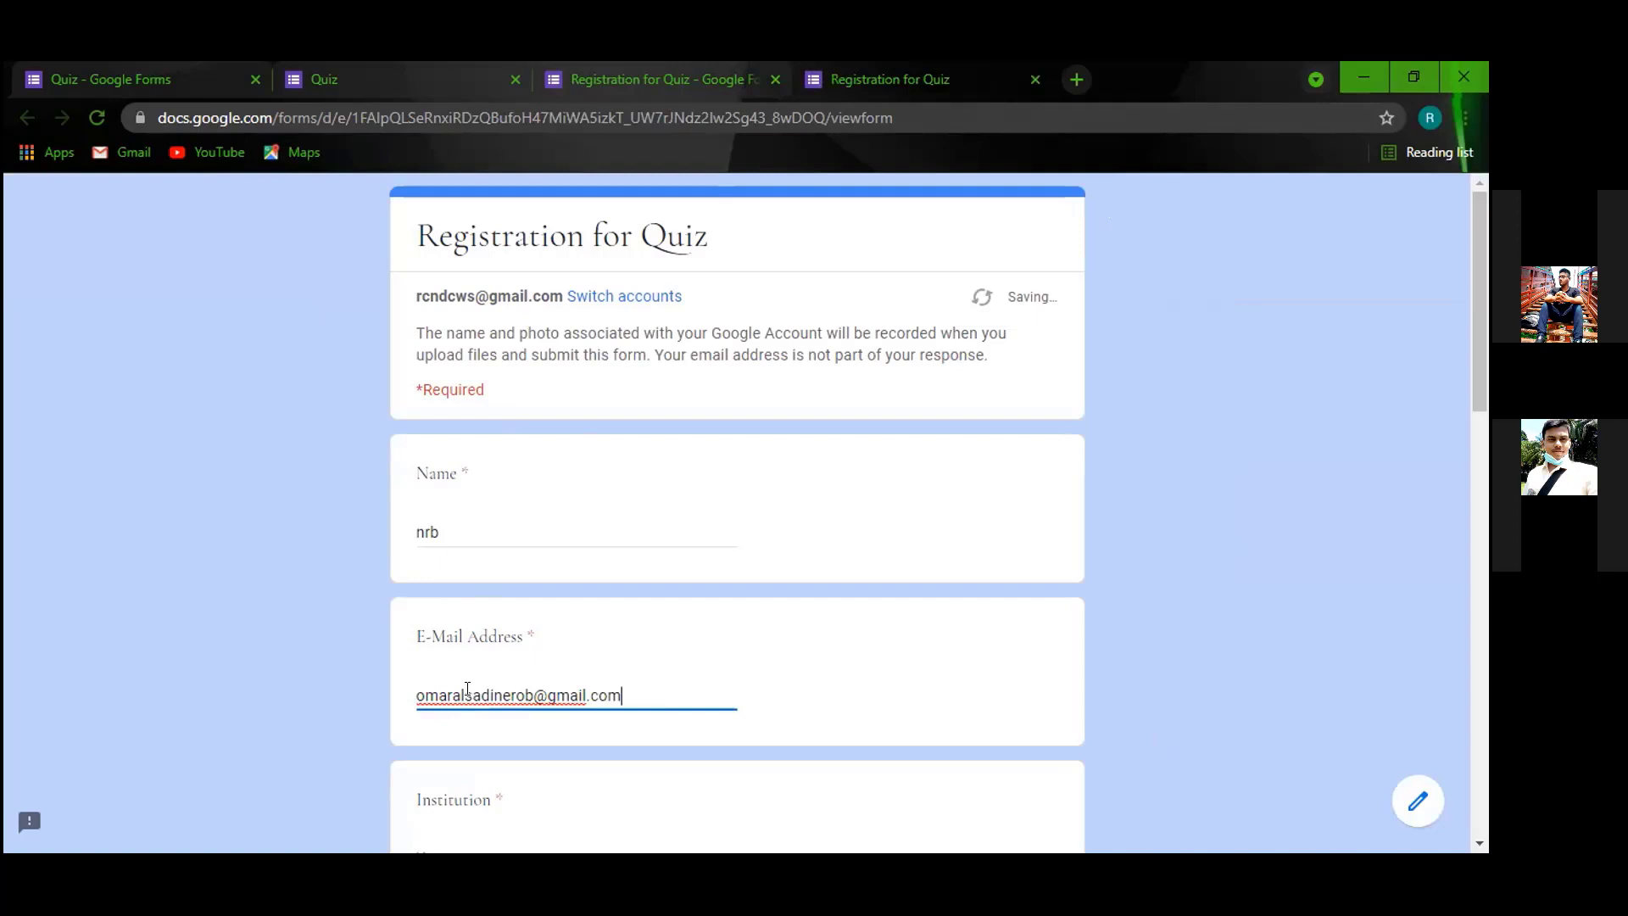
scroll(468, 687, "down", 4)
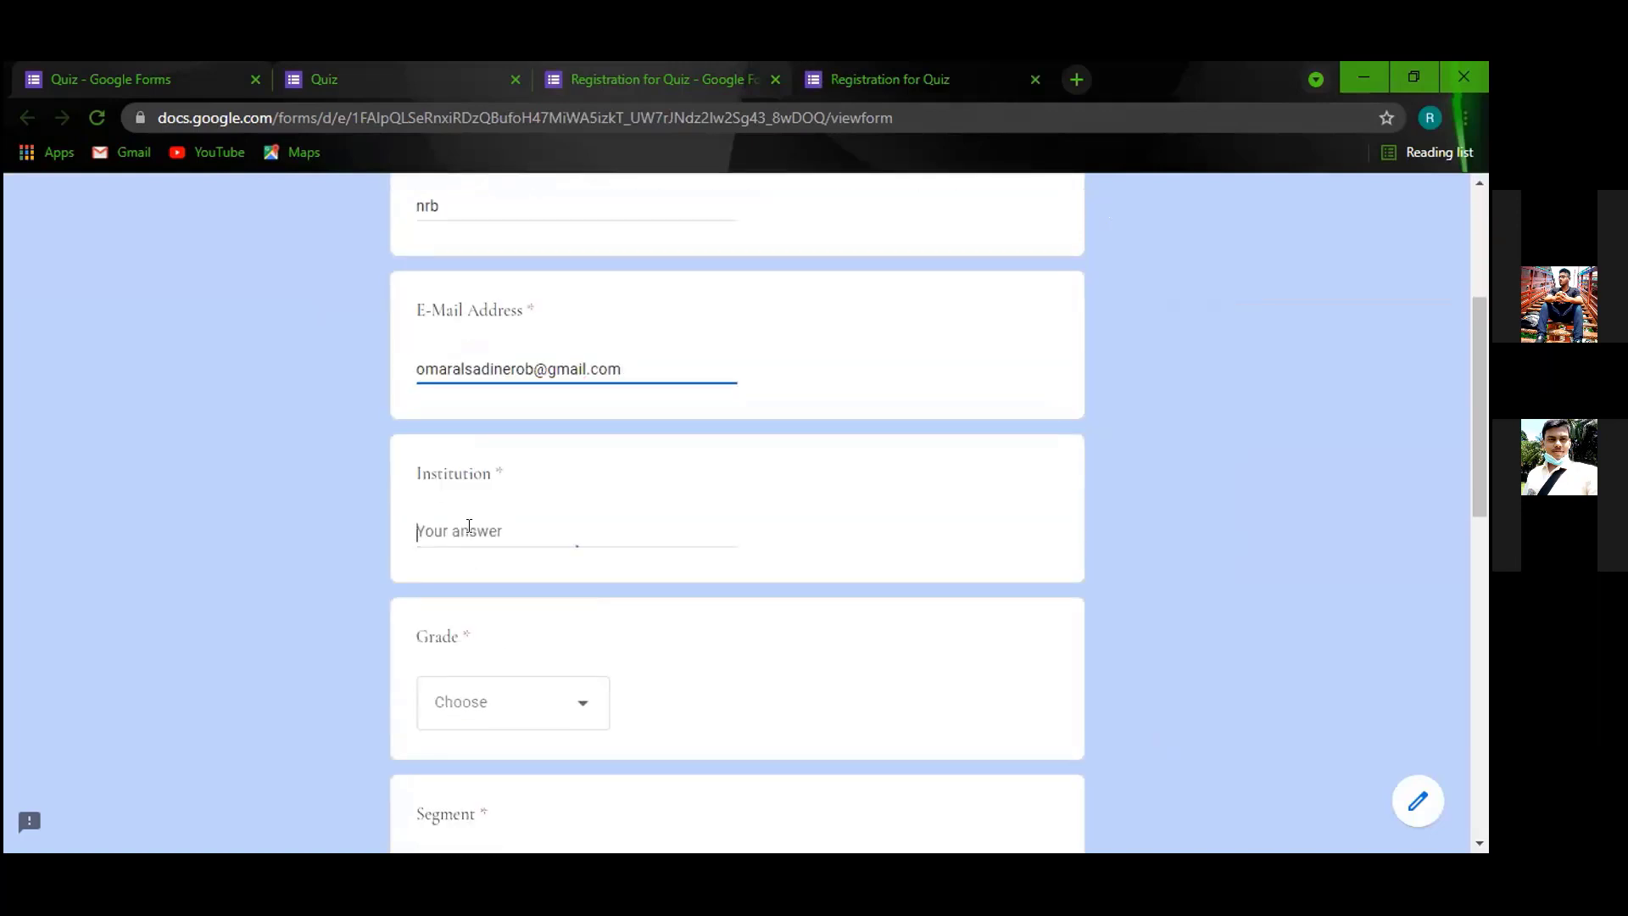
Answer Institution 'ndc', Grade 2, and tick Cricket quiz and general knowledge under Segment.
left_click(469, 528)
type("ndc")
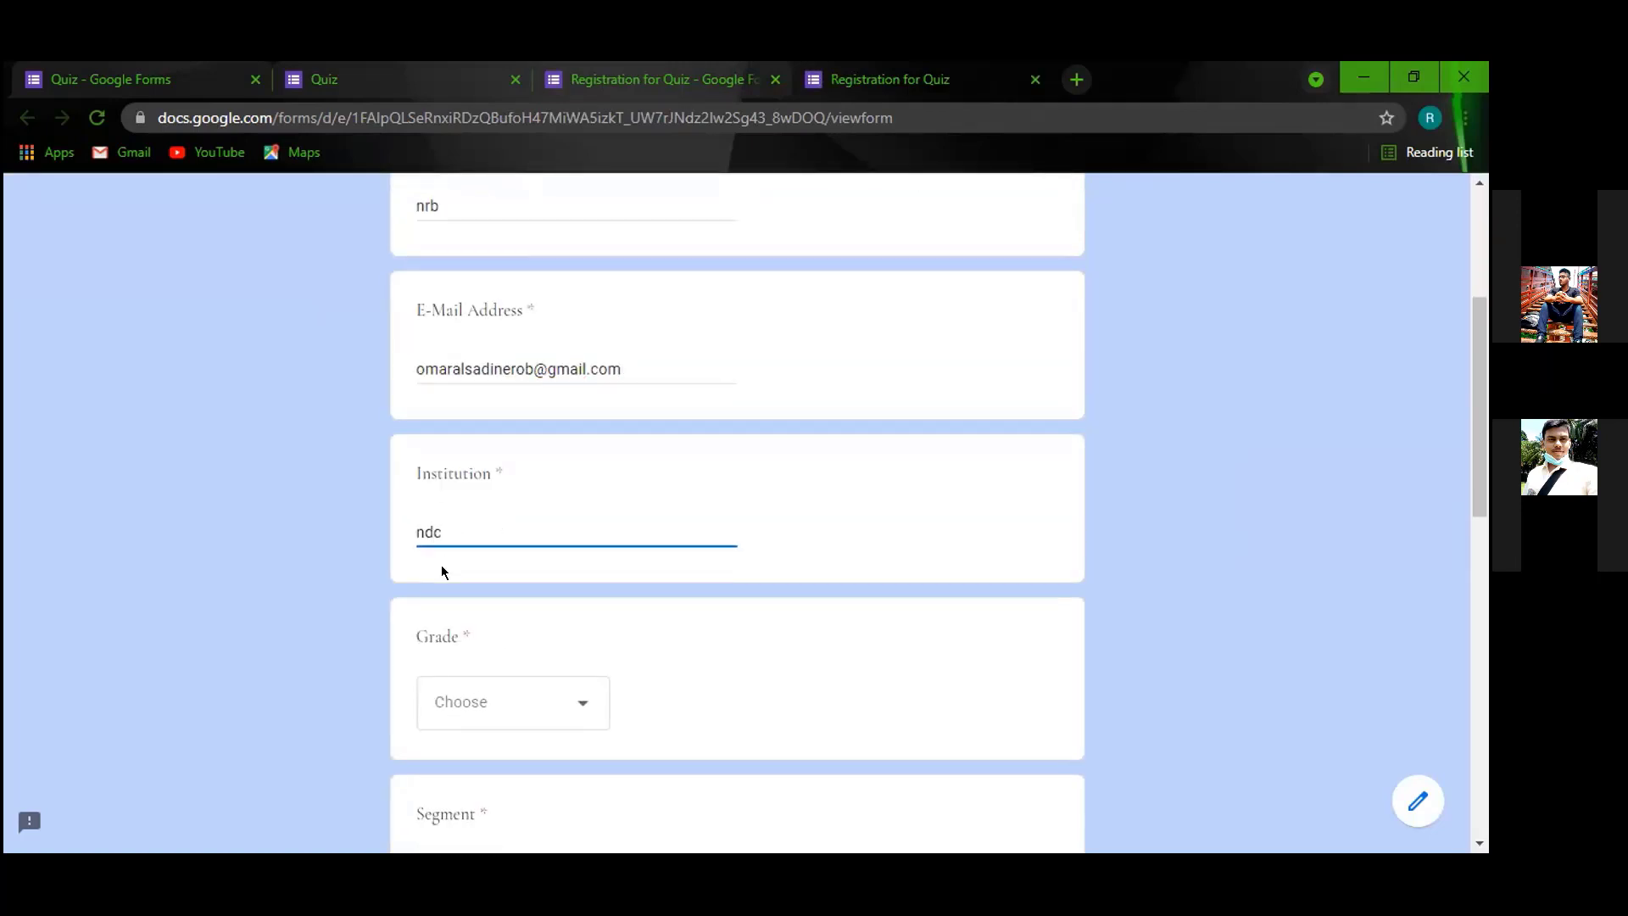
left_click(553, 692)
scroll(458, 654, "down", 2)
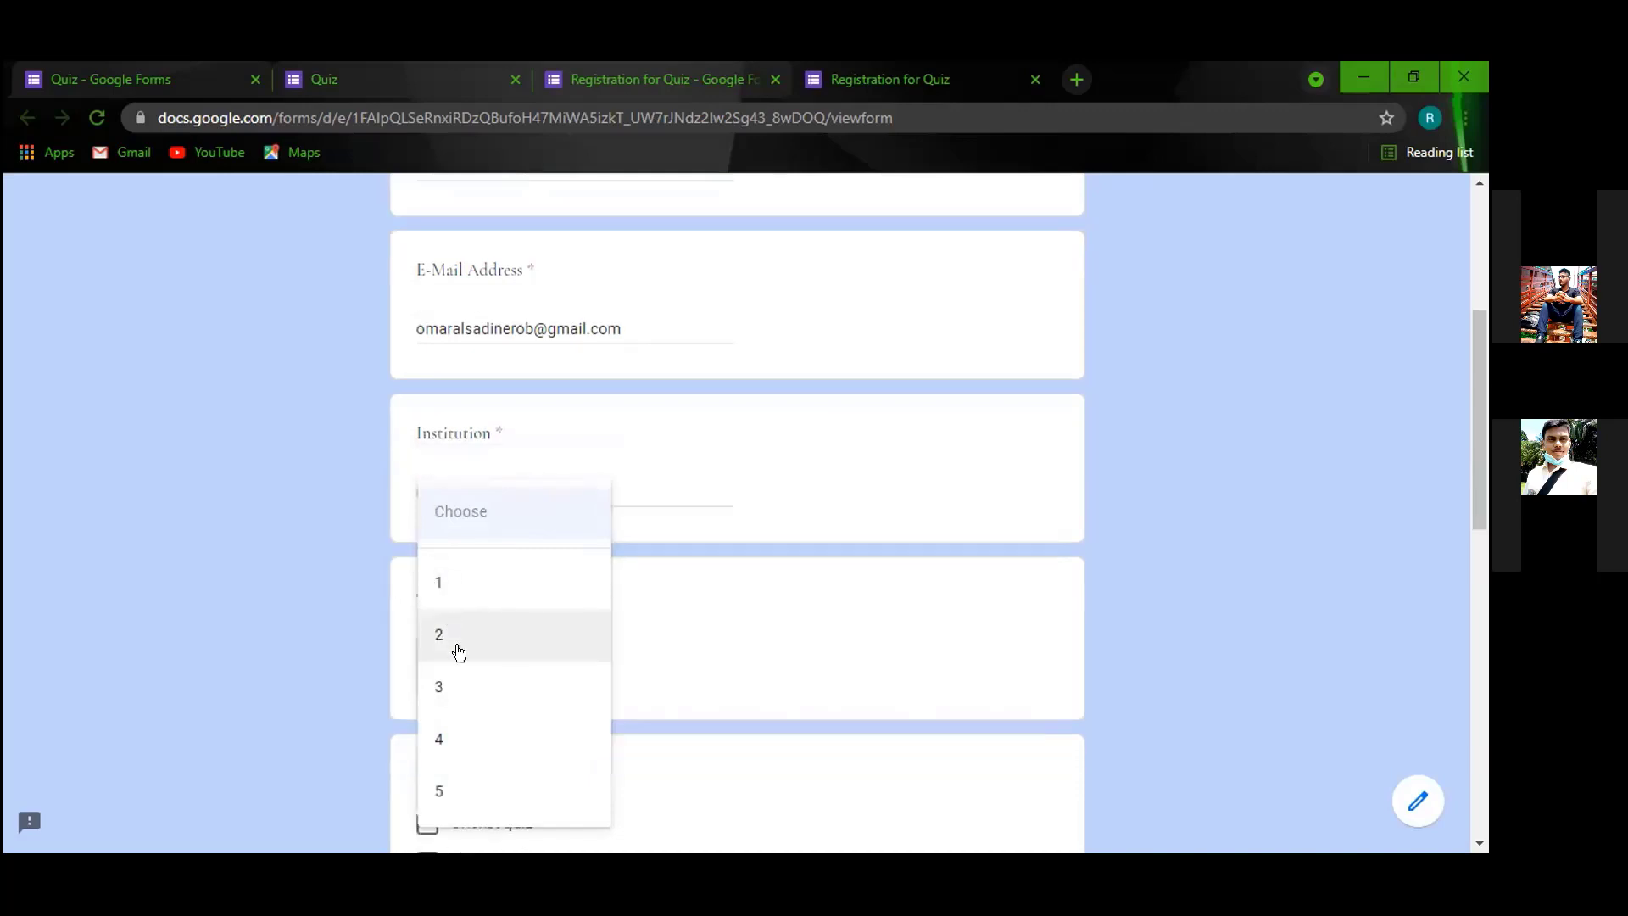
left_click(458, 651)
scroll(469, 670, "down", 5)
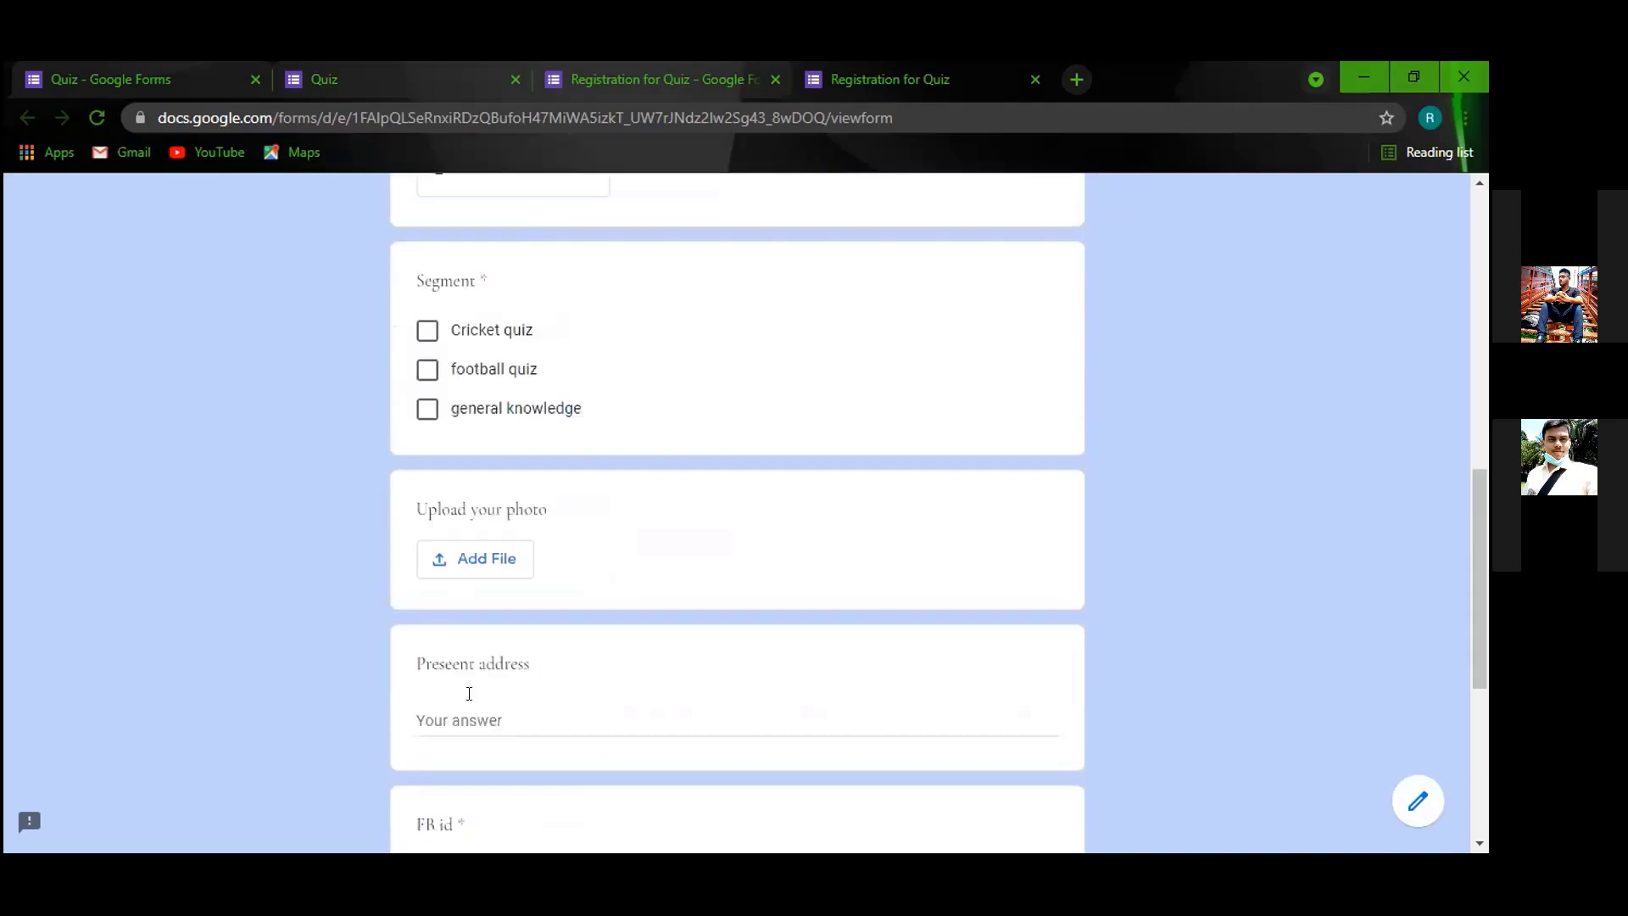
left_click(426, 319)
left_click(427, 398)
Upload tereshkova.jpg as the answer to the photo question.
left_click(493, 547)
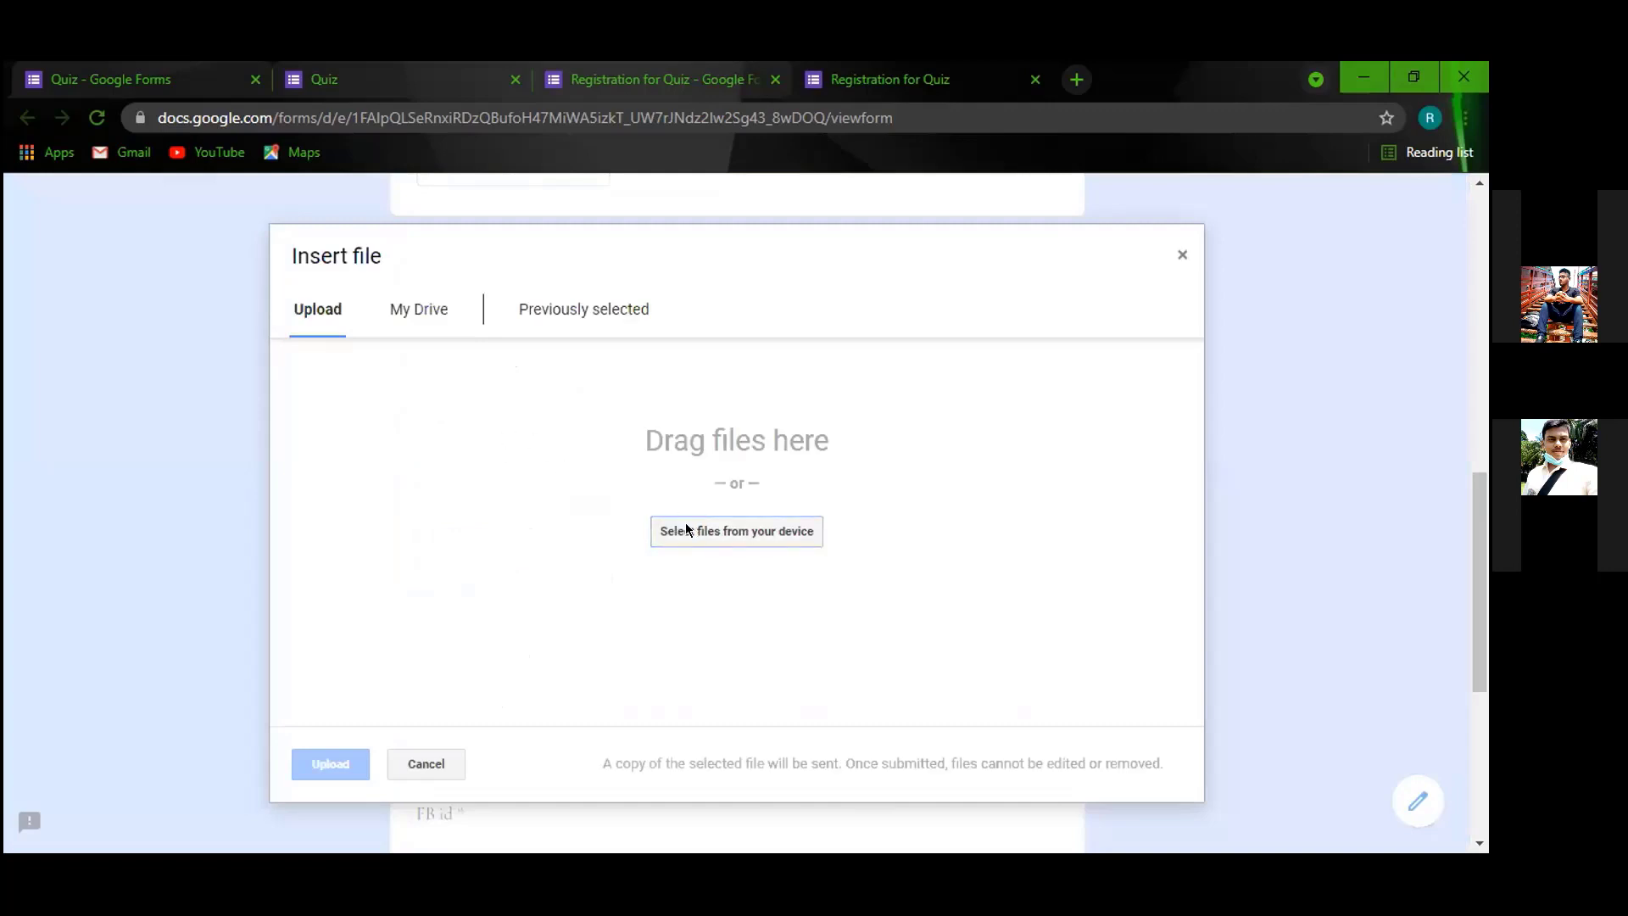
left_click(685, 524)
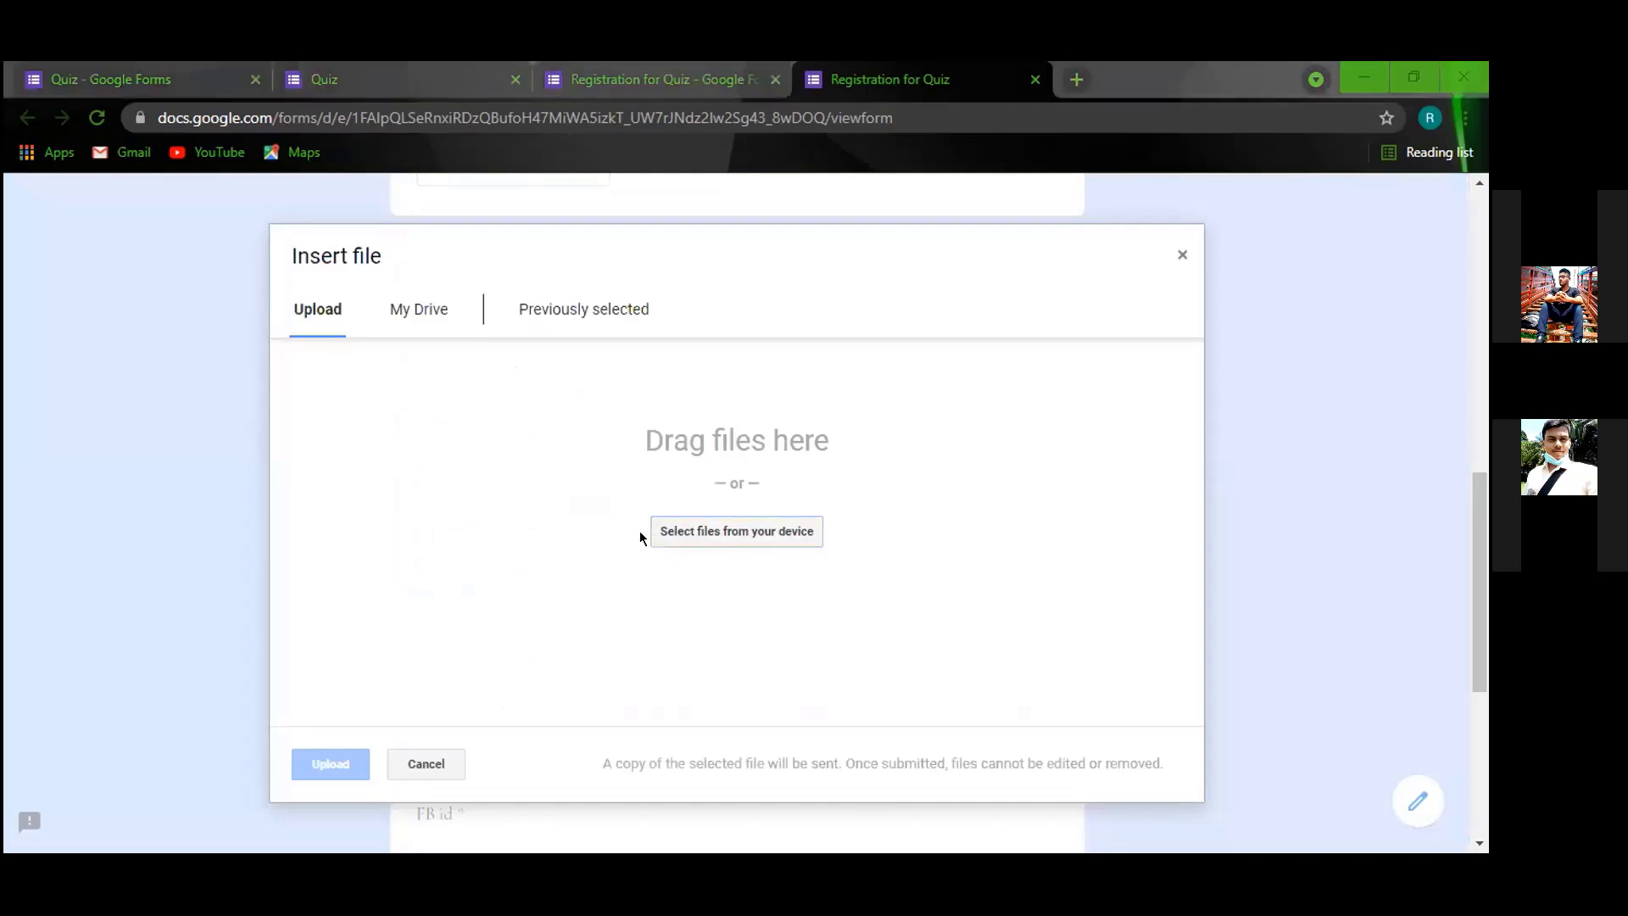
left_click(526, 229)
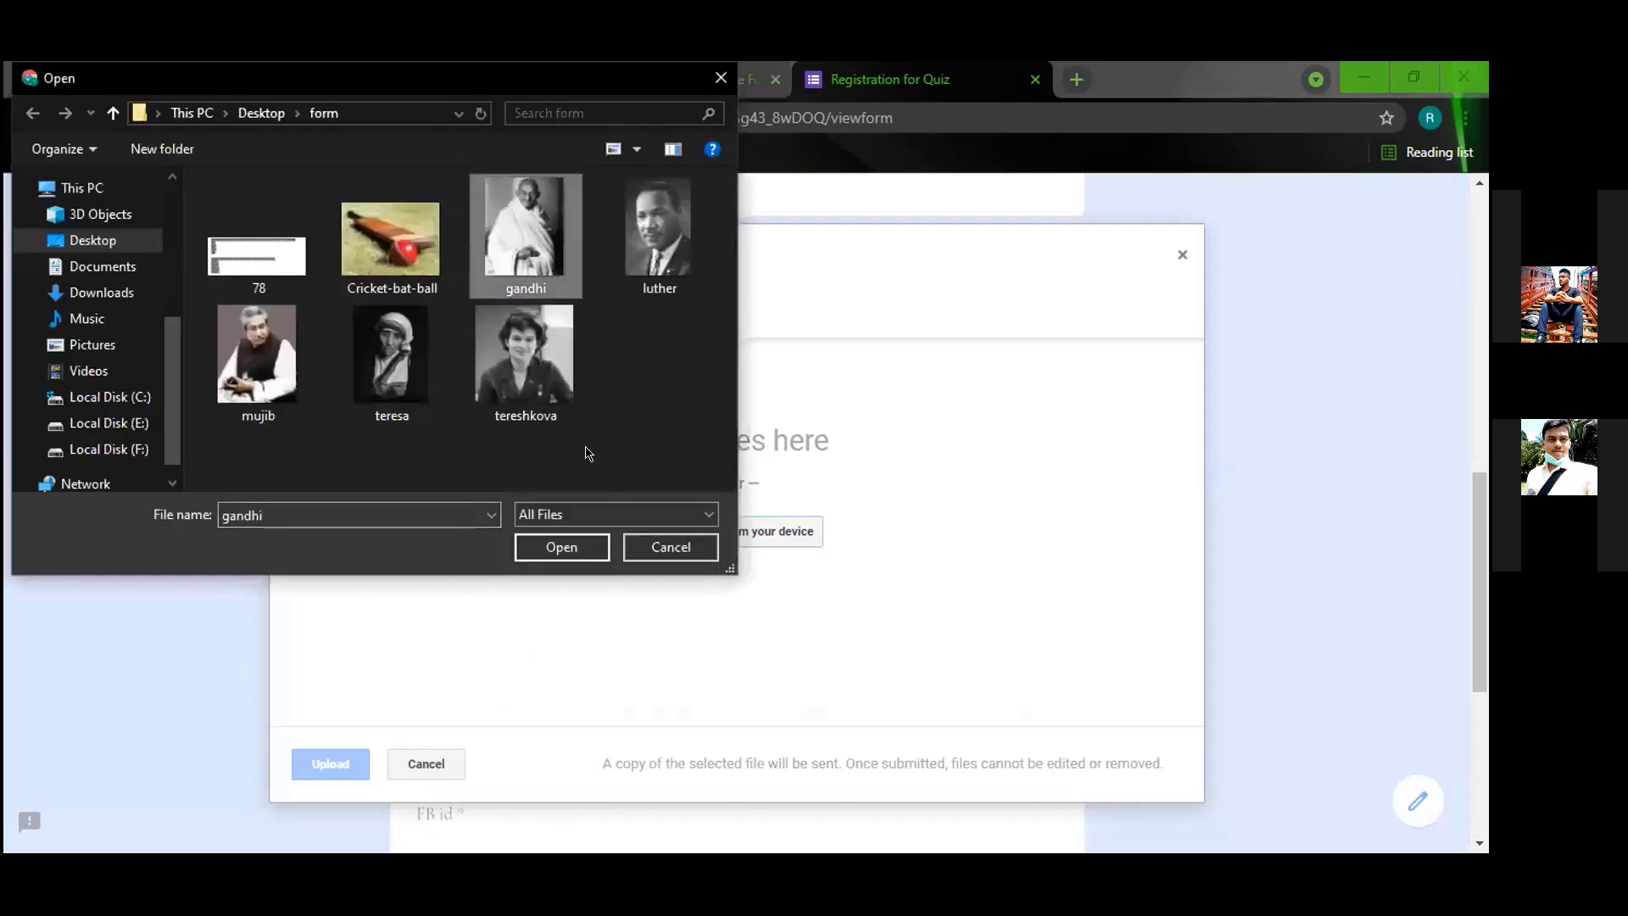
left_click(532, 363)
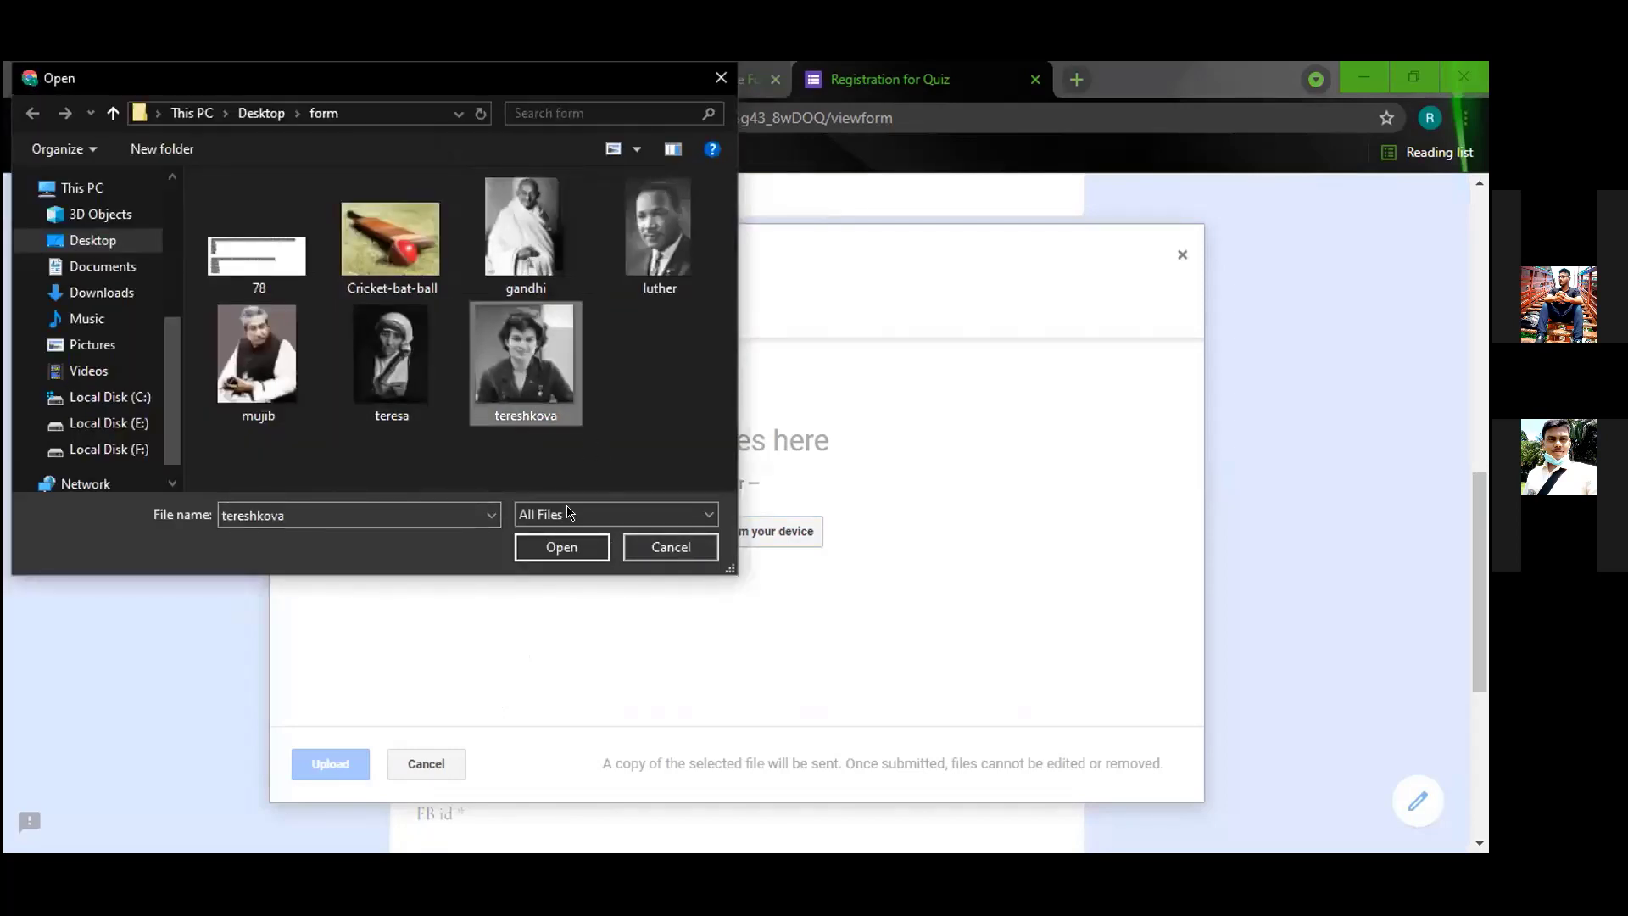
left_click(585, 551)
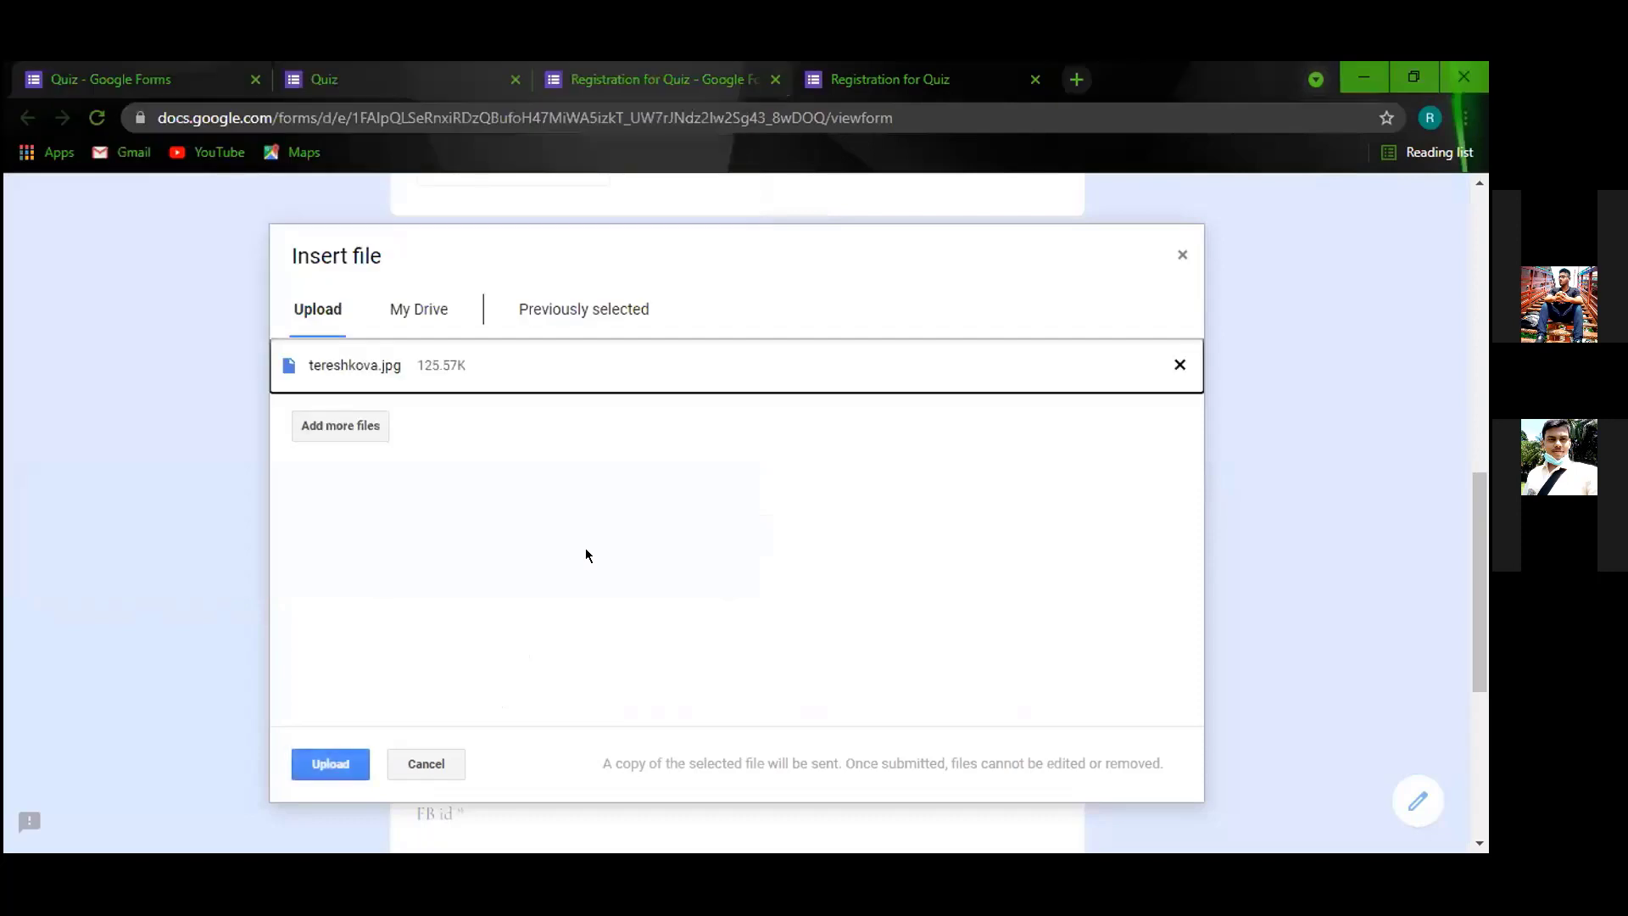
left_click(338, 767)
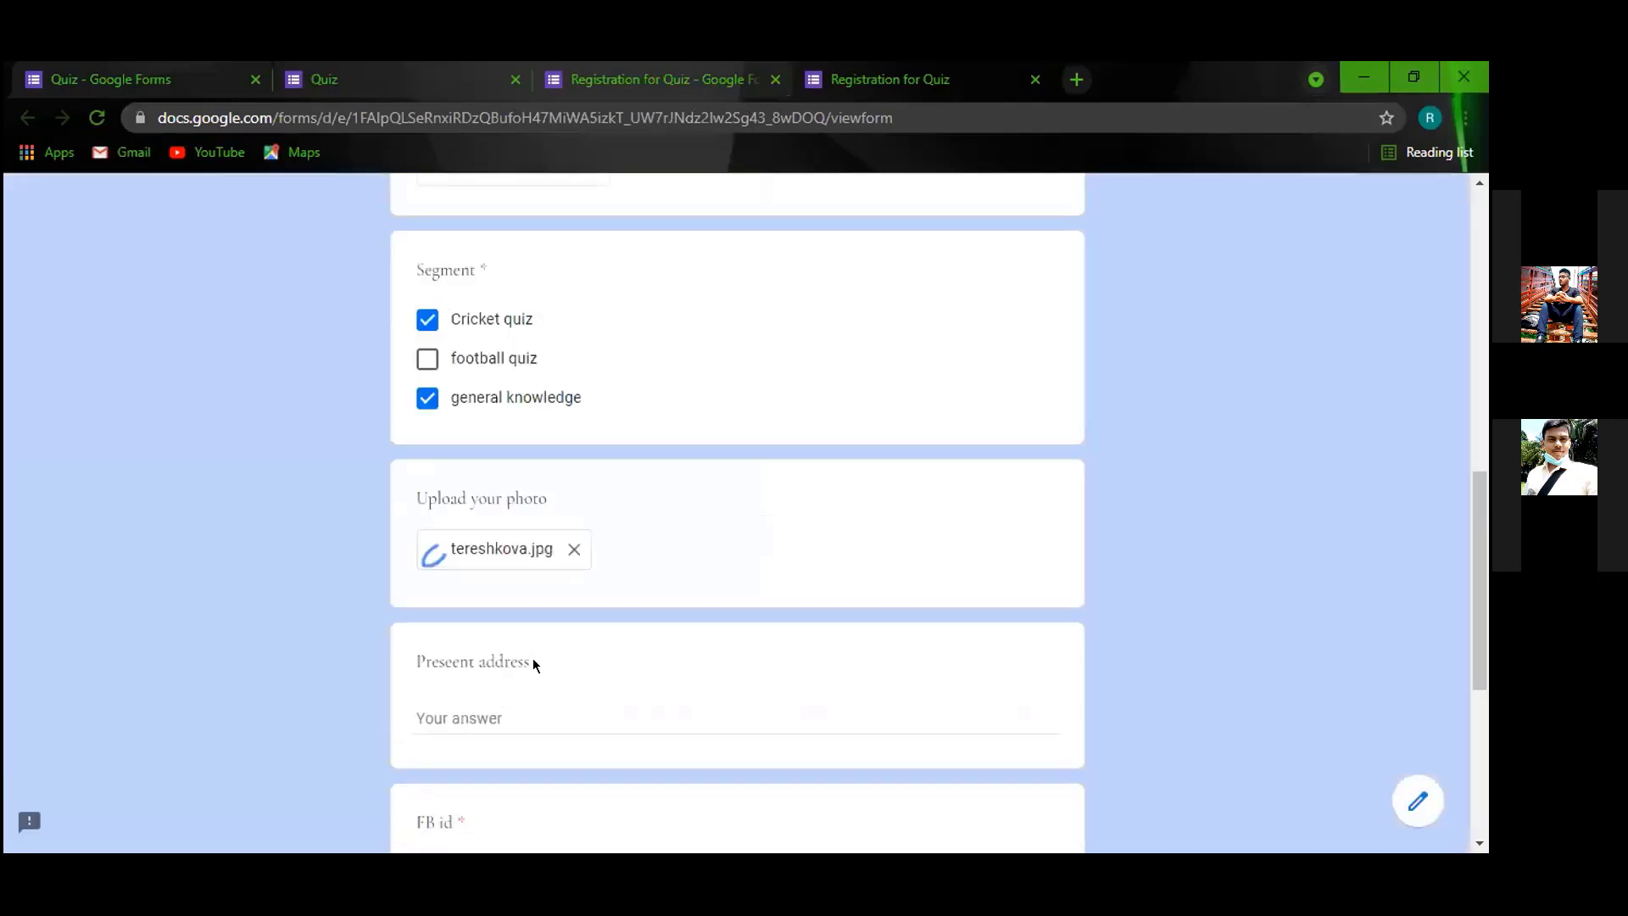
Enter a present address and paste the Facebook profile URL into the FB id answer.
scroll(526, 644, "down", 3)
left_click(493, 492)
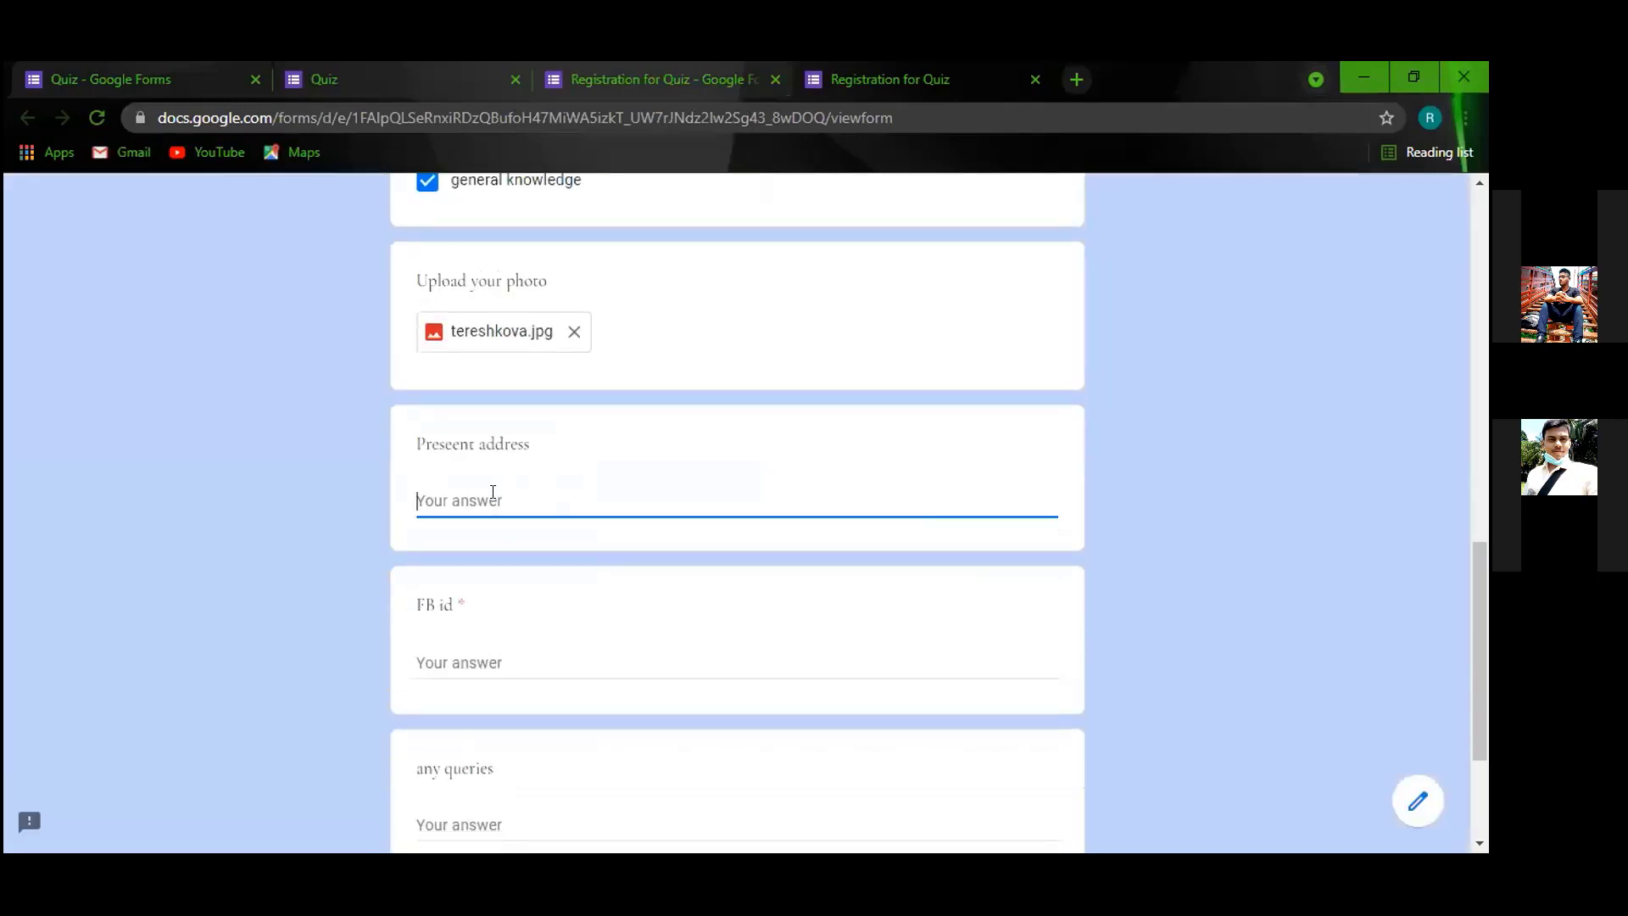
type("sadsdaskdfjaslkdfjaskldfjaskl")
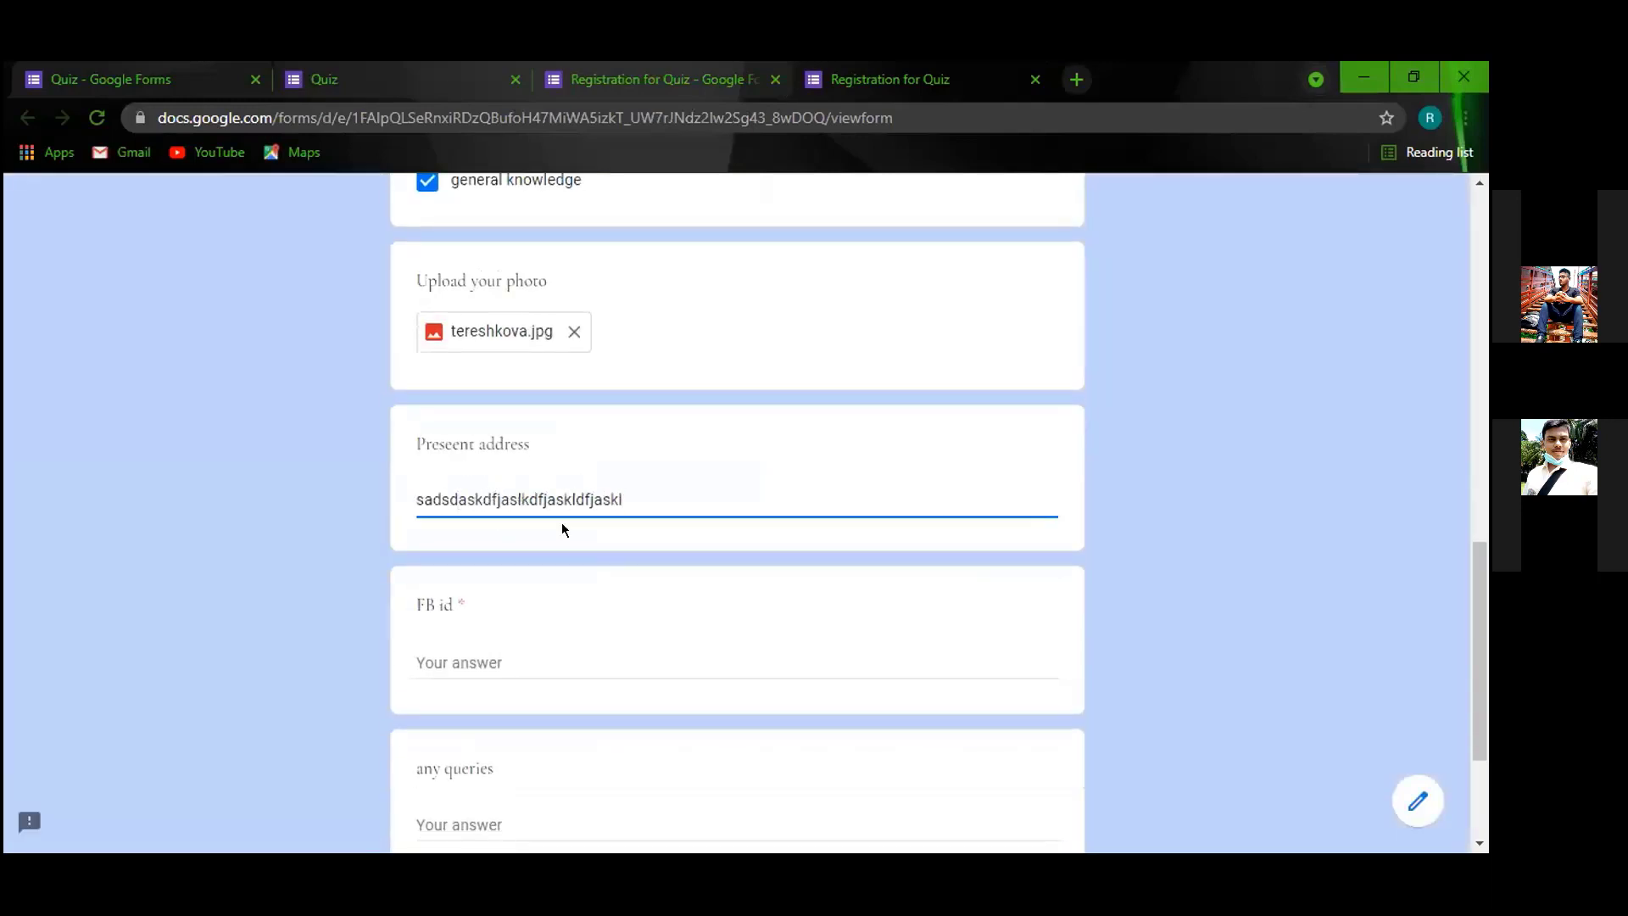
left_click(521, 654)
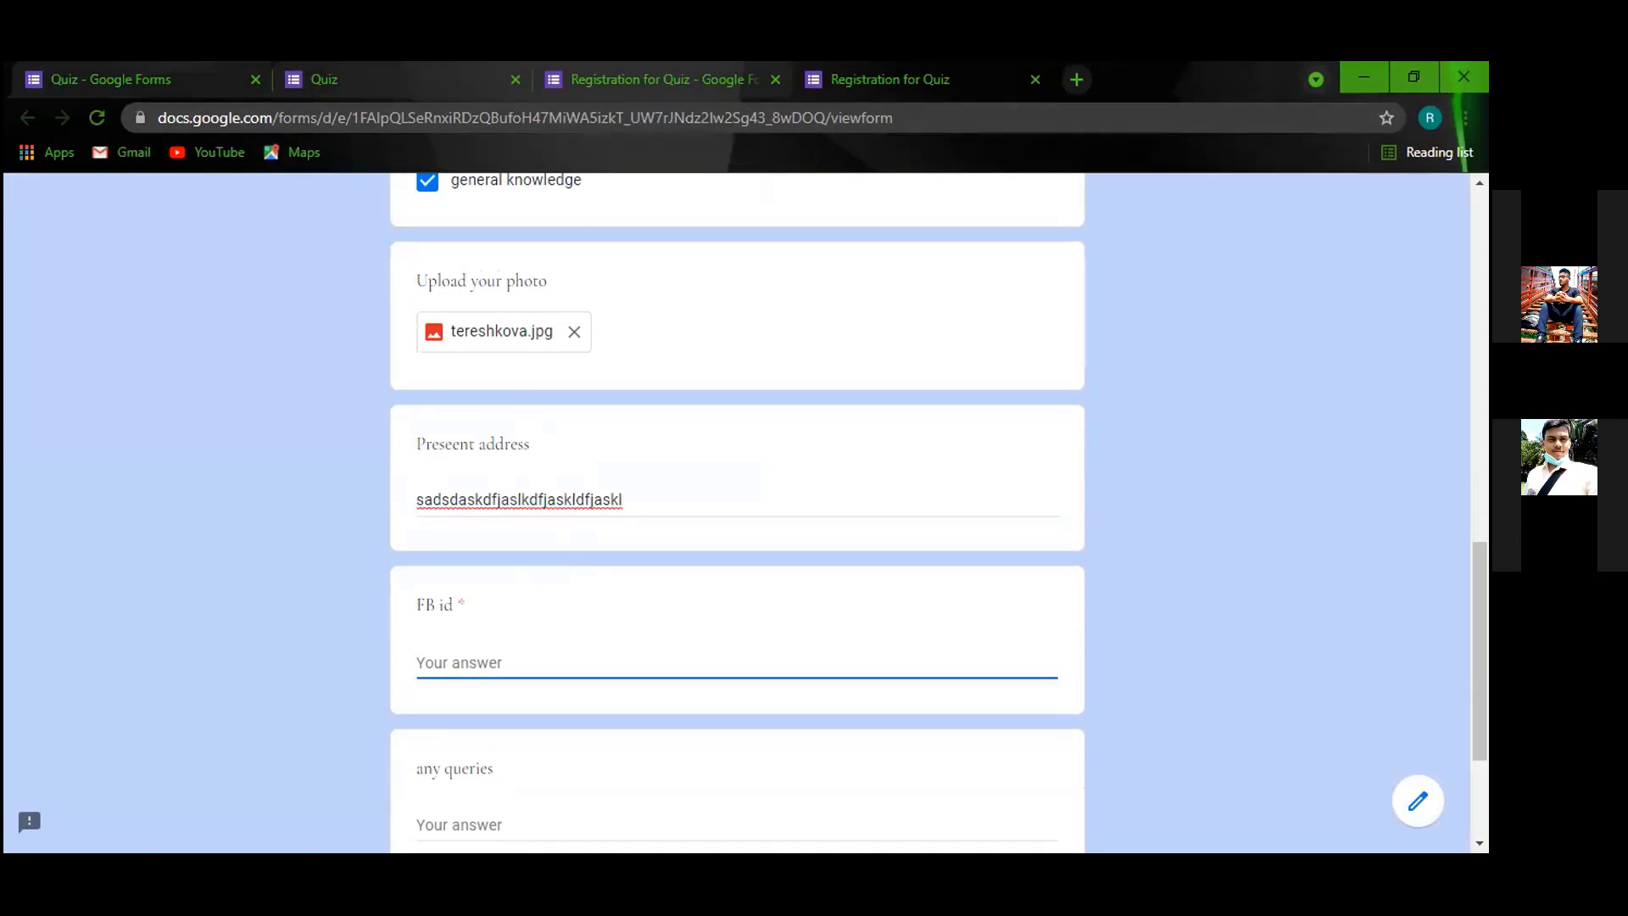
key("alt+Tab")
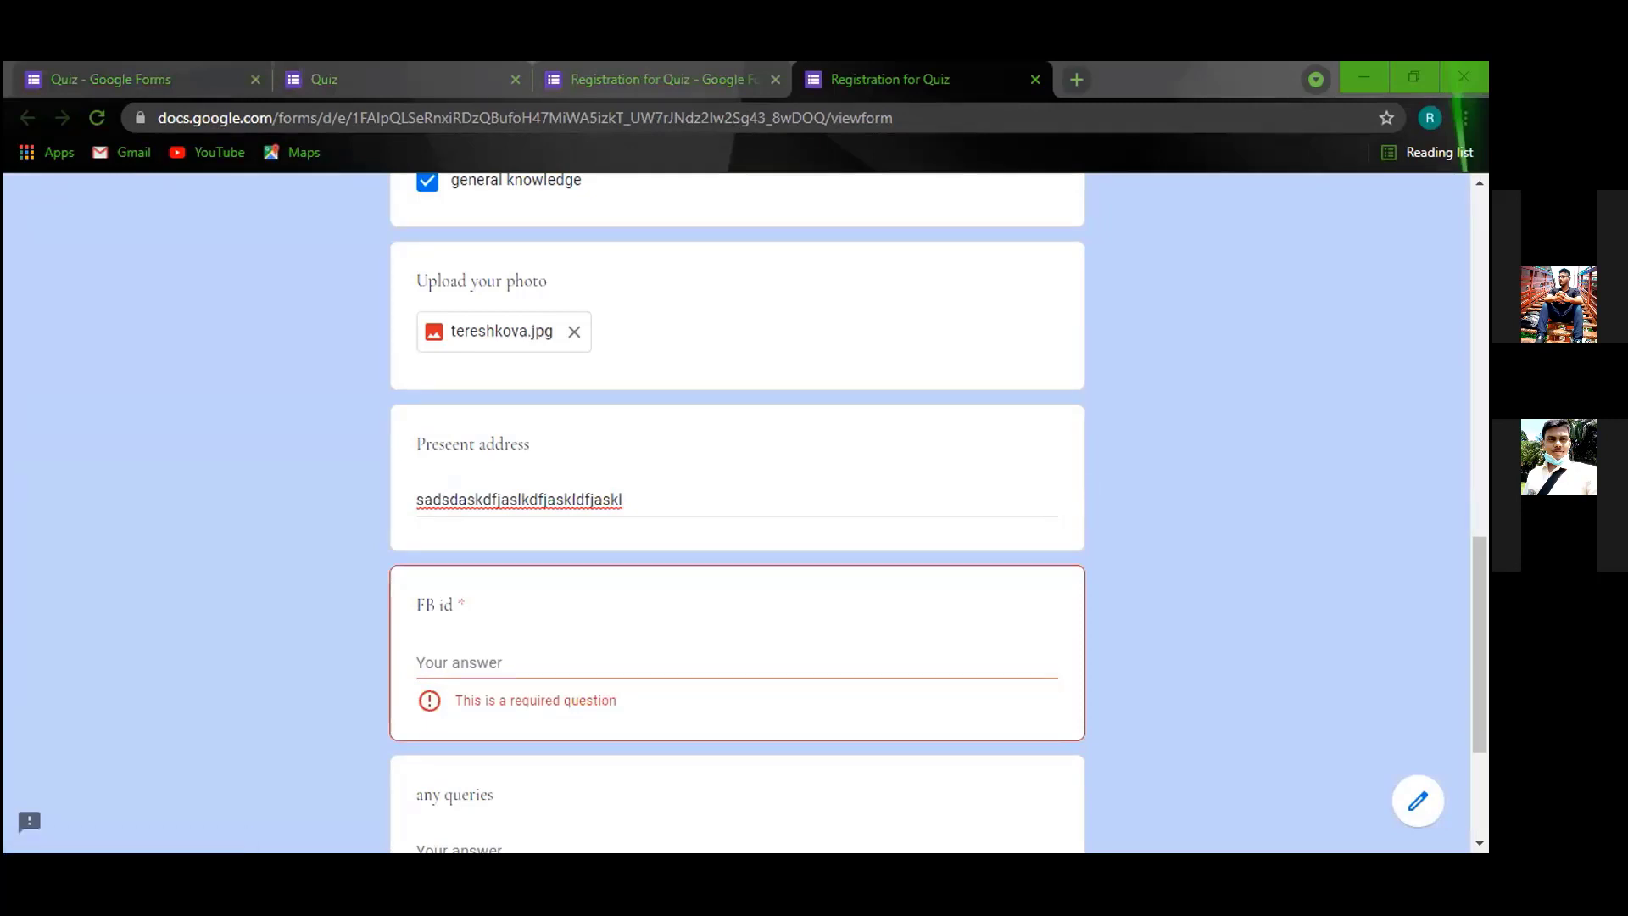
right_click(328, 118)
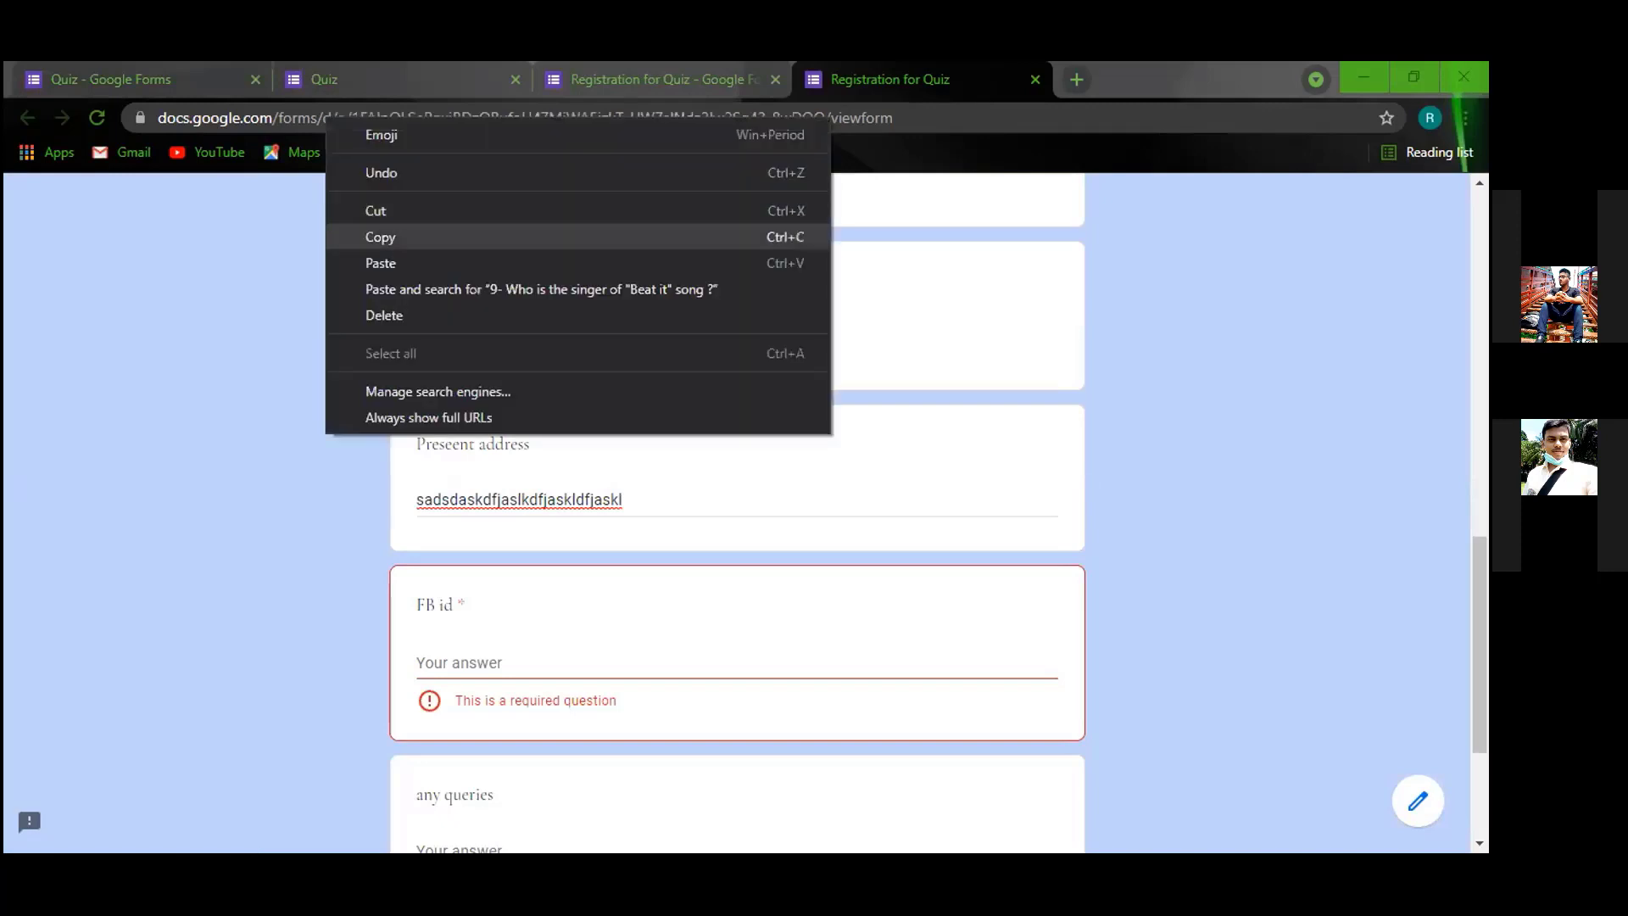
right_click(527, 671)
left_click(582, 500)
Answer 'no' to any queries, submit the registration response, and return to the editor.
scroll(509, 551, "down", 3)
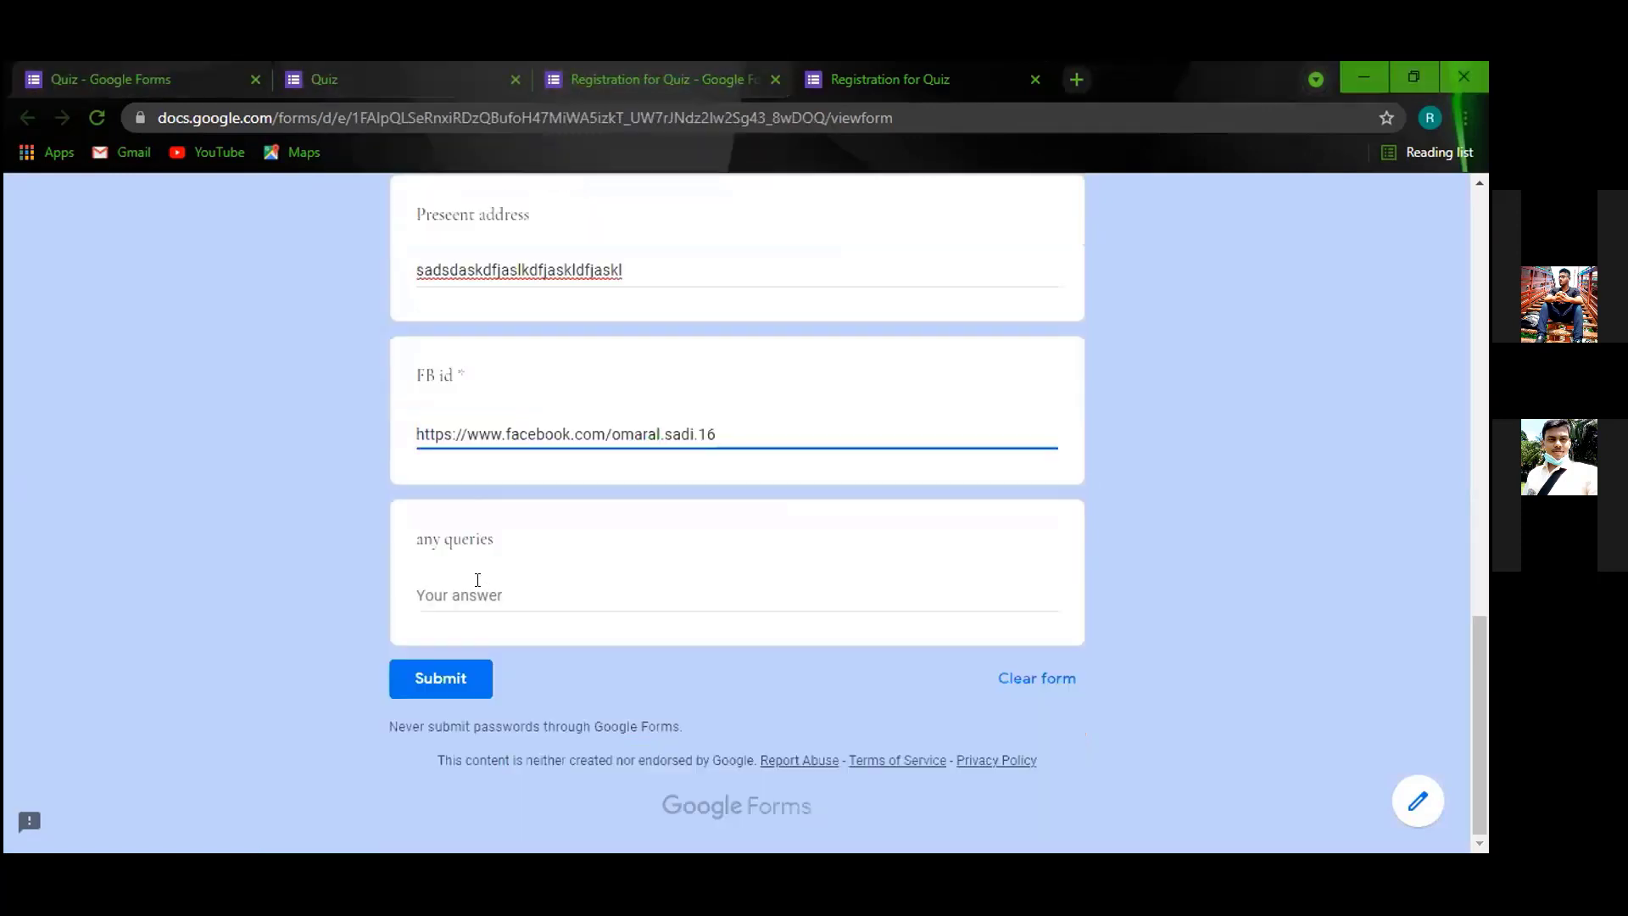
left_click(479, 591)
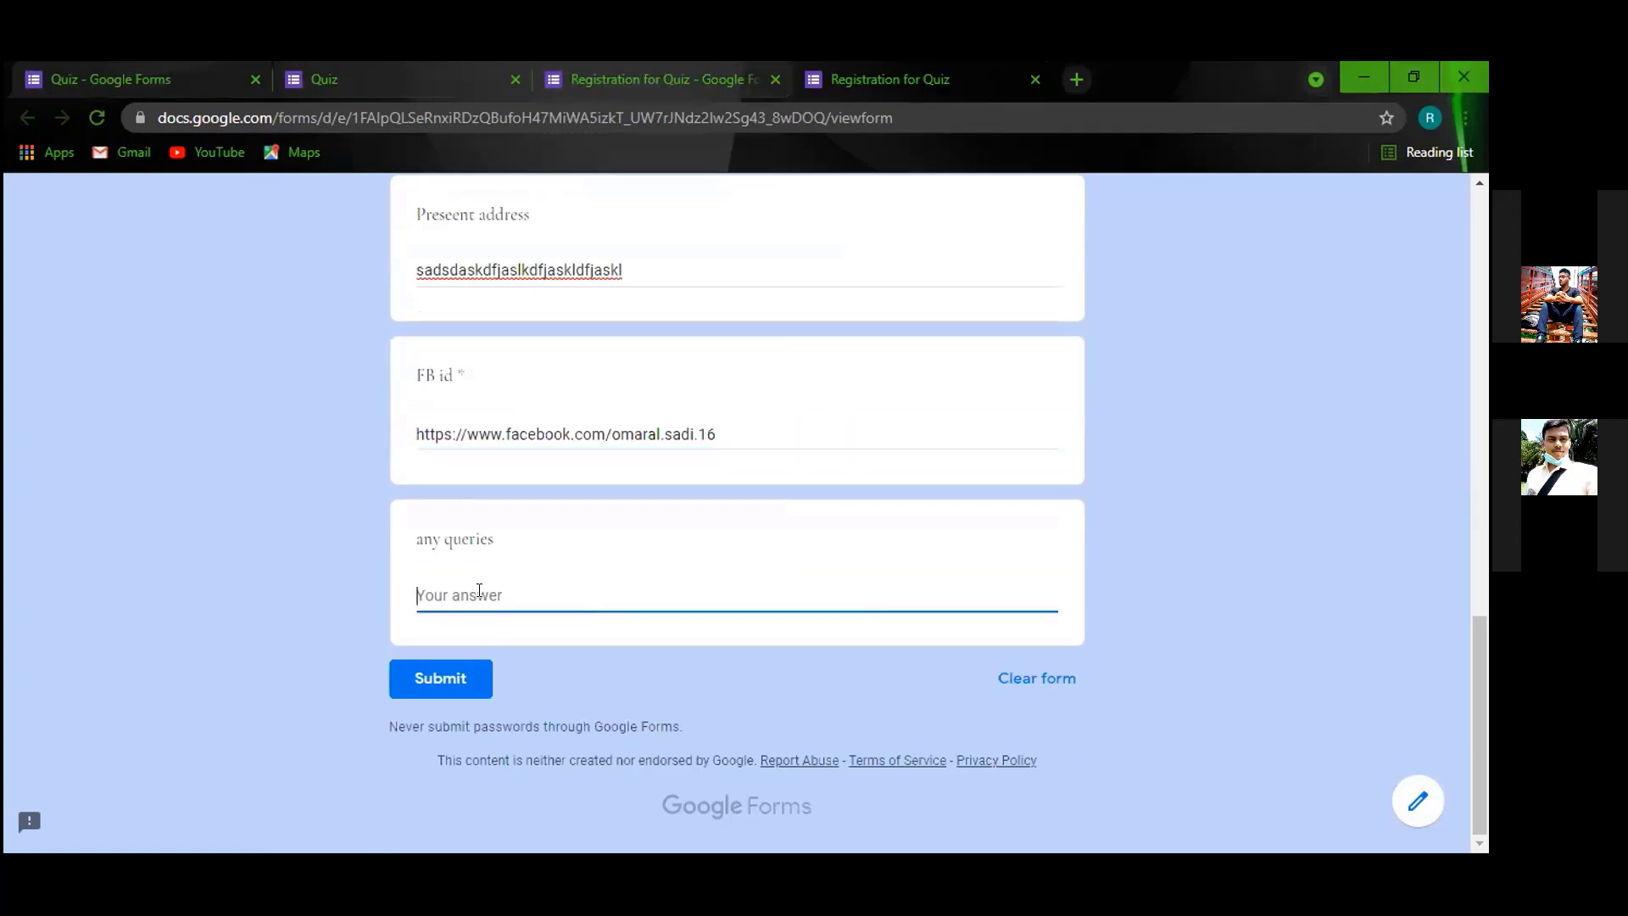
type("no")
left_click(488, 684)
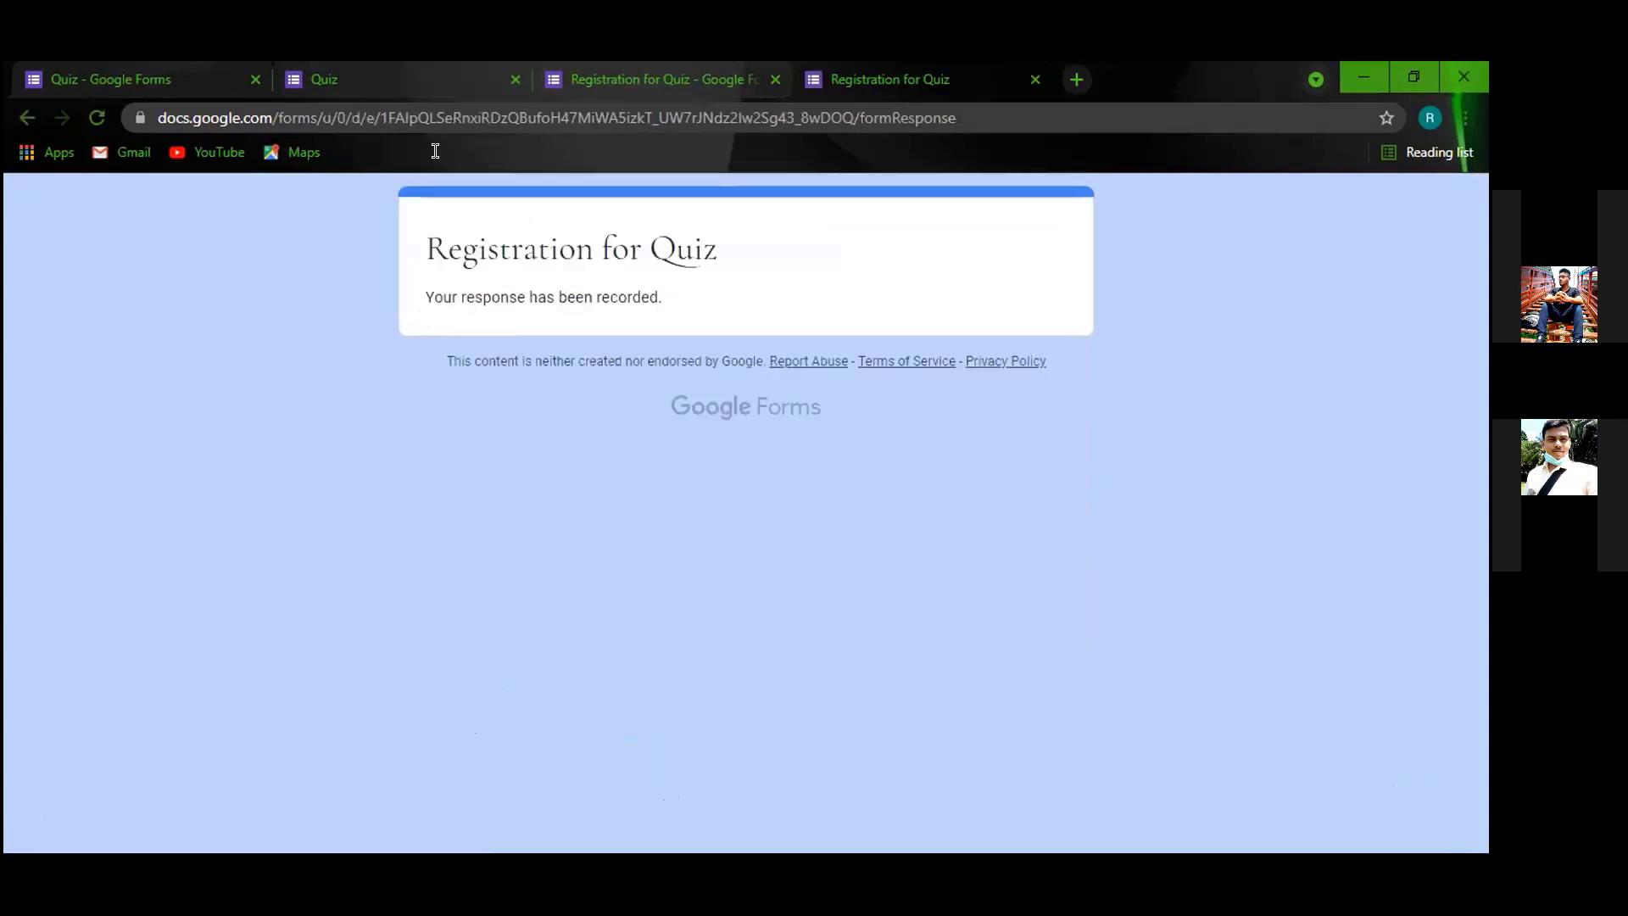
key("ctrl+shift+Tab")
From the Responses view, set the formLimiter response limit to 1, save and enable it.
left_click(715, 301)
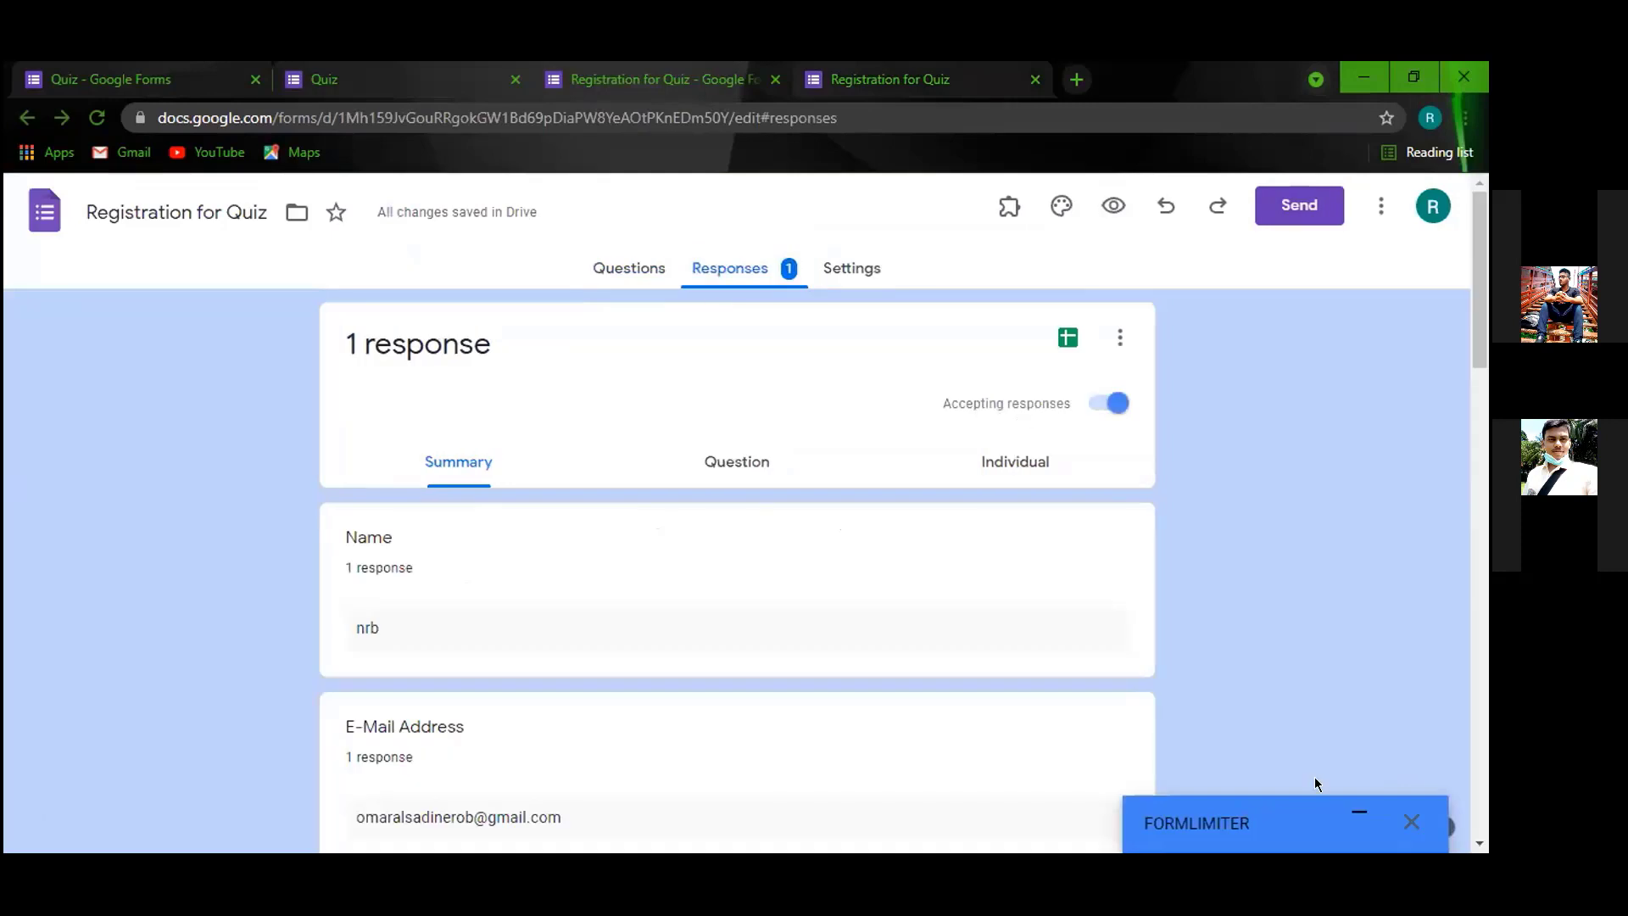
left_click(1329, 814)
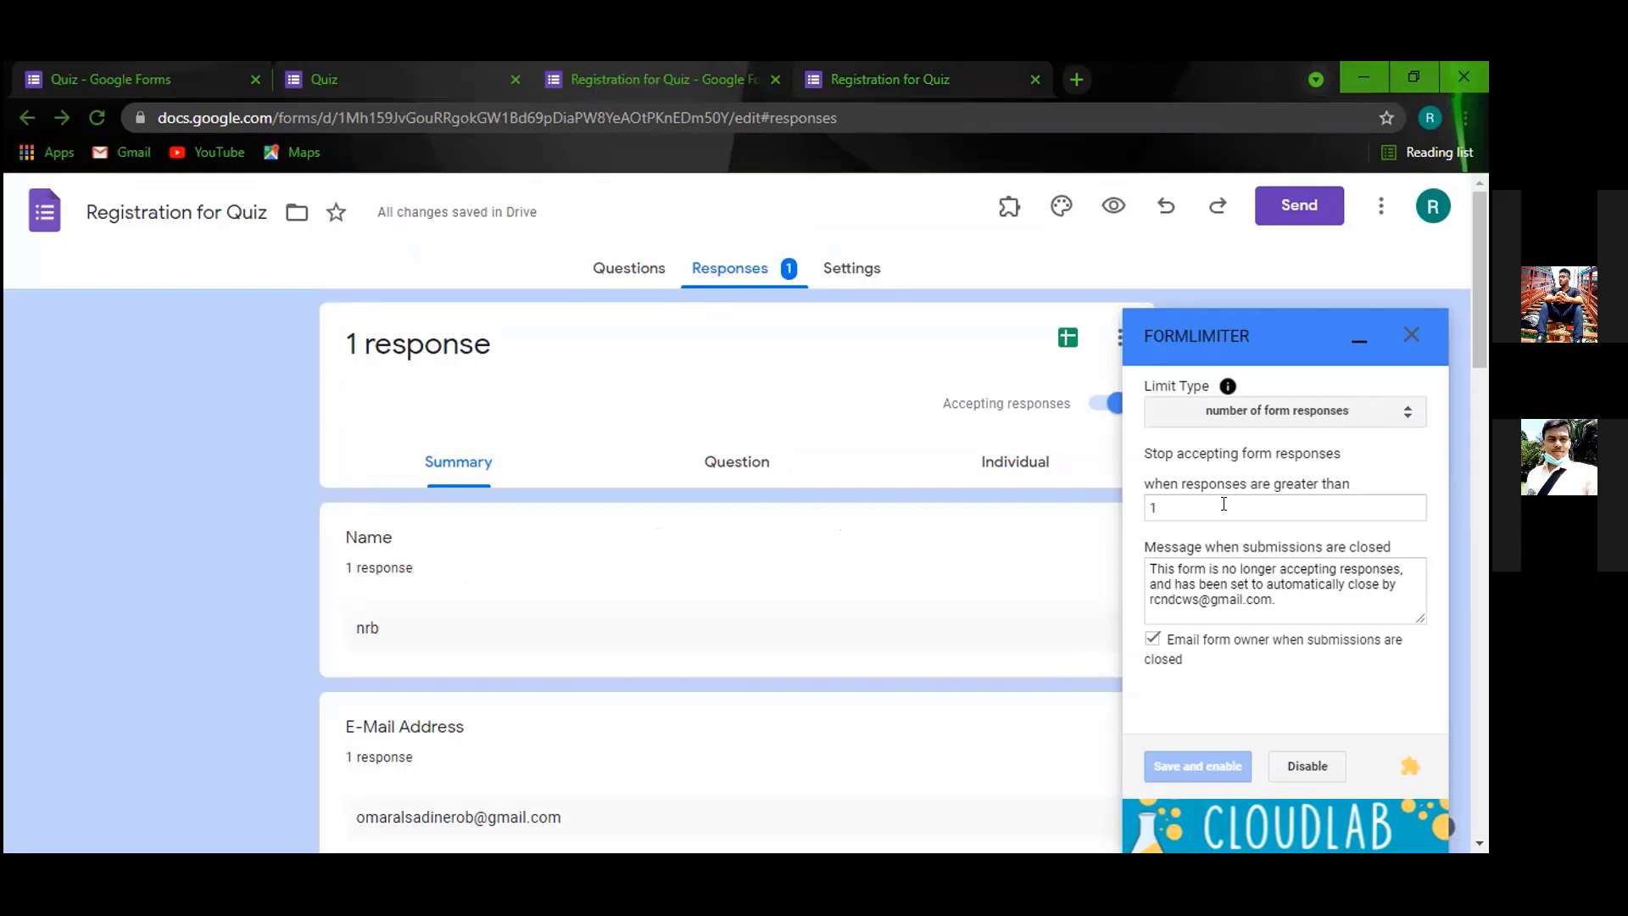
left_click(1223, 505)
key("BackSpace")
type("0")
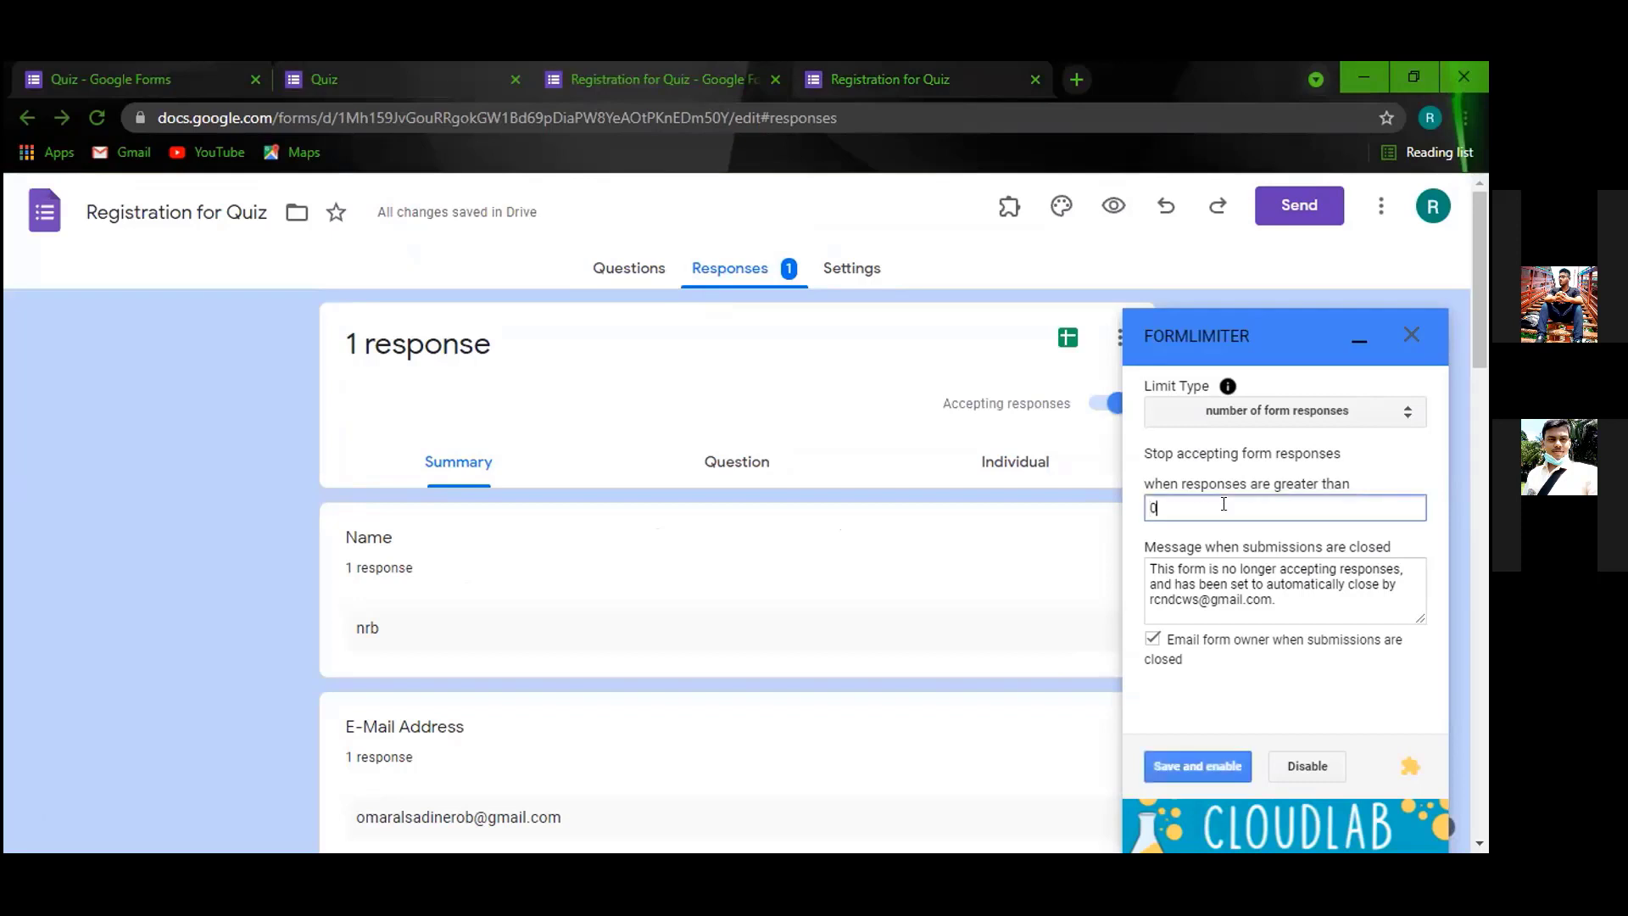
key("BackSpace")
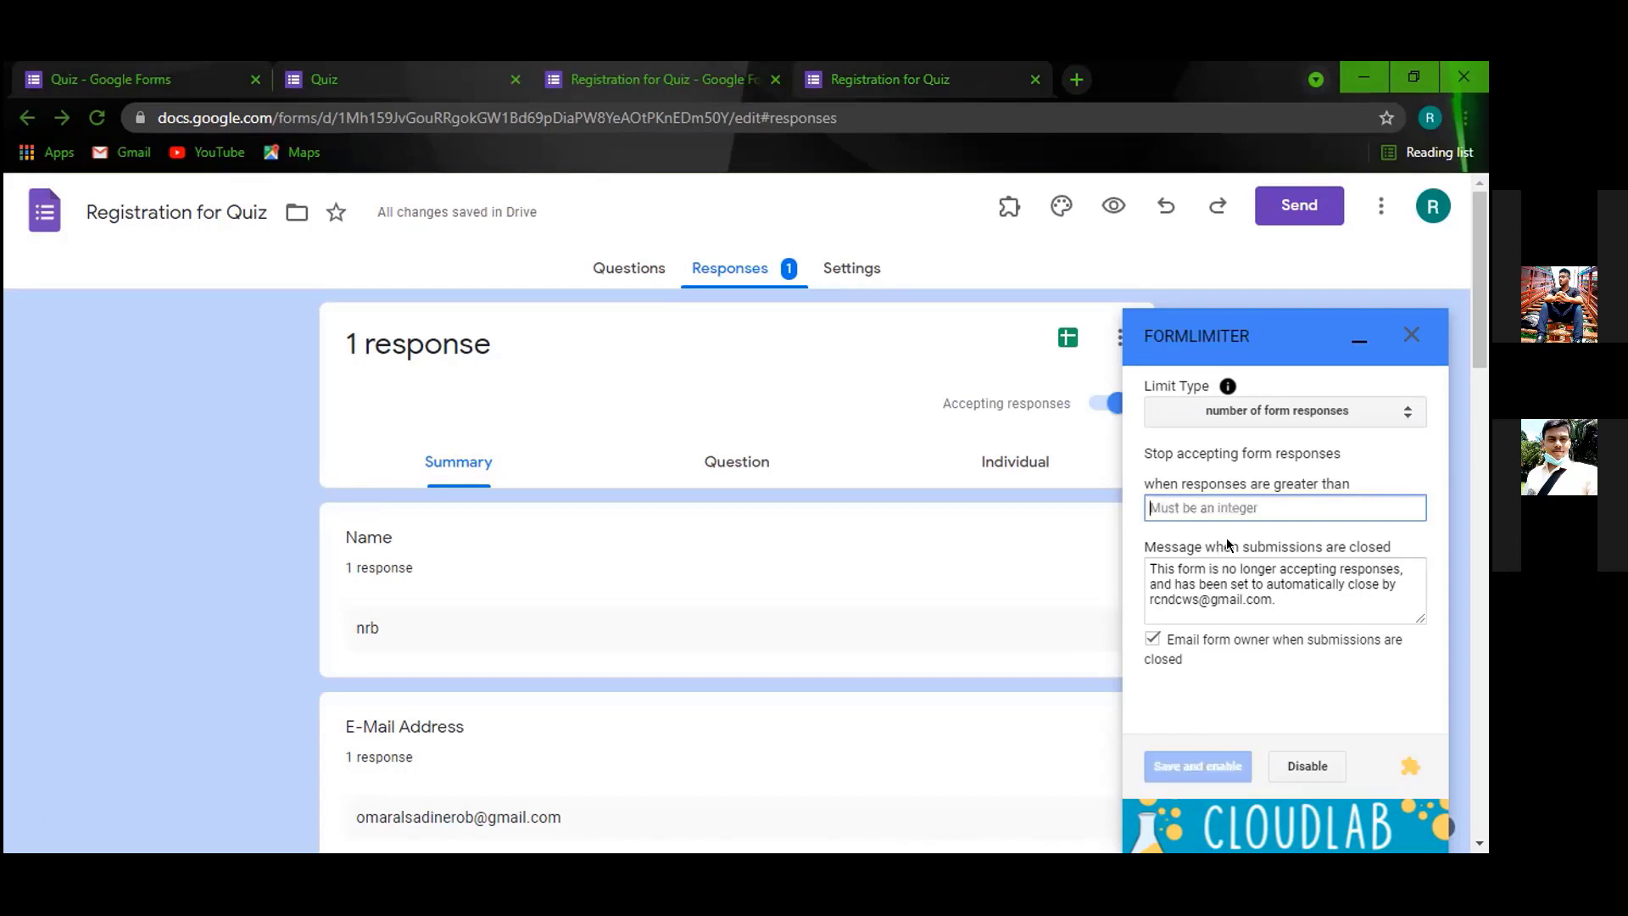
type("1")
left_click(1197, 756)
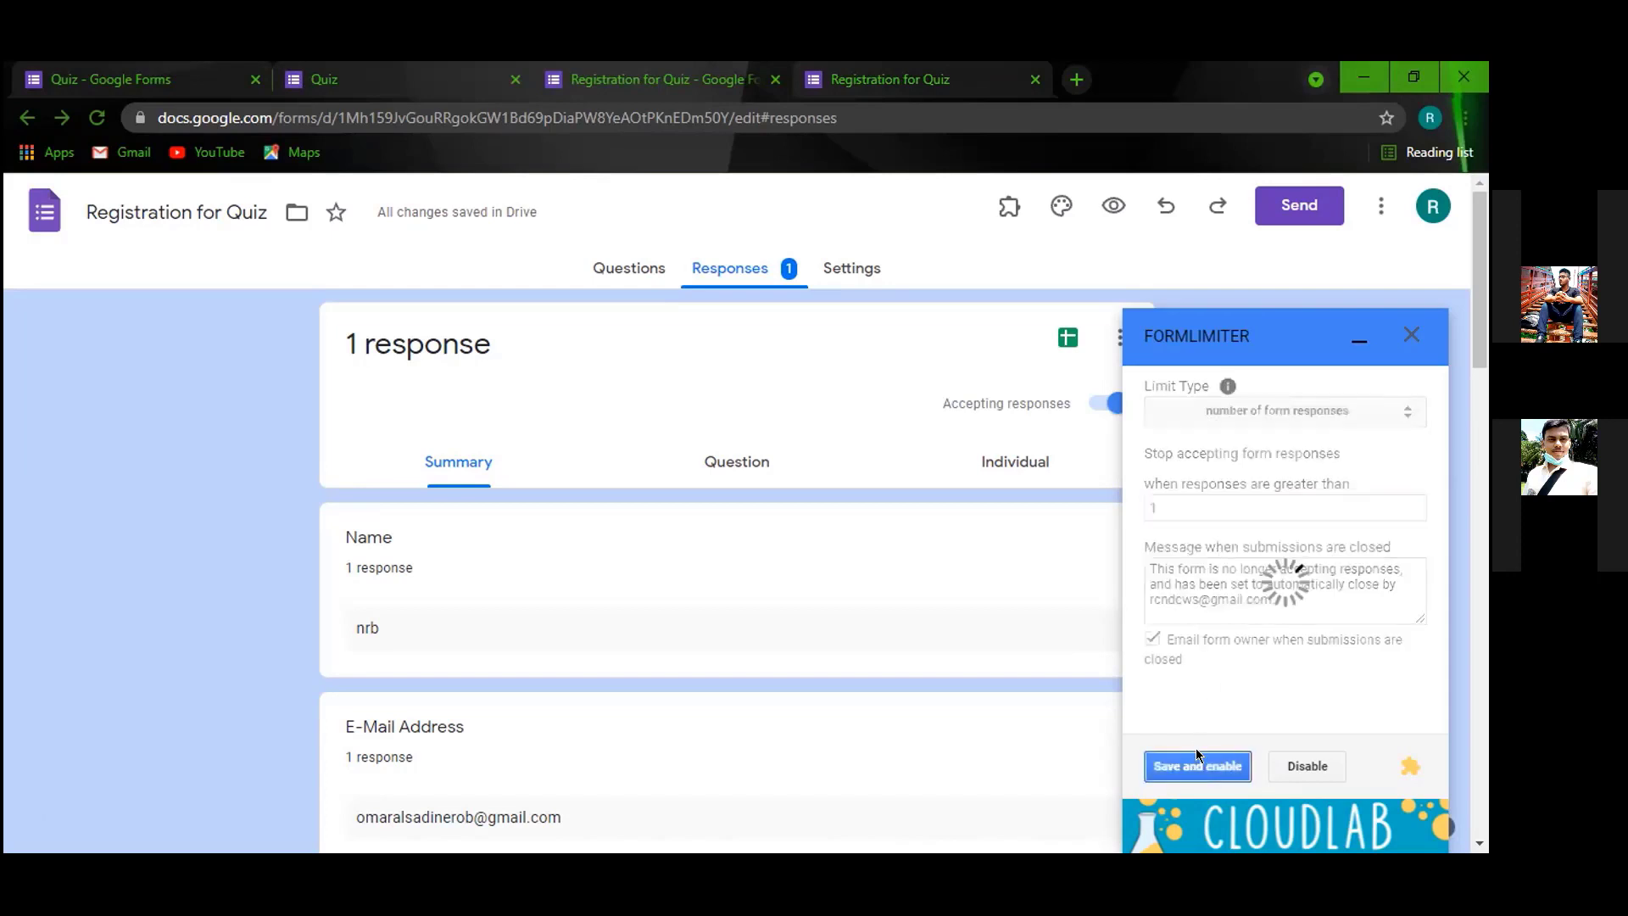
left_click(1369, 344)
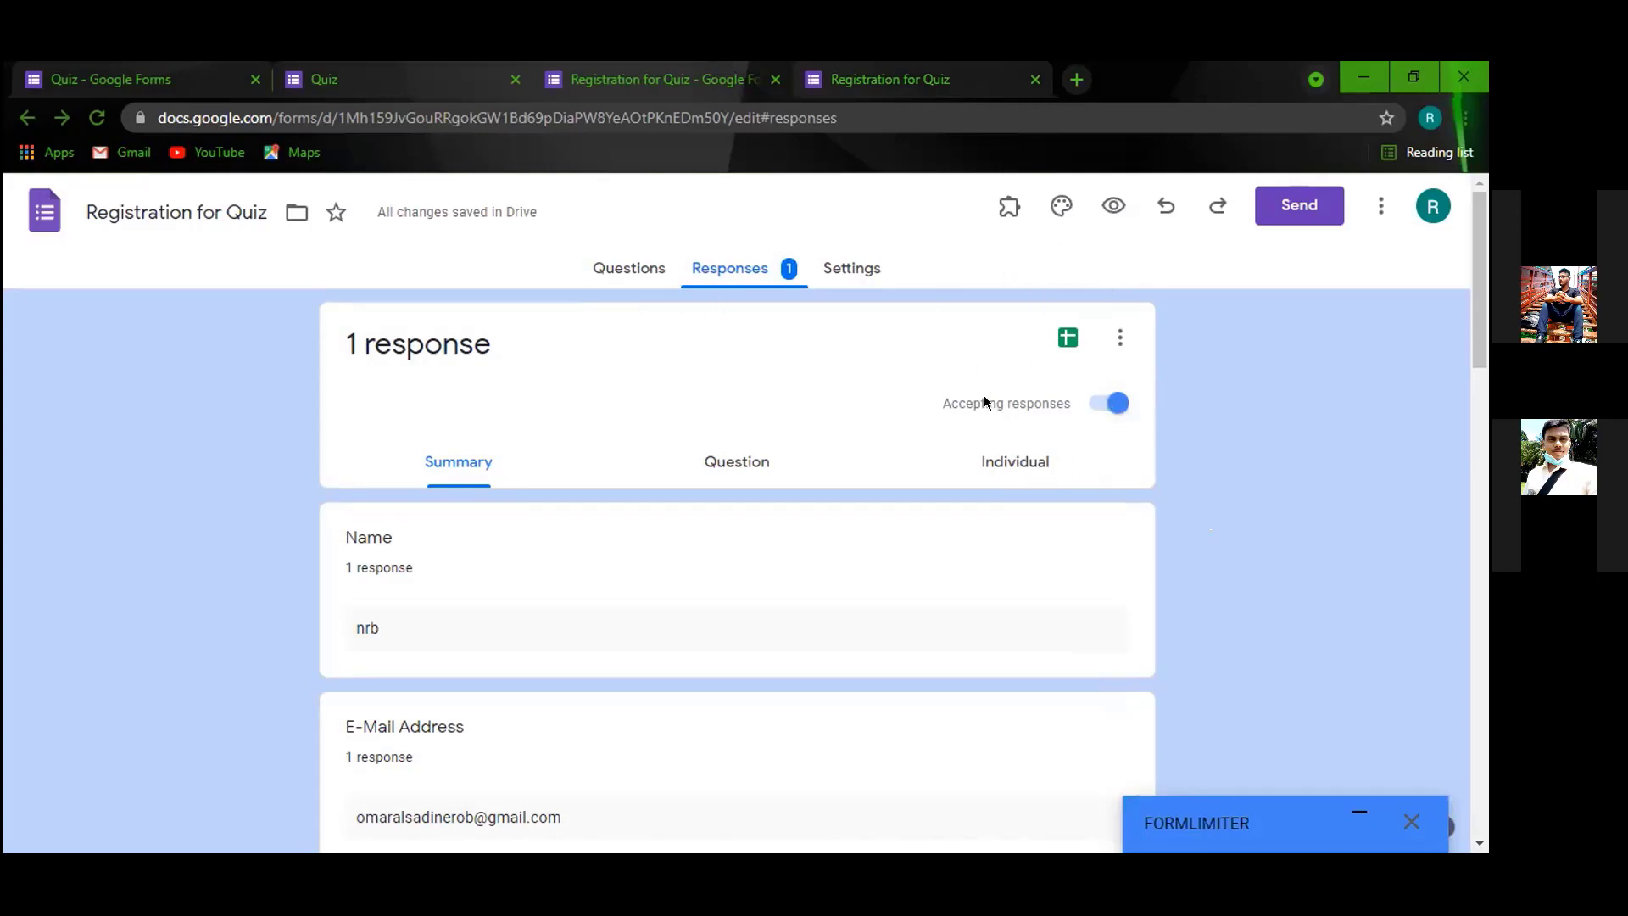
Turn accepting responses off and back on, then switch to the Quiz form's editor.
left_click(1101, 394)
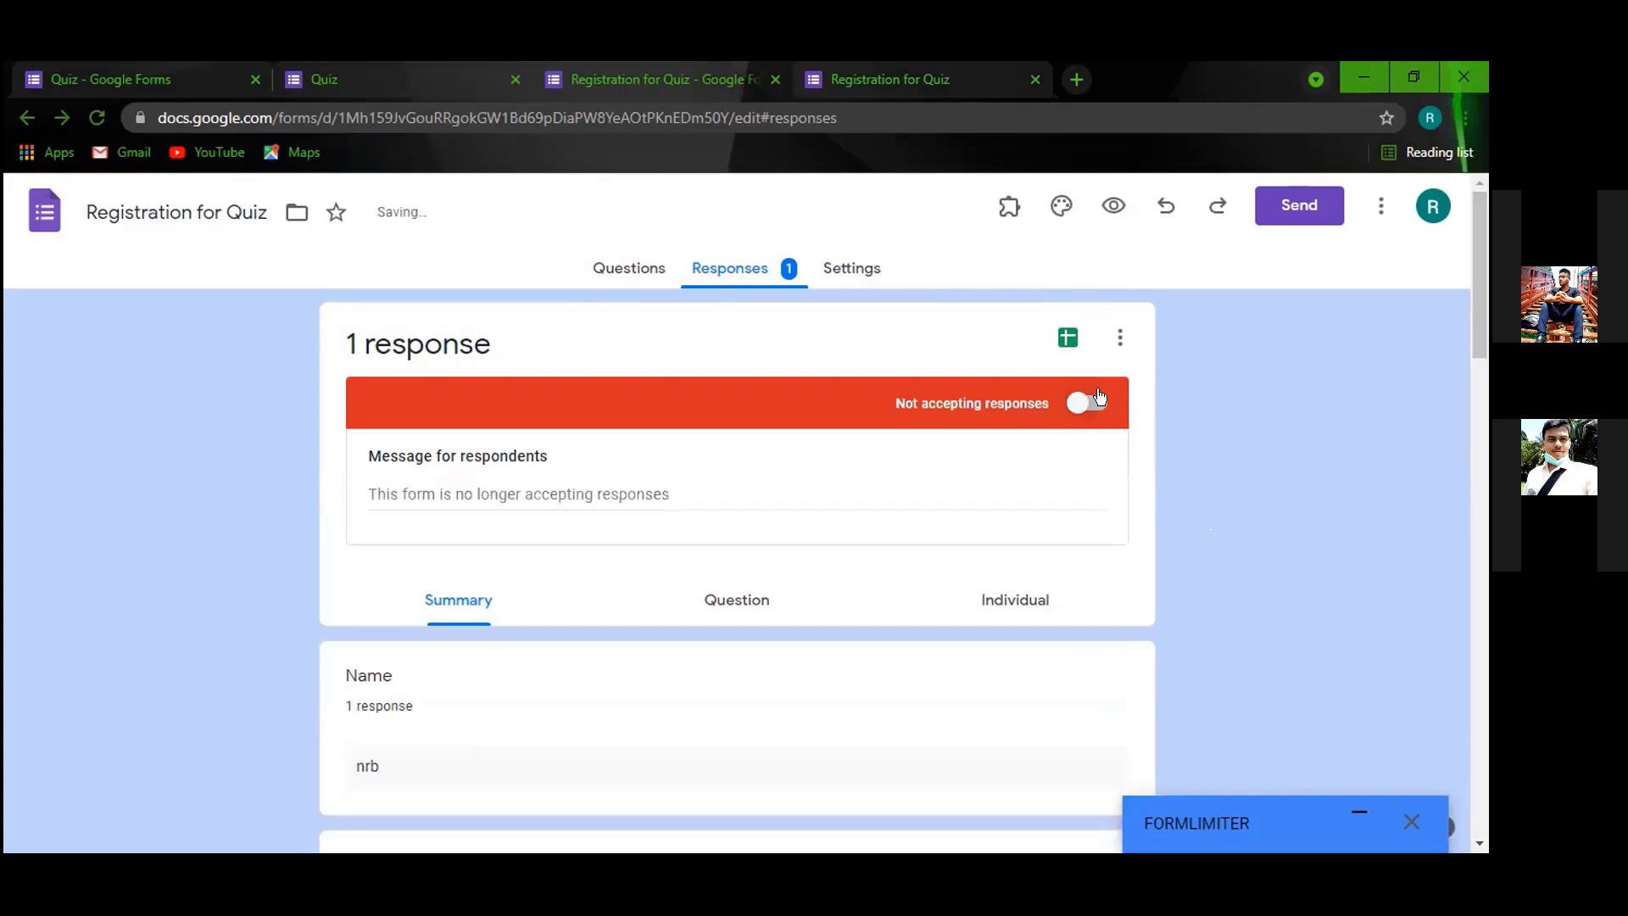
left_click(1100, 399)
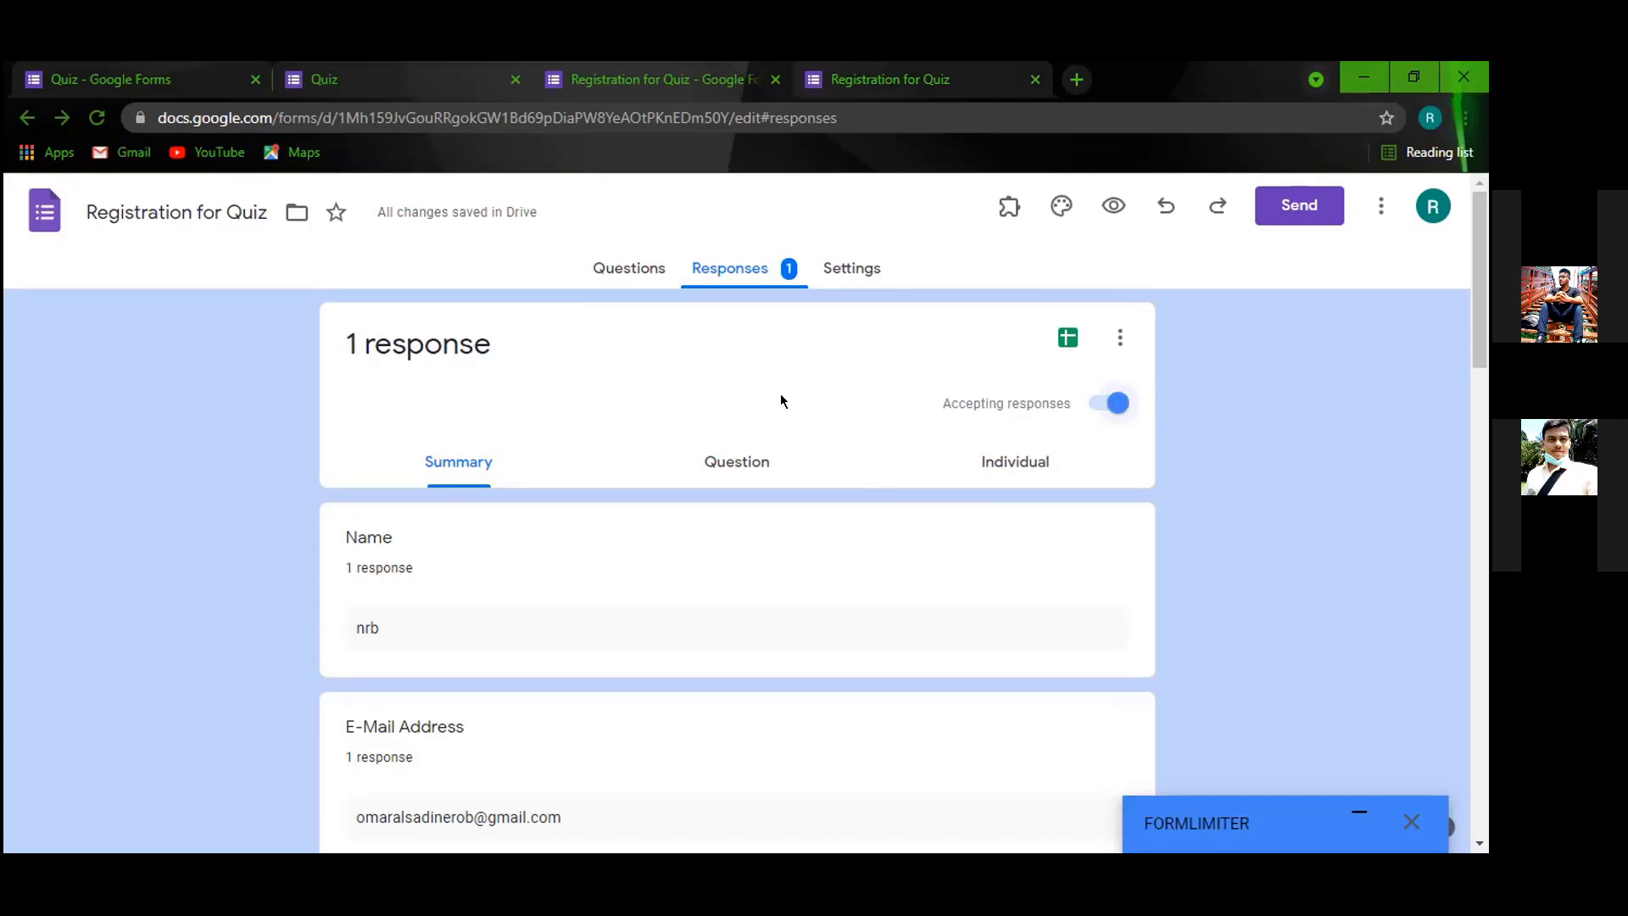
left_click(209, 85)
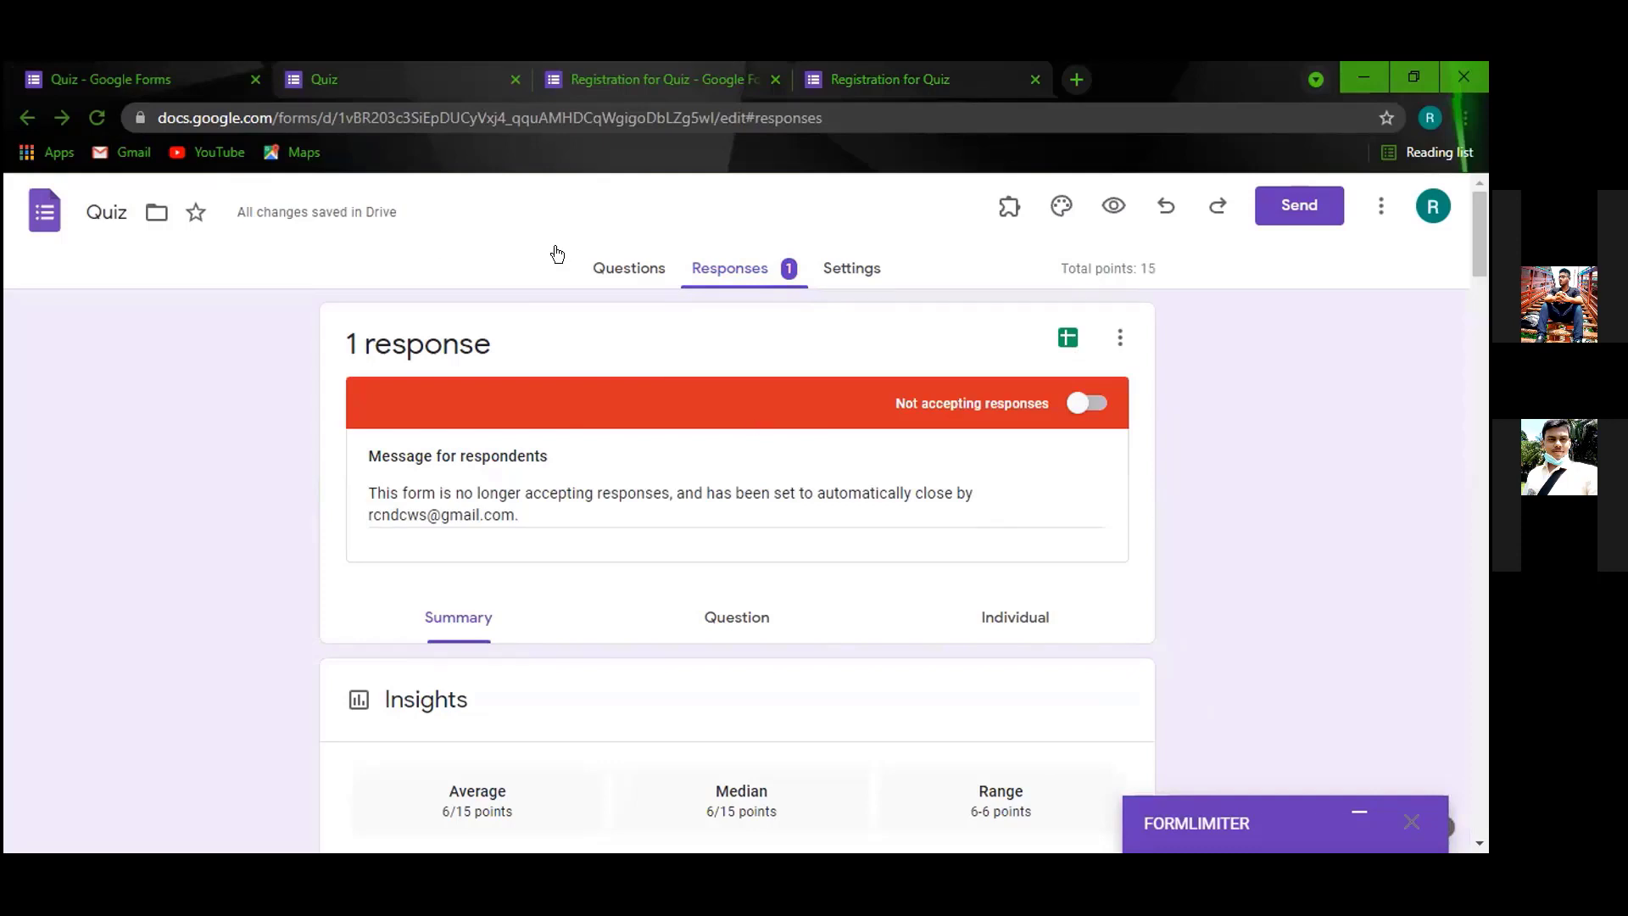
Look over the Quiz form's questions and responses, then view the single individual response.
left_click(607, 268)
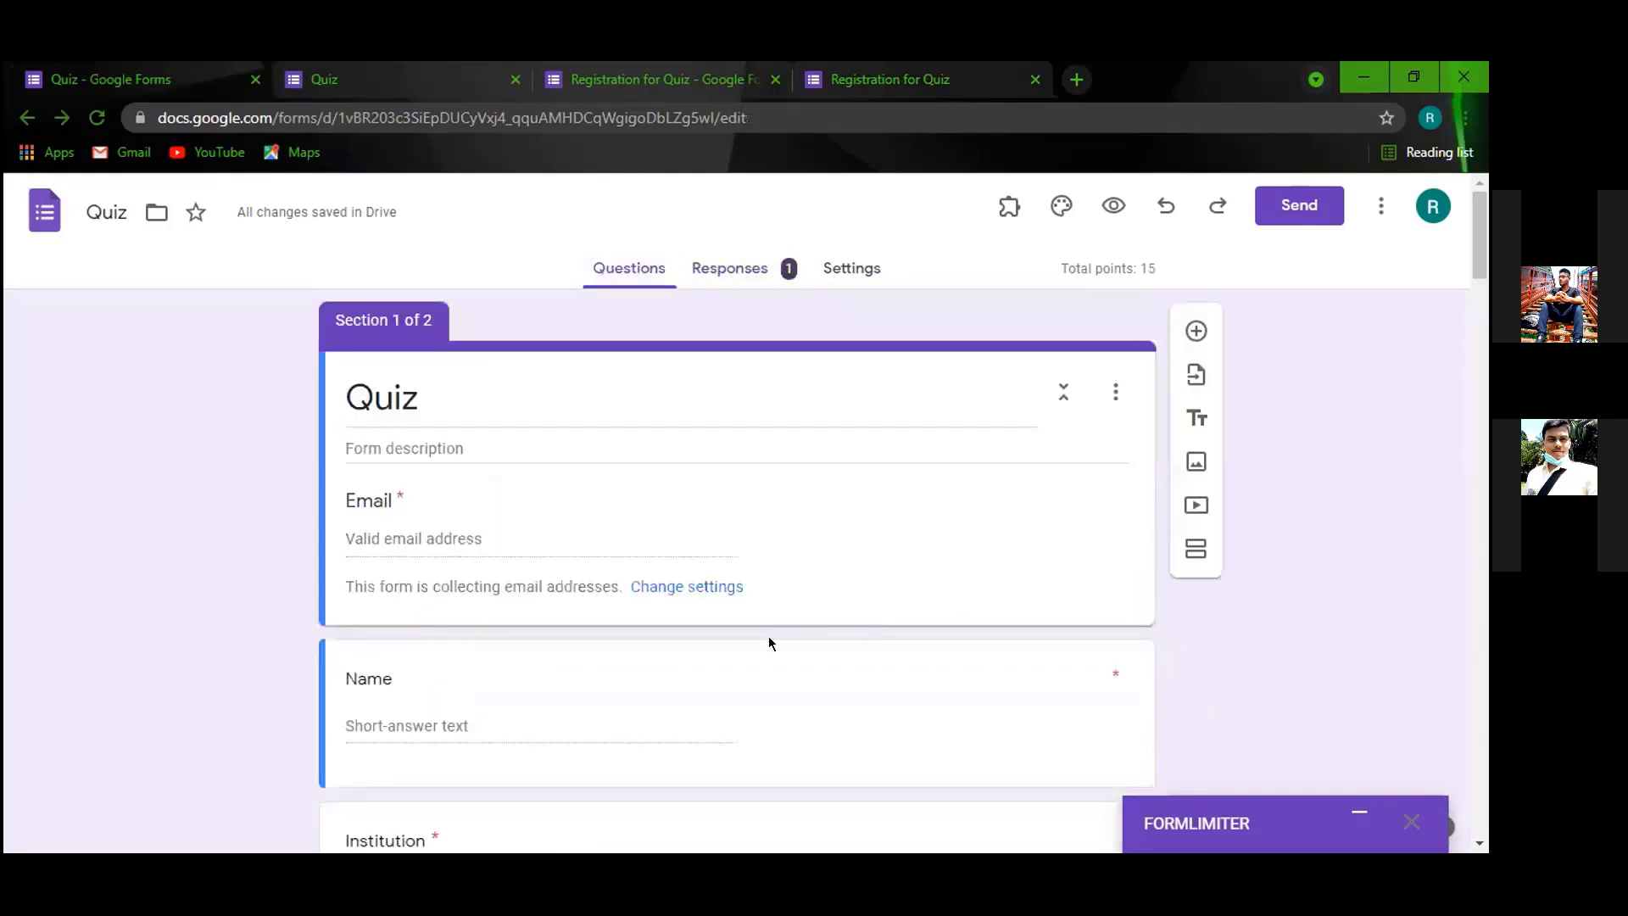
scroll(768, 636, "down", 8)
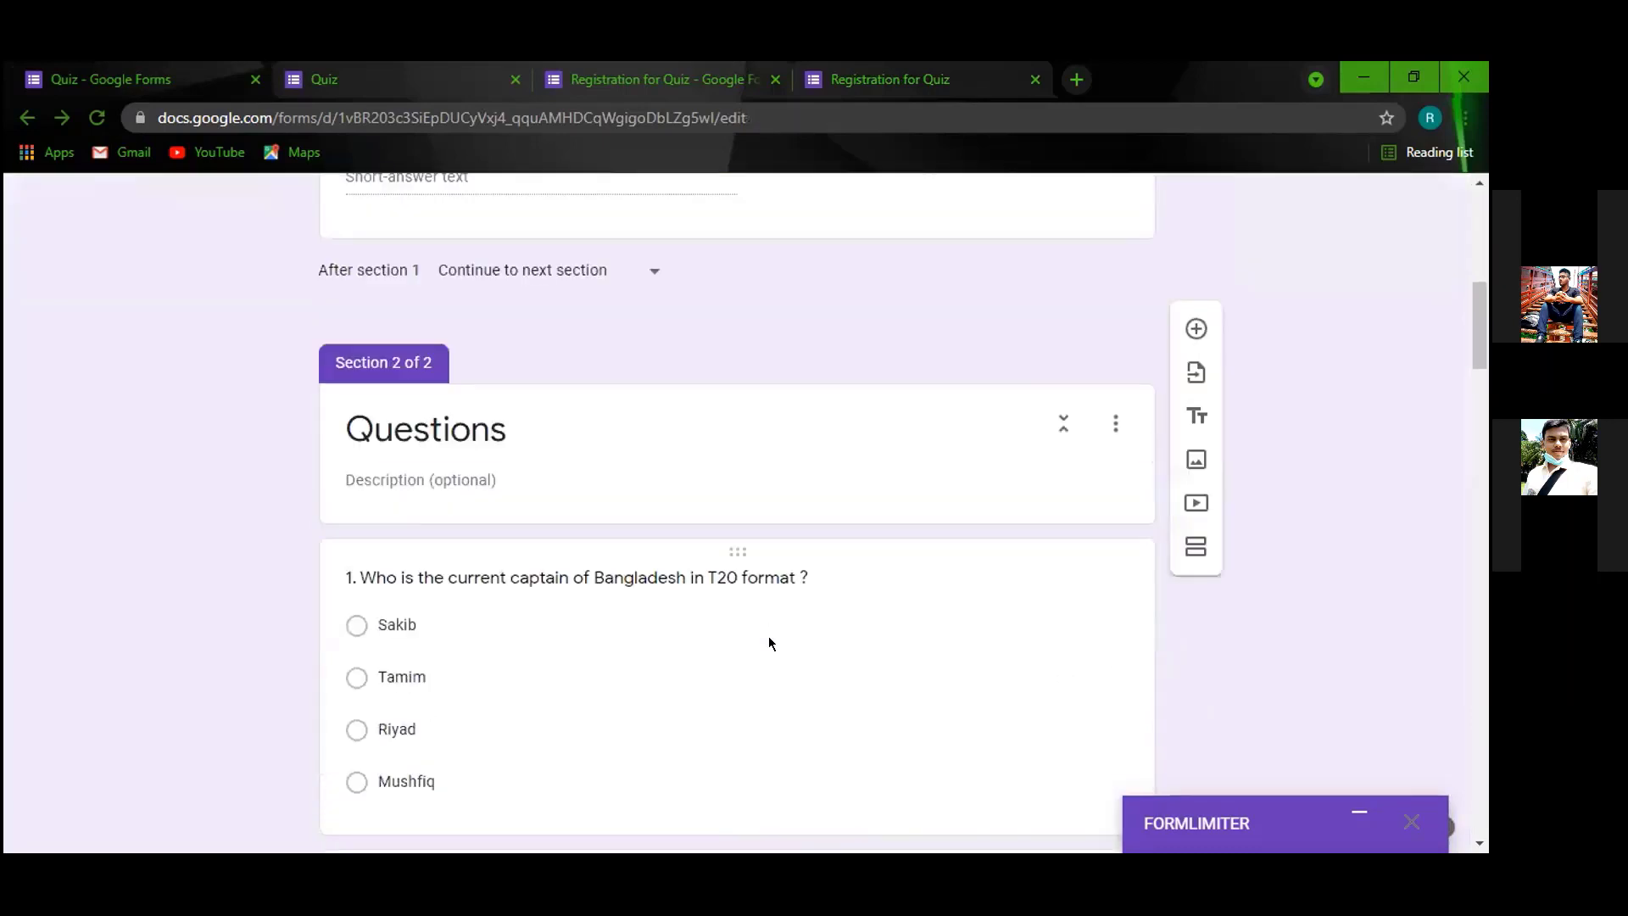
scroll(768, 636, "up", 9)
left_click(717, 269)
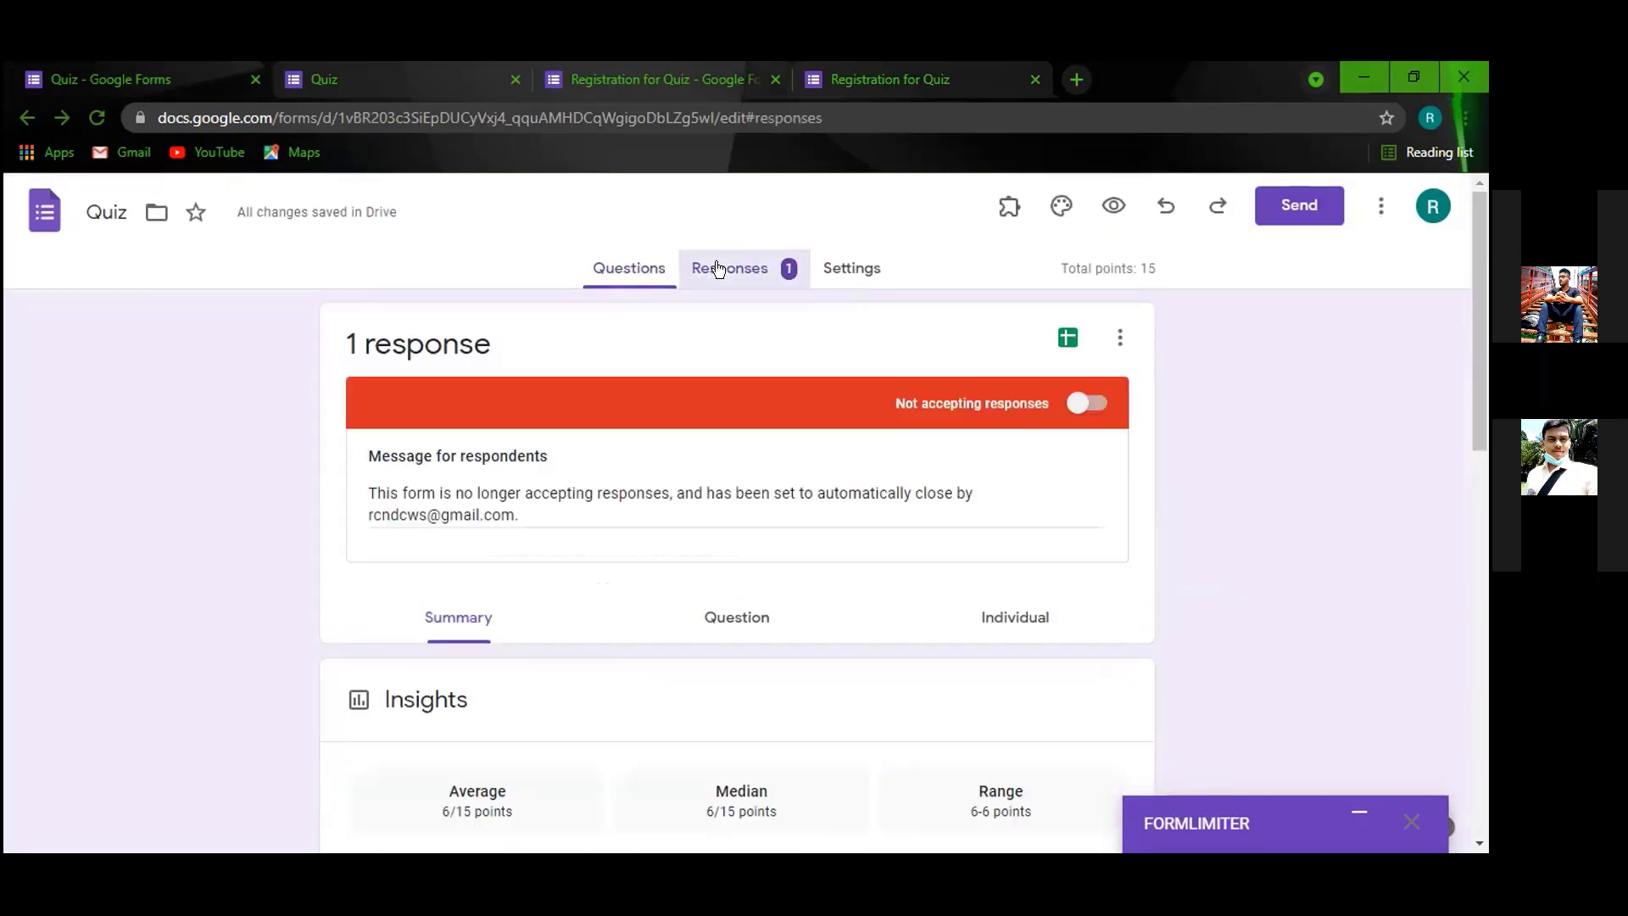
scroll(754, 577, "down", 4)
scroll(763, 621, "up", 3)
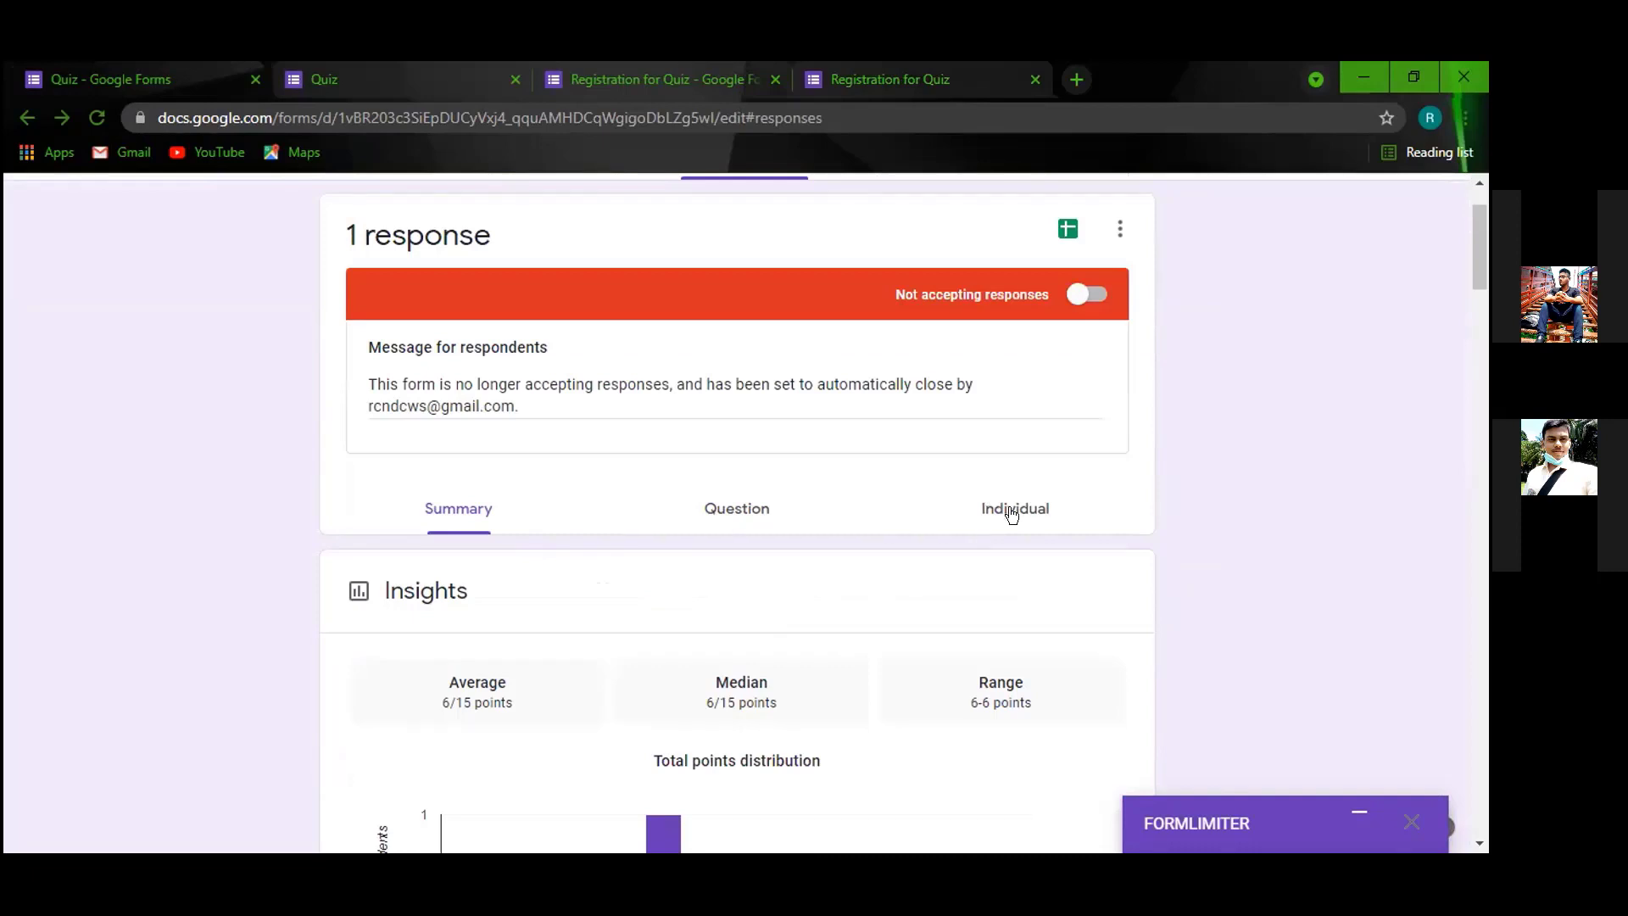
left_click(1012, 508)
scroll(893, 518, "down", 3)
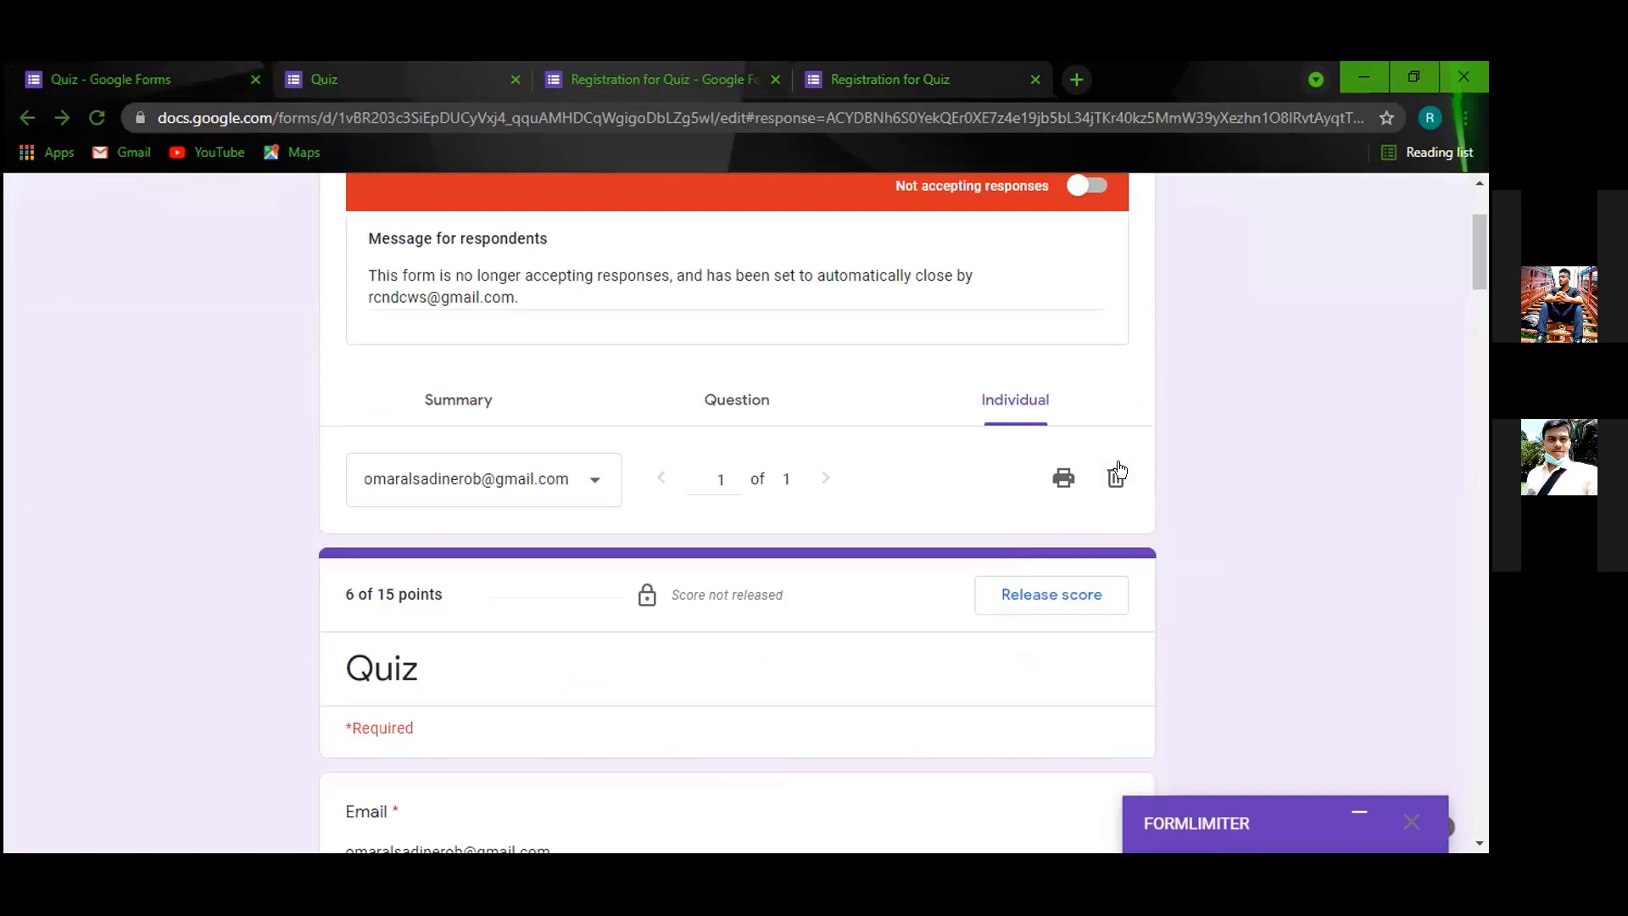
Delete that quiz response, confirm it, and return to the Quiz questions.
left_click(1116, 477)
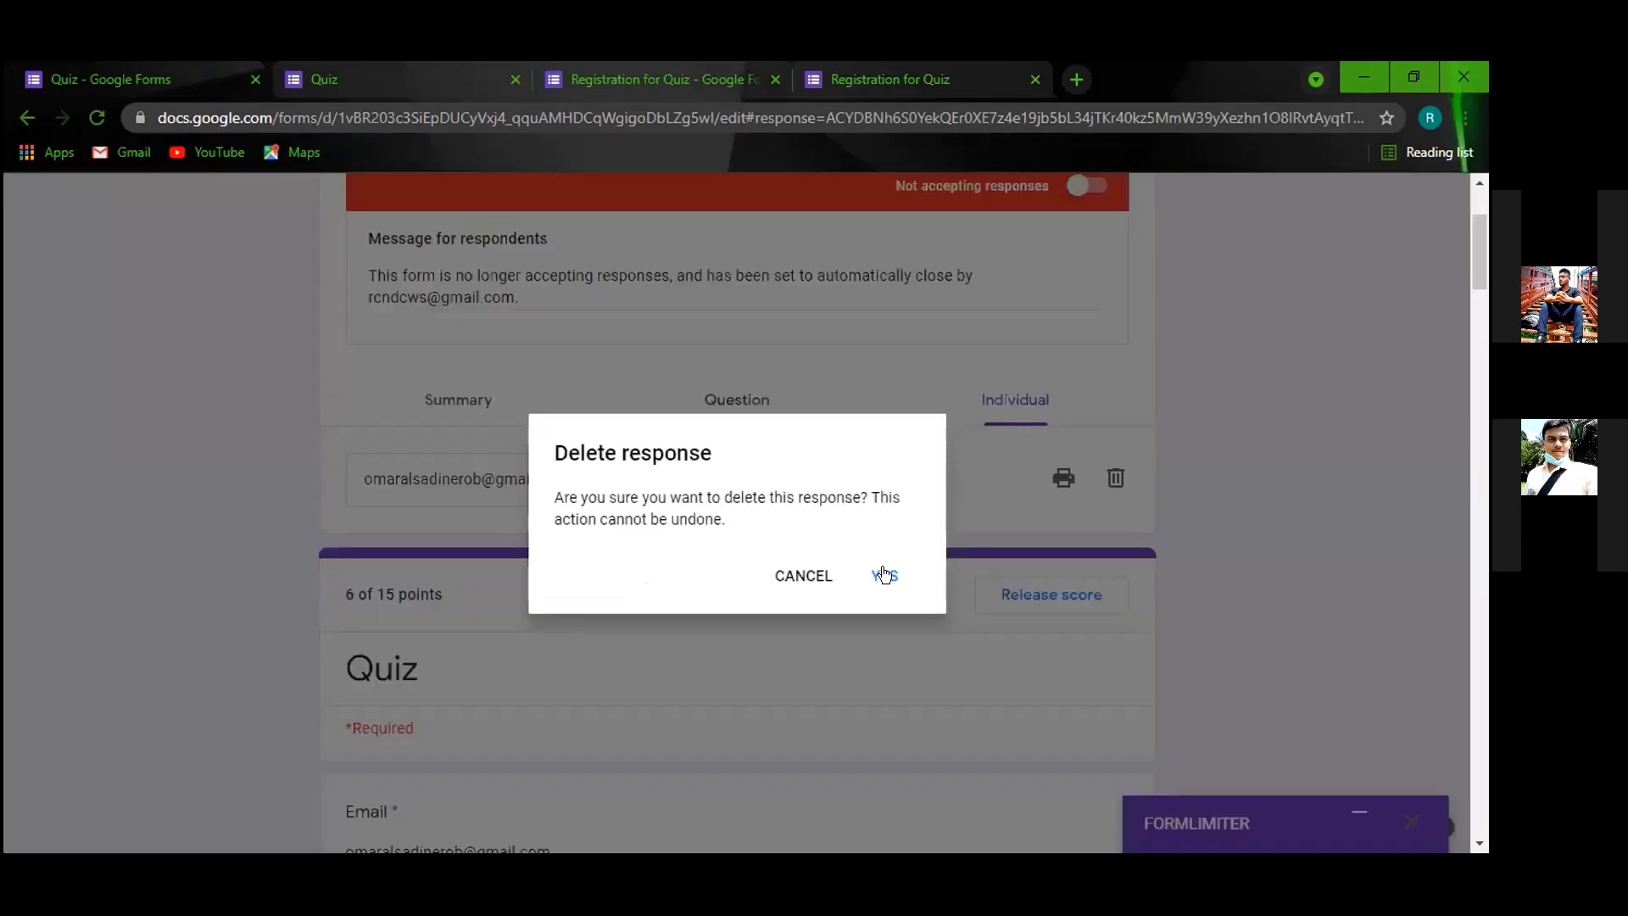
left_click(882, 569)
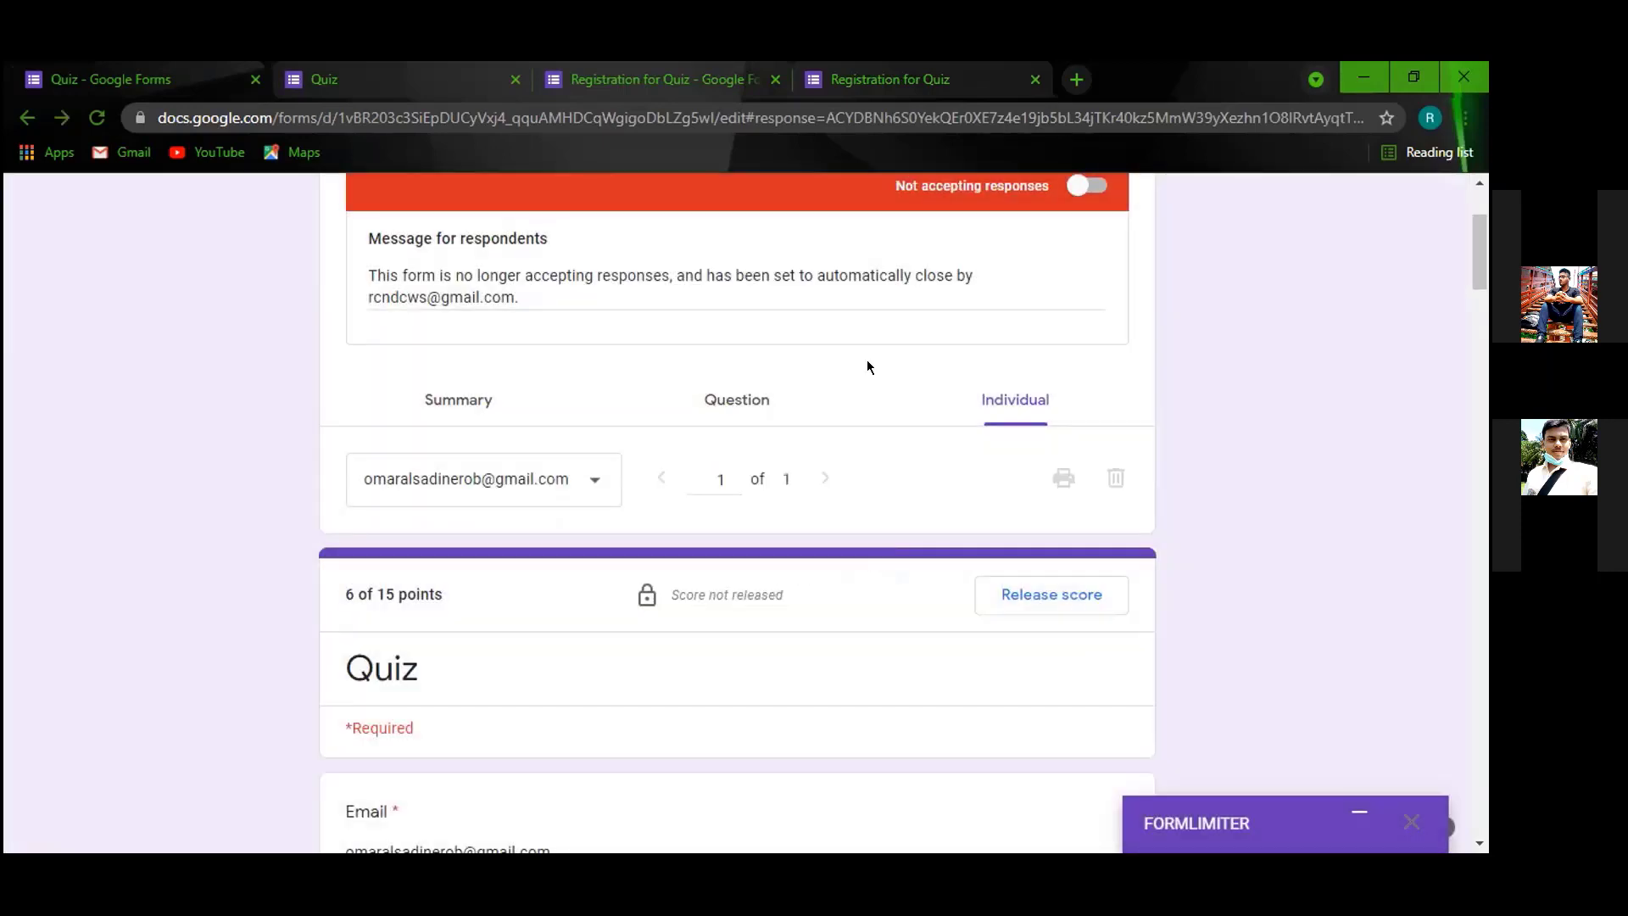
left_click(645, 270)
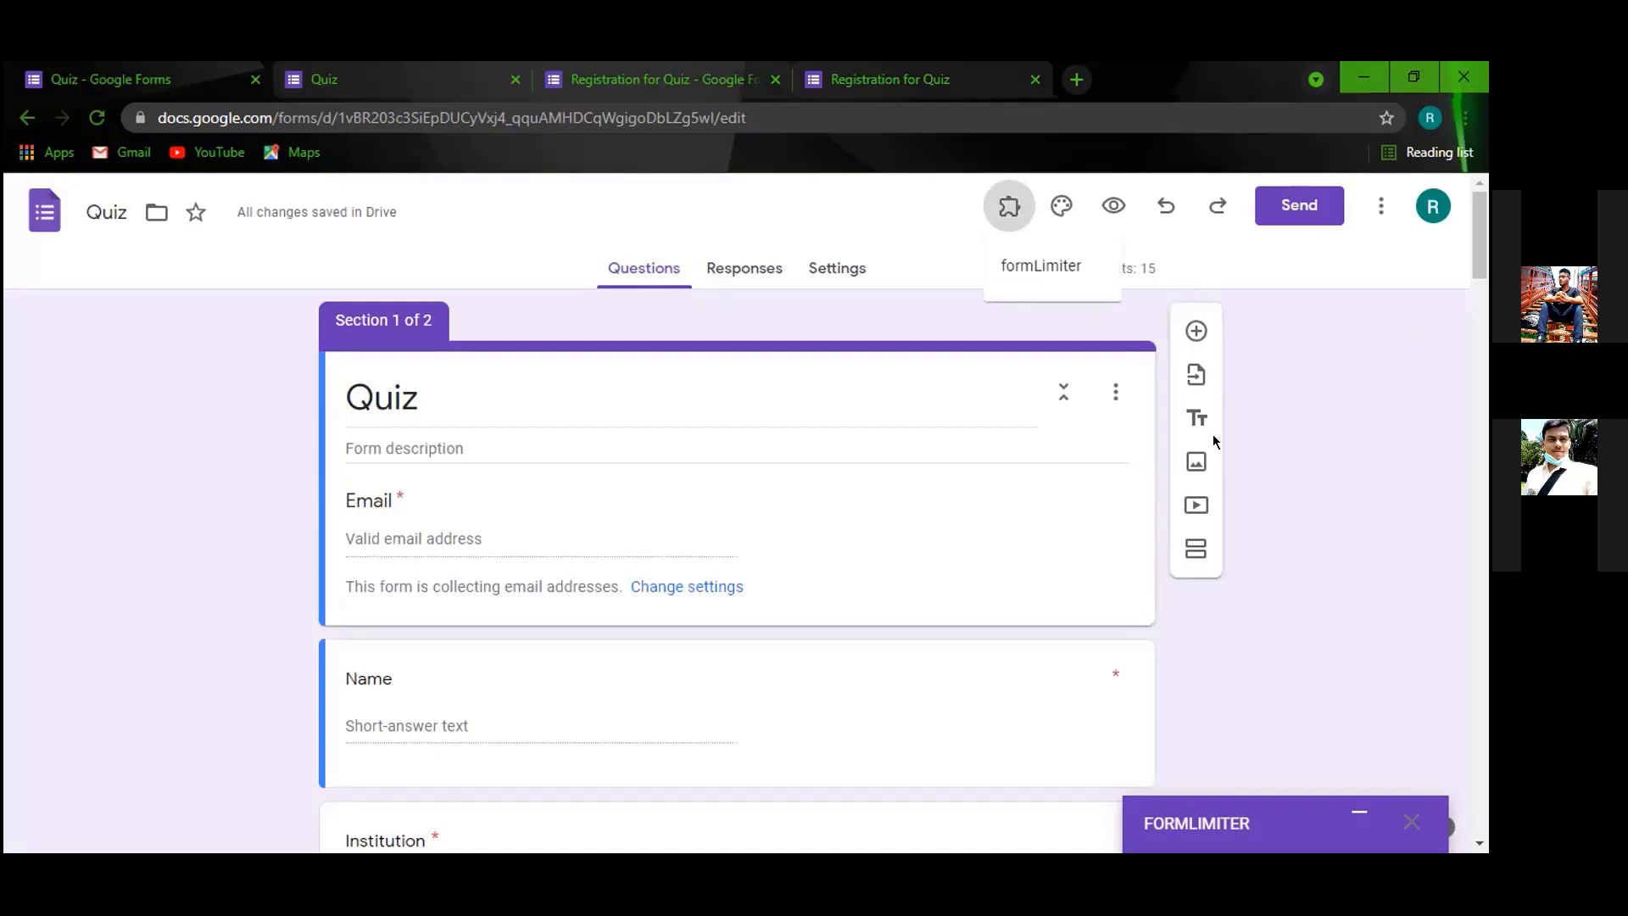
left_click(1062, 207)
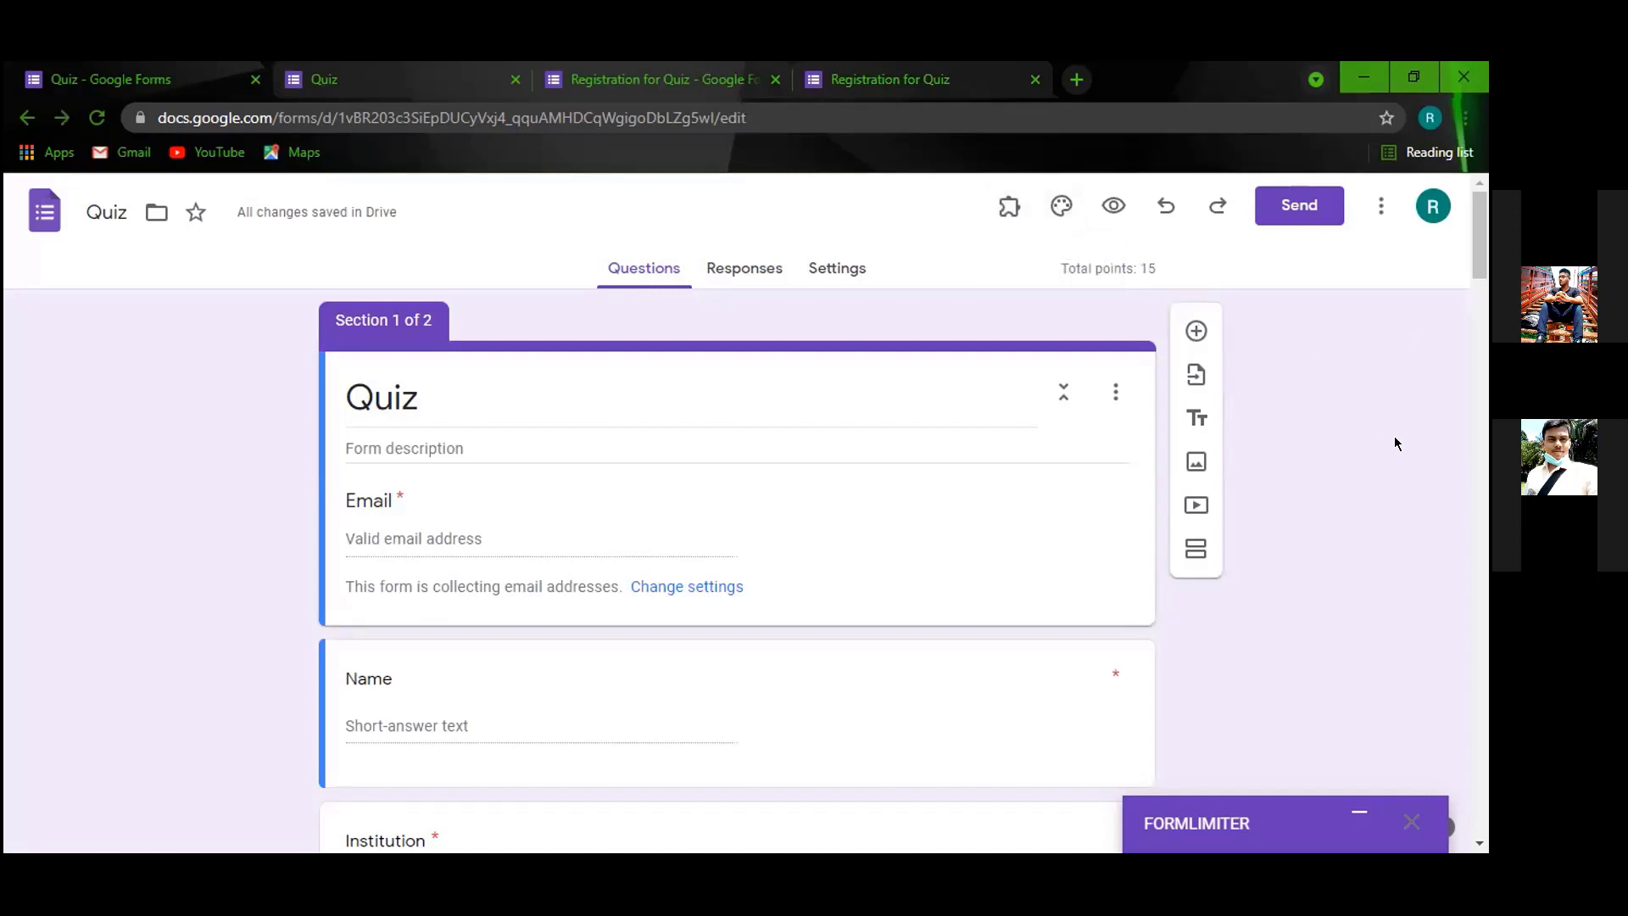